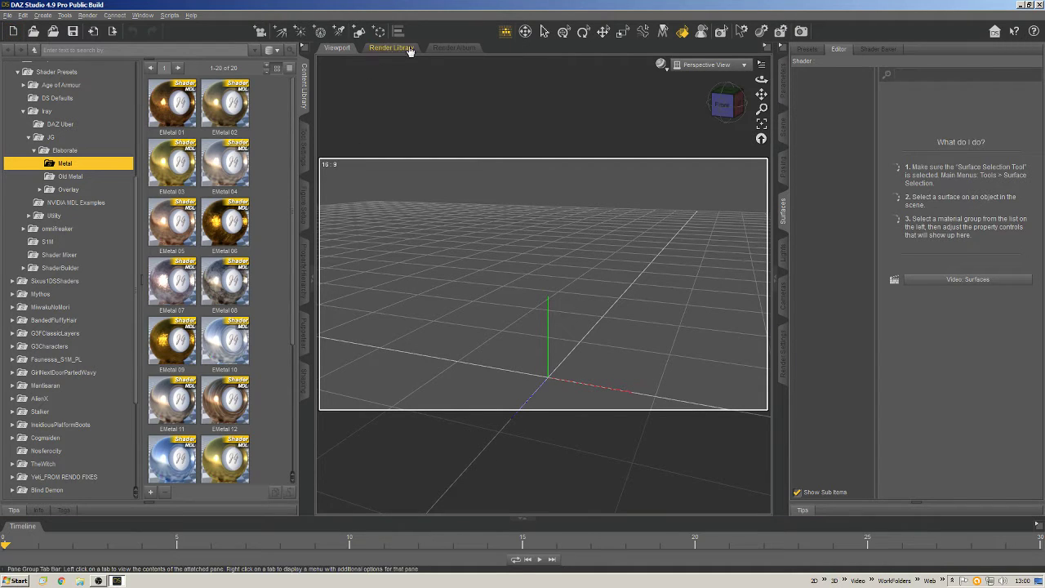
# - Activate the Node Selection tool and collapse the Iray folder under Shader Presets in the content library
pyautogui.click(545, 31)
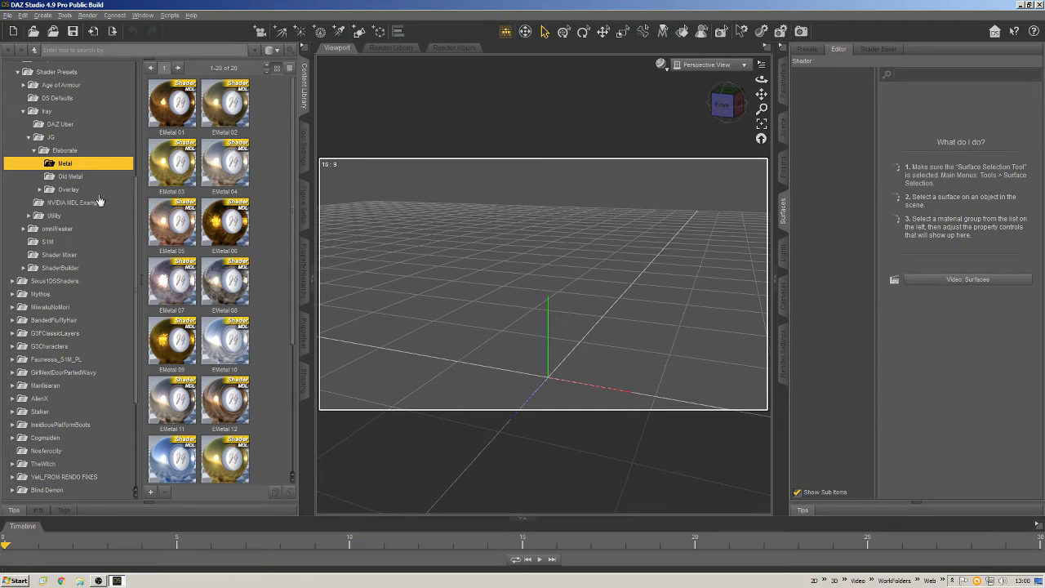
pyautogui.scroll(3, 101, 201)
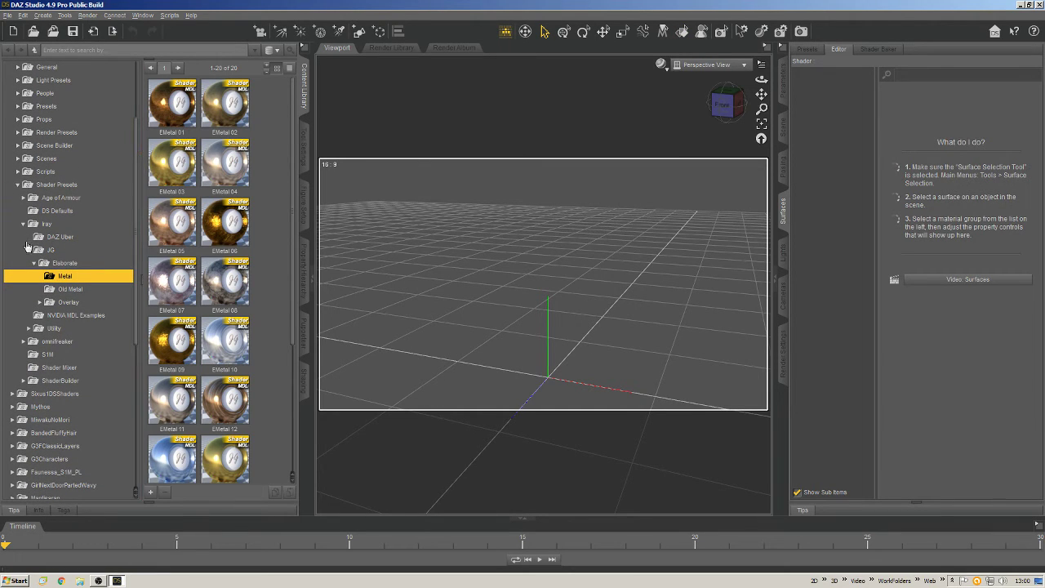
pyautogui.click(24, 225)
pyautogui.scroll(2, 102, 165)
pyautogui.scroll(1, 102, 165)
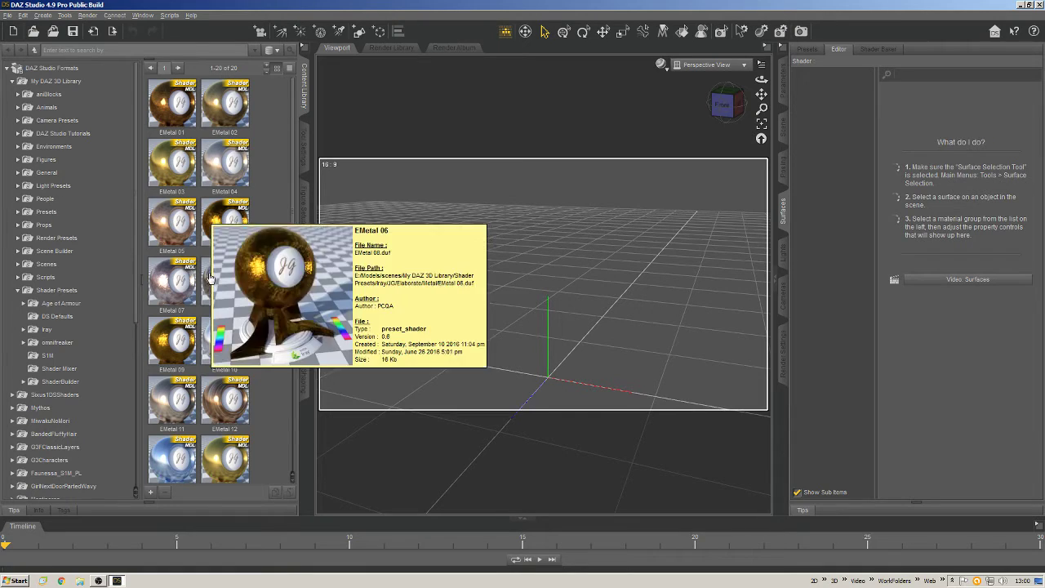
pyautogui.click(229, 160)
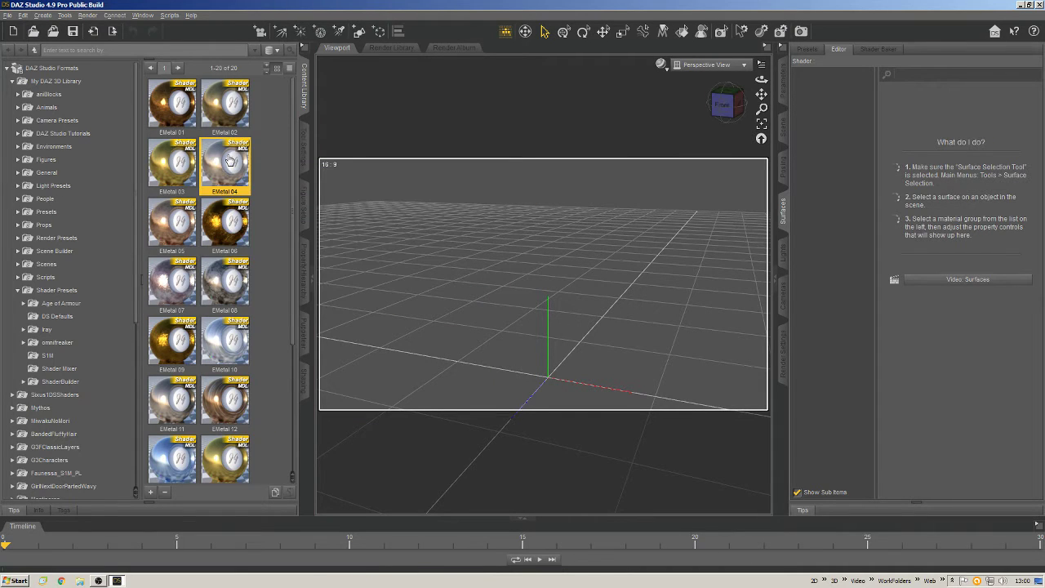
pyautogui.moveTo(170, 166)
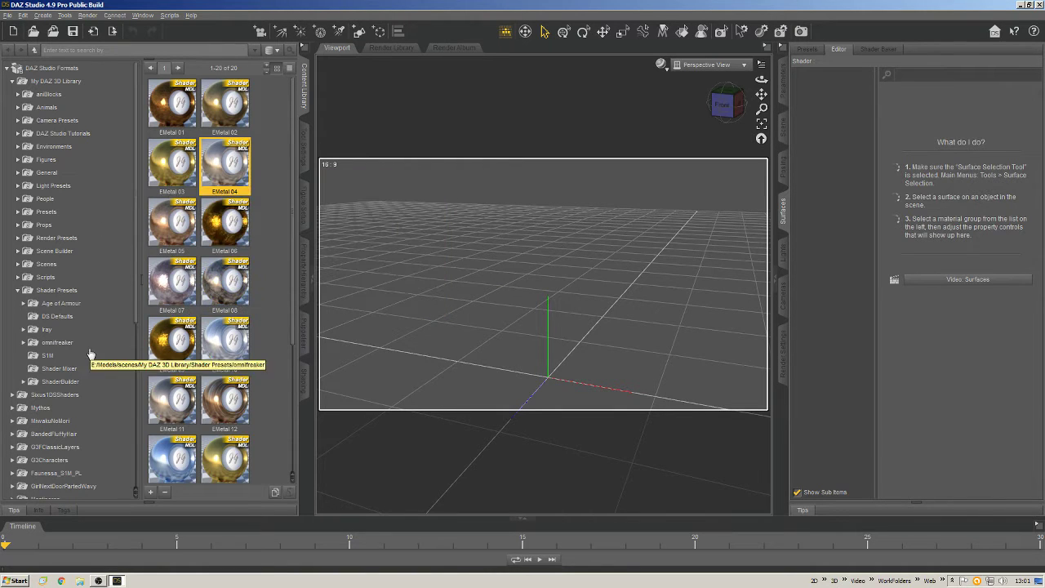
# - Load the Genesis 3 Female figure from the People library into the scene and collapse the People folder
pyautogui.doubleClick(53, 201)
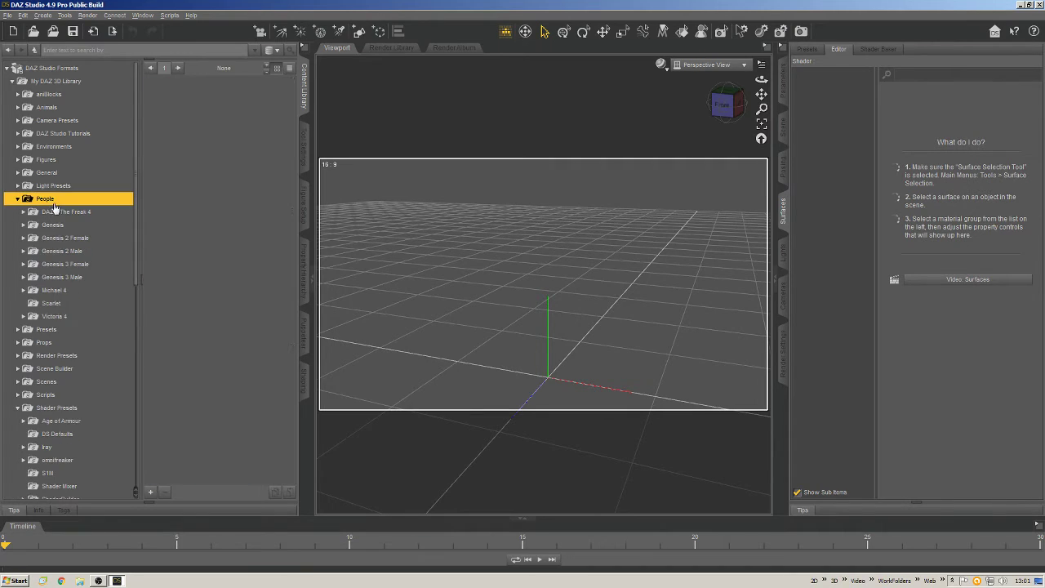
pyautogui.click(67, 265)
pyautogui.doubleClick(66, 265)
pyautogui.doubleClick(171, 105)
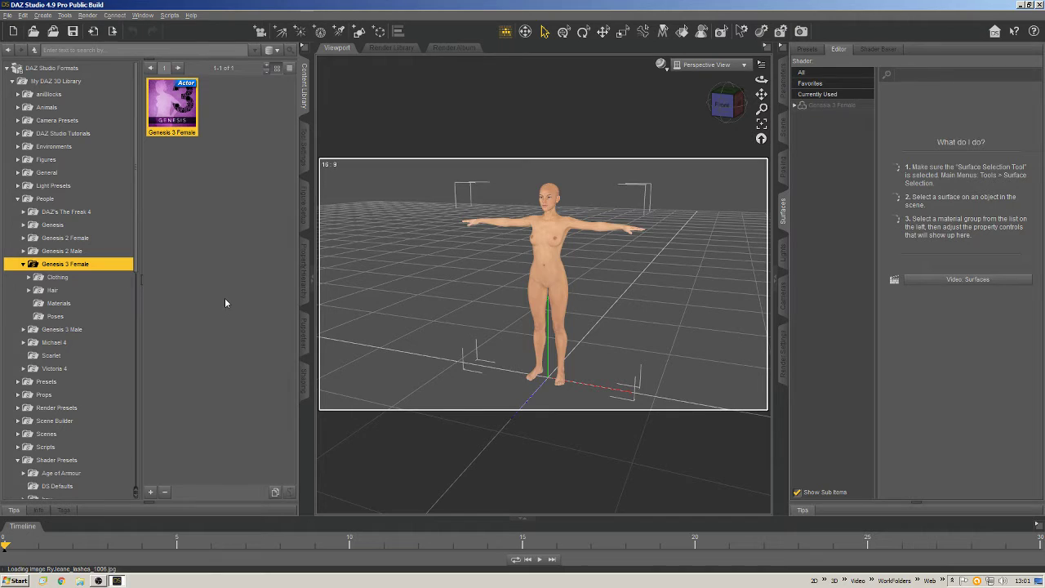
pyautogui.click(24, 265)
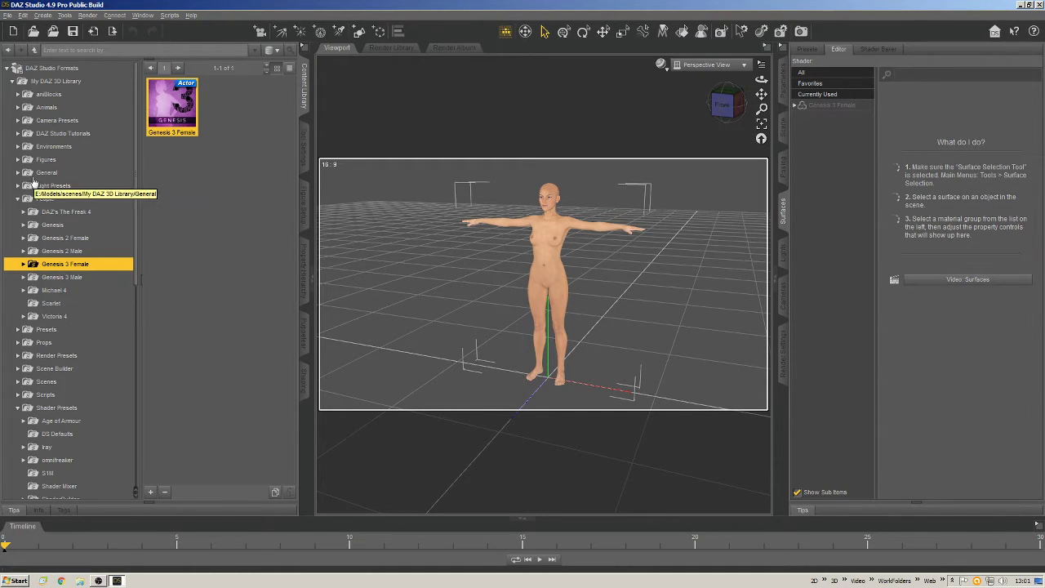
pyautogui.click(17, 200)
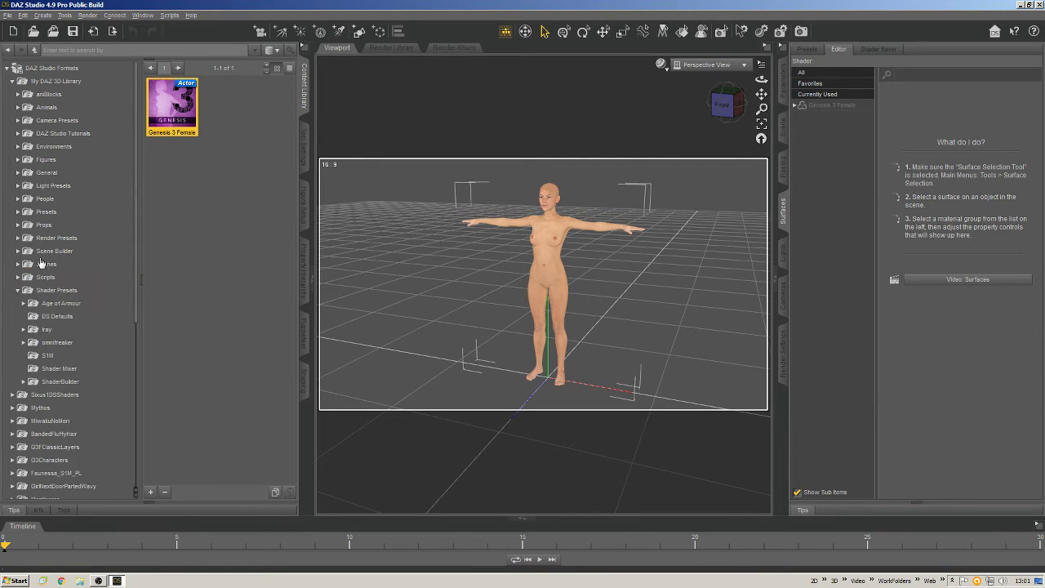
# - Expand the Shoes folder in the content library down to its Genesis 3 Female subfolders
pyautogui.scroll(-4, 41, 265)
pyautogui.scroll(-1, 41, 266)
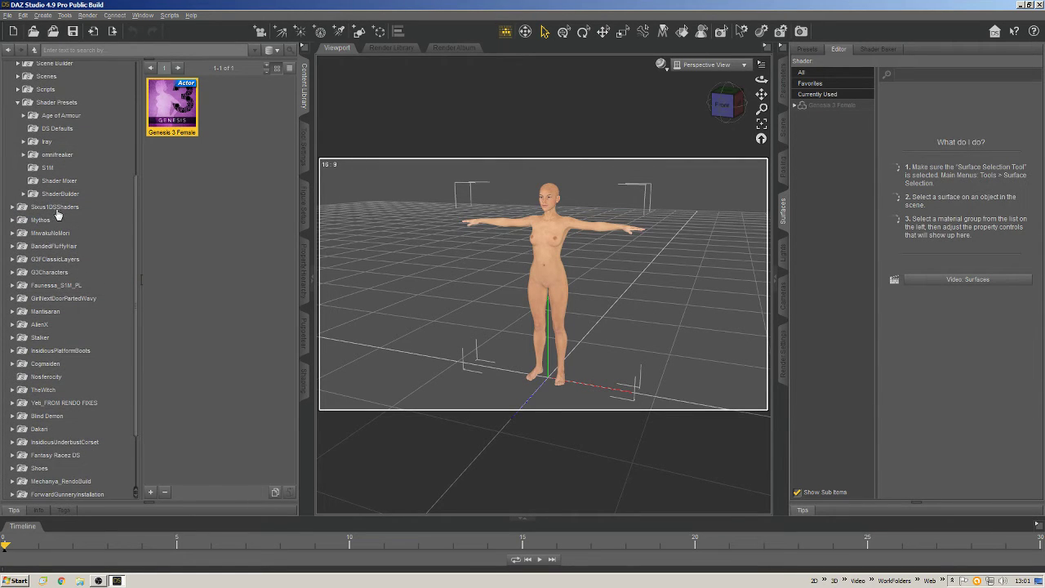
pyautogui.scroll(-3, 114, 227)
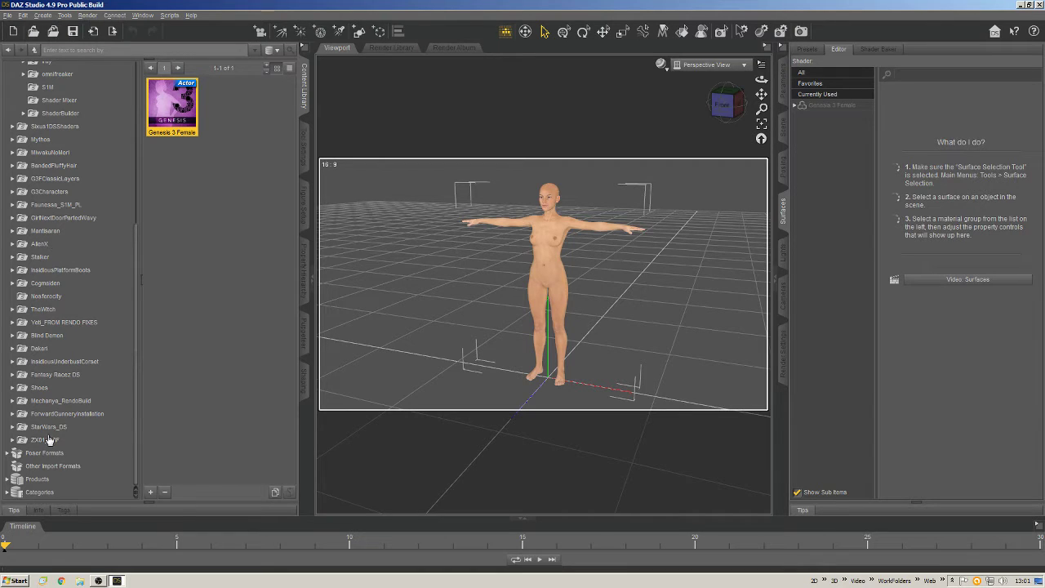
pyautogui.click(38, 387)
pyautogui.click(12, 387)
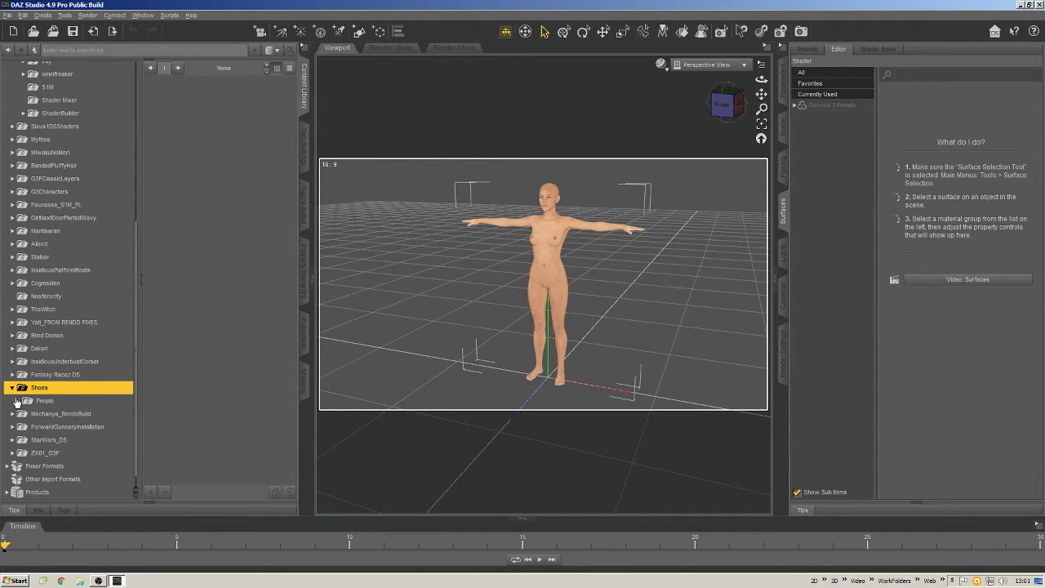
pyautogui.click(17, 400)
pyautogui.click(24, 414)
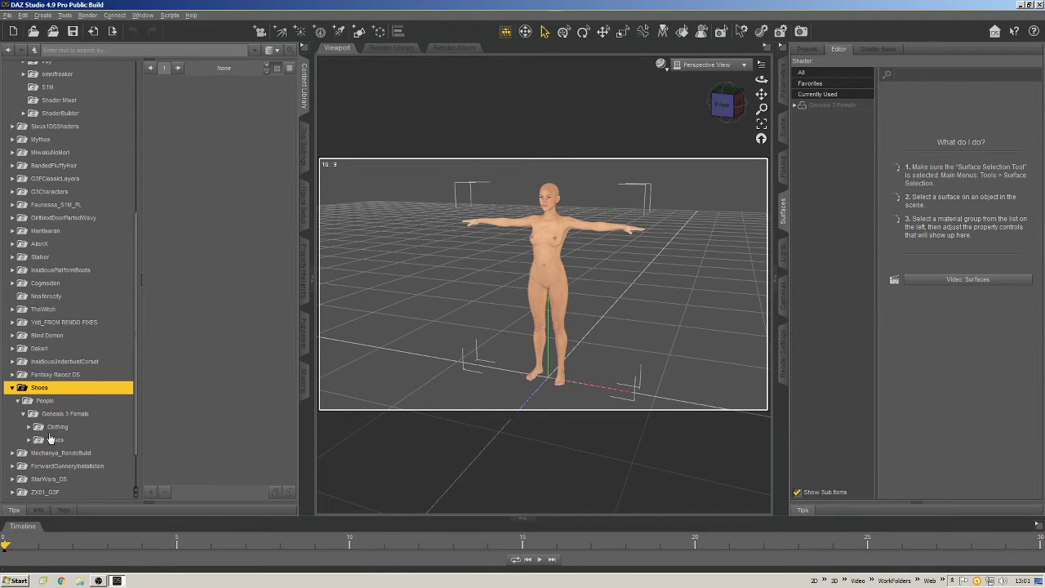
# - Expand the shoes' Poses folder through CGBytes to look for the LaceUpPaneledHighHeels content
pyautogui.click(29, 441)
pyautogui.click(56, 453)
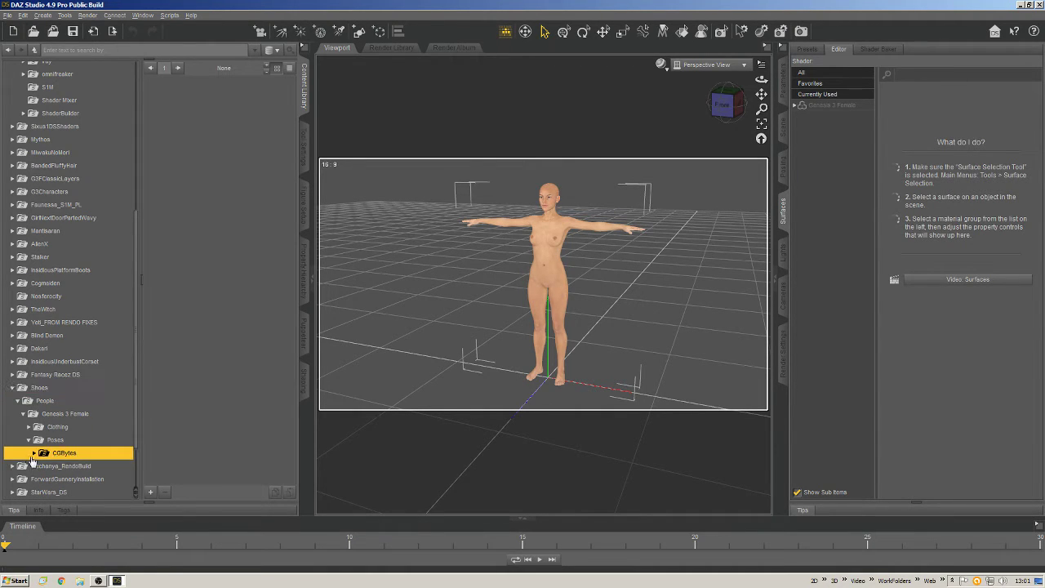
pyautogui.click(33, 454)
pyautogui.click(53, 464)
pyautogui.click(64, 452)
pyautogui.click(55, 440)
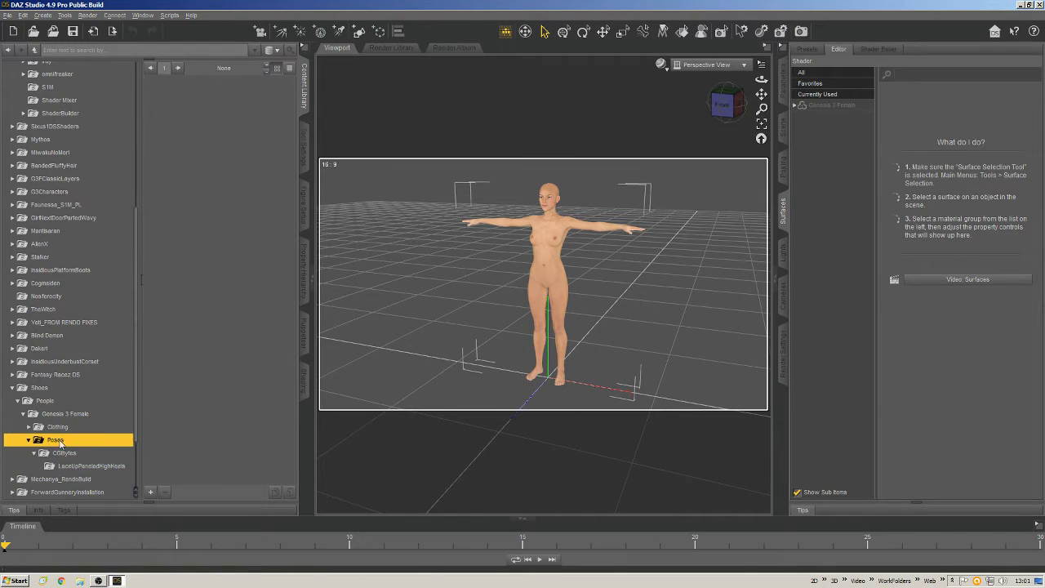
# - Open the LaceUpPaneledHighHeels folder under Clothing > CGBytes in the Genesis 3 Female shoes content
pyautogui.click(28, 427)
pyautogui.scroll(-2, 33, 392)
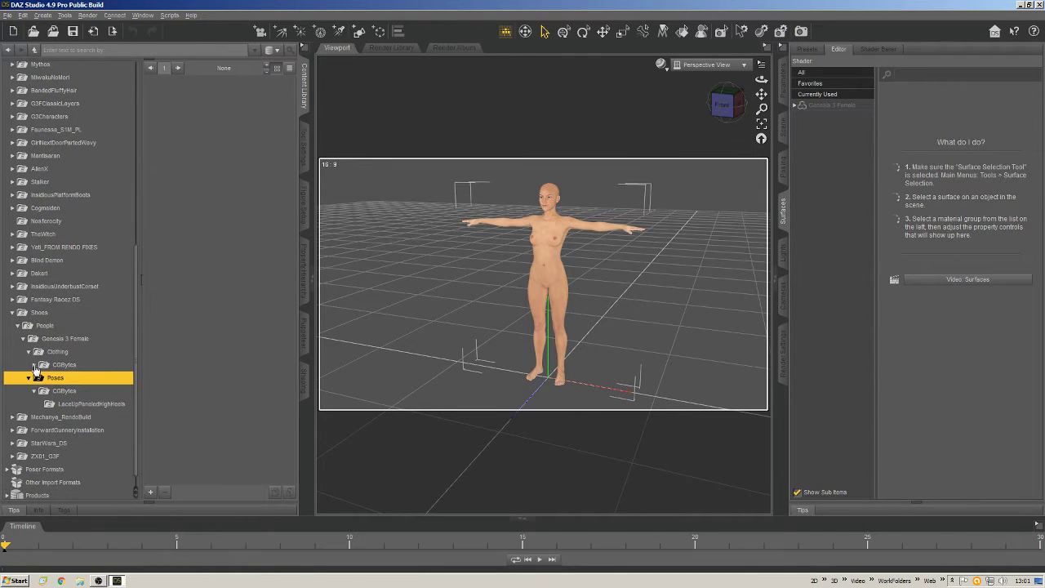
pyautogui.click(46, 379)
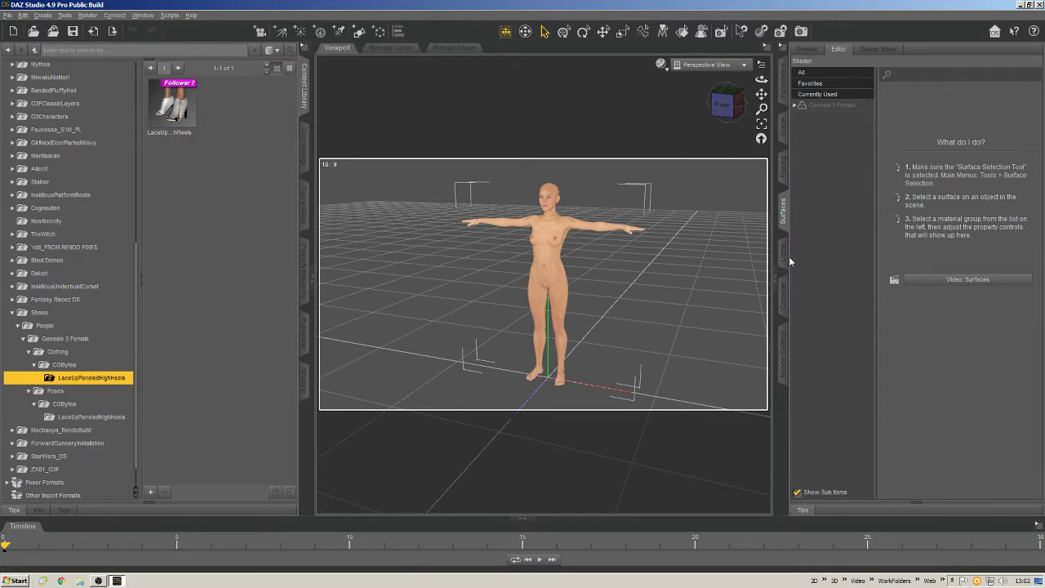
# - Select the figure's left foot and frame it in the viewport from its left side
pyautogui.scroll(2, 709, 292)
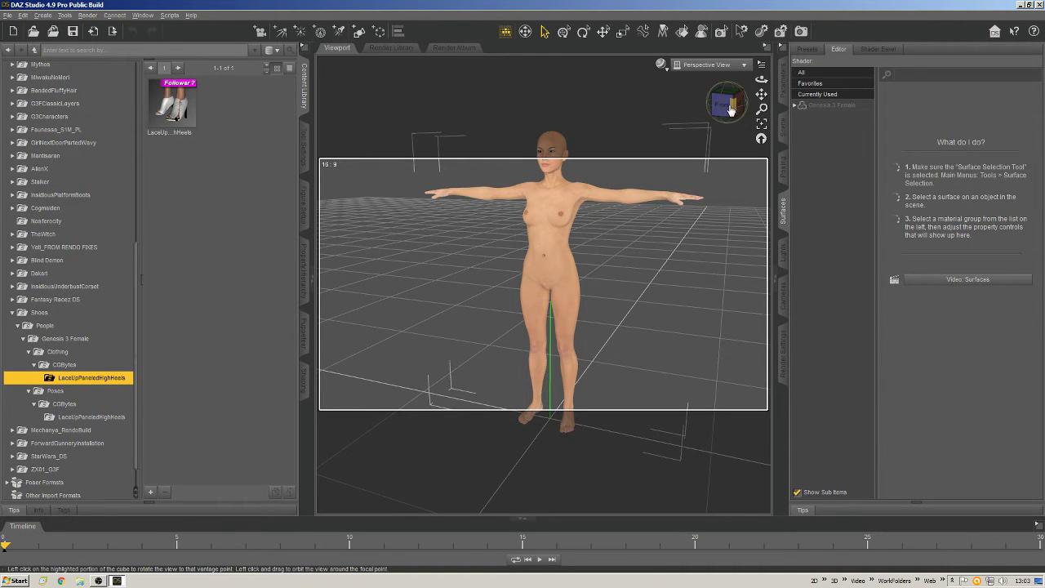
pyautogui.moveTo(761, 79)
pyautogui.mouseDown()
pyautogui.moveTo(737, 75)
pyautogui.moveTo(776, 71)
pyautogui.moveTo(760, 59)
pyautogui.mouseUp()
pyautogui.moveTo(586, 274); pyautogui.dragTo(586, 334, button='middle')
pyautogui.moveTo(586, 334); pyautogui.dragTo(458, 281, button='right')
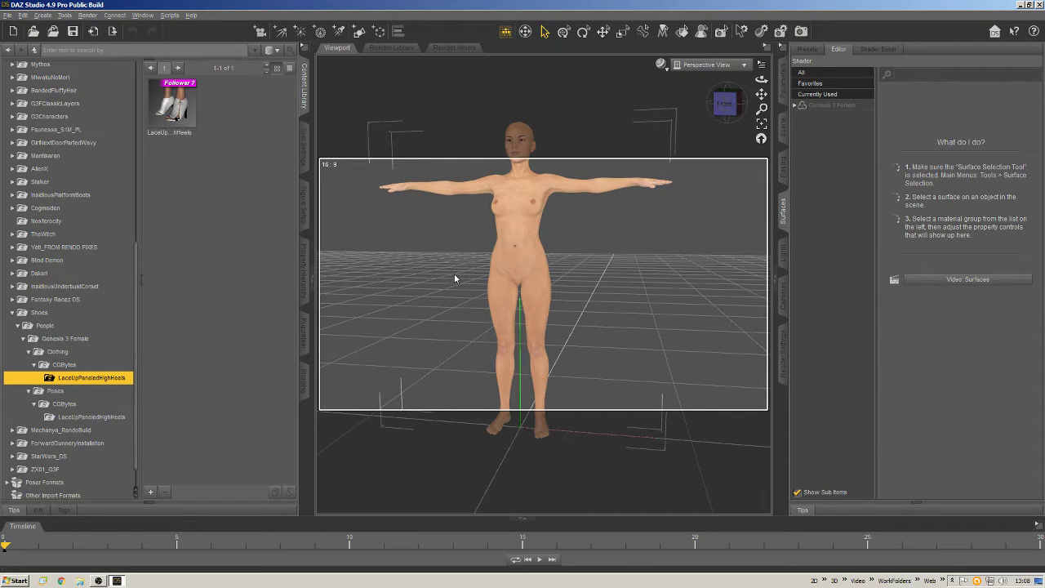
pyautogui.click(549, 424)
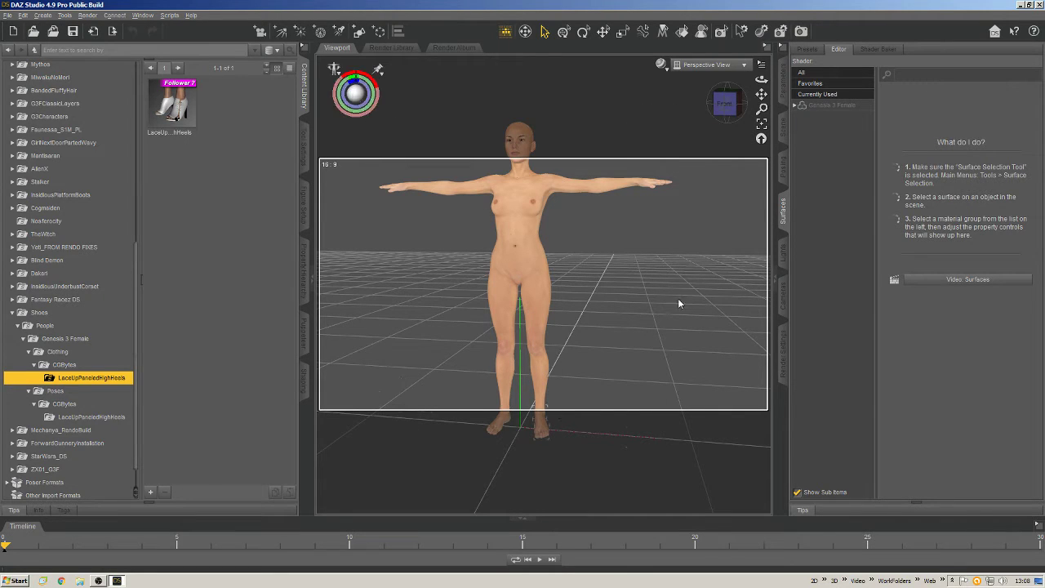
pyautogui.click(761, 124)
pyautogui.moveTo(702, 114); pyautogui.dragTo(727, 104)
pyautogui.click(735, 104)
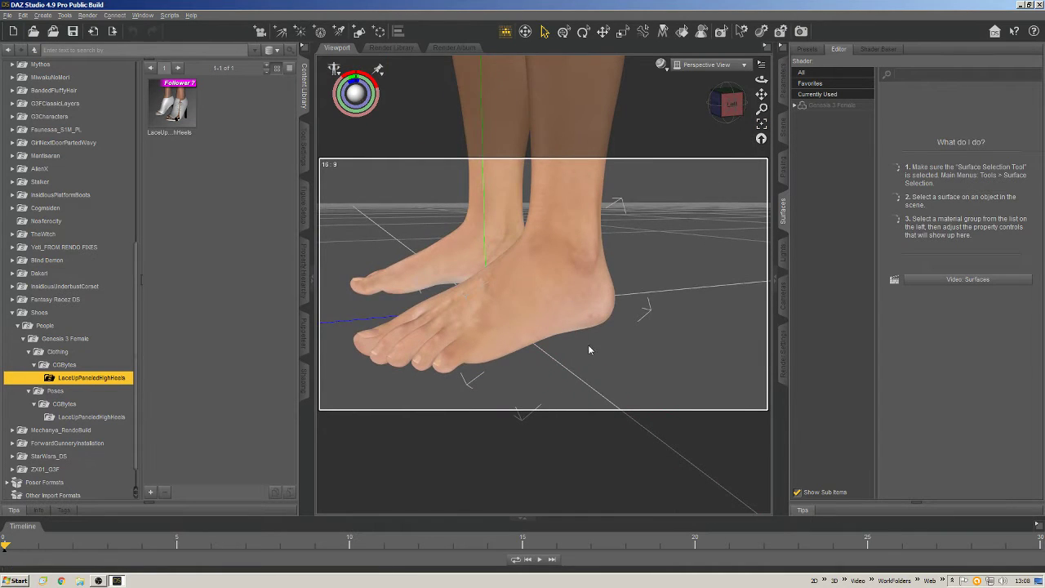
pyautogui.scroll(-3, 588, 345)
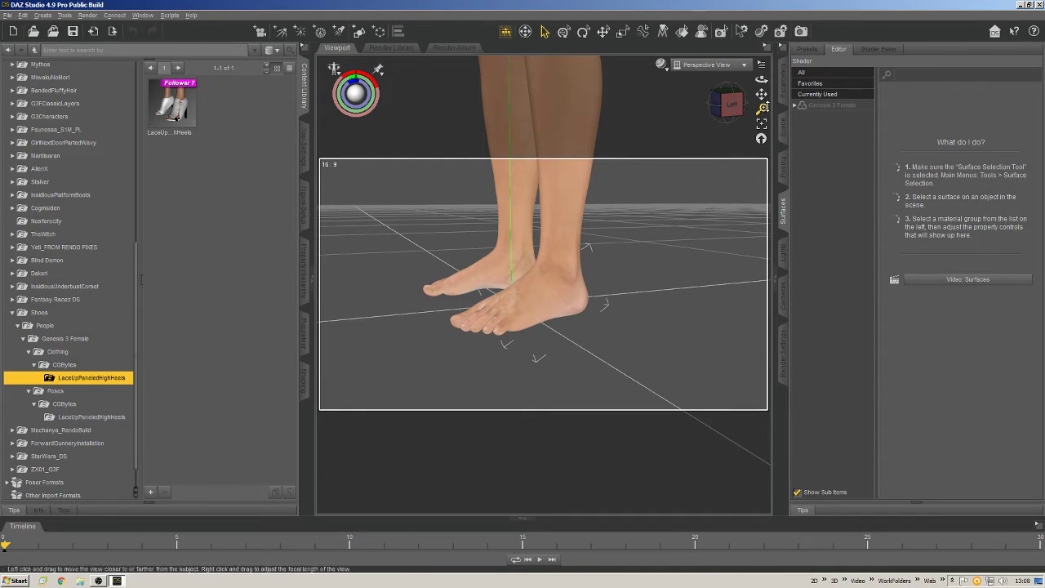
# - Bend the left foot downward into a high-heel position, with its Bend set to 40
pyautogui.click(782, 82)
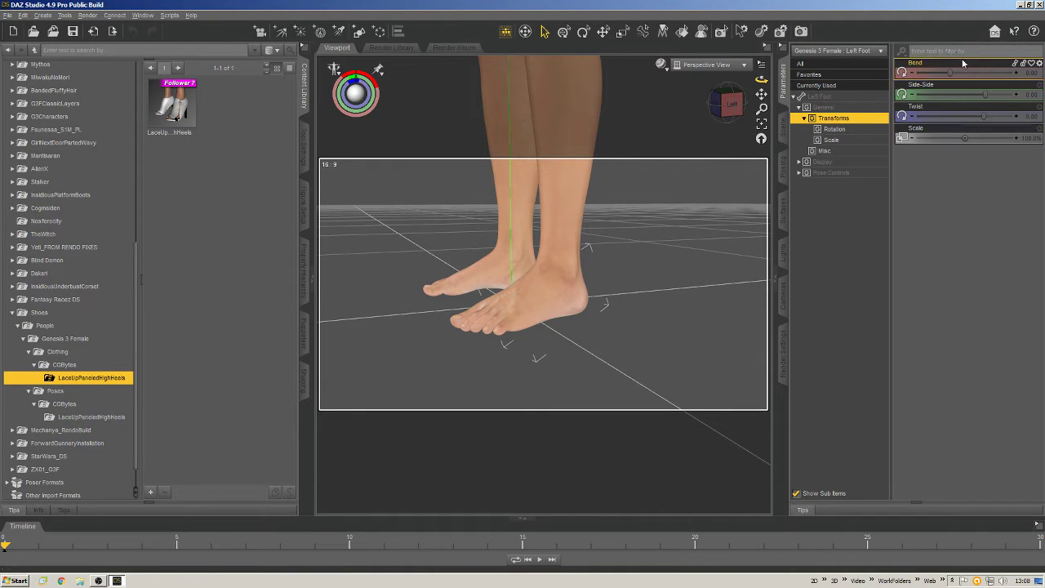
pyautogui.moveTo(956, 73); pyautogui.dragTo(961, 73)
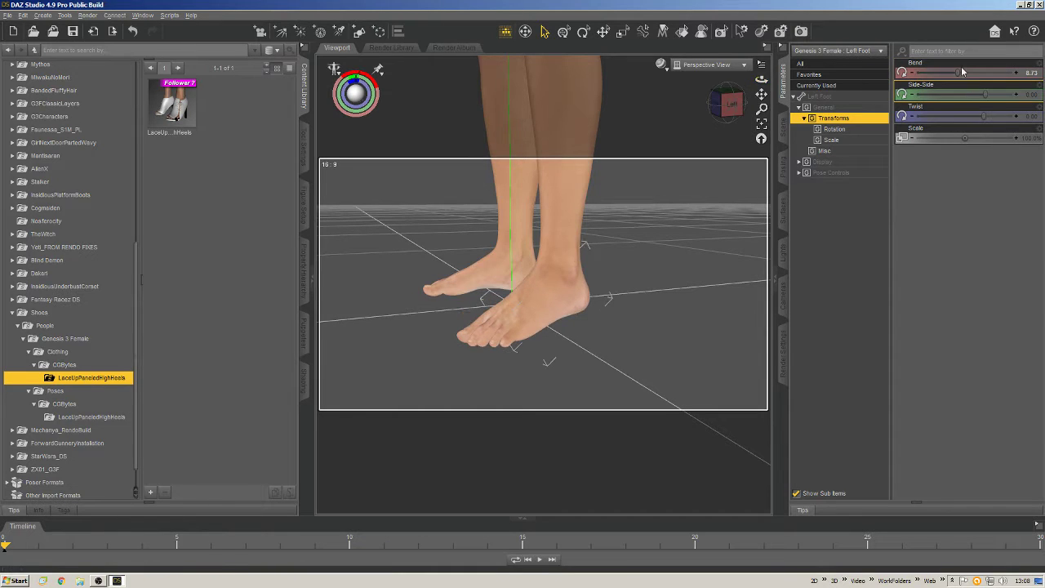
pyautogui.moveTo(952, 73); pyautogui.dragTo(996, 72)
pyautogui.click(726, 104)
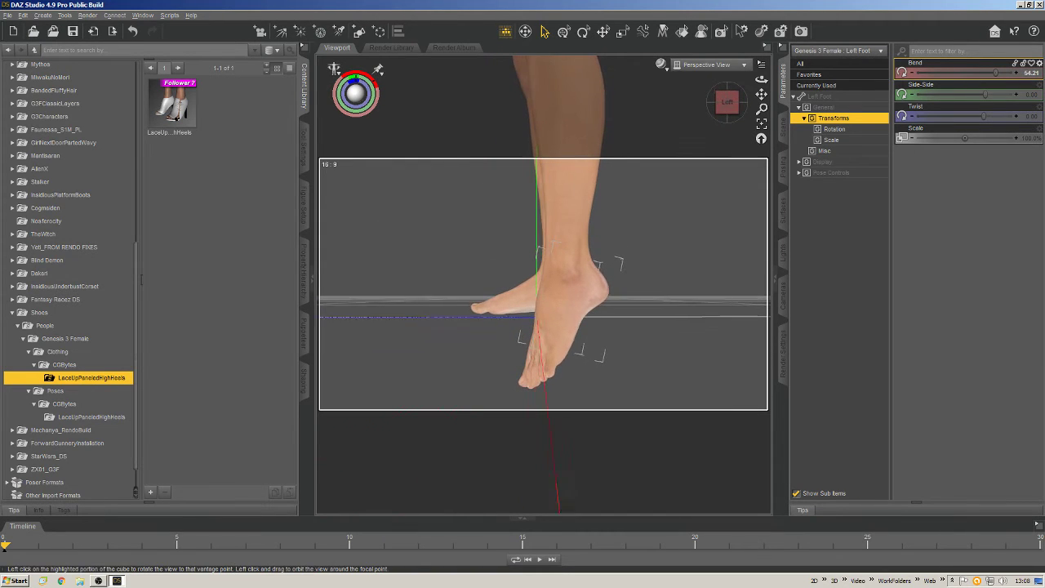
pyautogui.moveTo(993, 73); pyautogui.dragTo(985, 71)
pyautogui.click(985, 71)
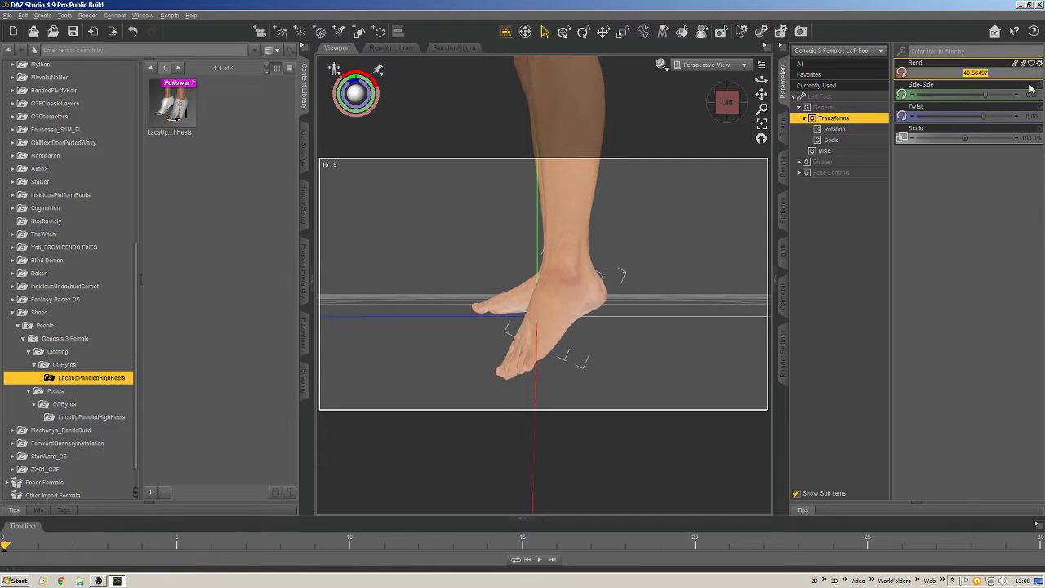
pyautogui.write('40')
pyautogui.press('Return')
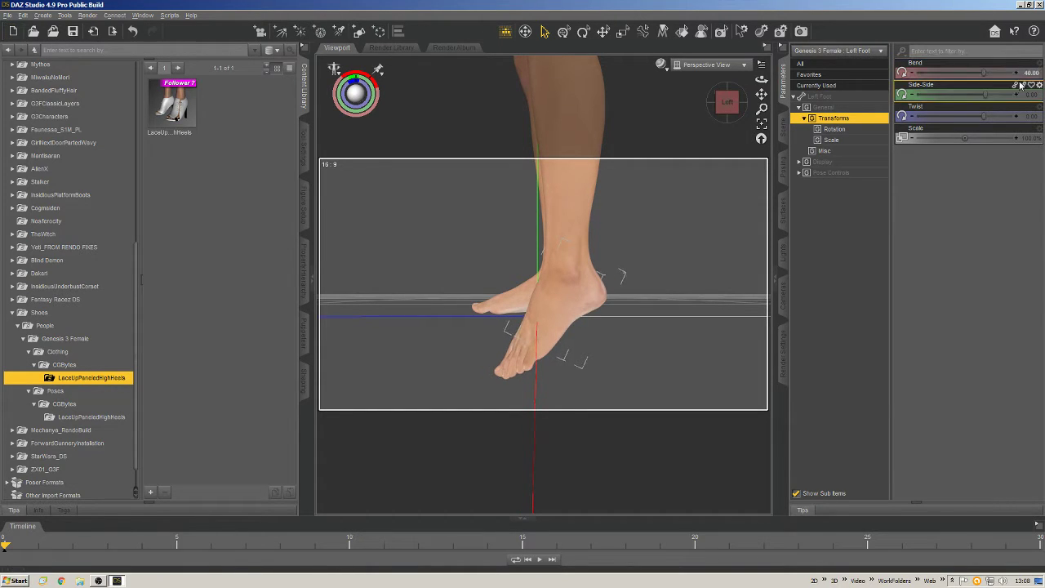
# - Select the left toes and expand Left Small Toe 4, 3 and 2 in the scene hierarchy to inspect their bones
pyautogui.click(515, 351)
pyautogui.keyDown('ctrl'); pyautogui.keyDown('alt'); pyautogui.moveTo(508, 323); pyautogui.dragTo(528, 330); pyautogui.keyUp('alt'); pyautogui.keyUp('ctrl')
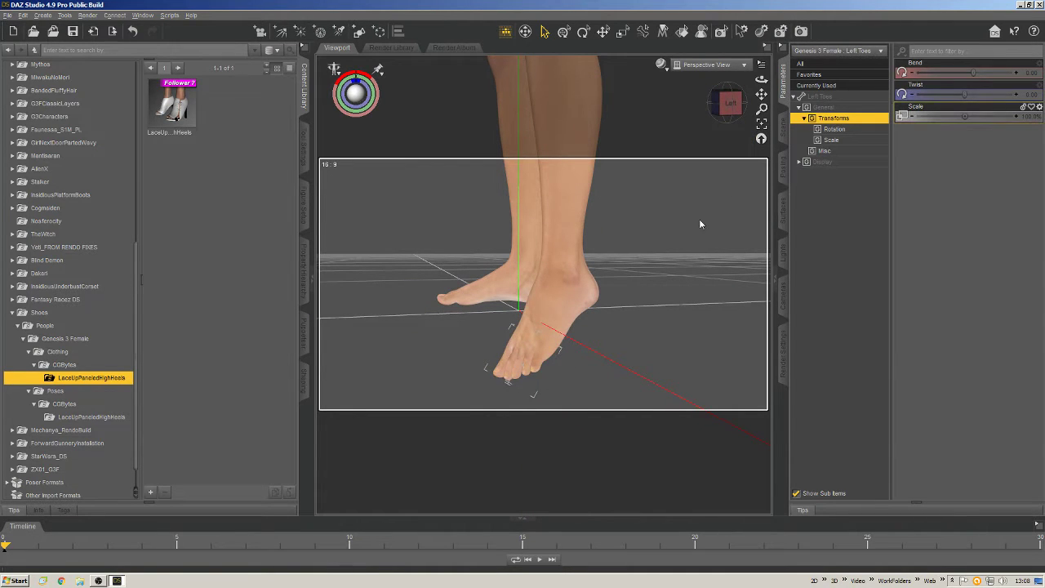
pyautogui.keyDown('ctrl'); pyautogui.keyDown('alt'); pyautogui.moveTo(699, 219); pyautogui.dragTo(603, 239); pyautogui.keyUp('alt'); pyautogui.keyUp('ctrl')
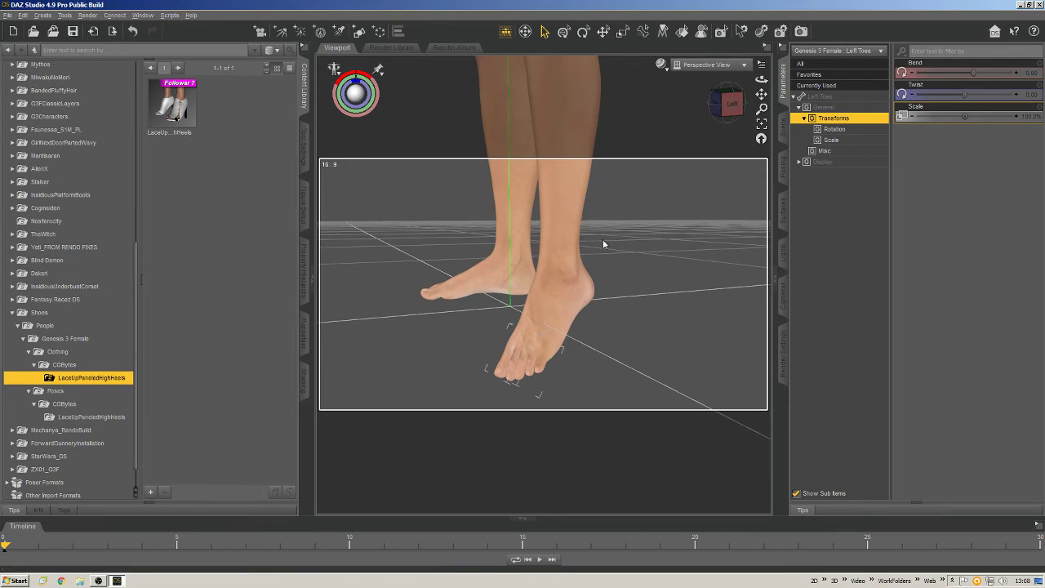
pyautogui.click(784, 131)
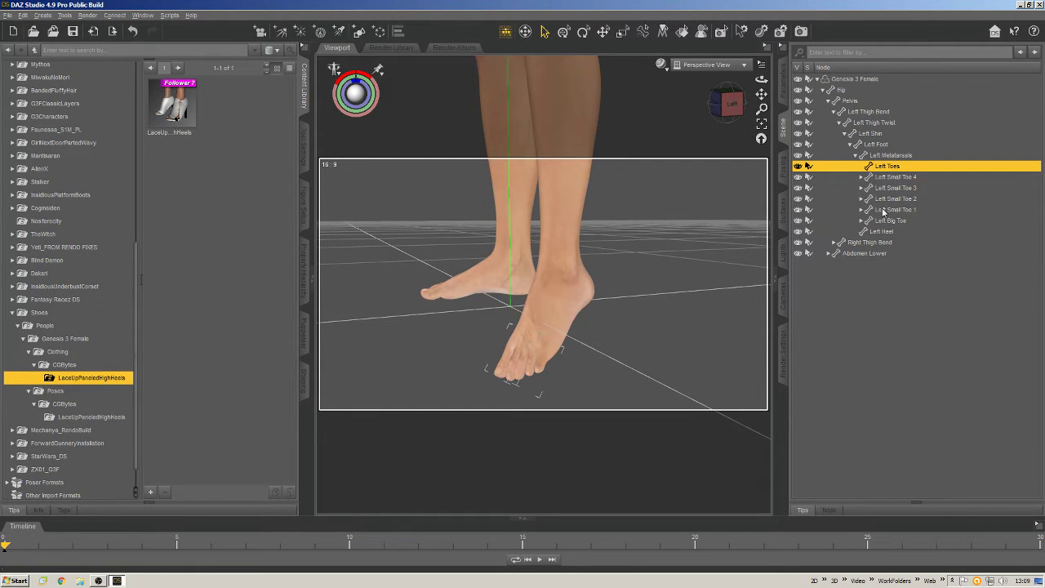
pyautogui.click(862, 177)
pyautogui.click(861, 200)
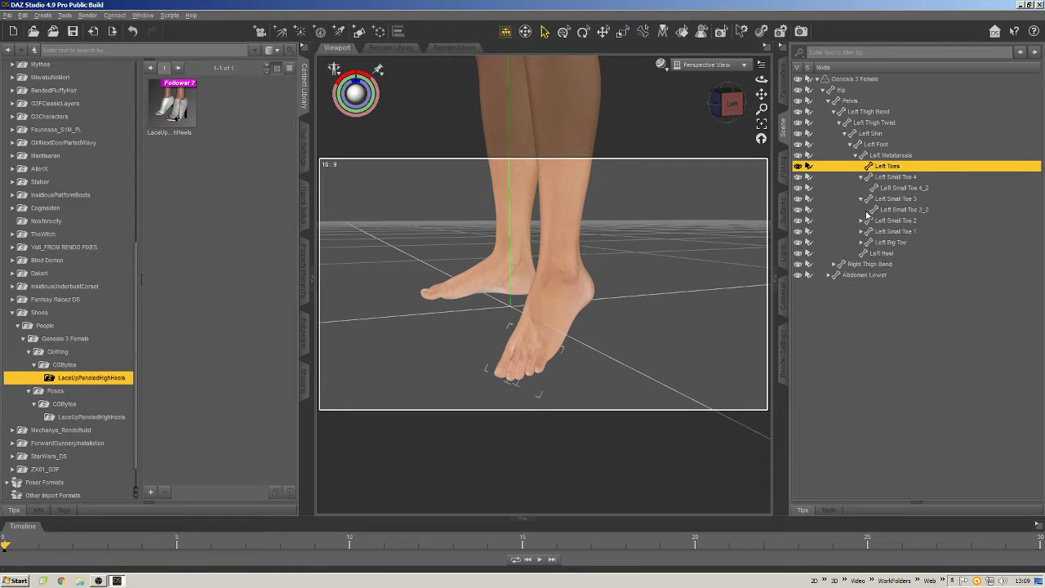
pyautogui.click(861, 220)
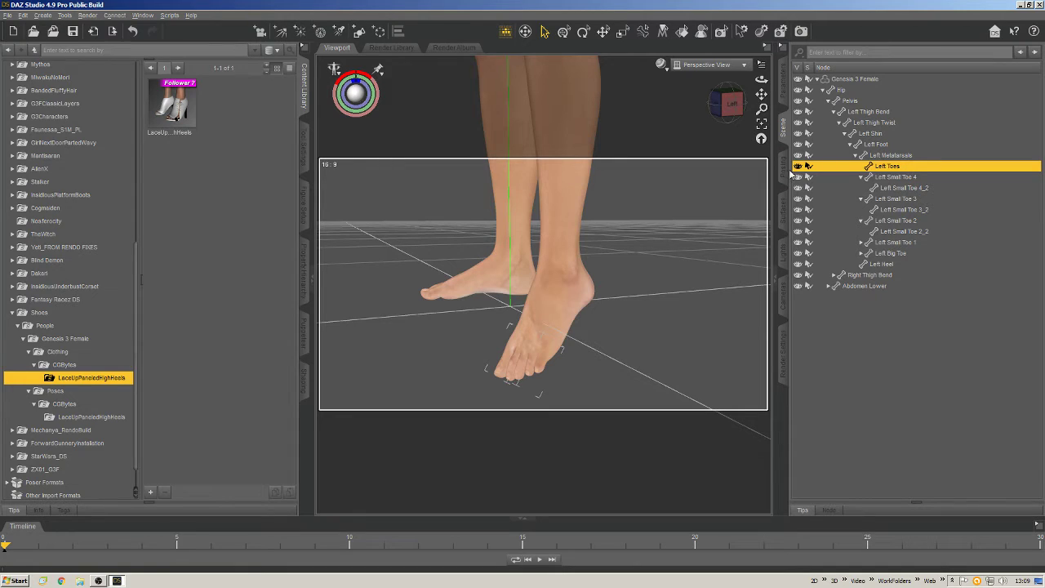
# - Locate the Left Foot and Left Toes bones by selecting them on the figure, and collapse Left Metatarsals in the hierarchy
pyautogui.click(573, 296)
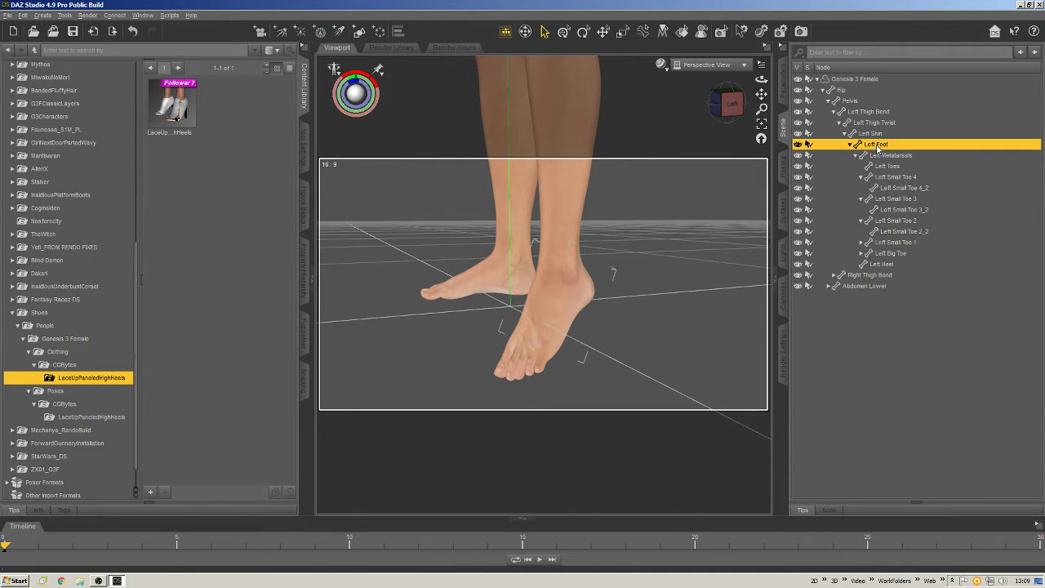
pyautogui.click(522, 356)
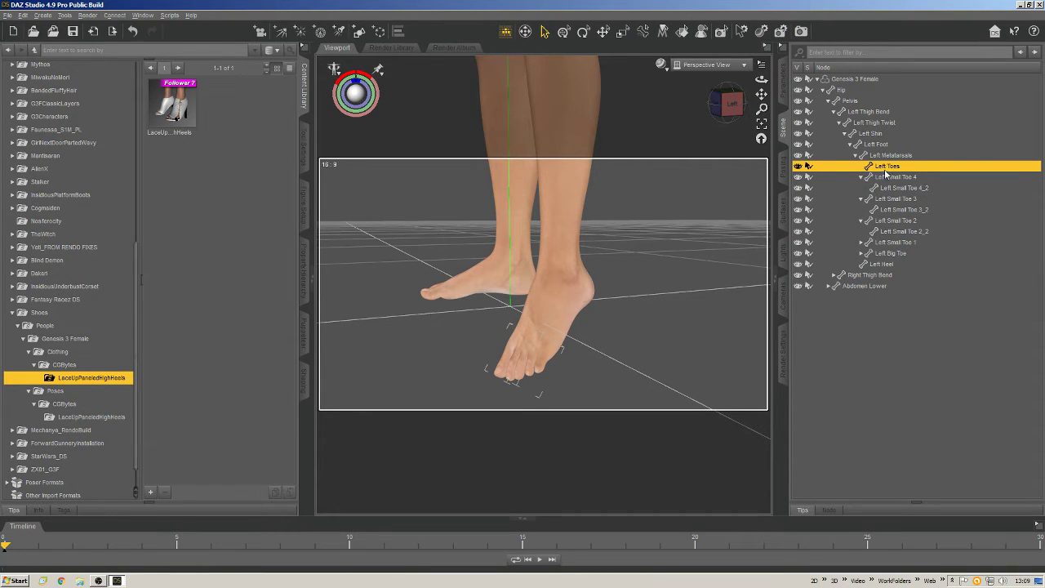
pyautogui.click(856, 156)
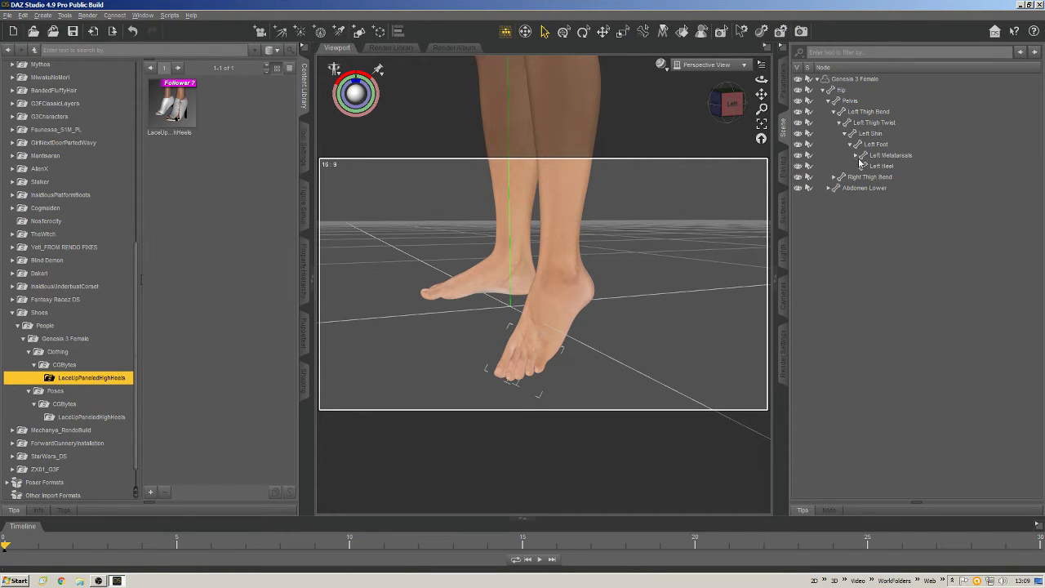
# - Select the Left Toes bone with its transform parameters shown and frame it in the Left View
pyautogui.click(856, 156)
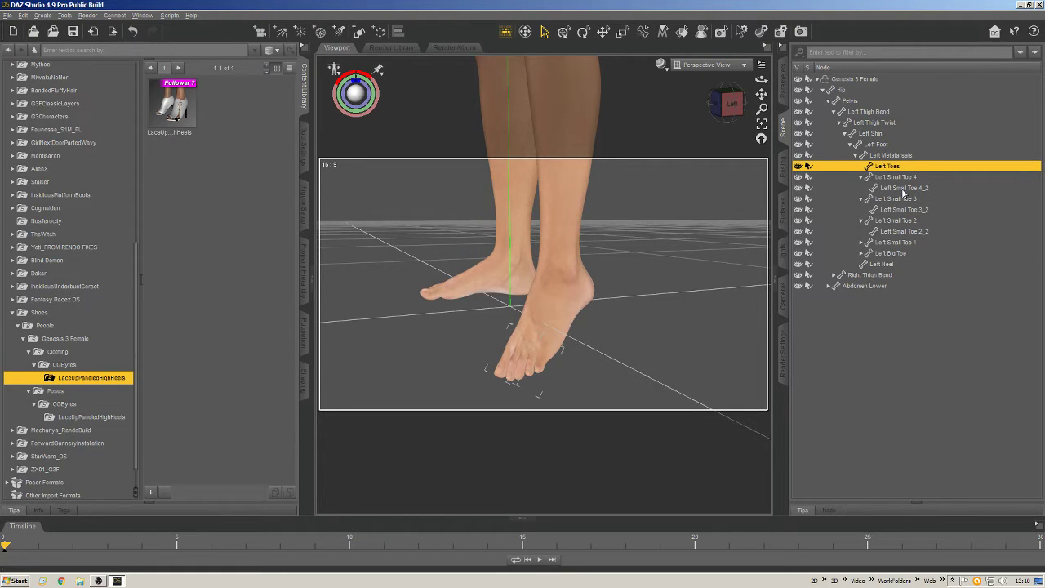
pyautogui.click(782, 79)
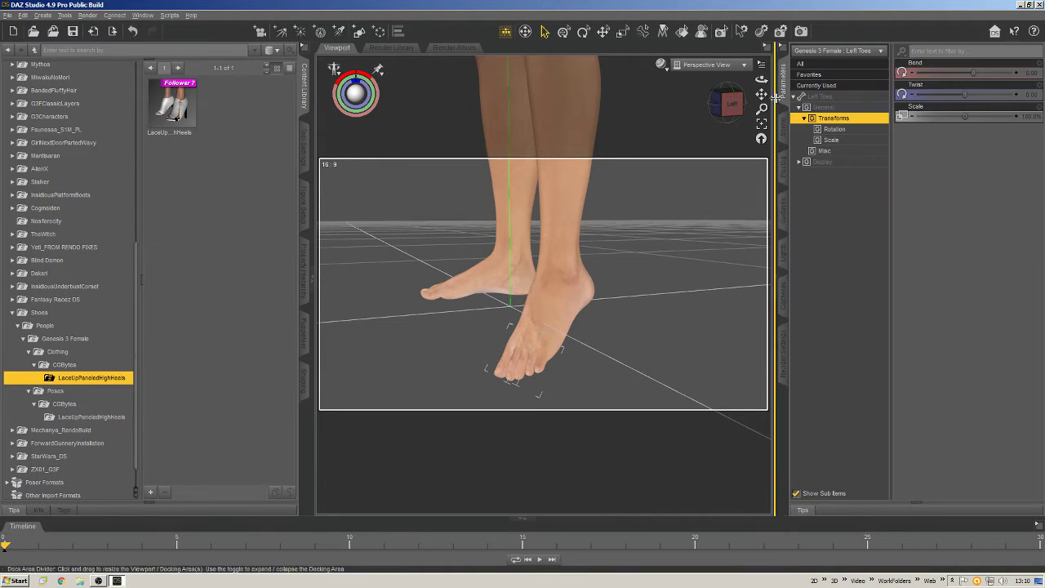
pyautogui.rightClick(575, 291)
pyautogui.click(637, 311)
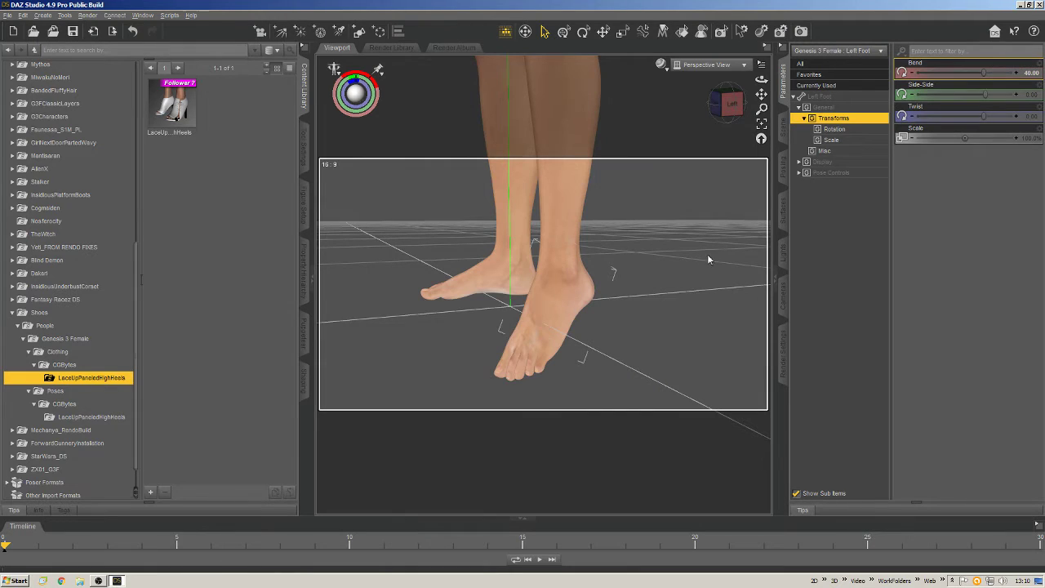
pyautogui.rightClick(525, 354)
pyautogui.click(530, 380)
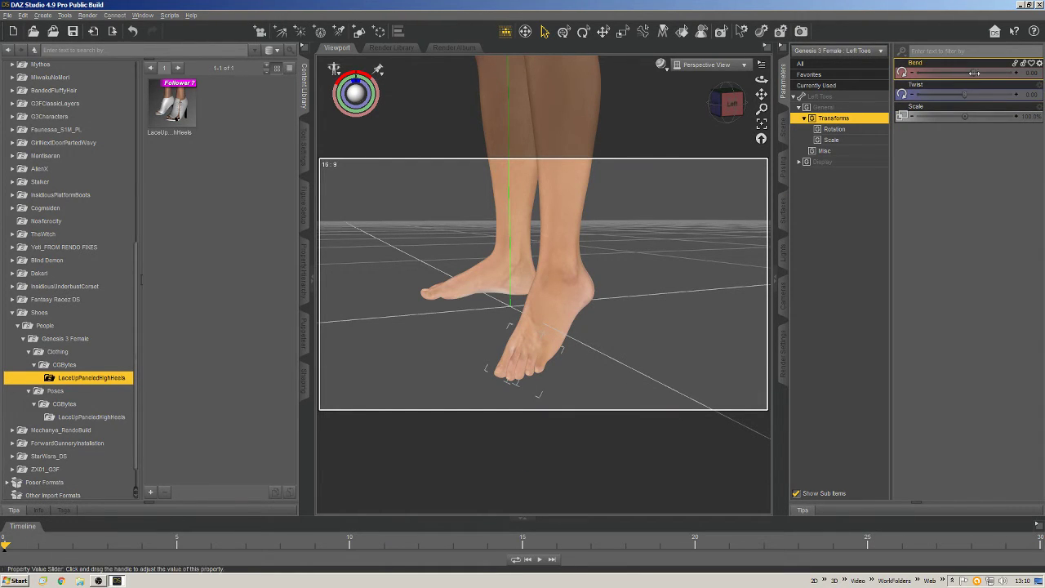
pyautogui.click(701, 66)
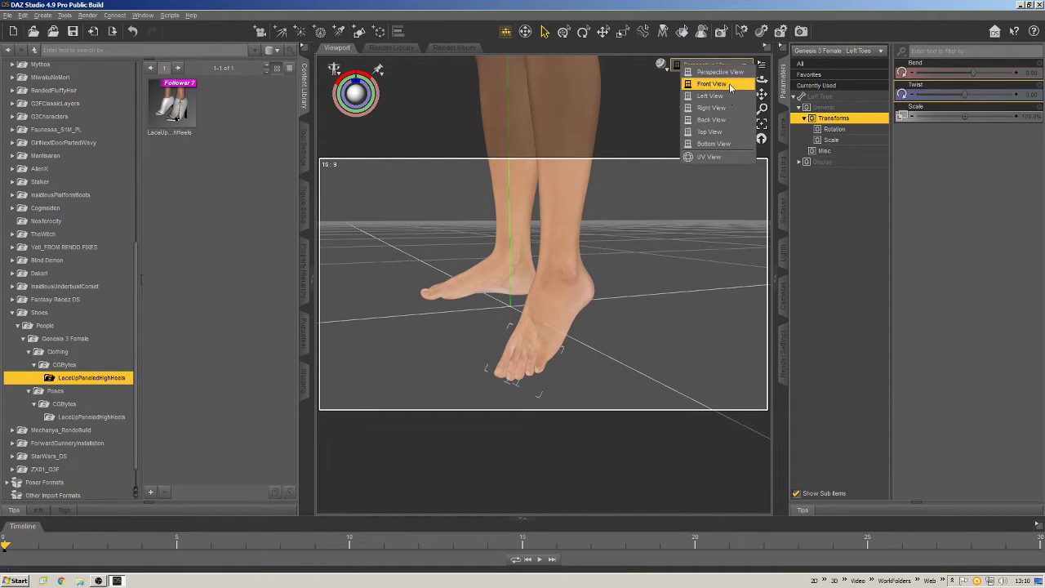
pyautogui.click(718, 100)
pyautogui.click(761, 123)
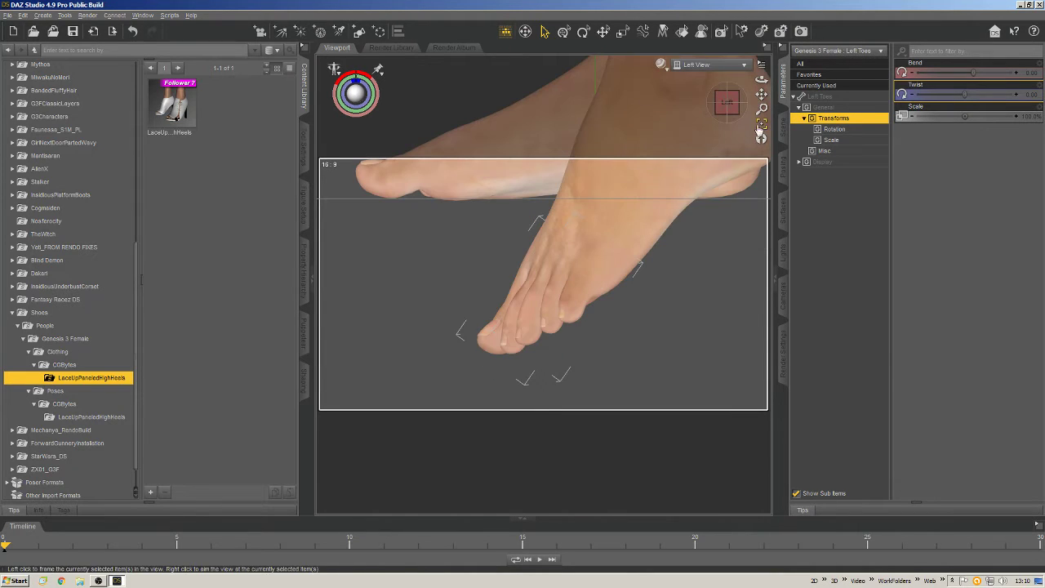
# - Bend the left toes upward for a high-heel pose, with their Bend set to -40
pyautogui.moveTo(975, 68); pyautogui.dragTo(935, 73)
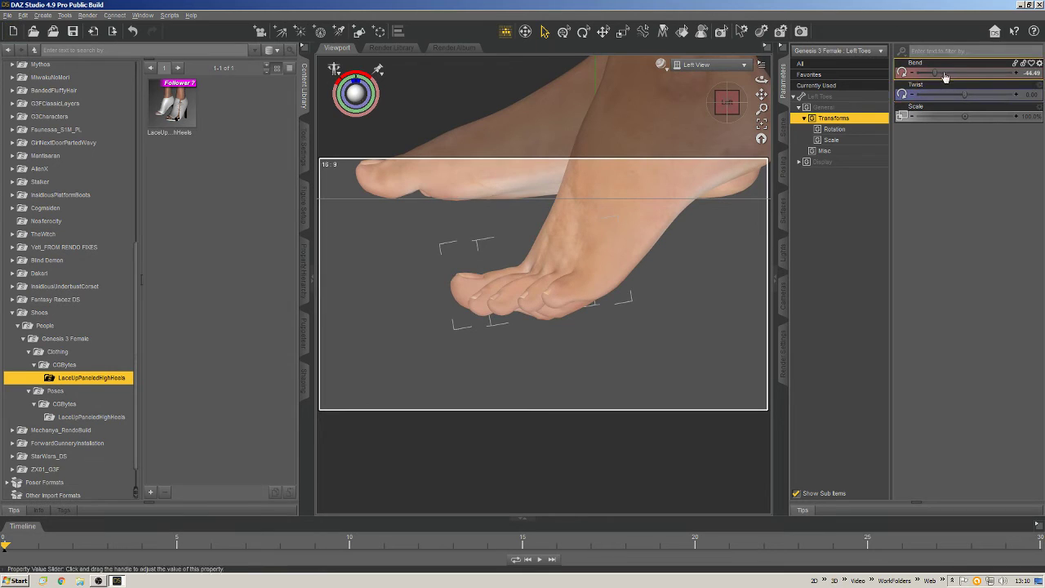
pyautogui.click(1034, 75)
pyautogui.press('BackSpace')
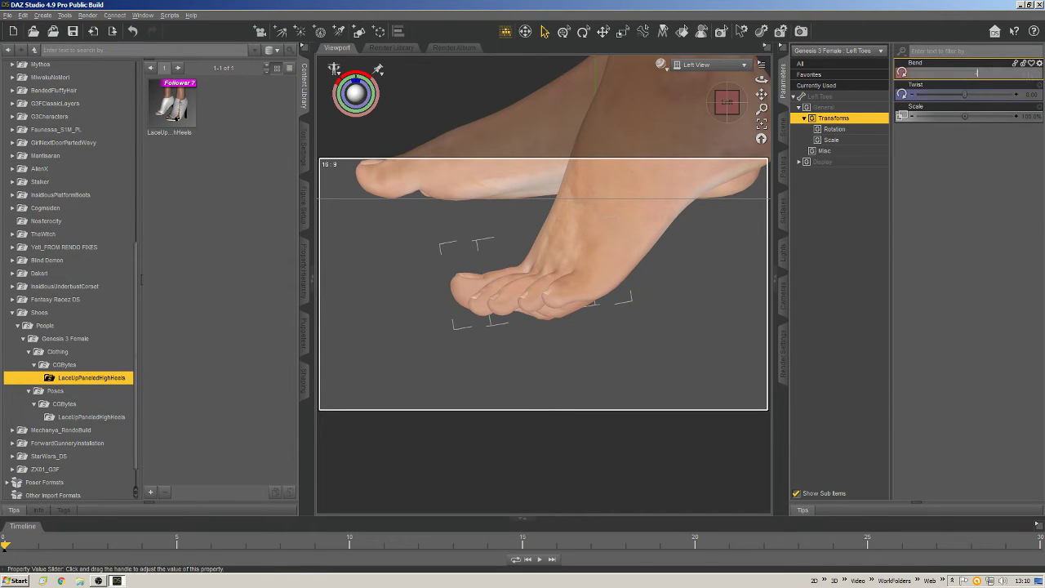
pyautogui.write('-40')
pyautogui.press('Return')
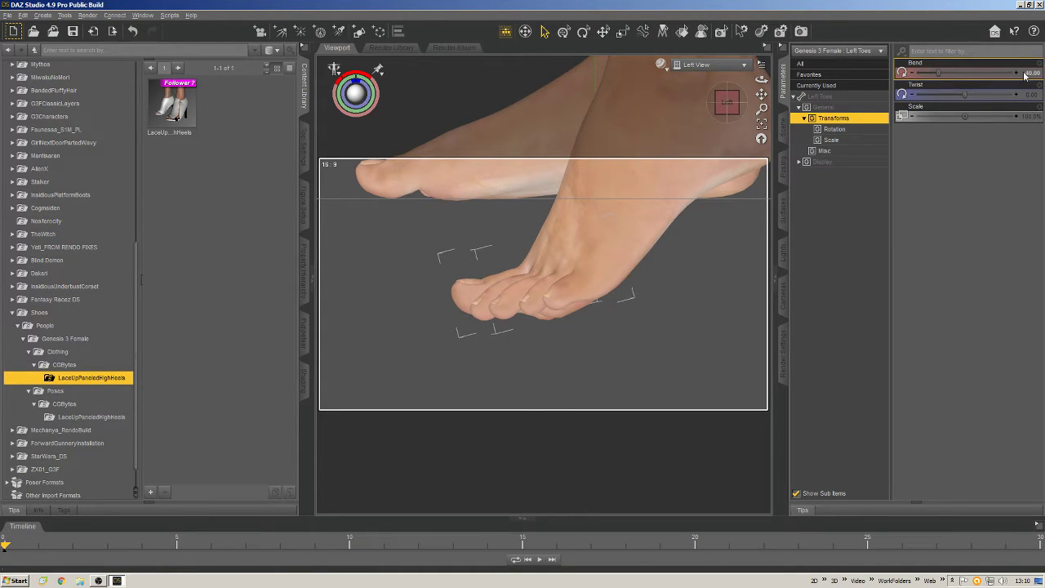
# - Examine the posed left foot beside the right foot from the front in the Perspective View
pyautogui.moveTo(761, 94)
pyautogui.mouseDown()
pyautogui.moveTo(761, 122)
pyautogui.moveTo(762, 101)
pyautogui.mouseUp()
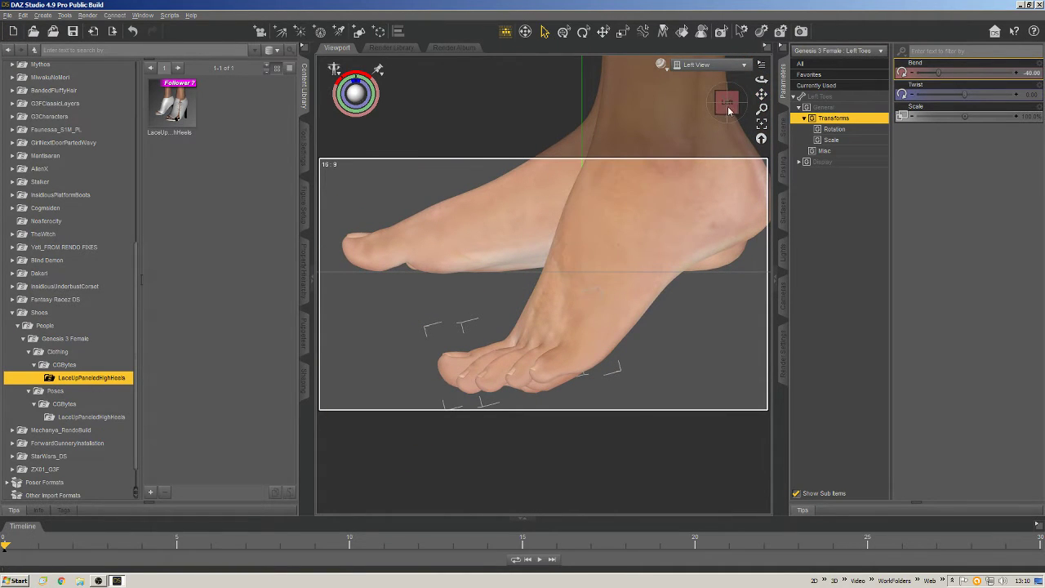
pyautogui.click(709, 65)
pyautogui.click(718, 75)
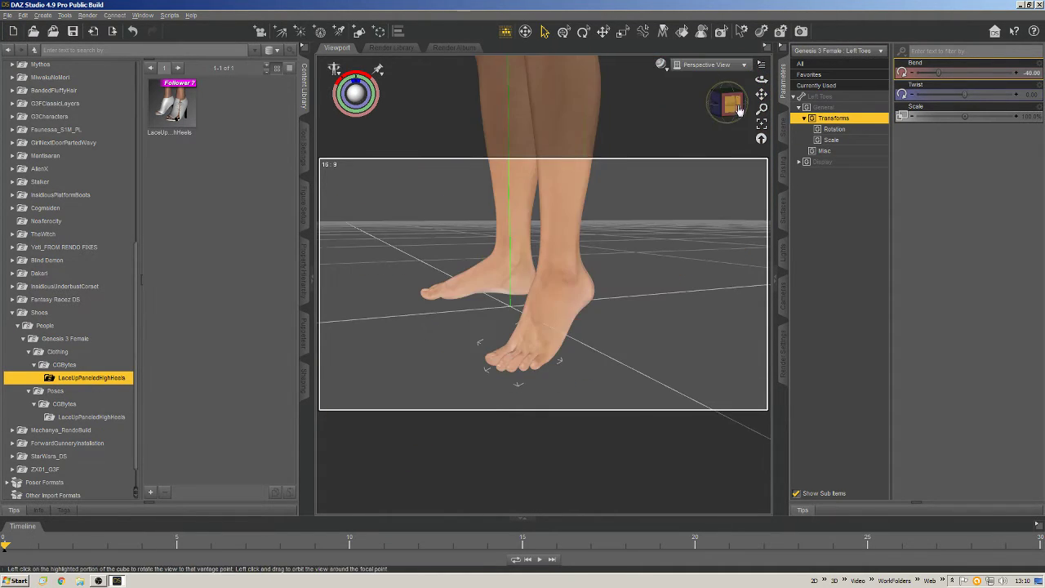
pyautogui.moveTo(739, 108); pyautogui.dragTo(593, 280)
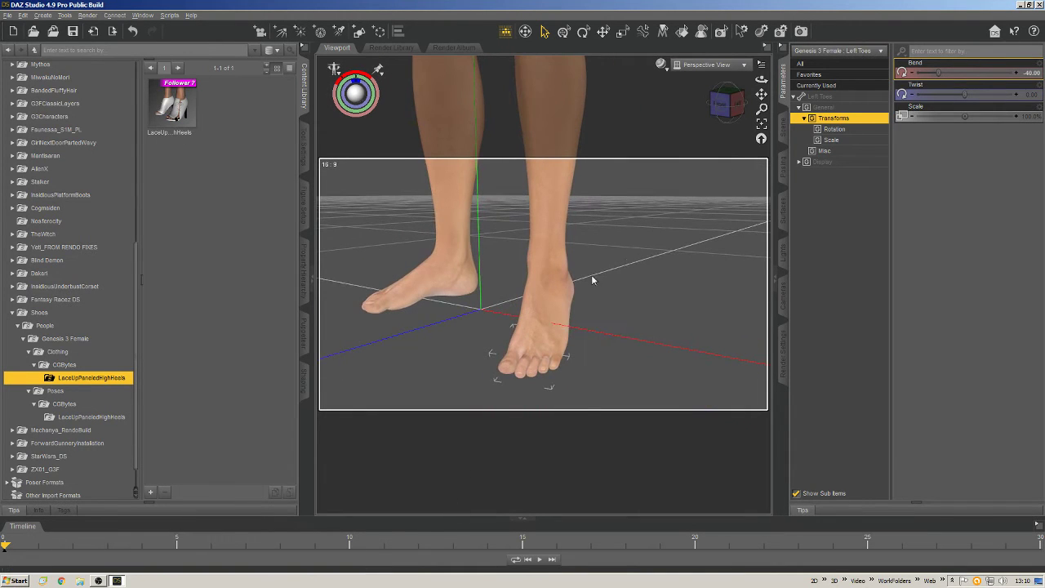
pyautogui.moveTo(586, 239); pyautogui.dragTo(606, 250, button='middle')
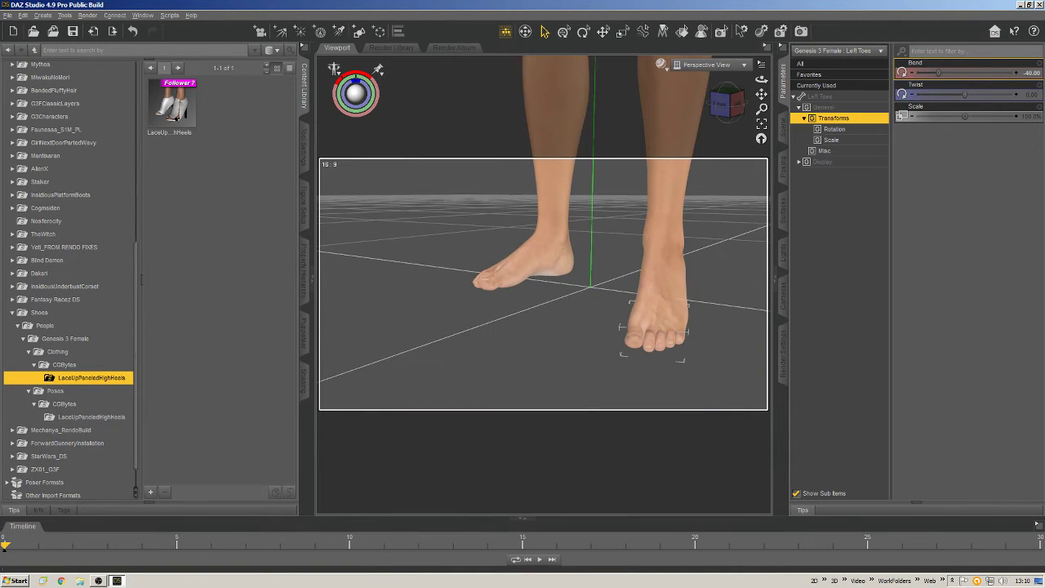
pyautogui.scroll(-3, 615, 206)
pyautogui.moveTo(615, 206); pyautogui.dragTo(546, 250, button='middle')
pyautogui.scroll(3, 546, 249)
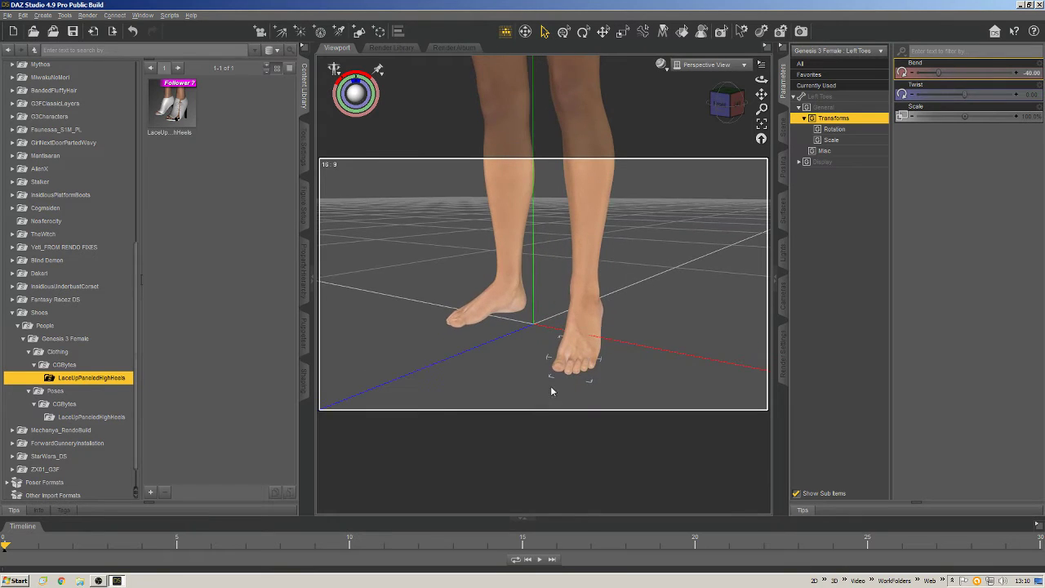
# - Select the Left Foot and mirror its pose, including the toes, onto the right foot with Symmetry
pyautogui.rightClick(593, 328)
pyautogui.click(666, 349)
pyautogui.moveTo(727, 98); pyautogui.dragTo(717, 101)
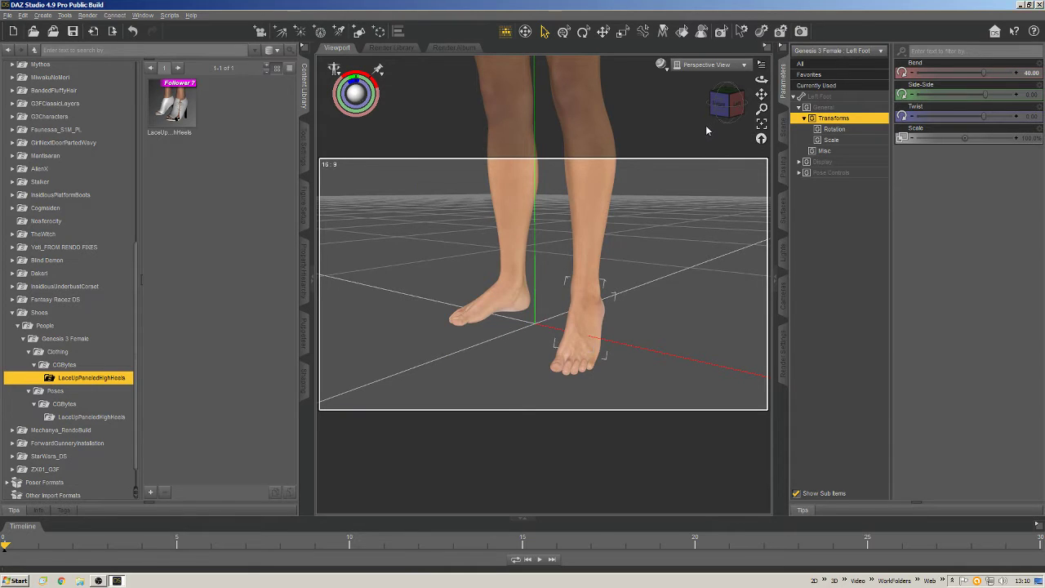
pyautogui.hotkey('shift', 'y')
pyautogui.moveTo(629, 151); pyautogui.dragTo(684, 154)
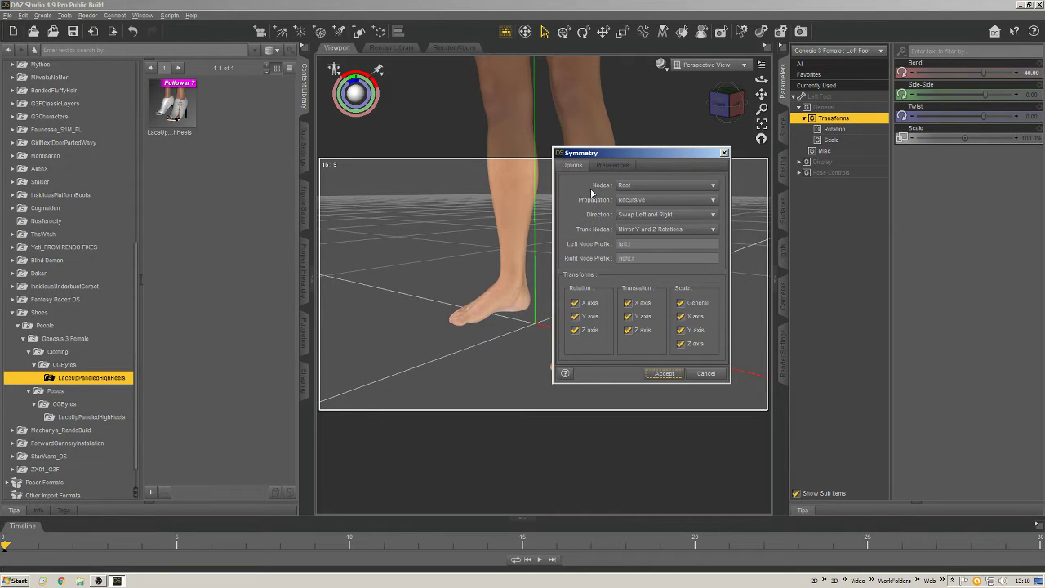
pyautogui.click(641, 186)
pyautogui.click(660, 194)
pyautogui.click(666, 215)
pyautogui.click(658, 193)
pyautogui.click(664, 374)
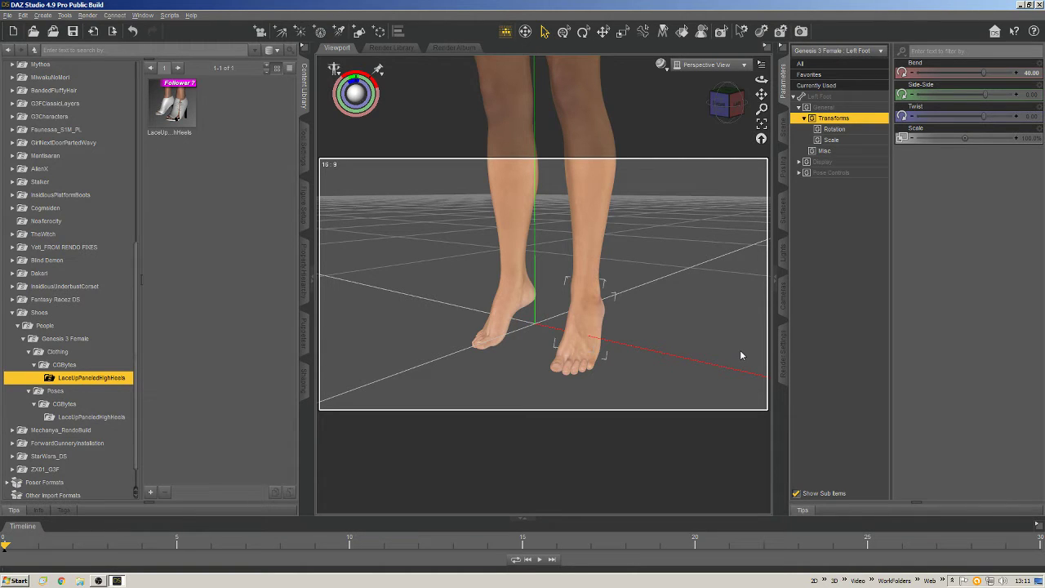
# - Open the LaceUpPaneledHighHeels folder under Poses, show its contents as a list and select LaceUpPaneledHighHeelsPose
pyautogui.click(98, 417)
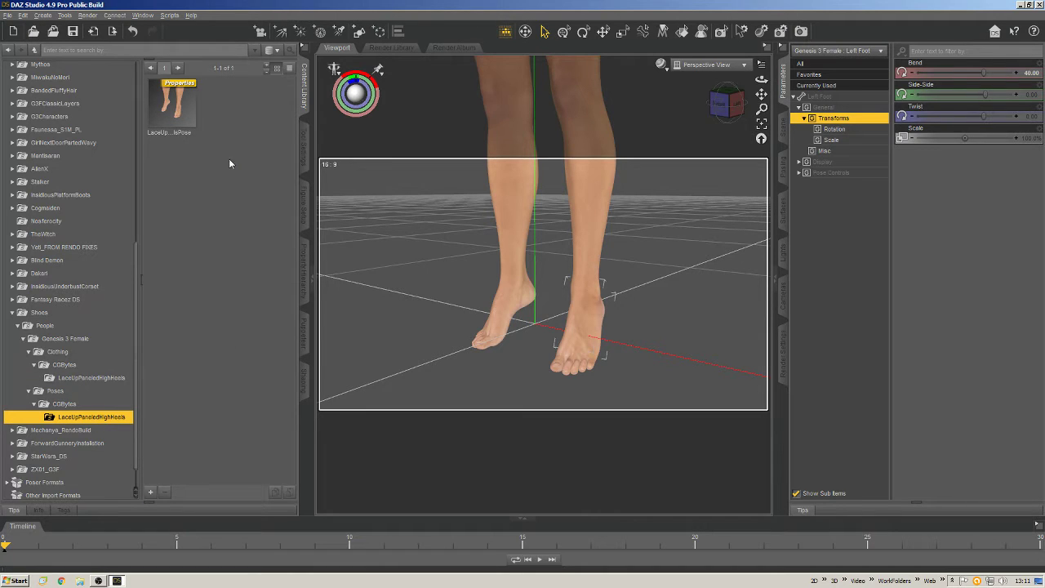
pyautogui.click(290, 67)
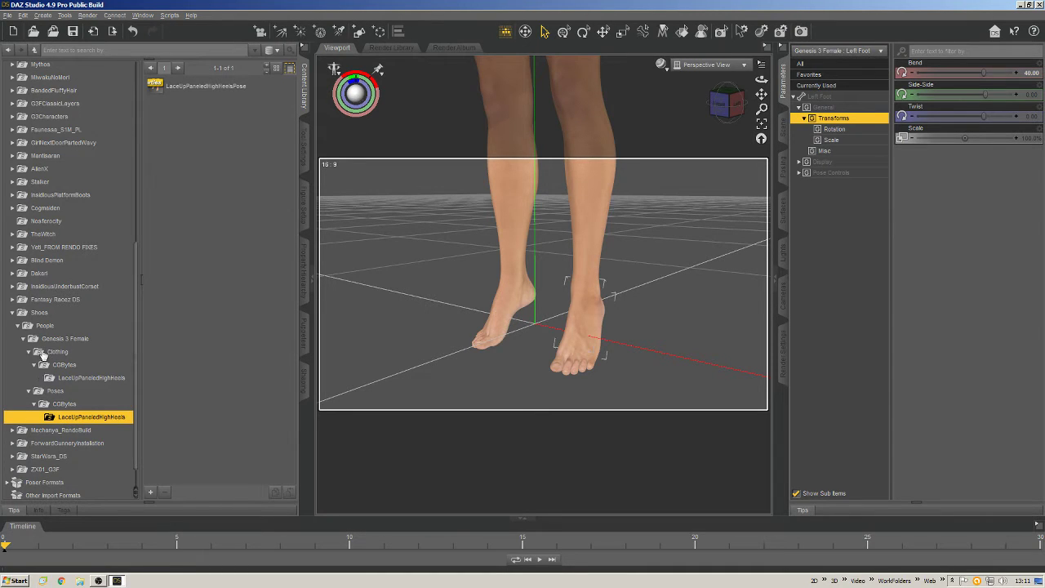
pyautogui.click(58, 393)
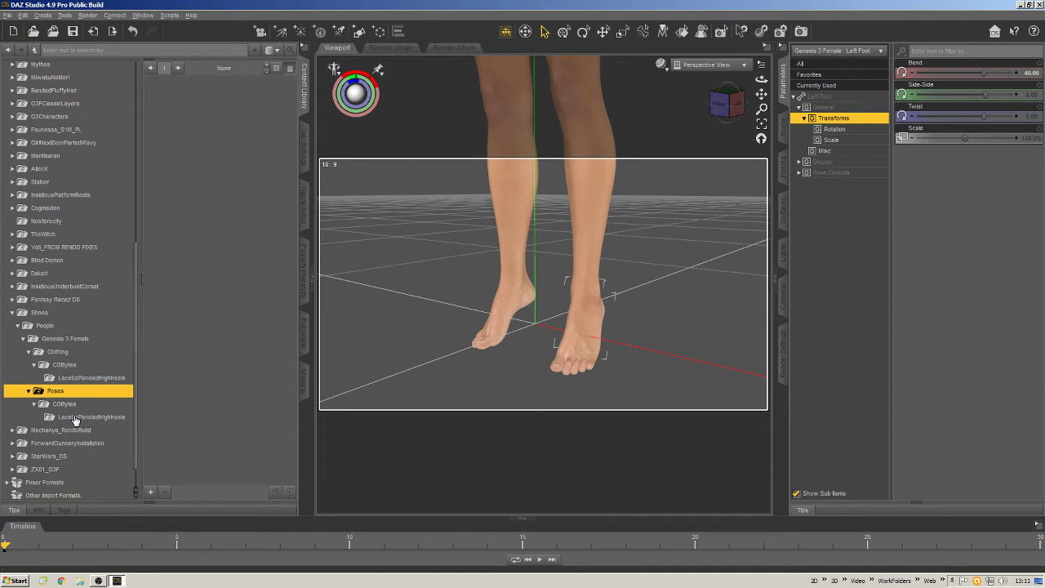
pyautogui.click(67, 418)
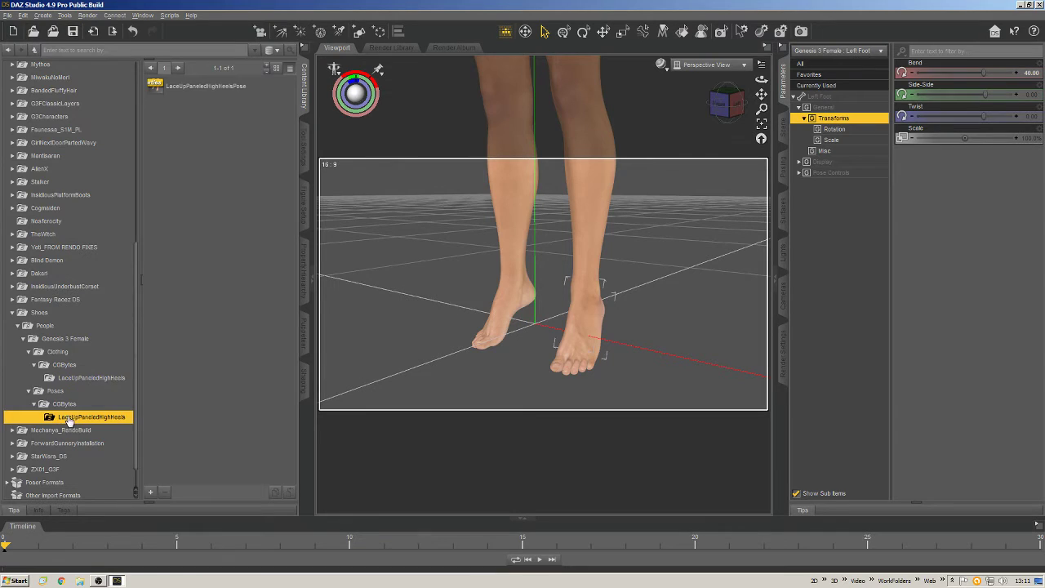
pyautogui.click(203, 89)
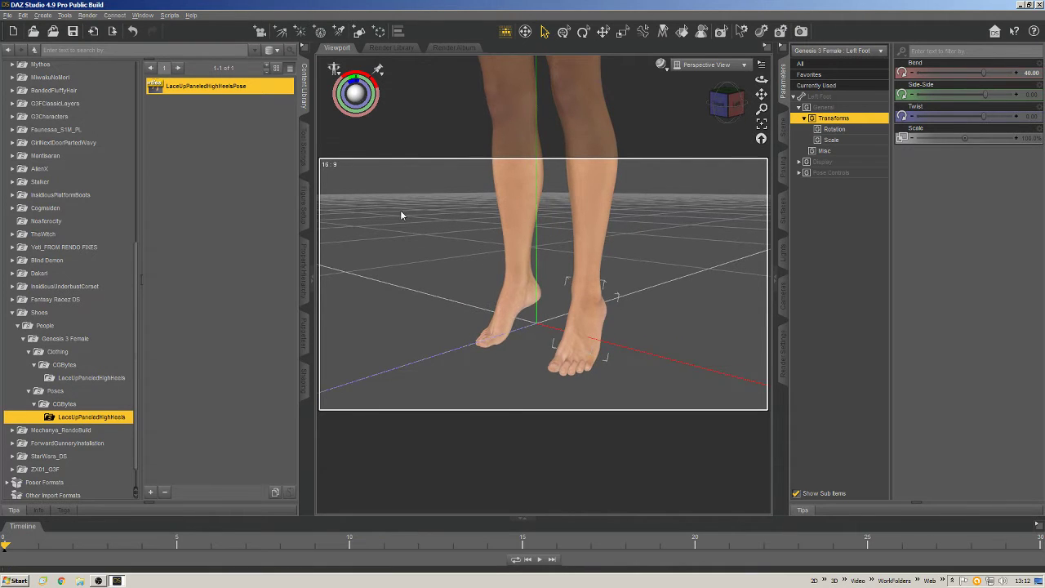
# - Select the whole Genesis 3 Female figure and list its Actor parameters, including the Feet entries
pyautogui.moveTo(761, 80); pyautogui.dragTo(682, 136)
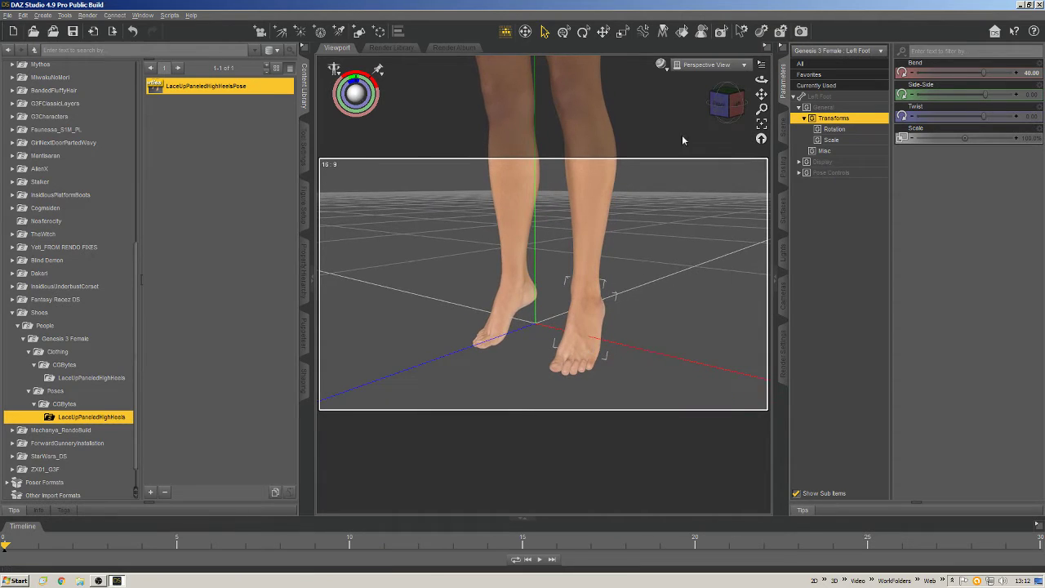
pyautogui.rightClick(592, 210)
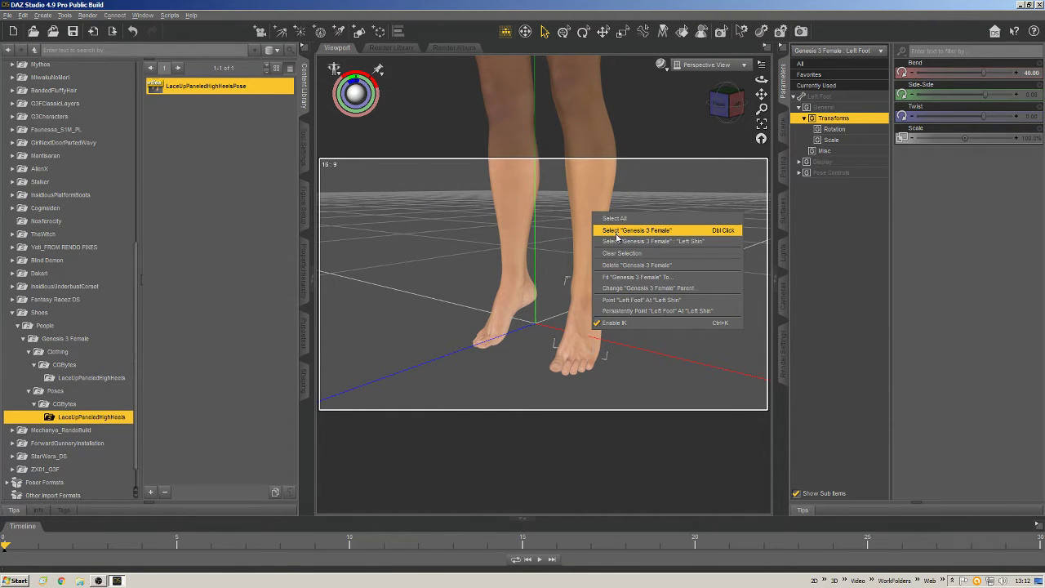
pyautogui.click(617, 236)
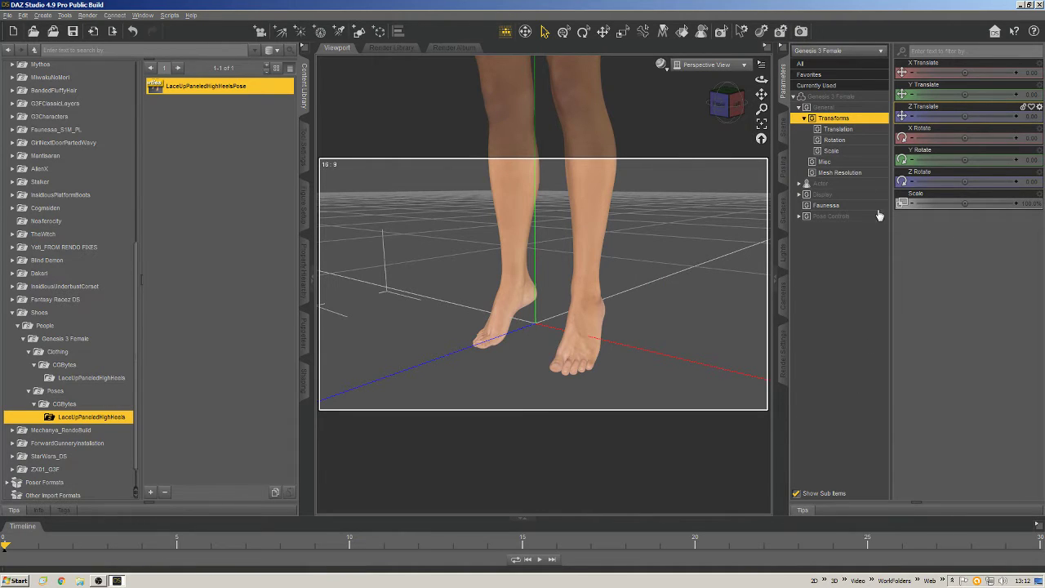
pyautogui.click(799, 184)
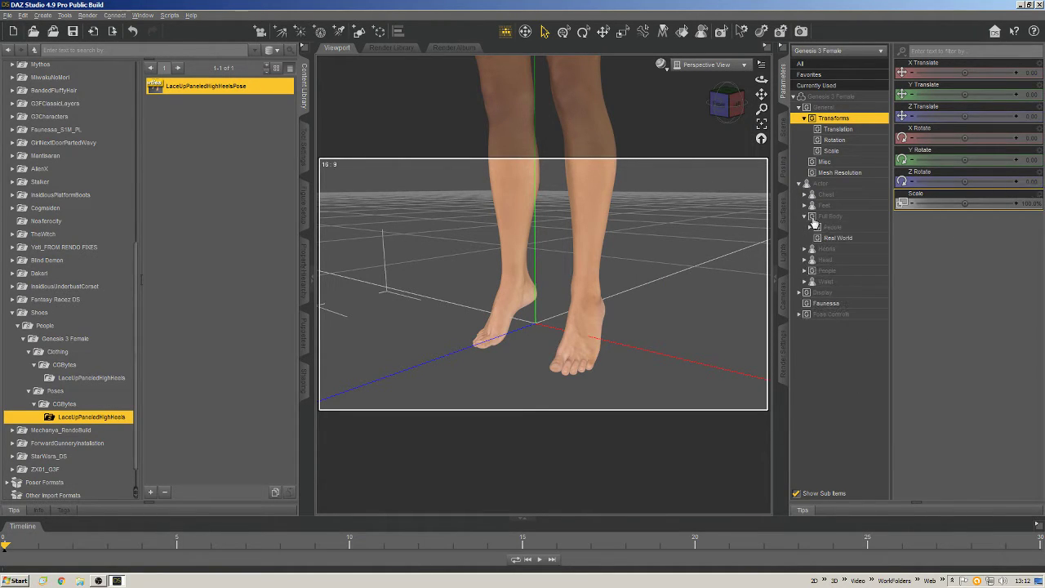
pyautogui.click(804, 205)
pyautogui.click(832, 227)
pyautogui.click(823, 186)
pyautogui.click(799, 184)
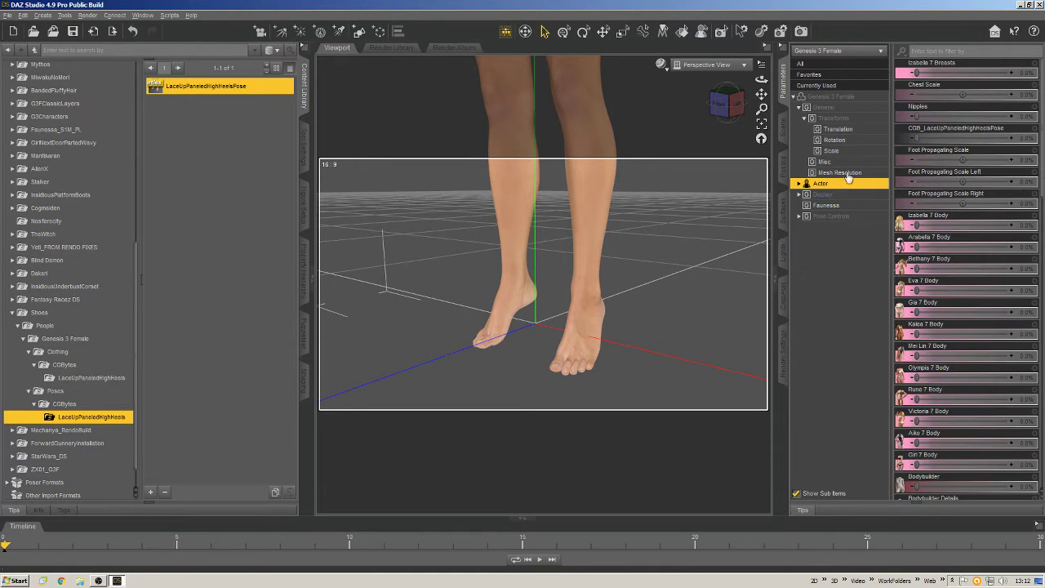
# - Look through the figure's Pose Controls, including the Feet group
pyautogui.click(799, 218)
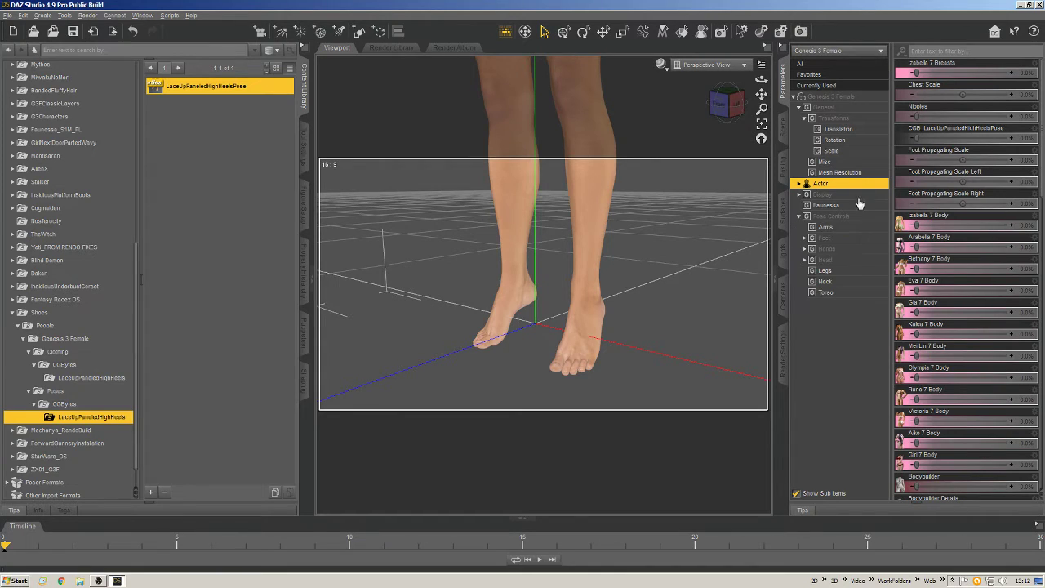
pyautogui.click(840, 238)
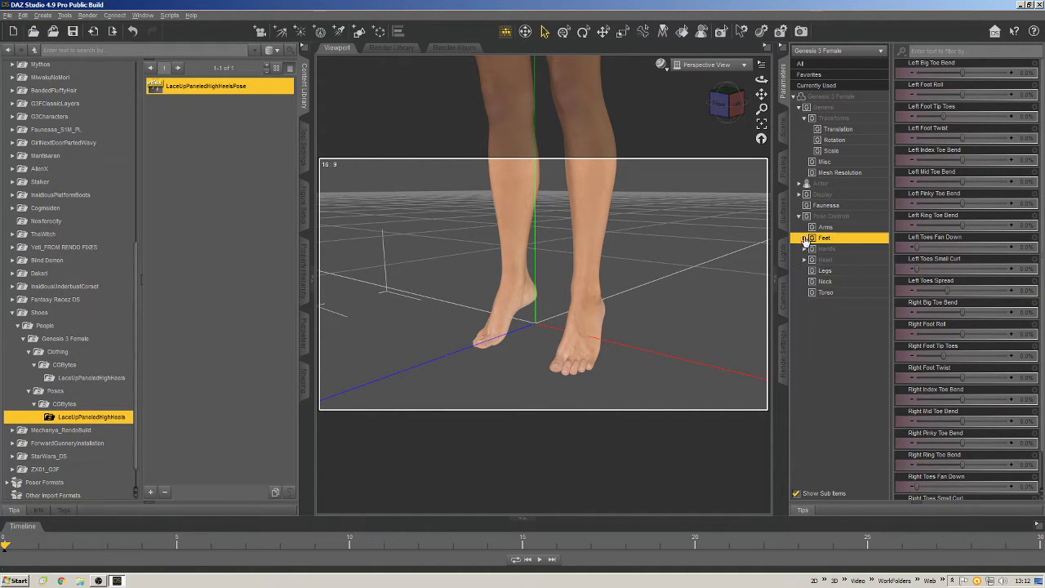
pyautogui.click(842, 218)
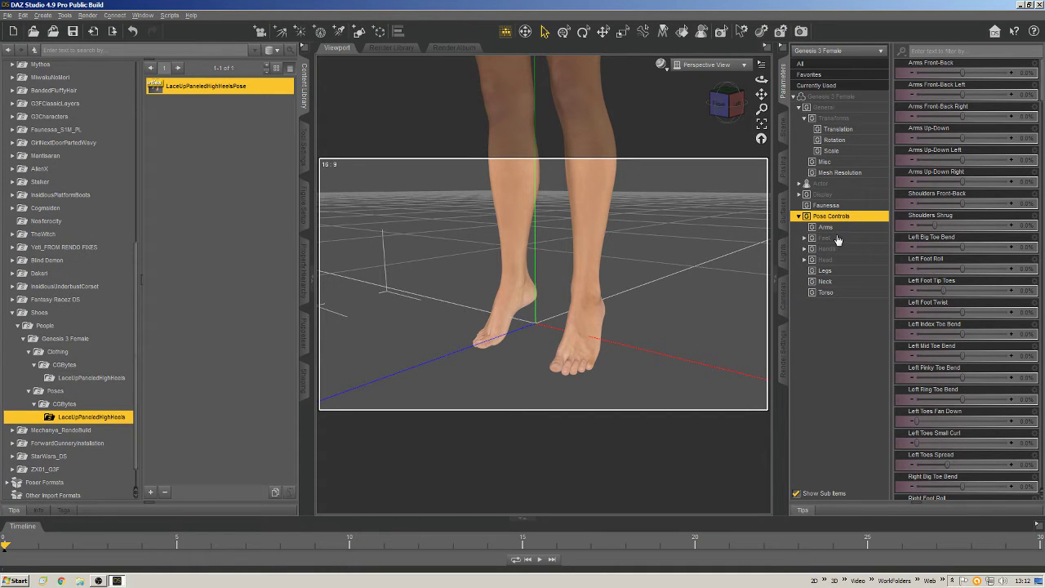
# - Enable Show Hidden Properties for the figure's parameters
pyautogui.rightClick(792, 57)
pyautogui.click(857, 56)
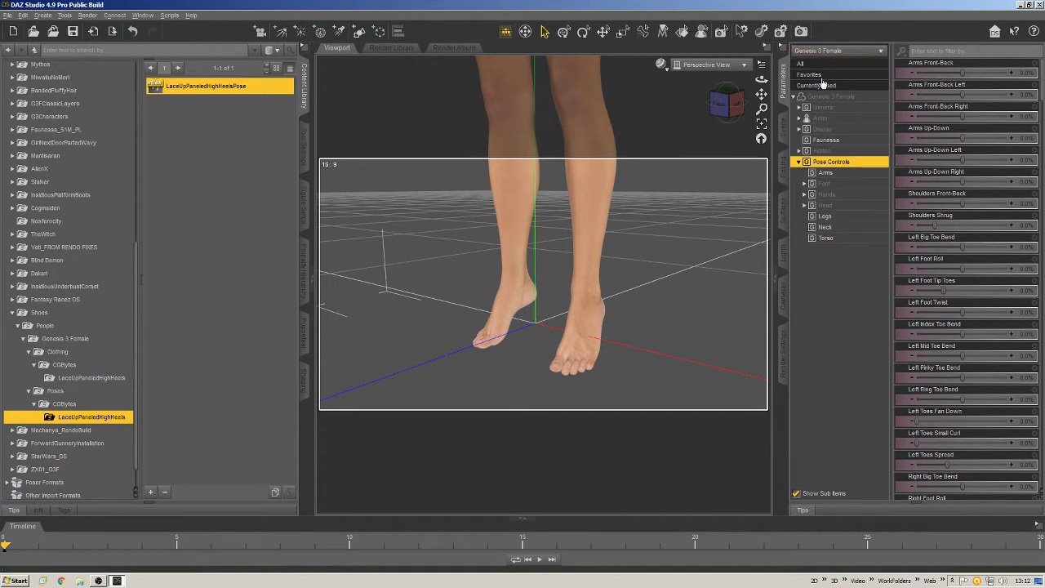
pyautogui.rightClick(783, 50)
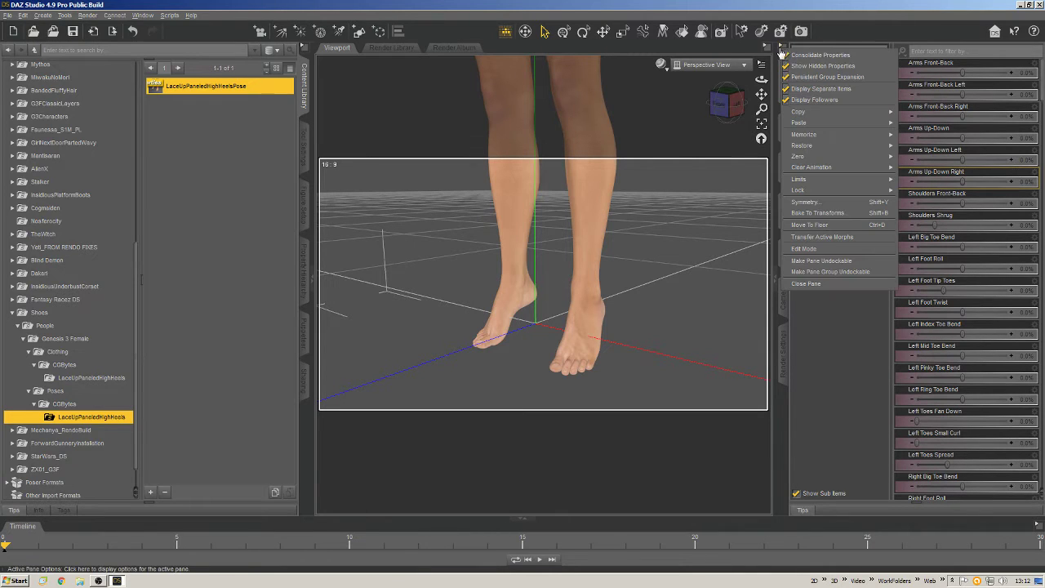
pyautogui.click(821, 66)
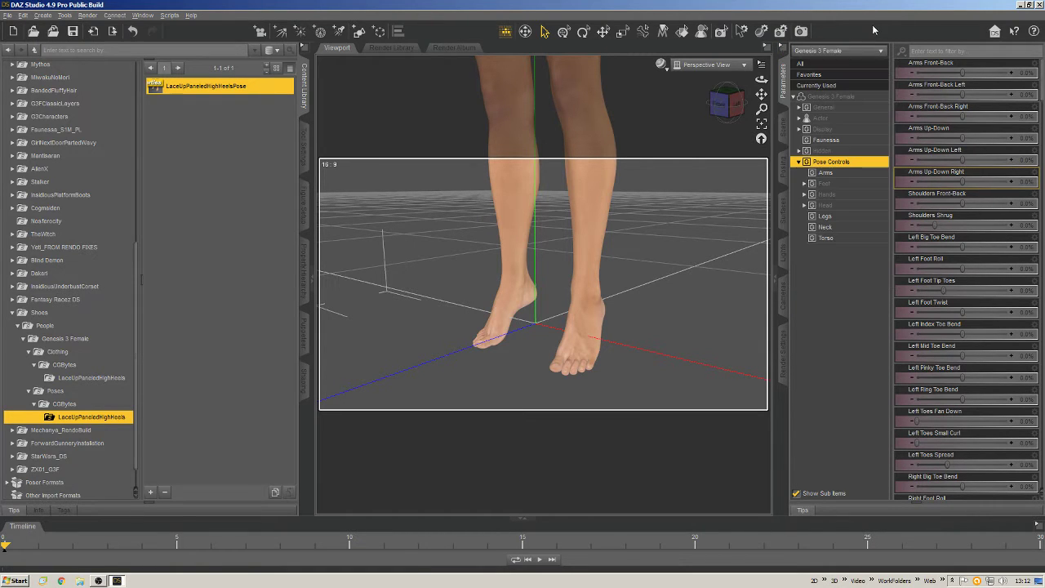
# - Examine the parameters in the Hidden group and return to the Pose Controls group
pyautogui.click(833, 152)
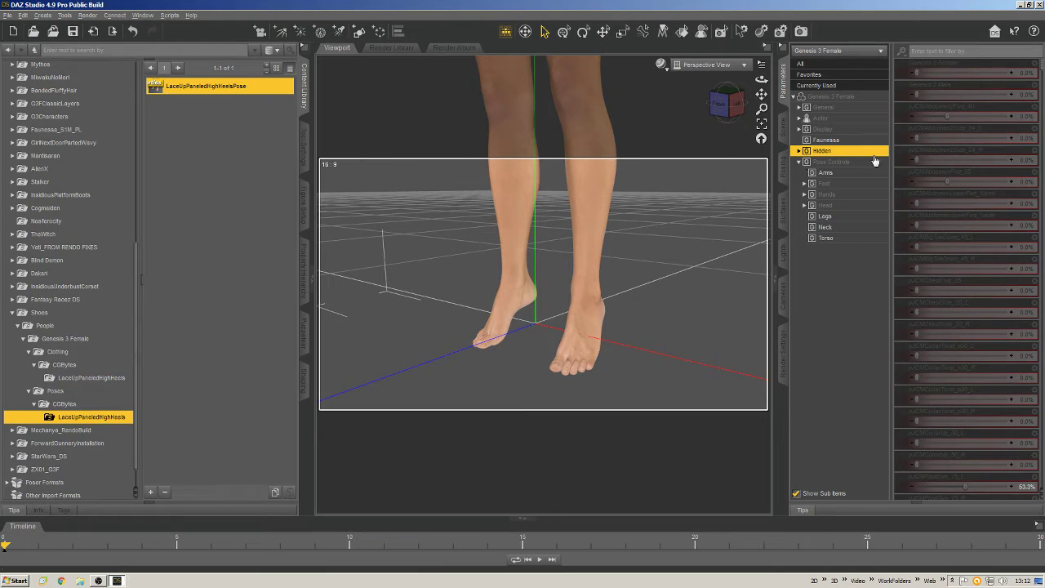
pyautogui.click(805, 184)
pyautogui.click(805, 183)
pyautogui.click(831, 162)
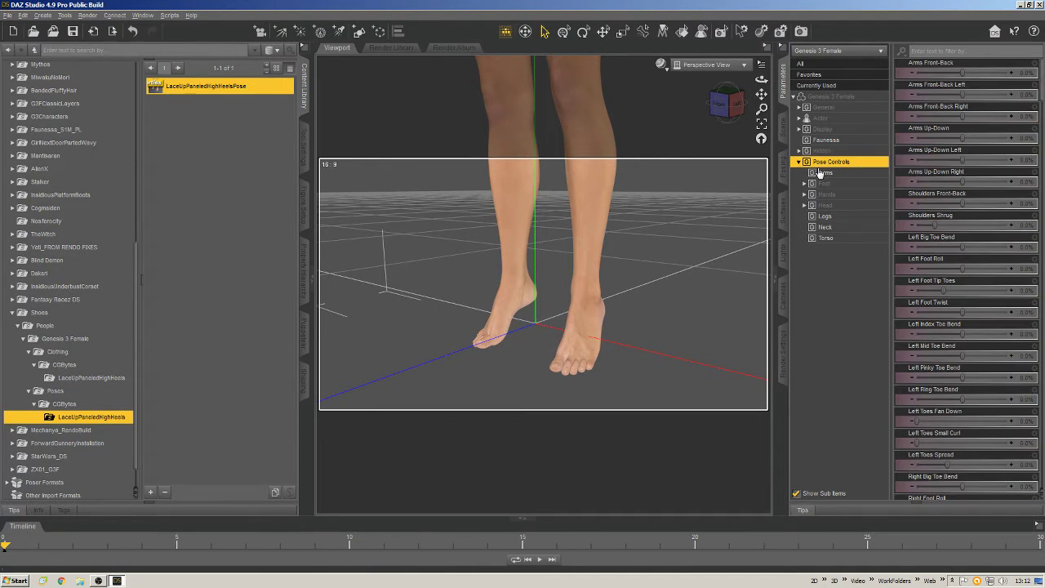
# - Look through the Head pose controls and the Actor's Full Body, People and Hands groups, ending on the full Actor list
pyautogui.click(804, 206)
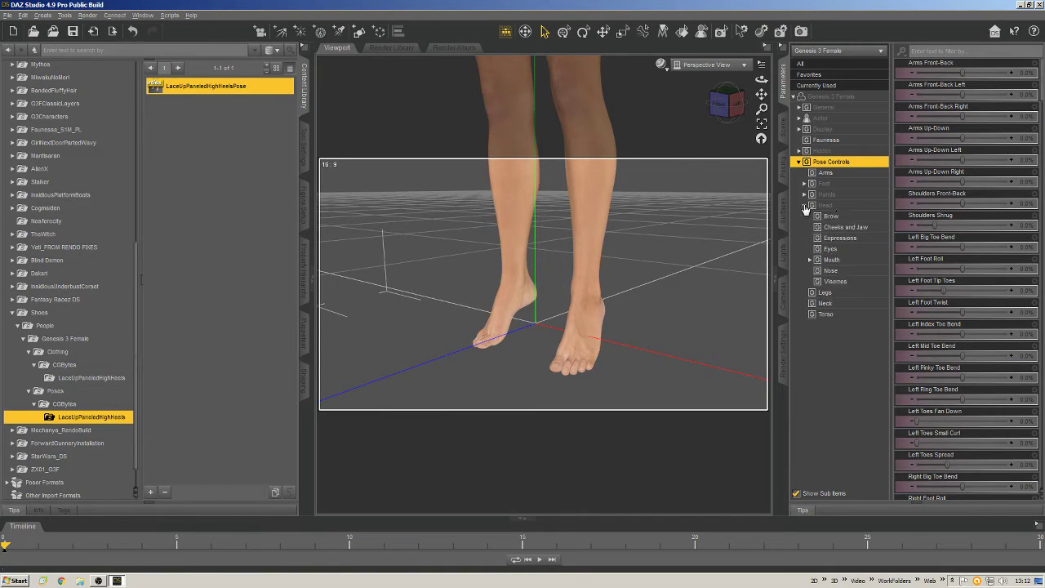
pyautogui.click(805, 205)
pyautogui.click(799, 119)
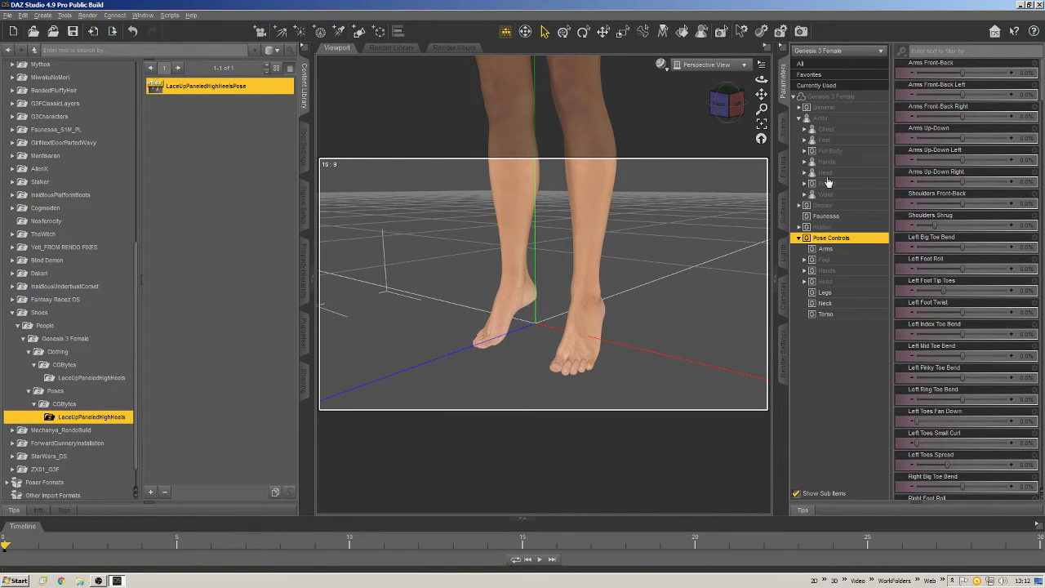
pyautogui.click(835, 153)
pyautogui.click(806, 151)
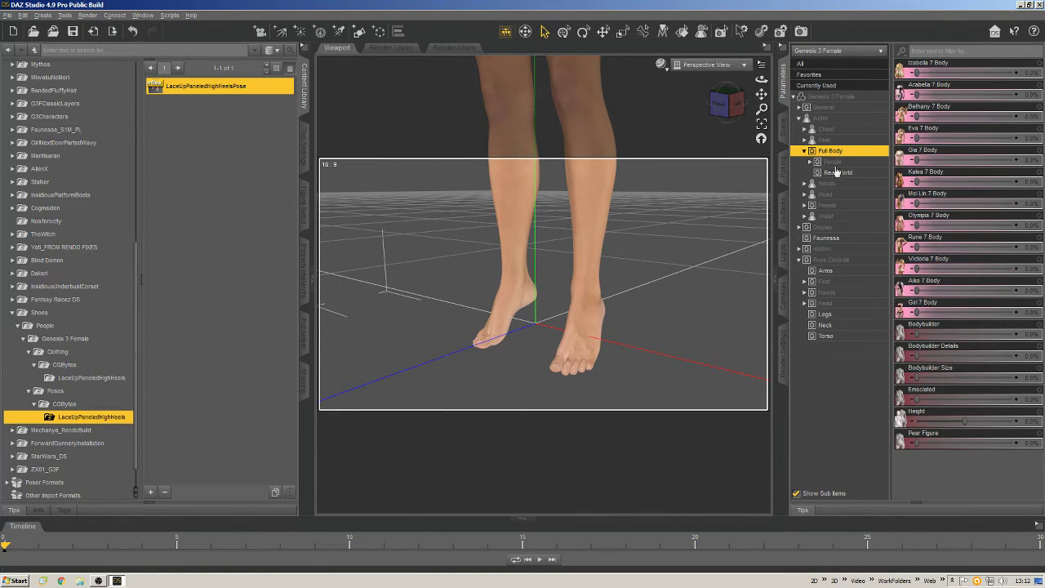
pyautogui.click(811, 162)
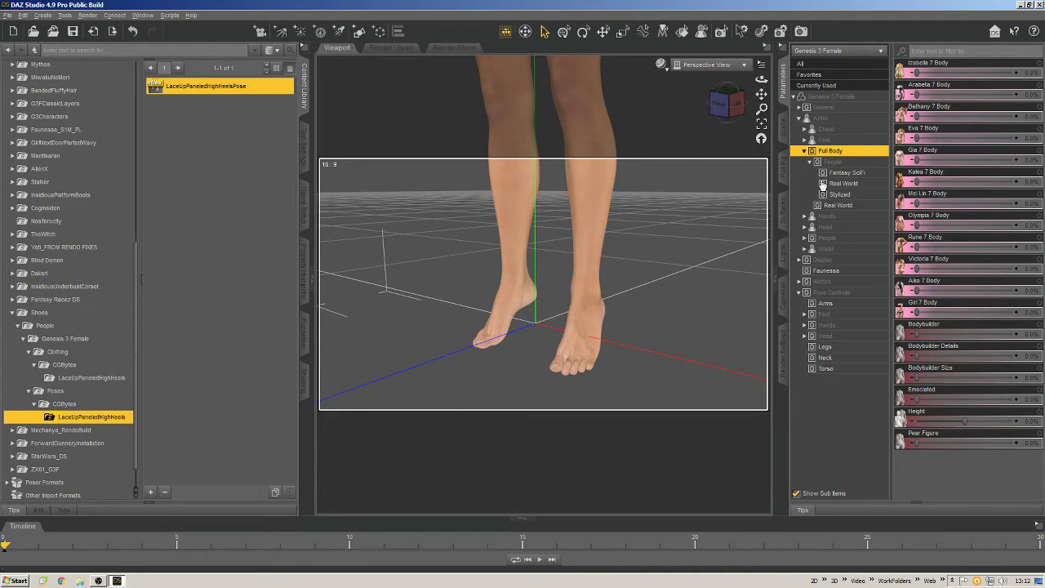
pyautogui.click(805, 238)
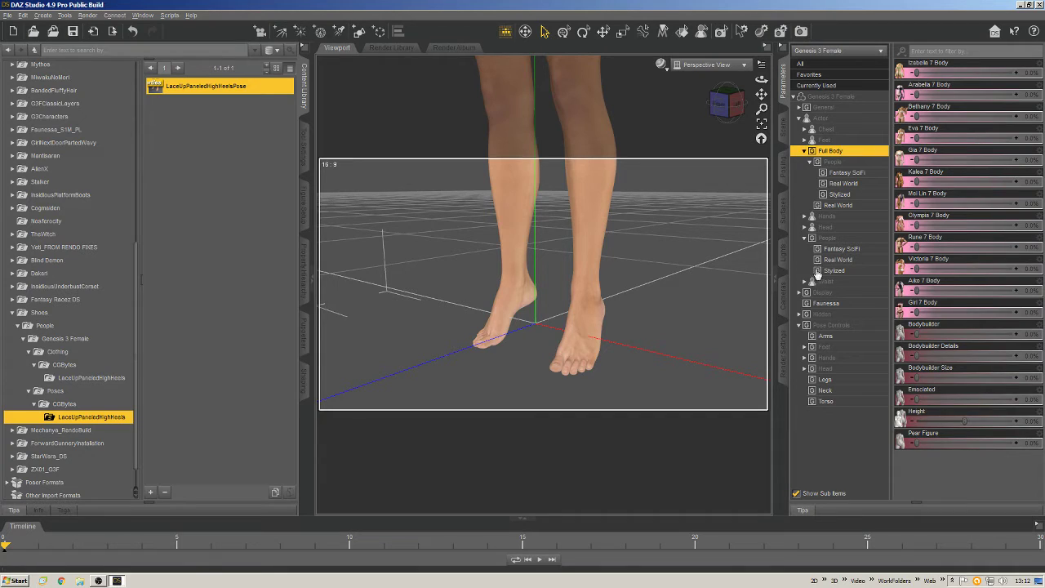
pyautogui.click(819, 260)
pyautogui.click(806, 238)
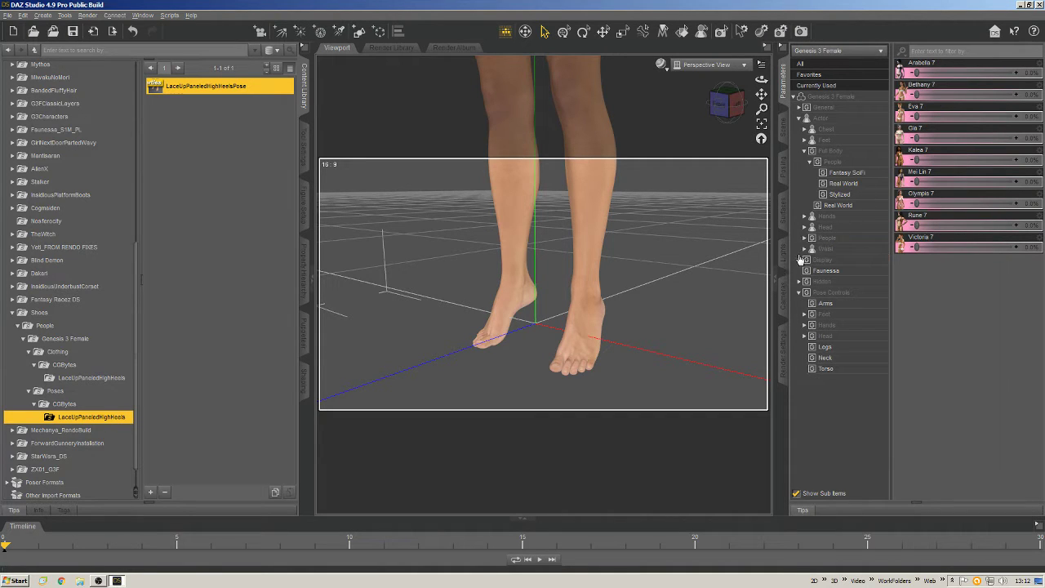
pyautogui.click(806, 241)
pyautogui.click(807, 244)
pyautogui.click(808, 219)
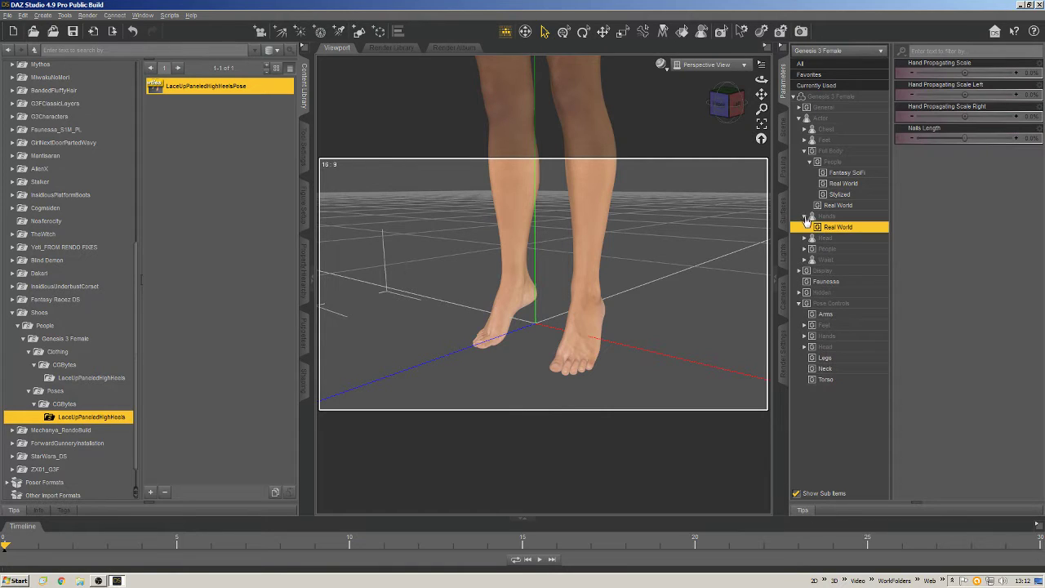
pyautogui.click(828, 122)
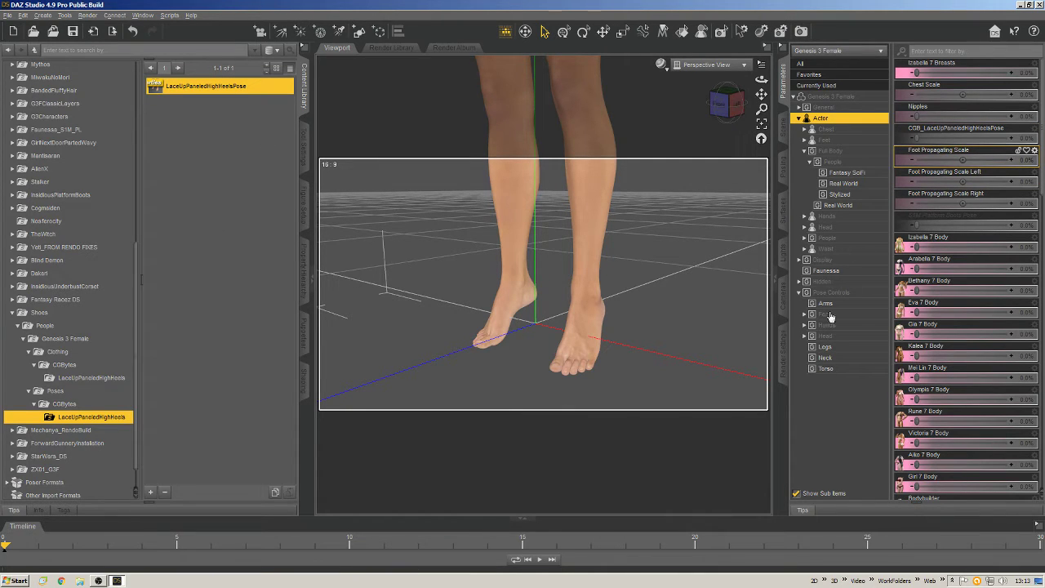
# - Turn off Show Hidden Properties for the figure's parameters and collapse the Actor group
pyautogui.click(781, 48)
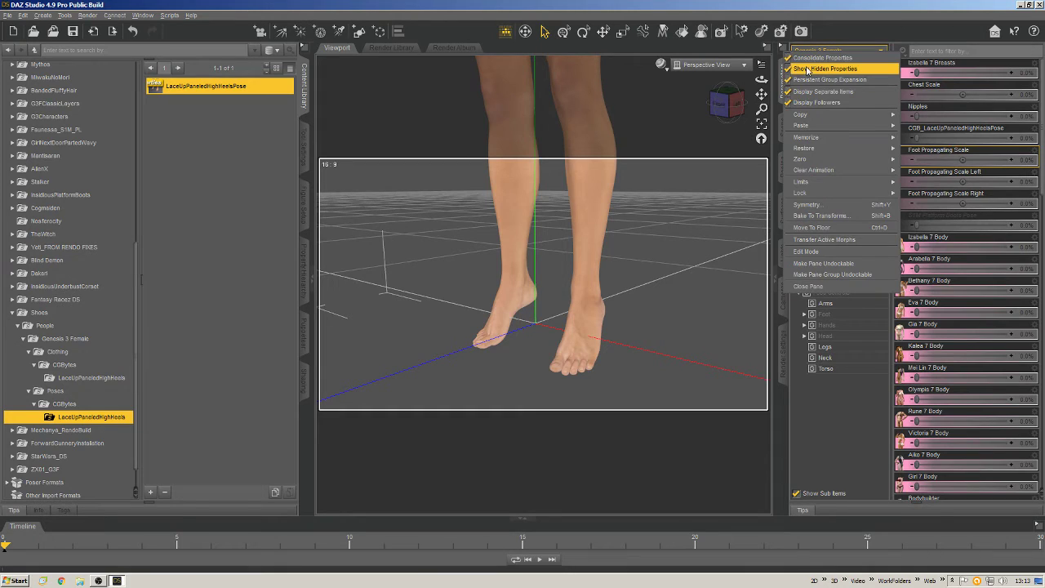
pyautogui.click(807, 70)
pyautogui.click(828, 239)
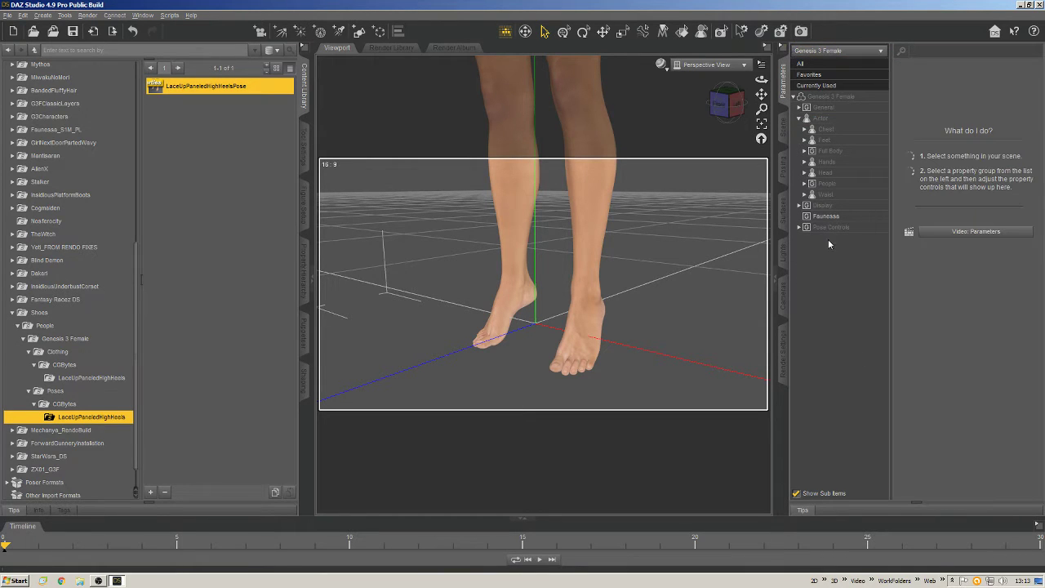
pyautogui.click(799, 118)
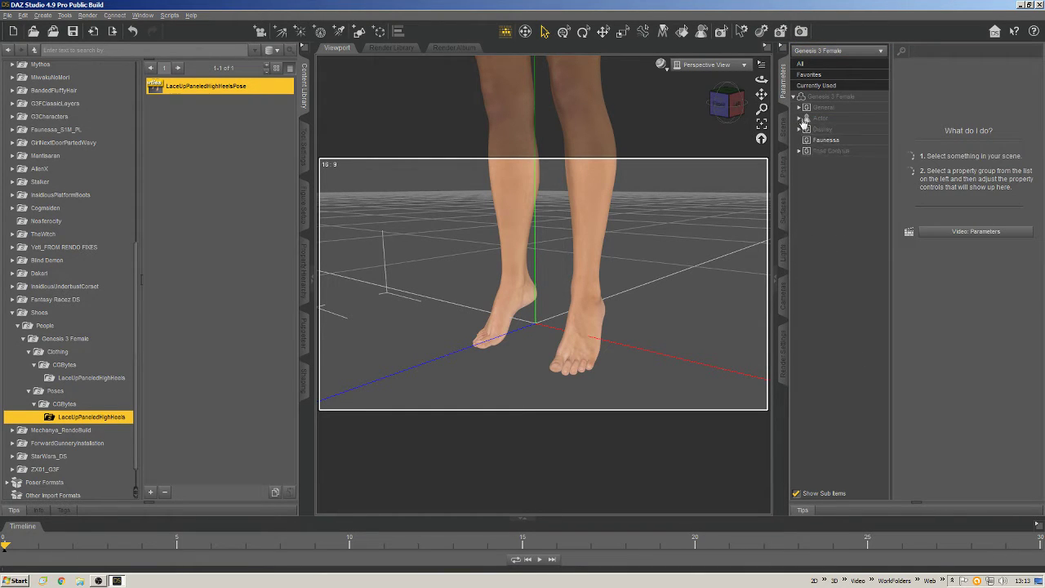
# - Switch the figure's parameters to Edit Mode
pyautogui.rightClick(814, 171)
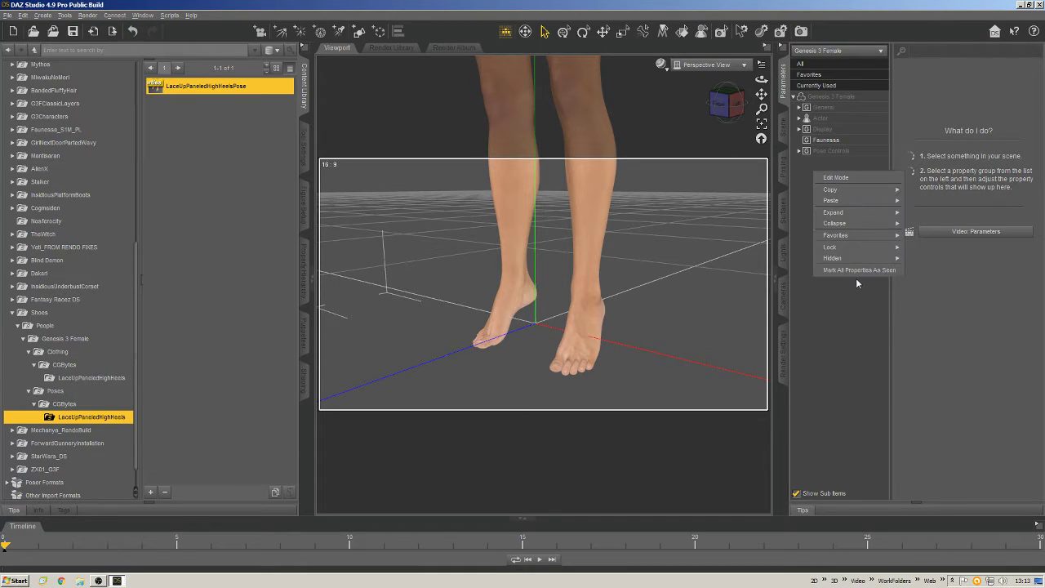
pyautogui.moveTo(830, 251)
pyautogui.click(836, 177)
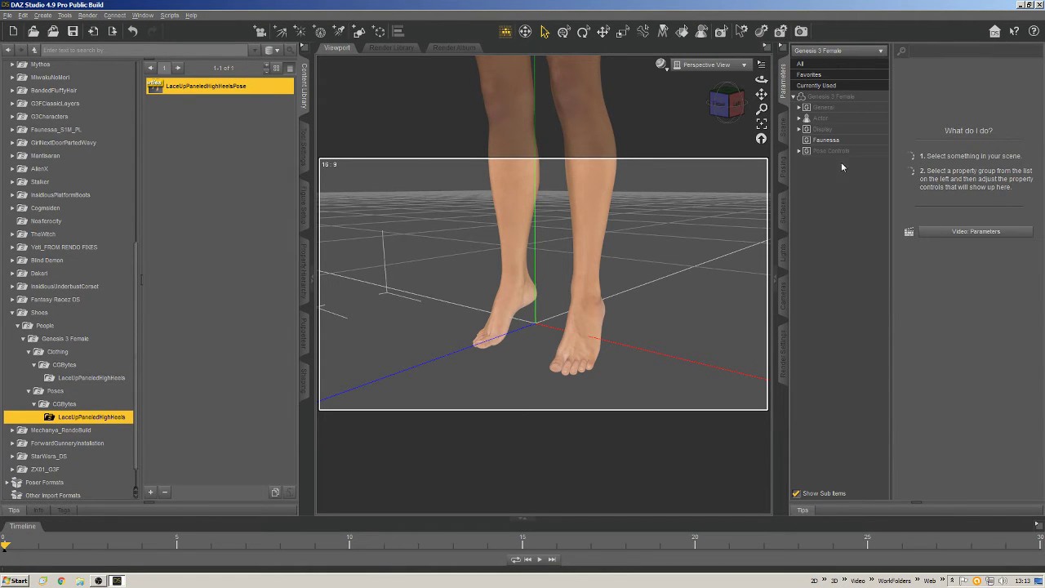
pyautogui.rightClick(830, 171)
pyautogui.click(844, 177)
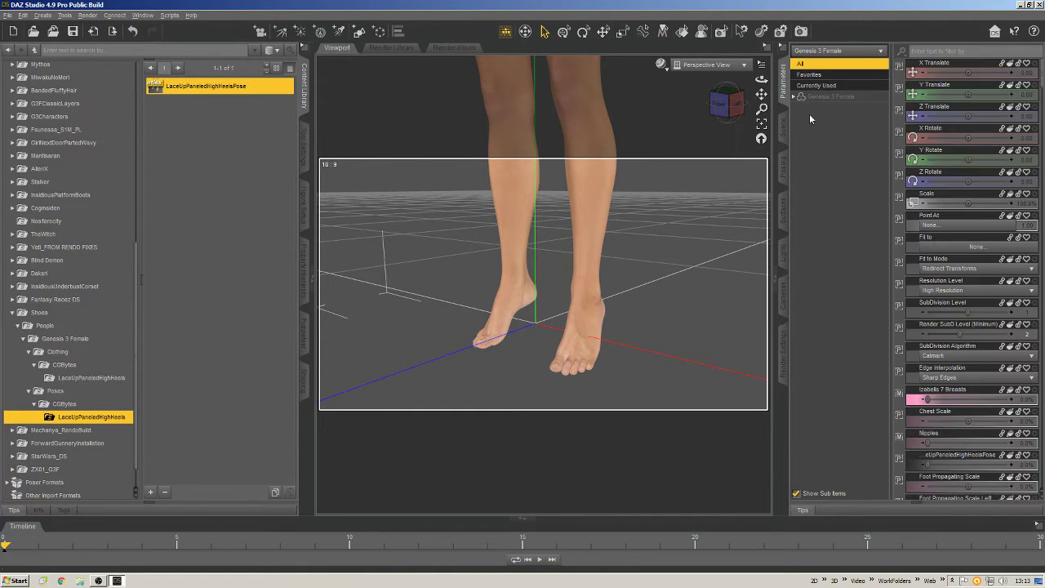
# - Expand Genesis 3 Female down to the Pose Controls' Feet group and list its parameters
pyautogui.click(820, 96)
pyautogui.click(793, 97)
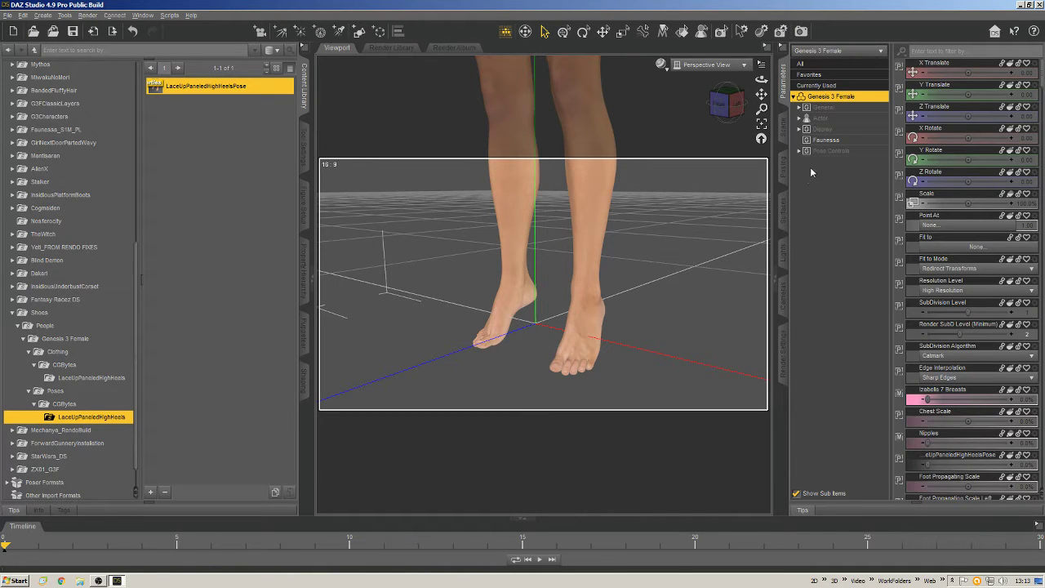
pyautogui.click(826, 151)
pyautogui.click(798, 151)
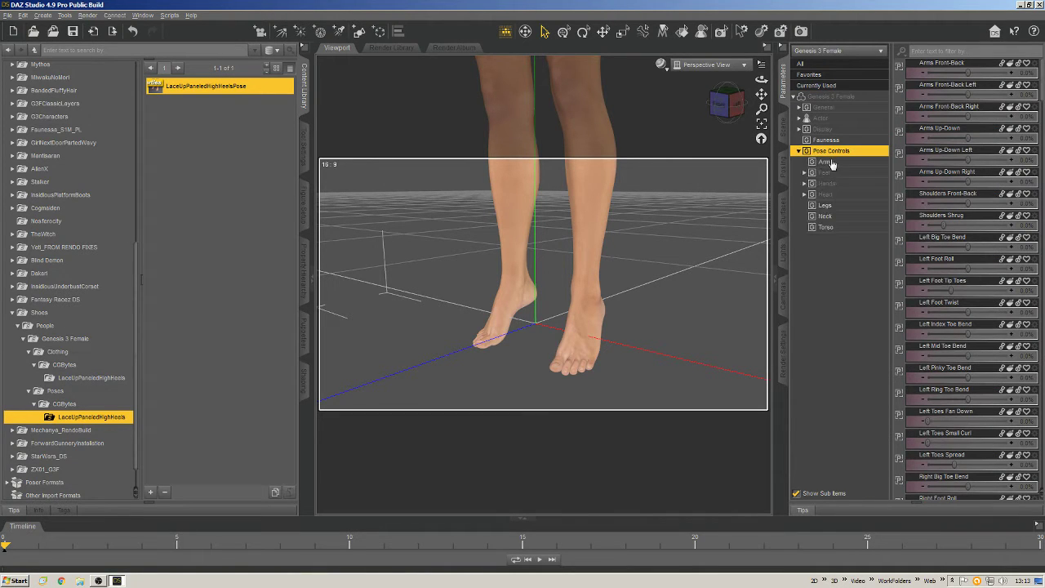
pyautogui.click(825, 173)
pyautogui.click(805, 174)
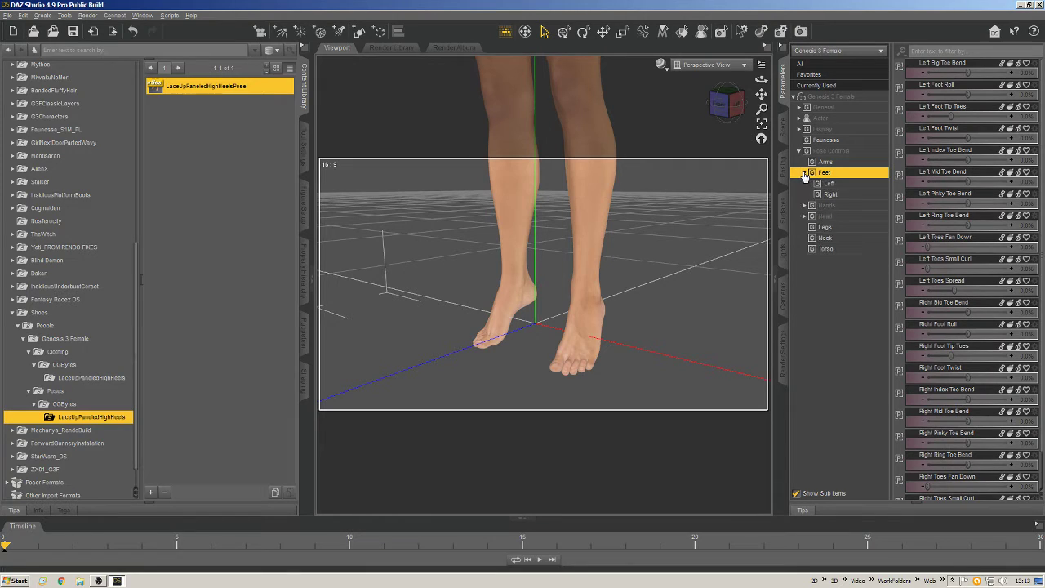
pyautogui.rightClick(834, 173)
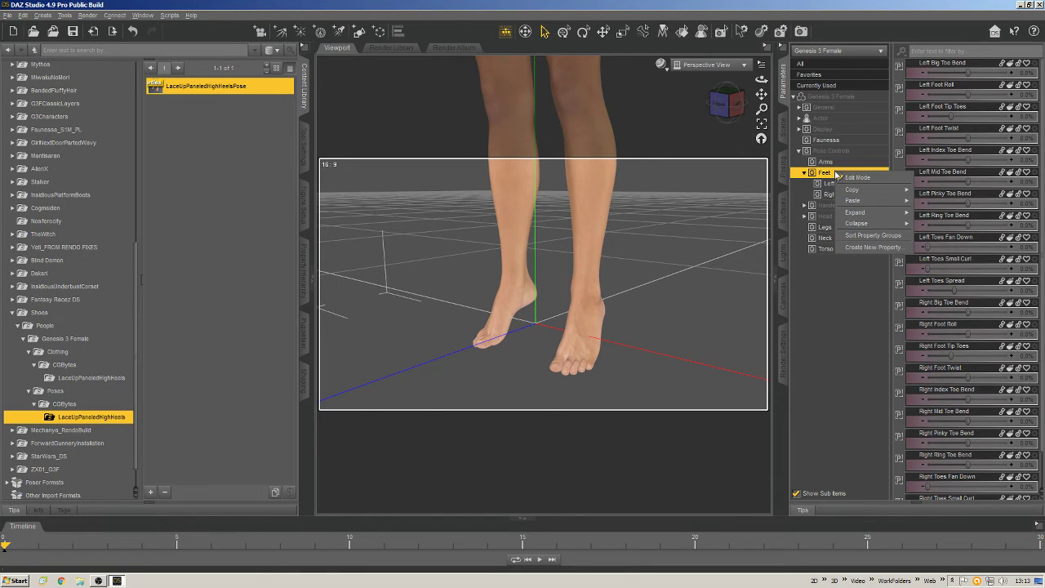
pyautogui.click(870, 247)
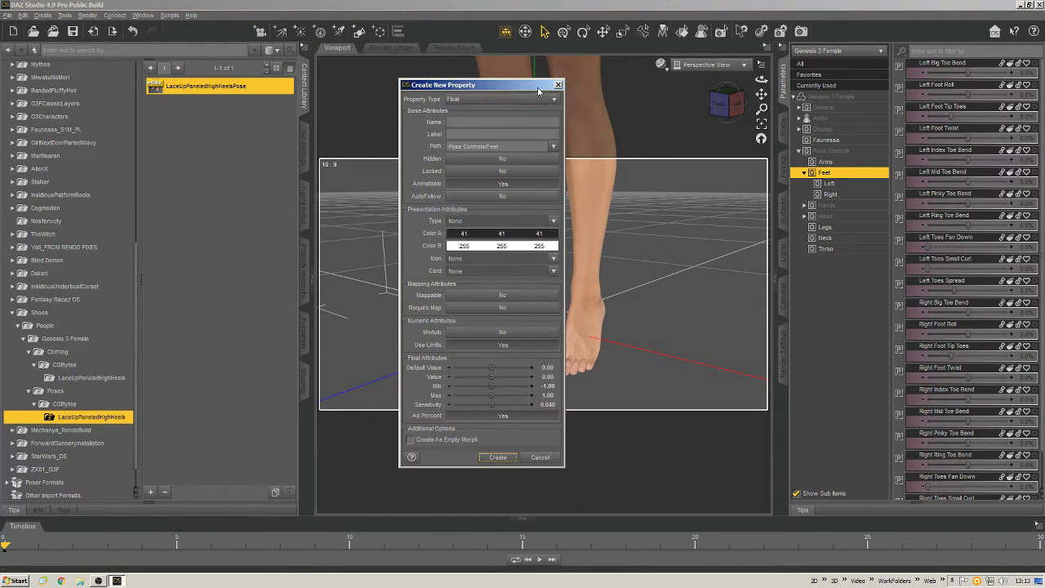
pyautogui.moveTo(537, 87); pyautogui.dragTo(606, 87)
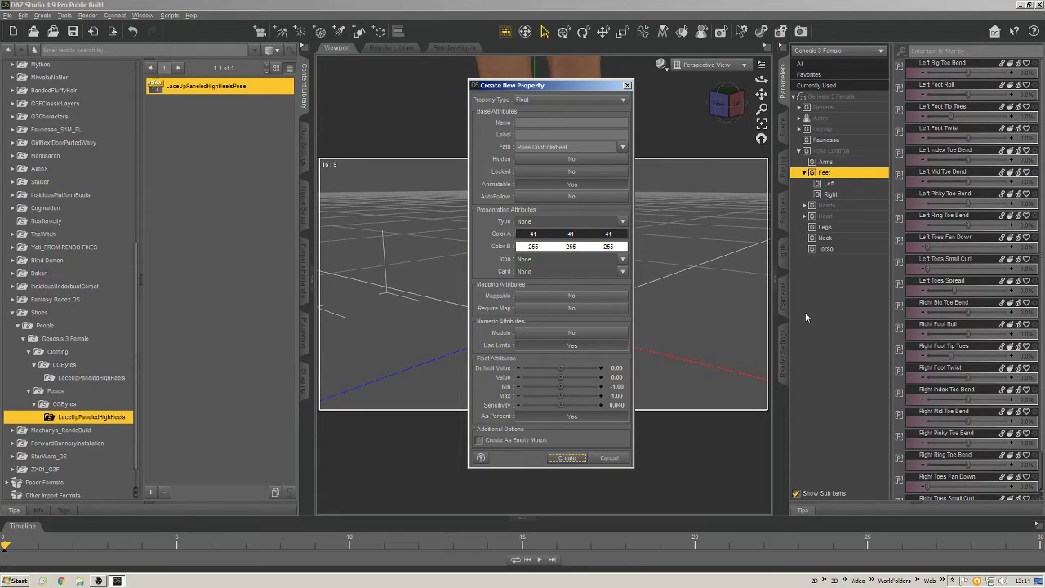
pyautogui.press('Escape')
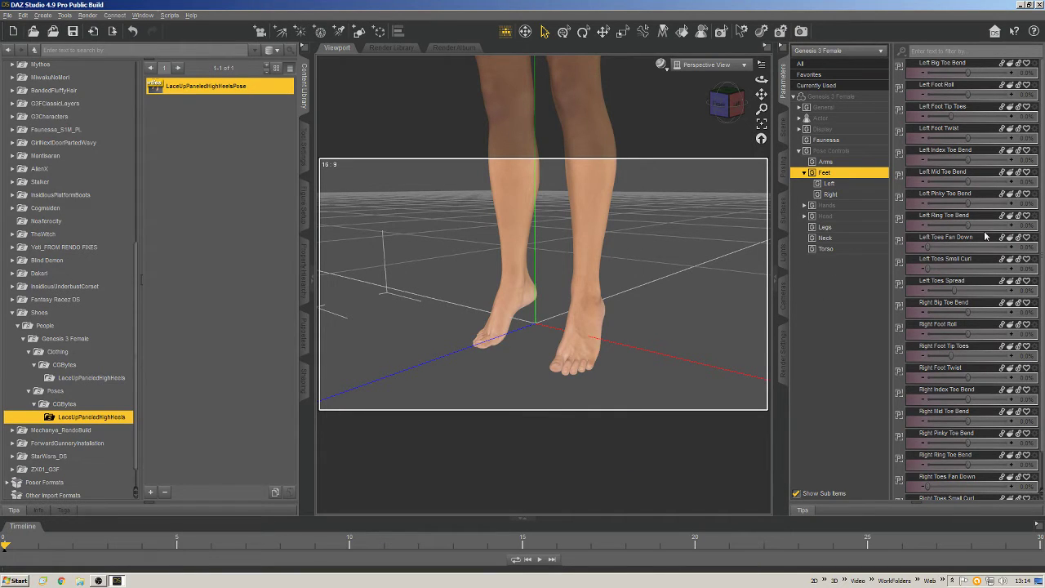
# - Look through the left and right foot parameters in the Pose Controls' Feet group
pyautogui.click(984, 87)
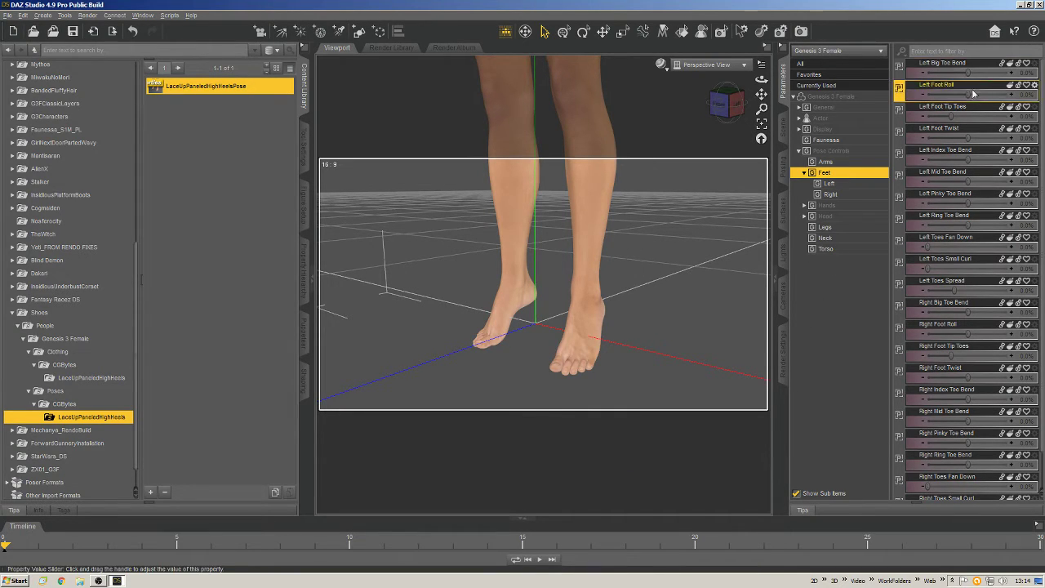
pyautogui.click(845, 152)
pyautogui.click(848, 173)
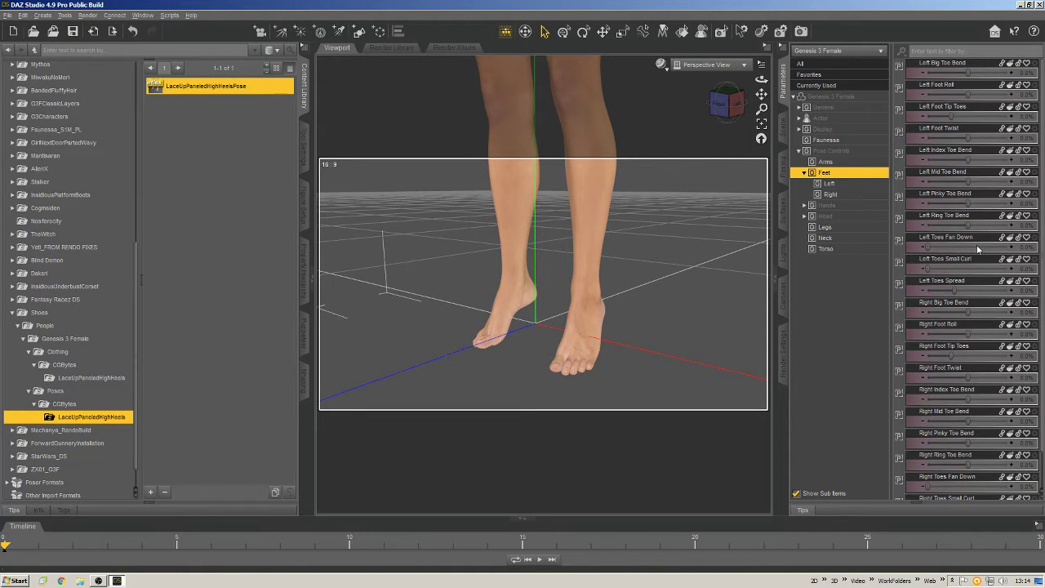
pyautogui.scroll(-1, 977, 252)
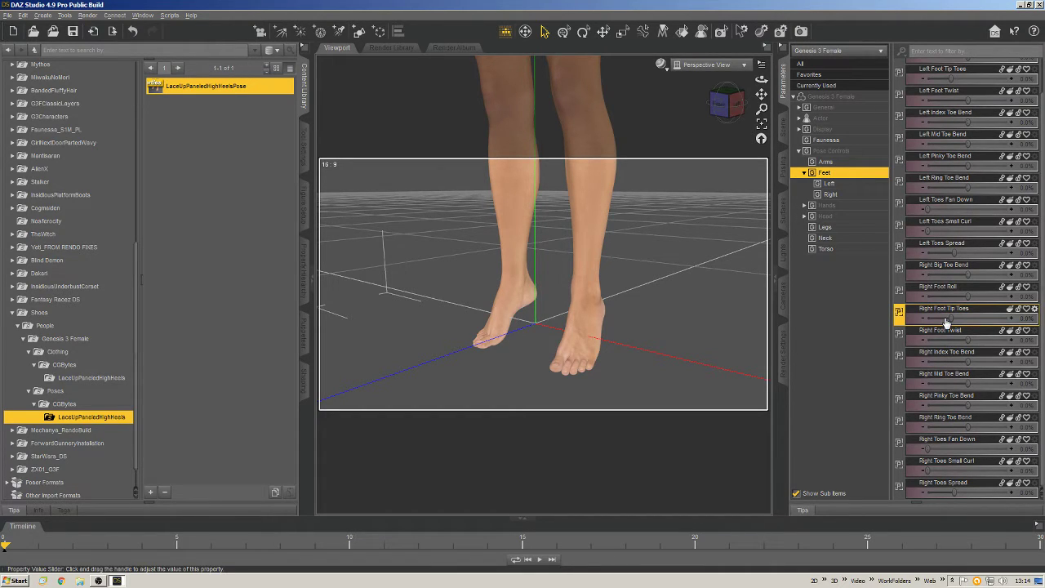
pyautogui.moveTo(947, 322)
pyautogui.scroll(2, 947, 319)
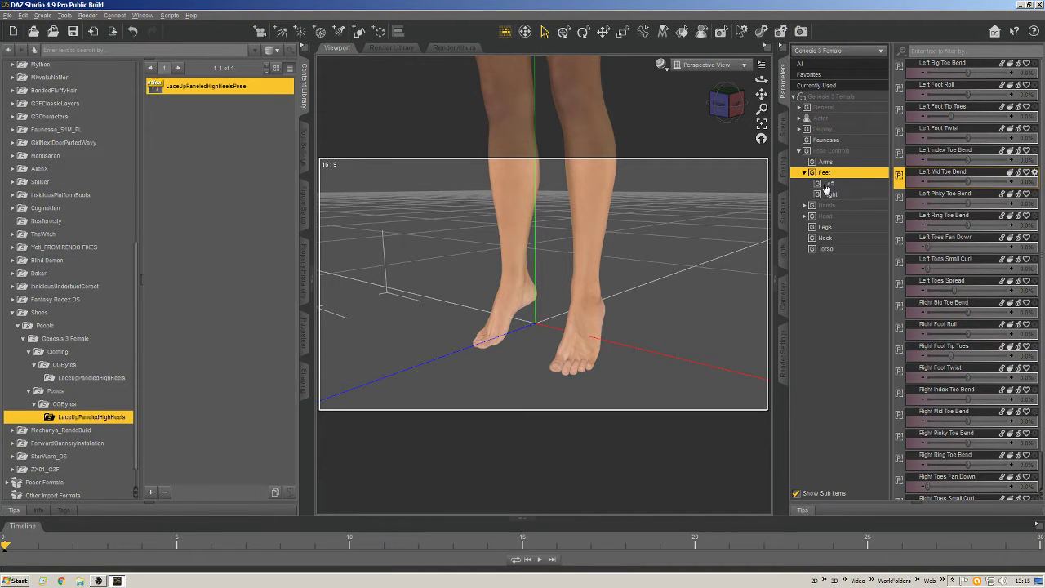
# - Try the Left Mid Toe Bend at 100% and undo the change
pyautogui.click(992, 178)
pyautogui.moveTo(992, 179); pyautogui.dragTo(944, 181)
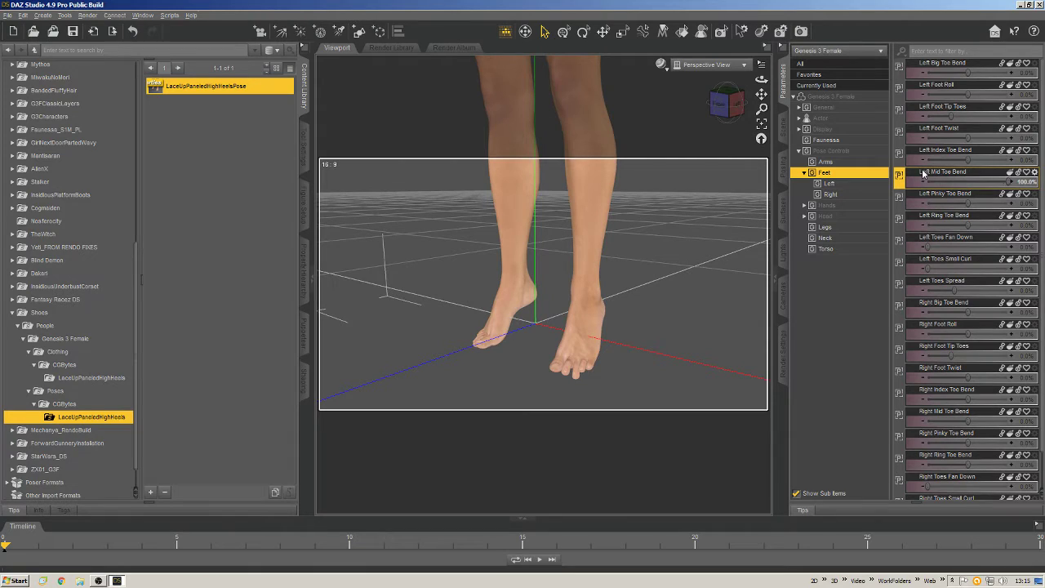
pyautogui.hotkey('ctrl', 'z')
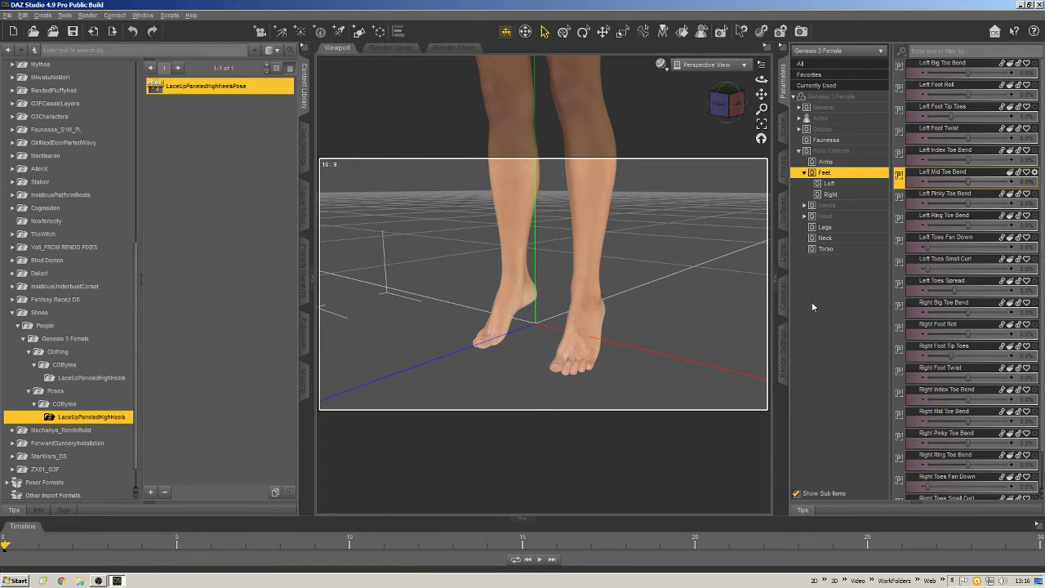
# - Start a new Float property in the Pose Controls/Feet group, with Demo_HighHeelsPose as its name and label
pyautogui.rightClick(842, 173)
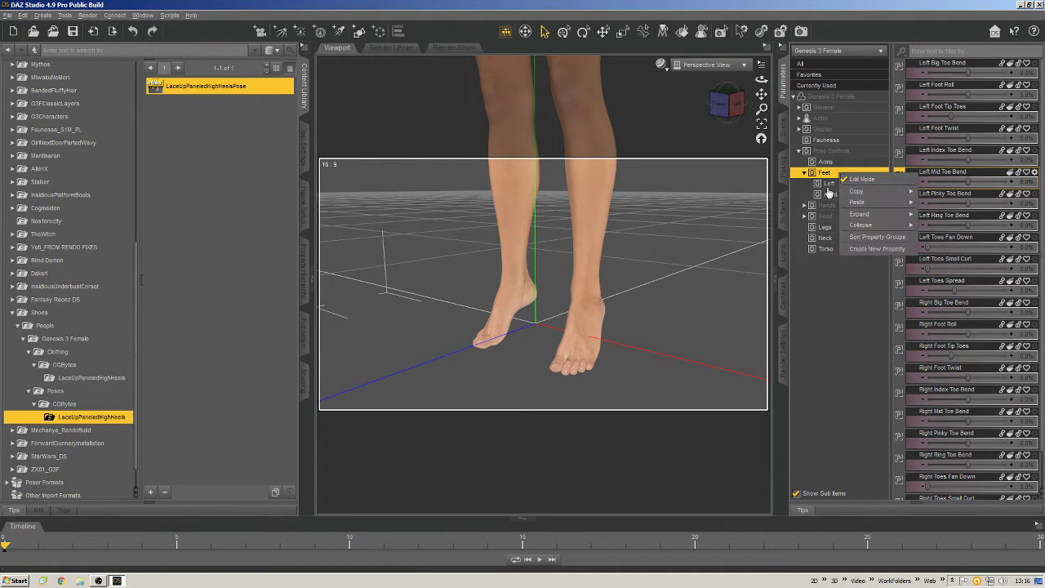
pyautogui.click(833, 175)
pyautogui.rightClick(823, 173)
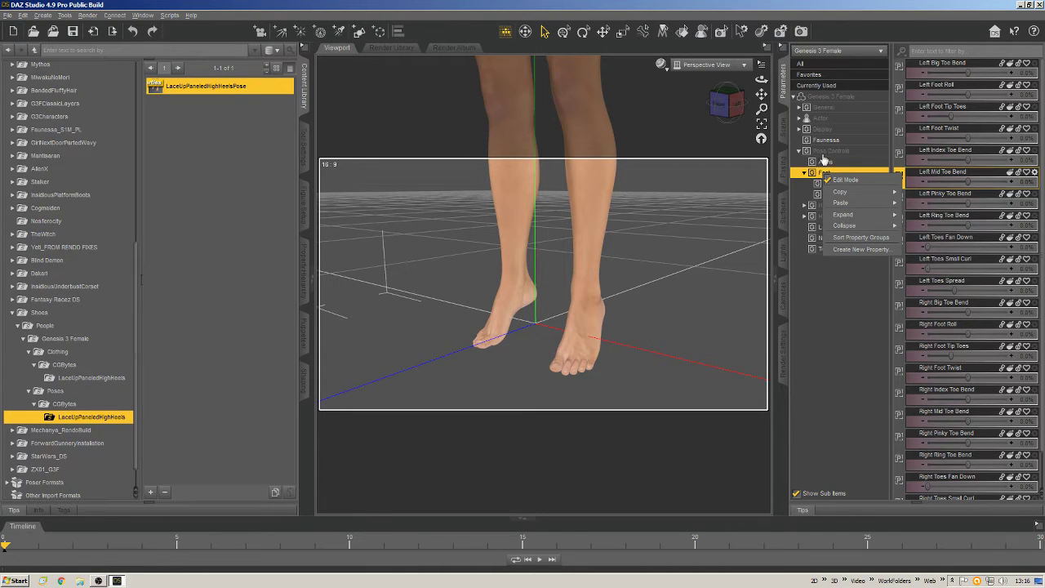
pyautogui.click(861, 249)
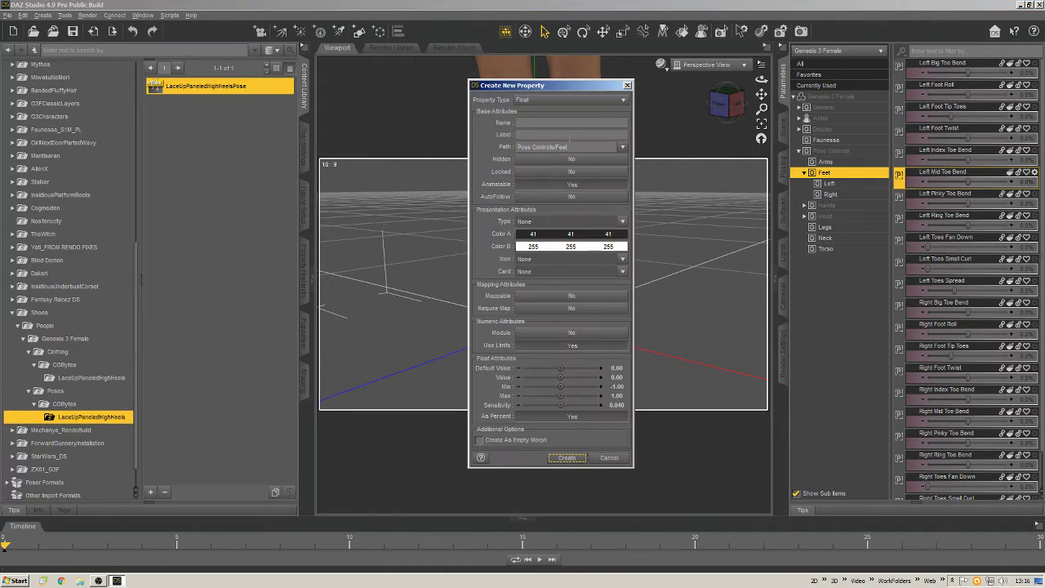
pyautogui.moveTo(519, 87); pyautogui.dragTo(507, 87)
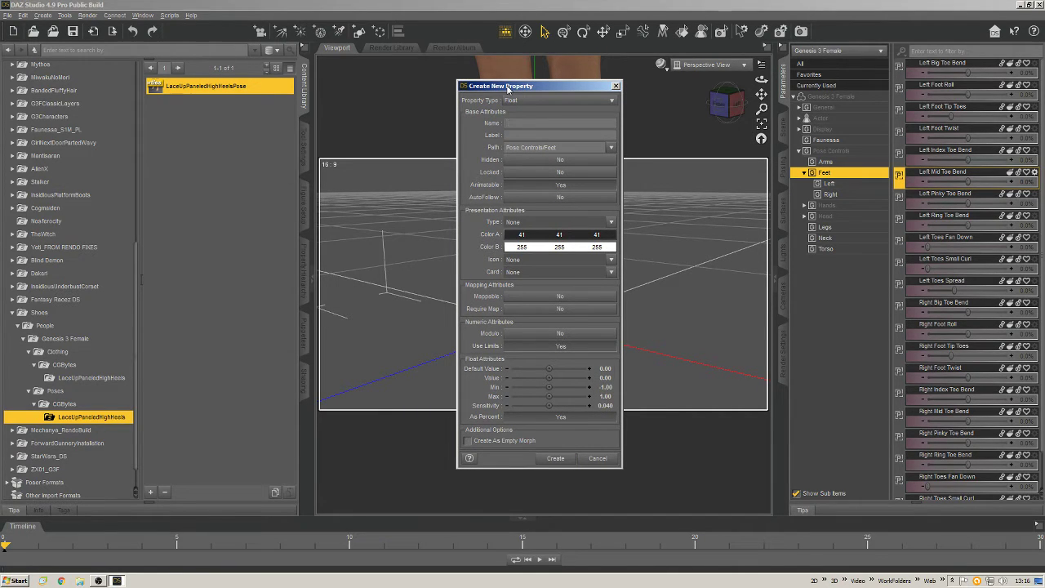
pyautogui.write('HeelHighHeelsPose')
pyautogui.press('Tab')
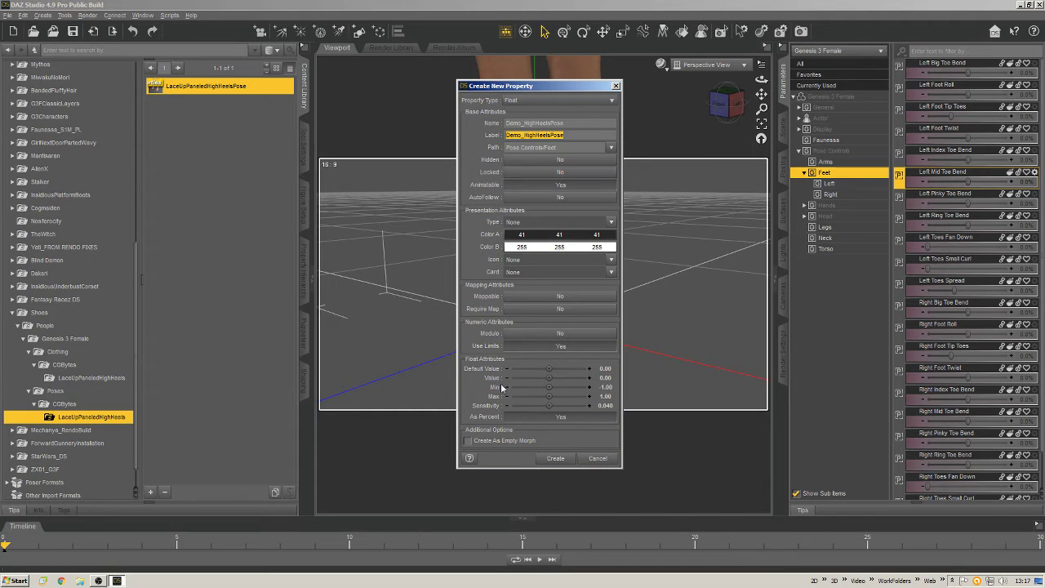
# - Create the Demo_HighHeelsPose property with a minimum of 0 and set its value to 100%
pyautogui.click(605, 389)
pyautogui.write('0')
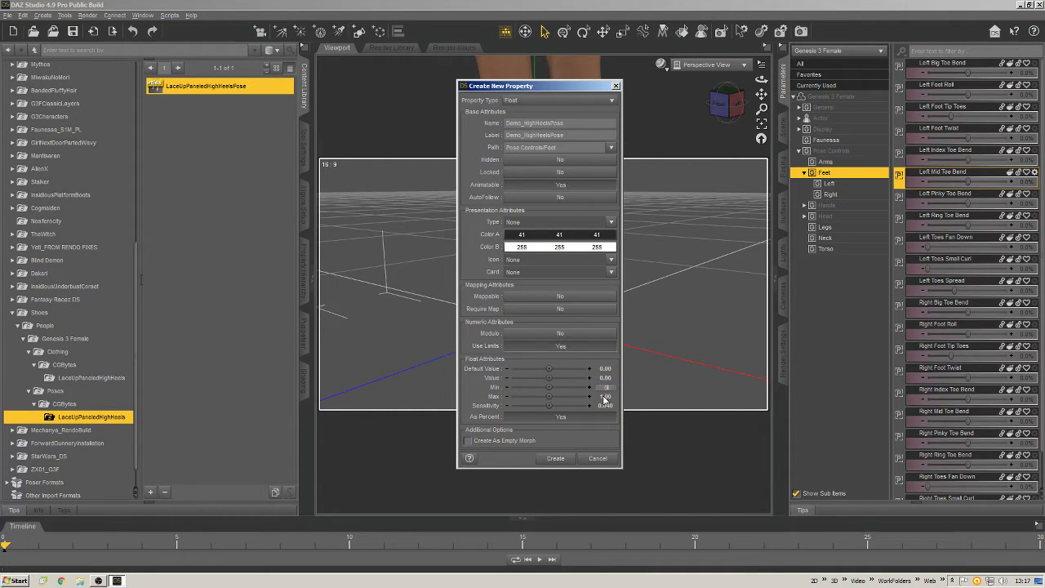
pyautogui.press('Return')
pyautogui.click(551, 458)
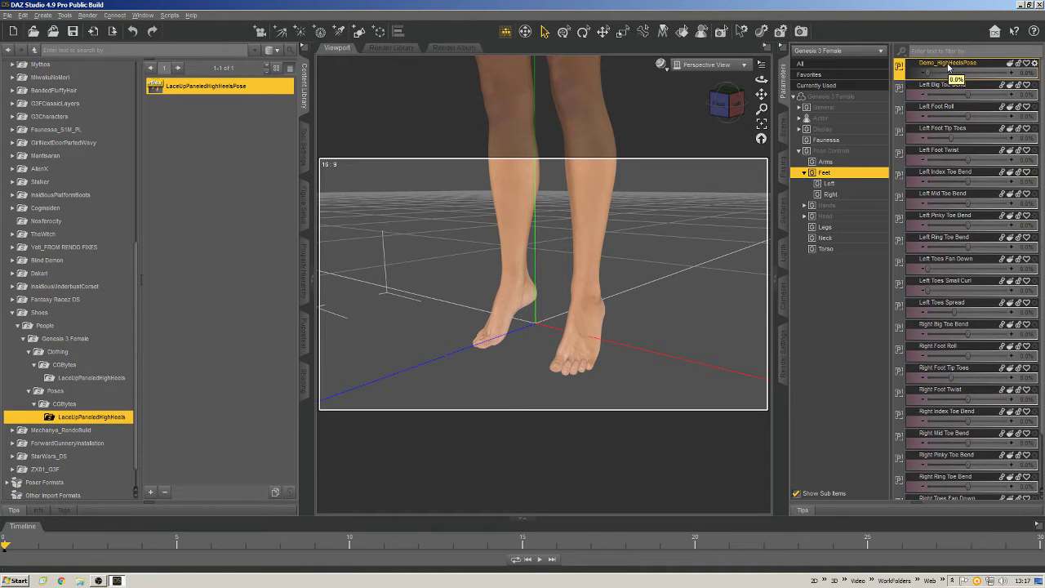
pyautogui.moveTo(935, 74); pyautogui.dragTo(1027, 75)
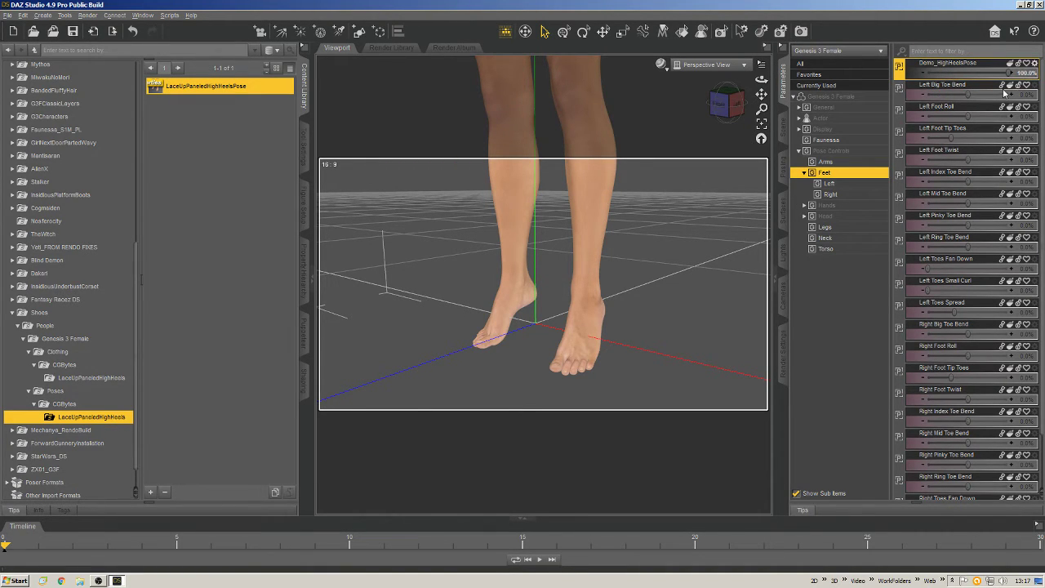
# - Run ERC Freeze on Demo_HighHeelsPose, including the bends of both feet and toes, with figure and rigging restore and the control property applied
pyautogui.moveTo(727, 104); pyautogui.dragTo(725, 97)
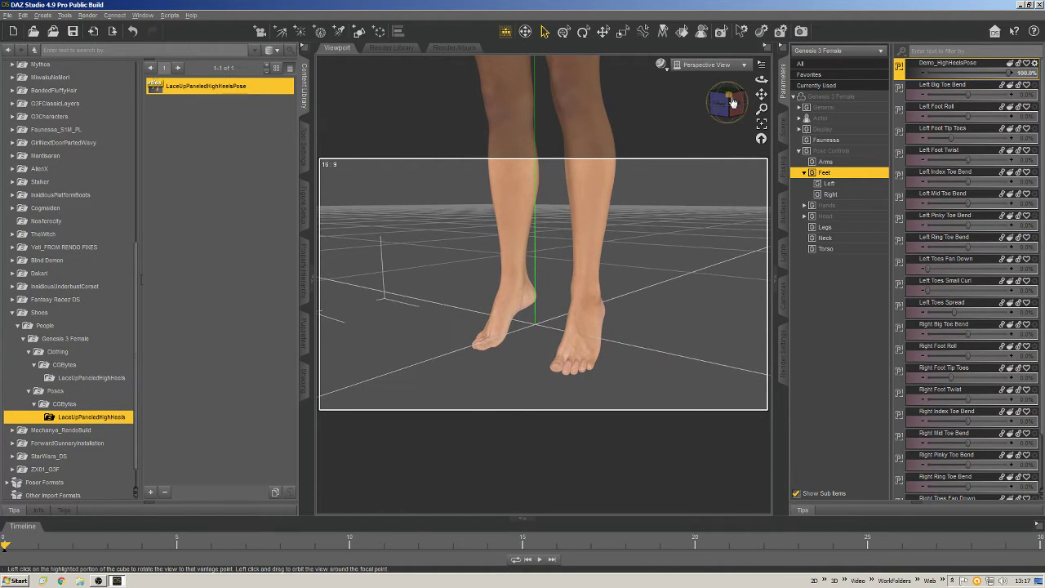
pyautogui.rightClick(945, 64)
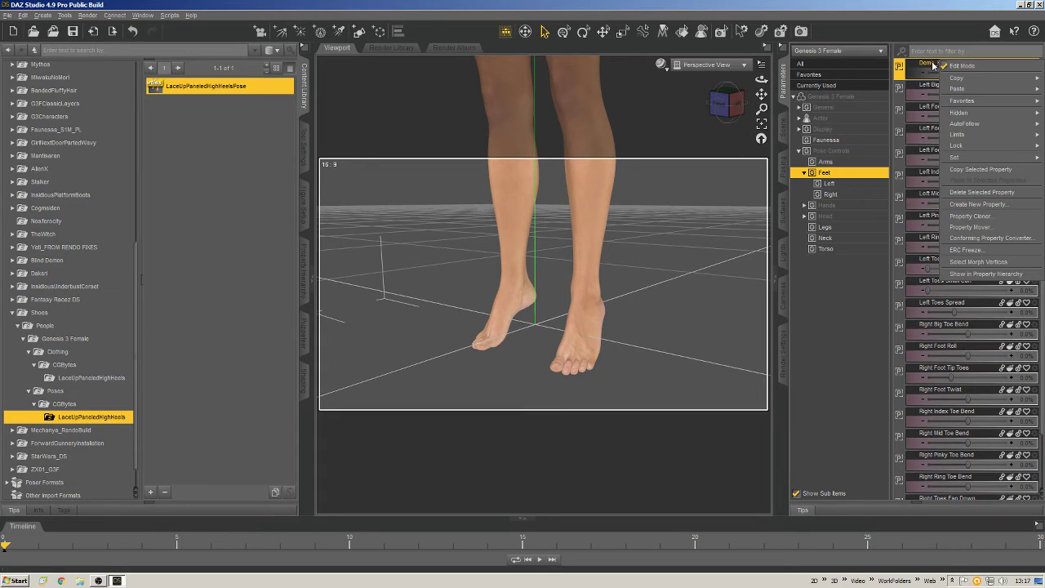
pyautogui.click(967, 249)
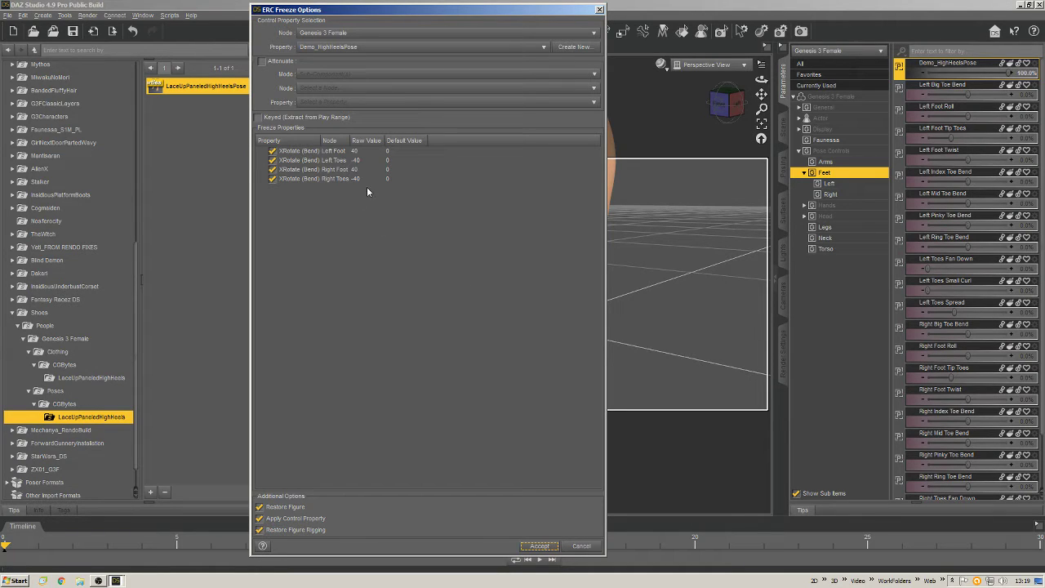
pyautogui.click(540, 546)
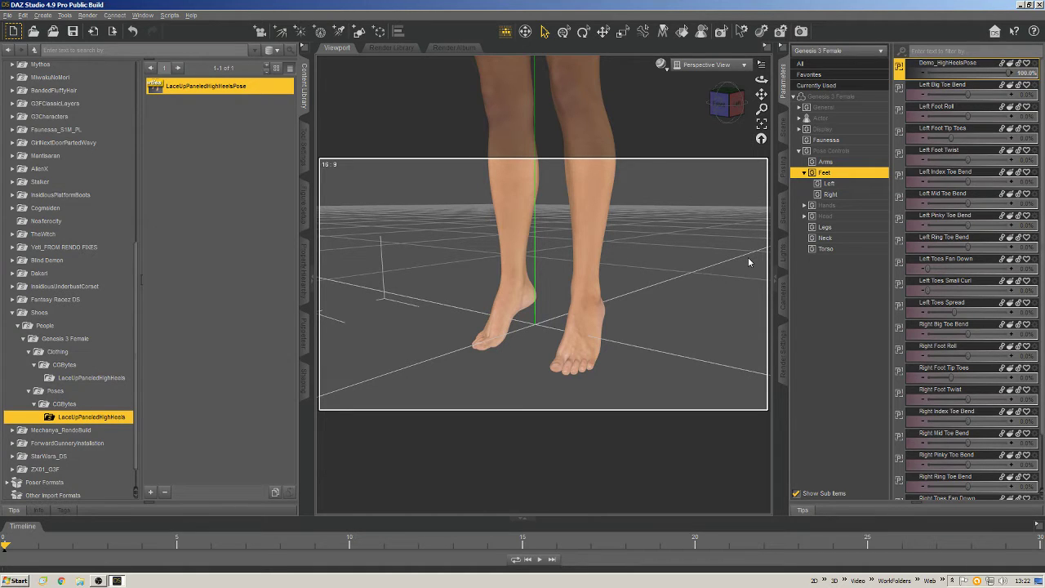
# - Test Demo_HighHeelsPose between 0% and 100% from different view angles and leave it at 0%
pyautogui.hotkey('ctrl', 'z')
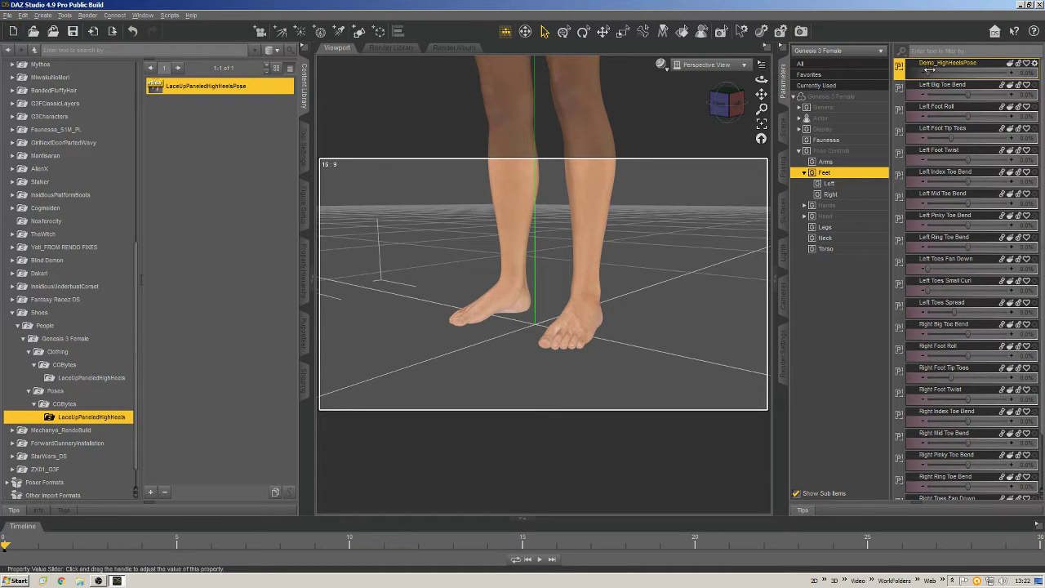
pyautogui.moveTo(928, 72); pyautogui.dragTo(1013, 72)
pyautogui.click(731, 103)
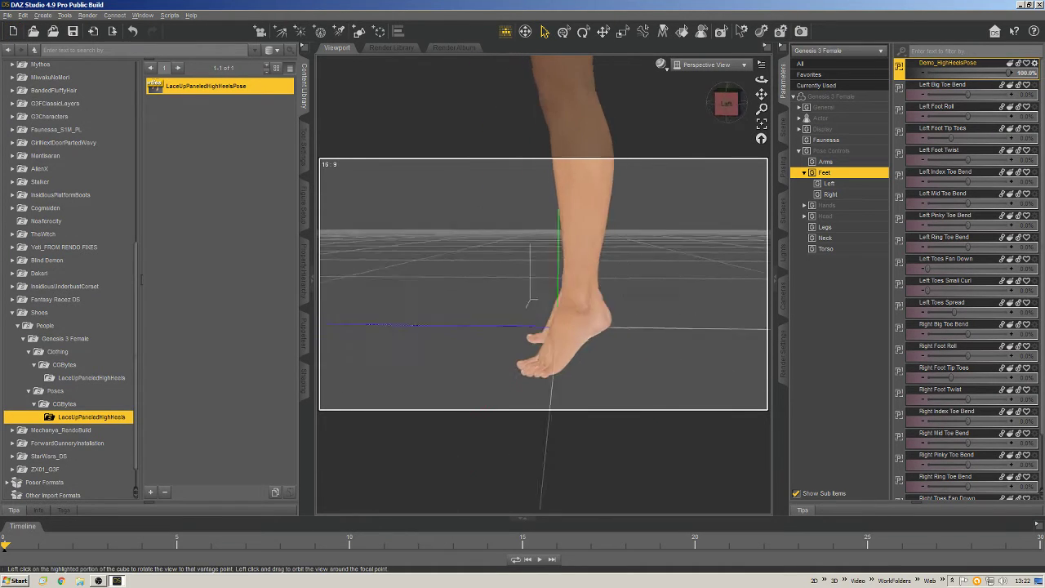
pyautogui.moveTo(727, 103)
pyautogui.mouseDown()
pyautogui.moveTo(772, 103)
pyautogui.moveTo(709, 103)
pyautogui.moveTo(760, 104)
pyautogui.moveTo(719, 104)
pyautogui.mouseUp()
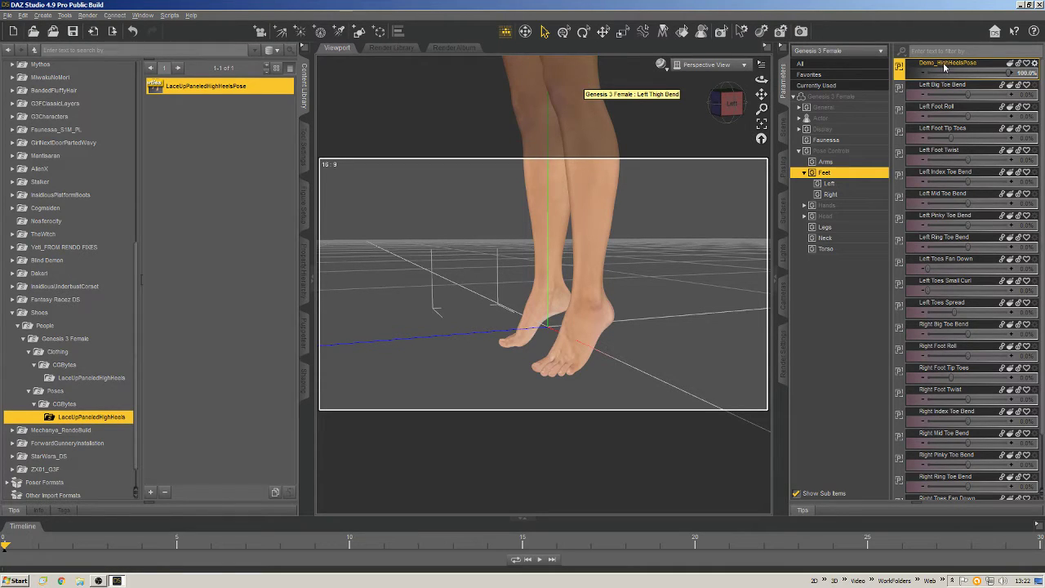
pyautogui.moveTo(1013, 72); pyautogui.dragTo(780, 72)
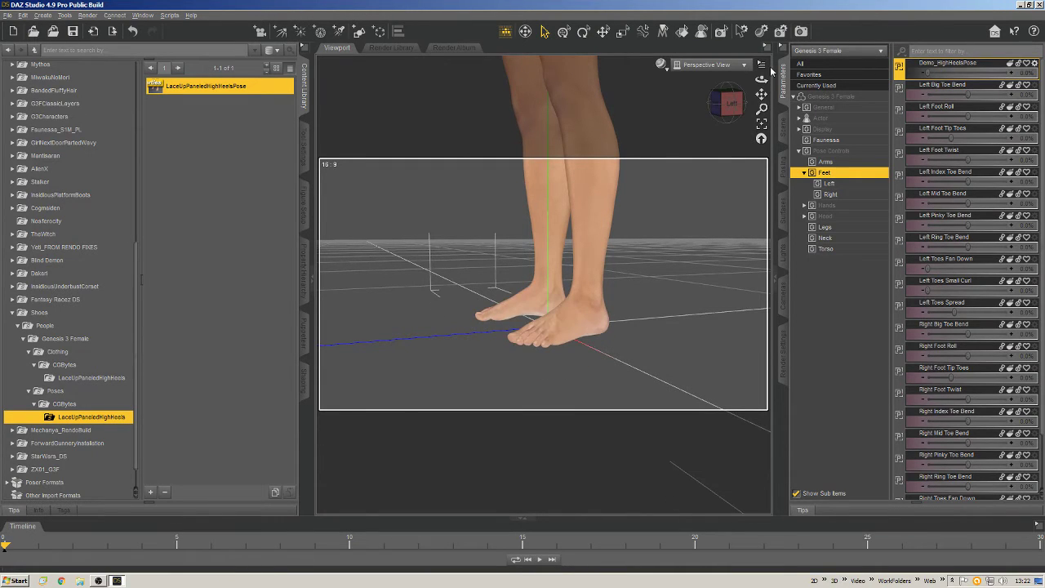
pyautogui.moveTo(938, 73); pyautogui.dragTo(1027, 72)
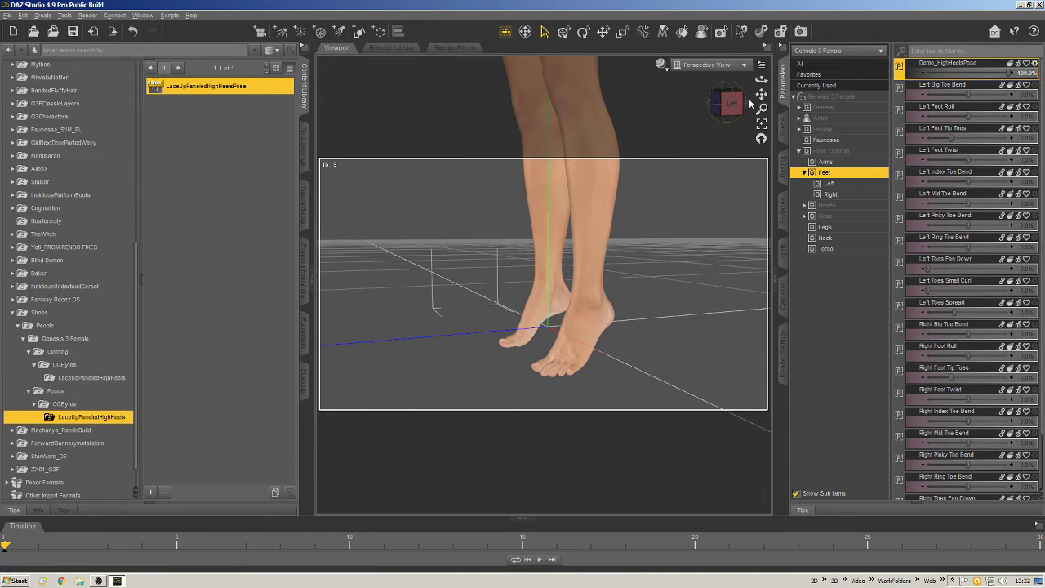
pyautogui.moveTo(728, 103); pyautogui.dragTo(724, 102)
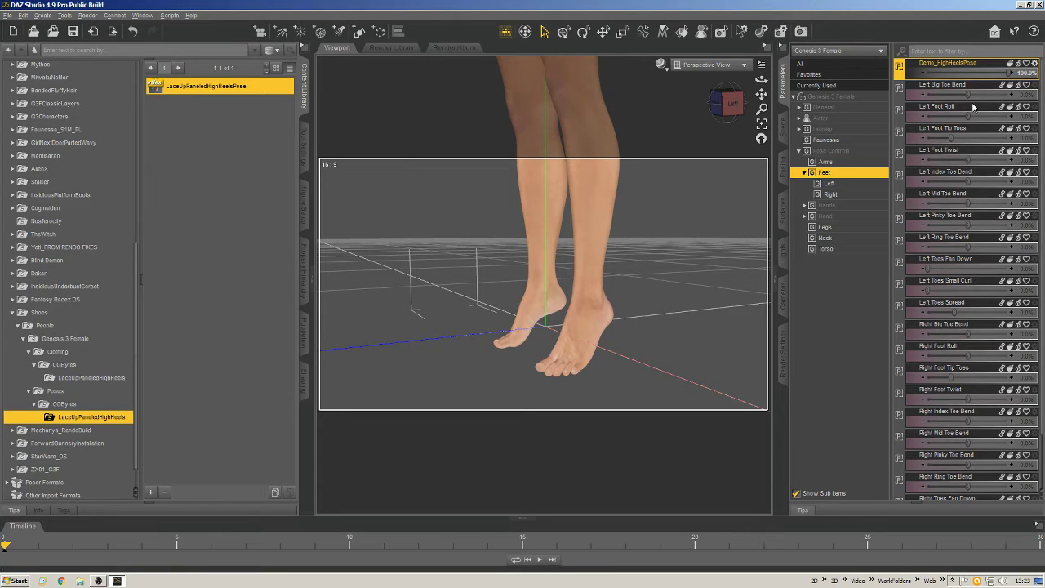
pyautogui.moveTo(1012, 73); pyautogui.dragTo(875, 87)
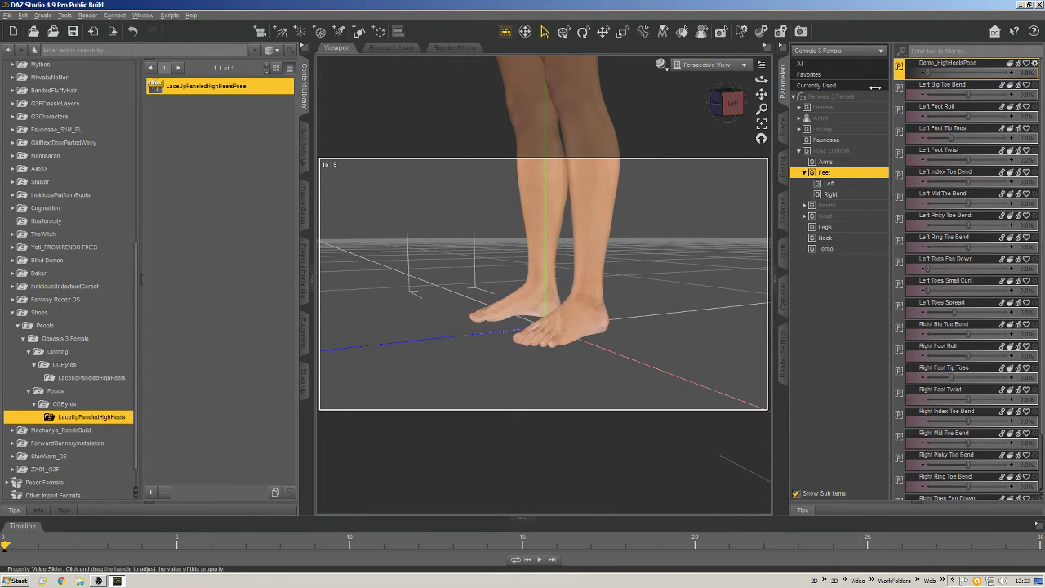
# - Start saving a morph support asset and include only Demo_HighHeelsPose from the Genesis 3 Female's Pose Controls/Feet group
pyautogui.click(7, 14)
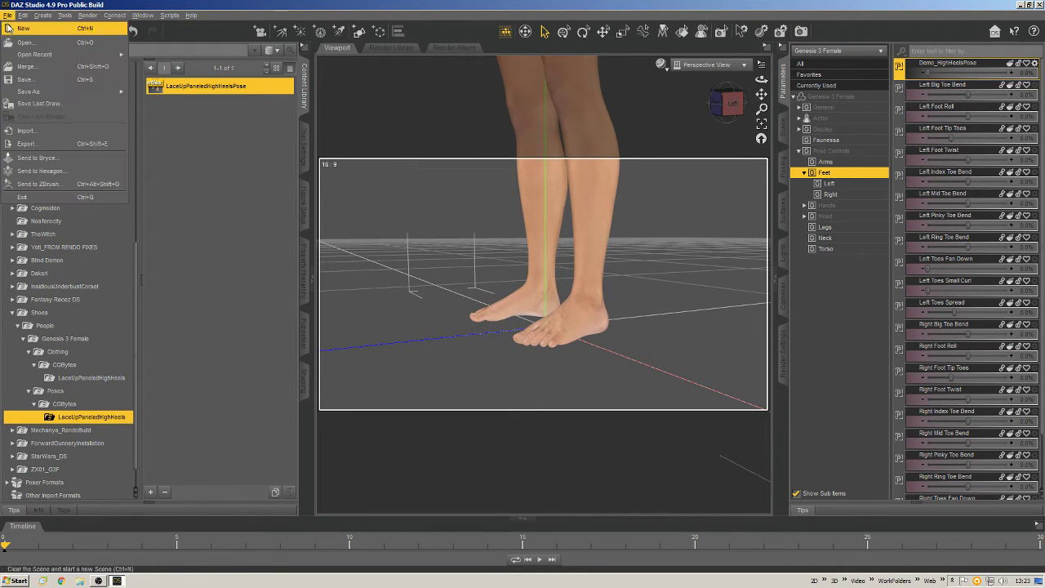
pyautogui.moveTo(98, 91)
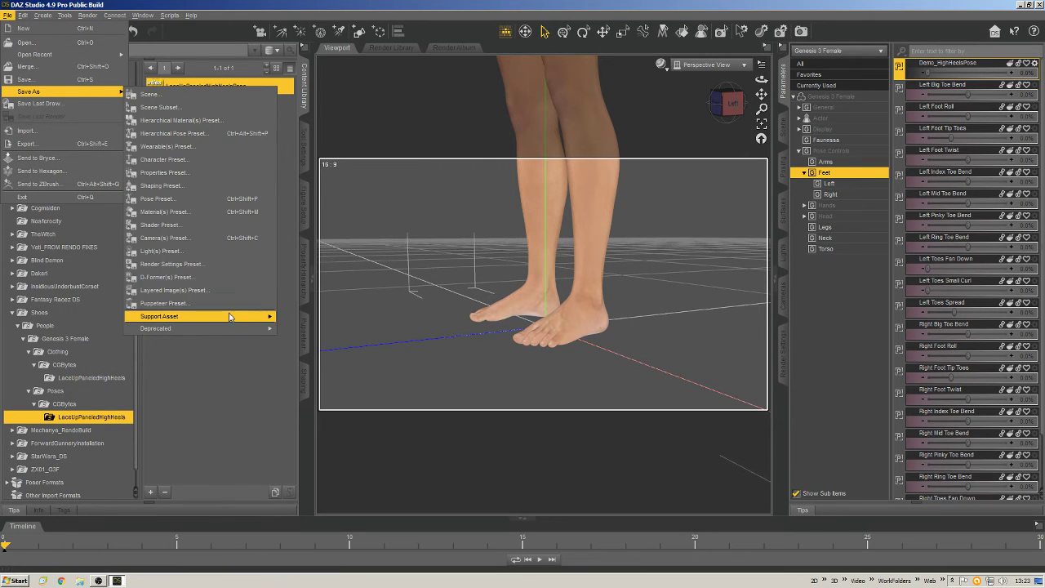
pyautogui.moveTo(230, 317)
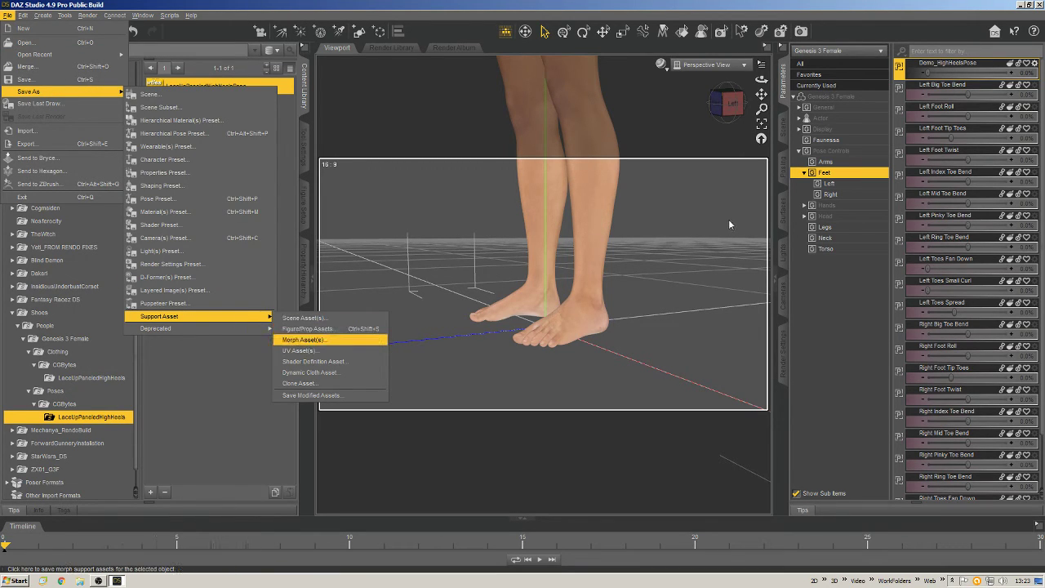
pyautogui.press('Return')
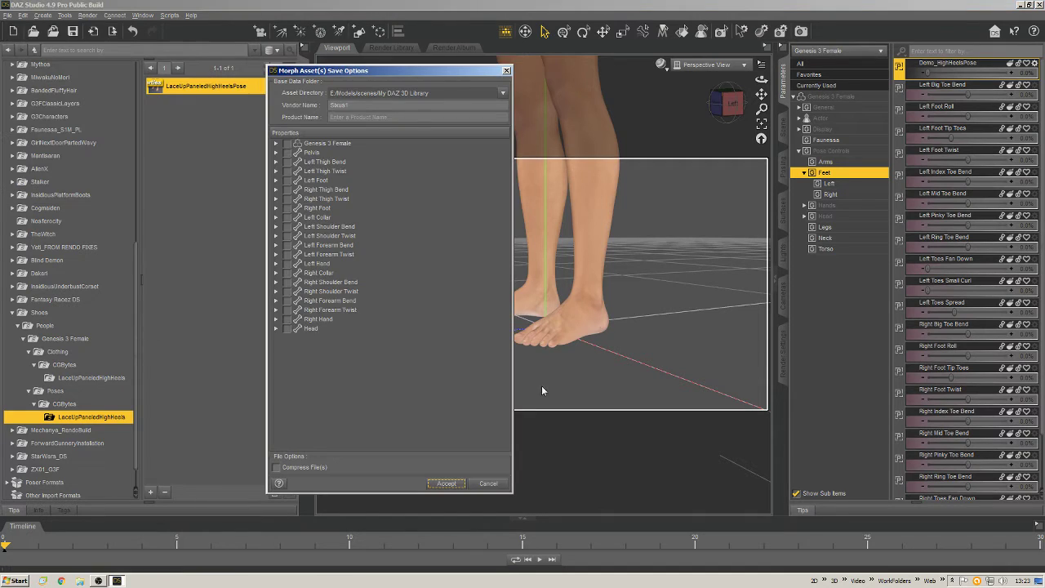
pyautogui.click(276, 144)
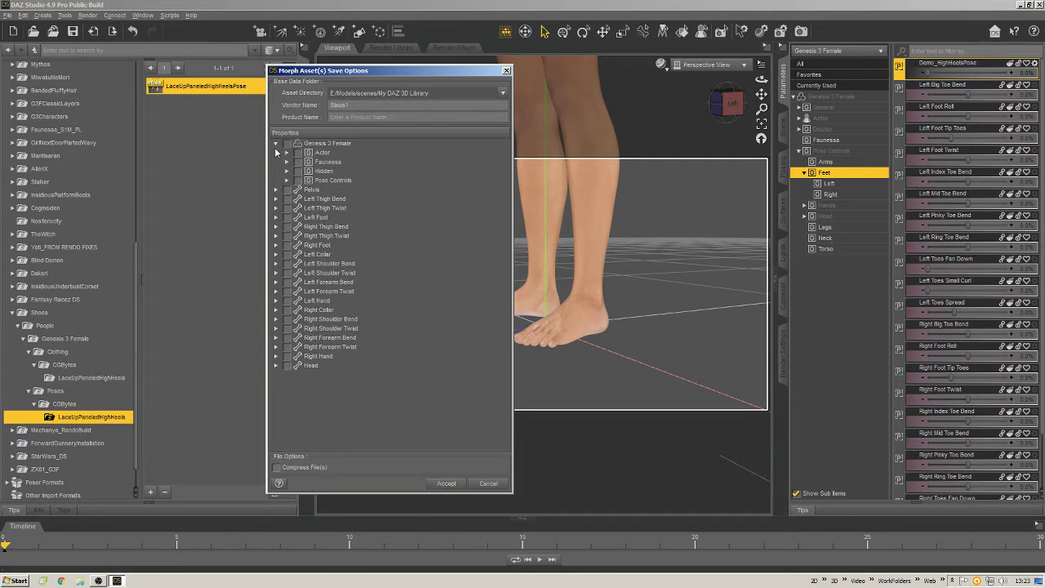
pyautogui.click(287, 153)
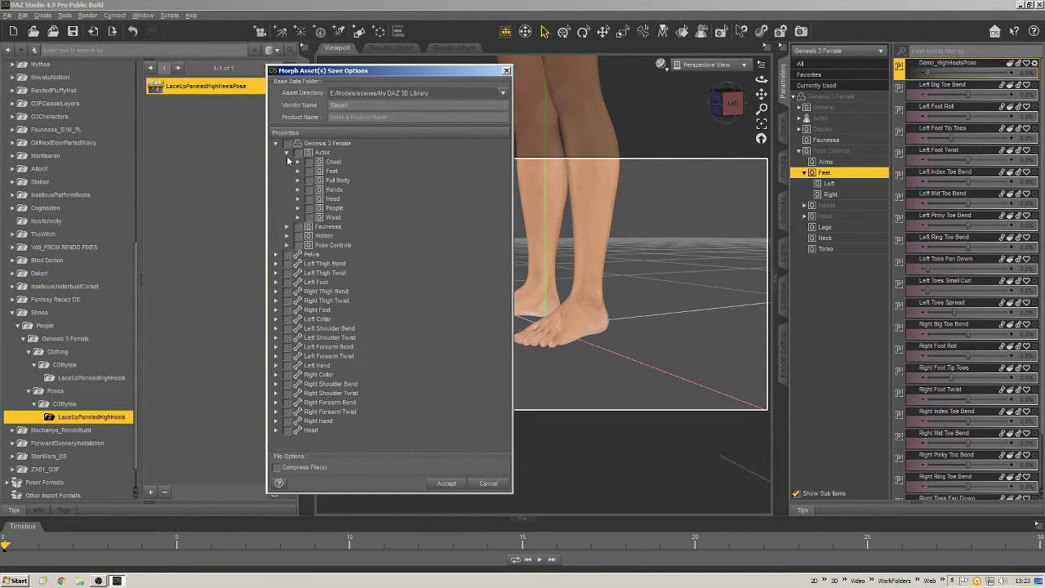
pyautogui.click(287, 153)
pyautogui.click(287, 180)
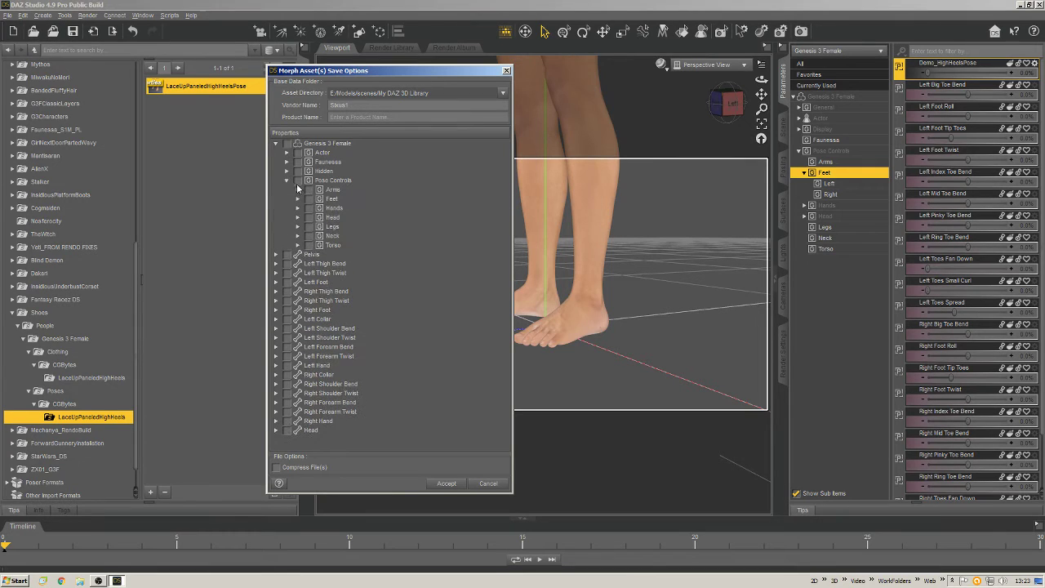
pyautogui.click(298, 199)
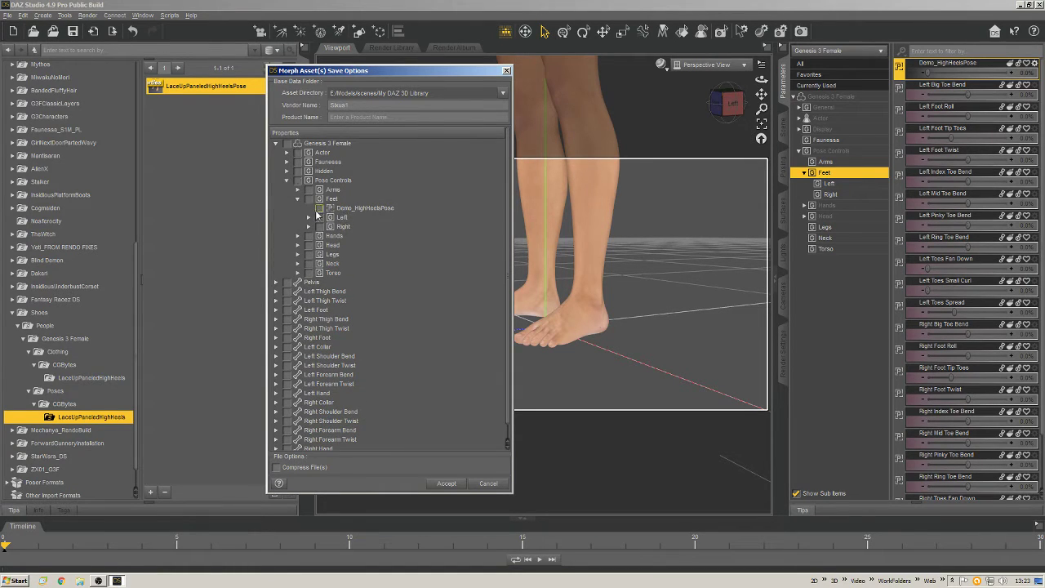
pyautogui.click(319, 208)
# - Save the morph asset to the E:/Models/scenes/Clients/CGBytes/Seminars/Shoes directory with the product name Demo_HighHeelsPose
pyautogui.click(503, 94)
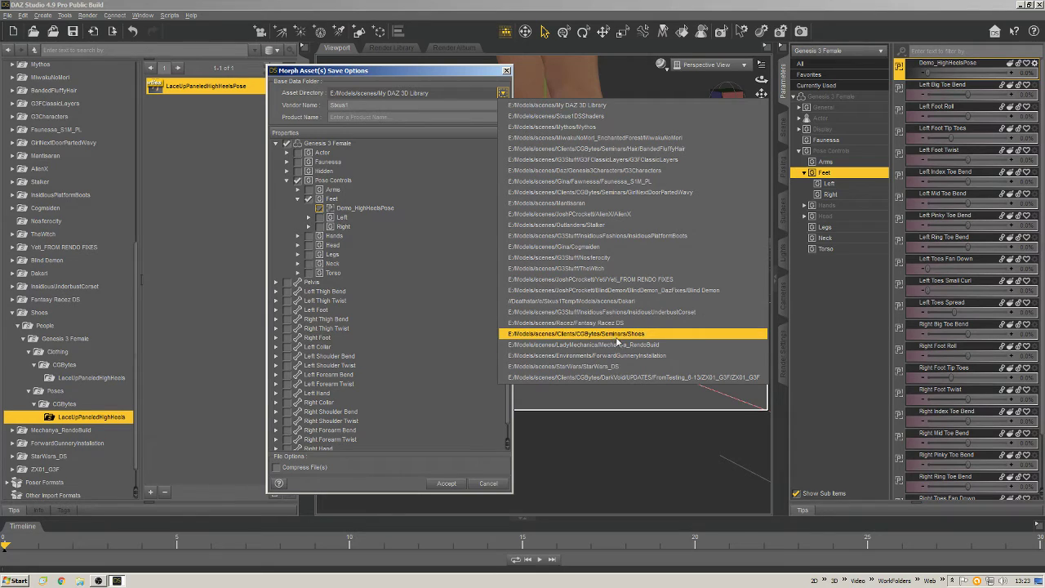
pyautogui.click(650, 335)
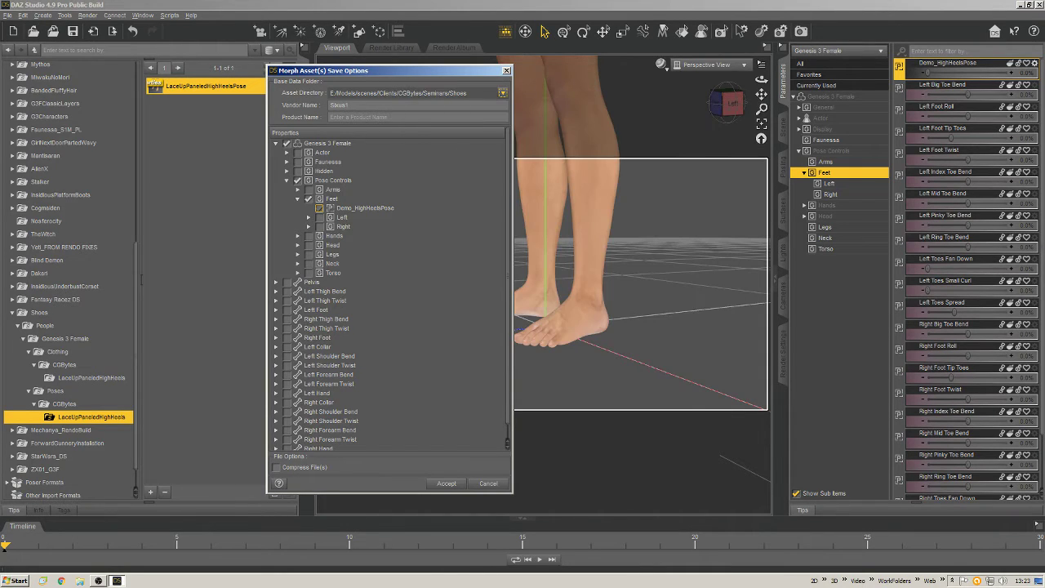
pyautogui.click(364, 116)
pyautogui.write('Demo_HighHeelsPose')
pyautogui.click(319, 208)
pyautogui.click(319, 209)
pyautogui.click(446, 483)
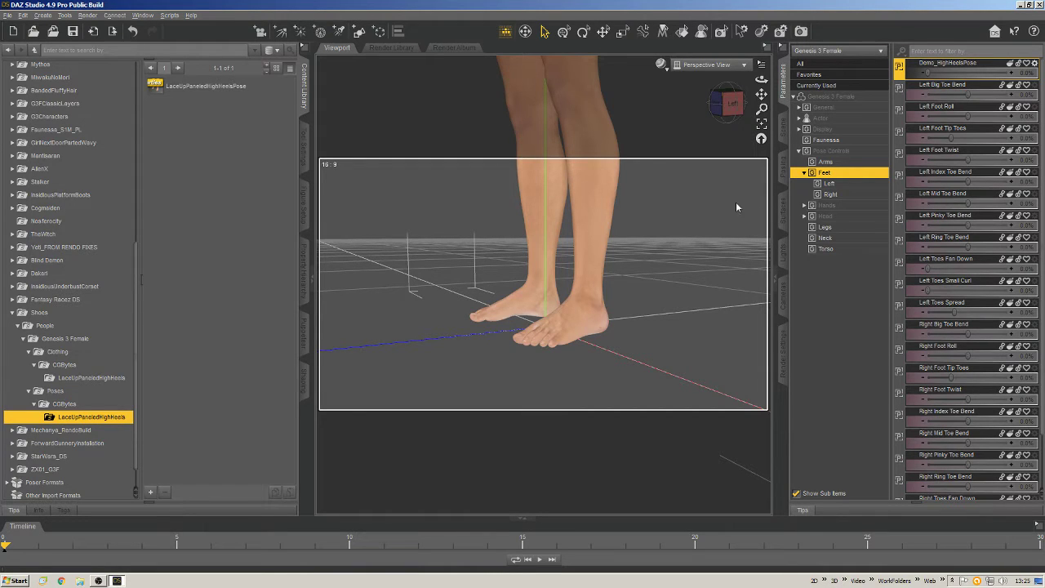
# - Delete the Genesis 3 Female from the scene and load a fresh one from the People/Genesis 3 Female library folder
pyautogui.click(593, 127)
pyautogui.click(593, 160)
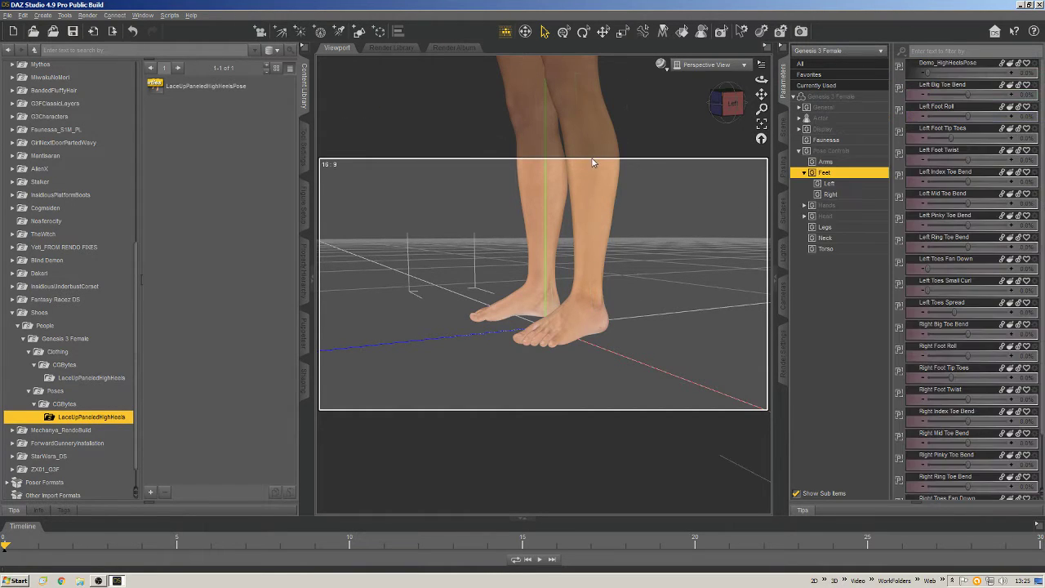
pyautogui.press('Delete')
pyautogui.scroll(9, 71, 263)
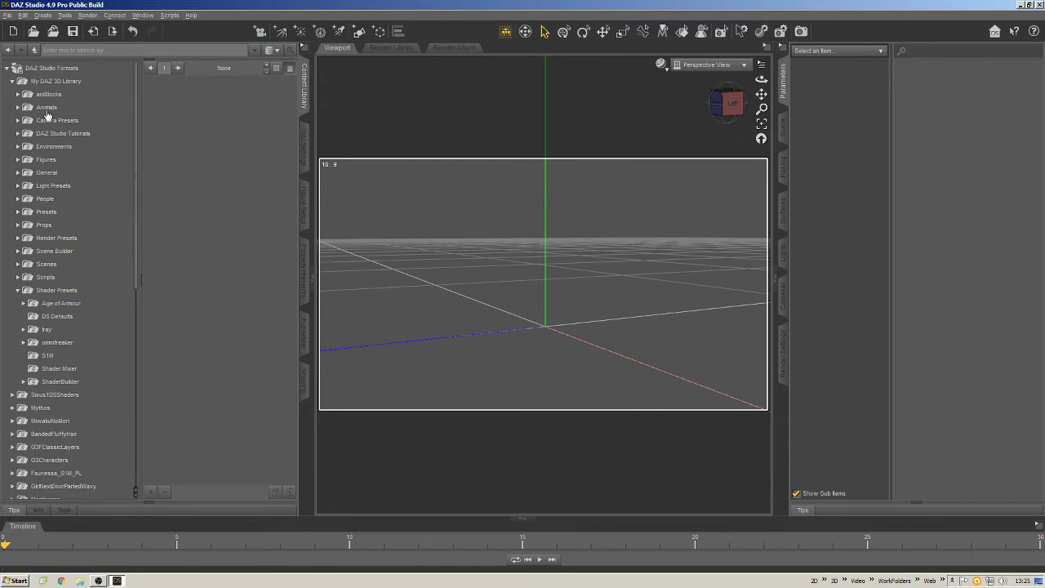
pyautogui.click(48, 200)
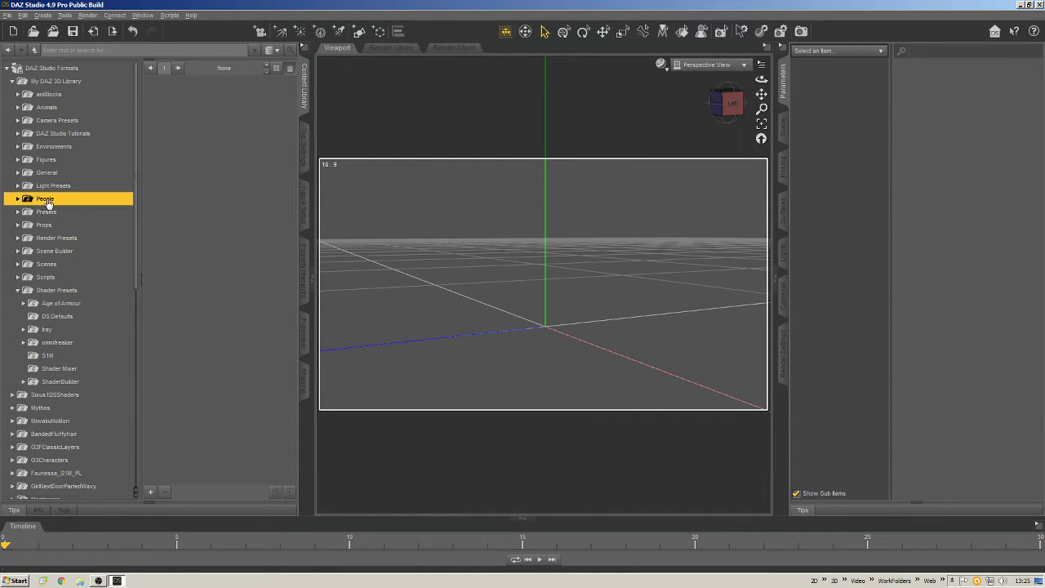
pyautogui.click(66, 265)
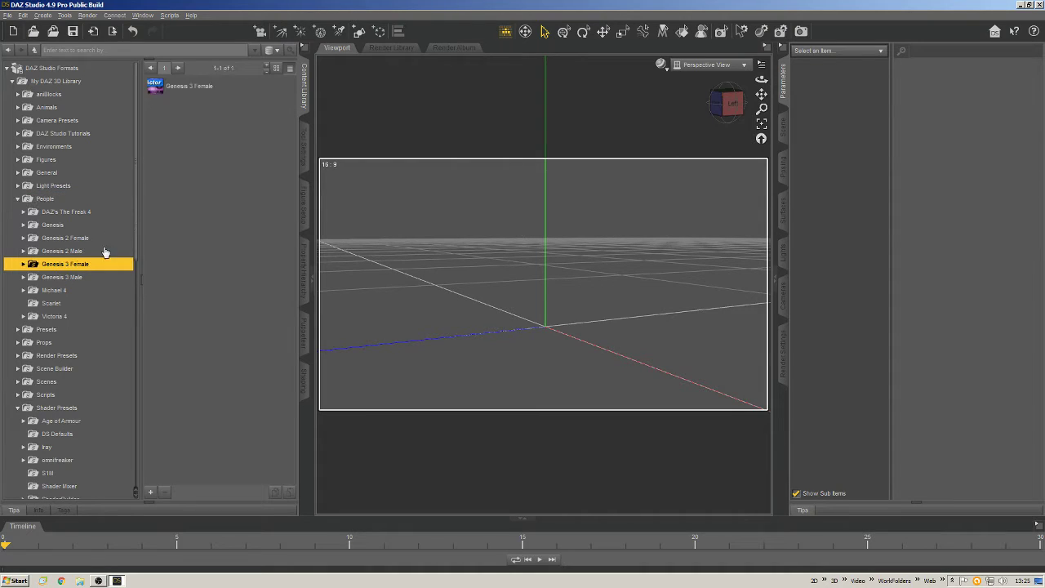
pyautogui.doubleClick(162, 85)
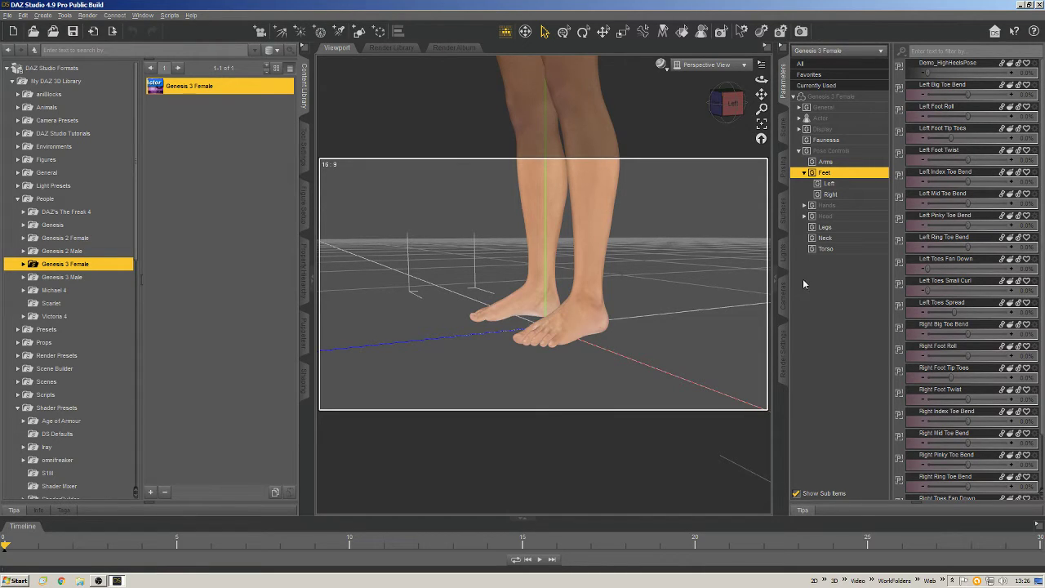
# - View the Actor's People morphs, and set Demo_HighHeelsPose to 100% in the reloaded figure's Pose Controls
pyautogui.click(800, 118)
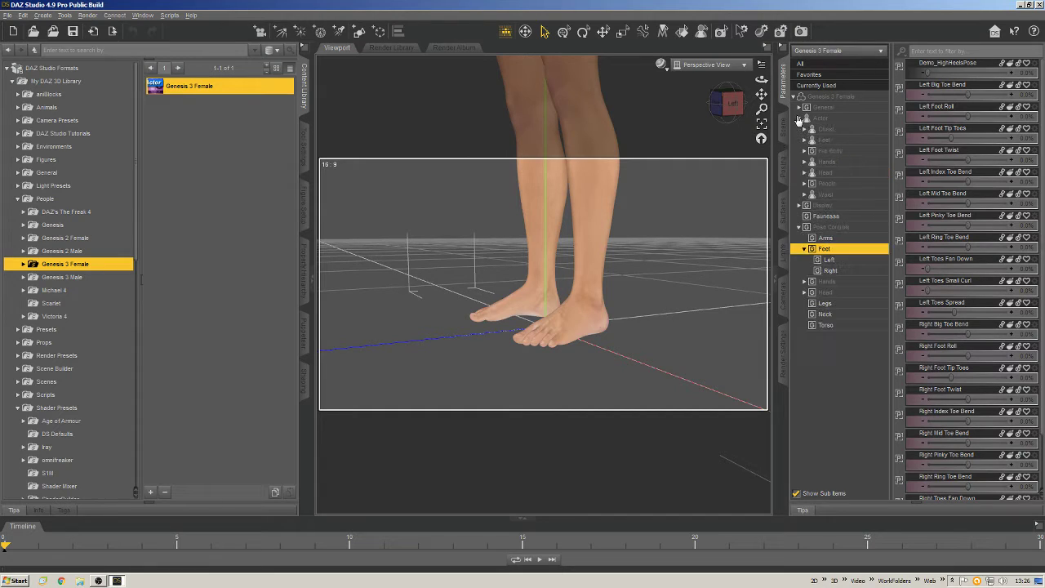
pyautogui.click(804, 186)
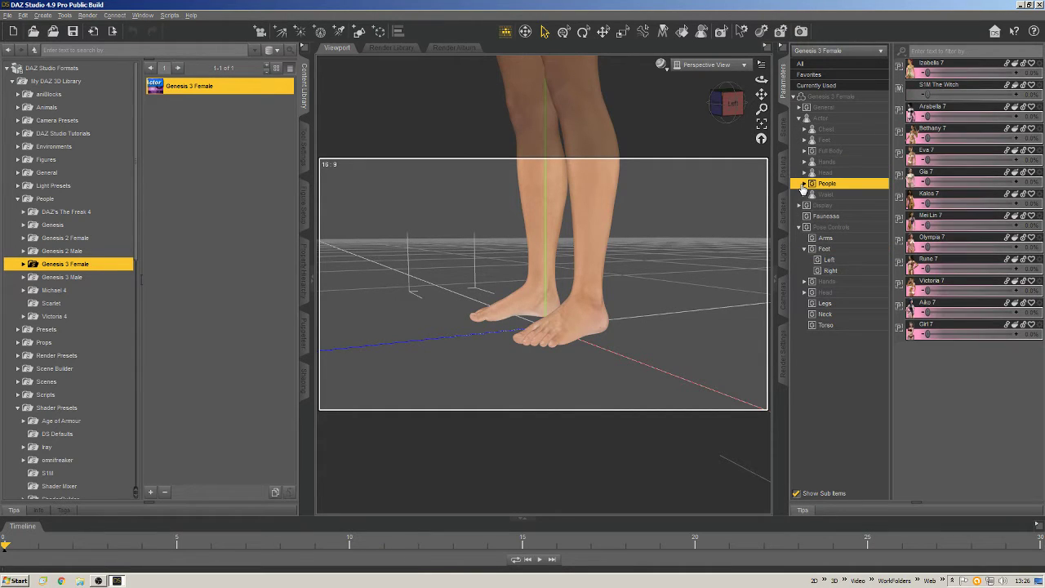
pyautogui.click(953, 68)
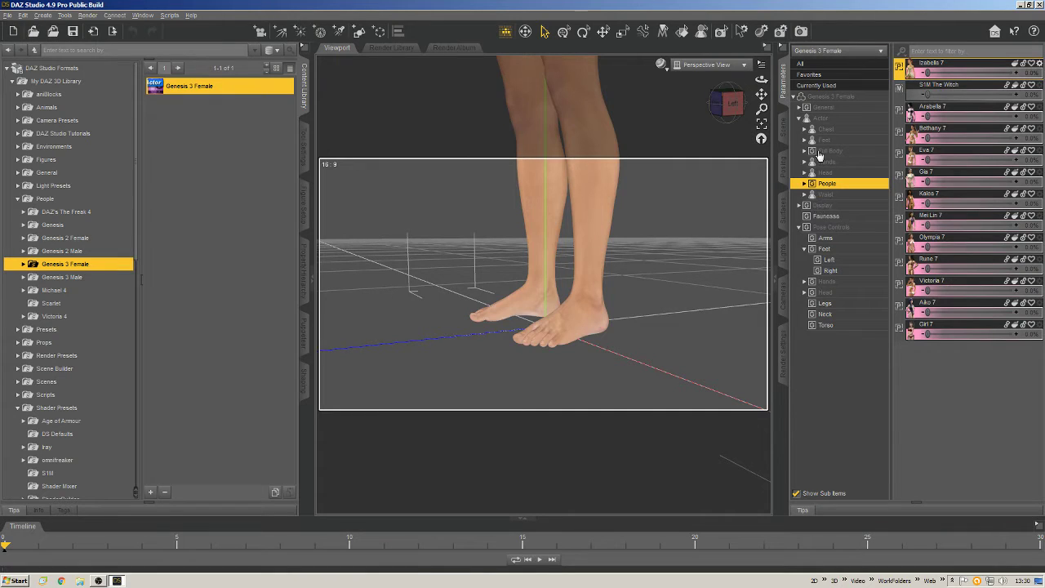
pyautogui.click(826, 225)
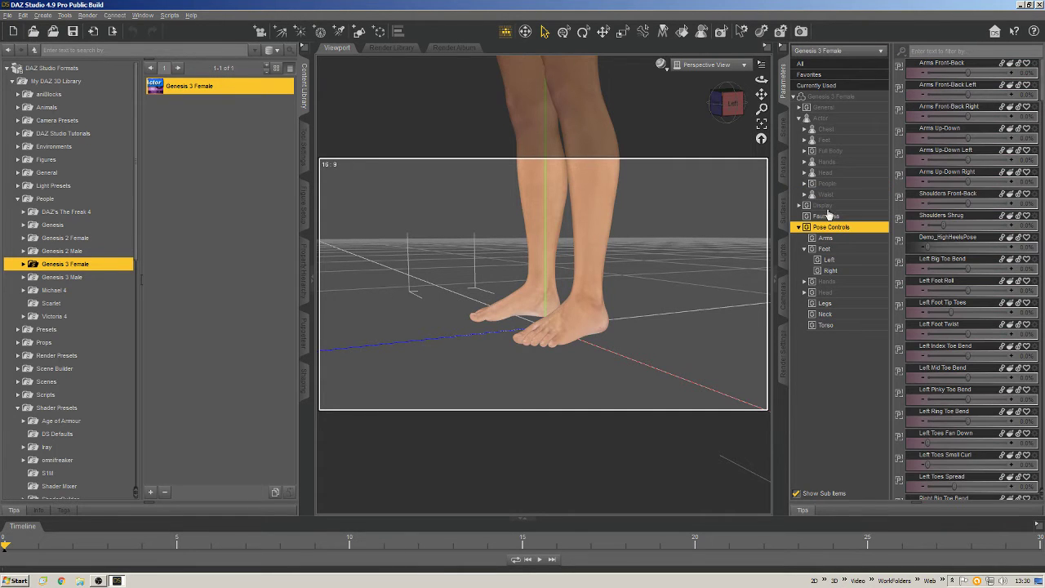
pyautogui.moveTo(931, 248); pyautogui.dragTo(1019, 258)
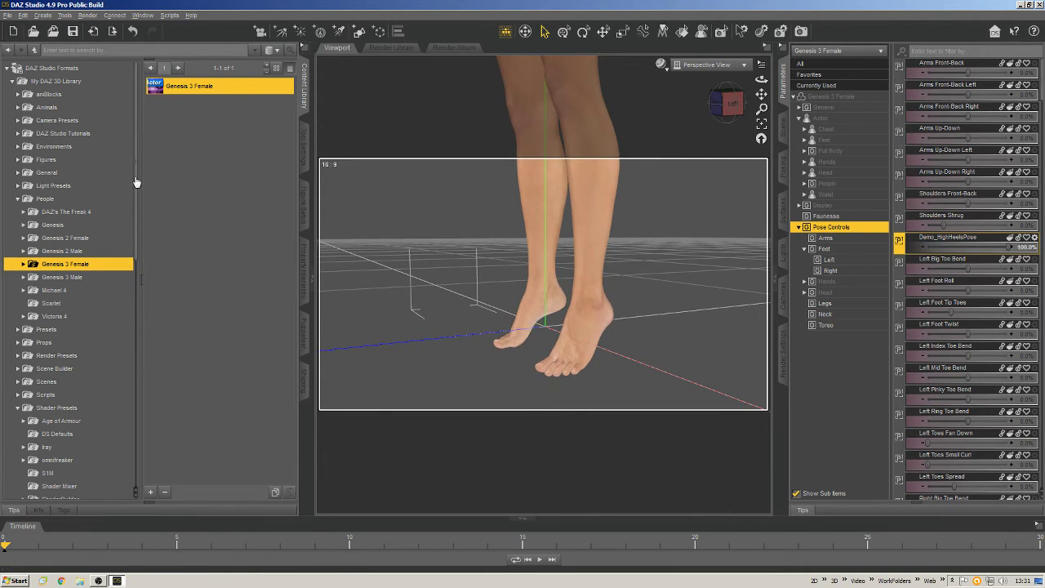
# - Open the Shoes library's People/Genesis 3 Female/Poses/CGBytes/LaceUpPaneledHighHeels folder
pyautogui.scroll(-1, 137, 218)
pyautogui.scroll(-5, 138, 218)
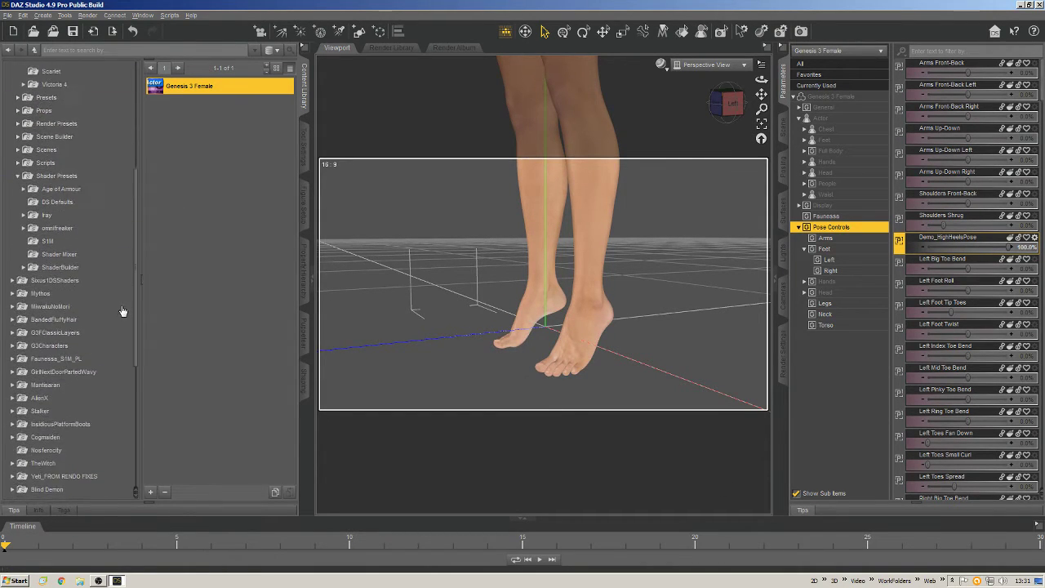
pyautogui.moveTo(137, 216); pyautogui.dragTo(138, 356)
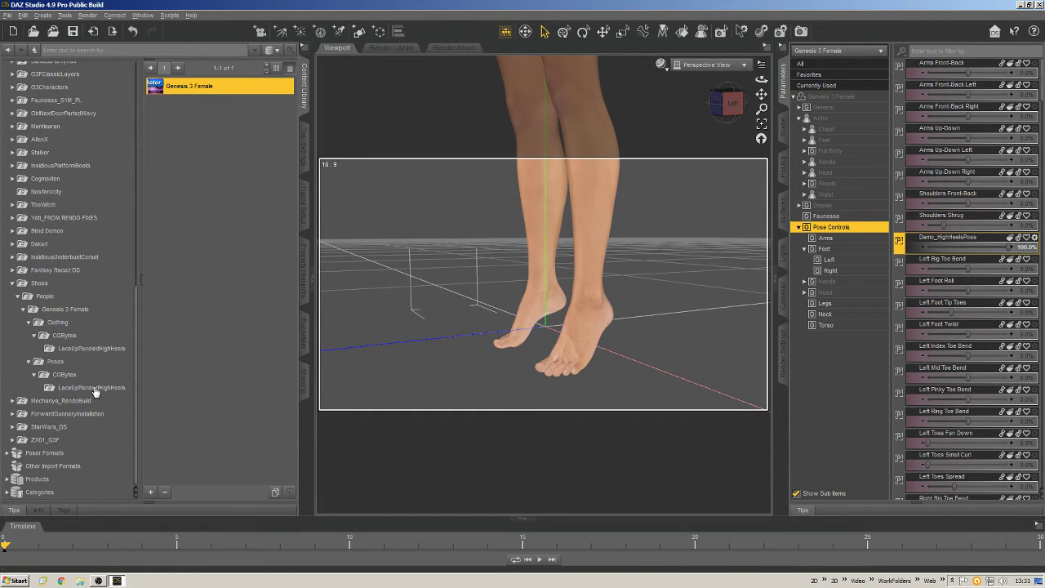
pyautogui.click(61, 377)
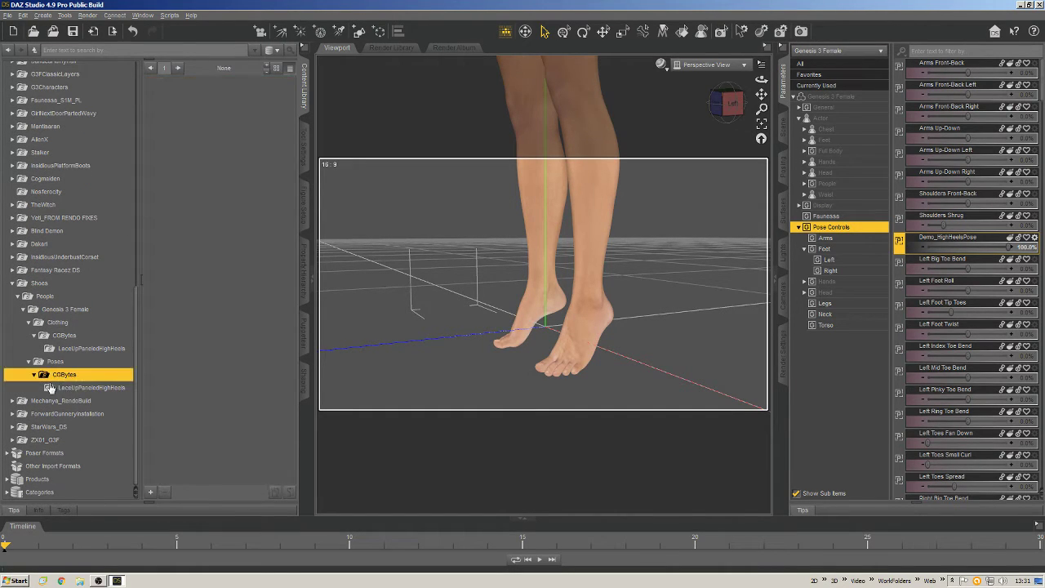
pyautogui.click(86, 388)
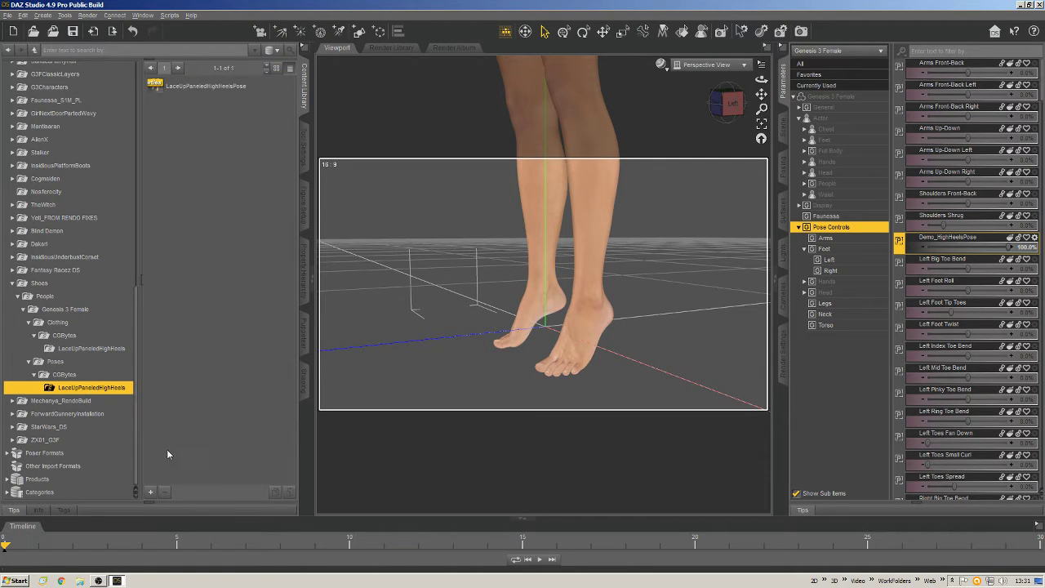
pyautogui.click(150, 493)
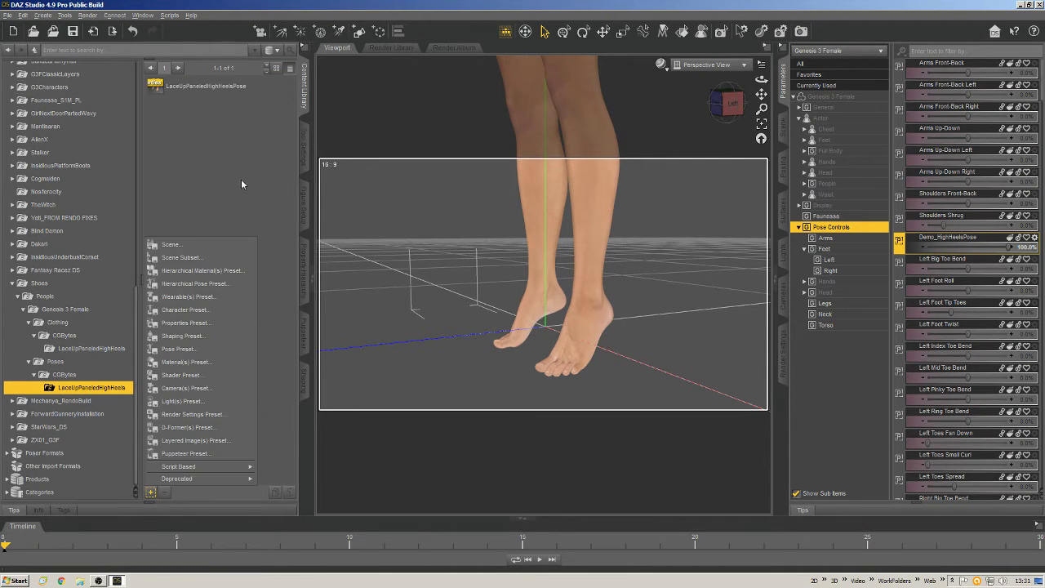
pyautogui.click(244, 219)
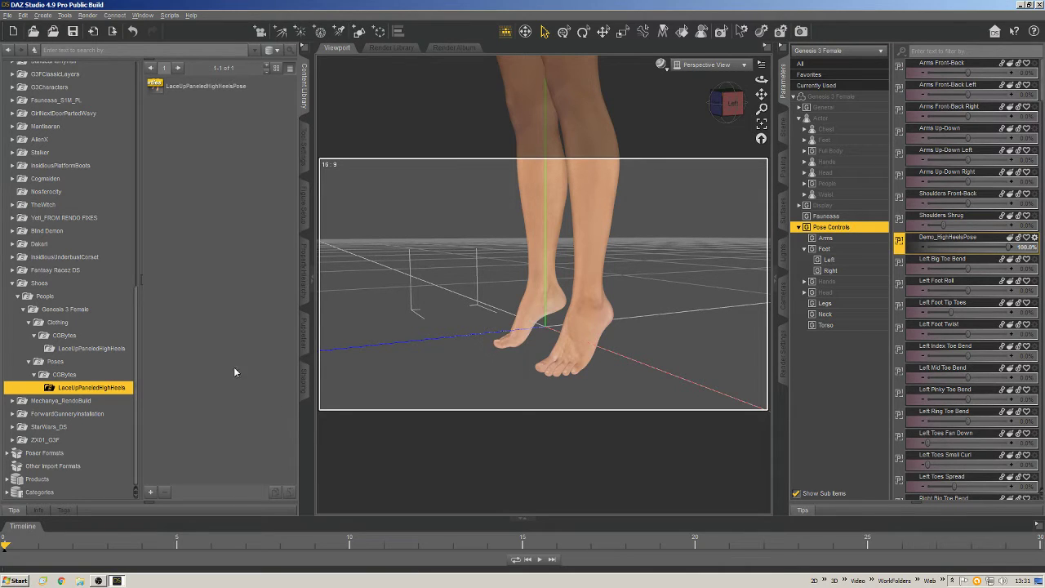
pyautogui.click(150, 491)
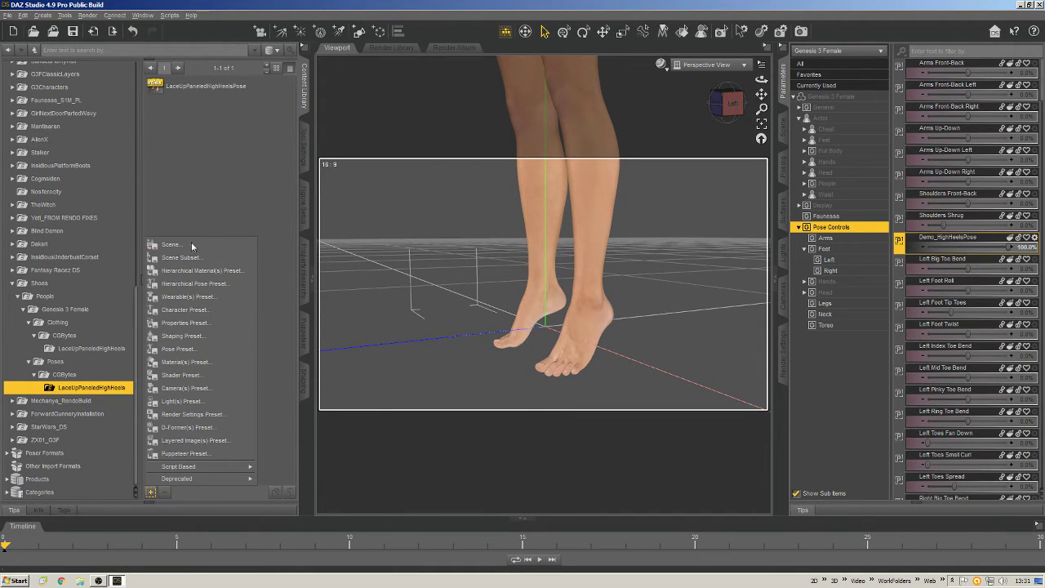
pyautogui.click(188, 351)
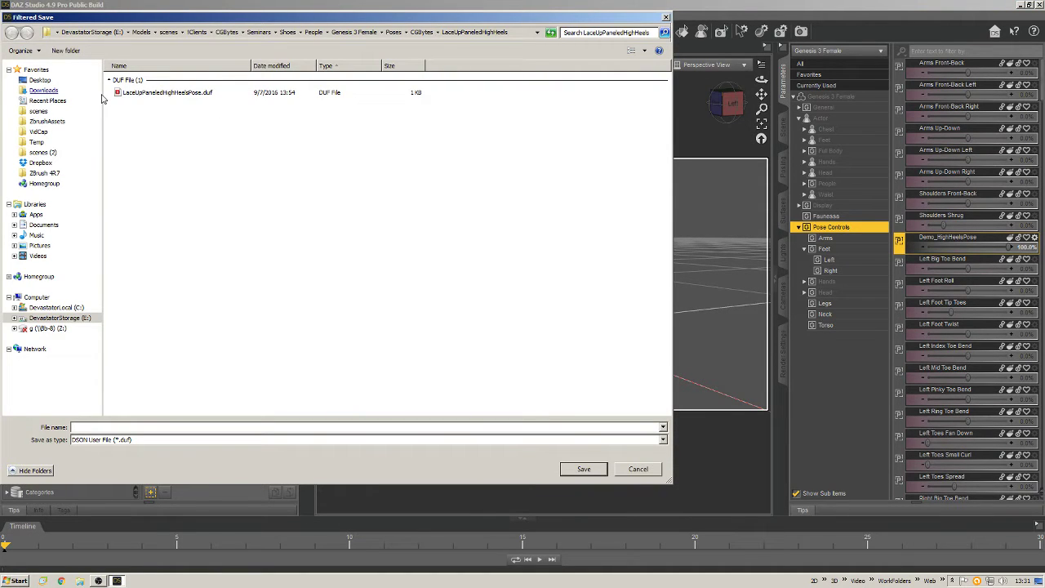
pyautogui.write('Demo_HighHeel')
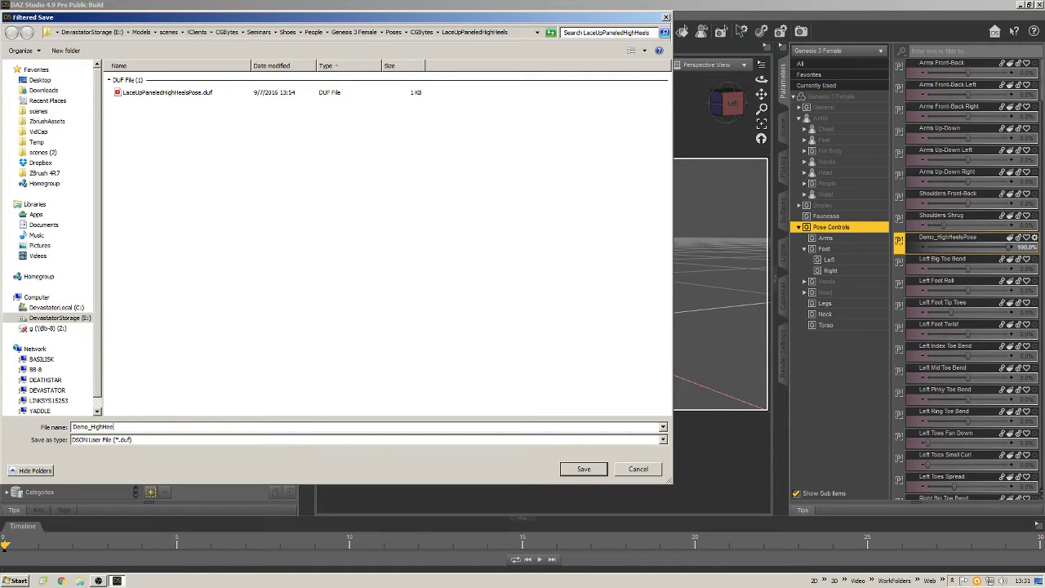
pyautogui.write('sPose')
pyautogui.press('Return')
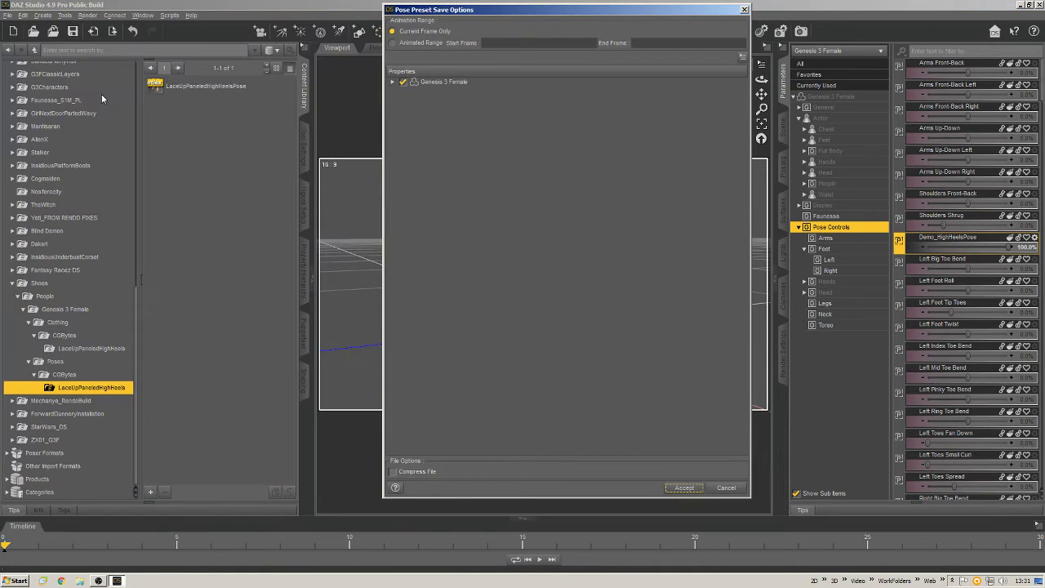
pyautogui.click(393, 82)
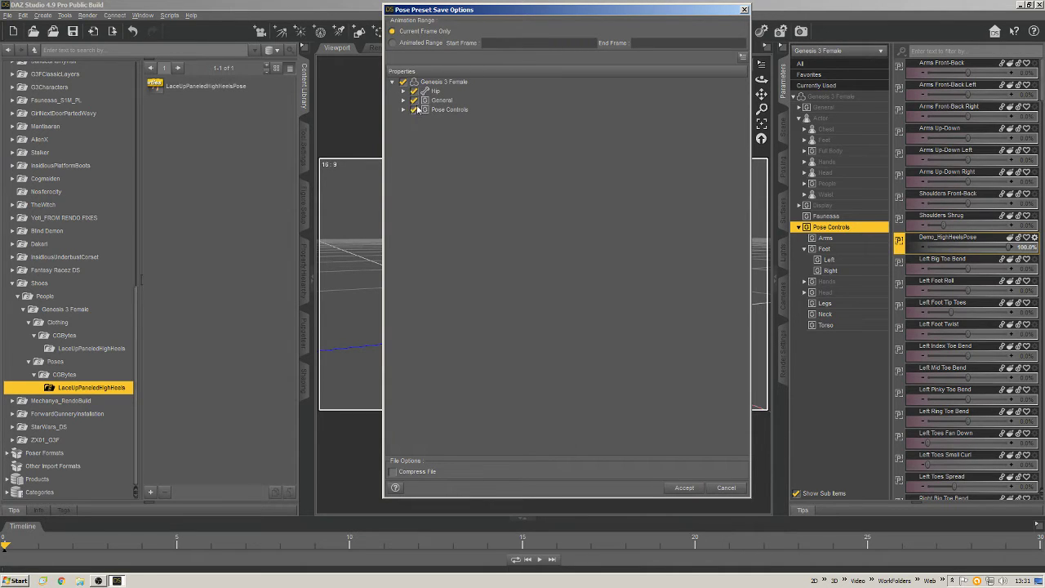
pyautogui.click(405, 110)
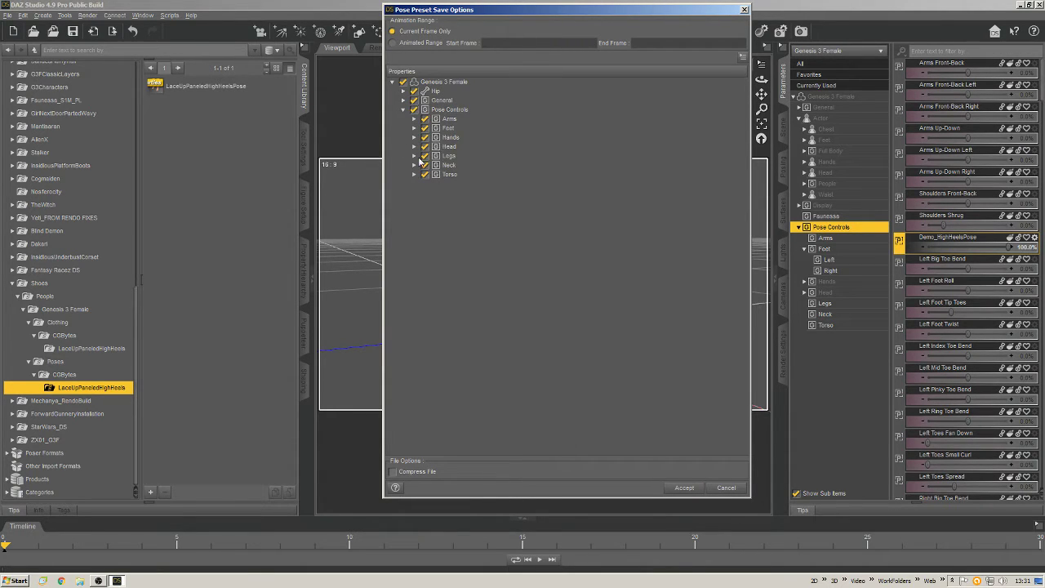
pyautogui.click(414, 129)
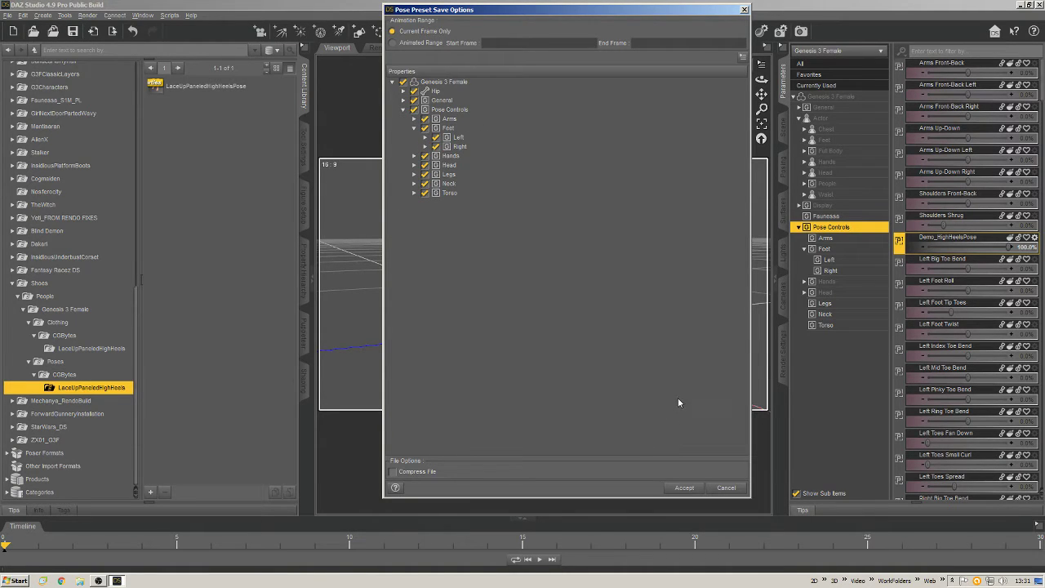
pyautogui.press('Return')
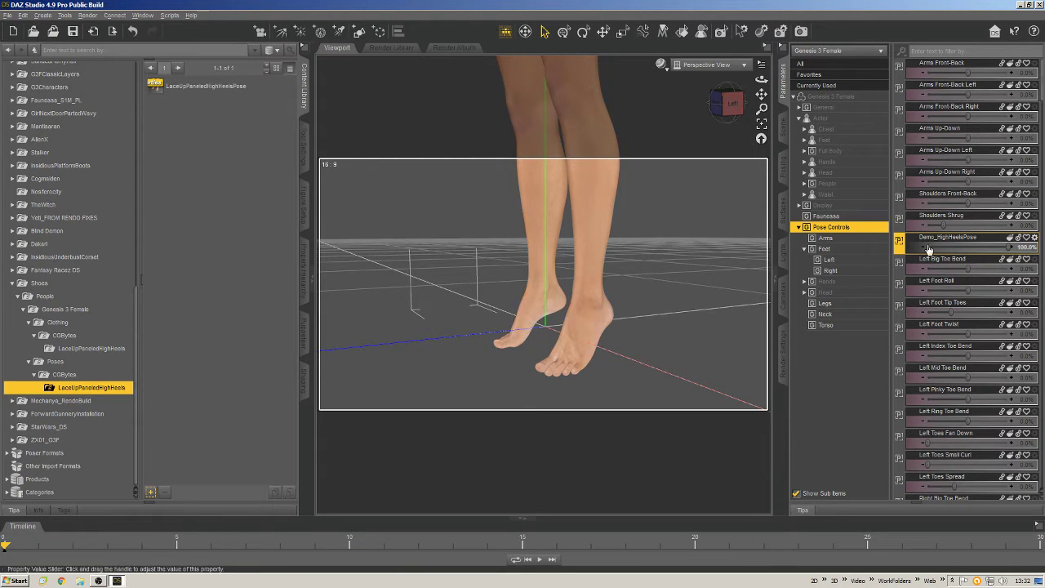
# - Start saving a properties preset named Demo_HighHeelsPose in the LaceUpPaneledHighHeels pose folder
pyautogui.click(150, 494)
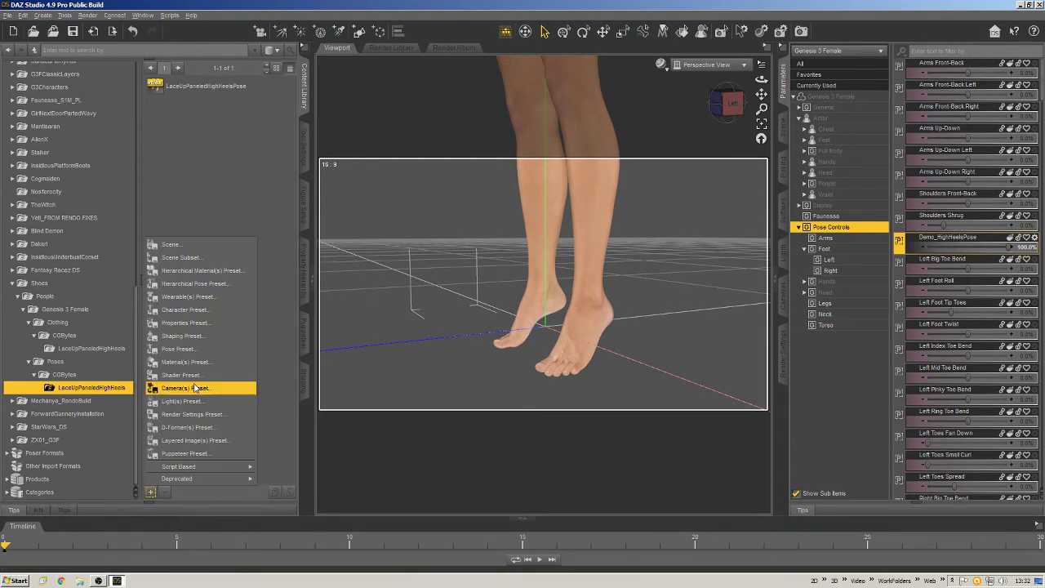
pyautogui.click(188, 323)
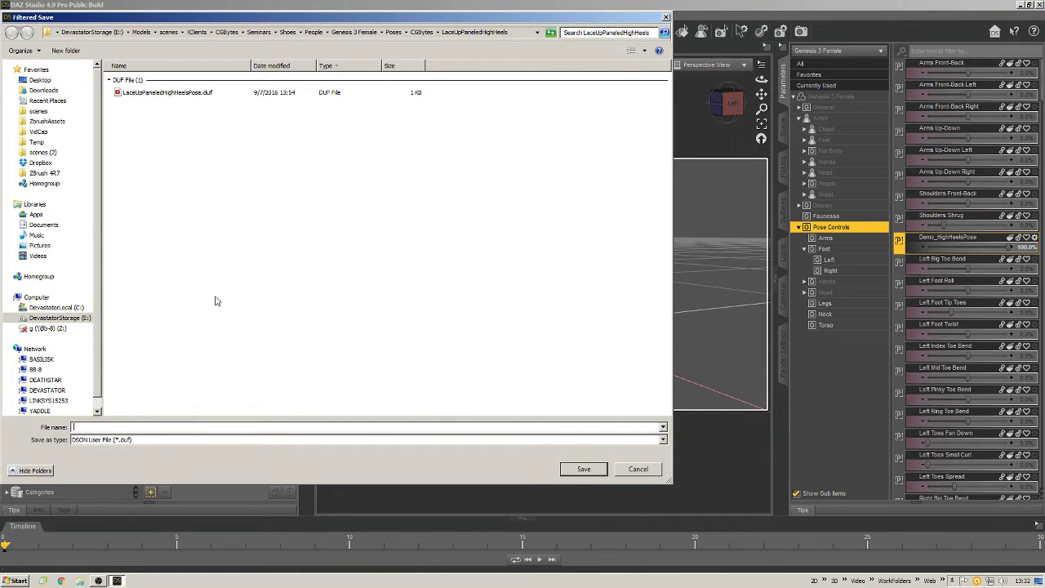
pyautogui.write('Demo_HighHeelsPose')
pyautogui.press('Return')
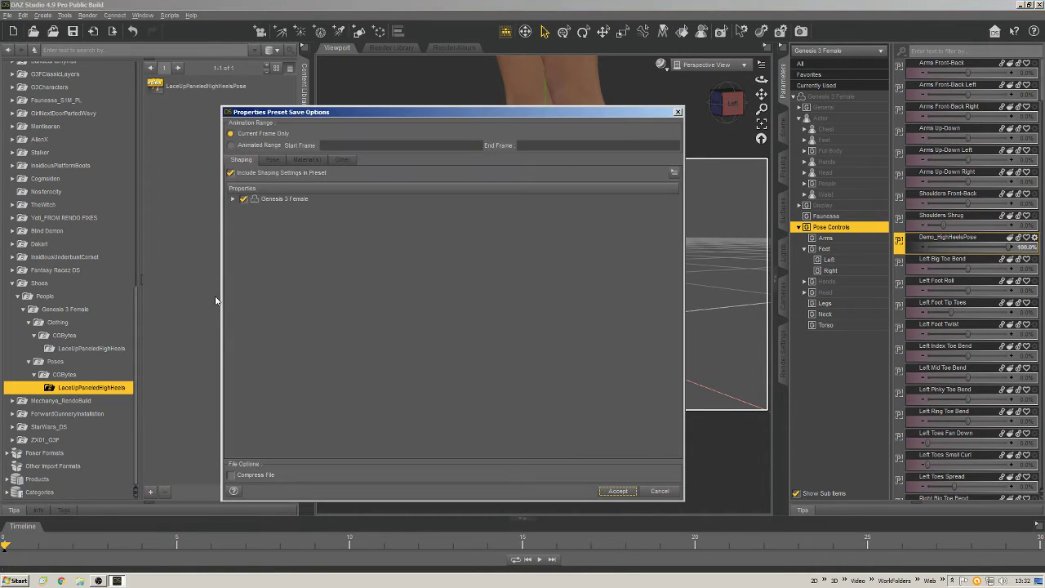
# - Include the Other settings in the preset and expand the Genesis 3 Female's Pose Controls/Feet group down to Demo_HighHeelsPose
pyautogui.click(233, 198)
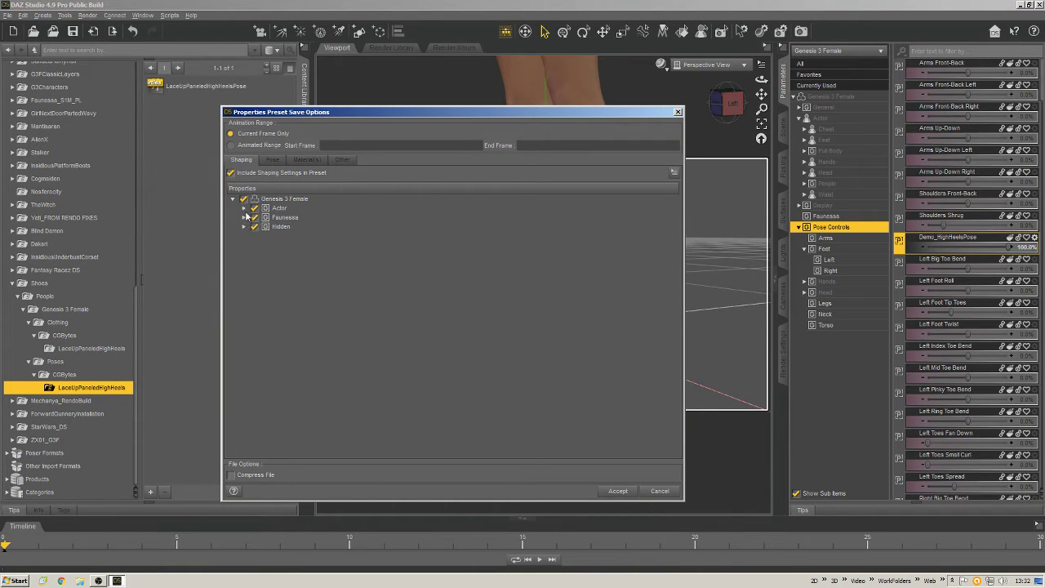
pyautogui.click(343, 159)
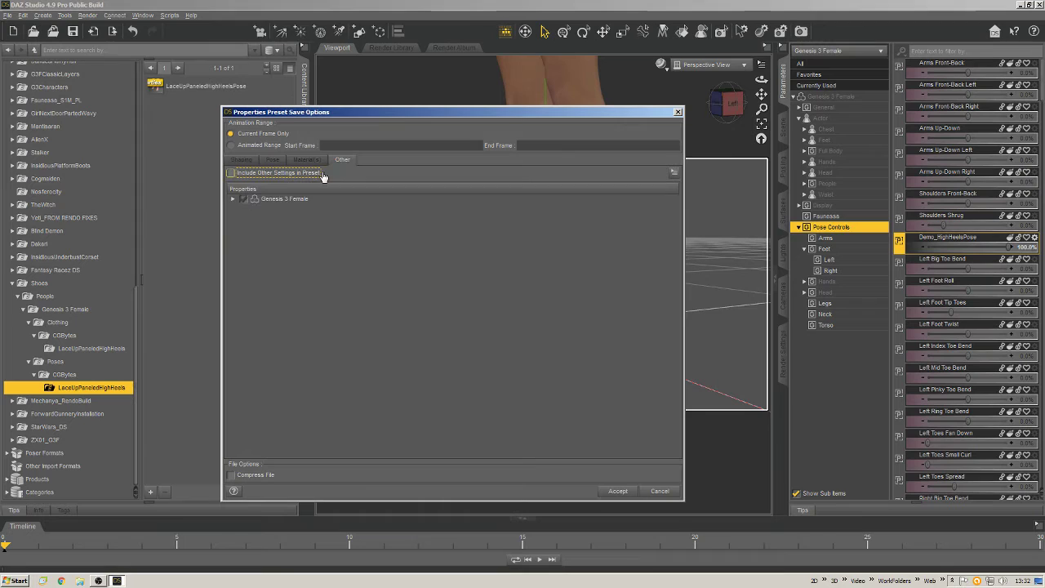
pyautogui.click(231, 173)
pyautogui.click(233, 198)
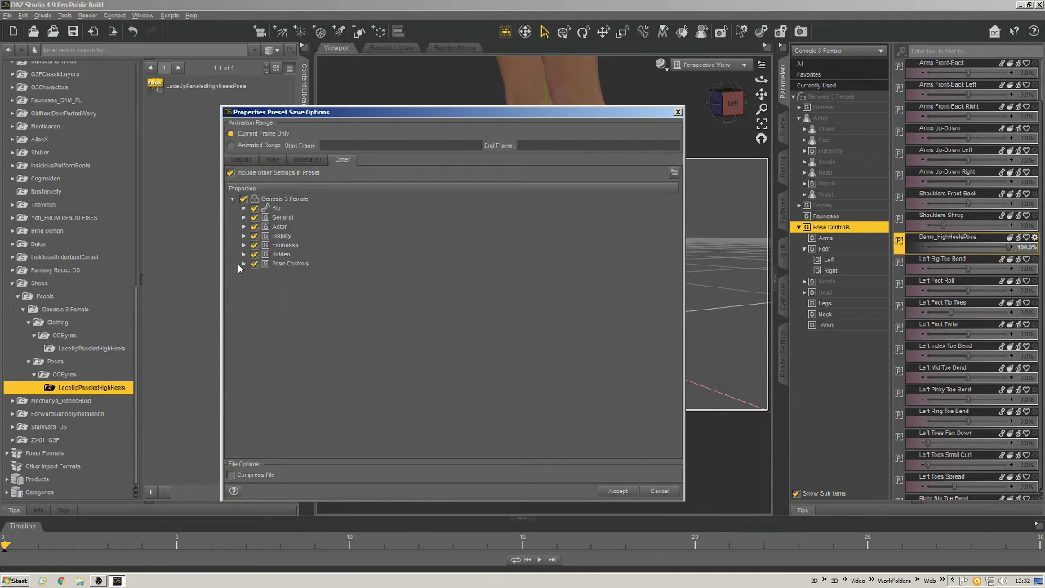
pyautogui.click(243, 226)
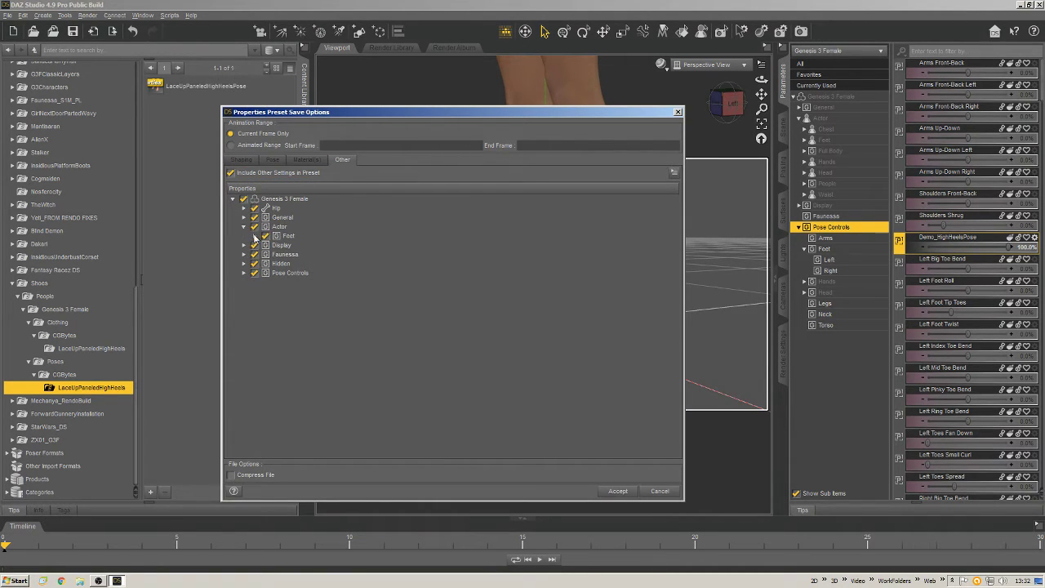
pyautogui.click(254, 236)
pyautogui.click(267, 255)
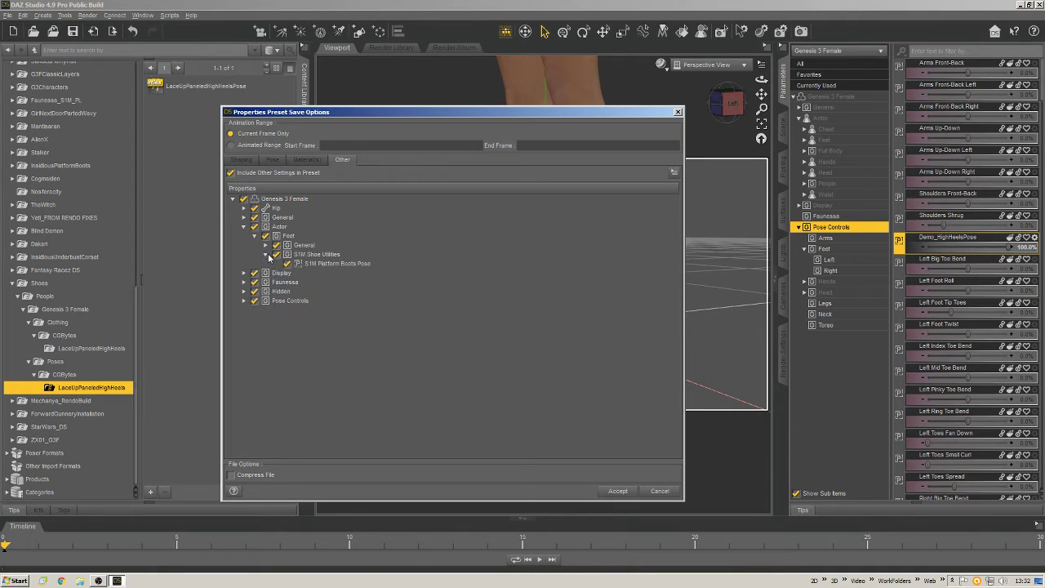
pyautogui.click(266, 255)
pyautogui.click(254, 236)
pyautogui.click(243, 227)
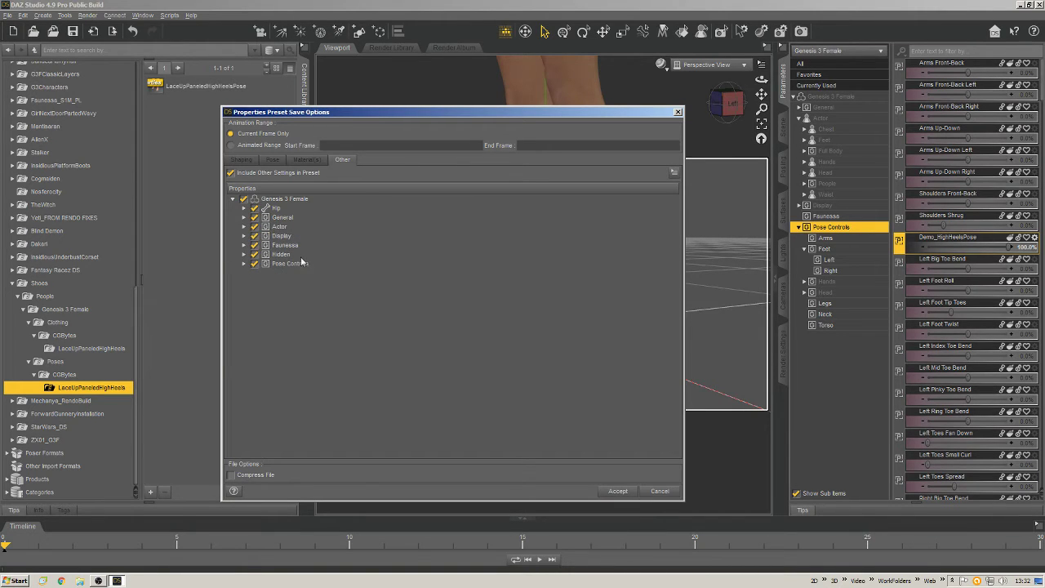
pyautogui.click(243, 263)
pyautogui.click(254, 273)
# - Exclude the Shaping, Pose and Material(s) settings from the properties preset
pyautogui.click(241, 159)
pyautogui.click(231, 172)
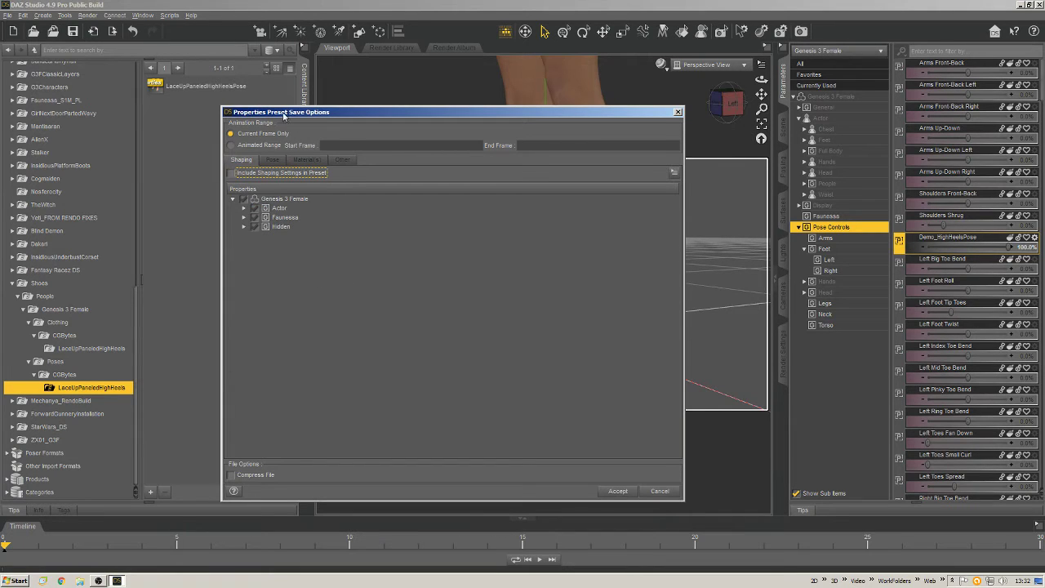
pyautogui.moveTo(283, 116); pyautogui.dragTo(317, 111)
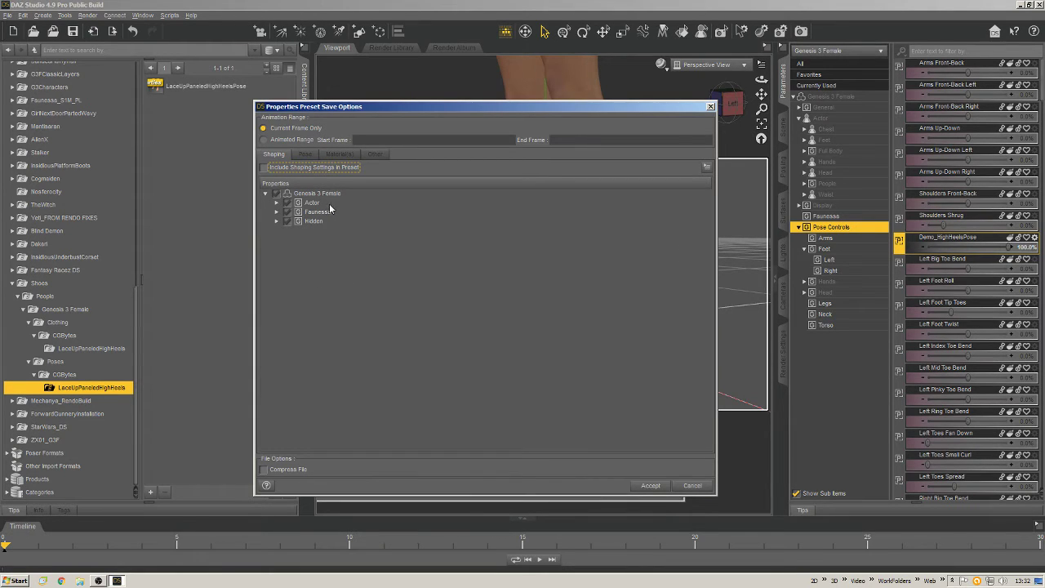
pyautogui.click(308, 156)
pyautogui.click(264, 169)
pyautogui.click(339, 156)
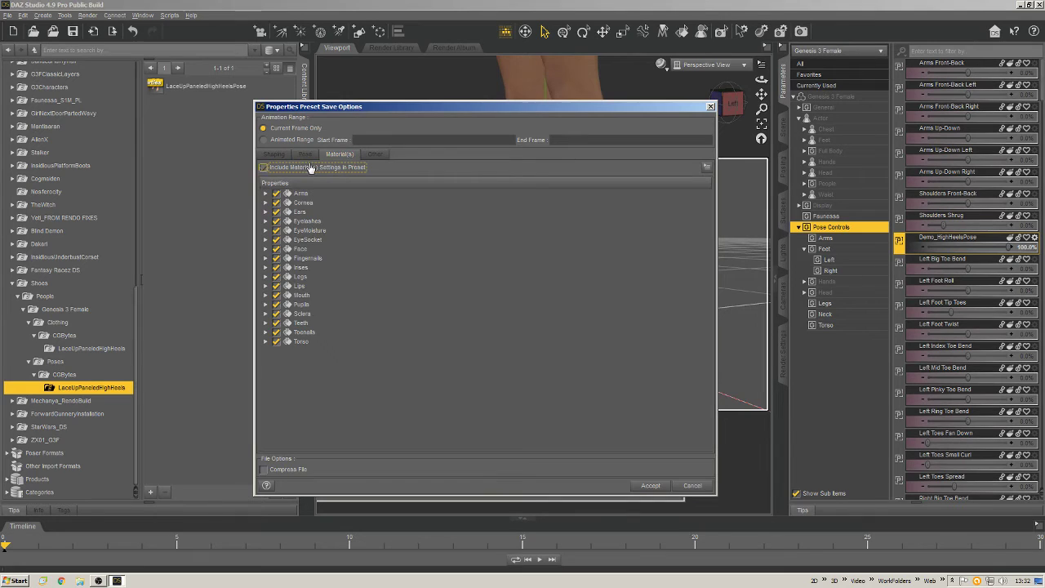
pyautogui.click(310, 167)
pyautogui.click(375, 154)
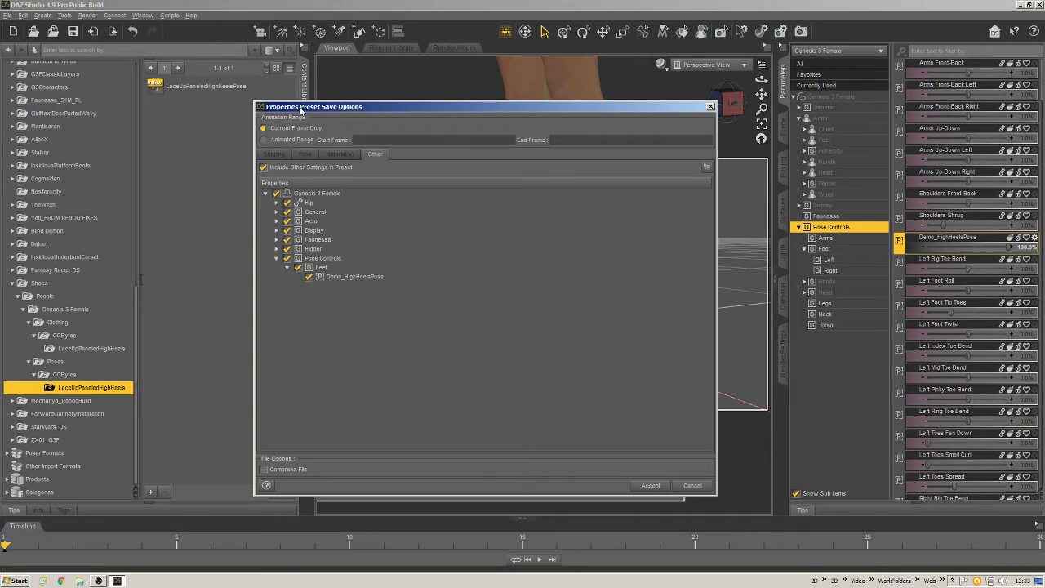
# - Deselect all Other properties except Demo_HighHeelsPose under Pose Controls/Feet and save the properties preset
pyautogui.click(276, 193)
pyautogui.click(277, 154)
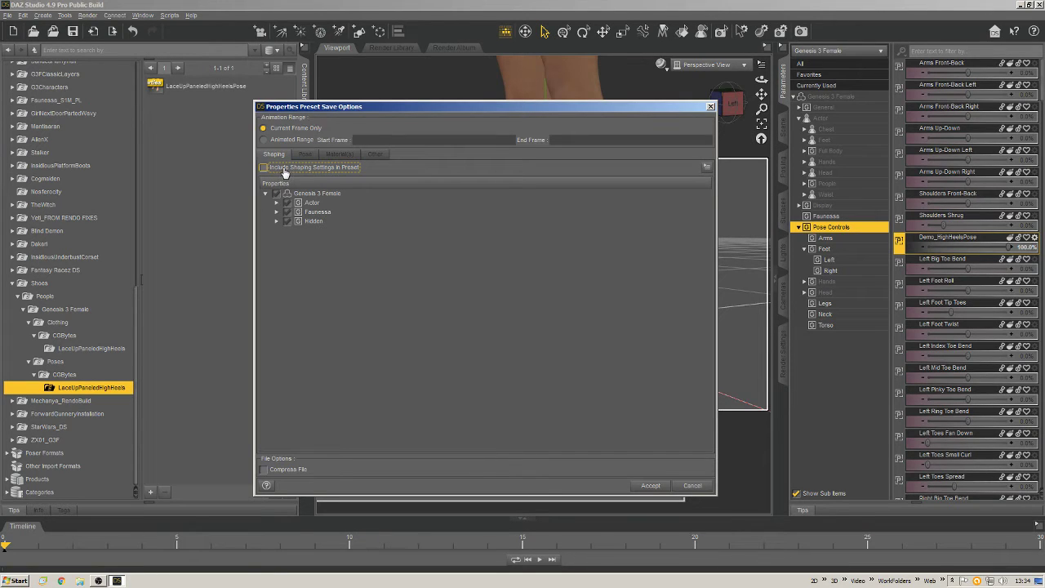
pyautogui.click(305, 155)
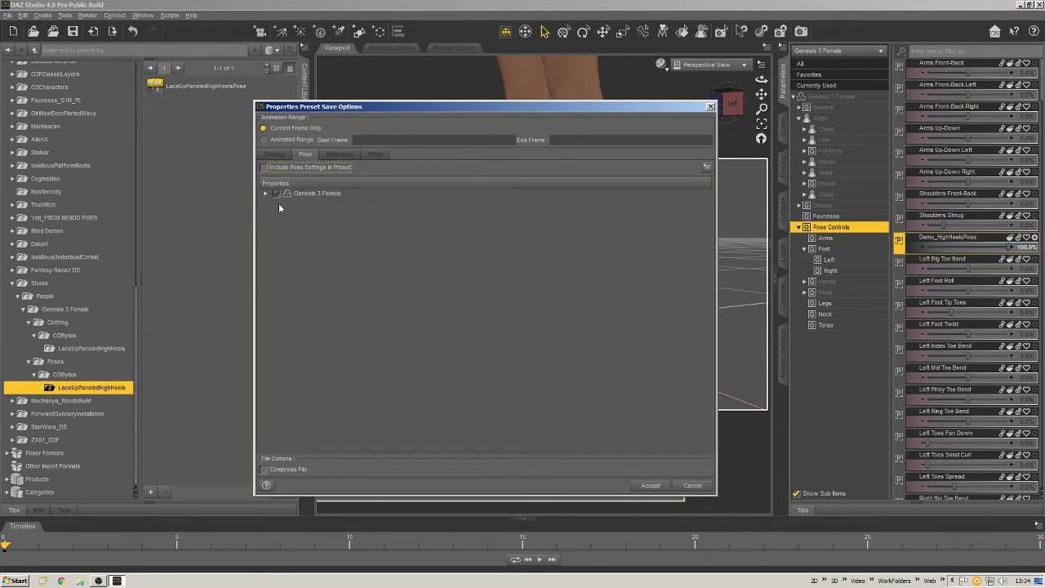
pyautogui.click(339, 155)
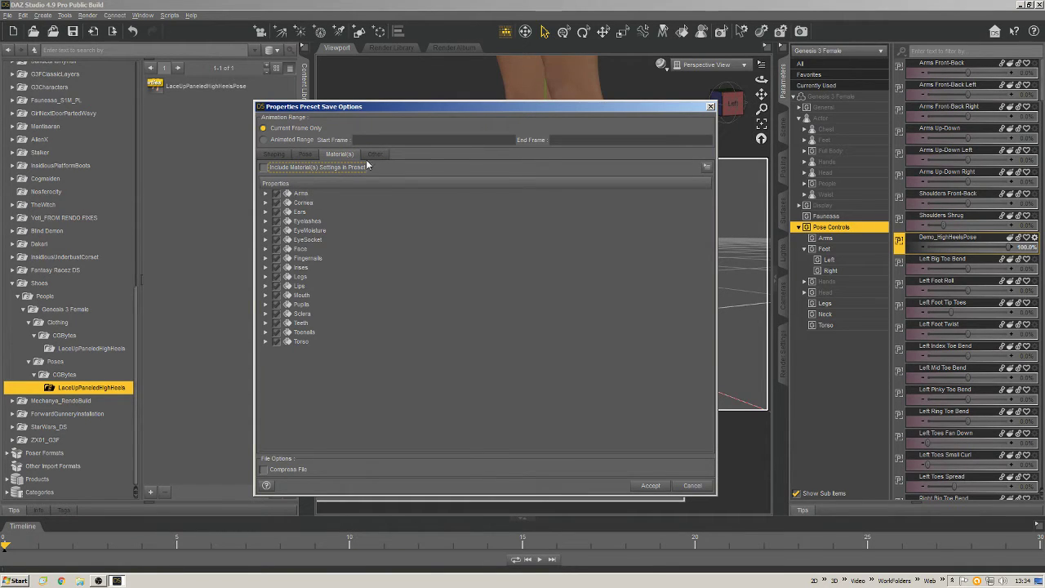
pyautogui.click(373, 155)
pyautogui.click(340, 168)
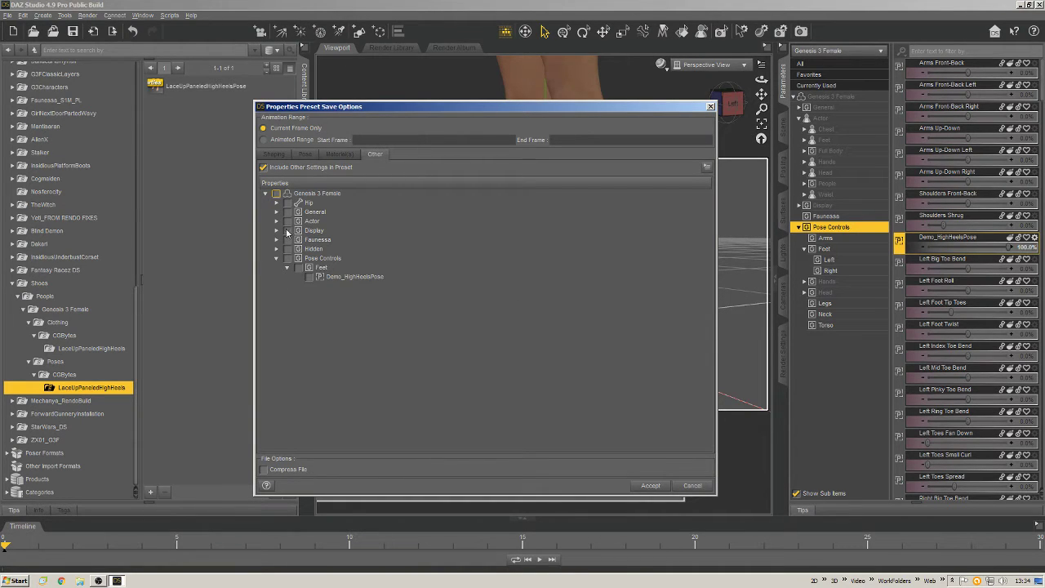
pyautogui.click(309, 277)
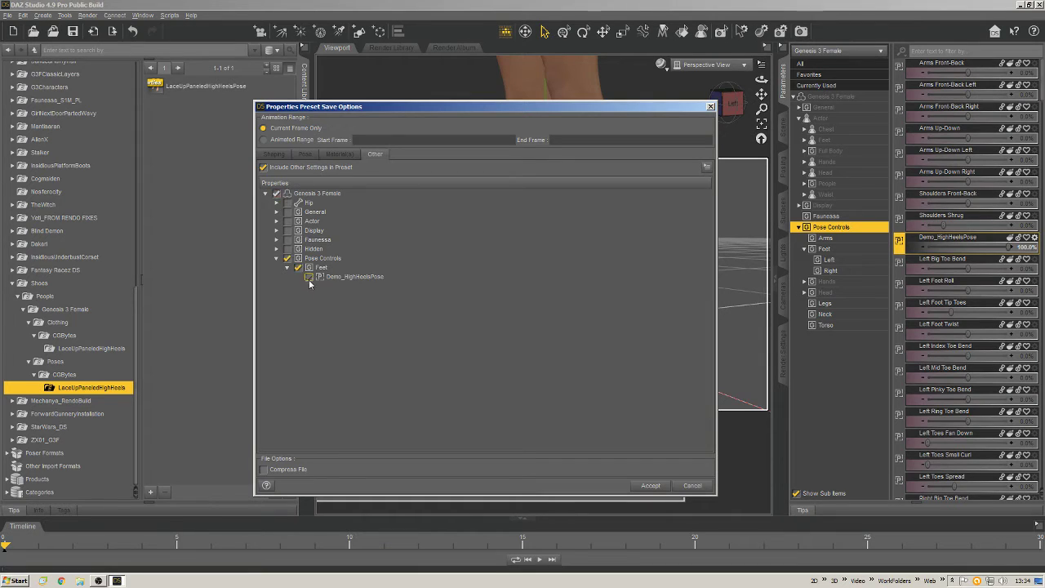
pyautogui.click(277, 194)
pyautogui.click(650, 486)
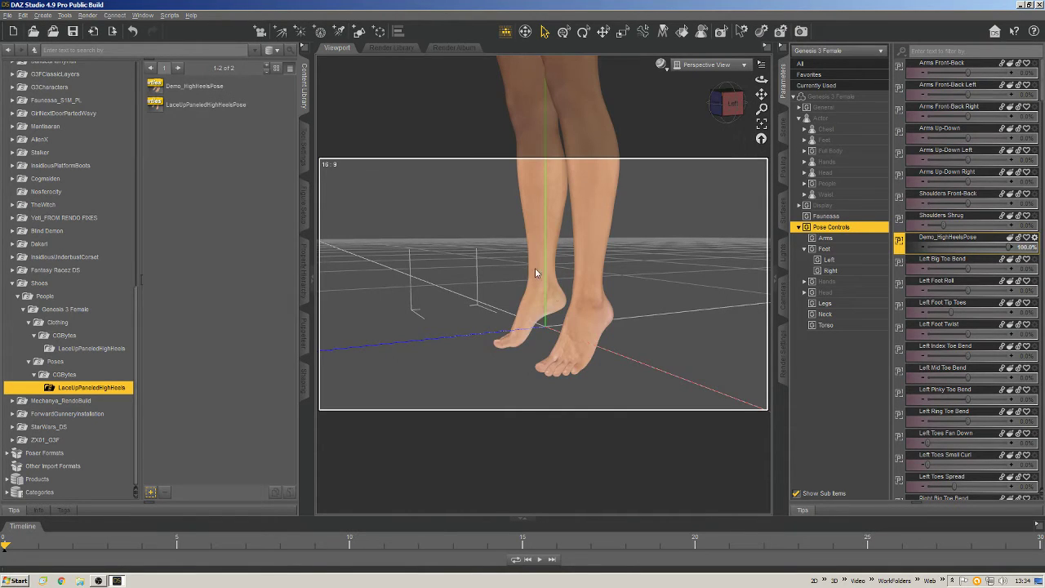
# - Undo the last Demo_HighHeelsPose change, apply the LaceUpPaneledHighHeelsPose preset to the figure, and inspect the feet and the Demo_HighHeelsPose control
pyautogui.hotkey('ctrl', 'z')
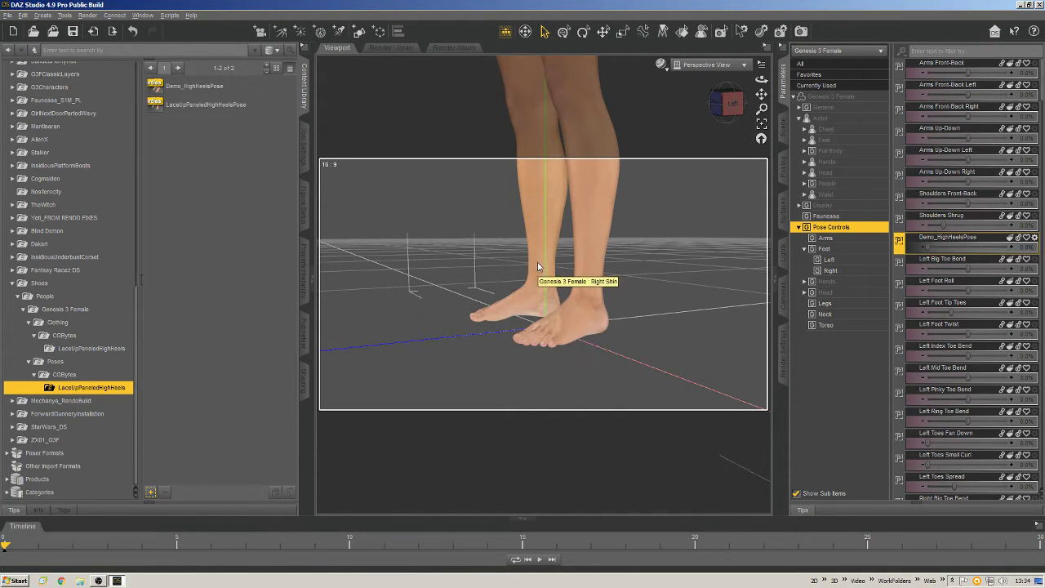
pyautogui.click(188, 109)
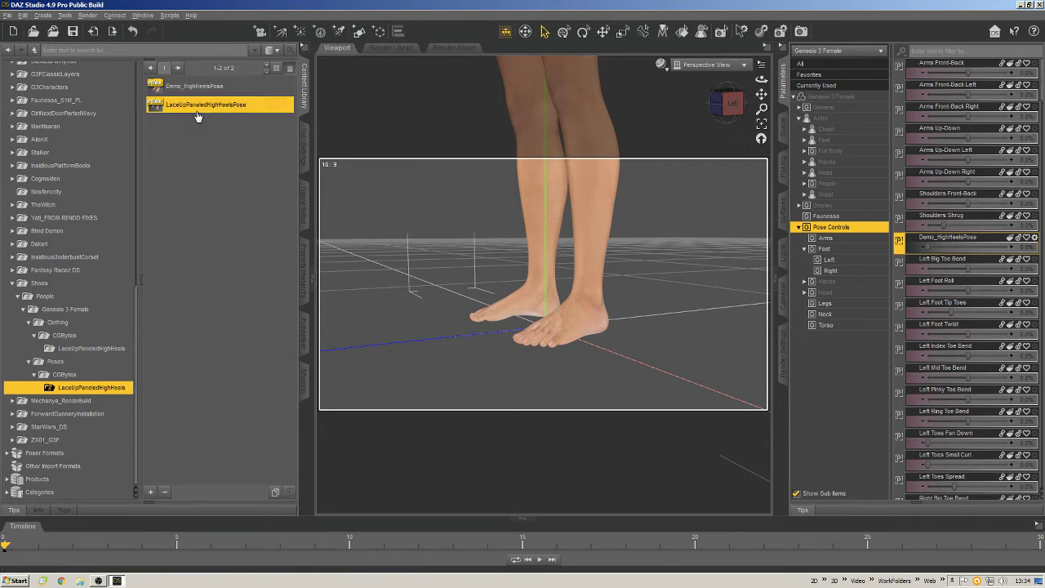
pyautogui.moveTo(186, 112)
pyautogui.doubleClick(235, 106)
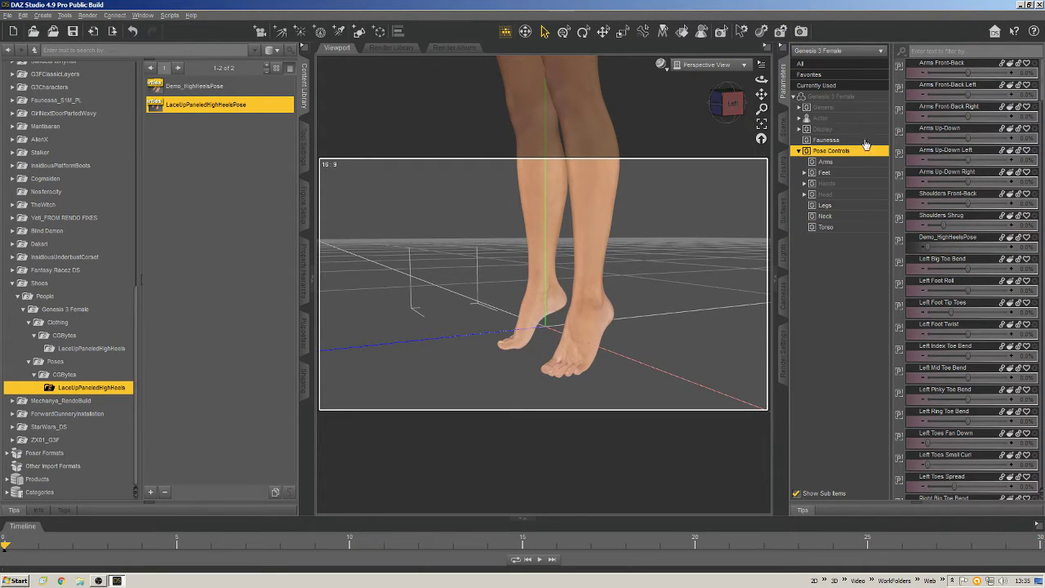
pyautogui.moveTo(734, 107); pyautogui.dragTo(788, 106)
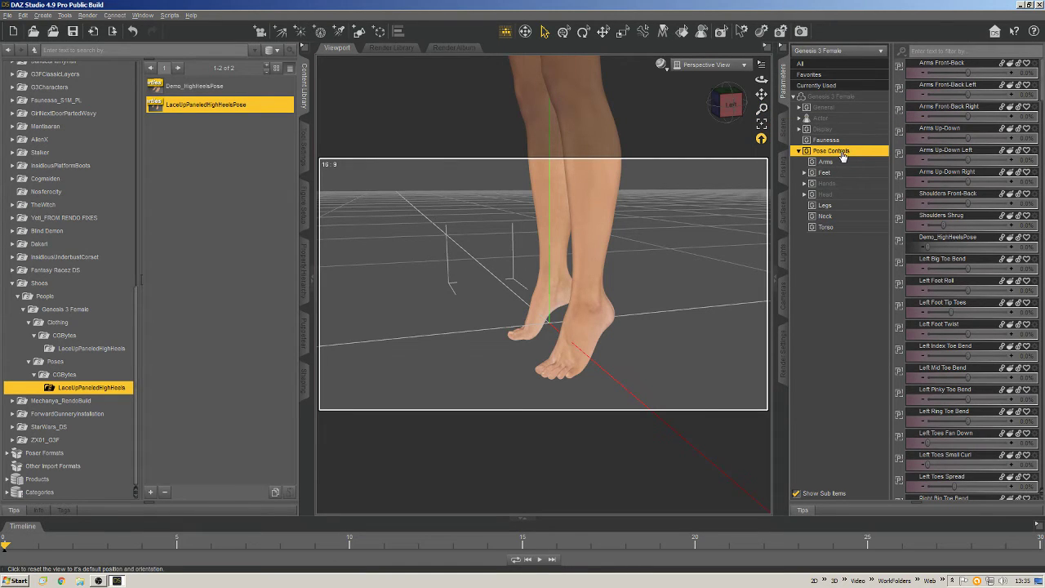
pyautogui.click(940, 238)
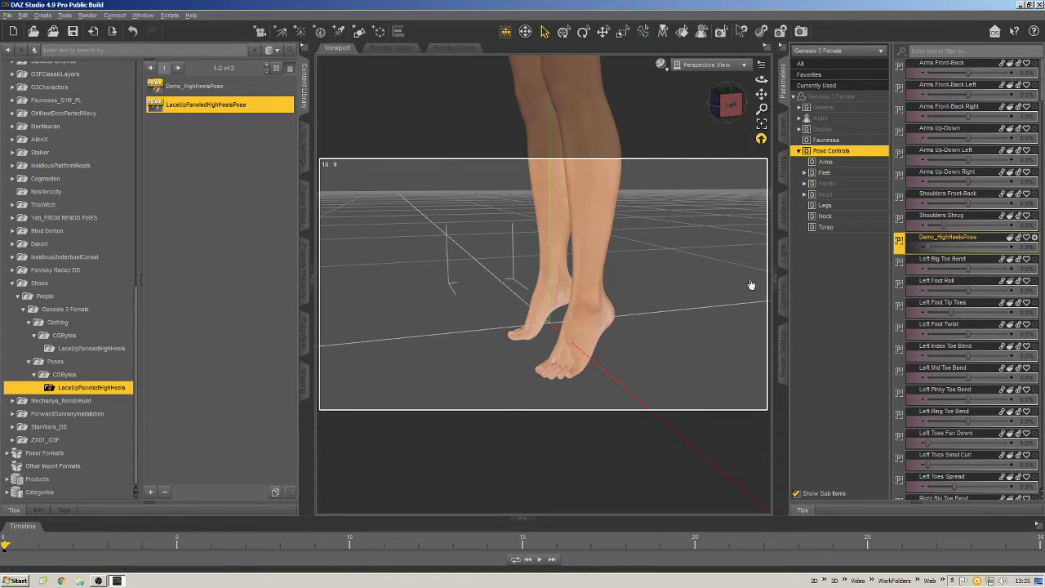
# - Undo the applied pose, reapply the LaceUpPaneledHighHeelsPose preset, and check the pose controls of Genesis 3 Female and its left foot
pyautogui.hotkey('ctrl', 'z')
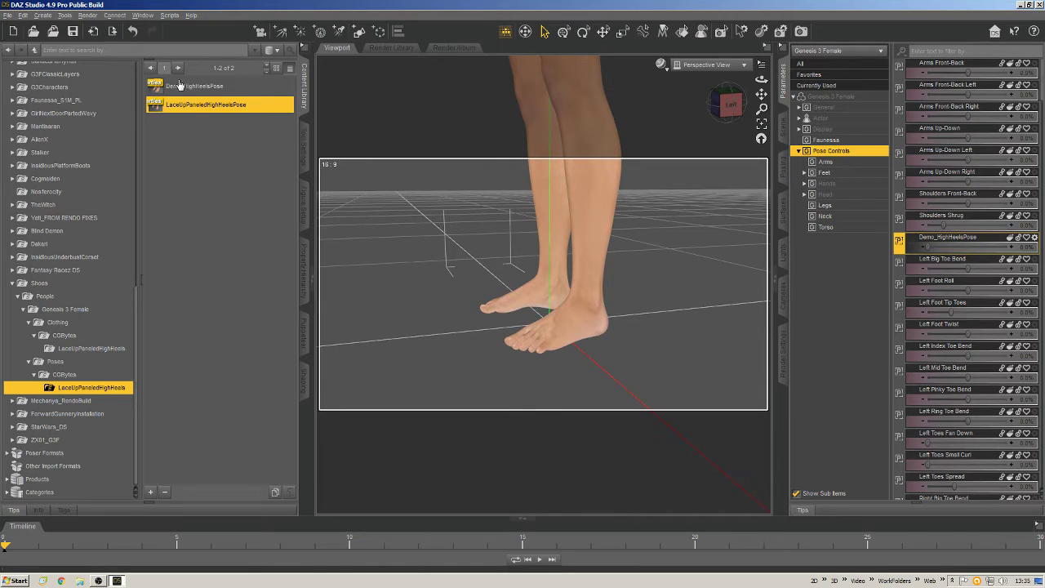
pyautogui.doubleClick(201, 105)
pyautogui.click(734, 262)
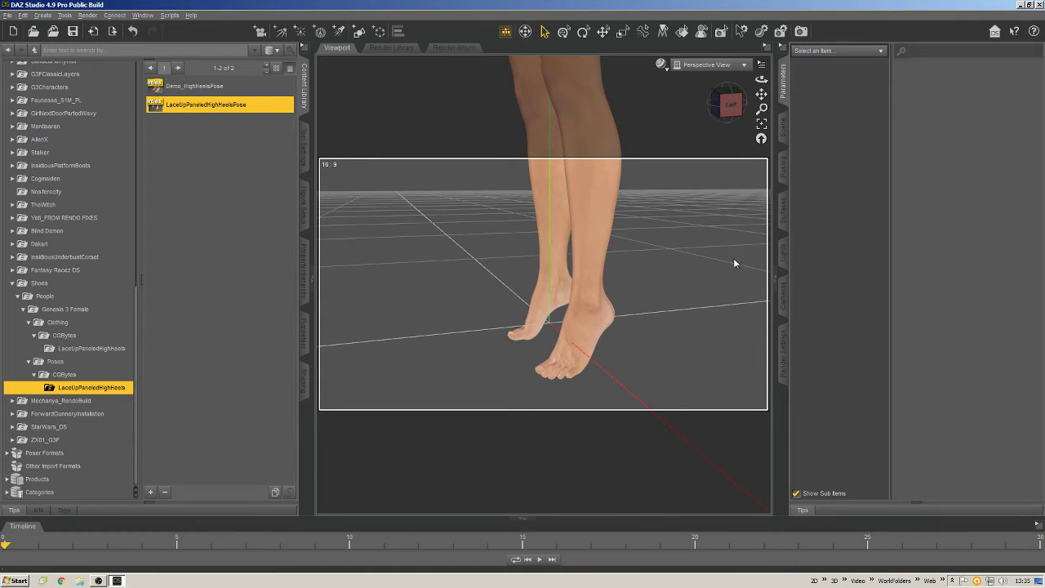
pyautogui.click(577, 274)
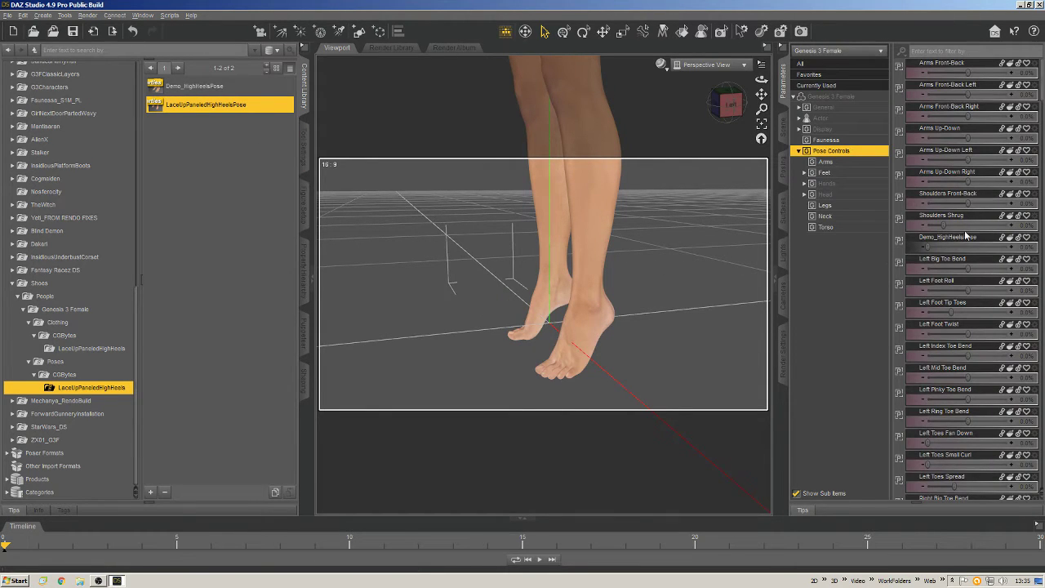
pyautogui.click(578, 327)
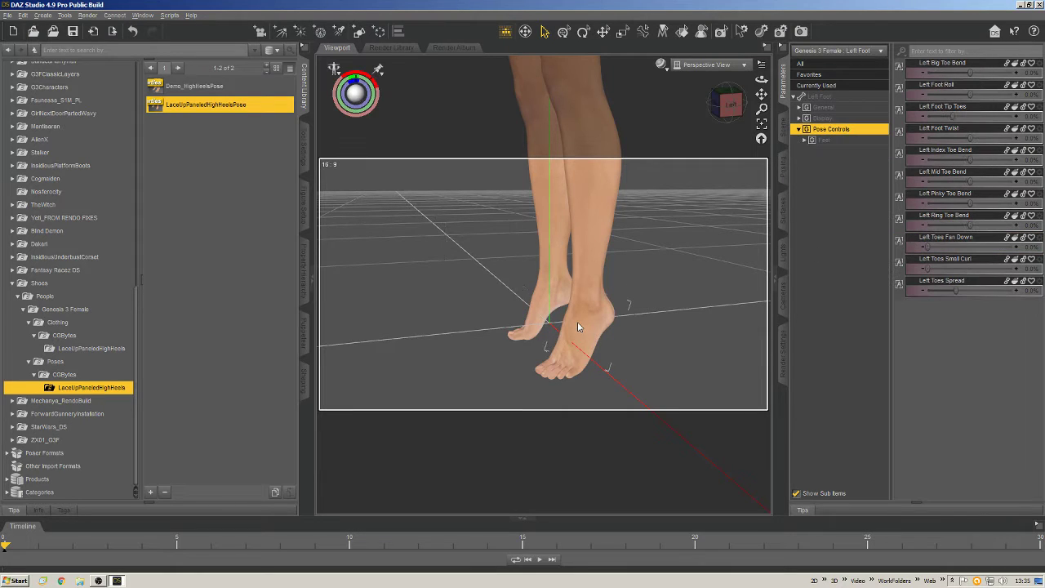
# - Undo the pose, apply the Demo_HighHeelsPose preset, check its control on Genesis 3 Female, and reset that control to 0%
pyautogui.hotkey('ctrl', 'z')
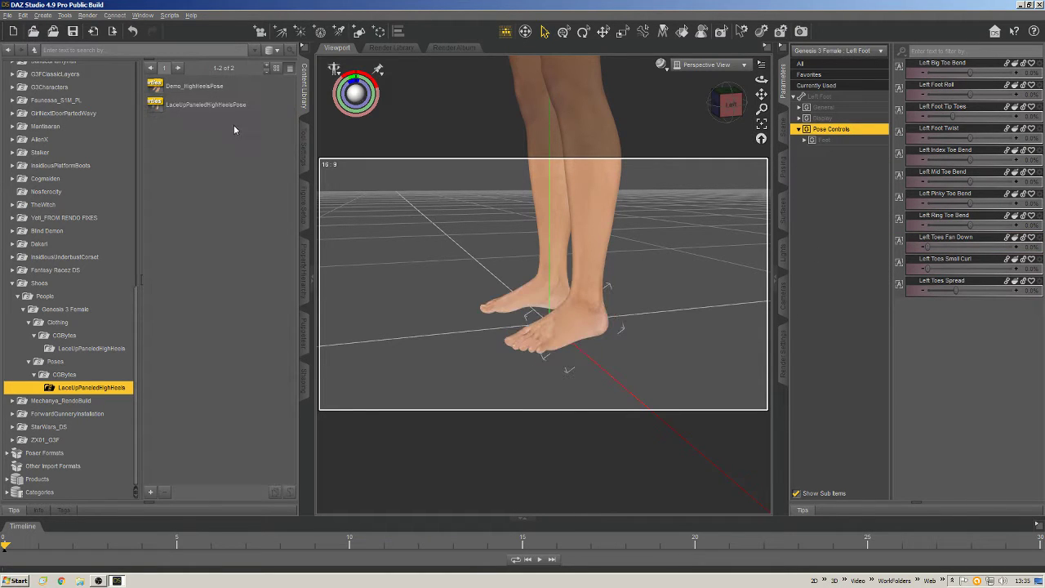
pyautogui.doubleClick(202, 87)
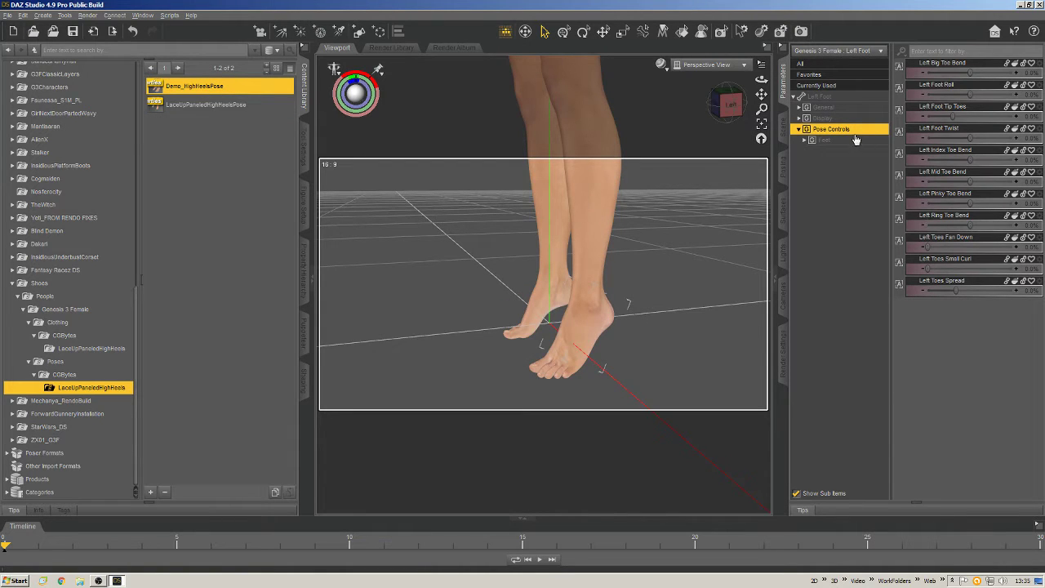
pyautogui.click(987, 242)
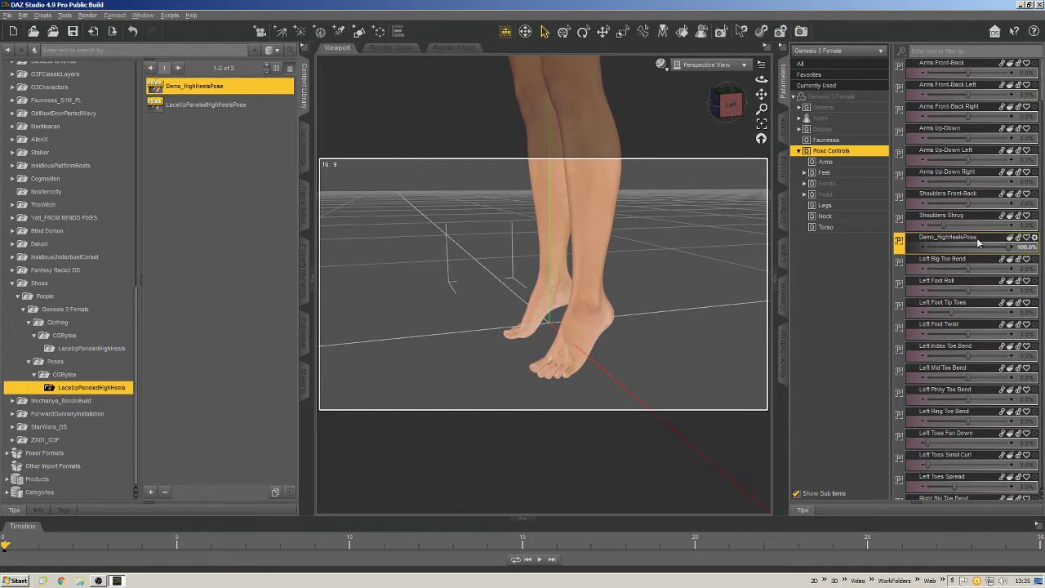
pyautogui.keyDown('alt'); pyautogui.click(999, 250); pyautogui.keyUp('alt')
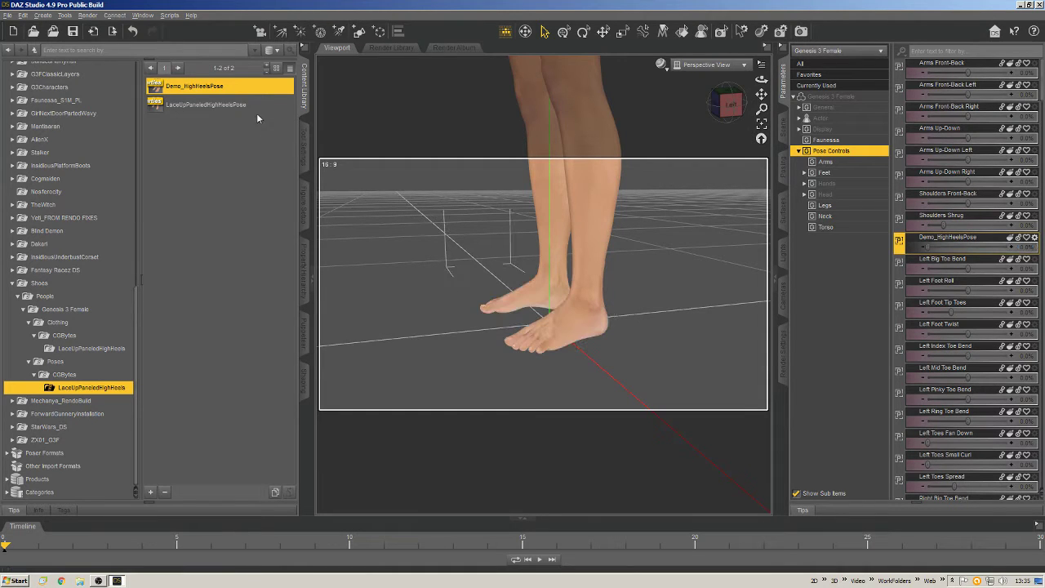
# - Apply the Demo_HighHeelsPose preset again and inspect its control, the posed feet from another angle, and the preset's file information
pyautogui.doubleClick(257, 87)
pyautogui.click(949, 241)
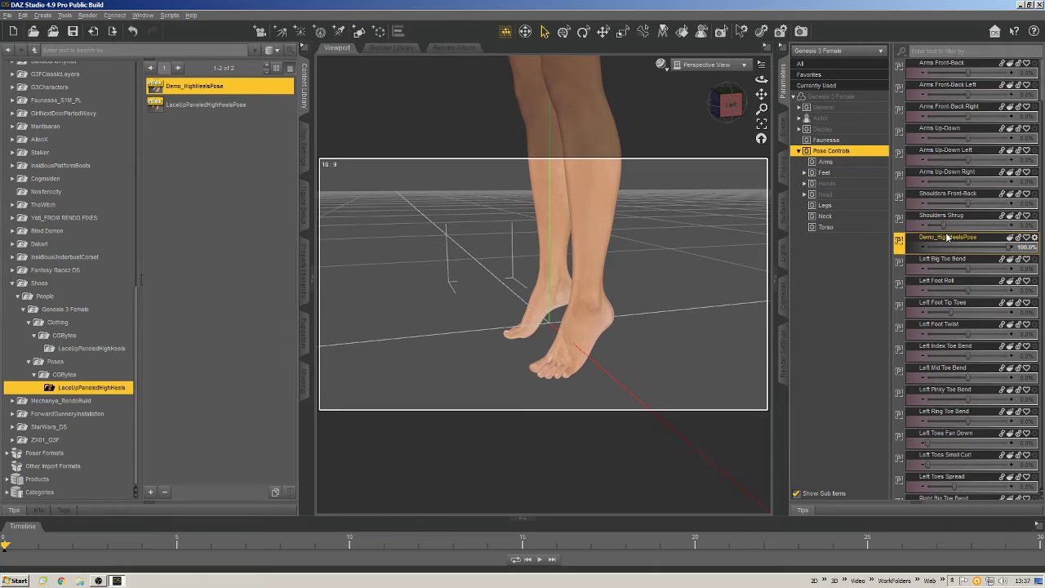
pyautogui.click(724, 104)
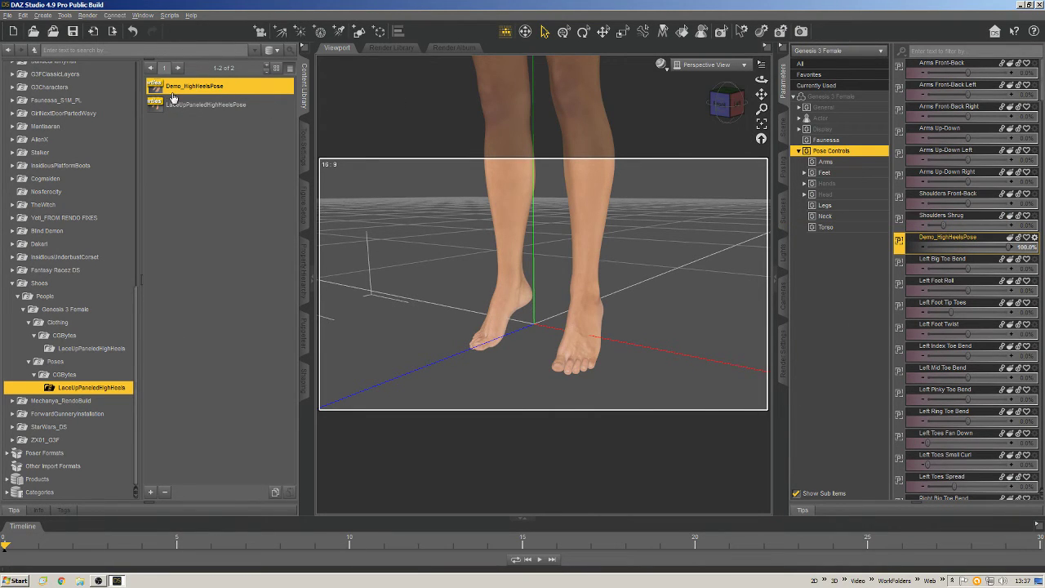
pyautogui.moveTo(175, 97)
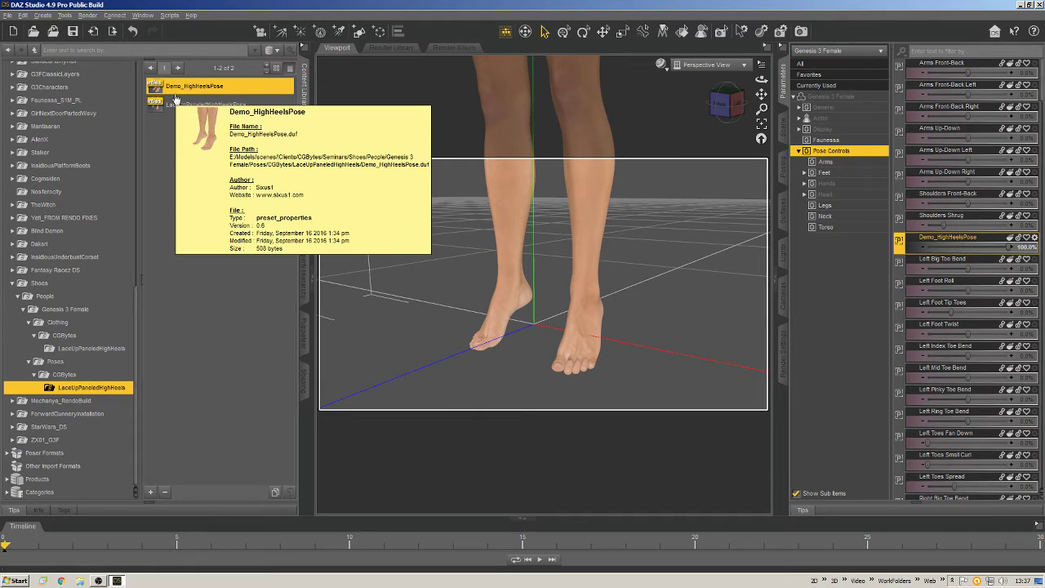
pyautogui.moveTo(729, 103); pyautogui.dragTo(698, 105)
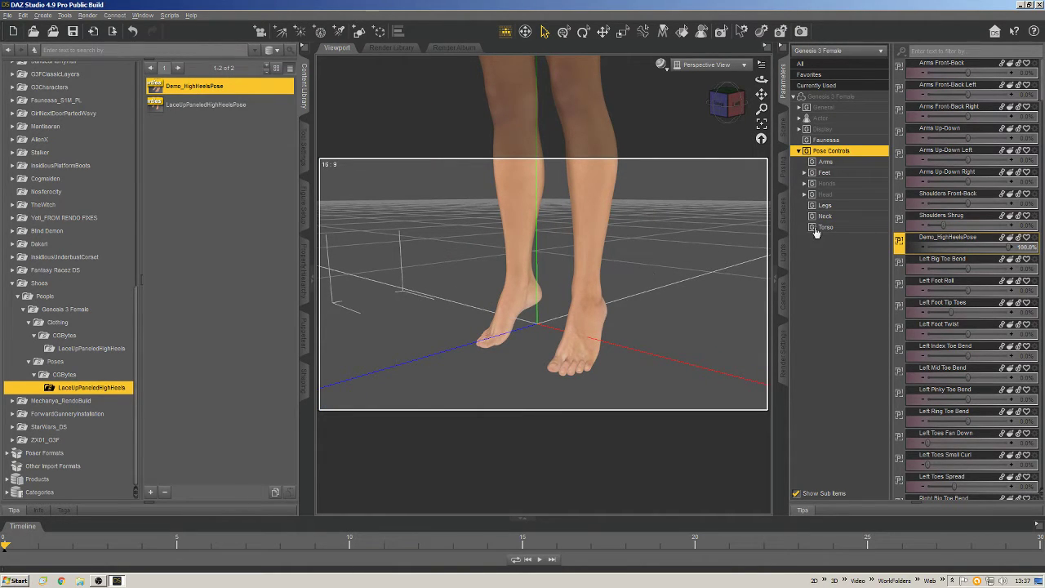
# - Set the Demo_HighHeelsPose control to 0% and hide that property
pyautogui.moveTo(1009, 247); pyautogui.dragTo(894, 245)
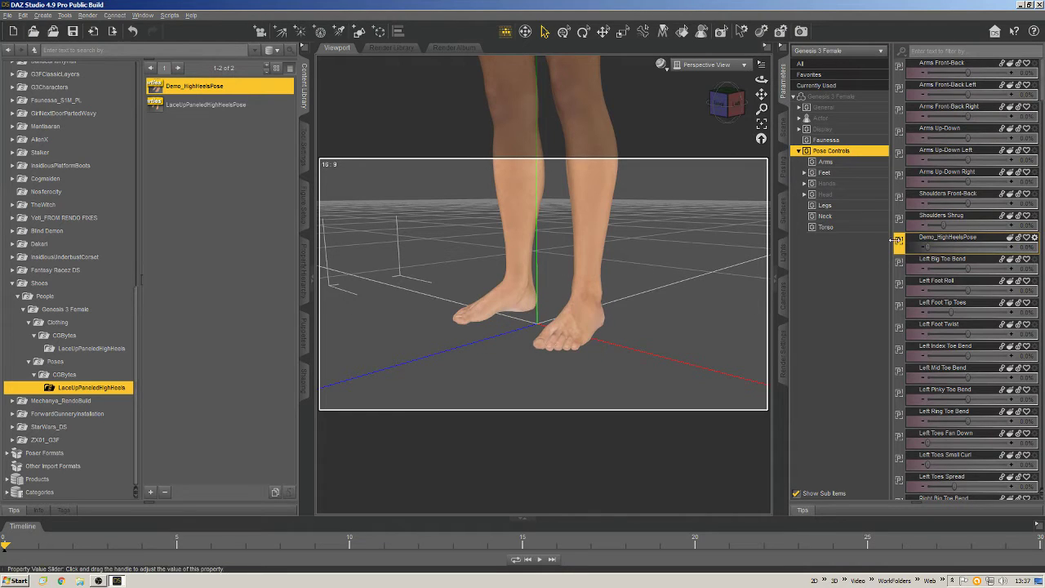
pyautogui.rightClick(987, 241)
pyautogui.moveTo(959, 292)
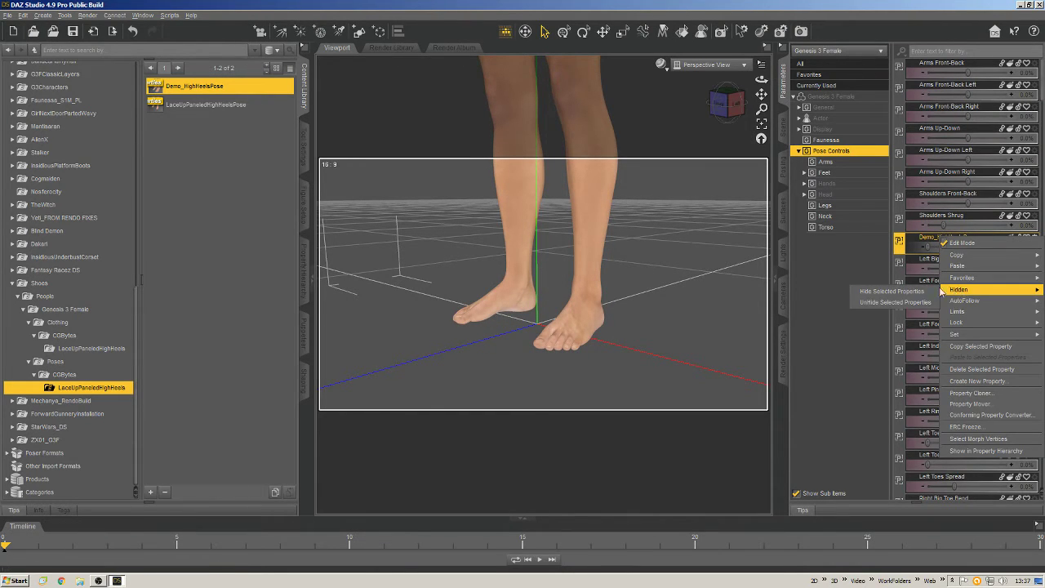
pyautogui.click(883, 296)
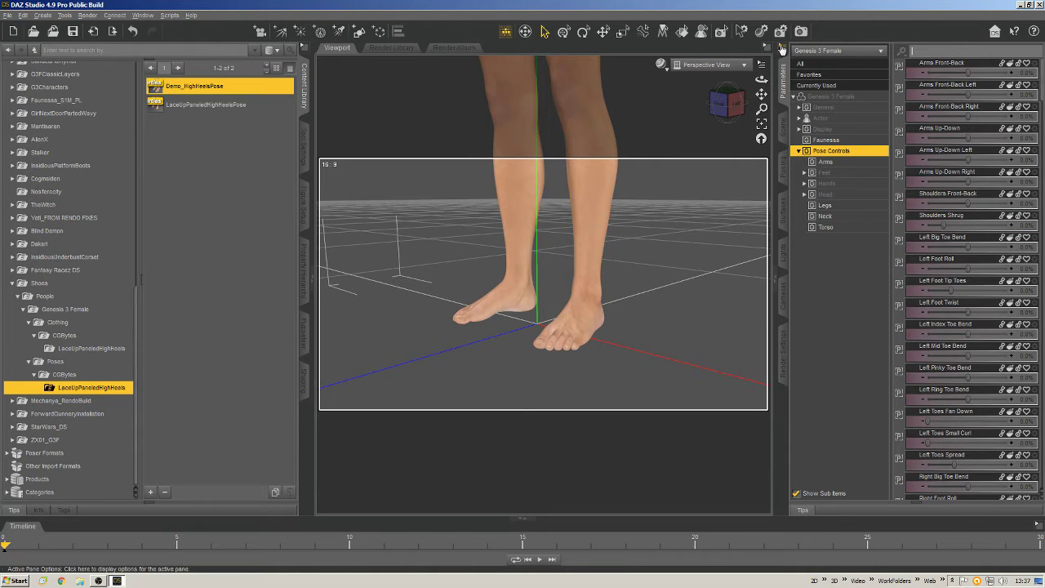
pyautogui.rightClick(792, 70)
pyautogui.press('Escape')
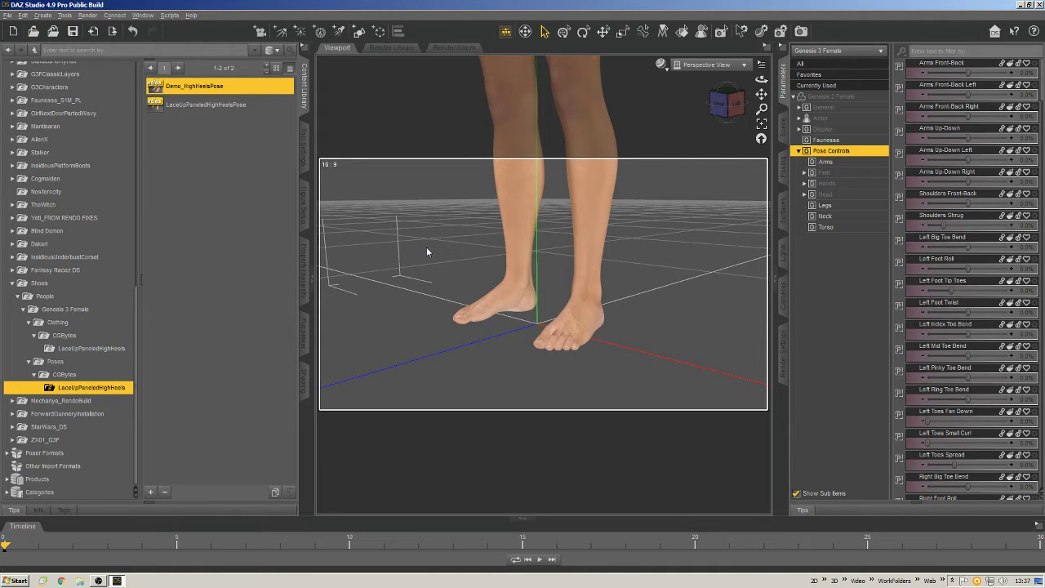
# - Start saving a morph asset in the CGBytes/Seminars/Shoes asset directory with the product name Demo_HighHeelPose
pyautogui.click(7, 15)
pyautogui.moveTo(89, 95)
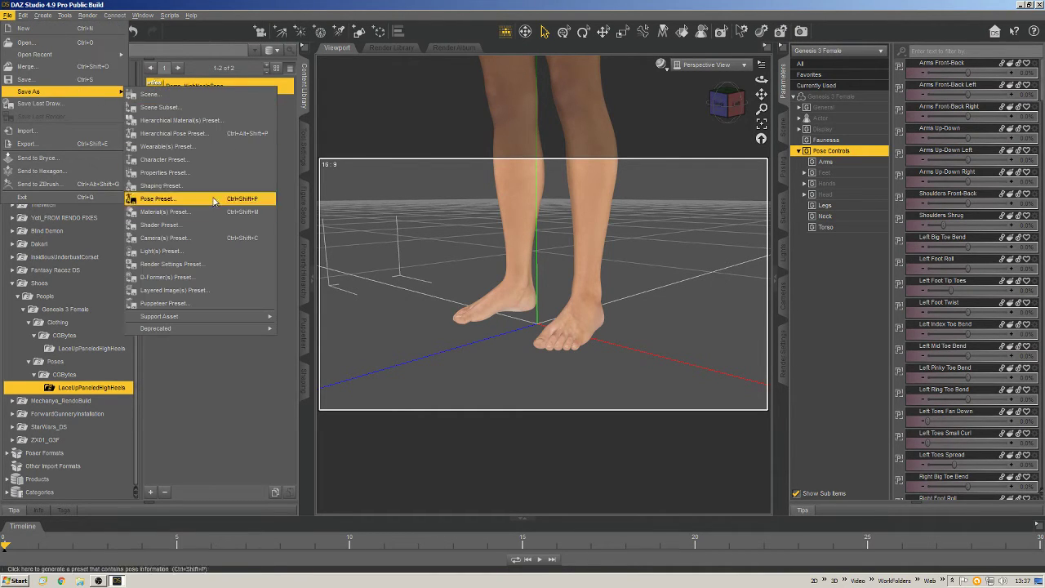
pyautogui.moveTo(220, 318)
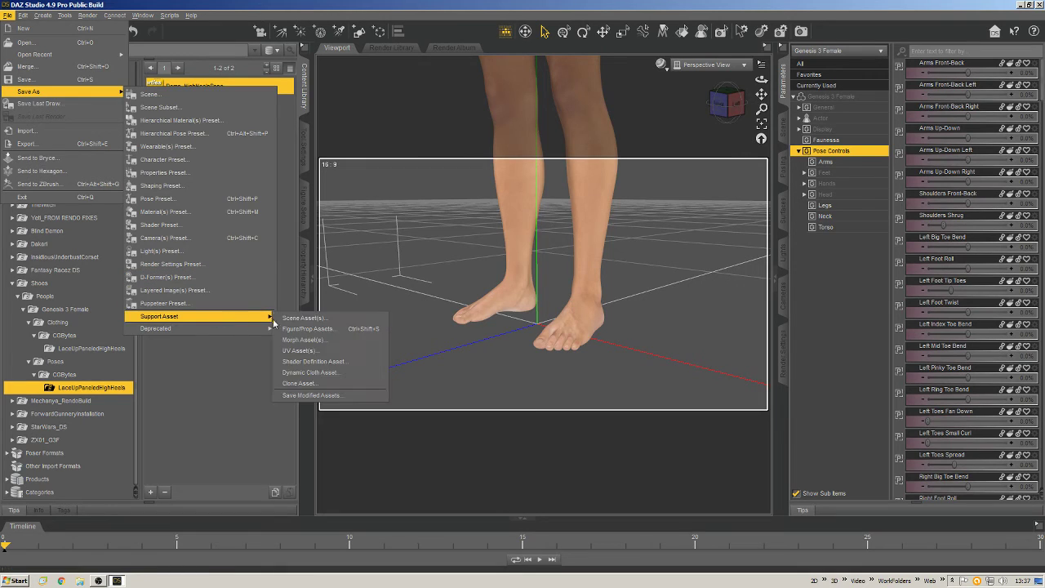
pyautogui.click(314, 340)
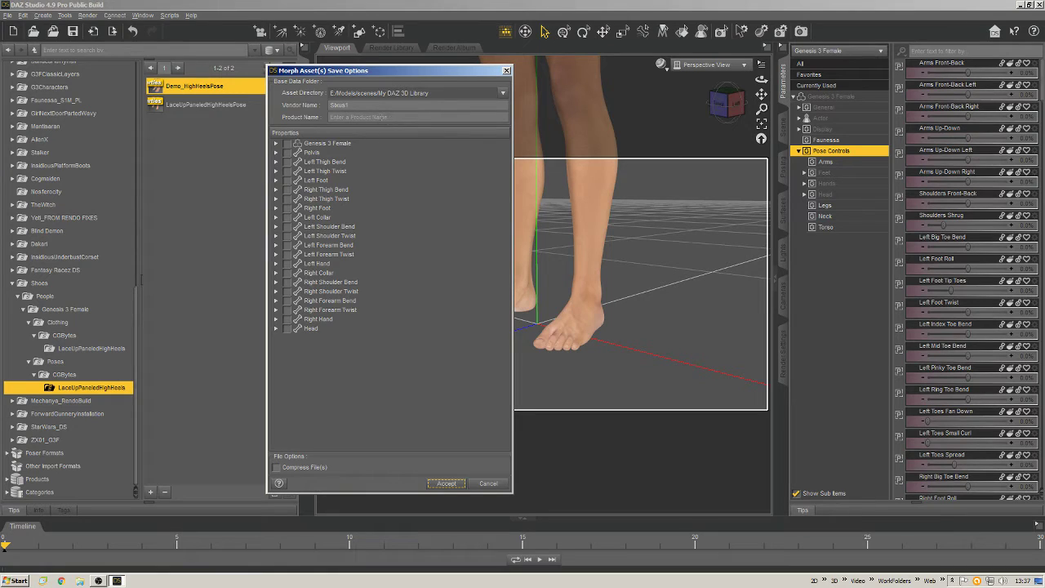
pyautogui.click(384, 117)
pyautogui.click(503, 93)
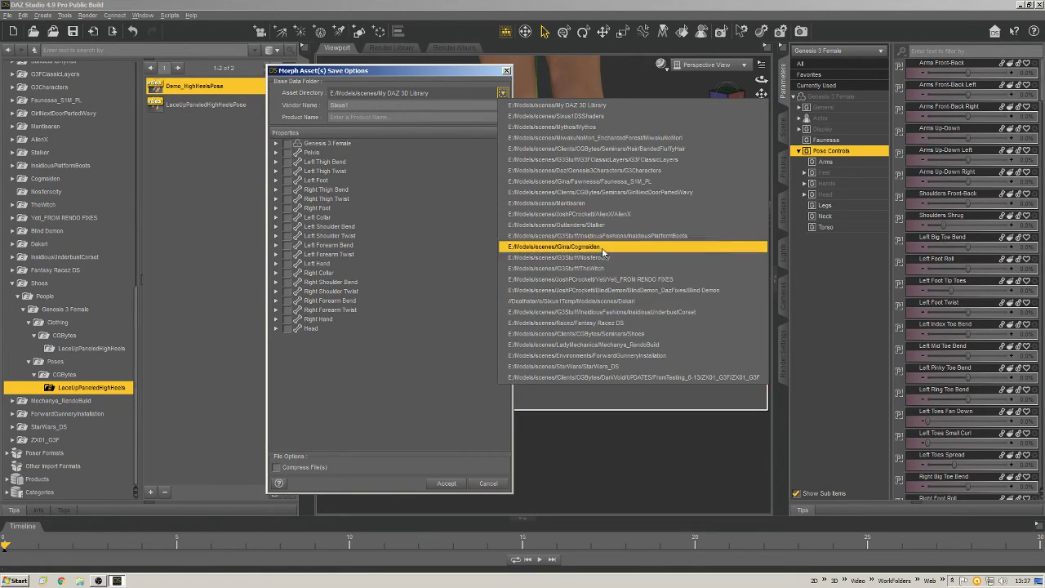
pyautogui.click(603, 334)
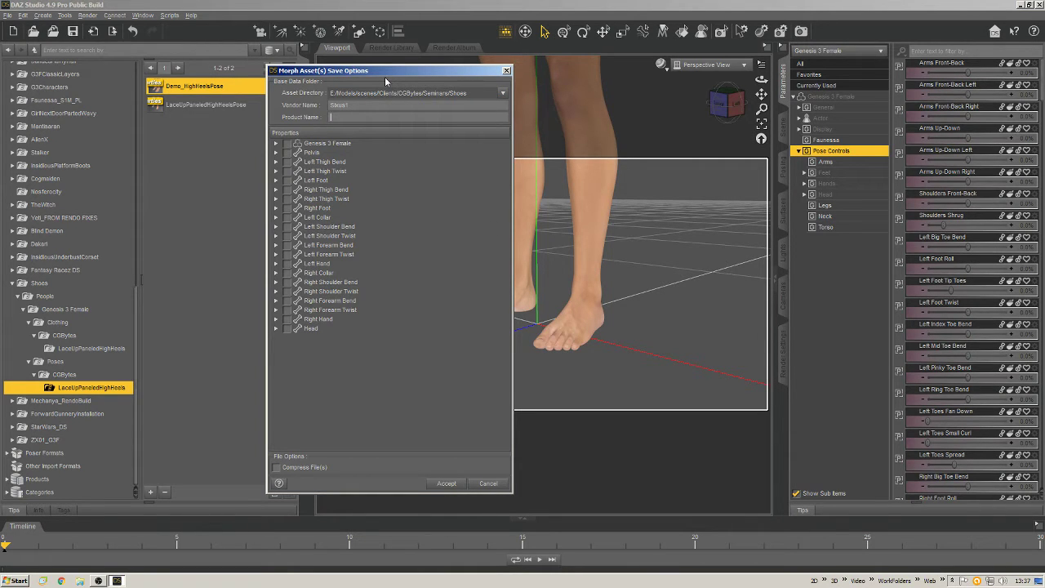
pyautogui.write('Demo_HighHeelsPose')
# - Include Demo_HighHeelsPose from Genesis 3 Female's Pose Controls/Feet group and save the morph asset
pyautogui.click(277, 144)
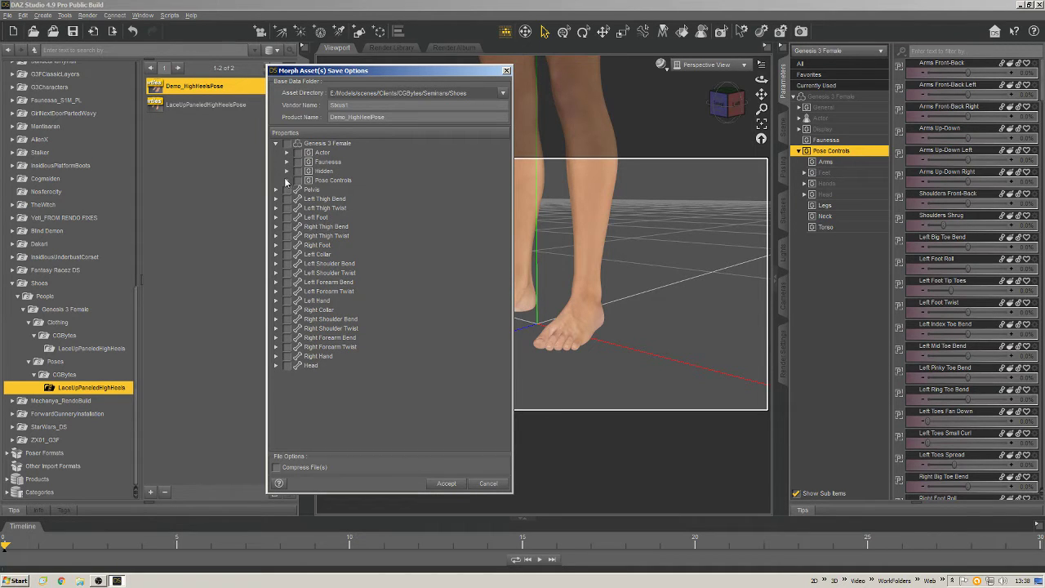
pyautogui.click(287, 180)
pyautogui.click(298, 199)
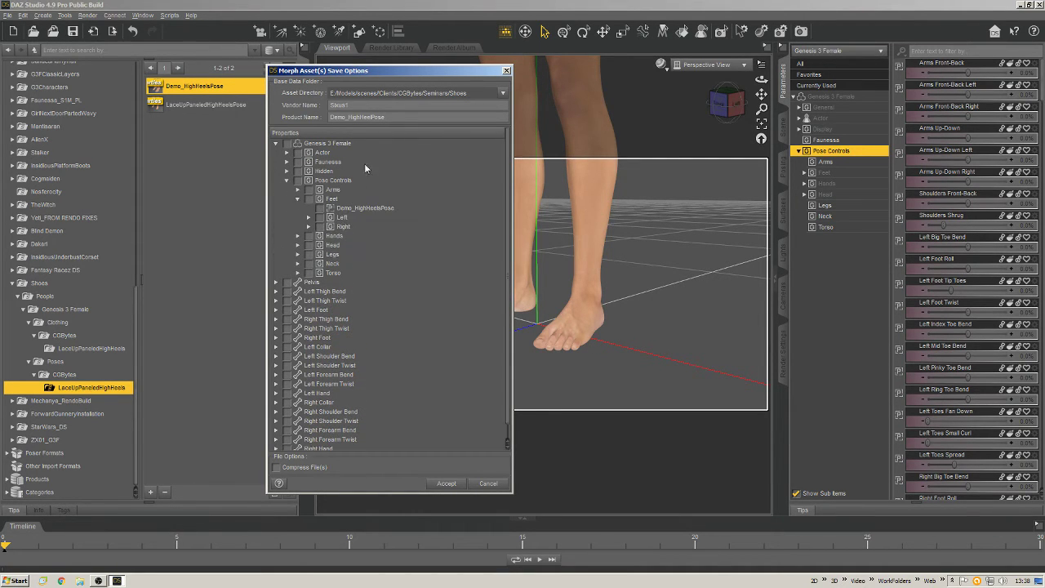
pyautogui.click(319, 208)
pyautogui.click(446, 484)
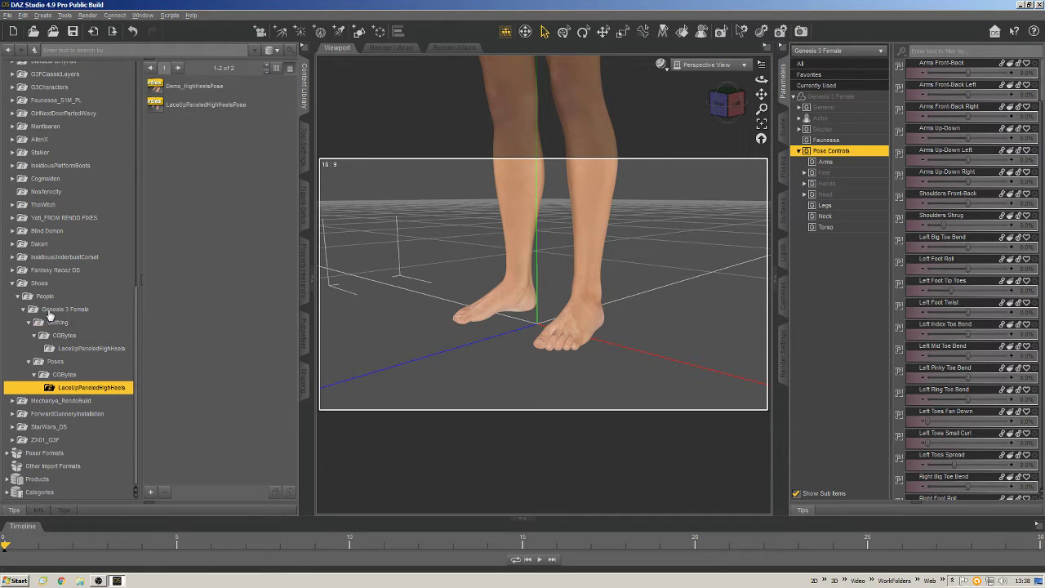
# - Open the Shoes library's location on disk and browse to data\DAZ 3D\Genesis 3\Female
pyautogui.click(38, 285)
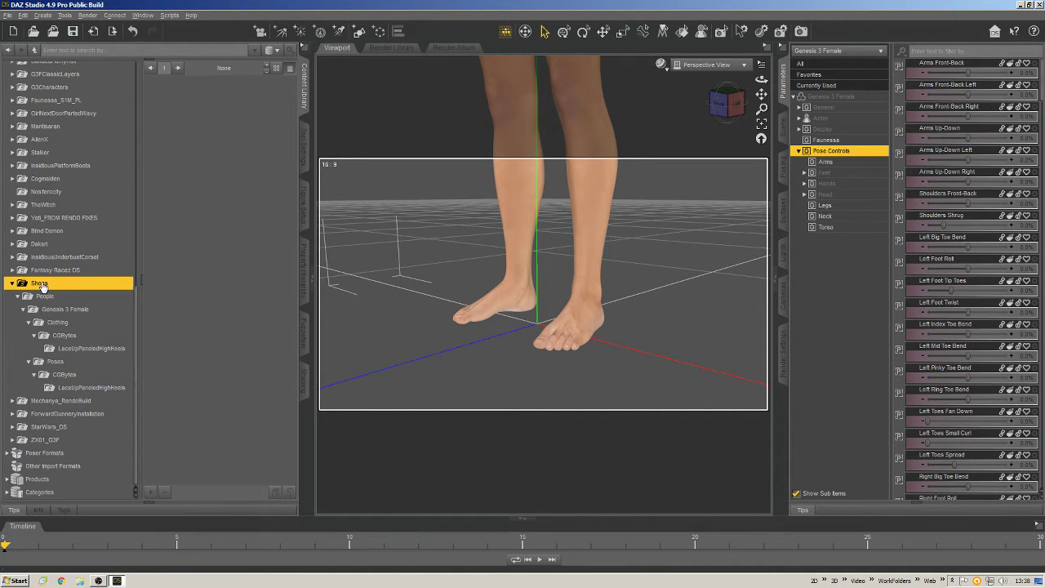
pyautogui.rightClick(40, 285)
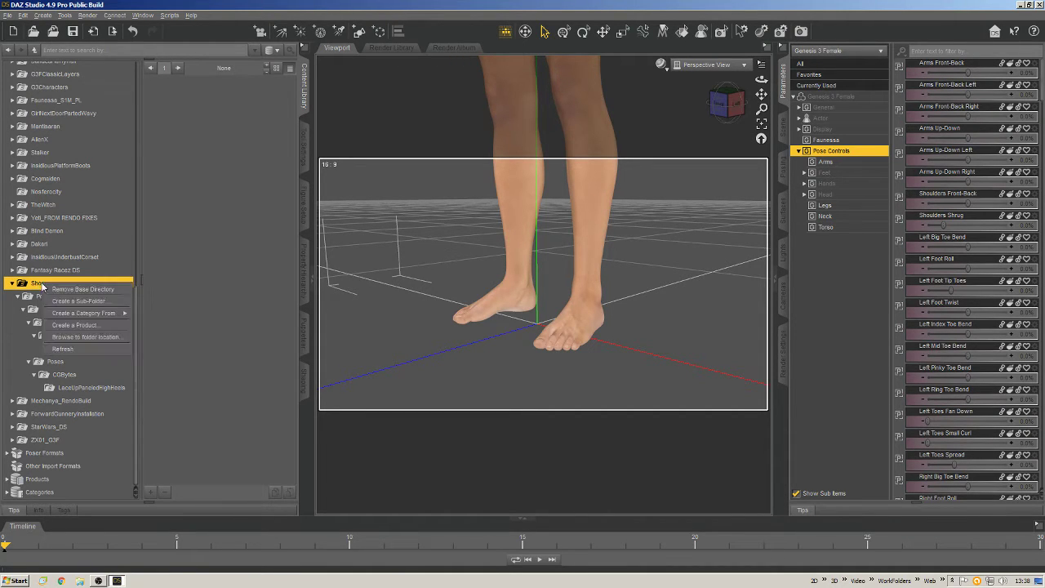
pyautogui.click(57, 340)
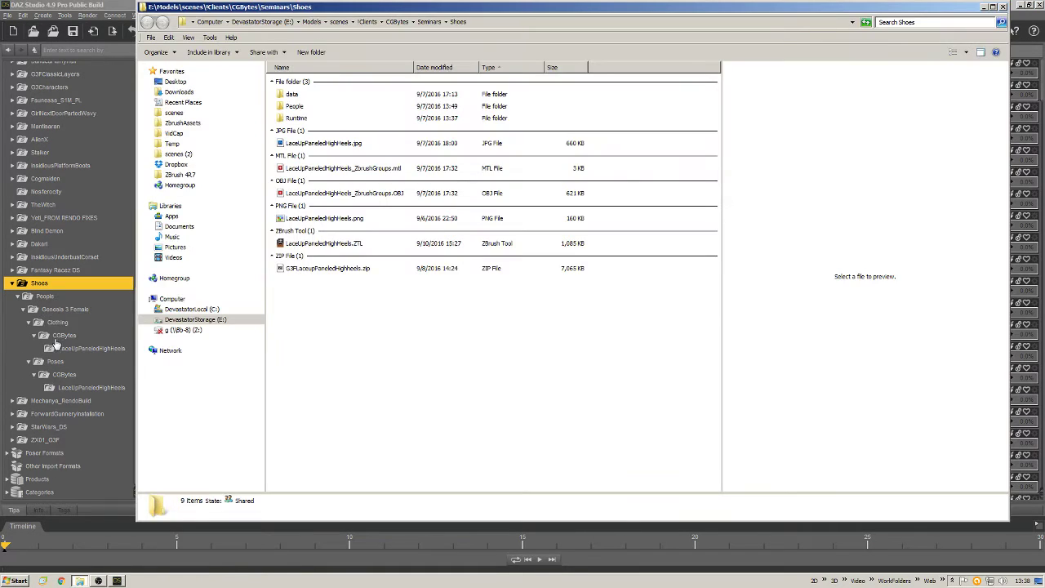
pyautogui.doubleClick(296, 95)
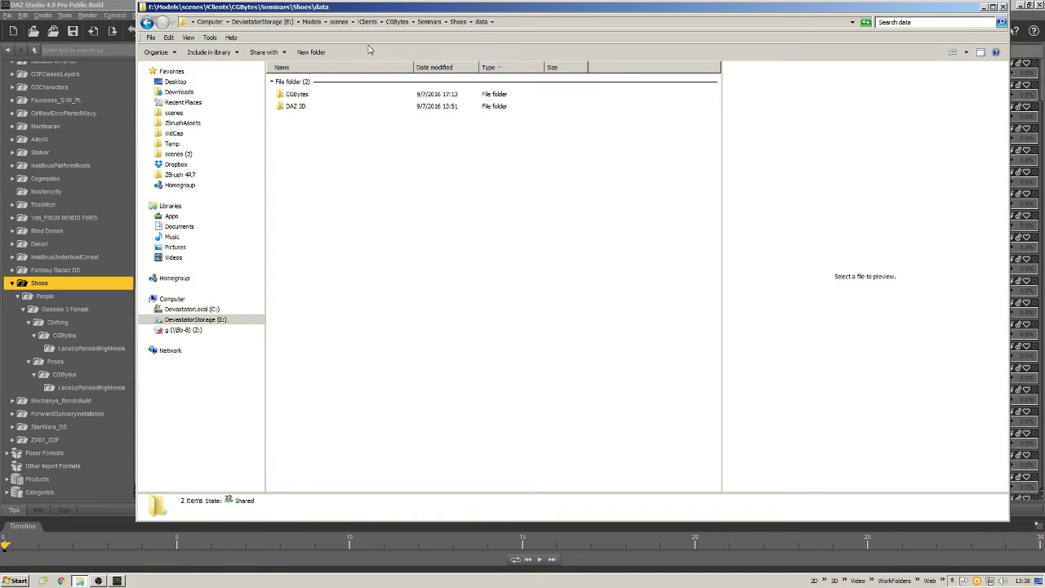
pyautogui.click(299, 111)
pyautogui.doubleClick(299, 109)
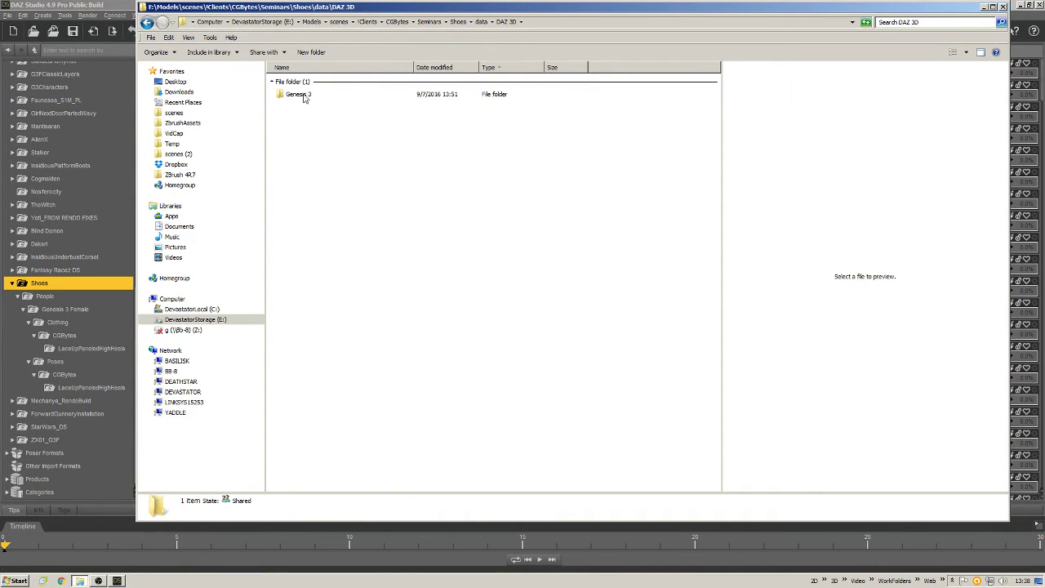
pyautogui.click(479, 22)
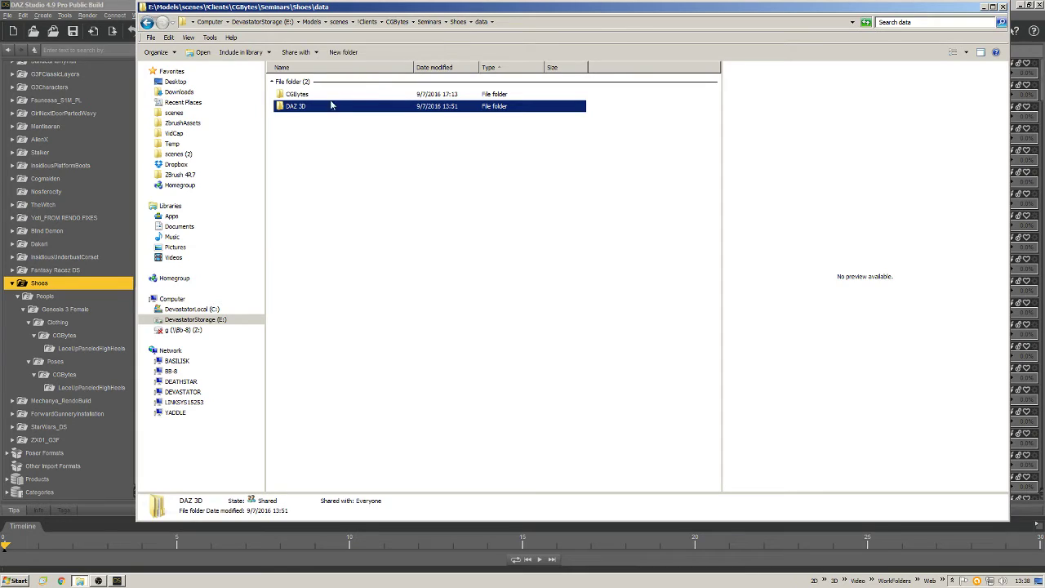
pyautogui.doubleClick(294, 108)
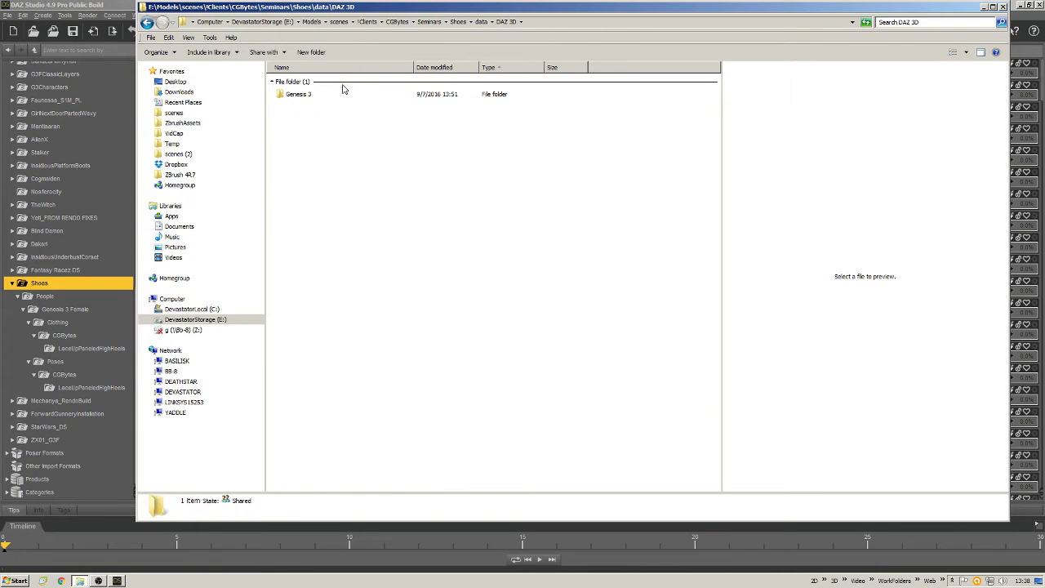
pyautogui.doubleClick(286, 95)
pyautogui.doubleClick(298, 96)
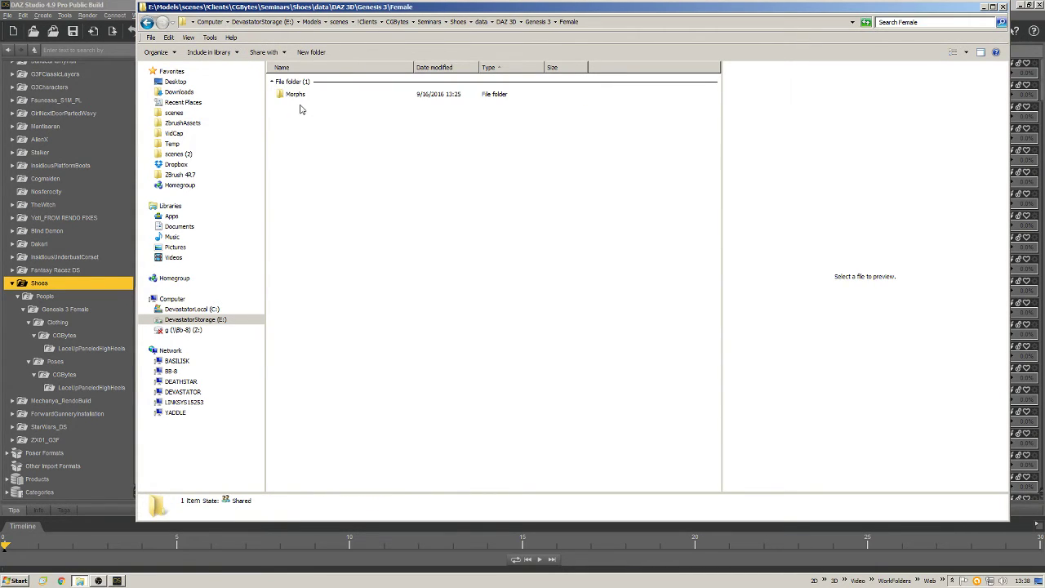
# - Inspect the saved morph files under Morphs\Sixus1, including the contents of the Demo_HighHeelsPose folder
pyautogui.doubleClick(300, 97)
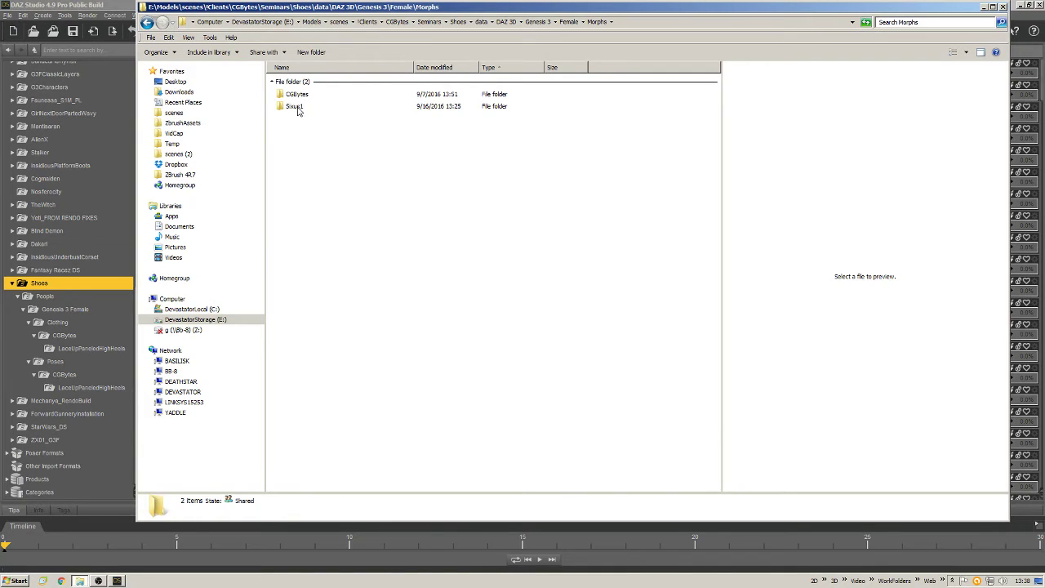
pyautogui.click(298, 108)
pyautogui.doubleClick(294, 112)
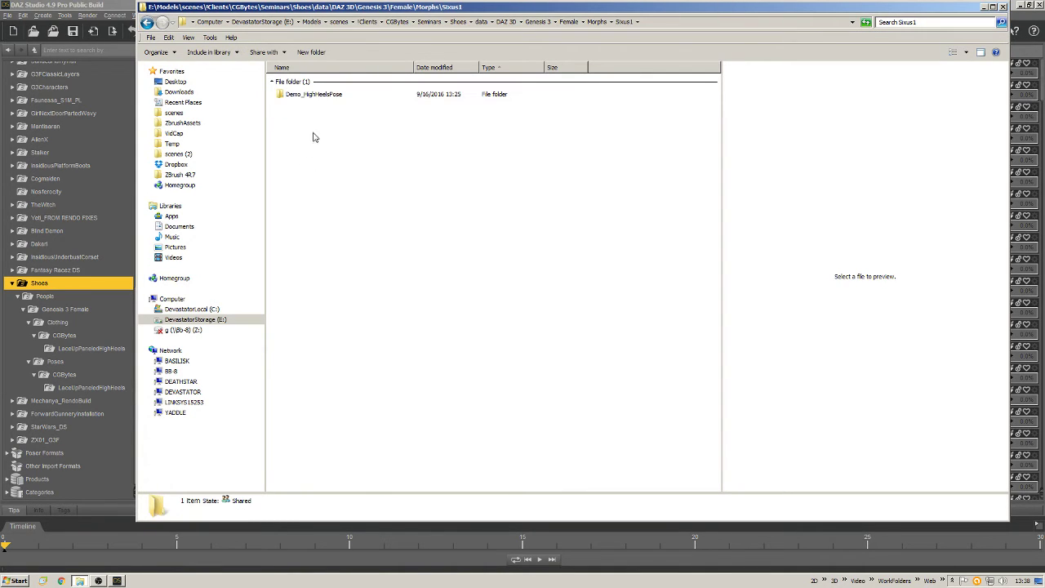
pyautogui.click(148, 22)
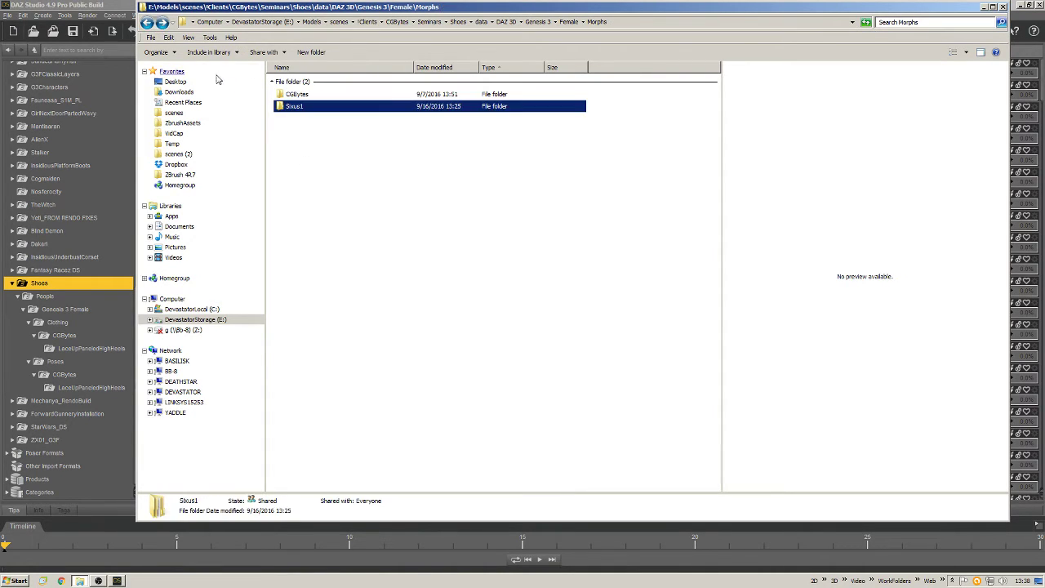
pyautogui.doubleClick(290, 107)
pyautogui.click(293, 97)
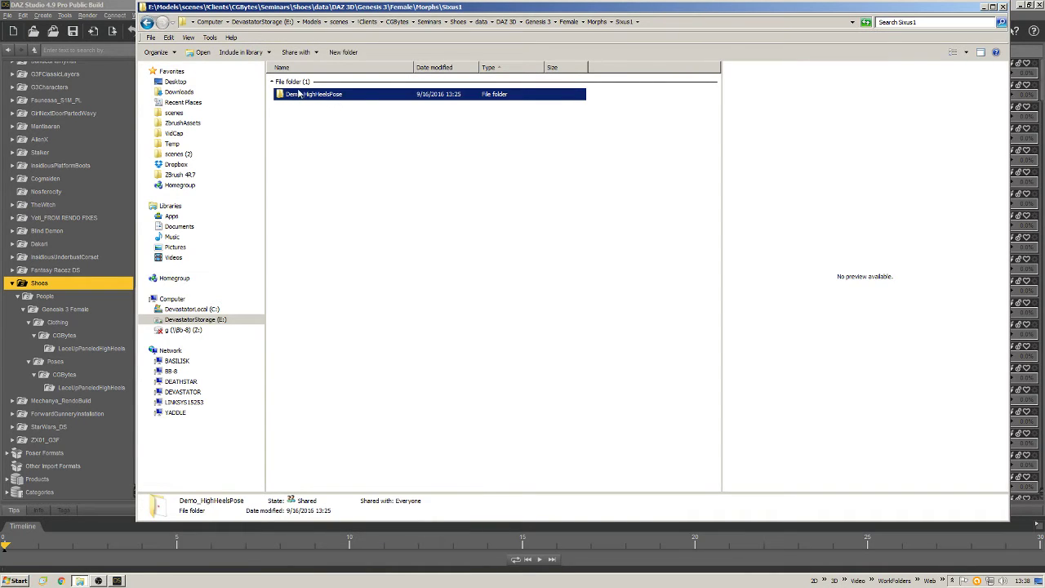
pyautogui.doubleClick(308, 97)
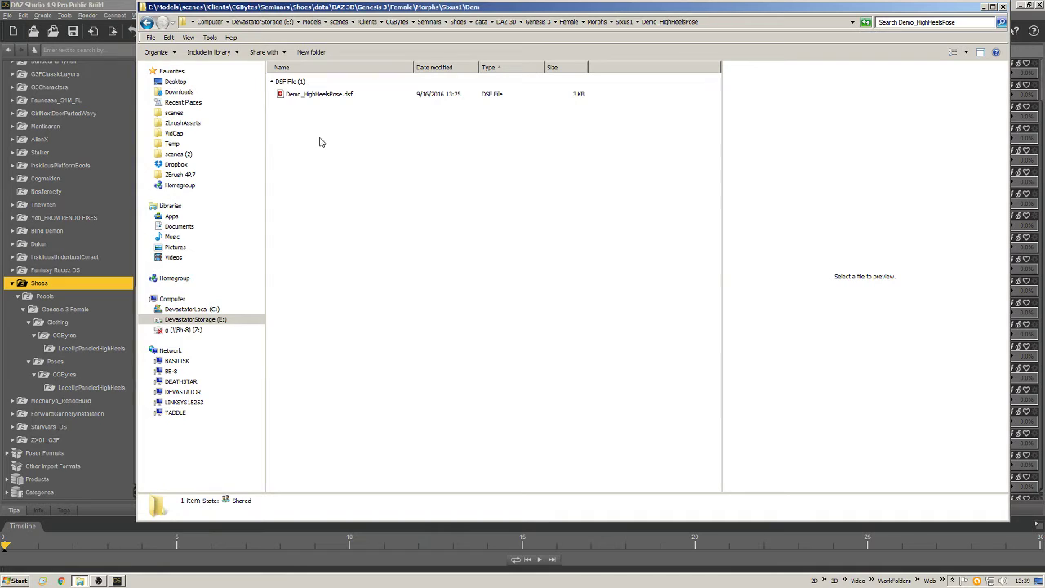
pyautogui.click(160, 25)
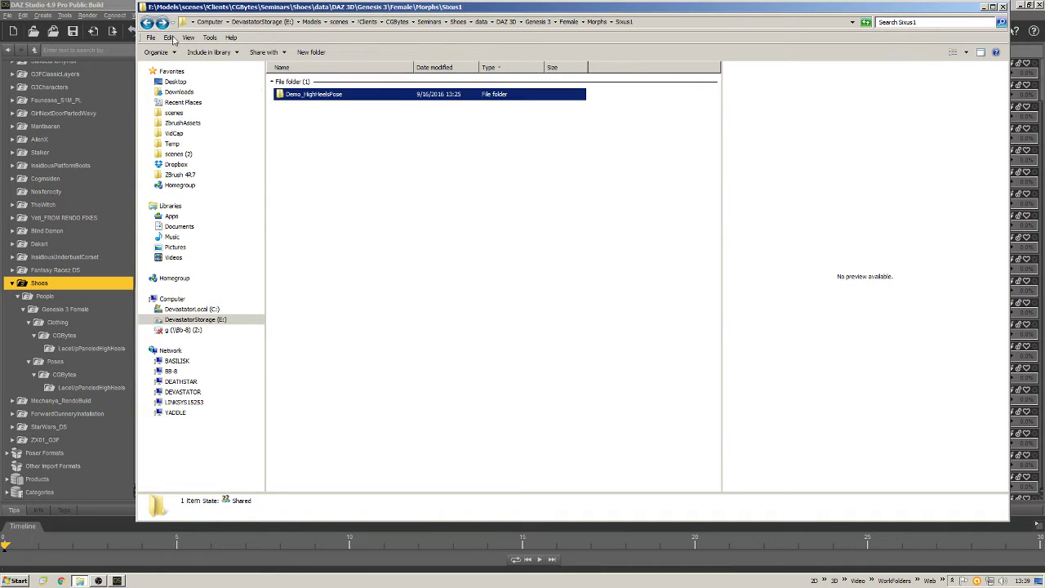
# - Copy the name of the Demo_HighHeelsPose folder without renaming it, and return to DAZ Studio
pyautogui.press('F2')
pyautogui.hotkey('ctrl', 'c')
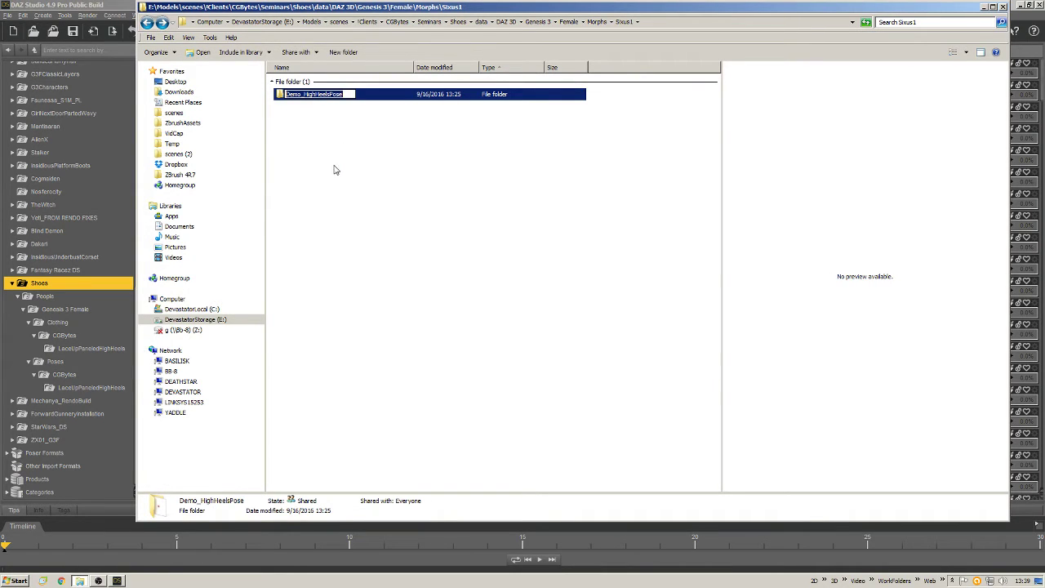
pyautogui.click(342, 168)
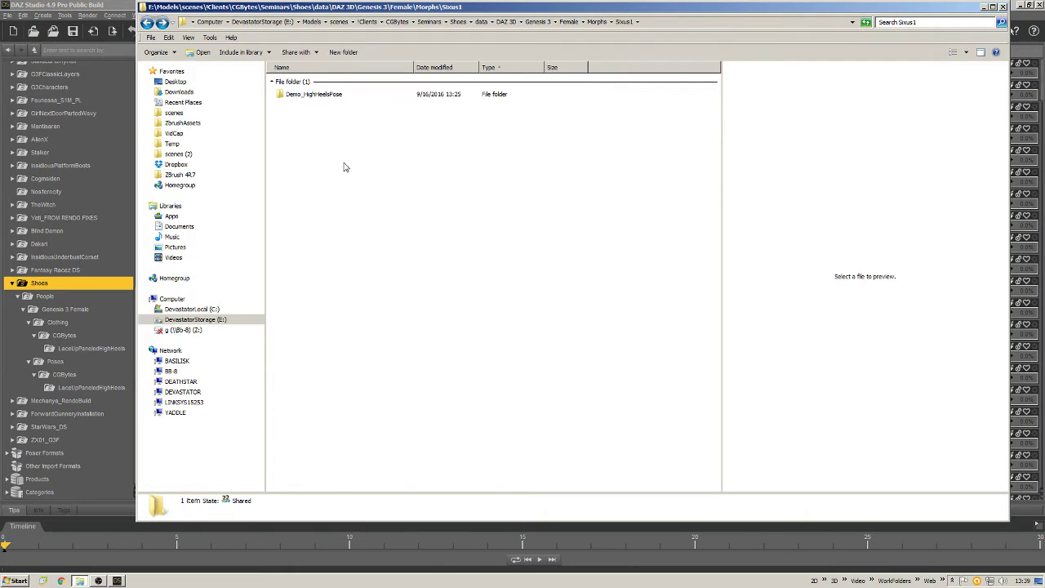
pyautogui.click(307, 95)
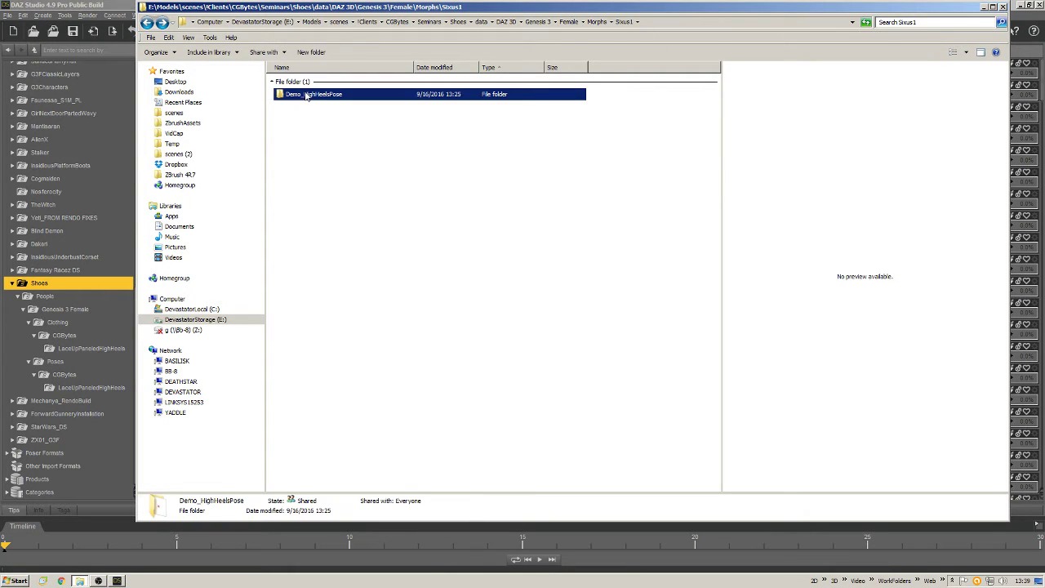
pyautogui.click(322, 156)
pyautogui.click(123, 4)
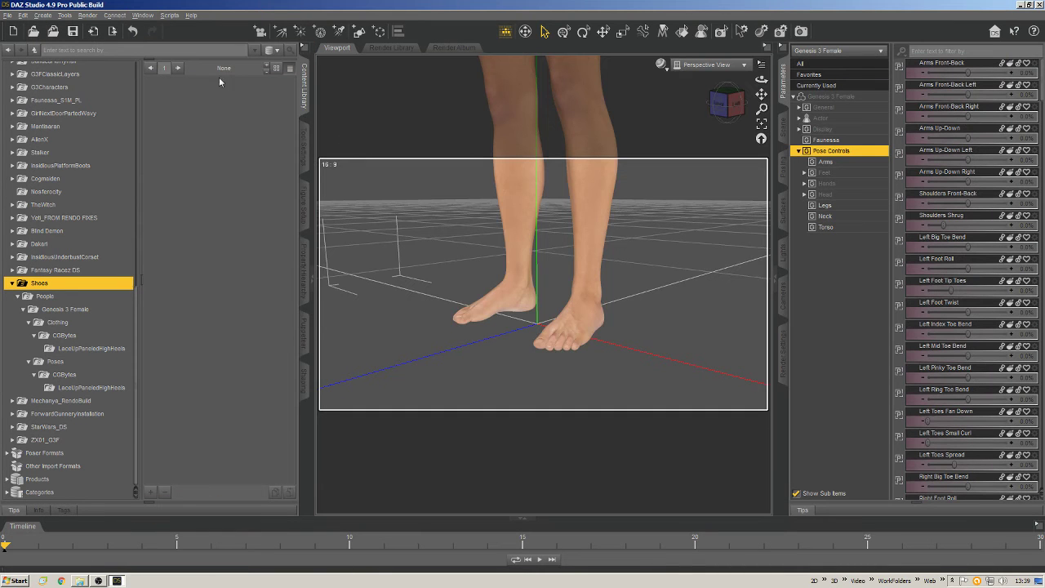
# - Start another morph asset save in the CGBytes/Seminars/Shoes asset directory, using the copied Demo_HighHeelsPose as the product name
pyautogui.click(8, 15)
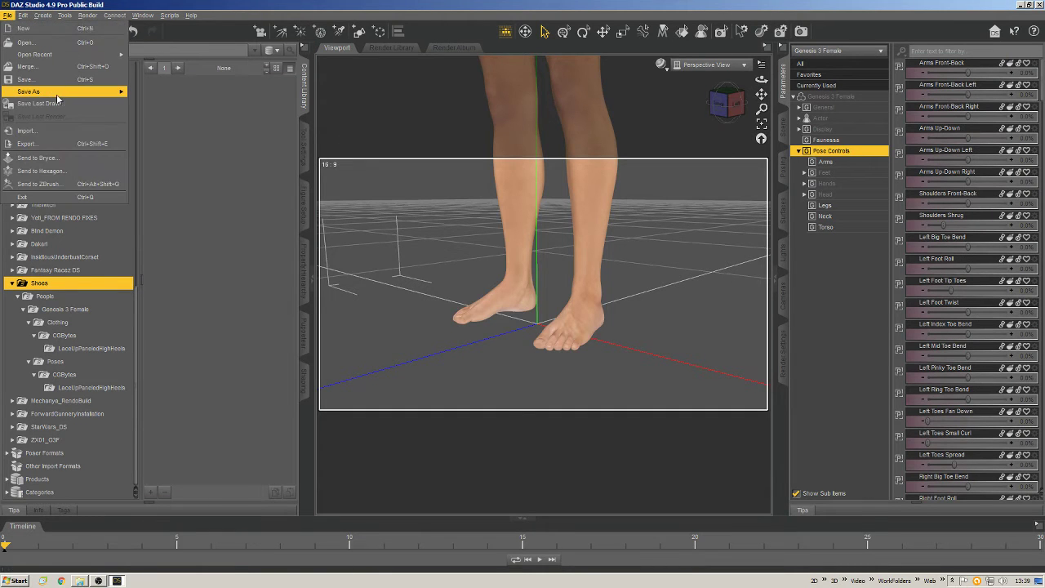
pyautogui.moveTo(58, 94)
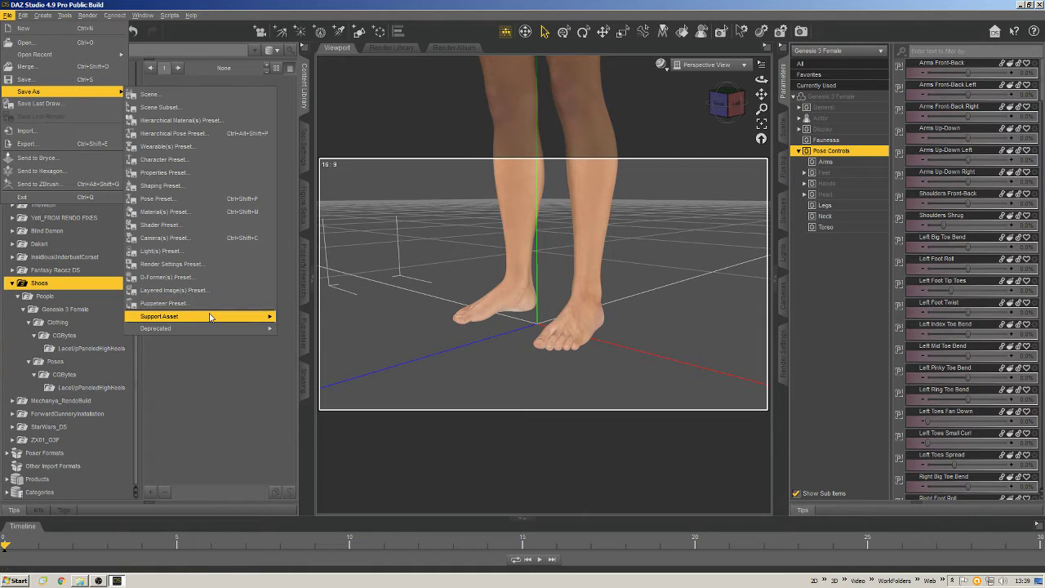
pyautogui.moveTo(210, 316)
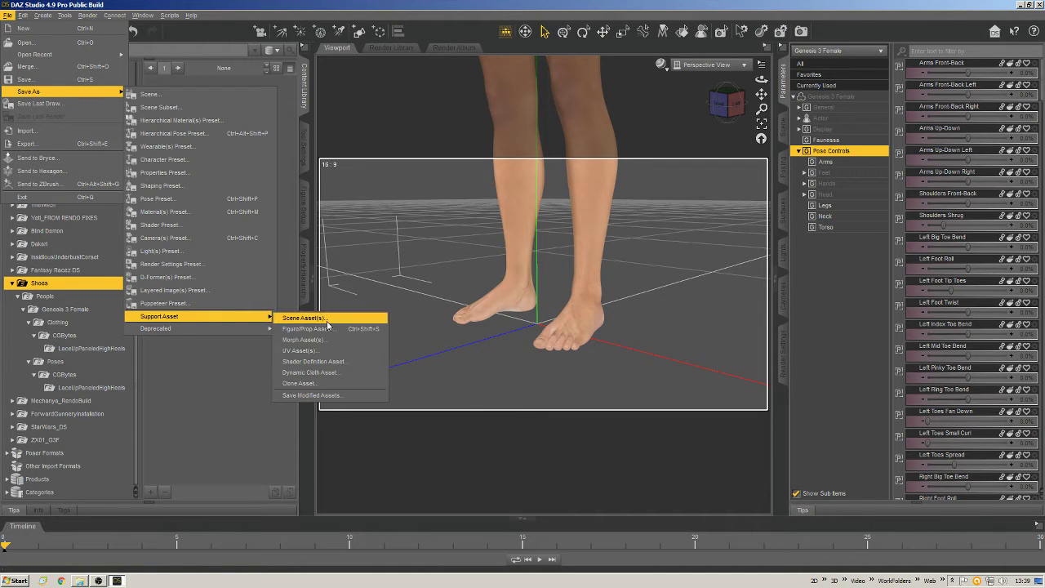
pyautogui.click(351, 340)
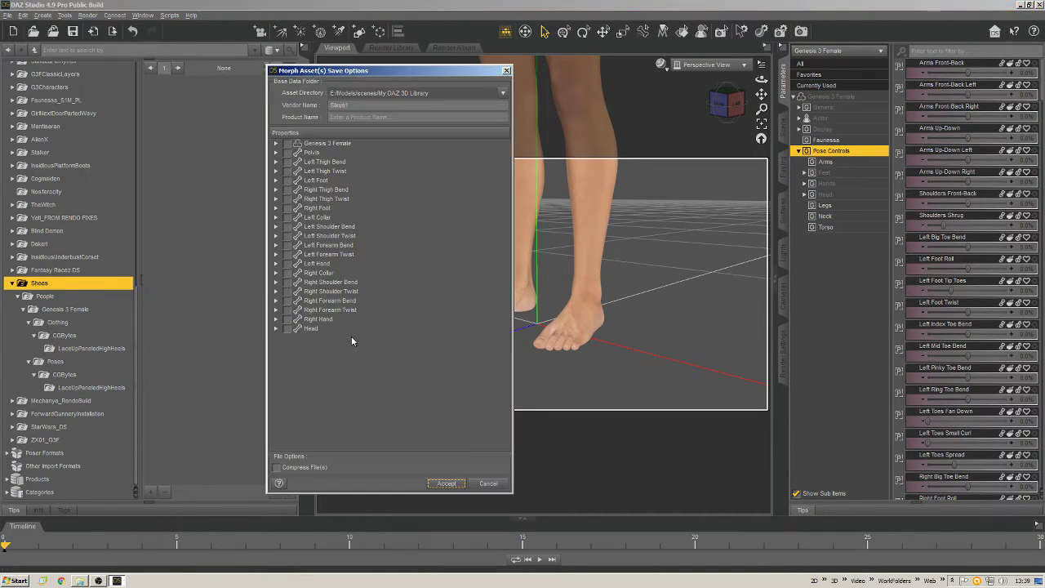
pyautogui.click(503, 92)
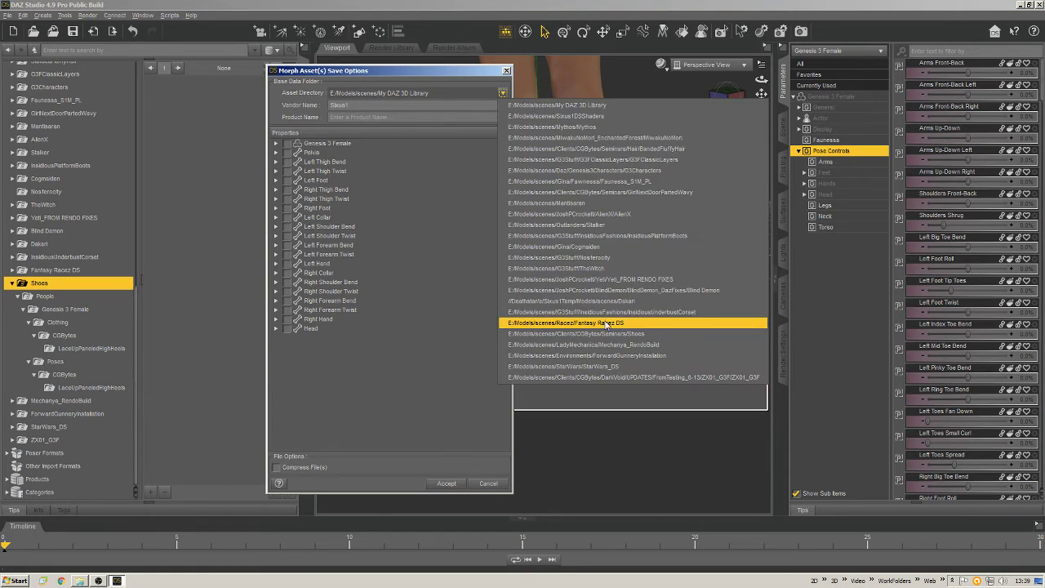
pyautogui.click(606, 334)
pyautogui.click(353, 119)
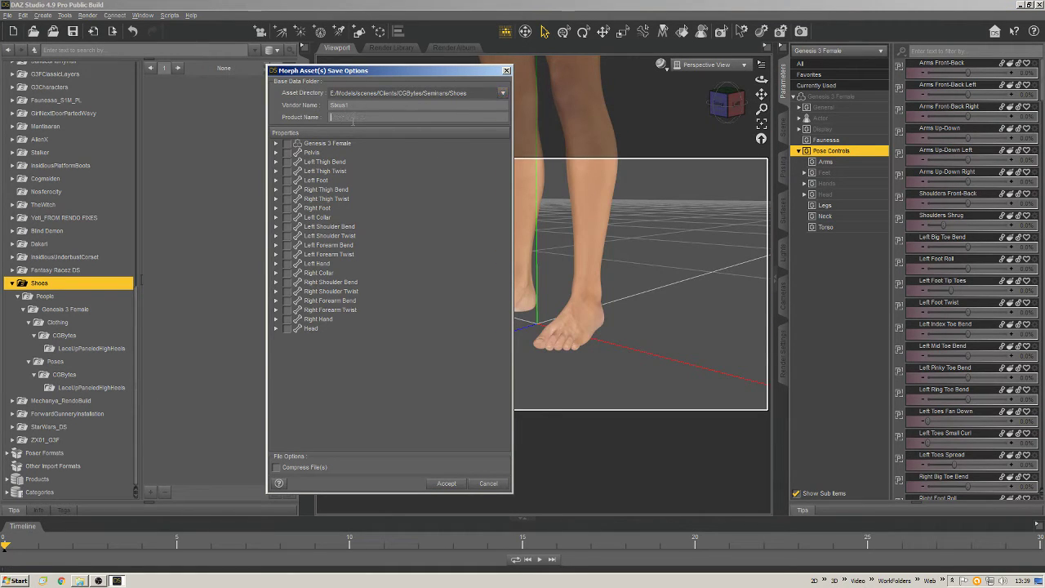
pyautogui.hotkey('ctrl', 'v')
# - Include only Demo_HighHeelsPose from Genesis 3 Female's Pose Controls/Feet properties and accept the morph asset save
pyautogui.click(275, 143)
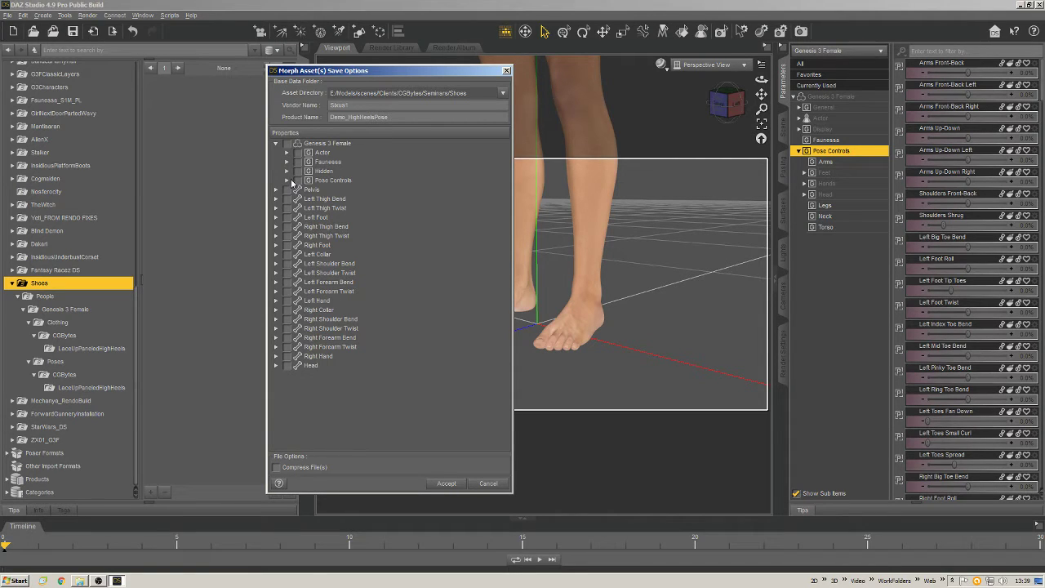
pyautogui.click(288, 181)
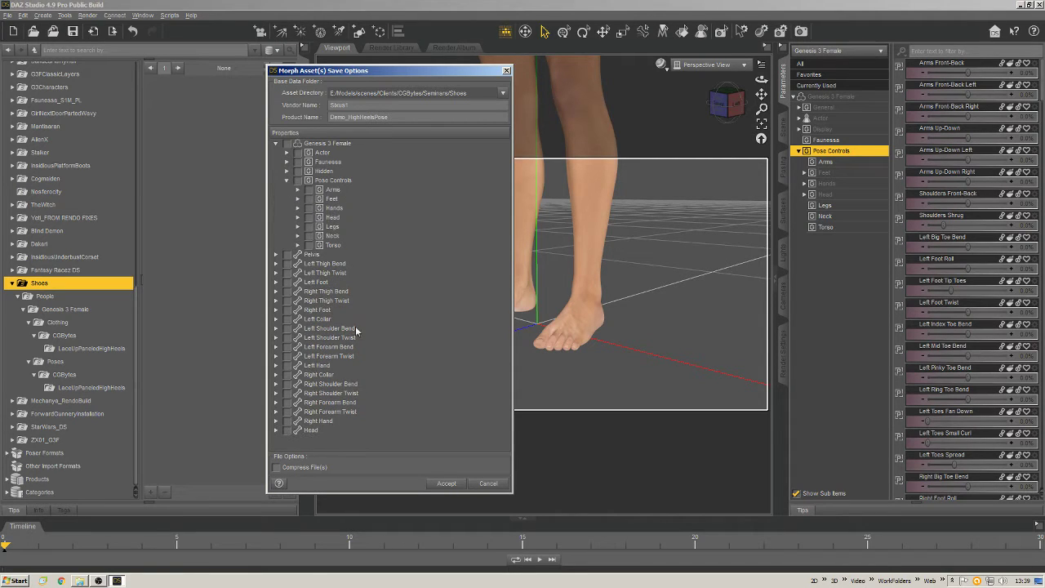
pyautogui.click(298, 199)
pyautogui.click(319, 208)
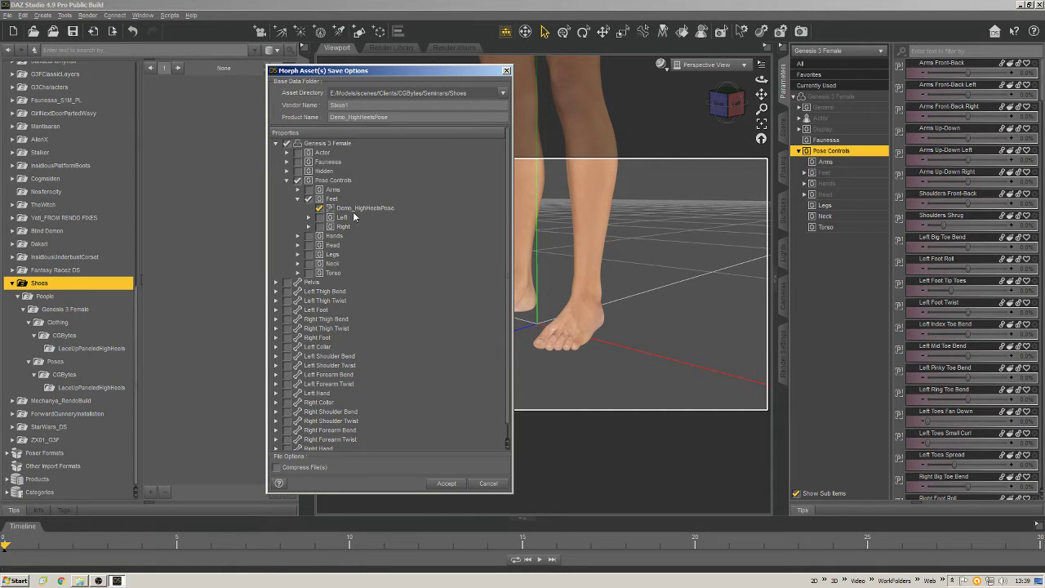
pyautogui.click(446, 483)
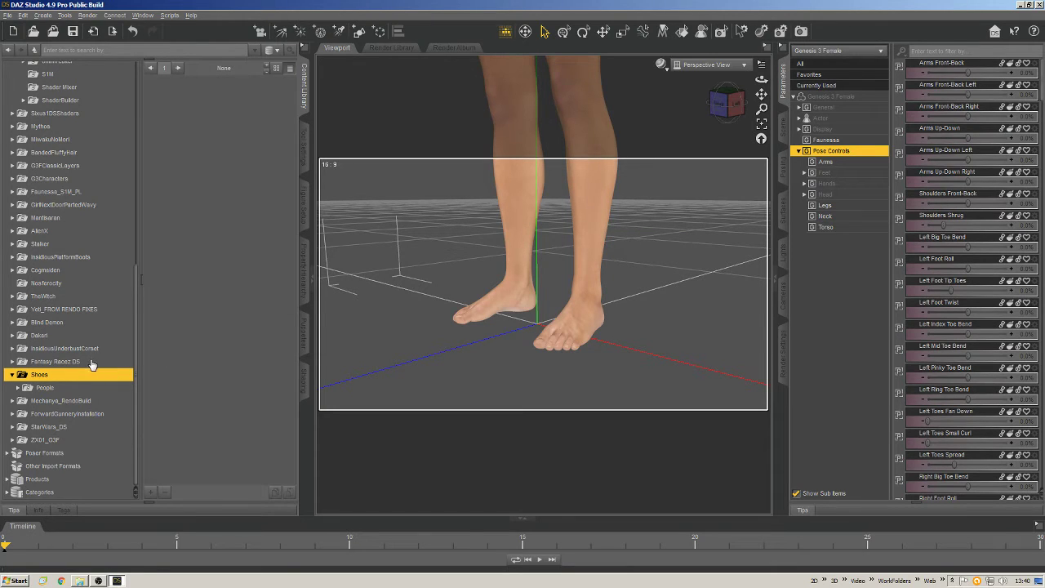
# - Apply the Demo_HighHeelsPose preset from the Shoes library's Genesis 3 Female/Poses/CGBytes/LaceUpPaneledHighHeels folder
pyautogui.click(51, 389)
pyautogui.click(61, 400)
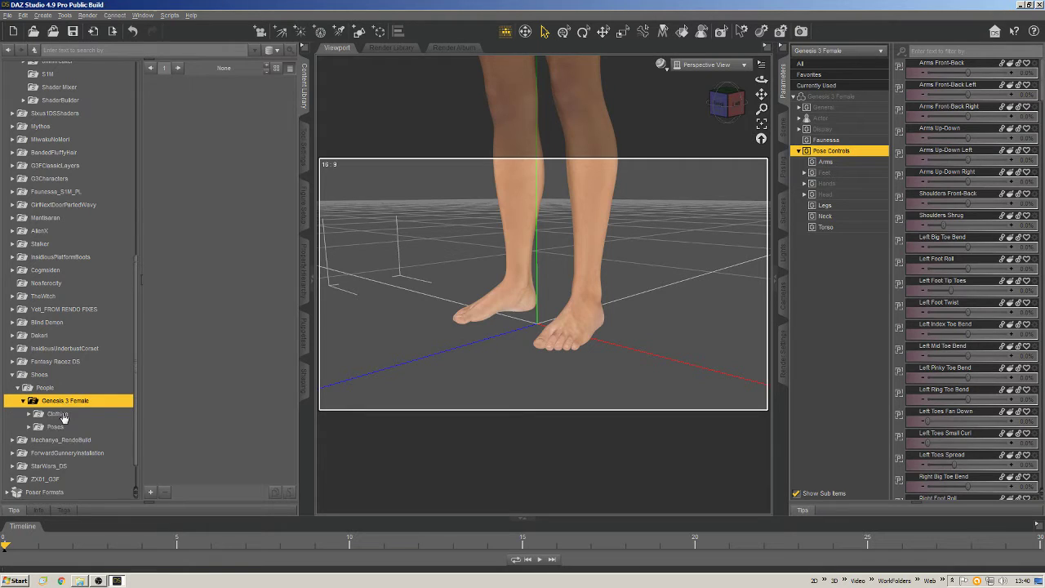
pyautogui.click(52, 427)
pyautogui.click(71, 442)
pyautogui.click(82, 453)
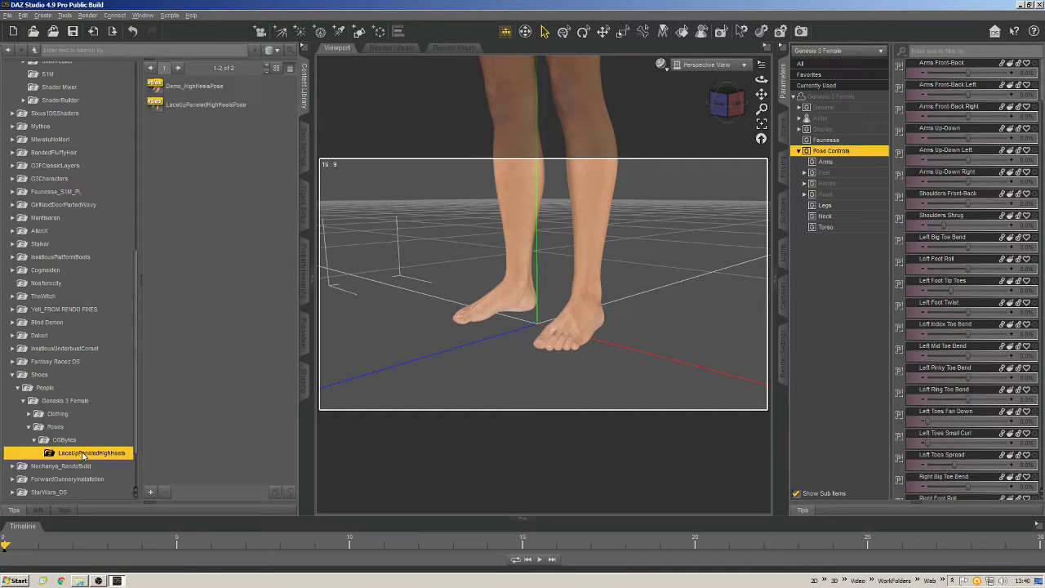
pyautogui.click(196, 86)
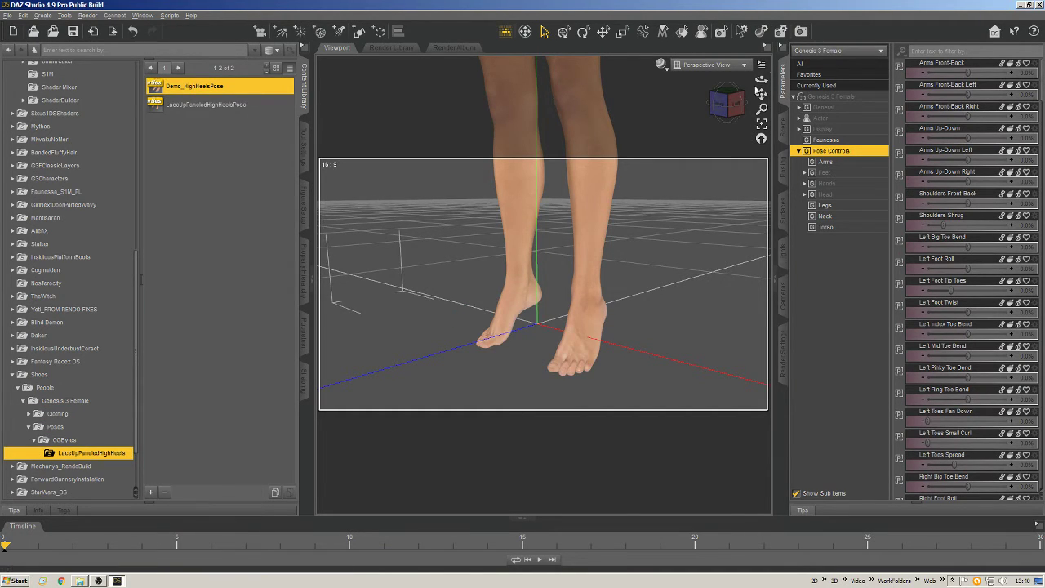
# - Check the posed feet from another angle, send the posed Genesis 3 Female to ZBrush, and switch to ZBrush
pyautogui.moveTo(727, 108)
pyautogui.mouseDown()
pyautogui.moveTo(629, 93)
pyautogui.moveTo(729, 118)
pyautogui.mouseUp()
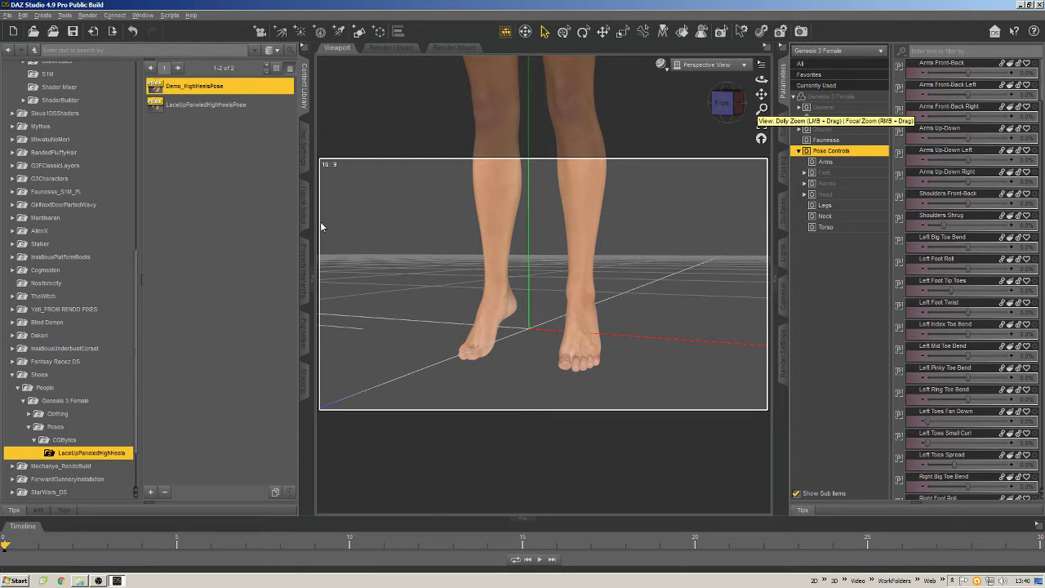
pyautogui.moveTo(738, 111); pyautogui.dragTo(690, 116)
pyautogui.rightClick(593, 192)
pyautogui.click(641, 6)
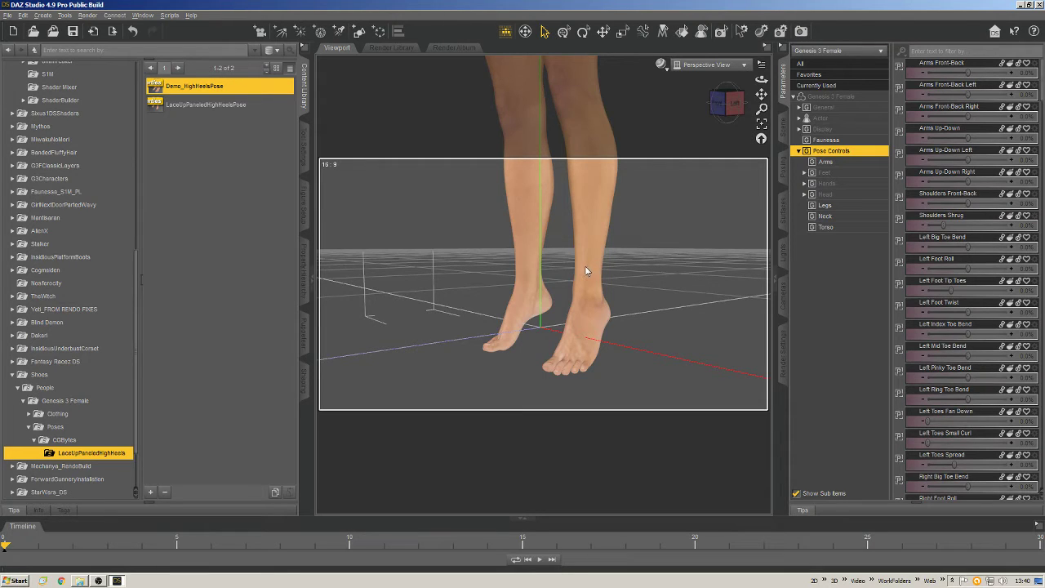
pyautogui.hotkey('ctrl', 'shift', 'z')
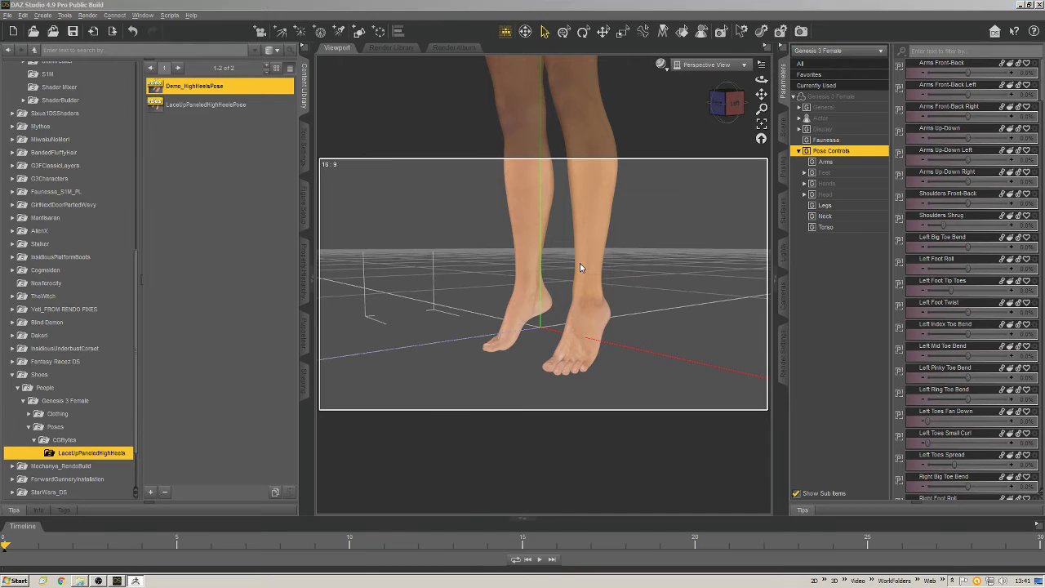
pyautogui.hotkey('alt', 'Tab')
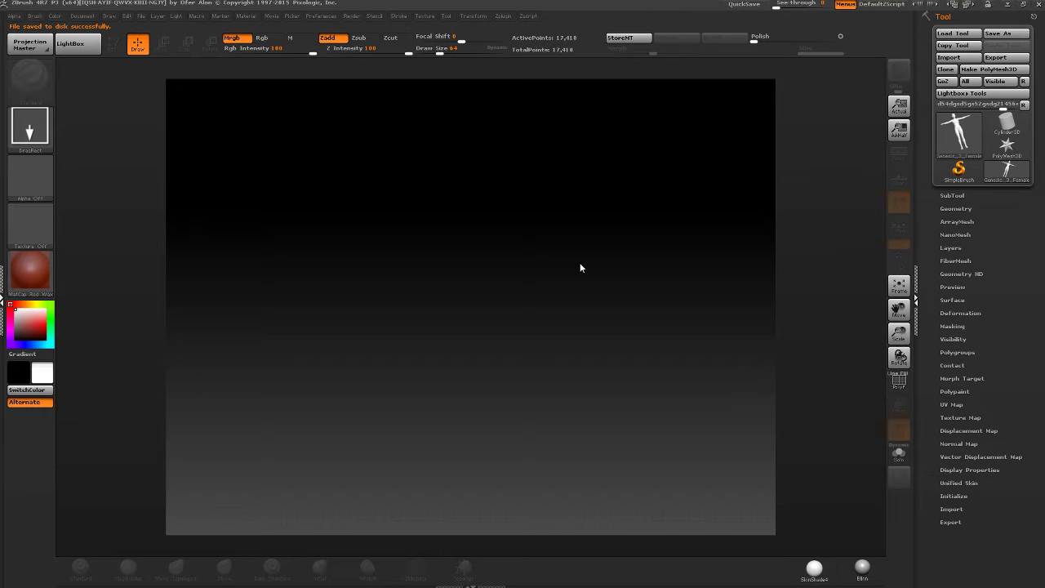
# - Draw the imported Genesis 3 Female on the canvas, enter Edit mode and frame the whole figure from the front
pyautogui.click(70, 44)
pyautogui.click(70, 43)
pyautogui.moveTo(459, 334); pyautogui.dragTo(460, 455)
pyautogui.press('t')
pyautogui.moveTo(527, 324)
pyautogui.mouseDown()
pyautogui.moveTo(532, 315)
pyautogui.moveTo(502, 289)
pyautogui.moveTo(506, 260)
pyautogui.moveTo(514, 376)
pyautogui.mouseUp()
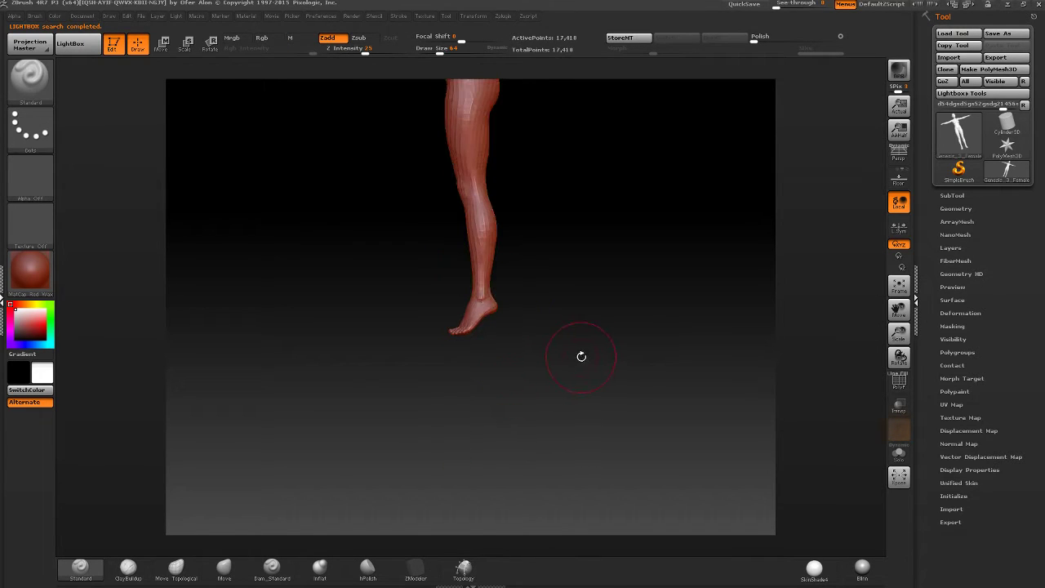
pyautogui.press('f')
pyautogui.keyDown('shift'); pyautogui.moveTo(595, 352); pyautogui.dragTo(573, 309); pyautogui.keyUp('shift')
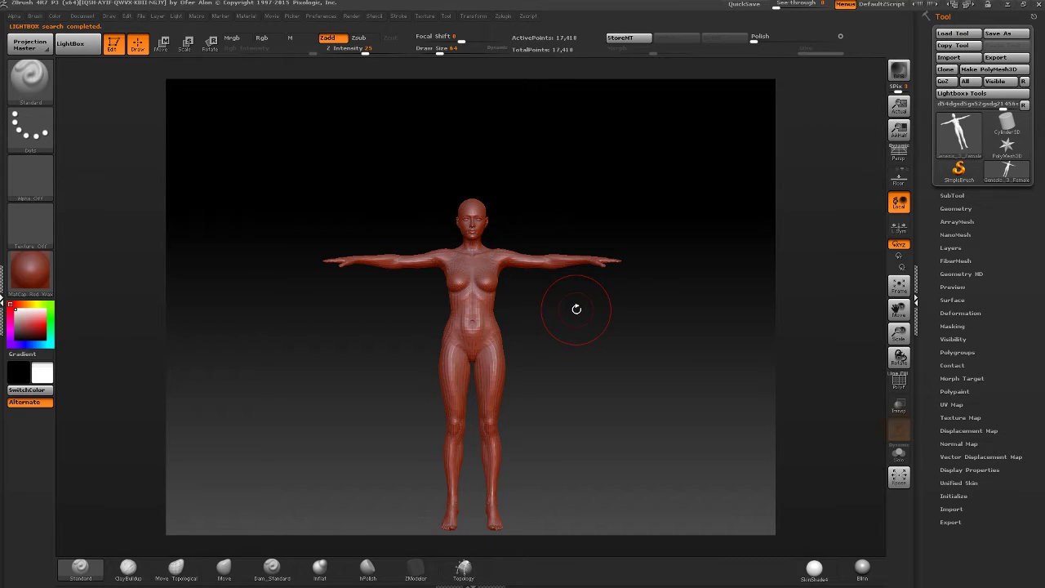
# - Examine the figure's high-heel-posed feet up close from the front and side
pyautogui.press('f')
pyautogui.keyDown('alt'); pyautogui.moveTo(529, 343); pyautogui.dragTo(651, 286); pyautogui.keyUp('alt')
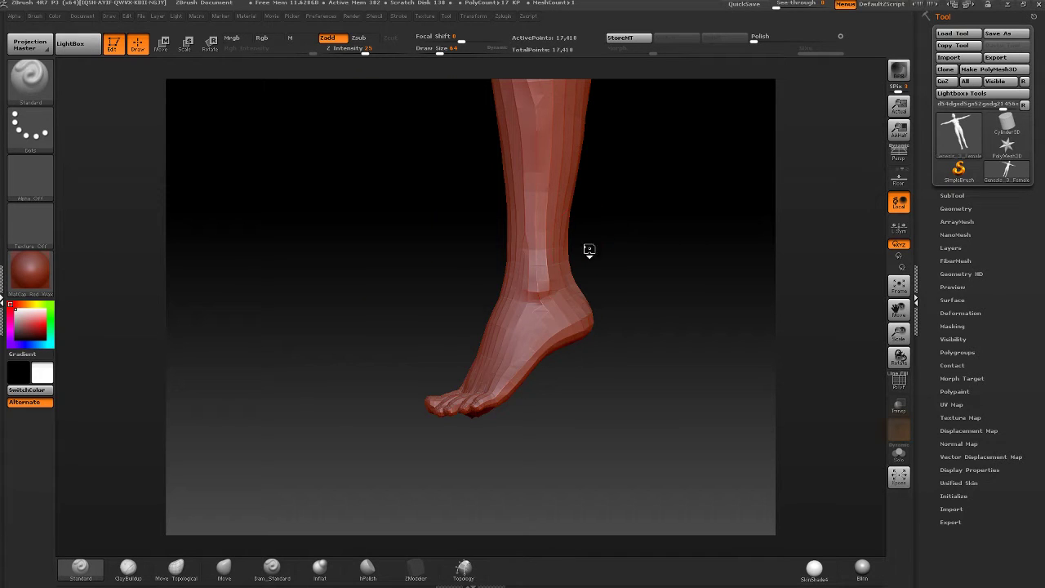
pyautogui.moveTo(588, 250); pyautogui.dragTo(622, 261)
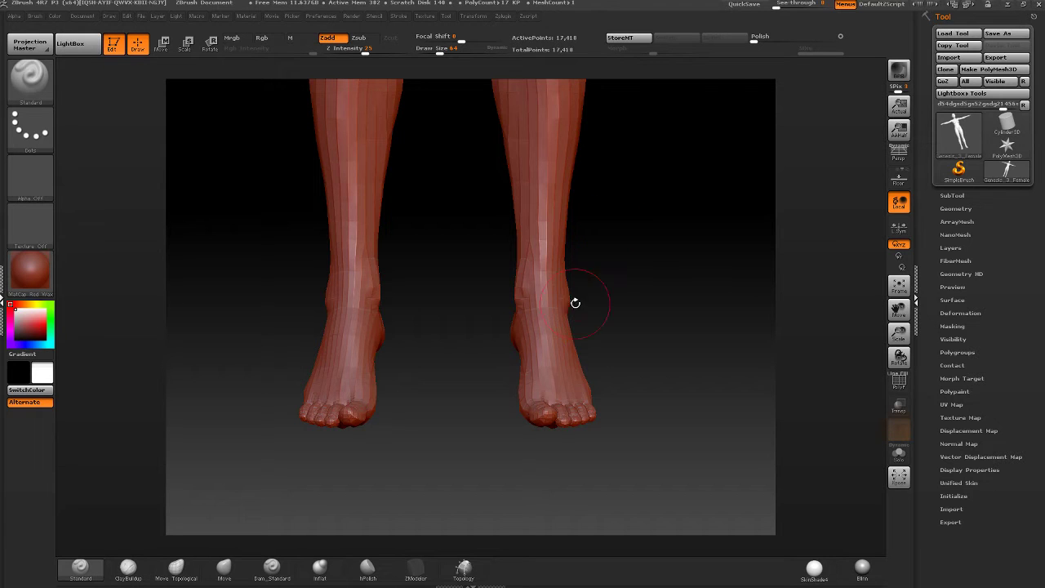
pyautogui.moveTo(575, 301); pyautogui.dragTo(557, 322)
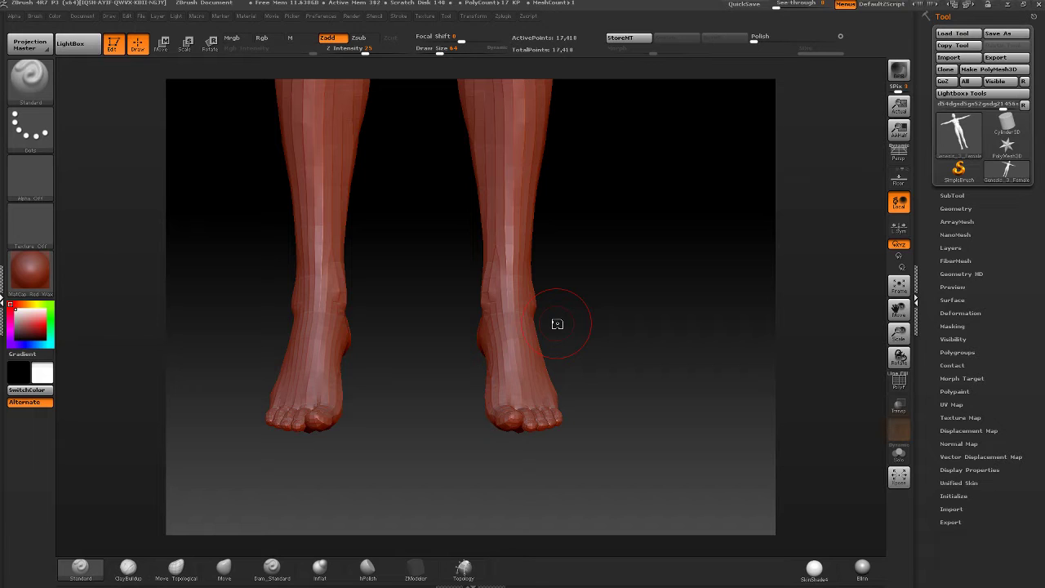
pyautogui.moveTo(557, 325); pyautogui.dragTo(574, 338)
pyautogui.moveTo(564, 306); pyautogui.dragTo(691, 280)
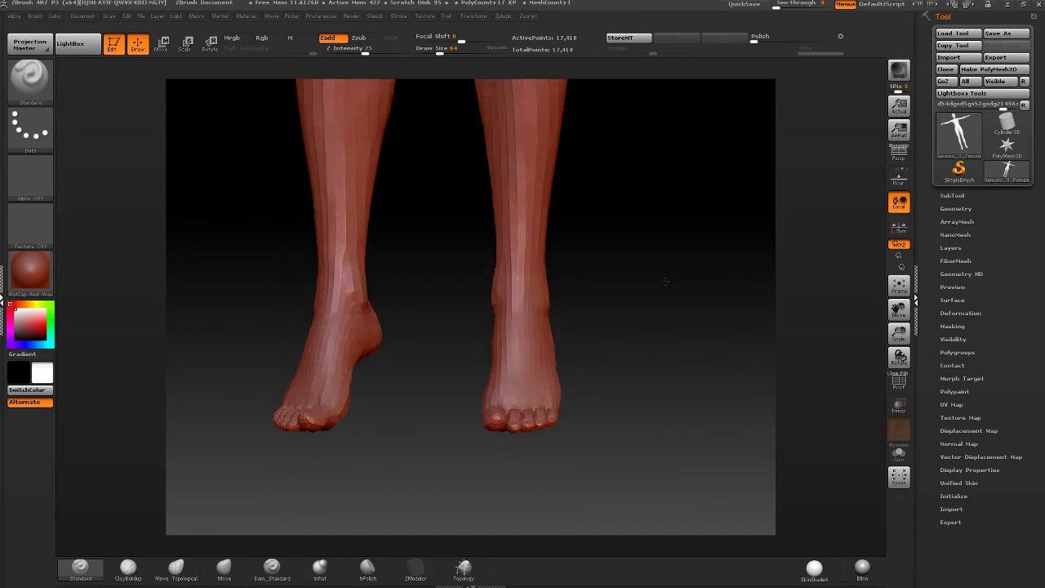
# - Duplicate the Genesis 3 Female subtool
pyautogui.click(951, 196)
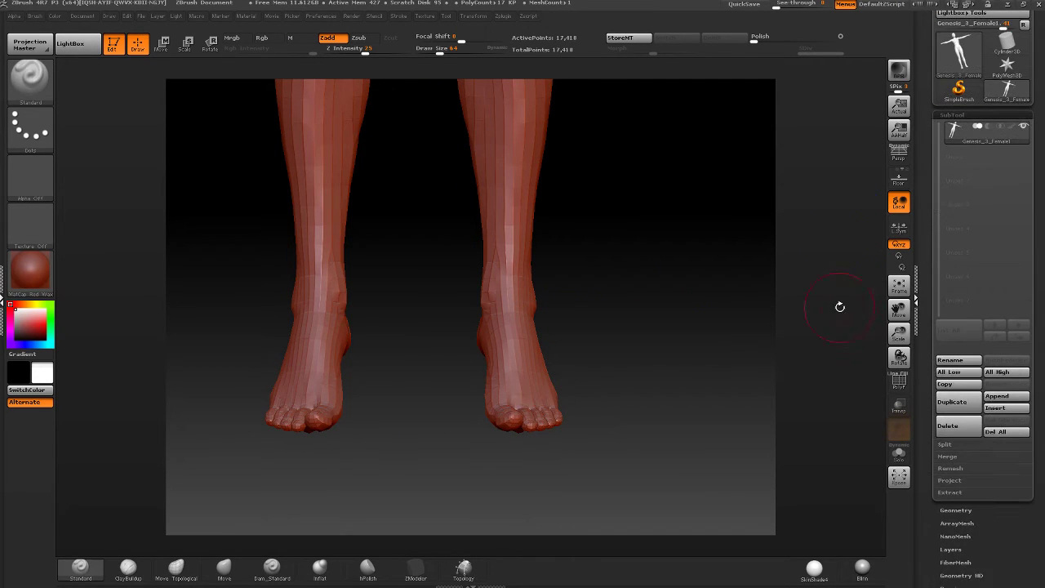
pyautogui.moveTo(698, 281); pyautogui.dragTo(704, 285)
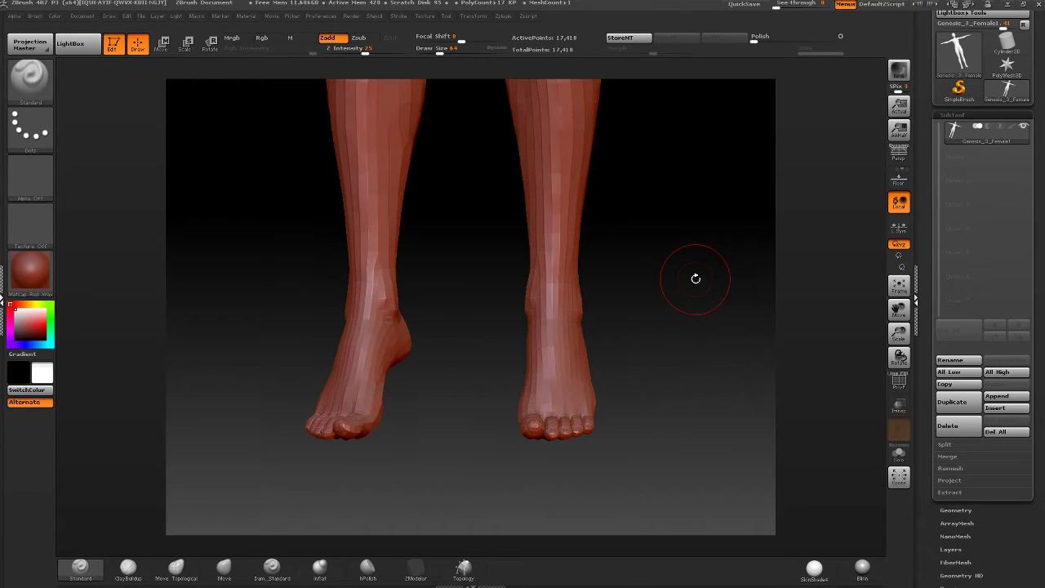
pyautogui.hotkey('ctrl', 'shift', 'd')
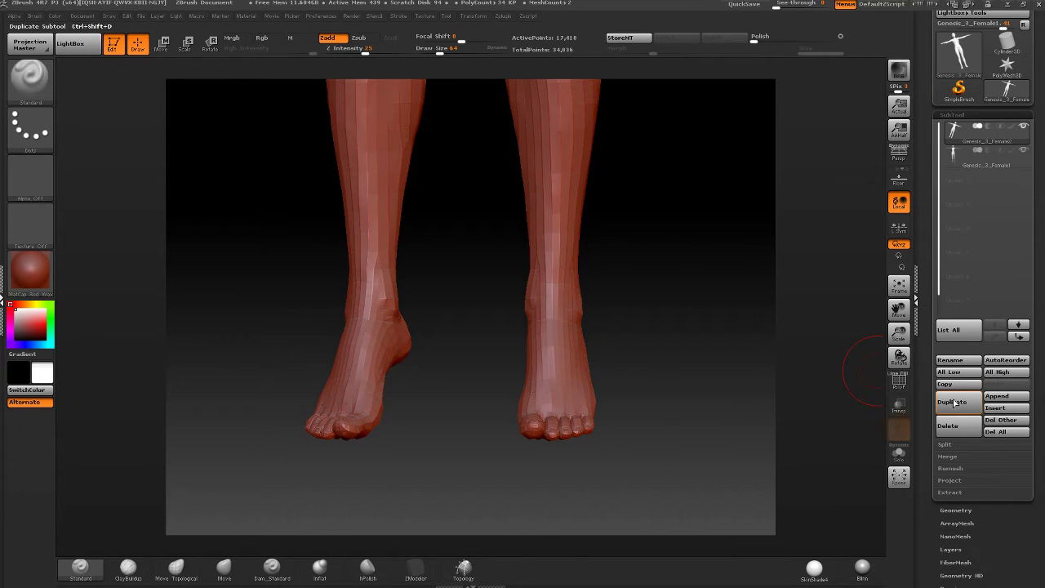
# - Hide everything above the ankles on the duplicate so only the feet remain, and isolate that subtool with Solo
pyautogui.moveTo(691, 270)
pyautogui.mouseDown()
pyautogui.moveTo(668, 267)
pyautogui.moveTo(697, 253)
pyautogui.moveTo(663, 261)
pyautogui.moveTo(760, 260)
pyautogui.moveTo(583, 275)
pyautogui.moveTo(604, 272)
pyautogui.moveTo(619, 292)
pyautogui.moveTo(416, 472)
pyautogui.mouseUp()
pyautogui.moveTo(958, 141)
pyautogui.moveTo(634, 299)
pyautogui.mouseDown()
pyautogui.moveTo(504, 296)
pyautogui.moveTo(659, 280)
pyautogui.moveTo(628, 284)
pyautogui.moveTo(661, 233)
pyautogui.mouseUp()
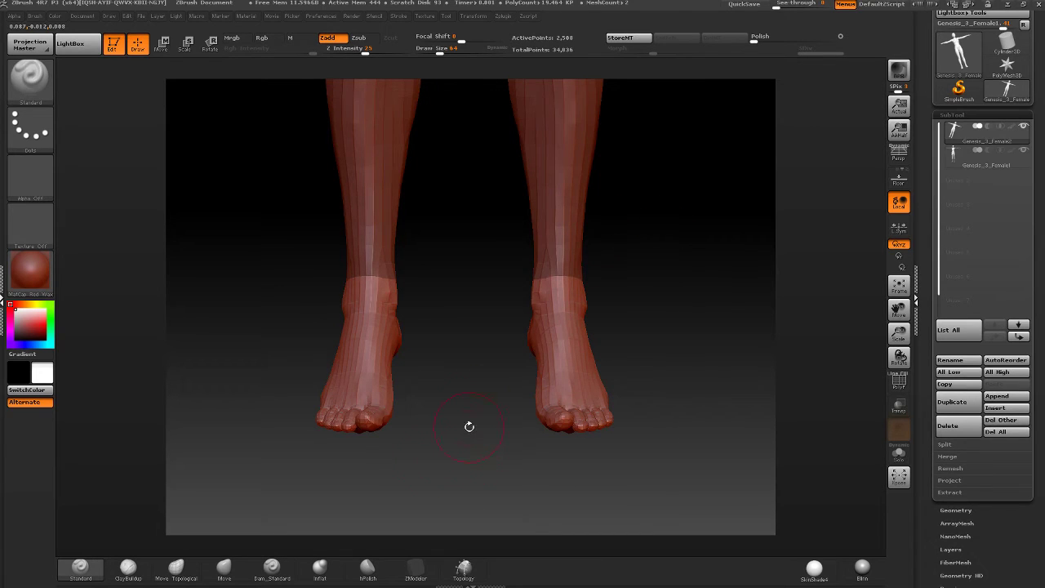
pyautogui.scroll(-5, 959, 425)
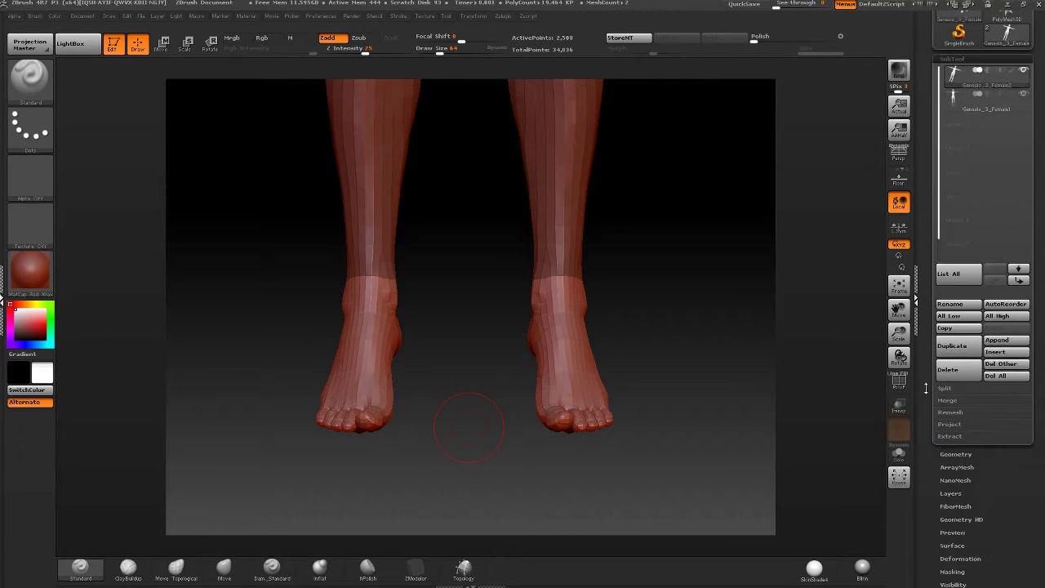
pyautogui.click(901, 456)
pyautogui.moveTo(637, 343); pyautogui.dragTo(743, 260)
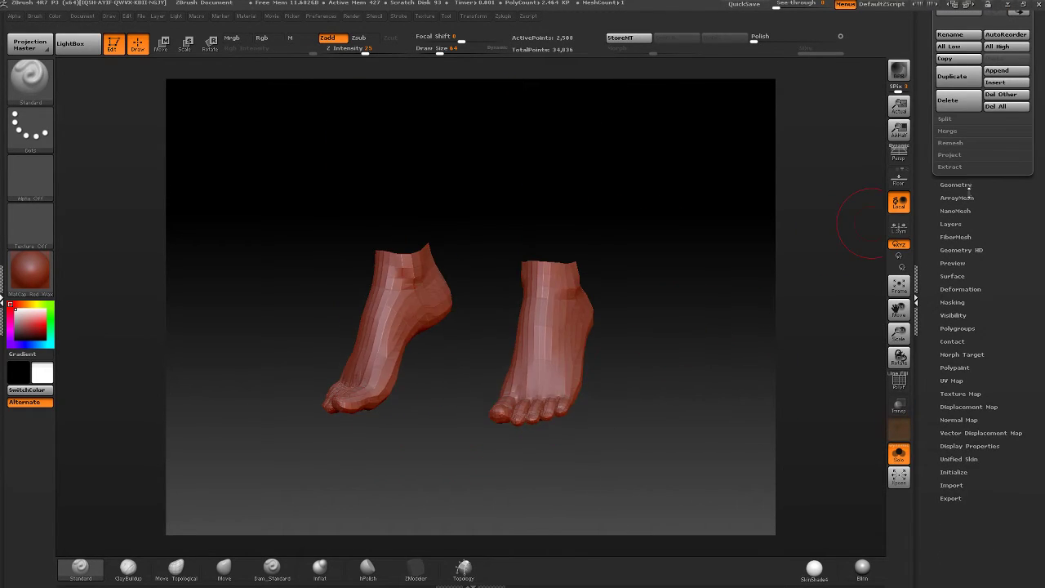
# - Delete the duplicate's hidden geometry and close the open holes at the ankles
pyautogui.click(954, 186)
pyautogui.scroll(-2, 966, 284)
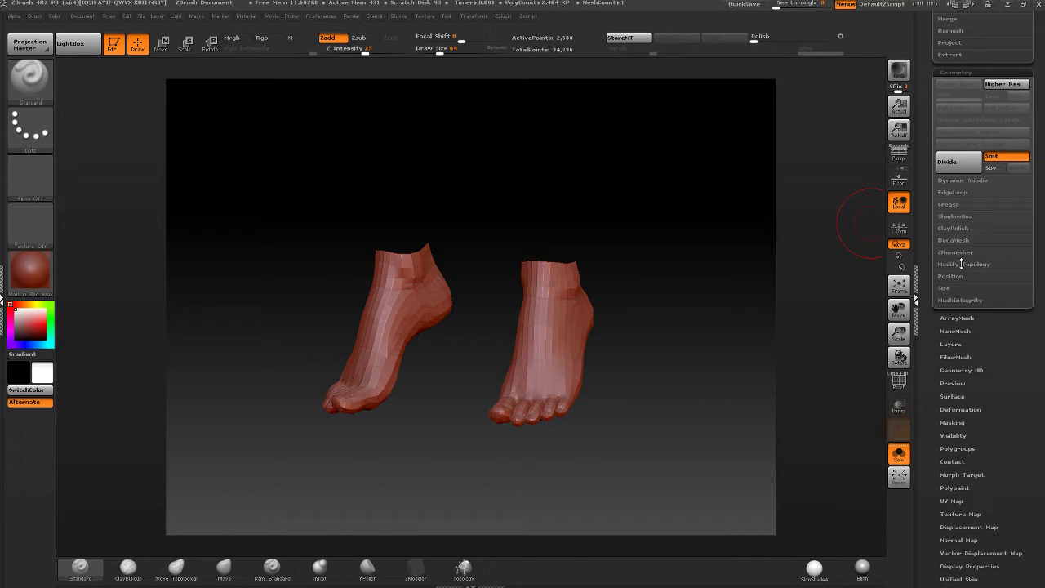
pyautogui.click(954, 265)
pyautogui.scroll(-1, 960, 278)
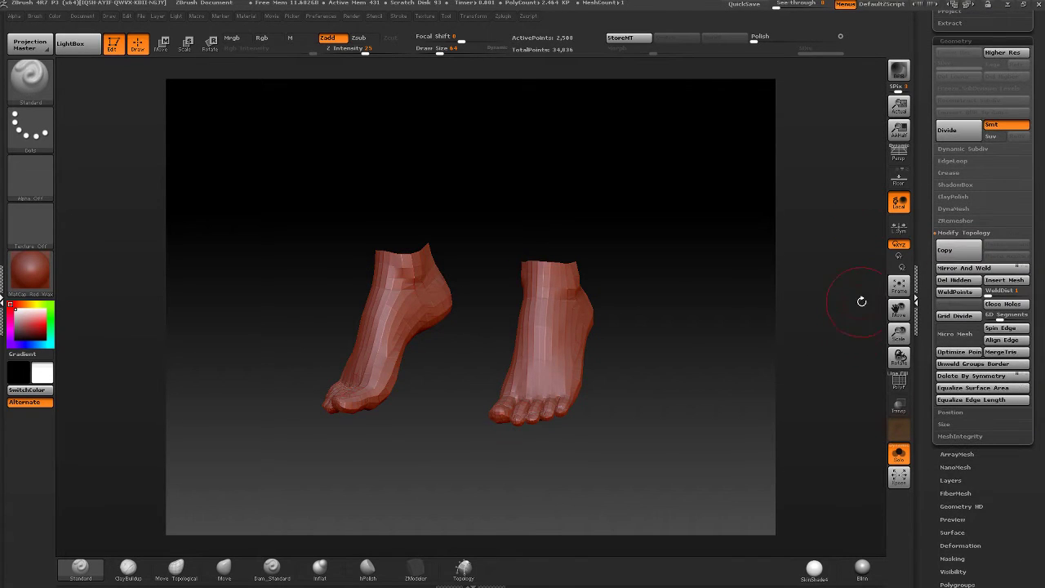
pyautogui.click(954, 279)
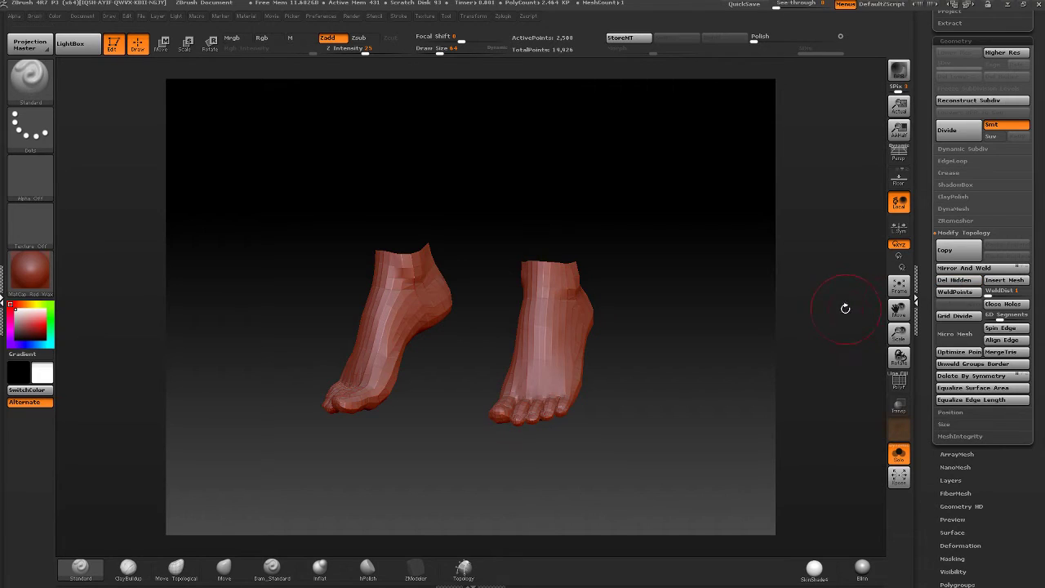
pyautogui.click(1006, 310)
pyautogui.moveTo(718, 261); pyautogui.dragTo(596, 292)
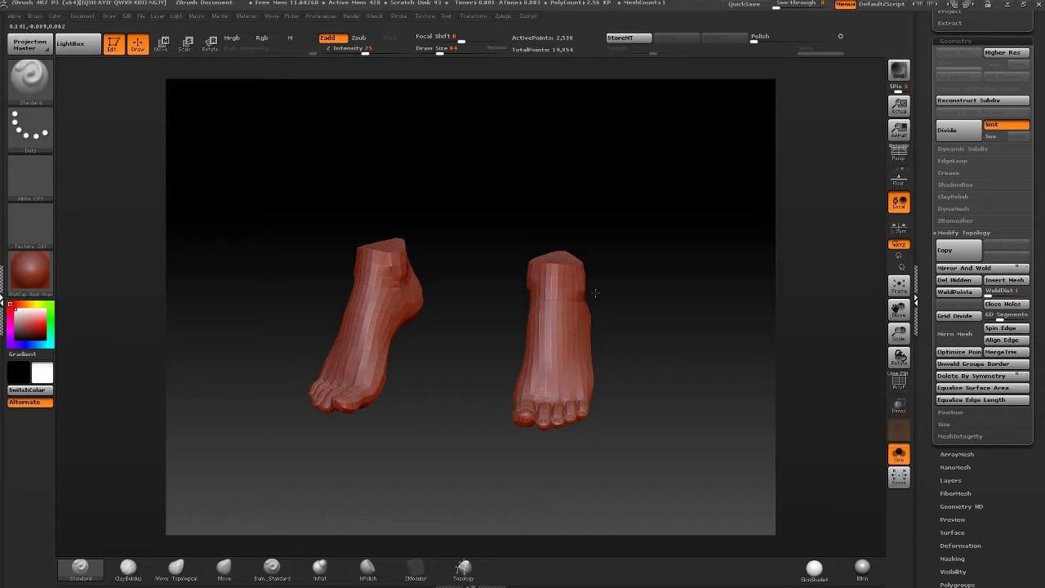
pyautogui.moveTo(596, 293); pyautogui.dragTo(572, 318)
# - Try DynaMesh on the capped feet at resolution 128, inspect the isolated result and undo it
pyautogui.click(899, 454)
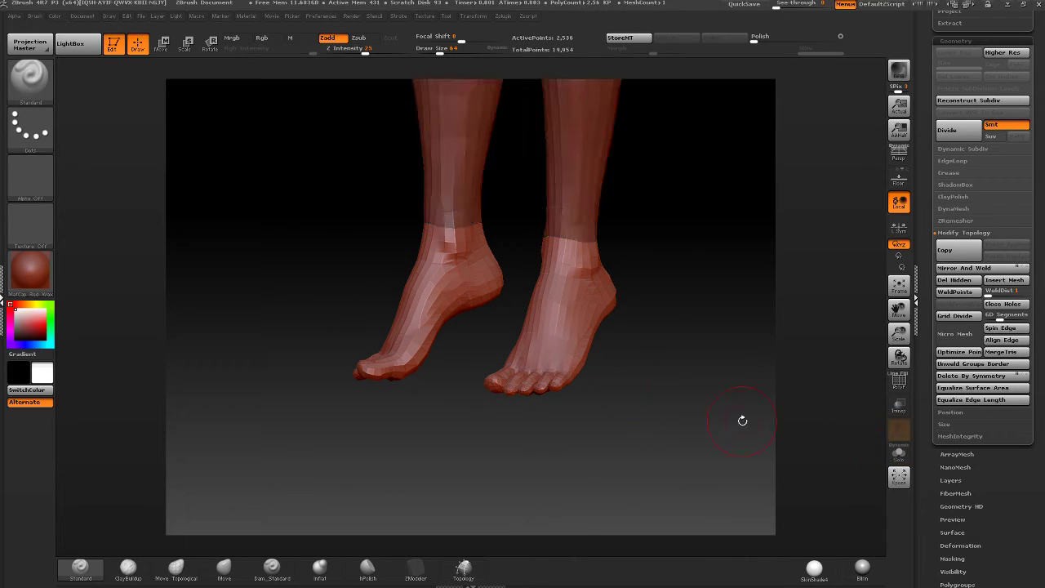
pyautogui.moveTo(653, 343); pyautogui.dragTo(562, 330, button='right')
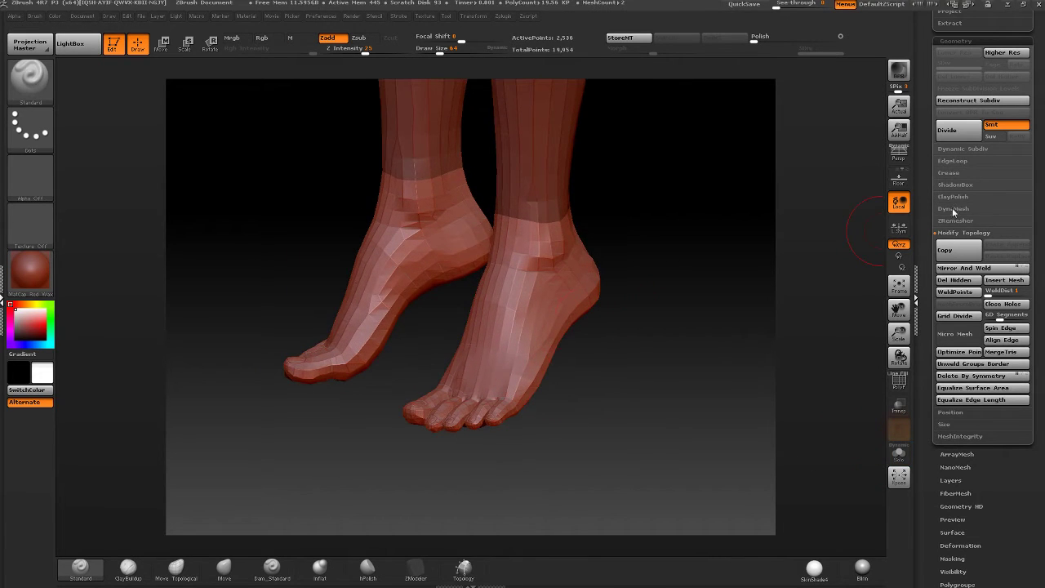
pyautogui.click(953, 209)
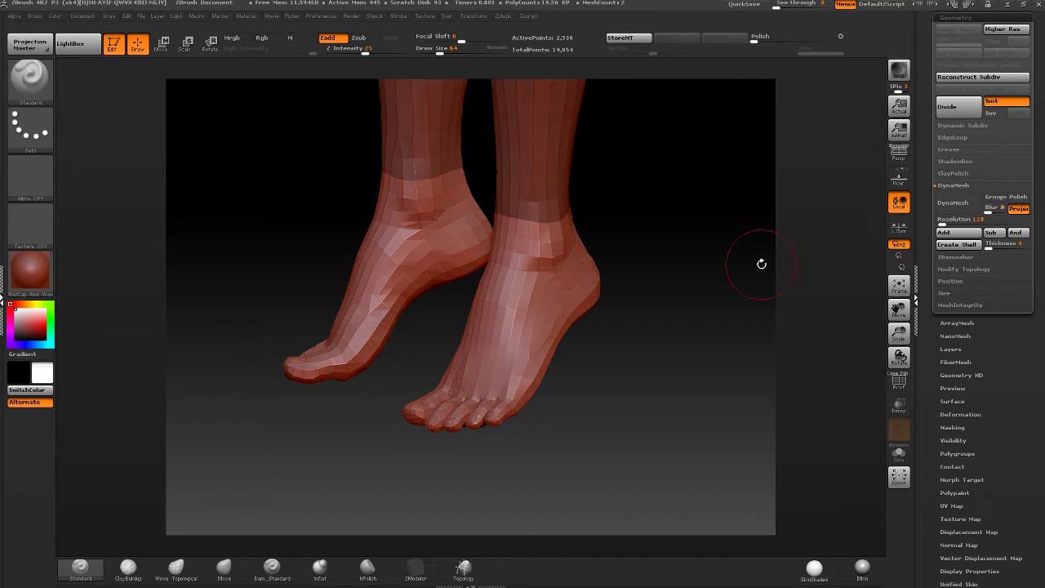
pyautogui.moveTo(761, 264); pyautogui.dragTo(719, 275, button='right')
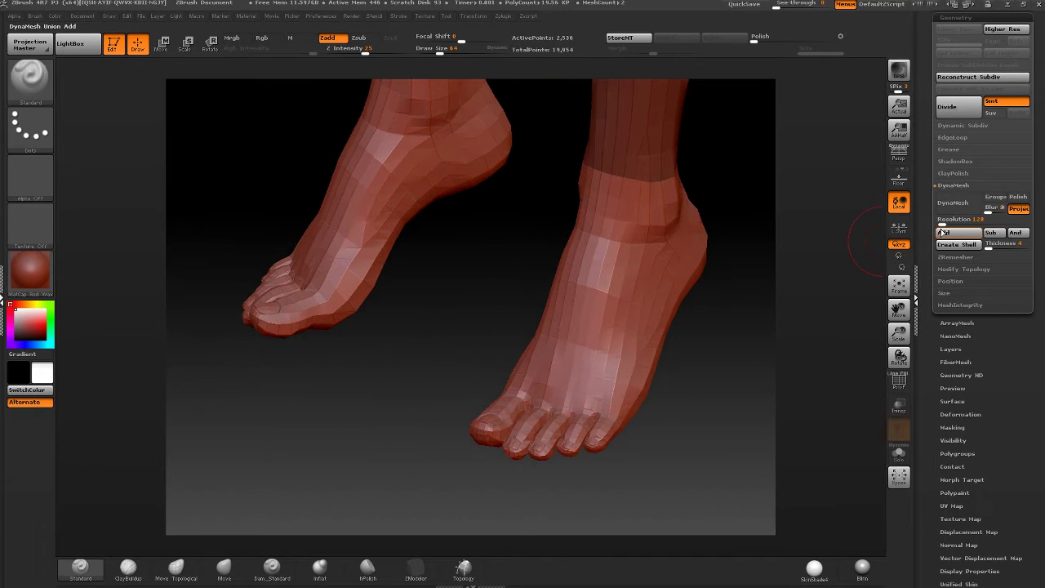
pyautogui.keyDown('alt'); pyautogui.moveTo(873, 209); pyautogui.dragTo(844, 224, button='right'); pyautogui.keyUp('alt')
pyautogui.click(953, 206)
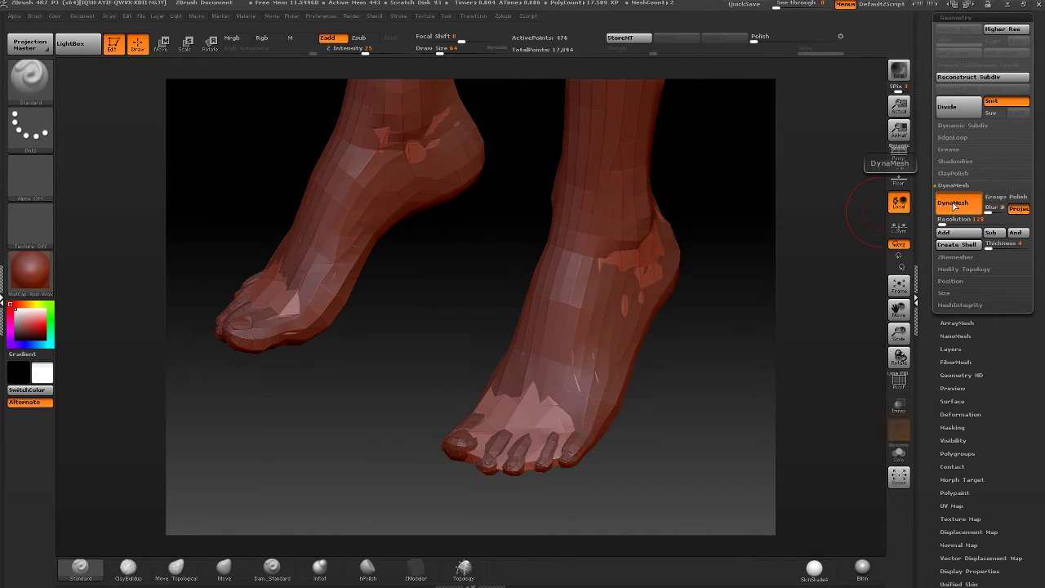
pyautogui.click(899, 453)
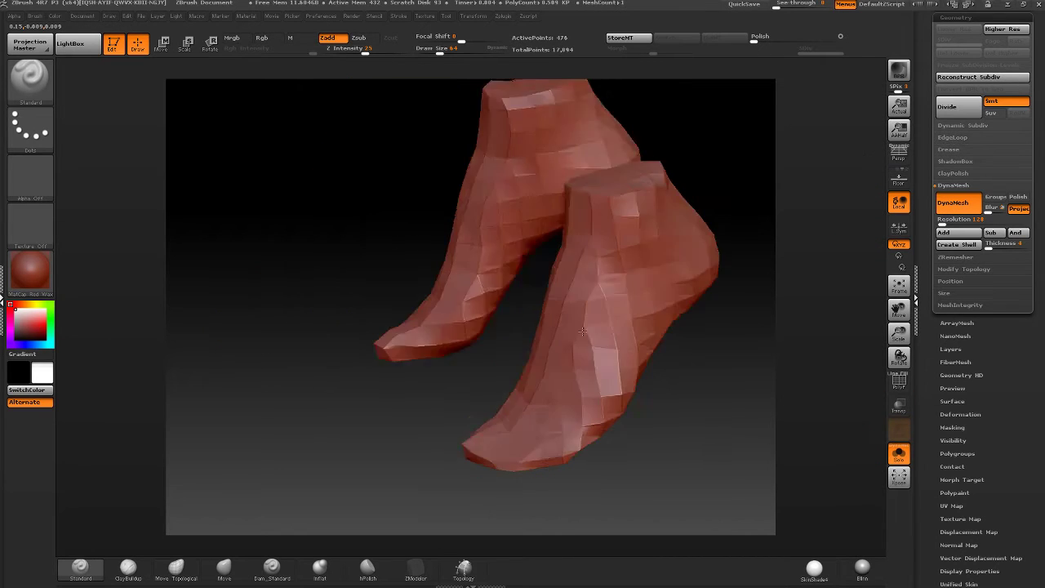
pyautogui.moveTo(605, 310)
pyautogui.mouseDown(button='right')
pyautogui.moveTo(678, 285)
pyautogui.moveTo(598, 304)
pyautogui.moveTo(603, 328)
pyautogui.mouseUp(button='right')
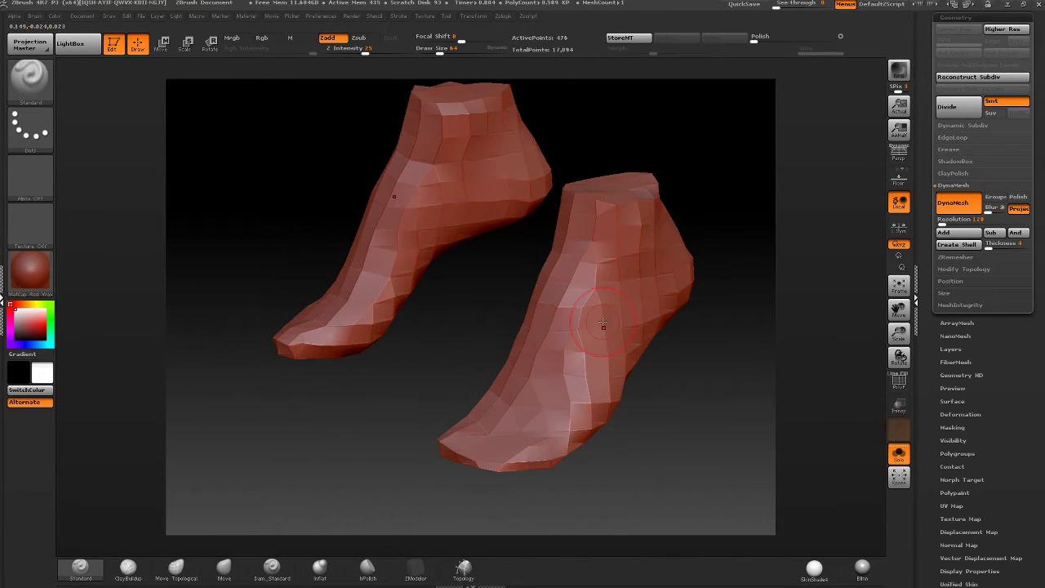
pyautogui.hotkey('ctrl', 'z')
# - Try DynaMesh on the feet at a resolution of about 360 and undo it
pyautogui.moveTo(944, 223); pyautogui.dragTo(948, 223)
pyautogui.click(954, 203)
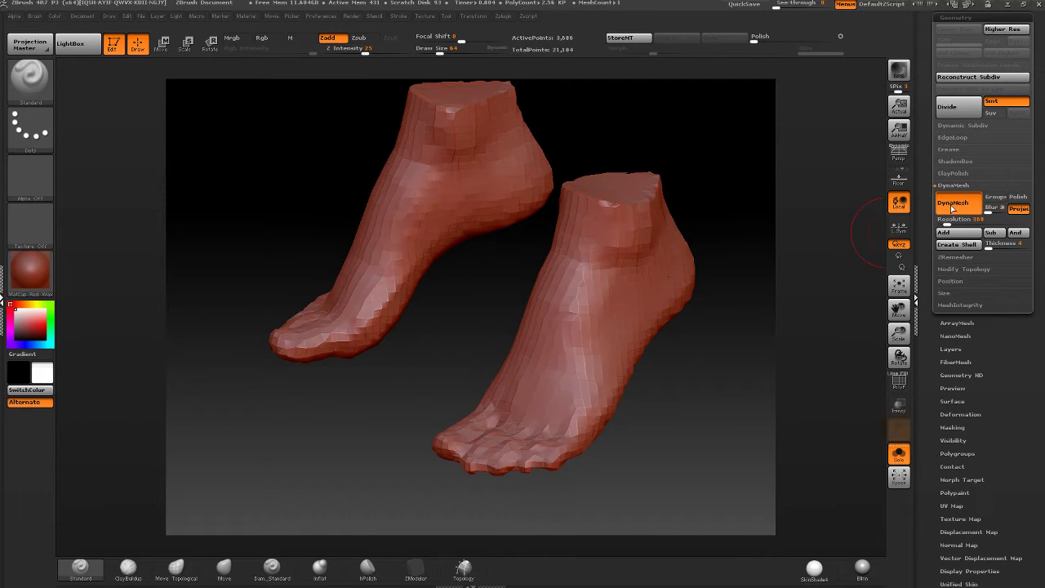
pyautogui.press('ctrl')
pyautogui.hotkey('ctrl', 'z')
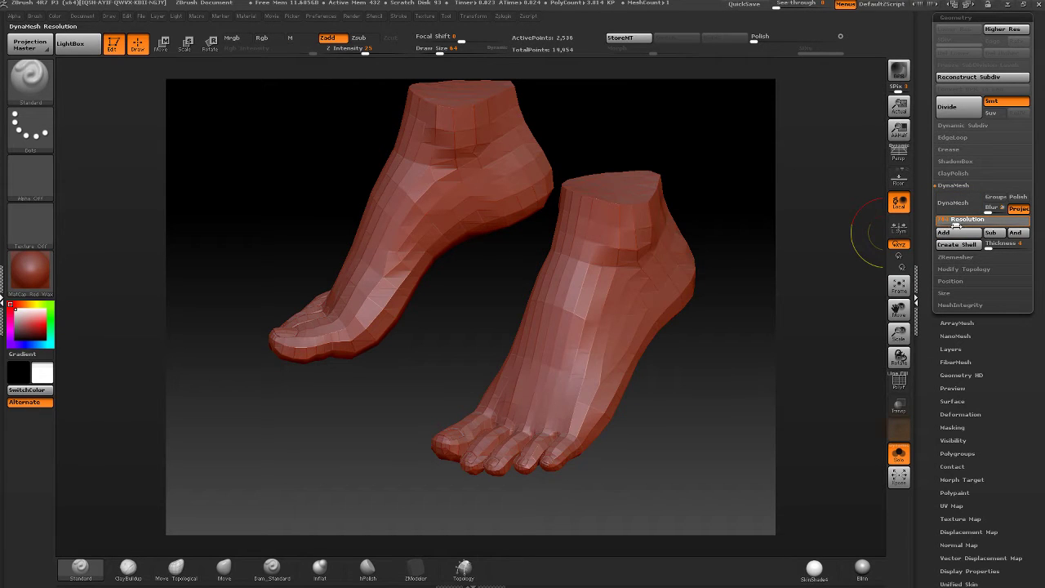
# - Remesh the feet with DynaMesh at a resolution of about 800 and compare them with the original figure
pyautogui.click(957, 204)
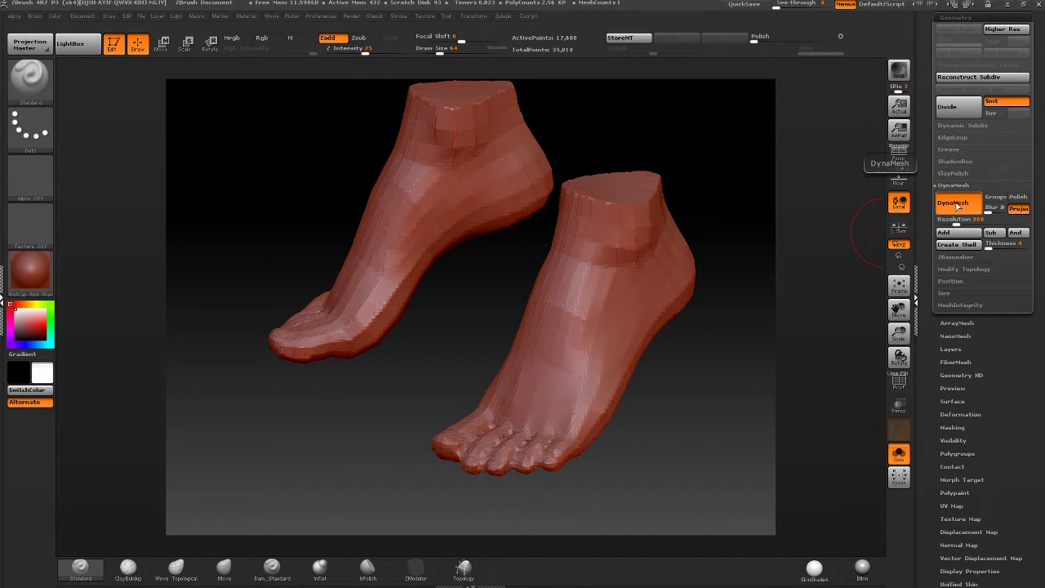
pyautogui.moveTo(735, 269); pyautogui.dragTo(611, 282)
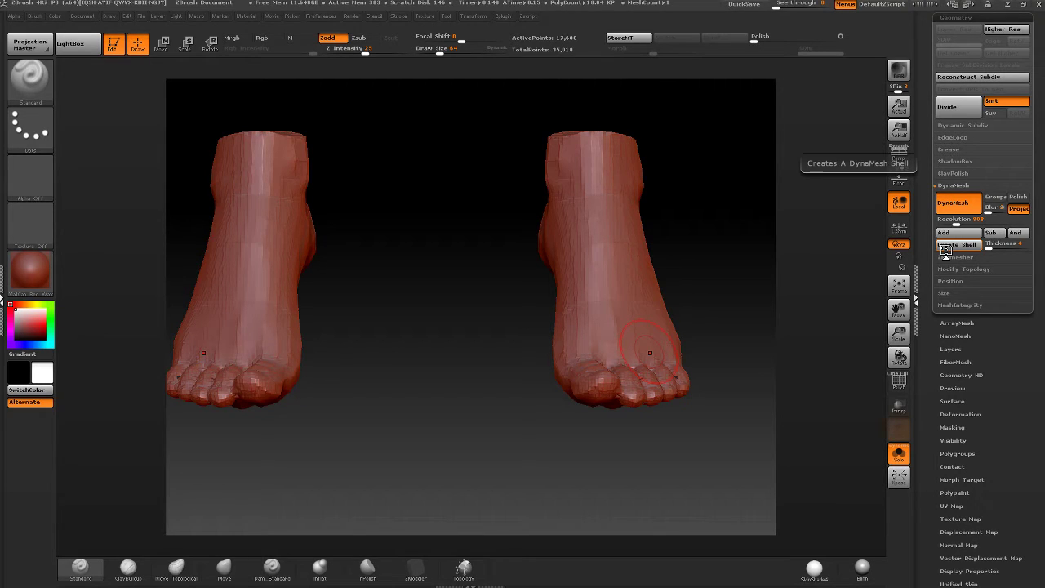
pyautogui.moveTo(600, 324); pyautogui.dragTo(601, 294)
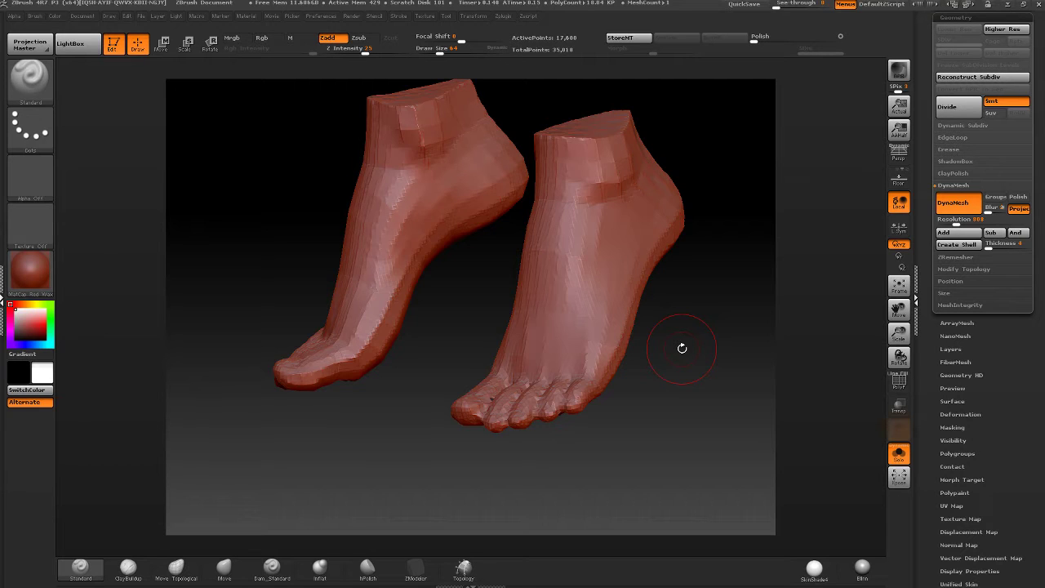
pyautogui.moveTo(682, 349); pyautogui.dragTo(592, 241, button='right')
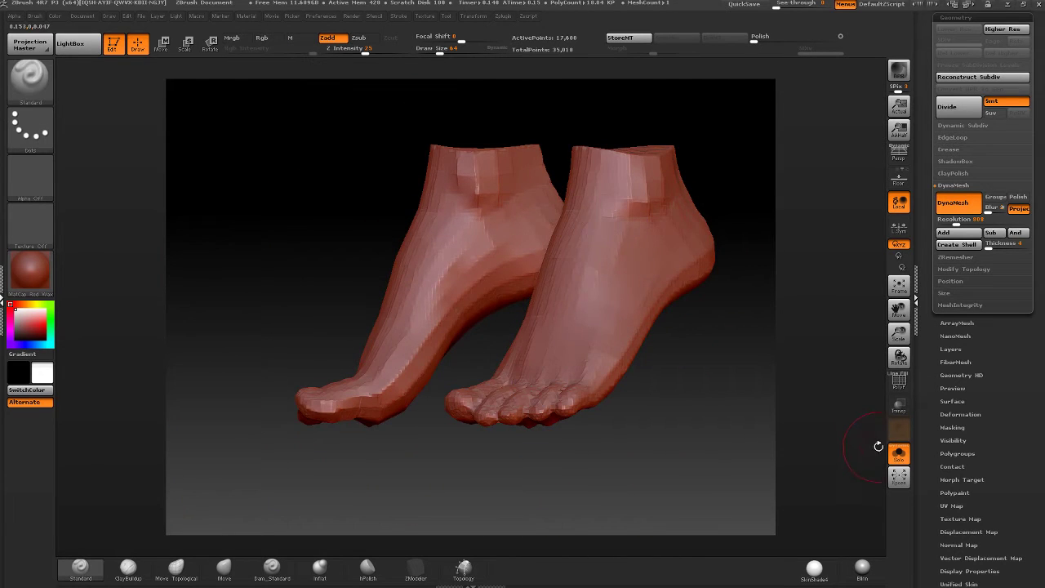
pyautogui.click(899, 451)
pyautogui.moveTo(689, 374)
pyautogui.mouseDown(button='right')
pyautogui.moveTo(633, 343)
pyautogui.moveTo(637, 324)
pyautogui.moveTo(656, 319)
pyautogui.moveTo(568, 235)
pyautogui.mouseUp(button='right')
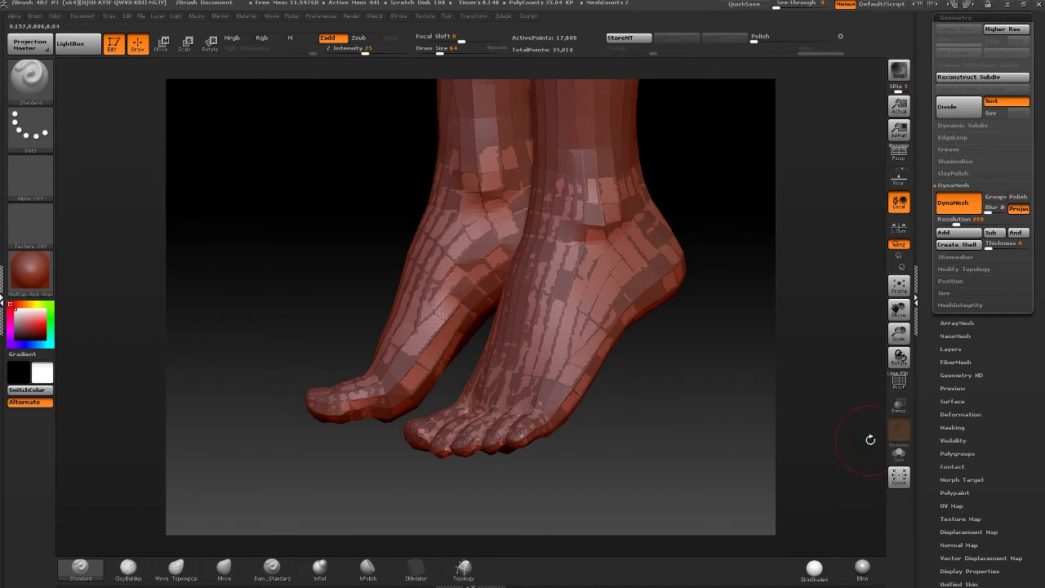
# - Isolate the remeshed feet and smooth their surface with Polish
pyautogui.click(899, 453)
pyautogui.moveTo(578, 346)
pyautogui.mouseDown(button='right')
pyautogui.moveTo(572, 371)
pyautogui.moveTo(580, 347)
pyautogui.mouseUp(button='right')
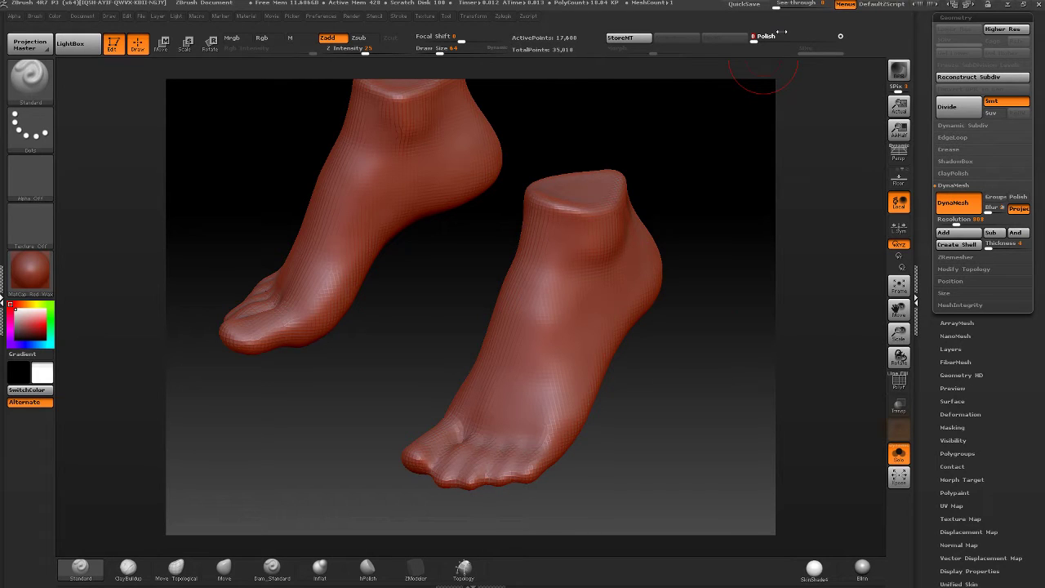
pyautogui.moveTo(621, 322); pyautogui.dragTo(490, 331, button='right')
# - Turn on the polygon wireframe and show the smoothed feet together with the original figure
pyautogui.click(900, 382)
pyautogui.moveTo(637, 367); pyautogui.dragTo(621, 330, button='right')
pyautogui.click(899, 453)
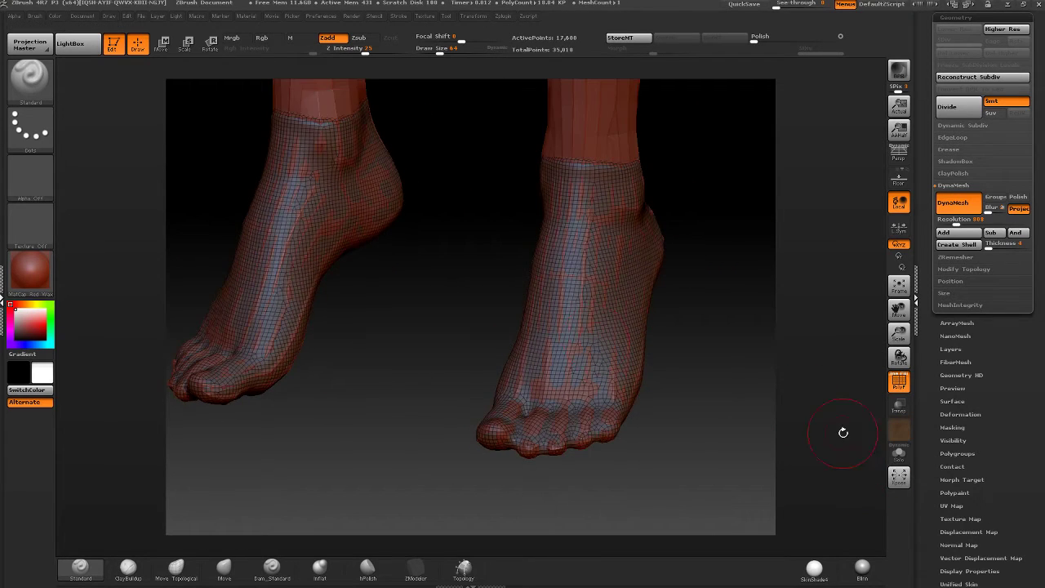
pyautogui.moveTo(844, 433); pyautogui.dragTo(580, 313, button='right')
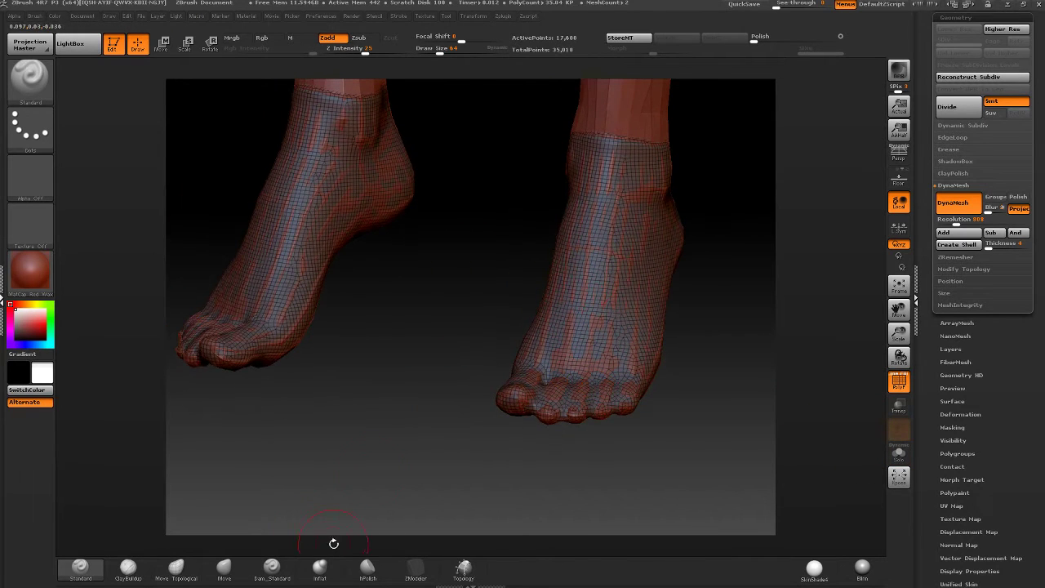
# - Inflate the ankles and insteps using the Inflat brush at draw size 175 and Z Intensity 4, undoing the last strokes
pyautogui.click(319, 568)
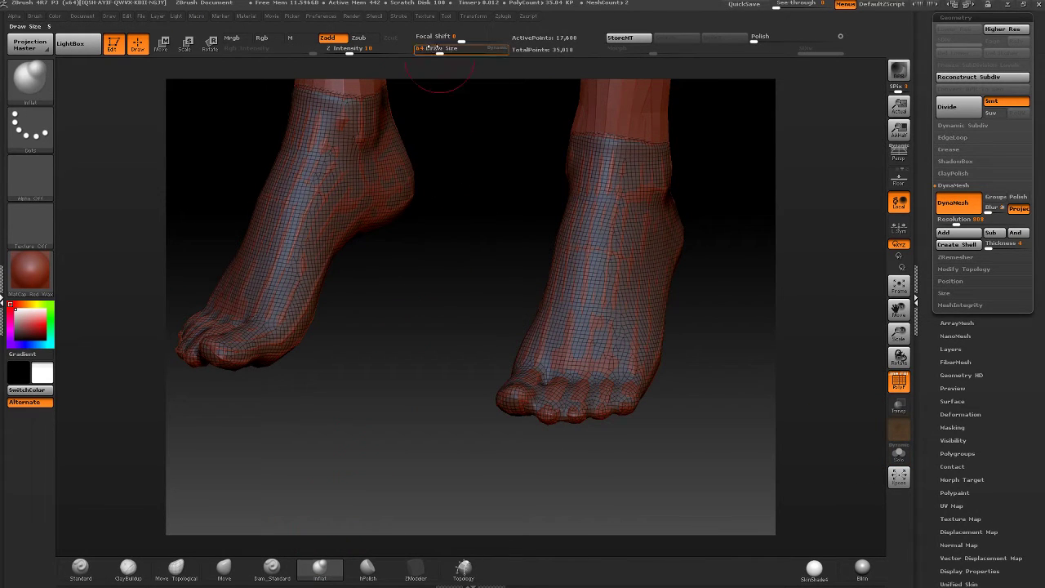
pyautogui.moveTo(435, 48); pyautogui.dragTo(450, 49)
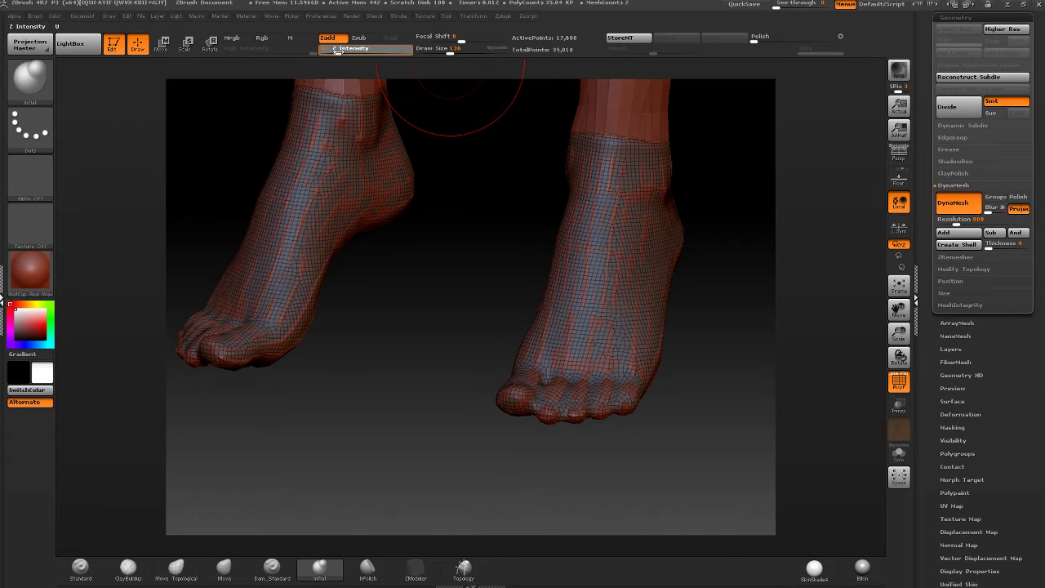
pyautogui.moveTo(338, 51); pyautogui.dragTo(340, 50)
pyautogui.moveTo(450, 50); pyautogui.dragTo(455, 50)
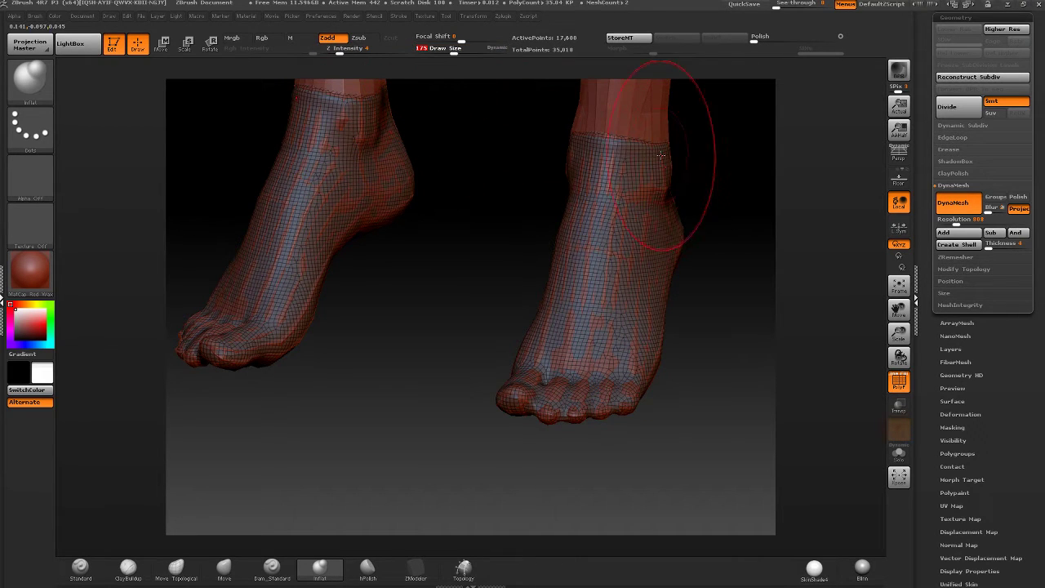
pyautogui.moveTo(662, 155)
pyautogui.mouseDown()
pyautogui.moveTo(613, 159)
pyautogui.moveTo(643, 188)
pyautogui.mouseUp()
pyautogui.moveTo(613, 229); pyautogui.dragTo(638, 338)
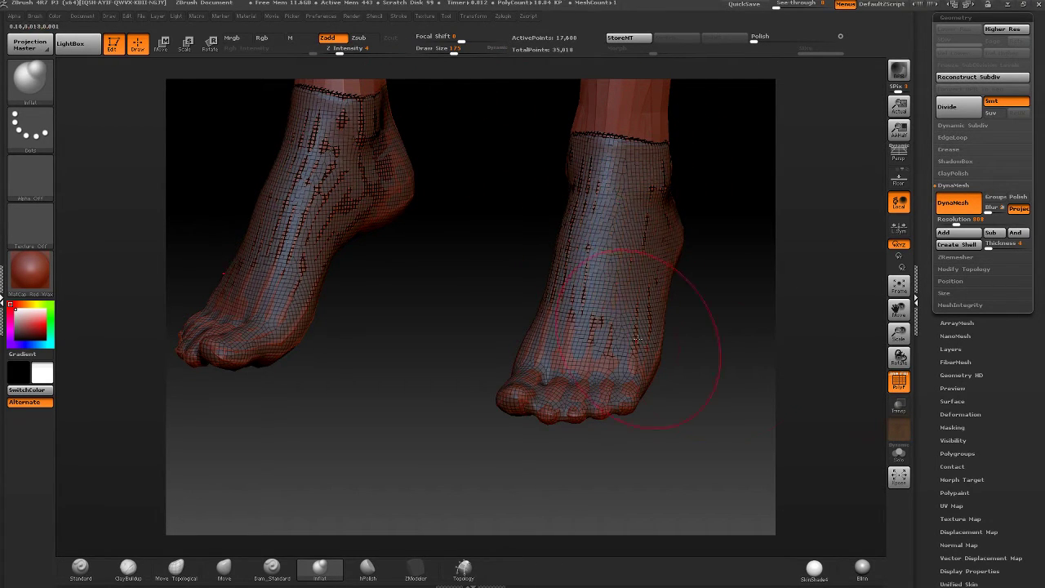
pyautogui.moveTo(619, 233); pyautogui.dragTo(656, 318)
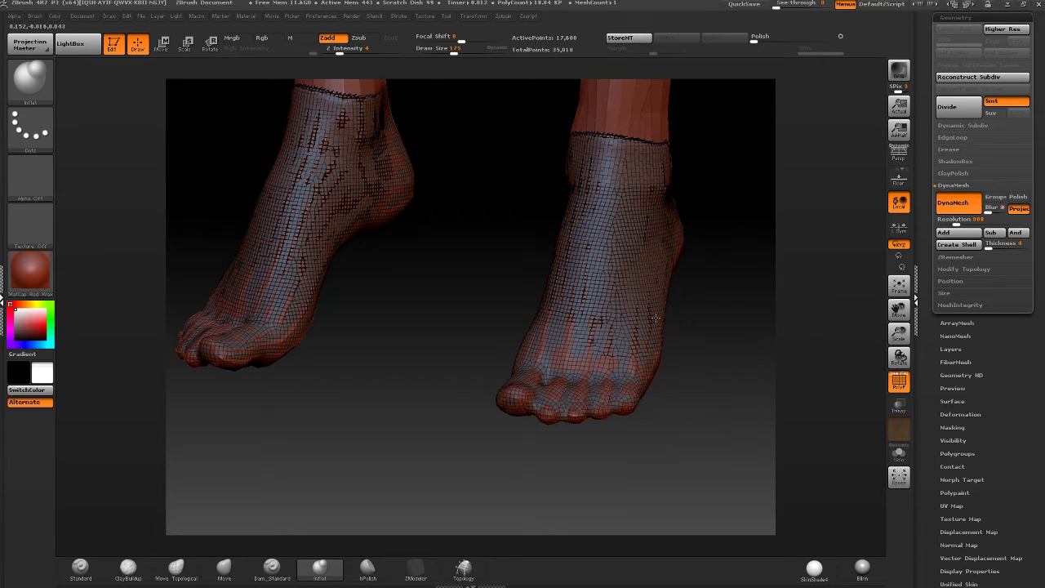
pyautogui.hotkey('ctrl', 'z')
pyautogui.hotkey('ctrl', 'z')
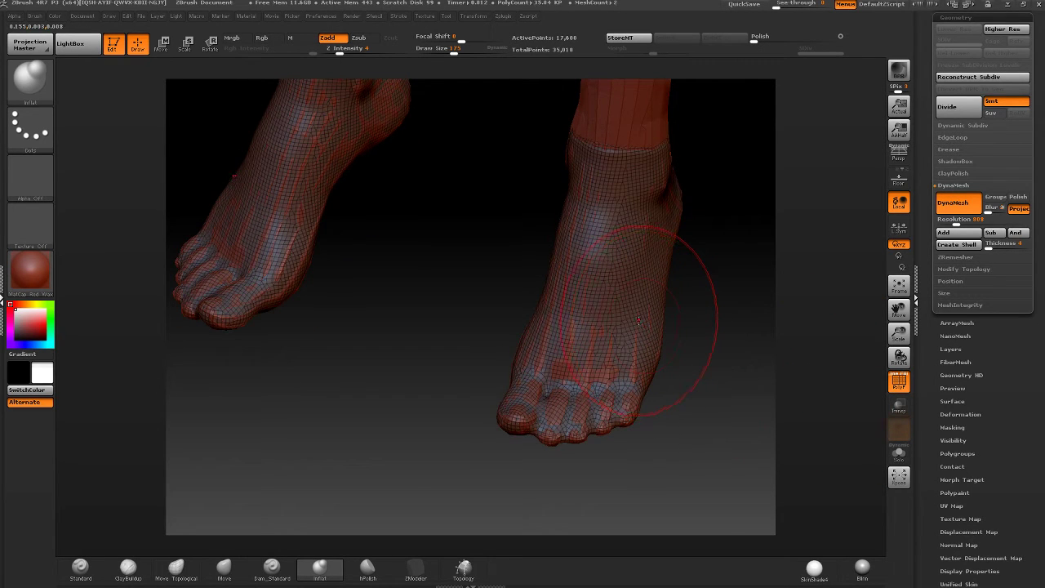
# - Inflate the toes and the sides of both feet until they cover the original figure's skin, smoothing the instep
pyautogui.moveTo(625, 360)
pyautogui.mouseDown()
pyautogui.moveTo(590, 409)
pyautogui.moveTo(621, 409)
pyautogui.moveTo(532, 417)
pyautogui.moveTo(514, 351)
pyautogui.moveTo(602, 381)
pyautogui.moveTo(560, 321)
pyautogui.moveTo(572, 280)
pyautogui.moveTo(622, 381)
pyautogui.mouseUp()
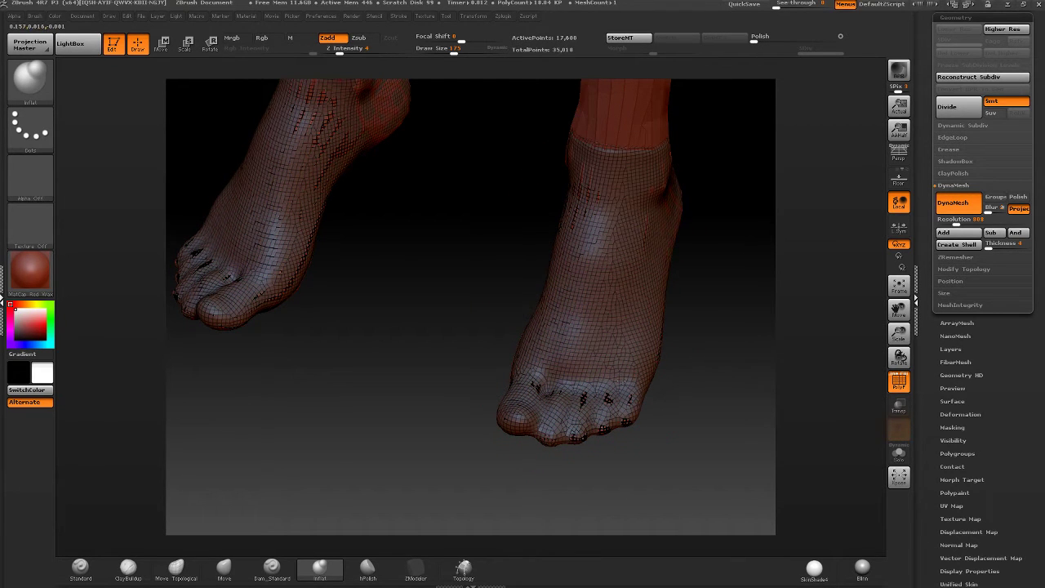
pyautogui.moveTo(527, 380)
pyautogui.mouseDown()
pyautogui.moveTo(602, 322)
pyautogui.moveTo(594, 394)
pyautogui.moveTo(549, 406)
pyautogui.mouseUp()
pyautogui.moveTo(514, 305)
pyautogui.keyDown('shift'); pyautogui.mouseDown()
pyautogui.moveTo(482, 228)
pyautogui.moveTo(408, 198)
pyautogui.moveTo(441, 147)
pyautogui.moveTo(504, 148)
pyautogui.moveTo(526, 223)
pyautogui.moveTo(571, 269)
pyautogui.mouseUp(); pyautogui.keyUp('shift')
pyautogui.moveTo(678, 274)
pyautogui.mouseDown()
pyautogui.moveTo(574, 250)
pyautogui.moveTo(602, 247)
pyautogui.mouseUp()
pyautogui.moveTo(718, 257)
pyautogui.mouseDown()
pyautogui.moveTo(633, 225)
pyautogui.moveTo(501, 245)
pyautogui.mouseUp()
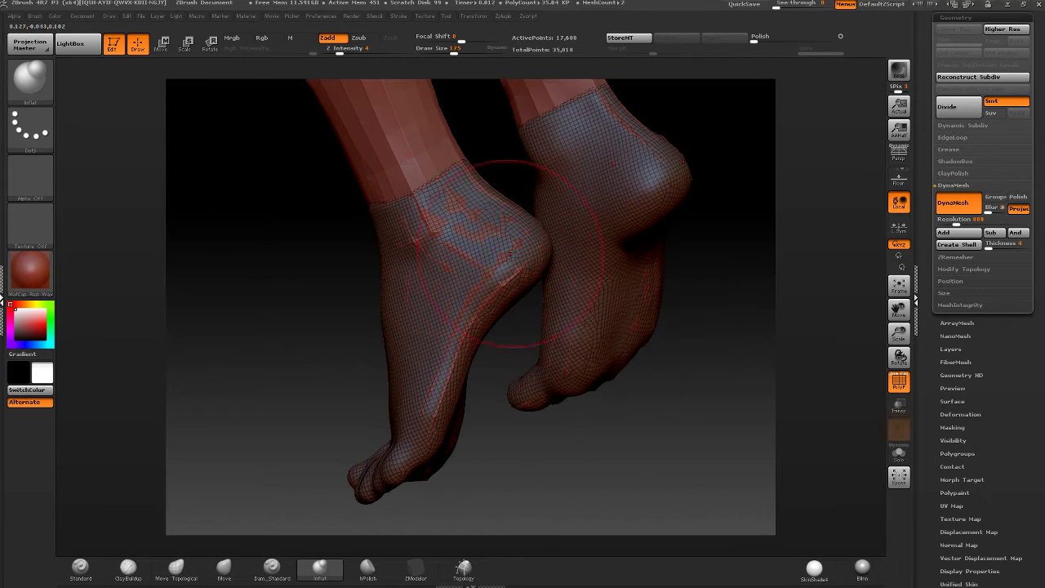
# - Inflate and smooth the heels, ankles and undersides of the toes, and refresh the DynaMesh
pyautogui.moveTo(606, 342)
pyautogui.keyDown('shift'); pyautogui.mouseDown()
pyautogui.moveTo(699, 232)
pyautogui.moveTo(515, 200)
pyautogui.moveTo(420, 210)
pyautogui.mouseUp(); pyautogui.keyUp('shift')
pyautogui.keyDown('shift'); pyautogui.moveTo(521, 278); pyautogui.dragTo(498, 208); pyautogui.keyUp('shift')
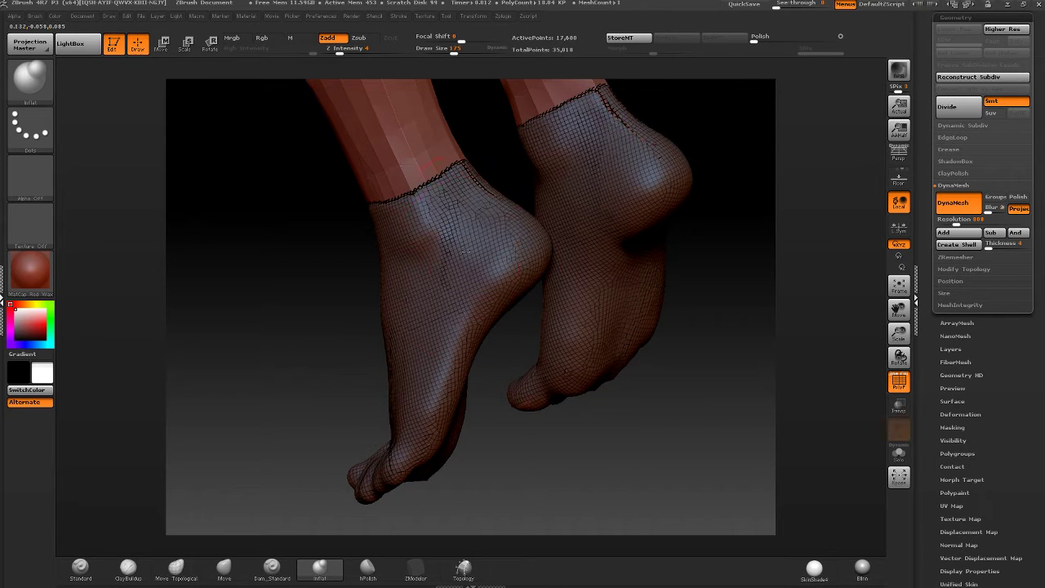
pyautogui.moveTo(702, 261); pyautogui.dragTo(531, 249)
pyautogui.moveTo(518, 245)
pyautogui.keyDown('shift'); pyautogui.mouseDown()
pyautogui.moveTo(490, 200)
pyautogui.moveTo(502, 246)
pyautogui.mouseUp(); pyautogui.keyUp('shift')
pyautogui.moveTo(368, 265)
pyautogui.mouseDown()
pyautogui.moveTo(494, 265)
pyautogui.moveTo(536, 351)
pyautogui.moveTo(503, 301)
pyautogui.moveTo(434, 356)
pyautogui.mouseUp()
pyautogui.keyDown('shift'); pyautogui.moveTo(433, 357); pyautogui.dragTo(412, 365); pyautogui.keyUp('shift')
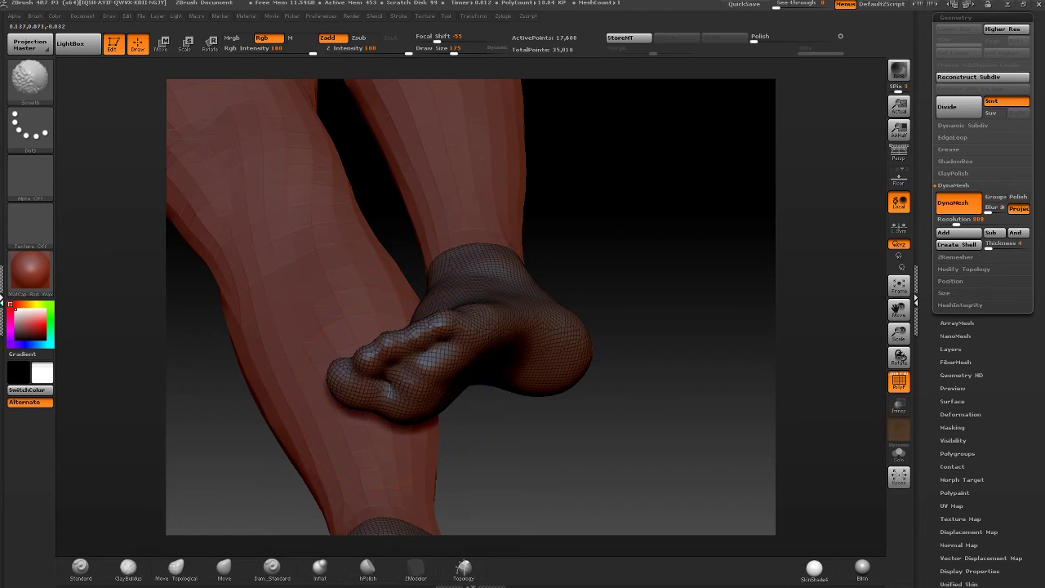
pyautogui.moveTo(482, 453)
pyautogui.mouseDown()
pyautogui.moveTo(420, 359)
pyautogui.moveTo(386, 384)
pyautogui.moveTo(425, 404)
pyautogui.moveTo(454, 315)
pyautogui.moveTo(420, 339)
pyautogui.moveTo(443, 317)
pyautogui.moveTo(651, 264)
pyautogui.moveTo(490, 307)
pyautogui.moveTo(564, 396)
pyautogui.moveTo(631, 365)
pyautogui.mouseUp()
pyautogui.press('ctrl')
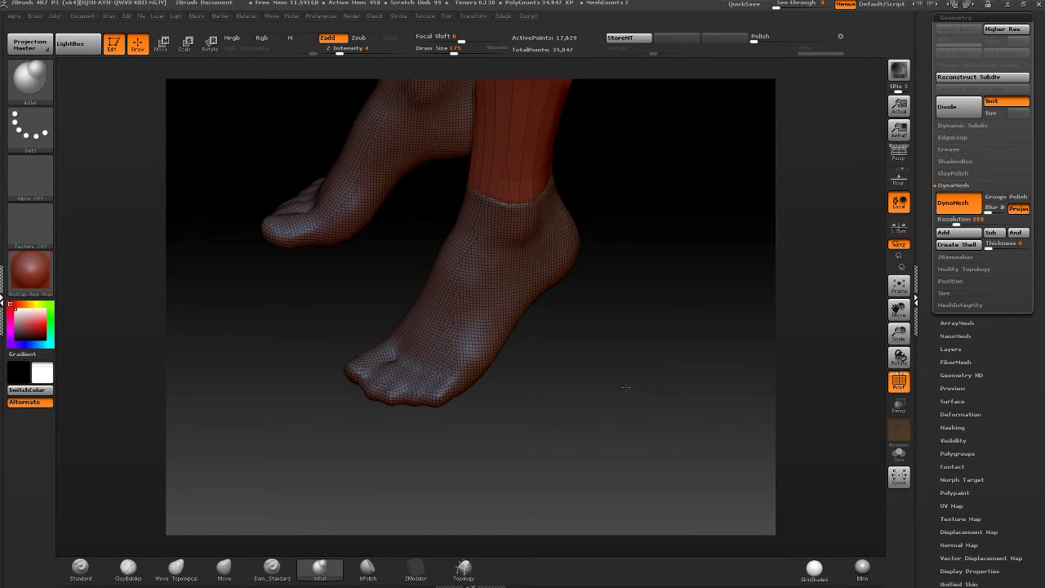
# - Smooth the gaps between the toes from above with the draw size at 145
pyautogui.moveTo(625, 387); pyautogui.dragTo(382, 273, button='right')
pyautogui.press('shift')
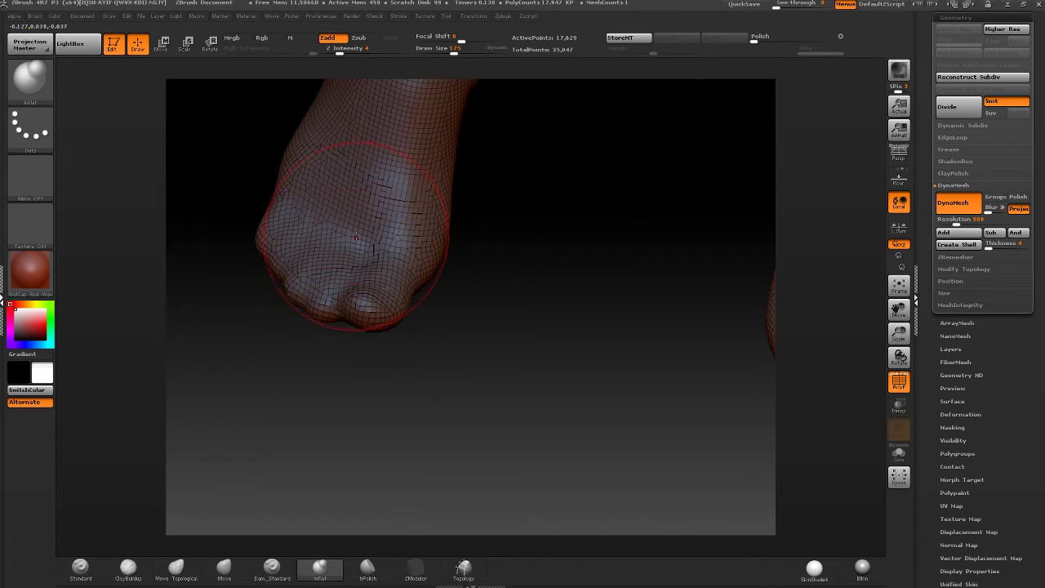
pyautogui.moveTo(357, 228); pyautogui.dragTo(378, 238, button='right')
pyautogui.press('shift')
pyautogui.moveTo(454, 48); pyautogui.dragTo(451, 48)
pyautogui.press('shift')
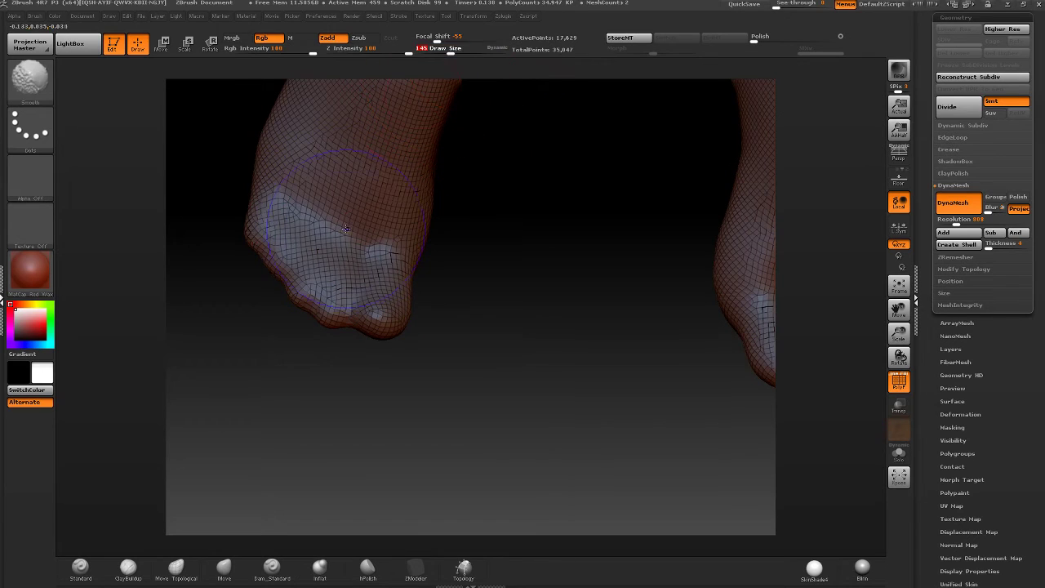
pyautogui.moveTo(313, 202); pyautogui.dragTo(333, 230, button='right')
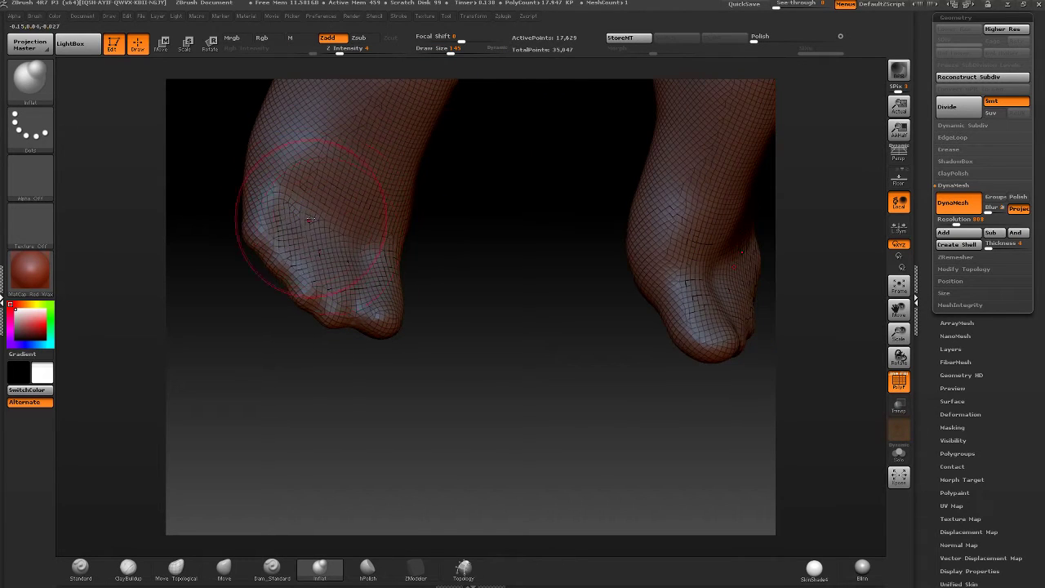
pyautogui.press('shift')
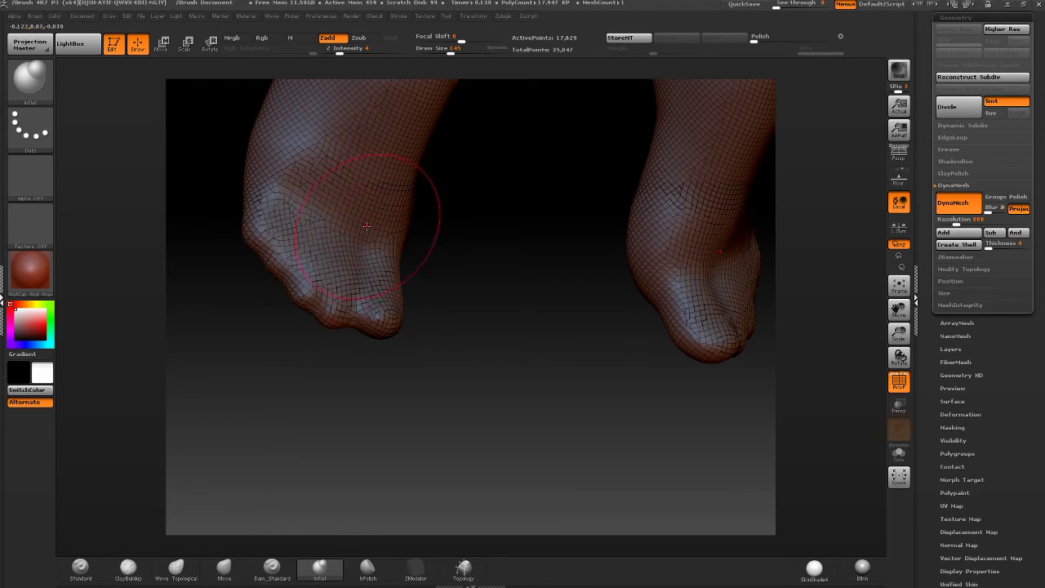
# - Smooth the toe tips and the underside of the toes, updating the DynaMesh to even out the stretched polygons
pyautogui.moveTo(384, 303); pyautogui.dragTo(394, 165, button='right')
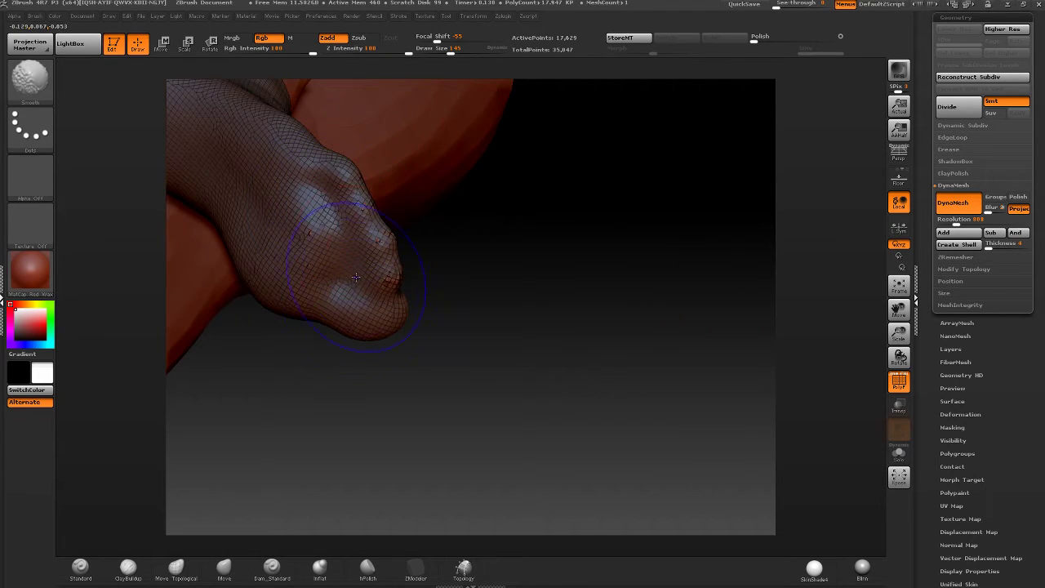
pyautogui.moveTo(394, 280); pyautogui.dragTo(450, 376, button='right')
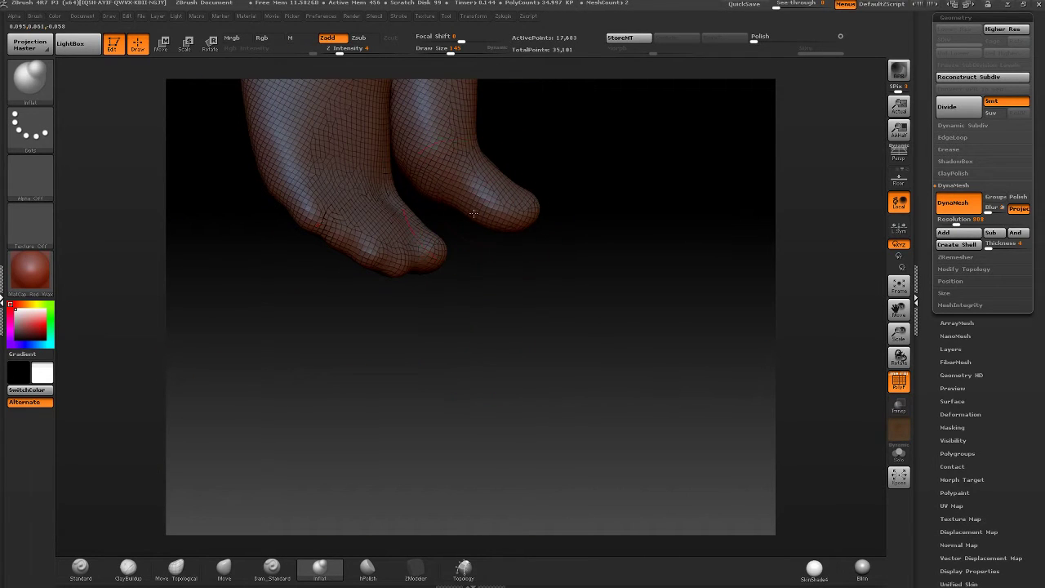
pyautogui.moveTo(474, 213)
pyautogui.mouseDown(button='right')
pyautogui.moveTo(607, 268)
pyautogui.moveTo(574, 294)
pyautogui.mouseUp(button='right')
pyautogui.press('shift')
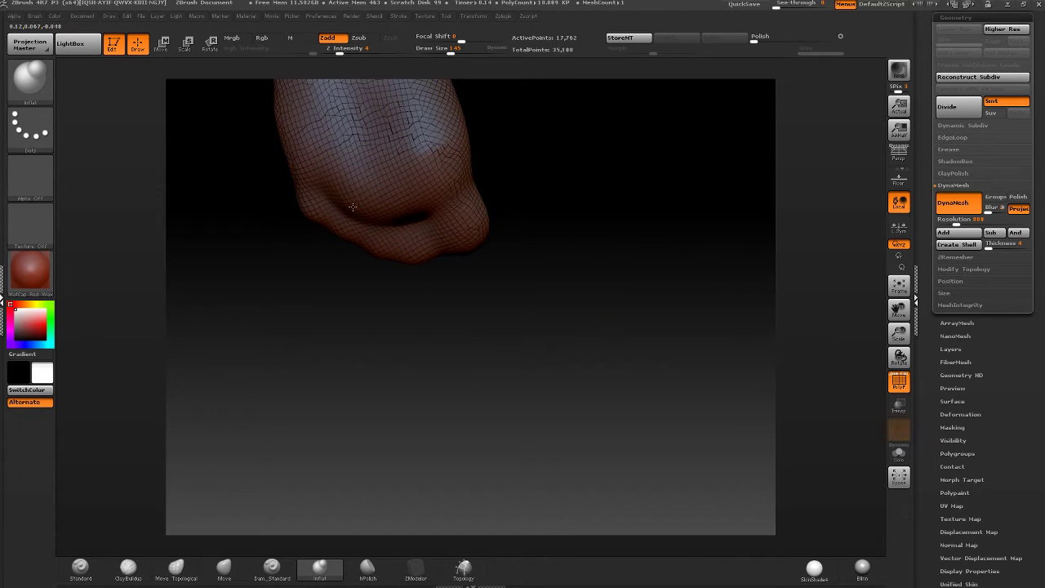
pyautogui.keyDown('ctrl'); pyautogui.moveTo(554, 200); pyautogui.dragTo(590, 166); pyautogui.keyUp('ctrl')
pyautogui.moveTo(564, 179); pyautogui.dragTo(426, 212, button='right')
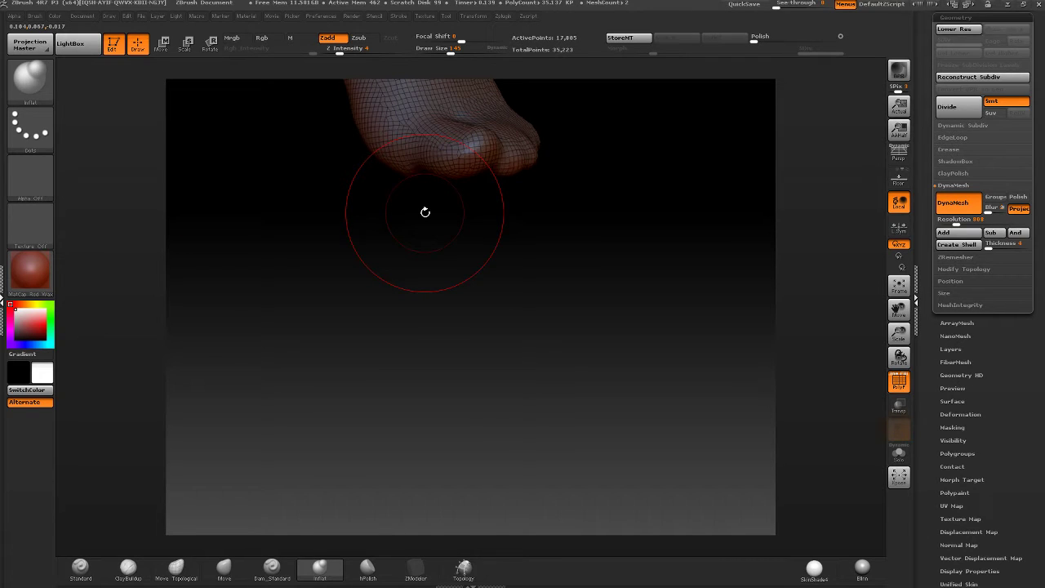
# - Preview the feet with dynamic subdivision and inspect their shape from several sides
pyautogui.press('d')
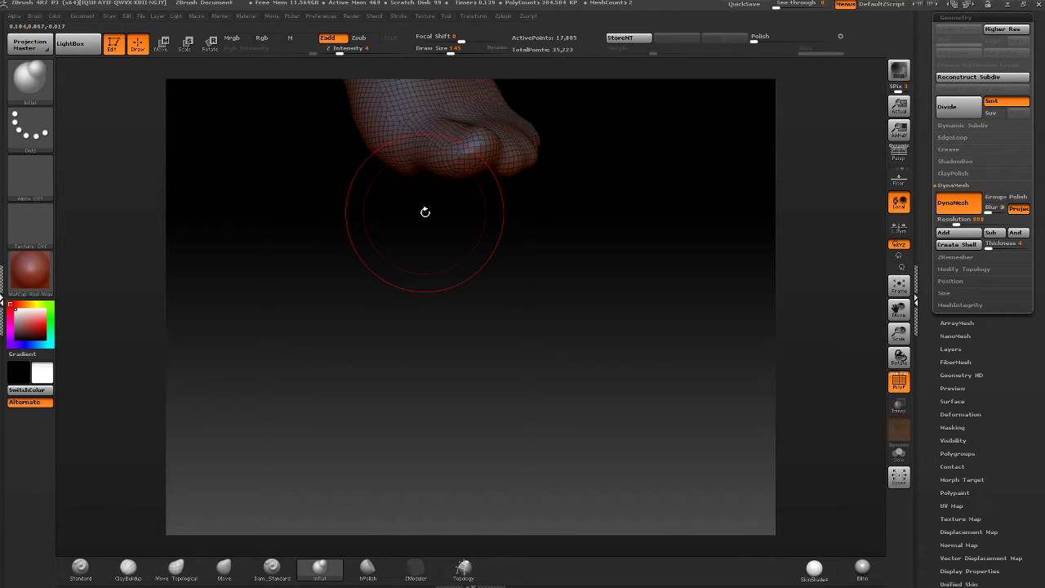
pyautogui.press('f')
pyautogui.keyDown('shift'); pyautogui.moveTo(425, 213); pyautogui.dragTo(480, 308, button='right'); pyautogui.keyUp('shift')
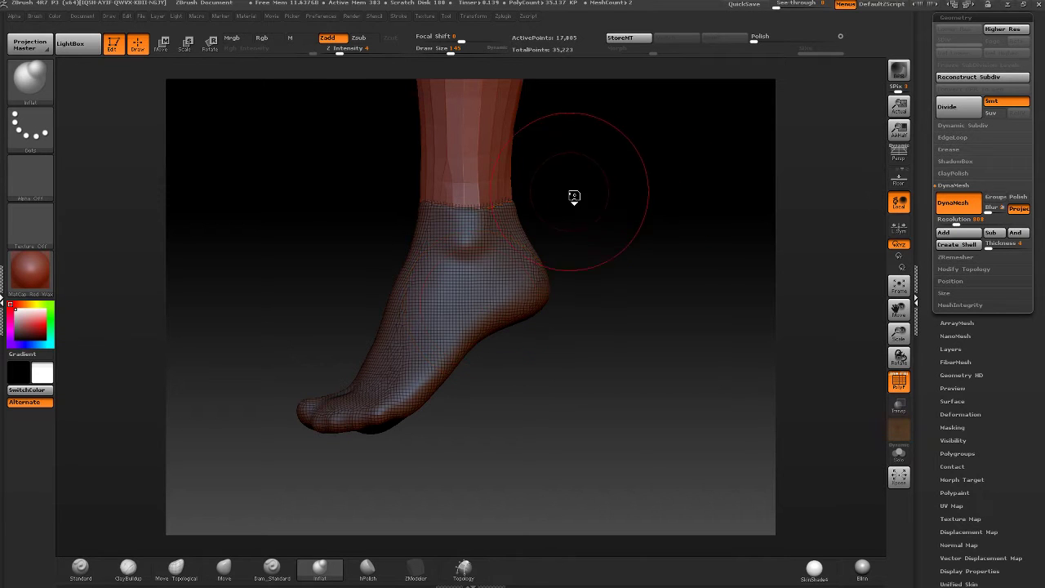
pyautogui.moveTo(572, 198)
pyautogui.mouseDown()
pyautogui.moveTo(466, 233)
pyautogui.moveTo(687, 305)
pyautogui.moveTo(716, 289)
pyautogui.mouseUp()
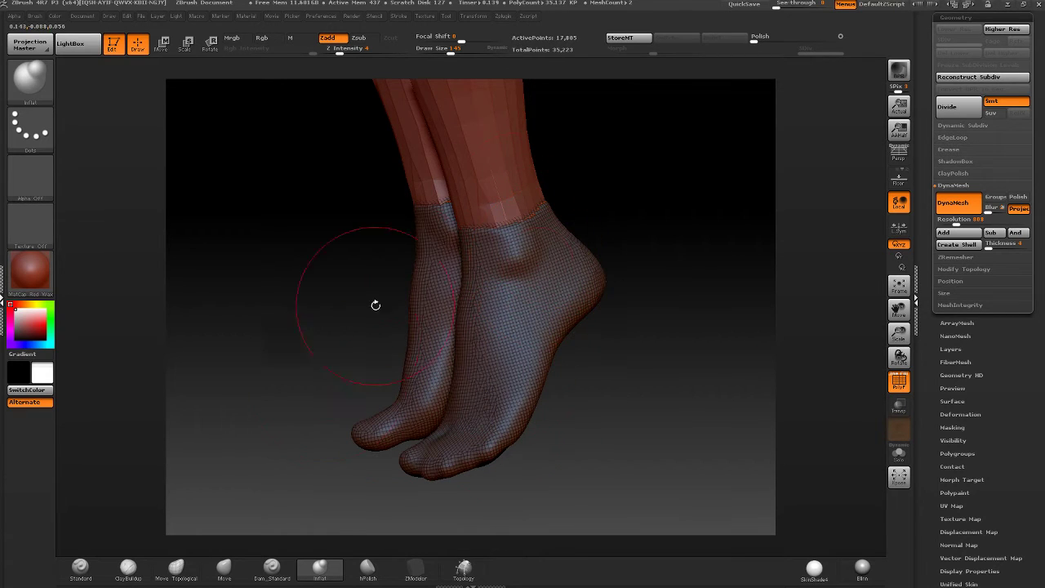
pyautogui.moveTo(373, 303); pyautogui.dragTo(615, 240)
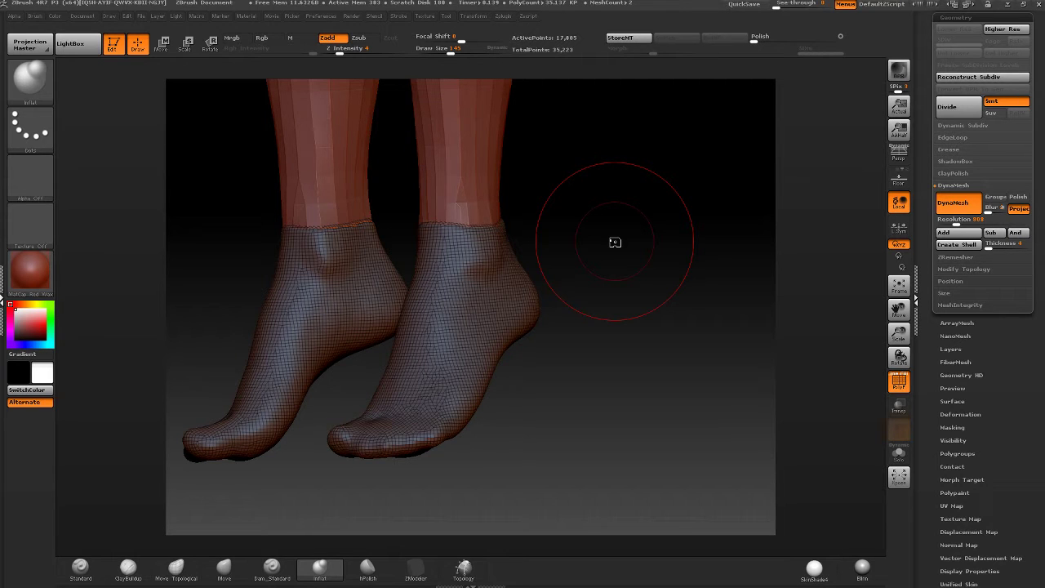
# - Duplicate the feet subtool with the foot seen in side view
pyautogui.moveTo(615, 242); pyautogui.dragTo(676, 254)
pyautogui.hotkey('ctrl', 'shift', 'd')
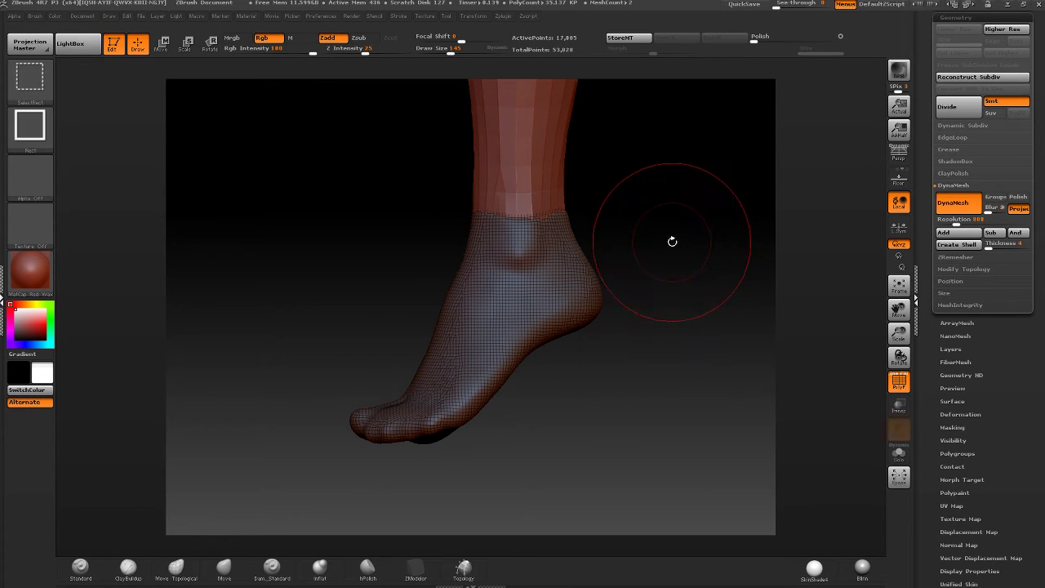
pyautogui.click(640, 298)
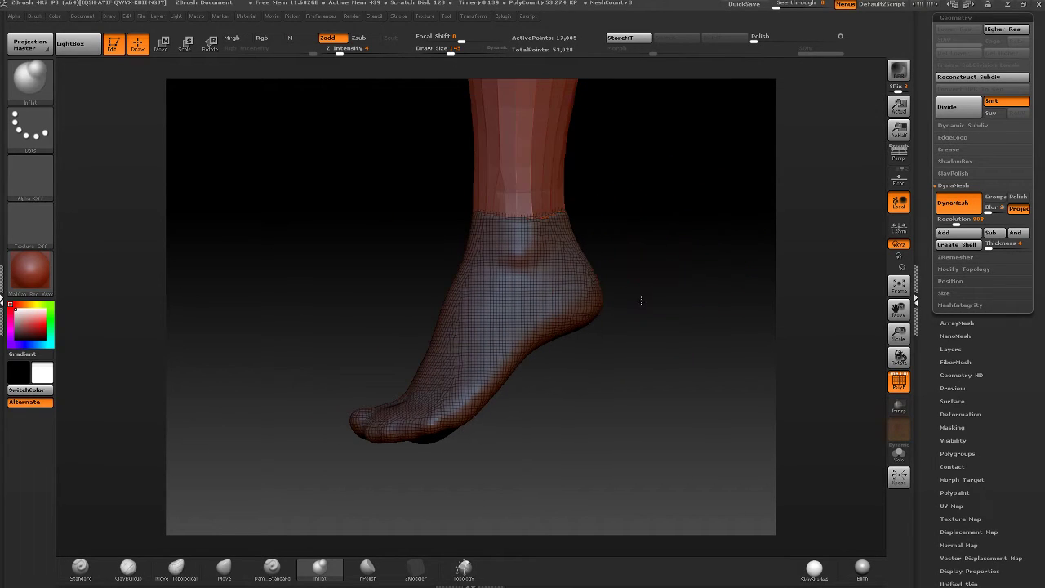
# - Reduce the draw size to 62 and slice the sole into its own polygroup with SliceCurve along a curve from heel to toes
pyautogui.moveTo(449, 51); pyautogui.dragTo(439, 51)
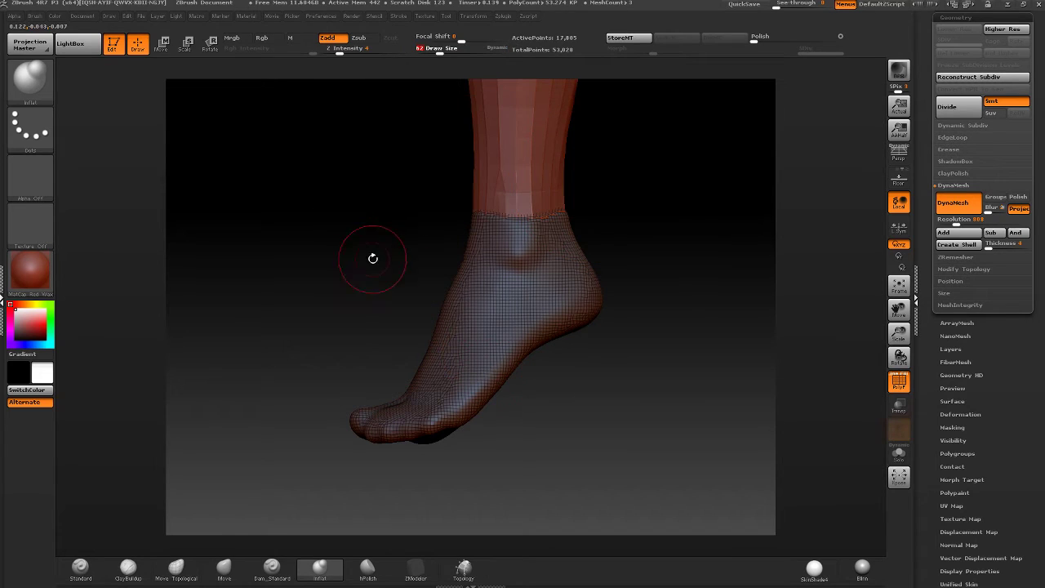
pyautogui.hotkey('ctrl', 'shift')
pyautogui.press('b')
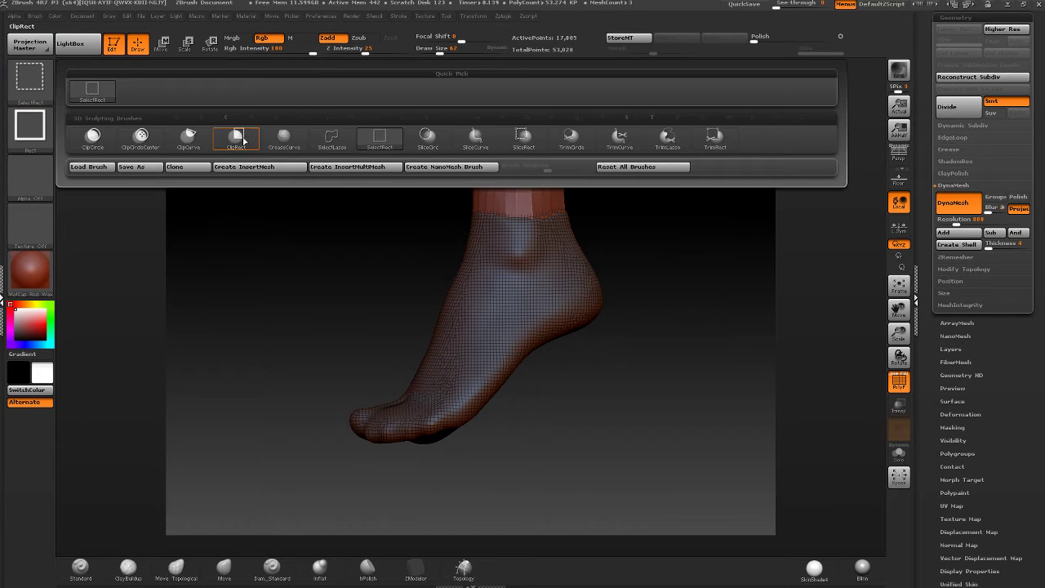
pyautogui.press('i')
pyautogui.press('n')
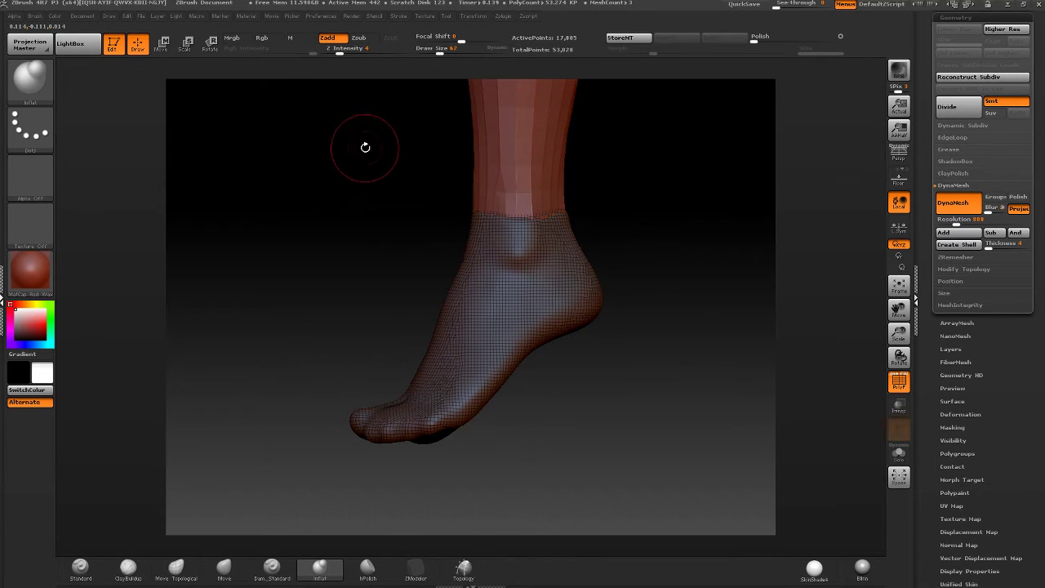
pyautogui.hotkey('ctrl', 'shift')
pyautogui.keyDown('ctrl'); pyautogui.keyDown('shift'); pyautogui.click(35, 81); pyautogui.keyUp('shift'); pyautogui.keyUp('ctrl')
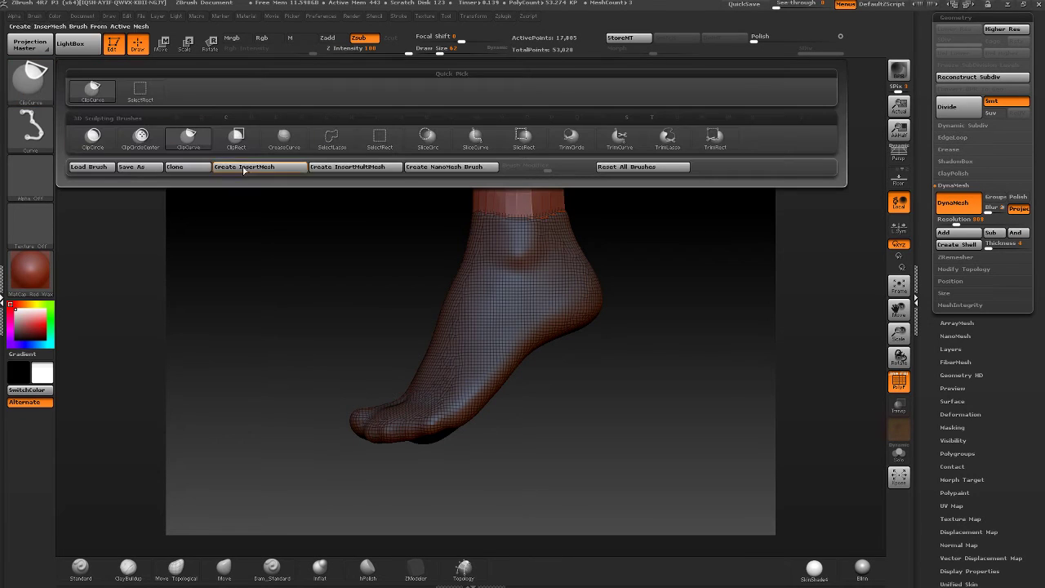
pyautogui.keyDown('ctrl'); pyautogui.keyDown('shift'); pyautogui.click(33, 79); pyautogui.keyUp('shift'); pyautogui.keyUp('ctrl')
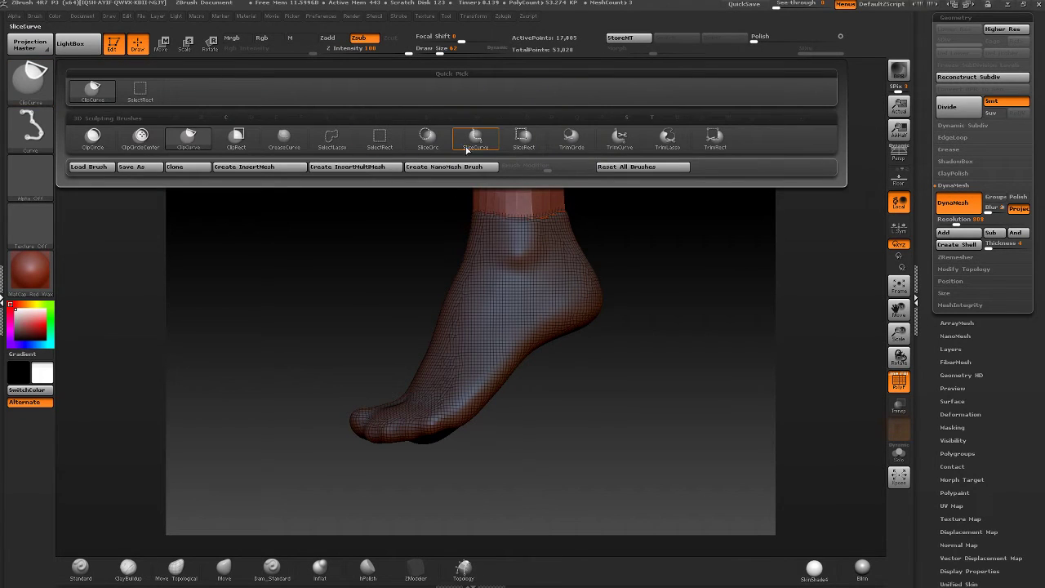
pyautogui.moveTo(481, 146)
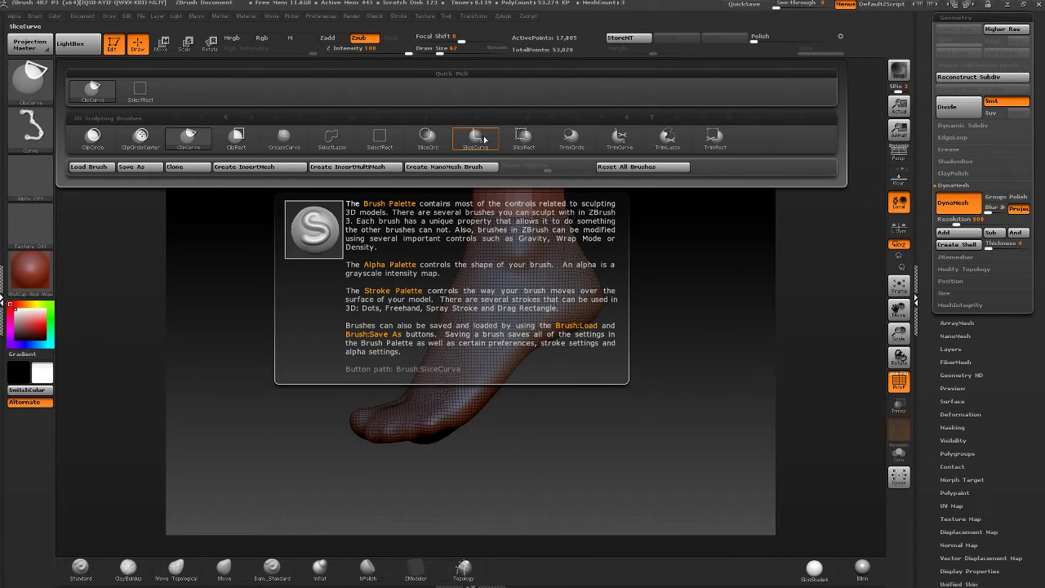
pyautogui.keyDown('ctrl'); pyautogui.keyDown('shift'); pyautogui.click(484, 139); pyautogui.keyUp('shift'); pyautogui.keyUp('ctrl')
pyautogui.hotkey('ctrl', 'shift')
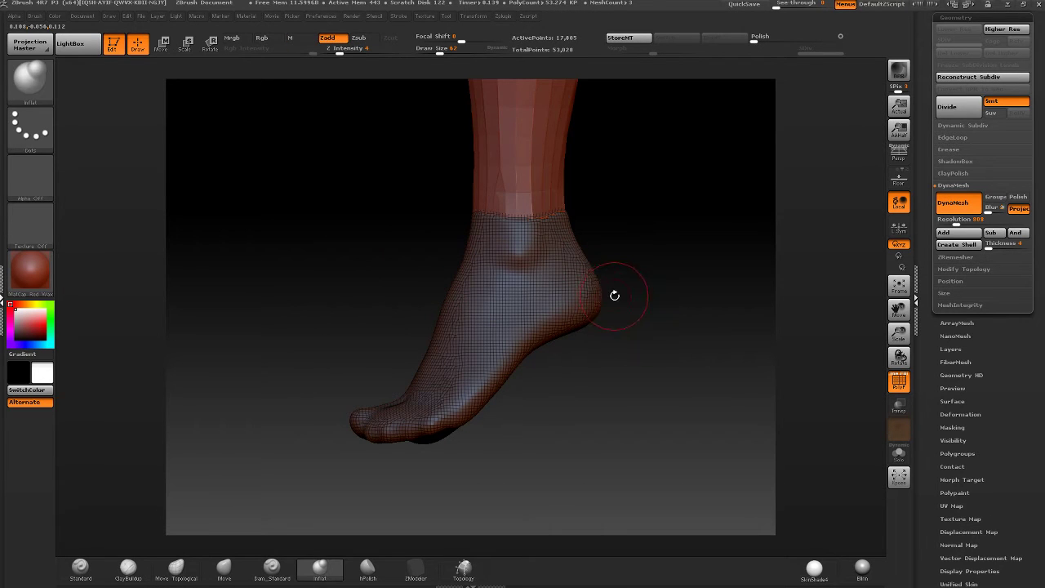
pyautogui.moveTo(614, 295)
pyautogui.mouseDown()
pyautogui.moveTo(572, 296)
pyautogui.moveTo(690, 290)
pyautogui.moveTo(665, 286)
pyautogui.moveTo(628, 308)
pyautogui.moveTo(518, 412)
pyautogui.moveTo(441, 428)
pyautogui.moveTo(383, 417)
pyautogui.moveTo(390, 423)
pyautogui.mouseUp()
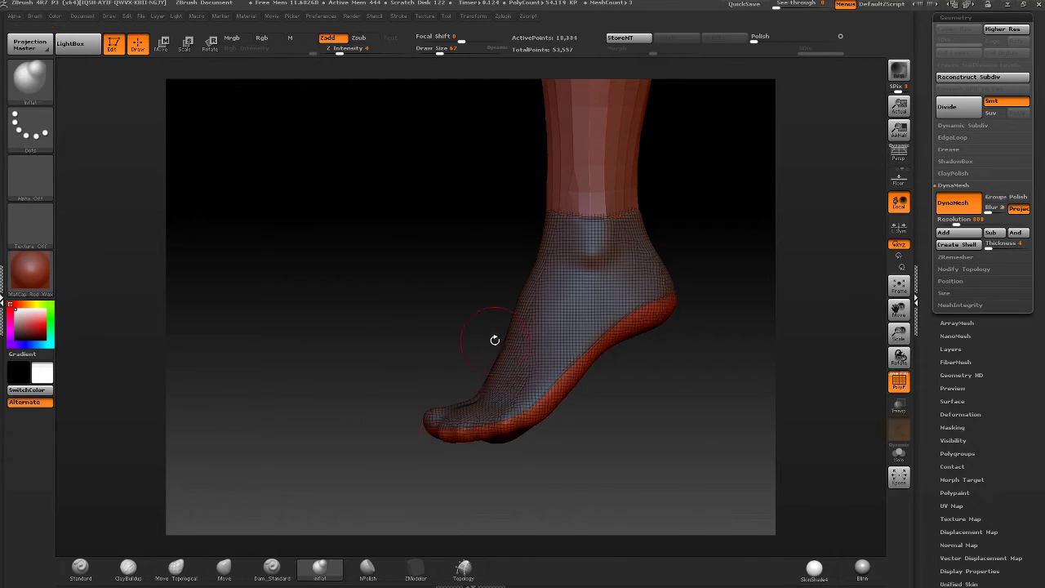
# - Isolate the sliced sole polygroup using SelectRect and mask it
pyautogui.moveTo(495, 340)
pyautogui.mouseDown()
pyautogui.moveTo(473, 296)
pyautogui.moveTo(476, 256)
pyautogui.moveTo(515, 317)
pyautogui.moveTo(611, 286)
pyautogui.moveTo(509, 234)
pyautogui.moveTo(523, 280)
pyautogui.moveTo(443, 245)
pyautogui.mouseUp()
pyautogui.keyDown('ctrl'); pyautogui.keyDown('shift'); pyautogui.click(30, 80); pyautogui.keyUp('shift'); pyautogui.keyUp('ctrl')
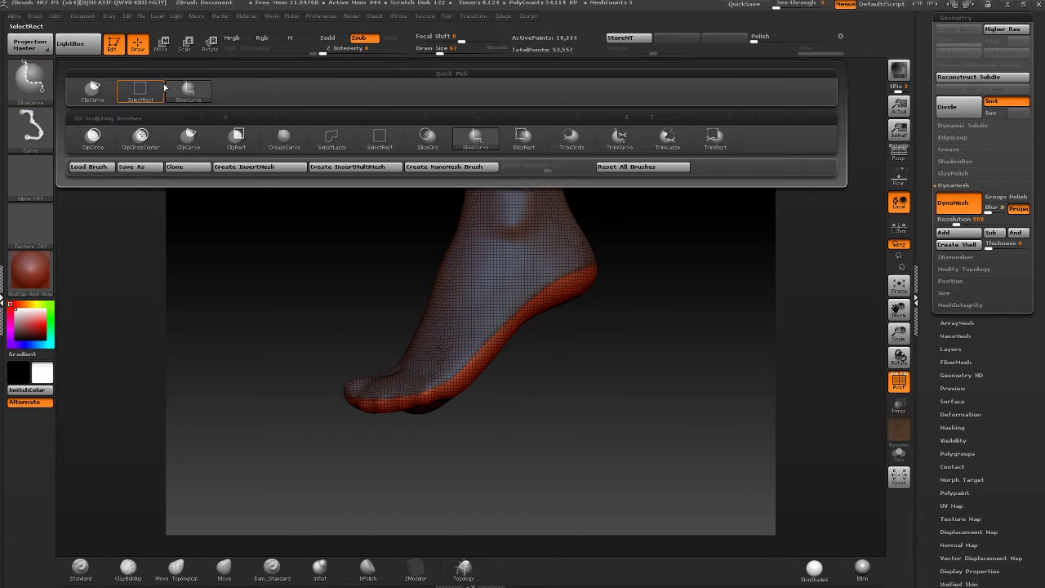
pyautogui.keyDown('ctrl'); pyautogui.keyDown('shift'); pyautogui.click(145, 93); pyautogui.keyUp('shift'); pyautogui.keyUp('ctrl')
pyautogui.keyDown('ctrl'); pyautogui.keyDown('shift'); pyautogui.click(567, 297); pyautogui.keyUp('shift'); pyautogui.keyUp('ctrl')
pyautogui.keyDown('ctrl'); pyautogui.click(633, 325); pyautogui.keyUp('ctrl')
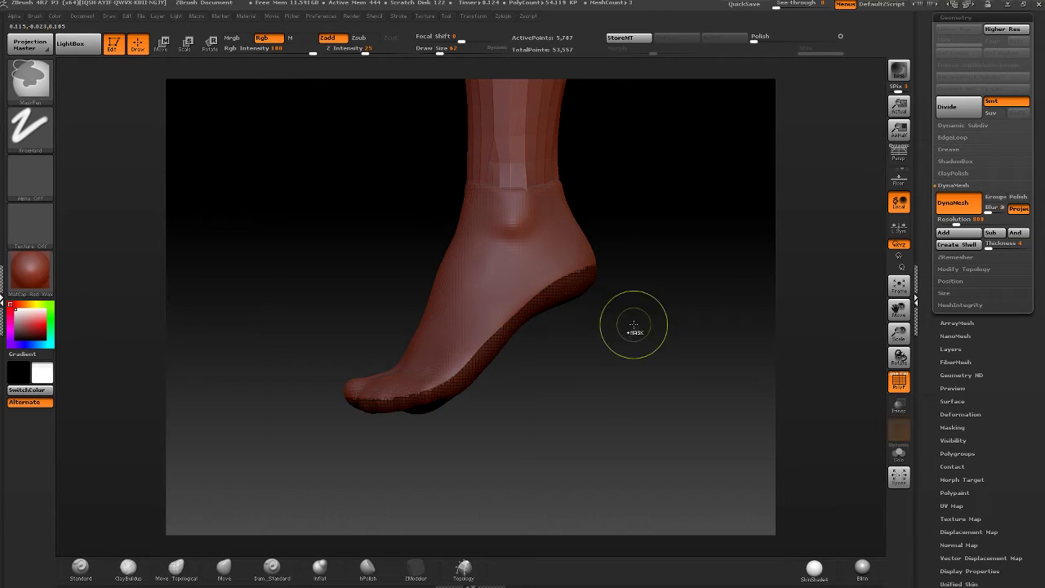
# - Show the whole foot, invert the mask, and extrude the sole straight down with a vertical Move transpose line
pyautogui.keyDown('ctrl'); pyautogui.keyDown('shift'); pyautogui.click(649, 322); pyautogui.keyUp('shift'); pyautogui.keyUp('ctrl')
pyautogui.keyDown('ctrl'); pyautogui.click(664, 319); pyautogui.keyUp('ctrl')
pyautogui.press('w')
pyautogui.moveTo(588, 280); pyautogui.dragTo(588, 365)
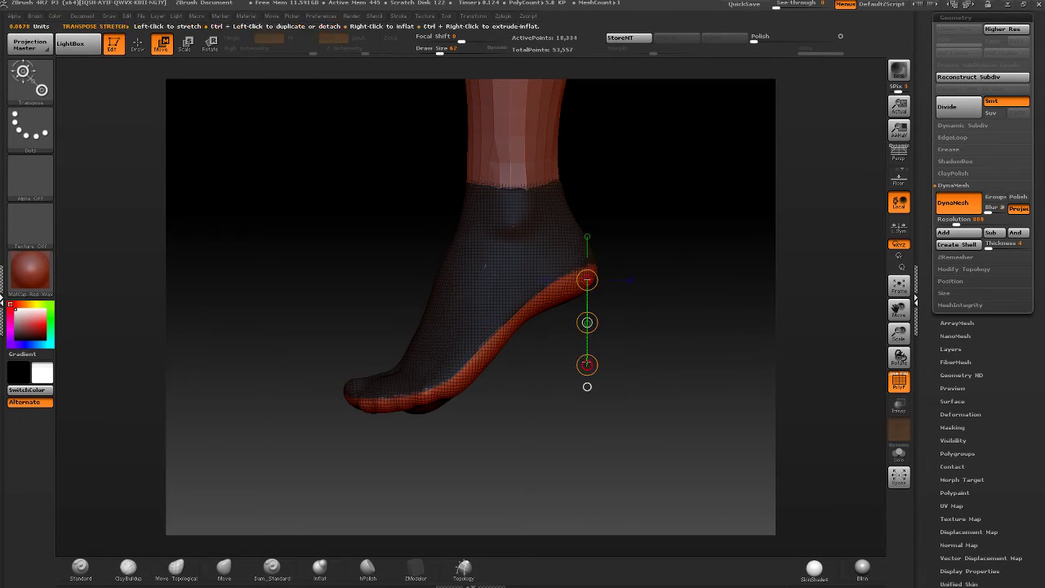
pyautogui.keyDown('ctrl'); pyautogui.keyDown('shift'); pyautogui.moveTo(587, 323); pyautogui.dragTo(588, 327); pyautogui.keyUp('shift'); pyautogui.keyUp('ctrl')
# - Choose the Inflat brush and lower the extruded sole slightly further with the Move transpose line
pyautogui.press('b')
pyautogui.press('i')
pyautogui.press('n')
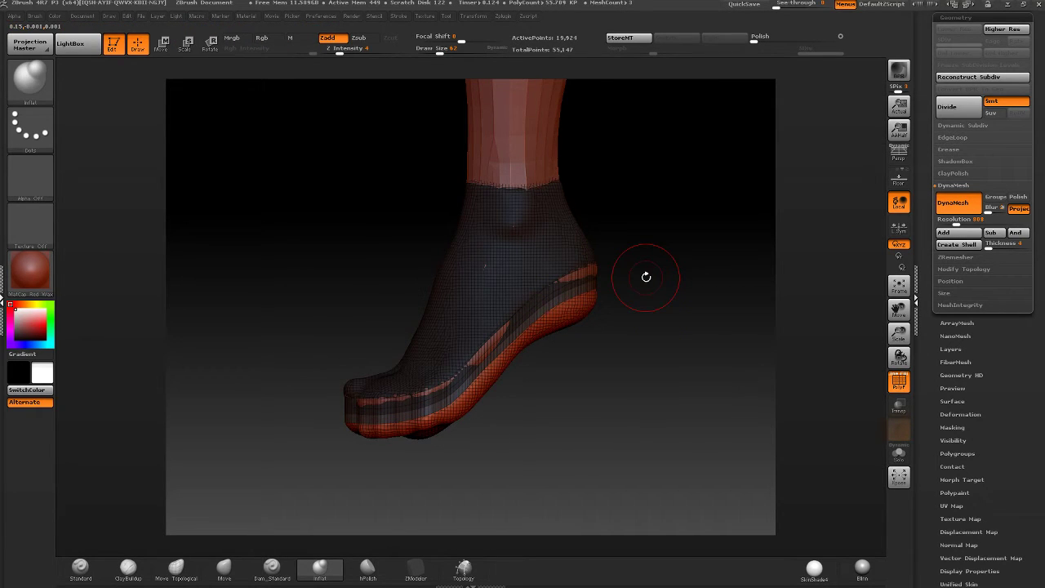
pyautogui.press('w')
pyautogui.keyDown('ctrl'); pyautogui.moveTo(588, 322); pyautogui.dragTo(588, 327); pyautogui.keyUp('ctrl')
pyautogui.press('q')
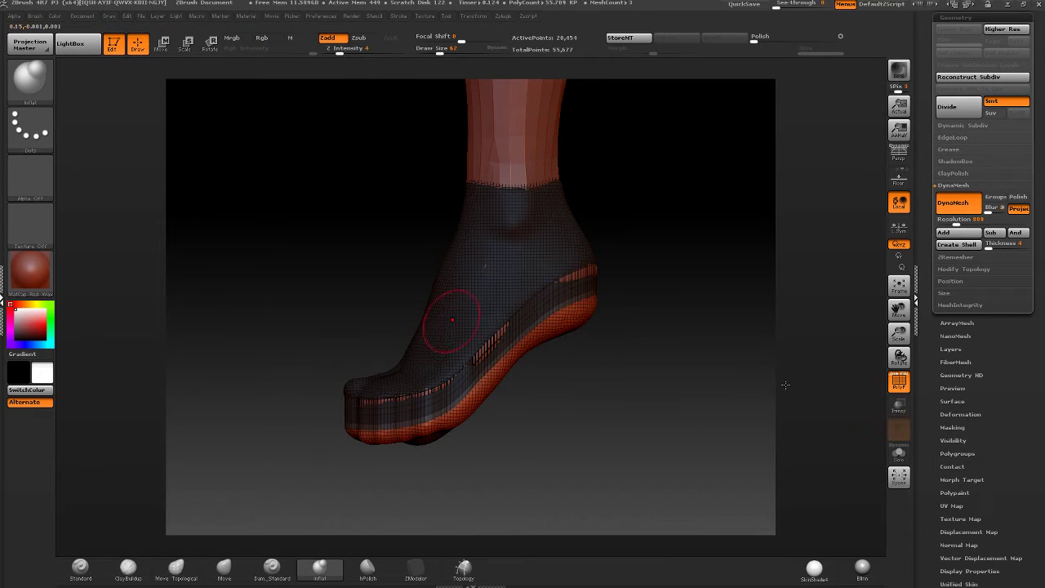
# - Turn on transparent display and trim the bottom of the extruded sole with ClipCurve along a curve from heel to toes
pyautogui.click(900, 406)
pyautogui.moveTo(675, 384)
pyautogui.mouseDown()
pyautogui.moveTo(608, 377)
pyautogui.moveTo(654, 377)
pyautogui.mouseUp()
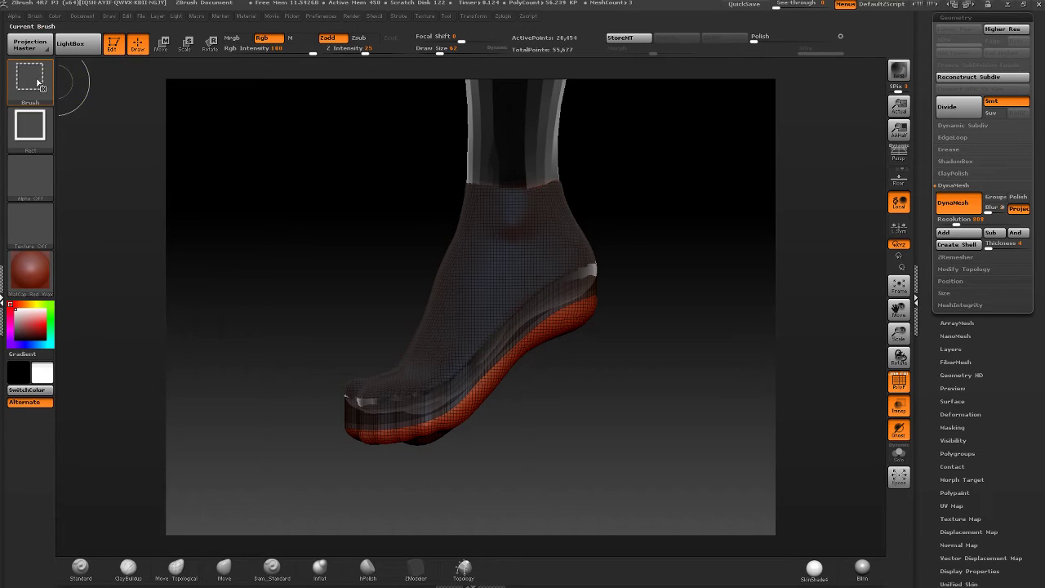
pyautogui.keyDown('ctrl'); pyautogui.keyDown('shift'); pyautogui.click(31, 80); pyautogui.keyUp('shift'); pyautogui.keyUp('ctrl')
pyautogui.click(94, 90)
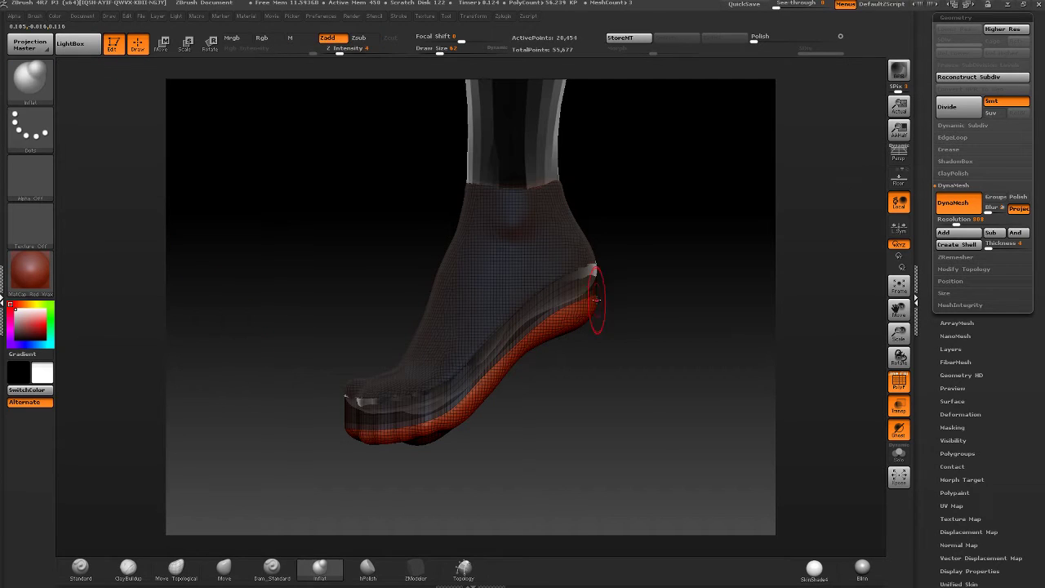
pyautogui.moveTo(611, 289)
pyautogui.keyDown('ctrl'); pyautogui.keyDown('shift'); pyautogui.mouseDown()
pyautogui.moveTo(560, 309)
pyautogui.moveTo(428, 421)
pyautogui.moveTo(322, 429)
pyautogui.moveTo(387, 360)
pyautogui.moveTo(462, 331)
pyautogui.mouseUp(); pyautogui.keyUp('shift'); pyautogui.keyUp('ctrl')
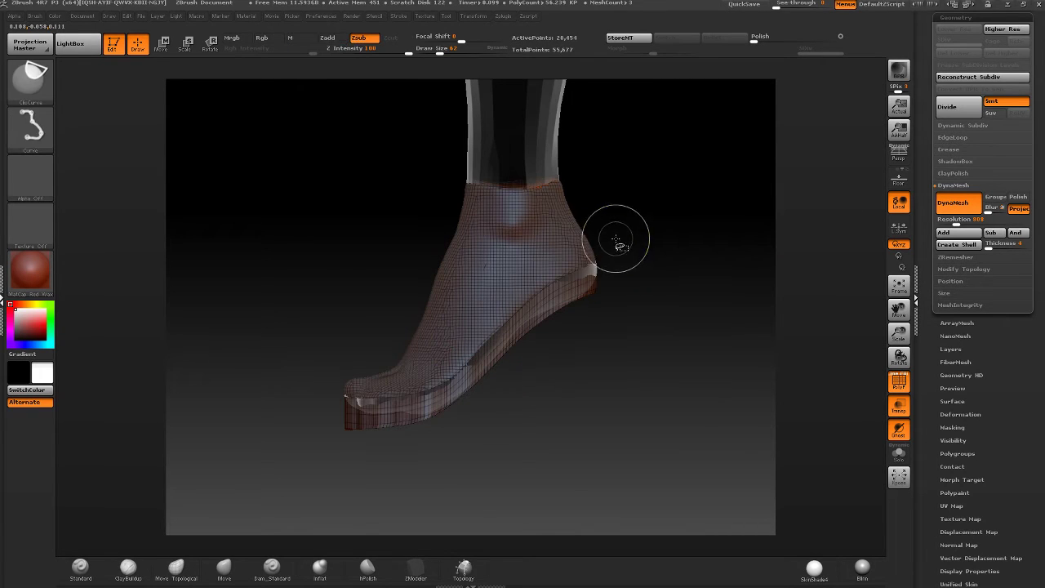
# - Adjust the outline of the clipped sole from underneath using the Move brush at draw size 136
pyautogui.moveTo(439, 52); pyautogui.dragTo(445, 52)
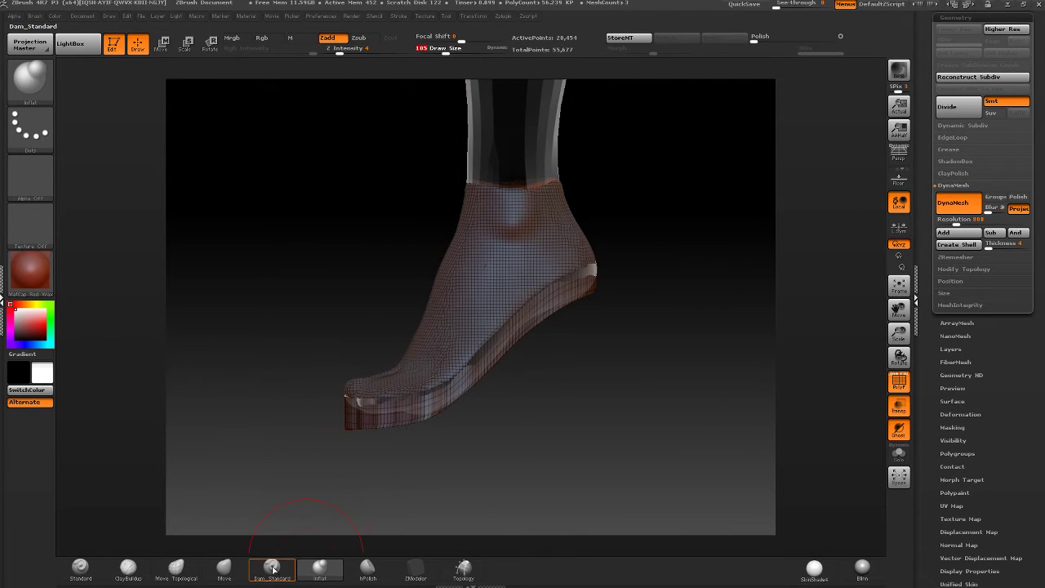
pyautogui.click(224, 566)
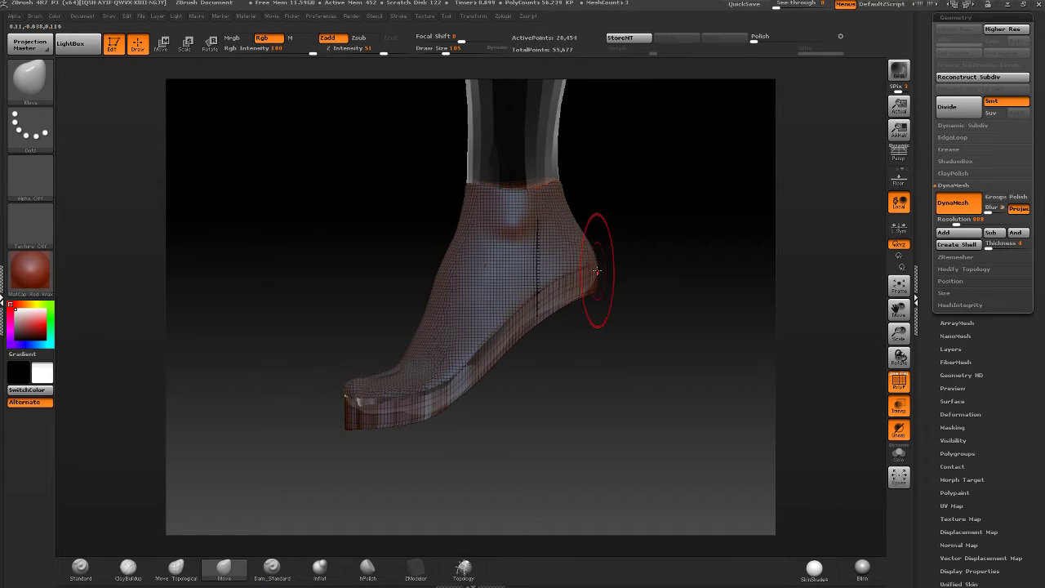
pyautogui.moveTo(718, 283); pyautogui.dragTo(623, 272)
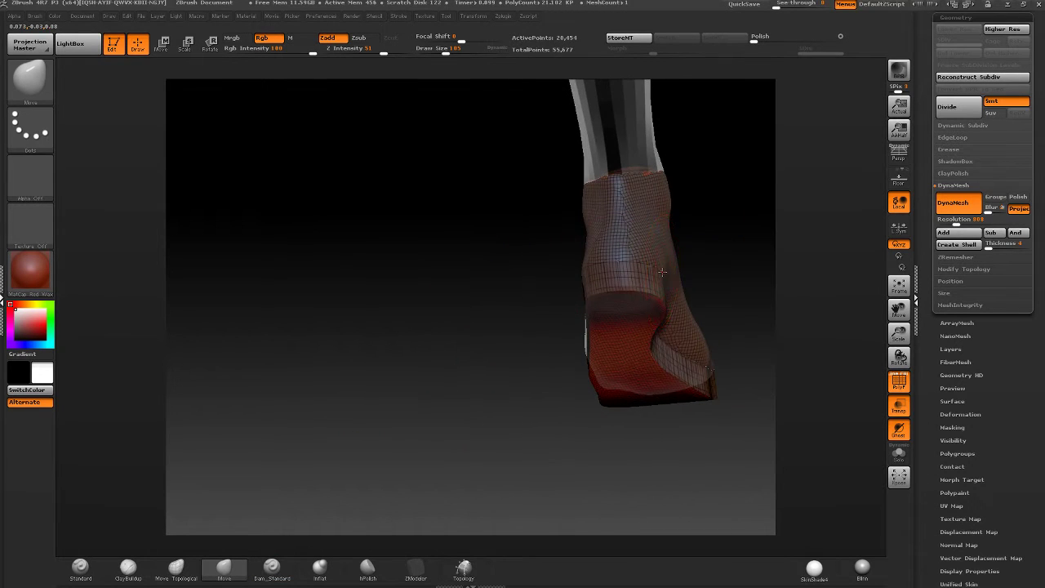
pyautogui.moveTo(684, 261); pyautogui.dragTo(741, 265)
pyautogui.moveTo(442, 53); pyautogui.dragTo(451, 53)
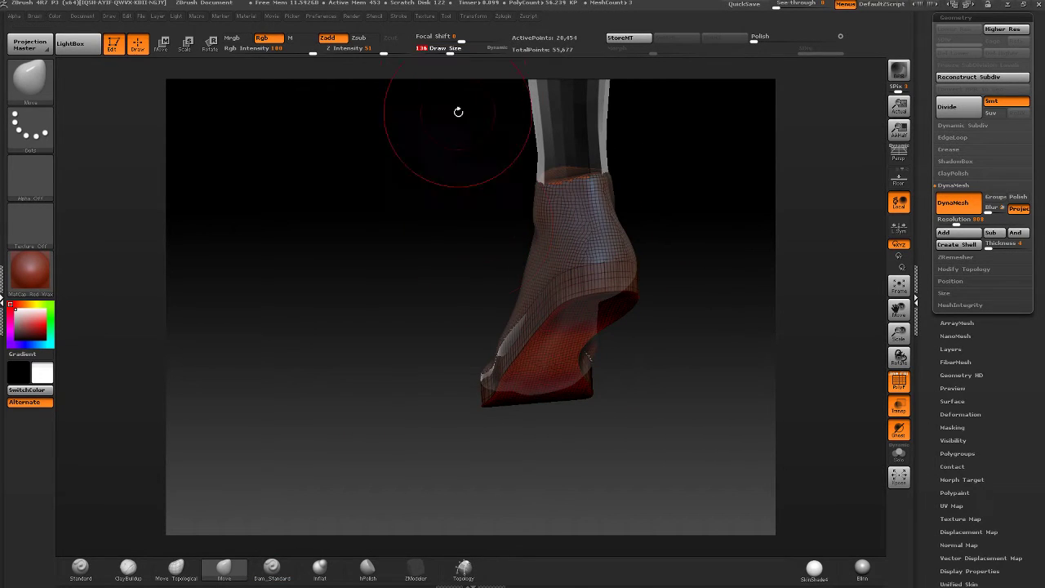
pyautogui.moveTo(478, 384)
pyautogui.mouseDown()
pyautogui.moveTo(494, 363)
pyautogui.moveTo(495, 329)
pyautogui.moveTo(479, 315)
pyautogui.moveTo(538, 312)
pyautogui.moveTo(564, 332)
pyautogui.mouseUp()
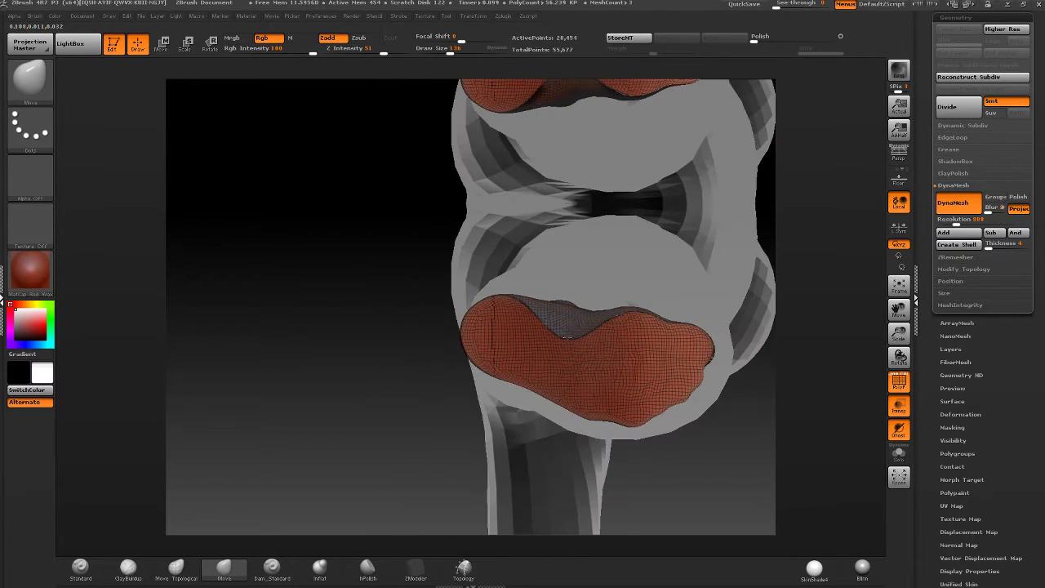
pyautogui.moveTo(564, 333)
pyautogui.mouseDown(button='right')
pyautogui.moveTo(596, 336)
pyautogui.moveTo(569, 334)
pyautogui.mouseUp(button='right')
pyautogui.moveTo(702, 341); pyautogui.dragTo(707, 341)
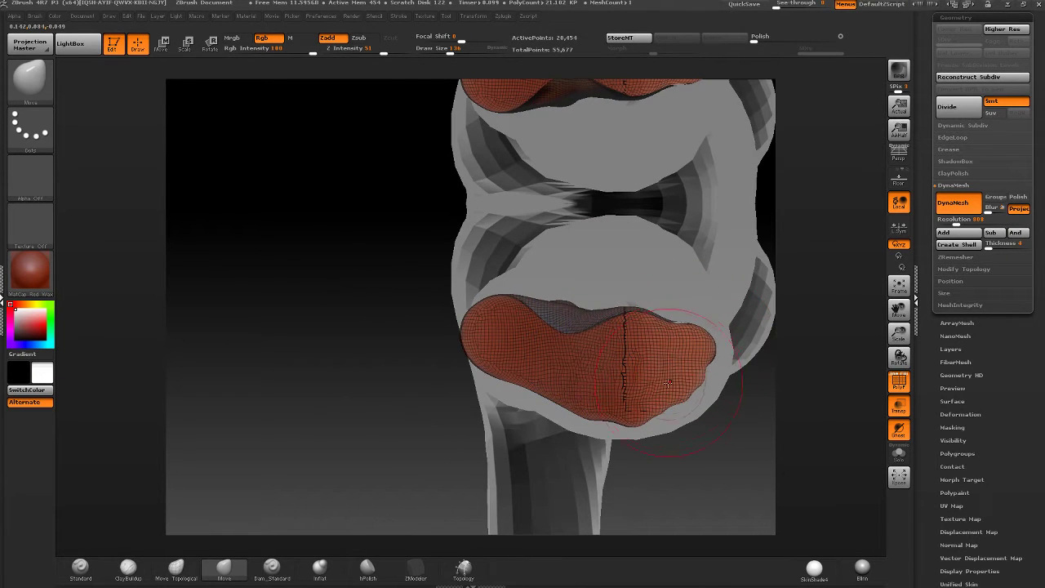
pyautogui.moveTo(708, 341)
pyautogui.mouseDown(button='right')
pyautogui.moveTo(647, 384)
pyautogui.moveTo(572, 367)
pyautogui.moveTo(549, 343)
pyautogui.moveTo(544, 305)
pyautogui.moveTo(613, 362)
pyautogui.moveTo(544, 382)
pyautogui.moveTo(550, 338)
pyautogui.mouseUp(button='right')
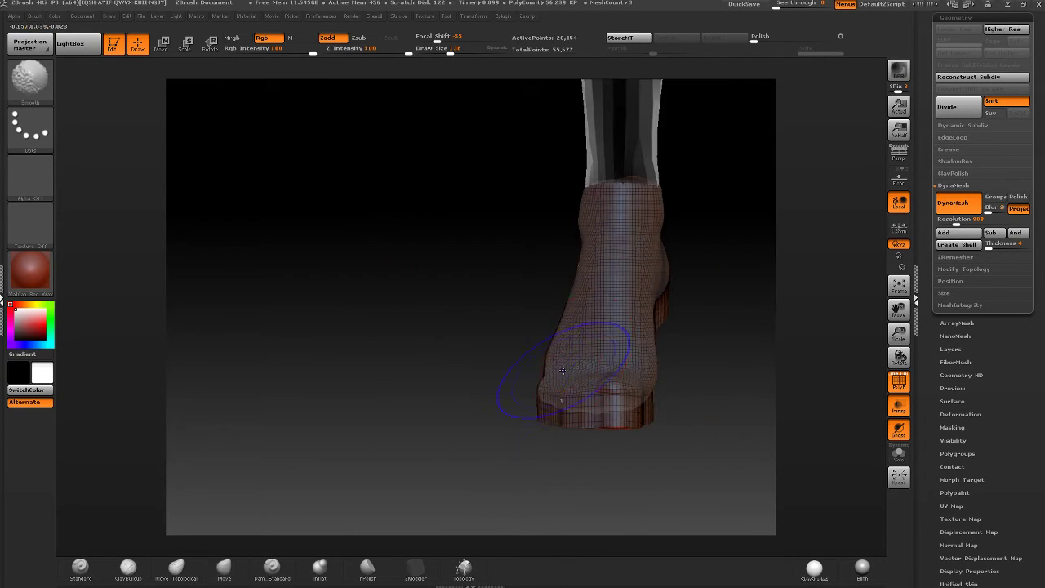
# - Clip the sole's underside again from the opposite side view and rebuild the feet as DynaMesh
pyautogui.moveTo(555, 376)
pyautogui.mouseDown(button='right')
pyautogui.moveTo(614, 367)
pyautogui.moveTo(631, 329)
pyautogui.moveTo(607, 341)
pyautogui.mouseUp(button='right')
pyautogui.keyDown('ctrl'); pyautogui.keyDown('shift'); pyautogui.moveTo(635, 438); pyautogui.dragTo(490, 436); pyautogui.keyUp('shift'); pyautogui.keyUp('ctrl')
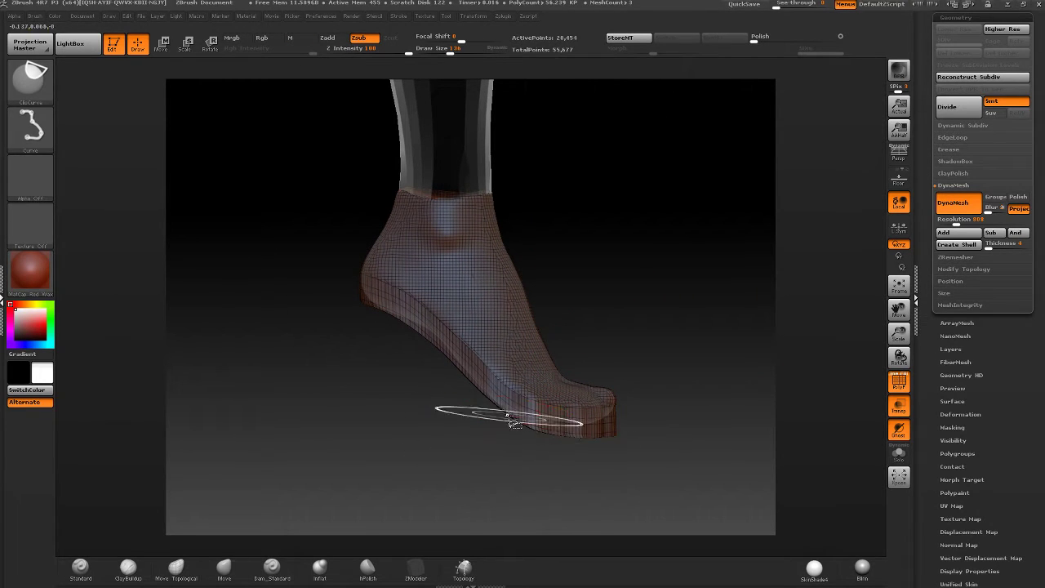
pyautogui.moveTo(503, 408); pyautogui.dragTo(607, 307, button='right')
pyautogui.moveTo(607, 307); pyautogui.dragTo(684, 314, button='right')
pyautogui.keyDown('ctrl'); pyautogui.moveTo(625, 404); pyautogui.dragTo(669, 369); pyautogui.keyUp('ctrl')
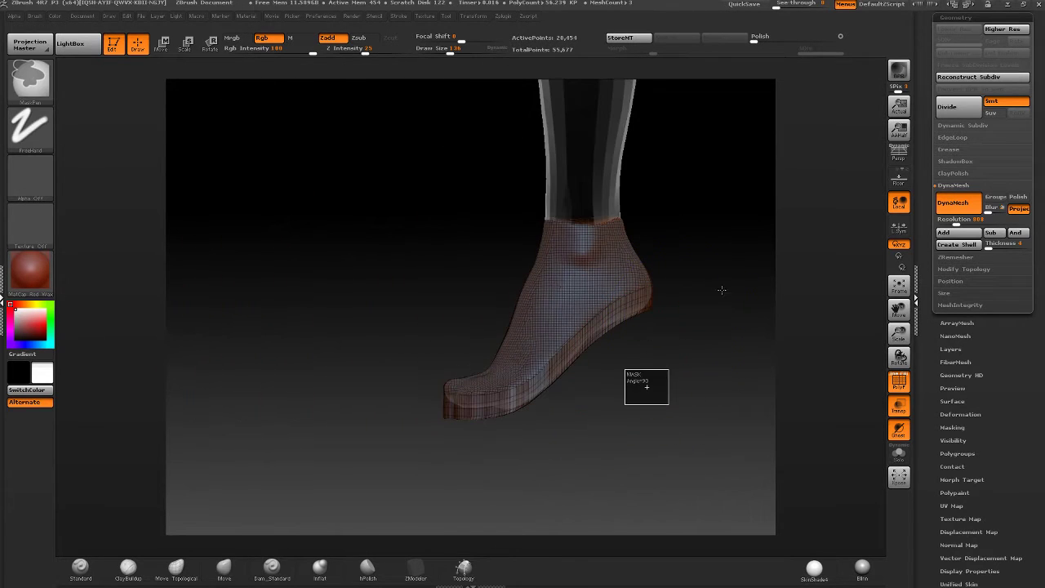
# - Turn off transparent display, reduce the draw size to 72, and touch up the thick-soled feet with the Inflat brush
pyautogui.moveTo(634, 303); pyautogui.dragTo(669, 310, button='right')
pyautogui.moveTo(611, 292); pyautogui.dragTo(703, 326, button='right')
pyautogui.click(900, 406)
pyautogui.moveTo(801, 374)
pyautogui.mouseDown(button='right')
pyautogui.moveTo(588, 310)
pyautogui.moveTo(583, 303)
pyautogui.moveTo(607, 315)
pyautogui.moveTo(596, 315)
pyautogui.moveTo(490, 75)
pyautogui.moveTo(454, 404)
pyautogui.moveTo(324, 465)
pyautogui.mouseUp(button='right')
pyautogui.press('shift')
pyautogui.hotkey('ctrl', 'z')
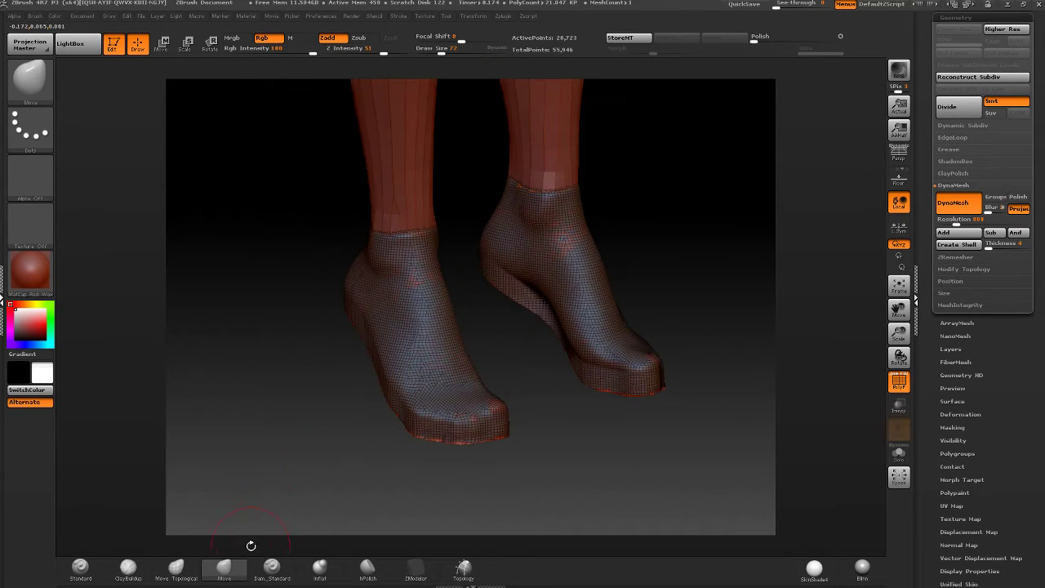
pyautogui.click(321, 572)
pyautogui.moveTo(494, 383)
pyautogui.mouseDown()
pyautogui.moveTo(453, 395)
pyautogui.moveTo(496, 406)
pyautogui.moveTo(473, 419)
pyautogui.moveTo(432, 411)
pyautogui.mouseUp()
pyautogui.moveTo(415, 372)
pyautogui.mouseDown(button='right')
pyautogui.moveTo(436, 292)
pyautogui.moveTo(251, 238)
pyautogui.mouseUp(button='right')
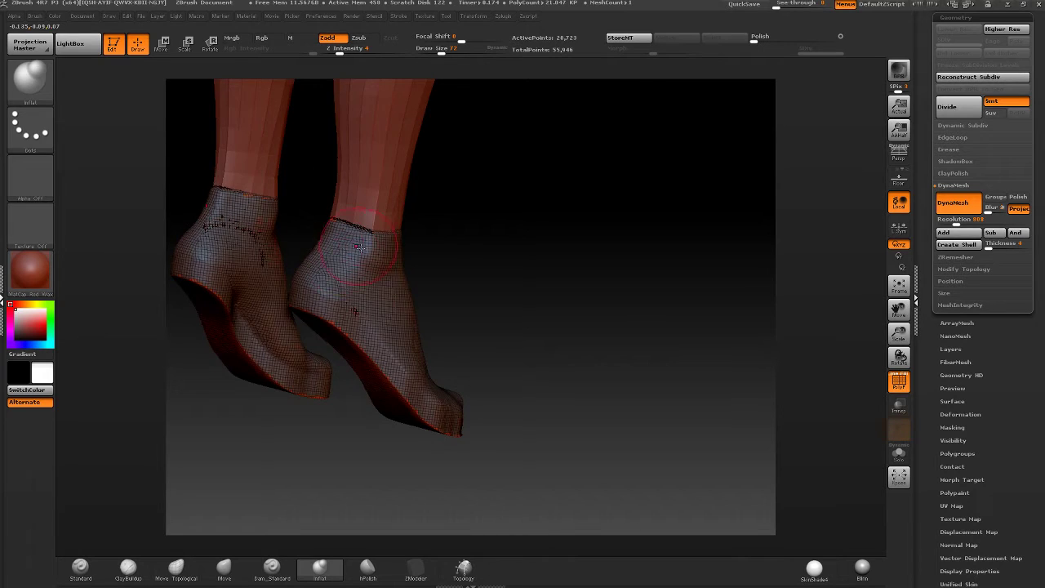
# - Show only the active subtool in Solo mode and switch to the Genesis_3_Female2 feet subtool
pyautogui.moveTo(360, 247); pyautogui.dragTo(658, 221, button='right')
pyautogui.click(898, 451)
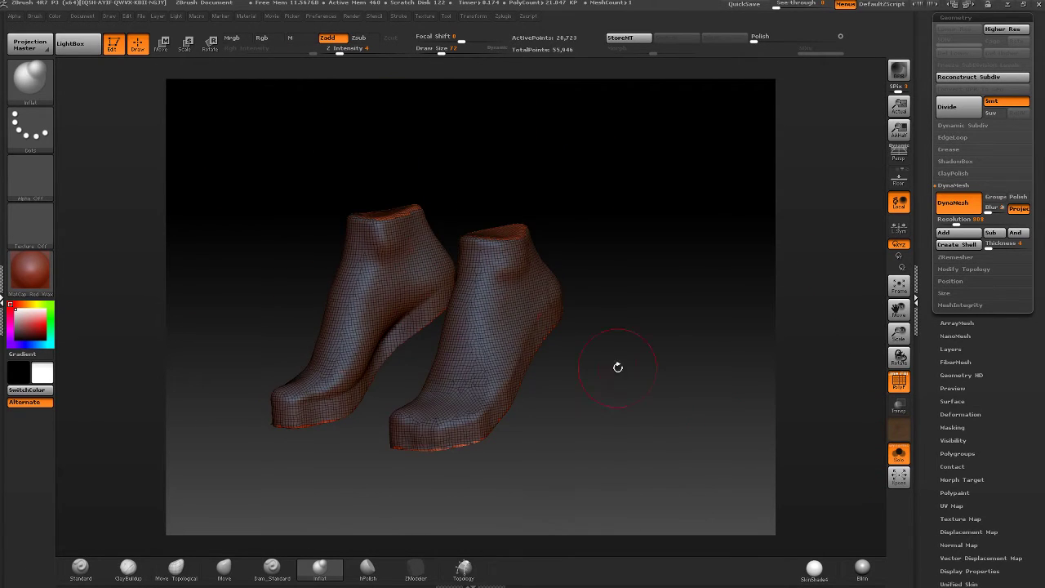
pyautogui.moveTo(616, 366); pyautogui.dragTo(568, 314, button='right')
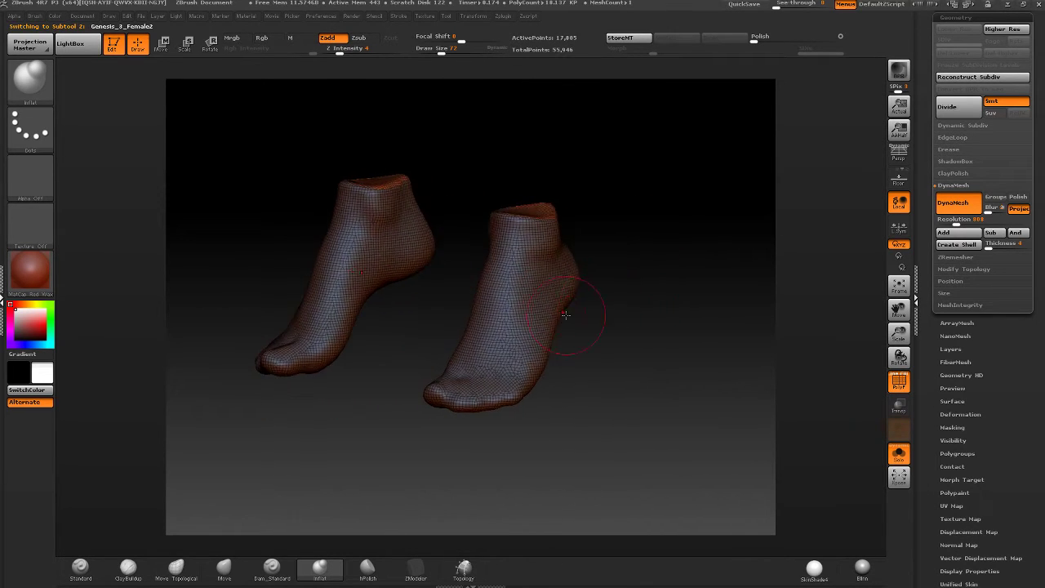
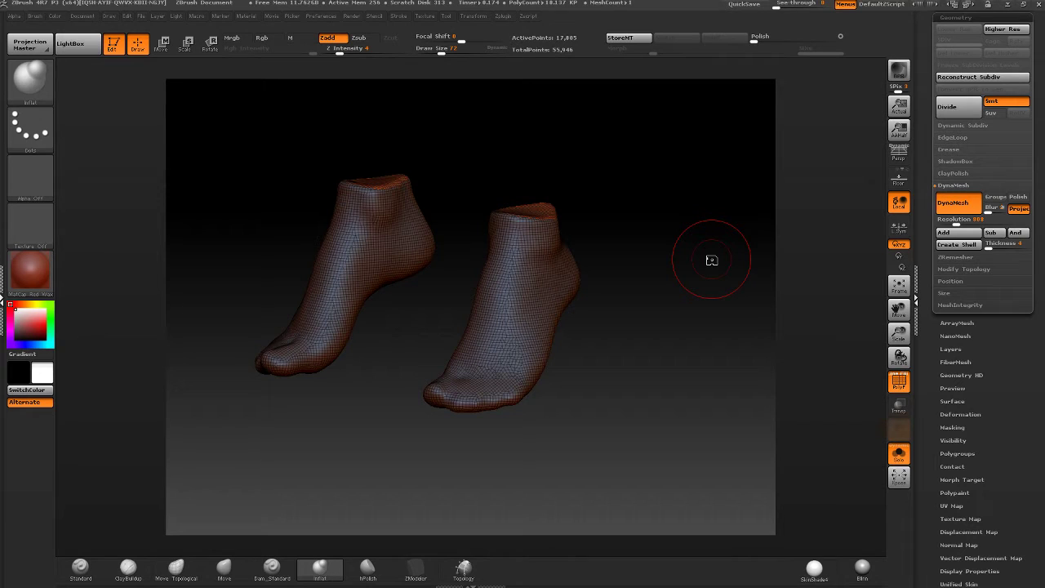
# - Snap the foot to an exact side view and choose the SliceCurve brush
pyautogui.moveTo(648, 243)
pyautogui.keyDown('shift'); pyautogui.mouseDown()
pyautogui.moveTo(584, 254)
pyautogui.moveTo(588, 270)
pyautogui.moveTo(621, 270)
pyautogui.mouseUp(); pyautogui.keyUp('shift')
pyautogui.click(31, 80)
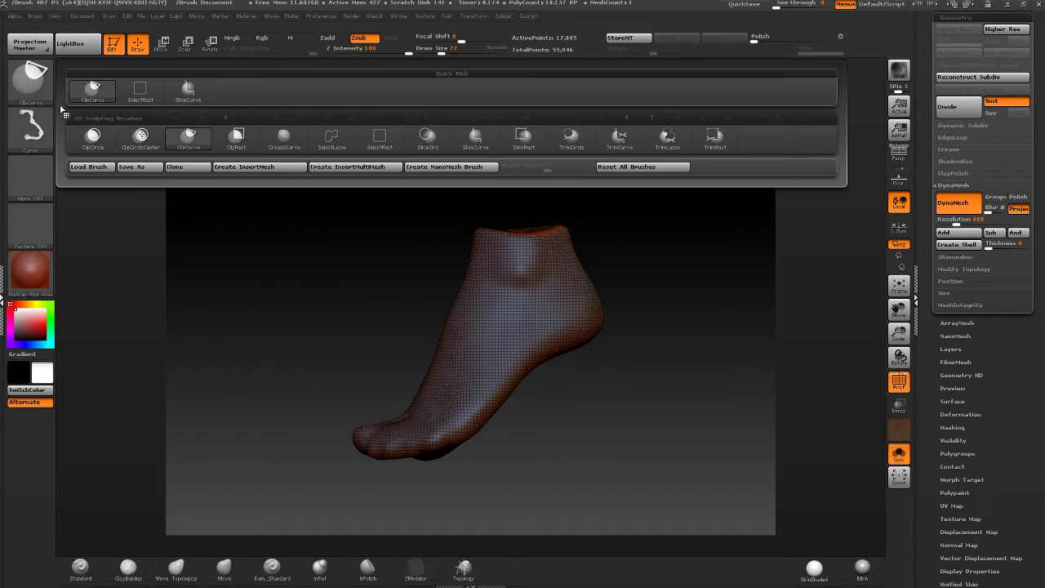
pyautogui.click(182, 104)
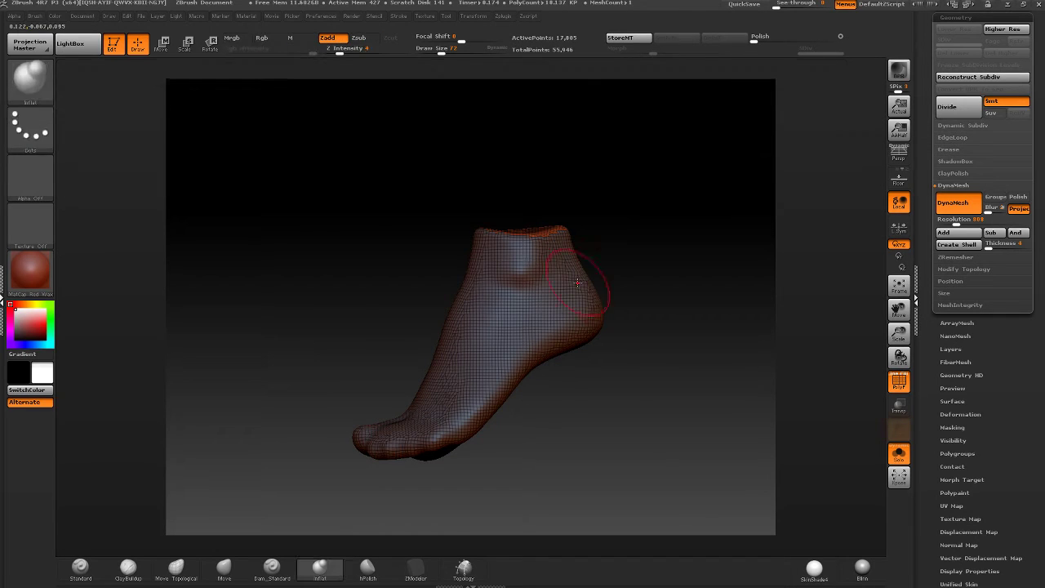
# - Try slicing the ankle opening into its own polygroup with straight lines across the ankle bone, undoing each cut
pyautogui.keyDown('ctrl'); pyautogui.keyDown('shift'); pyautogui.moveTo(384, 258); pyautogui.dragTo(659, 260); pyautogui.keyUp('shift'); pyautogui.keyUp('ctrl')
pyautogui.moveTo(495, 266)
pyautogui.mouseDown(button='right')
pyautogui.moveTo(604, 256)
pyautogui.moveTo(535, 266)
pyautogui.mouseUp(button='right')
pyautogui.hotkey('ctrl', 'z')
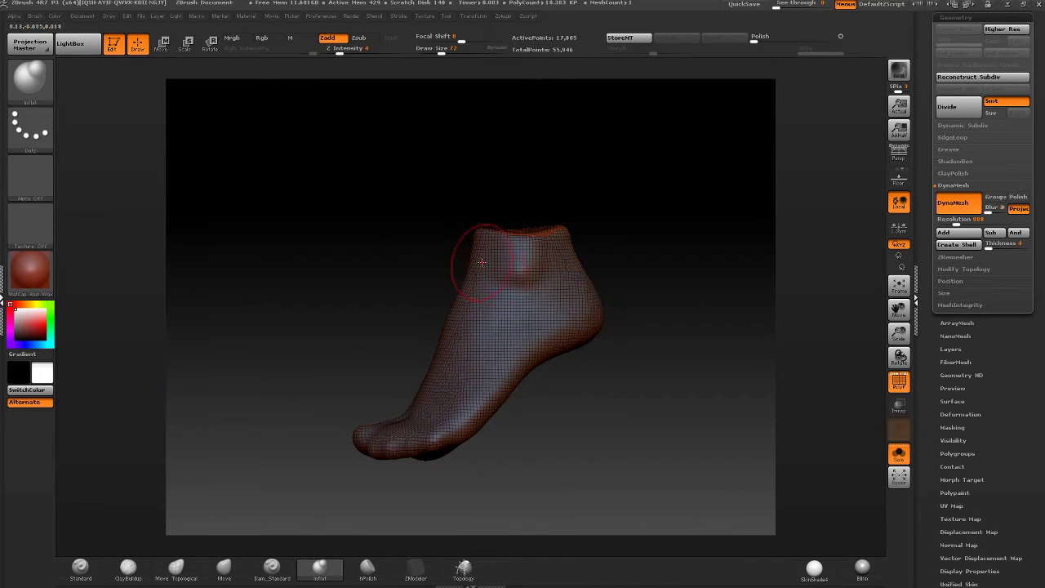
pyautogui.keyDown('ctrl'); pyautogui.keyDown('shift'); pyautogui.moveTo(418, 268); pyautogui.dragTo(607, 257); pyautogui.keyUp('shift'); pyautogui.keyUp('ctrl')
pyautogui.moveTo(607, 258)
pyautogui.mouseDown(button='right')
pyautogui.moveTo(564, 250)
pyautogui.moveTo(432, 264)
pyautogui.moveTo(474, 268)
pyautogui.moveTo(441, 273)
pyautogui.mouseUp(button='right')
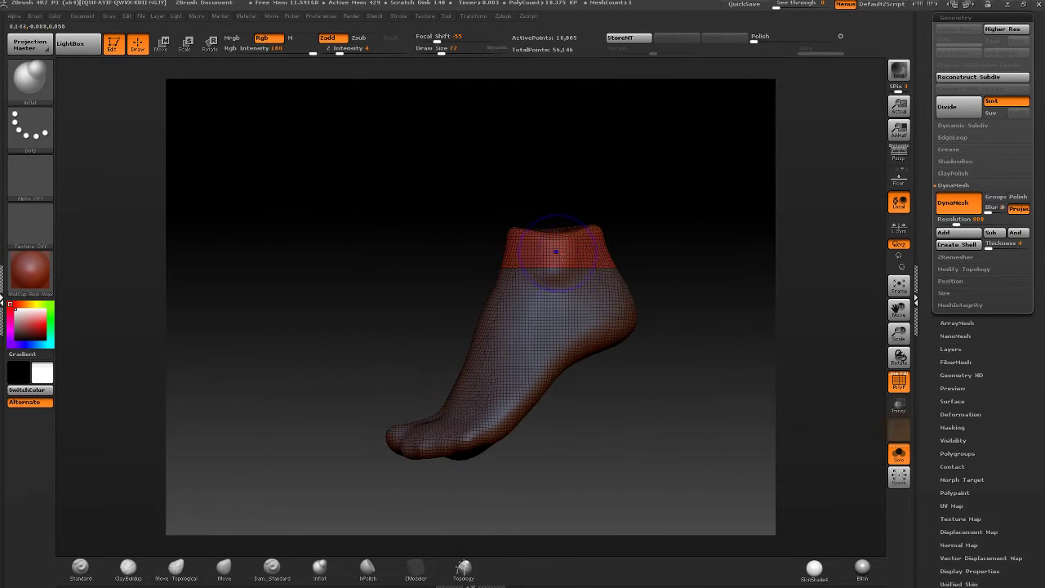
pyautogui.hotkey('ctrl', 'z')
# - Slice the ankle area into its own polygroup with a horizontal SliceCurve line just below the ankle bone
pyautogui.moveTo(431, 276)
pyautogui.keyDown('ctrl'); pyautogui.keyDown('shift'); pyautogui.mouseDown()
pyautogui.moveTo(561, 267)
pyautogui.moveTo(695, 284)
pyautogui.mouseUp(); pyautogui.keyUp('shift'); pyautogui.keyUp('ctrl')
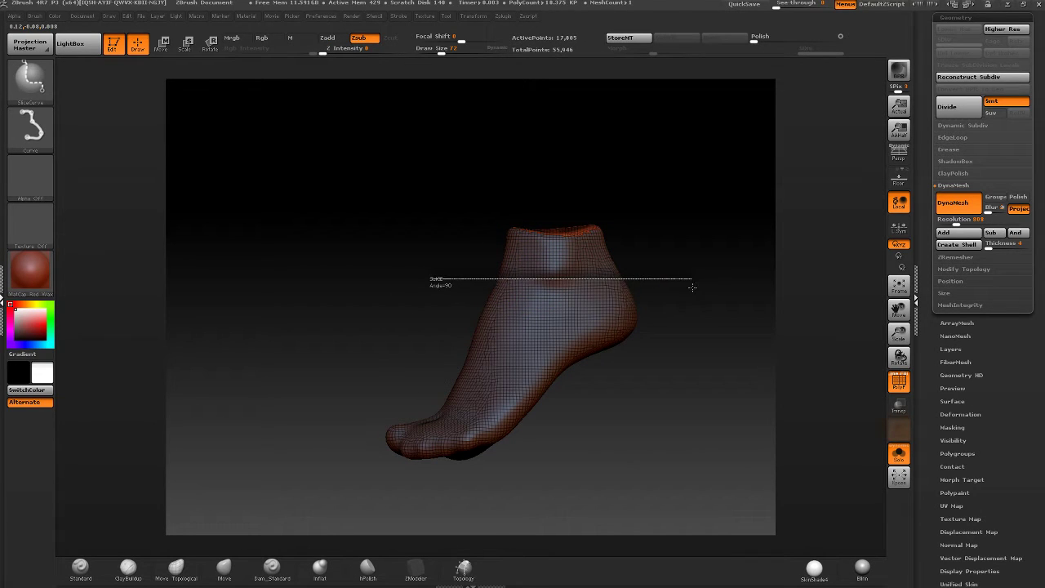
pyautogui.keyDown('ctrl'); pyautogui.keyDown('shift'); pyautogui.moveTo(692, 287); pyautogui.dragTo(702, 278); pyautogui.keyUp('shift'); pyautogui.keyUp('ctrl')
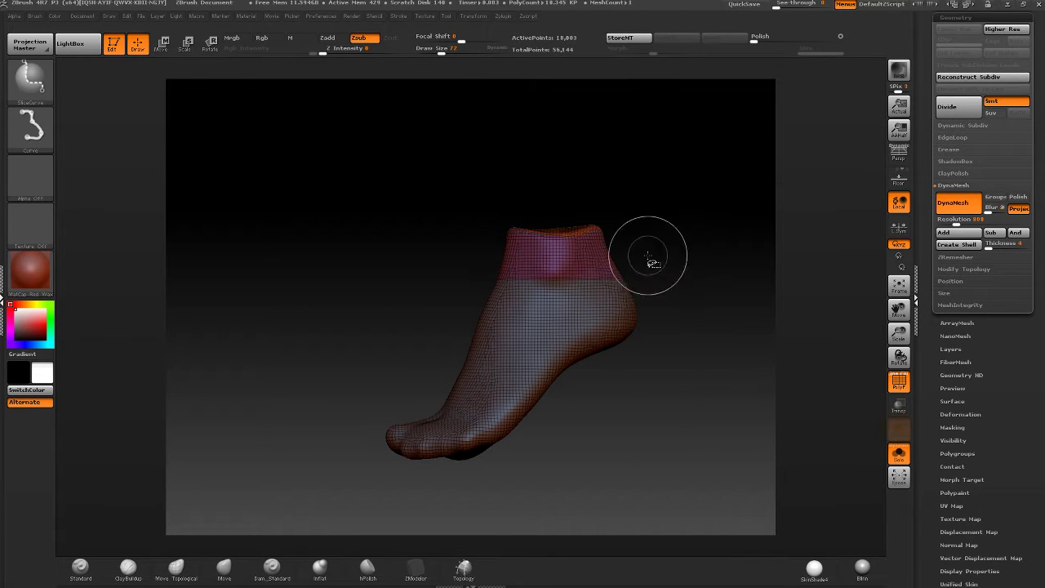
pyautogui.moveTo(495, 219)
pyautogui.mouseDown()
pyautogui.moveTo(586, 261)
pyautogui.moveTo(544, 191)
pyautogui.moveTo(550, 218)
pyautogui.mouseUp()
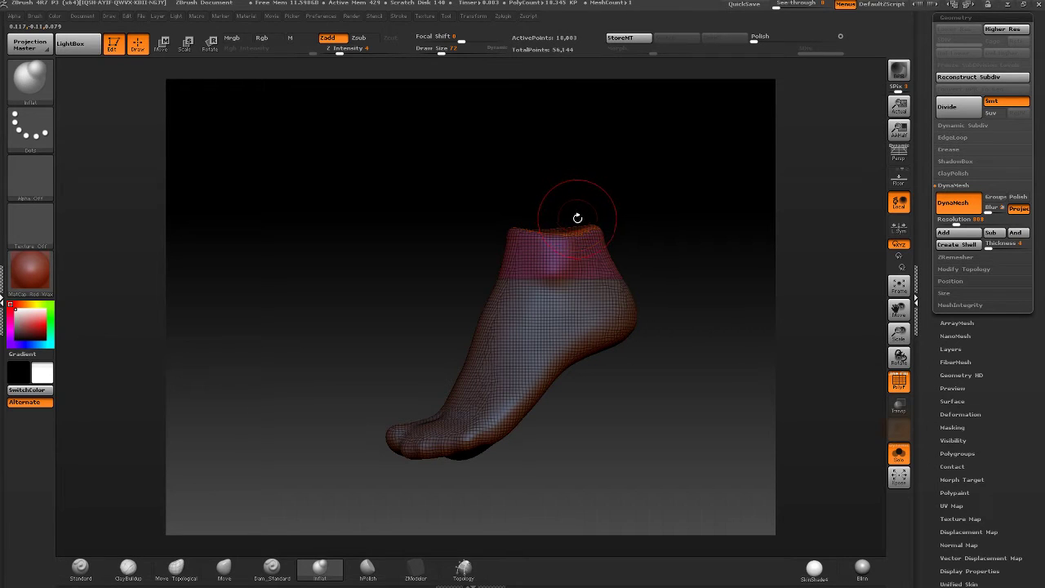
pyautogui.keyDown('ctrl'); pyautogui.keyDown('shift'); pyautogui.moveTo(536, 241); pyautogui.dragTo(606, 214); pyautogui.keyUp('shift'); pyautogui.keyUp('ctrl')
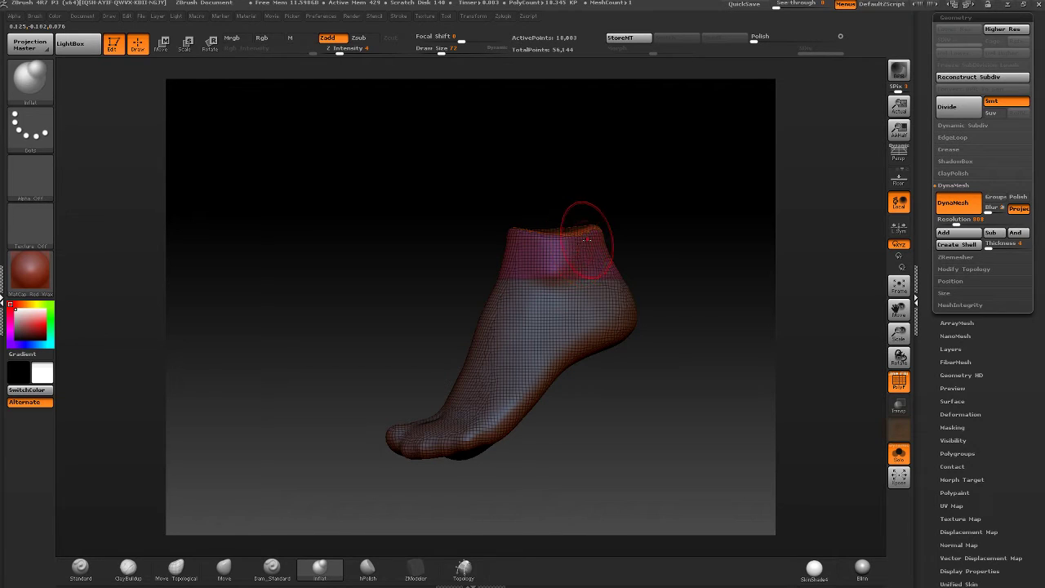
# - Try a curved SliceCurve cut that doubles back across the side of the foot, and undo it
pyautogui.press('ctrl')
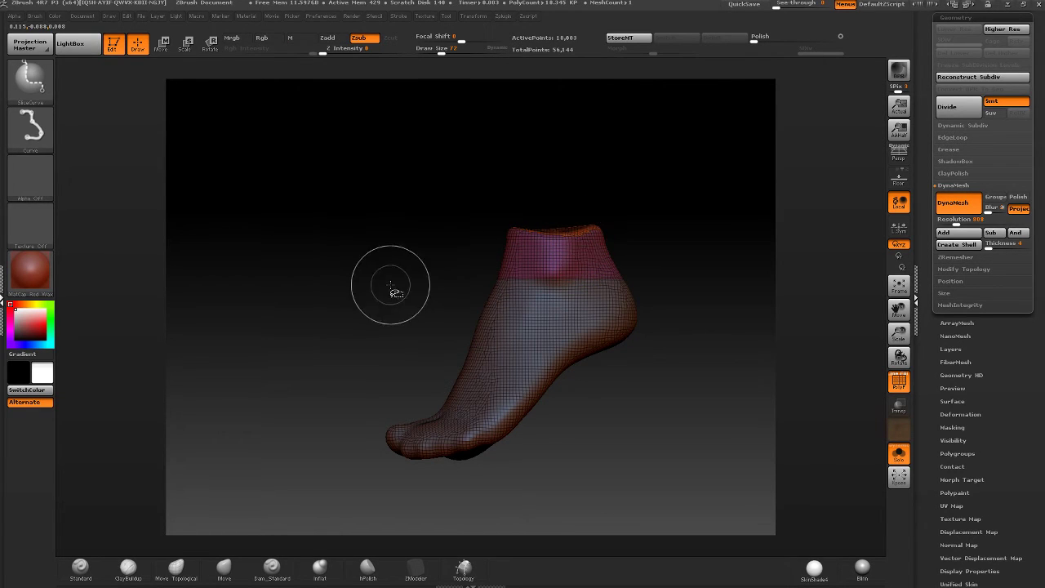
pyautogui.moveTo(398, 270)
pyautogui.keyDown('ctrl'); pyautogui.keyDown('shift'); pyautogui.mouseDown()
pyautogui.moveTo(464, 275)
pyautogui.moveTo(472, 265)
pyautogui.moveTo(431, 341)
pyautogui.moveTo(381, 314)
pyautogui.moveTo(448, 266)
pyautogui.mouseUp(); pyautogui.keyUp('shift'); pyautogui.keyUp('ctrl')
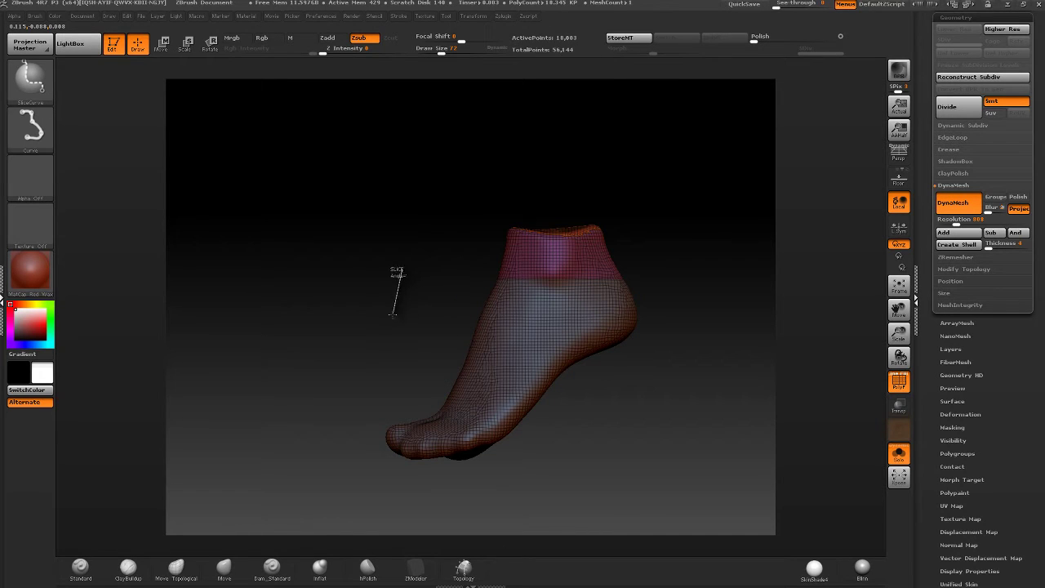
pyautogui.keyDown('ctrl'); pyautogui.keyDown('shift'); pyautogui.moveTo(392, 314); pyautogui.dragTo(590, 317); pyautogui.keyUp('shift'); pyautogui.keyUp('ctrl')
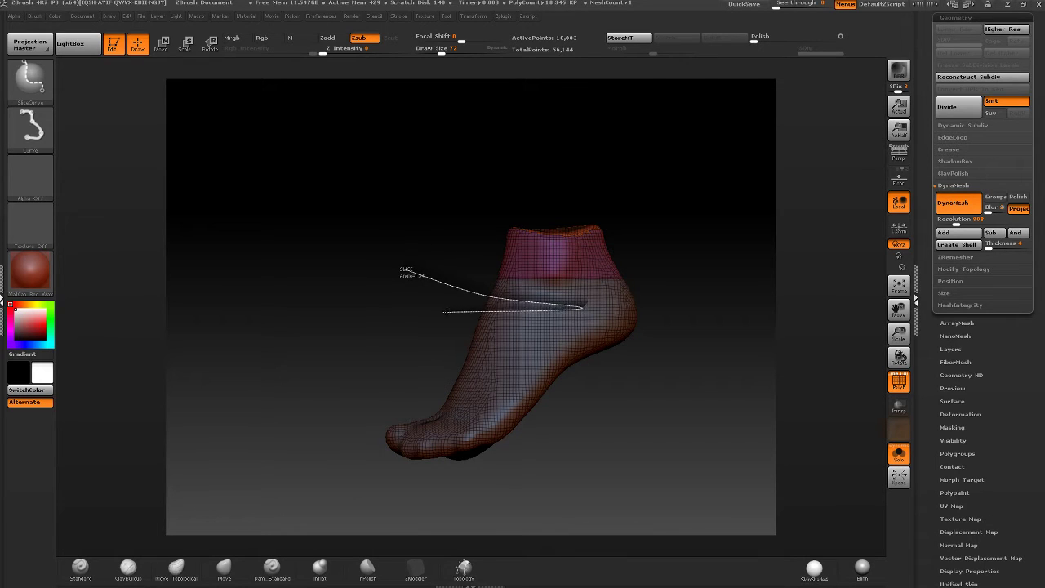
pyautogui.keyDown('ctrl'); pyautogui.keyDown('shift'); pyautogui.moveTo(541, 270); pyautogui.dragTo(460, 137); pyautogui.keyUp('shift'); pyautogui.keyUp('ctrl')
pyautogui.moveTo(677, 185); pyautogui.dragTo(719, 196)
pyautogui.moveTo(568, 276)
pyautogui.mouseDown()
pyautogui.moveTo(634, 285)
pyautogui.moveTo(539, 314)
pyautogui.moveTo(556, 272)
pyautogui.mouseUp()
pyautogui.hotkey('ctrl', 'z')
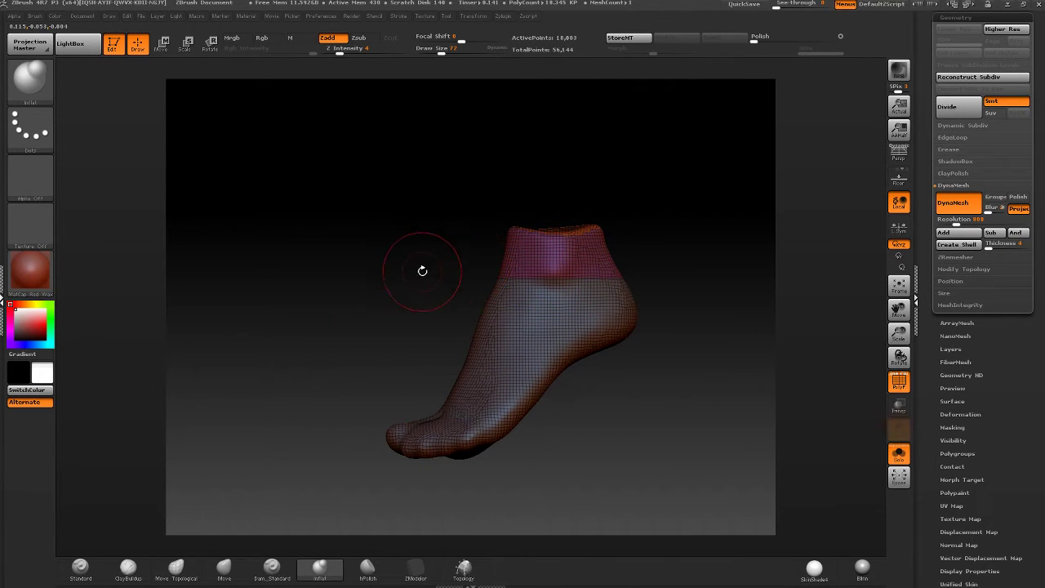
# - Try slicing a winding panel shape into the side of the foot from ankle to instep, and undo it
pyautogui.moveTo(433, 281)
pyautogui.keyDown('ctrl'); pyautogui.keyDown('shift'); pyautogui.mouseDown()
pyautogui.moveTo(504, 319)
pyautogui.moveTo(581, 312)
pyautogui.moveTo(505, 359)
pyautogui.moveTo(531, 386)
pyautogui.moveTo(723, 403)
pyautogui.mouseUp(); pyautogui.keyUp('shift'); pyautogui.keyUp('ctrl')
pyautogui.moveTo(630, 294)
pyautogui.mouseDown()
pyautogui.moveTo(653, 310)
pyautogui.moveTo(678, 277)
pyautogui.moveTo(665, 296)
pyautogui.mouseUp()
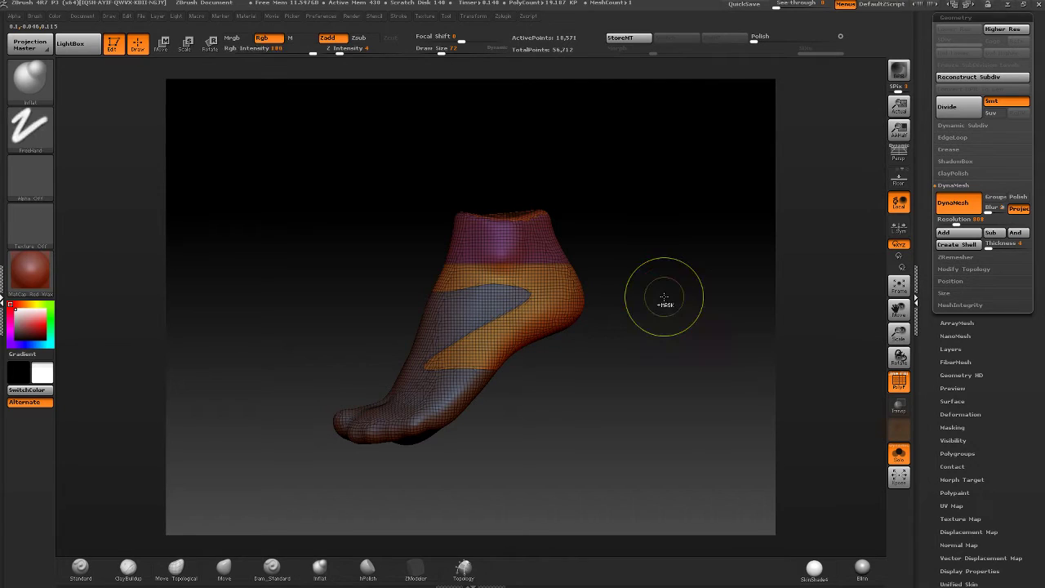
pyautogui.keyDown('ctrl'); pyautogui.moveTo(665, 296); pyautogui.dragTo(663, 296); pyautogui.keyUp('ctrl')
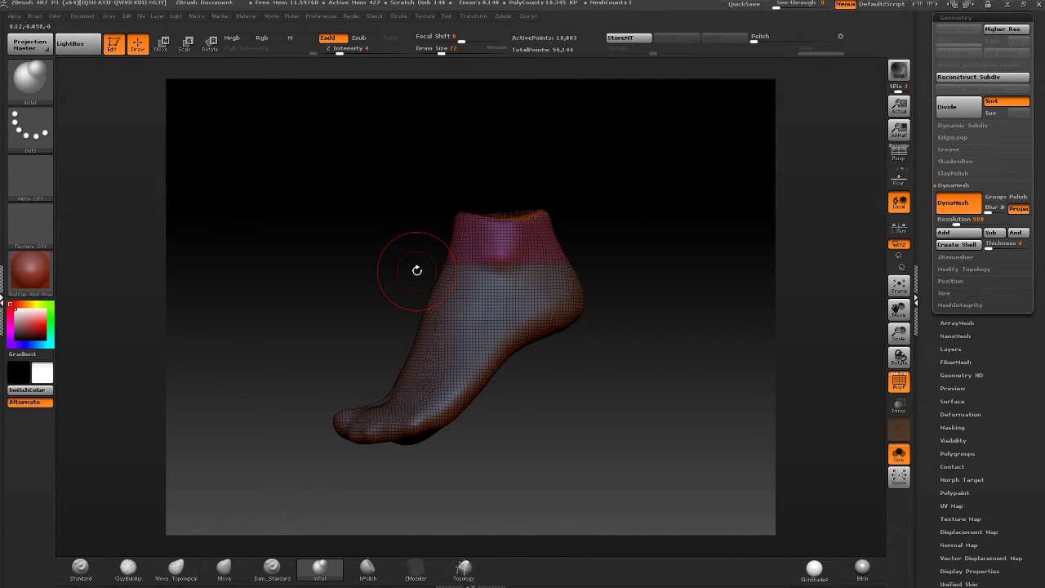
pyautogui.moveTo(416, 270); pyautogui.dragTo(455, 313)
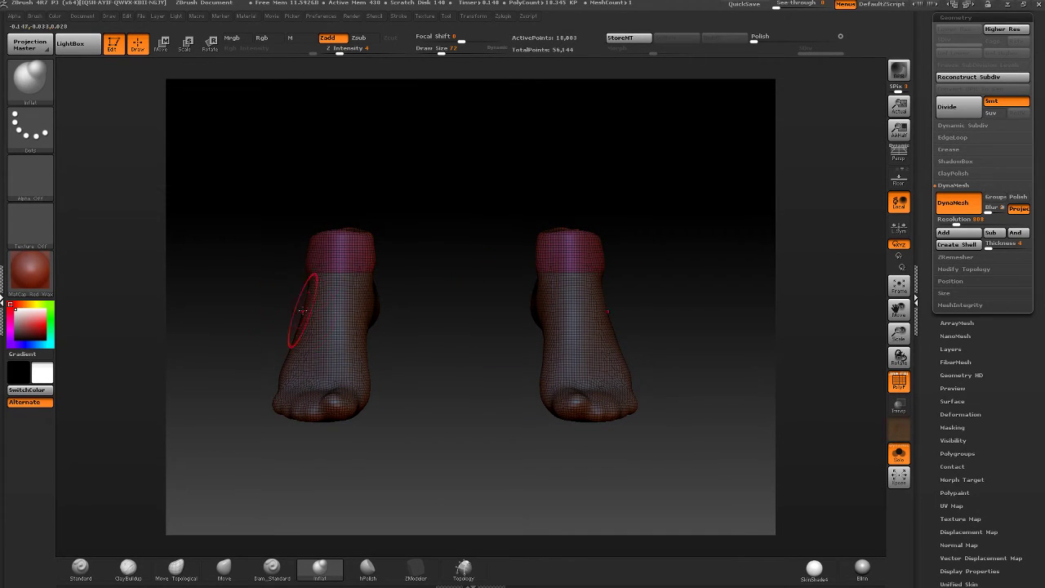
# - Try slicing a sloping SliceCurve line across the side of the foot below the ankle, and undo it
pyautogui.keyDown('alt'); pyautogui.moveTo(374, 349); pyautogui.dragTo(451, 360); pyautogui.keyUp('alt')
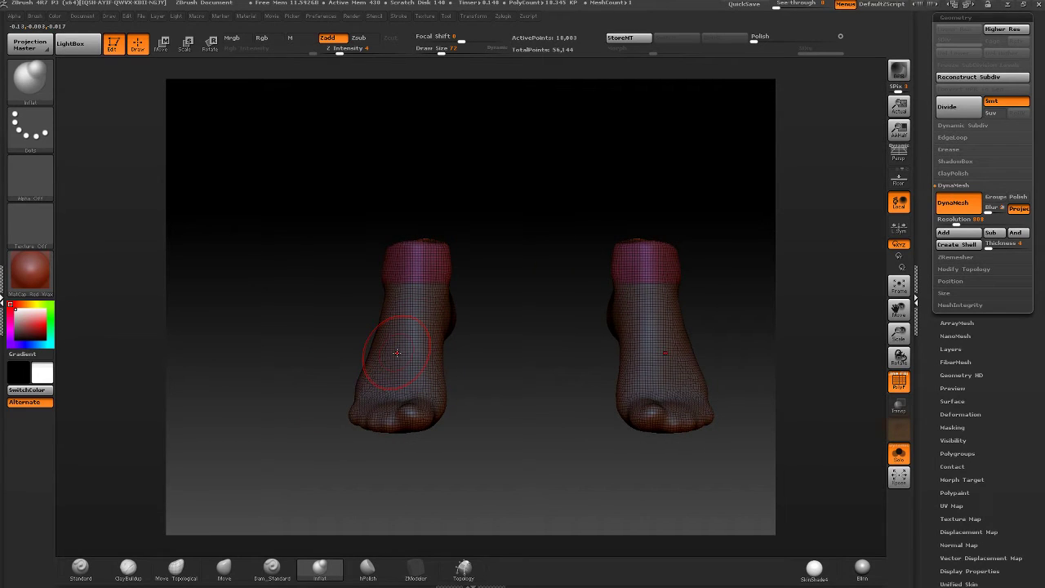
pyautogui.moveTo(589, 302); pyautogui.dragTo(564, 260)
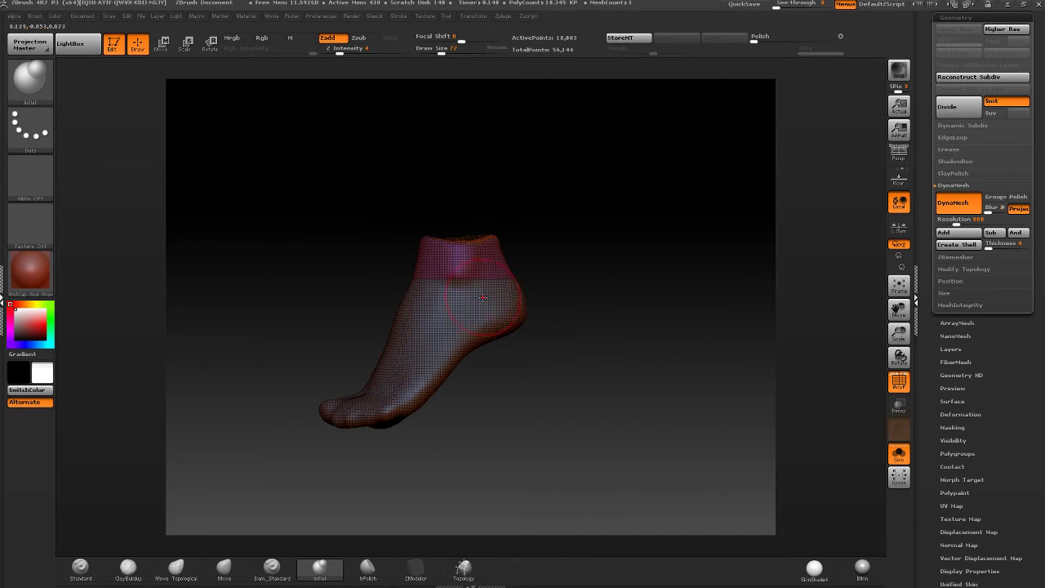
pyautogui.keyDown('ctrl'); pyautogui.keyDown('shift'); pyautogui.moveTo(327, 304); pyautogui.dragTo(524, 368); pyautogui.keyUp('shift'); pyautogui.keyUp('ctrl')
pyautogui.moveTo(446, 311)
pyautogui.mouseDown(button='right')
pyautogui.moveTo(553, 318)
pyautogui.moveTo(455, 326)
pyautogui.moveTo(613, 308)
pyautogui.moveTo(588, 314)
pyautogui.mouseUp(button='right')
pyautogui.hotkey('ctrl', 'z')
# - Try a horizontal SliceCurve cut across the instep of one foot in front view, and undo it
pyautogui.keyDown('ctrl'); pyautogui.keyDown('shift'); pyautogui.moveTo(264, 331); pyautogui.dragTo(501, 330); pyautogui.keyUp('shift'); pyautogui.keyUp('ctrl')
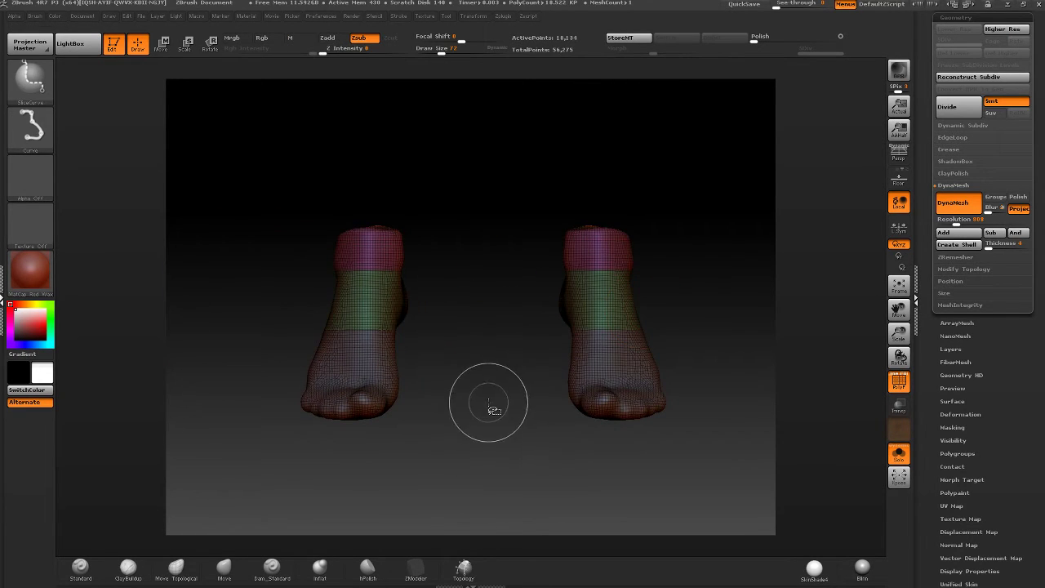
pyautogui.moveTo(494, 409)
pyautogui.mouseDown(button='right')
pyautogui.moveTo(537, 366)
pyautogui.moveTo(478, 357)
pyautogui.mouseUp(button='right')
pyautogui.click(319, 566)
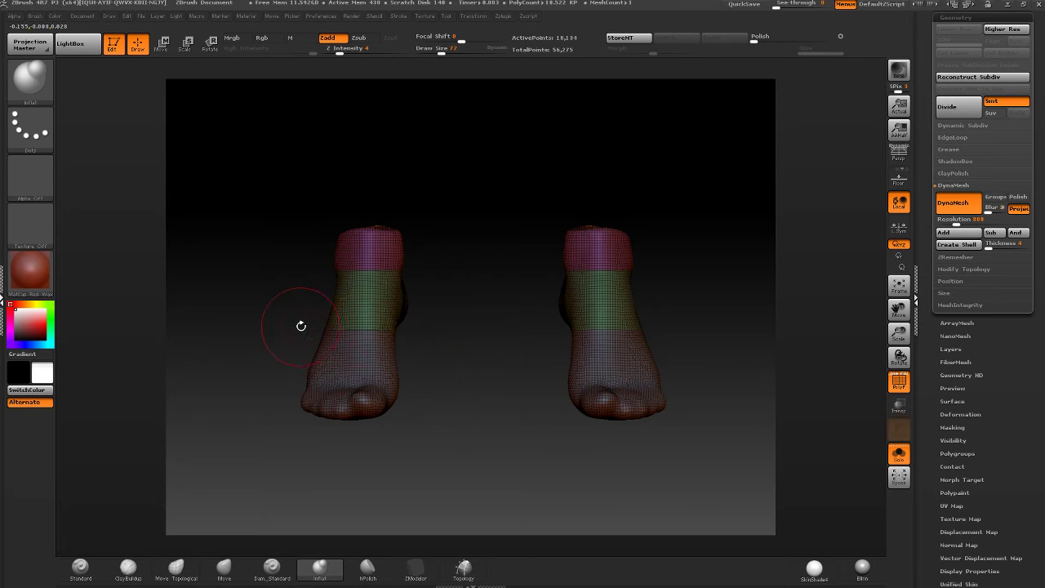
pyautogui.moveTo(544, 324); pyautogui.dragTo(235, 337, button='right')
pyautogui.hotkey('ctrl', 'z')
# - Try a diagonal SliceCurve cut across the instep of a single foot, check it from the side, and undo it
pyautogui.moveTo(208, 425)
pyautogui.keyDown('ctrl'); pyautogui.keyDown('shift'); pyautogui.mouseDown()
pyautogui.moveTo(452, 307)
pyautogui.moveTo(460, 259)
pyautogui.mouseUp(); pyautogui.keyUp('shift'); pyautogui.keyUp('ctrl')
pyautogui.moveTo(502, 269); pyautogui.dragTo(356, 333, button='right')
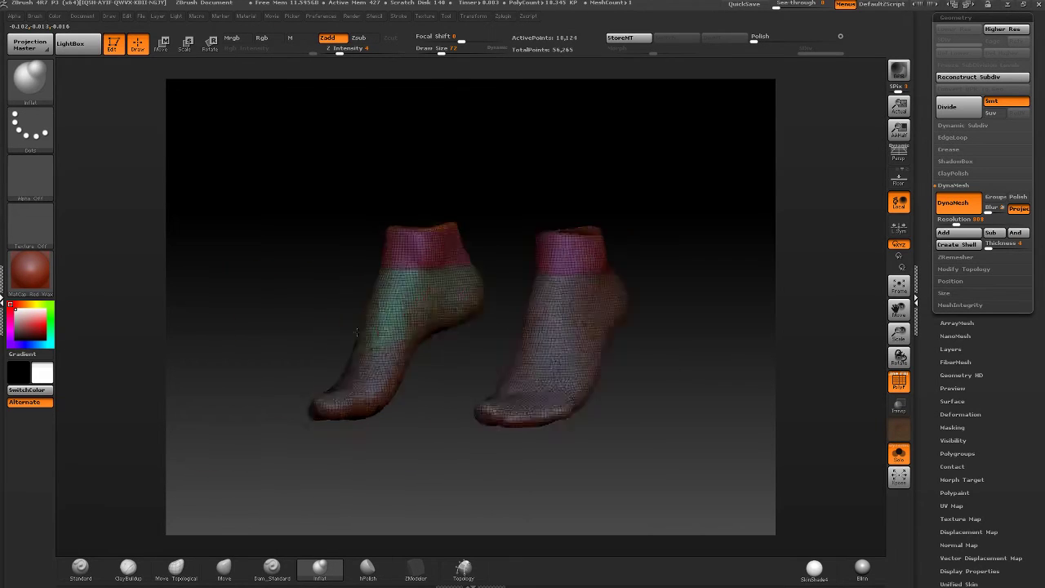
pyautogui.moveTo(459, 310); pyautogui.dragTo(496, 289, button='right')
pyautogui.hotkey('ctrl', 'z')
# - Try long diagonal SliceCurve cuts running across both feet in front view, and undo them
pyautogui.keyDown('alt'); pyautogui.moveTo(348, 299); pyautogui.dragTo(571, 265, button='right'); pyautogui.keyUp('alt')
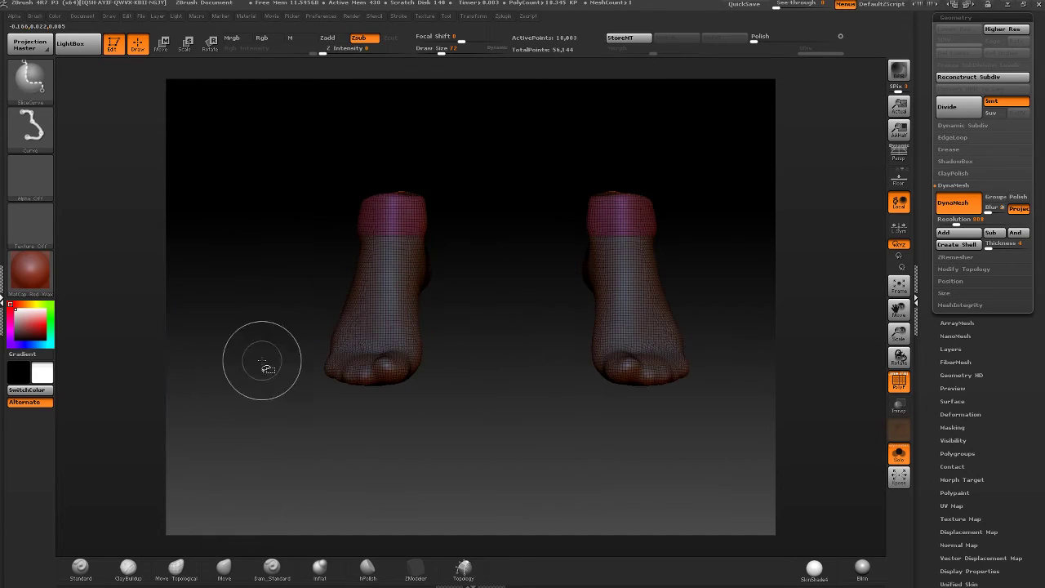
pyautogui.keyDown('ctrl'); pyautogui.keyDown('shift'); pyautogui.moveTo(262, 362); pyautogui.dragTo(757, 155); pyautogui.keyUp('shift'); pyautogui.keyUp('ctrl')
pyautogui.moveTo(479, 264)
pyautogui.mouseDown(button='right')
pyautogui.moveTo(428, 278)
pyautogui.moveTo(498, 256)
pyautogui.mouseUp(button='right')
pyautogui.moveTo(245, 362)
pyautogui.keyDown('ctrl'); pyautogui.keyDown('shift'); pyautogui.mouseDown()
pyautogui.moveTo(801, 140)
pyautogui.moveTo(790, 142)
pyautogui.mouseUp(); pyautogui.keyUp('shift'); pyautogui.keyUp('ctrl')
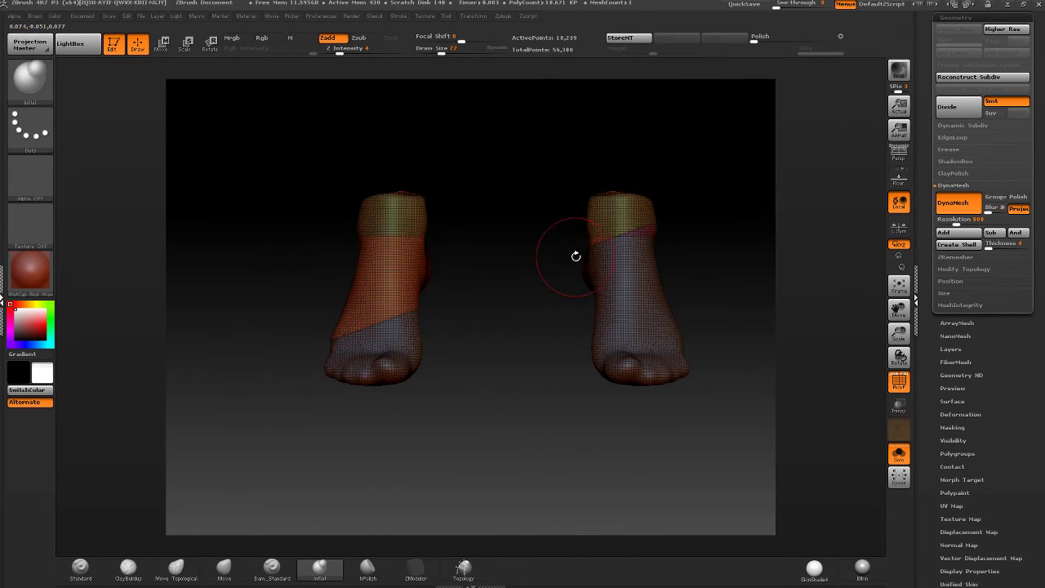
pyautogui.moveTo(576, 257); pyautogui.dragTo(578, 251, button='right')
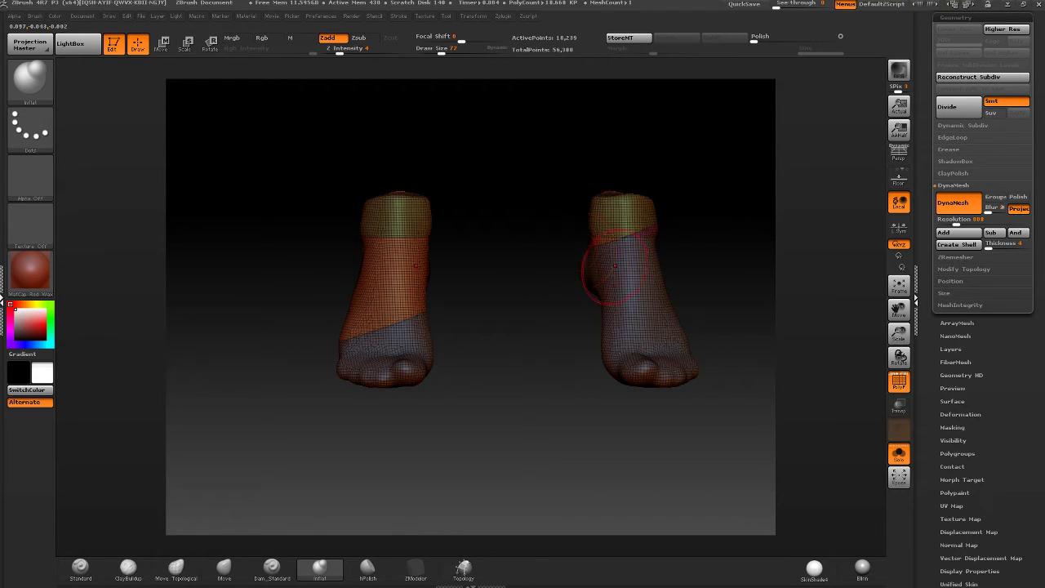
pyautogui.moveTo(581, 245); pyautogui.dragTo(520, 300, button='right')
pyautogui.hotkey('ctrl', 'z')
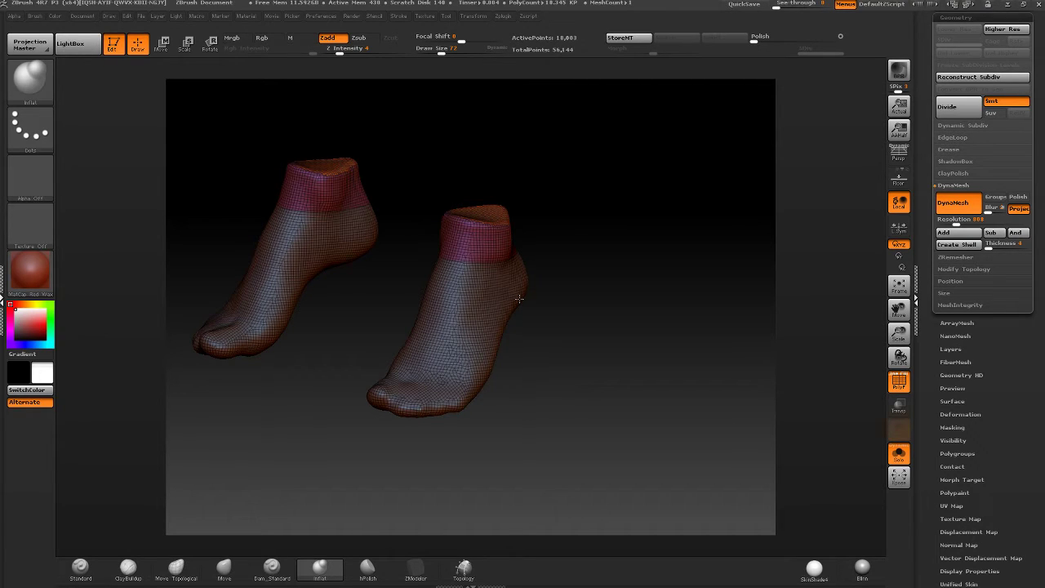
# - Try slicing curved panel shapes into the side of the foot just below the ankle, and undo them
pyautogui.moveTo(520, 299); pyautogui.dragTo(633, 310)
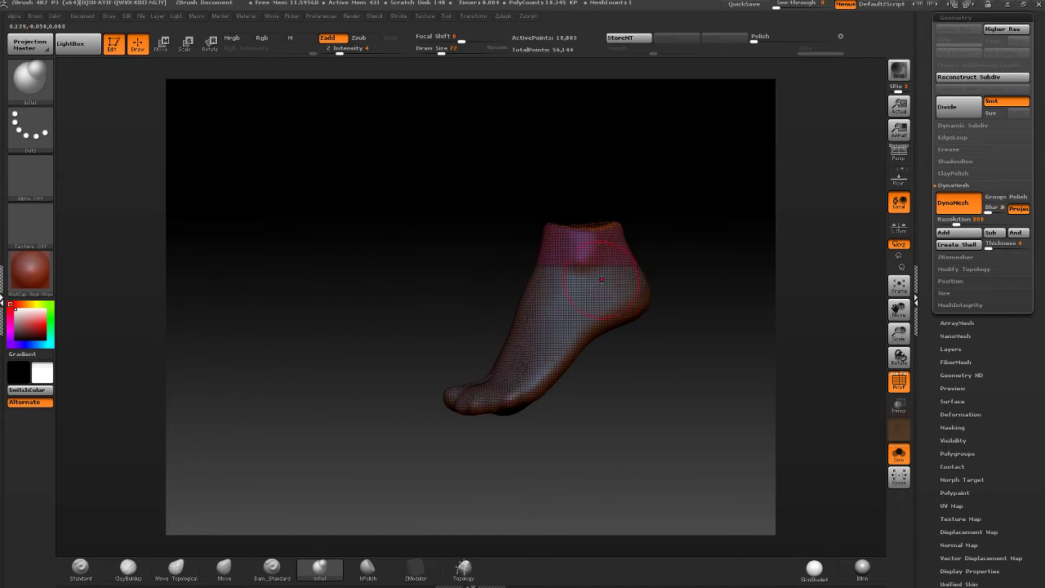
pyautogui.moveTo(514, 258)
pyautogui.keyDown('ctrl'); pyautogui.keyDown('shift'); pyautogui.mouseDown()
pyautogui.moveTo(552, 276)
pyautogui.moveTo(561, 320)
pyautogui.moveTo(511, 336)
pyautogui.moveTo(478, 262)
pyautogui.moveTo(553, 285)
pyautogui.moveTo(601, 263)
pyautogui.moveTo(635, 269)
pyautogui.moveTo(511, 215)
pyautogui.mouseUp(); pyautogui.keyUp('shift'); pyautogui.keyUp('ctrl')
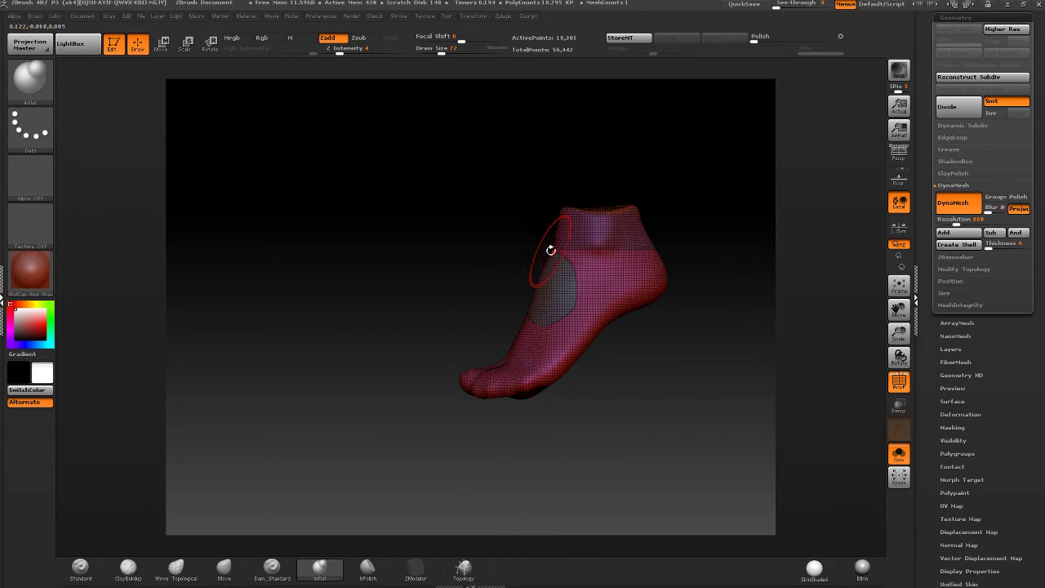
pyautogui.moveTo(487, 288)
pyautogui.keyDown('ctrl'); pyautogui.keyDown('shift'); pyautogui.mouseDown()
pyautogui.moveTo(561, 312)
pyautogui.moveTo(598, 270)
pyautogui.moveTo(472, 261)
pyautogui.moveTo(475, 273)
pyautogui.moveTo(600, 307)
pyautogui.moveTo(506, 301)
pyautogui.mouseUp(); pyautogui.keyUp('shift'); pyautogui.keyUp('ctrl')
pyautogui.hotkey('ctrl', 'z')
pyautogui.moveTo(626, 267)
pyautogui.keyDown('ctrl'); pyautogui.keyDown('shift'); pyautogui.mouseDown()
pyautogui.moveTo(568, 274)
pyautogui.moveTo(625, 304)
pyautogui.moveTo(635, 269)
pyautogui.moveTo(571, 260)
pyautogui.moveTo(586, 290)
pyautogui.mouseUp(); pyautogui.keyUp('shift'); pyautogui.keyUp('ctrl')
pyautogui.moveTo(604, 273)
pyautogui.mouseDown(button='right')
pyautogui.moveTo(611, 301)
pyautogui.moveTo(644, 299)
pyautogui.moveTo(630, 288)
pyautogui.moveTo(544, 297)
pyautogui.mouseUp(button='right')
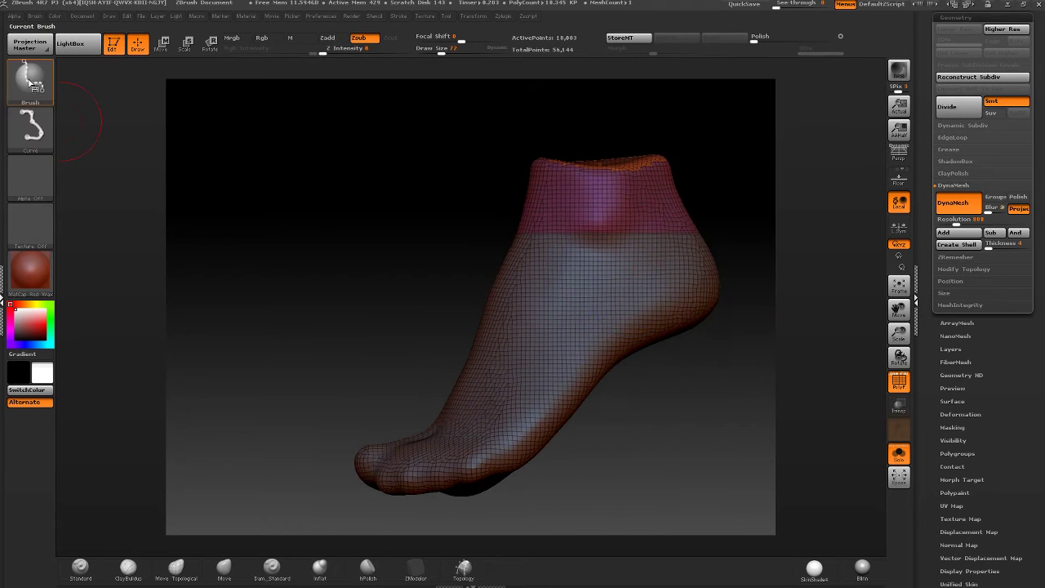
# - Try cutting circles into the side of the foot below the ankle with the TrimCircle brush, undoing each one
pyautogui.click(31, 82)
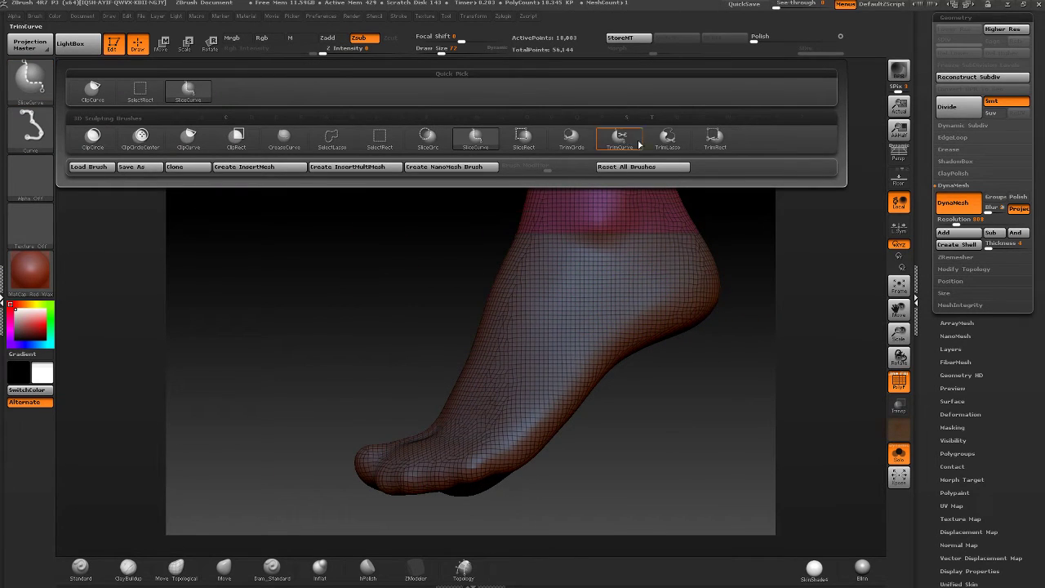
pyautogui.click(570, 145)
pyautogui.moveTo(602, 289)
pyautogui.keyDown('ctrl'); pyautogui.keyDown('shift'); pyautogui.mouseDown()
pyautogui.moveTo(563, 340)
pyautogui.moveTo(427, 250)
pyautogui.mouseUp(); pyautogui.keyUp('shift'); pyautogui.keyUp('ctrl')
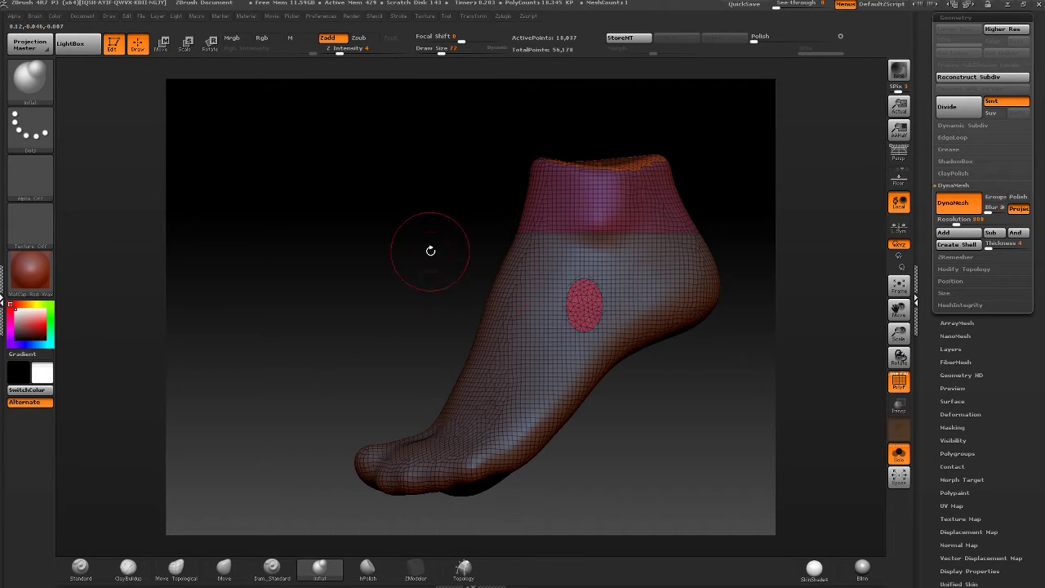
pyautogui.hotkey('ctrl', 'z')
pyautogui.keyDown('ctrl'); pyautogui.keyDown('shift'); pyautogui.moveTo(578, 265); pyautogui.dragTo(603, 266); pyautogui.keyUp('shift'); pyautogui.keyUp('ctrl')
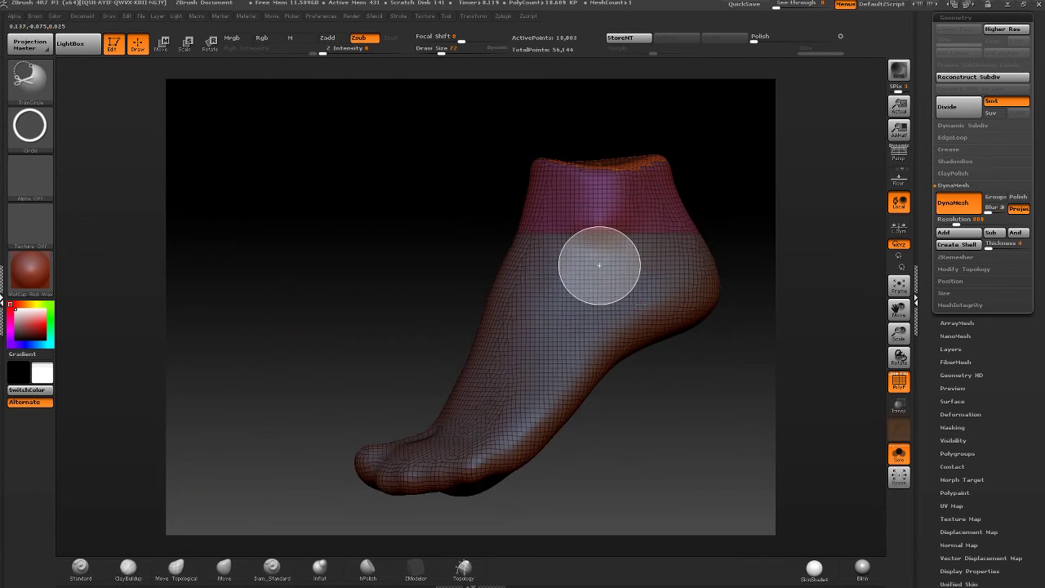
pyautogui.hotkey('ctrl', 'z')
# - Try slicing a rectangular panel across the ankle area with the SliceRect brush, and undo it
pyautogui.click(31, 82)
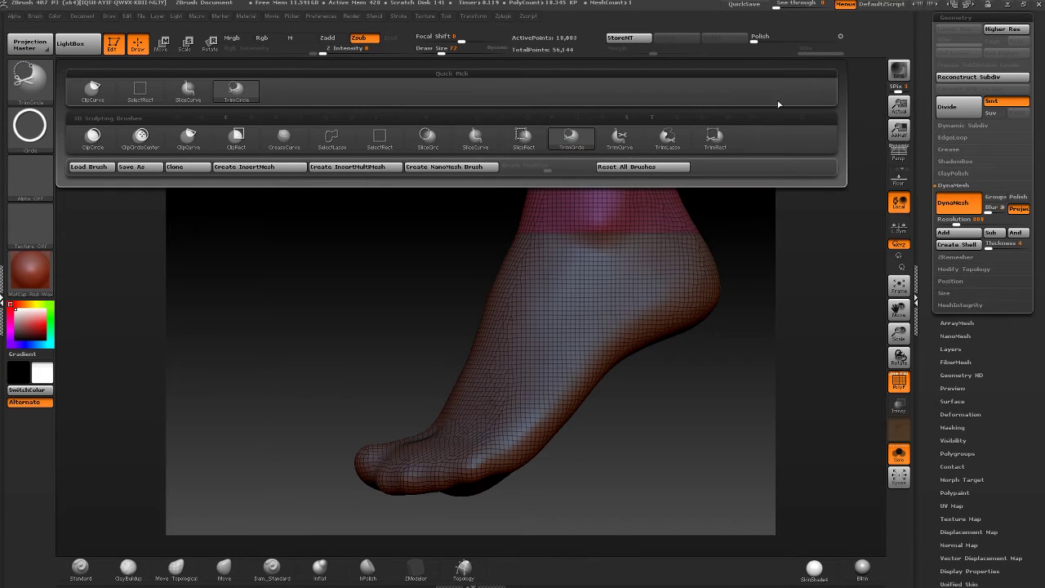
pyautogui.click(31, 82)
pyautogui.click(523, 135)
pyautogui.keyDown('ctrl'); pyautogui.keyDown('shift'); pyautogui.moveTo(631, 202); pyautogui.dragTo(527, 332); pyautogui.keyUp('shift'); pyautogui.keyUp('ctrl')
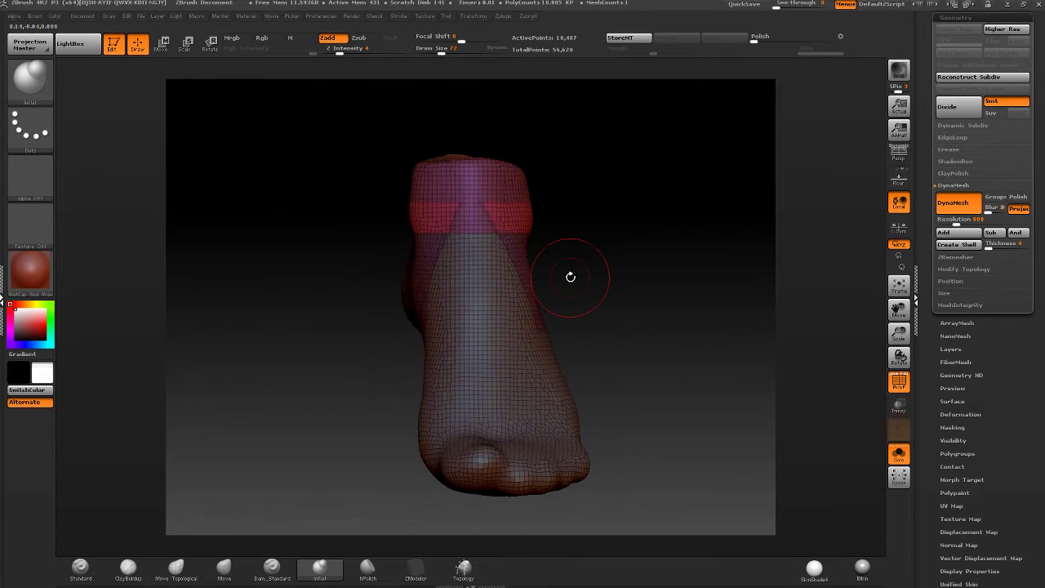
pyautogui.press('ctrl')
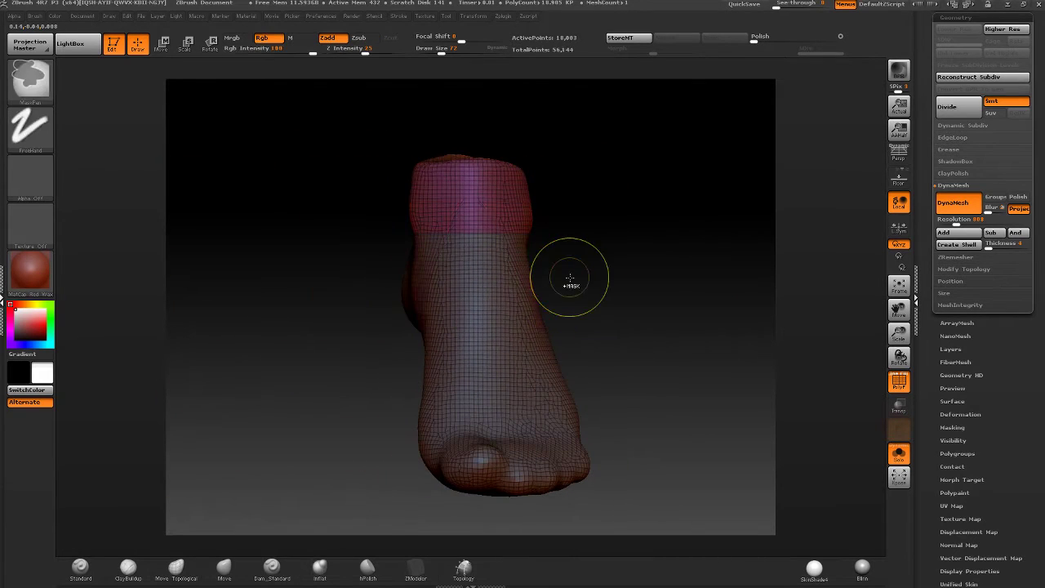
pyautogui.moveTo(570, 277); pyautogui.dragTo(303, 217)
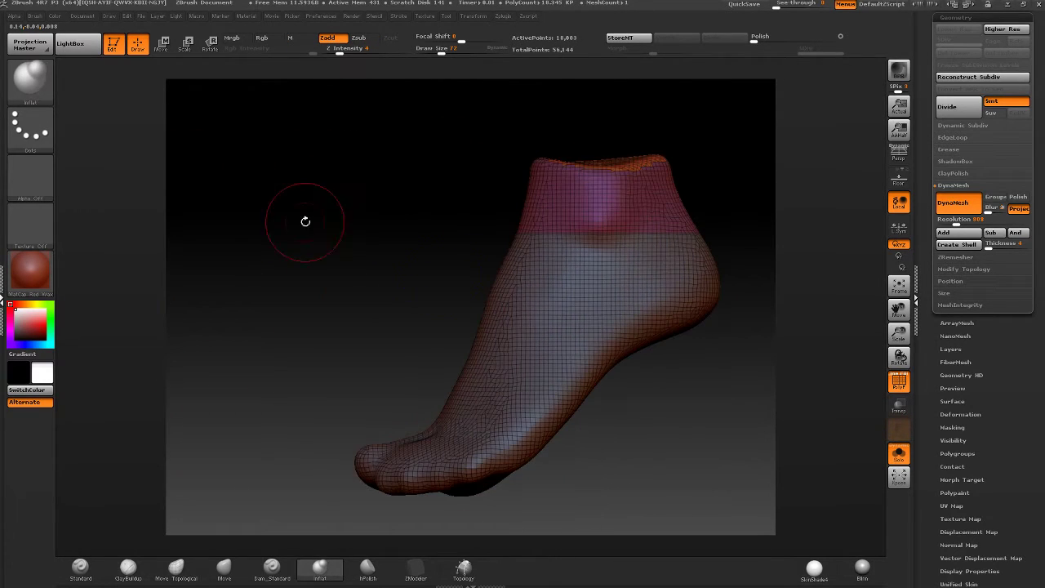
# - Switch the slicing brush back to SliceCurve
pyautogui.keyDown('ctrl'); pyautogui.keyDown('shift'); pyautogui.click(30, 77); pyautogui.keyUp('shift'); pyautogui.keyUp('ctrl')
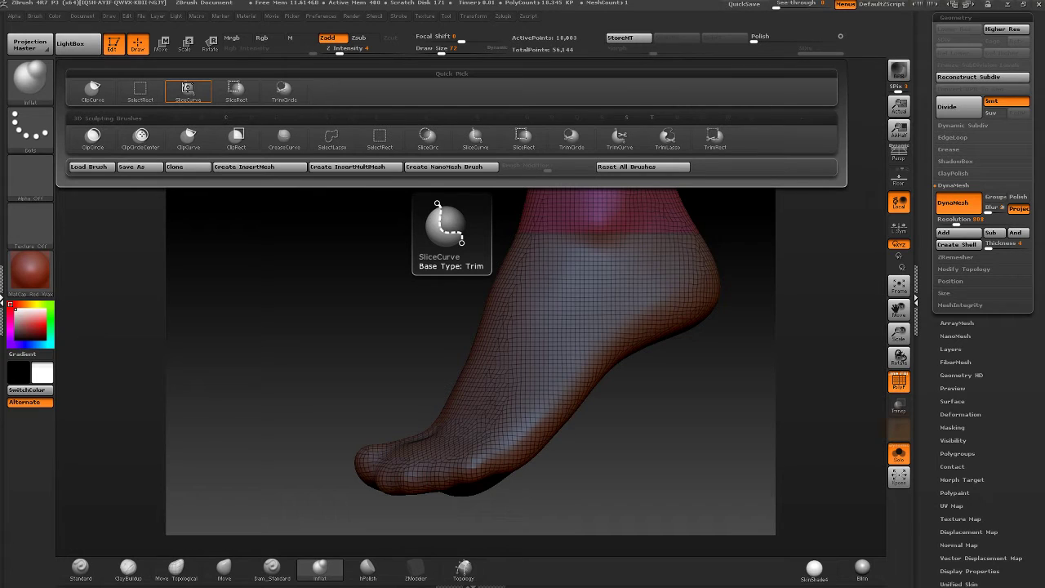
# - Show all subtools to check the feet against the other parts, and isolate the Genesis_3_Female2 feet again
pyautogui.moveTo(326, 310); pyautogui.dragTo(473, 311, button='right')
pyautogui.moveTo(544, 418)
pyautogui.keyDown('alt'); pyautogui.mouseDown(button='right')
pyautogui.moveTo(630, 360)
pyautogui.moveTo(735, 392)
pyautogui.mouseUp(button='right'); pyautogui.keyUp('alt')
pyautogui.click(899, 454)
pyautogui.moveTo(667, 357); pyautogui.dragTo(565, 281, button='right')
pyautogui.keyDown('alt'); pyautogui.click(600, 347); pyautogui.keyUp('alt')
pyautogui.keyDown('alt'); pyautogui.click(565, 281); pyautogui.keyUp('alt')
pyautogui.click(892, 454)
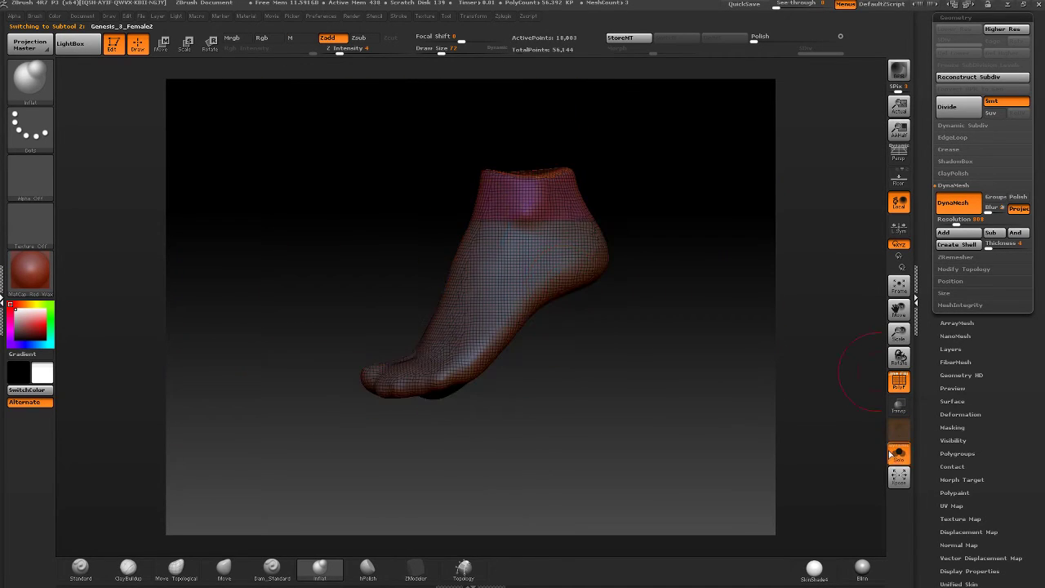
pyautogui.press('f')
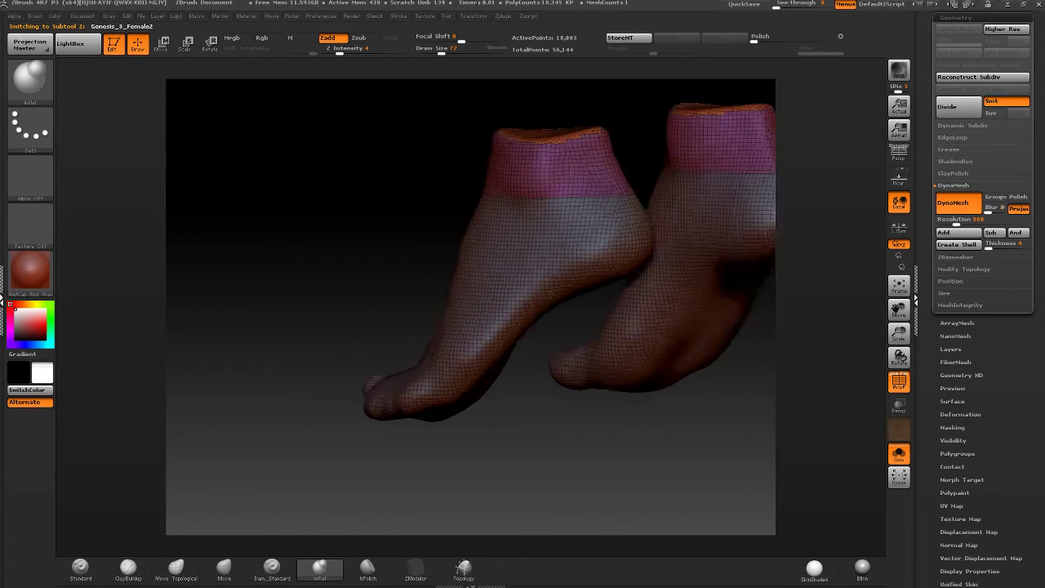
pyautogui.hotkey('ctrl', 'shift')
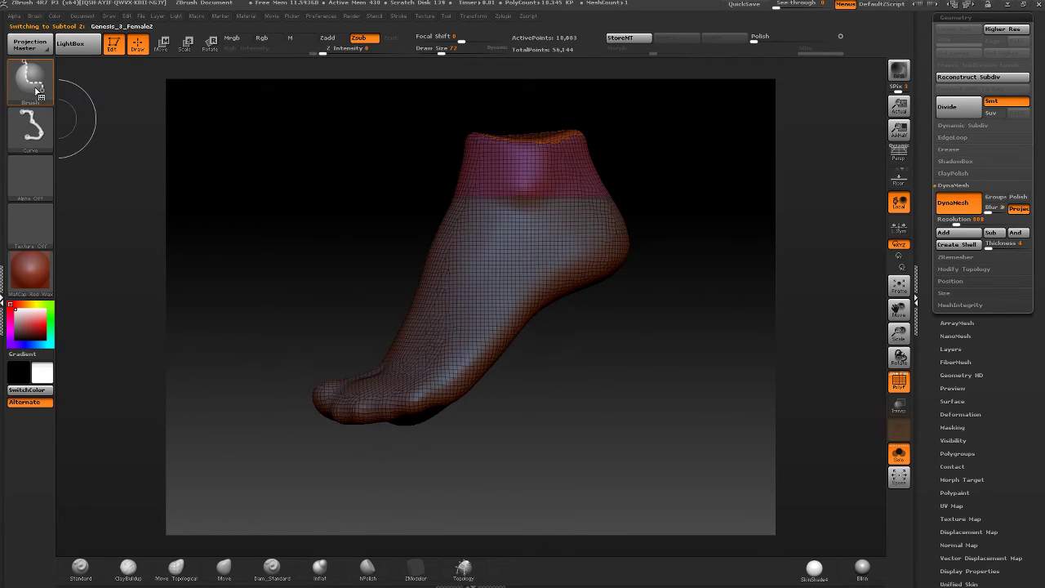
pyautogui.moveTo(31, 79)
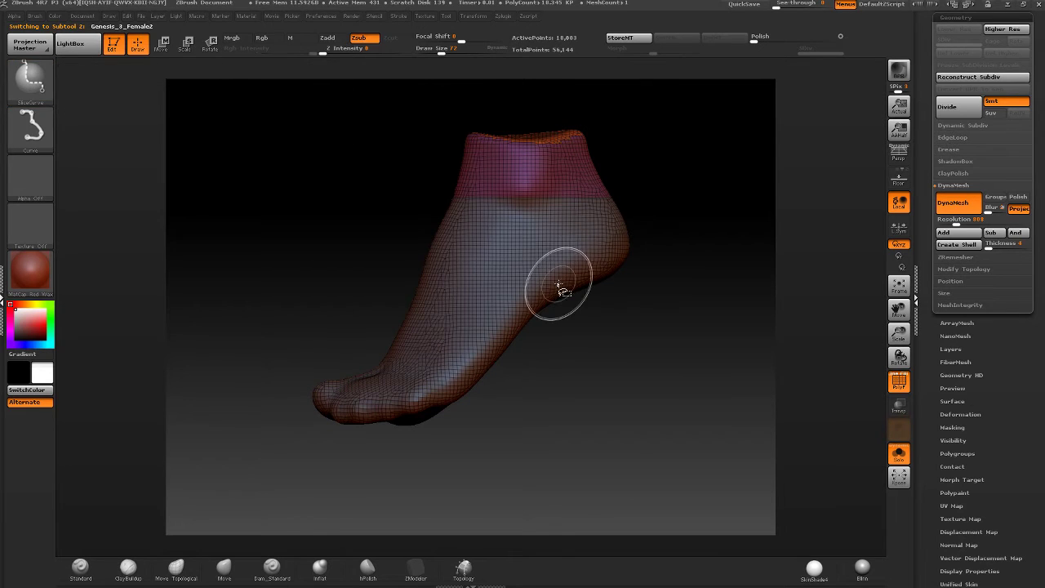
# - Slice the foot mesh with a curve running from the heel to the toes to separate the sole as its own polygroup
pyautogui.hotkey('ctrl', 'shift')
pyautogui.moveTo(662, 224)
pyautogui.keyDown('ctrl'); pyautogui.keyDown('shift'); pyautogui.mouseDown()
pyautogui.moveTo(543, 282)
pyautogui.moveTo(471, 354)
pyautogui.mouseUp(); pyautogui.keyUp('shift'); pyautogui.keyUp('ctrl')
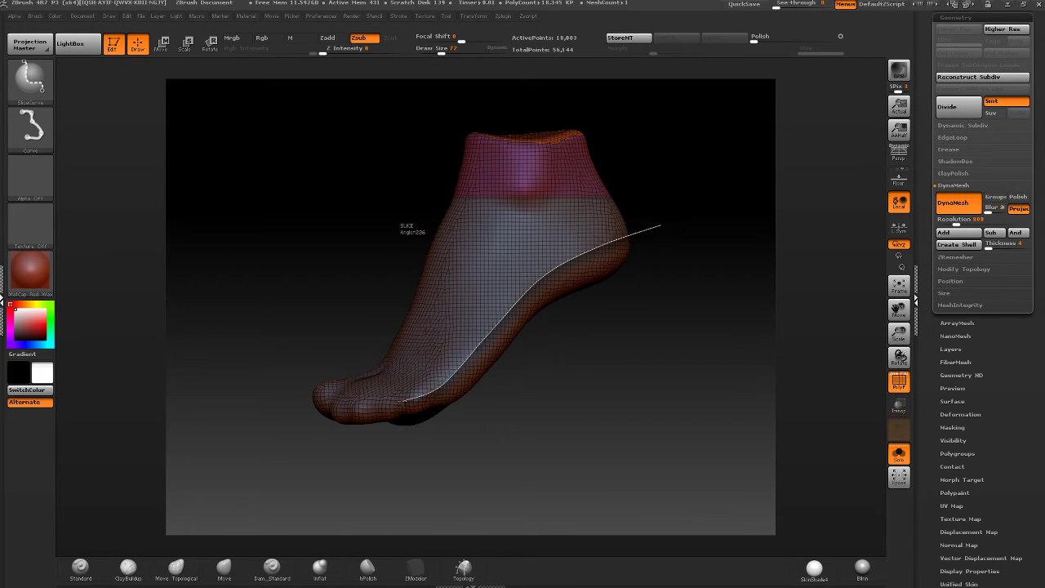
pyautogui.keyDown('ctrl'); pyautogui.keyDown('shift'); pyautogui.moveTo(399, 401); pyautogui.dragTo(225, 392); pyautogui.keyUp('shift'); pyautogui.keyUp('ctrl')
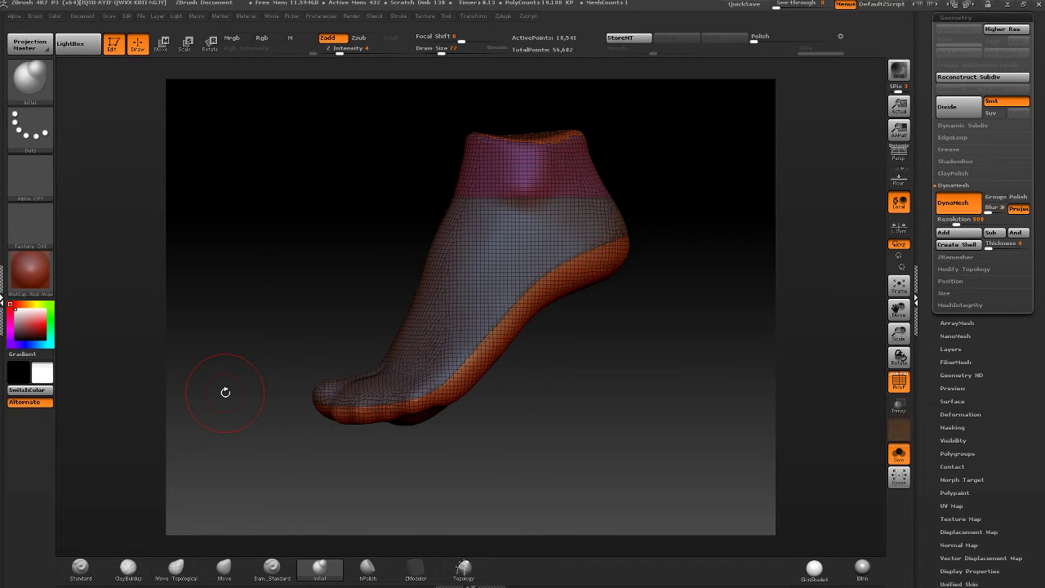
# - Isolate the sole polygroup, mask it, then show the whole foot and invert the mask so only the sole is editable
pyautogui.moveTo(510, 299); pyautogui.dragTo(614, 281)
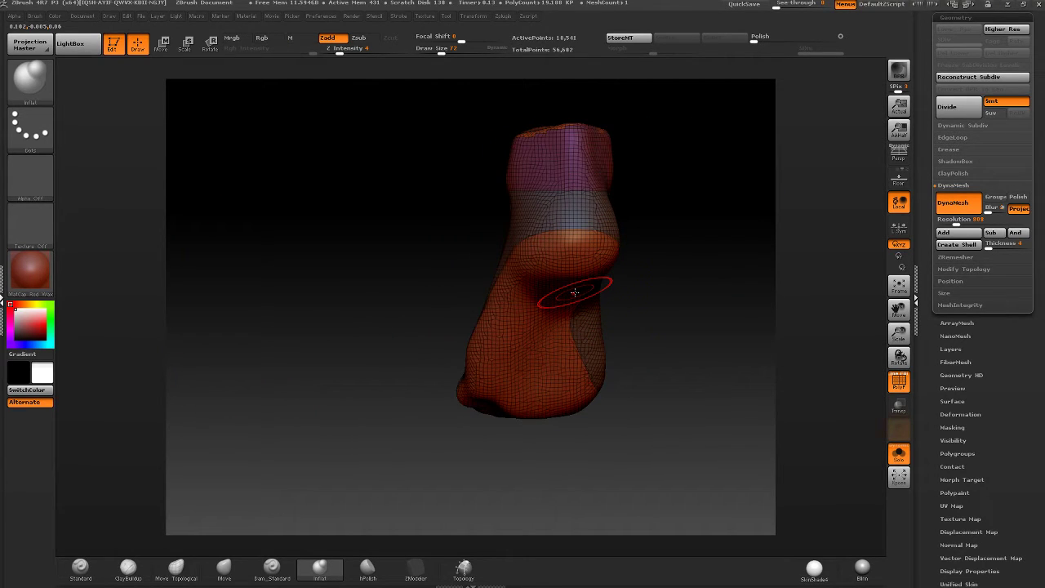
pyautogui.moveTo(654, 294)
pyautogui.mouseDown()
pyautogui.moveTo(597, 316)
pyautogui.moveTo(492, 287)
pyautogui.moveTo(498, 379)
pyautogui.moveTo(516, 426)
pyautogui.moveTo(526, 410)
pyautogui.moveTo(630, 373)
pyautogui.mouseUp()
pyautogui.press('ctrl')
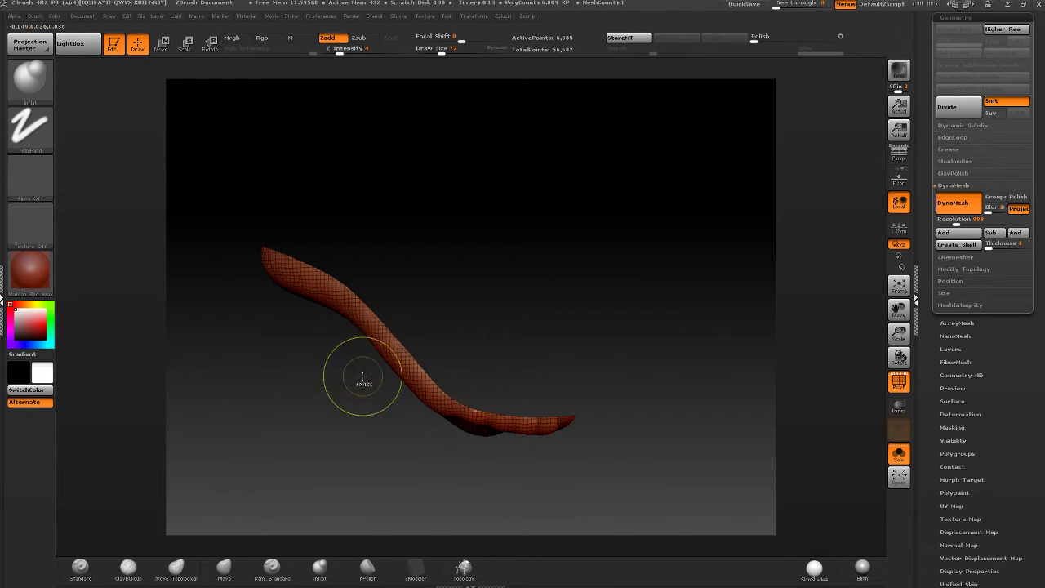
pyautogui.moveTo(593, 299); pyautogui.dragTo(439, 303)
pyautogui.hotkey('ctrl', 'shift')
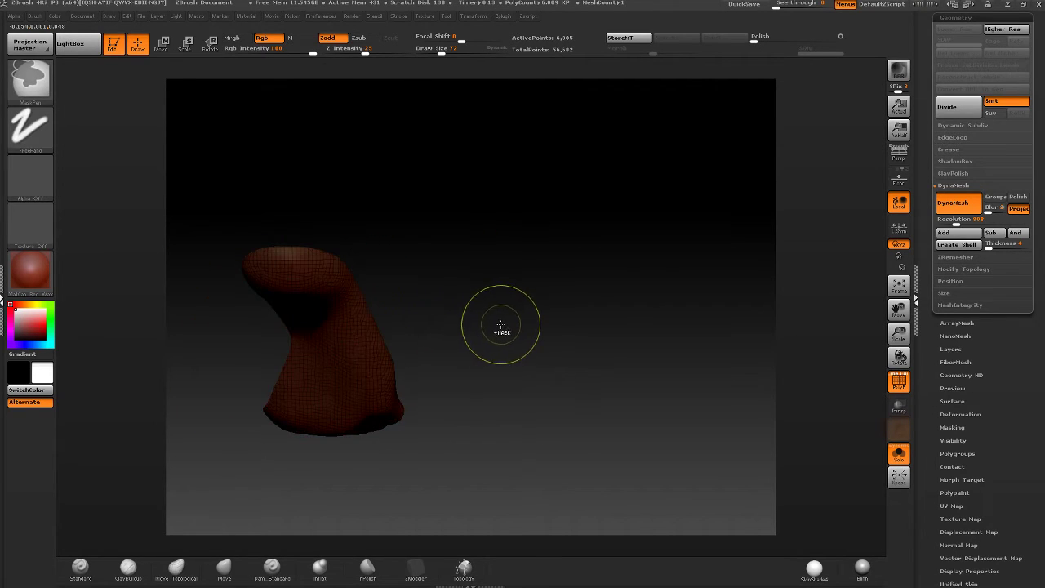
pyautogui.keyDown('ctrl'); pyautogui.keyDown('shift'); pyautogui.click(551, 307); pyautogui.keyUp('shift'); pyautogui.keyUp('ctrl')
pyautogui.keyDown('ctrl'); pyautogui.moveTo(551, 307); pyautogui.dragTo(506, 237, button='right'); pyautogui.keyUp('ctrl')
pyautogui.keyDown('ctrl'); pyautogui.click(542, 295); pyautogui.keyUp('ctrl')
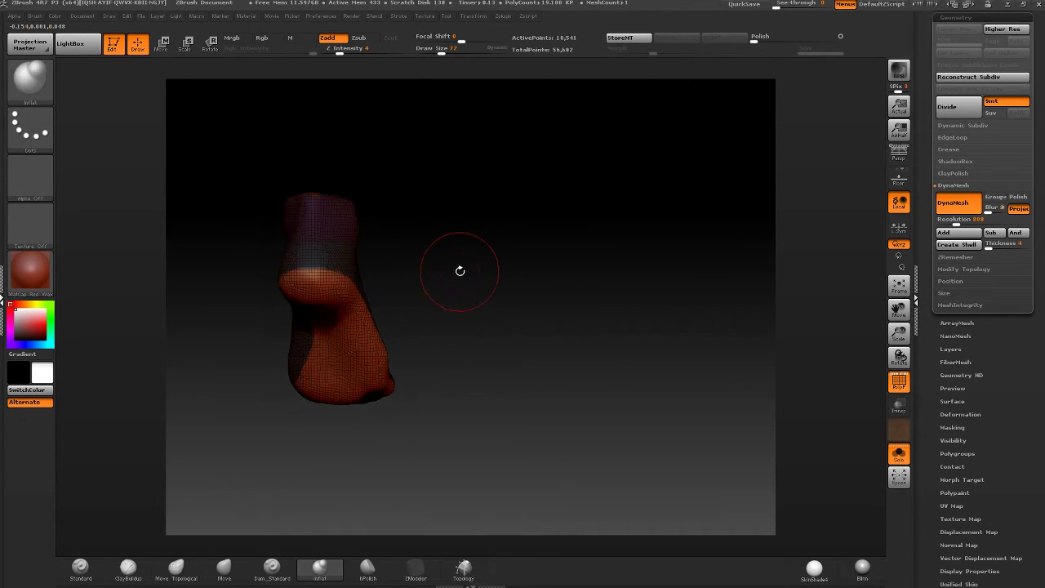
# - Extrude the unmasked sole straight downward with Transpose Move to form a thick platform under the foot
pyautogui.keyDown('shift'); pyautogui.moveTo(460, 270); pyautogui.dragTo(675, 249); pyautogui.keyUp('shift')
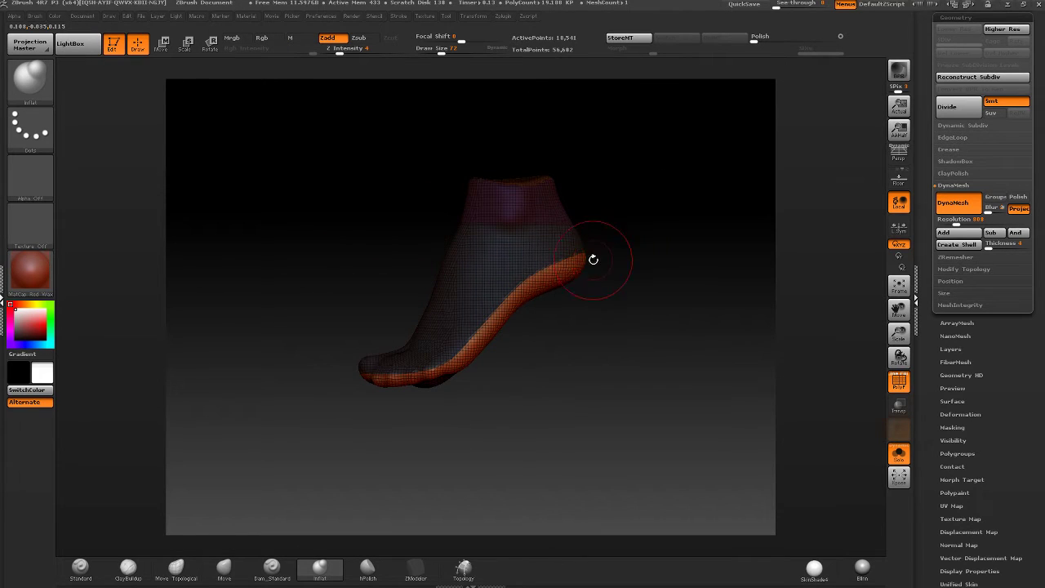
pyautogui.press('w')
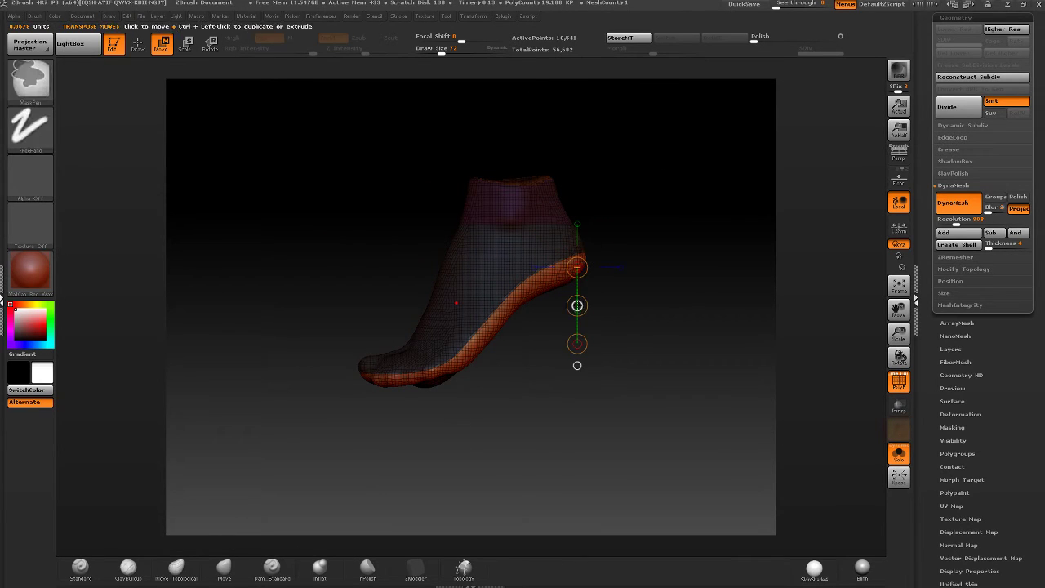
pyautogui.moveTo(577, 343)
pyautogui.keyDown('ctrl'); pyautogui.mouseDown()
pyautogui.moveTo(577, 316)
pyautogui.moveTo(577, 365)
pyautogui.mouseUp(); pyautogui.keyUp('ctrl')
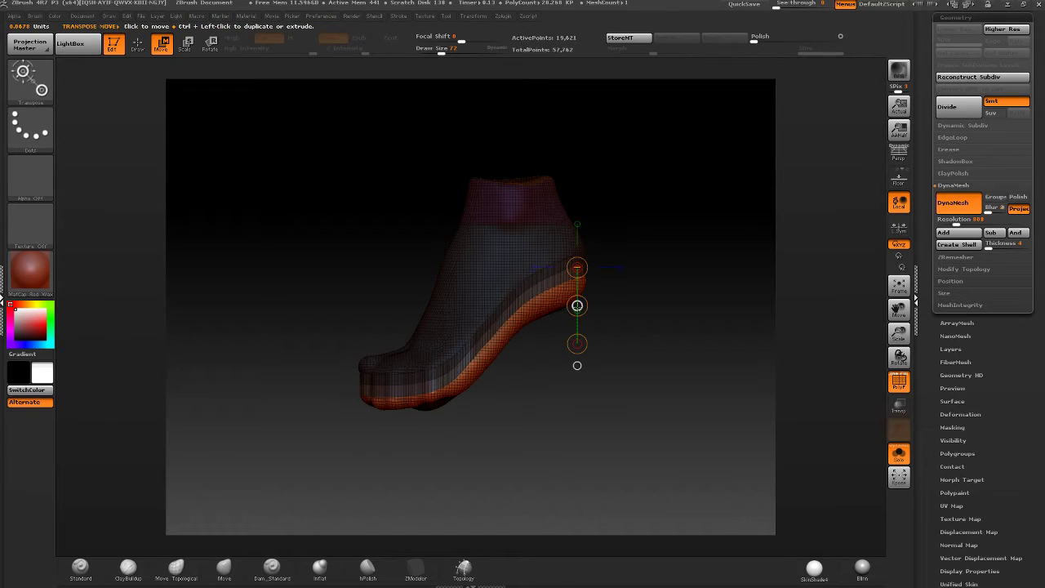
pyautogui.moveTo(578, 306)
pyautogui.keyDown('ctrl'); pyautogui.mouseDown()
pyautogui.moveTo(577, 323)
pyautogui.moveTo(535, 306)
pyautogui.mouseUp(); pyautogui.keyUp('ctrl')
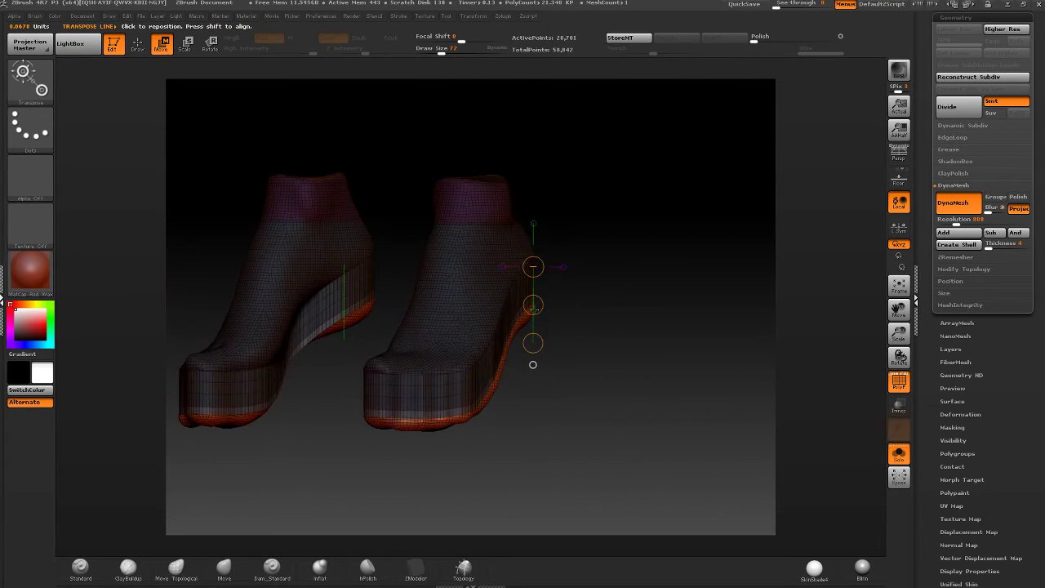
pyautogui.moveTo(582, 307)
pyautogui.mouseDown()
pyautogui.moveTo(713, 304)
pyautogui.moveTo(672, 299)
pyautogui.mouseUp()
# - Switch to the ClipCurve brush and flatten the platform's underside along a curve from the heel to beyond the toes
pyautogui.press('q')
pyautogui.click(43, 90)
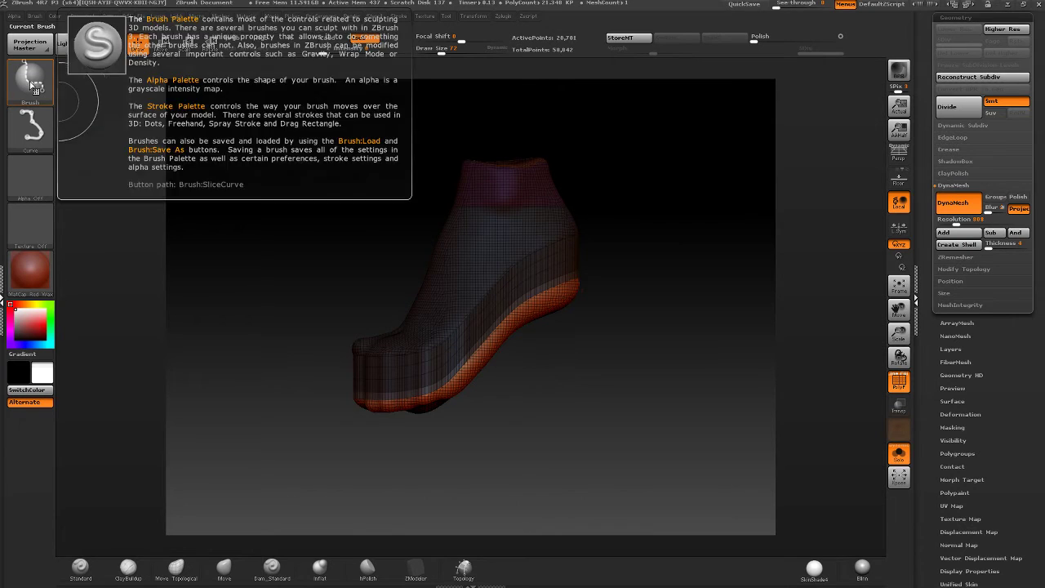
pyautogui.click(21, 82)
pyautogui.click(476, 139)
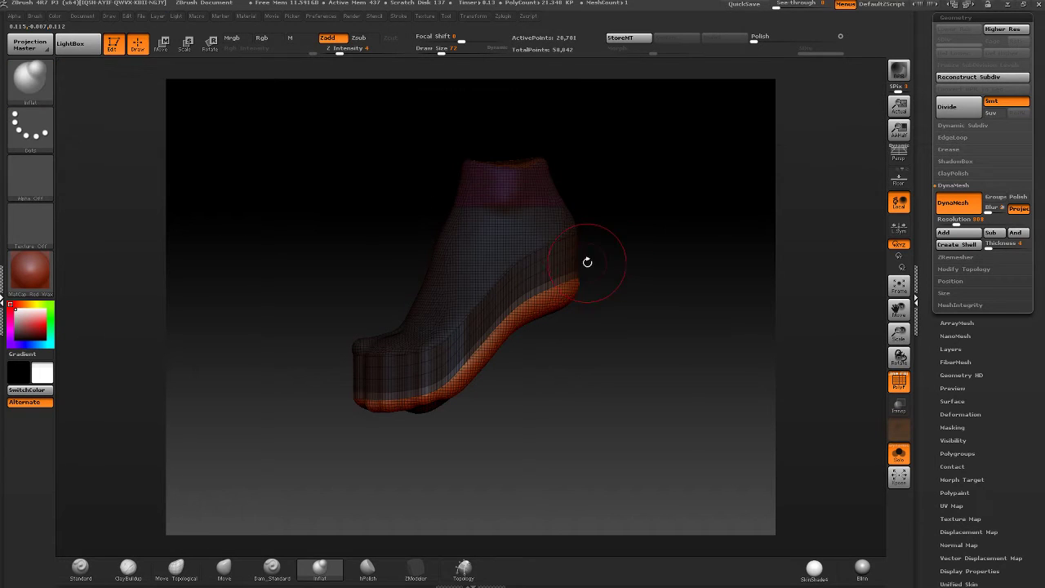
pyautogui.moveTo(588, 258); pyautogui.dragTo(580, 276)
pyautogui.keyDown('ctrl'); pyautogui.moveTo(580, 276); pyautogui.dragTo(580, 362, button='right'); pyautogui.keyUp('ctrl')
pyautogui.keyDown('ctrl'); pyautogui.keyDown('shift'); pyautogui.moveTo(680, 240); pyautogui.dragTo(495, 360); pyautogui.keyUp('shift'); pyautogui.keyUp('ctrl')
pyautogui.moveTo(452, 419)
pyautogui.keyDown('ctrl'); pyautogui.keyDown('shift'); pyautogui.mouseDown()
pyautogui.moveTo(361, 457)
pyautogui.moveTo(241, 460)
pyautogui.mouseUp(); pyautogui.keyUp('shift'); pyautogui.keyUp('ctrl')
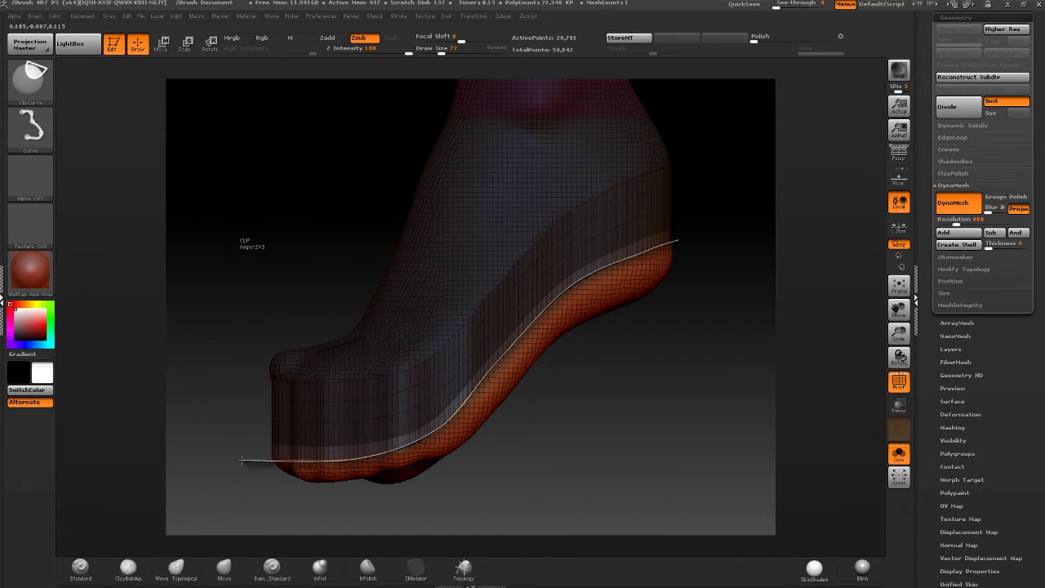
pyautogui.click(319, 568)
pyautogui.press('f')
# - Clear the mask and remesh the extruded foot with DynaMesh
pyautogui.moveTo(490, 283)
pyautogui.mouseDown(button='right')
pyautogui.moveTo(448, 296)
pyautogui.moveTo(488, 283)
pyautogui.moveTo(594, 281)
pyautogui.moveTo(661, 261)
pyautogui.moveTo(567, 278)
pyautogui.moveTo(532, 256)
pyautogui.moveTo(572, 269)
pyautogui.moveTo(594, 263)
pyautogui.mouseUp(button='right')
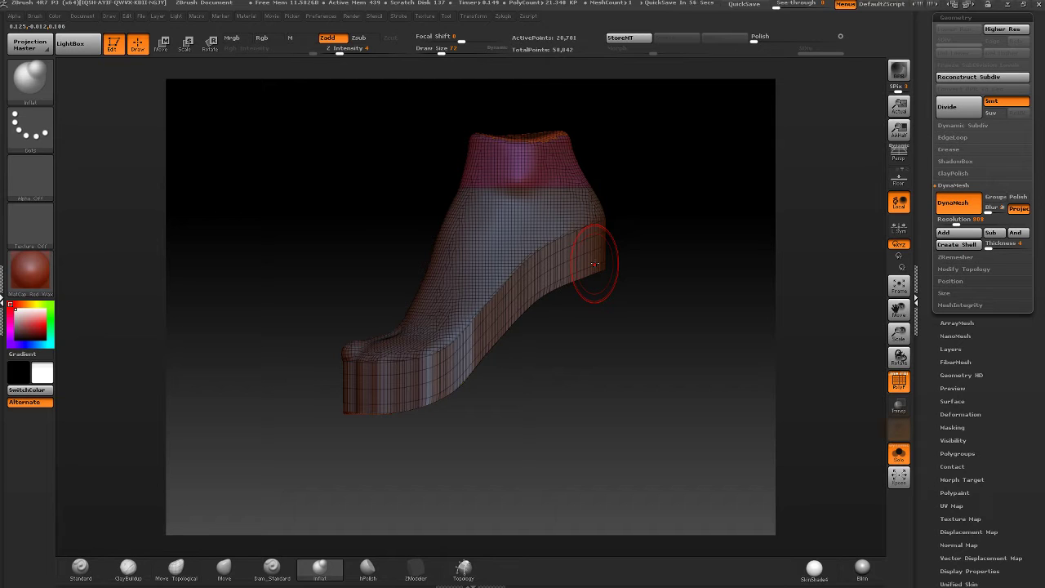
pyautogui.moveTo(595, 263)
pyautogui.mouseDown(button='right')
pyautogui.moveTo(565, 341)
pyautogui.moveTo(603, 263)
pyautogui.mouseUp(button='right')
pyautogui.keyDown('ctrl'); pyautogui.moveTo(643, 311); pyautogui.dragTo(700, 202); pyautogui.keyUp('ctrl')
pyautogui.moveTo(700, 202)
pyautogui.mouseDown(button='right')
pyautogui.moveTo(612, 321)
pyautogui.moveTo(613, 310)
pyautogui.moveTo(553, 280)
pyautogui.moveTo(564, 309)
pyautogui.moveTo(572, 287)
pyautogui.moveTo(568, 312)
pyautogui.moveTo(660, 305)
pyautogui.moveTo(529, 266)
pyautogui.moveTo(553, 283)
pyautogui.moveTo(511, 303)
pyautogui.moveTo(504, 282)
pyautogui.moveTo(502, 290)
pyautogui.mouseUp(button='right')
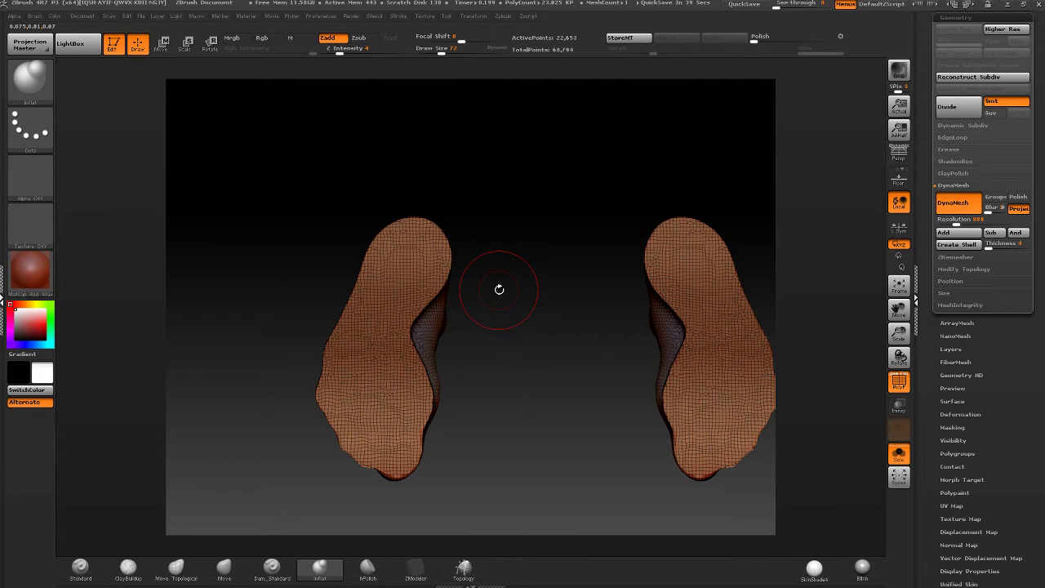
# - Mask the inner arch area of the sole and invert the mask so only the arch is editable
pyautogui.moveTo(407, 307)
pyautogui.mouseDown(button='right')
pyautogui.moveTo(347, 288)
pyautogui.moveTo(407, 323)
pyautogui.mouseUp(button='right')
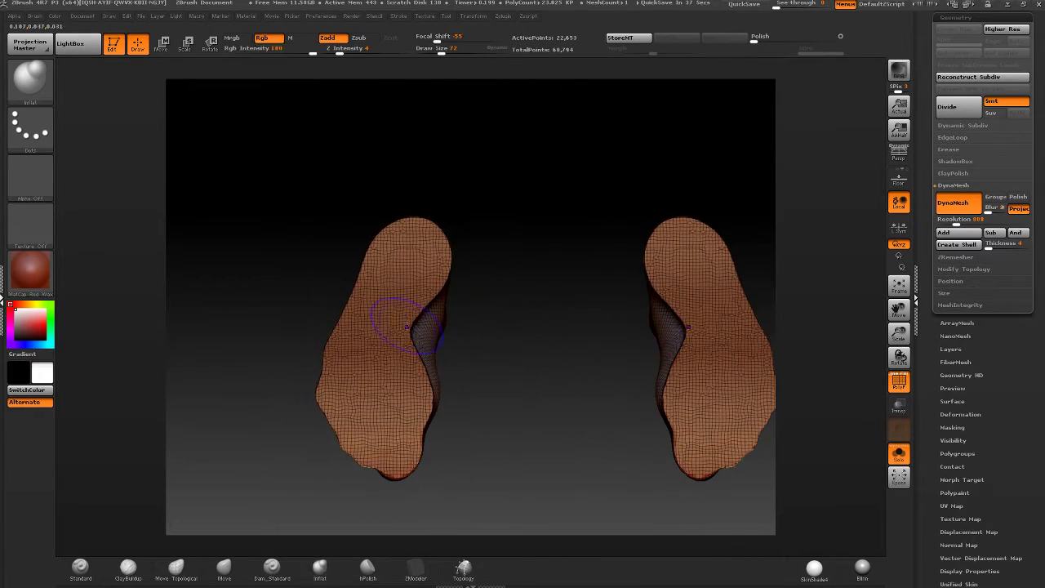
pyautogui.moveTo(454, 269)
pyautogui.mouseDown(button='right')
pyautogui.moveTo(415, 324)
pyautogui.moveTo(379, 325)
pyautogui.mouseUp(button='right')
pyautogui.moveTo(415, 308)
pyautogui.keyDown('ctrl'); pyautogui.mouseDown()
pyautogui.moveTo(393, 326)
pyautogui.moveTo(441, 269)
pyautogui.moveTo(384, 384)
pyautogui.moveTo(363, 392)
pyautogui.mouseUp(); pyautogui.keyUp('ctrl')
pyautogui.moveTo(529, 247)
pyautogui.mouseDown(button='right')
pyautogui.moveTo(507, 289)
pyautogui.moveTo(399, 321)
pyautogui.mouseUp(button='right')
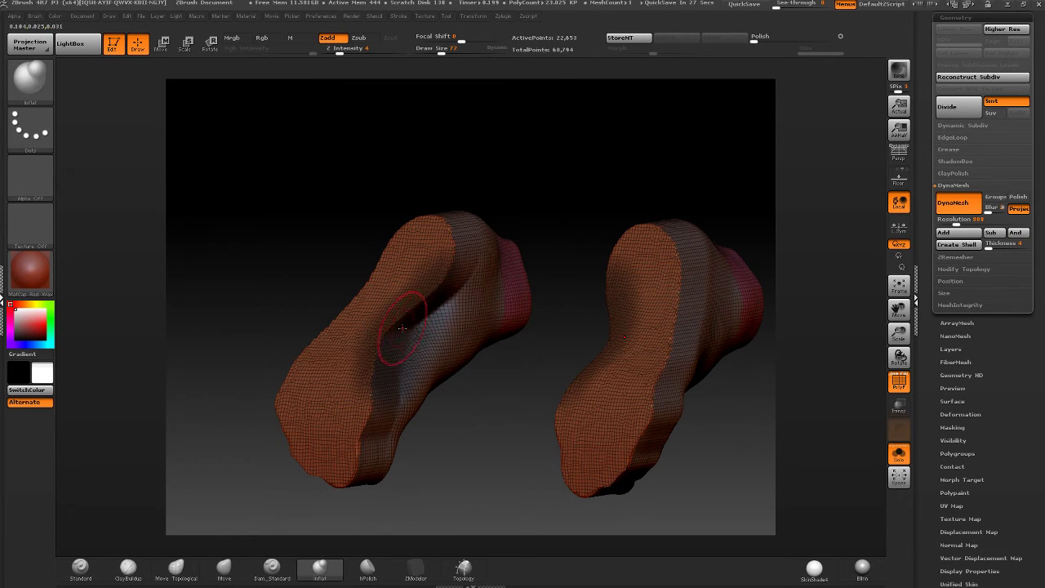
pyautogui.keyDown('ctrl'); pyautogui.moveTo(553, 262); pyautogui.dragTo(521, 257); pyautogui.keyUp('ctrl')
# - Set the draw size to 105 and lay out a Transpose Move line outward from the inner arch
pyautogui.press('w')
pyautogui.press('q')
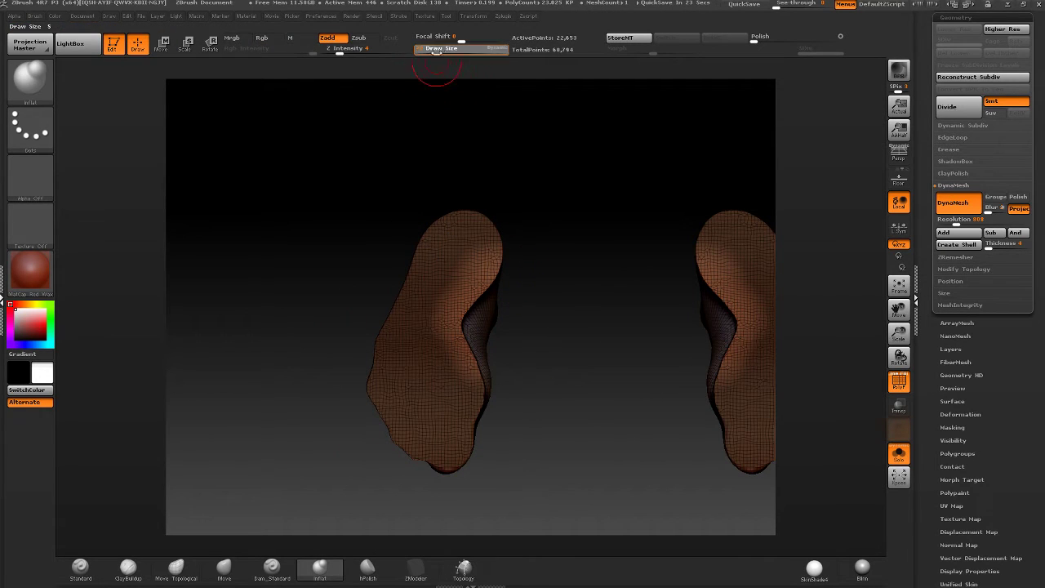
pyautogui.moveTo(438, 50); pyautogui.dragTo(446, 57)
pyautogui.press('w')
pyautogui.moveTo(454, 310); pyautogui.dragTo(560, 310)
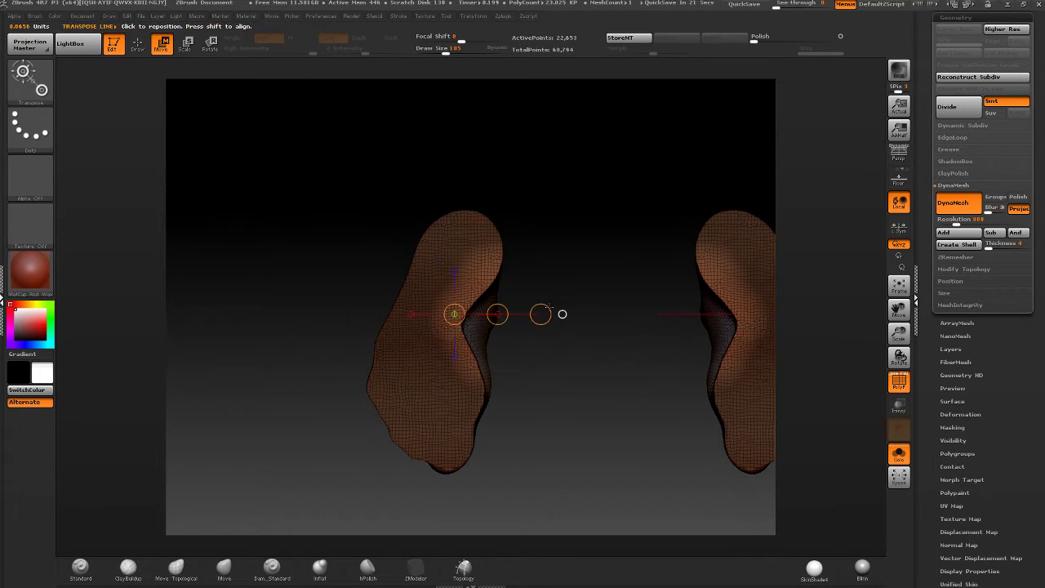
pyautogui.press('q')
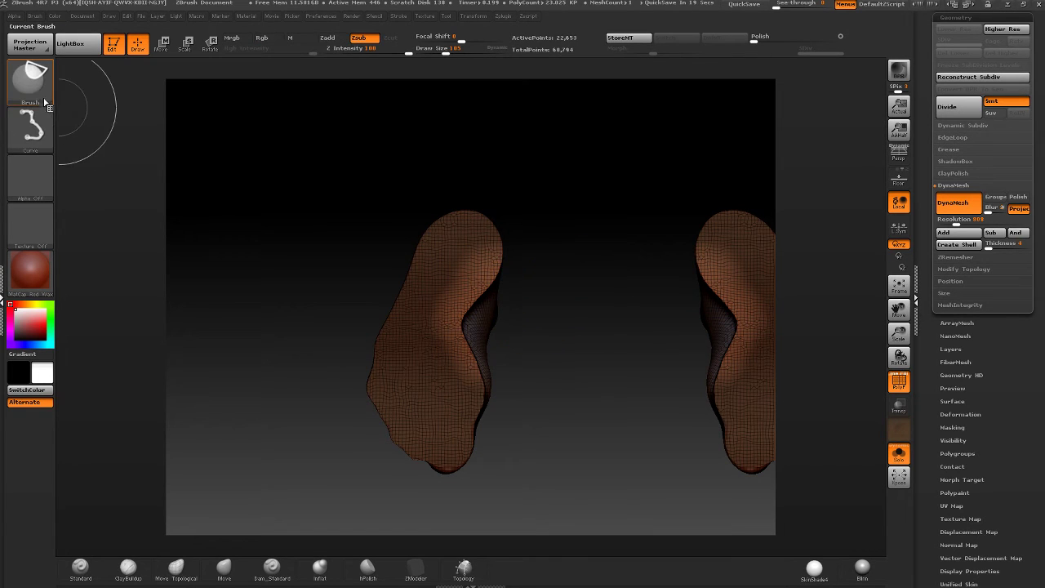
# - Clip the inner arch to a gentler outline with the ClipCurve brush, then clear the mask and remesh with DynaMesh
pyautogui.keyDown('ctrl'); pyautogui.keyDown('shift'); pyautogui.click(25, 80); pyautogui.keyUp('shift'); pyautogui.keyUp('ctrl')
pyautogui.moveTo(496, 363)
pyautogui.keyDown('ctrl'); pyautogui.keyDown('shift'); pyautogui.mouseDown()
pyautogui.moveTo(486, 401)
pyautogui.moveTo(484, 372)
pyautogui.mouseUp(); pyautogui.keyUp('shift'); pyautogui.keyUp('ctrl')
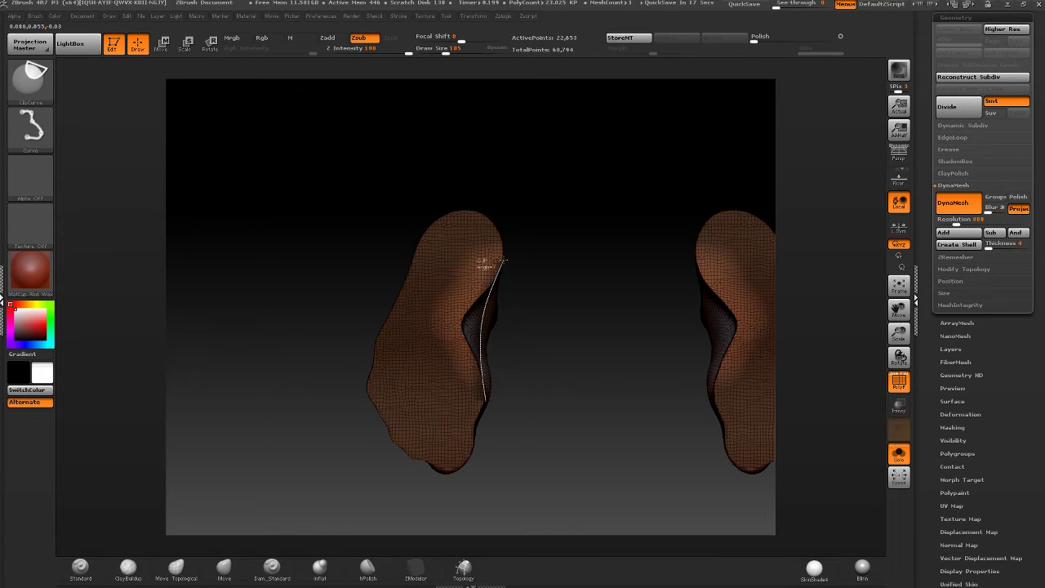
pyautogui.moveTo(511, 213)
pyautogui.keyDown('ctrl'); pyautogui.keyDown('shift'); pyautogui.mouseDown()
pyautogui.moveTo(544, 210)
pyautogui.moveTo(501, 234)
pyautogui.moveTo(593, 229)
pyautogui.moveTo(518, 236)
pyautogui.moveTo(534, 235)
pyautogui.mouseUp(); pyautogui.keyUp('shift'); pyautogui.keyUp('ctrl')
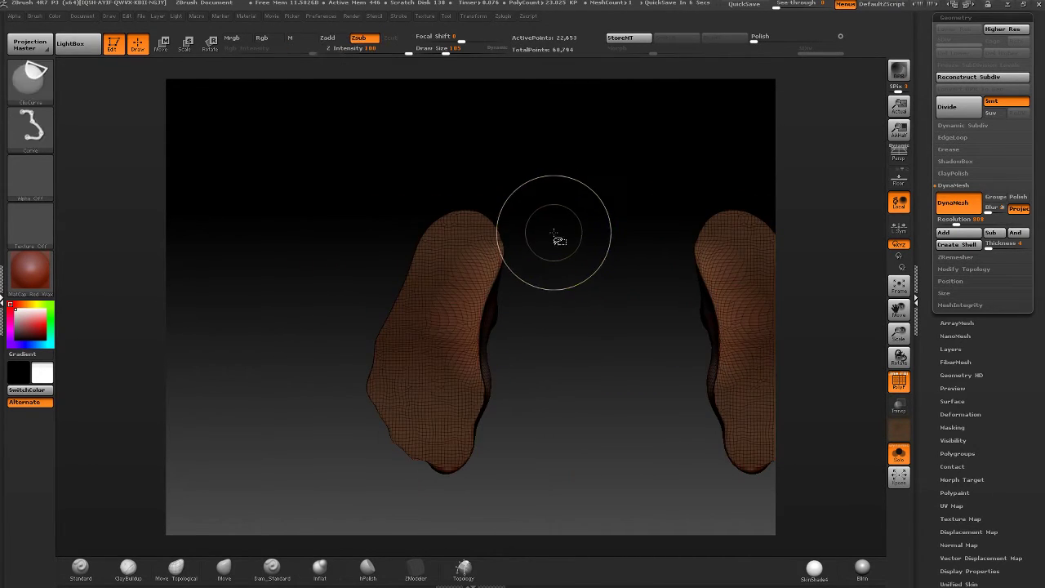
pyautogui.moveTo(548, 269); pyautogui.dragTo(279, 272)
pyautogui.press('ctrl')
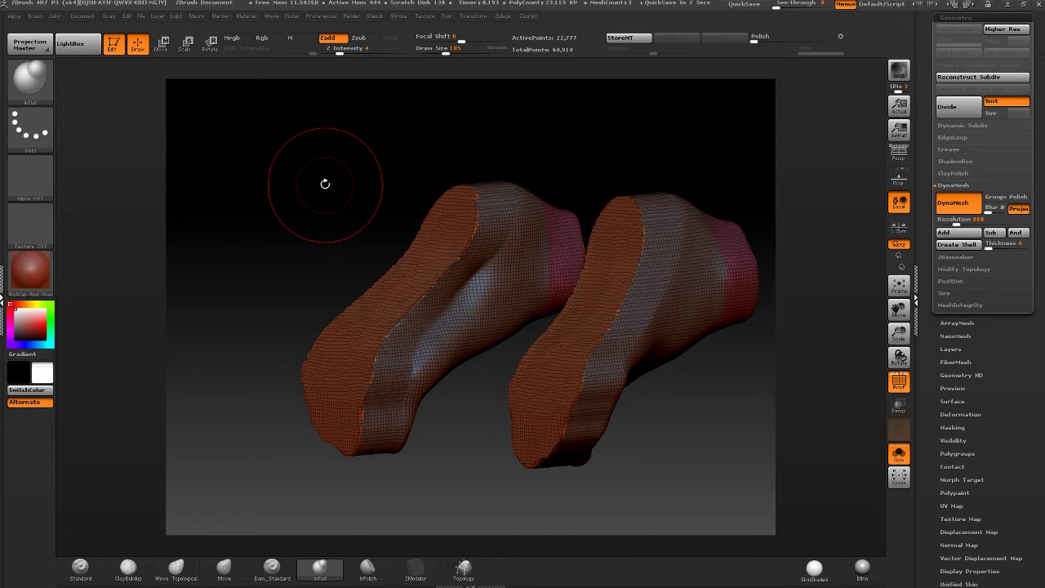
# - Remove one of the two mirrored shoe meshes with Delete By Symmetry
pyautogui.moveTo(325, 183); pyautogui.dragTo(611, 316)
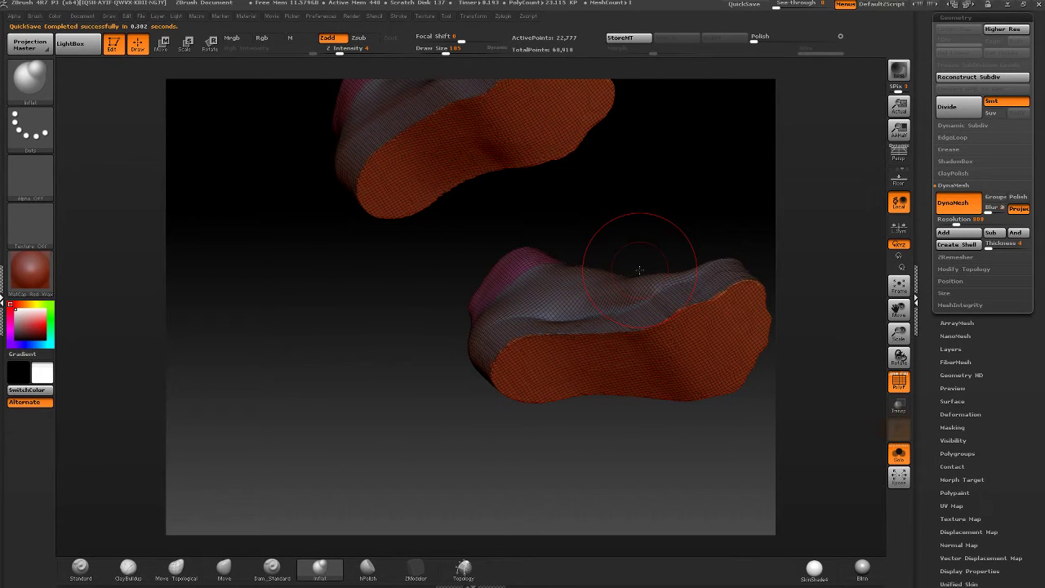
pyautogui.moveTo(559, 318); pyautogui.dragTo(409, 301)
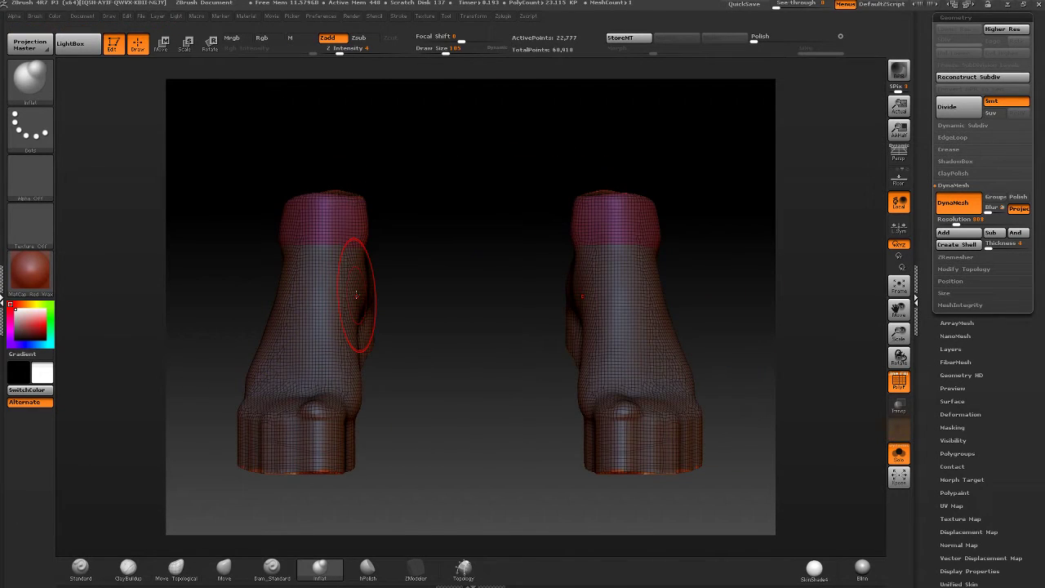
pyautogui.click(964, 269)
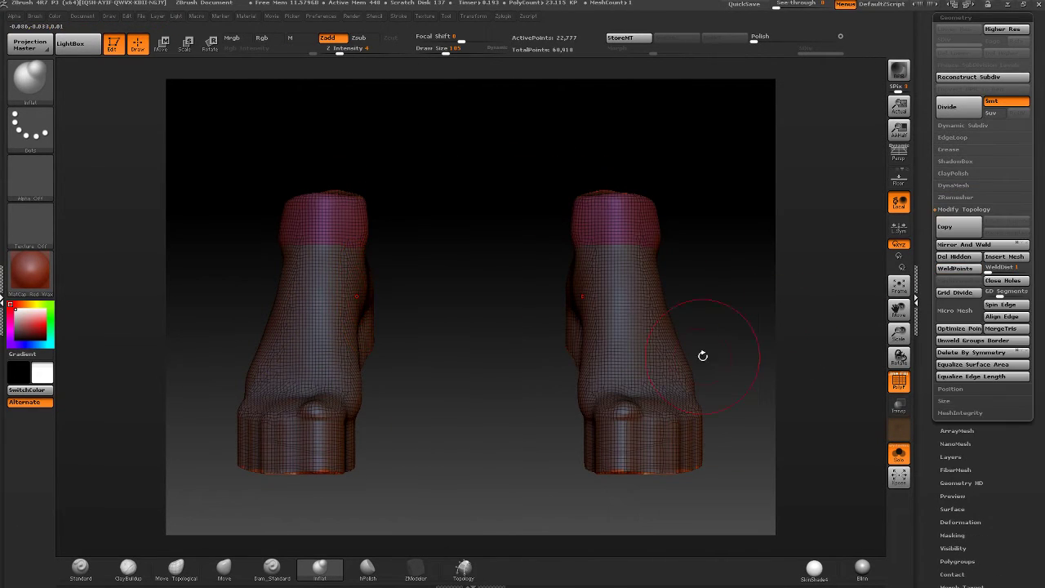
pyautogui.click(970, 353)
pyautogui.moveTo(870, 351); pyautogui.dragTo(500, 258)
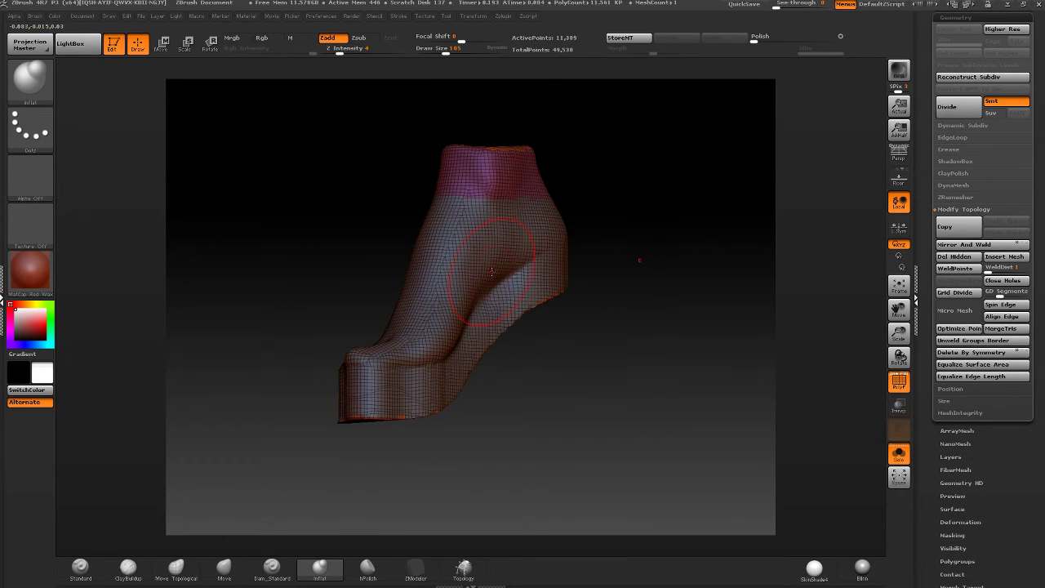
pyautogui.moveTo(492, 247)
pyautogui.mouseDown(button='right')
pyautogui.moveTo(492, 282)
pyautogui.moveTo(461, 289)
pyautogui.mouseUp(button='right')
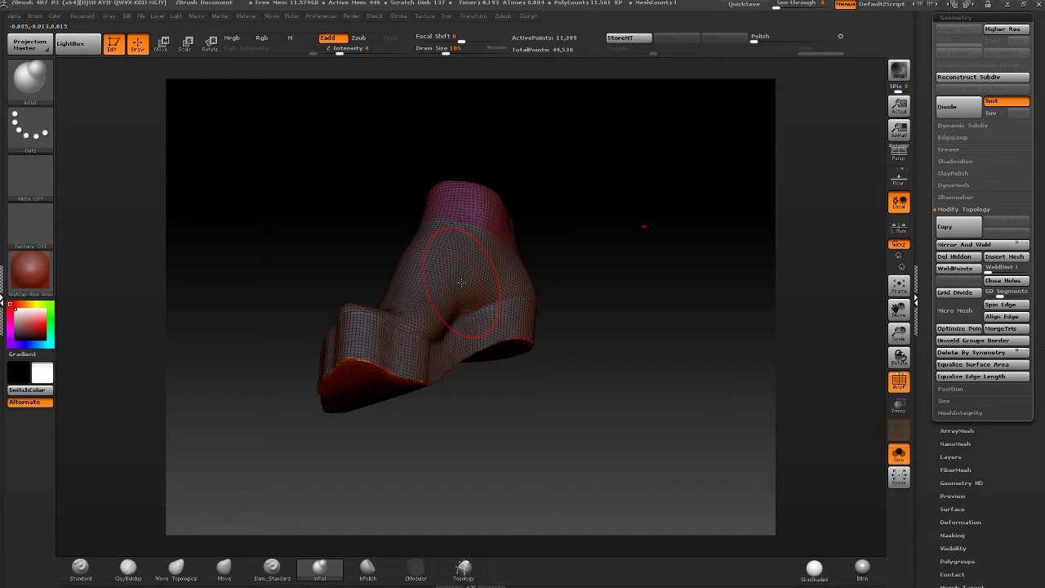
pyautogui.moveTo(464, 257)
pyautogui.mouseDown(button='right')
pyautogui.moveTo(485, 242)
pyautogui.moveTo(589, 351)
pyautogui.mouseUp(button='right')
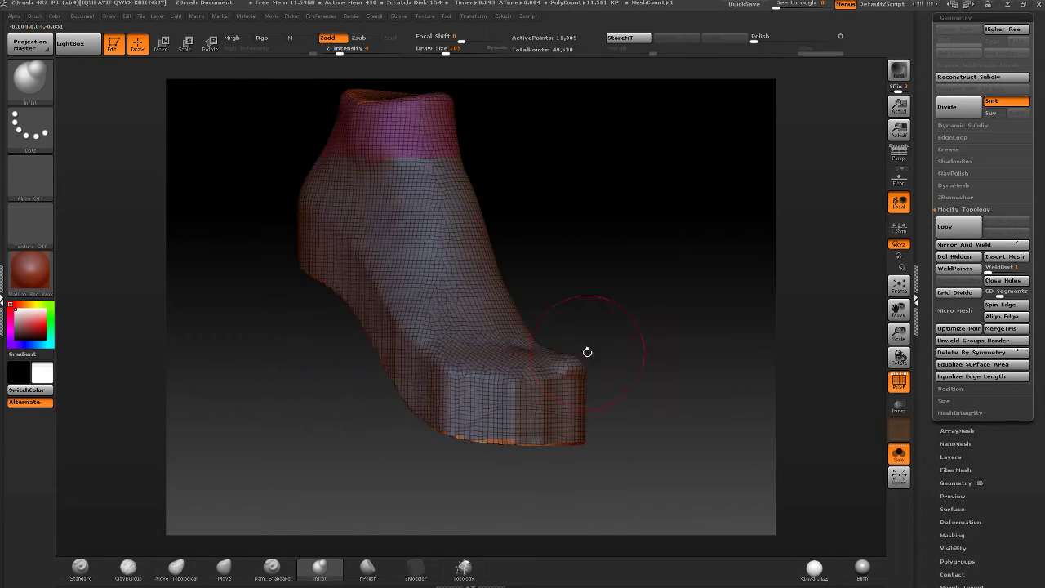
# - Turn off Solo mode and delete the older duplicate foot subtool Genesis_3_Female3
pyautogui.click(899, 455)
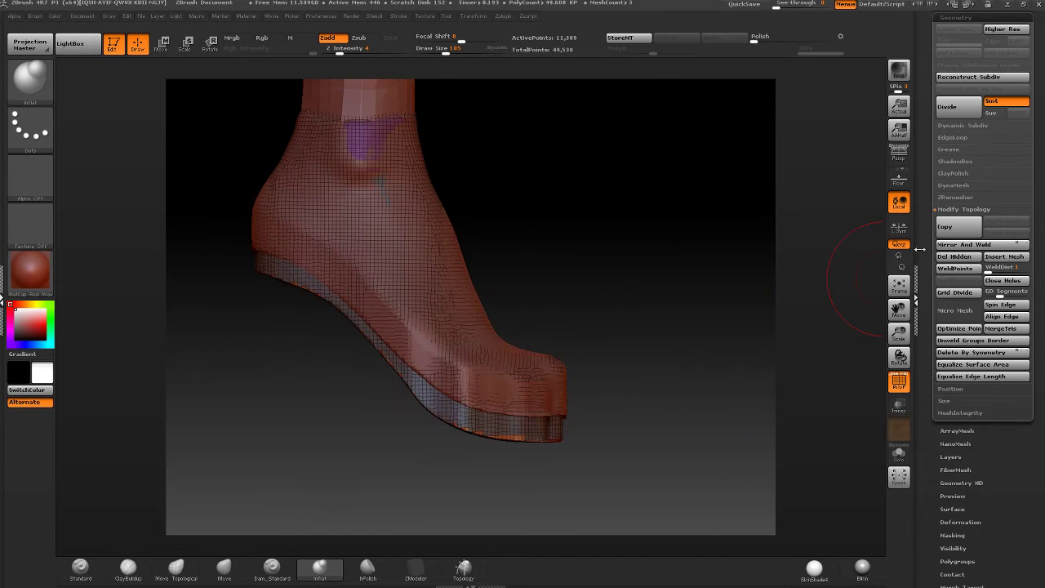
pyautogui.click(984, 214)
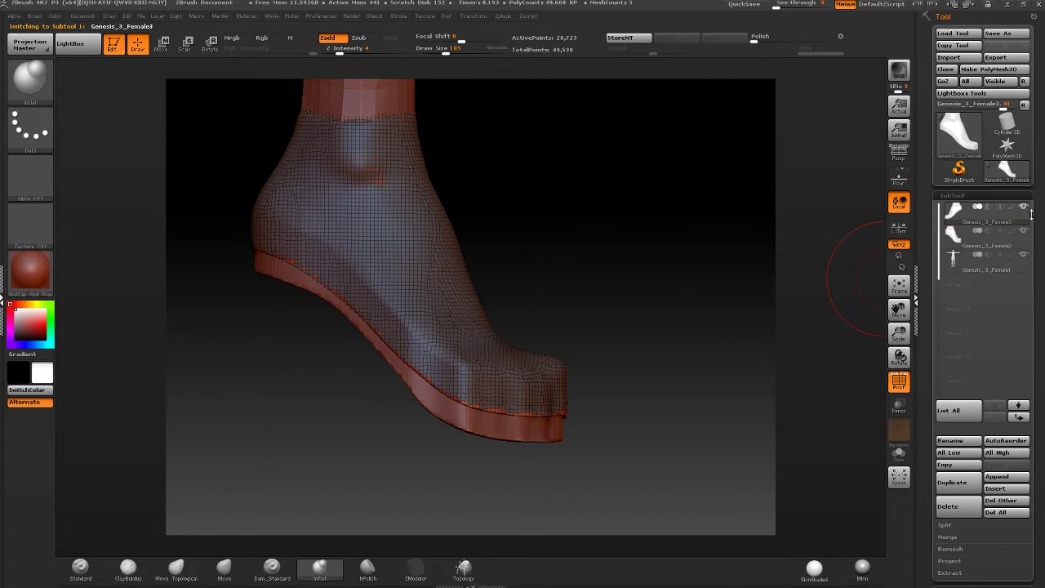
pyautogui.click(947, 506)
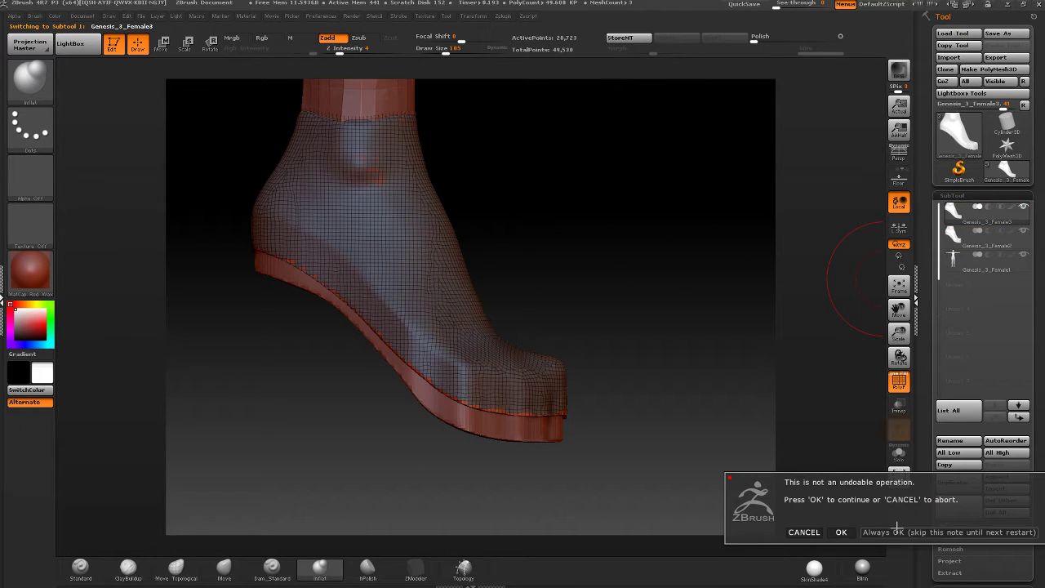
pyautogui.press('Return')
# - Smooth the raised bump over the big toe on the front of the shoe mesh
pyautogui.moveTo(869, 280); pyautogui.dragTo(826, 410)
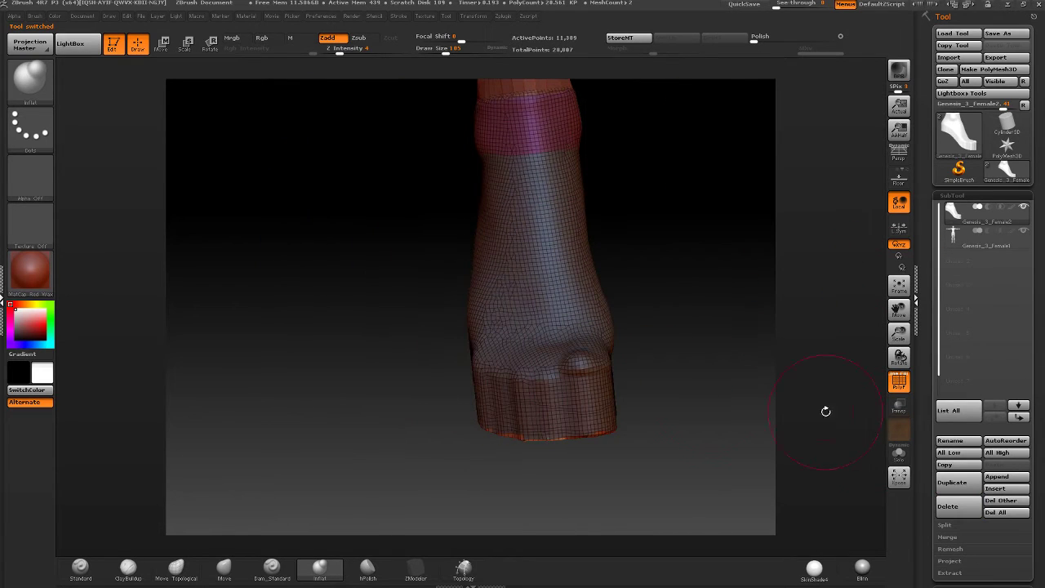
pyautogui.moveTo(742, 442); pyautogui.dragTo(820, 425)
pyautogui.moveTo(736, 416); pyautogui.dragTo(637, 404)
pyautogui.moveTo(641, 366); pyautogui.dragTo(602, 364)
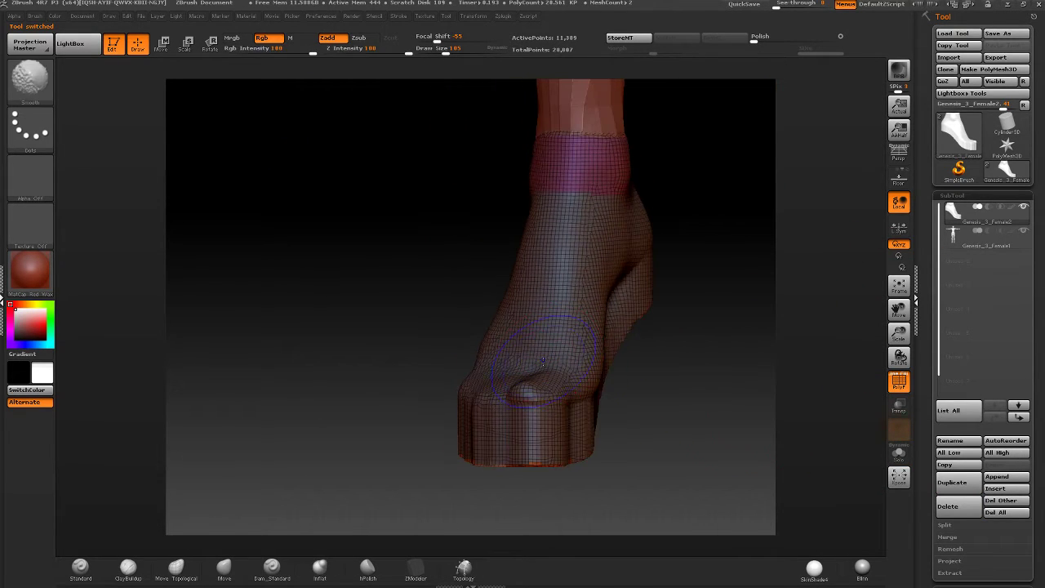
pyautogui.keyDown('shift'); pyautogui.moveTo(533, 370); pyautogui.dragTo(525, 387); pyautogui.keyUp('shift')
pyautogui.moveTo(645, 384); pyautogui.dragTo(719, 379)
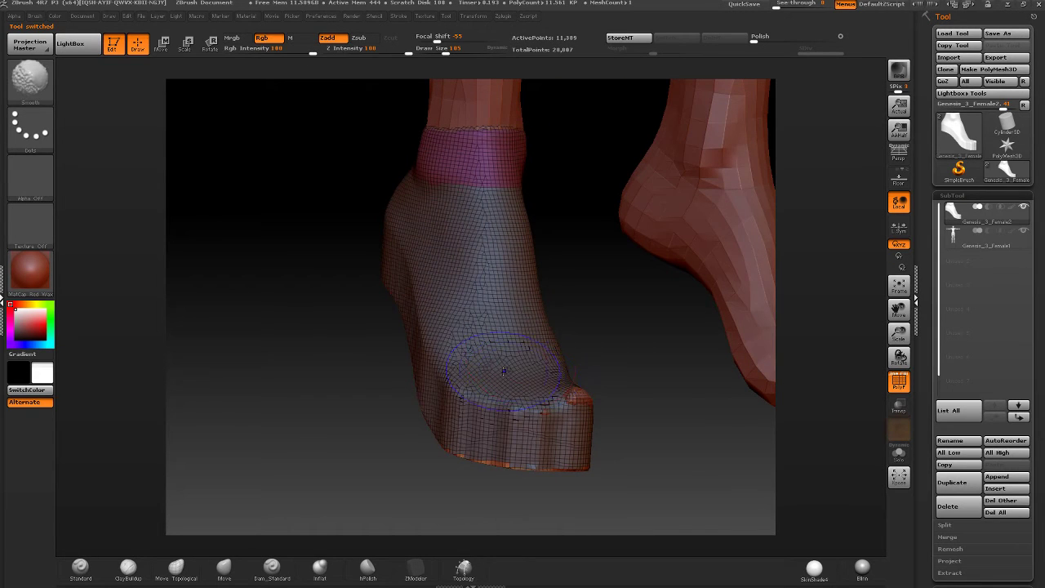
pyautogui.moveTo(645, 376); pyautogui.dragTo(564, 310)
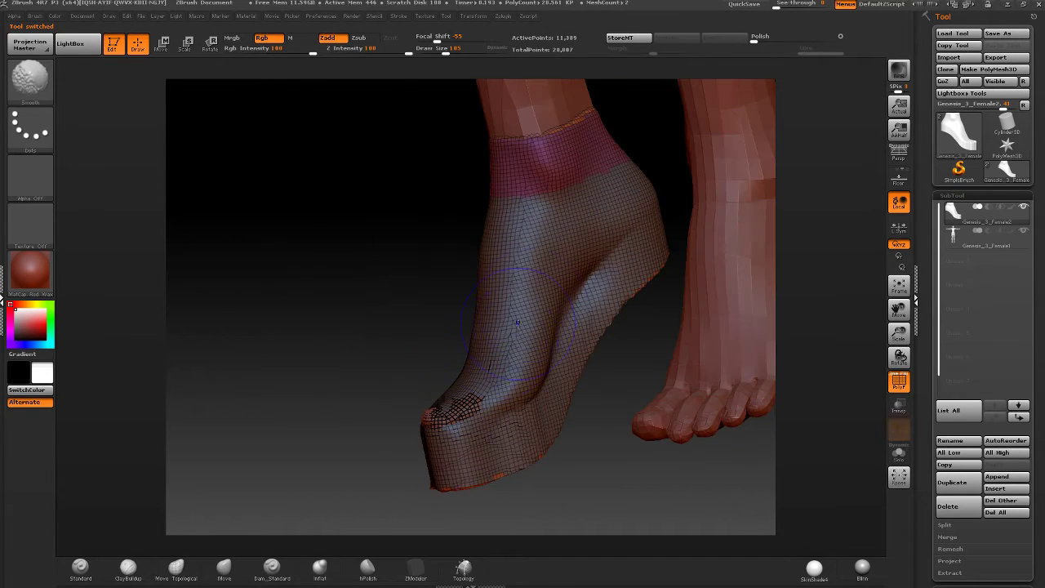
pyautogui.moveTo(562, 227); pyautogui.dragTo(278, 549)
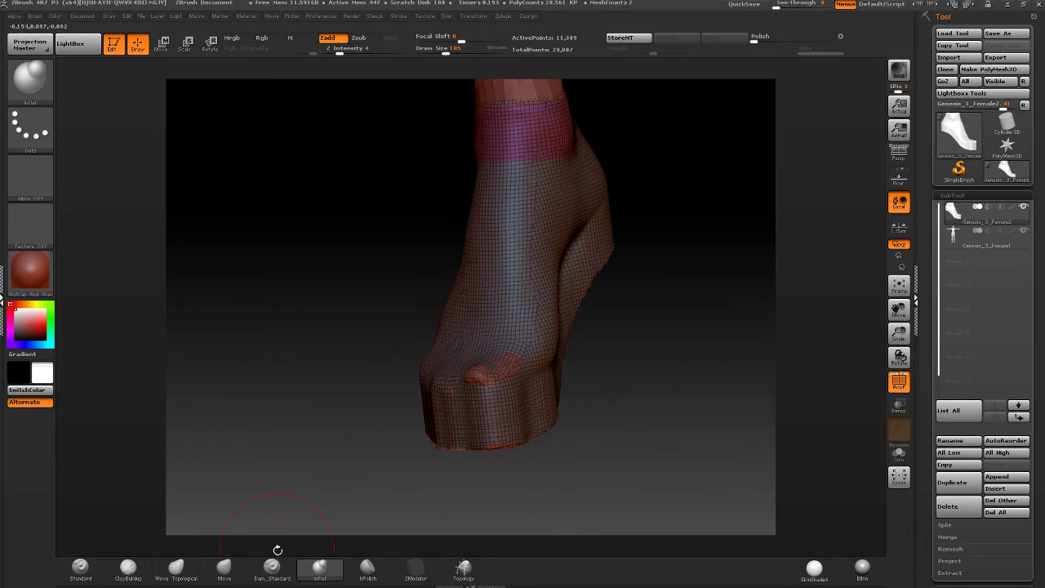
# - Build up the shoe surface over the protruding toes with ClayBuildup at draw size 53, then smooth it
pyautogui.click(128, 569)
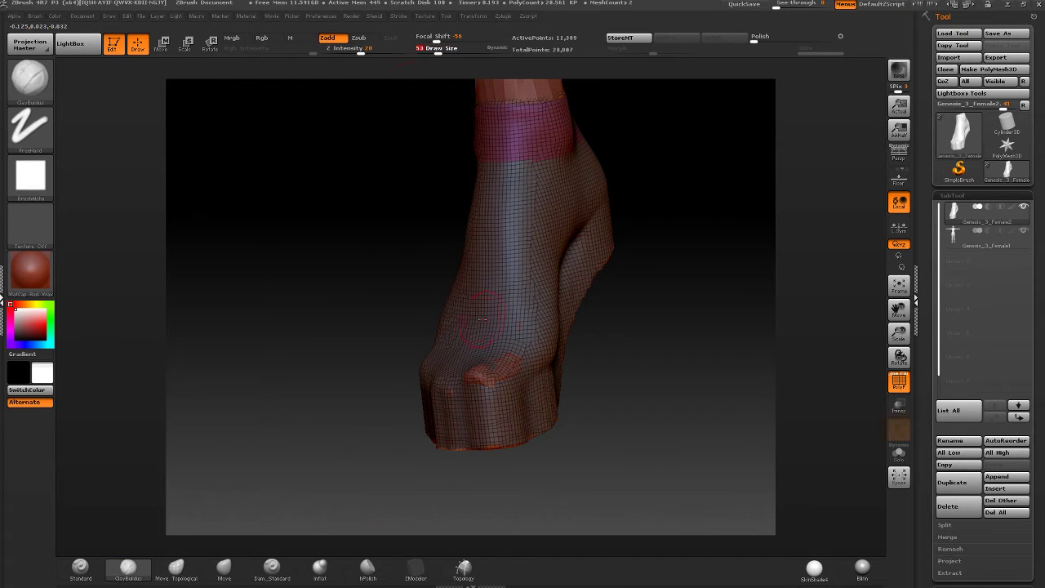
pyautogui.moveTo(433, 85); pyautogui.dragTo(522, 354)
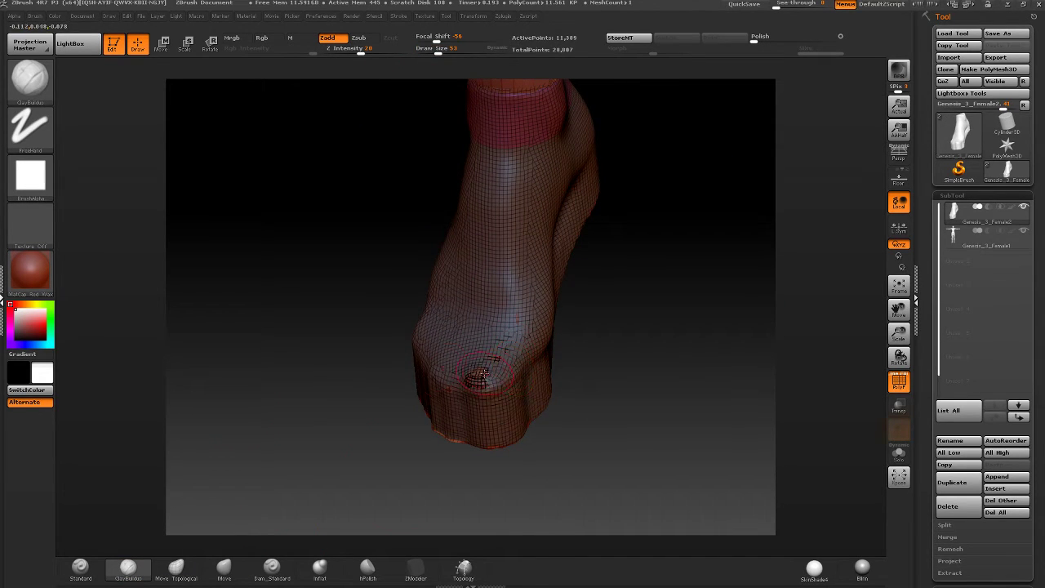
pyautogui.moveTo(443, 360); pyautogui.dragTo(504, 381)
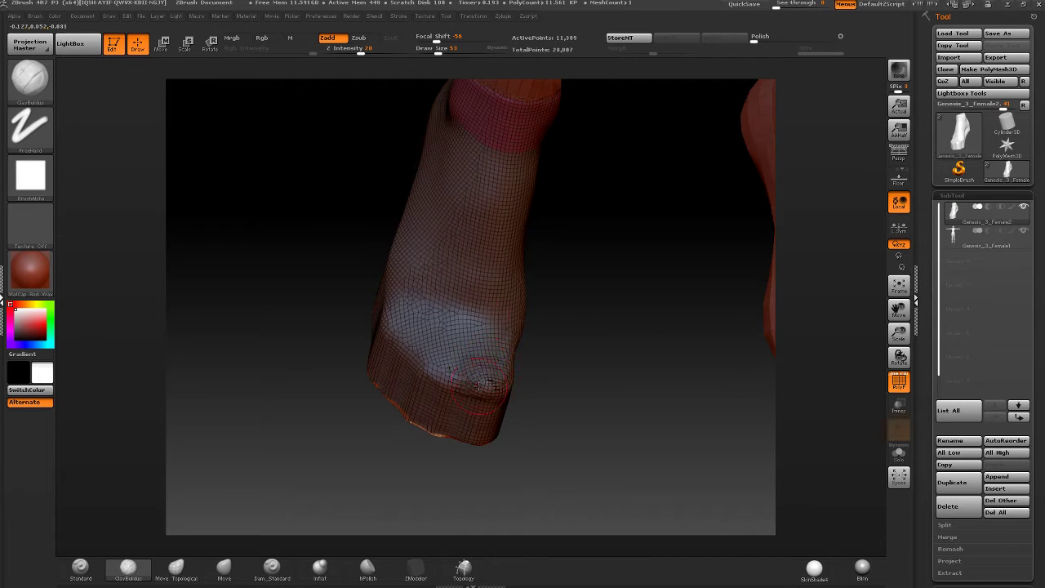
pyautogui.moveTo(469, 315)
pyautogui.mouseDown()
pyautogui.moveTo(416, 278)
pyautogui.moveTo(419, 210)
pyautogui.moveTo(463, 302)
pyautogui.mouseUp()
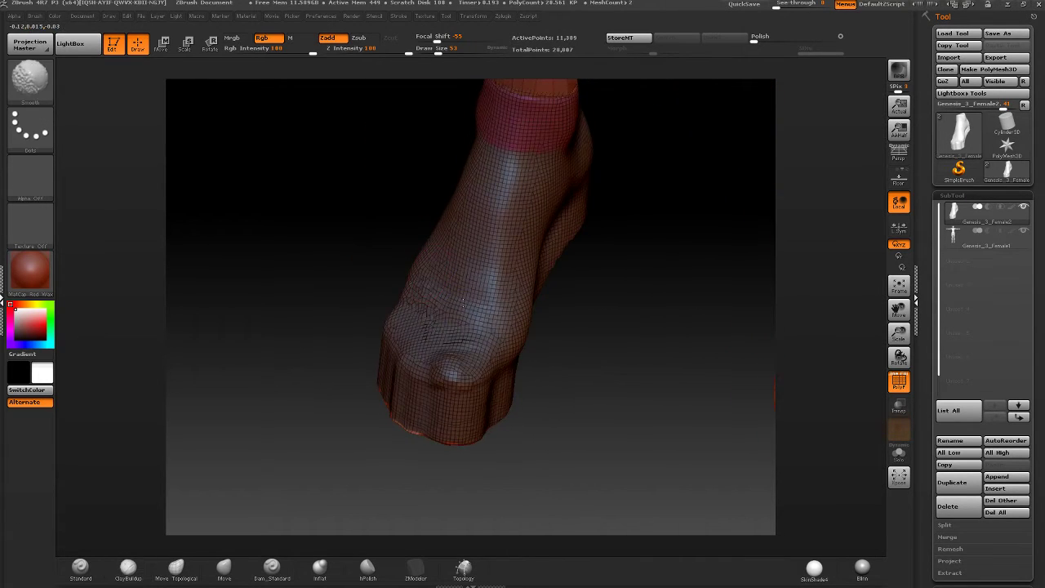
pyautogui.keyDown('shift'); pyautogui.moveTo(452, 351); pyautogui.dragTo(451, 373); pyautogui.keyUp('shift')
pyautogui.moveTo(451, 375)
pyautogui.mouseDown(button='right')
pyautogui.moveTo(440, 374)
pyautogui.moveTo(471, 348)
pyautogui.moveTo(416, 348)
pyautogui.moveTo(396, 272)
pyautogui.moveTo(619, 194)
pyautogui.moveTo(385, 310)
pyautogui.mouseUp(button='right')
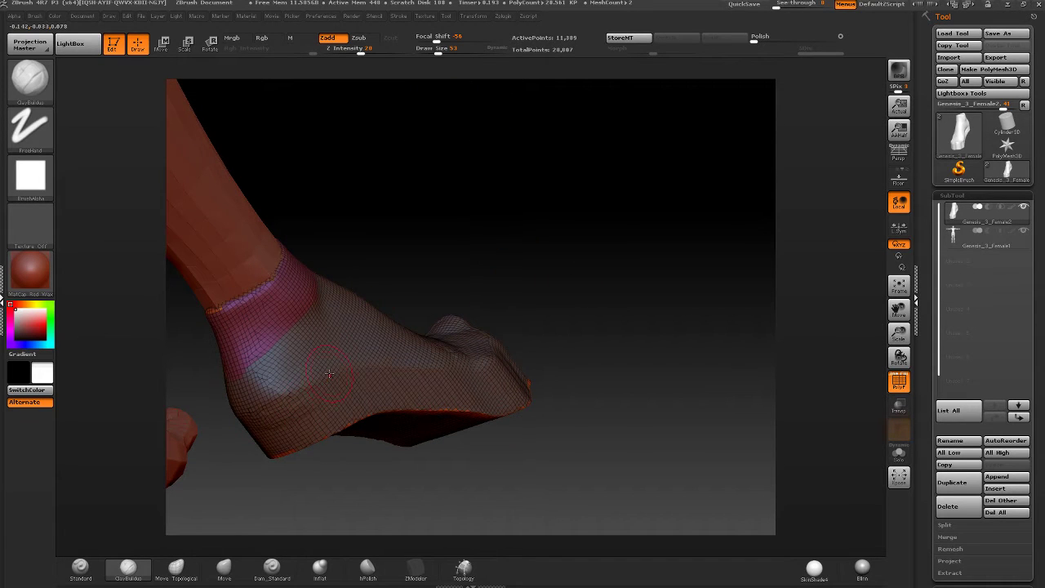
# - Inspect the shoe and its platform sole from the inner side, the underside and the outer side
pyautogui.moveTo(329, 373)
pyautogui.mouseDown(button='right')
pyautogui.moveTo(350, 355)
pyautogui.moveTo(576, 268)
pyautogui.moveTo(700, 257)
pyautogui.mouseUp(button='right')
pyautogui.hotkey('ctrl', 'shift')
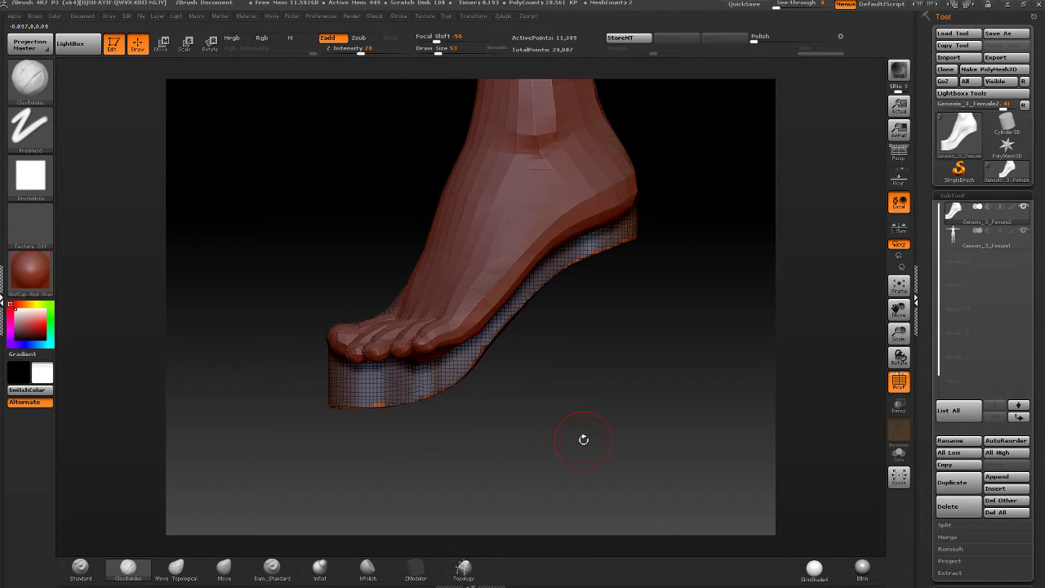
pyautogui.moveTo(636, 367)
pyautogui.mouseDown(button='right')
pyautogui.moveTo(595, 269)
pyautogui.moveTo(723, 279)
pyautogui.mouseUp(button='right')
pyautogui.hotkey('ctrl', 'shift')
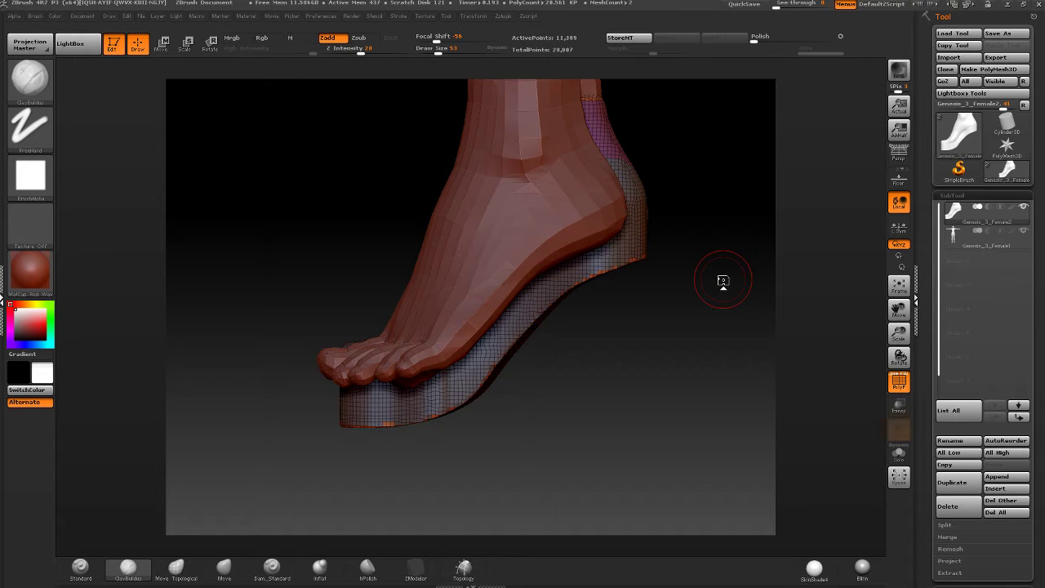
pyautogui.moveTo(615, 387); pyautogui.dragTo(581, 348)
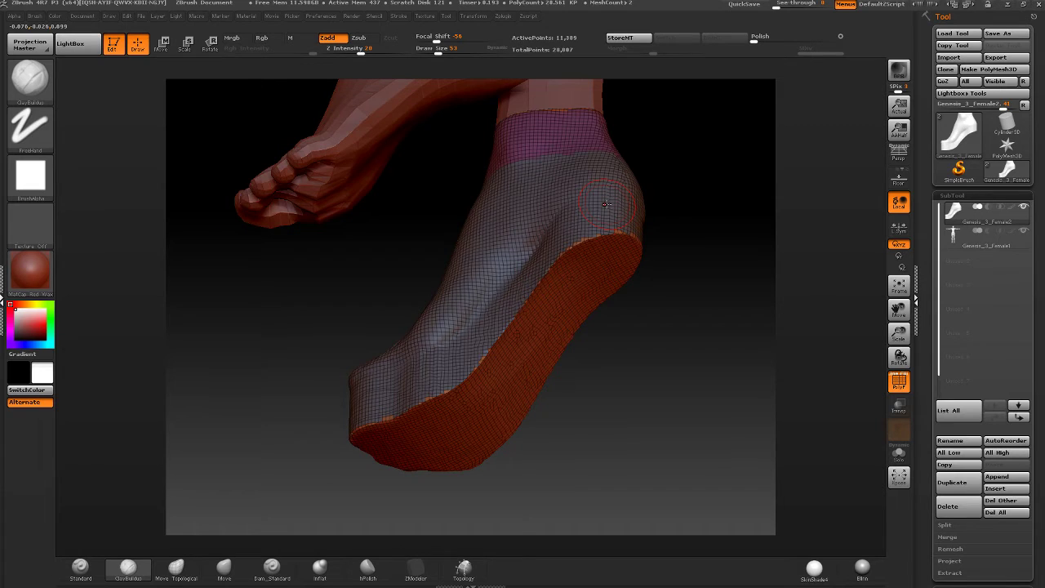
pyautogui.moveTo(409, 270); pyautogui.dragTo(609, 270)
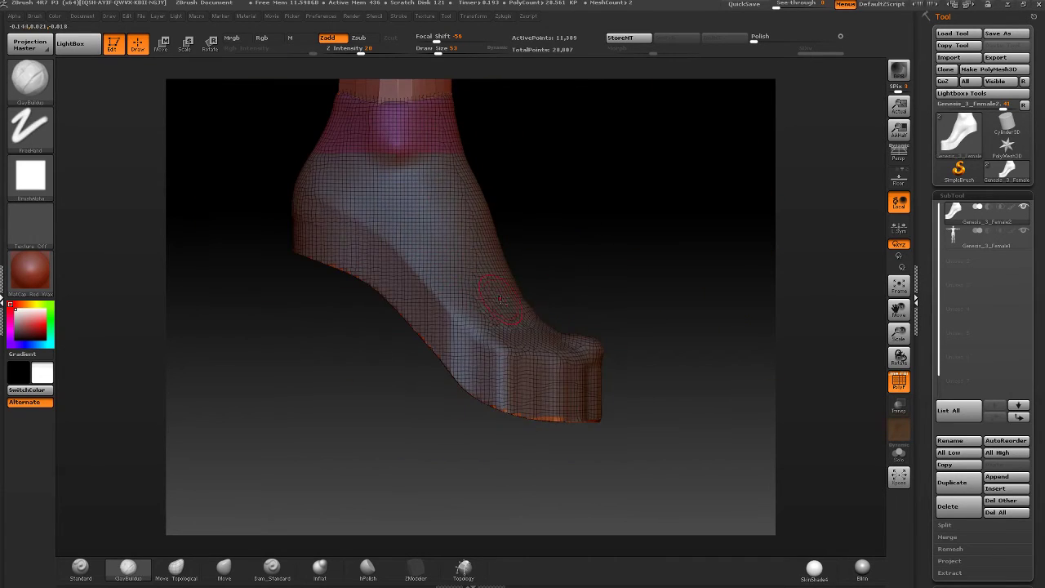
pyautogui.moveTo(500, 299); pyautogui.dragTo(553, 329)
# - Isolate the shoe with Solo and slice along the sole's upper edge with SliceCurve to separate the sole from the upper
pyautogui.click(899, 453)
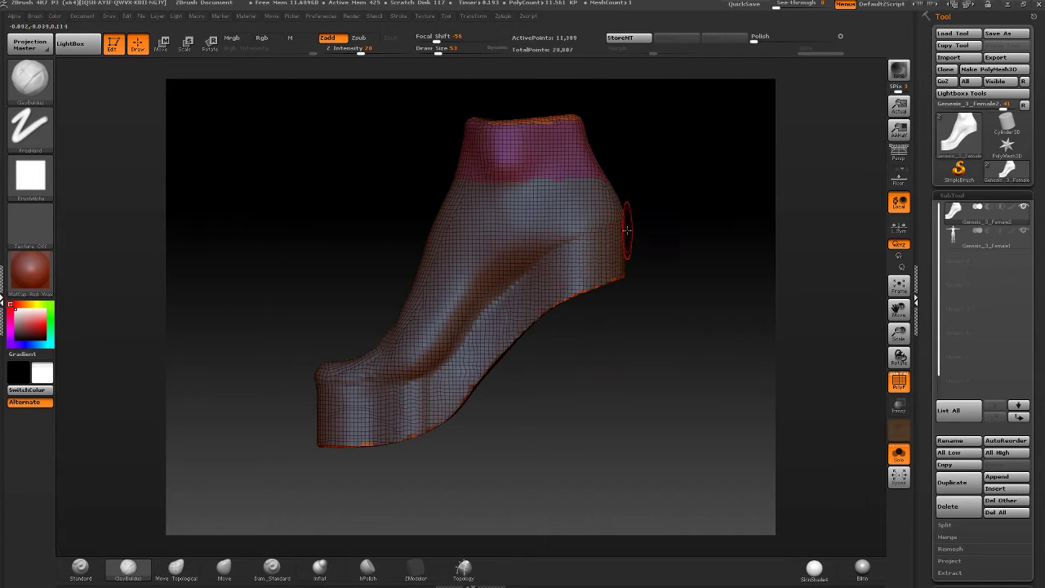
pyautogui.hotkey('ctrl', 'shift')
pyautogui.keyDown('ctrl'); pyautogui.keyDown('shift'); pyautogui.click(30, 77); pyautogui.keyUp('shift'); pyautogui.keyUp('ctrl')
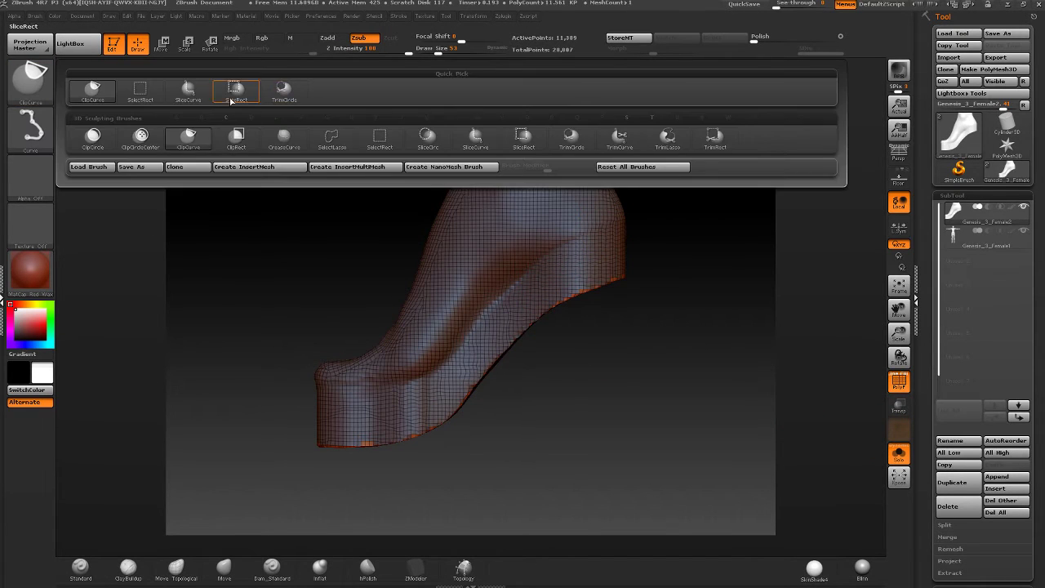
pyautogui.keyDown('ctrl'); pyautogui.keyDown('shift'); pyautogui.click(214, 92); pyautogui.keyUp('shift'); pyautogui.keyUp('ctrl')
pyautogui.moveTo(644, 216)
pyautogui.keyDown('ctrl'); pyautogui.keyDown('shift'); pyautogui.mouseDown()
pyautogui.moveTo(558, 243)
pyautogui.moveTo(443, 360)
pyautogui.moveTo(406, 382)
pyautogui.moveTo(290, 392)
pyautogui.mouseUp(); pyautogui.keyUp('shift'); pyautogui.keyUp('ctrl')
pyautogui.moveTo(477, 328)
pyautogui.mouseDown(button='right')
pyautogui.moveTo(597, 325)
pyautogui.moveTo(504, 257)
pyautogui.moveTo(465, 283)
pyautogui.moveTo(531, 249)
pyautogui.moveTo(509, 242)
pyautogui.moveTo(550, 270)
pyautogui.moveTo(459, 293)
pyautogui.moveTo(434, 267)
pyautogui.moveTo(464, 243)
pyautogui.moveTo(443, 265)
pyautogui.moveTo(534, 236)
pyautogui.moveTo(514, 240)
pyautogui.moveTo(503, 284)
pyautogui.moveTo(593, 259)
pyautogui.moveTo(516, 210)
pyautogui.mouseUp(button='right')
pyautogui.keyDown('ctrl'); pyautogui.keyDown('shift'); pyautogui.click(443, 268); pyautogui.keyUp('shift'); pyautogui.keyUp('ctrl')
pyautogui.keyDown('ctrl'); pyautogui.keyDown('shift'); pyautogui.click(515, 210); pyautogui.keyUp('shift'); pyautogui.keyUp('ctrl')
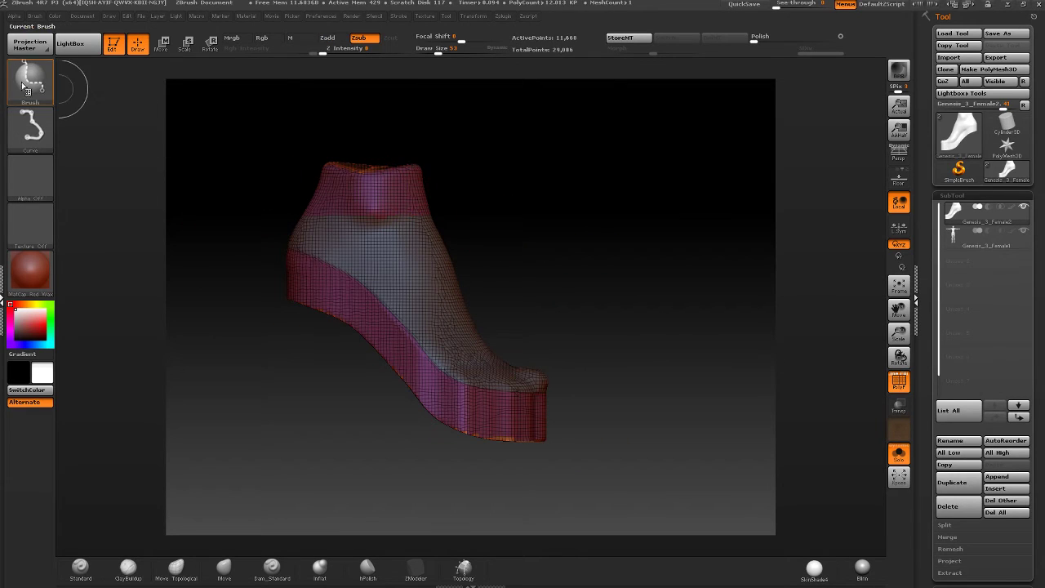
# - Isolate the ankle band and upper with SelectRect and combine them into one polygroup, then restore the sole's visibility
pyautogui.click(27, 85)
pyautogui.click(141, 90)
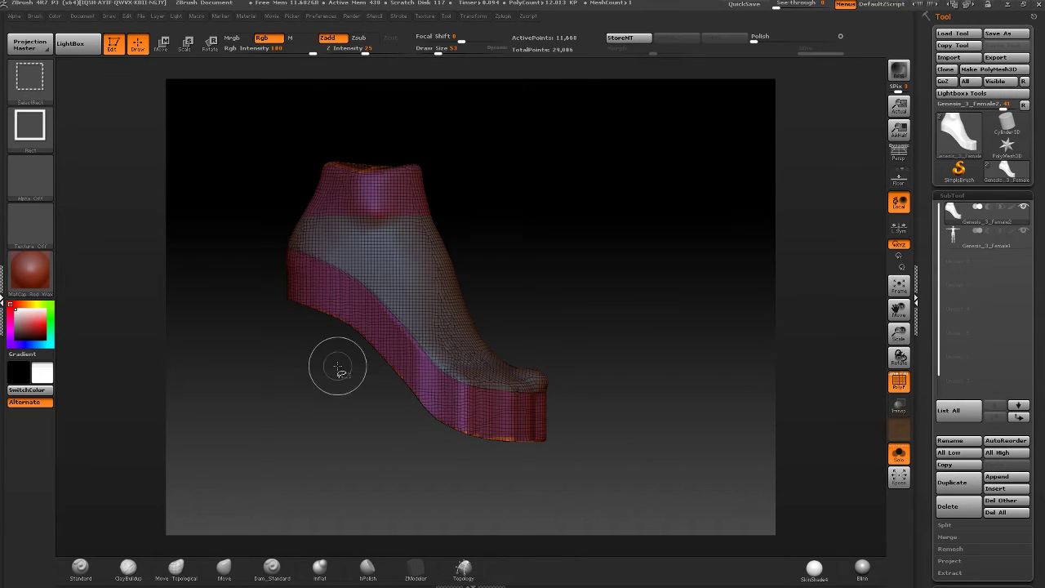
pyautogui.keyDown('ctrl'); pyautogui.keyDown('shift'); pyautogui.click(404, 213); pyautogui.keyUp('shift'); pyautogui.keyUp('ctrl')
pyautogui.keyDown('ctrl'); pyautogui.keyDown('shift'); pyautogui.moveTo(561, 156); pyautogui.dragTo(506, 200); pyautogui.keyUp('shift'); pyautogui.keyUp('ctrl')
pyautogui.keyDown('ctrl'); pyautogui.keyDown('shift'); pyautogui.click(430, 260); pyautogui.keyUp('shift'); pyautogui.keyUp('ctrl')
pyautogui.keyDown('ctrl'); pyautogui.keyDown('shift'); pyautogui.moveTo(604, 190); pyautogui.dragTo(539, 212); pyautogui.keyUp('shift'); pyautogui.keyUp('ctrl')
pyautogui.moveTo(539, 212); pyautogui.dragTo(563, 200, button='right')
pyautogui.hotkey('ctrl', 'w')
pyautogui.hotkey('ctrl', 'w')
pyautogui.keyDown('ctrl'); pyautogui.keyDown('shift'); pyautogui.click(604, 219); pyautogui.keyUp('shift'); pyautogui.keyUp('ctrl')
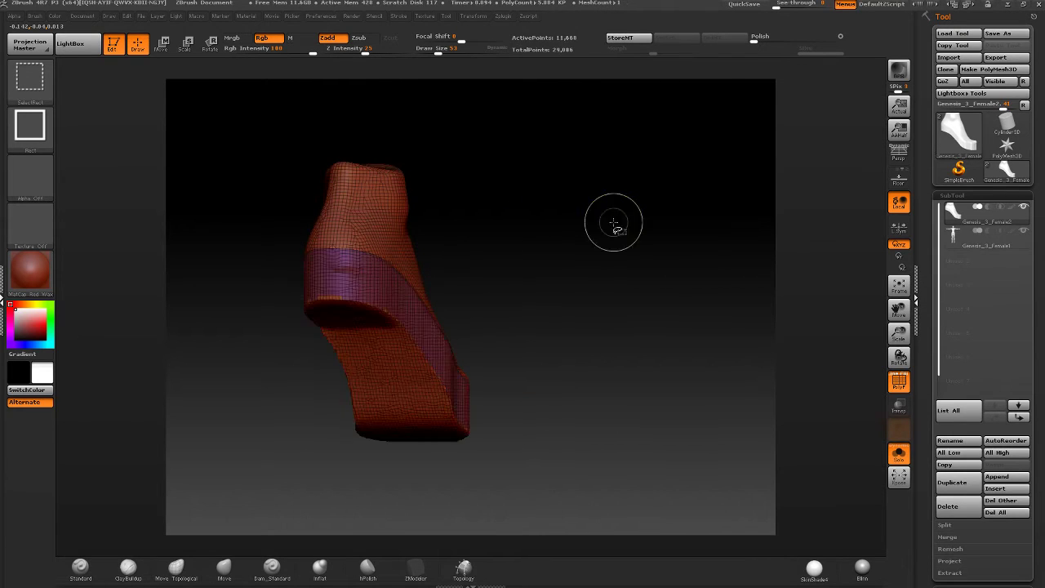
# - Slice a curved opening across the ankle with SliceCurve to make the collar area a separate polygroup
pyautogui.moveTo(613, 222); pyautogui.dragTo(485, 184, button='right')
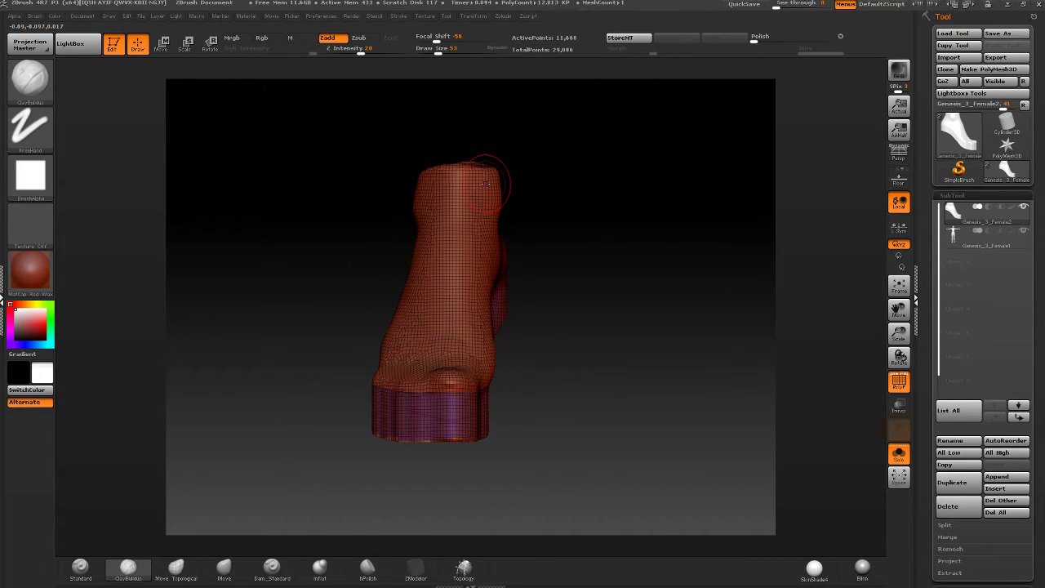
pyautogui.moveTo(574, 287)
pyautogui.mouseDown()
pyautogui.moveTo(513, 281)
pyautogui.moveTo(574, 276)
pyautogui.mouseUp()
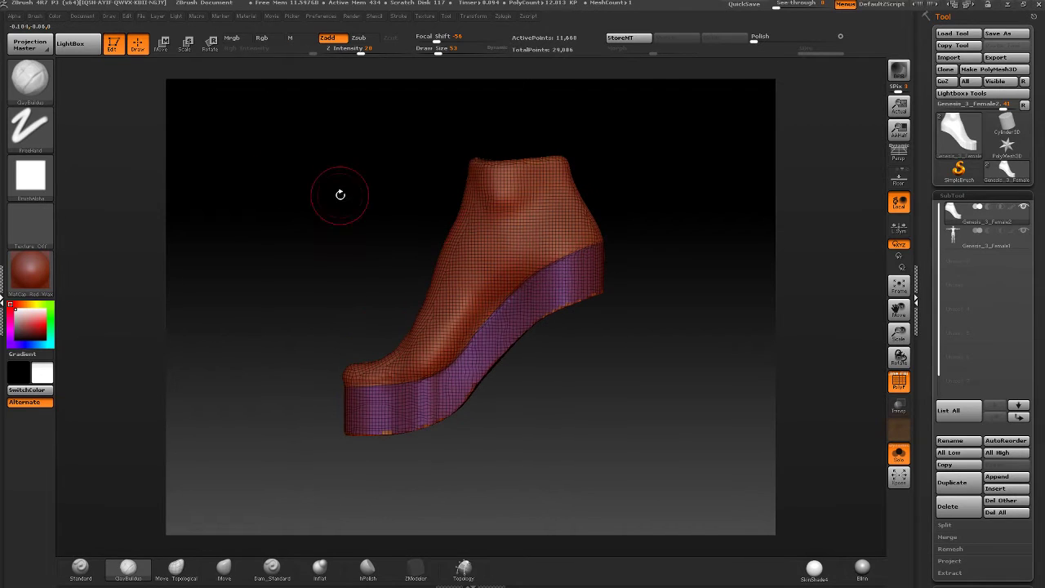
pyautogui.keyDown('ctrl'); pyautogui.keyDown('shift'); pyautogui.click(30, 87); pyautogui.keyUp('shift'); pyautogui.keyUp('ctrl')
pyautogui.keyDown('ctrl'); pyautogui.keyDown('shift'); pyautogui.click(188, 91); pyautogui.keyUp('shift'); pyautogui.keyUp('ctrl')
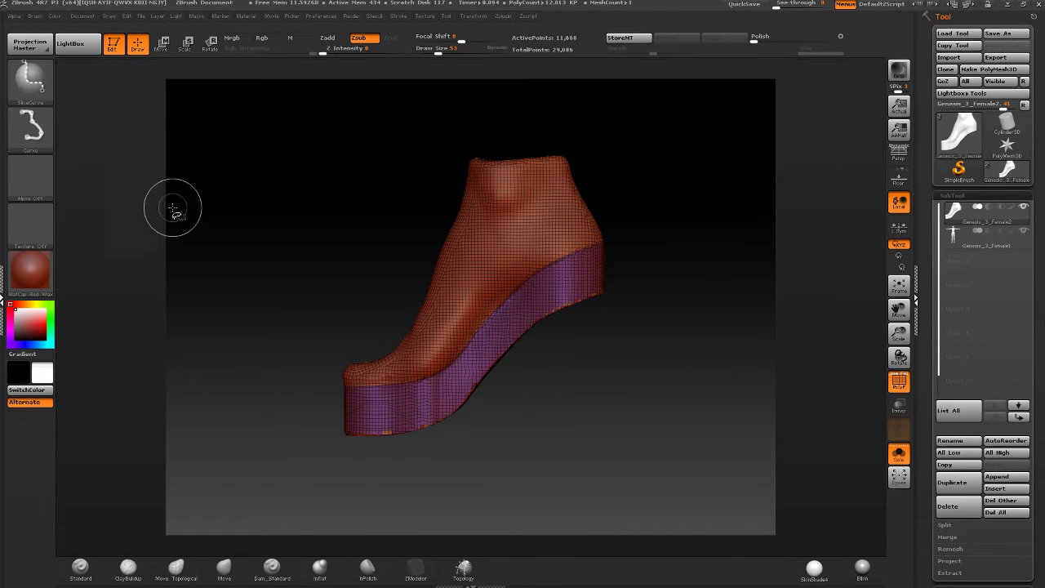
pyautogui.moveTo(175, 210)
pyautogui.mouseDown()
pyautogui.moveTo(504, 199)
pyautogui.moveTo(465, 221)
pyautogui.moveTo(485, 237)
pyautogui.moveTo(594, 172)
pyautogui.moveTo(683, 181)
pyautogui.mouseUp()
pyautogui.moveTo(602, 182)
pyautogui.mouseDown()
pyautogui.moveTo(610, 201)
pyautogui.moveTo(581, 205)
pyautogui.mouseUp()
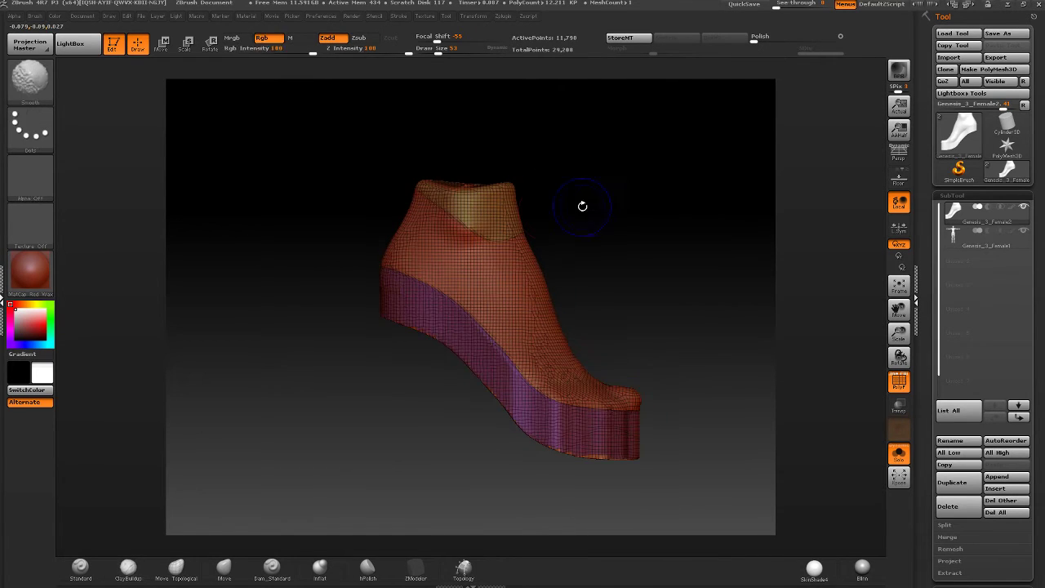
# - Turn off Solo and pull out the shoe around the ankle bone with the Move brush at draw size 93 and focal shift 29, smoothing the surface
pyautogui.click(898, 454)
pyautogui.click(440, 52)
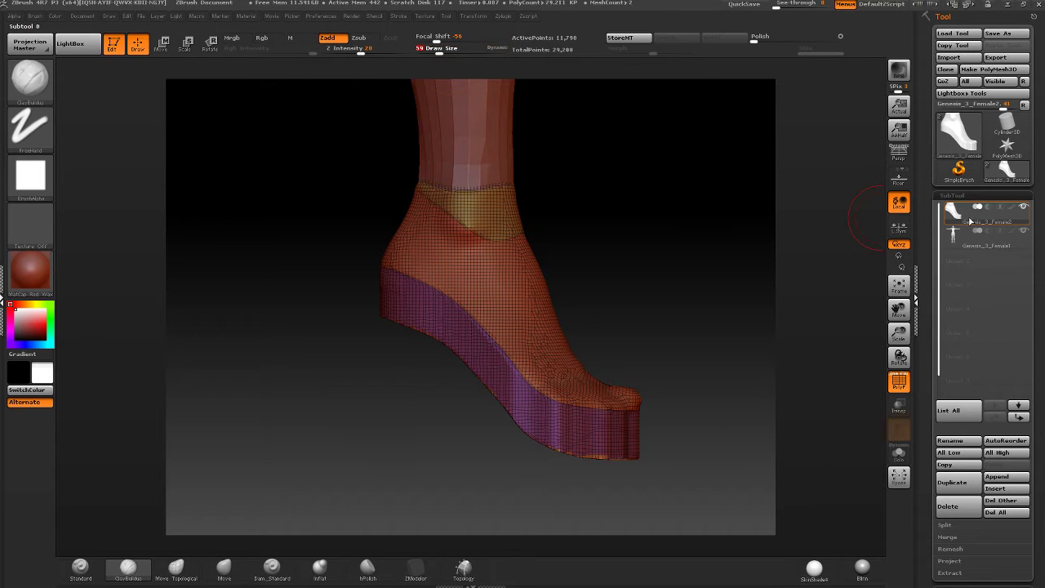
pyautogui.moveTo(871, 304)
pyautogui.mouseDown()
pyautogui.moveTo(670, 311)
pyautogui.moveTo(645, 322)
pyautogui.mouseUp()
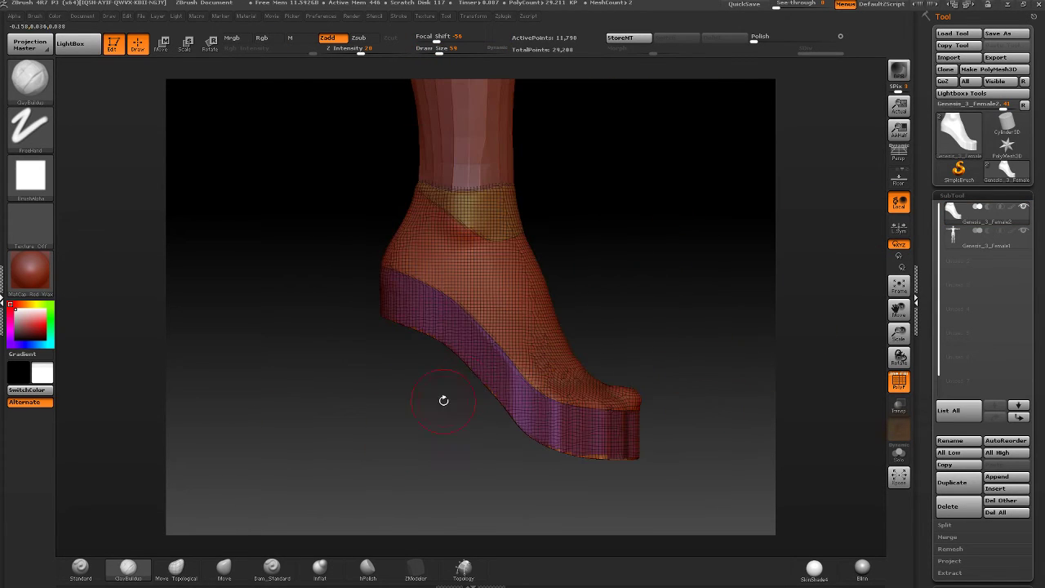
pyautogui.click(222, 568)
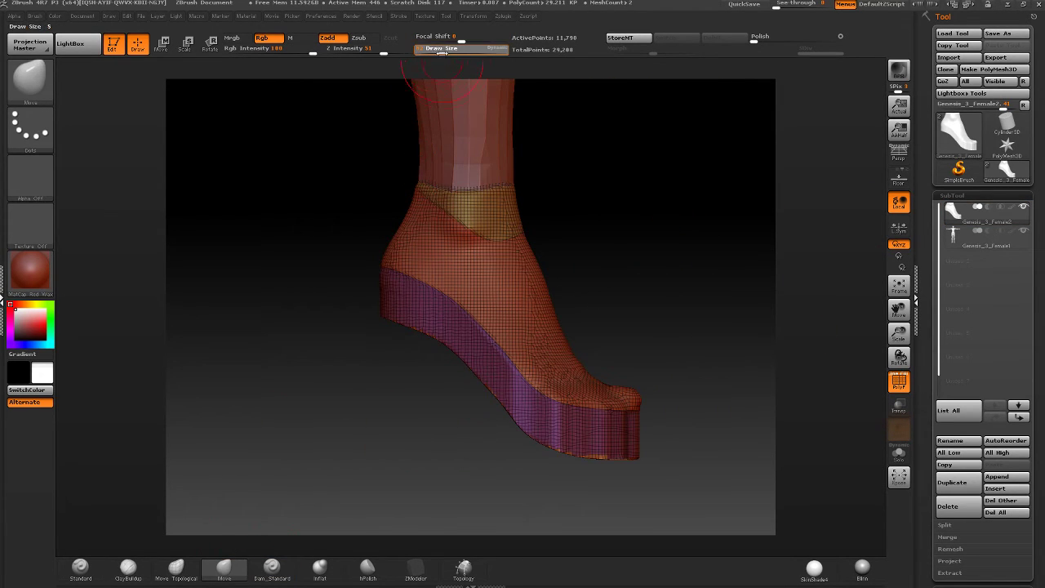
pyautogui.click(475, 39)
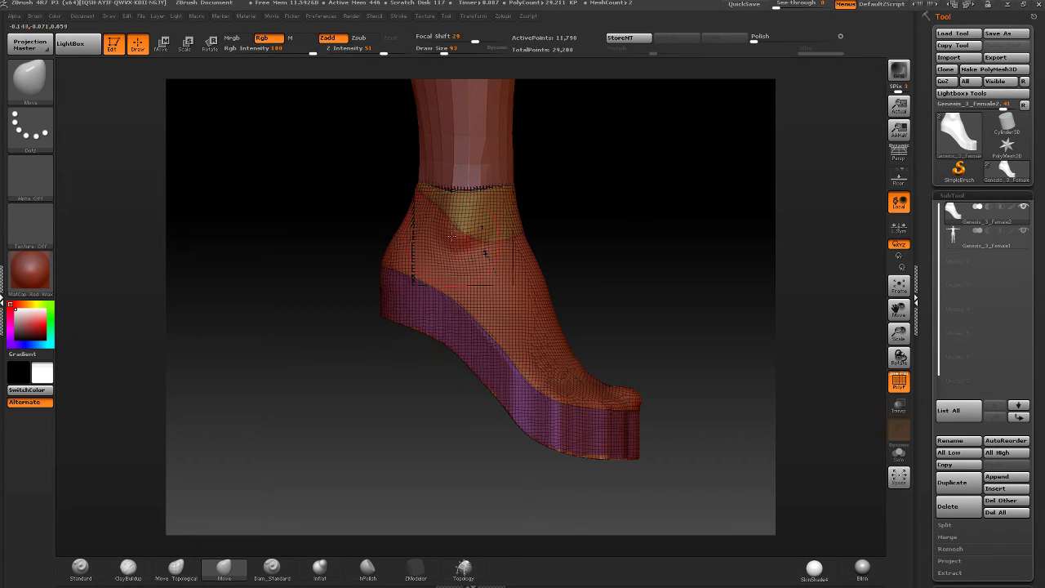
pyautogui.moveTo(466, 236)
pyautogui.mouseDown()
pyautogui.moveTo(448, 231)
pyautogui.moveTo(450, 242)
pyautogui.mouseUp()
pyautogui.press('shift')
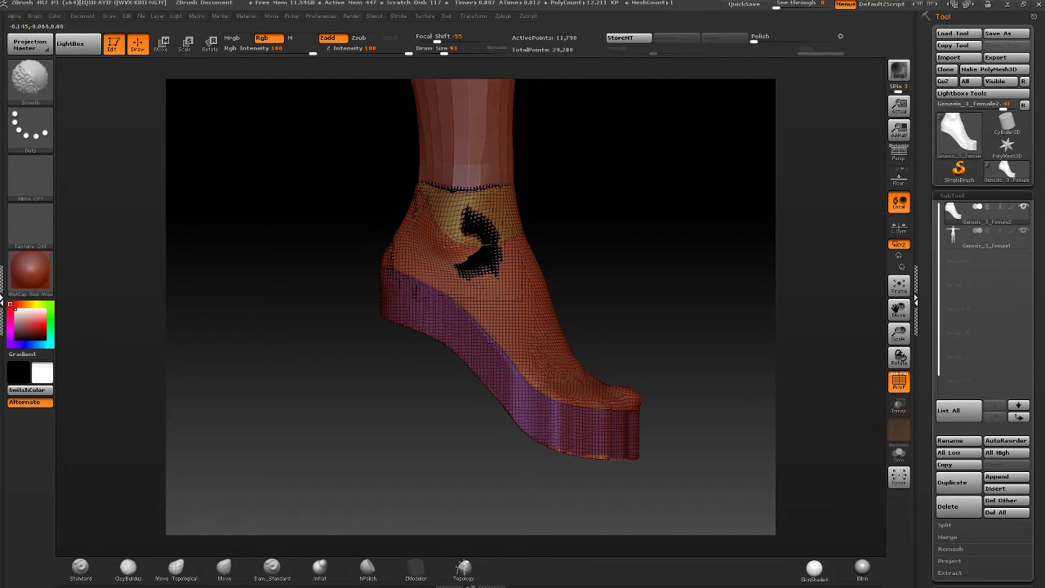
# - Check the ankle with polyframe and transparency toggled, then move and smooth the shoe surface around the ankle bone
pyautogui.click(899, 381)
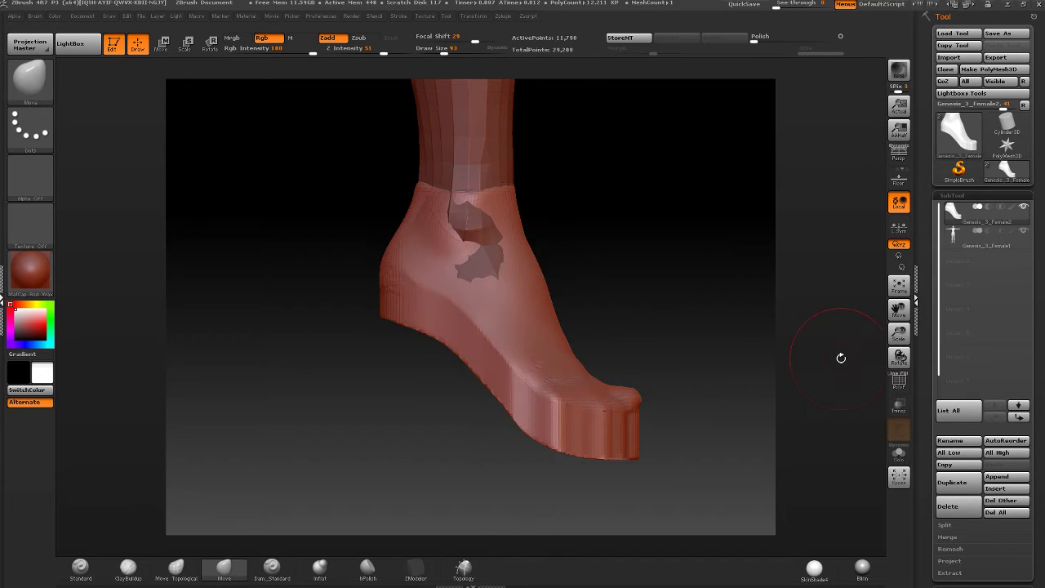
pyautogui.click(899, 380)
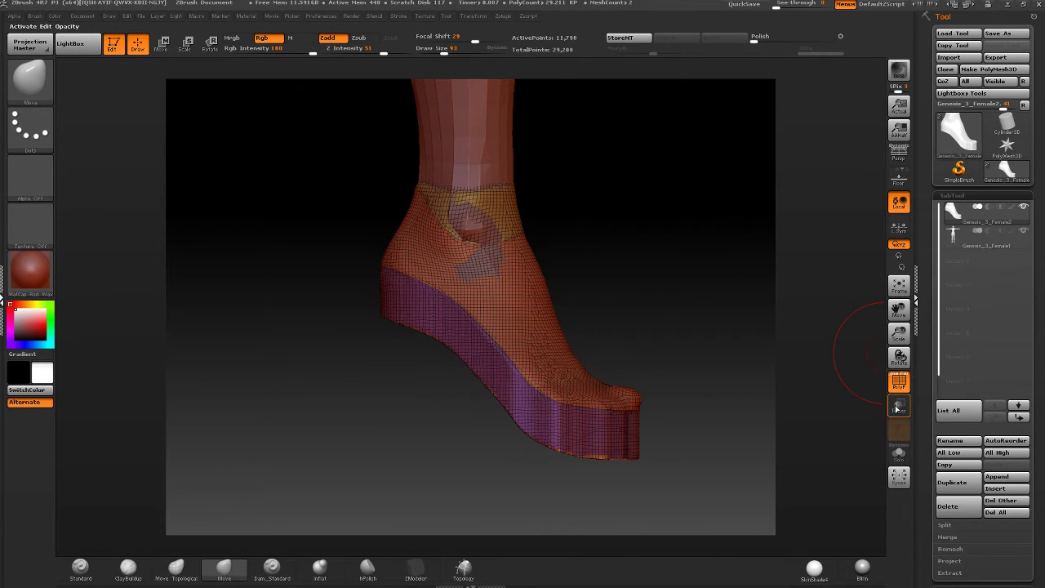
pyautogui.click(900, 407)
pyautogui.click(900, 408)
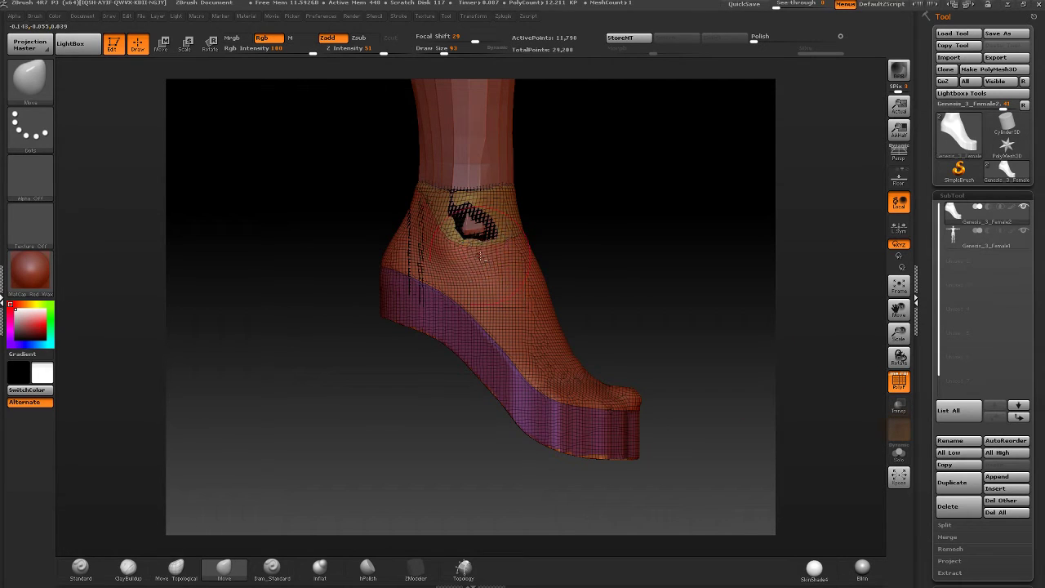
pyautogui.press('shift')
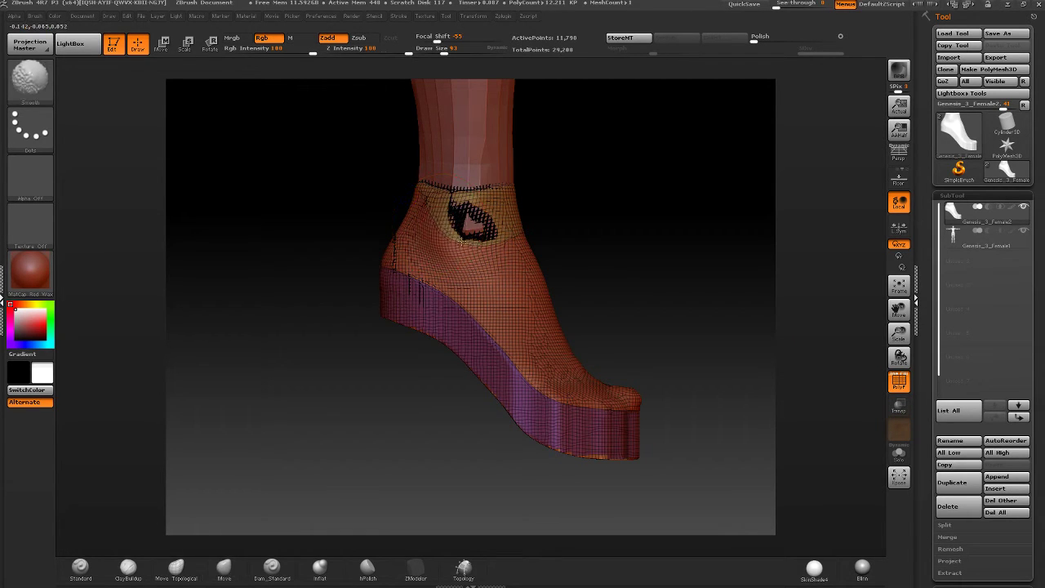
pyautogui.moveTo(462, 241)
pyautogui.keyDown('shift'); pyautogui.mouseDown()
pyautogui.moveTo(470, 222)
pyautogui.moveTo(373, 227)
pyautogui.moveTo(467, 226)
pyautogui.mouseUp(); pyautogui.keyUp('shift')
# - Show only the shoe's upper polygroup, mask the area around the ankle bone and invert the mask
pyautogui.keyDown('ctrl'); pyautogui.keyDown('shift'); pyautogui.click(478, 267); pyautogui.keyUp('shift'); pyautogui.keyUp('ctrl')
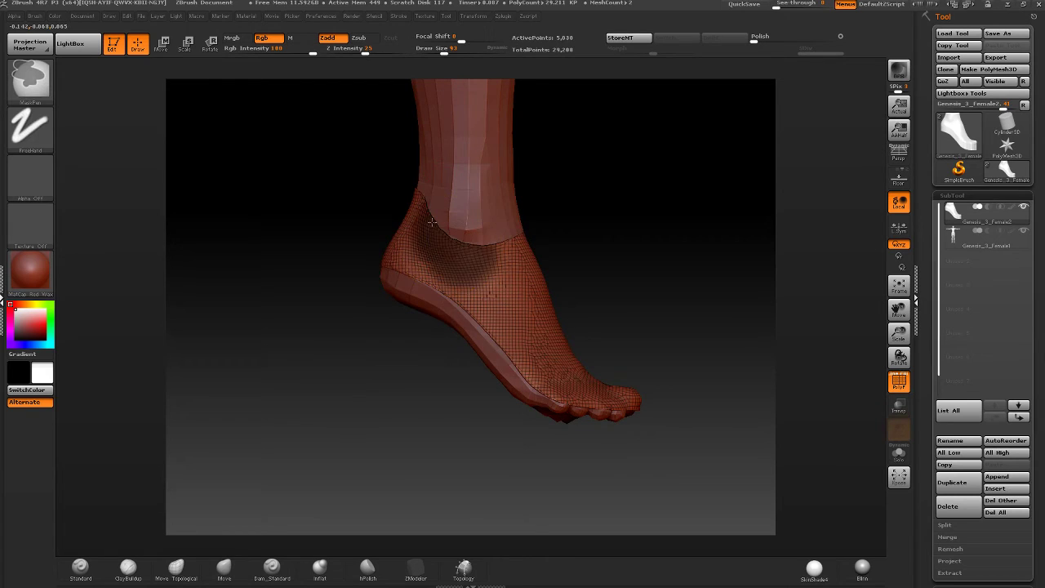
pyautogui.keyDown('ctrl'); pyautogui.moveTo(432, 222); pyautogui.dragTo(490, 249); pyautogui.keyUp('ctrl')
pyautogui.moveTo(547, 220)
pyautogui.mouseDown()
pyautogui.moveTo(609, 231)
pyautogui.moveTo(608, 245)
pyautogui.mouseUp()
pyautogui.keyDown('ctrl'); pyautogui.click(614, 235); pyautogui.keyUp('ctrl')
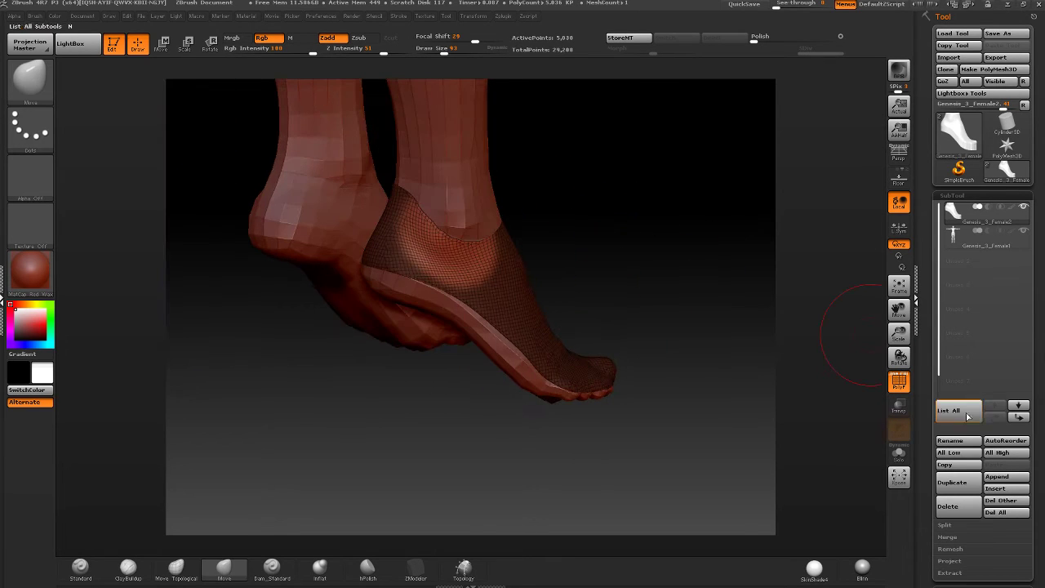
# - Clear the mask on the upper, then inflate and smooth its surface over the ankle bone using the Inflat brush at Z intensity 4
pyautogui.scroll(-3, 964, 408)
pyautogui.click(950, 422)
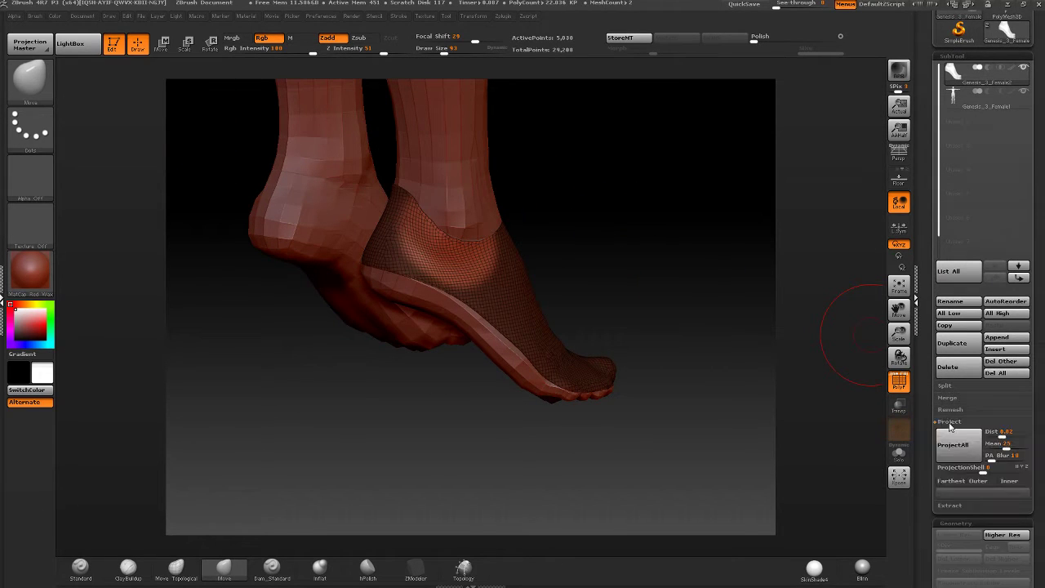
pyautogui.moveTo(596, 255); pyautogui.dragTo(405, 450)
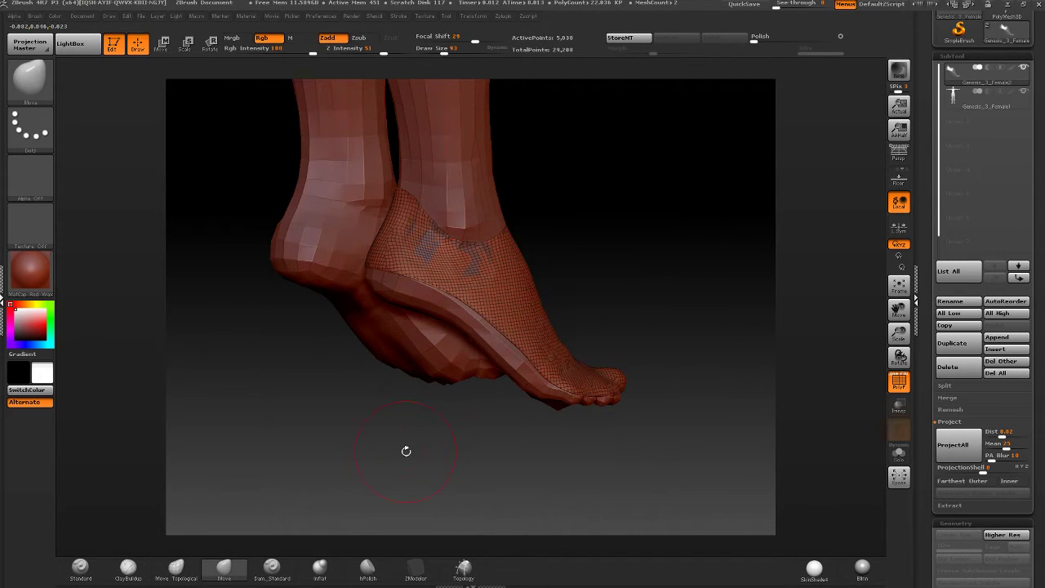
pyautogui.keyDown('ctrl'); pyautogui.keyDown('shift'); pyautogui.click(411, 462); pyautogui.keyUp('shift'); pyautogui.keyUp('ctrl')
pyautogui.hotkey('ctrl', 'z')
pyautogui.click(320, 568)
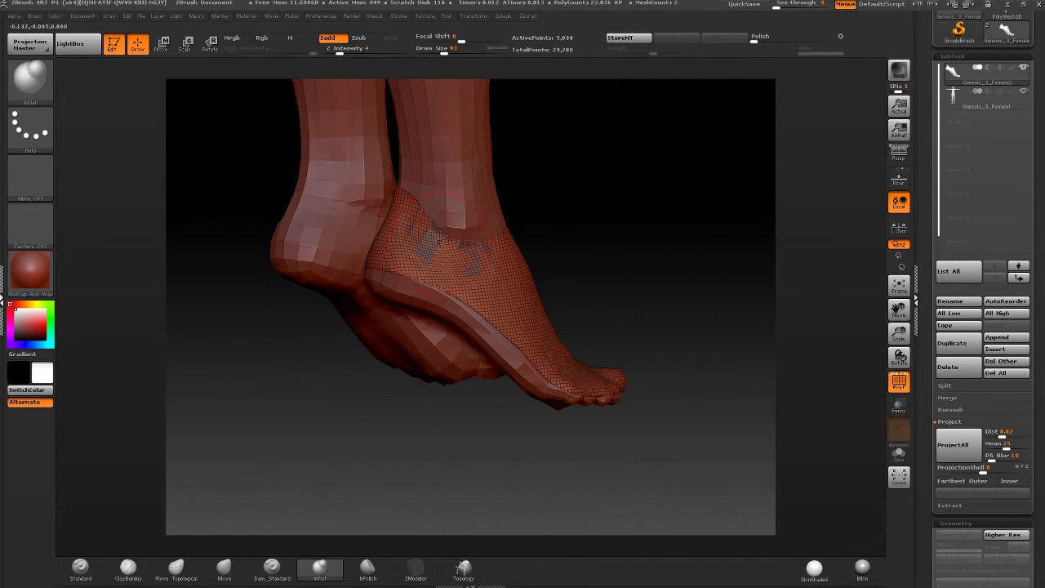
pyautogui.press('shift')
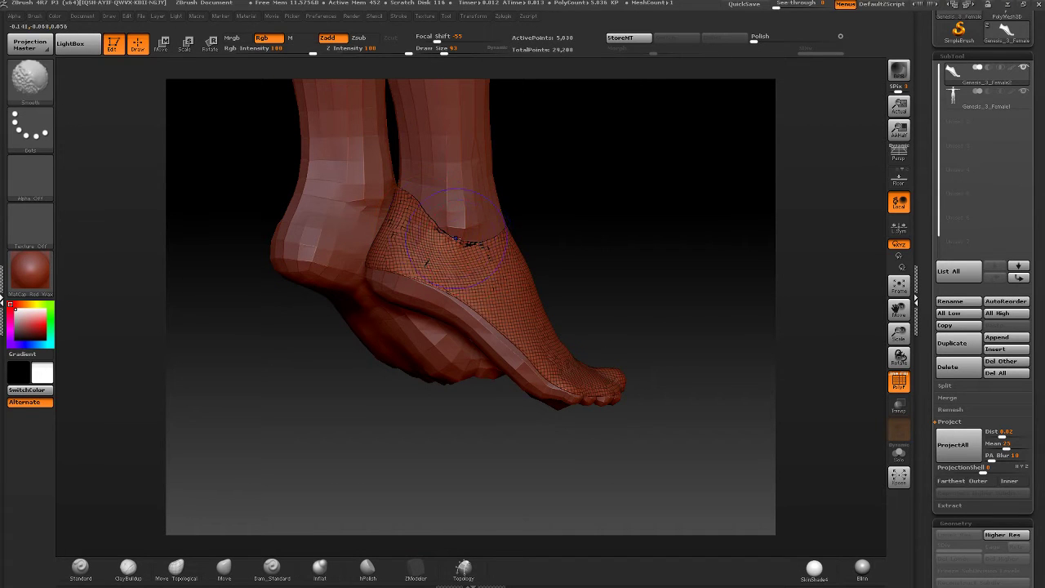
# - Show the whole shoe and smooth and inflate the area around the ankle where the upper meets the collar
pyautogui.keyDown('ctrl'); pyautogui.keyDown('shift'); pyautogui.click(590, 217); pyautogui.keyUp('shift'); pyautogui.keyUp('ctrl')
pyautogui.moveTo(591, 218); pyautogui.dragTo(562, 225)
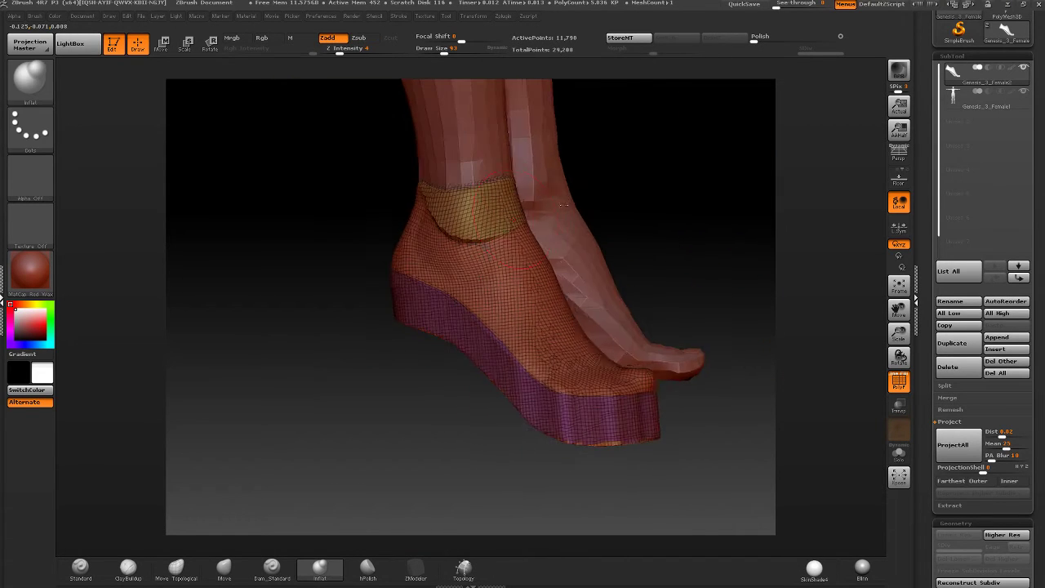
pyautogui.keyDown('shift'); pyautogui.moveTo(441, 229); pyautogui.dragTo(465, 236); pyautogui.keyUp('shift')
pyautogui.moveTo(351, 224); pyautogui.dragTo(442, 184)
pyautogui.moveTo(360, 196); pyautogui.dragTo(530, 196)
pyautogui.moveTo(493, 191)
pyautogui.keyDown('shift'); pyautogui.mouseDown()
pyautogui.moveTo(477, 195)
pyautogui.moveTo(541, 200)
pyautogui.mouseUp(); pyautogui.keyUp('shift')
pyautogui.moveTo(458, 222); pyautogui.dragTo(462, 263)
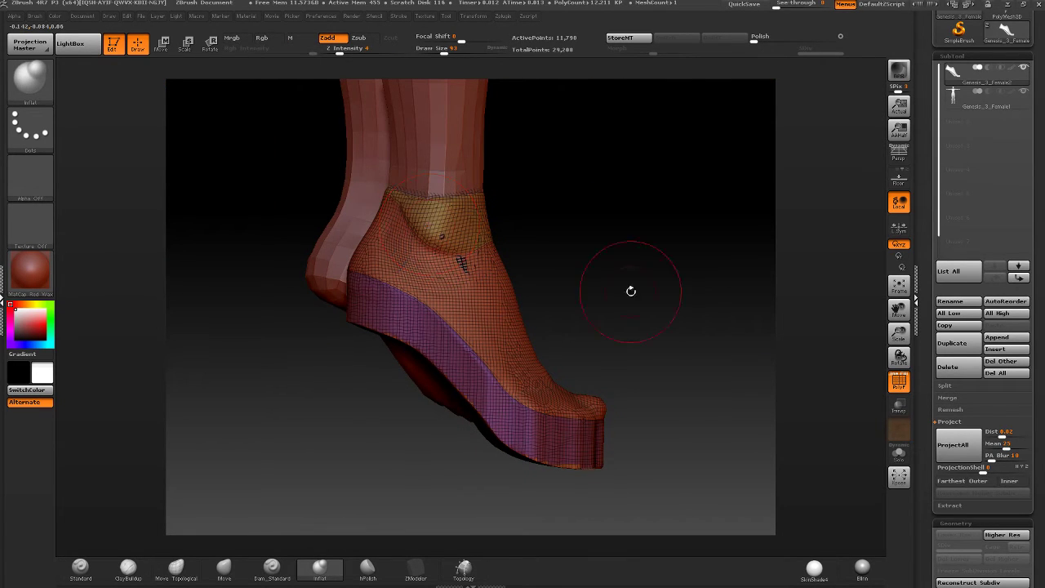
# - Isolate the upper polygroup and examine how it covers the foot from the front and both sides
pyautogui.moveTo(631, 290)
pyautogui.mouseDown()
pyautogui.moveTo(560, 334)
pyautogui.moveTo(453, 336)
pyautogui.moveTo(486, 322)
pyautogui.mouseUp()
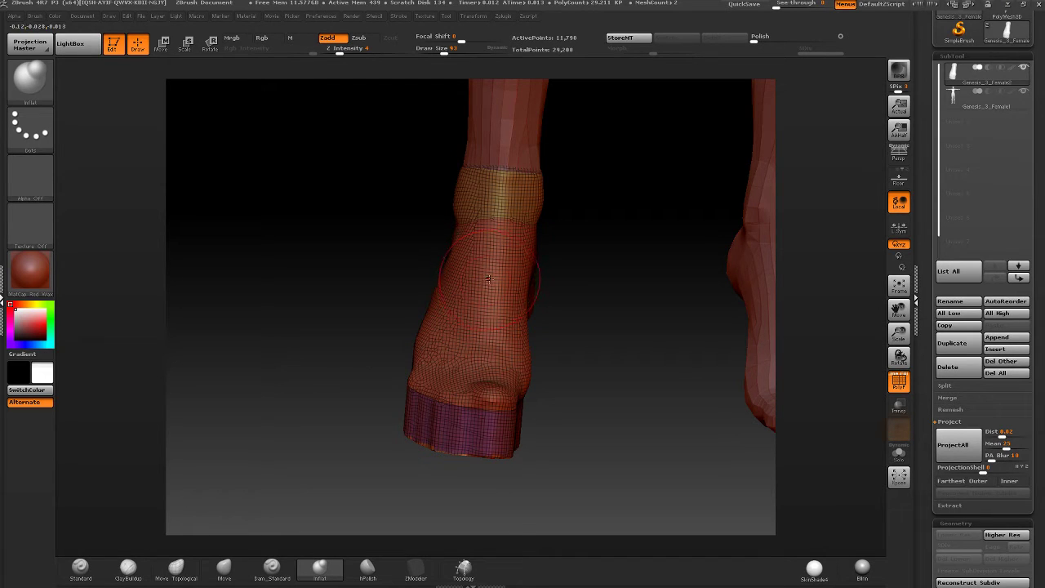
pyautogui.moveTo(571, 310)
pyautogui.mouseDown()
pyautogui.moveTo(368, 311)
pyautogui.moveTo(613, 310)
pyautogui.moveTo(511, 299)
pyautogui.moveTo(495, 227)
pyautogui.mouseUp()
pyautogui.keyDown('ctrl'); pyautogui.keyDown('shift'); pyautogui.click(501, 303); pyautogui.keyUp('shift'); pyautogui.keyUp('ctrl')
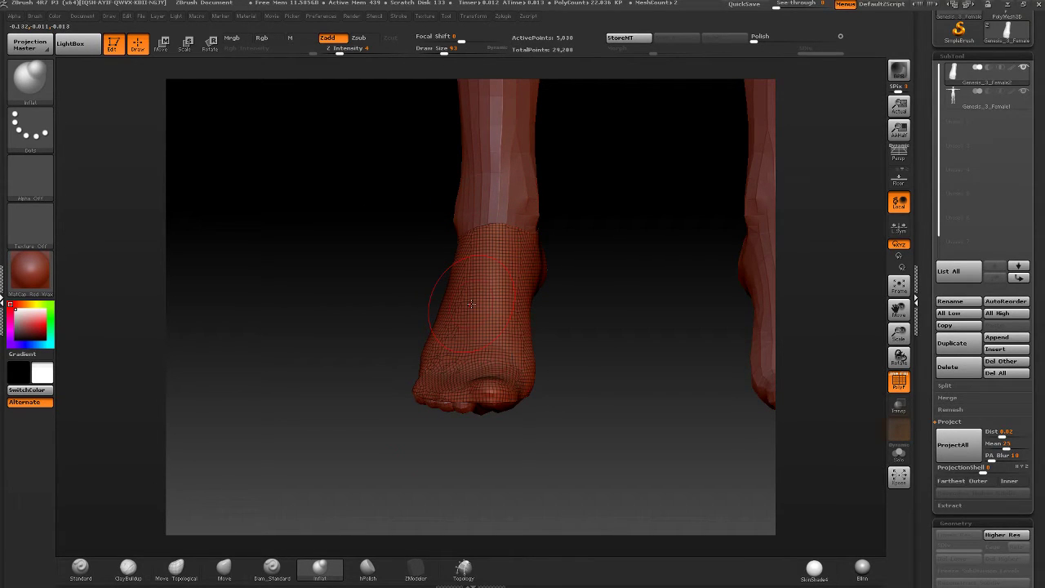
pyautogui.moveTo(558, 348); pyautogui.dragTo(492, 363)
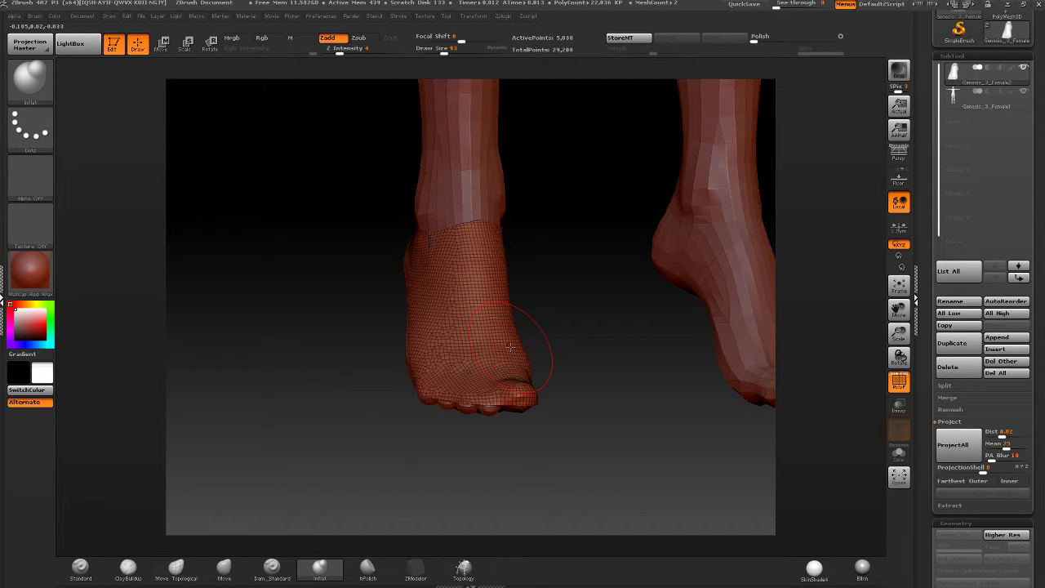
pyautogui.moveTo(475, 343); pyautogui.dragTo(446, 336)
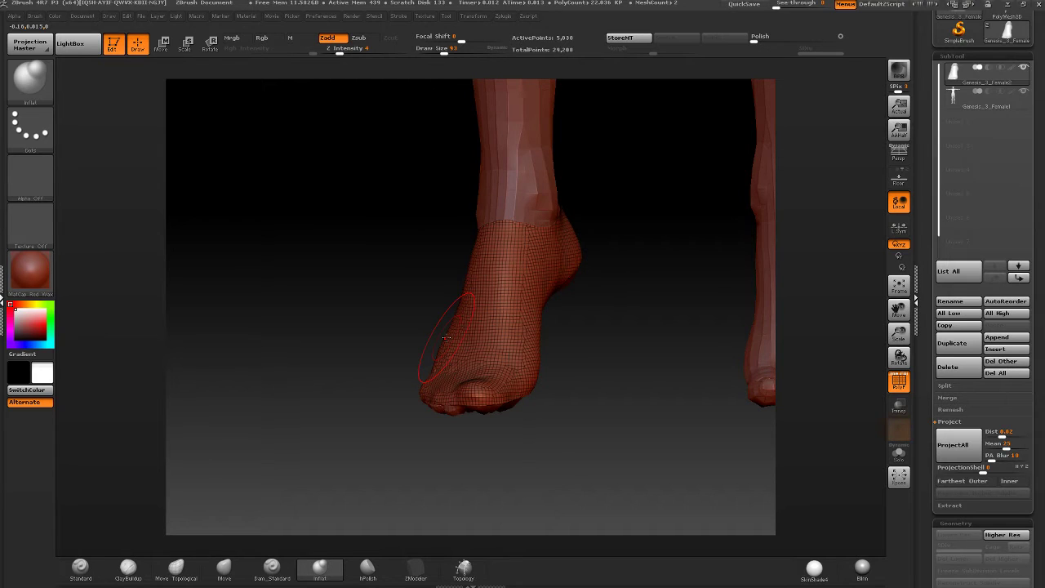
pyautogui.moveTo(583, 369); pyautogui.dragTo(581, 395)
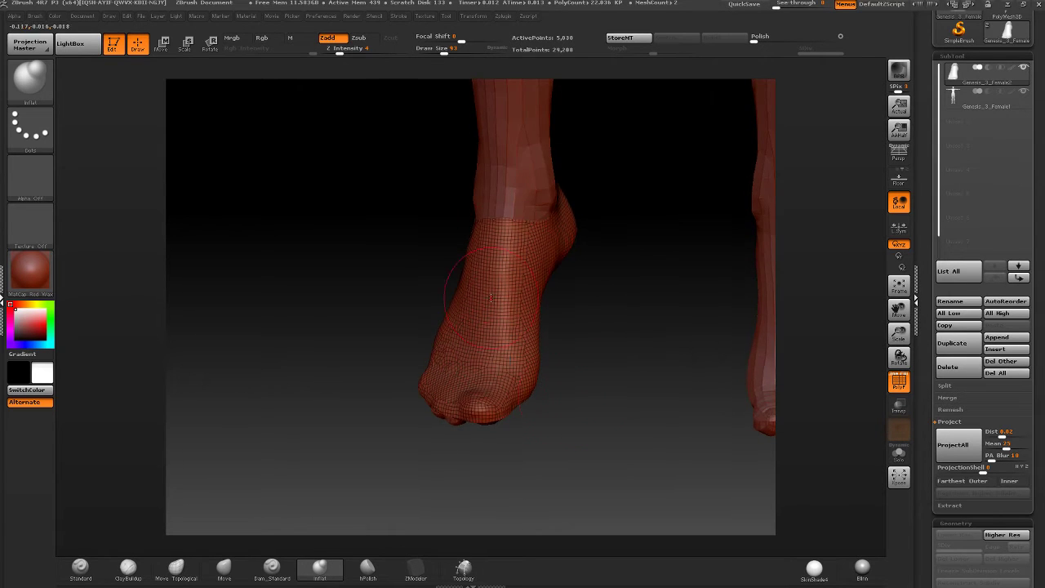
pyautogui.moveTo(490, 298); pyautogui.dragTo(567, 238)
# - Turn on Solo and slice a curve across the toes of the upper with SliceCurve to make a separate toe cap polygroup
pyautogui.click(900, 453)
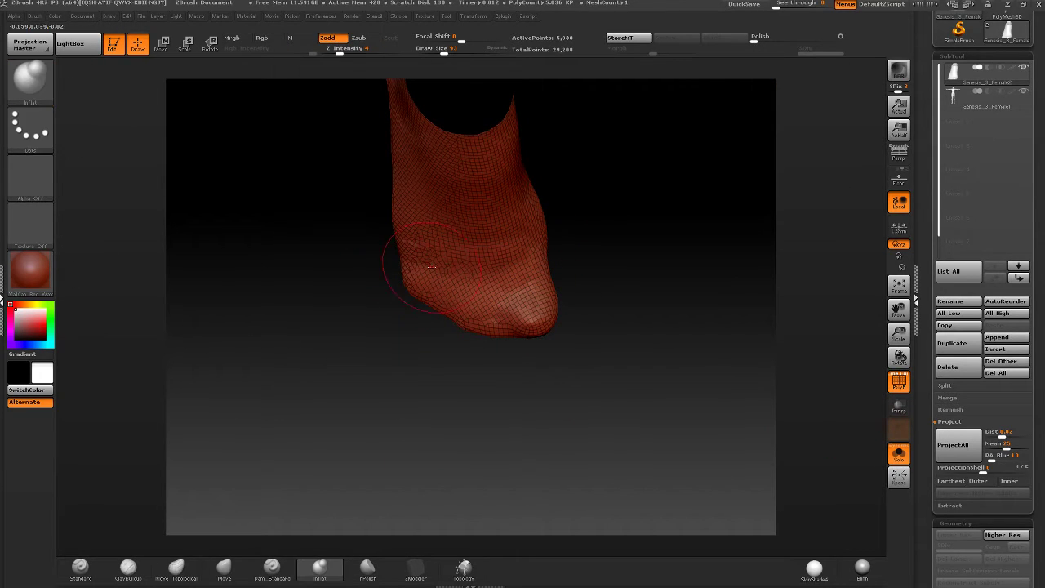
pyautogui.moveTo(575, 256); pyautogui.dragTo(541, 277)
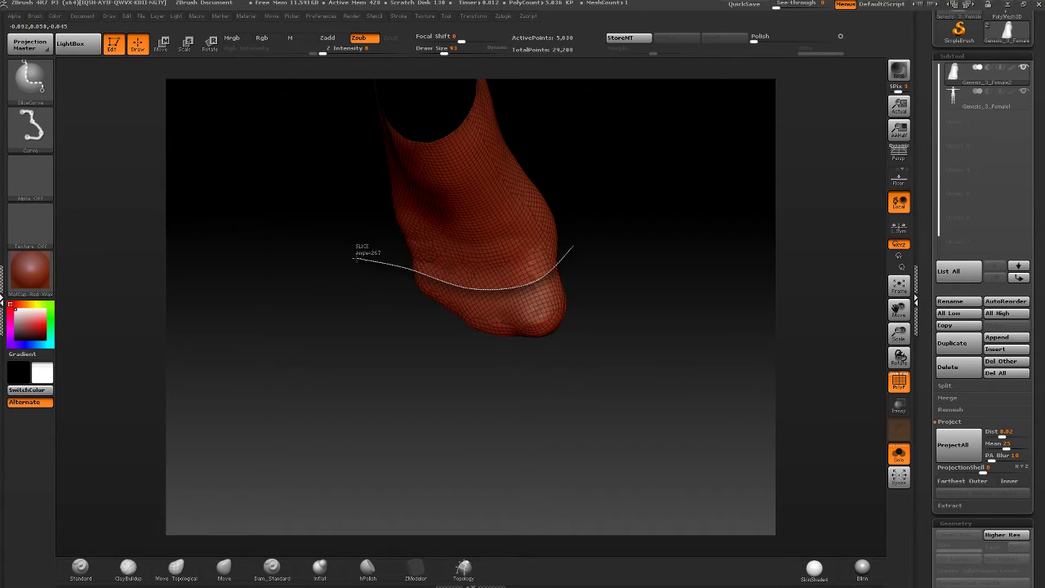
pyautogui.moveTo(353, 258)
pyautogui.keyDown('ctrl'); pyautogui.keyDown('shift'); pyautogui.mouseDown()
pyautogui.moveTo(359, 297)
pyautogui.moveTo(623, 270)
pyautogui.moveTo(546, 230)
pyautogui.moveTo(440, 366)
pyautogui.mouseUp(); pyautogui.keyUp('shift'); pyautogui.keyUp('ctrl')
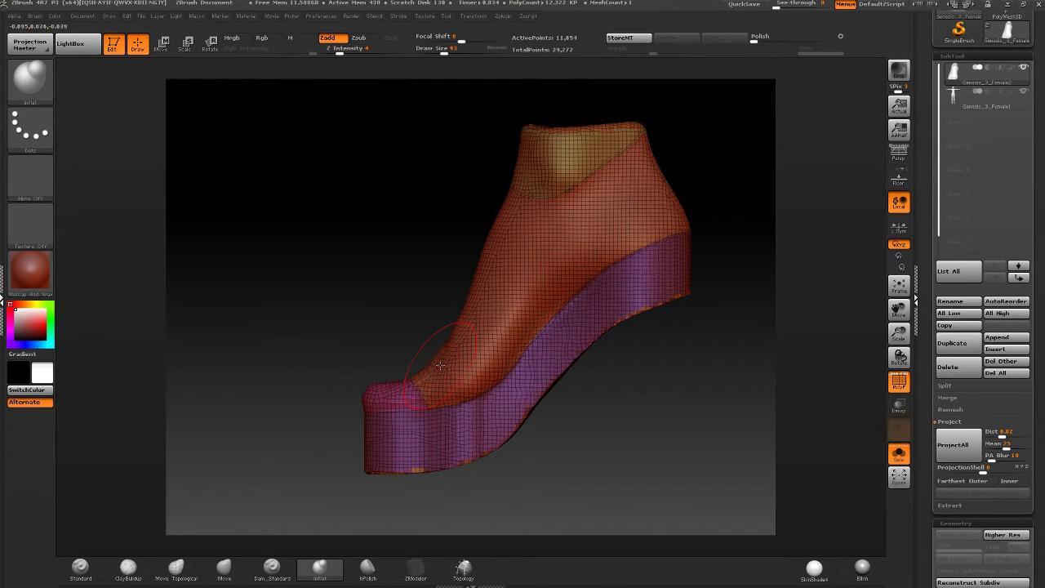
# - Isolate the middle of the upper and slice two lengthwise curves down its side with SliceCurve to form a narrow strip
pyautogui.moveTo(440, 366); pyautogui.dragTo(508, 170, button='right')
pyautogui.keyDown('ctrl'); pyautogui.keyDown('shift'); pyautogui.click(534, 292); pyautogui.keyUp('shift'); pyautogui.keyUp('ctrl')
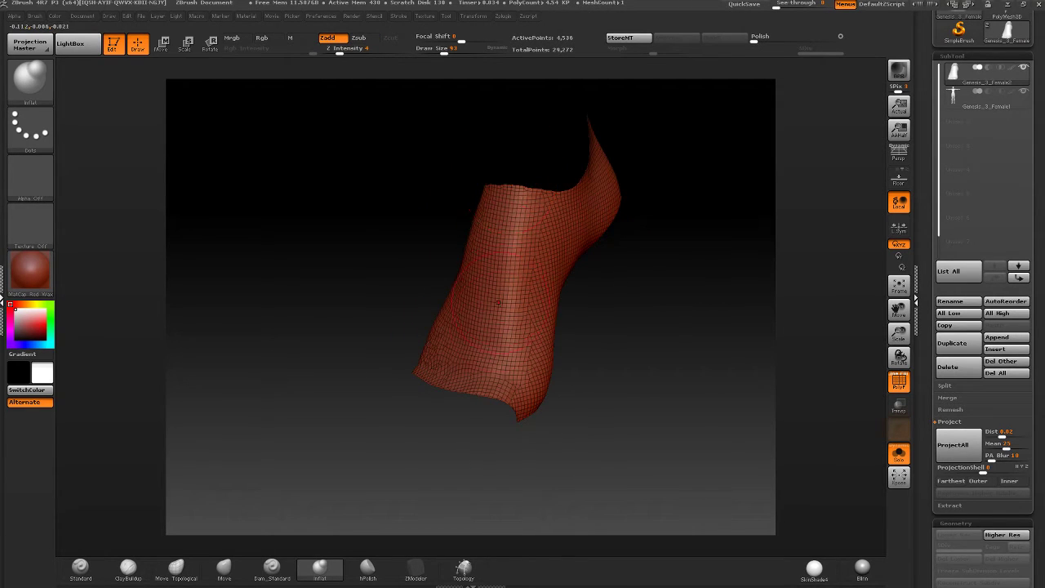
pyautogui.moveTo(487, 384)
pyautogui.mouseDown(button='right')
pyautogui.moveTo(521, 339)
pyautogui.moveTo(481, 292)
pyautogui.moveTo(462, 140)
pyautogui.mouseUp(button='right')
pyautogui.moveTo(447, 88)
pyautogui.keyDown('ctrl'); pyautogui.keyDown('shift'); pyautogui.mouseDown()
pyautogui.moveTo(425, 222)
pyautogui.moveTo(397, 272)
pyautogui.moveTo(404, 199)
pyautogui.moveTo(442, 398)
pyautogui.mouseUp(); pyautogui.keyUp('shift'); pyautogui.keyUp('ctrl')
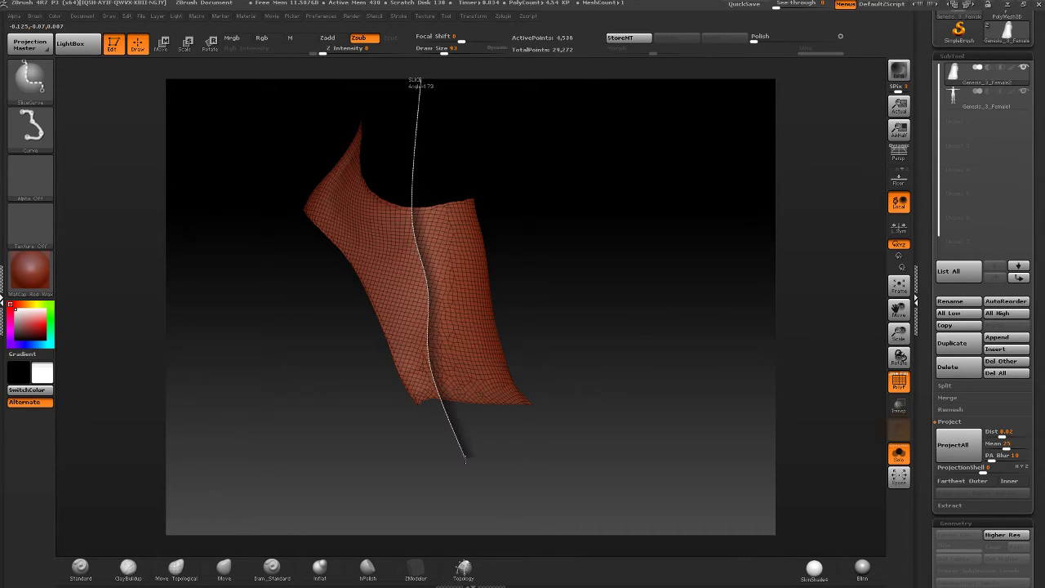
pyautogui.keyDown('ctrl'); pyautogui.keyDown('shift'); pyautogui.moveTo(472, 475); pyautogui.dragTo(472, 477); pyautogui.keyUp('shift'); pyautogui.keyUp('ctrl')
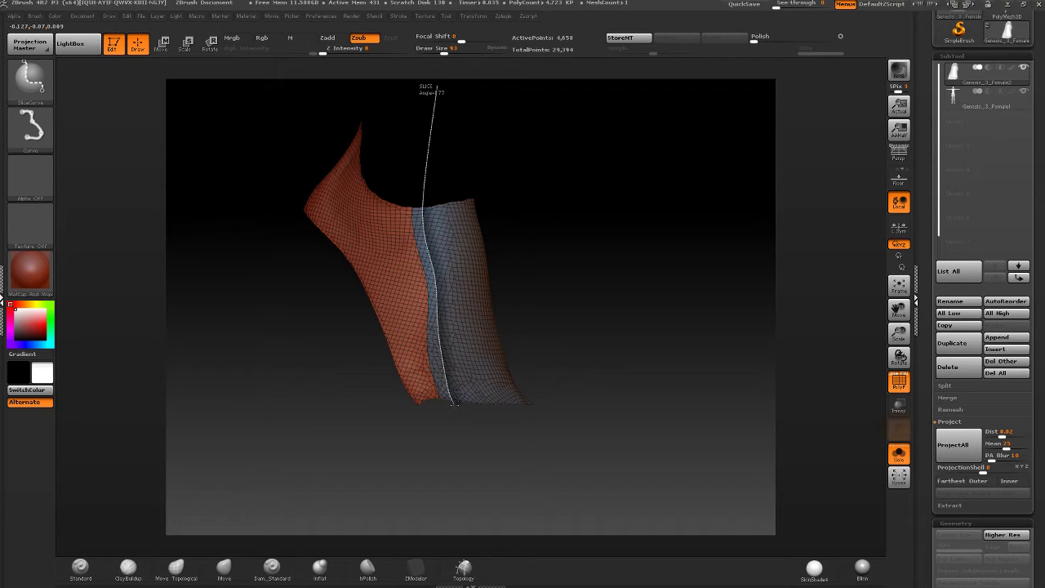
pyautogui.moveTo(476, 434)
pyautogui.mouseDown()
pyautogui.moveTo(390, 291)
pyautogui.moveTo(569, 217)
pyautogui.mouseUp()
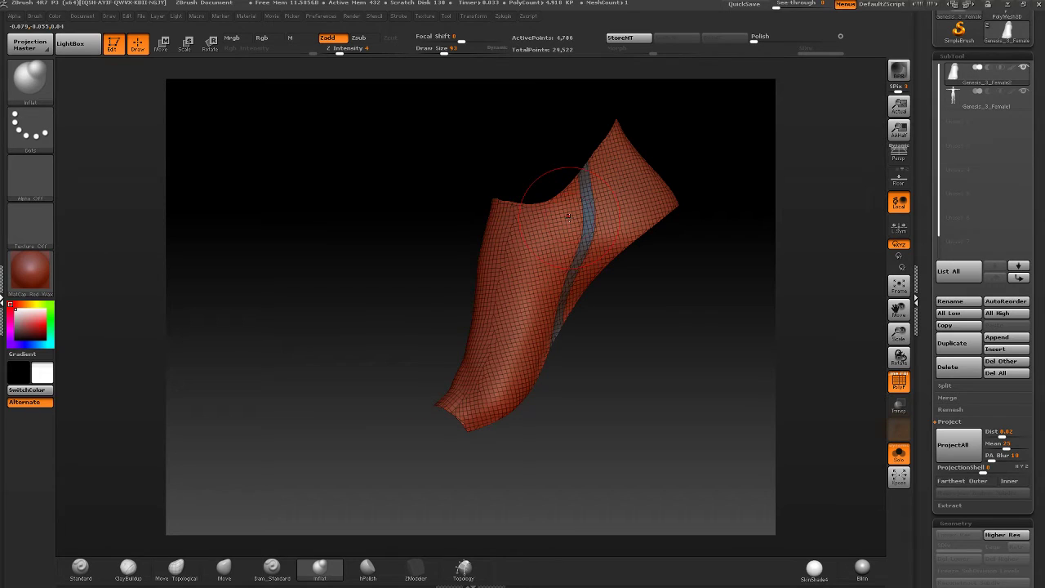
# - Switch to SelectRect, isolate the strip on the shoe's inner side and assign it a separate polygroup
pyautogui.keyDown('ctrl'); pyautogui.keyDown('shift'); pyautogui.click(40, 89); pyautogui.keyUp('shift'); pyautogui.keyUp('ctrl')
pyautogui.keyDown('ctrl'); pyautogui.keyDown('shift'); pyautogui.click(136, 96); pyautogui.keyUp('shift'); pyautogui.keyUp('ctrl')
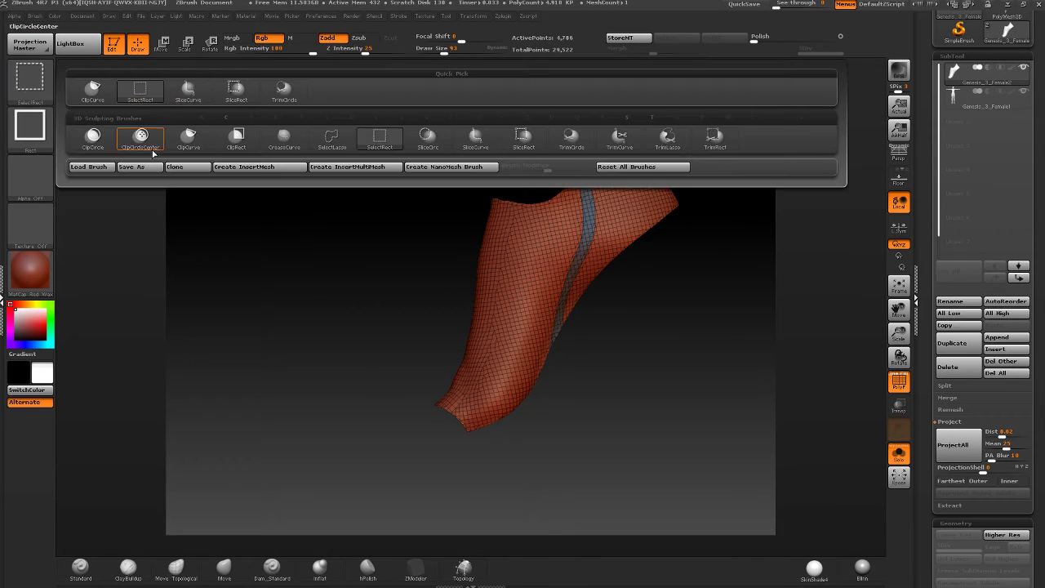
pyautogui.moveTo(359, 304); pyautogui.dragTo(356, 306)
pyautogui.keyDown('ctrl'); pyautogui.keyDown('shift'); pyautogui.click(592, 221); pyautogui.keyUp('shift'); pyautogui.keyUp('ctrl')
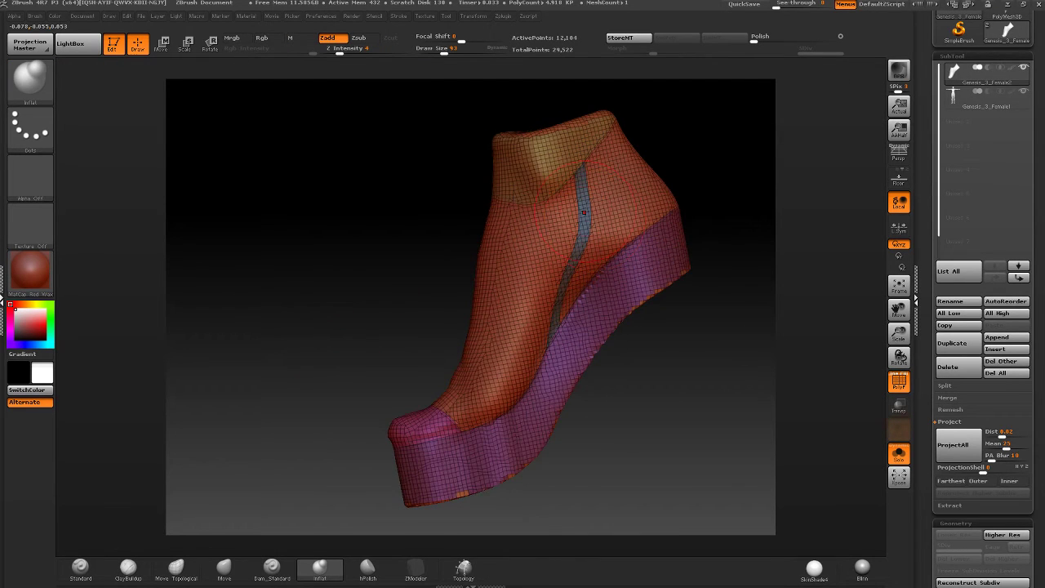
pyautogui.keyDown('ctrl'); pyautogui.keyDown('shift'); pyautogui.click(583, 214); pyautogui.keyUp('shift'); pyautogui.keyUp('ctrl')
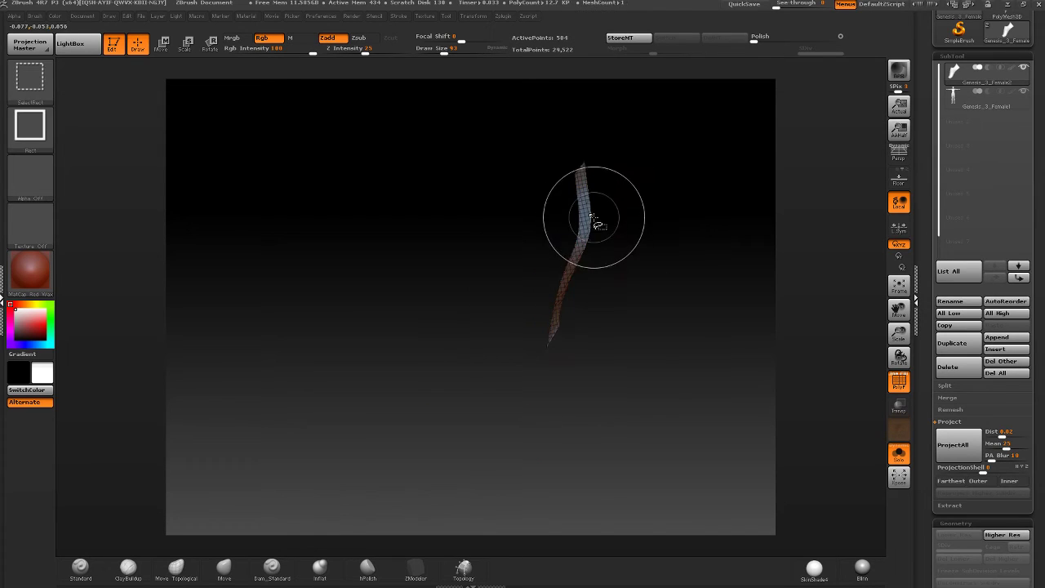
pyautogui.moveTo(599, 226)
pyautogui.mouseDown()
pyautogui.moveTo(660, 208)
pyautogui.moveTo(651, 205)
pyautogui.moveTo(623, 219)
pyautogui.moveTo(677, 210)
pyautogui.moveTo(585, 227)
pyautogui.moveTo(578, 252)
pyautogui.moveTo(595, 250)
pyautogui.moveTo(611, 151)
pyautogui.moveTo(656, 256)
pyautogui.moveTo(605, 252)
pyautogui.moveTo(637, 250)
pyautogui.moveTo(623, 259)
pyautogui.moveTo(604, 220)
pyautogui.moveTo(599, 231)
pyautogui.moveTo(532, 234)
pyautogui.moveTo(596, 218)
pyautogui.mouseUp()
pyautogui.keyDown('ctrl'); pyautogui.keyDown('shift'); pyautogui.click(650, 234); pyautogui.keyUp('shift'); pyautogui.keyUp('ctrl')
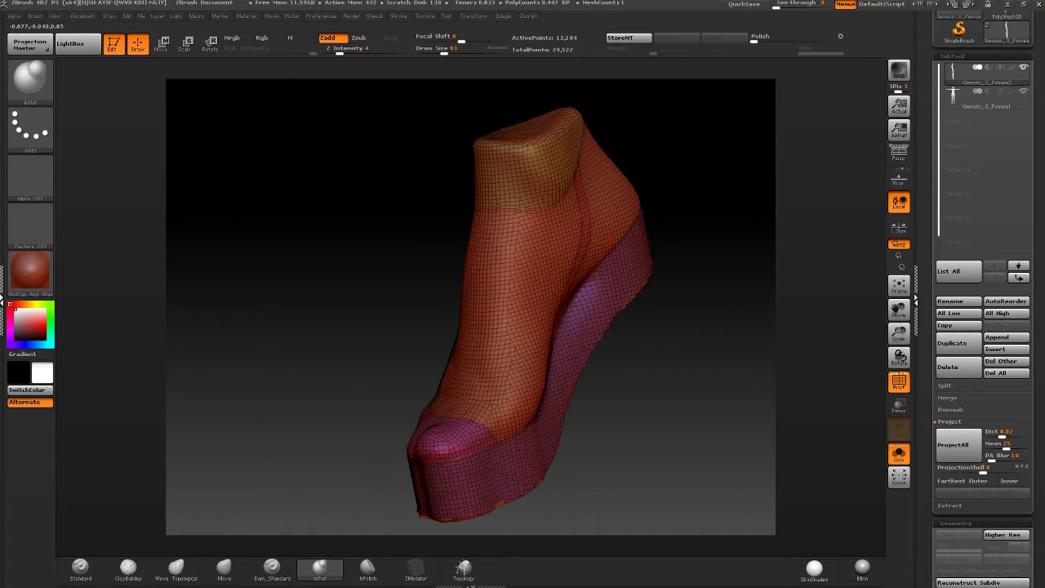
# - Isolate the upper with its inner-side strip, merge them into one polygroup and show the whole shoe again
pyautogui.keyDown('ctrl'); pyautogui.keyDown('shift'); pyautogui.click(599, 205); pyautogui.keyUp('shift'); pyautogui.keyUp('ctrl')
pyautogui.keyDown('ctrl'); pyautogui.keyDown('shift'); pyautogui.moveTo(723, 123); pyautogui.dragTo(689, 155); pyautogui.keyUp('shift'); pyautogui.keyUp('ctrl')
pyautogui.keyDown('ctrl'); pyautogui.keyDown('shift'); pyautogui.click(539, 299); pyautogui.keyUp('shift'); pyautogui.keyUp('ctrl')
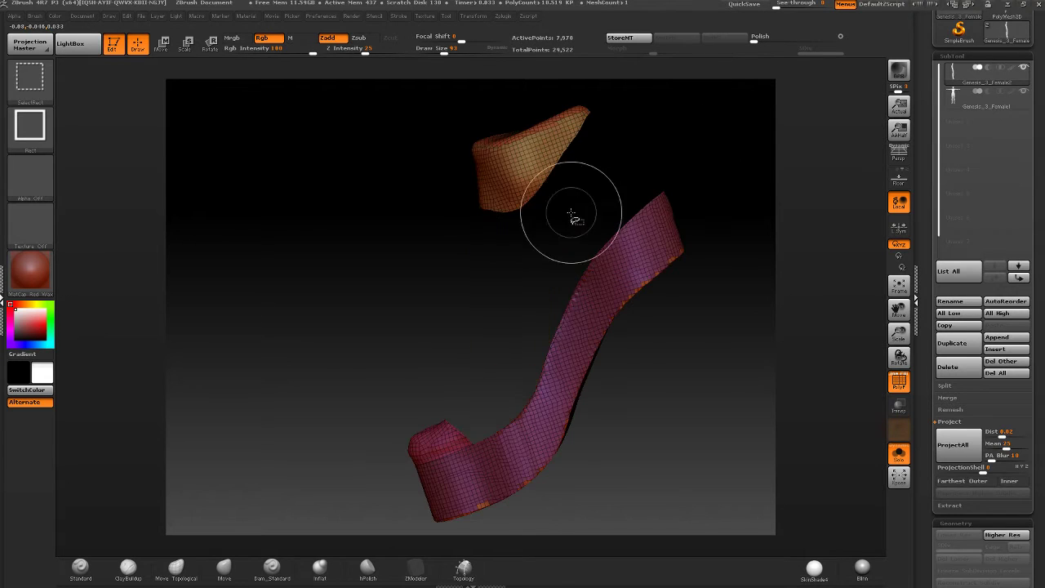
pyautogui.keyDown('ctrl'); pyautogui.keyDown('shift'); pyautogui.moveTo(755, 152); pyautogui.dragTo(722, 184); pyautogui.keyUp('shift'); pyautogui.keyUp('ctrl')
pyautogui.moveTo(549, 184); pyautogui.dragTo(662, 191)
pyautogui.keyDown('ctrl'); pyautogui.keyDown('shift'); pyautogui.click(662, 190); pyautogui.keyUp('shift'); pyautogui.keyUp('ctrl')
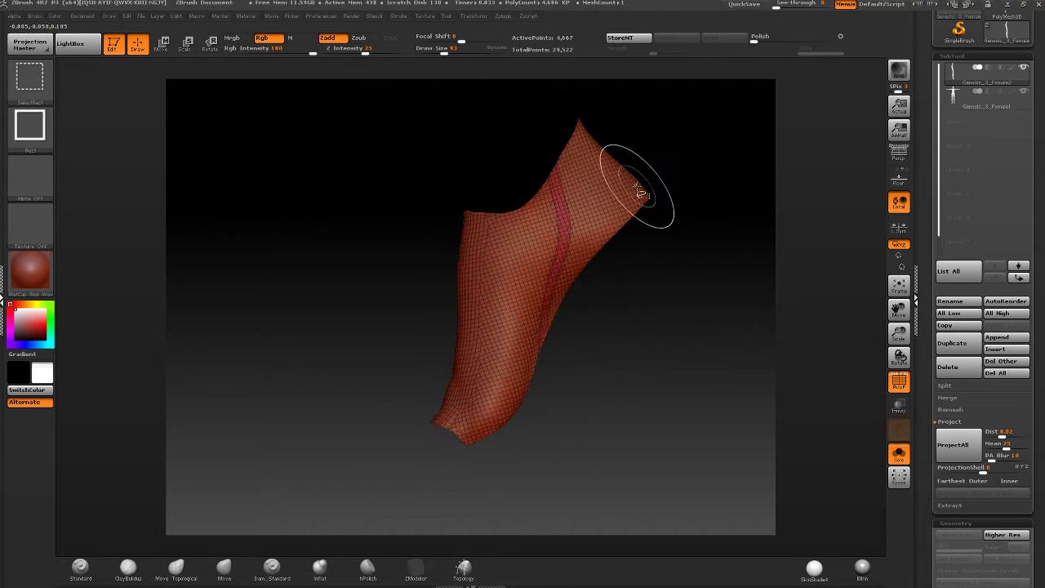
pyautogui.keyDown('ctrl'); pyautogui.keyDown('shift'); pyautogui.click(682, 182); pyautogui.keyUp('shift'); pyautogui.keyUp('ctrl')
# - Isolate the sole's underside polygroup, select the SliceCurve brush and bring back the whole shoe
pyautogui.moveTo(596, 208); pyautogui.dragTo(656, 165, button='right')
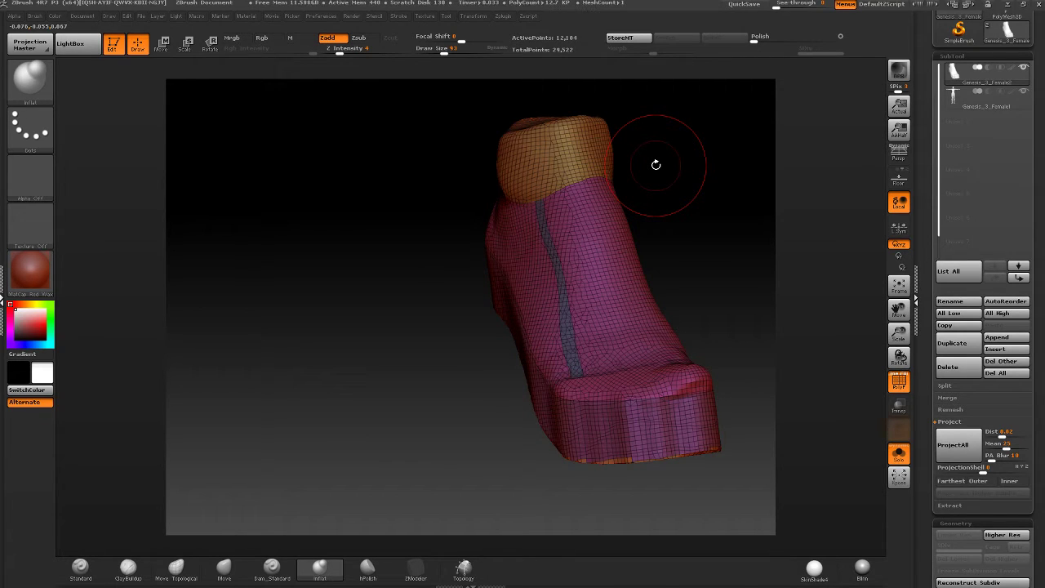
pyautogui.moveTo(655, 167)
pyautogui.mouseDown(button='right')
pyautogui.moveTo(648, 264)
pyautogui.moveTo(504, 289)
pyautogui.moveTo(568, 309)
pyautogui.moveTo(600, 261)
pyautogui.mouseUp(button='right')
pyautogui.press('shift')
pyautogui.keyDown('ctrl'); pyautogui.keyDown('shift'); pyautogui.click(600, 262); pyautogui.keyUp('shift'); pyautogui.keyUp('ctrl')
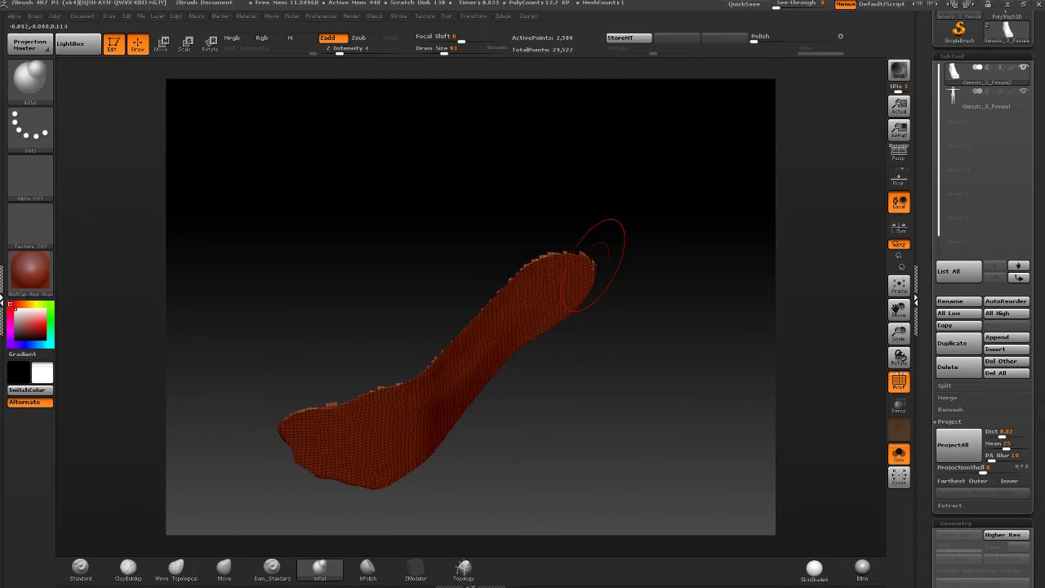
pyautogui.moveTo(544, 307)
pyautogui.mouseDown(button='right')
pyautogui.moveTo(526, 324)
pyautogui.moveTo(514, 236)
pyautogui.mouseUp(button='right')
pyautogui.press('b')
pyautogui.press('i')
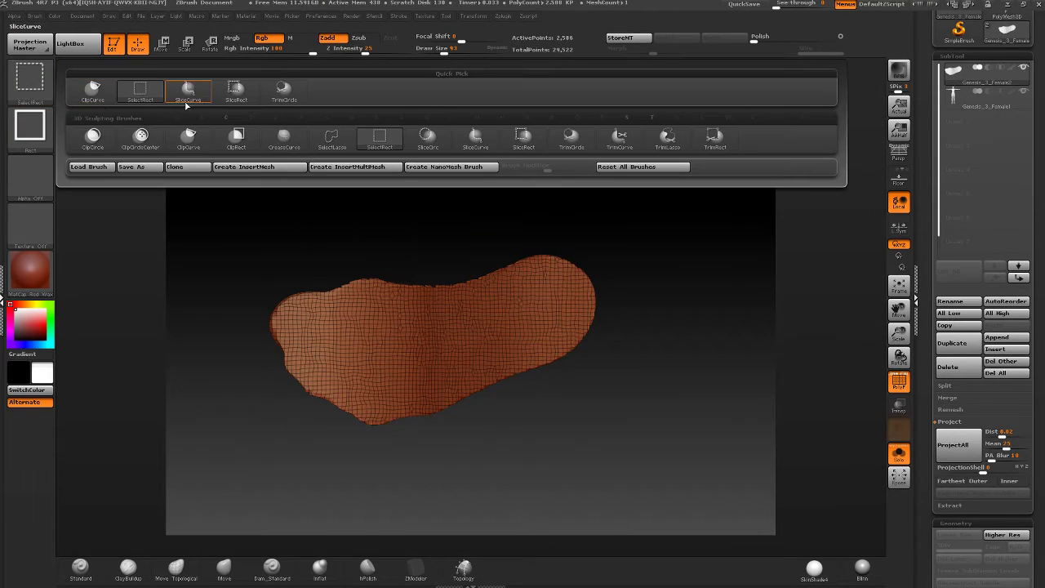
pyautogui.press('n')
pyautogui.moveTo(497, 319); pyautogui.dragTo(654, 337, button='right')
pyautogui.keyDown('ctrl'); pyautogui.keyDown('shift'); pyautogui.click(730, 315); pyautogui.keyUp('shift'); pyautogui.keyUp('ctrl')
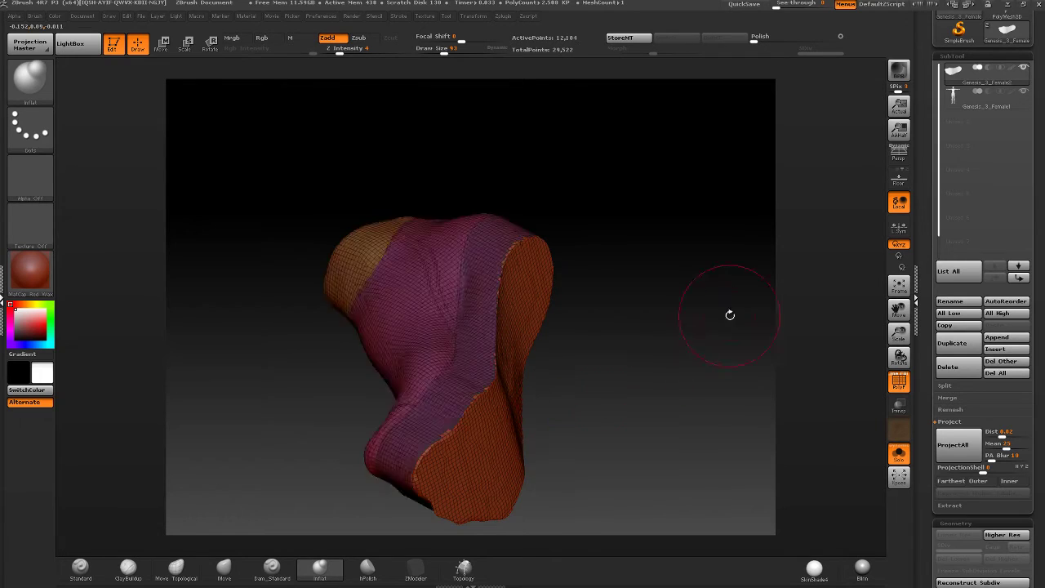
# - Try to slice across the heel from below with the whole shoe visible
pyautogui.moveTo(730, 315); pyautogui.dragTo(443, 280, button='right')
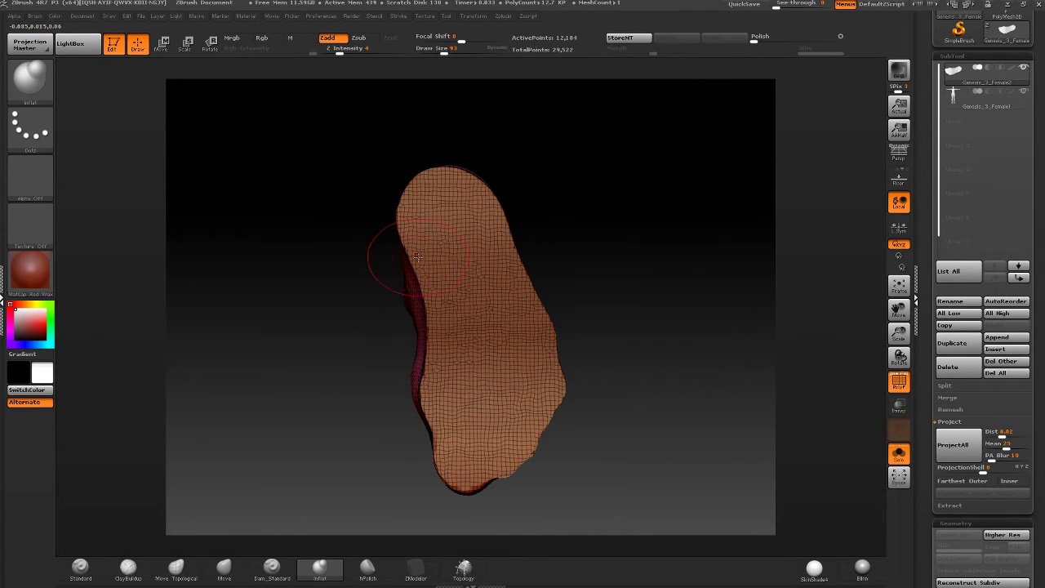
pyautogui.moveTo(424, 266); pyautogui.dragTo(330, 290, button='right')
pyautogui.keyDown('ctrl'); pyautogui.keyDown('shift'); pyautogui.moveTo(280, 309); pyautogui.dragTo(605, 214); pyautogui.keyUp('shift'); pyautogui.keyUp('ctrl')
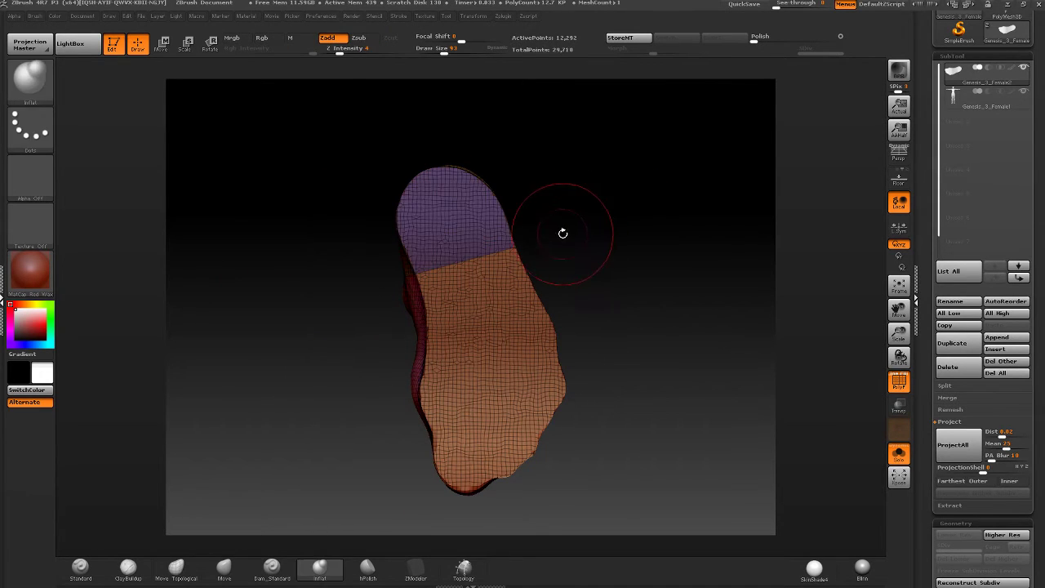
# - Isolate the sole's underside and slice across it with SliceCurve to make the heel area its own polygroup, then show the whole shoe
pyautogui.keyDown('ctrl'); pyautogui.keyDown('shift'); pyautogui.click(455, 236); pyautogui.keyUp('shift'); pyautogui.keyUp('ctrl')
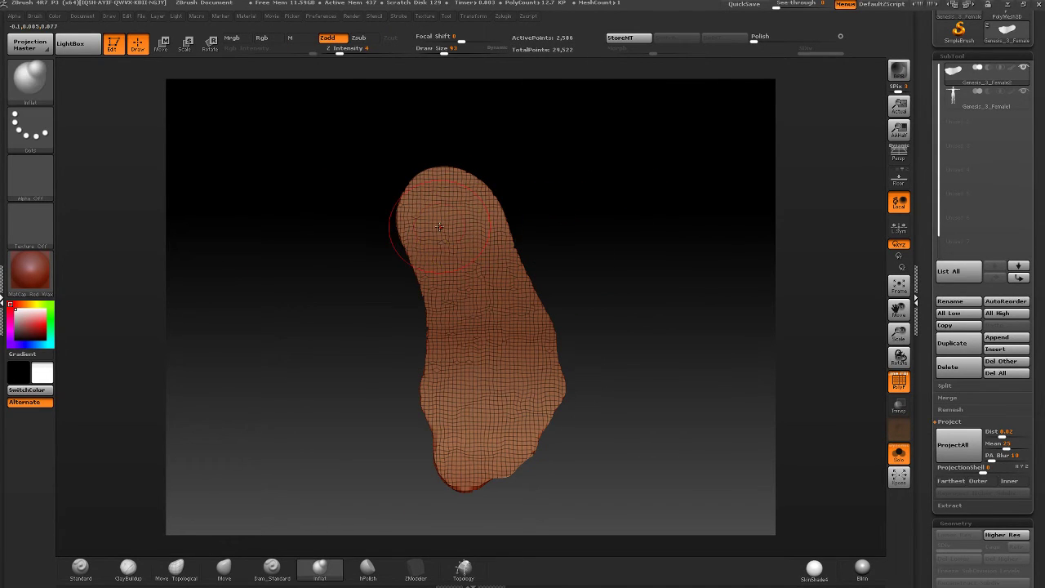
pyautogui.moveTo(436, 229)
pyautogui.mouseDown(button='right')
pyautogui.moveTo(472, 218)
pyautogui.moveTo(457, 245)
pyautogui.mouseUp(button='right')
pyautogui.moveTo(322, 286)
pyautogui.keyDown('ctrl'); pyautogui.keyDown('shift'); pyautogui.mouseDown()
pyautogui.moveTo(561, 229)
pyautogui.moveTo(555, 244)
pyautogui.moveTo(621, 214)
pyautogui.mouseUp(); pyautogui.keyUp('shift'); pyautogui.keyUp('ctrl')
pyautogui.moveTo(645, 204); pyautogui.dragTo(579, 219, button='right')
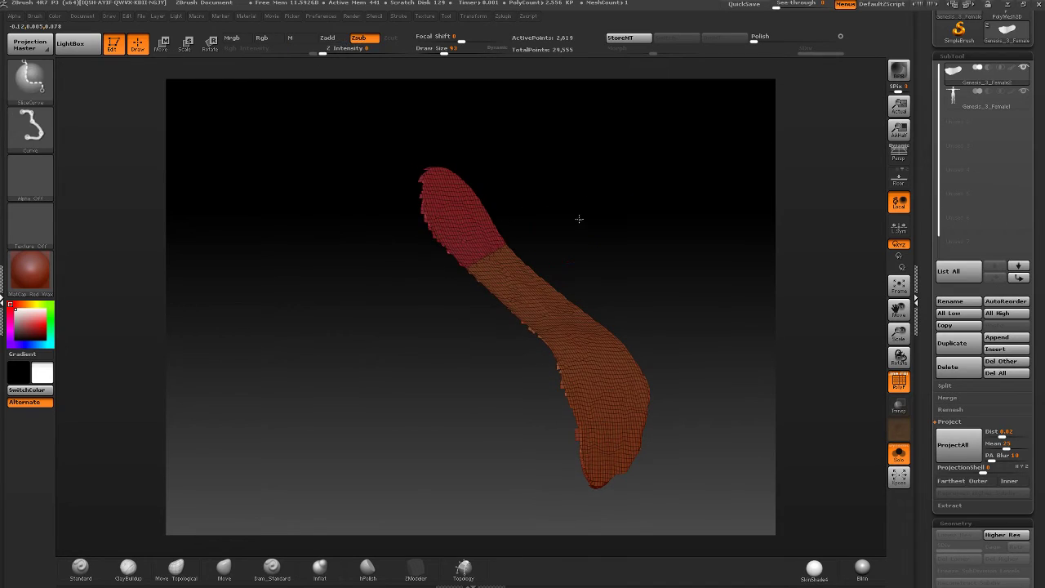
pyautogui.keyDown('ctrl'); pyautogui.keyDown('shift'); pyautogui.click(579, 219); pyautogui.keyUp('shift'); pyautogui.keyUp('ctrl')
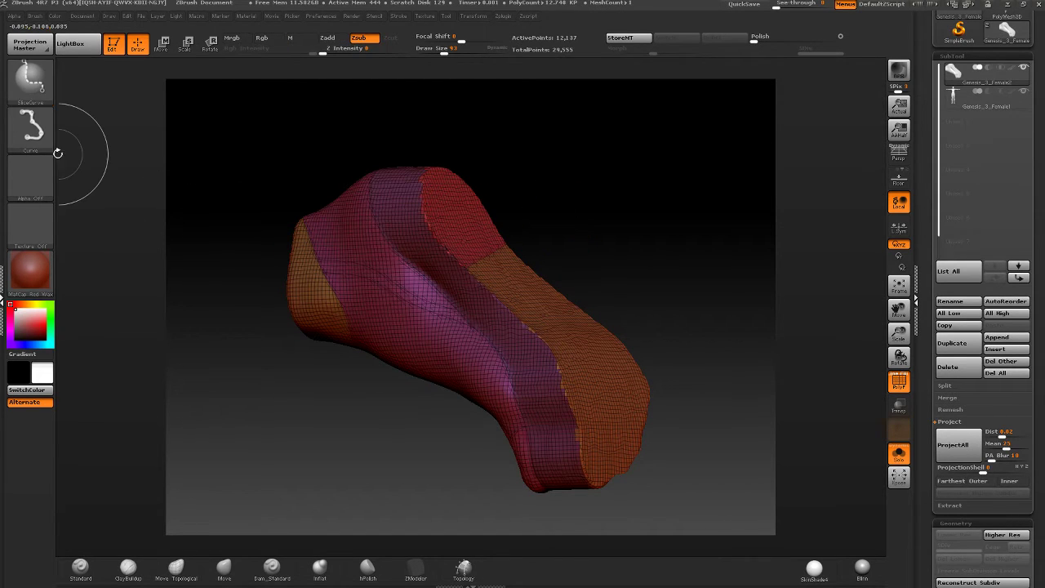
# - Isolate the heel patch with SelectRect, mask the rest of the shoe and switch to Transpose Move
pyautogui.keyDown('ctrl'); pyautogui.keyDown('shift'); pyautogui.click(32, 80); pyautogui.keyUp('shift'); pyautogui.keyUp('ctrl')
pyautogui.keyDown('ctrl'); pyautogui.keyDown('shift'); pyautogui.click(142, 92); pyautogui.keyUp('shift'); pyautogui.keyUp('ctrl')
pyautogui.moveTo(463, 212)
pyautogui.mouseDown(button='right')
pyautogui.moveTo(430, 216)
pyautogui.moveTo(534, 204)
pyautogui.mouseUp(button='right')
pyautogui.keyDown('ctrl'); pyautogui.keyDown('shift'); pyautogui.click(429, 217); pyautogui.keyUp('shift'); pyautogui.keyUp('ctrl')
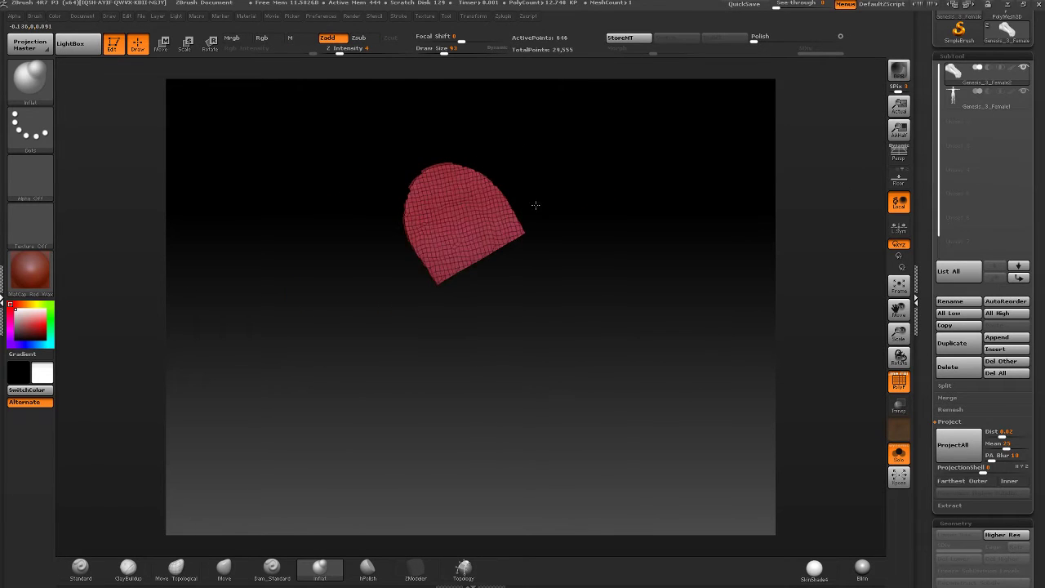
pyautogui.keyDown('ctrl'); pyautogui.keyDown('shift'); pyautogui.click(583, 196); pyautogui.keyUp('shift'); pyautogui.keyUp('ctrl')
pyautogui.moveTo(600, 173); pyautogui.dragTo(523, 190, button='right')
pyautogui.press('w')
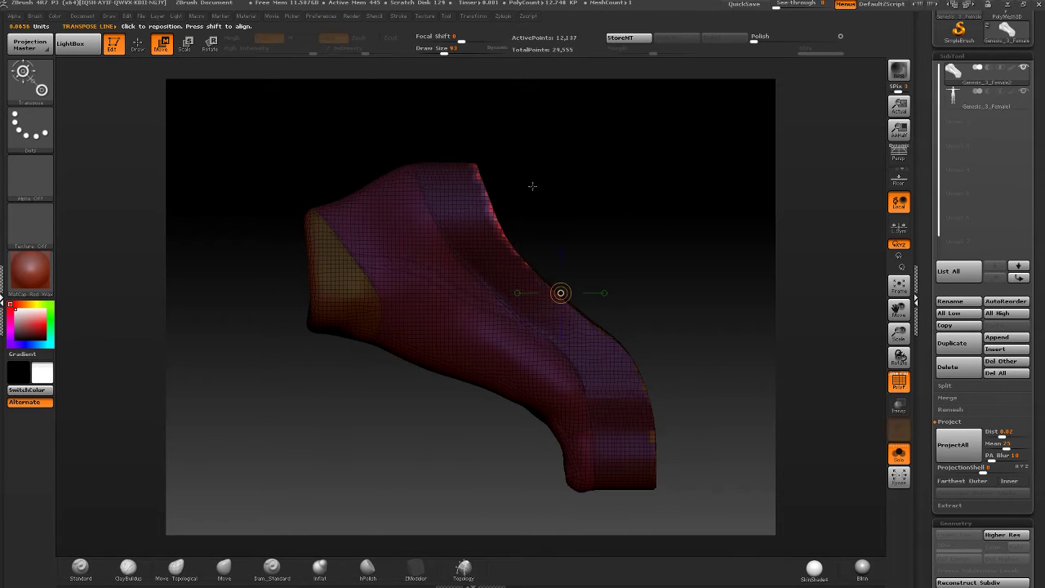
# - Extrude the heel patch straight out from the back of the sole with Transpose Move
pyautogui.keyDown('shift'); pyautogui.moveTo(486, 192); pyautogui.dragTo(619, 192); pyautogui.keyUp('shift')
pyautogui.moveTo(552, 192)
pyautogui.keyDown('ctrl'); pyautogui.keyDown('shift'); pyautogui.mouseDown()
pyautogui.moveTo(735, 191)
pyautogui.moveTo(664, 140)
pyautogui.moveTo(574, 156)
pyautogui.moveTo(622, 157)
pyautogui.mouseUp(); pyautogui.keyUp('shift'); pyautogui.keyUp('ctrl')
pyautogui.press('q')
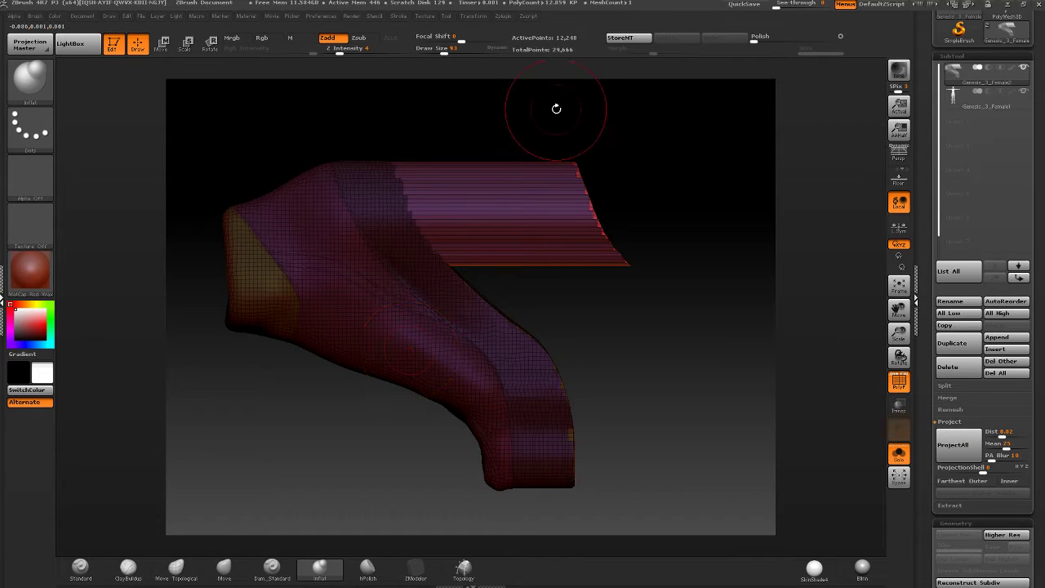
pyautogui.press('w')
pyautogui.keyDown('ctrl'); pyautogui.keyDown('shift'); pyautogui.click(403, 191); pyautogui.keyUp('shift'); pyautogui.keyUp('ctrl')
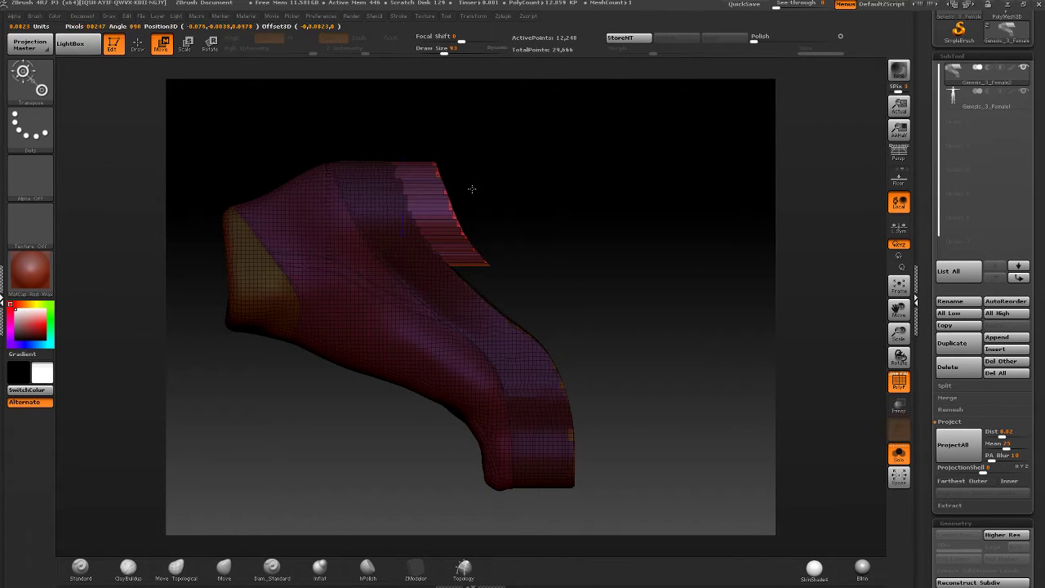
# - Keep extruding the heel's end outward in further sections to build a long straight column, and return to drawing mode
pyautogui.hotkey('ctrl', 'z')
pyautogui.hotkey('ctrl', 'z')
pyautogui.hotkey('ctrl', 'z')
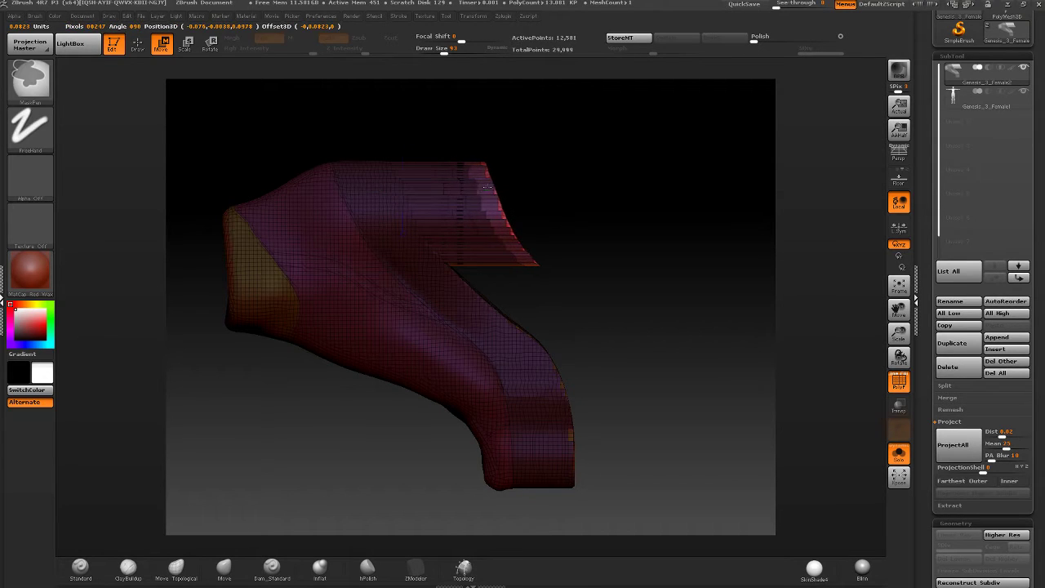
pyautogui.hotkey('ctrl', 'z')
pyautogui.hotkey('ctrl', 'z')
pyautogui.hotkey('ctrl', 'z')
pyautogui.hotkey('ctrl', 'z')
pyautogui.hotkey('ctrl', 'z')
pyautogui.hotkey('ctrl', 'z')
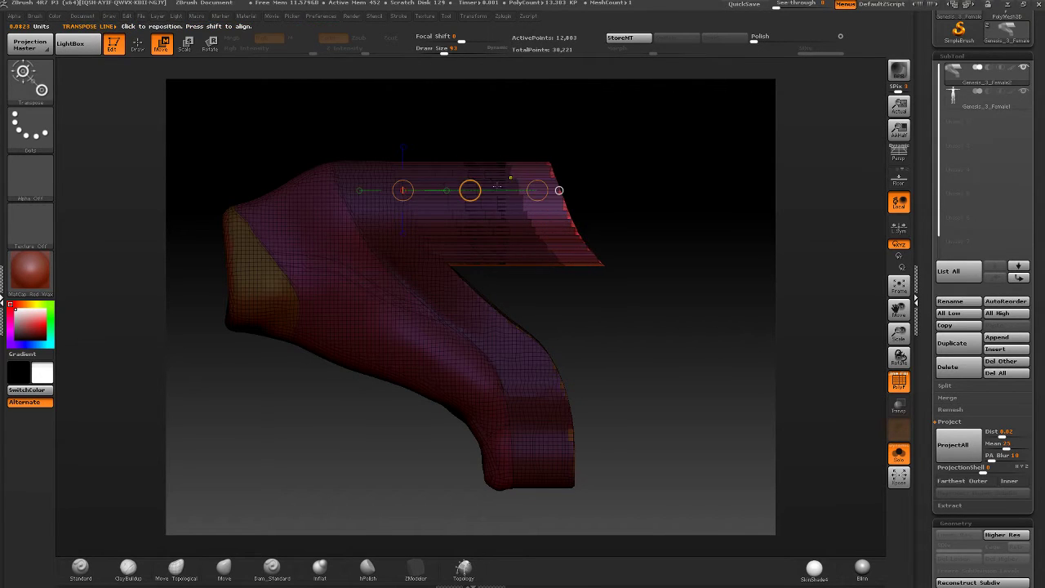
pyautogui.hotkey('ctrl', 'z')
pyautogui.hotkey('ctrl', 'z')
pyautogui.hotkey('ctrl', 'z')
pyautogui.hotkey('ctrl', 'z')
pyautogui.hotkey('ctrl', 'z')
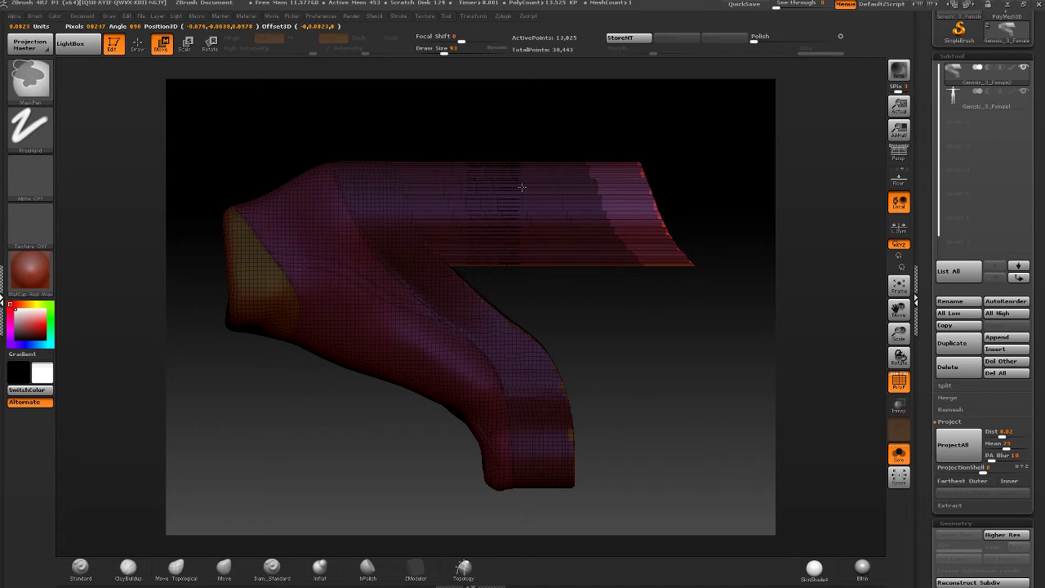
pyautogui.hotkey('ctrl', 'z')
pyautogui.hotkey('ctrl', 'z')
pyautogui.hotkey('ctrl', 'z')
pyautogui.hotkey('ctrl', 'z')
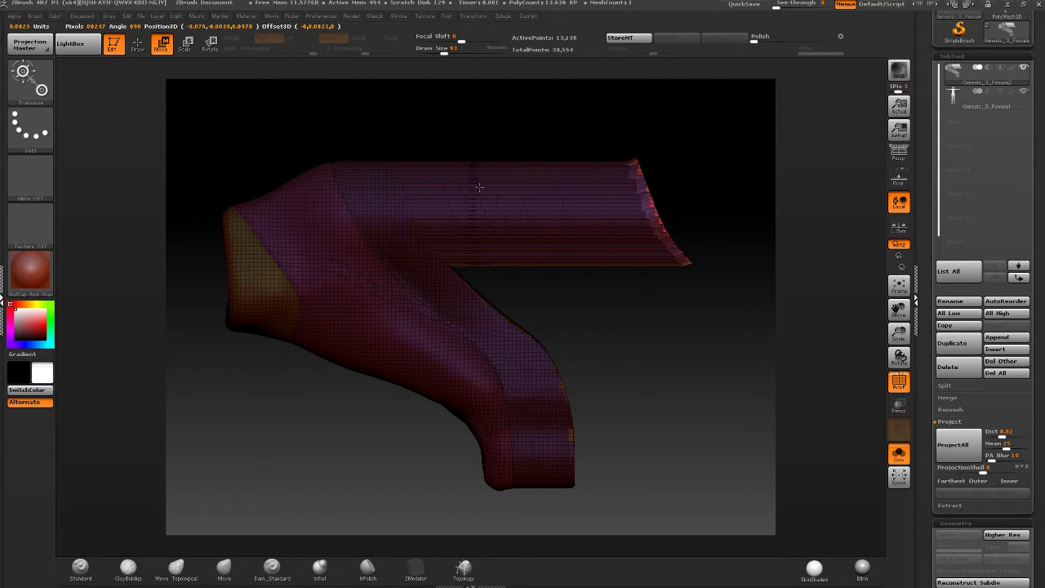
pyautogui.press('q')
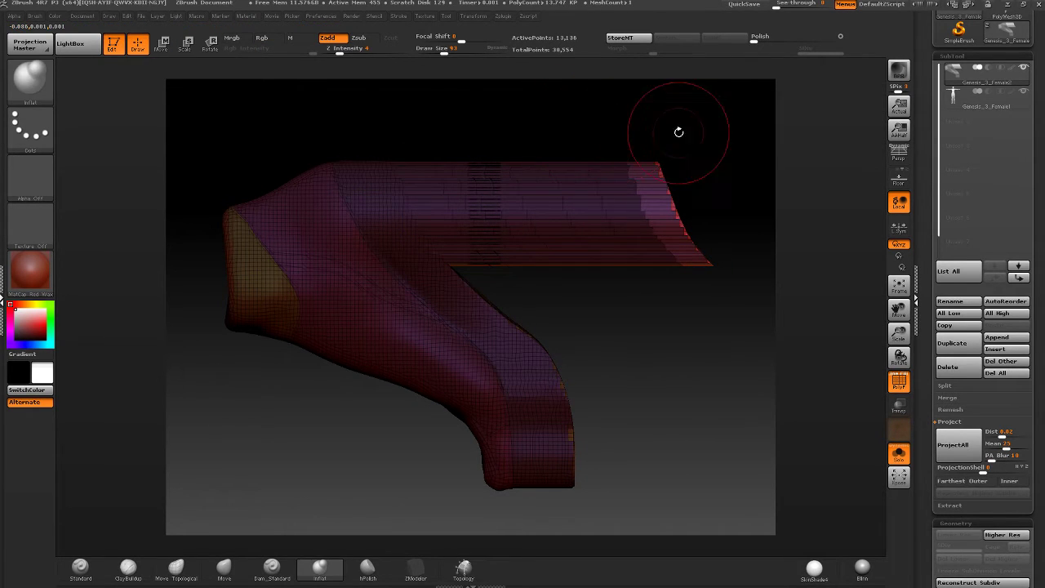
pyautogui.hotkey('ctrl', 'z')
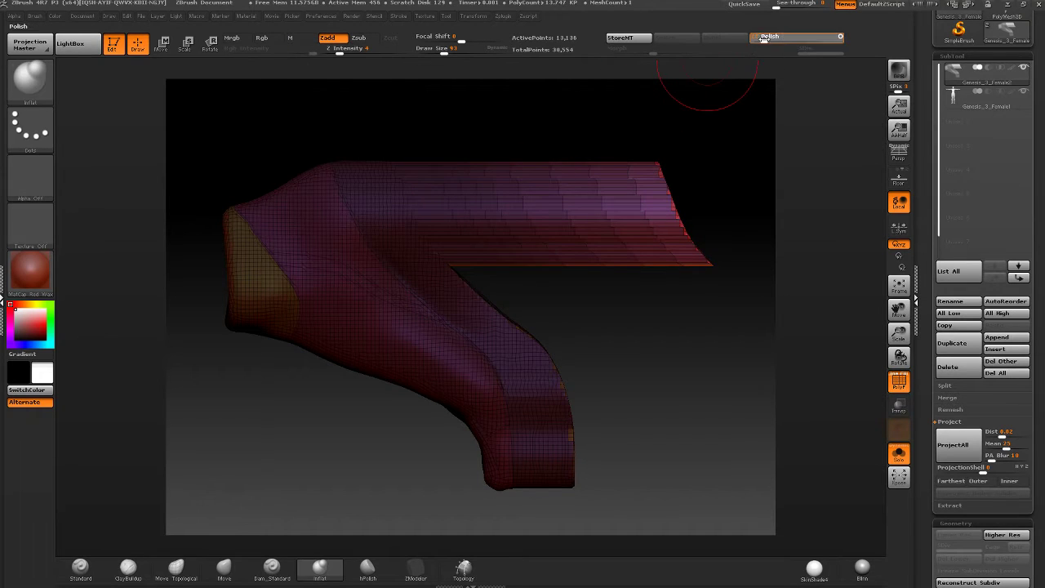
# - Polish the extruded heel, enlarge the Draw Size to 232 and smooth the heel's end into a rounded tip
pyautogui.moveTo(763, 38); pyautogui.dragTo(696, 42)
pyautogui.moveTo(441, 49); pyautogui.dragTo(457, 49)
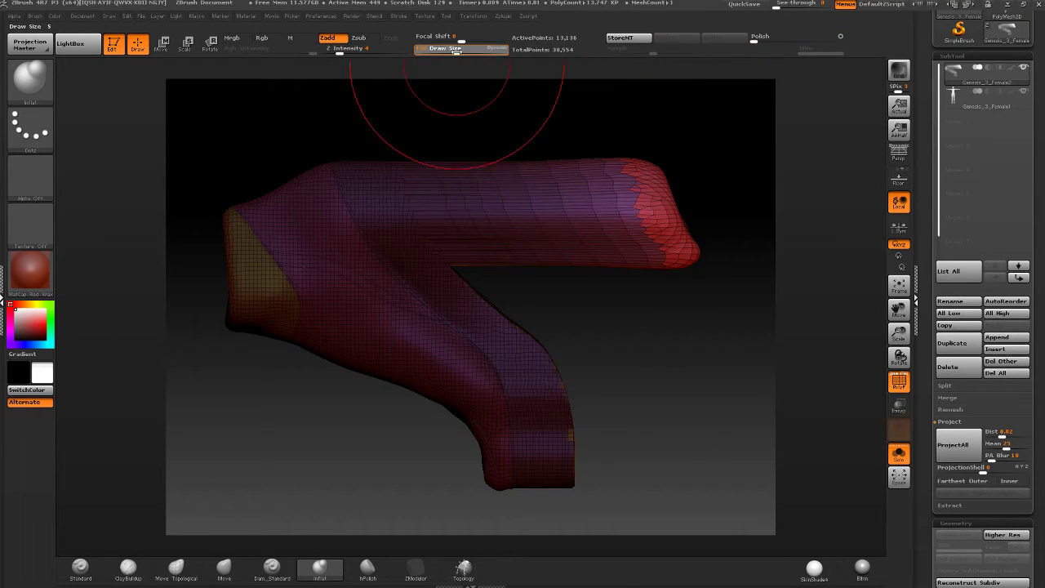
pyautogui.moveTo(654, 213)
pyautogui.keyDown('shift'); pyautogui.mouseDown()
pyautogui.moveTo(588, 196)
pyautogui.moveTo(519, 202)
pyautogui.moveTo(604, 200)
pyautogui.mouseUp(); pyautogui.keyUp('shift')
pyautogui.moveTo(695, 327); pyautogui.dragTo(586, 237)
pyautogui.keyDown('shift'); pyautogui.moveTo(637, 286); pyautogui.dragTo(710, 327); pyautogui.keyUp('shift')
pyautogui.moveTo(711, 100)
pyautogui.keyDown('ctrl'); pyautogui.mouseDown()
pyautogui.moveTo(502, 178)
pyautogui.moveTo(456, 269)
pyautogui.mouseUp(); pyautogui.keyUp('ctrl')
pyautogui.keyDown('shift'); pyautogui.moveTo(481, 198); pyautogui.dragTo(513, 174); pyautogui.keyUp('shift')
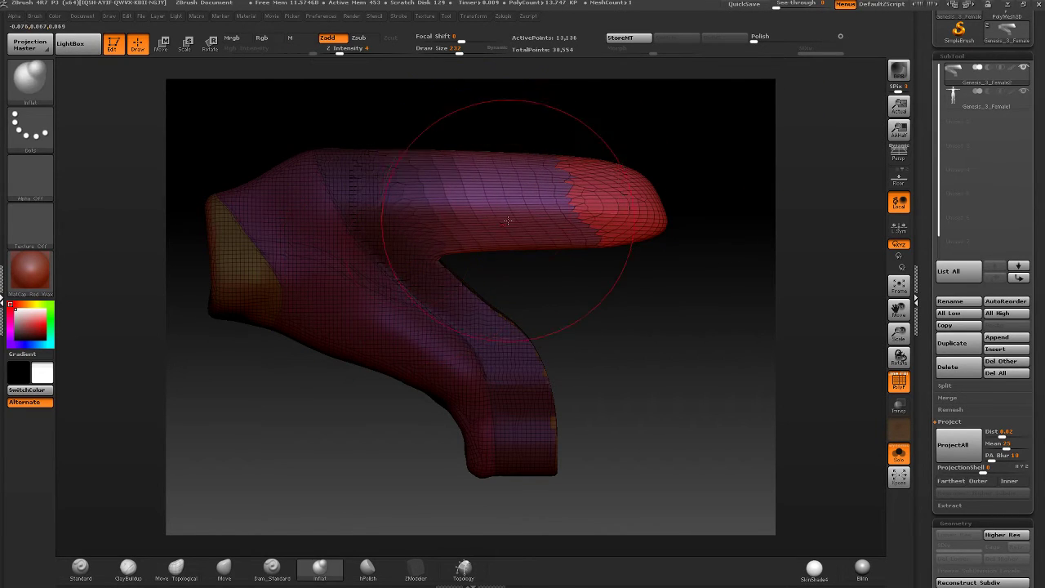
# - Undo the last smoothing and rework the mask where the heel meets the shoe
pyautogui.hotkey('ctrl', 'z')
pyautogui.moveTo(244, 474)
pyautogui.keyDown('ctrl'); pyautogui.mouseDown()
pyautogui.moveTo(433, 240)
pyautogui.moveTo(446, 239)
pyautogui.mouseUp(); pyautogui.keyUp('ctrl')
pyautogui.moveTo(444, 250)
pyautogui.mouseDown(button='right')
pyautogui.moveTo(429, 268)
pyautogui.moveTo(446, 273)
pyautogui.mouseUp(button='right')
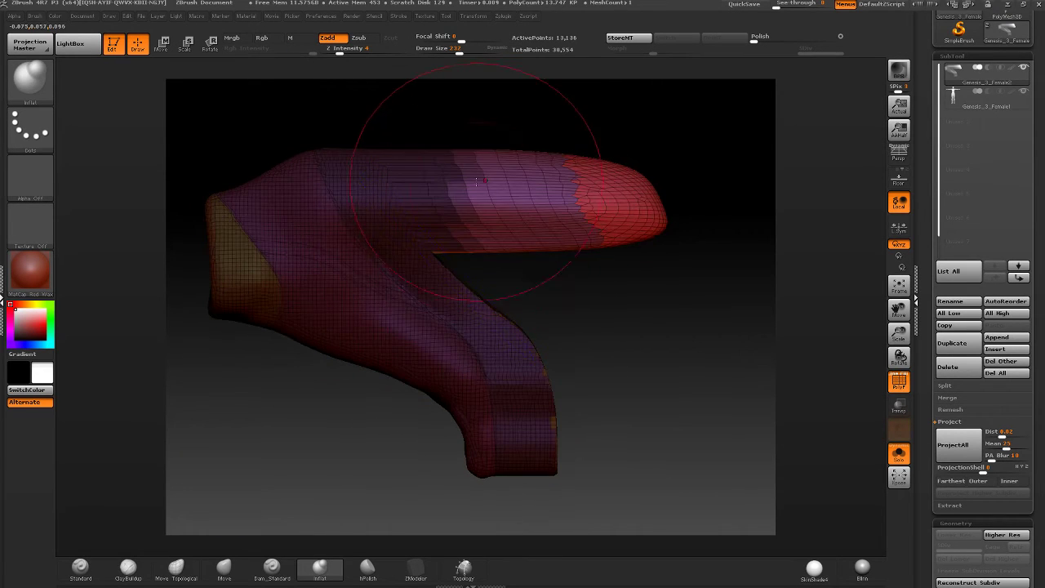
pyautogui.keyDown('ctrl'); pyautogui.click(523, 160); pyautogui.keyUp('ctrl')
pyautogui.keyDown('ctrl'); pyautogui.click(522, 159); pyautogui.keyUp('ctrl')
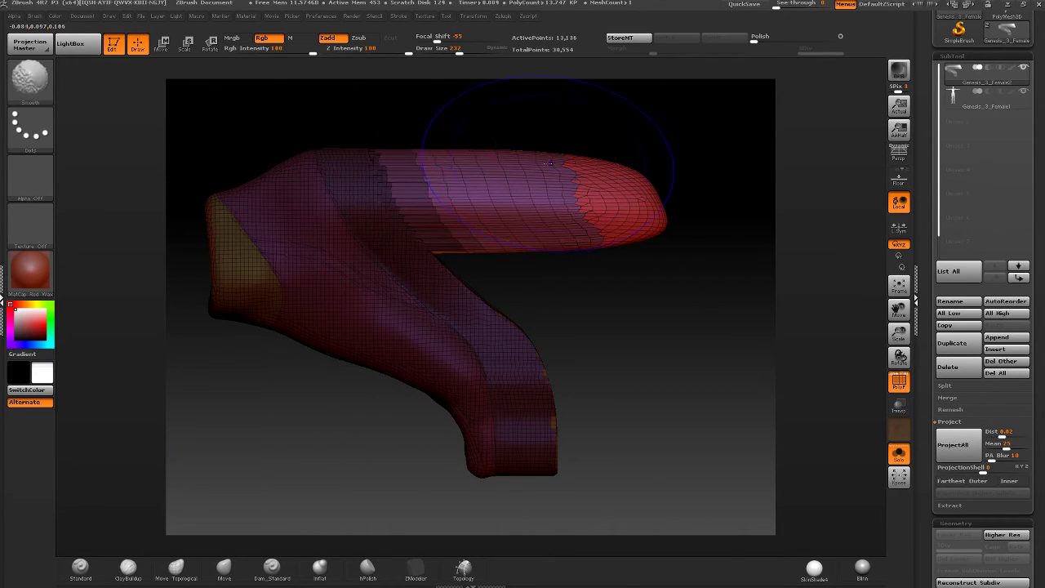
# - Smooth and polish the unmasked part of the heel so it tapers towards its tip
pyautogui.keyDown('shift'); pyautogui.moveTo(549, 163); pyautogui.dragTo(638, 180); pyautogui.keyUp('shift')
pyautogui.moveTo(776, 31); pyautogui.dragTo(782, 34)
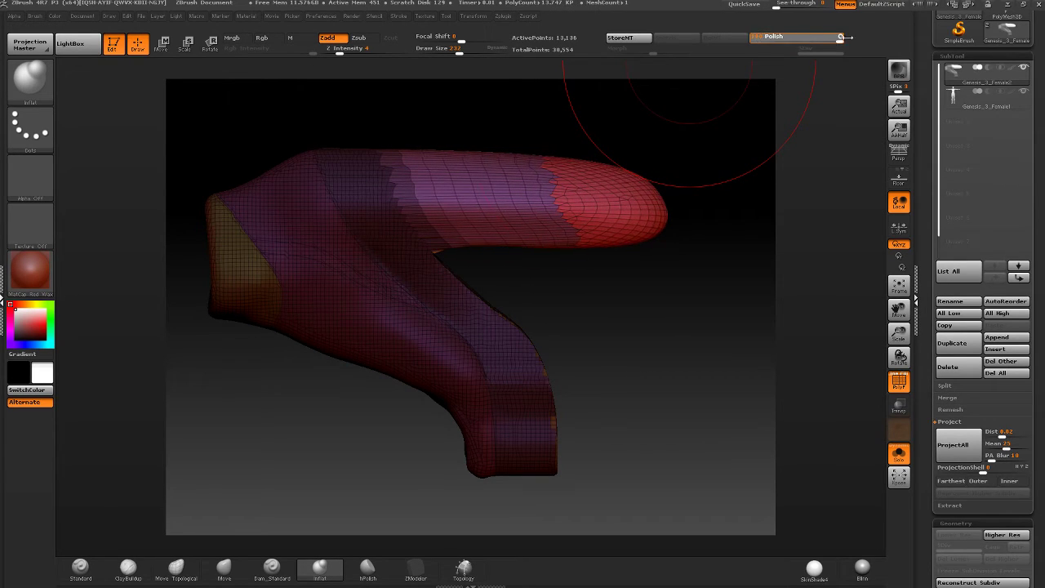
pyautogui.keyDown('shift'); pyautogui.moveTo(658, 200); pyautogui.dragTo(520, 197); pyautogui.keyUp('shift')
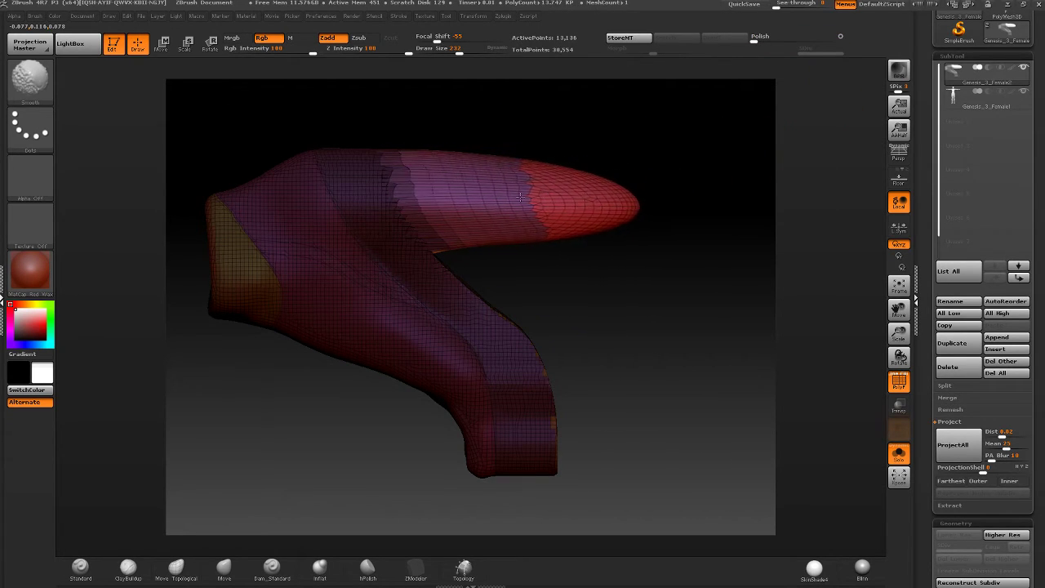
# - Try to narrow the heel sideways with a Transpose line drawn across it from below
pyautogui.moveTo(520, 197); pyautogui.dragTo(517, 327, button='right')
pyautogui.keyDown('alt'); pyautogui.moveTo(529, 222); pyautogui.dragTo(531, 339, button='right'); pyautogui.keyUp('alt')
pyautogui.moveTo(515, 261); pyautogui.dragTo(514, 217, button='right')
pyautogui.press('w')
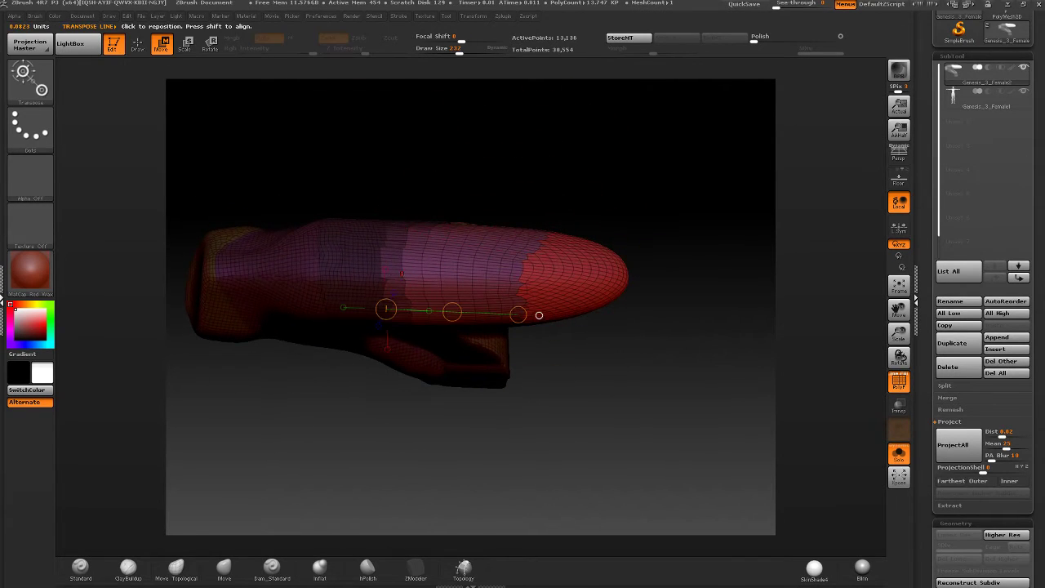
pyautogui.keyDown('shift'); pyautogui.moveTo(457, 277); pyautogui.dragTo(447, 364); pyautogui.keyUp('shift')
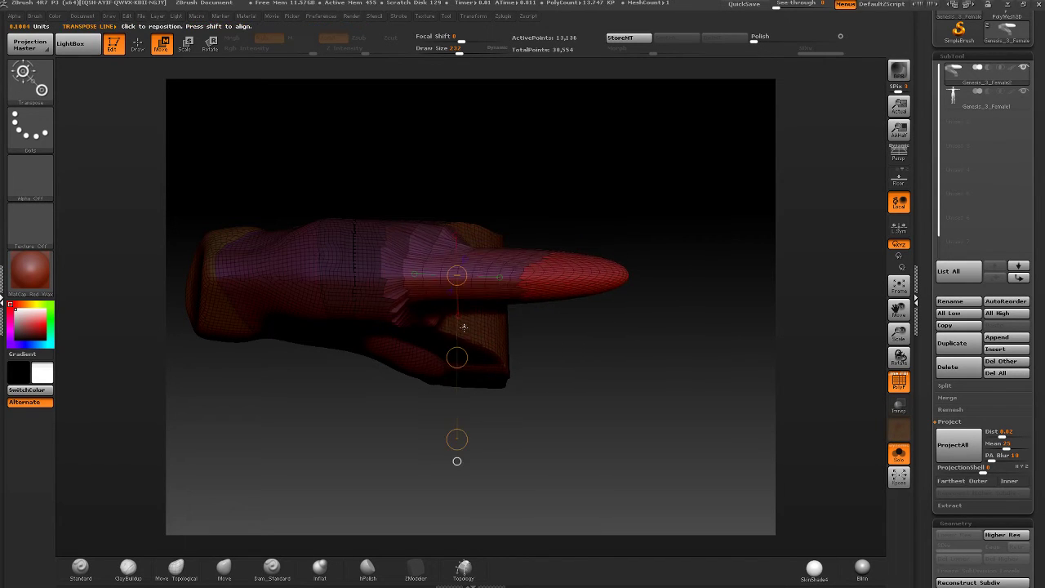
pyautogui.moveTo(447, 365); pyautogui.dragTo(508, 274, button='right')
pyautogui.press('q')
pyautogui.keyDown('ctrl'); pyautogui.moveTo(629, 104); pyautogui.dragTo(425, 245); pyautogui.keyUp('ctrl')
pyautogui.keyDown('ctrl'); pyautogui.moveTo(612, 142); pyautogui.dragTo(423, 286); pyautogui.keyUp('ctrl')
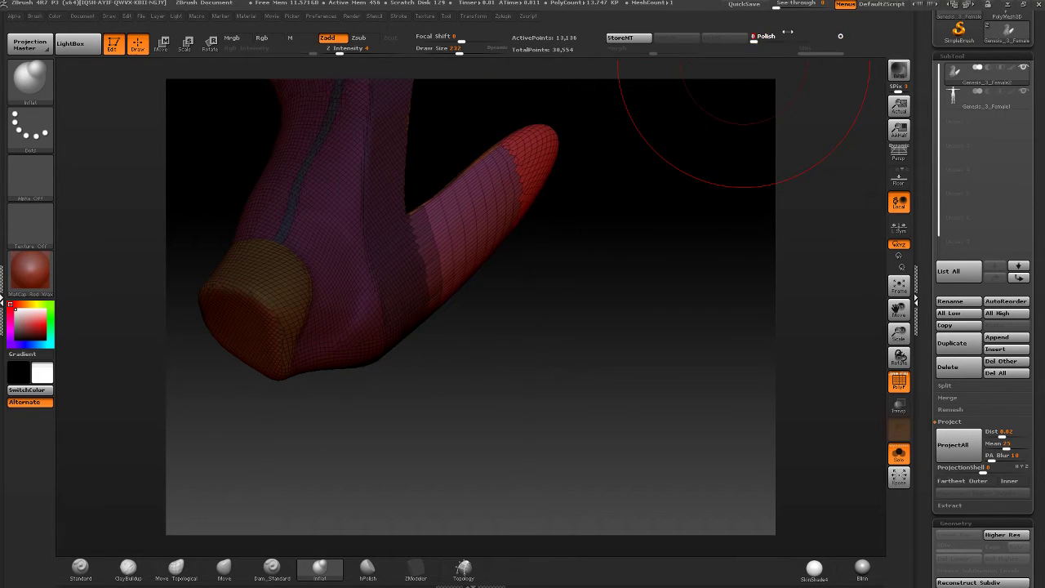
pyautogui.moveTo(592, 351); pyautogui.dragTo(488, 131, button='right')
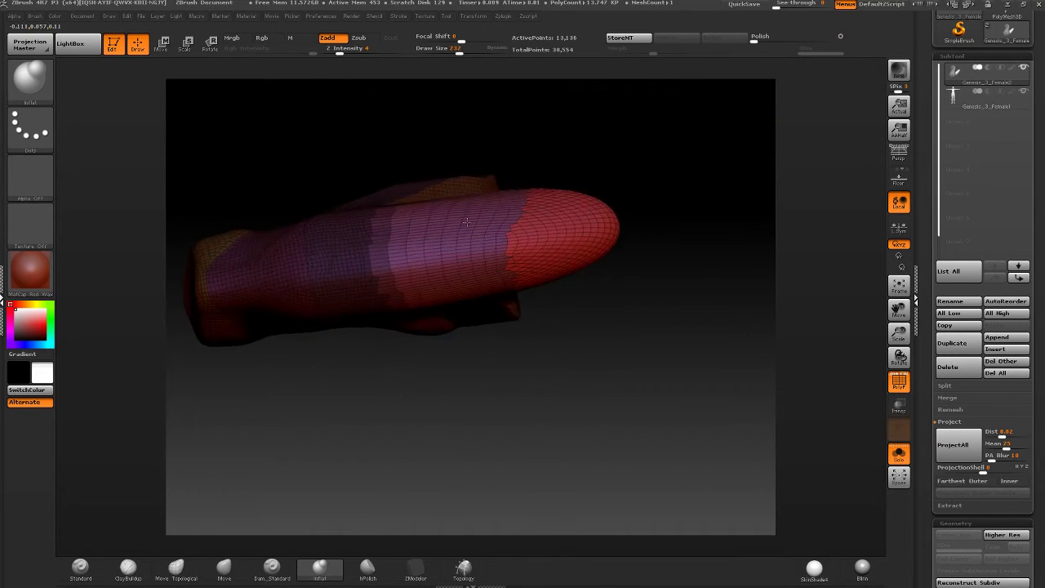
# - Narrow the heel sideways with a Transpose line drawn across its width, and switch back to the Inflat brush
pyautogui.press('w')
pyautogui.moveTo(447, 261)
pyautogui.mouseDown()
pyautogui.moveTo(474, 441)
pyautogui.moveTo(439, 345)
pyautogui.mouseUp()
pyautogui.hotkey('ctrl', 'z')
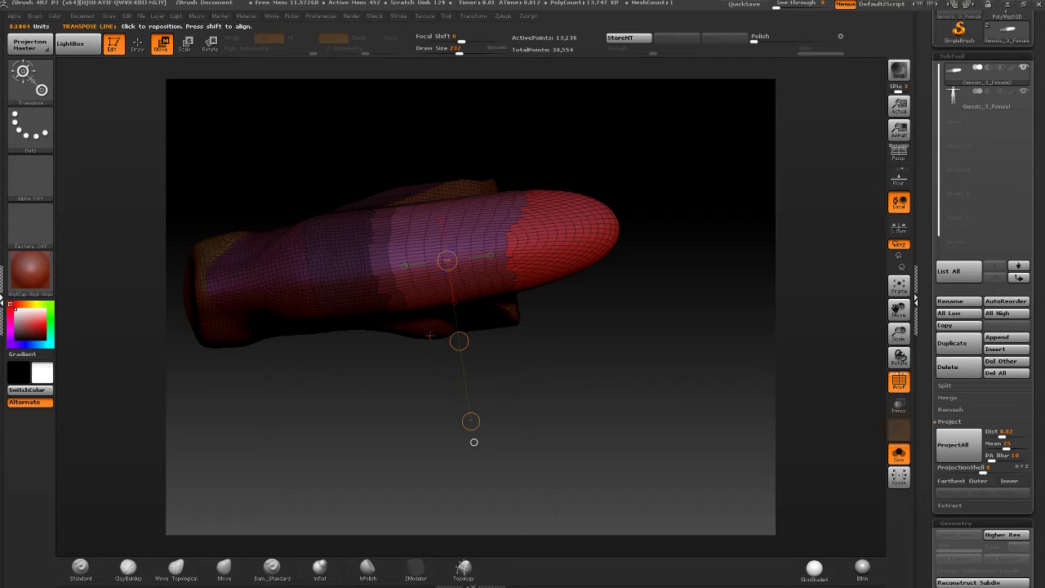
pyautogui.moveTo(471, 422)
pyautogui.mouseDown()
pyautogui.moveTo(440, 342)
pyautogui.moveTo(518, 306)
pyautogui.moveTo(499, 210)
pyautogui.moveTo(507, 191)
pyautogui.moveTo(452, 408)
pyautogui.moveTo(458, 323)
pyautogui.mouseUp()
pyautogui.press('b')
pyautogui.press('i')
pyautogui.press('n')
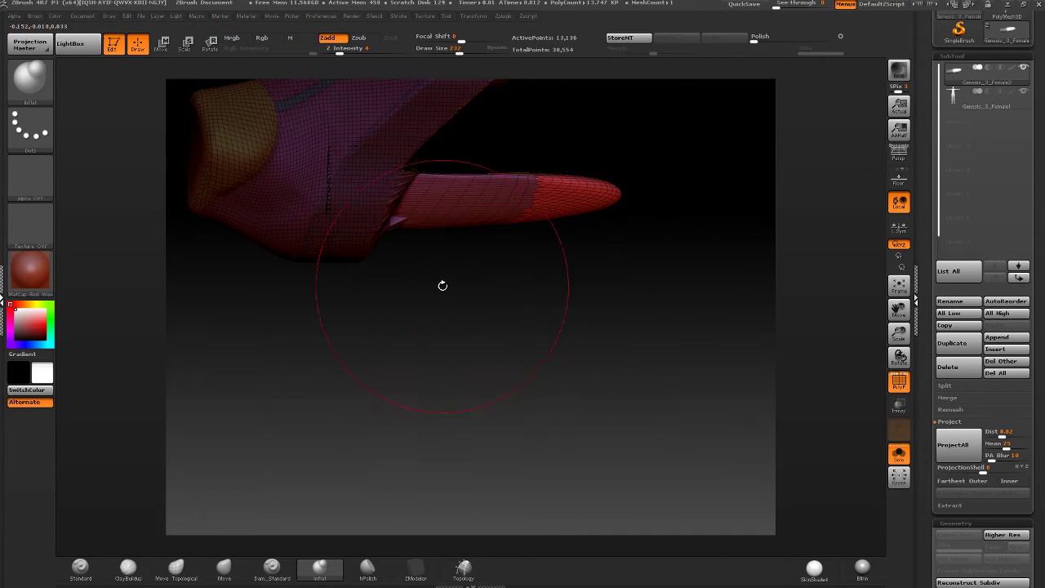
# - Trim the back of the heel along a straight line with ClipCurve so it tapers towards the tip
pyautogui.click(29, 78)
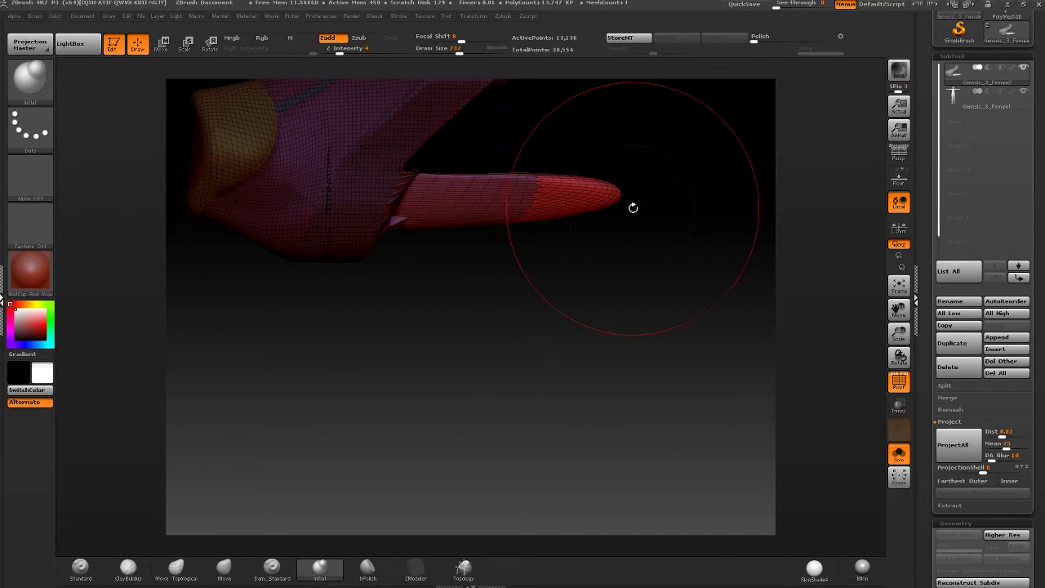
pyautogui.hotkey('ctrl', 'shift')
pyautogui.moveTo(398, 228); pyautogui.dragTo(398, 231)
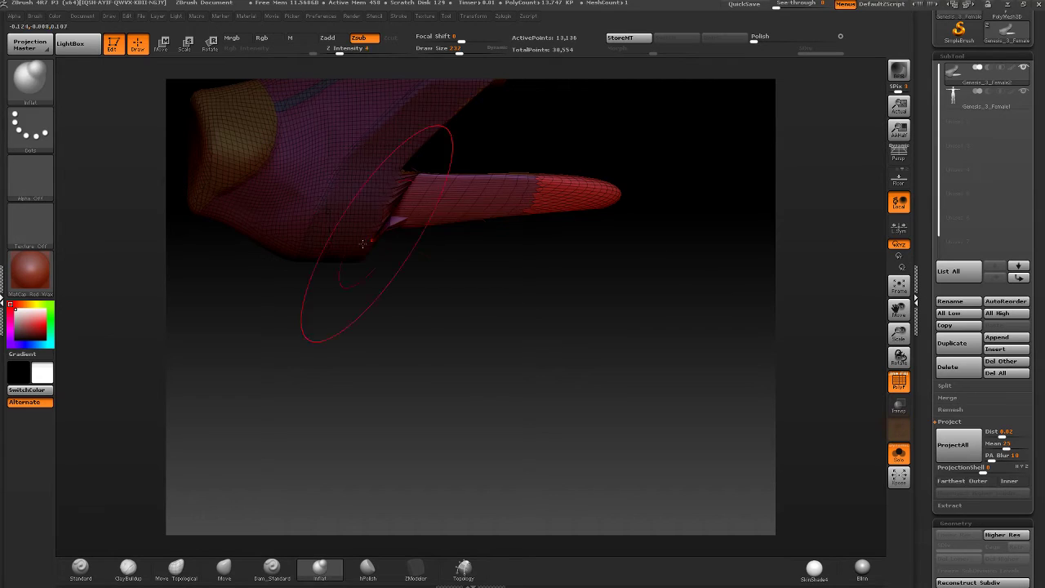
pyautogui.moveTo(427, 269); pyautogui.dragTo(510, 257)
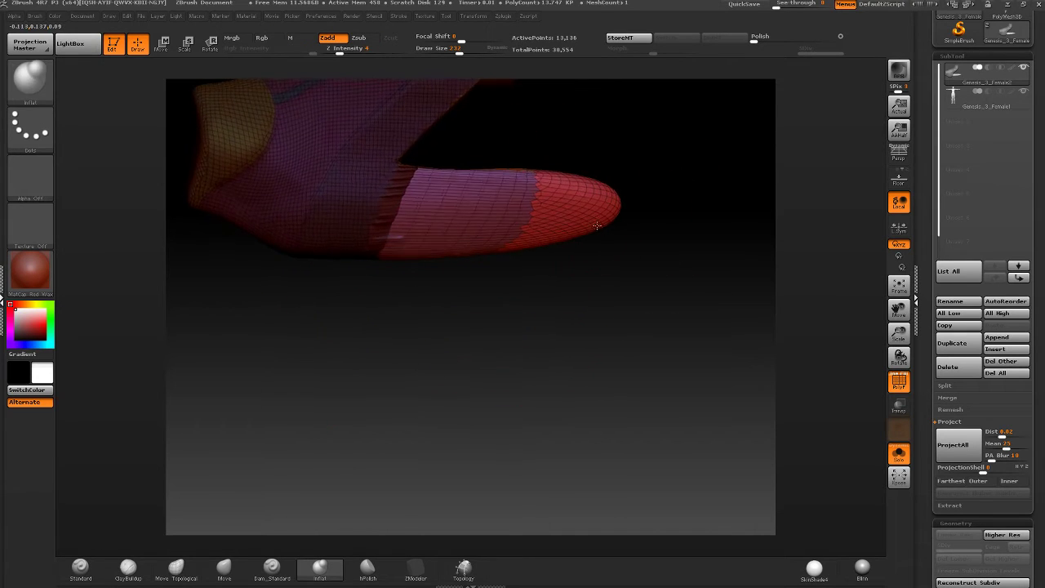
pyautogui.hotkey('ctrl', 'shift')
pyautogui.moveTo(618, 223); pyautogui.dragTo(519, 225)
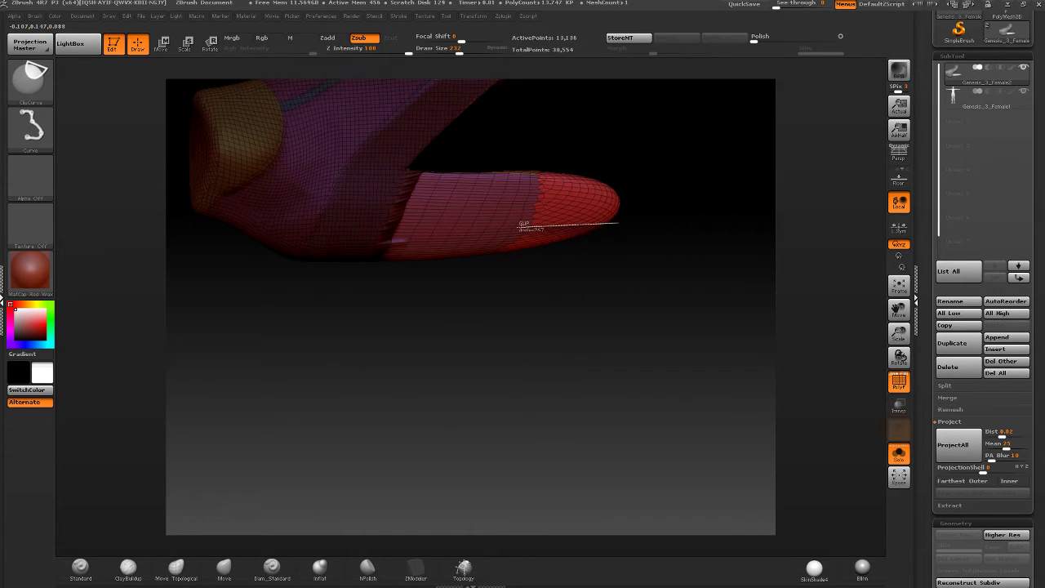
pyautogui.moveTo(247, 306); pyautogui.dragTo(246, 306)
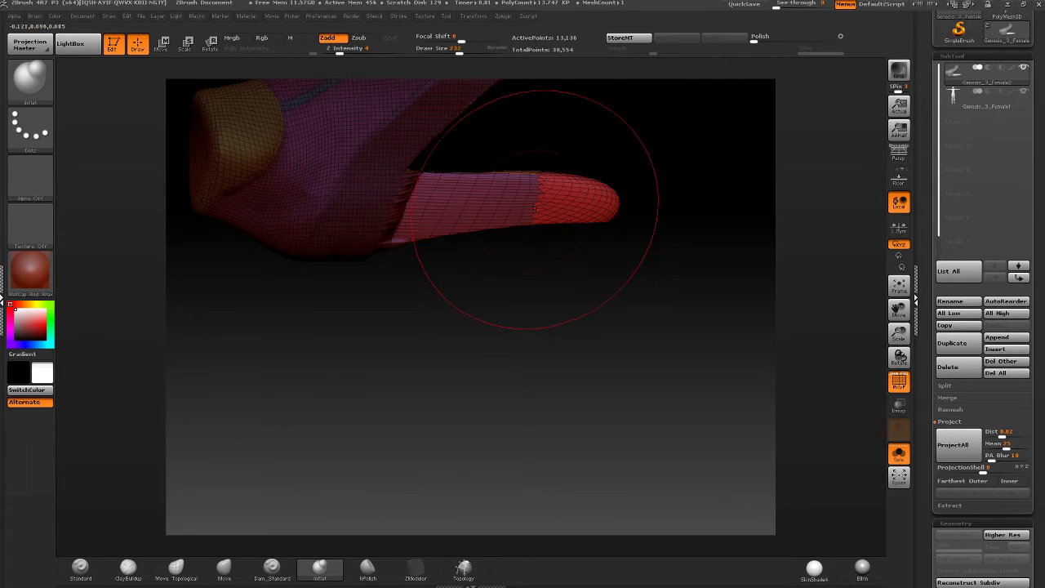
pyautogui.moveTo(536, 233)
pyautogui.mouseDown()
pyautogui.moveTo(536, 215)
pyautogui.moveTo(564, 196)
pyautogui.moveTo(575, 213)
pyautogui.mouseUp()
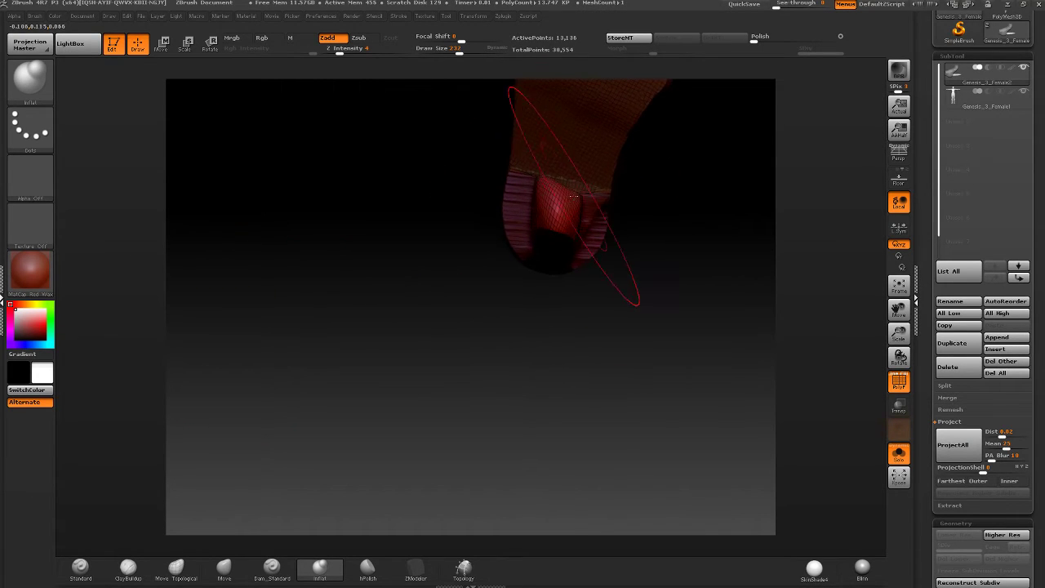
# - Clip the heel's front face and cut its tip flat, level with the platform's underside, using ClipCurve
pyautogui.hotkey('ctrl', 'shift')
pyautogui.moveTo(471, 174)
pyautogui.mouseDown()
pyautogui.moveTo(663, 196)
pyautogui.moveTo(666, 215)
pyautogui.mouseUp()
pyautogui.moveTo(540, 214)
pyautogui.mouseDown(button='right')
pyautogui.moveTo(620, 218)
pyautogui.moveTo(542, 210)
pyautogui.moveTo(543, 133)
pyautogui.moveTo(479, 238)
pyautogui.mouseUp(button='right')
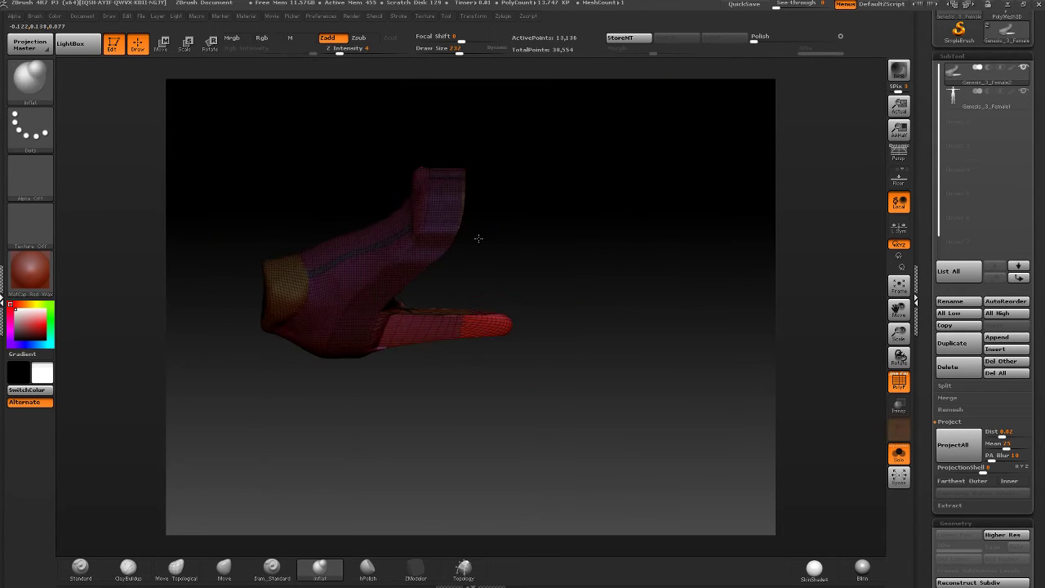
pyautogui.hotkey('ctrl', 'shift')
pyautogui.keyDown('ctrl'); pyautogui.keyDown('shift'); pyautogui.moveTo(468, 163); pyautogui.dragTo(460, 411); pyautogui.keyUp('shift'); pyautogui.keyUp('ctrl')
pyautogui.moveTo(460, 411)
pyautogui.mouseDown(button='right')
pyautogui.moveTo(423, 354)
pyautogui.moveTo(625, 343)
pyautogui.mouseUp(button='right')
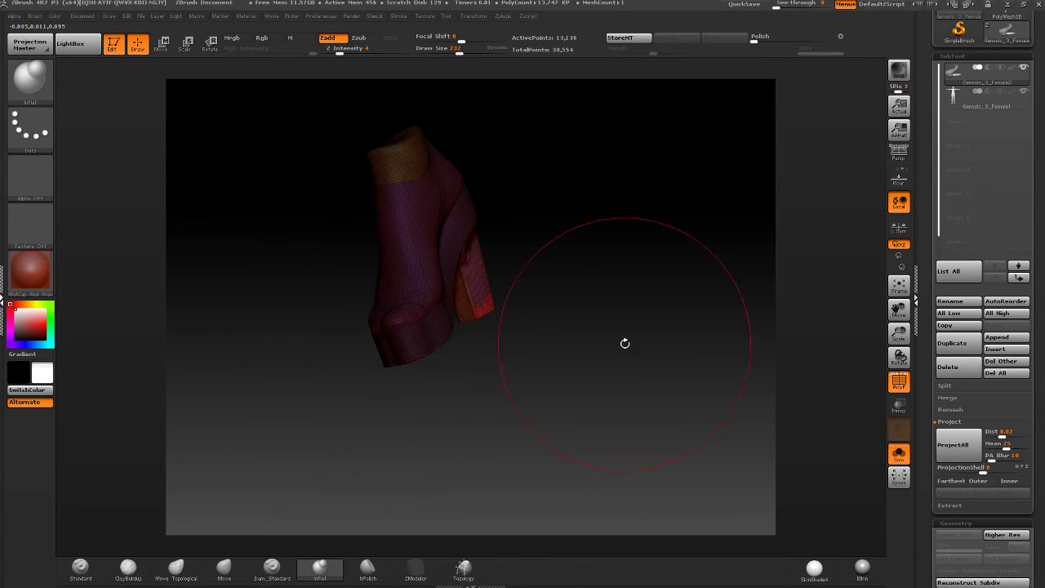
# - Turn off the polyframe display, clear the mask and remesh the whole shoe with DynaMesh
pyautogui.click(902, 388)
pyautogui.moveTo(576, 319); pyautogui.dragTo(509, 222, button='right')
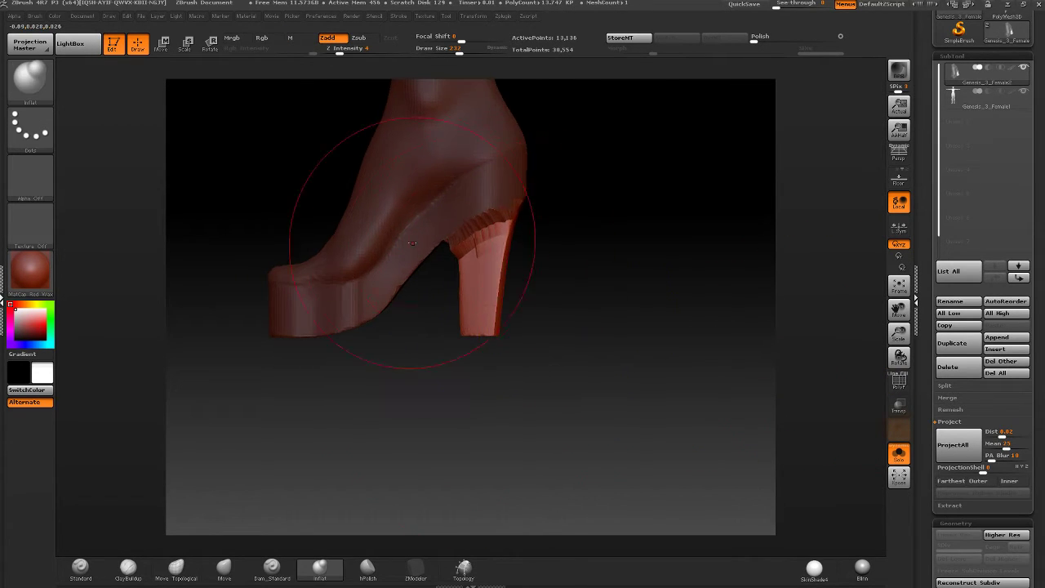
pyautogui.moveTo(416, 240); pyautogui.dragTo(536, 247, button='right')
pyautogui.keyDown('shift'); pyautogui.moveTo(542, 289); pyautogui.dragTo(637, 269, button='right'); pyautogui.keyUp('shift')
pyautogui.keyDown('ctrl'); pyautogui.moveTo(624, 299); pyautogui.dragTo(653, 245); pyautogui.keyUp('ctrl')
pyautogui.keyDown('alt'); pyautogui.moveTo(415, 254); pyautogui.dragTo(529, 306, button='right'); pyautogui.keyUp('alt')
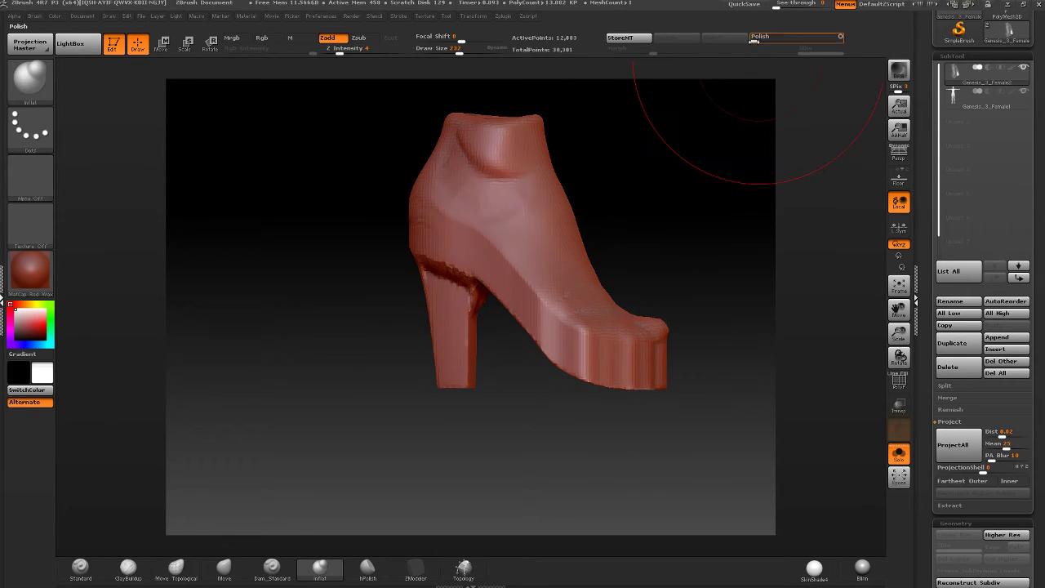
# - Polish the whole shoe to soften the heel's join and edges, and reduce the Draw Size to 82
pyautogui.moveTo(753, 40); pyautogui.dragTo(784, 42)
pyautogui.moveTo(416, 232); pyautogui.dragTo(635, 245, button='right')
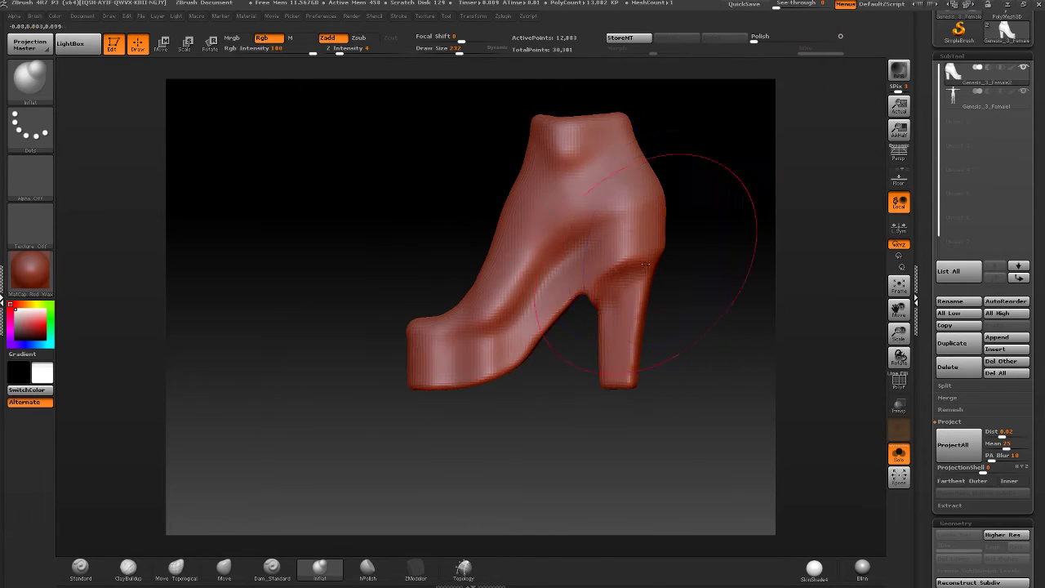
pyautogui.moveTo(459, 52); pyautogui.dragTo(443, 52)
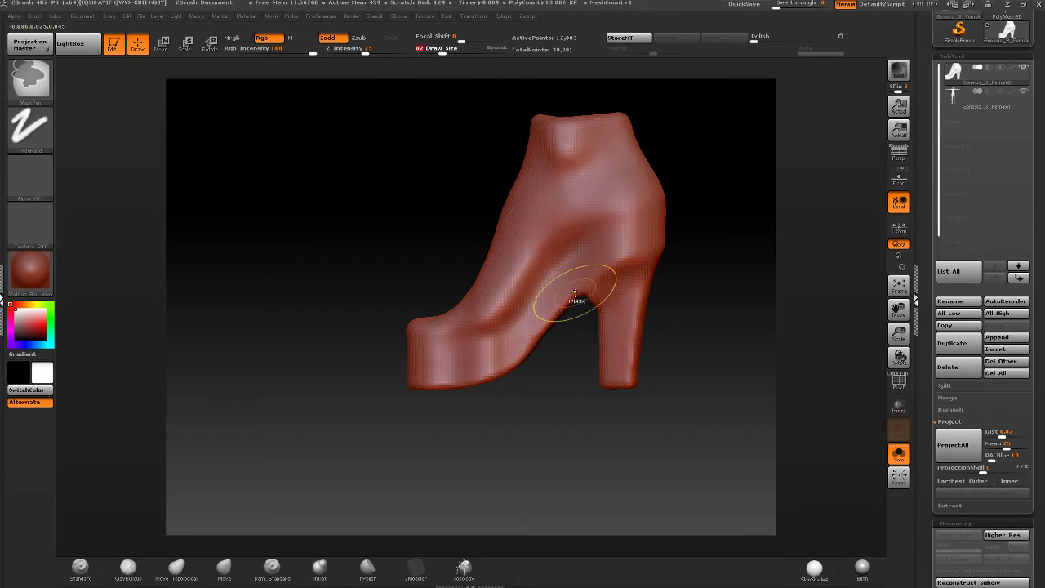
pyautogui.keyDown('ctrl'); pyautogui.moveTo(578, 299); pyautogui.dragTo(586, 321, button='right'); pyautogui.keyUp('ctrl')
pyautogui.moveTo(586, 320)
pyautogui.mouseDown(button='right')
pyautogui.moveTo(617, 273)
pyautogui.moveTo(481, 376)
pyautogui.moveTo(458, 409)
pyautogui.mouseUp(button='right')
# - Flatten the sides and edges of the heel with the hPolish brush at Draw Size 51 to 65
pyautogui.click(358, 578)
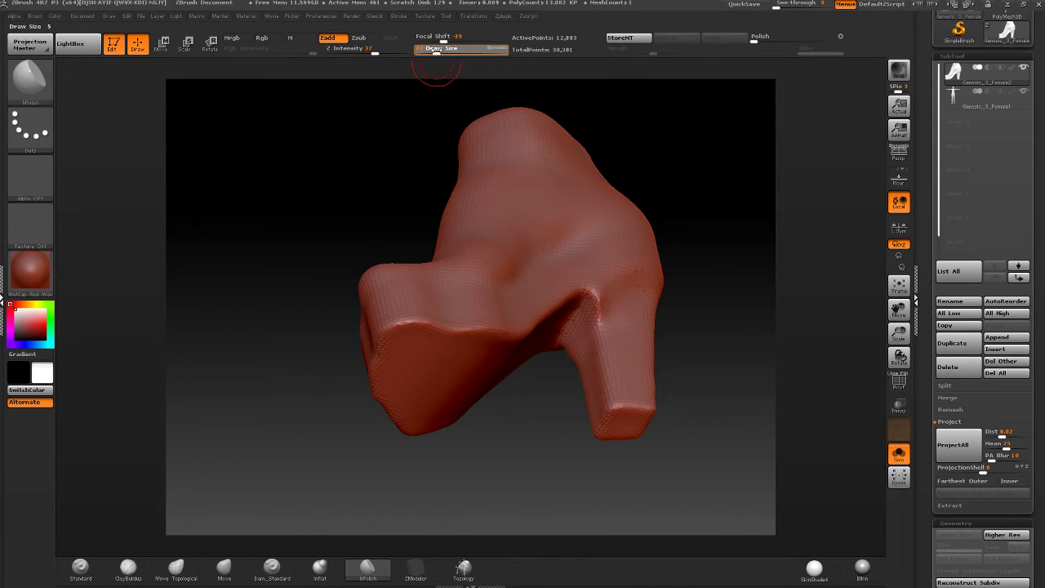
pyautogui.moveTo(523, 212); pyautogui.dragTo(613, 292, button='right')
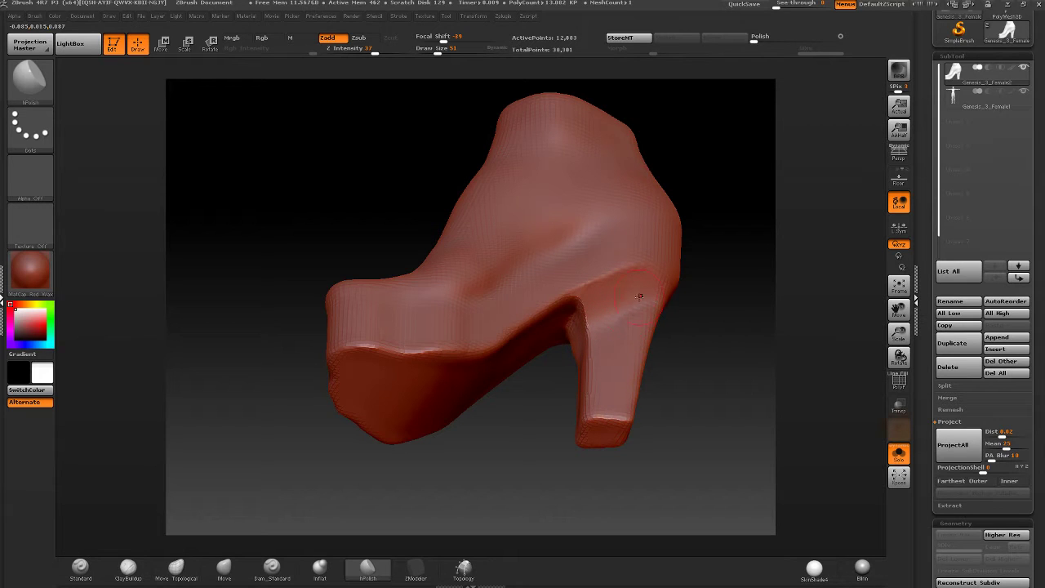
pyautogui.press('shift')
pyautogui.moveTo(621, 305); pyautogui.dragTo(600, 315, button='right')
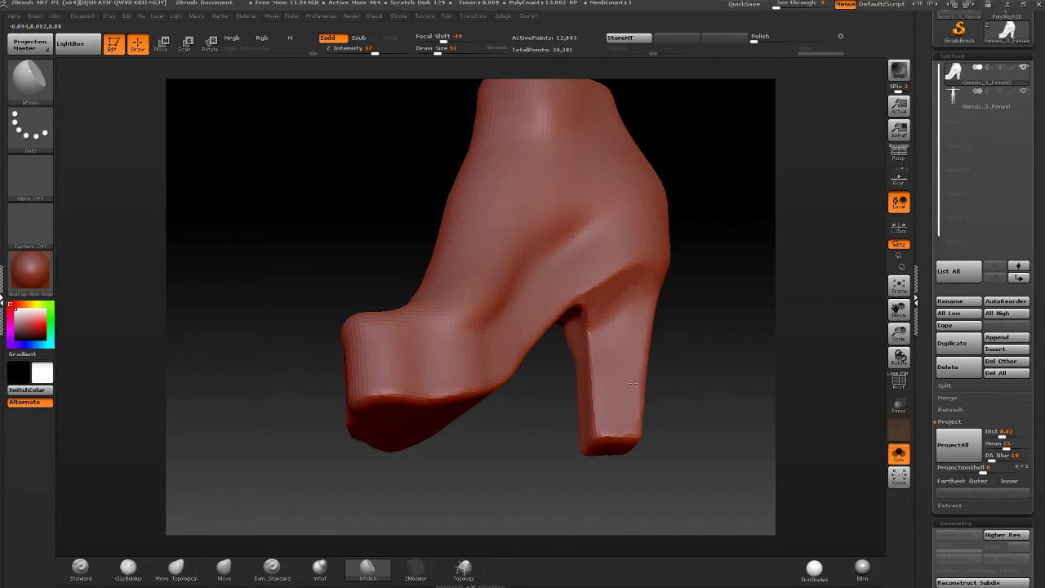
pyautogui.moveTo(624, 384); pyautogui.dragTo(503, 255, button='right')
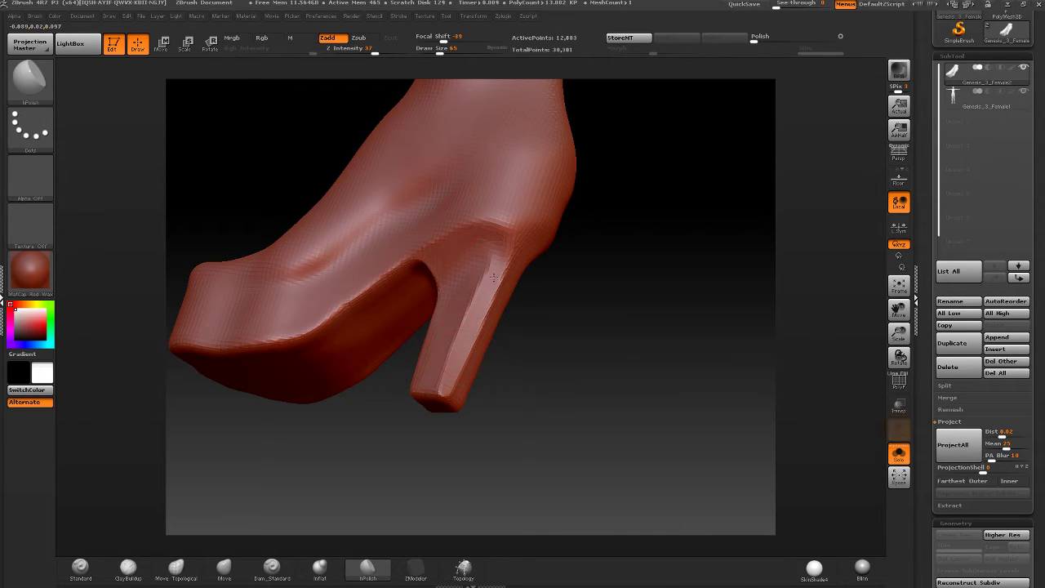
pyautogui.moveTo(479, 273); pyautogui.dragTo(436, 279, button='right')
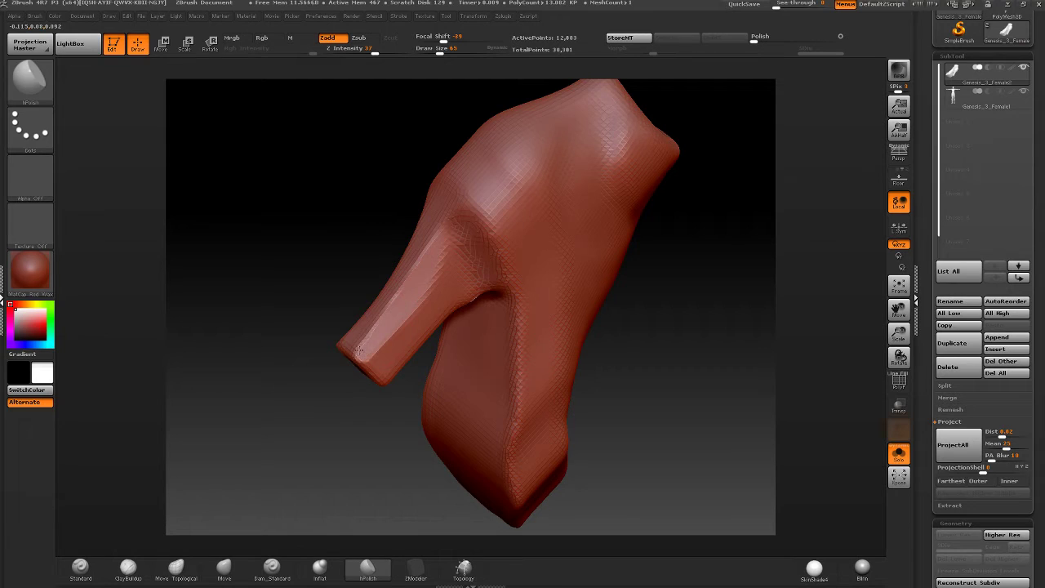
pyautogui.moveTo(413, 292); pyautogui.dragTo(457, 280, button='right')
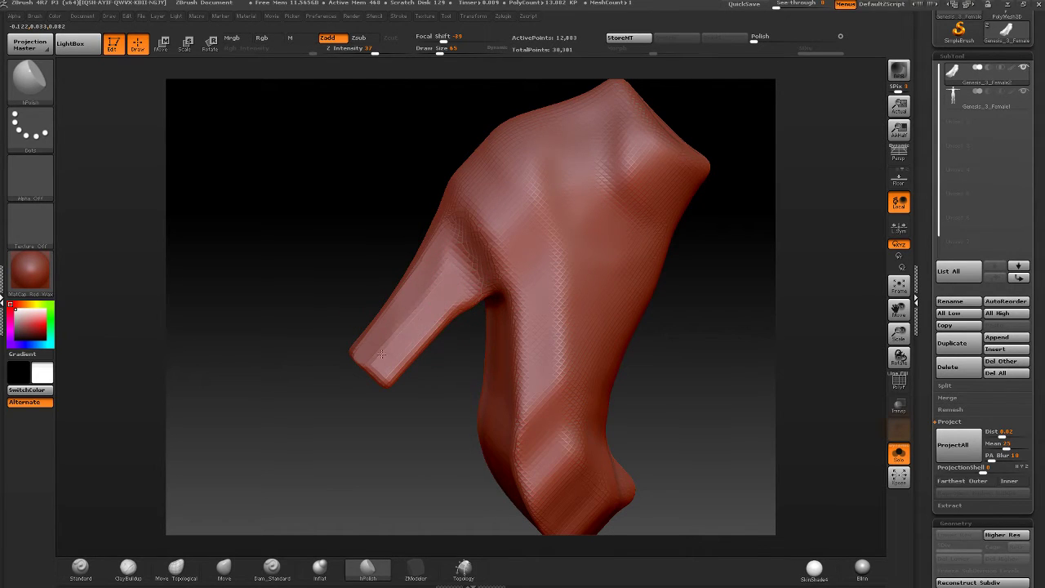
pyautogui.moveTo(392, 320)
pyautogui.mouseDown(button='right')
pyautogui.moveTo(386, 298)
pyautogui.moveTo(402, 271)
pyautogui.moveTo(598, 295)
pyautogui.mouseUp(button='right')
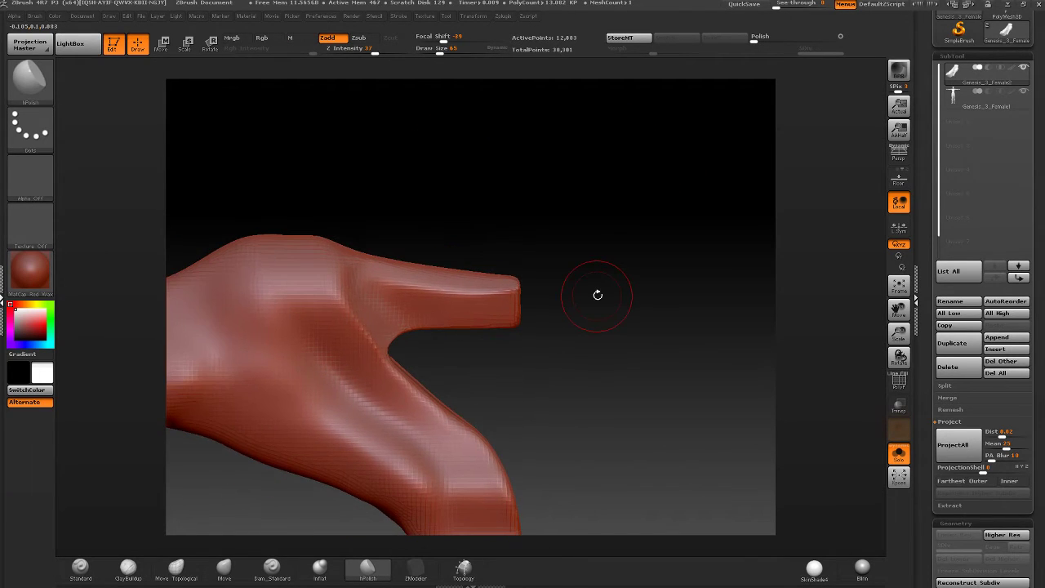
# - Isolate the heel with a SelectLasso selection, hiding the rest of the shoe
pyautogui.keyDown('ctrl'); pyautogui.keyDown('shift'); pyautogui.click(36, 88); pyautogui.keyUp('shift'); pyautogui.keyUp('ctrl')
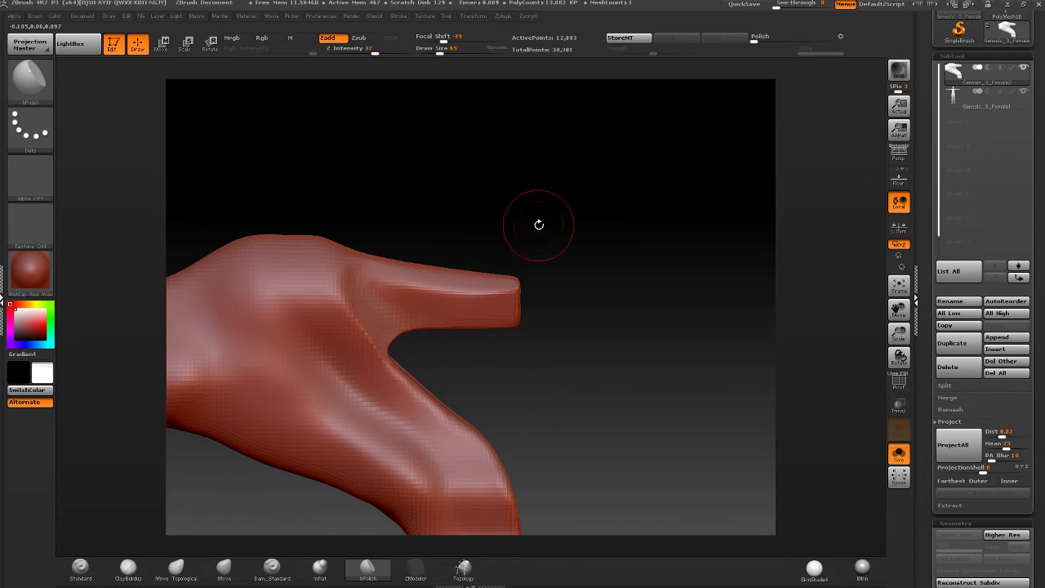
pyautogui.keyDown('ctrl'); pyautogui.keyDown('shift'); pyautogui.click(47, 91); pyautogui.keyUp('shift'); pyautogui.keyUp('ctrl')
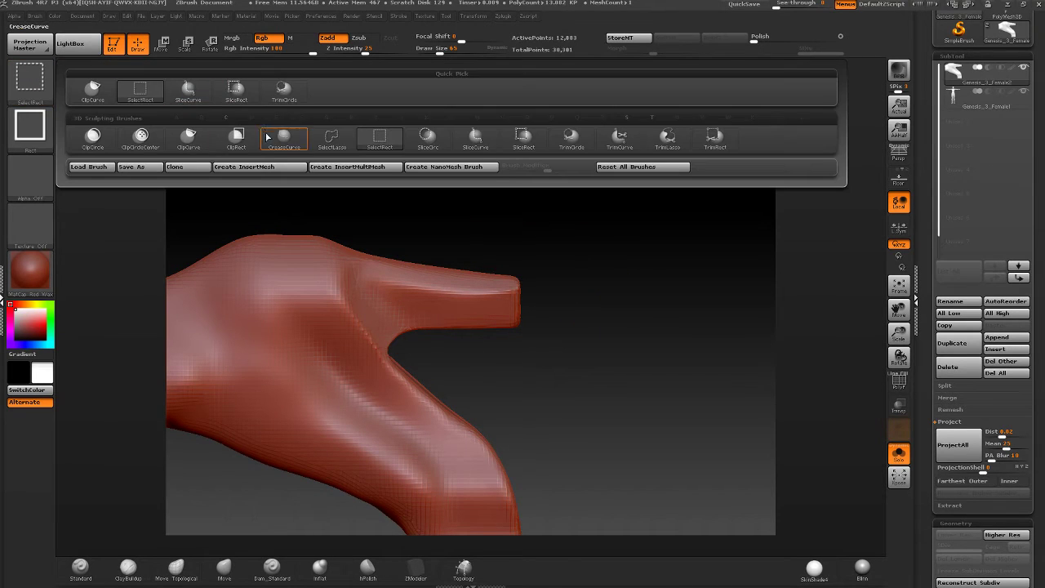
pyautogui.keyDown('ctrl'); pyautogui.keyDown('shift'); pyautogui.click(332, 139); pyautogui.keyUp('shift'); pyautogui.keyUp('ctrl')
pyautogui.moveTo(339, 265)
pyautogui.keyDown('ctrl'); pyautogui.keyDown('shift'); pyautogui.mouseDown()
pyautogui.moveTo(390, 329)
pyautogui.moveTo(527, 204)
pyautogui.mouseUp(); pyautogui.keyUp('shift'); pyautogui.keyUp('ctrl')
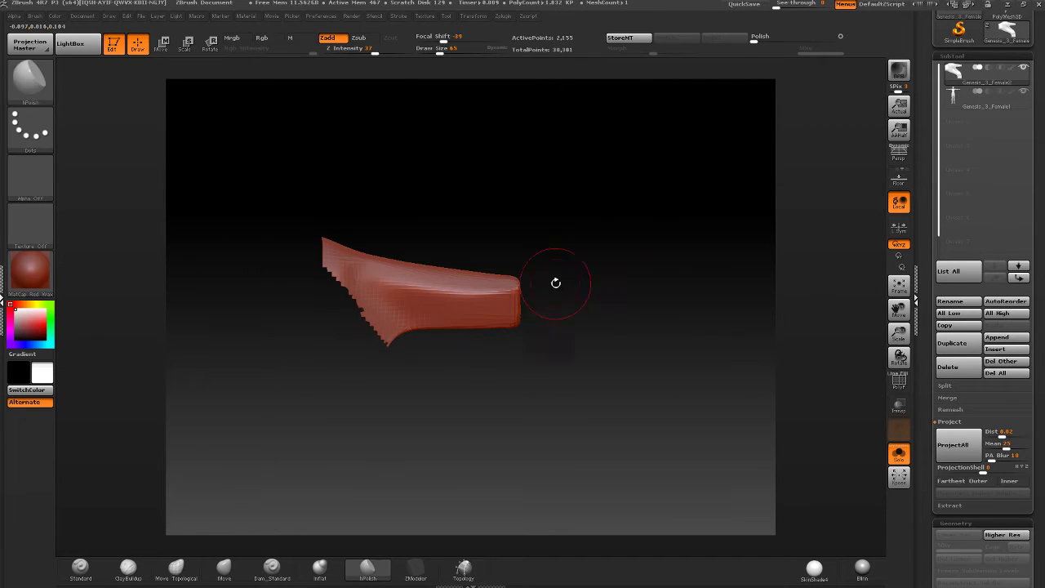
pyautogui.moveTo(555, 282); pyautogui.dragTo(493, 289)
# - Mask the upper part of the isolated heel, leaving only the lower half towards the tip unmasked
pyautogui.click(18, 79)
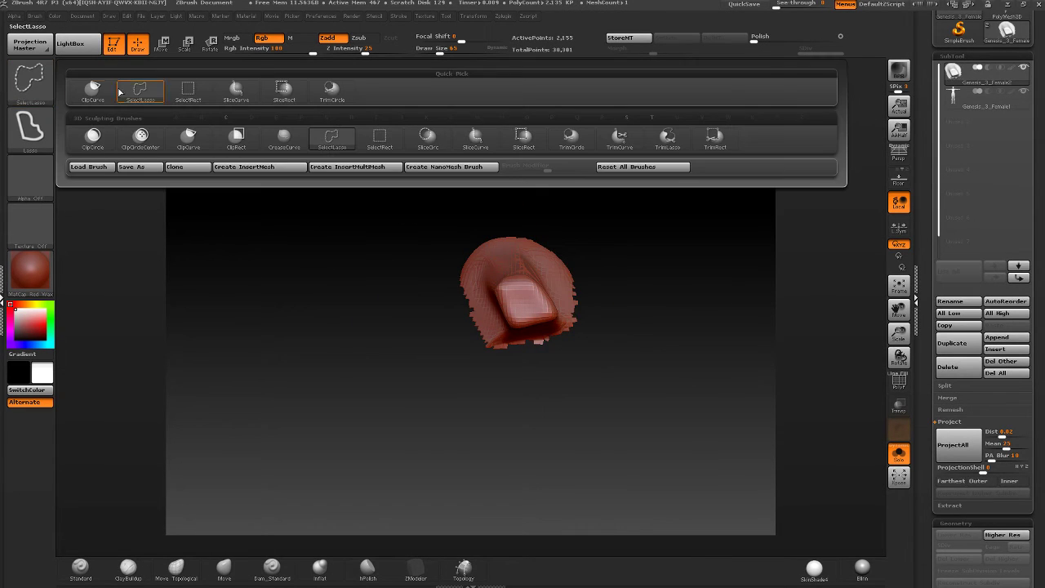
pyautogui.click(101, 105)
pyautogui.moveTo(495, 359); pyautogui.dragTo(571, 359)
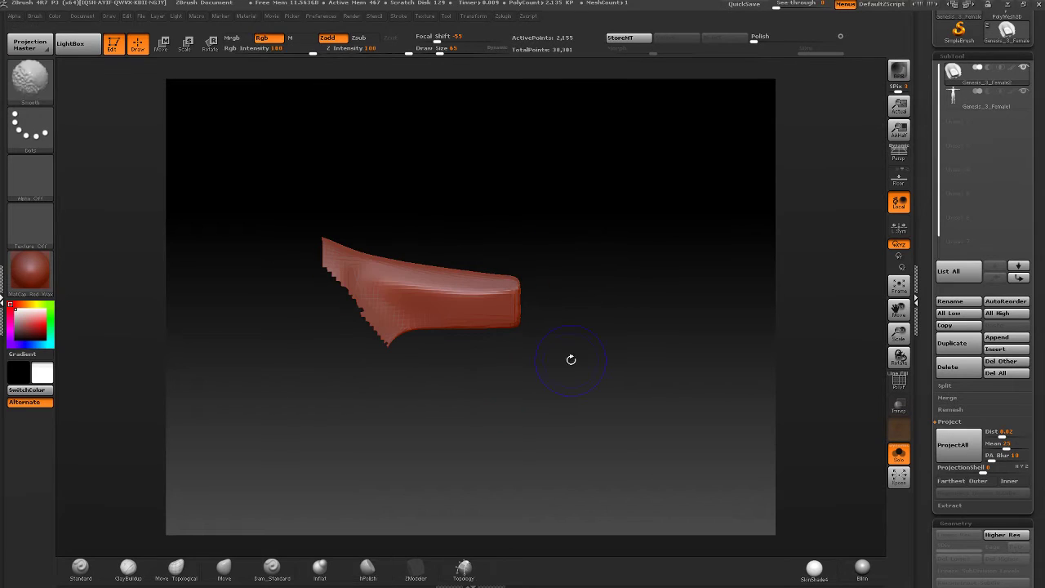
pyautogui.keyDown('ctrl'); pyautogui.moveTo(234, 164); pyautogui.dragTo(443, 427); pyautogui.keyUp('ctrl')
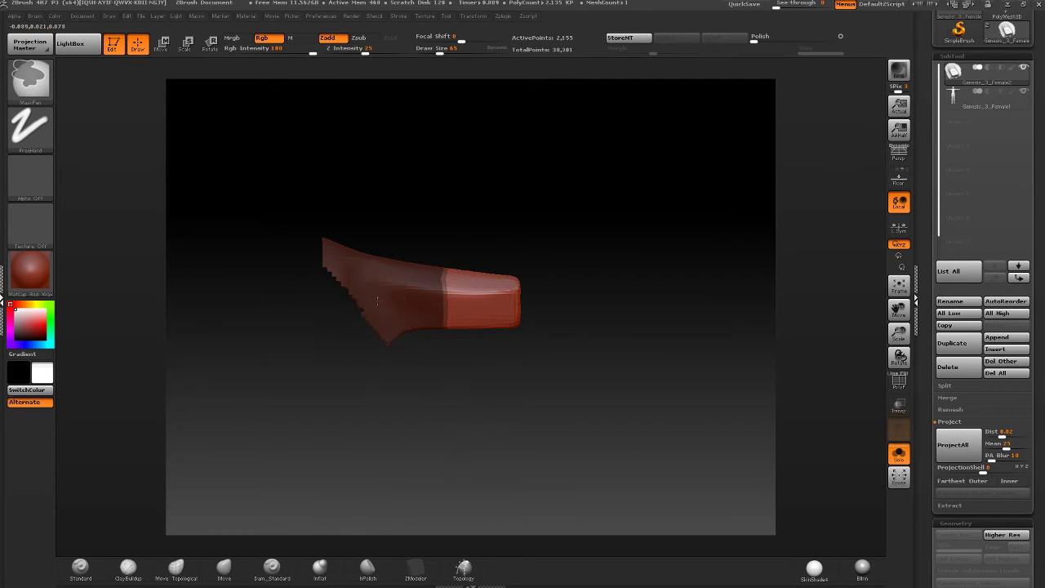
# - Clip the unmasked heel's sides, viewed from the tip, using ClipCurve to round its back and flatten its front
pyautogui.moveTo(379, 304)
pyautogui.mouseDown()
pyautogui.moveTo(327, 292)
pyautogui.moveTo(359, 296)
pyautogui.moveTo(343, 294)
pyautogui.mouseUp()
pyautogui.click(33, 80)
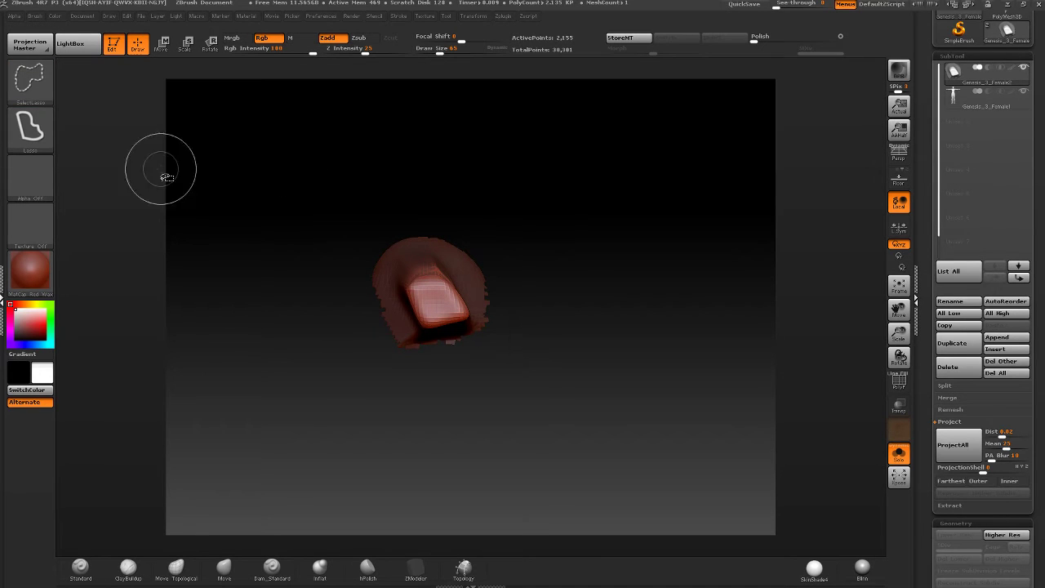
pyautogui.click(37, 82)
pyautogui.click(42, 85)
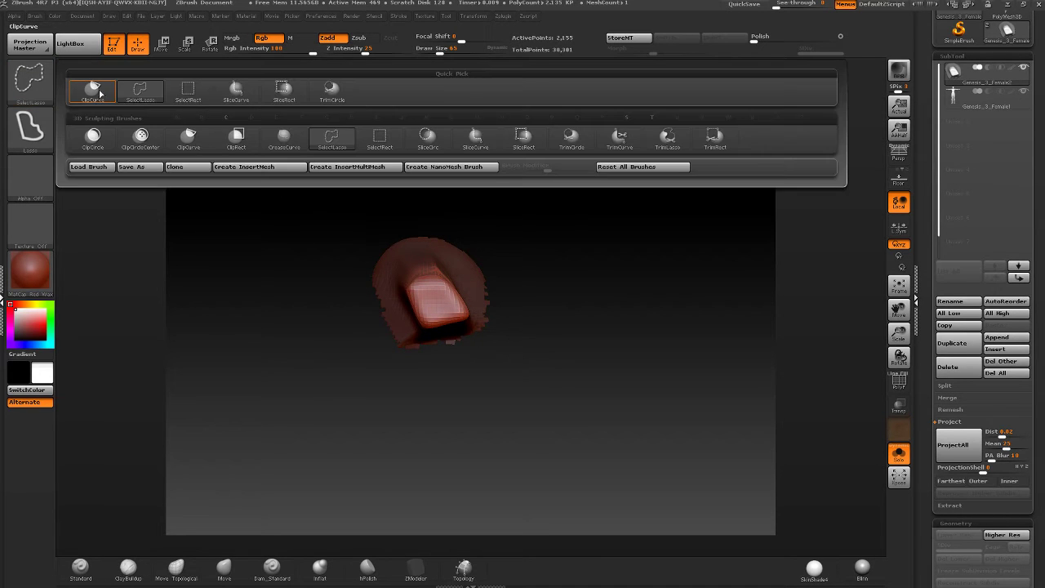
pyautogui.click(98, 93)
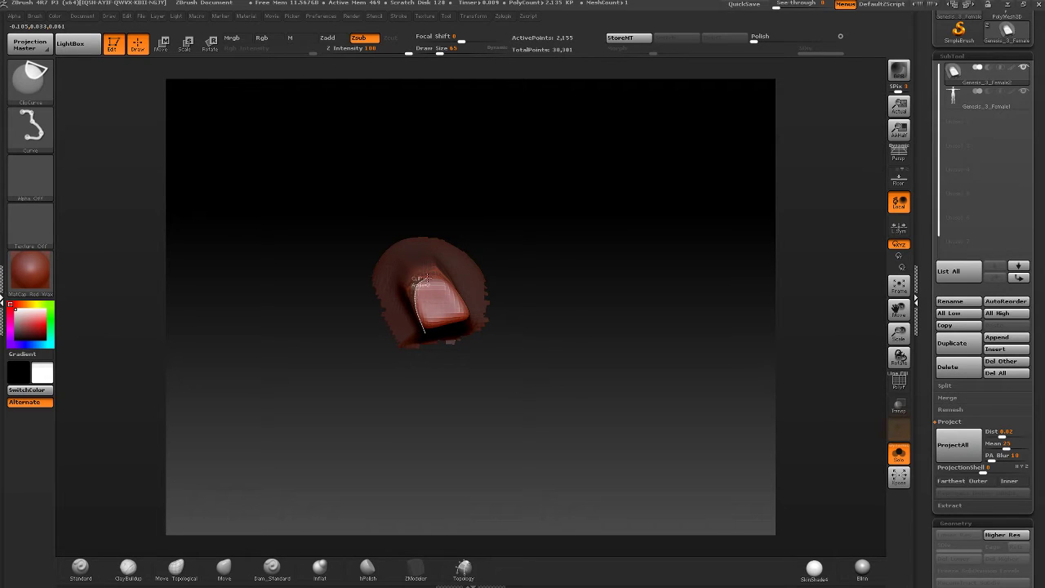
pyautogui.moveTo(467, 262); pyautogui.dragTo(461, 265)
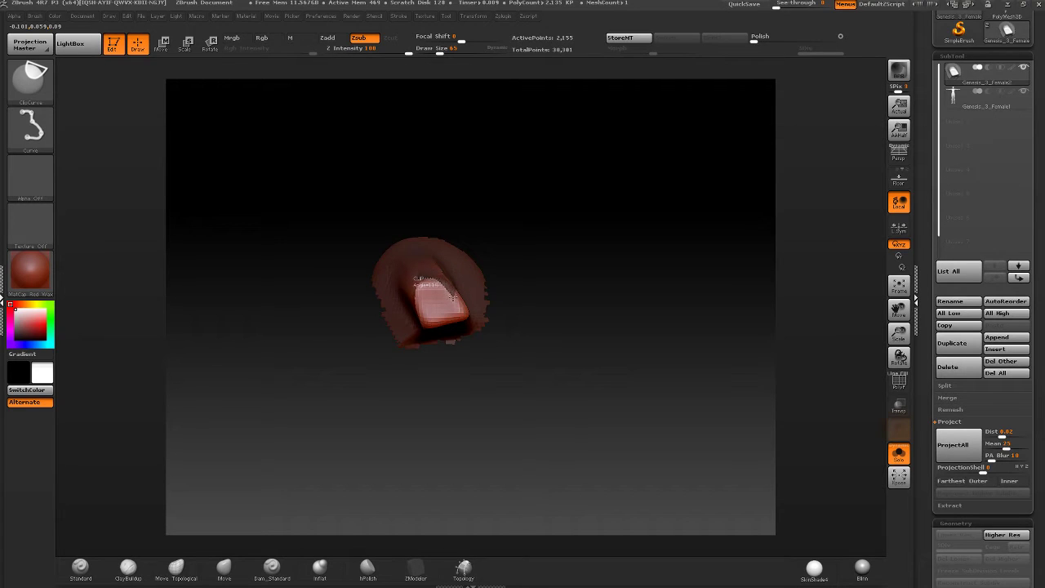
pyautogui.keyDown('ctrl'); pyautogui.keyDown('shift'); pyautogui.moveTo(473, 324); pyautogui.dragTo(456, 318); pyautogui.keyUp('shift'); pyautogui.keyUp('ctrl')
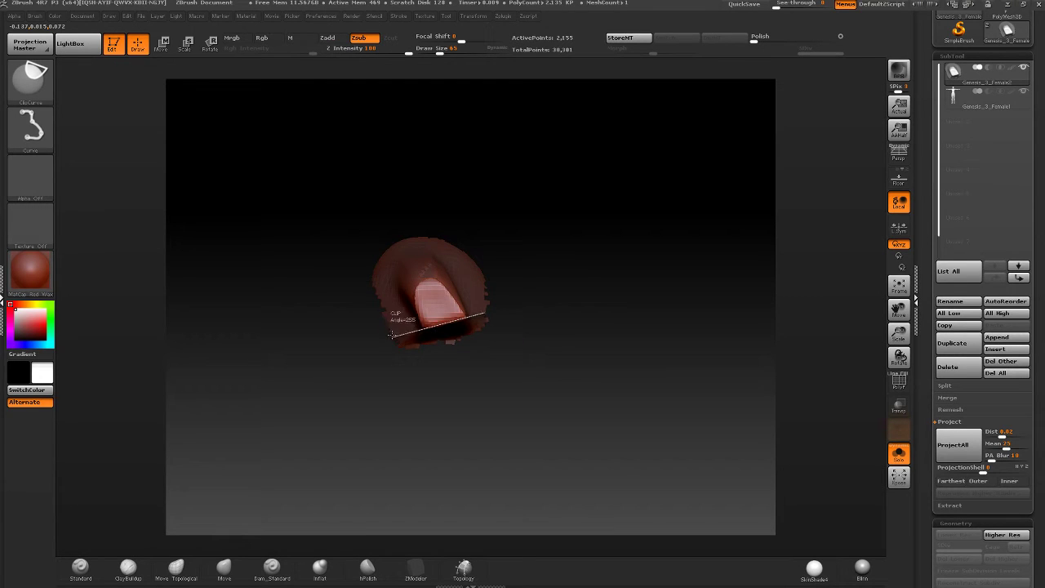
pyautogui.keyDown('ctrl'); pyautogui.keyDown('shift'); pyautogui.moveTo(391, 335); pyautogui.dragTo(389, 336); pyautogui.keyUp('shift'); pyautogui.keyUp('ctrl')
# - Unhide the whole shoe, remesh it with DynaMesh and polish the surface
pyautogui.moveTo(392, 339)
pyautogui.mouseDown()
pyautogui.moveTo(437, 296)
pyautogui.moveTo(490, 272)
pyautogui.moveTo(472, 259)
pyautogui.moveTo(614, 239)
pyautogui.mouseUp()
pyautogui.keyDown('ctrl'); pyautogui.keyDown('shift'); pyautogui.click(628, 258); pyautogui.keyUp('shift'); pyautogui.keyUp('ctrl')
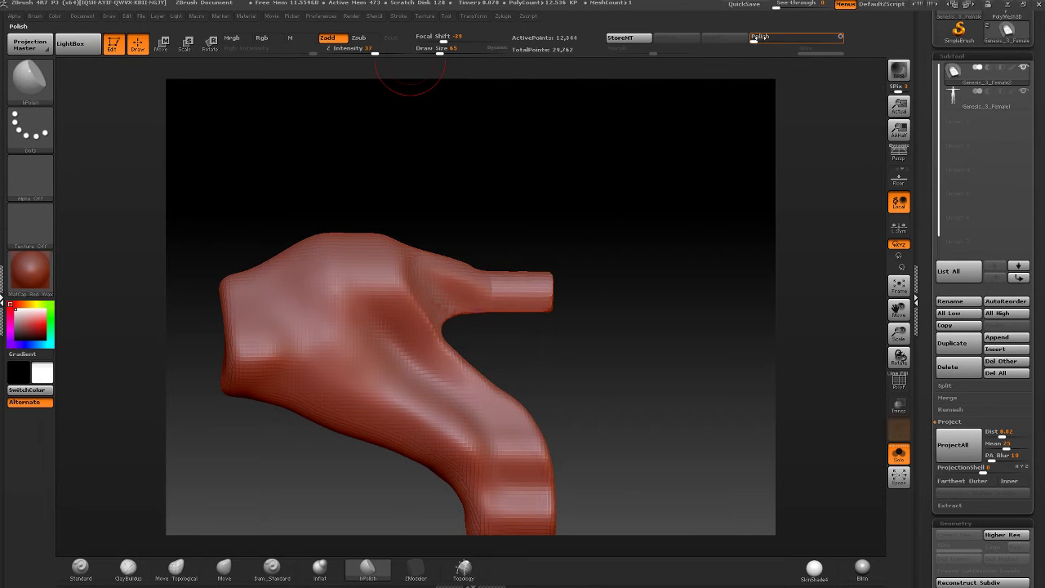
pyautogui.click(765, 36)
# - Apply ClayPolish to the whole shoe with Max 25 and Min 0
pyautogui.moveTo(533, 358); pyautogui.dragTo(539, 259)
pyautogui.moveTo(929, 416); pyautogui.dragTo(925, 302)
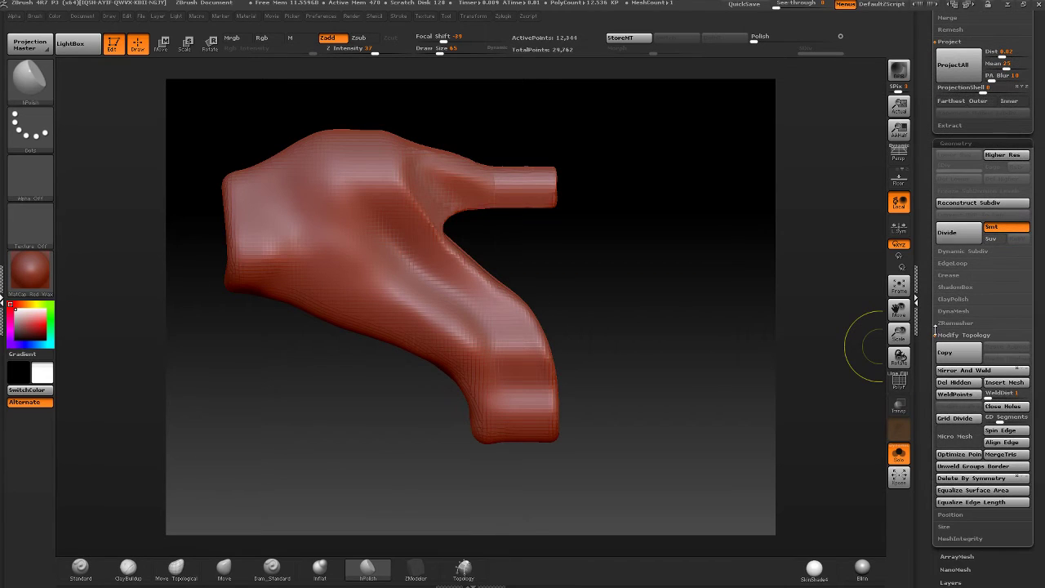
pyautogui.click(954, 301)
pyautogui.click(960, 324)
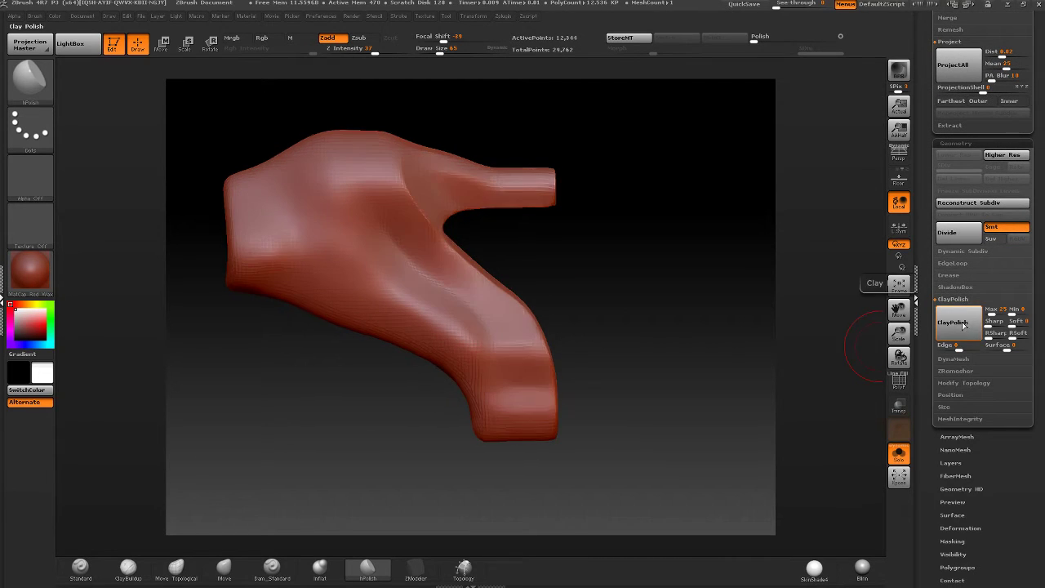
pyautogui.click(953, 323)
# - Examine the shoe's polygroups and its fit around the foot mesh, toggling Solo and the polyframe display and ending with both off
pyautogui.moveTo(518, 257)
pyautogui.mouseDown()
pyautogui.moveTo(527, 286)
pyautogui.moveTo(478, 250)
pyautogui.moveTo(443, 332)
pyautogui.moveTo(478, 326)
pyautogui.moveTo(374, 335)
pyautogui.mouseUp()
pyautogui.hotkey('shift', 'f')
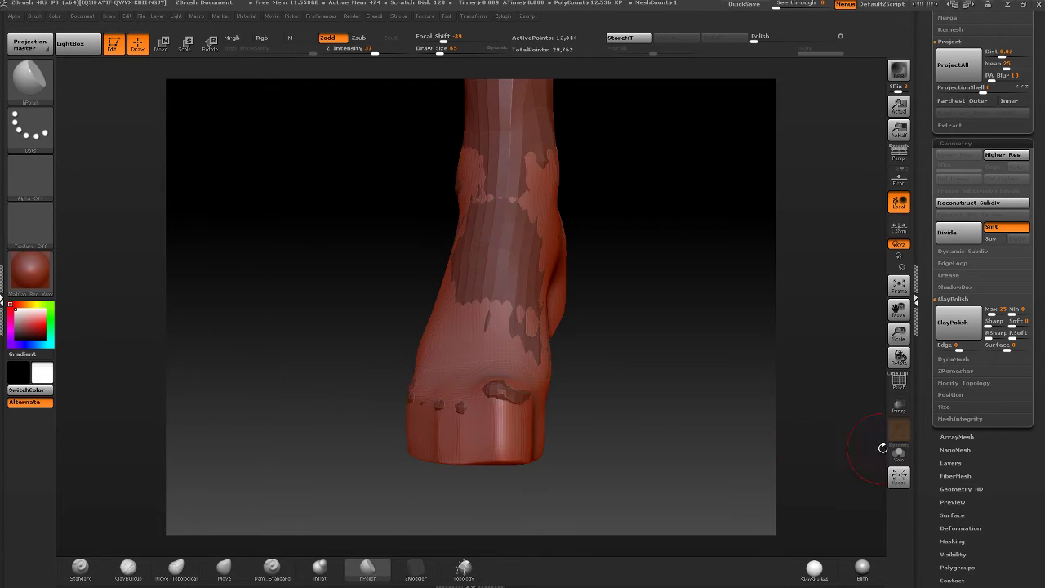
pyautogui.click(899, 454)
pyautogui.click(899, 380)
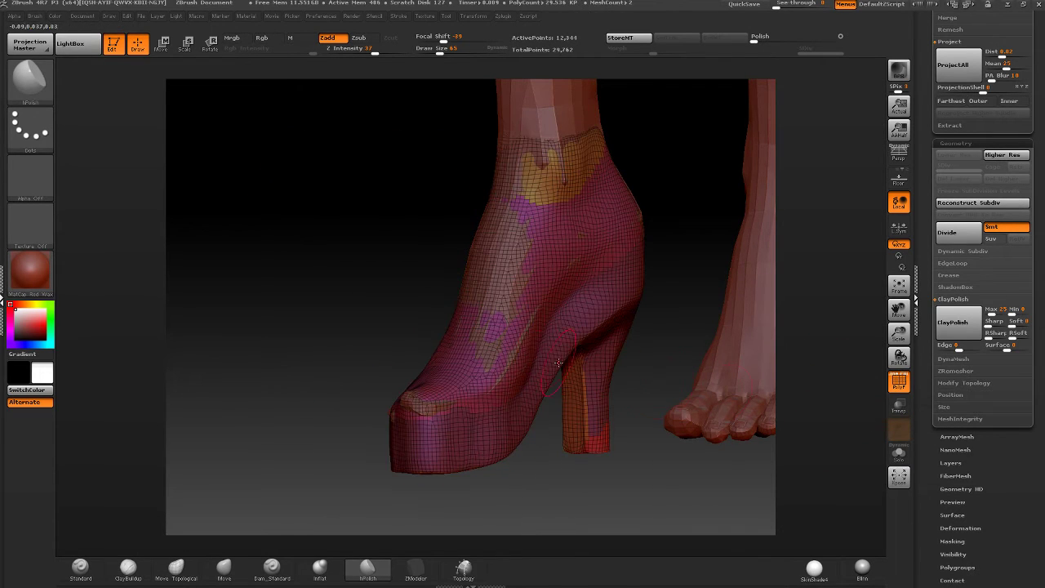
pyautogui.click(900, 454)
pyautogui.moveTo(621, 326); pyautogui.dragTo(515, 345)
pyautogui.moveTo(427, 310); pyautogui.dragTo(568, 345, button='right')
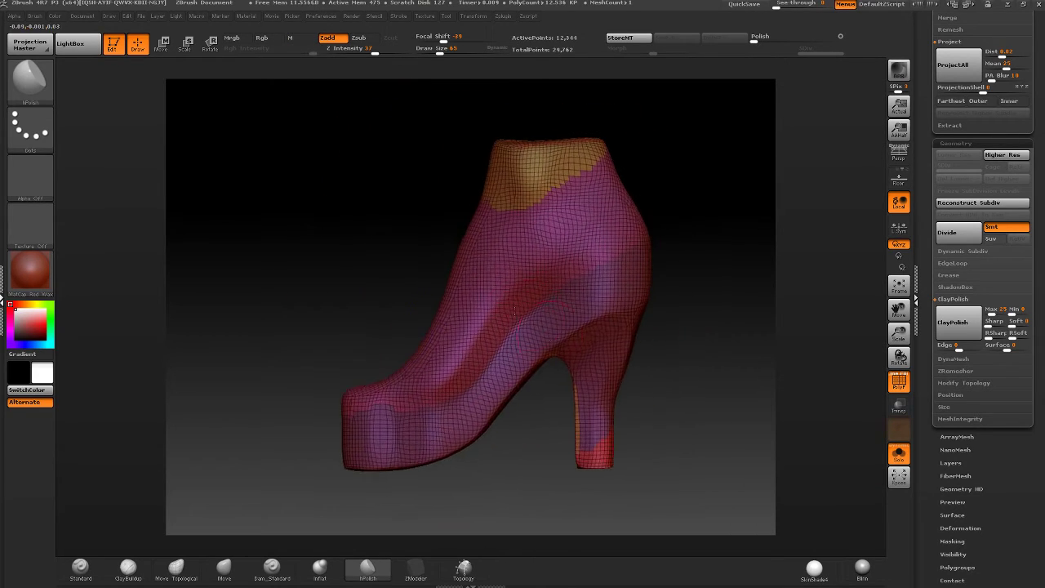
pyautogui.moveTo(697, 359); pyautogui.dragTo(874, 409, button='right')
pyautogui.click(901, 453)
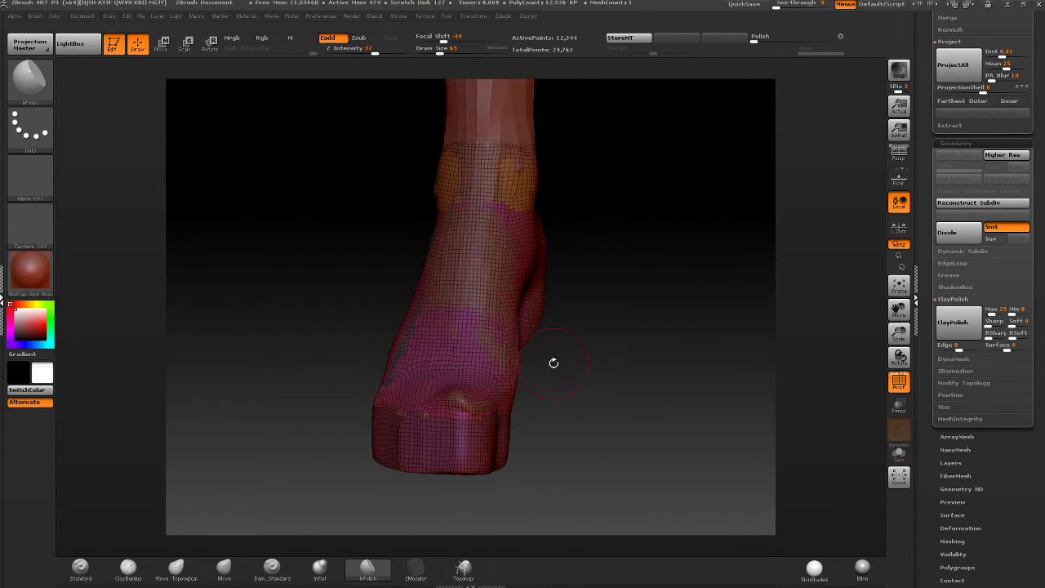
pyautogui.moveTo(553, 361); pyautogui.dragTo(858, 381, button='right')
pyautogui.click(898, 381)
pyautogui.moveTo(604, 343)
pyautogui.mouseDown(button='right')
pyautogui.moveTo(563, 328)
pyautogui.moveTo(509, 198)
pyautogui.mouseUp(button='right')
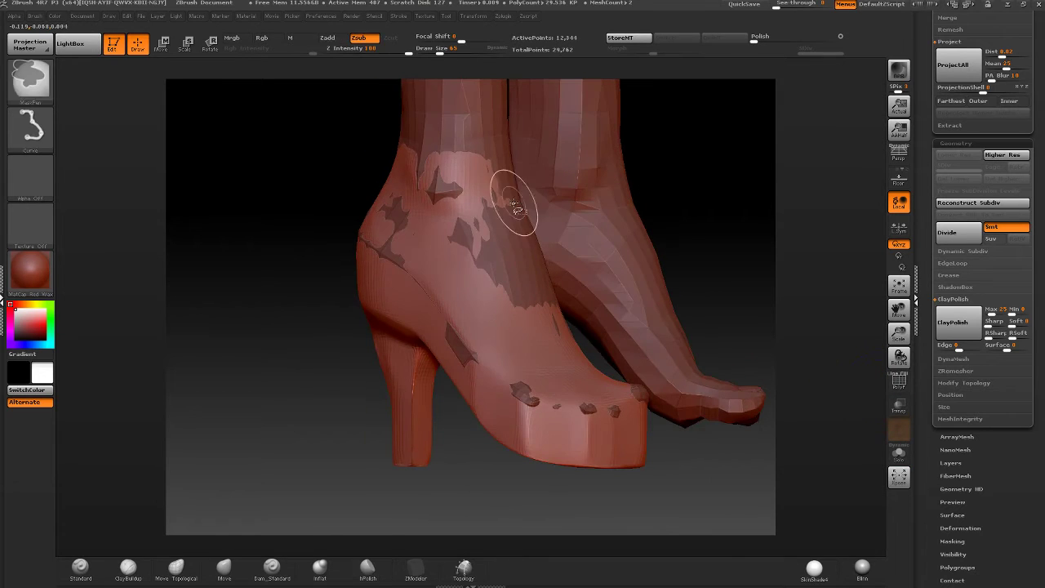
# - Inflate the shoe's upper wherever the foot pokes through, using the Inflat brush at Z Intensity 4 and Draw Size 158
pyautogui.moveTo(438, 49); pyautogui.dragTo(445, 51)
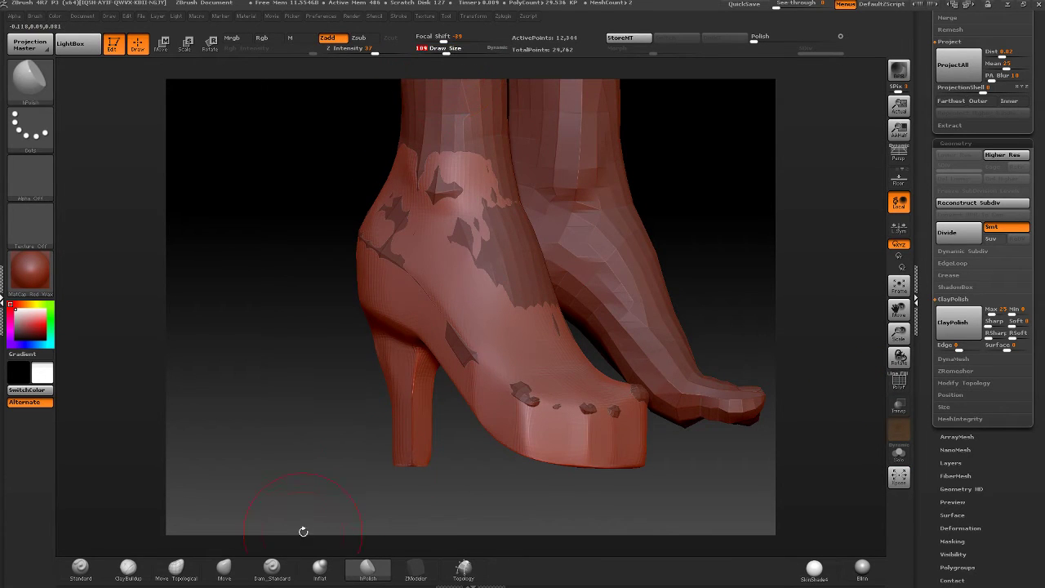
pyautogui.click(319, 568)
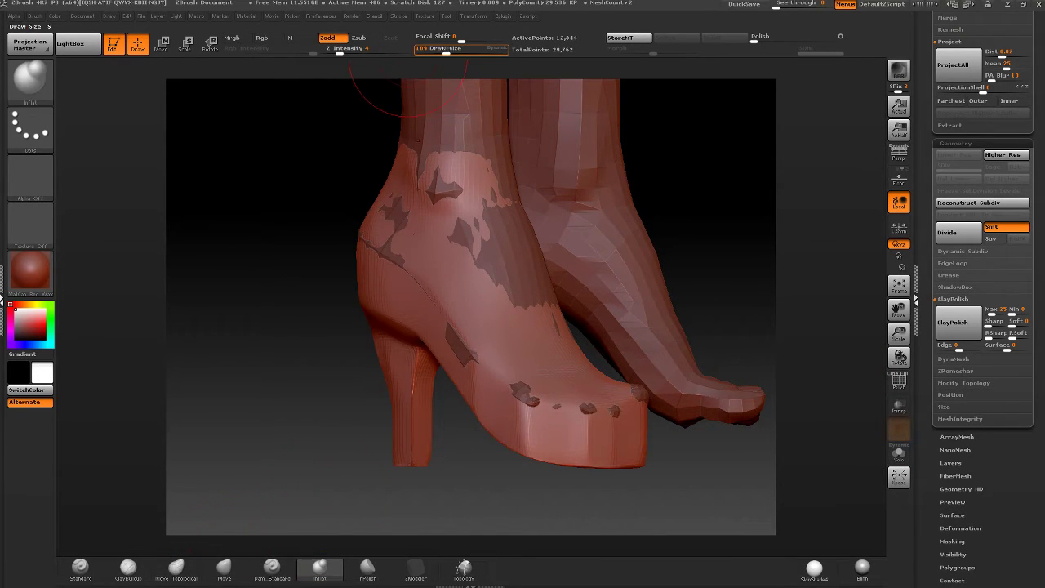
pyautogui.moveTo(460, 73); pyautogui.dragTo(351, 175, button='right')
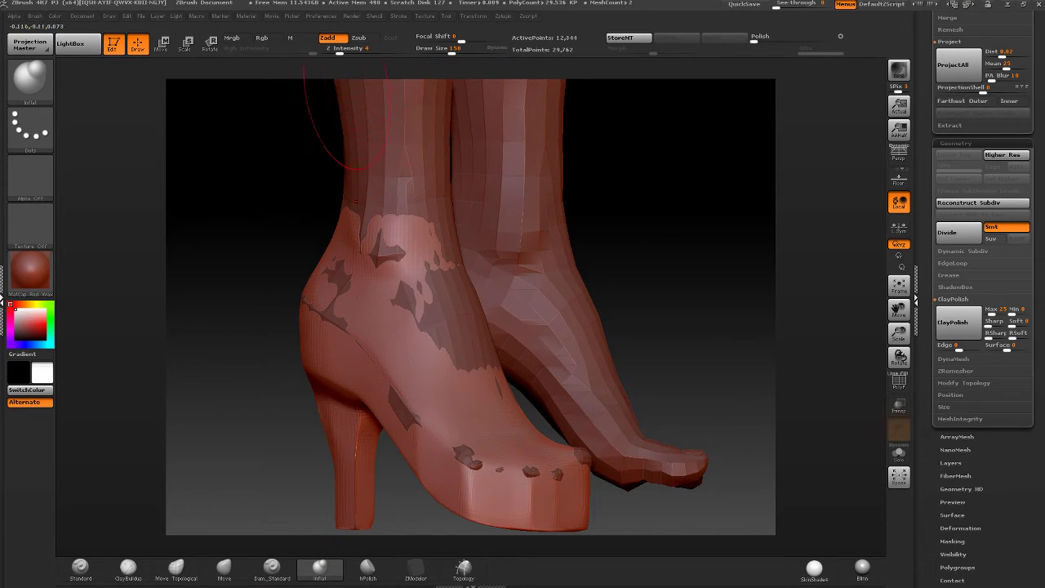
pyautogui.moveTo(359, 217)
pyautogui.mouseDown()
pyautogui.moveTo(409, 298)
pyautogui.moveTo(472, 361)
pyautogui.moveTo(445, 343)
pyautogui.moveTo(474, 461)
pyautogui.moveTo(401, 404)
pyautogui.moveTo(327, 294)
pyautogui.moveTo(433, 327)
pyautogui.moveTo(421, 214)
pyautogui.mouseUp()
pyautogui.moveTo(420, 214); pyautogui.dragTo(486, 247, button='right')
pyautogui.moveTo(485, 246); pyautogui.dragTo(462, 205)
pyautogui.moveTo(461, 206); pyautogui.dragTo(507, 308, button='right')
pyautogui.moveTo(506, 308)
pyautogui.mouseDown()
pyautogui.moveTo(453, 445)
pyautogui.moveTo(384, 486)
pyautogui.moveTo(371, 478)
pyautogui.mouseUp()
pyautogui.moveTo(372, 478); pyautogui.dragTo(430, 365, button='right')
pyautogui.moveTo(431, 365); pyautogui.dragTo(372, 388)
pyautogui.moveTo(521, 188)
pyautogui.mouseDown(button='right')
pyautogui.moveTo(392, 282)
pyautogui.moveTo(437, 265)
pyautogui.mouseUp(button='right')
pyautogui.moveTo(518, 250); pyautogui.dragTo(490, 245, button='right')
pyautogui.moveTo(477, 245); pyautogui.dragTo(462, 206)
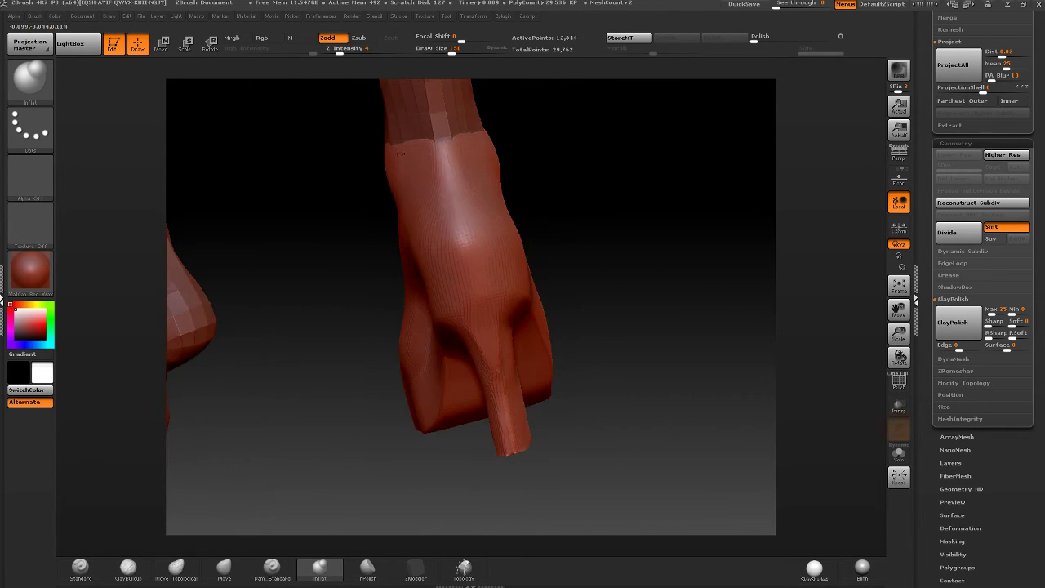
# - Check the inflated shoe against the foot from both sides and reduce the Draw Size to 82
pyautogui.moveTo(462, 206); pyautogui.dragTo(467, 245, button='right')
pyautogui.moveTo(417, 167); pyautogui.dragTo(520, 274, button='right')
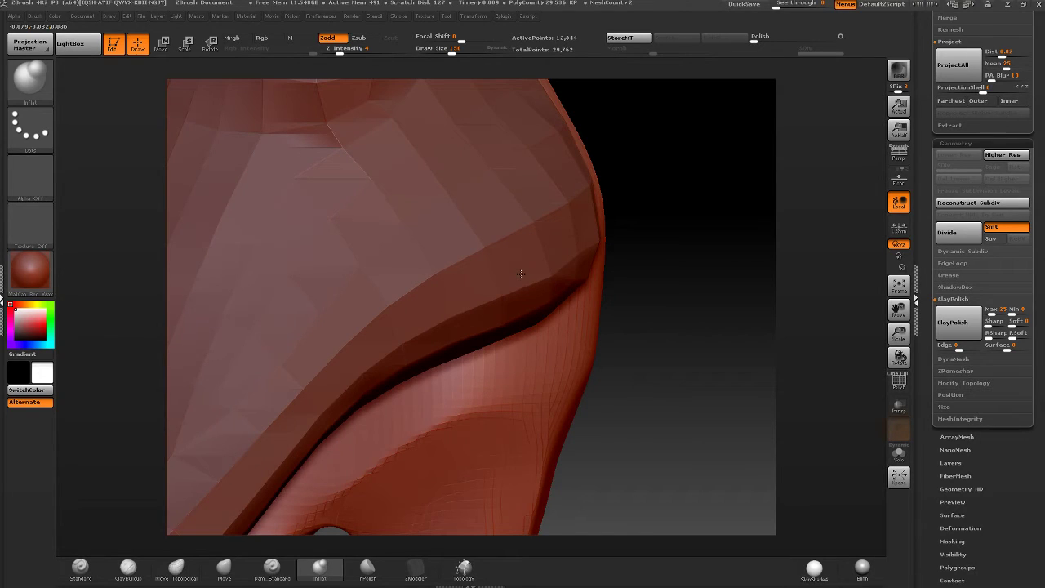
pyautogui.keyDown('ctrl'); pyautogui.moveTo(521, 274); pyautogui.dragTo(576, 129, button='right'); pyautogui.keyUp('ctrl')
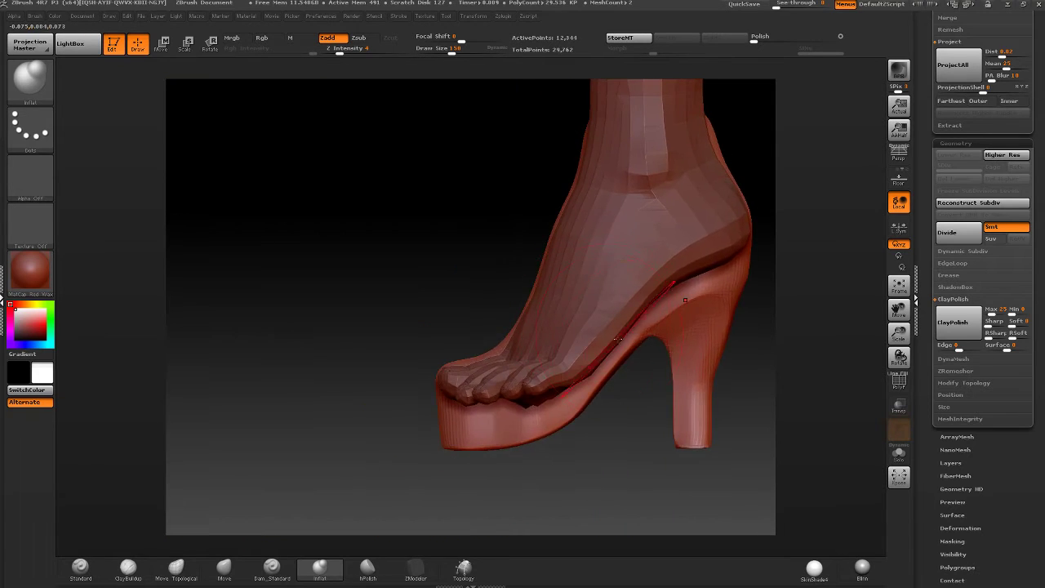
pyautogui.moveTo(458, 306); pyautogui.dragTo(568, 321, button='right')
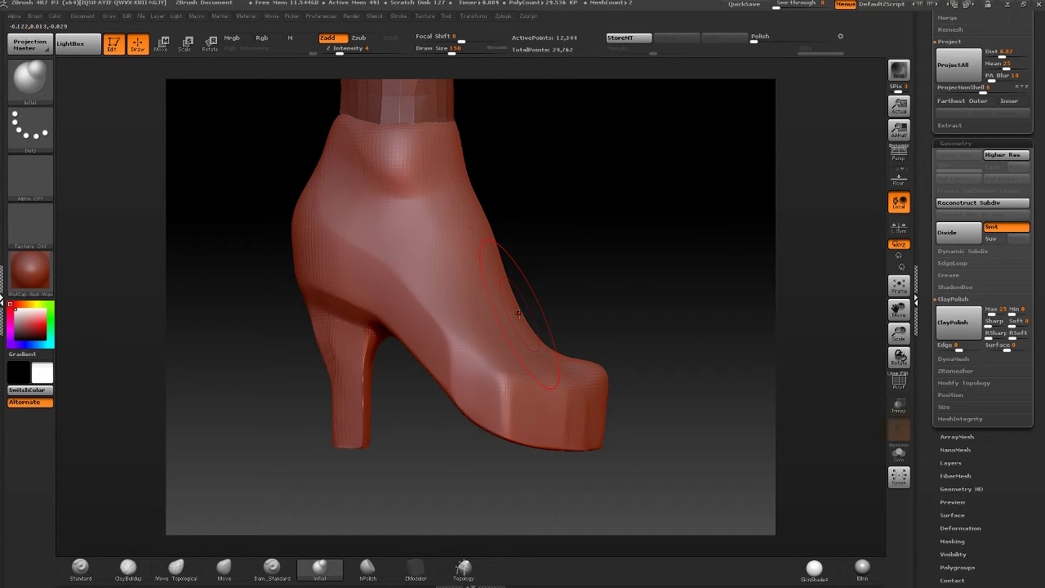
pyautogui.moveTo(424, 264); pyautogui.dragTo(518, 285, button='right')
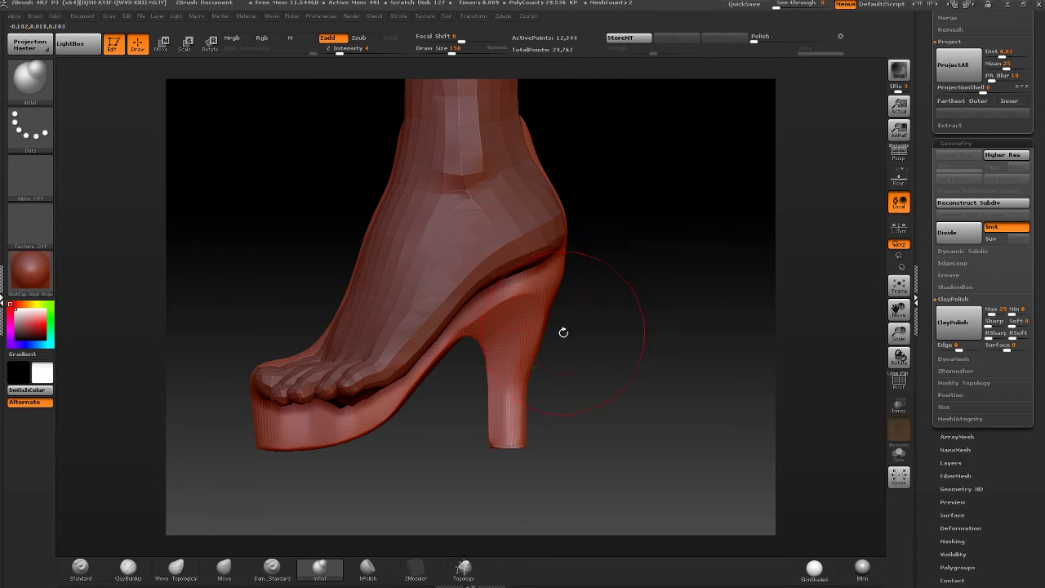
pyautogui.moveTo(453, 53); pyautogui.dragTo(443, 53)
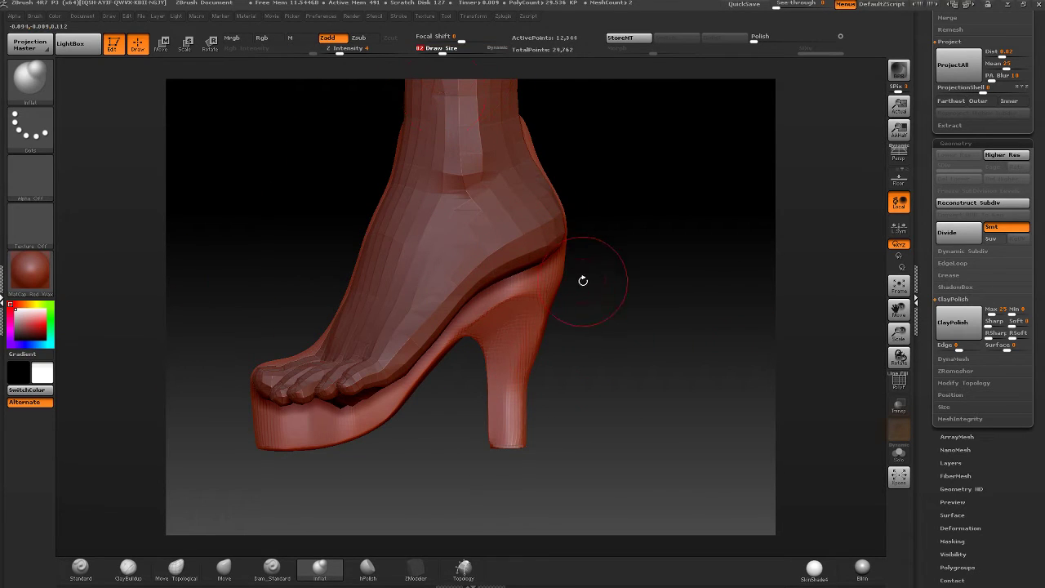
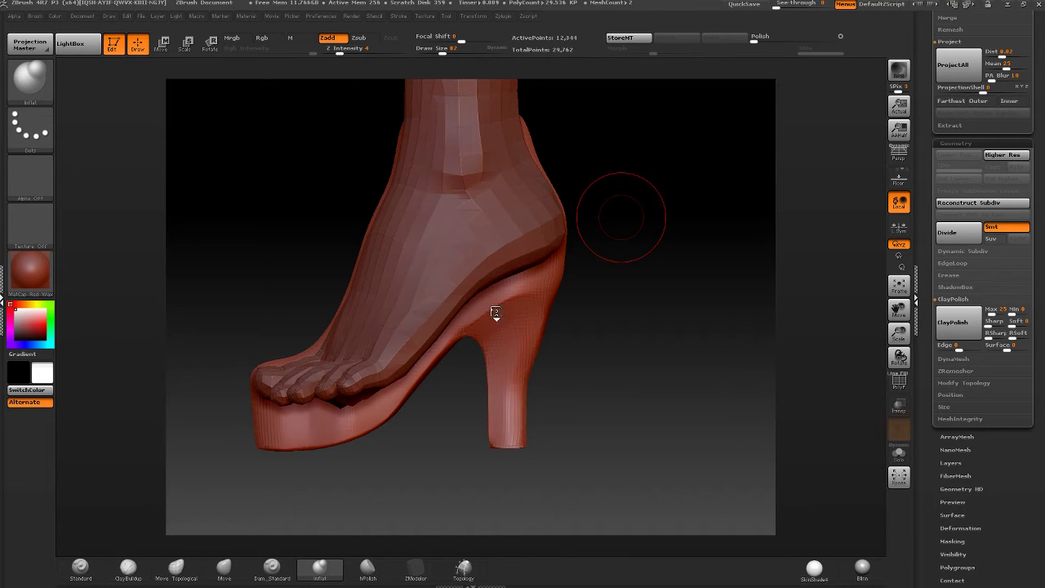
# - Nudge the shoe's surface with the Move brush at Draw Size 192 and check it around the foot
pyautogui.moveTo(497, 313); pyautogui.dragTo(539, 304)
pyautogui.moveTo(538, 305); pyautogui.dragTo(470, 354, button='right')
pyautogui.click(224, 568)
pyautogui.moveTo(442, 52); pyautogui.dragTo(480, 42)
pyautogui.moveTo(554, 327); pyautogui.dragTo(553, 336)
pyautogui.moveTo(554, 336)
pyautogui.mouseDown(button='right')
pyautogui.moveTo(553, 346)
pyautogui.moveTo(602, 292)
pyautogui.moveTo(489, 352)
pyautogui.moveTo(616, 334)
pyautogui.mouseUp(button='right')
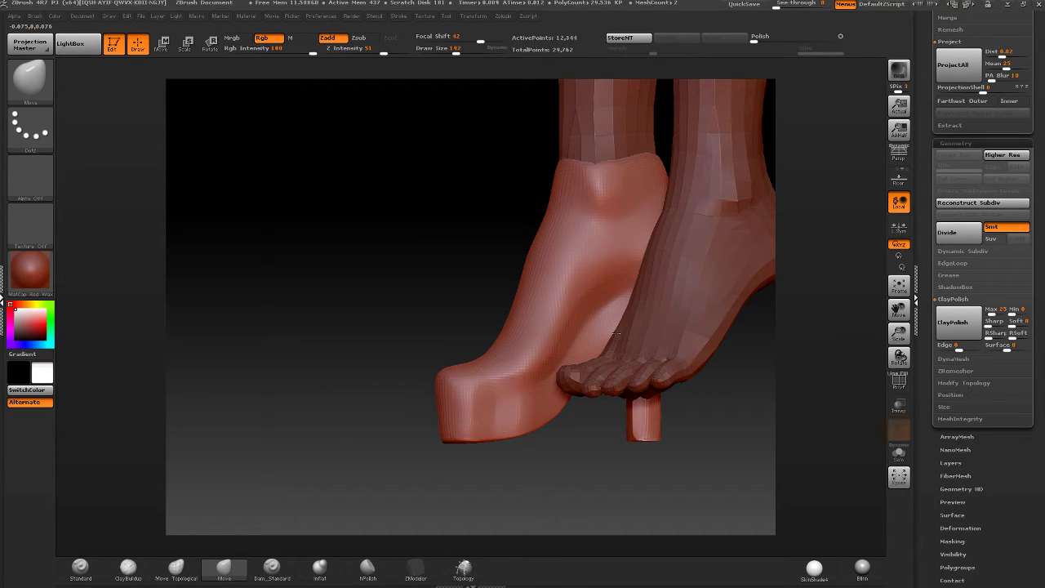
pyautogui.moveTo(616, 333)
pyautogui.mouseDown(button='right')
pyautogui.moveTo(479, 315)
pyautogui.moveTo(586, 313)
pyautogui.mouseUp(button='right')
# - Start saving the ZTool and browse to the scenes\!Clients\CGBytes\Seminars\Shoes folder as its destination
pyautogui.hotkey('ctrl', 'shift')
pyautogui.hotkey('ctrl', 's')
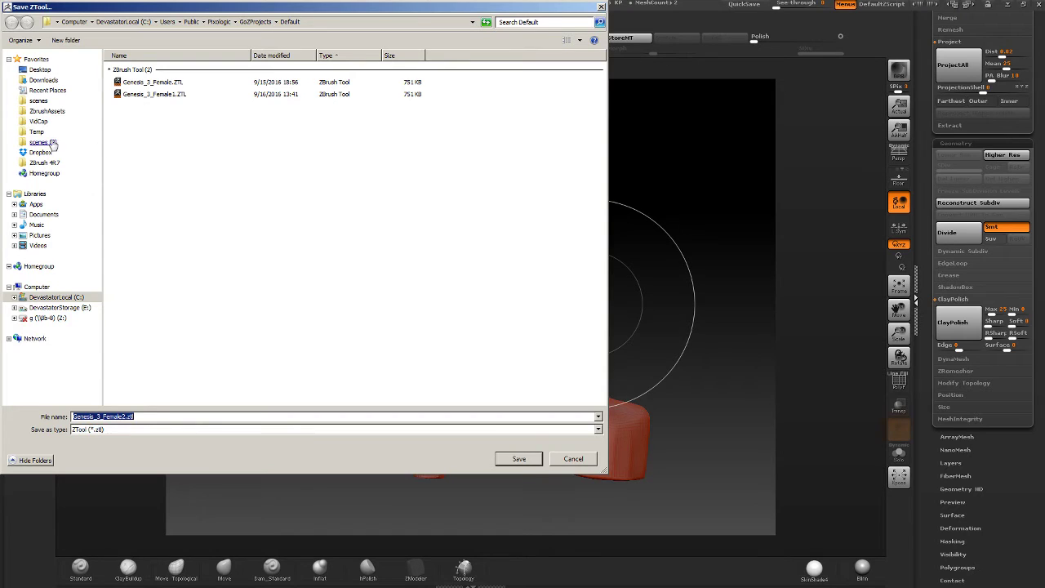
pyautogui.click(38, 101)
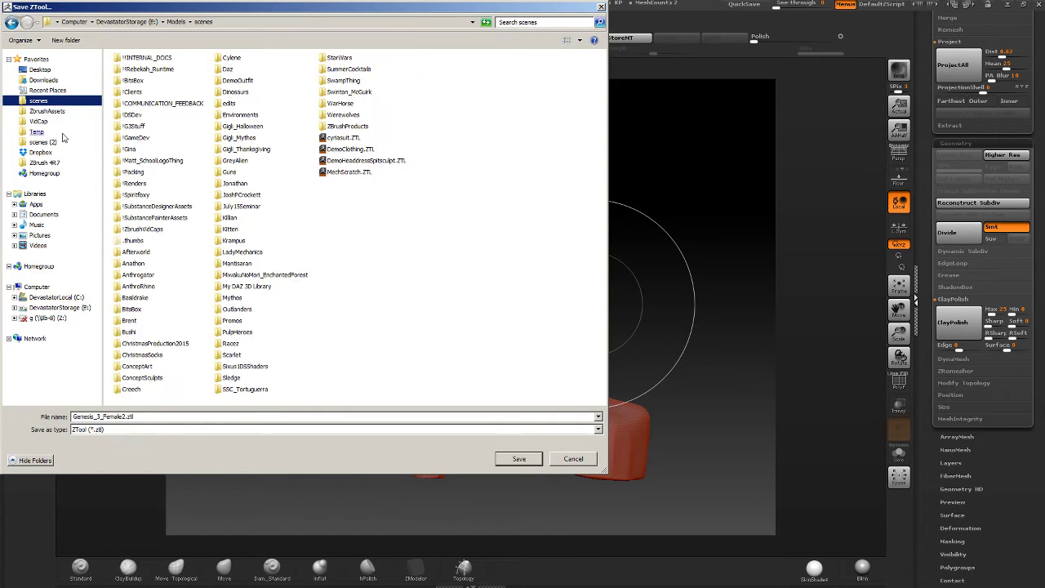
pyautogui.doubleClick(133, 93)
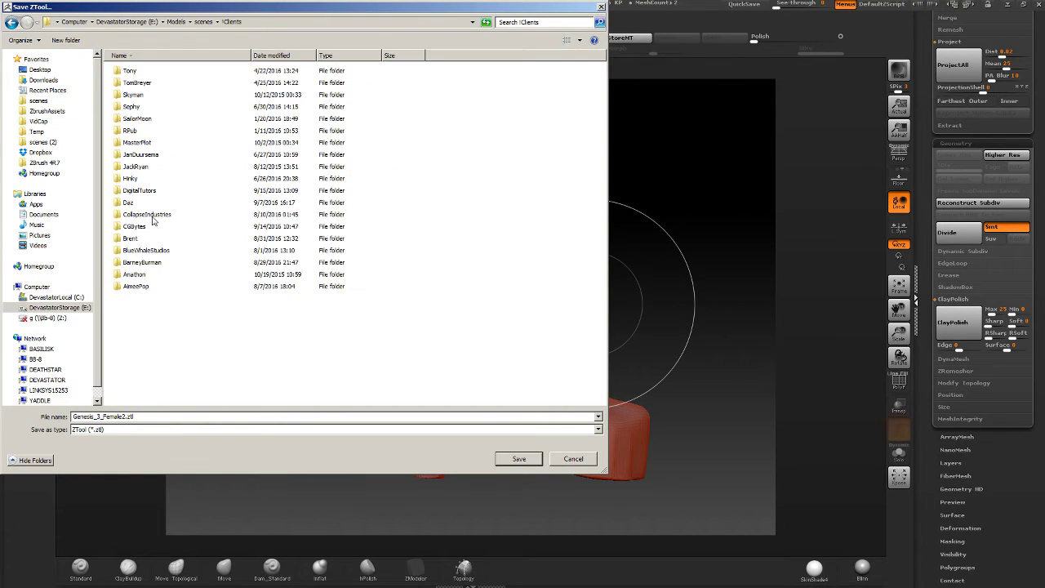
pyautogui.doubleClick(135, 228)
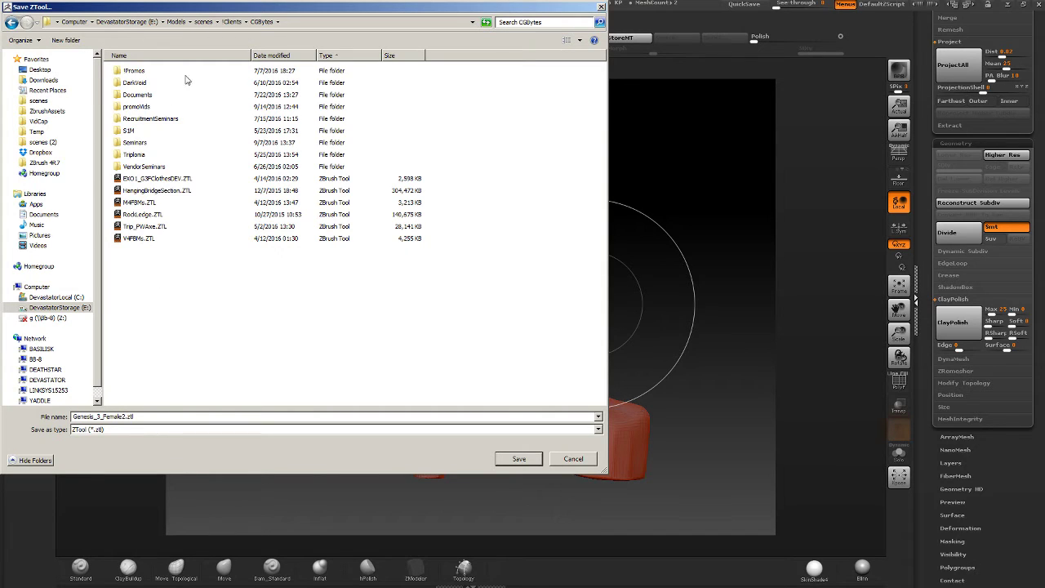
pyautogui.click(135, 143)
pyautogui.press('Return')
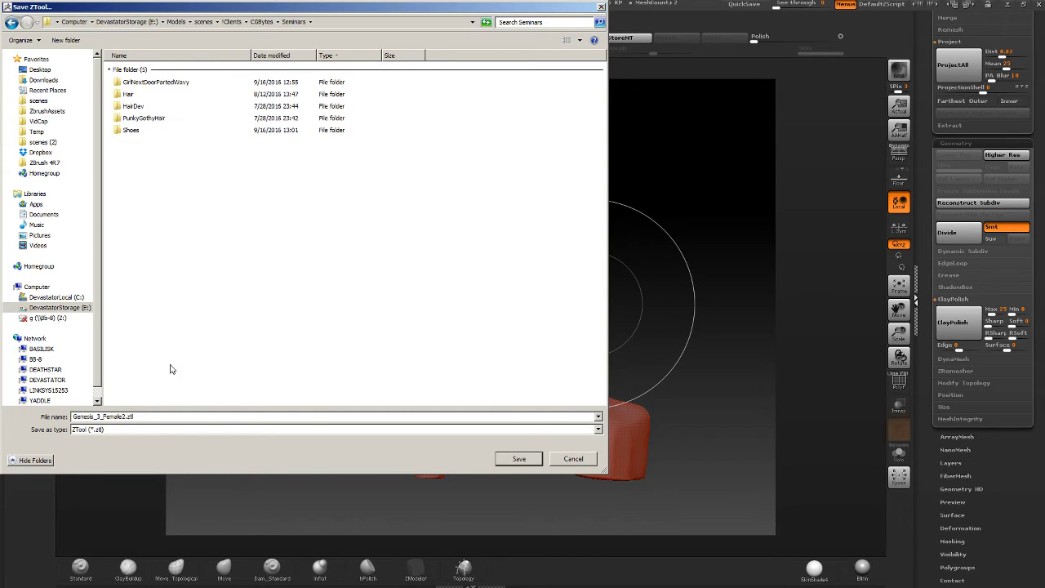
pyautogui.doubleClick(131, 132)
# - Name the tool file ShoesDemo and save it in the Shoes folder
pyautogui.doubleClick(129, 412)
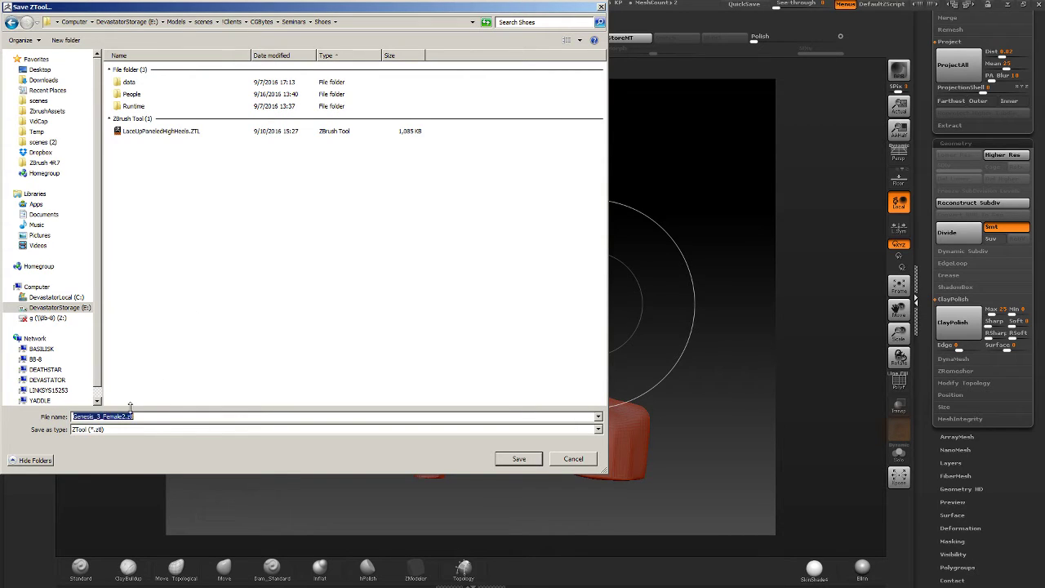
pyautogui.write('shie')
pyautogui.press('BackSpace')
pyautogui.press('BackSpace')
pyautogui.press('BackSpace')
pyautogui.press('BackSpace')
pyautogui.write('ShoeBoot')
pyautogui.press('Return')
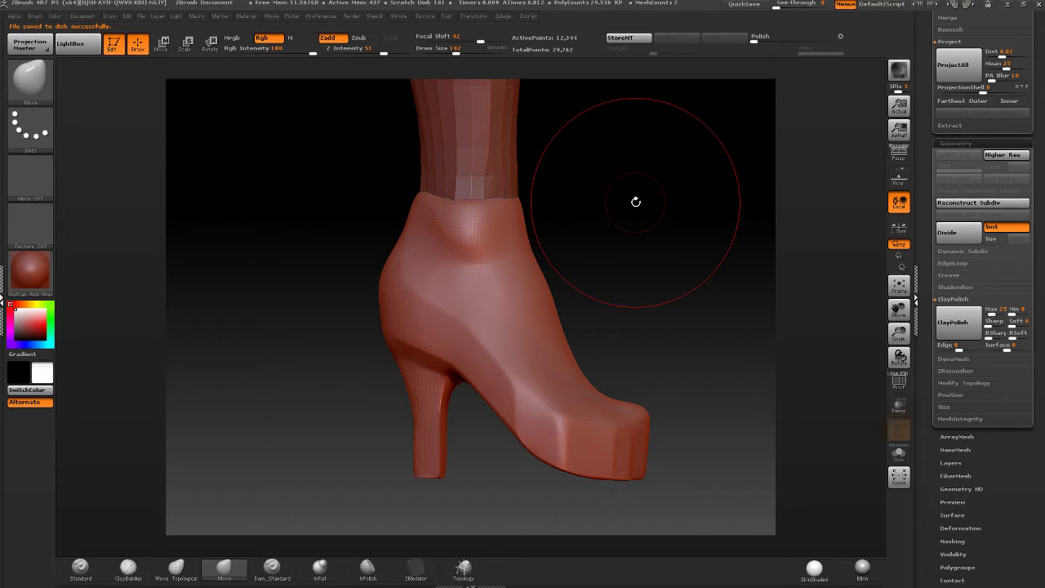
# - Switch to Windows Explorer, go to the Shoes folder under Seminars and view the LaceUpPaneledHighHeels.jpg reference image
pyautogui.hotkey('alt', 'Tab')
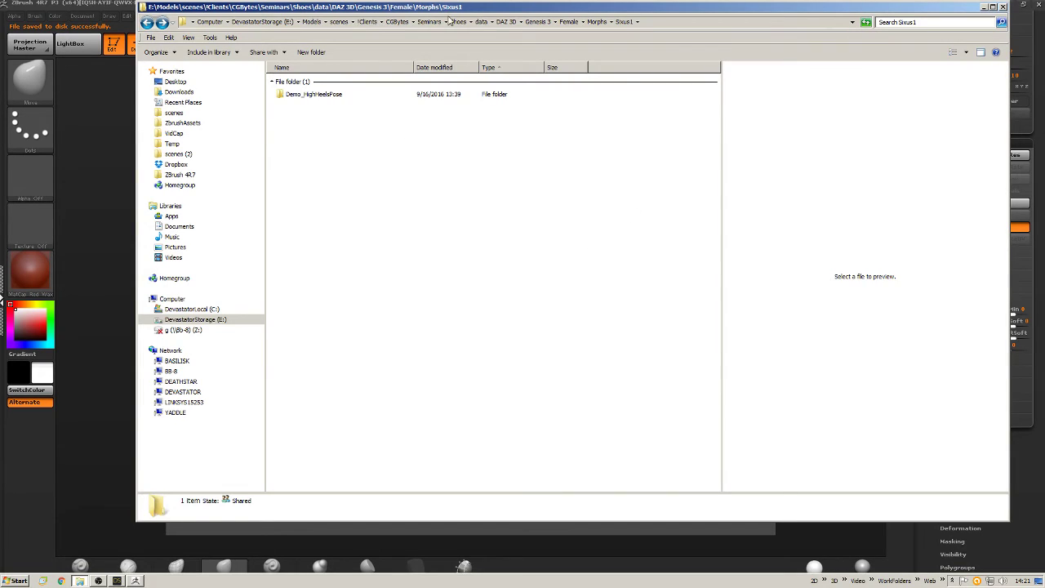
pyautogui.click(423, 22)
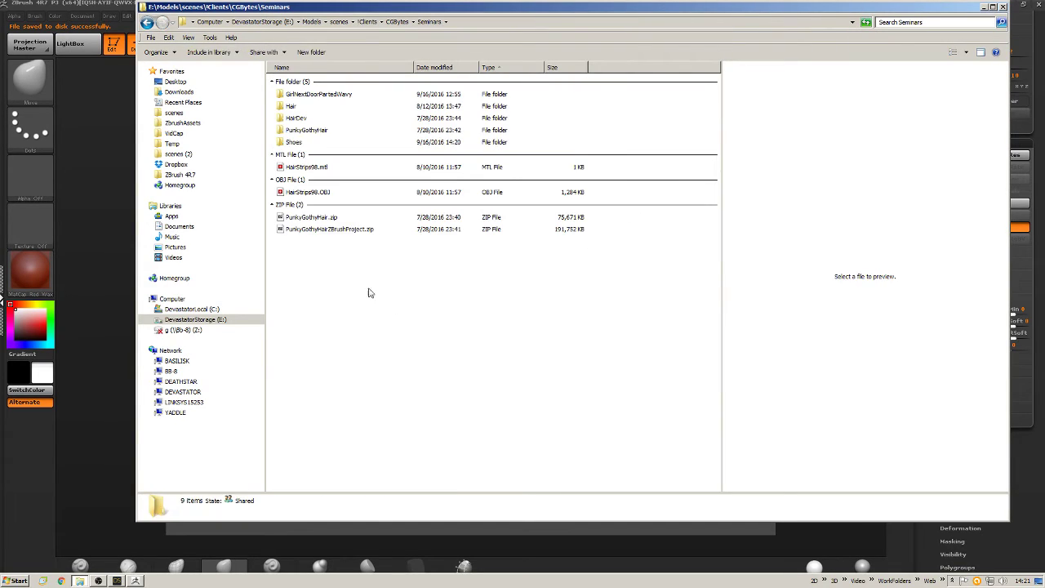
pyautogui.doubleClick(293, 142)
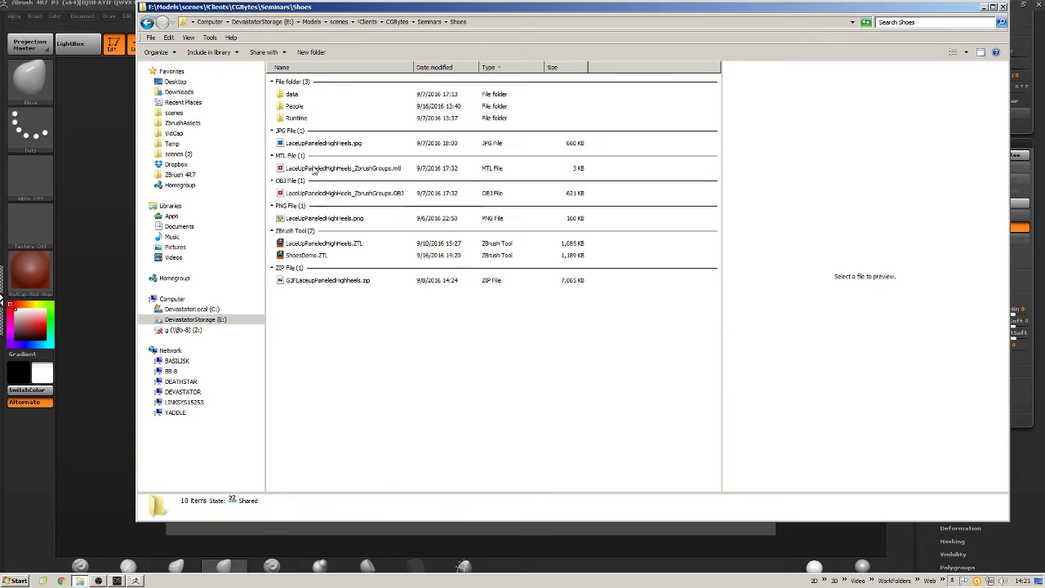
pyautogui.click(342, 145)
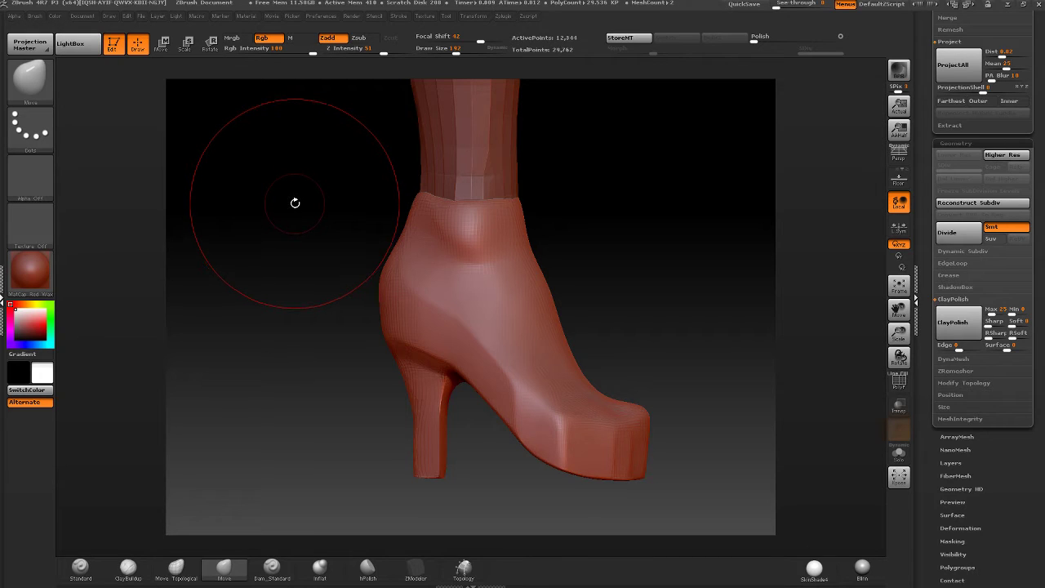
pyautogui.moveTo(294, 201); pyautogui.dragTo(414, 65)
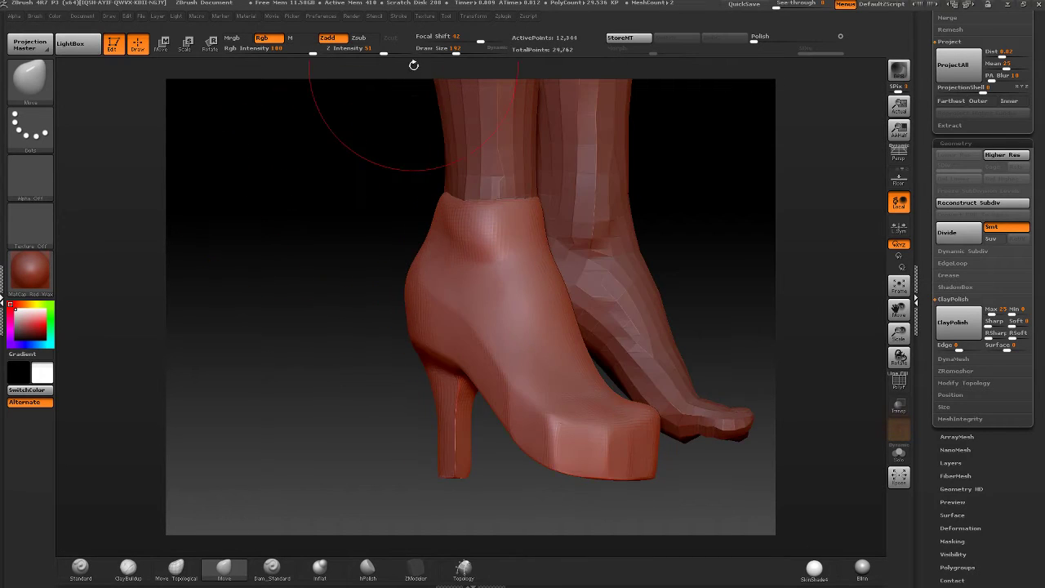
pyautogui.click(425, 15)
pyautogui.click(452, 85)
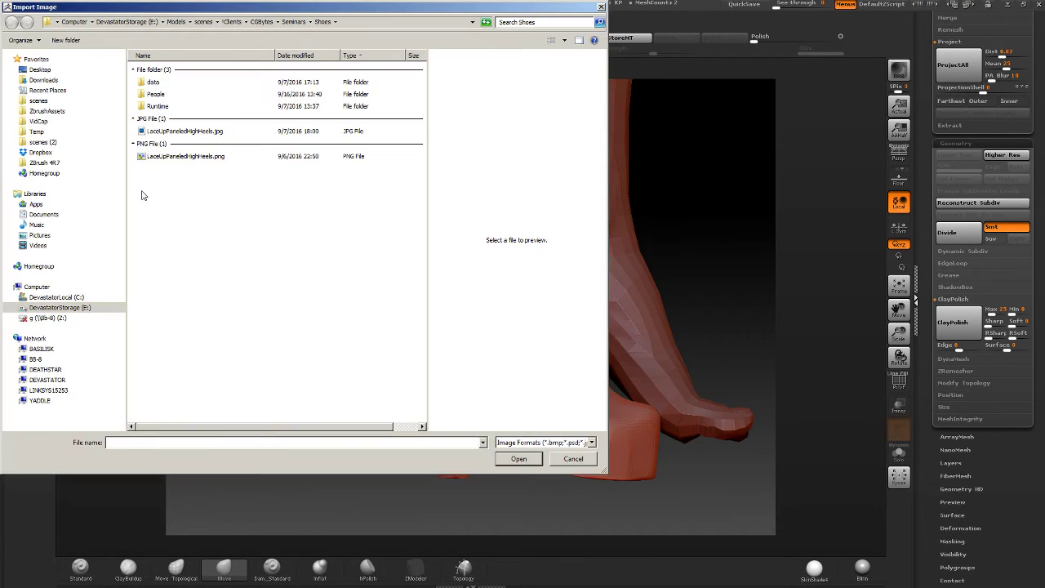
pyautogui.press('Escape')
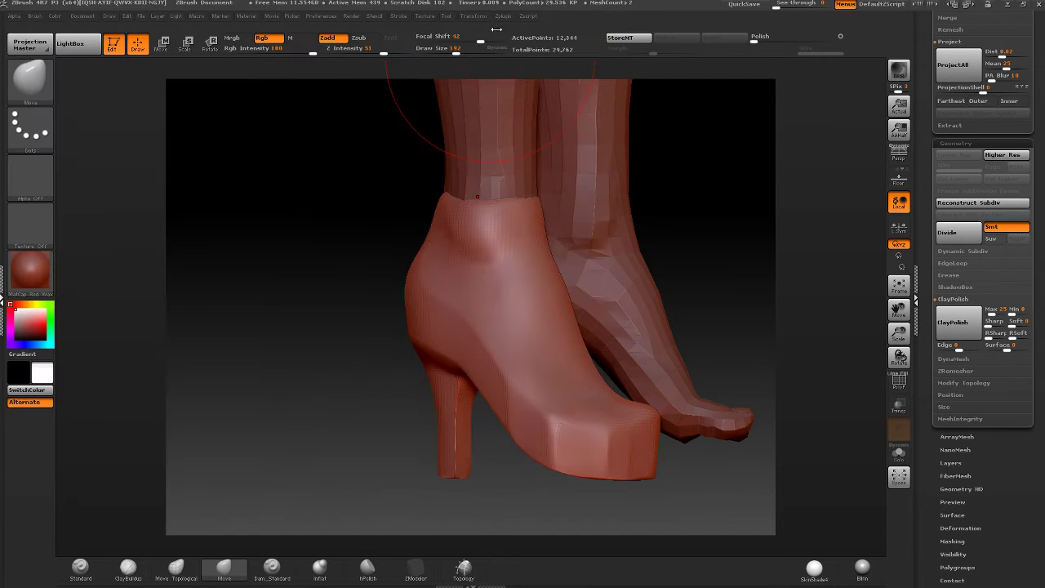
# - Import LaceUpPaneledHighHeels.jpg from the Shoes folder as a texture
pyautogui.click(434, 15)
pyautogui.click(453, 85)
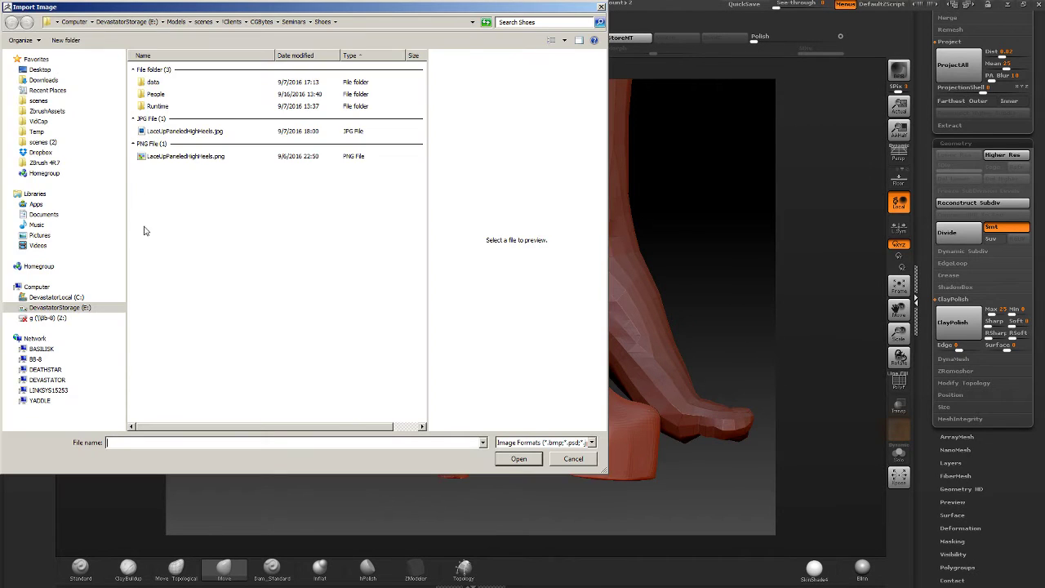
pyautogui.click(196, 133)
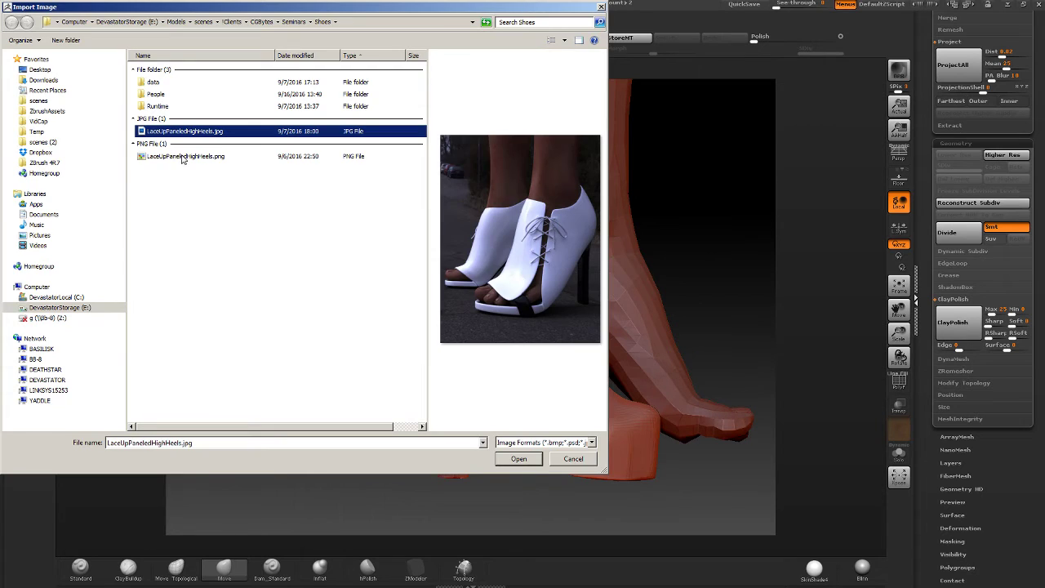
pyautogui.doubleClick(183, 157)
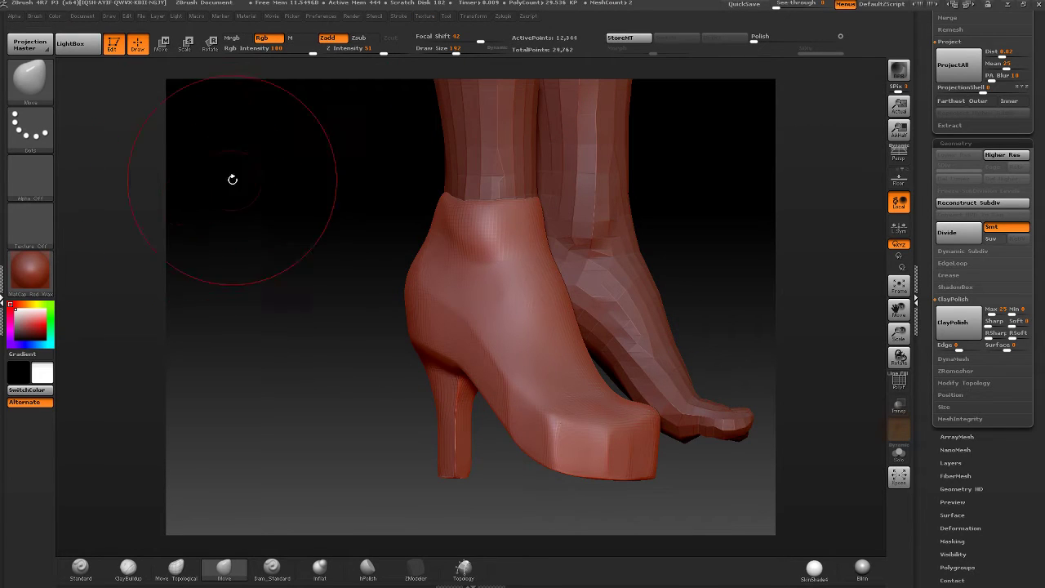
# - Add the imported lace-up heels texture to Spotlight, then shrink and dim it beside the shoe with LightBox hidden
pyautogui.click(425, 15)
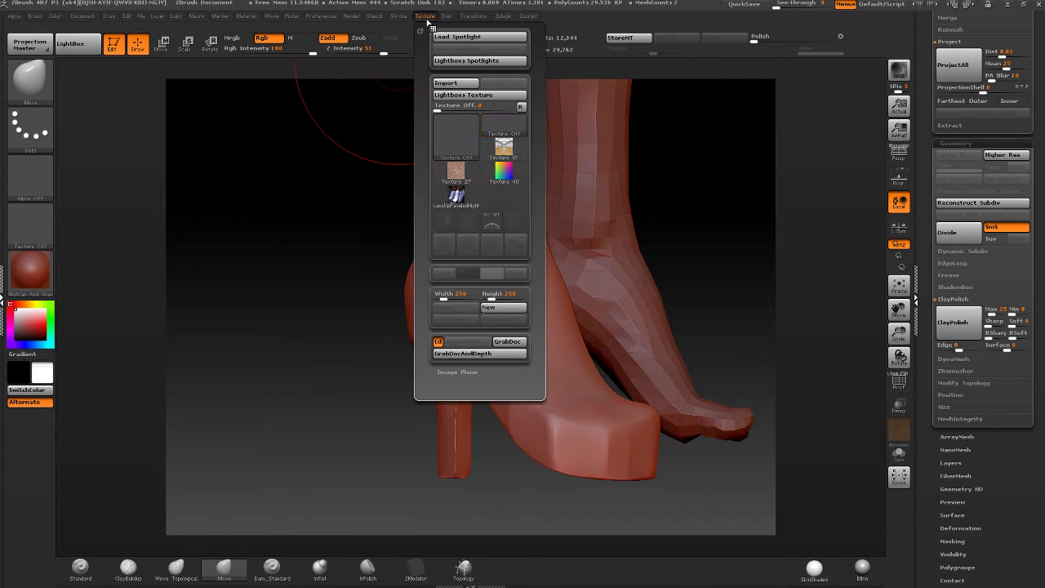
pyautogui.click(456, 196)
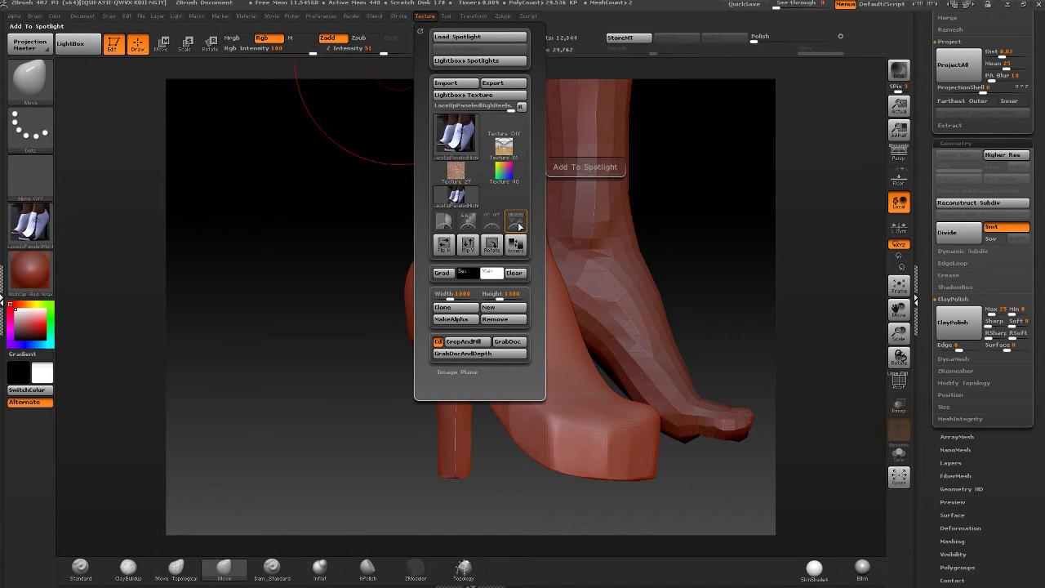
pyautogui.click(515, 222)
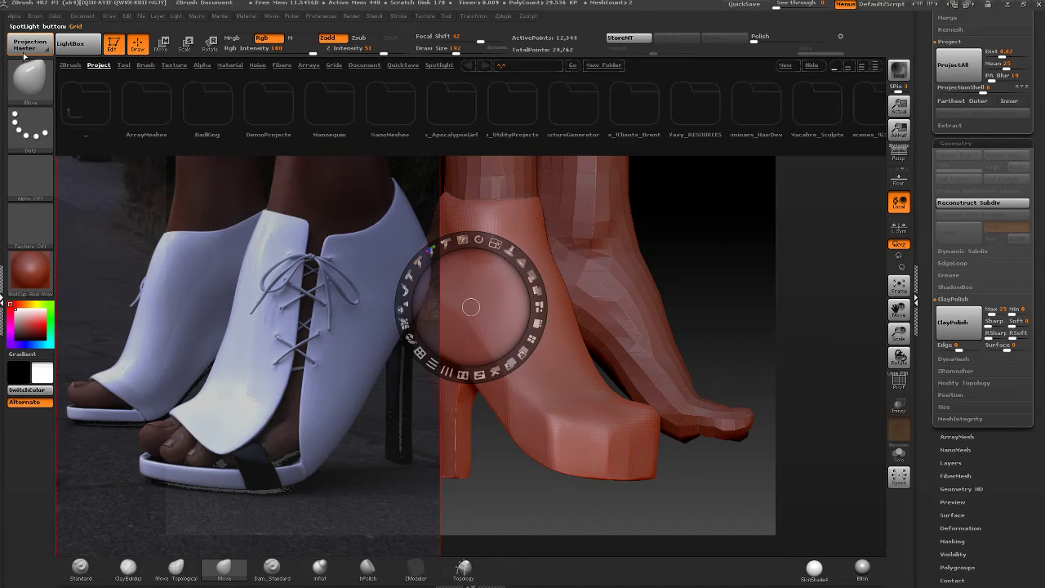
pyautogui.click(72, 43)
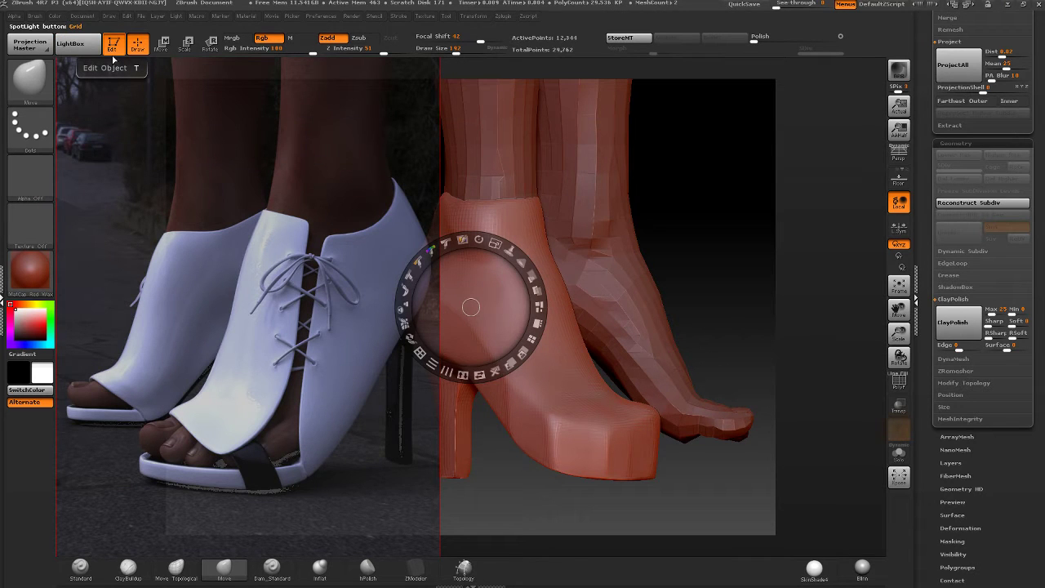
pyautogui.moveTo(494, 243); pyautogui.dragTo(443, 296)
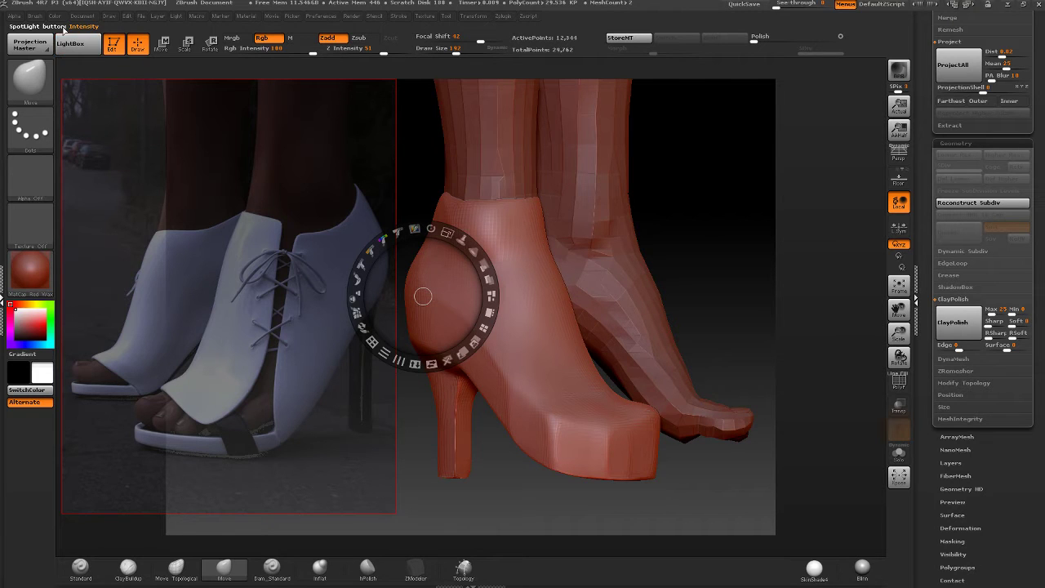
# - Turn off Spotlight Projection in the Move brush's Samples settings and leave Spotlight editing with the reference still shown
pyautogui.click(33, 18)
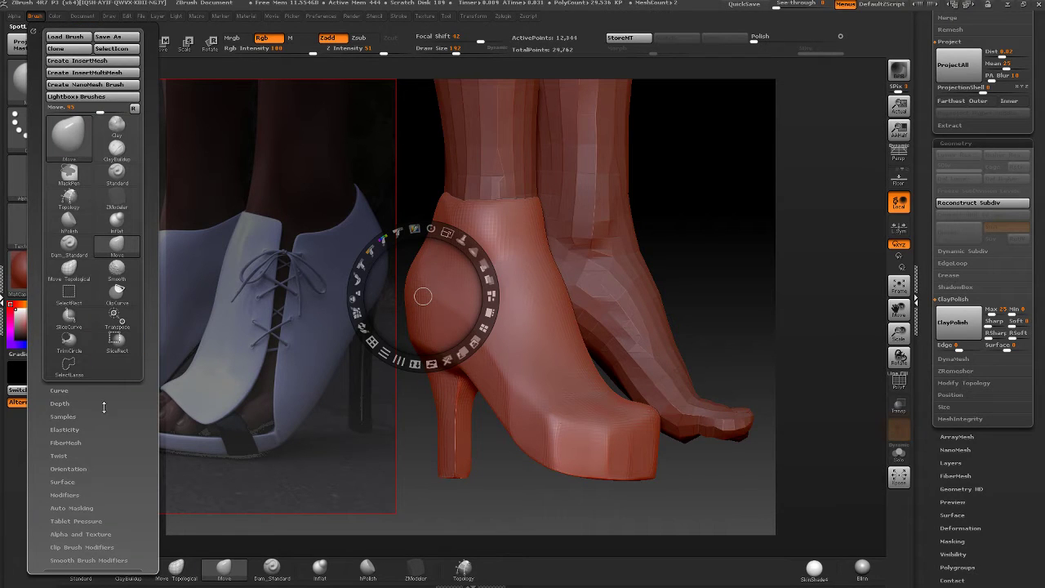
pyautogui.scroll(-3, 112, 363)
pyautogui.moveTo(111, 364); pyautogui.dragTo(93, 301)
pyautogui.click(62, 273)
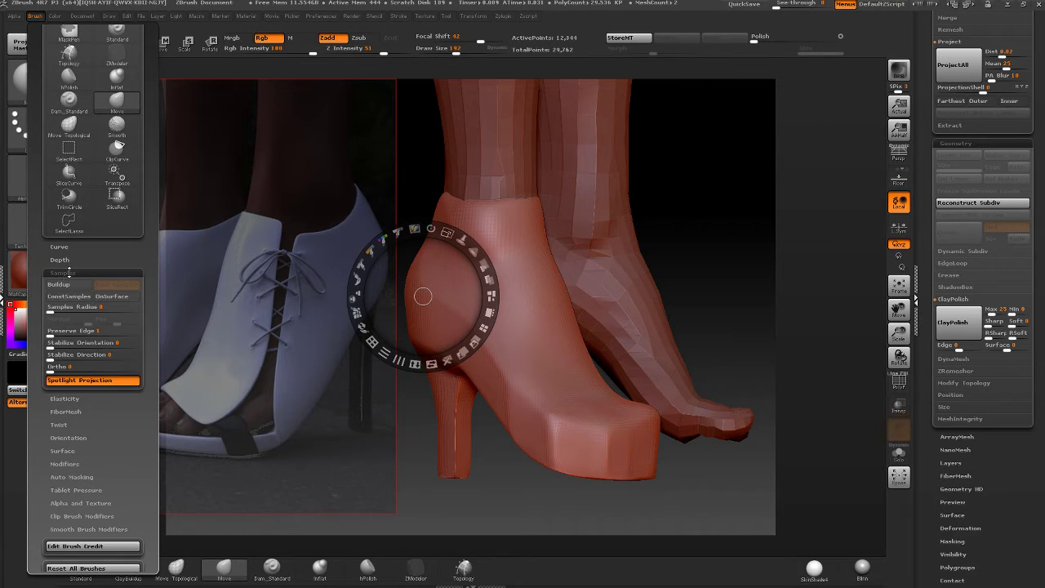
pyautogui.moveTo(95, 259); pyautogui.dragTo(95, 219)
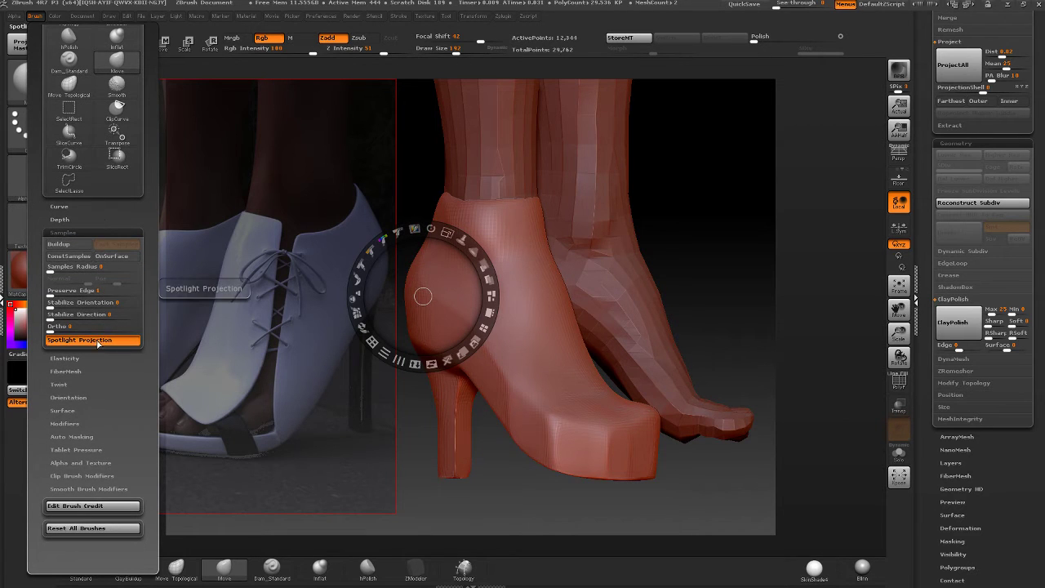
pyautogui.click(94, 345)
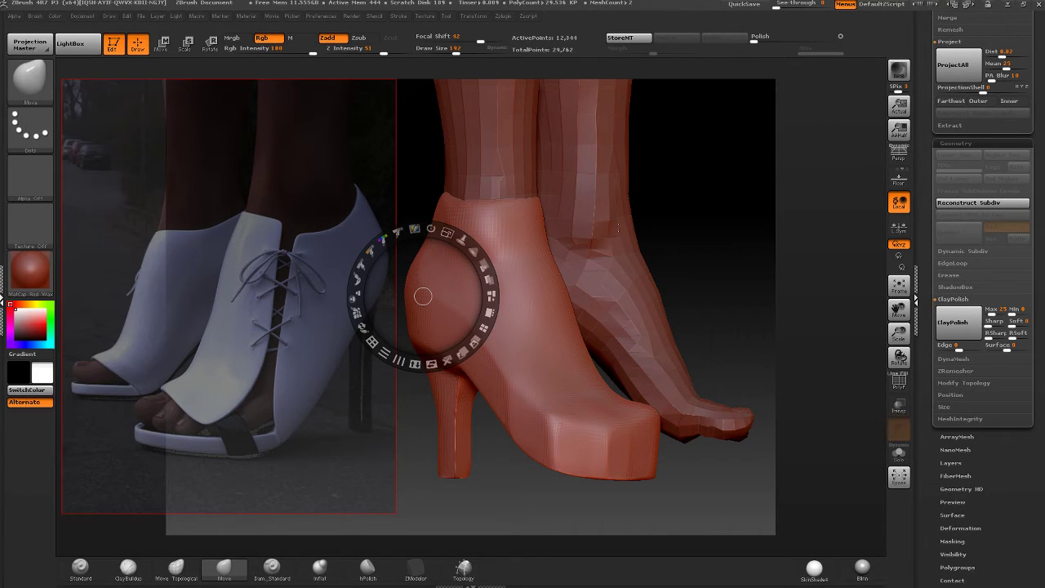
pyautogui.press('z')
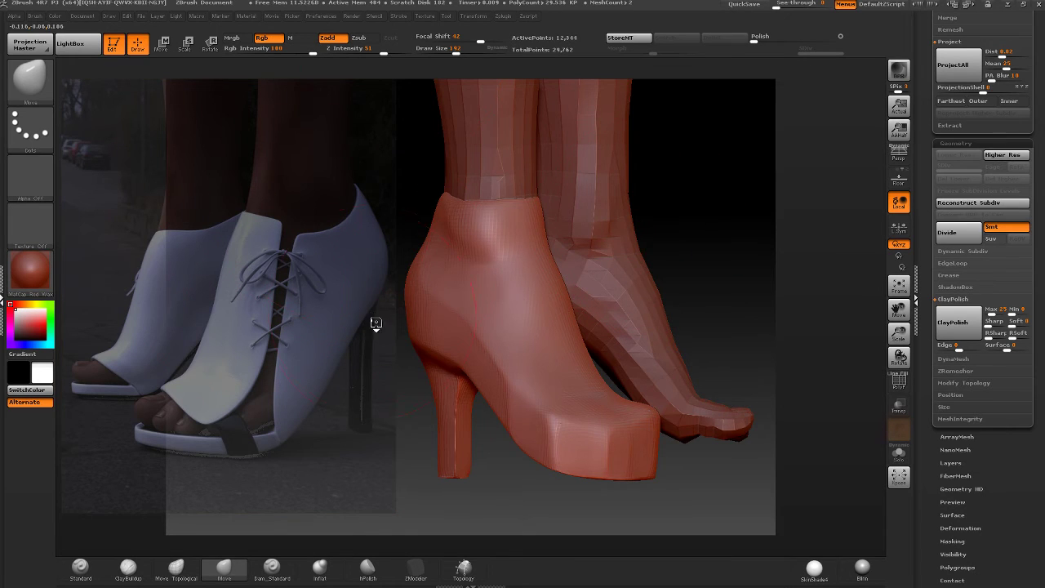
# - Compare the shoe with the reference photo from several angles, toggling Spotlight's display and ending with it hidden
pyautogui.moveTo(376, 326); pyautogui.dragTo(529, 302)
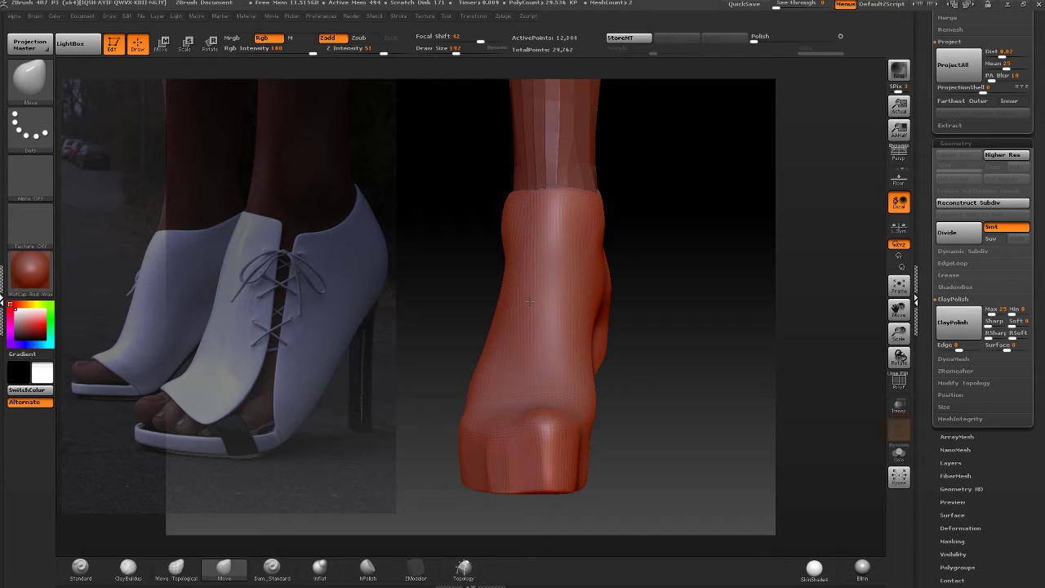
pyautogui.moveTo(529, 302)
pyautogui.mouseDown()
pyautogui.moveTo(474, 311)
pyautogui.moveTo(579, 303)
pyautogui.moveTo(362, 269)
pyautogui.moveTo(535, 276)
pyautogui.moveTo(507, 261)
pyautogui.mouseUp()
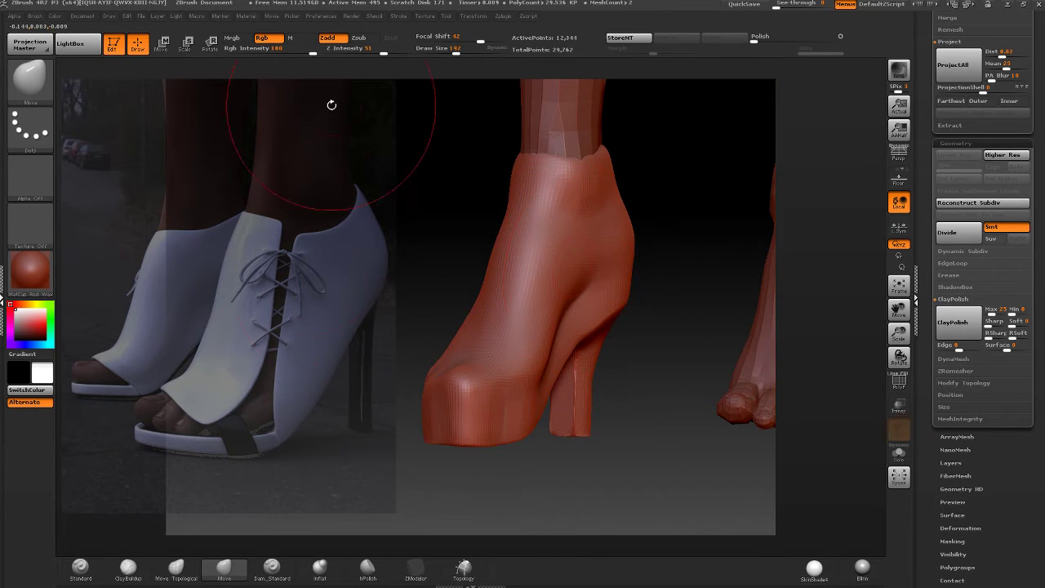
pyautogui.hotkey('shift', 'z')
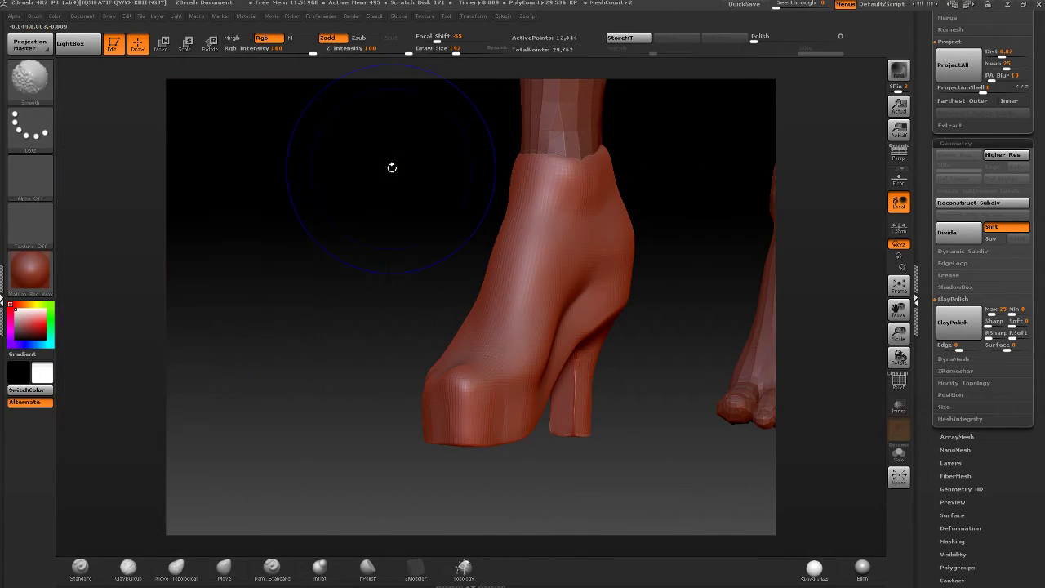
pyautogui.hotkey('shift', 'z')
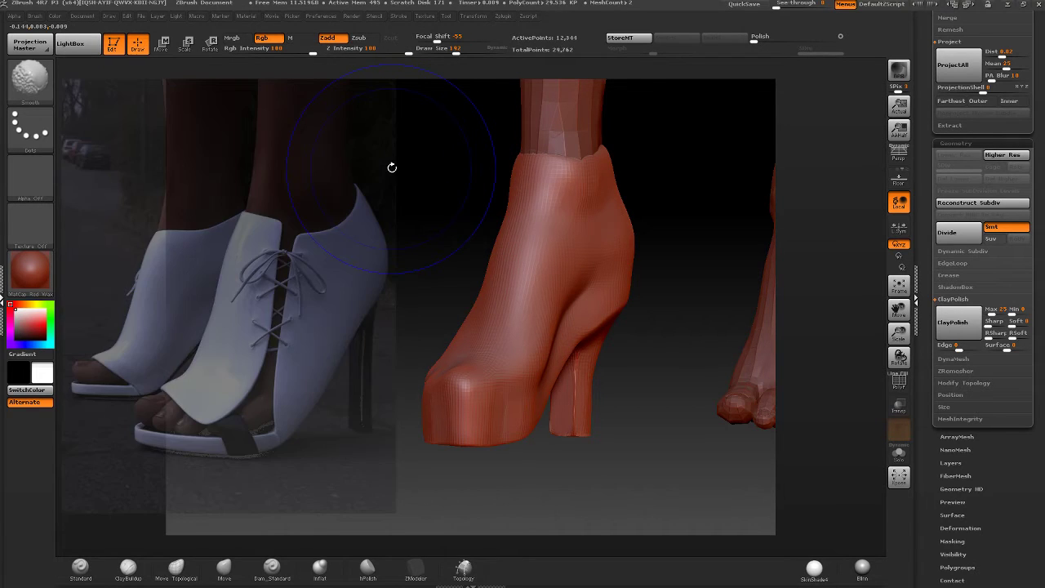
pyautogui.hotkey('shift', 'z')
pyautogui.hotkey('shift', 'z')
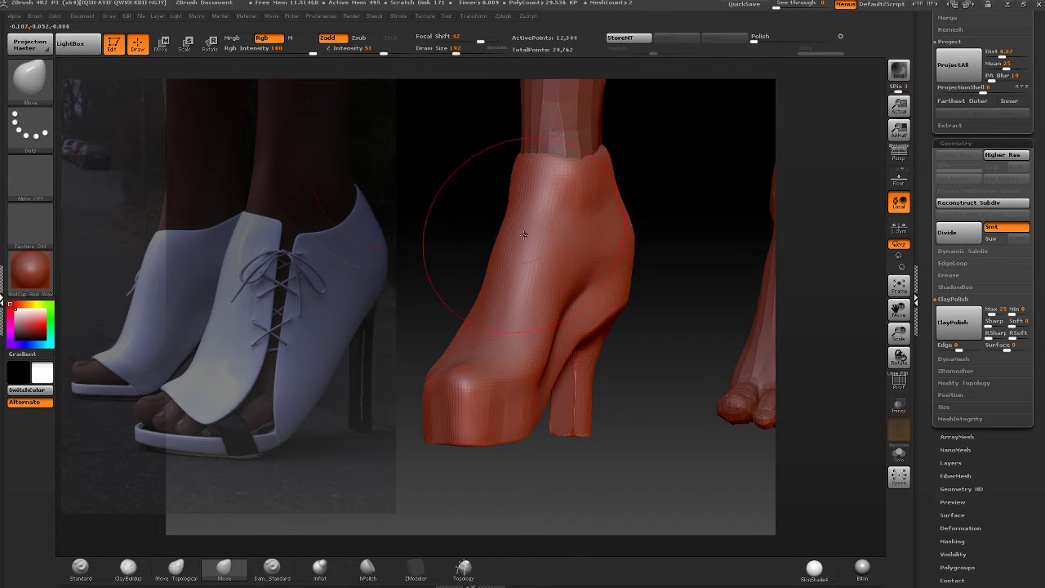
pyautogui.hotkey('shift', 'z')
pyautogui.moveTo(524, 235)
pyautogui.keyDown('shift'); pyautogui.mouseDown()
pyautogui.moveTo(553, 299)
pyautogui.moveTo(588, 306)
pyautogui.mouseUp(); pyautogui.keyUp('shift')
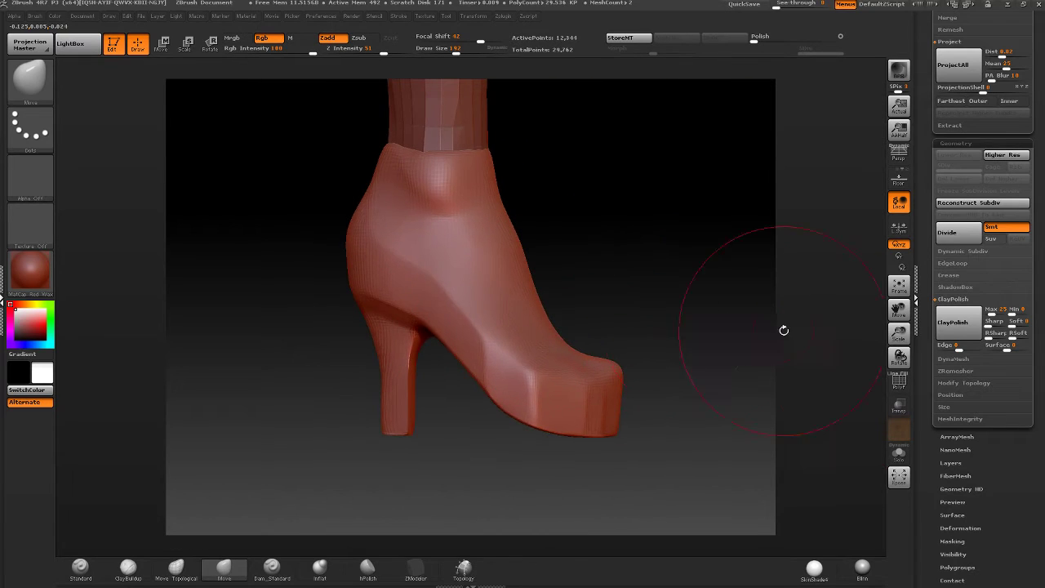
# - Display the polyframe and trim the front outline of the shoe's platform along a curve with ClipCurve, viewed from below
pyautogui.click(900, 387)
pyautogui.moveTo(678, 343)
pyautogui.mouseDown()
pyautogui.moveTo(502, 331)
pyautogui.moveTo(724, 338)
pyautogui.moveTo(593, 355)
pyautogui.moveTo(541, 302)
pyautogui.moveTo(500, 297)
pyautogui.moveTo(500, 327)
pyautogui.moveTo(401, 58)
pyautogui.moveTo(445, 50)
pyautogui.mouseUp()
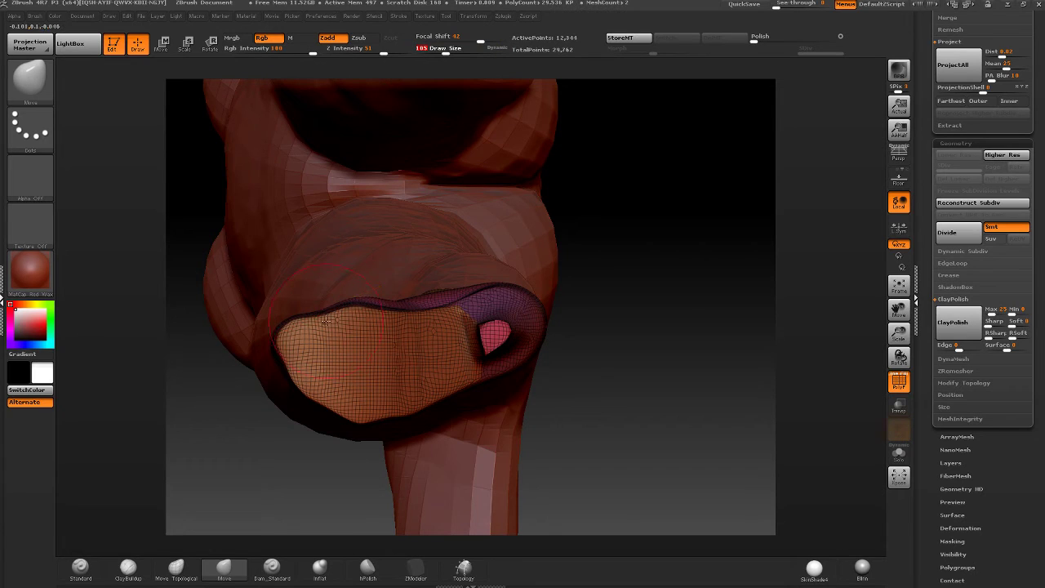
pyautogui.moveTo(326, 321)
pyautogui.mouseDown()
pyautogui.moveTo(351, 311)
pyautogui.moveTo(304, 304)
pyautogui.mouseUp()
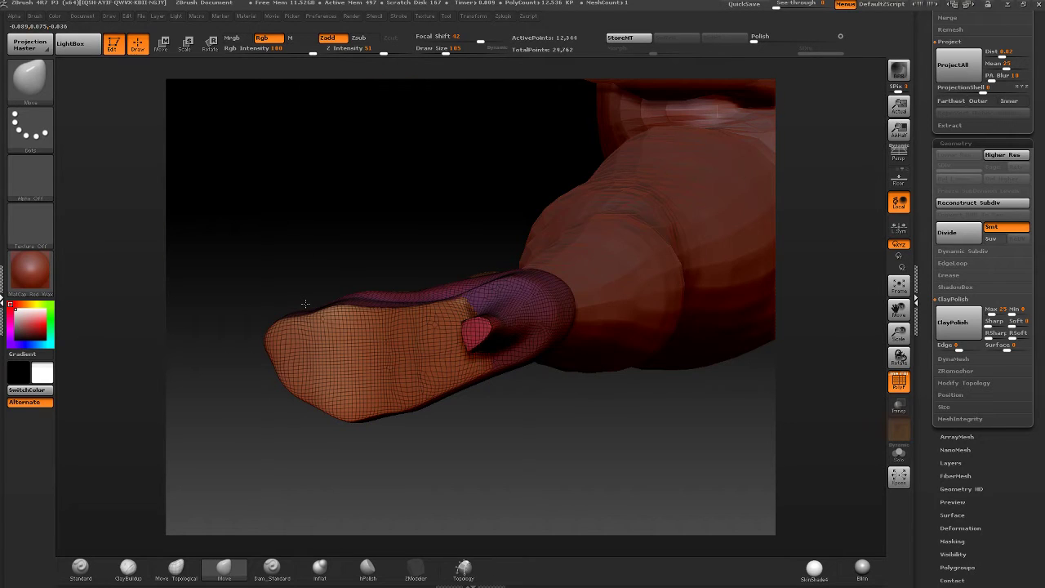
pyautogui.moveTo(304, 304); pyautogui.dragTo(455, 90)
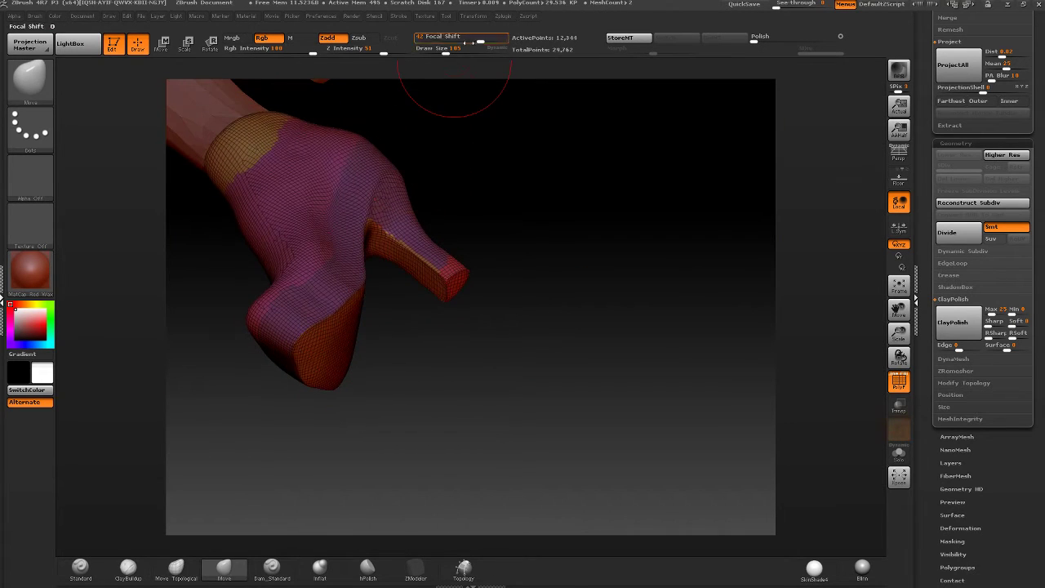
pyautogui.moveTo(338, 275)
pyautogui.keyDown('ctrl'); pyautogui.mouseDown()
pyautogui.moveTo(294, 302)
pyautogui.moveTo(324, 305)
pyautogui.moveTo(354, 272)
pyautogui.mouseUp(); pyautogui.keyUp('ctrl')
pyautogui.moveTo(571, 326)
pyautogui.mouseDown()
pyautogui.moveTo(642, 249)
pyautogui.moveTo(737, 272)
pyautogui.mouseUp()
pyautogui.keyDown('ctrl'); pyautogui.click(738, 272); pyautogui.keyUp('ctrl')
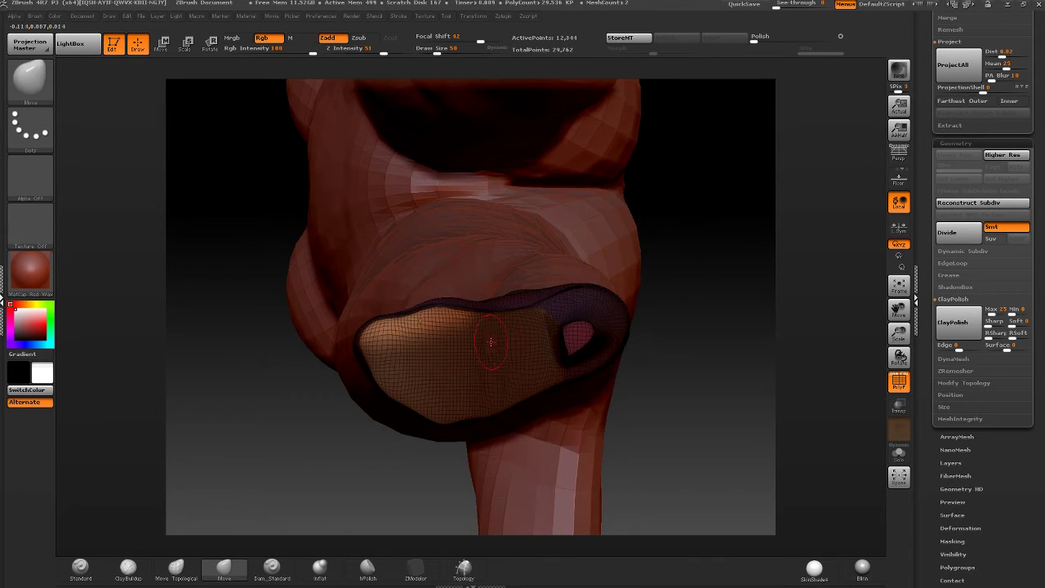
pyautogui.keyDown('ctrl'); pyautogui.keyDown('shift'); pyautogui.click(37, 84); pyautogui.keyUp('shift'); pyautogui.keyUp('ctrl')
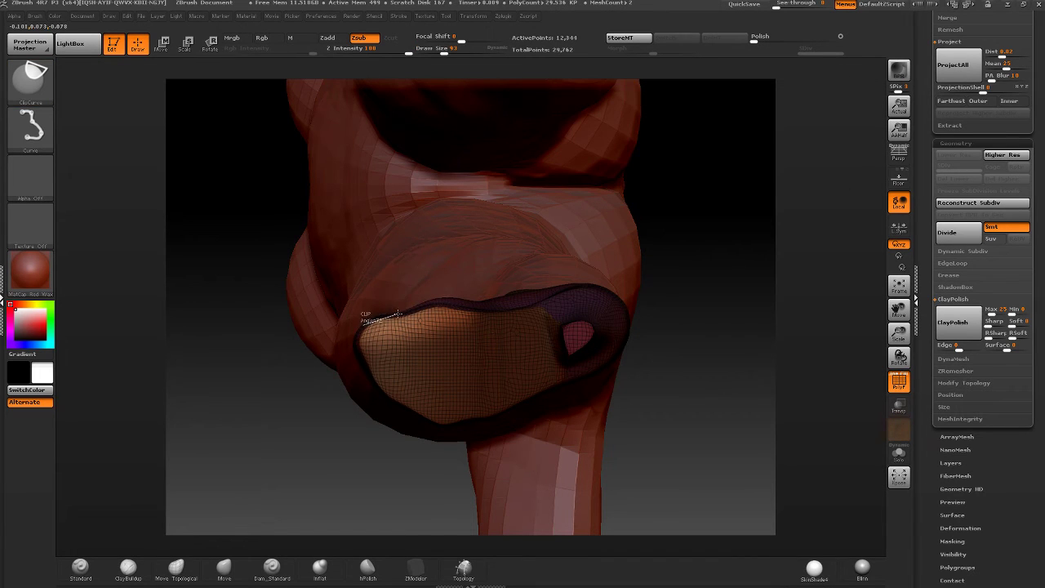
pyautogui.moveTo(400, 312)
pyautogui.keyDown('ctrl'); pyautogui.keyDown('shift'); pyautogui.mouseDown()
pyautogui.moveTo(392, 306)
pyautogui.moveTo(514, 282)
pyautogui.moveTo(367, 318)
pyautogui.moveTo(408, 322)
pyautogui.moveTo(409, 309)
pyautogui.mouseUp(); pyautogui.keyUp('shift'); pyautogui.keyUp('ctrl')
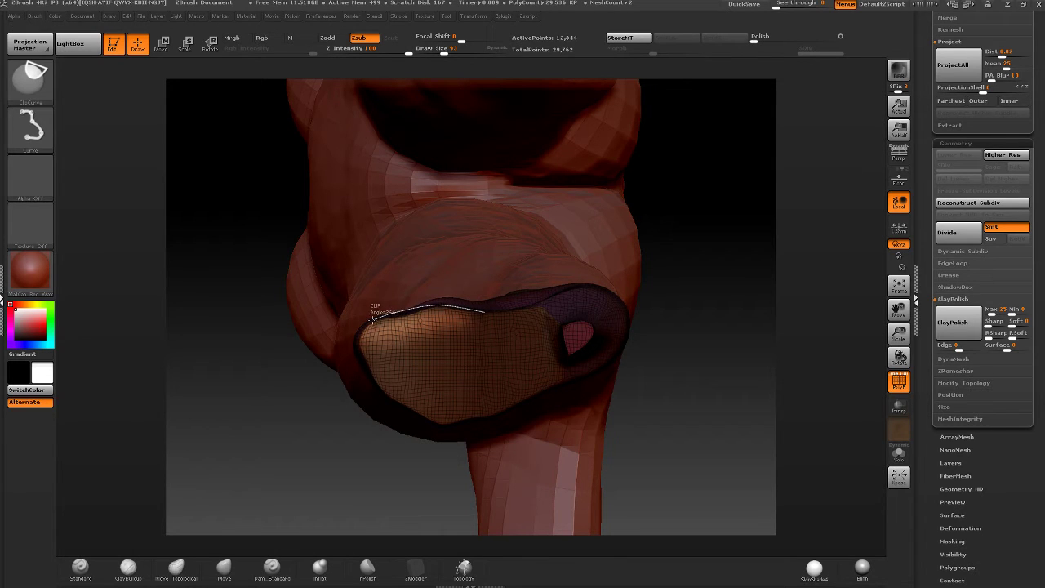
pyautogui.moveTo(347, 349)
pyautogui.keyDown('ctrl'); pyautogui.keyDown('shift'); pyautogui.mouseDown()
pyautogui.moveTo(340, 356)
pyautogui.moveTo(377, 315)
pyautogui.moveTo(375, 297)
pyautogui.moveTo(485, 301)
pyautogui.moveTo(497, 224)
pyautogui.moveTo(502, 245)
pyautogui.moveTo(518, 236)
pyautogui.mouseUp(); pyautogui.keyUp('shift'); pyautogui.keyUp('ctrl')
# - Trim the outer side of the platform with a ClipCurve running from the toe tip back towards the arch
pyautogui.moveTo(434, 240)
pyautogui.mouseDown()
pyautogui.moveTo(436, 252)
pyautogui.moveTo(438, 237)
pyautogui.mouseUp()
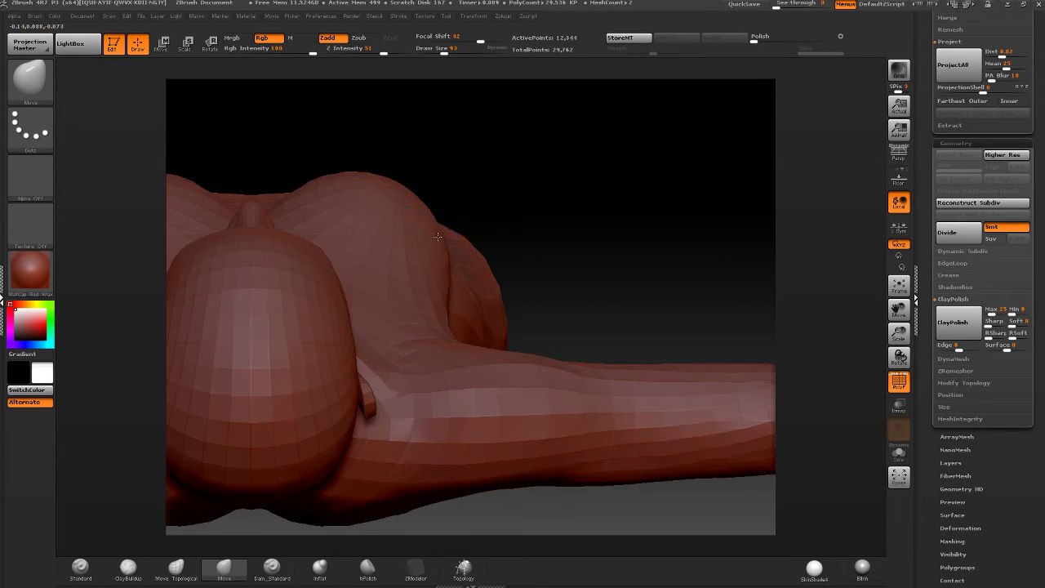
pyautogui.moveTo(555, 211)
pyautogui.mouseDown()
pyautogui.moveTo(531, 228)
pyautogui.moveTo(539, 237)
pyautogui.moveTo(510, 236)
pyautogui.moveTo(511, 331)
pyautogui.moveTo(487, 378)
pyautogui.mouseUp()
pyautogui.moveTo(490, 197)
pyautogui.mouseDown()
pyautogui.moveTo(491, 263)
pyautogui.moveTo(475, 254)
pyautogui.moveTo(490, 253)
pyautogui.mouseUp()
pyautogui.keyDown('ctrl'); pyautogui.click(607, 218); pyautogui.keyUp('ctrl')
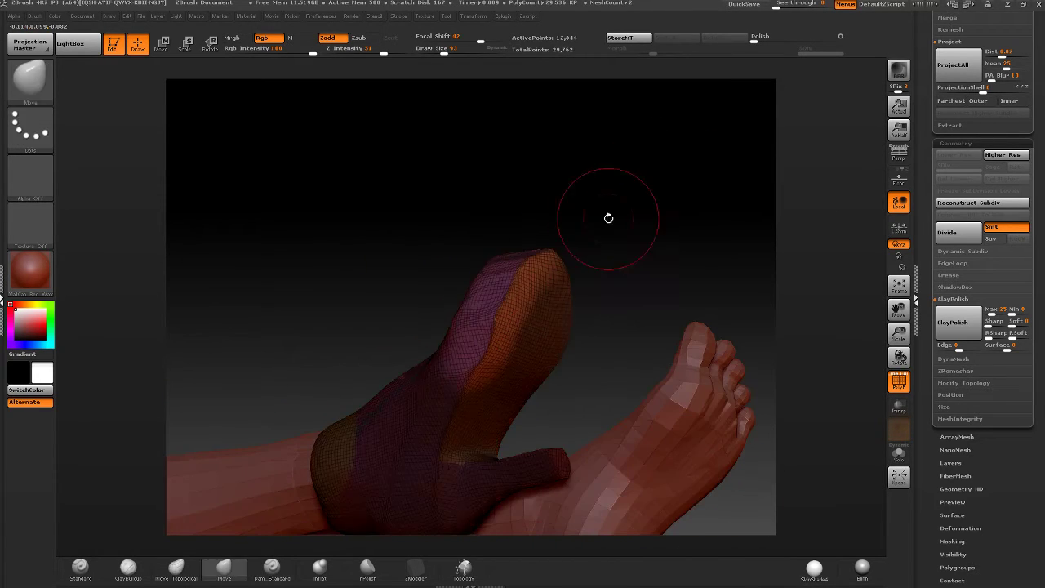
pyautogui.moveTo(610, 217); pyautogui.dragTo(575, 232)
pyautogui.hotkey('ctrl', 'shift')
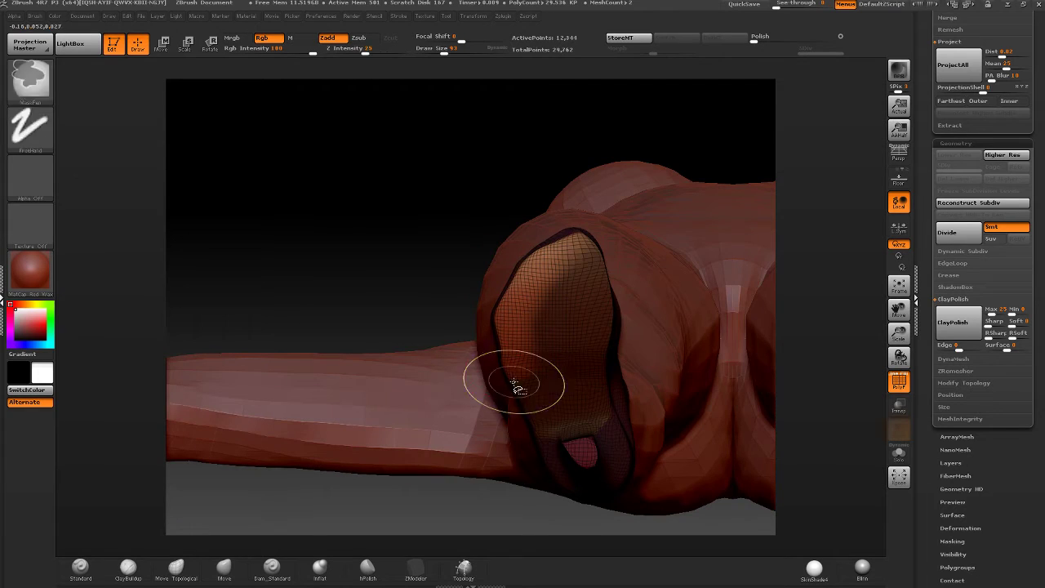
pyautogui.keyDown('ctrl'); pyautogui.keyDown('shift'); pyautogui.moveTo(532, 222); pyautogui.dragTo(629, 240); pyautogui.keyUp('shift'); pyautogui.keyUp('ctrl')
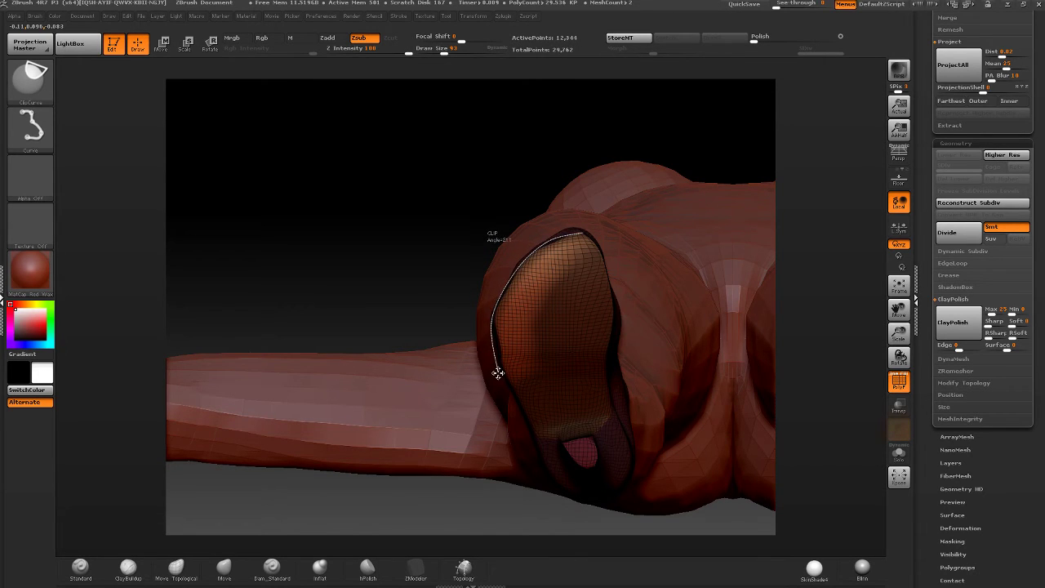
pyautogui.keyDown('ctrl'); pyautogui.keyDown('shift'); pyautogui.moveTo(515, 390); pyautogui.dragTo(517, 393); pyautogui.keyUp('shift'); pyautogui.keyUp('ctrl')
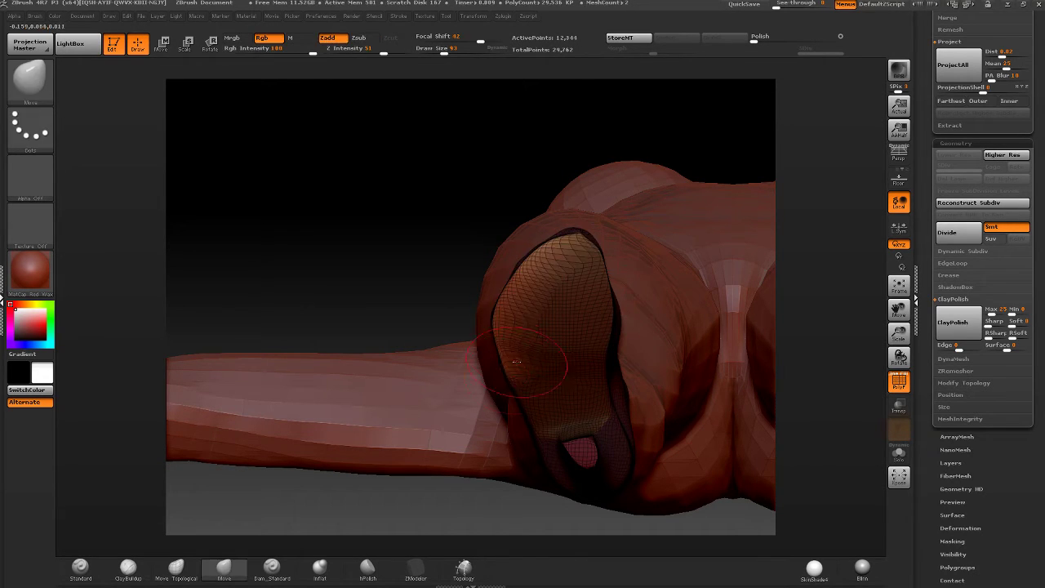
# - Round off the tip of the toe with a short ClipCurve across the front of the sole
pyautogui.moveTo(533, 364)
pyautogui.mouseDown(button='right')
pyautogui.moveTo(547, 302)
pyautogui.moveTo(586, 301)
pyautogui.moveTo(611, 249)
pyautogui.moveTo(564, 222)
pyautogui.mouseUp(button='right')
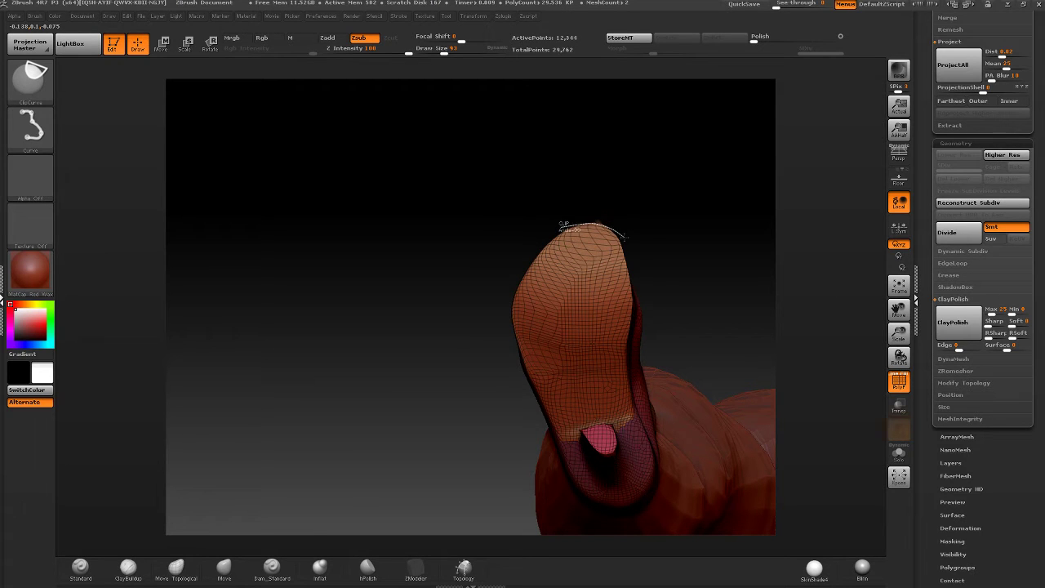
pyautogui.keyDown('ctrl'); pyautogui.keyDown('shift'); pyautogui.moveTo(625, 237); pyautogui.dragTo(623, 226); pyautogui.keyUp('shift'); pyautogui.keyUp('ctrl')
pyautogui.moveTo(623, 226)
pyautogui.mouseDown(button='right')
pyautogui.moveTo(561, 276)
pyautogui.moveTo(558, 324)
pyautogui.moveTo(591, 310)
pyautogui.mouseUp(button='right')
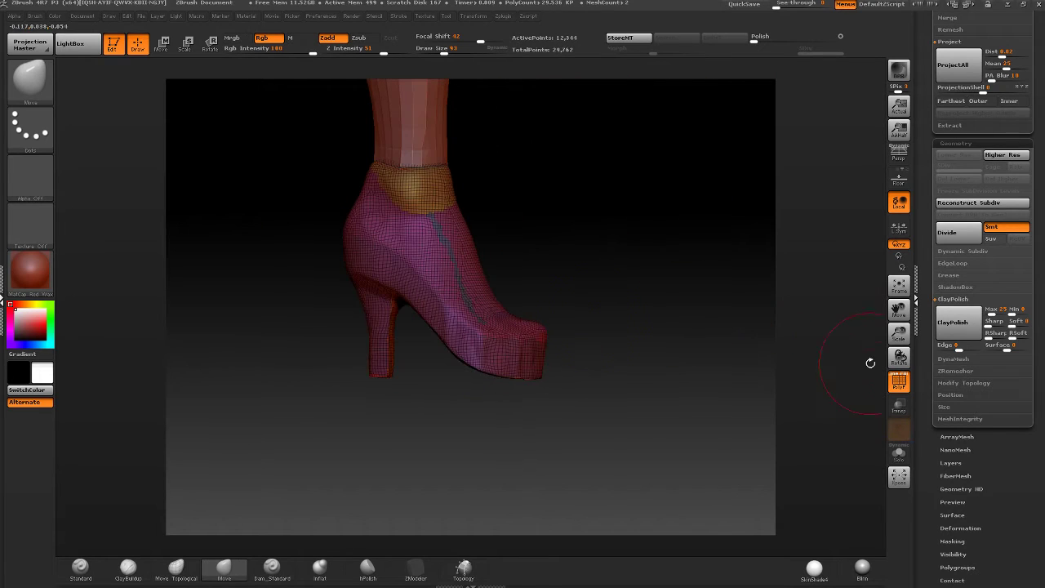
# - Hide the polyframe and update the shoe's DynaMesh
pyautogui.click(899, 380)
pyautogui.moveTo(841, 364); pyautogui.dragTo(548, 449, button='right')
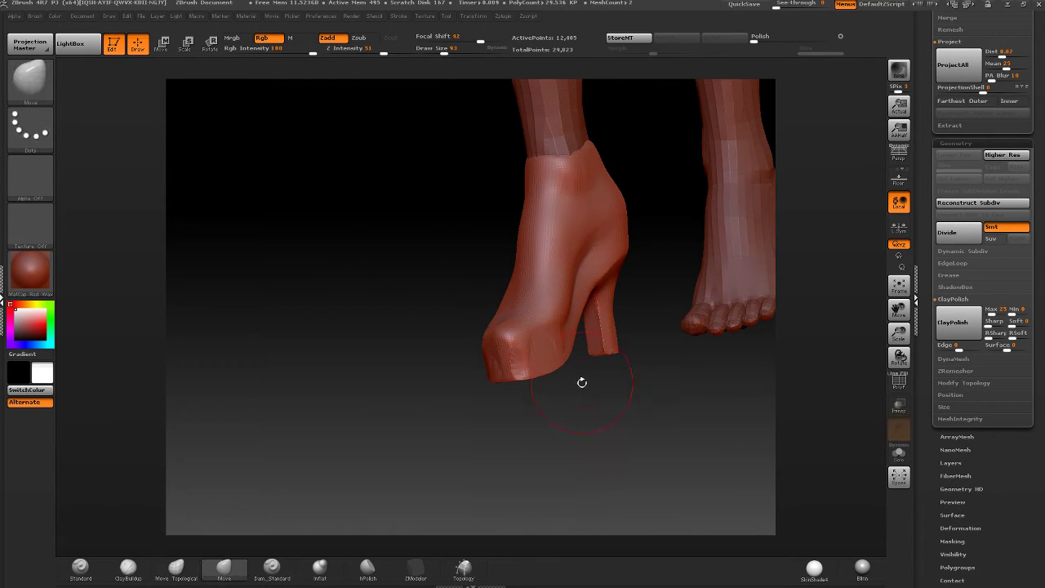
pyautogui.moveTo(581, 384)
pyautogui.keyDown('shift'); pyautogui.mouseDown(button='right')
pyautogui.moveTo(580, 338)
pyautogui.moveTo(570, 347)
pyautogui.mouseUp(button='right'); pyautogui.keyUp('shift')
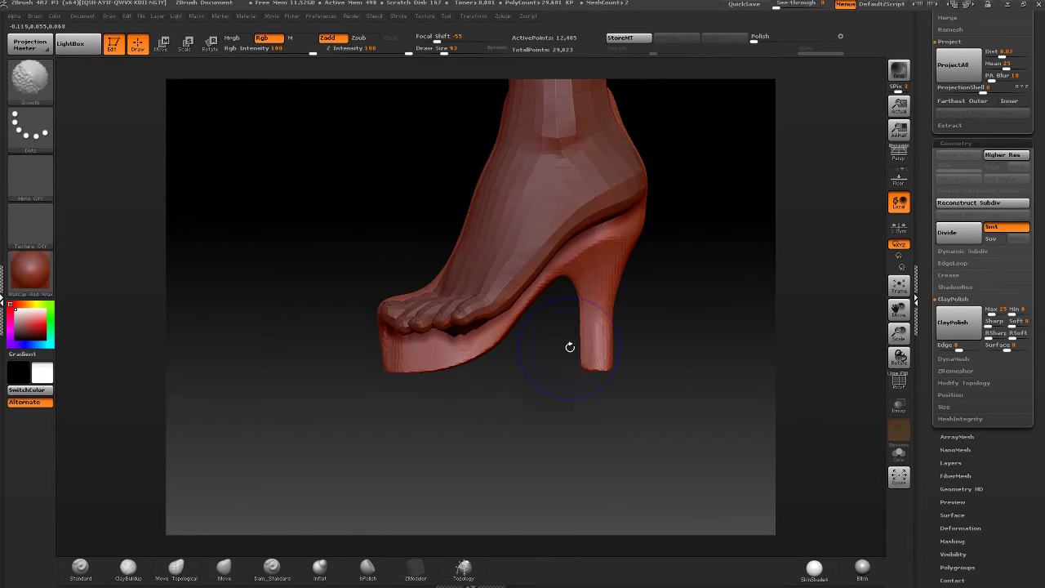
pyautogui.moveTo(677, 258); pyautogui.dragTo(713, 260, button='right')
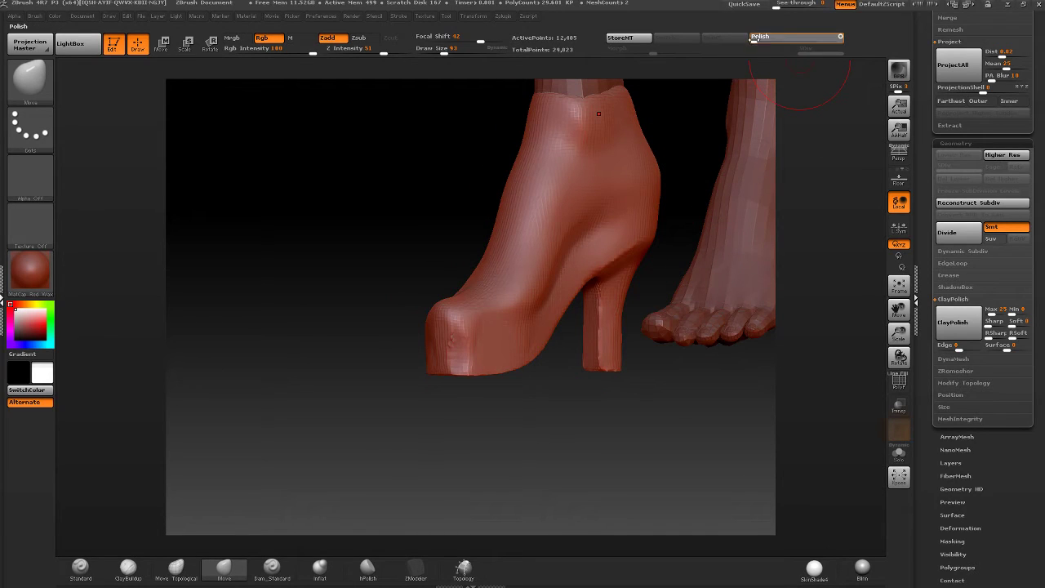
# - Even out the whole shoe surface with the Polish deformation and ClayPolish
pyautogui.moveTo(754, 38); pyautogui.dragTo(782, 50)
pyautogui.click(957, 327)
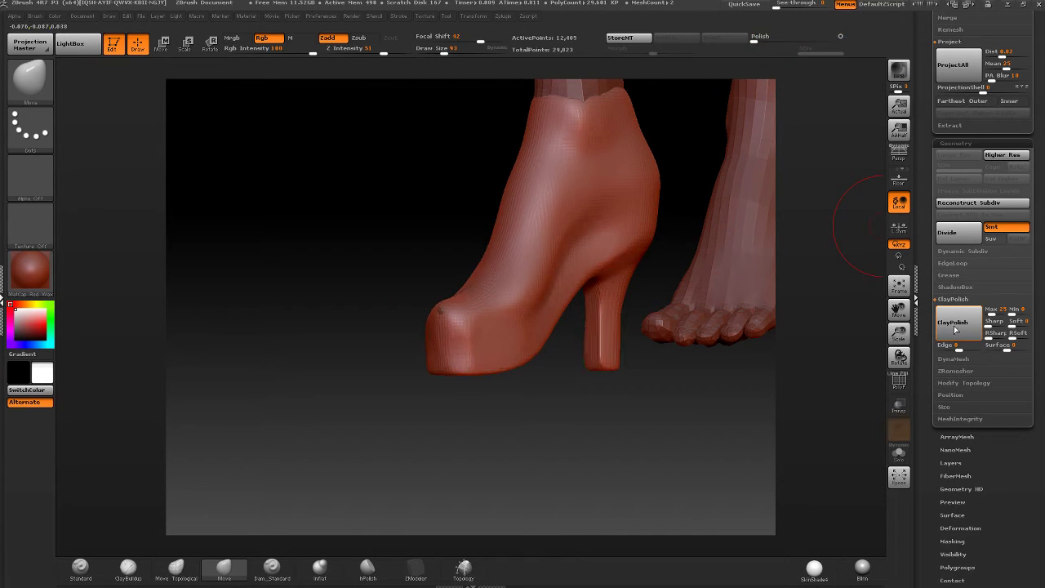
pyautogui.click(958, 330)
# - Cut the heel tip and the platform's underside flat with ClipCurve in side view
pyautogui.moveTo(678, 282); pyautogui.dragTo(701, 235)
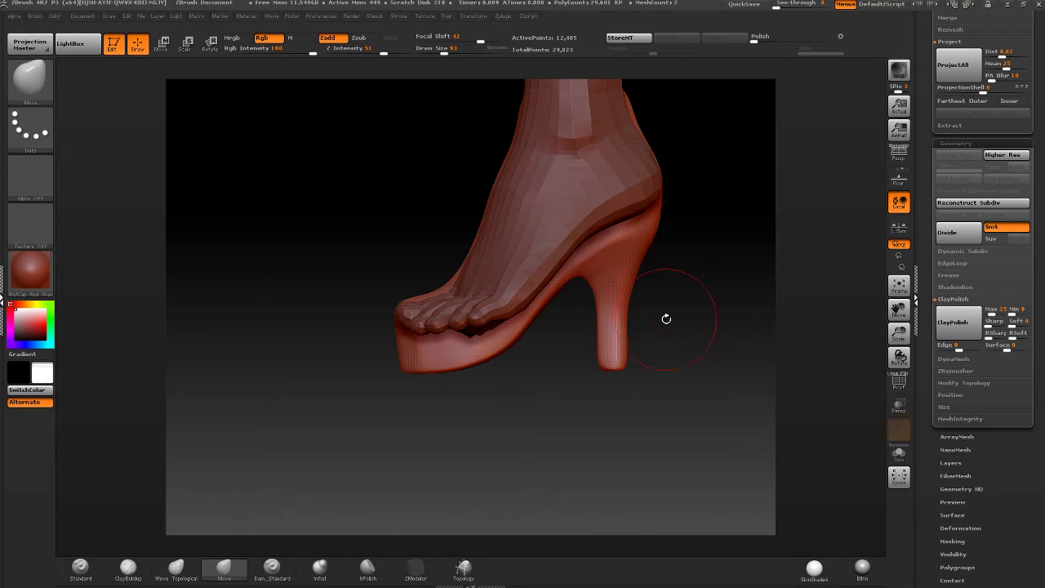
pyautogui.press('shift')
pyautogui.moveTo(658, 367)
pyautogui.keyDown('ctrl'); pyautogui.keyDown('shift'); pyautogui.mouseDown()
pyautogui.moveTo(436, 384)
pyautogui.moveTo(367, 384)
pyautogui.moveTo(365, 371)
pyautogui.moveTo(364, 382)
pyautogui.moveTo(359, 369)
pyautogui.moveTo(442, 305)
pyautogui.moveTo(450, 327)
pyautogui.mouseUp(); pyautogui.keyUp('shift'); pyautogui.keyUp('ctrl')
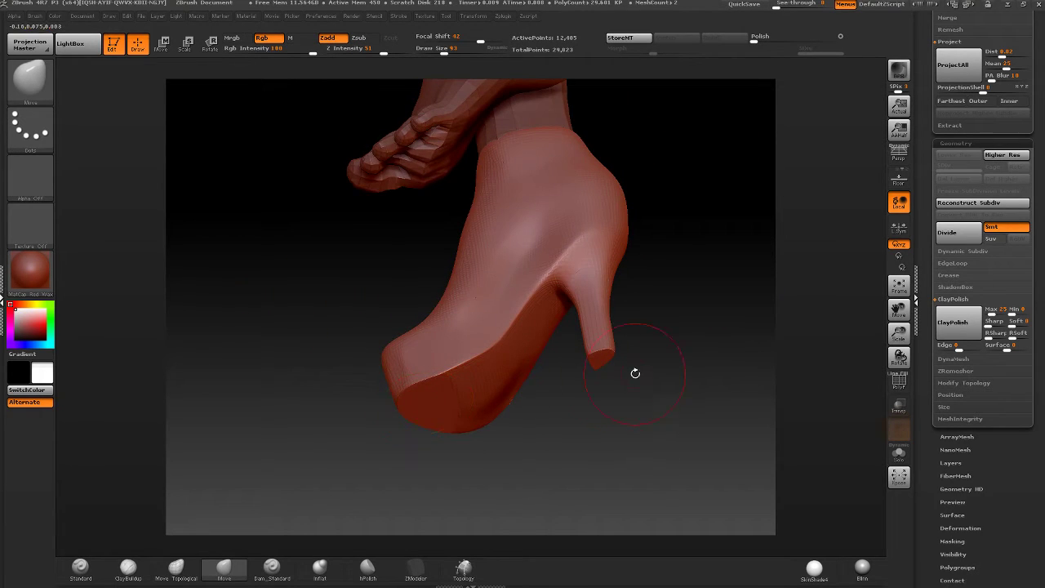
pyautogui.moveTo(610, 357); pyautogui.dragTo(572, 353)
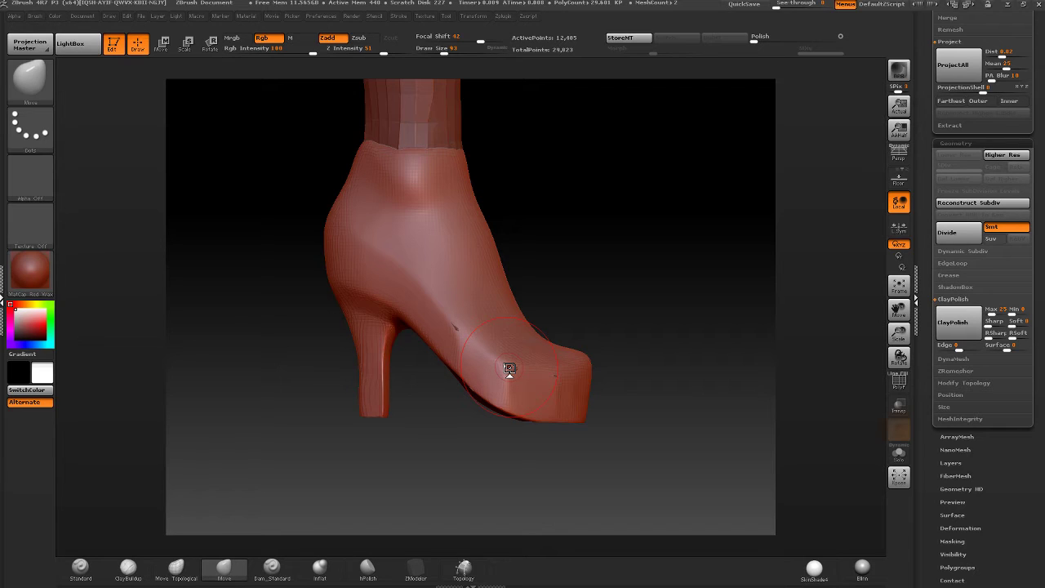
# - Smooth the front of the toe box, reducing the brush's Draw Size to 56
pyautogui.moveTo(509, 370)
pyautogui.mouseDown()
pyautogui.moveTo(548, 240)
pyautogui.moveTo(451, 331)
pyautogui.moveTo(478, 335)
pyautogui.mouseUp()
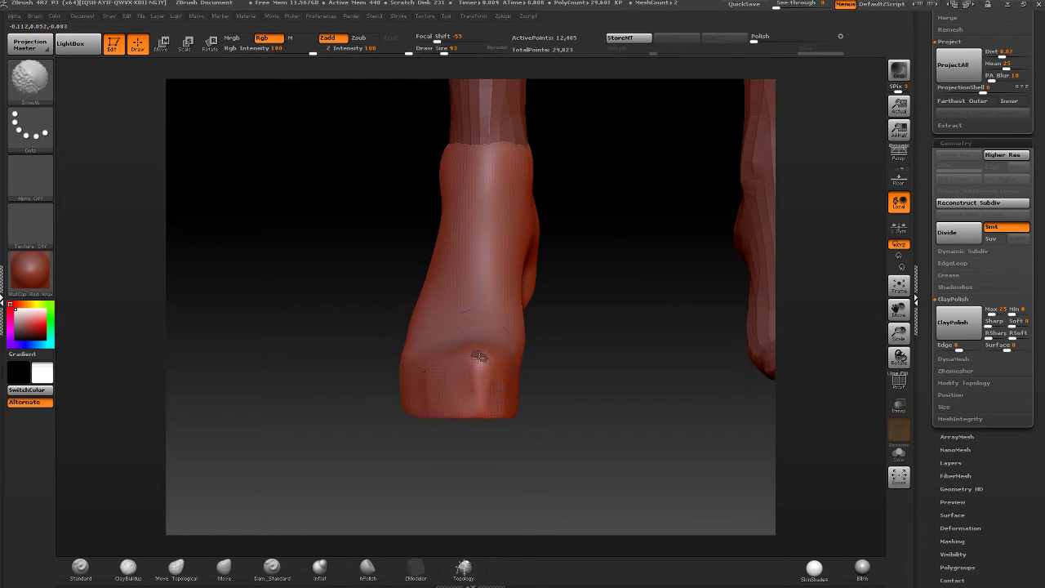
pyautogui.moveTo(456, 53); pyautogui.dragTo(438, 53)
pyautogui.moveTo(441, 343)
pyautogui.mouseDown()
pyautogui.moveTo(383, 347)
pyautogui.moveTo(458, 376)
pyautogui.moveTo(429, 392)
pyautogui.moveTo(389, 378)
pyautogui.moveTo(434, 355)
pyautogui.mouseUp()
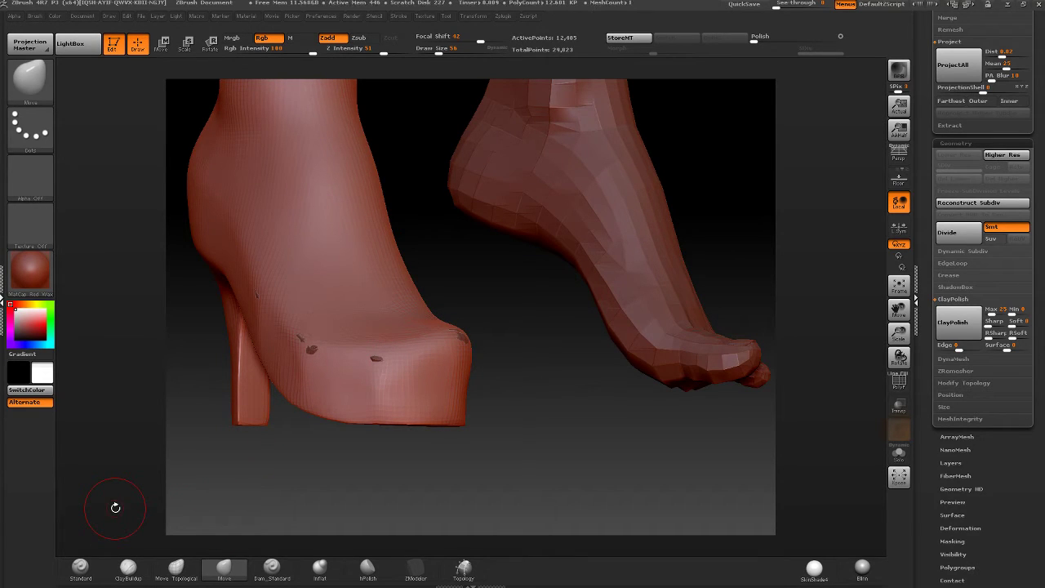
# - Smooth the sole's edge along the arch from the heel towards the platform
pyautogui.moveTo(359, 353); pyautogui.dragTo(398, 320, button='right')
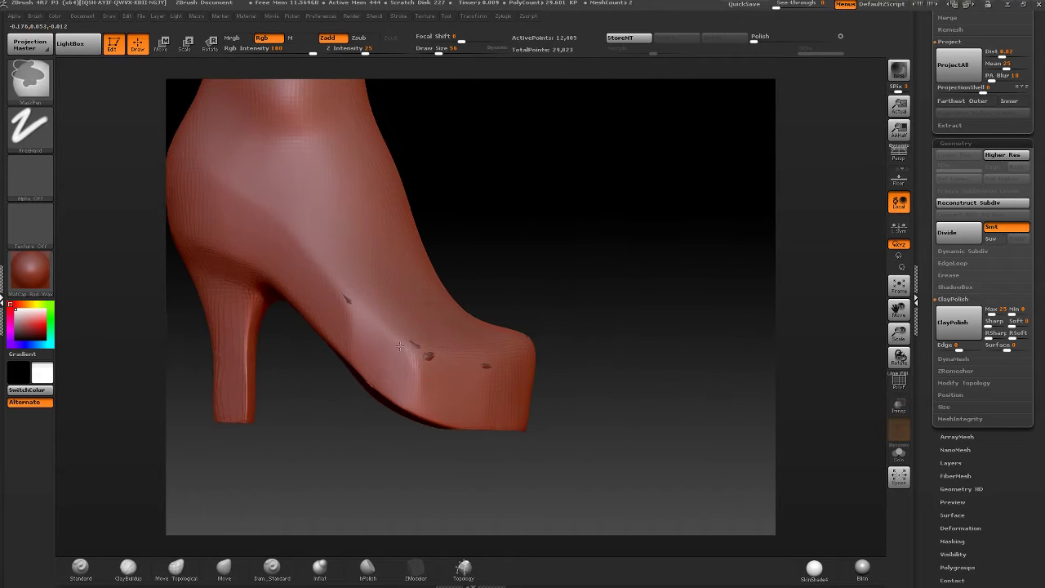
pyautogui.moveTo(500, 261)
pyautogui.keyDown('alt'); pyautogui.mouseDown()
pyautogui.moveTo(700, 283)
pyautogui.moveTo(653, 270)
pyautogui.mouseUp(); pyautogui.keyUp('alt')
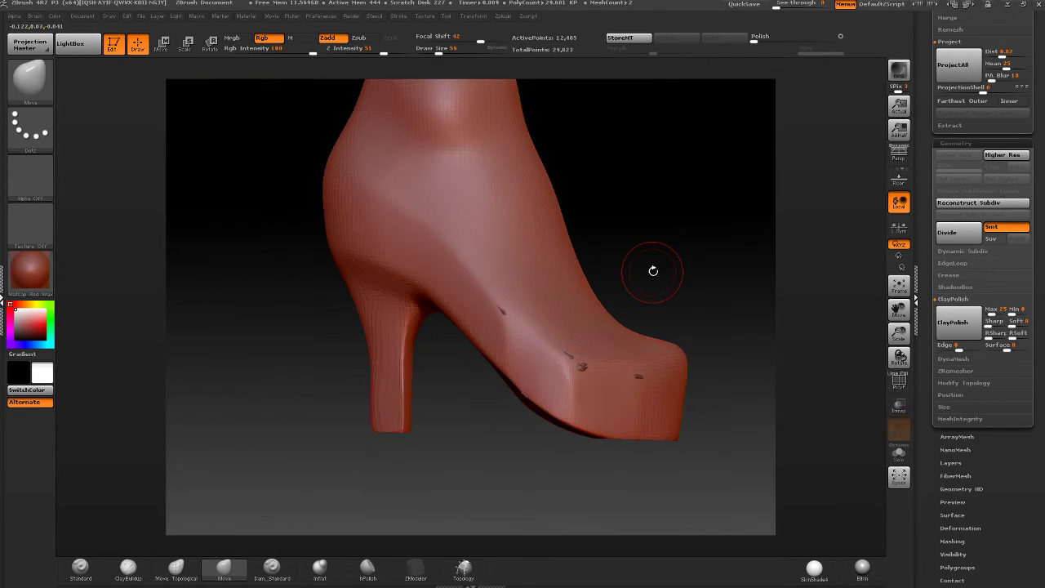
pyautogui.moveTo(699, 318)
pyautogui.mouseDown()
pyautogui.moveTo(665, 308)
pyautogui.moveTo(675, 289)
pyautogui.moveTo(645, 300)
pyautogui.mouseUp()
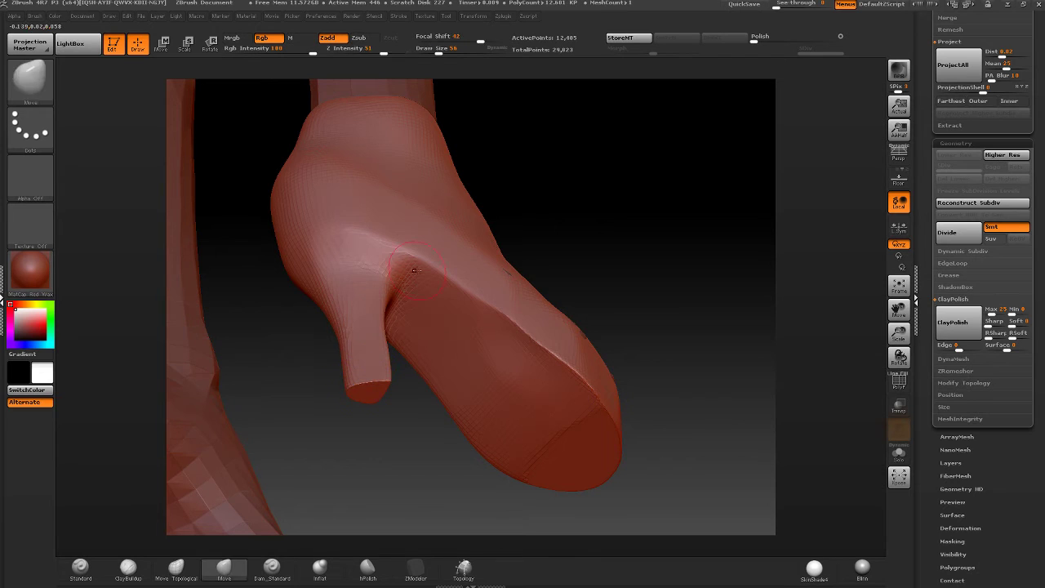
pyautogui.keyDown('shift'); pyautogui.moveTo(419, 252); pyautogui.dragTo(529, 333); pyautogui.keyUp('shift')
# - Isolate the shoe with Solo, display its polyframe and regroup the whole mesh into a single polygroup
pyautogui.moveTo(546, 265)
pyautogui.mouseDown()
pyautogui.moveTo(508, 322)
pyautogui.moveTo(466, 327)
pyautogui.moveTo(468, 341)
pyautogui.moveTo(356, 293)
pyautogui.mouseUp()
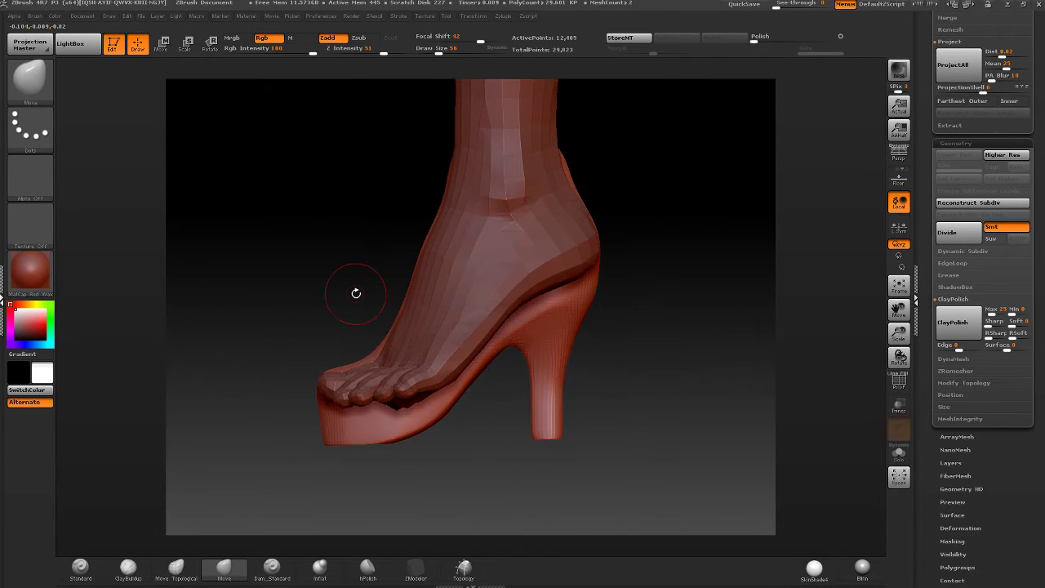
pyautogui.click(901, 454)
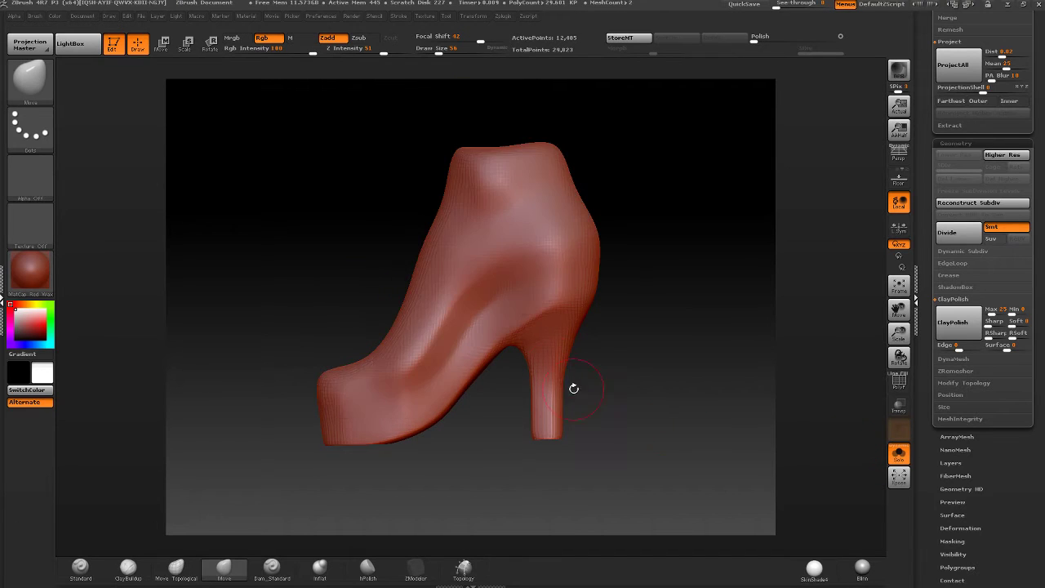
pyautogui.moveTo(571, 389); pyautogui.dragTo(716, 359)
pyautogui.click(899, 381)
pyautogui.moveTo(523, 338); pyautogui.dragTo(560, 322)
pyautogui.hotkey('ctrl', 'shift')
pyautogui.hotkey('ctrl', 'w')
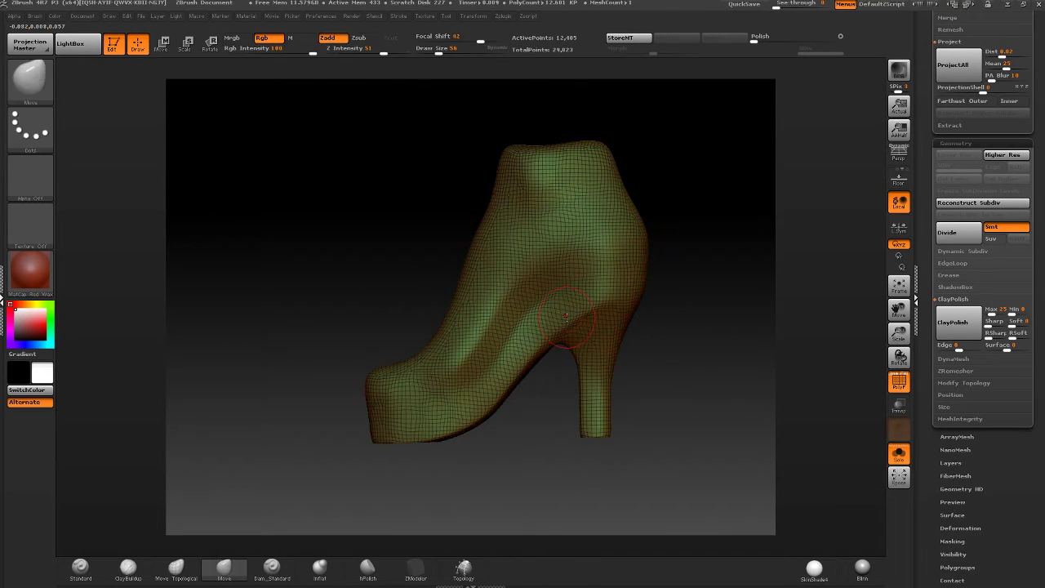
# - With the foot shown transparently, slice the shoe along the foot's underside using SliceCurve and hide the sole and heel
pyautogui.hotkey('ctrl', 'shift')
pyautogui.keyDown('ctrl'); pyautogui.keyDown('shift'); pyautogui.click(30, 77); pyautogui.keyUp('shift'); pyautogui.keyUp('ctrl')
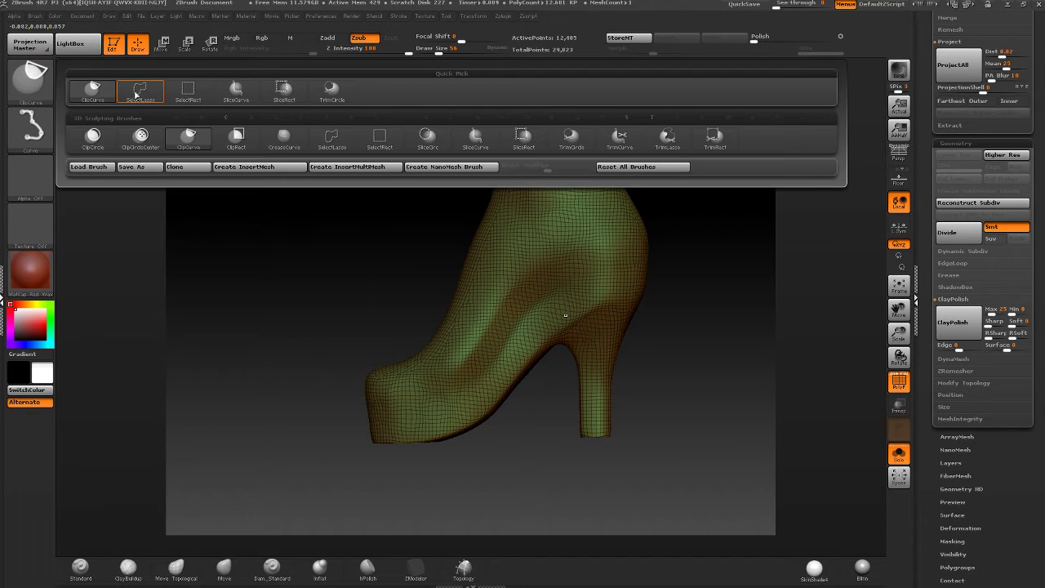
pyautogui.click(245, 92)
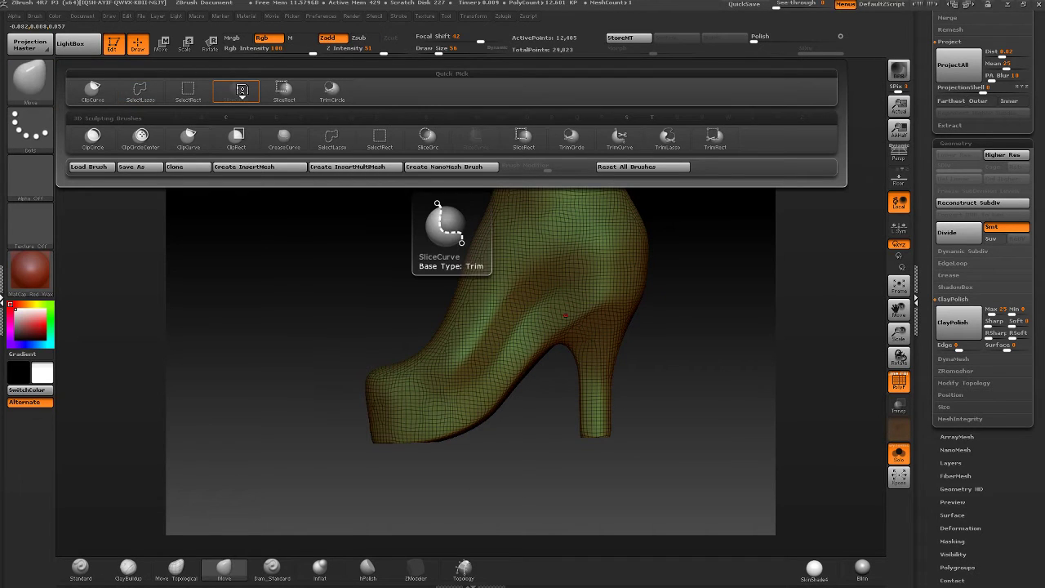
pyautogui.click(898, 410)
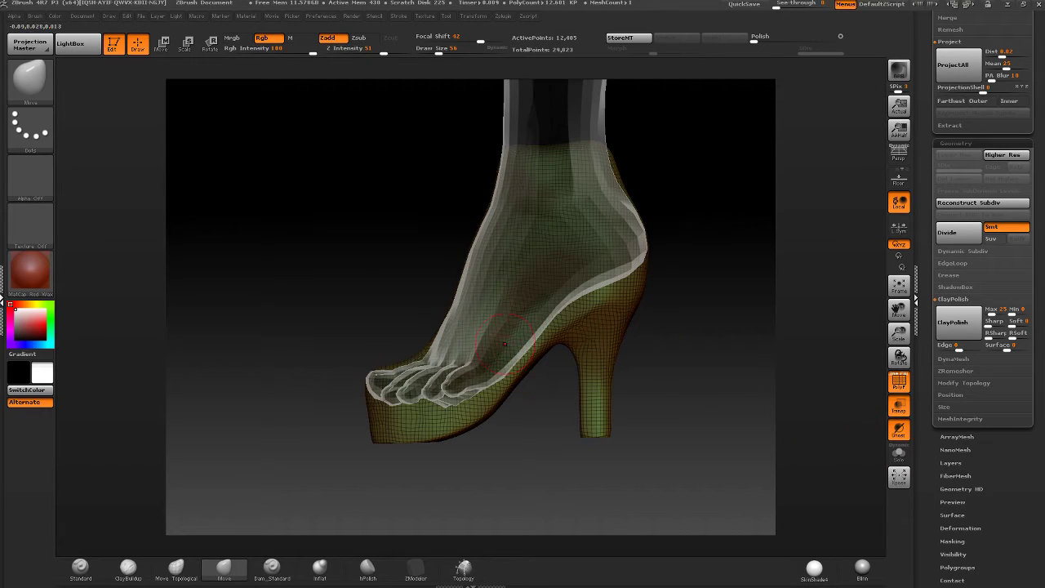
pyautogui.hotkey('ctrl', 'shift')
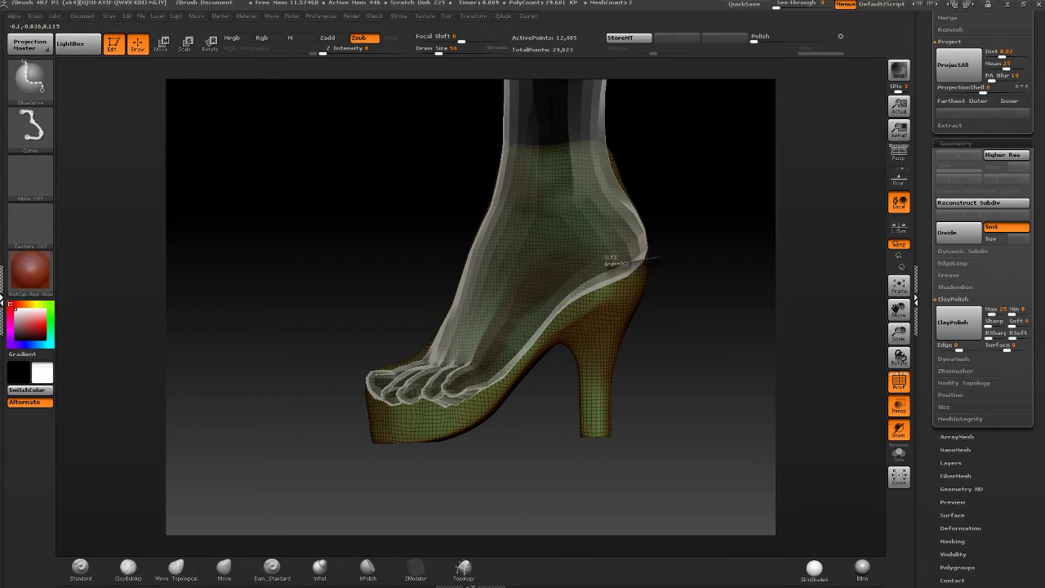
pyautogui.moveTo(606, 264)
pyautogui.keyDown('ctrl'); pyautogui.keyDown('shift'); pyautogui.mouseDown()
pyautogui.moveTo(497, 377)
pyautogui.moveTo(462, 396)
pyautogui.moveTo(422, 408)
pyautogui.moveTo(338, 401)
pyautogui.moveTo(593, 289)
pyautogui.moveTo(713, 279)
pyautogui.moveTo(637, 245)
pyautogui.moveTo(630, 229)
pyautogui.moveTo(530, 259)
pyautogui.mouseUp(); pyautogui.keyUp('shift'); pyautogui.keyUp('ctrl')
pyautogui.keyDown('ctrl'); pyautogui.keyDown('shift'); pyautogui.click(520, 258); pyautogui.keyUp('shift'); pyautogui.keyUp('ctrl')
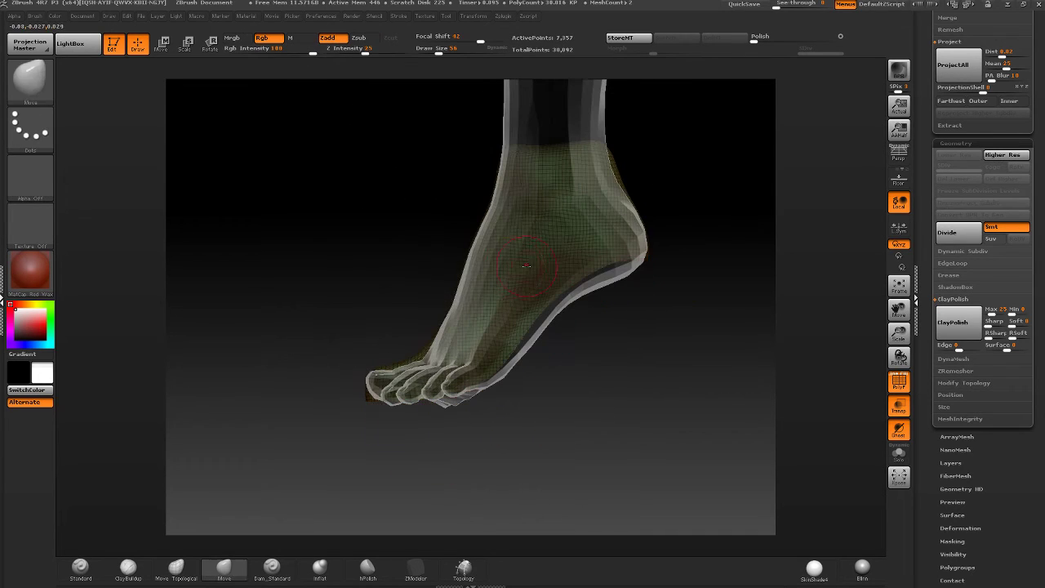
# - Slice the upper across the base of the toes with SliceCurve and hide the toe portion
pyautogui.moveTo(482, 335)
pyautogui.mouseDown()
pyautogui.moveTo(502, 263)
pyautogui.moveTo(459, 345)
pyautogui.moveTo(482, 466)
pyautogui.moveTo(534, 429)
pyautogui.moveTo(511, 374)
pyautogui.mouseUp()
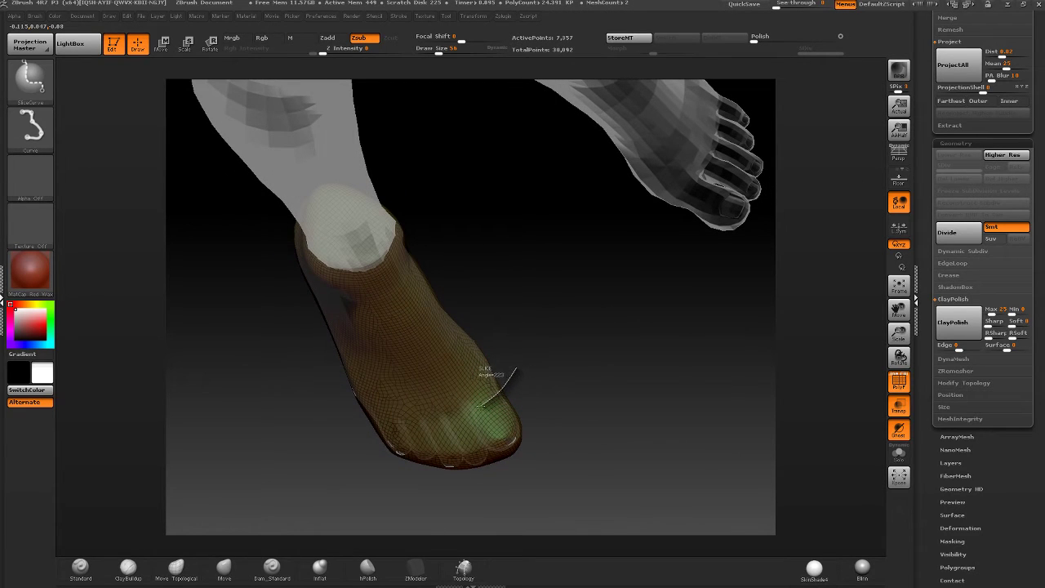
pyautogui.moveTo(480, 406)
pyautogui.keyDown('ctrl'); pyautogui.keyDown('shift'); pyautogui.mouseDown()
pyautogui.moveTo(412, 429)
pyautogui.moveTo(353, 431)
pyautogui.moveTo(359, 399)
pyautogui.mouseUp(); pyautogui.keyUp('shift'); pyautogui.keyUp('ctrl')
pyautogui.keyDown('ctrl'); pyautogui.keyDown('shift'); pyautogui.click(462, 416); pyautogui.keyUp('shift'); pyautogui.keyUp('ctrl')
pyautogui.moveTo(490, 470); pyautogui.dragTo(539, 433)
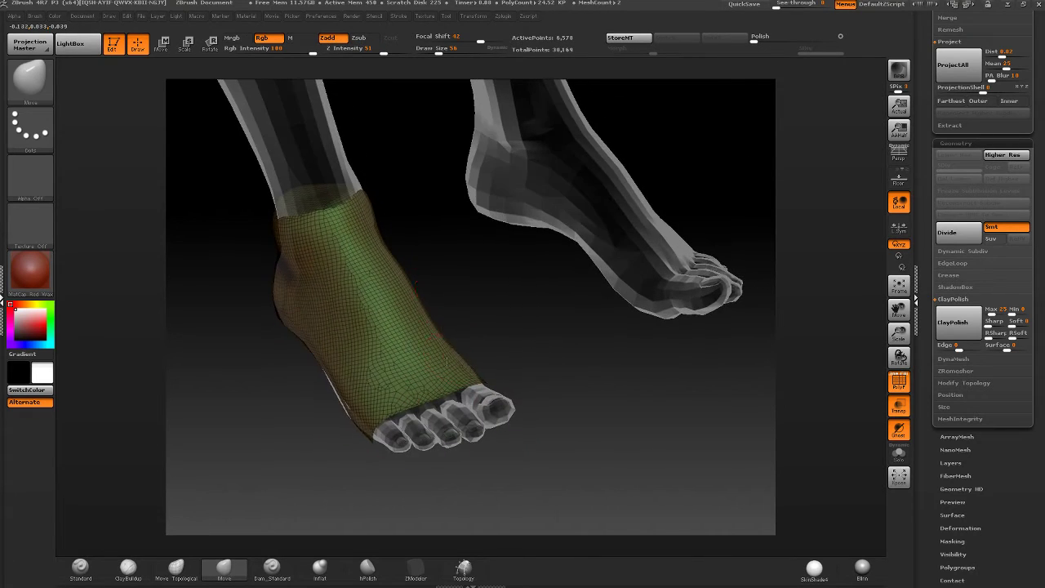
# - Slice the upper around the ankle with SliceCurve, following a line that dips below the ankle bone
pyautogui.moveTo(381, 224); pyautogui.dragTo(645, 258)
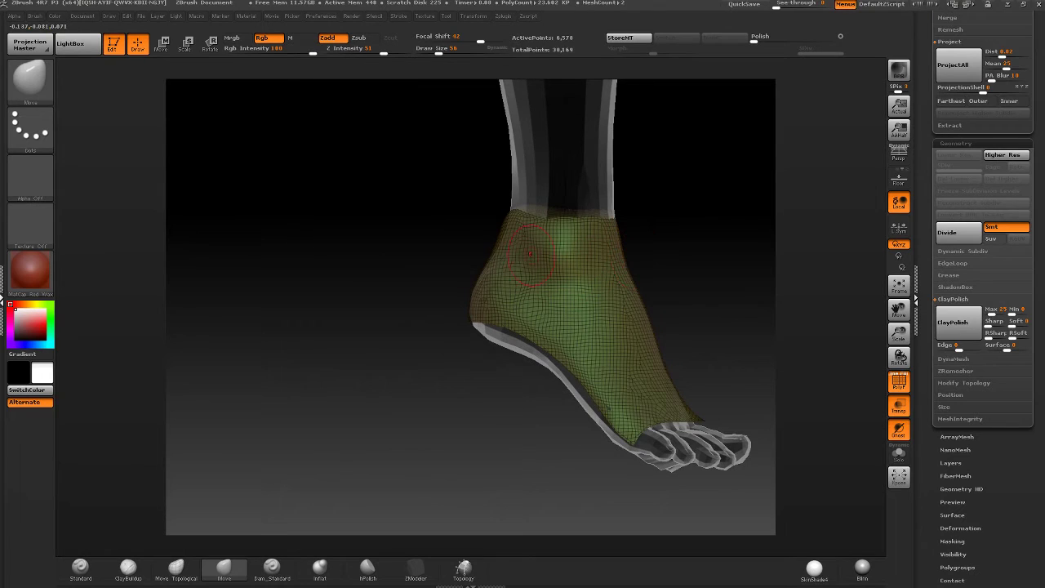
pyautogui.moveTo(485, 219)
pyautogui.keyDown('ctrl'); pyautogui.keyDown('shift'); pyautogui.mouseDown()
pyautogui.moveTo(535, 276)
pyautogui.moveTo(585, 274)
pyautogui.moveTo(614, 258)
pyautogui.mouseUp(); pyautogui.keyUp('shift'); pyautogui.keyUp('ctrl')
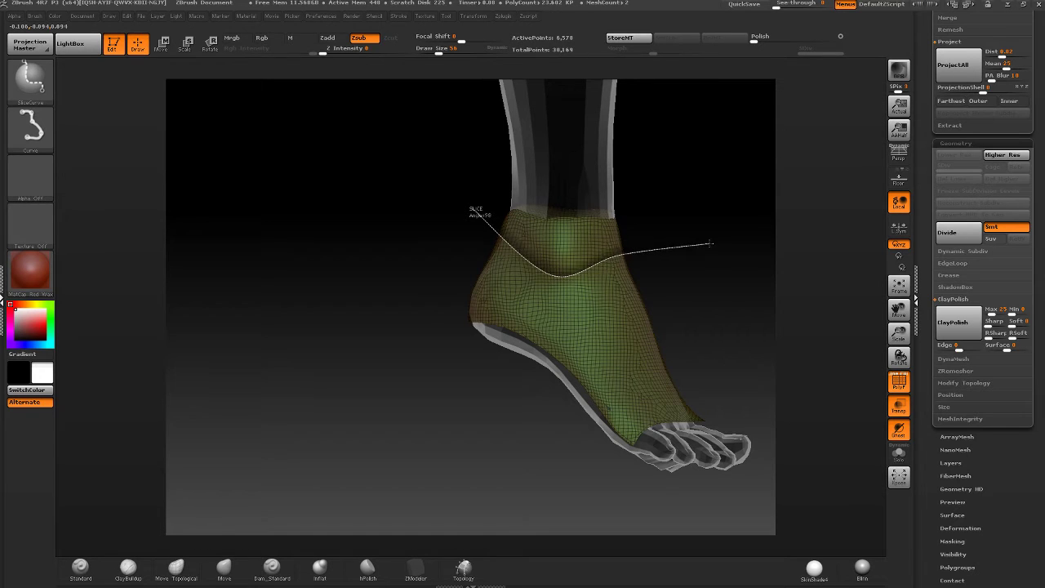
pyautogui.keyDown('ctrl'); pyautogui.keyDown('shift'); pyautogui.moveTo(710, 244); pyautogui.dragTo(718, 243); pyautogui.keyUp('shift'); pyautogui.keyUp('ctrl')
pyautogui.moveTo(721, 229)
pyautogui.mouseDown()
pyautogui.moveTo(560, 234)
pyautogui.moveTo(674, 224)
pyautogui.moveTo(651, 229)
pyautogui.mouseUp()
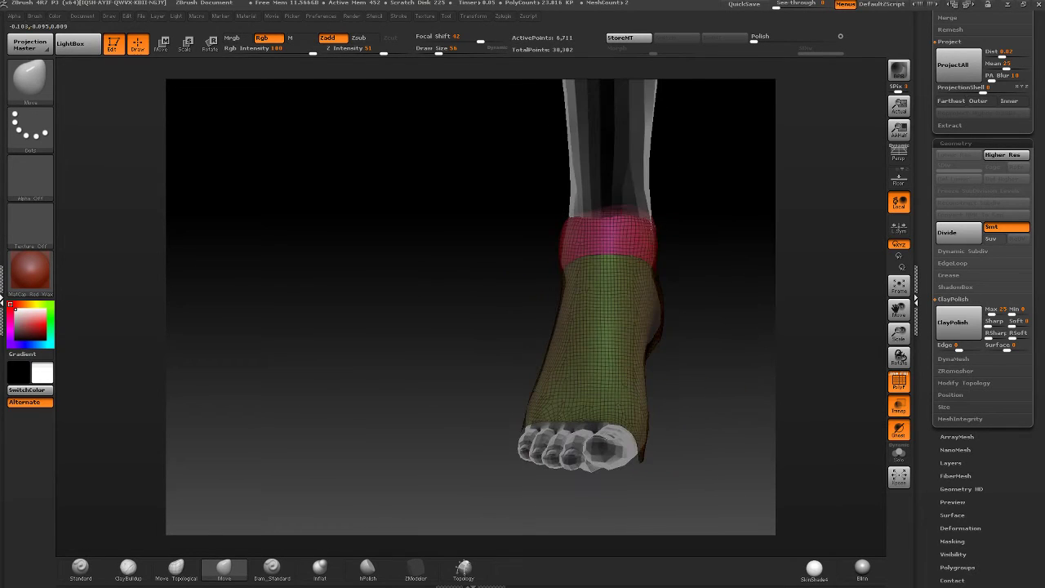
# - Try to slice the whole upper lengthwise down its centre with SliceCurve
pyautogui.keyDown('ctrl'); pyautogui.keyDown('shift'); pyautogui.moveTo(618, 159); pyautogui.dragTo(594, 484); pyautogui.keyUp('shift'); pyautogui.keyUp('ctrl')
pyautogui.moveTo(618, 260); pyautogui.dragTo(671, 236)
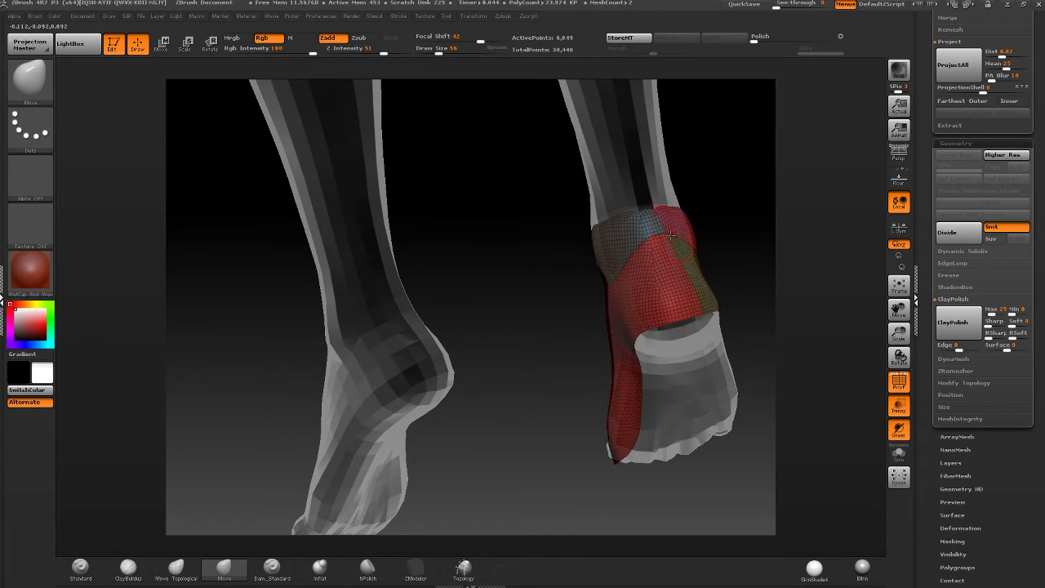
pyautogui.moveTo(716, 264); pyautogui.dragTo(538, 250)
# - Isolate the upper below the ankle cut and slice it lengthwise twice with SliceCurve to form a narrow strip down the front
pyautogui.keyDown('ctrl'); pyautogui.keyDown('shift'); pyautogui.click(468, 303); pyautogui.keyUp('shift'); pyautogui.keyUp('ctrl')
pyautogui.moveTo(531, 298)
pyautogui.mouseDown()
pyautogui.moveTo(516, 347)
pyautogui.moveTo(456, 314)
pyautogui.moveTo(534, 299)
pyautogui.mouseUp()
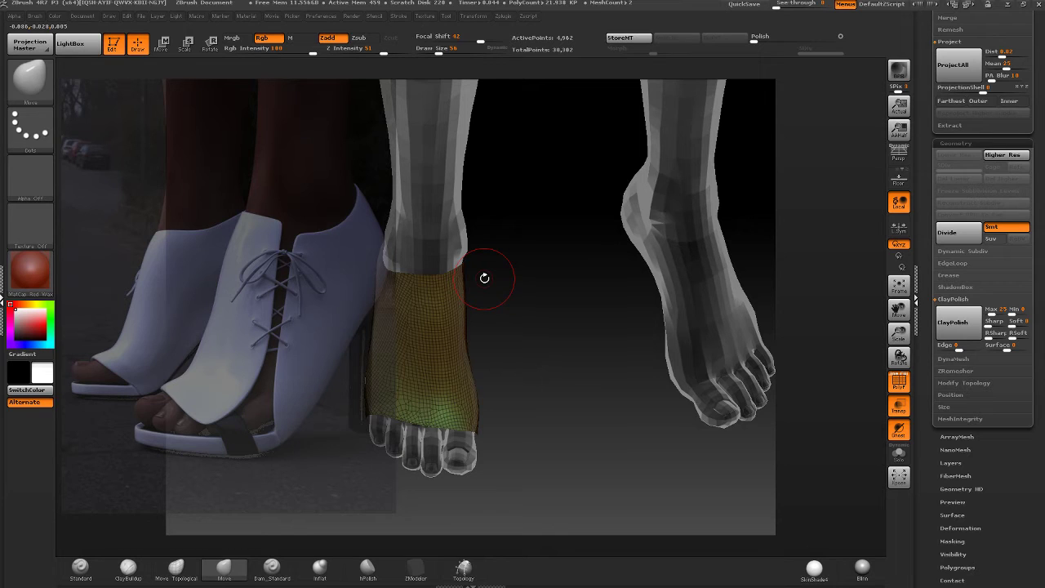
pyautogui.moveTo(504, 289); pyautogui.dragTo(476, 182)
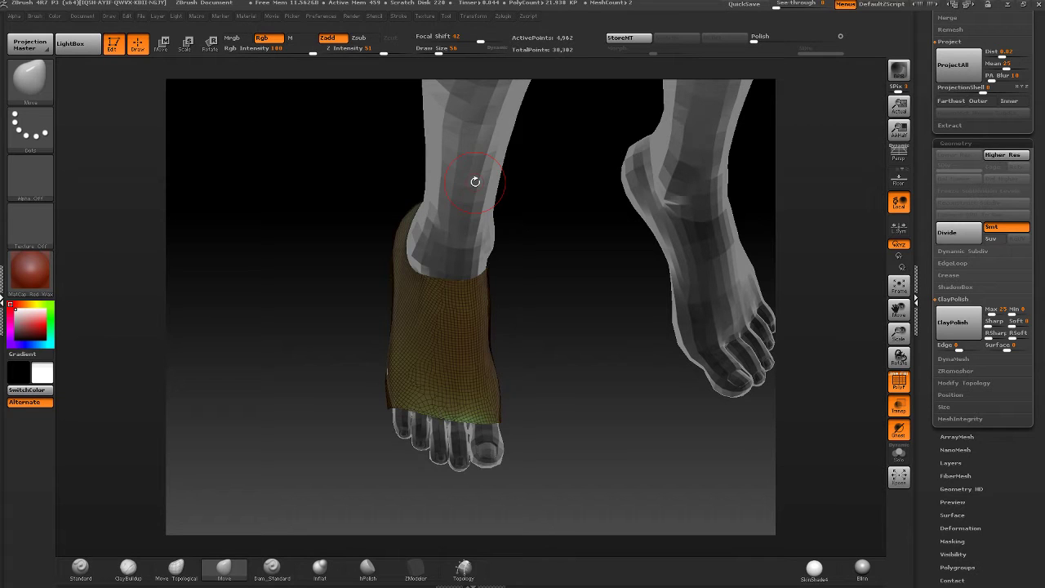
pyautogui.moveTo(476, 181); pyautogui.dragTo(775, 320)
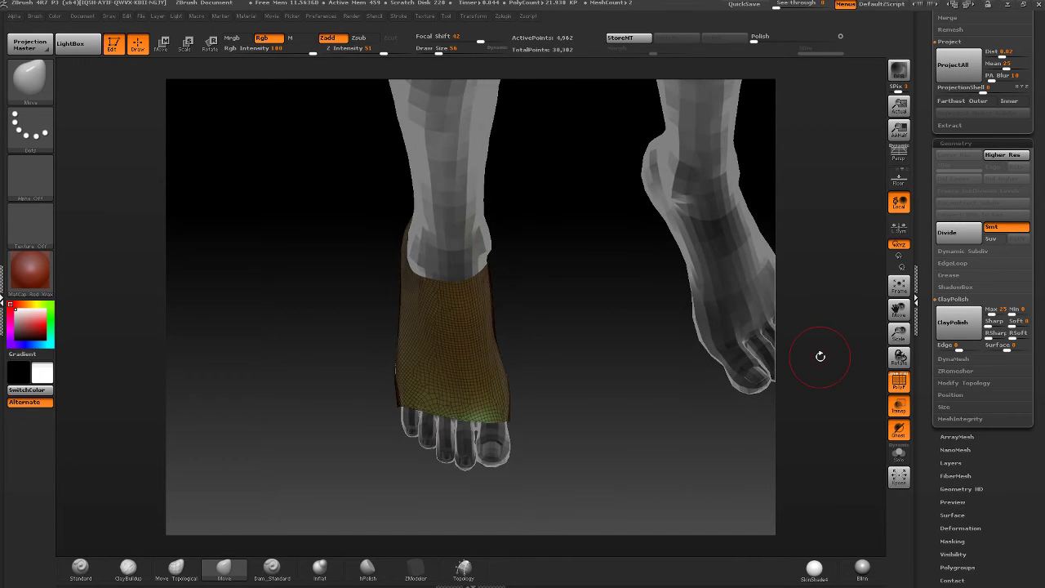
pyautogui.keyDown('ctrl'); pyautogui.keyDown('shift'); pyautogui.moveTo(451, 512); pyautogui.dragTo(450, 413); pyautogui.keyUp('shift'); pyautogui.keyUp('ctrl')
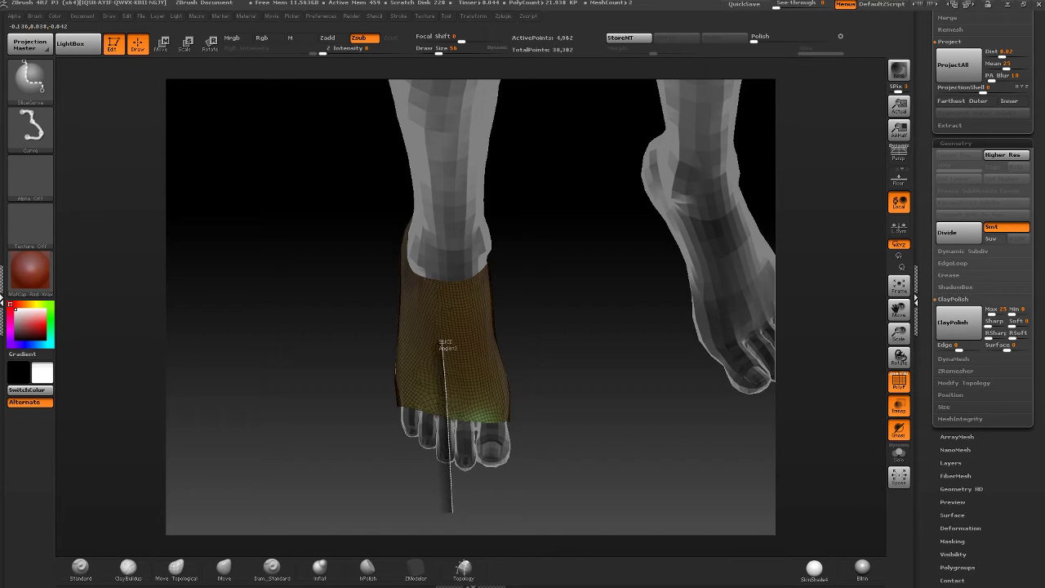
pyautogui.keyDown('ctrl'); pyautogui.keyDown('shift'); pyautogui.moveTo(443, 353); pyautogui.dragTo(435, 132); pyautogui.keyUp('shift'); pyautogui.keyUp('ctrl')
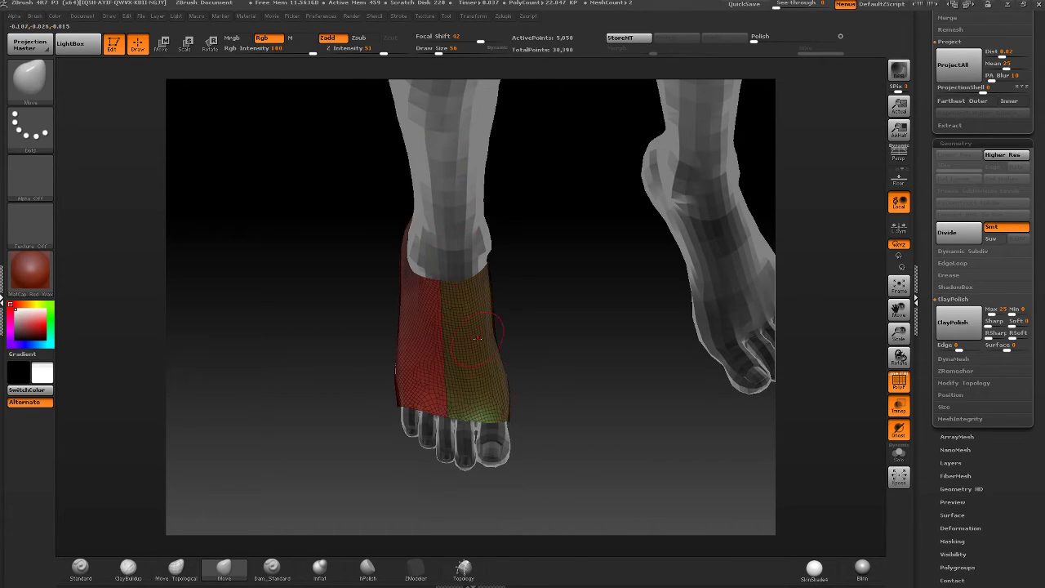
pyautogui.moveTo(474, 505)
pyautogui.keyDown('ctrl'); pyautogui.keyDown('shift'); pyautogui.mouseDown()
pyautogui.moveTo(448, 155)
pyautogui.moveTo(429, 193)
pyautogui.moveTo(381, 210)
pyautogui.moveTo(613, 252)
pyautogui.mouseUp(); pyautogui.keyUp('shift'); pyautogui.keyUp('ctrl')
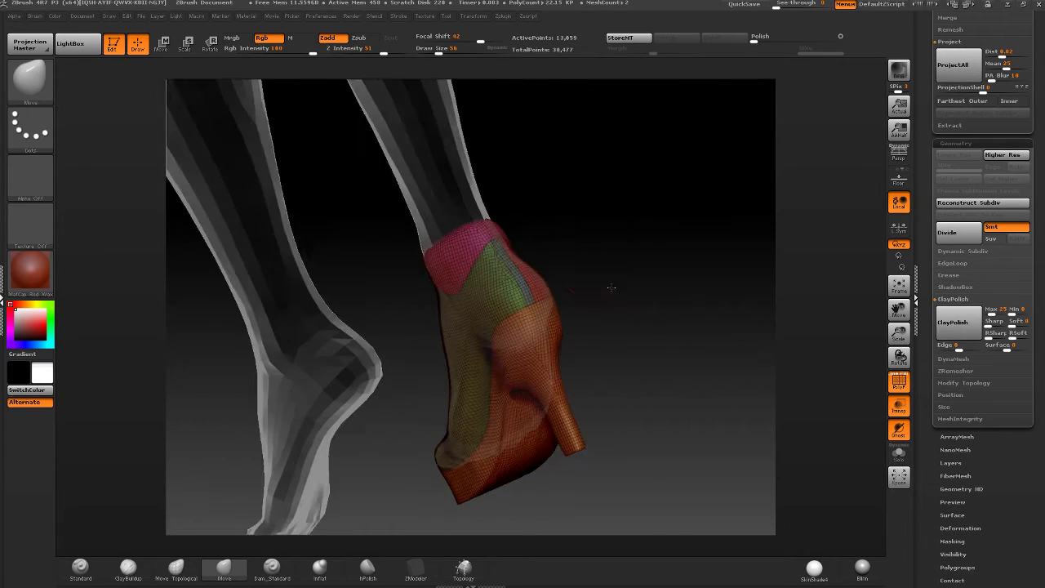
# - Switch to the SelectRect brush and combine the side and back panels of the upper into one polygroup, leaving the front strip separate
pyautogui.moveTo(610, 289); pyautogui.dragTo(501, 268)
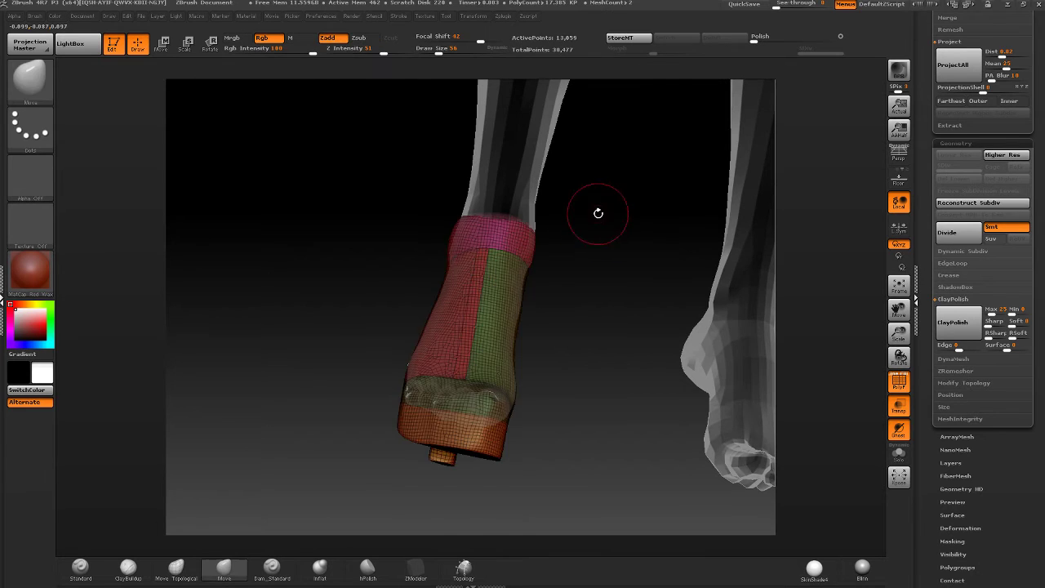
pyautogui.moveTo(599, 213)
pyautogui.mouseDown()
pyautogui.moveTo(511, 218)
pyautogui.moveTo(466, 204)
pyautogui.mouseUp()
pyautogui.keyDown('ctrl'); pyautogui.keyDown('shift'); pyautogui.click(32, 83); pyautogui.keyUp('shift'); pyautogui.keyUp('ctrl')
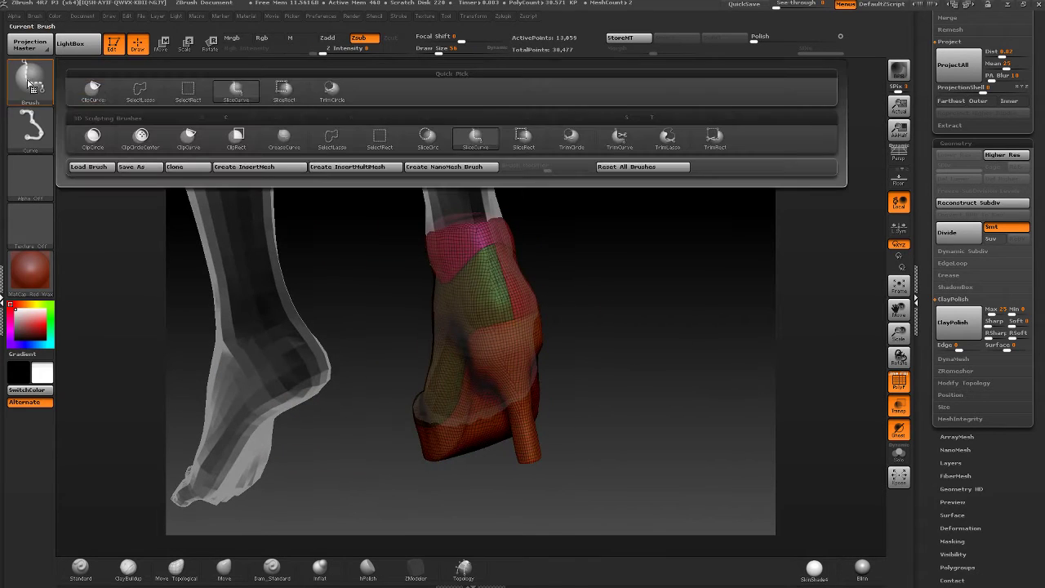
pyautogui.click(173, 93)
pyautogui.keyDown('ctrl'); pyautogui.keyDown('shift'); pyautogui.moveTo(575, 242); pyautogui.dragTo(613, 264); pyautogui.keyUp('shift'); pyautogui.keyUp('ctrl')
pyautogui.keyDown('ctrl'); pyautogui.keyDown('shift'); pyautogui.click(506, 286); pyautogui.keyUp('shift'); pyautogui.keyUp('ctrl')
pyautogui.moveTo(539, 262); pyautogui.dragTo(588, 245)
pyautogui.keyDown('ctrl'); pyautogui.keyDown('shift'); pyautogui.click(596, 240); pyautogui.keyUp('shift'); pyautogui.keyUp('ctrl')
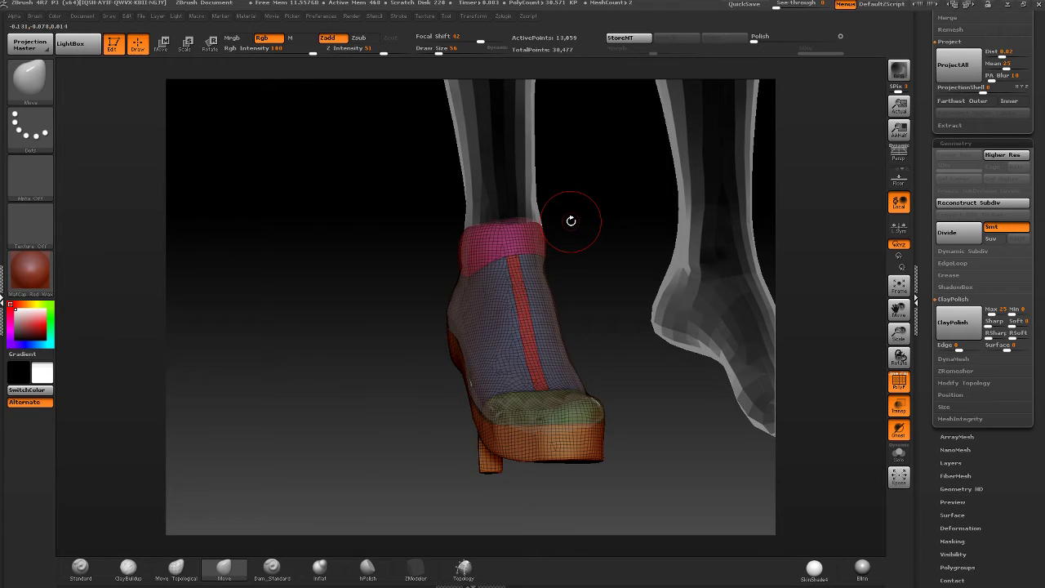
# - Show only the shoe with Solo and hide the ankle collar polygroup
pyautogui.moveTo(571, 221); pyautogui.dragTo(555, 297)
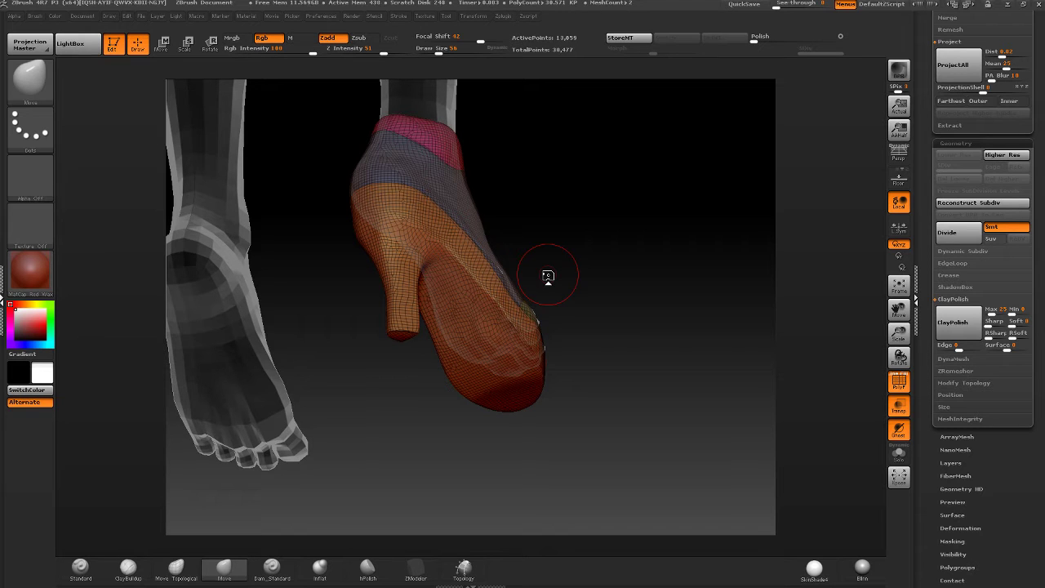
pyautogui.moveTo(548, 277); pyautogui.dragTo(532, 318)
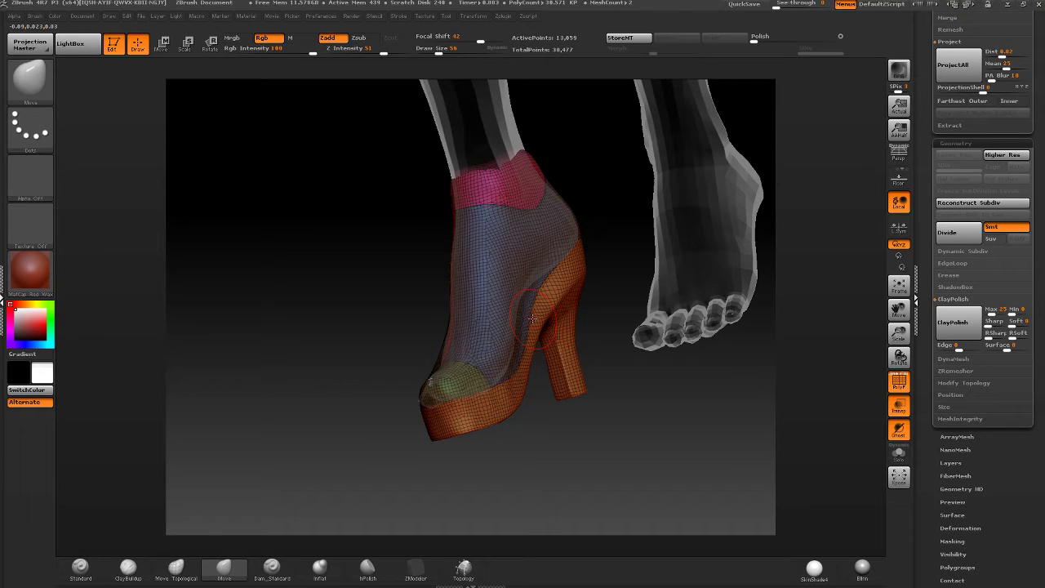
pyautogui.moveTo(532, 319); pyautogui.dragTo(233, 133)
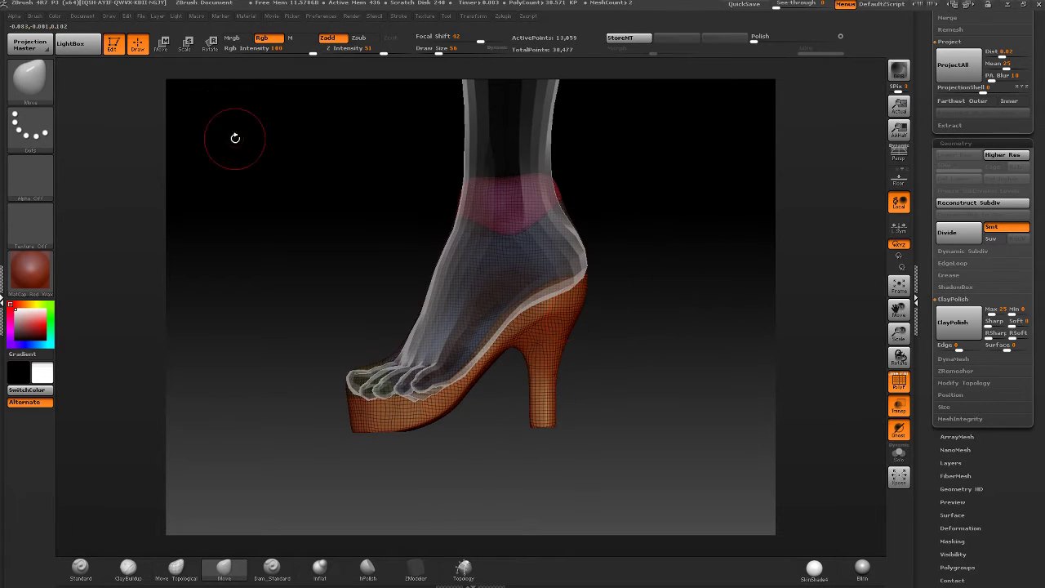
pyautogui.click(899, 452)
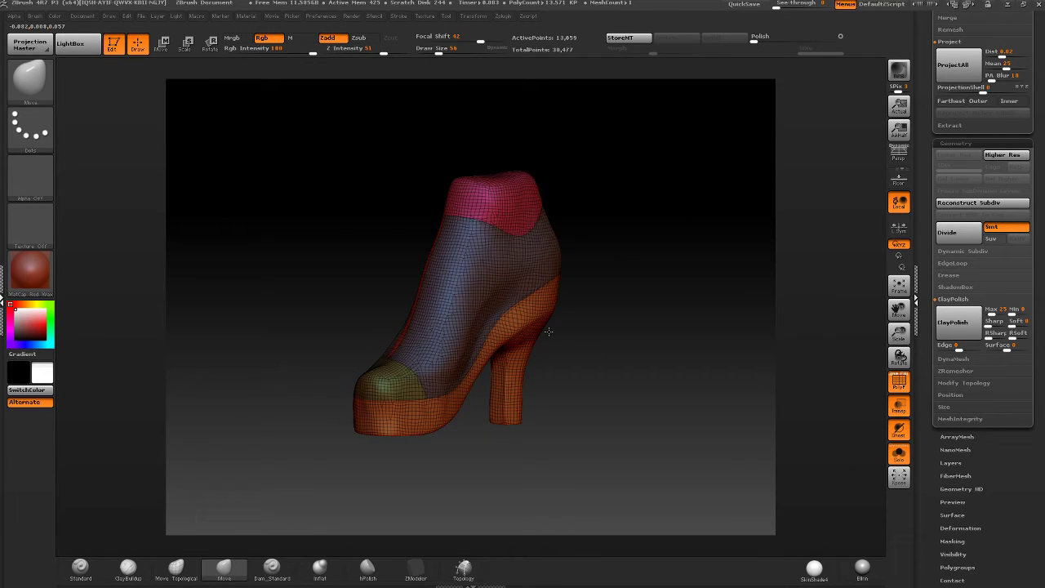
pyautogui.moveTo(403, 252)
pyautogui.keyDown('shift'); pyautogui.mouseDown()
pyautogui.moveTo(572, 196)
pyautogui.moveTo(491, 205)
pyautogui.mouseUp(); pyautogui.keyUp('shift')
pyautogui.hotkey('ctrl', 'shift')
pyautogui.keyDown('ctrl'); pyautogui.keyDown('shift'); pyautogui.click(490, 205); pyautogui.keyUp('shift'); pyautogui.keyUp('ctrl')
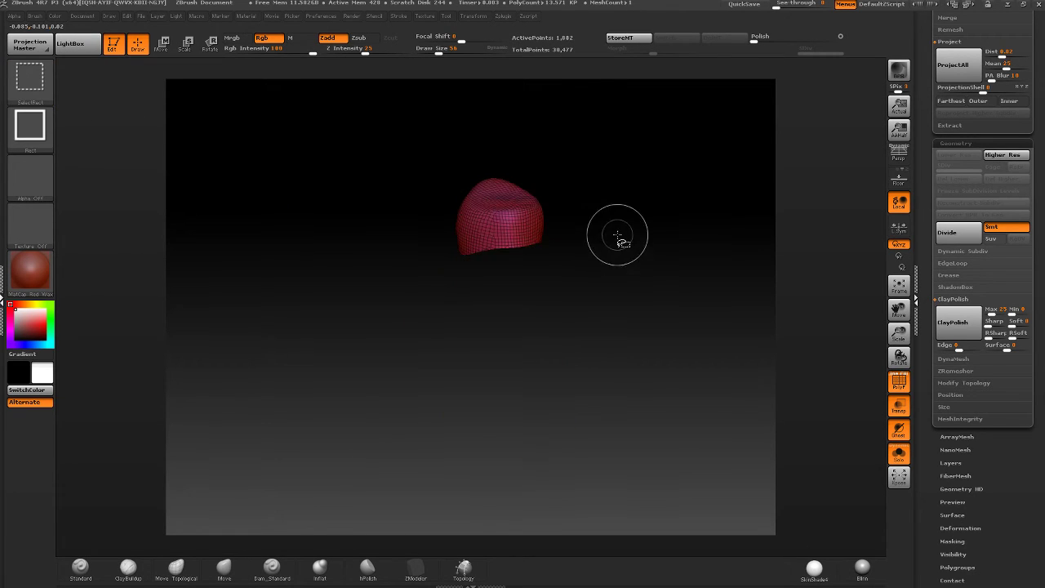
pyautogui.keyDown('ctrl'); pyautogui.keyDown('shift'); pyautogui.click(613, 234); pyautogui.keyUp('shift'); pyautogui.keyUp('ctrl')
# - Hide the toe cap and front strip, and show the foot as a solid mesh again
pyautogui.moveTo(433, 392); pyautogui.dragTo(495, 325)
pyautogui.keyDown('ctrl'); pyautogui.keyDown('shift'); pyautogui.click(532, 372); pyautogui.keyUp('shift'); pyautogui.keyUp('ctrl')
pyautogui.moveTo(598, 313); pyautogui.dragTo(559, 445)
pyautogui.click(899, 455)
pyautogui.click(898, 415)
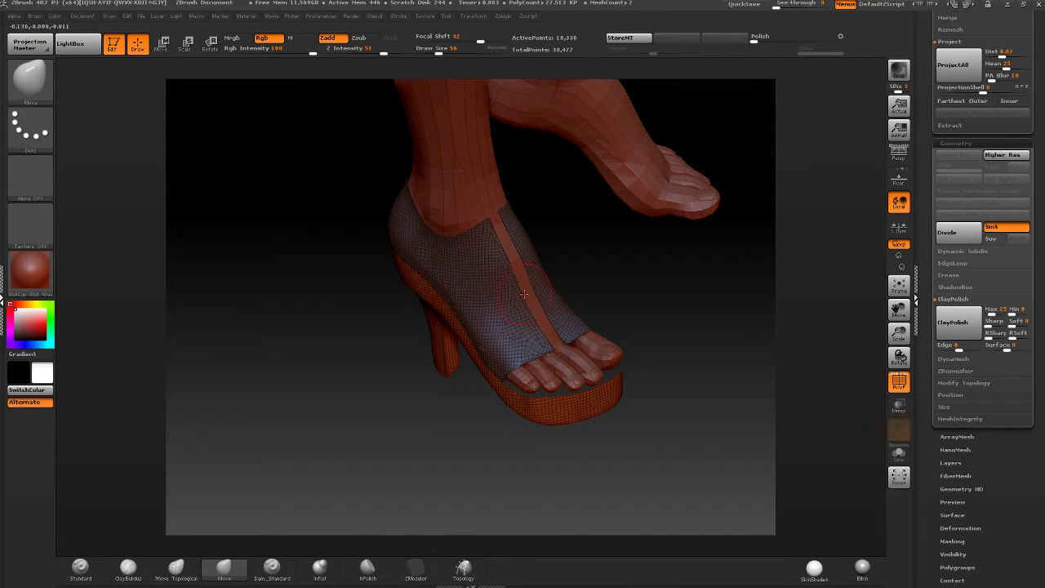
# - Delete the hidden collar, toe cap and front strip geometry from the shoe mesh
pyautogui.moveTo(473, 327); pyautogui.dragTo(593, 377)
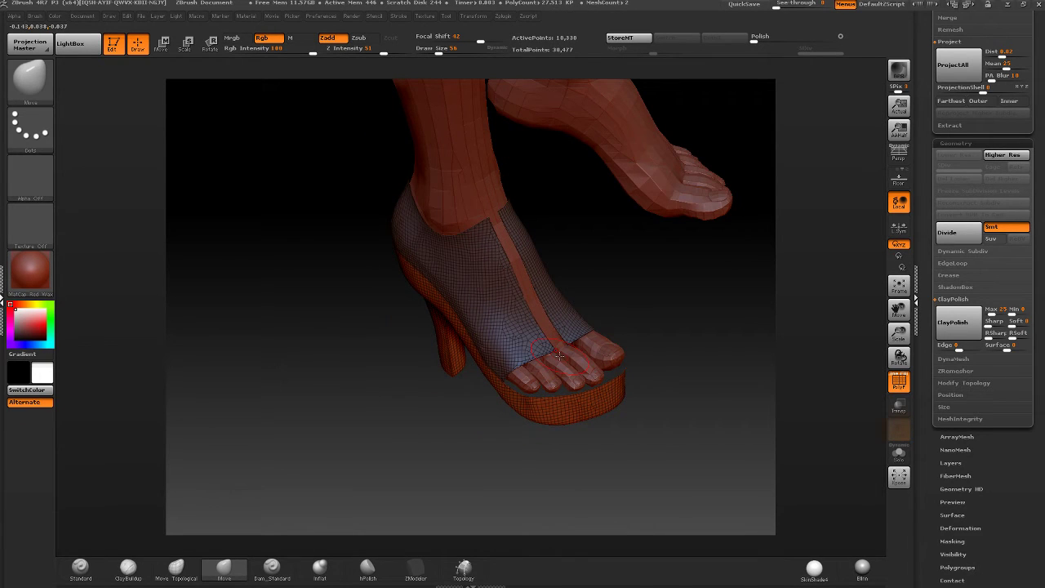
pyautogui.moveTo(724, 402); pyautogui.dragTo(744, 342)
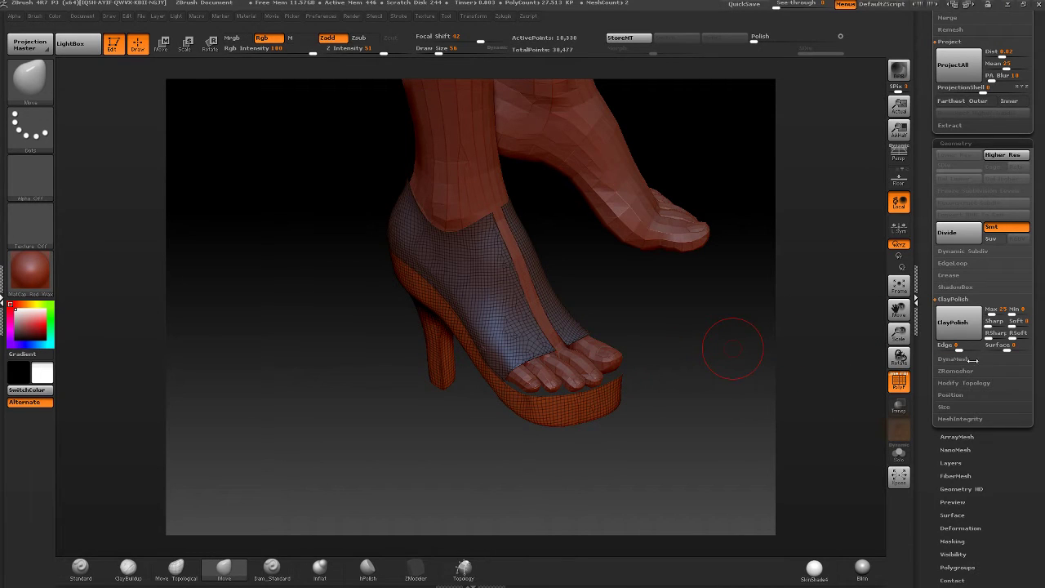
pyautogui.click(965, 384)
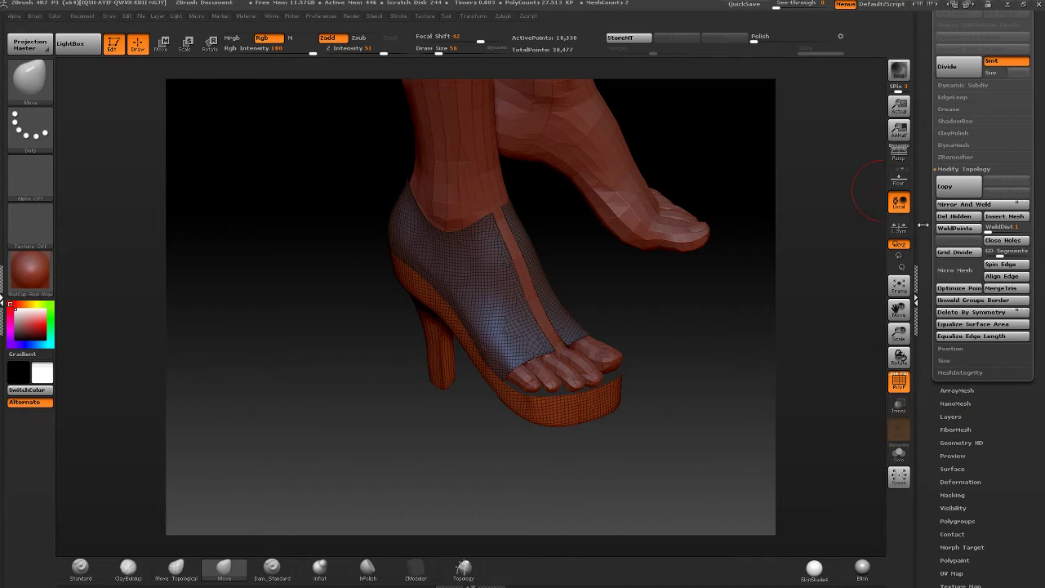
pyautogui.click(957, 217)
pyautogui.moveTo(607, 276); pyautogui.dragTo(735, 347)
# - Split the shoe into separate subtools by polygroup with Groups Split
pyautogui.scroll(5, 972, 245)
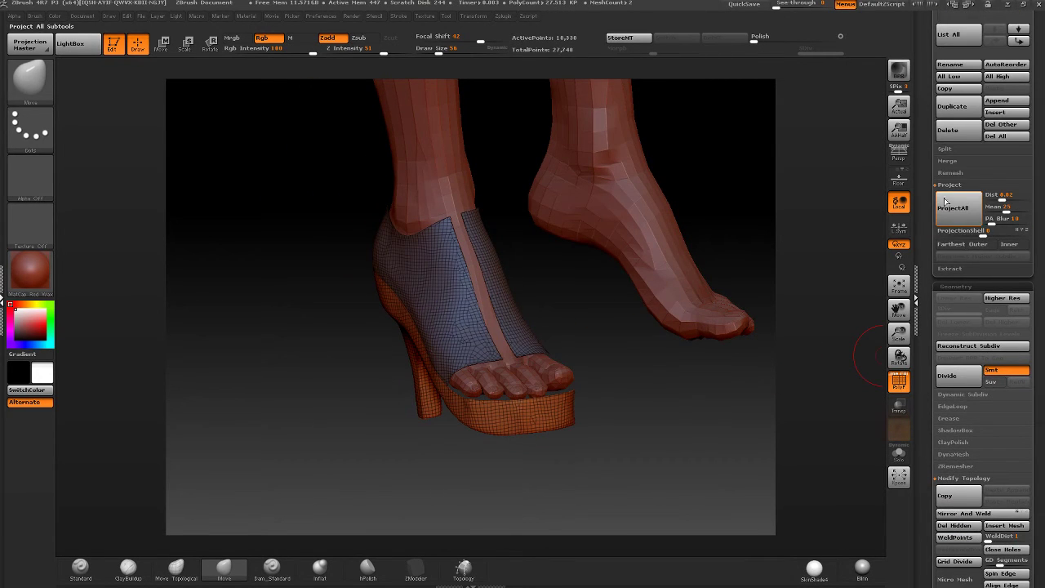
pyautogui.scroll(5, 928, 153)
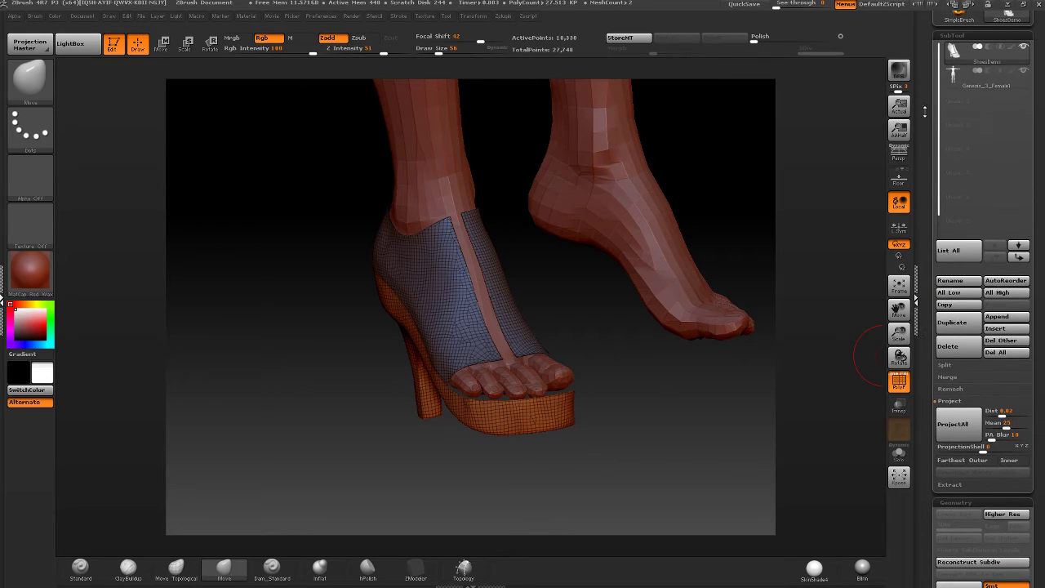
pyautogui.scroll(-4, 947, 272)
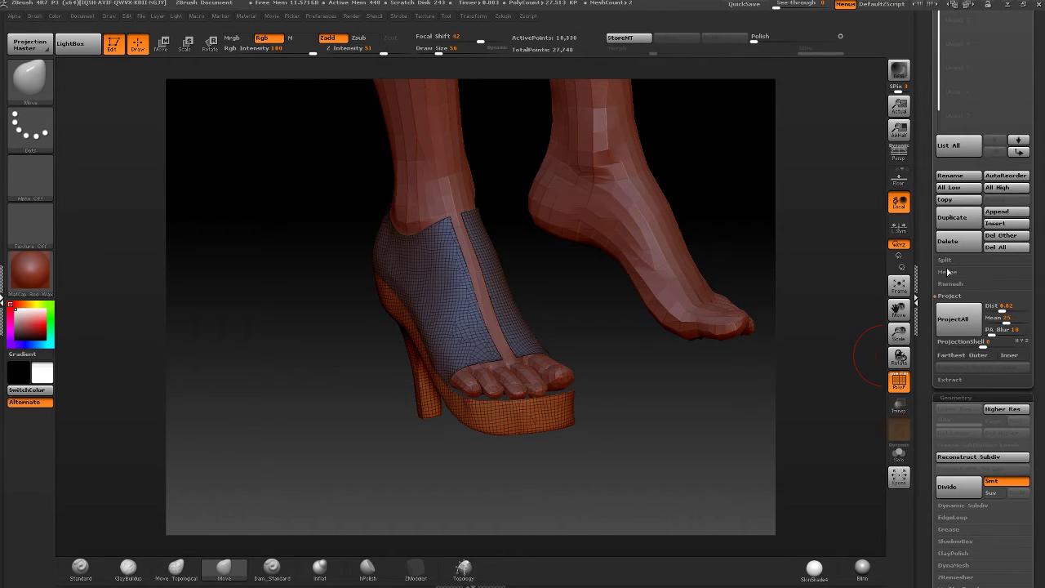
pyautogui.click(946, 262)
pyautogui.click(1007, 272)
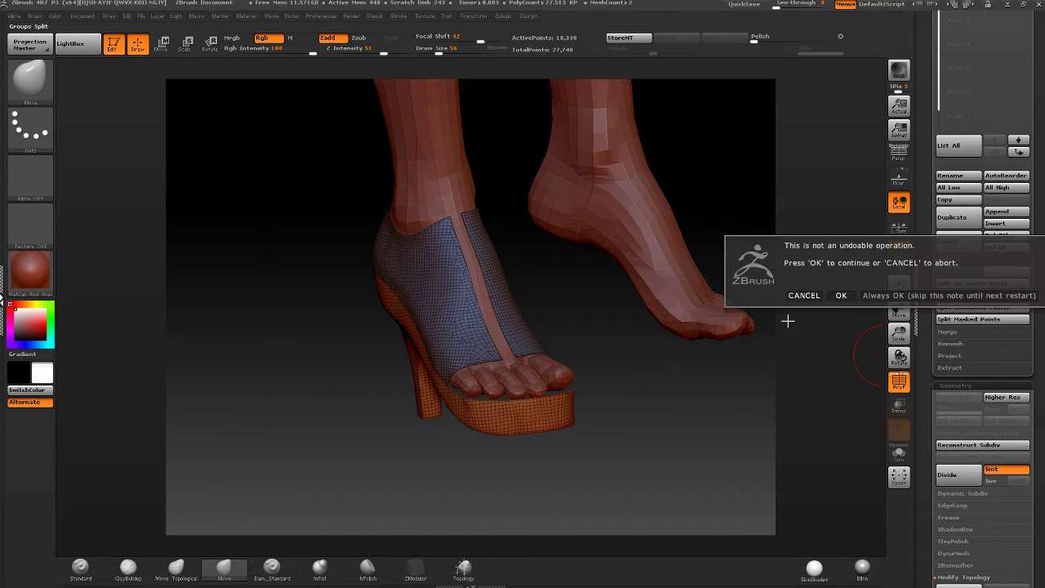
pyautogui.click(841, 296)
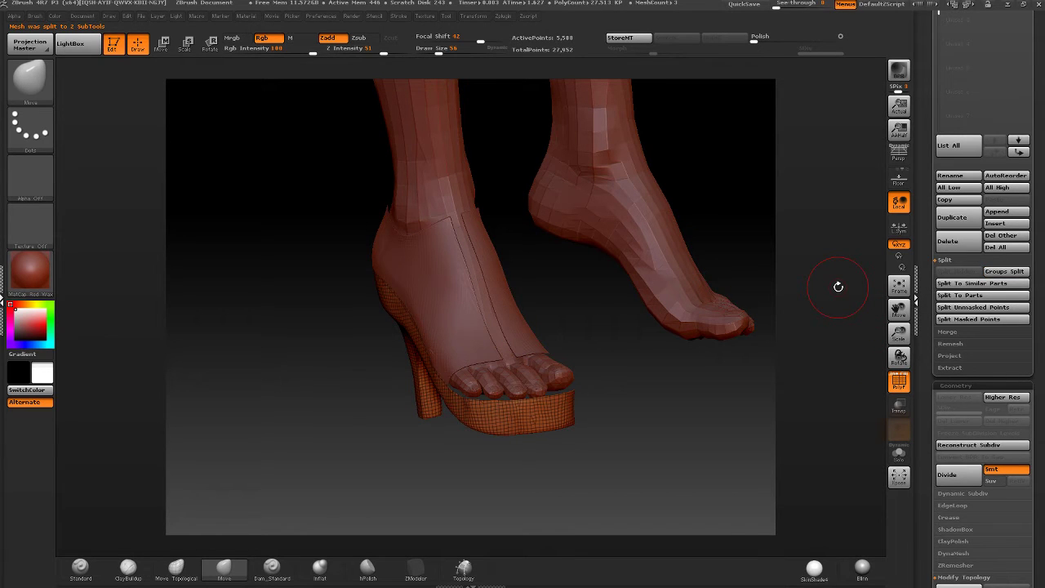
# - Select the upper's subtool and inspect it on its own in Solo mode from several sides
pyautogui.keyDown('alt'); pyautogui.click(513, 315); pyautogui.keyUp('alt')
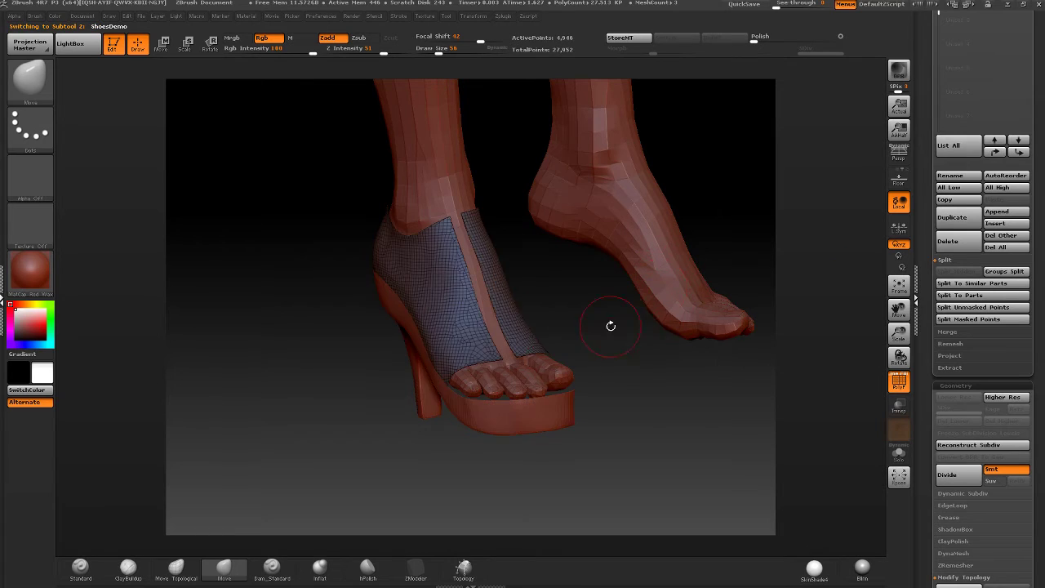
pyautogui.moveTo(609, 324); pyautogui.dragTo(633, 320)
pyautogui.click(899, 454)
pyautogui.moveTo(523, 343)
pyautogui.mouseDown()
pyautogui.moveTo(453, 331)
pyautogui.moveTo(376, 343)
pyautogui.moveTo(479, 327)
pyautogui.moveTo(432, 351)
pyautogui.mouseUp()
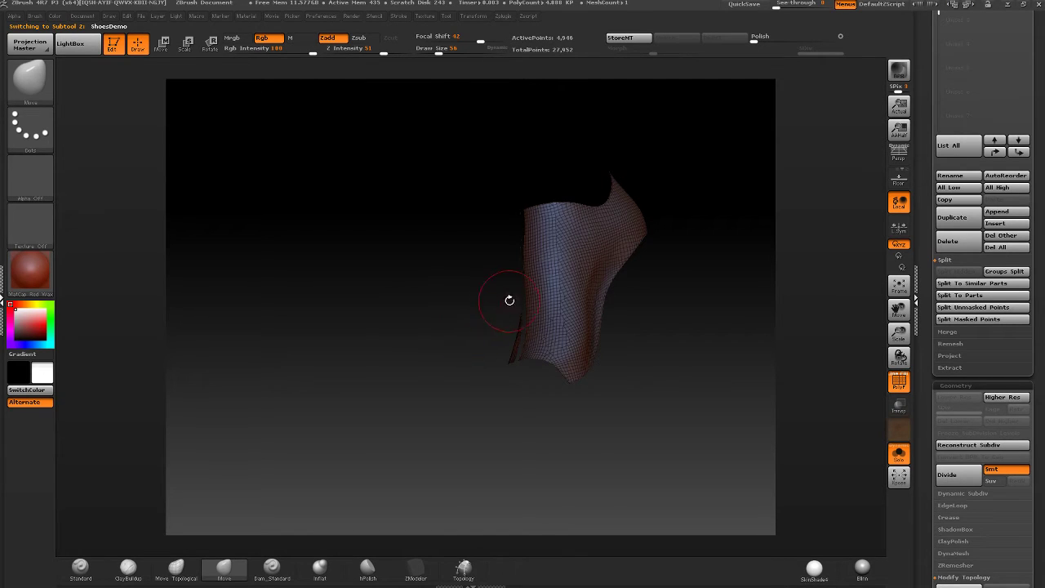
pyautogui.moveTo(509, 299)
pyautogui.mouseDown()
pyautogui.moveTo(588, 319)
pyautogui.moveTo(549, 349)
pyautogui.moveTo(593, 334)
pyautogui.mouseUp()
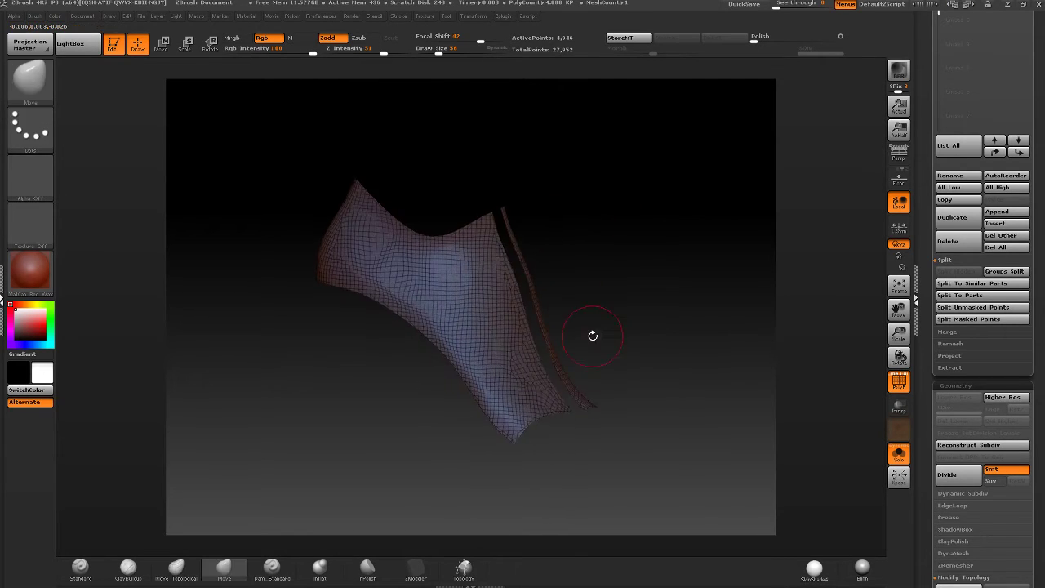
pyautogui.click(904, 458)
# - Save the tool over the existing file ShoesDemo.ZTL
pyautogui.moveTo(875, 420); pyautogui.dragTo(727, 388)
pyautogui.hotkey('ctrl', 'shift', 's')
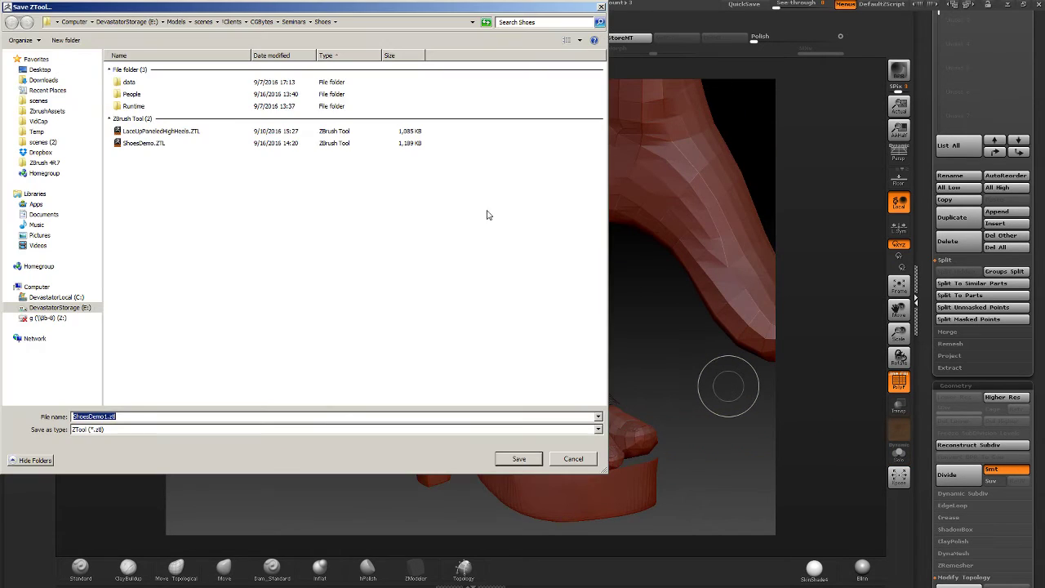
pyautogui.click(145, 144)
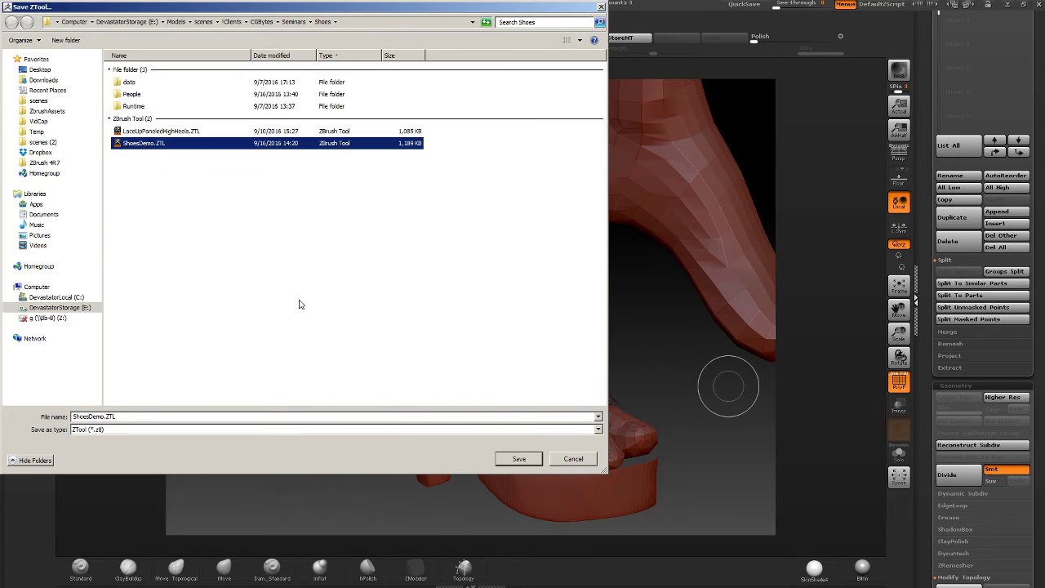
pyautogui.press('Return')
pyautogui.click(546, 296)
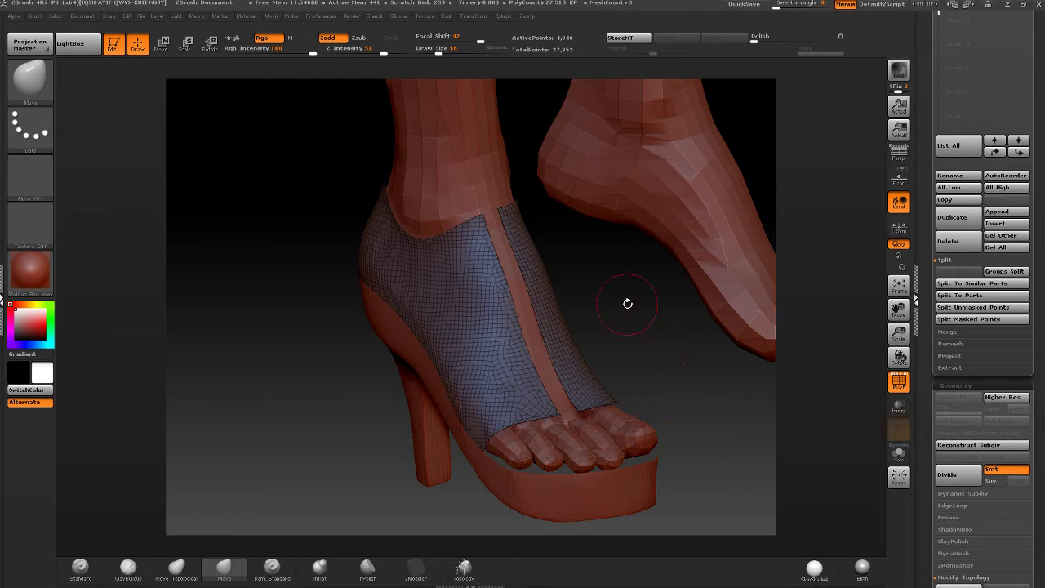
# - ZRemesh the shoe upper with the target polygon count set to Same
pyautogui.moveTo(649, 345); pyautogui.dragTo(639, 314)
pyautogui.moveTo(936, 398); pyautogui.dragTo(936, 106)
pyautogui.moveTo(823, 246); pyautogui.dragTo(582, 355)
pyautogui.moveTo(1025, 284); pyautogui.dragTo(1025, 448)
pyautogui.moveTo(702, 356); pyautogui.dragTo(825, 315)
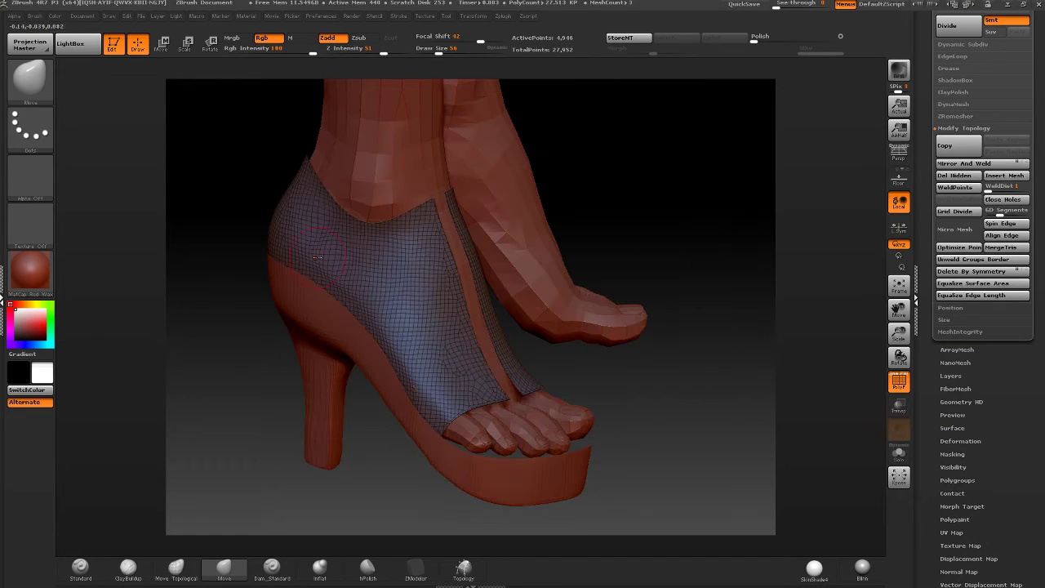
pyautogui.click(954, 116)
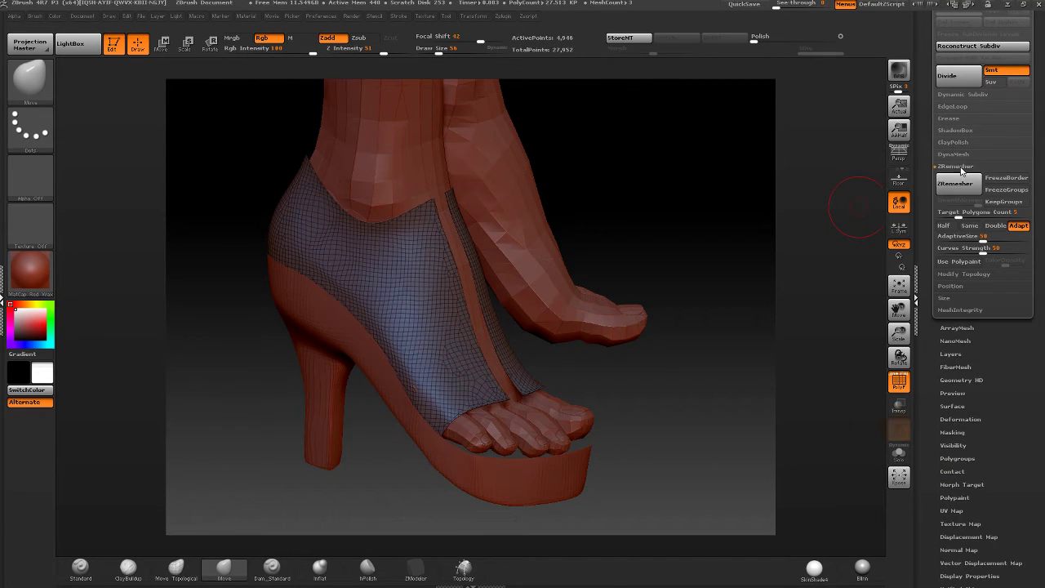
pyautogui.moveTo(819, 285); pyautogui.dragTo(715, 246)
pyautogui.click(970, 226)
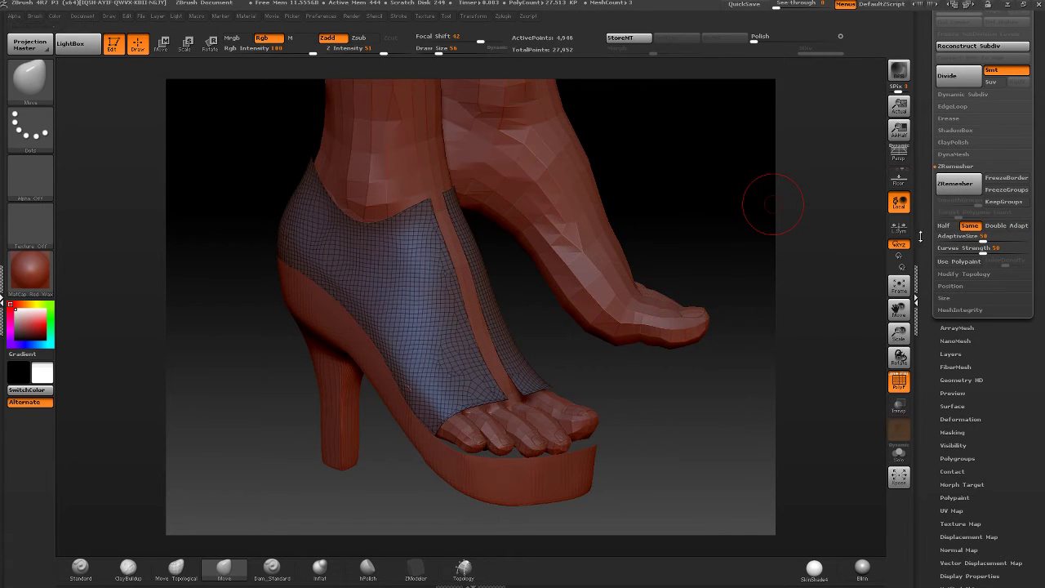
pyautogui.moveTo(849, 253); pyautogui.dragTo(819, 192)
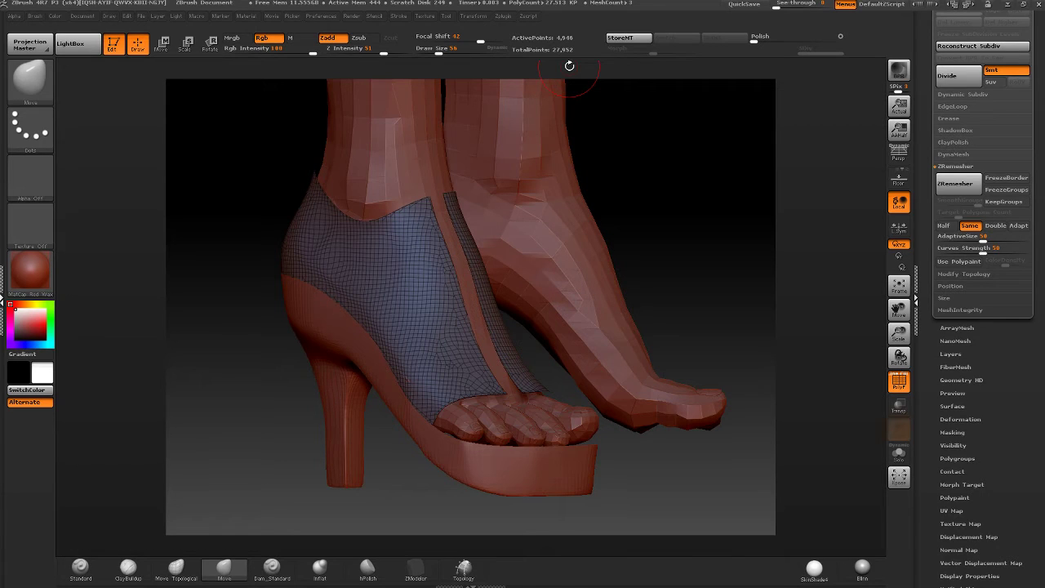
pyautogui.click(968, 187)
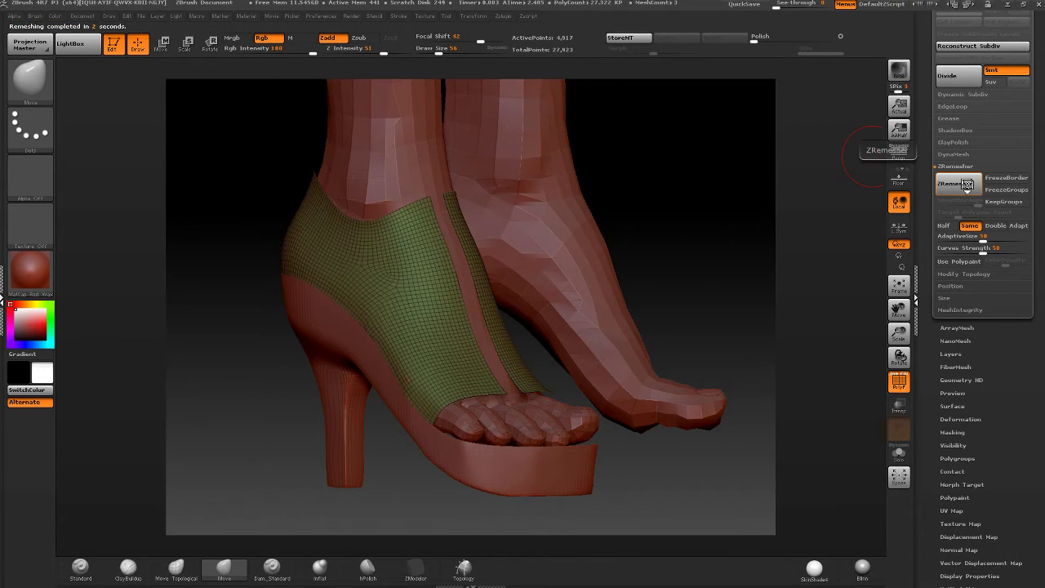
# - ZRemesh the shoe upper repeatedly with Half as the target until its grid is coarse, and check it from several sides
pyautogui.moveTo(532, 331); pyautogui.dragTo(497, 330)
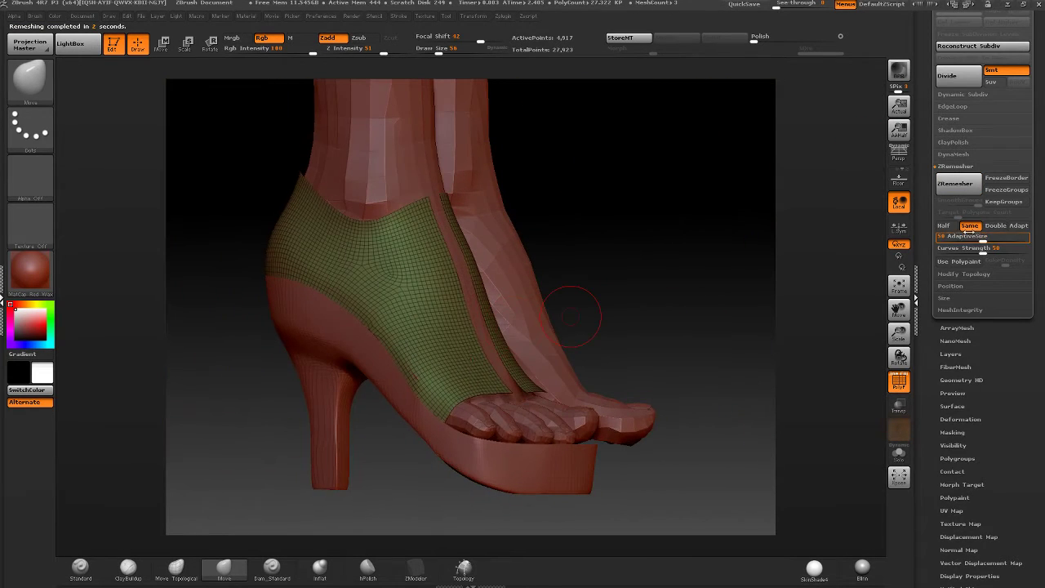
pyautogui.click(944, 226)
pyautogui.click(959, 183)
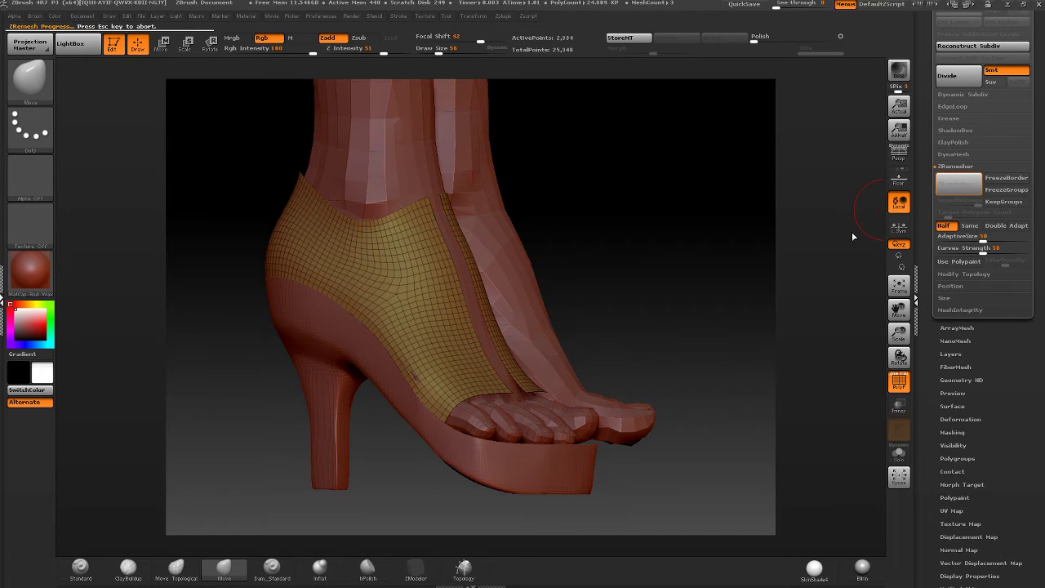
pyautogui.click(959, 182)
pyautogui.moveTo(835, 248); pyautogui.dragTo(665, 196)
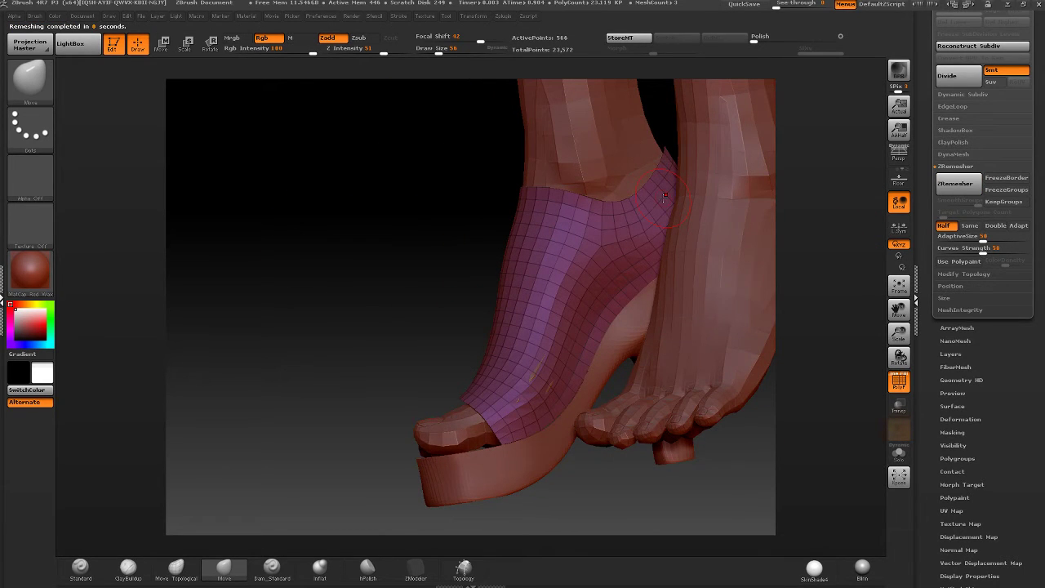
pyautogui.moveTo(578, 234); pyautogui.dragTo(640, 245)
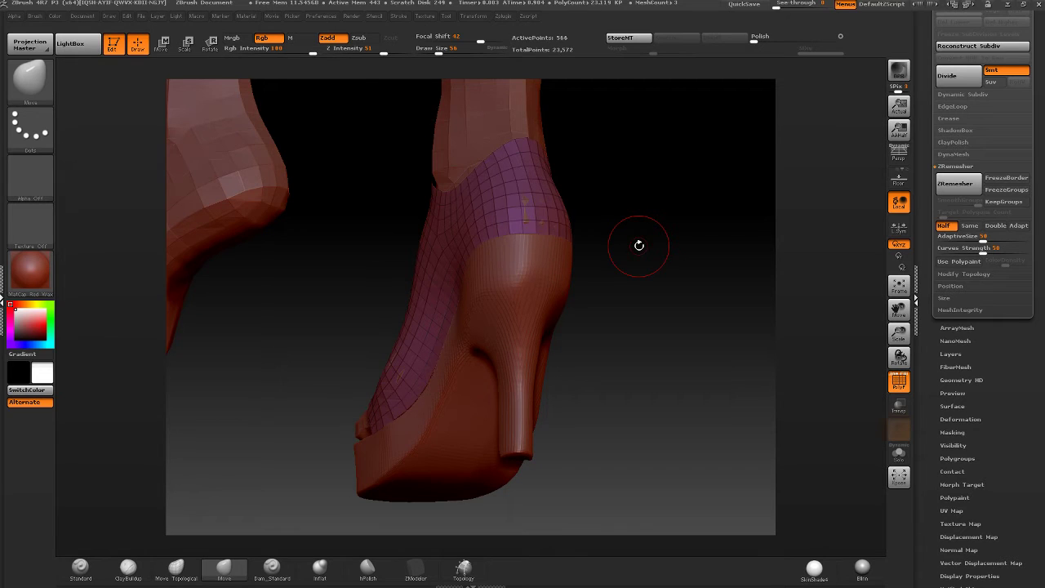
pyautogui.moveTo(639, 245); pyautogui.dragTo(607, 249)
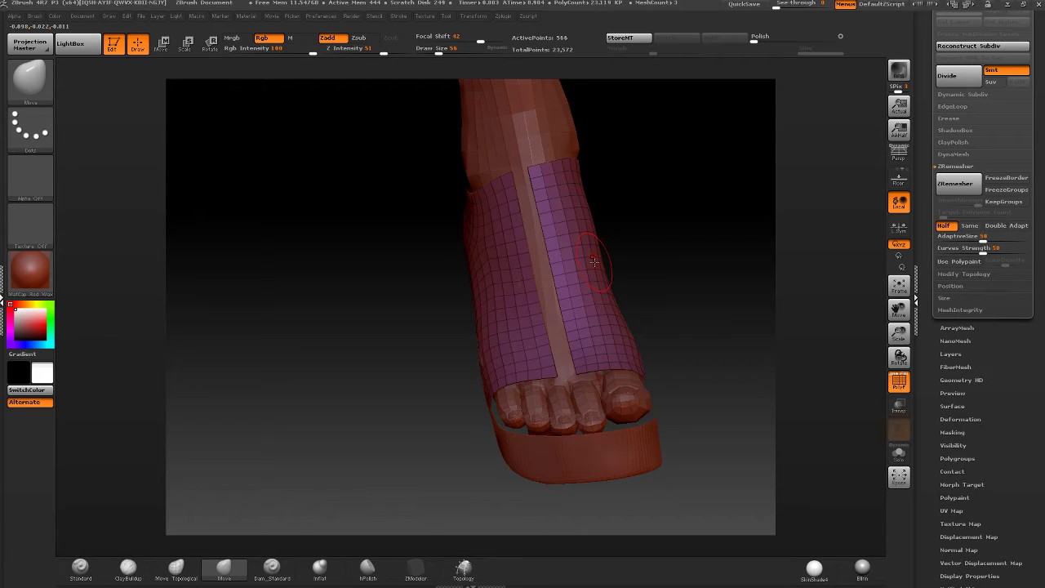
# - Select the sole and heel subtool and slice it lengthwise in side view with SliceCurve, separating the side band from the heel
pyautogui.moveTo(577, 259)
pyautogui.mouseDown(button='right')
pyautogui.moveTo(623, 250)
pyautogui.moveTo(571, 246)
pyautogui.mouseUp(button='right')
pyautogui.press('Down')
pyautogui.moveTo(704, 280)
pyautogui.mouseDown(button='right')
pyautogui.moveTo(668, 281)
pyautogui.moveTo(691, 286)
pyautogui.moveTo(679, 275)
pyautogui.moveTo(668, 287)
pyautogui.mouseUp(button='right')
pyautogui.press('Up')
pyautogui.press('Up')
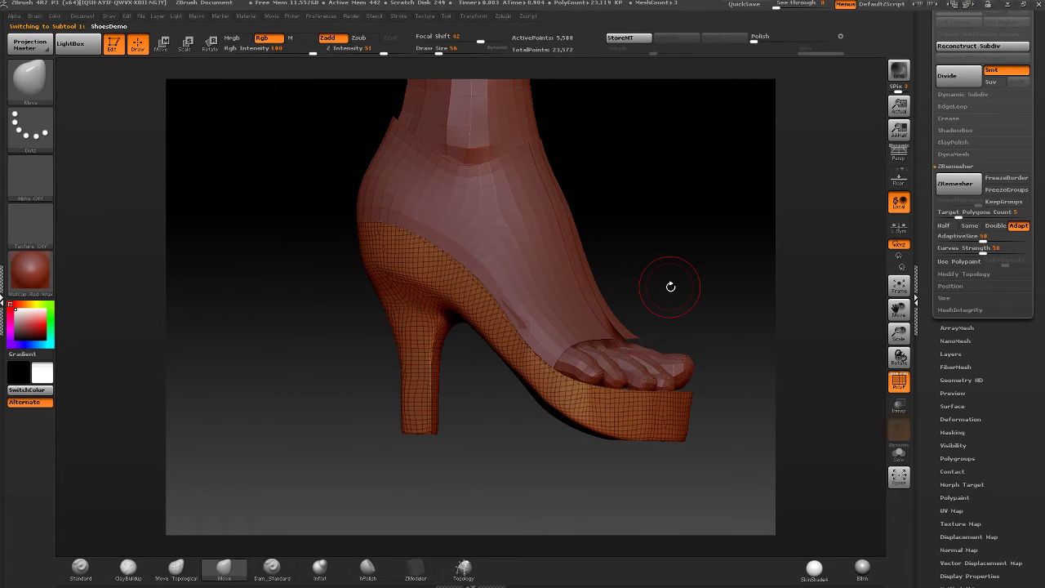
pyautogui.moveTo(496, 319)
pyautogui.mouseDown(button='right')
pyautogui.moveTo(471, 252)
pyautogui.moveTo(502, 295)
pyautogui.moveTo(484, 339)
pyautogui.moveTo(462, 338)
pyautogui.moveTo(482, 337)
pyautogui.moveTo(518, 289)
pyautogui.mouseUp(button='right')
pyautogui.moveTo(480, 328)
pyautogui.mouseDown(button='right')
pyautogui.moveTo(498, 317)
pyautogui.moveTo(491, 323)
pyautogui.mouseUp(button='right')
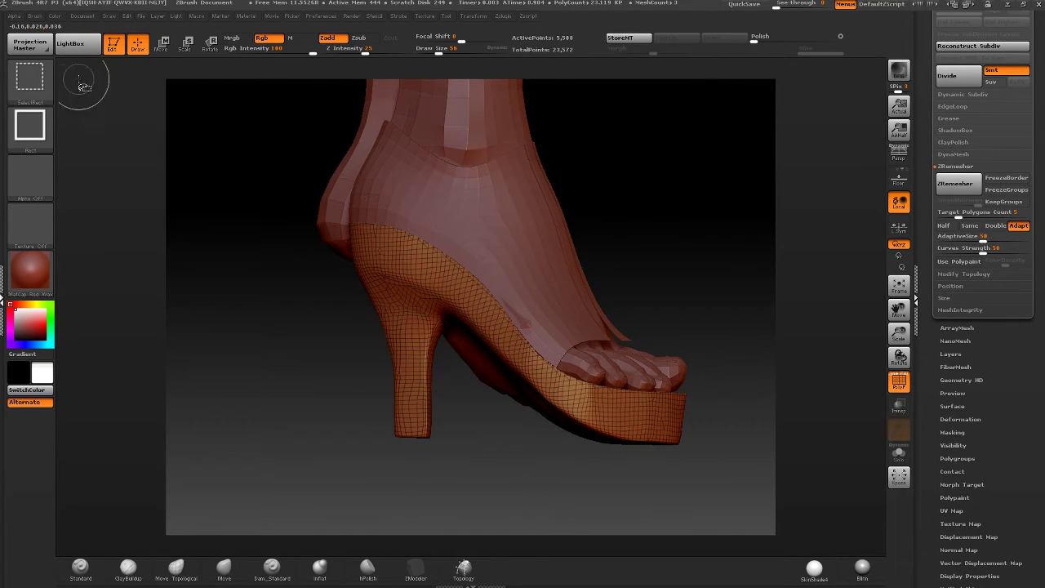
pyautogui.click(29, 77)
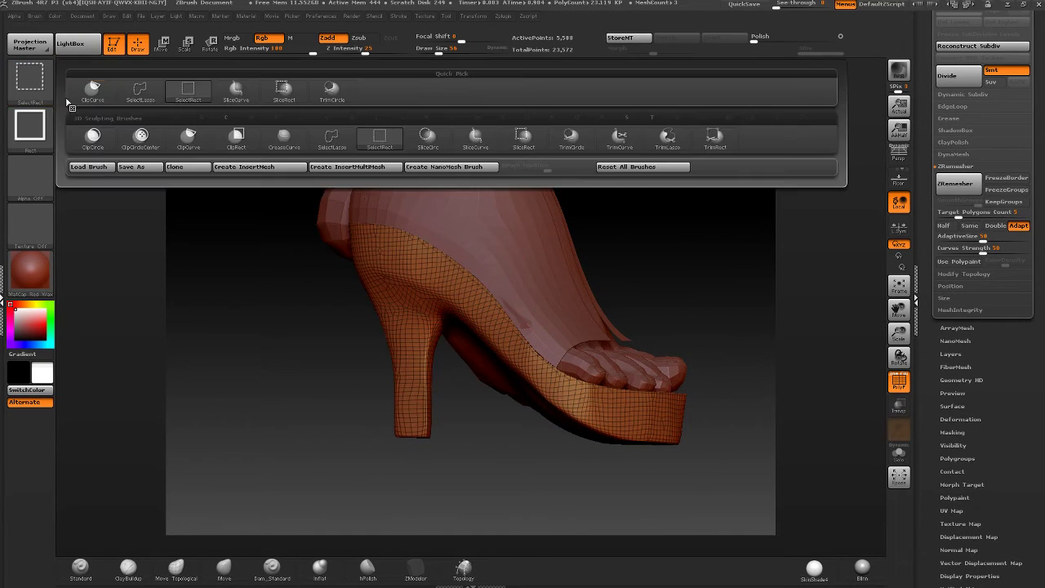
pyautogui.click(236, 88)
pyautogui.moveTo(331, 269)
pyautogui.keyDown('ctrl'); pyautogui.keyDown('shift'); pyautogui.mouseDown()
pyautogui.moveTo(395, 270)
pyautogui.moveTo(472, 319)
pyautogui.moveTo(549, 398)
pyautogui.moveTo(614, 437)
pyautogui.moveTo(736, 442)
pyautogui.moveTo(648, 385)
pyautogui.moveTo(682, 379)
pyautogui.mouseUp(); pyautogui.keyUp('shift'); pyautogui.keyUp('ctrl')
# - Slice the sole with SliceCurve along the edge of its underside, from the toe to the back of the heel
pyautogui.moveTo(688, 379)
pyautogui.mouseDown()
pyautogui.moveTo(646, 392)
pyautogui.moveTo(641, 370)
pyautogui.moveTo(544, 343)
pyautogui.moveTo(562, 307)
pyautogui.moveTo(476, 367)
pyautogui.moveTo(416, 433)
pyautogui.mouseUp()
pyautogui.hotkey('ctrl', 'shift')
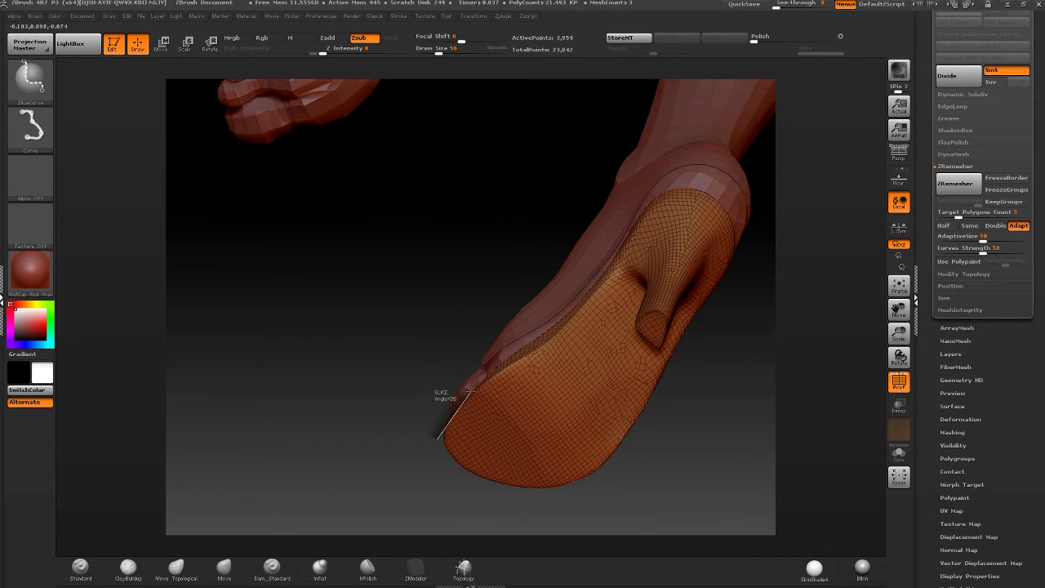
pyautogui.moveTo(471, 393)
pyautogui.keyDown('ctrl'); pyautogui.keyDown('shift'); pyautogui.mouseDown()
pyautogui.moveTo(546, 345)
pyautogui.moveTo(618, 263)
pyautogui.mouseUp(); pyautogui.keyUp('shift'); pyautogui.keyUp('ctrl')
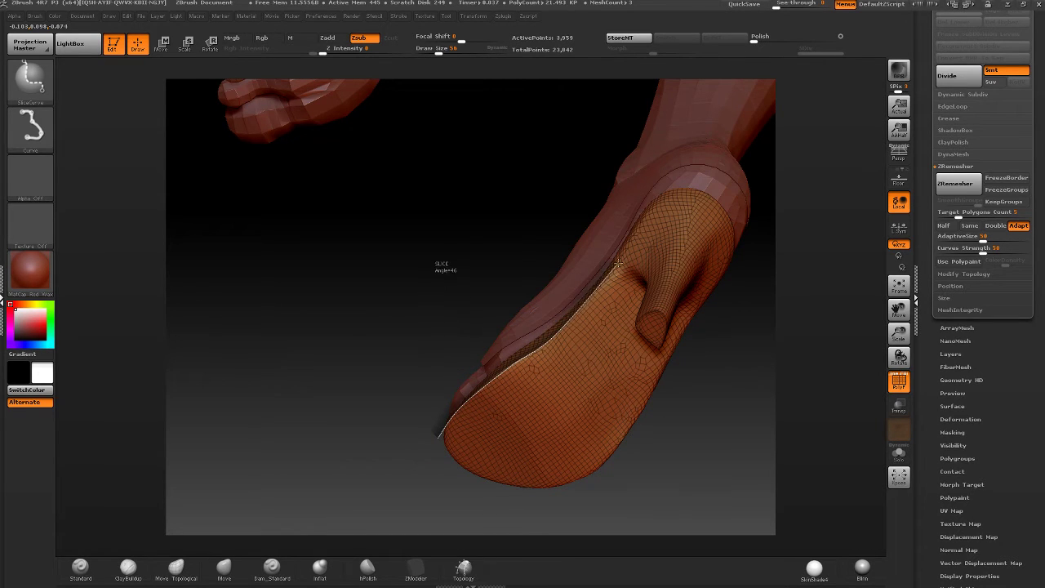
pyautogui.keyDown('ctrl'); pyautogui.keyDown('shift'); pyautogui.moveTo(657, 202); pyautogui.dragTo(725, 181); pyautogui.keyUp('shift'); pyautogui.keyUp('ctrl')
pyautogui.moveTo(763, 270)
pyautogui.mouseDown()
pyautogui.moveTo(717, 214)
pyautogui.moveTo(746, 210)
pyautogui.moveTo(205, 169)
pyautogui.mouseUp()
# - Isolate the sliced pieces of the sole's side band, combine them into one polygroup and show the whole sole again
pyautogui.keyDown('ctrl'); pyautogui.keyDown('shift'); pyautogui.click(31, 78); pyautogui.keyUp('shift'); pyautogui.keyUp('ctrl')
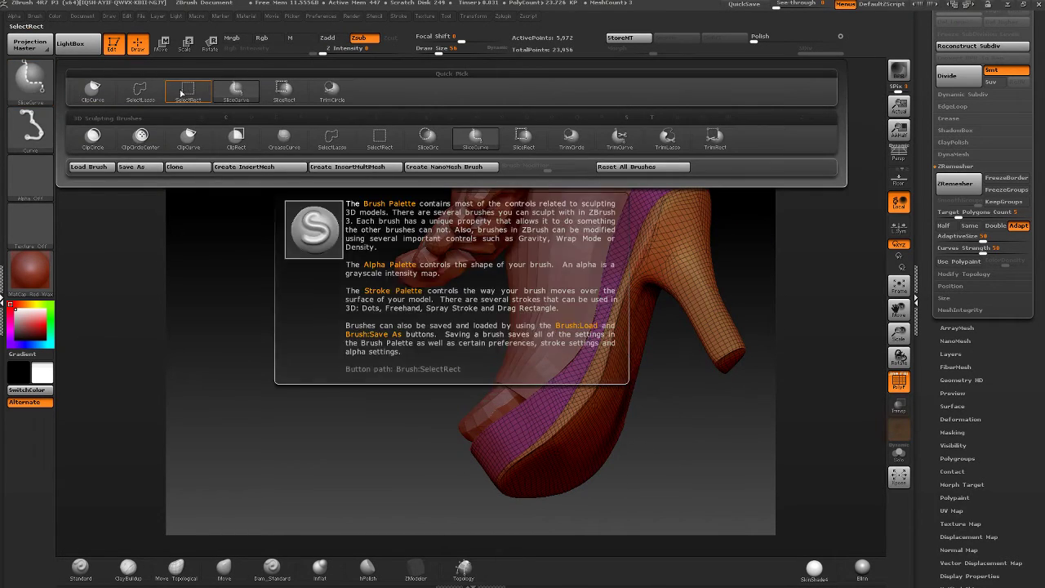
pyautogui.click(188, 90)
pyautogui.keyDown('ctrl'); pyautogui.keyDown('alt'); pyautogui.keyDown('shift'); pyautogui.click(655, 237); pyautogui.keyUp('shift'); pyautogui.keyUp('alt'); pyautogui.keyUp('ctrl')
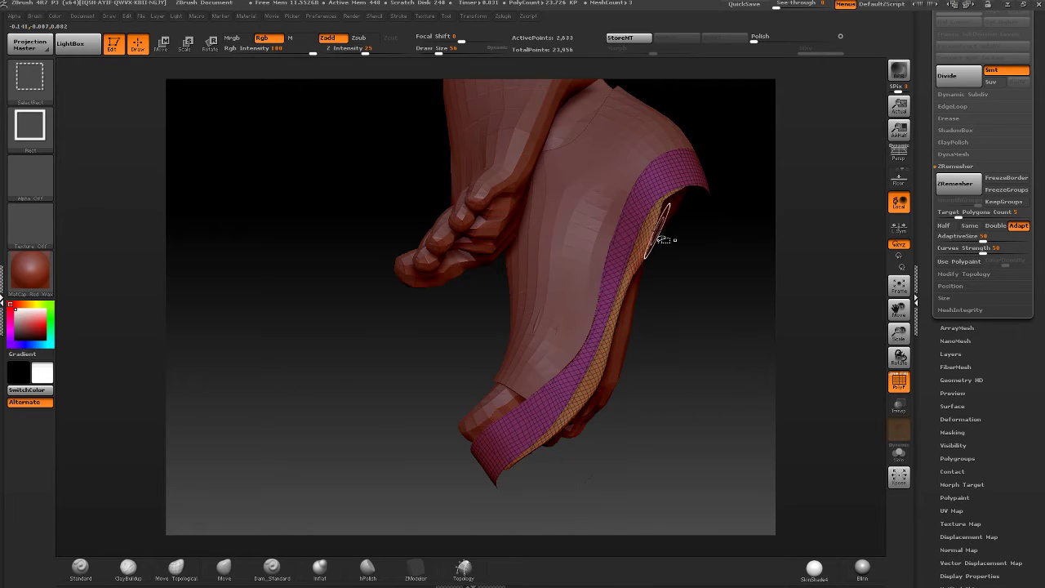
pyautogui.moveTo(770, 133); pyautogui.dragTo(663, 204)
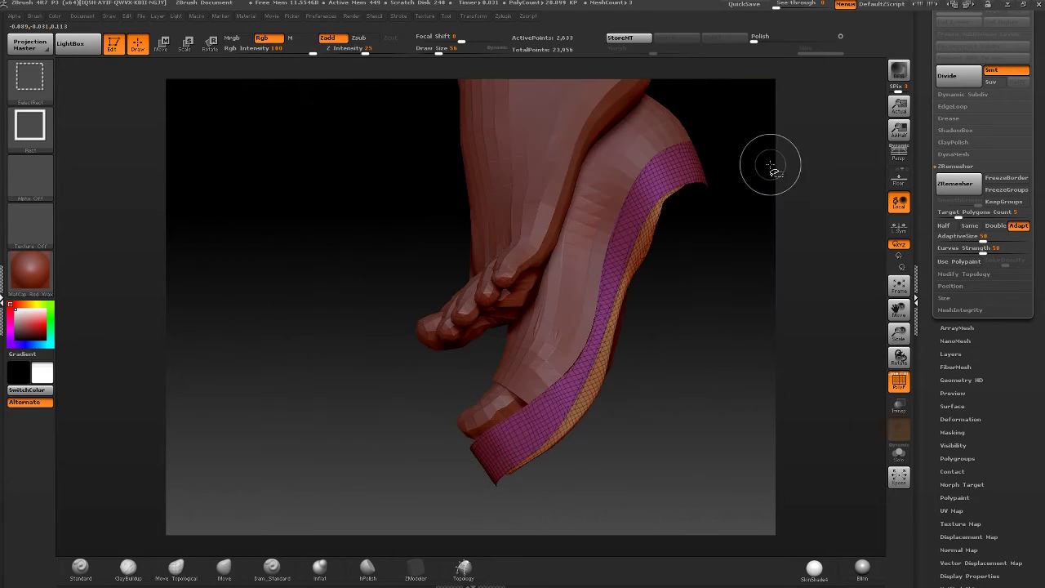
pyautogui.hotkey('ctrl', 'w')
pyautogui.keyDown('ctrl'); pyautogui.keyDown('shift'); pyautogui.click(743, 192); pyautogui.keyUp('shift'); pyautogui.keyUp('ctrl')
pyautogui.moveTo(743, 192)
pyautogui.mouseDown()
pyautogui.moveTo(721, 182)
pyautogui.moveTo(668, 208)
pyautogui.mouseUp()
# - Even out the side band's border next to the heel with the Smooth and Move brushes
pyautogui.press('shift')
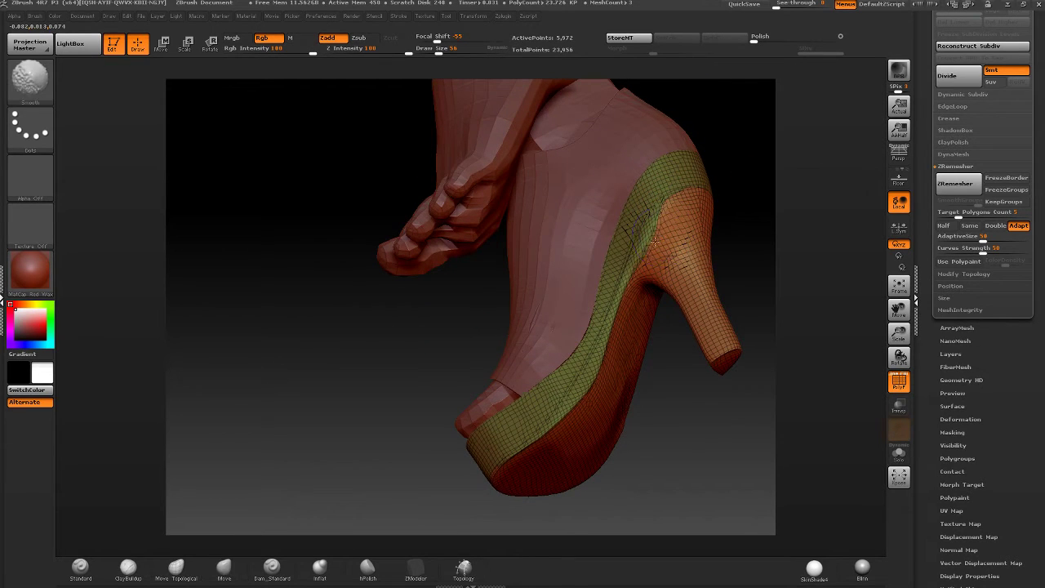
pyautogui.moveTo(314, 498); pyautogui.dragTo(369, 544)
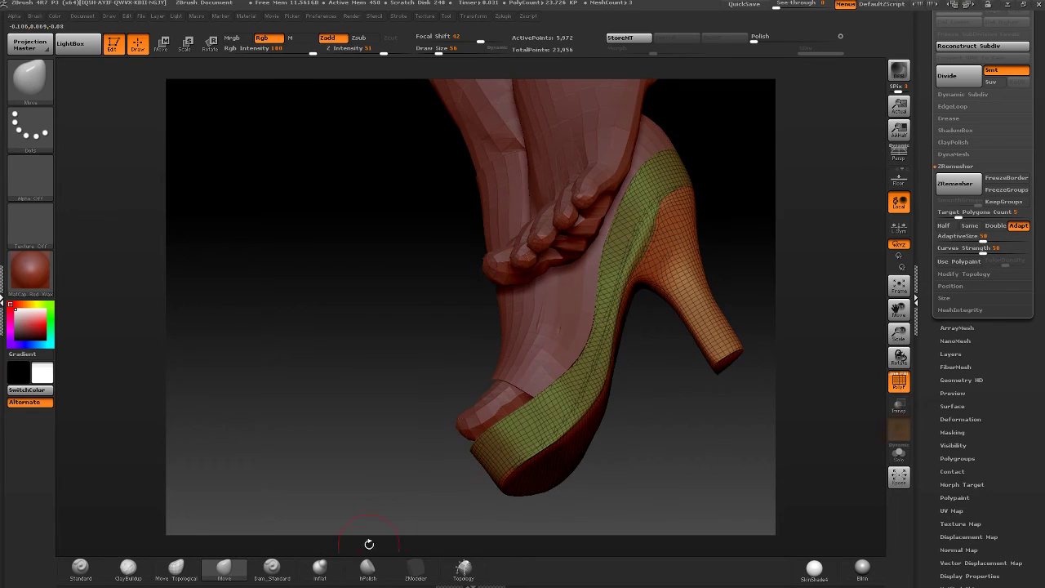
pyautogui.moveTo(674, 201); pyautogui.dragTo(649, 236)
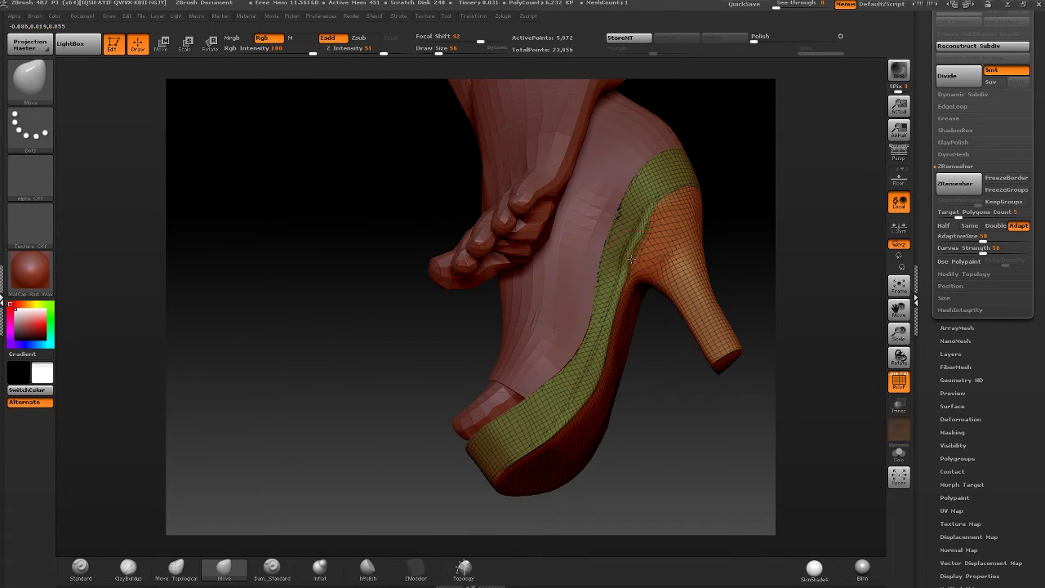
pyautogui.press('shift')
pyautogui.press('shift')
pyautogui.moveTo(652, 222); pyautogui.dragTo(665, 196)
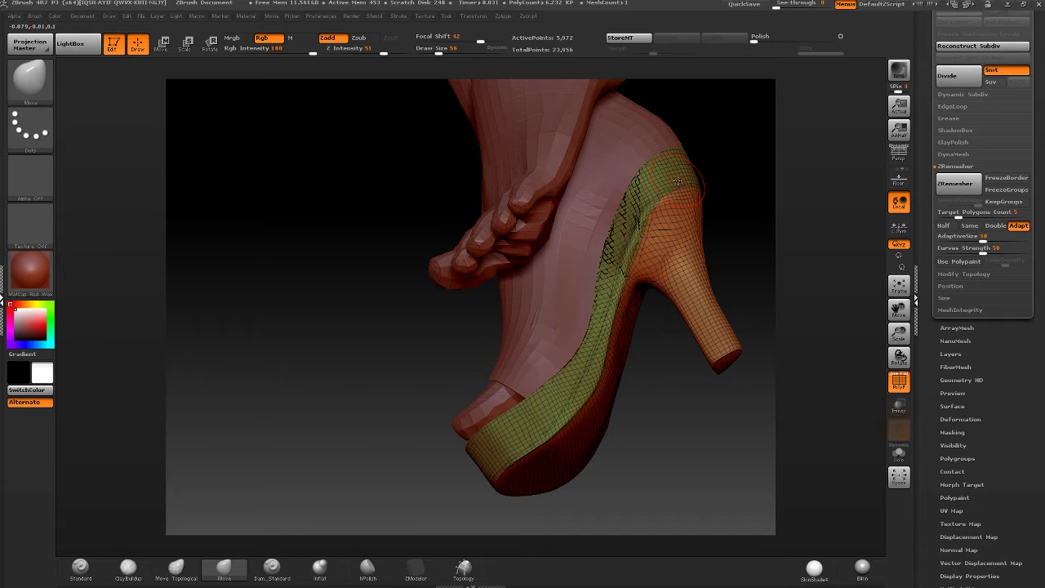
pyautogui.moveTo(678, 181); pyautogui.dragTo(531, 238)
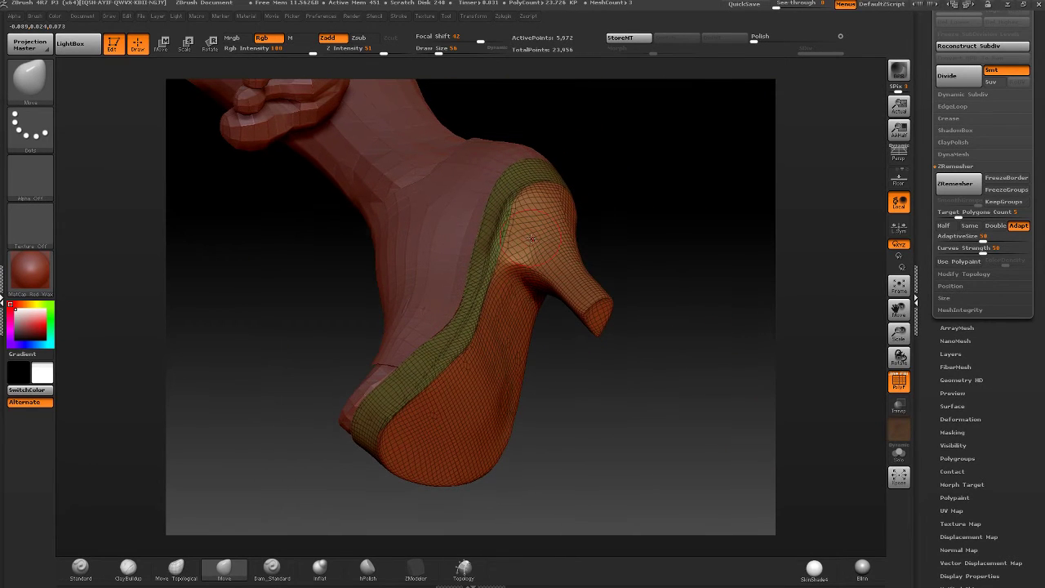
# - Isolate the heel and underside and slice with SliceCurve along the heel's front edge to separate them into polygroups
pyautogui.keyDown('ctrl'); pyautogui.keyDown('shift'); pyautogui.click(571, 285); pyautogui.keyUp('shift'); pyautogui.keyUp('ctrl')
pyautogui.moveTo(572, 285)
pyautogui.mouseDown()
pyautogui.moveTo(581, 293)
pyautogui.moveTo(576, 249)
pyautogui.mouseUp()
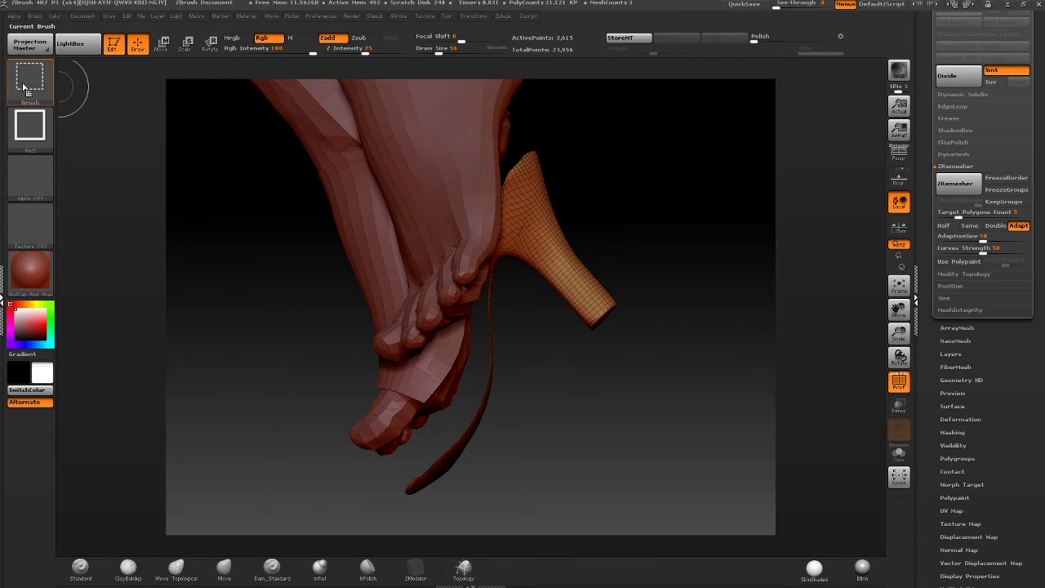
pyautogui.keyDown('ctrl'); pyautogui.keyDown('shift'); pyautogui.click(29, 78); pyautogui.keyUp('shift'); pyautogui.keyUp('ctrl')
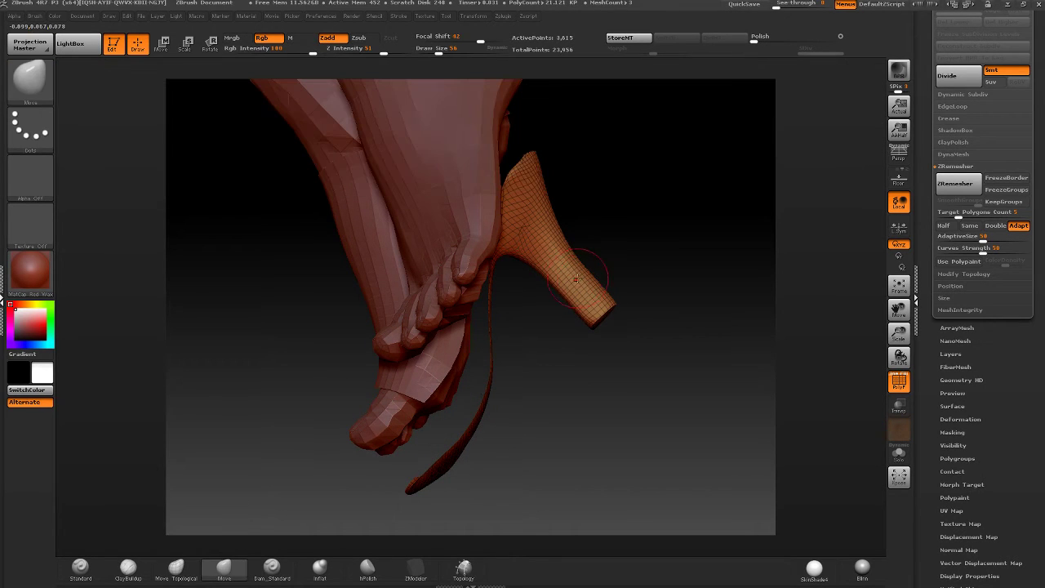
pyautogui.hotkey('ctrl', 'shift')
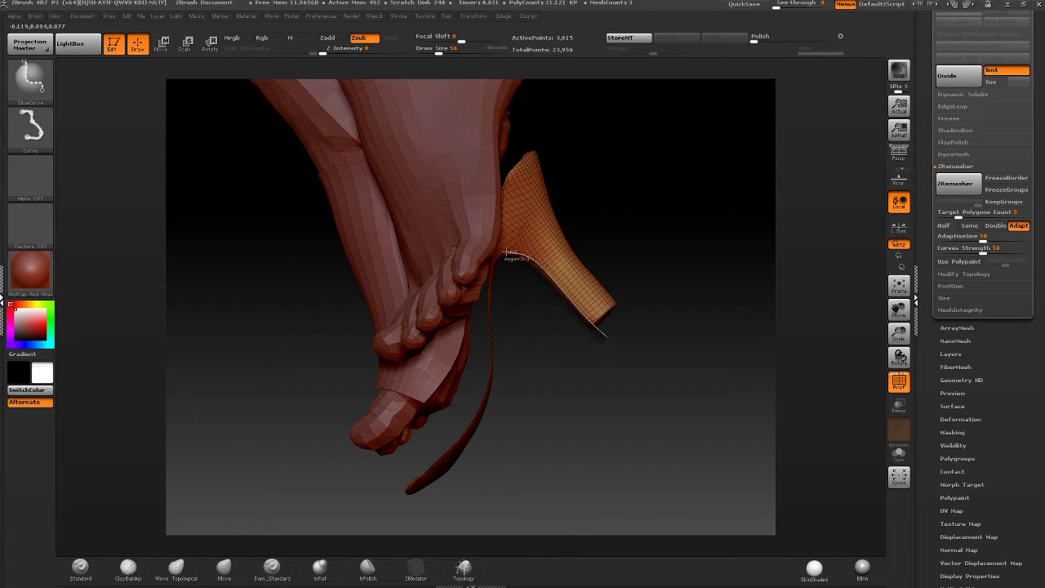
pyautogui.moveTo(488, 255)
pyautogui.keyDown('ctrl'); pyautogui.keyDown('shift'); pyautogui.mouseDown()
pyautogui.moveTo(469, 278)
pyautogui.moveTo(502, 269)
pyautogui.moveTo(530, 244)
pyautogui.moveTo(523, 270)
pyautogui.moveTo(550, 289)
pyautogui.mouseUp(); pyautogui.keyUp('shift'); pyautogui.keyUp('ctrl')
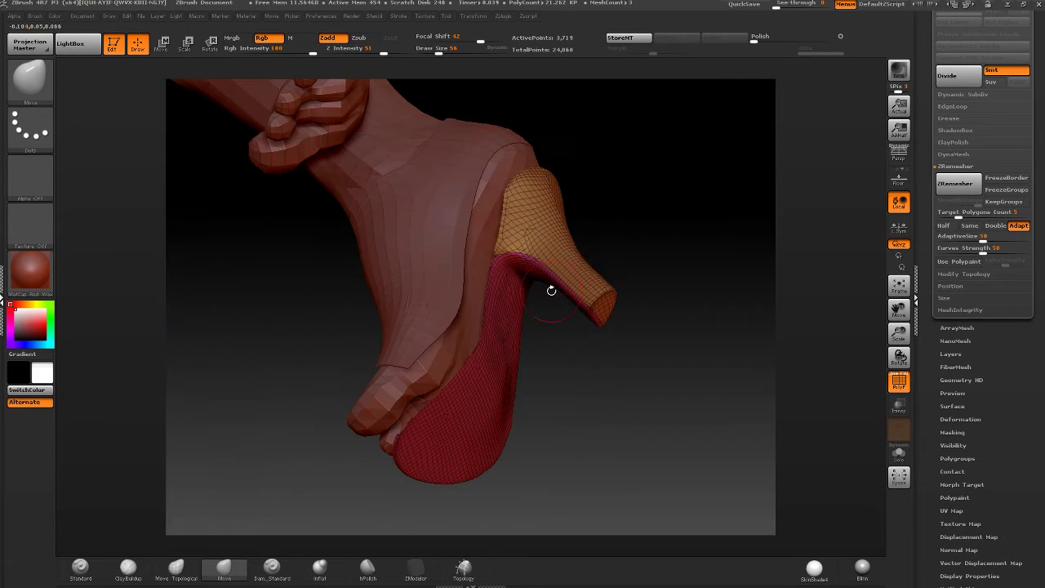
# - Isolate the heel and slice across its tip with SliceCurve to give the heel's base its own polygroup
pyautogui.hotkey('ctrl', 'shift')
pyautogui.keyDown('ctrl'); pyautogui.keyDown('shift'); pyautogui.click(610, 300); pyautogui.keyUp('shift'); pyautogui.keyUp('ctrl')
pyautogui.moveTo(616, 234)
pyautogui.mouseDown()
pyautogui.moveTo(649, 264)
pyautogui.moveTo(627, 279)
pyautogui.moveTo(624, 271)
pyautogui.mouseUp()
pyautogui.keyDown('ctrl'); pyautogui.keyDown('shift'); pyautogui.click(649, 264); pyautogui.keyUp('shift'); pyautogui.keyUp('ctrl')
pyautogui.keyDown('ctrl'); pyautogui.keyDown('shift'); pyautogui.click(608, 287); pyautogui.keyUp('shift'); pyautogui.keyUp('ctrl')
pyautogui.hotkey('ctrl', 'shift')
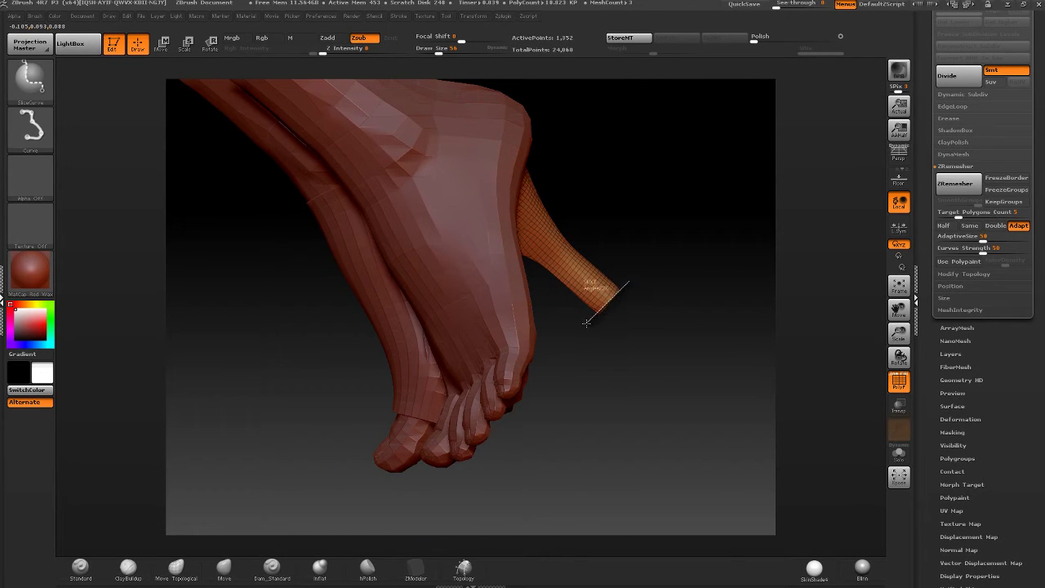
pyautogui.keyDown('ctrl'); pyautogui.keyDown('shift'); pyautogui.moveTo(586, 327); pyautogui.dragTo(609, 254); pyautogui.keyUp('shift'); pyautogui.keyUp('ctrl')
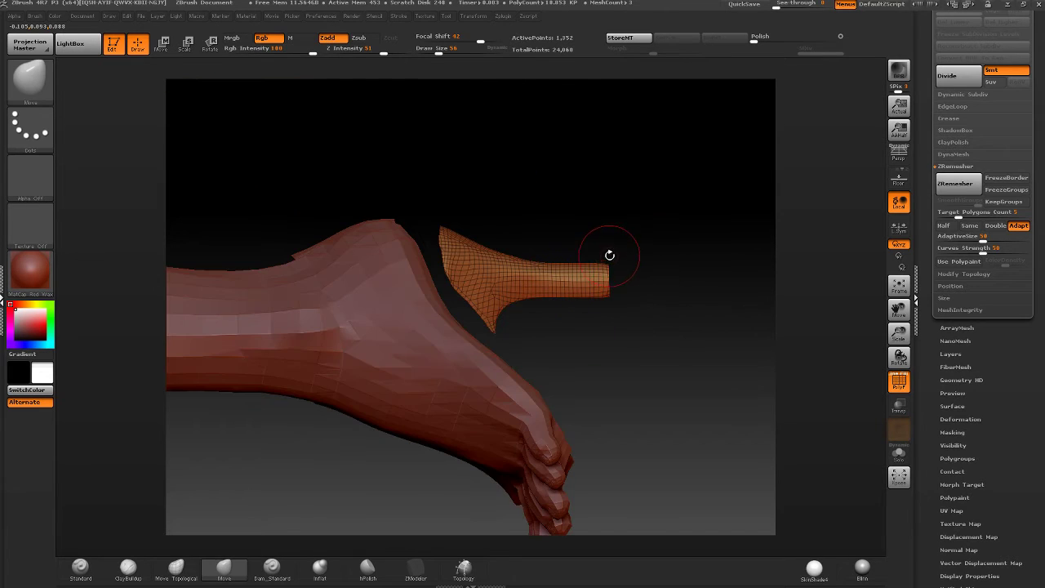
pyautogui.moveTo(609, 331); pyautogui.dragTo(616, 261)
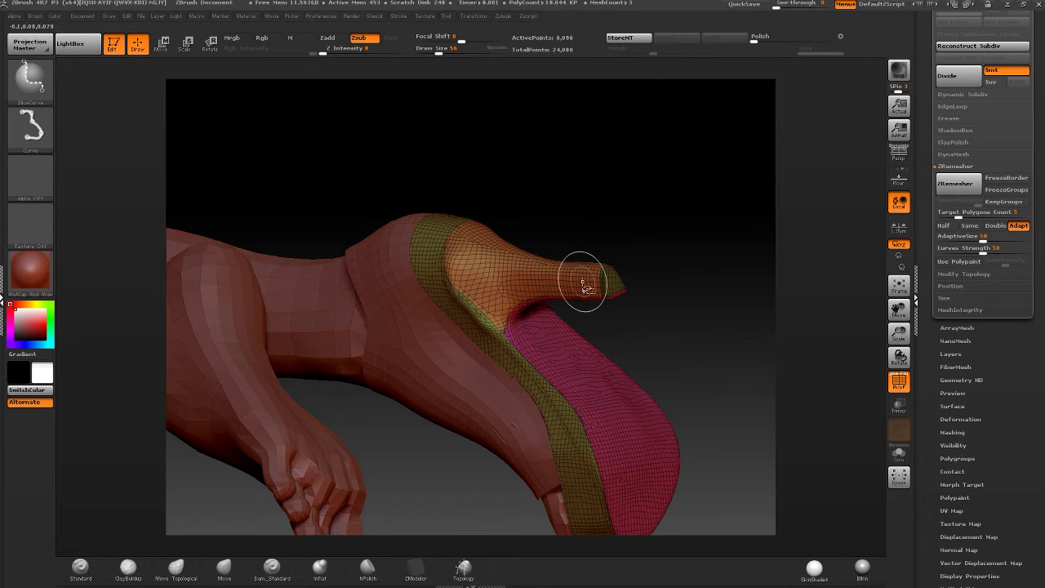
# - Isolate the heel, slice it lengthwise in side view with two SliceCurve cuts, and show the whole sole again
pyautogui.moveTo(571, 280); pyautogui.dragTo(611, 256)
pyautogui.moveTo(424, 302)
pyautogui.keyDown('ctrl'); pyautogui.keyDown('shift'); pyautogui.mouseDown()
pyautogui.moveTo(539, 280)
pyautogui.moveTo(631, 282)
pyautogui.mouseUp(); pyautogui.keyUp('shift'); pyautogui.keyUp('ctrl')
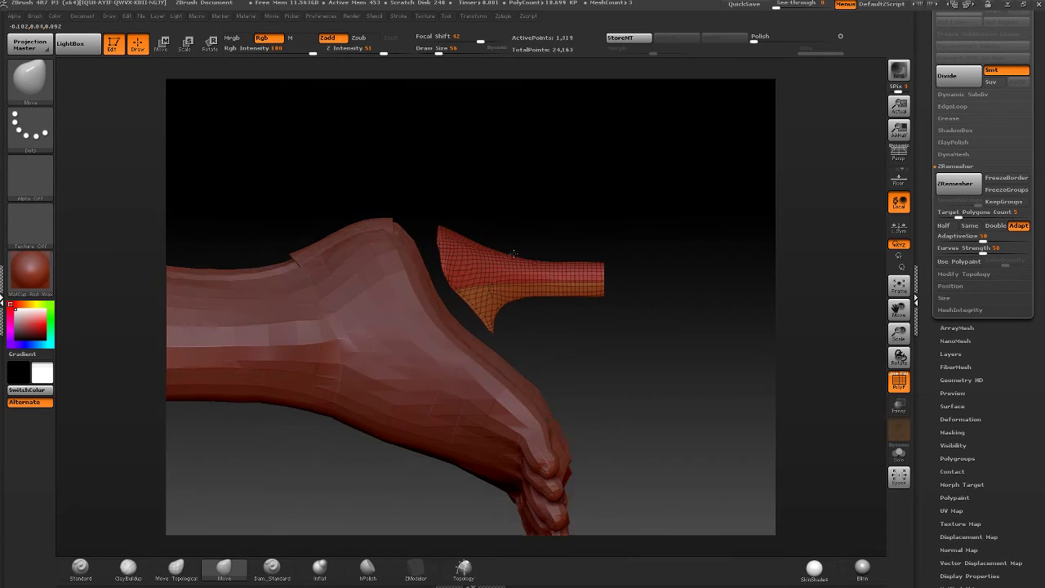
pyautogui.moveTo(429, 235)
pyautogui.keyDown('ctrl'); pyautogui.keyDown('shift'); pyautogui.mouseDown()
pyautogui.moveTo(473, 259)
pyautogui.moveTo(614, 271)
pyautogui.mouseUp(); pyautogui.keyUp('shift'); pyautogui.keyUp('ctrl')
pyautogui.moveTo(614, 271); pyautogui.dragTo(496, 274)
pyautogui.keyDown('ctrl'); pyautogui.keyDown('shift'); pyautogui.click(610, 228); pyautogui.keyUp('shift'); pyautogui.keyUp('ctrl')
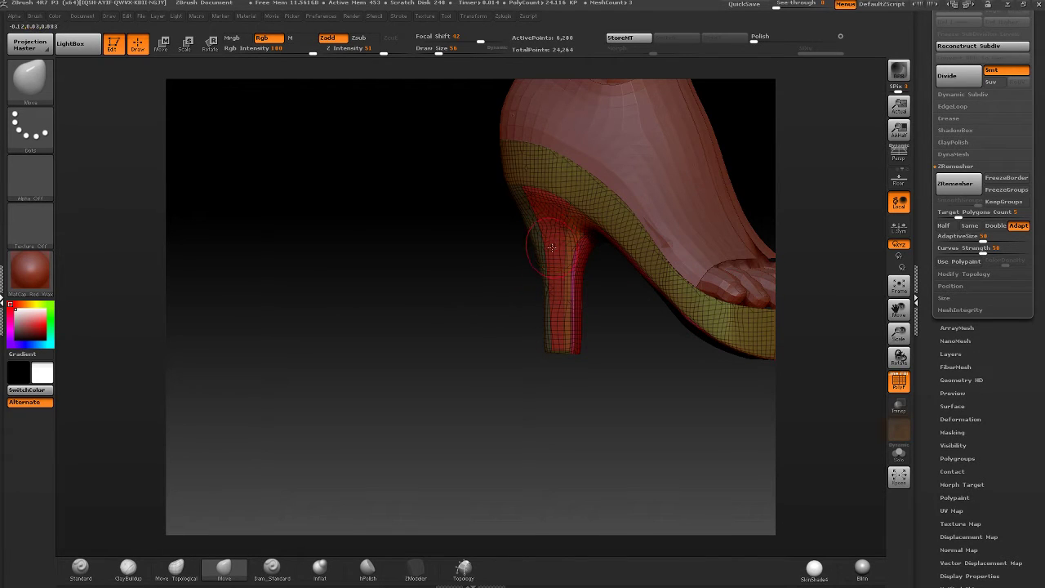
# - Select the Topology brush at draw size 1 and frame the sole mesh with curves along its border, polygroups and creased edges
pyautogui.moveTo(527, 238); pyautogui.dragTo(607, 434)
pyautogui.moveTo(468, 268); pyautogui.dragTo(544, 307)
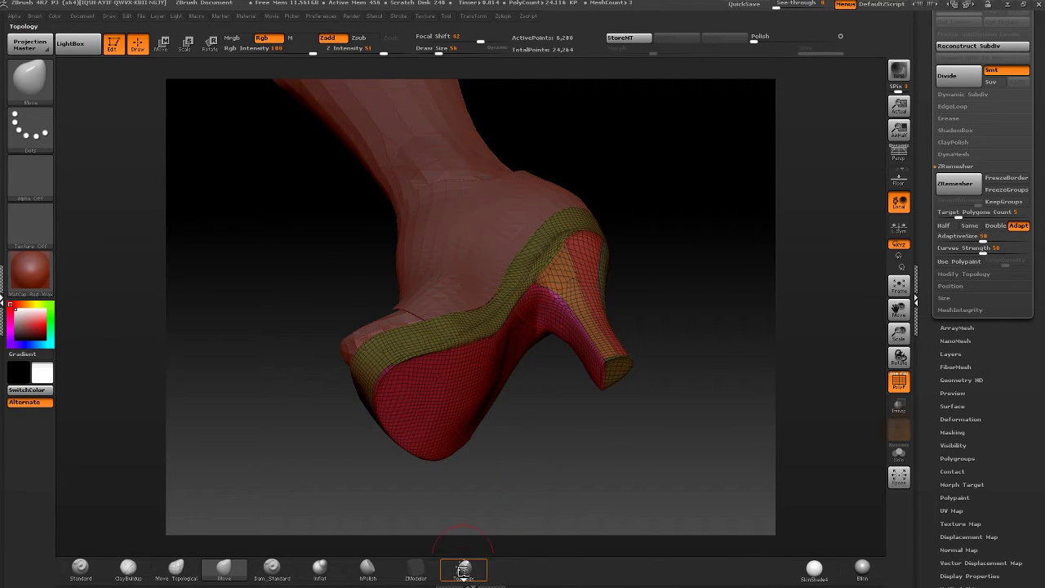
pyautogui.click(463, 568)
pyautogui.click(490, 579)
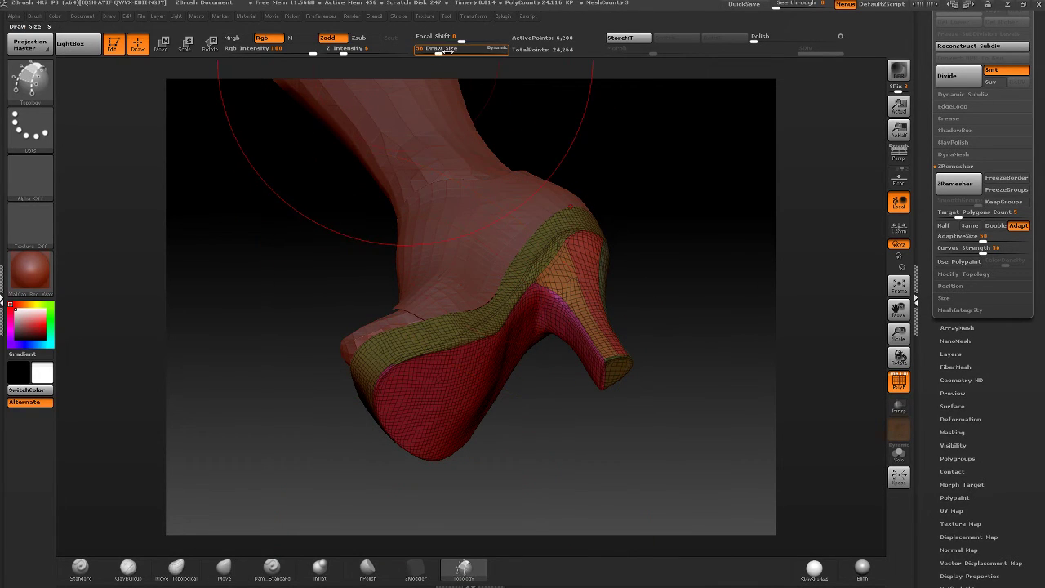
pyautogui.moveTo(446, 52); pyautogui.dragTo(432, 52)
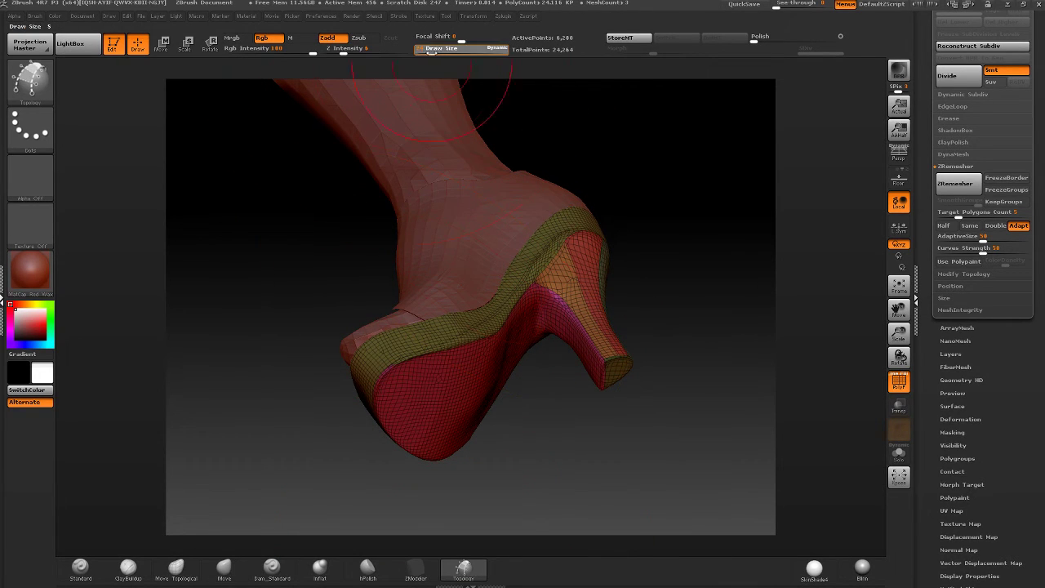
pyautogui.click(399, 15)
pyautogui.click(434, 241)
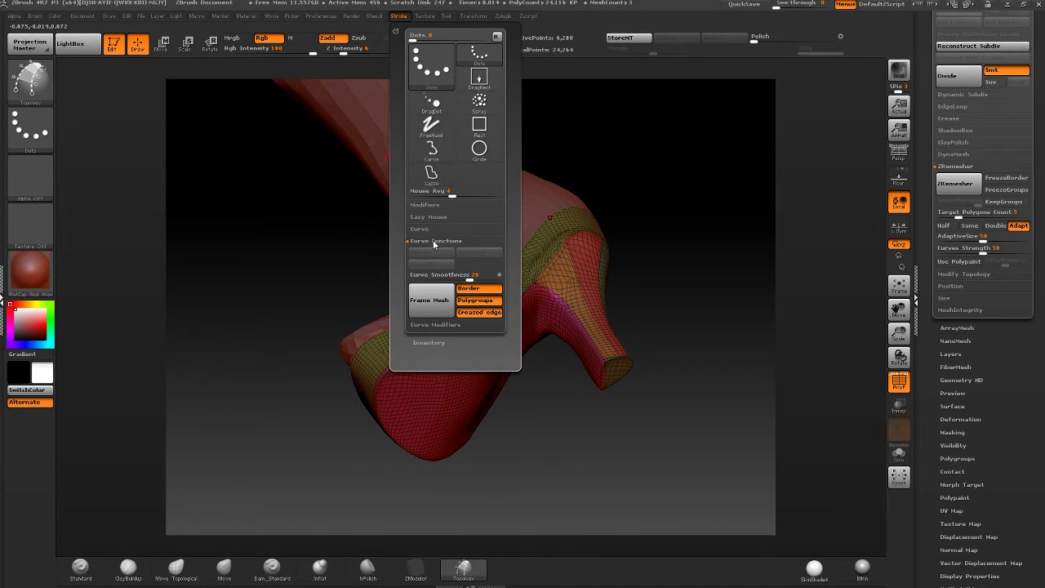
pyautogui.click(431, 299)
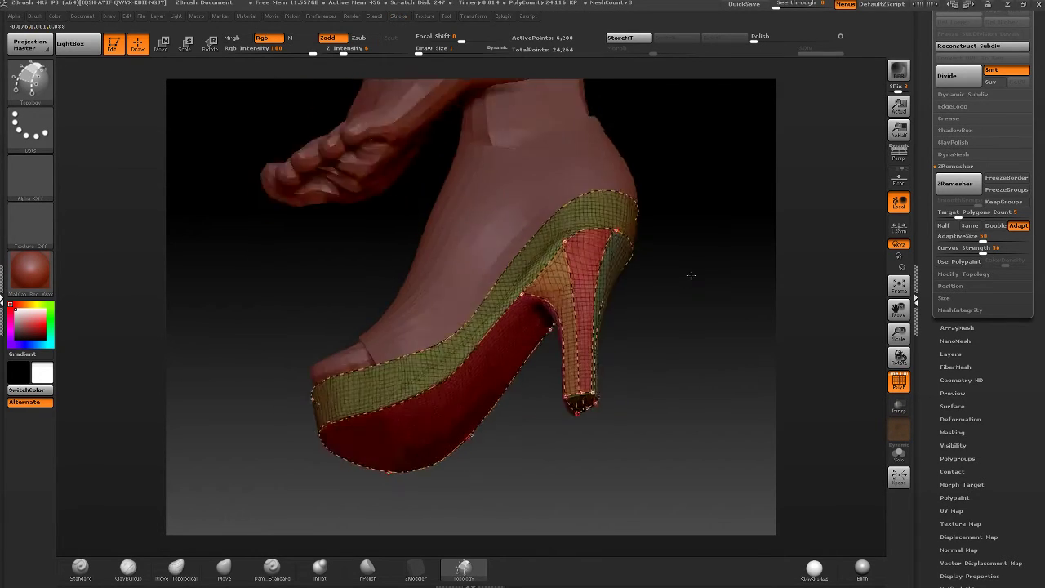
# - Try ZRemesher on the curve-framed sole with Adapt off and the Same polygon count, and undo the remesh
pyautogui.moveTo(691, 275); pyautogui.dragTo(343, 270)
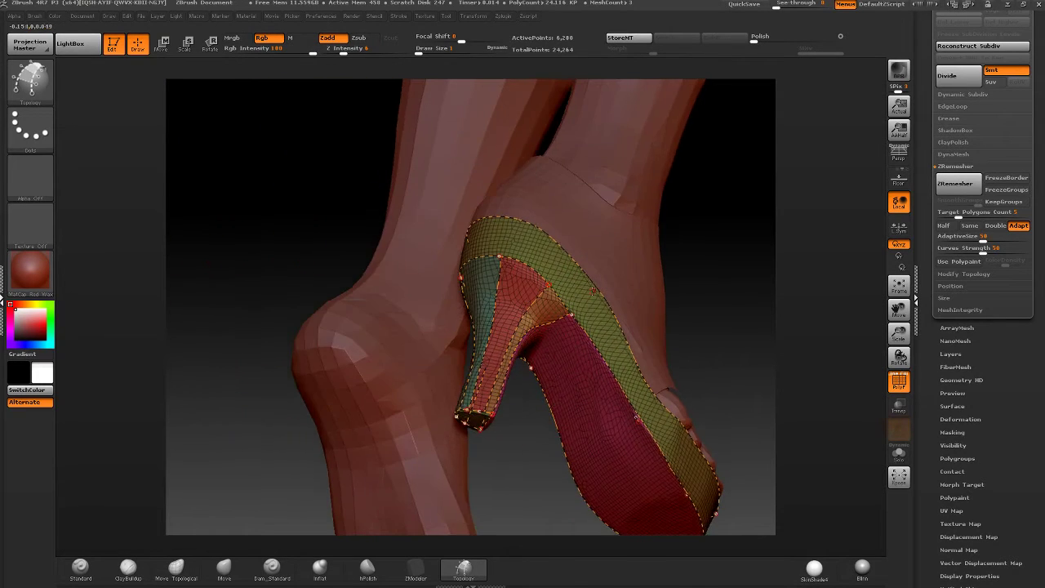
pyautogui.moveTo(594, 290); pyautogui.dragTo(583, 289)
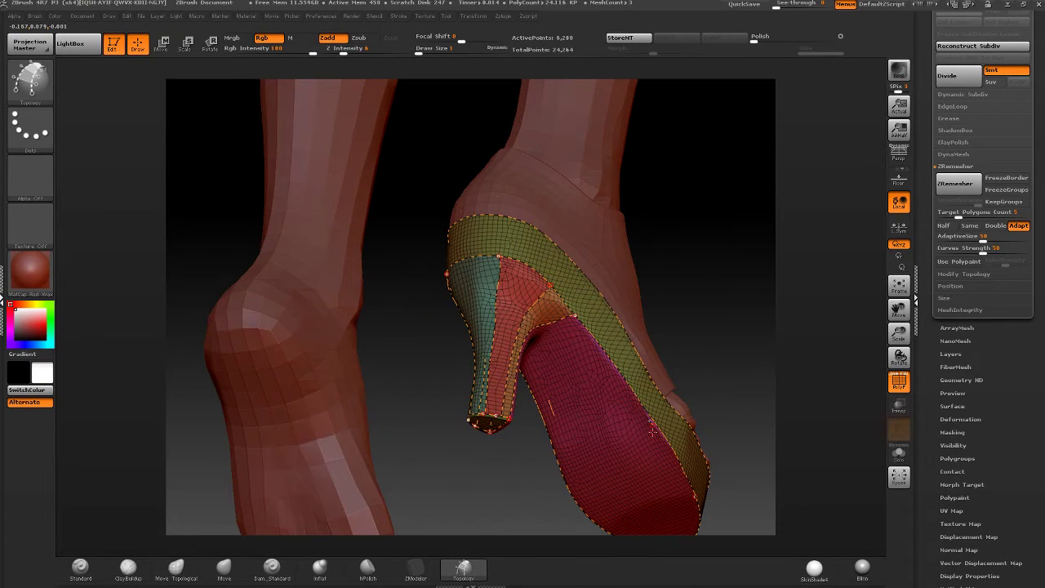
pyautogui.moveTo(630, 419)
pyautogui.mouseDown(button='right')
pyautogui.moveTo(647, 427)
pyautogui.moveTo(702, 373)
pyautogui.mouseUp(button='right')
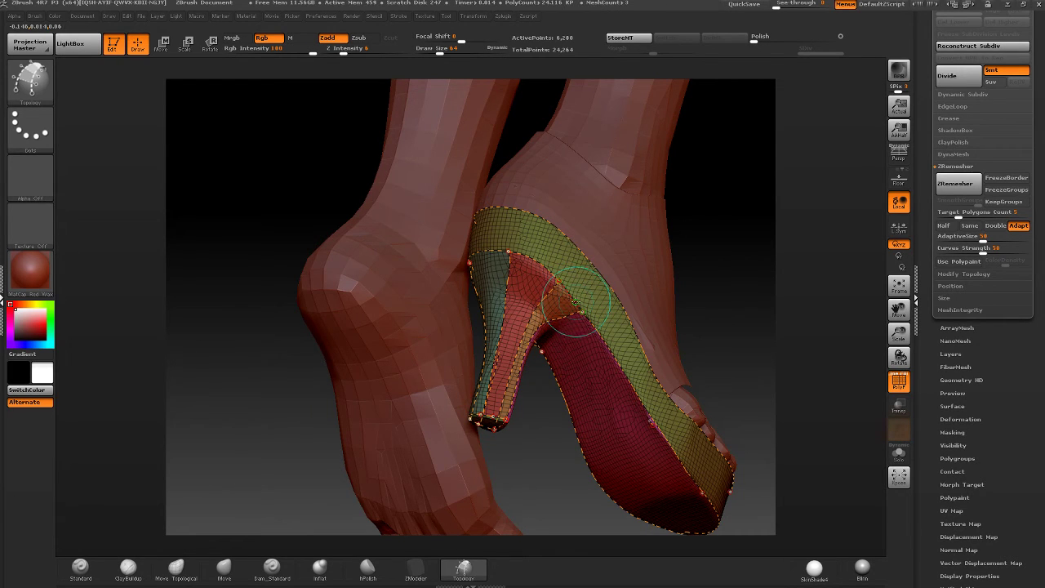
pyautogui.moveTo(575, 300)
pyautogui.mouseDown()
pyautogui.moveTo(751, 268)
pyautogui.moveTo(678, 298)
pyautogui.moveTo(660, 292)
pyautogui.moveTo(719, 278)
pyautogui.mouseUp()
pyautogui.click(1026, 230)
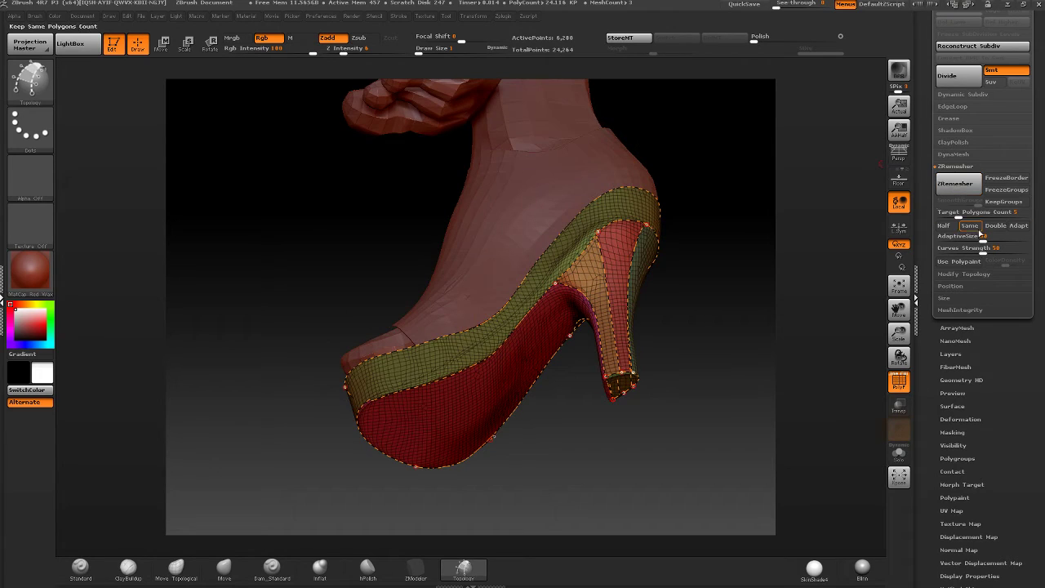
pyautogui.click(970, 225)
pyautogui.moveTo(693, 317); pyautogui.dragTo(758, 231)
pyautogui.click(963, 187)
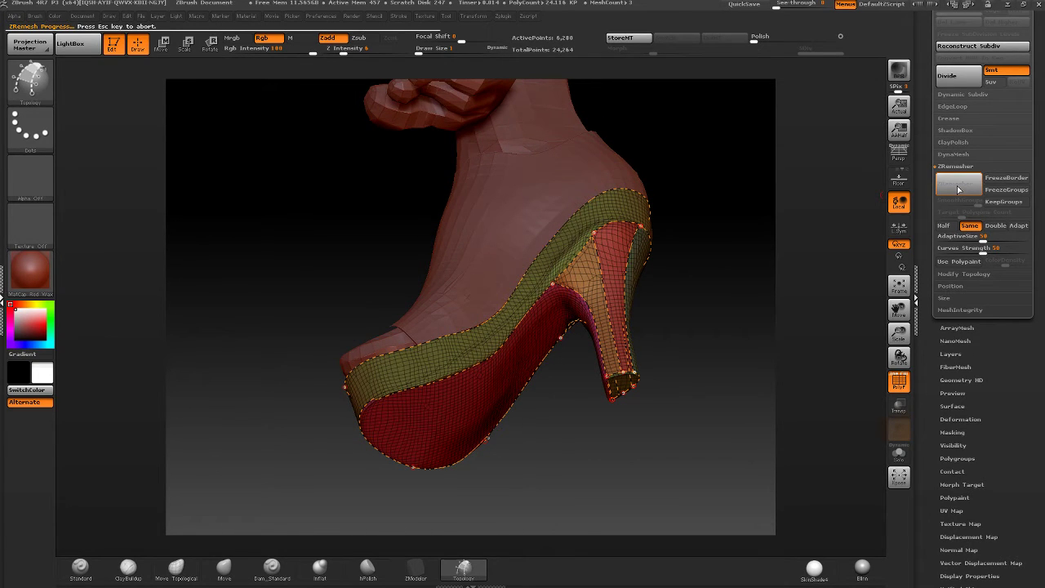
pyautogui.moveTo(607, 273)
pyautogui.mouseDown()
pyautogui.moveTo(558, 329)
pyautogui.moveTo(502, 344)
pyautogui.moveTo(465, 401)
pyautogui.moveTo(438, 416)
pyautogui.moveTo(476, 289)
pyautogui.moveTo(511, 289)
pyautogui.mouseUp()
pyautogui.keyDown('ctrl'); pyautogui.moveTo(527, 314); pyautogui.dragTo(880, 405, button='right'); pyautogui.keyUp('ctrl')
pyautogui.hotkey('ctrl', 'z')
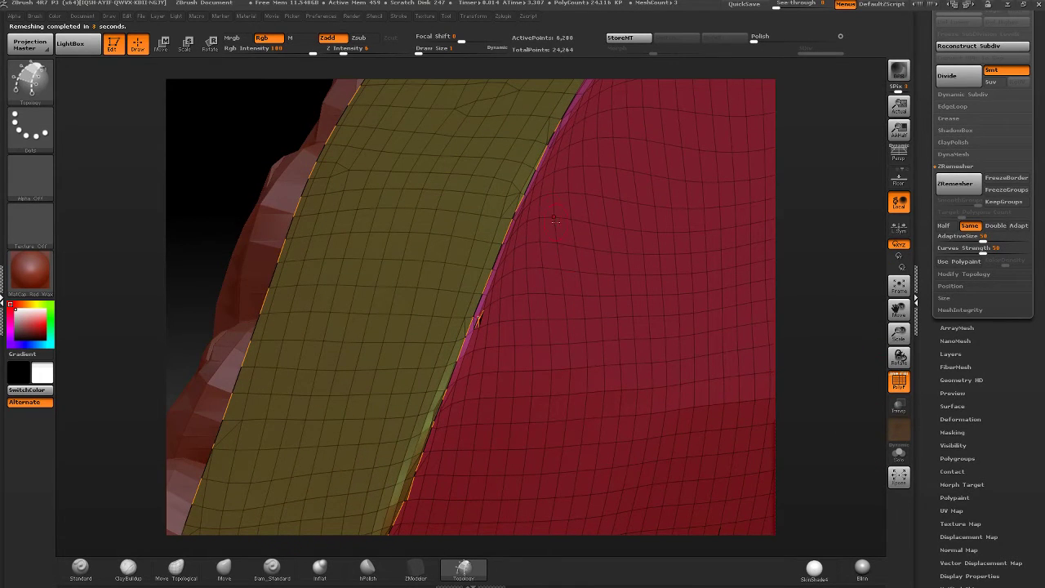
# - Smooth the underside's edge along the side band near the toe with draw size 5
pyautogui.press('shift')
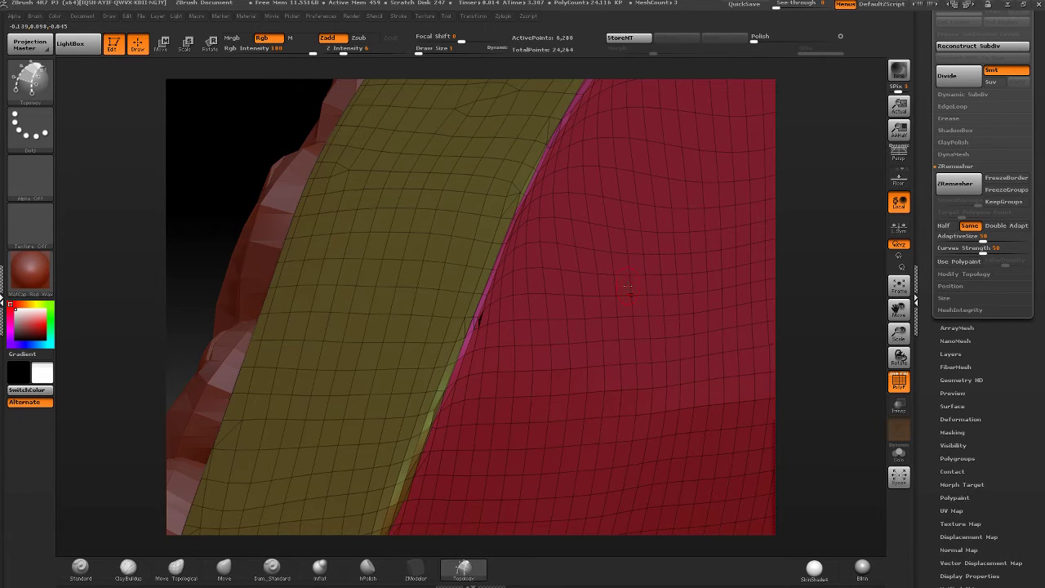
pyautogui.moveTo(419, 54); pyautogui.dragTo(423, 54)
pyautogui.keyDown('ctrl'); pyautogui.moveTo(522, 294); pyautogui.dragTo(511, 274, button='right'); pyautogui.keyUp('ctrl')
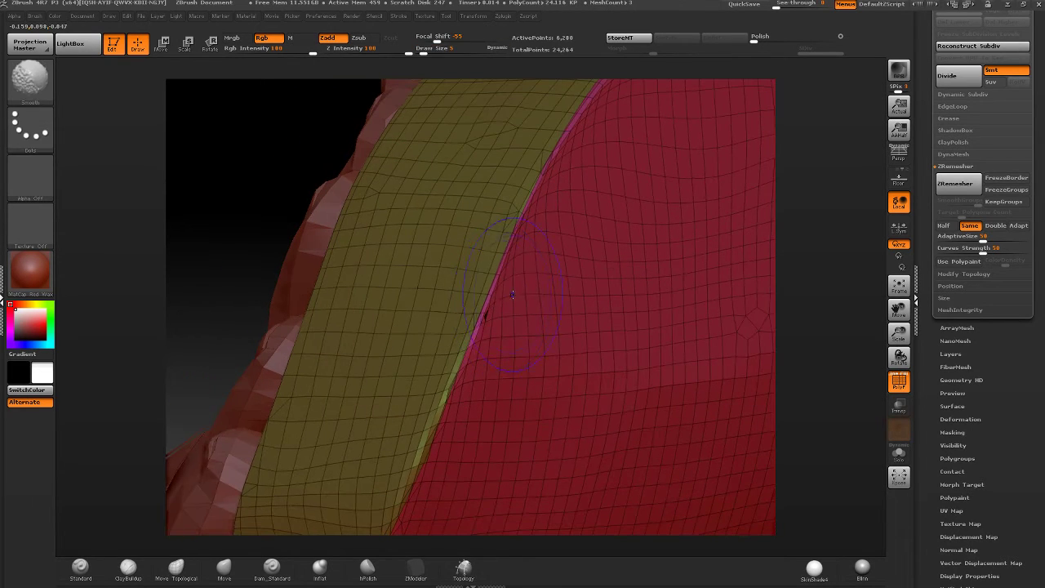
pyautogui.keyDown('shift'); pyautogui.moveTo(490, 294); pyautogui.dragTo(505, 303); pyautogui.keyUp('shift')
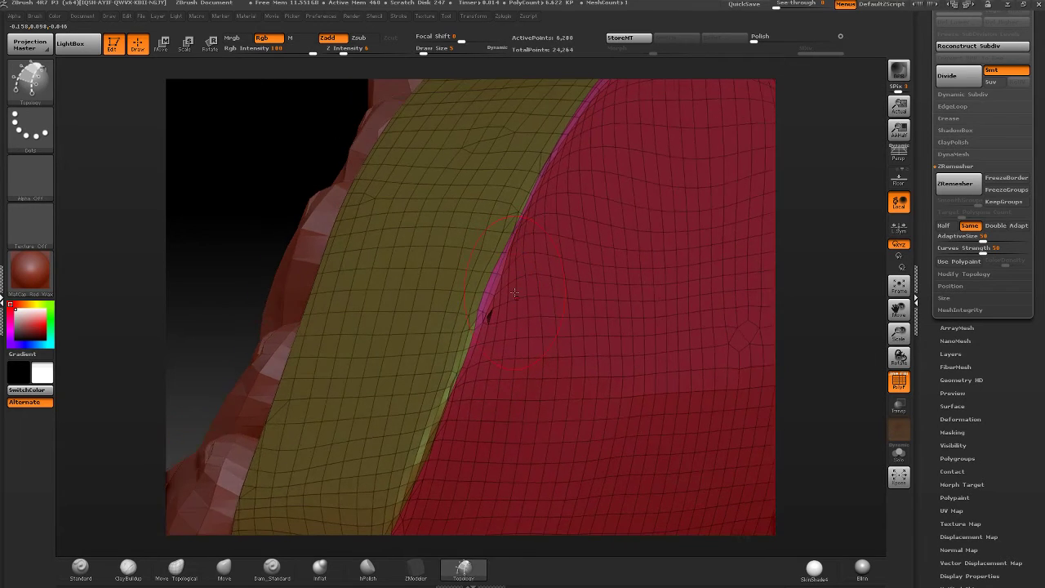
pyautogui.moveTo(507, 302); pyautogui.dragTo(498, 302, button='right')
pyautogui.keyDown('shift'); pyautogui.moveTo(499, 302); pyautogui.dragTo(495, 308); pyautogui.keyUp('shift')
pyautogui.keyDown('ctrl'); pyautogui.moveTo(497, 306); pyautogui.dragTo(492, 266, button='right'); pyautogui.keyUp('ctrl')
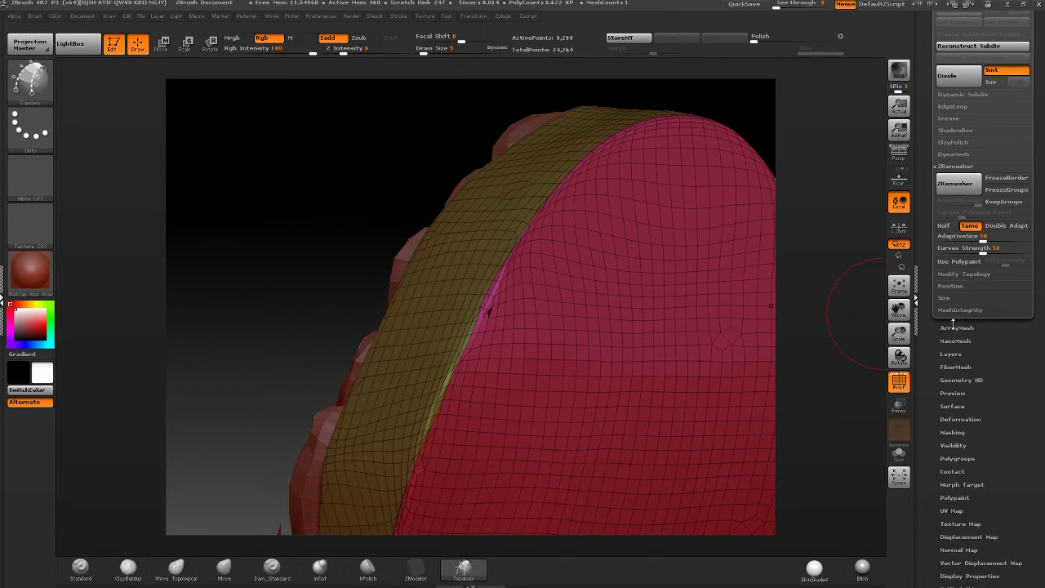
# - Try Close Holes on the sole, show the sole solo and isolate the new inner cap
pyautogui.click(964, 274)
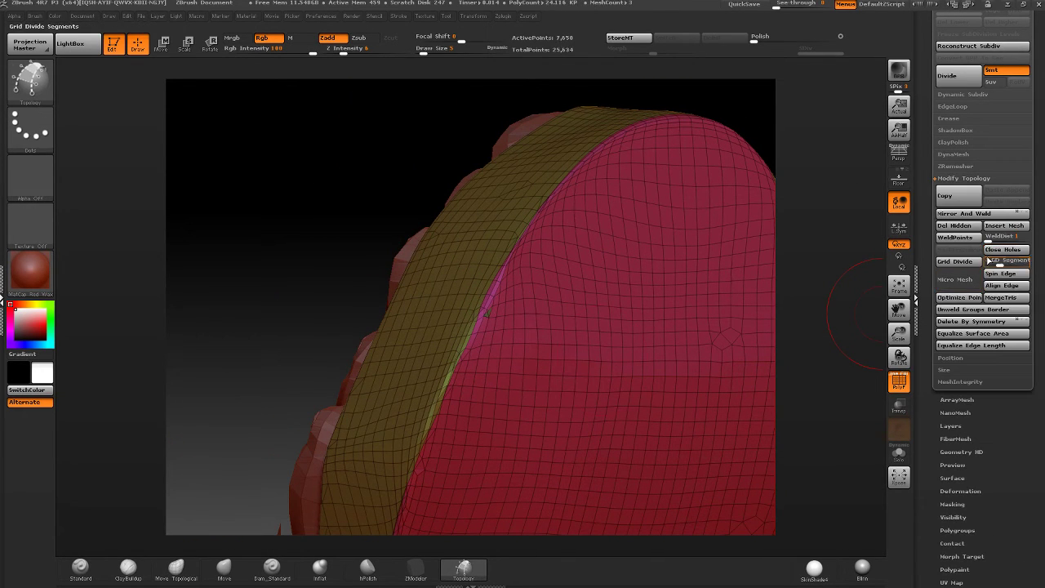
pyautogui.moveTo(620, 319); pyautogui.dragTo(535, 225, button='right')
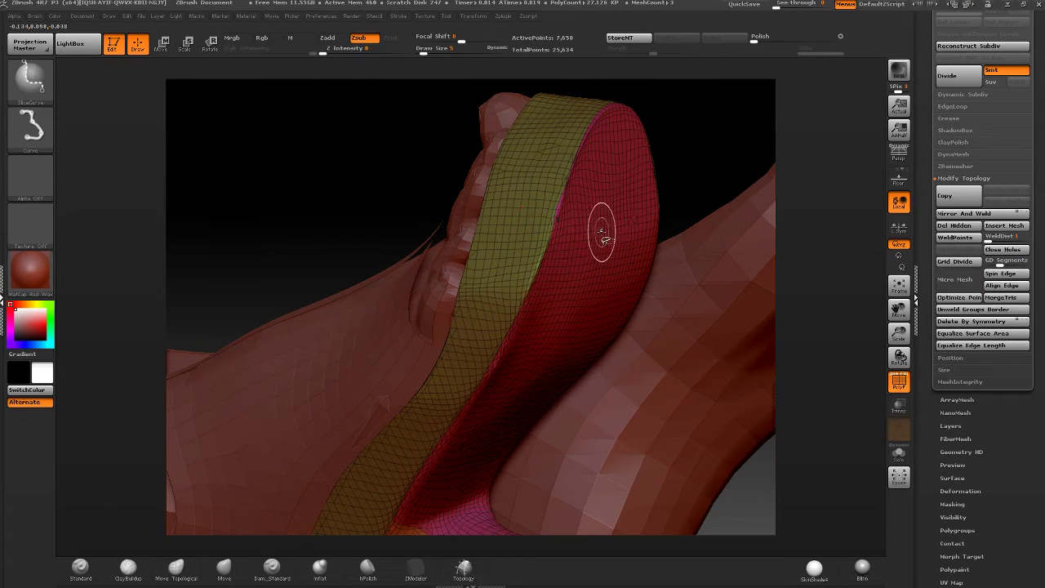
pyautogui.moveTo(602, 227); pyautogui.dragTo(735, 326, button='right')
pyautogui.click(898, 453)
pyautogui.moveTo(469, 328)
pyautogui.keyDown('alt'); pyautogui.mouseDown(button='right')
pyautogui.moveTo(549, 239)
pyautogui.moveTo(572, 283)
pyautogui.mouseUp(button='right'); pyautogui.keyUp('alt')
pyautogui.keyDown('ctrl'); pyautogui.keyDown('shift'); pyautogui.click(525, 257); pyautogui.keyUp('shift'); pyautogui.keyUp('ctrl')
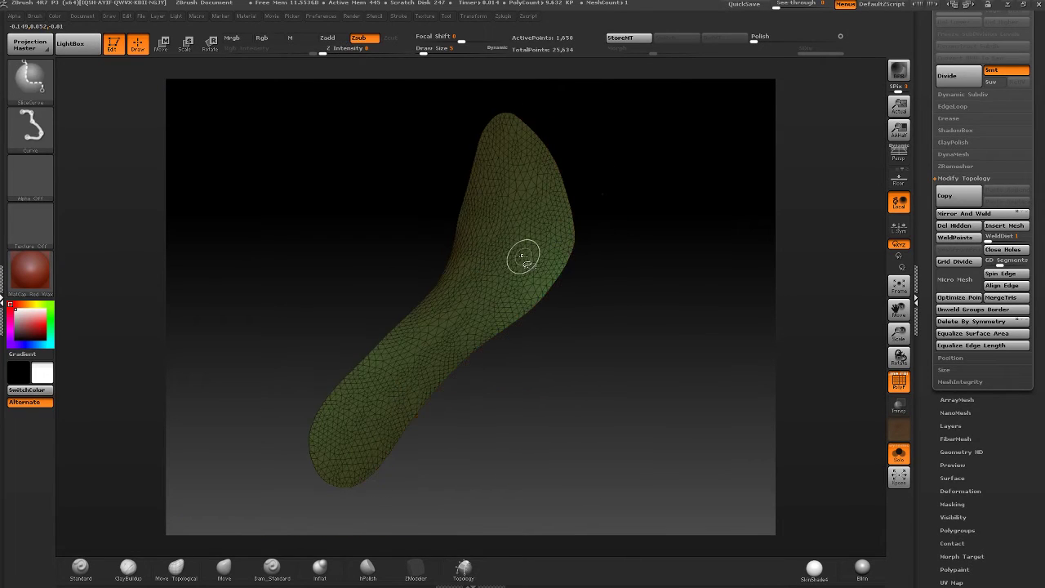
pyautogui.moveTo(525, 257); pyautogui.dragTo(436, 243, button='right')
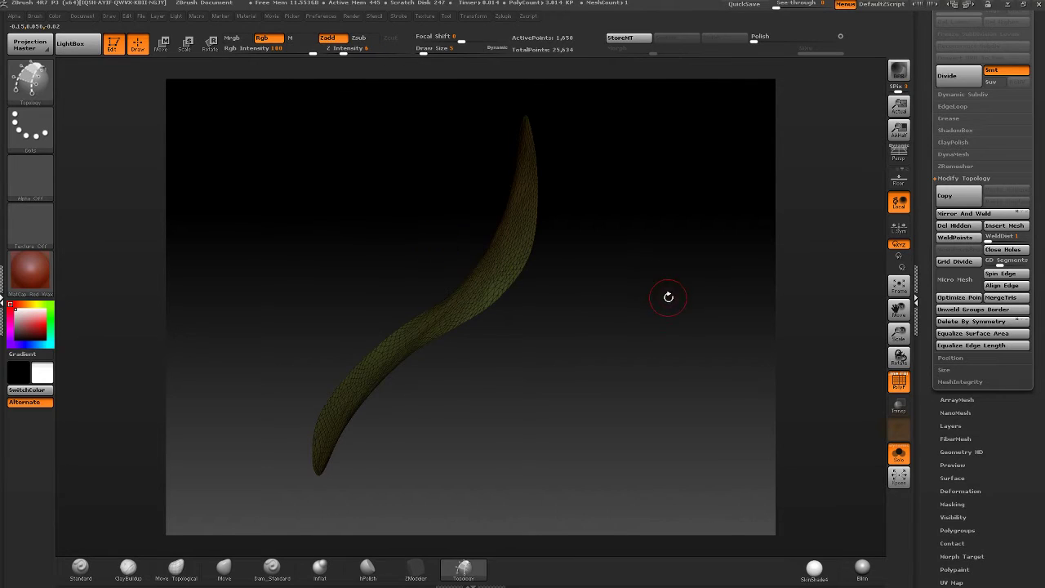
pyautogui.moveTo(668, 296); pyautogui.dragTo(682, 294, button='right')
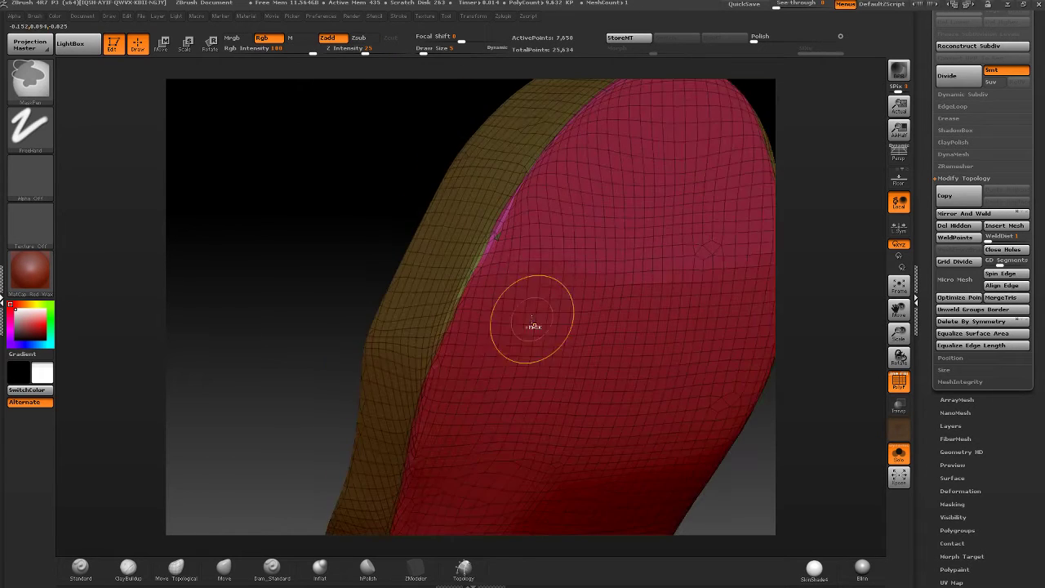
# - Examine the small filled hole at the side band's border and isolate the cap polygroup to check for overlapping surfaces
pyautogui.keyDown('ctrl'); pyautogui.moveTo(532, 321); pyautogui.dragTo(479, 299, button='right'); pyautogui.keyUp('ctrl')
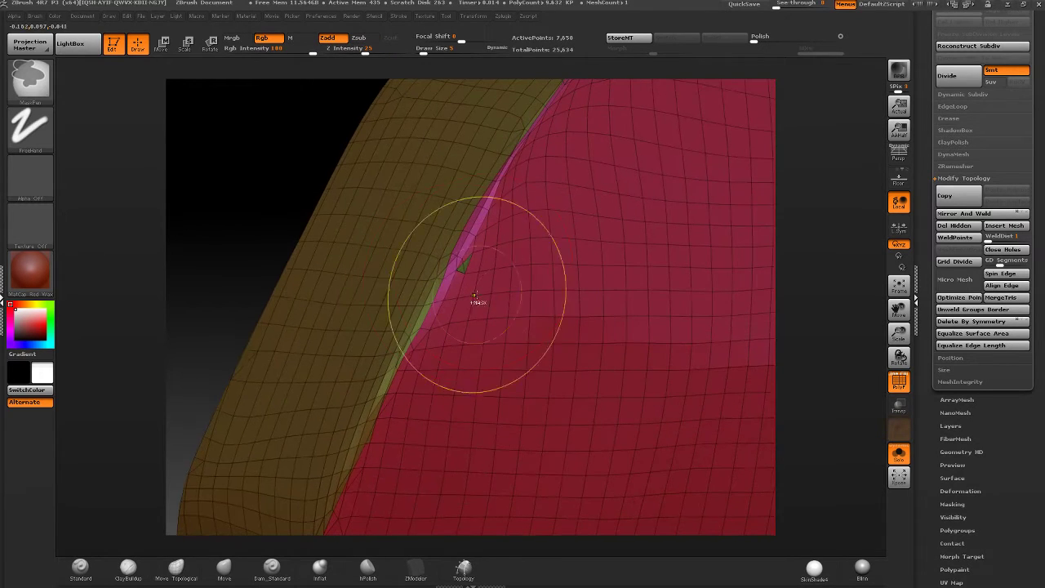
pyautogui.moveTo(384, 257); pyautogui.dragTo(490, 284, button='right')
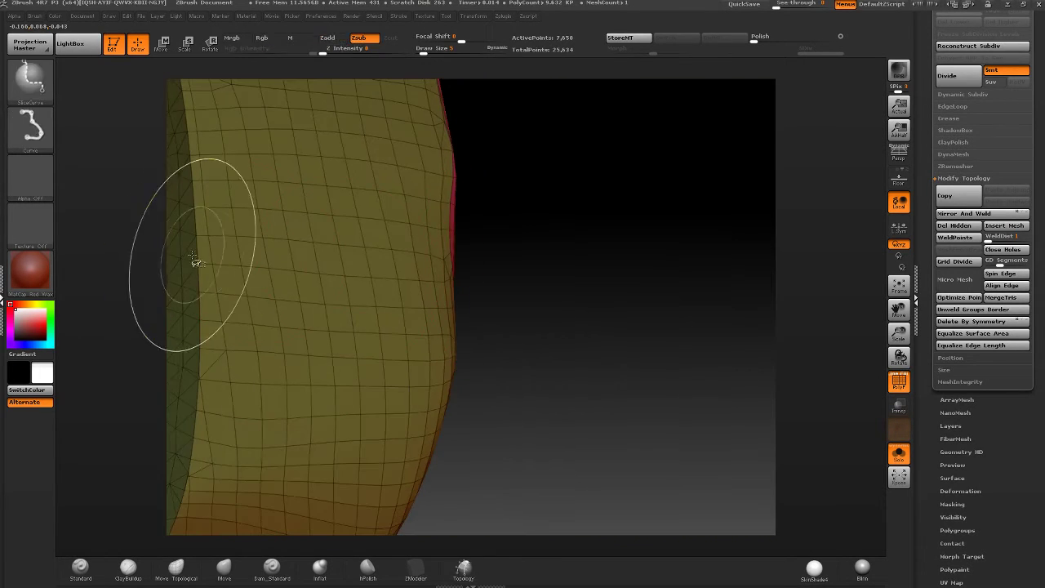
pyautogui.keyDown('ctrl'); pyautogui.keyDown('shift'); pyautogui.click(187, 278); pyautogui.keyUp('shift'); pyautogui.keyUp('ctrl')
pyautogui.moveTo(364, 224)
pyautogui.mouseDown(button='right')
pyautogui.moveTo(307, 221)
pyautogui.moveTo(626, 289)
pyautogui.moveTo(550, 302)
pyautogui.moveTo(549, 312)
pyautogui.moveTo(567, 313)
pyautogui.mouseUp(button='right')
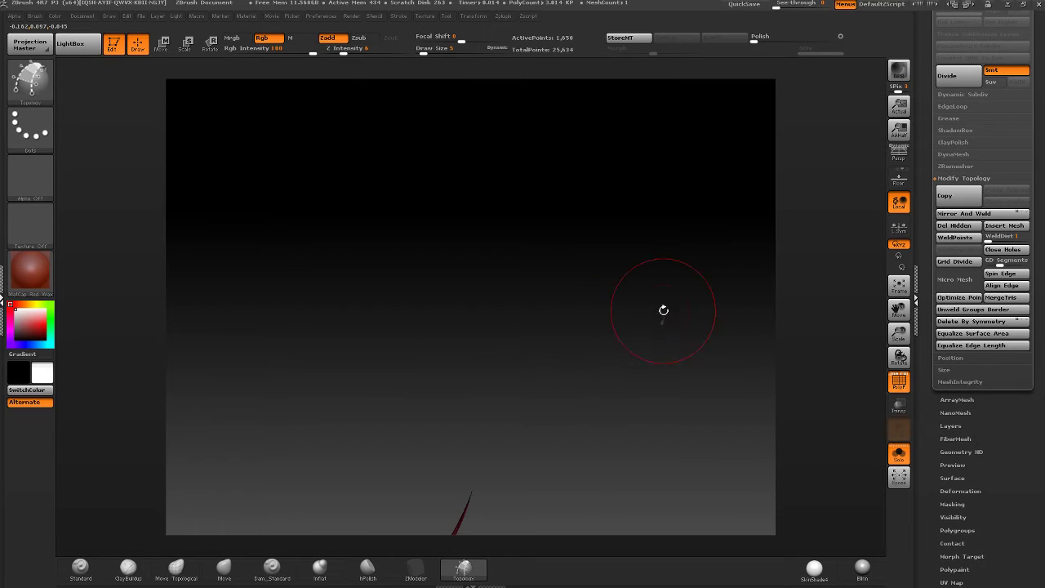
pyautogui.moveTo(664, 310)
pyautogui.mouseDown(button='right')
pyautogui.moveTo(711, 327)
pyautogui.moveTo(745, 236)
pyautogui.moveTo(703, 278)
pyautogui.mouseUp(button='right')
# - Undo the hole closing, switch the selection brush to SelectRect, and isolate the underside and the side band in turn
pyautogui.hotkey('ctrl', 'shift')
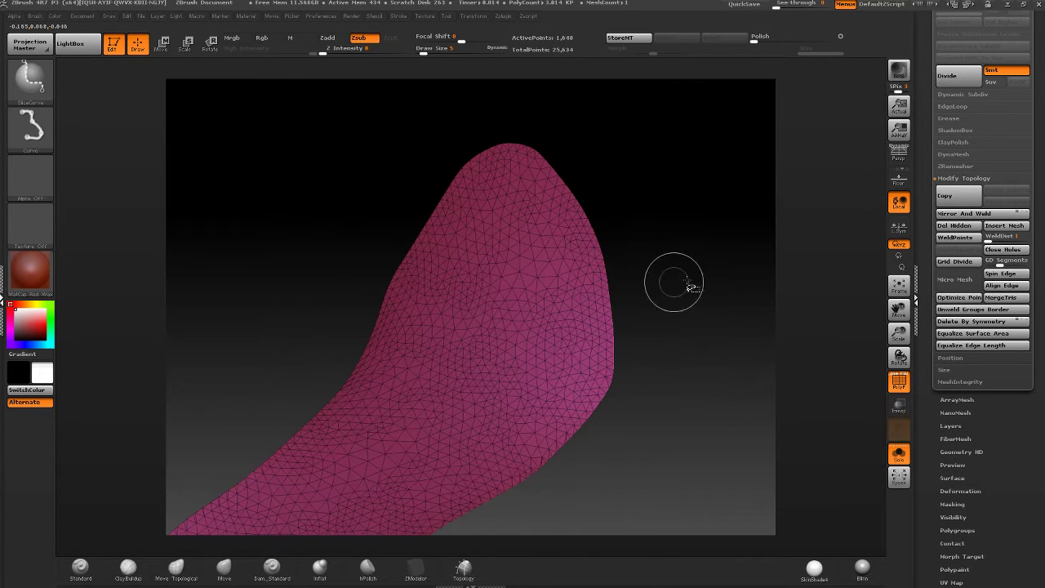
pyautogui.press('b')
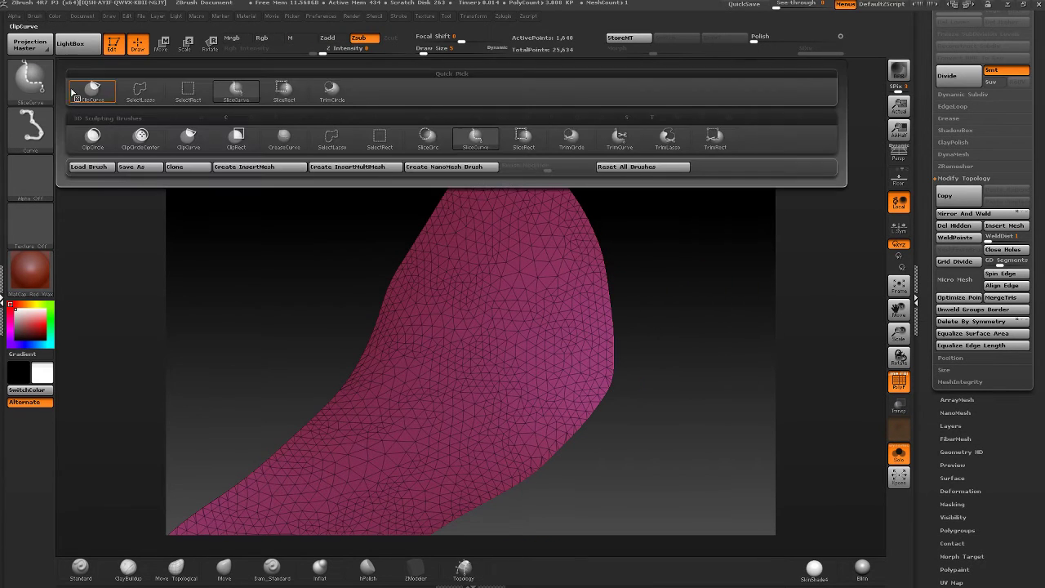
pyautogui.click(188, 92)
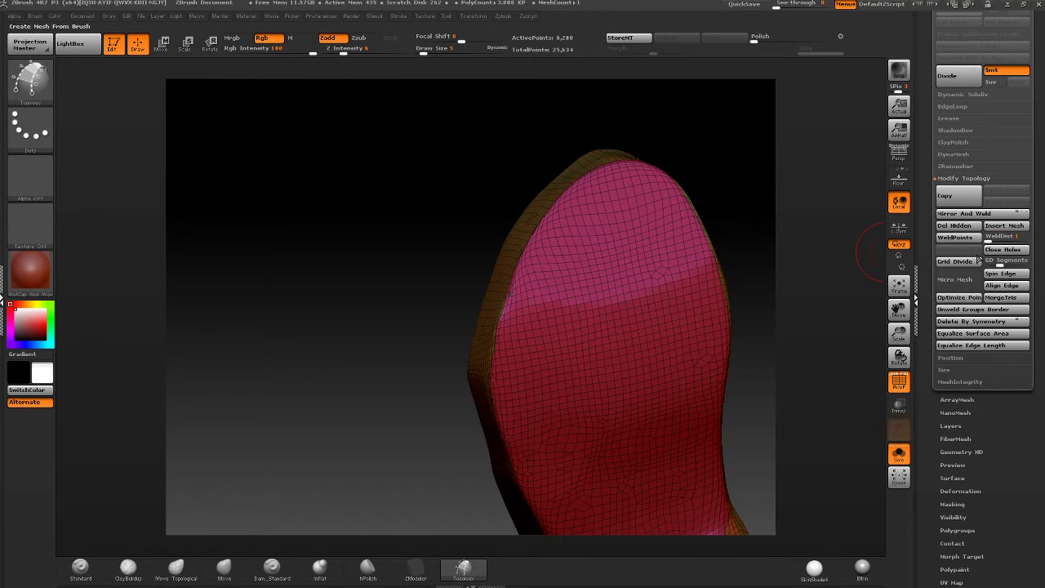
pyautogui.click(955, 226)
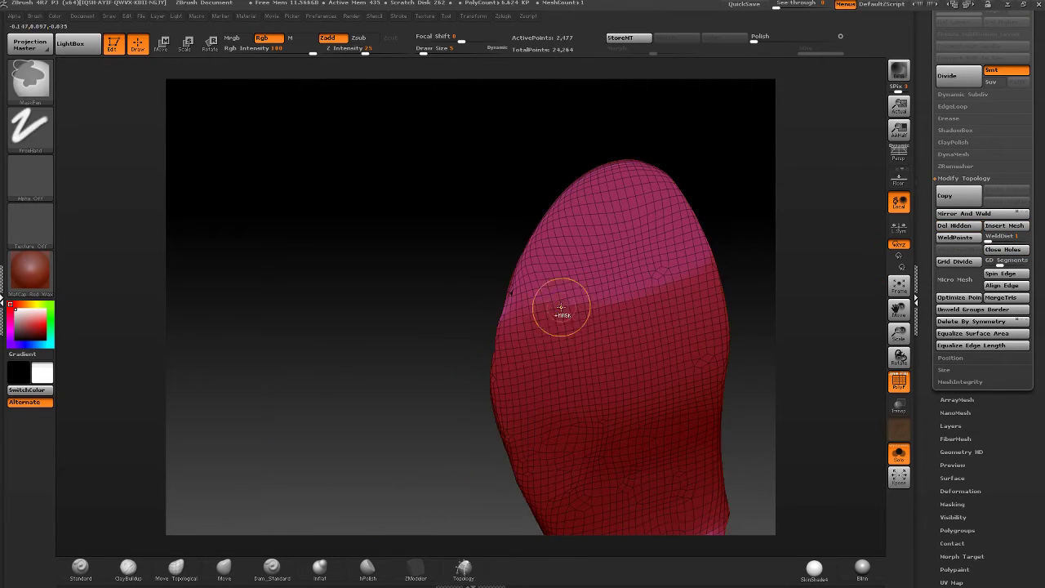
pyautogui.moveTo(560, 303); pyautogui.dragTo(811, 106)
pyautogui.keyDown('ctrl'); pyautogui.keyDown('shift'); pyautogui.click(410, 236); pyautogui.keyUp('shift'); pyautogui.keyUp('ctrl')
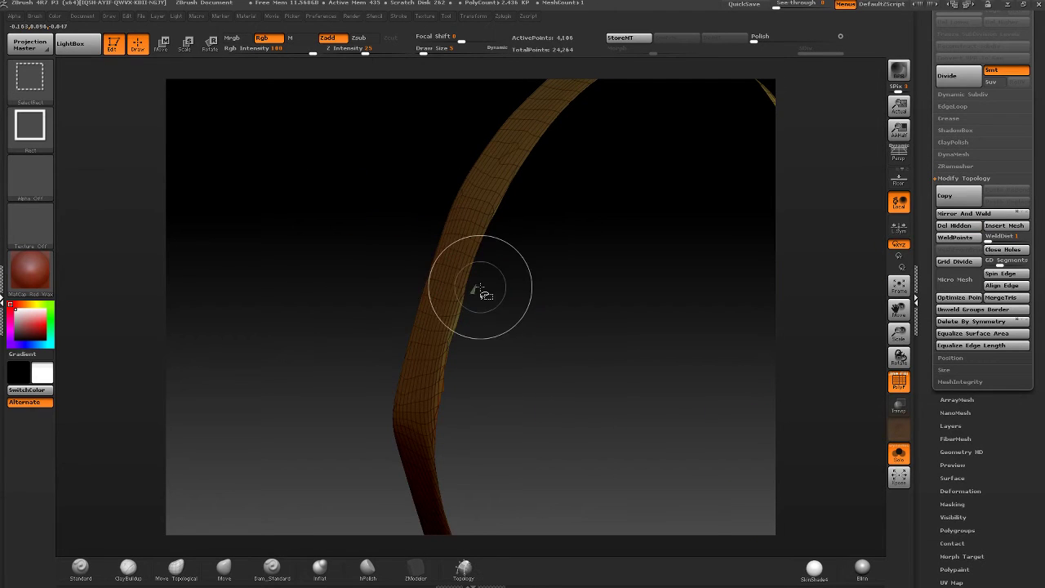
pyautogui.moveTo(478, 292)
pyautogui.keyDown('ctrl'); pyautogui.keyDown('shift'); pyautogui.mouseDown()
pyautogui.moveTo(420, 303)
pyautogui.moveTo(388, 247)
pyautogui.moveTo(519, 237)
pyautogui.moveTo(531, 187)
pyautogui.moveTo(535, 278)
pyautogui.mouseUp(); pyautogui.keyUp('shift'); pyautogui.keyUp('ctrl')
# - Give the isolated underside a single fresh polygroup and show the whole sole again
pyautogui.press('b')
pyautogui.press('t')
pyautogui.press('o')
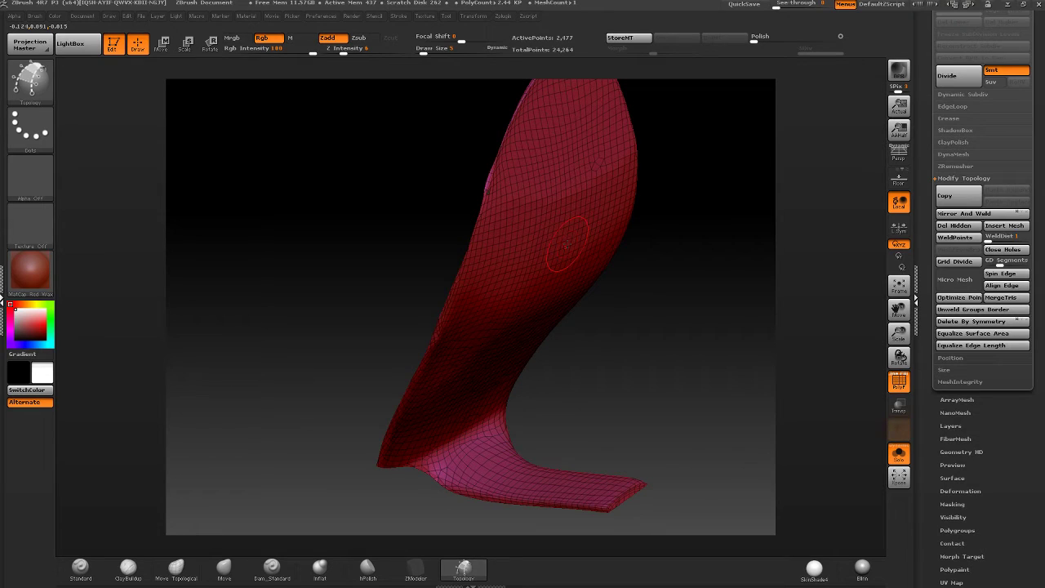
pyautogui.hotkey('ctrl', 'shift')
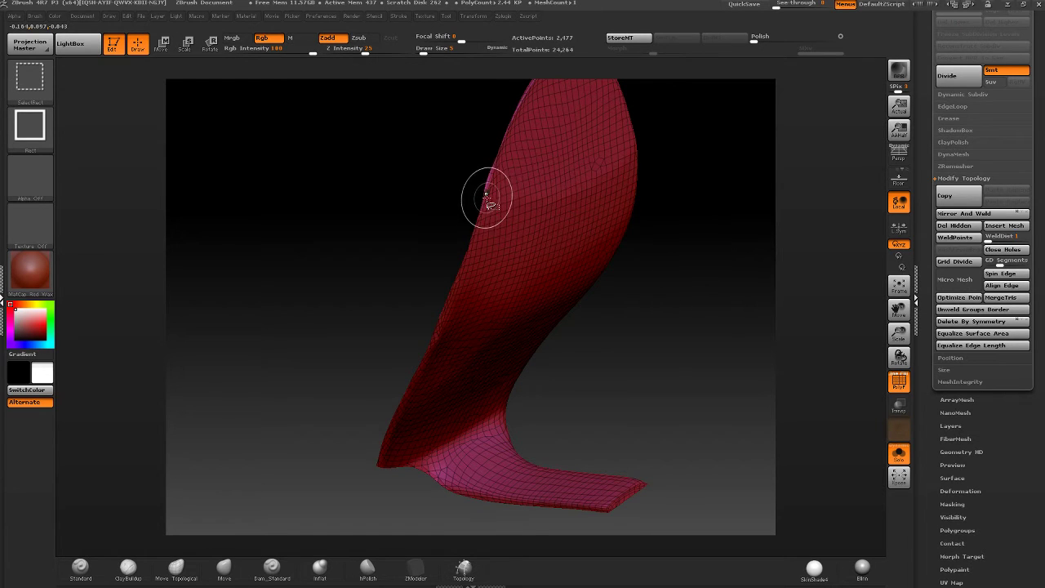
pyautogui.keyDown('ctrl'); pyautogui.keyDown('shift'); pyautogui.click(710, 300); pyautogui.keyUp('shift'); pyautogui.keyUp('ctrl')
pyautogui.moveTo(711, 301); pyautogui.dragTo(532, 234)
pyautogui.moveTo(411, 194)
pyautogui.mouseDown()
pyautogui.moveTo(458, 187)
pyautogui.moveTo(438, 221)
pyautogui.moveTo(445, 67)
pyautogui.mouseUp()
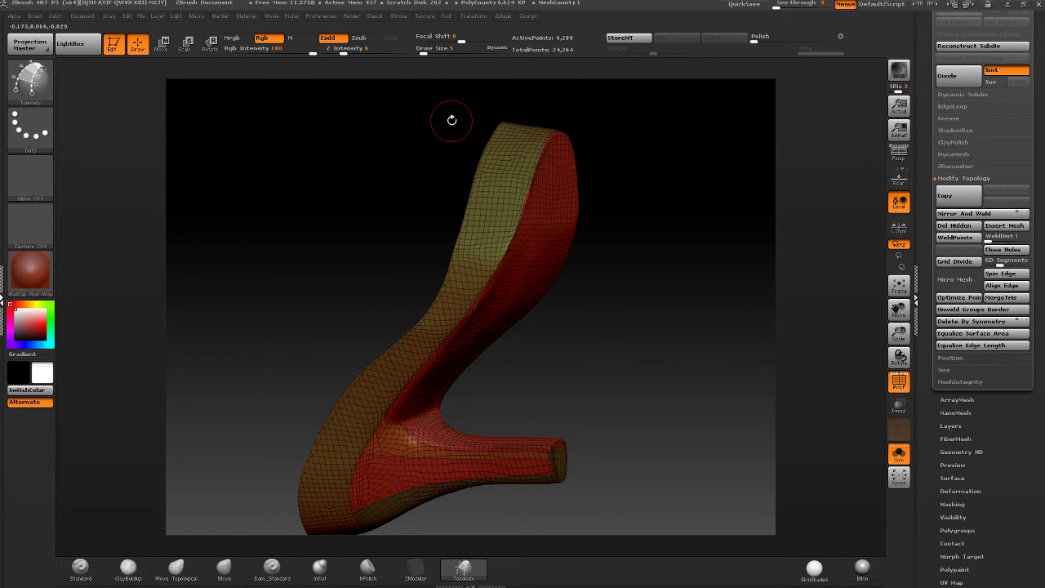
# - Frame the regrouped sole again with curves along its polygroup borders using Frame Mesh
pyautogui.click(398, 15)
pyautogui.click(428, 299)
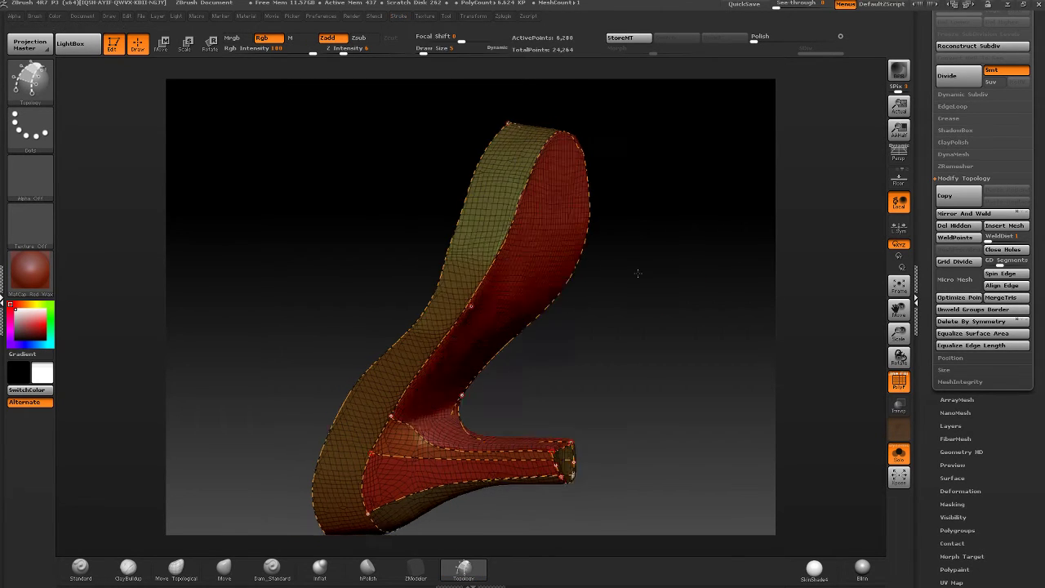
pyautogui.moveTo(638, 273)
pyautogui.mouseDown(button='right')
pyautogui.moveTo(591, 266)
pyautogui.moveTo(544, 318)
pyautogui.mouseUp(button='right')
pyautogui.moveTo(544, 318)
pyautogui.keyDown('ctrl'); pyautogui.mouseDown(button='right')
pyautogui.moveTo(511, 326)
pyautogui.moveTo(450, 310)
pyautogui.moveTo(394, 362)
pyautogui.moveTo(401, 274)
pyautogui.moveTo(496, 215)
pyautogui.mouseUp(button='right'); pyautogui.keyUp('ctrl')
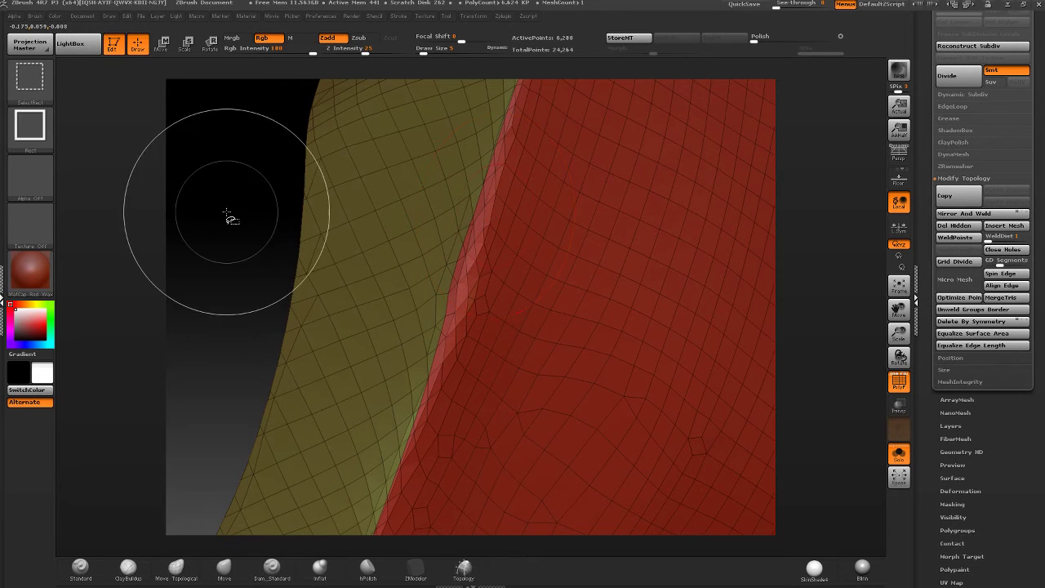
# - Isolate the side band and the underside in turn to examine the polygons along their shared border
pyautogui.keyDown('ctrl'); pyautogui.keyDown('shift'); pyautogui.click(541, 303); pyautogui.keyUp('shift'); pyautogui.keyUp('ctrl')
pyautogui.keyDown('ctrl'); pyautogui.keyDown('shift'); pyautogui.moveTo(250, 227); pyautogui.dragTo(255, 230); pyautogui.keyUp('shift'); pyautogui.keyUp('ctrl')
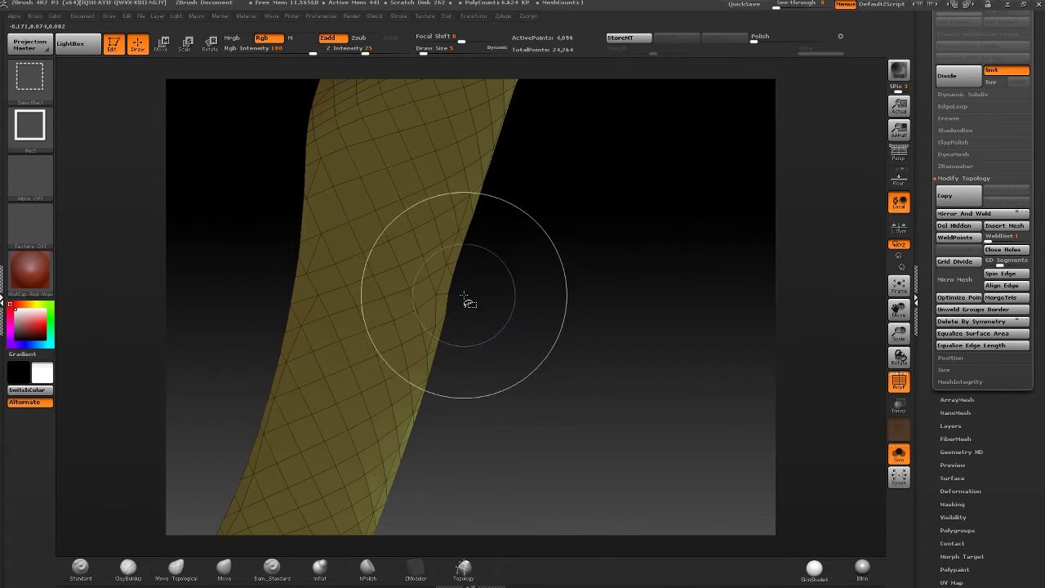
pyautogui.moveTo(467, 301)
pyautogui.mouseDown(button='right')
pyautogui.moveTo(273, 221)
pyautogui.moveTo(617, 283)
pyautogui.mouseUp(button='right')
pyautogui.keyDown('ctrl'); pyautogui.keyDown('shift'); pyautogui.click(272, 221); pyautogui.keyUp('shift'); pyautogui.keyUp('ctrl')
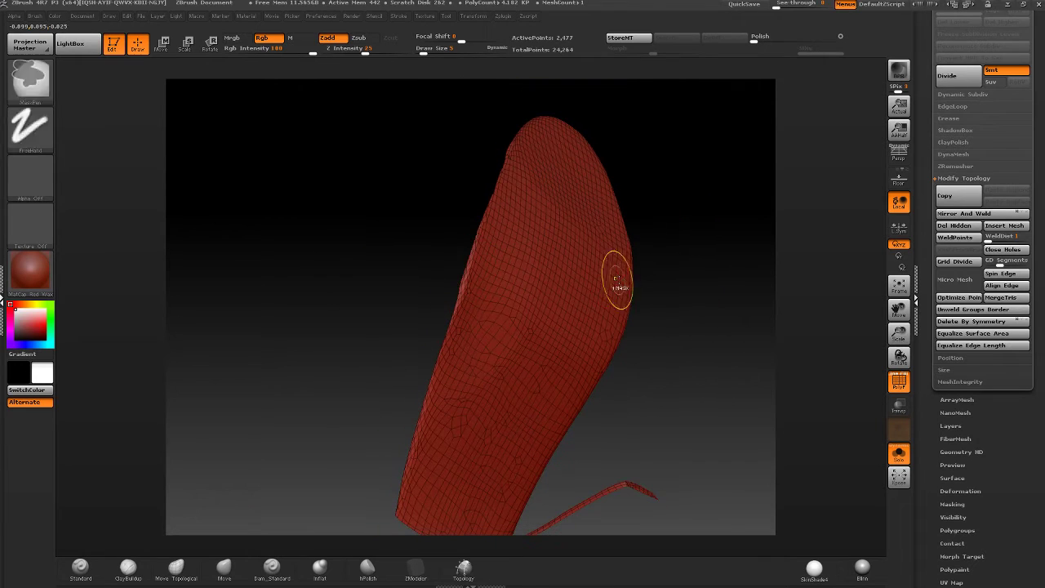
# - Show the whole sole again and frame it with curves along its borders, polygroups and creased edges
pyautogui.keyDown('ctrl'); pyautogui.click(702, 274); pyautogui.keyUp('ctrl')
pyautogui.keyDown('ctrl'); pyautogui.keyDown('shift'); pyautogui.click(705, 272); pyautogui.keyUp('shift'); pyautogui.keyUp('ctrl')
pyautogui.moveTo(402, 17)
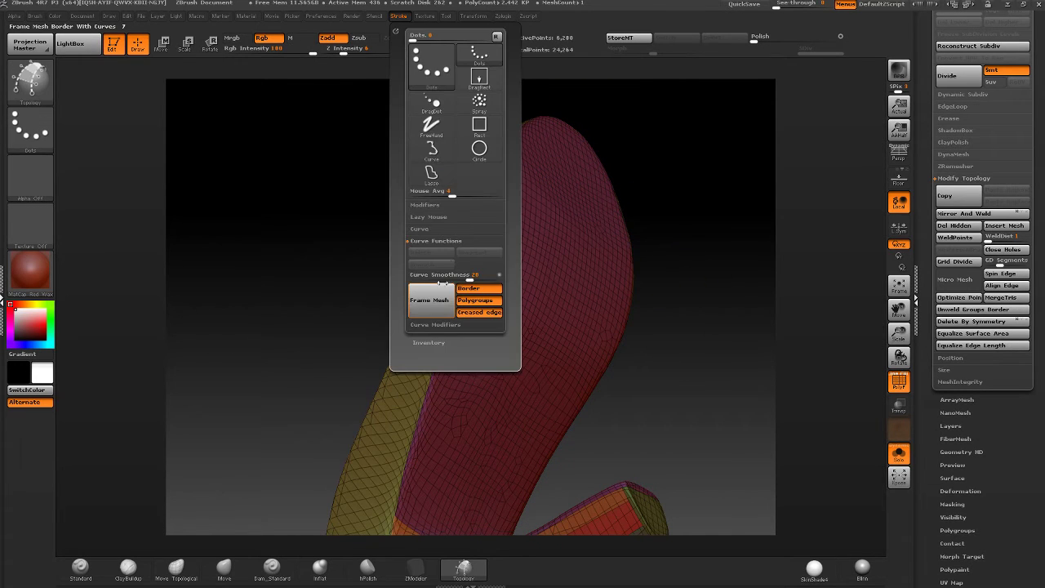
pyautogui.click(431, 303)
pyautogui.moveTo(542, 297)
pyautogui.mouseDown(button='right')
pyautogui.moveTo(565, 292)
pyautogui.moveTo(545, 152)
pyautogui.mouseUp(button='right')
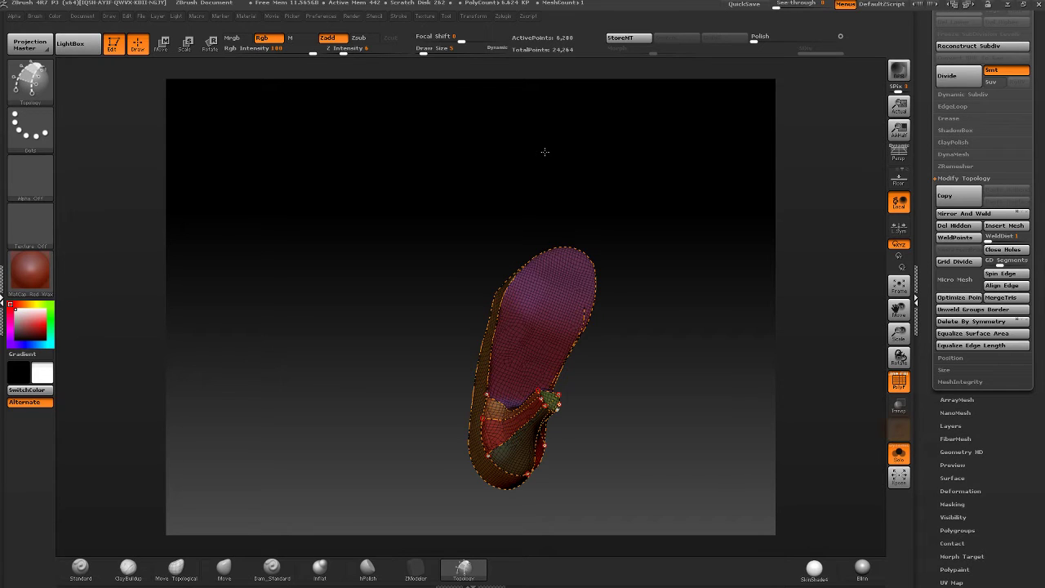
pyautogui.keyDown('ctrl'); pyautogui.moveTo(545, 152); pyautogui.dragTo(736, 255, button='right'); pyautogui.keyUp('ctrl')
pyautogui.press('f')
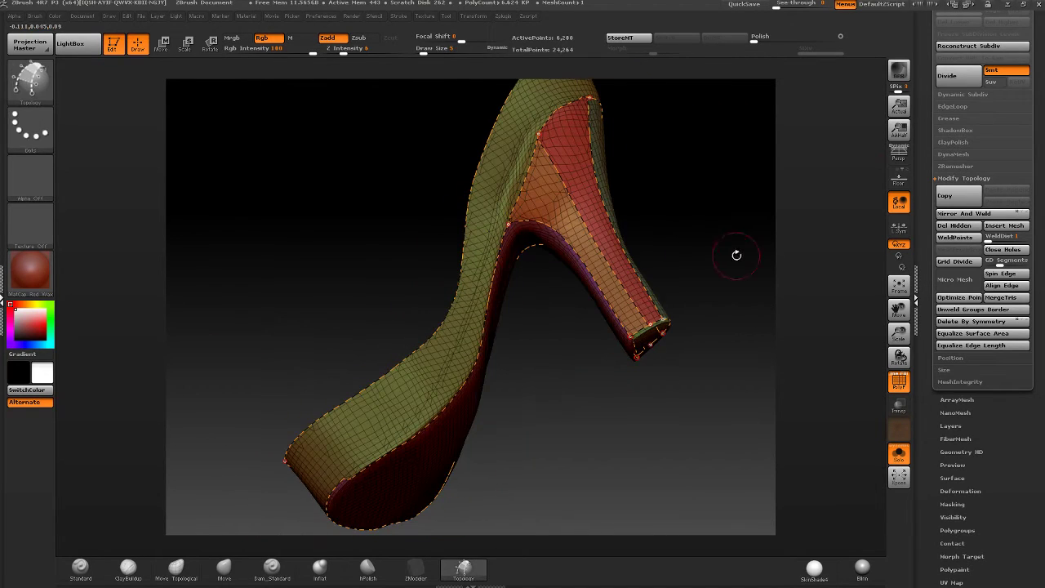
# - Remesh the framed sole with ZRemesher, targeting the same polygon count
pyautogui.scroll(5, 925, 161)
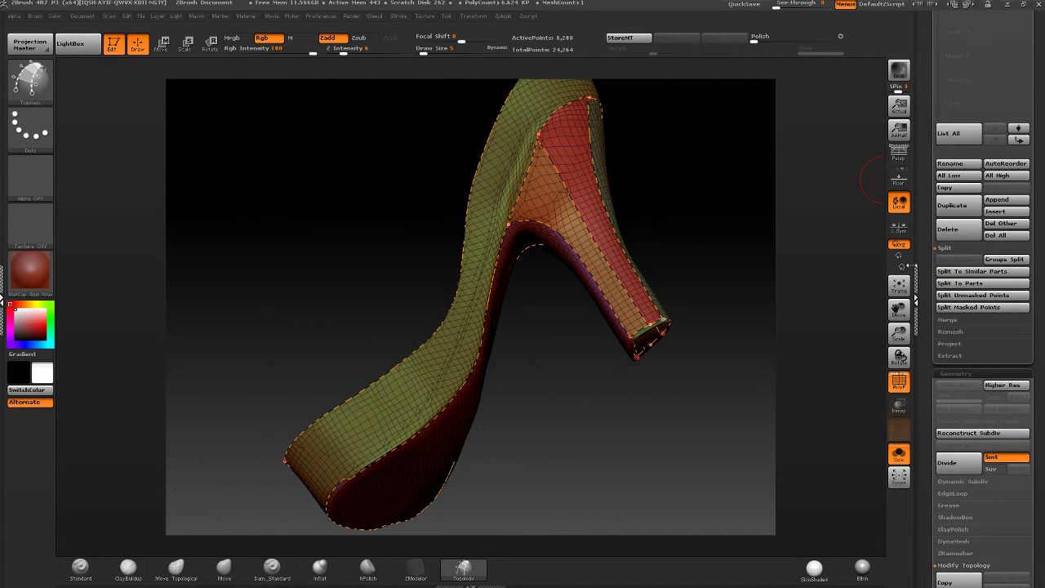
pyautogui.scroll(-5, 925, 374)
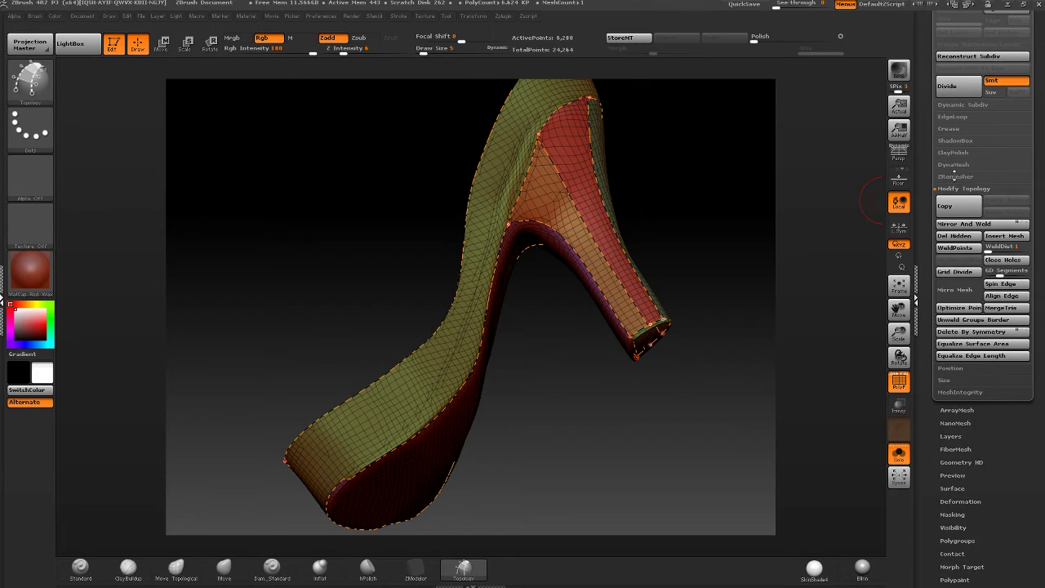
pyautogui.click(956, 176)
pyautogui.moveTo(749, 273); pyautogui.dragTo(703, 282)
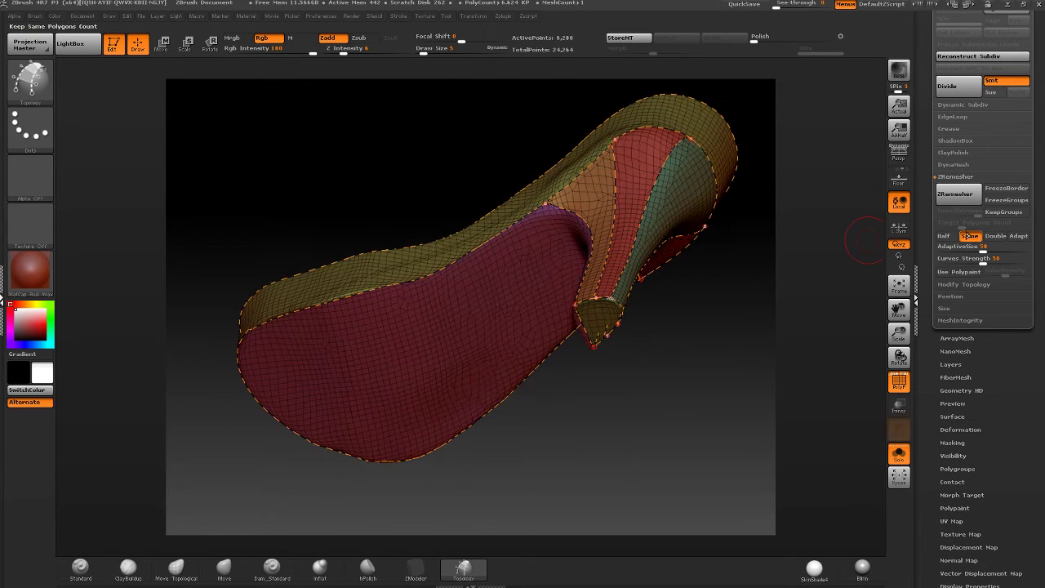
pyautogui.click(955, 198)
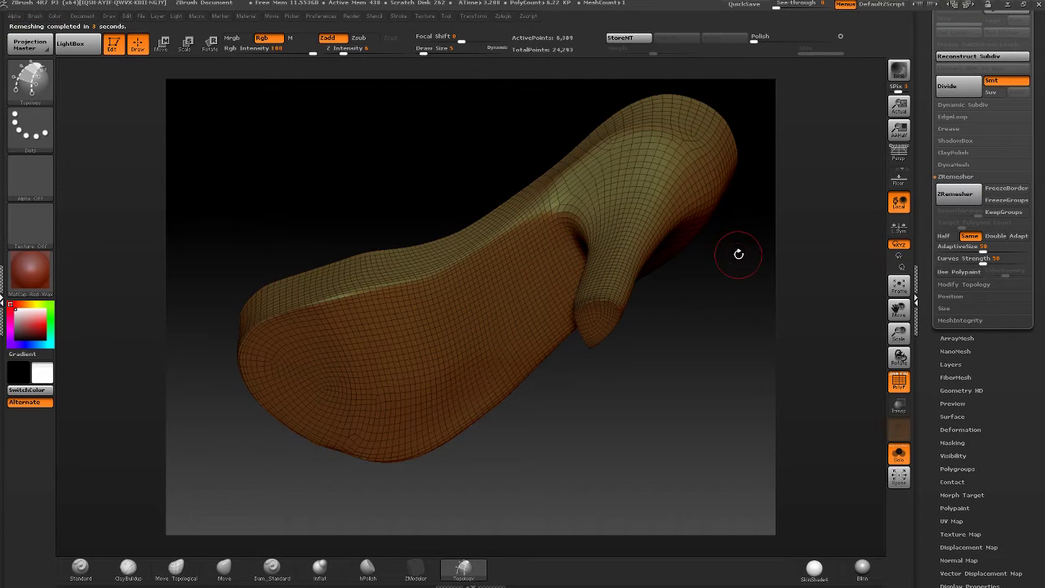
# - Run ZRemesher on the sole three more times, targeting half the polygon count each time
pyautogui.moveTo(688, 269); pyautogui.dragTo(654, 281)
pyautogui.click(958, 194)
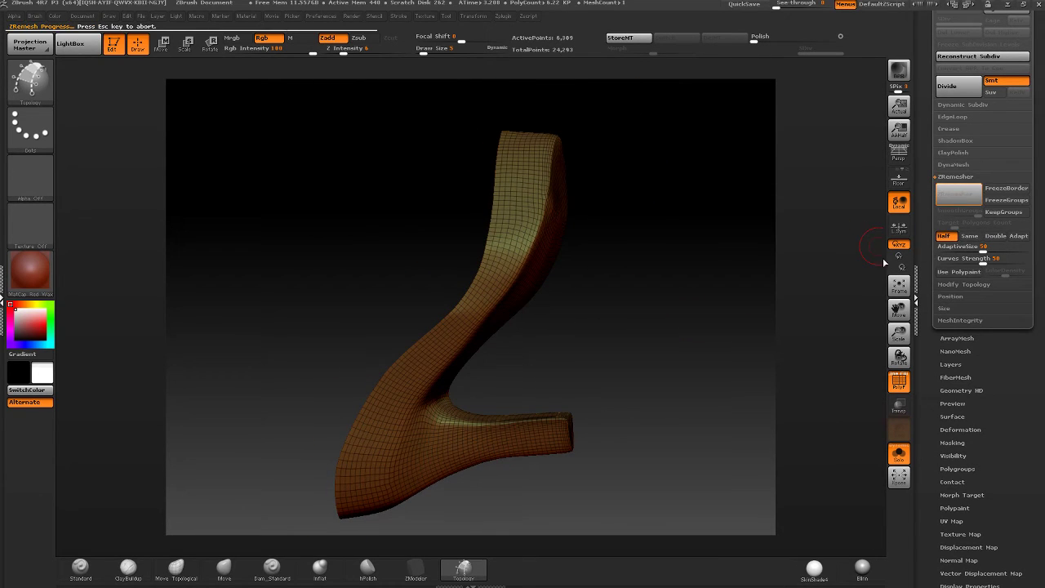
pyautogui.click(968, 195)
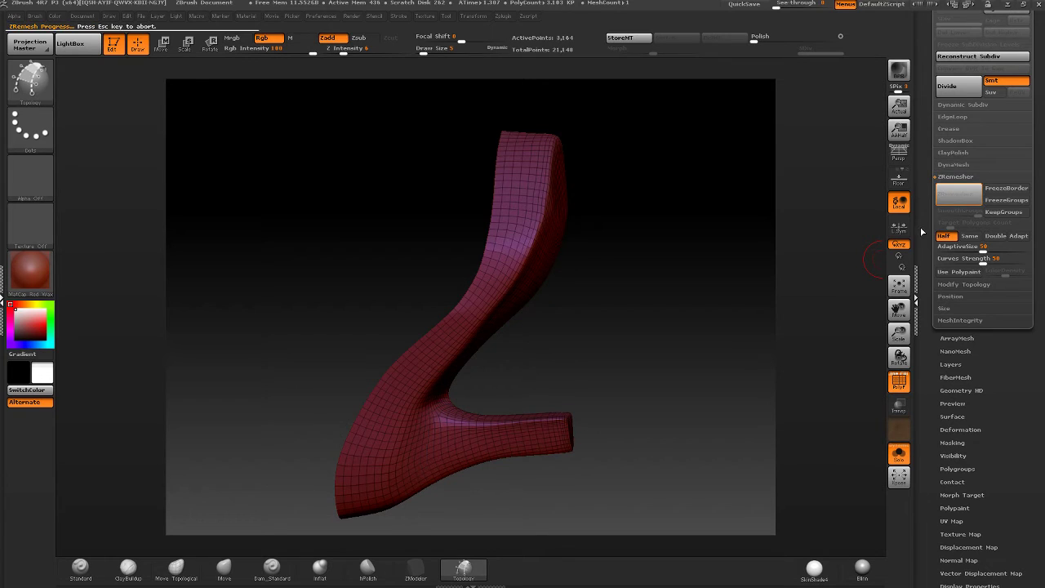
pyautogui.click(953, 193)
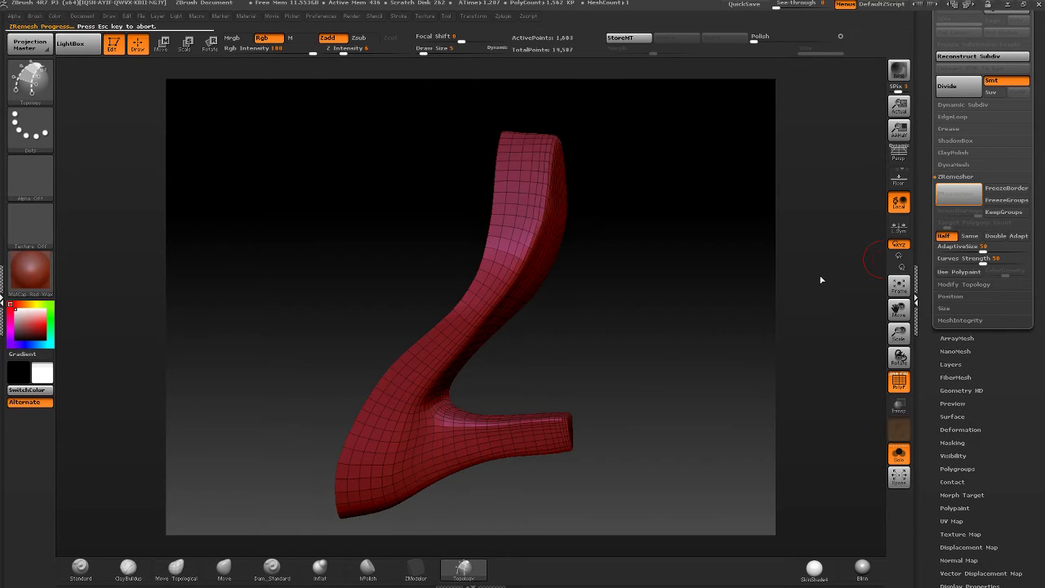
pyautogui.moveTo(584, 230); pyautogui.dragTo(436, 281)
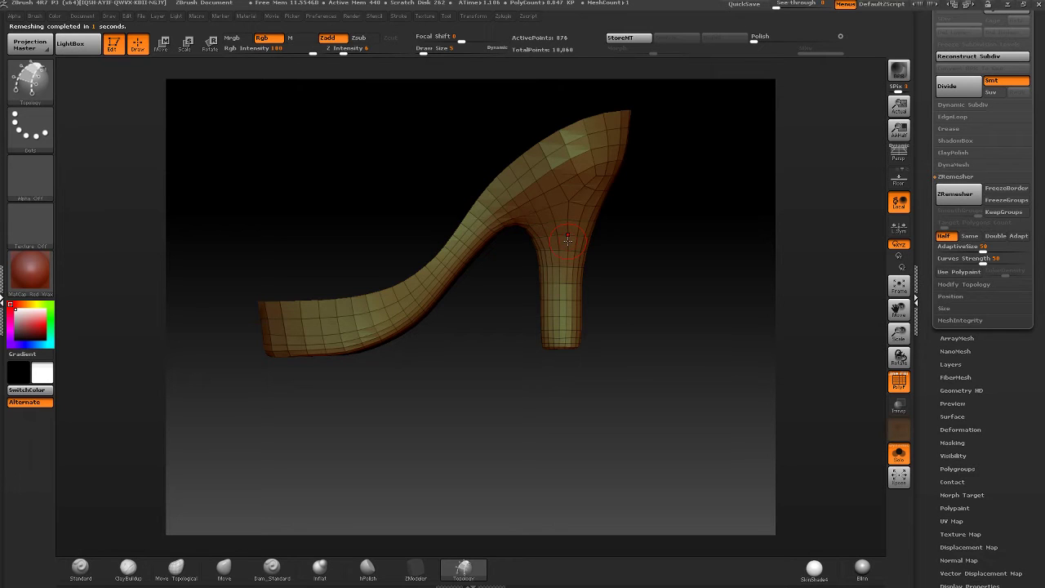
pyautogui.moveTo(568, 241); pyautogui.dragTo(629, 245)
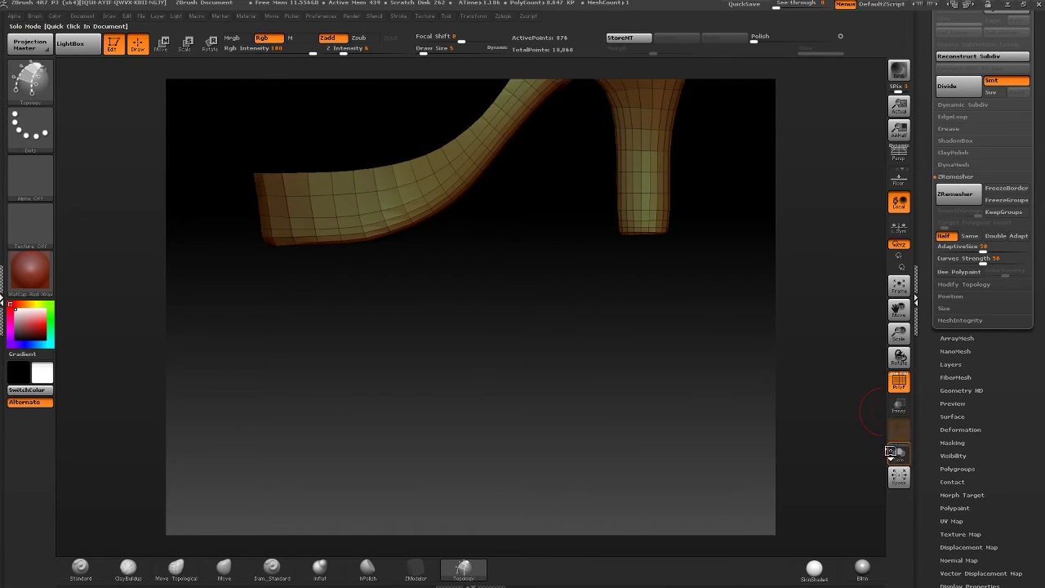
# - Show the other subtools to check the remeshed sole's fit under the foot, and isolate the sole again
pyautogui.click(891, 452)
pyautogui.moveTo(563, 203); pyautogui.dragTo(854, 416)
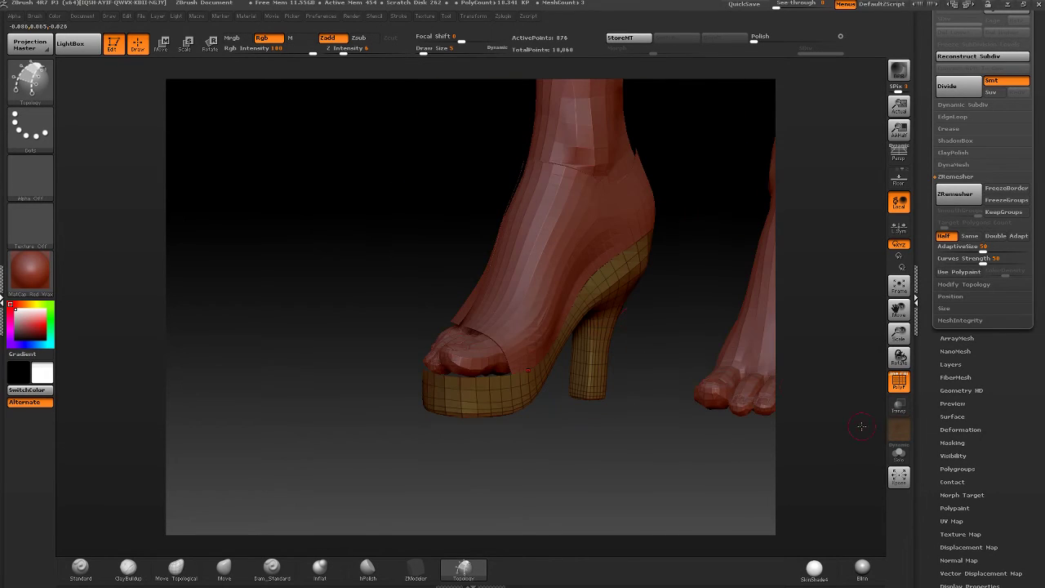
pyautogui.click(899, 458)
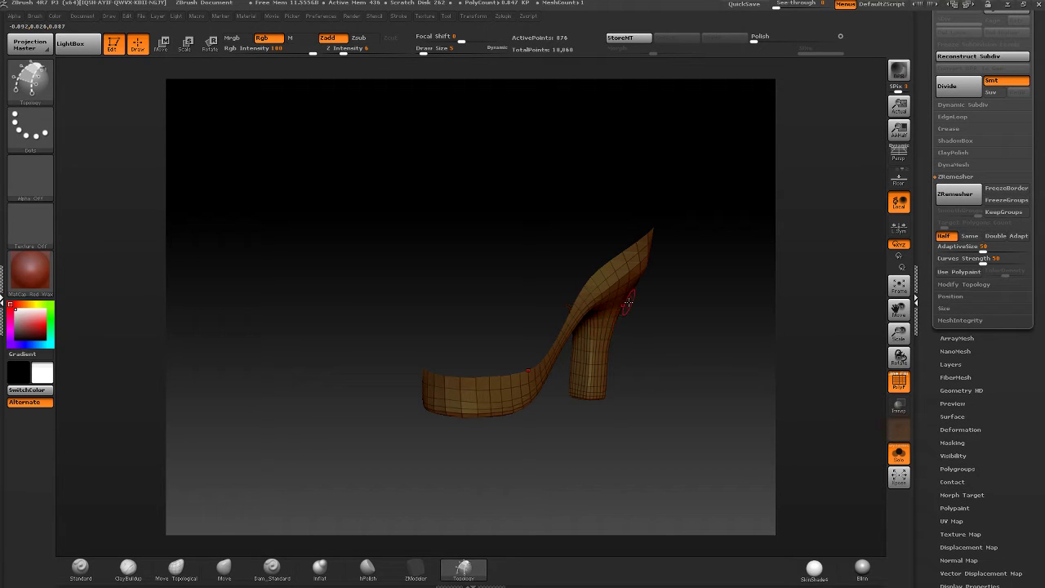
pyautogui.press('f')
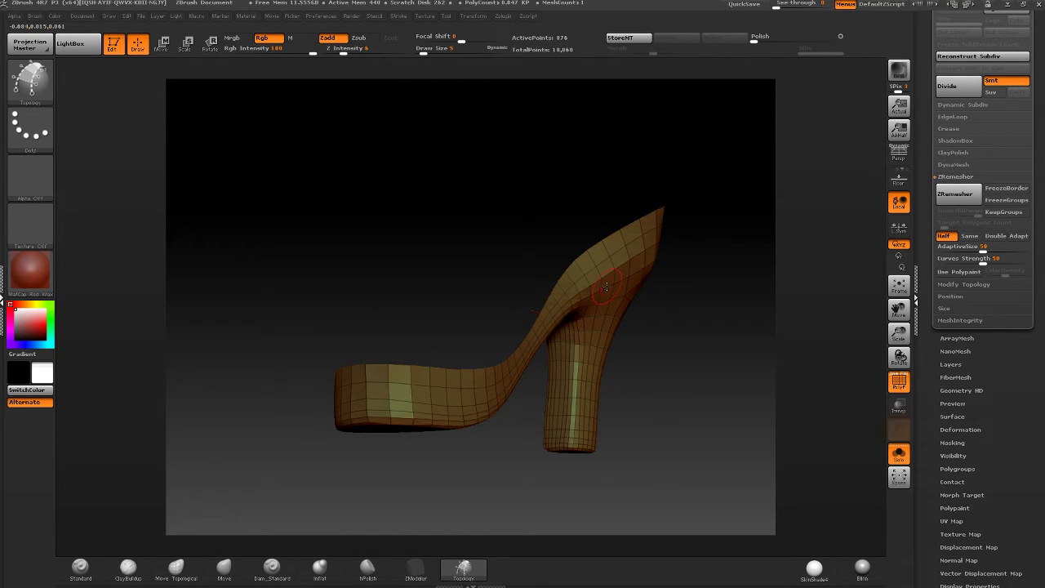
# - Try filling the sole's open top with Close Holes, and undo the fill
pyautogui.moveTo(583, 202); pyautogui.dragTo(656, 364)
pyautogui.click(964, 284)
pyautogui.click(1005, 261)
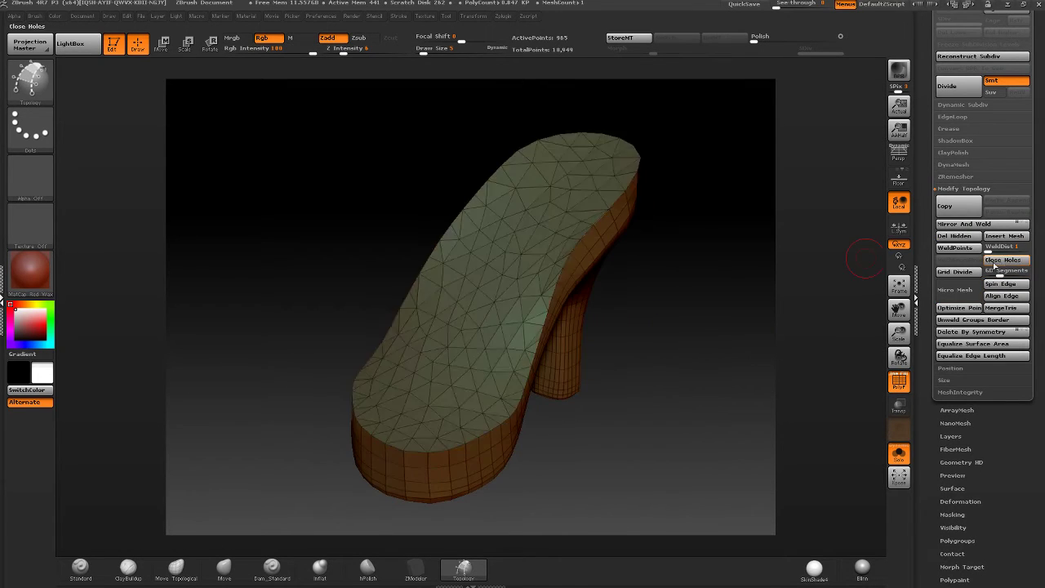
pyautogui.moveTo(530, 225); pyautogui.dragTo(568, 297)
pyautogui.moveTo(454, 342); pyautogui.dragTo(542, 304)
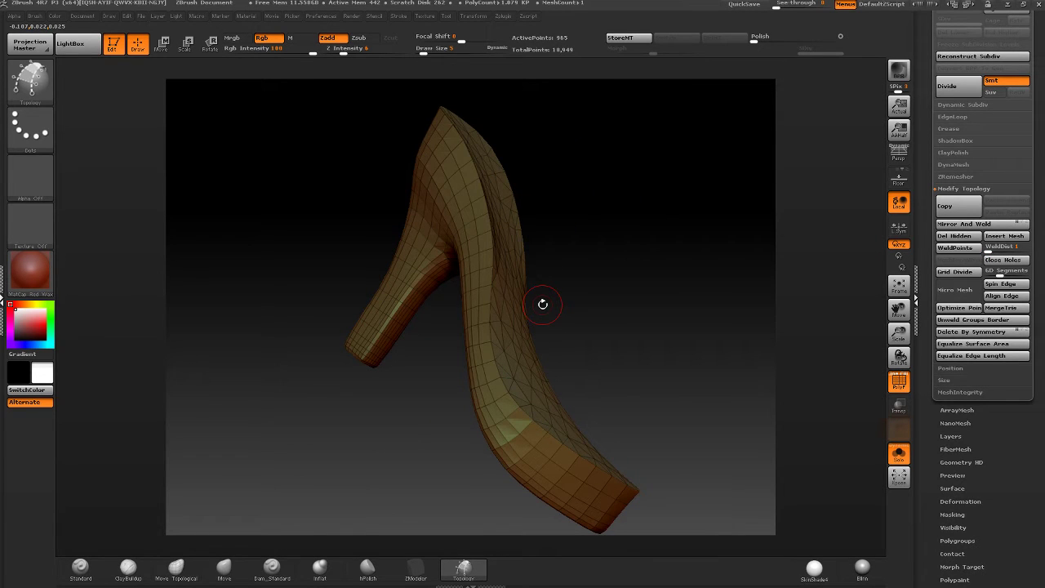
pyautogui.hotkey('ctrl', 'z')
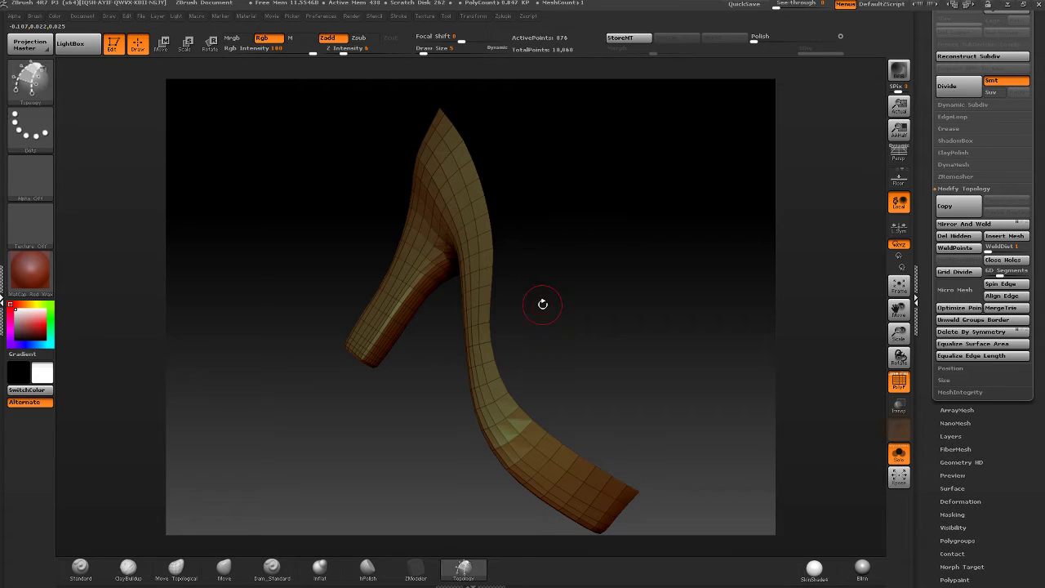
# - Turn on double-sided display for the sole and switch to the ZModeler brush
pyautogui.scroll(-5, 926, 394)
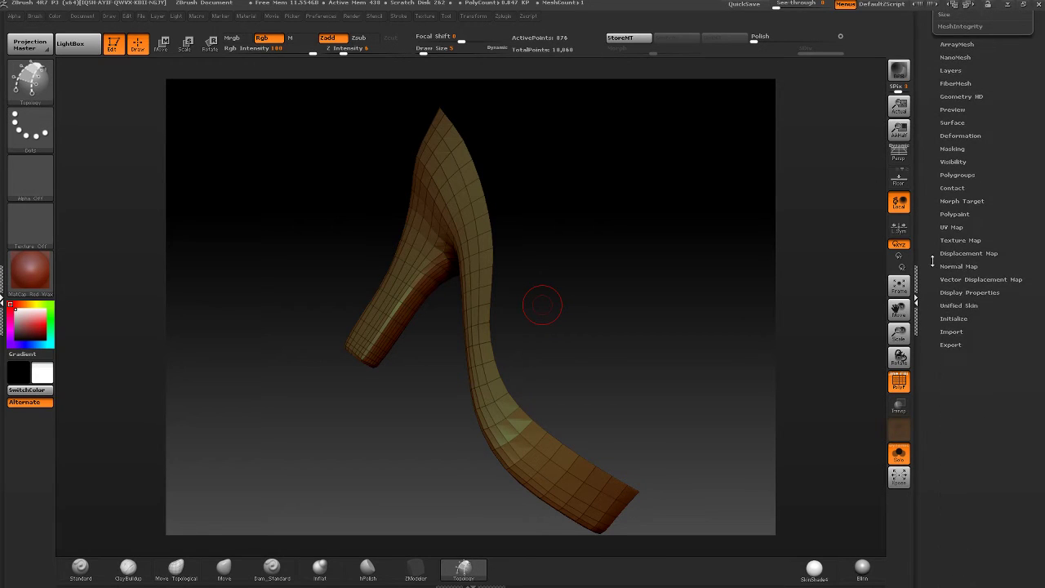
pyautogui.click(960, 257)
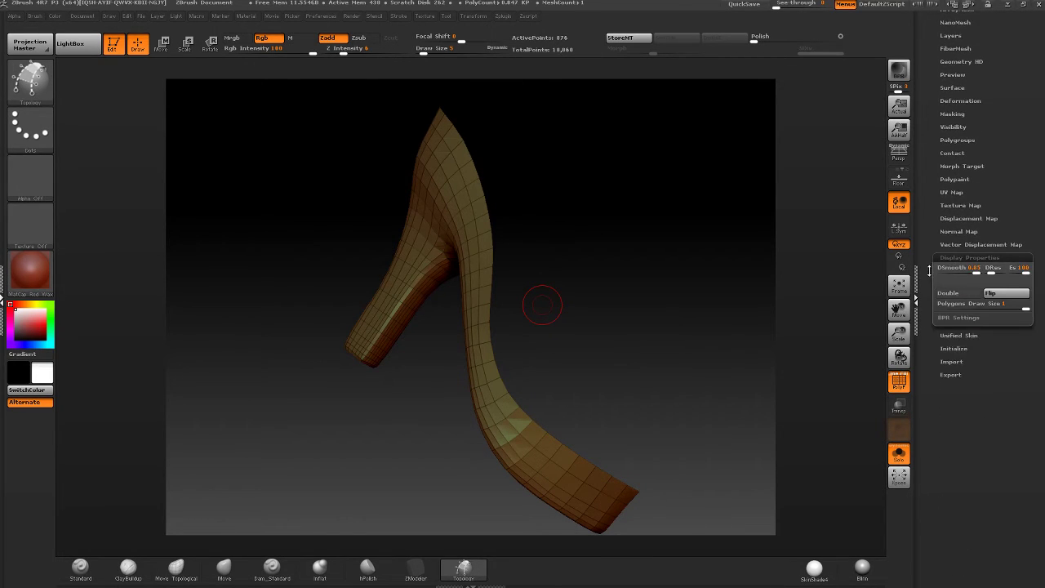
pyautogui.click(948, 269)
pyautogui.moveTo(668, 309)
pyautogui.mouseDown()
pyautogui.moveTo(517, 307)
pyautogui.moveTo(575, 236)
pyautogui.moveTo(551, 247)
pyautogui.moveTo(555, 348)
pyautogui.mouseUp()
pyautogui.click(416, 569)
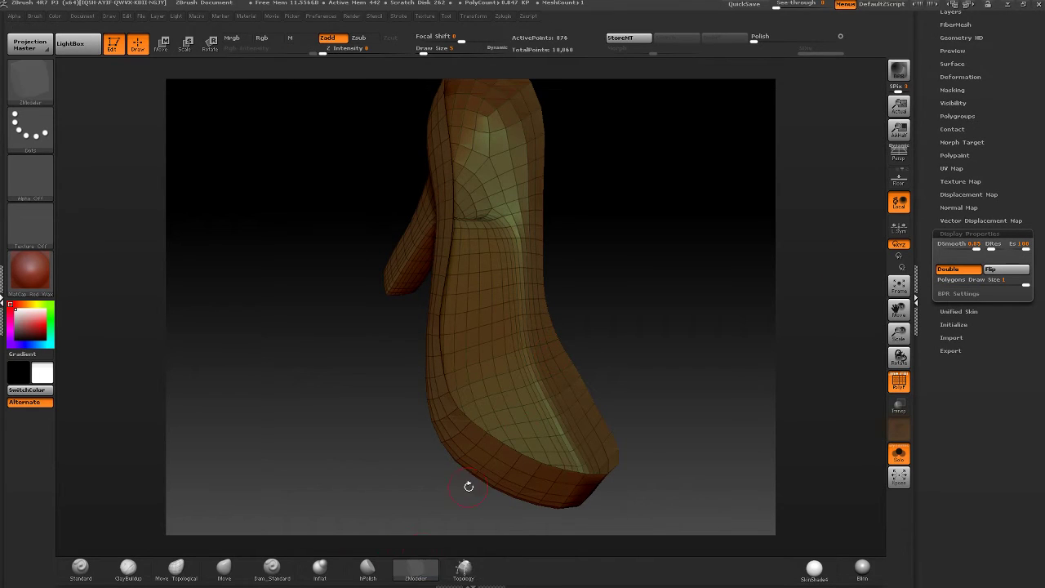
pyautogui.moveTo(726, 315); pyautogui.dragTo(579, 217)
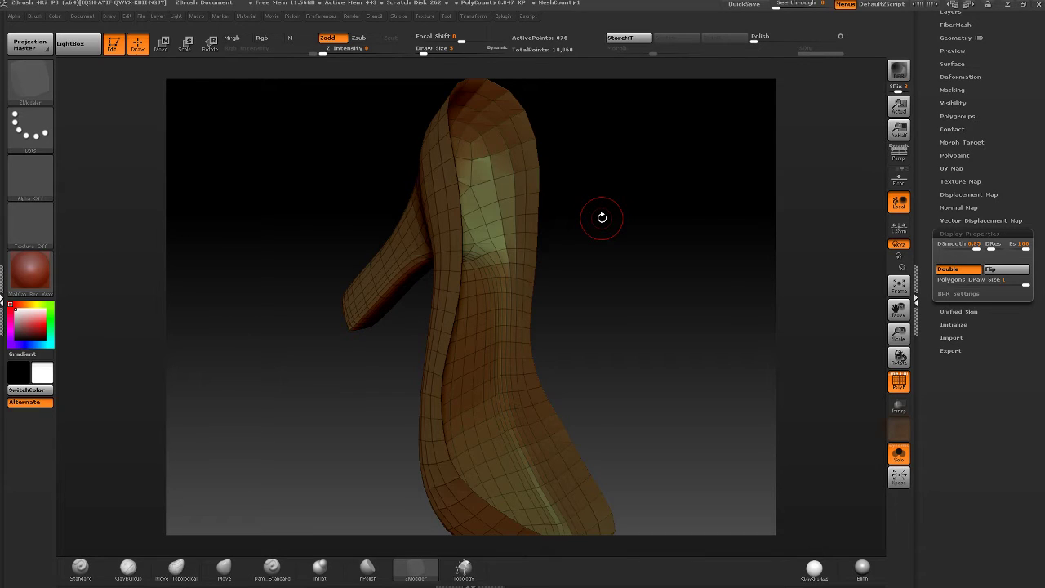
pyautogui.moveTo(602, 217); pyautogui.dragTo(523, 175)
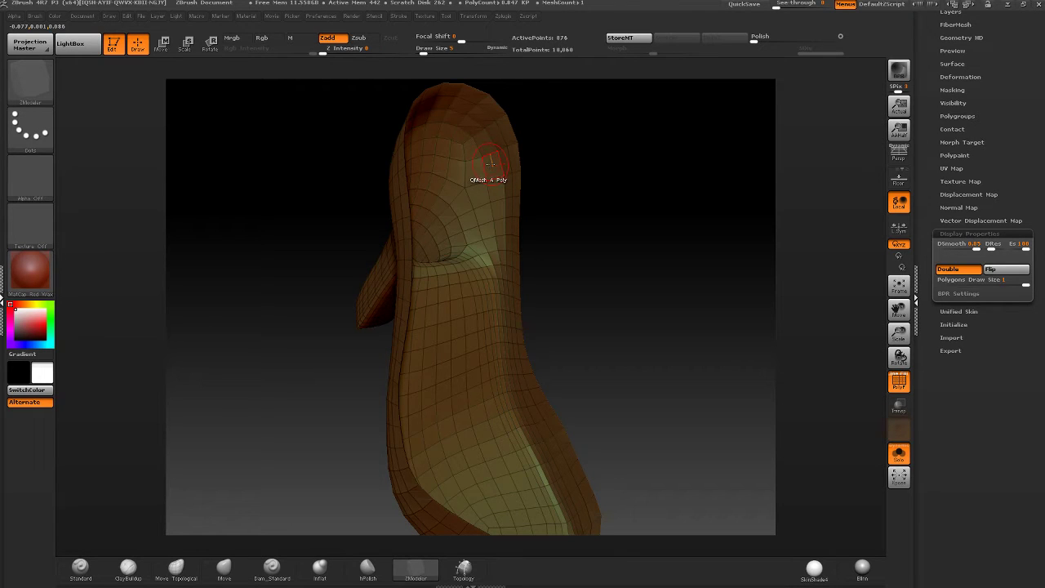
# - Extrude the whole shoe shell with the ZModeler Extrude polygon action targeting Polygroup All to give it wall thickness
pyautogui.press('space')
pyautogui.press('space')
pyautogui.press('space')
pyautogui.press('space')
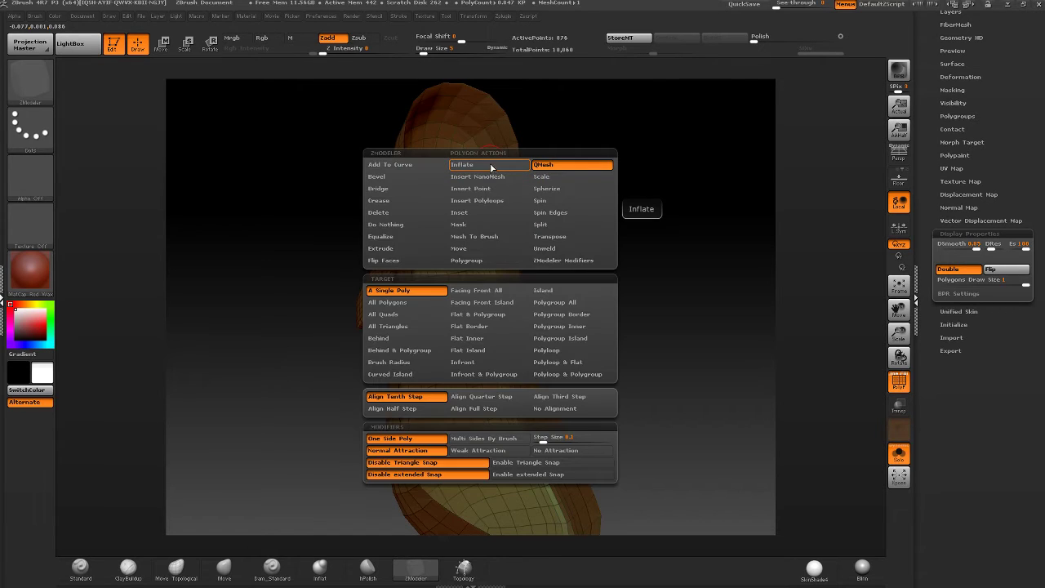
pyautogui.click(403, 250)
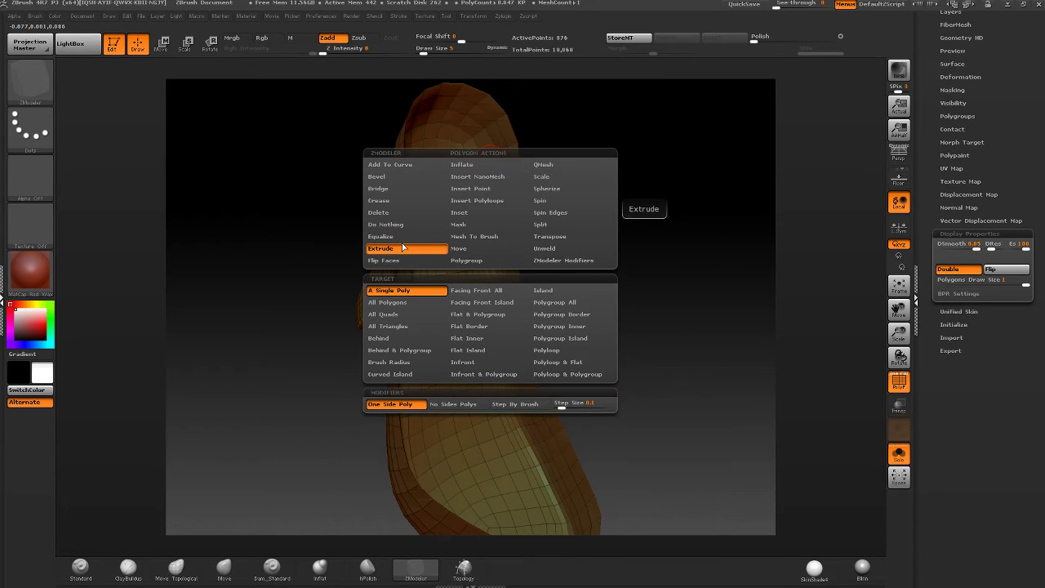
pyautogui.click(571, 302)
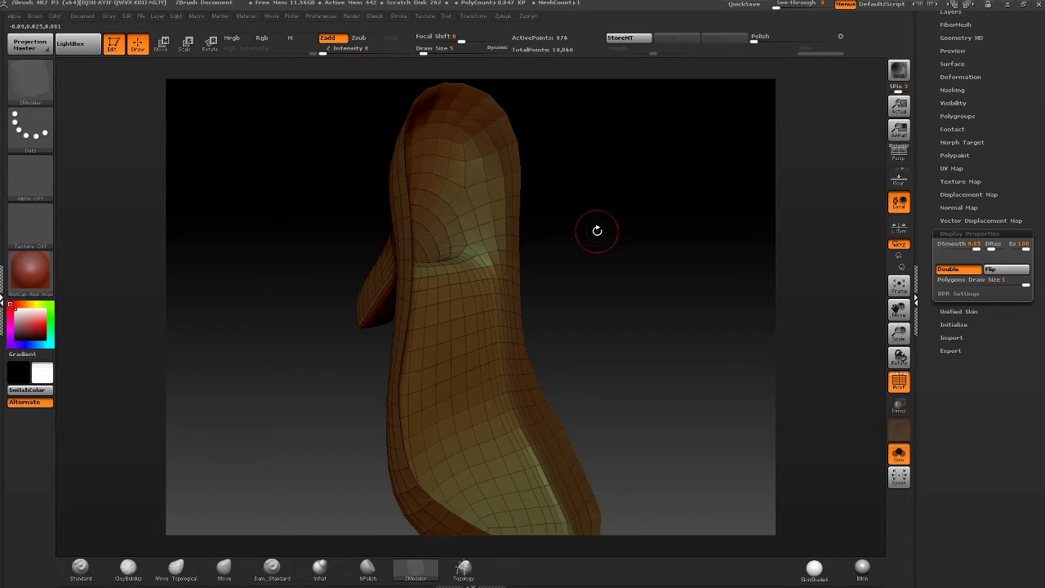
pyautogui.click(493, 189)
pyautogui.moveTo(493, 189); pyautogui.dragTo(450, 191)
pyautogui.moveTo(449, 191); pyautogui.dragTo(474, 227, button='right')
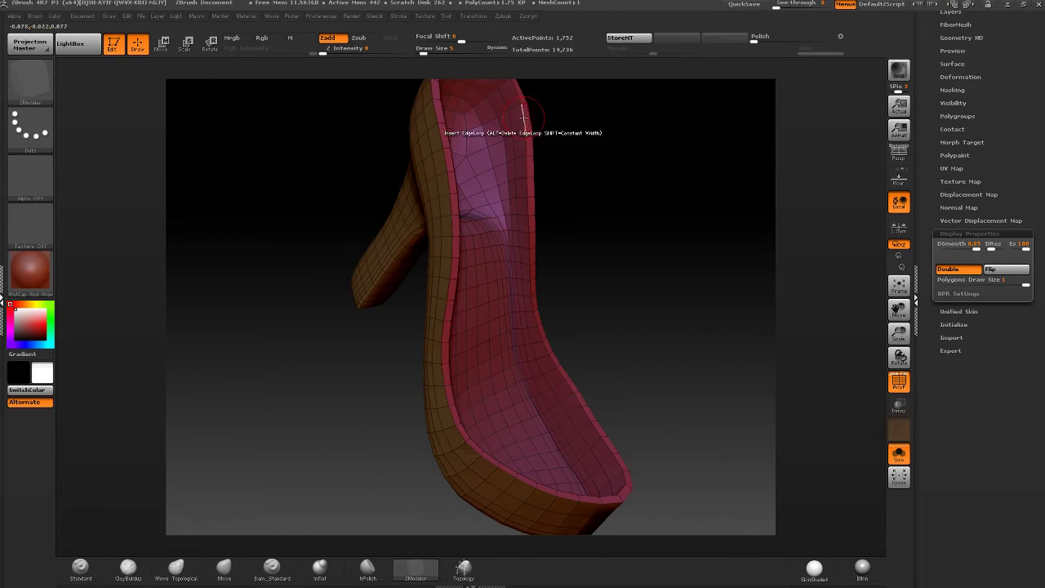
pyautogui.moveTo(513, 261); pyautogui.dragTo(564, 191, button='right')
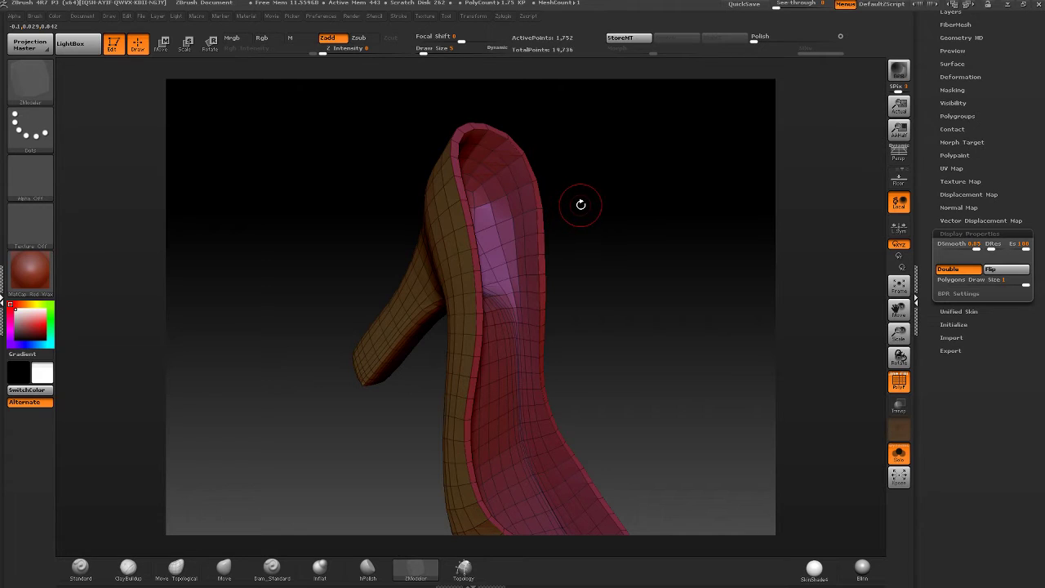
pyautogui.moveTo(550, 242); pyautogui.dragTo(378, 195, button='right')
# - Set the ZModeler polygon action to QMesh with the target A Single Poly
pyautogui.press('space')
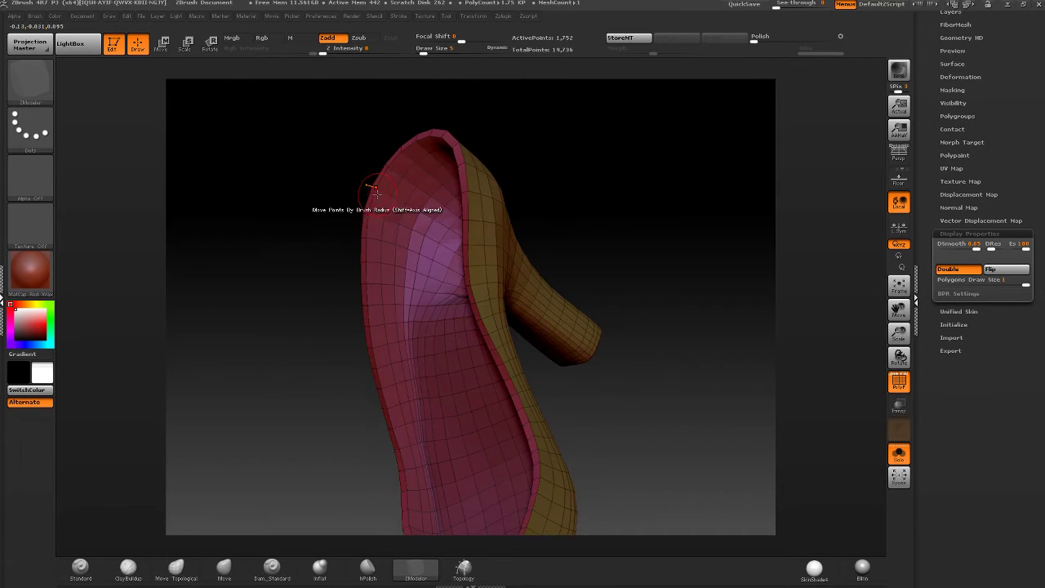
pyautogui.press('space')
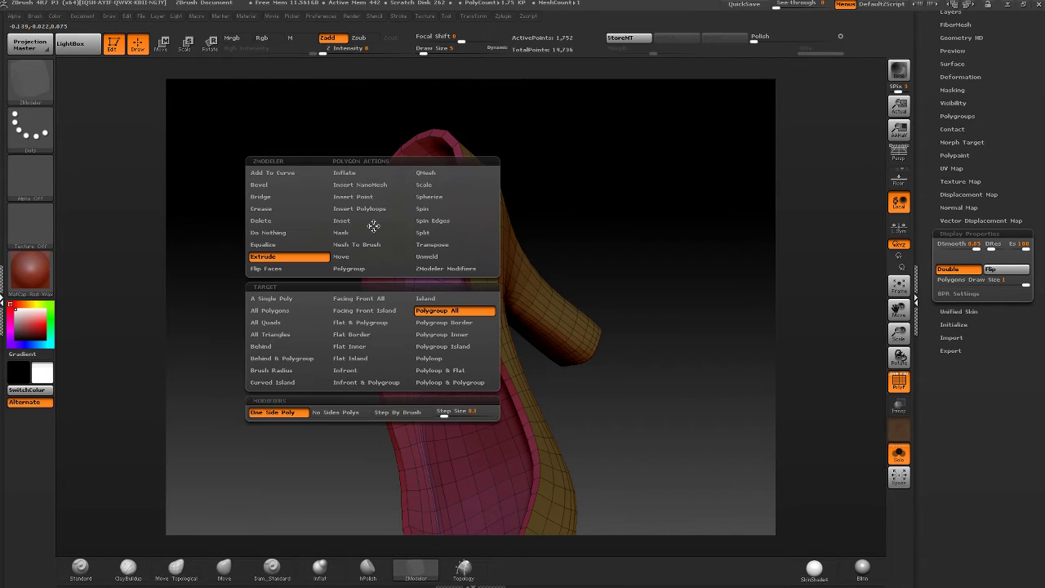
pyautogui.click(427, 172)
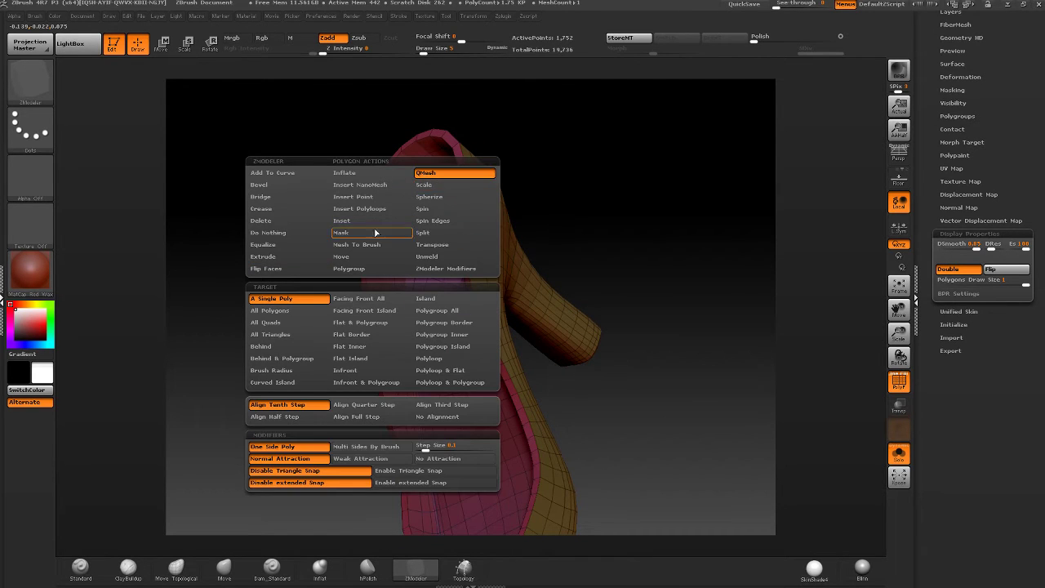
pyautogui.click(289, 301)
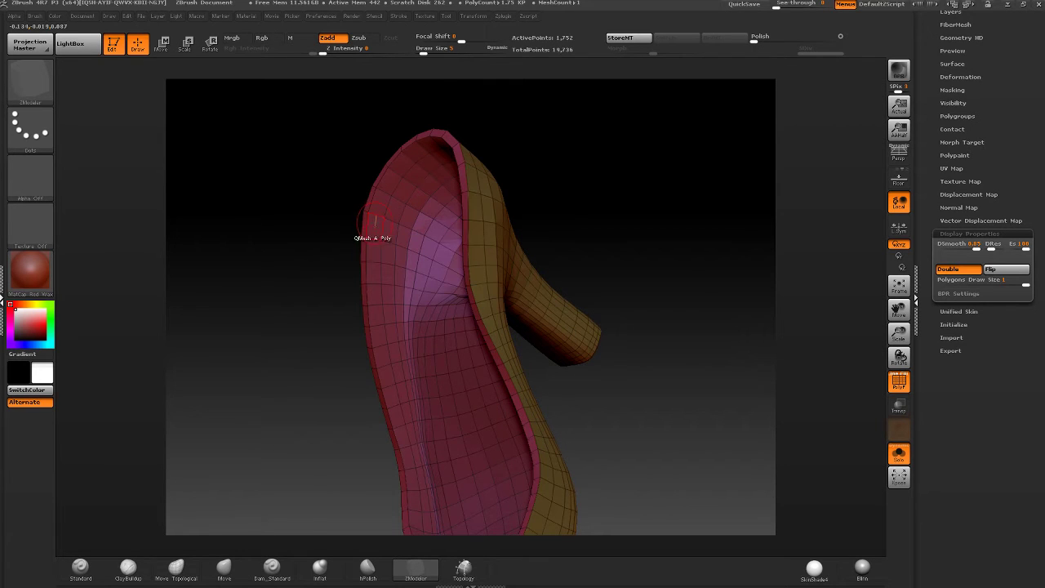
# - Try to pull a single inner-wall polygon across the shoe's heel opening with QMesh
pyautogui.moveTo(419, 216); pyautogui.dragTo(556, 202)
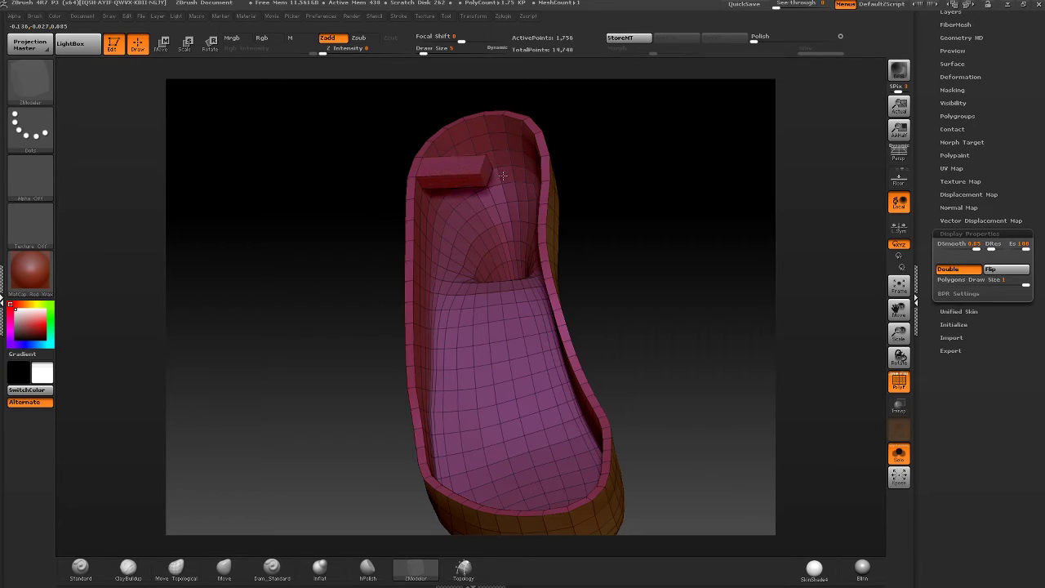
pyautogui.click(503, 177)
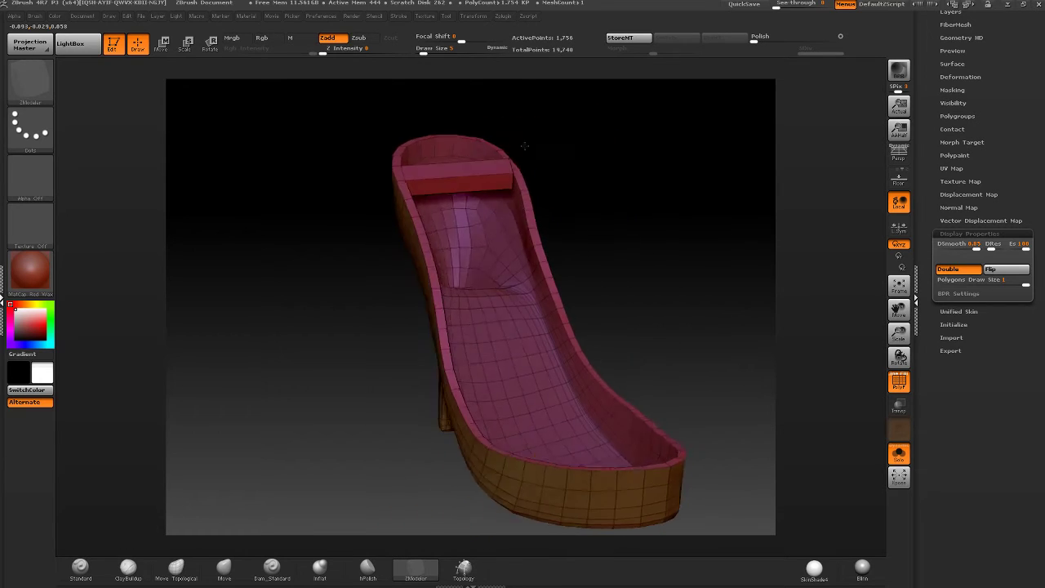
pyautogui.moveTo(523, 144); pyautogui.dragTo(444, 184)
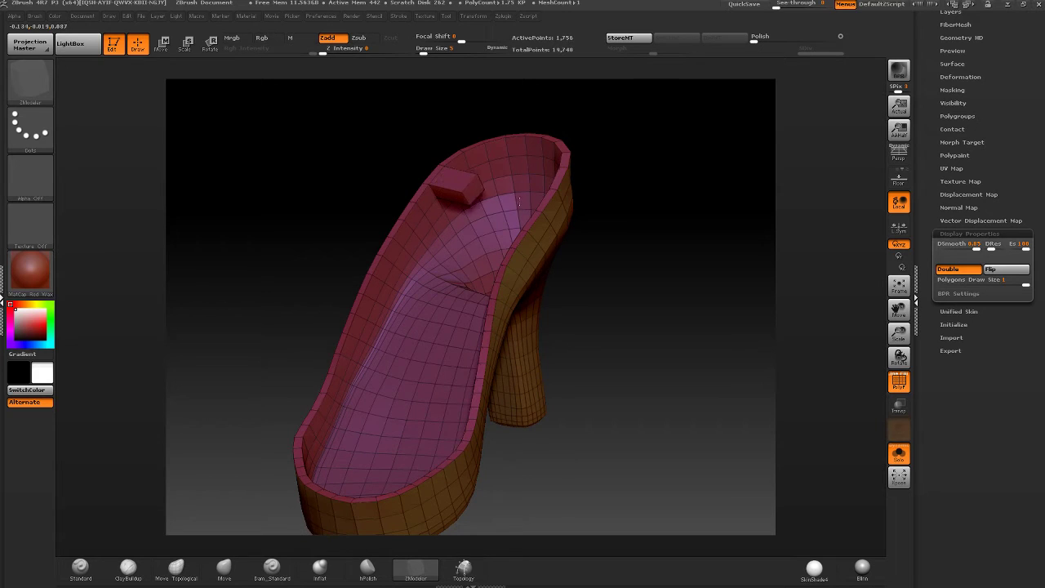
pyautogui.moveTo(605, 222); pyautogui.dragTo(775, 362)
pyautogui.hotkey('ctrl', 'z')
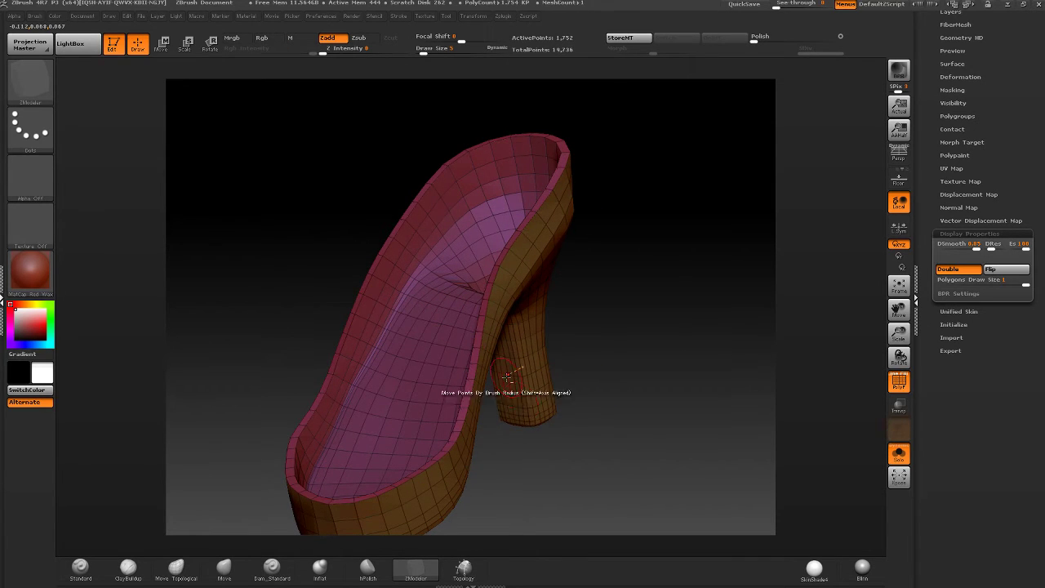
# - Bridge the front of the shoe opening with adjacent QMesh strips pulled from one inner wall to the other, starting near the toe
pyautogui.moveTo(509, 374); pyautogui.dragTo(605, 397, button='right')
pyautogui.moveTo(605, 397); pyautogui.dragTo(479, 460)
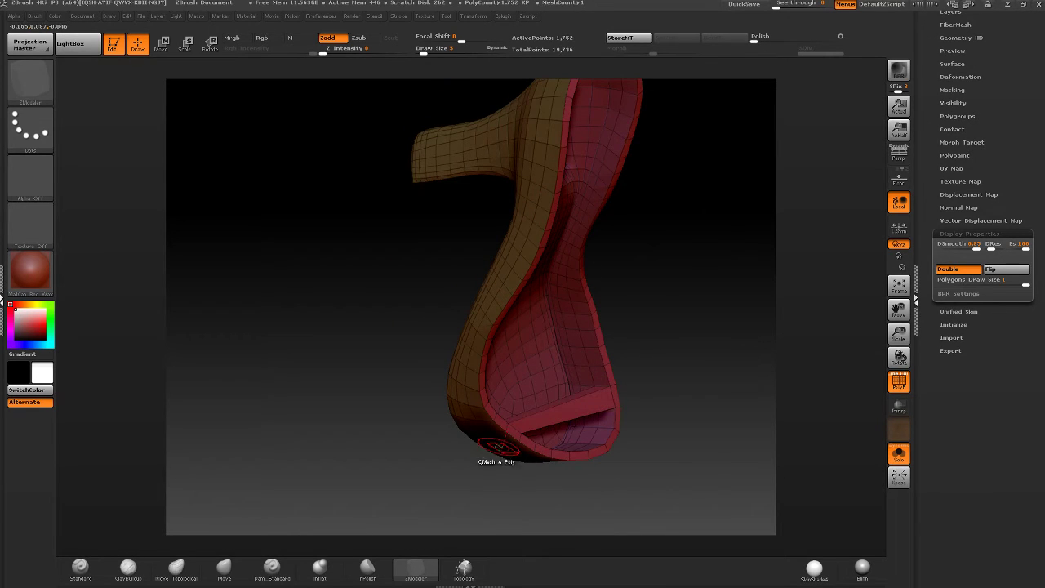
pyautogui.moveTo(479, 460); pyautogui.dragTo(547, 400, button='right')
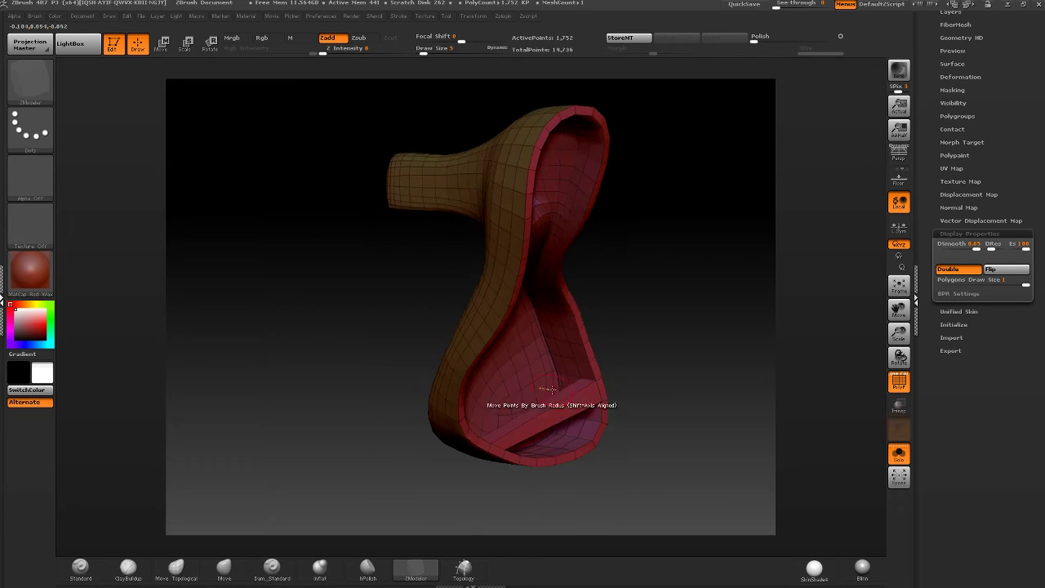
pyautogui.moveTo(547, 402); pyautogui.dragTo(533, 384)
pyautogui.moveTo(534, 374); pyautogui.dragTo(509, 371, button='right')
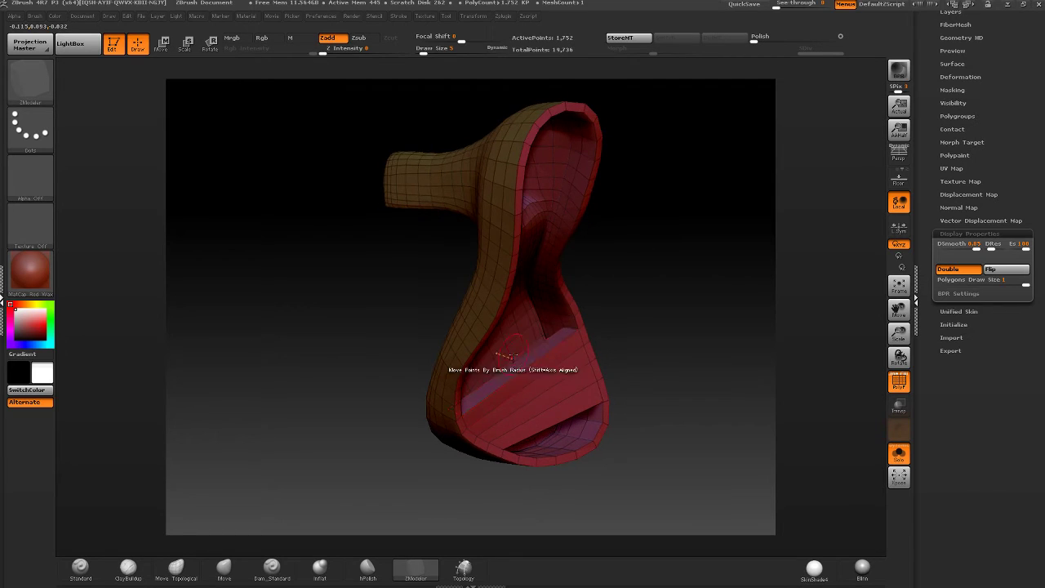
pyautogui.moveTo(515, 348); pyautogui.dragTo(514, 338)
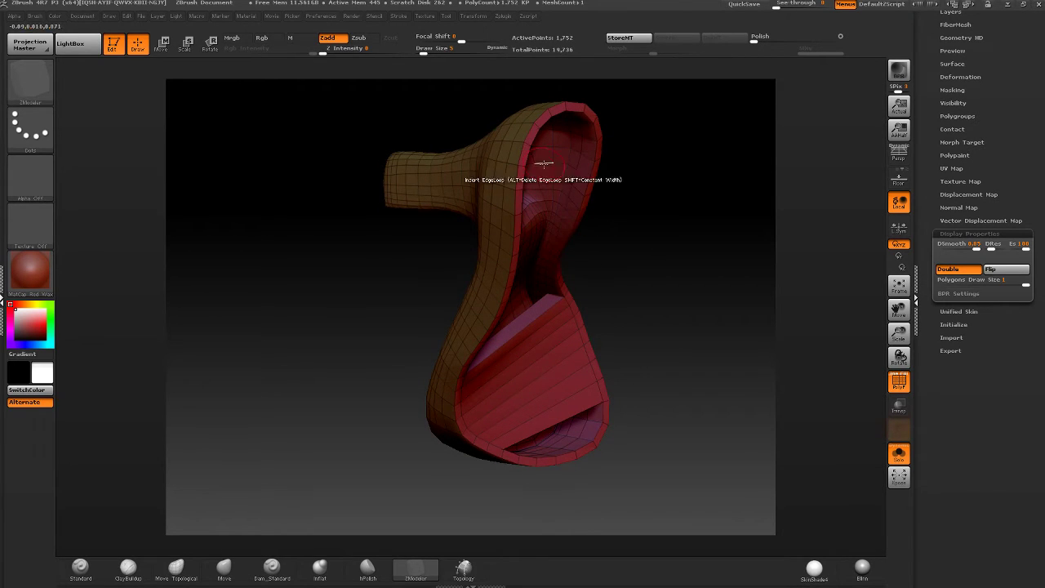
# - Continue the QMesh strips along the arch up to the heel end of the shoe opening
pyautogui.moveTo(535, 261); pyautogui.dragTo(562, 197)
pyautogui.click(536, 293)
pyautogui.moveTo(562, 196); pyautogui.dragTo(539, 244, button='right')
pyautogui.moveTo(539, 247); pyautogui.dragTo(540, 228)
pyautogui.moveTo(543, 220); pyautogui.dragTo(542, 169, button='right')
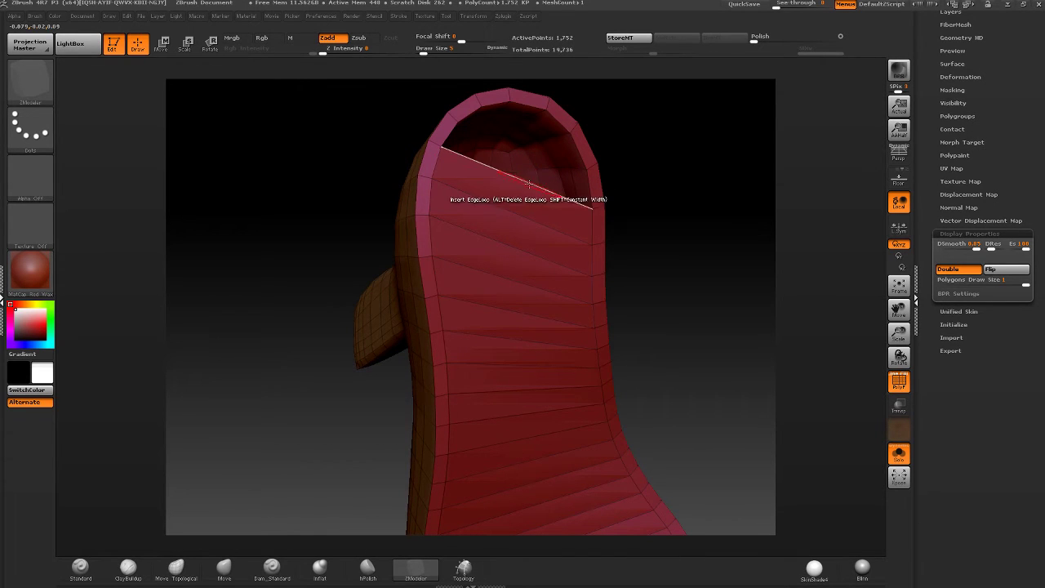
# - Close the remaining gaps at the heel and toe ends of the shoe opening with QMesh strips
pyautogui.moveTo(532, 298); pyautogui.dragTo(493, 248)
pyautogui.moveTo(492, 247); pyautogui.dragTo(536, 390, button='right')
pyautogui.moveTo(548, 379); pyautogui.dragTo(553, 393)
pyautogui.hotkey('ctrl', 'z')
pyautogui.moveTo(553, 392); pyautogui.dragTo(583, 382, button='right')
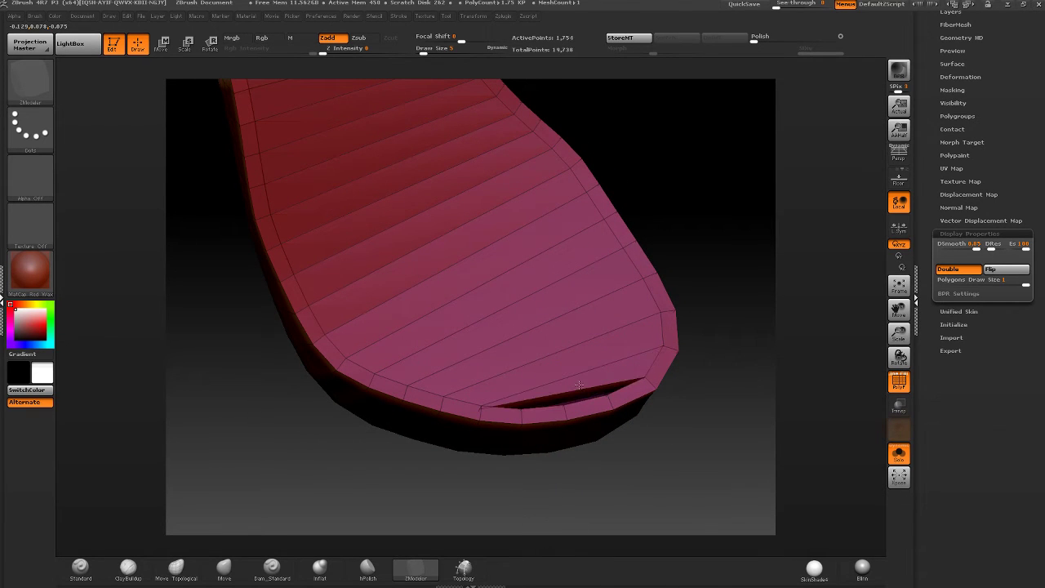
pyautogui.moveTo(583, 379); pyautogui.dragTo(510, 386, button='right')
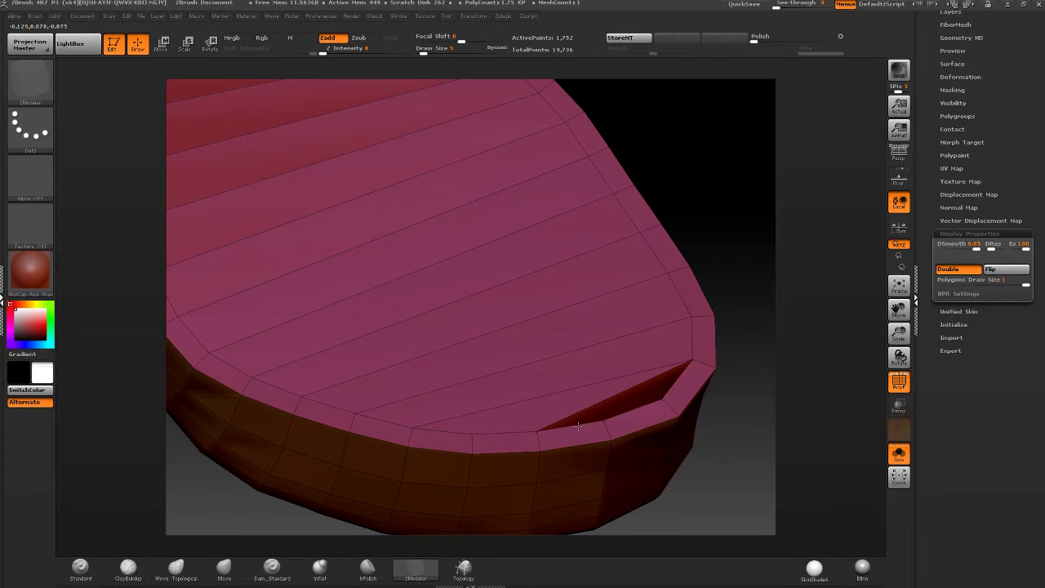
pyautogui.moveTo(586, 420); pyautogui.dragTo(571, 414)
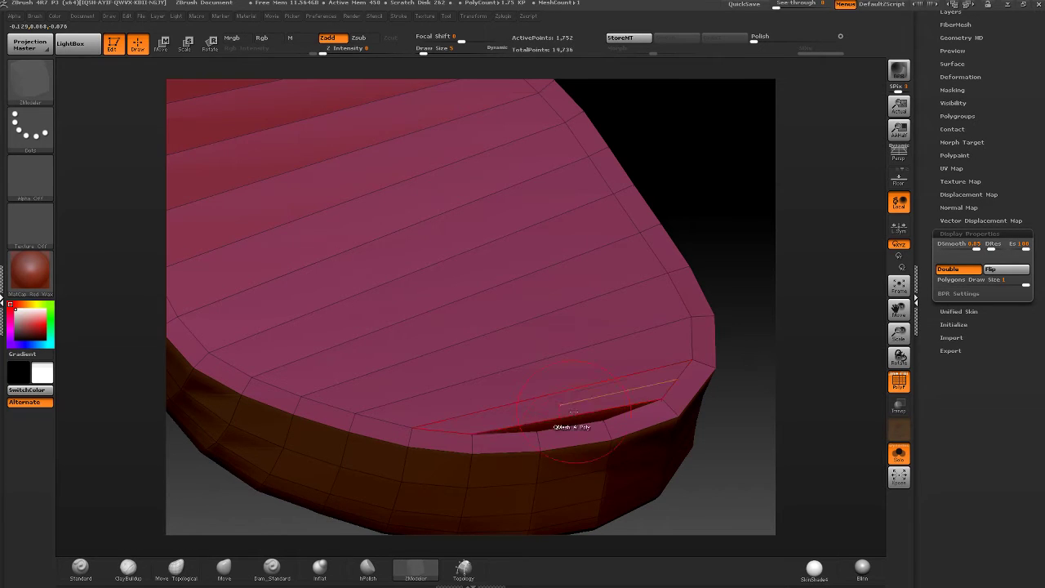
pyautogui.moveTo(574, 413)
pyautogui.mouseDown(button='right')
pyautogui.moveTo(462, 219)
pyautogui.moveTo(474, 291)
pyautogui.moveTo(504, 245)
pyautogui.moveTo(518, 196)
pyautogui.mouseUp(button='right')
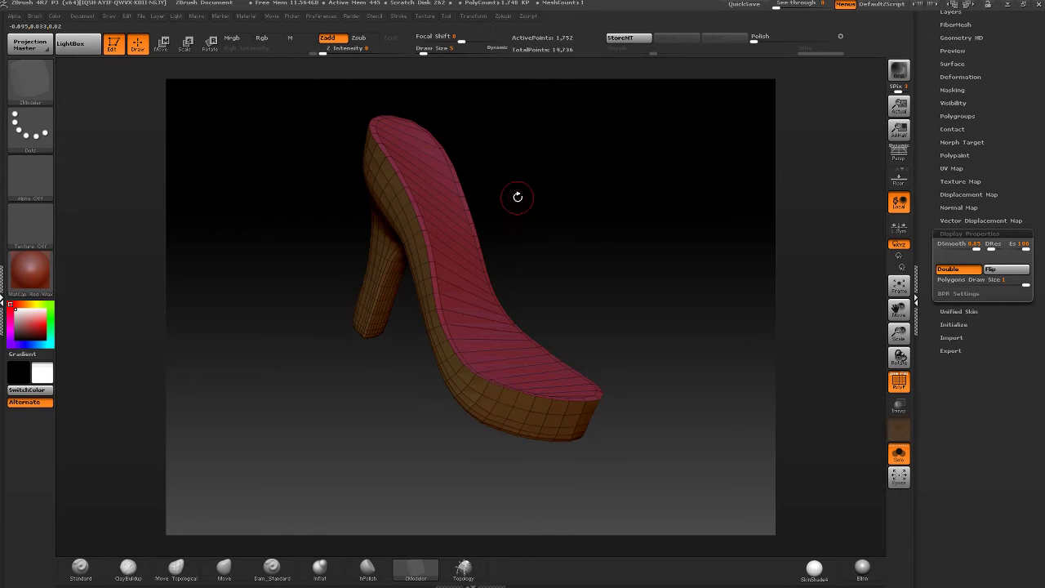
# - Hide the shoe's outer shell and split the visible inner shell and top cap into separate polygroups
pyautogui.keyDown('ctrl'); pyautogui.keyDown('shift'); pyautogui.click(511, 404); pyautogui.keyUp('shift'); pyautogui.keyUp('ctrl')
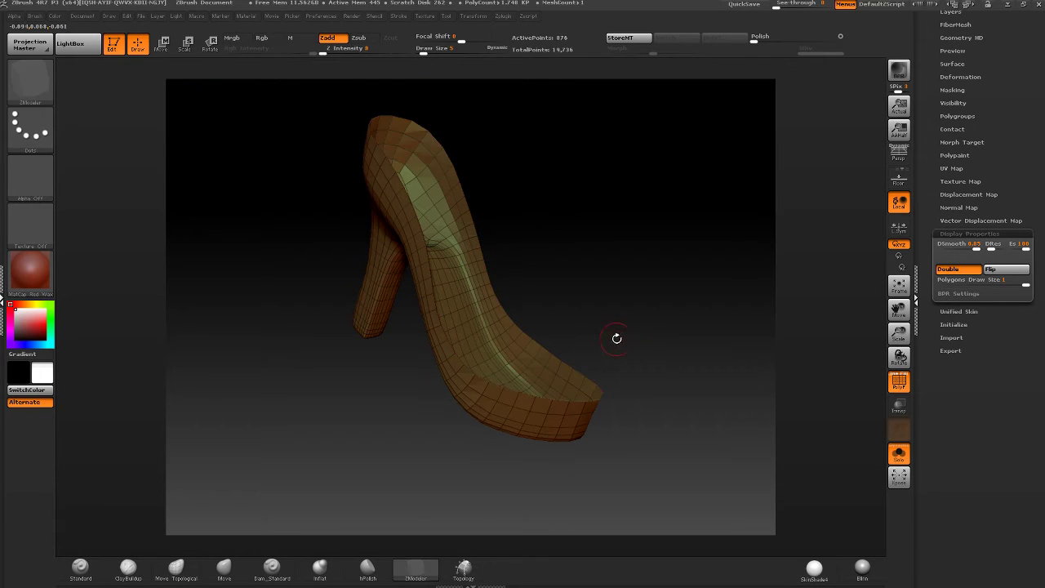
pyautogui.moveTo(616, 336)
pyautogui.mouseDown(button='right')
pyautogui.moveTo(627, 303)
pyautogui.moveTo(588, 306)
pyautogui.moveTo(613, 256)
pyautogui.mouseUp(button='right')
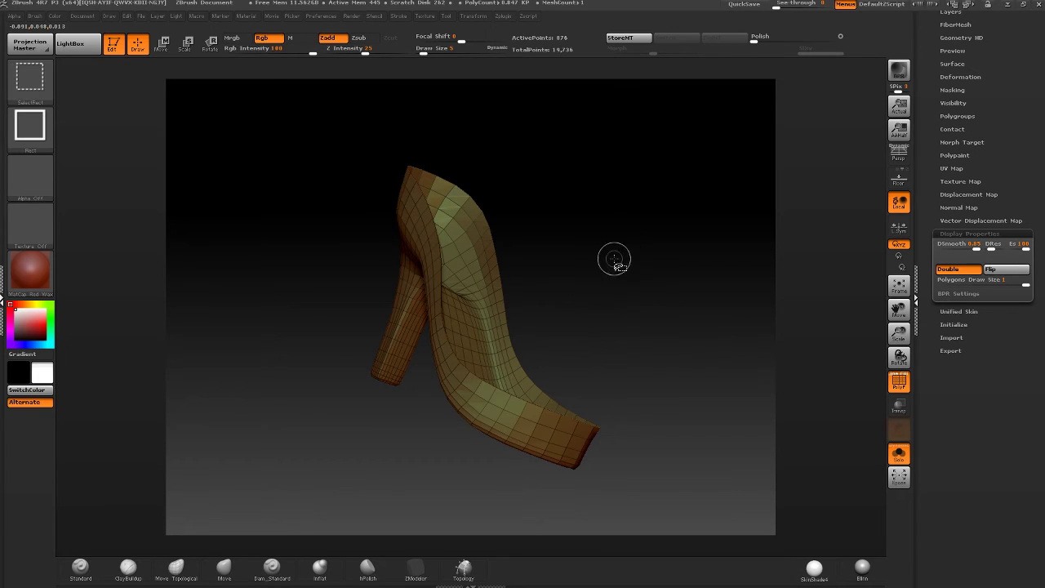
pyautogui.keyDown('ctrl'); pyautogui.keyDown('shift'); pyautogui.click(514, 313); pyautogui.keyUp('shift'); pyautogui.keyUp('ctrl')
pyautogui.moveTo(513, 313); pyautogui.dragTo(572, 299, button='right')
pyautogui.moveTo(642, 272); pyautogui.dragTo(613, 267, button='right')
pyautogui.keyDown('ctrl'); pyautogui.keyDown('shift'); pyautogui.click(613, 267); pyautogui.keyUp('shift'); pyautogui.keyUp('ctrl')
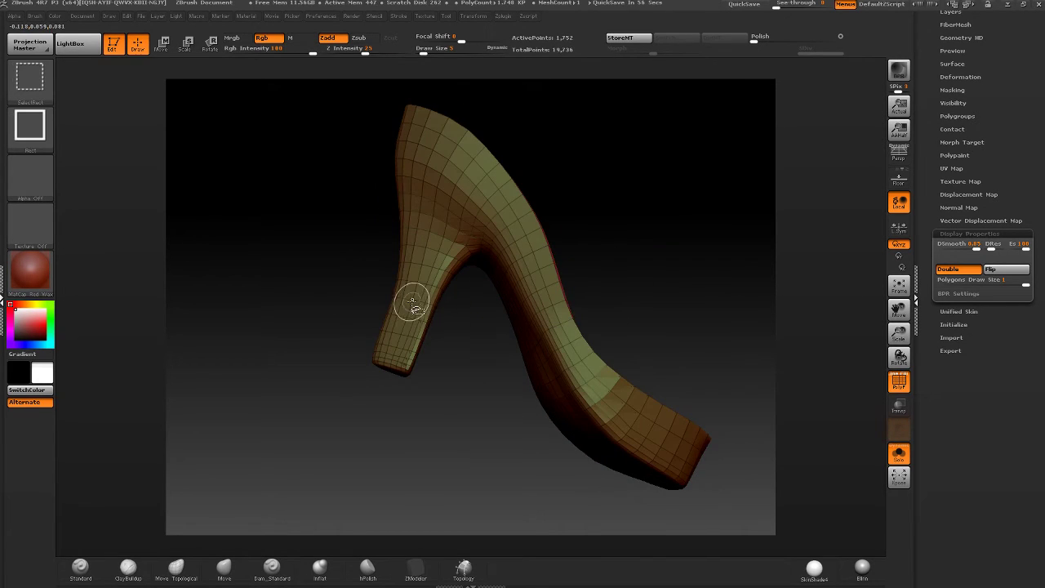
pyautogui.moveTo(470, 235)
pyautogui.mouseDown(button='right')
pyautogui.moveTo(482, 214)
pyautogui.moveTo(670, 233)
pyautogui.mouseUp(button='right')
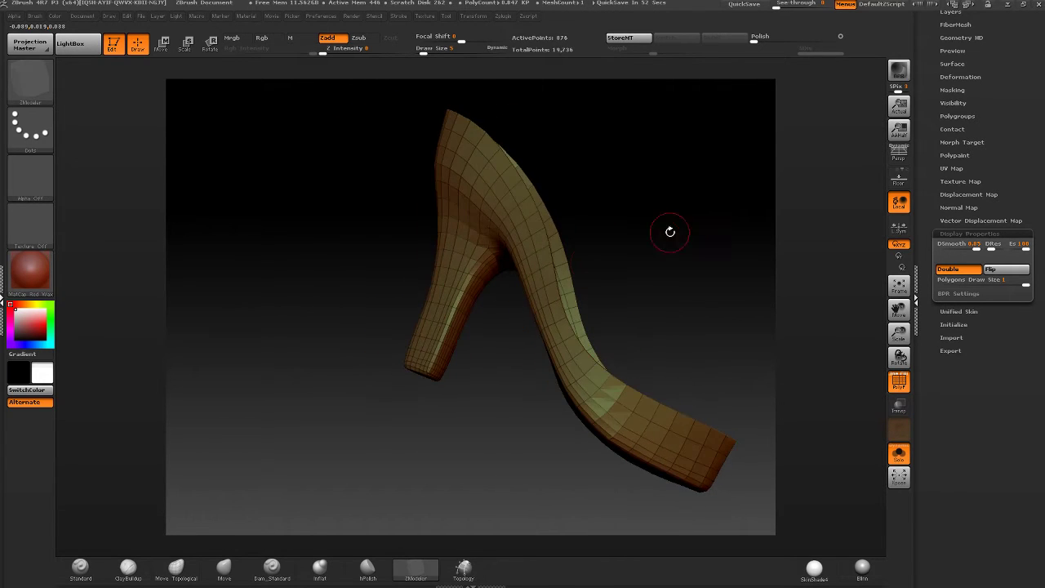
pyautogui.keyDown('ctrl'); pyautogui.keyDown('shift'); pyautogui.click(711, 212); pyautogui.keyUp('shift'); pyautogui.keyUp('ctrl')
pyautogui.moveTo(719, 196); pyautogui.dragTo(660, 216, button='right')
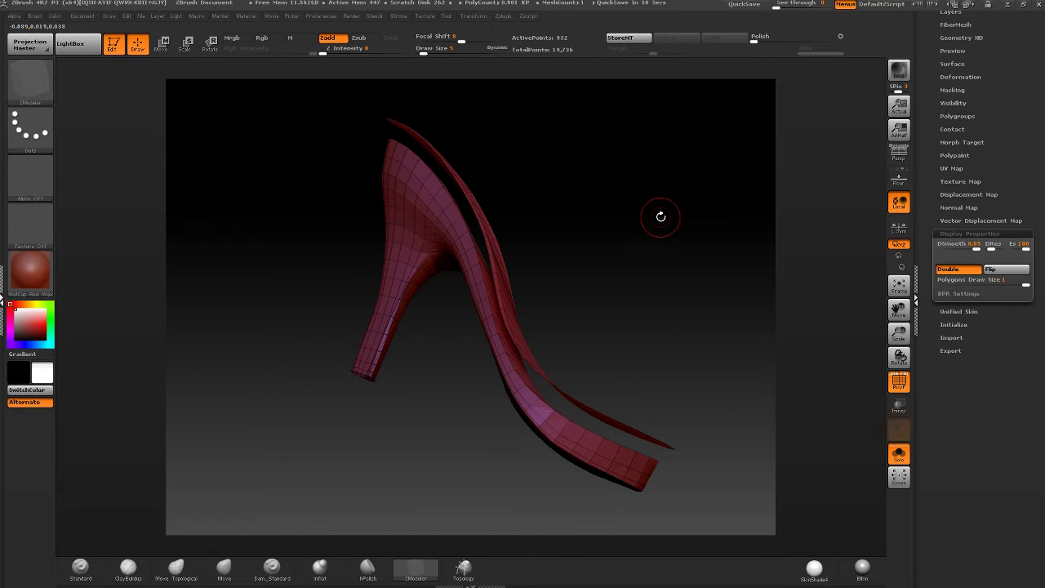
pyautogui.hotkey('shift', 'f')
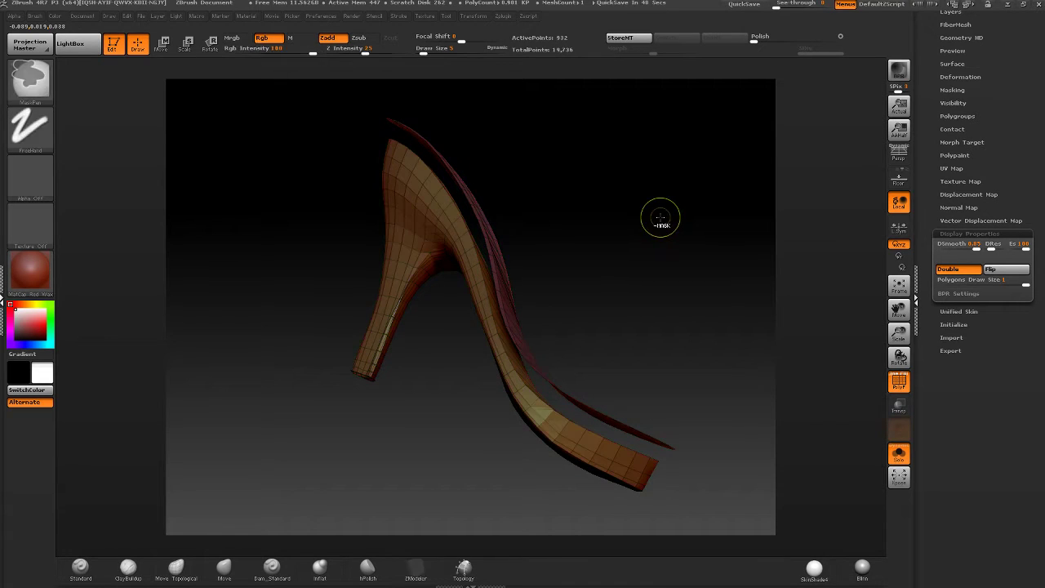
# - Hide the shoe's inner shell and delete it, keeping the outer shell with its rim and top cap
pyautogui.moveTo(593, 205)
pyautogui.mouseDown(button='right')
pyautogui.moveTo(551, 234)
pyautogui.moveTo(541, 215)
pyautogui.moveTo(558, 182)
pyautogui.moveTo(597, 192)
pyautogui.moveTo(665, 168)
pyautogui.mouseUp(button='right')
pyautogui.keyDown('ctrl'); pyautogui.keyDown('shift'); pyautogui.click(543, 225); pyautogui.keyUp('shift'); pyautogui.keyUp('ctrl')
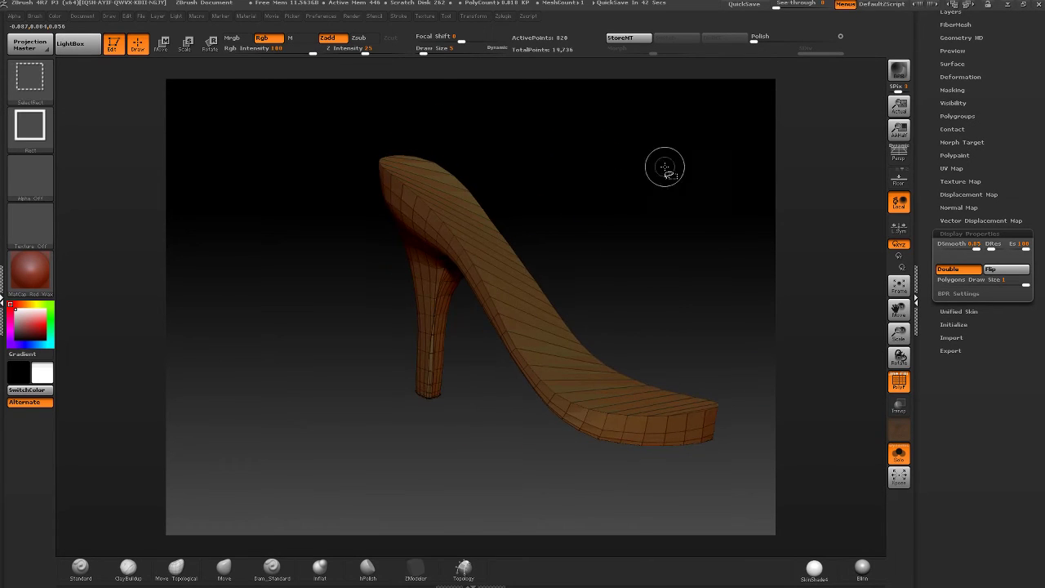
pyautogui.moveTo(517, 259); pyautogui.dragTo(482, 244, button='right')
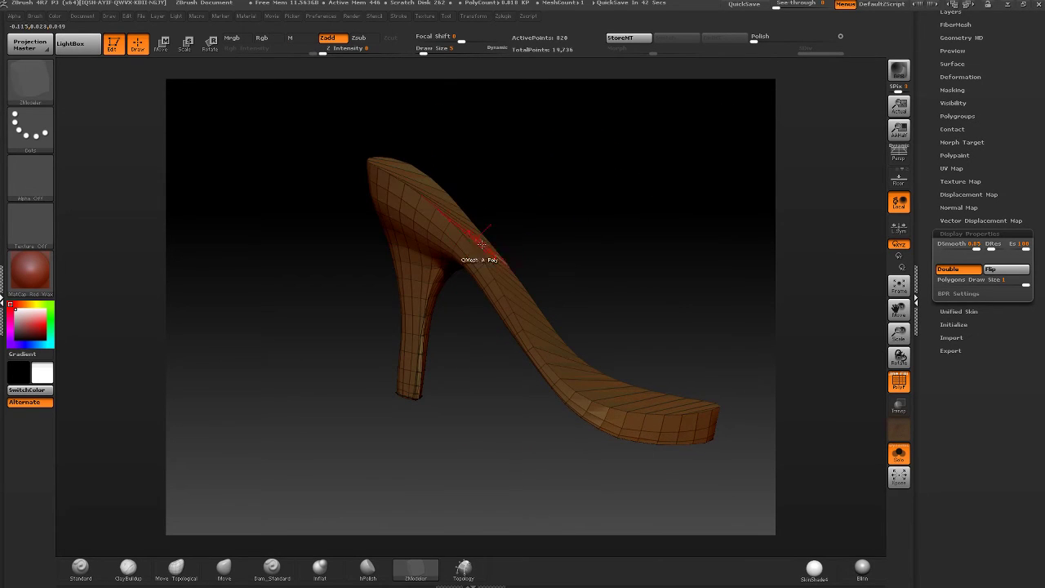
pyautogui.click(656, 393)
pyautogui.moveTo(732, 144); pyautogui.dragTo(689, 182)
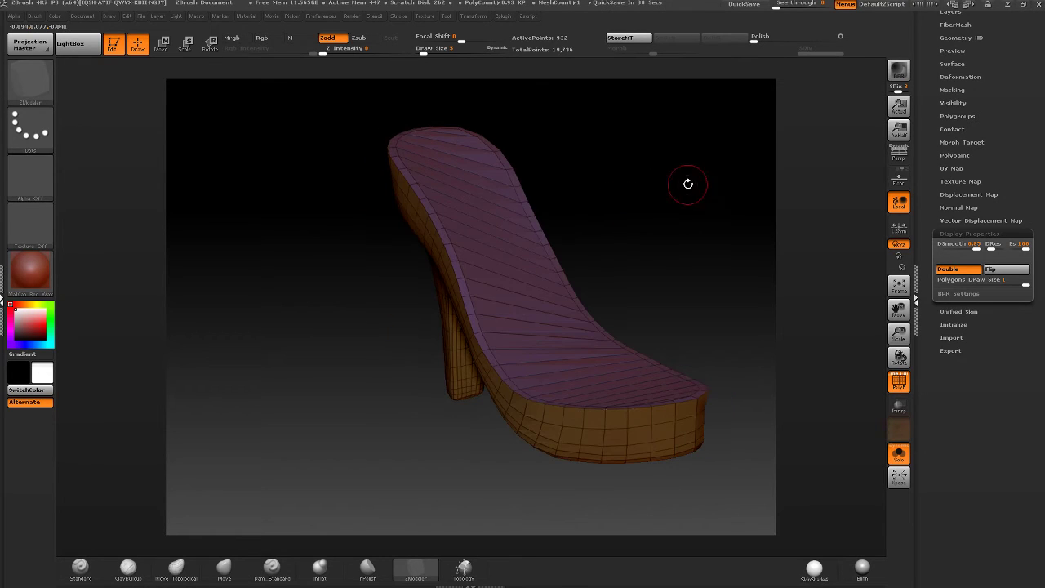
pyautogui.scroll(2, 927, 185)
pyautogui.scroll(5, 927, 185)
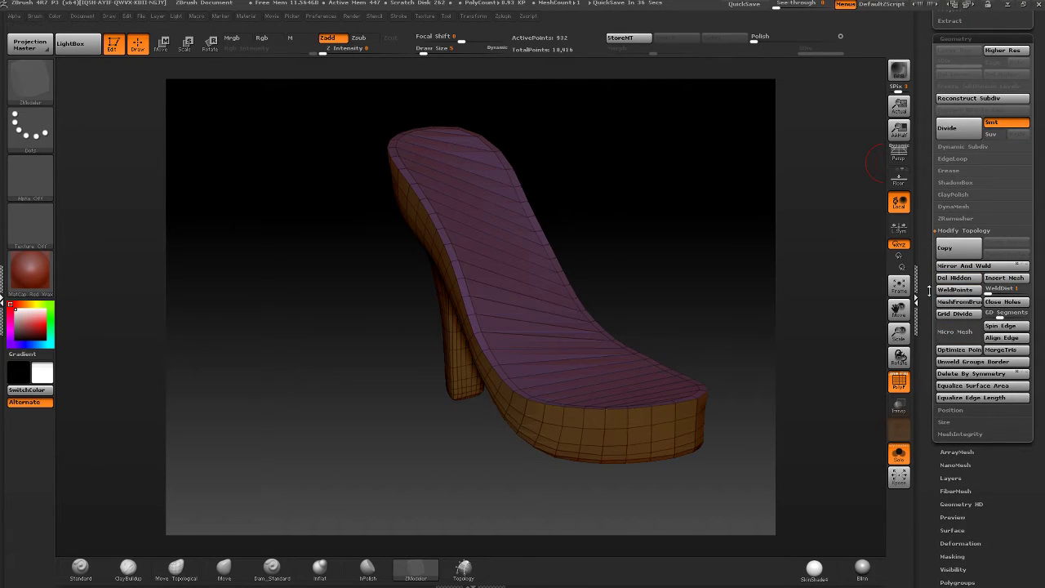
pyautogui.moveTo(618, 320); pyautogui.dragTo(616, 276)
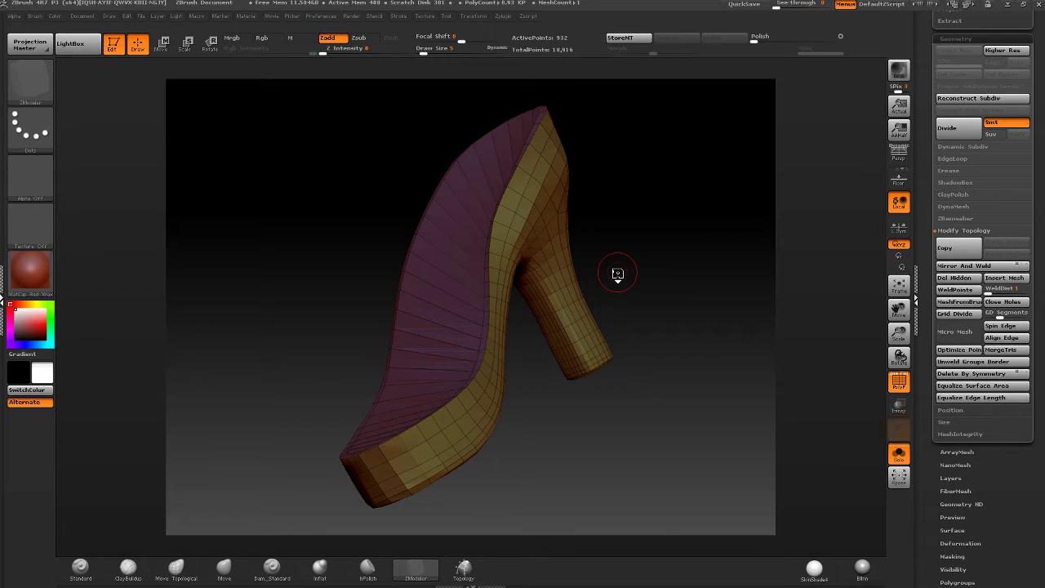
pyautogui.moveTo(617, 274); pyautogui.dragTo(532, 205)
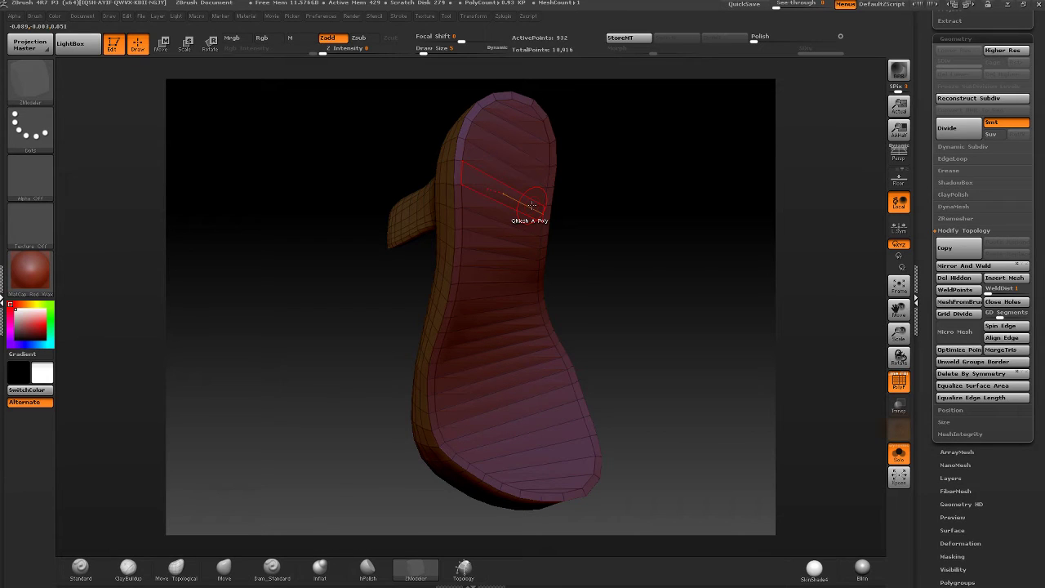
pyautogui.moveTo(531, 205); pyautogui.dragTo(490, 130)
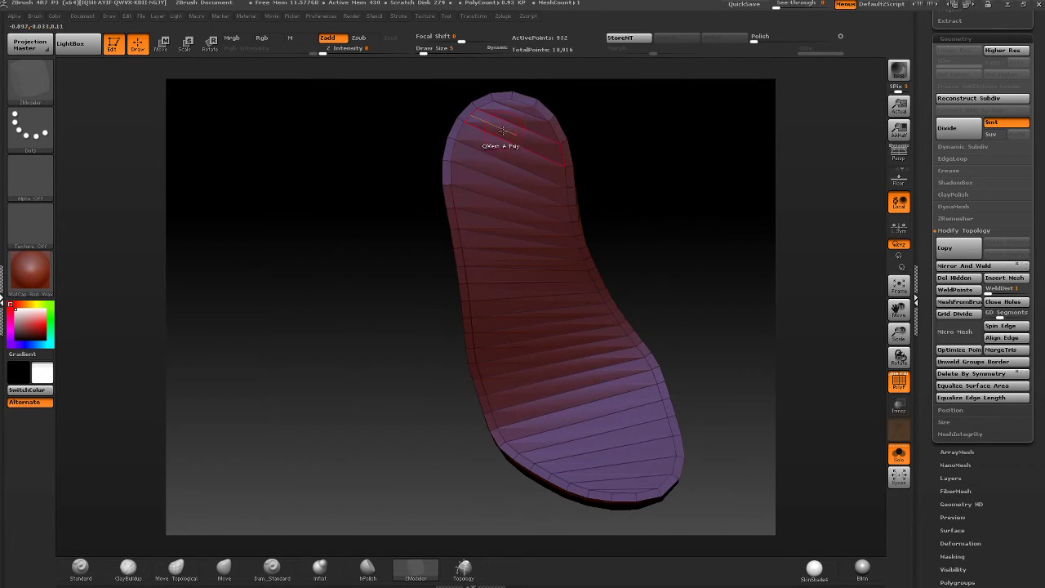
# - Examine the capped shoe sole from the top, side and front, alone and together with the other subtools
pyautogui.moveTo(523, 314); pyautogui.dragTo(578, 226, button='right')
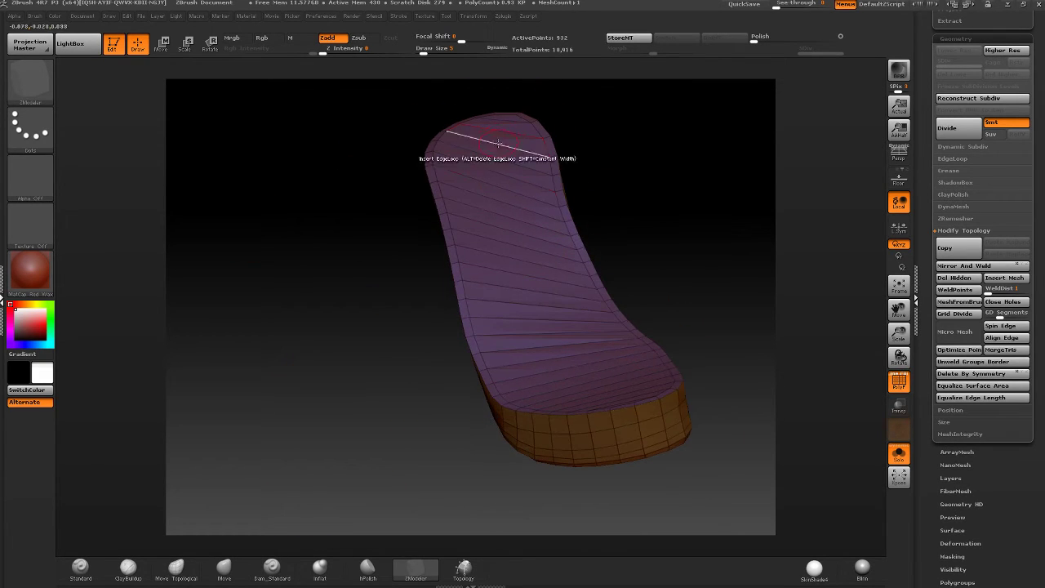
pyautogui.moveTo(506, 225); pyautogui.dragTo(494, 176, button='right')
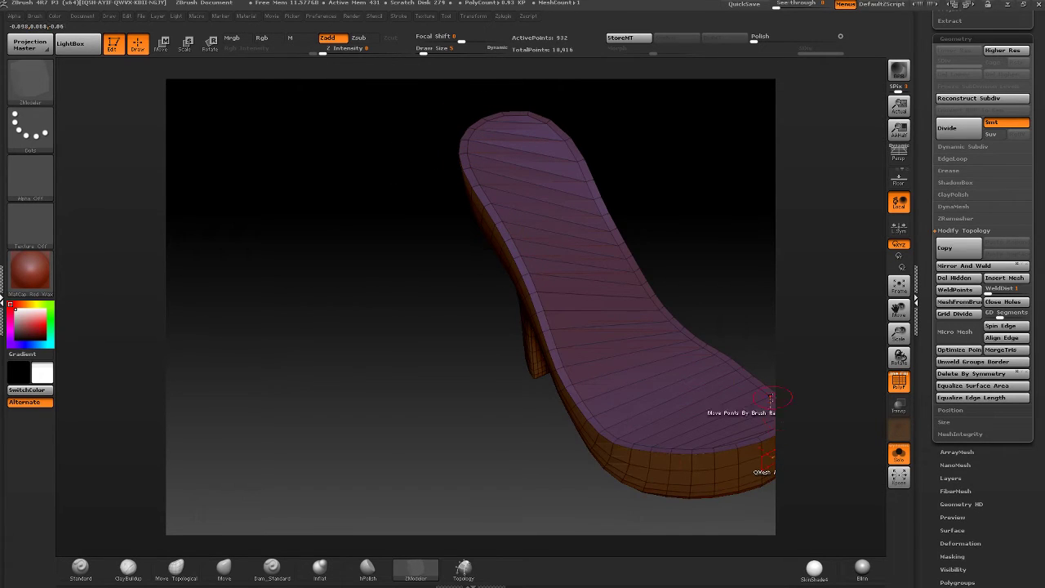
pyautogui.moveTo(531, 130); pyautogui.dragTo(571, 341, button='right')
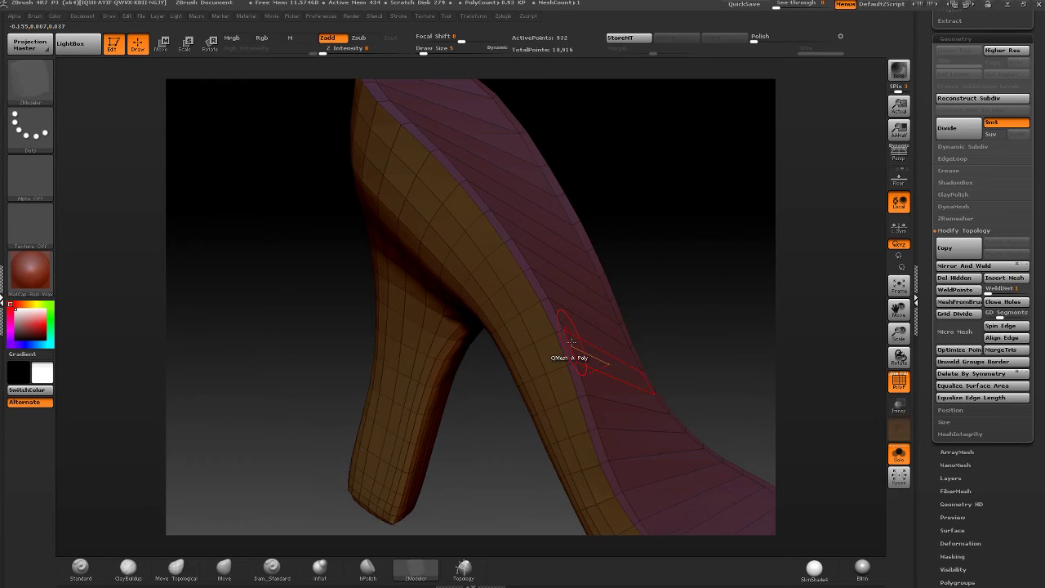
pyautogui.click(899, 454)
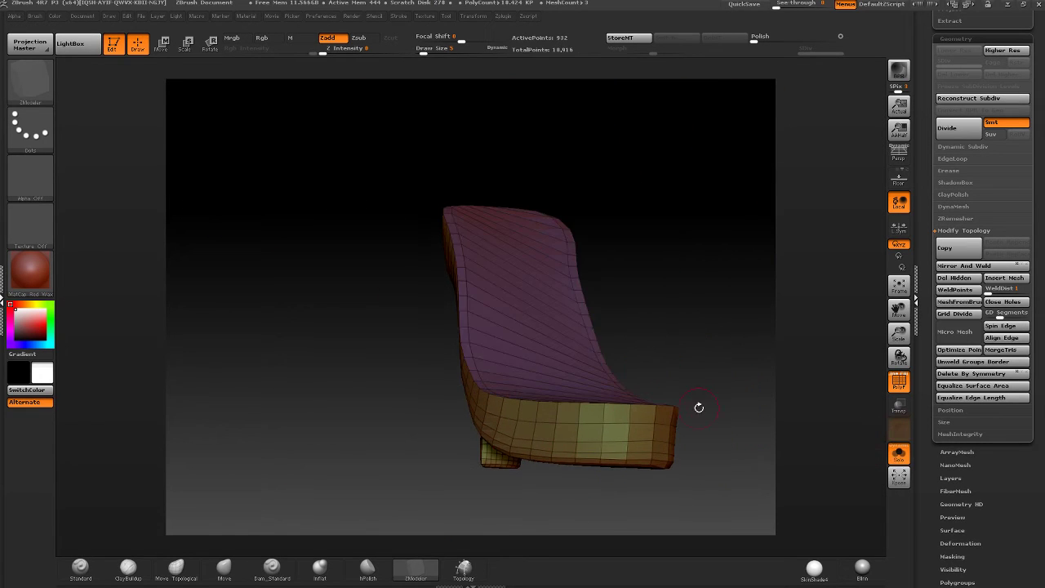
pyautogui.moveTo(699, 407); pyautogui.dragTo(537, 347)
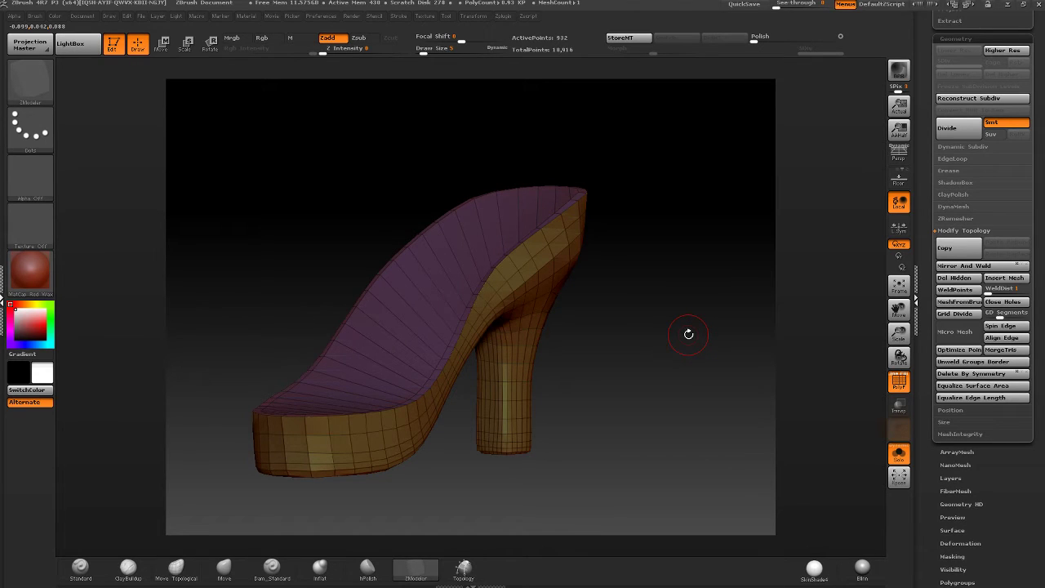
# - Preview the sole with dynamic subdivision, inspect its smoothed underside with and without polyframe, and return to the base mesh
pyautogui.press('d')
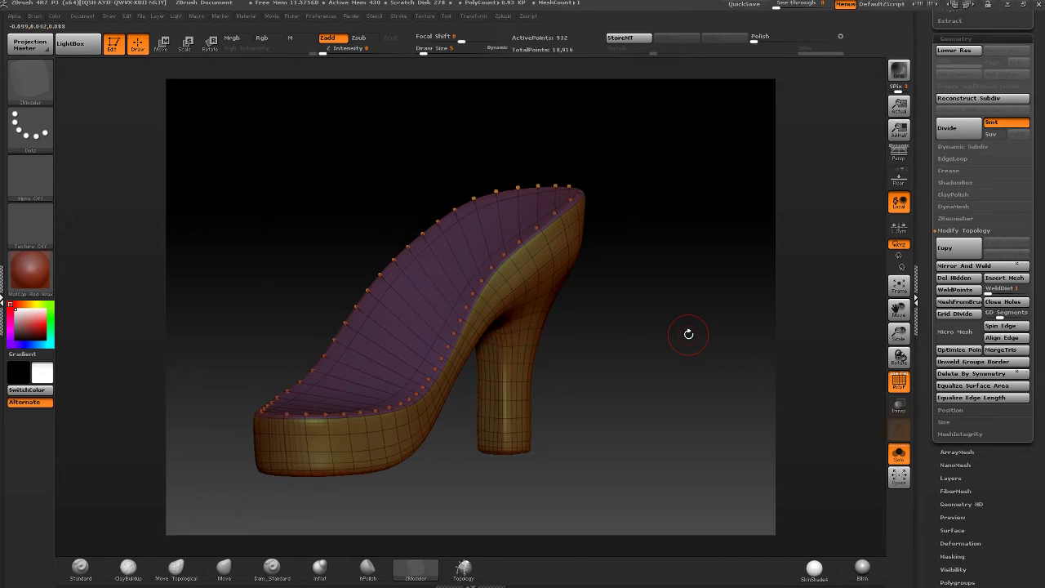
pyautogui.moveTo(689, 334); pyautogui.dragTo(441, 369)
pyautogui.click(900, 382)
pyautogui.moveTo(582, 368); pyautogui.dragTo(647, 359)
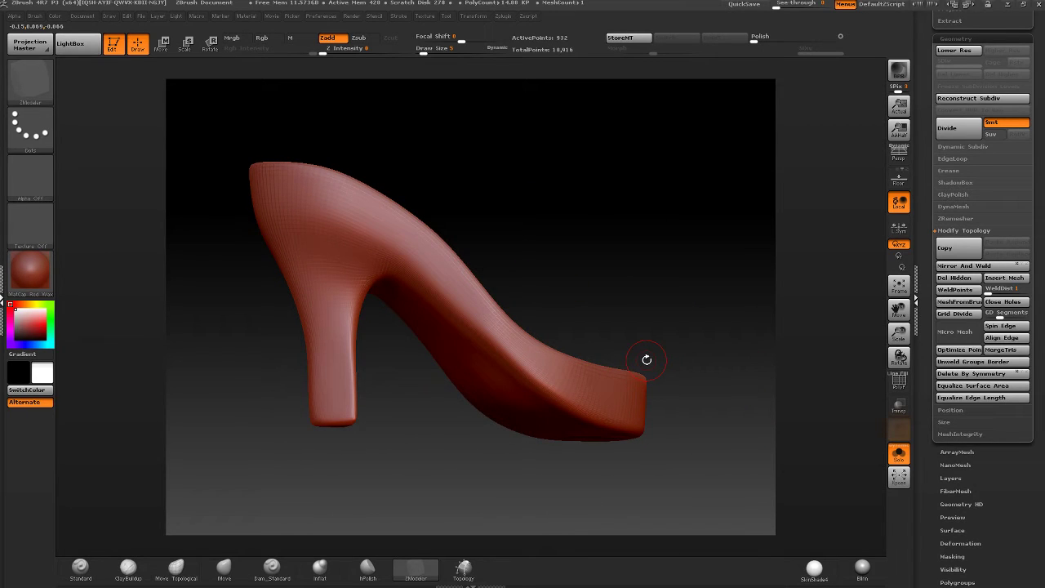
pyautogui.moveTo(647, 360); pyautogui.dragTo(449, 298)
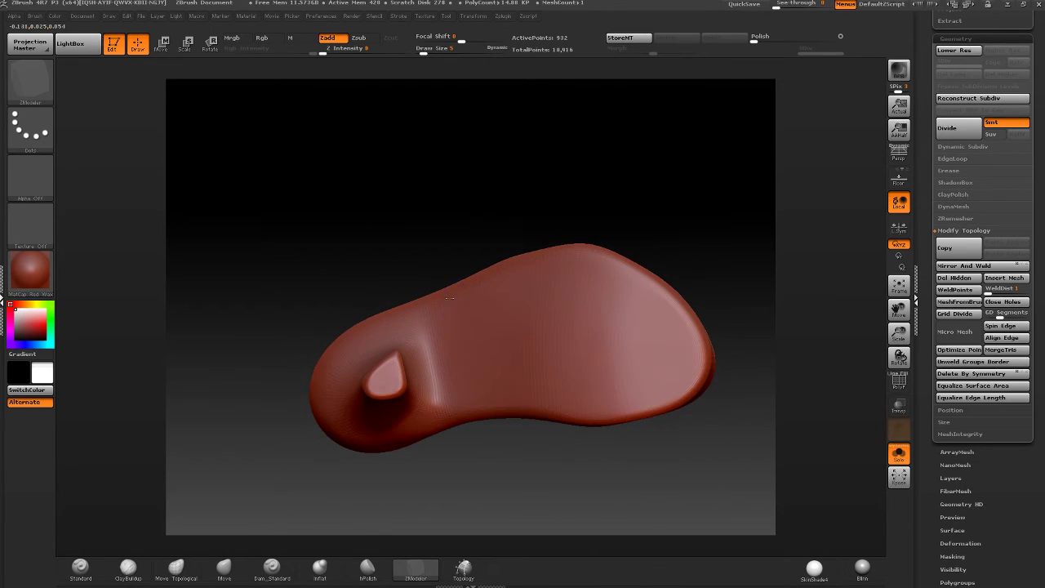
pyautogui.hotkey('shift', 'f')
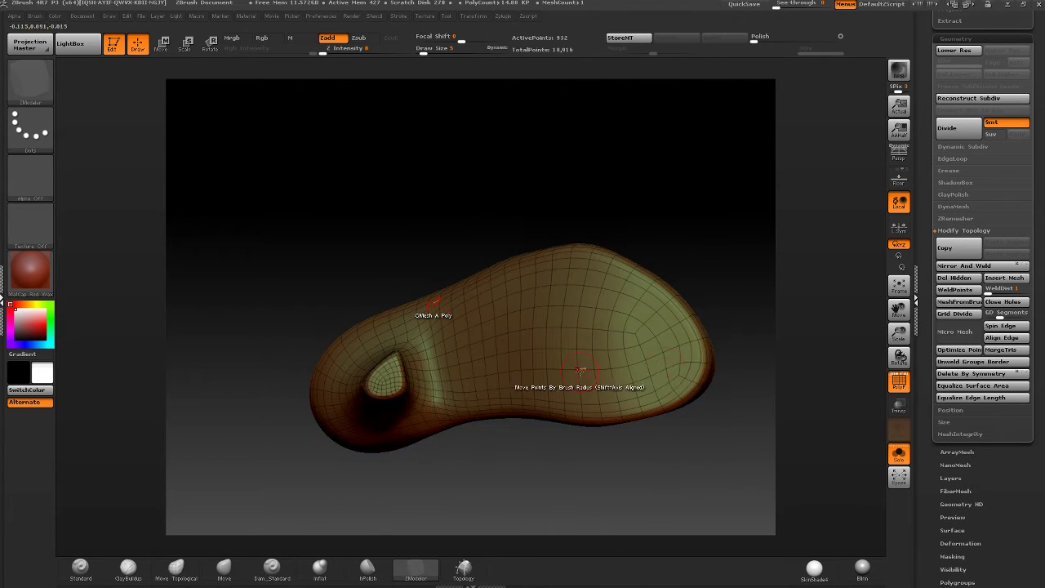
pyautogui.moveTo(432, 310); pyautogui.dragTo(539, 355)
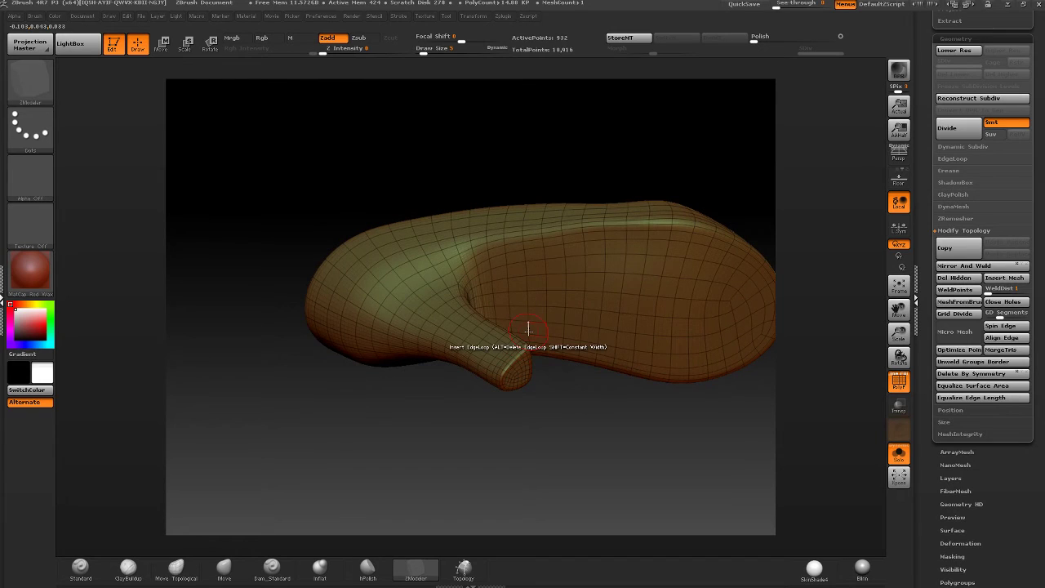
pyautogui.hotkey('shift', 'd')
pyautogui.hotkey('shift', 'd')
pyautogui.moveTo(618, 321); pyautogui.dragTo(534, 395, button='right')
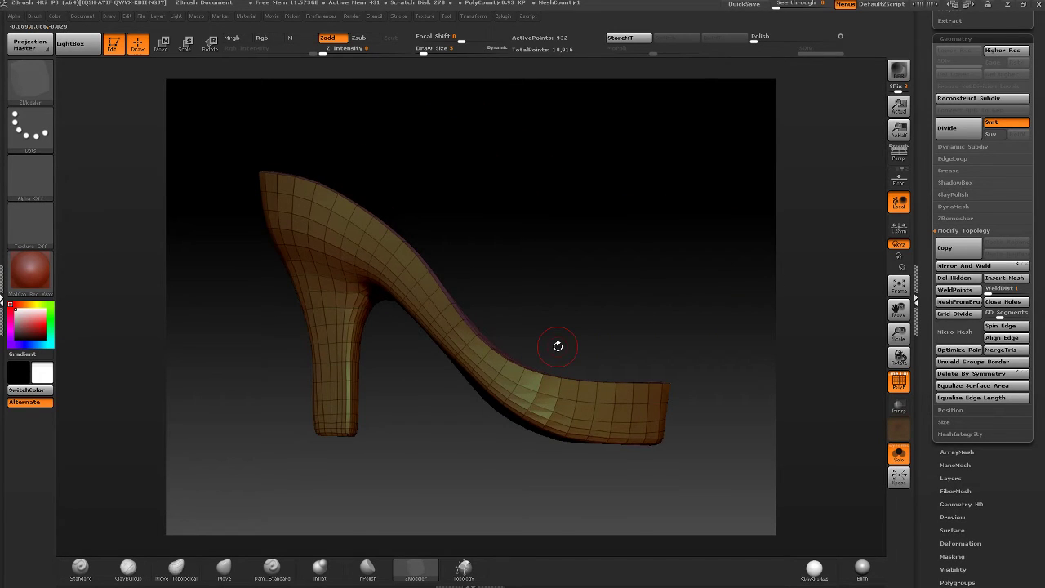
pyautogui.moveTo(558, 346); pyautogui.dragTo(620, 323, button='right')
# - Show all subtools again and make the shoe upper around the foot, ShoesDemo, the active subtool
pyautogui.click(898, 452)
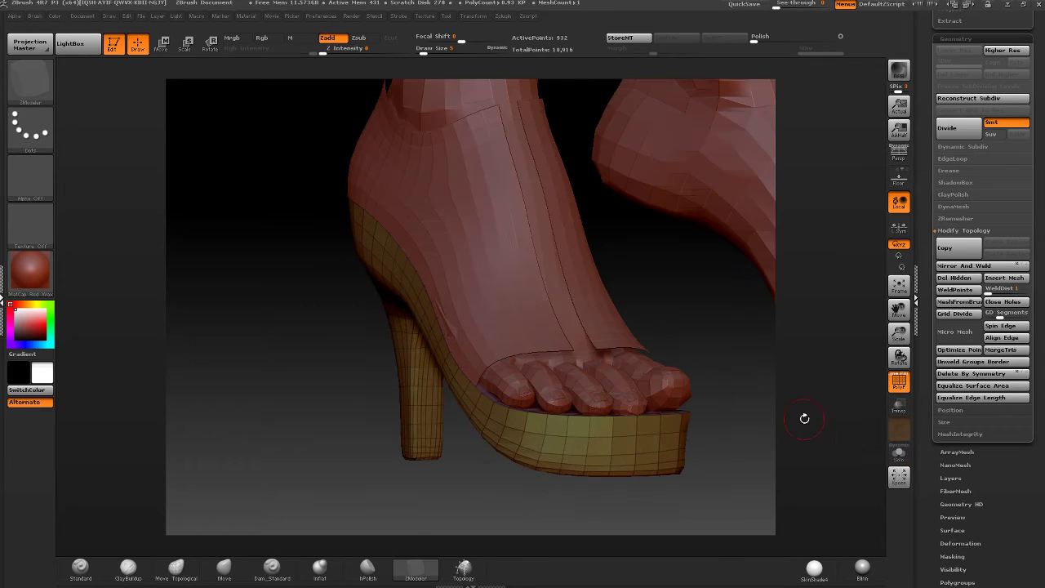
pyautogui.moveTo(804, 418); pyautogui.dragTo(556, 262, button='right')
pyautogui.keyDown('alt'); pyautogui.click(745, 291); pyautogui.keyUp('alt')
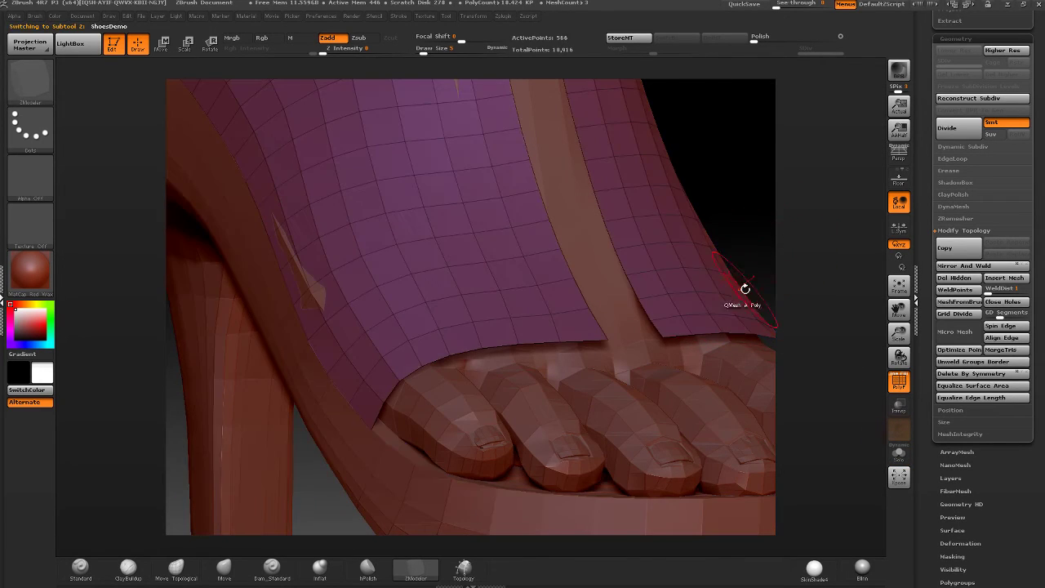
pyautogui.keyDown('ctrl'); pyautogui.moveTo(517, 322); pyautogui.dragTo(500, 287, button='right'); pyautogui.keyUp('ctrl')
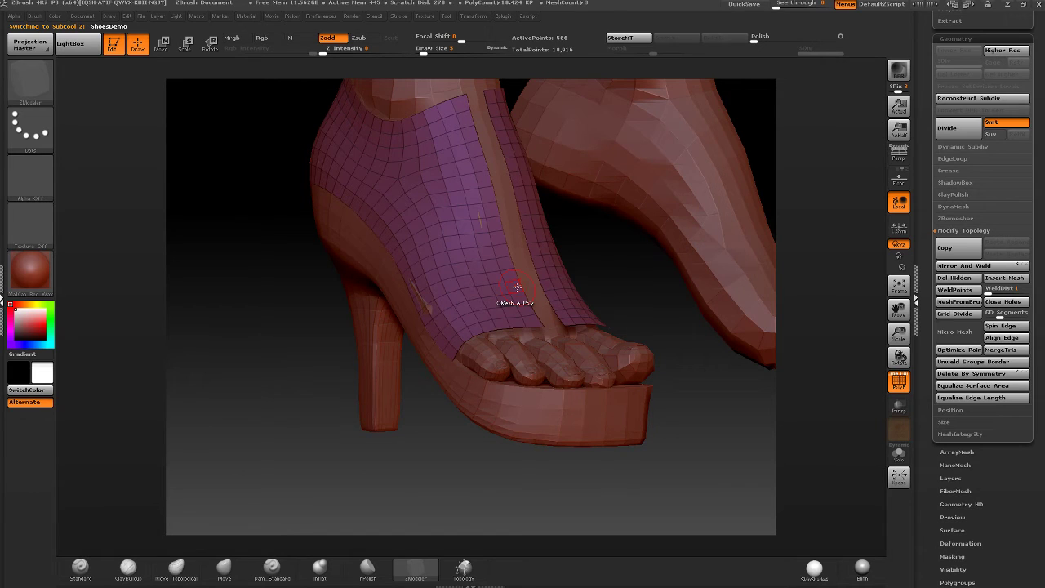
pyautogui.moveTo(517, 287); pyautogui.dragTo(478, 330, button='right')
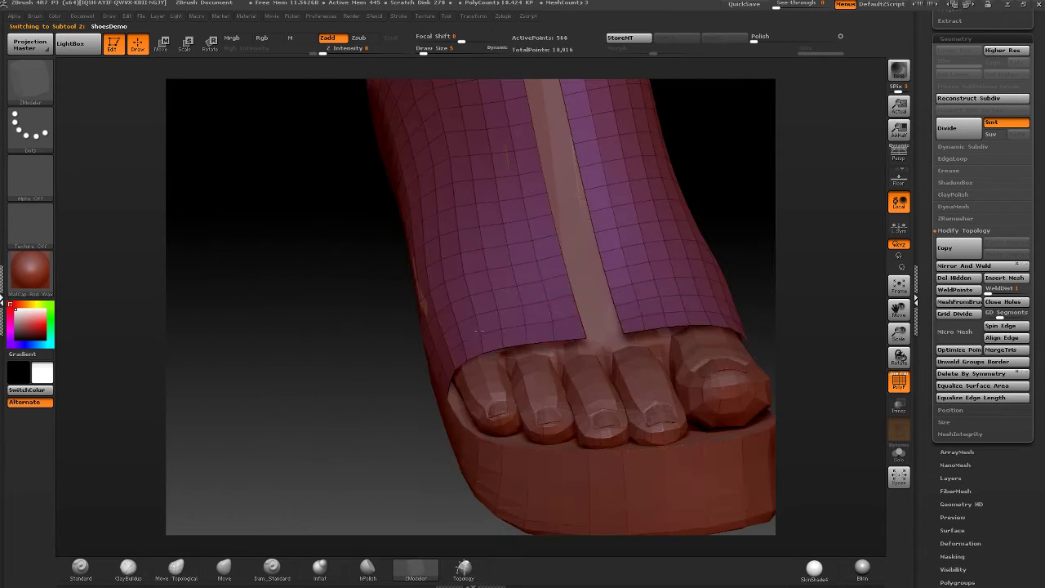
# - Give the shoe upper a thin thickness with ZModeler by extruding its polygons with the Extrude action and Polygroup All target
pyautogui.press('space')
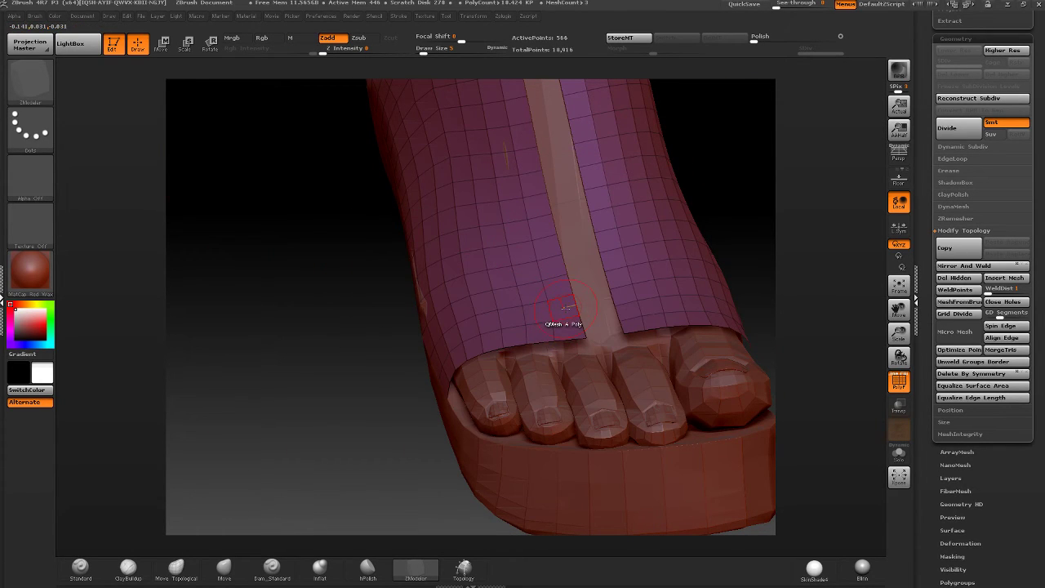
pyautogui.press('space')
pyautogui.press('space')
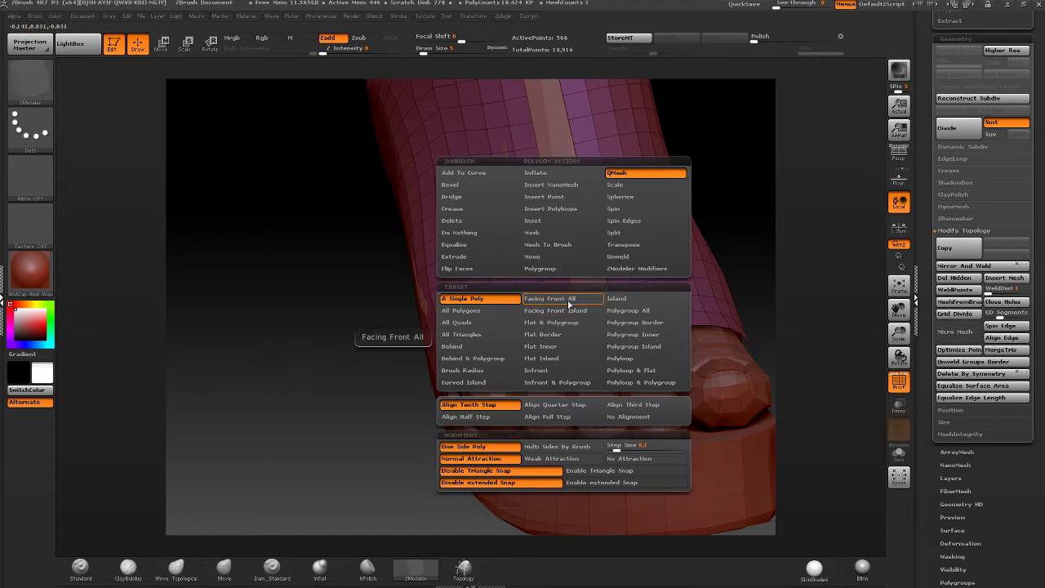
pyautogui.click(466, 258)
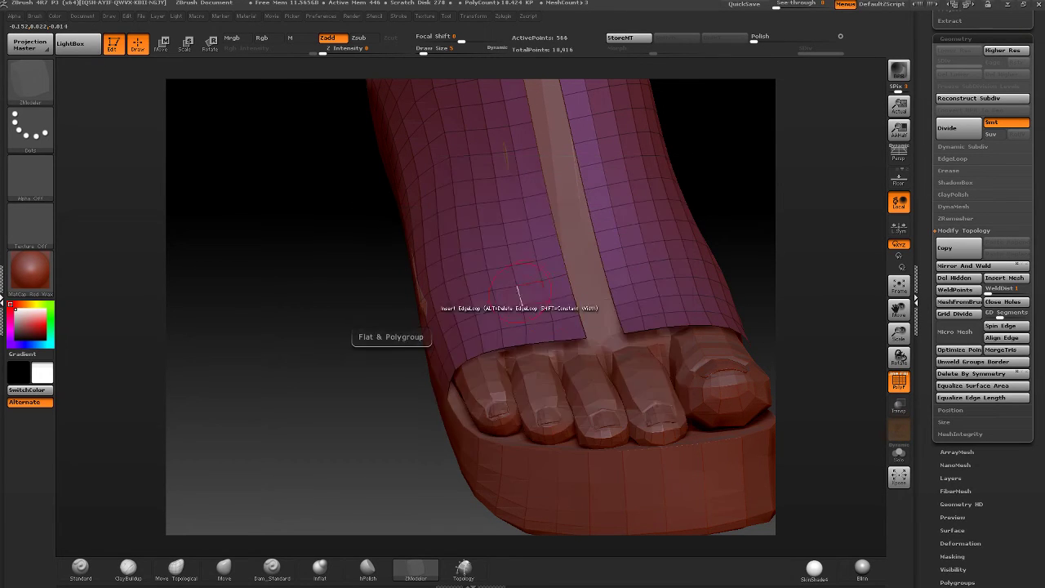
pyautogui.moveTo(546, 294); pyautogui.dragTo(553, 300)
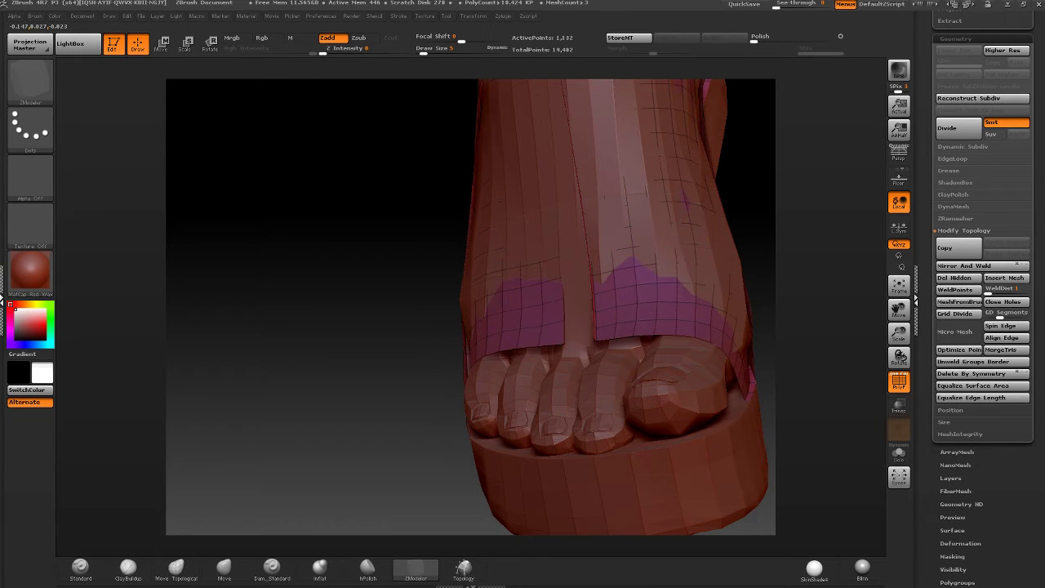
pyautogui.moveTo(492, 307); pyautogui.dragTo(545, 310, button='right')
# - Flip the faces of the extruded shoe upper using the ZModeler Flip Faces action with the All Polygons target
pyautogui.press('space')
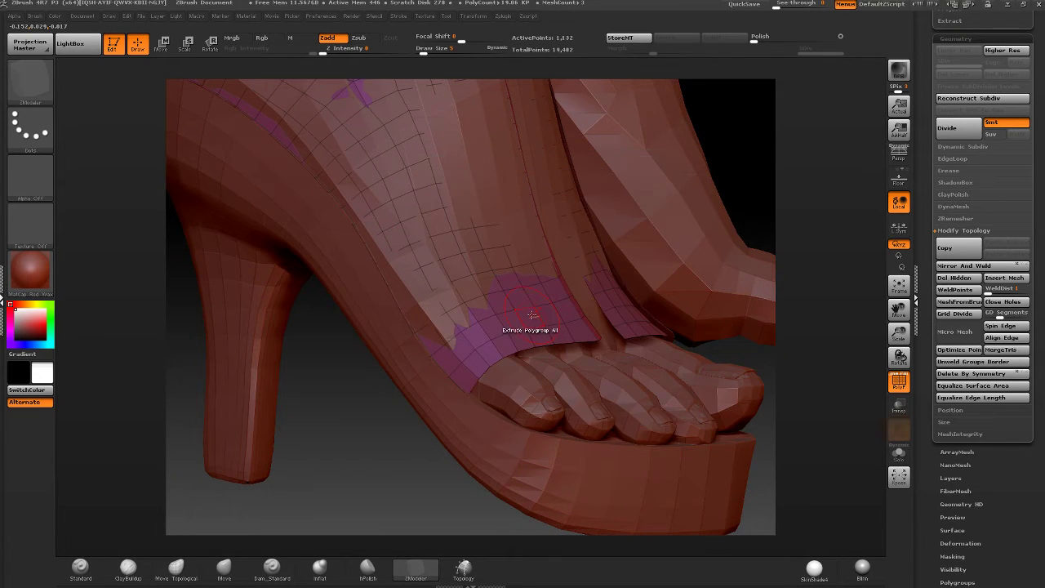
pyautogui.press('space')
pyautogui.click(455, 271)
pyautogui.click(437, 311)
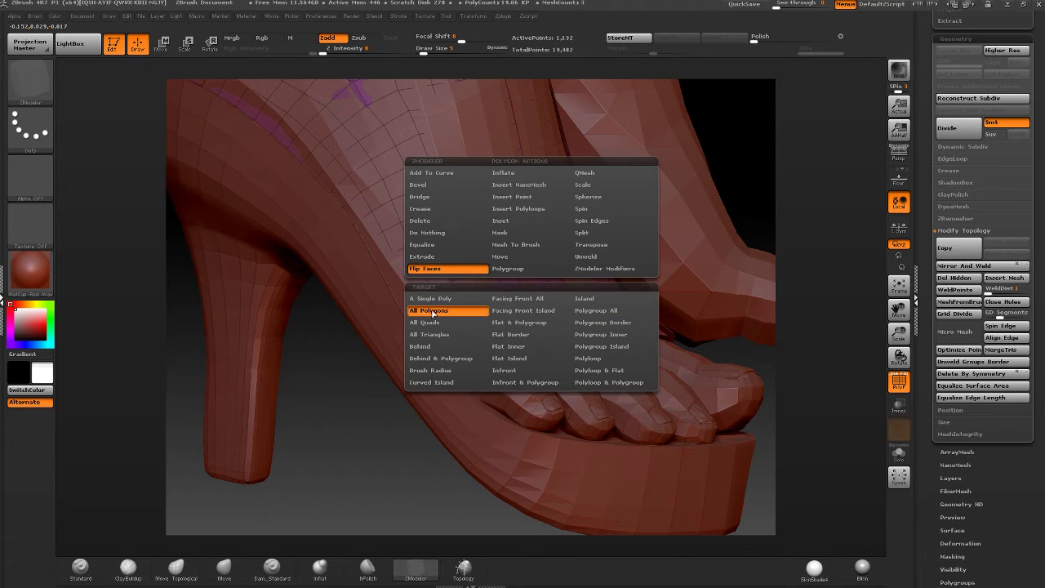
pyautogui.click(532, 315)
# - Examine the thickened upper around the foot and compare its toe opening and lacing gap with the reference shoe photo
pyautogui.moveTo(530, 278); pyautogui.dragTo(482, 282, button='right')
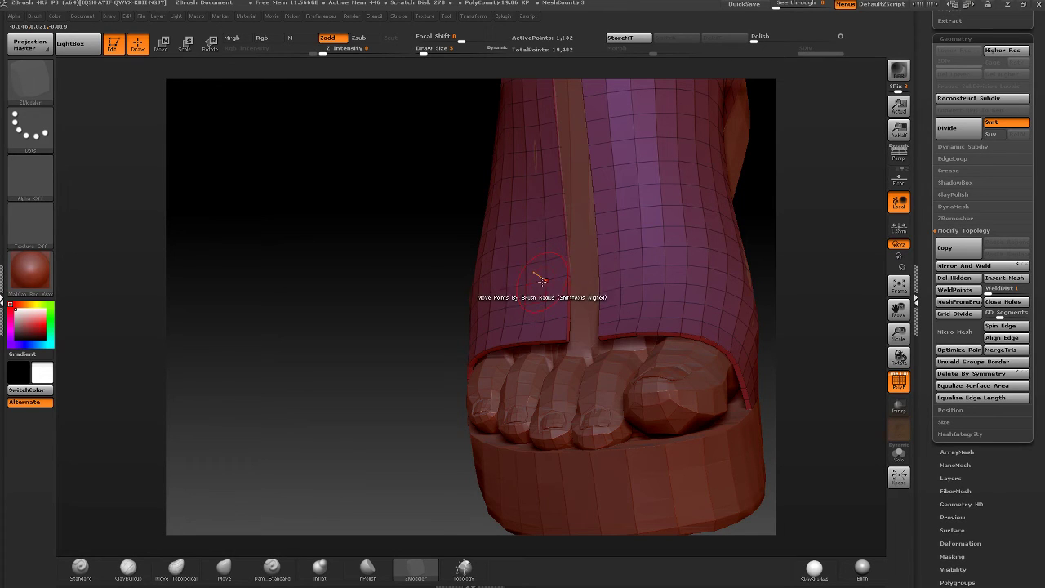
pyautogui.moveTo(574, 256); pyautogui.dragTo(647, 249, button='right')
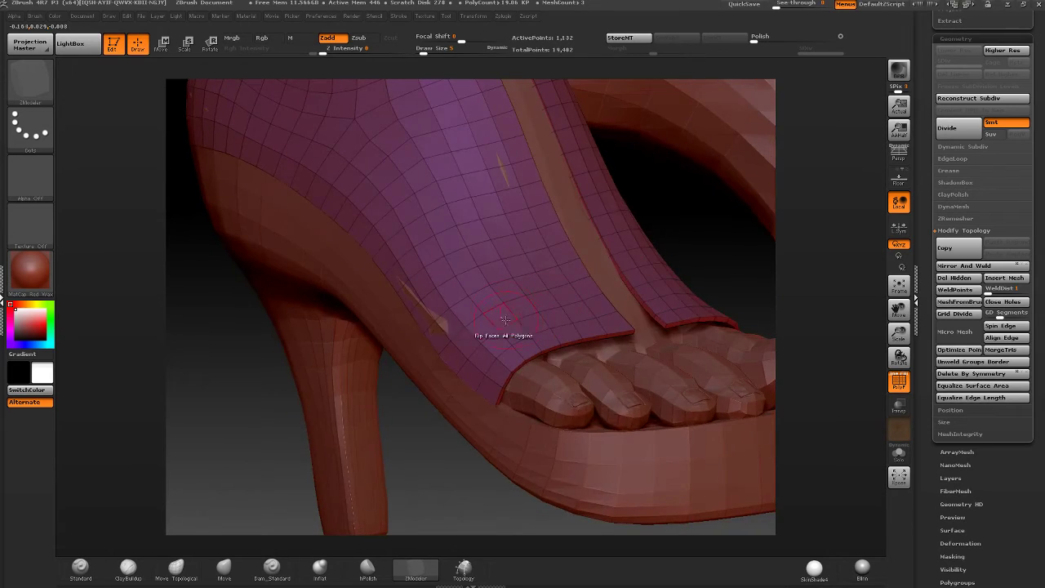
pyautogui.moveTo(490, 330); pyautogui.dragTo(576, 295, button='right')
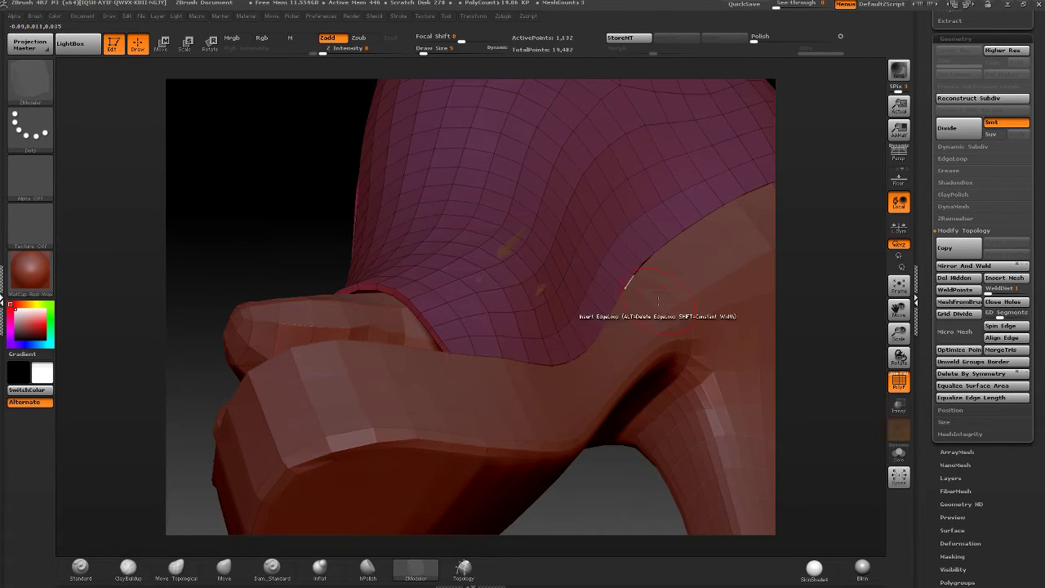
pyautogui.click(899, 452)
pyautogui.moveTo(636, 405); pyautogui.dragTo(607, 285, button='right')
pyautogui.click(898, 452)
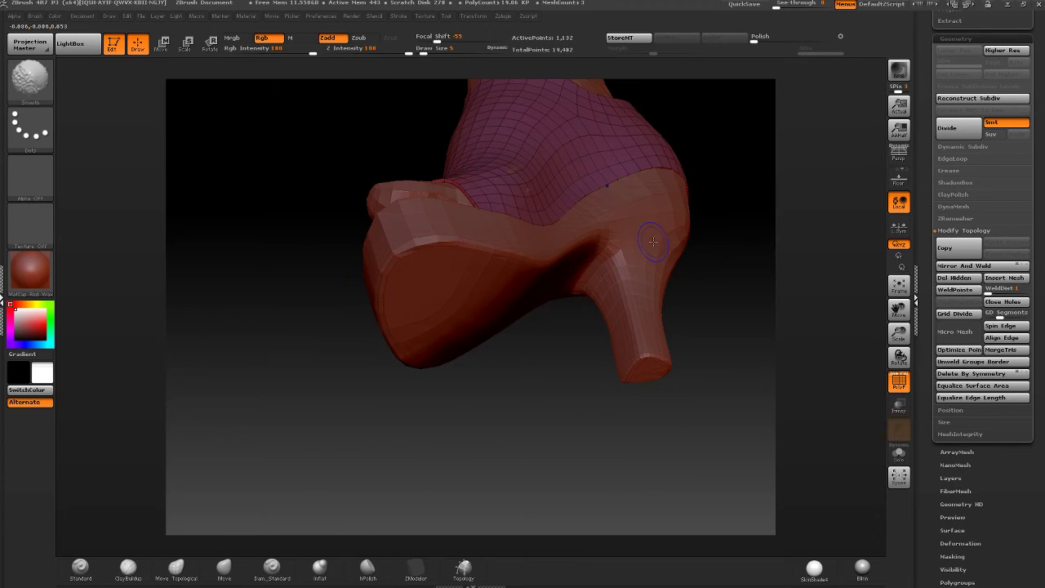
pyautogui.hotkey('shift', 'z')
pyautogui.moveTo(590, 249)
pyautogui.mouseDown(button='right')
pyautogui.moveTo(565, 290)
pyautogui.moveTo(579, 308)
pyautogui.moveTo(602, 262)
pyautogui.mouseUp(button='right')
pyautogui.hotkey('shift', 'z')
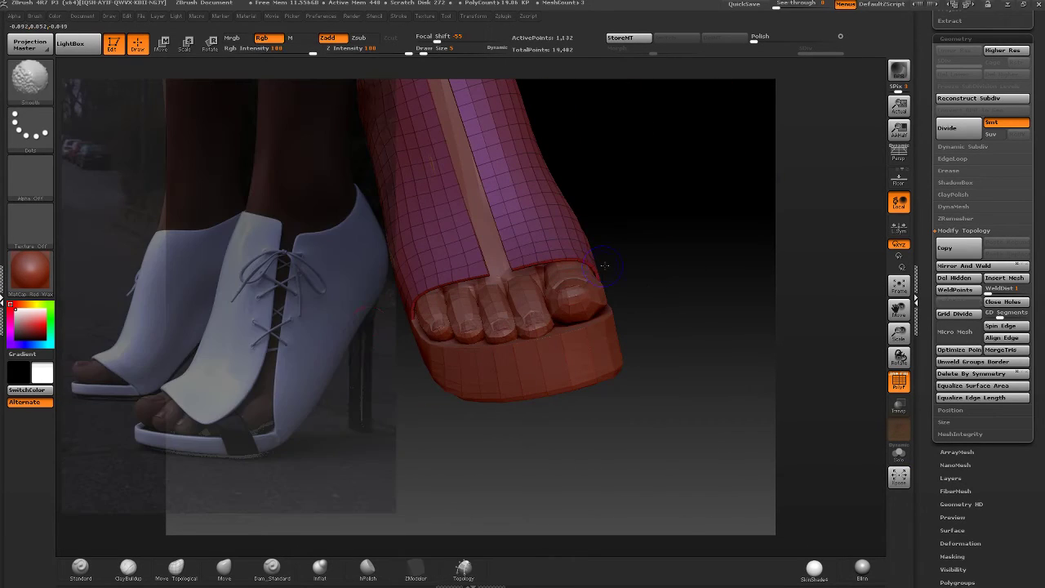
pyautogui.hotkey('shift', 'z')
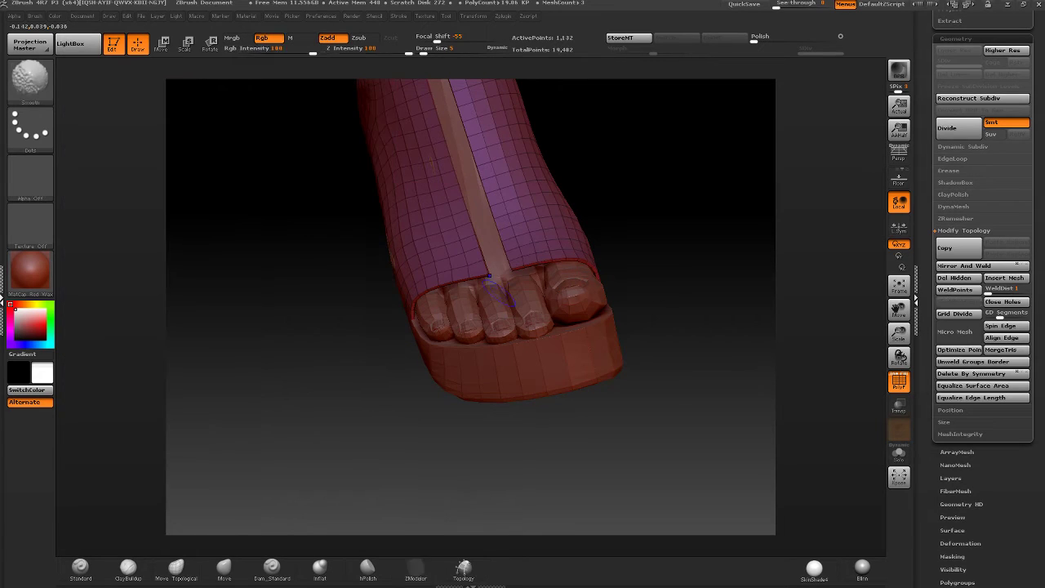
pyautogui.hotkey('shift', 'z')
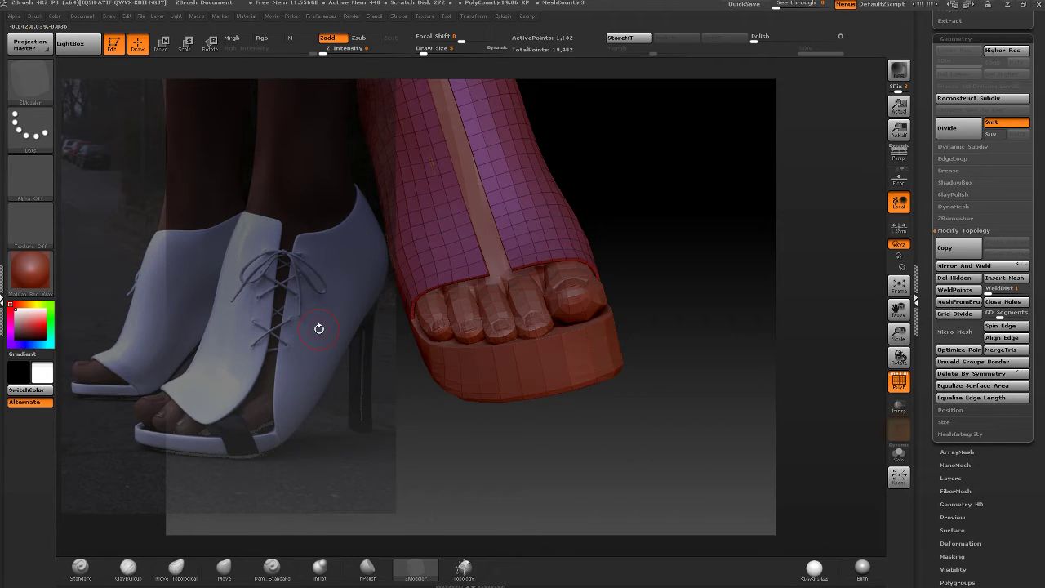
pyautogui.hotkey('shift', 'z')
# - Isolate the shoe upper and slightly extrude its edge rim with the ZModeler Extrude action and Polygroup All target
pyautogui.moveTo(463, 200); pyautogui.dragTo(817, 385, button='right')
pyautogui.click(899, 453)
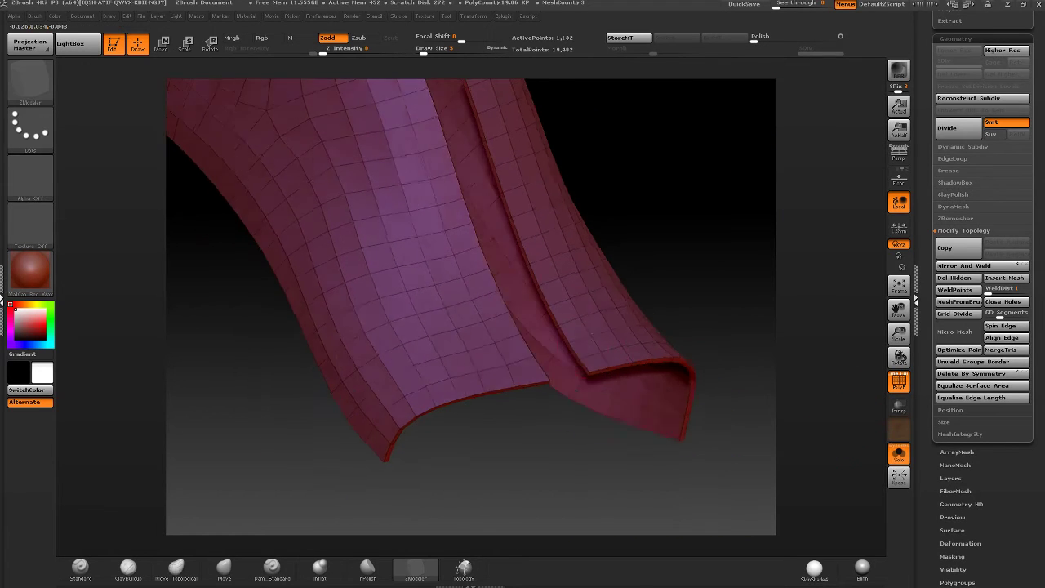
pyautogui.moveTo(539, 351); pyautogui.dragTo(543, 296, button='right')
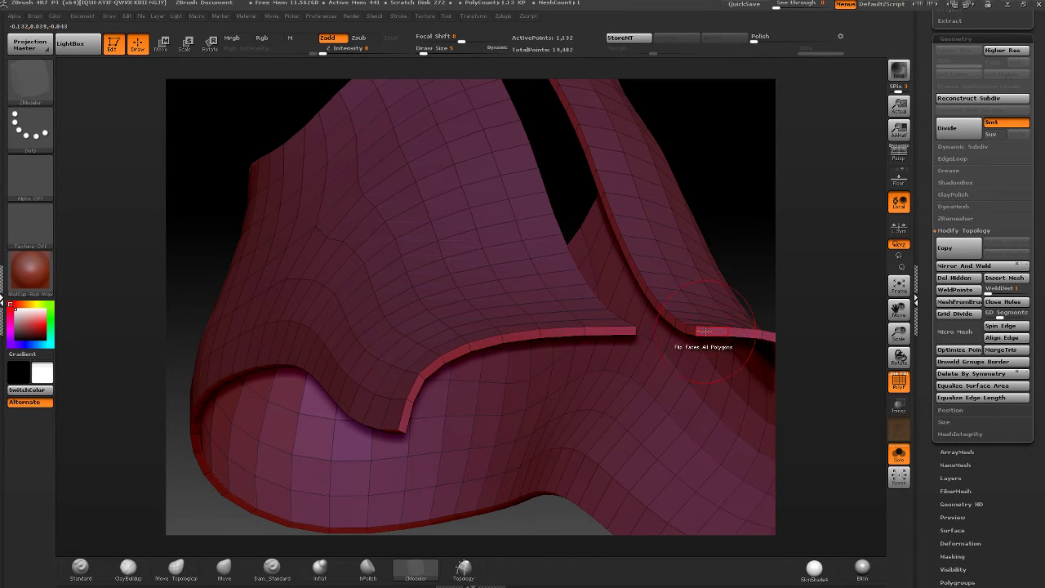
pyautogui.keyDown('ctrl'); pyautogui.moveTo(416, 350); pyautogui.dragTo(427, 343, button='right'); pyautogui.keyUp('ctrl')
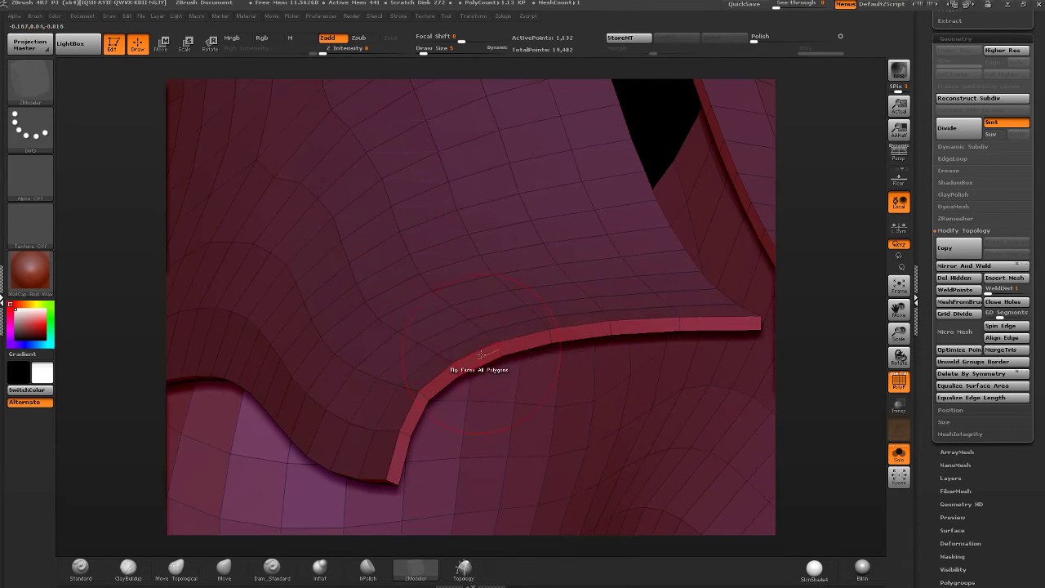
pyautogui.press('space')
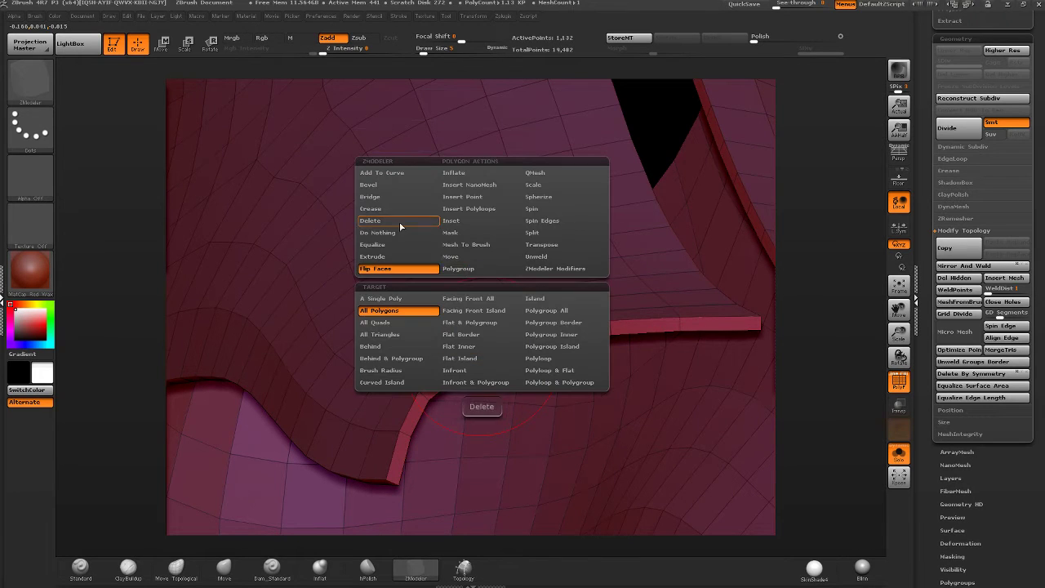
pyautogui.click(400, 256)
pyautogui.click(538, 311)
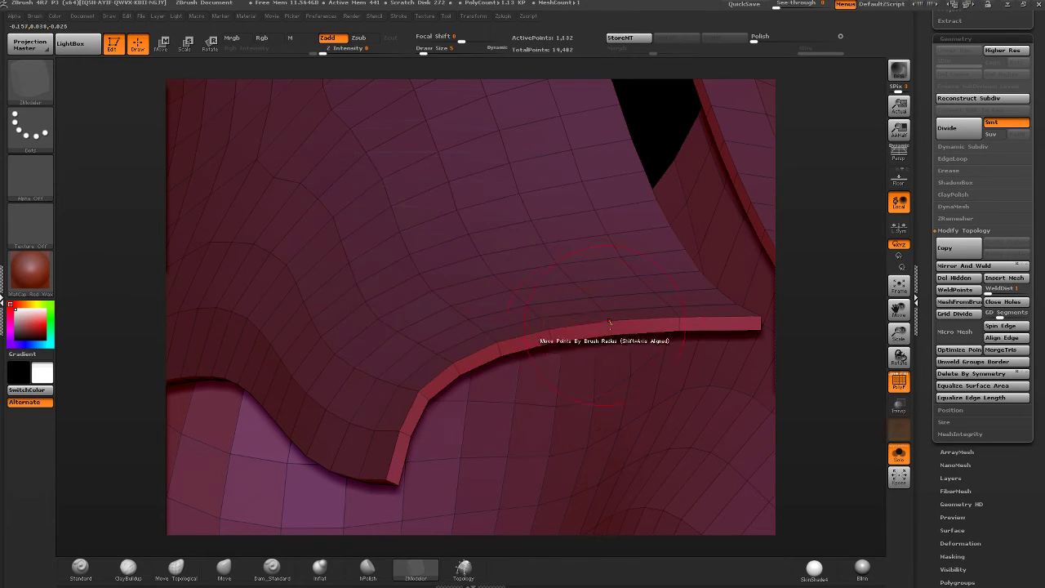
pyautogui.moveTo(629, 327); pyautogui.dragTo(648, 329)
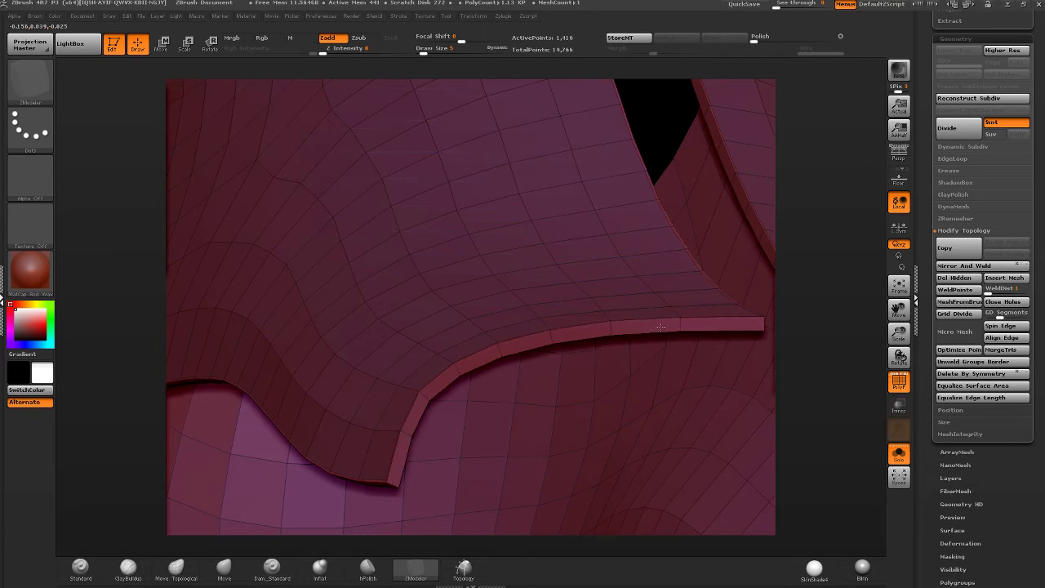
pyautogui.moveTo(658, 327); pyautogui.dragTo(495, 326, button='right')
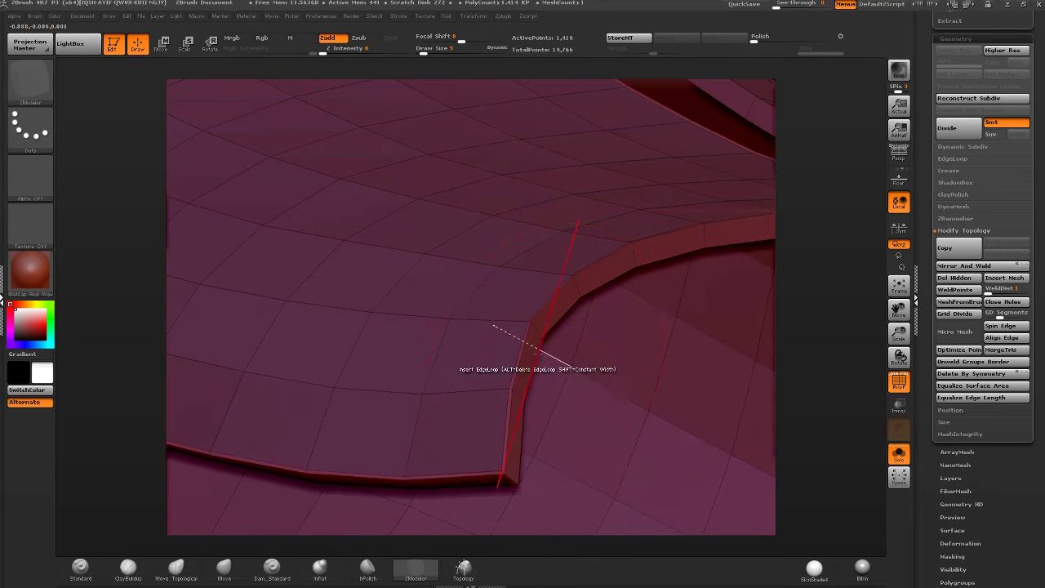
# - Undo the recent edge rim extrusions on the shoe upper
pyautogui.moveTo(518, 428); pyautogui.dragTo(521, 428)
pyautogui.moveTo(522, 428); pyautogui.dragTo(506, 287, button='right')
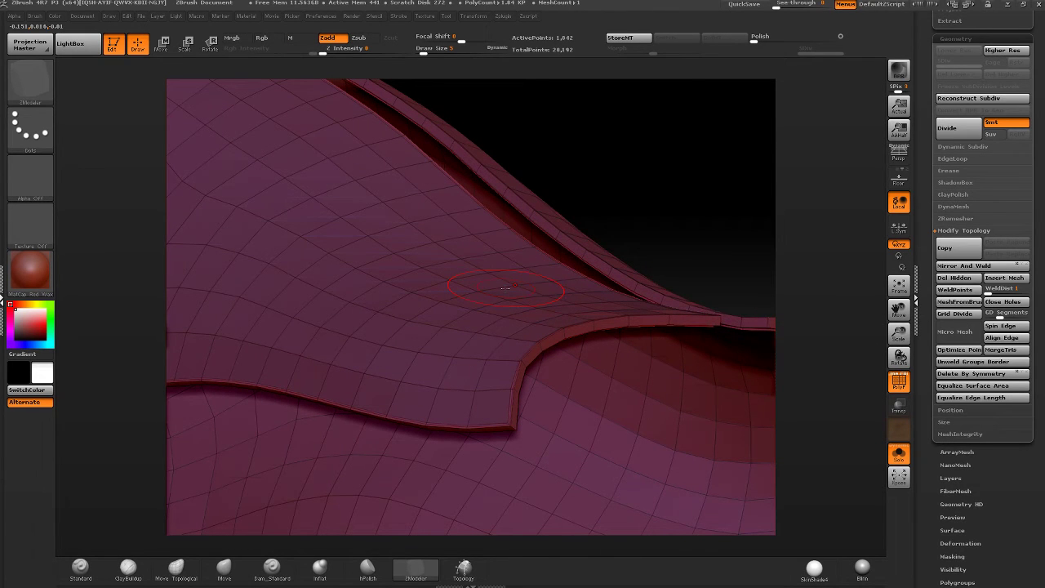
pyautogui.moveTo(579, 301); pyautogui.dragTo(548, 245, button='right')
pyautogui.hotkey('ctrl', 'z')
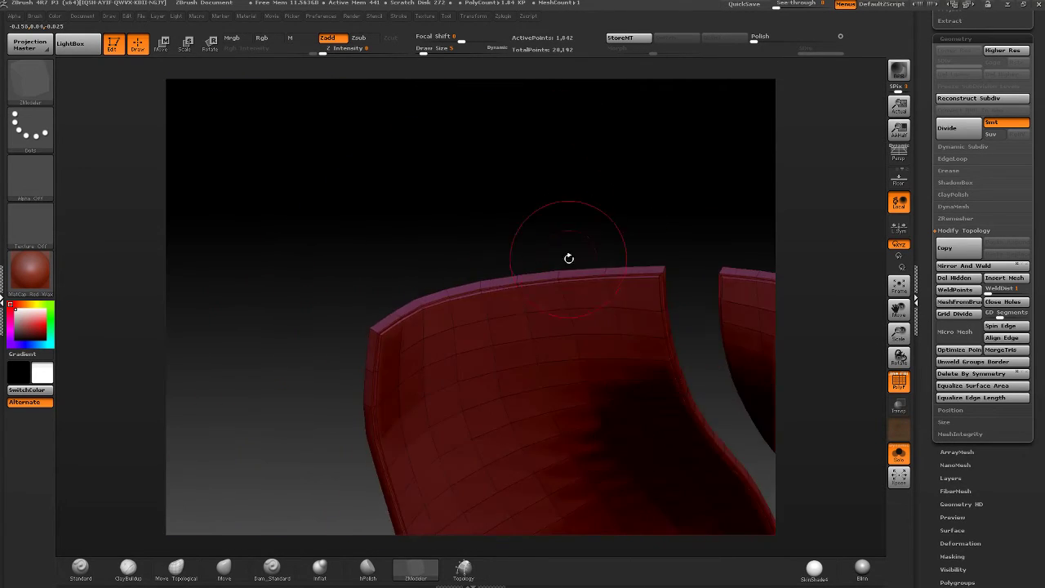
pyautogui.hotkey('ctrl', 'z')
pyautogui.moveTo(388, 311)
pyautogui.mouseDown(button='right')
pyautogui.moveTo(421, 329)
pyautogui.moveTo(373, 319)
pyautogui.moveTo(365, 329)
pyautogui.mouseUp(button='right')
pyautogui.moveTo(443, 271)
pyautogui.mouseDown(button='right')
pyautogui.moveTo(455, 261)
pyautogui.moveTo(448, 227)
pyautogui.mouseUp(button='right')
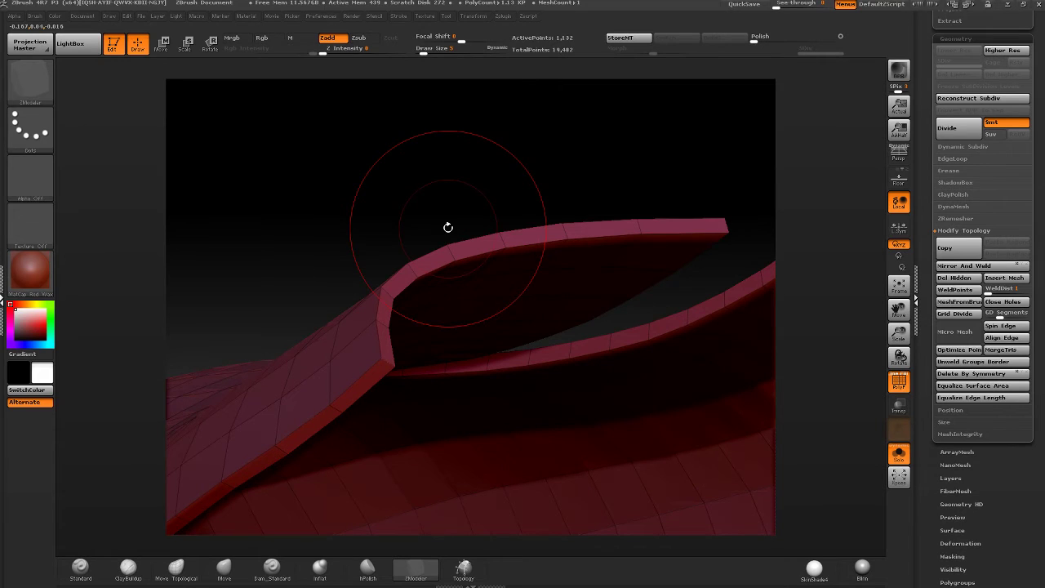
# - Isolate the upper's edge strip using the SelectLasso brush and extrude it with the ZModeler Extrude action and Polygroup All target
pyautogui.keyDown('ctrl'); pyautogui.keyDown('shift'); pyautogui.click(31, 80); pyautogui.keyUp('shift'); pyautogui.keyUp('ctrl')
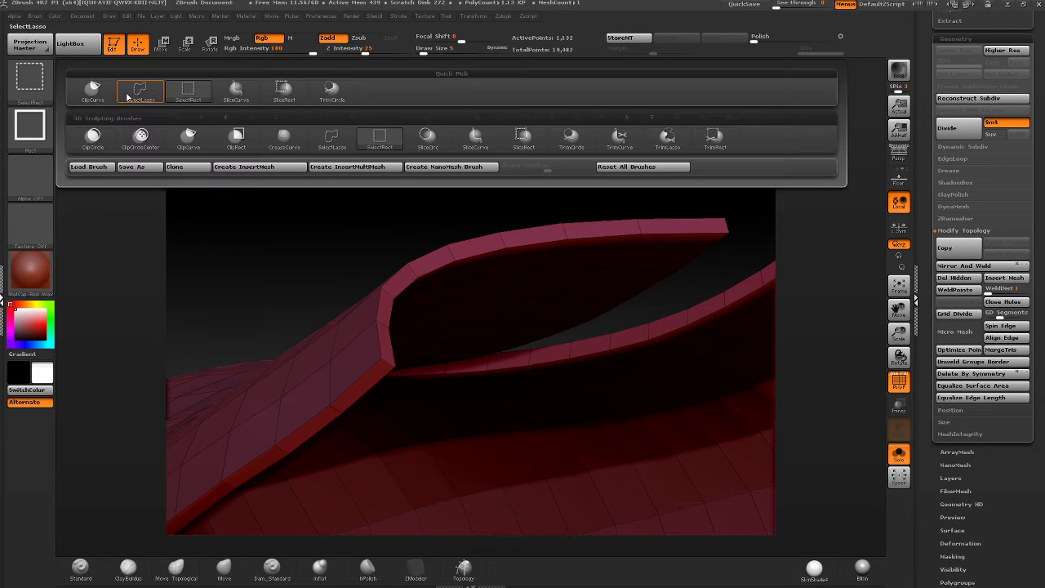
pyautogui.click(140, 88)
pyautogui.moveTo(455, 263); pyautogui.dragTo(456, 226, button='right')
pyautogui.keyDown('ctrl'); pyautogui.keyDown('shift'); pyautogui.click(511, 148); pyautogui.keyUp('shift'); pyautogui.keyUp('ctrl')
pyautogui.keyDown('ctrl'); pyautogui.keyDown('shift'); pyautogui.click(501, 243); pyautogui.keyUp('shift'); pyautogui.keyUp('ctrl')
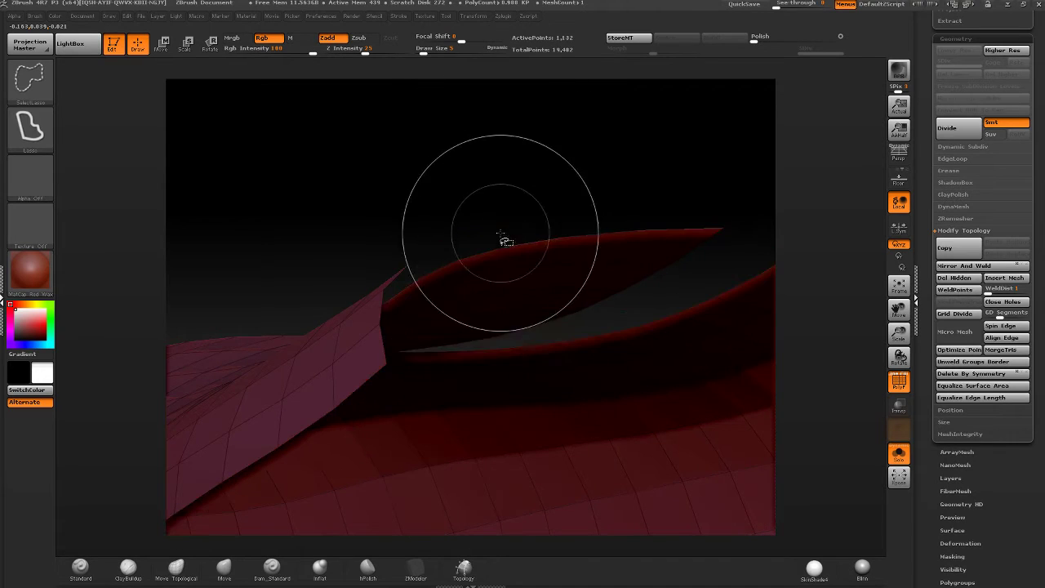
pyautogui.keyDown('ctrl'); pyautogui.keyDown('shift'); pyautogui.moveTo(507, 182); pyautogui.dragTo(508, 177); pyautogui.keyUp('shift'); pyautogui.keyUp('ctrl')
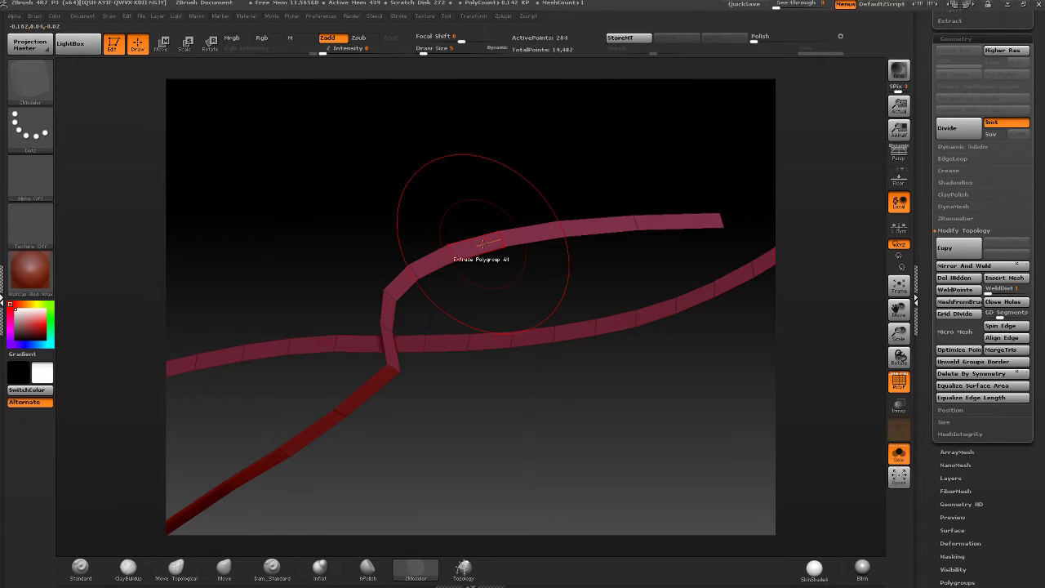
pyautogui.moveTo(482, 242); pyautogui.dragTo(501, 228)
pyautogui.hotkey('ctrl', 'shift')
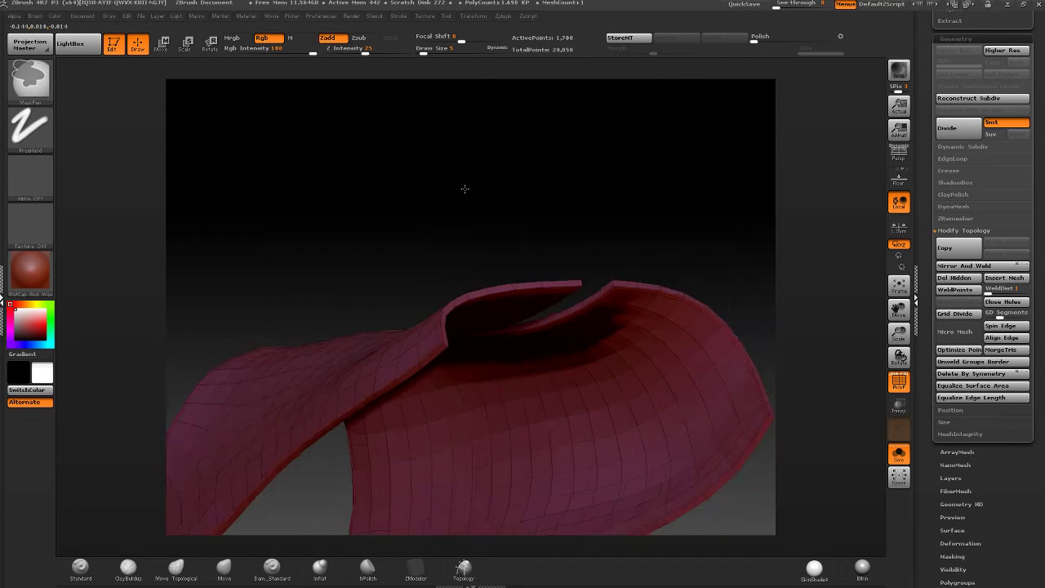
pyautogui.moveTo(462, 187); pyautogui.dragTo(776, 374)
pyautogui.moveTo(555, 306)
pyautogui.keyDown('ctrl'); pyautogui.mouseDown(button='right')
pyautogui.moveTo(561, 367)
pyautogui.moveTo(515, 331)
pyautogui.moveTo(504, 371)
pyautogui.mouseUp(button='right'); pyautogui.keyUp('ctrl')
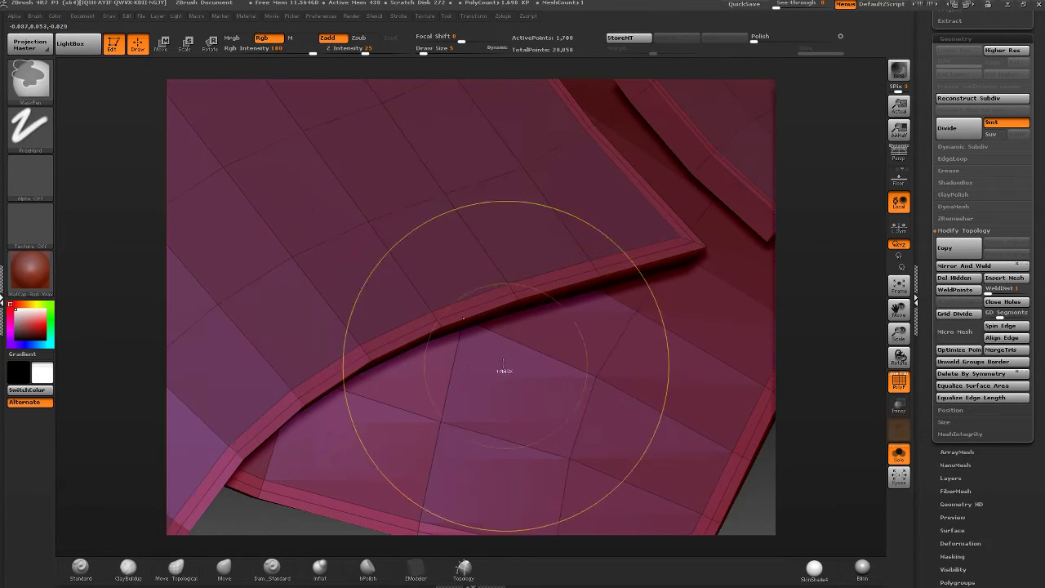
pyautogui.moveTo(531, 256); pyautogui.dragTo(564, 274, button='right')
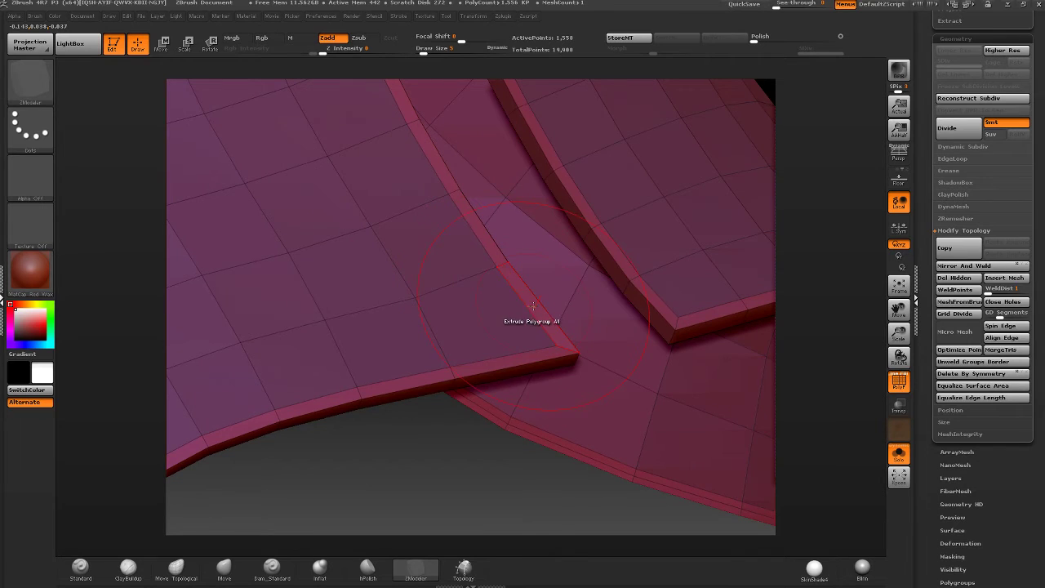
# - Extrude the narrow border loop along the upper's edge outward with the ZModeler Extrude action and Polyloop target
pyautogui.press('space')
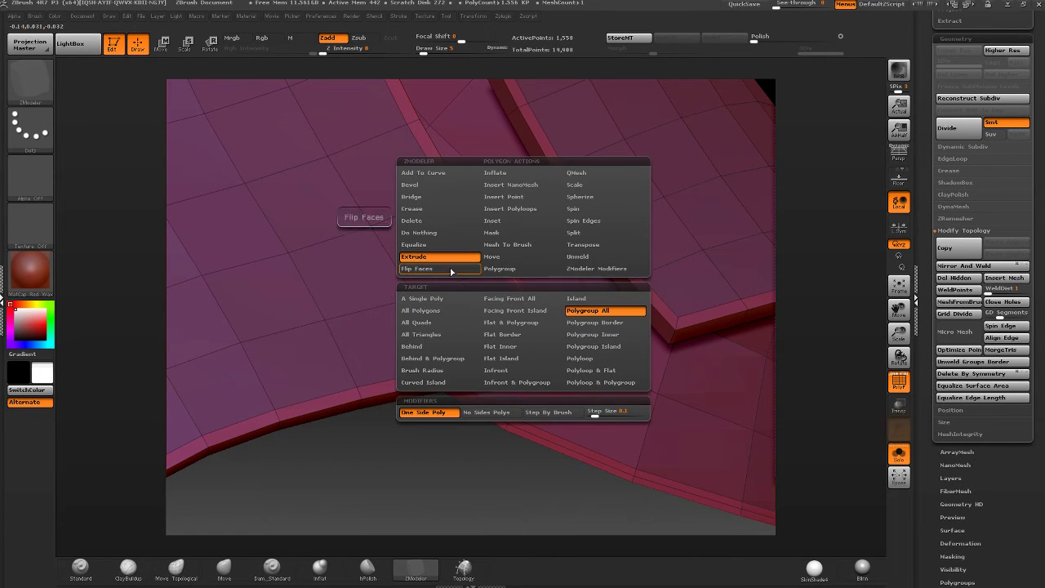
pyautogui.click(589, 357)
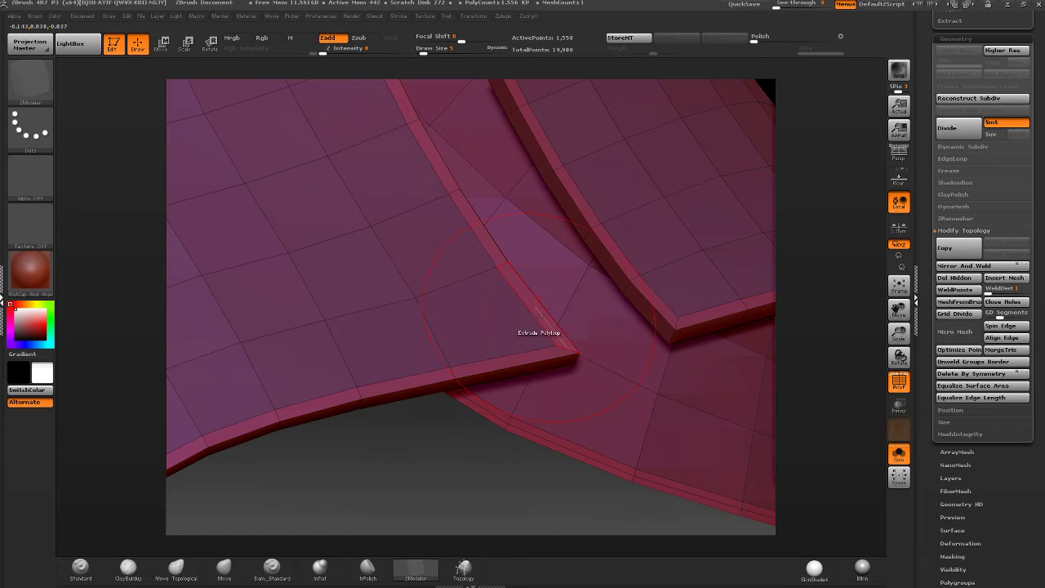
pyautogui.moveTo(543, 315); pyautogui.dragTo(546, 304)
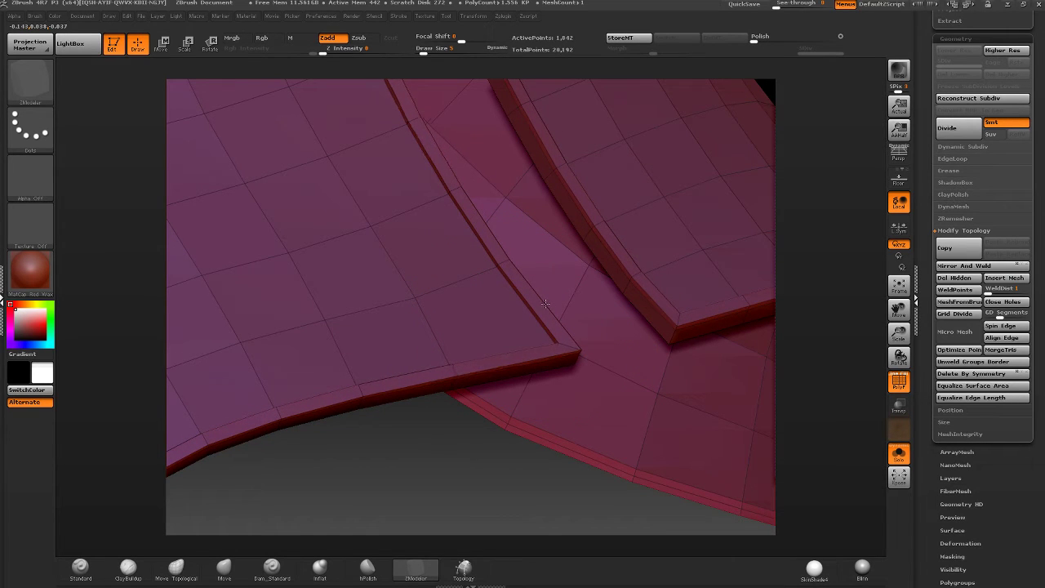
# - Preview the upper smoothly subdivided without its wireframe against the foot and shoe, and return to the low-resolution wireframe view
pyautogui.click(905, 382)
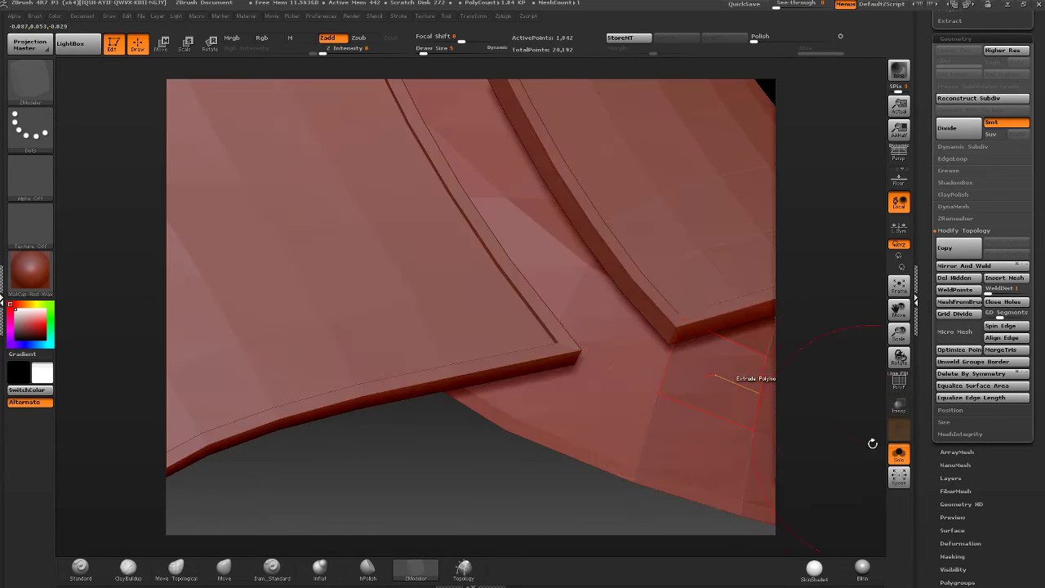
pyautogui.keyDown('ctrl'); pyautogui.moveTo(573, 387); pyautogui.dragTo(554, 307, button='right'); pyautogui.keyUp('ctrl')
pyautogui.hotkey('ctrl', 'd')
pyautogui.hotkey('ctrl', 'd')
pyautogui.moveTo(555, 307); pyautogui.dragTo(777, 366)
pyautogui.click(902, 458)
pyautogui.moveTo(490, 343); pyautogui.dragTo(688, 398, button='right')
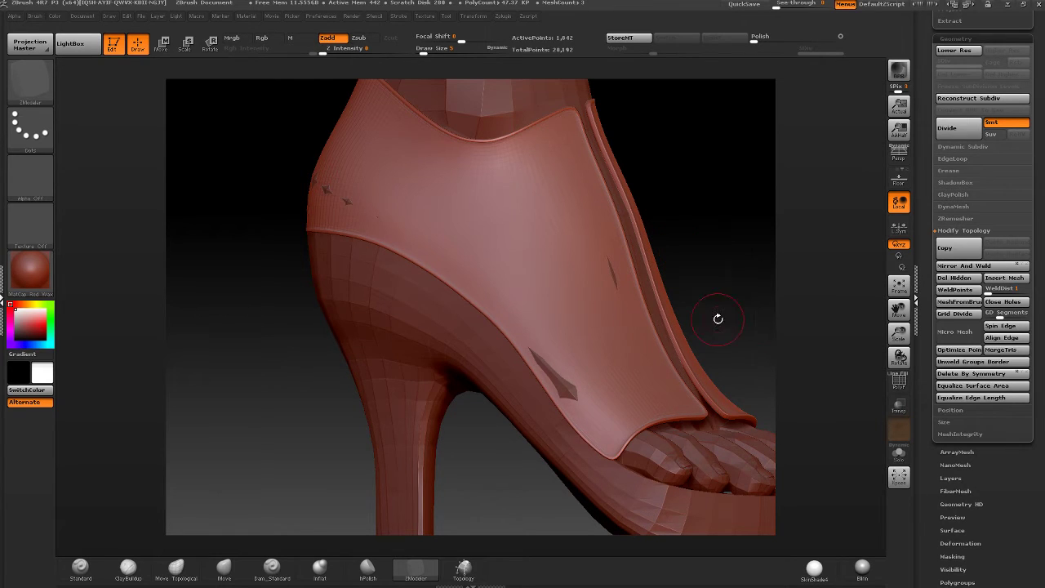
pyautogui.hotkey('shift', 'd')
pyautogui.moveTo(732, 309); pyautogui.dragTo(788, 367)
pyautogui.click(907, 381)
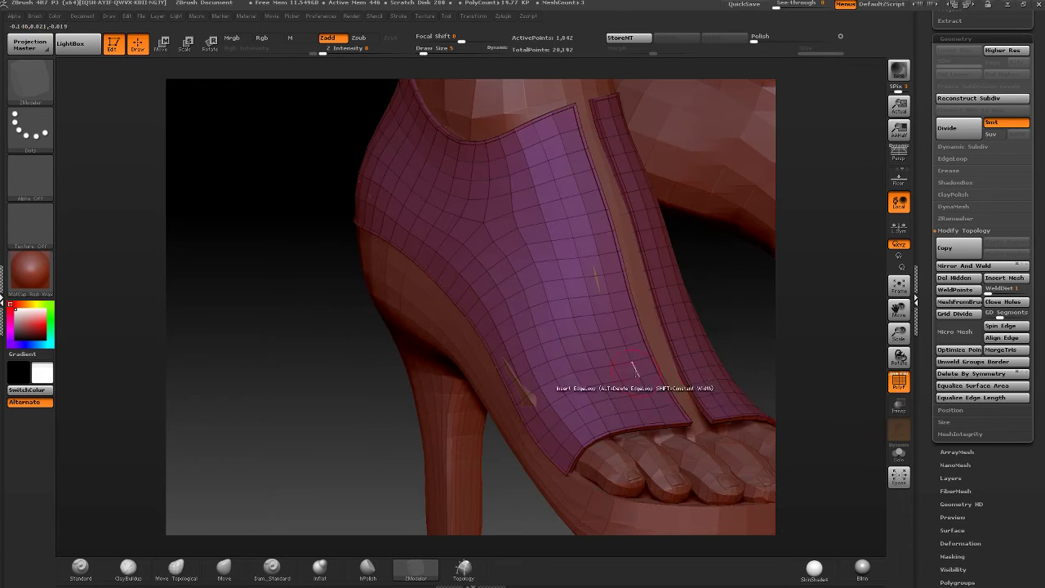
# - Examine where the foot pokes through the upper, and isolate the upper to inspect its underside
pyautogui.keyDown('ctrl'); pyautogui.moveTo(640, 371); pyautogui.dragTo(521, 410, button='right'); pyautogui.keyUp('ctrl')
pyautogui.keyDown('alt'); pyautogui.moveTo(467, 303); pyautogui.dragTo(386, 286, button='right'); pyautogui.keyUp('alt')
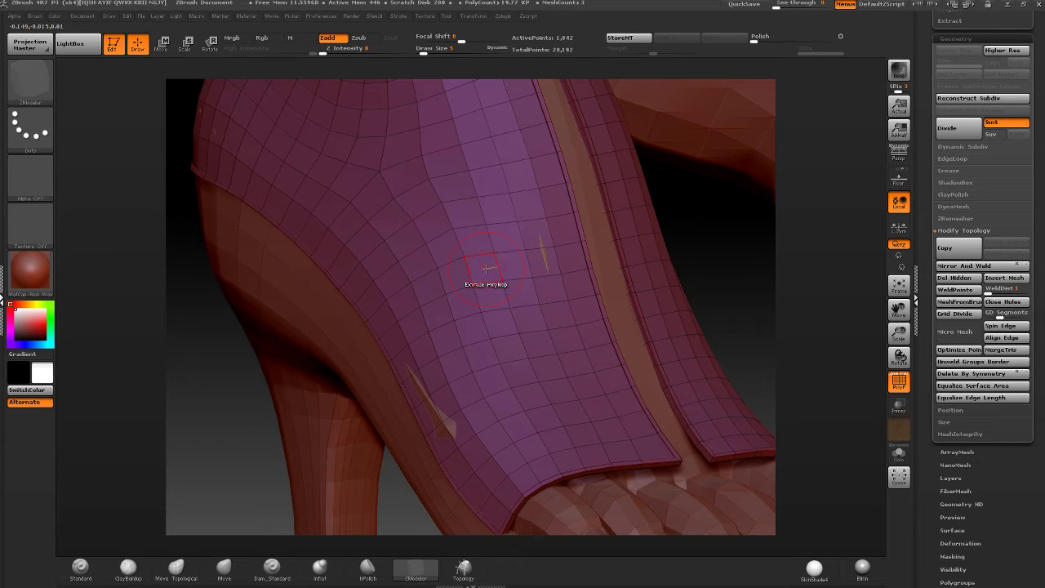
pyautogui.press('space')
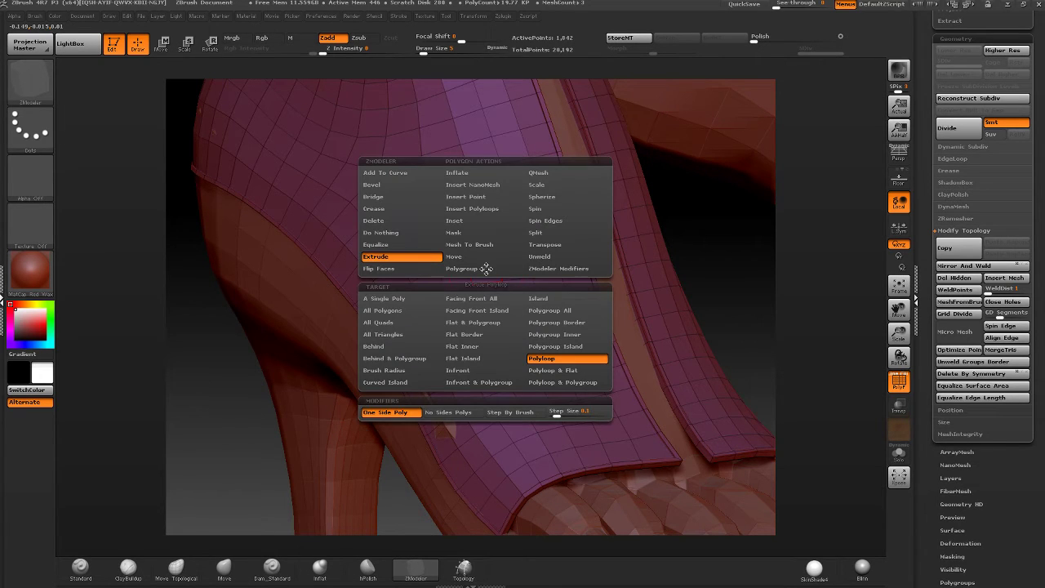
pyautogui.press('space')
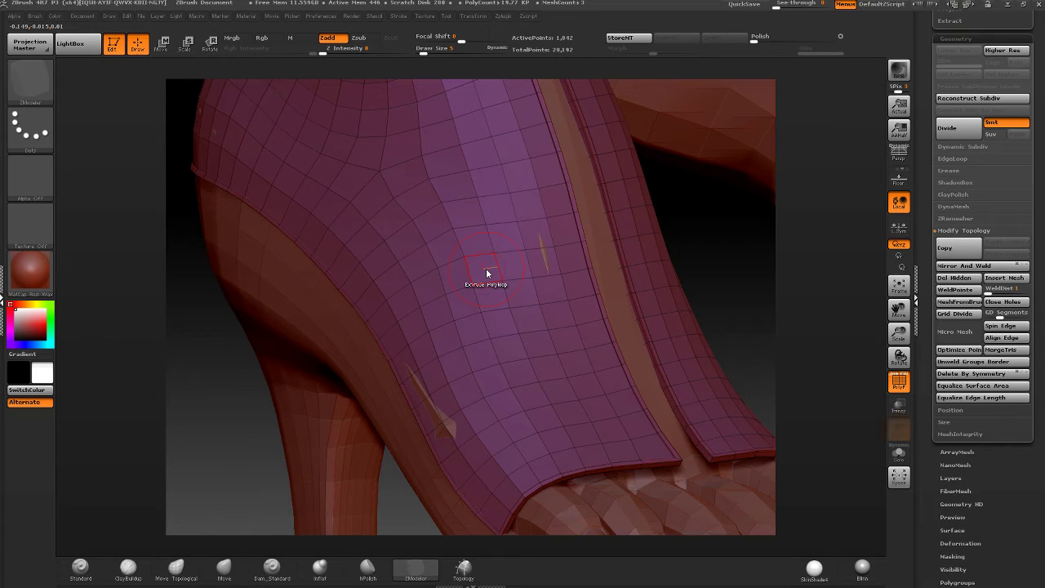
pyautogui.press('space')
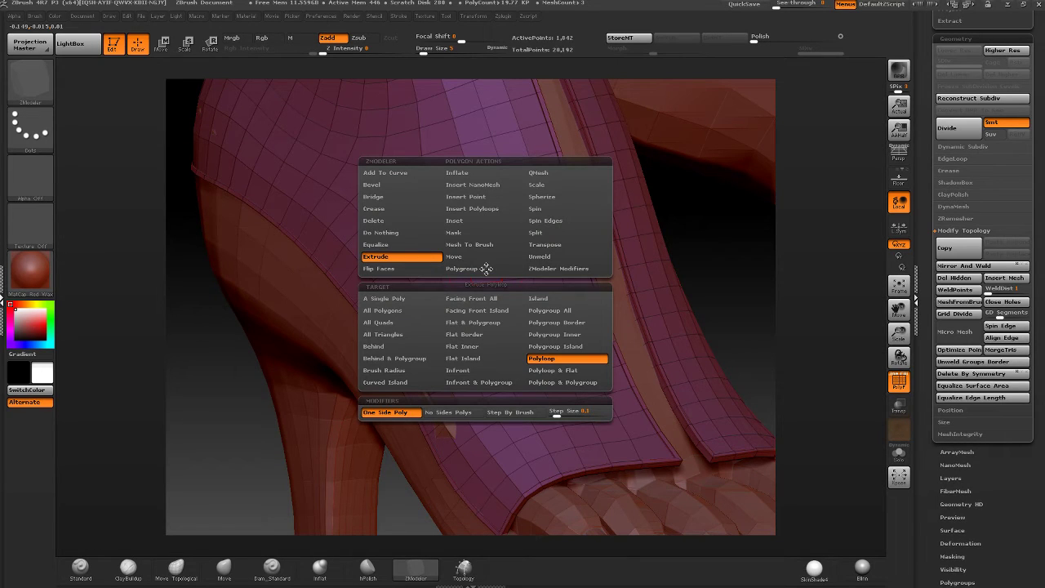
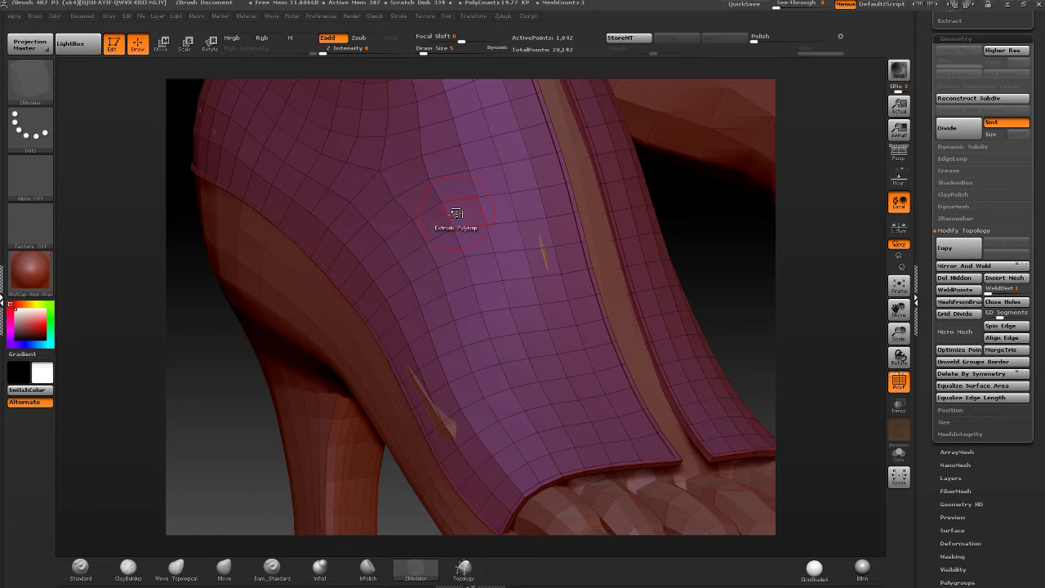
pyautogui.moveTo(591, 305); pyautogui.dragTo(732, 349, button='right')
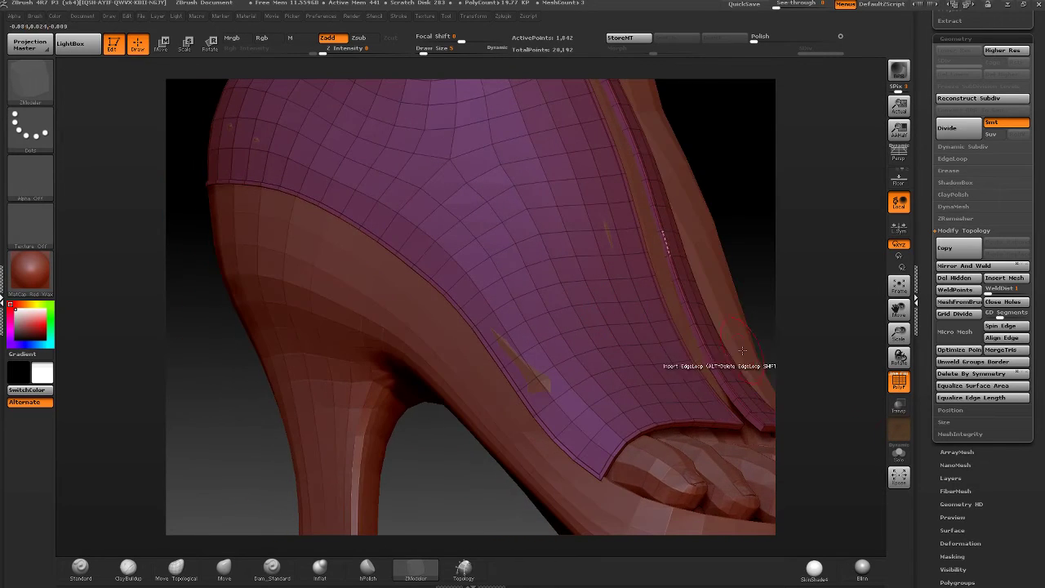
pyautogui.click(899, 452)
pyautogui.moveTo(663, 359); pyautogui.dragTo(614, 252, button='right')
pyautogui.moveTo(676, 237)
pyautogui.mouseDown(button='right')
pyautogui.moveTo(537, 381)
pyautogui.moveTo(579, 336)
pyautogui.moveTo(585, 282)
pyautogui.moveTo(614, 312)
pyautogui.moveTo(698, 287)
pyautogui.moveTo(682, 292)
pyautogui.moveTo(698, 327)
pyautogui.moveTo(696, 305)
pyautogui.mouseUp(button='right')
pyautogui.press('ctrl')
pyautogui.hotkey('ctrl', 'w')
pyautogui.hotkey('ctrl', 'shift', 'z')
pyautogui.hotkey('ctrl', 'shift', 'z')
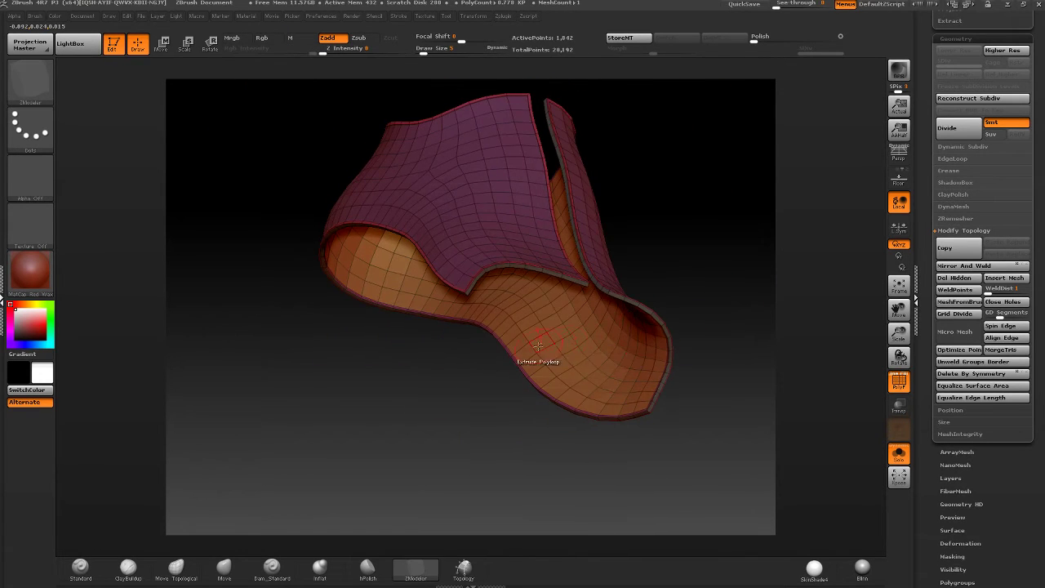
pyautogui.hotkey('ctrl', 'z')
pyautogui.hotkey('ctrl', 'z')
# - Isolate the upper's inner layer and assign it a single polygroup of its own
pyautogui.moveTo(658, 285)
pyautogui.keyDown('ctrl'); pyautogui.keyDown('shift'); pyautogui.mouseDown()
pyautogui.moveTo(677, 299)
pyautogui.moveTo(665, 287)
pyautogui.mouseUp(); pyautogui.keyUp('shift'); pyautogui.keyUp('ctrl')
pyautogui.keyDown('ctrl'); pyautogui.keyDown('shift'); pyautogui.click(618, 343); pyautogui.keyUp('shift'); pyautogui.keyUp('ctrl')
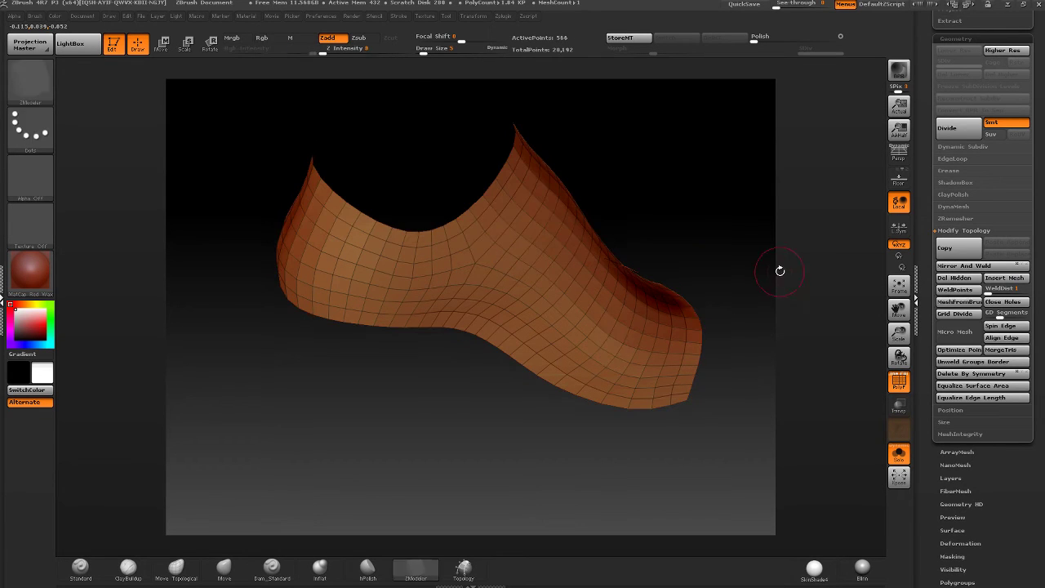
pyautogui.keyDown('ctrl'); pyautogui.keyDown('shift'); pyautogui.click(725, 286); pyautogui.keyUp('shift'); pyautogui.keyUp('ctrl')
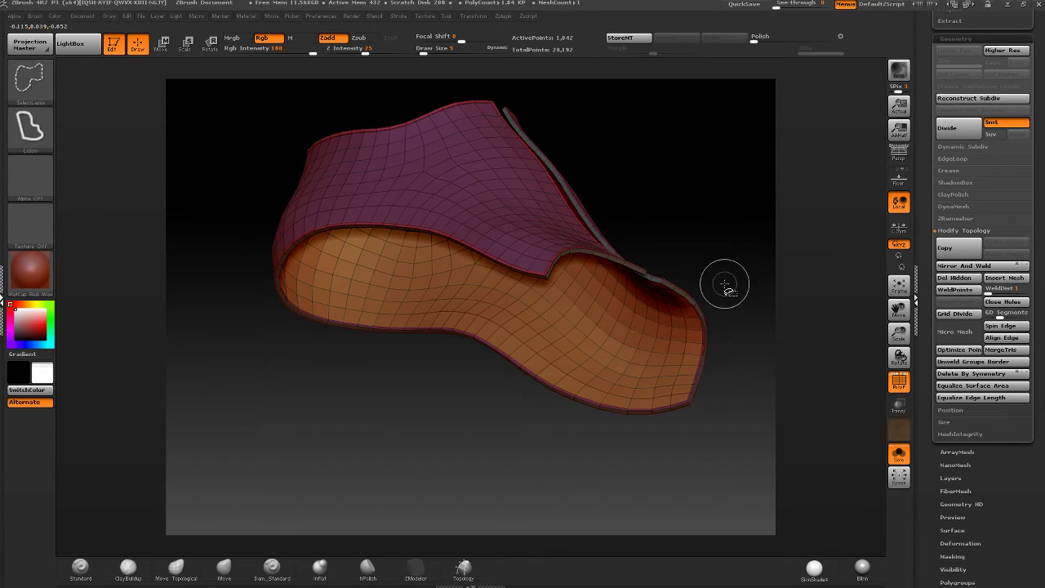
pyautogui.keyDown('ctrl'); pyautogui.keyDown('shift'); pyautogui.click(641, 324); pyautogui.keyUp('shift'); pyautogui.keyUp('ctrl')
pyautogui.moveTo(694, 286)
pyautogui.mouseDown()
pyautogui.moveTo(707, 360)
pyautogui.moveTo(708, 304)
pyautogui.moveTo(751, 276)
pyautogui.mouseUp()
pyautogui.hotkey('ctrl', 'shift', 'x')
pyautogui.hotkey('ctrl', 'w')
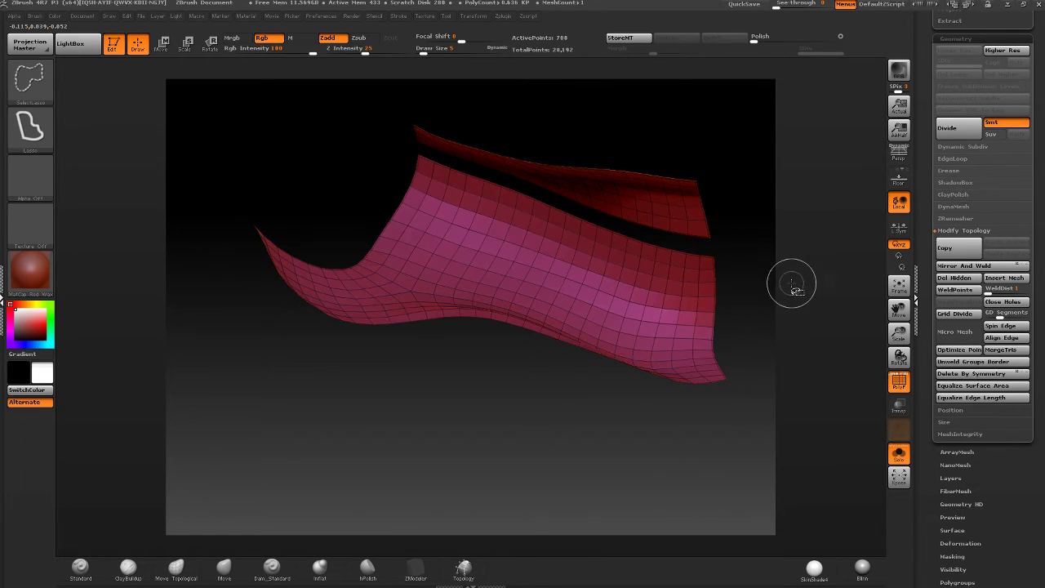
# - Show the outer layer and rim without the inner layer, combine them into one polygroup, and unhide the whole upper
pyautogui.keyDown('ctrl'); pyautogui.keyDown('shift'); pyautogui.click(793, 284); pyautogui.keyUp('shift'); pyautogui.keyUp('ctrl')
pyautogui.keyDown('ctrl'); pyautogui.keyDown('shift'); pyautogui.click(778, 278); pyautogui.keyUp('shift'); pyautogui.keyUp('ctrl')
pyautogui.keyDown('ctrl'); pyautogui.keyDown('shift'); pyautogui.click(774, 286); pyautogui.keyUp('shift'); pyautogui.keyUp('ctrl')
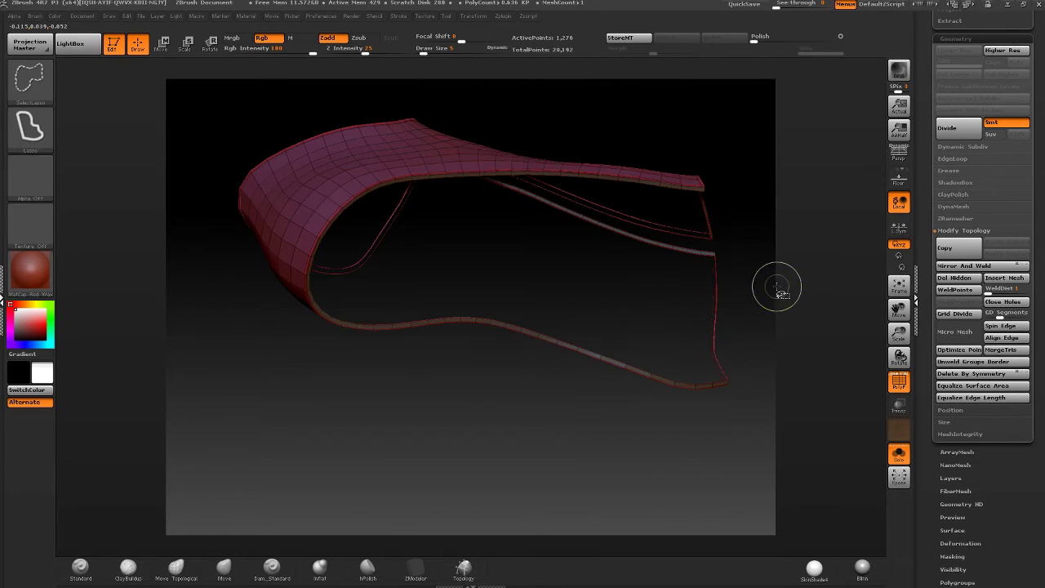
pyautogui.keyDown('ctrl'); pyautogui.keyDown('shift'); pyautogui.click(780, 285); pyautogui.keyUp('shift'); pyautogui.keyUp('ctrl')
pyautogui.moveTo(780, 286)
pyautogui.mouseDown()
pyautogui.moveTo(677, 308)
pyautogui.moveTo(654, 327)
pyautogui.moveTo(588, 324)
pyautogui.mouseUp()
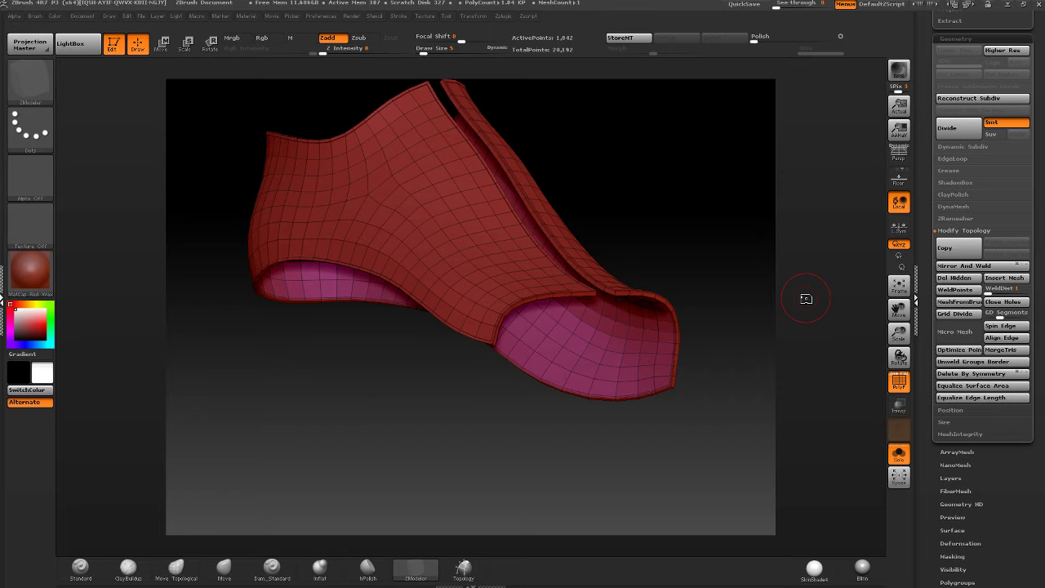
# - Examine the regrouped upper from several sides, alone and together with the foot and shoe
pyautogui.moveTo(670, 243); pyautogui.dragTo(661, 294)
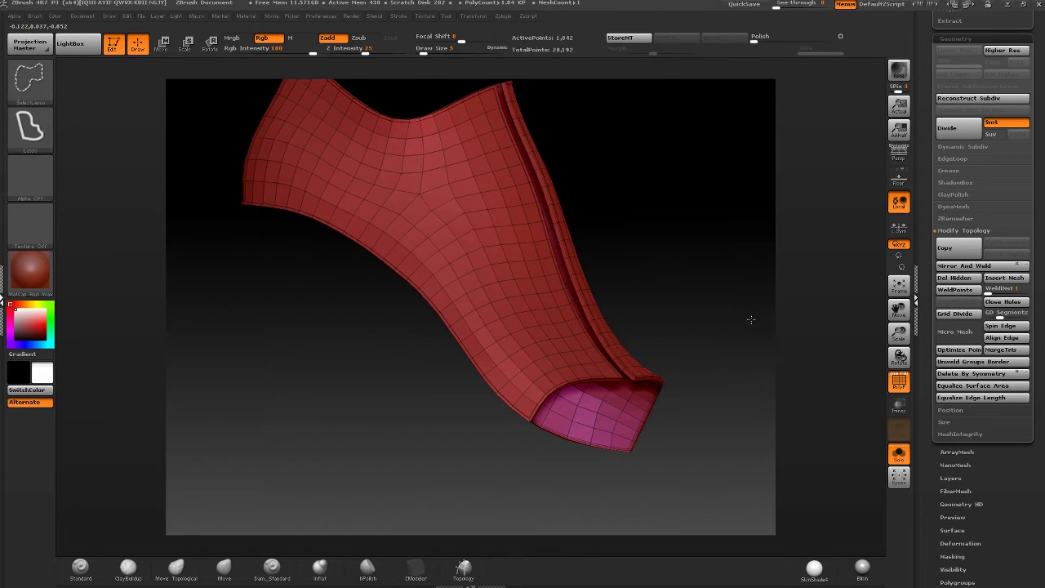
pyautogui.keyDown('ctrl'); pyautogui.moveTo(752, 319); pyautogui.dragTo(661, 297, button='right'); pyautogui.keyUp('ctrl')
pyautogui.moveTo(343, 326); pyautogui.dragTo(443, 409, button='right')
pyautogui.keyDown('alt'); pyautogui.moveTo(443, 410); pyautogui.dragTo(256, 388, button='right'); pyautogui.keyUp('alt')
pyautogui.click(899, 454)
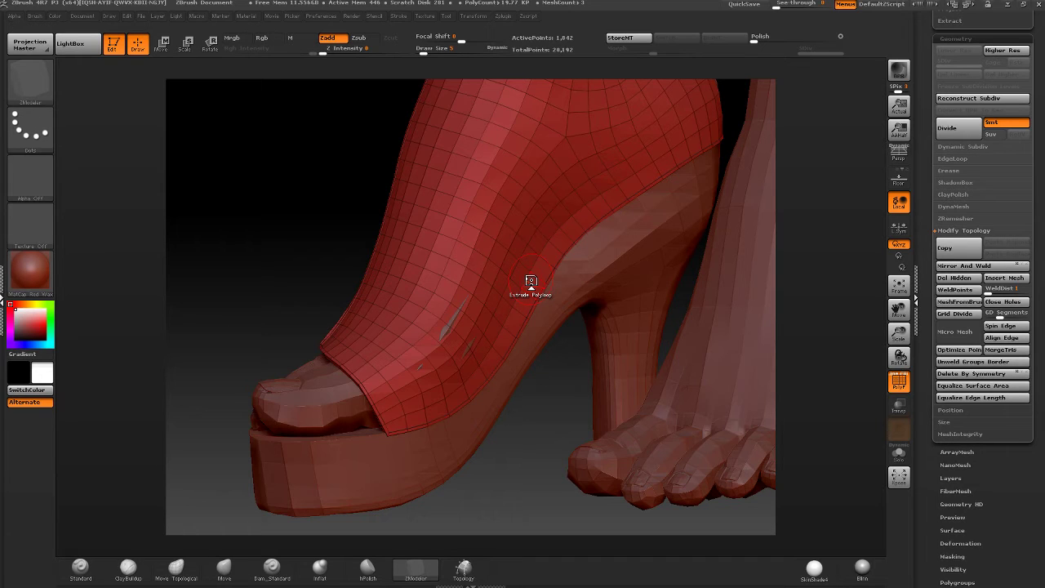
pyautogui.moveTo(531, 281)
pyautogui.mouseDown()
pyautogui.moveTo(513, 367)
pyautogui.moveTo(557, 360)
pyautogui.mouseUp()
pyautogui.press('ctrl')
pyautogui.keyDown('ctrl'); pyautogui.moveTo(549, 365); pyautogui.dragTo(551, 348, button='right'); pyautogui.keyUp('ctrl')
pyautogui.moveTo(551, 348)
pyautogui.mouseDown(button='right')
pyautogui.moveTo(582, 335)
pyautogui.moveTo(211, 545)
pyautogui.mouseUp(button='right')
# - Reshape the upper's front edge along the lacing gap using the Move brush at draw size 19
pyautogui.click(224, 567)
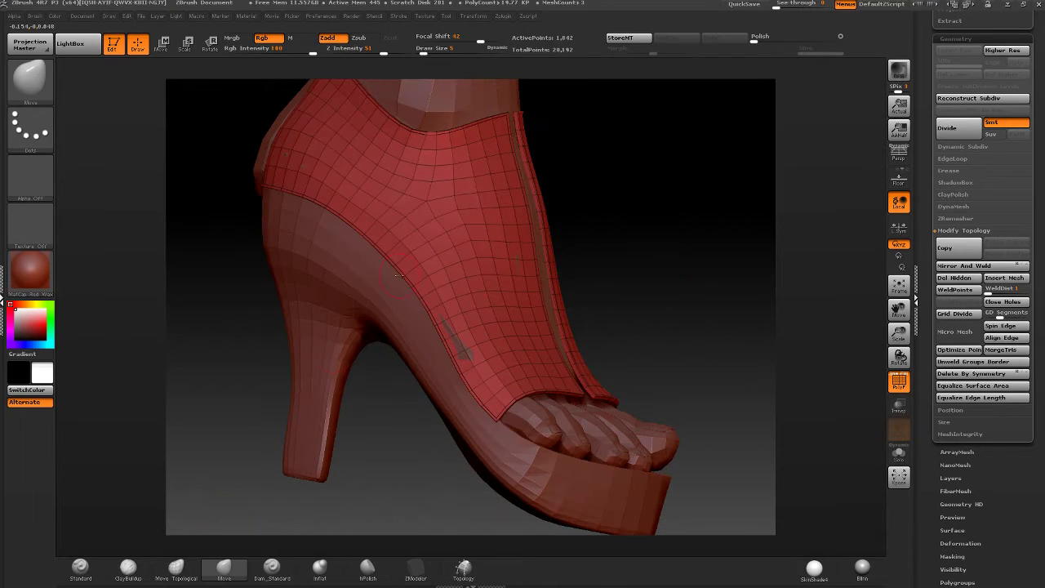
pyautogui.moveTo(520, 242); pyautogui.dragTo(539, 205, button='right')
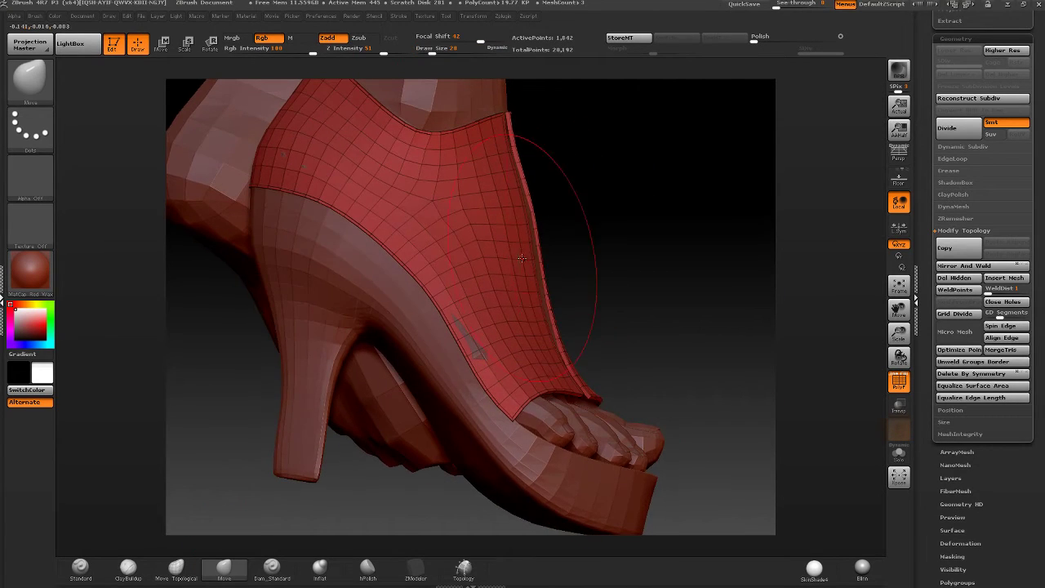
pyautogui.moveTo(445, 50); pyautogui.dragTo(428, 49)
pyautogui.moveTo(527, 256); pyautogui.dragTo(536, 287)
pyautogui.moveTo(572, 286); pyautogui.dragTo(541, 295, button='right')
pyautogui.moveTo(545, 311); pyautogui.dragTo(556, 310)
pyautogui.moveTo(544, 224); pyautogui.dragTo(549, 223)
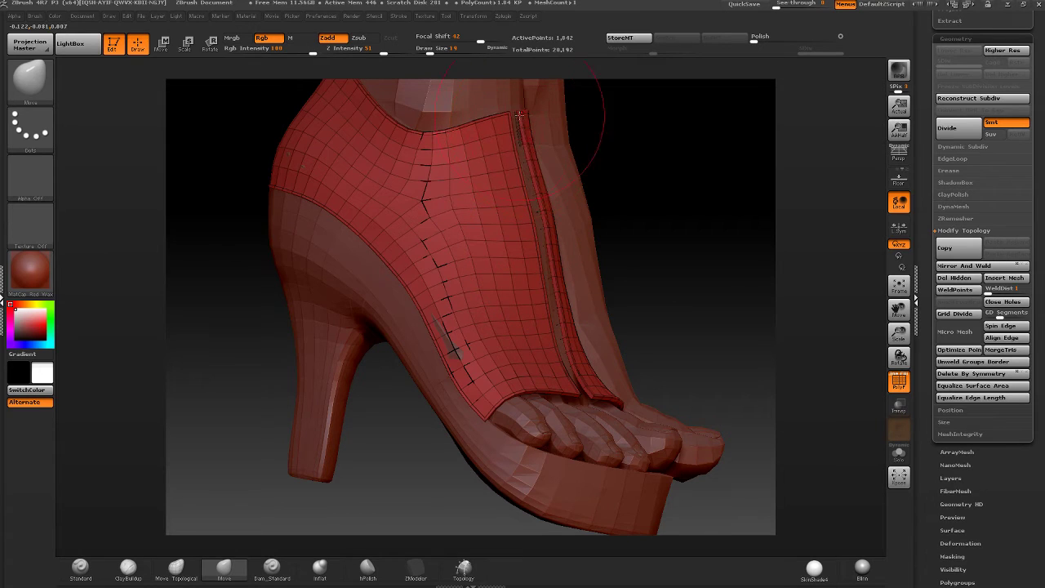
pyautogui.moveTo(521, 138); pyautogui.dragTo(498, 186, button='right')
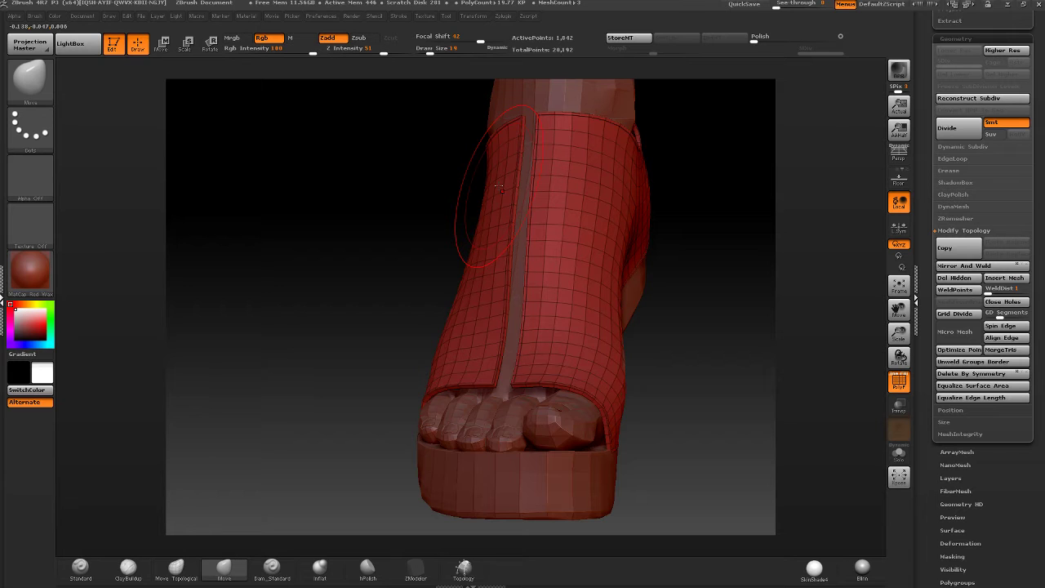
# - Reduce the Move brush's draw size to 6 for finer work on the shoe upper
pyautogui.moveTo(497, 191); pyautogui.dragTo(455, 85, button='right')
pyautogui.moveTo(432, 51); pyautogui.dragTo(424, 50)
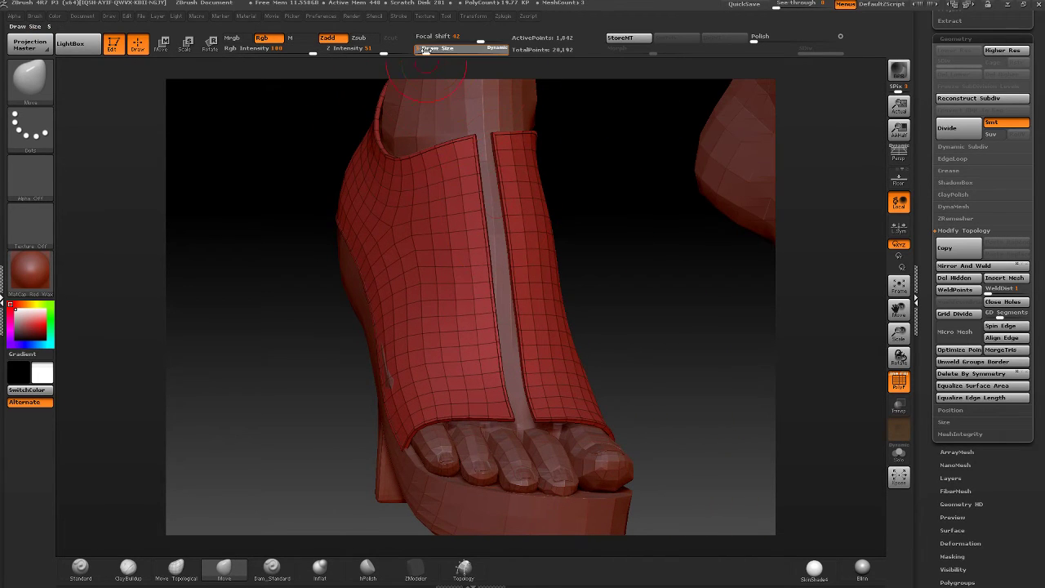
pyautogui.keyDown('alt'); pyautogui.moveTo(554, 174); pyautogui.dragTo(558, 153, button='right'); pyautogui.keyUp('alt')
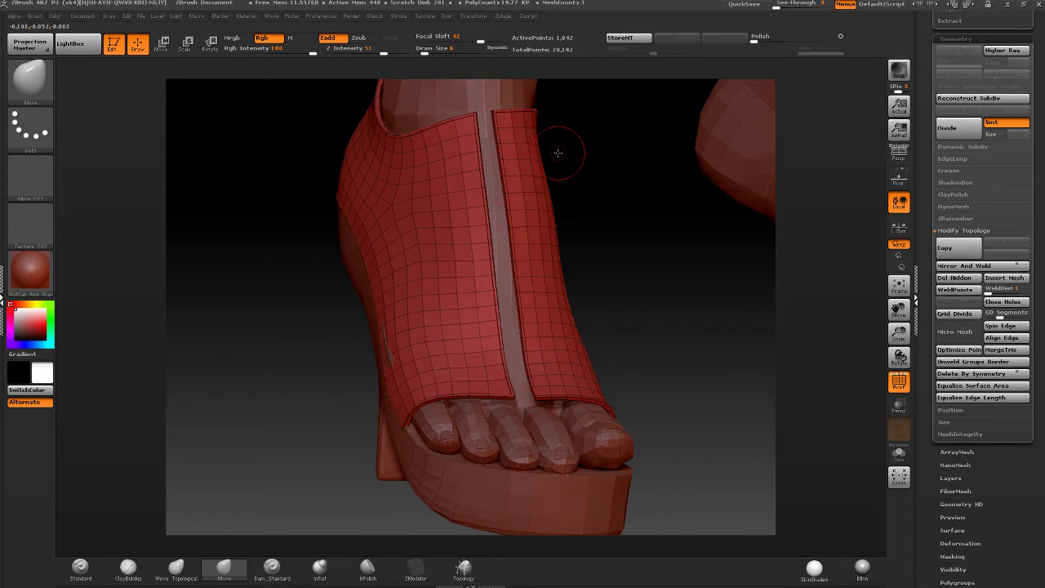
# - Load the LacingBow.ZBP insert brush from the Inserts/ClothingDetails folder of the brush library
pyautogui.click(71, 43)
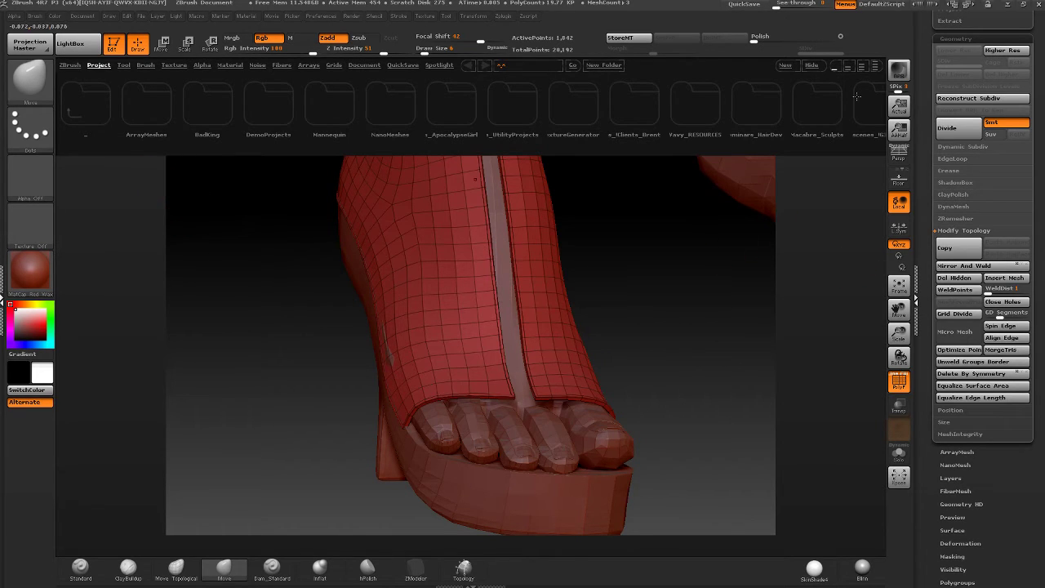
pyautogui.click(875, 66)
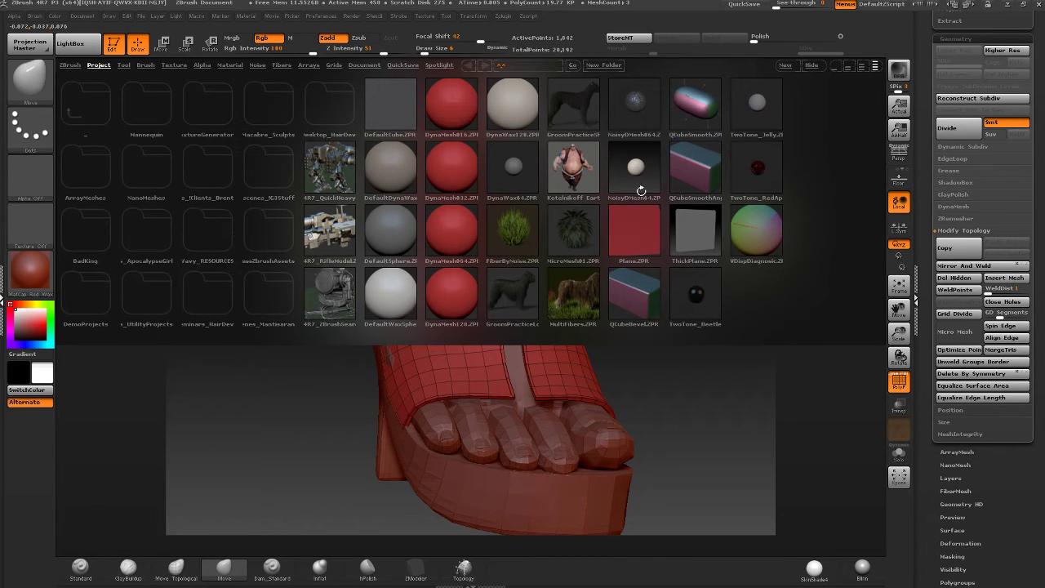
pyautogui.click(146, 65)
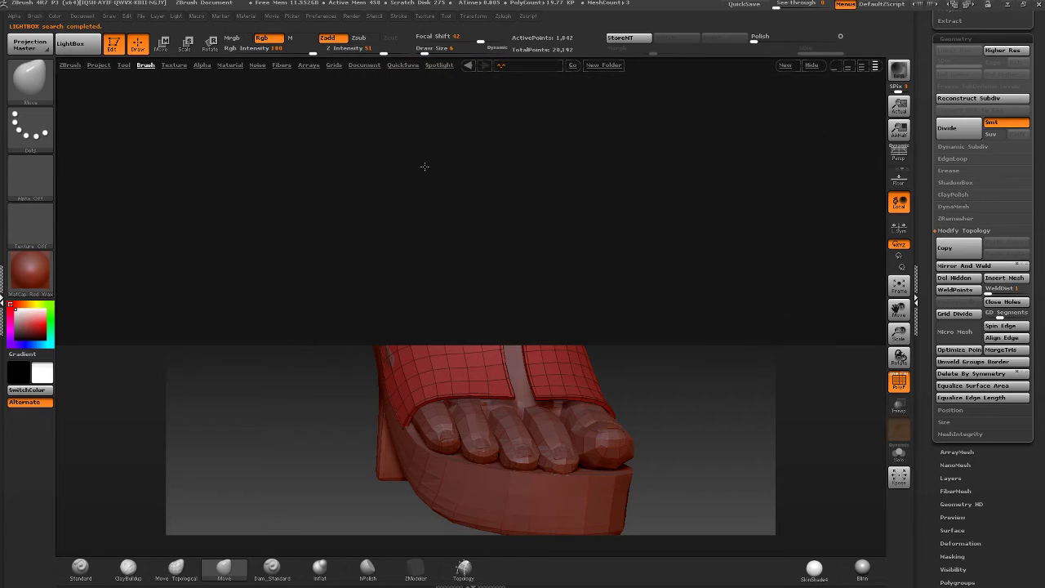
pyautogui.click(658, 164)
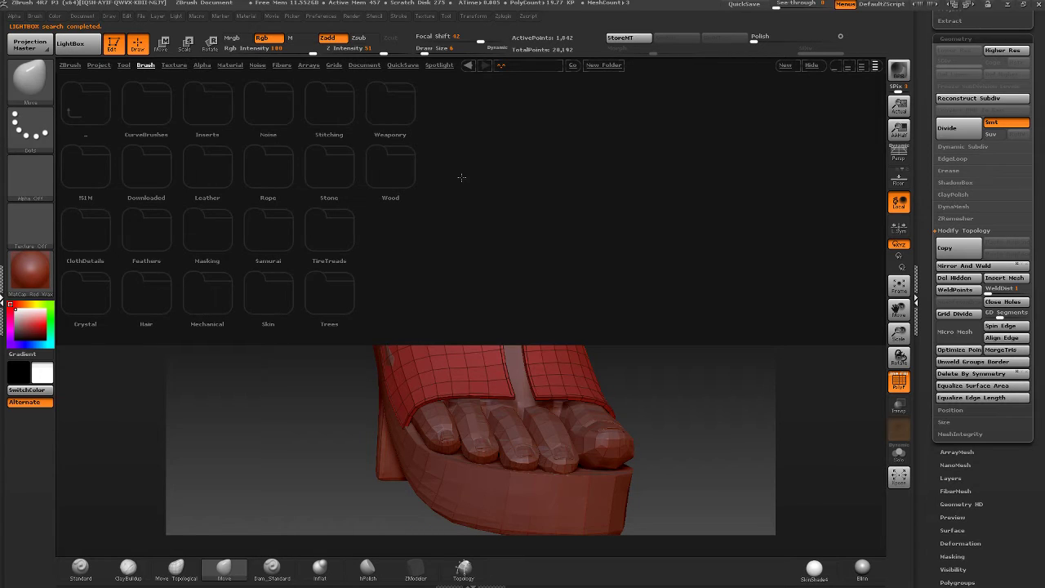
pyautogui.click(88, 171)
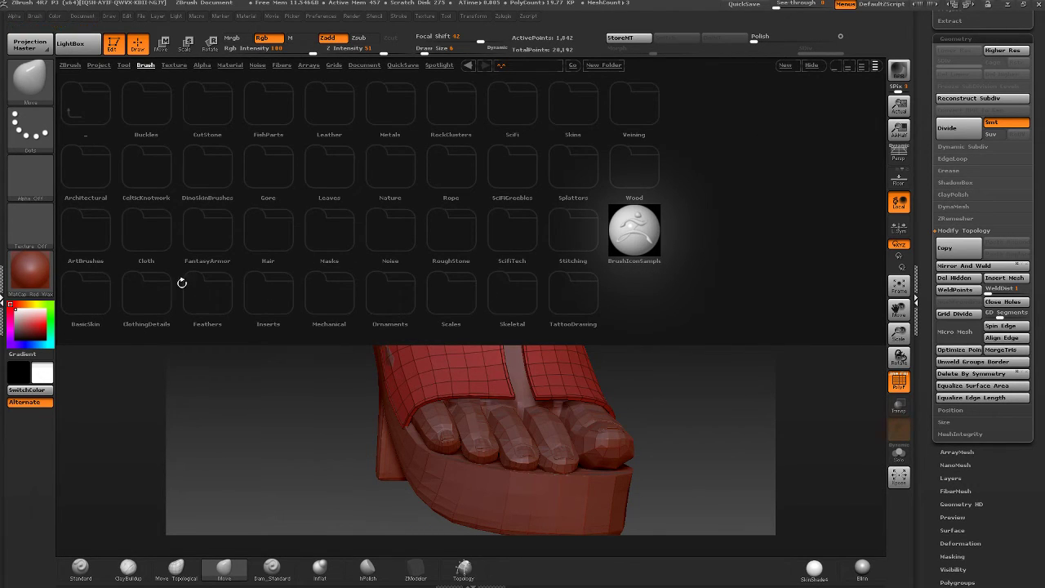
pyautogui.click(274, 299)
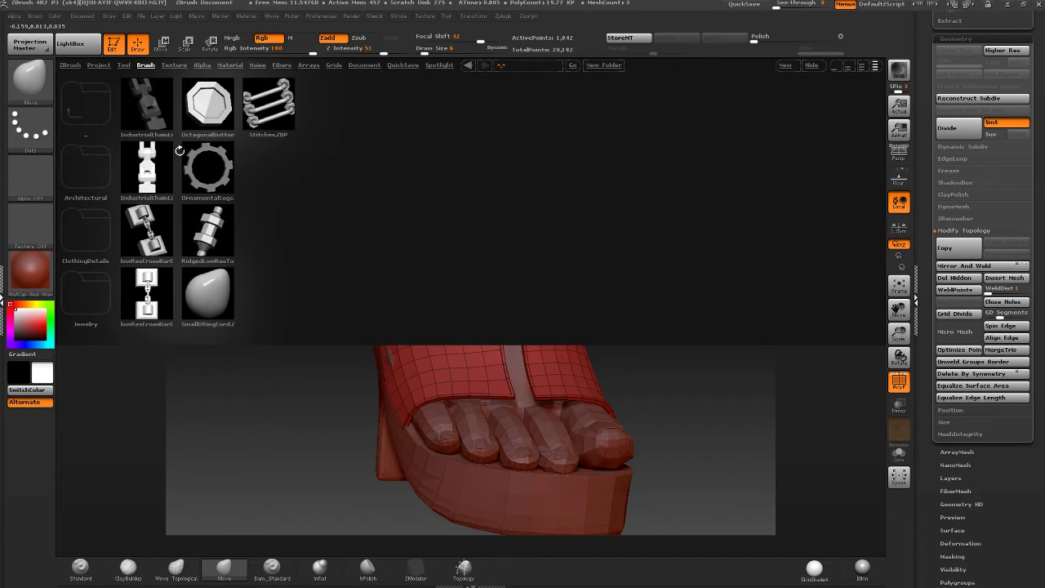
pyautogui.click(83, 237)
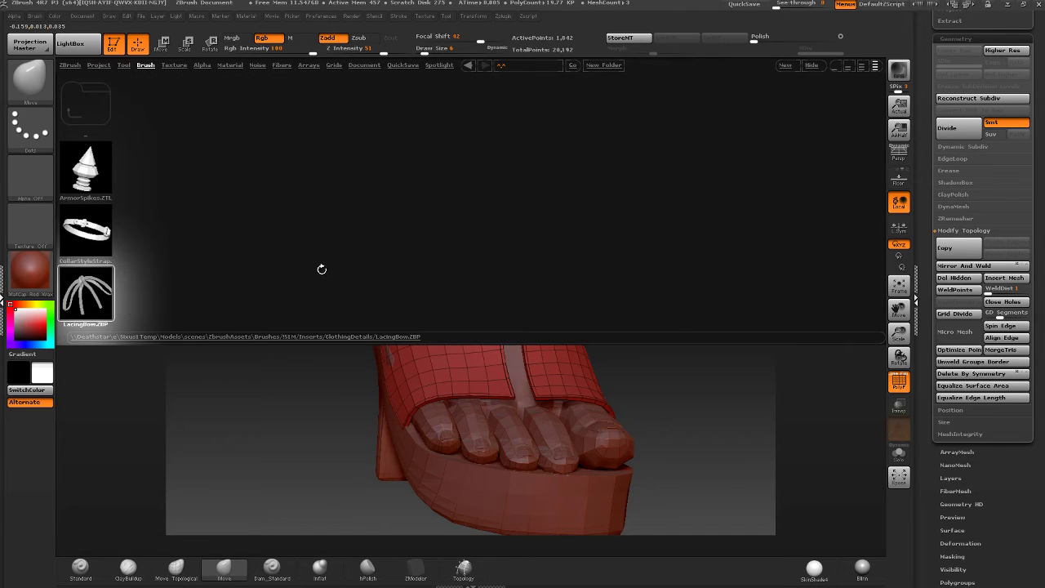
pyautogui.doubleClick(70, 295)
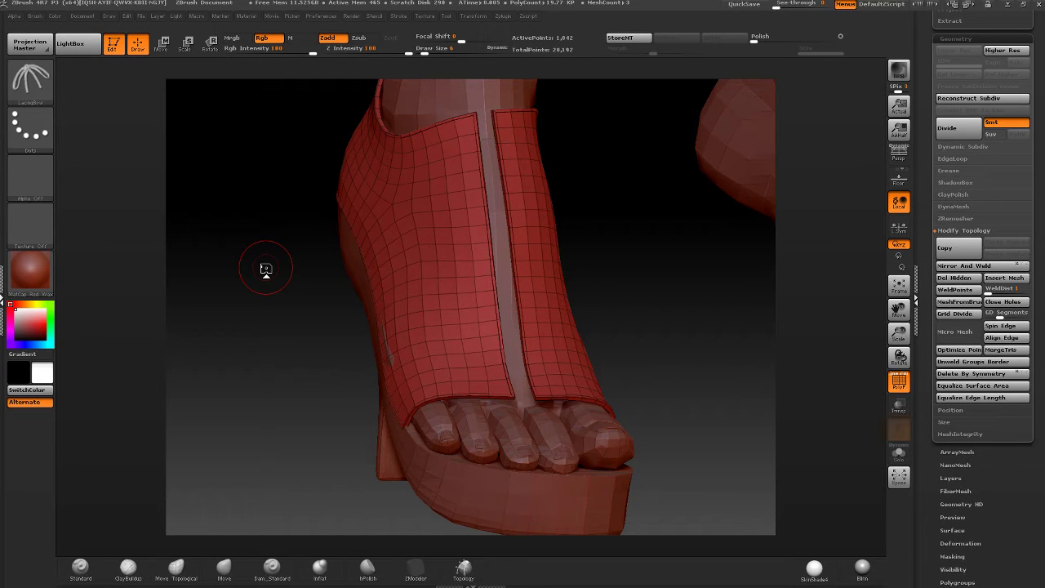
# - Switch to the Standard brush and examine the upper and both feet from the front and side
pyautogui.click(80, 566)
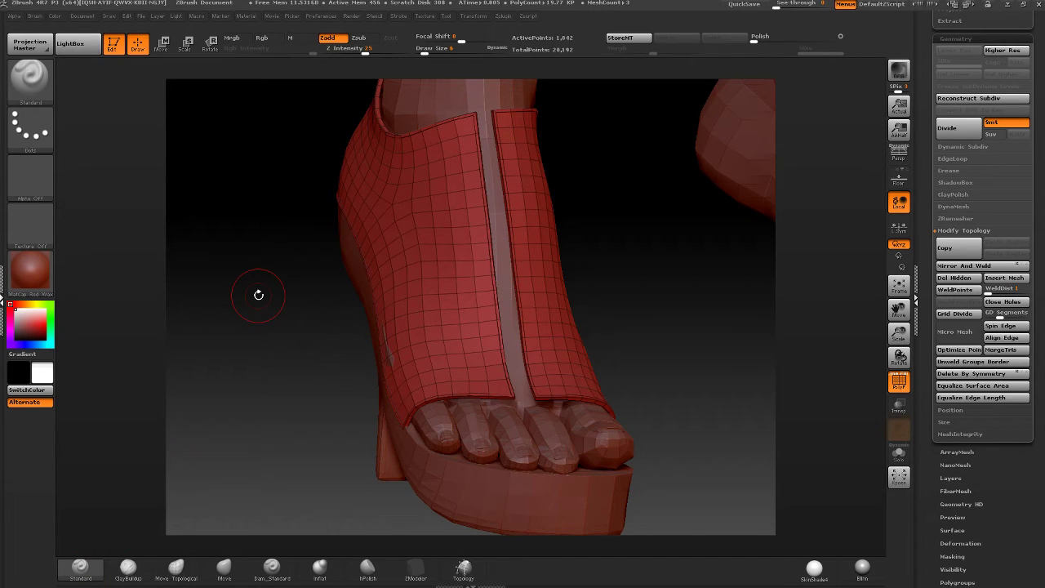
pyautogui.moveTo(258, 295); pyautogui.dragTo(572, 332)
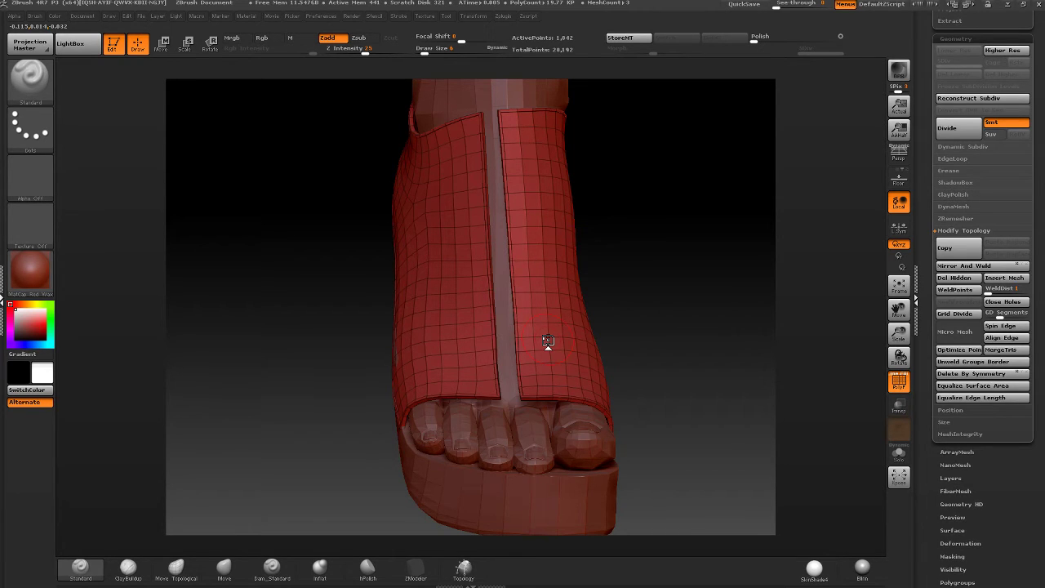
pyautogui.moveTo(548, 342); pyautogui.dragTo(516, 340)
pyautogui.moveTo(646, 196); pyautogui.dragTo(572, 421)
pyautogui.moveTo(445, 232); pyautogui.dragTo(132, 136, button='right')
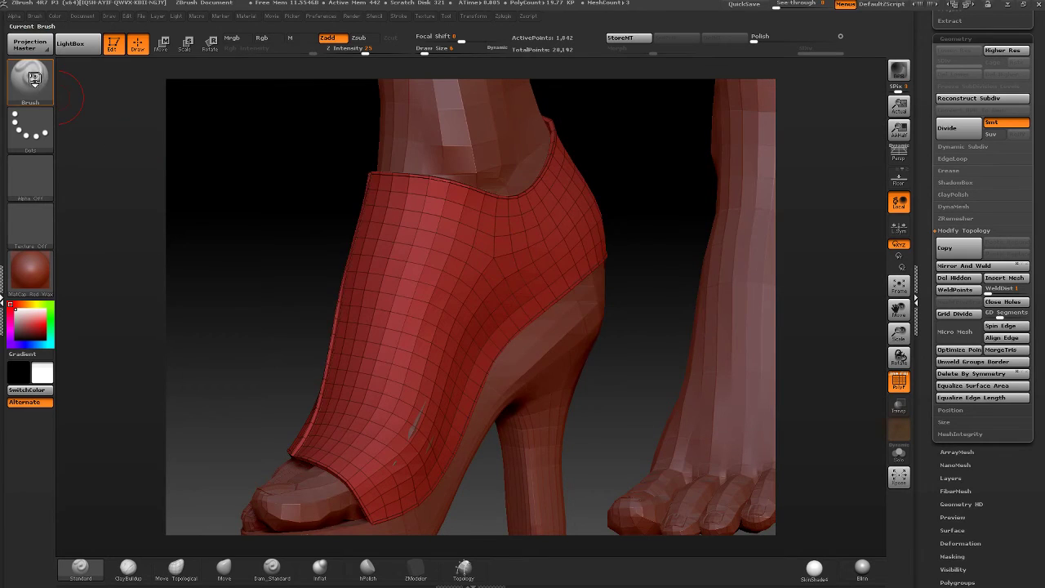
pyautogui.click(30, 78)
pyautogui.scroll(5, 985, 327)
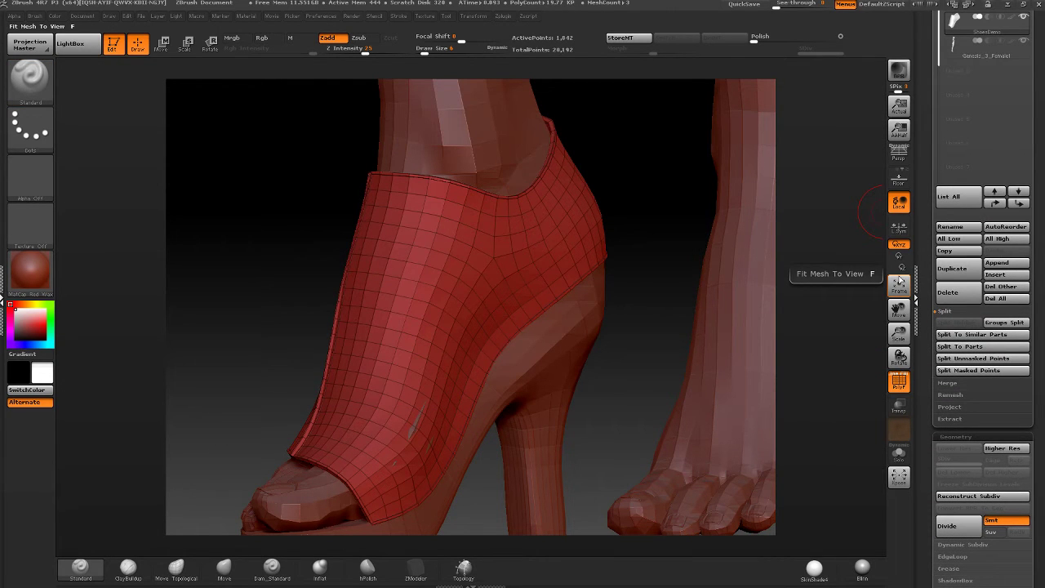
pyautogui.moveTo(596, 308); pyautogui.dragTo(755, 304, button='right')
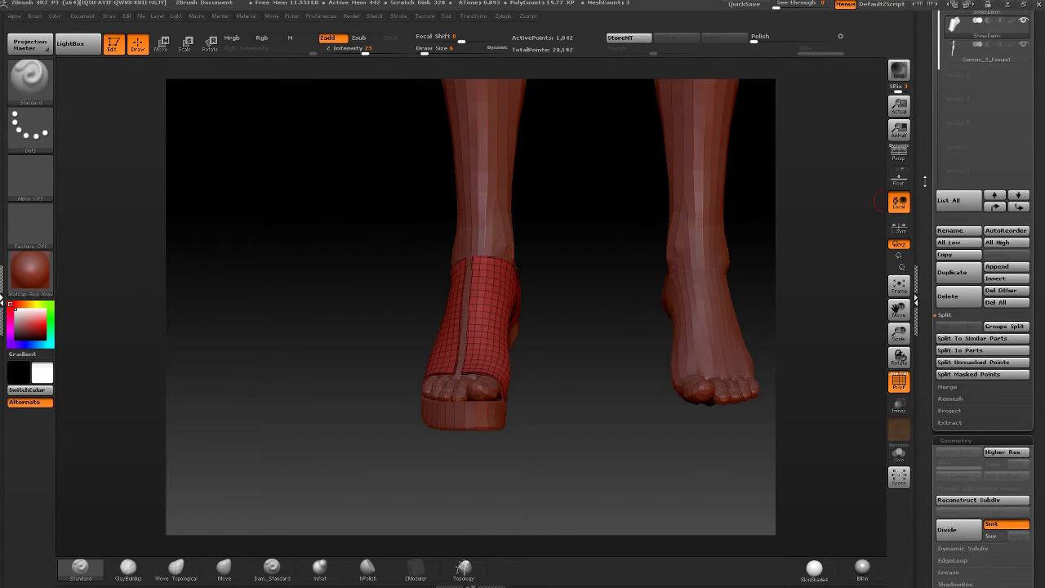
pyautogui.keyDown('alt'); pyautogui.moveTo(643, 232); pyautogui.dragTo(512, 310); pyautogui.keyUp('alt')
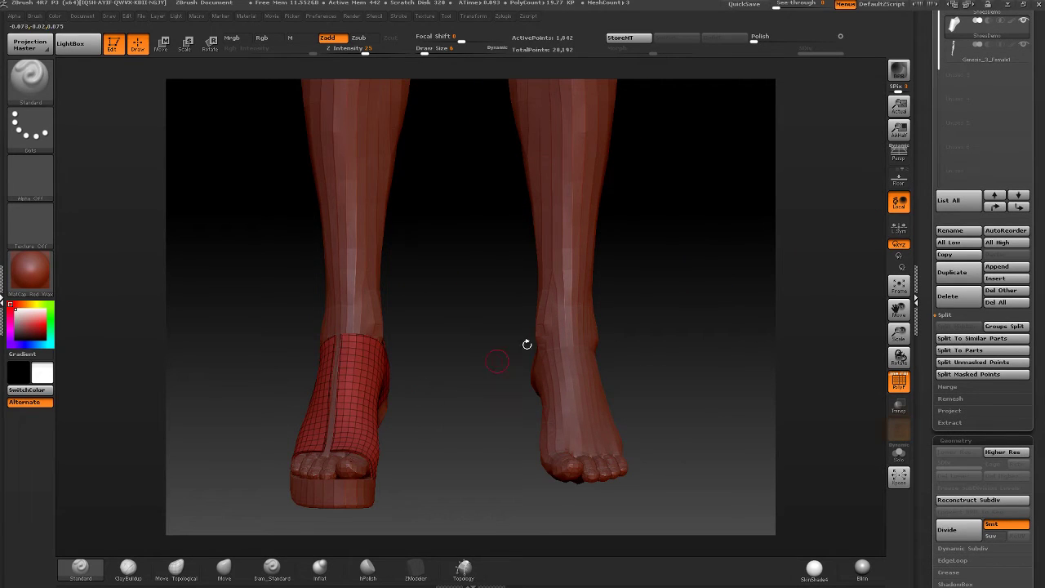
# - Replace the active tool with a Cube3D primitive and convert it to a PolyMesh3D
pyautogui.scroll(5, 923, 213)
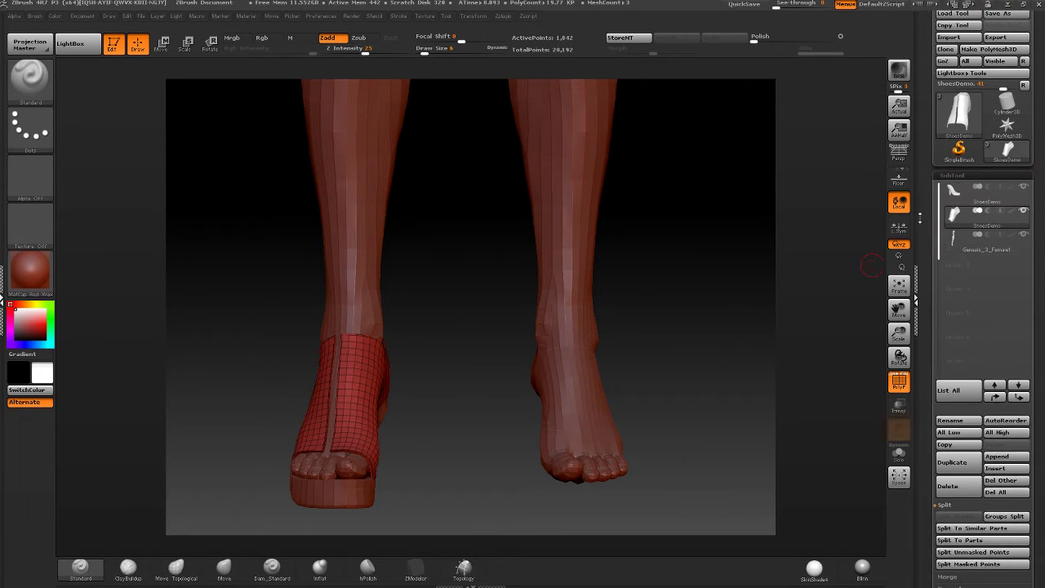
pyautogui.scroll(-1, 922, 213)
pyautogui.moveTo(951, 120)
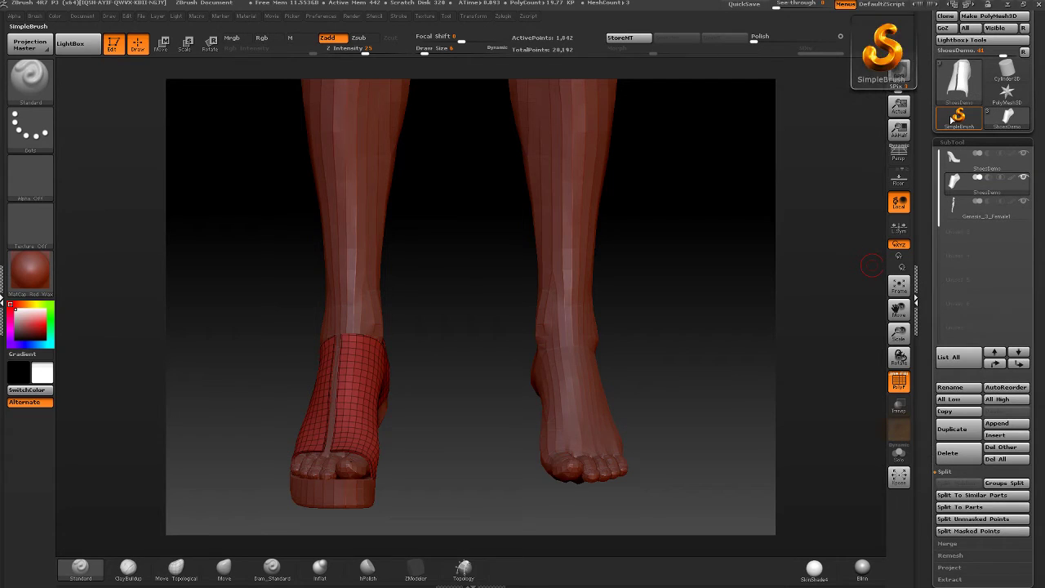
pyautogui.click(960, 80)
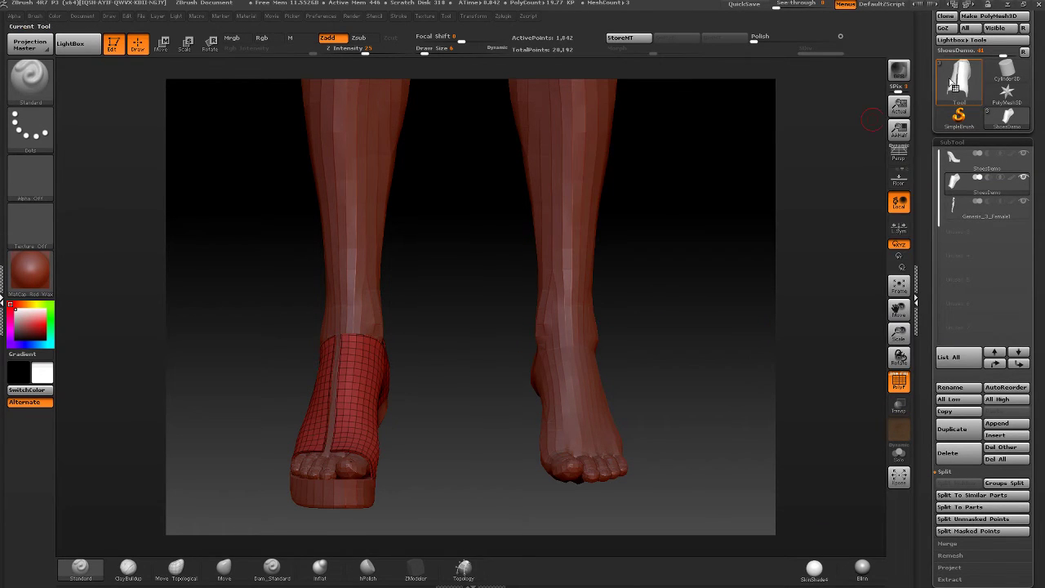
pyautogui.click(960, 82)
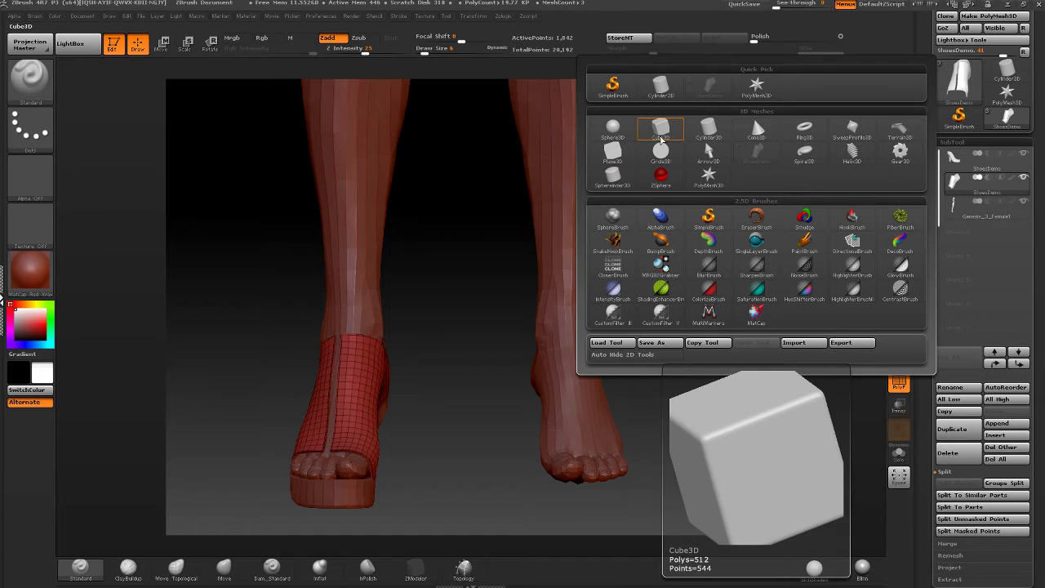
pyautogui.click(666, 134)
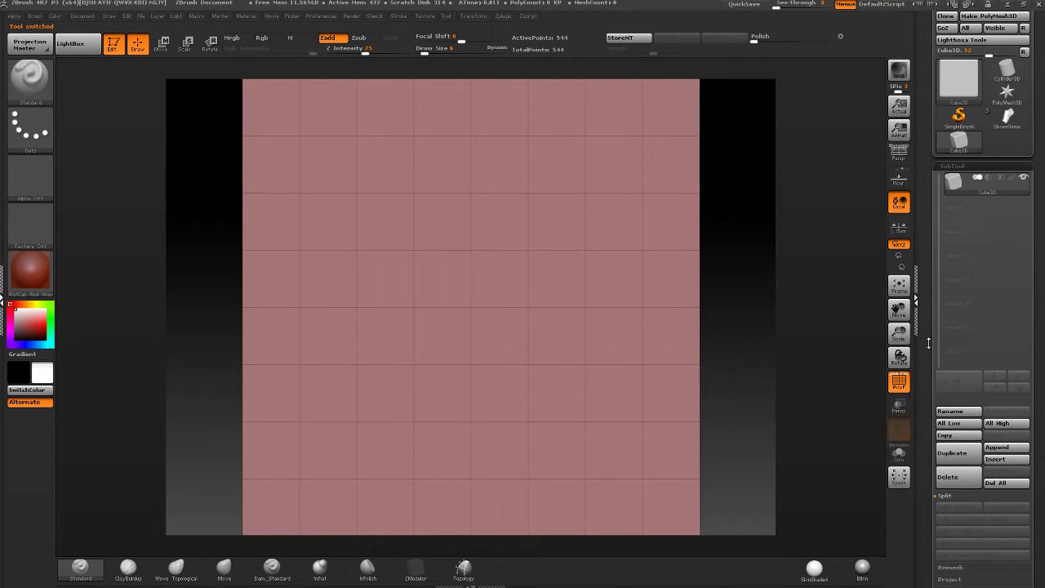
pyautogui.moveTo(928, 343); pyautogui.dragTo(928, 356)
pyautogui.click(988, 69)
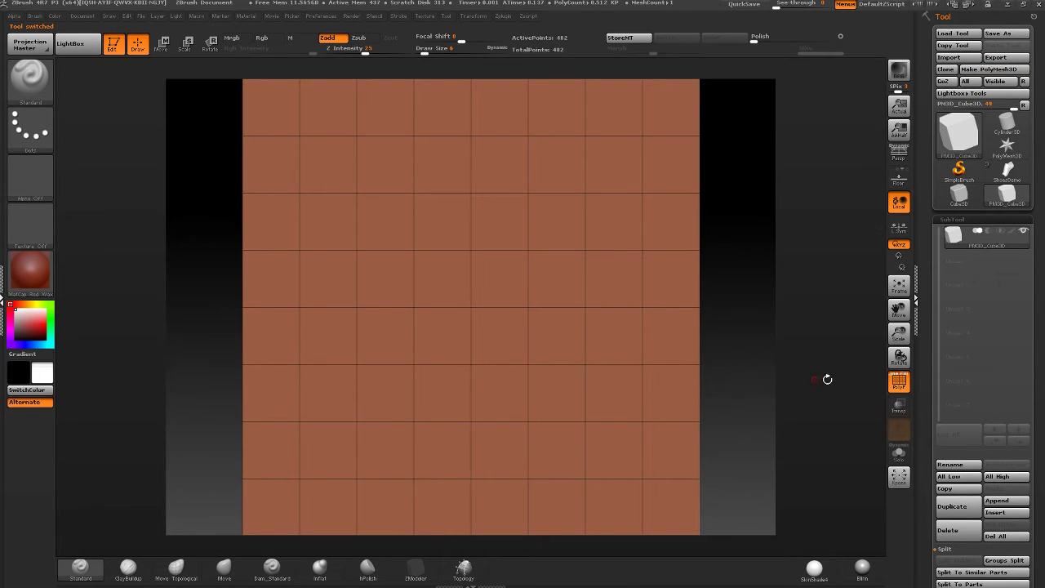
# - Remesh the cube with ZRemesher, using the Same option for the polygon count
pyautogui.moveTo(920, 406); pyautogui.dragTo(927, 289)
pyautogui.click(951, 299)
pyautogui.scroll(-1, 947, 339)
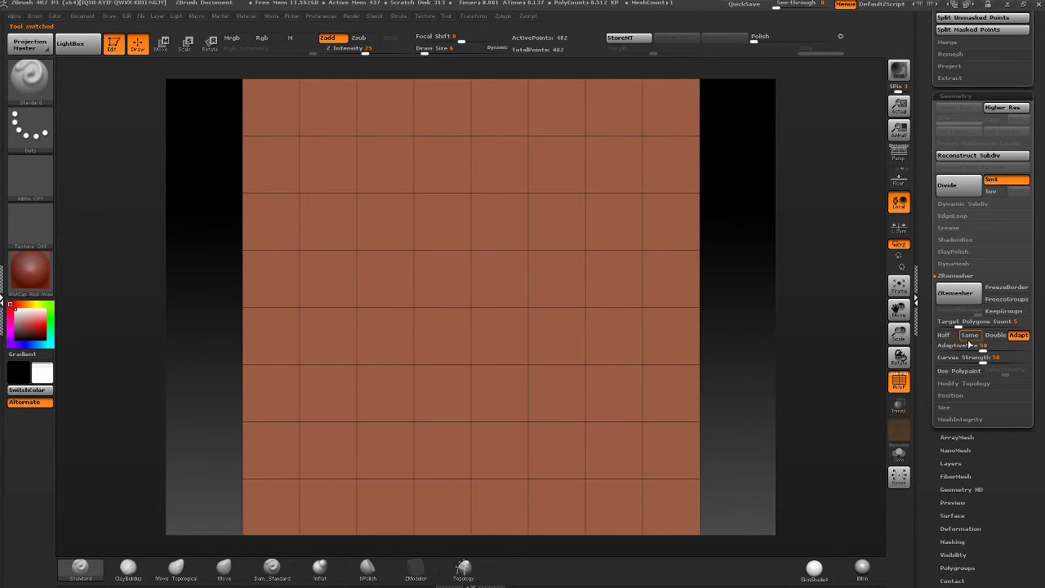
pyautogui.click(969, 336)
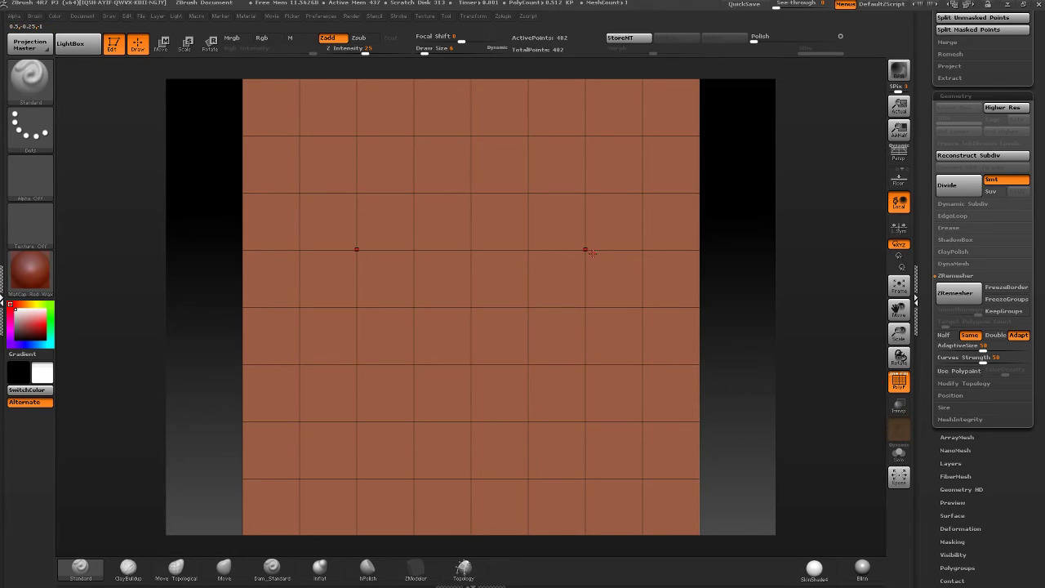
pyautogui.click(957, 292)
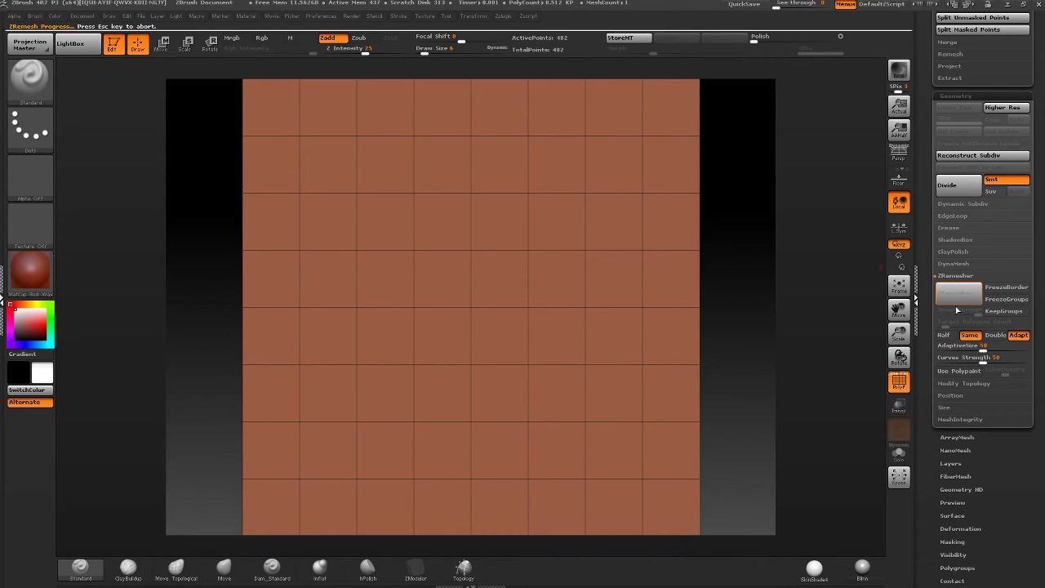
# - Run ZRemesher on the cube a second time with the Same option still enabled
pyautogui.keyDown('ctrl'); pyautogui.moveTo(751, 290); pyautogui.dragTo(624, 296, button='right'); pyautogui.keyUp('ctrl')
pyautogui.press('w')
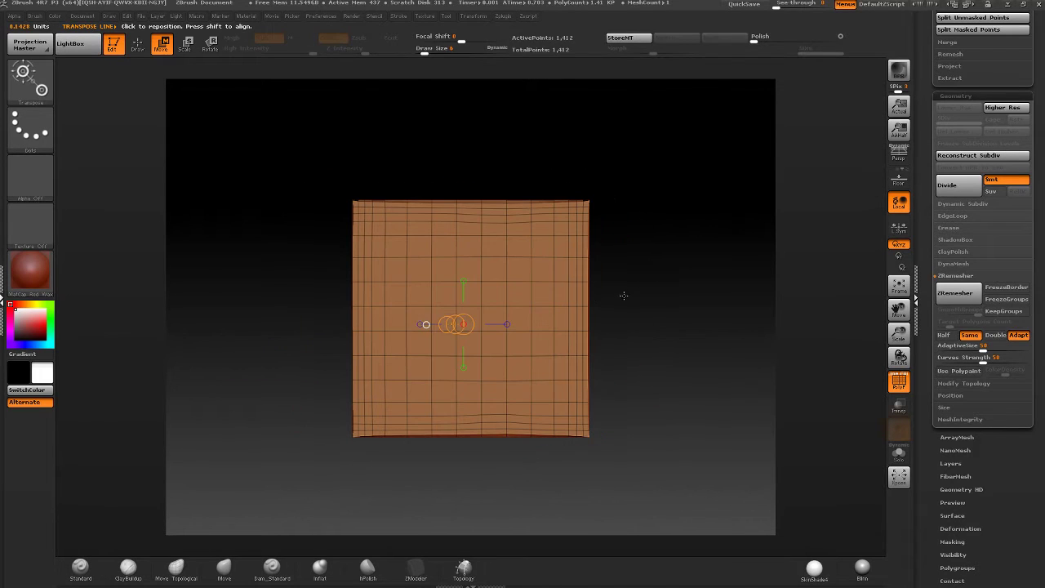
pyautogui.moveTo(481, 257)
pyautogui.mouseDown()
pyautogui.moveTo(665, 257)
pyautogui.moveTo(496, 243)
pyautogui.mouseUp()
pyautogui.press('q')
pyautogui.moveTo(640, 220); pyautogui.dragTo(566, 249, button='right')
pyautogui.click(956, 295)
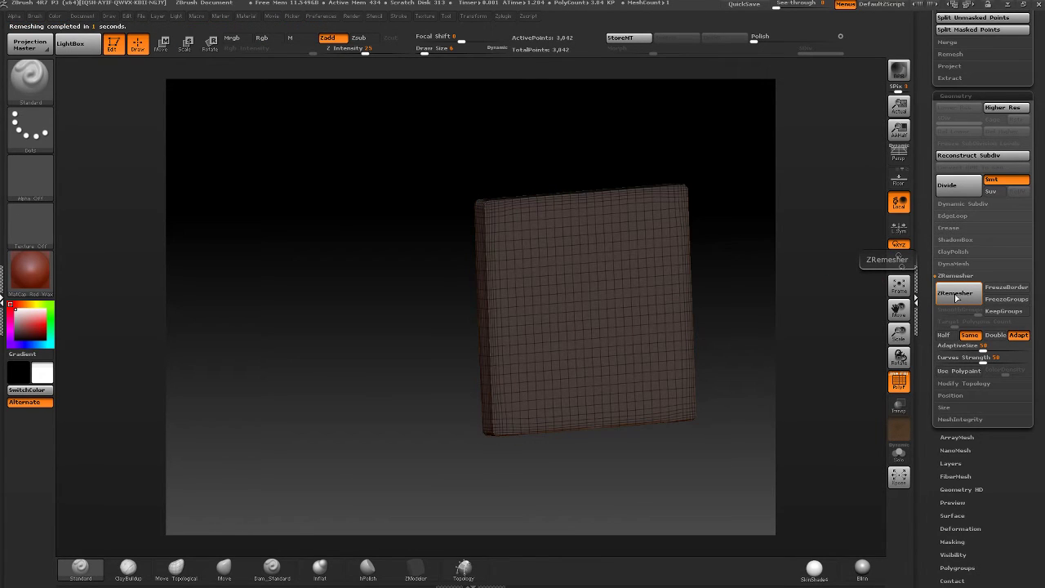
pyautogui.keyDown('shift'); pyautogui.moveTo(629, 316); pyautogui.dragTo(547, 315, button='right'); pyautogui.keyUp('shift')
pyautogui.press('f')
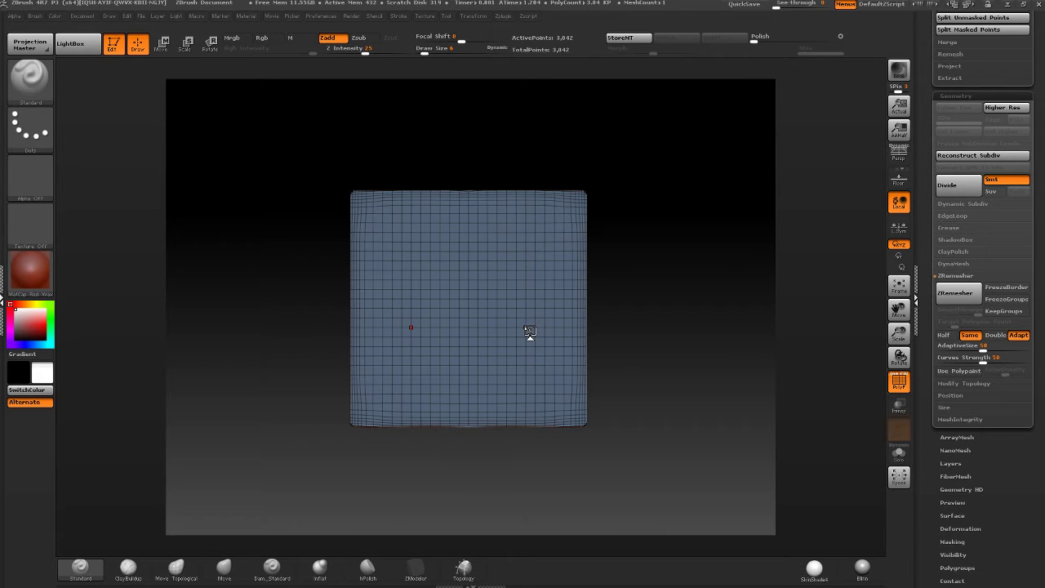
pyautogui.keyDown('ctrl'); pyautogui.moveTo(513, 347); pyautogui.dragTo(536, 365, button='right'); pyautogui.keyUp('ctrl')
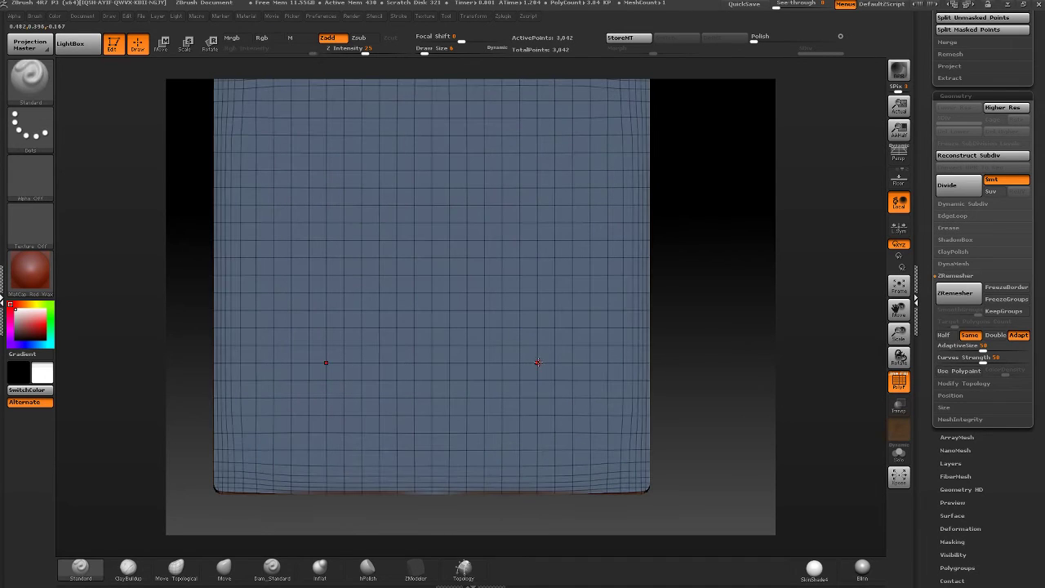
pyautogui.moveTo(538, 328)
pyautogui.keyDown('alt'); pyautogui.mouseDown(button='right')
pyautogui.moveTo(597, 365)
pyautogui.moveTo(542, 347)
pyautogui.moveTo(509, 289)
pyautogui.moveTo(523, 384)
pyautogui.moveTo(502, 343)
pyautogui.moveTo(518, 318)
pyautogui.moveTo(508, 316)
pyautogui.mouseUp(button='right'); pyautogui.keyUp('alt')
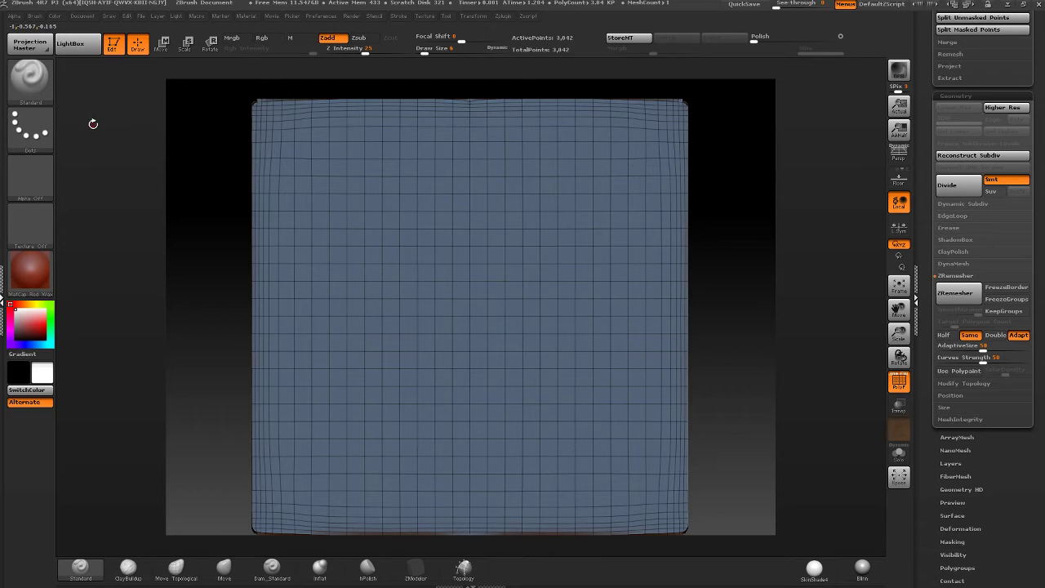
# - Choose the CurveMultiTube brush and try a symmetrical two-loop bow on the cube's front face at draw size 6, undoing the stroke
pyautogui.click(31, 78)
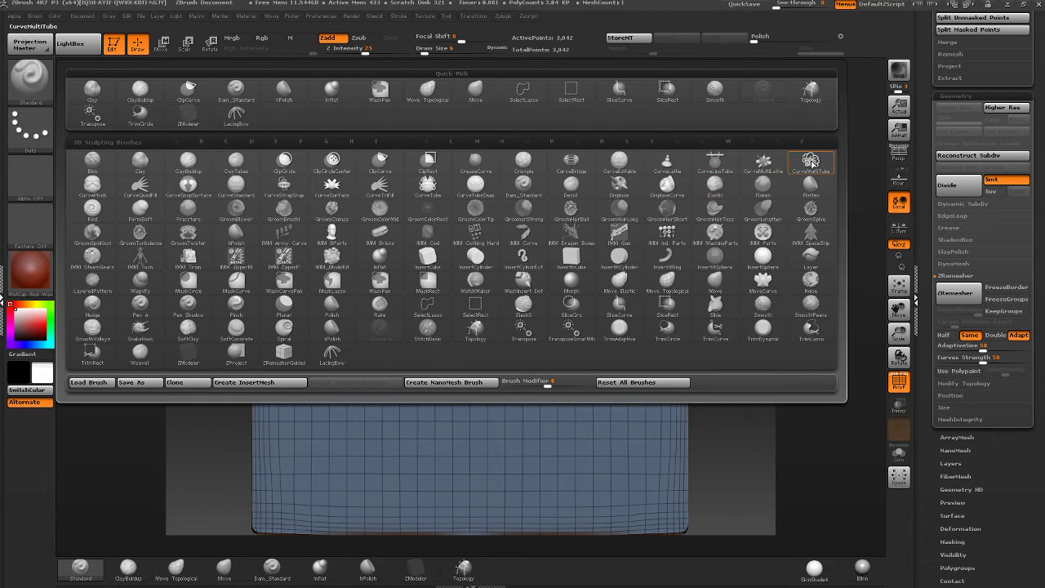
pyautogui.click(783, 176)
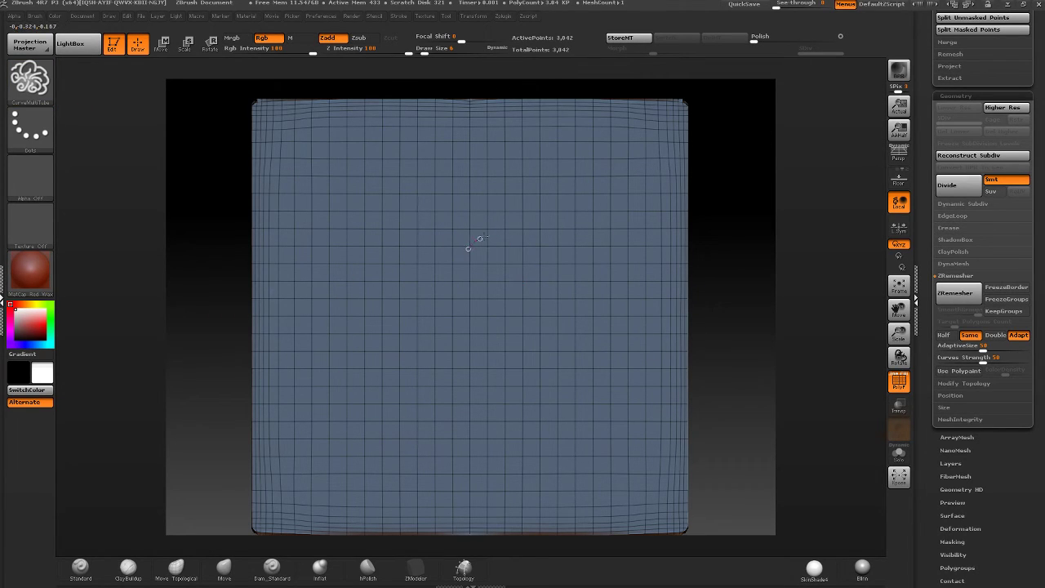
pyautogui.moveTo(479, 239)
pyautogui.mouseDown()
pyautogui.moveTo(618, 327)
pyautogui.moveTo(542, 390)
pyautogui.moveTo(467, 250)
pyautogui.mouseUp()
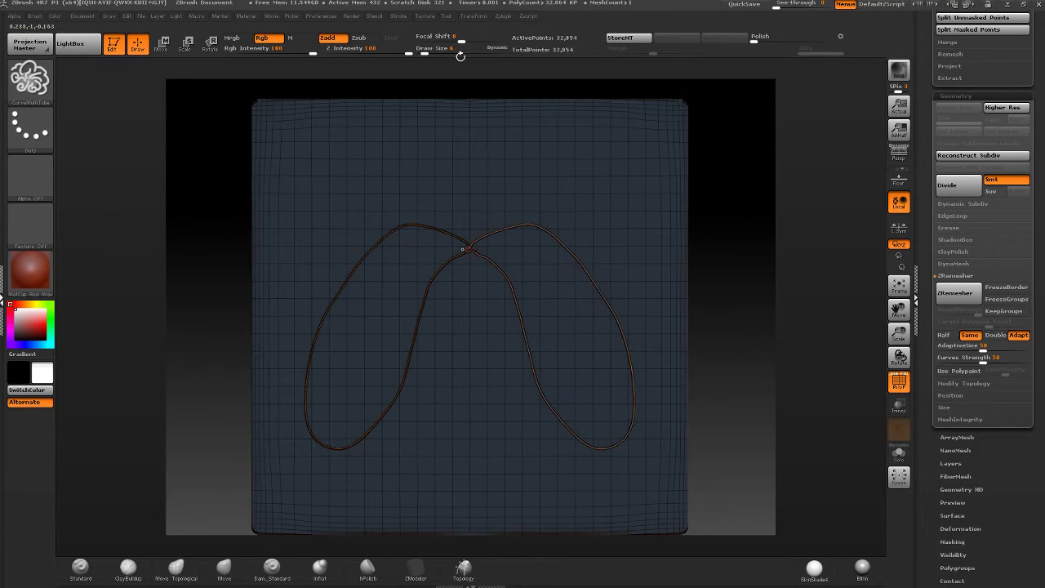
pyautogui.hotkey('ctrl', 'z')
pyautogui.hotkey('ctrl', 'z')
pyautogui.hotkey('ctrl', 'z')
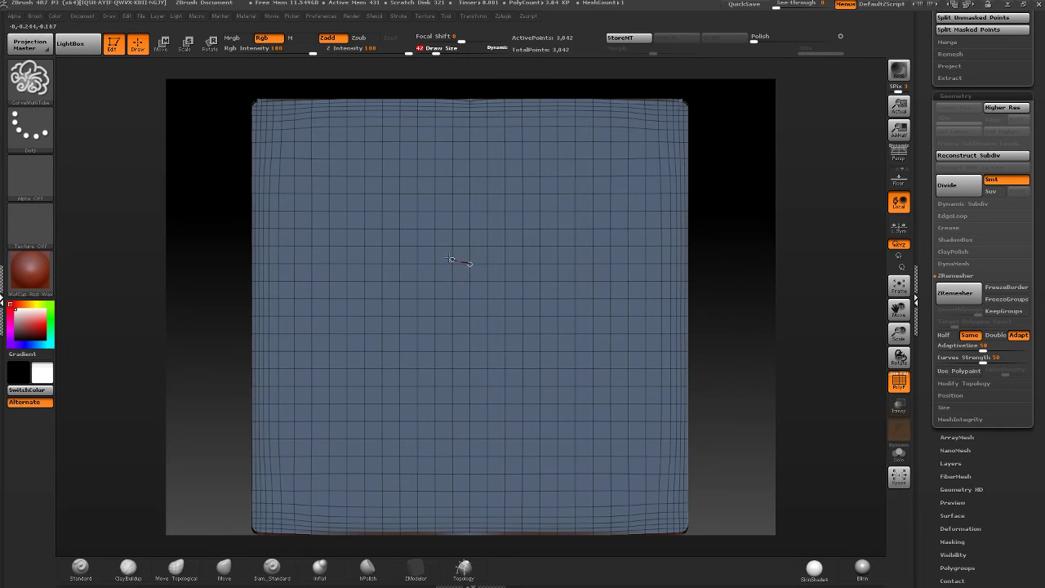
# - Draw a thicker symmetrical two-loop bow tube on the cube's front face at draw size 64
pyautogui.moveTo(451, 259); pyautogui.dragTo(351, 277)
pyautogui.moveTo(473, 262); pyautogui.dragTo(471, 263)
pyautogui.moveTo(509, 182)
pyautogui.mouseDown(button='right')
pyautogui.moveTo(551, 192)
pyautogui.moveTo(493, 205)
pyautogui.moveTo(493, 252)
pyautogui.mouseUp(button='right')
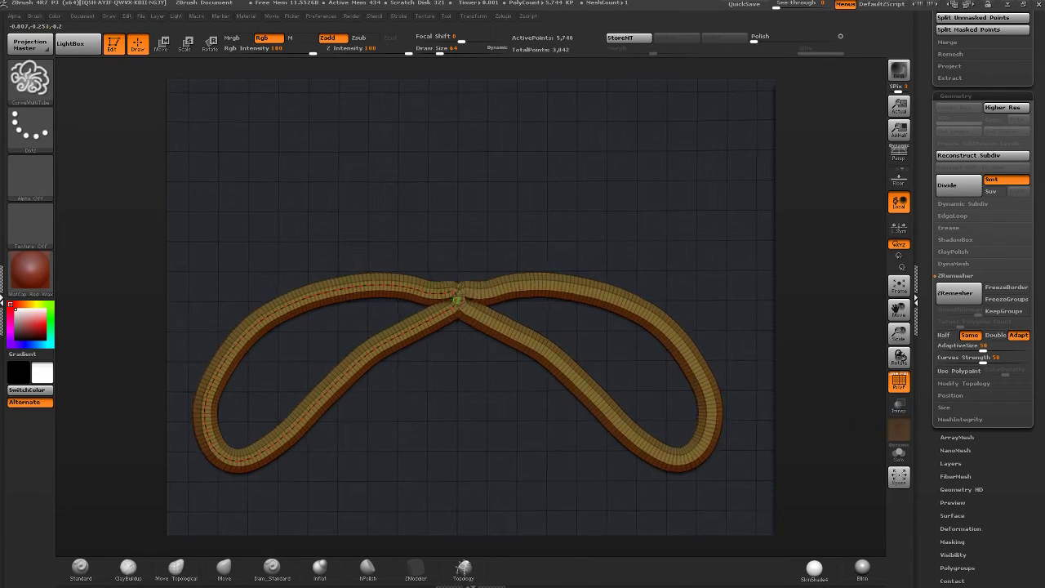
# - Undo the two-loop bow tube on the cube's front face and lower the draw size to 42
pyautogui.hotkey('ctrl', 'z')
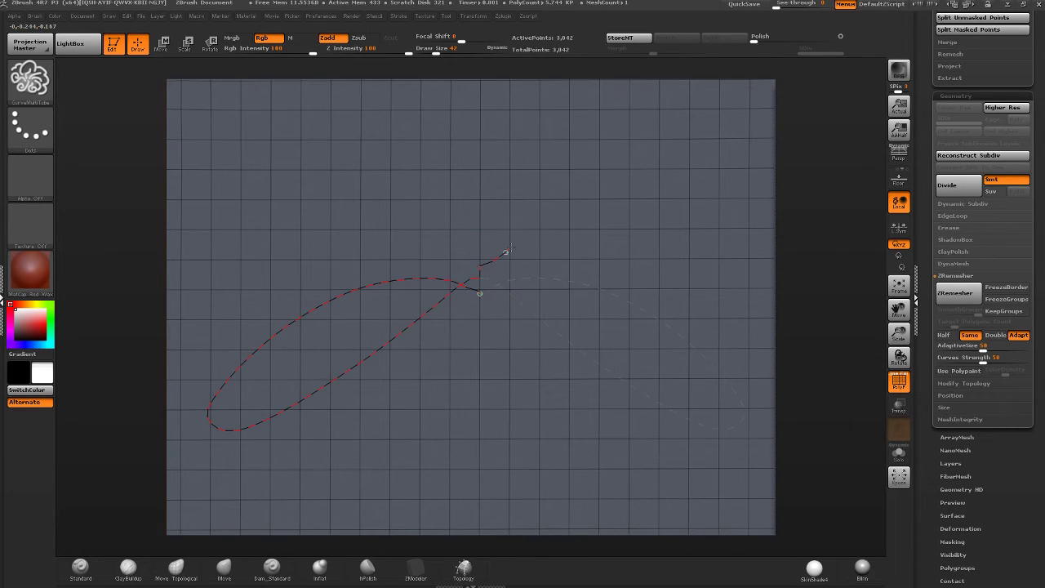
pyautogui.hotkey('ctrl', 'shift', 'z')
pyautogui.hotkey('ctrl', 'z')
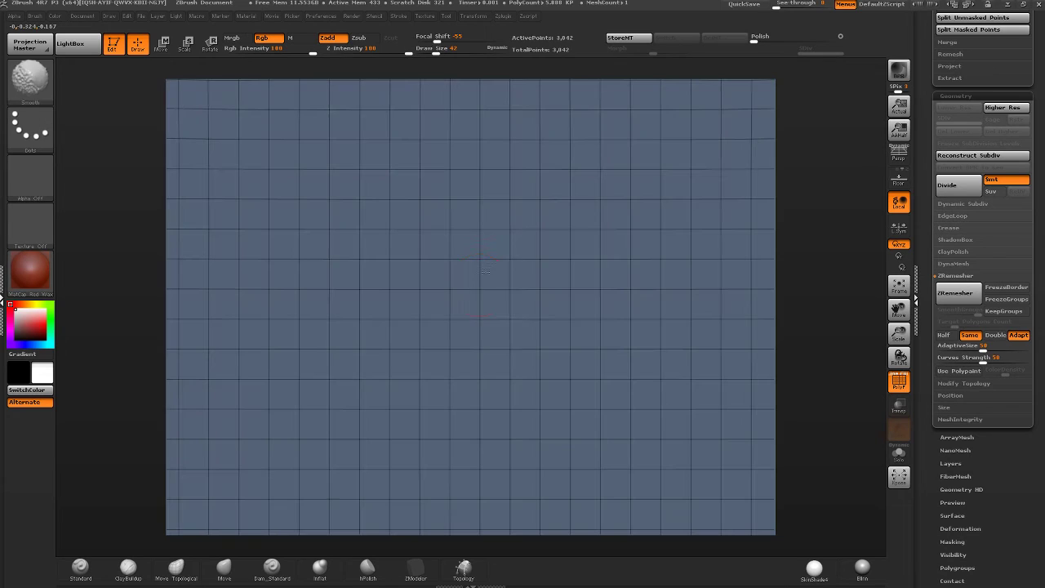
# - Try a symmetrical bow tube with two loops and two short tails pointing upward, undoing the stroke
pyautogui.moveTo(331, 416); pyautogui.dragTo(591, 208)
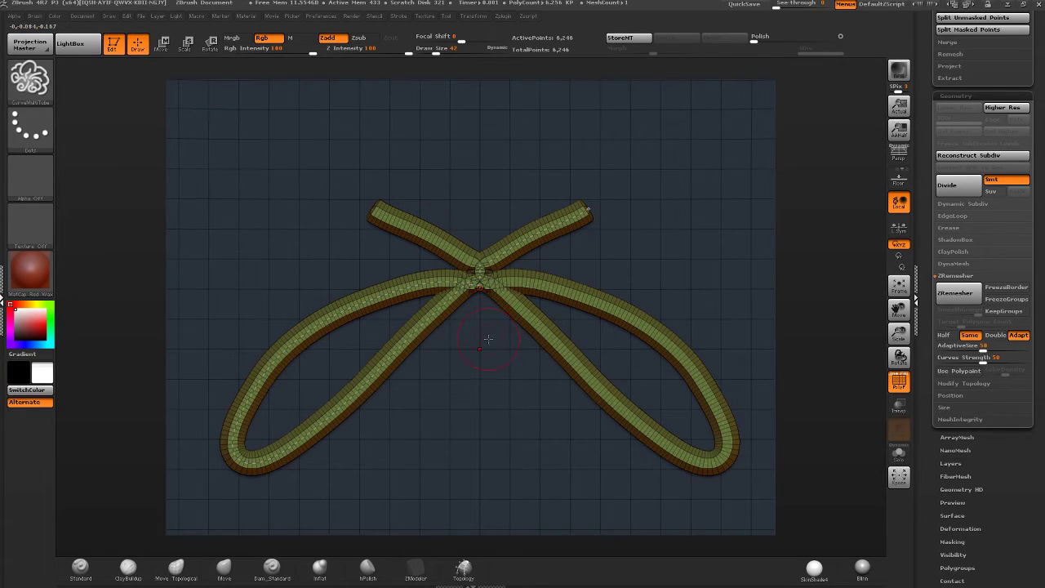
pyautogui.hotkey('ctrl', 'z')
pyautogui.hotkey('ctrl', 'z')
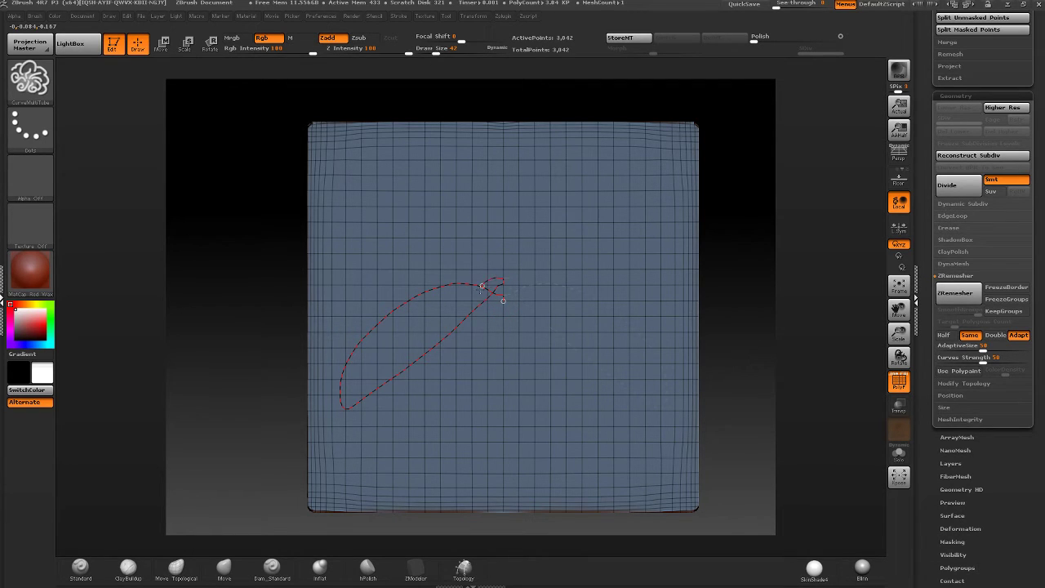
# - Draw a symmetrical two-loop bow tube with hanging tails on the cube's front face and lift the curve at its centre off the surface
pyautogui.moveTo(420, 491); pyautogui.dragTo(420, 490)
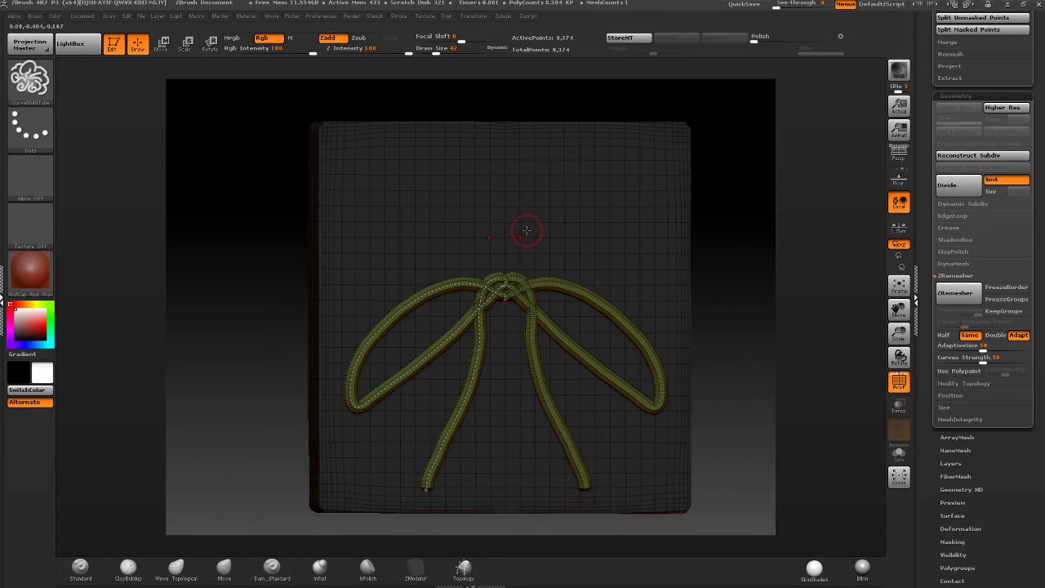
pyautogui.moveTo(534, 250)
pyautogui.mouseDown(button='right')
pyautogui.moveTo(531, 216)
pyautogui.moveTo(511, 450)
pyautogui.moveTo(510, 334)
pyautogui.moveTo(498, 386)
pyautogui.moveTo(518, 306)
pyautogui.mouseUp(button='right')
pyautogui.moveTo(578, 216)
pyautogui.keyDown('ctrl'); pyautogui.mouseDown(button='right')
pyautogui.moveTo(497, 408)
pyautogui.moveTo(523, 245)
pyautogui.moveTo(496, 151)
pyautogui.moveTo(491, 191)
pyautogui.mouseUp(button='right'); pyautogui.keyUp('ctrl')
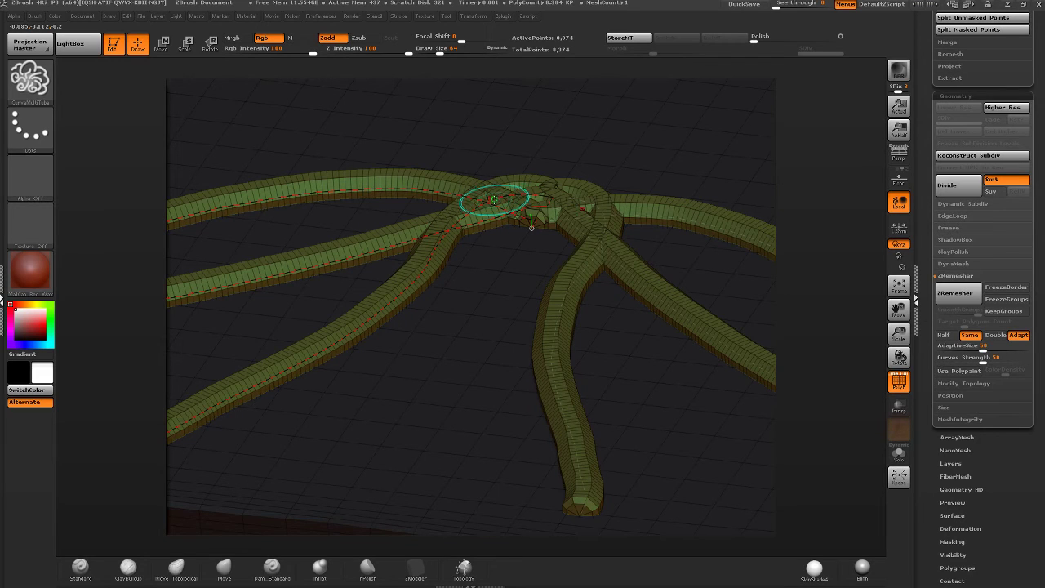
pyautogui.keyDown('ctrl'); pyautogui.keyDown('shift'); pyautogui.click(498, 196); pyautogui.keyUp('shift'); pyautogui.keyUp('ctrl')
pyautogui.keyDown('ctrl'); pyautogui.keyDown('shift'); pyautogui.click(532, 224); pyautogui.keyUp('shift'); pyautogui.keyUp('ctrl')
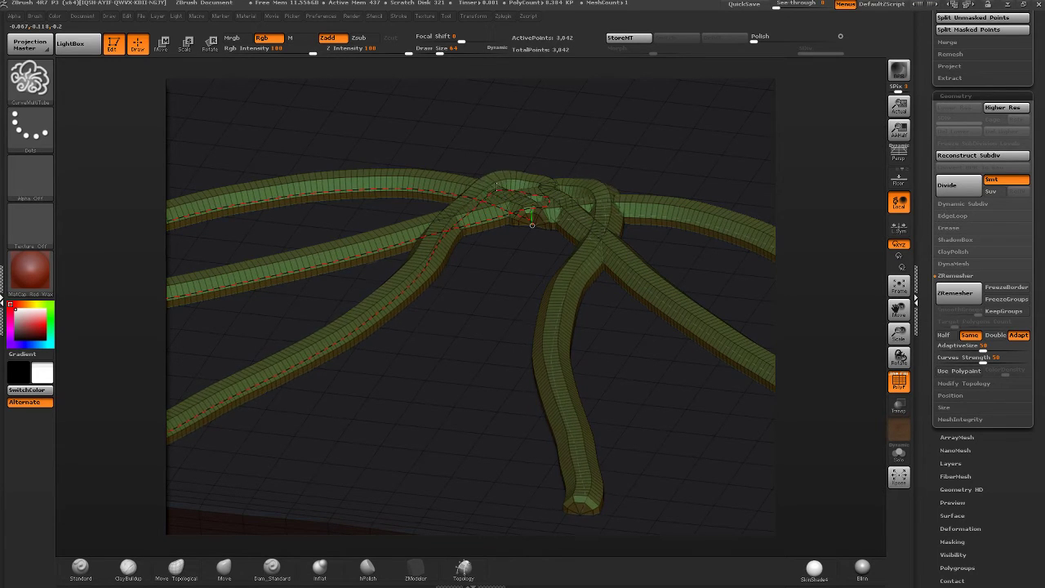
pyautogui.moveTo(539, 204)
pyautogui.mouseDown()
pyautogui.moveTo(558, 167)
pyautogui.moveTo(591, 164)
pyautogui.moveTo(571, 175)
pyautogui.moveTo(553, 163)
pyautogui.moveTo(571, 158)
pyautogui.moveTo(579, 134)
pyautogui.mouseUp()
# - Enable Lock Start and Lock End in the Curve settings so both curve ends stay fixed
pyautogui.click(399, 15)
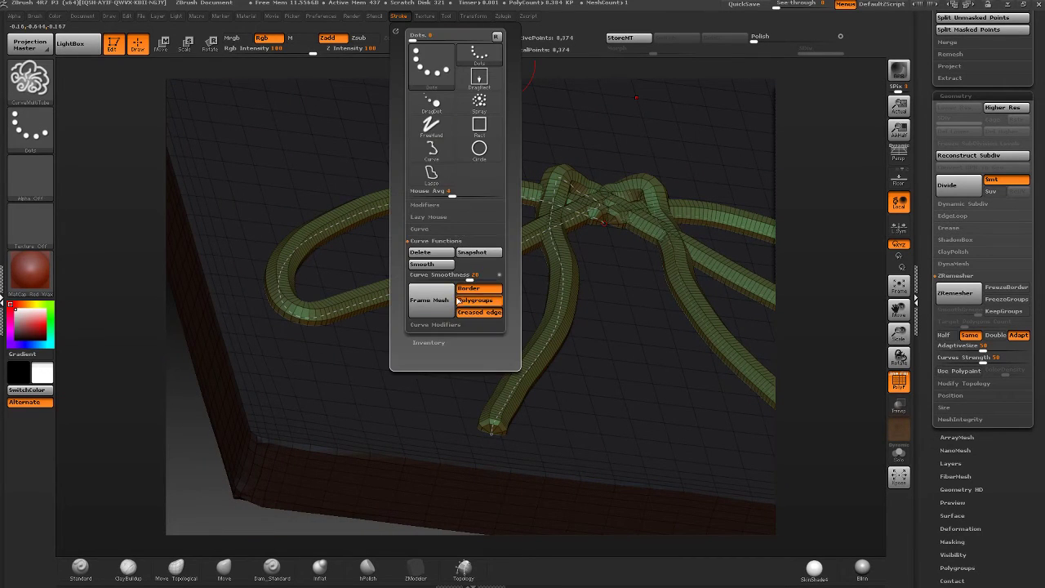
pyautogui.click(425, 230)
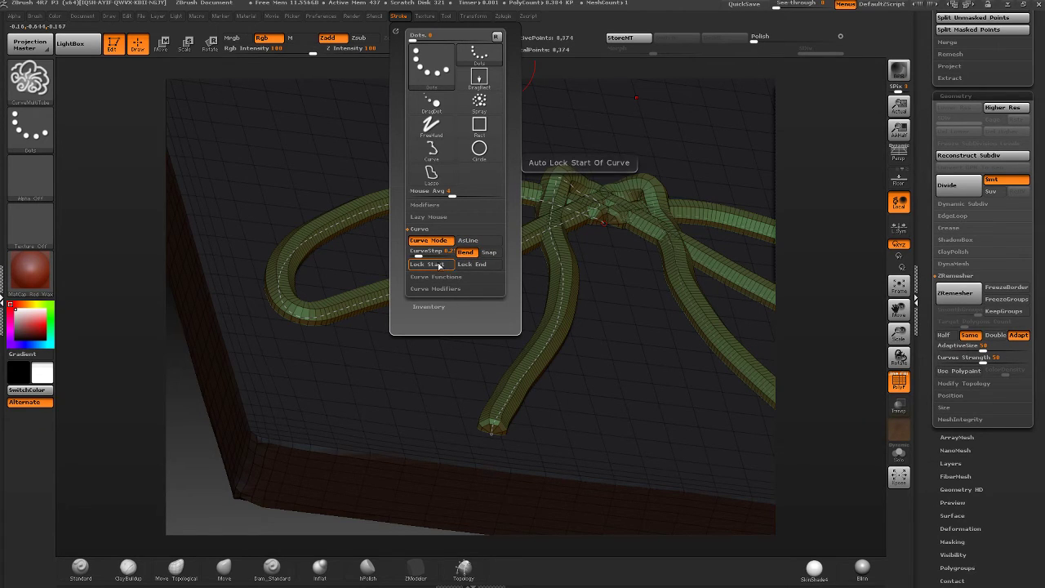
pyautogui.click(439, 266)
pyautogui.click(476, 265)
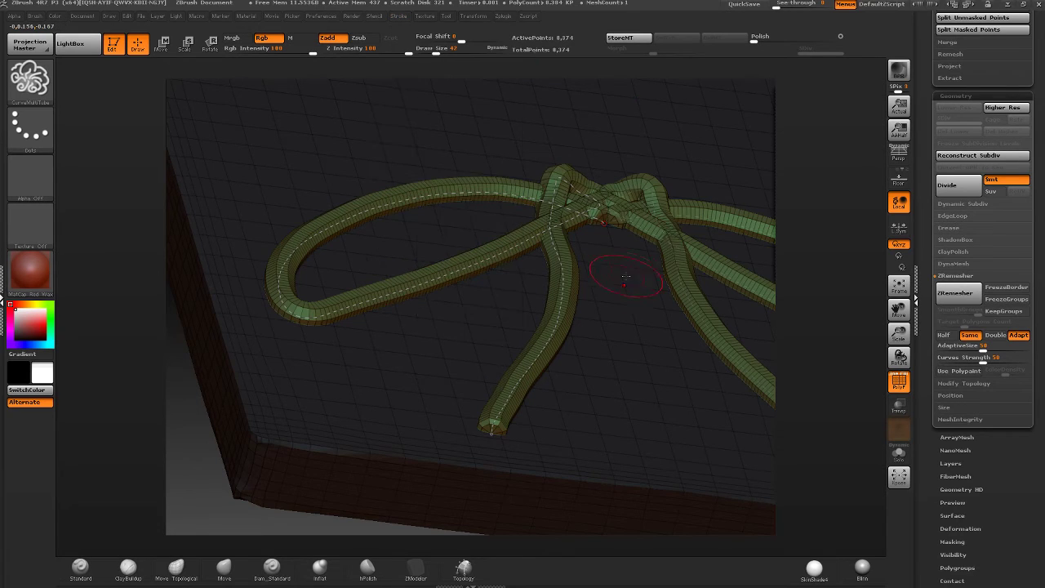
# - Pull the lace curve at the bow's centre with draw size 64 so a raised loop wraps around the crossing strands
pyautogui.moveTo(626, 278)
pyautogui.keyDown('shift'); pyautogui.mouseDown()
pyautogui.moveTo(619, 171)
pyautogui.moveTo(482, 272)
pyautogui.moveTo(492, 231)
pyautogui.moveTo(508, 262)
pyautogui.mouseUp(); pyautogui.keyUp('shift')
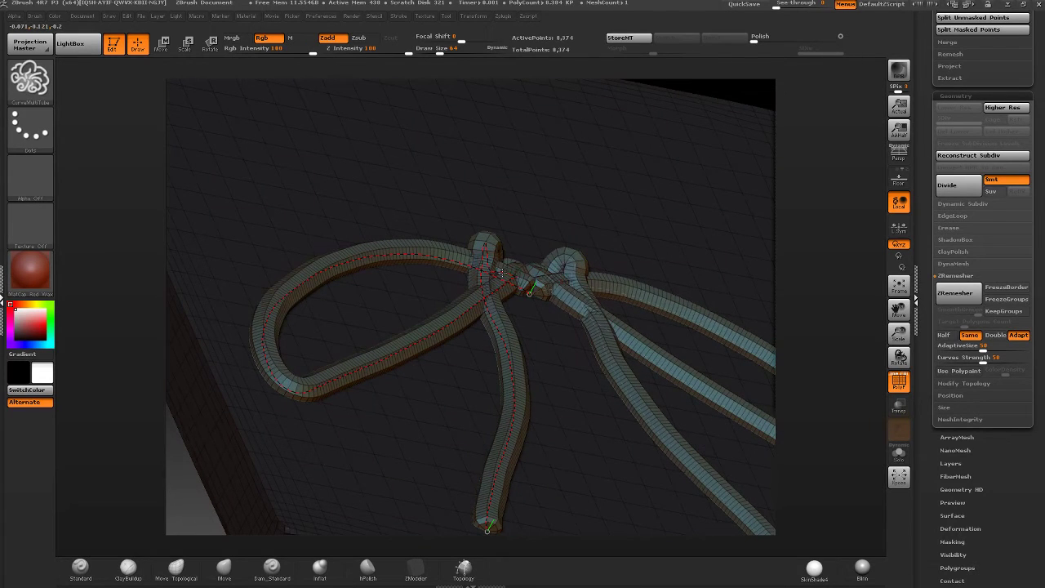
pyautogui.moveTo(504, 271); pyautogui.dragTo(474, 274, button='right')
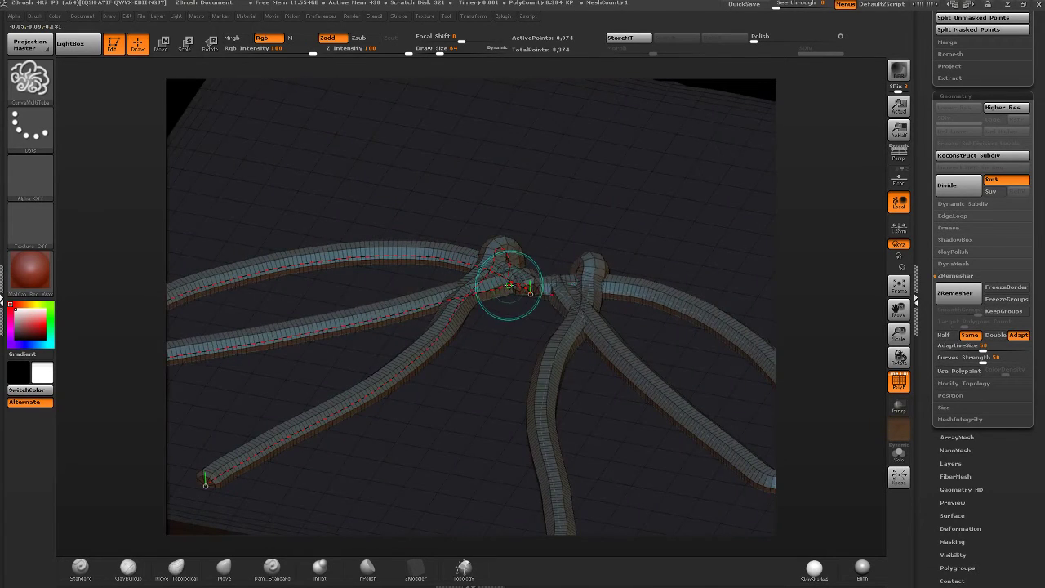
pyautogui.moveTo(508, 286); pyautogui.dragTo(517, 297)
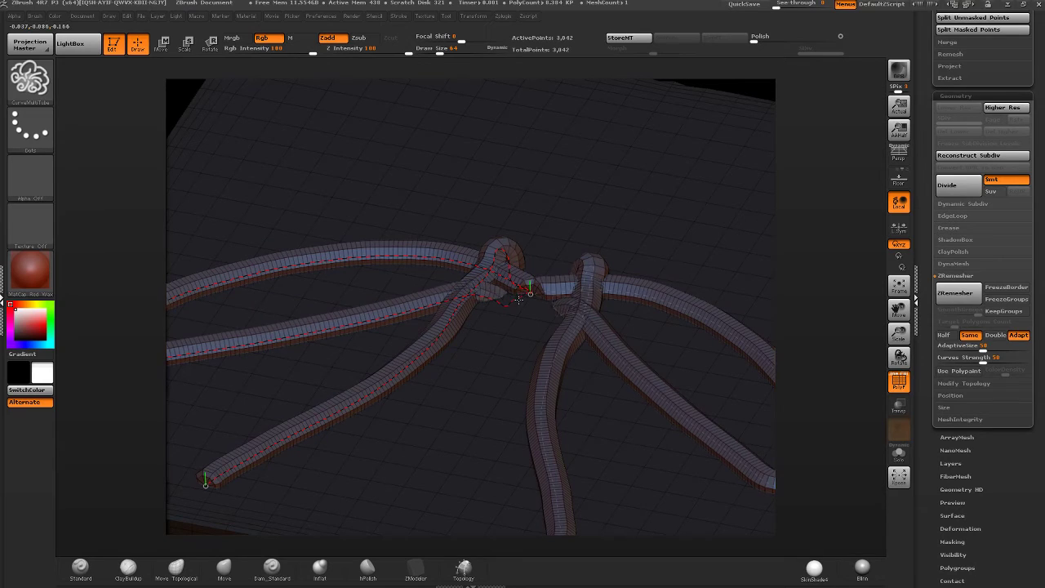
pyautogui.moveTo(519, 303); pyautogui.dragTo(542, 233, button='right')
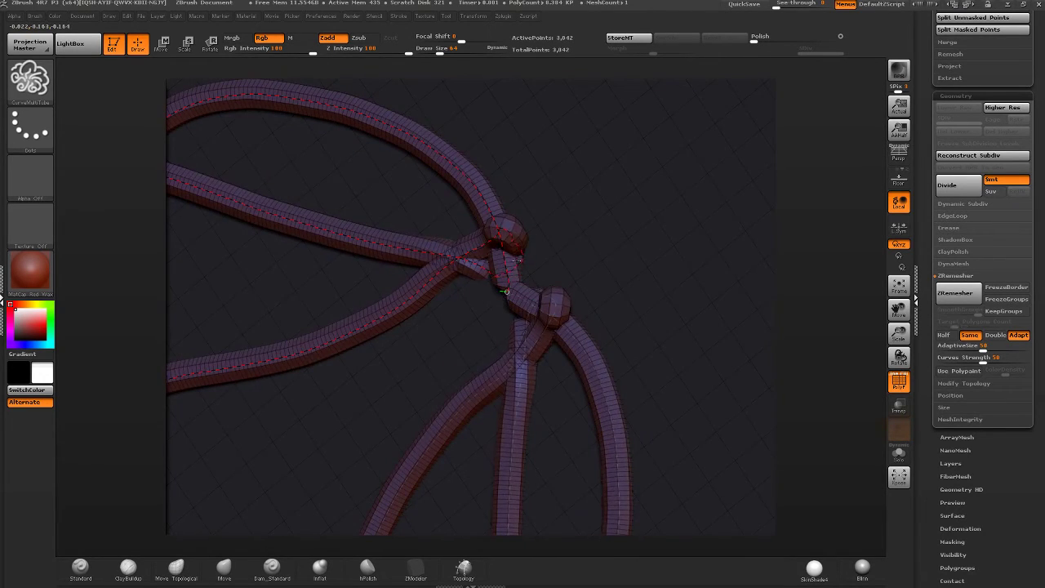
pyautogui.moveTo(523, 257); pyautogui.dragTo(574, 243, button='right')
pyautogui.moveTo(490, 245); pyautogui.dragTo(529, 226, button='right')
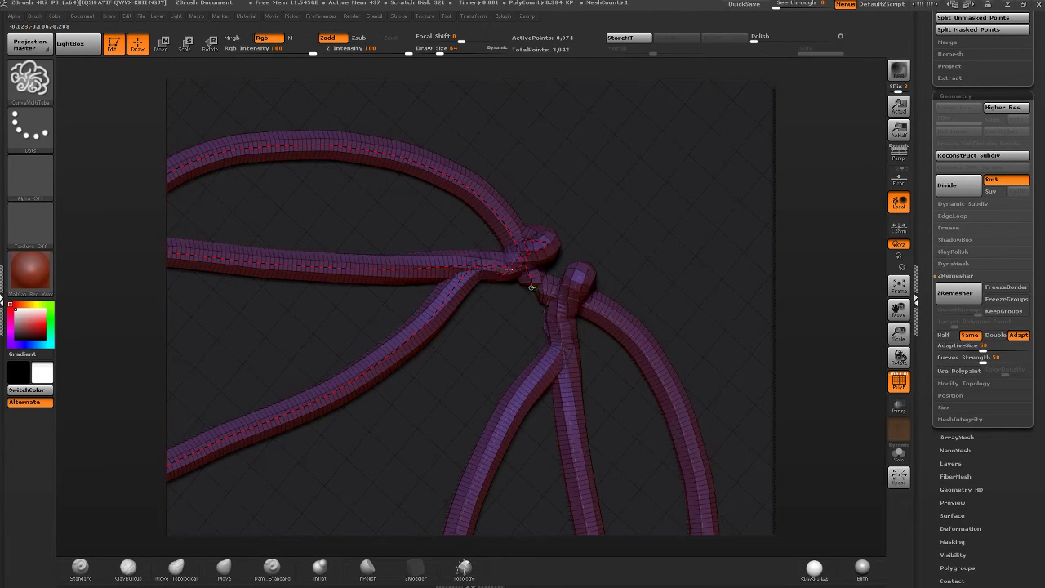
# - Pull the mirrored centre loops together into a round knot in the middle of the bow
pyautogui.moveTo(531, 288); pyautogui.dragTo(533, 242, button='right')
pyautogui.moveTo(534, 284); pyautogui.dragTo(505, 271, button='right')
pyautogui.moveTo(519, 293); pyautogui.dragTo(533, 246)
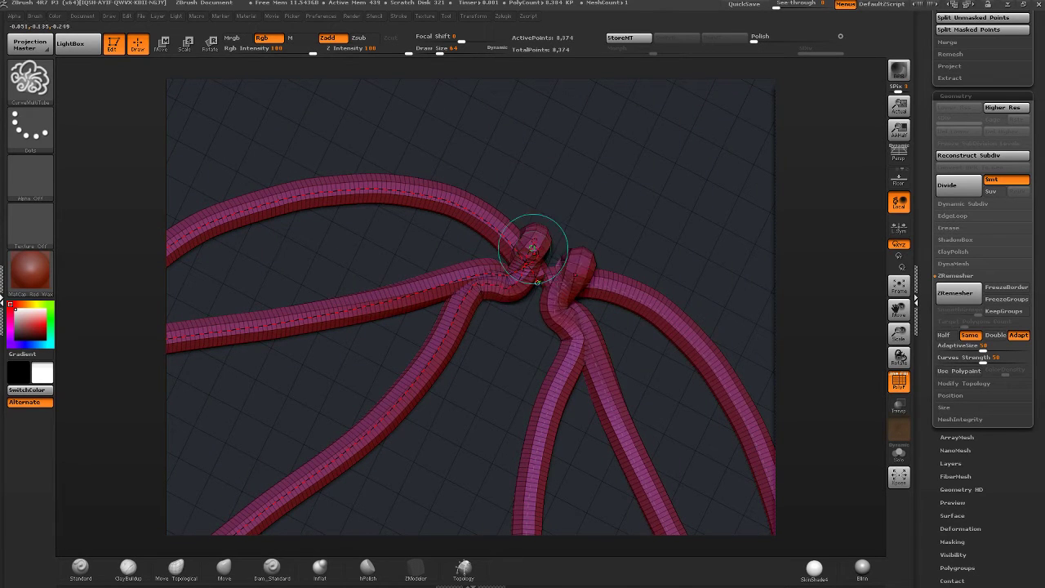
pyautogui.hotkey('ctrl', 'z')
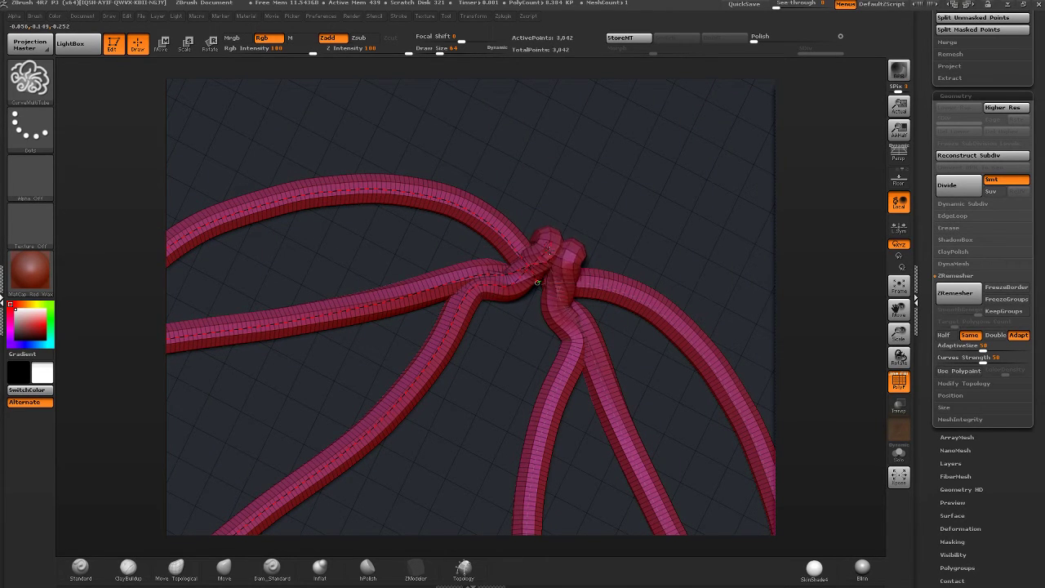
pyautogui.moveTo(552, 252); pyautogui.dragTo(587, 268)
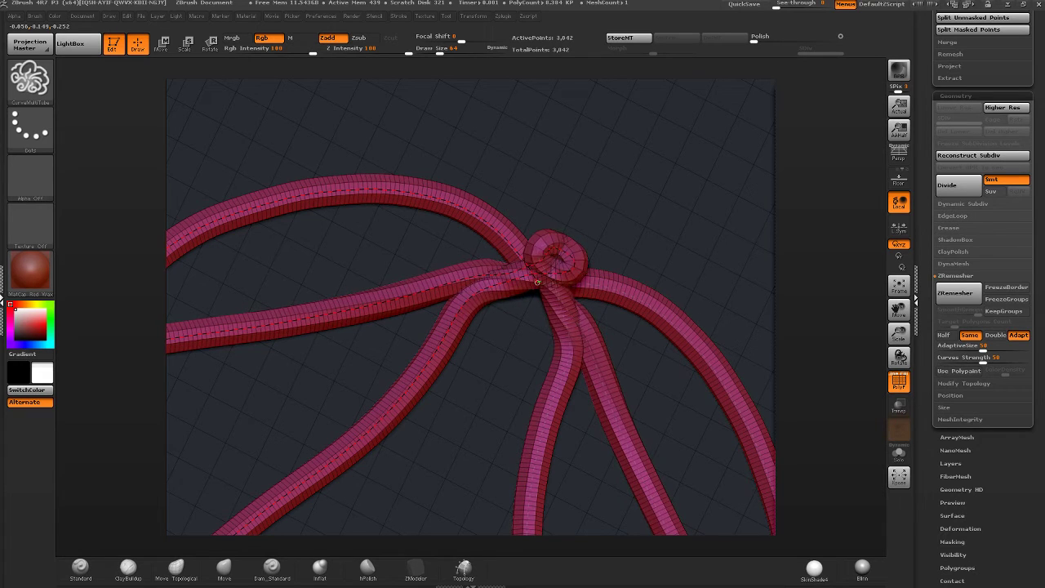
pyautogui.moveTo(498, 284); pyautogui.dragTo(466, 287)
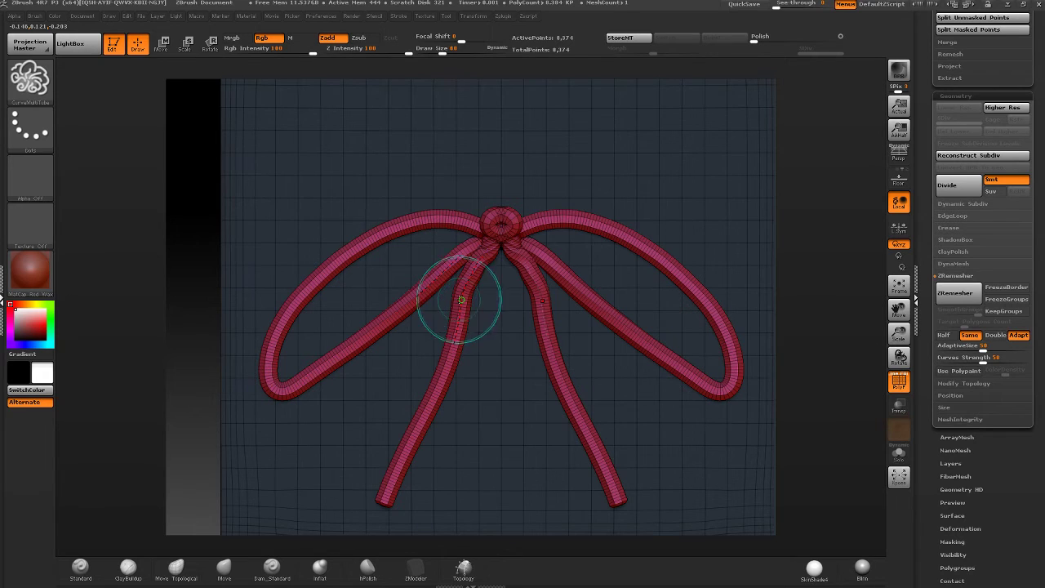
# - Set the draw size to 256, then pull the two tails closer together and move their ends downward
pyautogui.write('s200')
pyautogui.press('Return')
pyautogui.write('s256')
pyautogui.press('Return')
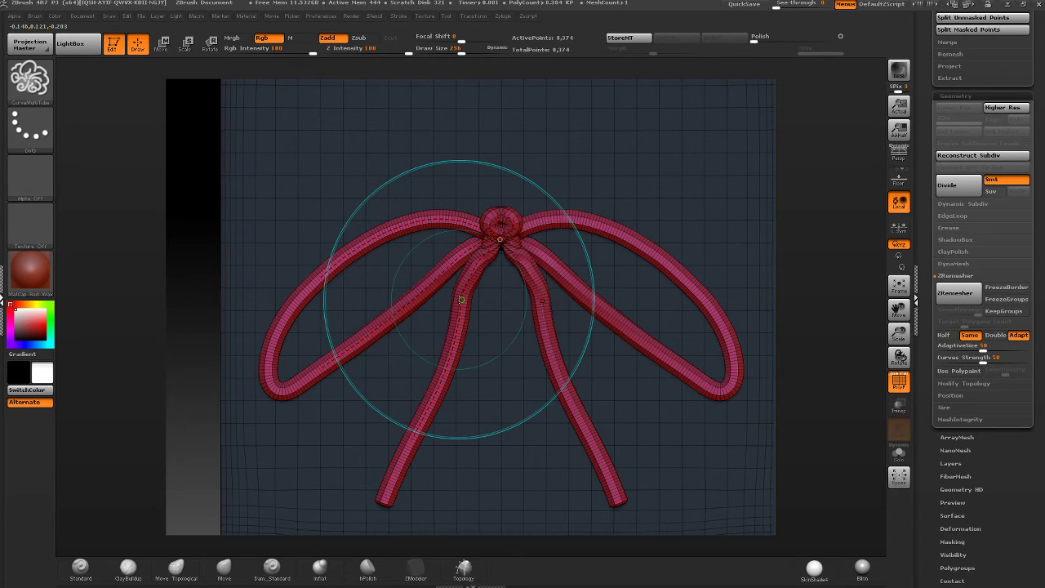
pyautogui.moveTo(464, 303); pyautogui.dragTo(483, 307)
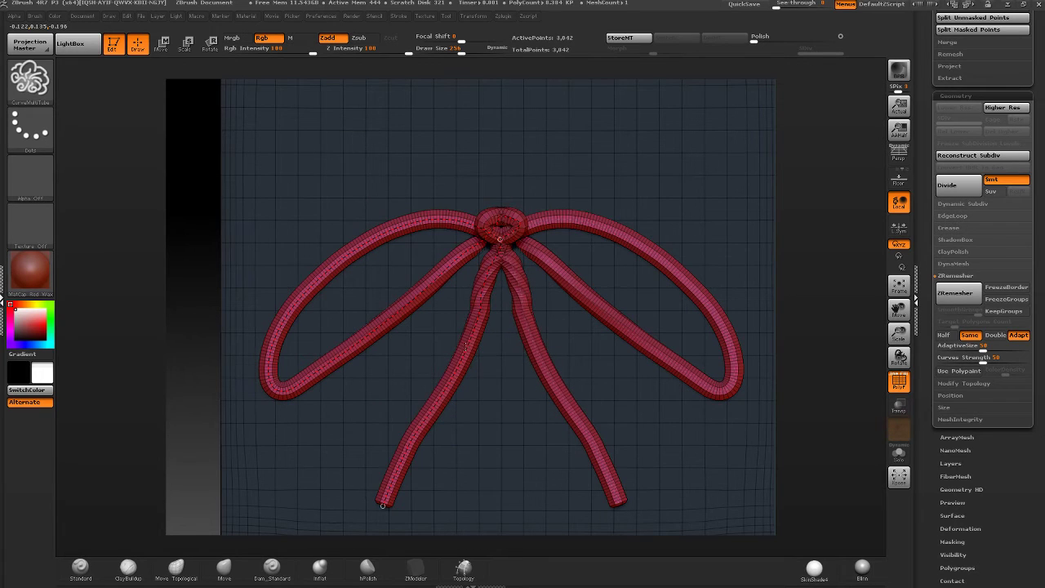
pyautogui.moveTo(381, 506)
pyautogui.mouseDown()
pyautogui.moveTo(423, 511)
pyautogui.moveTo(464, 539)
pyautogui.mouseUp()
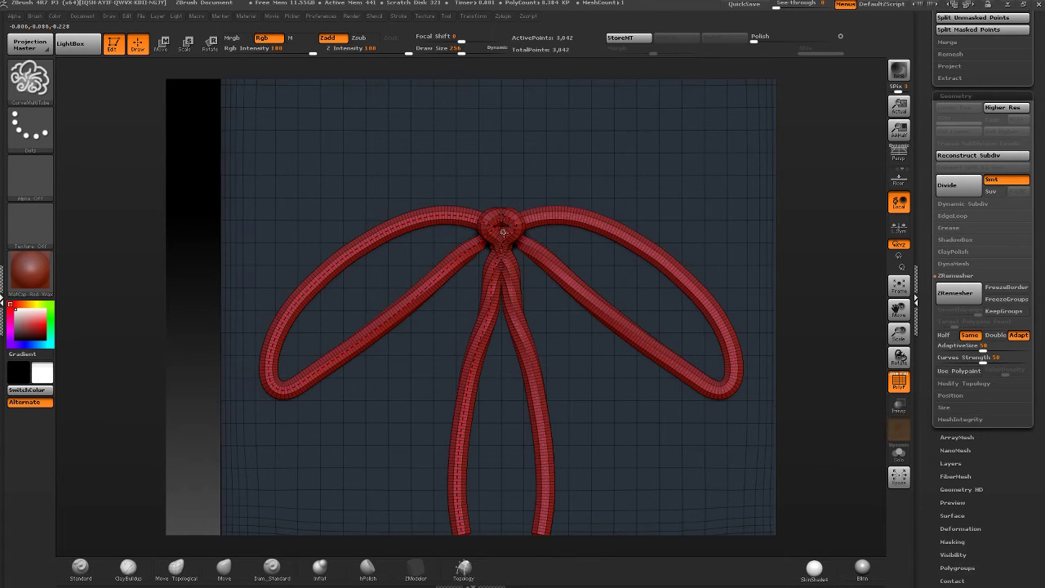
# - Pull both bow loops inward and down into a drooping shape with rounded lower ends, and shorten the tail ends slightly
pyautogui.click(385, 245)
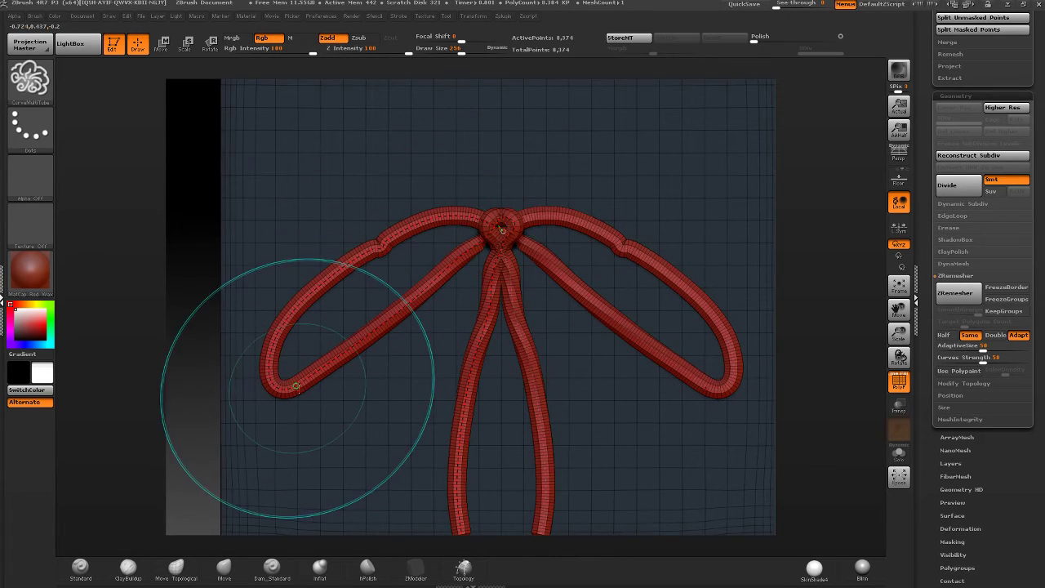
pyautogui.moveTo(295, 387); pyautogui.dragTo(360, 413)
pyautogui.moveTo(337, 321); pyautogui.dragTo(389, 332)
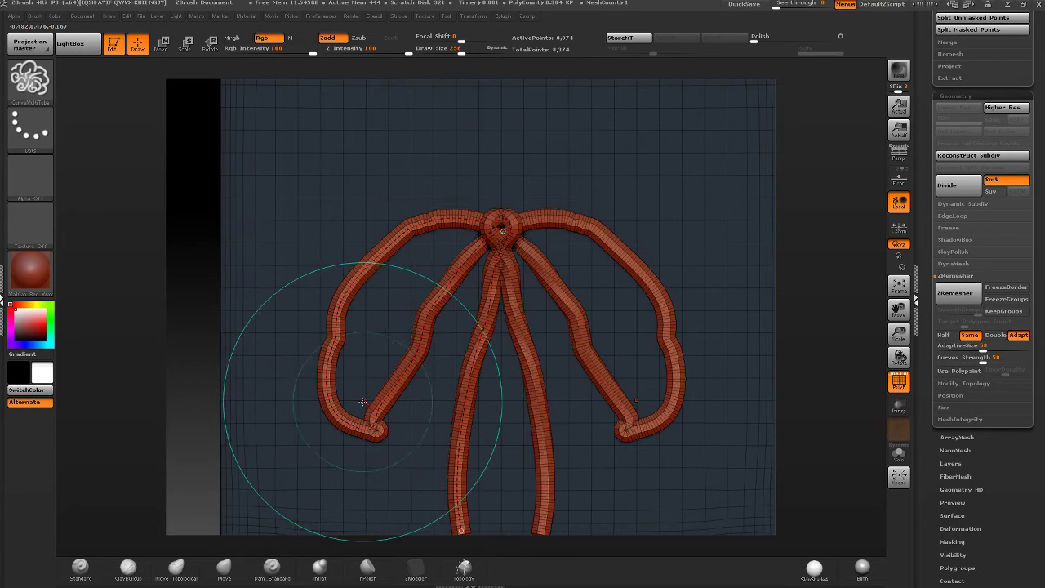
pyautogui.moveTo(349, 422)
pyautogui.mouseDown()
pyautogui.moveTo(364, 403)
pyautogui.moveTo(369, 312)
pyautogui.moveTo(367, 322)
pyautogui.mouseUp()
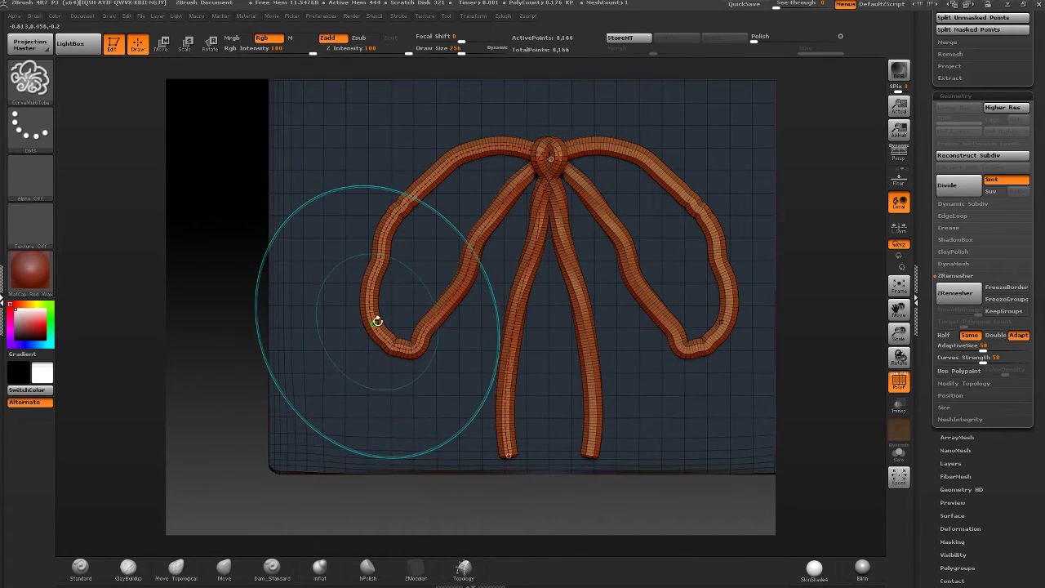
pyautogui.moveTo(508, 454); pyautogui.dragTo(508, 444)
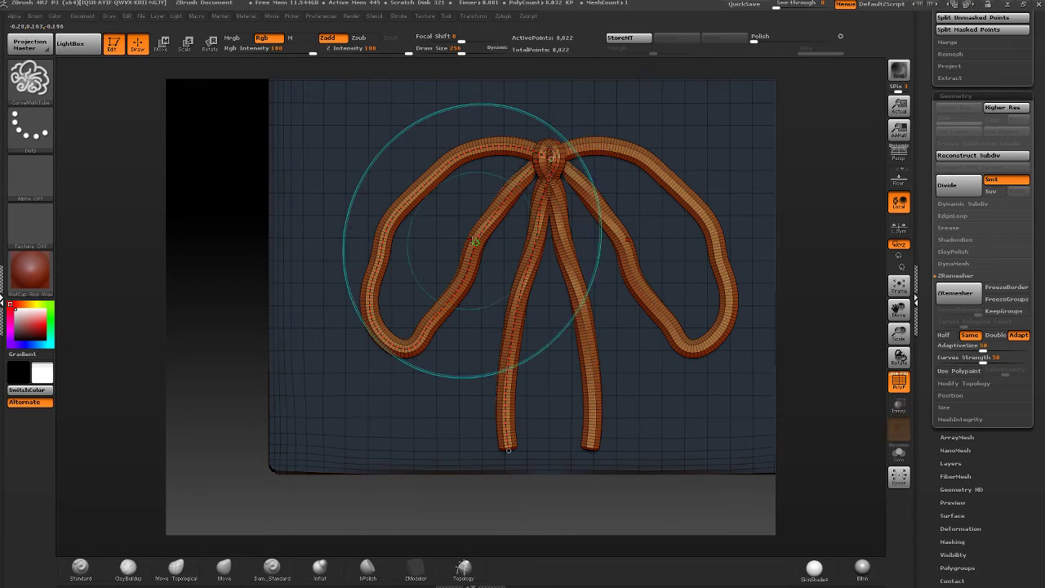
# - Reduce the draw size to 140 and below, and smooth out the bends in the inner strands of both bow loops
pyautogui.press('[')
pyautogui.press('[')
pyautogui.press('[')
pyautogui.press('[')
pyautogui.press('[')
pyautogui.press('[')
pyautogui.press('[')
pyautogui.press('[')
pyautogui.press('[')
pyautogui.press('[')
pyautogui.press('[')
pyautogui.press('[')
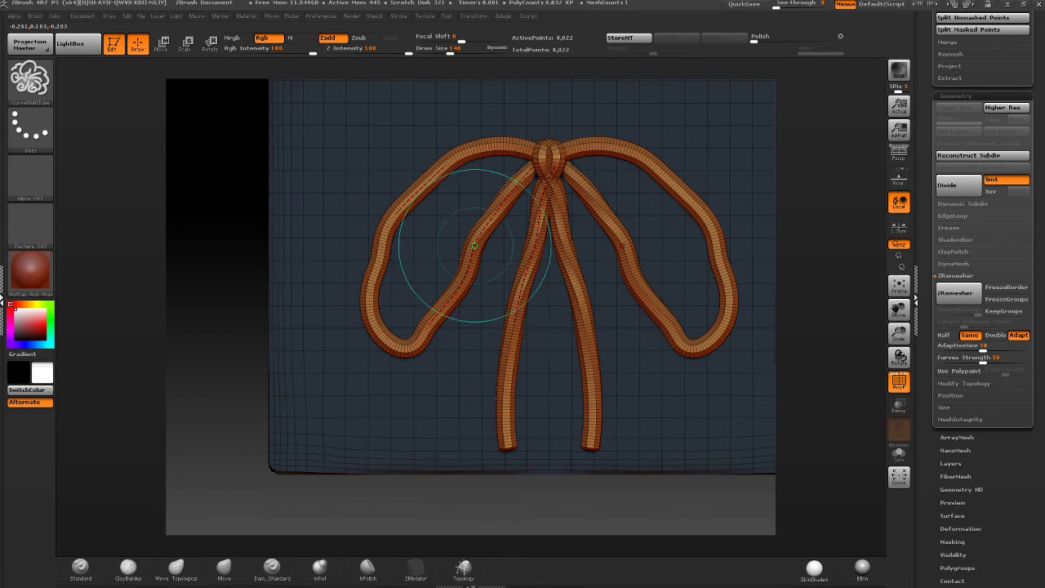
pyautogui.moveTo(469, 273); pyautogui.dragTo(488, 231)
pyautogui.press('[')
pyautogui.press('[')
pyautogui.press('[')
pyautogui.press('[')
pyautogui.press('[')
pyautogui.press('[')
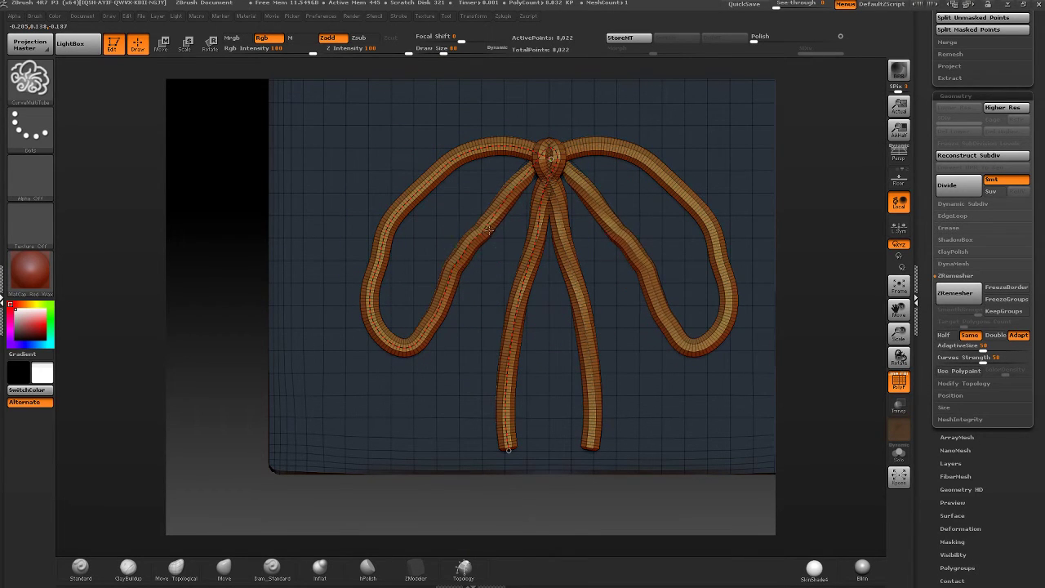
pyautogui.press(']')
pyautogui.press(']')
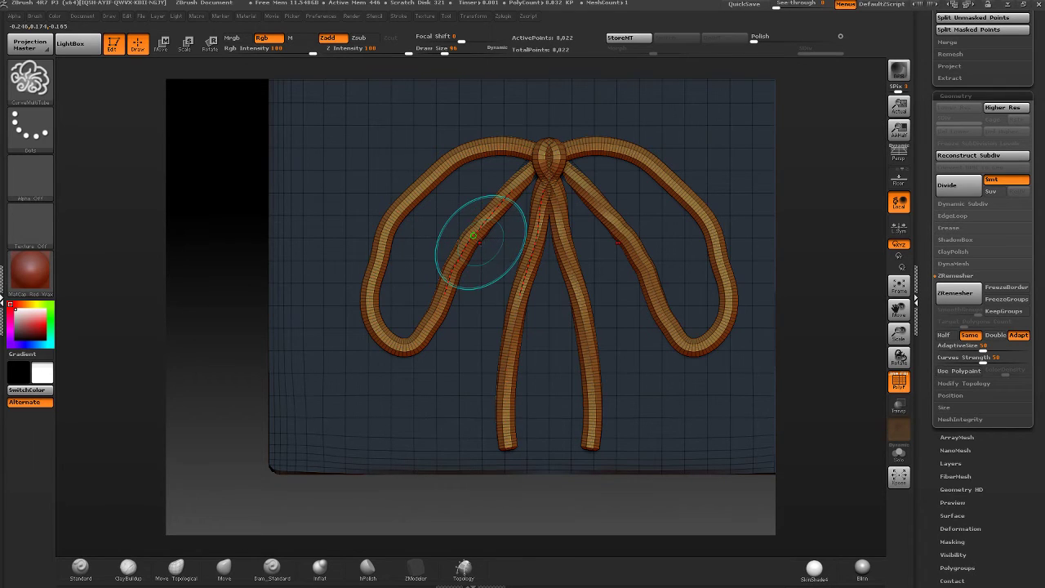
pyautogui.press('[')
pyautogui.press('[')
pyautogui.press('[')
pyautogui.press('[')
pyautogui.press('[')
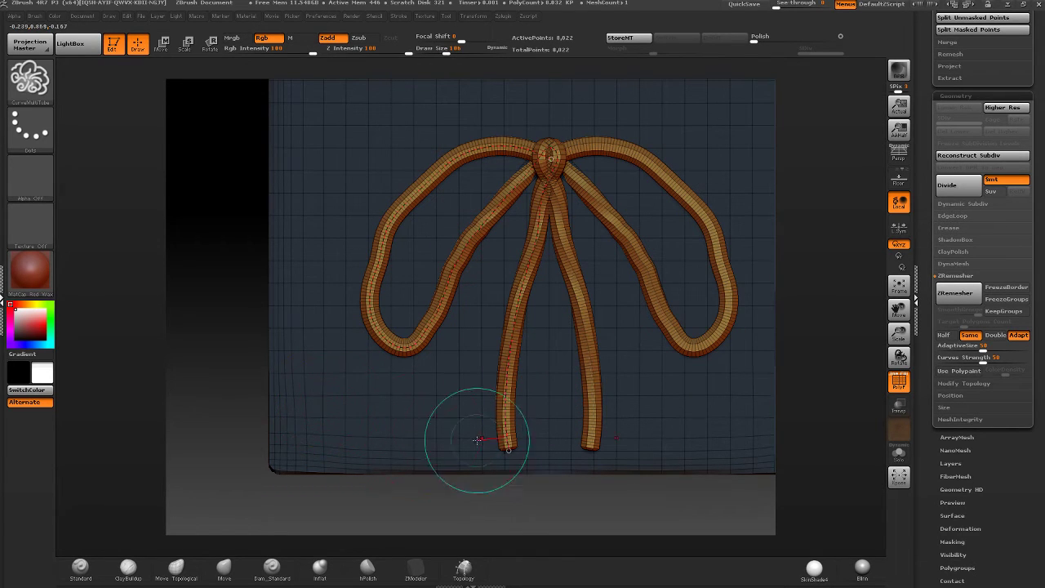
# - Update the bow's tube thickness from its curve, trying draw size 82 and settling on 96
pyautogui.click(500, 450)
pyautogui.press(']')
pyautogui.click(500, 450)
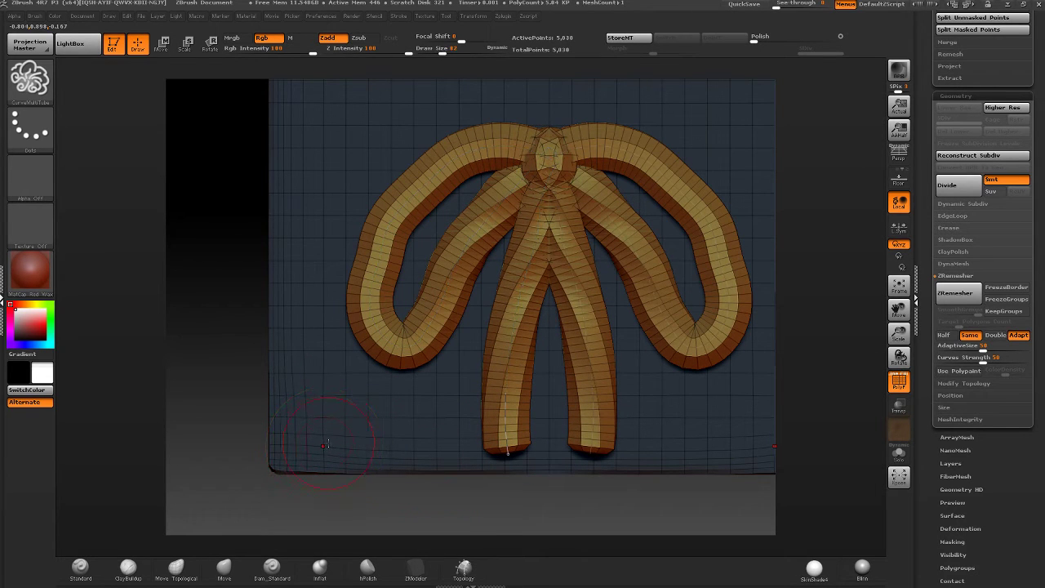
pyautogui.press(']')
pyautogui.click(508, 451)
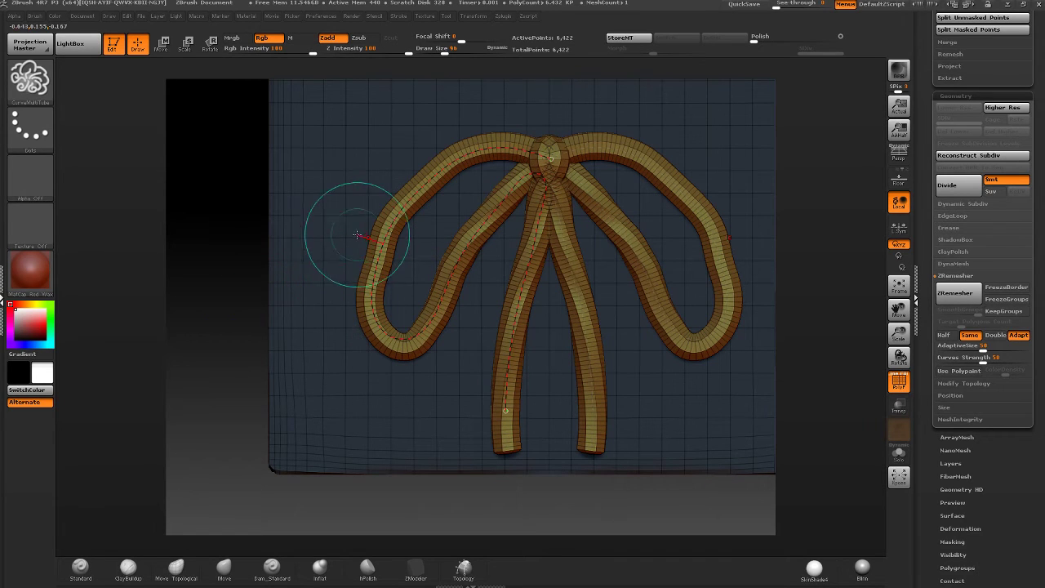
# - Pull the knot's curve into a more upright shape and drag the tail ends across each other so the tails cross and flare outward
pyautogui.hotkey('ctrl', 'z')
pyautogui.moveTo(500, 192)
pyautogui.mouseDown()
pyautogui.moveTo(530, 125)
pyautogui.moveTo(548, 128)
pyautogui.moveTo(538, 163)
pyautogui.moveTo(536, 140)
pyautogui.moveTo(515, 149)
pyautogui.mouseUp()
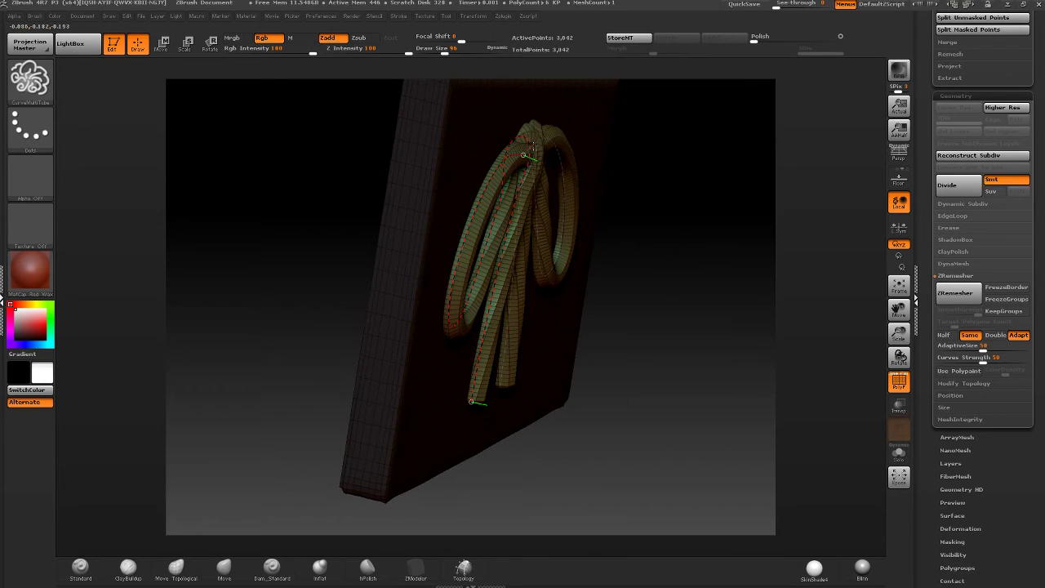
pyautogui.moveTo(514, 142)
pyautogui.mouseDown()
pyautogui.moveTo(572, 147)
pyautogui.moveTo(531, 170)
pyautogui.mouseUp()
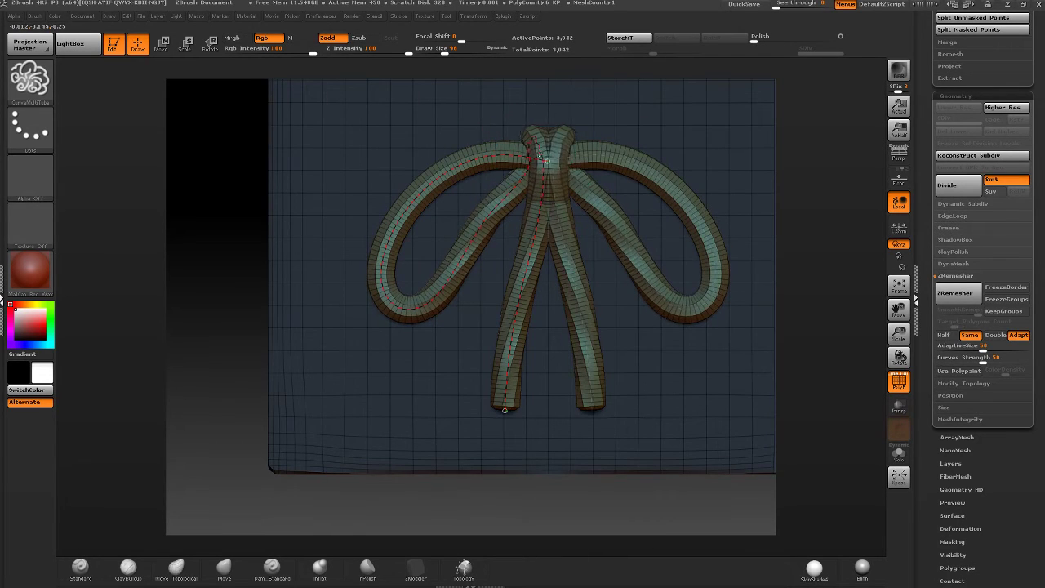
pyautogui.moveTo(506, 409); pyautogui.dragTo(650, 383)
pyautogui.moveTo(531, 261); pyautogui.dragTo(553, 137)
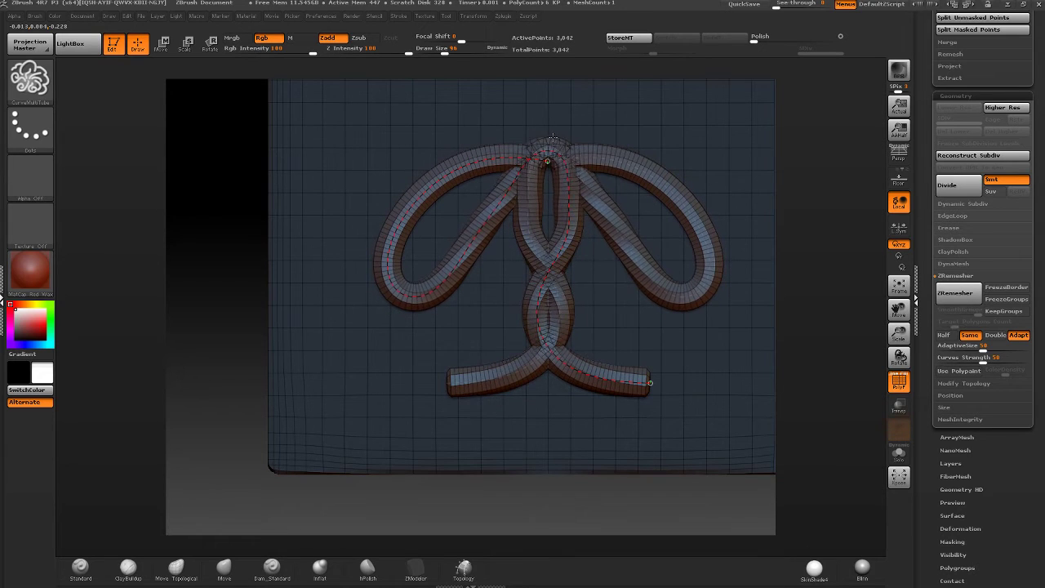
# - Uncross the bow's tails, pull their ends outward into smooth flares, and raise the top of the knot above the loops
pyautogui.moveTo(542, 290)
pyautogui.mouseDown()
pyautogui.moveTo(549, 335)
pyautogui.moveTo(599, 276)
pyautogui.moveTo(577, 246)
pyautogui.mouseUp()
pyautogui.moveTo(561, 355); pyautogui.dragTo(563, 392)
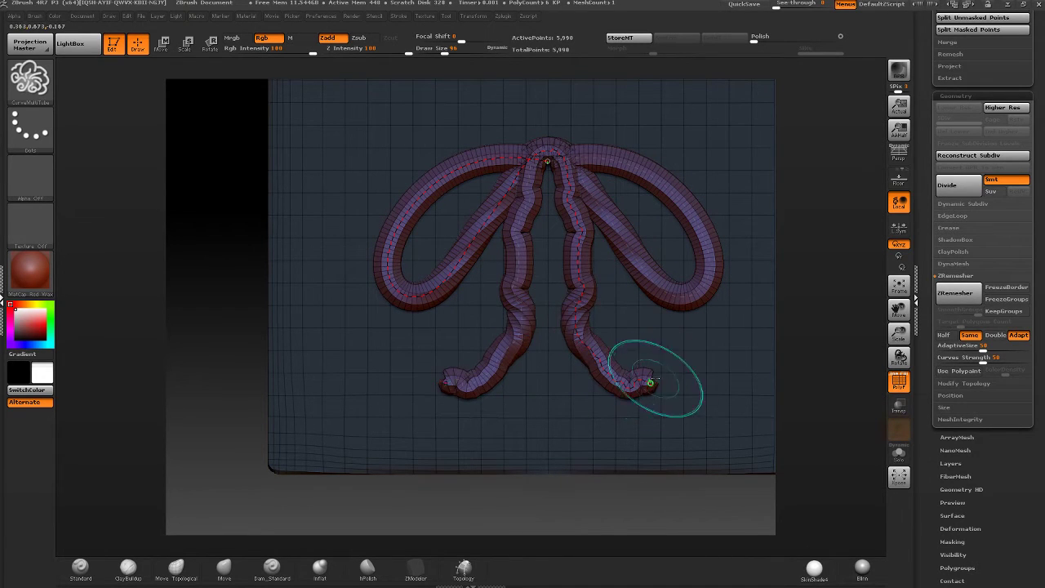
pyautogui.moveTo(653, 378); pyautogui.dragTo(665, 402)
pyautogui.moveTo(568, 176)
pyautogui.keyDown('shift'); pyautogui.mouseDown()
pyautogui.moveTo(559, 126)
pyautogui.moveTo(553, 161)
pyautogui.moveTo(536, 133)
pyautogui.mouseUp(); pyautogui.keyUp('shift')
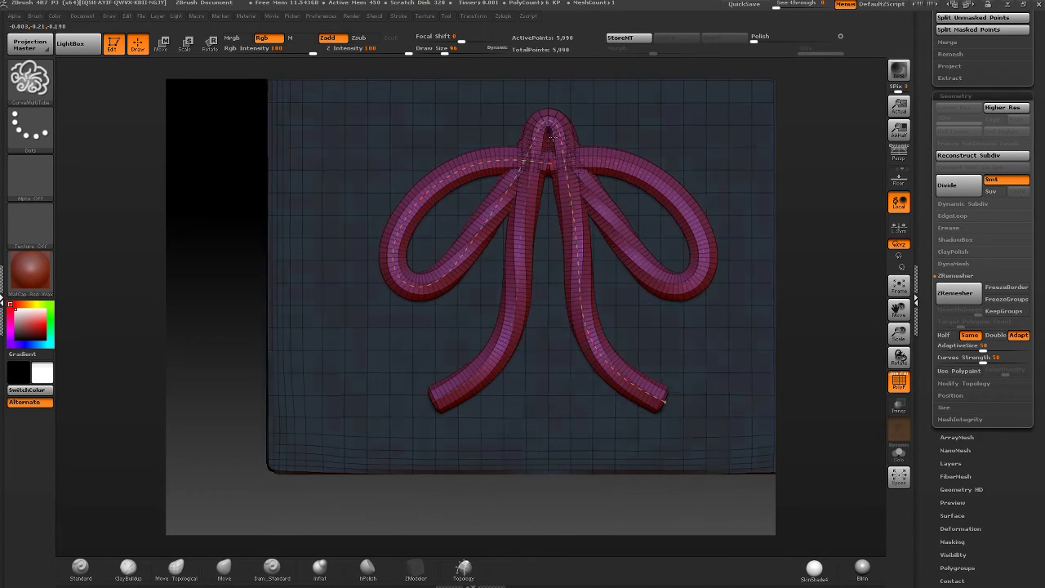
# - Smooth the kinks in the loops' inner strands and pull them down and forward so they pass in front of the knot and tails
pyautogui.moveTo(536, 133); pyautogui.dragTo(561, 133, button='right')
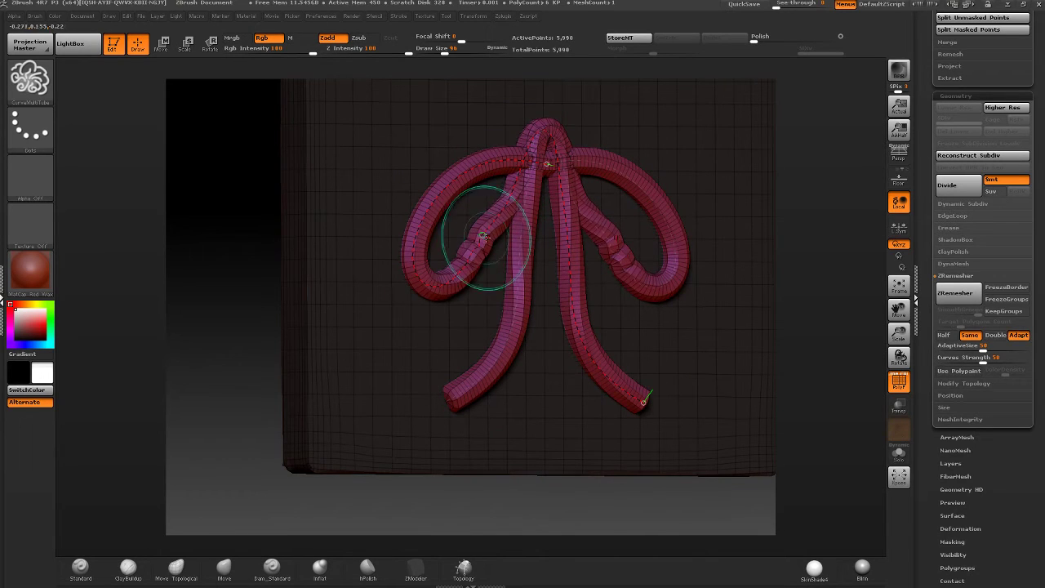
pyautogui.keyDown('shift'); pyautogui.moveTo(434, 287); pyautogui.dragTo(485, 224); pyautogui.keyUp('shift')
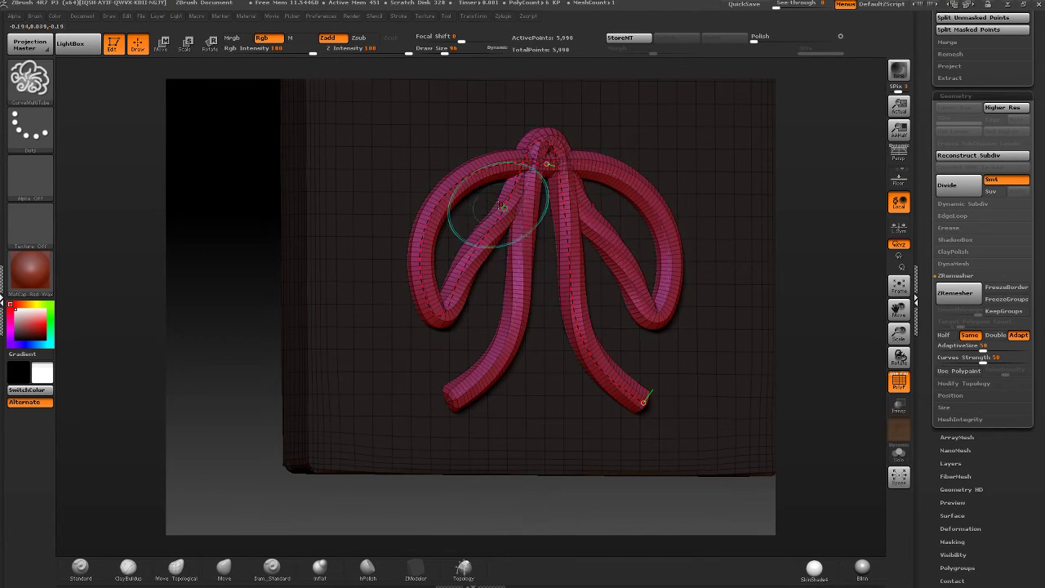
pyautogui.moveTo(501, 206); pyautogui.dragTo(534, 159, button='right')
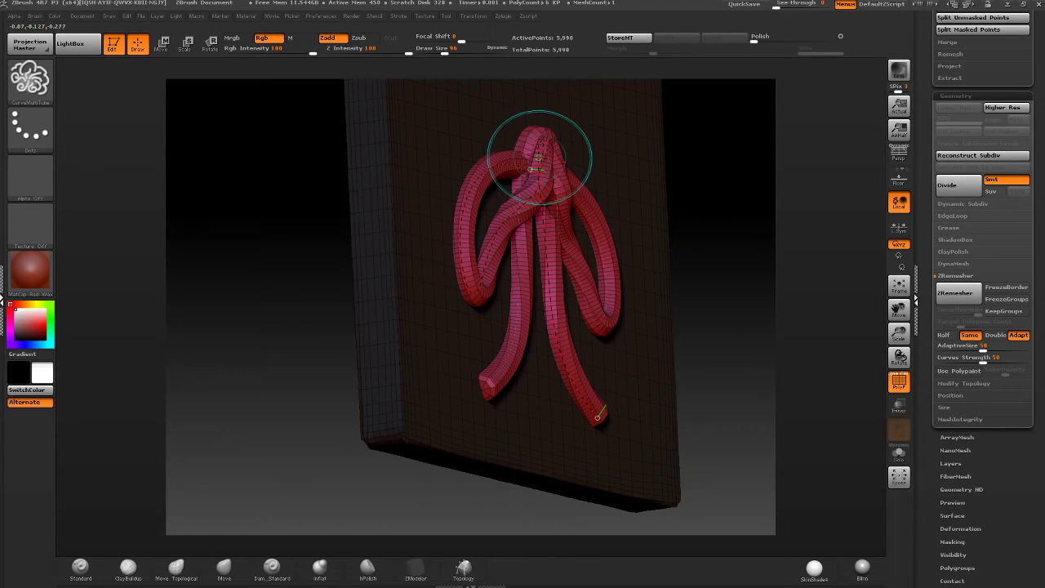
pyautogui.moveTo(513, 230); pyautogui.dragTo(521, 242, button='right')
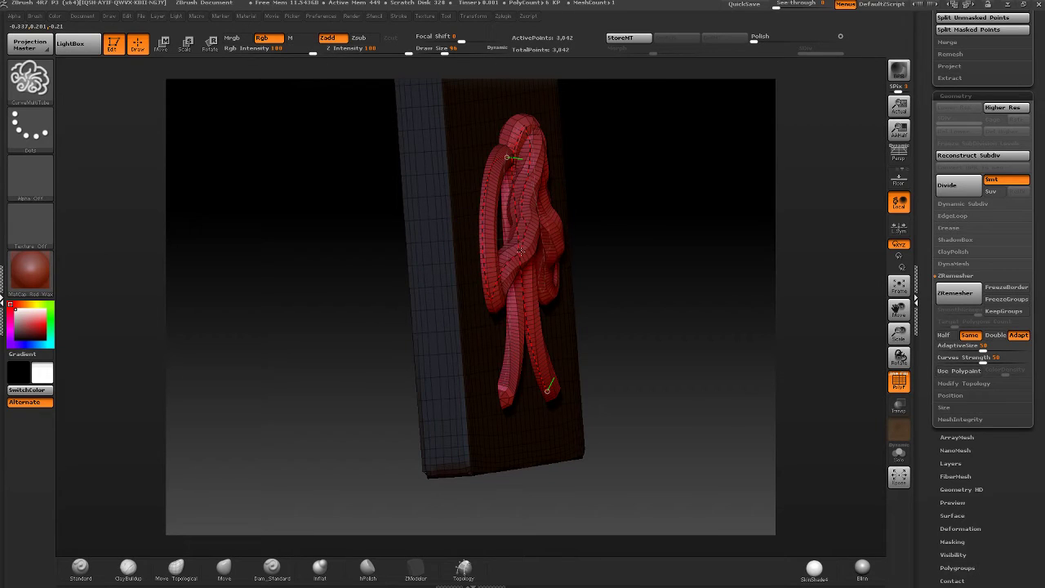
pyautogui.click(506, 296)
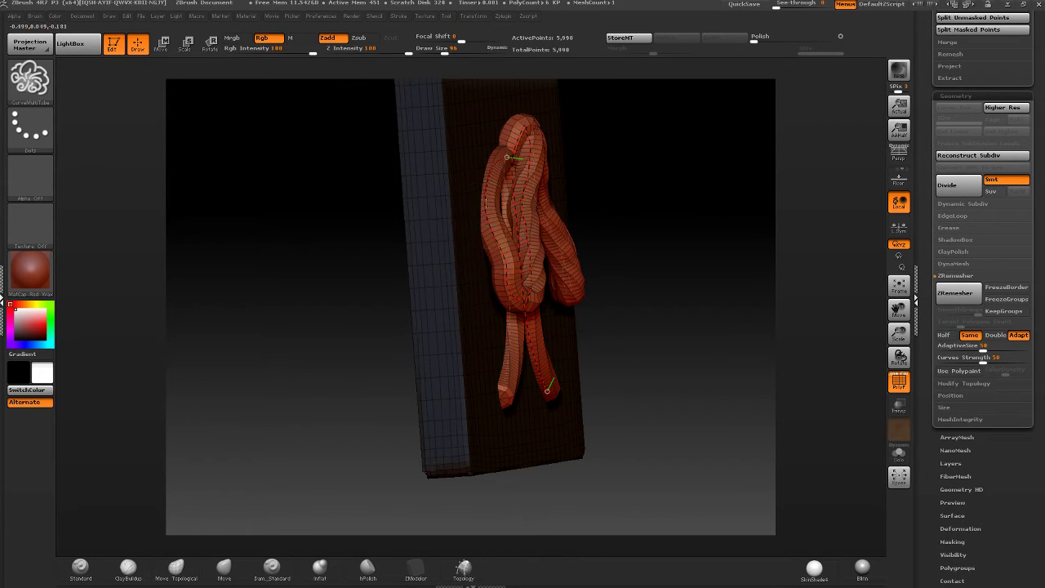
pyautogui.moveTo(498, 164)
pyautogui.mouseDown(button='right')
pyautogui.moveTo(501, 131)
pyautogui.moveTo(546, 149)
pyautogui.mouseUp(button='right')
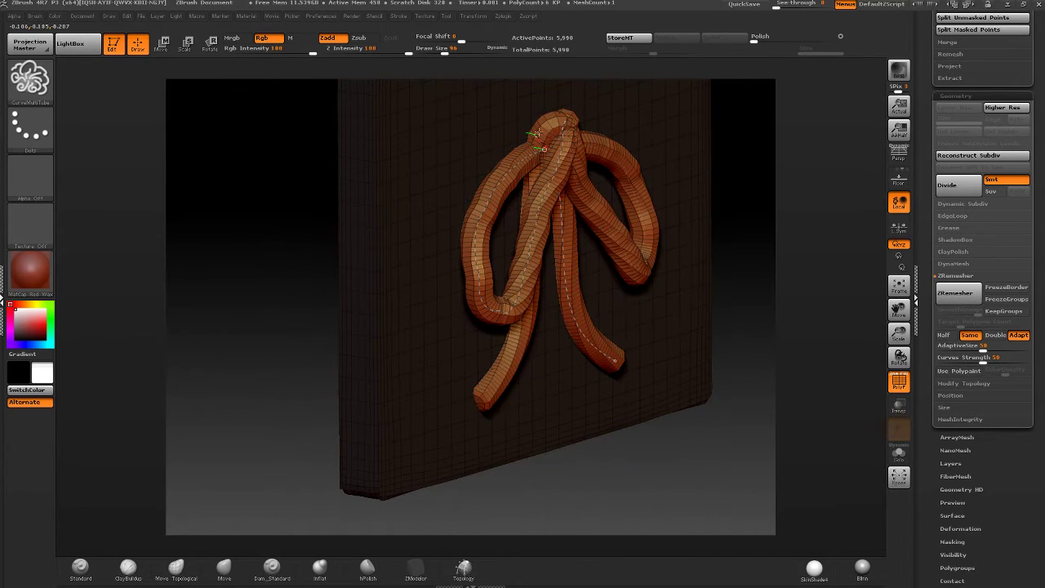
pyautogui.moveTo(613, 105); pyautogui.dragTo(545, 129, button='right')
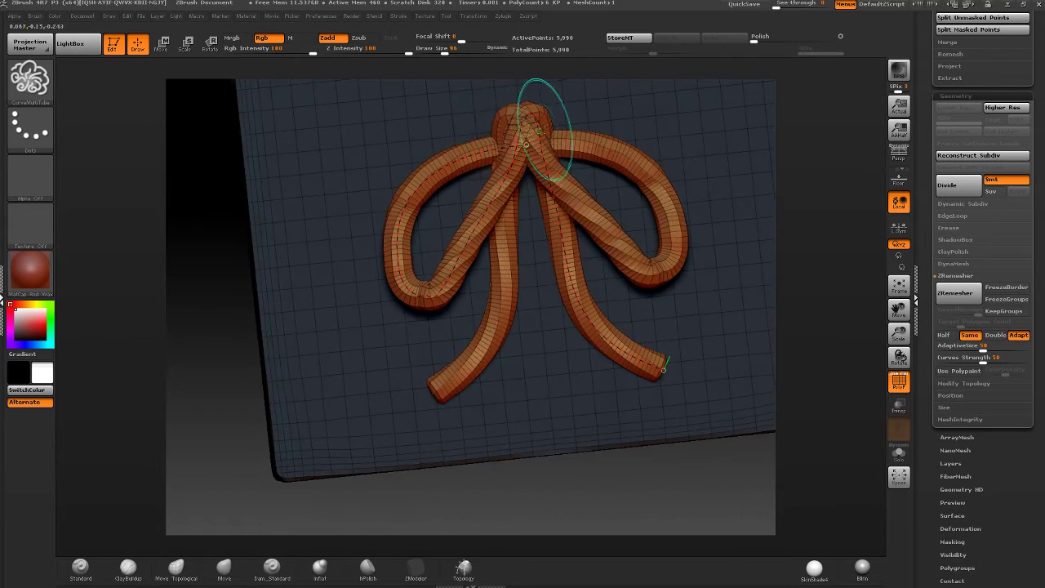
# - Pull the loops' outer strands up into the top of the knot and bring the tail ends inward and down
pyautogui.moveTo(495, 145)
pyautogui.mouseDown()
pyautogui.moveTo(492, 105)
pyautogui.moveTo(527, 122)
pyautogui.mouseUp()
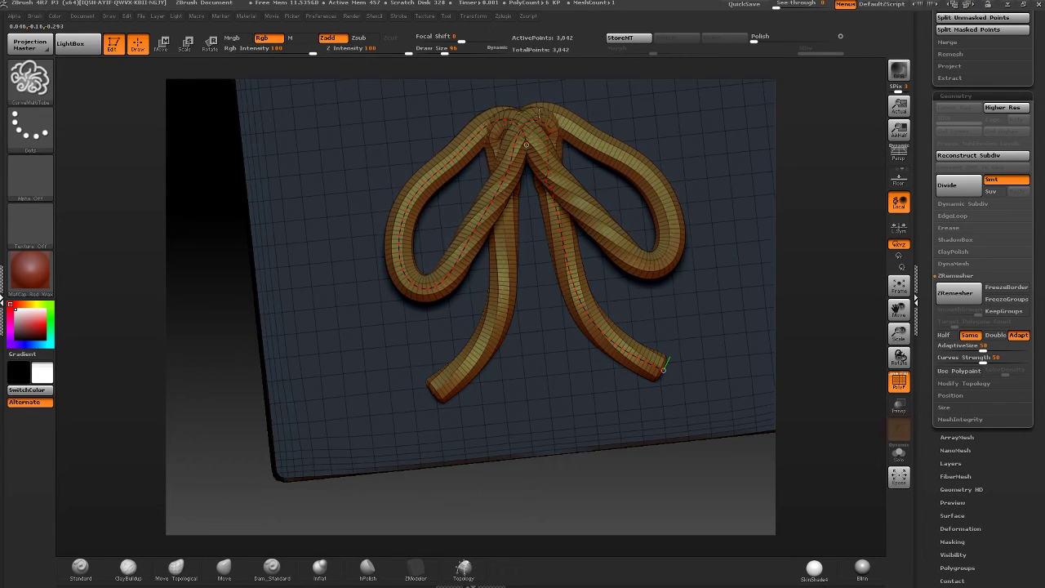
pyautogui.moveTo(663, 369); pyautogui.dragTo(584, 413)
pyautogui.moveTo(611, 343)
pyautogui.mouseDown()
pyautogui.moveTo(590, 353)
pyautogui.moveTo(596, 371)
pyautogui.mouseUp()
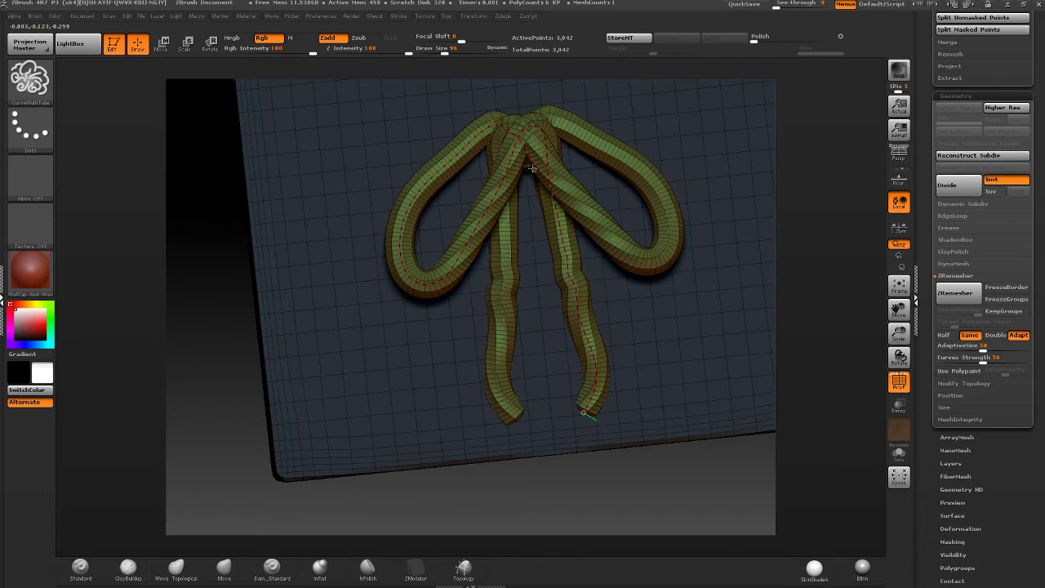
pyautogui.moveTo(499, 124); pyautogui.dragTo(519, 108)
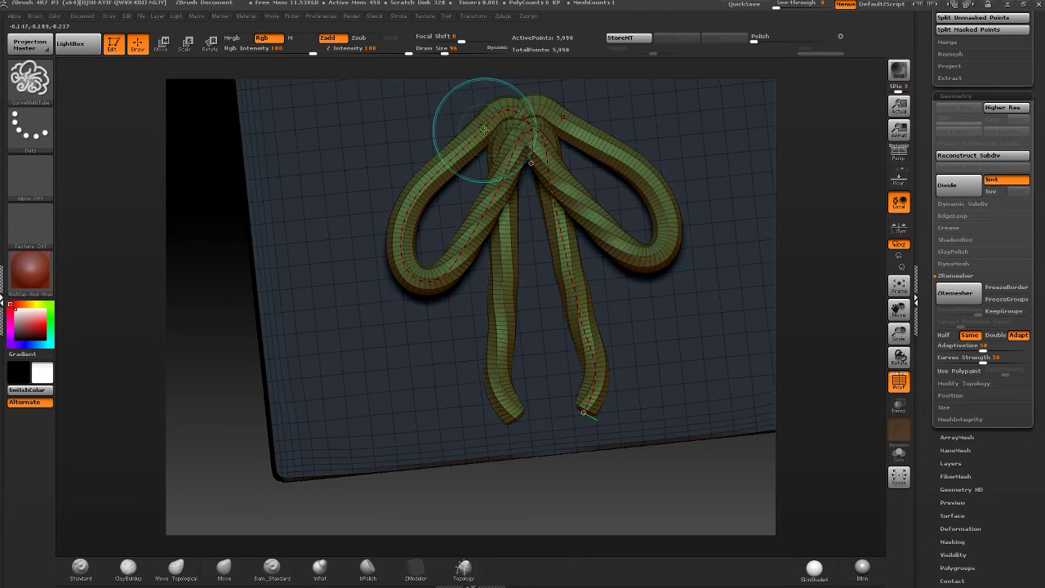
# - Pull the loops' lower ends further down, reduce the draw size to 62, spread the tail ends apart, and drop the curve from the bow
pyautogui.moveTo(418, 217)
pyautogui.mouseDown()
pyautogui.moveTo(386, 272)
pyautogui.moveTo(416, 323)
pyautogui.mouseUp()
pyautogui.keyDown('shift'); pyautogui.moveTo(523, 325); pyautogui.dragTo(539, 334, button='right'); pyautogui.keyUp('shift')
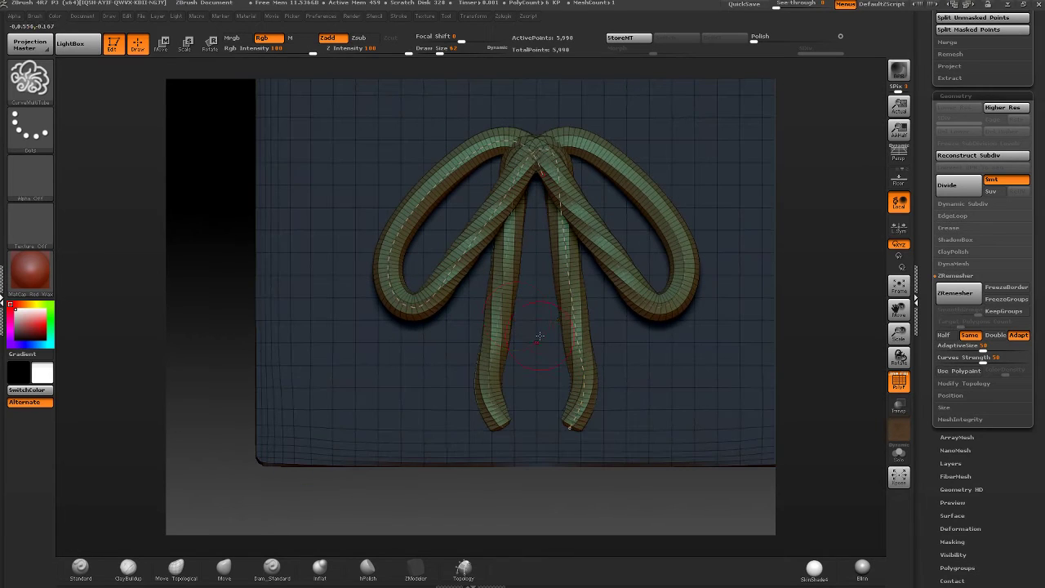
pyautogui.moveTo(570, 427); pyautogui.dragTo(609, 428)
pyautogui.moveTo(702, 356)
pyautogui.mouseDown(button='right')
pyautogui.moveTo(735, 357)
pyautogui.moveTo(707, 351)
pyautogui.mouseUp(button='right')
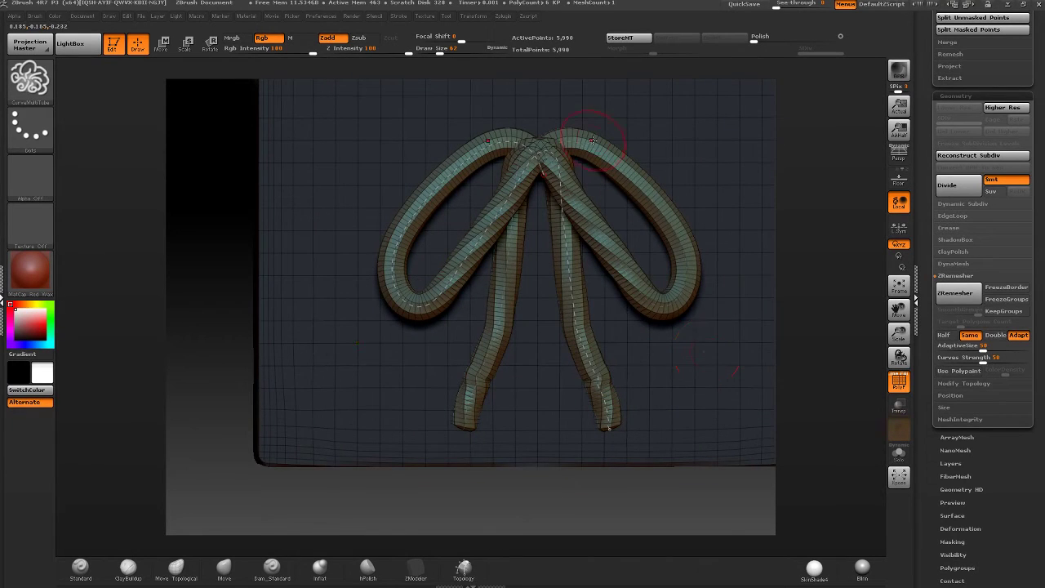
pyautogui.moveTo(592, 140)
pyautogui.mouseDown(button='right')
pyautogui.moveTo(523, 145)
pyautogui.moveTo(634, 117)
pyautogui.mouseUp(button='right')
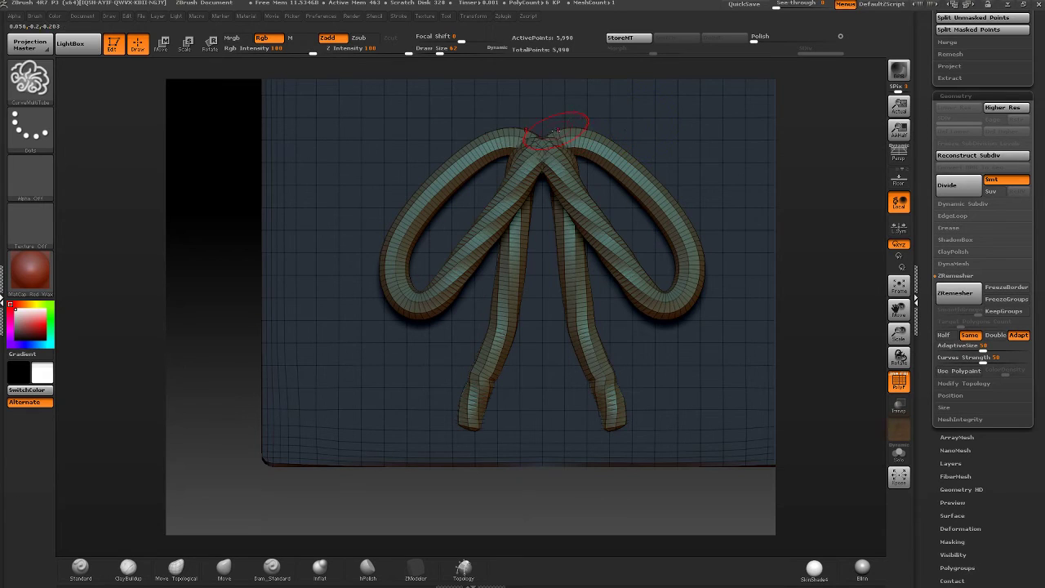
pyautogui.keyDown('alt'); pyautogui.moveTo(537, 144); pyautogui.dragTo(456, 22, button='right'); pyautogui.keyUp('alt')
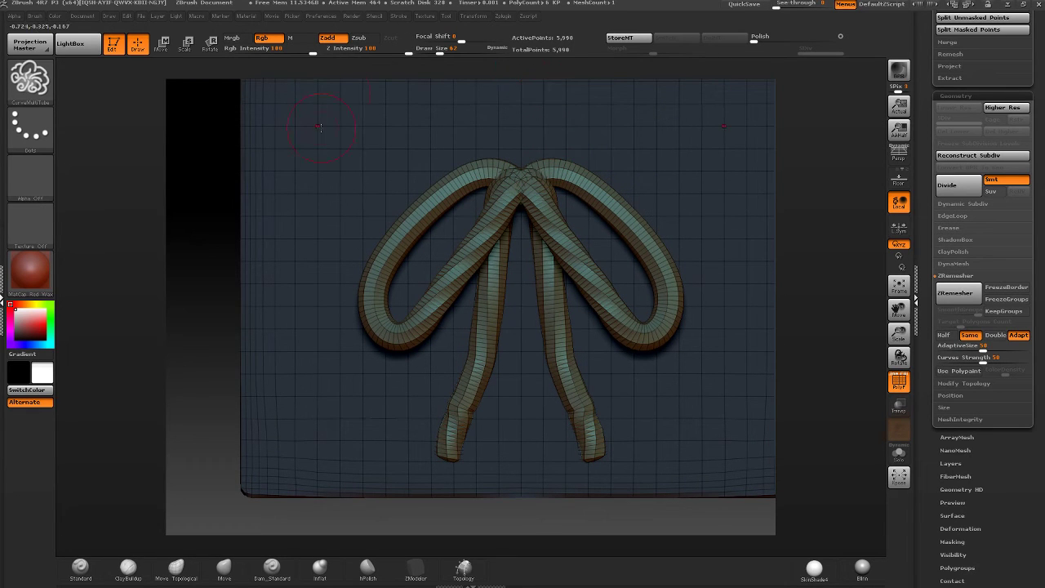
pyautogui.moveTo(320, 127); pyautogui.dragTo(548, 152, button='right')
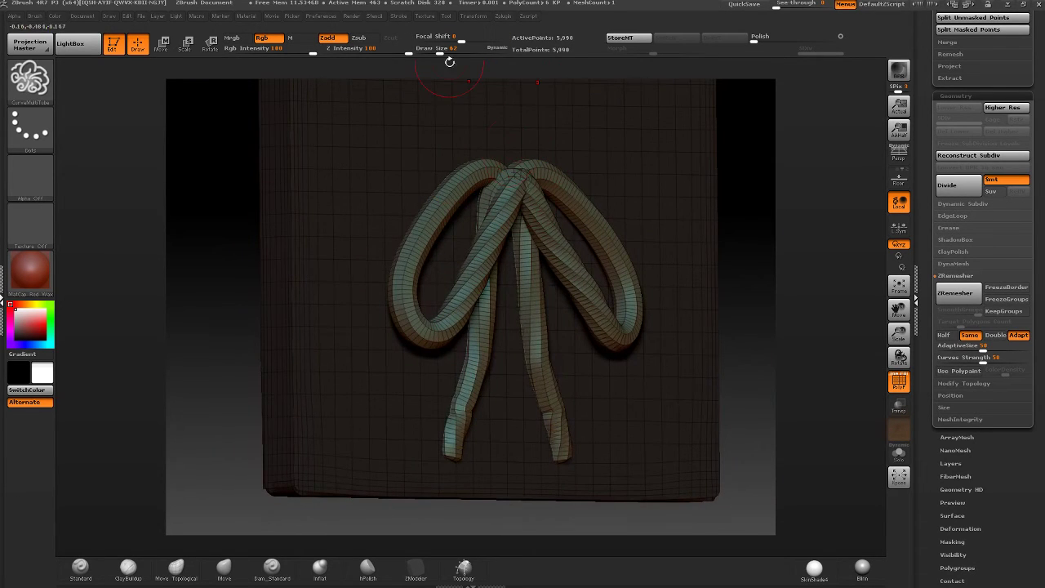
# - Examine the stroke's curve, curve function, curve modifier and lazy mouse settings
pyautogui.click(399, 16)
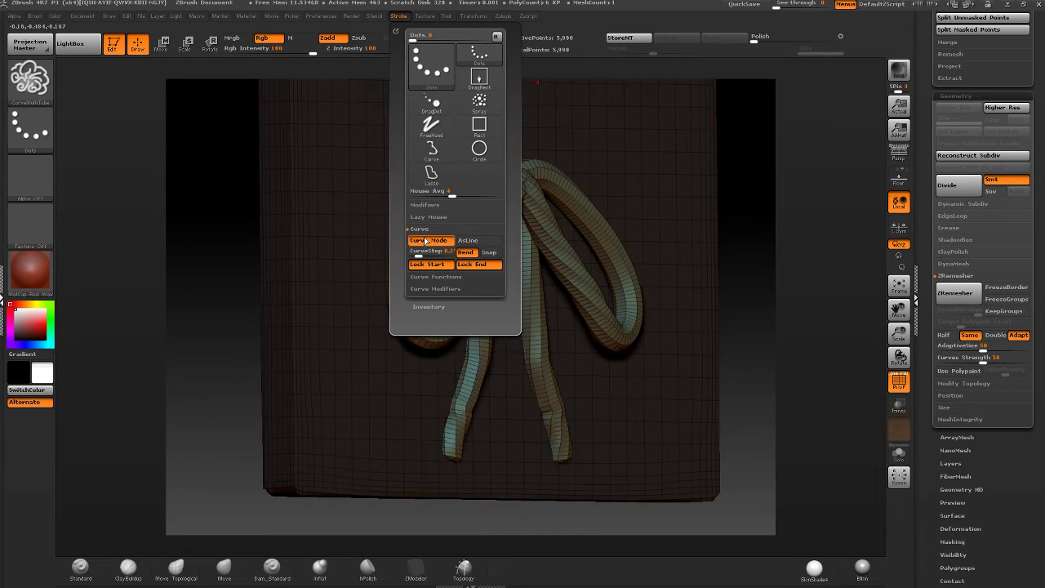
pyautogui.click(424, 290)
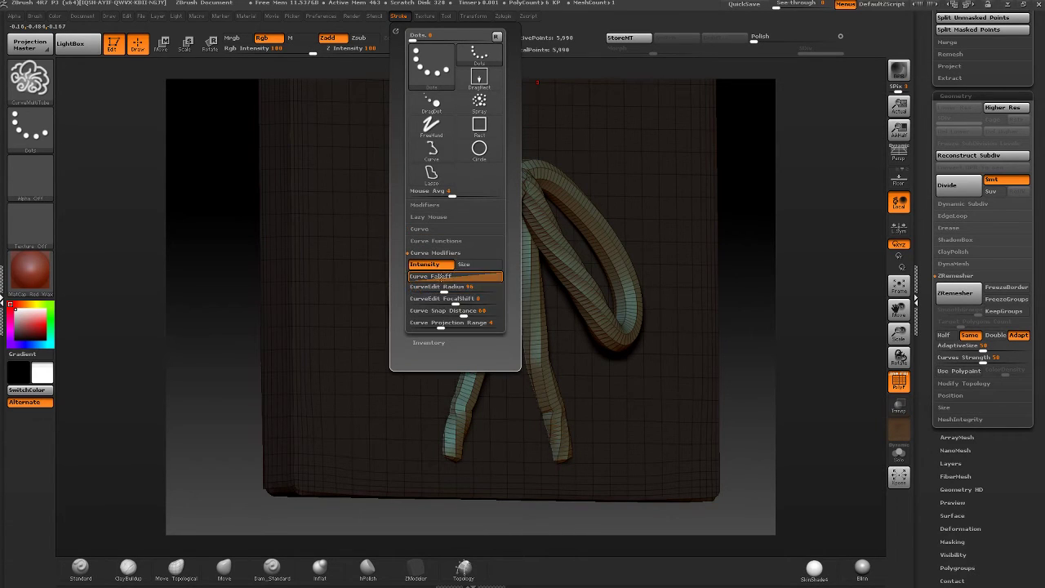
pyautogui.click(436, 241)
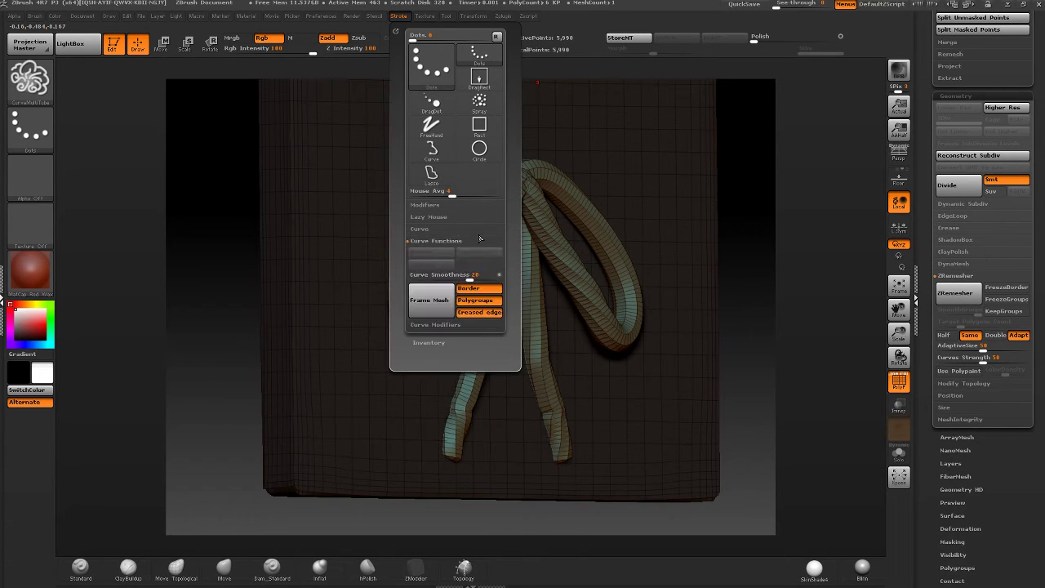
pyautogui.click(431, 217)
pyautogui.click(435, 206)
pyautogui.click(435, 206)
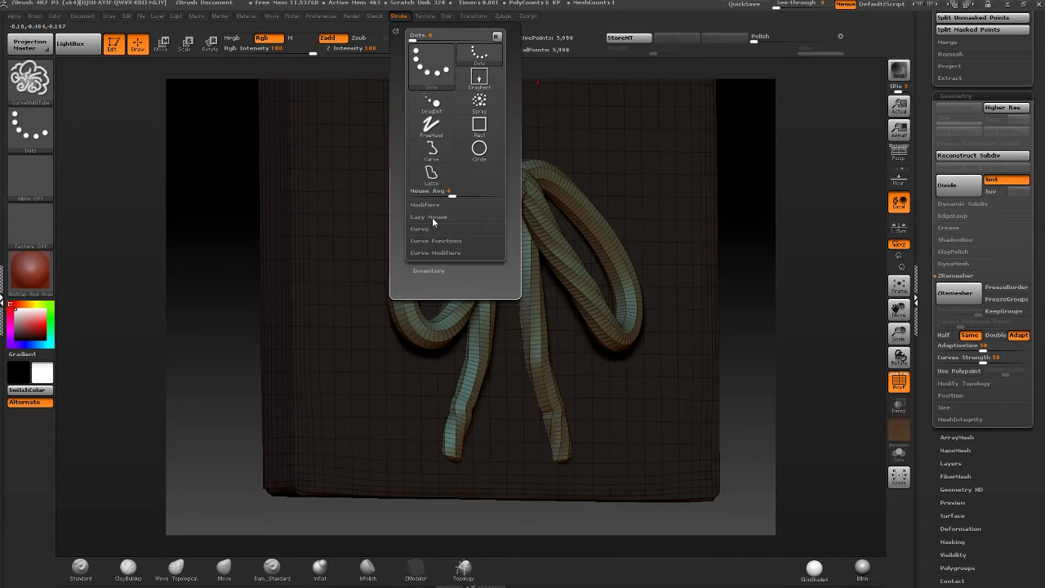
pyautogui.click(432, 218)
pyautogui.click(431, 217)
pyautogui.click(421, 230)
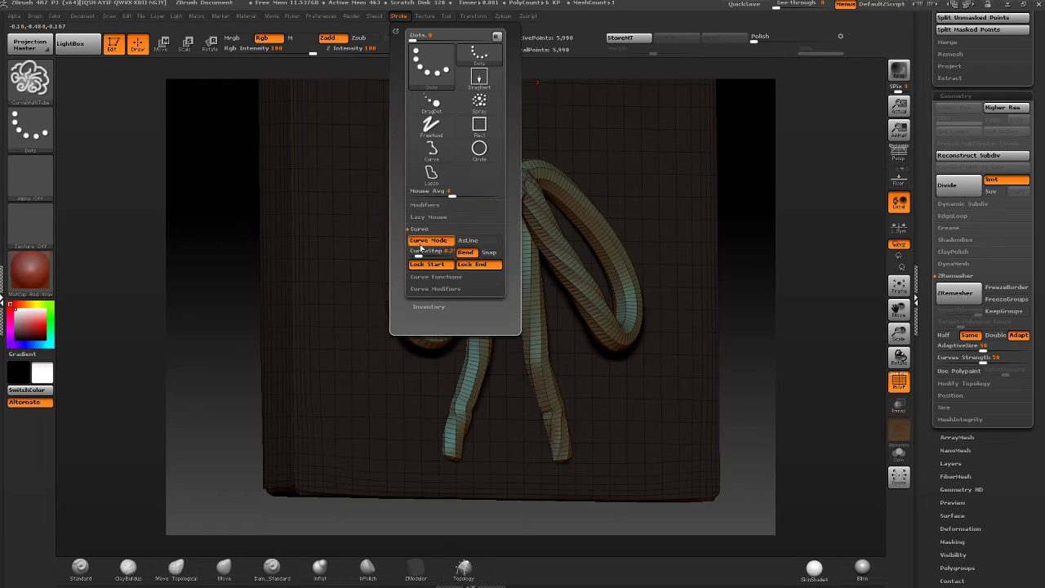
pyautogui.moveTo(403, 250)
pyautogui.mouseDown()
pyautogui.moveTo(418, 267)
pyautogui.moveTo(430, 257)
pyautogui.mouseUp()
pyautogui.click(420, 281)
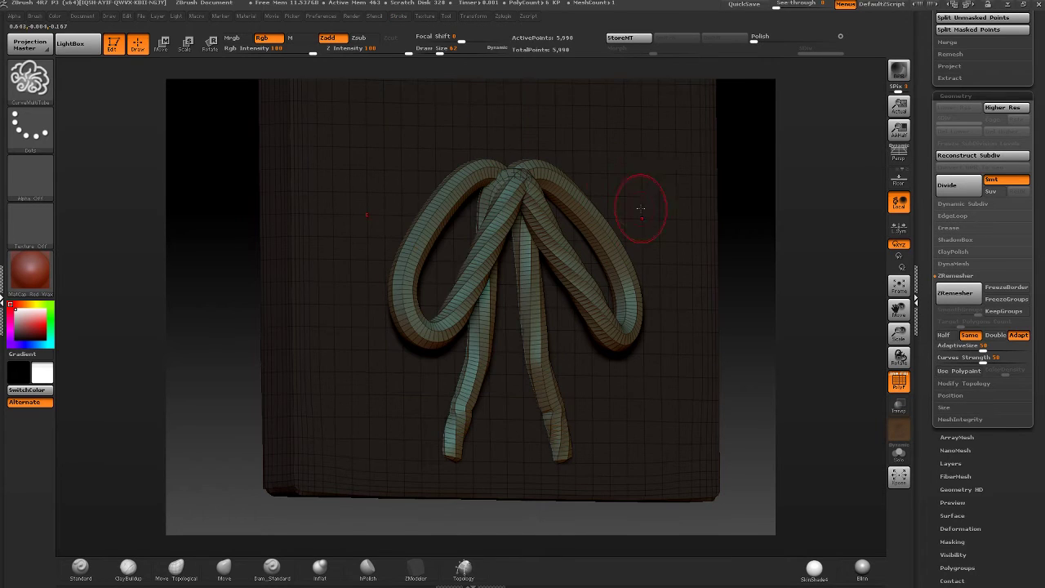
# - Polish the bow's mesh to slim the tubes and round off the tail ends
pyautogui.moveTo(641, 209); pyautogui.dragTo(586, 72, button='right')
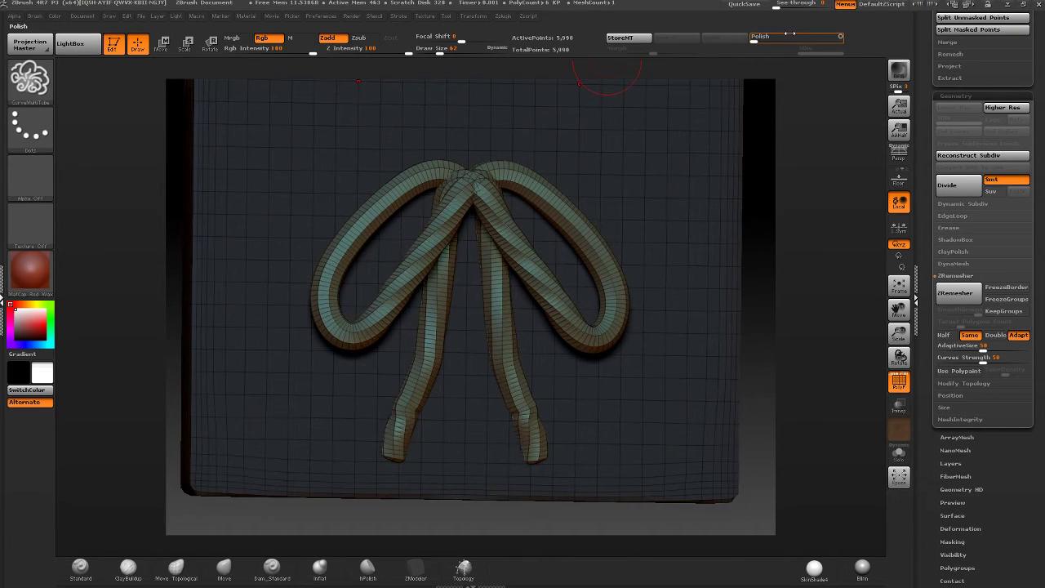
pyautogui.moveTo(789, 34); pyautogui.dragTo(768, 35)
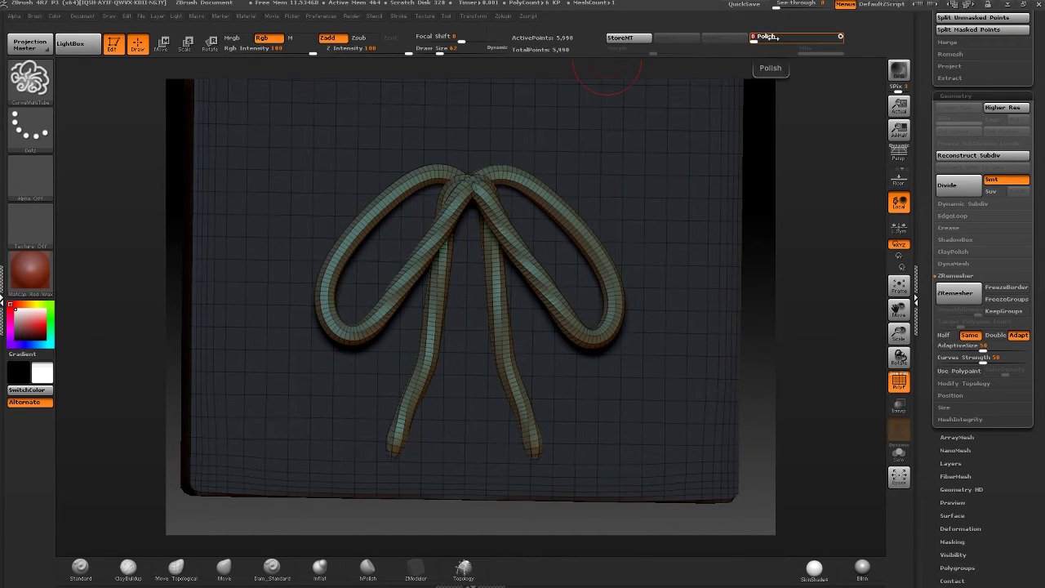
pyautogui.moveTo(590, 171); pyautogui.dragTo(477, 74, button='right')
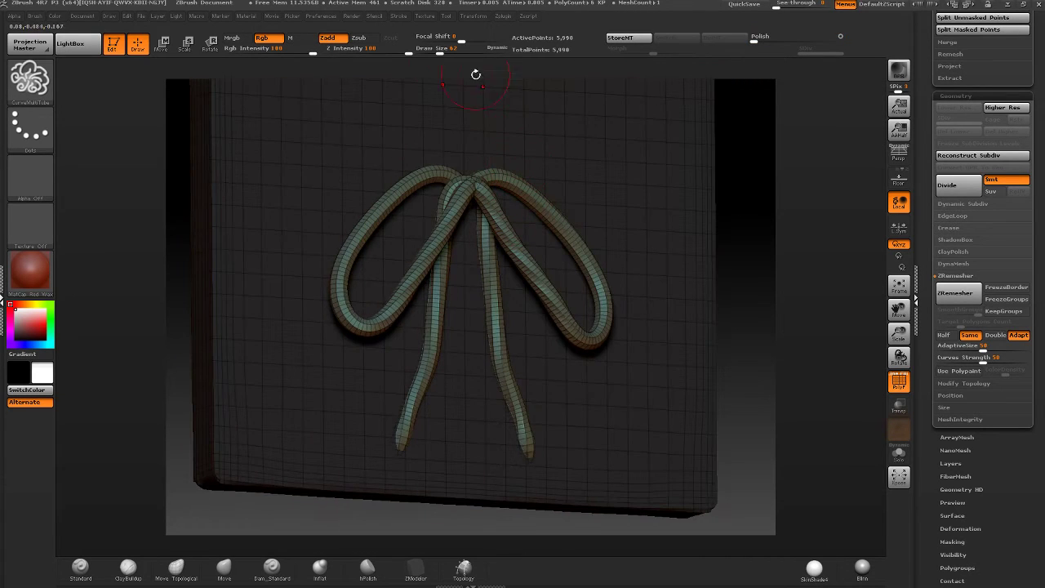
pyautogui.moveTo(477, 215); pyautogui.dragTo(458, 202, button='right')
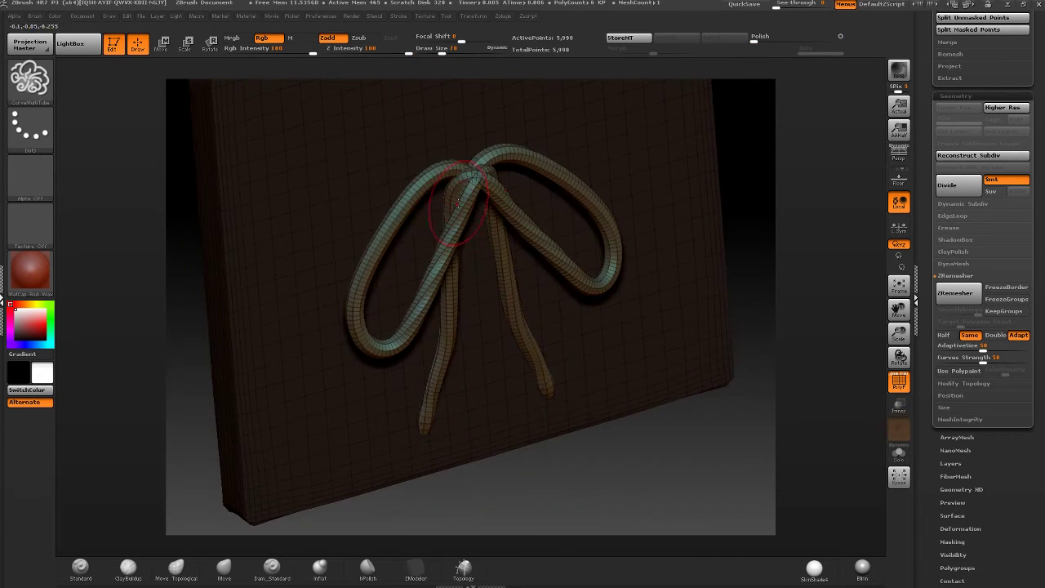
# - Isolate the bow with the SelectRect brush and delete the hidden backing block from the mesh
pyautogui.hotkey('ctrl', 'shift', 'b')
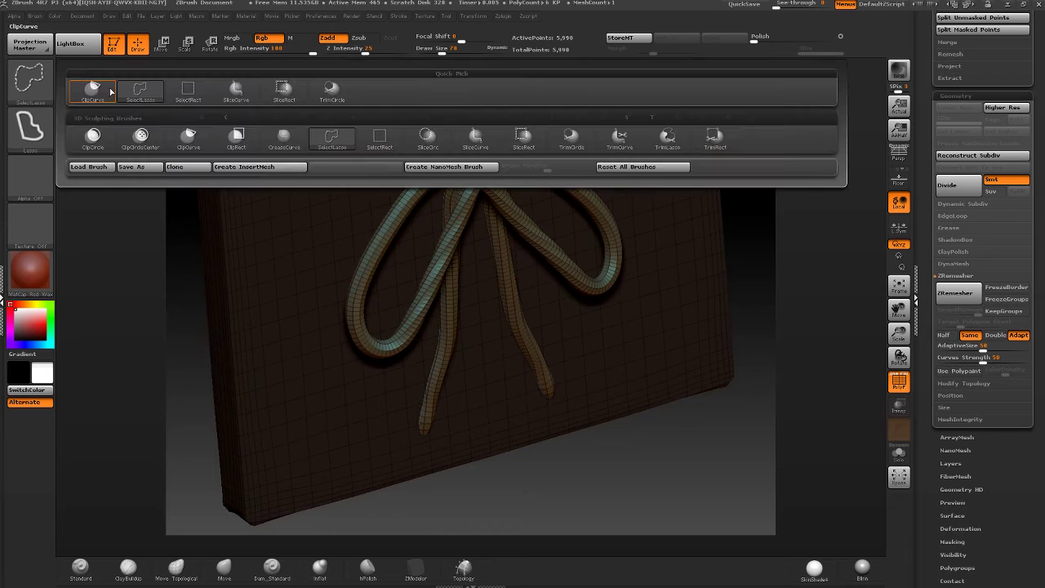
pyautogui.click(204, 96)
pyautogui.keyDown('ctrl'); pyautogui.keyDown('shift'); pyautogui.click(476, 182); pyautogui.keyUp('shift'); pyautogui.keyUp('ctrl')
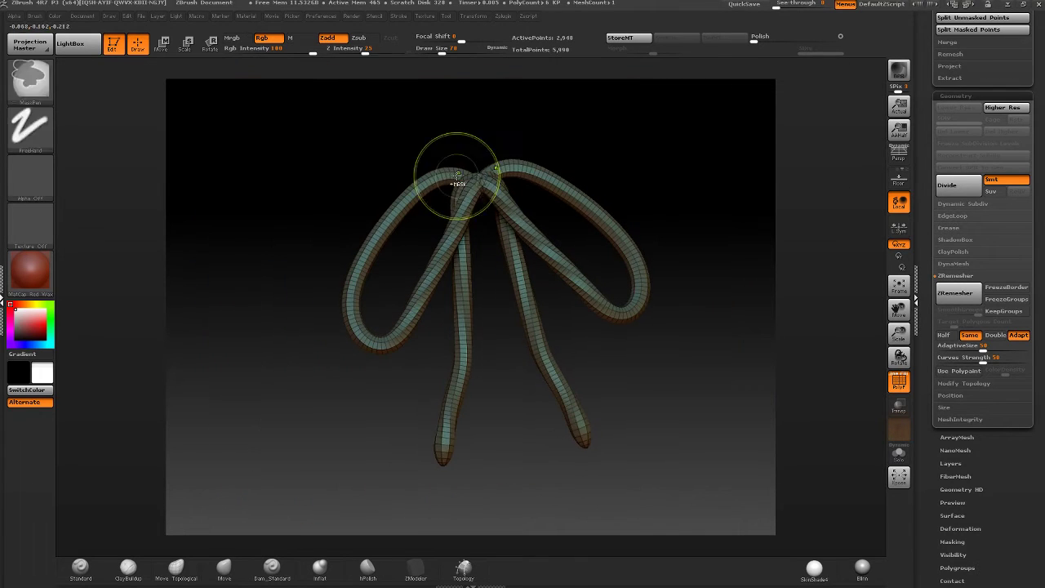
pyautogui.moveTo(490, 187)
pyautogui.mouseDown(button='right')
pyautogui.moveTo(595, 169)
pyautogui.moveTo(465, 190)
pyautogui.mouseUp(button='right')
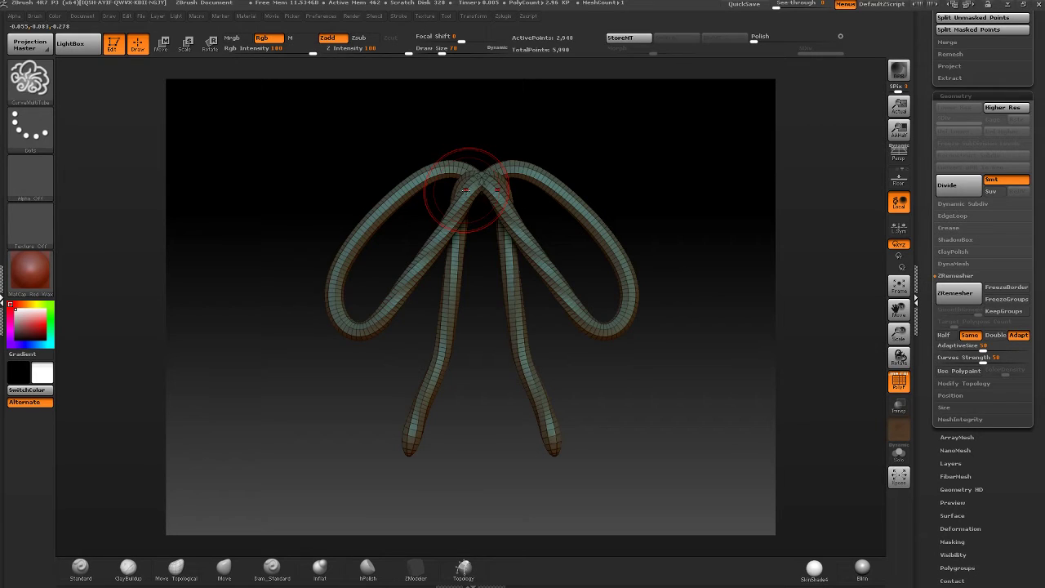
pyautogui.click(948, 384)
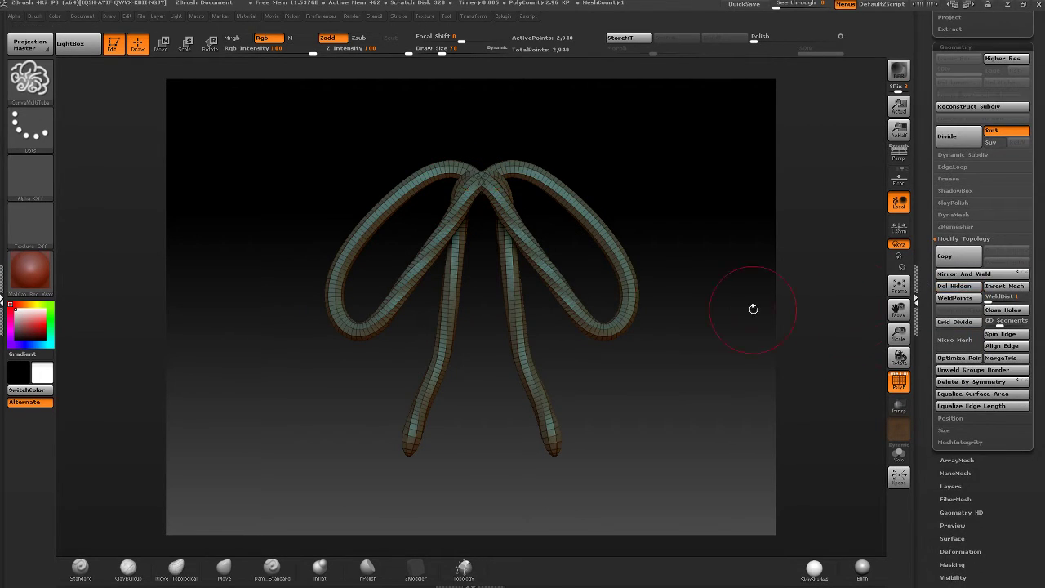
# - Try pulling the loop tops in toward the knot with the Move Topological brush at draw size 75, and undo the moves
pyautogui.moveTo(484, 225); pyautogui.dragTo(486, 197, button='right')
pyautogui.click(176, 567)
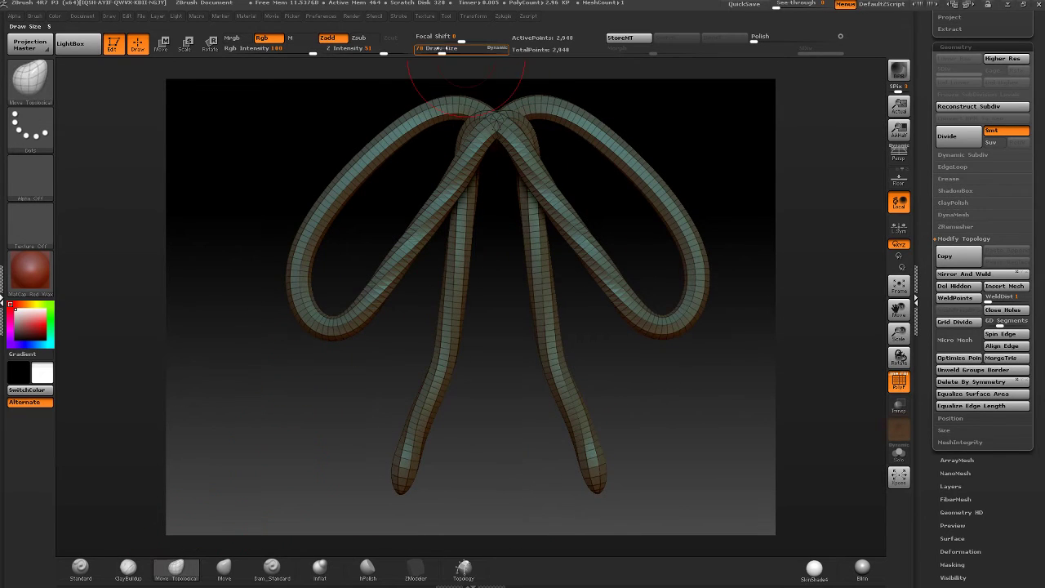
pyautogui.moveTo(444, 116); pyautogui.dragTo(482, 122)
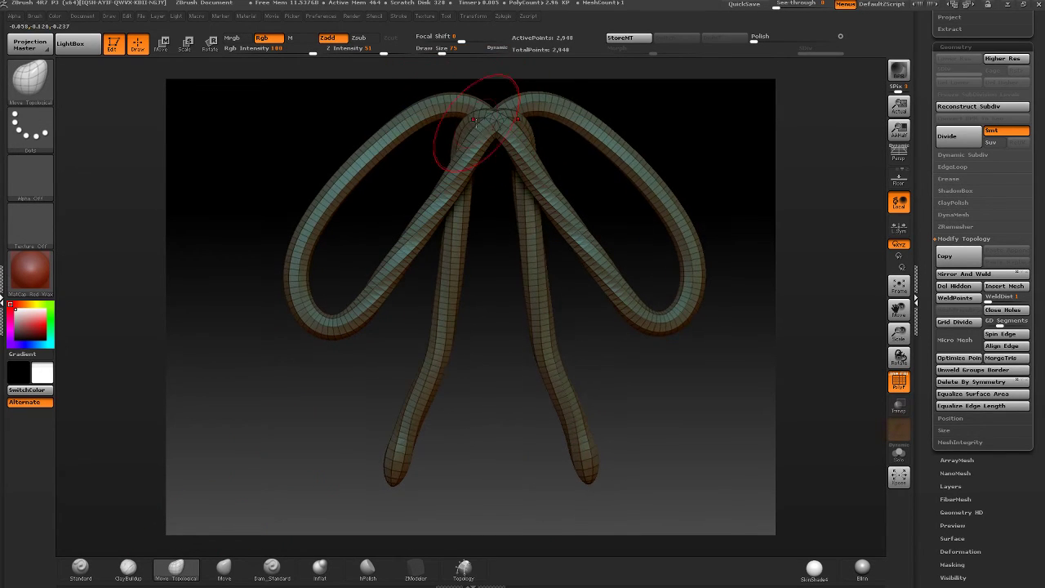
pyautogui.hotkey('ctrl', 'z')
pyautogui.hotkey('ctrl', 'z')
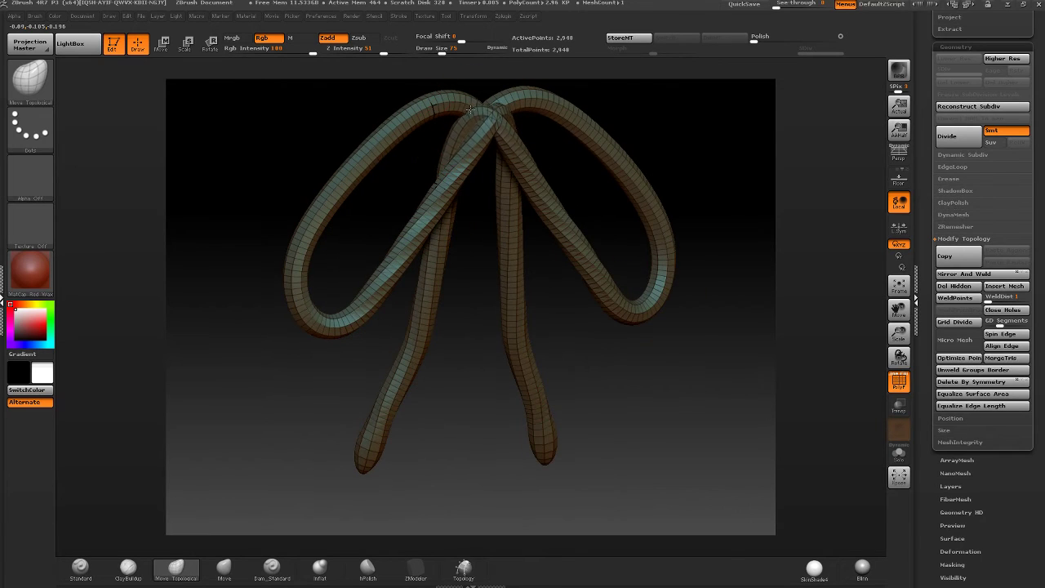
pyautogui.hotkey('ctrl', 'z')
pyautogui.hotkey('ctrl', 'z')
pyautogui.hotkey('ctrl', 'z')
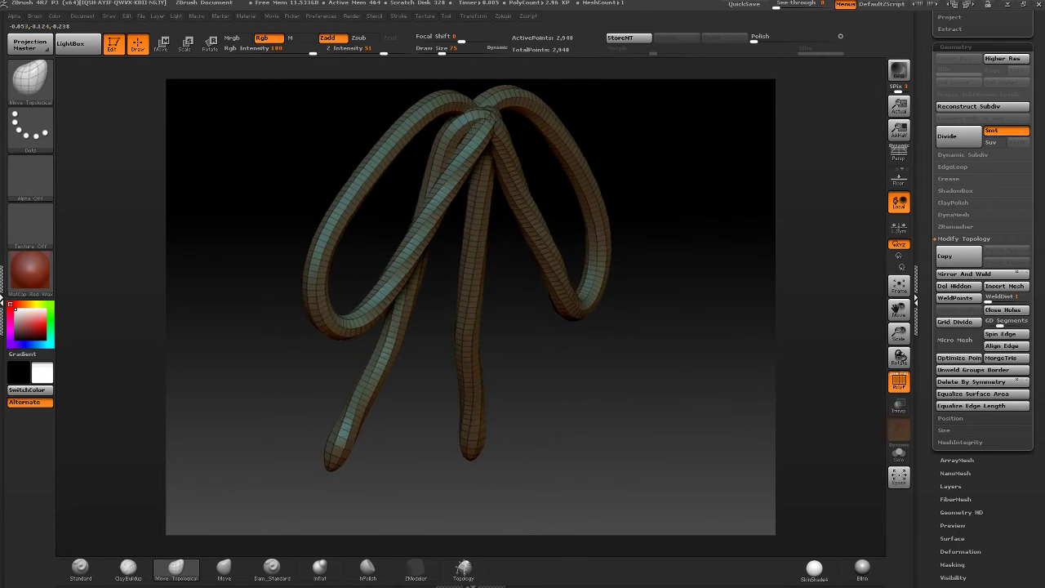
# - Mask the bow's loops with a topological mask and move the two tails' tops up past the knot with Transpose Move
pyautogui.click(163, 46)
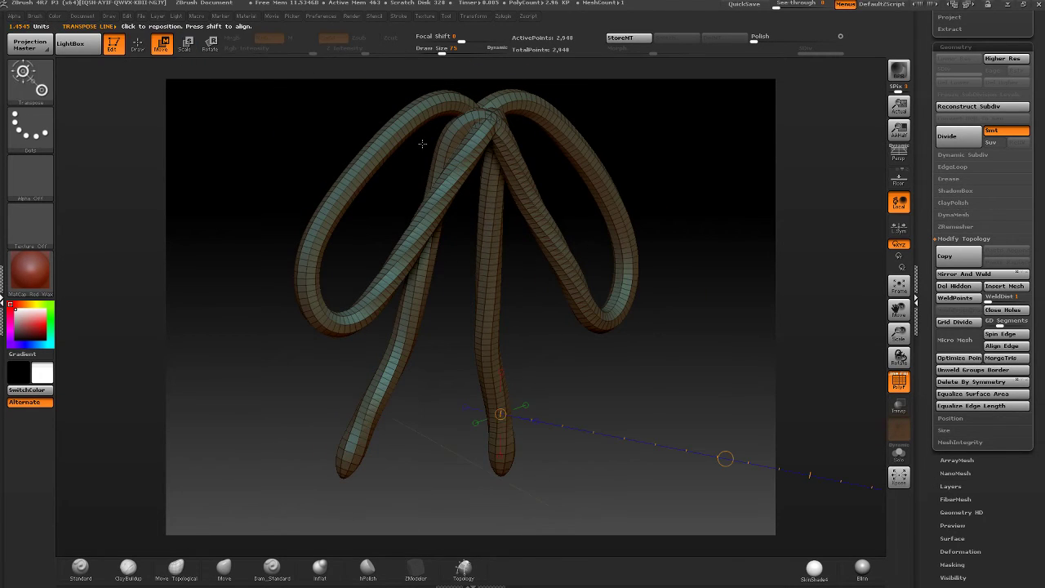
pyautogui.keyDown('ctrl'); pyautogui.click(479, 118); pyautogui.keyUp('ctrl')
pyautogui.moveTo(481, 114); pyautogui.dragTo(442, 150)
pyautogui.moveTo(563, 111); pyautogui.dragTo(578, 114, button='right')
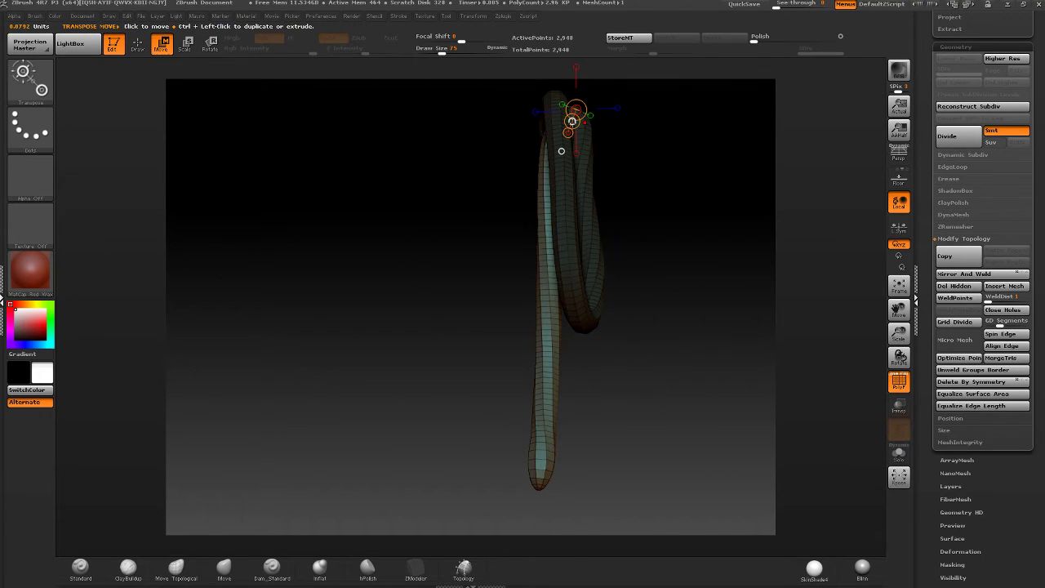
pyautogui.moveTo(573, 120); pyautogui.dragTo(620, 98)
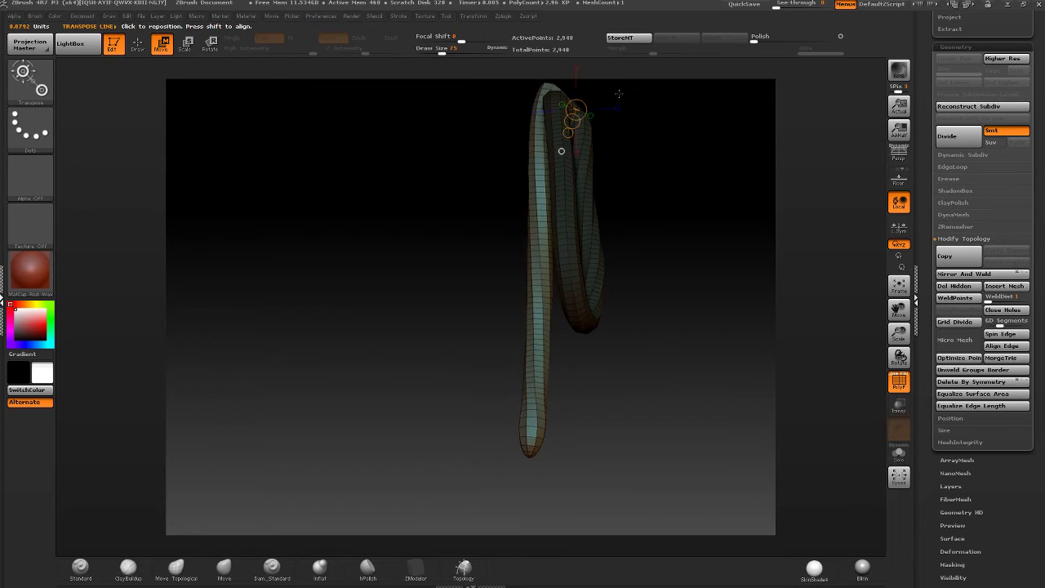
pyautogui.moveTo(621, 98); pyautogui.dragTo(571, 130, button='right')
# - Try a further Transpose adjustment of the masked bow's tails and undo the changes
pyautogui.moveTo(510, 181); pyautogui.dragTo(518, 153)
pyautogui.hotkey('ctrl', 'z')
pyautogui.moveTo(506, 196); pyautogui.dragTo(529, 237, button='right')
pyautogui.hotkey('ctrl', 'z')
pyautogui.moveTo(552, 210)
pyautogui.keyDown('ctrl'); pyautogui.mouseDown()
pyautogui.moveTo(514, 176)
pyautogui.moveTo(530, 188)
pyautogui.mouseUp(); pyautogui.keyUp('ctrl')
pyautogui.press('q')
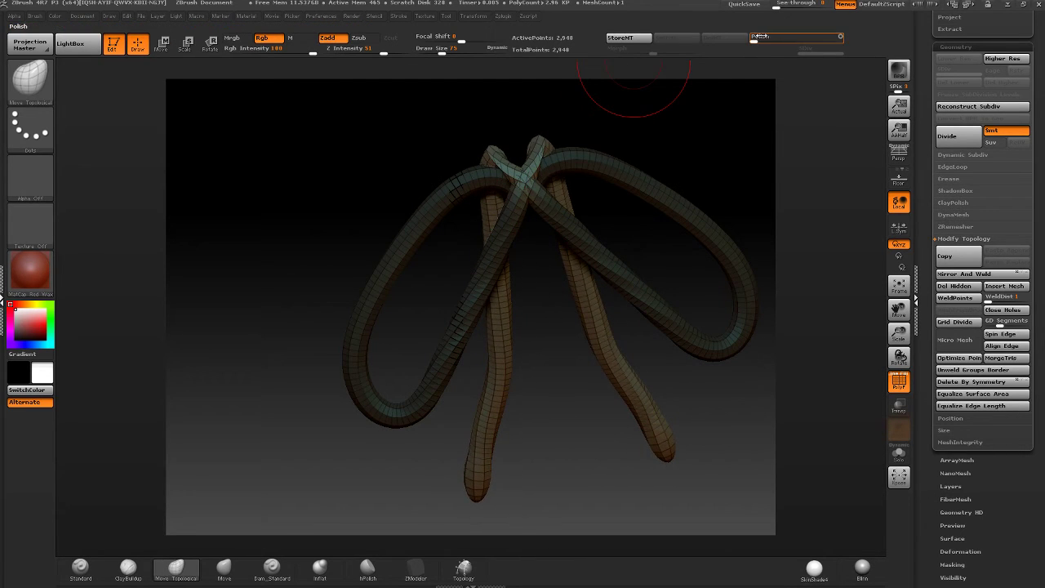
pyautogui.hotkey('ctrl', 'z')
# - Bend the tops of the tails over at the knot with the Move brush at draw size 113
pyautogui.moveTo(441, 50); pyautogui.dragTo(446, 51)
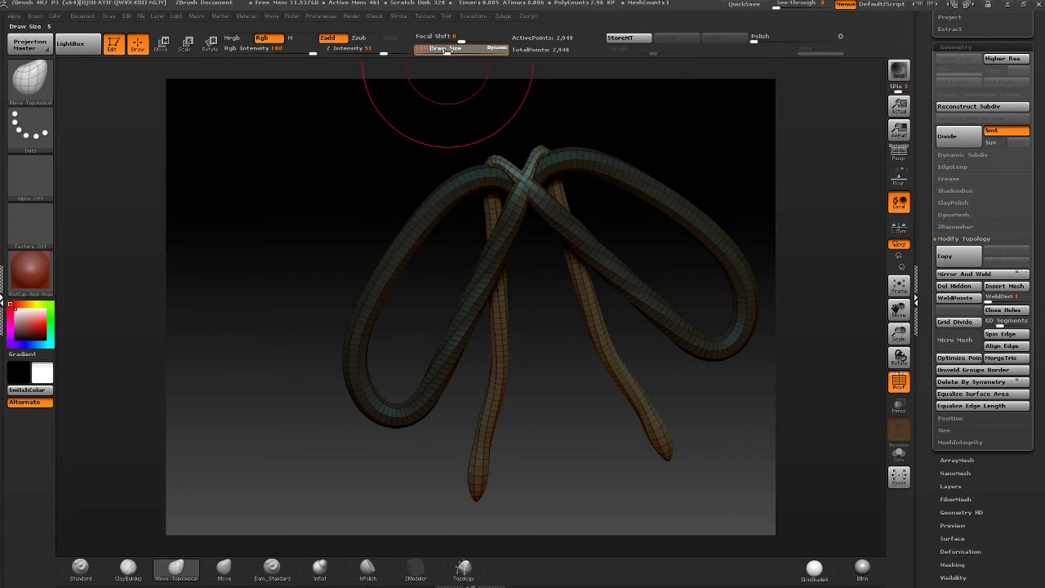
pyautogui.click(225, 570)
pyautogui.moveTo(281, 482); pyautogui.dragTo(314, 392)
pyautogui.moveTo(490, 160)
pyautogui.mouseDown()
pyautogui.moveTo(479, 148)
pyautogui.moveTo(510, 139)
pyautogui.moveTo(545, 148)
pyautogui.mouseUp()
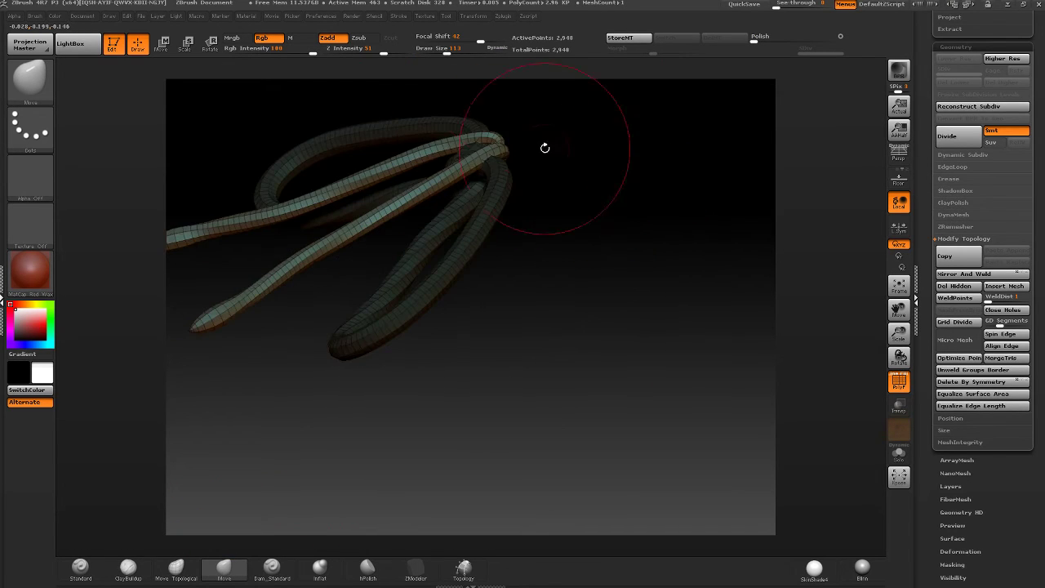
pyautogui.moveTo(442, 159); pyautogui.dragTo(392, 213)
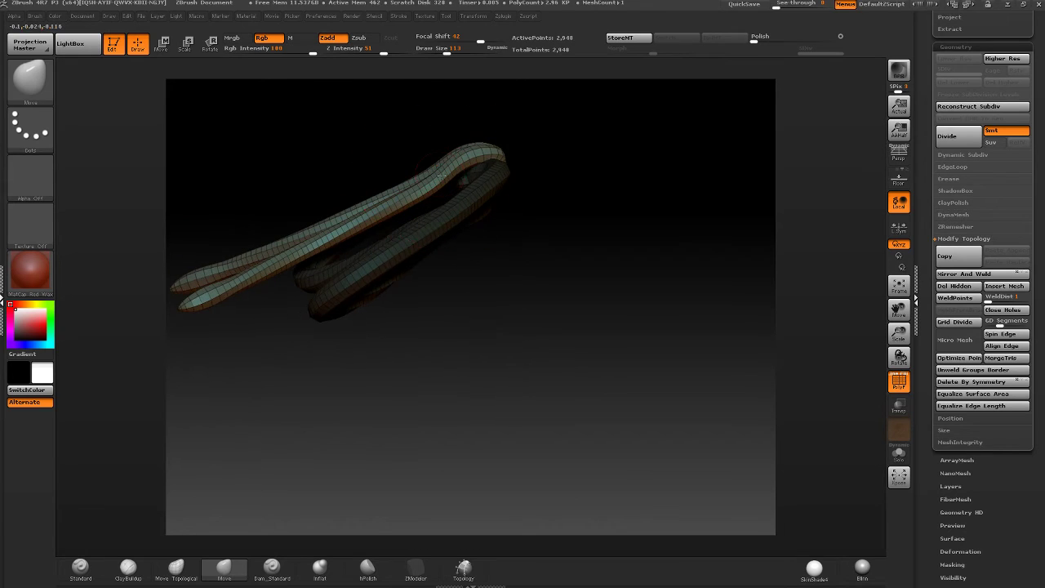
pyautogui.moveTo(465, 105)
pyautogui.mouseDown()
pyautogui.moveTo(427, 124)
pyautogui.moveTo(479, 163)
pyautogui.moveTo(408, 286)
pyautogui.moveTo(324, 378)
pyautogui.mouseUp()
# - Try smoothing the tubes where they meet at the knot, and undo the stroke
pyautogui.click(319, 569)
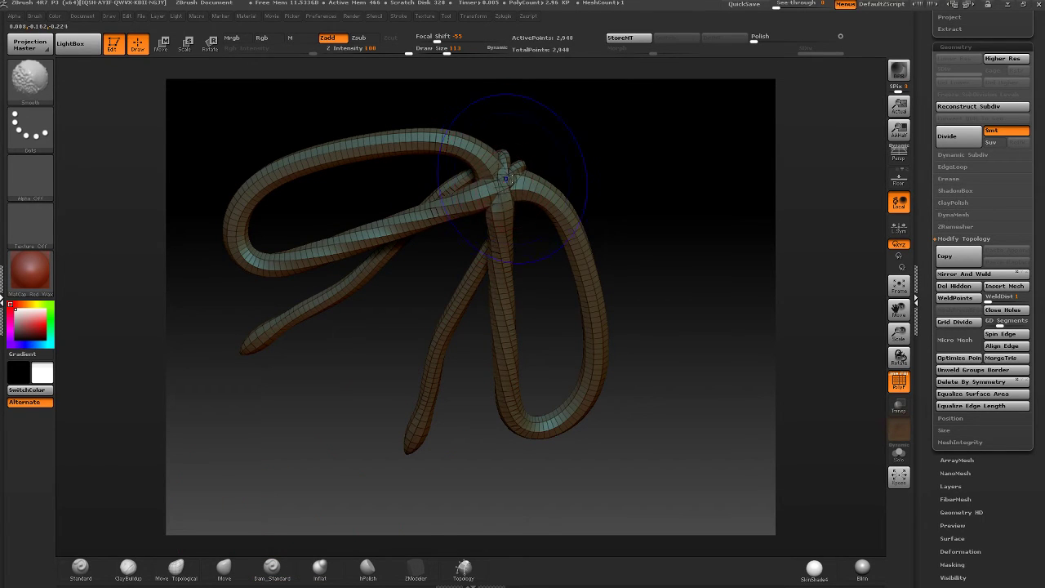
pyautogui.moveTo(508, 176)
pyautogui.keyDown('shift'); pyautogui.mouseDown()
pyautogui.moveTo(492, 176)
pyautogui.moveTo(376, 367)
pyautogui.moveTo(245, 541)
pyautogui.mouseUp(); pyautogui.keyUp('shift')
pyautogui.hotkey('ctrl', 'z')
# - Pull one loop's strand over the front of the knot with the Move Topological brush, reducing the draw size to 59
pyautogui.click(176, 570)
pyautogui.moveTo(540, 202)
pyautogui.mouseDown()
pyautogui.moveTo(490, 187)
pyautogui.moveTo(512, 186)
pyautogui.mouseUp()
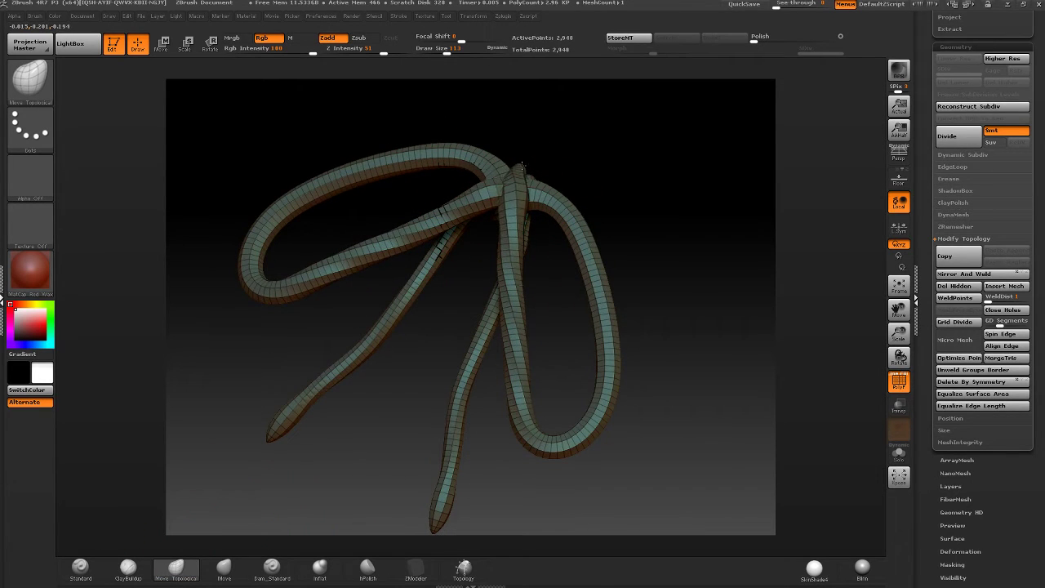
pyautogui.moveTo(490, 180)
pyautogui.mouseDown(button='right')
pyautogui.moveTo(583, 156)
pyautogui.moveTo(572, 151)
pyautogui.mouseUp(button='right')
pyautogui.moveTo(447, 49); pyautogui.dragTo(440, 49)
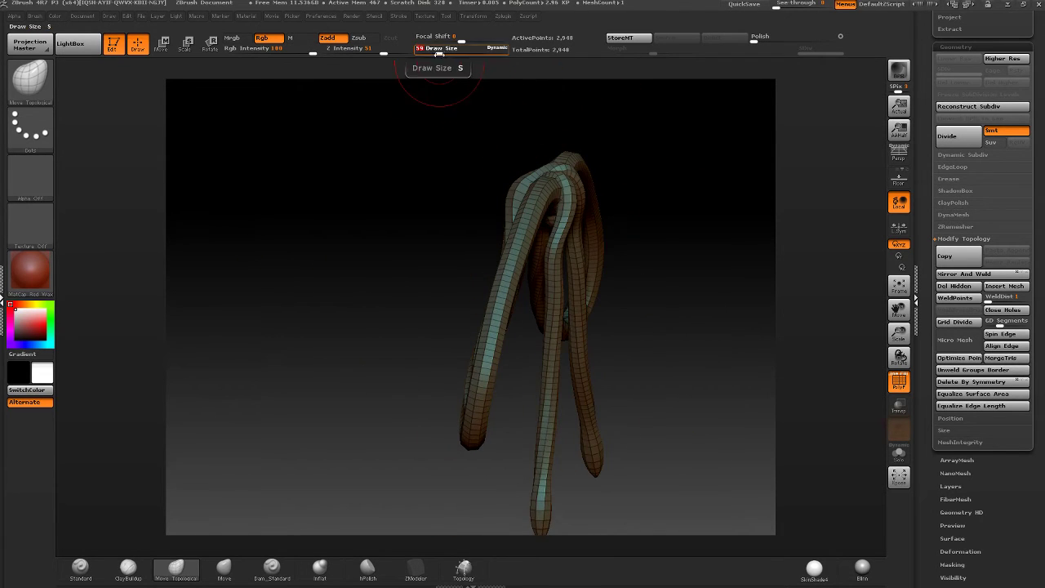
pyautogui.moveTo(531, 179)
pyautogui.mouseDown(button='right')
pyautogui.moveTo(553, 170)
pyautogui.moveTo(522, 200)
pyautogui.mouseUp(button='right')
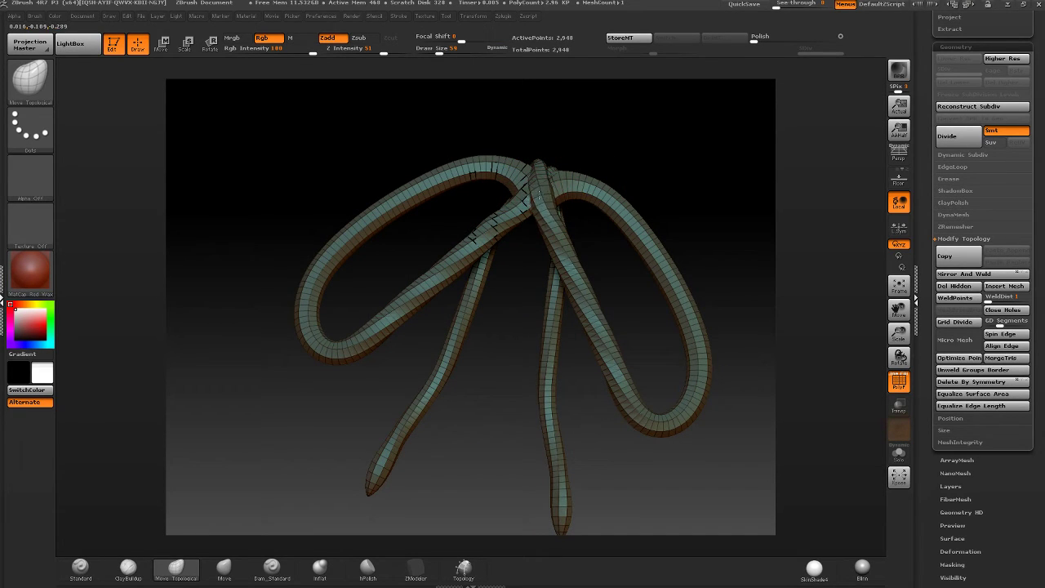
# - Smooth the distorted strand beside the knot and polish the whole bow mesh
pyautogui.keyDown('shift'); pyautogui.moveTo(522, 206); pyautogui.dragTo(475, 245); pyautogui.keyUp('shift')
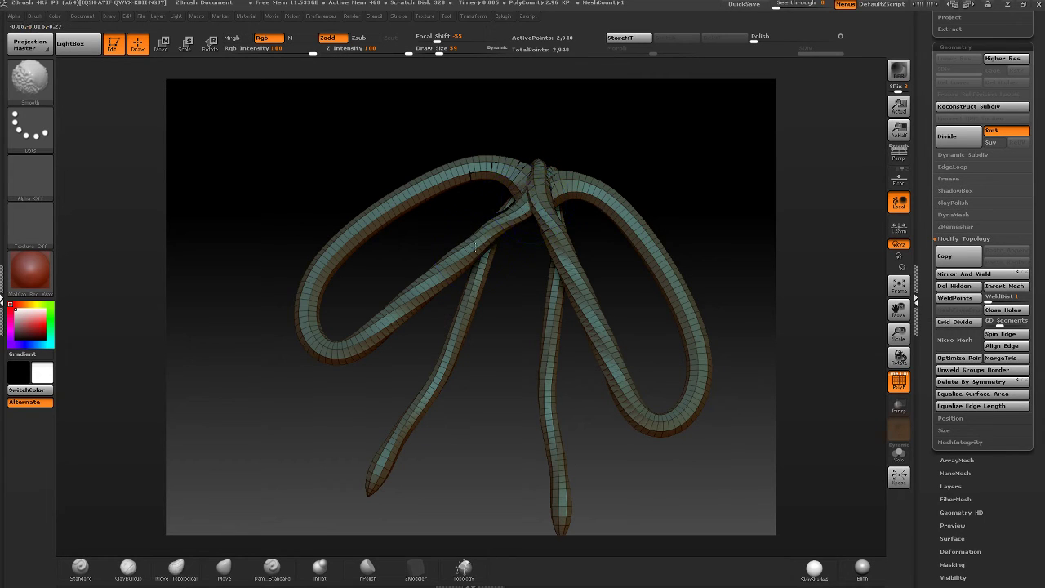
pyautogui.moveTo(543, 204)
pyautogui.mouseDown(button='right')
pyautogui.moveTo(550, 227)
pyautogui.moveTo(567, 156)
pyautogui.mouseUp(button='right')
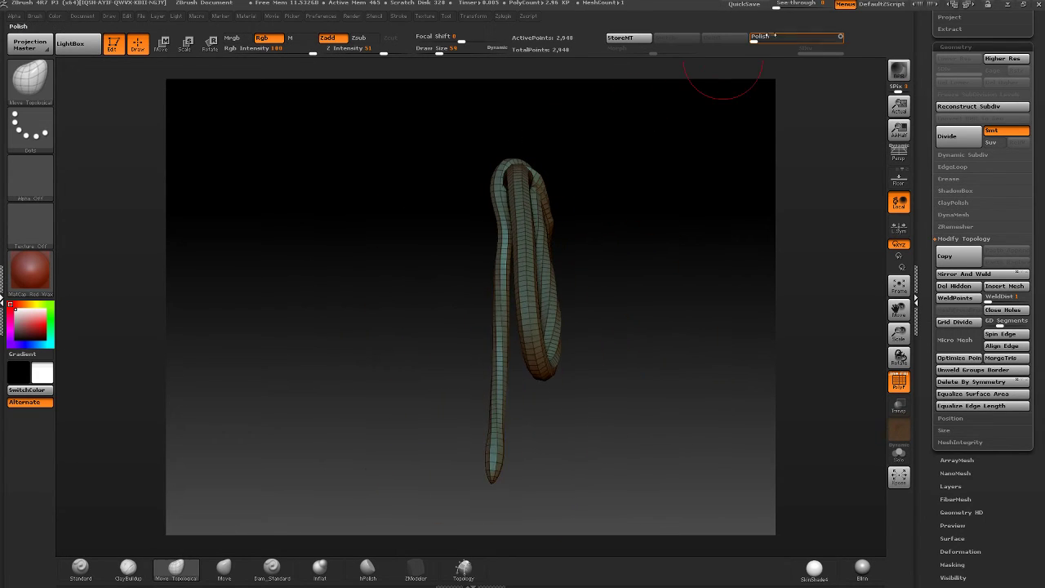
pyautogui.click(770, 38)
pyautogui.moveTo(653, 176); pyautogui.dragTo(555, 196, button='right')
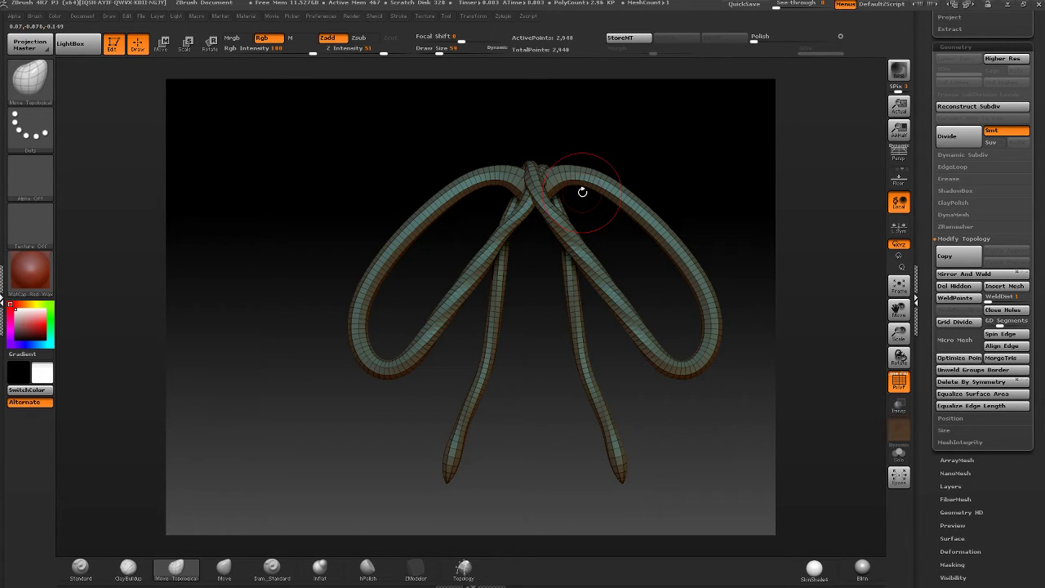
pyautogui.moveTo(469, 240); pyautogui.dragTo(572, 244)
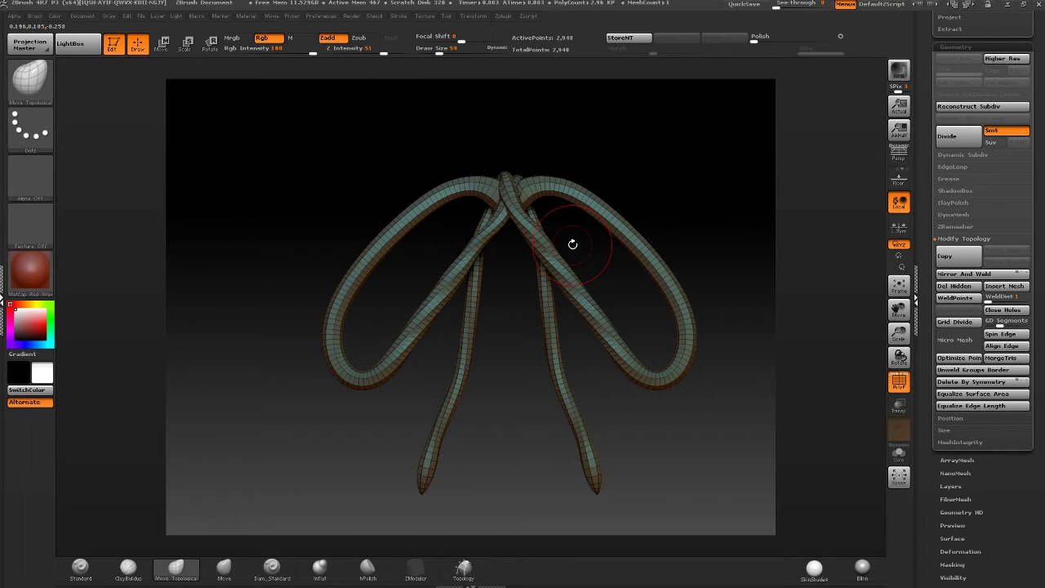
# - Retopologize the bow with ZRemesher at the Same polygon count
pyautogui.click(954, 226)
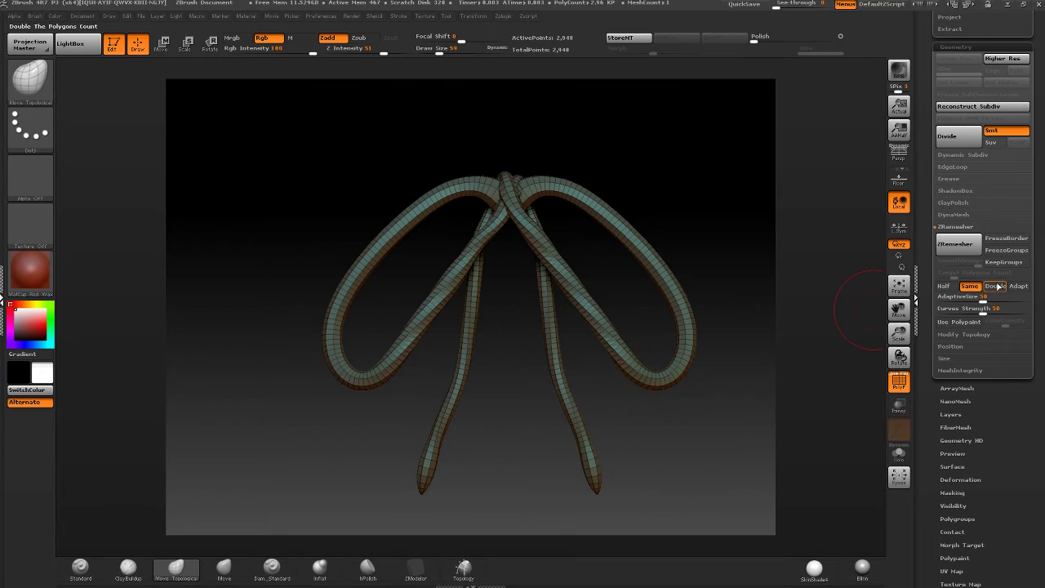
pyautogui.click(953, 245)
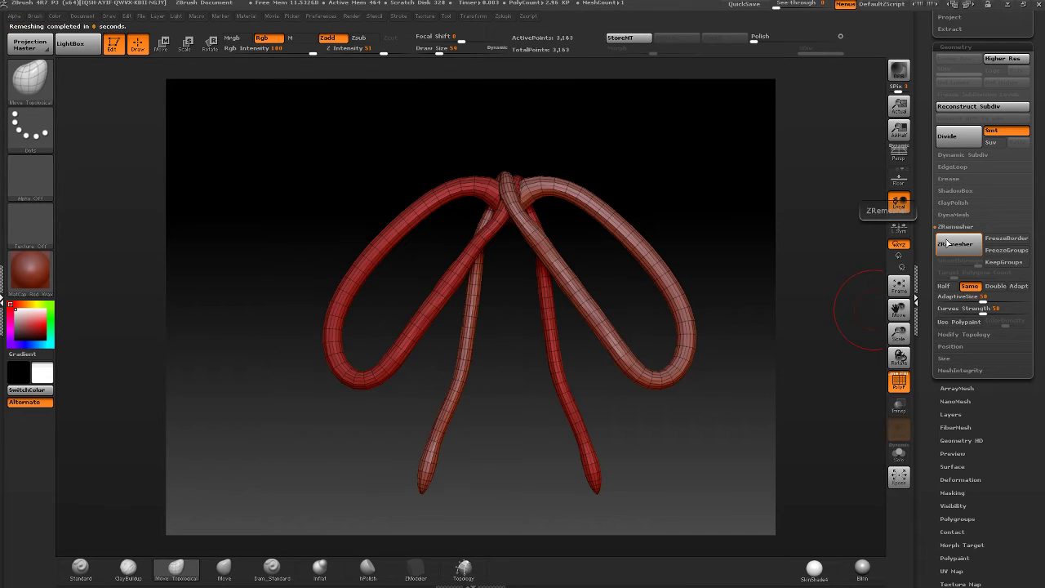
pyautogui.hotkey('ctrl', 'z')
pyautogui.click(948, 244)
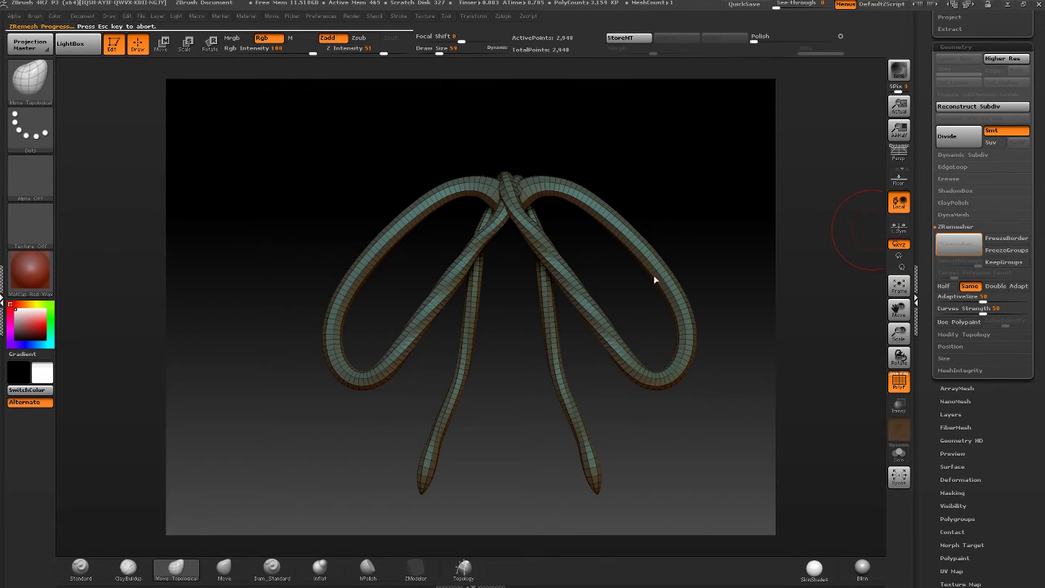
pyautogui.moveTo(556, 245); pyautogui.dragTo(453, 215)
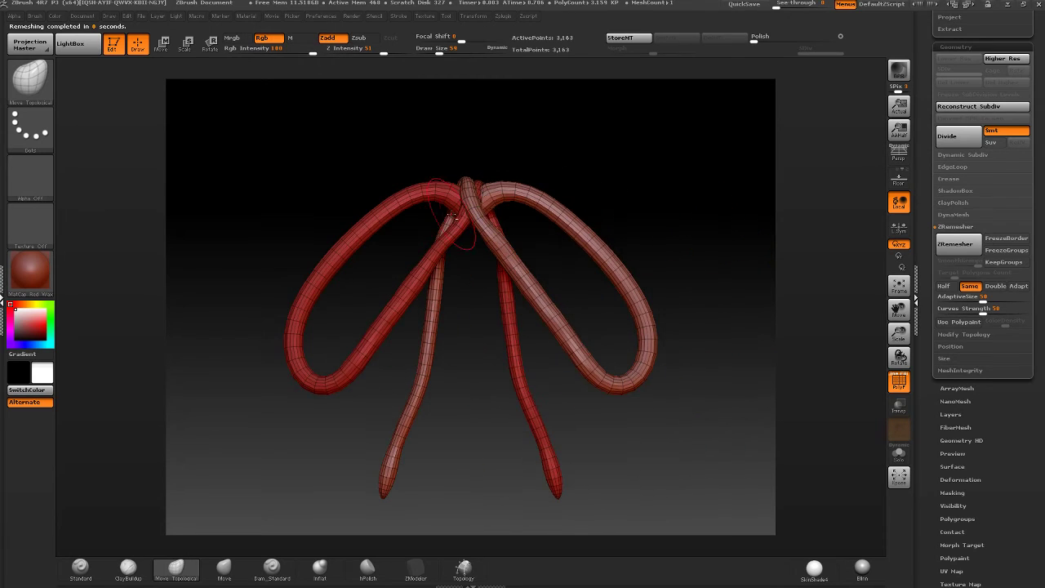
# - Reduce the bow's mesh density by running ZRemesher three times with the Half option
pyautogui.click(952, 244)
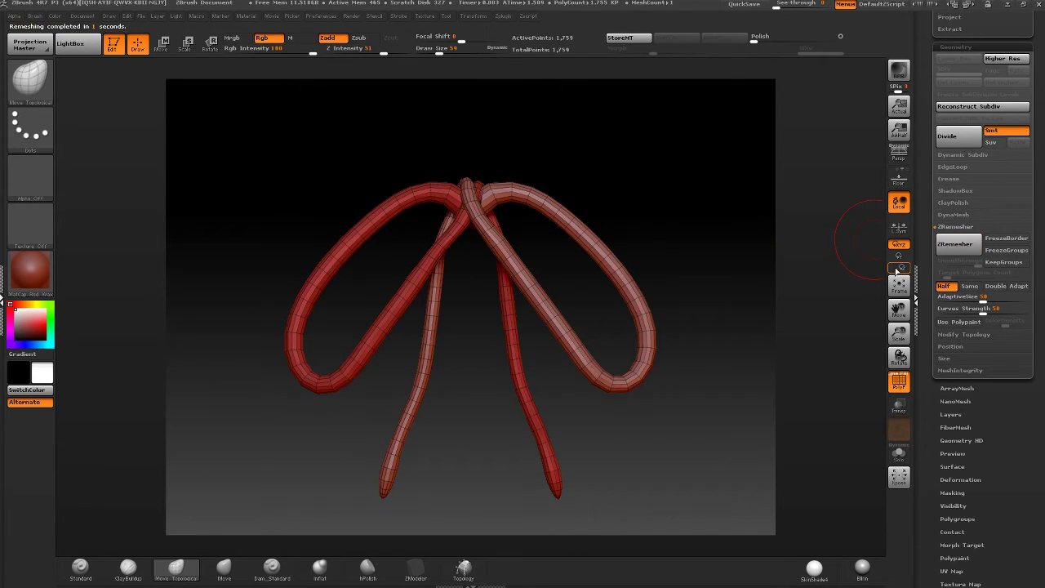
pyautogui.click(955, 244)
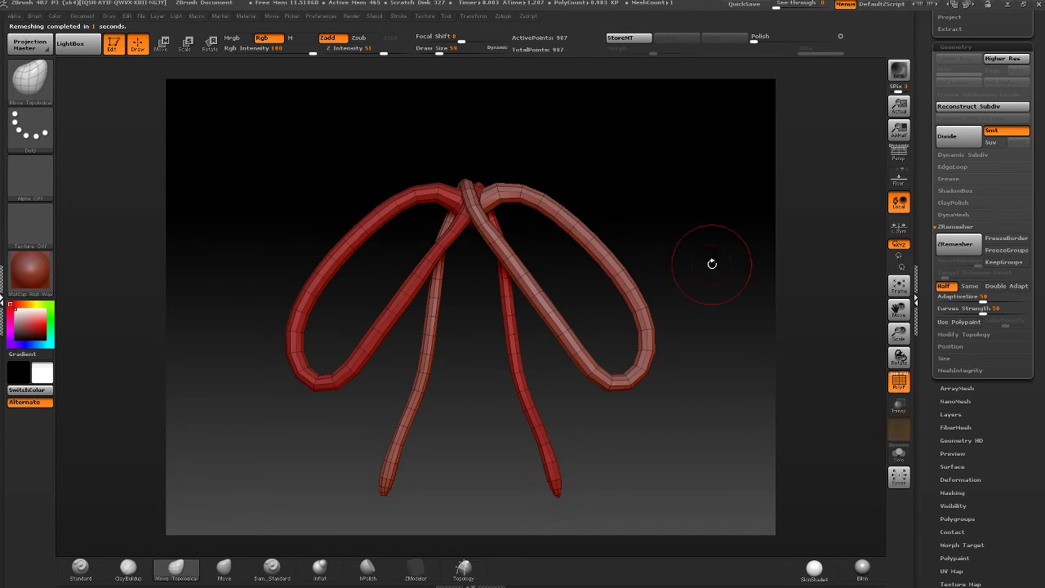
pyautogui.moveTo(712, 263); pyautogui.dragTo(563, 242)
pyautogui.click(964, 254)
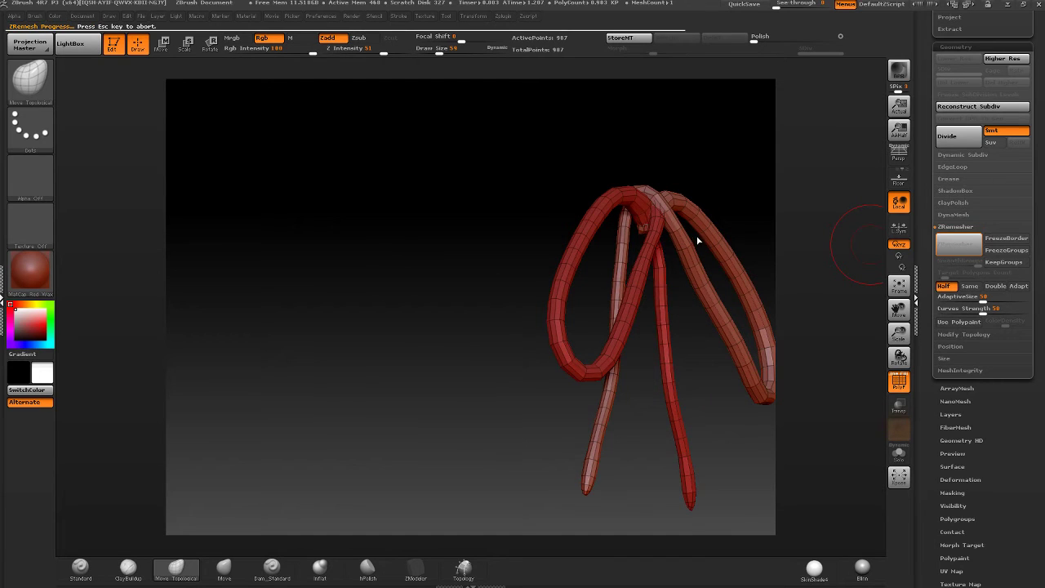
pyautogui.moveTo(699, 241); pyautogui.dragTo(514, 290)
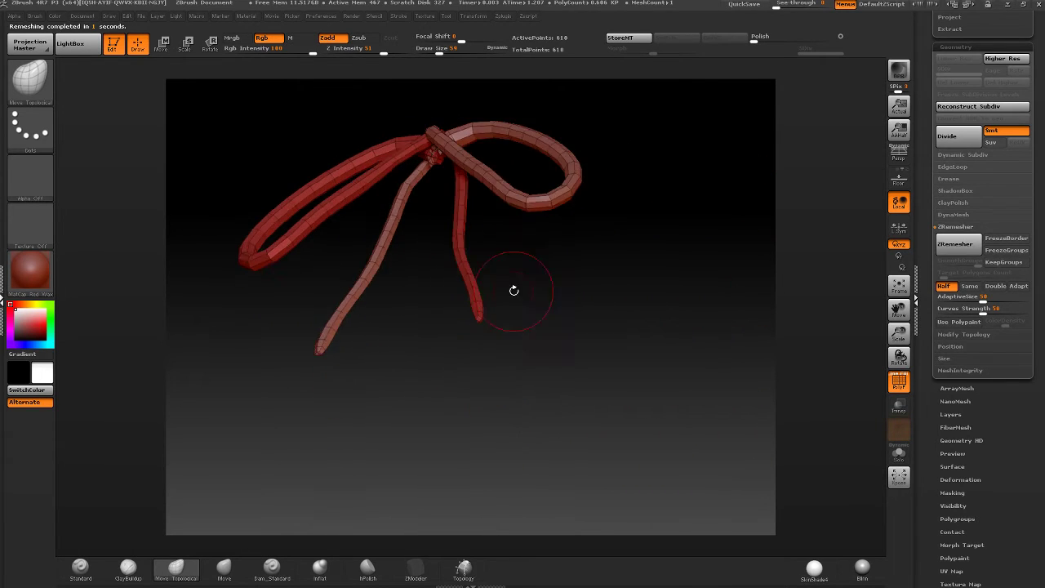
pyautogui.moveTo(514, 290)
pyautogui.keyDown('ctrl'); pyautogui.mouseDown(button='right')
pyautogui.moveTo(482, 340)
pyautogui.moveTo(497, 287)
pyautogui.mouseUp(button='right'); pyautogui.keyUp('ctrl')
pyautogui.moveTo(540, 259)
pyautogui.keyDown('ctrl'); pyautogui.mouseDown(button='right')
pyautogui.moveTo(556, 194)
pyautogui.moveTo(601, 259)
pyautogui.moveTo(584, 318)
pyautogui.moveTo(570, 125)
pyautogui.mouseUp(button='right'); pyautogui.keyUp('ctrl')
pyautogui.moveTo(570, 124)
pyautogui.keyDown('alt'); pyautogui.mouseDown(button='right')
pyautogui.moveTo(629, 205)
pyautogui.moveTo(616, 264)
pyautogui.moveTo(635, 214)
pyautogui.moveTo(657, 320)
pyautogui.moveTo(646, 306)
pyautogui.mouseUp(button='right'); pyautogui.keyUp('alt')
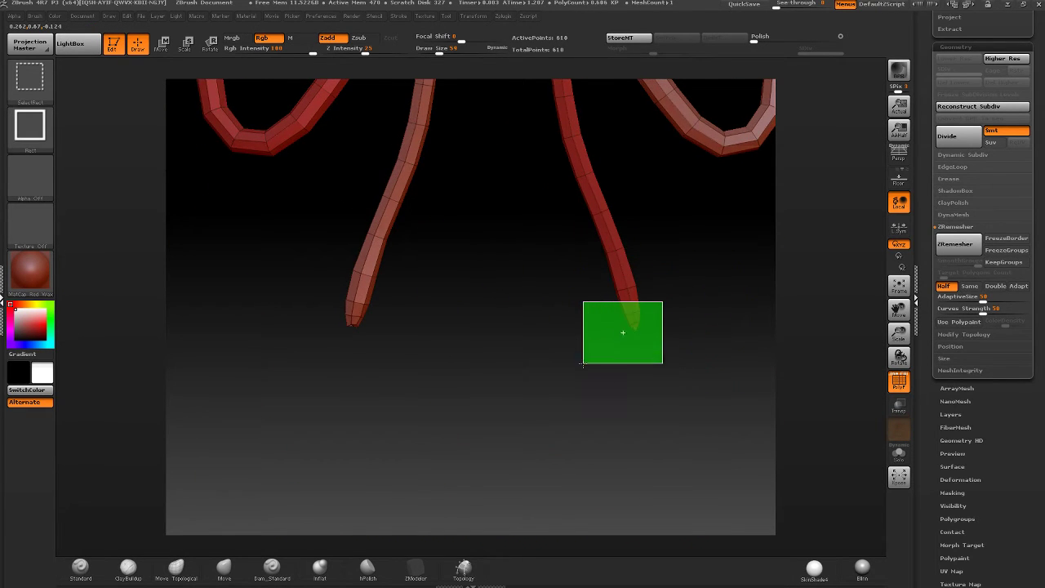
pyautogui.keyDown('ctrl'); pyautogui.keyDown('shift'); pyautogui.moveTo(584, 364); pyautogui.dragTo(583, 364); pyautogui.keyUp('shift'); pyautogui.keyUp('ctrl')
pyautogui.keyDown('ctrl'); pyautogui.keyDown('shift'); pyautogui.click(392, 329); pyautogui.keyUp('shift'); pyautogui.keyUp('ctrl')
pyautogui.keyDown('ctrl'); pyautogui.keyDown('shift'); pyautogui.moveTo(380, 305); pyautogui.dragTo(311, 352); pyautogui.keyUp('shift'); pyautogui.keyUp('ctrl')
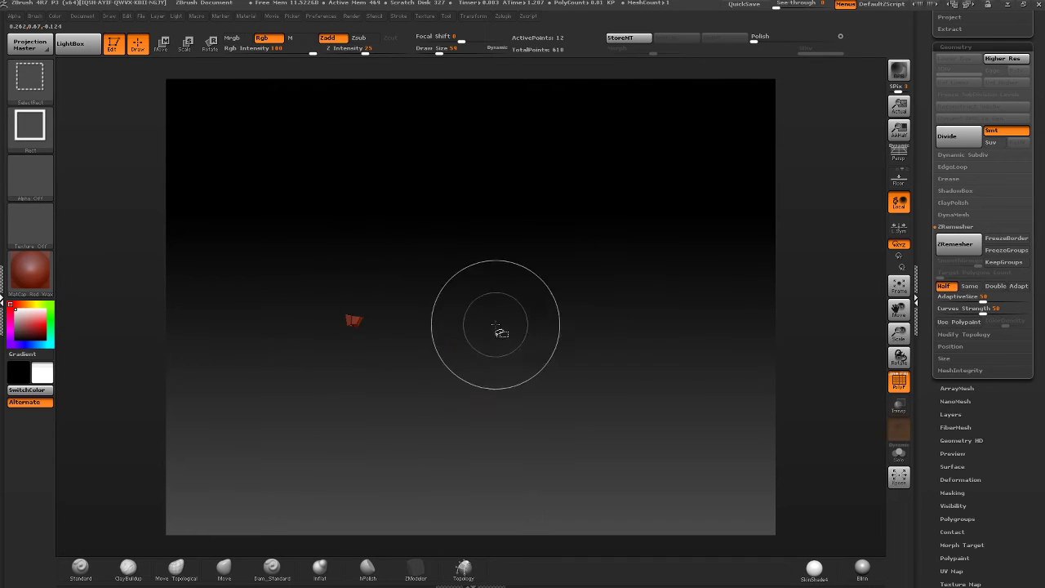
pyautogui.keyDown('ctrl'); pyautogui.keyDown('shift'); pyautogui.click(501, 332); pyautogui.keyUp('shift'); pyautogui.keyUp('ctrl')
# - Isolate the tail tips with the SelectRect brush, polish them, and show the whole bow again
pyautogui.keyDown('ctrl'); pyautogui.keyDown('alt'); pyautogui.keyDown('shift'); pyautogui.moveTo(612, 357); pyautogui.dragTo(612, 357); pyautogui.keyUp('shift'); pyautogui.keyUp('alt'); pyautogui.keyUp('ctrl')
pyautogui.moveTo(602, 356)
pyautogui.mouseDown(button='right')
pyautogui.moveTo(600, 374)
pyautogui.moveTo(607, 345)
pyautogui.mouseUp(button='right')
pyautogui.keyDown('ctrl'); pyautogui.keyDown('shift'); pyautogui.moveTo(607, 345); pyautogui.dragTo(620, 360); pyautogui.keyUp('shift'); pyautogui.keyUp('ctrl')
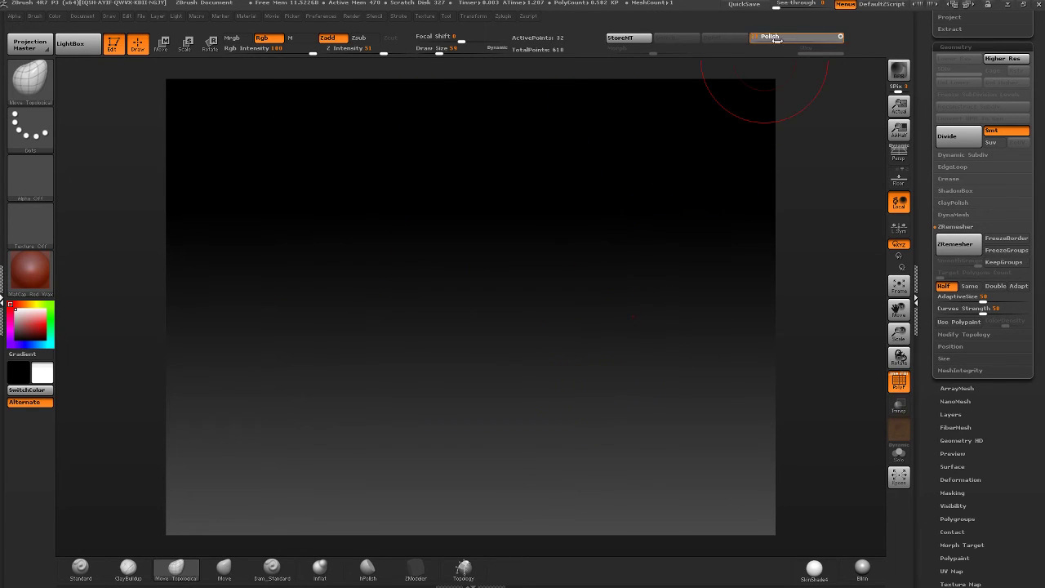
pyautogui.moveTo(777, 39); pyautogui.dragTo(794, 46)
pyautogui.keyDown('ctrl'); pyautogui.keyDown('shift'); pyautogui.click(716, 287); pyautogui.keyUp('shift'); pyautogui.keyUp('ctrl')
pyautogui.hotkey('ctrl', 'z')
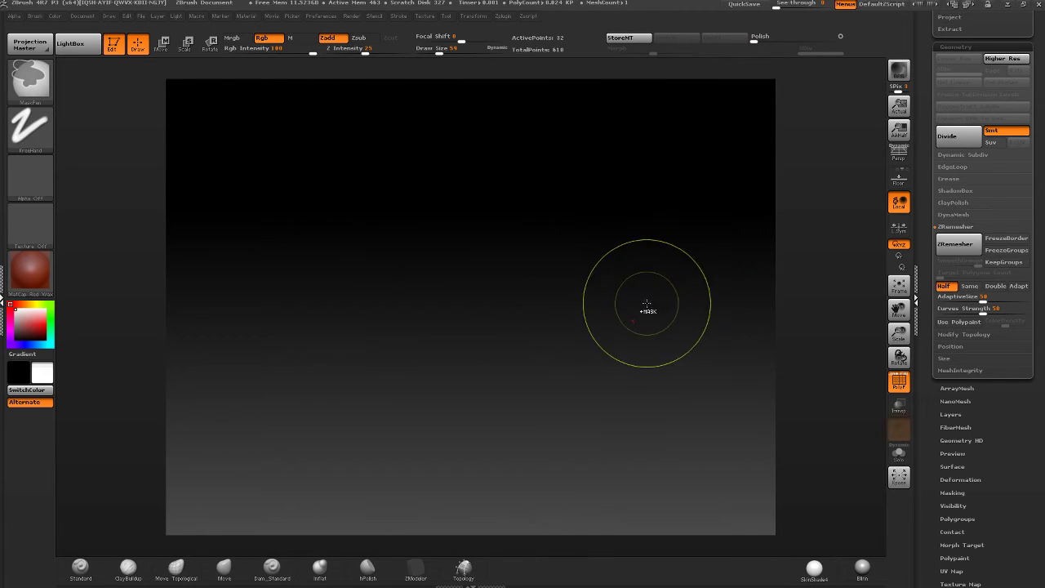
pyautogui.hotkey('ctrl', 'shift', 'z')
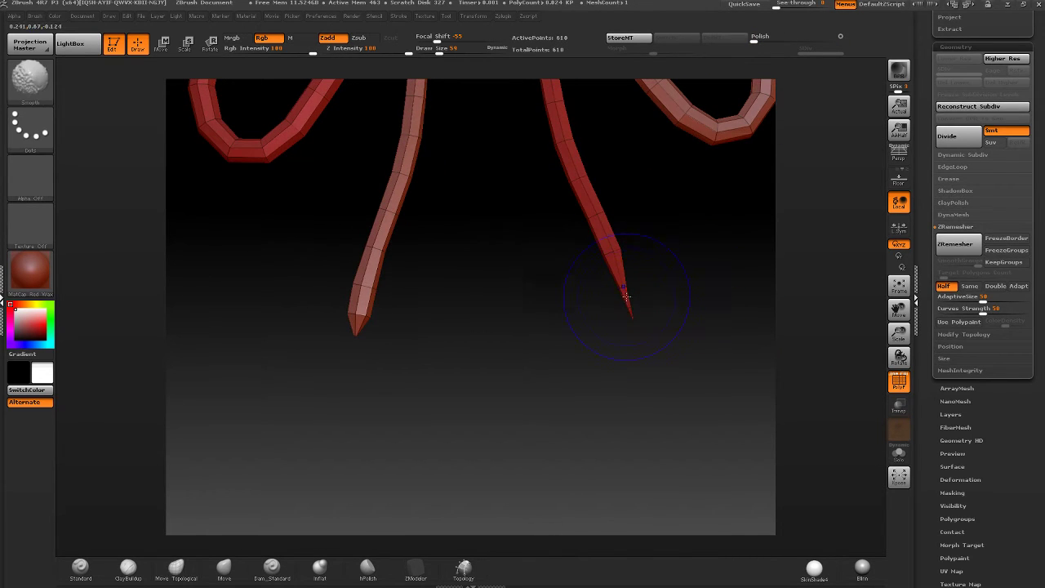
# - Inflate both tapered tail tips with the Inflat brush and smooth them to match the thickness of the strands
pyautogui.click(320, 567)
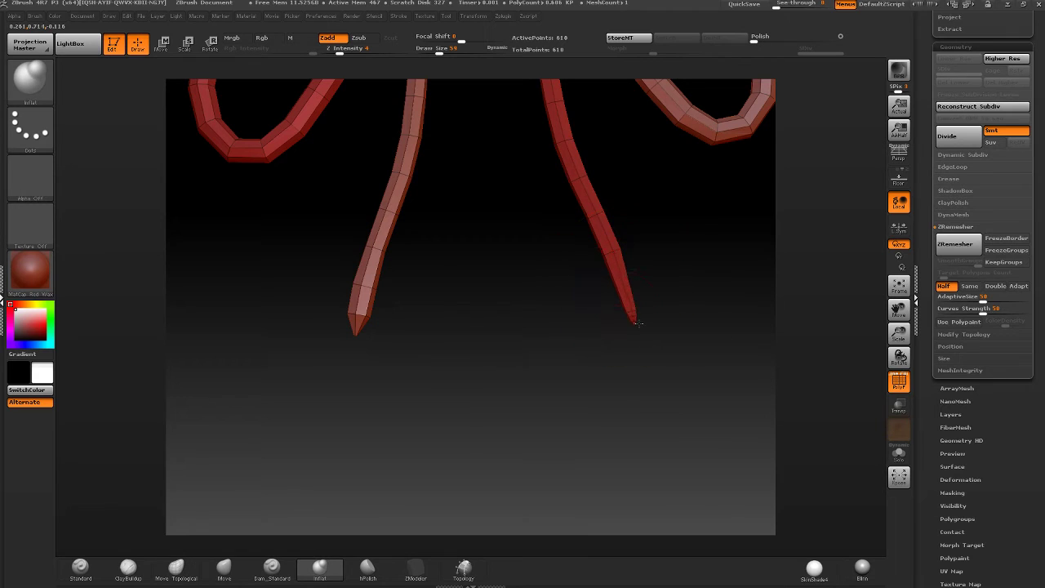
pyautogui.moveTo(629, 315); pyautogui.dragTo(634, 321)
pyautogui.moveTo(355, 325)
pyautogui.mouseDown()
pyautogui.moveTo(357, 333)
pyautogui.moveTo(368, 312)
pyautogui.mouseUp()
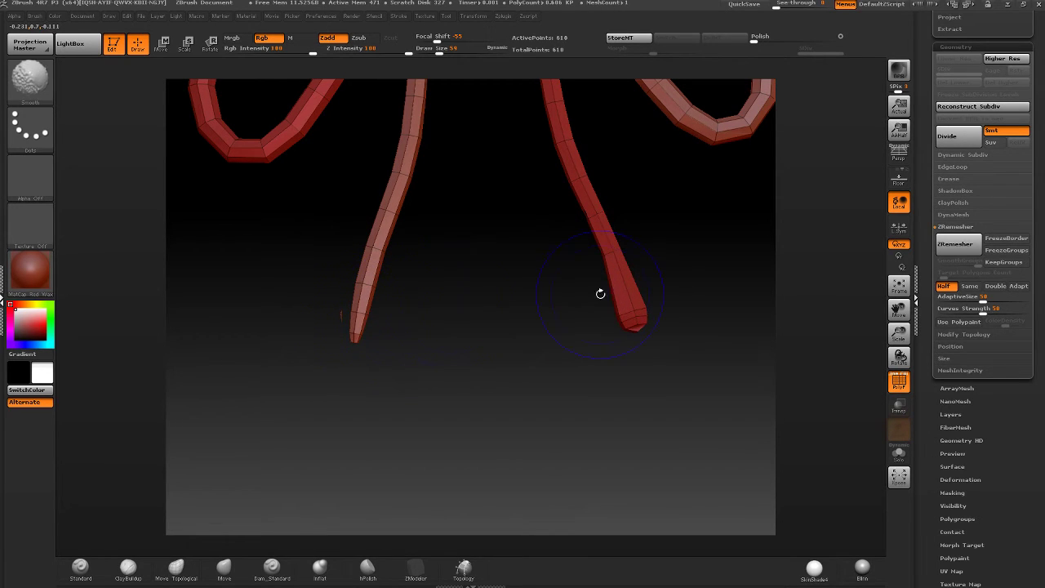
pyautogui.keyDown('shift'); pyautogui.moveTo(632, 311); pyautogui.dragTo(621, 270); pyautogui.keyUp('shift')
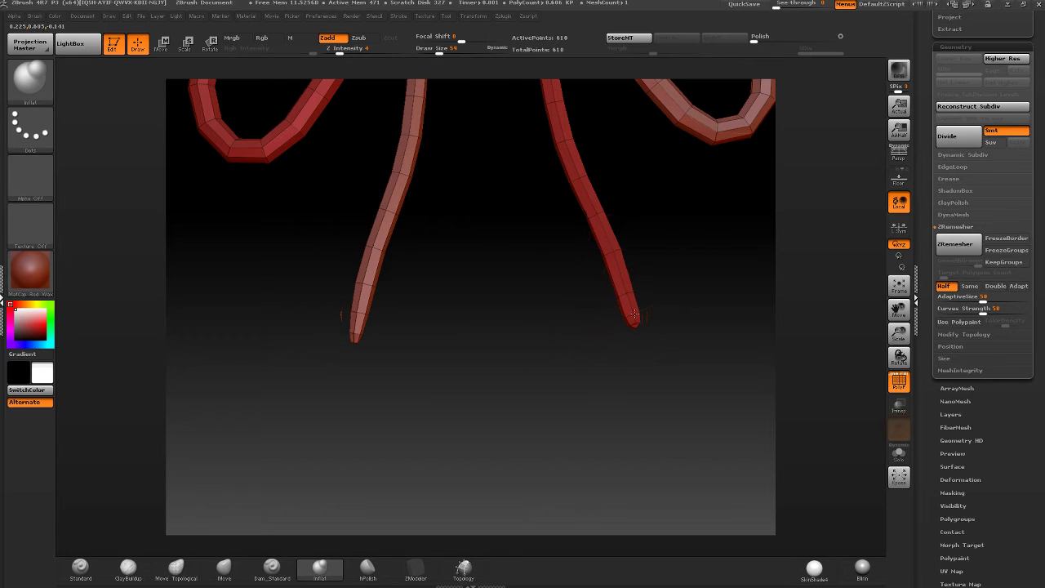
pyautogui.moveTo(646, 303); pyautogui.dragTo(574, 238)
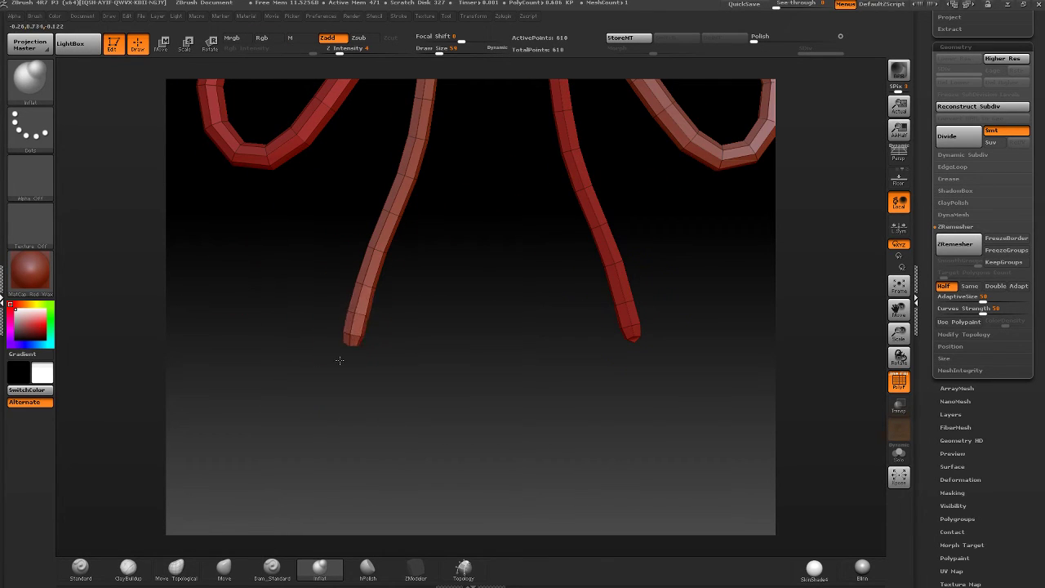
pyautogui.moveTo(635, 266); pyautogui.dragTo(415, 298)
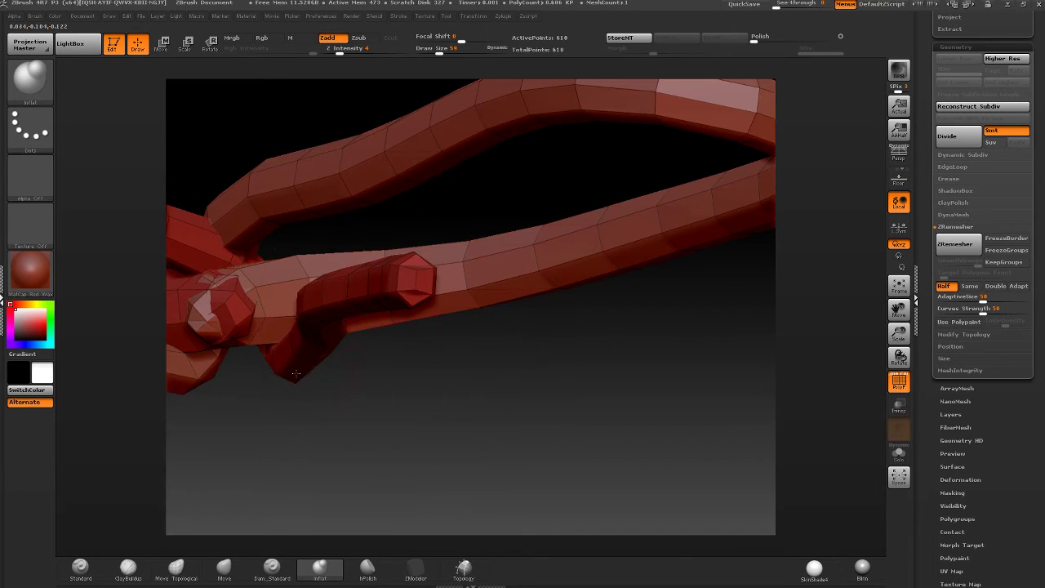
pyautogui.moveTo(296, 374)
pyautogui.mouseDown()
pyautogui.moveTo(514, 262)
pyautogui.moveTo(511, 294)
pyautogui.moveTo(530, 360)
pyautogui.mouseUp()
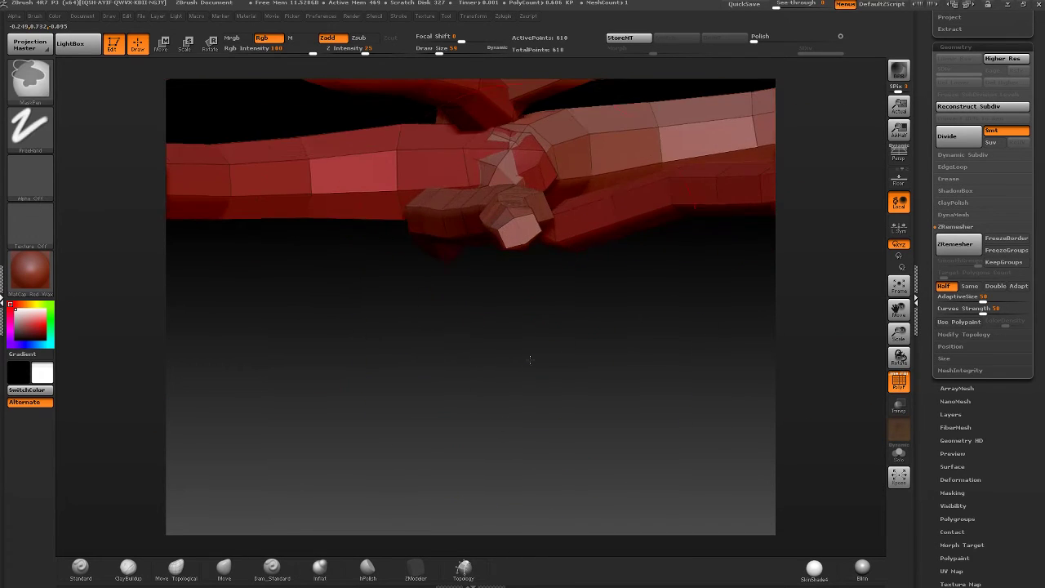
pyautogui.click(319, 566)
pyautogui.moveTo(420, 256)
pyautogui.mouseDown()
pyautogui.moveTo(408, 303)
pyautogui.moveTo(700, 234)
pyautogui.moveTo(563, 239)
pyautogui.moveTo(478, 268)
pyautogui.moveTo(471, 285)
pyautogui.mouseUp()
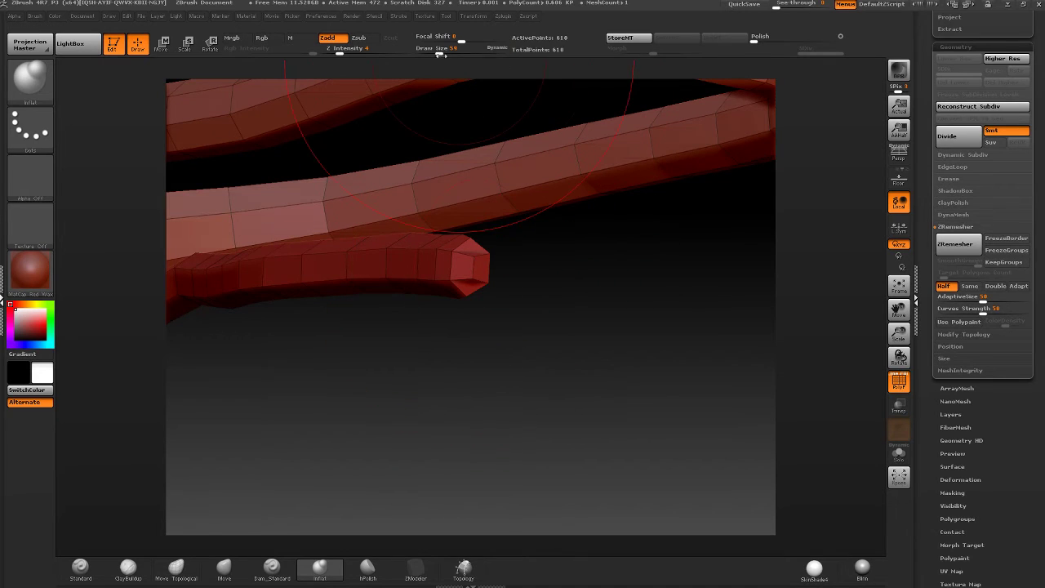
# - Collapse the extra edges on one tail's end cap using ZModeler's edge Collapse action with Draw Size 4
pyautogui.moveTo(441, 54); pyautogui.dragTo(419, 54)
pyautogui.click(436, 569)
pyautogui.moveTo(466, 273); pyautogui.dragTo(487, 237)
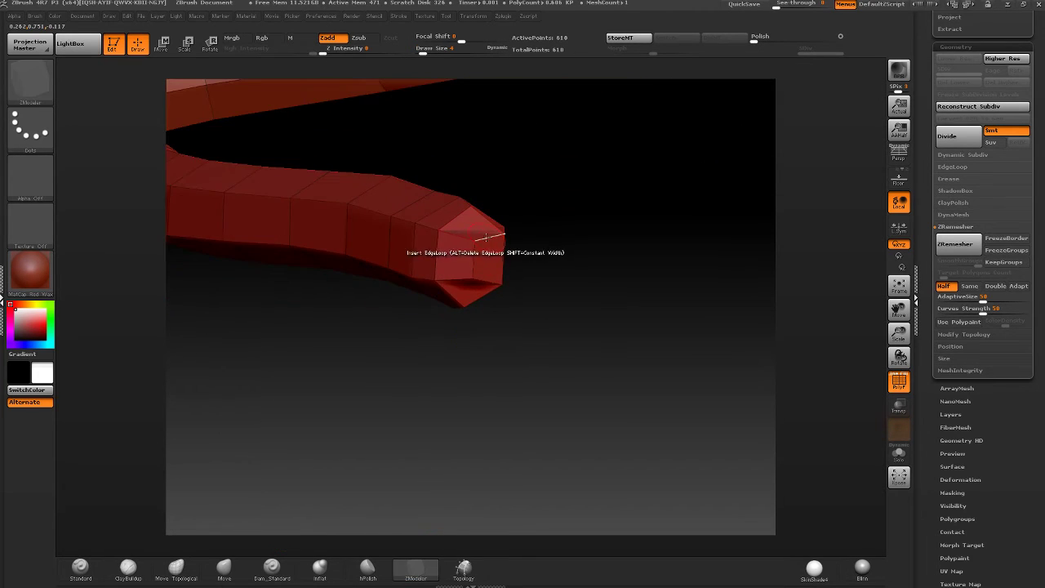
pyautogui.press('space')
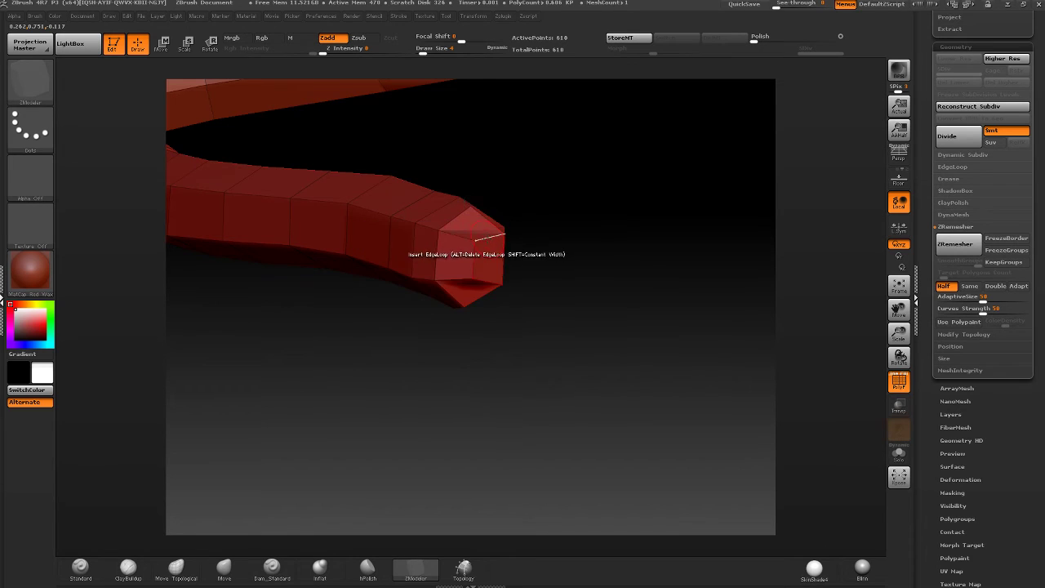
pyautogui.press('space')
pyautogui.click(382, 299)
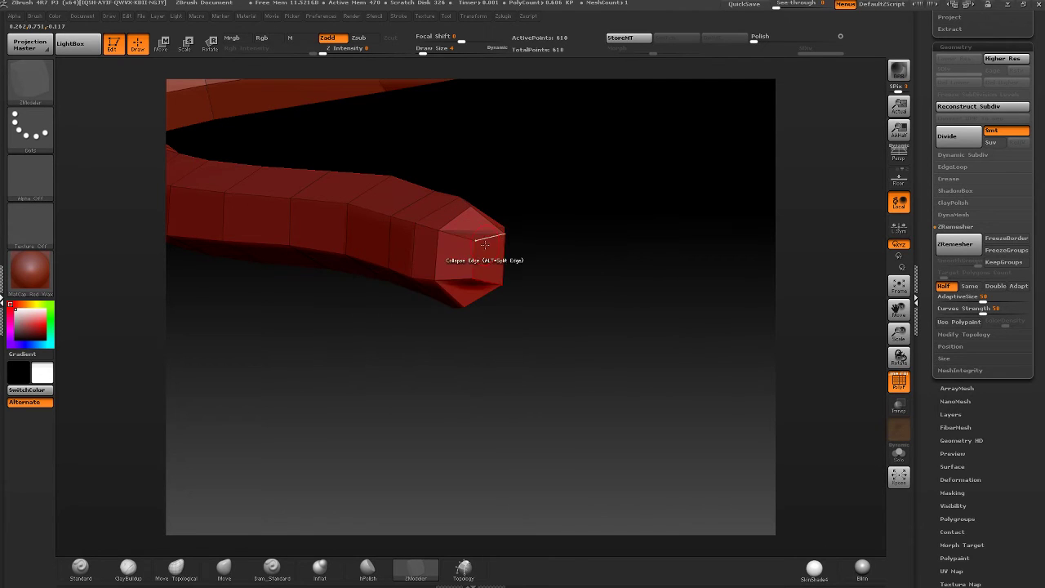
pyautogui.click(483, 237)
pyautogui.click(486, 282)
pyautogui.moveTo(523, 244); pyautogui.dragTo(421, 226, button='right')
pyautogui.moveTo(420, 226); pyautogui.dragTo(425, 219)
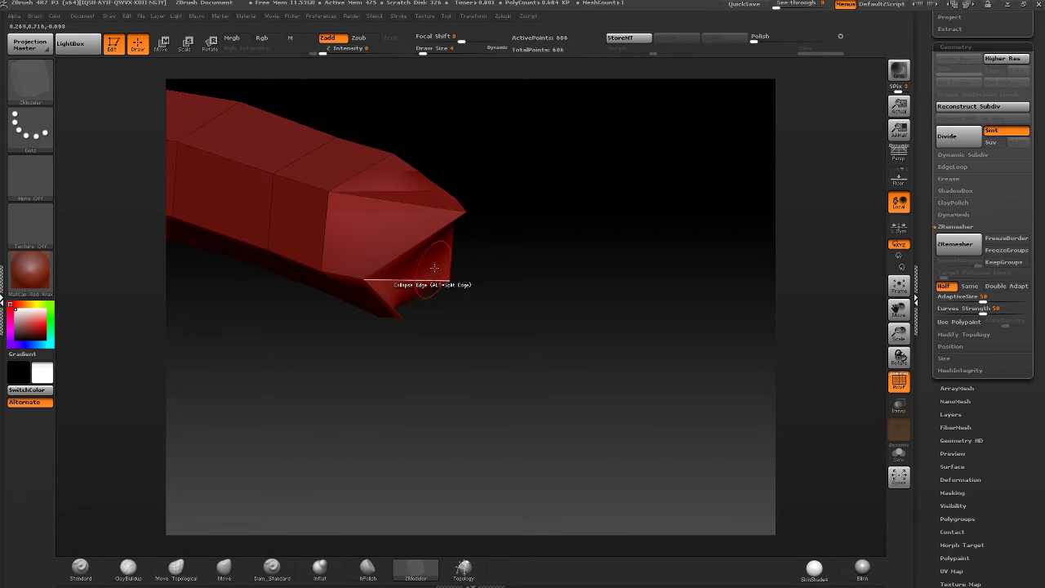
pyautogui.moveTo(408, 283); pyautogui.dragTo(518, 215, button='right')
# - Mask everything except that tail's end, polish it, and collapse the remaining extra edges on its cap
pyautogui.keyDown('ctrl'); pyautogui.moveTo(534, 117); pyautogui.dragTo(407, 410); pyautogui.keyUp('ctrl')
pyautogui.keyDown('ctrl'); pyautogui.click(739, 74); pyautogui.keyUp('ctrl')
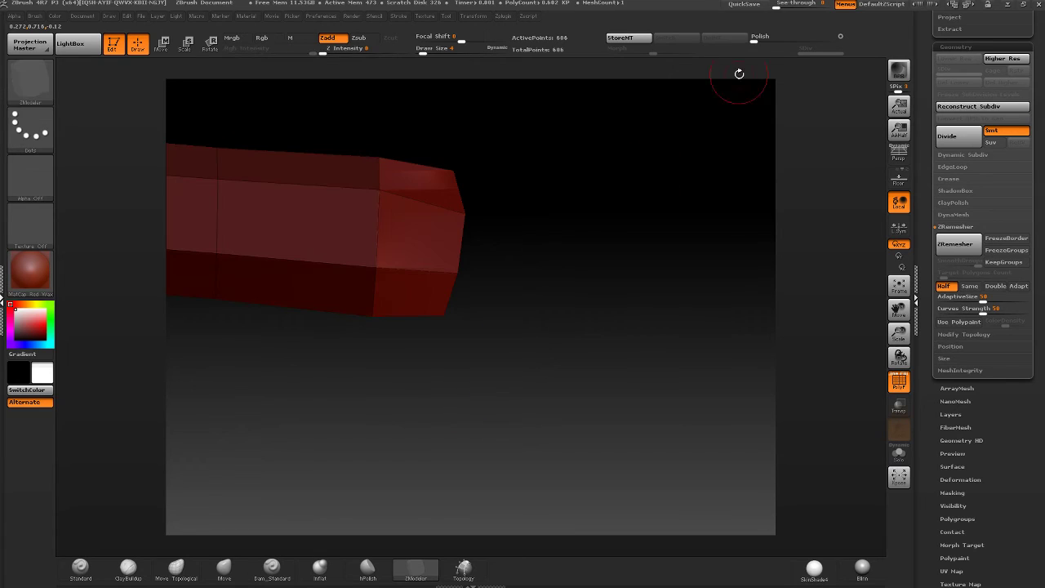
pyautogui.moveTo(782, 38); pyautogui.dragTo(786, 37)
pyautogui.moveTo(739, 77)
pyautogui.mouseDown(button='right')
pyautogui.moveTo(400, 176)
pyautogui.moveTo(467, 215)
pyautogui.moveTo(419, 253)
pyautogui.mouseUp(button='right')
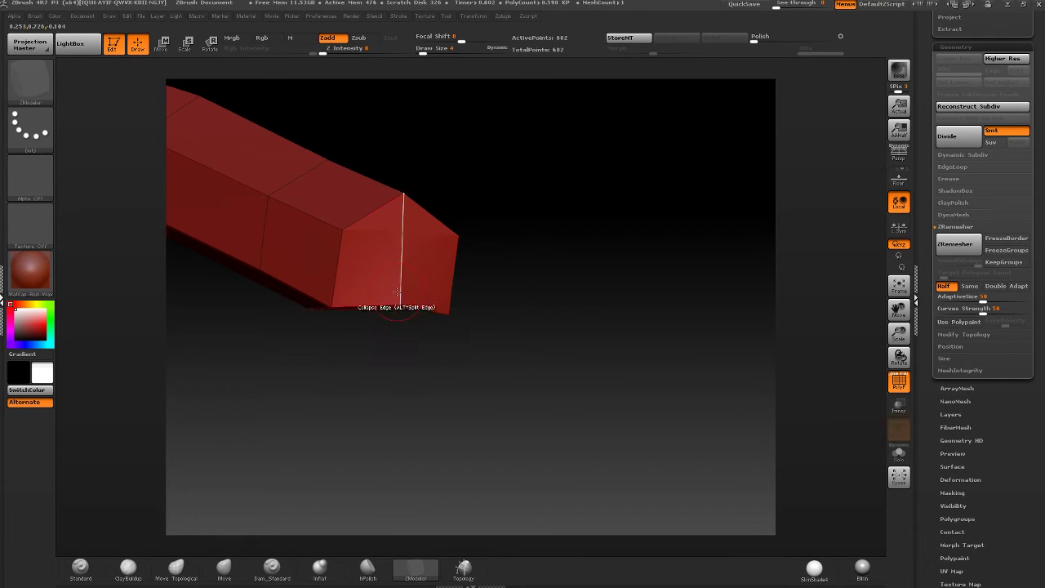
pyautogui.moveTo(397, 292); pyautogui.dragTo(502, 224, button='right')
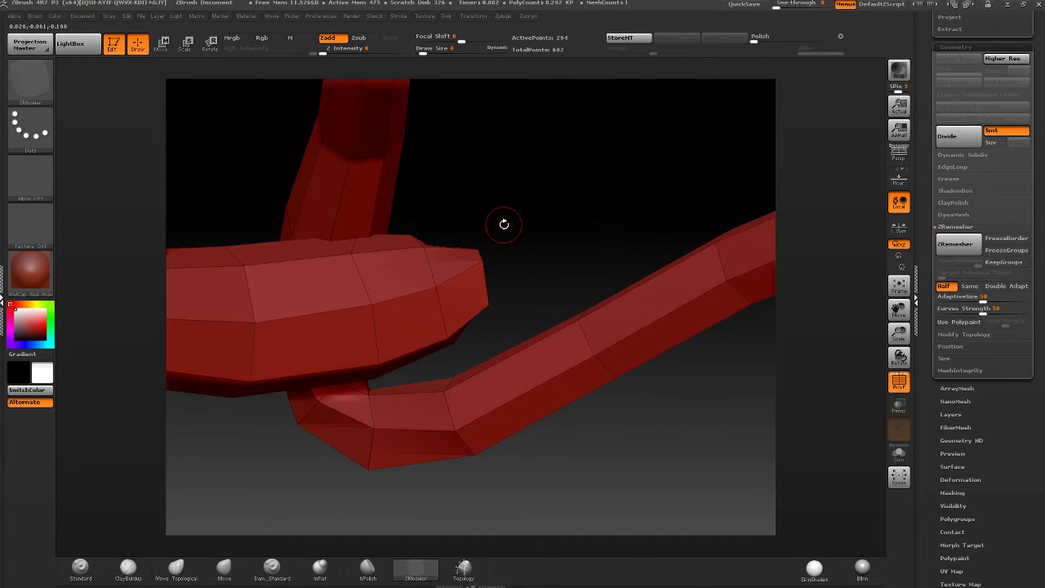
# - Isolate the blunt strand end with an inverted mask, polish it, and bring back the whole bow
pyautogui.keyDown('ctrl'); pyautogui.moveTo(521, 168); pyautogui.dragTo(406, 339); pyautogui.keyUp('ctrl')
pyautogui.keyDown('ctrl'); pyautogui.click(558, 185); pyautogui.keyUp('ctrl')
pyautogui.moveTo(587, 155); pyautogui.dragTo(550, 152)
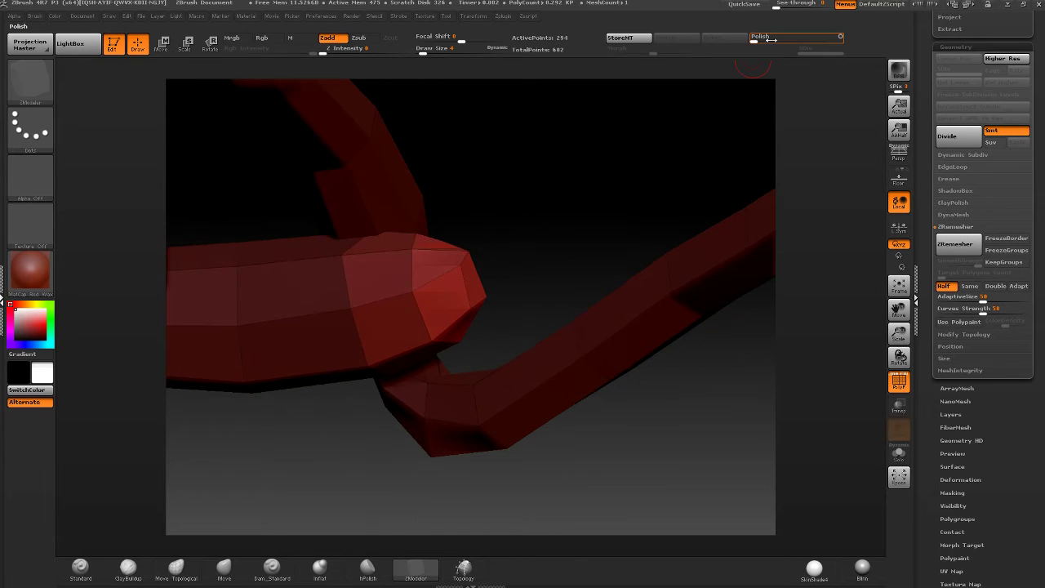
pyautogui.moveTo(683, 87)
pyautogui.mouseDown()
pyautogui.moveTo(510, 278)
pyautogui.moveTo(488, 285)
pyautogui.moveTo(609, 163)
pyautogui.moveTo(676, 174)
pyautogui.moveTo(628, 168)
pyautogui.moveTo(512, 219)
pyautogui.moveTo(539, 264)
pyautogui.moveTo(516, 318)
pyautogui.moveTo(460, 376)
pyautogui.moveTo(452, 306)
pyautogui.moveTo(427, 343)
pyautogui.moveTo(446, 256)
pyautogui.mouseUp()
pyautogui.press('shift')
pyautogui.keyDown('alt'); pyautogui.moveTo(418, 382); pyautogui.dragTo(428, 265); pyautogui.keyUp('alt')
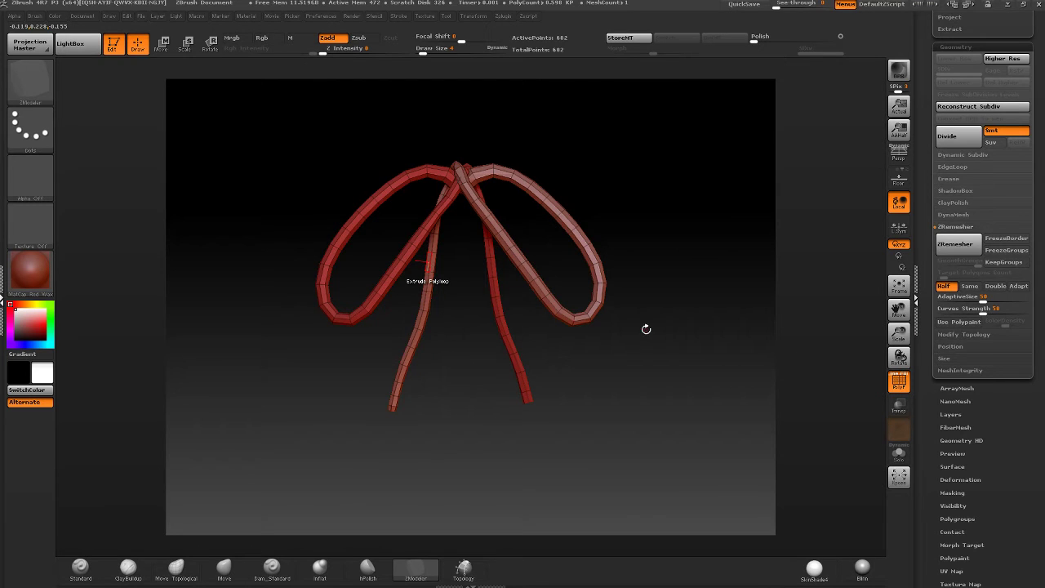
# - Try to draw a tube across the bow's knot with the CurveMultiTube brush at Draw Size 15
pyautogui.moveTo(646, 329); pyautogui.dragTo(469, 315)
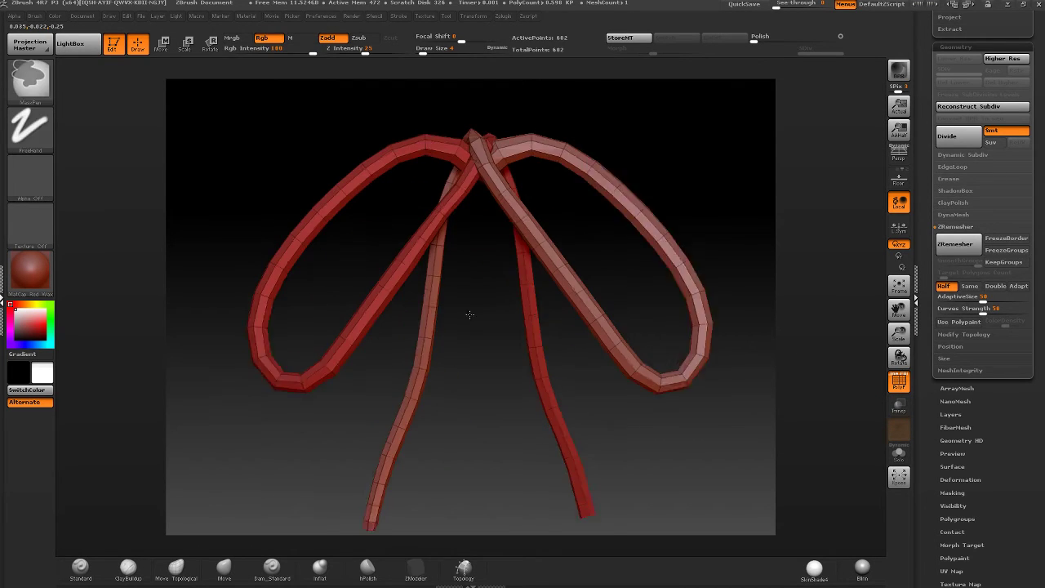
pyautogui.keyDown('ctrl'); pyautogui.moveTo(469, 314); pyautogui.dragTo(486, 419, button='right'); pyautogui.keyUp('ctrl')
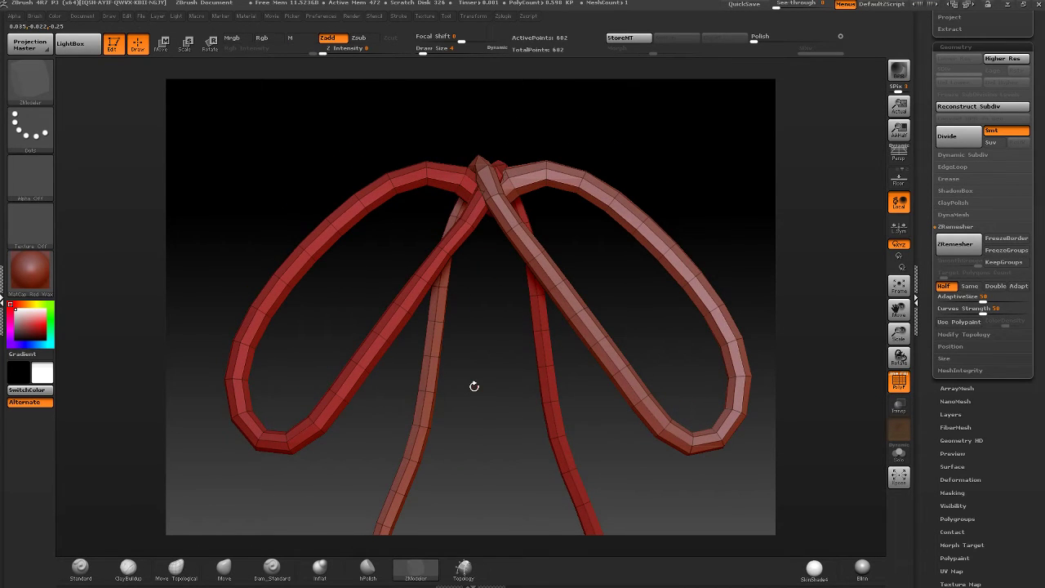
pyautogui.moveTo(491, 237); pyautogui.dragTo(495, 271)
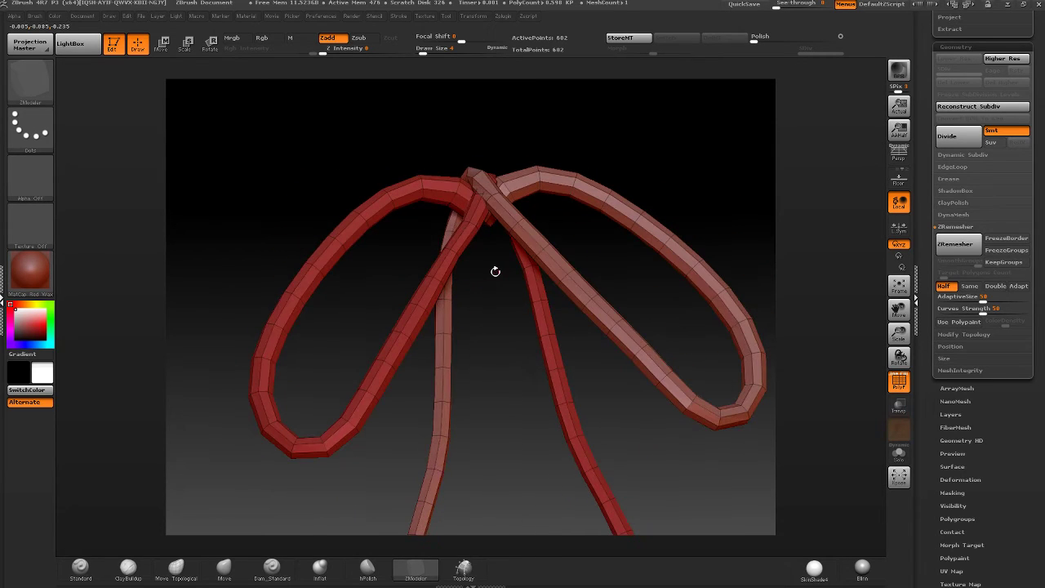
pyautogui.click(32, 79)
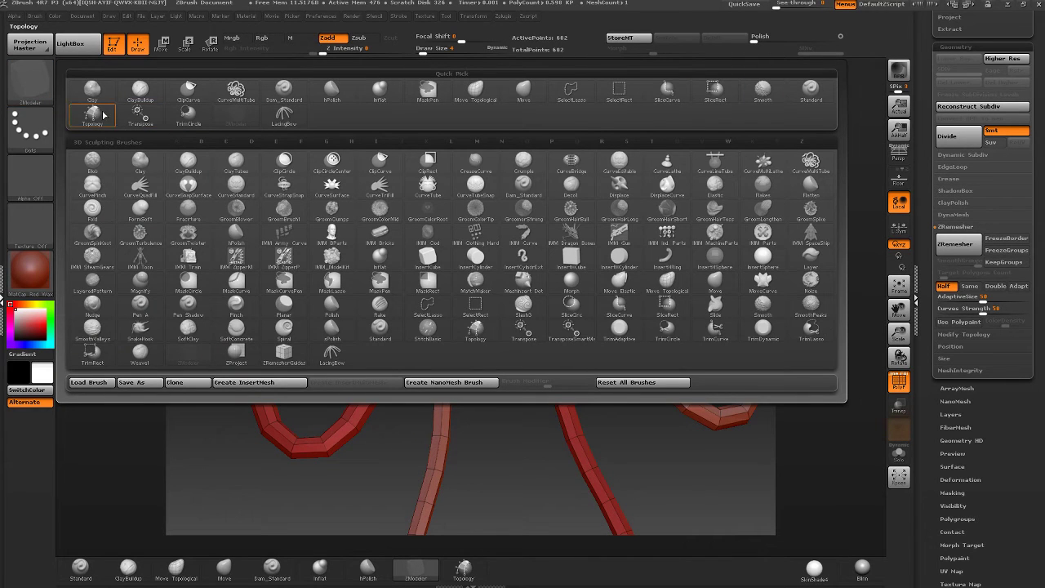
pyautogui.click(237, 92)
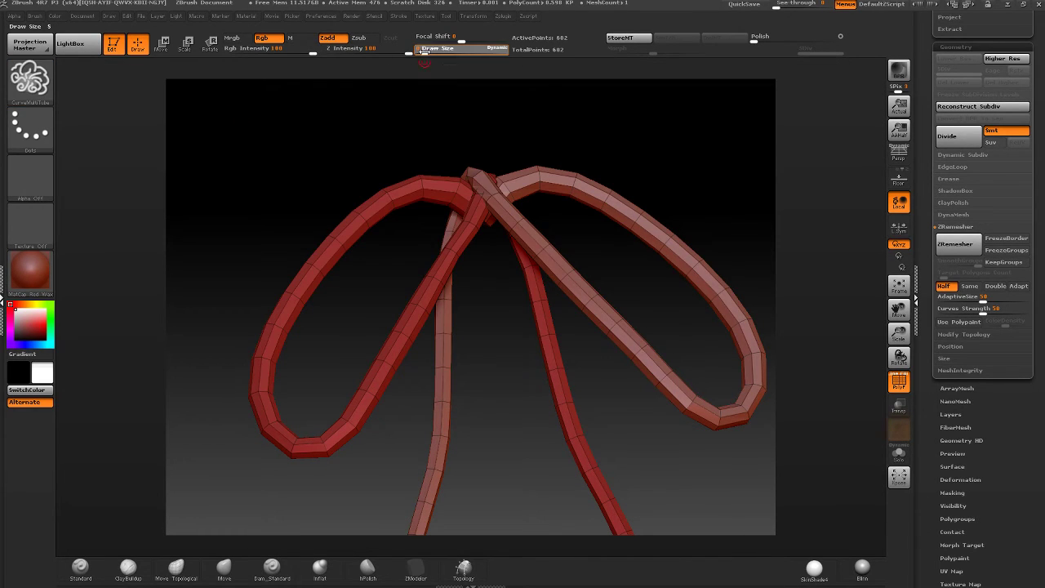
pyautogui.moveTo(429, 51); pyautogui.dragTo(428, 52)
pyautogui.moveTo(377, 155)
pyautogui.keyDown('ctrl'); pyautogui.mouseDown(button='right')
pyautogui.moveTo(366, 228)
pyautogui.moveTo(400, 208)
pyautogui.mouseUp(button='right'); pyautogui.keyUp('ctrl')
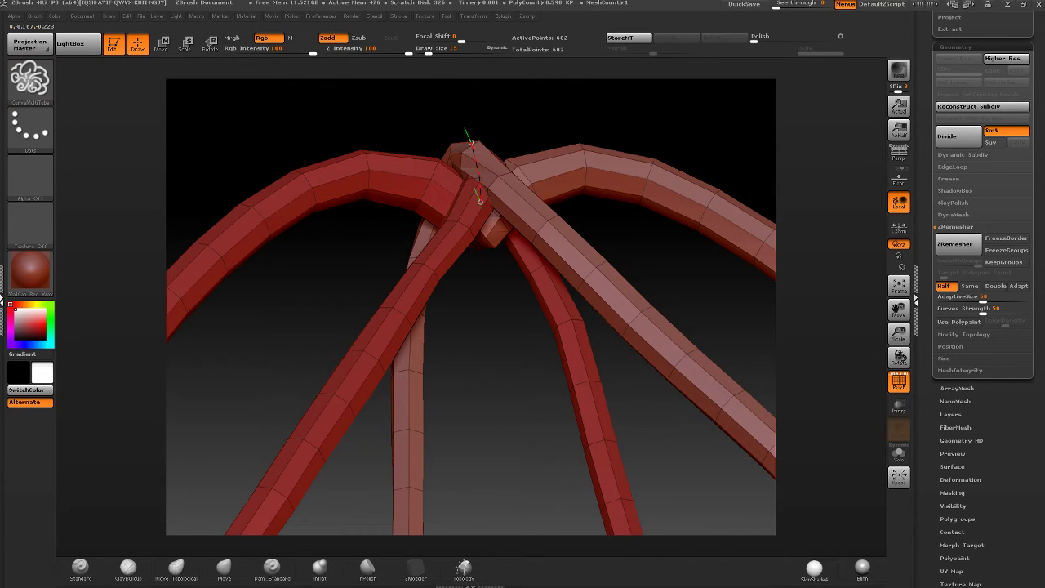
pyautogui.moveTo(485, 221); pyautogui.dragTo(504, 110, button='right')
pyautogui.moveTo(485, 256); pyautogui.dragTo(535, 237, button='right')
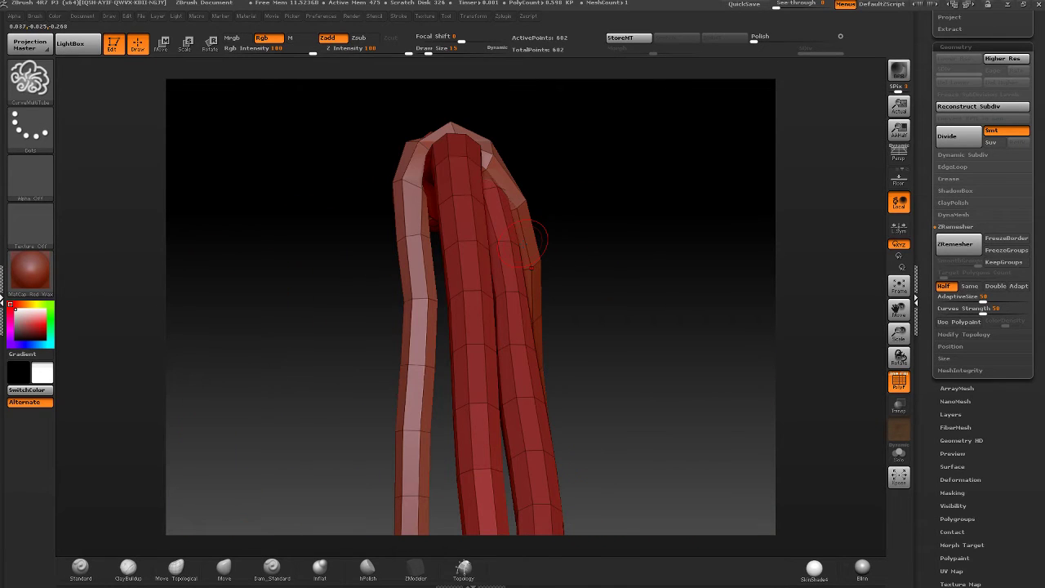
# - Draw a Topology brush curve over the crossing strands at the front and side of the bow's knot
pyautogui.click(463, 569)
pyautogui.moveTo(574, 374)
pyautogui.mouseDown(button='right')
pyautogui.moveTo(583, 233)
pyautogui.moveTo(447, 146)
pyautogui.mouseUp(button='right')
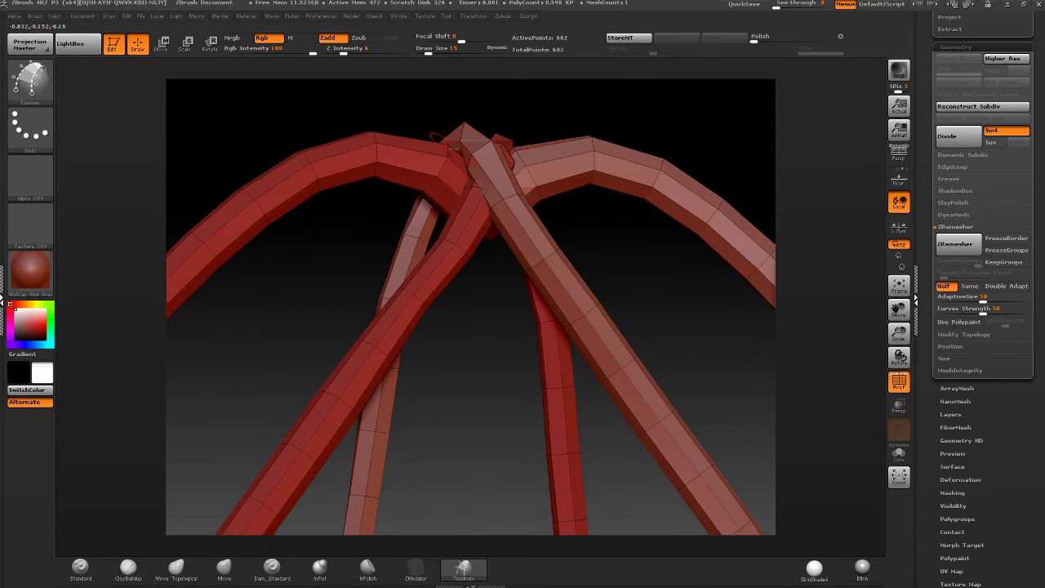
pyautogui.moveTo(506, 181)
pyautogui.mouseDown(button='right')
pyautogui.moveTo(491, 199)
pyautogui.moveTo(541, 158)
pyautogui.moveTo(476, 290)
pyautogui.moveTo(484, 245)
pyautogui.mouseUp(button='right')
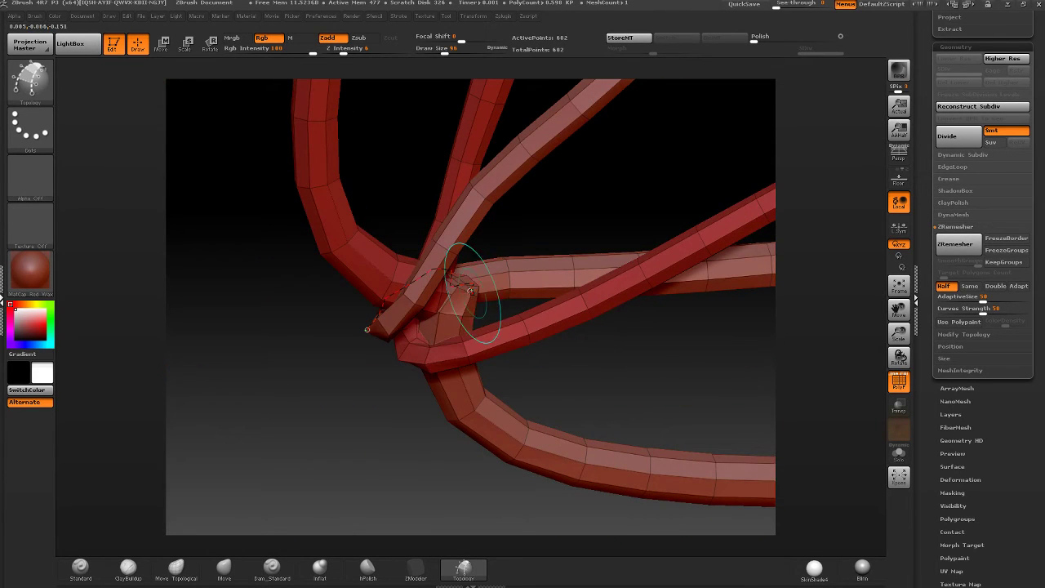
pyautogui.moveTo(438, 303)
pyautogui.mouseDown(button='right')
pyautogui.moveTo(426, 321)
pyautogui.moveTo(434, 301)
pyautogui.mouseUp(button='right')
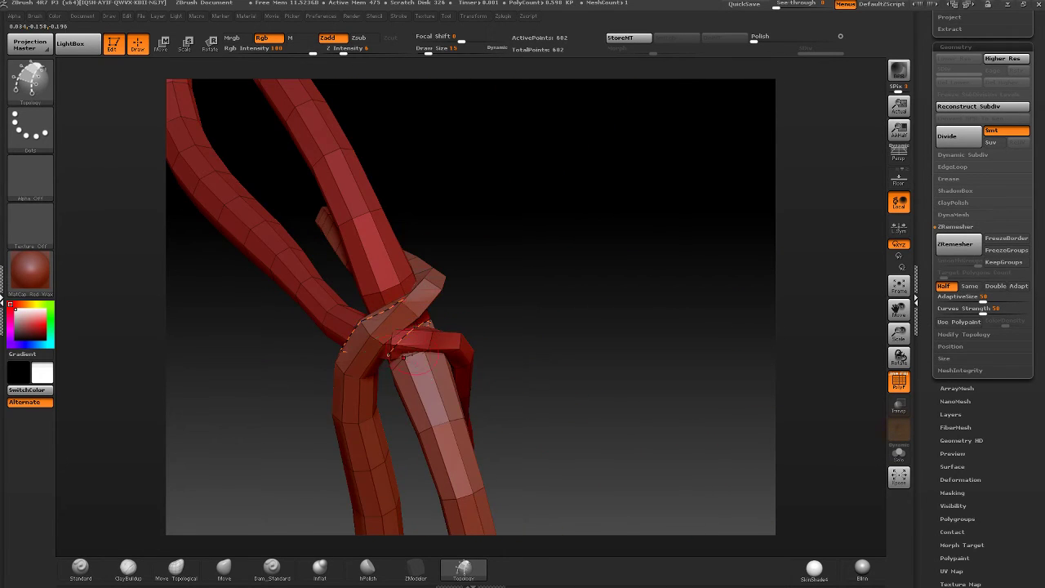
pyautogui.moveTo(417, 367)
pyautogui.mouseDown(button='right')
pyautogui.moveTo(462, 319)
pyautogui.moveTo(623, 221)
pyautogui.moveTo(516, 266)
pyautogui.moveTo(539, 273)
pyautogui.moveTo(531, 259)
pyautogui.mouseUp(button='right')
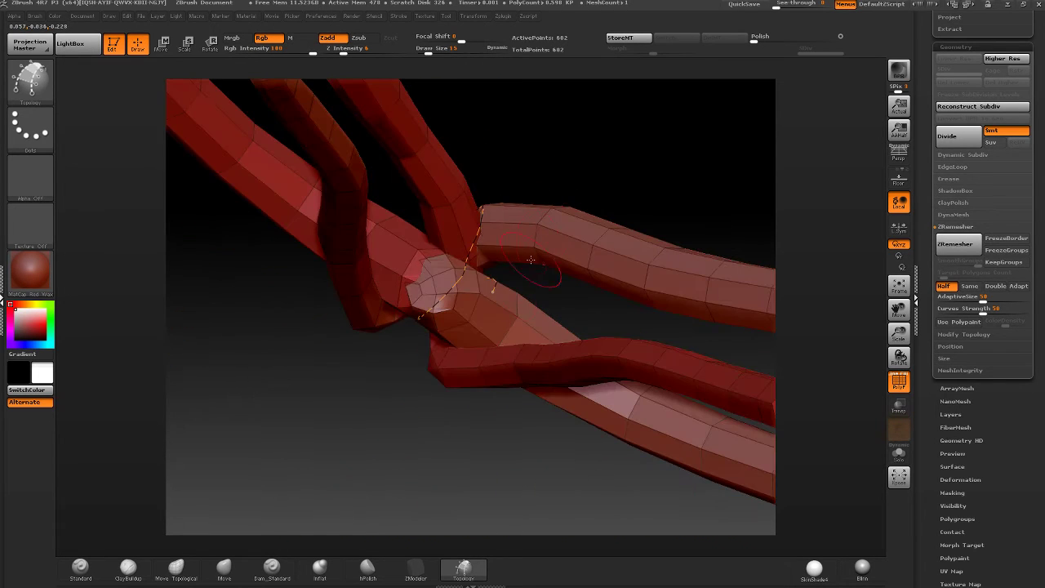
pyautogui.moveTo(468, 301); pyautogui.dragTo(490, 291, button='right')
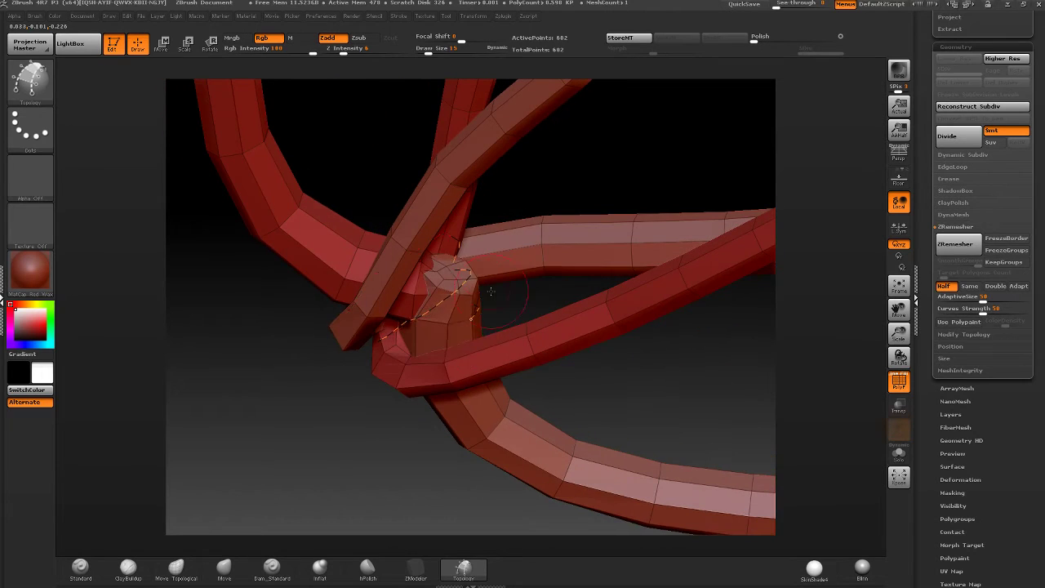
pyautogui.moveTo(441, 337)
pyautogui.mouseDown(button='right')
pyautogui.moveTo(469, 278)
pyautogui.moveTo(461, 269)
pyautogui.mouseUp(button='right')
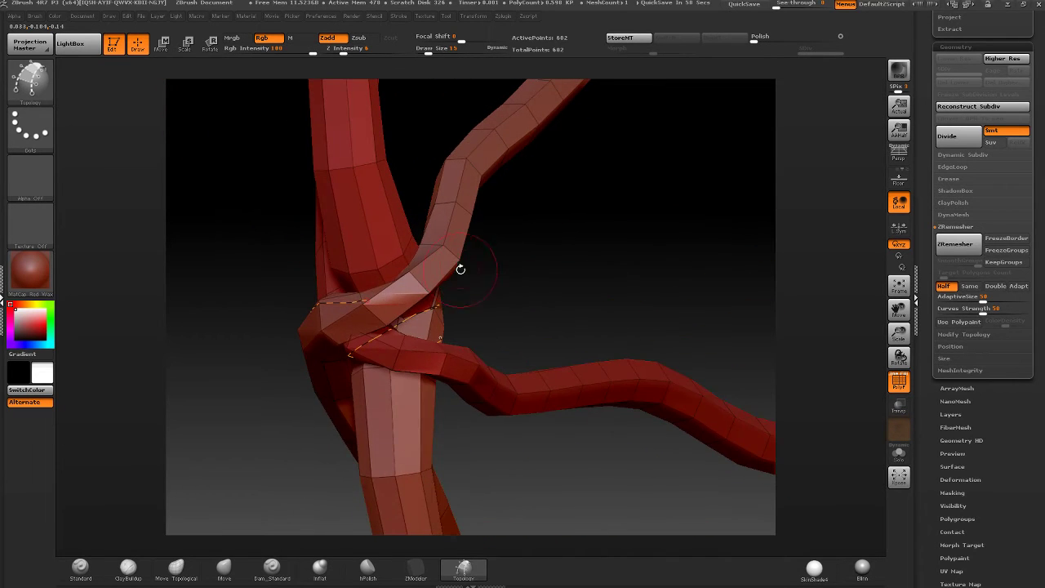
pyautogui.moveTo(380, 274); pyautogui.dragTo(383, 212, button='right')
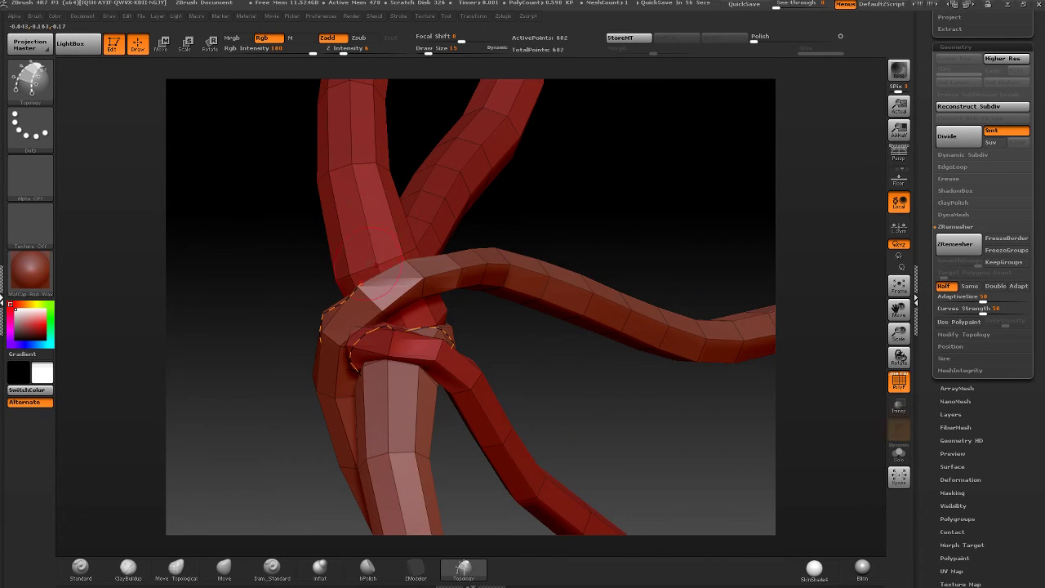
pyautogui.moveTo(372, 266); pyautogui.dragTo(413, 241, button='right')
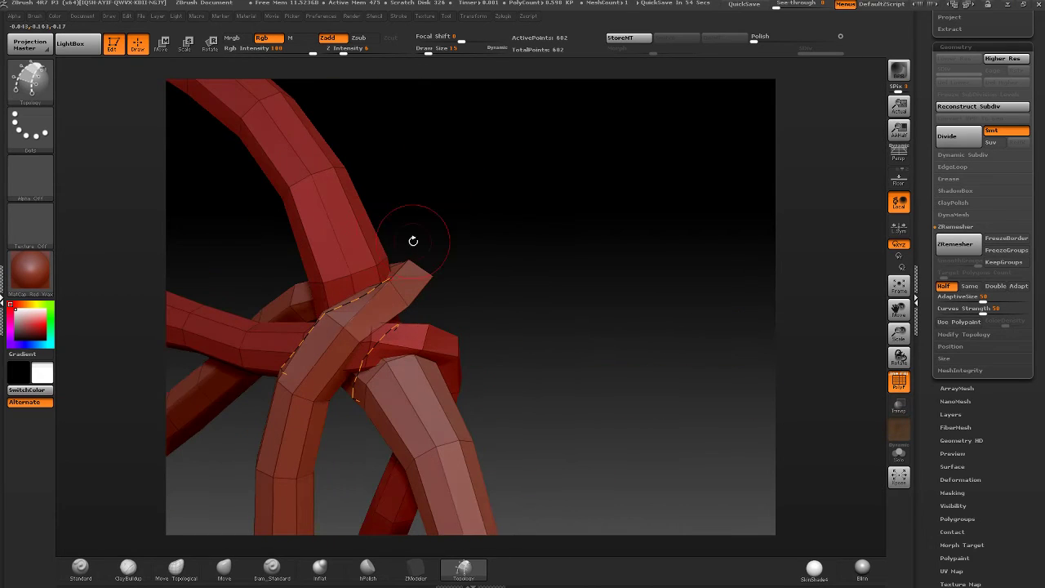
# - Continue the Topology curves over the upper strand and around the back of the knot
pyautogui.moveTo(404, 256)
pyautogui.mouseDown()
pyautogui.moveTo(427, 282)
pyautogui.moveTo(405, 285)
pyautogui.mouseUp()
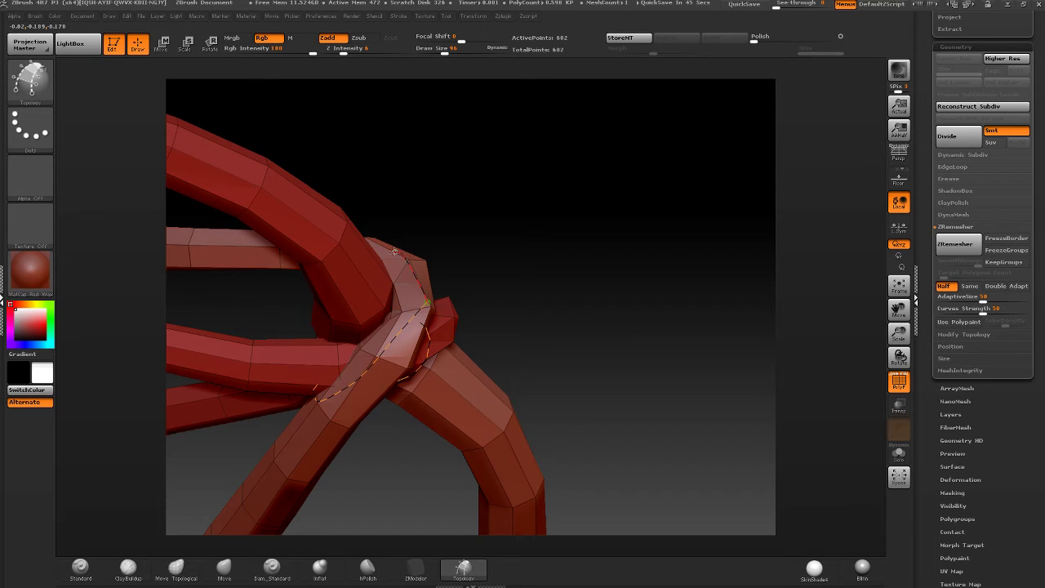
pyautogui.moveTo(393, 235)
pyautogui.mouseDown()
pyautogui.moveTo(384, 245)
pyautogui.moveTo(394, 221)
pyautogui.moveTo(375, 214)
pyautogui.moveTo(342, 252)
pyautogui.mouseUp()
pyautogui.moveTo(342, 252)
pyautogui.mouseDown(button='right')
pyautogui.moveTo(356, 328)
pyautogui.moveTo(490, 154)
pyautogui.moveTo(471, 139)
pyautogui.moveTo(493, 136)
pyautogui.mouseUp(button='right')
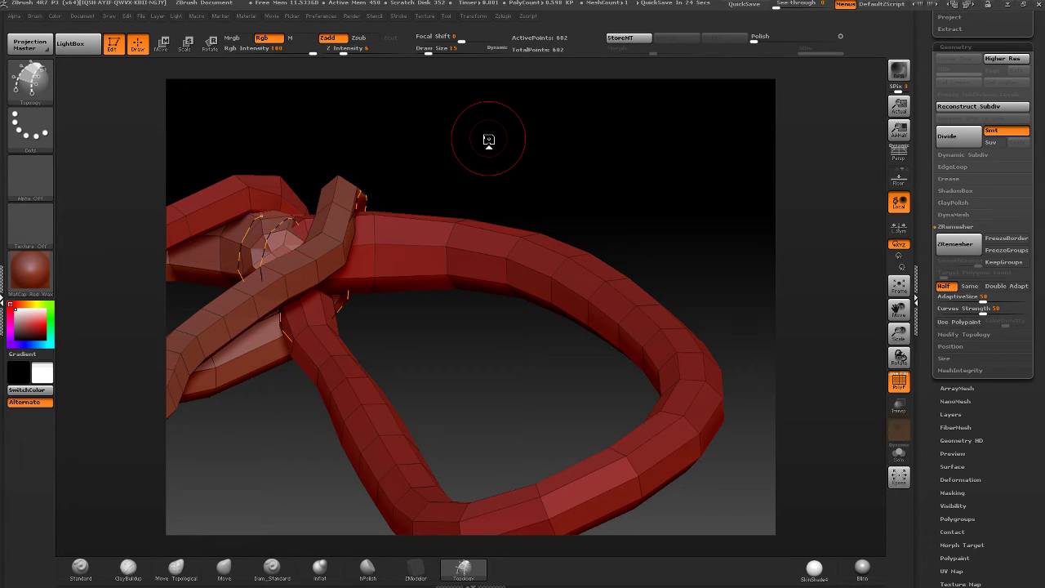
# - Convert the curves drawn around the bow's knot into thin tubes with the CurveMultiTube brush at Draw Size 5
pyautogui.click(44, 84)
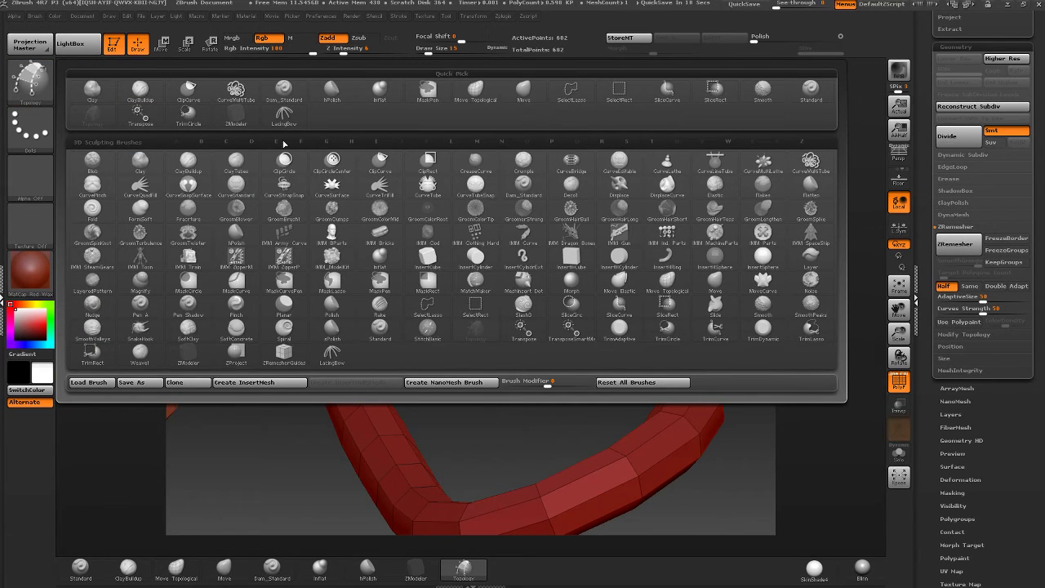
pyautogui.click(264, 124)
pyautogui.moveTo(292, 168)
pyautogui.mouseDown()
pyautogui.moveTo(443, 214)
pyautogui.moveTo(572, 163)
pyautogui.mouseUp()
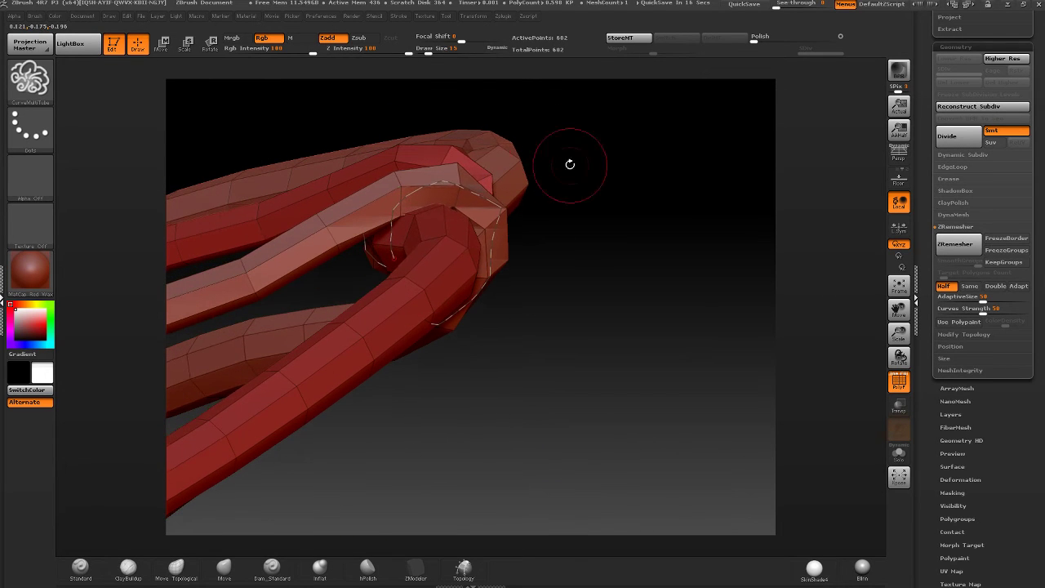
pyautogui.moveTo(445, 51)
pyautogui.mouseDown()
pyautogui.moveTo(424, 49)
pyautogui.moveTo(445, 49)
pyautogui.mouseUp()
pyautogui.moveTo(446, 90)
pyautogui.mouseDown()
pyautogui.moveTo(420, 269)
pyautogui.moveTo(415, 241)
pyautogui.mouseUp()
pyautogui.click(398, 272)
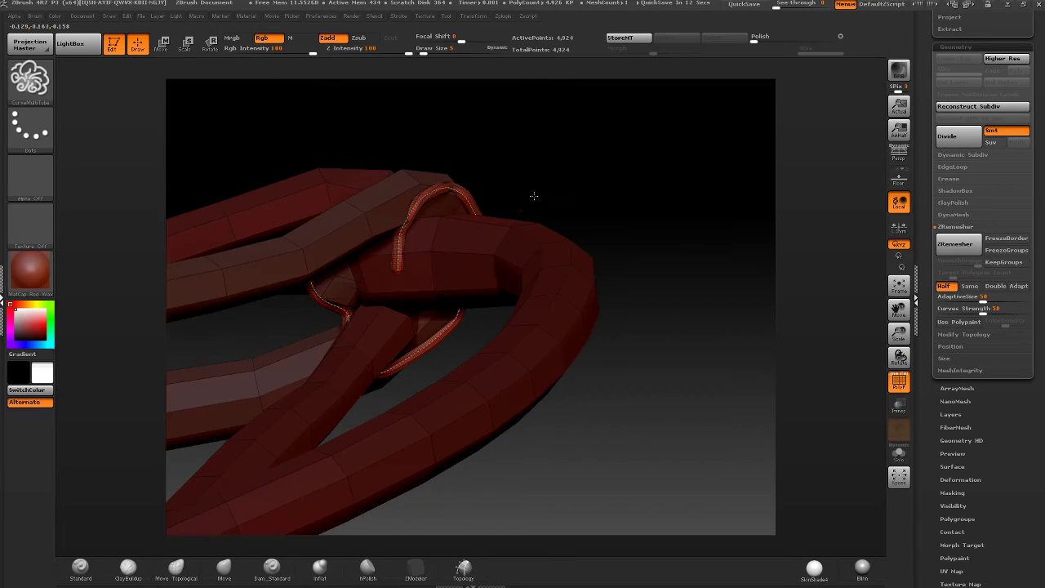
# - Thicken the wrapping tubes all around the knot with the Inflat brush at Draw Size 45
pyautogui.moveTo(533, 197); pyautogui.dragTo(465, 202)
pyautogui.moveTo(605, 164)
pyautogui.mouseDown()
pyautogui.moveTo(637, 180)
pyautogui.moveTo(665, 223)
pyautogui.moveTo(630, 157)
pyautogui.moveTo(492, 249)
pyautogui.moveTo(571, 221)
pyautogui.moveTo(629, 235)
pyautogui.moveTo(572, 193)
pyautogui.moveTo(620, 161)
pyautogui.mouseUp()
pyautogui.press('shift')
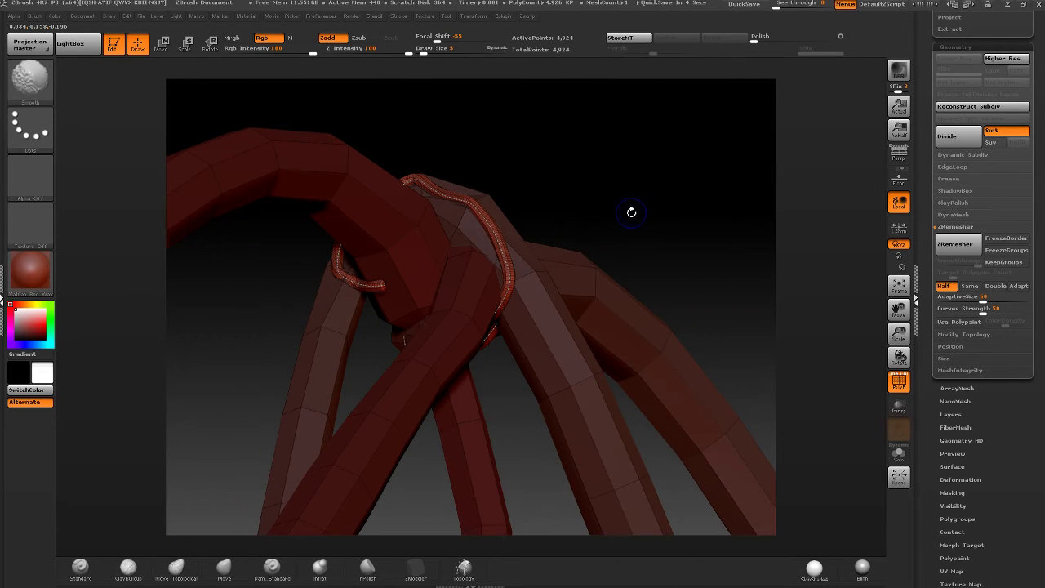
pyautogui.moveTo(634, 214); pyautogui.dragTo(598, 253)
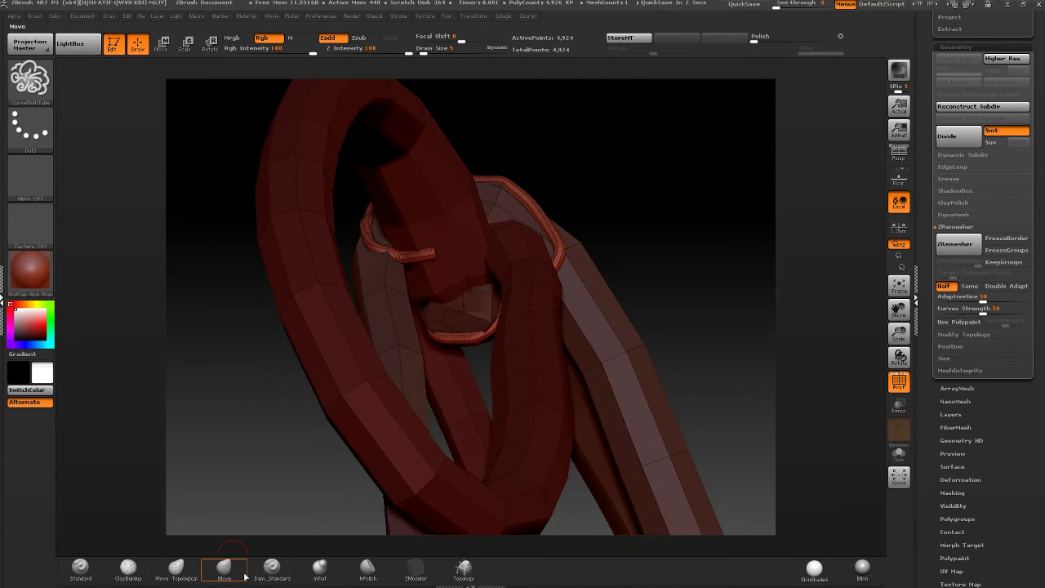
pyautogui.click(319, 568)
pyautogui.moveTo(431, 49); pyautogui.dragTo(435, 51)
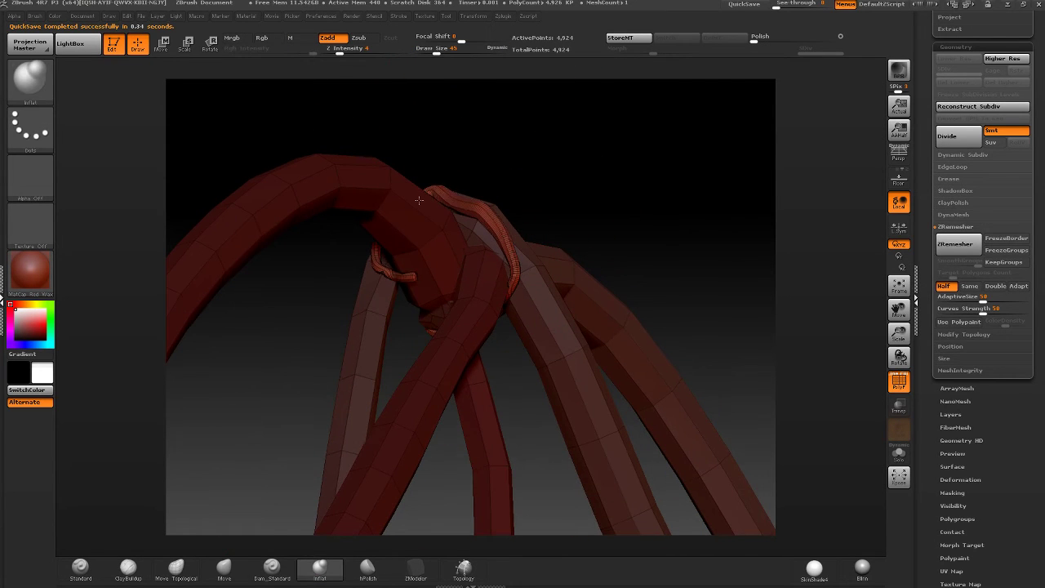
pyautogui.moveTo(403, 262)
pyautogui.mouseDown()
pyautogui.moveTo(512, 272)
pyautogui.moveTo(484, 210)
pyautogui.moveTo(490, 237)
pyautogui.mouseUp()
pyautogui.moveTo(604, 212); pyautogui.dragTo(516, 278)
pyautogui.moveTo(457, 359)
pyautogui.mouseDown()
pyautogui.moveTo(533, 304)
pyautogui.moveTo(507, 364)
pyautogui.mouseUp()
pyautogui.moveTo(629, 237); pyautogui.dragTo(556, 326)
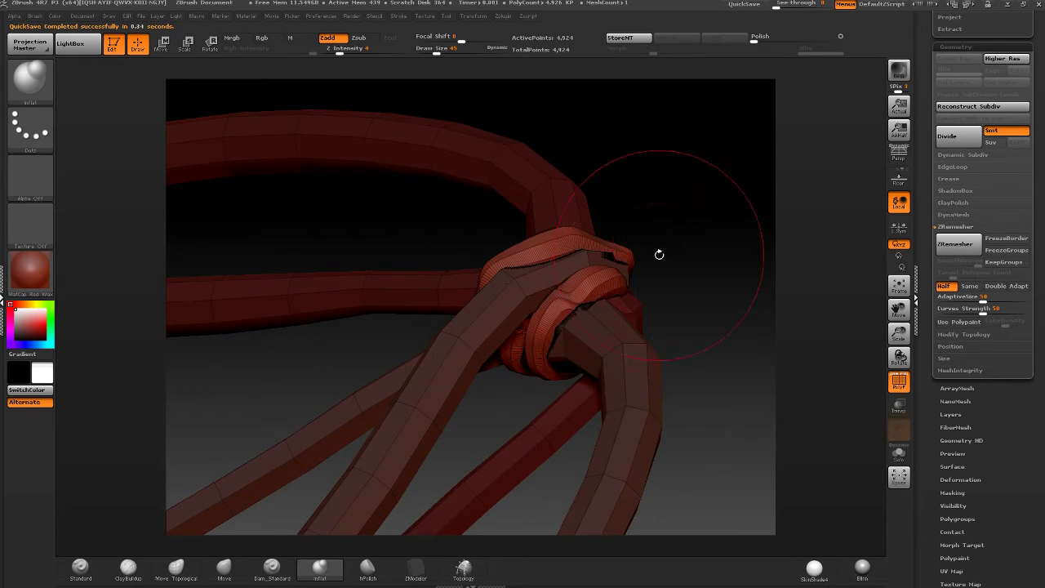
pyautogui.moveTo(661, 253)
pyautogui.mouseDown()
pyautogui.moveTo(621, 270)
pyautogui.moveTo(637, 286)
pyautogui.moveTo(670, 245)
pyautogui.mouseUp()
pyautogui.moveTo(719, 392); pyautogui.dragTo(654, 327)
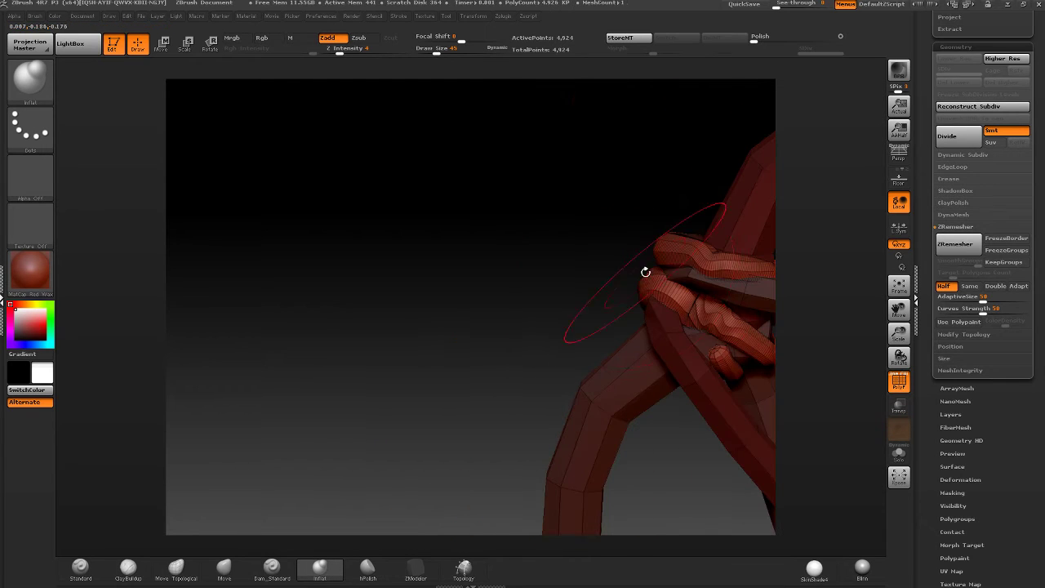
pyautogui.moveTo(646, 271); pyautogui.dragTo(719, 277)
pyautogui.moveTo(620, 196)
pyautogui.mouseDown()
pyautogui.moveTo(738, 237)
pyautogui.moveTo(828, 327)
pyautogui.moveTo(694, 327)
pyautogui.moveTo(580, 306)
pyautogui.moveTo(554, 238)
pyautogui.moveTo(588, 229)
pyautogui.moveTo(414, 365)
pyautogui.mouseUp()
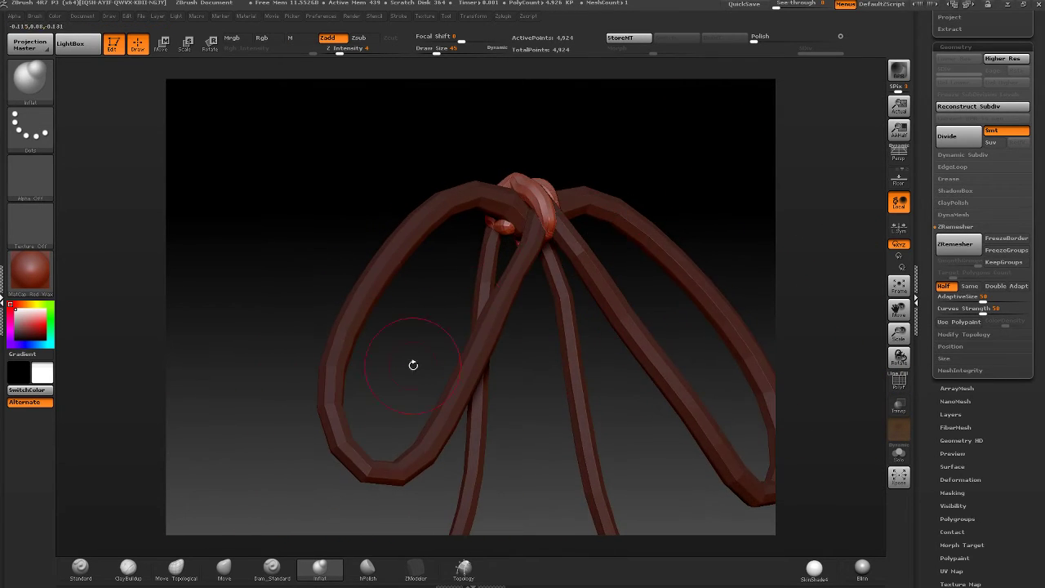
# - Reshape the thickened wrap around the crossing strands with the Move Topological brush and show the wireframe
pyautogui.click(176, 568)
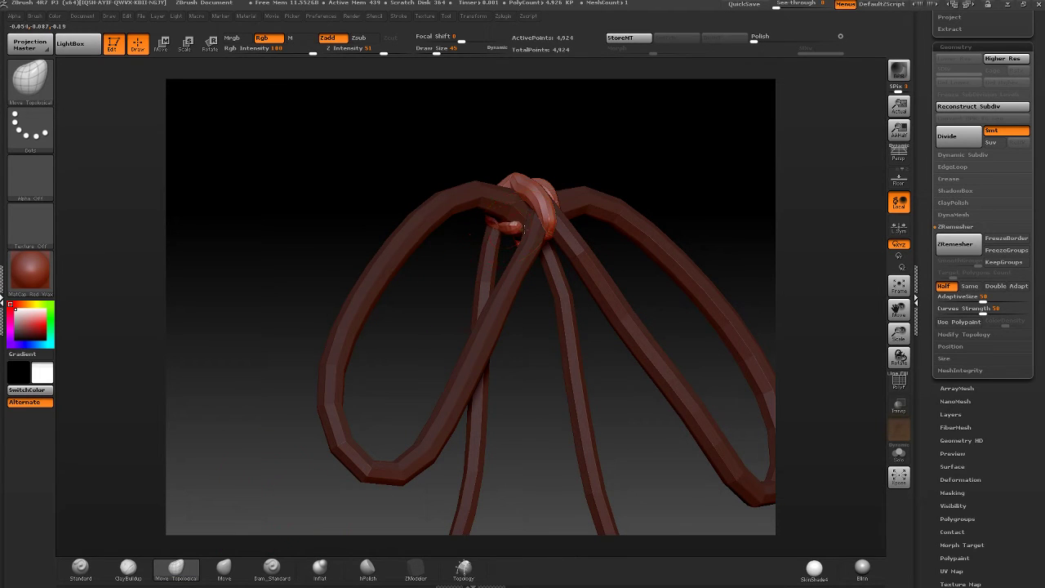
pyautogui.moveTo(637, 179)
pyautogui.mouseDown()
pyautogui.moveTo(560, 212)
pyautogui.moveTo(488, 222)
pyautogui.mouseUp()
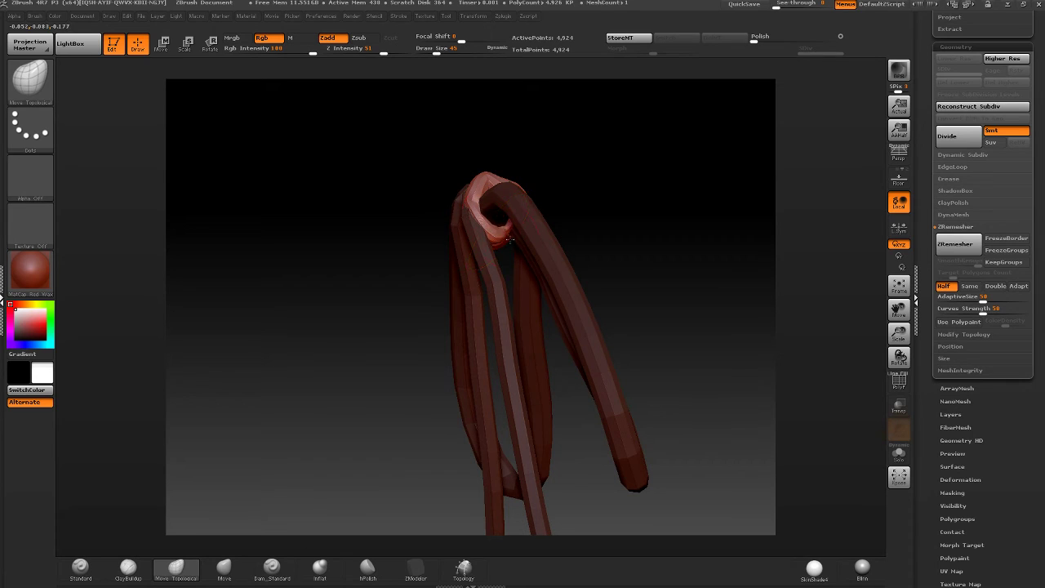
pyautogui.moveTo(475, 205); pyautogui.dragTo(502, 180)
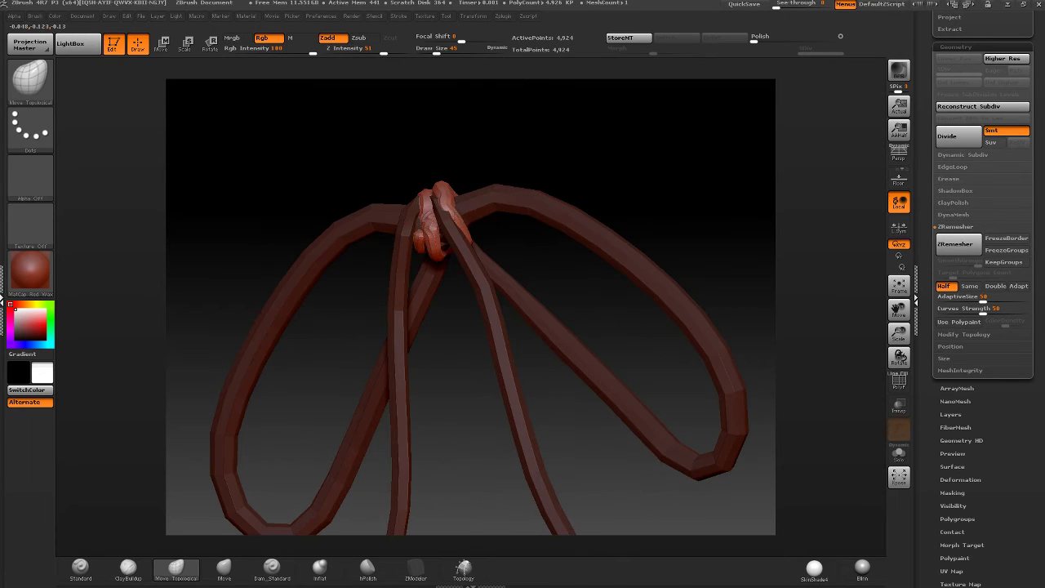
pyautogui.moveTo(424, 214)
pyautogui.mouseDown()
pyautogui.moveTo(421, 239)
pyautogui.moveTo(415, 187)
pyautogui.moveTo(416, 198)
pyautogui.moveTo(525, 171)
pyautogui.moveTo(430, 191)
pyautogui.mouseUp()
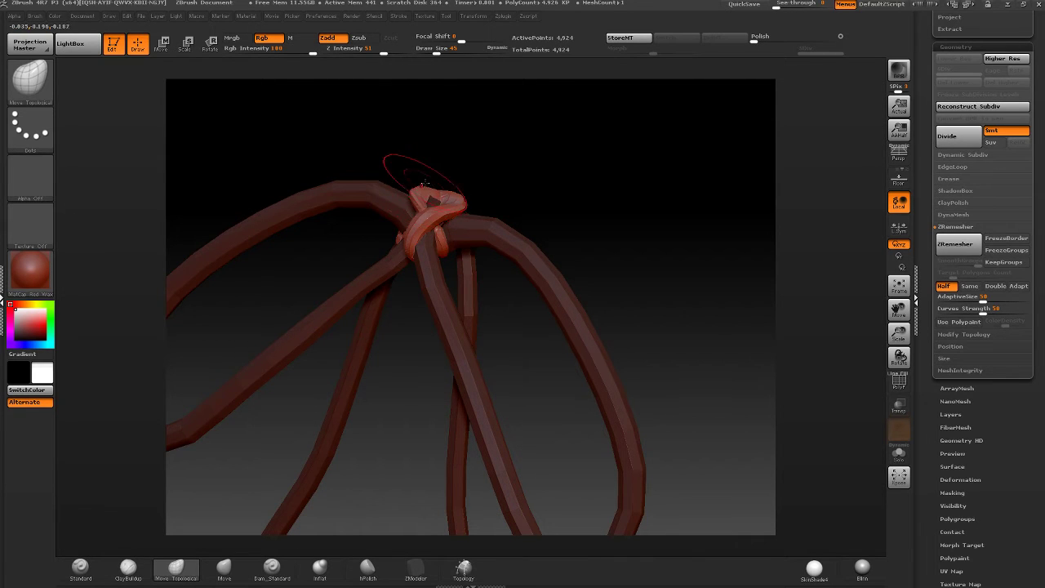
pyautogui.moveTo(428, 198)
pyautogui.mouseDown()
pyautogui.moveTo(457, 190)
pyautogui.moveTo(660, 57)
pyautogui.mouseUp()
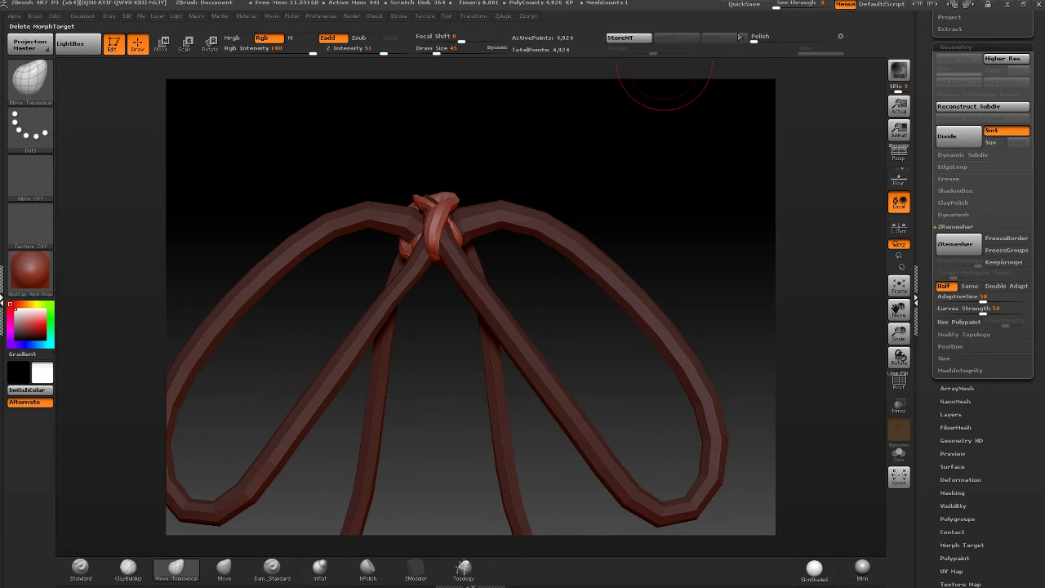
pyautogui.moveTo(537, 174)
pyautogui.mouseDown()
pyautogui.moveTo(563, 175)
pyautogui.moveTo(837, 331)
pyautogui.mouseUp()
pyautogui.click(899, 381)
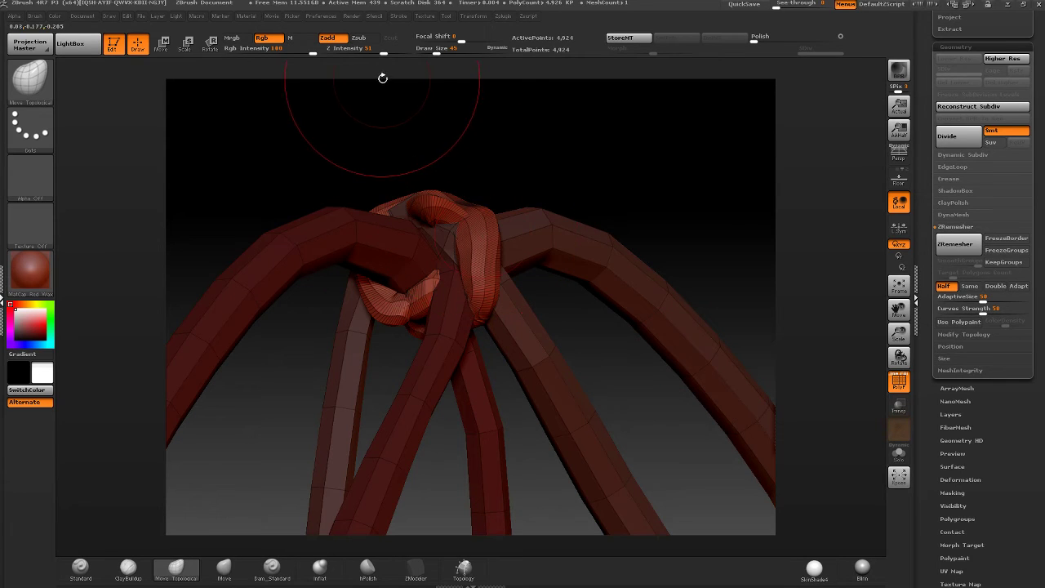
# - Reduce the Draw Size to 20, isolate the knot's wrap, and try thinning its dense mesh with Delete Loops
pyautogui.click(38, 90)
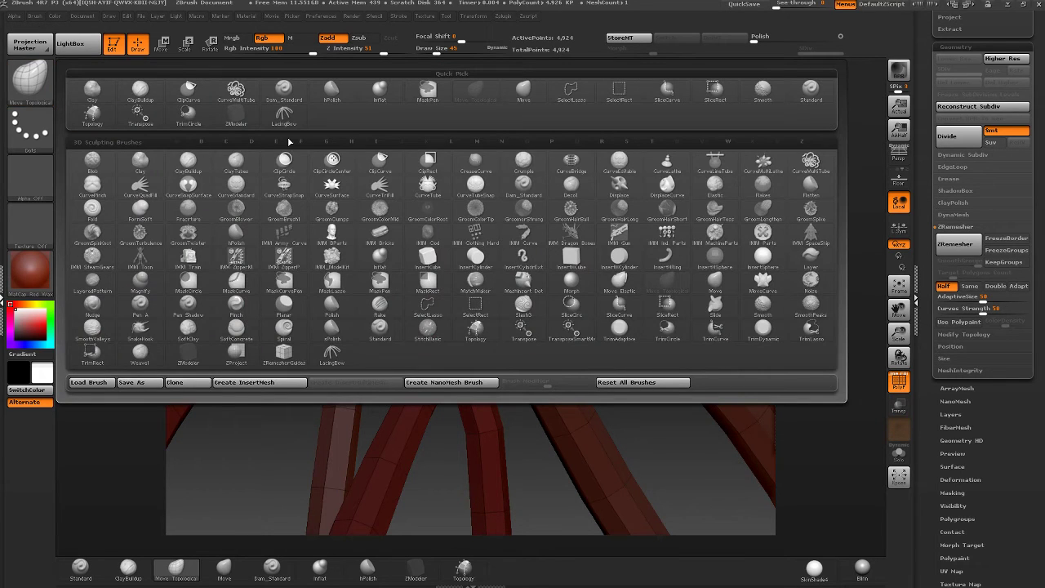
pyautogui.click(236, 91)
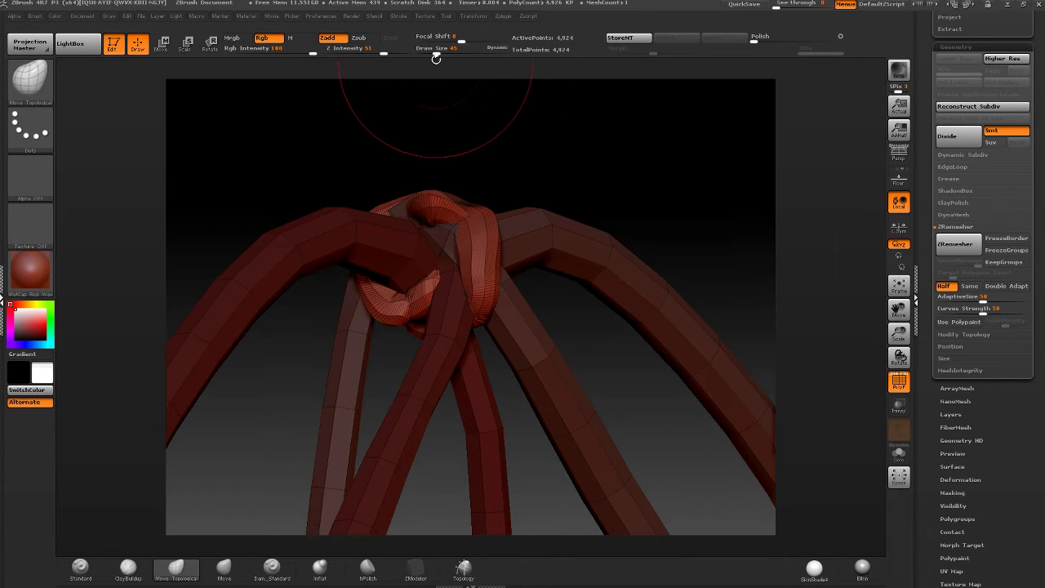
pyautogui.moveTo(442, 52); pyautogui.dragTo(430, 52)
pyautogui.keyDown('ctrl'); pyautogui.moveTo(496, 255); pyautogui.dragTo(502, 278, button='right'); pyautogui.keyUp('ctrl')
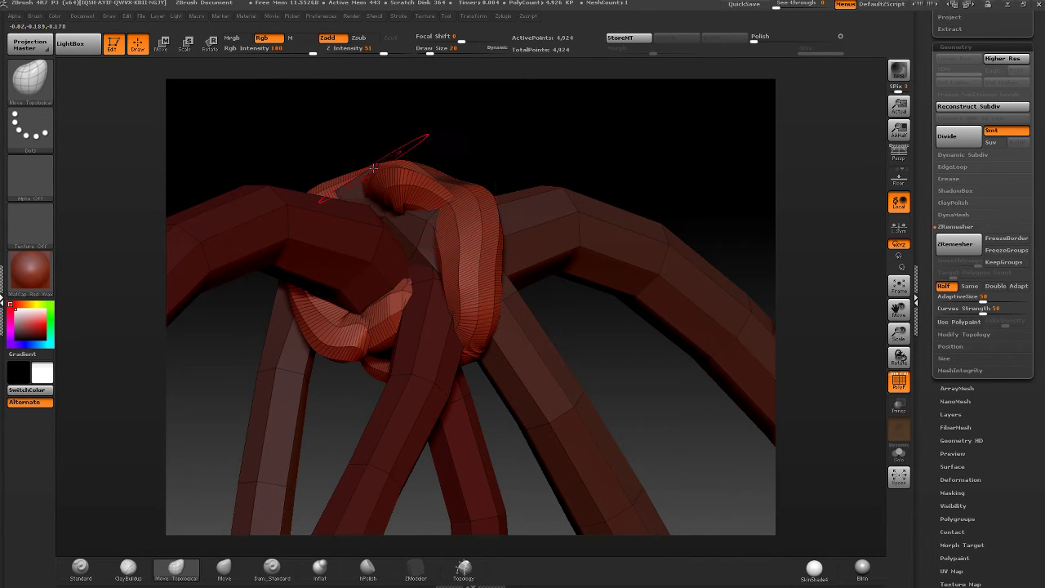
pyautogui.keyDown('ctrl'); pyautogui.keyDown('shift'); pyautogui.click(473, 205); pyautogui.keyUp('shift'); pyautogui.keyUp('ctrl')
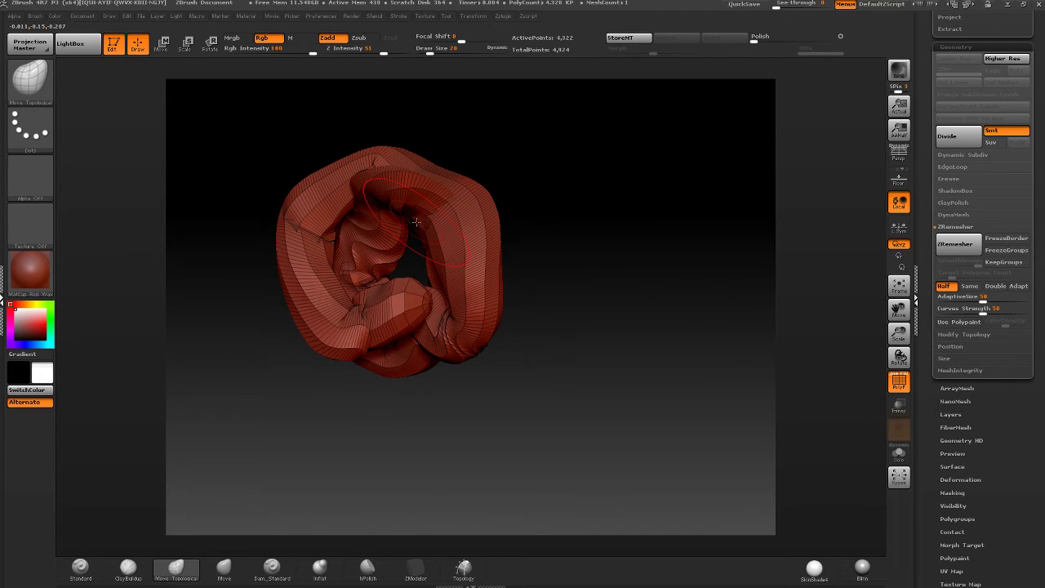
pyautogui.click(951, 167)
pyautogui.moveTo(923, 174); pyautogui.dragTo(921, 135)
pyautogui.scroll(-1, 918, 297)
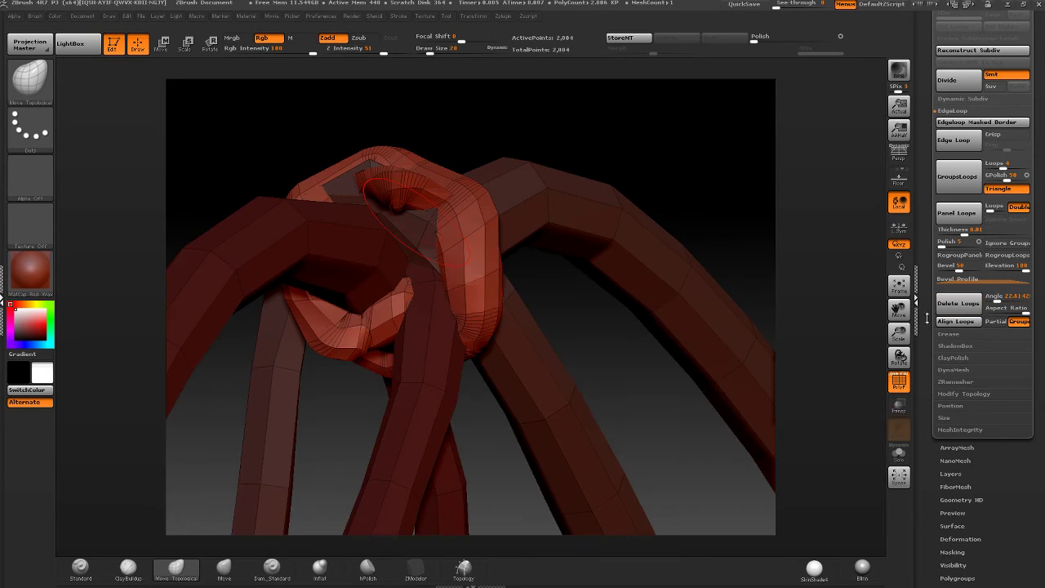
pyautogui.moveTo(425, 318); pyautogui.dragTo(852, 269)
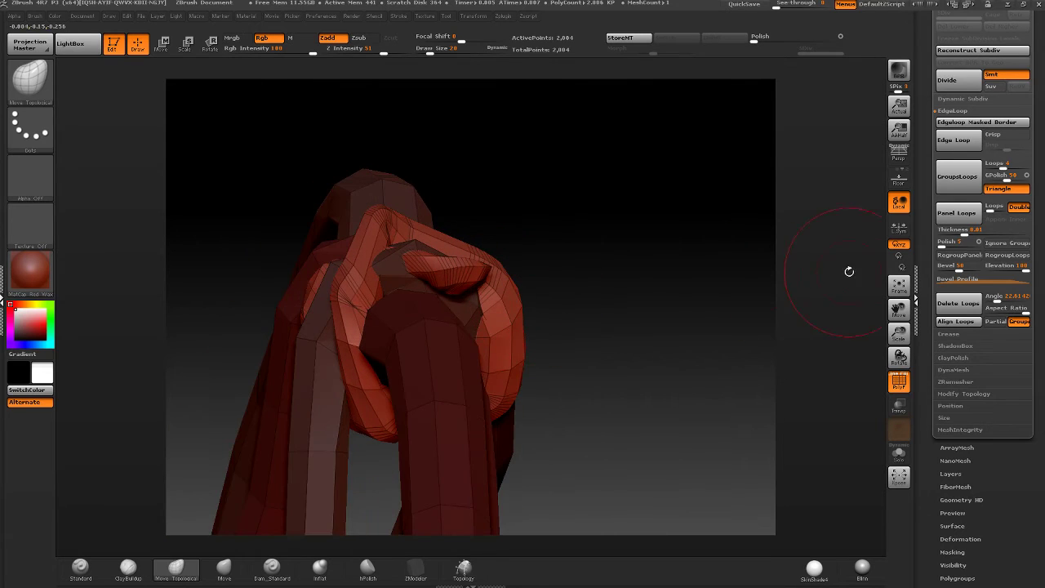
# - Try Delete Loops at an angle of about 23.9 on the bow and polish the knot's wrap
pyautogui.moveTo(1000, 299); pyautogui.dragTo(1006, 298)
pyautogui.click(958, 303)
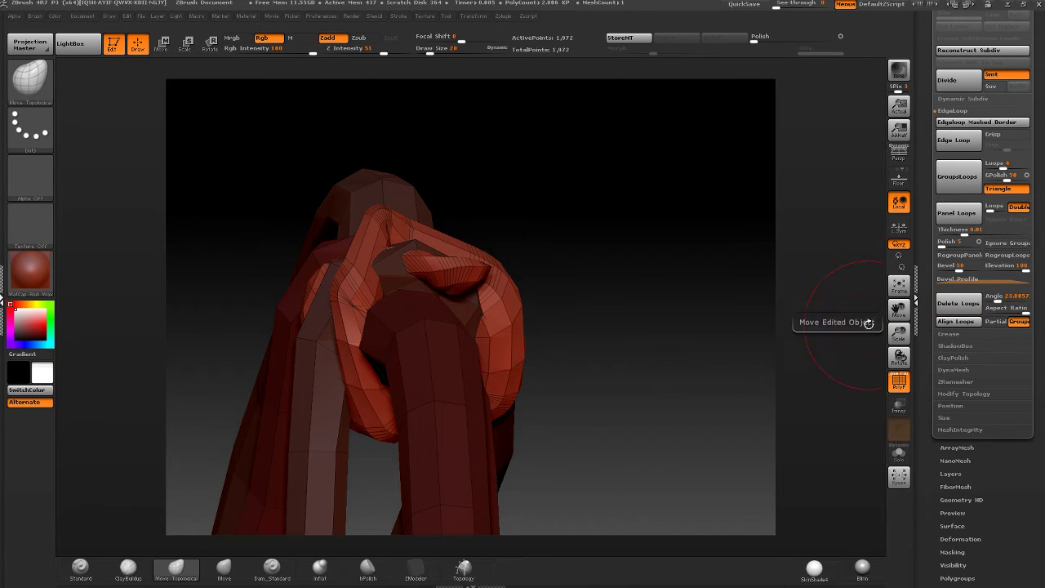
pyautogui.moveTo(784, 310); pyautogui.dragTo(726, 296)
pyautogui.moveTo(642, 256); pyautogui.dragTo(638, 234)
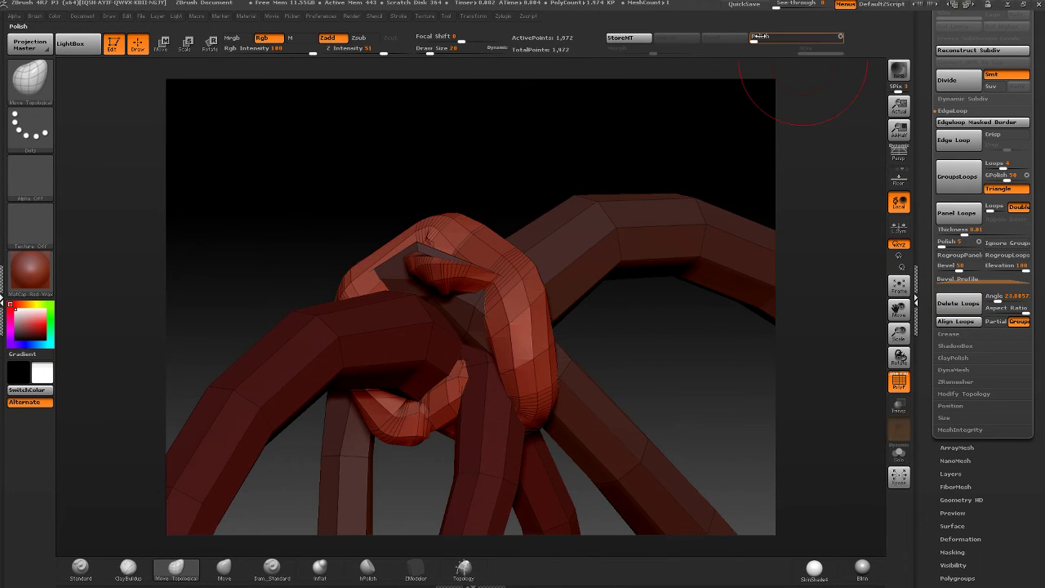
pyautogui.moveTo(761, 36); pyautogui.dragTo(797, 38)
pyautogui.moveTo(733, 72); pyautogui.dragTo(694, 86)
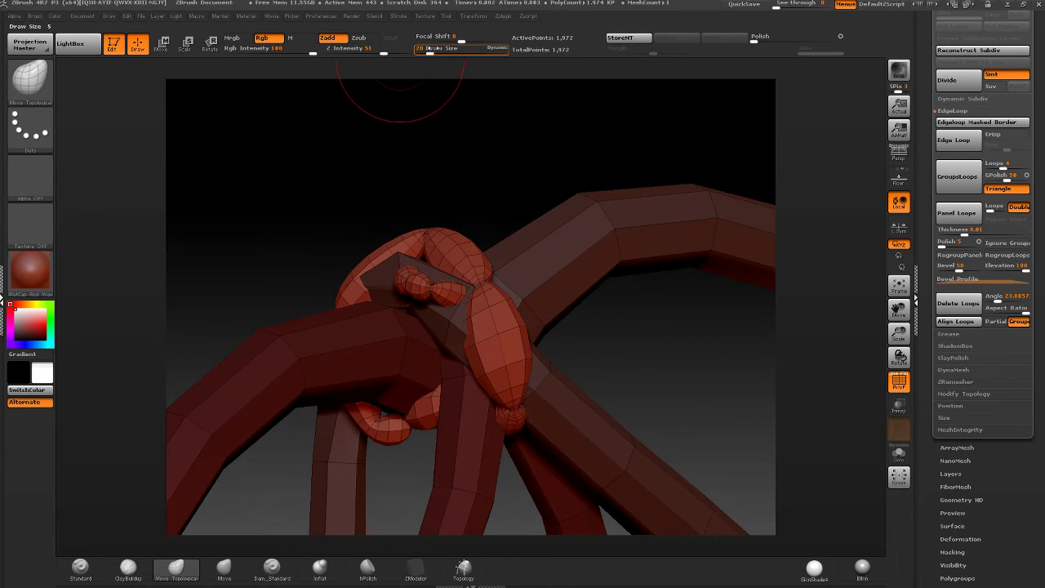
# - Set the Draw Size to 32, raise the Delete Loops angle to about 40, and remove more edge loops
pyautogui.moveTo(429, 48); pyautogui.dragTo(437, 67)
pyautogui.click(950, 303)
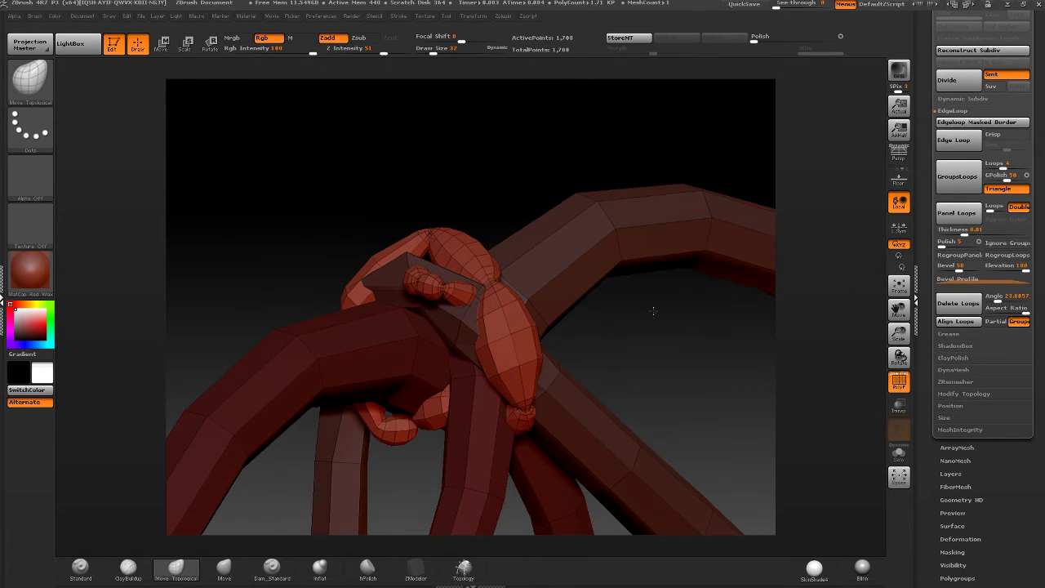
pyautogui.moveTo(998, 301); pyautogui.dragTo(1004, 301)
pyautogui.click(962, 304)
pyautogui.moveTo(873, 319); pyautogui.dragTo(876, 348)
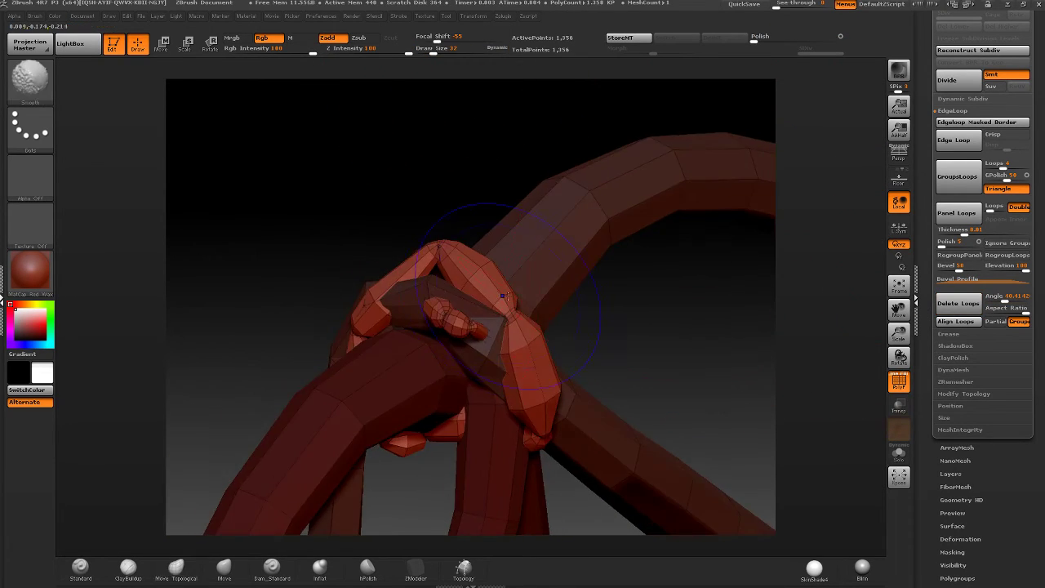
# - Try to smooth the lumpy low-poly wrap along the front and side of the knot
pyautogui.keyDown('shift'); pyautogui.moveTo(503, 294); pyautogui.dragTo(512, 306); pyautogui.keyUp('shift')
pyautogui.keyDown('shift'); pyautogui.moveTo(408, 291); pyautogui.dragTo(443, 274); pyautogui.keyUp('shift')
pyautogui.moveTo(564, 282); pyautogui.dragTo(646, 286)
pyautogui.keyDown('shift'); pyautogui.moveTo(406, 273); pyautogui.dragTo(400, 321); pyautogui.keyUp('shift')
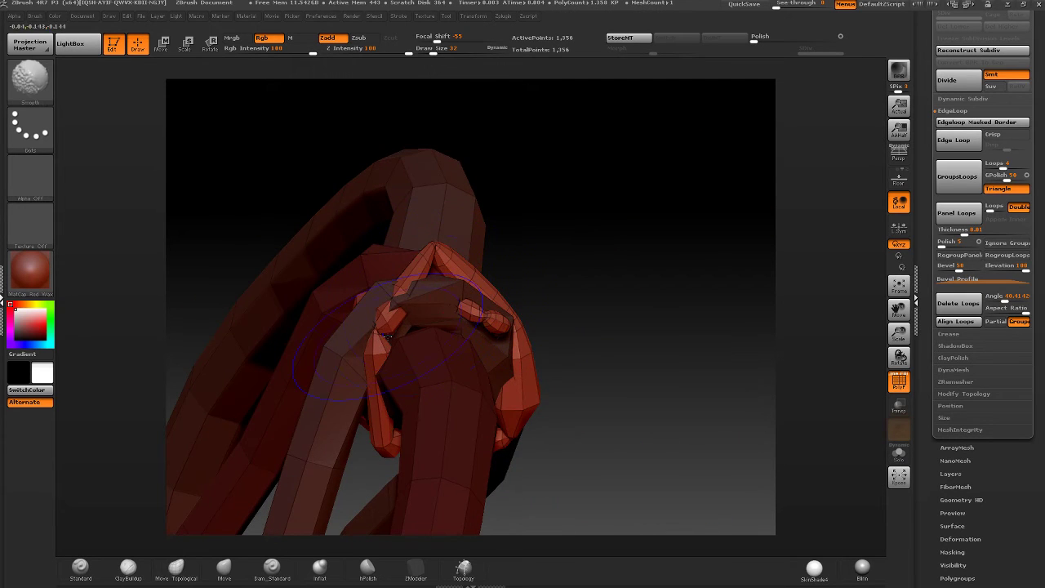
pyautogui.moveTo(555, 319); pyautogui.dragTo(637, 320)
pyautogui.moveTo(407, 311)
pyautogui.keyDown('shift'); pyautogui.mouseDown()
pyautogui.moveTo(420, 321)
pyautogui.moveTo(399, 333)
pyautogui.mouseUp(); pyautogui.keyUp('shift')
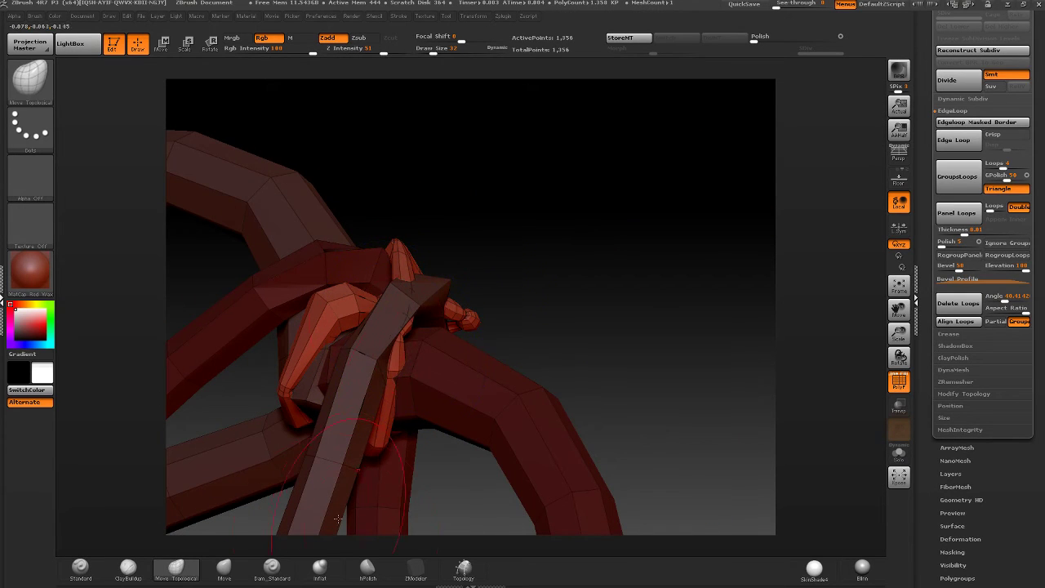
# - Try to restore the thickness of the smoothed wrap with the Inflat brush at Draw Size 32
pyautogui.press('b')
pyautogui.press('i')
pyautogui.press('n')
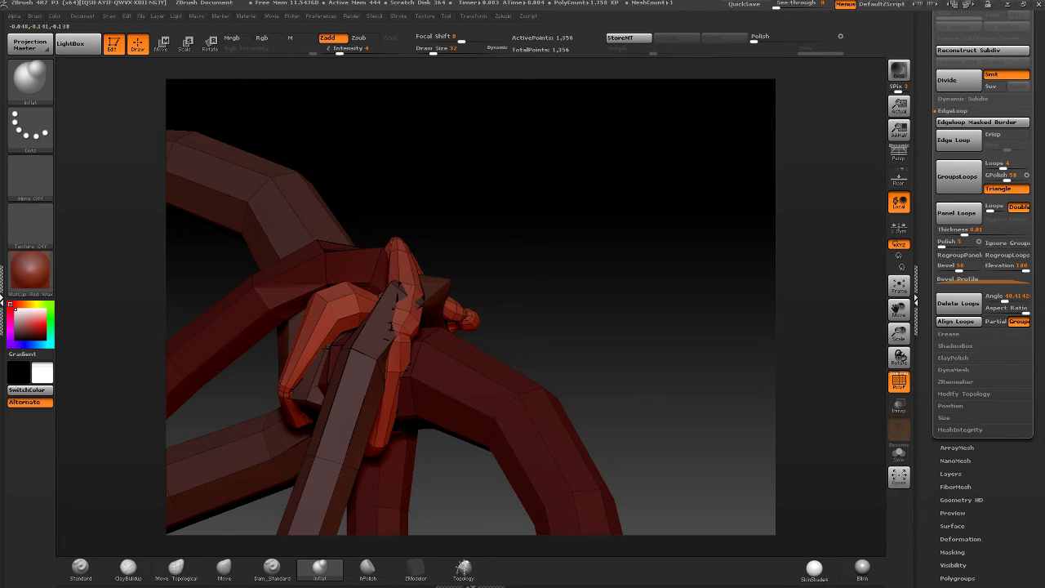
pyautogui.click(343, 52)
pyautogui.moveTo(384, 122); pyautogui.dragTo(479, 218)
pyautogui.keyDown('shift'); pyautogui.moveTo(500, 305); pyautogui.dragTo(518, 310); pyautogui.keyUp('shift')
pyautogui.moveTo(508, 268)
pyautogui.mouseDown()
pyautogui.moveTo(462, 242)
pyautogui.moveTo(425, 295)
pyautogui.mouseUp()
# - Try to pull the upper part of the wrap closer to the strands with the Move Topological brush
pyautogui.click(177, 569)
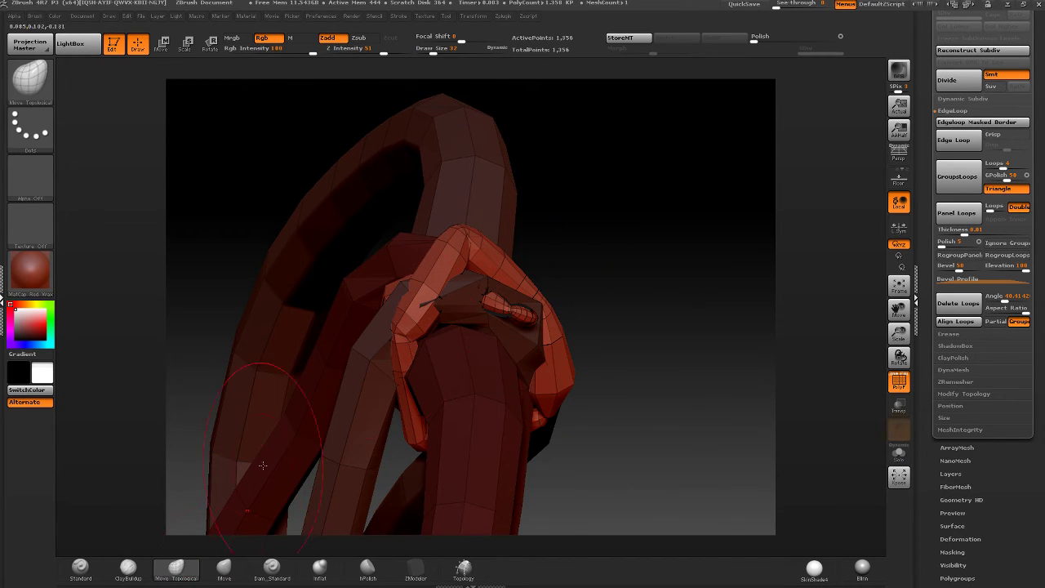
pyautogui.moveTo(453, 222)
pyautogui.mouseDown()
pyautogui.moveTo(463, 244)
pyautogui.moveTo(431, 282)
pyautogui.mouseUp()
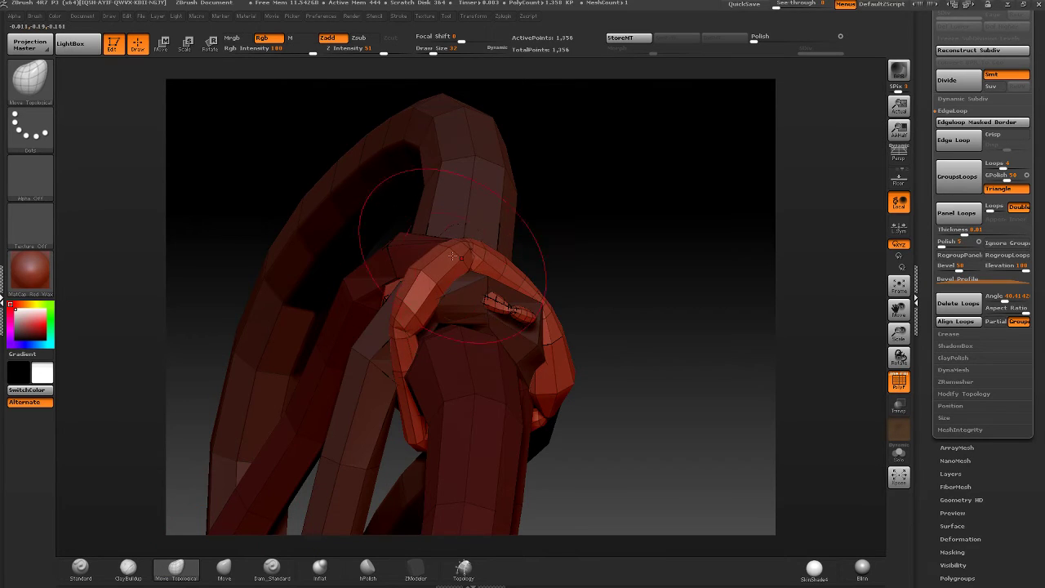
pyautogui.moveTo(390, 200); pyautogui.dragTo(449, 229)
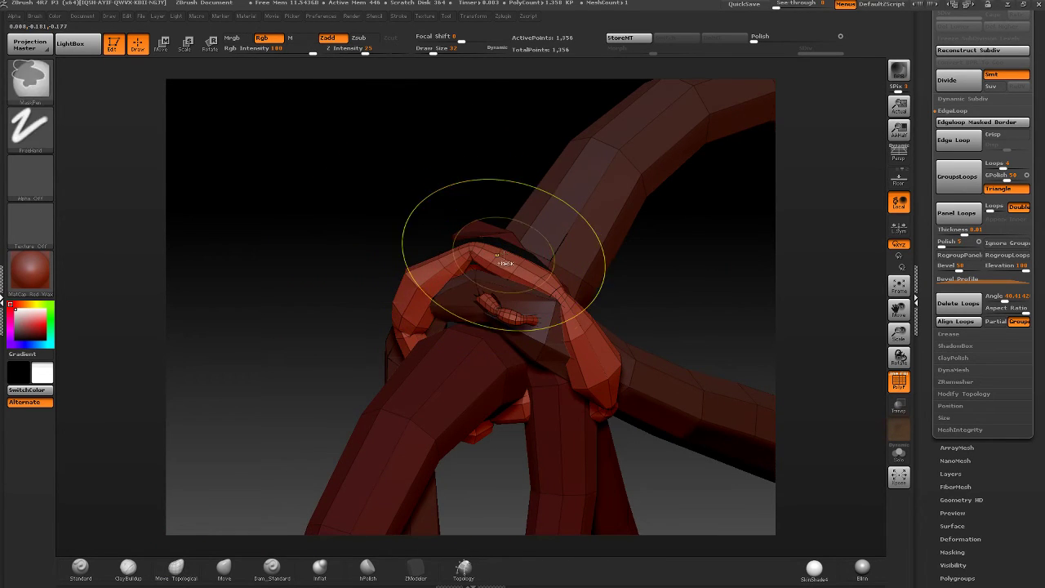
pyautogui.moveTo(502, 269)
pyautogui.mouseDown()
pyautogui.moveTo(535, 294)
pyautogui.moveTo(479, 245)
pyautogui.moveTo(536, 286)
pyautogui.moveTo(504, 326)
pyautogui.moveTo(511, 315)
pyautogui.mouseUp()
# - Undo back to the dense inflated wrap and apply Delete Loops again, discarding the newer undo history
pyautogui.moveTo(531, 290)
pyautogui.mouseDown(button='right')
pyautogui.moveTo(495, 303)
pyautogui.moveTo(593, 286)
pyautogui.mouseUp(button='right')
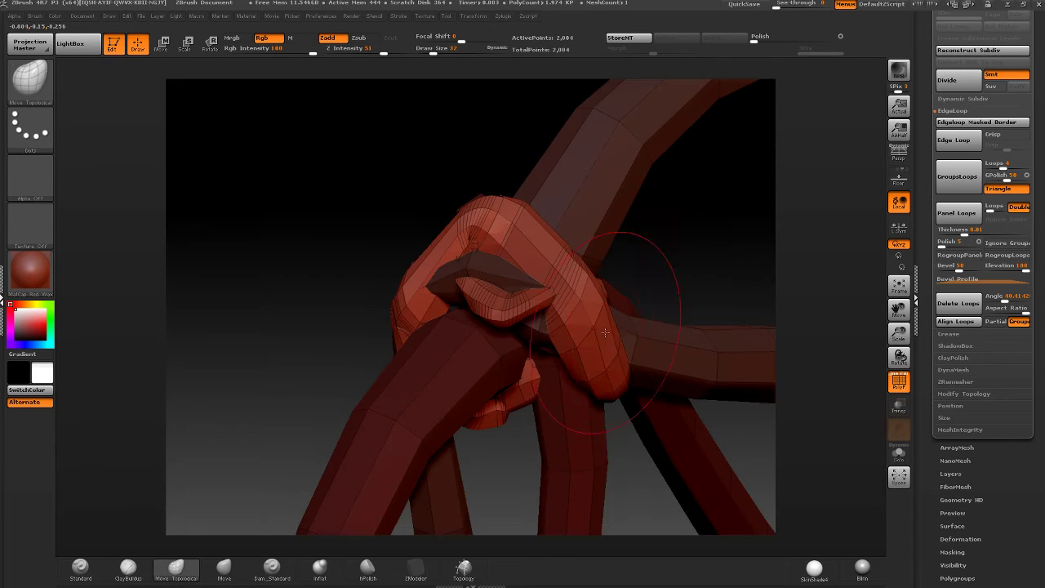
pyautogui.keyDown('ctrl'); pyautogui.moveTo(605, 332); pyautogui.dragTo(482, 322, button='right'); pyautogui.keyUp('ctrl')
pyautogui.moveTo(482, 322); pyautogui.dragTo(547, 314, button='right')
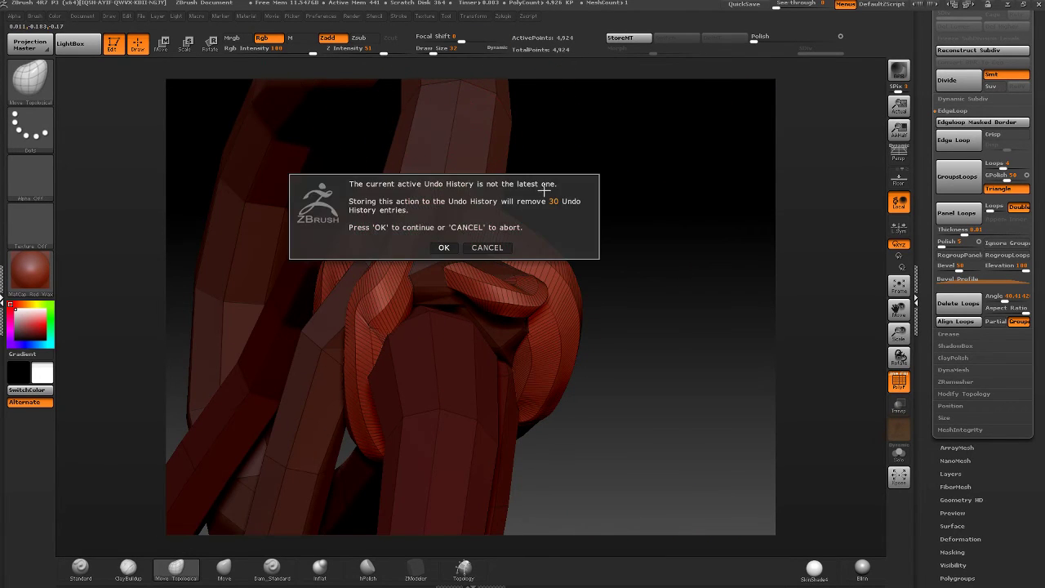
pyautogui.click(444, 248)
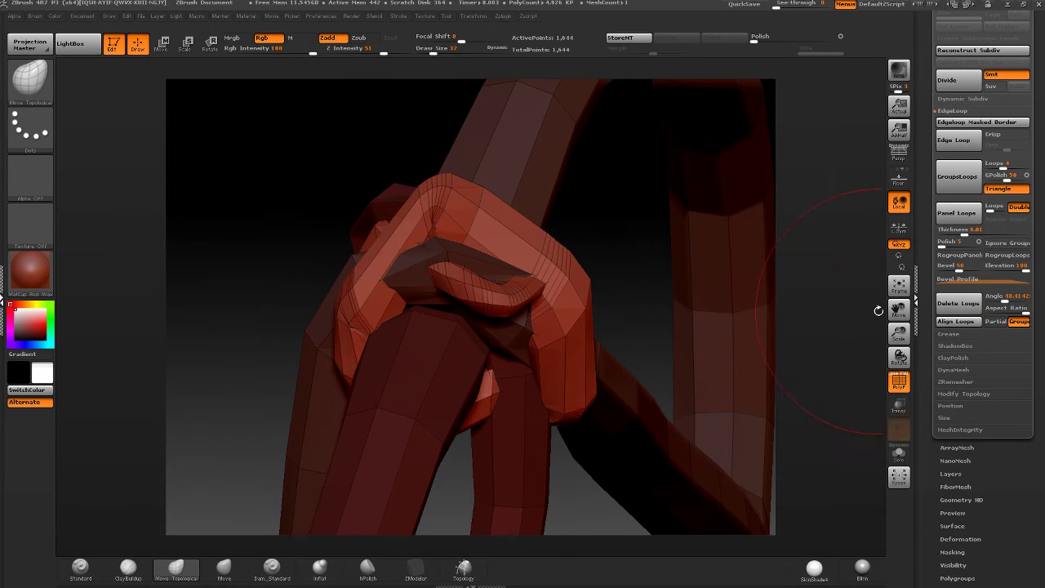
# - Thicken the upper and side parts of the wrap with the Inflat brush and smooth its side bend
pyautogui.click(319, 568)
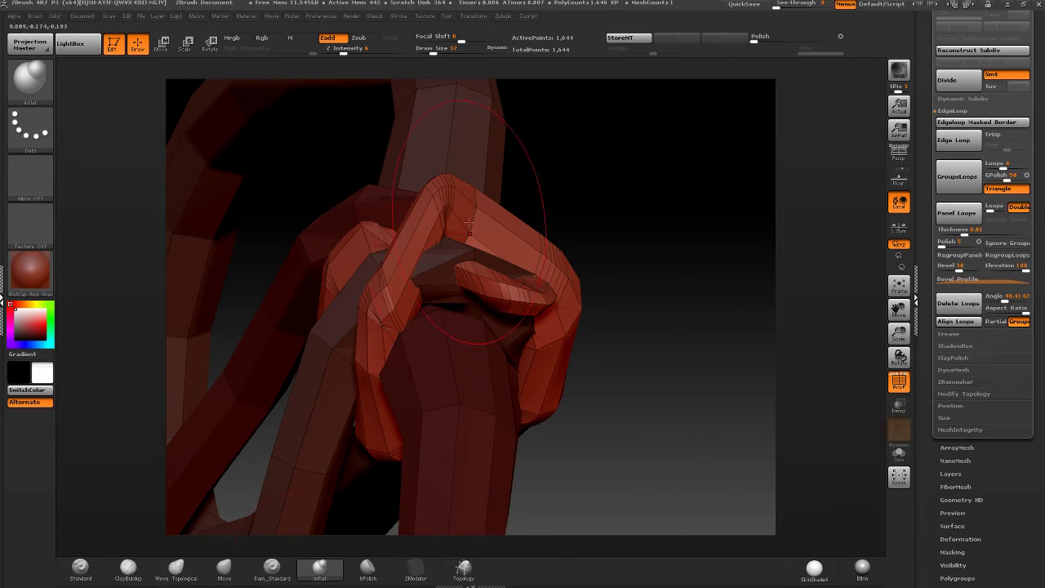
pyautogui.moveTo(438, 230)
pyautogui.mouseDown()
pyautogui.moveTo(452, 248)
pyautogui.moveTo(539, 285)
pyautogui.mouseUp()
pyautogui.moveTo(654, 278); pyautogui.dragTo(539, 258)
pyautogui.moveTo(580, 286)
pyautogui.keyDown('shift'); pyautogui.mouseDown()
pyautogui.moveTo(553, 249)
pyautogui.moveTo(531, 390)
pyautogui.mouseUp(); pyautogui.keyUp('shift')
# - Set ZModeler to the Insert Single EdgeLoop edge action at Draw Size 3 and delete surplus edge loops around the wrap's top bend
pyautogui.click(419, 570)
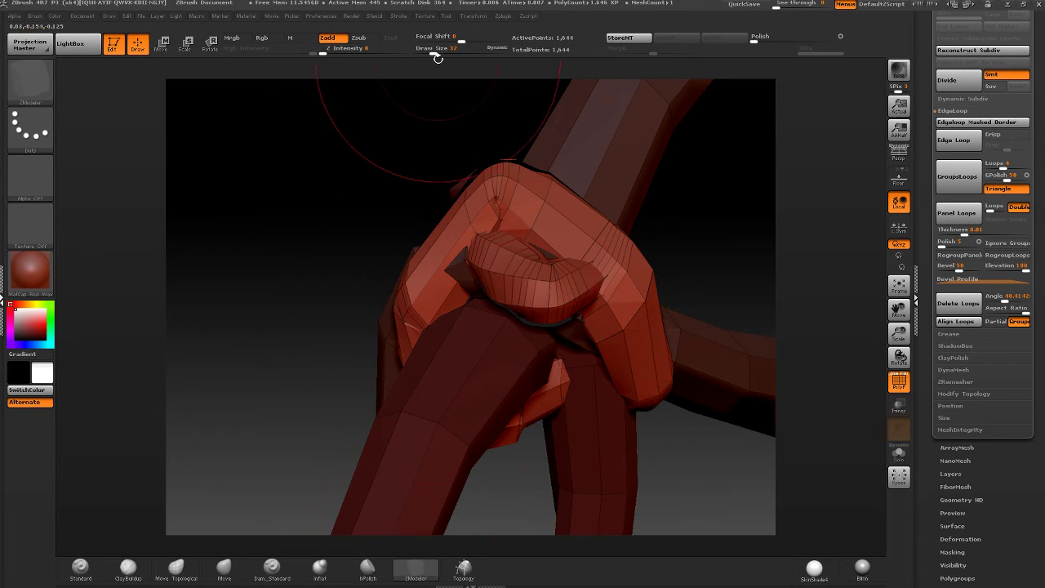
pyautogui.moveTo(434, 55); pyautogui.dragTo(419, 58)
pyautogui.moveTo(502, 151)
pyautogui.keyDown('ctrl'); pyautogui.mouseDown(button='right')
pyautogui.moveTo(518, 216)
pyautogui.moveTo(487, 237)
pyautogui.moveTo(479, 229)
pyautogui.mouseUp(button='right'); pyautogui.keyUp('ctrl')
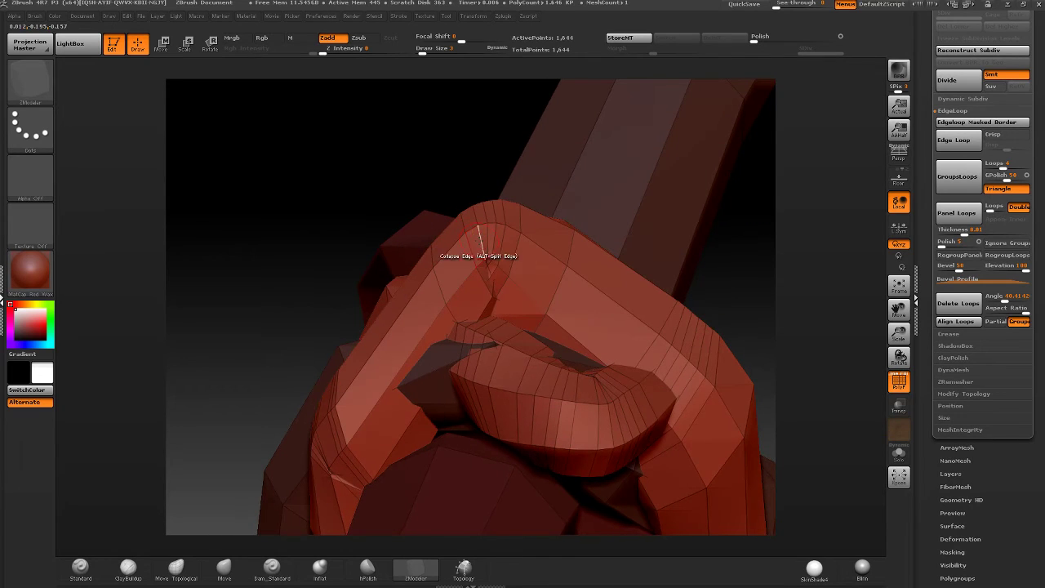
pyautogui.press('space')
pyautogui.click(465, 250)
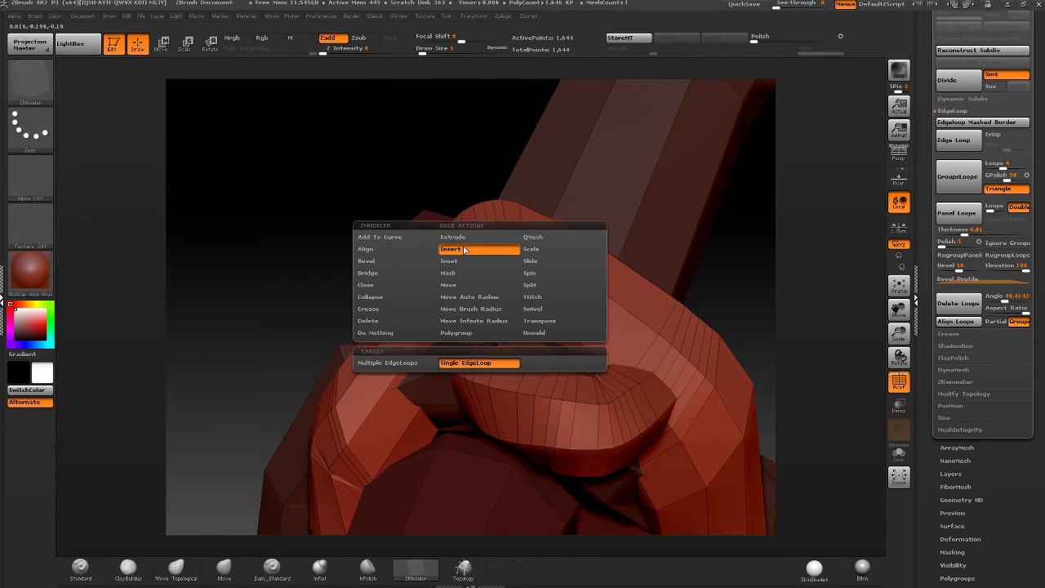
pyautogui.click(452, 237)
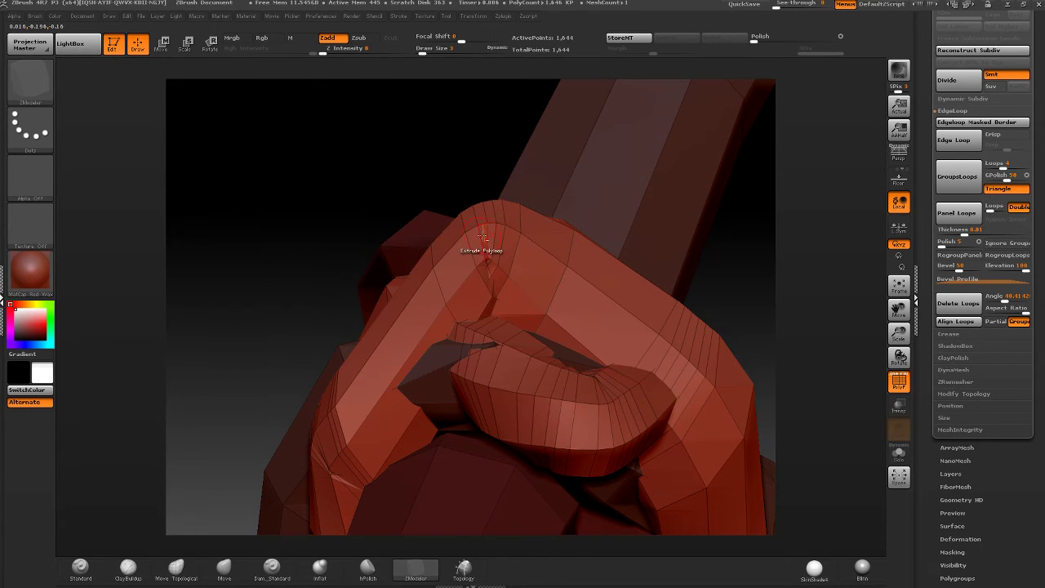
pyautogui.keyDown('alt'); pyautogui.click(481, 236); pyautogui.keyUp('alt')
pyautogui.keyDown('alt'); pyautogui.click(495, 231); pyautogui.keyUp('alt')
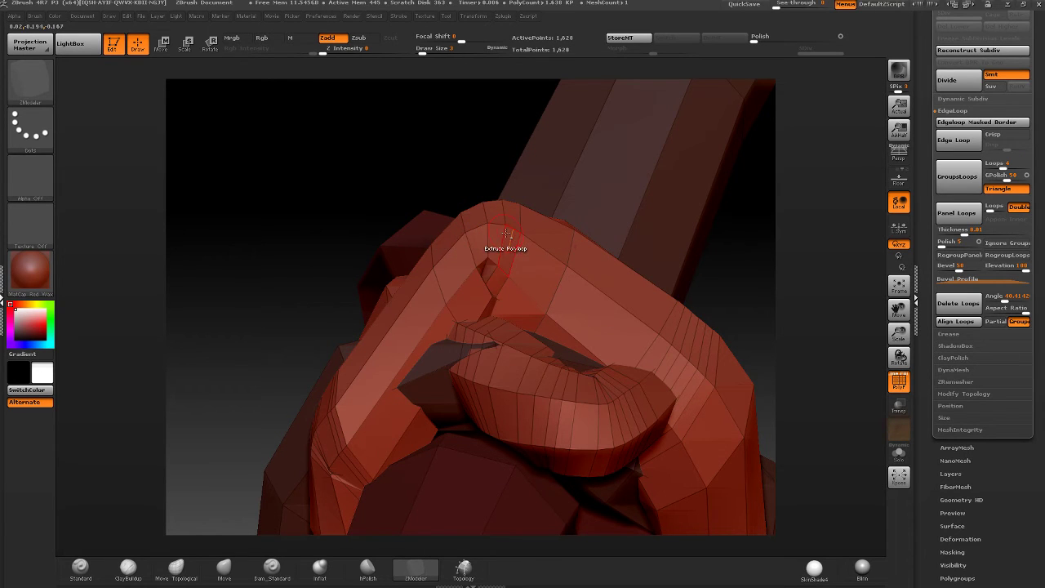
pyautogui.keyDown('alt'); pyautogui.click(505, 235); pyautogui.keyUp('alt')
pyautogui.keyDown('alt'); pyautogui.click(471, 249); pyautogui.keyUp('alt')
# - Delete more of the crowded edge loops along the front and side of the wrap with ZModeler
pyautogui.moveTo(461, 243); pyautogui.dragTo(442, 261, button='right')
pyautogui.keyDown('alt'); pyautogui.click(465, 281); pyautogui.keyUp('alt')
pyautogui.keyDown('alt'); pyautogui.click(442, 262); pyautogui.keyUp('alt')
pyautogui.keyDown('alt'); pyautogui.click(440, 263); pyautogui.keyUp('alt')
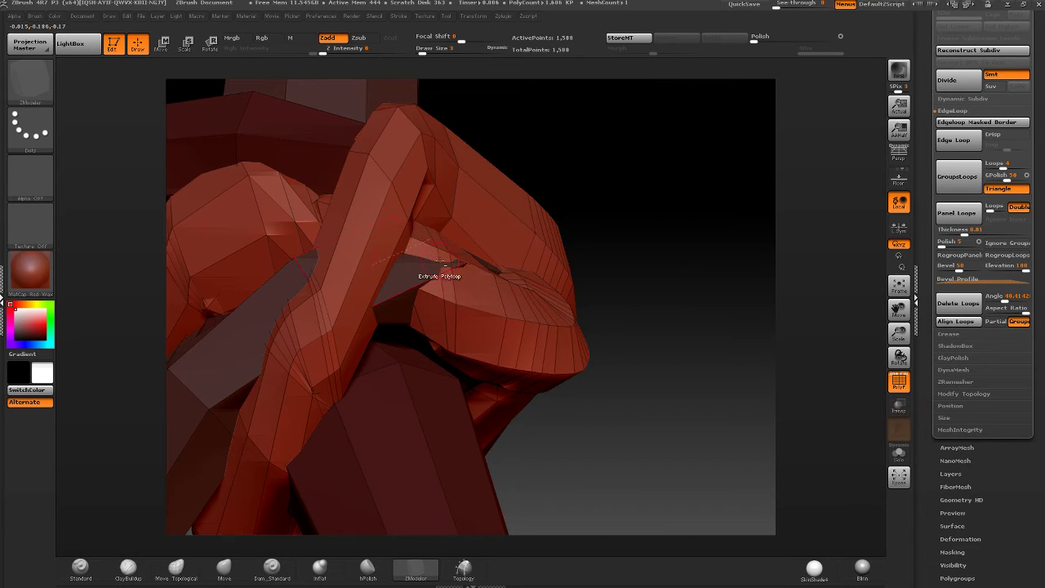
pyautogui.keyDown('alt'); pyautogui.click(445, 273); pyautogui.keyUp('alt')
pyautogui.moveTo(445, 274); pyautogui.dragTo(369, 240, button='right')
pyautogui.keyDown('alt'); pyautogui.click(521, 291); pyautogui.keyUp('alt')
# - Split the wrap from the bow strands into its own subtool and make it the active one
pyautogui.keyDown('ctrl'); pyautogui.keyDown('shift'); pyautogui.click(321, 148); pyautogui.keyUp('shift'); pyautogui.keyUp('ctrl')
pyautogui.keyDown('alt'); pyautogui.moveTo(416, 209); pyautogui.dragTo(542, 230, button='right'); pyautogui.keyUp('alt')
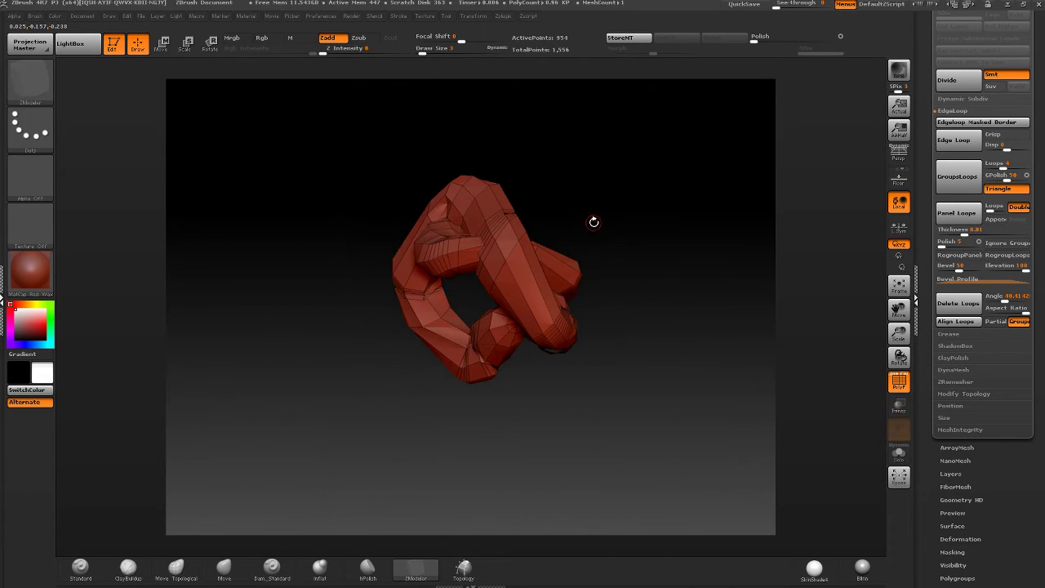
pyautogui.keyDown('ctrl'); pyautogui.keyDown('shift'); pyautogui.click(594, 221); pyautogui.keyUp('shift'); pyautogui.keyUp('ctrl')
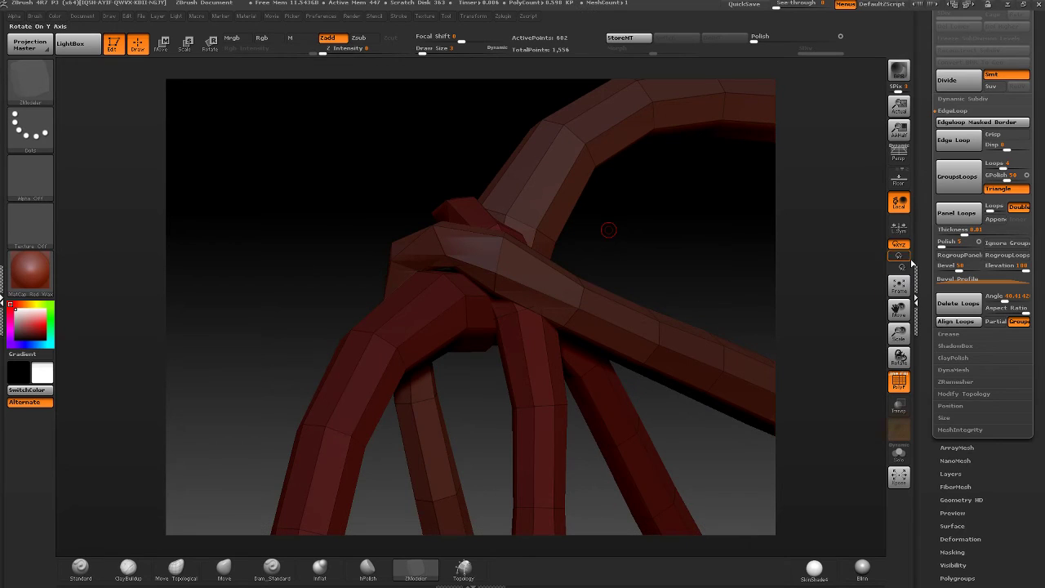
pyautogui.scroll(8, 966, 303)
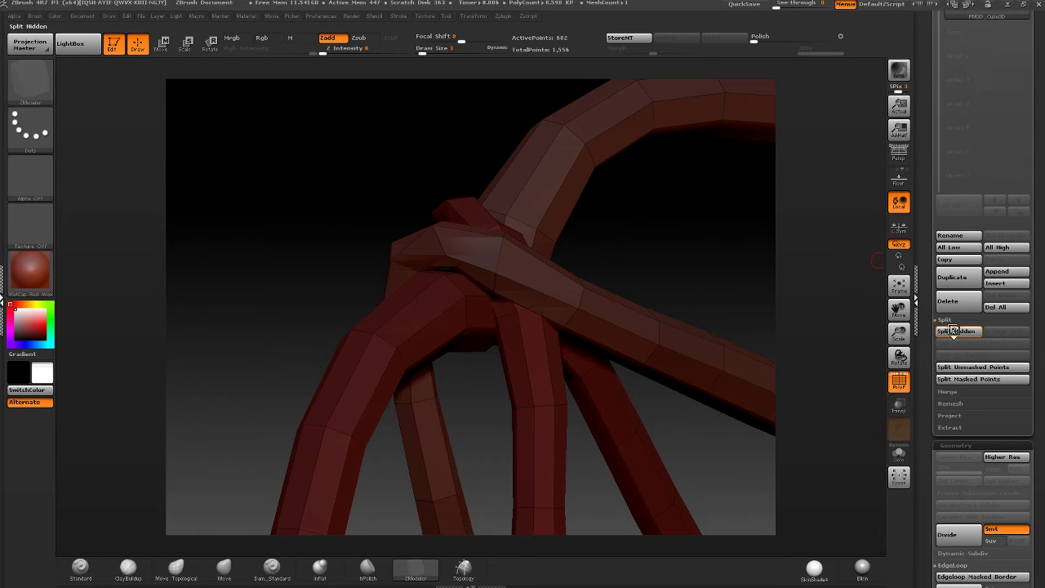
pyautogui.click(954, 331)
pyautogui.keyDown('alt'); pyautogui.click(644, 306); pyautogui.keyUp('alt')
pyautogui.moveTo(645, 306); pyautogui.dragTo(816, 352)
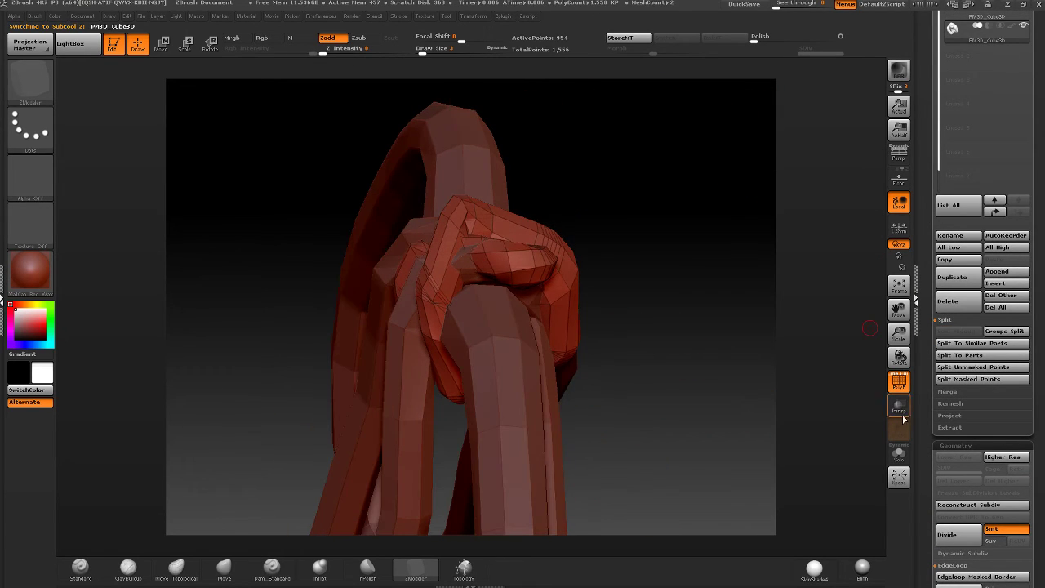
# - Remesh the separated wrap with ZRemesher using the Same polygon count option
pyautogui.scroll(-10, 923, 428)
pyautogui.moveTo(782, 305); pyautogui.dragTo(735, 303)
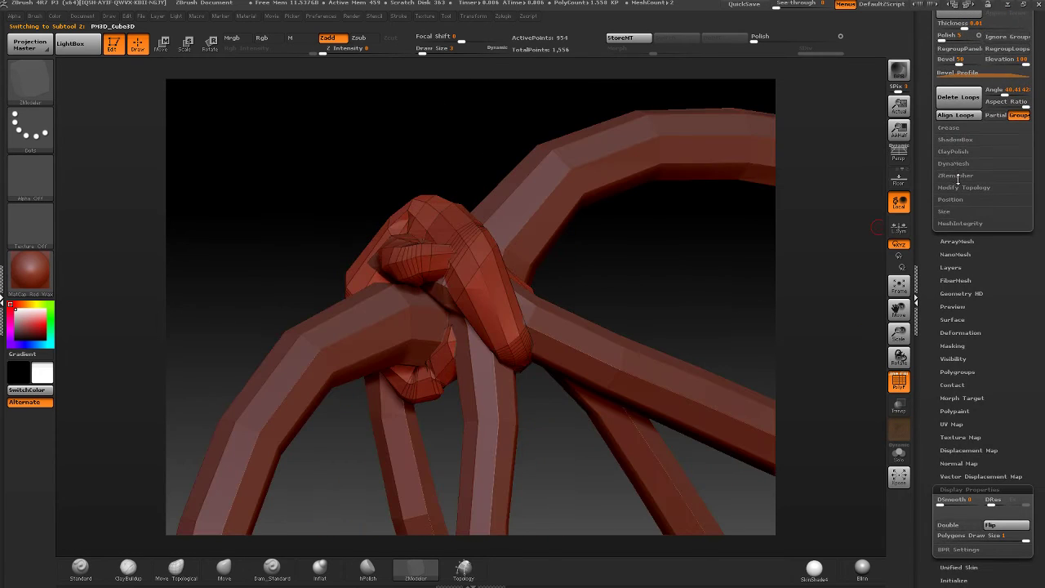
pyautogui.scroll(-5, 958, 176)
pyautogui.moveTo(824, 231); pyautogui.dragTo(660, 303)
pyautogui.scroll(3, 960, 114)
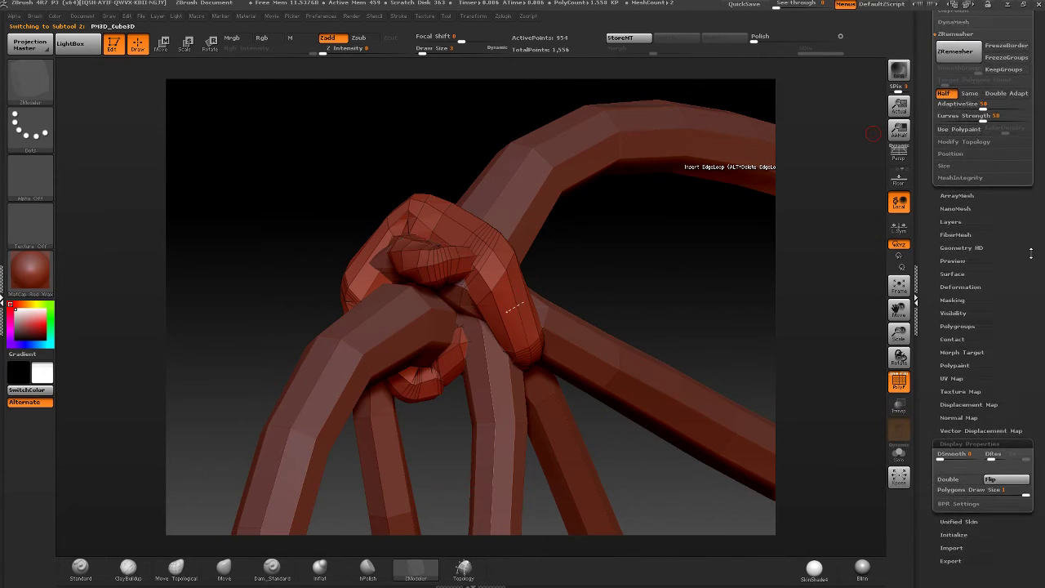
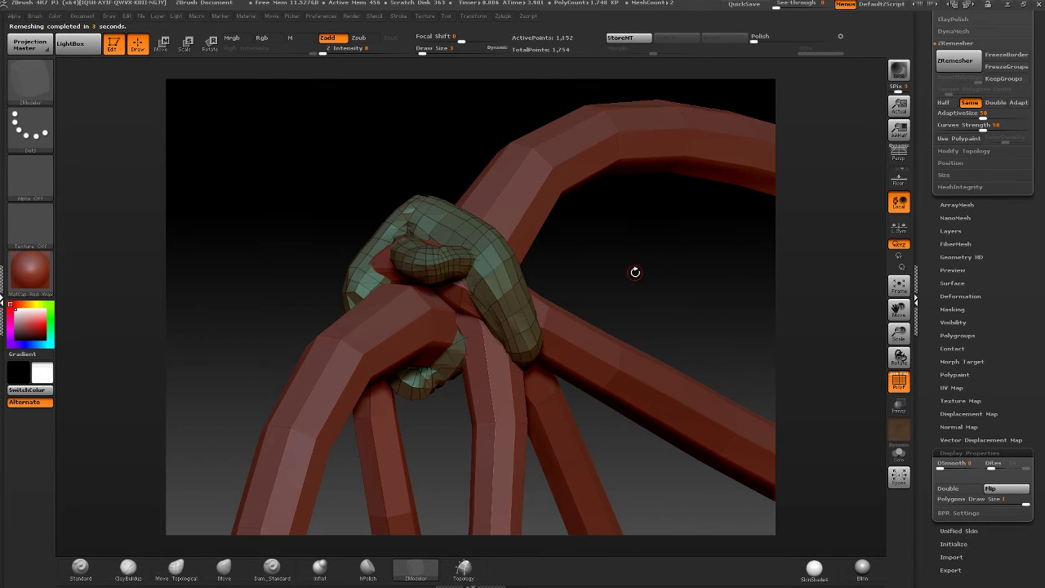
pyautogui.moveTo(636, 272); pyautogui.dragTo(651, 251)
# - Reduce the wrap to a low-poly mesh by running ZRemesher three times with the Half option
pyautogui.moveTo(731, 61); pyautogui.dragTo(872, 129)
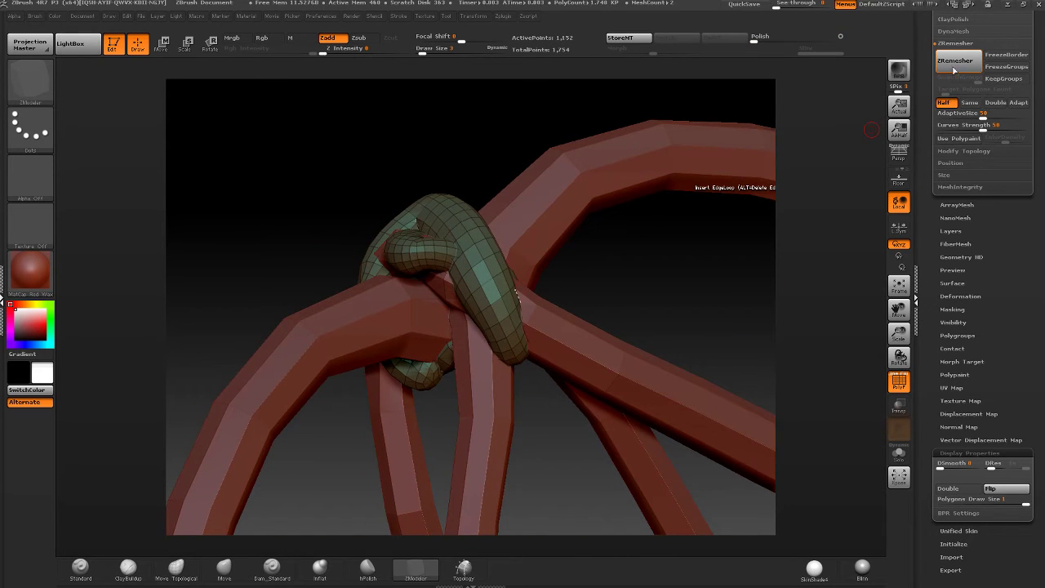
pyautogui.click(954, 70)
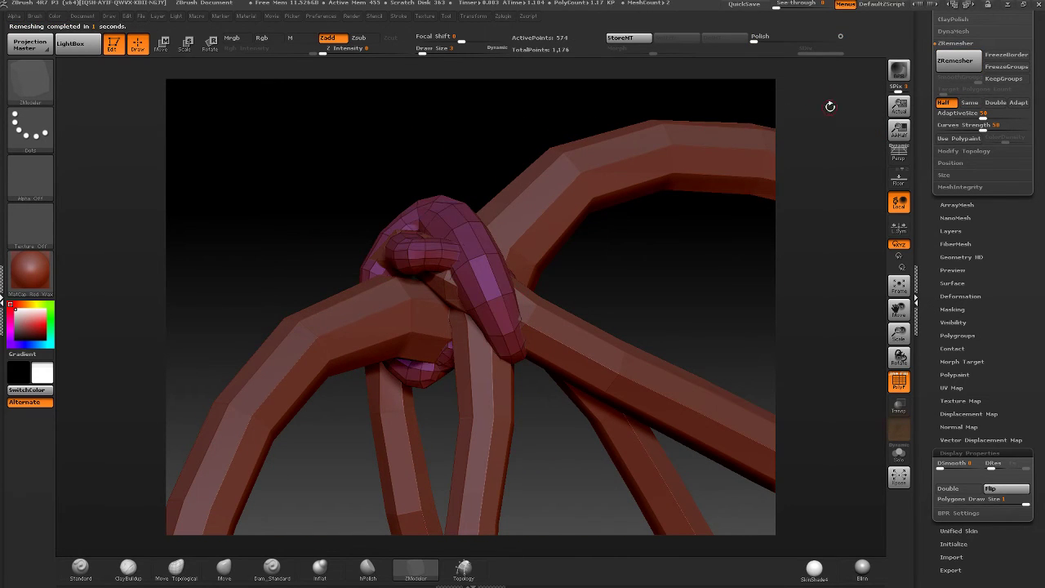
pyautogui.moveTo(830, 106); pyautogui.dragTo(895, 80)
pyautogui.click(959, 60)
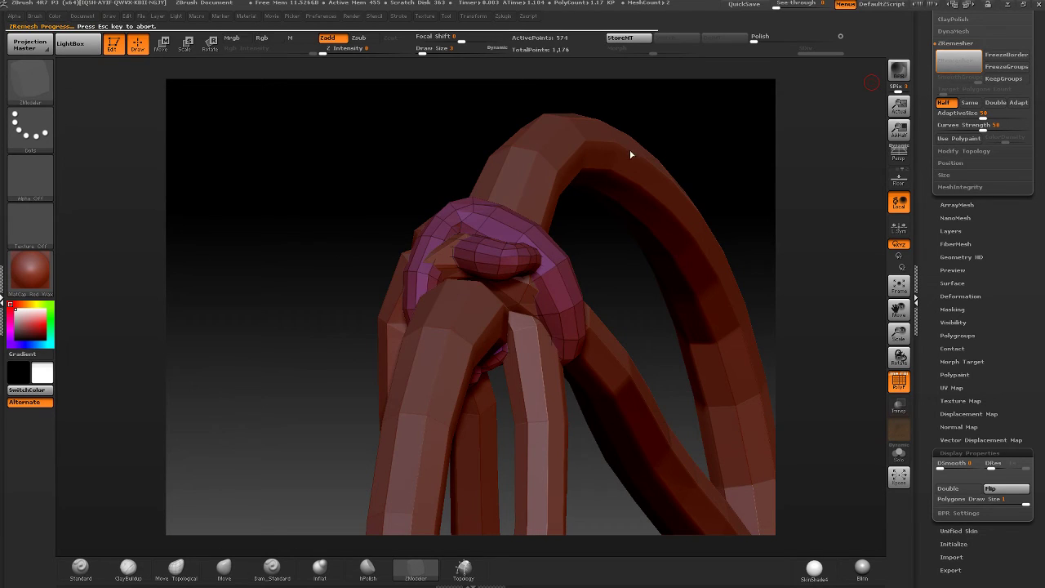
pyautogui.moveTo(633, 155); pyautogui.dragTo(718, 123)
pyautogui.click(956, 60)
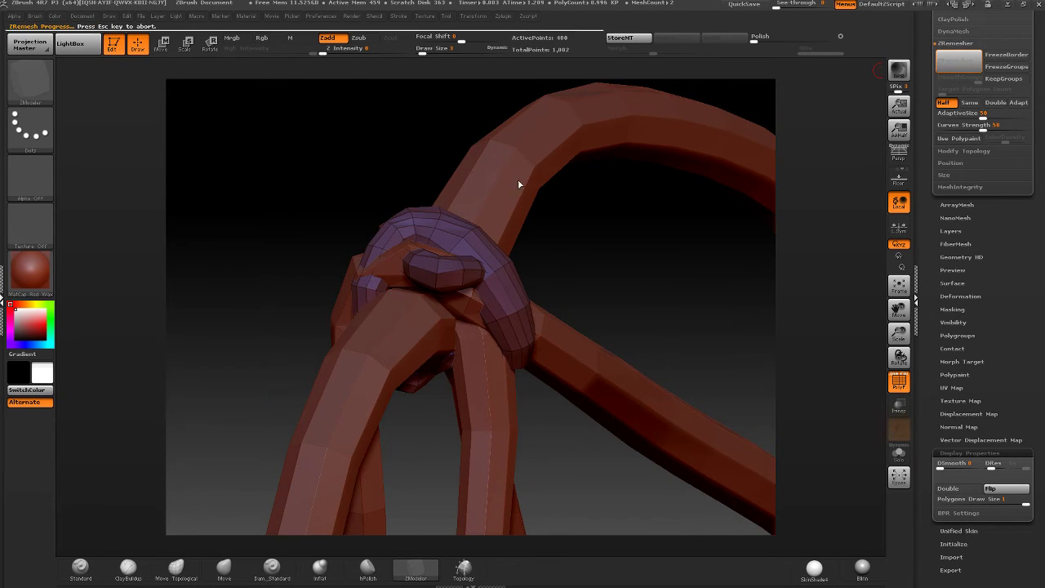
pyautogui.moveTo(518, 185); pyautogui.dragTo(429, 163)
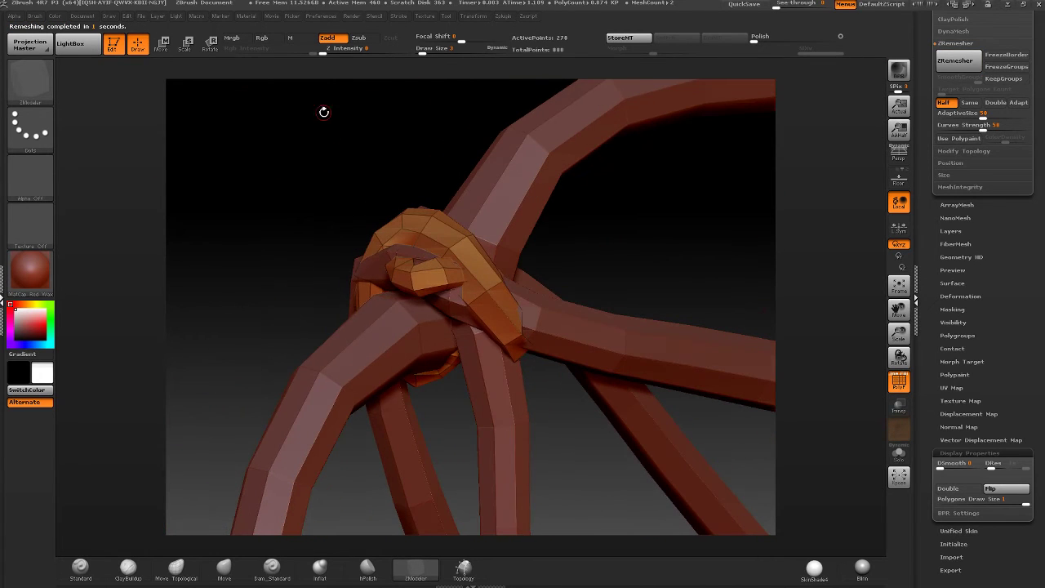
# - Reshape the short front end of the wrap with Move Topological and show the wrap on its own
pyautogui.click(176, 567)
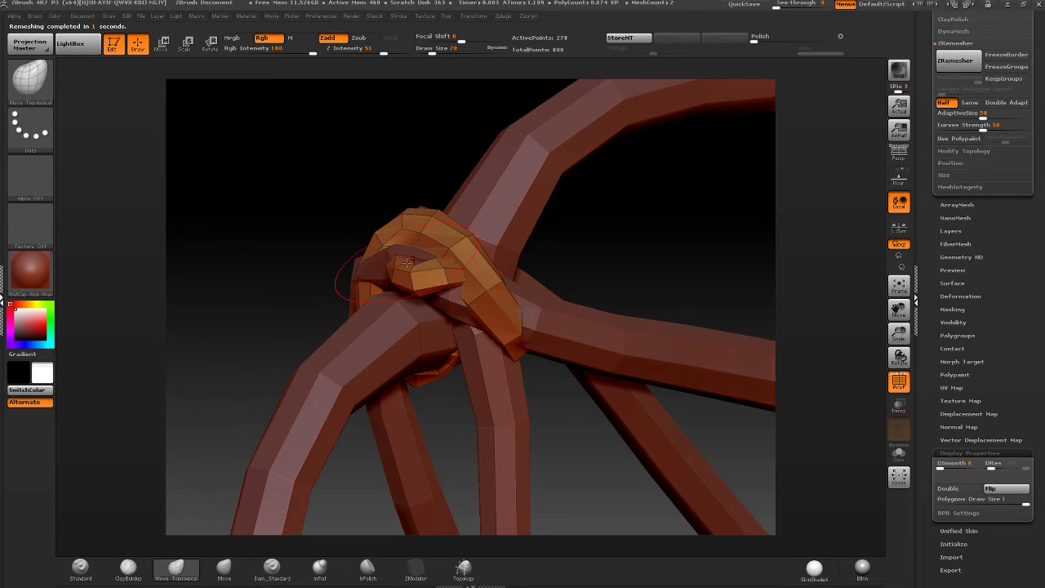
pyautogui.moveTo(351, 273)
pyautogui.mouseDown()
pyautogui.moveTo(445, 268)
pyautogui.moveTo(448, 302)
pyautogui.mouseUp()
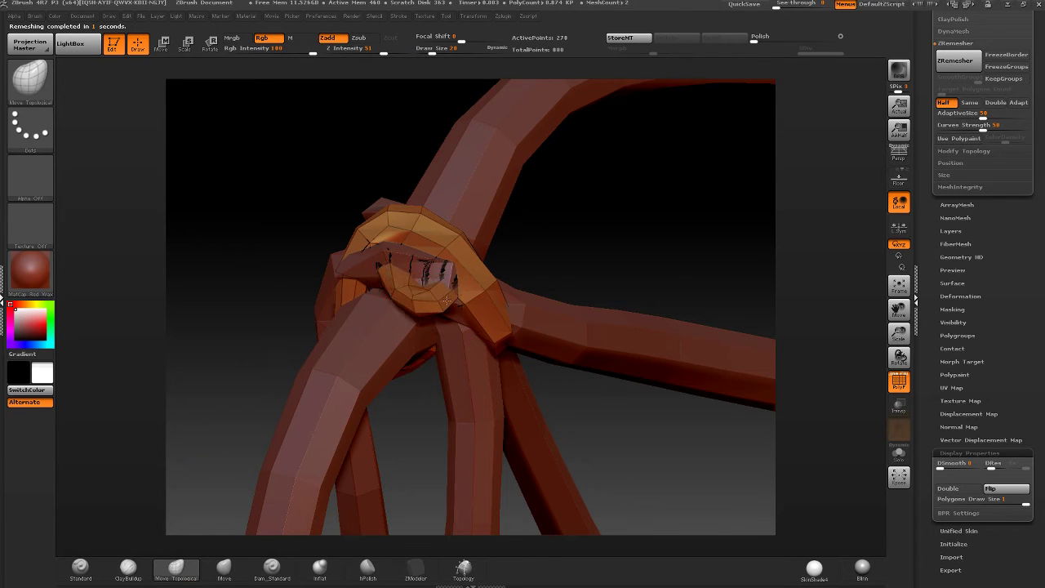
pyautogui.click(898, 453)
pyautogui.moveTo(588, 392); pyautogui.dragTo(604, 208)
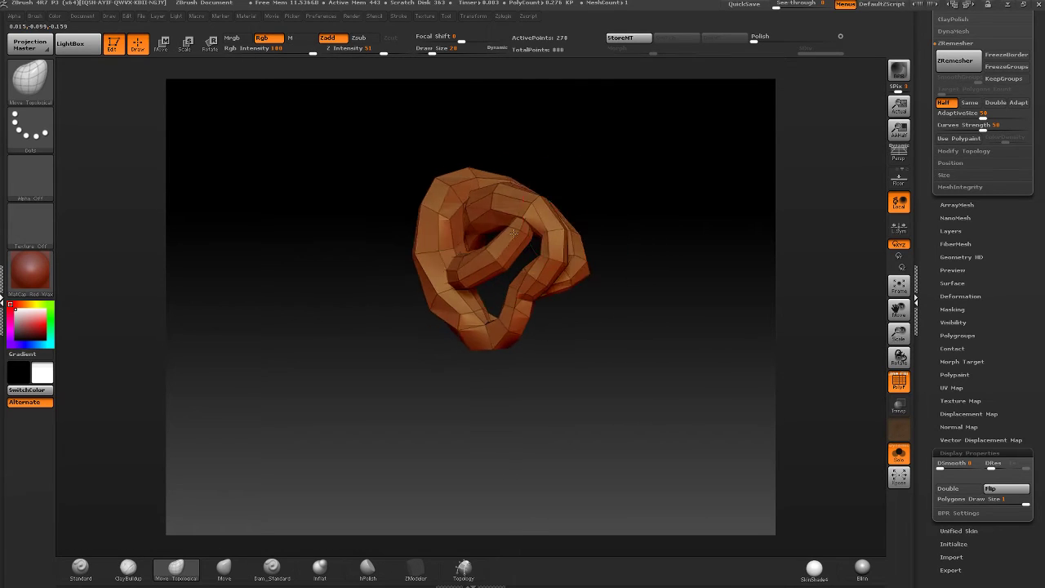
# - Remesh the wrap with ZRemesher set to Same and bring the surrounding strands back into view
pyautogui.click(970, 102)
pyautogui.click(952, 64)
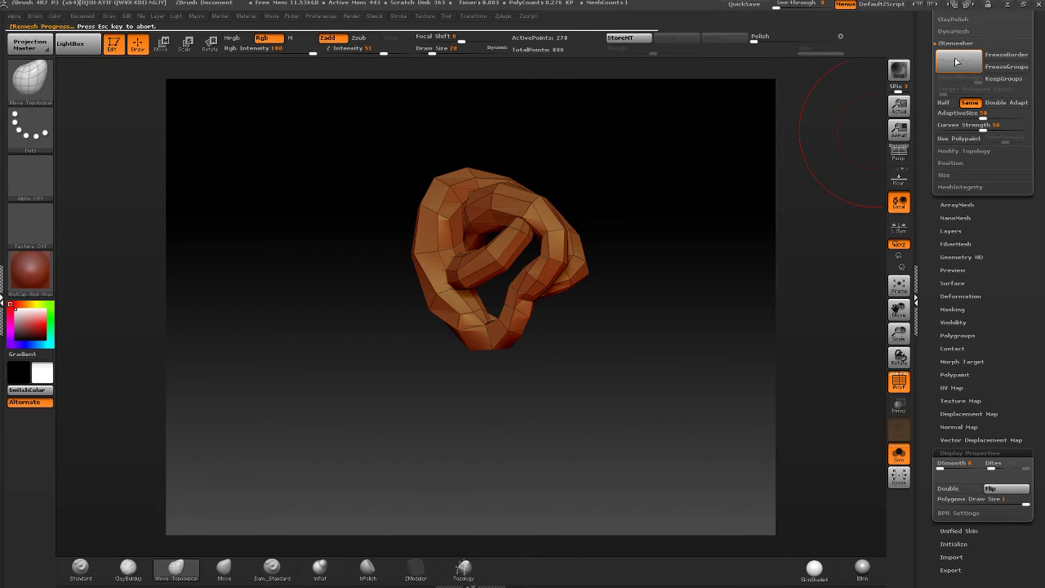
pyautogui.click(959, 65)
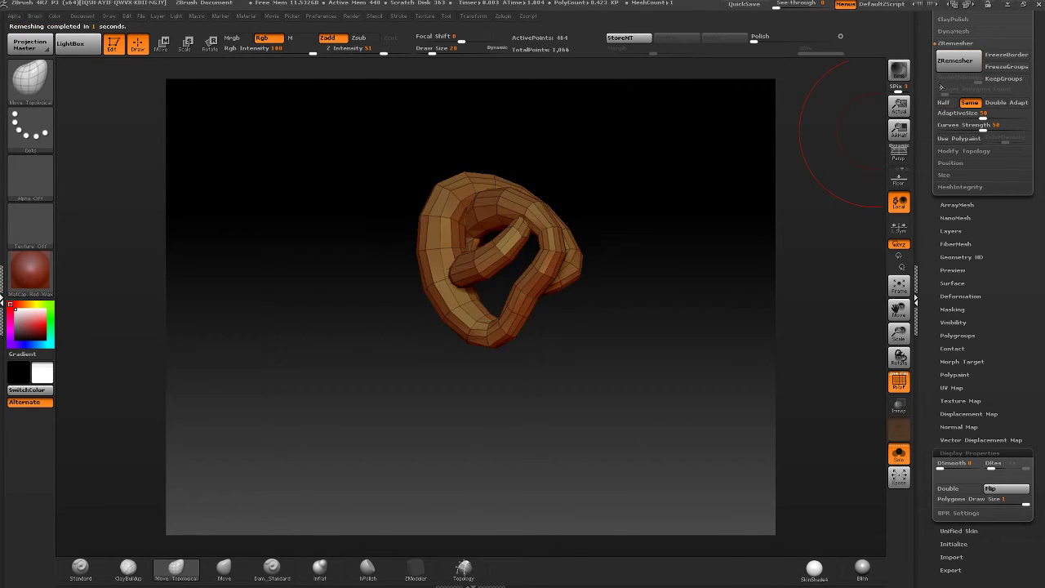
pyautogui.moveTo(563, 206); pyautogui.dragTo(560, 303)
pyautogui.moveTo(525, 234); pyautogui.dragTo(709, 210)
pyautogui.moveTo(899, 461); pyautogui.dragTo(656, 283)
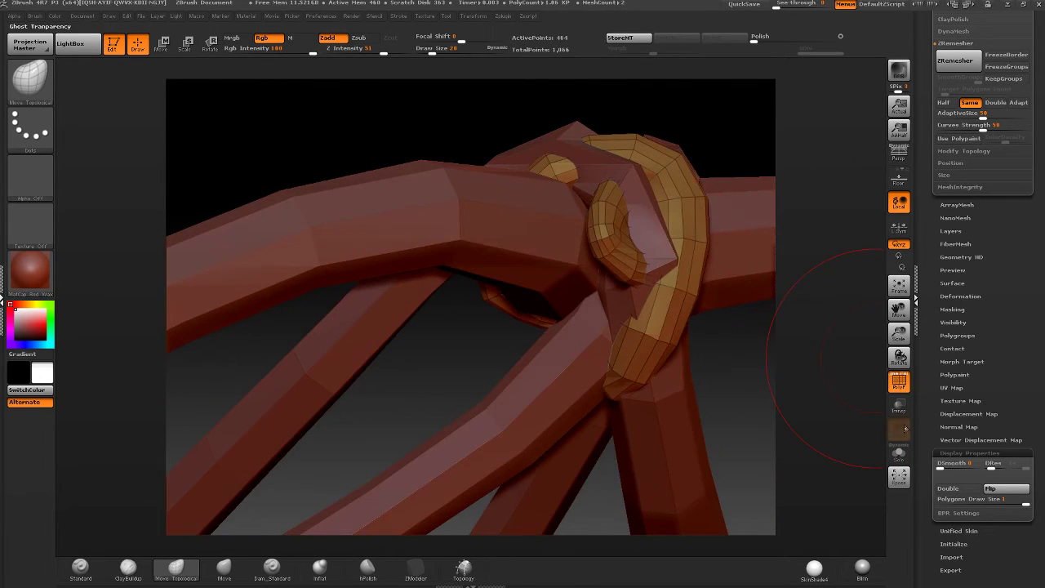
# - Show only the wrap, isolate a small section of it and grow the visible area along the strand
pyautogui.click(900, 454)
pyautogui.moveTo(833, 415); pyautogui.dragTo(731, 245)
pyautogui.moveTo(708, 203)
pyautogui.keyDown('ctrl'); pyautogui.keyDown('shift'); pyautogui.mouseDown()
pyautogui.moveTo(684, 242)
pyautogui.moveTo(686, 203)
pyautogui.moveTo(658, 297)
pyautogui.moveTo(677, 296)
pyautogui.moveTo(572, 269)
pyautogui.moveTo(514, 303)
pyautogui.moveTo(507, 332)
pyautogui.moveTo(693, 216)
pyautogui.mouseUp(); pyautogui.keyUp('shift'); pyautogui.keyUp('ctrl')
pyautogui.hotkey('ctrl', 'shift', 'x')
pyautogui.hotkey('ctrl', 'shift', 'x')
pyautogui.hotkey('ctrl', 'shift', 'x')
pyautogui.hotkey('ctrl', 'shift', 'x')
pyautogui.hotkey('ctrl', 'shift', 'x')
pyautogui.hotkey('ctrl', 'shift', 'x')
pyautogui.hotkey('ctrl', 'shift', 'x')
pyautogui.hotkey('ctrl', 'shift', 'x')
pyautogui.hotkey('ctrl', 'shift', 'x')
pyautogui.hotkey('ctrl', 'shift', 'x')
pyautogui.hotkey('ctrl', 'shift', 'x')
pyautogui.hotkey('ctrl', 'shift', 'x')
pyautogui.hotkey('ctrl', 'shift', 'x')
pyautogui.hotkey('ctrl', 'shift', 'x')
pyautogui.hotkey('ctrl', 'shift', 'x')
pyautogui.hotkey('ctrl', 'shift', 'x')
pyautogui.hotkey('ctrl', 'shift', 'x')
pyautogui.hotkey('ctrl', 'shift', 'x')
pyautogui.hotkey('ctrl', 'shift', 'x')
pyautogui.hotkey('ctrl', 'shift', 'x')
pyautogui.hotkey('ctrl', 'shift', 'x')
pyautogui.hotkey('ctrl', 'shift', 'x')
pyautogui.hotkey('ctrl', 'shift', 'x')
pyautogui.hotkey('ctrl', 'shift', 'x')
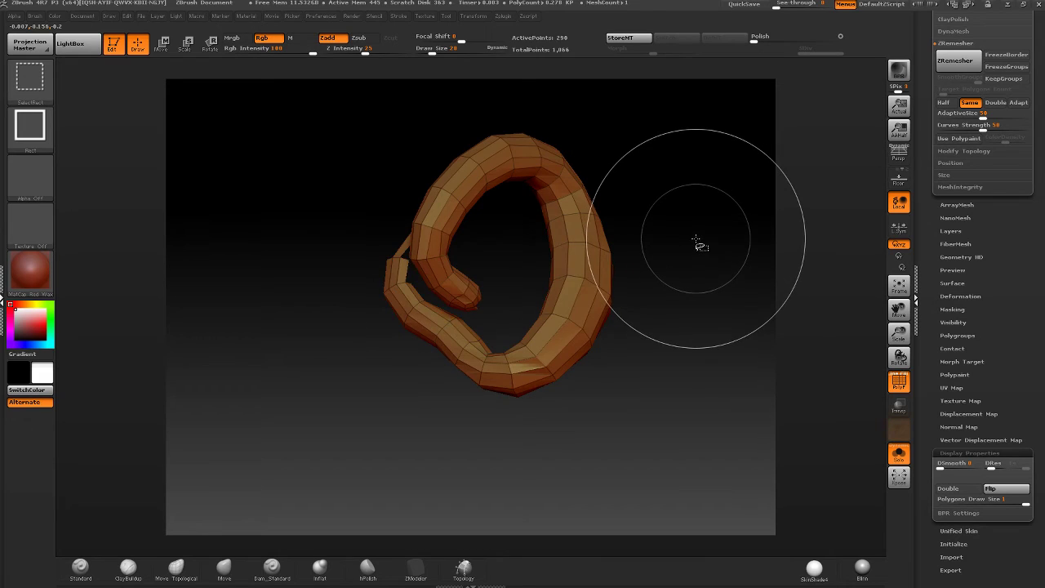
pyautogui.press('b')
pyautogui.press('m')
pyautogui.press('t')
pyautogui.hotkey('ctrl', 'shift', 'x')
pyautogui.moveTo(658, 249)
pyautogui.mouseDown()
pyautogui.moveTo(678, 252)
pyautogui.moveTo(672, 228)
pyautogui.mouseUp()
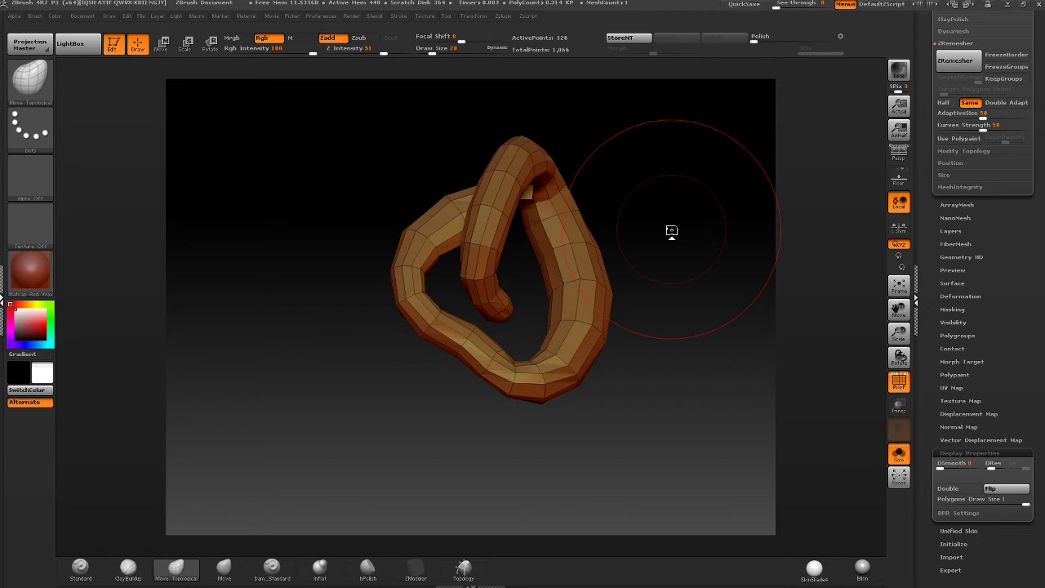
# - Narrow the visible mesh to the wrap's pinched curved section and reshape its uneven surface
pyautogui.moveTo(671, 231)
pyautogui.mouseDown()
pyautogui.moveTo(668, 256)
pyautogui.moveTo(602, 257)
pyautogui.moveTo(653, 253)
pyautogui.moveTo(653, 210)
pyautogui.moveTo(572, 237)
pyautogui.moveTo(495, 112)
pyautogui.mouseUp()
pyautogui.hotkey('ctrl', 'shift')
pyautogui.hotkey('ctrl', 'shift')
pyautogui.hotkey('ctrl', 'shift')
pyautogui.moveTo(522, 167); pyautogui.dragTo(488, 261)
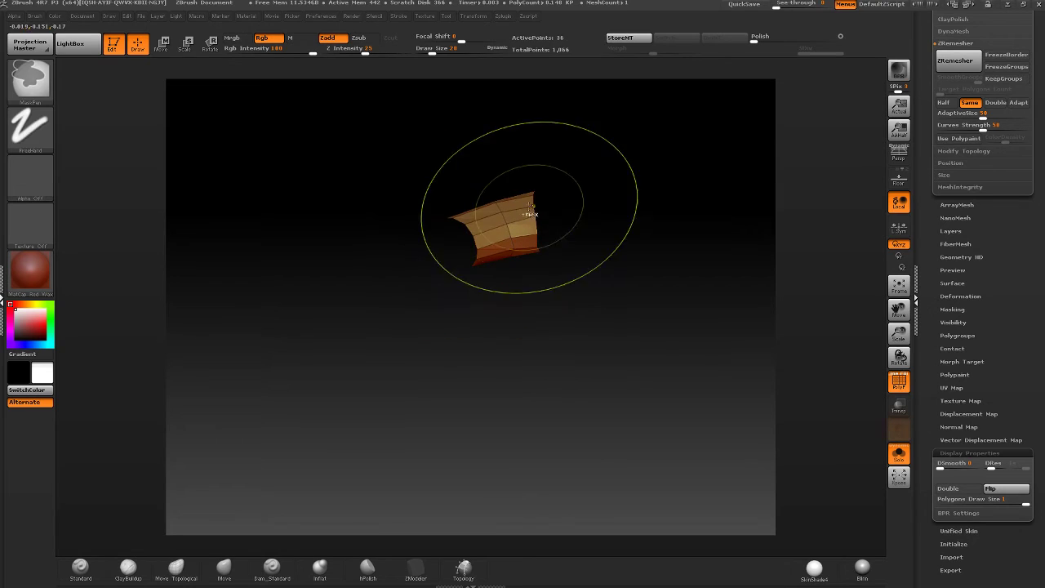
pyautogui.moveTo(510, 176)
pyautogui.keyDown('ctrl'); pyautogui.keyDown('shift'); pyautogui.mouseDown()
pyautogui.moveTo(498, 243)
pyautogui.moveTo(474, 271)
pyautogui.mouseUp(); pyautogui.keyUp('shift'); pyautogui.keyUp('ctrl')
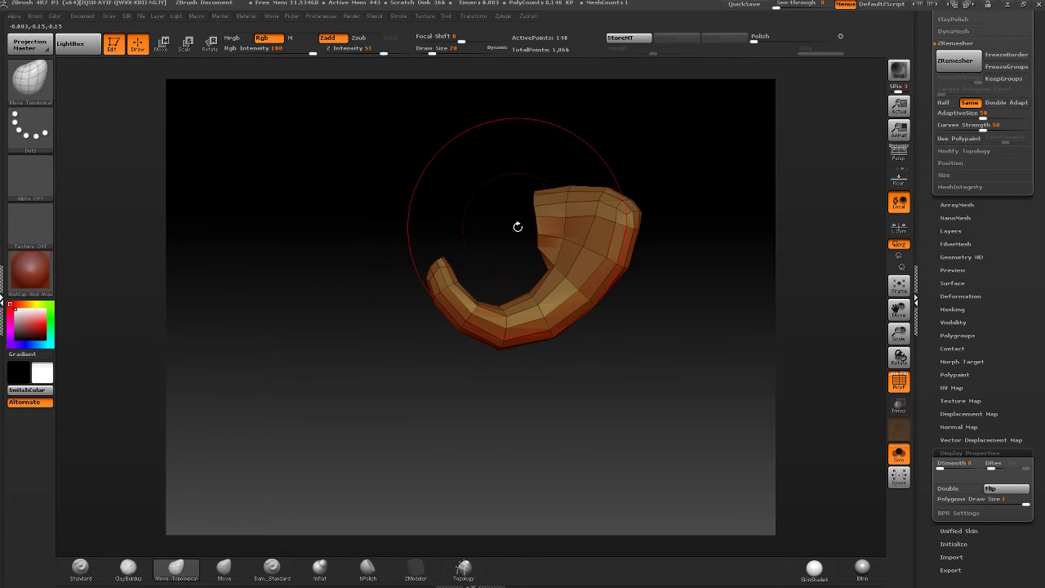
pyautogui.moveTo(517, 226)
pyautogui.mouseDown()
pyautogui.moveTo(640, 190)
pyautogui.moveTo(564, 251)
pyautogui.moveTo(560, 241)
pyautogui.moveTo(532, 250)
pyautogui.moveTo(567, 238)
pyautogui.mouseUp()
pyautogui.press('shift')
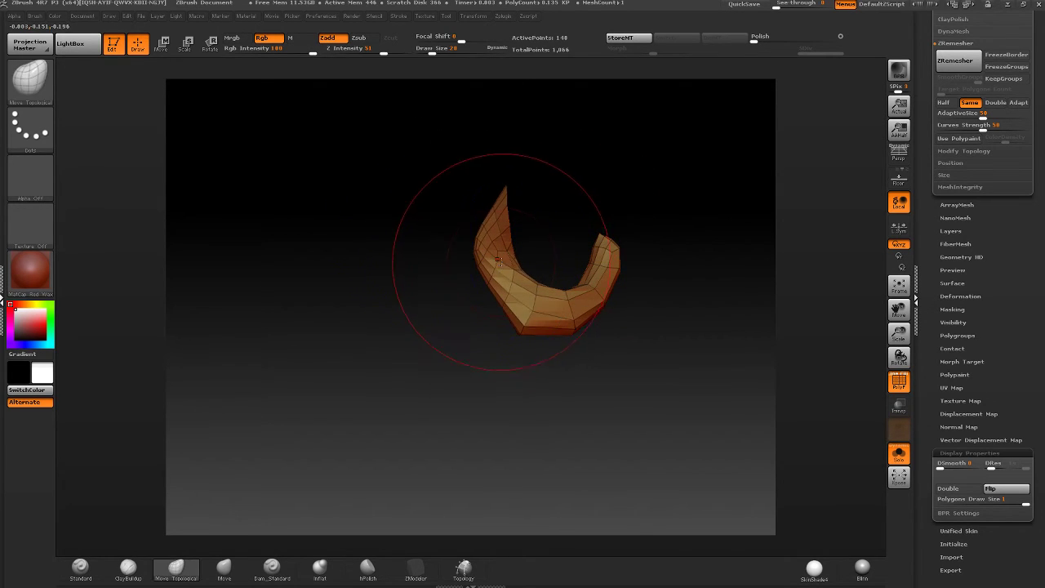
pyautogui.moveTo(476, 257); pyautogui.dragTo(442, 265)
# - Unhide the whole wrap and remesh it with ZRemesher using the Same option
pyautogui.keyDown('ctrl'); pyautogui.keyDown('shift'); pyautogui.click(677, 289); pyautogui.keyUp('shift'); pyautogui.keyUp('ctrl')
pyautogui.moveTo(677, 289); pyautogui.dragTo(753, 225)
pyautogui.click(957, 61)
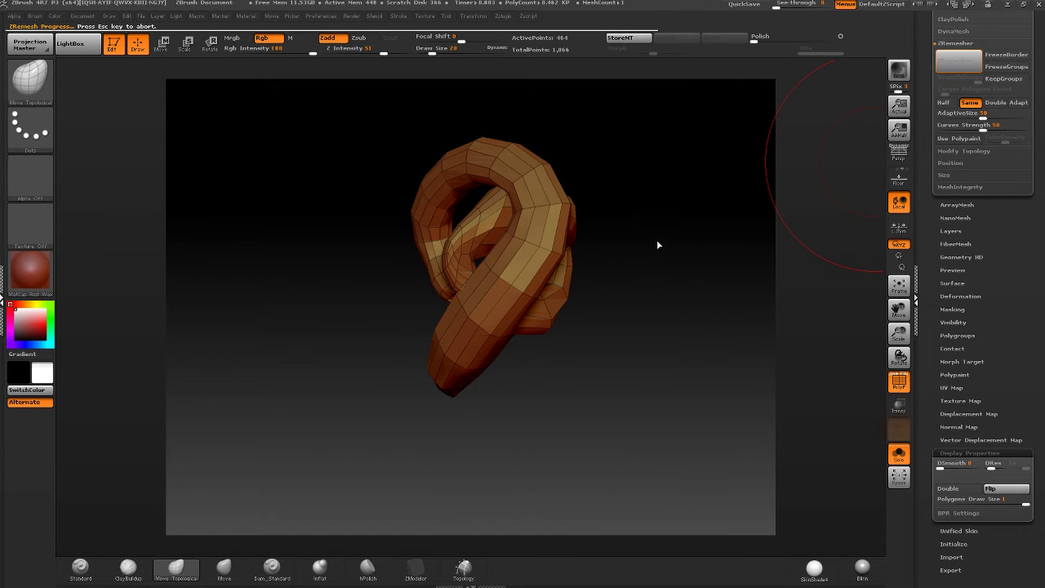
pyautogui.moveTo(658, 236); pyautogui.dragTo(523, 240)
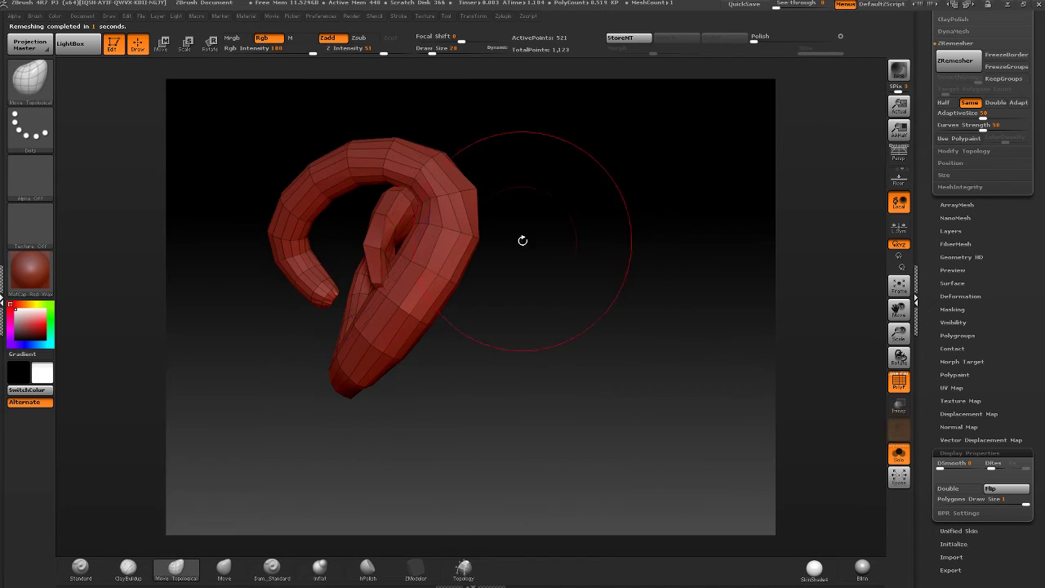
# - Smooth the inner bends of the remeshed wrap and run ZRemesher on it again with the Same option
pyautogui.keyDown('shift'); pyautogui.moveTo(398, 214); pyautogui.dragTo(392, 254); pyautogui.keyUp('shift')
pyautogui.moveTo(564, 265); pyautogui.dragTo(437, 263)
pyautogui.keyDown('shift'); pyautogui.moveTo(416, 314); pyautogui.dragTo(404, 299); pyautogui.keyUp('shift')
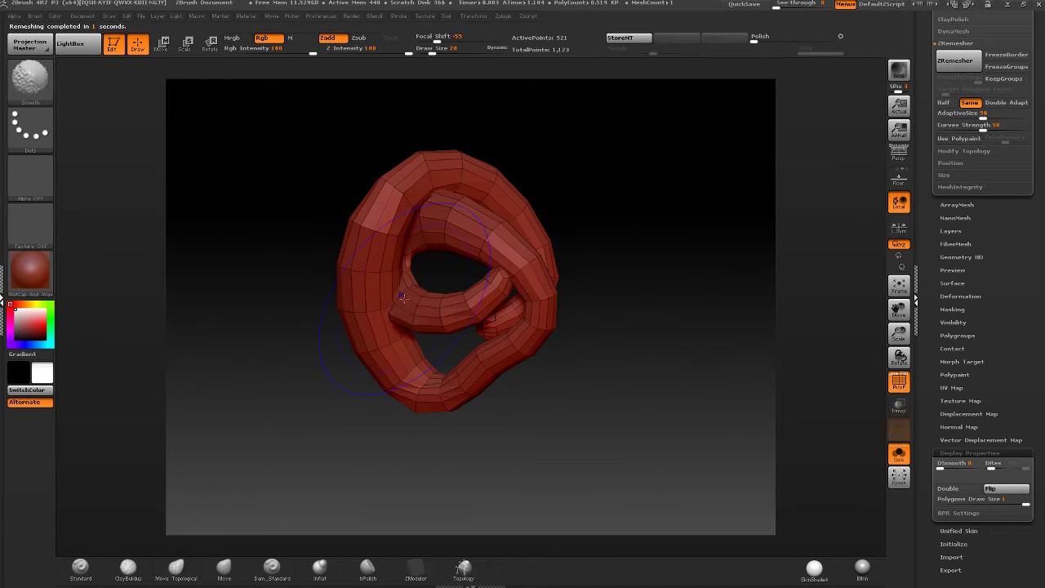
pyautogui.moveTo(583, 201); pyautogui.dragTo(644, 180)
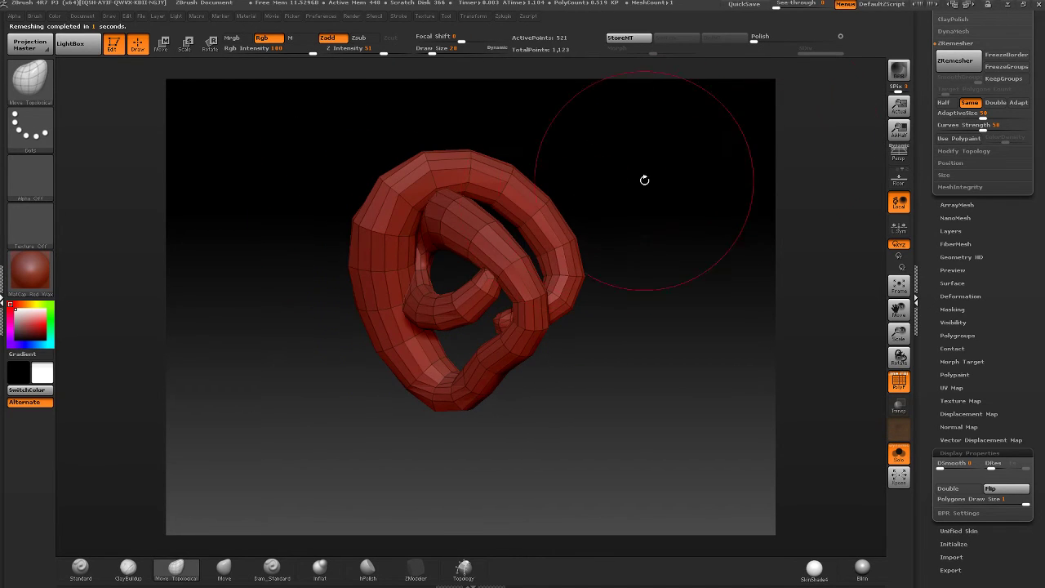
pyautogui.click(955, 61)
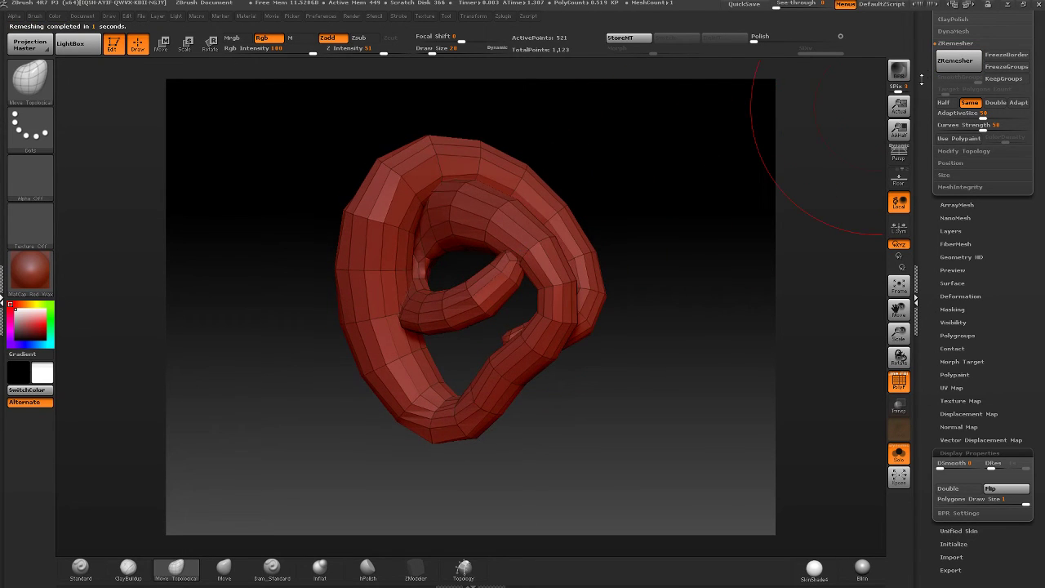
# - Run ZRemesher twice more on the isolated wrap with the Same option to even out its polygon flow
pyautogui.click(955, 60)
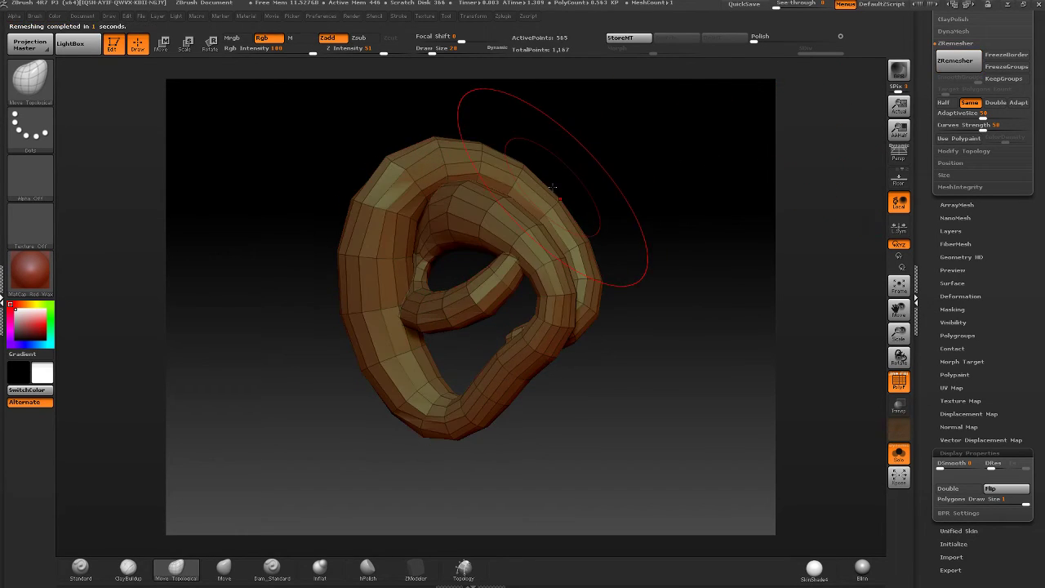
pyautogui.click(954, 62)
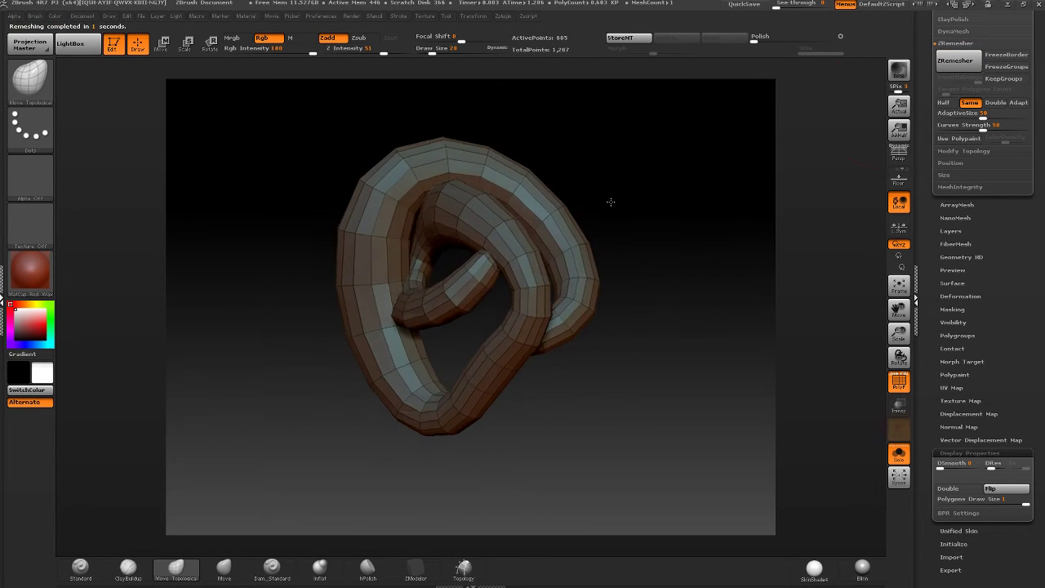
pyautogui.moveTo(446, 251)
pyautogui.keyDown('ctrl'); pyautogui.mouseDown(button='right')
pyautogui.moveTo(530, 260)
pyautogui.moveTo(527, 270)
pyautogui.moveTo(481, 270)
pyautogui.moveTo(457, 256)
pyautogui.mouseUp(button='right'); pyautogui.keyUp('ctrl')
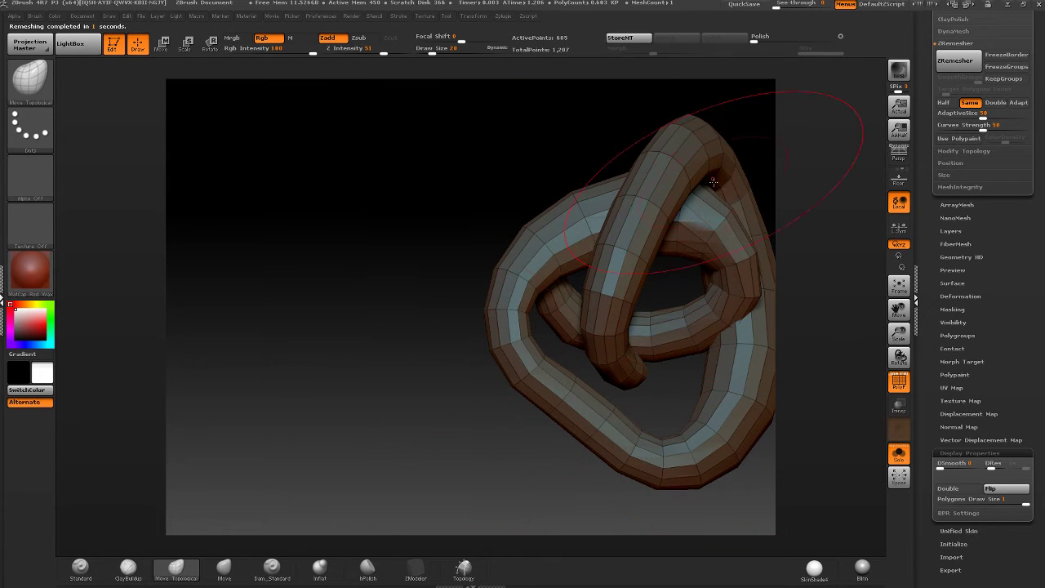
# - Show the other bow strands again, set the brush size to 37 and move the wrap's upper section against the knot
pyautogui.moveTo(713, 182); pyautogui.dragTo(723, 261, button='right')
pyautogui.click(899, 455)
pyautogui.moveTo(664, 399)
pyautogui.keyDown('ctrl'); pyautogui.mouseDown(button='right')
pyautogui.moveTo(588, 193)
pyautogui.moveTo(608, 233)
pyautogui.moveTo(427, 205)
pyautogui.mouseUp(button='right'); pyautogui.keyUp('ctrl')
pyautogui.moveTo(433, 48); pyautogui.dragTo(441, 48)
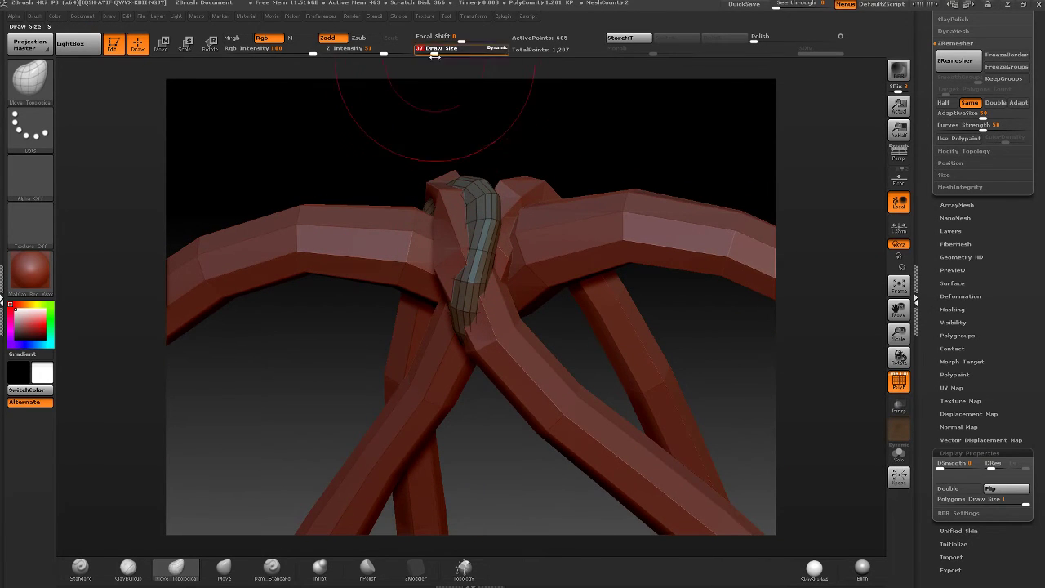
pyautogui.moveTo(484, 194); pyautogui.dragTo(501, 247)
pyautogui.moveTo(501, 247)
pyautogui.mouseDown(button='right')
pyautogui.moveTo(420, 234)
pyautogui.moveTo(490, 252)
pyautogui.mouseUp(button='right')
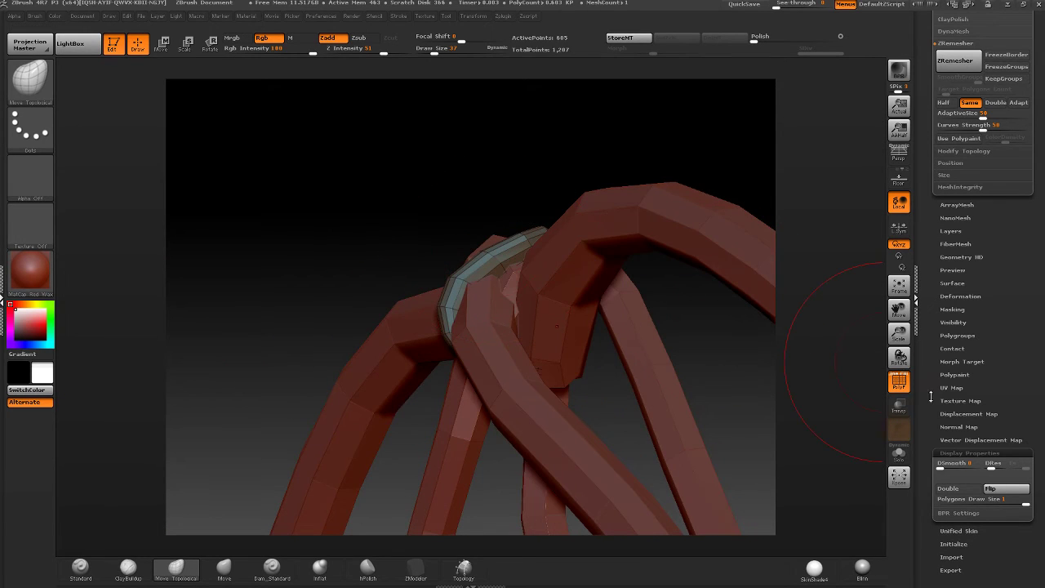
# - Make the surrounding strands transparent, hide the polygon wireframe and try to adjust the wrap's upper bend
pyautogui.click(900, 405)
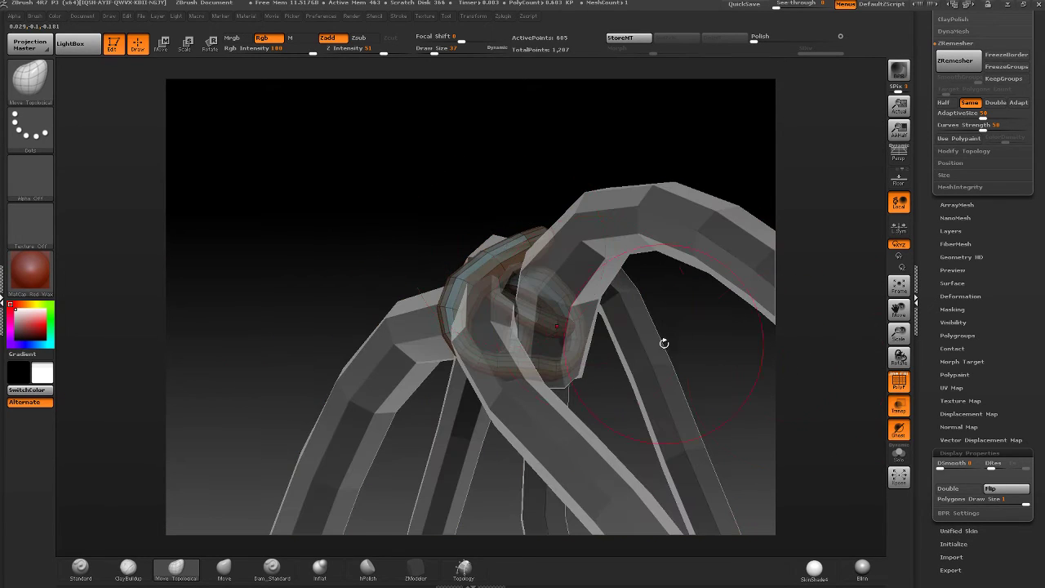
pyautogui.click(899, 380)
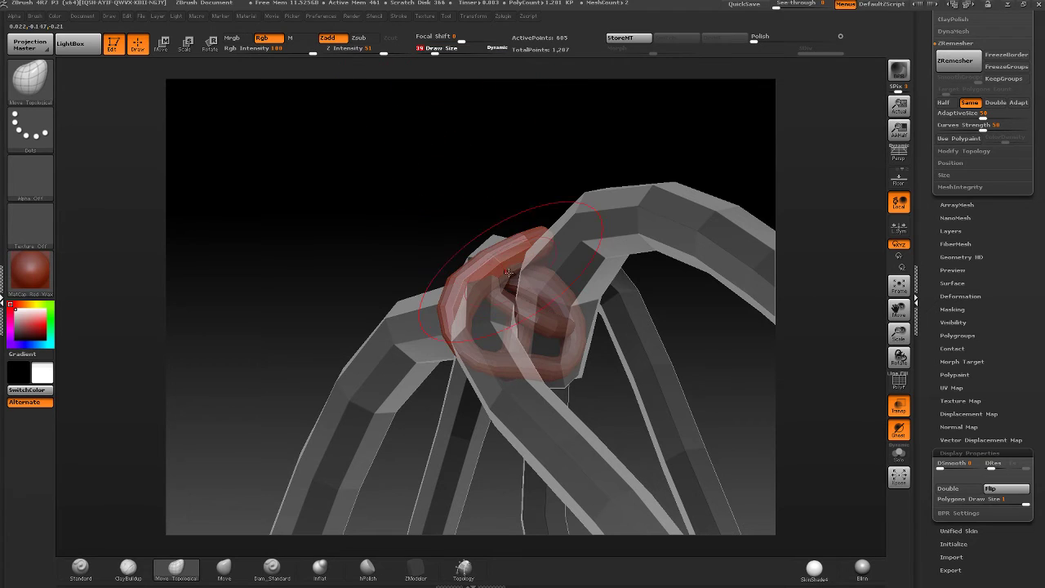
pyautogui.moveTo(496, 257); pyautogui.dragTo(580, 253, button='right')
pyautogui.moveTo(502, 250); pyautogui.dragTo(521, 243)
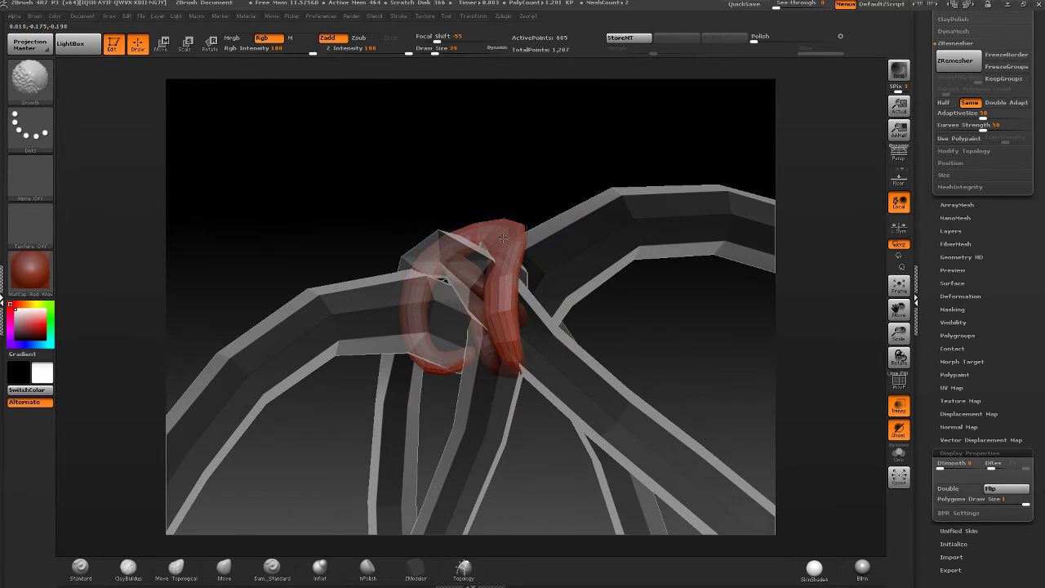
pyautogui.hotkey('ctrl', 'z')
# - Reshape the wrap's loops with Move Topological so they follow the knot and surrounding strands from all sides
pyautogui.moveTo(496, 254)
pyautogui.mouseDown(button='right')
pyautogui.moveTo(506, 272)
pyautogui.moveTo(408, 260)
pyautogui.moveTo(471, 230)
pyautogui.moveTo(415, 229)
pyautogui.moveTo(389, 251)
pyautogui.moveTo(386, 269)
pyautogui.mouseUp(button='right')
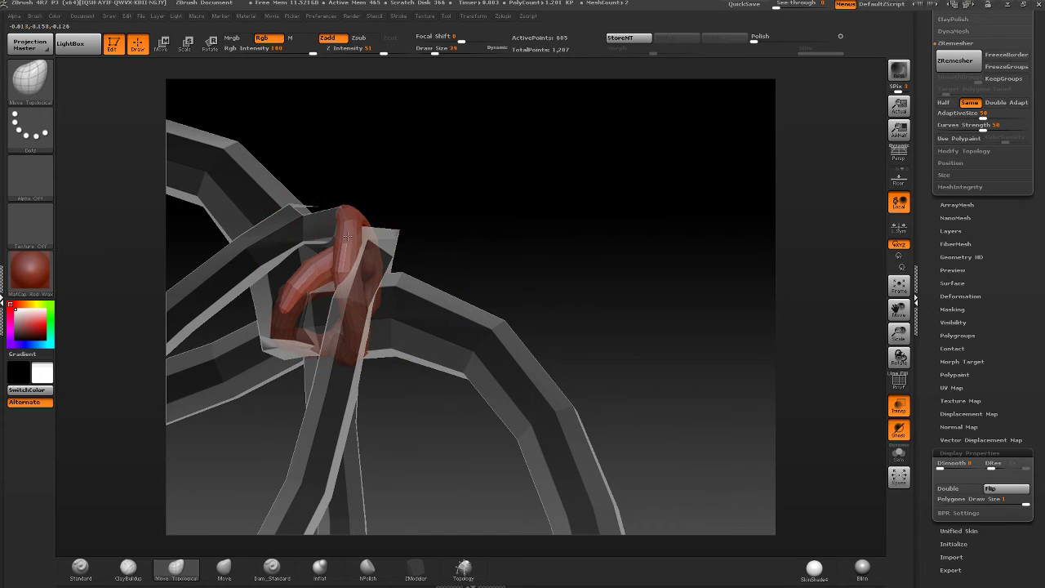
pyautogui.moveTo(363, 214); pyautogui.dragTo(362, 217, button='right')
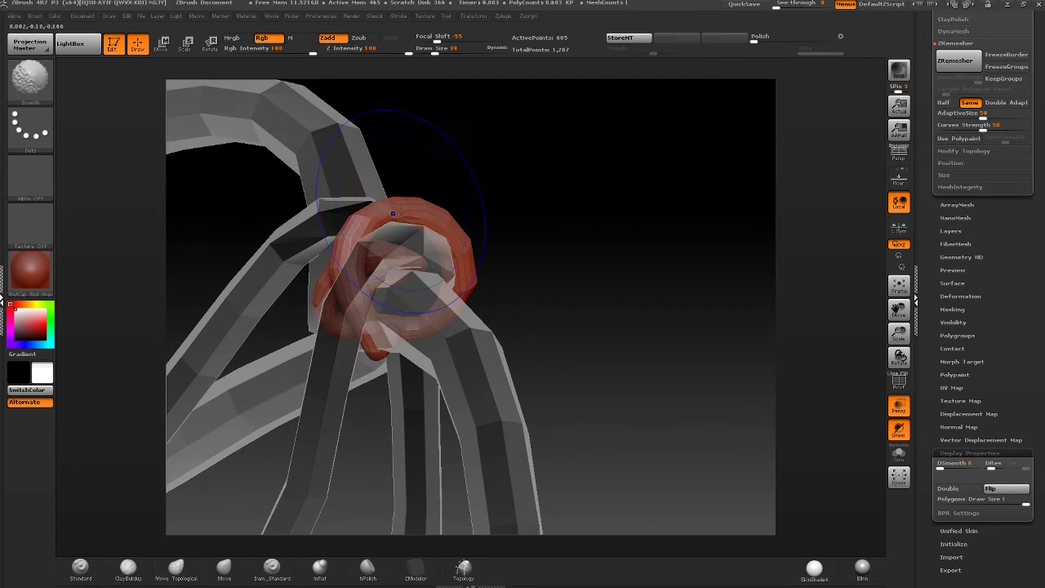
pyautogui.moveTo(352, 131); pyautogui.dragTo(428, 230, button='right')
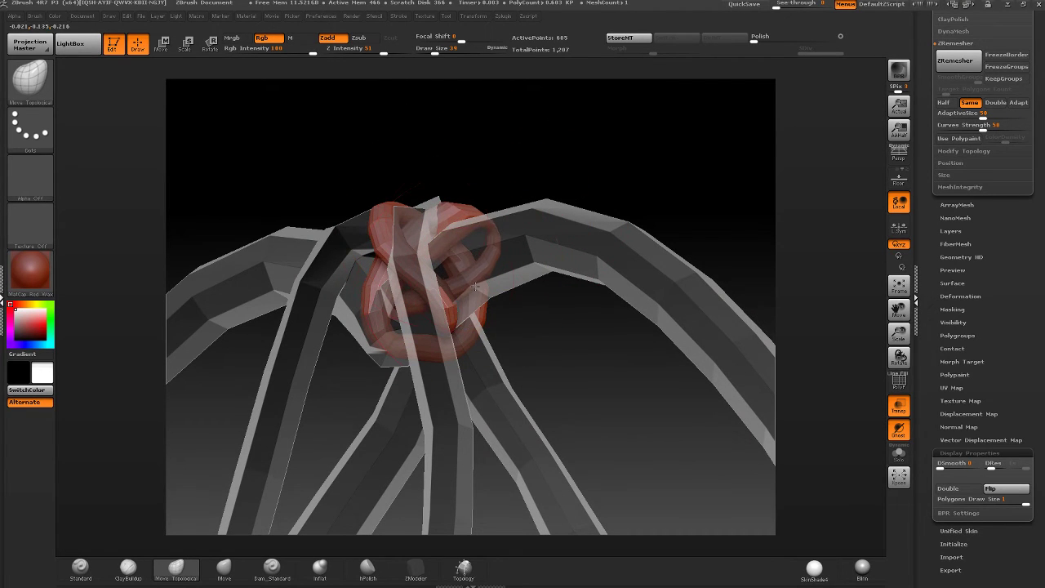
pyautogui.moveTo(454, 201); pyautogui.dragTo(450, 209)
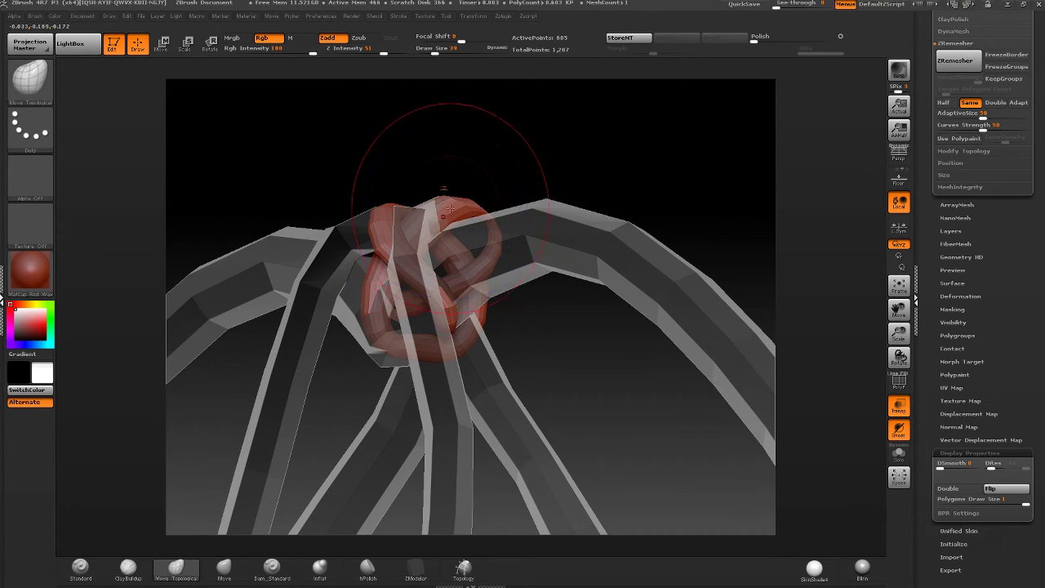
pyautogui.moveTo(425, 217)
pyautogui.mouseDown(button='right')
pyautogui.moveTo(431, 198)
pyautogui.moveTo(420, 230)
pyautogui.moveTo(377, 233)
pyautogui.moveTo(378, 282)
pyautogui.mouseUp(button='right')
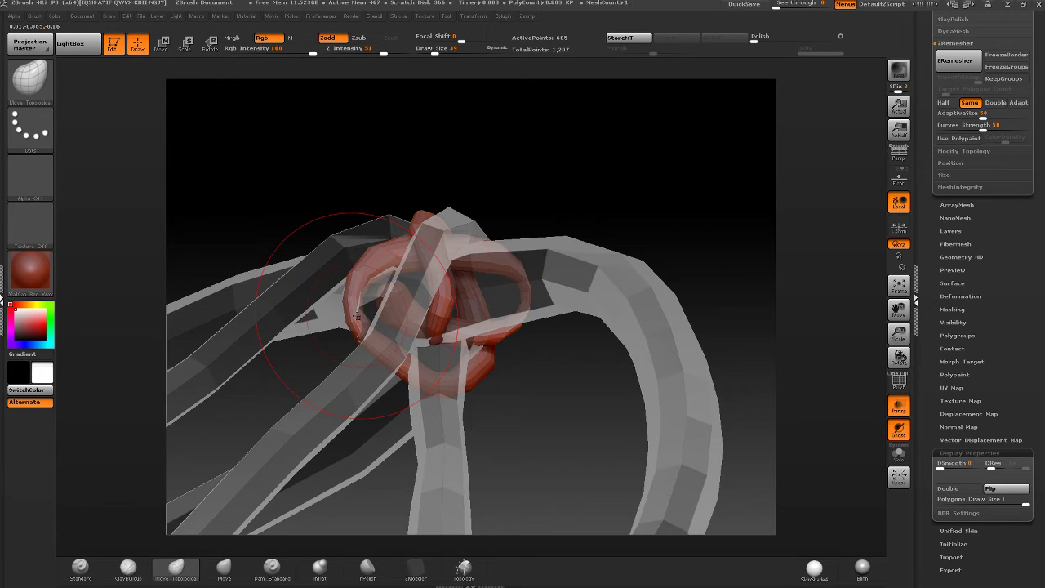
pyautogui.moveTo(357, 316); pyautogui.dragTo(421, 336, button='right')
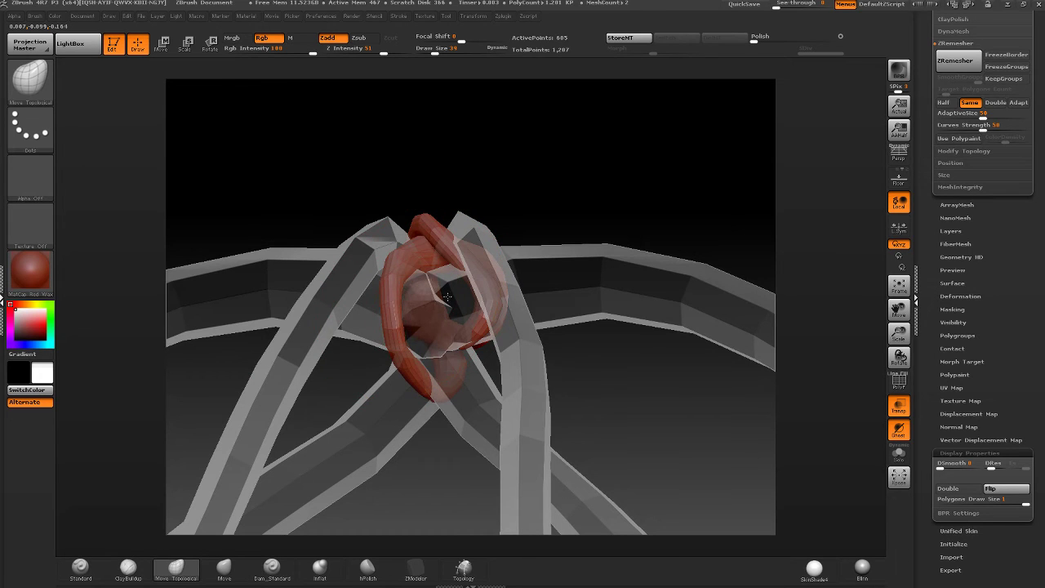
pyautogui.moveTo(447, 296); pyautogui.dragTo(480, 312, button='right')
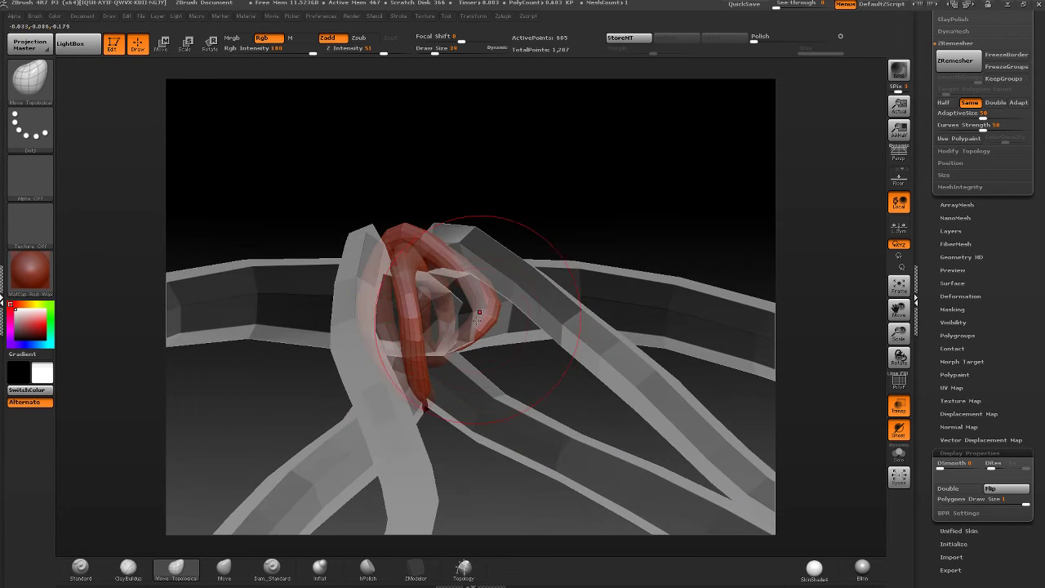
pyautogui.moveTo(469, 269)
pyautogui.mouseDown(button='right')
pyautogui.moveTo(483, 228)
pyautogui.moveTo(539, 255)
pyautogui.mouseUp(button='right')
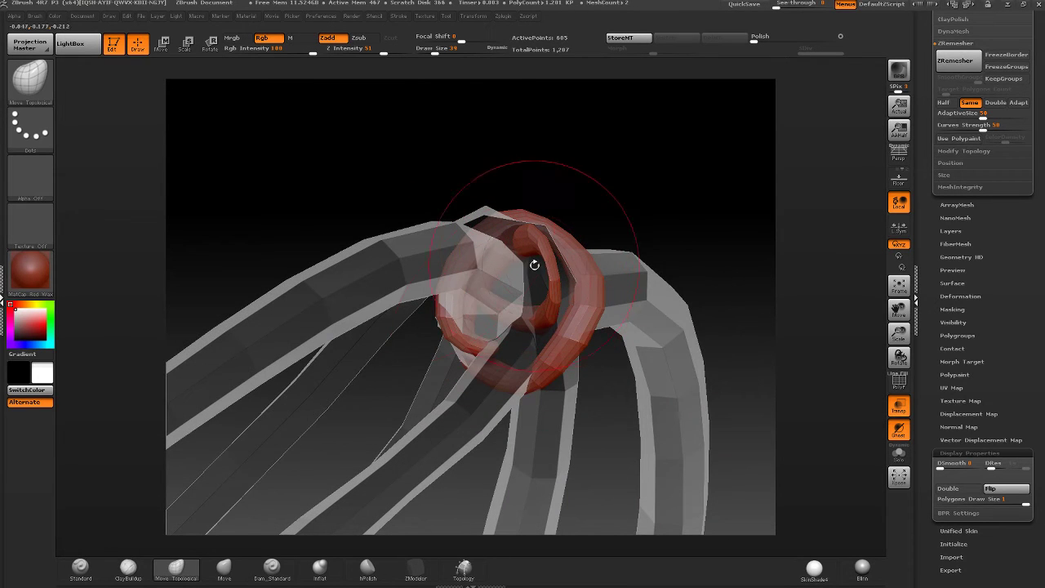
# - Thicken the thin inner loop of the wrap with the Inflat brush and return to Move Topological
pyautogui.click(319, 566)
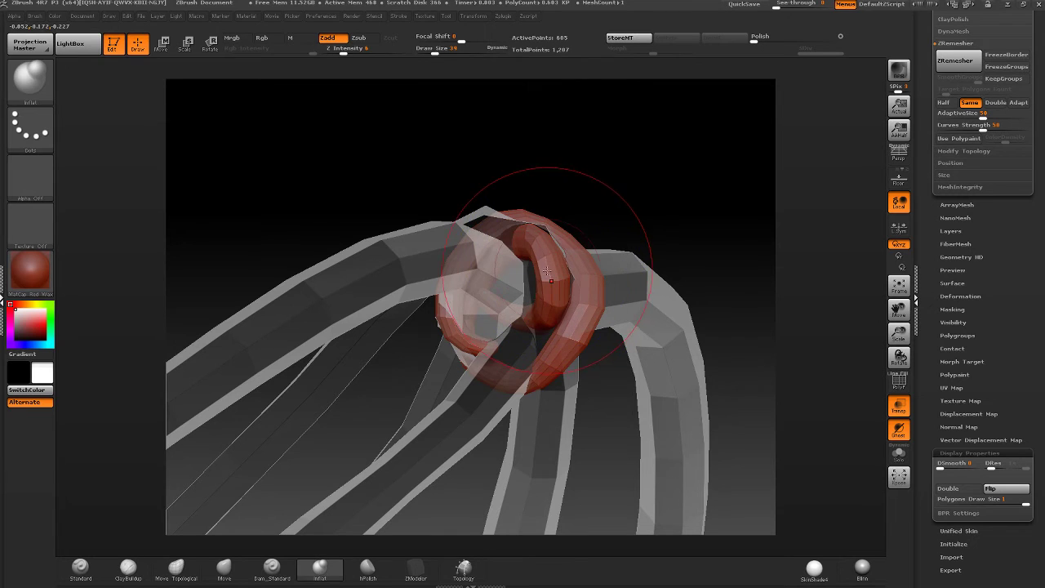
pyautogui.moveTo(539, 261); pyautogui.dragTo(857, 310, button='right')
pyautogui.click(177, 567)
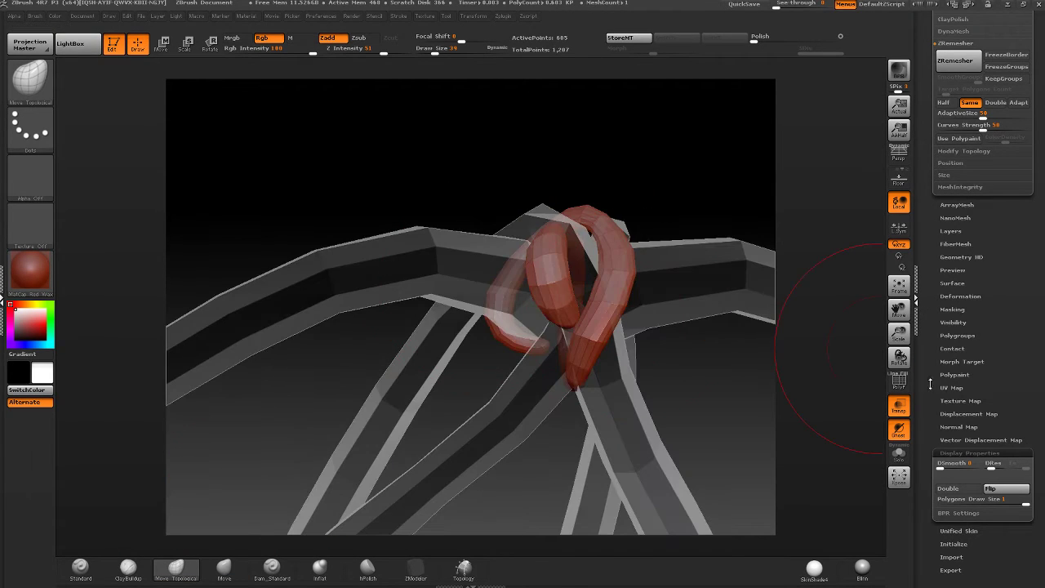
# - Turn off the transparency and move the wrap's front section where it meets the two crossing strands
pyautogui.click(899, 406)
pyautogui.moveTo(858, 404)
pyautogui.mouseDown(button='right')
pyautogui.moveTo(599, 298)
pyautogui.moveTo(561, 190)
pyautogui.moveTo(553, 243)
pyautogui.mouseUp(button='right')
pyautogui.moveTo(571, 254); pyautogui.dragTo(562, 248)
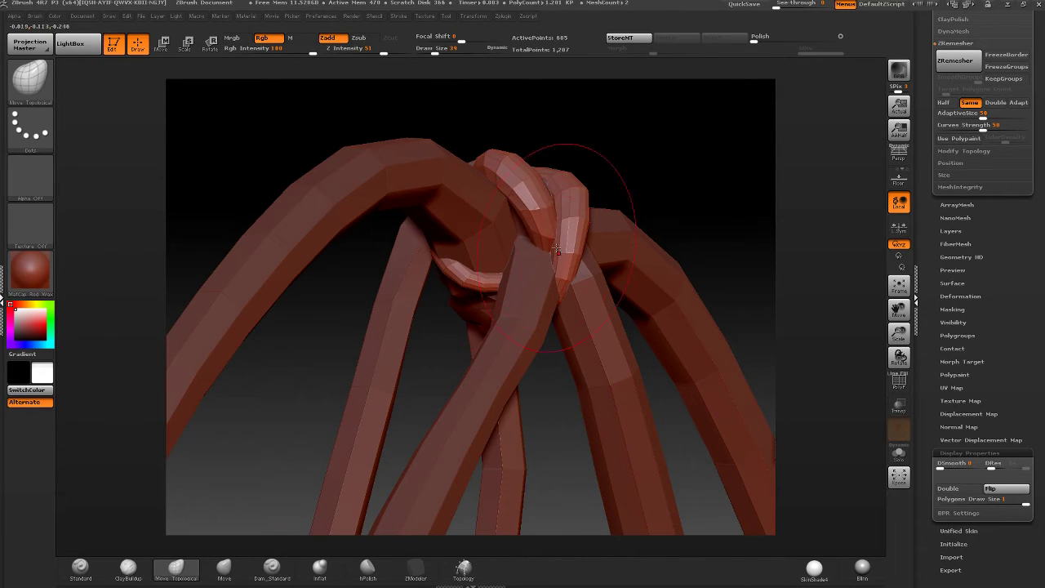
# - Inflate the wrap's thin curved section beneath the crossing strand and switch back to Move Topological
pyautogui.moveTo(534, 196)
pyautogui.mouseDown()
pyautogui.moveTo(571, 243)
pyautogui.moveTo(563, 288)
pyautogui.moveTo(572, 269)
pyautogui.moveTo(560, 209)
pyautogui.moveTo(537, 222)
pyautogui.moveTo(537, 235)
pyautogui.moveTo(487, 242)
pyautogui.moveTo(423, 281)
pyautogui.mouseUp()
pyautogui.click(321, 567)
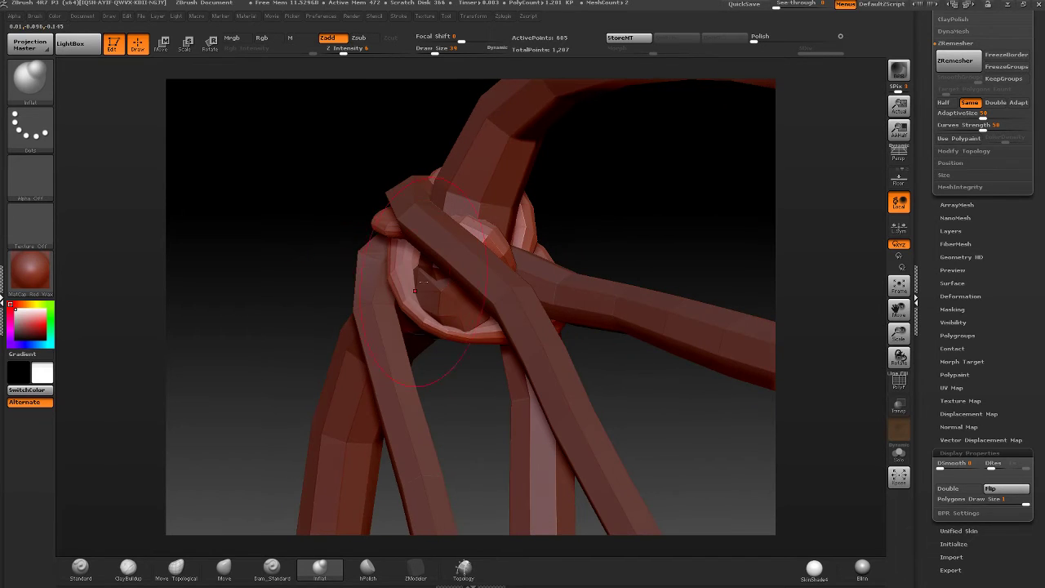
pyautogui.click(176, 567)
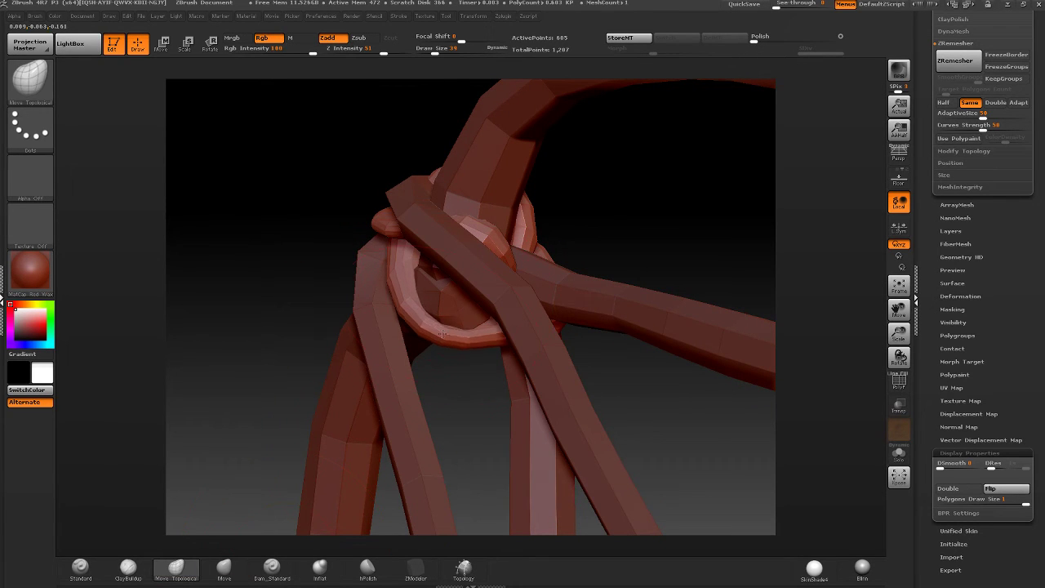
# - Bend the front knot strand around the laces with Move Topological at draw size 62 and thicken it with Inflat
pyautogui.moveTo(452, 319); pyautogui.dragTo(491, 211)
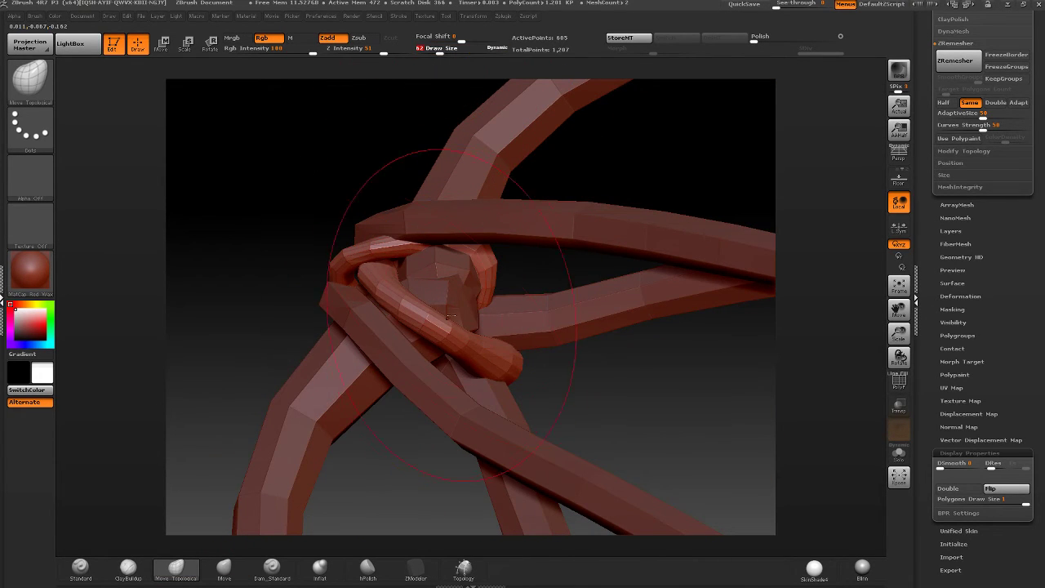
pyautogui.moveTo(424, 273); pyautogui.dragTo(371, 376)
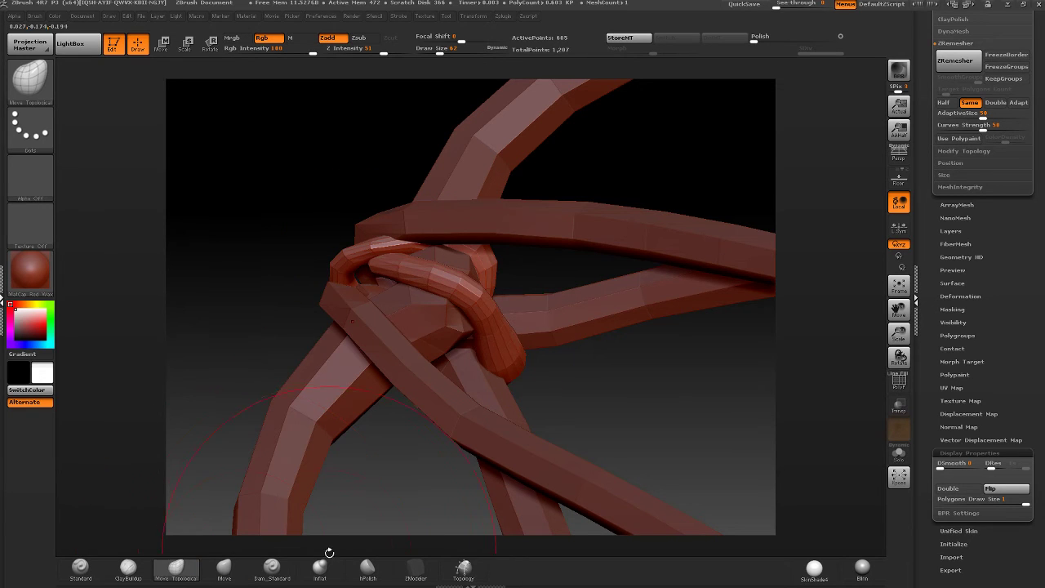
pyautogui.click(321, 566)
pyautogui.moveTo(470, 292); pyautogui.dragTo(429, 277)
pyautogui.moveTo(445, 286); pyautogui.dragTo(409, 270, button='right')
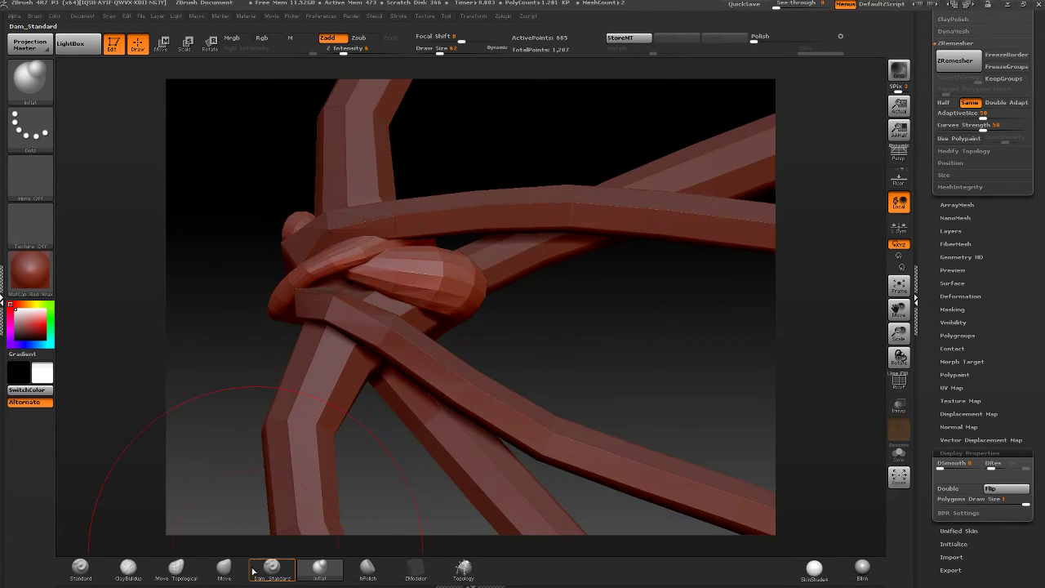
# - Pull the wrapping knot strand into place with Move Topological, and inflate its thin section where it crosses the laces
pyautogui.click(176, 567)
pyautogui.moveTo(225, 258); pyautogui.dragTo(369, 248, button='right')
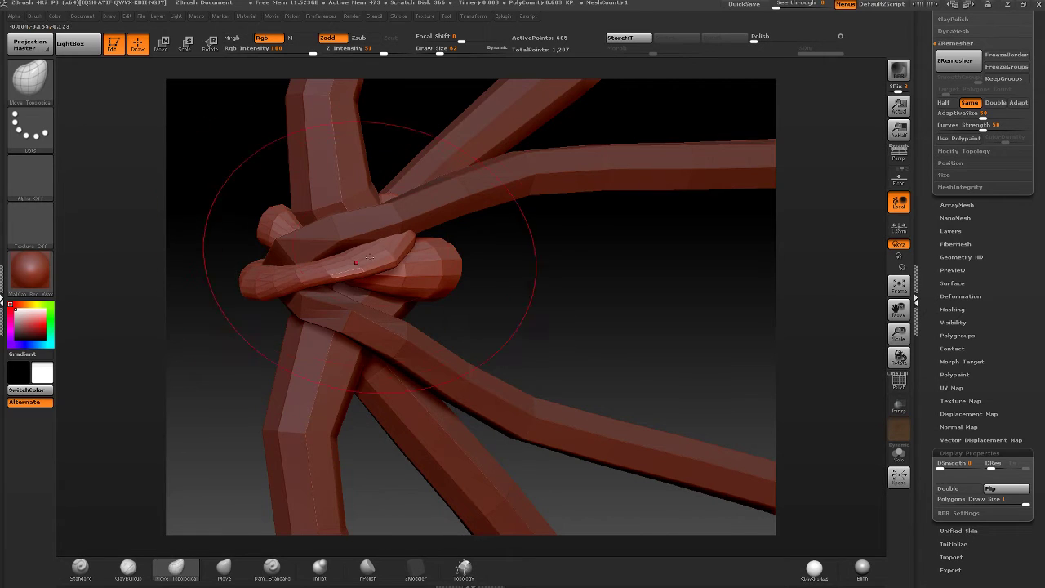
pyautogui.moveTo(393, 249); pyautogui.dragTo(294, 274, button='right')
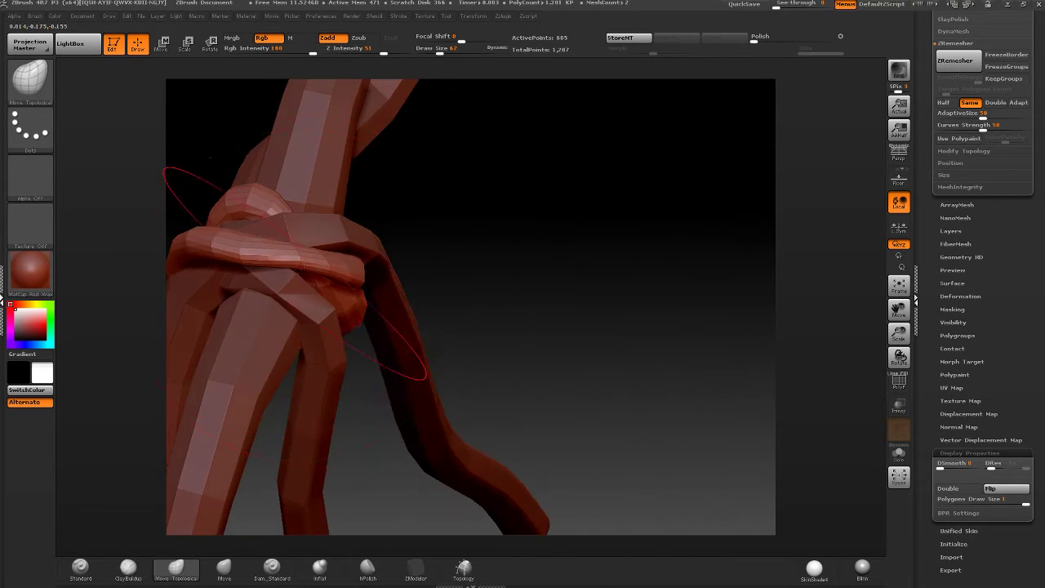
pyautogui.click(319, 567)
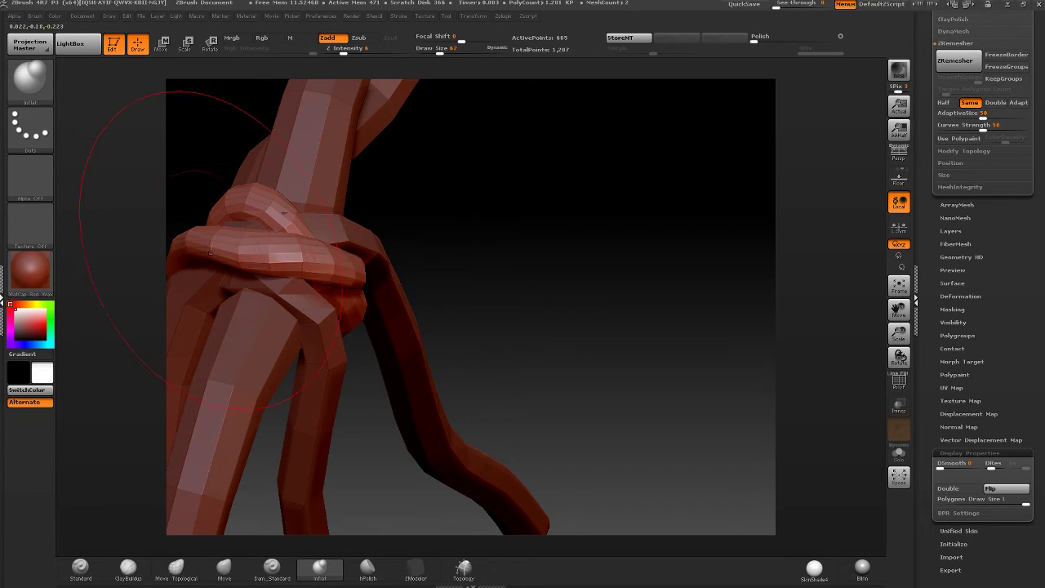
pyautogui.moveTo(253, 237); pyautogui.dragTo(242, 253)
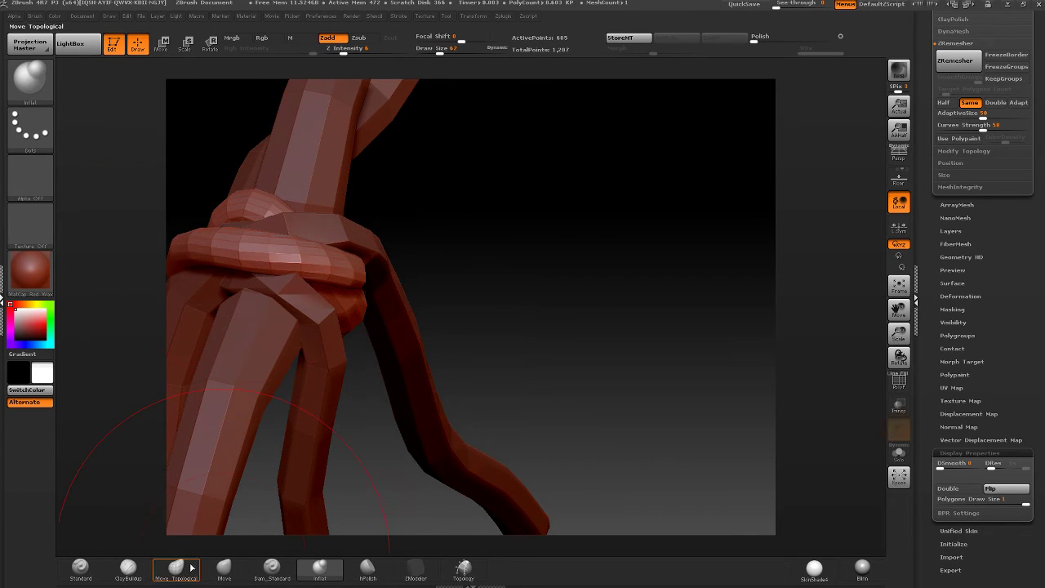
# - Reshape the two crossing knot strands with Move Topological so they wrap closely around the base of the bow loops
pyautogui.click(176, 566)
pyautogui.moveTo(320, 187)
pyautogui.mouseDown(button='right')
pyautogui.moveTo(325, 237)
pyautogui.moveTo(471, 222)
pyautogui.moveTo(409, 215)
pyautogui.moveTo(377, 243)
pyautogui.moveTo(327, 187)
pyautogui.mouseUp(button='right')
pyautogui.moveTo(392, 196); pyautogui.dragTo(438, 208)
pyautogui.moveTo(439, 209); pyautogui.dragTo(384, 188, button='right')
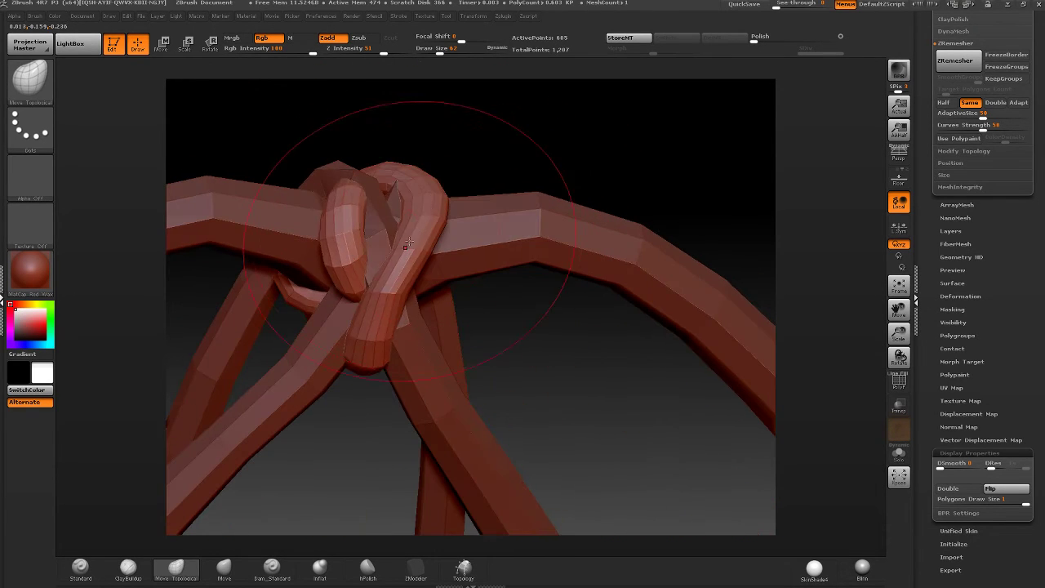
pyautogui.moveTo(383, 188); pyautogui.dragTo(388, 174)
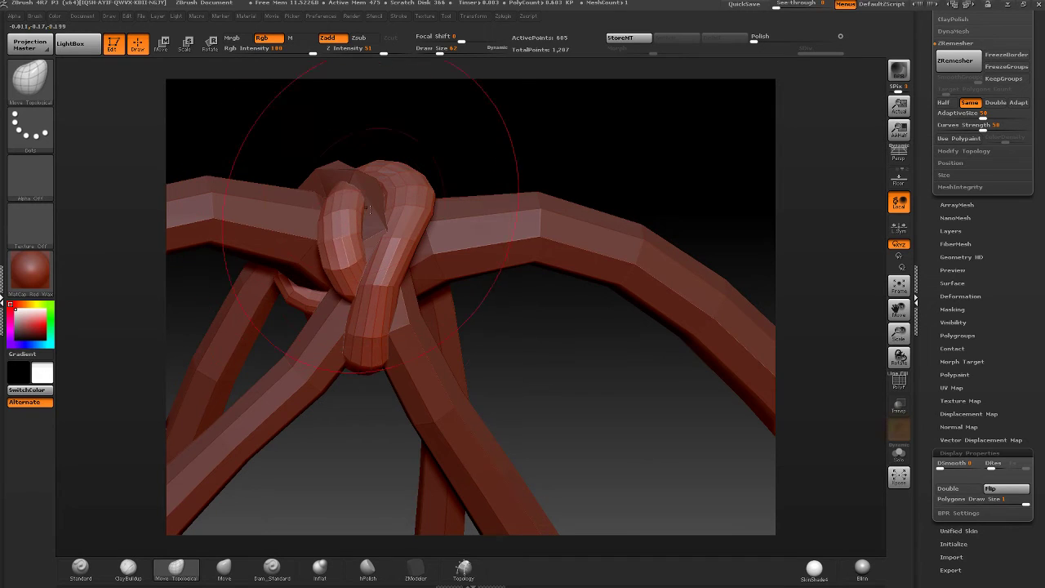
pyautogui.moveTo(369, 210); pyautogui.dragTo(380, 235, button='right')
pyautogui.moveTo(345, 262); pyautogui.dragTo(360, 285)
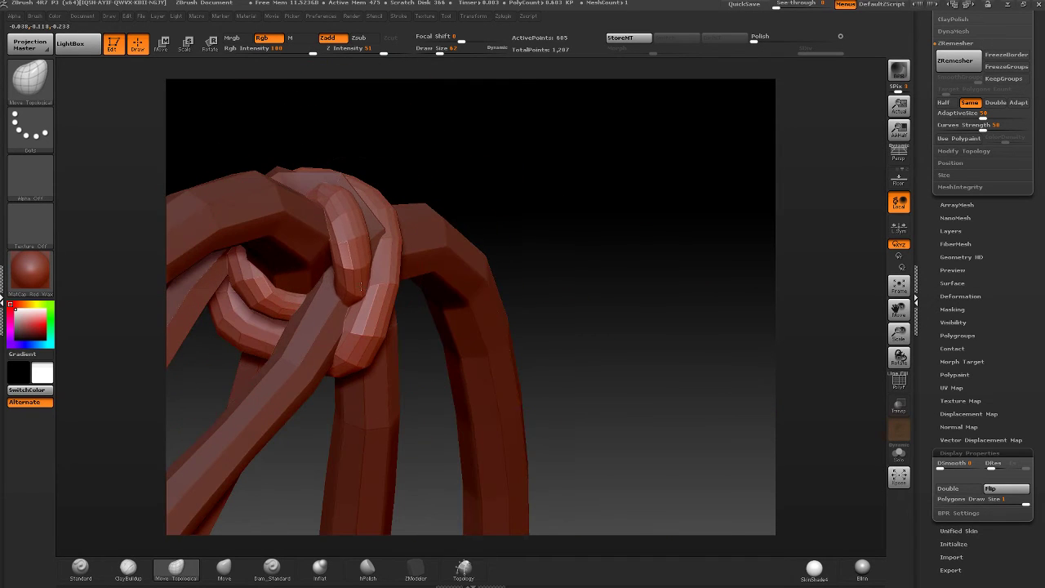
# - Switch to the bow loop subtool and merge the knot subtool below into it
pyautogui.moveTo(339, 216); pyautogui.dragTo(516, 237, button='right')
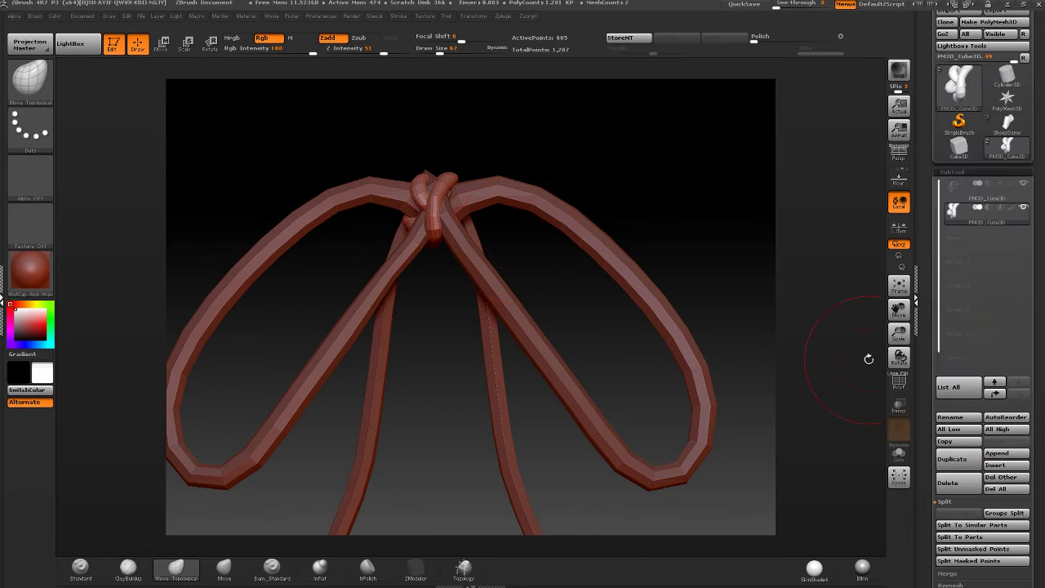
pyautogui.moveTo(865, 355); pyautogui.dragTo(868, 258)
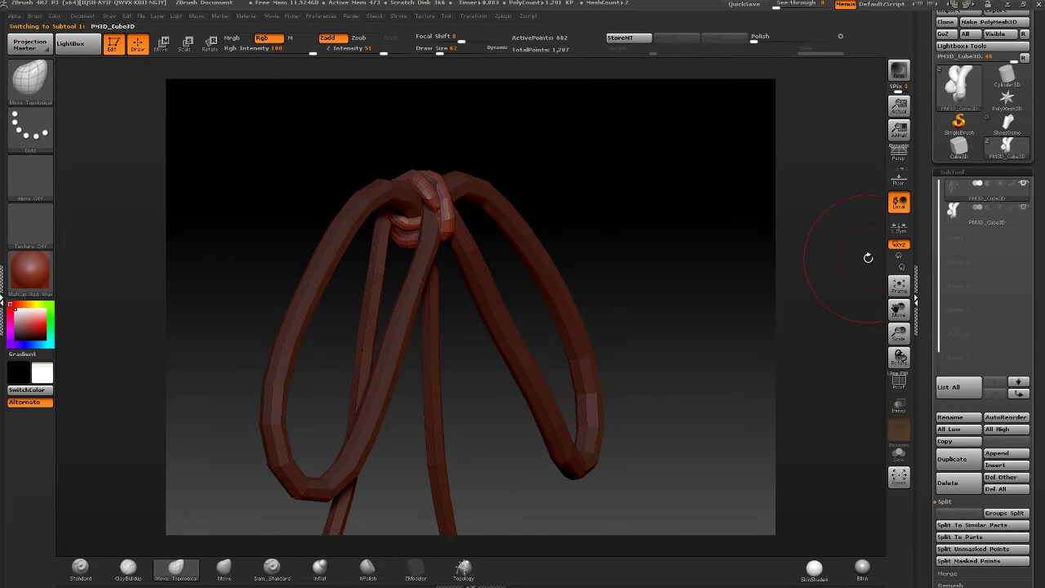
pyautogui.scroll(-3, 927, 351)
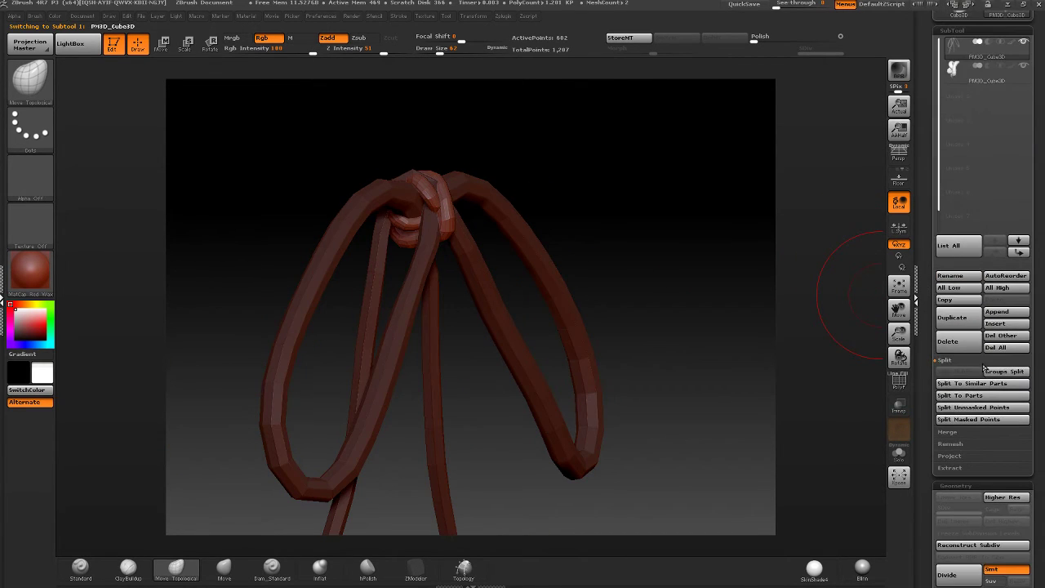
pyautogui.click(948, 432)
pyautogui.click(956, 384)
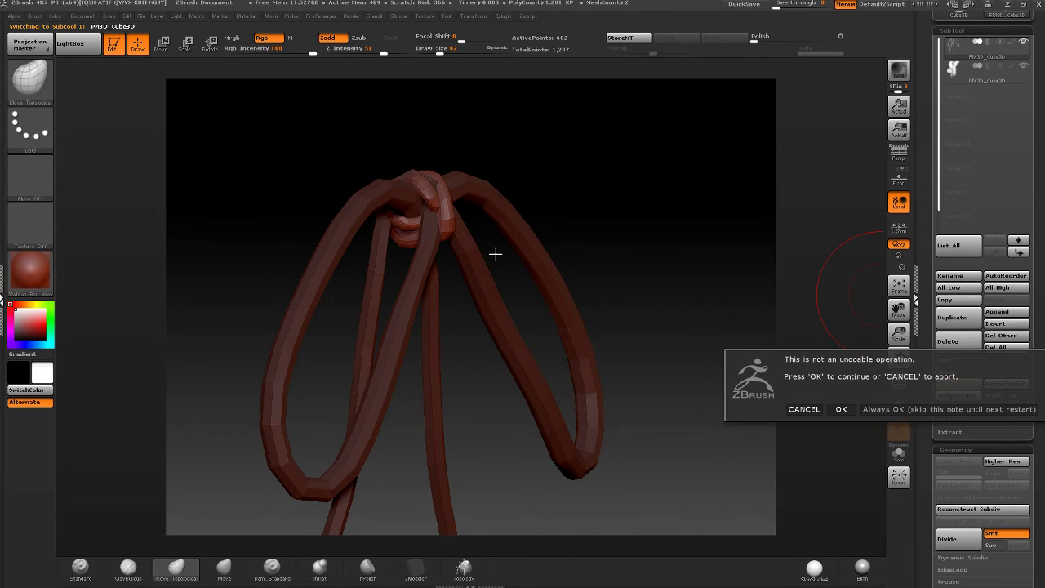
pyautogui.click(856, 407)
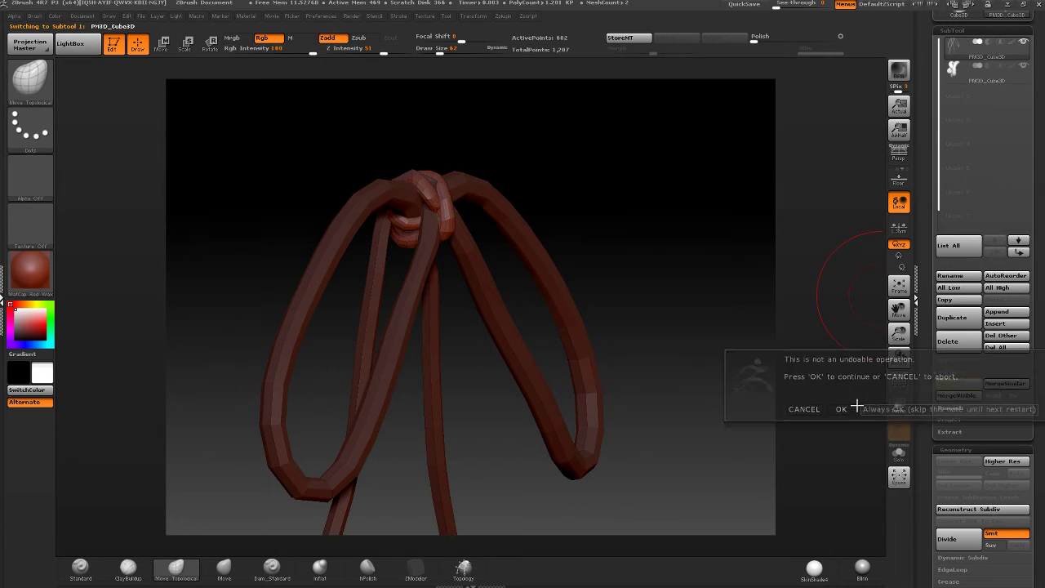
# - Show the polygon wireframe on the merged bow and isolate the knot's polygroup
pyautogui.moveTo(445, 253)
pyautogui.mouseDown(button='right')
pyautogui.moveTo(463, 235)
pyautogui.moveTo(438, 261)
pyautogui.moveTo(502, 217)
pyautogui.mouseUp(button='right')
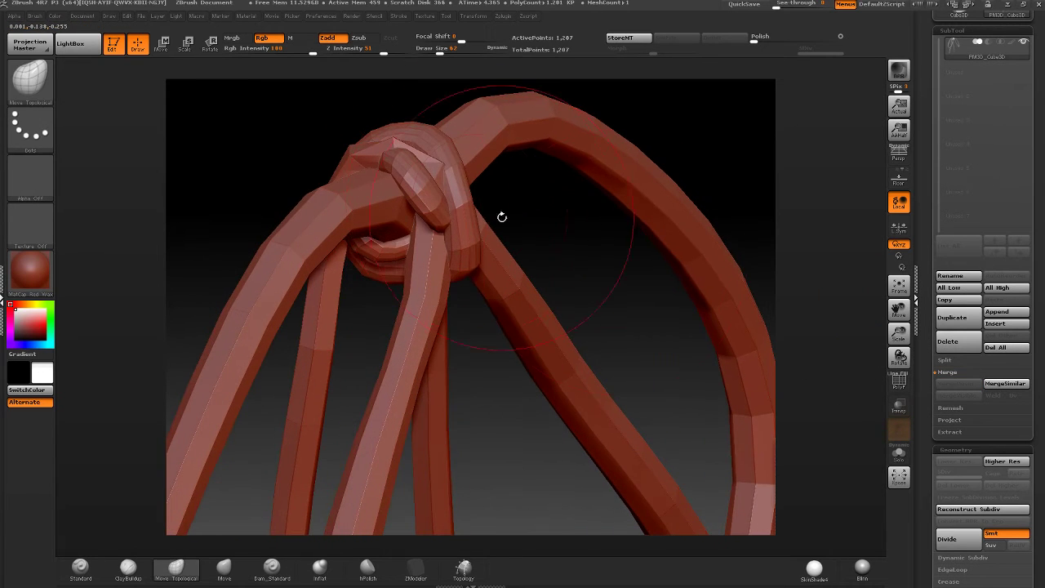
pyautogui.click(903, 387)
pyautogui.moveTo(409, 174)
pyautogui.mouseDown(button='right')
pyautogui.moveTo(482, 192)
pyautogui.moveTo(445, 170)
pyautogui.moveTo(467, 82)
pyautogui.mouseUp(button='right')
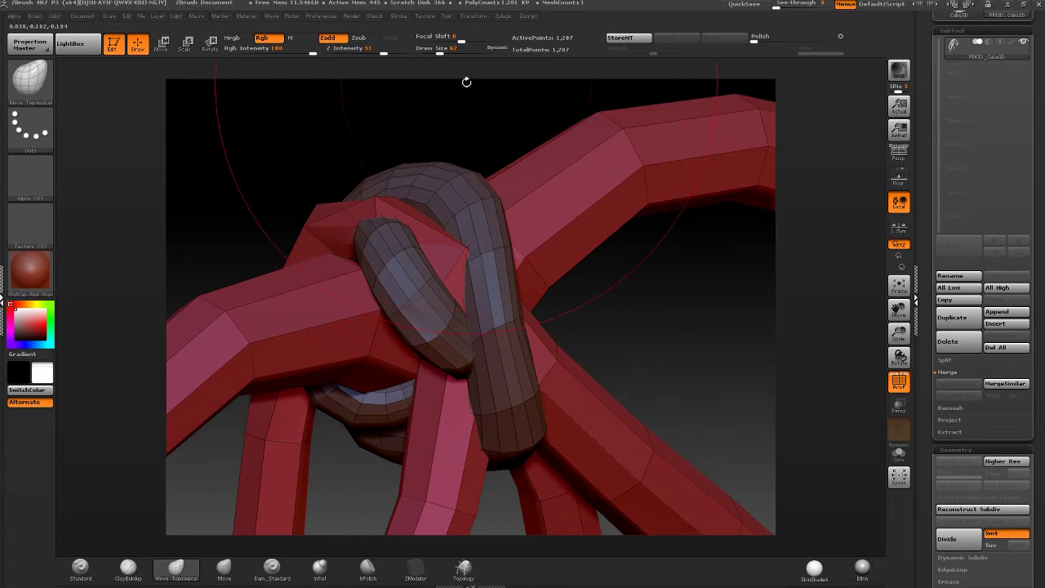
pyautogui.keyDown('ctrl'); pyautogui.keyDown('shift'); pyautogui.click(455, 182); pyautogui.keyUp('shift'); pyautogui.keyUp('ctrl')
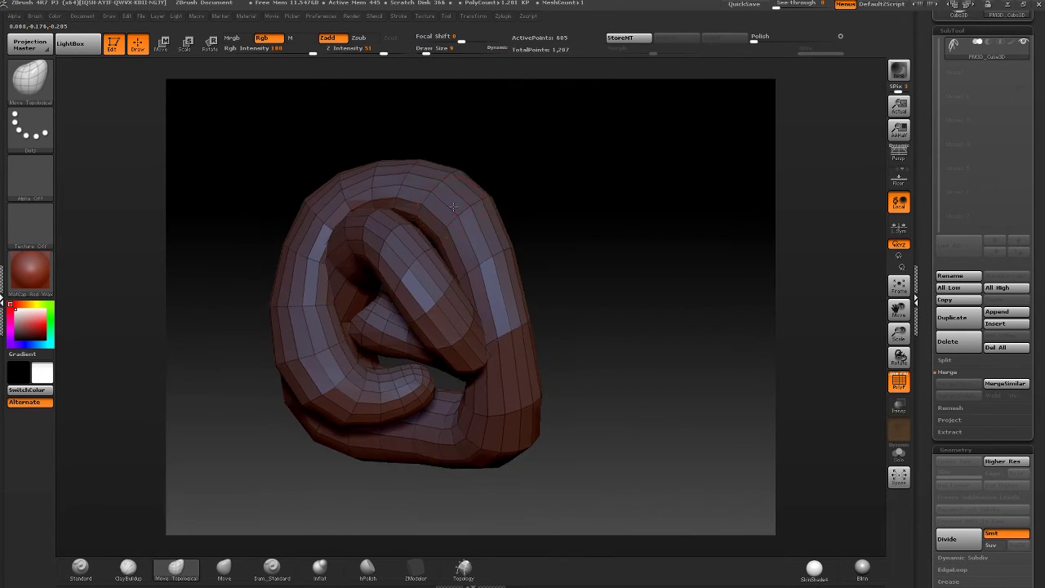
pyautogui.moveTo(455, 182)
pyautogui.mouseDown(button='right')
pyautogui.moveTo(458, 293)
pyautogui.moveTo(478, 304)
pyautogui.moveTo(483, 365)
pyautogui.mouseUp(button='right')
# - Remove surplus edge loops from the isolated knot with the ZModeler brush
pyautogui.click(415, 568)
pyautogui.moveTo(415, 523)
pyautogui.mouseDown(button='right')
pyautogui.moveTo(413, 246)
pyautogui.moveTo(329, 257)
pyautogui.moveTo(525, 351)
pyautogui.moveTo(615, 303)
pyautogui.mouseUp(button='right')
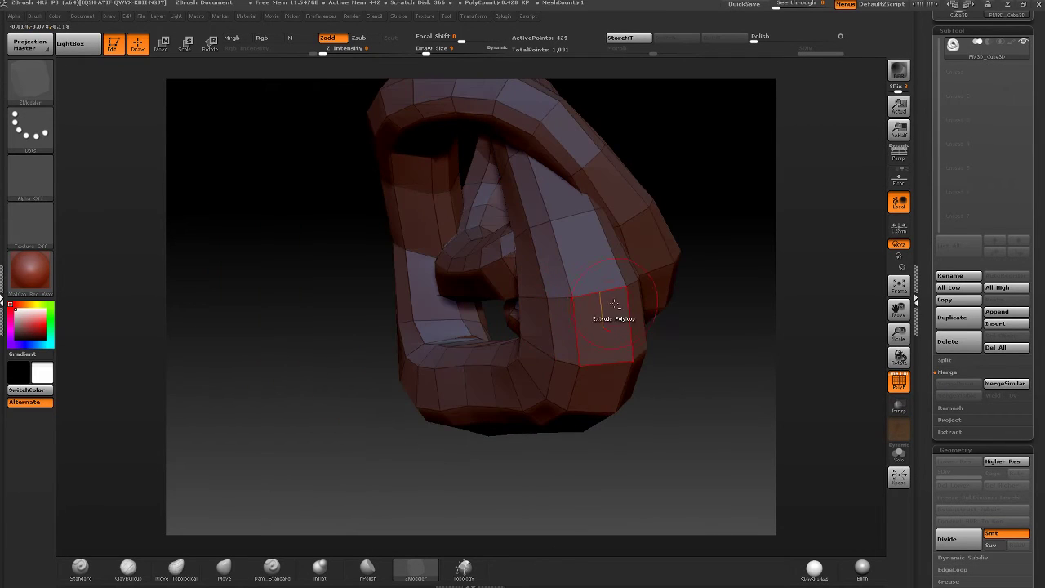
pyautogui.moveTo(550, 294)
pyautogui.mouseDown(button='right')
pyautogui.moveTo(599, 269)
pyautogui.moveTo(583, 256)
pyautogui.moveTo(551, 275)
pyautogui.moveTo(578, 235)
pyautogui.moveTo(539, 348)
pyautogui.moveTo(572, 335)
pyautogui.moveTo(575, 357)
pyautogui.moveTo(588, 353)
pyautogui.moveTo(490, 318)
pyautogui.mouseUp(button='right')
pyautogui.hotkey('ctrl', 'z')
# - Choose the SelectLasso brush, regroup the knot's polygons into a new polygroup and show the whole bow
pyautogui.keyDown('ctrl'); pyautogui.keyDown('shift'); pyautogui.click(51, 82); pyautogui.keyUp('shift'); pyautogui.keyUp('ctrl')
pyautogui.click(147, 93)
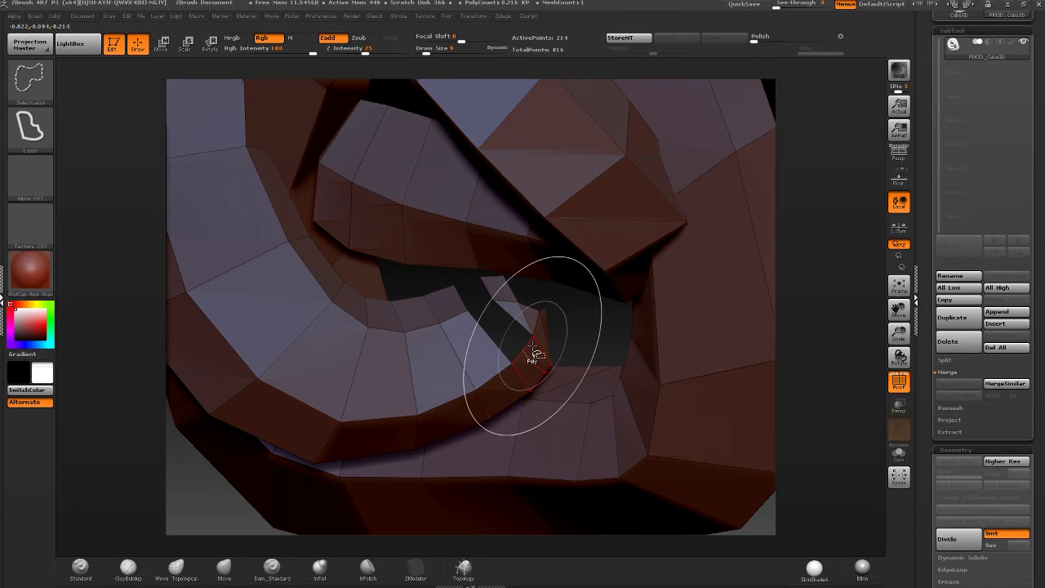
pyautogui.moveTo(597, 315)
pyautogui.mouseDown(button='right')
pyautogui.moveTo(480, 317)
pyautogui.moveTo(553, 339)
pyautogui.moveTo(501, 261)
pyautogui.moveTo(532, 330)
pyautogui.moveTo(447, 316)
pyautogui.moveTo(564, 360)
pyautogui.moveTo(561, 303)
pyautogui.moveTo(583, 280)
pyautogui.moveTo(612, 285)
pyautogui.moveTo(555, 294)
pyautogui.moveTo(577, 300)
pyautogui.moveTo(586, 294)
pyautogui.moveTo(568, 279)
pyautogui.moveTo(446, 286)
pyautogui.mouseUp(button='right')
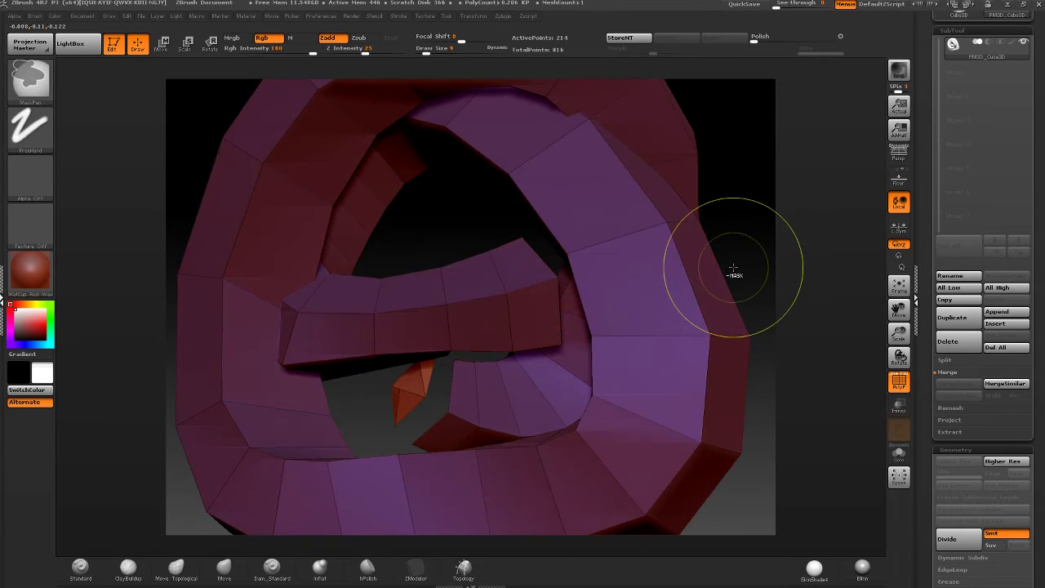
pyautogui.hotkey('ctrl', 'w')
pyautogui.keyDown('ctrl'); pyautogui.moveTo(699, 281); pyautogui.dragTo(742, 221, button='right'); pyautogui.keyUp('ctrl')
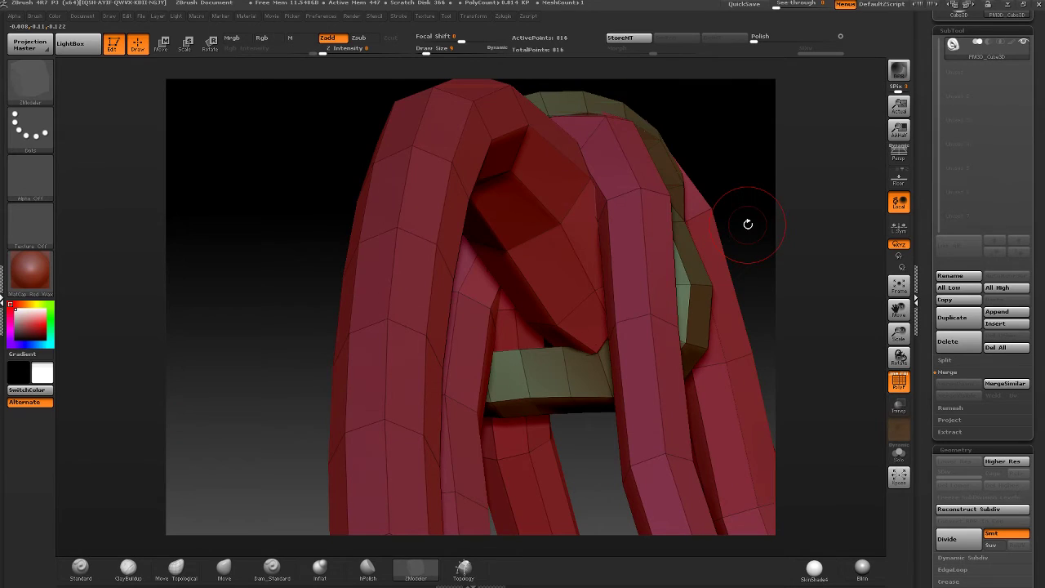
# - Choose the SelectRect brush and hide the knot's polygroup to expose the laces inside it
pyautogui.hotkey('ctrl', 'shift')
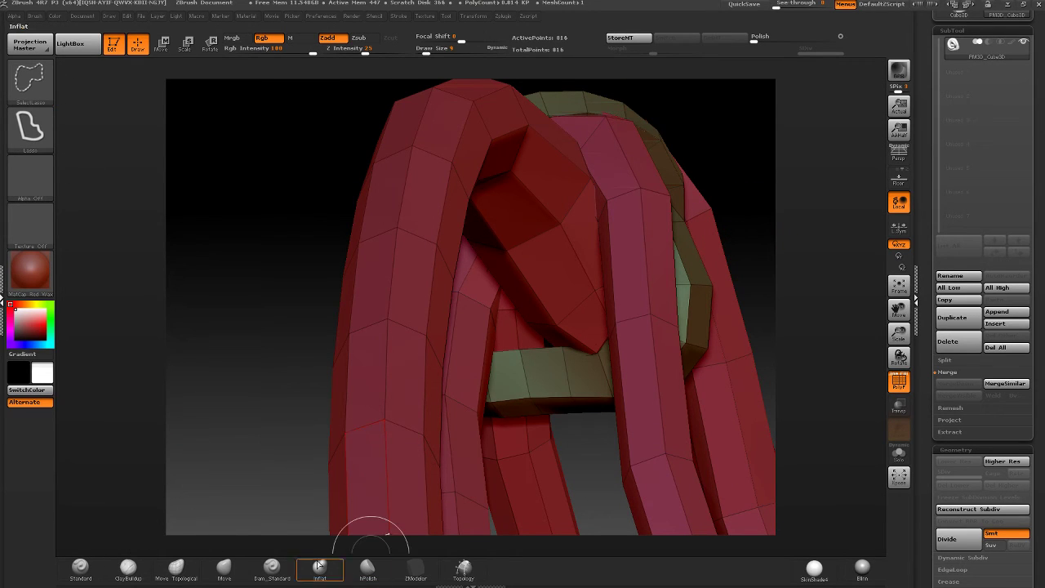
pyautogui.click(41, 86)
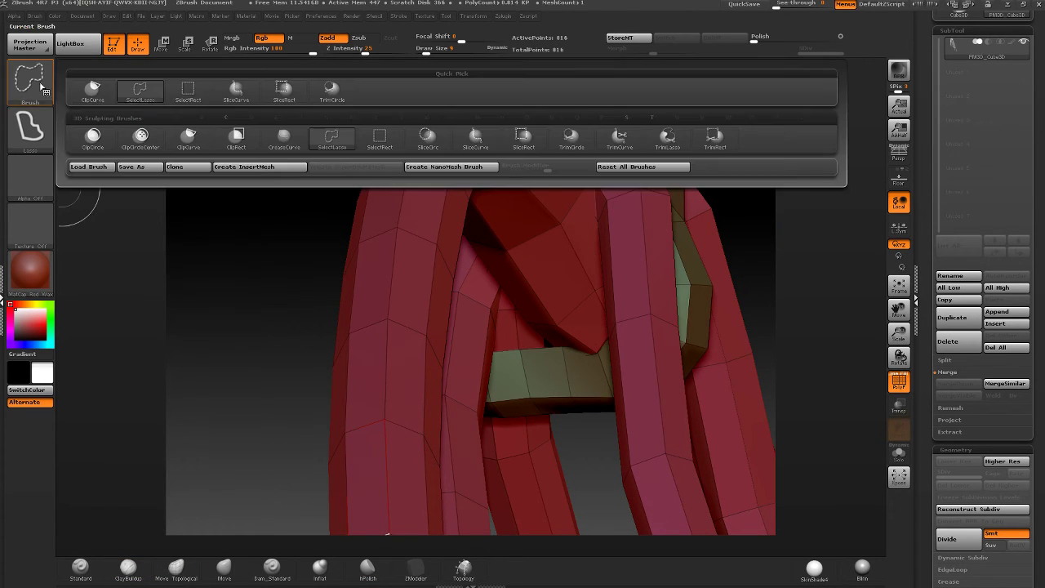
pyautogui.click(196, 93)
pyautogui.moveTo(392, 338); pyautogui.dragTo(646, 292)
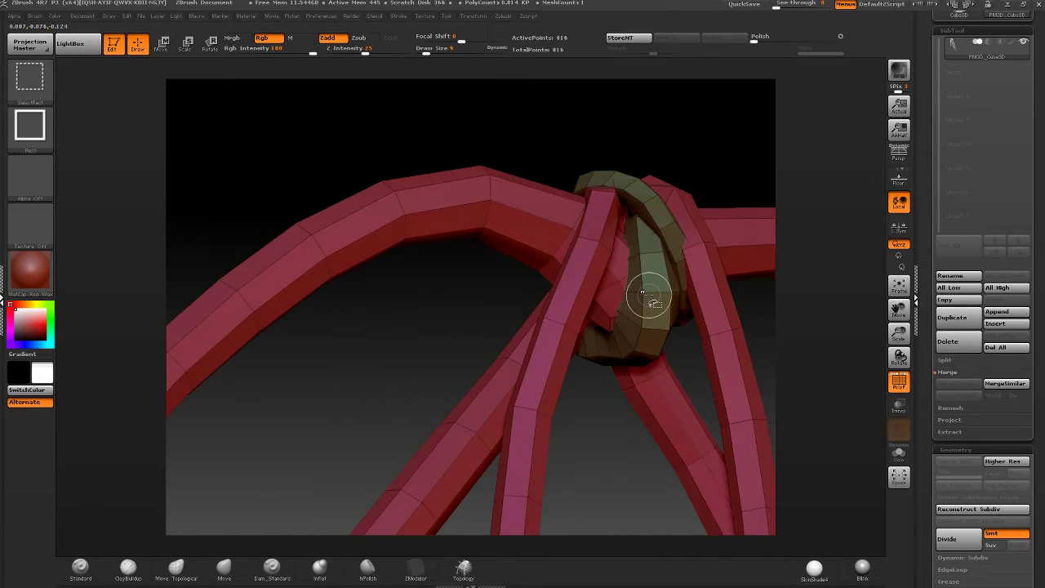
pyautogui.keyDown('ctrl'); pyautogui.keyDown('shift'); pyautogui.click(654, 293); pyautogui.keyUp('shift'); pyautogui.keyUp('ctrl')
pyautogui.keyDown('ctrl'); pyautogui.keyDown('shift'); pyautogui.click(730, 147); pyautogui.keyUp('shift'); pyautogui.keyUp('ctrl')
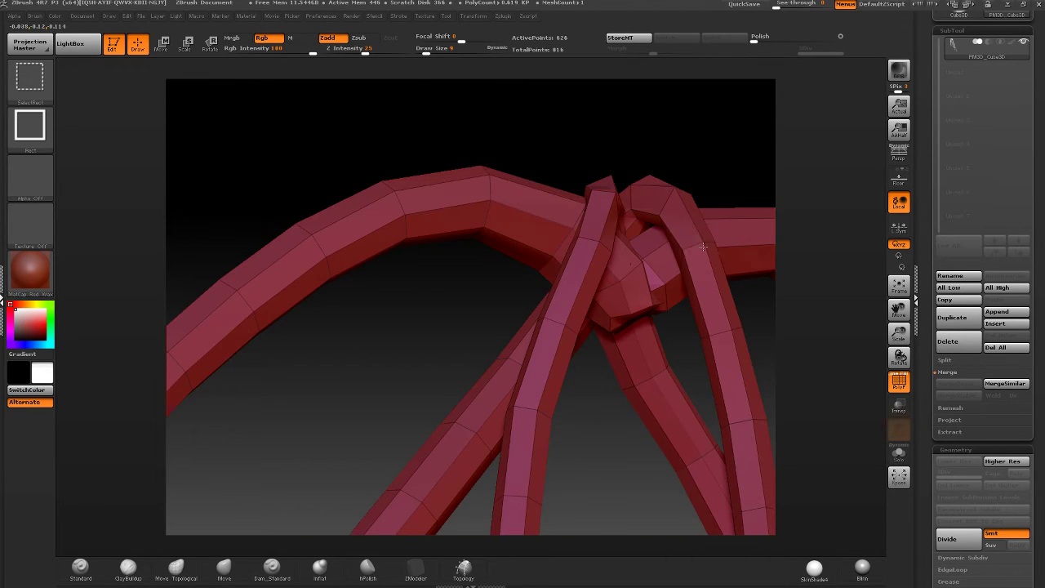
# - Restore the knot and laces while leaving only the small unneeded polygons hidden
pyautogui.keyDown('ctrl'); pyautogui.keyDown('shift'); pyautogui.click(703, 247); pyautogui.keyUp('shift'); pyautogui.keyUp('ctrl')
pyautogui.keyDown('ctrl'); pyautogui.moveTo(703, 247); pyautogui.dragTo(531, 211, button='right'); pyautogui.keyUp('ctrl')
pyautogui.keyDown('ctrl'); pyautogui.keyDown('shift'); pyautogui.click(514, 257); pyautogui.keyUp('shift'); pyautogui.keyUp('ctrl')
pyautogui.moveTo(514, 257)
pyautogui.keyDown('ctrl'); pyautogui.mouseDown(button='right')
pyautogui.moveTo(527, 218)
pyautogui.moveTo(562, 240)
pyautogui.mouseUp(button='right'); pyautogui.keyUp('ctrl')
pyautogui.keyDown('ctrl'); pyautogui.keyDown('shift'); pyautogui.moveTo(701, 211); pyautogui.dragTo(747, 235); pyautogui.keyUp('shift'); pyautogui.keyUp('ctrl')
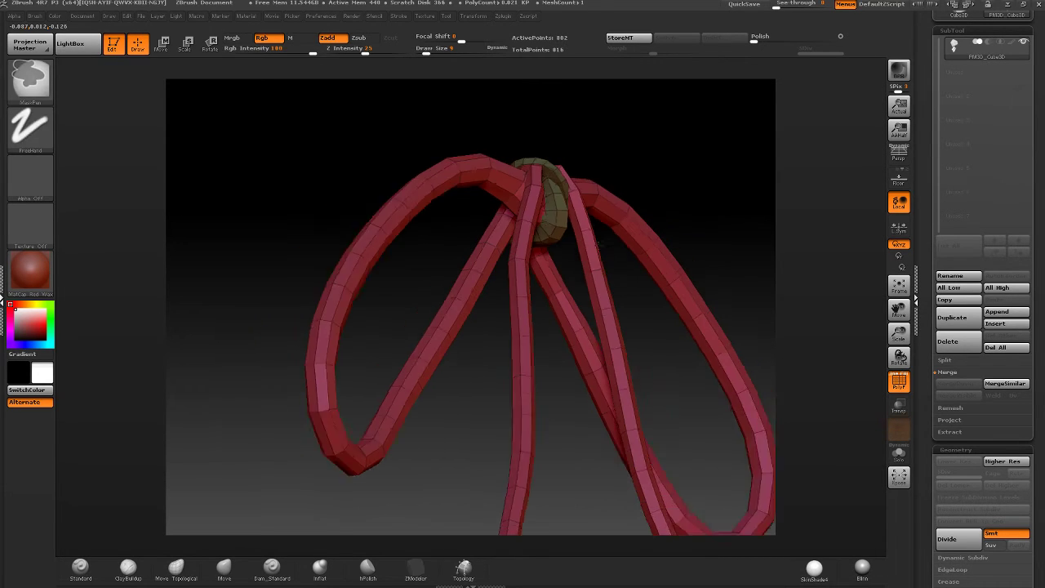
pyautogui.moveTo(747, 235); pyautogui.dragTo(539, 199, button='right')
# - Delete the hidden polygons from the merged bow mesh with Del Hidden
pyautogui.scroll(-3, 936, 409)
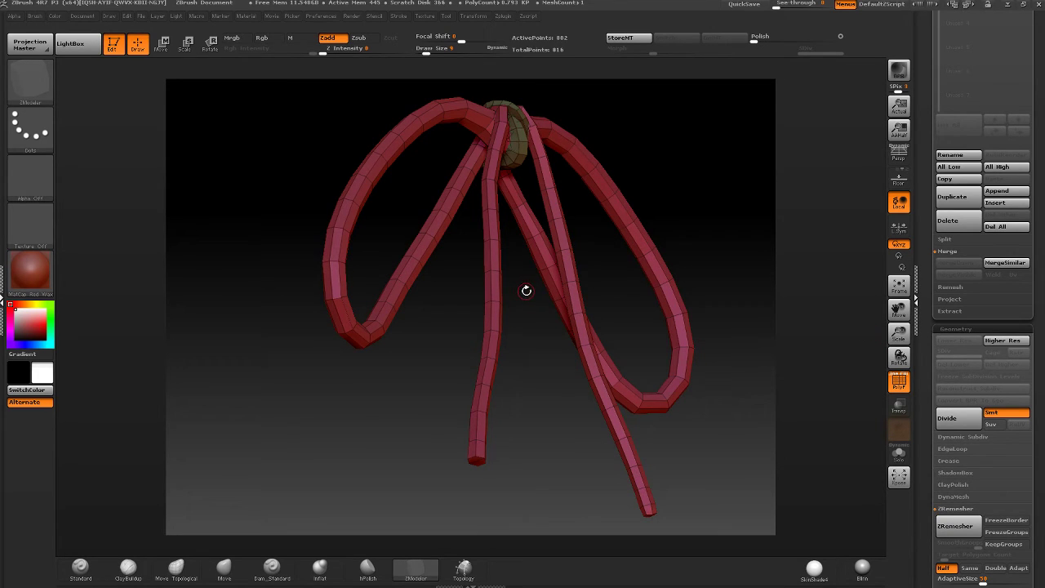
pyautogui.moveTo(523, 295); pyautogui.dragTo(588, 272, button='right')
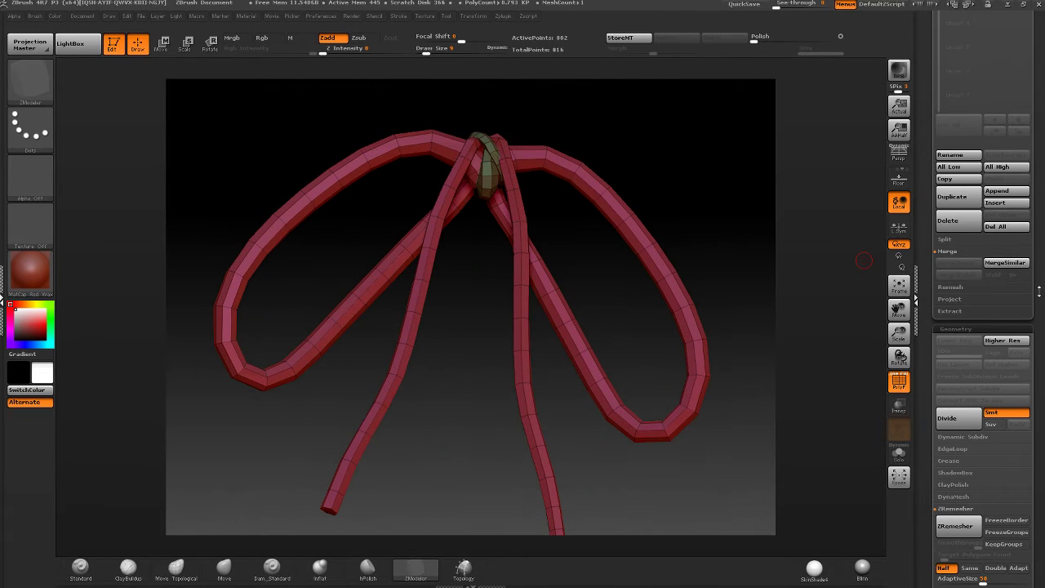
pyautogui.scroll(-10, 963, 226)
pyautogui.click(962, 232)
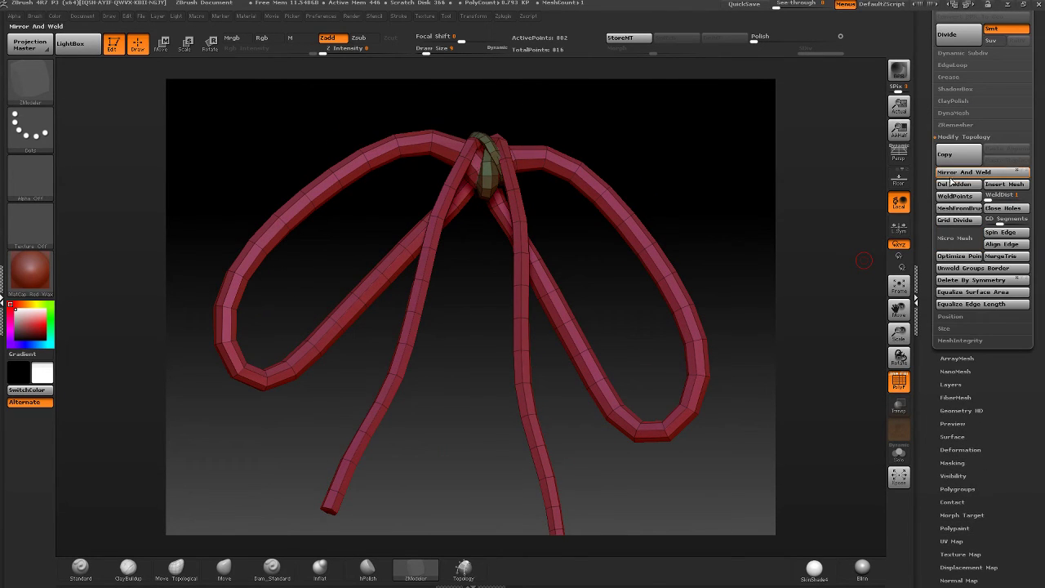
# - Hide the end polygons at the tip of a hanging lace with a rectangular selection
pyautogui.keyDown('alt'); pyautogui.moveTo(531, 257); pyautogui.dragTo(564, 293, button='right'); pyautogui.keyUp('alt')
pyautogui.keyDown('alt'); pyautogui.moveTo(557, 358); pyautogui.dragTo(542, 212, button='right'); pyautogui.keyUp('alt')
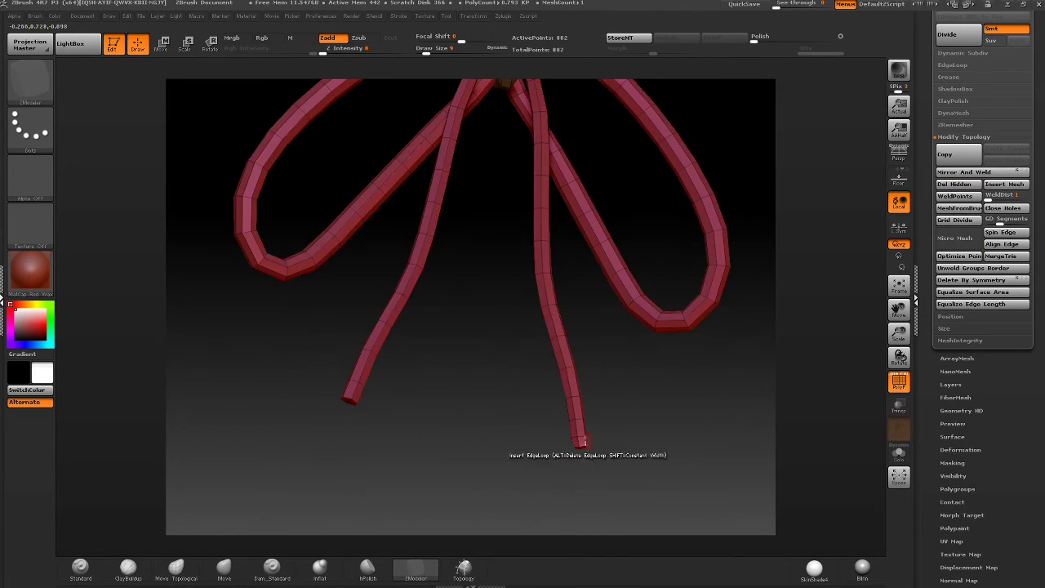
pyautogui.moveTo(581, 445)
pyautogui.keyDown('alt'); pyautogui.mouseDown(button='right')
pyautogui.moveTo(588, 523)
pyautogui.moveTo(592, 383)
pyautogui.moveTo(594, 413)
pyautogui.mouseUp(button='right'); pyautogui.keyUp('alt')
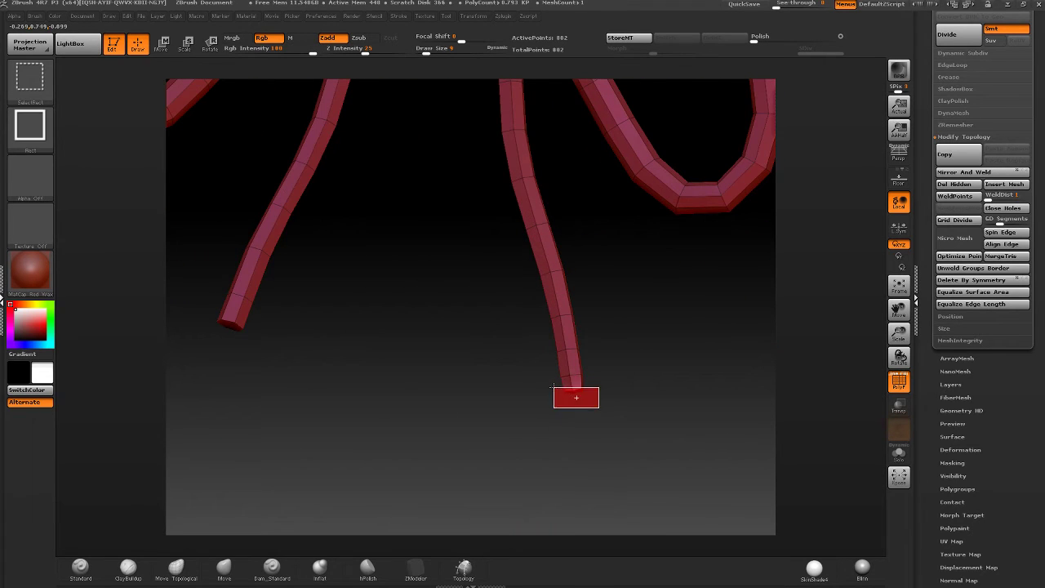
pyautogui.moveTo(554, 387); pyautogui.dragTo(554, 387)
pyautogui.moveTo(452, 385)
pyautogui.mouseDown()
pyautogui.moveTo(329, 324)
pyautogui.moveTo(410, 394)
pyautogui.mouseUp()
pyautogui.hotkey('ctrl', 'z')
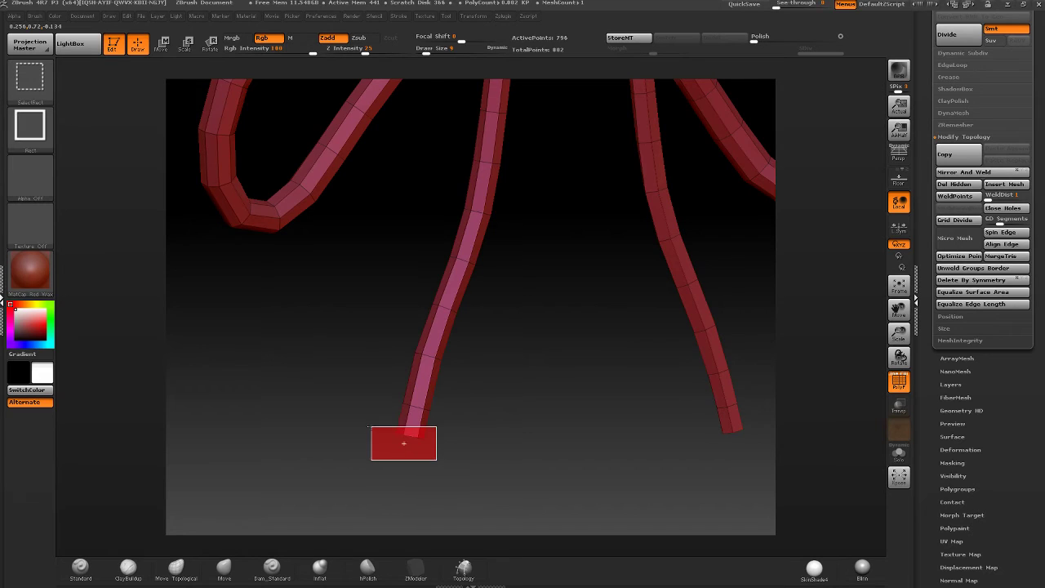
# - Isolate the tips of both hanging laces, hide their end caps and bring back the rest of the bow
pyautogui.keyDown('ctrl'); pyautogui.keyDown('alt'); pyautogui.keyDown('shift'); pyautogui.moveTo(403, 442); pyautogui.dragTo(403, 442); pyautogui.keyUp('shift'); pyautogui.keyUp('alt'); pyautogui.keyUp('ctrl')
pyautogui.moveTo(457, 392); pyautogui.dragTo(525, 362)
pyautogui.keyDown('ctrl'); pyautogui.keyDown('shift'); pyautogui.click(466, 377); pyautogui.keyUp('shift'); pyautogui.keyUp('ctrl')
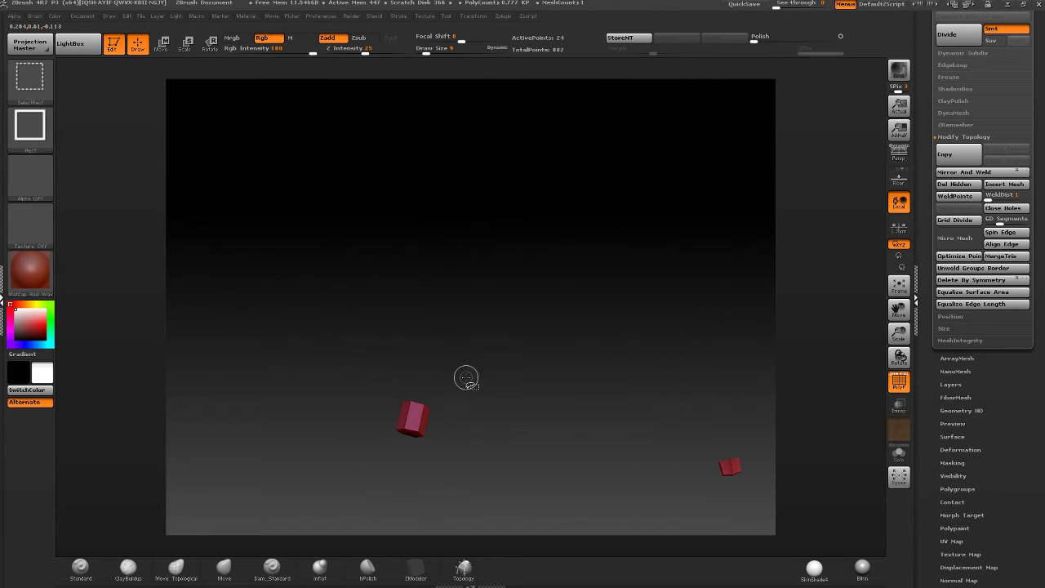
pyautogui.keyDown('ctrl'); pyautogui.keyDown('alt'); pyautogui.keyDown('shift'); pyautogui.moveTo(383, 415); pyautogui.dragTo(383, 414); pyautogui.keyUp('shift'); pyautogui.keyUp('alt'); pyautogui.keyUp('ctrl')
pyautogui.keyDown('ctrl'); pyautogui.keyDown('shift'); pyautogui.moveTo(551, 376); pyautogui.dragTo(583, 387); pyautogui.keyUp('shift'); pyautogui.keyUp('ctrl')
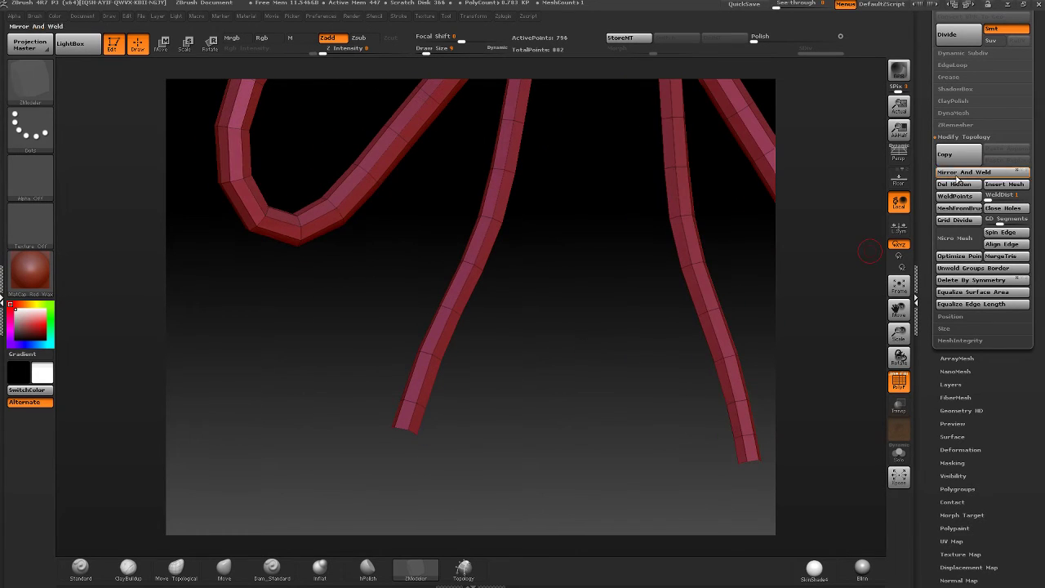
# - Delete the hidden end caps of both hanging laces with Del Hidden and isolate one loop with its lace
pyautogui.click(952, 187)
pyautogui.moveTo(523, 229); pyautogui.dragTo(545, 266)
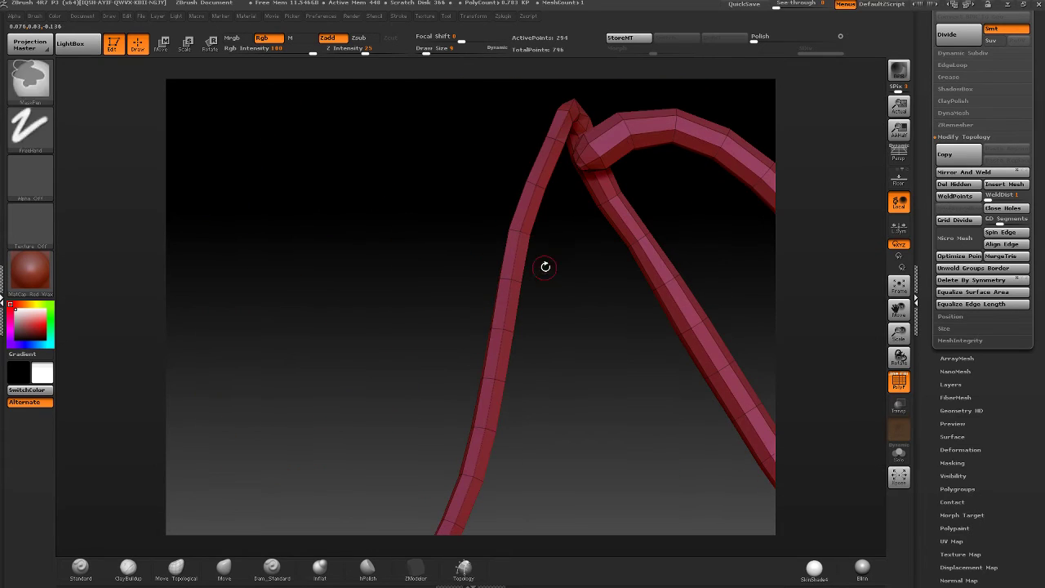
# - Hide the isolated lace's tip and shrink the visible mesh repeatedly until only its inner end near the knot remains
pyautogui.moveTo(577, 212)
pyautogui.mouseDown()
pyautogui.moveTo(616, 133)
pyautogui.moveTo(610, 161)
pyautogui.moveTo(689, 212)
pyautogui.moveTo(748, 334)
pyautogui.moveTo(702, 334)
pyautogui.moveTo(751, 398)
pyautogui.mouseUp()
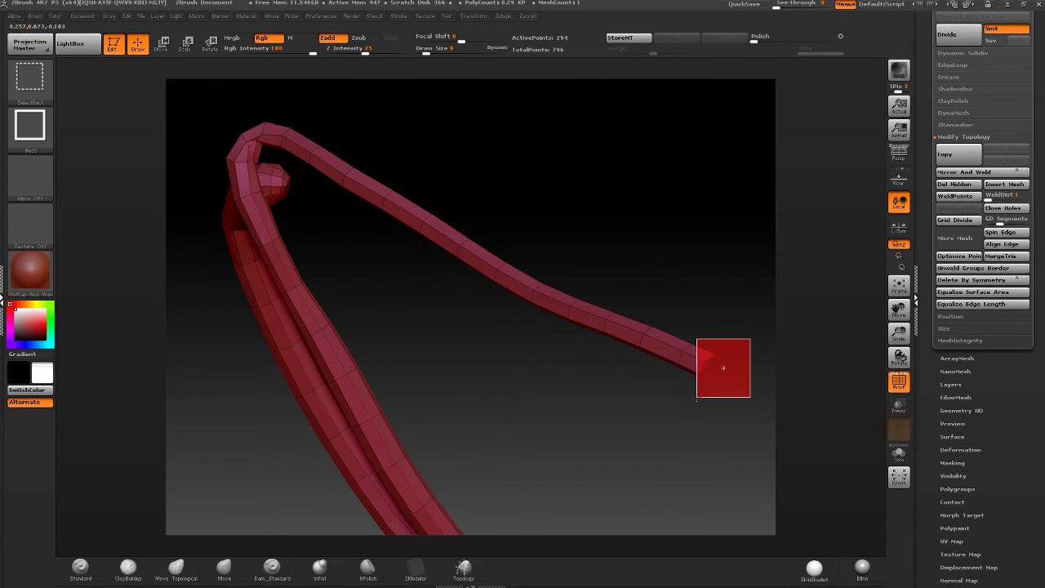
pyautogui.keyDown('ctrl'); pyautogui.keyDown('alt'); pyautogui.keyDown('shift'); pyautogui.moveTo(751, 339); pyautogui.dragTo(751, 340); pyautogui.keyUp('shift'); pyautogui.keyUp('alt'); pyautogui.keyUp('ctrl')
pyautogui.hotkey('ctrl', 'shift', 's')
pyautogui.hotkey('ctrl', 'shift', 's')
pyautogui.hotkey('ctrl', 'shift', 's')
pyautogui.hotkey('ctrl', 'shift', 's')
pyautogui.hotkey('ctrl', 'shift', 's')
pyautogui.hotkey('ctrl', 'shift', 's')
pyautogui.hotkey('ctrl', 'shift', 's')
pyautogui.hotkey('ctrl', 'shift', 's')
pyautogui.hotkey('ctrl', 'shift', 's')
pyautogui.hotkey('ctrl', 'shift', 's')
pyautogui.hotkey('ctrl', 'shift', 's')
pyautogui.hotkey('ctrl', 'shift', 's')
pyautogui.hotkey('ctrl', 'shift', 's')
pyautogui.hotkey('ctrl', 'shift', 's')
pyautogui.hotkey('ctrl', 'shift', 's')
pyautogui.hotkey('ctrl', 'shift', 's')
pyautogui.hotkey('ctrl', 'shift', 's')
pyautogui.hotkey('ctrl', 'shift', 's')
pyautogui.hotkey('ctrl', 'shift', 's')
pyautogui.hotkey('ctrl', 'shift', 's')
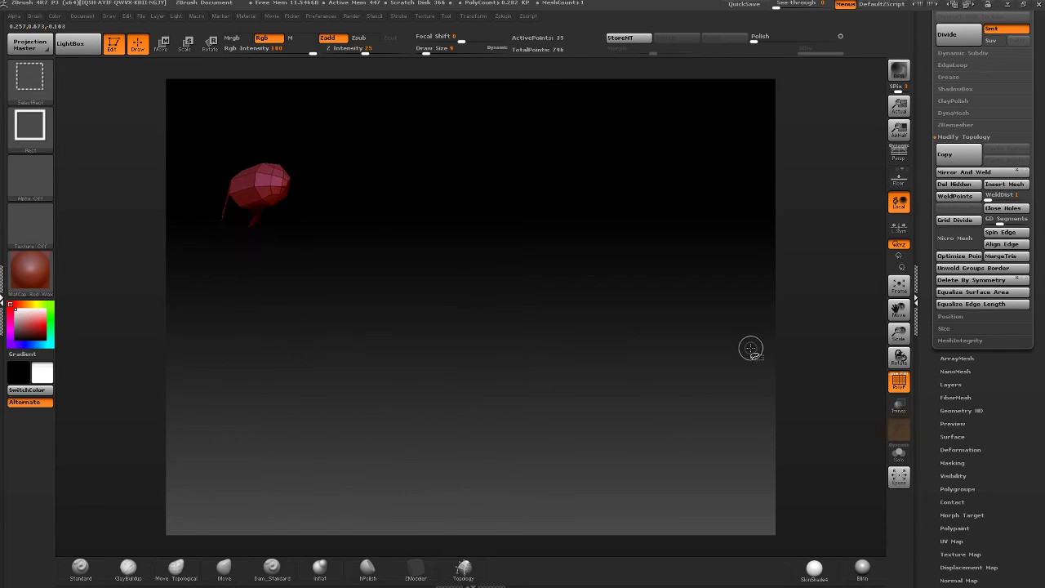
# - Hide the inner end polygons of that strand, bring back the rest of the bow and delete them with Del Hidden
pyautogui.moveTo(322, 245)
pyautogui.mouseDown()
pyautogui.moveTo(291, 257)
pyautogui.moveTo(471, 240)
pyautogui.moveTo(468, 255)
pyautogui.moveTo(558, 319)
pyautogui.moveTo(462, 297)
pyautogui.moveTo(486, 299)
pyautogui.mouseUp()
pyautogui.keyDown('ctrl'); pyautogui.keyDown('shift'); pyautogui.click(604, 302); pyautogui.keyUp('shift'); pyautogui.keyUp('ctrl')
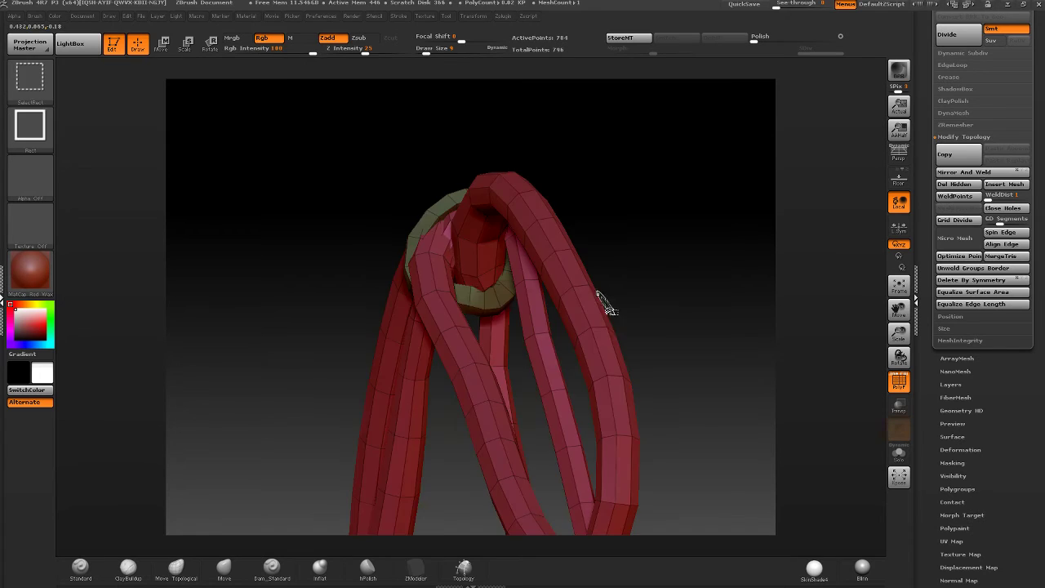
pyautogui.moveTo(605, 302)
pyautogui.mouseDown()
pyautogui.moveTo(641, 301)
pyautogui.moveTo(695, 206)
pyautogui.mouseUp()
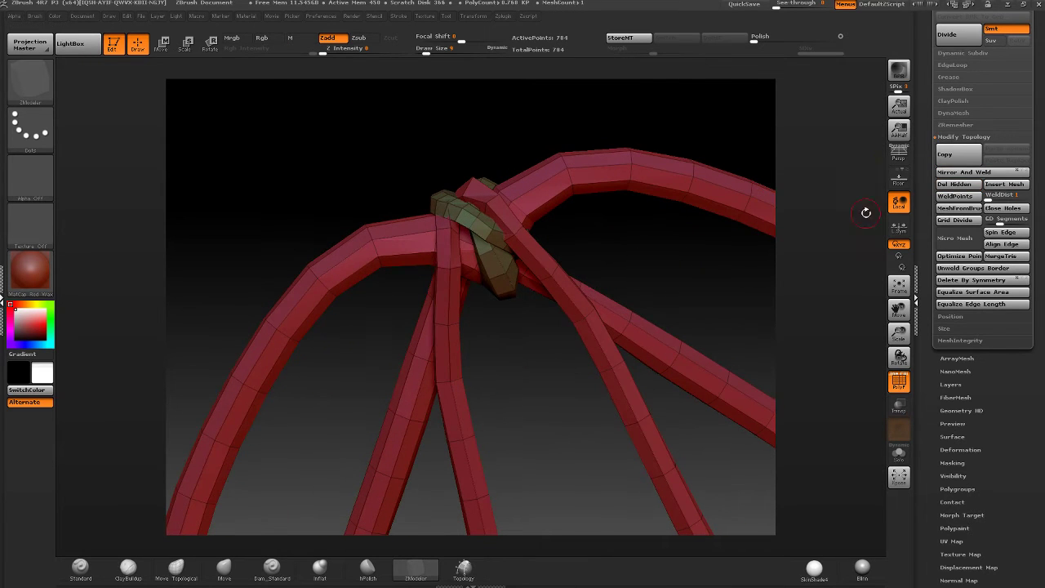
# - Isolate the other loop with its lace and shrink the visible mesh from the tip to its inner end
pyautogui.moveTo(866, 213)
pyautogui.mouseDown()
pyautogui.moveTo(509, 205)
pyautogui.moveTo(551, 234)
pyautogui.mouseUp()
pyautogui.keyDown('ctrl'); pyautogui.keyDown('shift'); pyautogui.click(585, 317); pyautogui.keyUp('shift'); pyautogui.keyUp('ctrl')
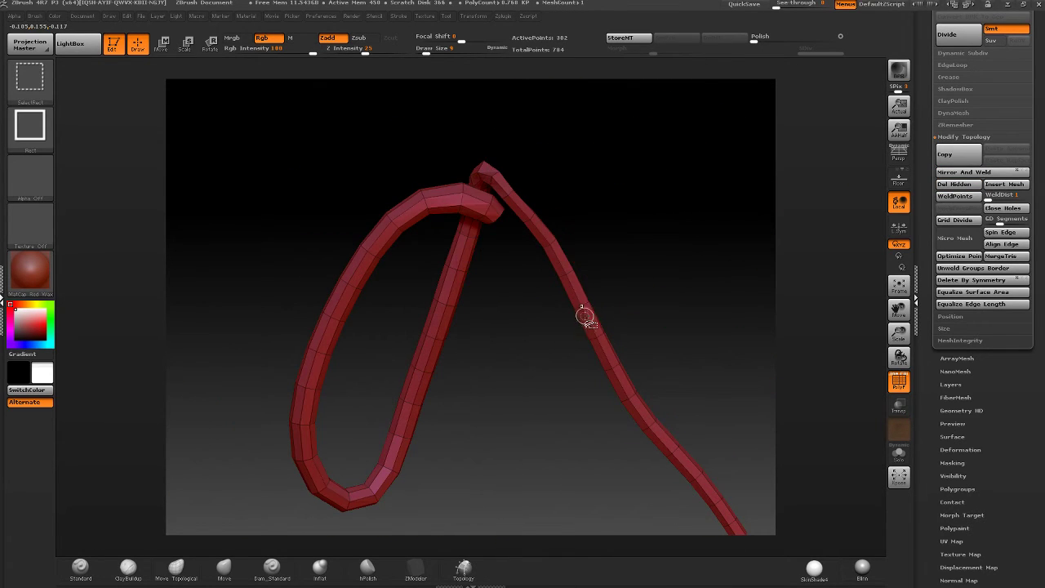
pyautogui.moveTo(579, 296); pyautogui.dragTo(602, 226)
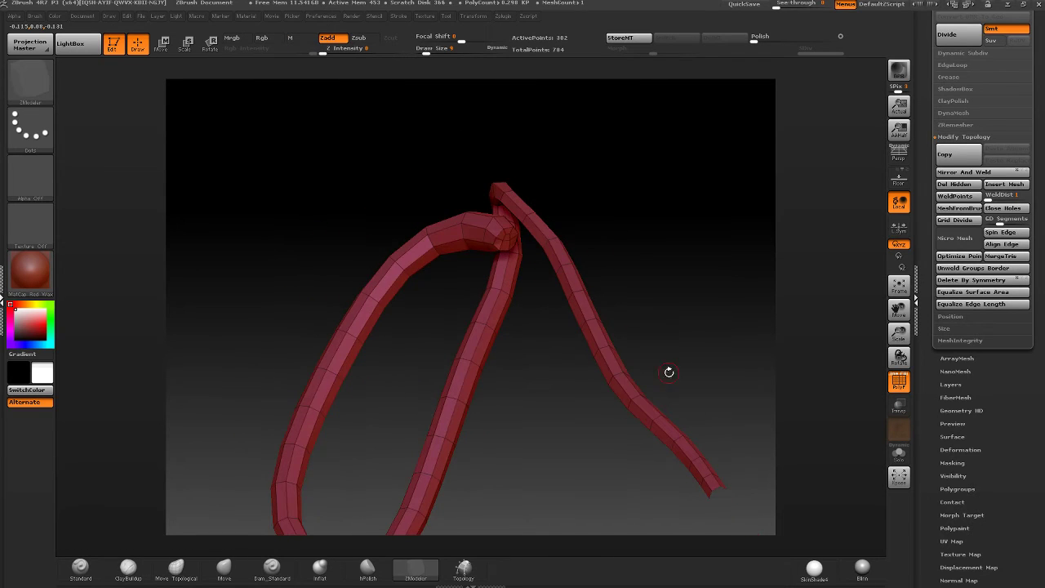
pyautogui.moveTo(670, 371)
pyautogui.mouseDown()
pyautogui.moveTo(691, 378)
pyautogui.moveTo(754, 451)
pyautogui.mouseUp()
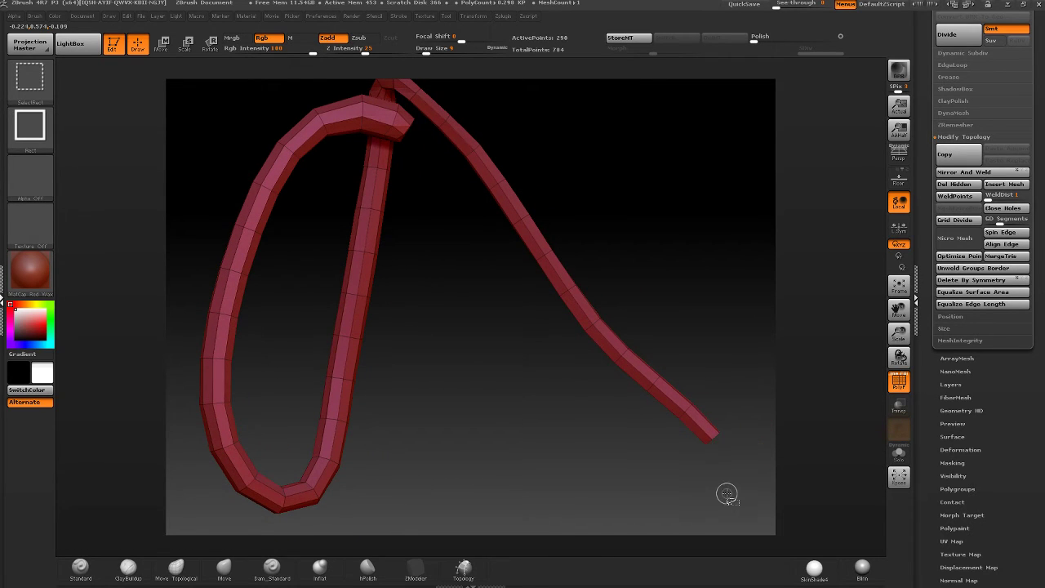
pyautogui.hotkey('ctrl', 'shift', 's')
pyautogui.hotkey('ctrl', 'shift', 's')
pyautogui.hotkey('ctrl', 'shift', 's')
pyautogui.hotkey('ctrl', 'shift', 's')
pyautogui.hotkey('ctrl', 'shift', 's')
pyautogui.hotkey('ctrl', 'shift', 's')
pyautogui.hotkey('ctrl', 'shift', 's')
pyautogui.hotkey('ctrl', 'shift', 's')
pyautogui.hotkey('ctrl', 'shift', 's')
pyautogui.hotkey('ctrl', 'shift', 's')
pyautogui.hotkey('ctrl', 'shift', 's')
pyautogui.hotkey('ctrl', 'shift', 's')
pyautogui.hotkey('ctrl', 'shift', 's')
pyautogui.hotkey('ctrl', 'shift', 's')
pyautogui.hotkey('ctrl', 'shift', 's')
pyautogui.hotkey('ctrl', 'shift', 's')
pyautogui.hotkey('ctrl', 'shift', 's')
pyautogui.hotkey('ctrl', 'shift', 's')
pyautogui.hotkey('ctrl', 'shift', 's')
pyautogui.hotkey('ctrl', 'shift', 's')
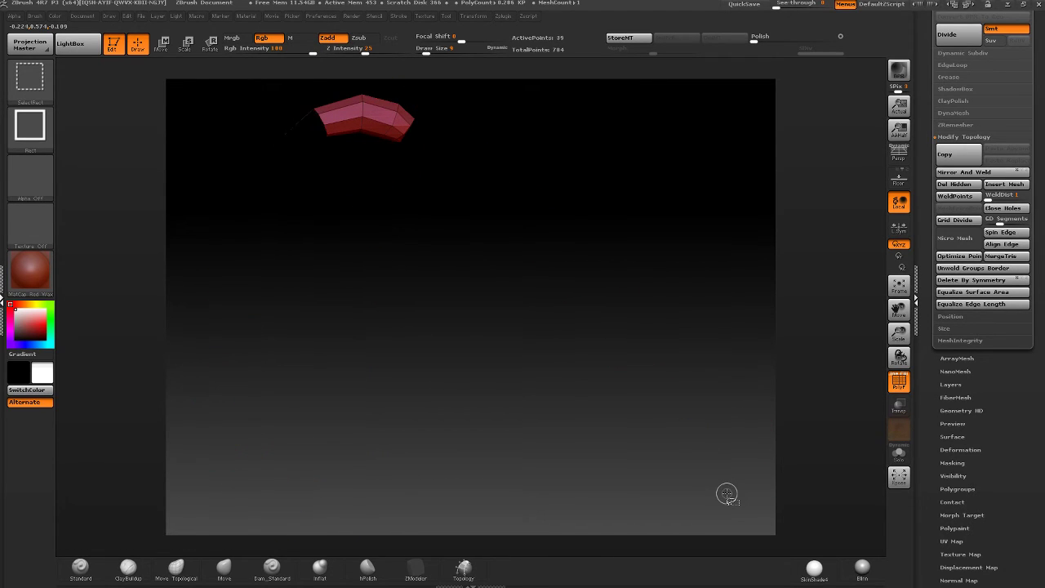
# - Hide the end cap of the second strand inside the knot, restore the bow and delete the cap with Del Hidden
pyautogui.moveTo(580, 245)
pyautogui.mouseDown()
pyautogui.moveTo(457, 234)
pyautogui.moveTo(735, 135)
pyautogui.mouseUp()
pyautogui.press('f')
pyautogui.keyDown('ctrl'); pyautogui.keyDown('alt'); pyautogui.keyDown('shift'); pyautogui.moveTo(570, 219); pyautogui.dragTo(646, 180); pyautogui.keyUp('shift'); pyautogui.keyUp('alt'); pyautogui.keyUp('ctrl')
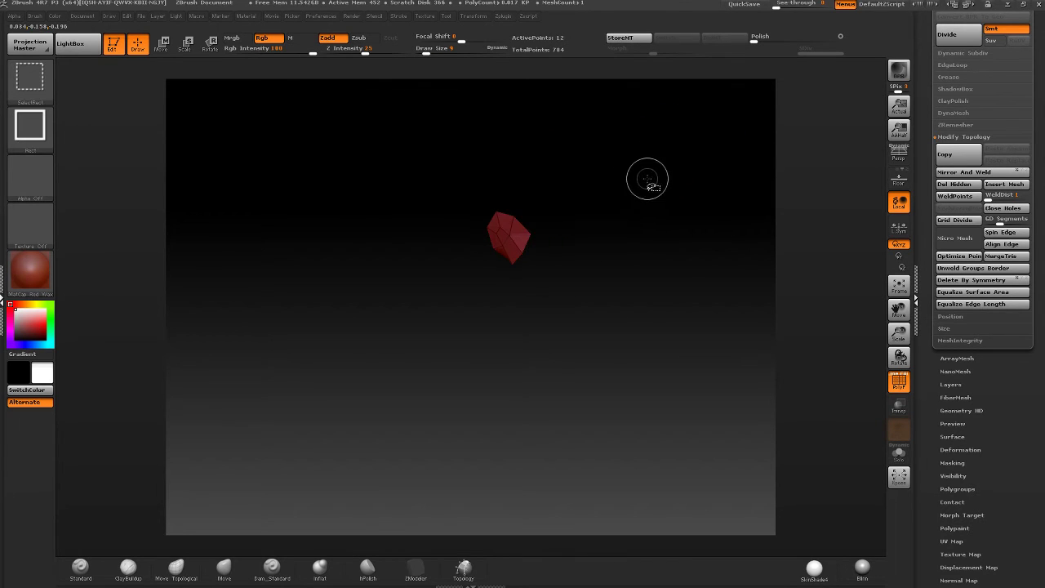
pyautogui.keyDown('ctrl'); pyautogui.keyDown('shift'); pyautogui.click(689, 169); pyautogui.keyUp('shift'); pyautogui.keyUp('ctrl')
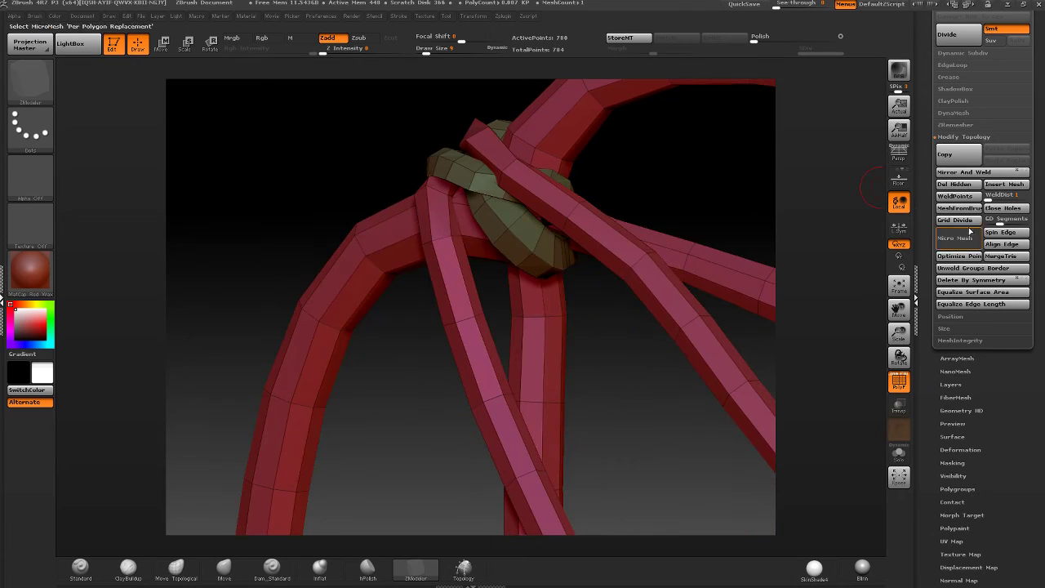
pyautogui.moveTo(633, 294)
pyautogui.mouseDown()
pyautogui.moveTo(626, 236)
pyautogui.moveTo(644, 243)
pyautogui.moveTo(687, 229)
pyautogui.moveTo(586, 236)
pyautogui.moveTo(663, 231)
pyautogui.moveTo(588, 236)
pyautogui.moveTo(564, 268)
pyautogui.moveTo(568, 296)
pyautogui.mouseUp()
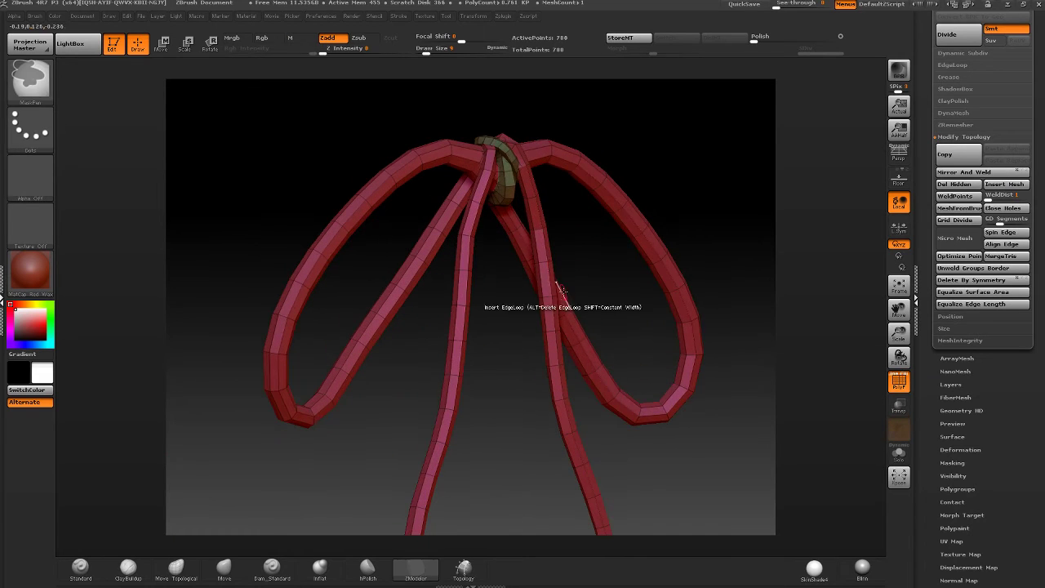
# - Delete a lengthwise edge loop running along one bow loop and its lace with the ZModeler brush
pyautogui.hotkey('ctrl', 'shift')
pyautogui.keyDown('ctrl'); pyautogui.keyDown('shift'); pyautogui.click(538, 221); pyautogui.keyUp('shift'); pyautogui.keyUp('ctrl')
pyautogui.click(415, 567)
pyautogui.moveTo(458, 204)
pyautogui.mouseDown()
pyautogui.moveTo(467, 171)
pyautogui.moveTo(510, 177)
pyautogui.moveTo(357, 218)
pyautogui.mouseUp()
pyautogui.keyDown('ctrl'); pyautogui.keyDown('shift'); pyautogui.click(504, 167); pyautogui.keyUp('shift'); pyautogui.keyUp('ctrl')
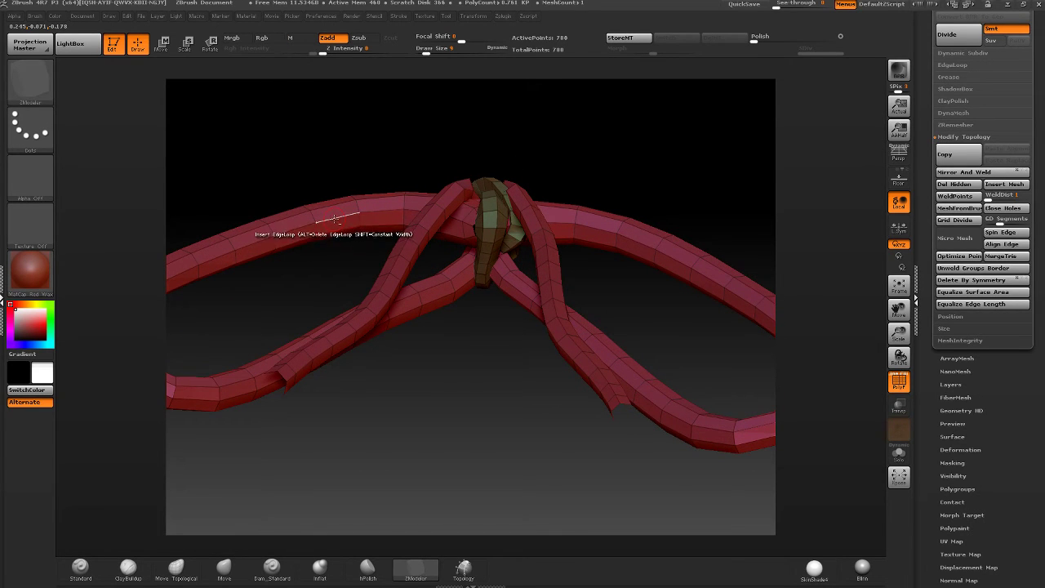
pyautogui.moveTo(348, 254); pyautogui.dragTo(394, 270)
pyautogui.keyDown('alt'); pyautogui.click(371, 221); pyautogui.keyUp('alt')
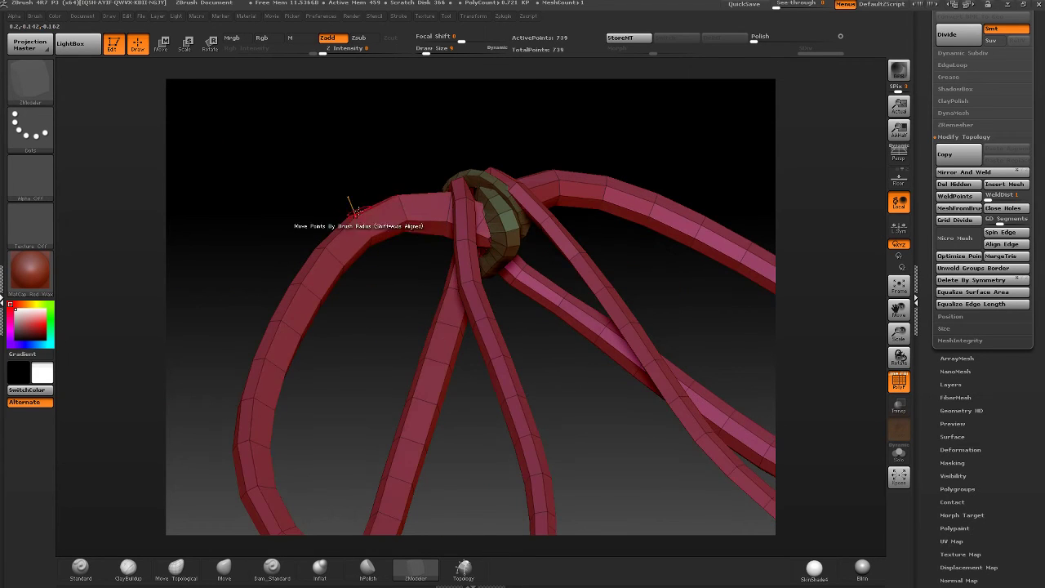
# - Delete further lengthwise edge loops around the same bow loop to reduce the number of sides
pyautogui.moveTo(354, 211); pyautogui.dragTo(556, 277)
pyautogui.keyDown('alt'); pyautogui.click(360, 210); pyautogui.keyUp('alt')
pyautogui.keyDown('alt'); pyautogui.click(354, 238); pyautogui.keyUp('alt')
pyautogui.keyDown('alt'); pyautogui.click(352, 236); pyautogui.keyUp('alt')
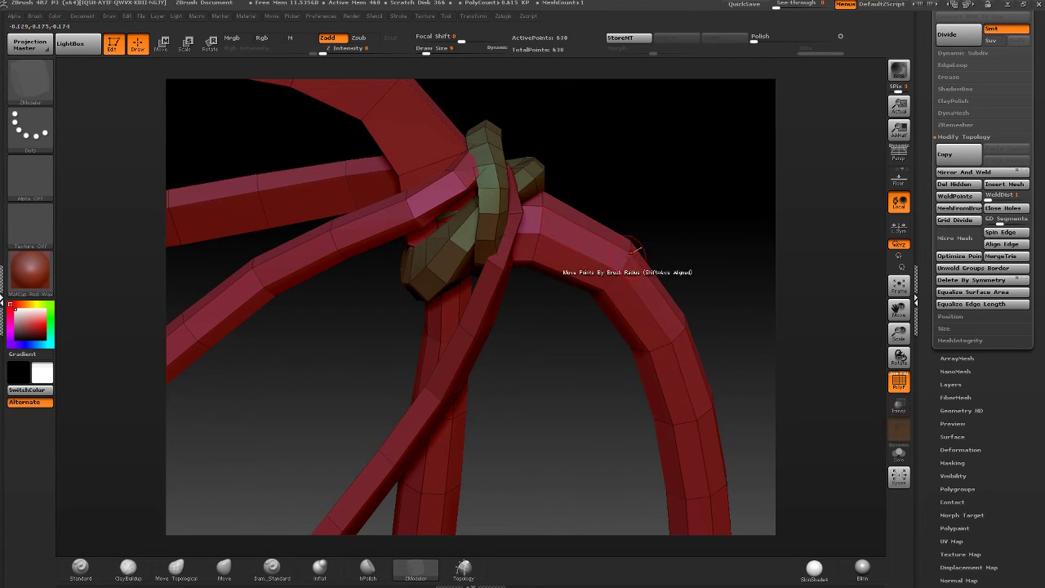
# - Try to delete several lengthwise edge loops along the opposite bow loop and its lace
pyautogui.moveTo(634, 249)
pyautogui.mouseDown()
pyautogui.moveTo(571, 244)
pyautogui.moveTo(572, 263)
pyautogui.moveTo(599, 182)
pyautogui.moveTo(531, 237)
pyautogui.moveTo(563, 253)
pyautogui.moveTo(531, 245)
pyautogui.moveTo(567, 222)
pyautogui.moveTo(525, 233)
pyautogui.moveTo(546, 198)
pyautogui.moveTo(514, 237)
pyautogui.moveTo(581, 331)
pyautogui.moveTo(594, 268)
pyautogui.moveTo(603, 276)
pyautogui.mouseUp()
pyautogui.keyDown('alt'); pyautogui.click(581, 251); pyautogui.keyUp('alt')
pyautogui.keyDown('alt'); pyautogui.click(566, 252); pyautogui.keyUp('alt')
pyautogui.keyDown('alt'); pyautogui.click(563, 251); pyautogui.keyUp('alt')
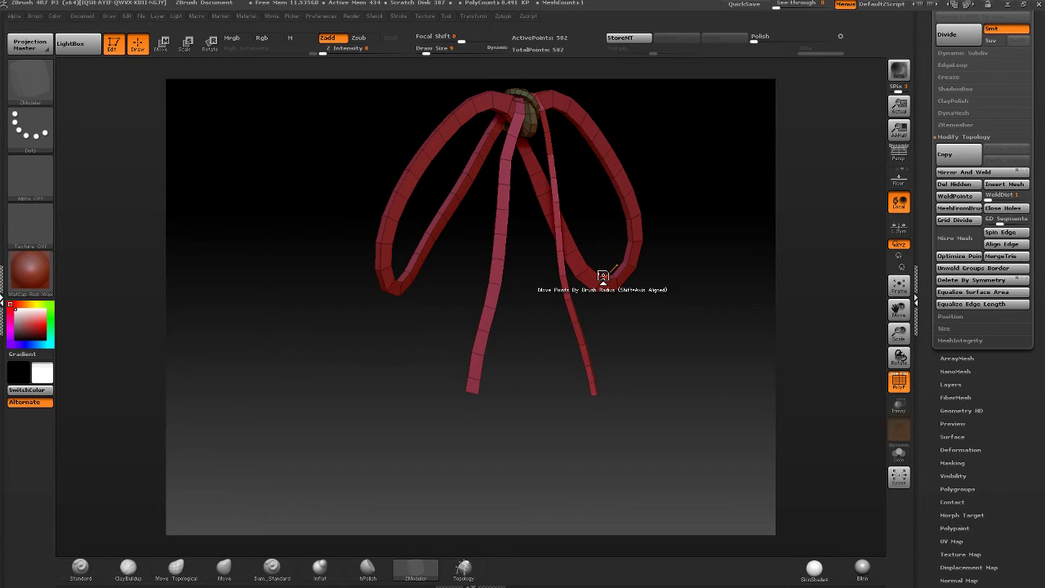
# - Check the flattened laces from the side and undo the excess edge loop deletions
pyautogui.moveTo(603, 277); pyautogui.dragTo(555, 321, button='right')
pyautogui.moveTo(555, 321)
pyautogui.mouseDown(button='right')
pyautogui.moveTo(553, 244)
pyautogui.moveTo(550, 302)
pyautogui.mouseUp(button='right')
pyautogui.moveTo(485, 325)
pyautogui.mouseDown(button='right')
pyautogui.moveTo(500, 230)
pyautogui.moveTo(487, 261)
pyautogui.moveTo(535, 210)
pyautogui.moveTo(514, 201)
pyautogui.moveTo(635, 319)
pyautogui.moveTo(534, 185)
pyautogui.moveTo(748, 303)
pyautogui.moveTo(693, 292)
pyautogui.moveTo(565, 221)
pyautogui.moveTo(579, 240)
pyautogui.moveTo(525, 370)
pyautogui.moveTo(505, 233)
pyautogui.moveTo(493, 295)
pyautogui.moveTo(498, 278)
pyautogui.moveTo(543, 360)
pyautogui.moveTo(531, 327)
pyautogui.moveTo(548, 343)
pyautogui.moveTo(569, 406)
pyautogui.mouseUp(button='right')
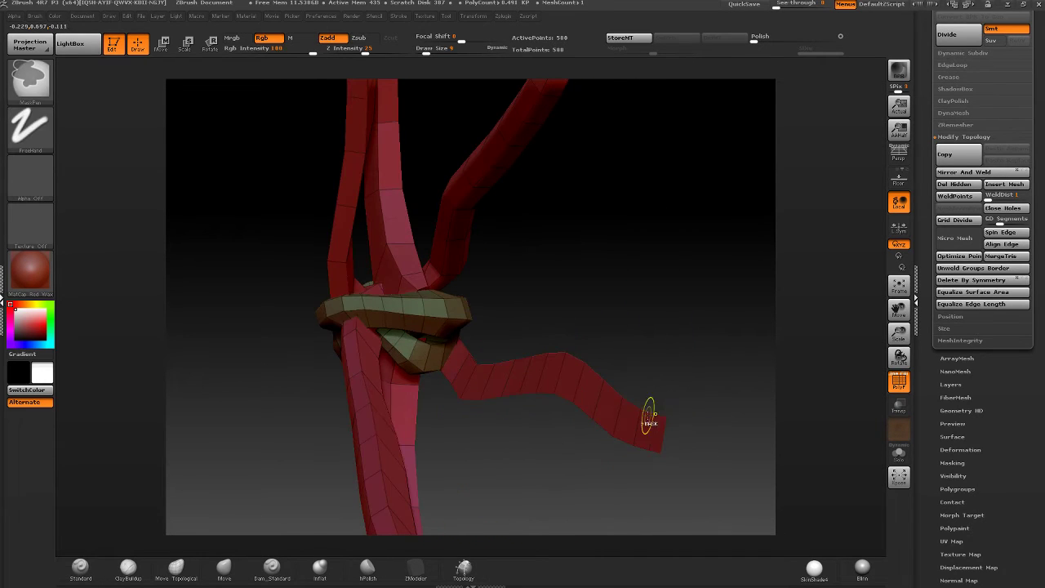
pyautogui.moveTo(649, 416)
pyautogui.mouseDown(button='right')
pyautogui.moveTo(671, 421)
pyautogui.moveTo(730, 397)
pyautogui.mouseUp(button='right')
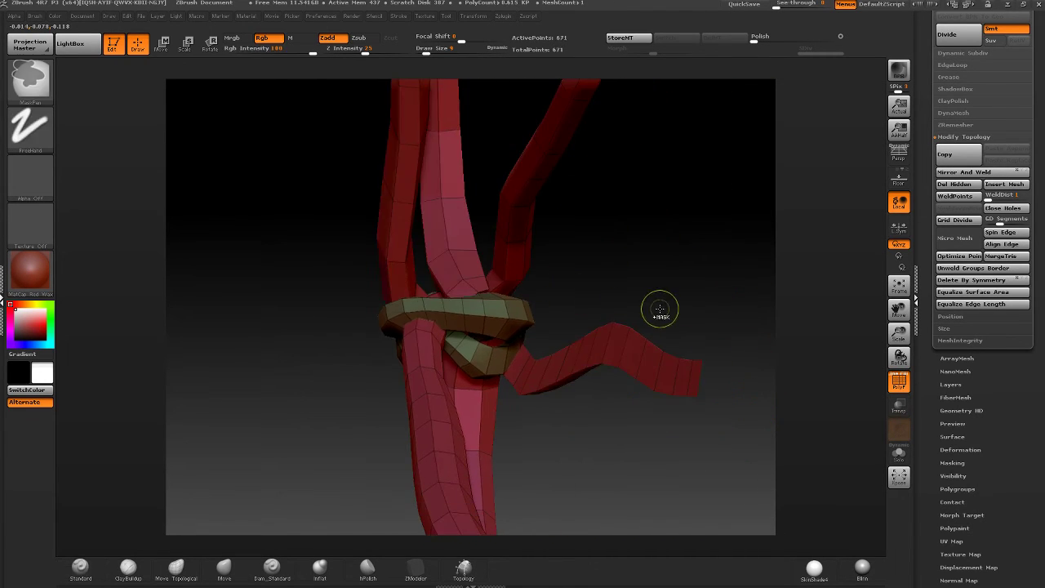
pyautogui.moveTo(693, 322)
pyautogui.mouseDown(button='right')
pyautogui.moveTo(675, 311)
pyautogui.moveTo(475, 348)
pyautogui.moveTo(491, 283)
pyautogui.moveTo(495, 328)
pyautogui.moveTo(450, 324)
pyautogui.moveTo(406, 543)
pyautogui.mouseUp(button='right')
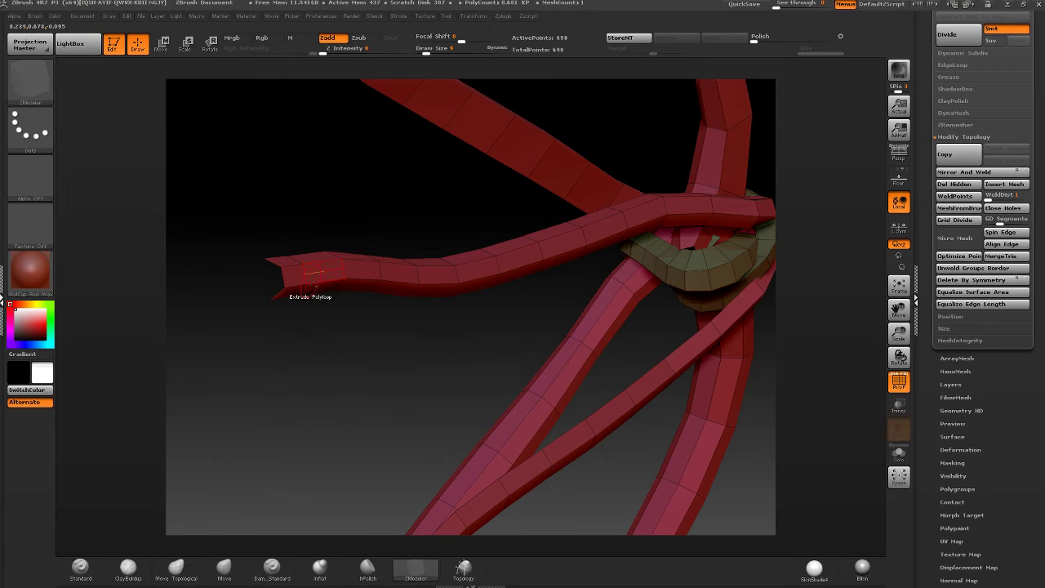
# - Delete one lengthwise edge loop along the hanging lace, picking it near the open tip
pyautogui.keyDown('alt'); pyautogui.click(322, 282); pyautogui.keyUp('alt')
pyautogui.moveTo(321, 282); pyautogui.dragTo(364, 266, button='right')
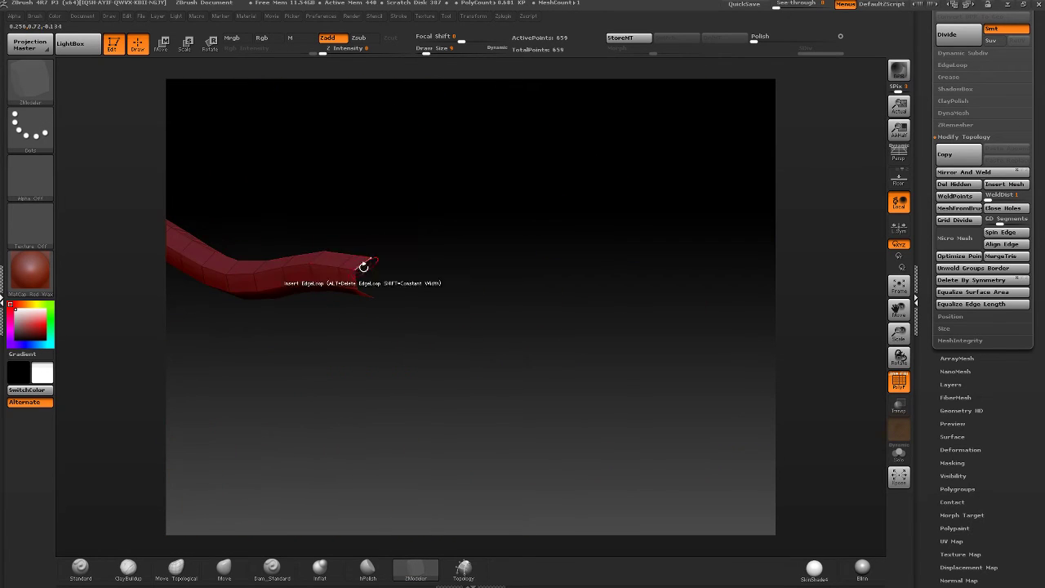
# - Isolate the knot strand to examine its faces from several sides, and bring back the whole bow
pyautogui.moveTo(302, 315)
pyautogui.mouseDown(button='right')
pyautogui.moveTo(509, 234)
pyautogui.moveTo(457, 339)
pyautogui.moveTo(459, 266)
pyautogui.moveTo(446, 273)
pyautogui.moveTo(509, 253)
pyautogui.moveTo(483, 365)
pyautogui.moveTo(387, 281)
pyautogui.moveTo(441, 287)
pyautogui.moveTo(488, 266)
pyautogui.mouseUp(button='right')
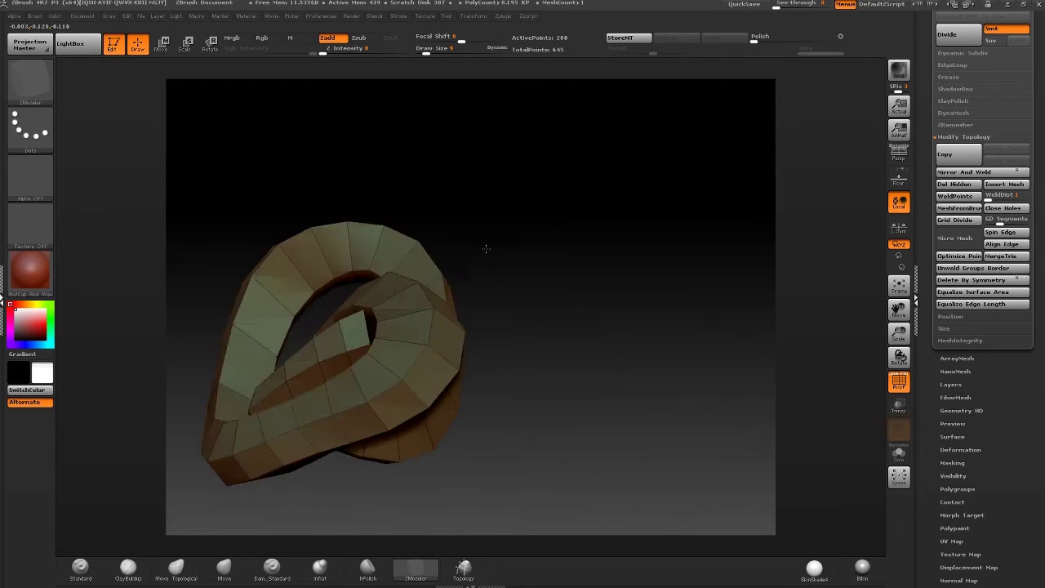
pyautogui.moveTo(485, 247)
pyautogui.mouseDown(button='right')
pyautogui.moveTo(496, 315)
pyautogui.moveTo(485, 369)
pyautogui.moveTo(479, 303)
pyautogui.moveTo(542, 281)
pyautogui.mouseUp(button='right')
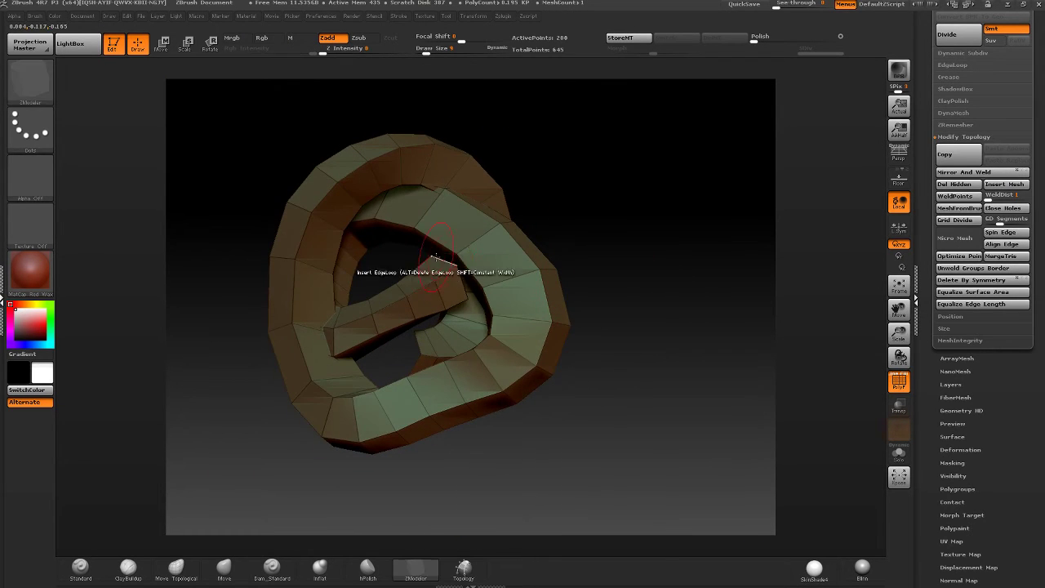
pyautogui.moveTo(435, 260); pyautogui.dragTo(592, 195, button='right')
pyautogui.keyDown('ctrl'); pyautogui.keyDown('shift'); pyautogui.moveTo(594, 229); pyautogui.dragTo(523, 255); pyautogui.keyUp('shift'); pyautogui.keyUp('ctrl')
pyautogui.moveTo(519, 247)
pyautogui.mouseDown(button='right')
pyautogui.moveTo(621, 219)
pyautogui.moveTo(612, 181)
pyautogui.moveTo(582, 157)
pyautogui.moveTo(572, 310)
pyautogui.moveTo(535, 371)
pyautogui.moveTo(502, 283)
pyautogui.mouseUp(button='right')
pyautogui.keyDown('ctrl'); pyautogui.keyDown('shift'); pyautogui.click(652, 214); pyautogui.keyUp('shift'); pyautogui.keyUp('ctrl')
pyautogui.keyDown('ctrl'); pyautogui.keyDown('shift'); pyautogui.click(607, 165); pyautogui.keyUp('shift'); pyautogui.keyUp('ctrl')
# - Isolate a short section of the knot strand with SelectLasso and examine its cross-section
pyautogui.keyDown('ctrl'); pyautogui.keyDown('shift'); pyautogui.click(29, 78); pyautogui.keyUp('shift'); pyautogui.keyUp('ctrl')
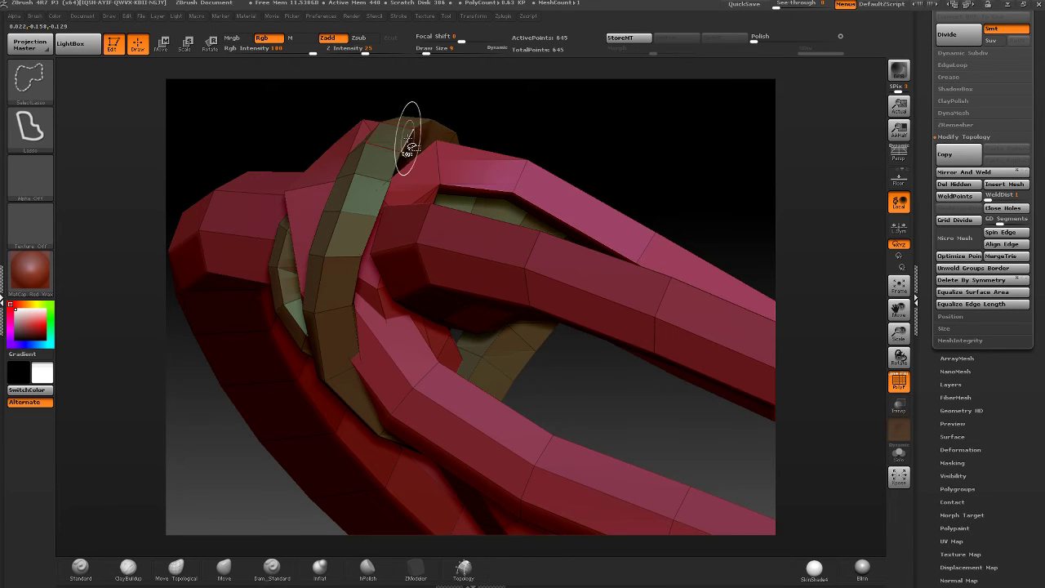
pyautogui.moveTo(364, 139); pyautogui.dragTo(444, 133, button='right')
pyautogui.keyDown('ctrl'); pyautogui.keyDown('shift'); pyautogui.click(433, 133); pyautogui.keyUp('shift'); pyautogui.keyUp('ctrl')
pyautogui.keyDown('ctrl'); pyautogui.keyDown('shift'); pyautogui.moveTo(490, 107); pyautogui.dragTo(504, 117); pyautogui.keyUp('shift'); pyautogui.keyUp('ctrl')
pyautogui.moveTo(504, 117); pyautogui.dragTo(508, 277, button='right')
pyautogui.press('f')
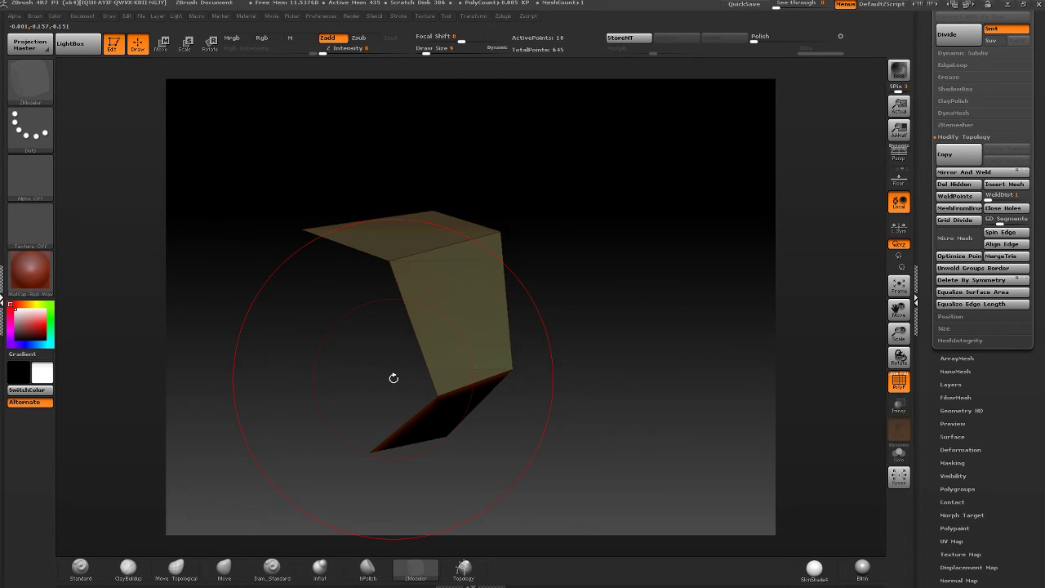
pyautogui.moveTo(394, 378); pyautogui.dragTo(474, 292, button='right')
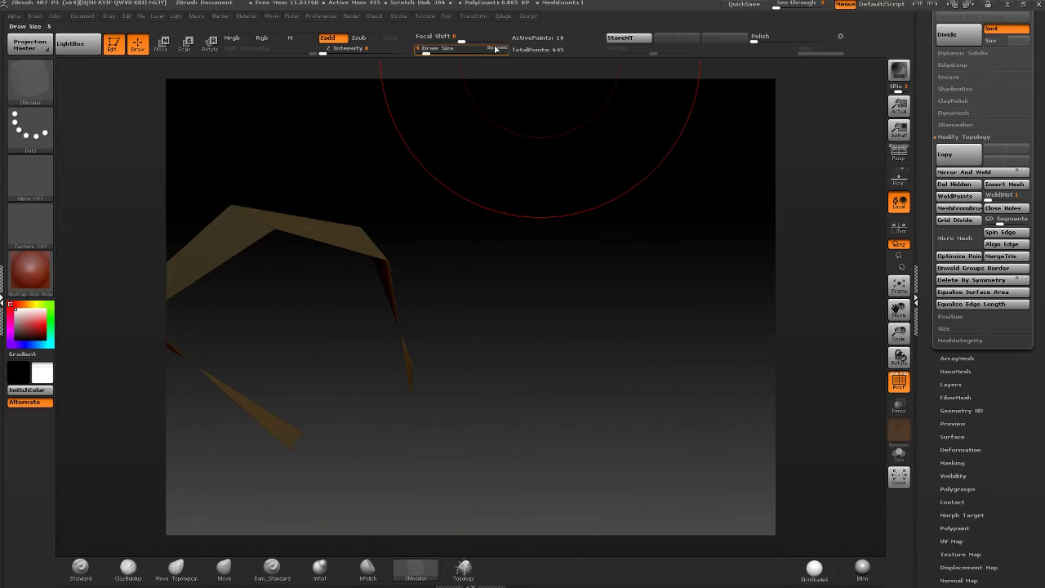
pyautogui.moveTo(387, 258)
pyautogui.mouseDown(button='right')
pyautogui.moveTo(532, 199)
pyautogui.moveTo(487, 152)
pyautogui.mouseUp(button='right')
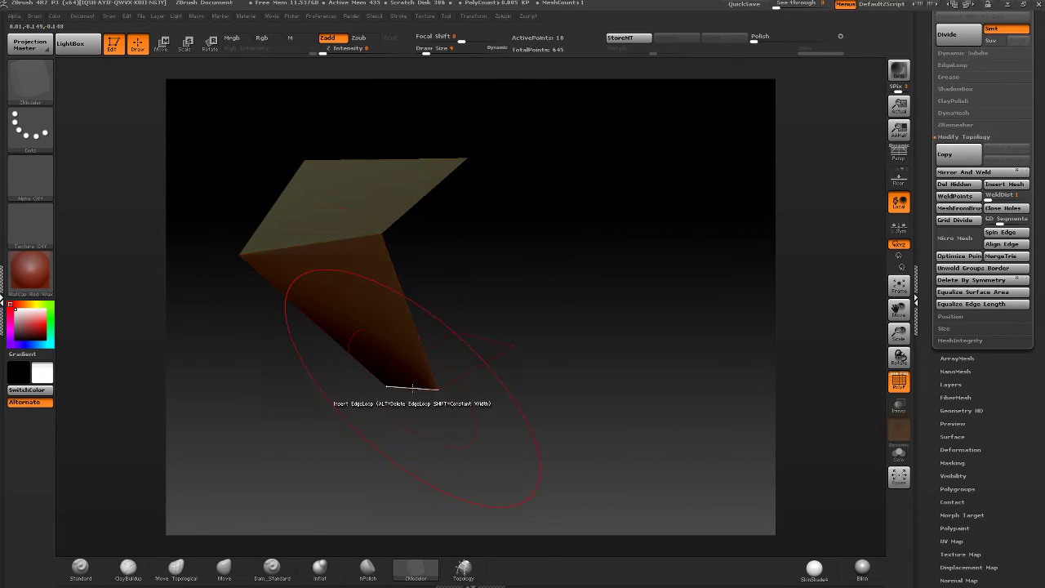
pyautogui.moveTo(358, 258); pyautogui.dragTo(593, 152, button='right')
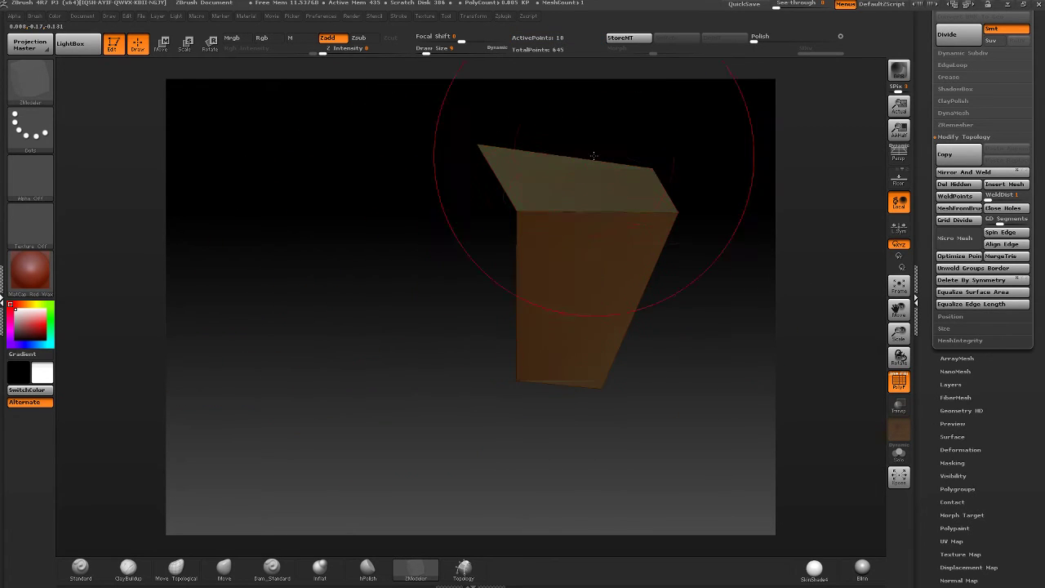
# - Show the full bow again and delete a lengthwise edge loop along the knot strand
pyautogui.hotkey('ctrl', 'shift')
pyautogui.keyDown('ctrl'); pyautogui.keyDown('shift'); pyautogui.click(719, 245); pyautogui.keyUp('shift'); pyautogui.keyUp('ctrl')
pyautogui.moveTo(719, 245); pyautogui.dragTo(469, 285, button='right')
pyautogui.keyDown('alt'); pyautogui.click(476, 302); pyautogui.keyUp('alt')
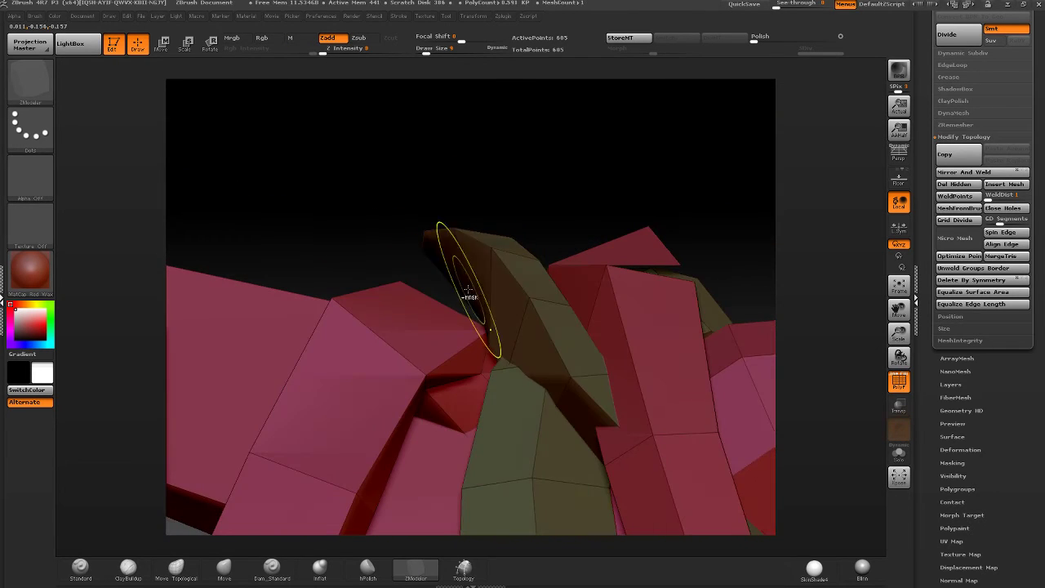
# - Isolate a short piece of the simplified knot strand to check its sides, and restore the full bow
pyautogui.moveTo(508, 253); pyautogui.dragTo(476, 256, button='right')
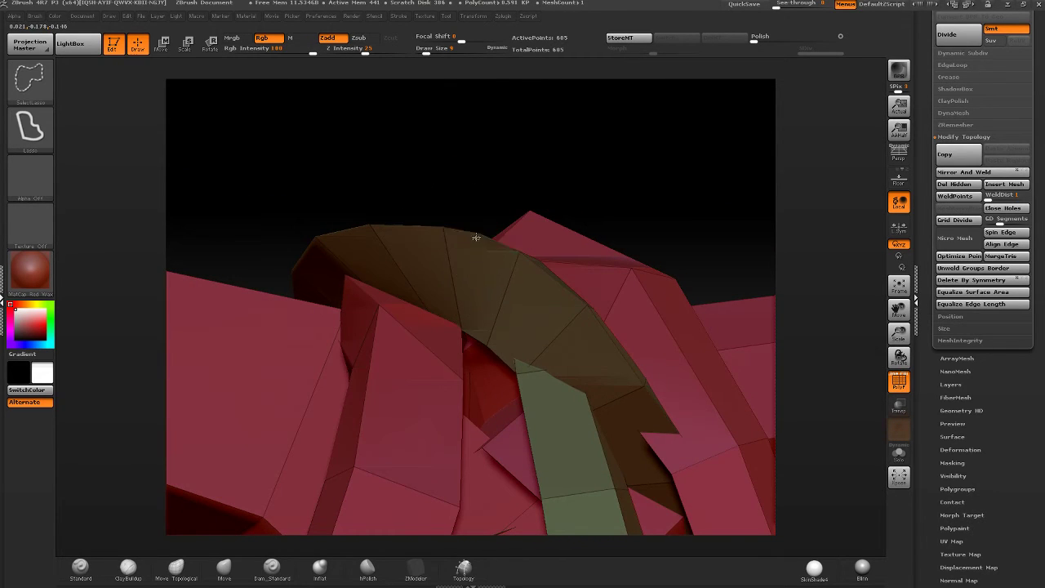
pyautogui.keyDown('ctrl'); pyautogui.keyDown('shift'); pyautogui.click(476, 238); pyautogui.keyUp('shift'); pyautogui.keyUp('ctrl')
pyautogui.keyDown('ctrl'); pyautogui.keyDown('shift'); pyautogui.moveTo(552, 179); pyautogui.dragTo(509, 166); pyautogui.keyUp('shift'); pyautogui.keyUp('ctrl')
pyautogui.moveTo(560, 64); pyautogui.dragTo(458, 286, button='right')
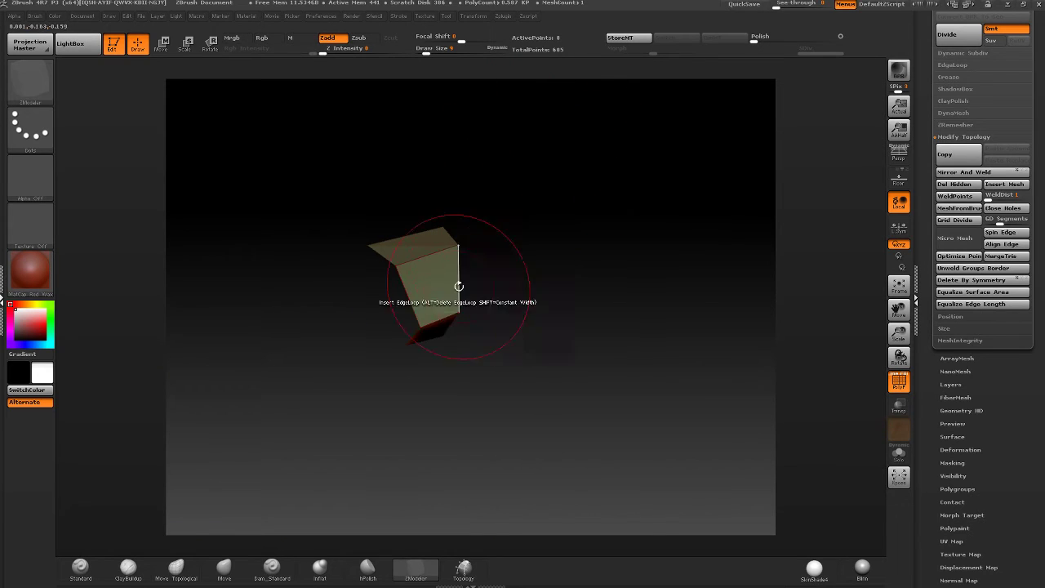
pyautogui.keyDown('ctrl'); pyautogui.keyDown('shift'); pyautogui.click(521, 205); pyautogui.keyUp('shift'); pyautogui.keyUp('ctrl')
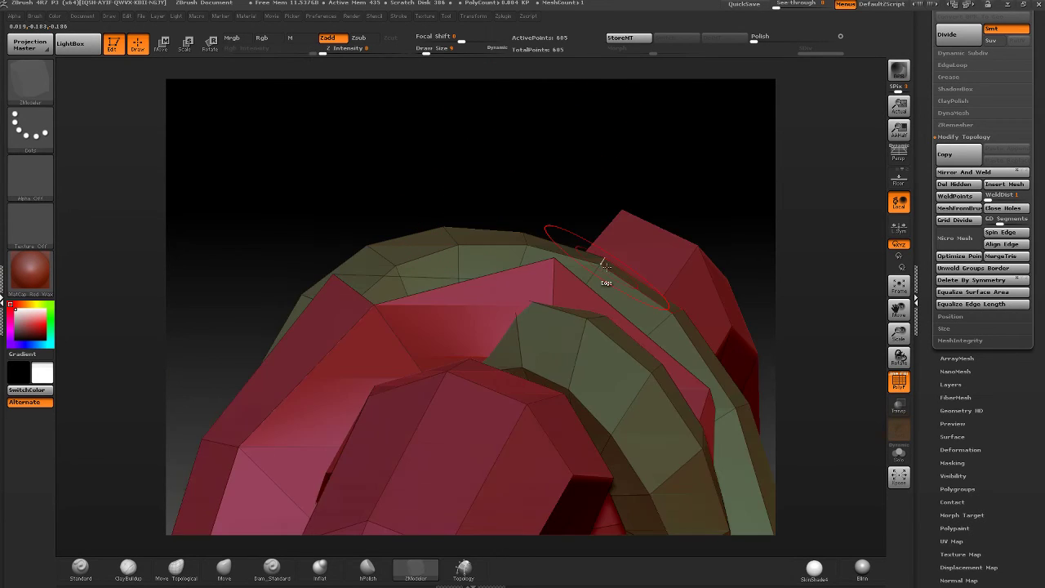
# - Bring the whole bow into view and open the UV Master plugin options
pyautogui.moveTo(602, 281)
pyautogui.mouseDown(button='right')
pyautogui.moveTo(621, 245)
pyautogui.moveTo(546, 258)
pyautogui.moveTo(569, 253)
pyautogui.moveTo(679, 281)
pyautogui.moveTo(612, 280)
pyautogui.moveTo(613, 203)
pyautogui.mouseUp(button='right')
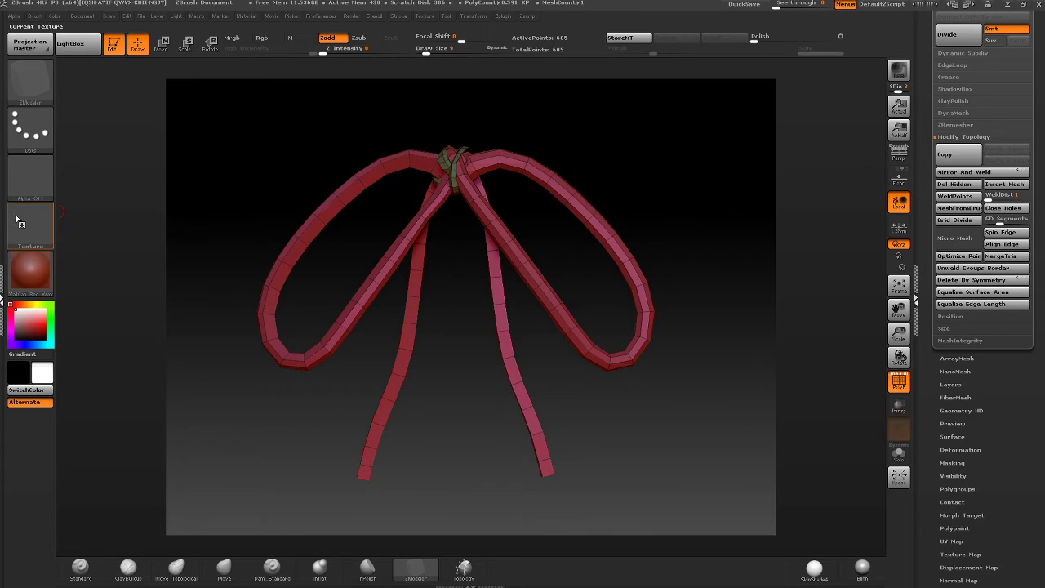
pyautogui.click(3, 300)
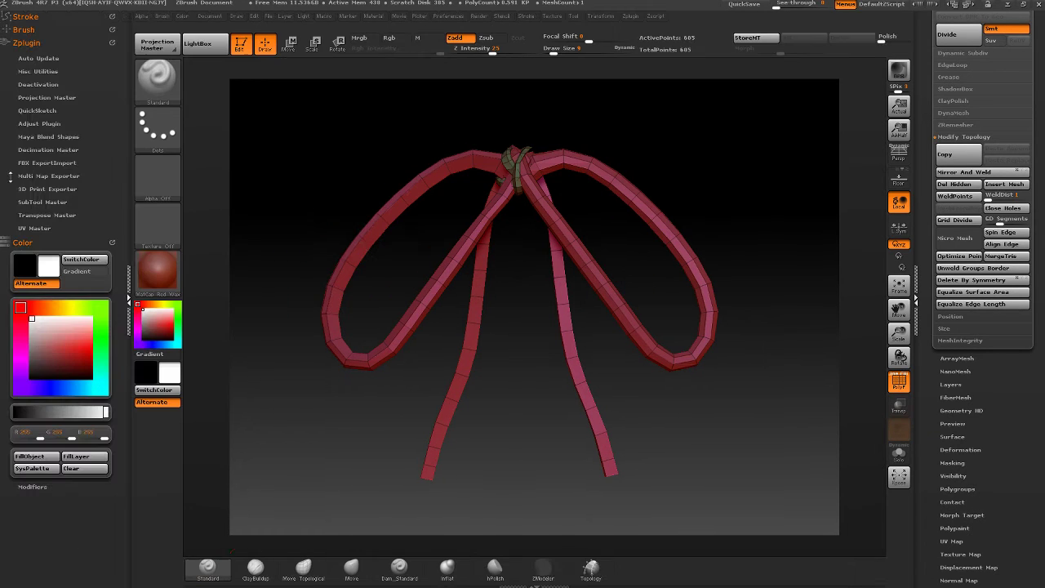
pyautogui.click(48, 230)
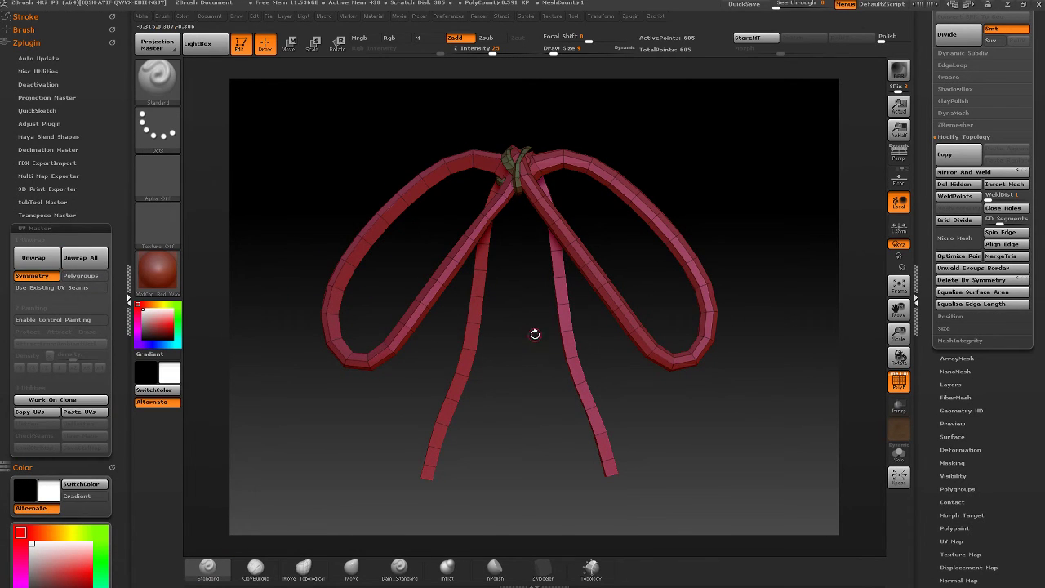
# - Set the ZModeler edge action to Delete and remove the extra edges across the lace's end cap
pyautogui.moveTo(535, 334); pyautogui.dragTo(504, 308, button='right')
pyautogui.moveTo(474, 357)
pyautogui.keyDown('ctrl'); pyautogui.mouseDown(button='right')
pyautogui.moveTo(618, 315)
pyautogui.moveTo(600, 304)
pyautogui.moveTo(691, 395)
pyautogui.moveTo(574, 299)
pyautogui.moveTo(425, 346)
pyautogui.moveTo(438, 294)
pyautogui.mouseUp(button='right'); pyautogui.keyUp('ctrl')
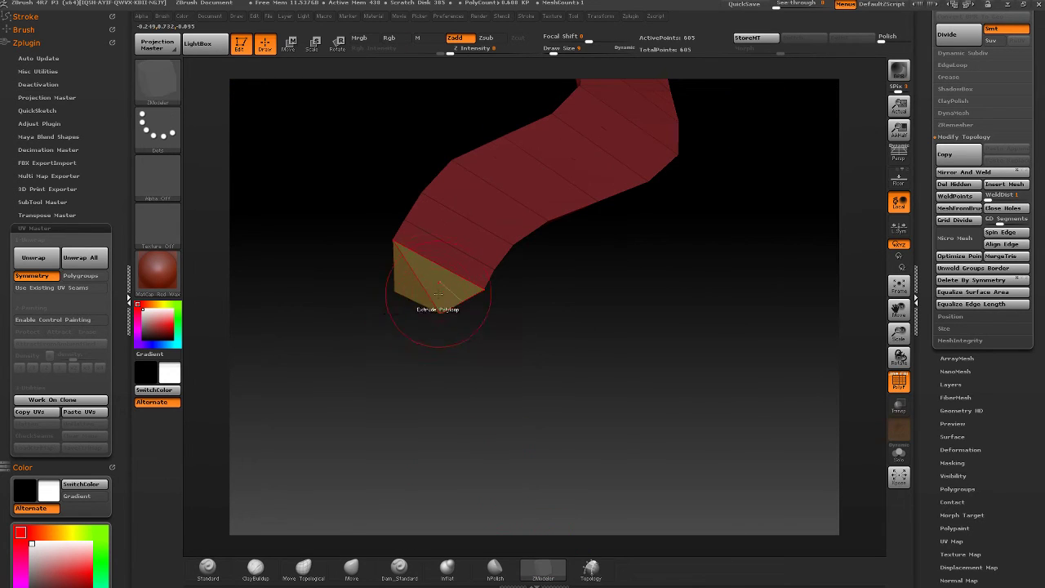
pyautogui.press('space')
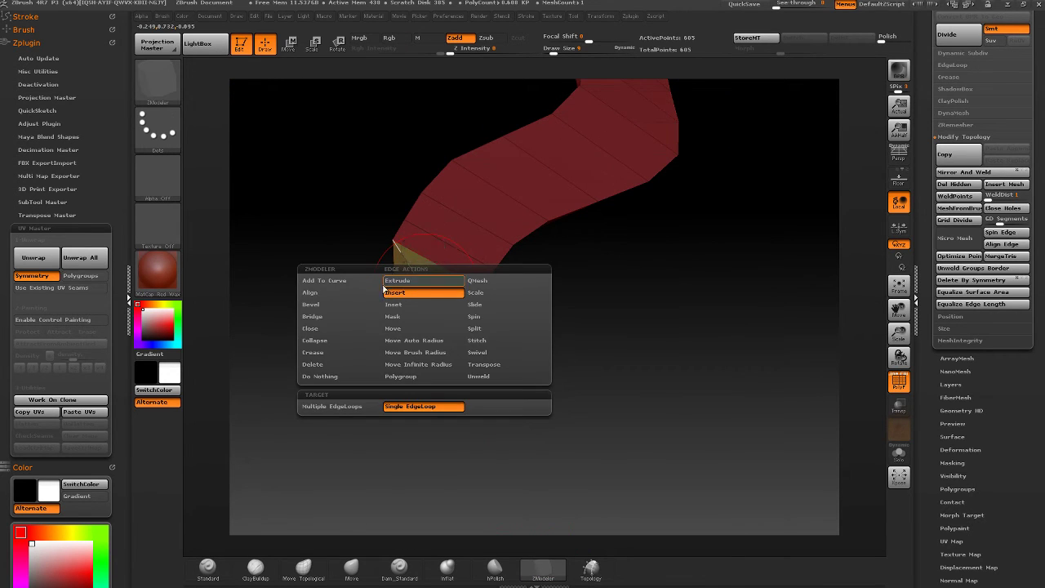
pyautogui.click(313, 364)
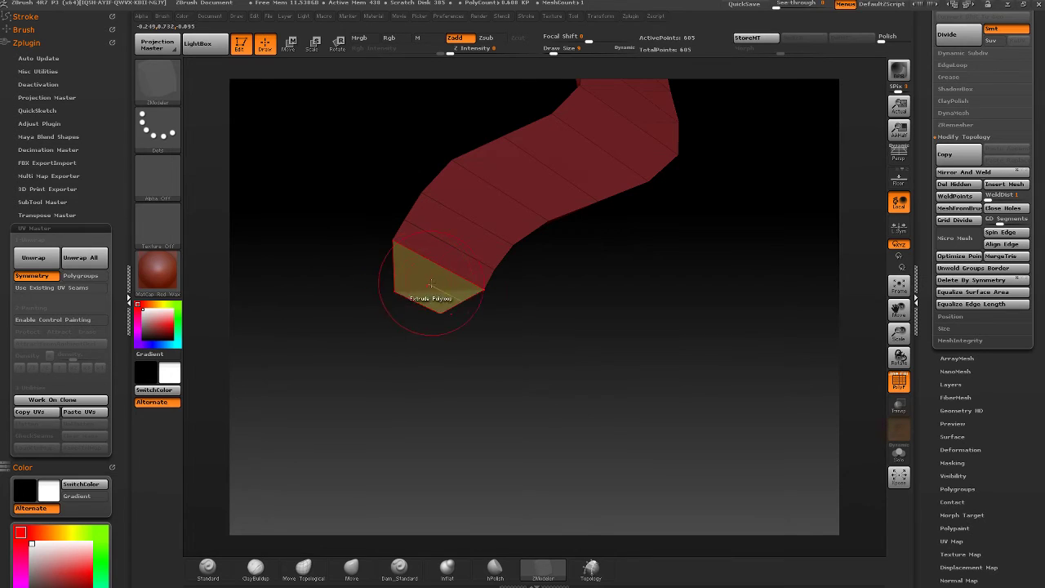
pyautogui.moveTo(430, 284); pyautogui.dragTo(569, 308, button='right')
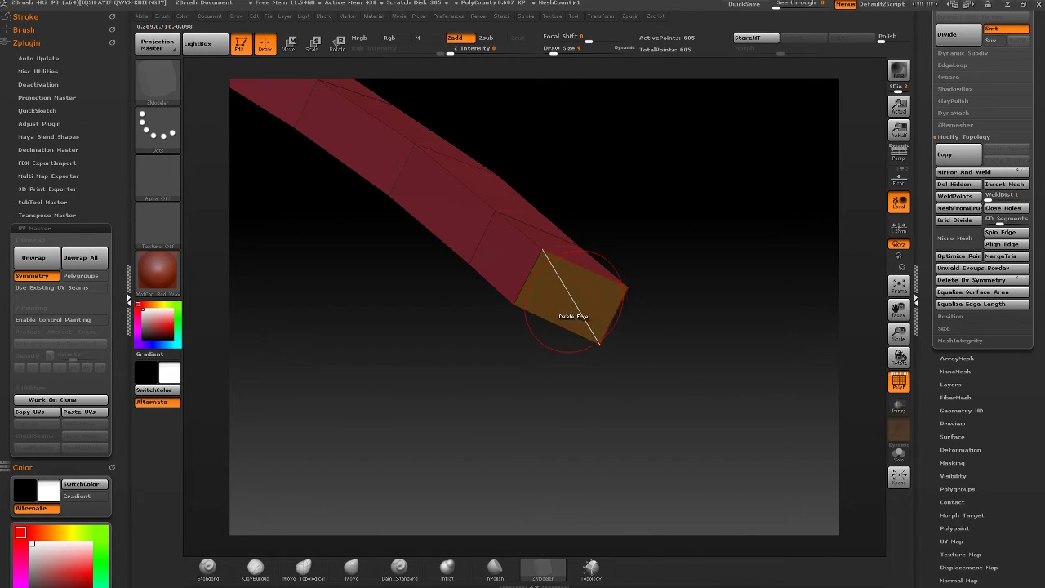
# - Isolate one loop strand and inspect its faces around the bend
pyautogui.moveTo(556, 255); pyautogui.dragTo(501, 235, button='right')
pyautogui.keyDown('ctrl'); pyautogui.keyDown('shift'); pyautogui.click(505, 238); pyautogui.keyUp('shift'); pyautogui.keyUp('ctrl')
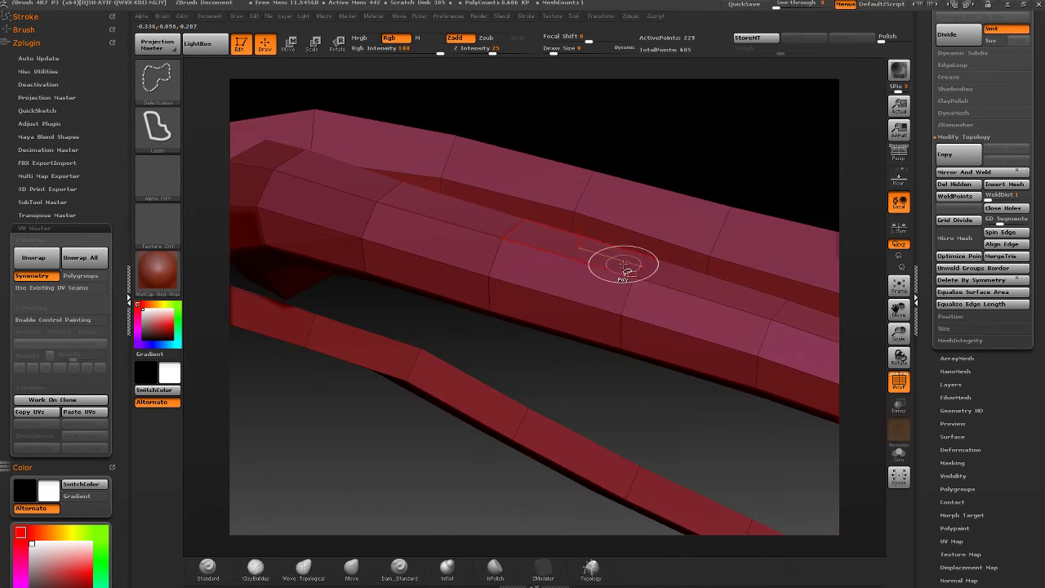
pyautogui.moveTo(635, 237)
pyautogui.mouseDown(button='right')
pyautogui.moveTo(602, 303)
pyautogui.moveTo(608, 260)
pyautogui.moveTo(667, 234)
pyautogui.moveTo(663, 334)
pyautogui.moveTo(678, 306)
pyautogui.moveTo(670, 287)
pyautogui.moveTo(716, 261)
pyautogui.moveTo(733, 230)
pyautogui.mouseUp(button='right')
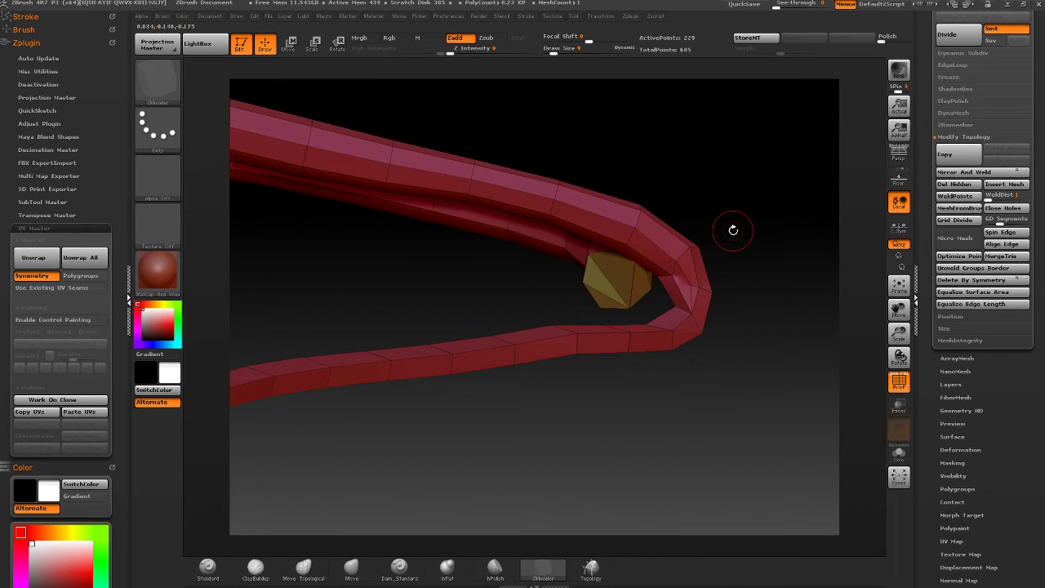
# - Step back through the edit history to restore the full bow from before the knot strand's edge loop was deleted
pyautogui.hotkey('ctrl', 'z')
pyautogui.hotkey('ctrl', 'z')
pyautogui.hotkey('ctrl', 'z')
pyautogui.hotkey('ctrl', 'z')
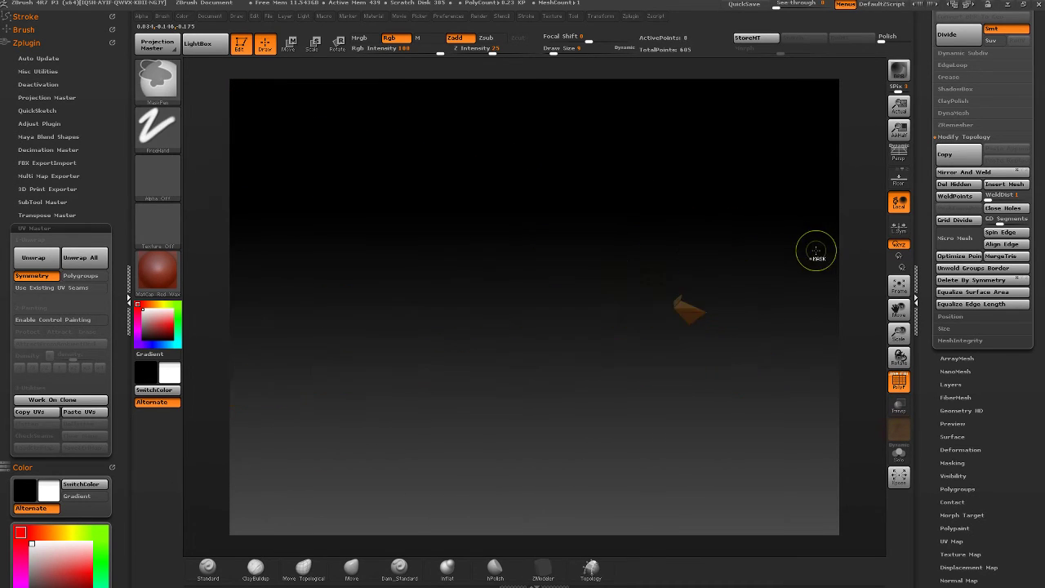
pyautogui.hotkey('ctrl', 'z')
pyautogui.hotkey('ctrl', 'shift', 'z')
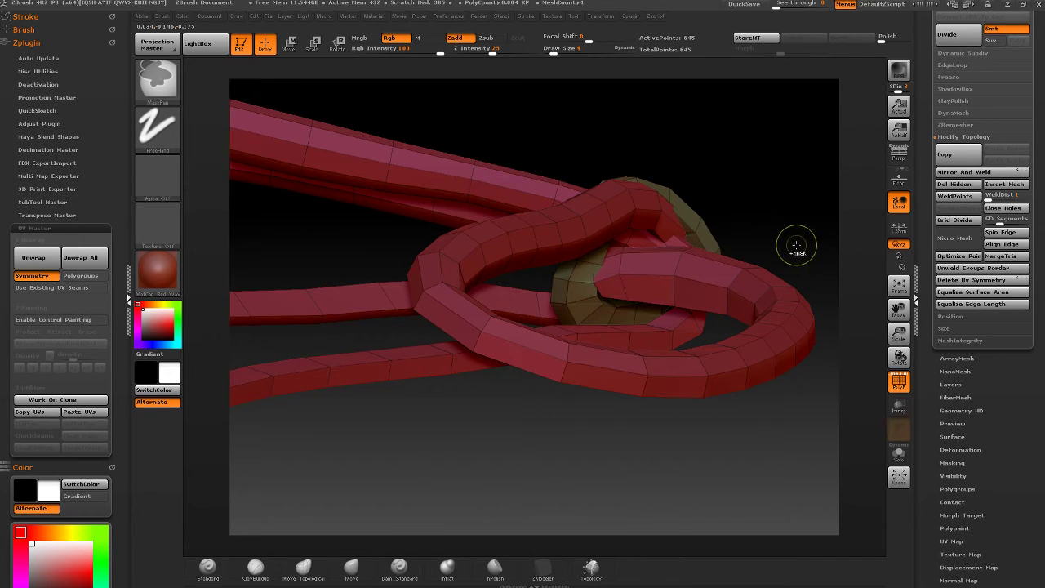
pyautogui.hotkey('ctrl', 'z')
pyautogui.hotkey('ctrl', 'z')
pyautogui.hotkey('ctrl', 'shift', 'z')
pyautogui.hotkey('ctrl', 'shift', 'z')
pyautogui.hotkey('ctrl', 'shift', 'z')
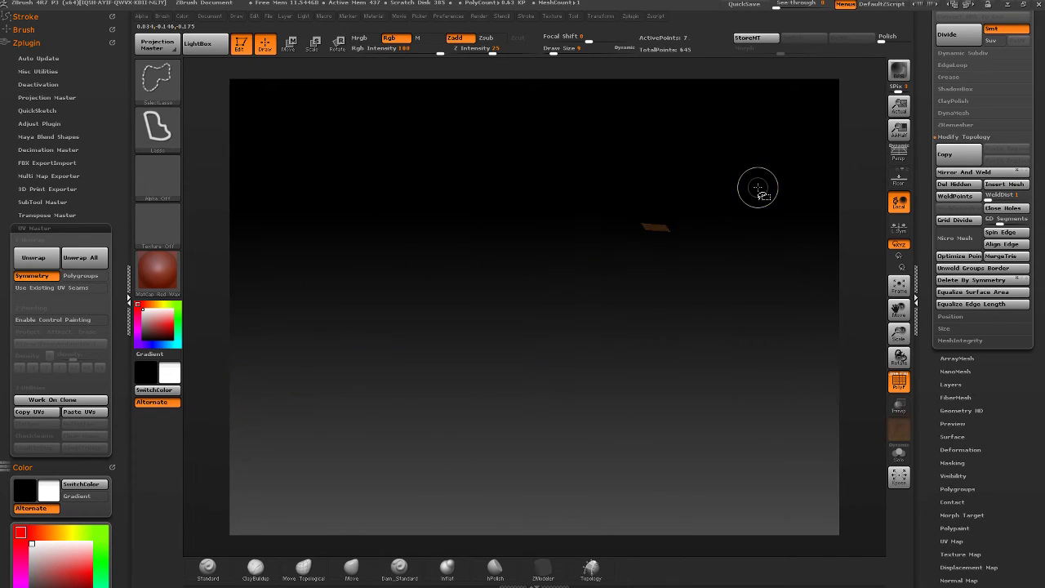
pyautogui.hotkey('ctrl', 'z')
pyautogui.hotkey('ctrl', 'shift', 'z')
pyautogui.hotkey('ctrl', 'z')
pyautogui.hotkey('ctrl', 'shift', 'z')
pyautogui.hotkey('ctrl', 'z')
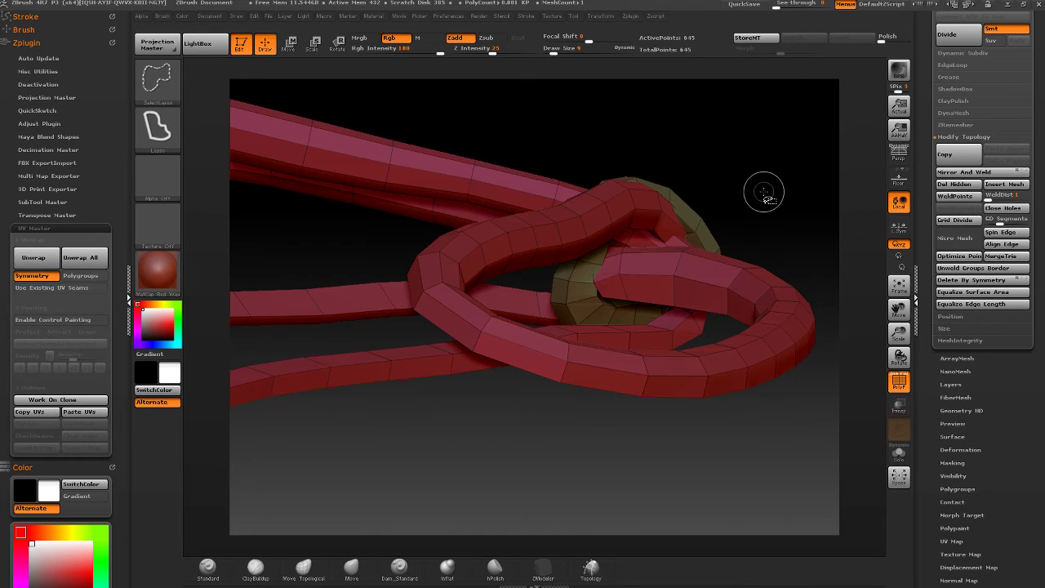
# - Isolate one loop strand and use SelectLasso to hide its bend and the hanging lace
pyautogui.keyDown('ctrl'); pyautogui.keyDown('shift'); pyautogui.click(468, 179); pyautogui.keyUp('shift'); pyautogui.keyUp('ctrl')
pyautogui.moveTo(661, 265)
pyautogui.mouseDown(button='right')
pyautogui.moveTo(745, 283)
pyautogui.moveTo(719, 279)
pyautogui.moveTo(751, 263)
pyautogui.mouseUp(button='right')
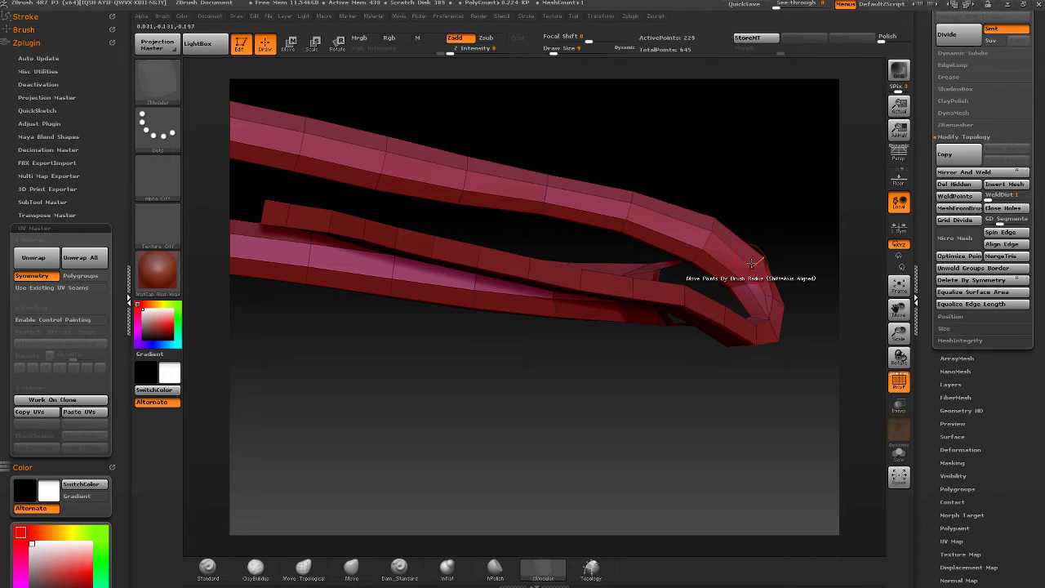
pyautogui.moveTo(378, 245); pyautogui.dragTo(721, 335, button='right')
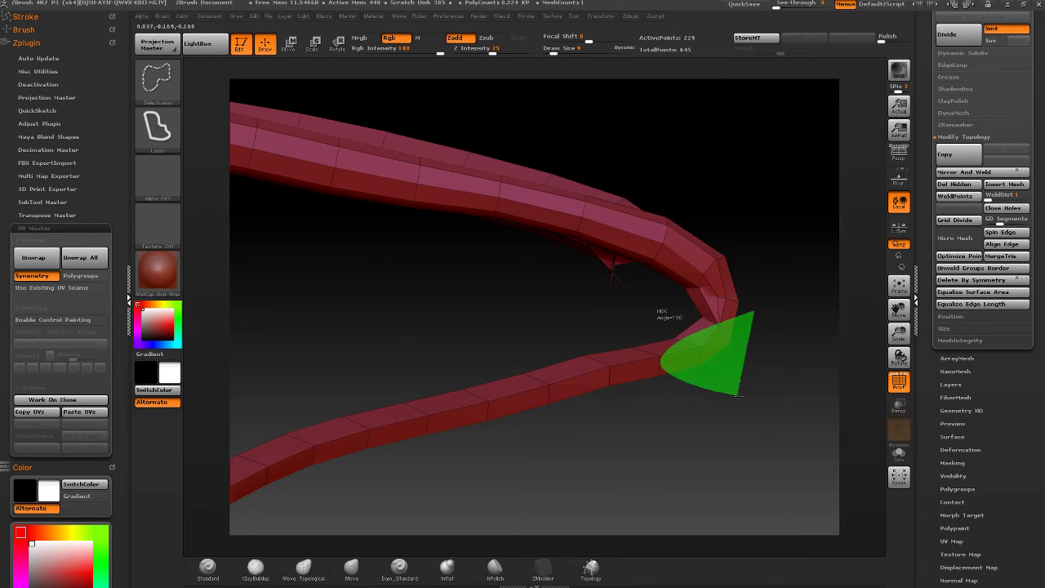
pyautogui.click(686, 336)
pyautogui.moveTo(685, 354); pyautogui.dragTo(716, 361, button='right')
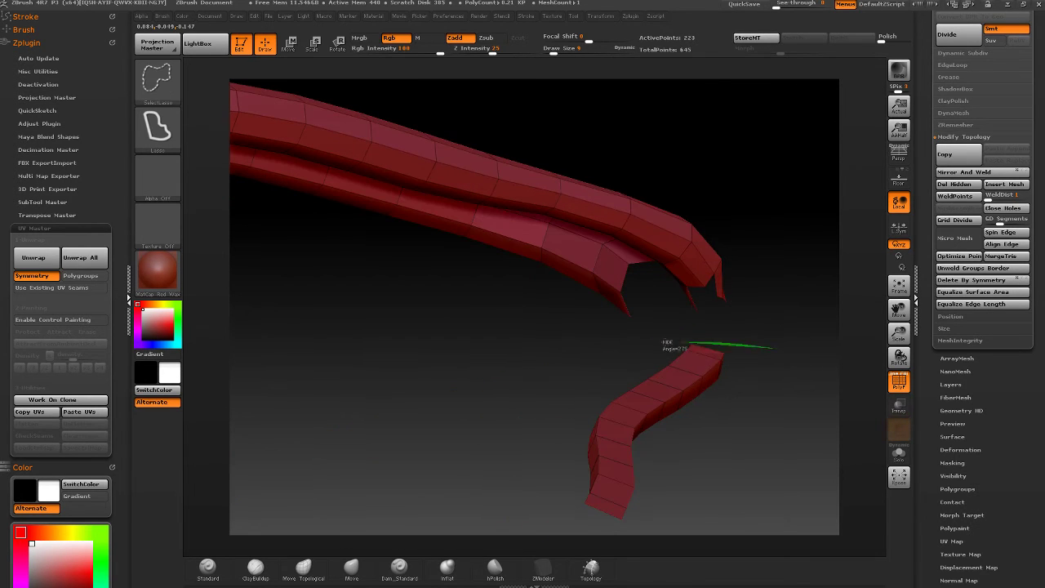
pyautogui.moveTo(690, 342)
pyautogui.keyDown('ctrl'); pyautogui.keyDown('alt'); pyautogui.keyDown('shift'); pyautogui.mouseDown()
pyautogui.moveTo(780, 369)
pyautogui.moveTo(778, 360)
pyautogui.mouseUp(); pyautogui.keyUp('shift'); pyautogui.keyUp('alt'); pyautogui.keyUp('ctrl')
pyautogui.moveTo(739, 319)
pyautogui.mouseDown(button='right')
pyautogui.moveTo(740, 226)
pyautogui.moveTo(733, 276)
pyautogui.moveTo(693, 240)
pyautogui.mouseUp(button='right')
# - Collapse a lengthwise polyloop along the isolated loop strand with ZModeler's Collapse PolyLoop action, and show the full bow
pyautogui.press('b')
pyautogui.press('z')
pyautogui.press('m')
pyautogui.moveTo(566, 260); pyautogui.dragTo(588, 246, button='right')
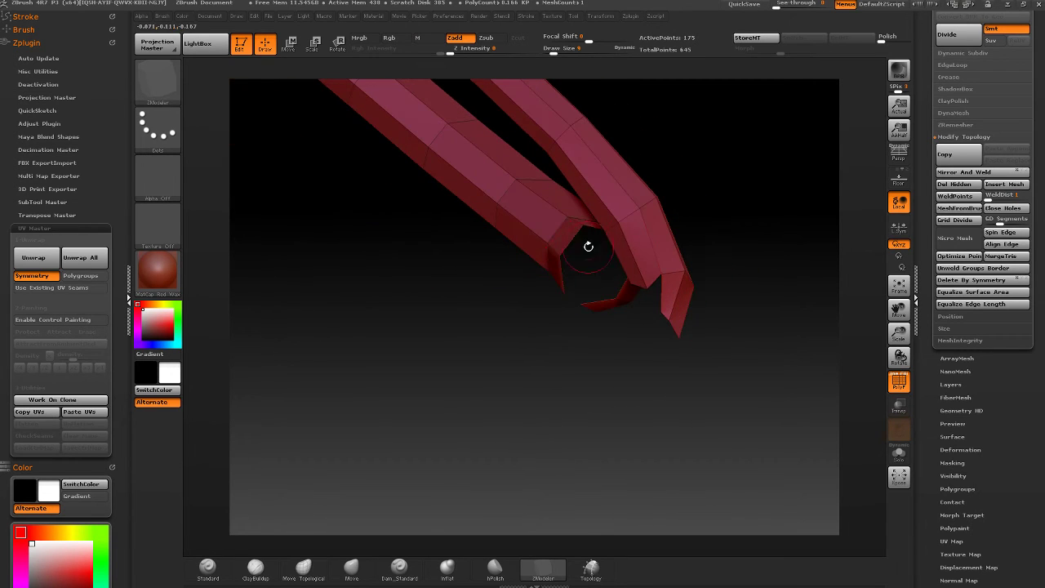
pyautogui.press('space')
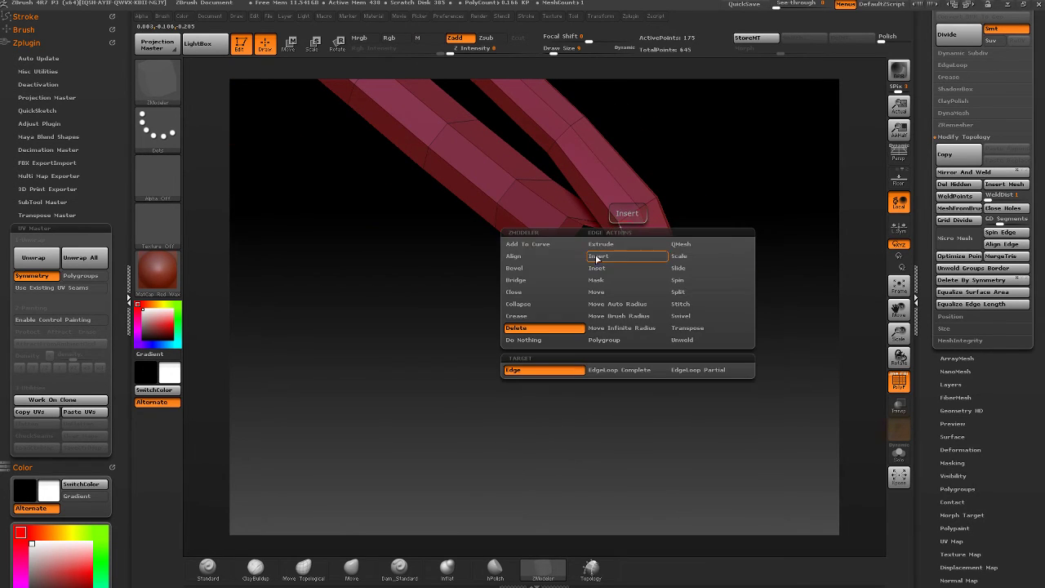
pyautogui.click(599, 257)
pyautogui.moveTo(625, 241); pyautogui.dragTo(624, 208, button='right')
pyautogui.press('space')
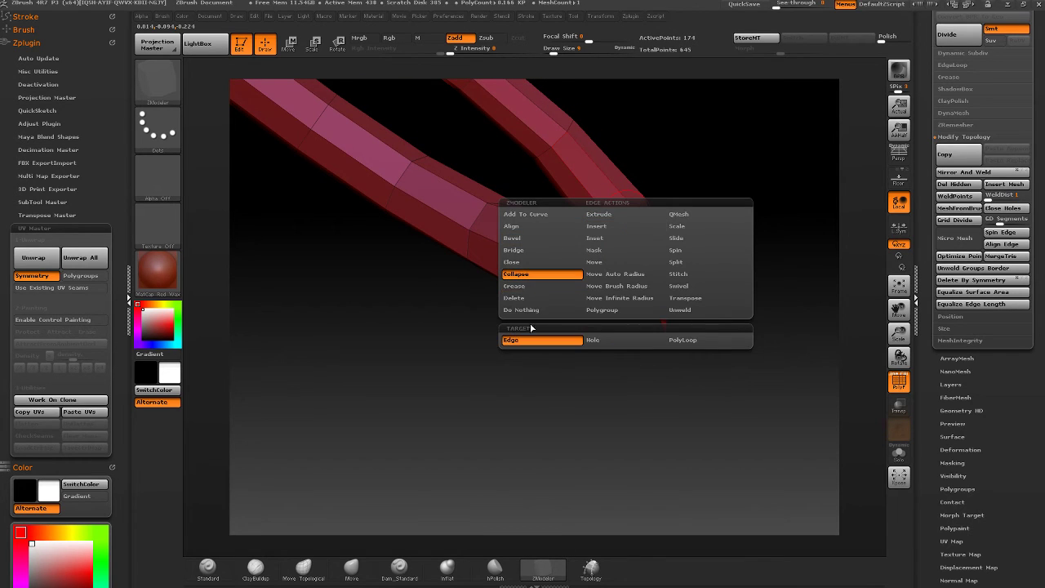
pyautogui.click(683, 339)
pyautogui.click(625, 218)
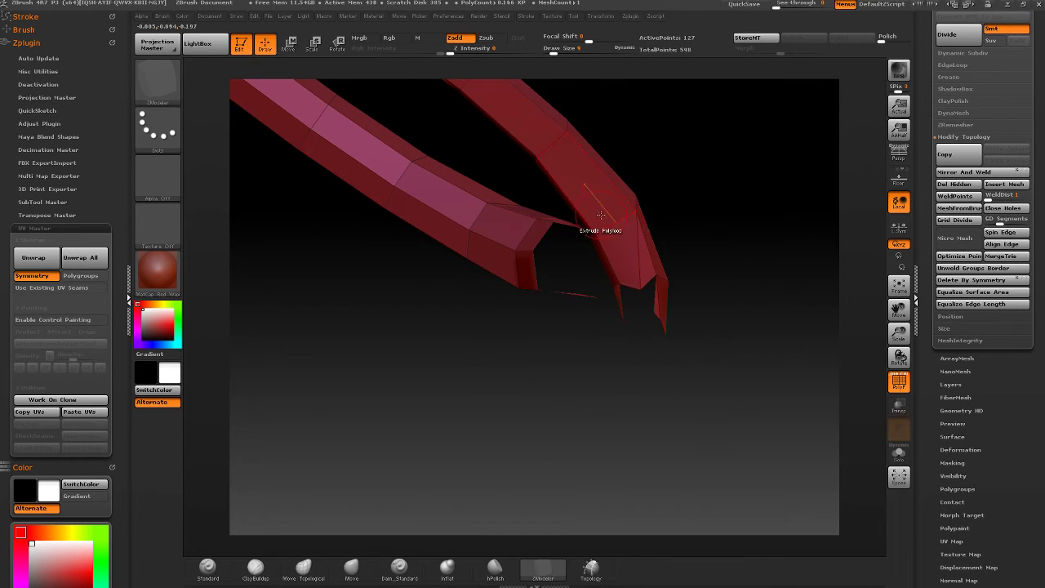
pyautogui.moveTo(600, 216); pyautogui.dragTo(614, 292, button='right')
pyautogui.click(570, 157)
pyautogui.keyDown('ctrl'); pyautogui.keyDown('shift'); pyautogui.click(658, 385); pyautogui.keyUp('shift'); pyautogui.keyUp('ctrl')
# - Isolate a short piece of the simplified loop strand and examine its sides
pyautogui.moveTo(658, 385); pyautogui.dragTo(622, 372, button='right')
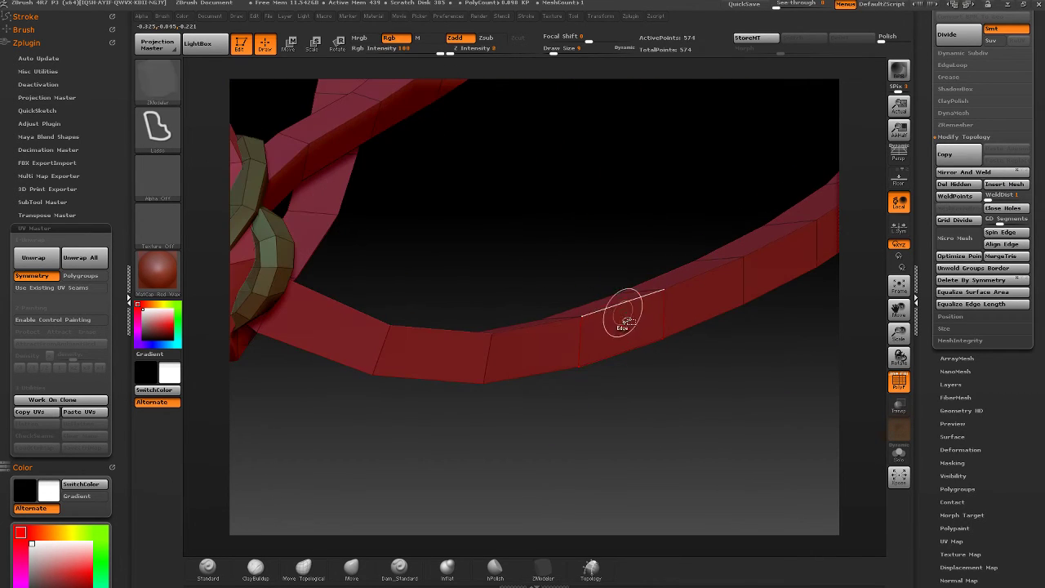
pyautogui.keyDown('ctrl'); pyautogui.keyDown('shift'); pyautogui.click(619, 306); pyautogui.keyUp('shift'); pyautogui.keyUp('ctrl')
pyautogui.keyDown('ctrl'); pyautogui.keyDown('shift'); pyautogui.click(667, 363); pyautogui.keyUp('shift'); pyautogui.keyUp('ctrl')
pyautogui.click(543, 570)
pyautogui.moveTo(621, 457); pyautogui.dragTo(665, 70, button='right')
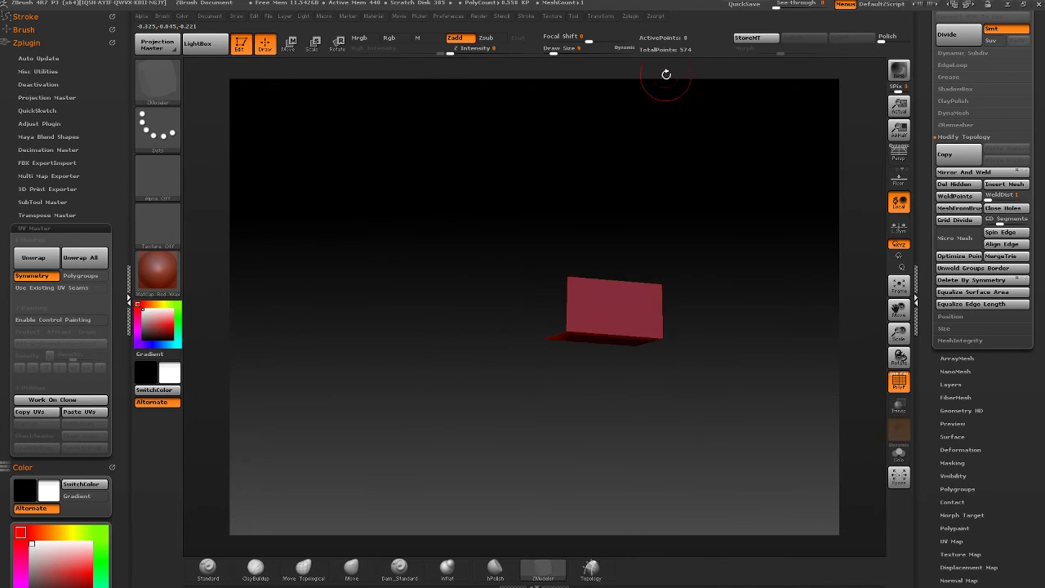
pyautogui.keyDown('ctrl'); pyautogui.keyDown('shift'); pyautogui.click(700, 276); pyautogui.keyUp('shift'); pyautogui.keyUp('ctrl')
pyautogui.moveTo(700, 275); pyautogui.dragTo(683, 326, button='right')
pyautogui.keyDown('ctrl'); pyautogui.keyDown('shift'); pyautogui.click(655, 399); pyautogui.keyUp('shift'); pyautogui.keyUp('ctrl')
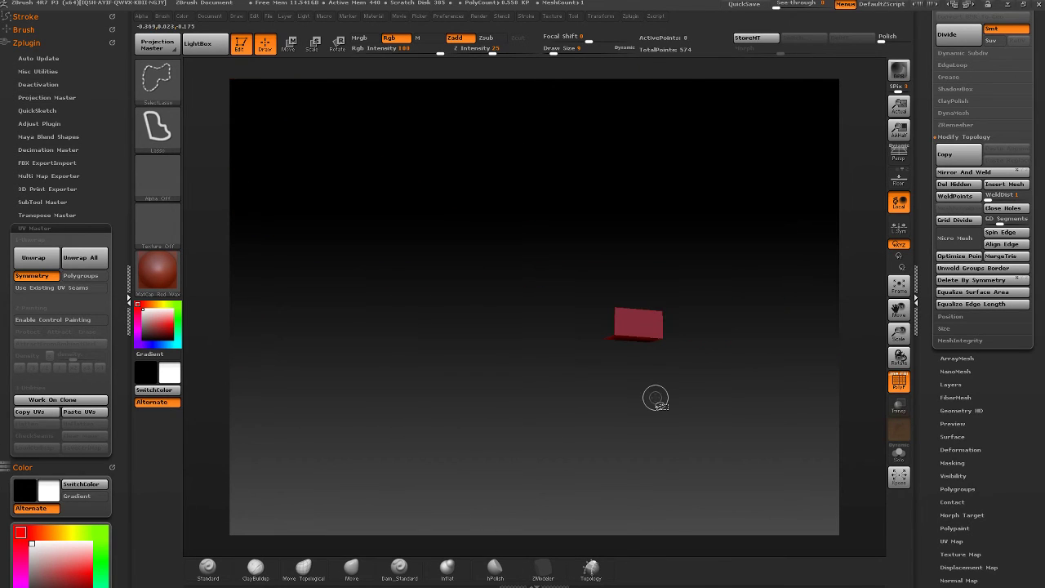
# - Grow the visible area from the short piece until its entire strand, including the hanging lace, is shown
pyautogui.hotkey('ctrl', 'shift', 'x')
pyautogui.hotkey('ctrl', 'shift', 'x')
pyautogui.hotkey('ctrl', 'shift', 'x')
pyautogui.hotkey('ctrl', 'shift', 'x')
pyautogui.hotkey('ctrl', 'shift', 'x')
pyautogui.hotkey('ctrl', 'shift', 'x')
pyautogui.hotkey('ctrl', 'shift', 'x')
pyautogui.hotkey('ctrl', 'shift', 'x')
pyautogui.hotkey('ctrl', 'shift', 'x')
pyautogui.hotkey('ctrl', 'shift', 'x')
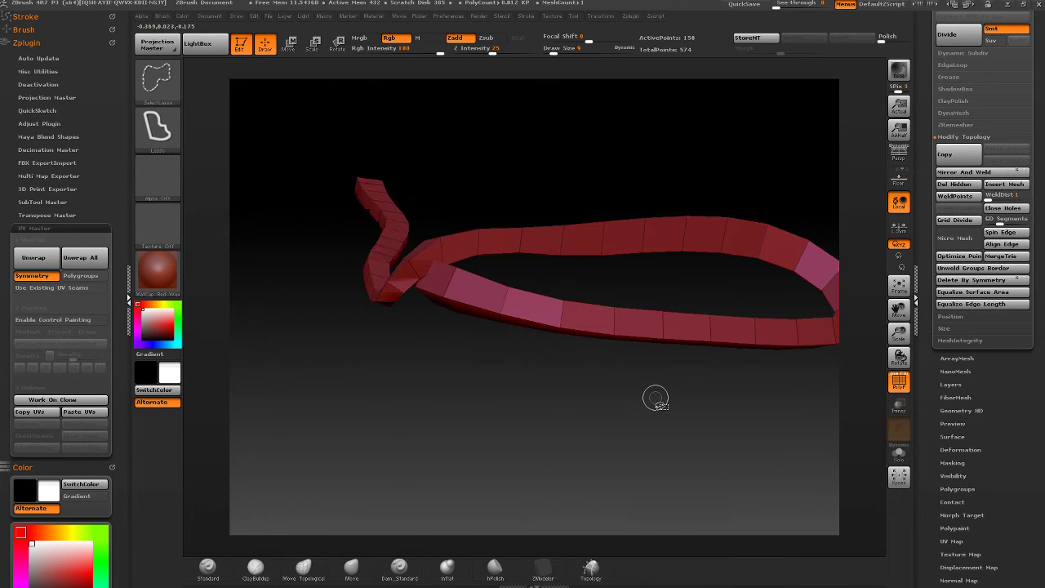
# - Set the ZModeler edge action to Bridge with the Edges target and try to bridge open edges on the isolated strand
pyautogui.moveTo(517, 325)
pyautogui.mouseDown(button='right')
pyautogui.moveTo(479, 234)
pyautogui.moveTo(480, 319)
pyautogui.moveTo(567, 294)
pyautogui.moveTo(466, 294)
pyautogui.moveTo(485, 258)
pyautogui.moveTo(463, 329)
pyautogui.moveTo(502, 254)
pyautogui.moveTo(490, 231)
pyautogui.moveTo(536, 227)
pyautogui.moveTo(490, 299)
pyautogui.mouseUp(button='right')
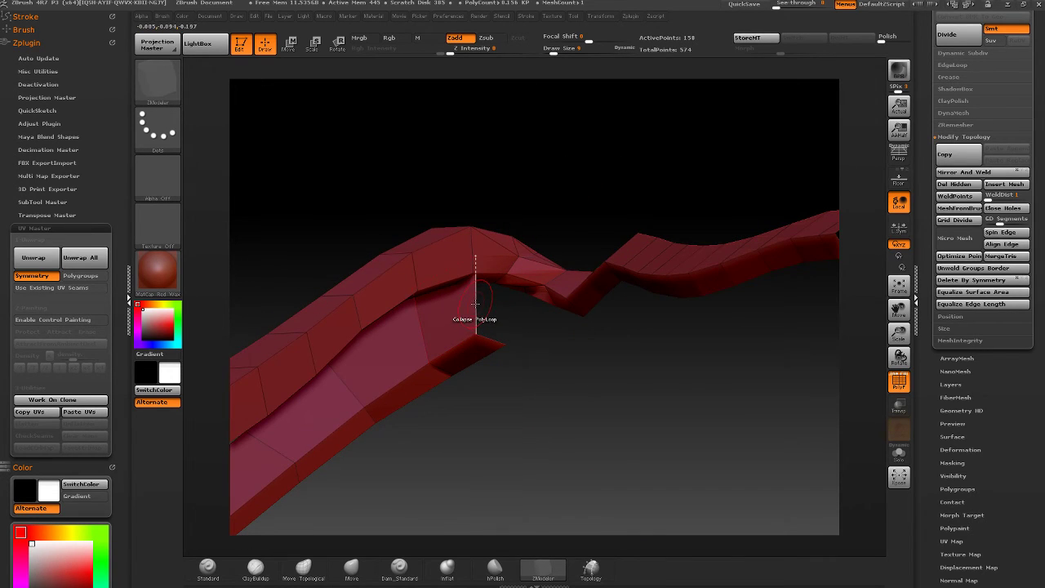
pyautogui.press('space')
pyautogui.click(366, 319)
pyautogui.click(401, 406)
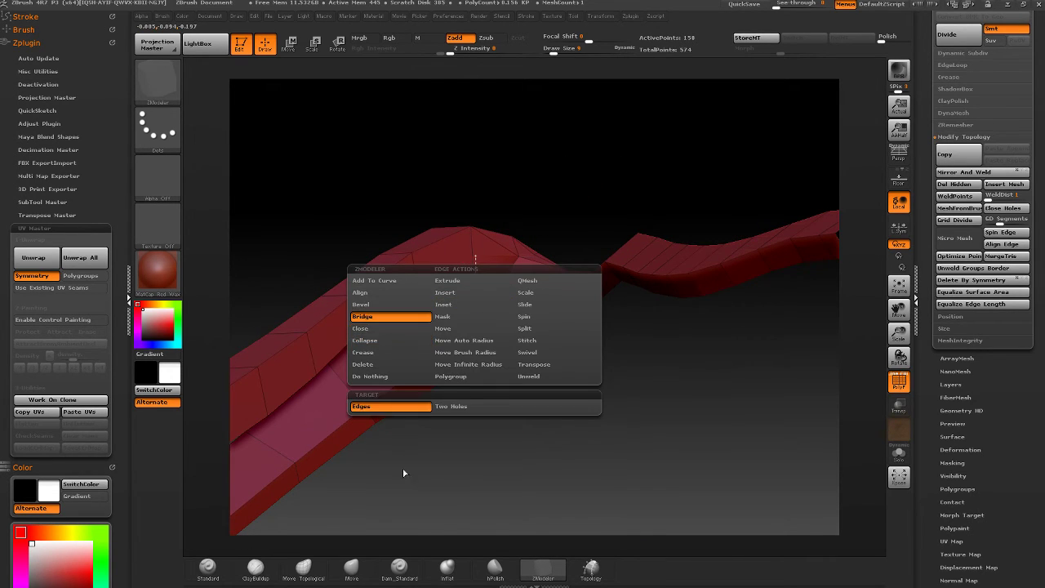
pyautogui.moveTo(483, 295); pyautogui.dragTo(486, 308)
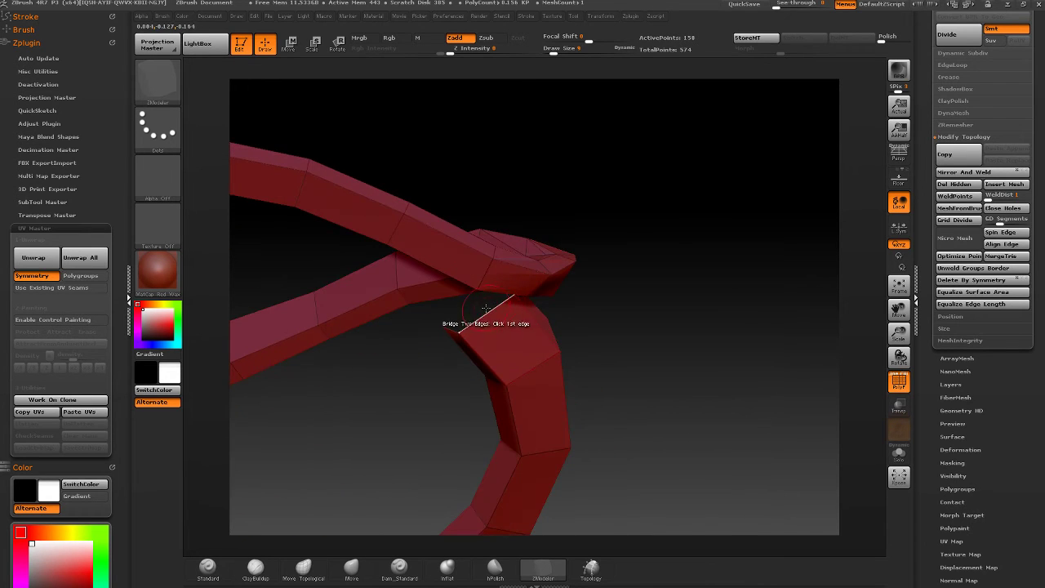
pyautogui.click(496, 310)
pyautogui.moveTo(588, 270)
pyautogui.mouseDown()
pyautogui.moveTo(615, 285)
pyautogui.moveTo(525, 382)
pyautogui.moveTo(462, 415)
pyautogui.moveTo(457, 393)
pyautogui.mouseUp()
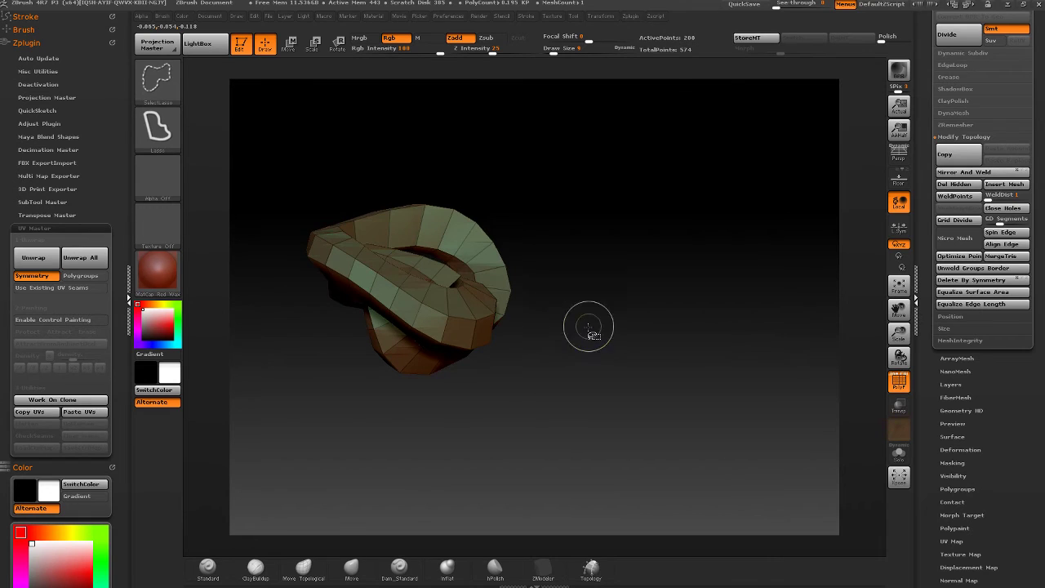
# - Show the full bow again and isolate the other loop strand, viewing its bend up close
pyautogui.keyDown('ctrl'); pyautogui.keyDown('shift'); pyautogui.click(588, 326); pyautogui.keyUp('shift'); pyautogui.keyUp('ctrl')
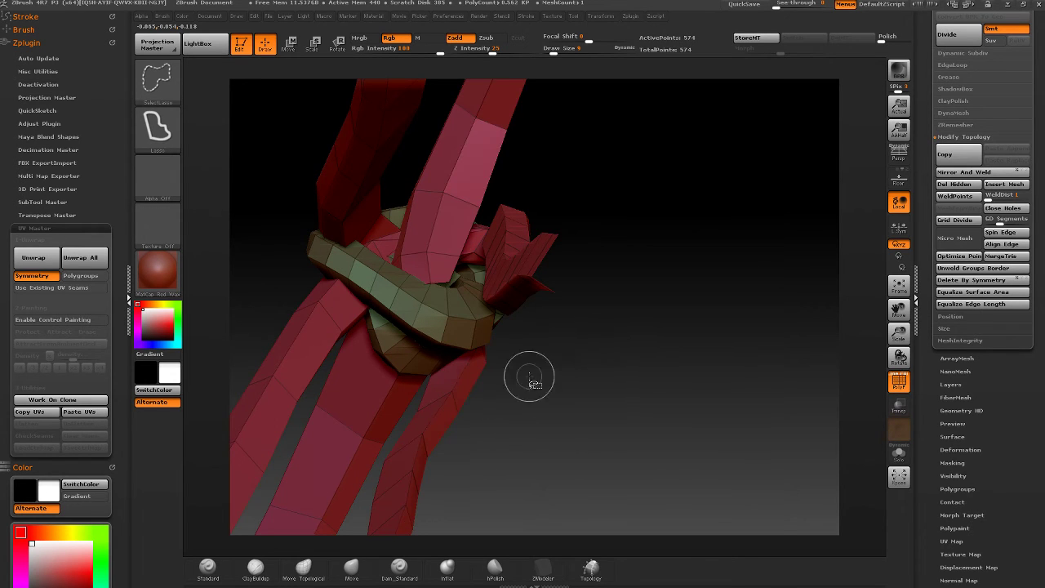
pyautogui.keyDown('ctrl'); pyautogui.keyDown('shift'); pyautogui.click(461, 400); pyautogui.keyUp('shift'); pyautogui.keyUp('ctrl')
pyautogui.moveTo(630, 358)
pyautogui.mouseDown()
pyautogui.moveTo(590, 275)
pyautogui.moveTo(614, 290)
pyautogui.moveTo(579, 278)
pyautogui.moveTo(555, 310)
pyautogui.moveTo(583, 350)
pyautogui.mouseUp()
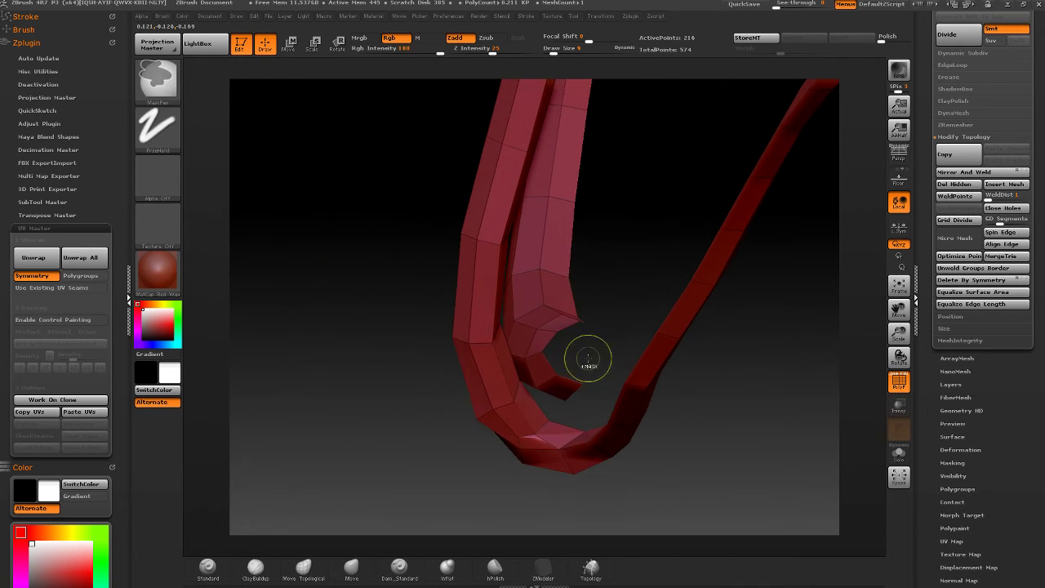
pyautogui.keyDown('ctrl'); pyautogui.keyDown('shift'); pyautogui.click(602, 262); pyautogui.keyUp('shift'); pyautogui.keyUp('ctrl')
pyautogui.moveTo(587, 295)
pyautogui.mouseDown()
pyautogui.moveTo(535, 303)
pyautogui.moveTo(522, 342)
pyautogui.mouseUp()
pyautogui.keyDown('ctrl'); pyautogui.keyDown('shift'); pyautogui.click(552, 297); pyautogui.keyUp('shift'); pyautogui.keyUp('ctrl')
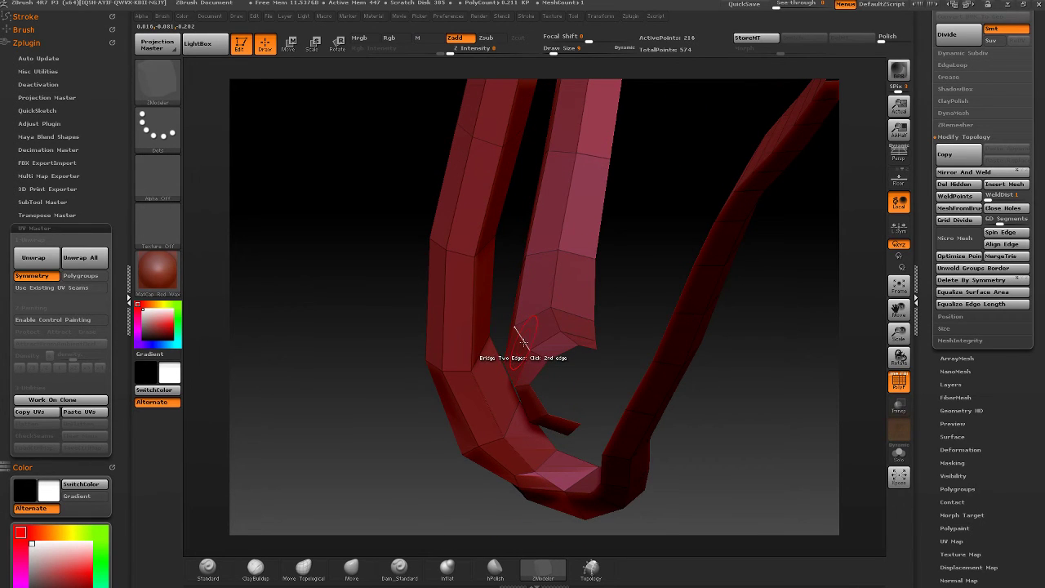
# - Set the ZModeler edge action to Insert, and hide the bend and hanging lace of the isolated strand
pyautogui.press('space')
pyautogui.click(555, 299)
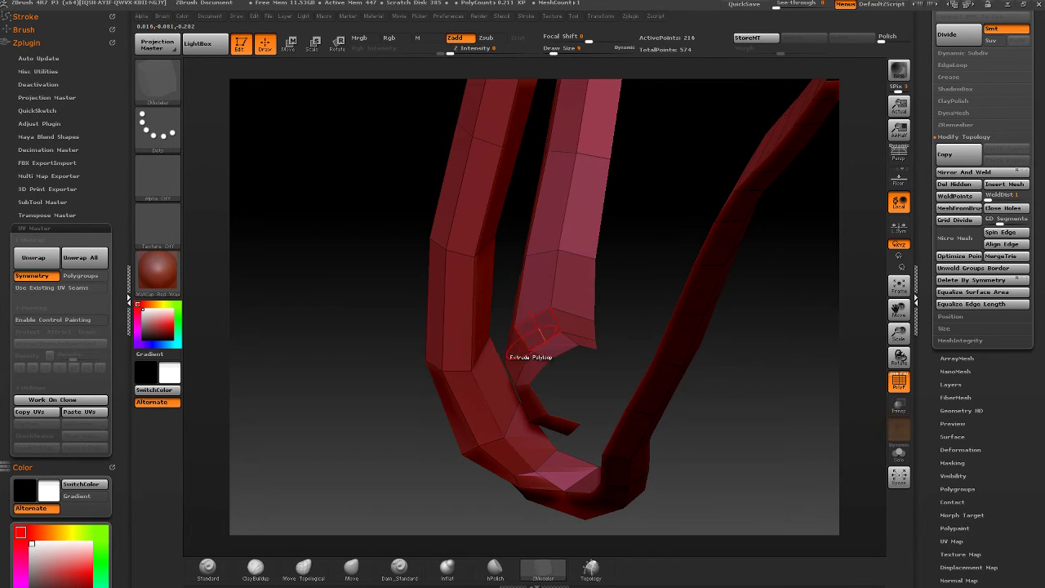
pyautogui.moveTo(527, 308); pyautogui.dragTo(441, 263)
pyautogui.hotkey('ctrl', 'z')
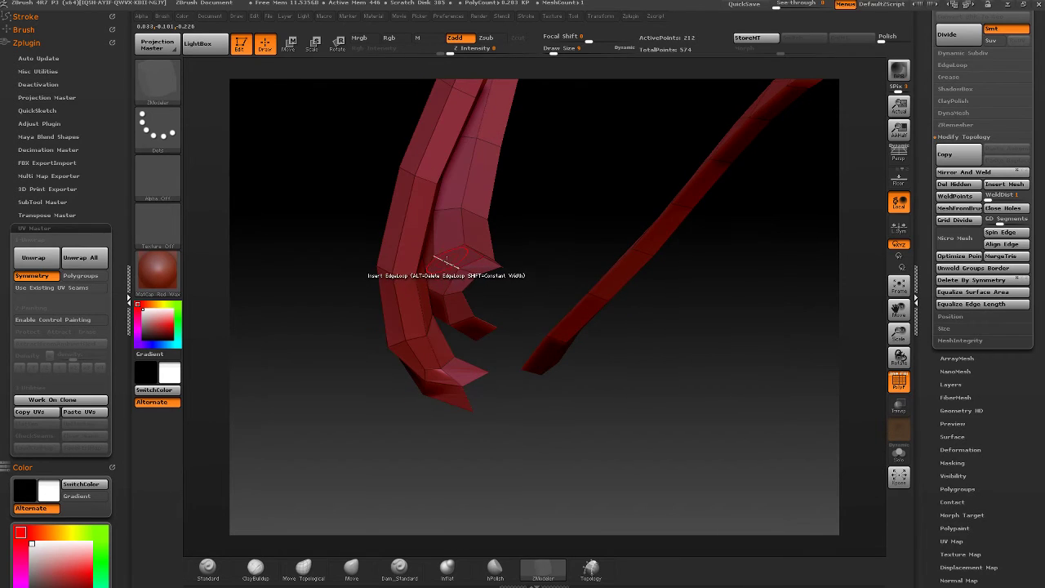
pyautogui.moveTo(535, 294)
pyautogui.mouseDown()
pyautogui.moveTo(556, 308)
pyautogui.moveTo(515, 250)
pyautogui.mouseUp()
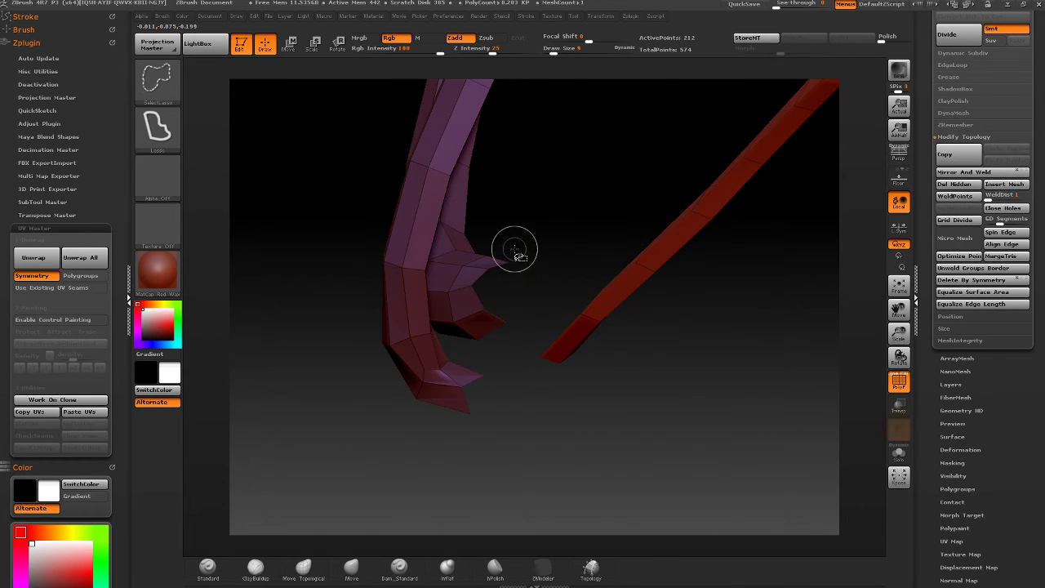
pyautogui.keyDown('ctrl'); pyautogui.keyDown('shift'); pyautogui.click(515, 249); pyautogui.keyUp('shift'); pyautogui.keyUp('ctrl')
pyautogui.keyDown('ctrl'); pyautogui.keyDown('shift'); pyautogui.click(453, 181); pyautogui.keyUp('shift'); pyautogui.keyUp('ctrl')
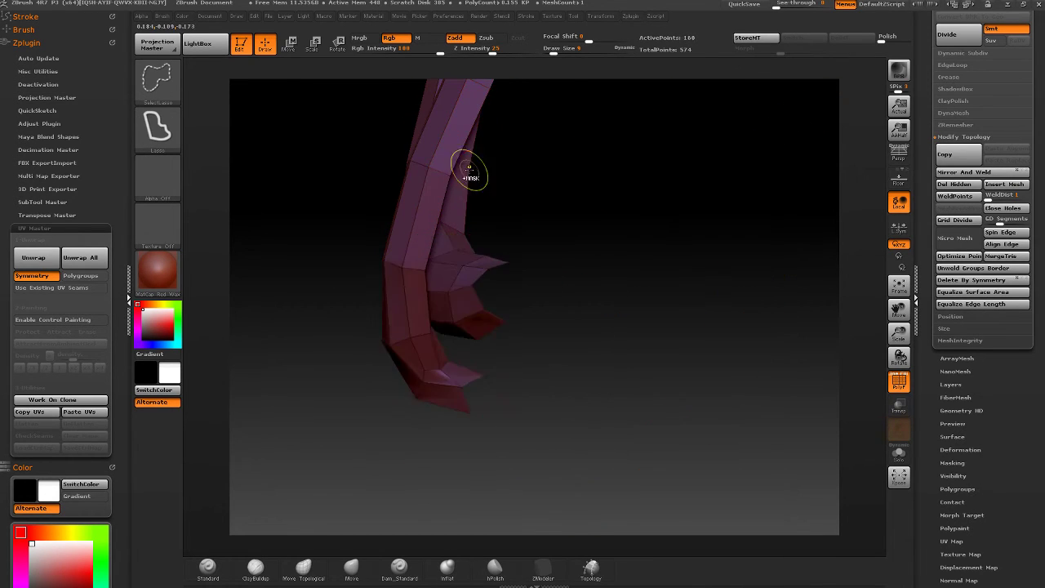
# - Isolate the short end piece of the strand's bend, examine it, and show the full bow again
pyautogui.moveTo(466, 168); pyautogui.dragTo(549, 170)
pyautogui.moveTo(526, 232)
pyautogui.mouseDown()
pyautogui.moveTo(546, 229)
pyautogui.moveTo(576, 299)
pyautogui.moveTo(555, 298)
pyautogui.moveTo(595, 306)
pyautogui.moveTo(572, 307)
pyautogui.mouseUp()
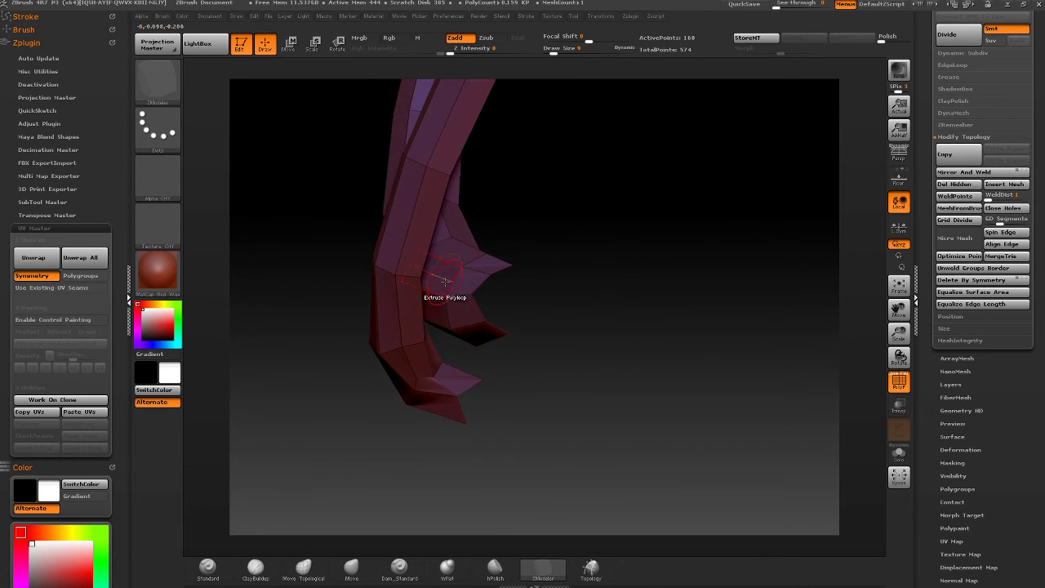
pyautogui.moveTo(445, 282); pyautogui.dragTo(522, 295, button='right')
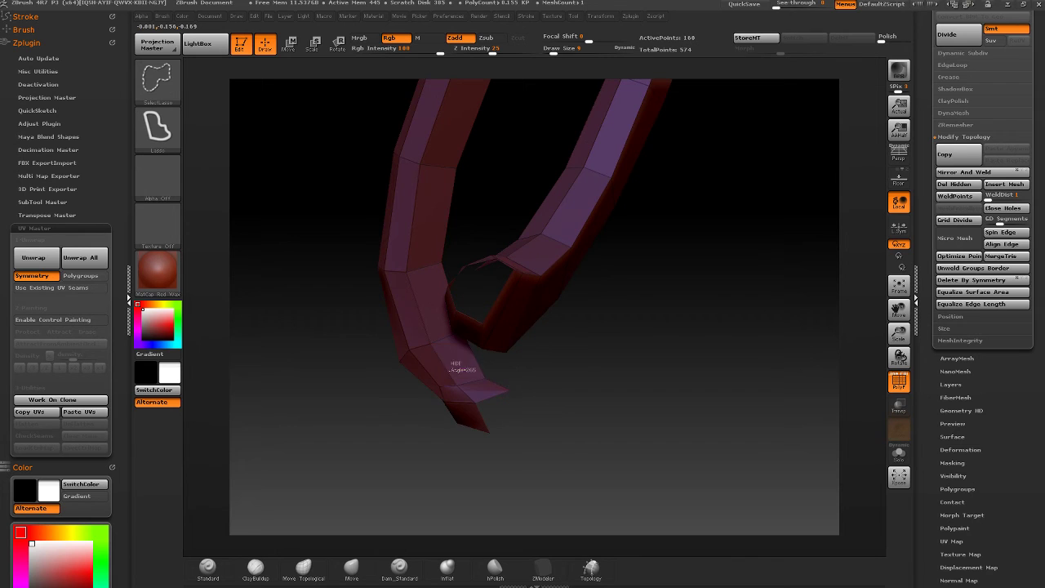
pyautogui.keyDown('ctrl'); pyautogui.keyDown('shift'); pyautogui.moveTo(451, 370); pyautogui.dragTo(680, 455); pyautogui.keyUp('shift'); pyautogui.keyUp('ctrl')
pyautogui.moveTo(470, 399)
pyautogui.mouseDown(button='right')
pyautogui.moveTo(388, 400)
pyautogui.moveTo(507, 367)
pyautogui.mouseUp(button='right')
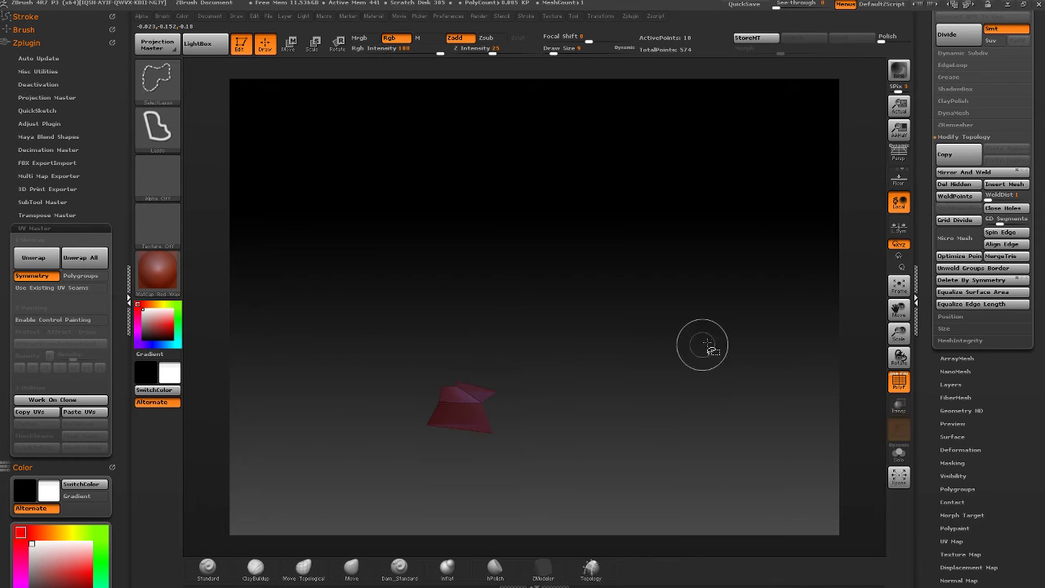
pyautogui.keyDown('ctrl'); pyautogui.keyDown('shift'); pyautogui.click(707, 343); pyautogui.keyUp('shift'); pyautogui.keyUp('ctrl')
pyautogui.moveTo(646, 378)
pyautogui.mouseDown(button='right')
pyautogui.moveTo(695, 350)
pyautogui.moveTo(739, 343)
pyautogui.mouseUp(button='right')
pyautogui.moveTo(519, 390); pyautogui.dragTo(501, 333, button='right')
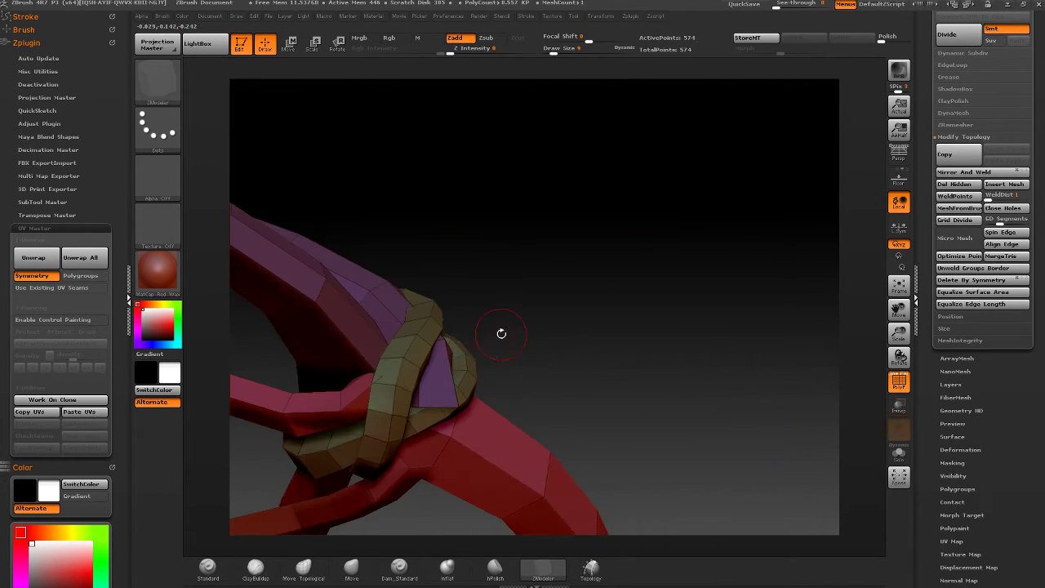
# - Isolate the short strand section inside the knot, narrow it to its bent part, and show the full bow again
pyautogui.moveTo(645, 326); pyautogui.dragTo(676, 267)
pyautogui.keyDown('ctrl'); pyautogui.keyDown('shift'); pyautogui.click(435, 416); pyautogui.keyUp('shift'); pyautogui.keyUp('ctrl')
pyautogui.hotkey('ctrl', 'shift', 'x')
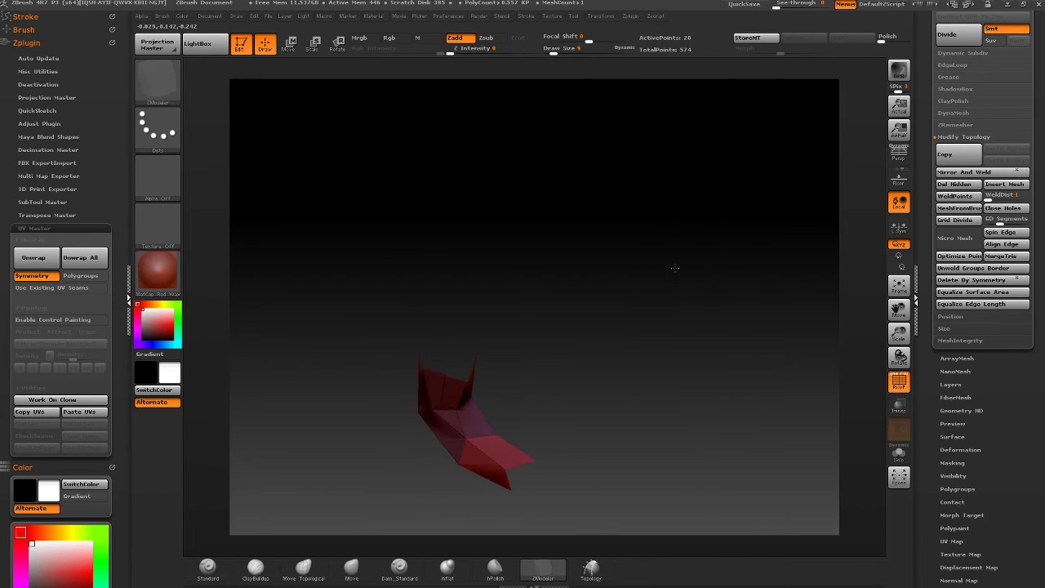
pyautogui.moveTo(632, 346); pyautogui.dragTo(645, 263)
pyautogui.keyDown('ctrl'); pyautogui.keyDown('shift'); pyautogui.click(550, 396); pyautogui.keyUp('shift'); pyautogui.keyUp('ctrl')
pyautogui.moveTo(817, 252); pyautogui.dragTo(851, 238)
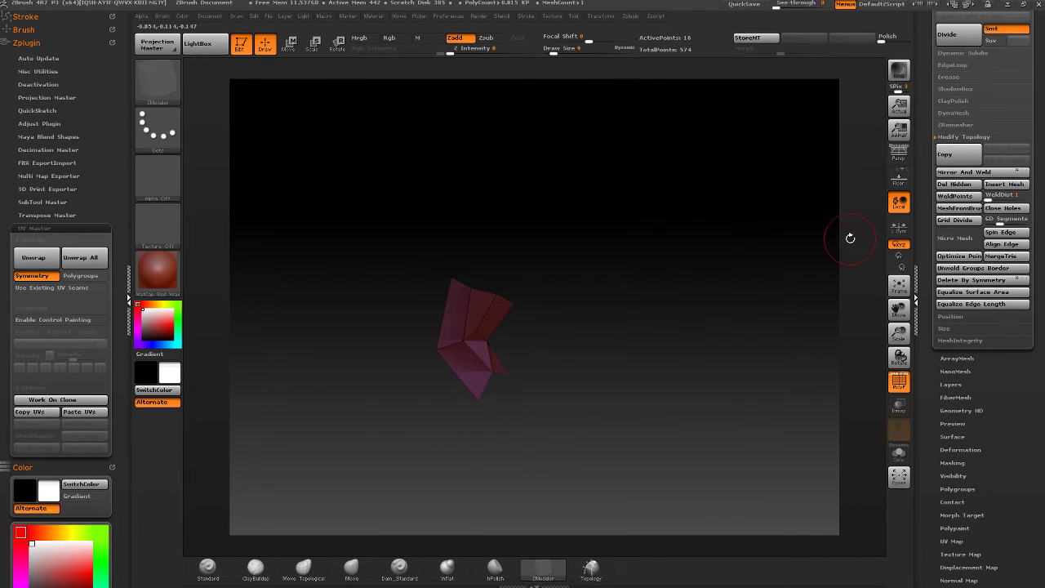
pyautogui.keyDown('ctrl'); pyautogui.keyDown('shift'); pyautogui.click(689, 256); pyautogui.keyUp('shift'); pyautogui.keyUp('ctrl')
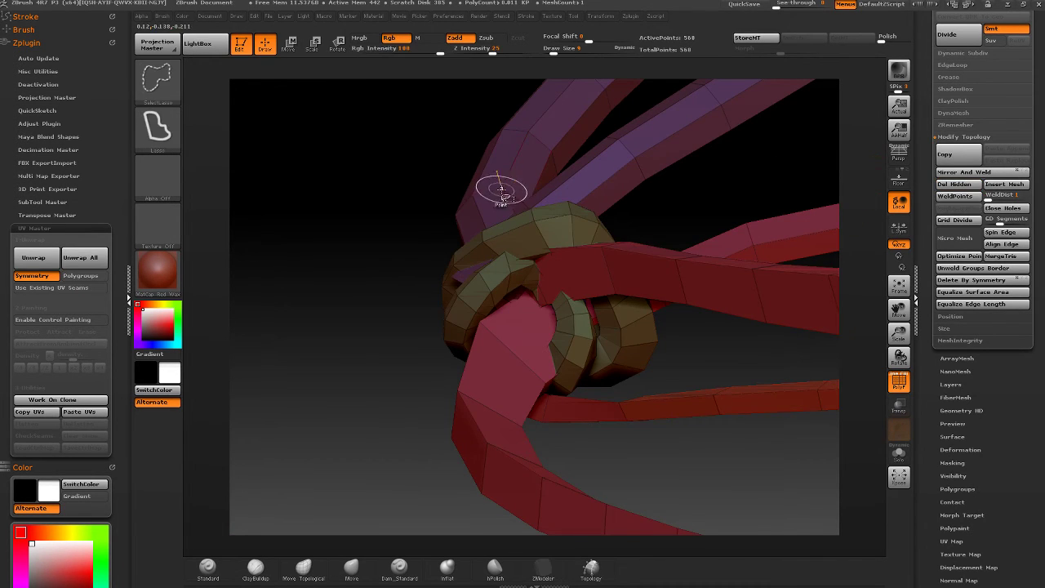
# - Isolate the purple loop strand and delete a lengthwise edge loop running along it
pyautogui.keyDown('ctrl'); pyautogui.keyDown('shift'); pyautogui.click(497, 189); pyautogui.keyUp('shift'); pyautogui.keyUp('ctrl')
pyautogui.moveTo(591, 259)
pyautogui.mouseDown()
pyautogui.moveTo(486, 323)
pyautogui.moveTo(469, 302)
pyautogui.moveTo(519, 322)
pyautogui.moveTo(468, 354)
pyautogui.mouseUp()
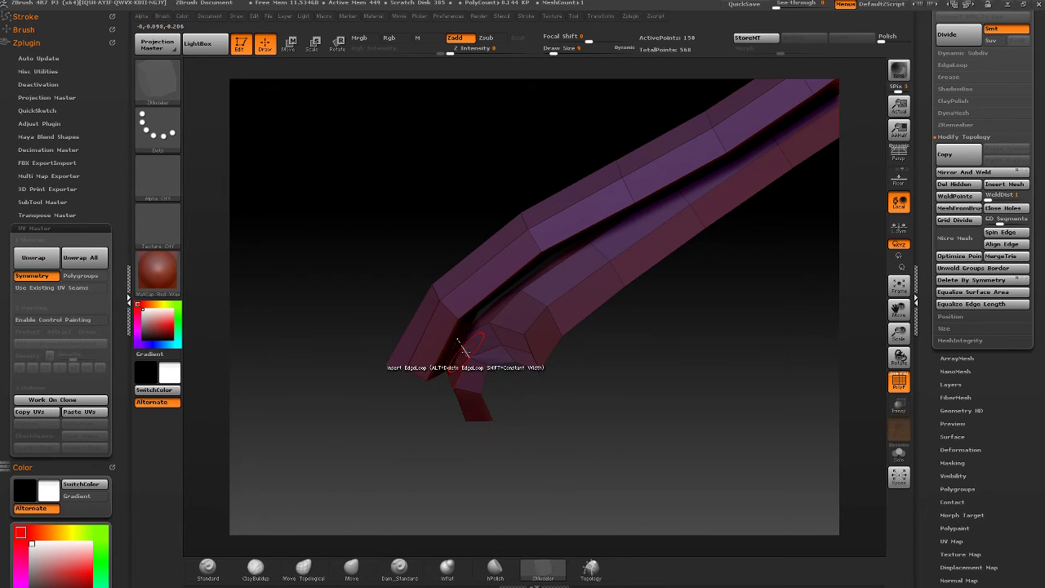
pyautogui.press('space')
pyautogui.moveTo(455, 310); pyautogui.dragTo(635, 286, button='right')
pyautogui.hotkey('ctrl', 'z')
pyautogui.hotkey('ctrl', 'z')
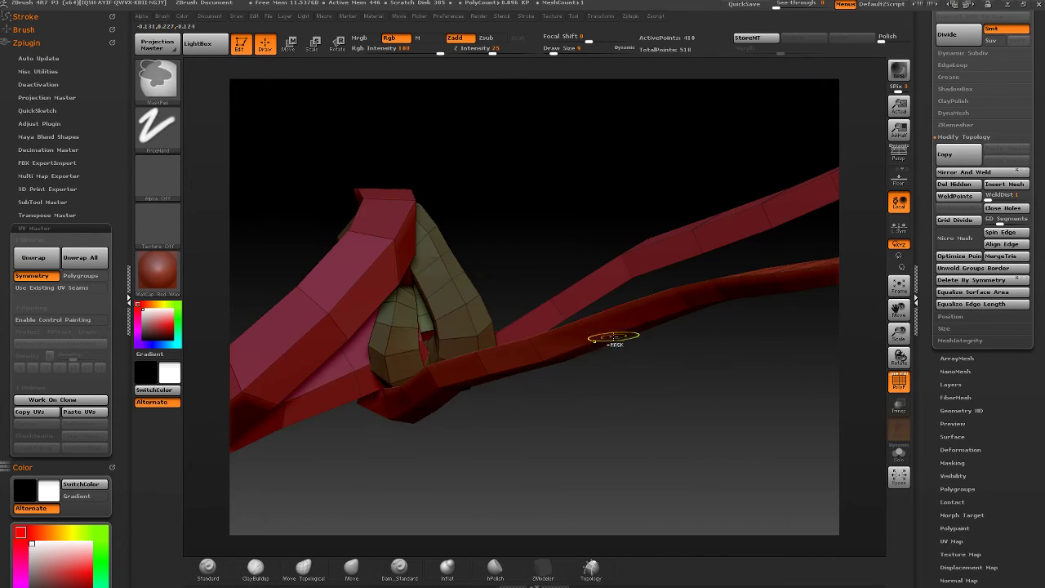
# - Isolate the purple loop together with the short red strand, and activate the ZModeler brush
pyautogui.moveTo(613, 338)
pyautogui.mouseDown(button='right')
pyautogui.moveTo(532, 350)
pyautogui.moveTo(558, 294)
pyautogui.mouseUp(button='right')
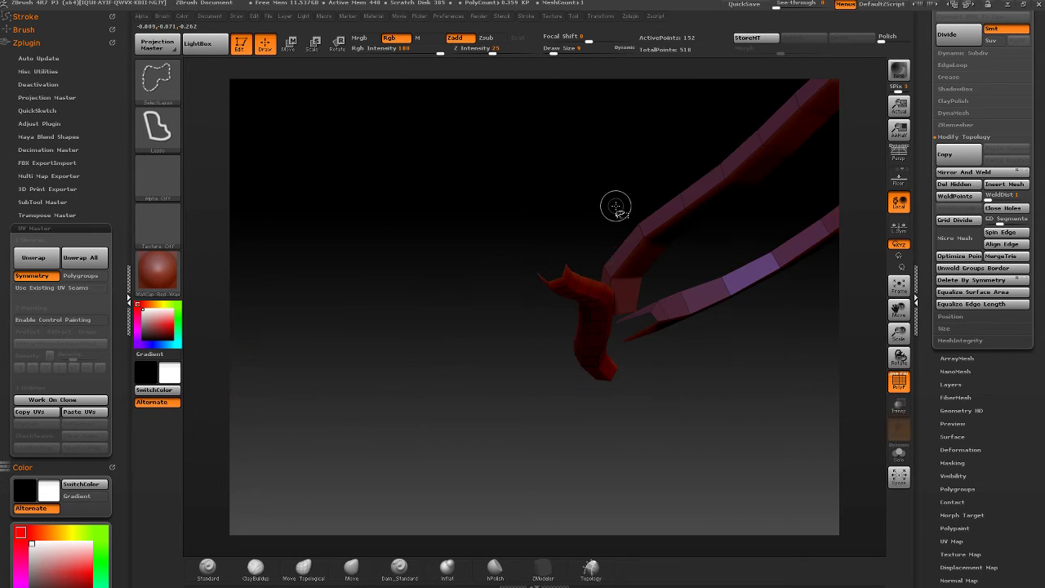
pyautogui.press('b')
pyautogui.press('z')
pyautogui.press('m')
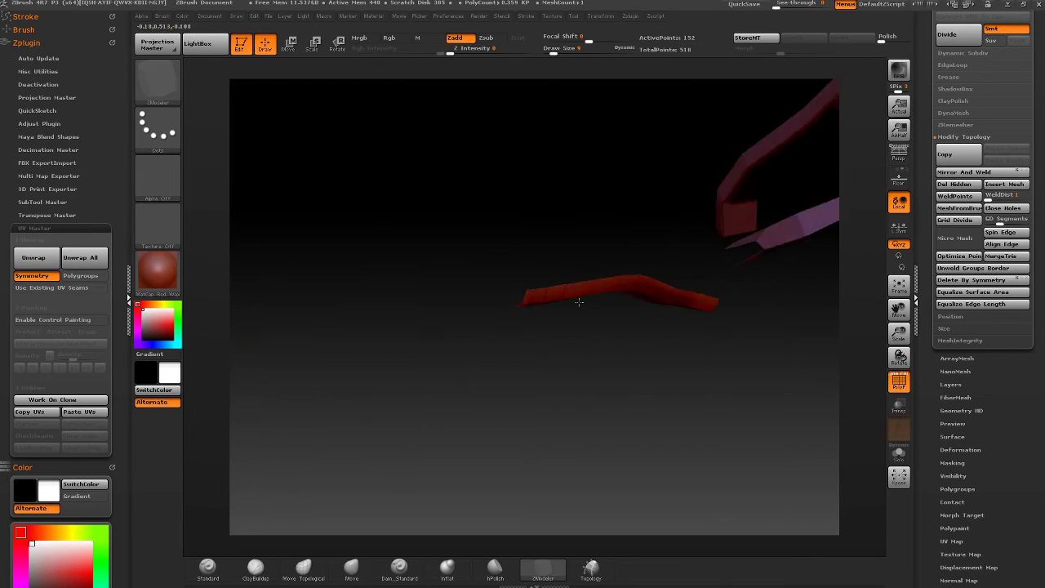
pyautogui.moveTo(579, 299)
pyautogui.mouseDown(button='right')
pyautogui.moveTo(611, 291)
pyautogui.moveTo(613, 314)
pyautogui.moveTo(545, 312)
pyautogui.mouseUp(button='right')
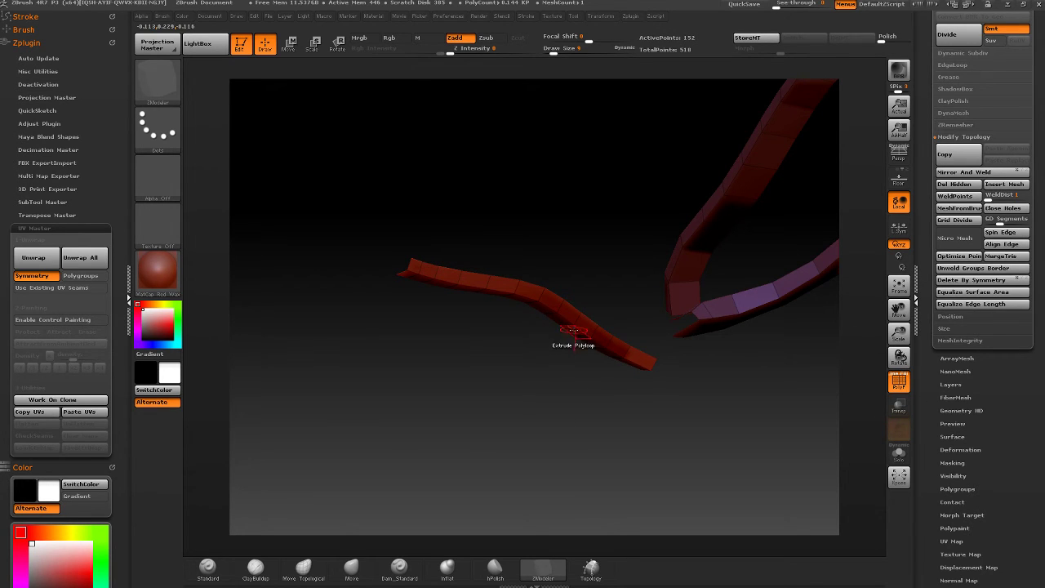
pyautogui.keyDown('ctrl'); pyautogui.keyDown('shift'); pyautogui.click(560, 398); pyautogui.keyUp('shift'); pyautogui.keyUp('ctrl')
# - Set the ZModeler edge action to Delete with the Edge target and remove the diagonal edges from both lace end caps
pyautogui.moveTo(564, 388)
pyautogui.mouseDown(button='right')
pyautogui.moveTo(655, 320)
pyautogui.moveTo(551, 318)
pyautogui.moveTo(577, 422)
pyautogui.moveTo(660, 329)
pyautogui.moveTo(670, 292)
pyautogui.moveTo(603, 327)
pyautogui.moveTo(476, 362)
pyautogui.moveTo(752, 294)
pyautogui.moveTo(566, 259)
pyautogui.mouseUp(button='right')
pyautogui.keyDown('ctrl'); pyautogui.moveTo(759, 155); pyautogui.dragTo(565, 301, button='right'); pyautogui.keyUp('ctrl')
pyautogui.moveTo(380, 393); pyautogui.dragTo(381, 373, button='right')
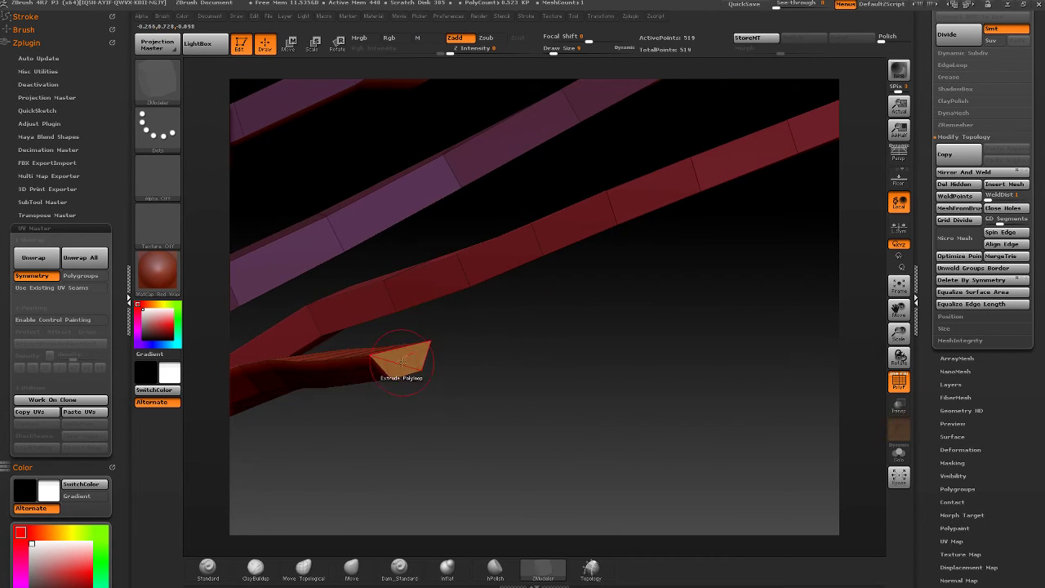
pyautogui.rightClick(380, 373)
pyautogui.click(296, 364)
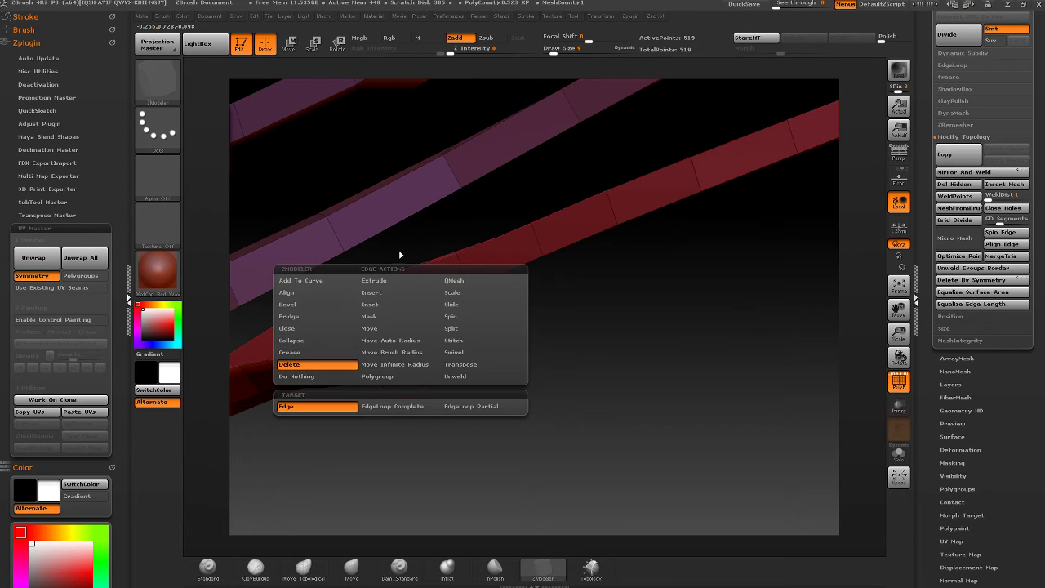
pyautogui.click(397, 361)
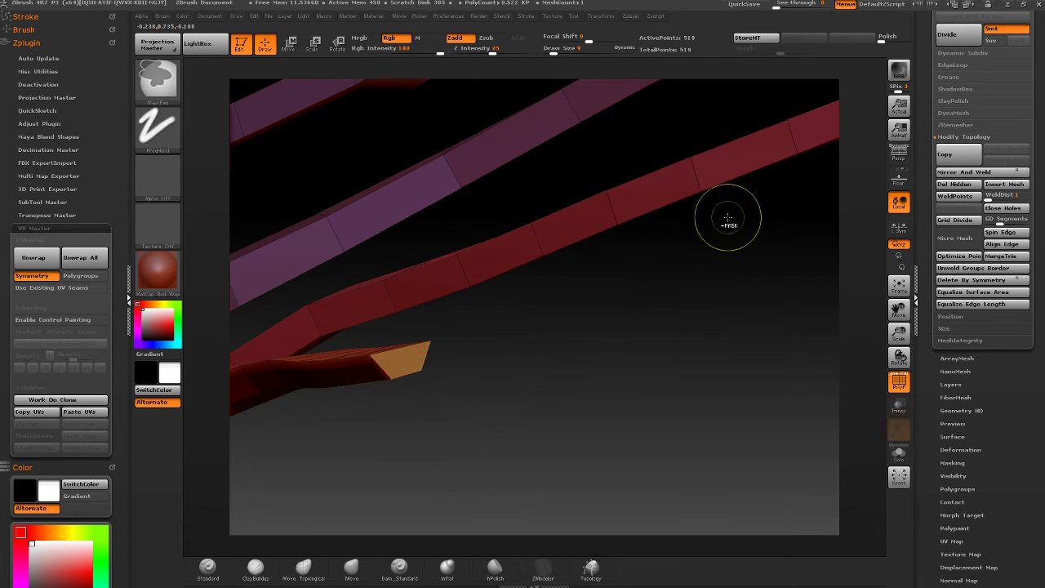
pyautogui.moveTo(729, 216); pyautogui.dragTo(571, 376, button='right')
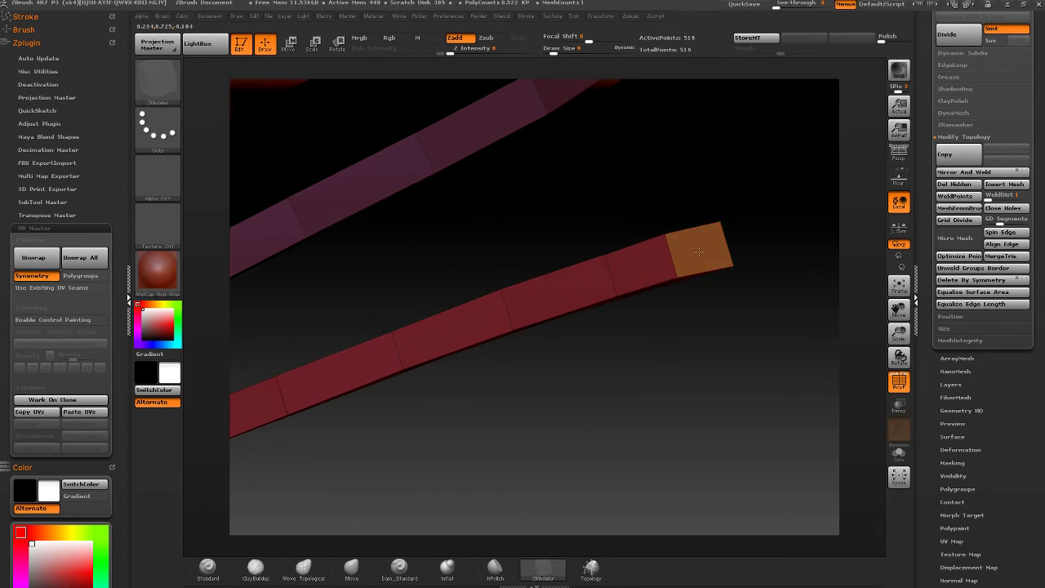
pyautogui.click(699, 250)
# - Isolate the hole caps around the knot and remove the cap beside the hanging lace
pyautogui.moveTo(700, 251); pyautogui.dragTo(564, 200, button='right')
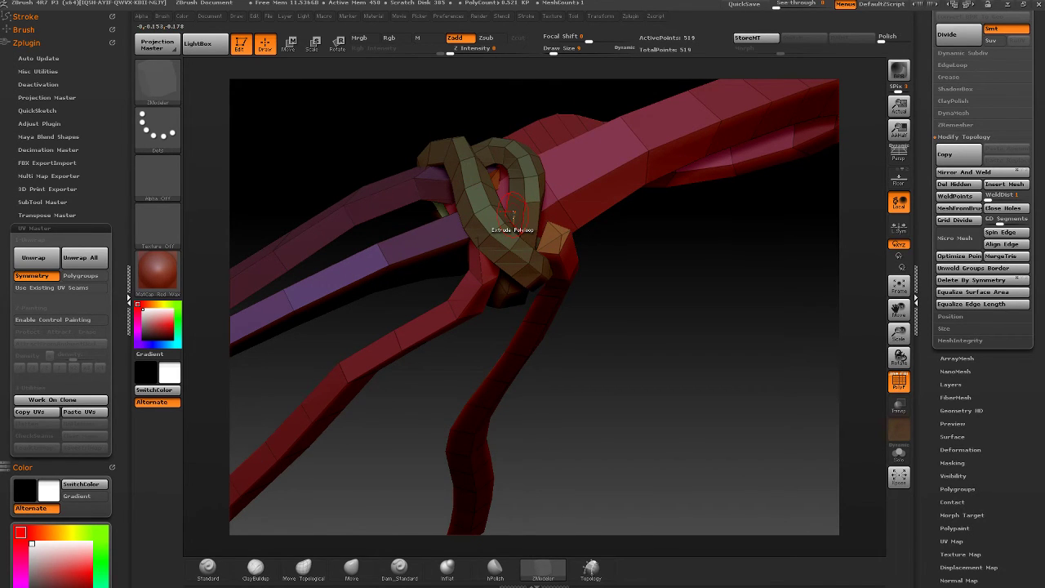
pyautogui.moveTo(513, 214)
pyautogui.mouseDown(button='right')
pyautogui.moveTo(600, 307)
pyautogui.moveTo(572, 273)
pyautogui.moveTo(607, 226)
pyautogui.moveTo(629, 282)
pyautogui.moveTo(668, 245)
pyautogui.mouseUp(button='right')
pyautogui.keyDown('ctrl'); pyautogui.keyDown('shift'); pyautogui.click(568, 247); pyautogui.keyUp('shift'); pyautogui.keyUp('ctrl')
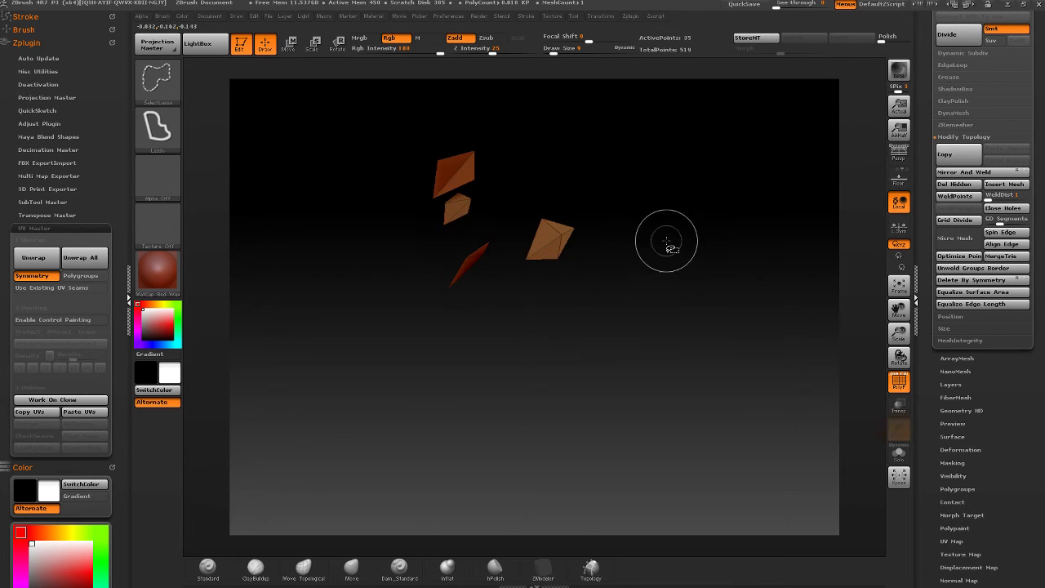
pyautogui.keyDown('ctrl'); pyautogui.keyDown('shift'); pyautogui.click(668, 245); pyautogui.keyUp('shift'); pyautogui.keyUp('ctrl')
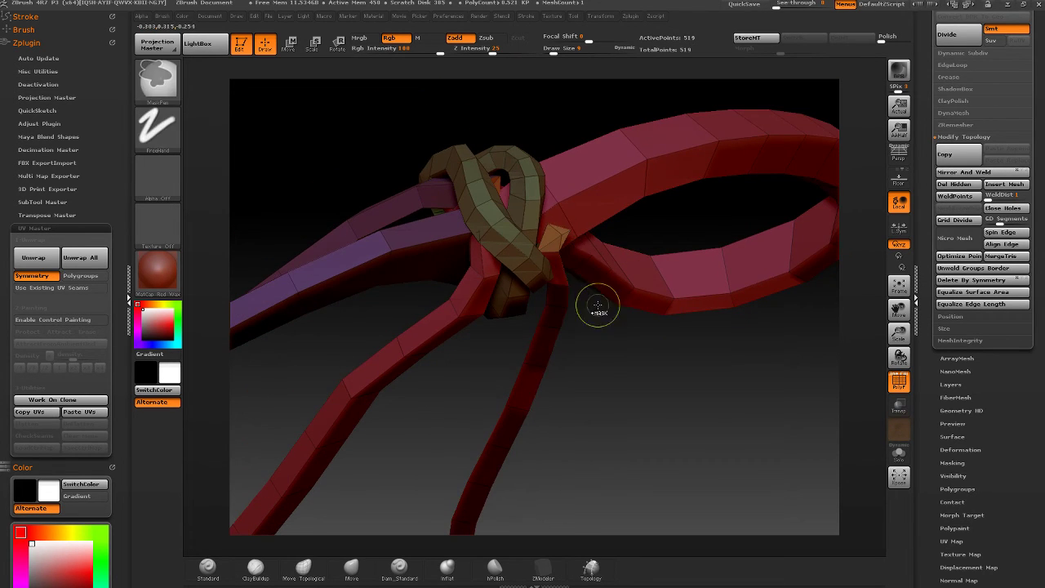
pyautogui.keyDown('ctrl'); pyautogui.keyDown('shift'); pyautogui.click(560, 233); pyautogui.keyUp('shift'); pyautogui.keyUp('ctrl')
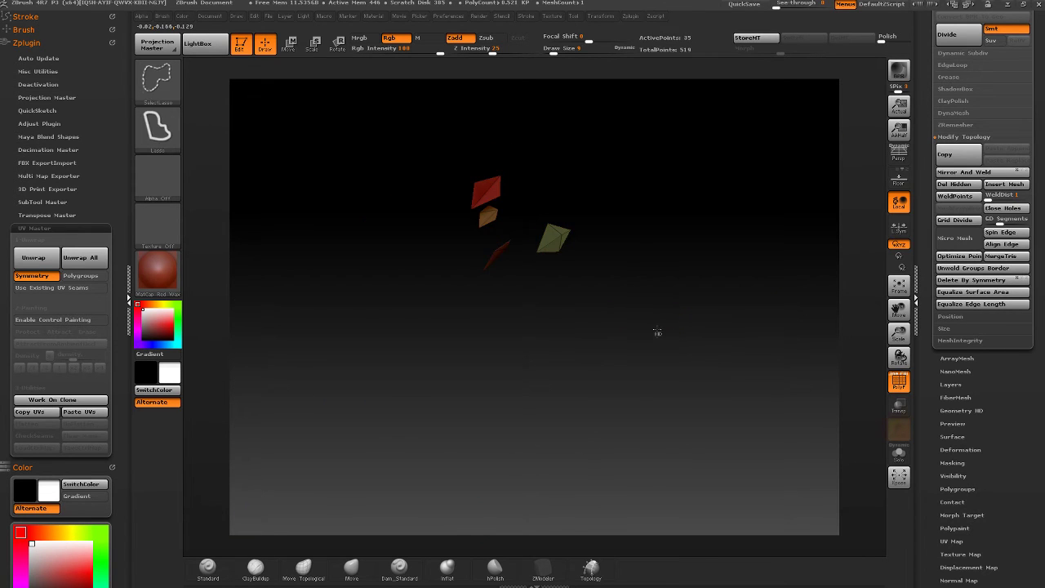
pyautogui.keyDown('ctrl'); pyautogui.keyDown('shift'); pyautogui.click(656, 329); pyautogui.keyUp('shift'); pyautogui.keyUp('ctrl')
pyautogui.keyDown('ctrl'); pyautogui.keyDown('shift'); pyautogui.click(550, 244); pyautogui.keyUp('shift'); pyautogui.keyUp('ctrl')
pyautogui.keyDown('ctrl'); pyautogui.keyDown('shift'); pyautogui.click(705, 282); pyautogui.keyUp('shift'); pyautogui.keyUp('ctrl')
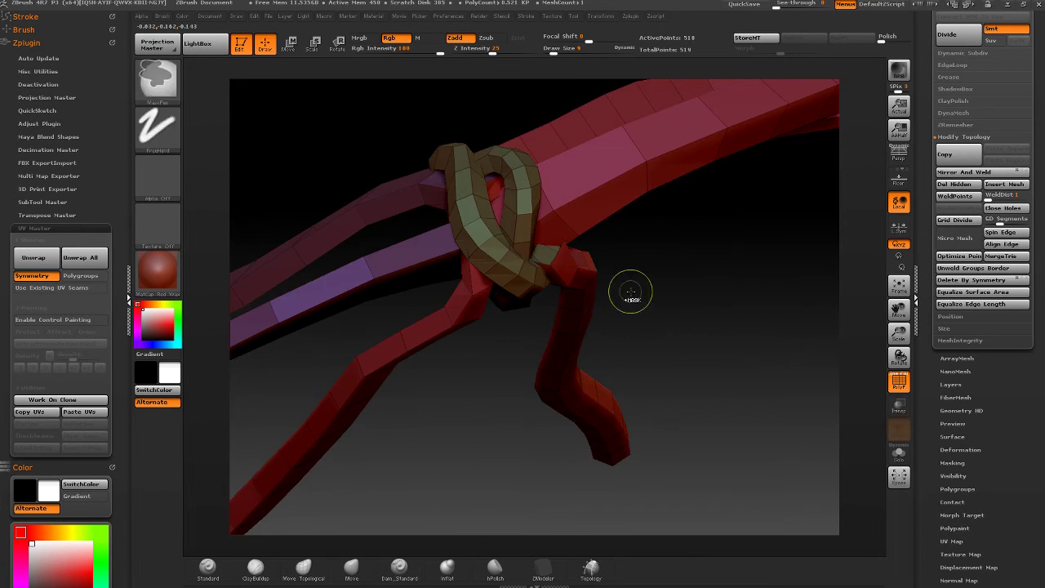
# - Isolate the purple loop, set the ZModeler polygon action to Delete with A Single Poly, and delete the two triangular faces at its open end
pyautogui.moveTo(384, 155)
pyautogui.mouseDown()
pyautogui.moveTo(439, 223)
pyautogui.moveTo(467, 177)
pyautogui.mouseUp()
pyautogui.keyDown('ctrl'); pyautogui.keyDown('shift'); pyautogui.click(341, 291); pyautogui.keyUp('shift'); pyautogui.keyUp('ctrl')
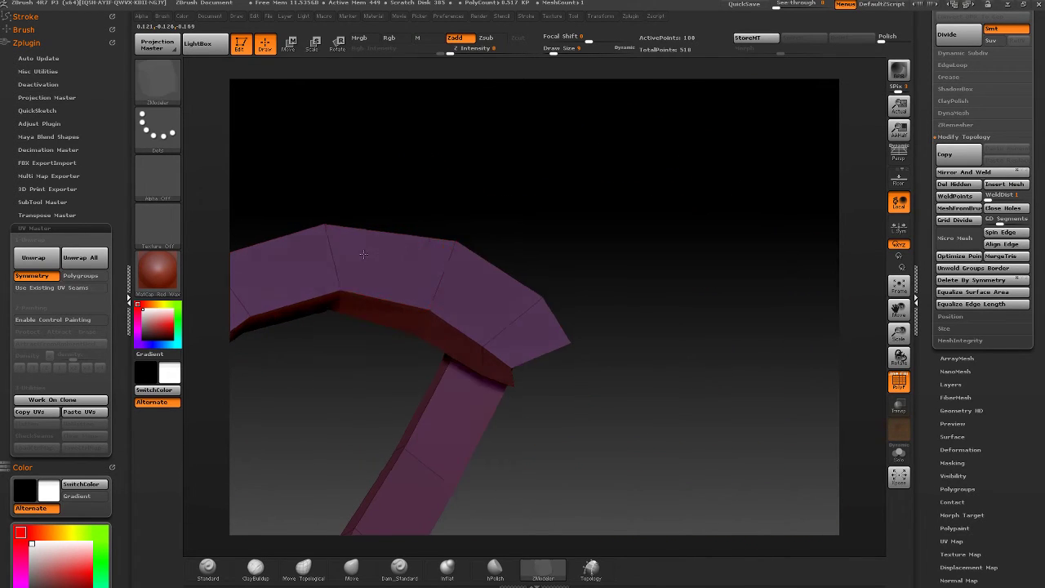
pyautogui.moveTo(531, 236); pyautogui.dragTo(658, 238)
pyautogui.moveTo(648, 199); pyautogui.dragTo(642, 212)
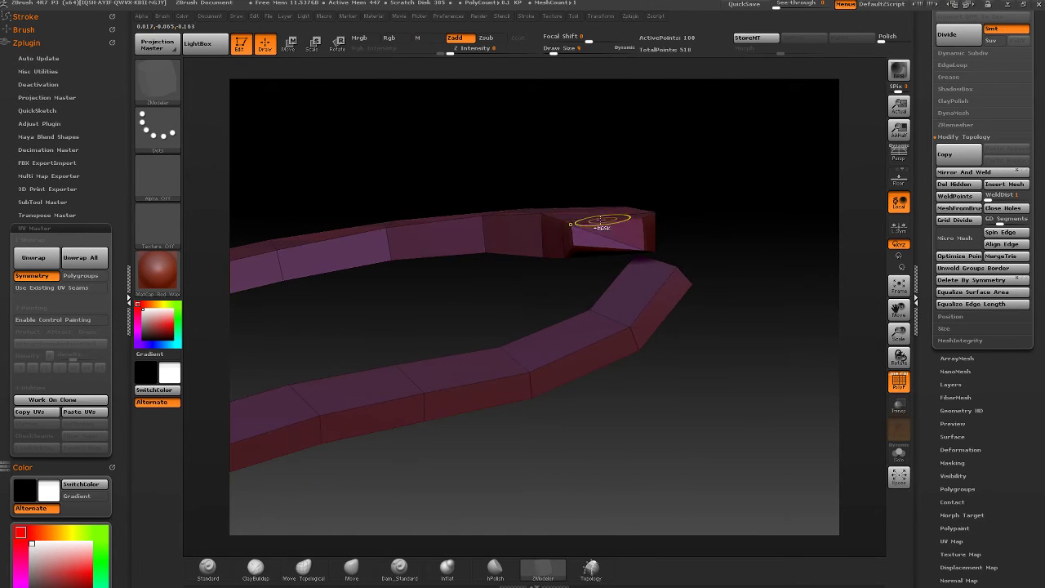
pyautogui.keyDown('ctrl'); pyautogui.moveTo(611, 231); pyautogui.dragTo(637, 222, button='right'); pyautogui.keyUp('ctrl')
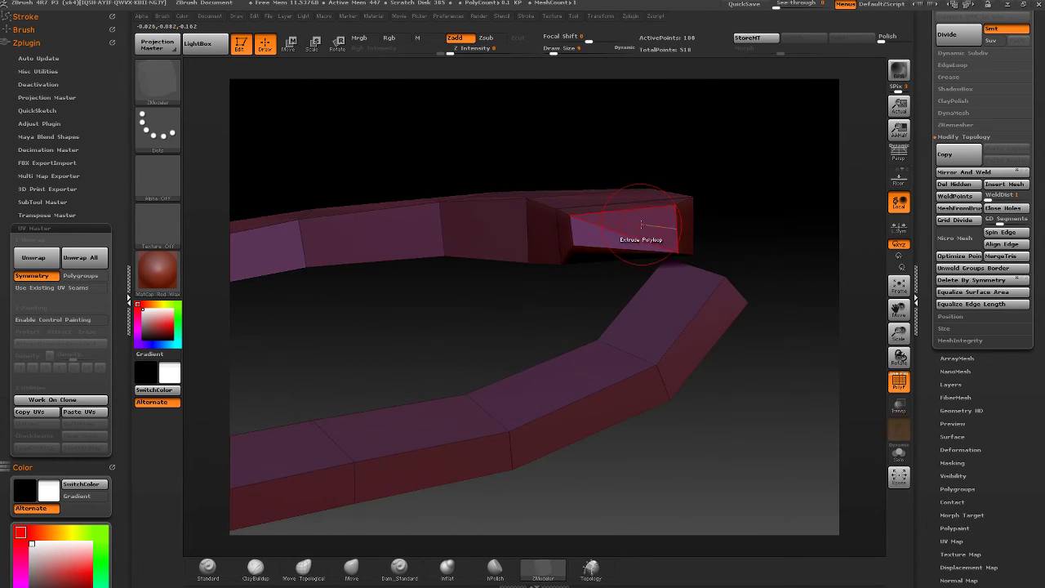
pyautogui.rightClick(641, 225)
pyautogui.click(541, 222)
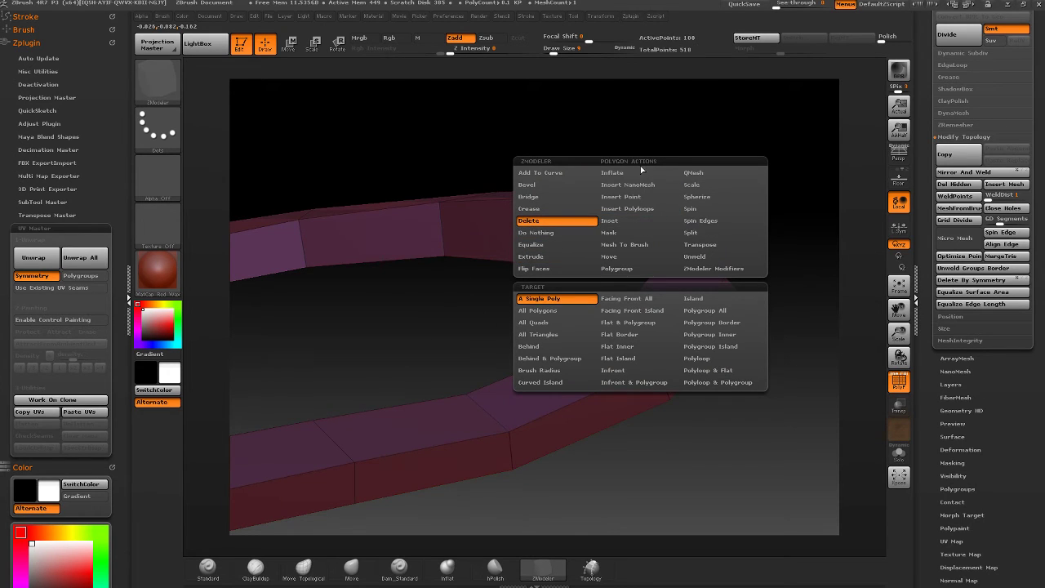
pyautogui.click(558, 300)
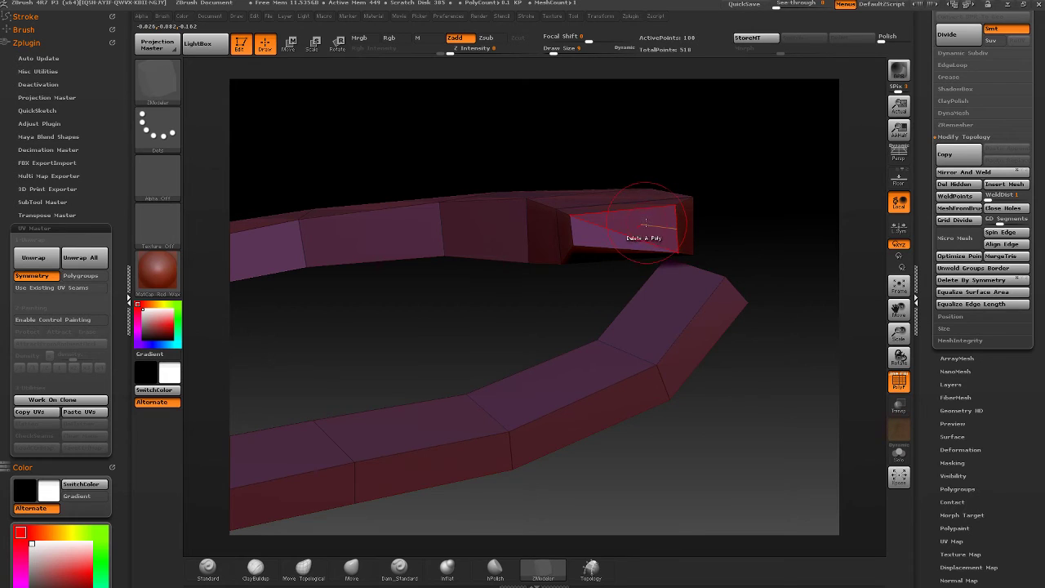
pyautogui.click(646, 222)
pyautogui.moveTo(694, 146); pyautogui.dragTo(698, 197)
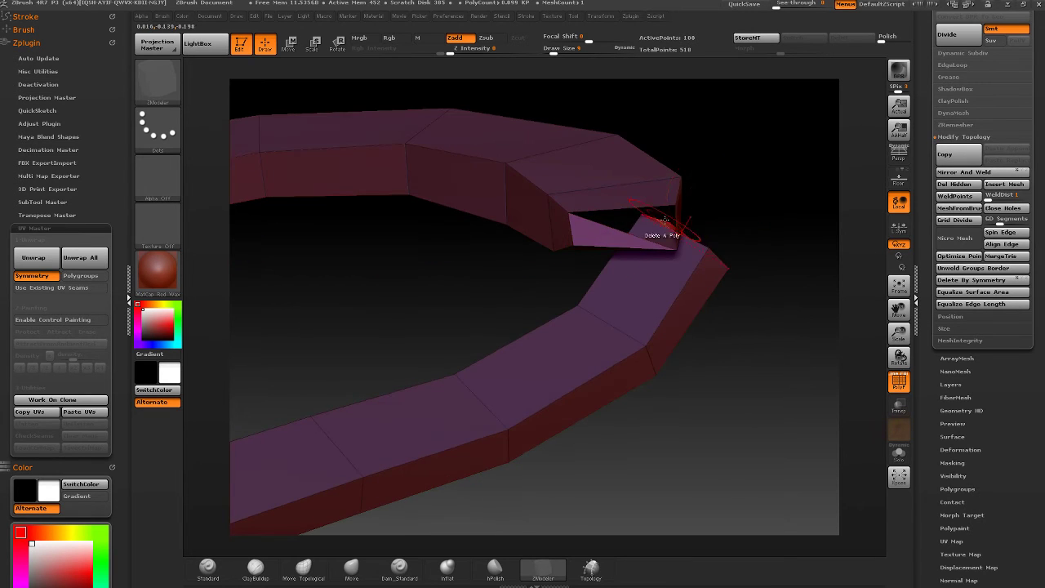
pyautogui.click(610, 235)
# - Examine the purple loop's open end on its own and show the full bow again
pyautogui.moveTo(609, 235)
pyautogui.mouseDown()
pyautogui.moveTo(632, 132)
pyautogui.moveTo(645, 303)
pyautogui.moveTo(516, 270)
pyautogui.moveTo(669, 278)
pyautogui.moveTo(621, 278)
pyautogui.moveTo(605, 229)
pyautogui.mouseUp()
pyautogui.keyDown('ctrl'); pyautogui.keyDown('shift'); pyautogui.click(645, 307); pyautogui.keyUp('shift'); pyautogui.keyUp('ctrl')
pyautogui.moveTo(604, 229)
pyautogui.mouseDown(button='right')
pyautogui.moveTo(584, 196)
pyautogui.moveTo(590, 188)
pyautogui.moveTo(573, 295)
pyautogui.mouseUp(button='right')
pyautogui.keyDown('ctrl'); pyautogui.keyDown('shift'); pyautogui.click(533, 377); pyautogui.keyUp('shift'); pyautogui.keyUp('ctrl')
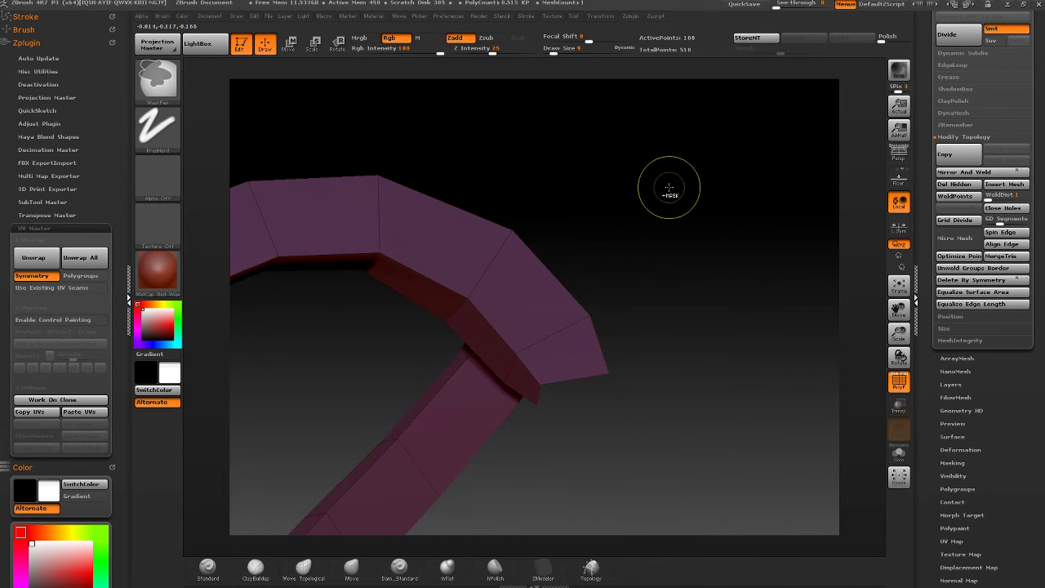
pyautogui.keyDown('ctrl'); pyautogui.keyDown('shift'); pyautogui.click(708, 177); pyautogui.keyUp('shift'); pyautogui.keyUp('ctrl')
# - Choose the Move Topological brush with a Draw Size of 50 and pull the purple loop's end near the knot
pyautogui.moveTo(731, 168); pyautogui.dragTo(662, 213)
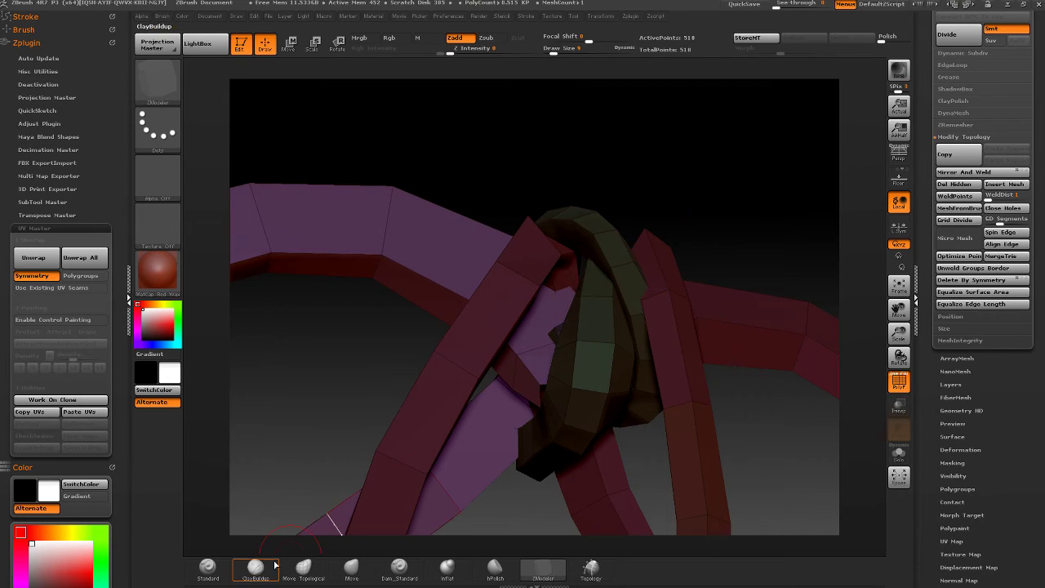
pyautogui.click(303, 567)
pyautogui.moveTo(555, 52); pyautogui.dragTo(564, 55)
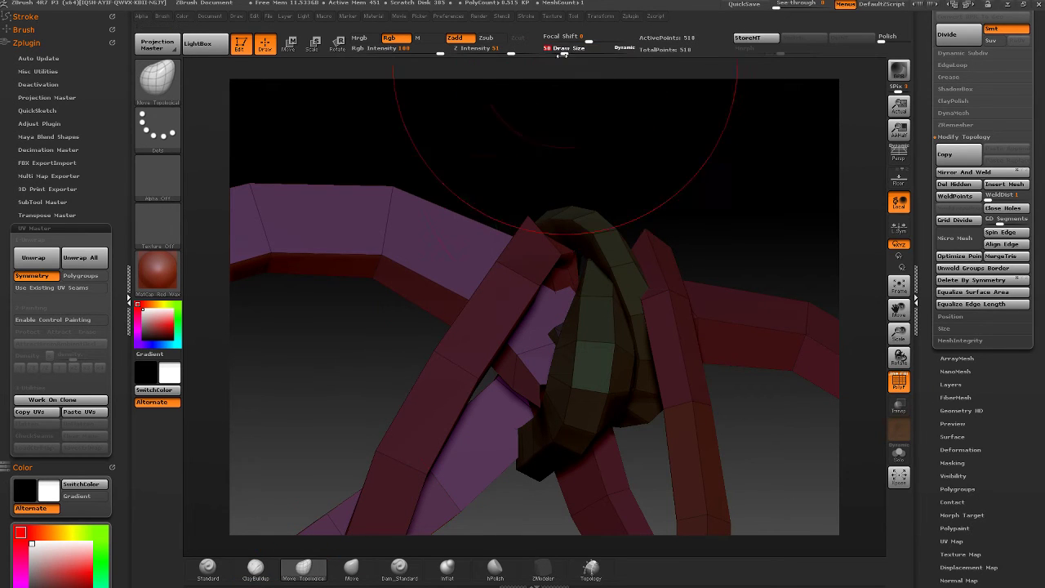
pyautogui.moveTo(506, 360); pyautogui.dragTo(440, 359)
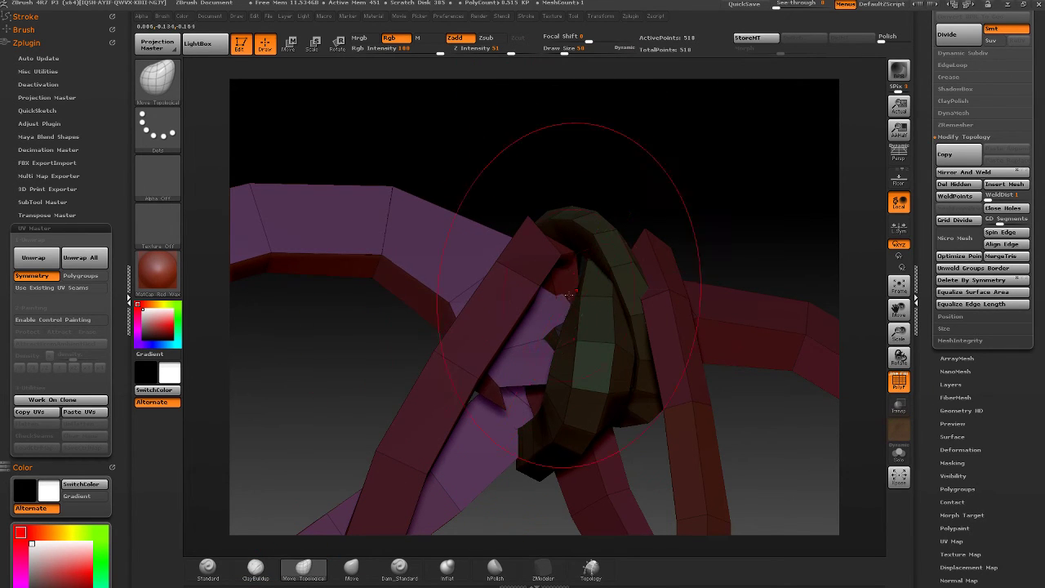
# - Isolate the purple loop, smooth its bent end near the knot, and show the full bow again
pyautogui.moveTo(523, 164)
pyautogui.mouseDown()
pyautogui.moveTo(506, 175)
pyautogui.moveTo(518, 175)
pyautogui.moveTo(457, 184)
pyautogui.moveTo(499, 247)
pyautogui.moveTo(490, 167)
pyautogui.mouseUp()
pyautogui.keyDown('ctrl'); pyautogui.keyDown('shift'); pyautogui.click(490, 192); pyautogui.keyUp('shift'); pyautogui.keyUp('ctrl')
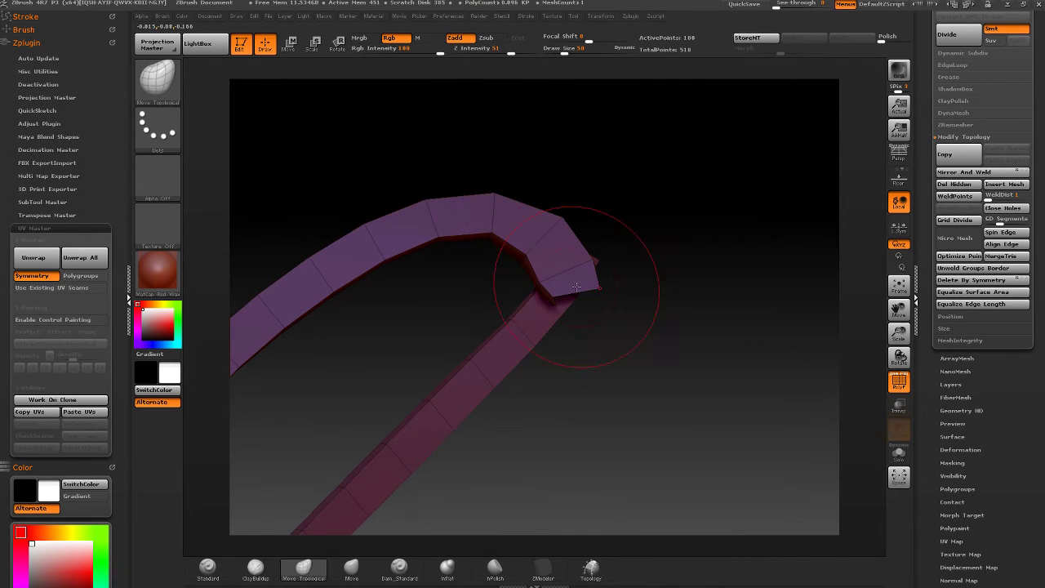
pyautogui.keyDown('shift'); pyautogui.moveTo(549, 231); pyautogui.dragTo(557, 249); pyautogui.keyUp('shift')
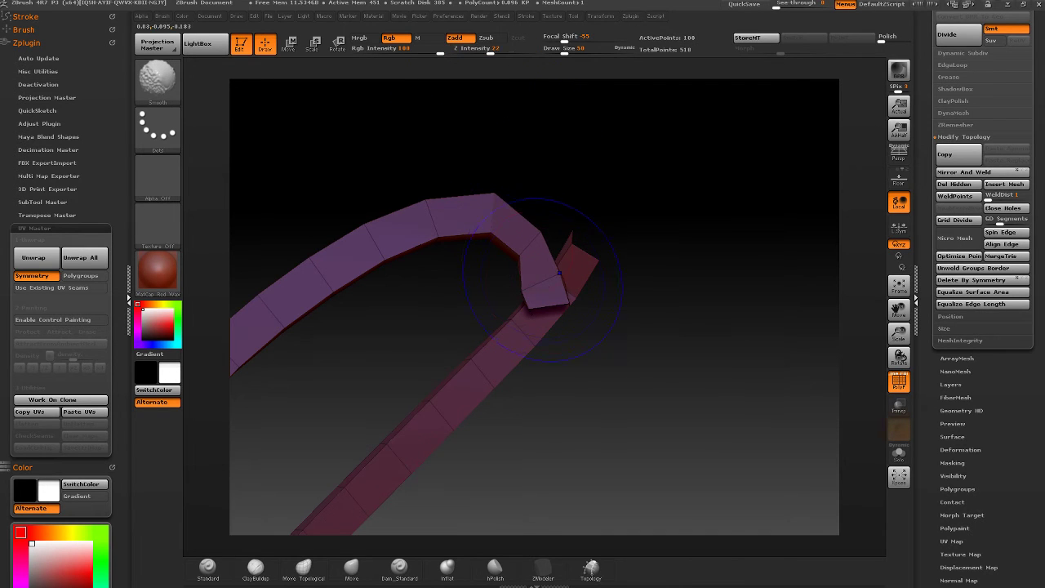
pyautogui.keyDown('ctrl'); pyautogui.keyDown('shift'); pyautogui.click(642, 335); pyautogui.keyUp('shift'); pyautogui.keyUp('ctrl')
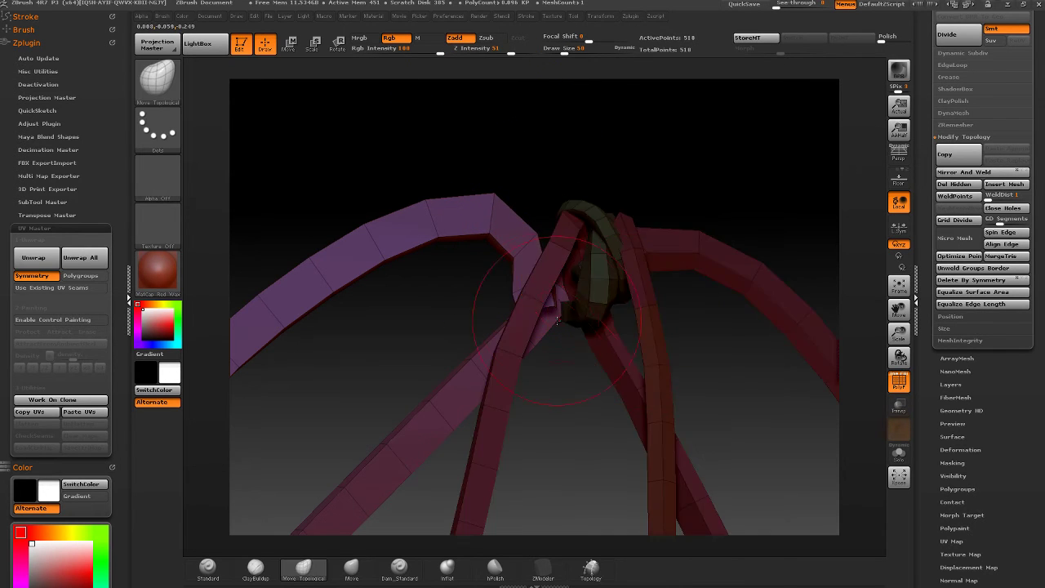
pyautogui.moveTo(642, 335)
pyautogui.mouseDown()
pyautogui.moveTo(618, 178)
pyautogui.moveTo(620, 276)
pyautogui.moveTo(576, 281)
pyautogui.mouseUp()
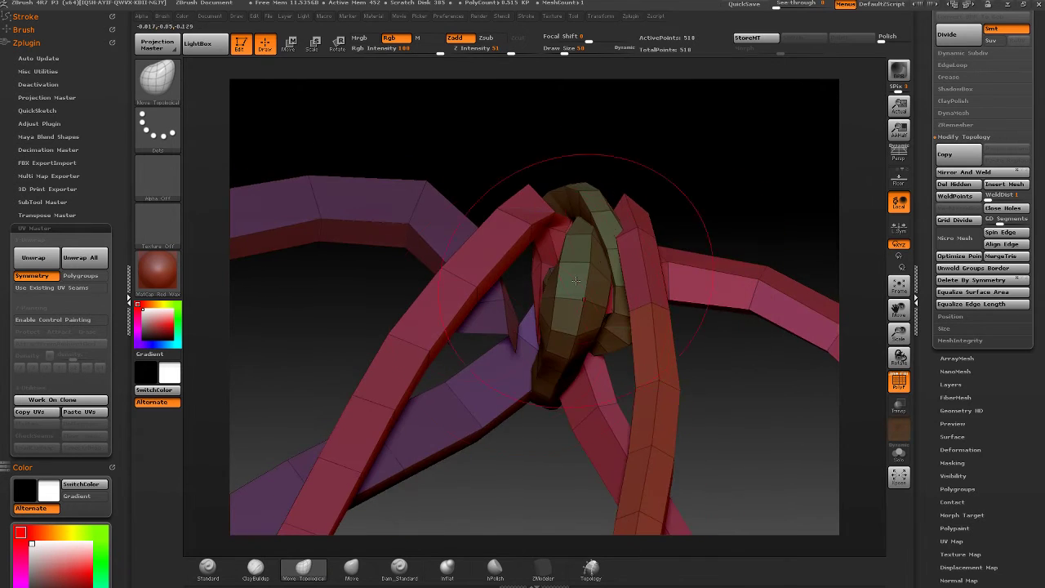
# - Set the ZModeler edge action to Bridge with Two Holes and bridge the purple loop's open end to the orange strand's open end
pyautogui.moveTo(469, 329); pyautogui.dragTo(471, 310)
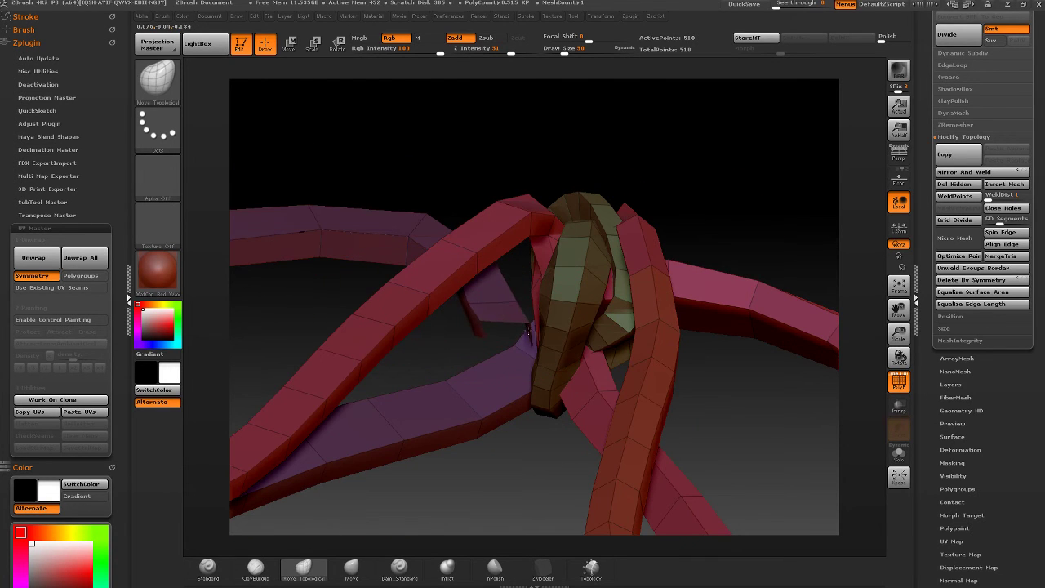
pyautogui.moveTo(541, 331)
pyautogui.mouseDown()
pyautogui.moveTo(579, 179)
pyautogui.moveTo(602, 217)
pyautogui.moveTo(526, 70)
pyautogui.mouseUp()
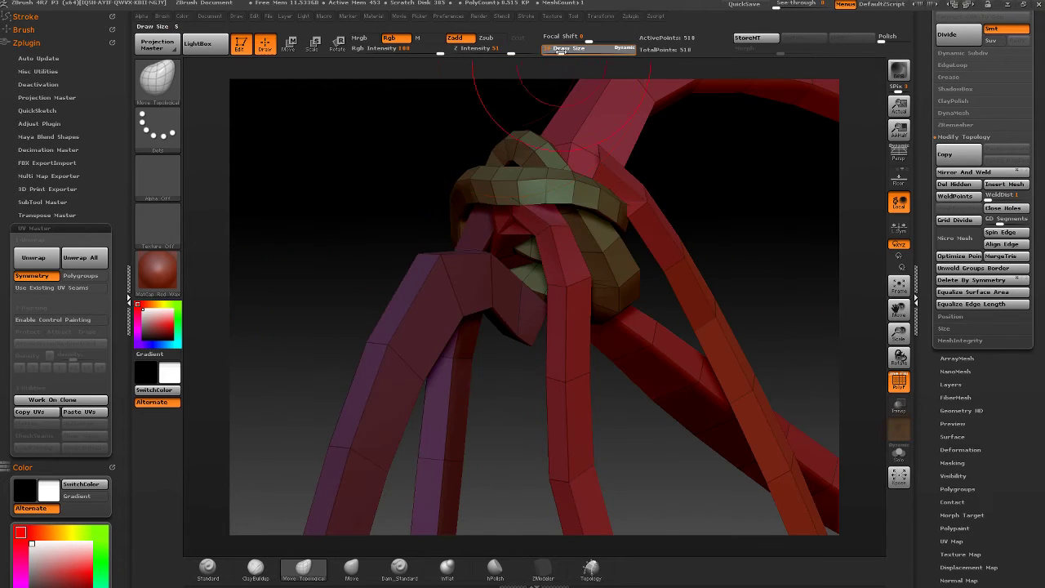
pyautogui.click(543, 570)
pyautogui.moveTo(508, 280); pyautogui.dragTo(581, 181)
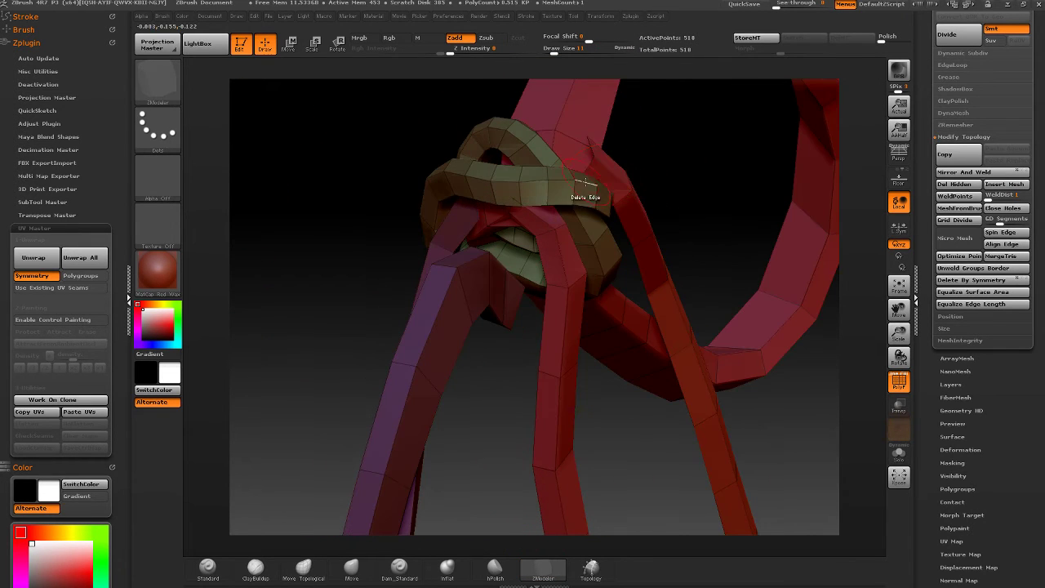
pyautogui.press('space')
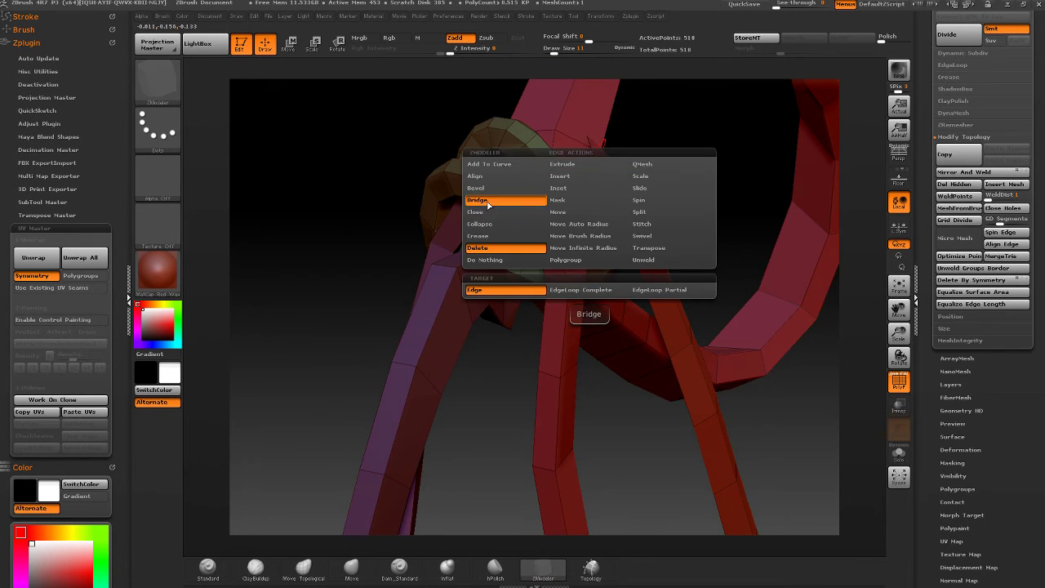
pyautogui.click(488, 202)
pyautogui.click(572, 302)
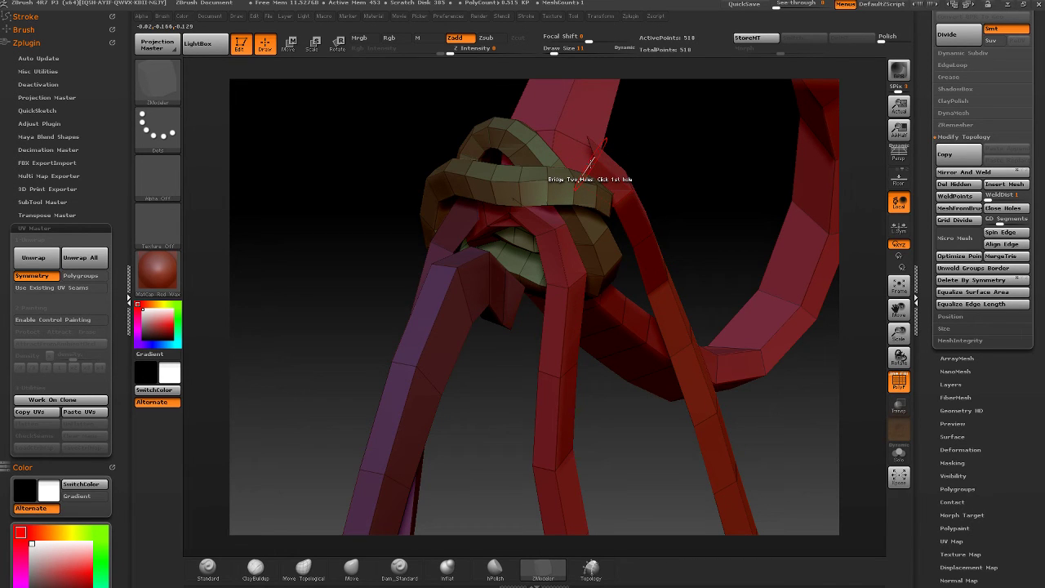
pyautogui.moveTo(595, 181); pyautogui.dragTo(553, 159)
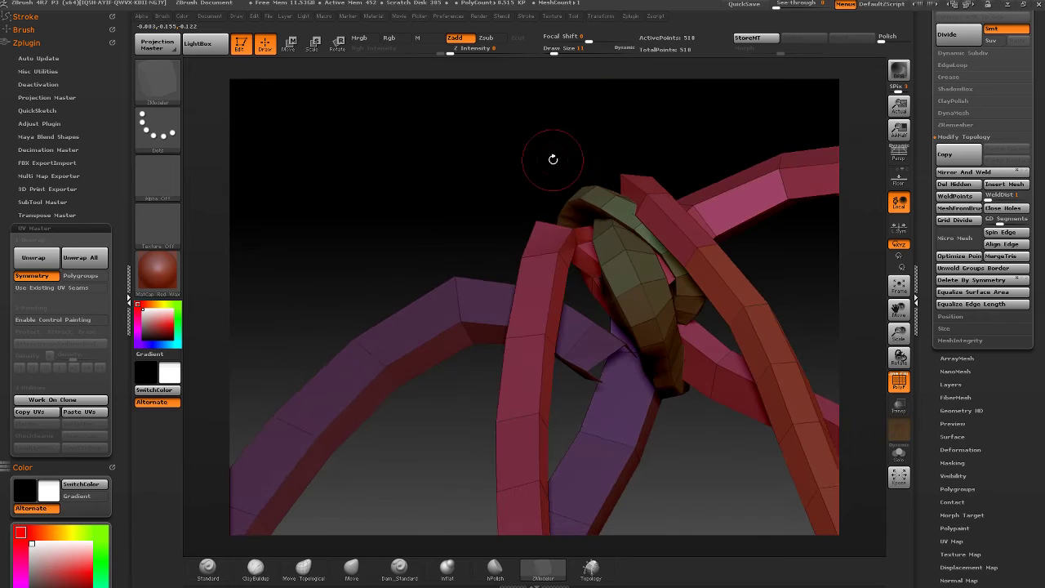
pyautogui.click(595, 376)
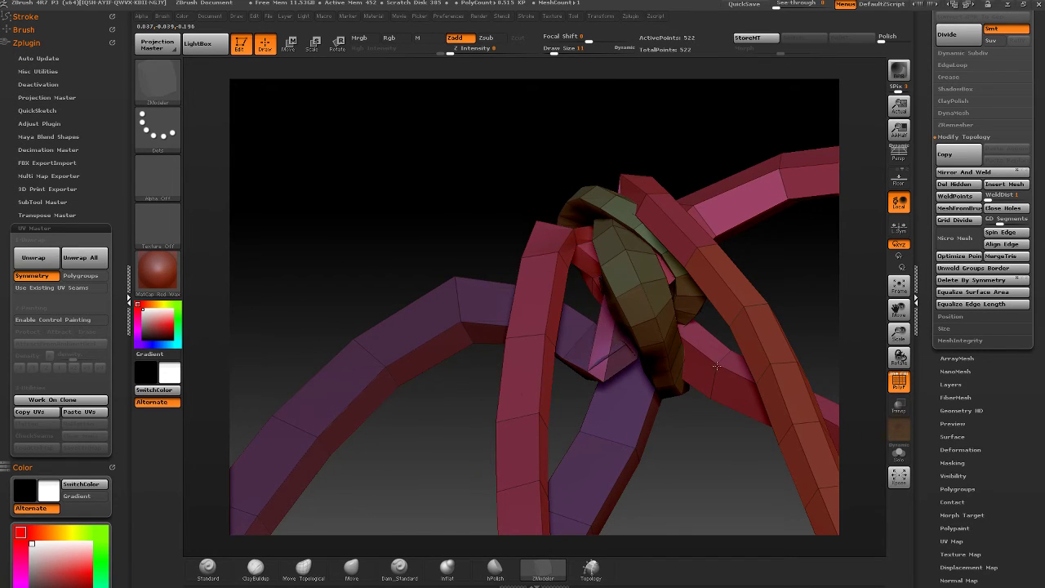
pyautogui.moveTo(717, 365); pyautogui.dragTo(760, 430)
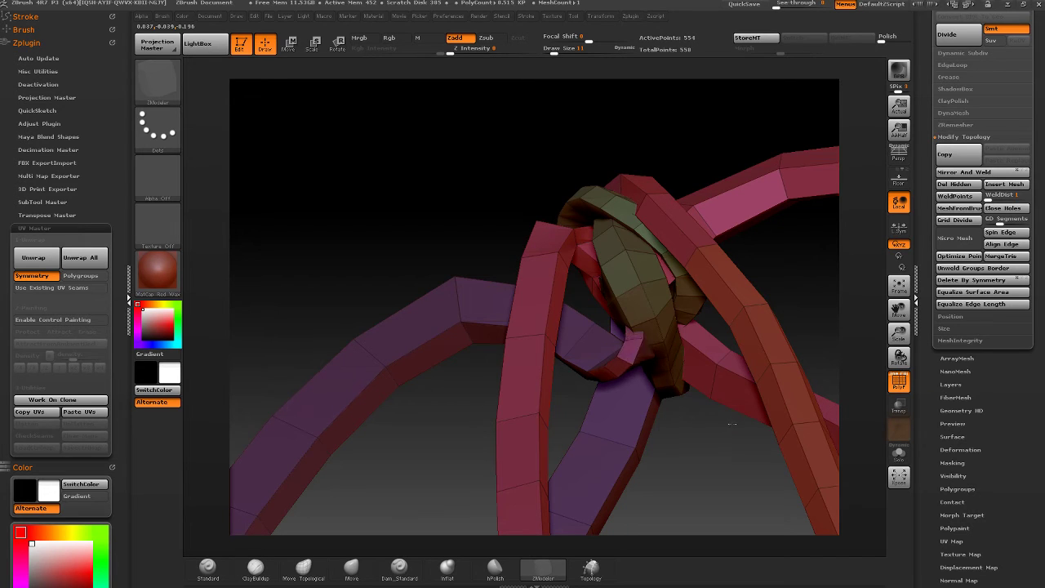
# - Choose the SelectRect brush, isolate the orange strand, and grow the visible area through the new bridge into the purple loop
pyautogui.moveTo(732, 427); pyautogui.dragTo(402, 239)
pyautogui.hotkey('ctrl', 'shift', 'b')
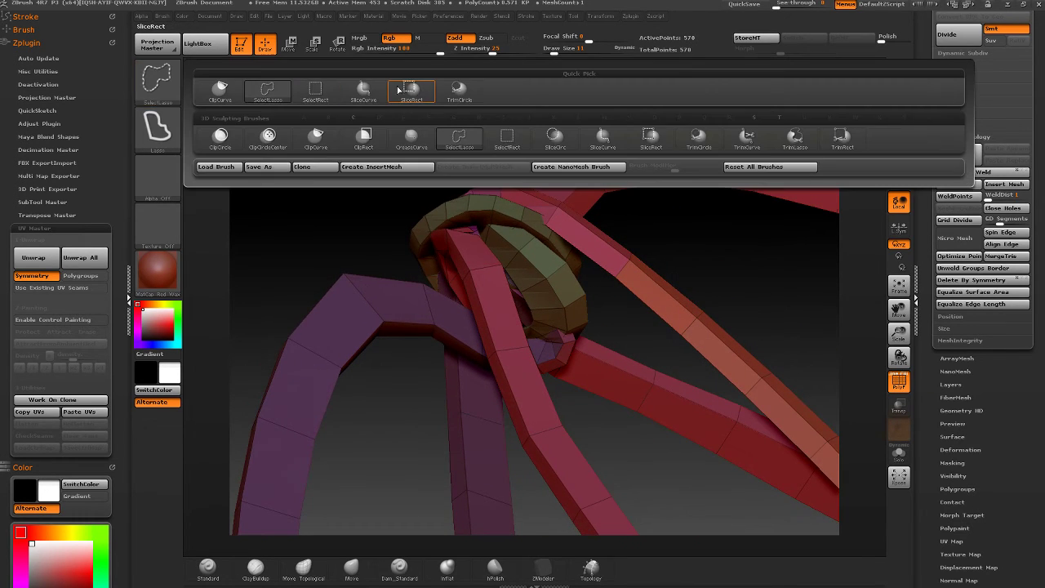
pyautogui.click(315, 96)
pyautogui.keyDown('ctrl'); pyautogui.keyDown('shift'); pyautogui.click(705, 306); pyautogui.keyUp('shift'); pyautogui.keyUp('ctrl')
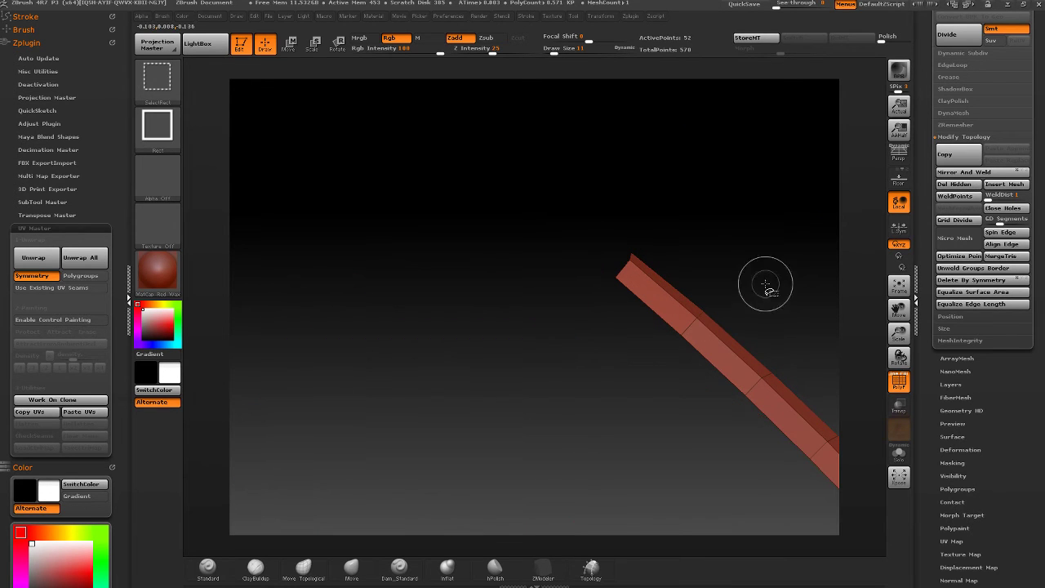
pyautogui.hotkey('ctrl', 'shift', 'x')
pyautogui.hotkey('ctrl', 'shift', 'x')
pyautogui.hotkey('ctrl', 'shift', 'x')
pyautogui.hotkey('ctrl', 'shift', 'x')
pyautogui.hotkey('ctrl', 'shift', 'x')
pyautogui.hotkey('ctrl', 'shift', 'x')
pyautogui.hotkey('ctrl', 'shift', 'x')
pyautogui.hotkey('ctrl', 'shift', 'x')
pyautogui.hotkey('ctrl', 'shift', 'x')
pyautogui.hotkey('ctrl', 'shift', 'x')
pyautogui.hotkey('ctrl', 'shift', 'x')
pyautogui.hotkey('ctrl', 'shift', 'x')
pyautogui.hotkey('ctrl', 'shift', 'x')
pyautogui.hotkey('ctrl', 'shift', 'x')
pyautogui.hotkey('ctrl', 'shift', 'x')
pyautogui.hotkey('ctrl', 'shift', 'x')
pyautogui.hotkey('ctrl', 'shift', 'x')
pyautogui.hotkey('ctrl', 'shift', 'x')
pyautogui.hotkey('ctrl', 'shift', 'x')
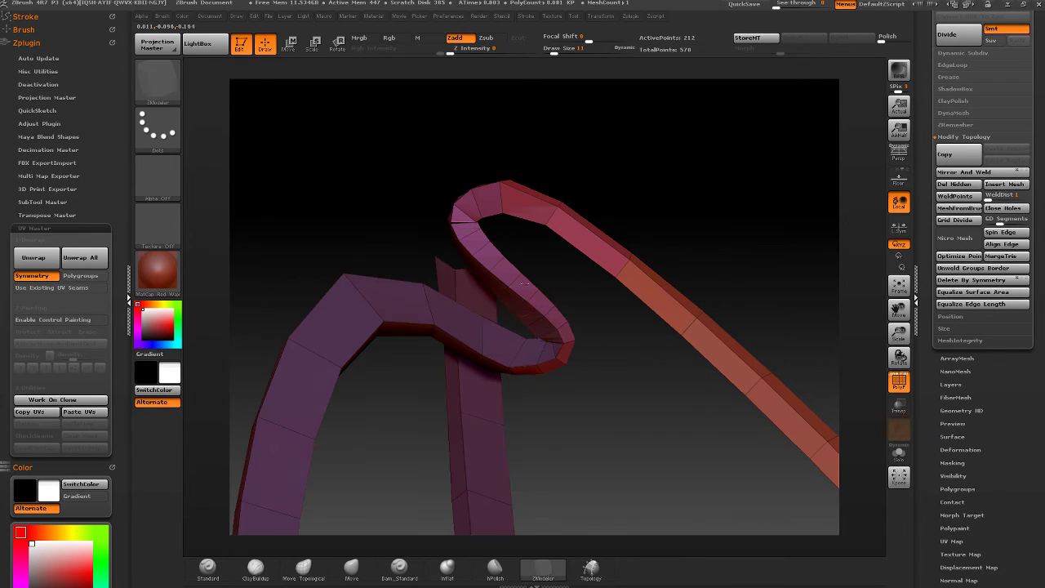
pyautogui.moveTo(790, 276)
pyautogui.mouseDown()
pyautogui.moveTo(610, 276)
pyautogui.moveTo(623, 266)
pyautogui.mouseUp()
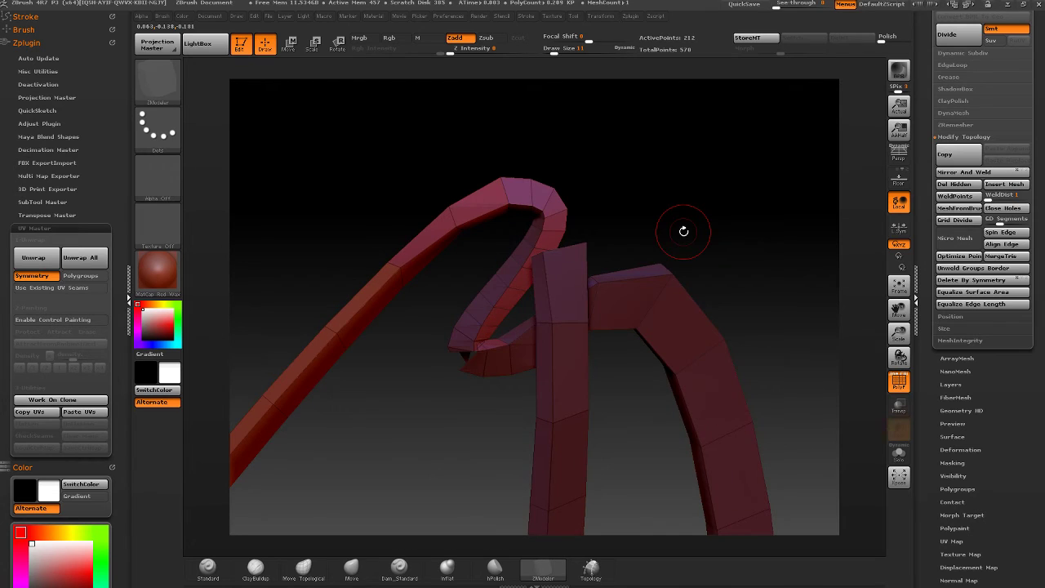
pyautogui.hotkey('ctrl', 'shift')
# - Set the ZModeler edge action to Insert and delete the surplus edge loops along the bridged bend
pyautogui.moveTo(635, 252)
pyautogui.mouseDown()
pyautogui.moveTo(646, 241)
pyautogui.moveTo(580, 261)
pyautogui.moveTo(612, 236)
pyautogui.moveTo(620, 238)
pyautogui.moveTo(524, 292)
pyautogui.moveTo(491, 513)
pyautogui.mouseUp()
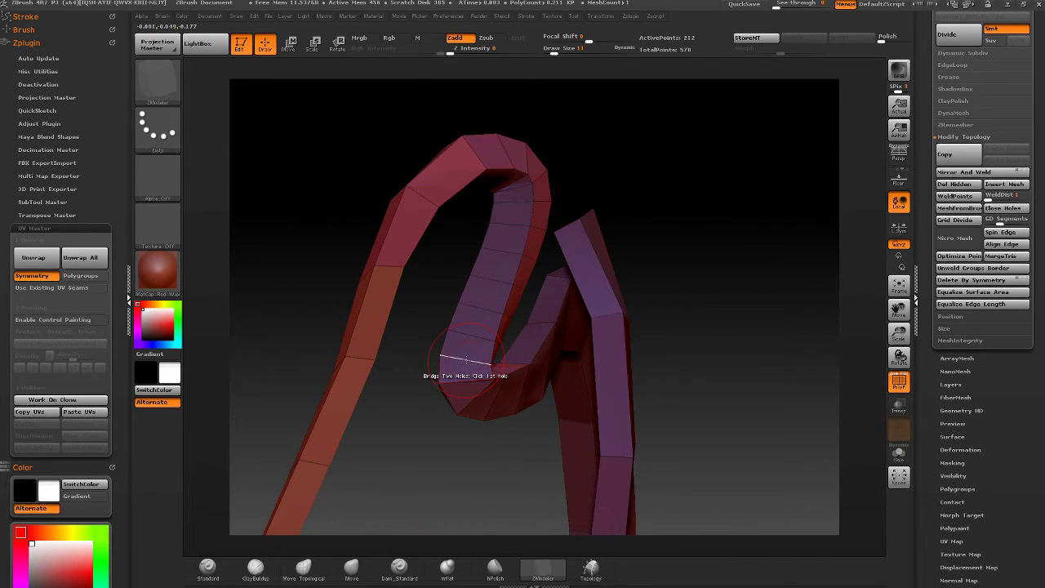
pyautogui.press('space')
pyautogui.click(446, 296)
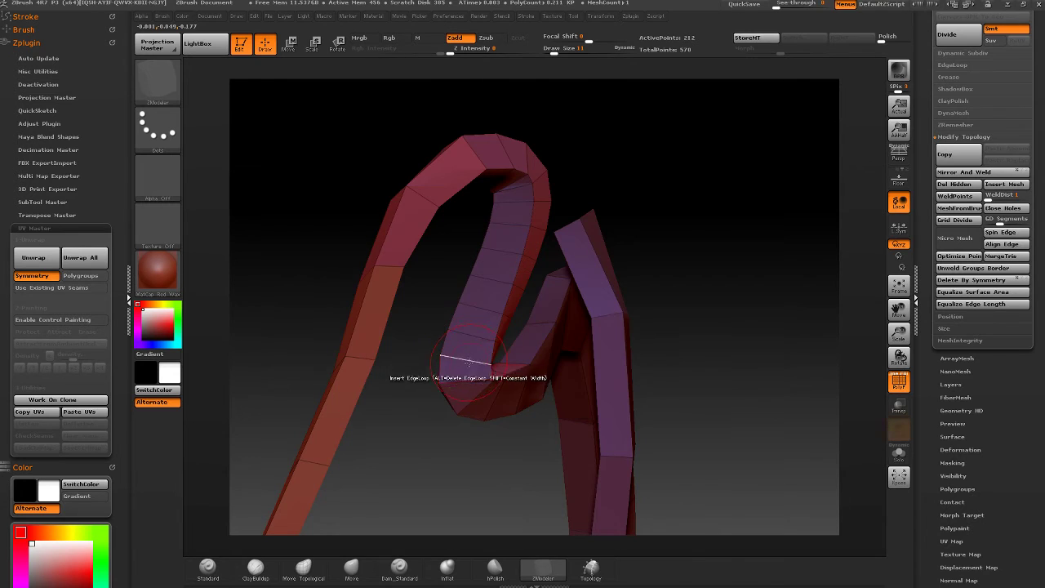
pyautogui.moveTo(463, 376); pyautogui.dragTo(491, 392)
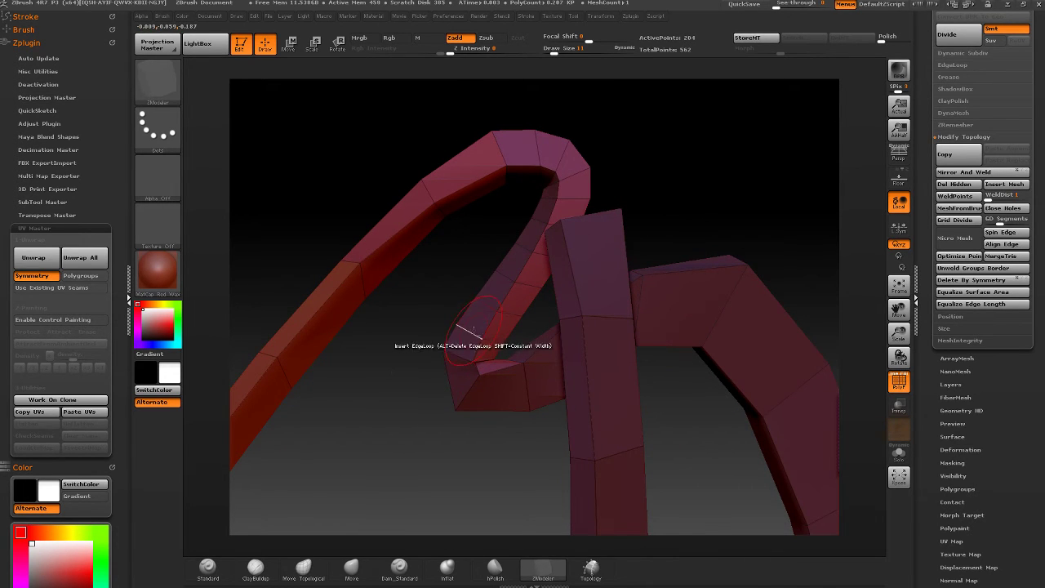
pyautogui.moveTo(502, 289); pyautogui.dragTo(521, 250)
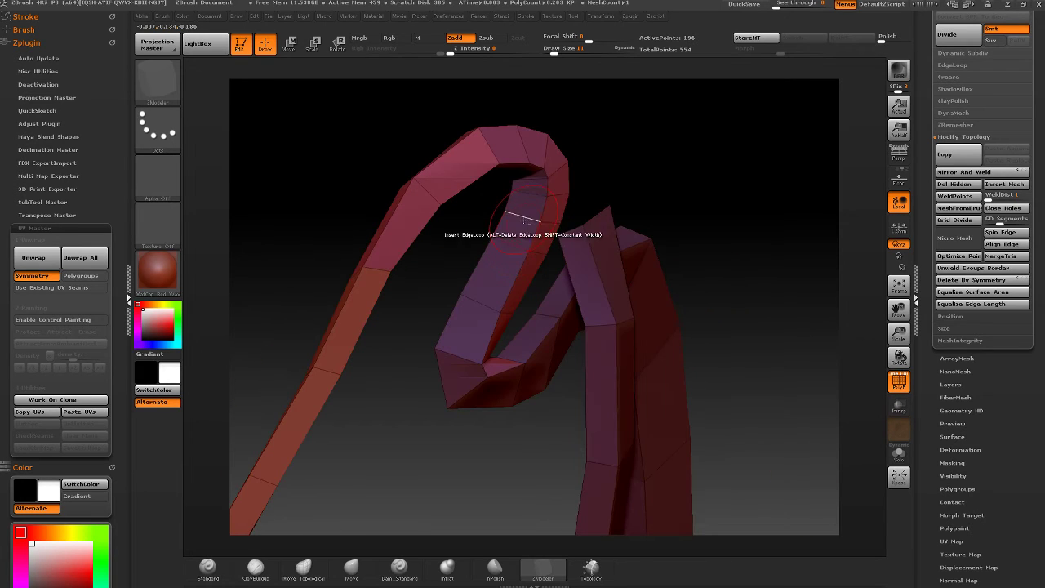
pyautogui.moveTo(529, 193); pyautogui.dragTo(514, 173)
pyautogui.keyDown('alt'); pyautogui.click(527, 177); pyautogui.keyUp('alt')
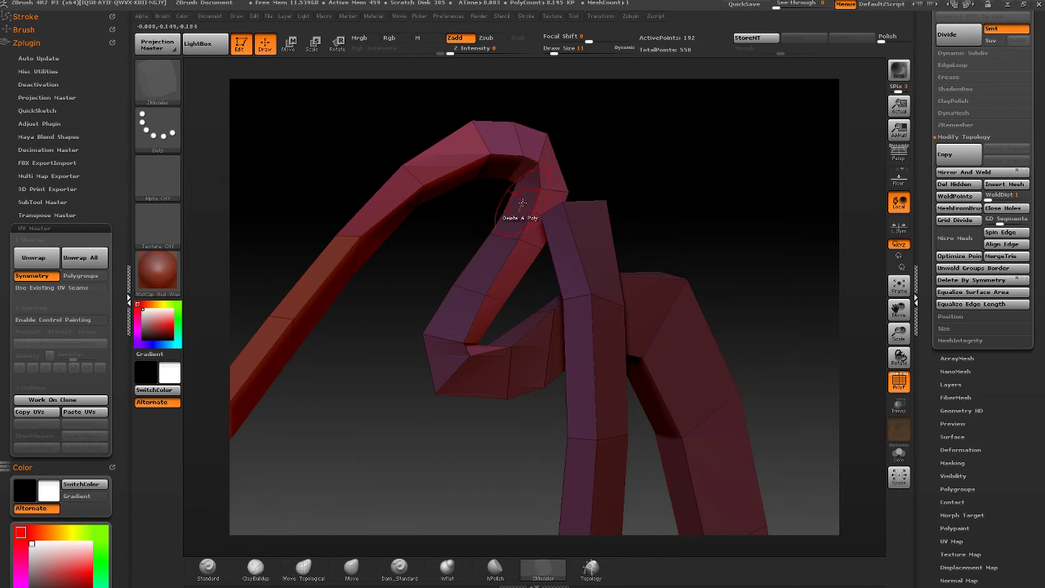
pyautogui.hotkey('ctrl', 'z')
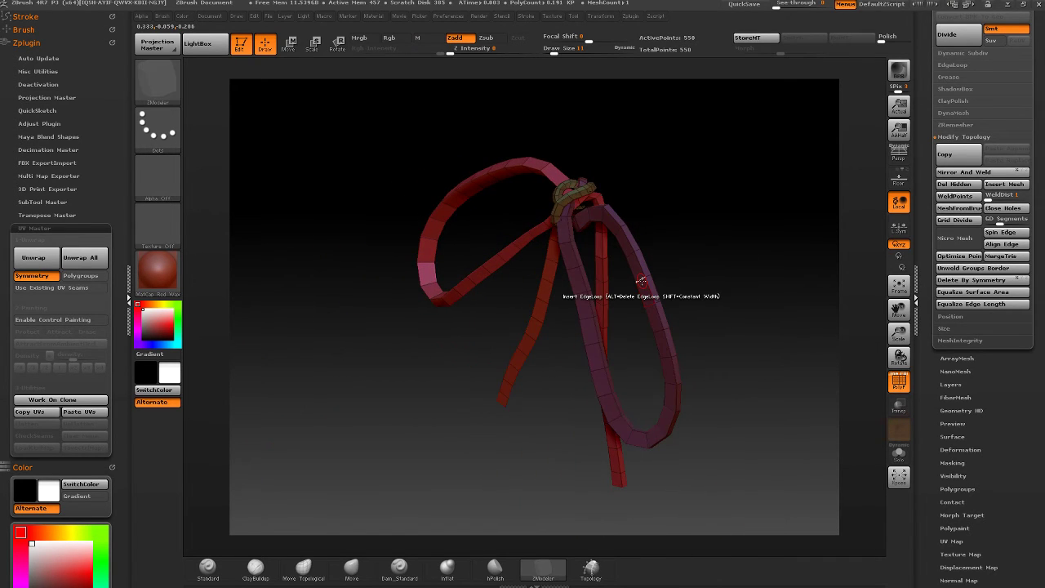
# - Isolate the purple loop with its joined orange strand and examine the loop's remaining open end
pyautogui.keyDown('ctrl'); pyautogui.keyDown('shift'); pyautogui.click(658, 298); pyautogui.keyUp('shift'); pyautogui.keyUp('ctrl')
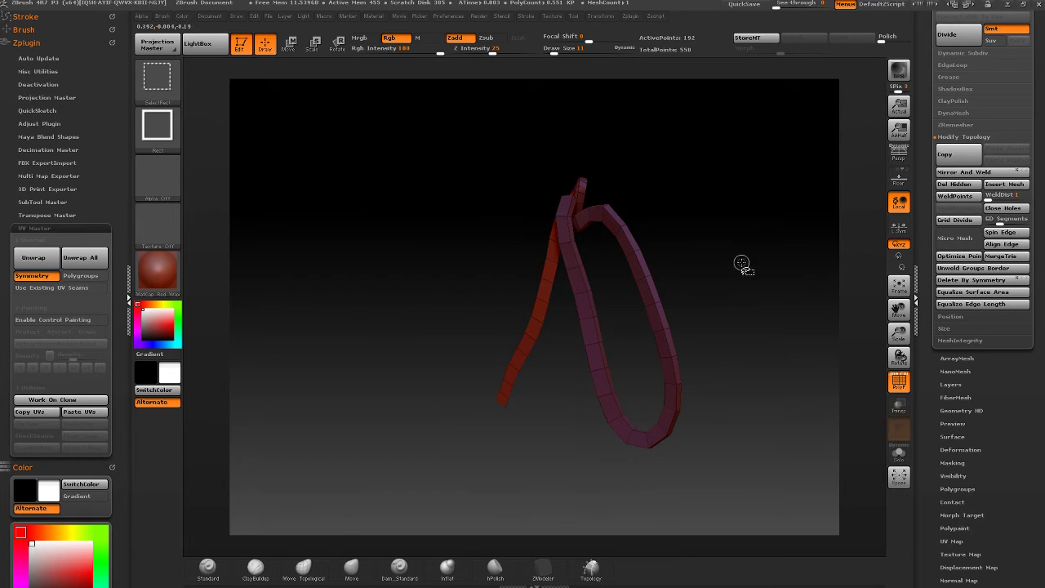
pyautogui.moveTo(757, 258)
pyautogui.mouseDown(button='right')
pyautogui.moveTo(621, 262)
pyautogui.moveTo(609, 282)
pyautogui.moveTo(563, 253)
pyautogui.mouseUp(button='right')
pyautogui.keyDown('ctrl'); pyautogui.moveTo(563, 253); pyautogui.dragTo(561, 267, button='right'); pyautogui.keyUp('ctrl')
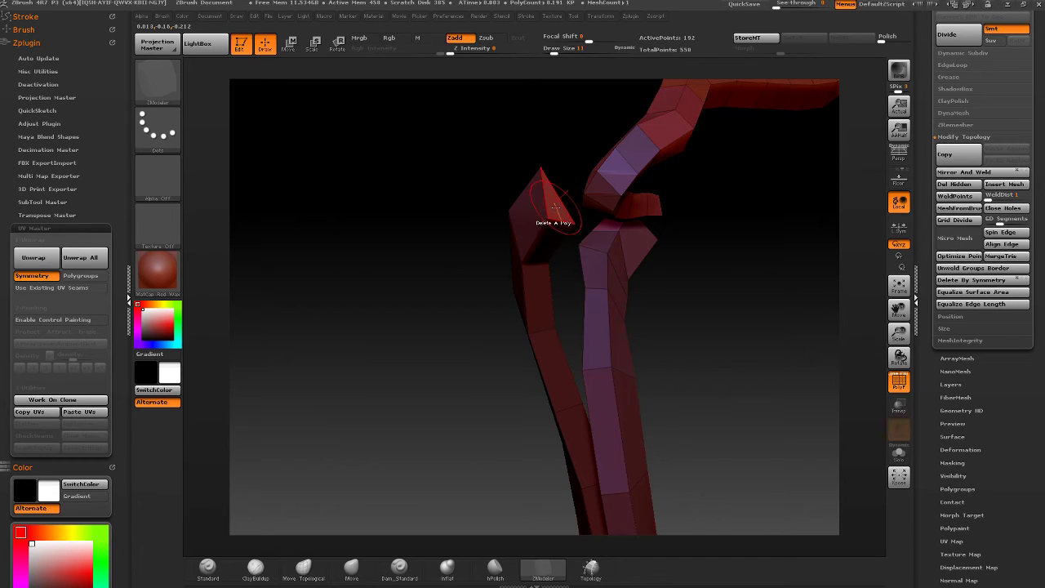
pyautogui.moveTo(557, 208); pyautogui.dragTo(555, 168, button='right')
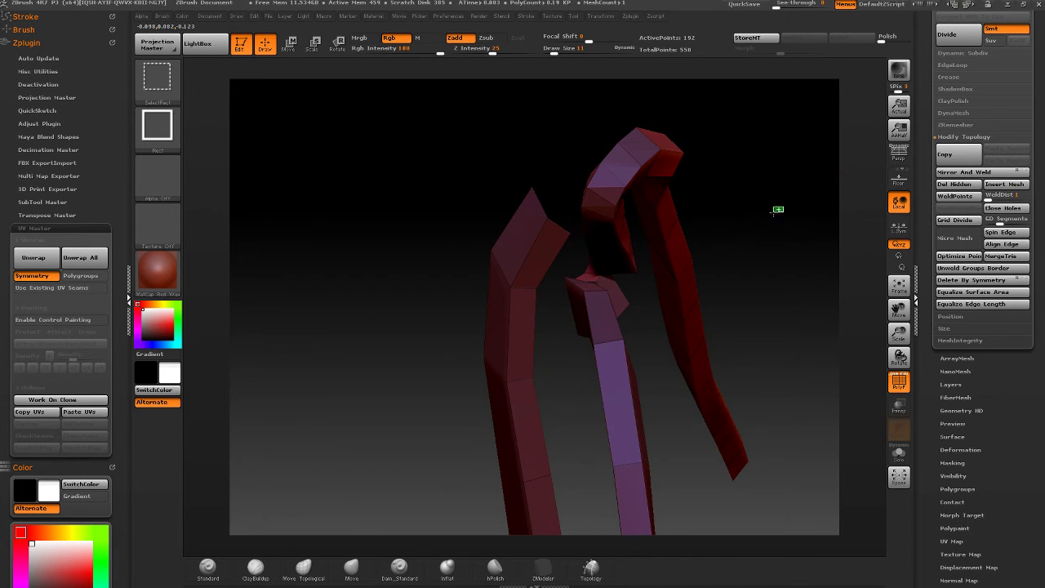
# - Switch part visibility so that only the olive knot wrap is hidden and all the lace strands are shown
pyautogui.keyDown('ctrl'); pyautogui.keyDown('shift'); pyautogui.click(778, 210); pyautogui.keyUp('shift'); pyautogui.keyUp('ctrl')
pyautogui.moveTo(767, 214); pyautogui.dragTo(634, 205, button='right')
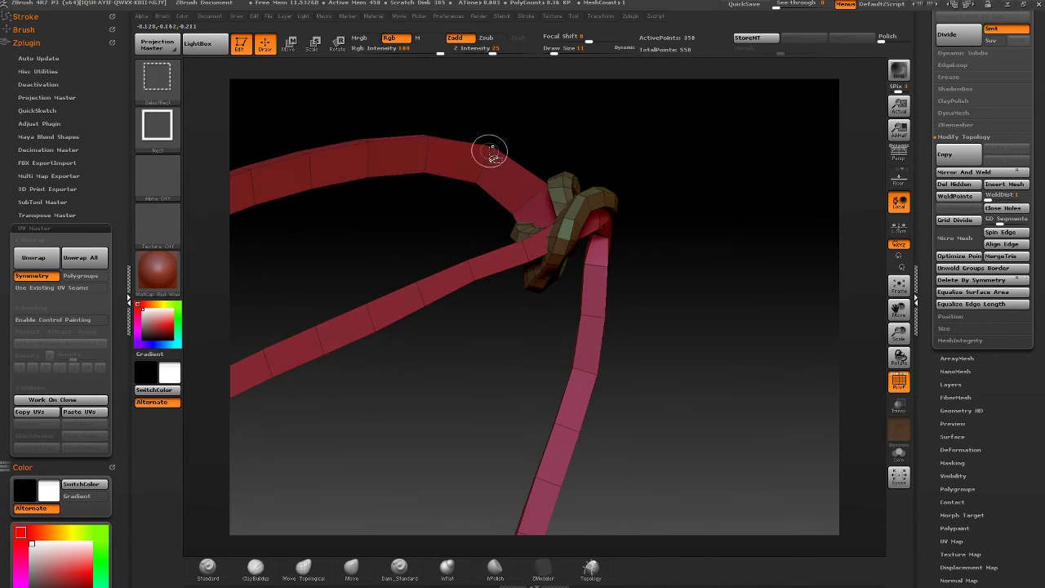
pyautogui.keyDown('ctrl'); pyautogui.keyDown('shift'); pyautogui.click(561, 176); pyautogui.keyUp('shift'); pyautogui.keyUp('ctrl')
pyautogui.keyDown('ctrl'); pyautogui.keyDown('shift'); pyautogui.click(732, 175); pyautogui.keyUp('shift'); pyautogui.keyUp('ctrl')
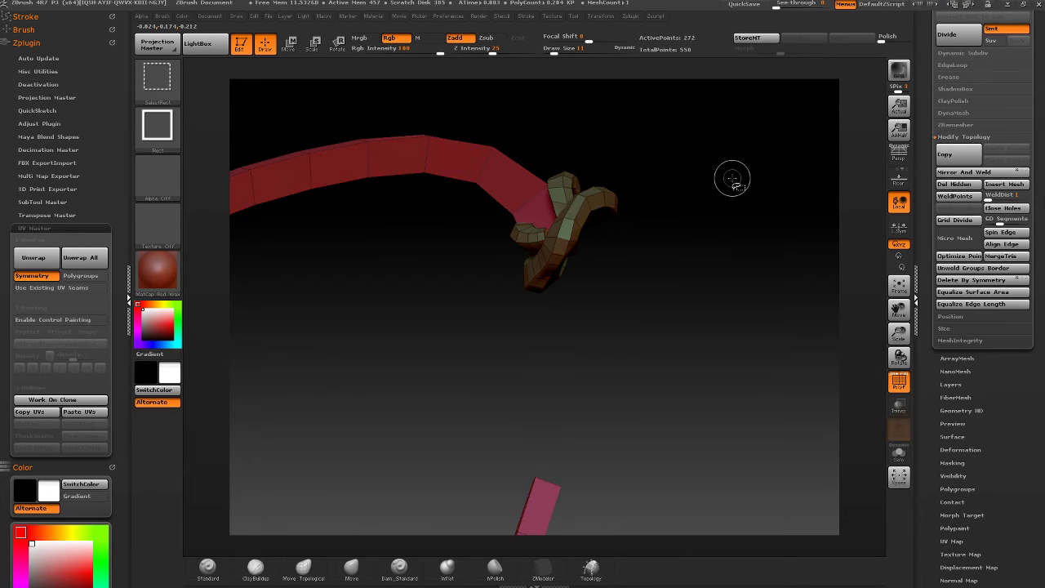
pyautogui.keyDown('ctrl'); pyautogui.keyDown('shift'); pyautogui.click(734, 178); pyautogui.keyUp('shift'); pyautogui.keyUp('ctrl')
pyautogui.moveTo(734, 178); pyautogui.dragTo(530, 171, button='right')
pyautogui.keyDown('ctrl'); pyautogui.keyDown('shift'); pyautogui.click(663, 181); pyautogui.keyUp('shift'); pyautogui.keyUp('ctrl')
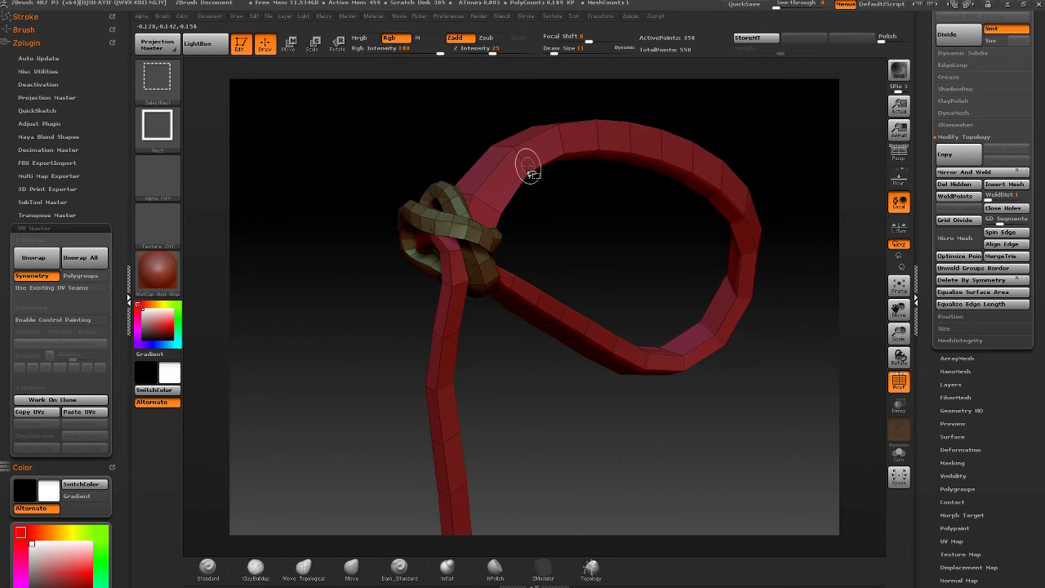
pyautogui.keyDown('ctrl'); pyautogui.keyDown('shift'); pyautogui.click(517, 151); pyautogui.keyUp('shift'); pyautogui.keyUp('ctrl')
pyautogui.keyDown('ctrl'); pyautogui.keyDown('shift'); pyautogui.click(699, 140); pyautogui.keyUp('shift'); pyautogui.keyUp('ctrl')
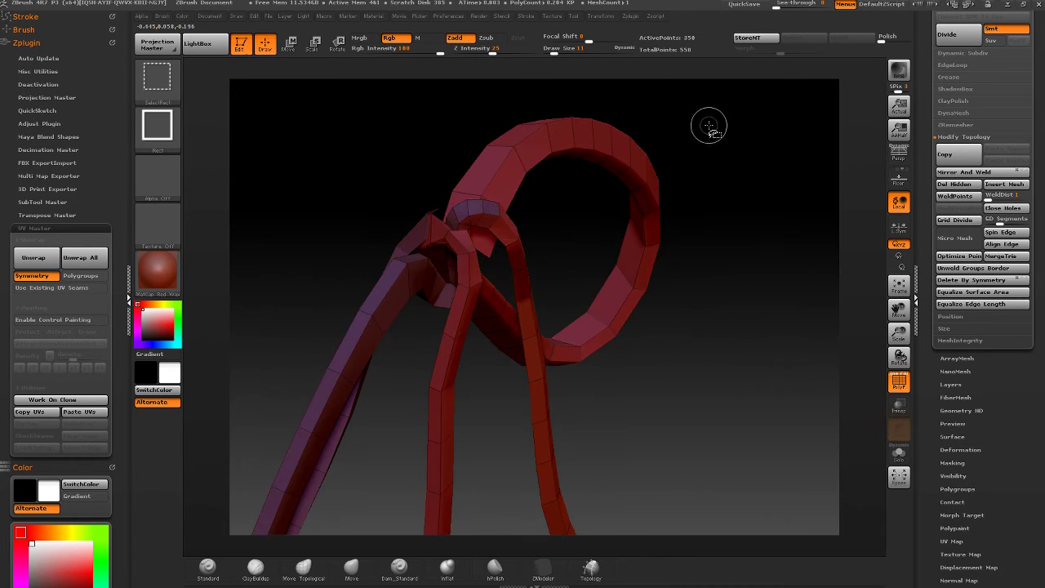
# - Set the ZModeler edge action to Bridge at the purple loop's open end and examine the strand ends around the knot
pyautogui.moveTo(617, 163)
pyautogui.mouseDown(button='right')
pyautogui.moveTo(443, 177)
pyautogui.moveTo(460, 203)
pyautogui.moveTo(460, 135)
pyautogui.moveTo(458, 299)
pyautogui.moveTo(470, 304)
pyautogui.moveTo(460, 139)
pyautogui.moveTo(473, 270)
pyautogui.moveTo(479, 263)
pyautogui.moveTo(484, 310)
pyautogui.moveTo(506, 334)
pyautogui.moveTo(354, 211)
pyautogui.mouseUp(button='right')
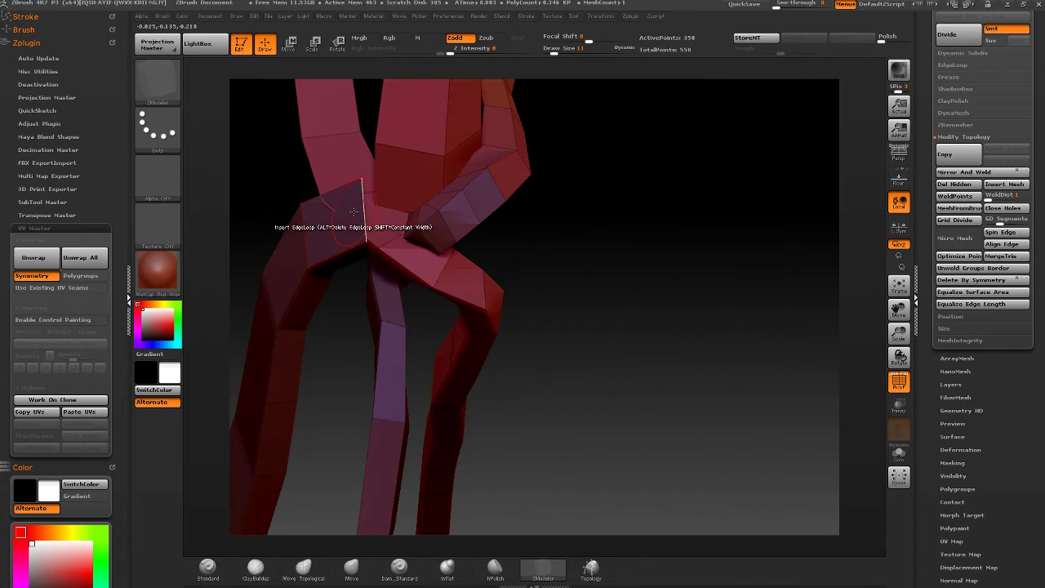
pyautogui.press('space')
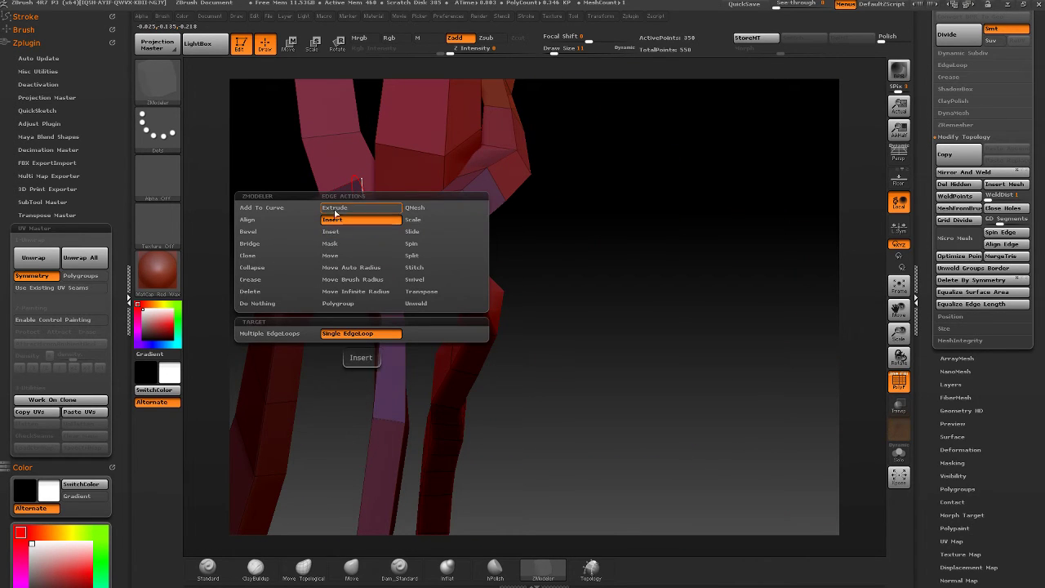
pyautogui.click(249, 243)
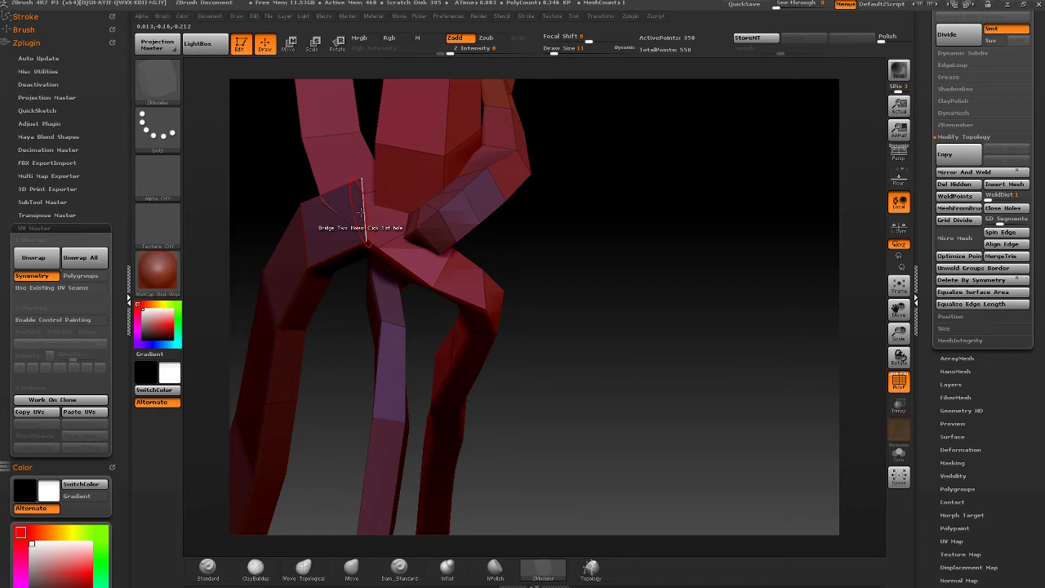
pyautogui.moveTo(370, 204); pyautogui.dragTo(539, 145, button='right')
pyautogui.press('ctrl')
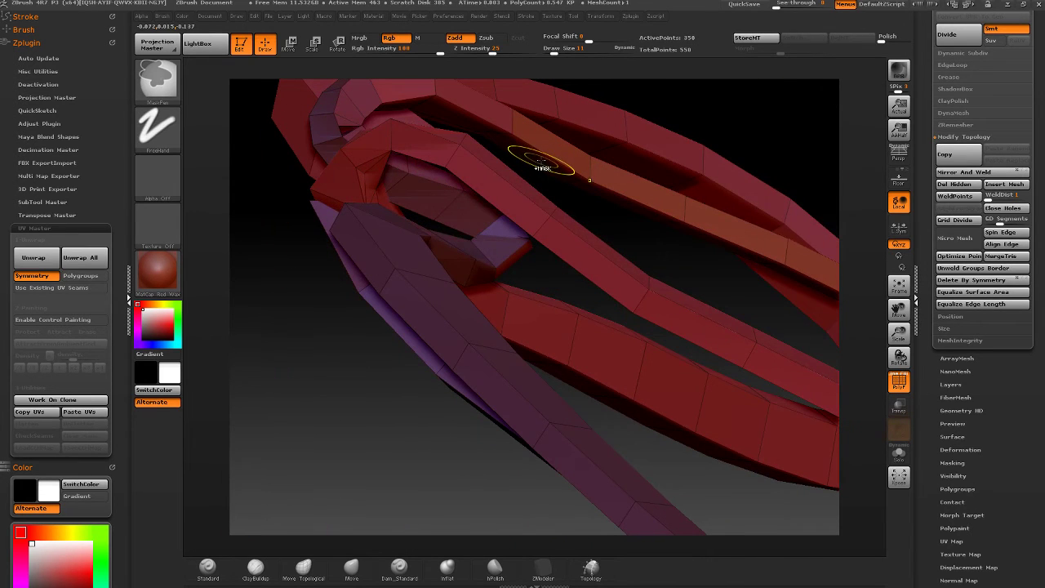
pyautogui.moveTo(485, 196)
pyautogui.mouseDown(button='right')
pyautogui.moveTo(612, 142)
pyautogui.moveTo(552, 253)
pyautogui.moveTo(574, 205)
pyautogui.moveTo(735, 245)
pyautogui.mouseUp(button='right')
# - Split the hidden olive knot wrap off into its own subtool, using the Subtool Split options
pyautogui.hotkey('ctrl', 'shift')
pyautogui.keyDown('ctrl'); pyautogui.keyDown('alt'); pyautogui.keyDown('shift'); pyautogui.click(575, 197); pyautogui.keyUp('shift'); pyautogui.keyUp('alt'); pyautogui.keyUp('ctrl')
pyautogui.scroll(5, 927, 214)
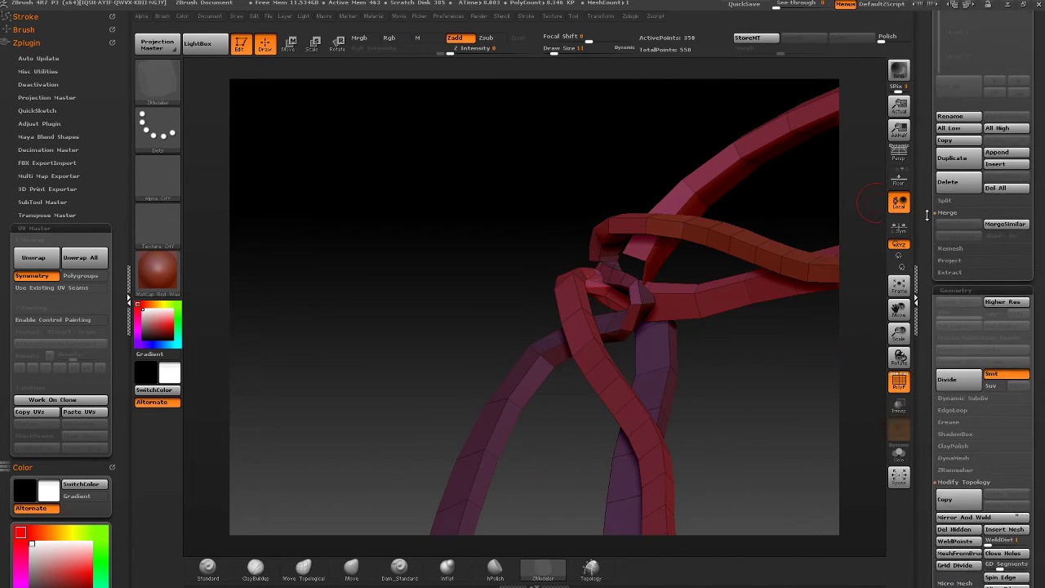
pyautogui.scroll(1, 927, 214)
pyautogui.click(945, 218)
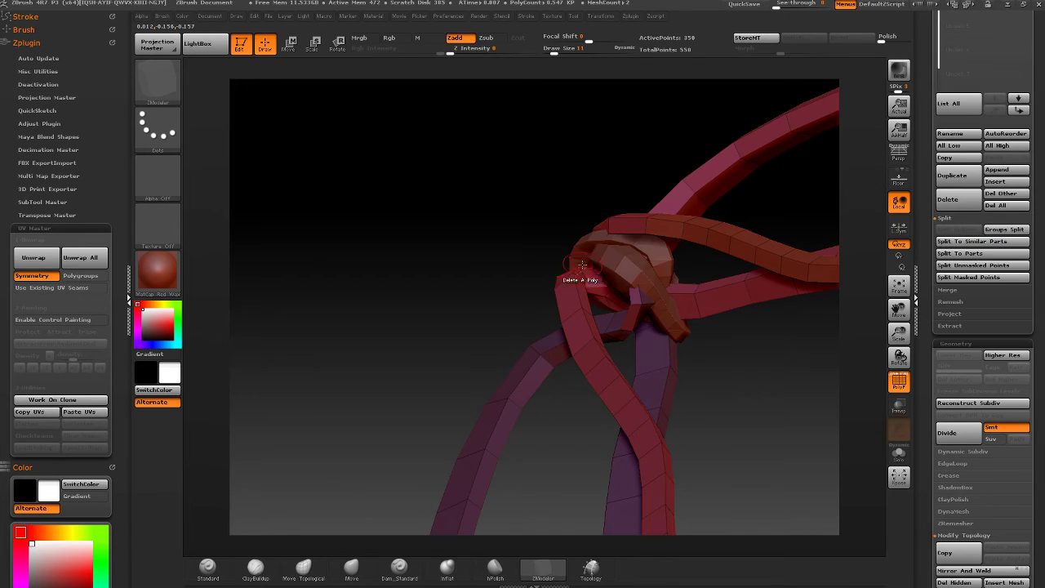
# - Solo the lace strands, isolate the purple loop, and grow the visible area along its connected strand
pyautogui.moveTo(571, 280)
pyautogui.mouseDown(button='right')
pyautogui.moveTo(729, 331)
pyautogui.moveTo(649, 234)
pyautogui.moveTo(660, 245)
pyautogui.moveTo(677, 236)
pyautogui.moveTo(621, 319)
pyautogui.moveTo(784, 259)
pyautogui.moveTo(539, 365)
pyautogui.moveTo(743, 335)
pyautogui.mouseUp(button='right')
pyautogui.press('ctrl')
pyautogui.hotkey('ctrl', 'shift')
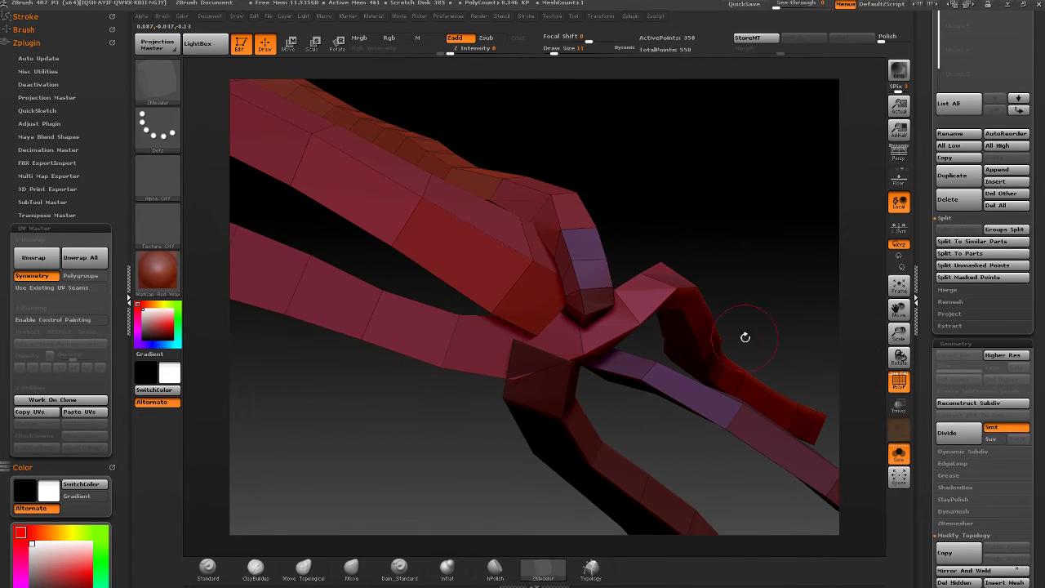
pyautogui.hotkey('ctrl', 'shift')
pyautogui.keyDown('ctrl'); pyautogui.keyDown('shift'); pyautogui.click(561, 419); pyautogui.keyUp('shift'); pyautogui.keyUp('ctrl')
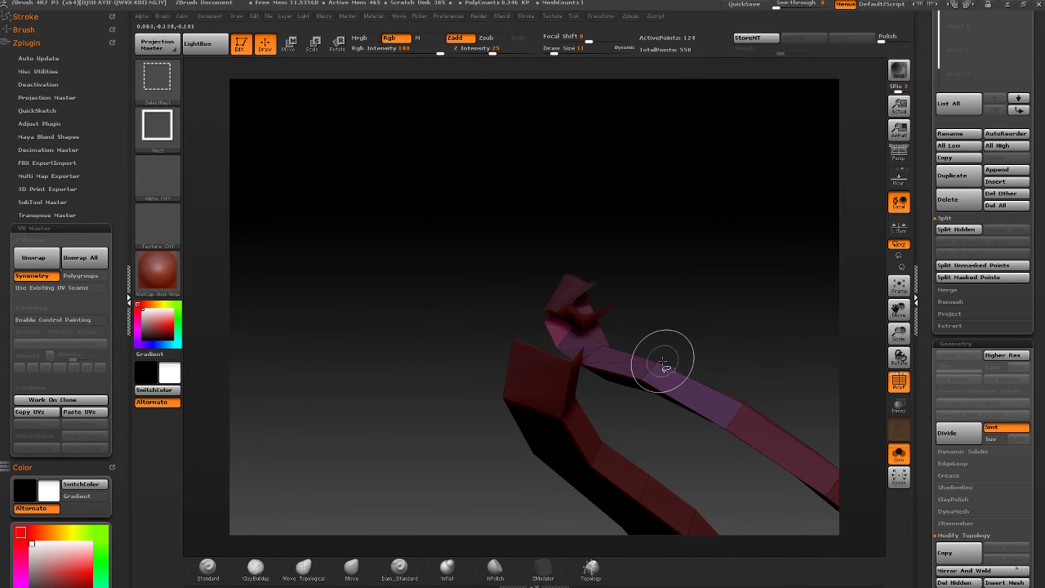
pyautogui.hotkey('ctrl', 'shift', 'x')
pyautogui.hotkey('ctrl', 'shift', 'x')
pyautogui.hotkey('ctrl', 'shift', 'x')
pyautogui.hotkey('ctrl', 'shift', 'x')
pyautogui.hotkey('ctrl', 'shift', 'x')
pyautogui.hotkey('ctrl', 'shift', 'x')
pyautogui.hotkey('ctrl', 'shift', 'x')
pyautogui.hotkey('ctrl', 'shift', 'x')
pyautogui.moveTo(663, 359)
pyautogui.mouseDown(button='right')
pyautogui.moveTo(522, 353)
pyautogui.moveTo(510, 372)
pyautogui.moveTo(607, 331)
pyautogui.mouseUp(button='right')
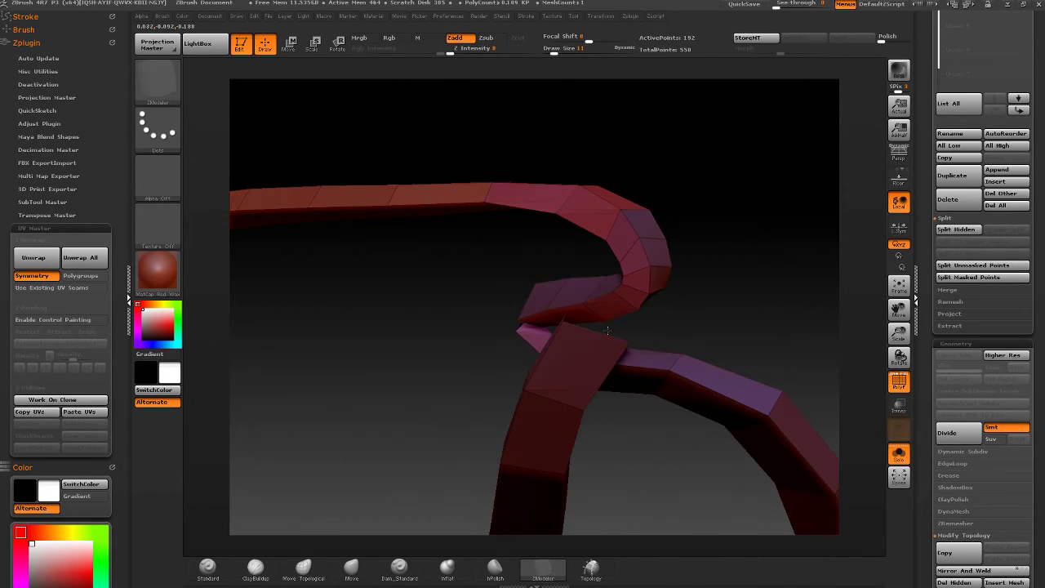
# - Show all the lace strands again and examine where their ends meet at the knot
pyautogui.hotkey('ctrl', 'shift')
pyautogui.keyDown('ctrl'); pyautogui.keyDown('shift'); pyautogui.click(694, 322); pyautogui.keyUp('shift'); pyautogui.keyUp('ctrl')
pyautogui.moveTo(694, 322)
pyautogui.mouseDown(button='right')
pyautogui.moveTo(697, 313)
pyautogui.moveTo(608, 351)
pyautogui.mouseUp(button='right')
pyautogui.moveTo(611, 311); pyautogui.dragTo(602, 327, button='right')
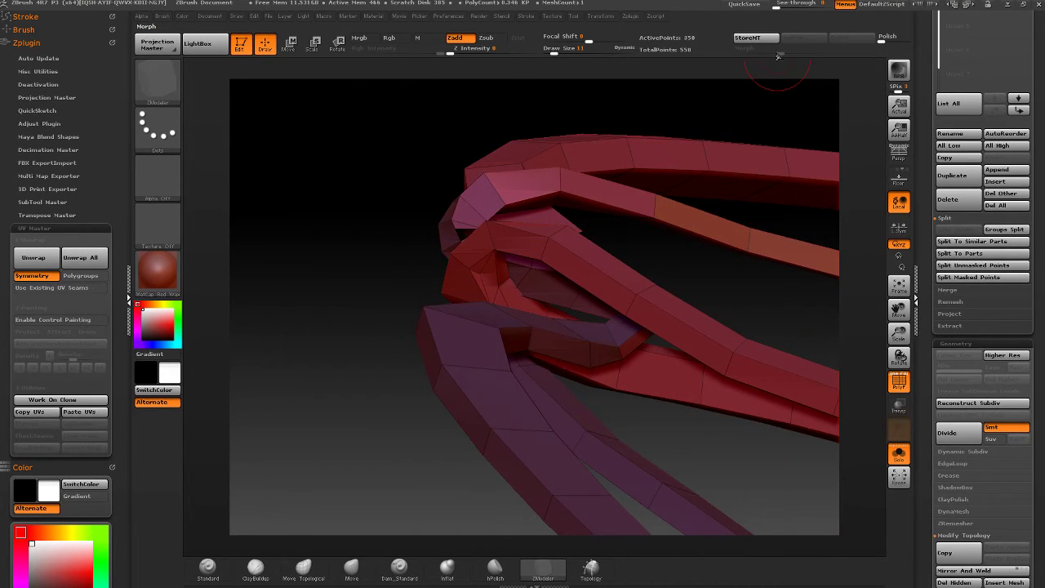
# - Isolate the crimson strand at the knot and set the ZModeler edge action to Collapse
pyautogui.moveTo(501, 230); pyautogui.dragTo(478, 174, button='right')
pyautogui.keyDown('ctrl'); pyautogui.keyDown('shift'); pyautogui.click(466, 273); pyautogui.keyUp('shift'); pyautogui.keyUp('ctrl')
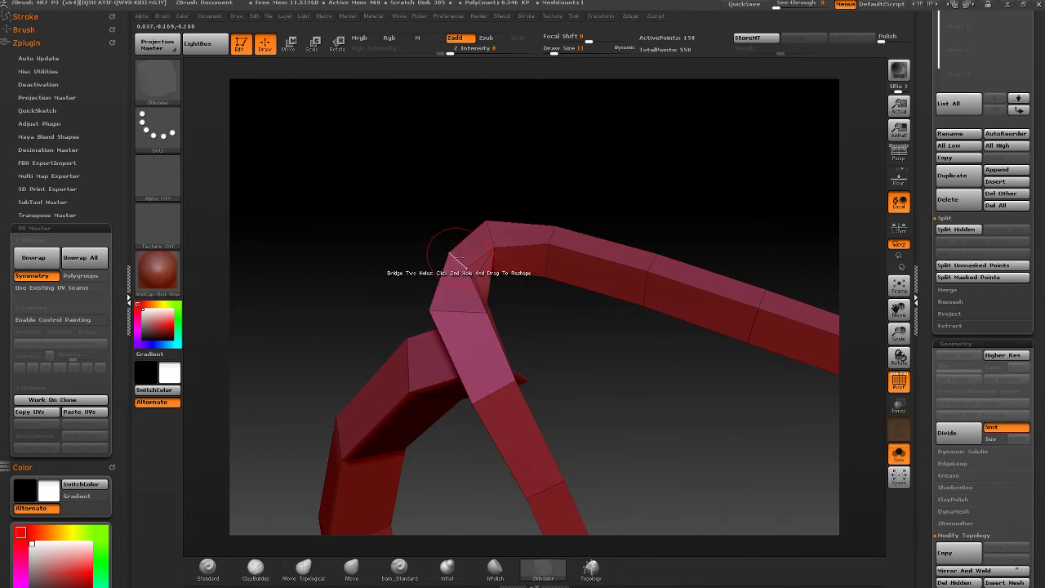
pyautogui.moveTo(445, 269); pyautogui.dragTo(476, 303, button='right')
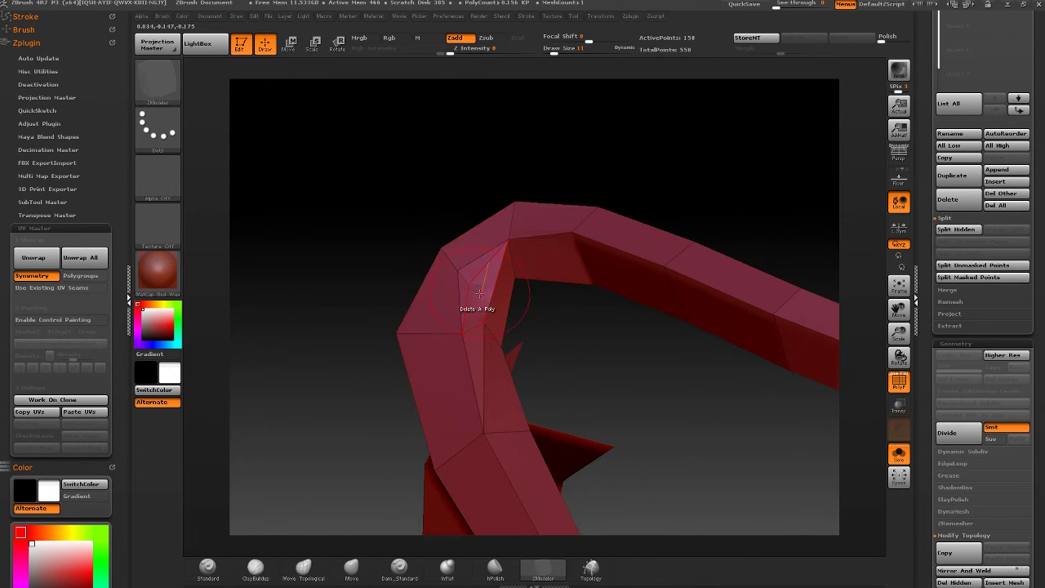
pyautogui.click(507, 241)
pyautogui.press('space')
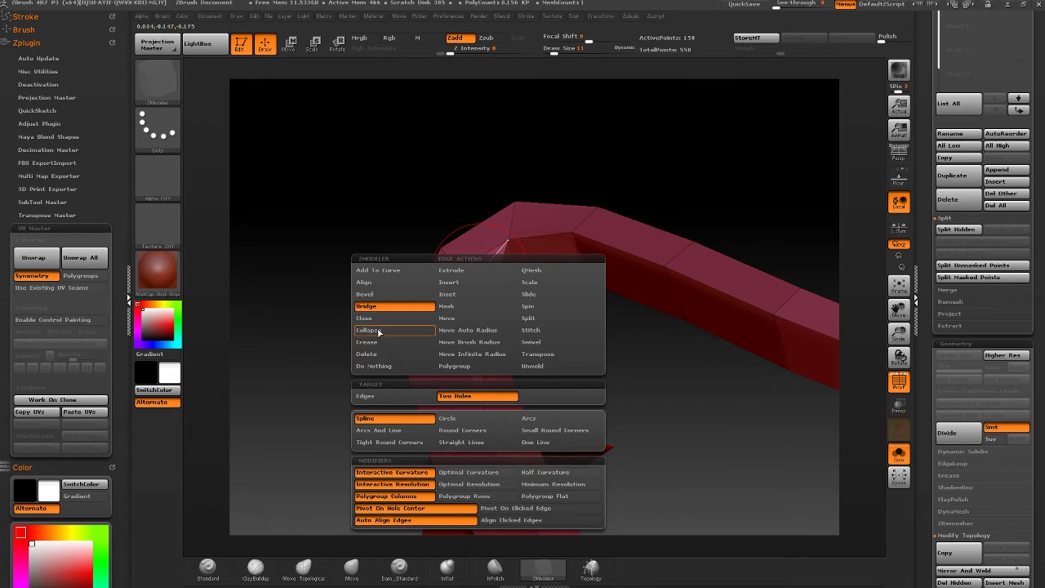
pyautogui.click(379, 331)
# - Collapse the surplus edges at the crimson strand's bend one by one, using Edge as the target
pyautogui.click(463, 278)
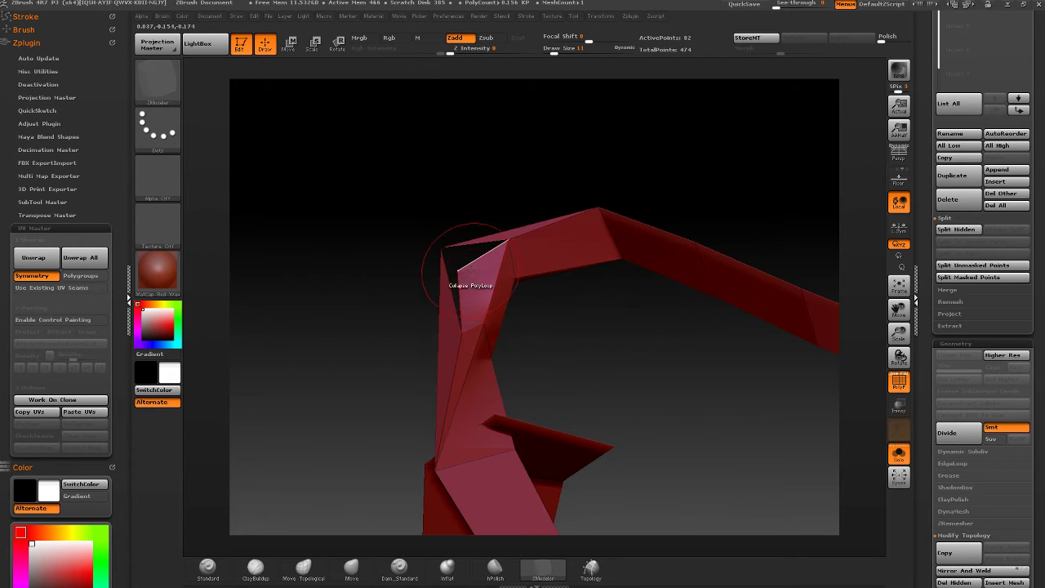
pyautogui.hotkey('ctrl', 'z')
pyautogui.press('space')
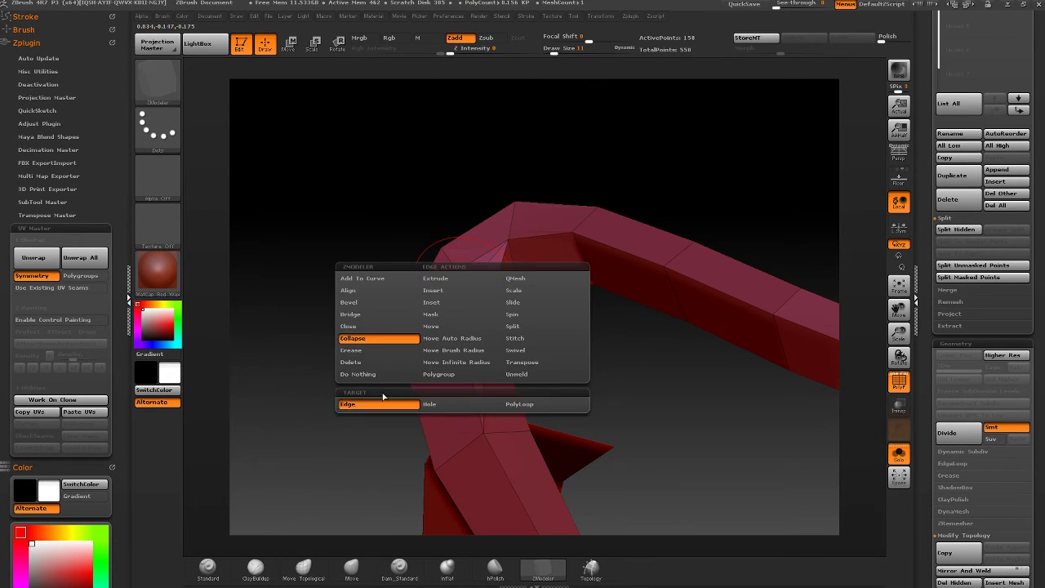
pyautogui.moveTo(448, 237)
pyautogui.mouseDown()
pyautogui.moveTo(430, 208)
pyautogui.moveTo(433, 221)
pyautogui.moveTo(395, 225)
pyautogui.moveTo(477, 228)
pyautogui.moveTo(477, 239)
pyautogui.moveTo(539, 245)
pyautogui.moveTo(467, 218)
pyautogui.moveTo(433, 229)
pyautogui.moveTo(533, 213)
pyautogui.moveTo(558, 235)
pyautogui.mouseUp()
pyautogui.click(476, 277)
pyautogui.hotkey('ctrl', 'z')
pyautogui.click(498, 283)
pyautogui.click(502, 260)
pyautogui.click(515, 233)
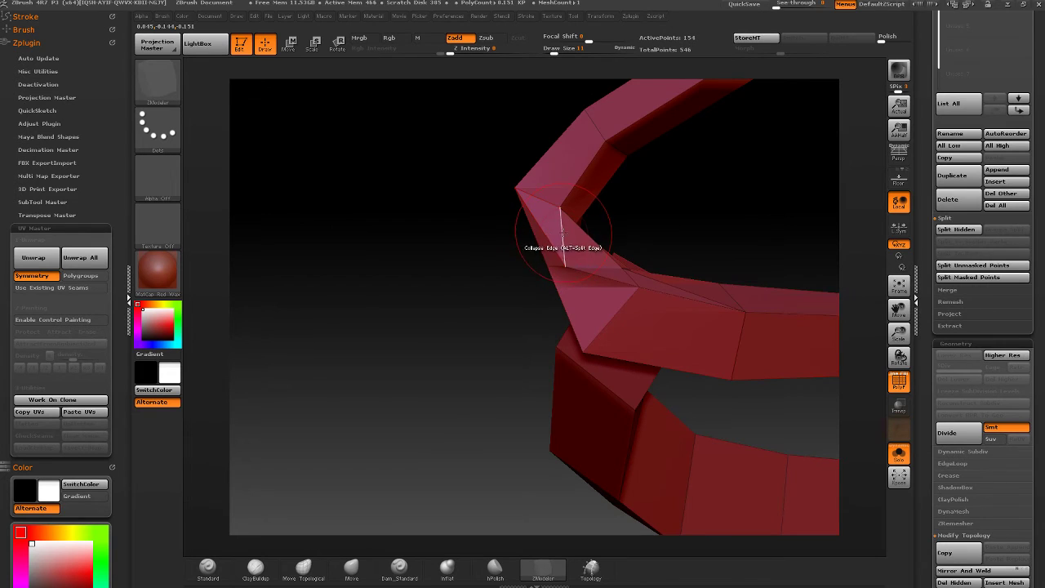
# - Collapse the remaining stray edges around the back of the crimson strand's twisted bend
pyautogui.moveTo(561, 216); pyautogui.dragTo(565, 237, button='right')
pyautogui.hotkey('ctrl', 'z')
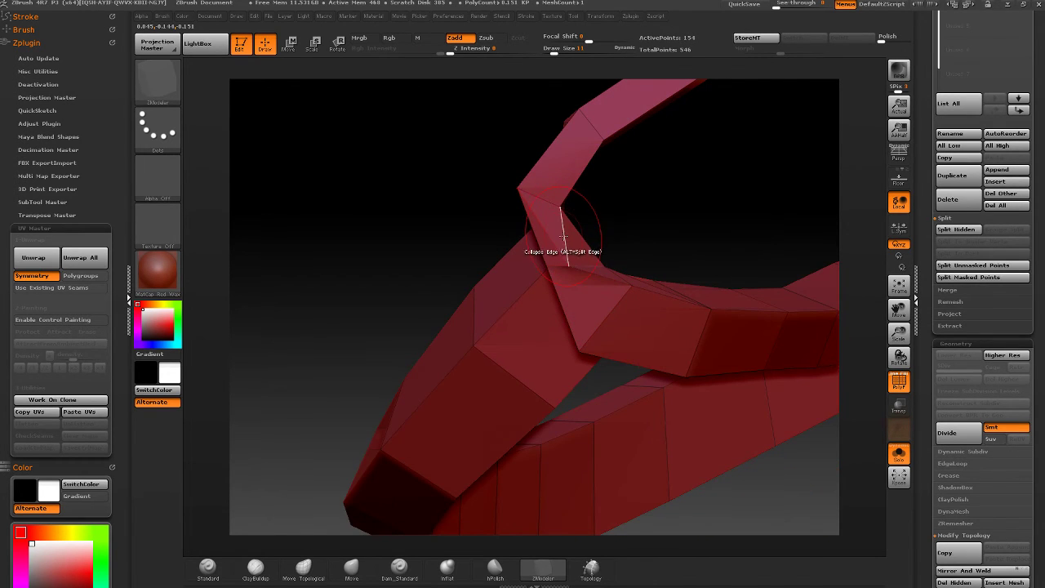
pyautogui.moveTo(564, 232)
pyautogui.mouseDown(button='right')
pyautogui.moveTo(577, 204)
pyautogui.moveTo(561, 193)
pyautogui.moveTo(578, 241)
pyautogui.mouseUp(button='right')
pyautogui.press('shift')
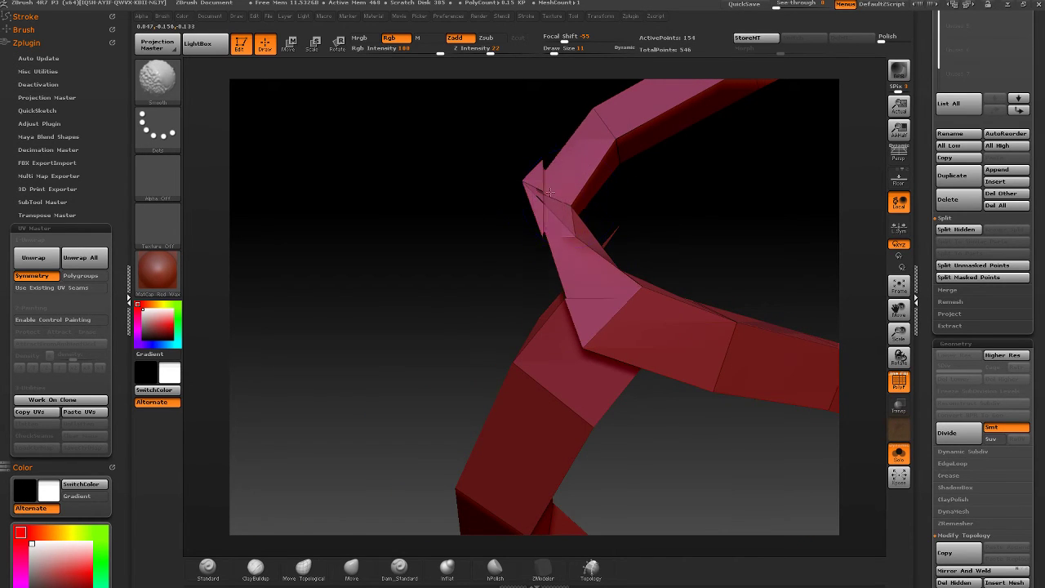
pyautogui.moveTo(551, 192)
pyautogui.mouseDown(button='right')
pyautogui.moveTo(566, 205)
pyautogui.moveTo(623, 171)
pyautogui.moveTo(588, 184)
pyautogui.moveTo(569, 175)
pyautogui.moveTo(518, 205)
pyautogui.moveTo(472, 213)
pyautogui.moveTo(559, 243)
pyautogui.mouseUp(button='right')
pyautogui.press('shift')
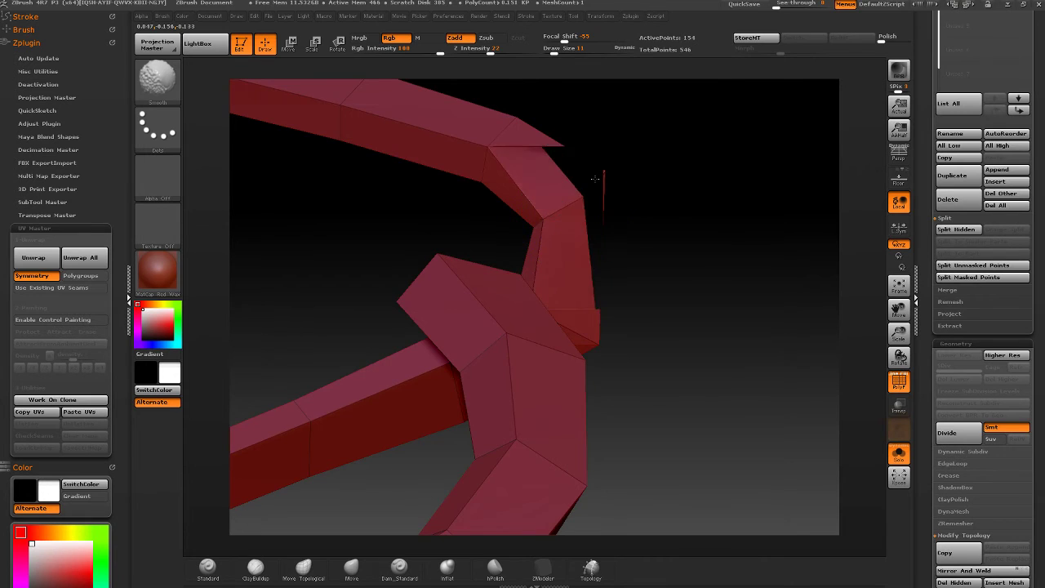
pyautogui.moveTo(595, 178)
pyautogui.mouseDown(button='right')
pyautogui.moveTo(630, 158)
pyautogui.moveTo(539, 223)
pyautogui.moveTo(581, 214)
pyautogui.moveTo(566, 287)
pyautogui.moveTo(624, 325)
pyautogui.mouseUp(button='right')
pyautogui.click(620, 325)
pyautogui.moveTo(660, 262)
pyautogui.mouseDown(button='right')
pyautogui.moveTo(697, 230)
pyautogui.moveTo(617, 244)
pyautogui.mouseUp(button='right')
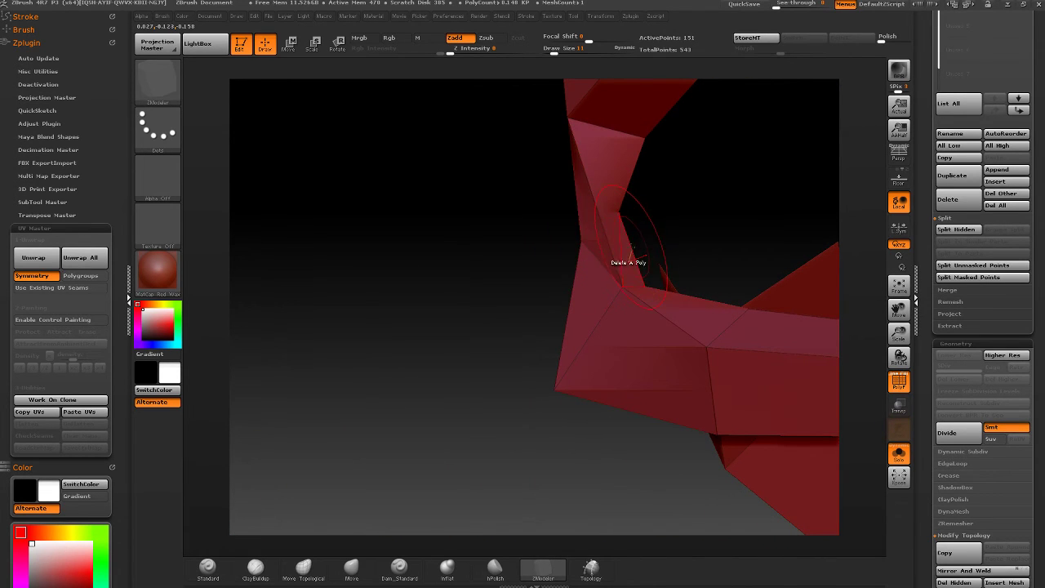
# - Isolate the polygons around the twisted bend and grow the visible area by their neighbouring faces
pyautogui.moveTo(638, 243); pyautogui.dragTo(747, 203, button='right')
pyautogui.keyDown('ctrl'); pyautogui.keyDown('shift'); pyautogui.moveTo(683, 191); pyautogui.dragTo(585, 237); pyautogui.keyUp('shift'); pyautogui.keyUp('ctrl')
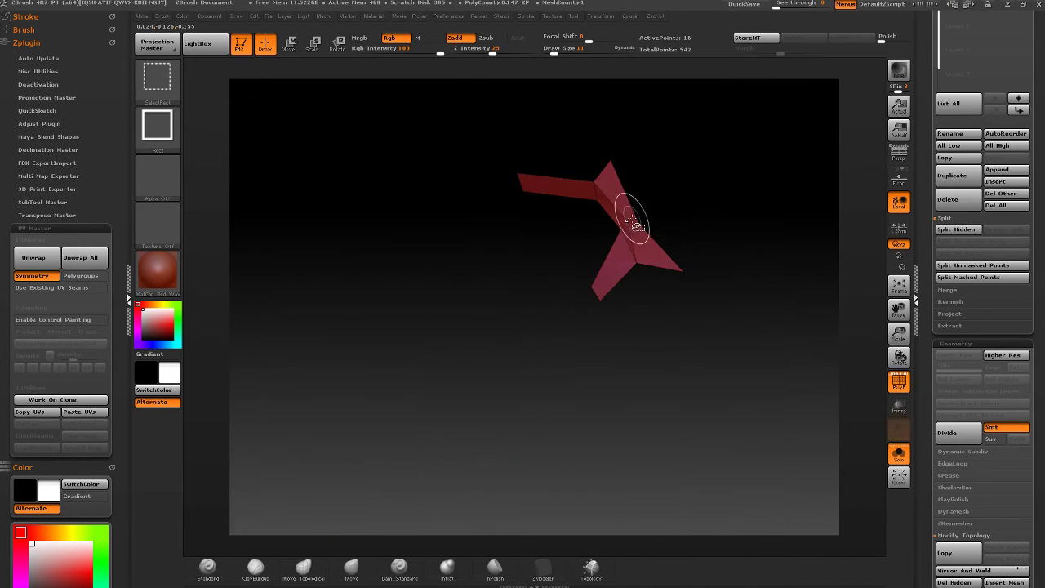
pyautogui.hotkey('ctrl', 'shift', 'x')
pyautogui.keyDown('ctrl'); pyautogui.moveTo(757, 101); pyautogui.dragTo(546, 344); pyautogui.keyUp('ctrl')
pyautogui.keyDown('ctrl'); pyautogui.click(764, 183); pyautogui.keyUp('ctrl')
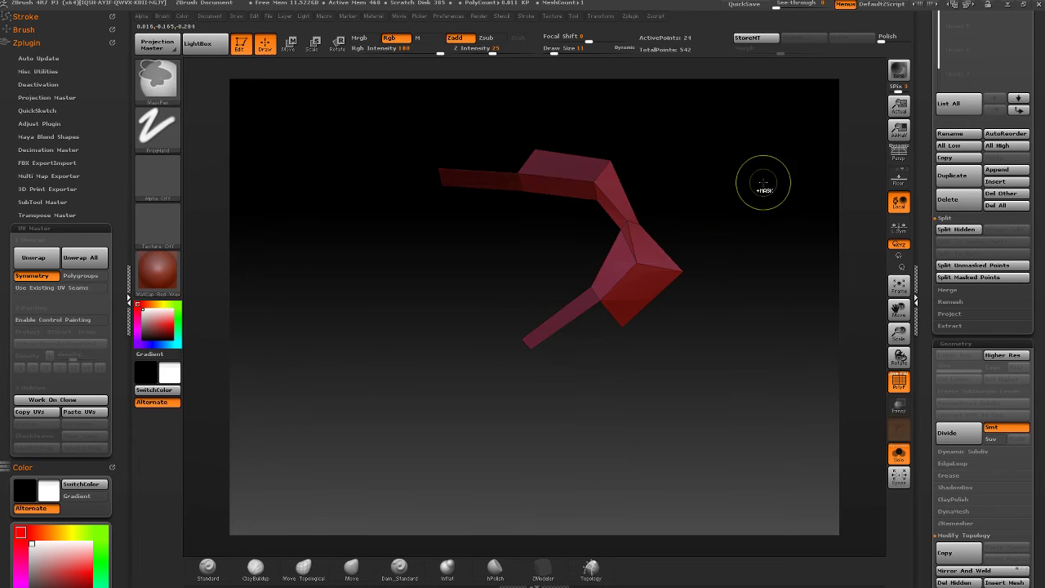
# - Reshape the isolated pinched bend with the Inflat brush, adjusting the draw size
pyautogui.press('b')
pyautogui.press('z')
pyautogui.press('m')
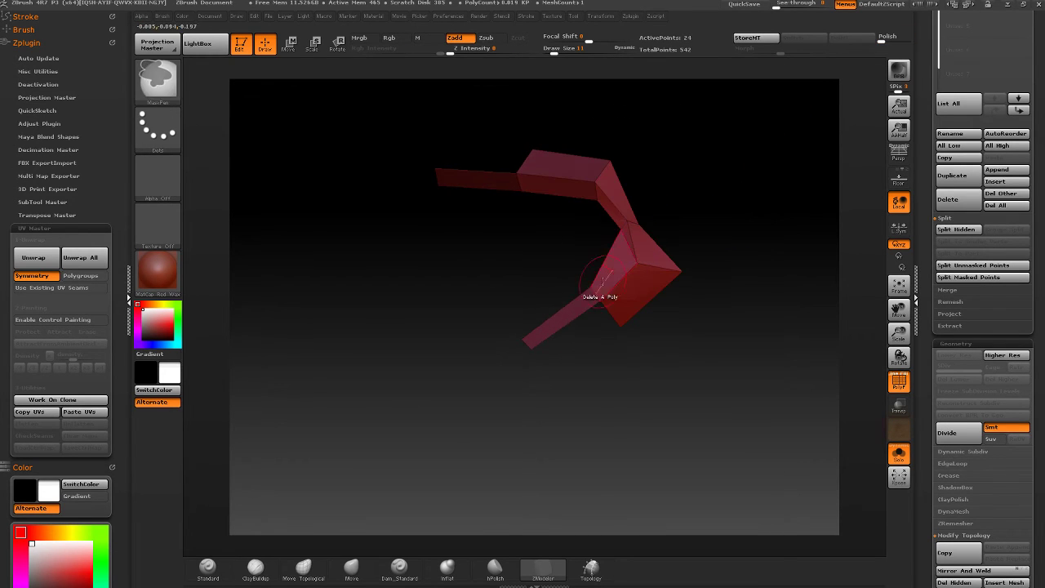
pyautogui.click(397, 571)
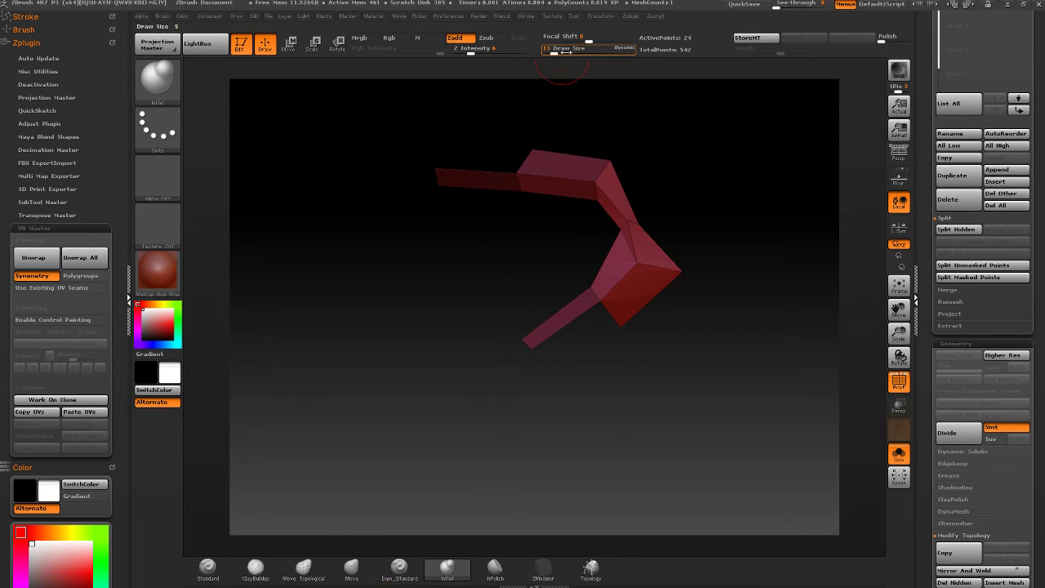
pyautogui.moveTo(566, 51); pyautogui.dragTo(570, 51)
pyautogui.moveTo(638, 221)
pyautogui.mouseDown()
pyautogui.moveTo(613, 213)
pyautogui.moveTo(660, 224)
pyautogui.moveTo(664, 212)
pyautogui.moveTo(625, 196)
pyautogui.mouseUp()
pyautogui.moveTo(563, 51); pyautogui.dragTo(555, 50)
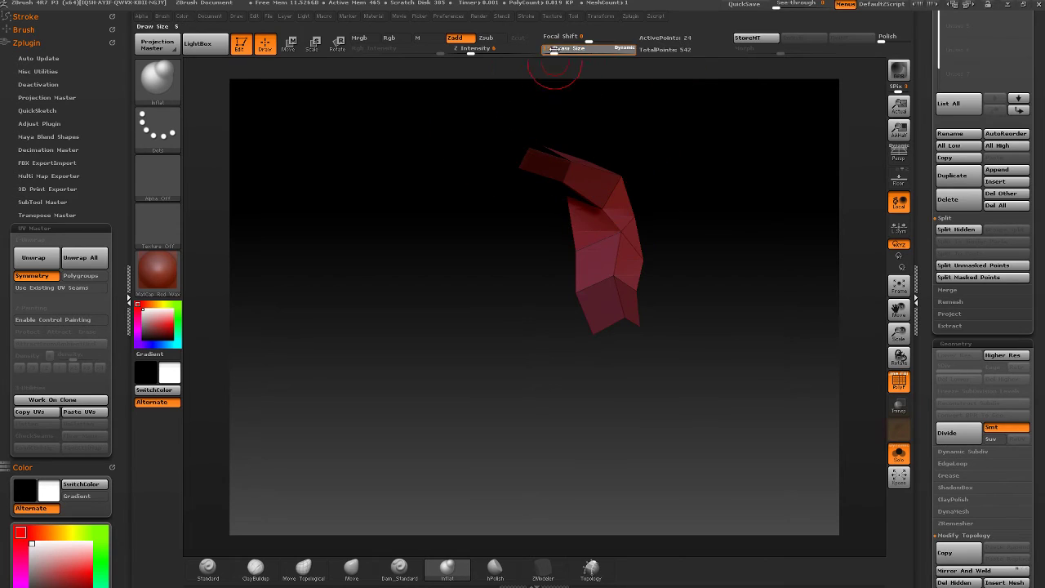
pyautogui.moveTo(721, 196)
pyautogui.mouseDown()
pyautogui.moveTo(630, 221)
pyautogui.moveTo(678, 195)
pyautogui.moveTo(584, 238)
pyautogui.moveTo(631, 242)
pyautogui.moveTo(544, 212)
pyautogui.mouseUp()
# - Collapse the leftover edge at the bend with ZModeler and show all the lace strands again
pyautogui.click(543, 569)
pyautogui.click(582, 236)
pyautogui.keyDown('ctrl'); pyautogui.keyDown('shift'); pyautogui.click(544, 212); pyautogui.keyUp('shift'); pyautogui.keyUp('ctrl')
# - Set the ZModeler edge action to Bridge and bridge the two open strand ends at the knot
pyautogui.moveTo(717, 226); pyautogui.dragTo(590, 211)
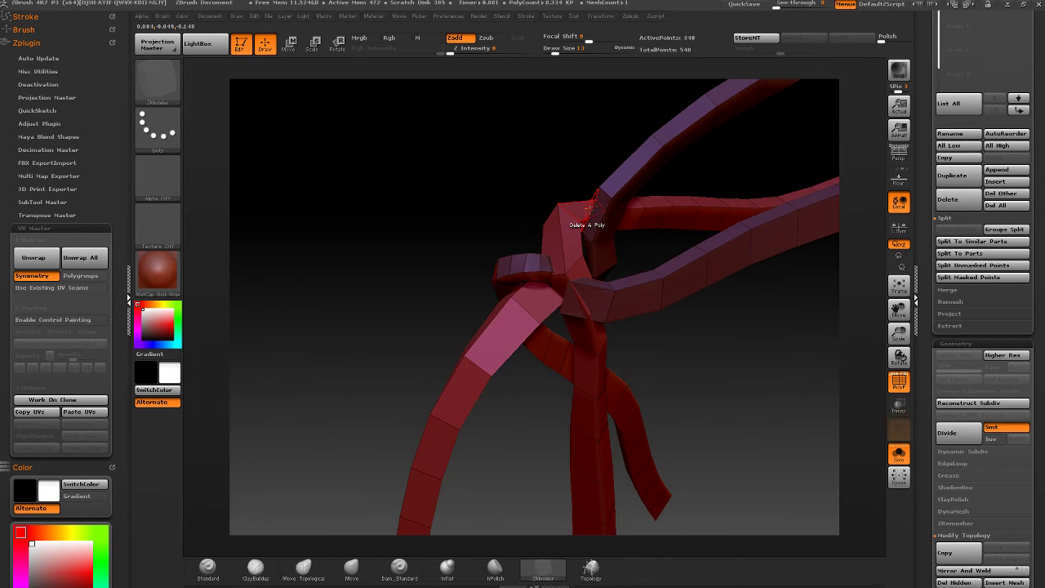
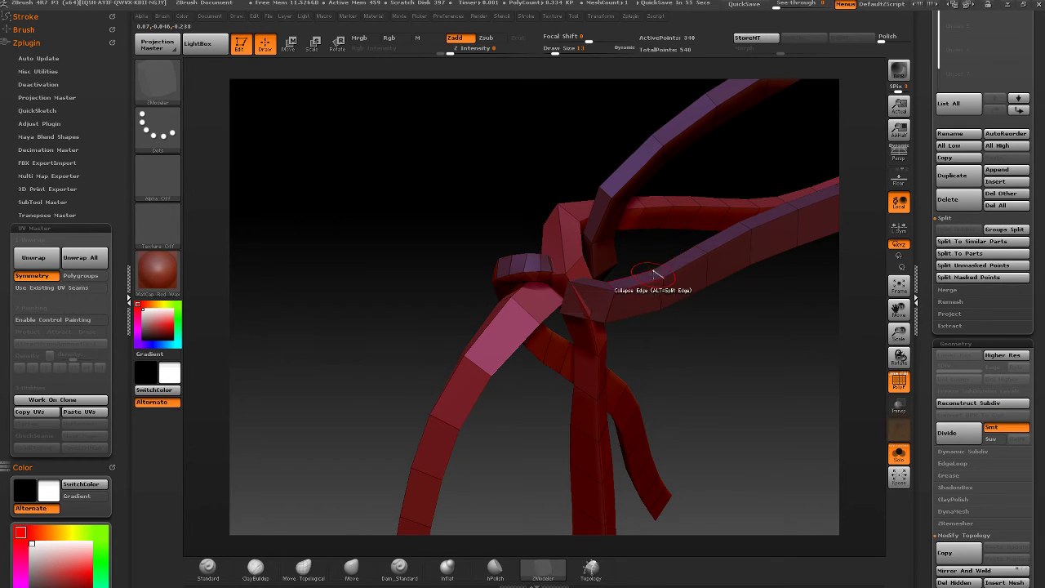
pyautogui.moveTo(649, 291)
pyautogui.mouseDown()
pyautogui.moveTo(630, 252)
pyautogui.moveTo(591, 287)
pyautogui.moveTo(539, 288)
pyautogui.moveTo(670, 258)
pyautogui.moveTo(582, 300)
pyautogui.moveTo(604, 294)
pyautogui.moveTo(635, 317)
pyautogui.moveTo(695, 308)
pyautogui.moveTo(571, 311)
pyautogui.moveTo(661, 273)
pyautogui.mouseUp()
pyautogui.press('b')
pyautogui.press('m')
pyautogui.press('v')
pyautogui.press('b')
pyautogui.press('z')
pyautogui.press('m')
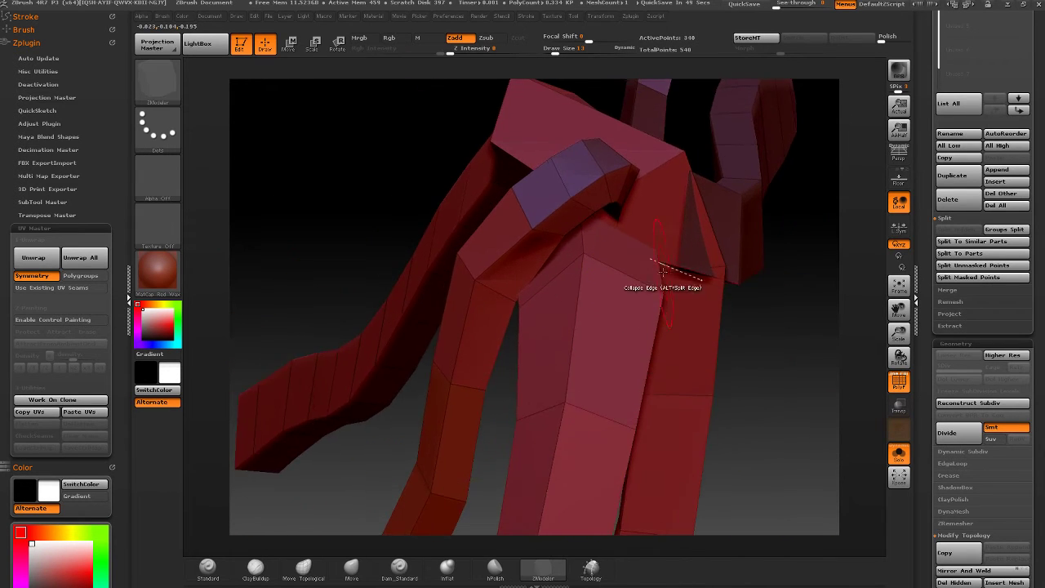
pyautogui.press('space')
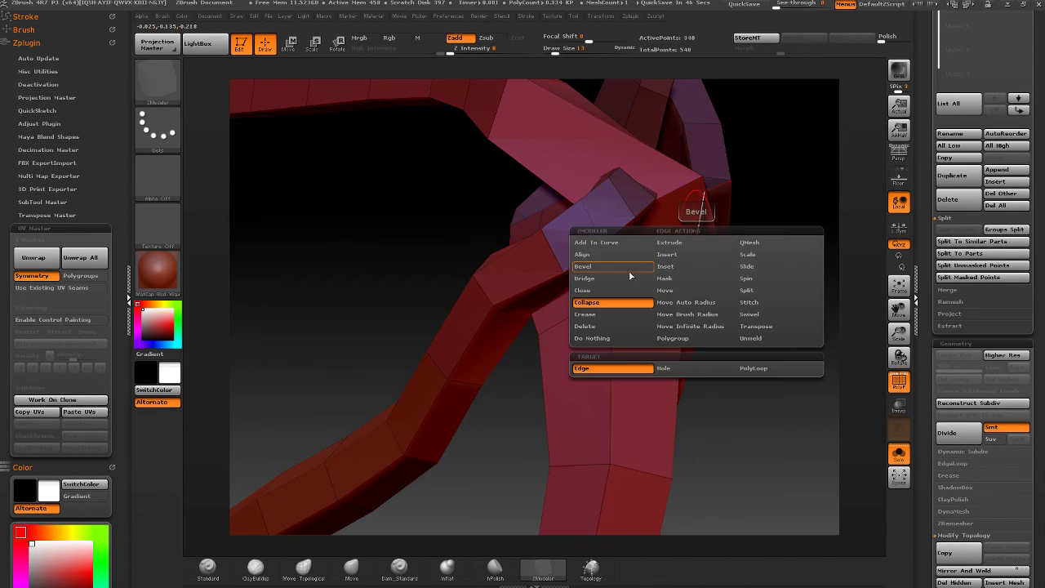
pyautogui.click(603, 279)
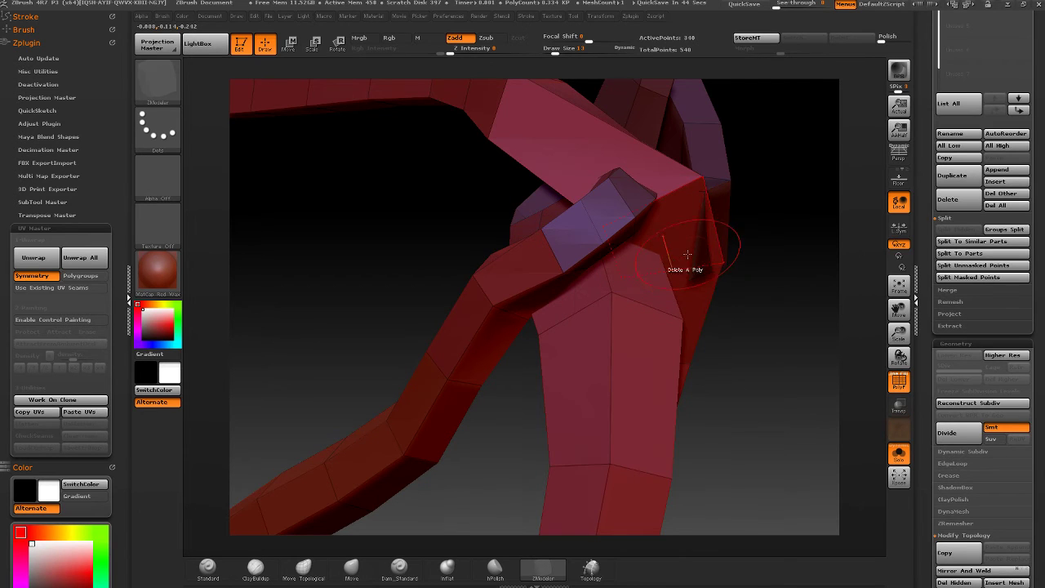
pyautogui.moveTo(695, 242); pyautogui.dragTo(641, 284)
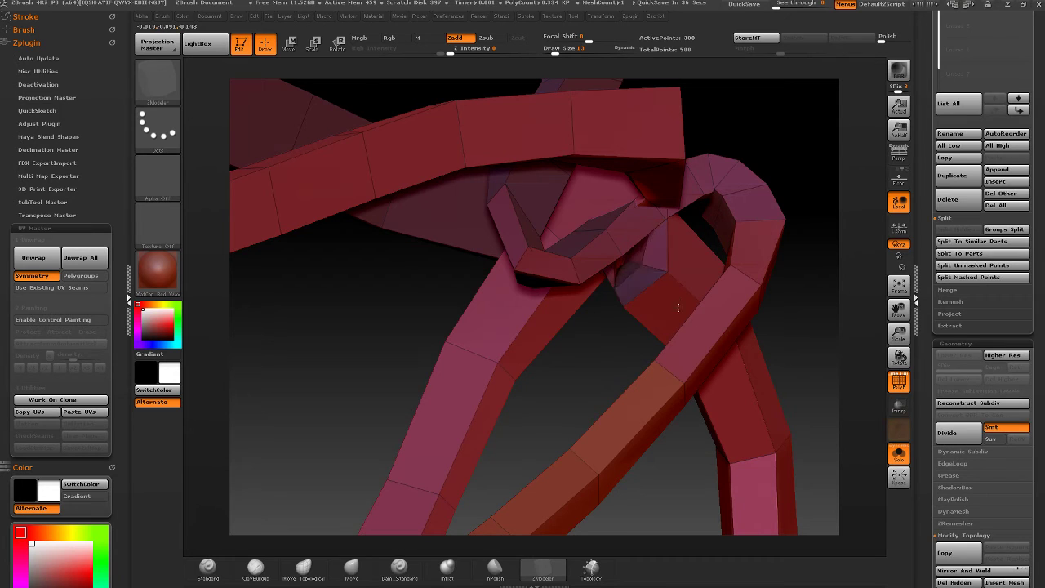
# - Isolate the new bridge section's polygroup from the other lace strands
pyautogui.moveTo(685, 323)
pyautogui.mouseDown()
pyautogui.moveTo(630, 291)
pyautogui.moveTo(650, 251)
pyautogui.moveTo(677, 242)
pyautogui.moveTo(777, 275)
pyautogui.moveTo(682, 257)
pyautogui.moveTo(702, 269)
pyautogui.mouseUp()
pyautogui.hotkey('ctrl', 'shift')
pyautogui.keyDown('ctrl'); pyautogui.keyDown('shift'); pyautogui.click(707, 262); pyautogui.keyUp('shift'); pyautogui.keyUp('ctrl')
pyautogui.keyDown('ctrl'); pyautogui.keyDown('shift'); pyautogui.click(777, 275); pyautogui.keyUp('shift'); pyautogui.keyUp('ctrl')
pyautogui.keyDown('ctrl'); pyautogui.keyDown('shift'); pyautogui.click(790, 212); pyautogui.keyUp('shift'); pyautogui.keyUp('ctrl')
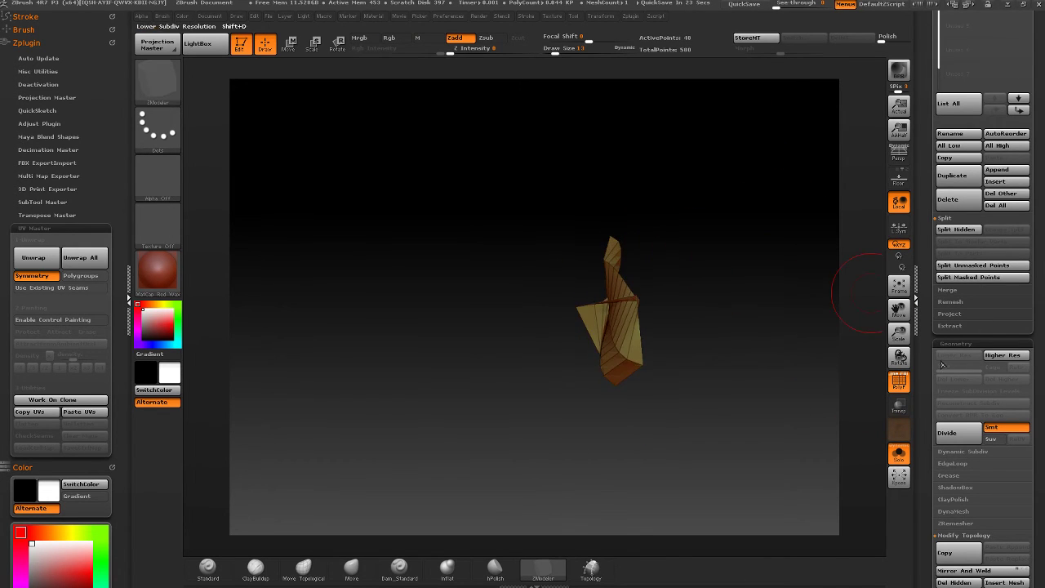
# - Delete nonessential edge loops on the isolated bridge section, with the Delete Loops angle at about 56.94
pyautogui.moveTo(942, 365); pyautogui.dragTo(955, 181)
pyautogui.click(956, 164)
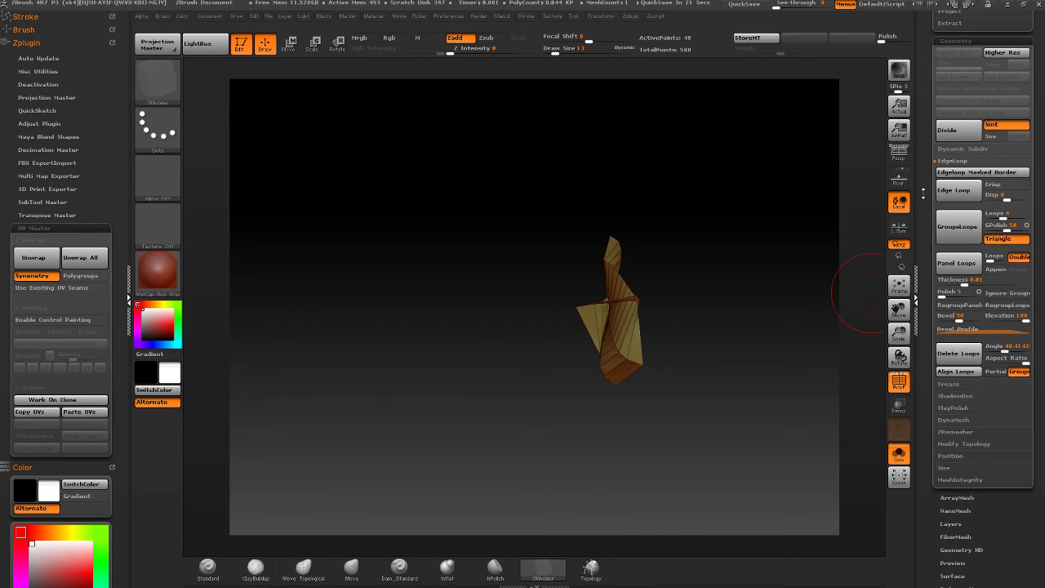
pyautogui.keyDown('ctrl'); pyautogui.keyDown('shift'); pyautogui.click(650, 339); pyautogui.keyUp('shift'); pyautogui.keyUp('ctrl')
pyautogui.moveTo(604, 334); pyautogui.dragTo(706, 311, button='right')
pyautogui.keyDown('ctrl'); pyautogui.keyDown('shift'); pyautogui.click(631, 276); pyautogui.keyUp('shift'); pyautogui.keyUp('ctrl')
pyautogui.moveTo(1011, 325); pyautogui.dragTo(1013, 327)
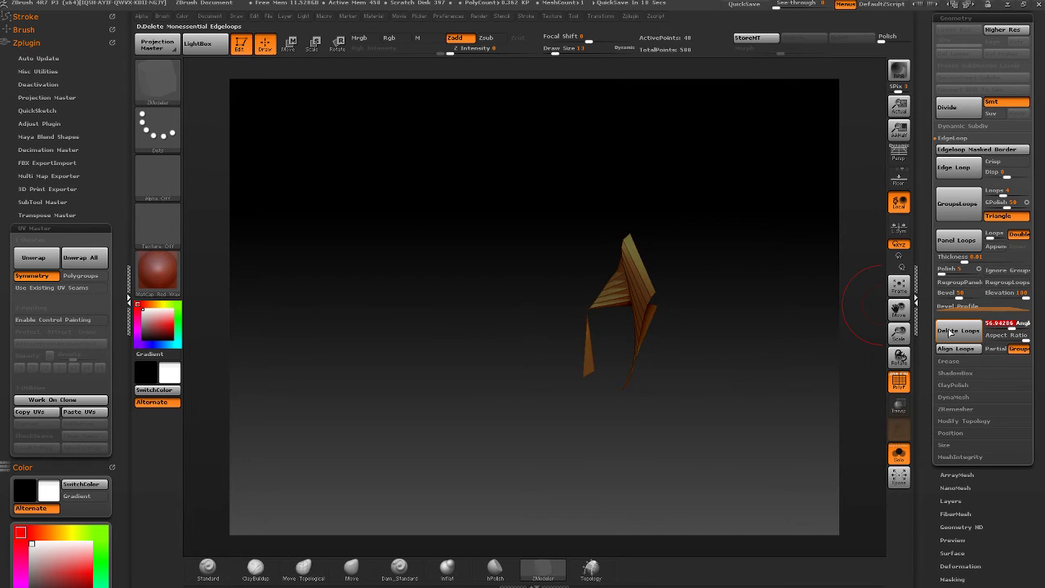
pyautogui.click(957, 332)
pyautogui.moveTo(704, 305)
pyautogui.mouseDown(button='right')
pyautogui.moveTo(655, 274)
pyautogui.moveTo(656, 236)
pyautogui.moveTo(742, 215)
pyautogui.moveTo(754, 184)
pyautogui.moveTo(746, 252)
pyautogui.moveTo(664, 379)
pyautogui.moveTo(702, 270)
pyautogui.moveTo(782, 286)
pyautogui.mouseUp(button='right')
# - Isolate and reveal individual lace strands in turn to examine how they connect through the knot
pyautogui.keyDown('ctrl'); pyautogui.moveTo(727, 360); pyautogui.dragTo(723, 385, button='right'); pyautogui.keyUp('ctrl')
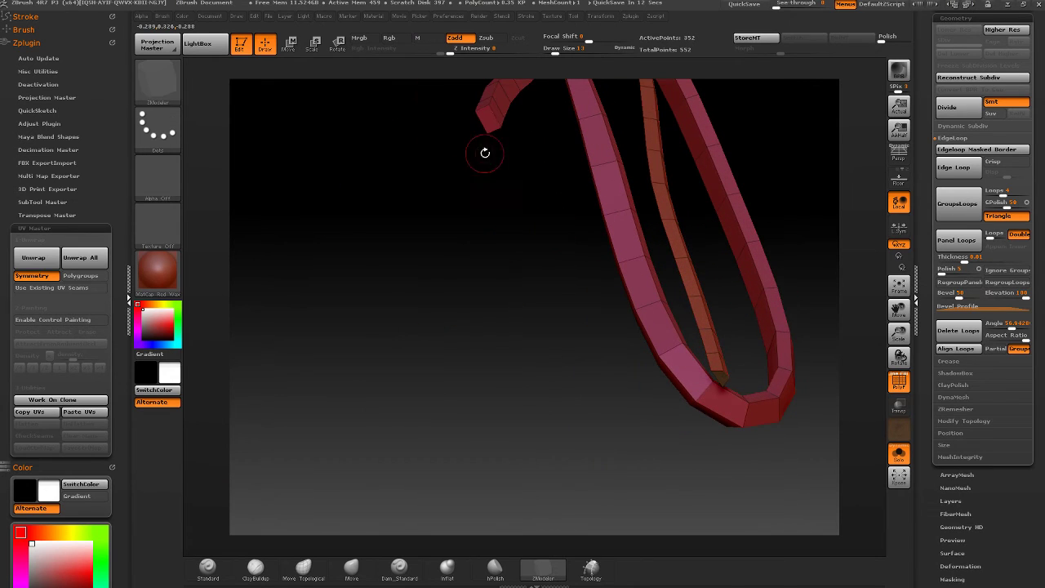
pyautogui.moveTo(633, 331); pyautogui.dragTo(560, 334, button='right')
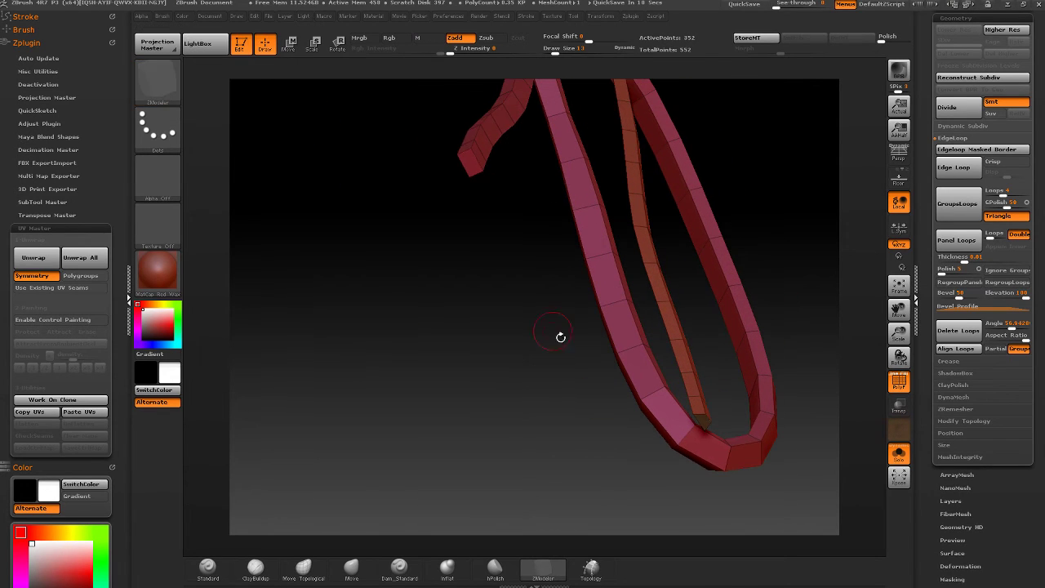
pyautogui.click(157, 79)
pyautogui.click(222, 88)
pyautogui.keyDown('ctrl'); pyautogui.keyDown('shift'); pyautogui.click(602, 238); pyautogui.keyUp('shift'); pyautogui.keyUp('ctrl')
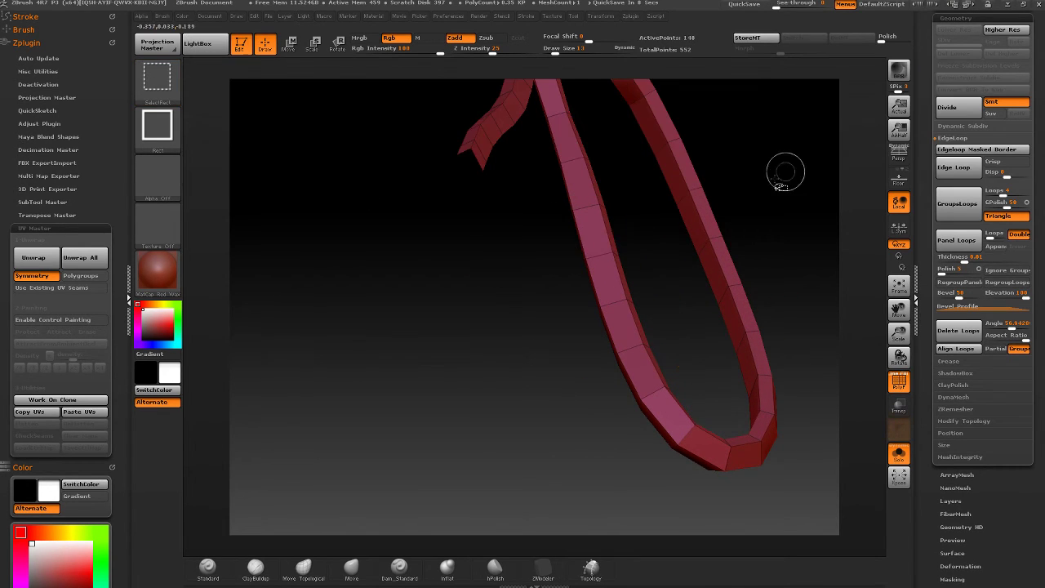
pyautogui.keyDown('ctrl'); pyautogui.keyDown('shift'); pyautogui.click(681, 170); pyautogui.keyUp('shift'); pyautogui.keyUp('ctrl')
pyautogui.keyDown('ctrl'); pyautogui.keyDown('shift'); pyautogui.click(669, 345); pyautogui.keyUp('shift'); pyautogui.keyUp('ctrl')
pyautogui.moveTo(670, 346); pyautogui.dragTo(655, 234)
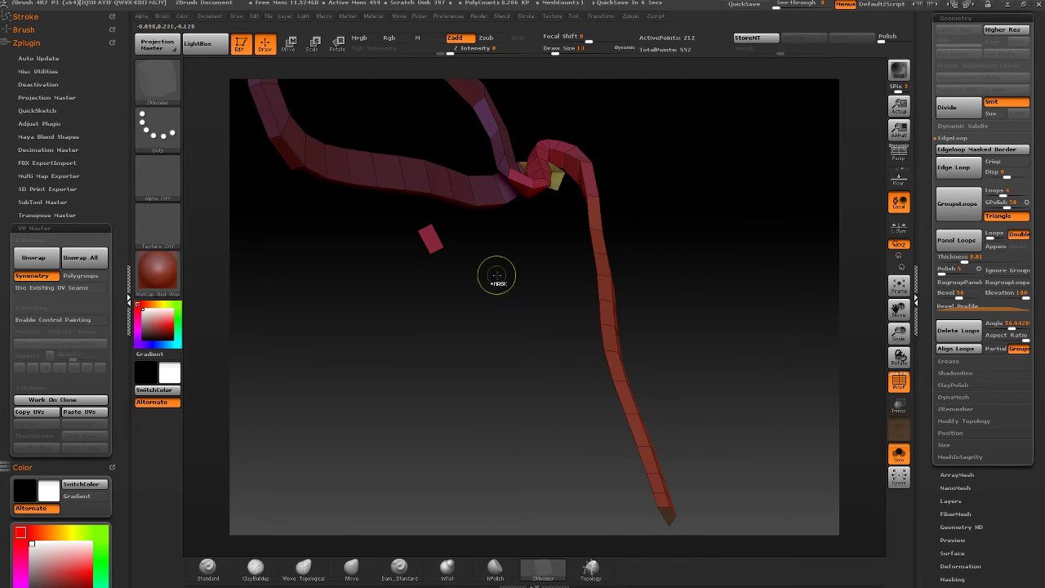
pyautogui.keyDown('ctrl'); pyautogui.keyDown('shift'); pyautogui.moveTo(466, 213); pyautogui.dragTo(403, 272); pyautogui.keyUp('shift'); pyautogui.keyUp('ctrl')
pyautogui.keyDown('ctrl'); pyautogui.keyDown('shift'); pyautogui.click(695, 299); pyautogui.keyUp('shift'); pyautogui.keyUp('ctrl')
pyautogui.moveTo(695, 298); pyautogui.dragTo(597, 282)
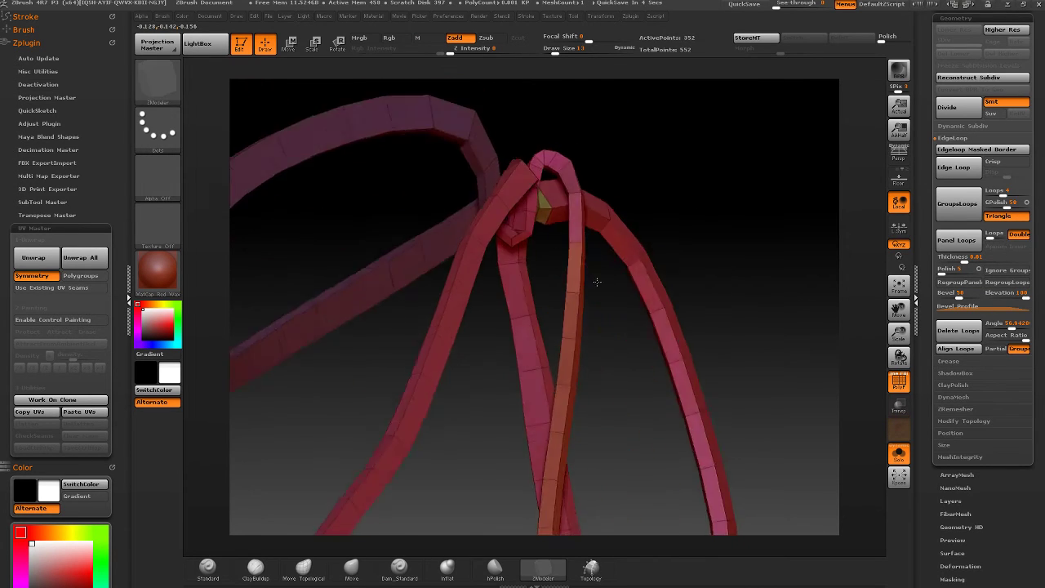
pyautogui.moveTo(597, 281); pyautogui.dragTo(609, 314, button='right')
pyautogui.moveTo(609, 314)
pyautogui.keyDown('ctrl'); pyautogui.mouseDown(button='right')
pyautogui.moveTo(583, 275)
pyautogui.moveTo(585, 215)
pyautogui.mouseUp(button='right'); pyautogui.keyUp('ctrl')
pyautogui.keyDown('ctrl'); pyautogui.moveTo(569, 357); pyautogui.dragTo(578, 313, button='right'); pyautogui.keyUp('ctrl')
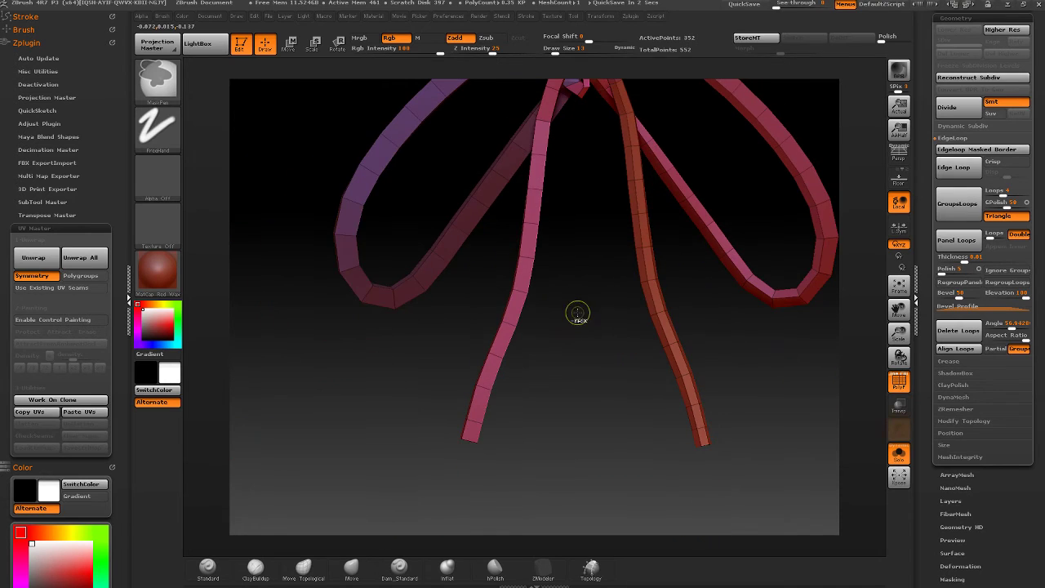
# - Merge all the lace strands into one polygroup and delete the end-cap polygons of the two hanging lace tails
pyautogui.keyDown('alt'); pyautogui.moveTo(623, 236); pyautogui.dragTo(602, 298, button='right'); pyautogui.keyUp('alt')
pyautogui.hotkey('ctrl', 'w')
pyautogui.keyDown('alt'); pyautogui.moveTo(588, 334); pyautogui.dragTo(586, 255, button='right'); pyautogui.keyUp('alt')
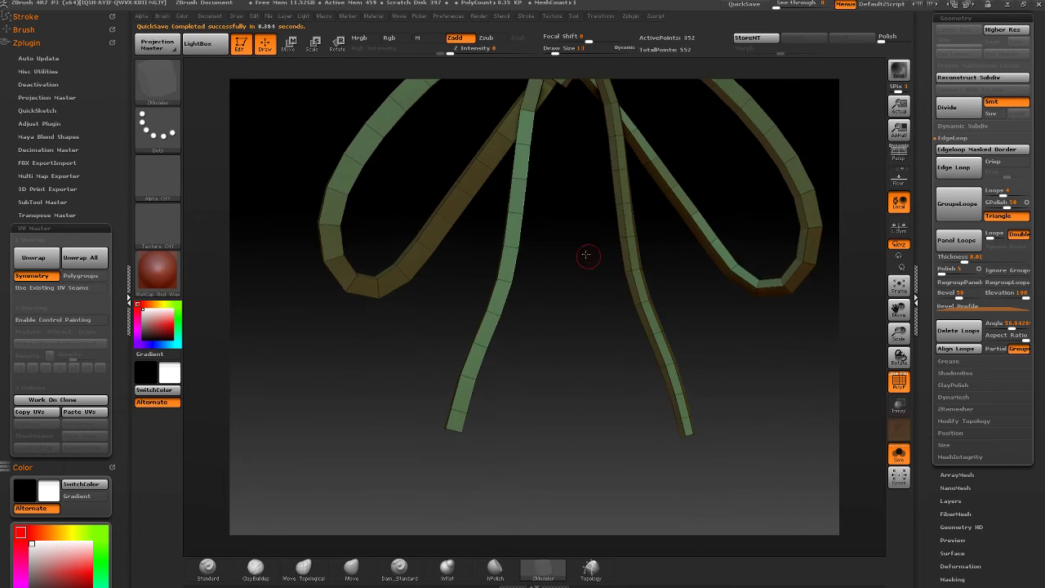
pyautogui.moveTo(595, 353); pyautogui.dragTo(633, 316, button='right')
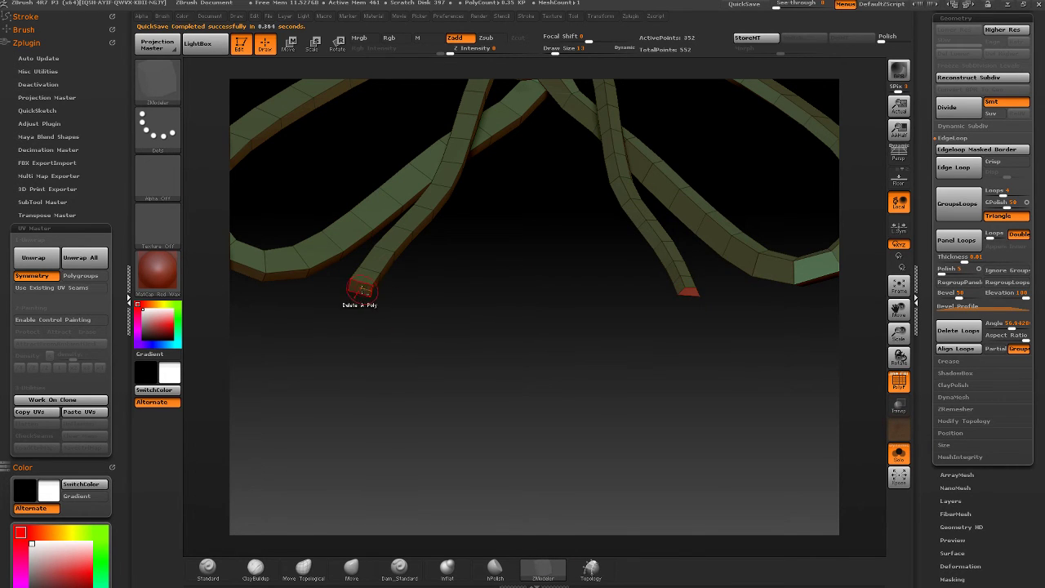
pyautogui.moveTo(387, 284)
pyautogui.mouseDown(button='right')
pyautogui.moveTo(485, 436)
pyautogui.moveTo(539, 321)
pyautogui.moveTo(572, 343)
pyautogui.moveTo(609, 335)
pyautogui.moveTo(646, 310)
pyautogui.moveTo(653, 256)
pyautogui.mouseUp(button='right')
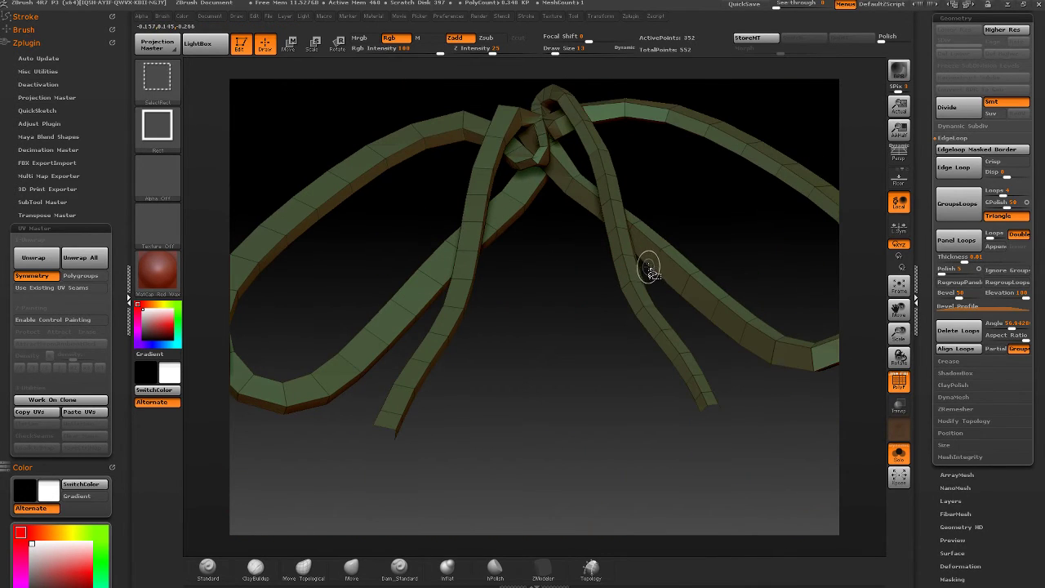
# - Shrink the visible area inward from the open lace ends repeatedly until only a short loop segment is left
pyautogui.hotkey('ctrl', 'shift', 's')
pyautogui.hotkey('ctrl', 'shift', 's')
pyautogui.hotkey('ctrl', 'shift', 's')
pyautogui.hotkey('ctrl', 'shift', 's')
pyautogui.hotkey('ctrl', 'shift', 's')
pyautogui.hotkey('ctrl', 'shift', 's')
pyautogui.hotkey('ctrl', 'shift', 's')
pyautogui.hotkey('ctrl', 'shift', 's')
pyautogui.hotkey('ctrl', 'shift', 's')
pyautogui.hotkey('ctrl', 'shift', 's')
pyautogui.hotkey('ctrl', 'shift', 's')
pyautogui.hotkey('ctrl', 'shift', 's')
pyautogui.hotkey('ctrl', 'shift', 's')
pyautogui.hotkey('ctrl', 'shift', 's')
pyautogui.hotkey('ctrl', 'shift', 's')
pyautogui.hotkey('ctrl', 'shift', 's')
pyautogui.hotkey('ctrl', 'shift', 's')
pyautogui.hotkey('ctrl', 'shift', 's')
pyautogui.hotkey('ctrl', 'shift', 's')
pyautogui.hotkey('ctrl', 'shift', 's')
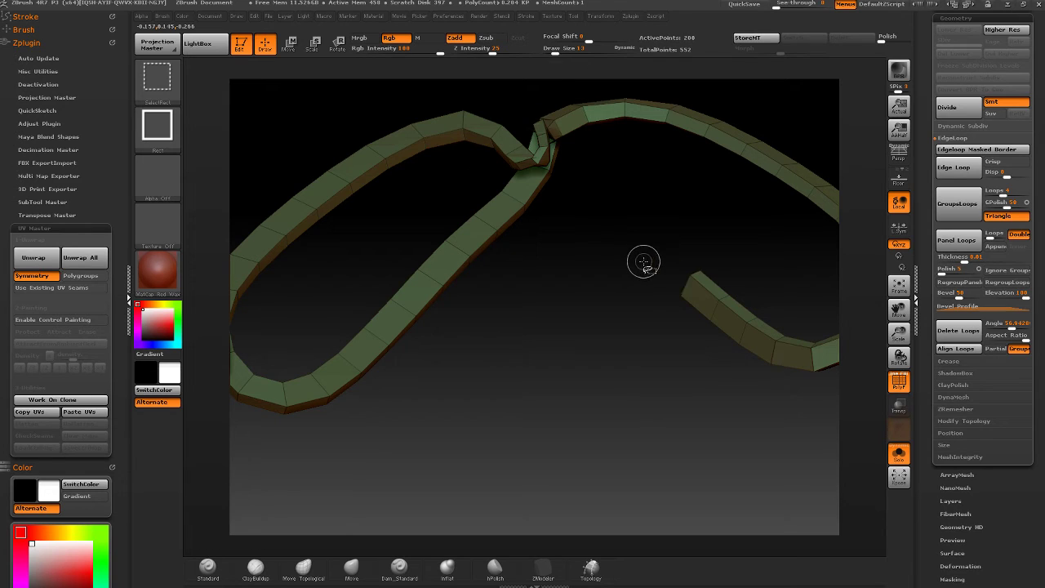
pyautogui.hotkey('ctrl', 'shift', 's')
pyautogui.hotkey('ctrl', 'shift', 's')
pyautogui.hotkey('ctrl', 'shift', 's')
pyautogui.hotkey('ctrl', 'shift', 's')
pyautogui.hotkey('ctrl', 'shift', 's')
pyautogui.hotkey('ctrl', 'shift', 's')
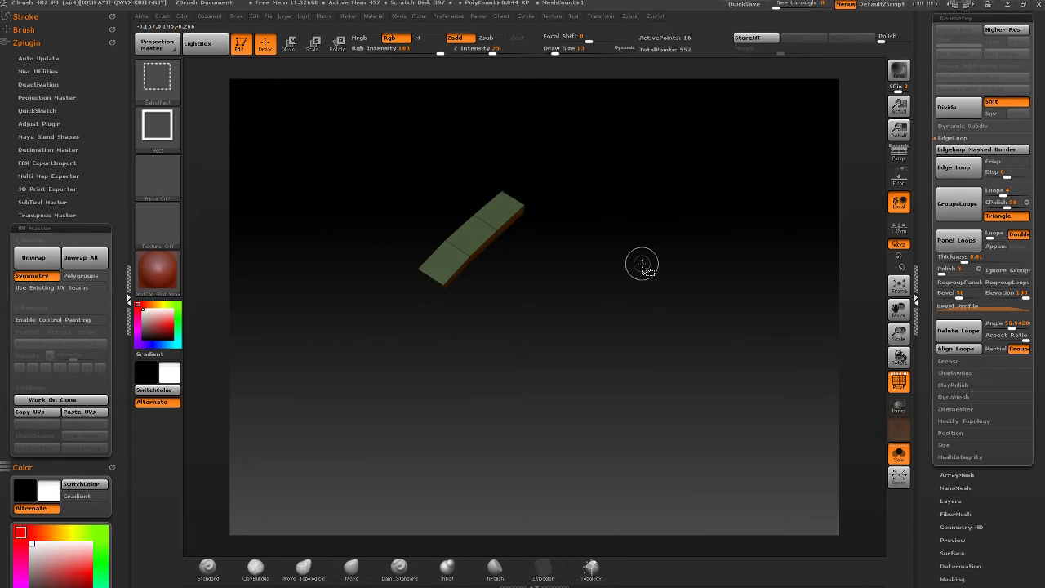
# - Reveal the complete bow, mask the lace loops and tails outside the knot, and polish the unmasked knot strands
pyautogui.keyDown('ctrl'); pyautogui.keyDown('shift'); pyautogui.click(643, 265); pyautogui.keyUp('shift'); pyautogui.keyUp('ctrl')
pyautogui.moveTo(586, 189); pyautogui.dragTo(511, 279, button='right')
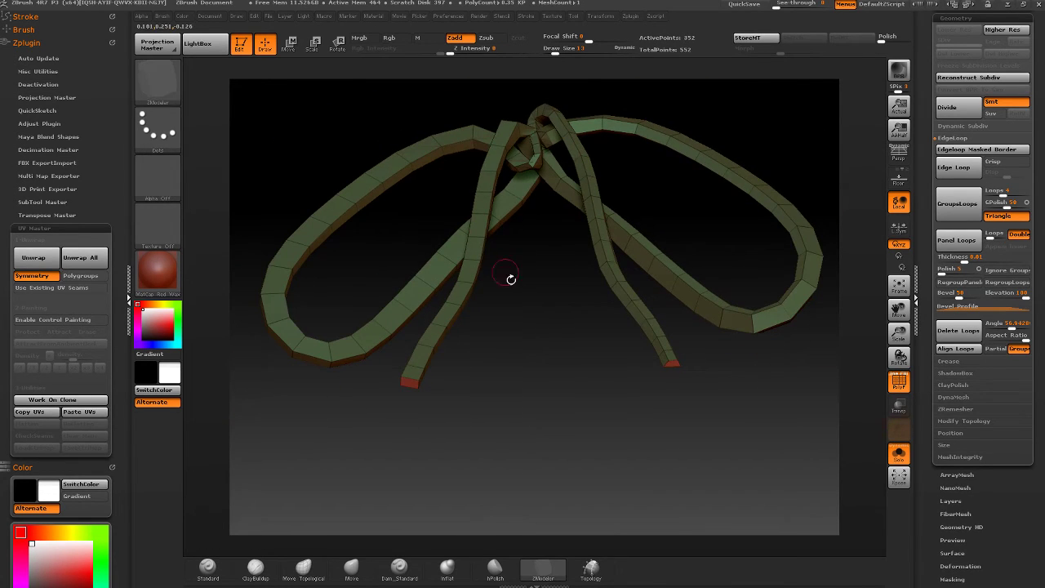
pyautogui.moveTo(482, 208)
pyautogui.mouseDown(button='right')
pyautogui.moveTo(489, 159)
pyautogui.moveTo(518, 237)
pyautogui.mouseUp(button='right')
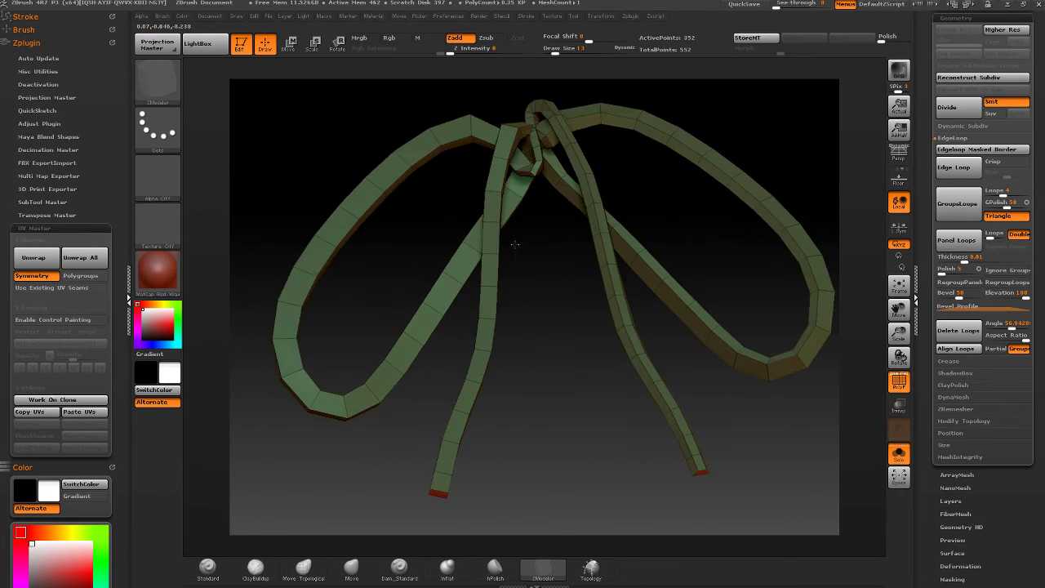
pyautogui.keyDown('ctrl'); pyautogui.moveTo(519, 199); pyautogui.dragTo(522, 245, button='right'); pyautogui.keyUp('ctrl')
pyautogui.moveTo(523, 246)
pyautogui.mouseDown(button='right')
pyautogui.moveTo(541, 155)
pyautogui.moveTo(531, 175)
pyautogui.moveTo(558, 163)
pyautogui.moveTo(474, 212)
pyautogui.moveTo(490, 176)
pyautogui.moveTo(515, 282)
pyautogui.mouseUp(button='right')
pyautogui.keyDown('ctrl'); pyautogui.moveTo(604, 113); pyautogui.dragTo(413, 347); pyautogui.keyUp('ctrl')
pyautogui.keyDown('ctrl'); pyautogui.click(516, 242); pyautogui.keyUp('ctrl')
pyautogui.keyDown('ctrl'); pyautogui.click(693, 98); pyautogui.keyUp('ctrl')
pyautogui.moveTo(887, 37); pyautogui.dragTo(875, 42)
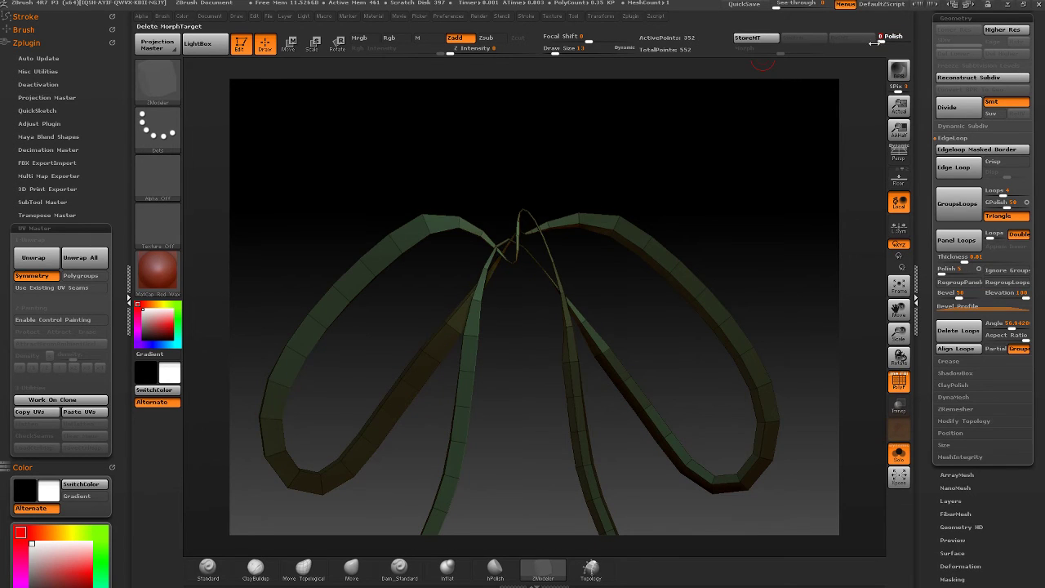
# - Thicken the thinned knot strands with the Inflat brush at draw size 62
pyautogui.click(567, 51)
pyautogui.moveTo(565, 147); pyautogui.dragTo(557, 214, button='right')
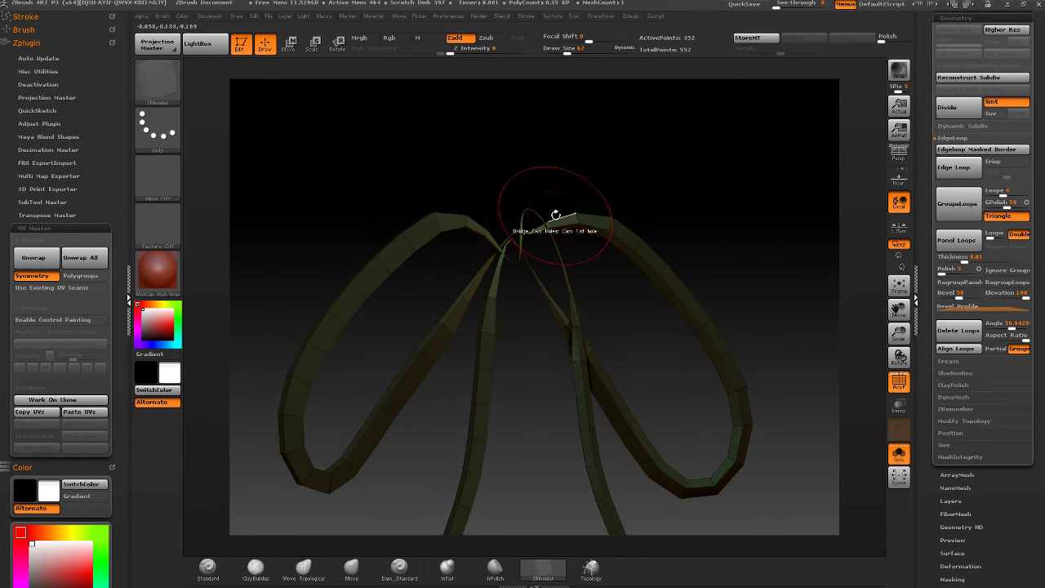
pyautogui.click(445, 569)
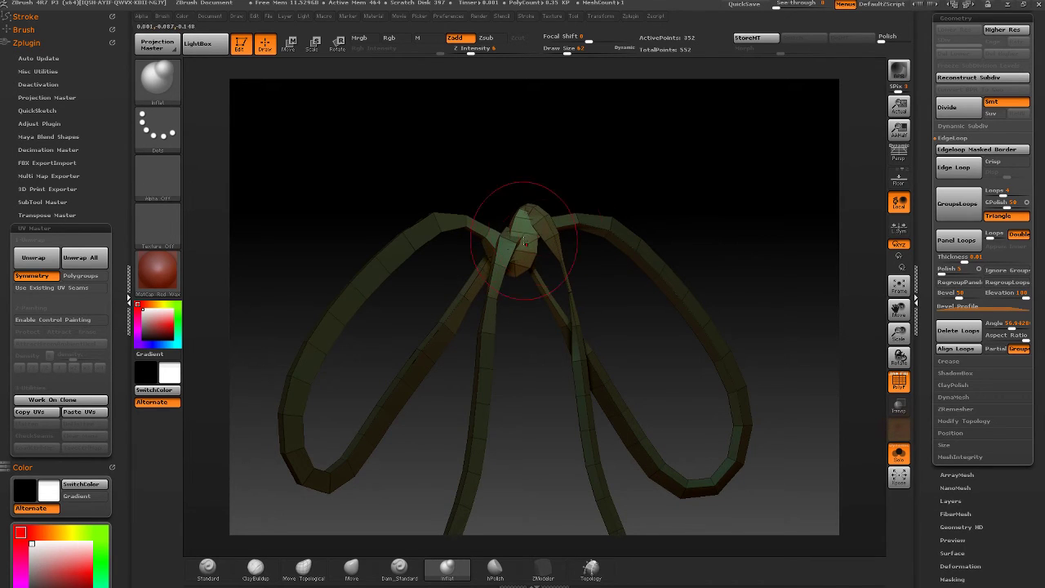
pyautogui.press('shift')
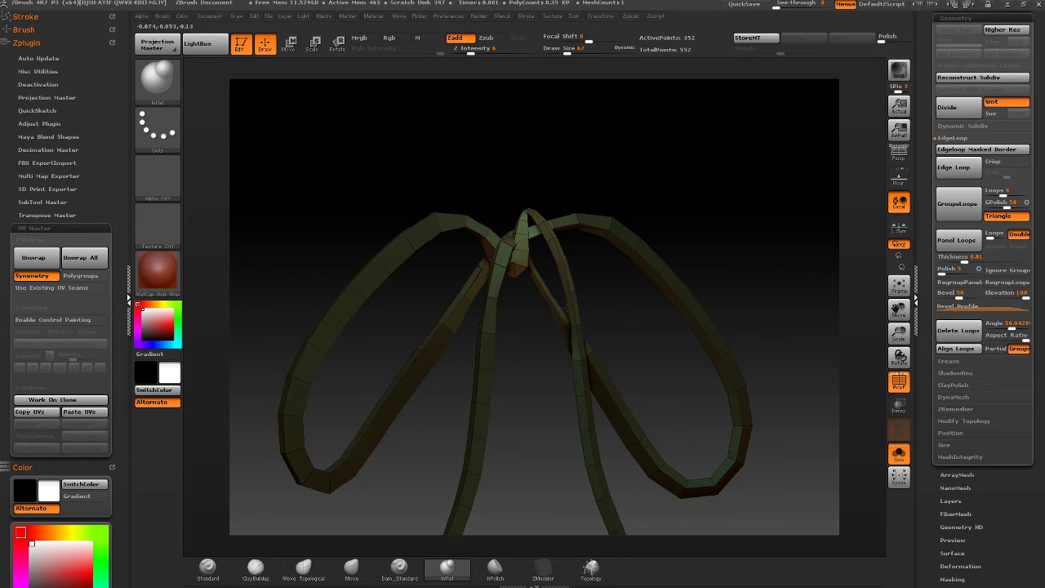
pyautogui.moveTo(510, 235); pyautogui.dragTo(490, 214)
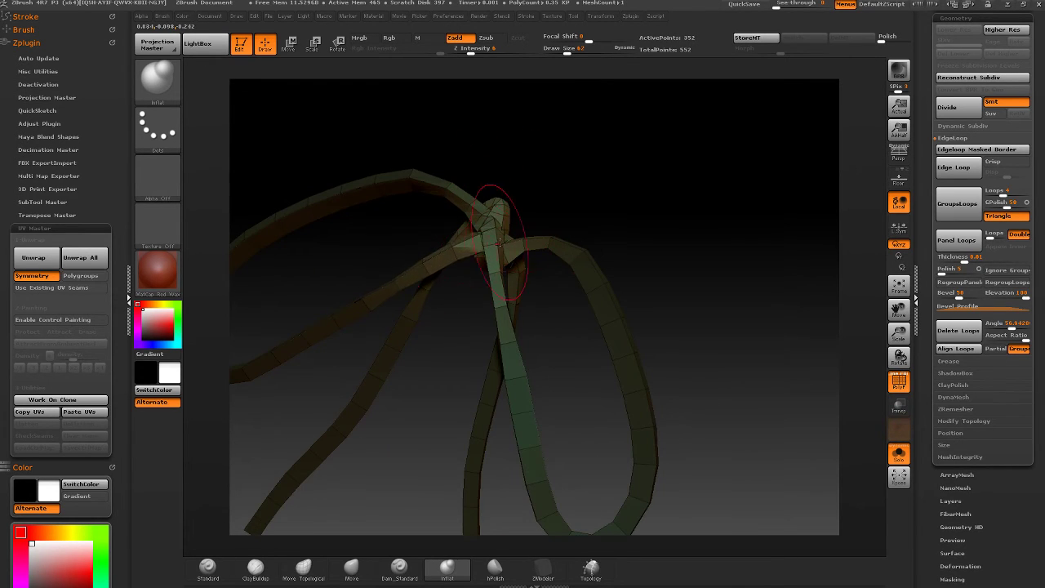
pyautogui.moveTo(498, 214); pyautogui.dragTo(513, 210)
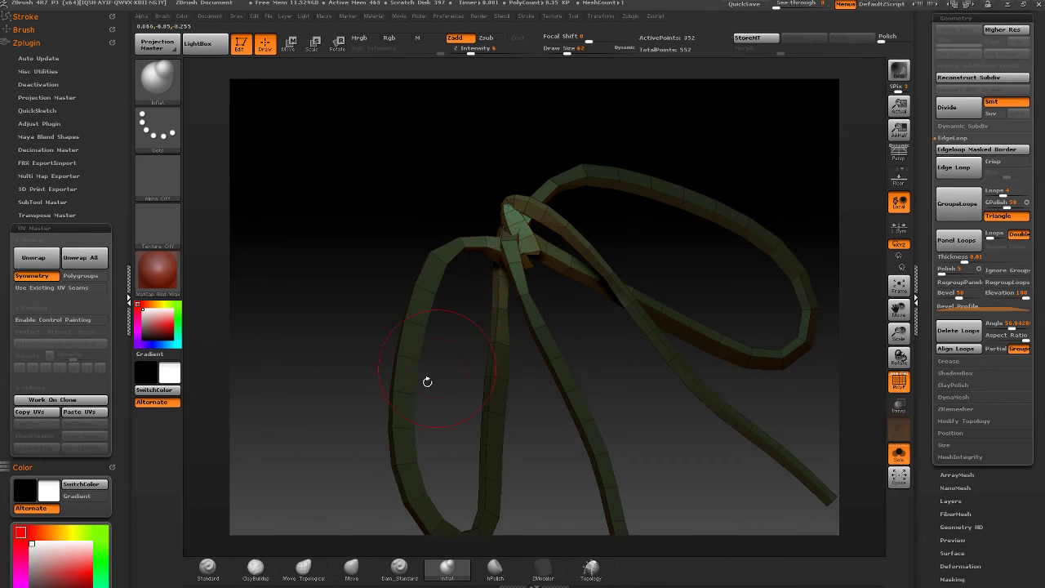
# - Reposition the knot strands with the Move Topological brush, and inflate and smooth their uneven parts
pyautogui.click(306, 566)
pyautogui.moveTo(434, 233); pyautogui.dragTo(539, 201)
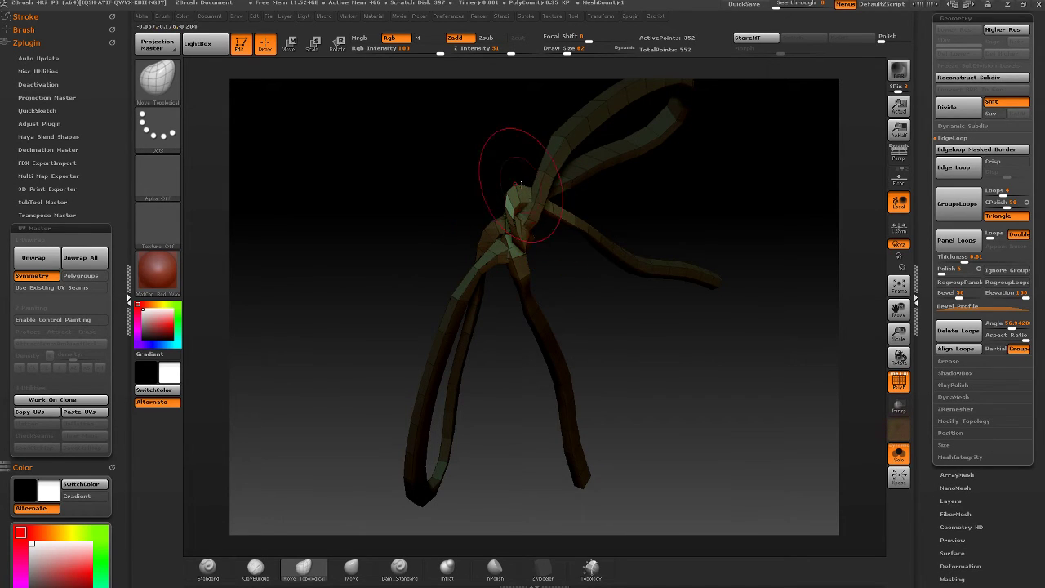
pyautogui.moveTo(502, 187); pyautogui.dragTo(431, 442)
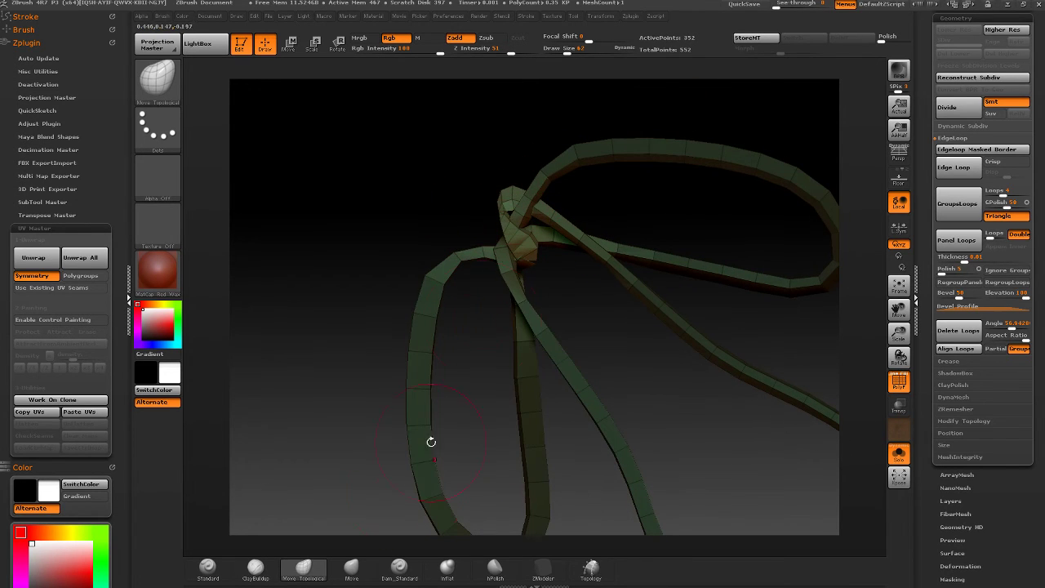
pyautogui.click(447, 570)
pyautogui.press('shift')
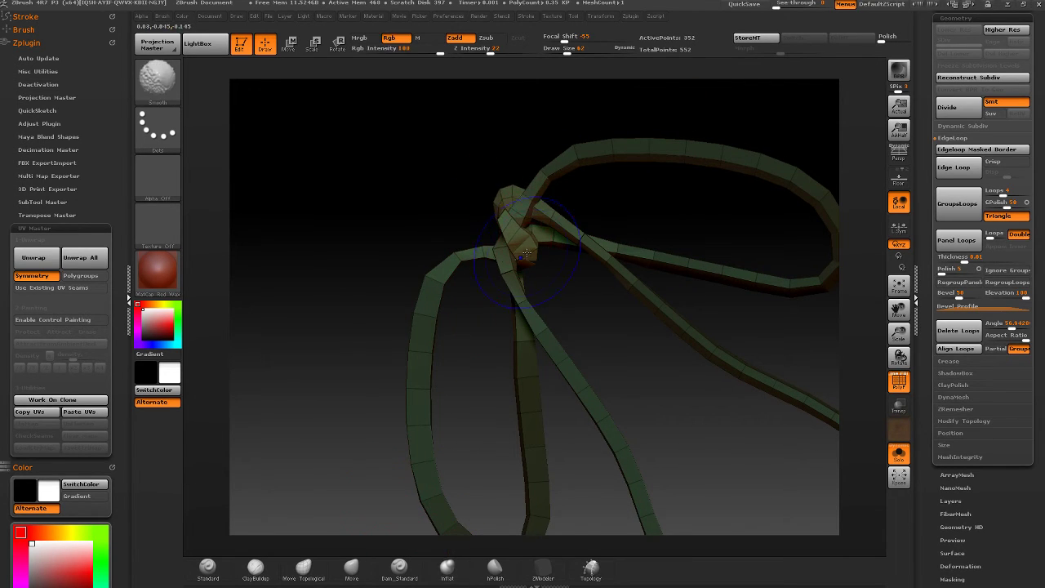
pyautogui.moveTo(510, 200)
pyautogui.mouseDown()
pyautogui.moveTo(786, 269)
pyautogui.moveTo(648, 268)
pyautogui.moveTo(623, 208)
pyautogui.moveTo(485, 243)
pyautogui.moveTo(555, 230)
pyautogui.mouseUp()
# - Turn off Solo and reshape the lace strands around the knot with the Move Topological brush at draw size 101
pyautogui.click(899, 454)
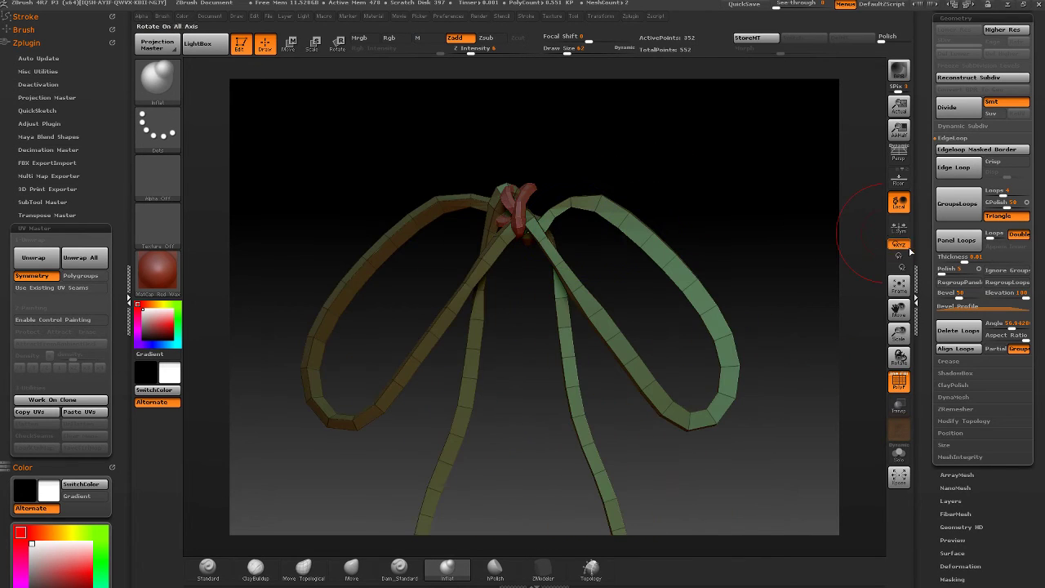
pyautogui.moveTo(929, 245); pyautogui.dragTo(929, 523)
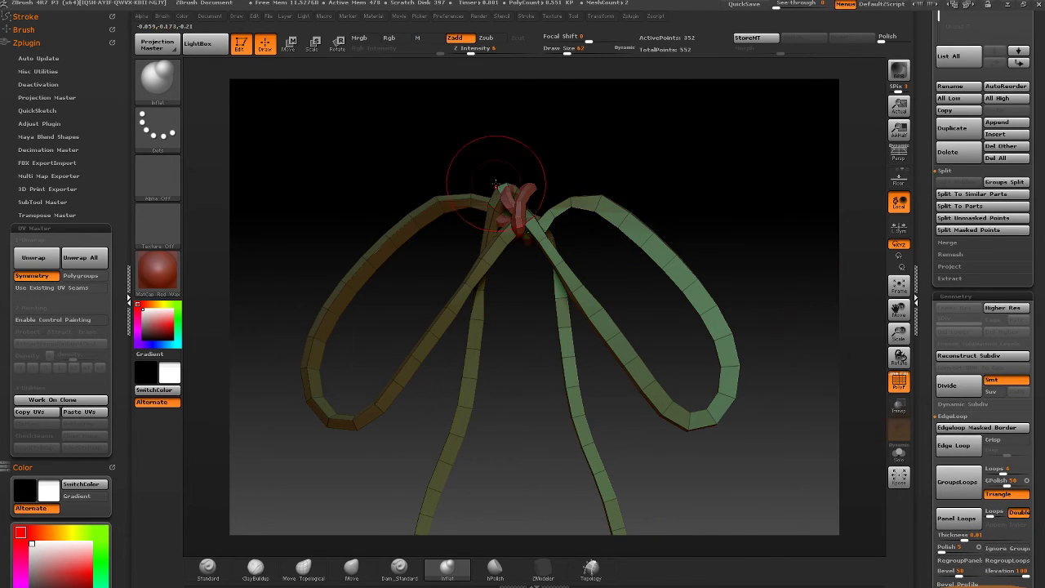
pyautogui.hotkey('ctrl', 'z')
pyautogui.click(307, 565)
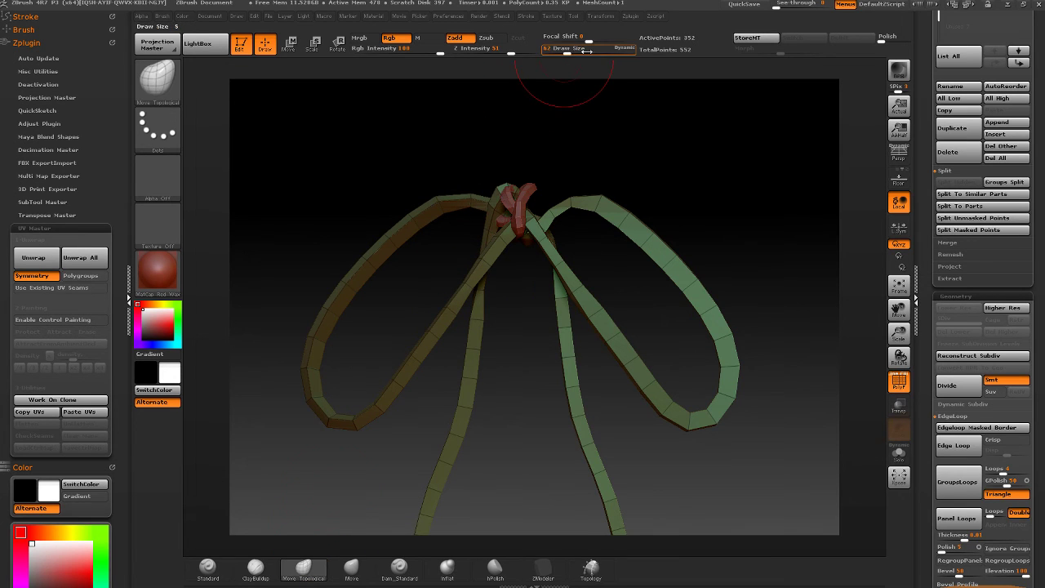
pyautogui.moveTo(565, 53); pyautogui.dragTo(573, 55)
pyautogui.moveTo(501, 196); pyautogui.dragTo(494, 226)
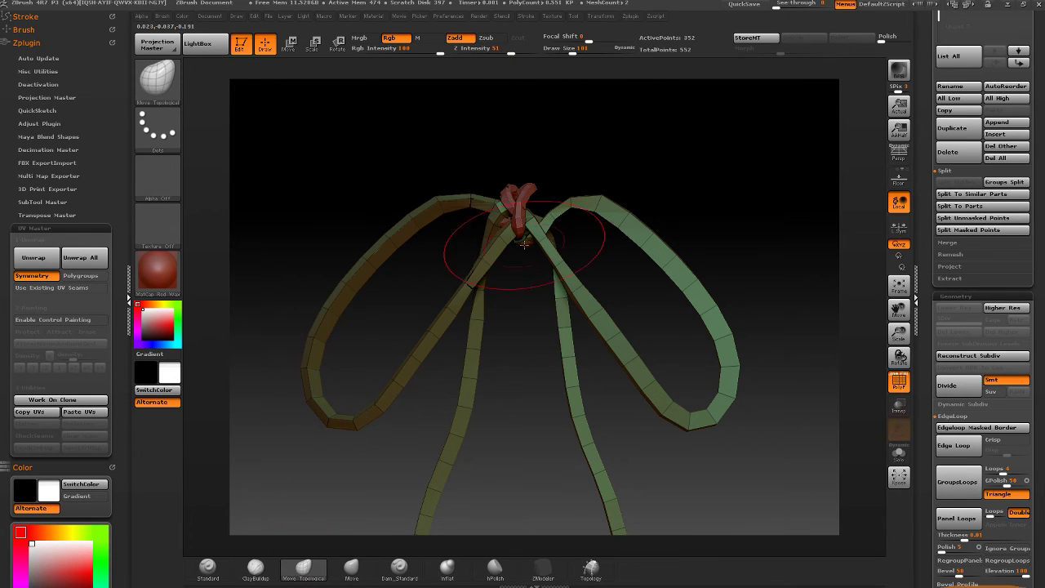
pyautogui.moveTo(571, 139); pyautogui.dragTo(613, 154)
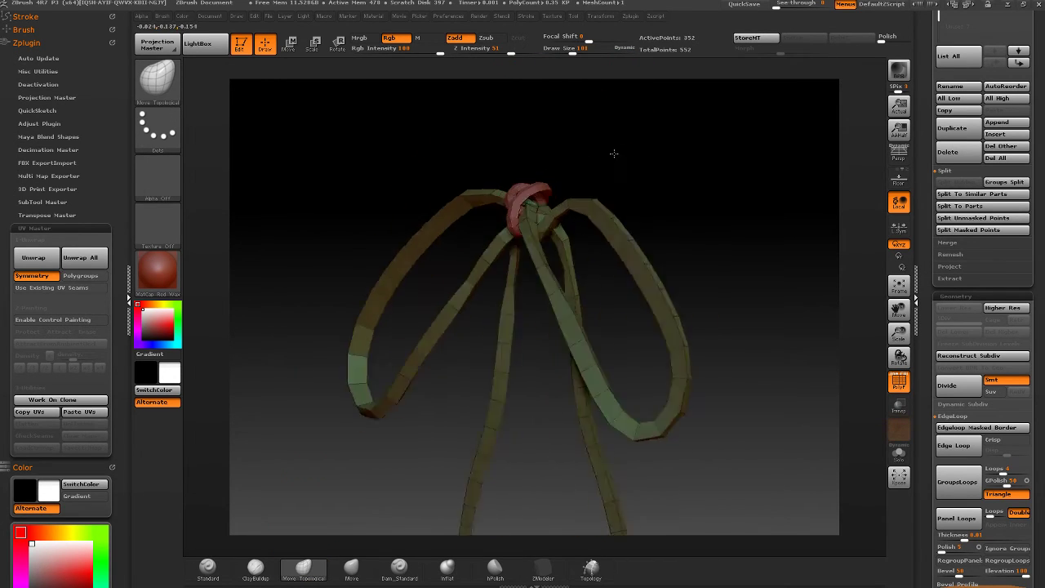
# - Activate the second lace subtool, step back through its edit history, and delete that subtool
pyautogui.press('Down')
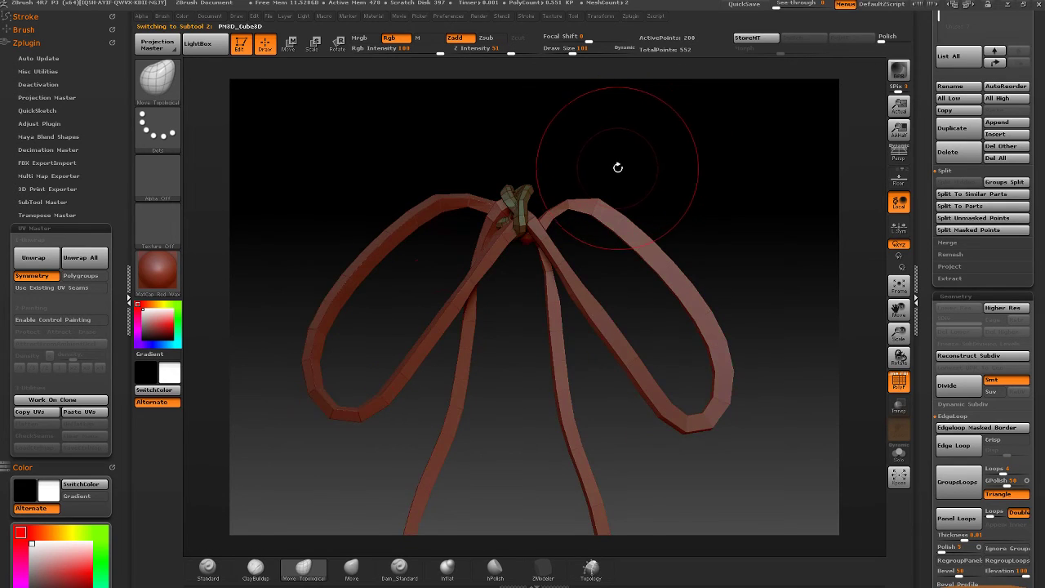
pyautogui.click(353, 573)
pyautogui.moveTo(527, 220); pyautogui.dragTo(534, 248)
pyautogui.hotkey('ctrl', 'z')
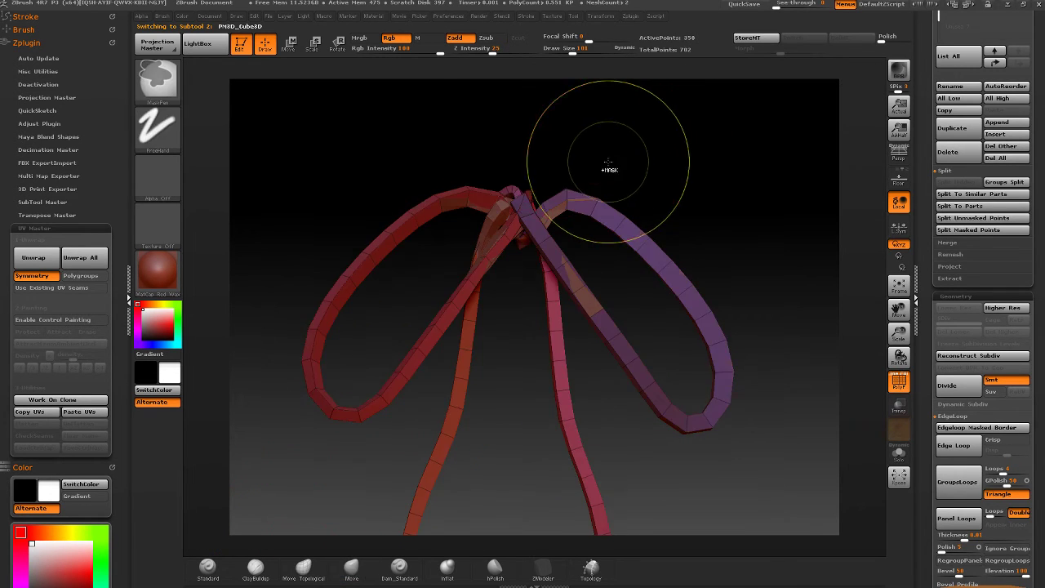
pyautogui.moveTo(609, 169); pyautogui.dragTo(617, 149)
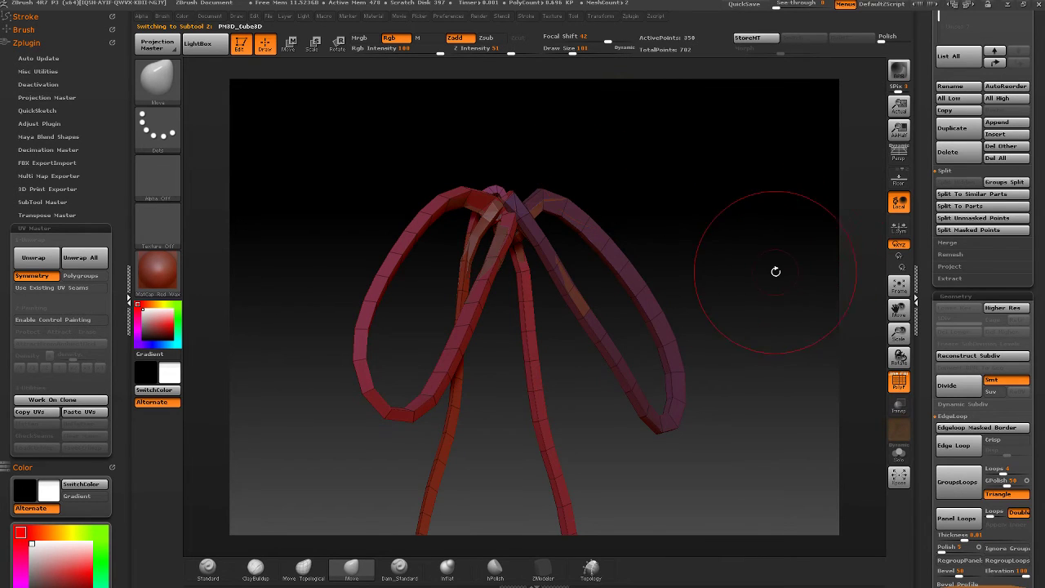
pyautogui.moveTo(775, 270); pyautogui.dragTo(770, 285)
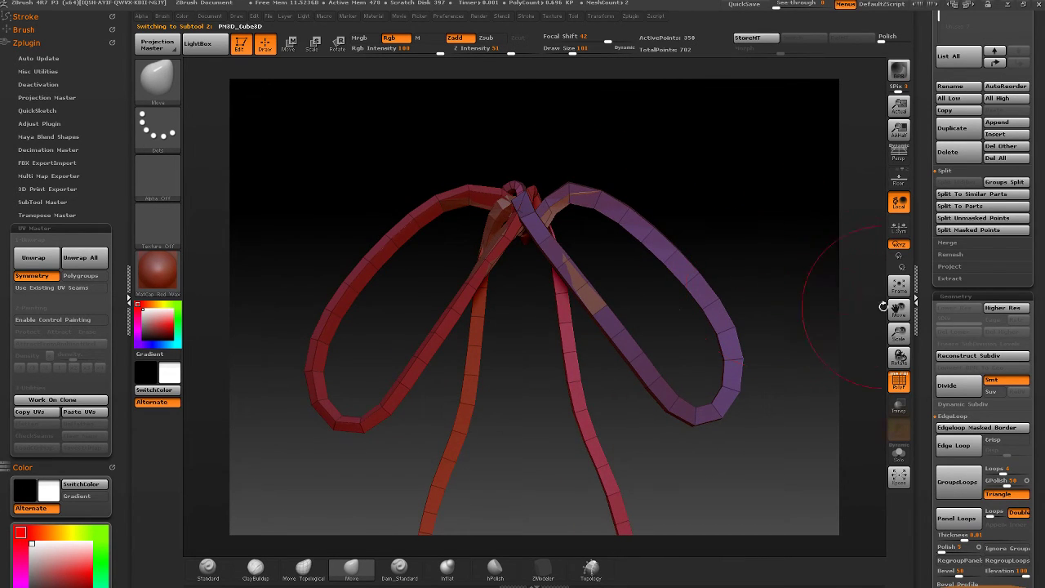
pyautogui.moveTo(883, 306); pyautogui.dragTo(705, 180)
pyautogui.scroll(-3, 923, 270)
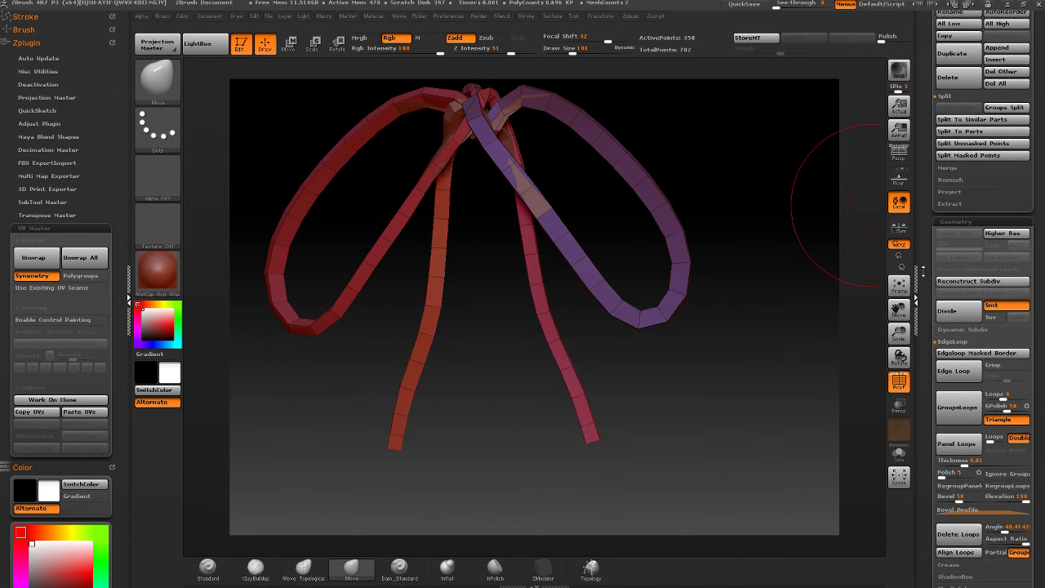
pyautogui.scroll(5, 923, 270)
pyautogui.moveTo(764, 221); pyautogui.dragTo(804, 295)
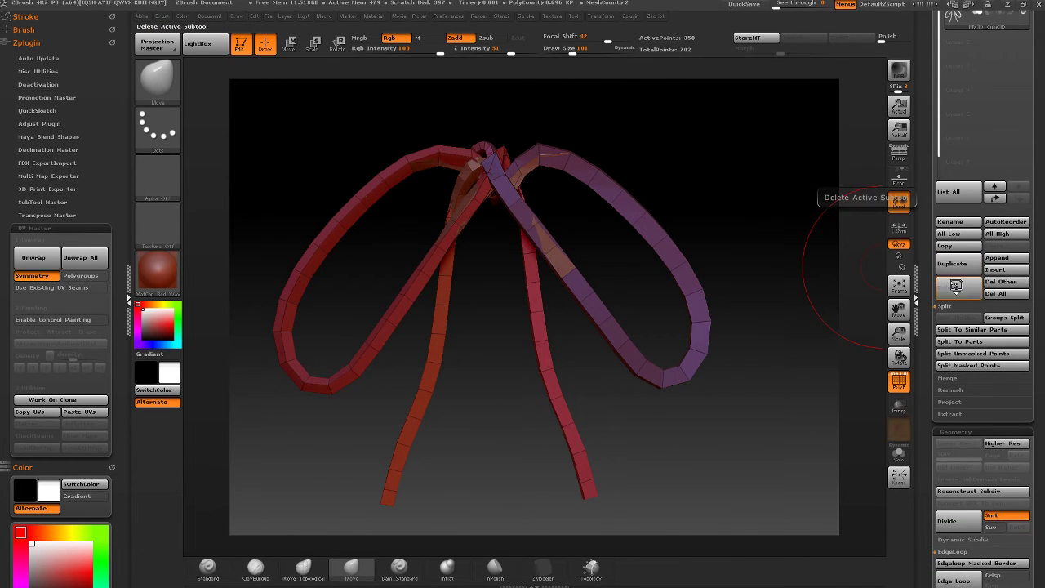
pyautogui.click(948, 288)
# - Reshape the crossing strands at the top of the knot using the Move Topological brush with a smaller draw size
pyautogui.moveTo(588, 236)
pyautogui.mouseDown()
pyautogui.moveTo(509, 240)
pyautogui.moveTo(490, 182)
pyautogui.mouseUp()
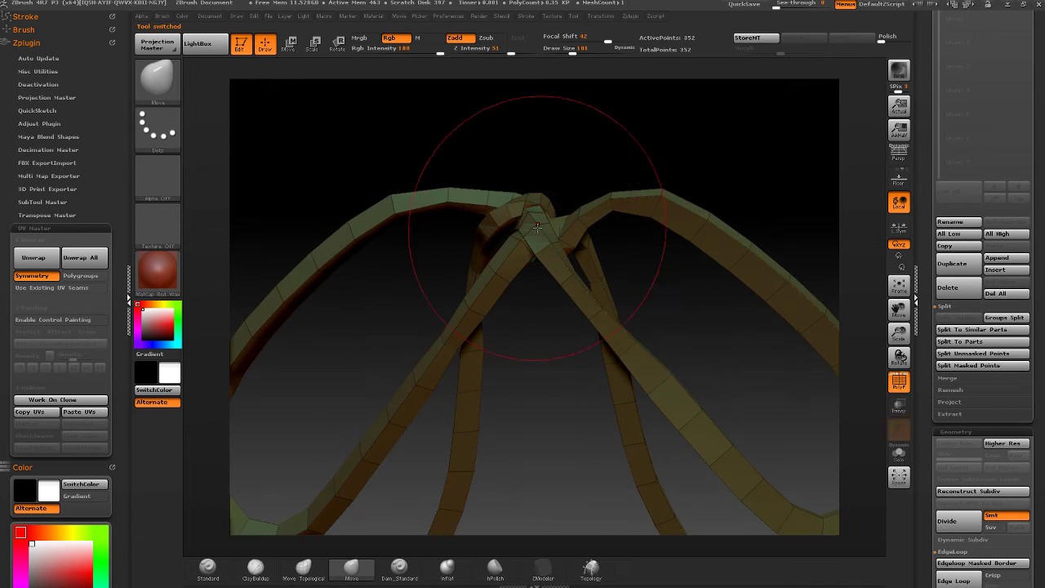
pyautogui.click(288, 572)
pyautogui.moveTo(556, 179)
pyautogui.mouseDown()
pyautogui.moveTo(501, 194)
pyautogui.moveTo(547, 190)
pyautogui.moveTo(562, 212)
pyautogui.moveTo(537, 257)
pyautogui.moveTo(532, 206)
pyautogui.mouseUp()
pyautogui.moveTo(530, 206); pyautogui.dragTo(518, 186, button='right')
pyautogui.moveTo(571, 52); pyautogui.dragTo(566, 51)
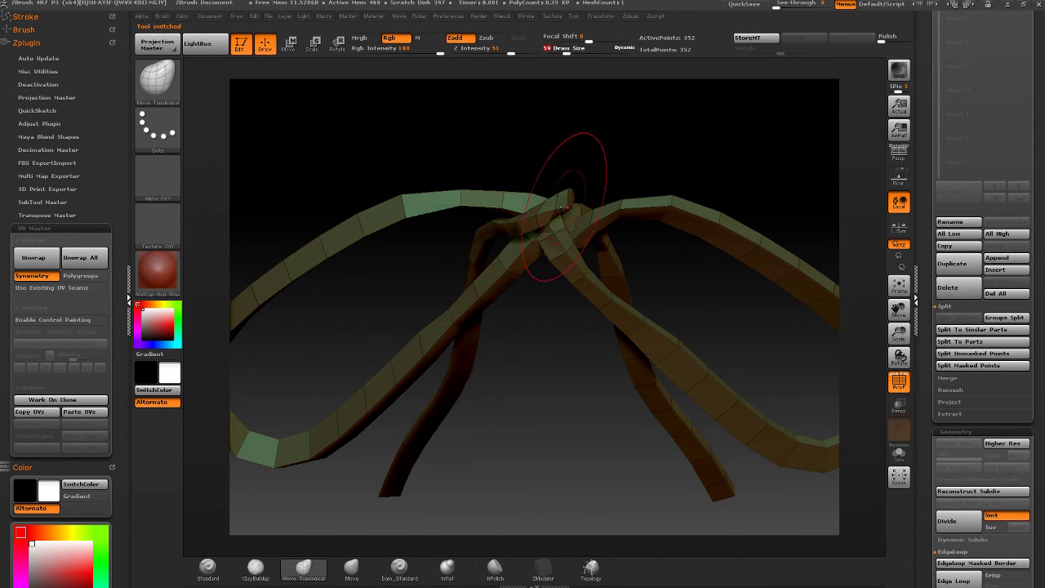
pyautogui.moveTo(576, 198); pyautogui.dragTo(581, 207)
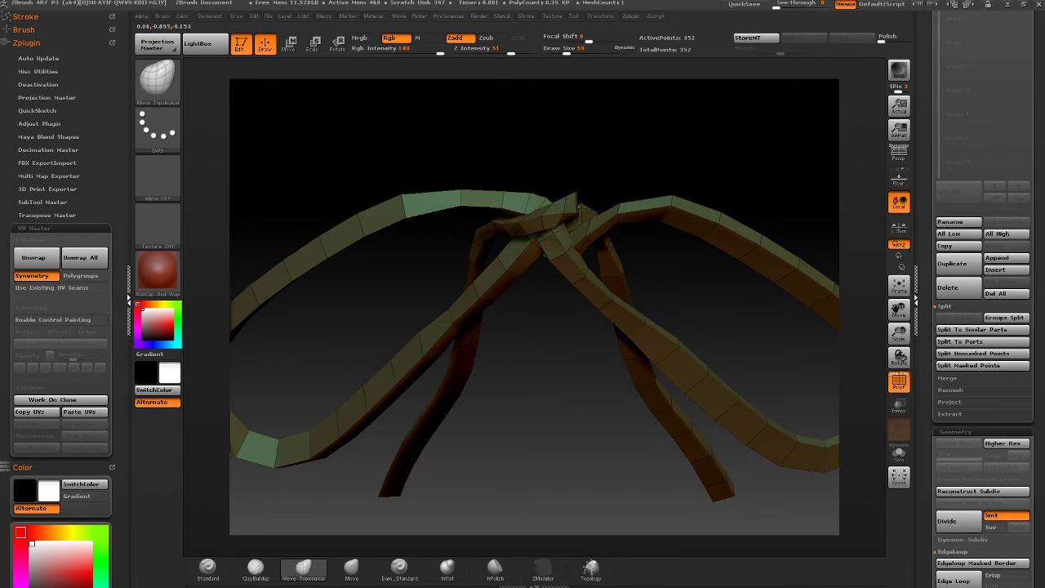
# - Smooth and reposition the knot's wrapped strands from several sides, with the Move Topological draw size at 65
pyautogui.moveTo(557, 211)
pyautogui.mouseDown(button='right')
pyautogui.moveTo(581, 180)
pyautogui.moveTo(600, 113)
pyautogui.moveTo(567, 137)
pyautogui.mouseUp(button='right')
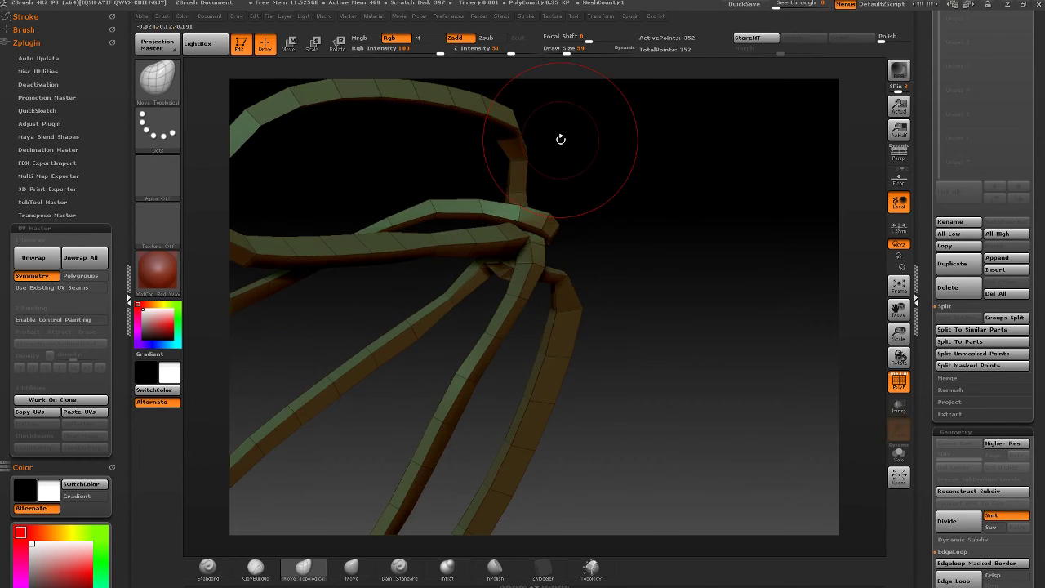
pyautogui.moveTo(528, 239); pyautogui.dragTo(471, 228, button='right')
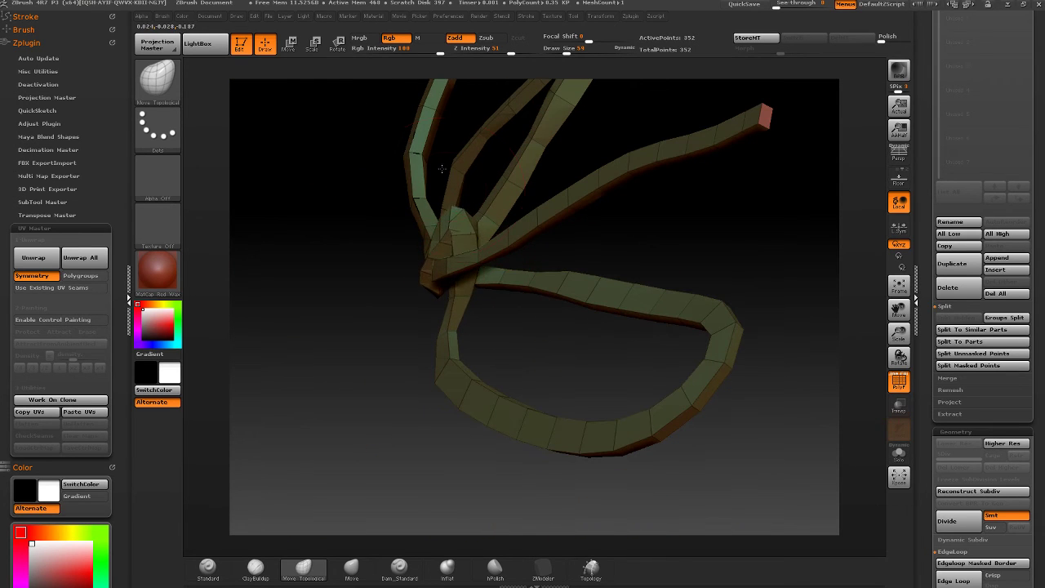
pyautogui.press('shift')
pyautogui.moveTo(465, 218)
pyautogui.mouseDown(button='right')
pyautogui.moveTo(434, 220)
pyautogui.moveTo(463, 208)
pyautogui.moveTo(439, 205)
pyautogui.mouseUp(button='right')
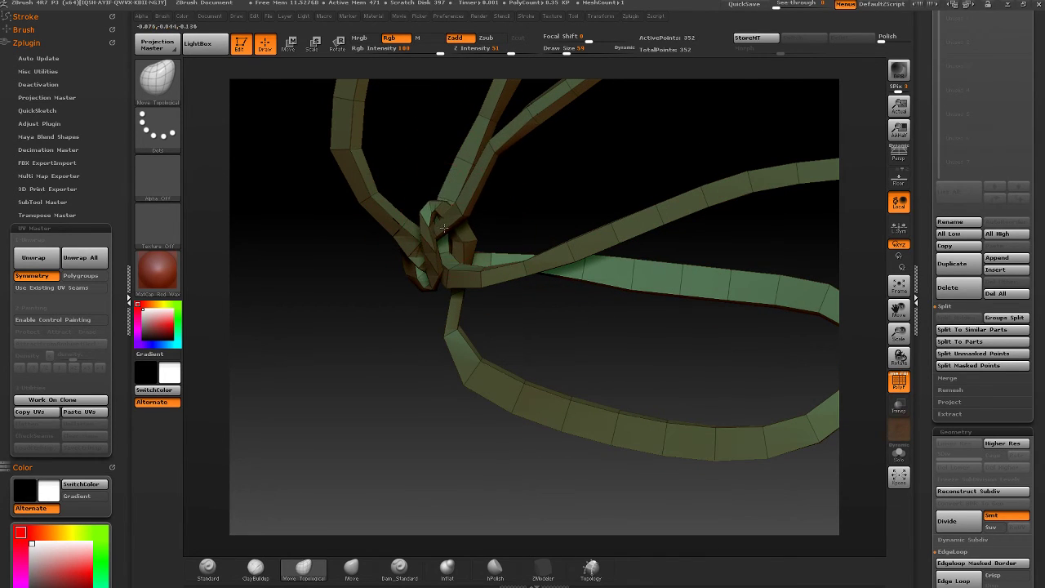
pyautogui.moveTo(458, 237)
pyautogui.mouseDown(button='right')
pyautogui.moveTo(427, 234)
pyautogui.moveTo(479, 209)
pyautogui.moveTo(433, 208)
pyautogui.moveTo(397, 187)
pyautogui.mouseUp(button='right')
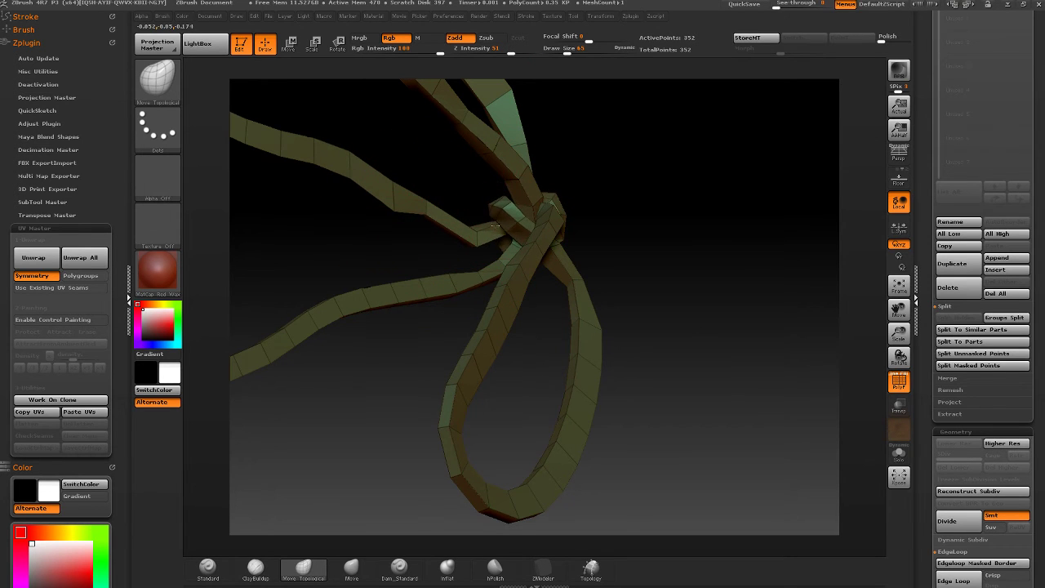
pyautogui.moveTo(511, 216)
pyautogui.mouseDown(button='right')
pyautogui.moveTo(478, 200)
pyautogui.moveTo(522, 233)
pyautogui.moveTo(490, 204)
pyautogui.moveTo(543, 213)
pyautogui.moveTo(555, 245)
pyautogui.mouseUp(button='right')
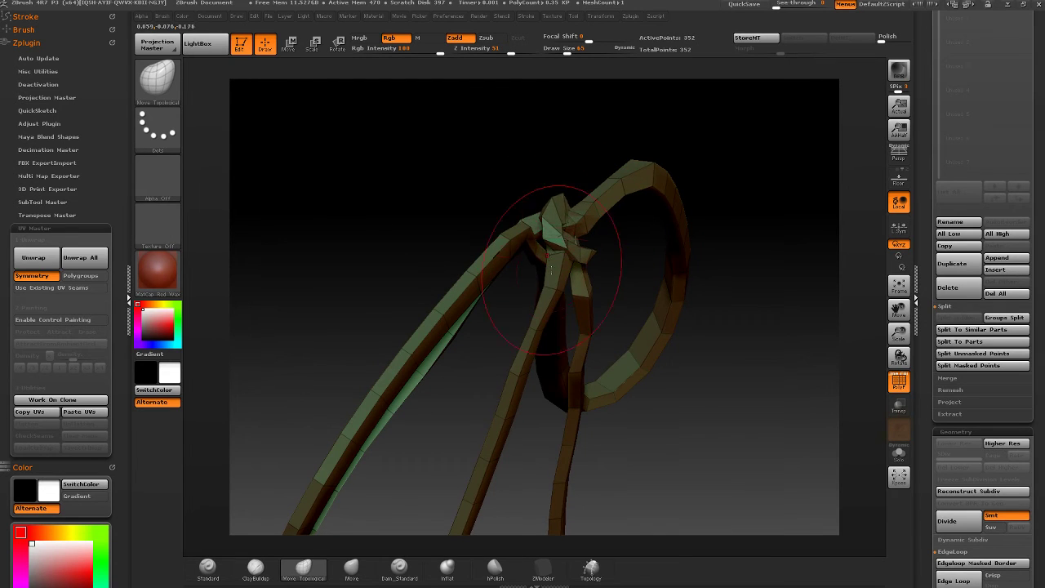
# - Pull the lower knot strands into place where the hanging tails leave the knot
pyautogui.moveTo(591, 254); pyautogui.dragTo(617, 228)
pyautogui.moveTo(589, 260)
pyautogui.mouseDown()
pyautogui.moveTo(576, 249)
pyautogui.moveTo(585, 237)
pyautogui.mouseUp()
pyautogui.moveTo(589, 229); pyautogui.dragTo(570, 232, button='right')
pyautogui.moveTo(571, 243); pyautogui.dragTo(565, 239)
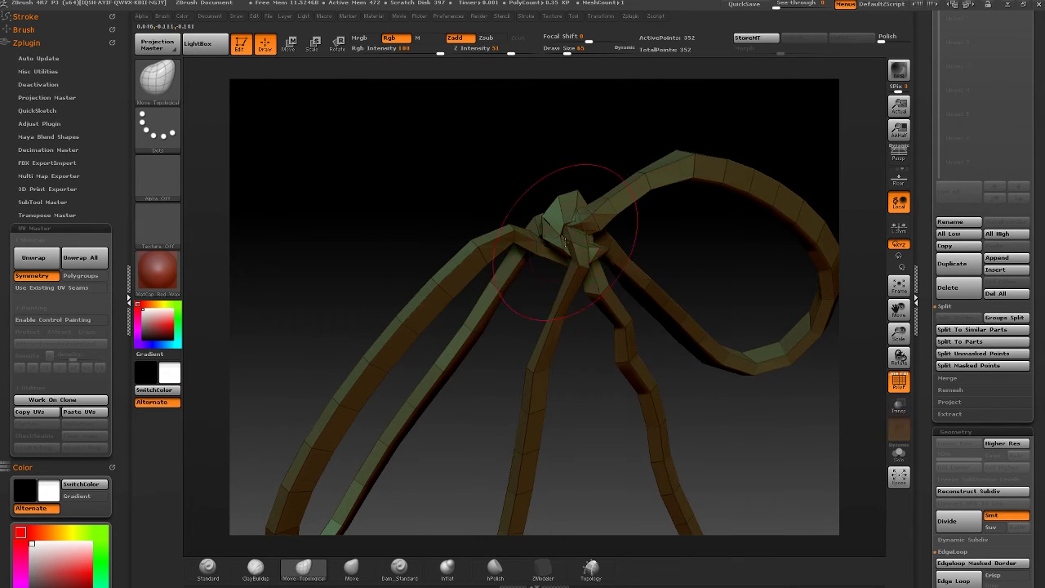
# - Shape the strand wrapping over the top of the knot so it sits around the crossing laces
pyautogui.moveTo(563, 241); pyautogui.dragTo(612, 237, button='right')
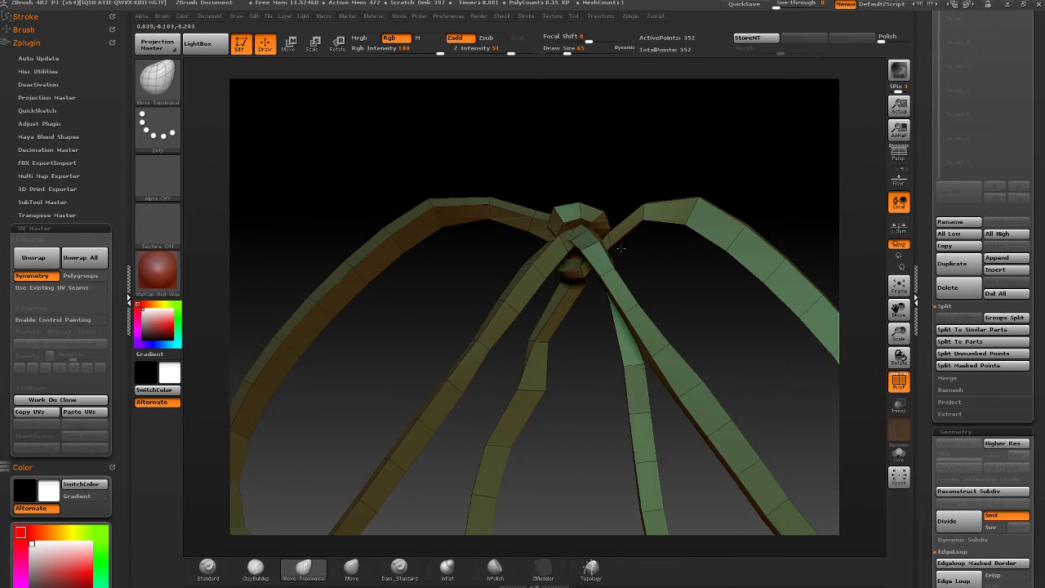
pyautogui.moveTo(633, 241); pyautogui.dragTo(593, 223)
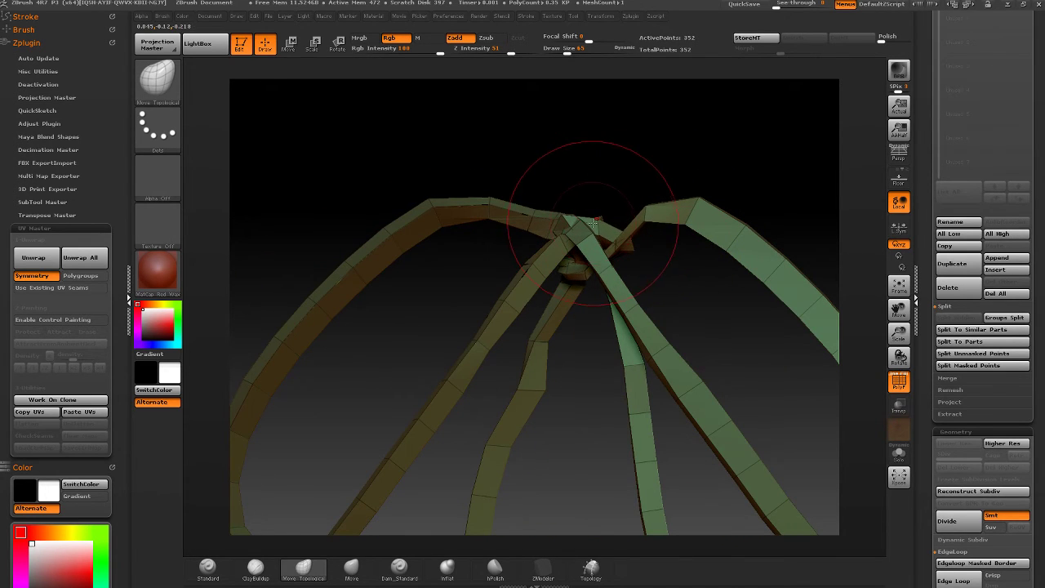
pyautogui.moveTo(583, 182); pyautogui.dragTo(562, 212)
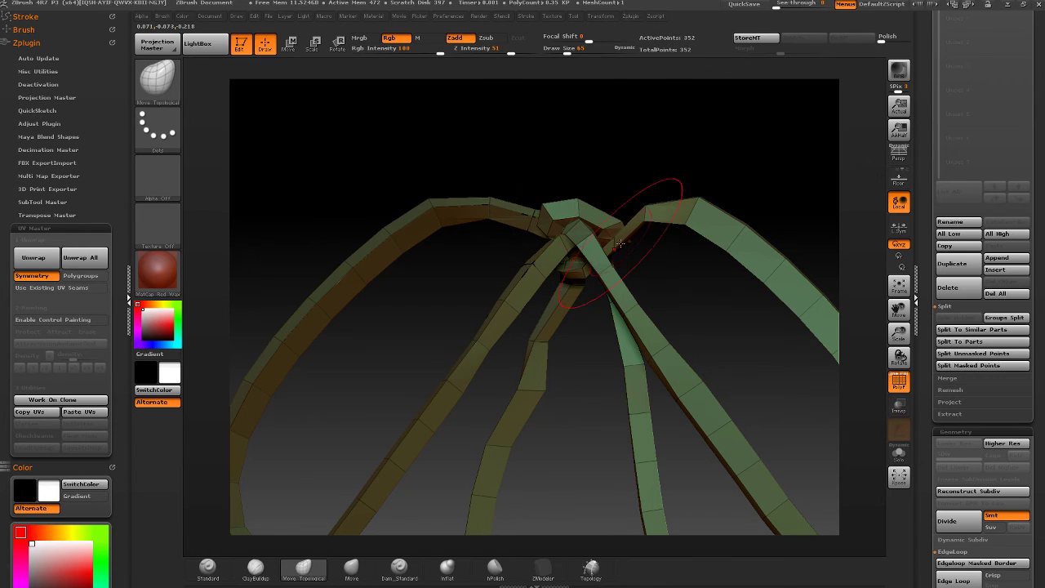
pyautogui.moveTo(595, 175); pyautogui.dragTo(597, 219)
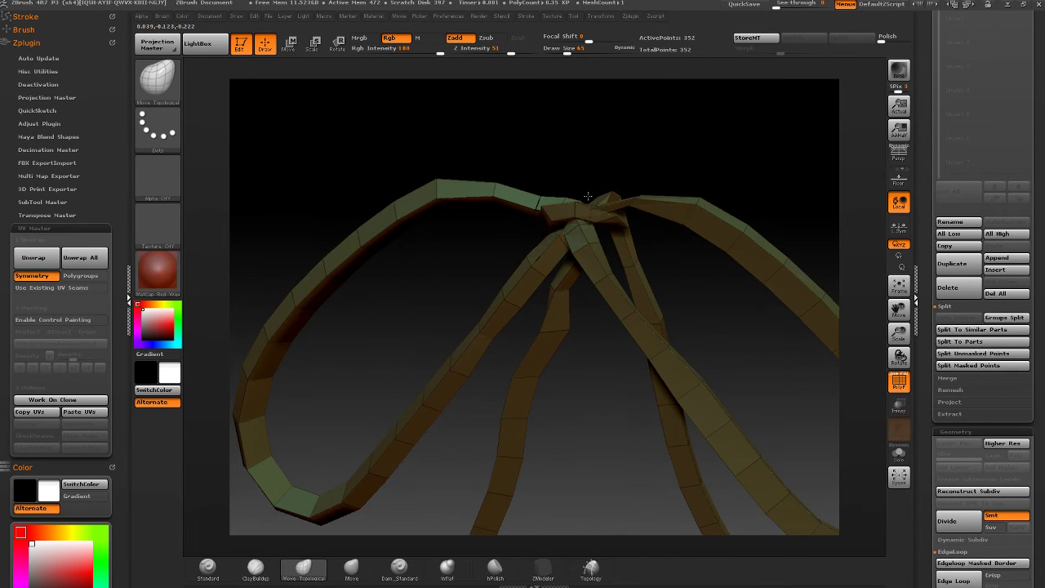
# - Smooth the strand over the top of the knot, and adjust its side with the Move Topological brush
pyautogui.moveTo(597, 168); pyautogui.dragTo(621, 175)
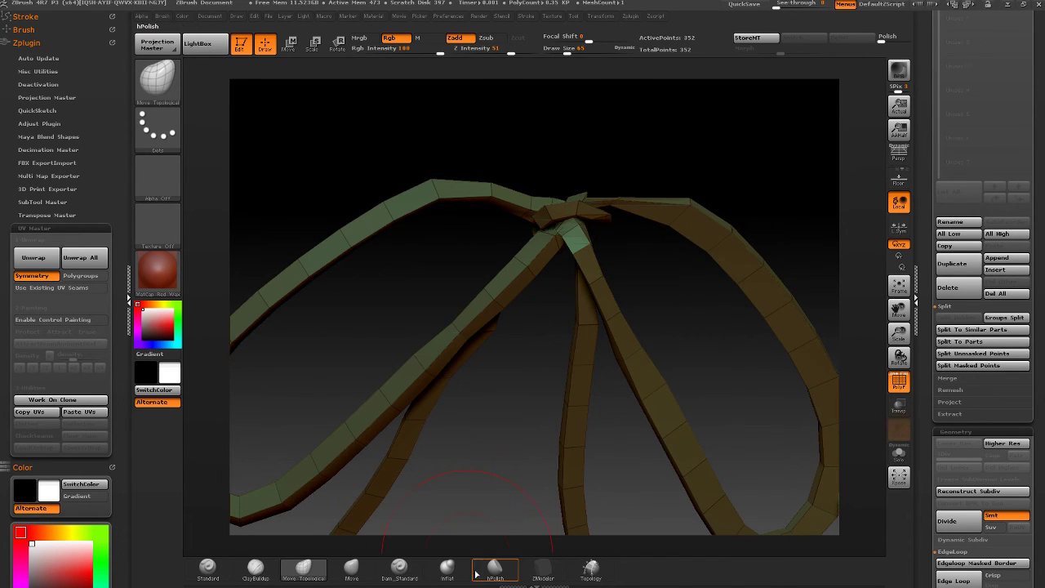
pyautogui.click(447, 568)
pyautogui.moveTo(646, 234); pyautogui.dragTo(625, 199)
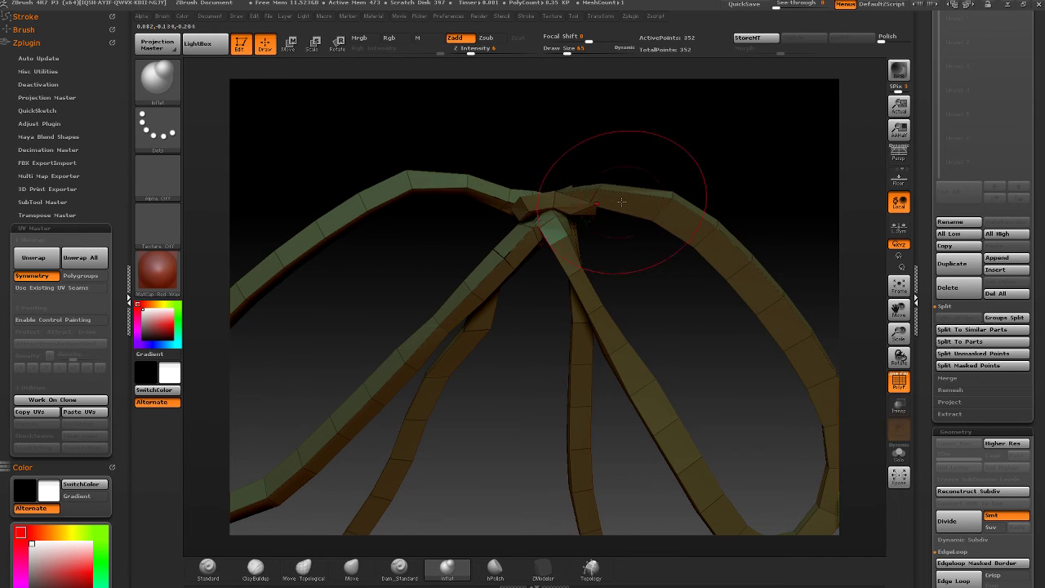
pyautogui.moveTo(555, 199)
pyautogui.keyDown('shift'); pyautogui.mouseDown()
pyautogui.moveTo(597, 204)
pyautogui.moveTo(614, 168)
pyautogui.mouseUp(); pyautogui.keyUp('shift')
pyautogui.click(304, 569)
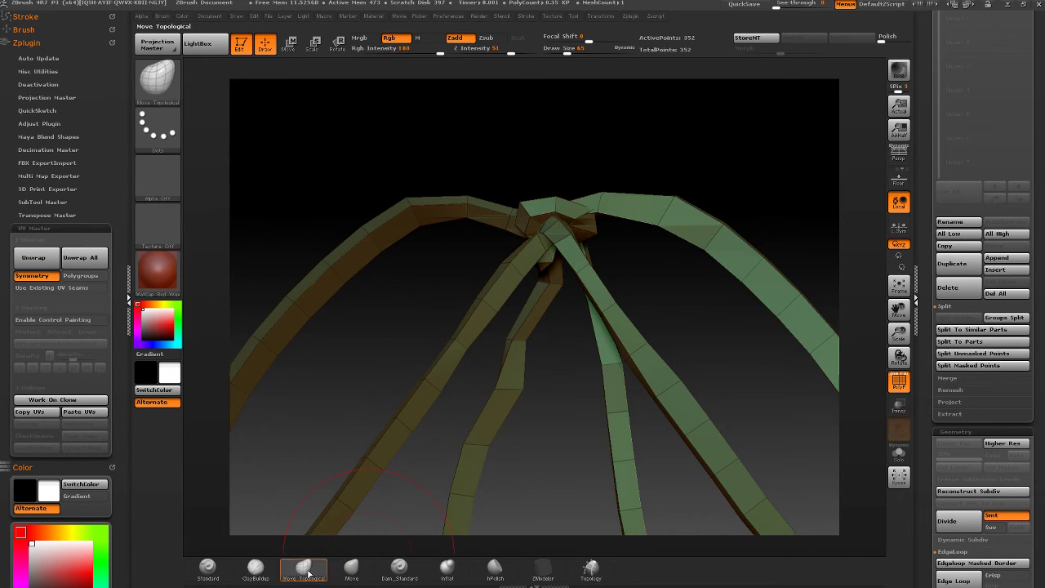
pyautogui.moveTo(596, 231); pyautogui.dragTo(577, 231)
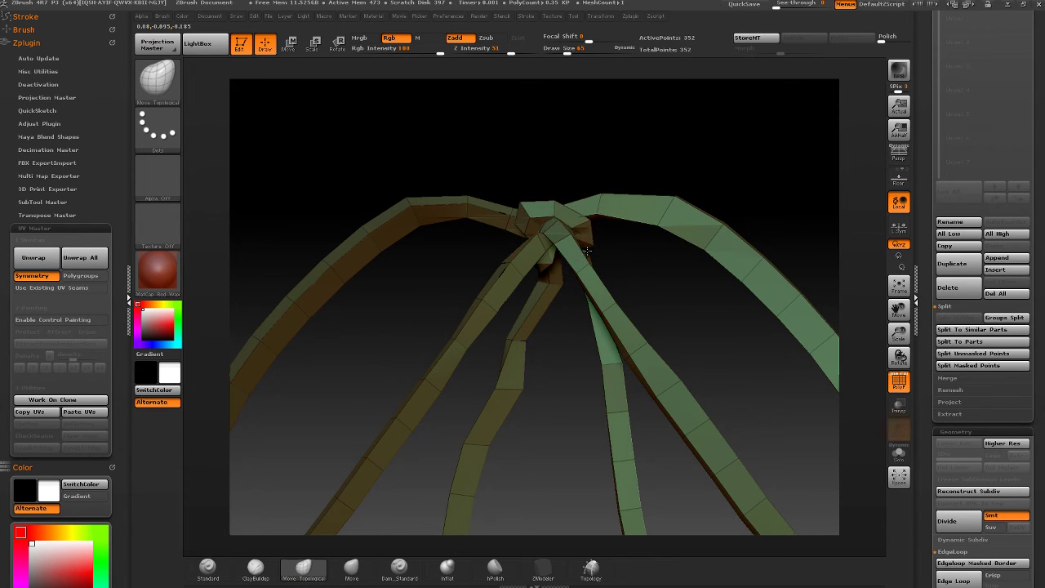
pyautogui.moveTo(590, 237)
pyautogui.keyDown('ctrl'); pyautogui.mouseDown(button='right')
pyautogui.moveTo(524, 233)
pyautogui.moveTo(543, 329)
pyautogui.mouseUp(button='right'); pyautogui.keyUp('ctrl')
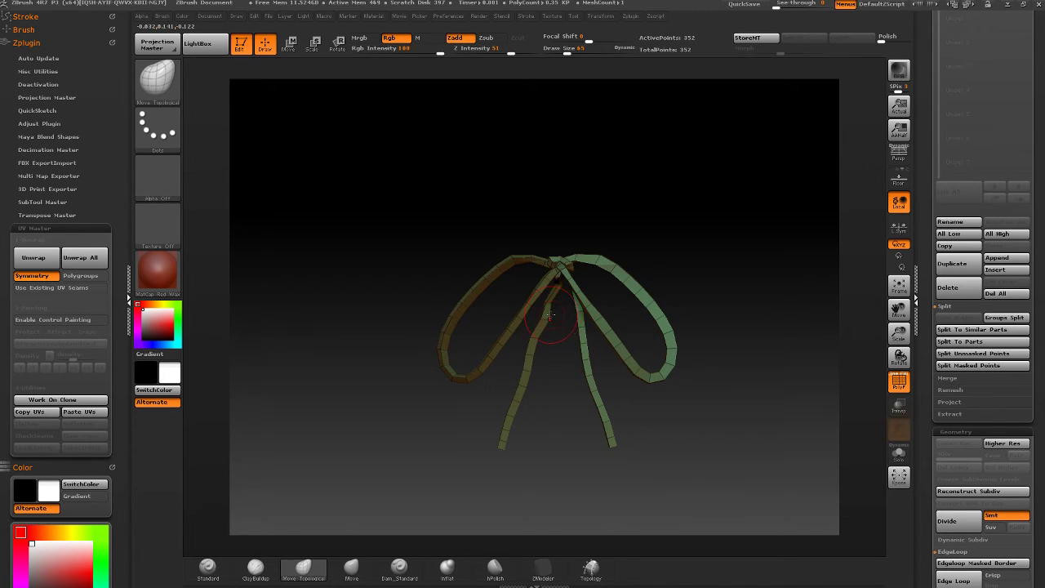
pyautogui.moveTo(557, 313); pyautogui.dragTo(219, 344, button='right')
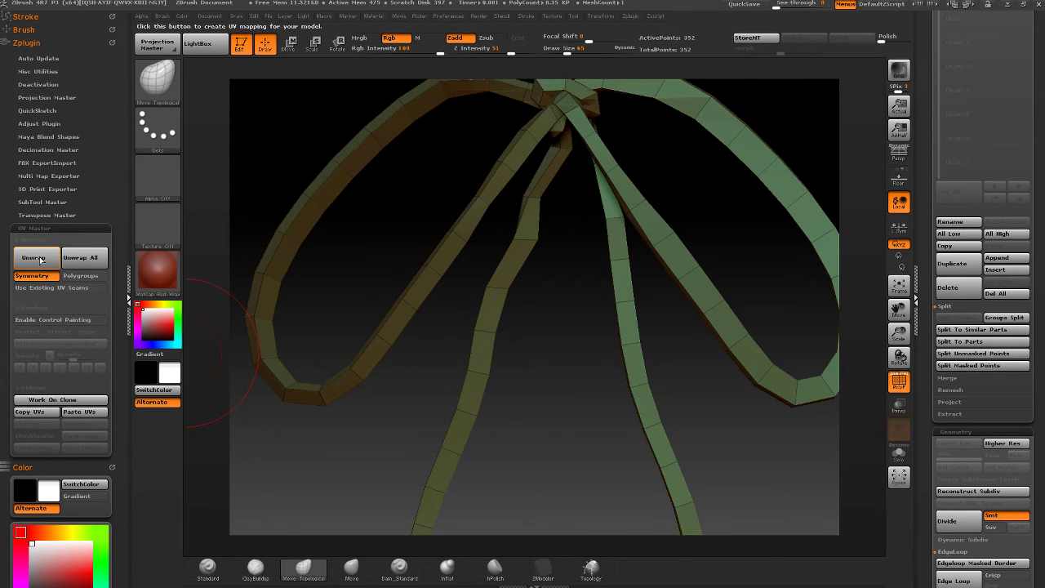
# - Unwrap the lace in UV Master with Symmetry off and Polygroups on, and check the flattened UVs before returning to 3D
pyautogui.click(33, 276)
pyautogui.click(66, 276)
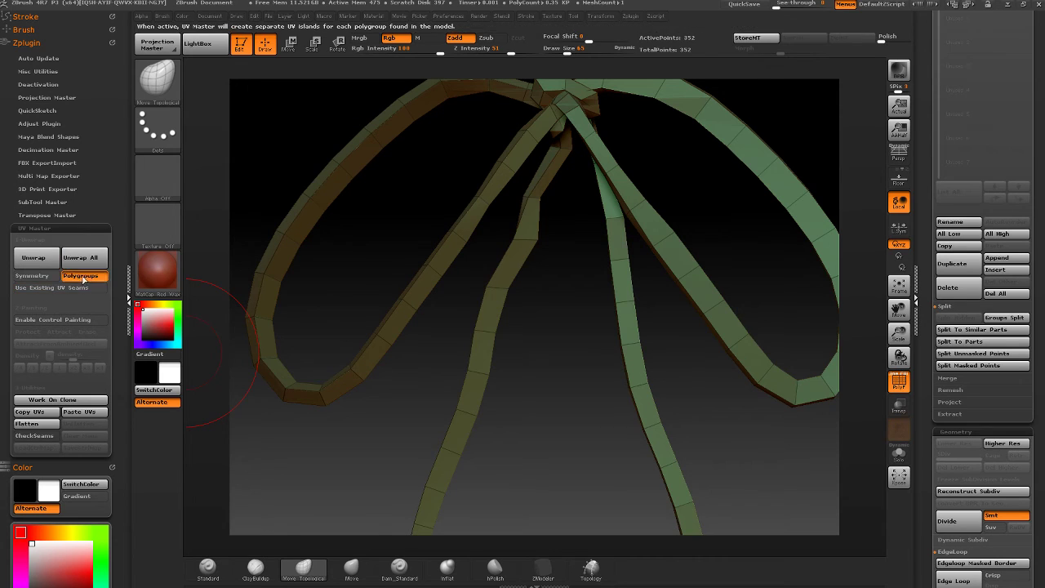
pyautogui.click(33, 258)
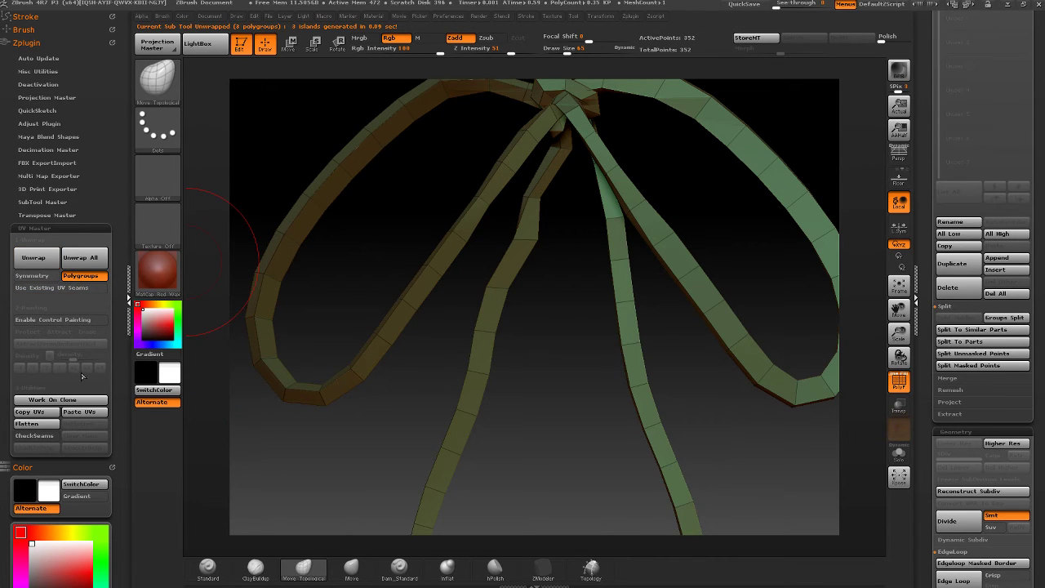
pyautogui.click(30, 424)
pyautogui.press('f')
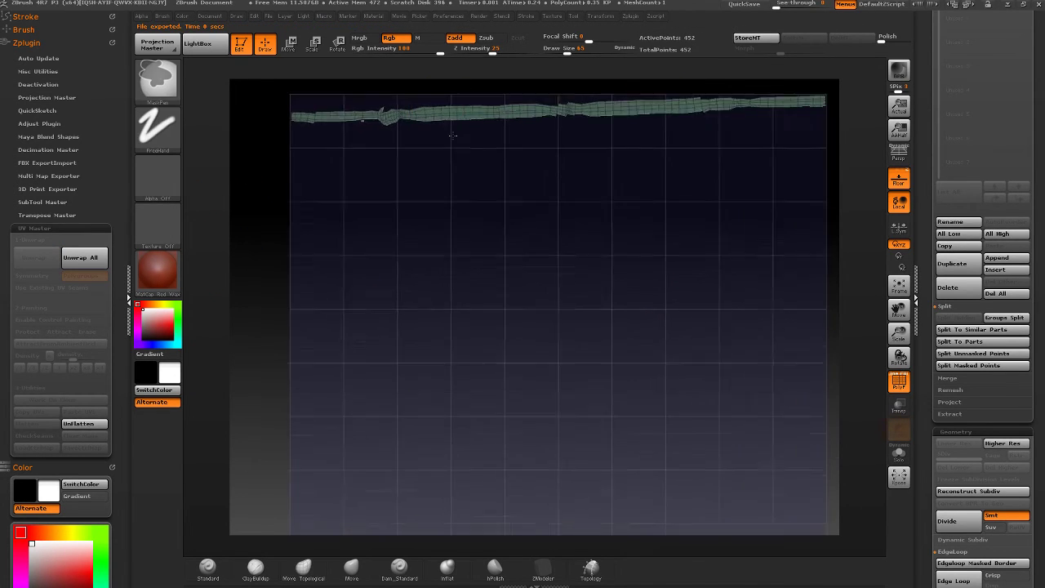
pyautogui.click(93, 426)
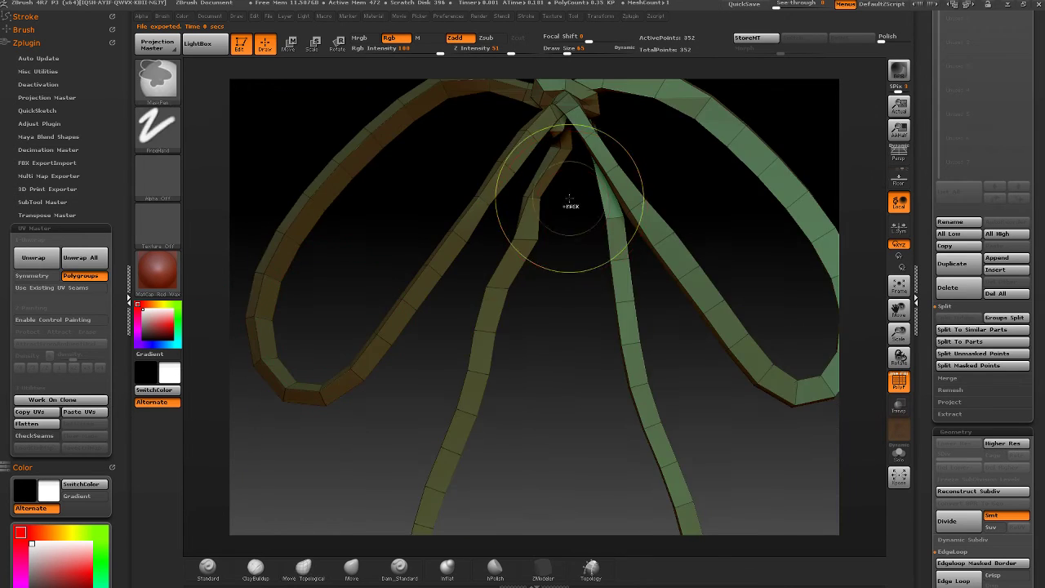
# - Hide the end caps of the lace tails and switch the selection brush to SelectLasso
pyautogui.moveTo(570, 204)
pyautogui.keyDown('ctrl'); pyautogui.mouseDown(button='right')
pyautogui.moveTo(548, 272)
pyautogui.moveTo(495, 260)
pyautogui.moveTo(507, 324)
pyautogui.moveTo(385, 214)
pyautogui.mouseUp(button='right'); pyautogui.keyUp('ctrl')
pyautogui.keyDown('ctrl'); pyautogui.keyDown('shift'); pyautogui.click(496, 291); pyautogui.keyUp('shift'); pyautogui.keyUp('ctrl')
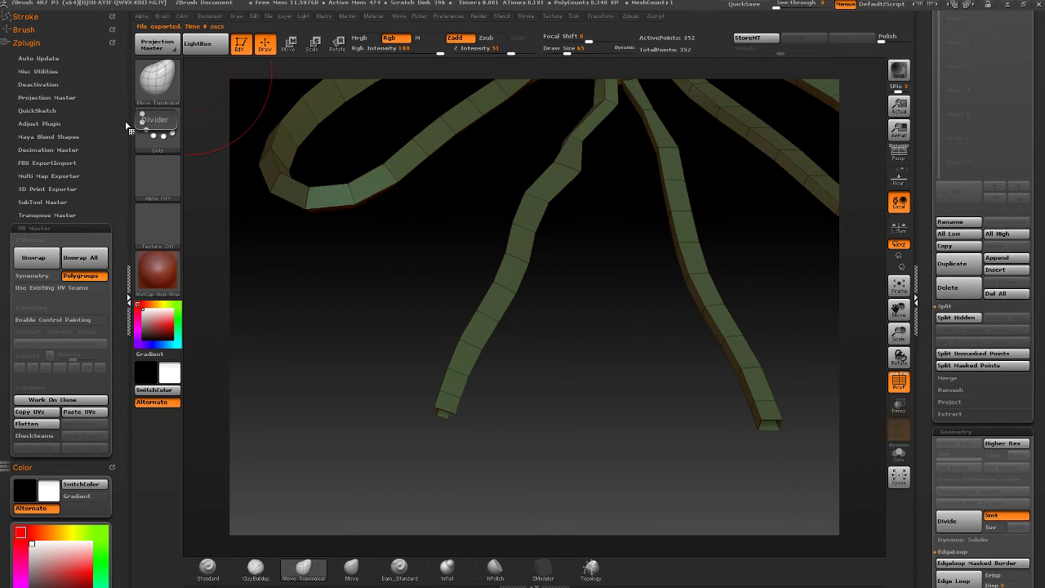
pyautogui.hotkey('ctrl', 'shift')
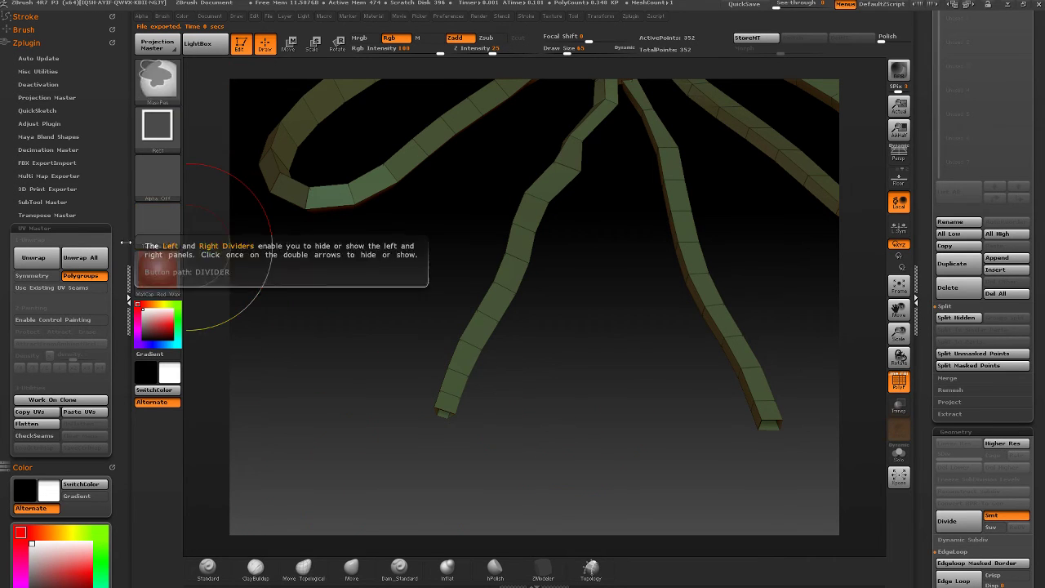
pyautogui.click(157, 88)
pyautogui.click(310, 90)
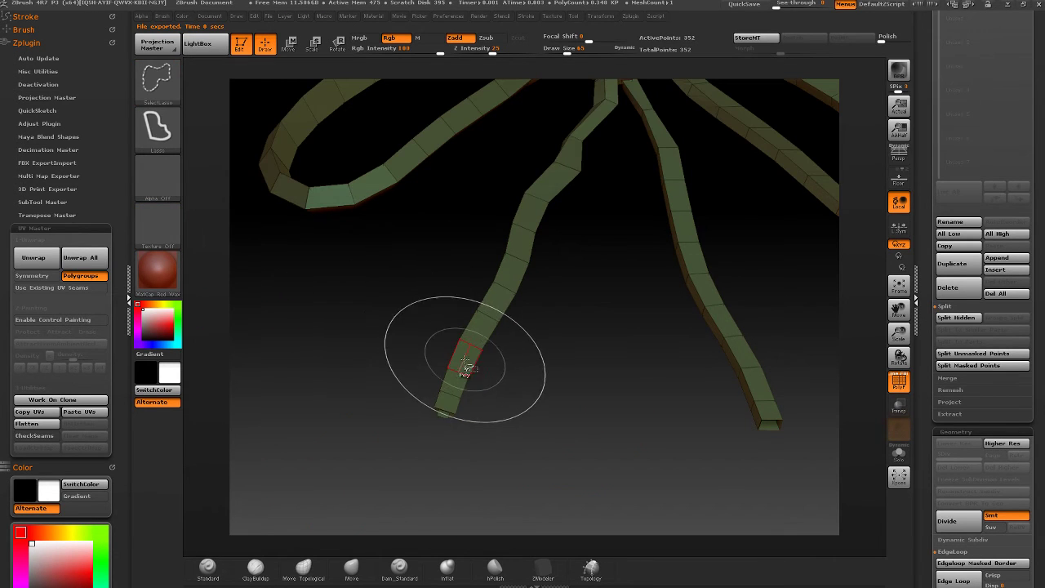
# - Hide a lengthwise face strip along the lace and assign separate polygroups to its long sides
pyautogui.moveTo(637, 339)
pyautogui.mouseDown()
pyautogui.moveTo(620, 213)
pyautogui.moveTo(605, 210)
pyautogui.mouseUp()
pyautogui.hotkey('ctrl', 'shift')
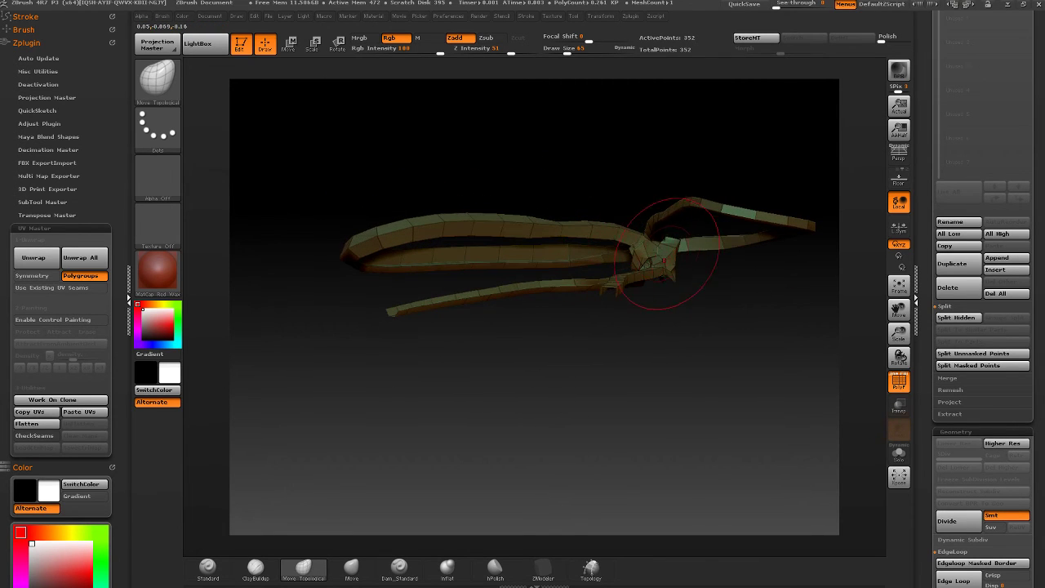
pyautogui.keyDown('ctrl'); pyautogui.keyDown('shift'); pyautogui.click(741, 263); pyautogui.keyUp('shift'); pyautogui.keyUp('ctrl')
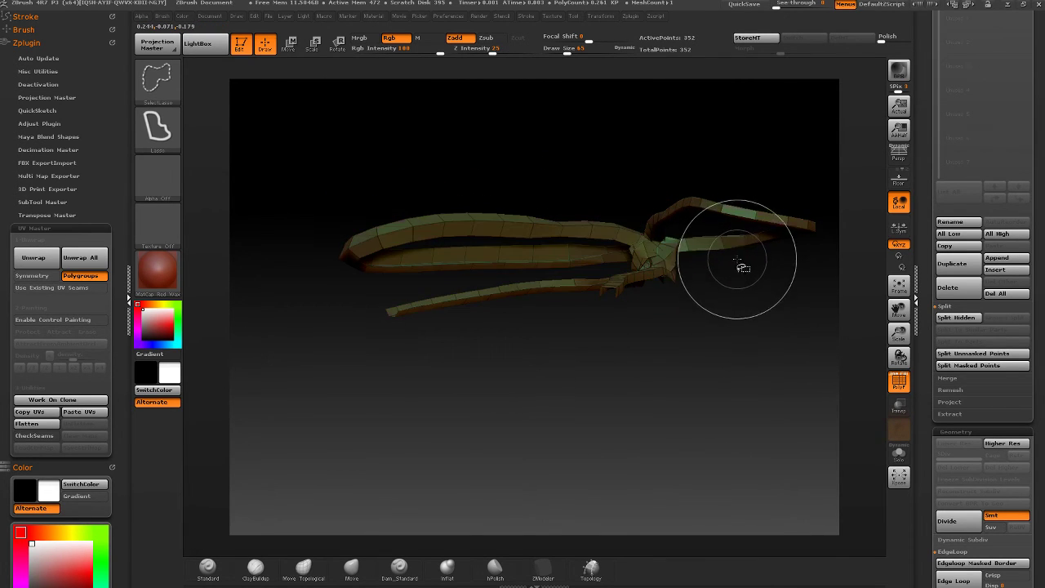
pyautogui.moveTo(723, 303); pyautogui.dragTo(692, 255)
pyautogui.keyDown('ctrl'); pyautogui.keyDown('shift'); pyautogui.click(704, 246); pyautogui.keyUp('shift'); pyautogui.keyUp('ctrl')
pyautogui.keyDown('ctrl'); pyautogui.keyDown('shift'); pyautogui.click(704, 310); pyautogui.keyUp('shift'); pyautogui.keyUp('ctrl')
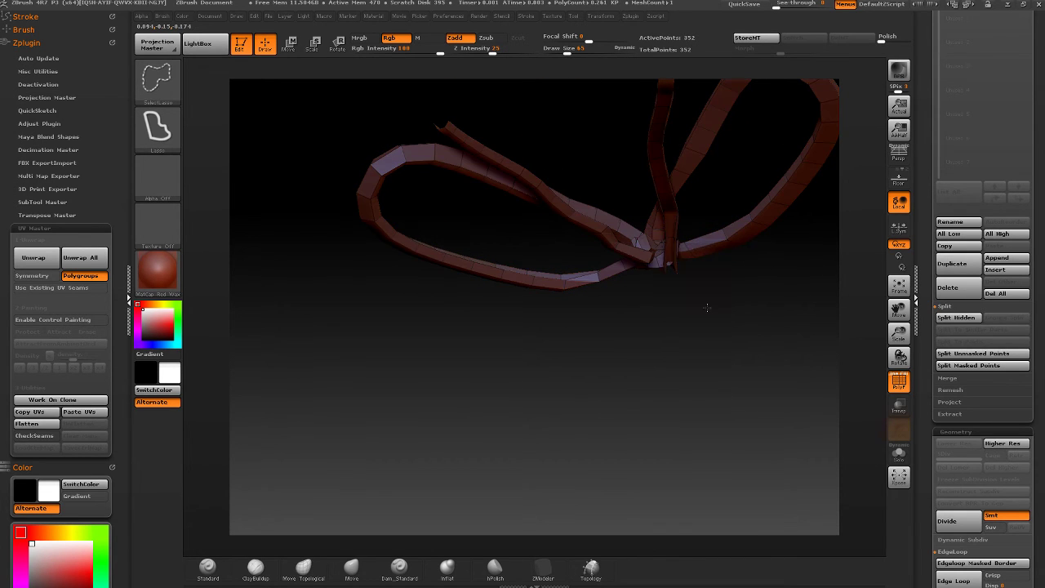
pyautogui.moveTo(701, 219); pyautogui.dragTo(574, 202)
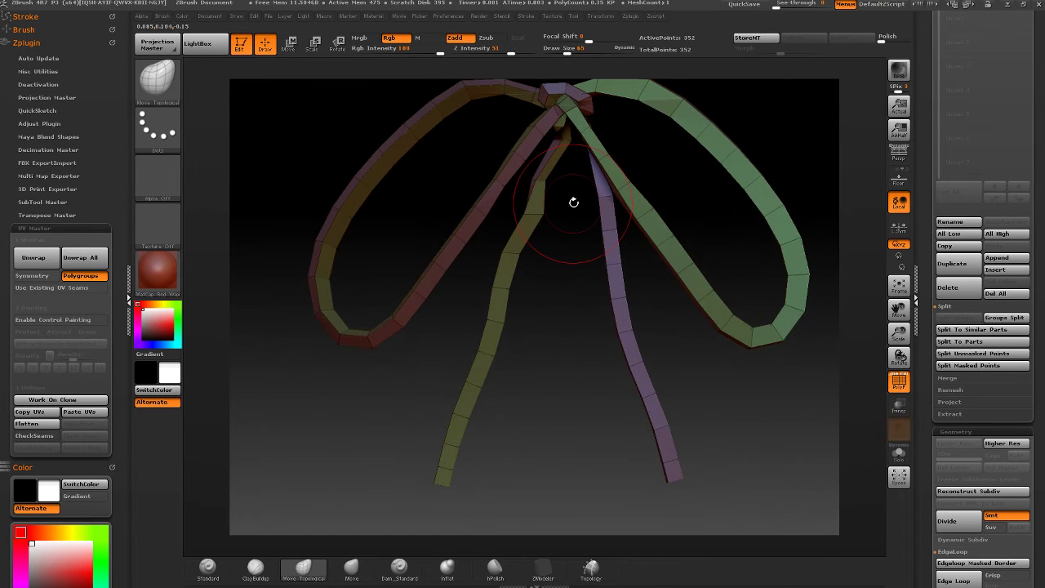
# - Unwrap the lace by its lengthwise polygroups, inspect the flattened UV islands, and unflatten the model
pyautogui.click(34, 257)
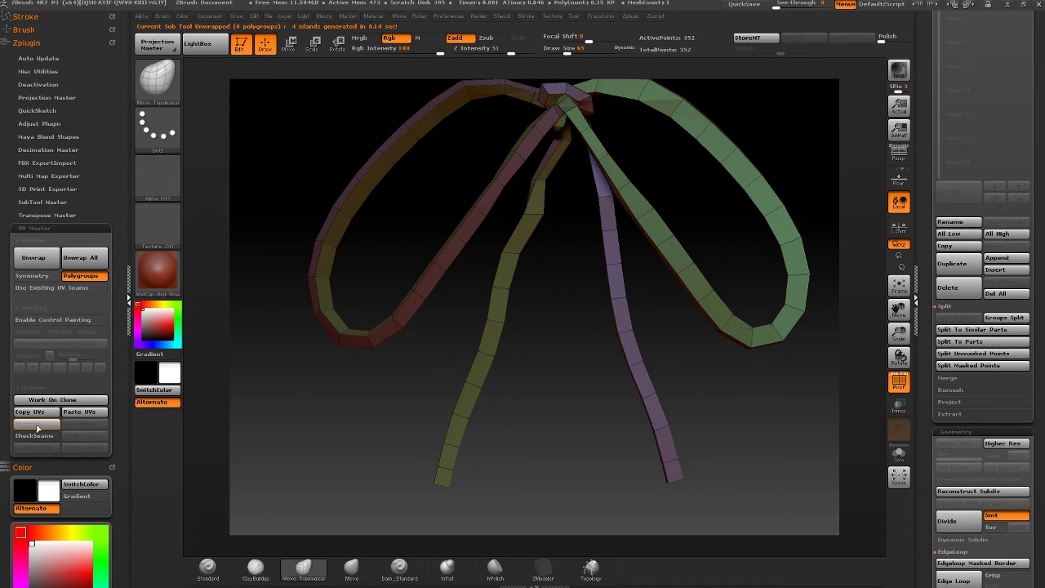
pyautogui.click(37, 425)
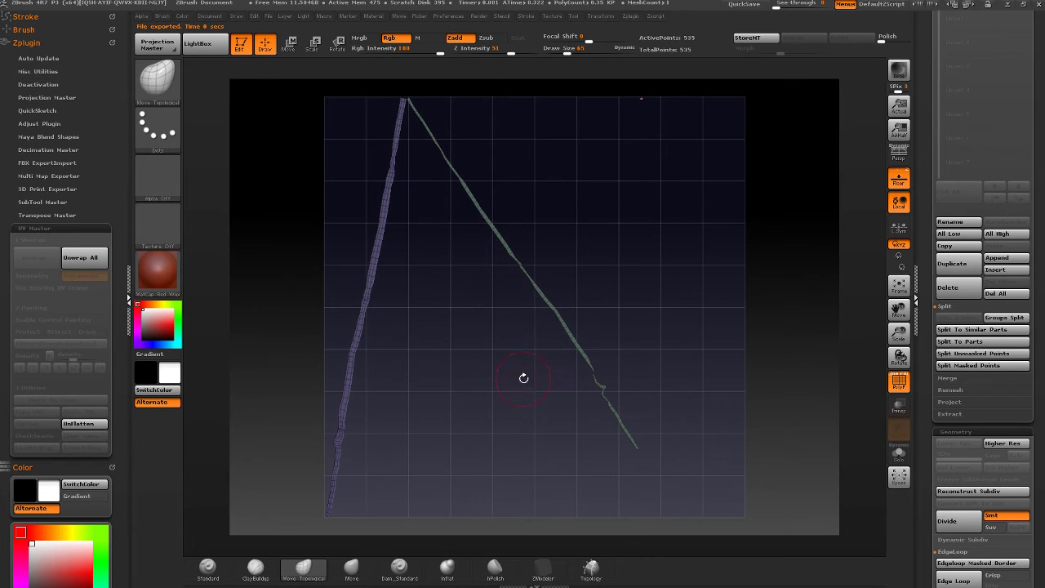
pyautogui.keyDown('ctrl'); pyautogui.moveTo(469, 354); pyautogui.dragTo(756, 73, button='right'); pyautogui.keyUp('ctrl')
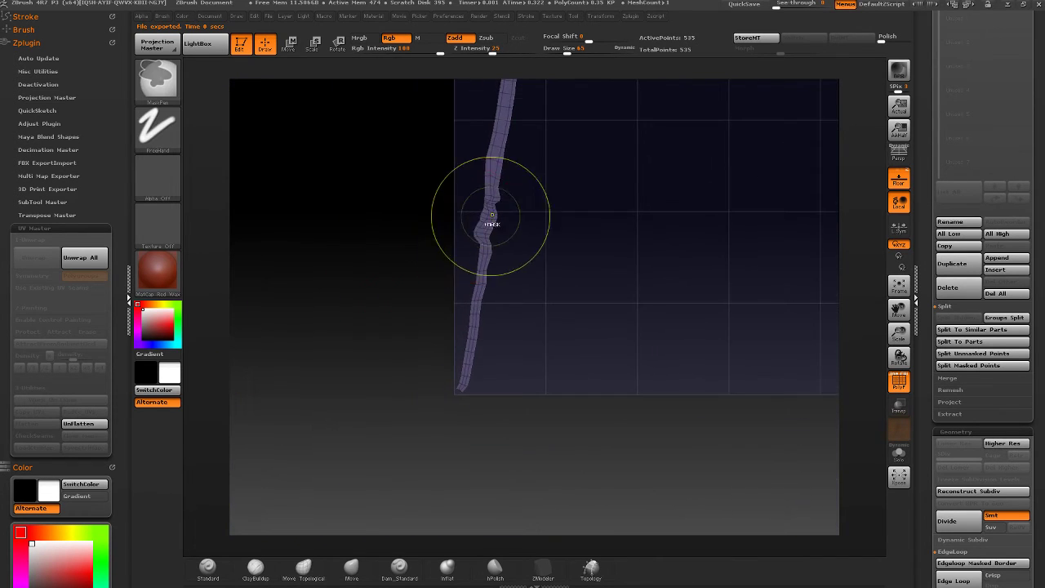
pyautogui.keyDown('ctrl'); pyautogui.moveTo(492, 214); pyautogui.dragTo(380, 468, button='right'); pyautogui.keyUp('ctrl')
pyautogui.moveTo(467, 156)
pyautogui.keyDown('alt'); pyautogui.mouseDown(button='right')
pyautogui.moveTo(495, 286)
pyautogui.moveTo(441, 266)
pyautogui.mouseUp(button='right'); pyautogui.keyUp('alt')
pyautogui.keyDown('alt'); pyautogui.moveTo(594, 495); pyautogui.dragTo(458, 247, button='right'); pyautogui.keyUp('alt')
pyautogui.moveTo(571, 483)
pyautogui.keyDown('alt'); pyautogui.mouseDown(button='right')
pyautogui.moveTo(450, 271)
pyautogui.moveTo(464, 236)
pyautogui.mouseUp(button='right'); pyautogui.keyUp('alt')
pyautogui.keyDown('ctrl'); pyautogui.moveTo(464, 236); pyautogui.dragTo(487, 267, button='right'); pyautogui.keyUp('ctrl')
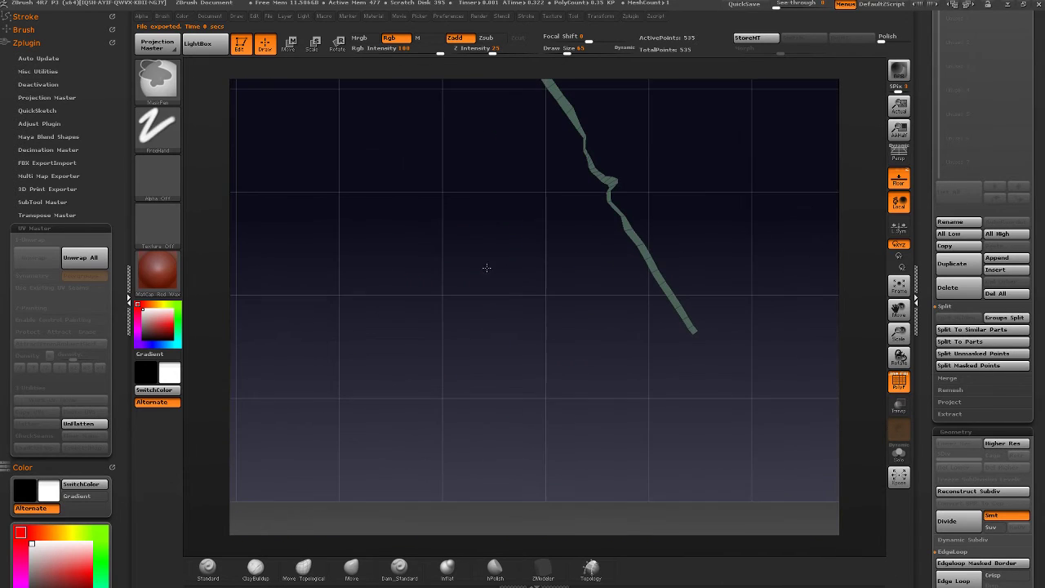
pyautogui.click(84, 424)
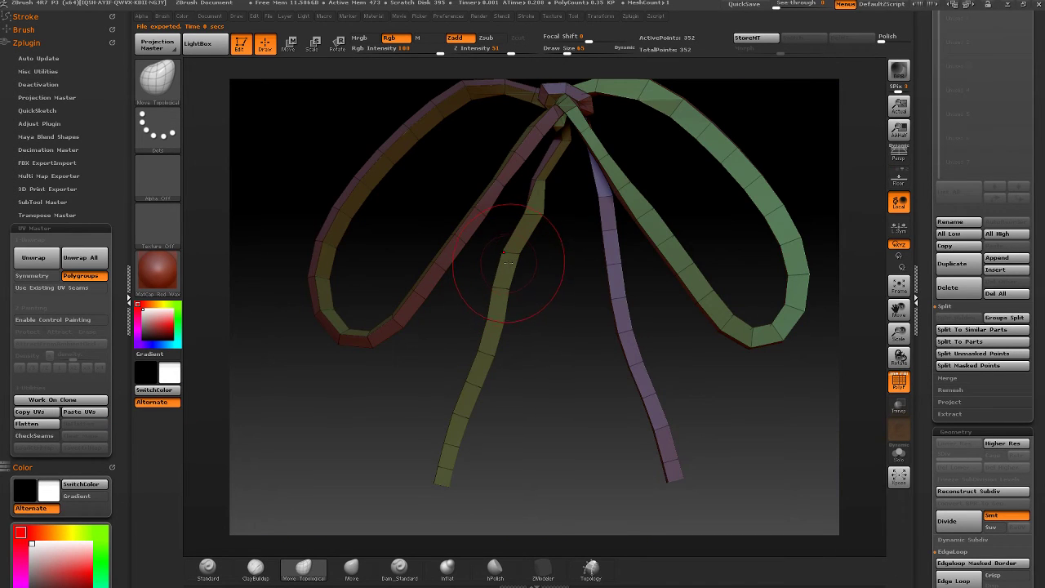
# - Regroup the whole lace without its end caps as one polygroup and hide the two hanging tails
pyautogui.moveTo(490, 316); pyautogui.dragTo(499, 276, button='right')
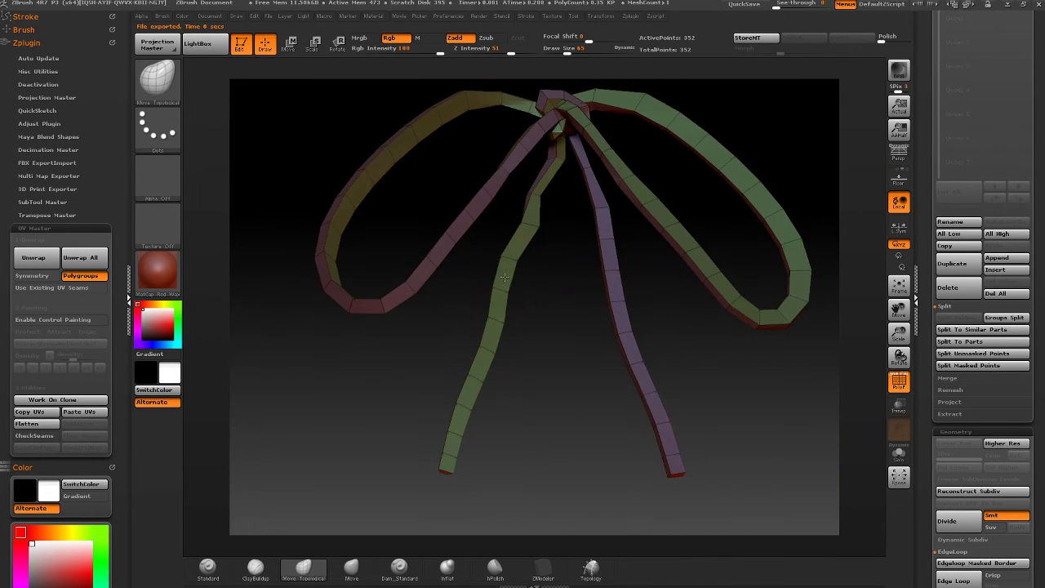
pyautogui.keyDown('ctrl'); pyautogui.keyDown('shift'); pyautogui.click(498, 345); pyautogui.keyUp('shift'); pyautogui.keyUp('ctrl')
pyautogui.keyDown('ctrl'); pyautogui.keyDown('shift'); pyautogui.click(534, 357); pyautogui.keyUp('shift'); pyautogui.keyUp('ctrl')
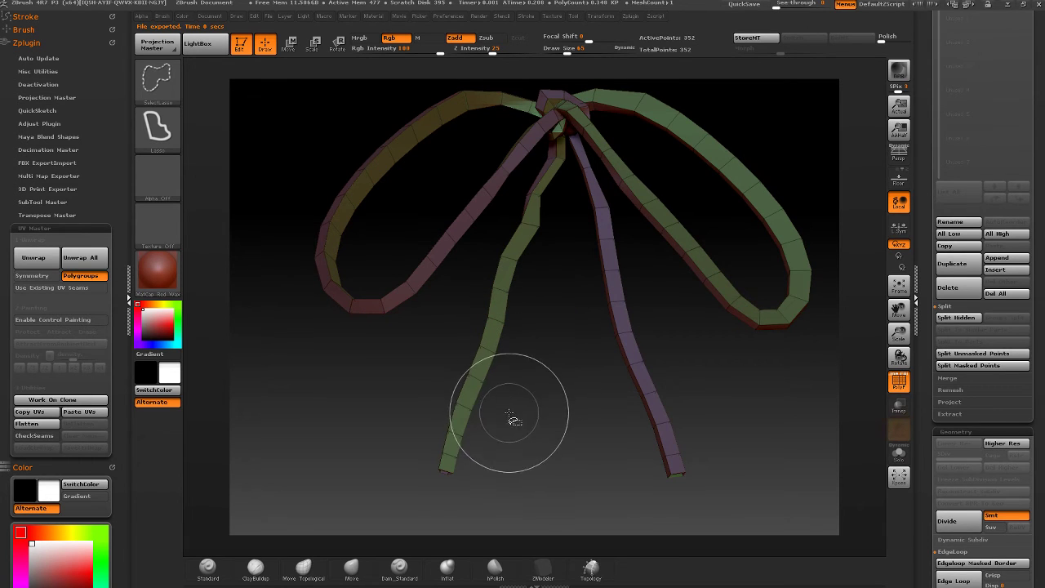
pyautogui.moveTo(515, 414); pyautogui.dragTo(511, 338, button='right')
pyautogui.hotkey('shift', 'f')
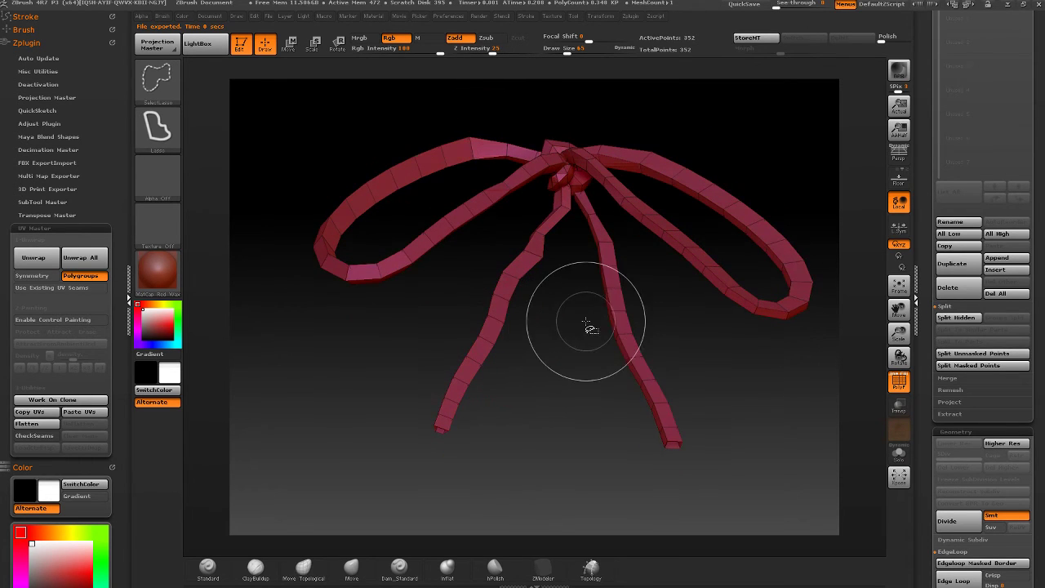
pyautogui.keyDown('ctrl'); pyautogui.keyDown('alt'); pyautogui.keyDown('shift'); pyautogui.click(608, 353); pyautogui.keyUp('shift'); pyautogui.keyUp('alt'); pyautogui.keyUp('ctrl')
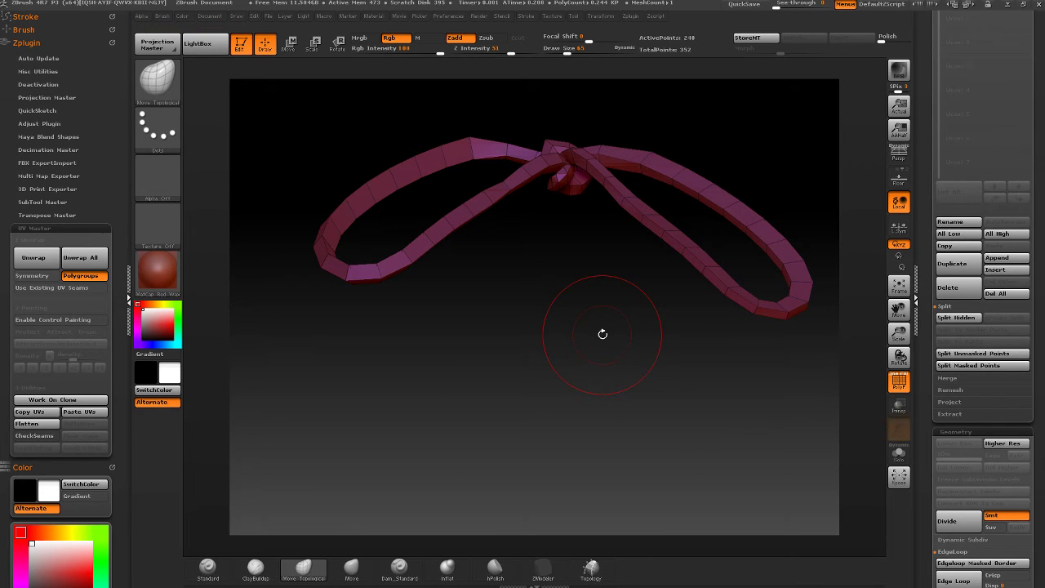
# - Isolate the inner strand of the right loop, shrink the visible part to fit, and give it its own polygroup
pyautogui.hotkey('ctrl', 'shift')
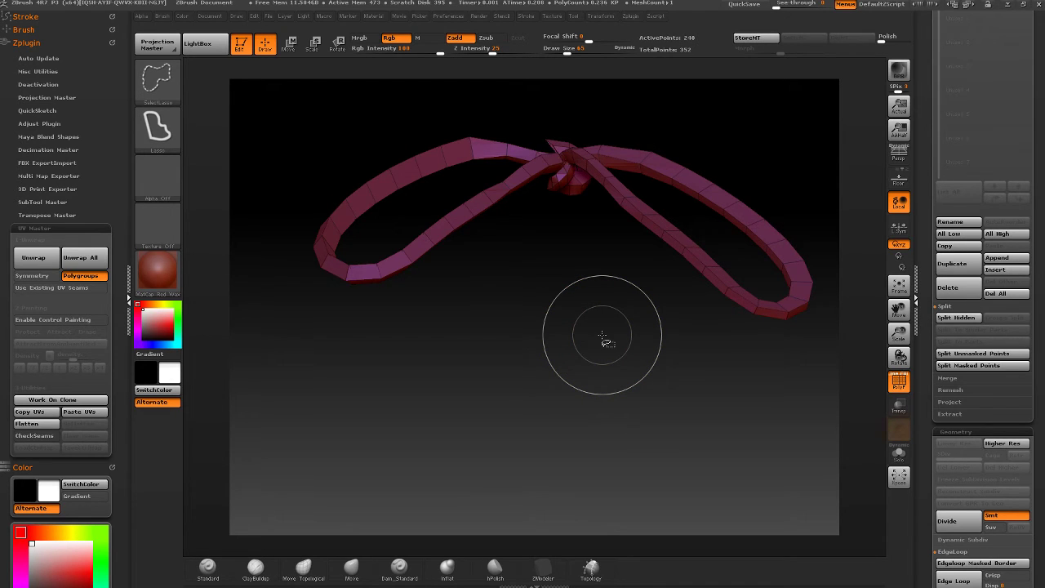
pyautogui.keyDown('ctrl'); pyautogui.keyDown('shift'); pyautogui.click(602, 339); pyautogui.keyUp('shift'); pyautogui.keyUp('ctrl')
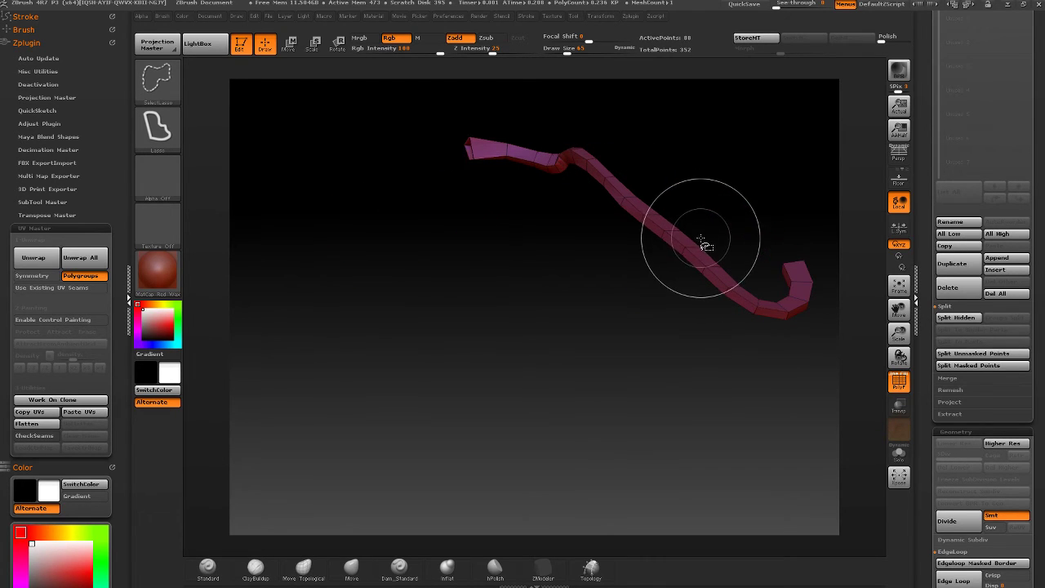
pyautogui.hotkey('ctrl', 'shift', 's')
pyautogui.hotkey('ctrl', 'shift', 's')
pyautogui.hotkey('ctrl', 'shift', 's')
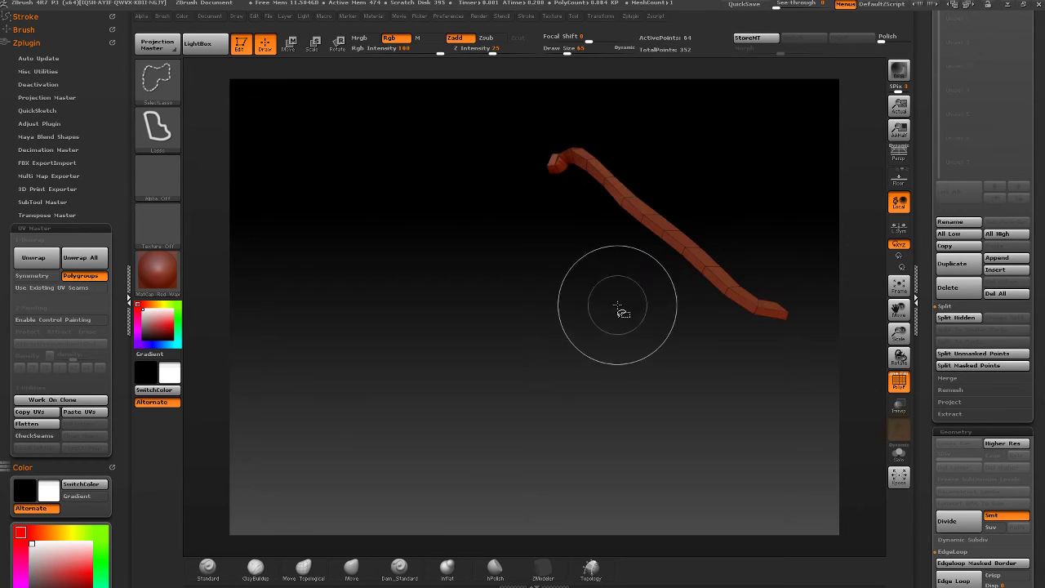
pyautogui.keyDown('ctrl'); pyautogui.keyDown('shift'); pyautogui.click(618, 310); pyautogui.keyUp('shift'); pyautogui.keyUp('ctrl')
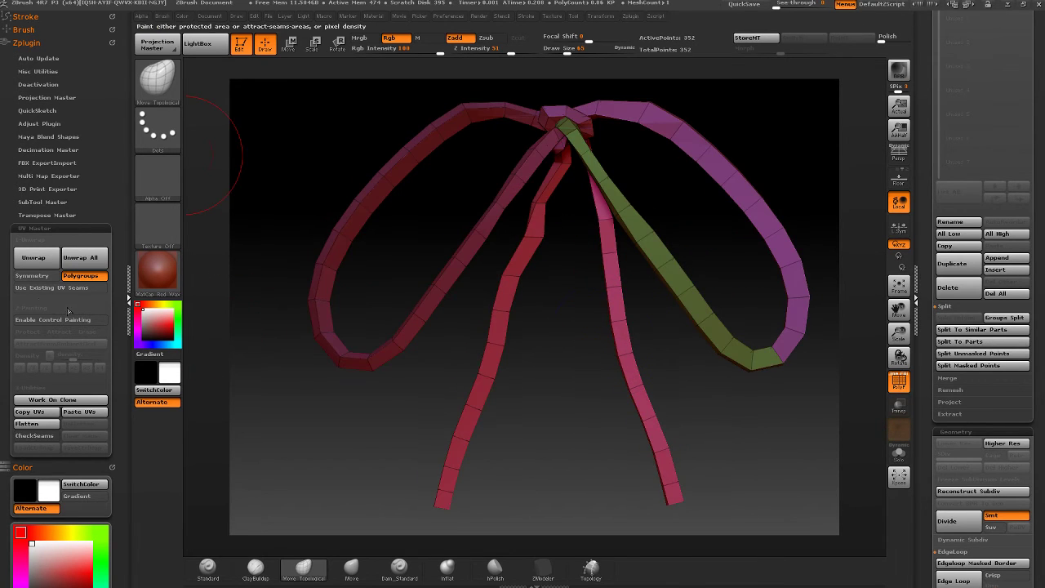
# - Unwrap the lace with the sectioned polygroups, check the flattened UV islands, and unflatten it
pyautogui.click(33, 257)
pyautogui.click(27, 423)
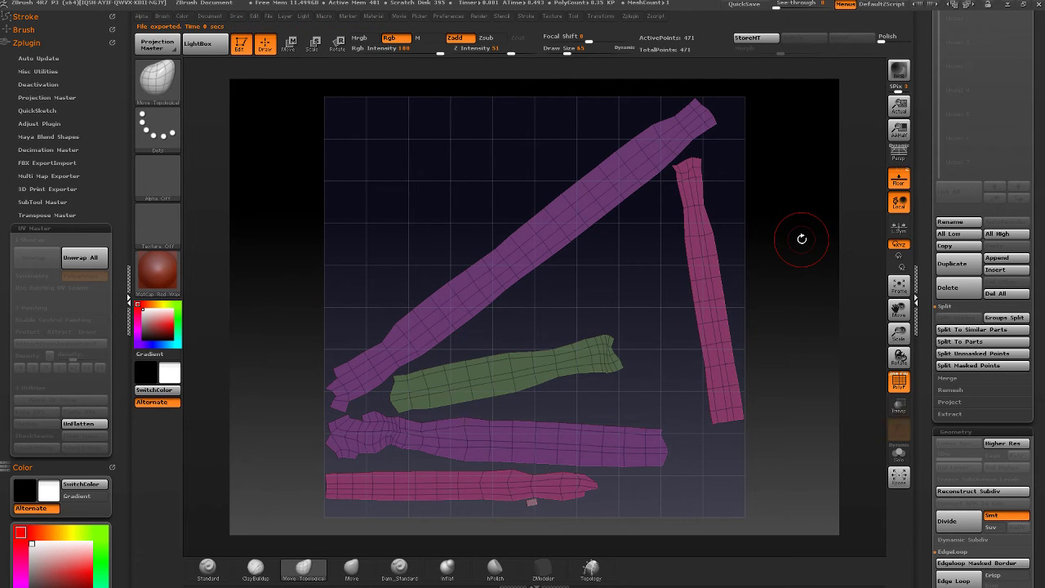
pyautogui.click(86, 425)
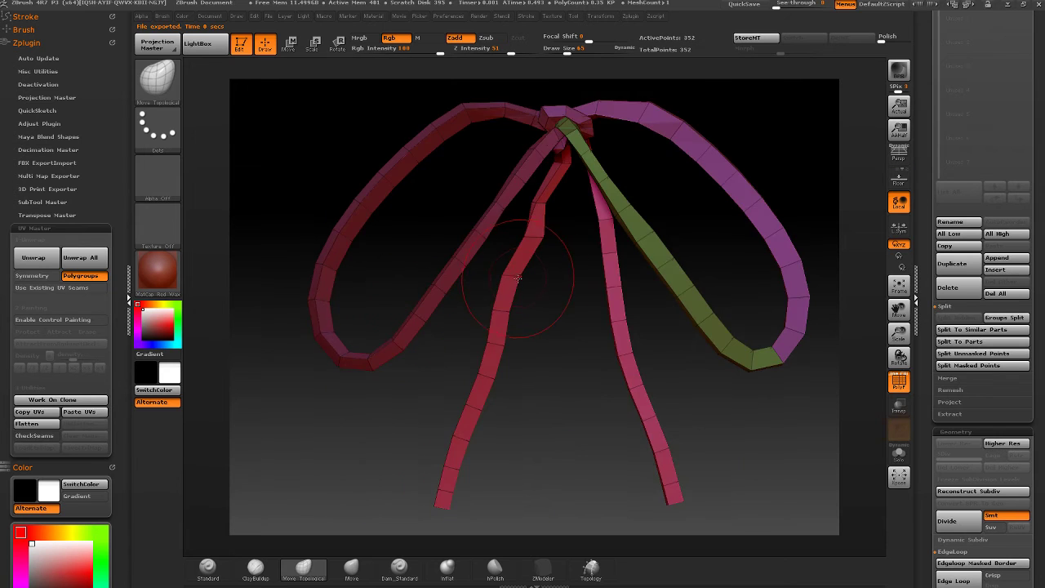
pyautogui.keyDown('ctrl'); pyautogui.keyDown('shift'); pyautogui.click(501, 120); pyautogui.keyUp('shift'); pyautogui.keyUp('ctrl')
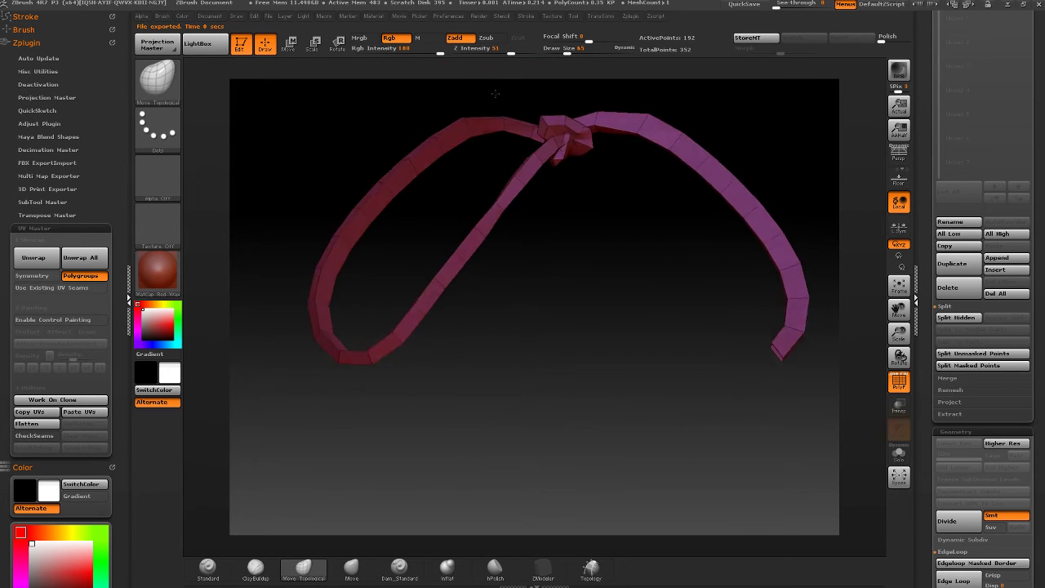
pyautogui.moveTo(707, 314); pyautogui.dragTo(722, 320)
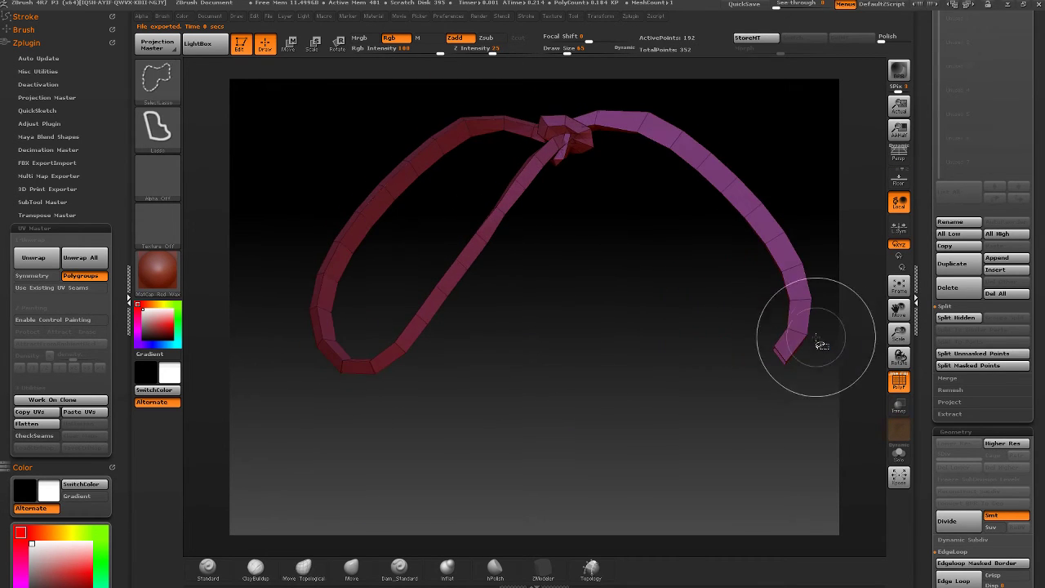
pyautogui.hotkey('ctrl', 'shift', 's')
pyautogui.hotkey('ctrl', 'shift', 's')
pyautogui.hotkey('ctrl', 'shift', 's')
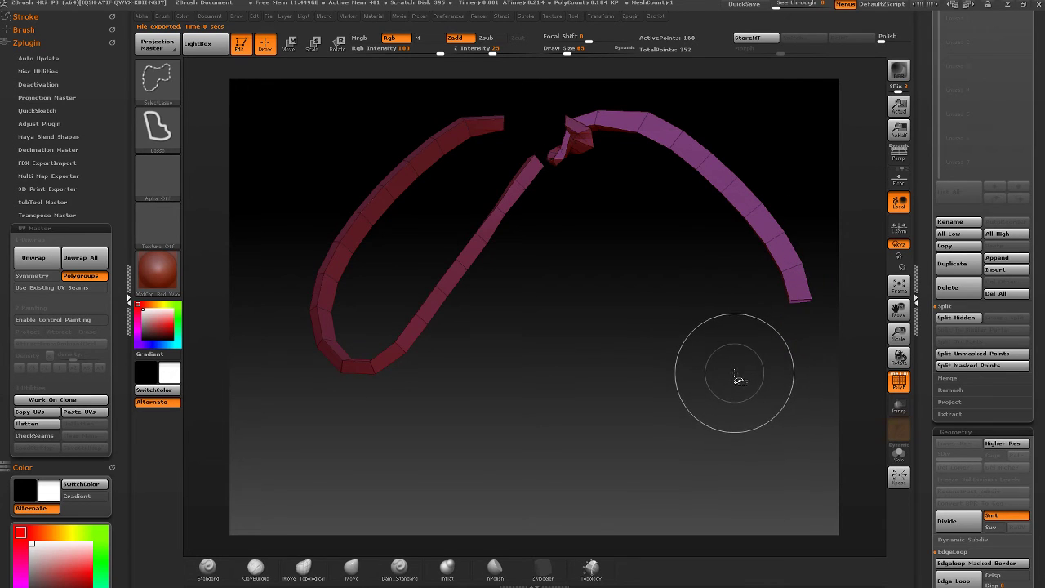
pyautogui.keyDown('ctrl'); pyautogui.keyDown('shift'); pyautogui.click(735, 373); pyautogui.keyUp('shift'); pyautogui.keyUp('ctrl')
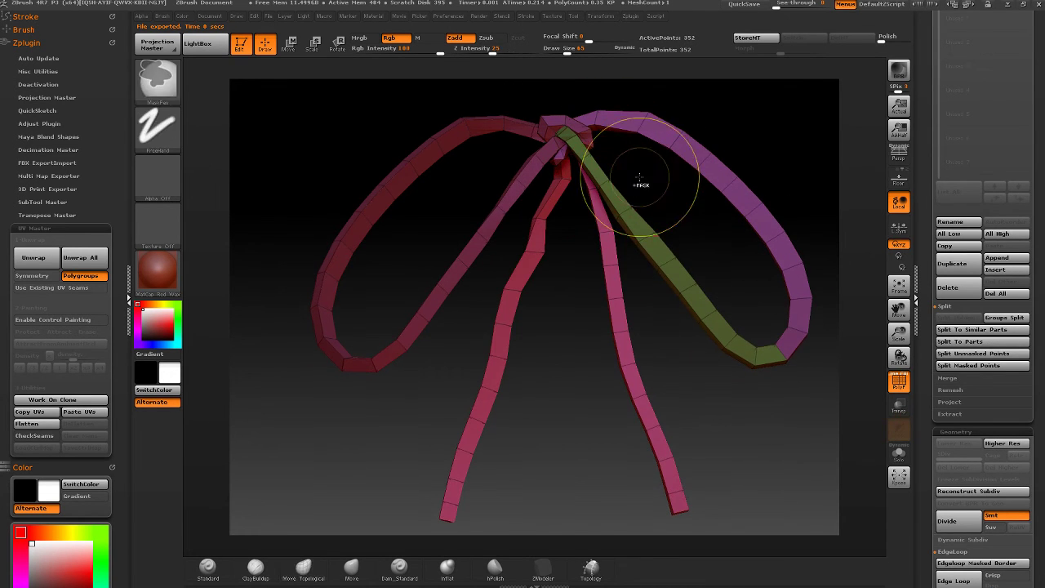
pyautogui.keyDown('ctrl'); pyautogui.keyDown('shift'); pyautogui.click(539, 287); pyautogui.keyUp('shift'); pyautogui.keyUp('ctrl')
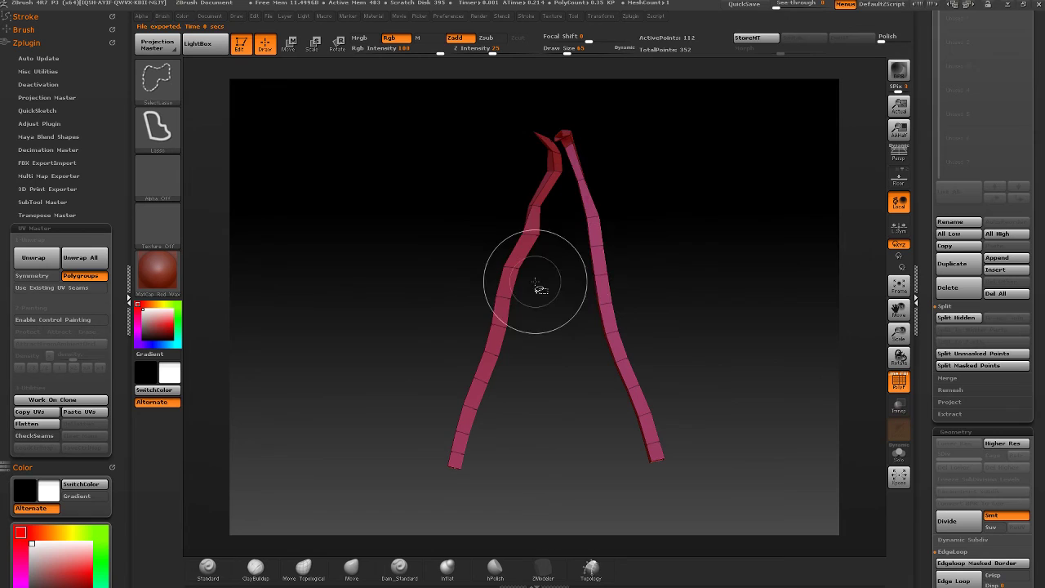
pyautogui.keyDown('ctrl'); pyautogui.keyDown('shift'); pyautogui.click(547, 238); pyautogui.keyUp('shift'); pyautogui.keyUp('ctrl')
pyautogui.keyDown('ctrl'); pyautogui.keyDown('shift'); pyautogui.click(562, 155); pyautogui.keyUp('shift'); pyautogui.keyUp('ctrl')
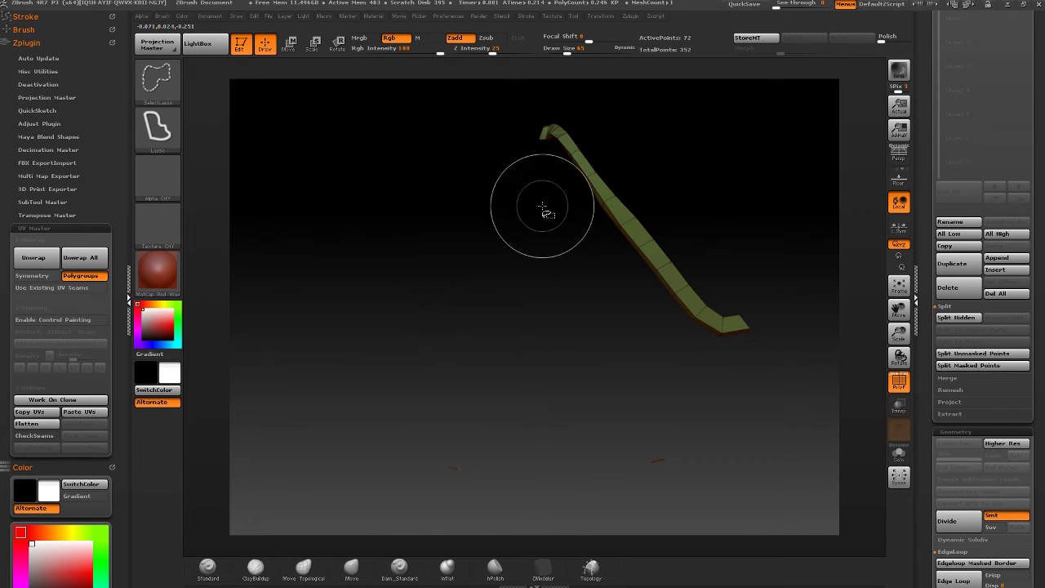
pyautogui.keyDown('ctrl'); pyautogui.keyDown('shift'); pyautogui.click(572, 160); pyautogui.keyUp('shift'); pyautogui.keyUp('ctrl')
pyautogui.keyDown('ctrl'); pyautogui.keyDown('shift'); pyautogui.click(555, 225); pyautogui.keyUp('shift'); pyautogui.keyUp('ctrl')
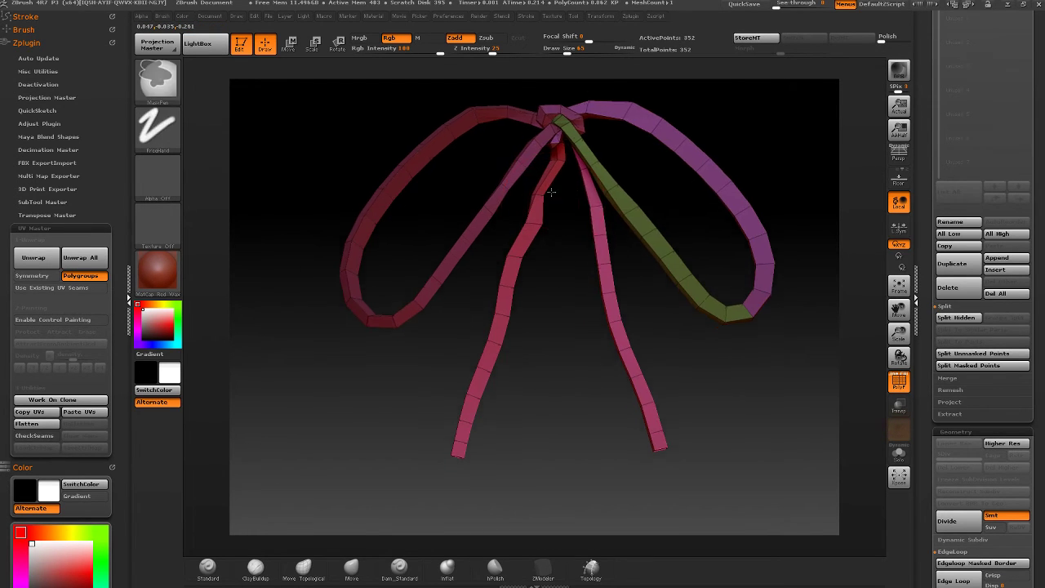
# - Regroup the whole lace as one polygroup, isolate the central knot, give it its own polygroup, and show the full bow
pyautogui.hotkey('ctrl', 'w')
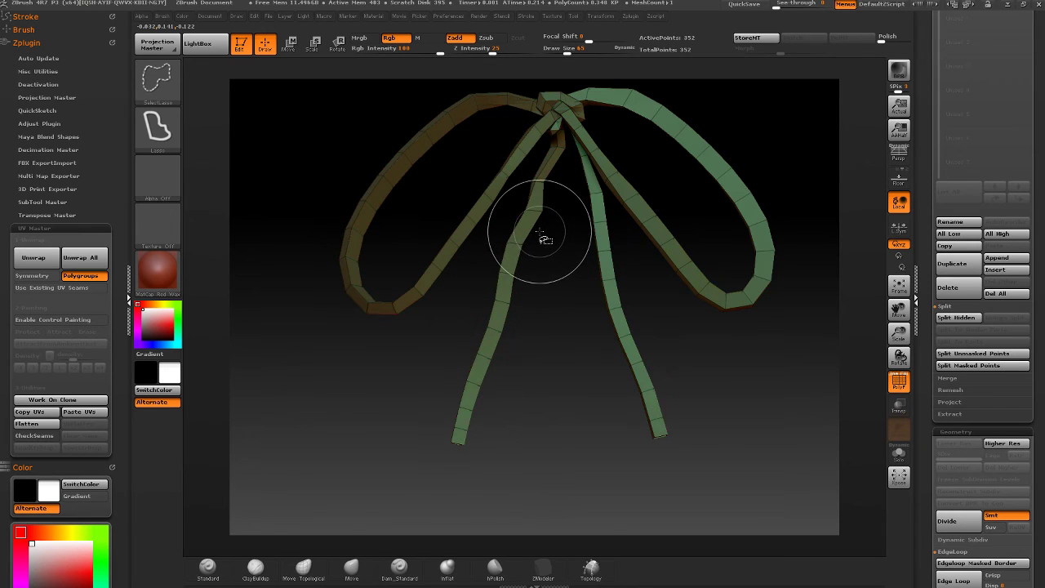
pyautogui.keyDown('ctrl'); pyautogui.keyDown('shift'); pyautogui.moveTo(540, 236); pyautogui.dragTo(533, 244); pyautogui.keyUp('shift'); pyautogui.keyUp('ctrl')
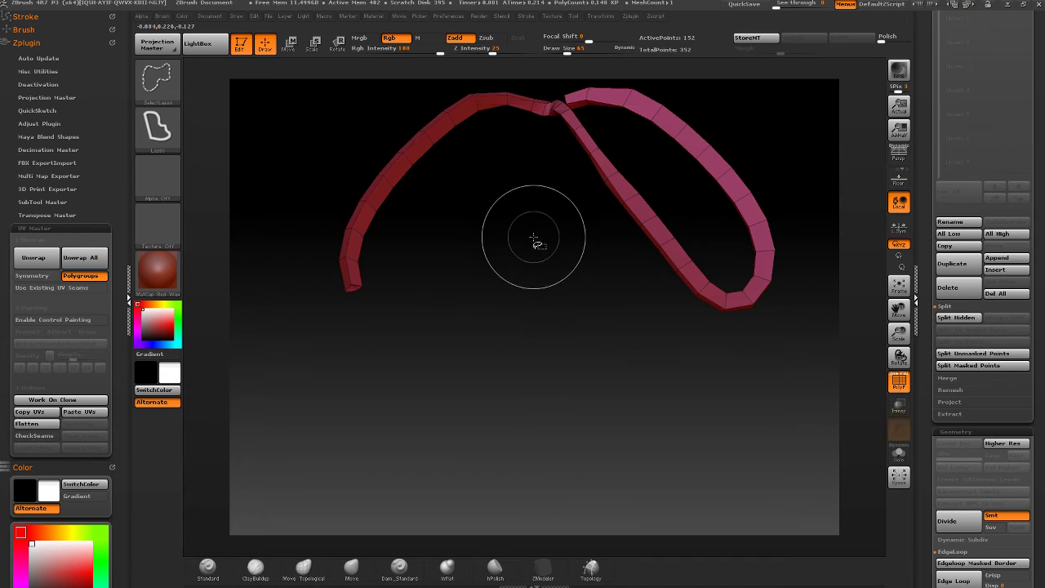
pyautogui.keyDown('ctrl'); pyautogui.keyDown('shift'); pyautogui.moveTo(543, 230); pyautogui.dragTo(536, 248); pyautogui.keyUp('shift'); pyautogui.keyUp('ctrl')
pyautogui.moveTo(516, 157); pyautogui.dragTo(505, 158)
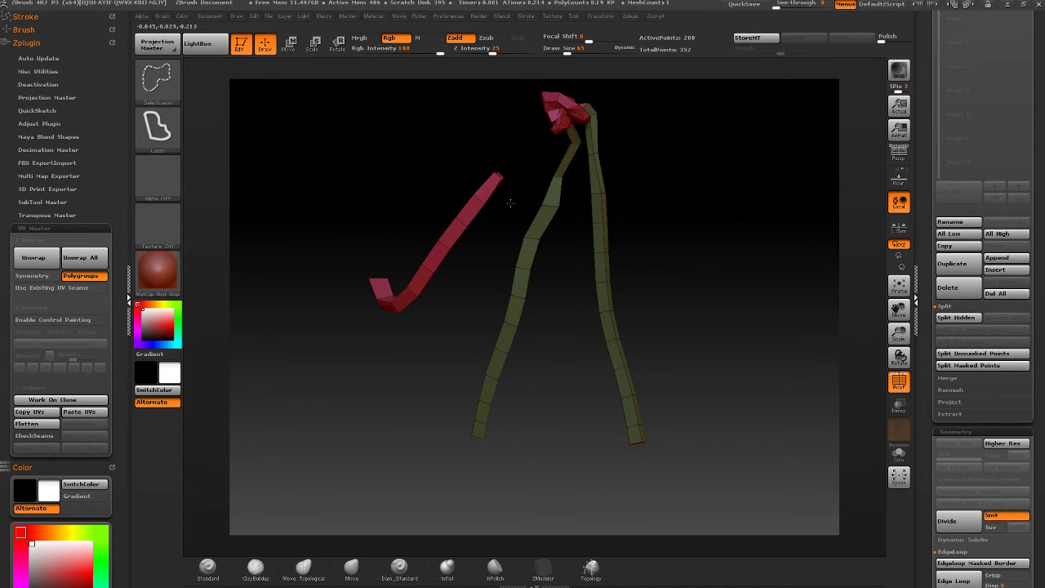
pyautogui.moveTo(511, 202)
pyautogui.keyDown('ctrl'); pyautogui.keyDown('shift'); pyautogui.mouseDown()
pyautogui.moveTo(329, 356)
pyautogui.moveTo(493, 232)
pyautogui.moveTo(585, 188)
pyautogui.mouseUp(); pyautogui.keyUp('shift'); pyautogui.keyUp('ctrl')
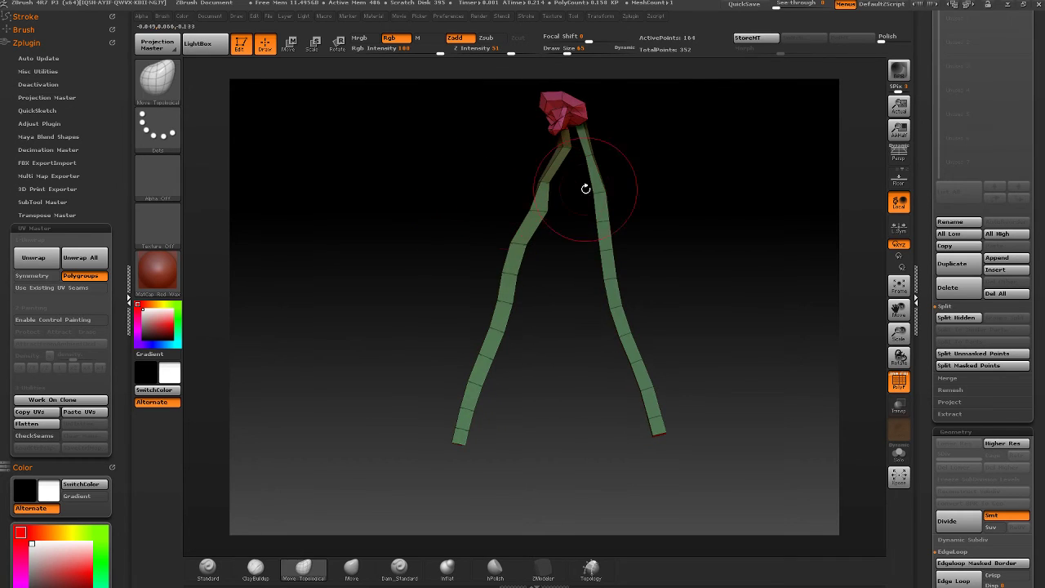
pyautogui.moveTo(669, 156)
pyautogui.keyDown('ctrl'); pyautogui.keyDown('shift'); pyautogui.mouseDown()
pyautogui.moveTo(677, 164)
pyautogui.moveTo(626, 147)
pyautogui.mouseUp(); pyautogui.keyUp('shift'); pyautogui.keyUp('ctrl')
pyautogui.hotkey('ctrl', 'w')
pyautogui.moveTo(630, 189); pyautogui.dragTo(593, 239)
pyautogui.keyDown('ctrl'); pyautogui.keyDown('shift'); pyautogui.click(593, 240); pyautogui.keyUp('shift'); pyautogui.keyUp('ctrl')
# - Unwrap the lace with the separate knot polygroup, inspect the flattened UV islands, and unflatten the model
pyautogui.click(32, 257)
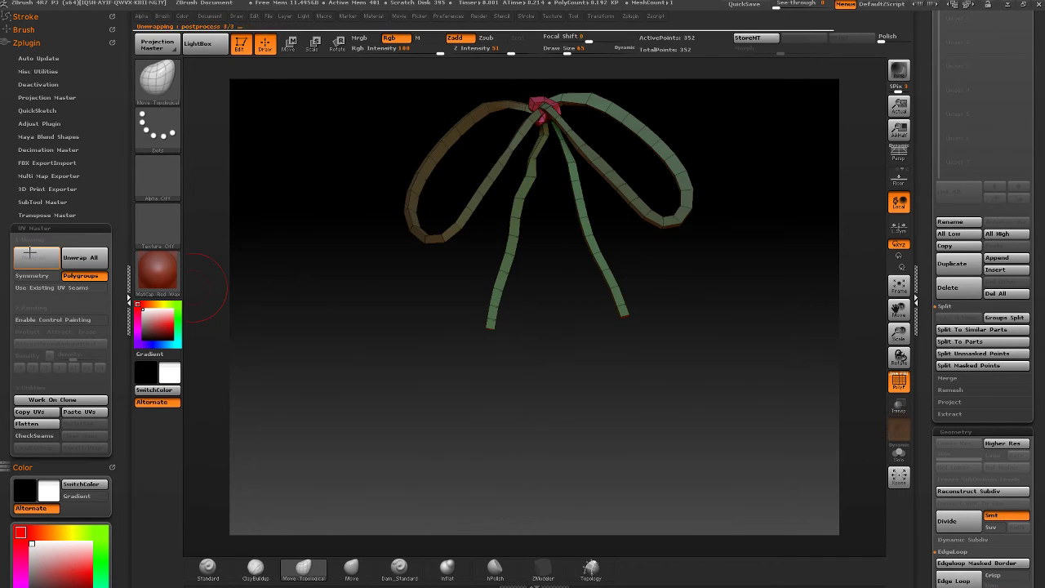
pyautogui.click(27, 424)
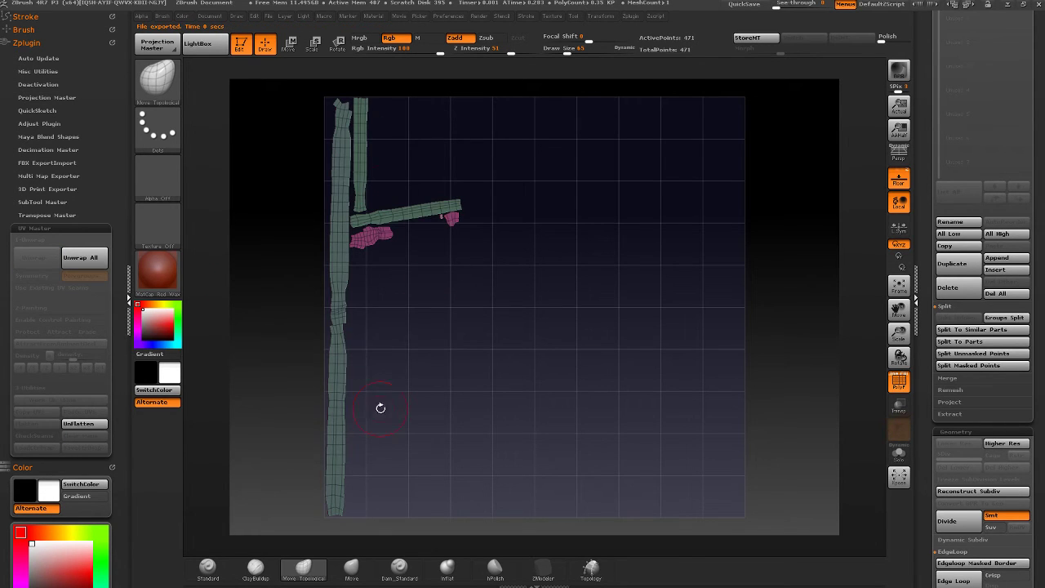
pyautogui.click(78, 424)
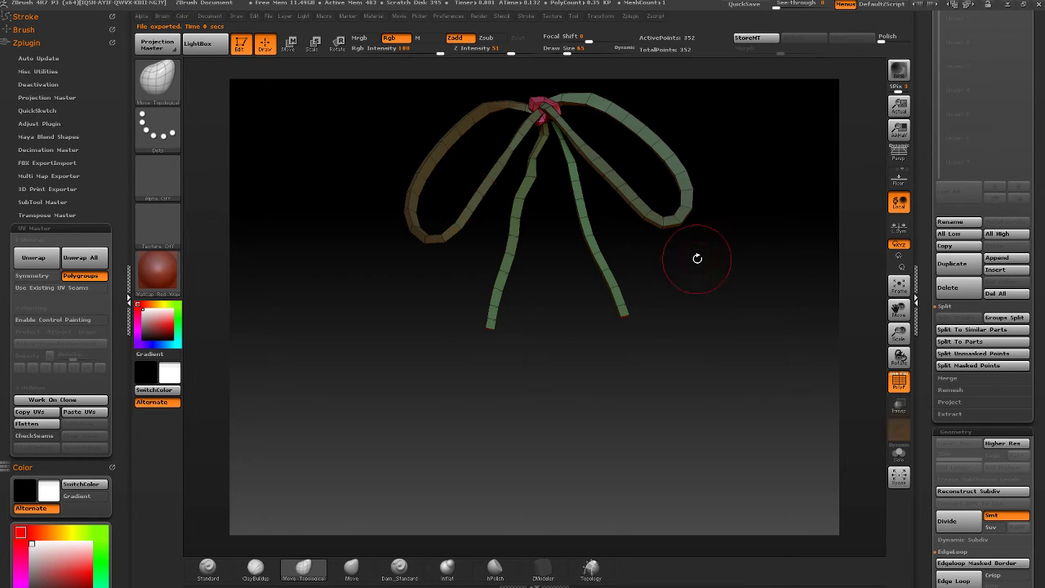
# - Merge the entire lace bow, including its knot, into a single polygroup
pyautogui.keyDown('alt'); pyautogui.moveTo(698, 258); pyautogui.dragTo(656, 285); pyautogui.keyUp('alt')
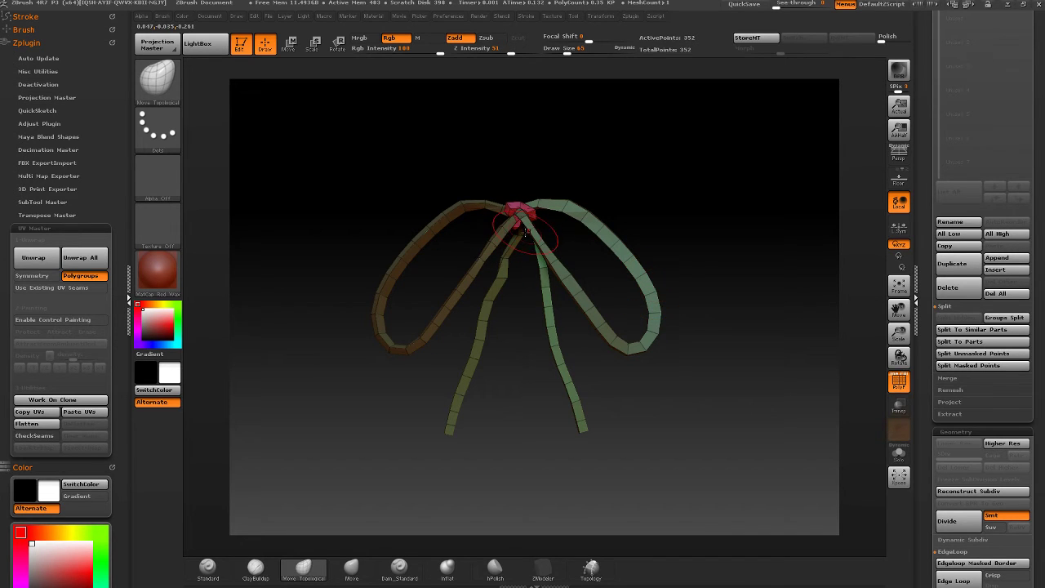
pyautogui.press('f')
pyautogui.keyDown('ctrl'); pyautogui.moveTo(580, 235); pyautogui.dragTo(557, 208, button='right'); pyautogui.keyUp('ctrl')
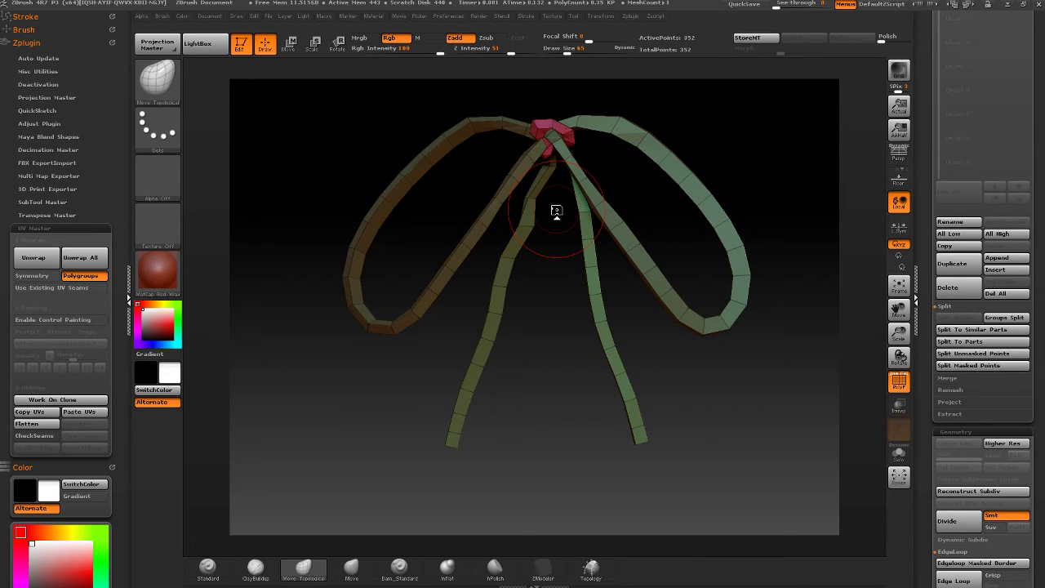
pyautogui.moveTo(608, 387)
pyautogui.mouseDown()
pyautogui.moveTo(605, 340)
pyautogui.moveTo(616, 332)
pyautogui.moveTo(694, 330)
pyautogui.moveTo(719, 315)
pyautogui.moveTo(627, 291)
pyautogui.moveTo(739, 231)
pyautogui.mouseUp()
pyautogui.hotkey('ctrl', 'w')
pyautogui.press('f')
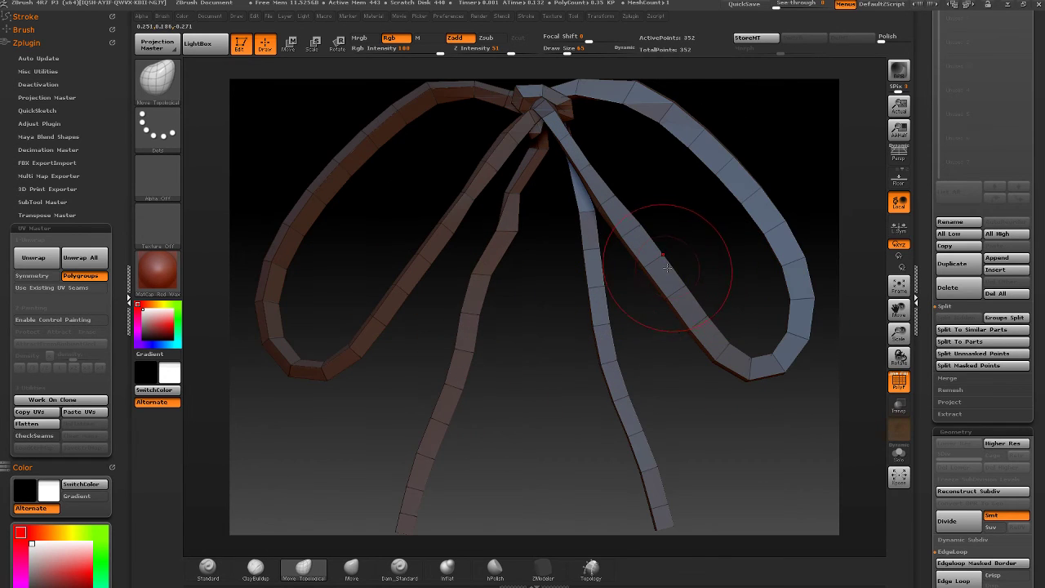
pyautogui.keyDown('ctrl'); pyautogui.moveTo(677, 340); pyautogui.dragTo(678, 332, button='right'); pyautogui.keyUp('ctrl')
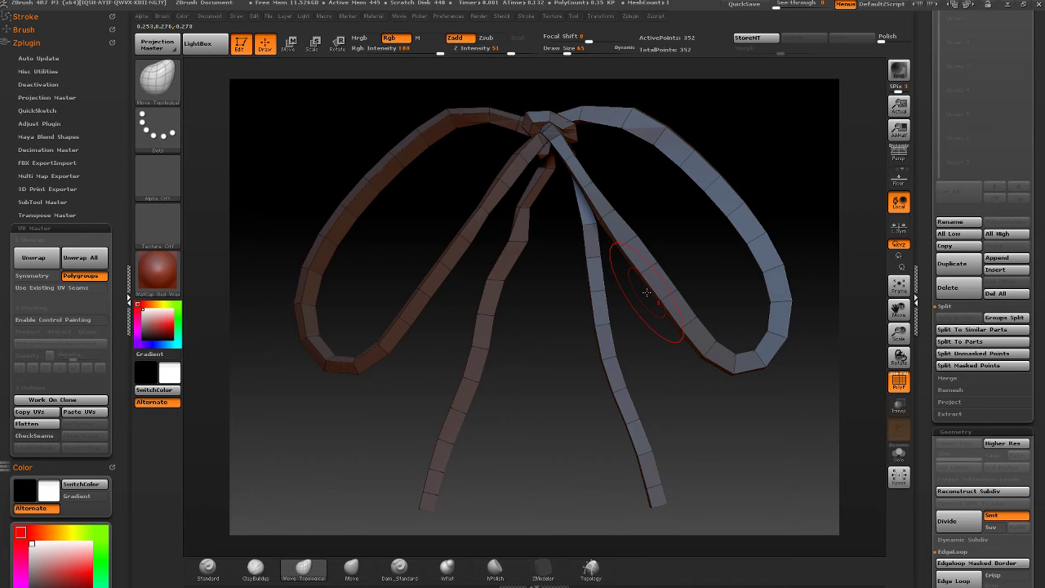
# - Create a new InsertMesh brush from the lace bow
pyautogui.press('b')
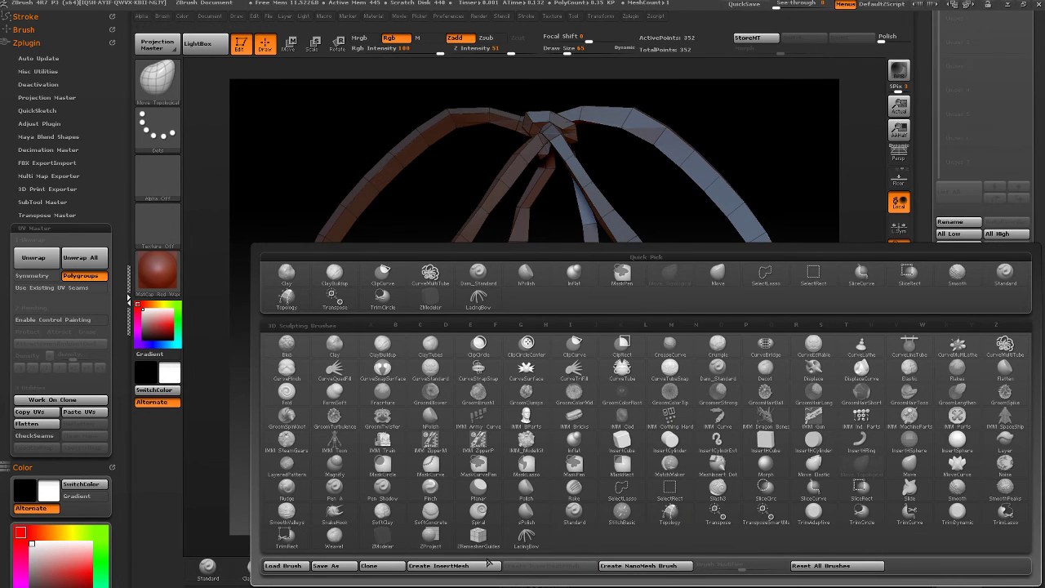
pyautogui.click(460, 567)
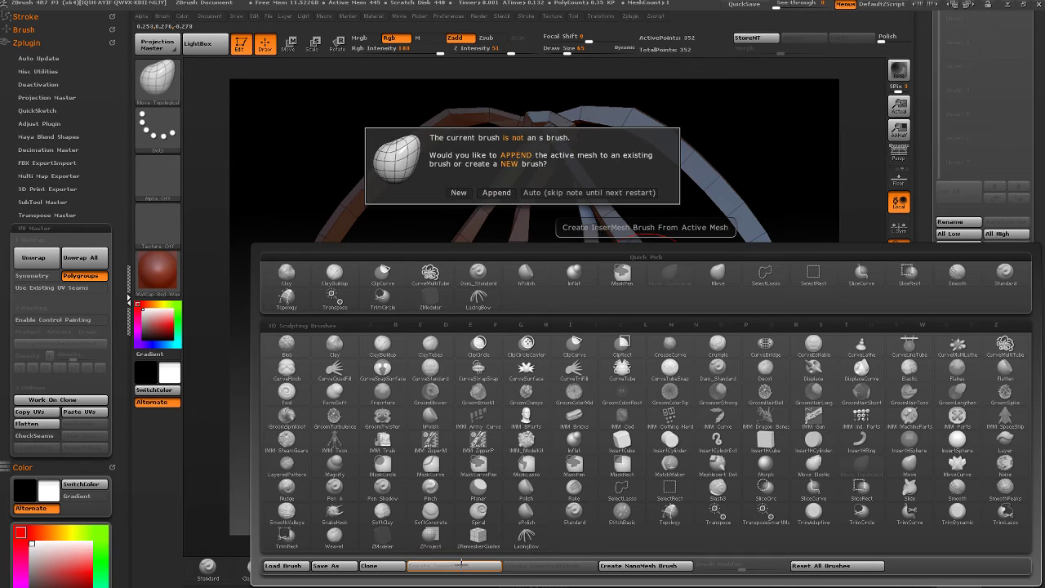
pyautogui.click(454, 565)
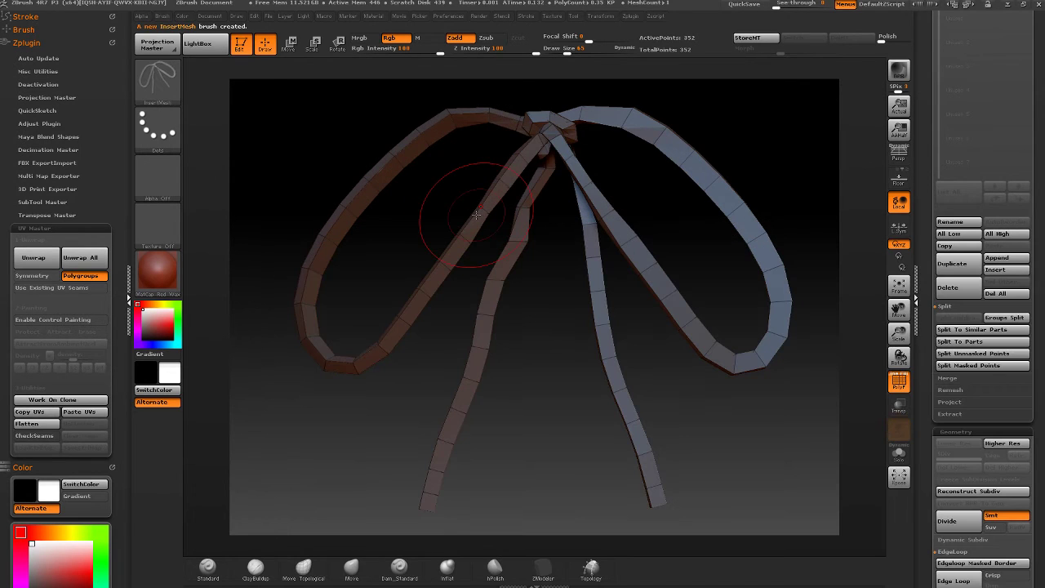
# - Save the new bow brush as a brush preset named Demo_ShoeBow in the Shoes folder
pyautogui.click(151, 82)
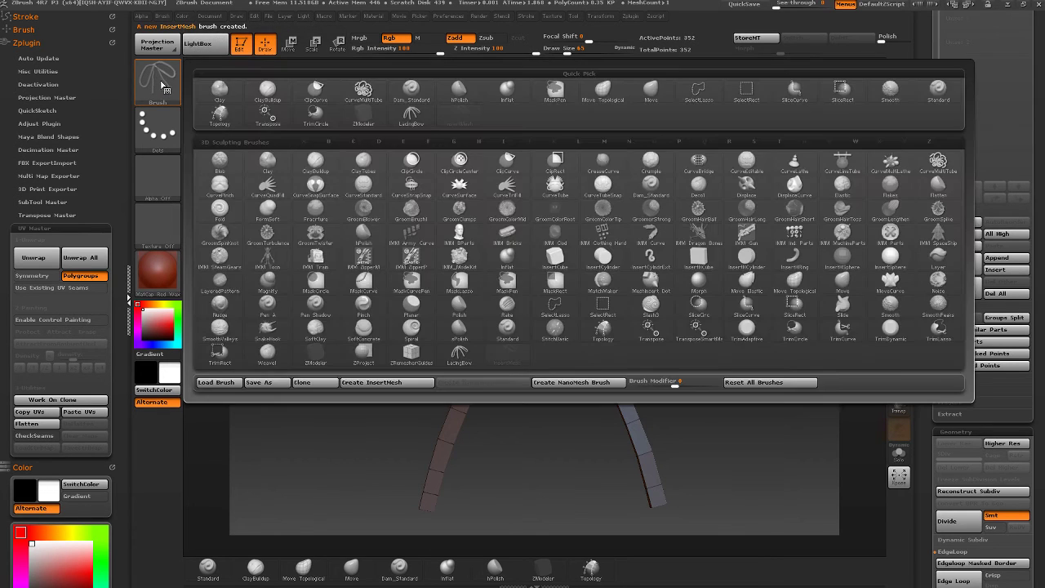
pyautogui.click(157, 81)
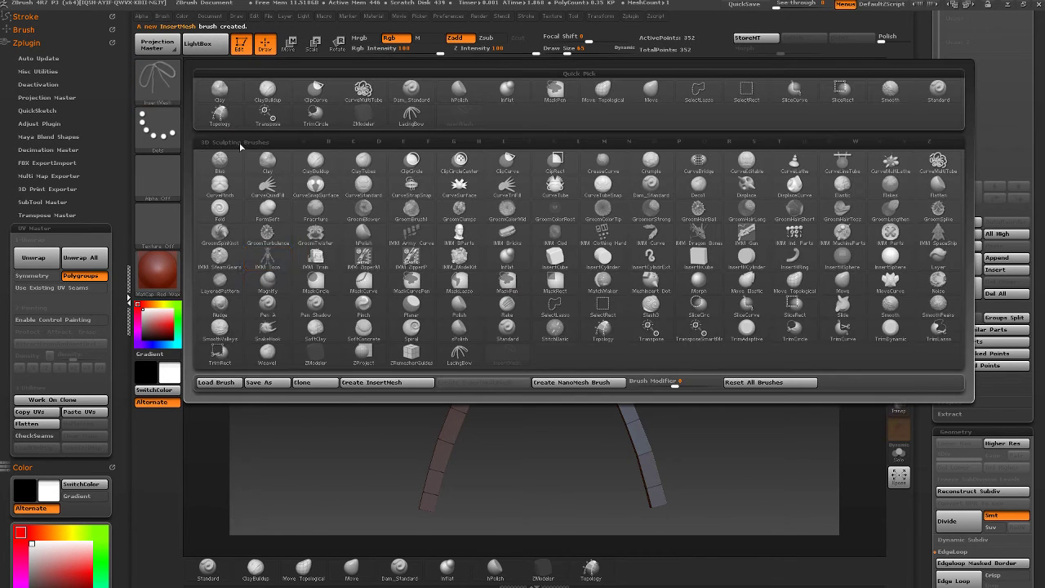
pyautogui.click(272, 383)
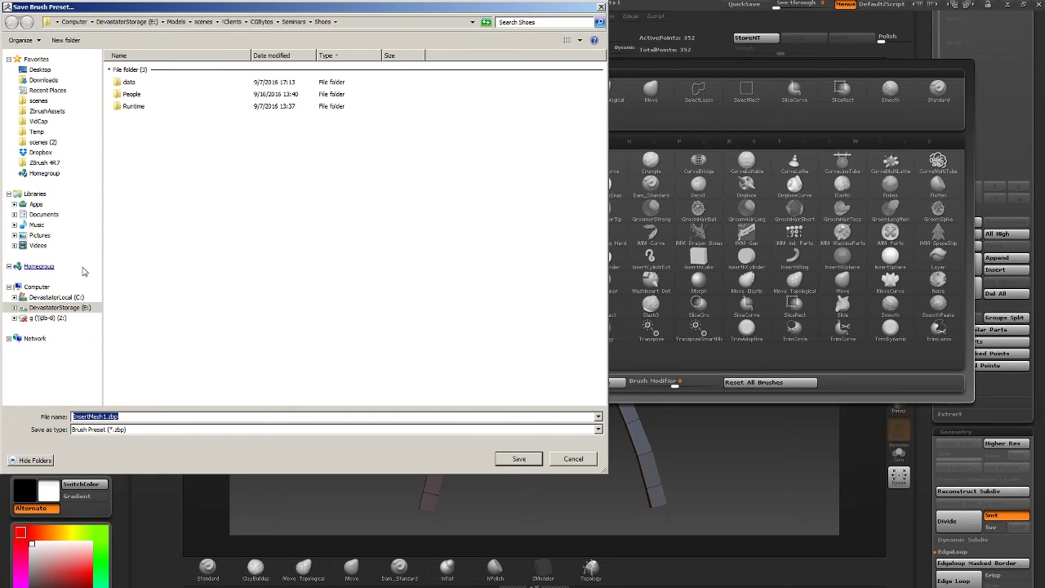
pyautogui.write('Demo_ShoeBow')
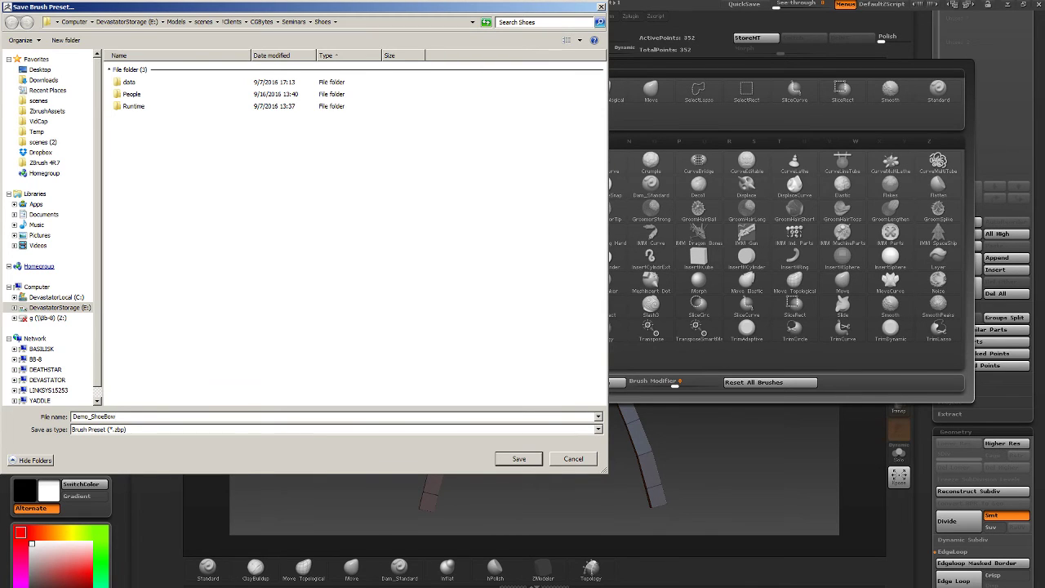
pyautogui.press('Return')
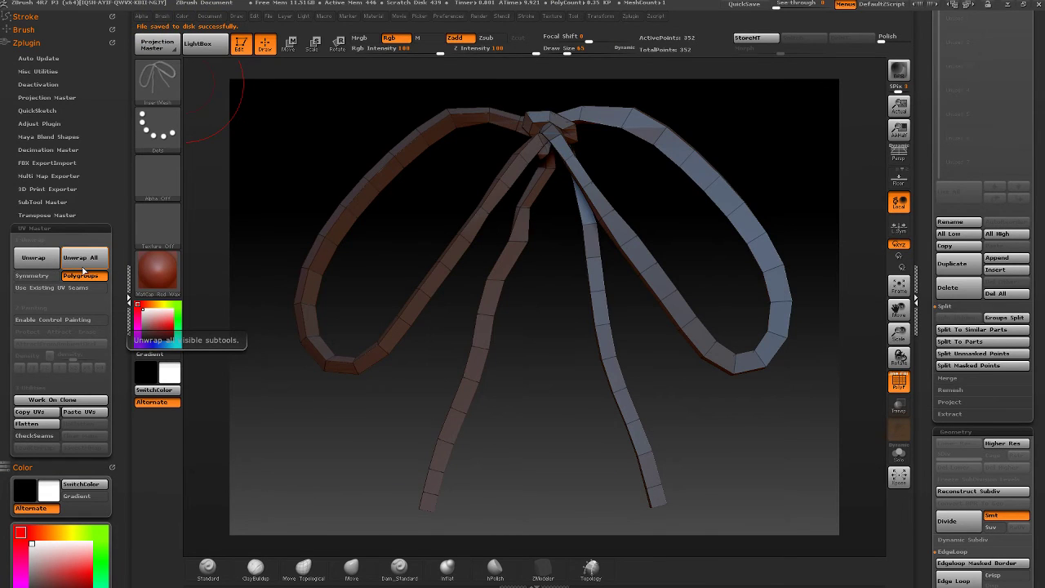
# - Switch to the ShoesDemo model, reduce the draw size to 6, and insert the bow on the shoe's upper front with the new brush
pyautogui.scroll(3, 932, 306)
pyautogui.click(995, 175)
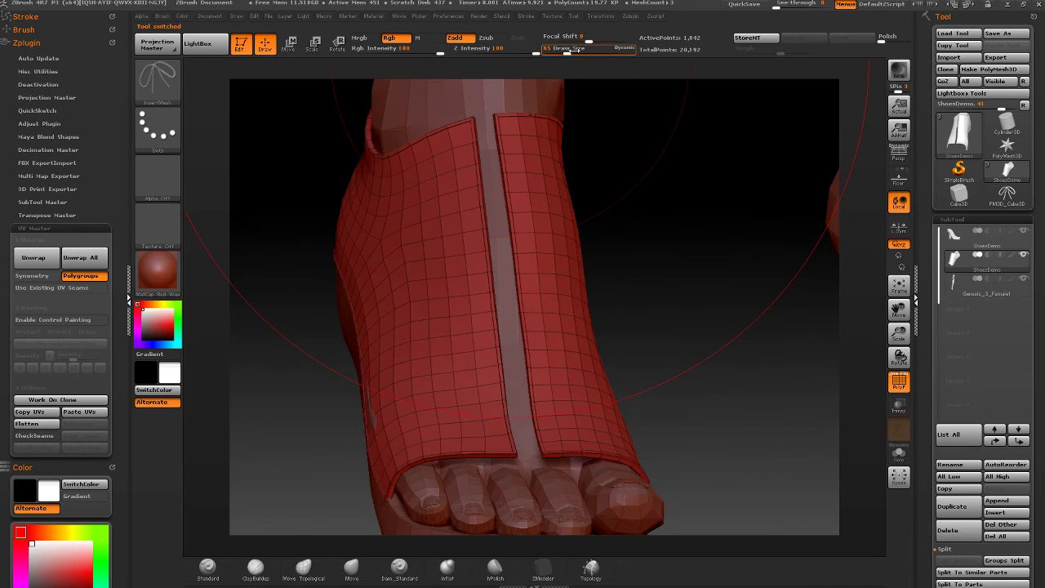
pyautogui.moveTo(574, 51); pyautogui.dragTo(545, 51)
pyautogui.keyDown('ctrl'); pyautogui.moveTo(534, 245); pyautogui.dragTo(552, 181, button='right'); pyautogui.keyUp('ctrl')
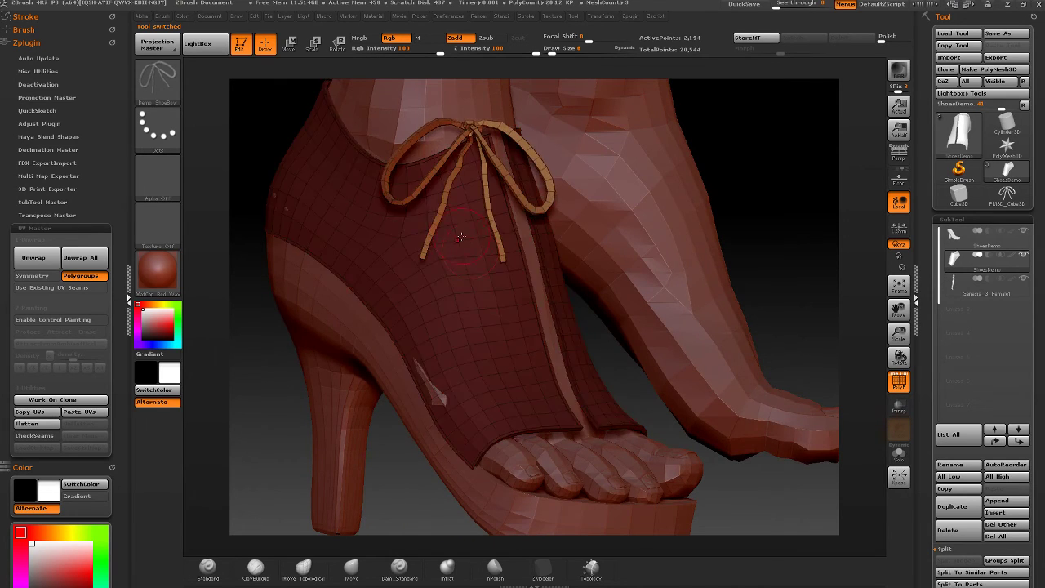
pyautogui.moveTo(461, 236)
pyautogui.mouseDown(button='right')
pyautogui.moveTo(543, 175)
pyautogui.moveTo(522, 178)
pyautogui.moveTo(539, 161)
pyautogui.moveTo(683, 227)
pyautogui.mouseUp(button='right')
pyautogui.press('e')
pyautogui.press('q')
# - Reopen the bow mesh and shift its knot toward the loops with the Move brush at draw size 131, curving the bow
pyautogui.click(1009, 194)
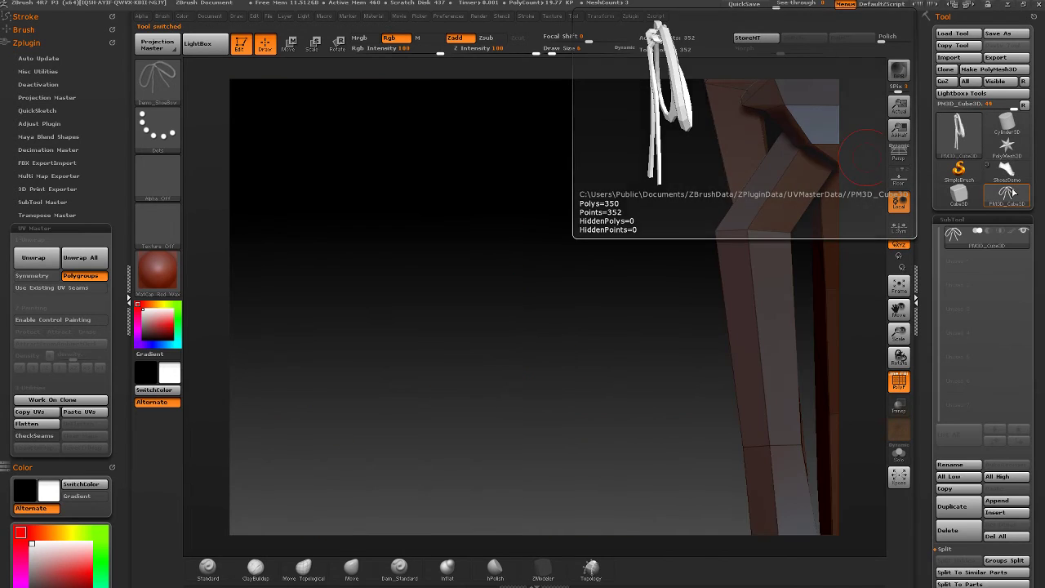
pyautogui.moveTo(531, 163); pyautogui.dragTo(500, 145, button='right')
pyautogui.moveTo(629, 72)
pyautogui.keyDown('ctrl'); pyautogui.mouseDown()
pyautogui.moveTo(545, 124)
pyautogui.moveTo(497, 181)
pyautogui.mouseUp(); pyautogui.keyUp('ctrl')
pyautogui.keyDown('ctrl'); pyautogui.moveTo(583, 105); pyautogui.dragTo(595, 116); pyautogui.keyUp('ctrl')
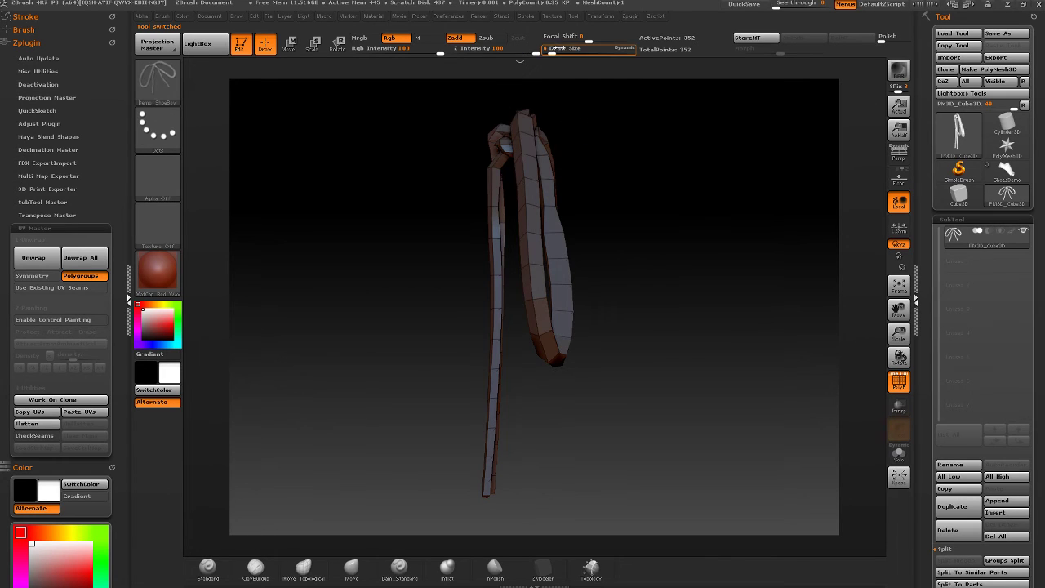
pyautogui.moveTo(554, 53); pyautogui.dragTo(573, 54)
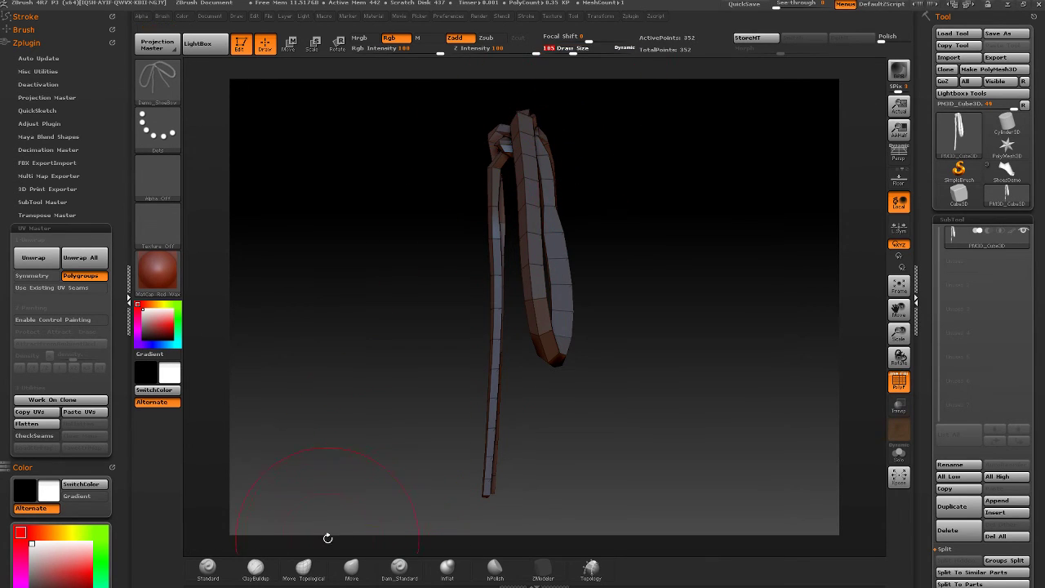
pyautogui.click(351, 566)
pyautogui.moveTo(452, 318); pyautogui.dragTo(531, 235)
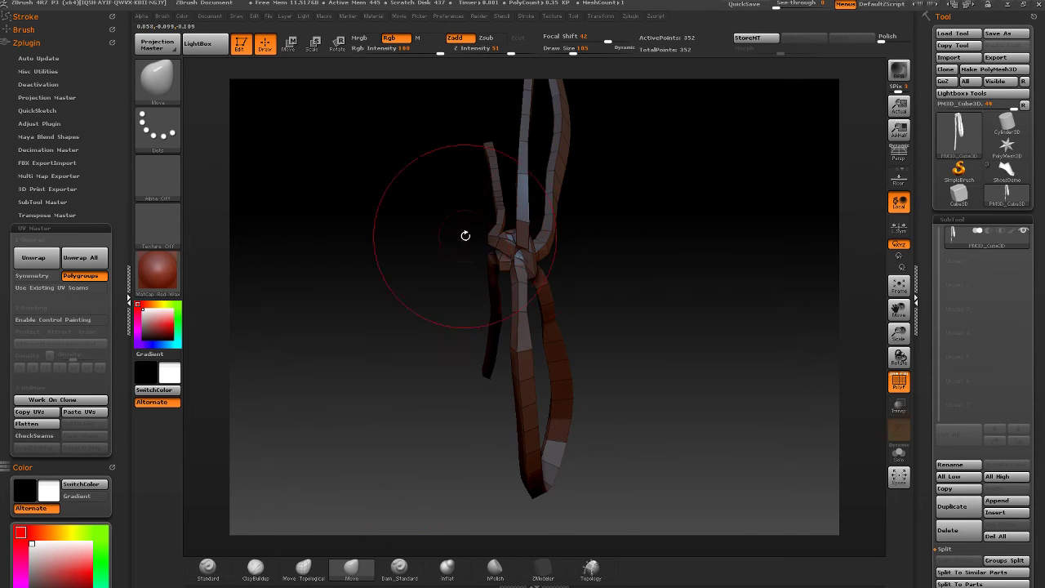
pyautogui.moveTo(573, 51); pyautogui.dragTo(579, 51)
pyautogui.moveTo(510, 240)
pyautogui.mouseDown()
pyautogui.moveTo(531, 245)
pyautogui.moveTo(470, 277)
pyautogui.mouseUp()
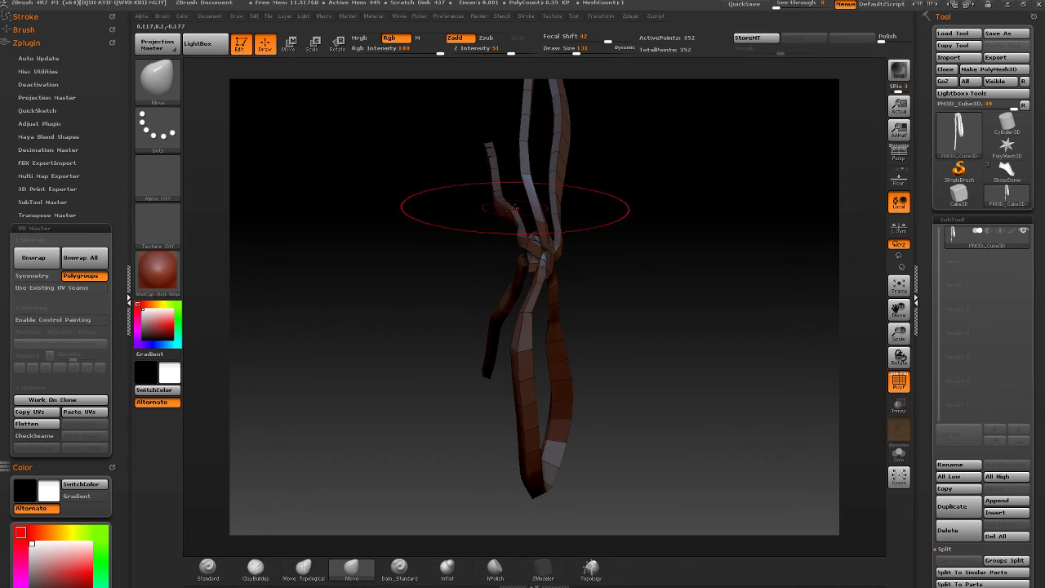
# - Bend the two hanging tails toward the loops with the Move brush at draw size 175
pyautogui.press(']')
pyautogui.press(']')
pyautogui.press(']')
pyautogui.press(']')
pyautogui.moveTo(499, 206); pyautogui.dragTo(516, 201)
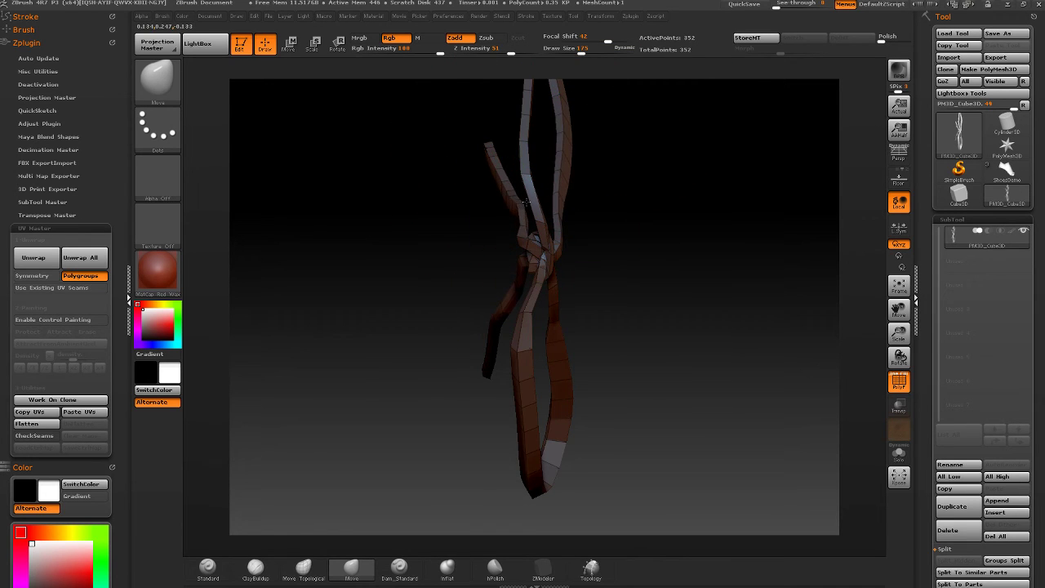
pyautogui.moveTo(502, 317); pyautogui.dragTo(510, 321)
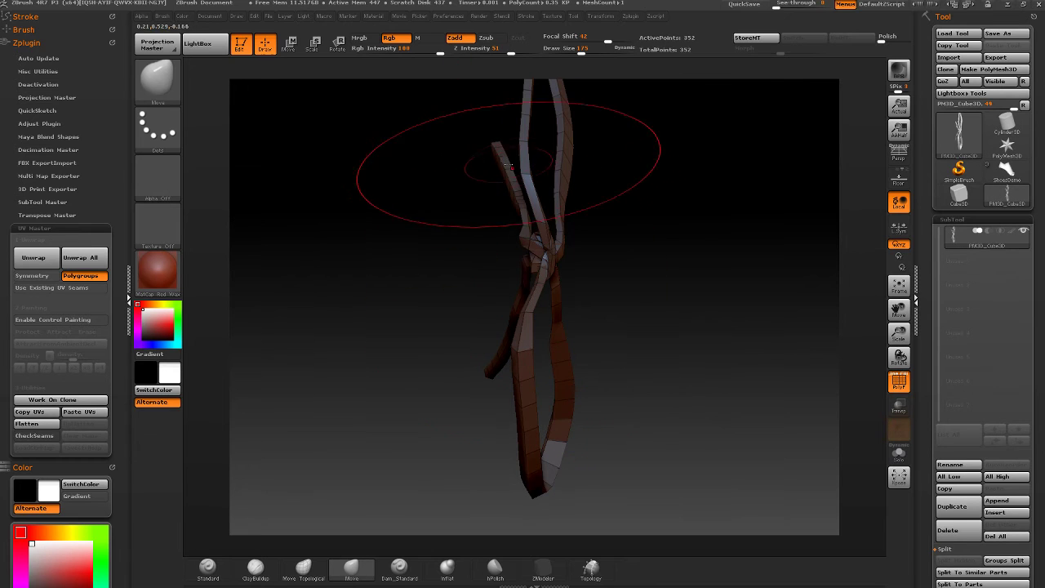
# - Pull the bow's knot out toward the side of the hanging tails with the Move brush at draw size 101
pyautogui.moveTo(490, 155); pyautogui.dragTo(541, 248)
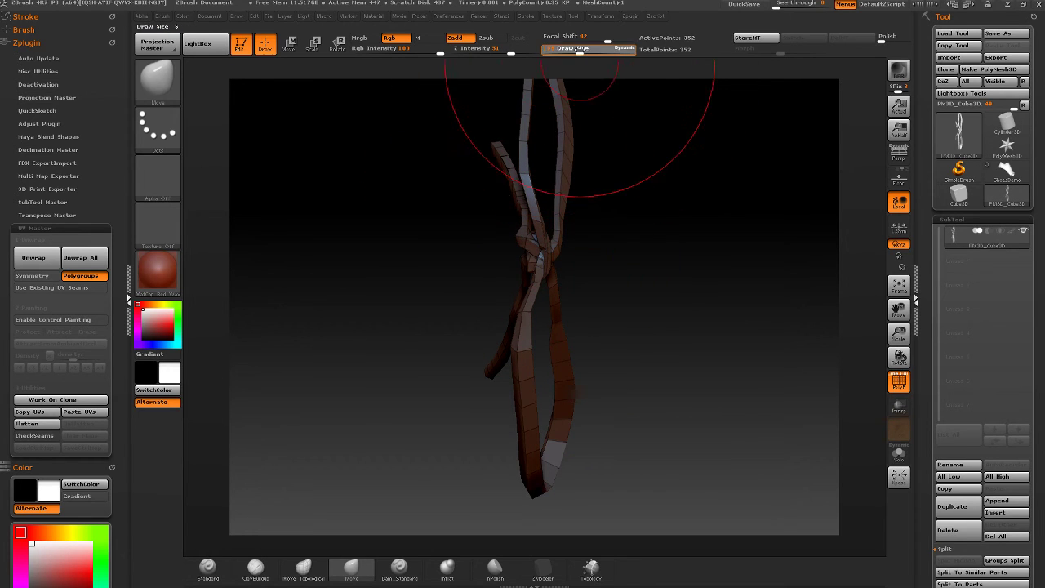
pyautogui.click(573, 49)
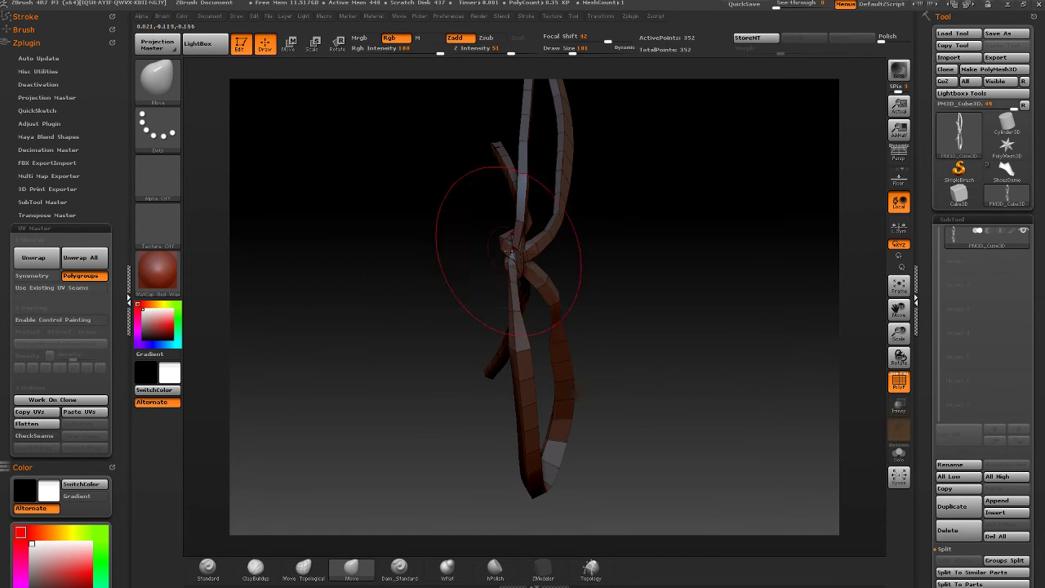
pyautogui.click(454, 568)
pyautogui.moveTo(457, 482); pyautogui.dragTo(360, 457)
pyautogui.moveTo(542, 266)
pyautogui.mouseDown()
pyautogui.moveTo(460, 226)
pyautogui.moveTo(408, 221)
pyautogui.mouseUp()
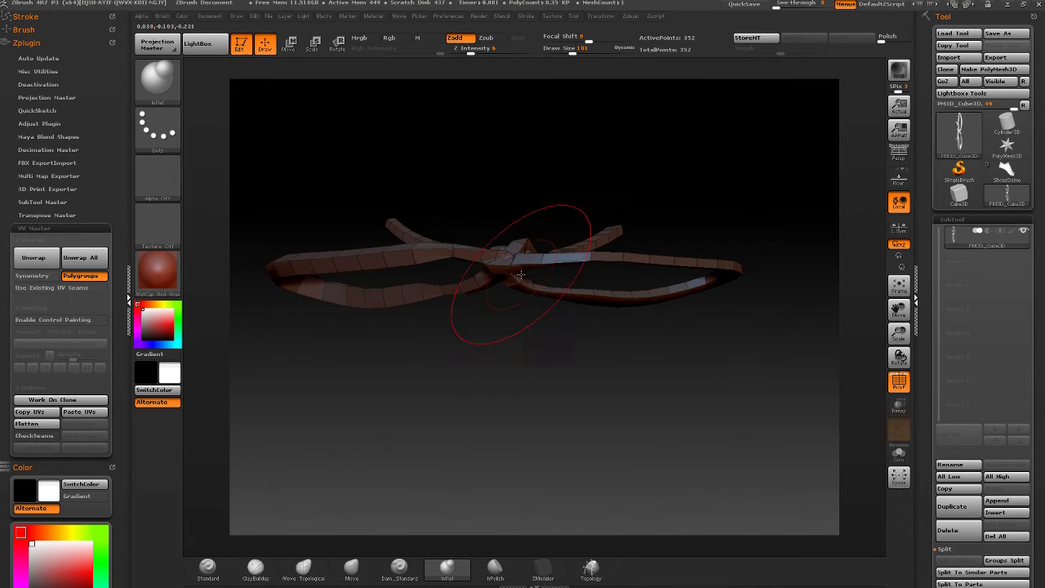
# - Lower the two hanging tails into line with the loops using the Move Topological brush at draw size 145
pyautogui.click(303, 567)
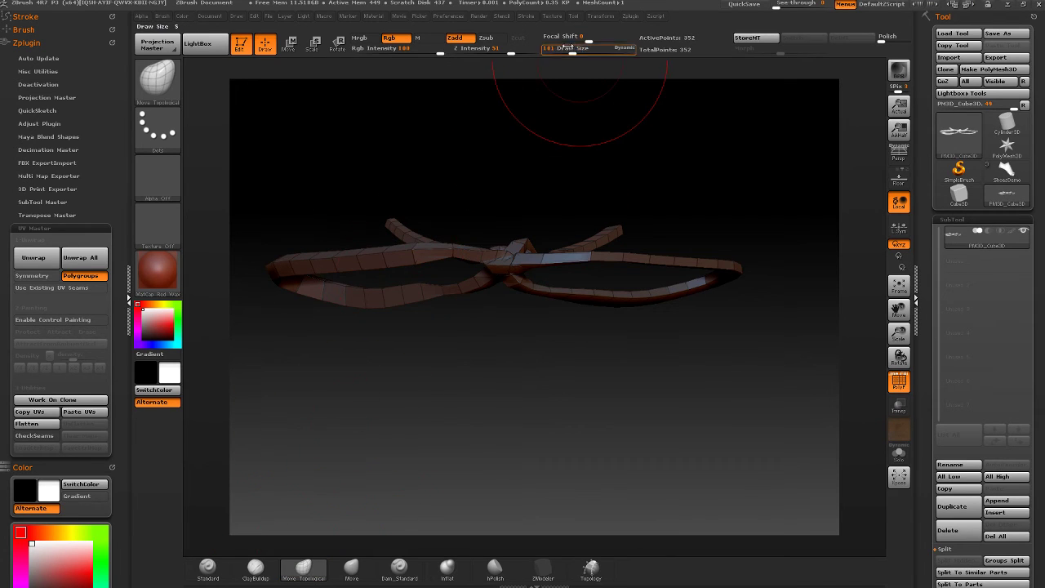
pyautogui.moveTo(605, 136)
pyautogui.mouseDown()
pyautogui.moveTo(611, 226)
pyautogui.moveTo(610, 210)
pyautogui.moveTo(616, 217)
pyautogui.mouseUp()
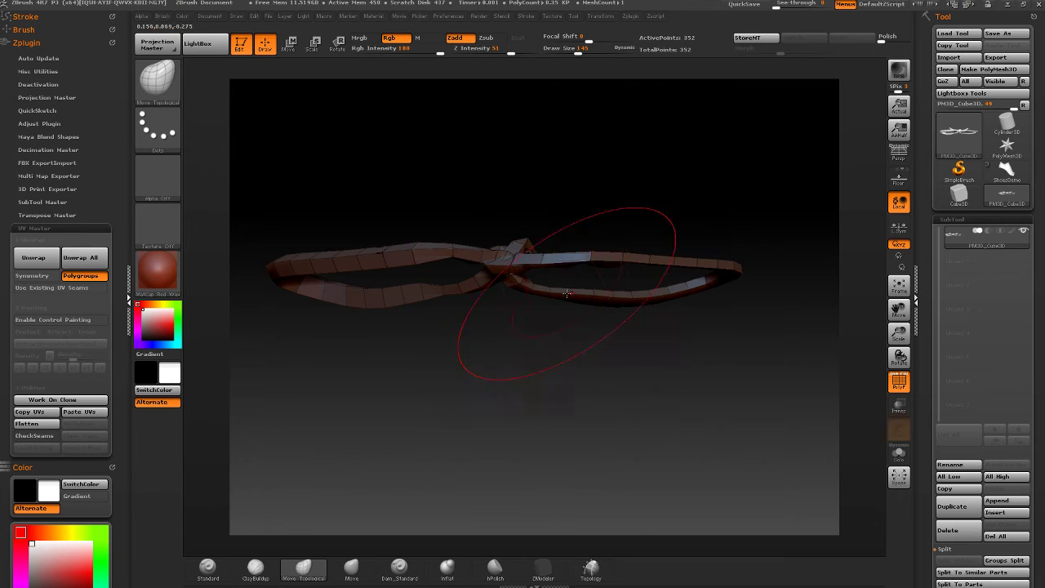
pyautogui.keyDown('shift'); pyautogui.moveTo(589, 323); pyautogui.dragTo(575, 175); pyautogui.keyUp('shift')
pyautogui.keyDown('shift'); pyautogui.moveTo(482, 317); pyautogui.dragTo(502, 233); pyautogui.keyUp('shift')
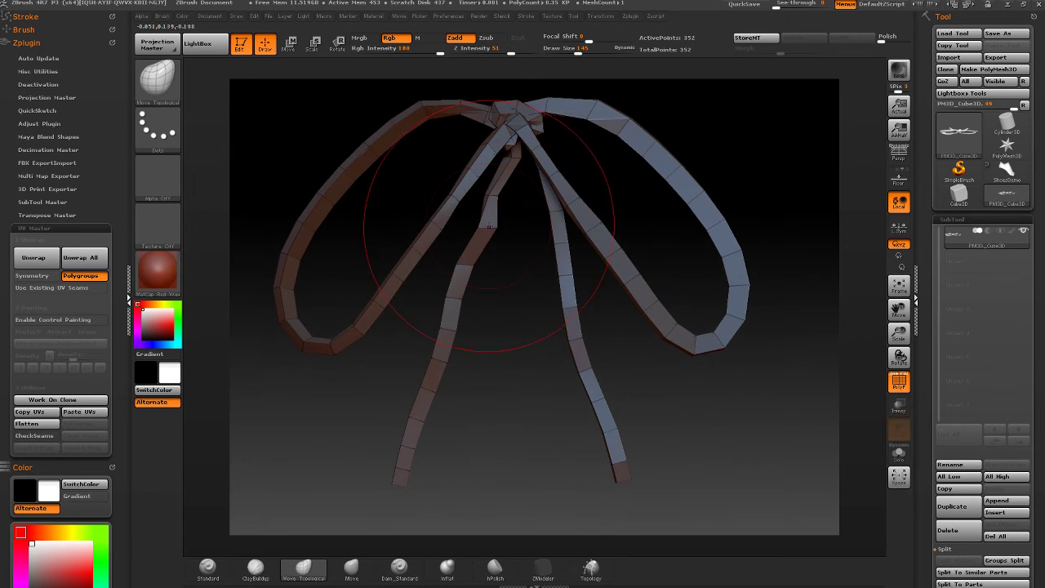
# - Thicken the hanging tails to their ends with the Inflat brush, then even out the left tail's upper part with Move Topological at draw size 65
pyautogui.click(447, 566)
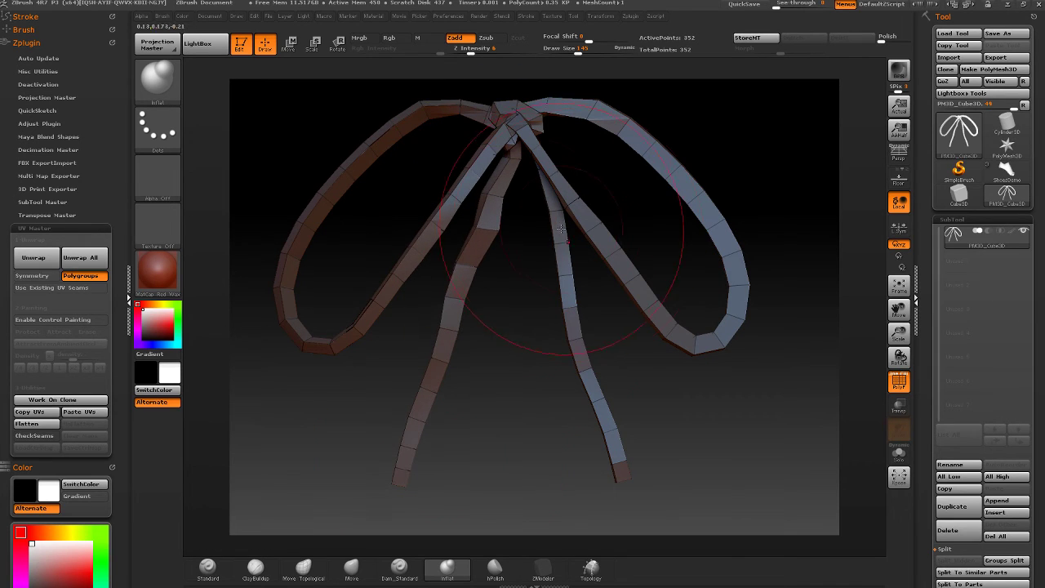
pyautogui.moveTo(563, 327)
pyautogui.mouseDown()
pyautogui.moveTo(564, 226)
pyautogui.moveTo(619, 479)
pyautogui.moveTo(608, 474)
pyautogui.mouseUp()
pyautogui.moveTo(451, 335)
pyautogui.mouseDown()
pyautogui.moveTo(447, 377)
pyautogui.moveTo(397, 508)
pyautogui.mouseUp()
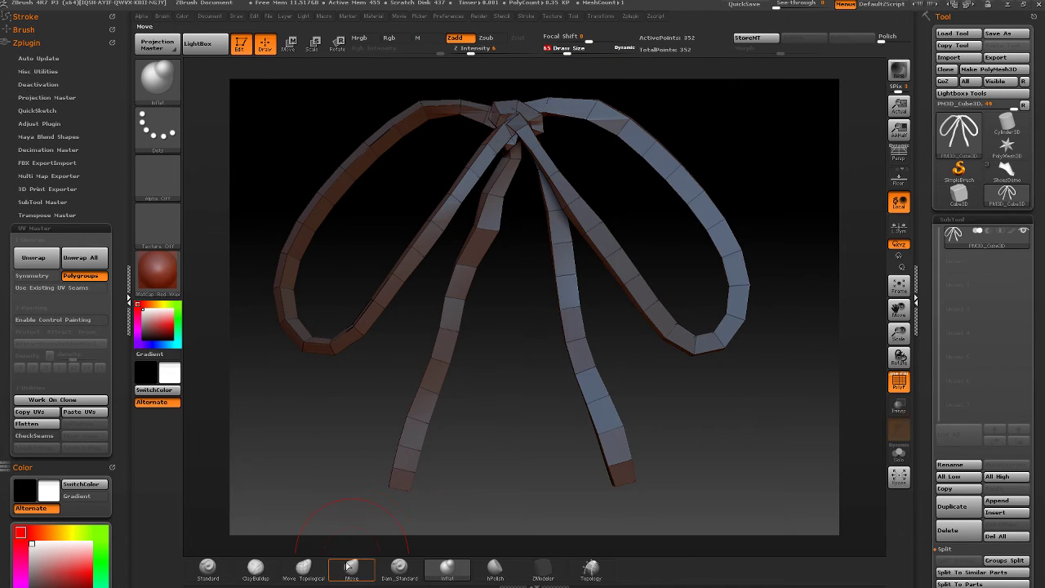
pyautogui.click(303, 570)
pyautogui.moveTo(466, 226); pyautogui.dragTo(495, 209)
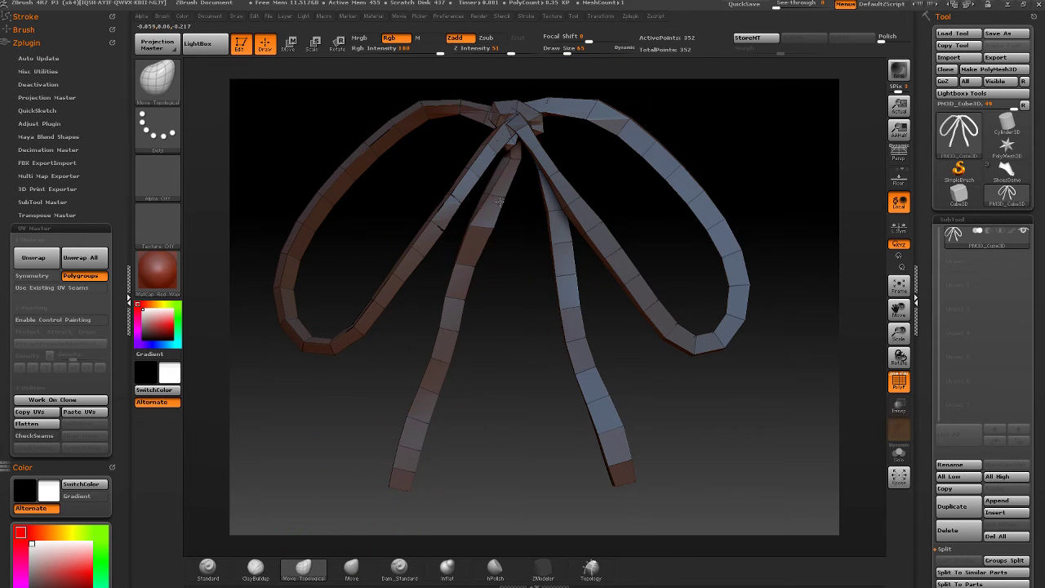
# - Select the Demo_ShoeBow brush and append the revised bow mesh to it as another InsertMesh shape
pyautogui.keyDown('ctrl'); pyautogui.moveTo(510, 242); pyautogui.dragTo(522, 215, button='right'); pyautogui.keyUp('ctrl')
pyautogui.moveTo(522, 214)
pyautogui.keyDown('alt'); pyautogui.mouseDown(button='right')
pyautogui.moveTo(553, 222)
pyautogui.moveTo(595, 280)
pyautogui.moveTo(560, 269)
pyautogui.moveTo(488, 312)
pyautogui.mouseUp(button='right'); pyautogui.keyUp('alt')
pyautogui.press('b')
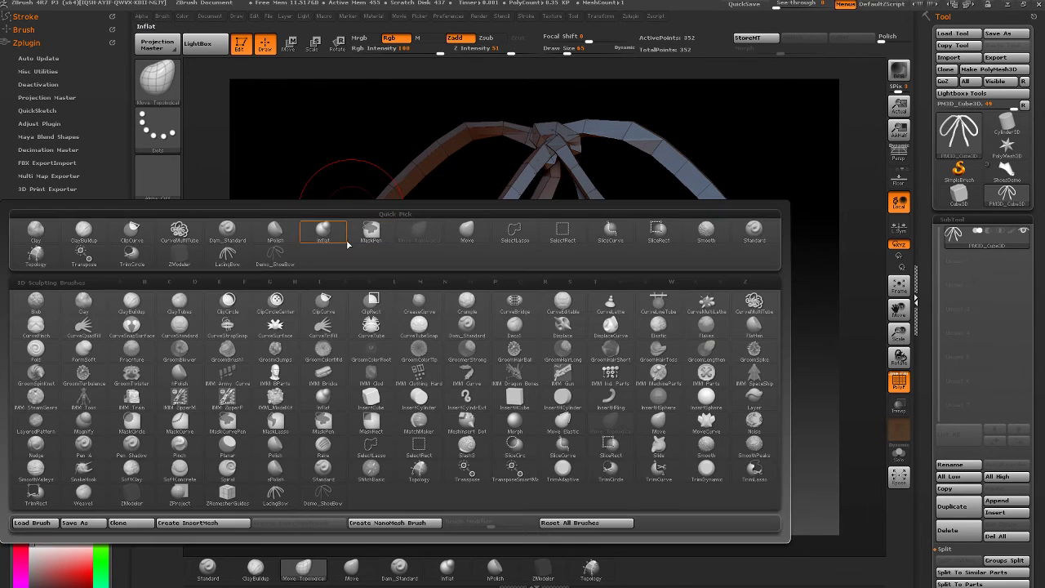
pyautogui.click(265, 260)
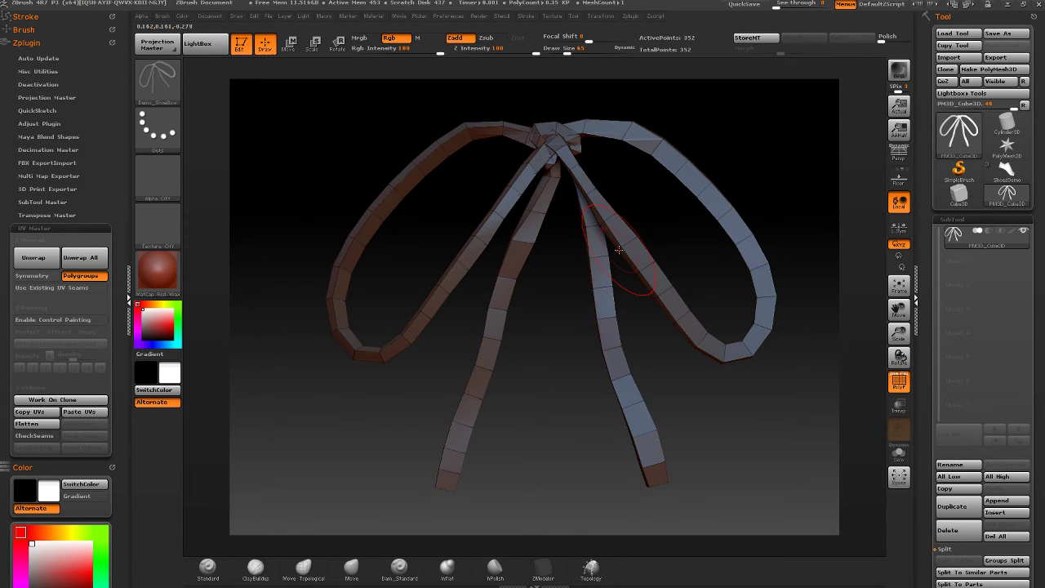
pyautogui.press('b')
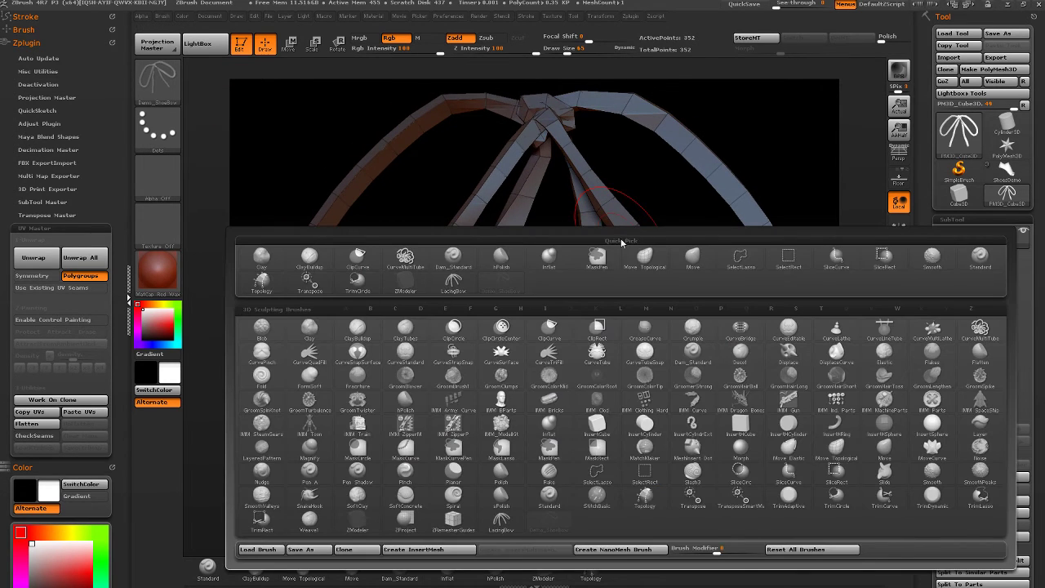
pyautogui.click(408, 550)
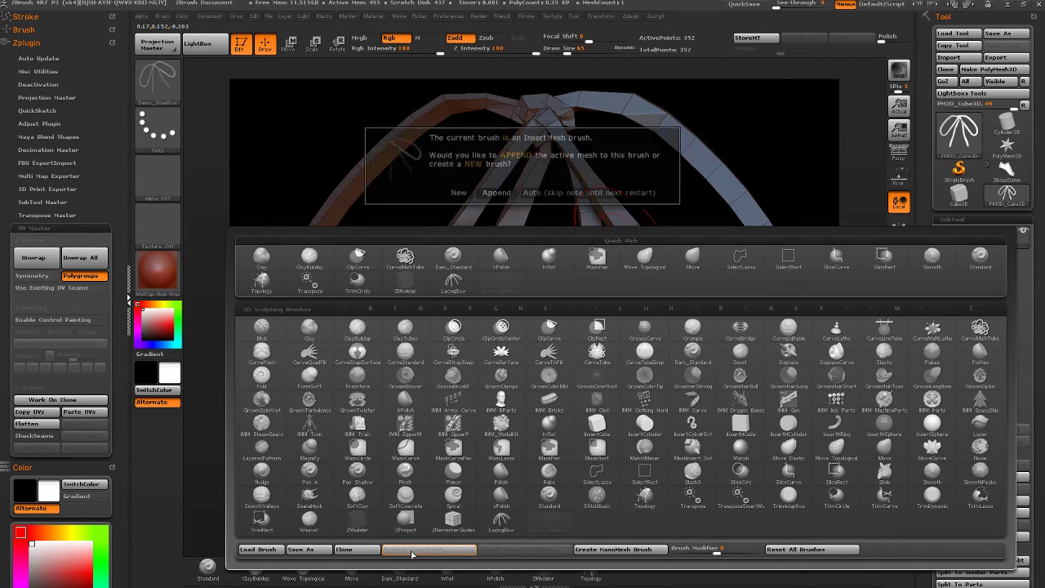
pyautogui.click(494, 192)
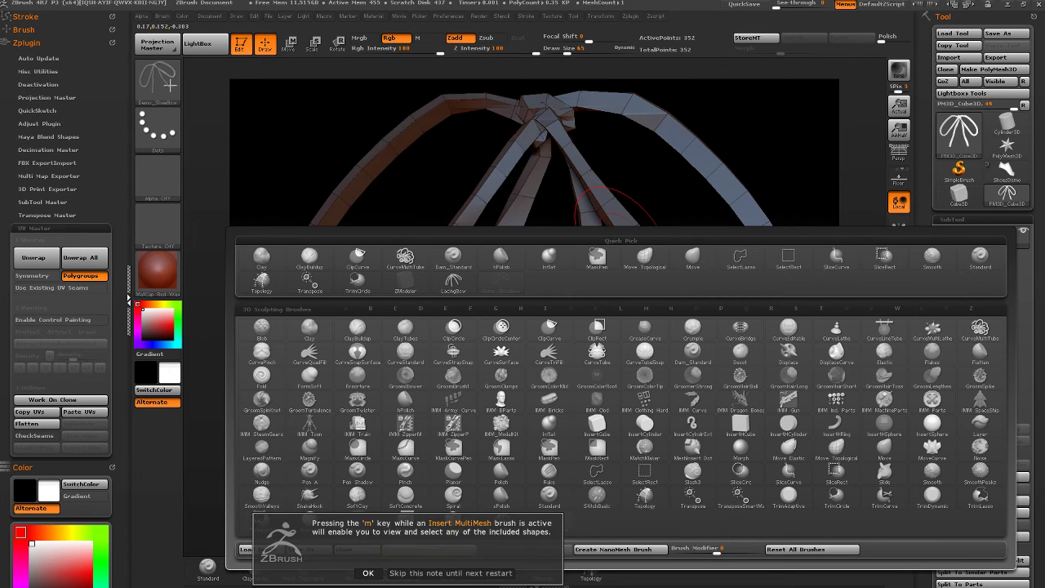
pyautogui.click(420, 574)
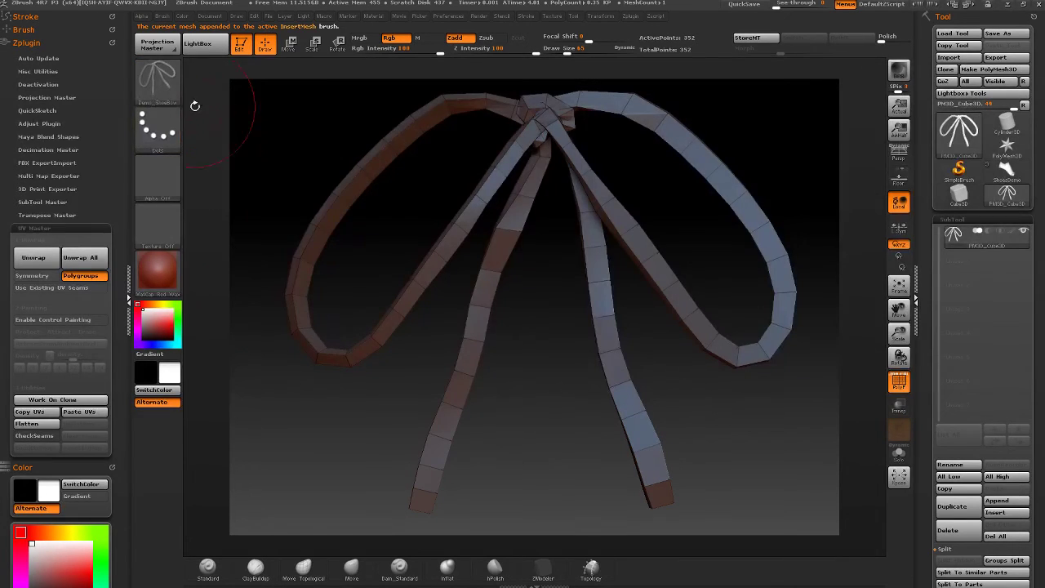
# - Save the extended brush preset over the existing Demo_ShoeBow.ZBP file in the Shoes folder
pyautogui.click(158, 79)
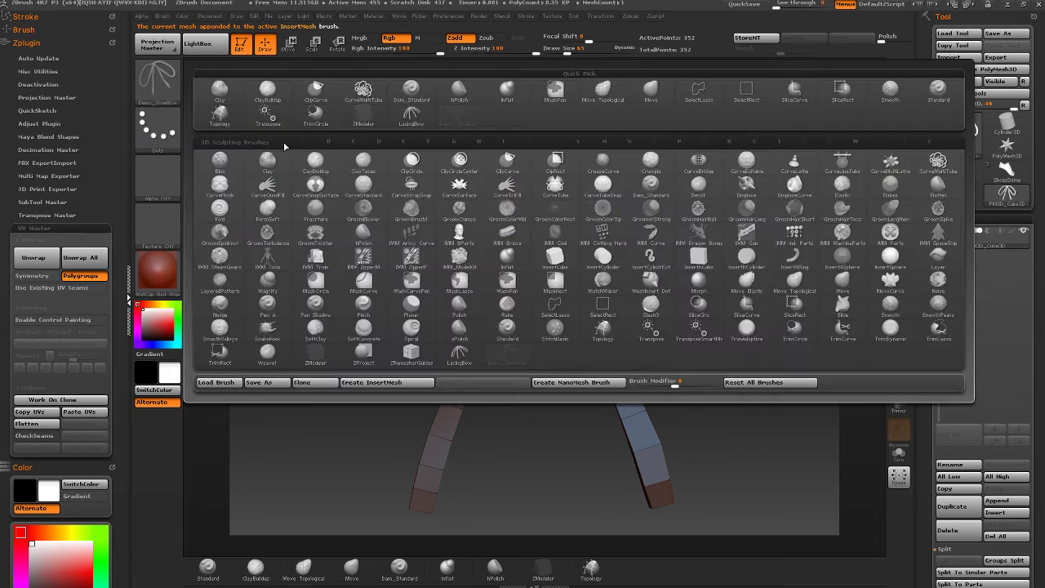
pyautogui.click(258, 386)
pyautogui.click(155, 133)
pyautogui.press('Return')
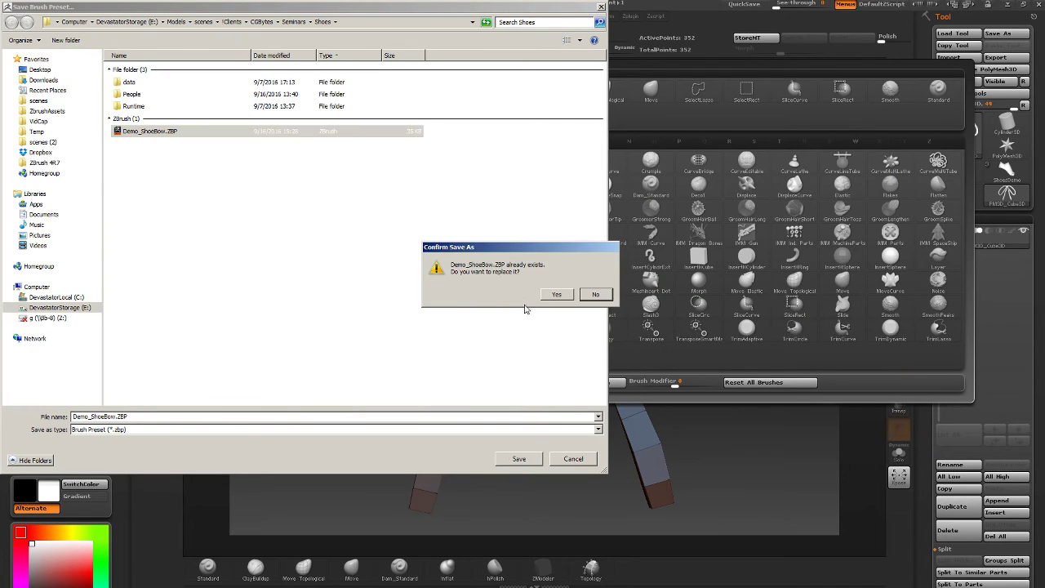
pyautogui.click(555, 301)
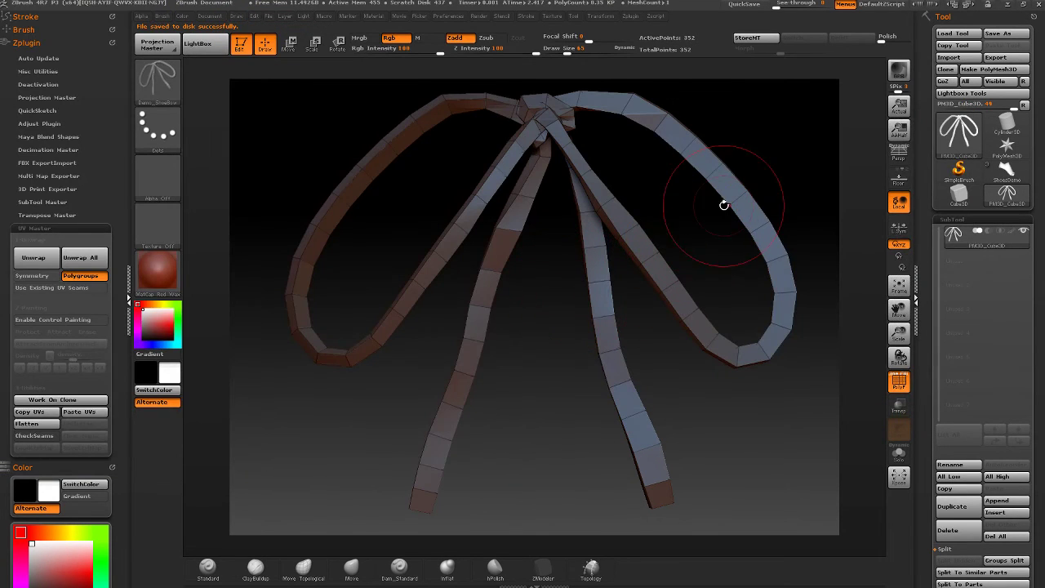
# - Switch to the ShoesDemo model and frame the shoe's upper
pyautogui.click(1007, 169)
pyautogui.press('f')
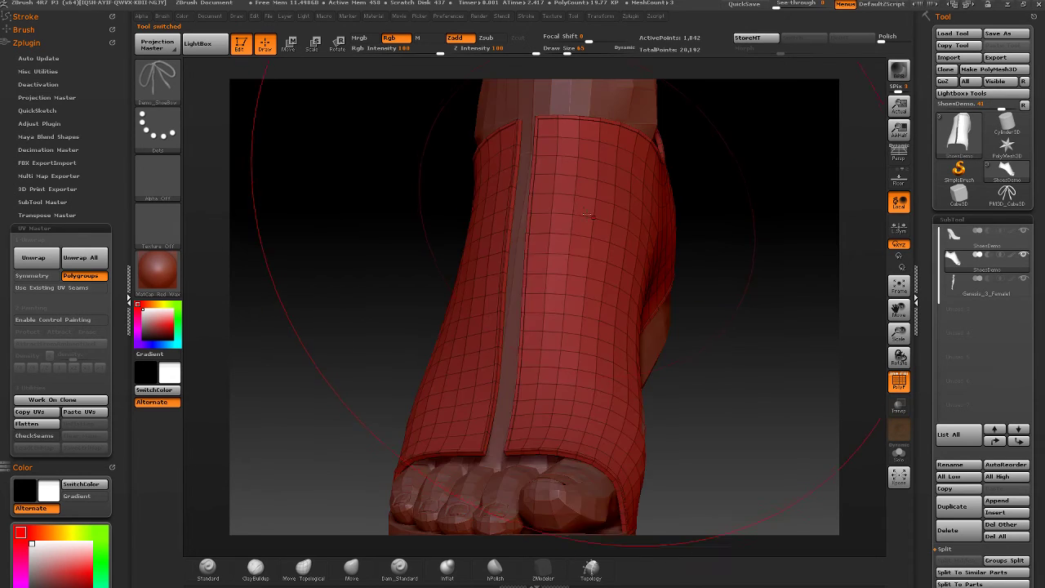
pyautogui.moveTo(590, 204)
pyautogui.mouseDown(button='right')
pyautogui.moveTo(646, 214)
pyautogui.moveTo(633, 168)
pyautogui.mouseUp(button='right')
# - Try inserting the revised bow on the shoe's upper at draw size 15 and moving it to the front opening with Transpose
pyautogui.moveTo(568, 52); pyautogui.dragTo(552, 50)
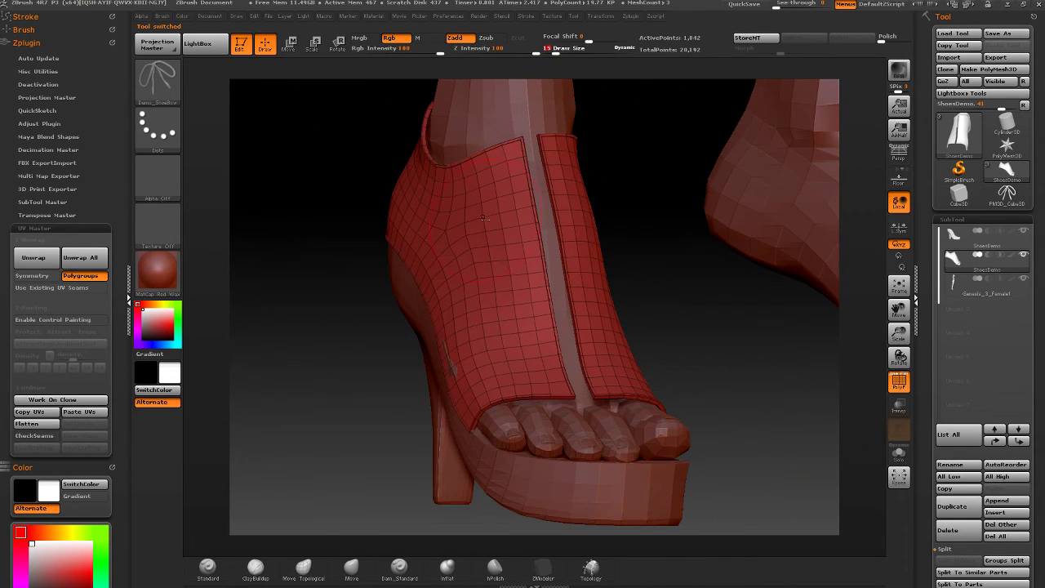
pyautogui.moveTo(491, 242); pyautogui.dragTo(488, 285)
pyautogui.moveTo(488, 282); pyautogui.dragTo(400, 278, button='right')
pyautogui.keyDown('ctrl'); pyautogui.moveTo(400, 278); pyautogui.dragTo(412, 355, button='right'); pyautogui.keyUp('ctrl')
pyautogui.moveTo(504, 206); pyautogui.dragTo(466, 181, button='right')
pyautogui.press('w')
pyautogui.keyDown('ctrl'); pyautogui.click(239, 217); pyautogui.keyUp('ctrl')
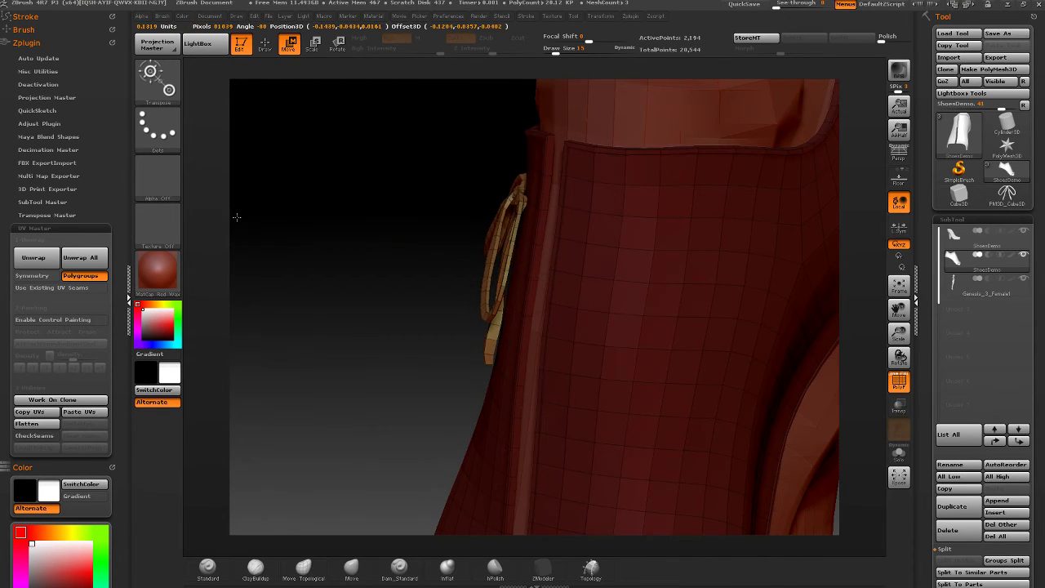
pyautogui.moveTo(238, 218)
pyautogui.mouseDown(button='right')
pyautogui.moveTo(227, 219)
pyautogui.moveTo(348, 158)
pyautogui.moveTo(646, 197)
pyautogui.moveTo(490, 133)
pyautogui.moveTo(458, 139)
pyautogui.mouseUp(button='right')
pyautogui.press('q')
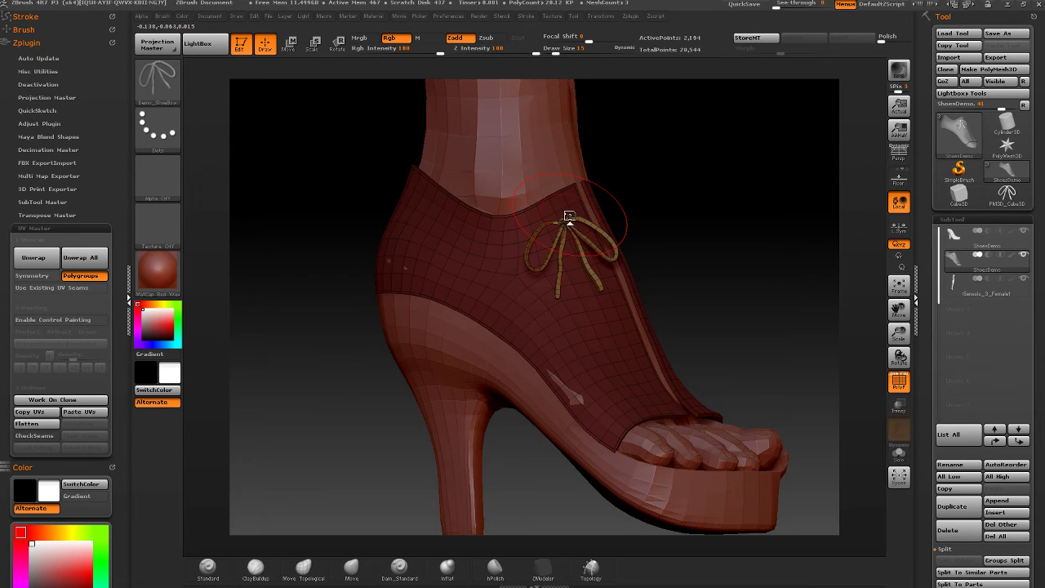
pyautogui.hotkey('ctrl', 'z')
# - Isolate the shoe's upper with Solo, reduce the draw size to 3, and activate the ZModeler brush
pyautogui.moveTo(700, 294); pyautogui.dragTo(570, 267)
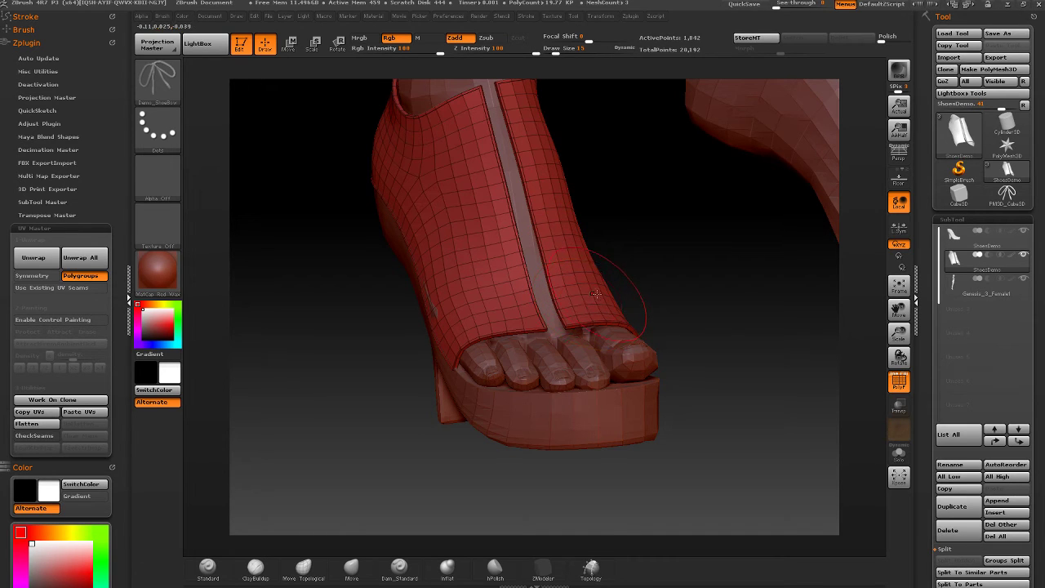
pyautogui.moveTo(591, 302); pyautogui.dragTo(555, 326, button='right')
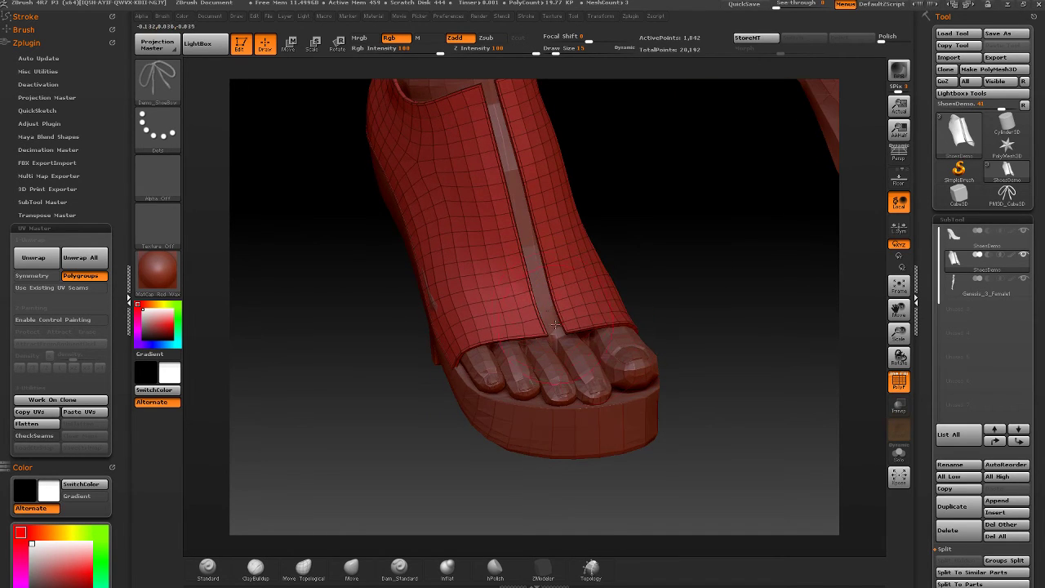
pyautogui.click(898, 453)
pyautogui.moveTo(583, 366)
pyautogui.mouseDown()
pyautogui.moveTo(631, 298)
pyautogui.moveTo(586, 291)
pyautogui.mouseUp()
pyautogui.moveTo(589, 331)
pyautogui.mouseDown()
pyautogui.moveTo(576, 306)
pyautogui.moveTo(584, 275)
pyautogui.mouseUp()
pyautogui.press('ctrl')
pyautogui.moveTo(584, 274); pyautogui.dragTo(494, 308, button='right')
pyautogui.moveTo(572, 347); pyautogui.dragTo(601, 222, button='right')
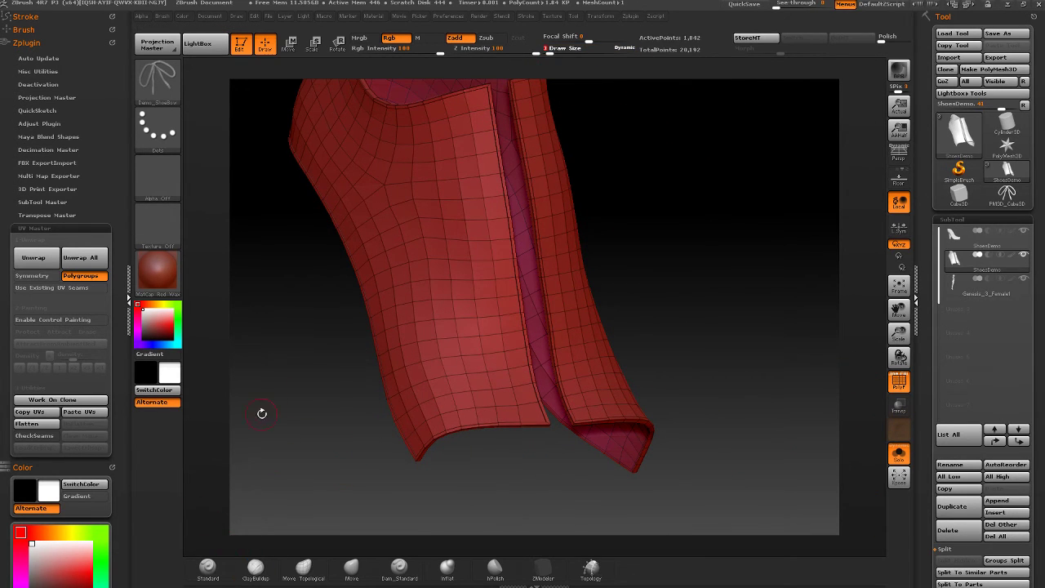
pyautogui.click(542, 569)
pyautogui.moveTo(635, 334)
pyautogui.mouseDown()
pyautogui.moveTo(567, 322)
pyautogui.moveTo(564, 394)
pyautogui.mouseUp()
pyautogui.moveTo(564, 393); pyautogui.dragTo(560, 339, button='right')
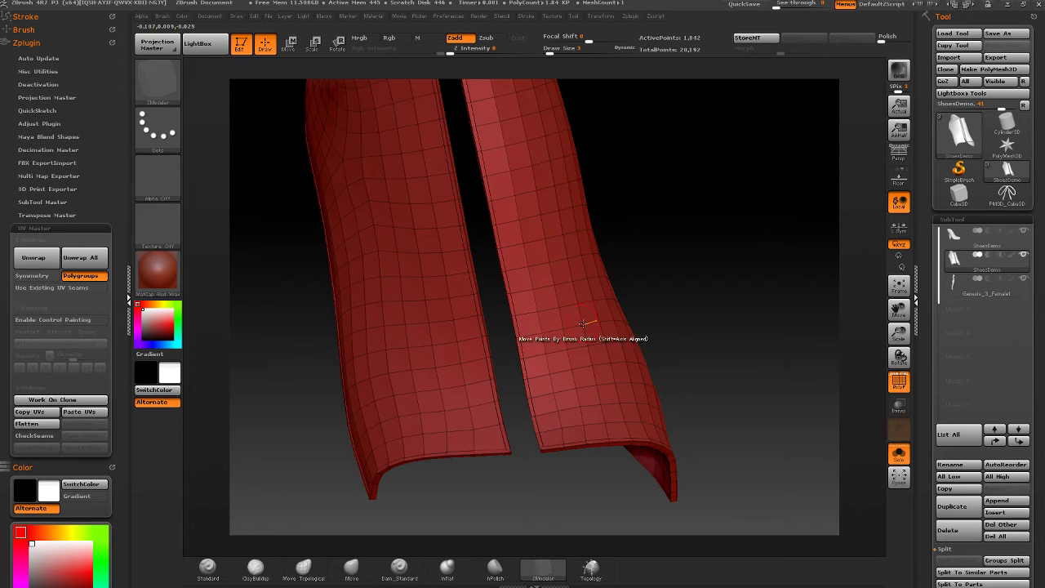
pyautogui.moveTo(589, 320)
pyautogui.keyDown('ctrl'); pyautogui.mouseDown(button='right')
pyautogui.moveTo(527, 360)
pyautogui.moveTo(579, 314)
pyautogui.mouseUp(button='right'); pyautogui.keyUp('ctrl')
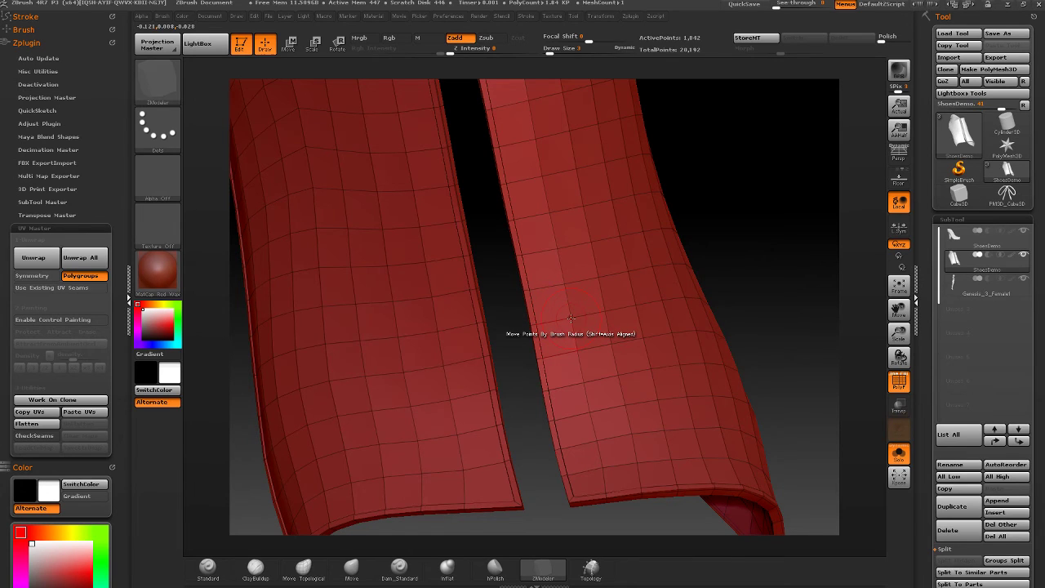
# - Try splitting a point near the front opening of the shoe's upper with ZModeler's Split Point action
pyautogui.press('space')
pyautogui.click(571, 318)
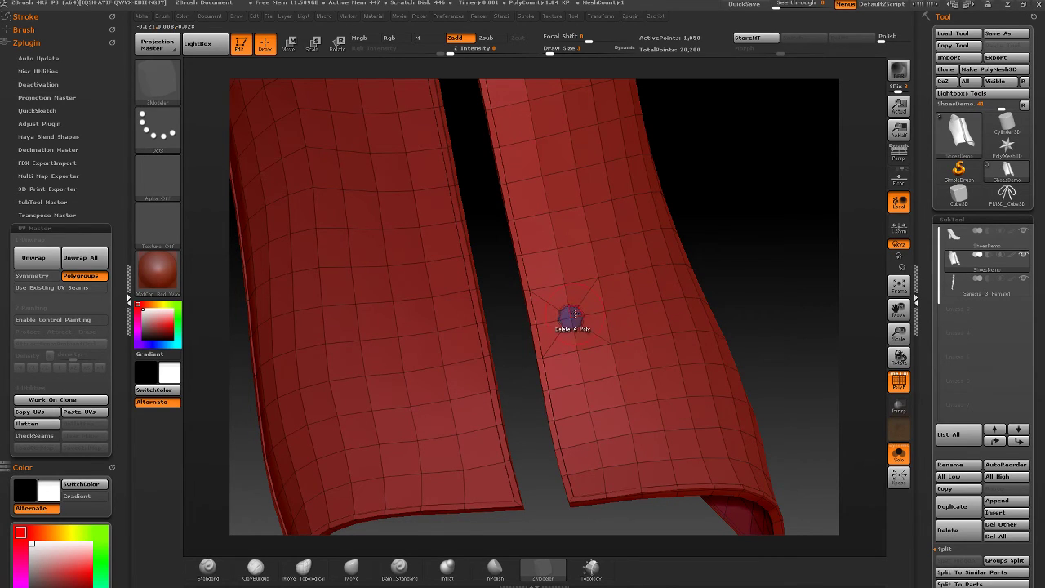
pyautogui.hotkey('ctrl', 'z')
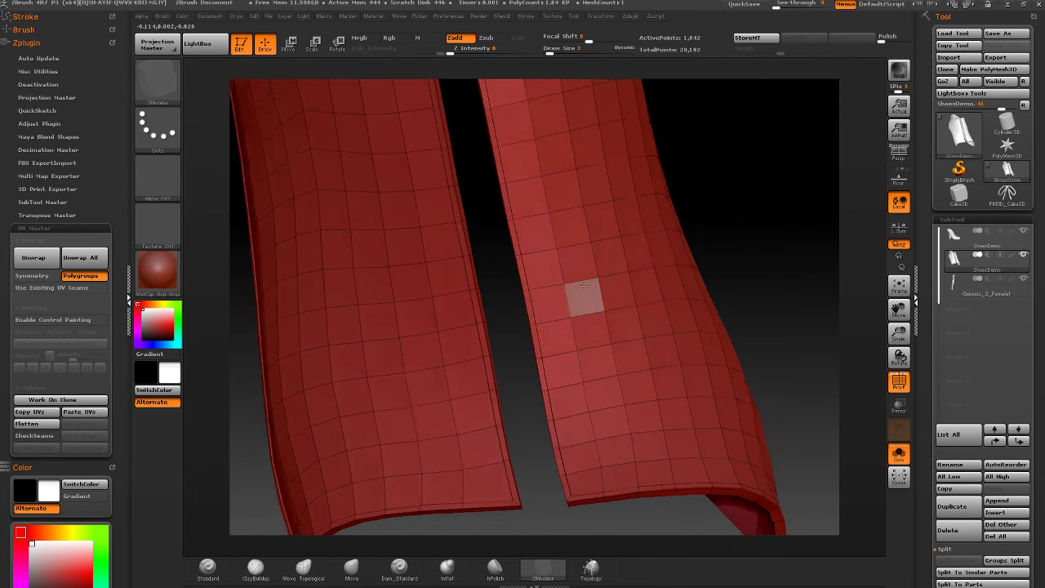
pyautogui.moveTo(578, 297); pyautogui.dragTo(579, 299, button='right')
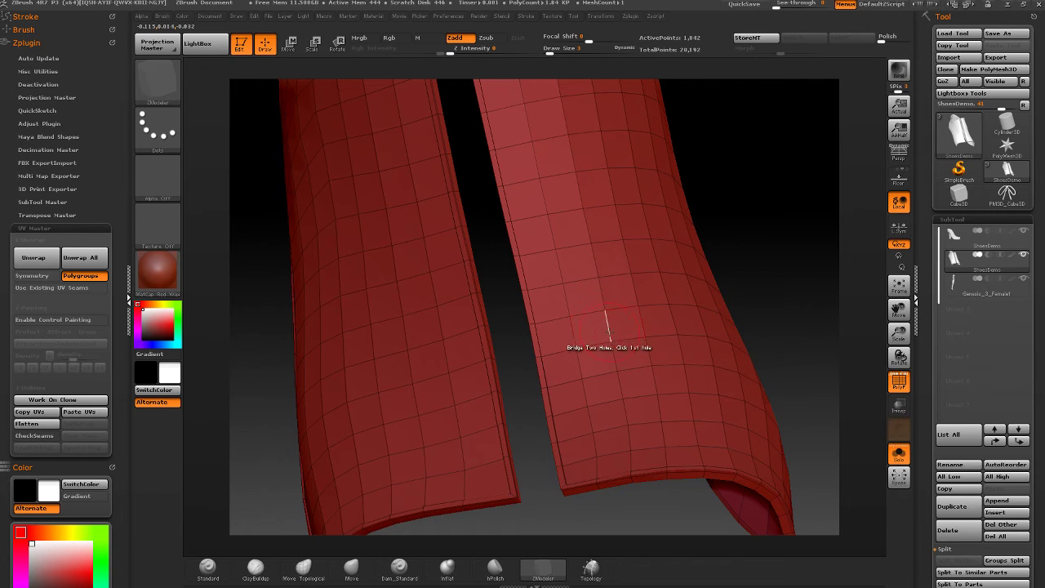
pyautogui.moveTo(609, 329); pyautogui.dragTo(552, 347, button='right')
pyautogui.moveTo(590, 443)
pyautogui.mouseDown(button='right')
pyautogui.moveTo(573, 429)
pyautogui.moveTo(577, 385)
pyautogui.moveTo(584, 342)
pyautogui.moveTo(602, 350)
pyautogui.mouseUp(button='right')
pyautogui.click(480, 416)
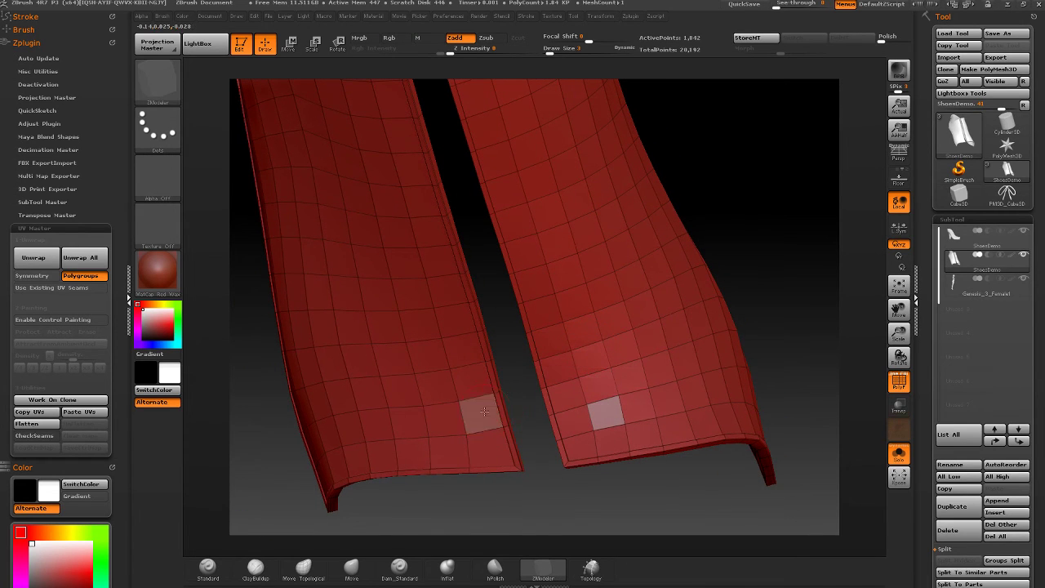
pyautogui.hotkey('ctrl', 'z')
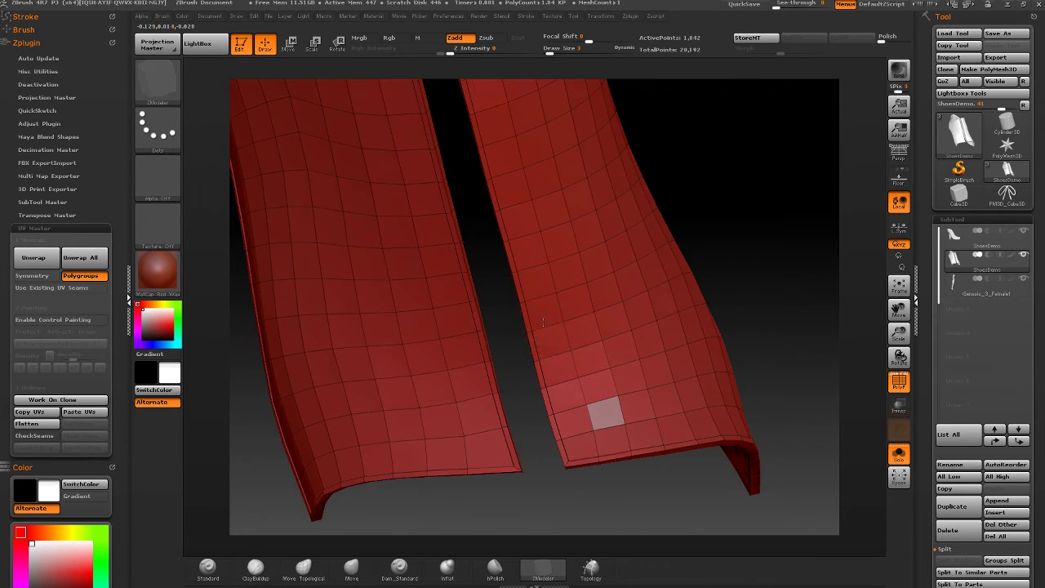
# - Change the ZModeler edge action and insert edge loops alongside both borders of the upper's front opening
pyautogui.moveTo(532, 346); pyautogui.dragTo(556, 378, button='right')
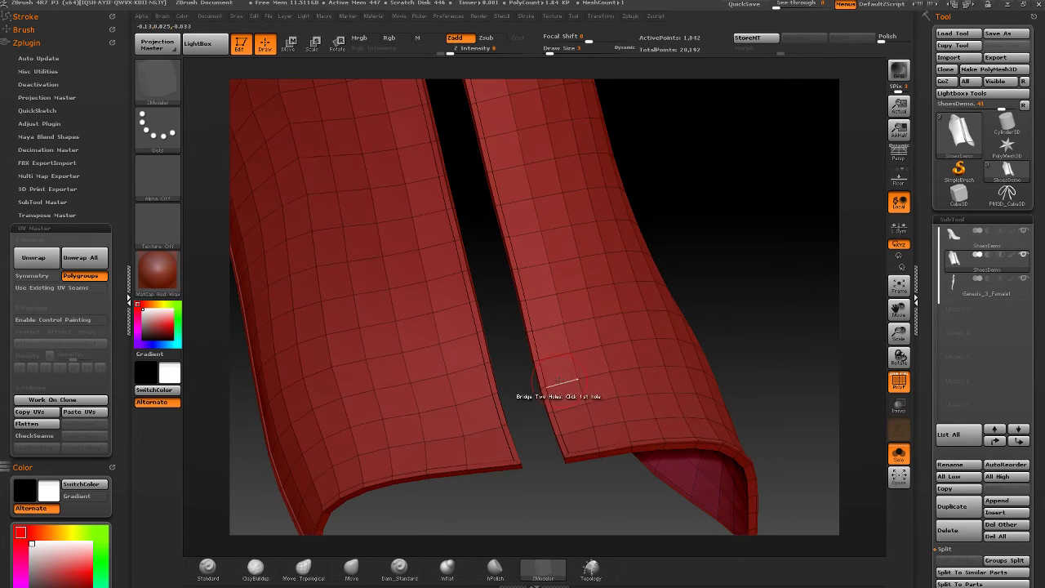
pyautogui.press('space')
pyautogui.click(531, 293)
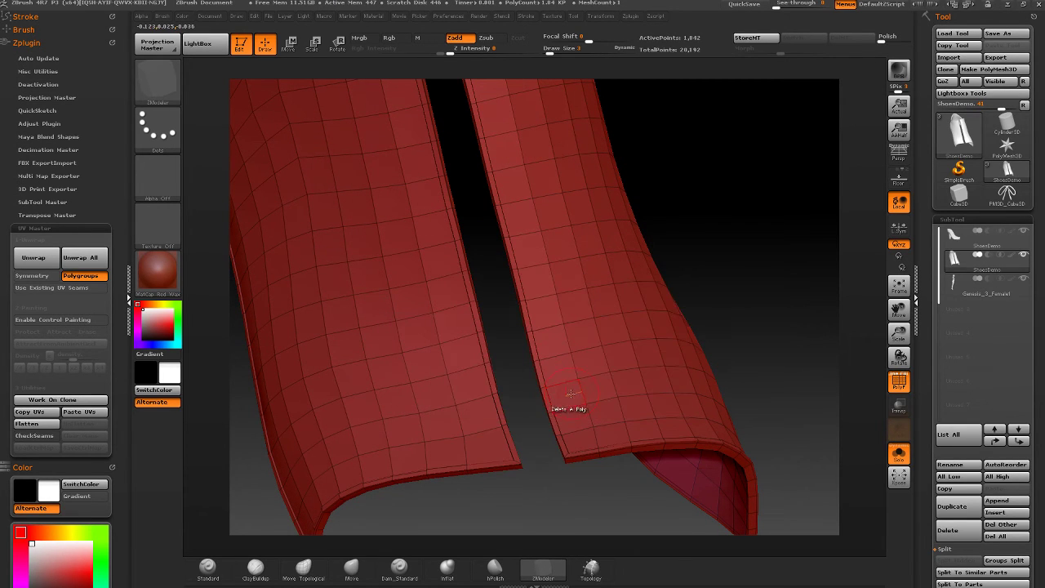
pyautogui.click(561, 410)
pyautogui.click(482, 429)
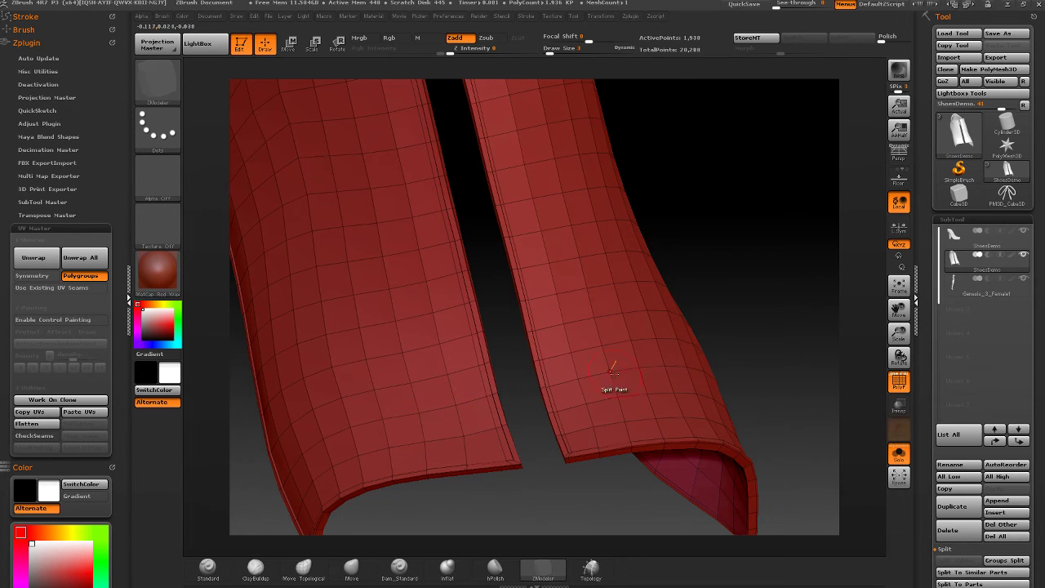
# - Insert an edge loop alongside the lower front border of the shoe's upper
pyautogui.moveTo(556, 371); pyautogui.dragTo(497, 446, button='right')
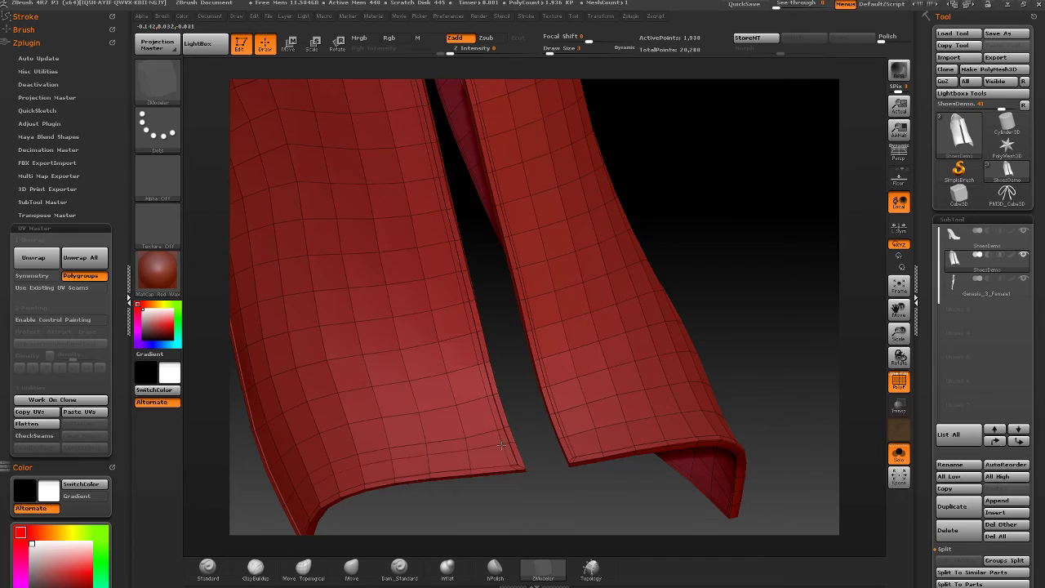
pyautogui.click(603, 451)
pyautogui.moveTo(603, 451); pyautogui.dragTo(583, 438, button='right')
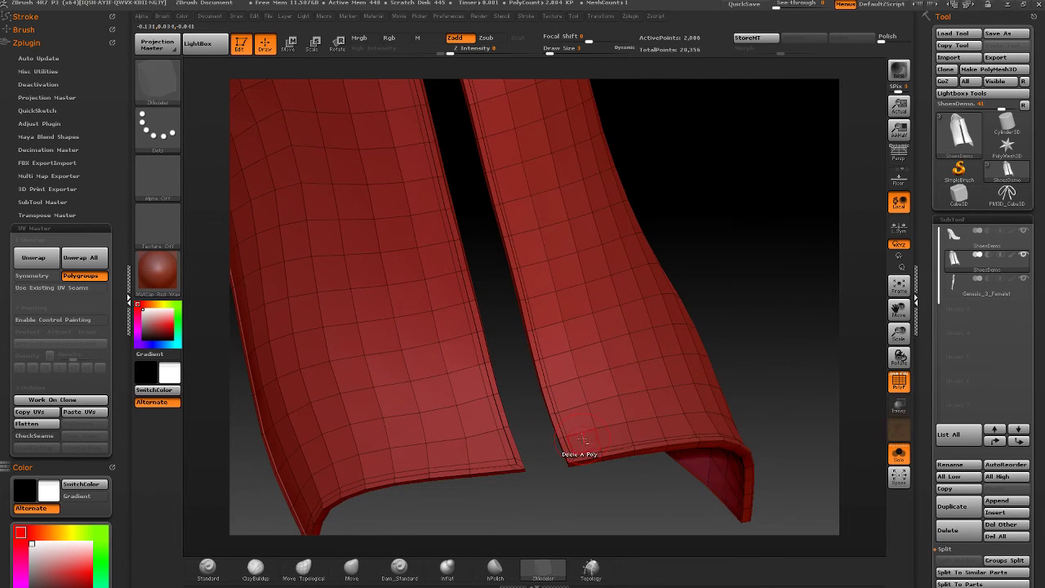
pyautogui.moveTo(580, 392); pyautogui.dragTo(490, 423, button='right')
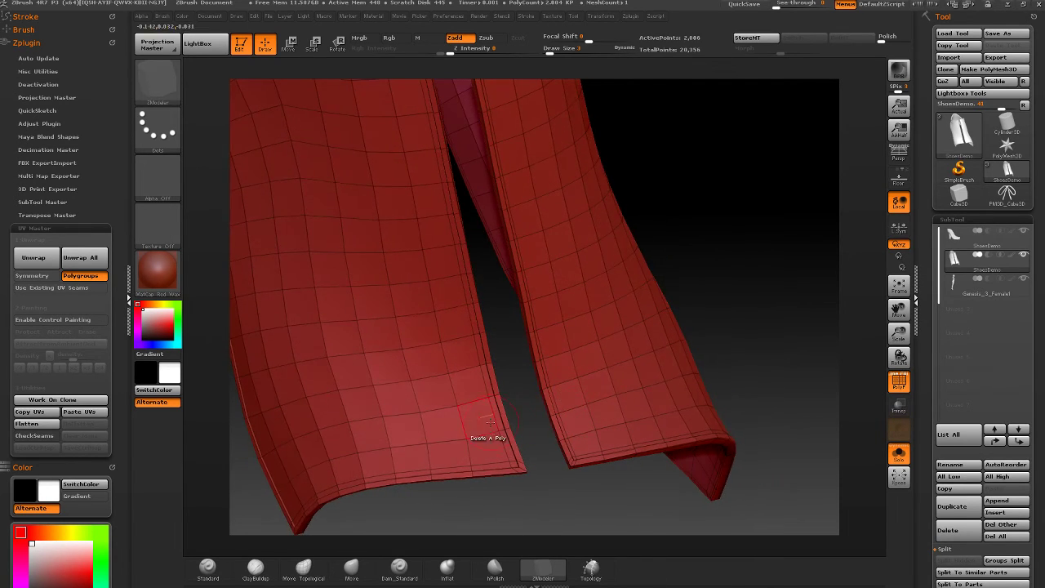
# - Set the ZModeler edge action to Slide with EdgeLoop Complete and slide the loop beside the upper's lower front border
pyautogui.press('space')
pyautogui.click(538, 322)
pyautogui.press('space')
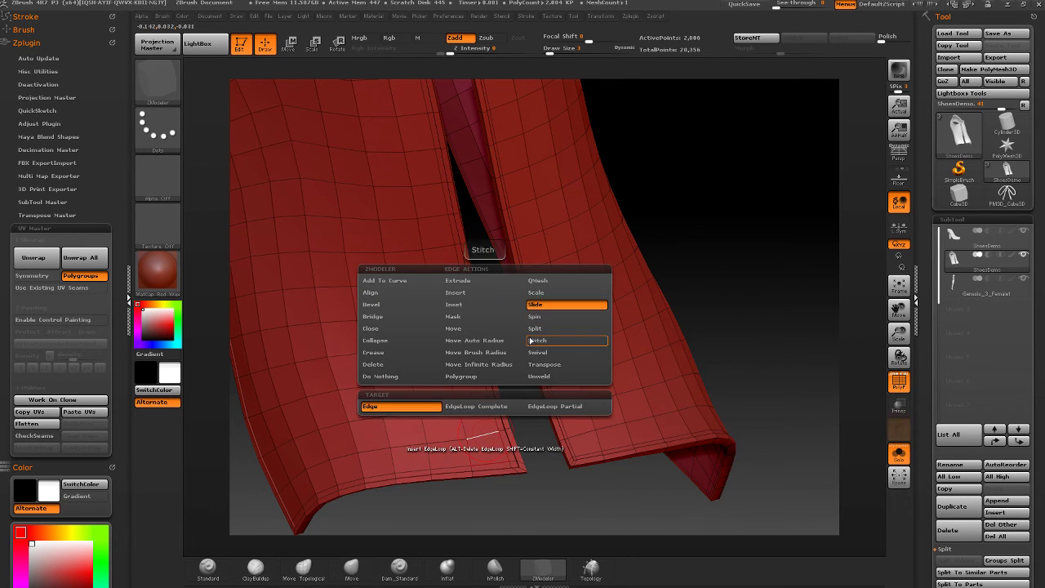
pyautogui.click(476, 406)
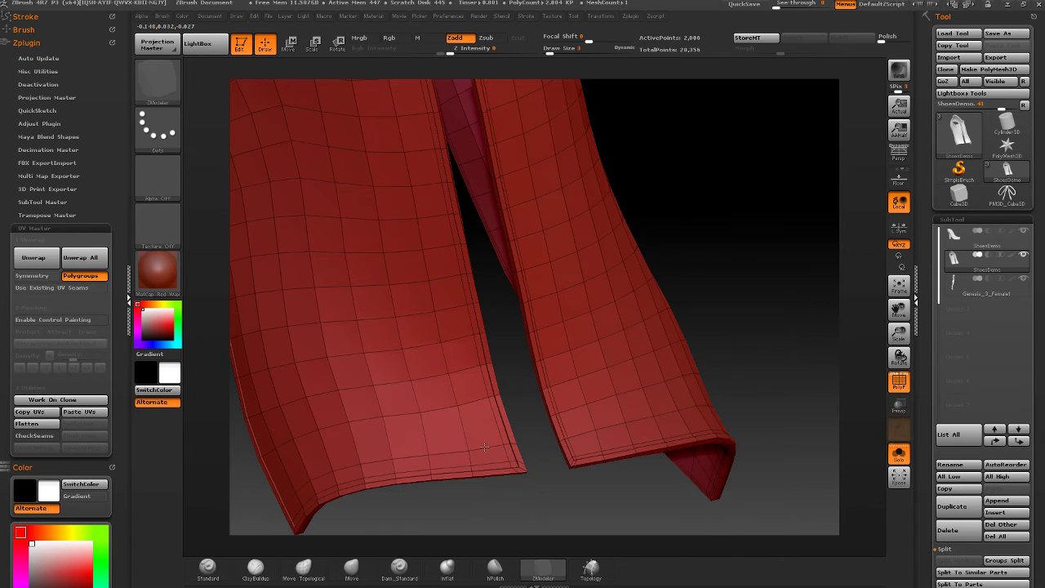
pyautogui.moveTo(484, 446); pyautogui.dragTo(486, 452)
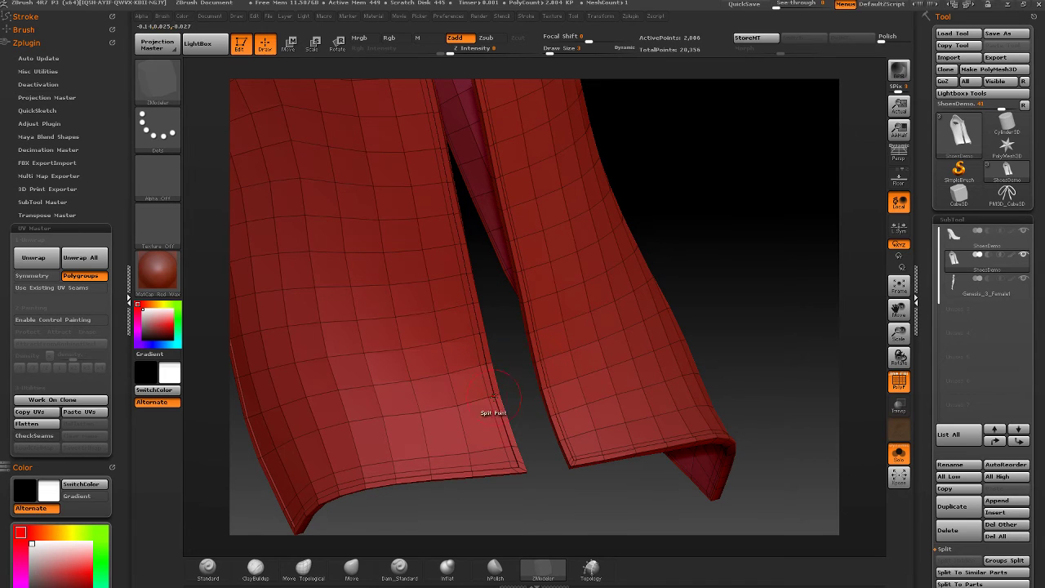
# - Restore the Insert edge action, add another edge loop to the shoe's upper, and check the loops along the front opening
pyautogui.press('space')
pyautogui.click(439, 297)
pyautogui.moveTo(463, 430); pyautogui.dragTo(528, 462, button='right')
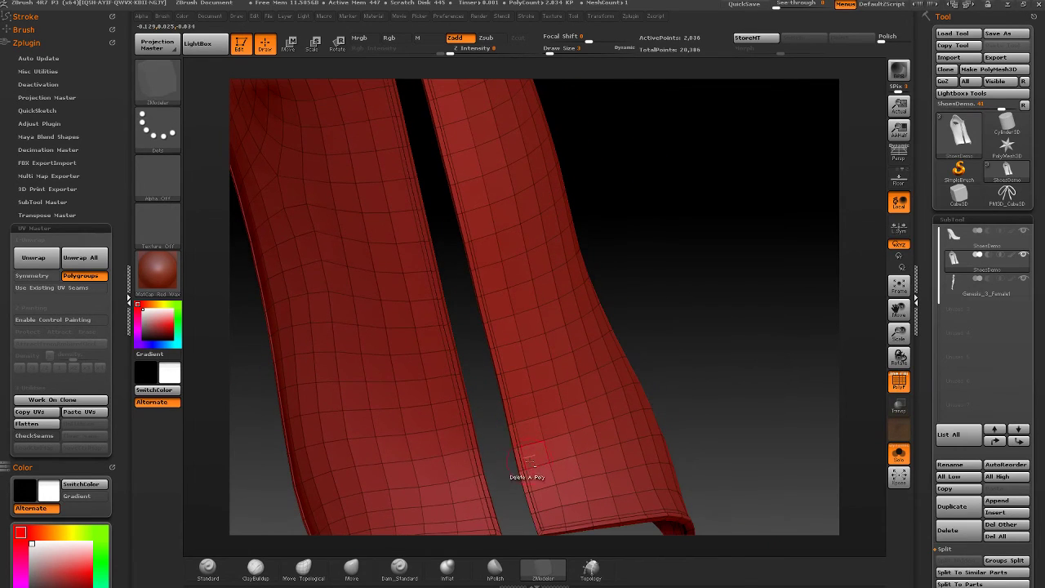
pyautogui.moveTo(459, 442); pyautogui.dragTo(482, 500, button='right')
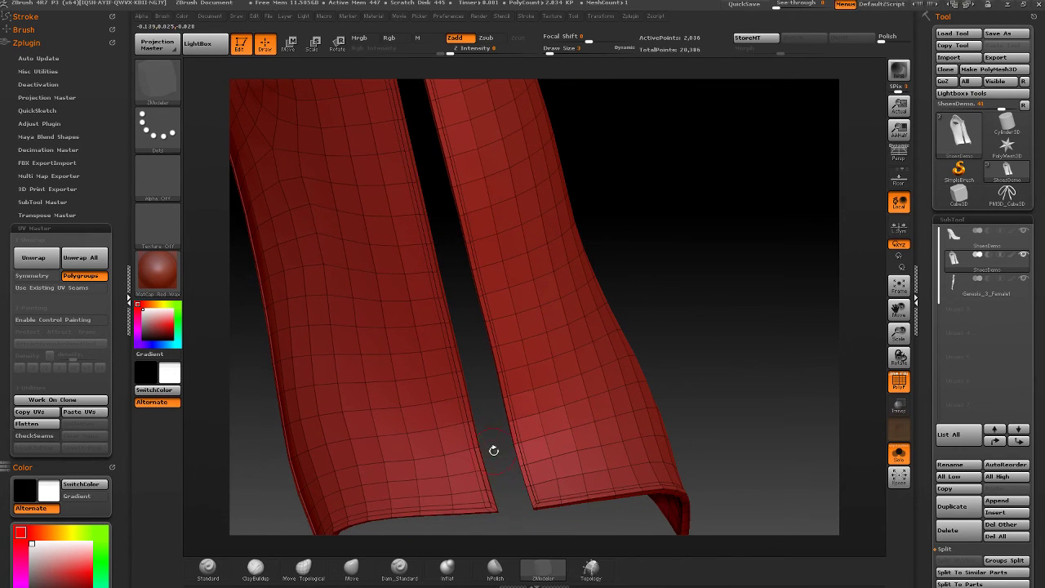
pyautogui.moveTo(460, 228); pyautogui.dragTo(479, 208, button='right')
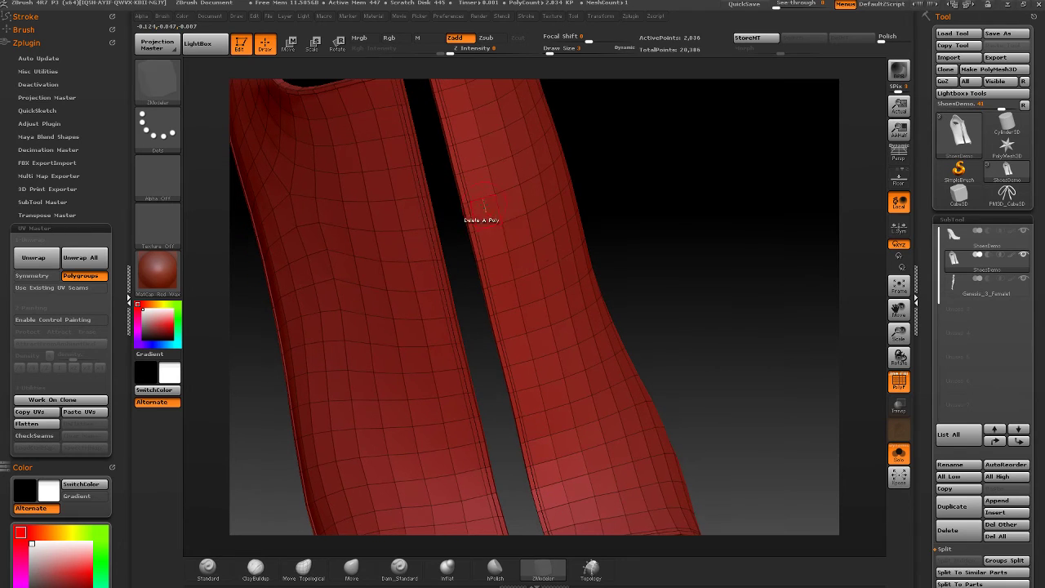
pyautogui.keyDown('alt'); pyautogui.moveTo(501, 269); pyautogui.dragTo(517, 273, button='right'); pyautogui.keyUp('alt')
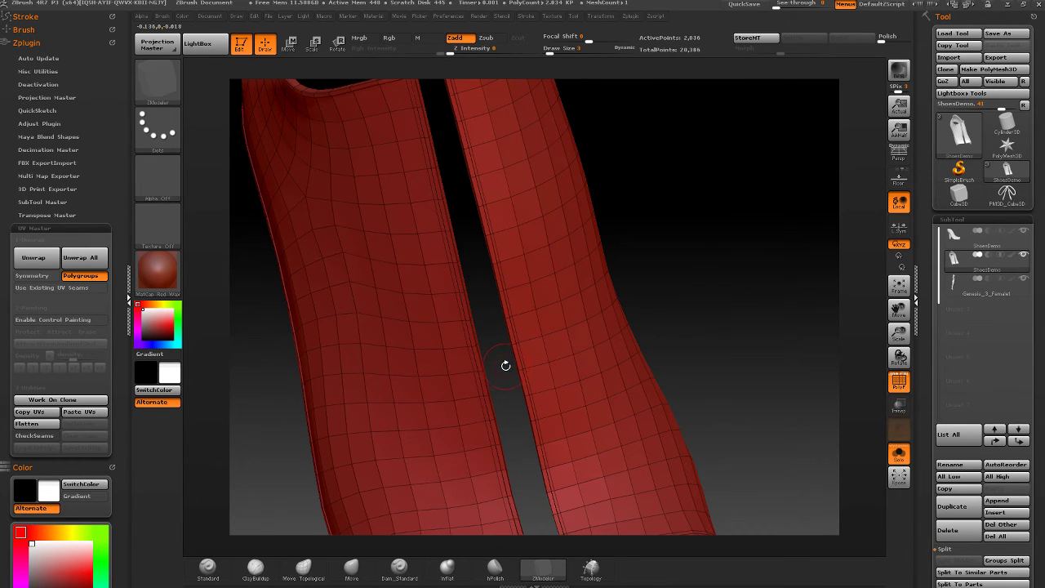
pyautogui.moveTo(541, 381); pyautogui.dragTo(532, 303)
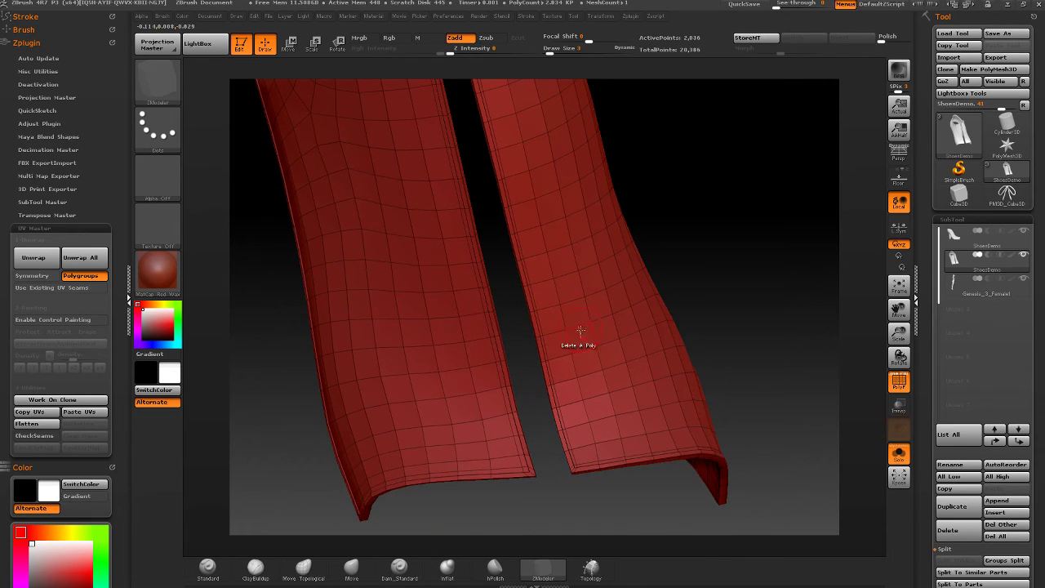
pyautogui.moveTo(567, 343); pyautogui.dragTo(565, 294)
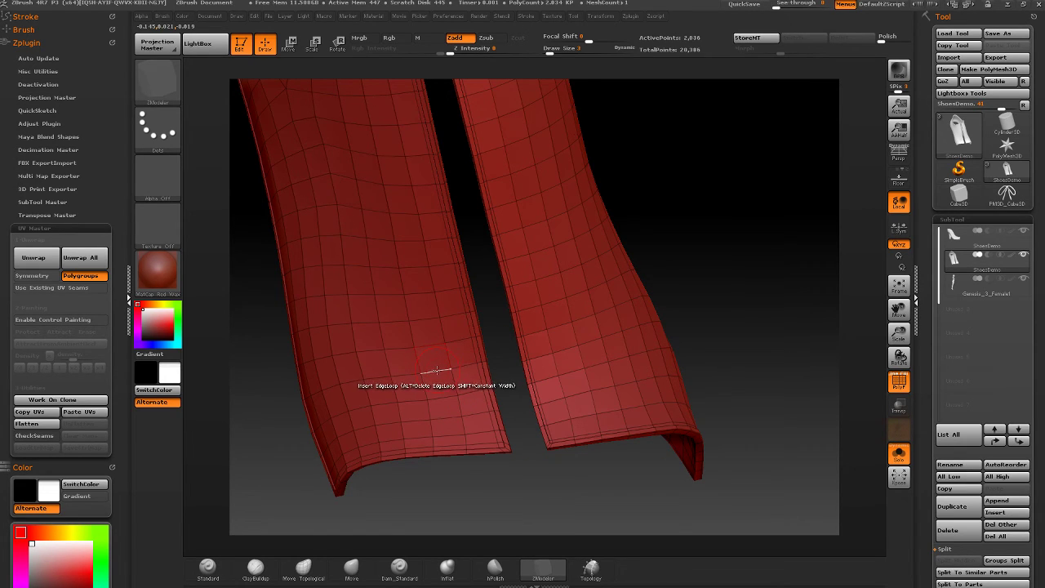
# - Change the ZModeler edge action from Insert to Slide for the upper's edge loops
pyautogui.press('space')
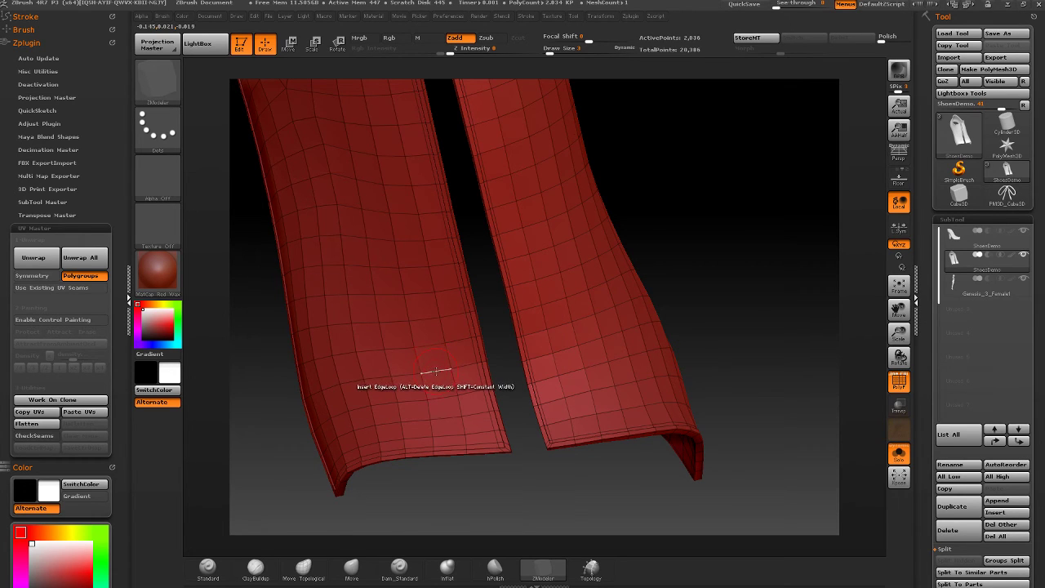
pyautogui.press('space')
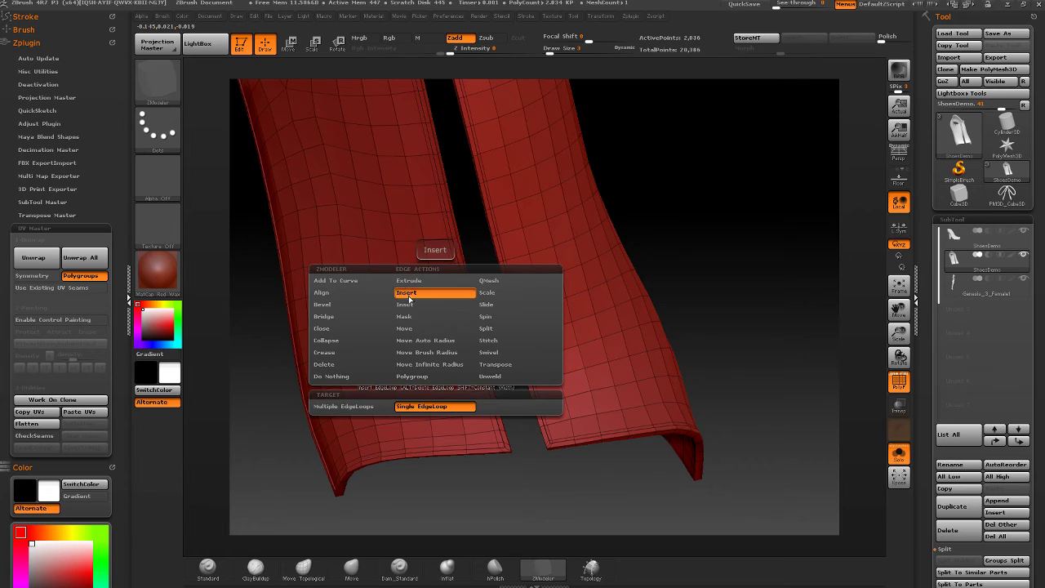
pyautogui.press('space')
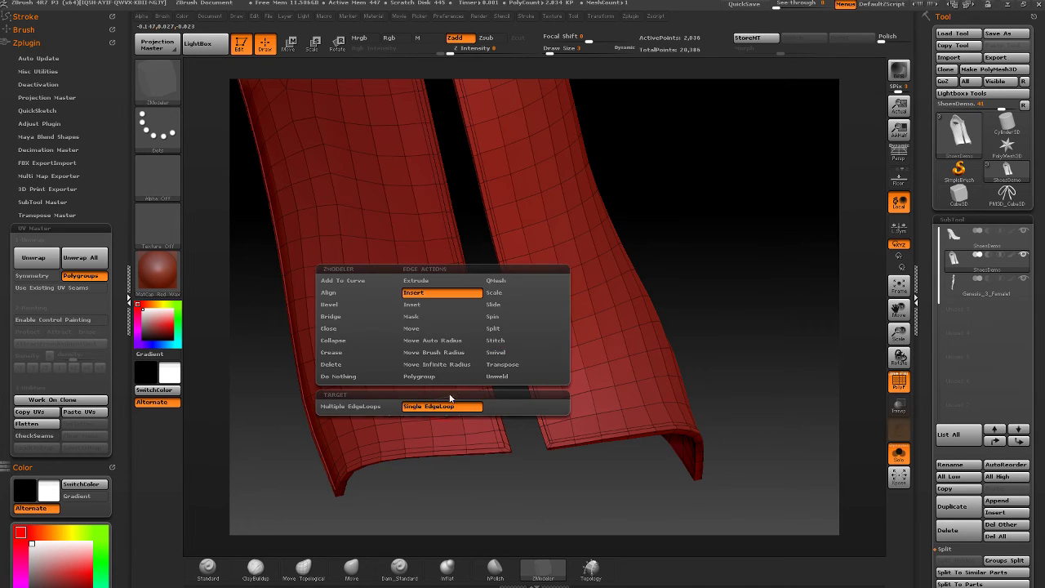
pyautogui.click(501, 307)
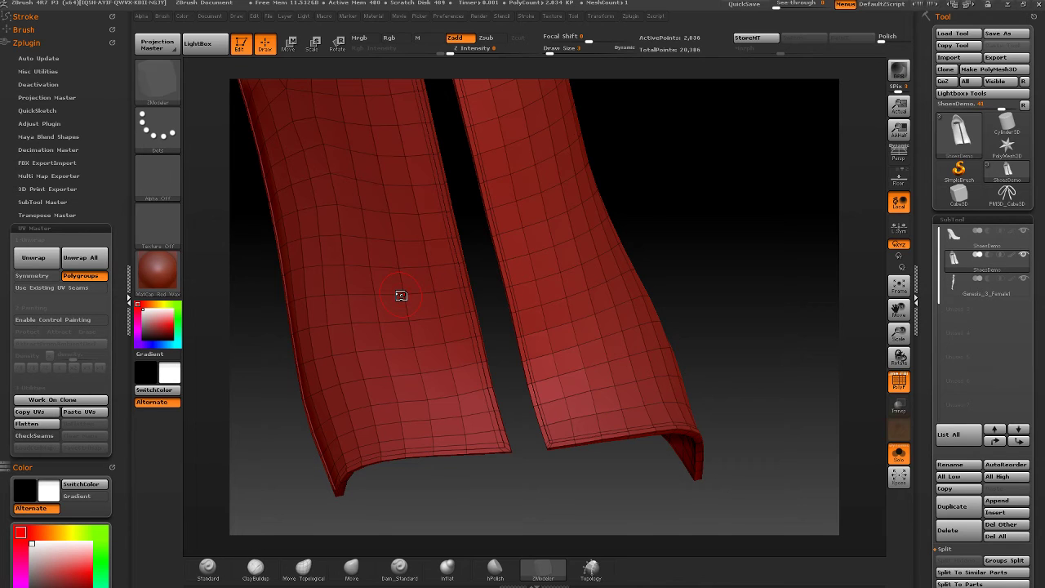
# - Switch the edge action to Insert and add one more edge loop near the lower end of the upper's front opening
pyautogui.moveTo(401, 295)
pyautogui.mouseDown(button='right')
pyautogui.moveTo(544, 291)
pyautogui.moveTo(584, 307)
pyautogui.moveTo(543, 245)
pyautogui.moveTo(544, 290)
pyautogui.moveTo(584, 298)
pyautogui.moveTo(558, 315)
pyautogui.moveTo(563, 329)
pyautogui.moveTo(581, 309)
pyautogui.moveTo(502, 413)
pyautogui.moveTo(467, 403)
pyautogui.moveTo(467, 429)
pyautogui.mouseUp(button='right')
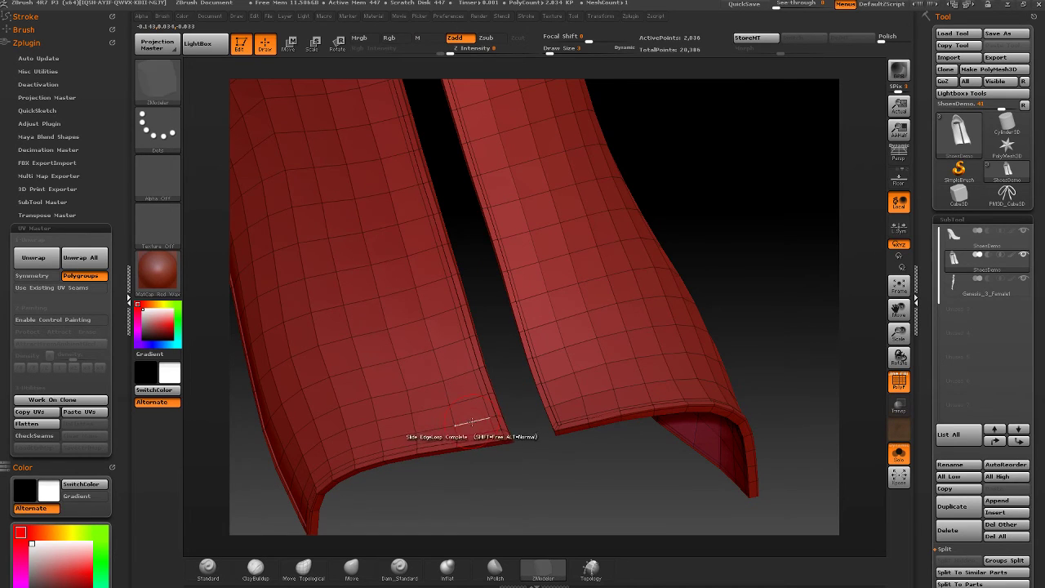
pyautogui.press('space')
pyautogui.click(442, 292)
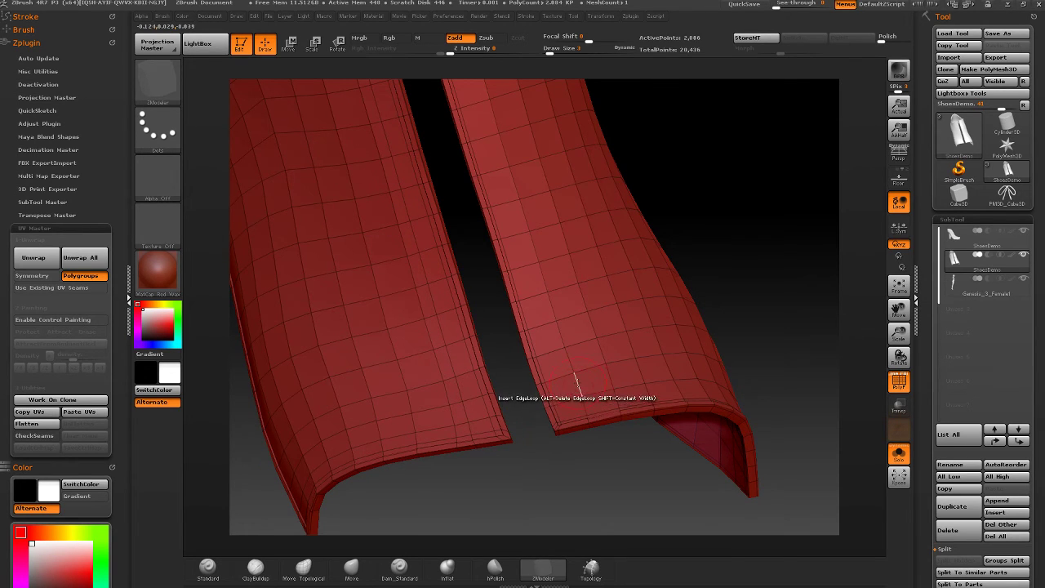
# - Slide the edge loop near the front opening of the shoe piece and insert another single edge loop alongside it
pyautogui.press('space')
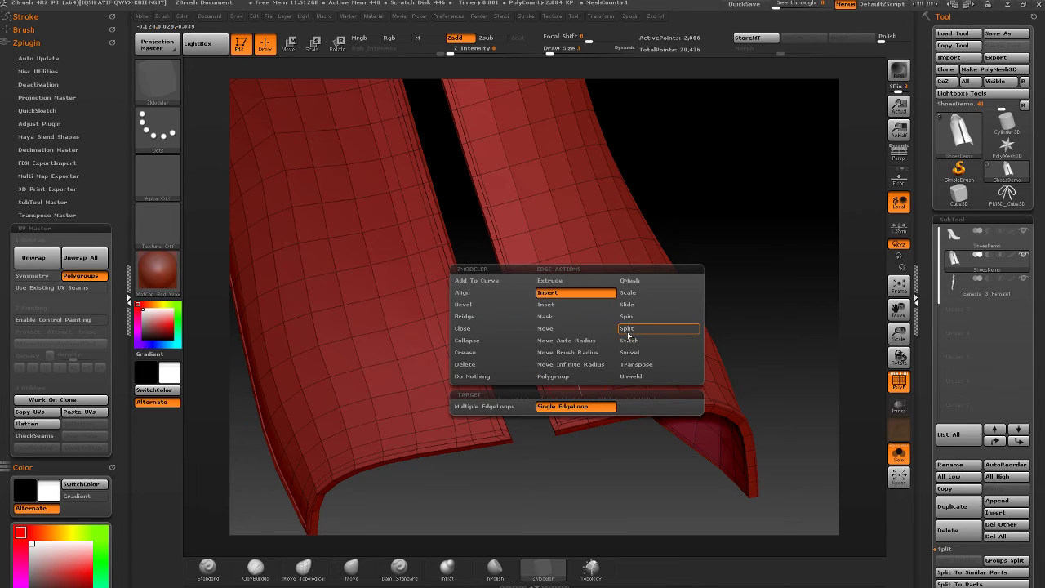
pyautogui.click(634, 307)
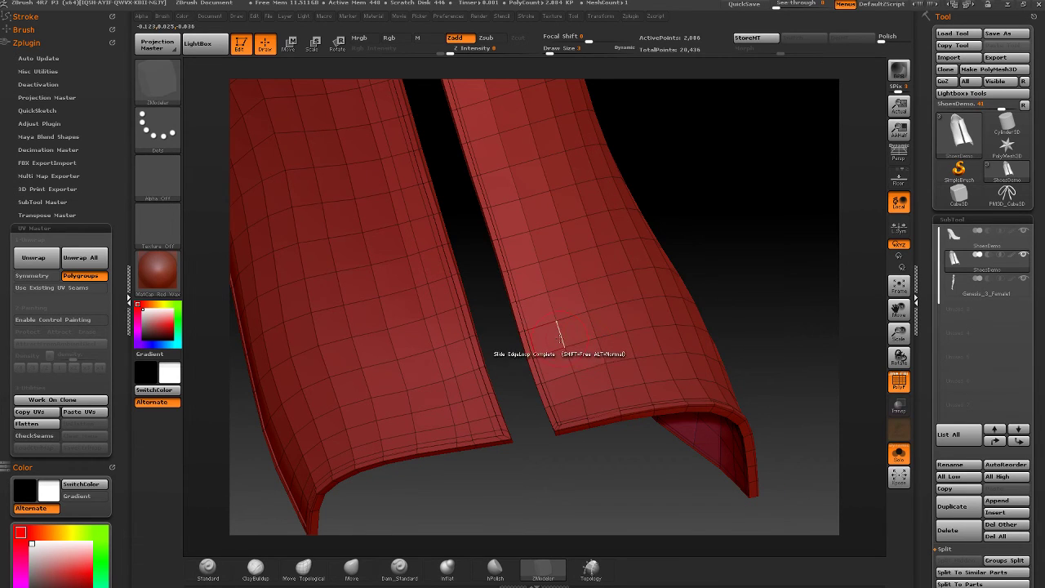
pyautogui.press('space')
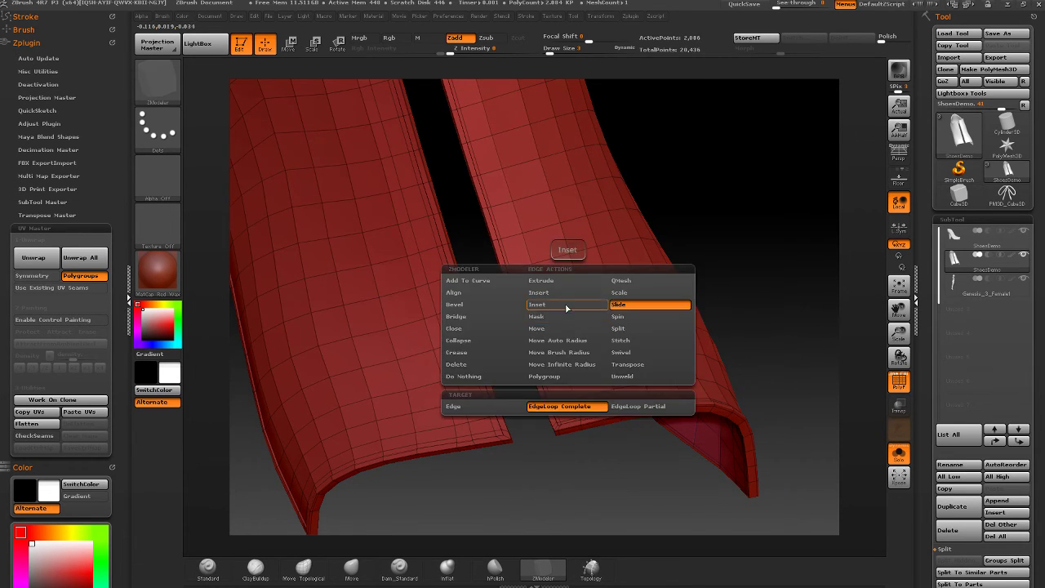
pyautogui.click(567, 297)
pyautogui.click(567, 312)
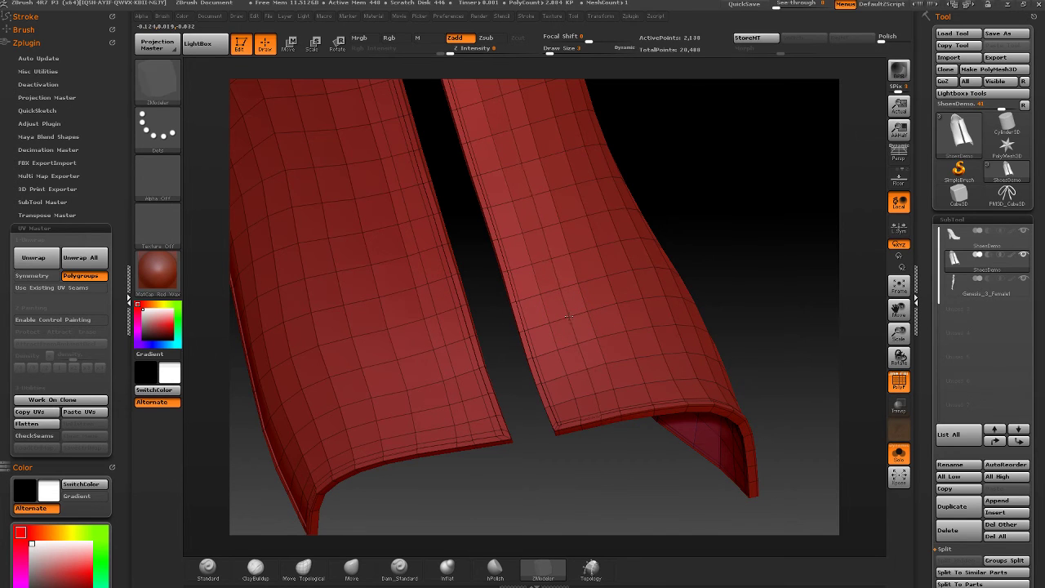
# - Mark alternating polygons in the outer row beside the border strip, down both flaps of the opening
pyautogui.moveTo(563, 319)
pyautogui.keyDown('ctrl'); pyautogui.mouseDown(button='right')
pyautogui.moveTo(556, 383)
pyautogui.moveTo(628, 376)
pyautogui.moveTo(553, 343)
pyautogui.mouseUp(button='right'); pyautogui.keyUp('ctrl')
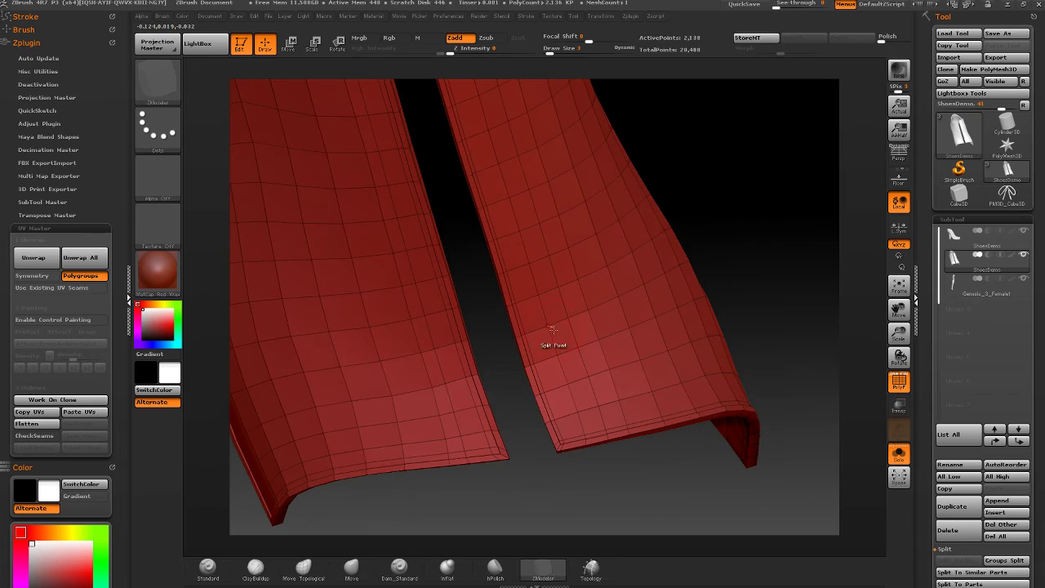
pyautogui.click(568, 426)
pyautogui.click(474, 441)
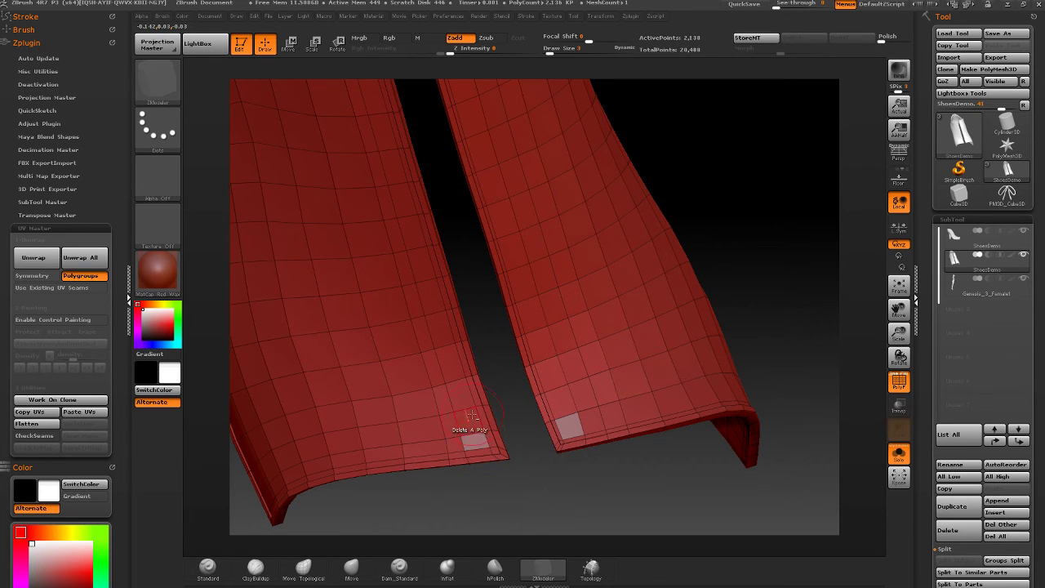
pyautogui.click(460, 394)
pyautogui.click(550, 374)
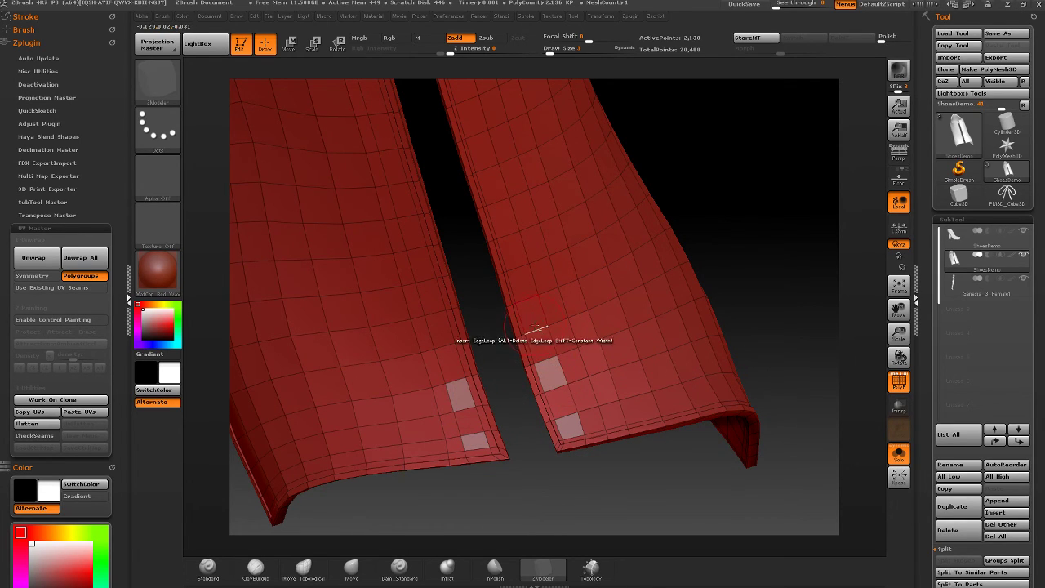
pyautogui.click(531, 313)
pyautogui.click(439, 328)
pyautogui.click(422, 266)
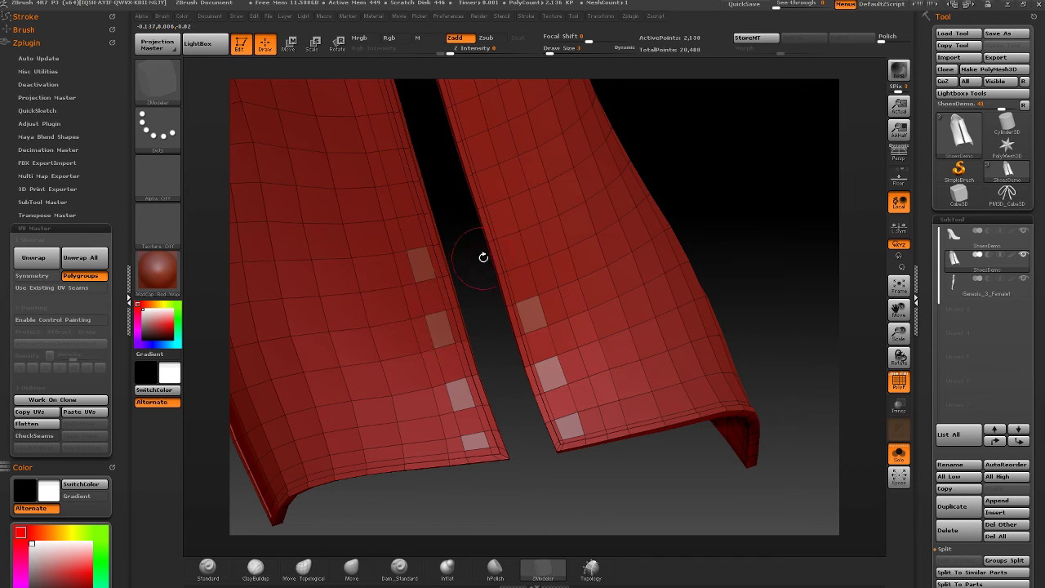
pyautogui.click(509, 241)
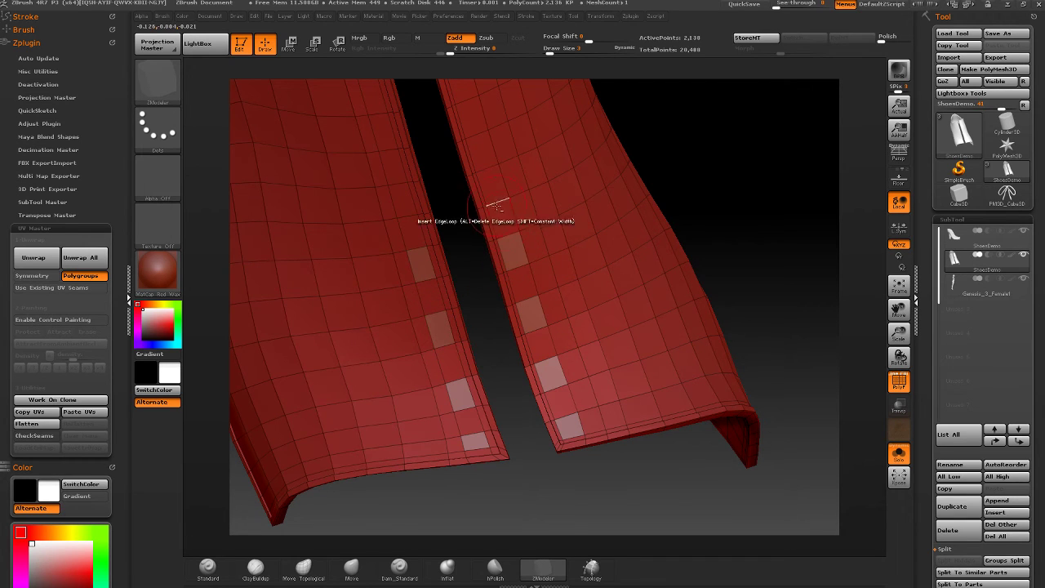
pyautogui.click(400, 200)
pyautogui.click(384, 131)
pyautogui.keyDown('alt'); pyautogui.moveTo(474, 120); pyautogui.dragTo(540, 279, button='right'); pyautogui.keyUp('alt')
pyautogui.keyDown('alt'); pyautogui.click(516, 228); pyautogui.keyUp('alt')
pyautogui.keyDown('alt'); pyautogui.click(428, 224); pyautogui.keyUp('alt')
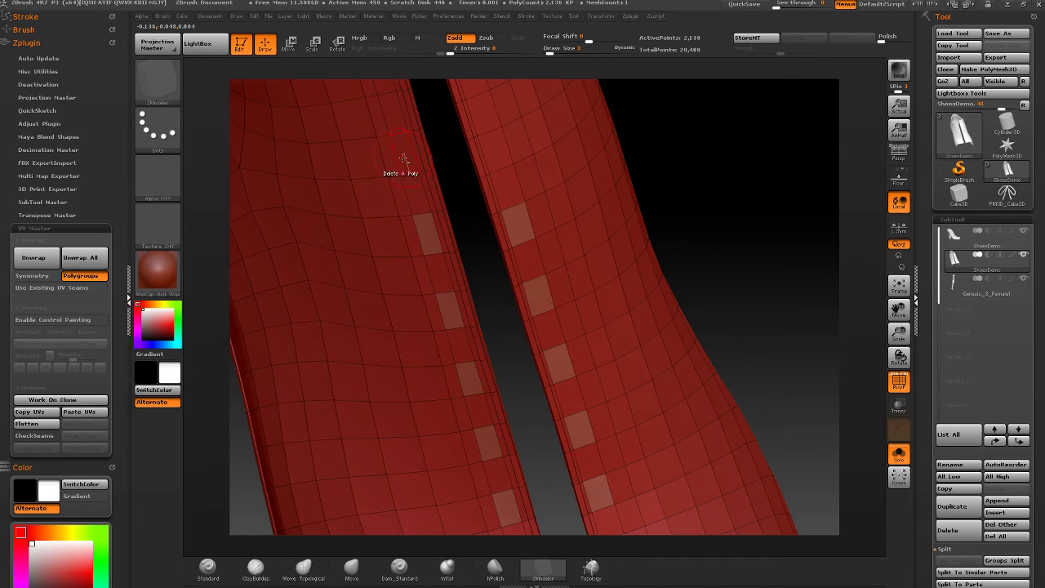
# - Slide complete edge loops across the flaps to even out the spacing of the marked polygons, undoing the last adjustments
pyautogui.moveTo(491, 159); pyautogui.dragTo(470, 237, button='right')
pyautogui.press('space')
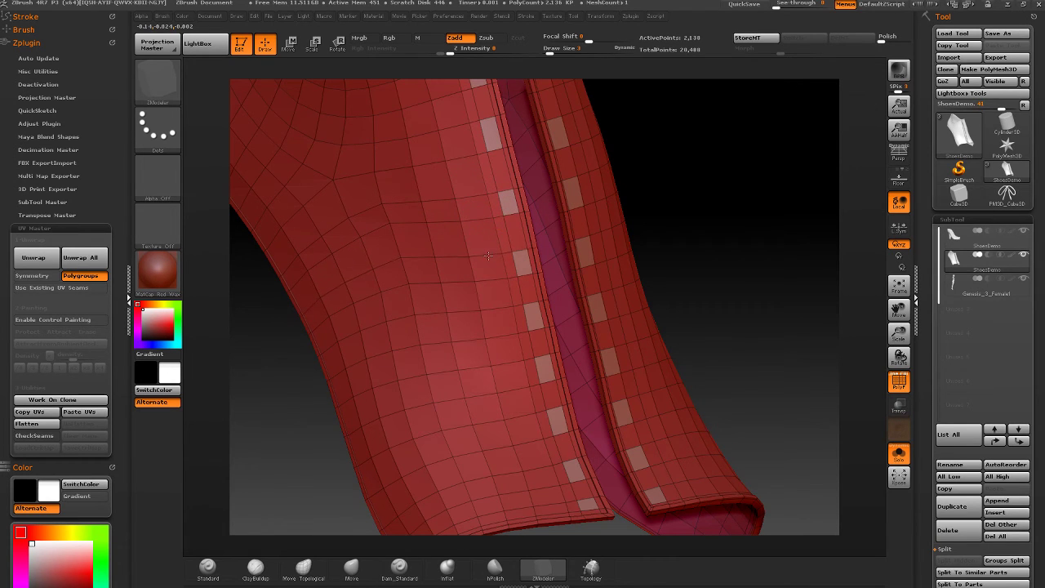
pyautogui.moveTo(472, 239); pyautogui.dragTo(495, 252, button='right')
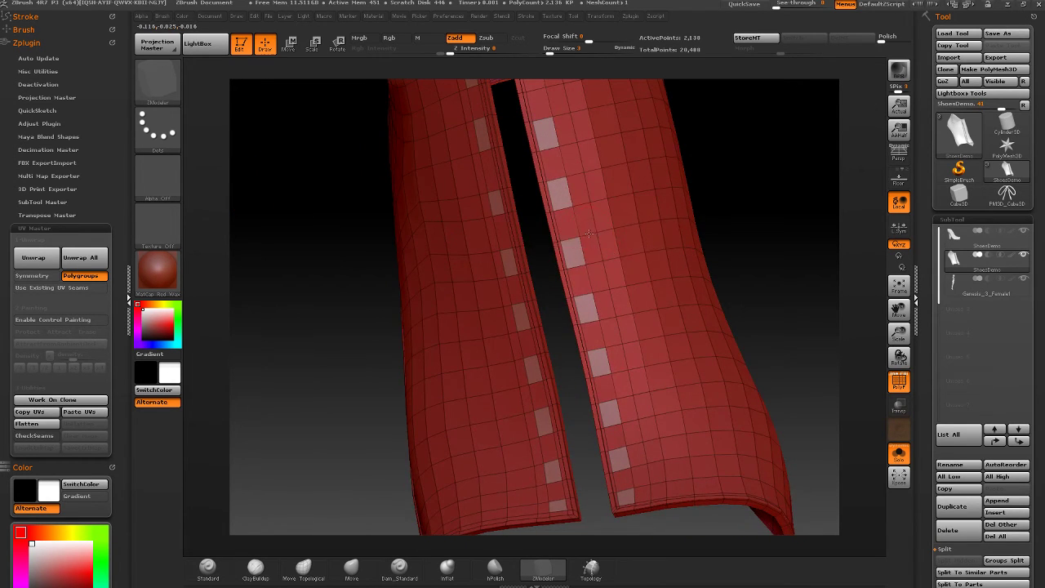
pyautogui.moveTo(590, 237); pyautogui.dragTo(478, 282, button='right')
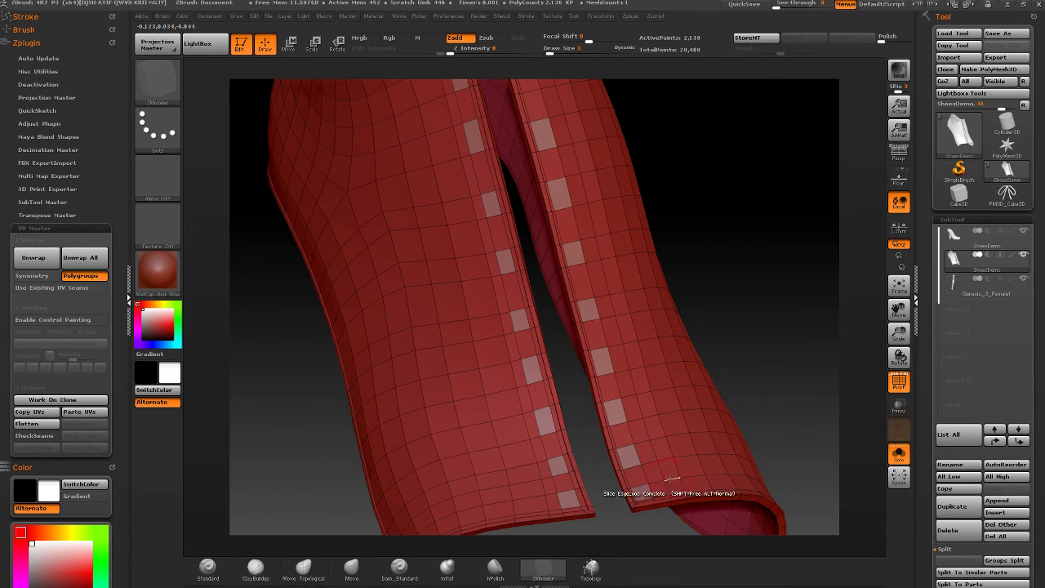
pyautogui.keyDown('alt'); pyautogui.moveTo(649, 378); pyautogui.dragTo(659, 419, button='right'); pyautogui.keyUp('alt')
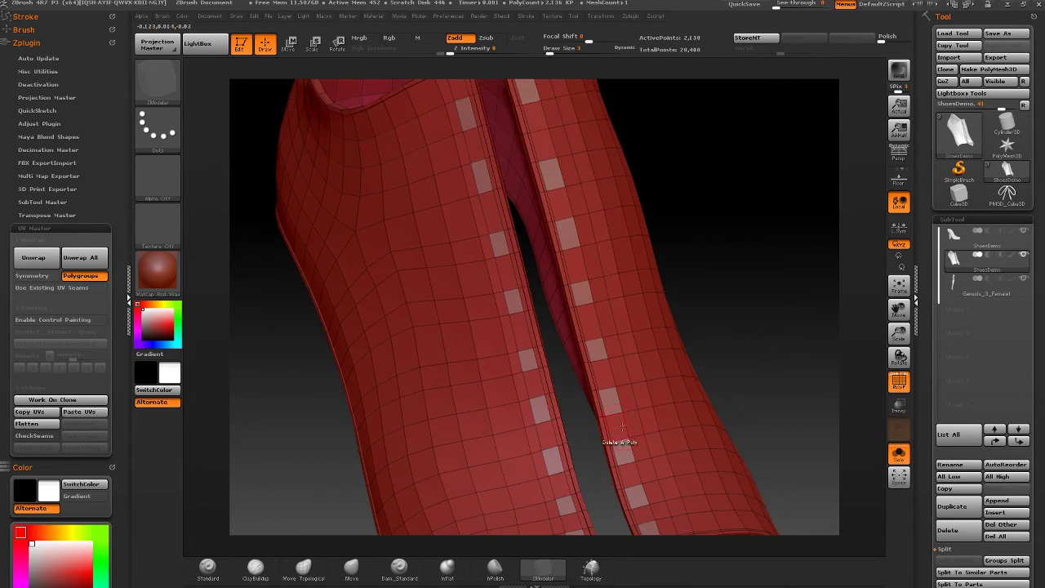
pyautogui.keyDown('alt'); pyautogui.moveTo(518, 462); pyautogui.dragTo(527, 531, button='right'); pyautogui.keyUp('alt')
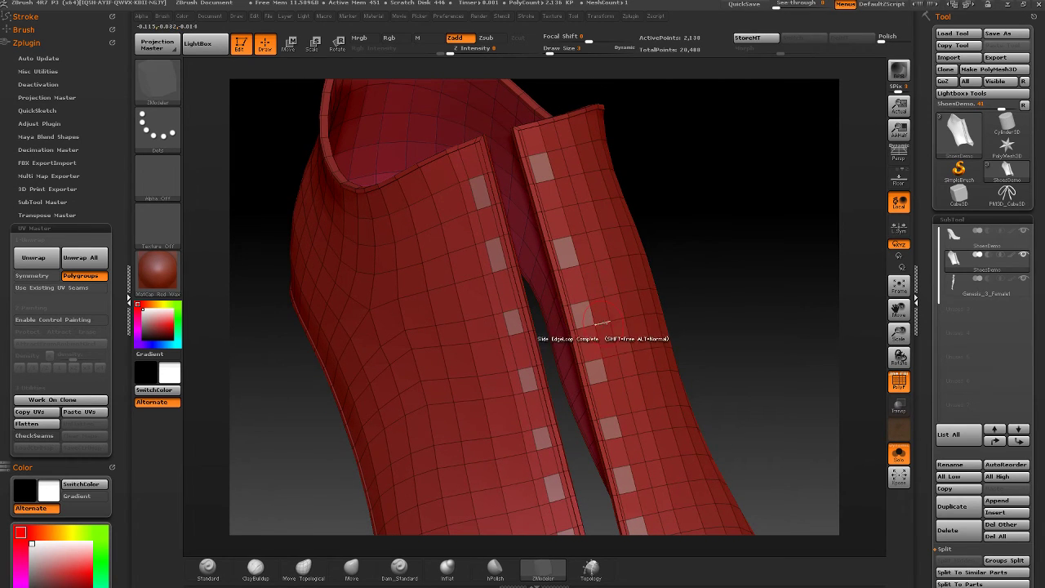
pyautogui.keyDown('alt'); pyautogui.moveTo(599, 311); pyautogui.dragTo(601, 305, button='right'); pyautogui.keyUp('alt')
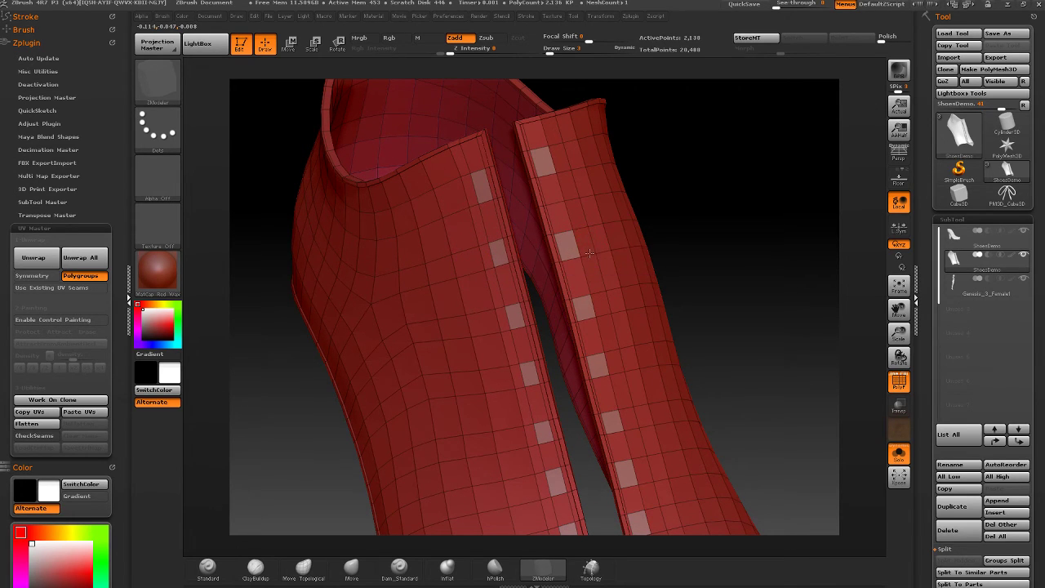
pyautogui.moveTo(583, 210)
pyautogui.mouseDown(button='right')
pyautogui.moveTo(568, 166)
pyautogui.moveTo(558, 185)
pyautogui.moveTo(547, 146)
pyautogui.moveTo(567, 124)
pyautogui.moveTo(588, 141)
pyautogui.moveTo(554, 150)
pyautogui.moveTo(549, 141)
pyautogui.mouseUp(button='right')
pyautogui.hotkey('ctrl', 'z')
pyautogui.hotkey('ctrl', 'z')
# - Mark the matching polygons on the inner surface of the first flap, opposite the outer marked ones
pyautogui.moveTo(539, 407); pyautogui.dragTo(675, 335, button='right')
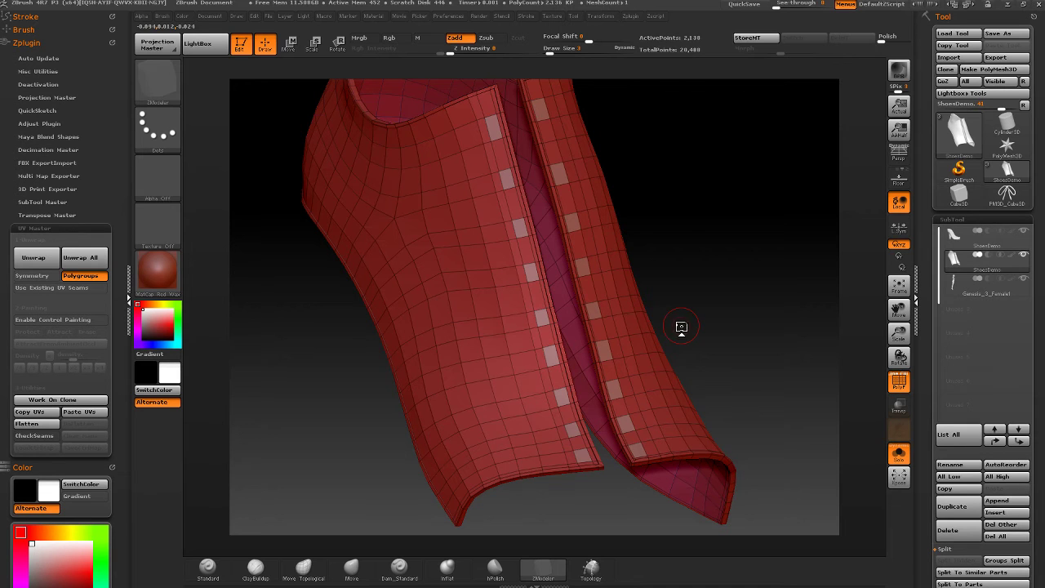
pyautogui.moveTo(681, 327)
pyautogui.mouseDown(button='right')
pyautogui.moveTo(618, 308)
pyautogui.moveTo(597, 327)
pyautogui.moveTo(535, 222)
pyautogui.moveTo(602, 121)
pyautogui.moveTo(558, 305)
pyautogui.moveTo(574, 237)
pyautogui.moveTo(542, 291)
pyautogui.moveTo(548, 199)
pyautogui.moveTo(497, 231)
pyautogui.moveTo(523, 168)
pyautogui.moveTo(499, 209)
pyautogui.moveTo(547, 153)
pyautogui.moveTo(501, 199)
pyautogui.moveTo(558, 287)
pyautogui.moveTo(644, 149)
pyautogui.moveTo(667, 221)
pyautogui.moveTo(576, 147)
pyautogui.moveTo(528, 256)
pyautogui.moveTo(506, 263)
pyautogui.moveTo(523, 249)
pyautogui.moveTo(517, 256)
pyautogui.moveTo(532, 263)
pyautogui.moveTo(478, 240)
pyautogui.moveTo(613, 203)
pyautogui.moveTo(590, 215)
pyautogui.moveTo(509, 205)
pyautogui.moveTo(583, 238)
pyautogui.moveTo(523, 273)
pyautogui.moveTo(592, 280)
pyautogui.moveTo(572, 265)
pyautogui.moveTo(529, 281)
pyautogui.moveTo(523, 315)
pyautogui.moveTo(508, 311)
pyautogui.mouseUp(button='right')
pyautogui.press('space')
pyautogui.click(500, 187)
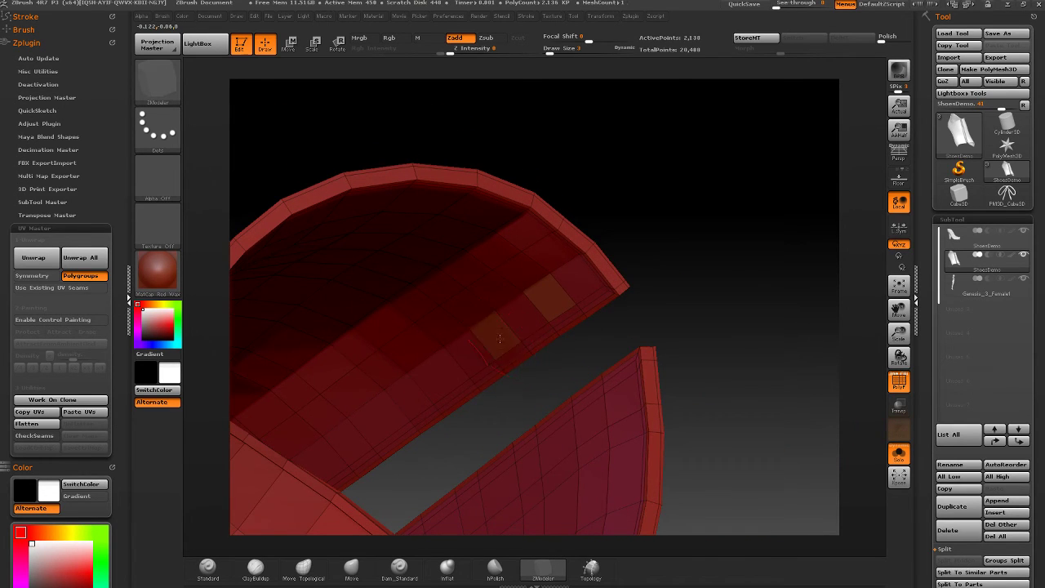
pyautogui.moveTo(390, 423); pyautogui.dragTo(509, 325, button='right')
pyautogui.moveTo(539, 293); pyautogui.dragTo(547, 280, button='right')
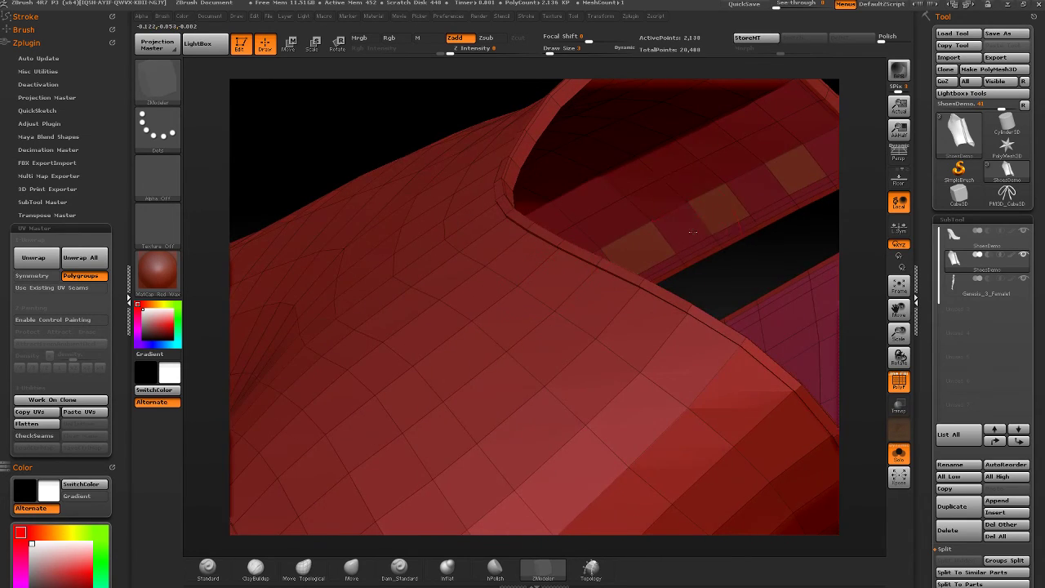
pyautogui.moveTo(712, 227); pyautogui.dragTo(772, 175, button='right')
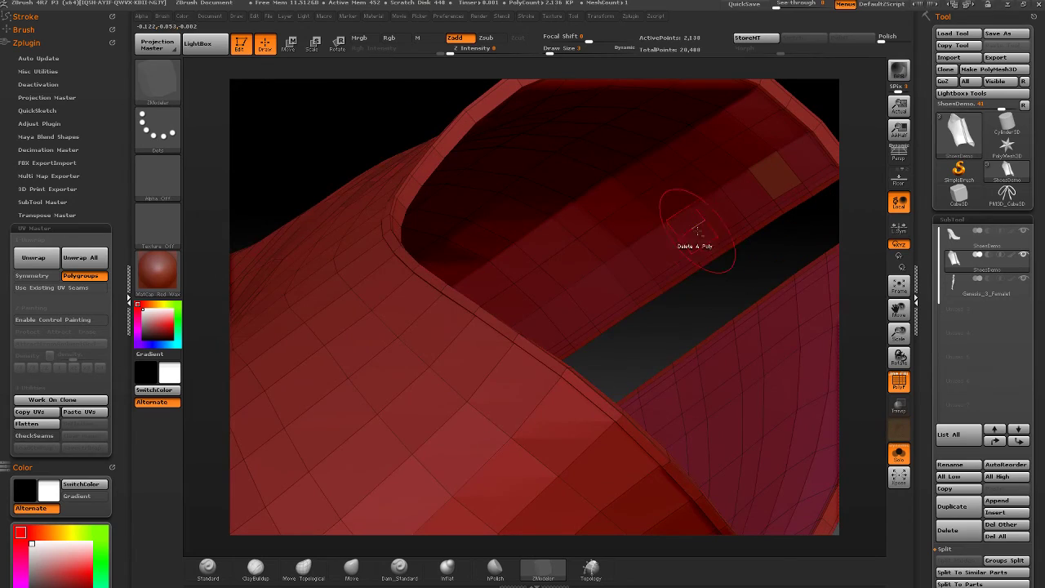
pyautogui.moveTo(665, 205)
pyautogui.mouseDown(button='right')
pyautogui.moveTo(695, 212)
pyautogui.moveTo(670, 245)
pyautogui.mouseUp(button='right')
pyautogui.moveTo(700, 208); pyautogui.dragTo(709, 215, button='right')
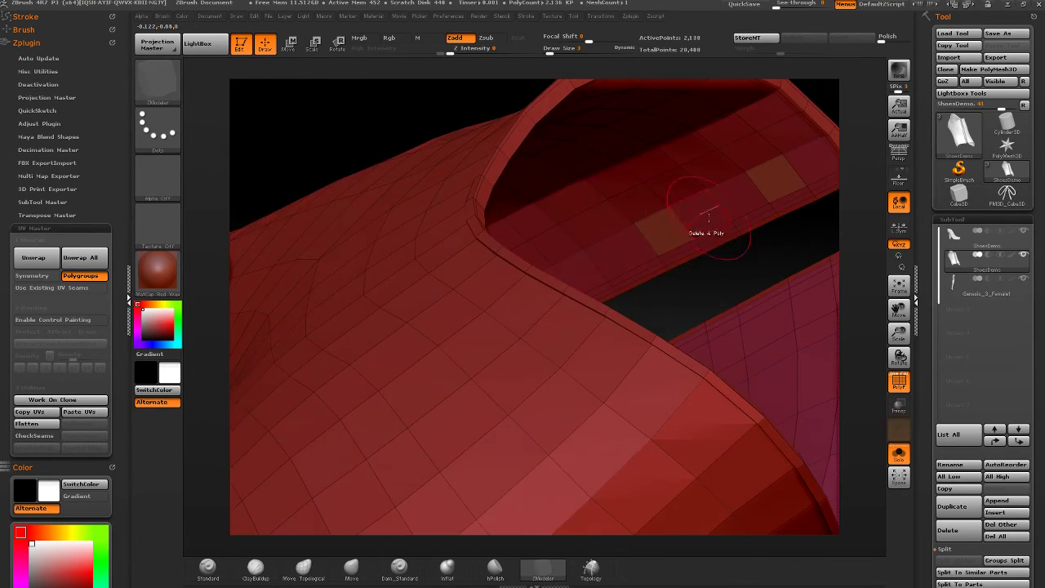
pyautogui.moveTo(585, 249); pyautogui.dragTo(558, 264, button='right')
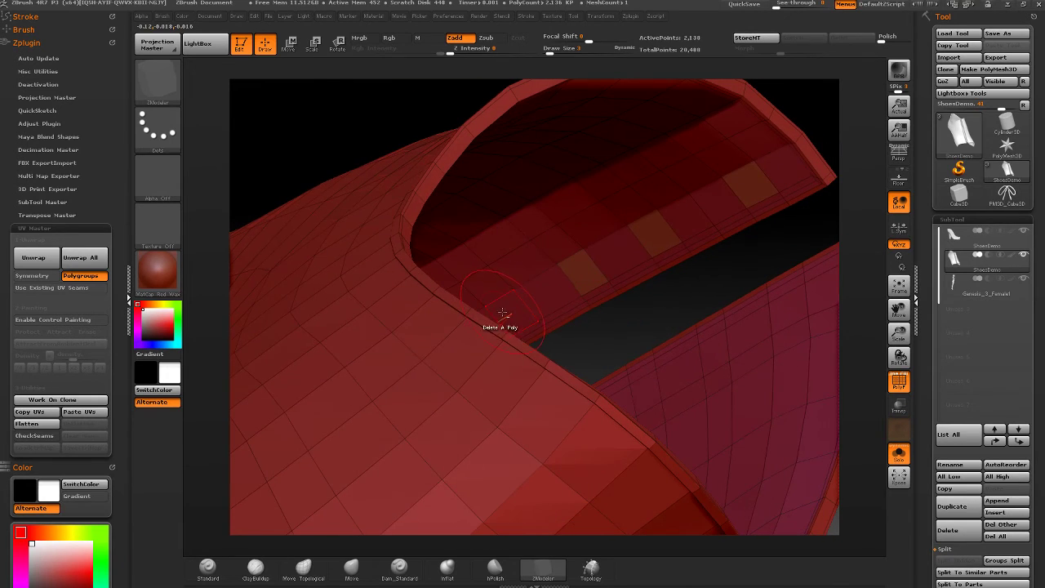
pyautogui.moveTo(503, 313)
pyautogui.mouseDown(button='right')
pyautogui.moveTo(509, 299)
pyautogui.moveTo(458, 349)
pyautogui.mouseUp(button='right')
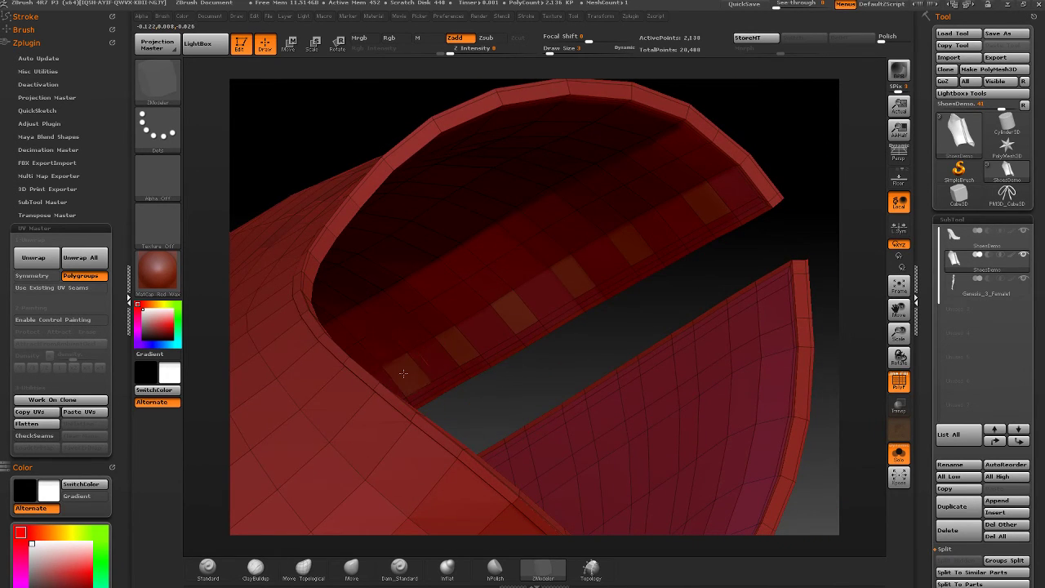
pyautogui.moveTo(402, 373)
pyautogui.mouseDown(button='right')
pyautogui.moveTo(478, 297)
pyautogui.moveTo(550, 260)
pyautogui.mouseUp(button='right')
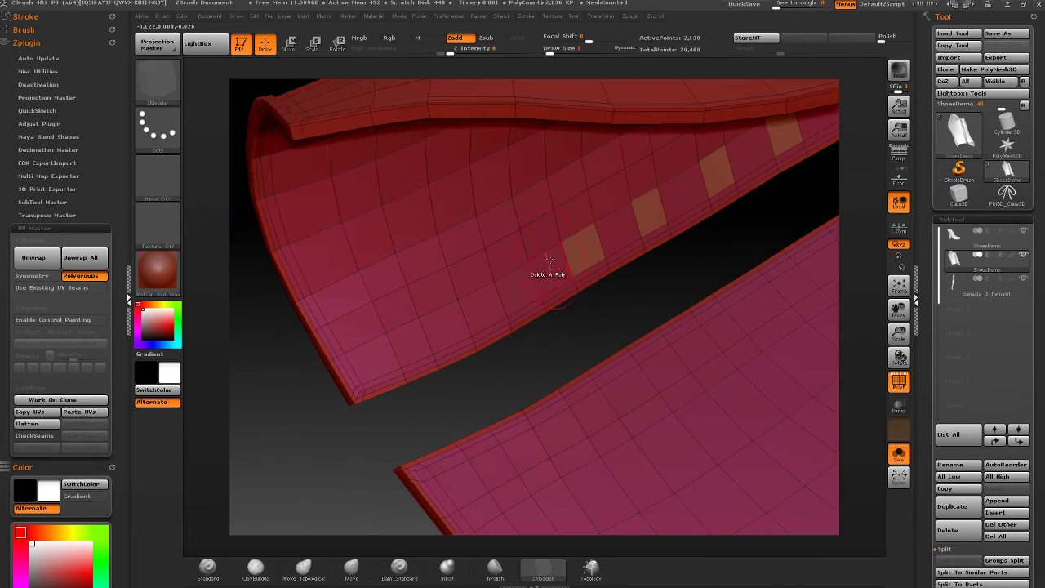
# - Finish marking the first flap's inner polygons and mark the matching row inside the opposite flap
pyautogui.moveTo(380, 353); pyautogui.dragTo(453, 364, button='right')
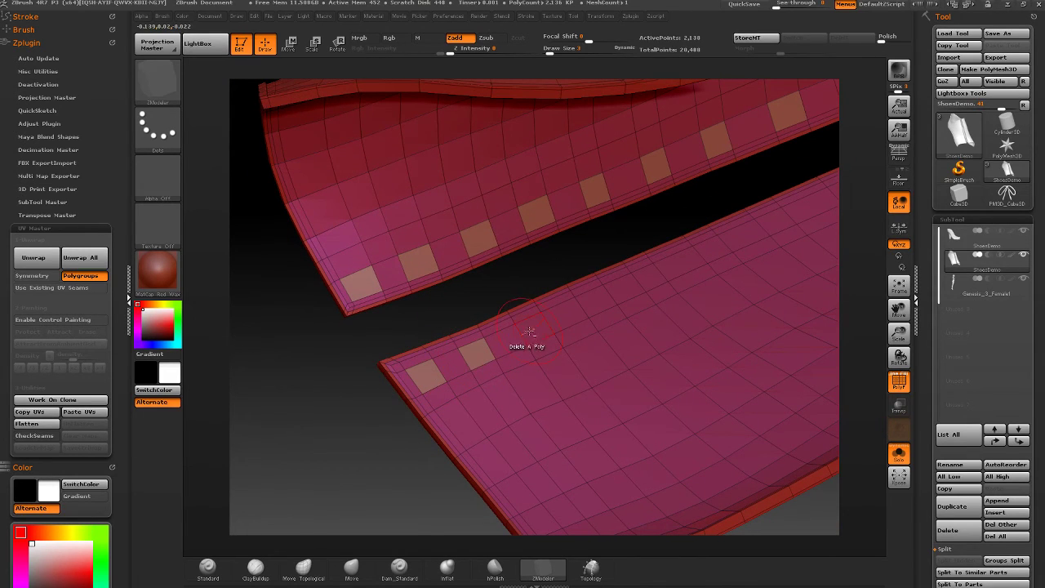
pyautogui.moveTo(602, 299); pyautogui.dragTo(480, 334, button='right')
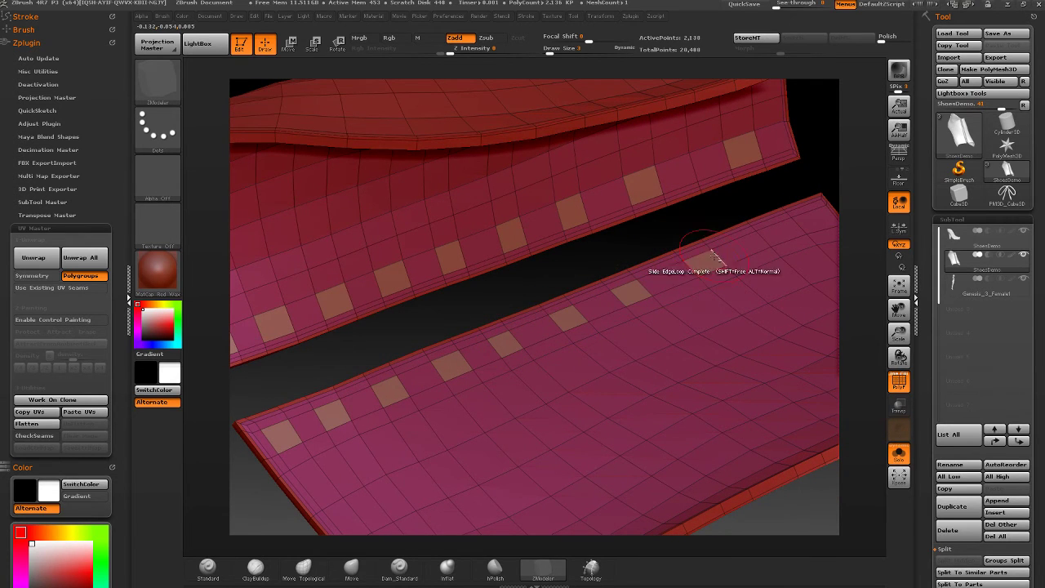
pyautogui.moveTo(702, 258); pyautogui.dragTo(707, 322, button='right')
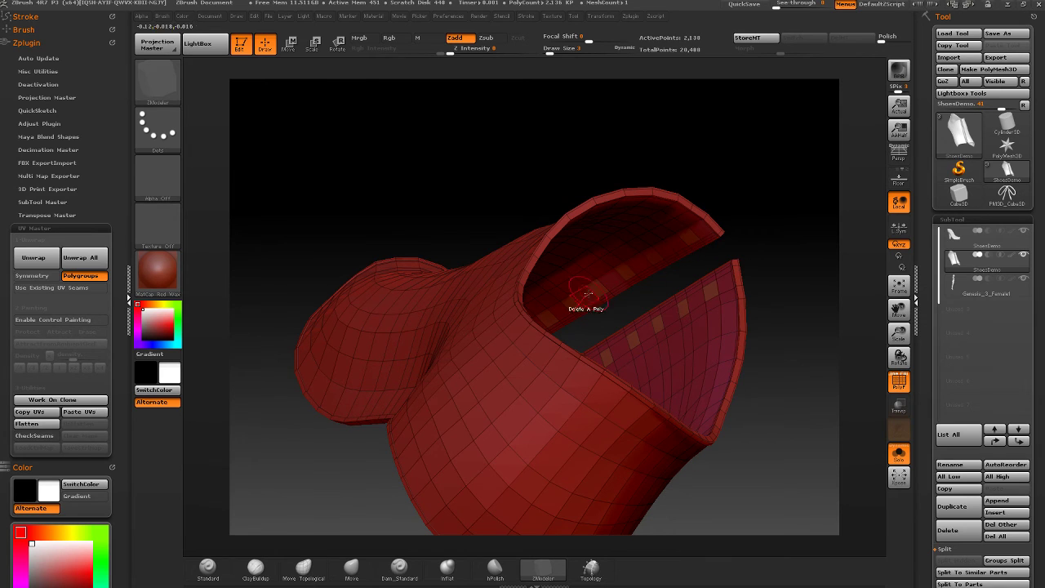
# - Try to insert extra edge loops across the flaps between the marked polygons
pyautogui.moveTo(600, 303); pyautogui.dragTo(604, 337, button='right')
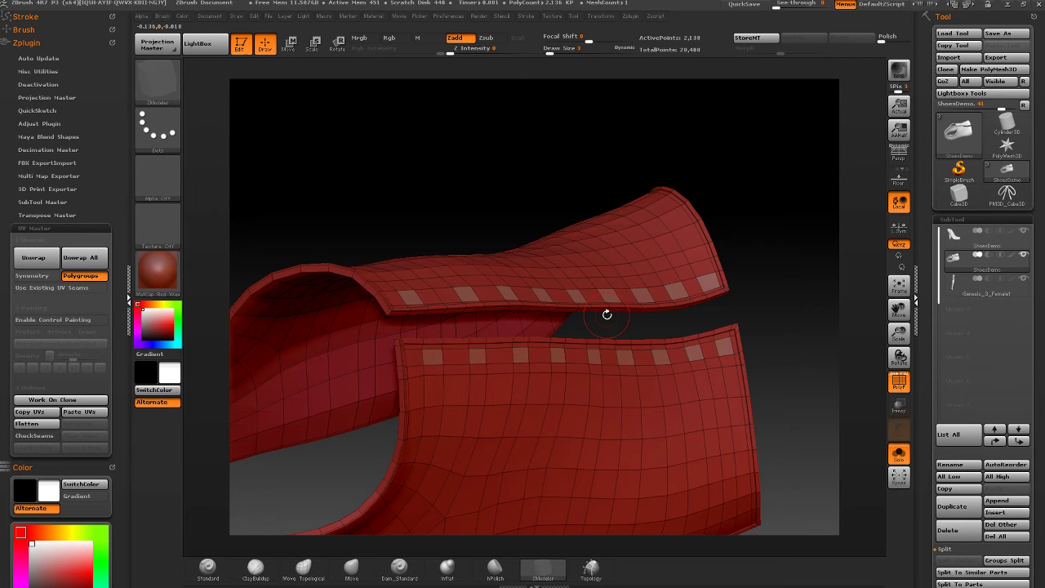
pyautogui.moveTo(656, 293); pyautogui.dragTo(510, 329, button='right')
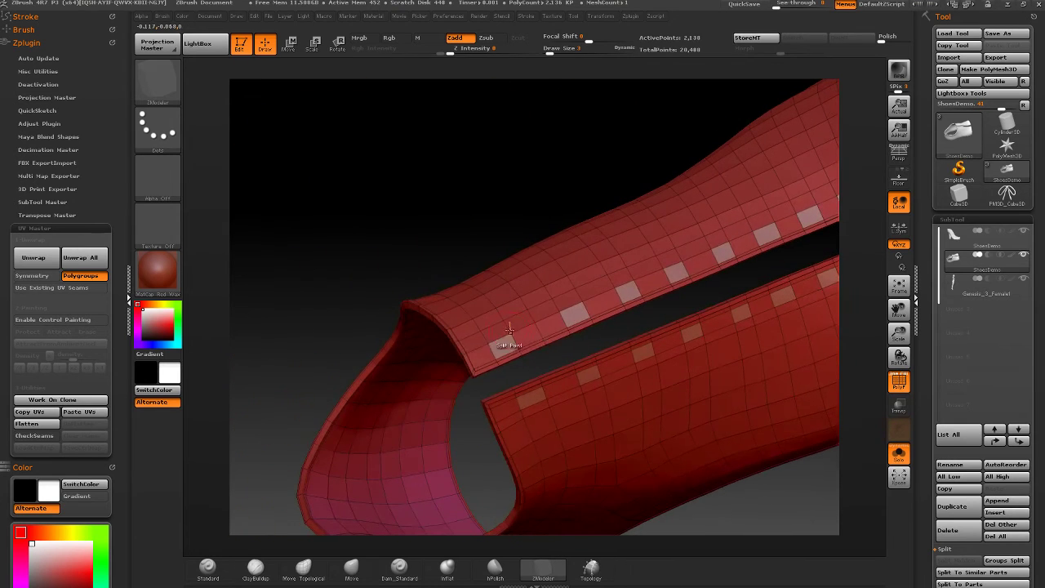
pyautogui.press('space')
pyautogui.click(531, 292)
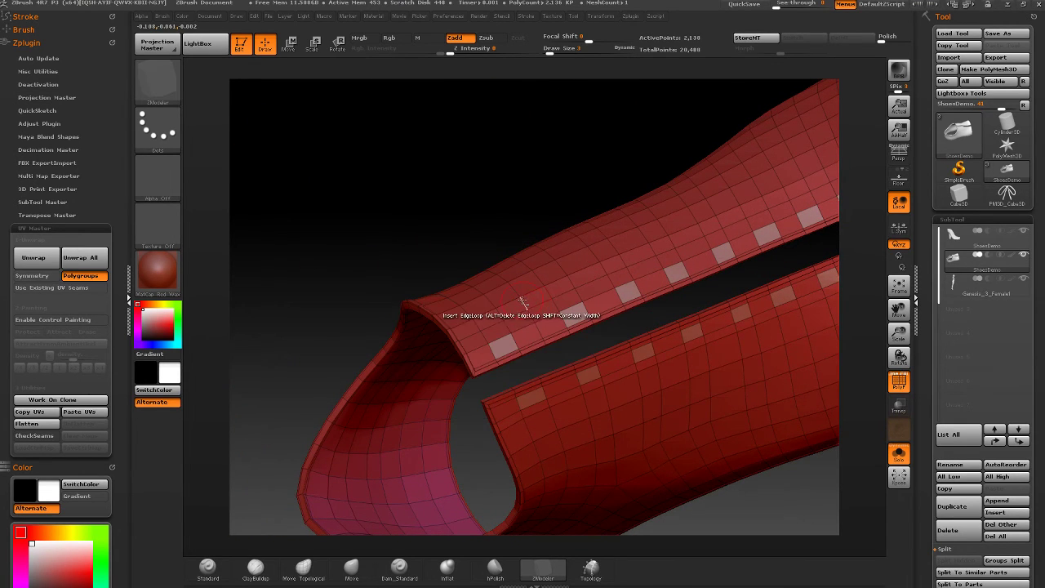
pyautogui.moveTo(527, 302)
pyautogui.mouseDown(button='right')
pyautogui.moveTo(614, 252)
pyautogui.moveTo(599, 270)
pyautogui.moveTo(543, 278)
pyautogui.moveTo(484, 310)
pyautogui.mouseUp(button='right')
pyautogui.press('ctrl')
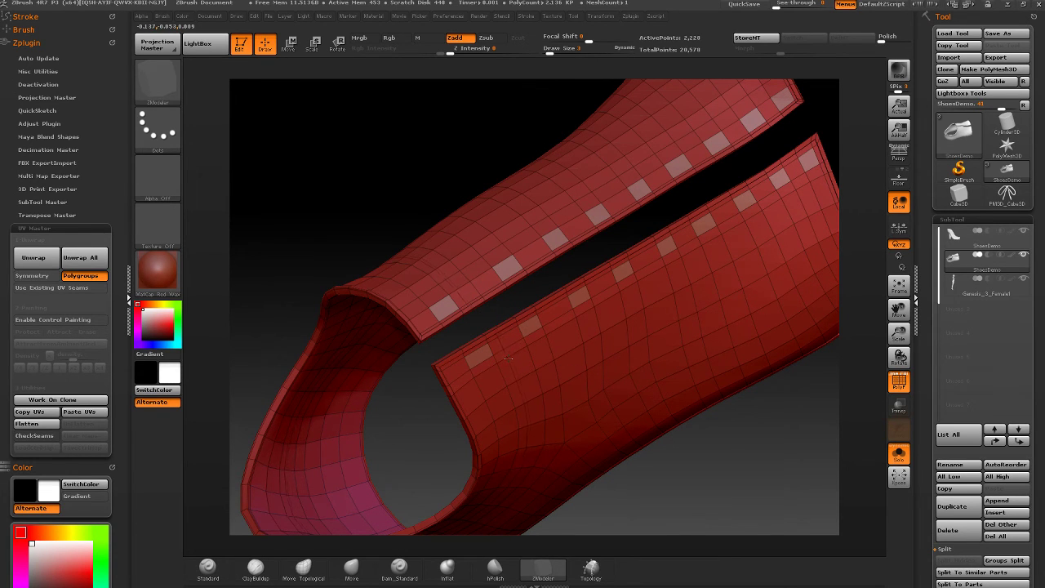
pyautogui.moveTo(479, 294); pyautogui.dragTo(436, 313, button='right')
# - Inset all marked lace-hole polygons on both flaps with the ZModeler Inset action targeting Polygroup All
pyautogui.press('space')
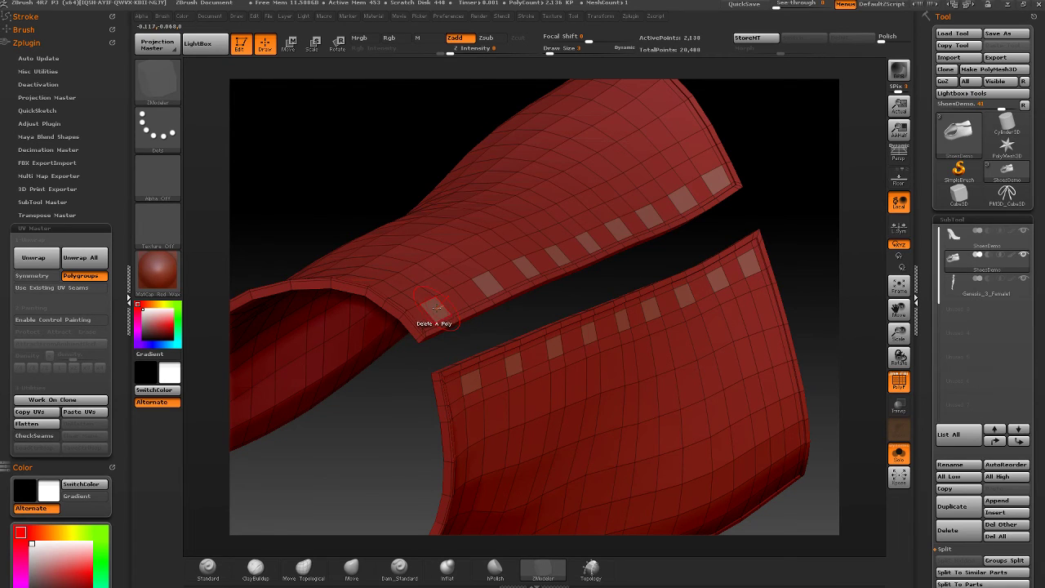
pyautogui.press('space')
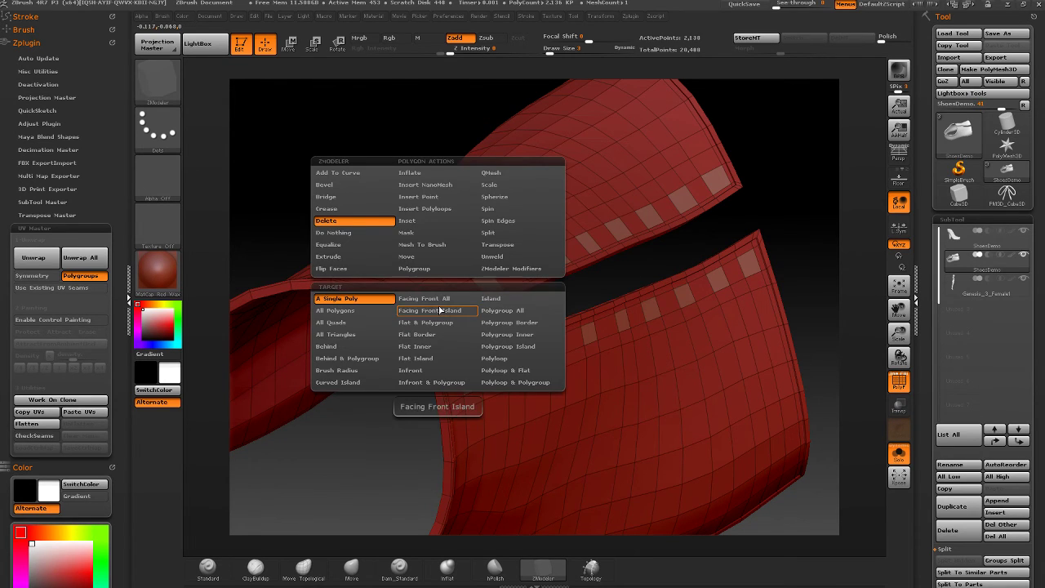
pyautogui.click(406, 220)
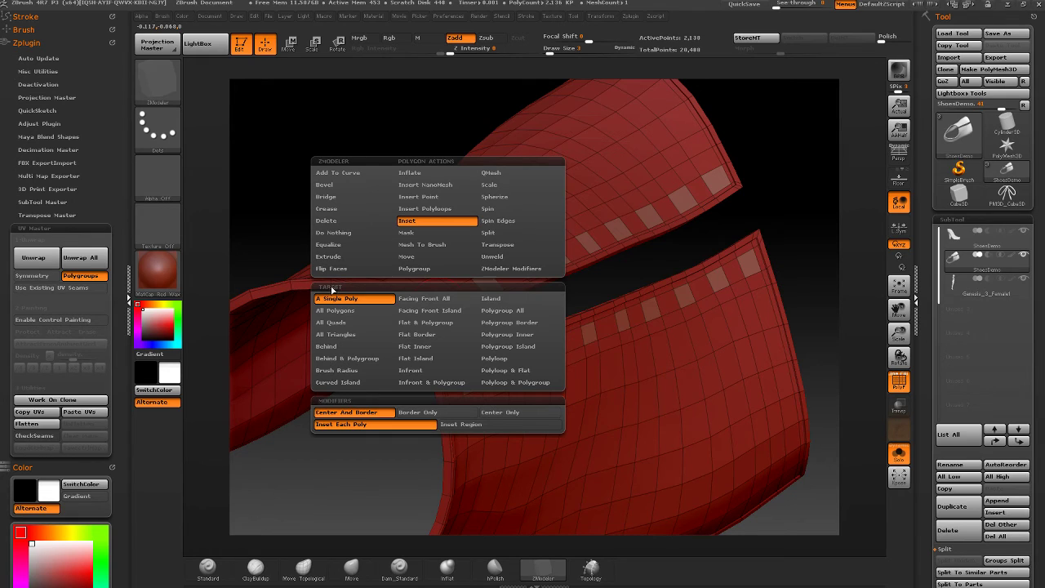
pyautogui.click(509, 315)
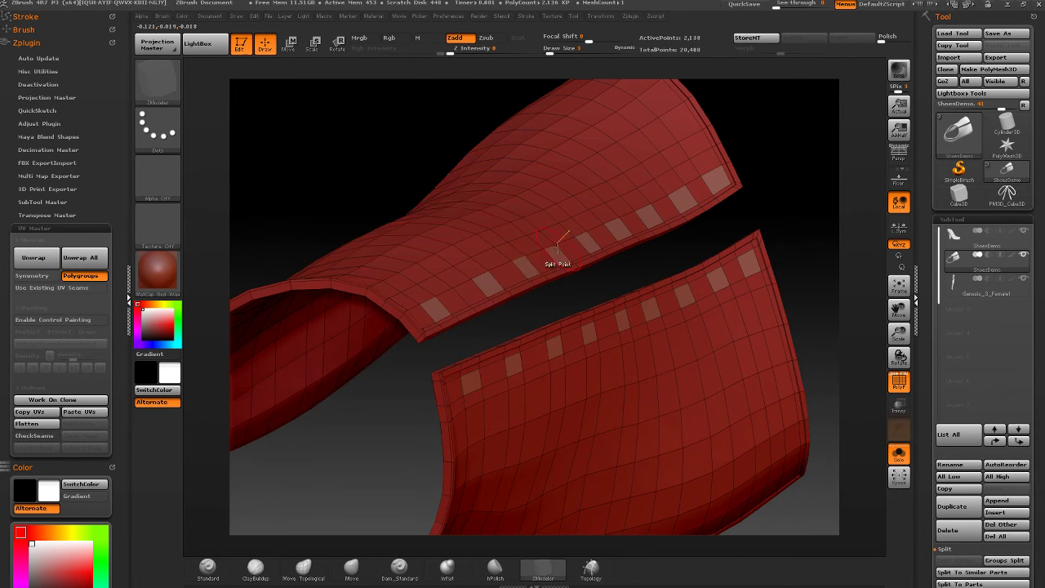
pyautogui.moveTo(558, 247); pyautogui.dragTo(477, 338, button='right')
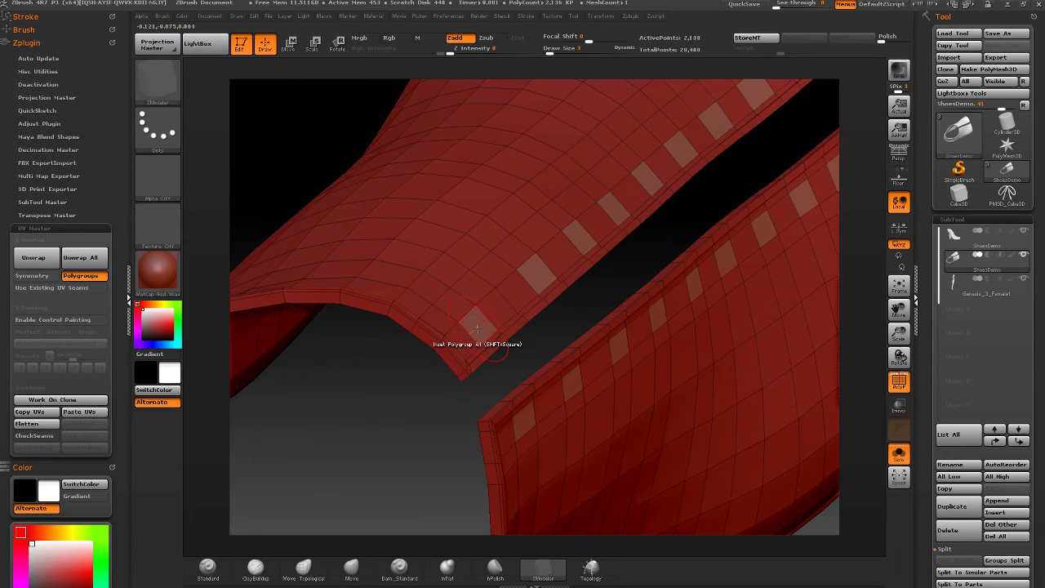
pyautogui.click(535, 280)
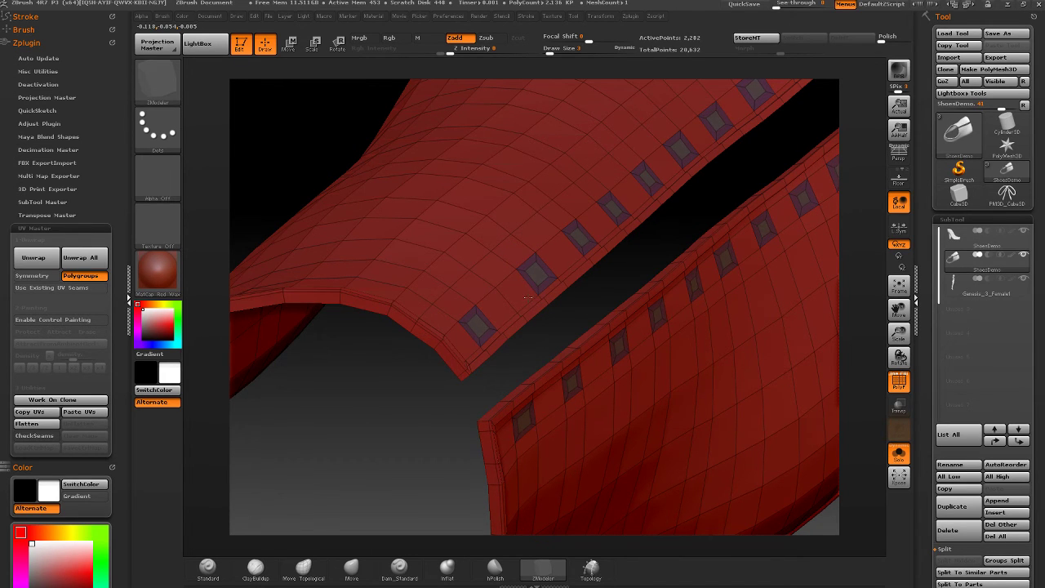
# - Delete the inset center polygons on both flaps using the Delete polygon action with the Polygroup All target
pyautogui.moveTo(529, 296); pyautogui.dragTo(520, 270, button='right')
pyautogui.moveTo(542, 247); pyautogui.dragTo(420, 333)
pyautogui.scroll(3, 518, 306)
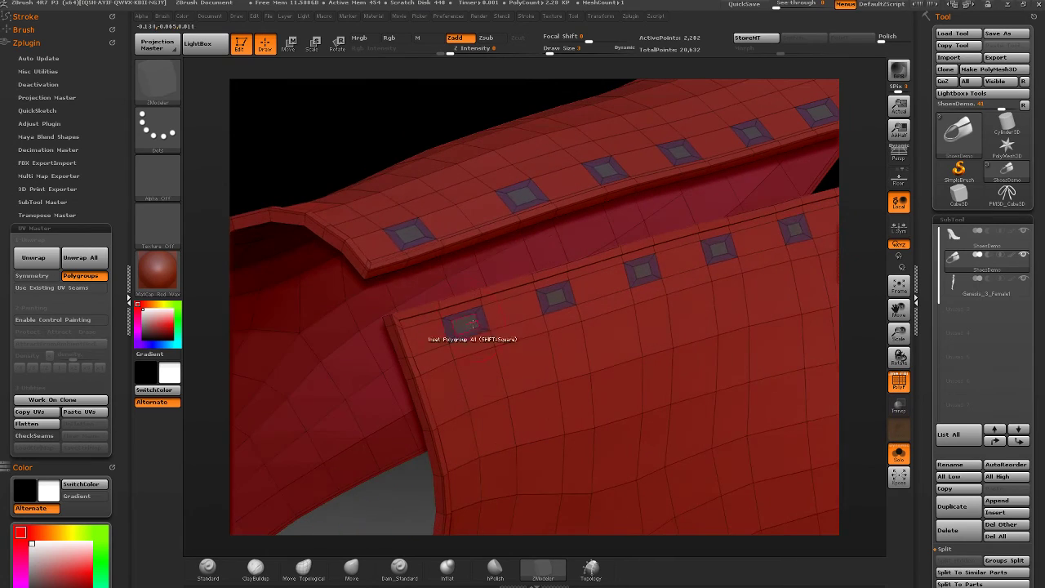
pyautogui.moveTo(364, 242); pyautogui.dragTo(411, 163)
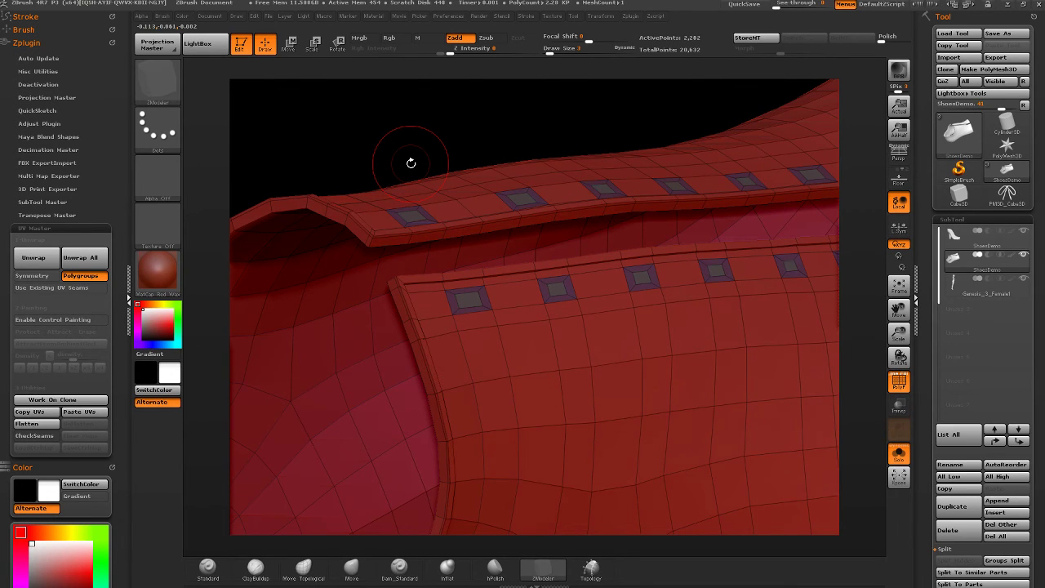
pyautogui.moveTo(510, 319); pyautogui.dragTo(645, 327)
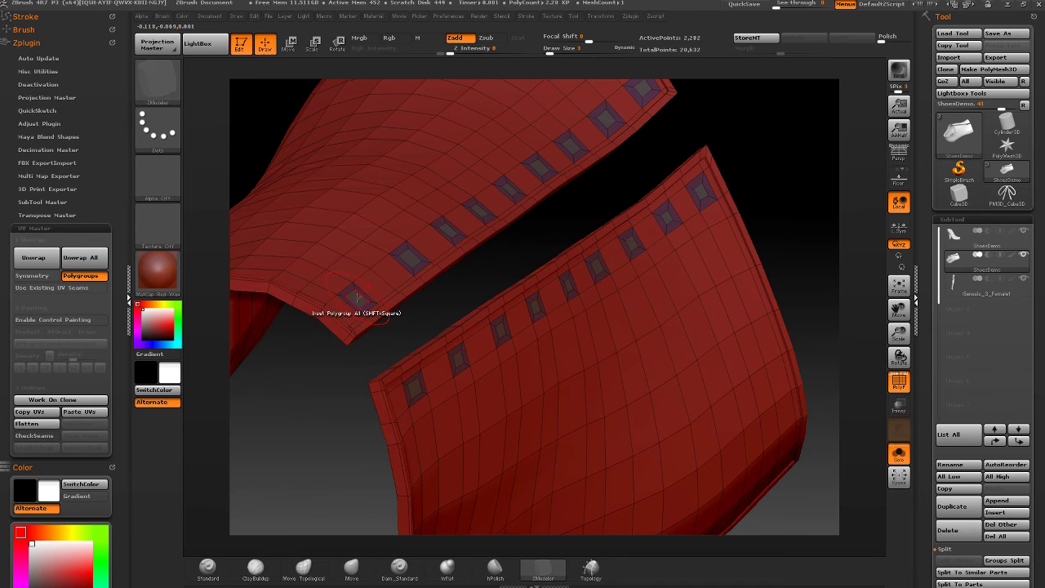
pyautogui.press('space')
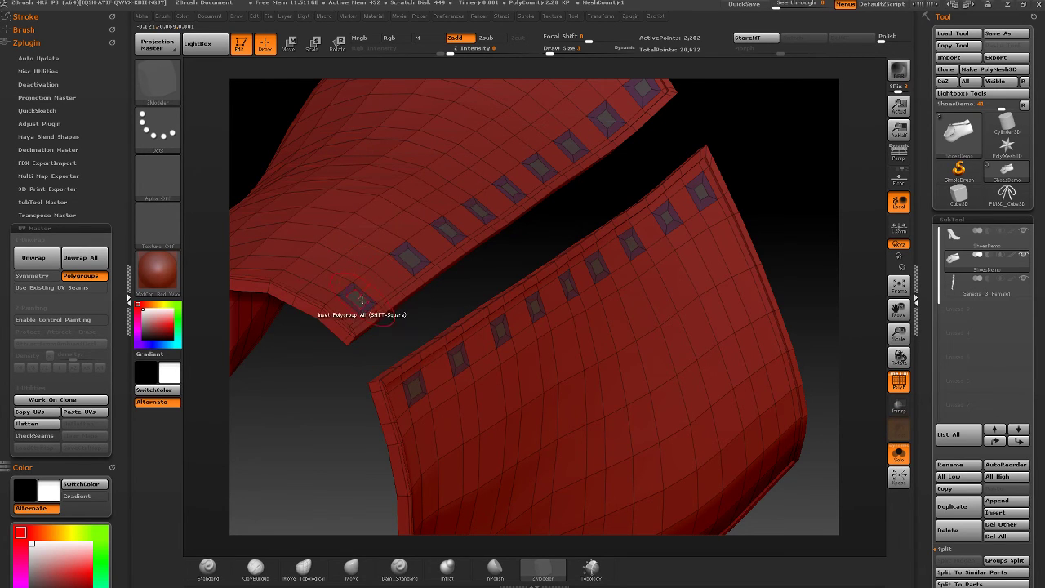
pyautogui.press('space')
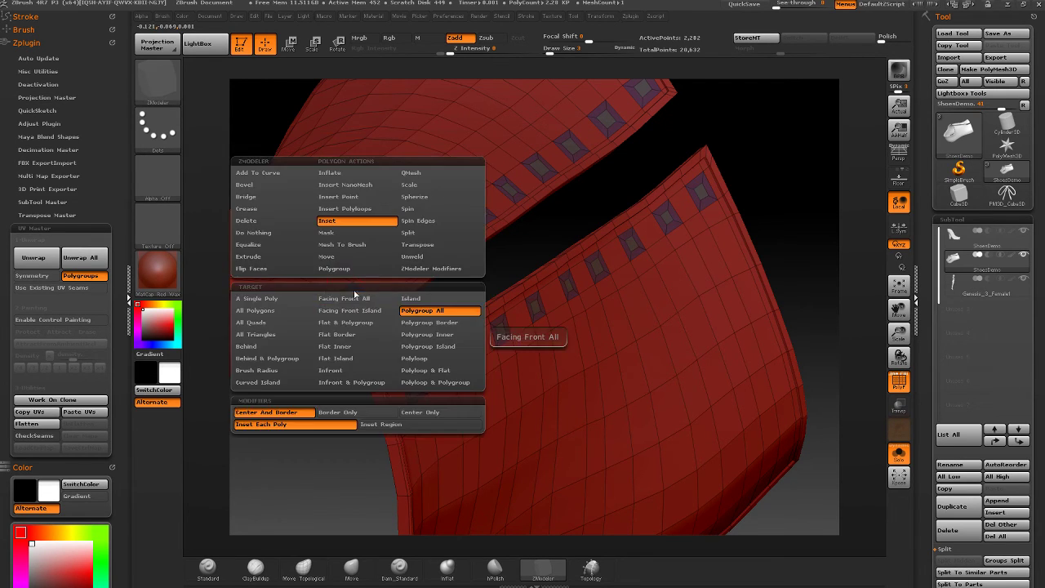
pyautogui.click(246, 221)
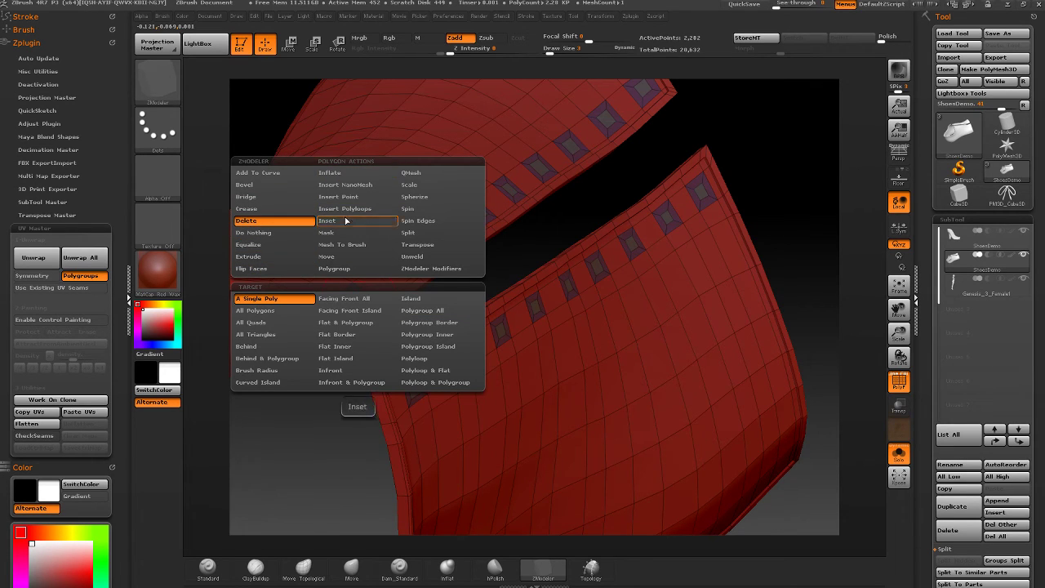
pyautogui.click(433, 310)
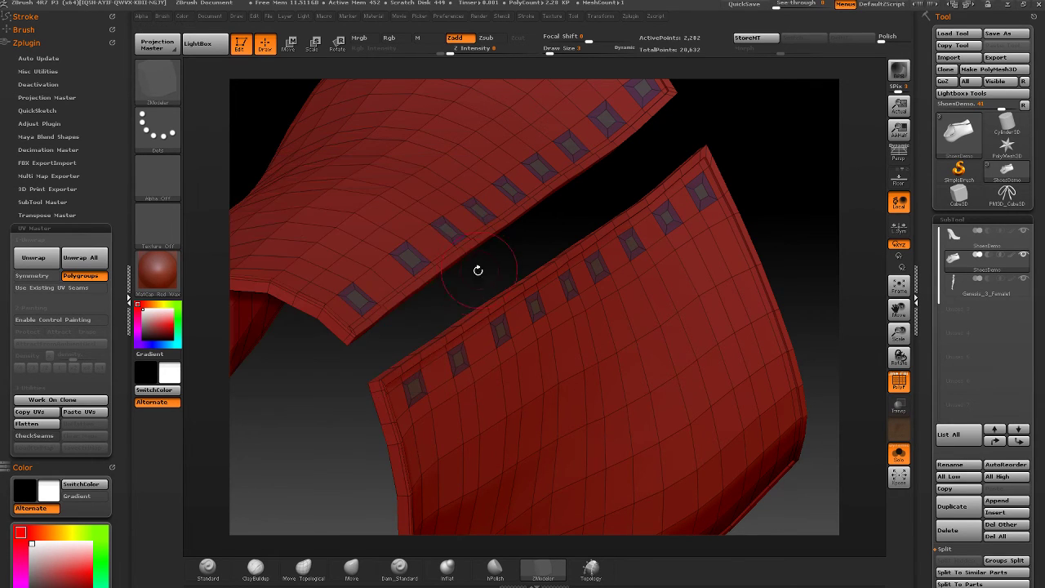
pyautogui.click(358, 300)
# - Set the edge action to Bridge with the Two Holes target and bridge the first pair of holes on the flaps' inner surfaces
pyautogui.moveTo(351, 299); pyautogui.dragTo(568, 157)
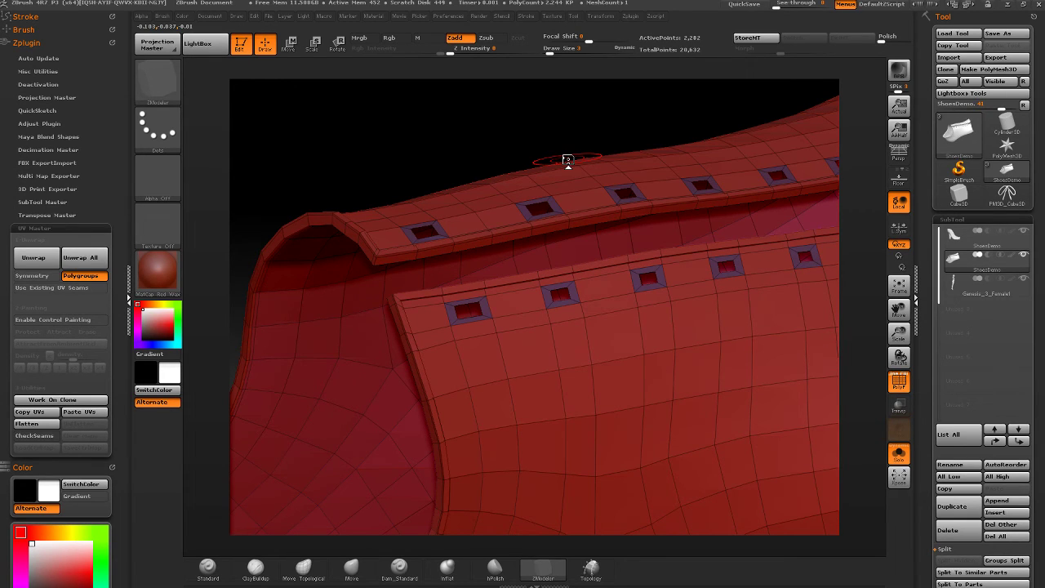
pyautogui.moveTo(567, 159)
pyautogui.mouseDown()
pyautogui.moveTo(531, 245)
pyautogui.moveTo(551, 260)
pyautogui.mouseUp()
pyautogui.press('shift')
pyautogui.moveTo(551, 368); pyautogui.dragTo(390, 269)
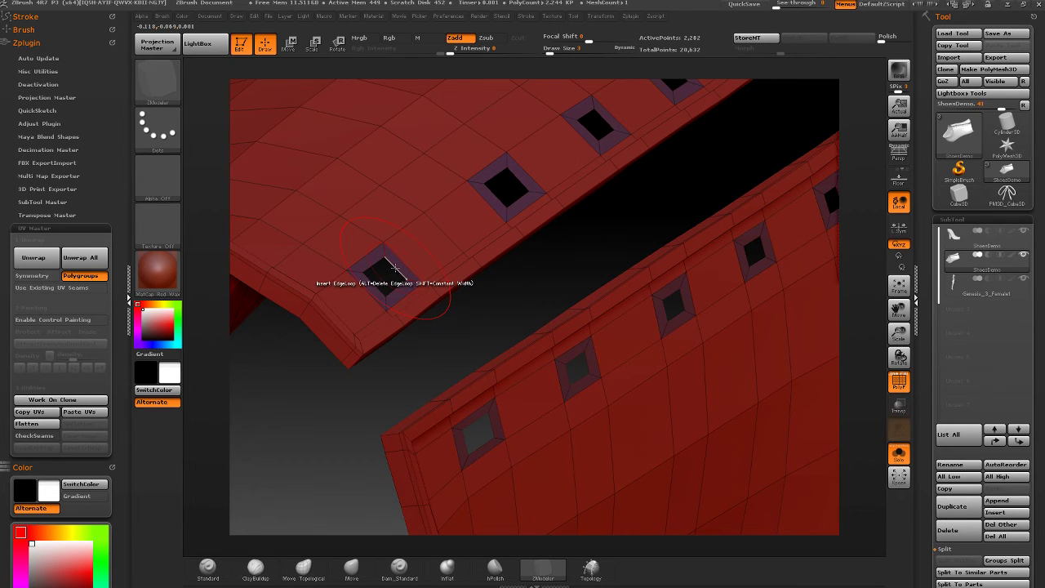
pyautogui.moveTo(470, 302); pyautogui.dragTo(638, 291)
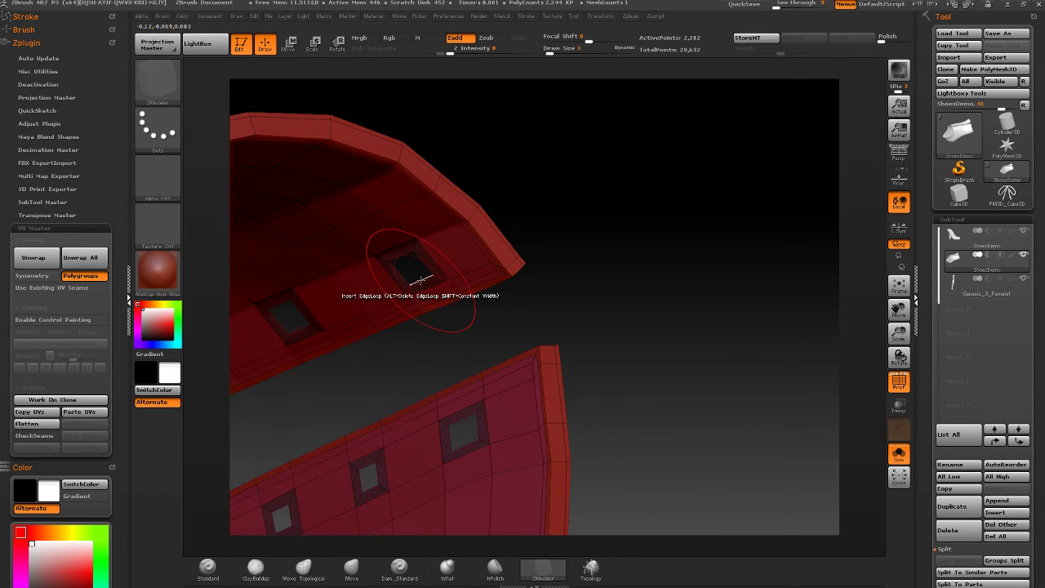
pyautogui.press('space')
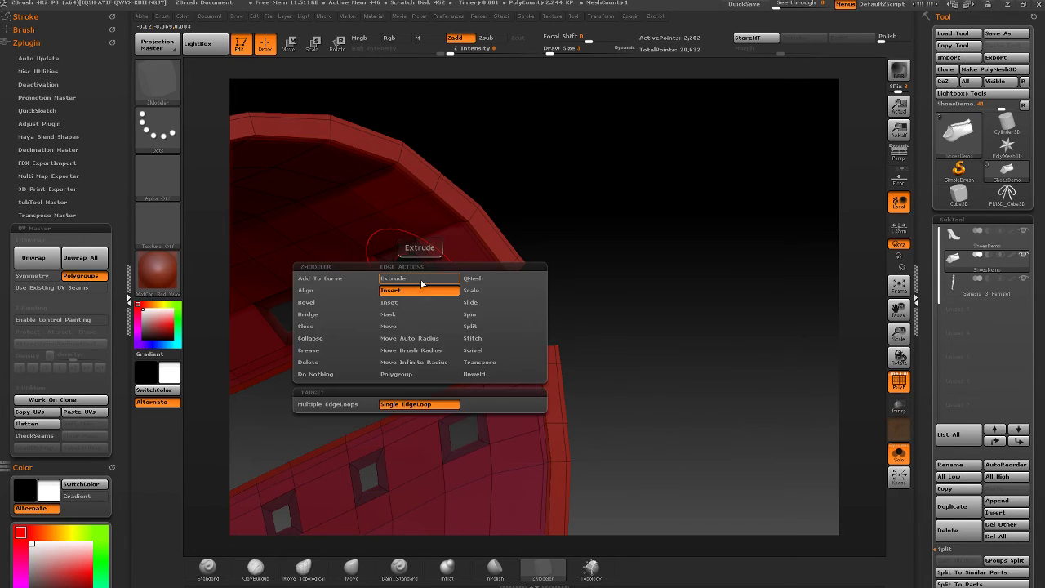
pyautogui.click(327, 316)
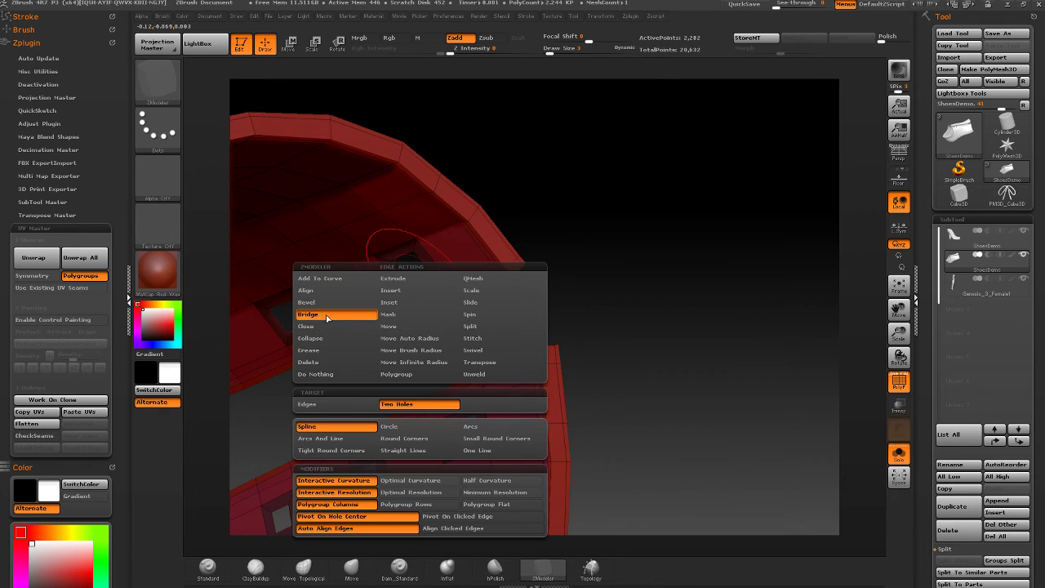
pyautogui.click(408, 404)
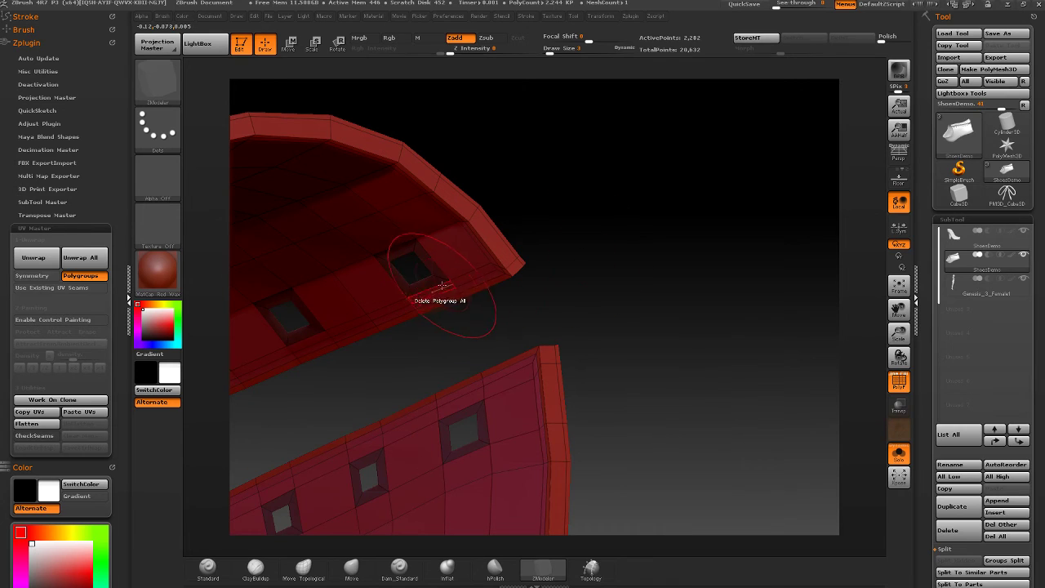
pyautogui.click(421, 280)
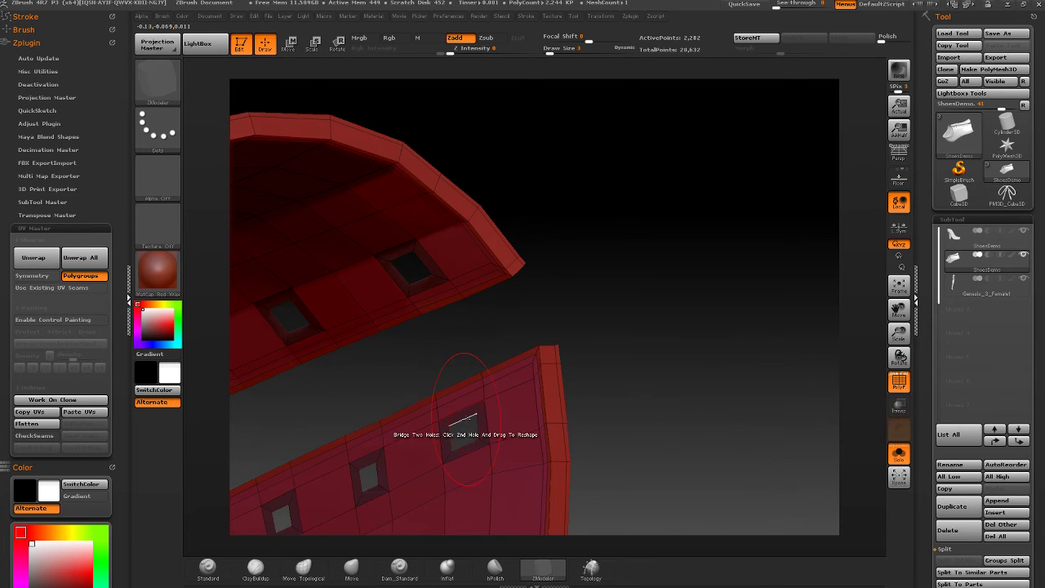
pyautogui.click(465, 418)
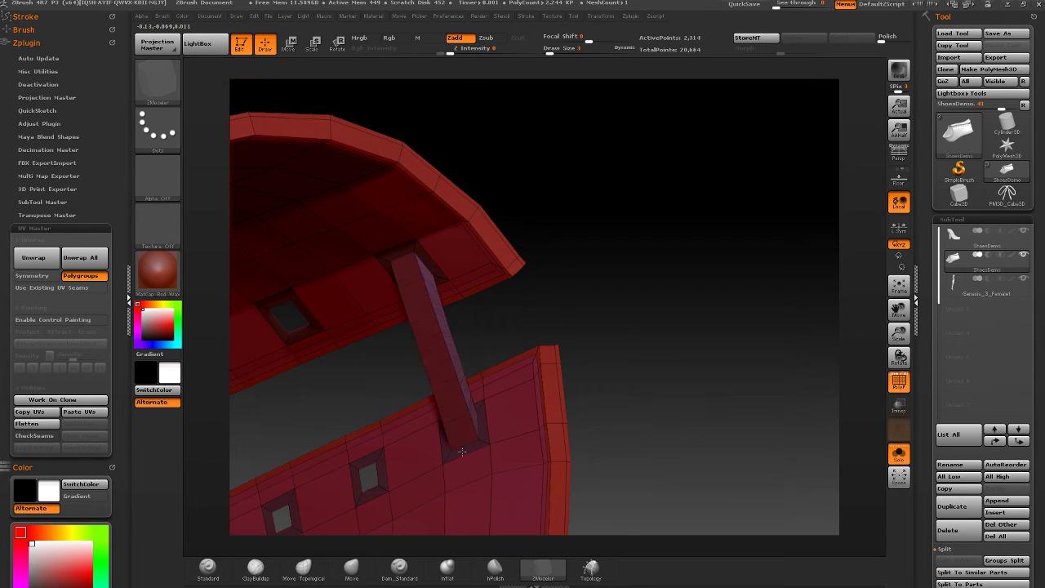
# - Bridge the far flap's first outer hole to the near flap's second hole, shaping the diagonal lace into a low arc
pyautogui.moveTo(467, 412); pyautogui.dragTo(415, 411, button='right')
pyautogui.keyDown('alt'); pyautogui.moveTo(527, 225); pyautogui.dragTo(467, 187, button='right'); pyautogui.keyUp('alt')
pyautogui.moveTo(450, 297); pyautogui.dragTo(458, 204, button='right')
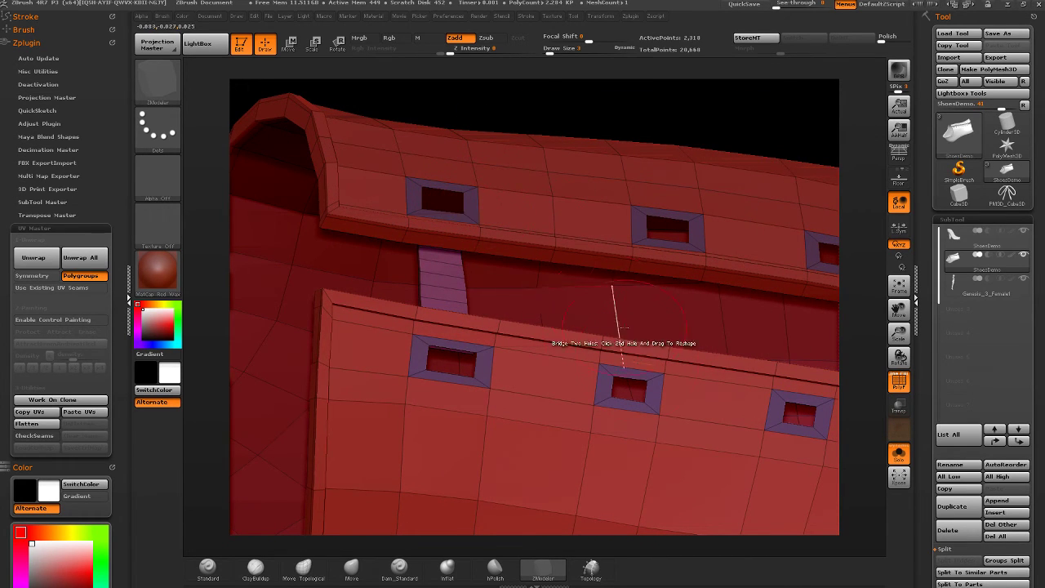
pyautogui.click(633, 400)
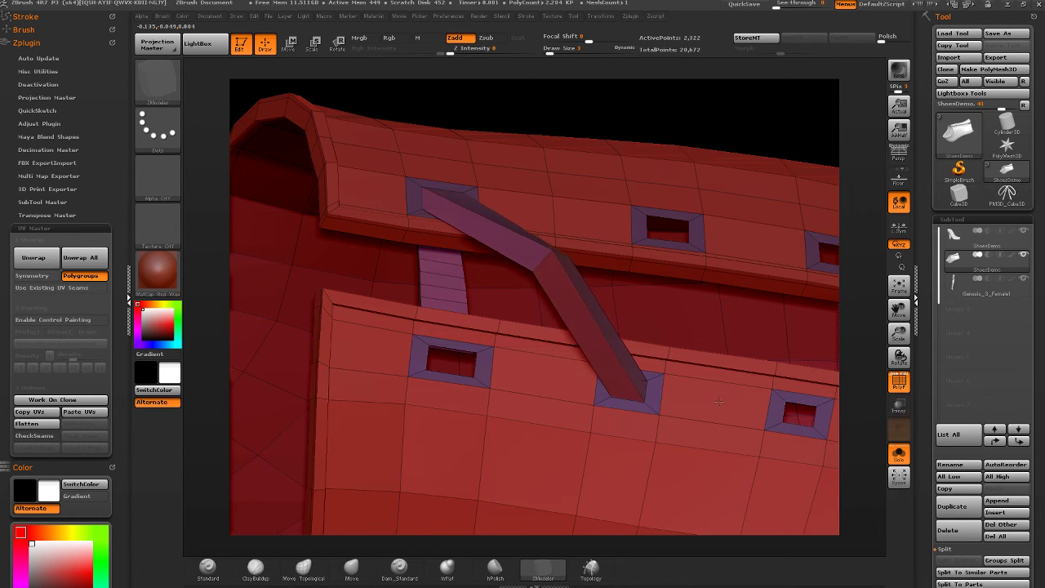
pyautogui.moveTo(716, 403); pyautogui.dragTo(738, 350)
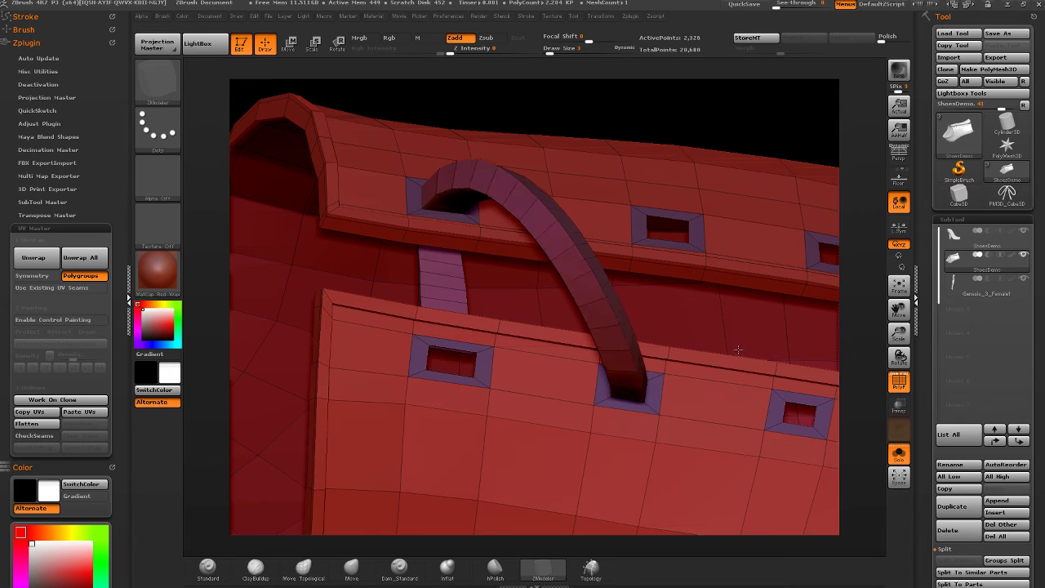
pyautogui.moveTo(741, 310); pyautogui.dragTo(683, 359)
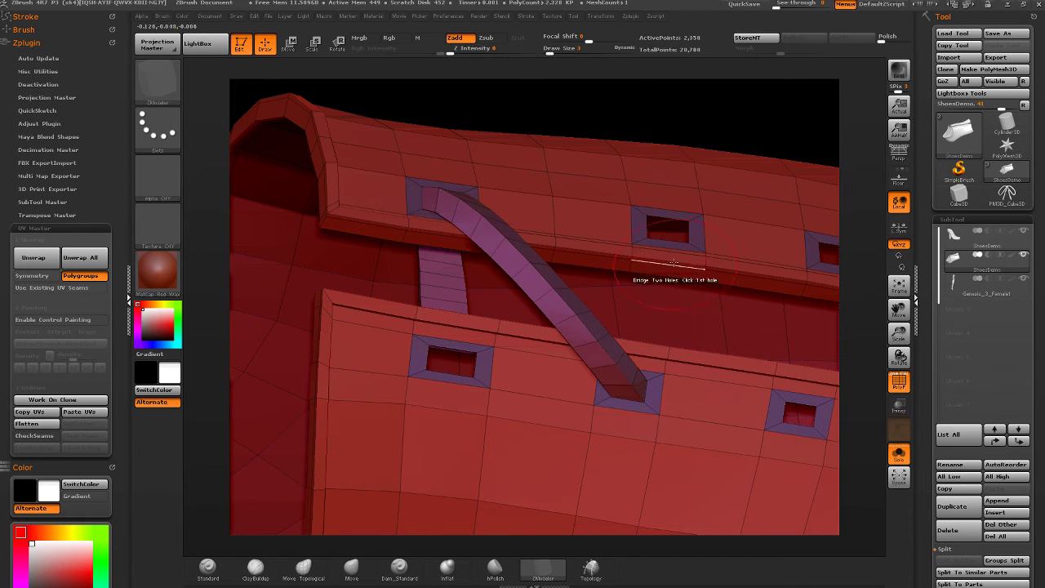
# - Bridge the near flap's first outer hole to the far flap's second hole, arching this lace over the first diagonal one
pyautogui.click(477, 368)
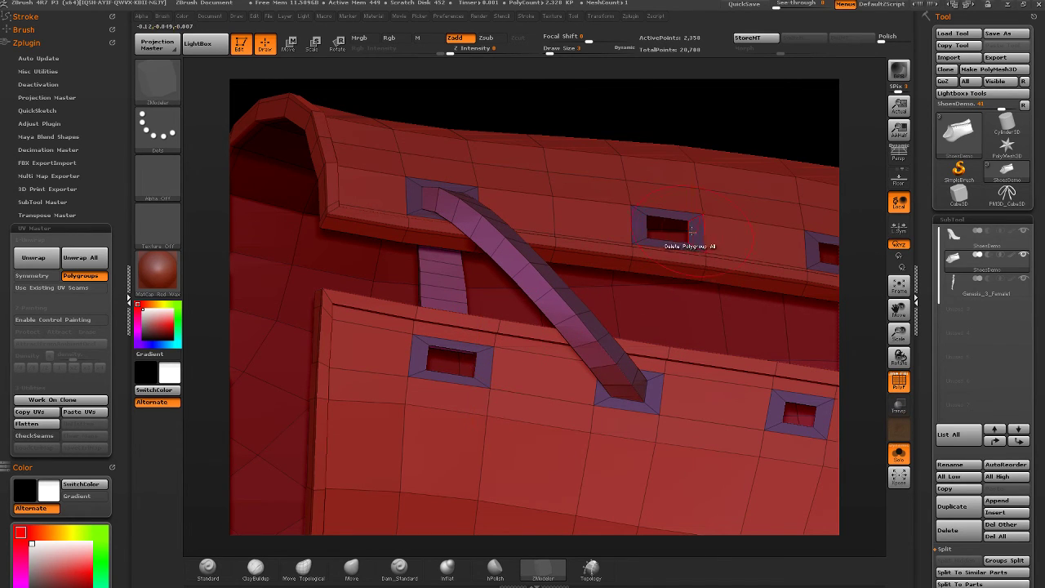
pyautogui.click(689, 232)
pyautogui.moveTo(690, 232); pyautogui.dragTo(761, 203)
pyautogui.keyDown('alt'); pyautogui.moveTo(739, 243); pyautogui.dragTo(491, 206, button='right'); pyautogui.keyUp('alt')
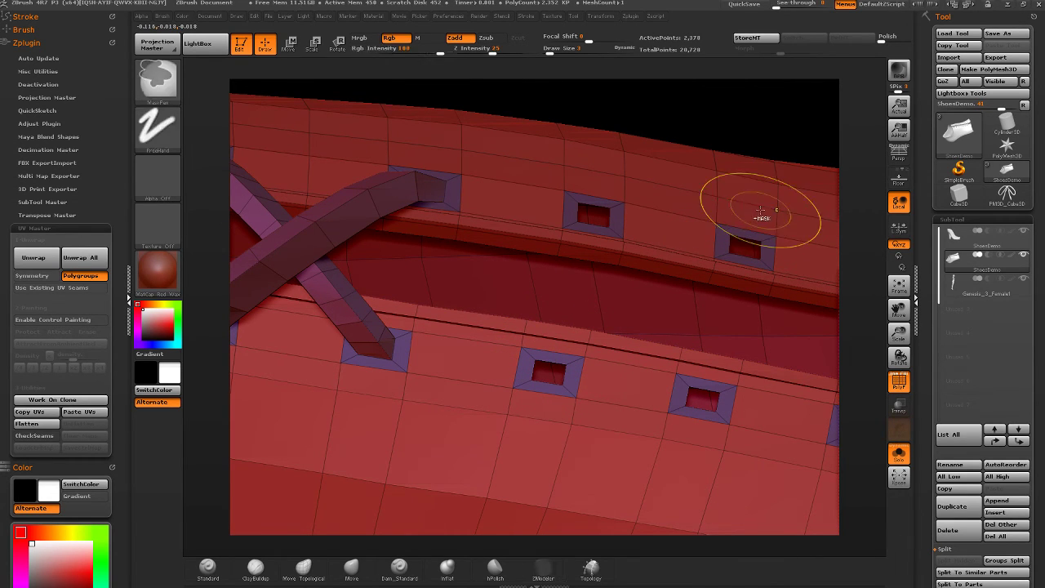
pyautogui.hotkey('ctrl', 'z')
pyautogui.moveTo(741, 216); pyautogui.dragTo(737, 210, button='right')
pyautogui.hotkey('ctrl', 'shift', 'z')
pyautogui.keyDown('alt'); pyautogui.moveTo(561, 299); pyautogui.dragTo(556, 277, button='right'); pyautogui.keyUp('alt')
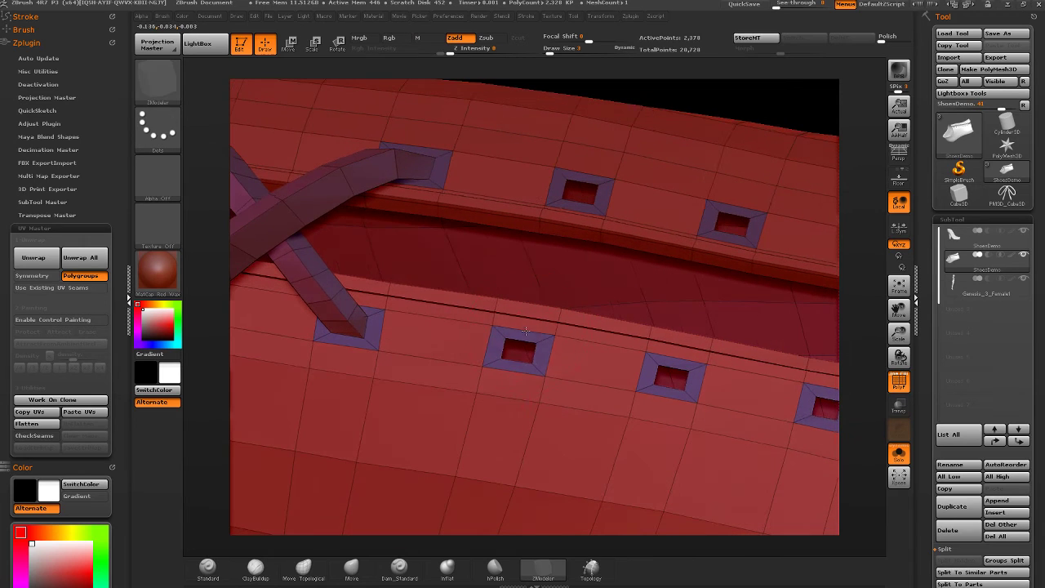
pyautogui.click(534, 353)
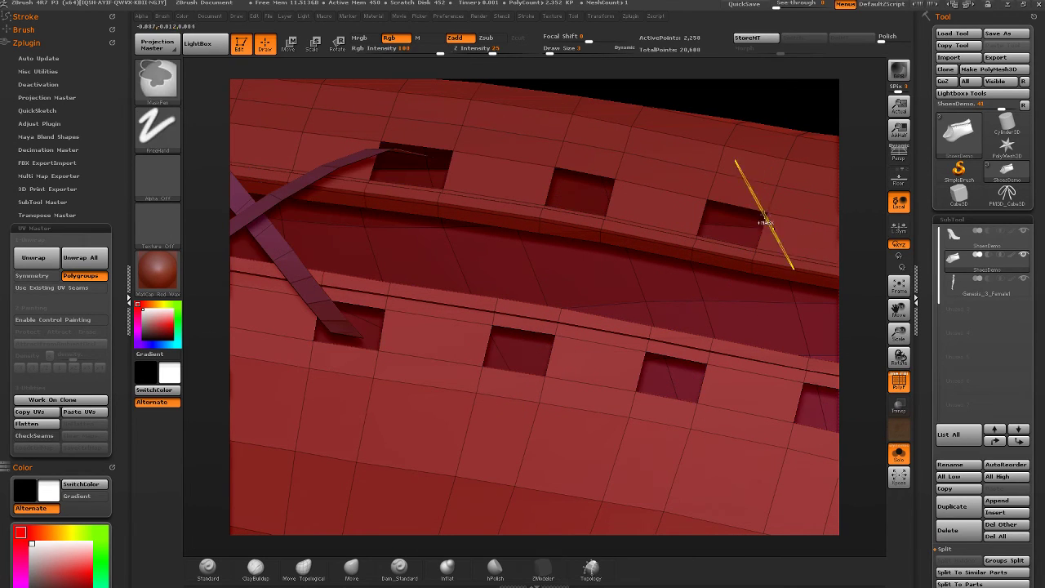
# - Set the ZModeler polygon action to Do Nothing
pyautogui.press('space')
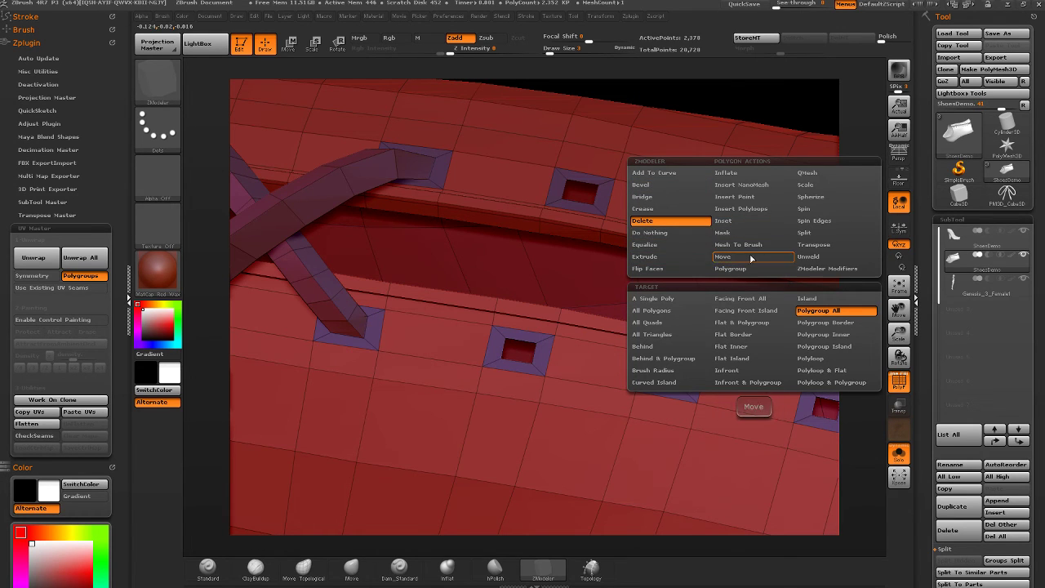
pyautogui.press('space')
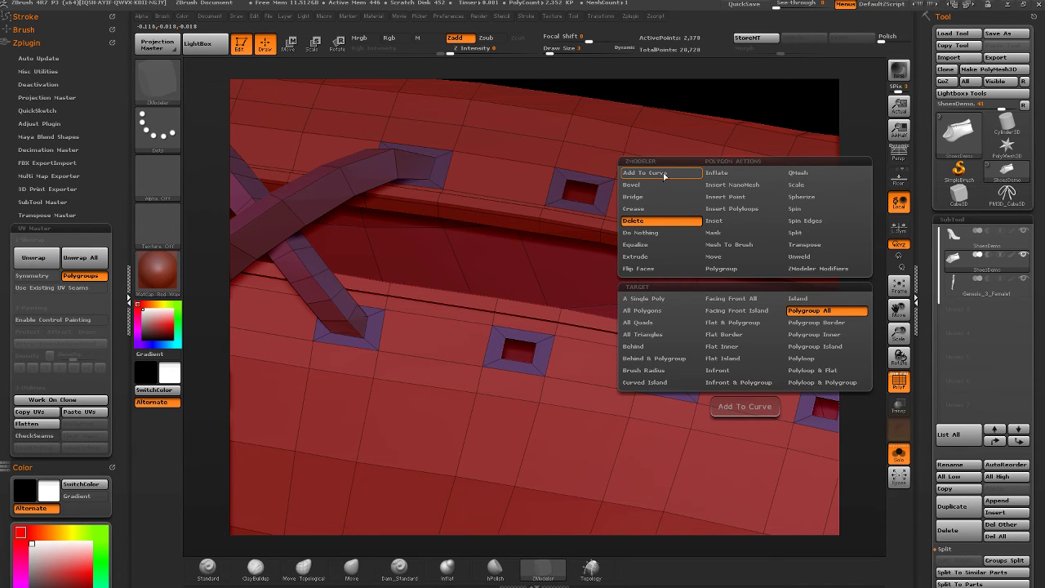
pyautogui.click(633, 196)
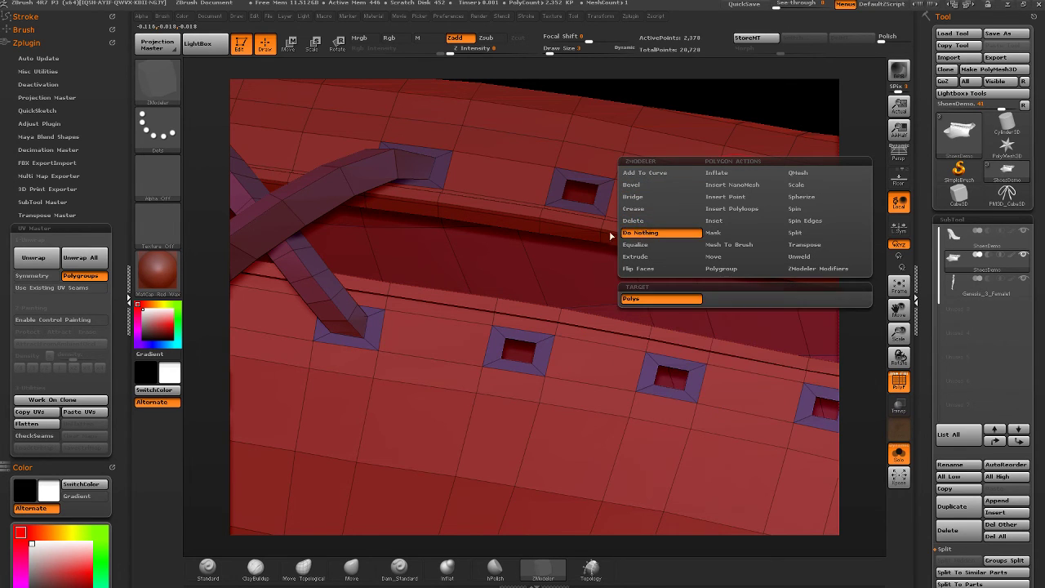
pyautogui.click(645, 298)
# - Bridge the near flap's third outer hole to the far flap's fourth hole with an arched diagonal lace
pyautogui.moveTo(572, 315); pyautogui.dragTo(480, 353, button='right')
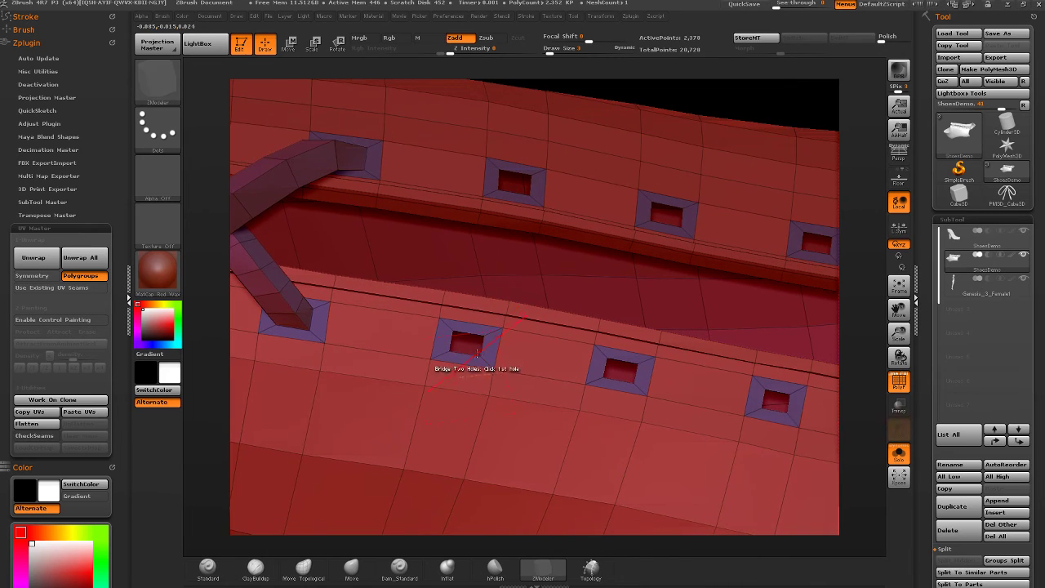
pyautogui.click(483, 343)
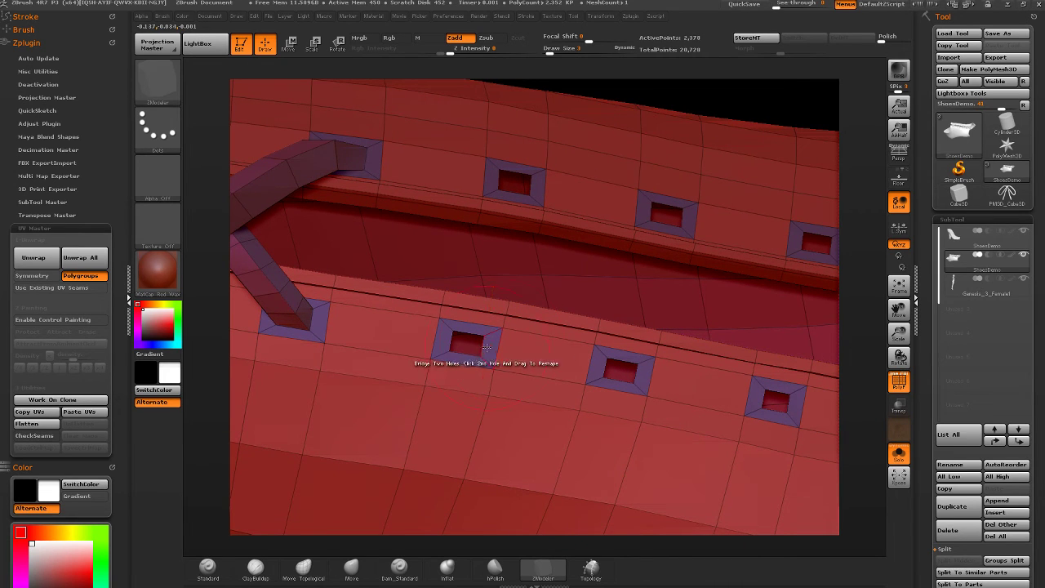
pyautogui.click(683, 216)
pyautogui.moveTo(682, 217); pyautogui.dragTo(741, 255)
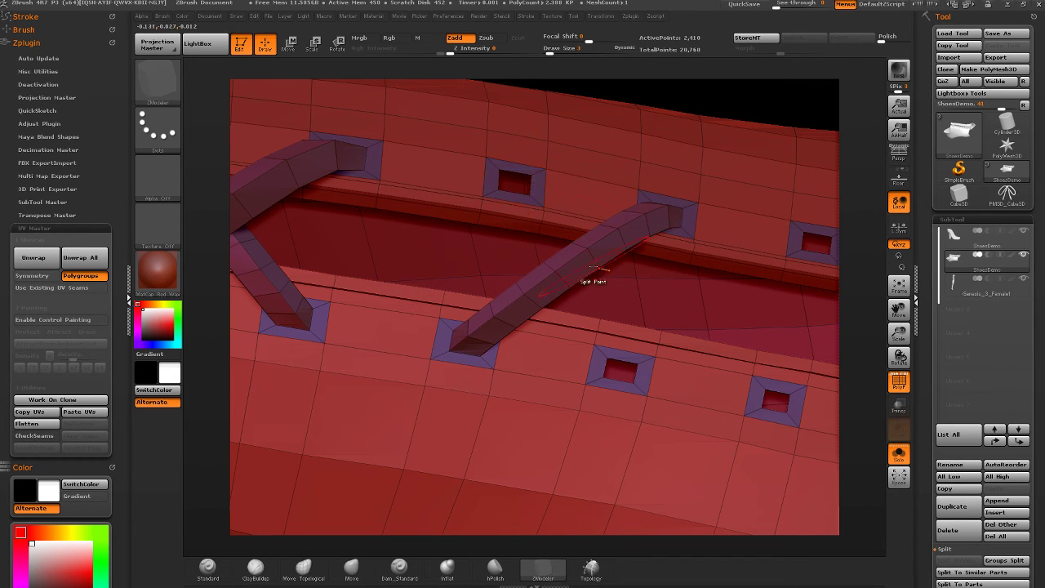
# - Bridge the far flap's third outer hole to the near flap's fourth hole with a lace arching over the previous diagonal
pyautogui.moveTo(630, 374); pyautogui.dragTo(722, 402)
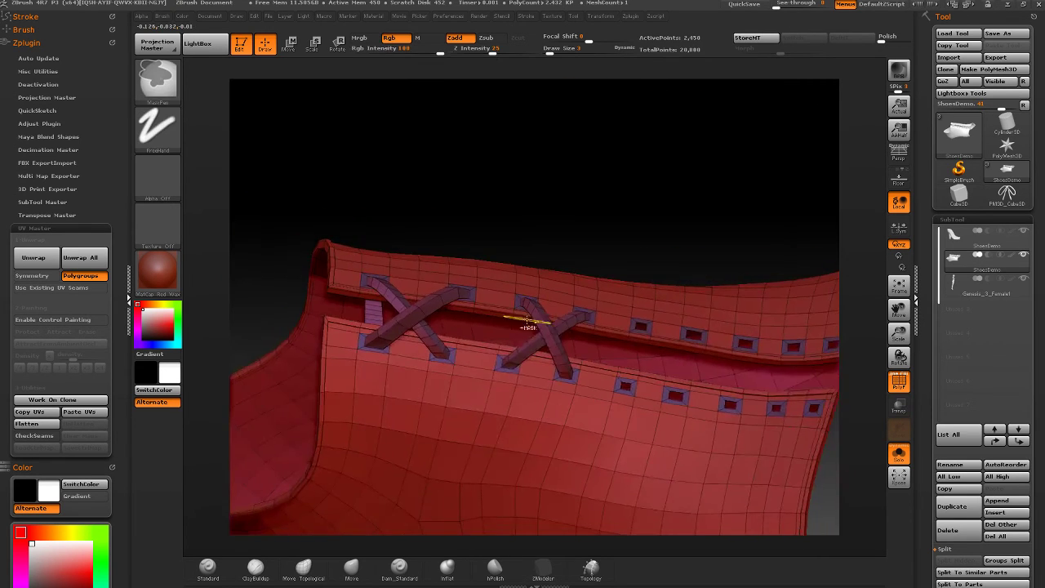
# - Bridge the fifth and sixth outer holes of both flaps diagonally into two crossing, arched laces
pyautogui.moveTo(526, 320)
pyautogui.keyDown('ctrl'); pyautogui.mouseDown(button='right')
pyautogui.moveTo(645, 379)
pyautogui.moveTo(539, 345)
pyautogui.moveTo(553, 356)
pyautogui.mouseUp(button='right'); pyautogui.keyUp('ctrl')
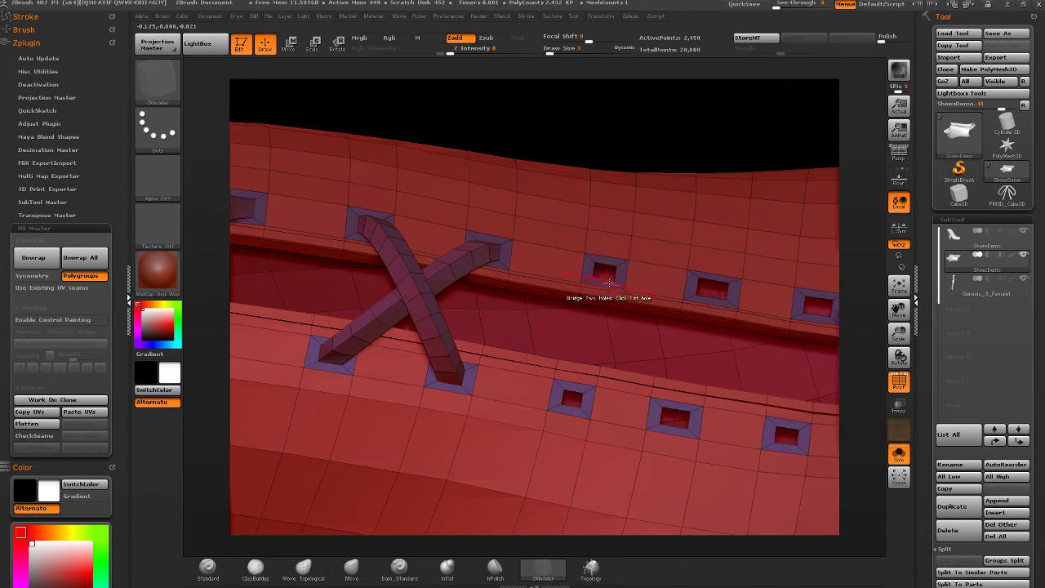
pyautogui.click(606, 281)
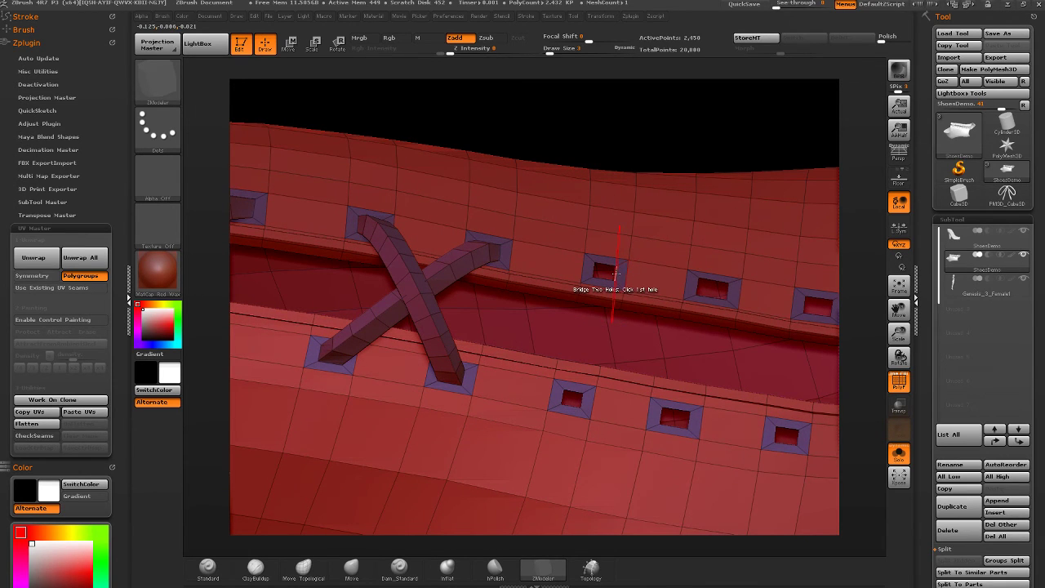
pyautogui.click(691, 420)
pyautogui.moveTo(710, 448); pyautogui.dragTo(739, 467)
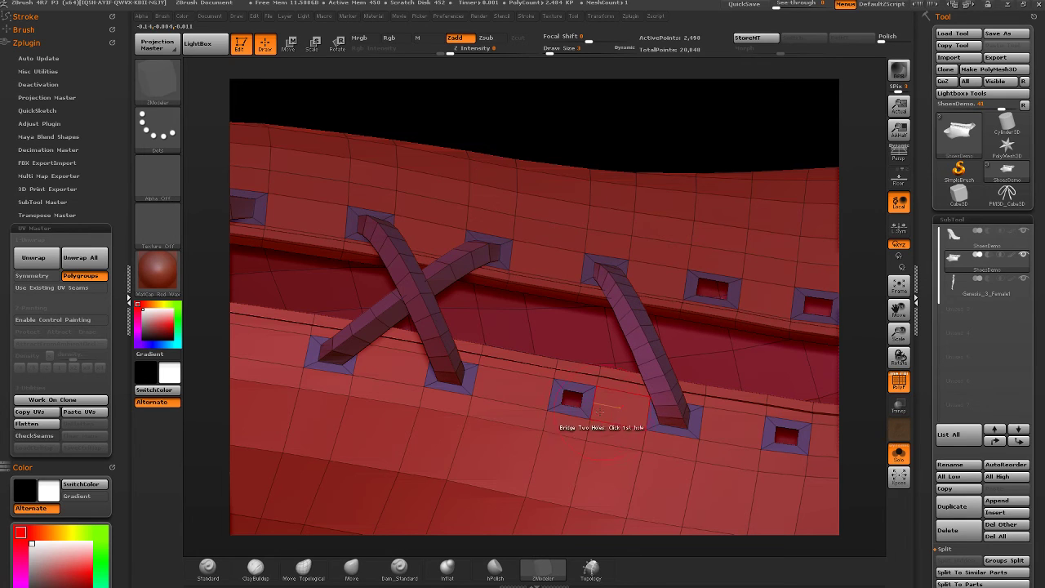
pyautogui.click(727, 290)
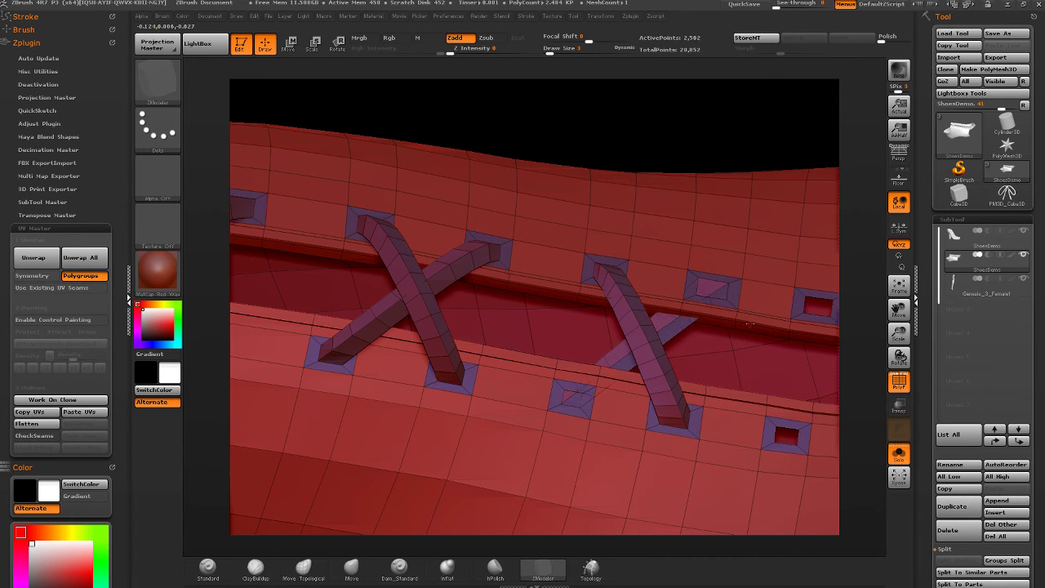
pyautogui.moveTo(750, 324); pyautogui.dragTo(772, 343)
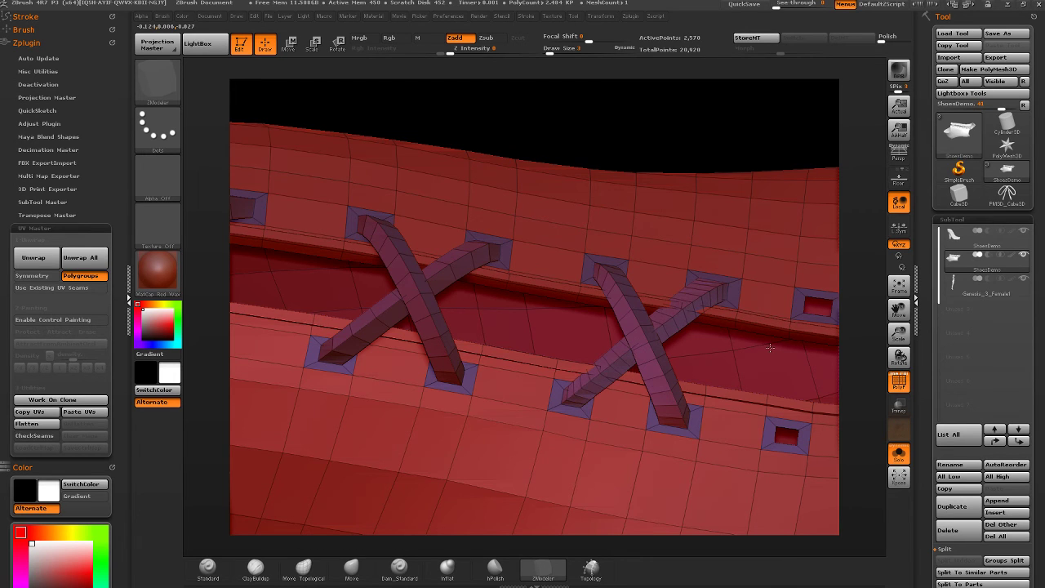
# - Bridge the seventh and eighth outer holes of both flaps diagonally into another pair of crossing, arched laces
pyautogui.keyDown('alt'); pyautogui.moveTo(790, 305); pyautogui.dragTo(584, 276, button='right'); pyautogui.keyUp('alt')
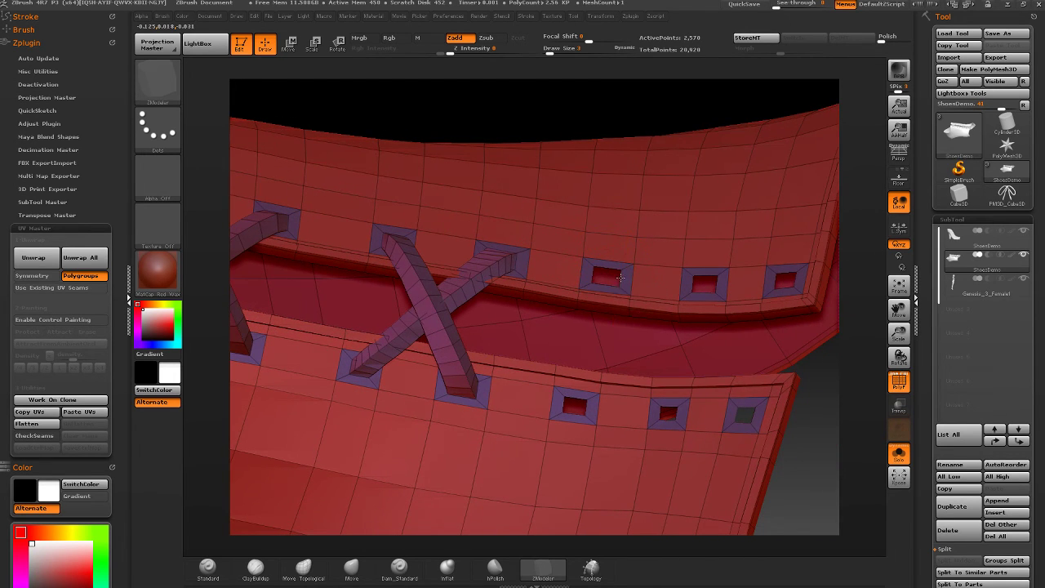
pyautogui.click(677, 412)
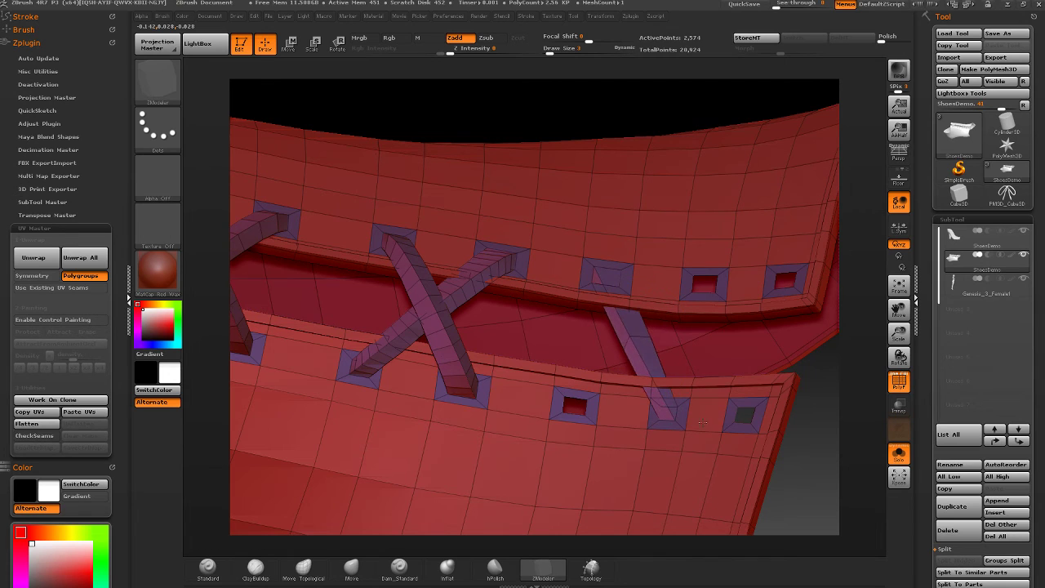
pyautogui.moveTo(702, 423); pyautogui.dragTo(715, 428)
pyautogui.moveTo(715, 428); pyautogui.dragTo(694, 425, button='right')
pyautogui.click(582, 405)
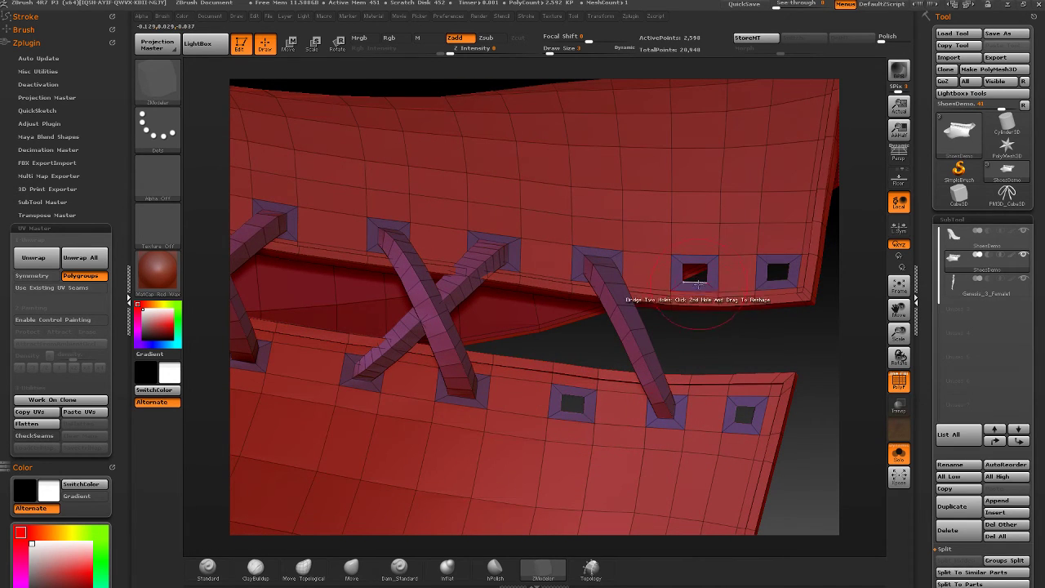
pyautogui.click(695, 273)
pyautogui.moveTo(736, 320); pyautogui.dragTo(749, 315)
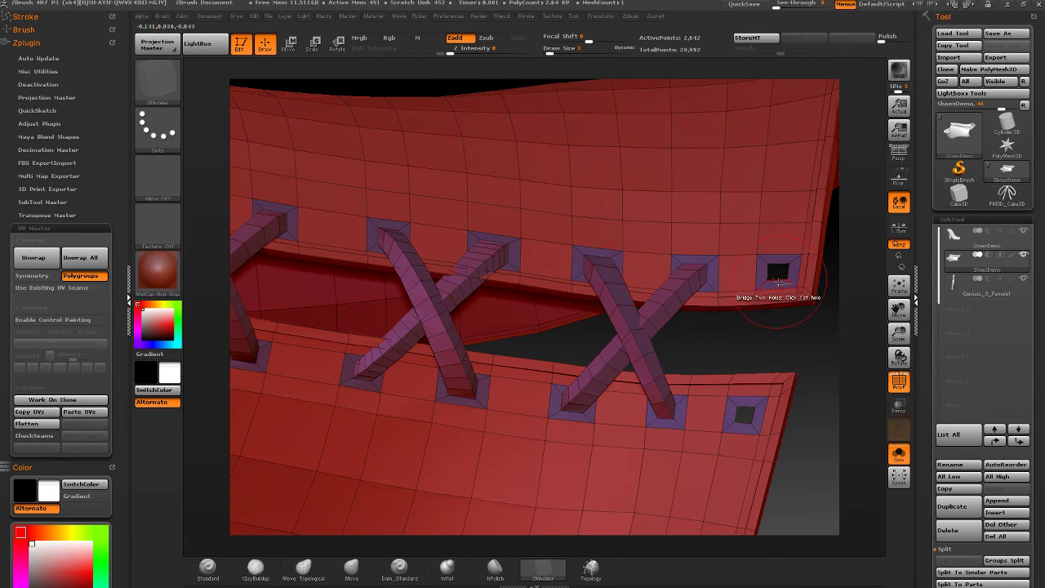
# - Bridge the last outer hole of the far flap straight across to the near flap's last hole at the toe end
pyautogui.click(776, 286)
pyautogui.moveTo(745, 407)
pyautogui.mouseDown()
pyautogui.moveTo(805, 399)
pyautogui.moveTo(796, 448)
pyautogui.moveTo(752, 455)
pyautogui.mouseUp()
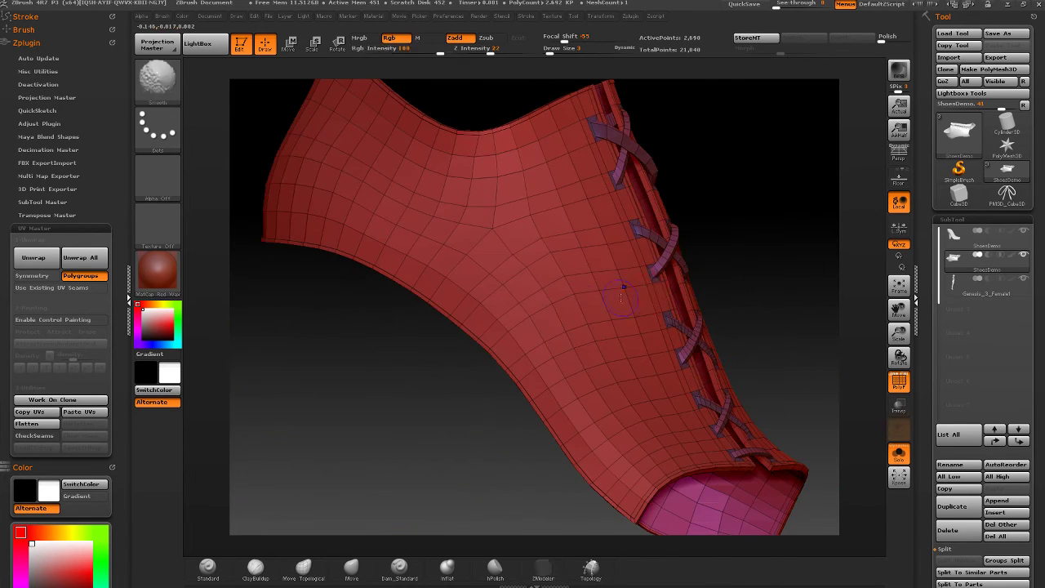
# - On the inside of the upper, bridge the last two holes of both flaps at the toe end into crossing laces
pyautogui.moveTo(694, 274); pyautogui.dragTo(613, 280)
pyautogui.moveTo(709, 244)
pyautogui.mouseDown()
pyautogui.moveTo(672, 250)
pyautogui.moveTo(686, 274)
pyautogui.mouseUp()
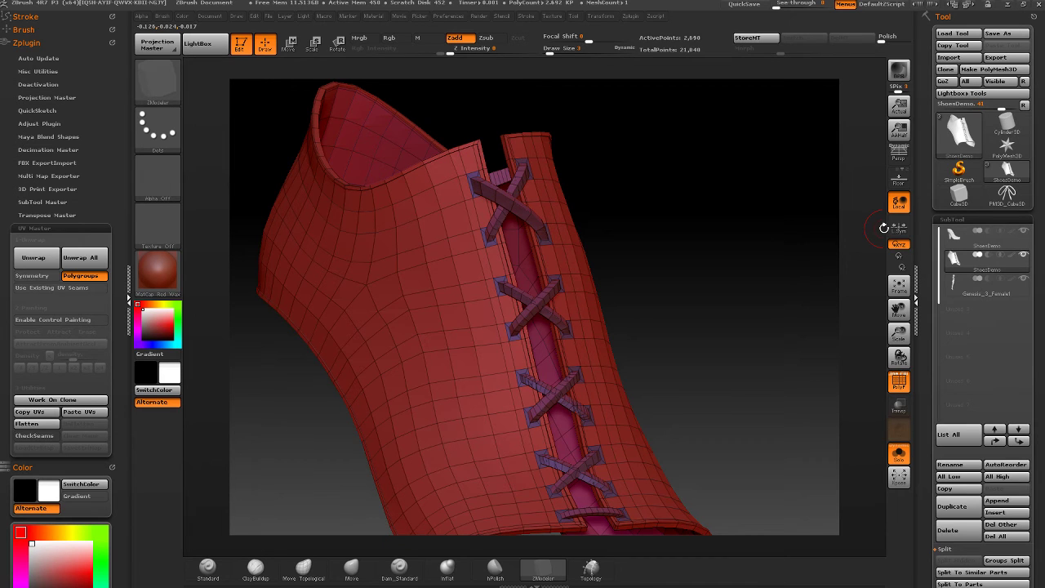
pyautogui.moveTo(559, 245); pyautogui.dragTo(663, 291)
pyautogui.keyDown('ctrl'); pyautogui.moveTo(663, 292); pyautogui.dragTo(666, 304, button='right'); pyautogui.keyUp('ctrl')
pyautogui.moveTo(666, 304); pyautogui.dragTo(648, 280, button='right')
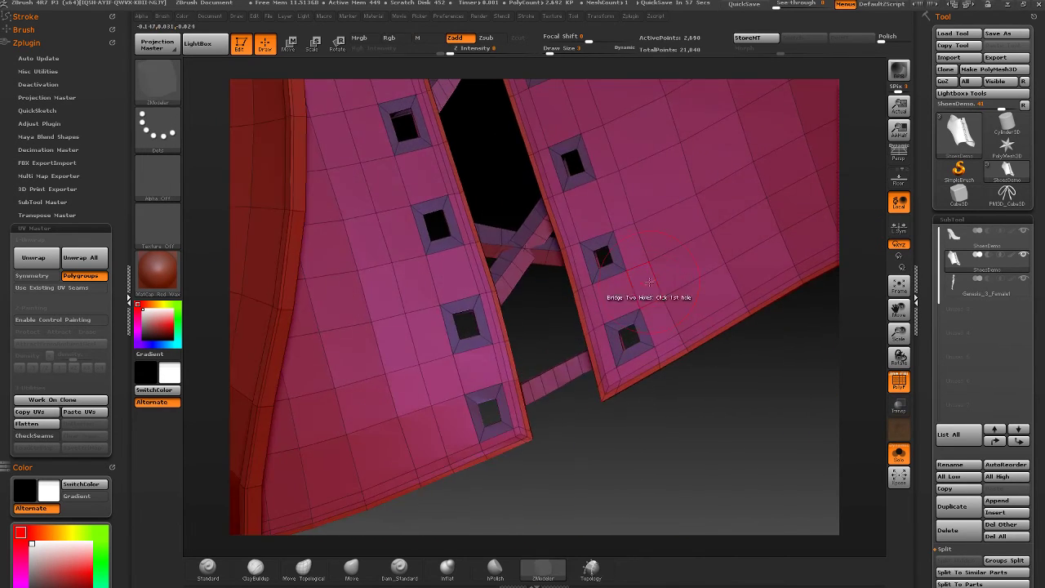
pyautogui.moveTo(541, 309)
pyautogui.mouseDown(button='right')
pyautogui.moveTo(518, 319)
pyautogui.moveTo(507, 349)
pyautogui.mouseUp(button='right')
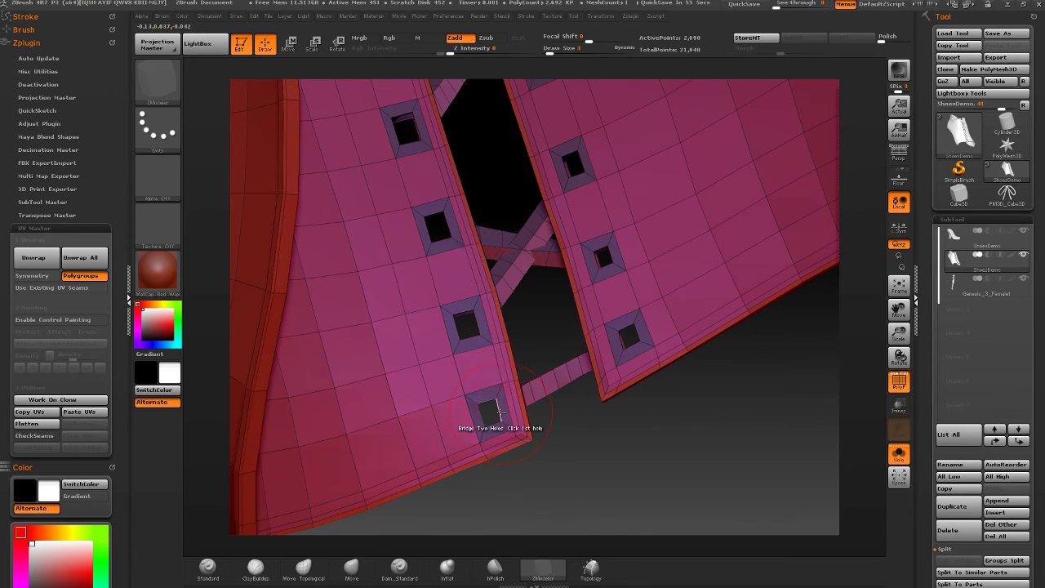
pyautogui.click(609, 260)
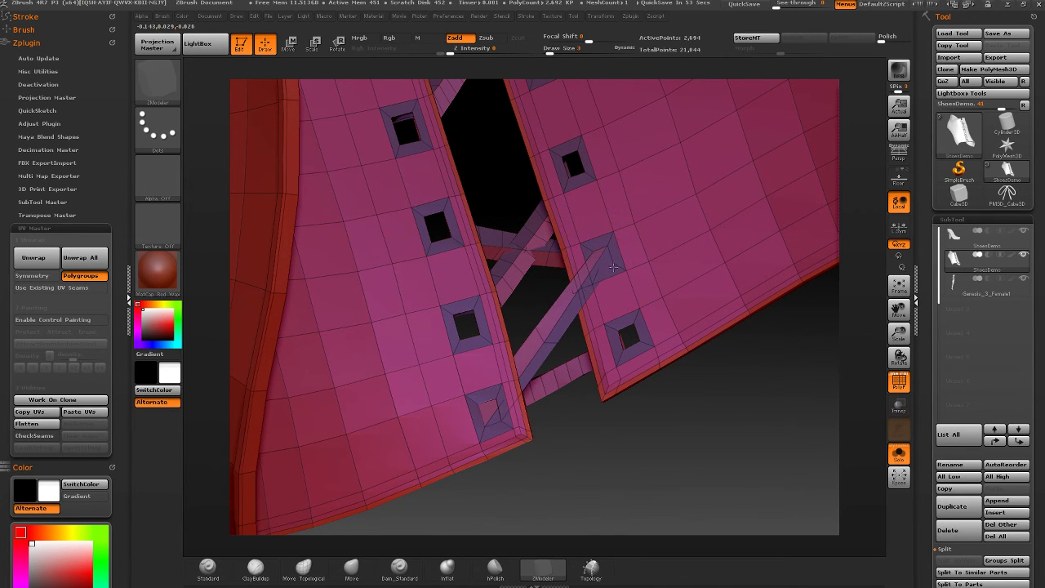
pyautogui.moveTo(660, 276); pyautogui.dragTo(658, 300)
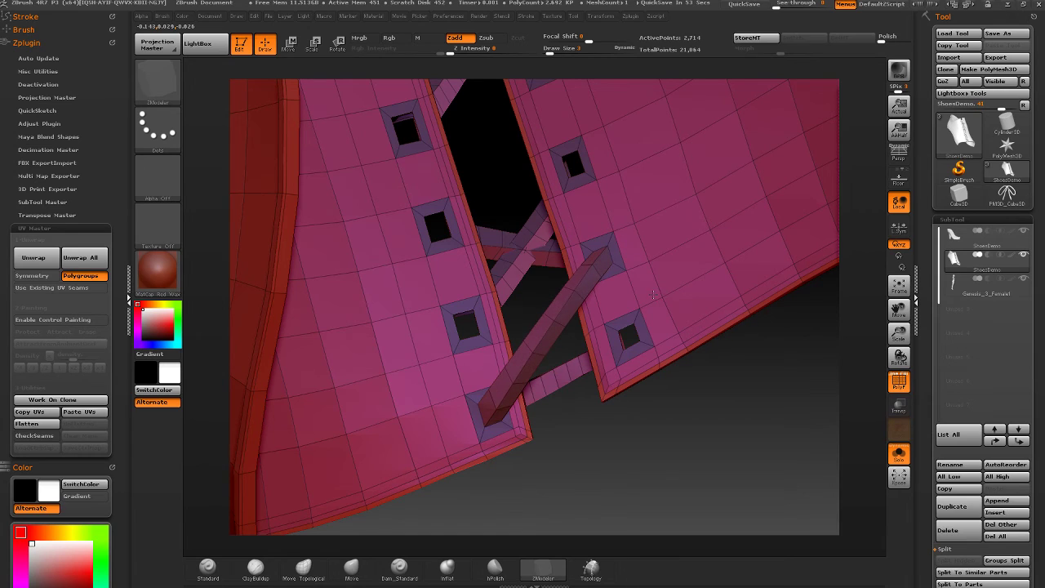
pyautogui.click(479, 333)
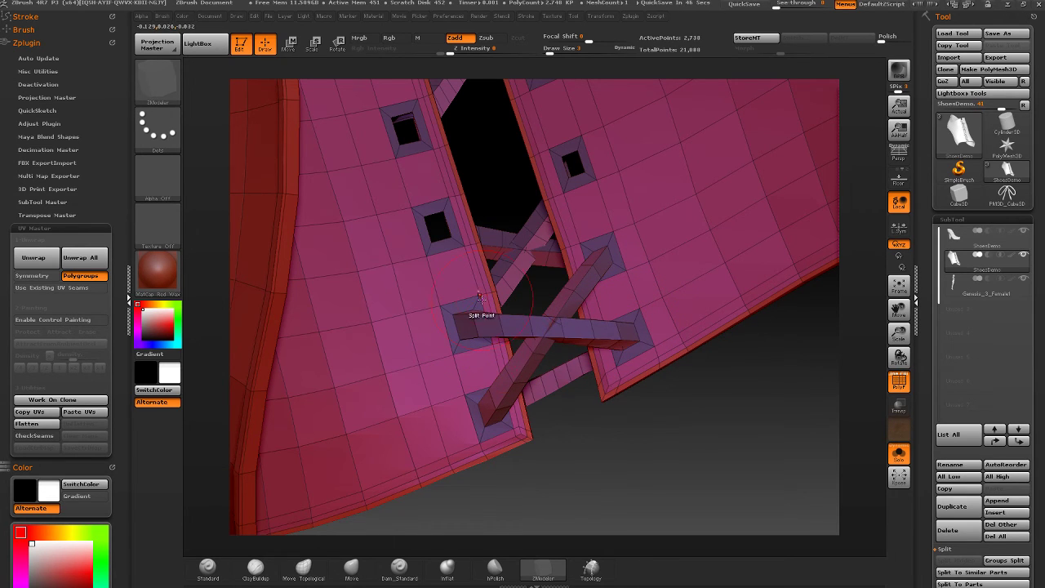
# - Bridge the sixth and seventh inner holes of both flaps diagonally into a pair of crossing laces
pyautogui.keyDown('alt'); pyautogui.moveTo(437, 254); pyautogui.dragTo(441, 375, button='right'); pyautogui.keyUp('alt')
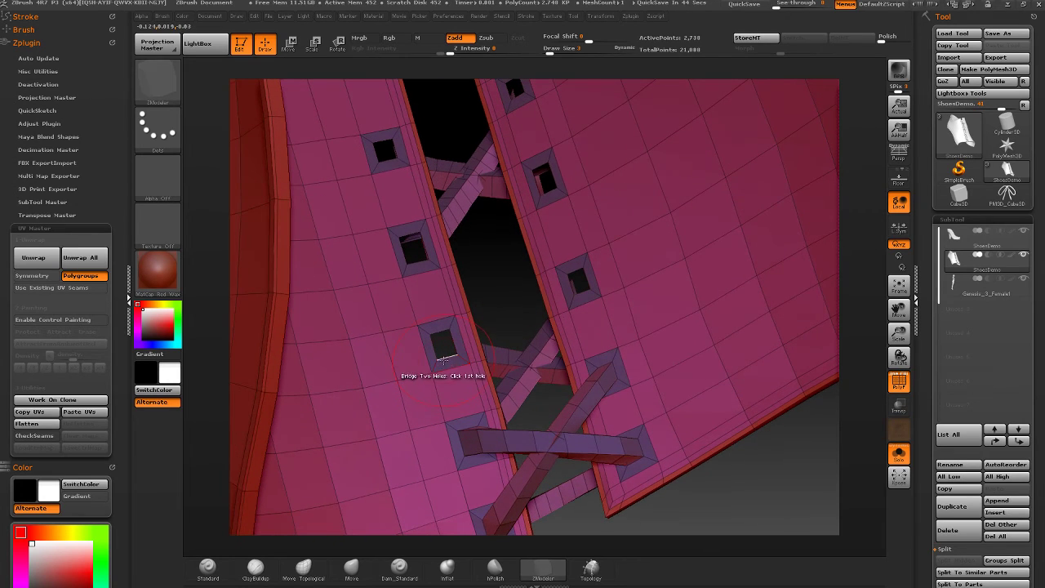
pyautogui.click(564, 192)
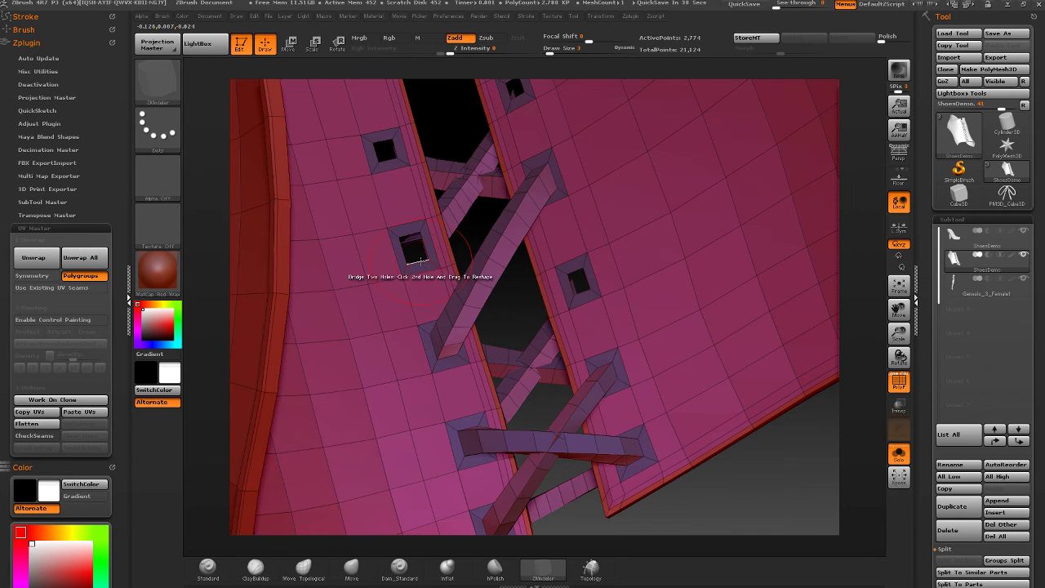
pyautogui.moveTo(420, 261); pyautogui.dragTo(450, 303)
# - Bridge the fourth and fifth inner holes of both flaps diagonally into a pair of crossing laces
pyautogui.keyDown('alt'); pyautogui.moveTo(431, 279); pyautogui.dragTo(460, 303, button='right'); pyautogui.keyUp('alt')
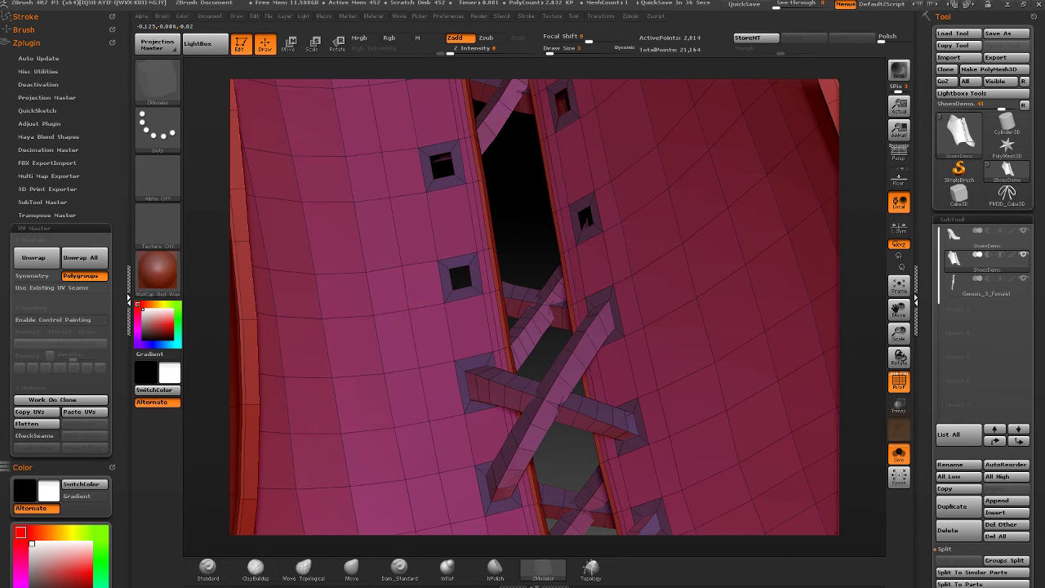
pyautogui.moveTo(543, 241); pyautogui.dragTo(478, 257, button='right')
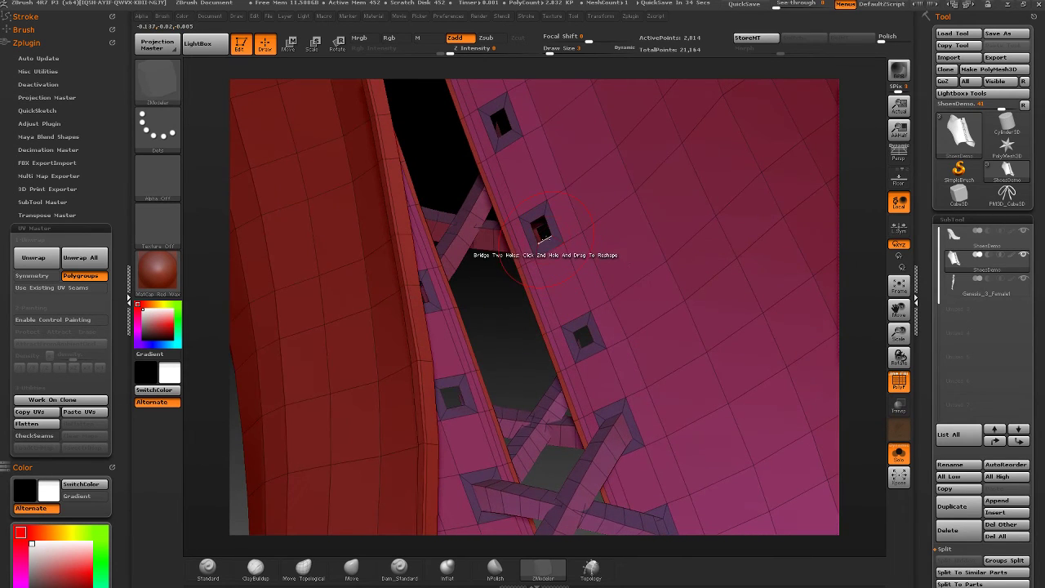
pyautogui.moveTo(542, 237); pyautogui.dragTo(550, 244)
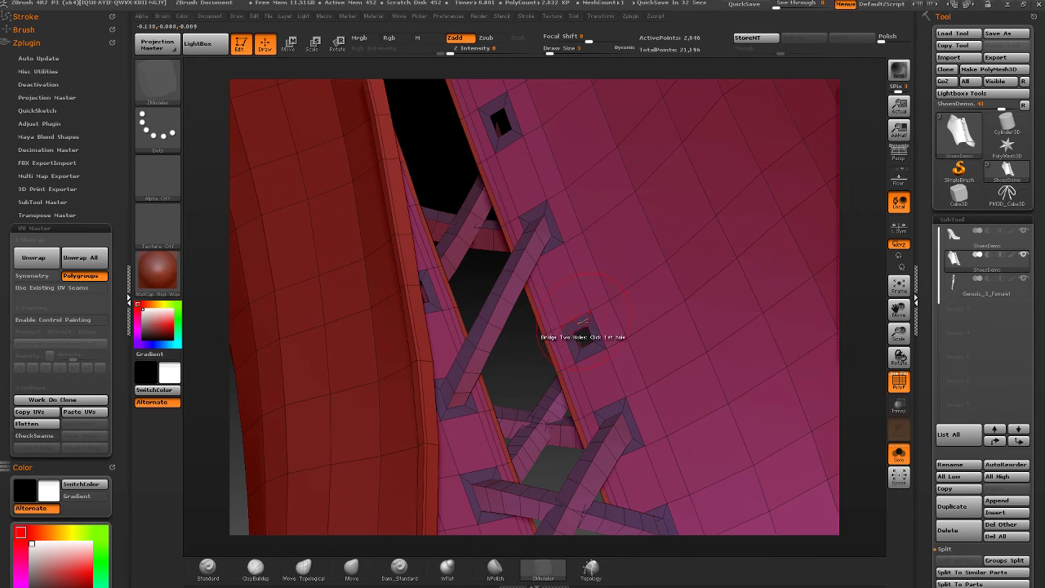
pyautogui.moveTo(564, 338); pyautogui.dragTo(572, 299)
pyautogui.moveTo(572, 299); pyautogui.dragTo(460, 284, button='right')
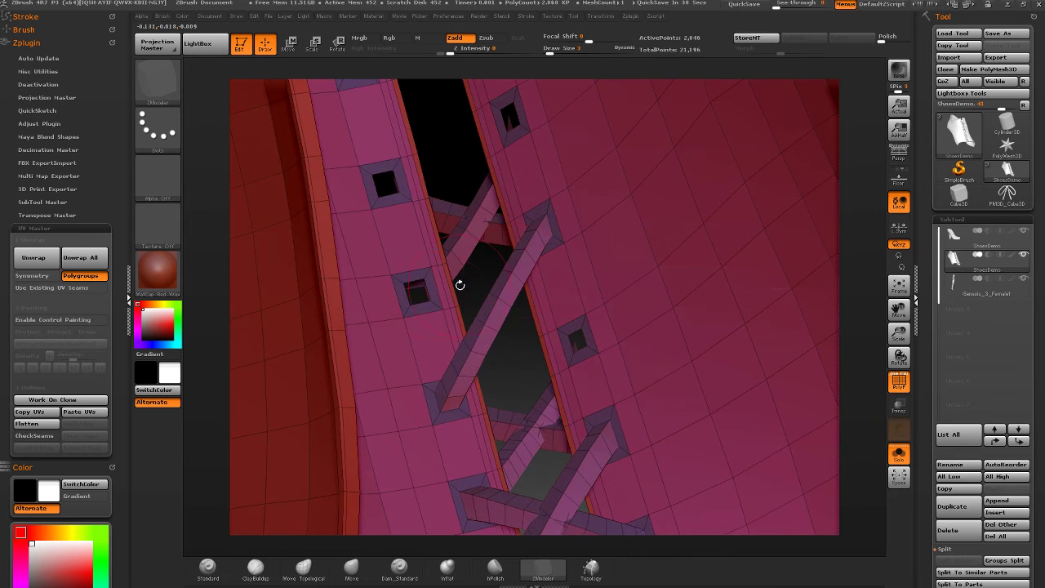
pyautogui.click(423, 303)
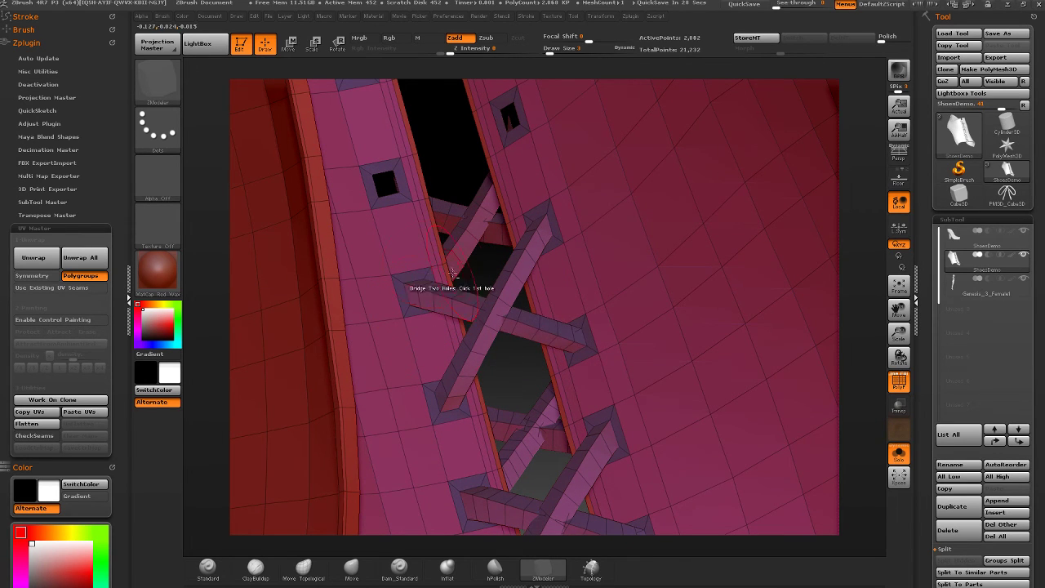
# - Bridge the second and third inner holes of both flaps diagonally to complete the crossing laces on the inside
pyautogui.moveTo(453, 274); pyautogui.dragTo(457, 374, button='right')
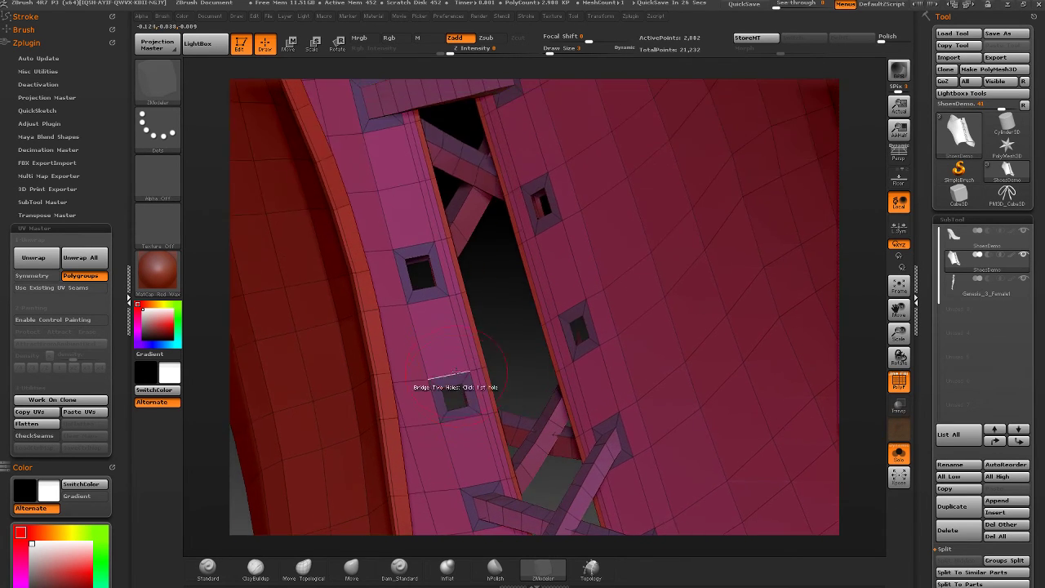
pyautogui.click(449, 406)
pyautogui.moveTo(494, 255); pyautogui.dragTo(516, 227, button='right')
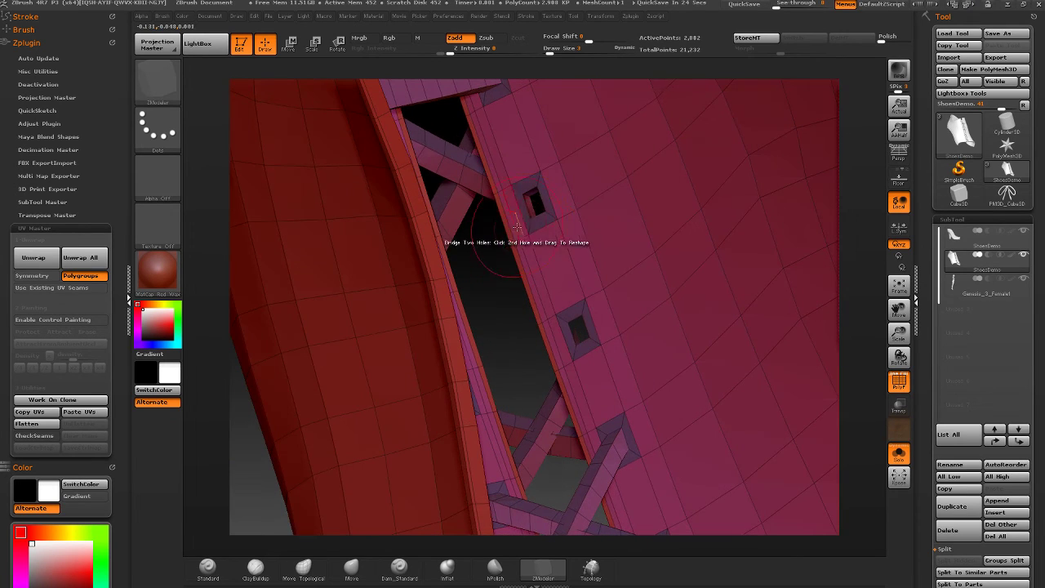
pyautogui.click(539, 214)
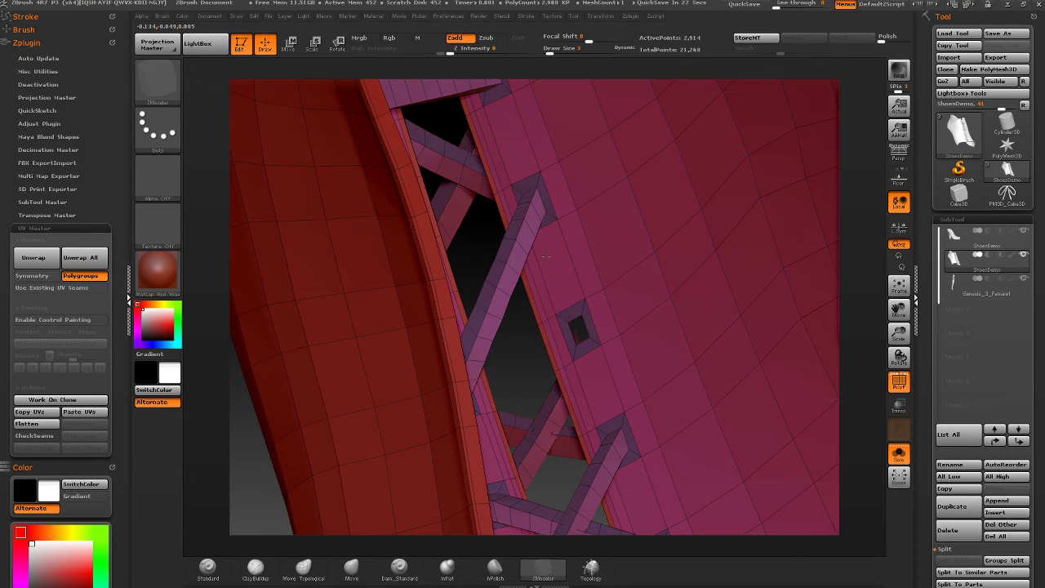
pyautogui.moveTo(535, 245); pyautogui.dragTo(508, 260, button='right')
pyautogui.click(568, 322)
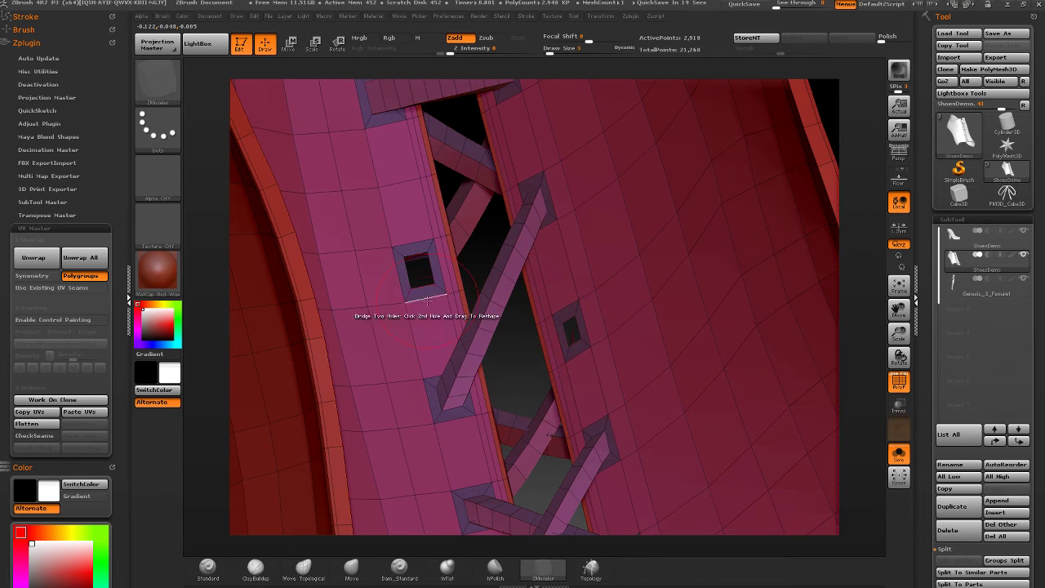
pyautogui.click(426, 287)
pyautogui.moveTo(435, 306); pyautogui.dragTo(437, 343)
# - Examine the completed lacing with and without the polyframe, and with Solo turned off to include the foot and sole
pyautogui.keyDown('ctrl'); pyautogui.moveTo(441, 341); pyautogui.dragTo(510, 254, button='right'); pyautogui.keyUp('ctrl')
pyautogui.click(899, 381)
pyautogui.moveTo(866, 392); pyautogui.dragTo(723, 305)
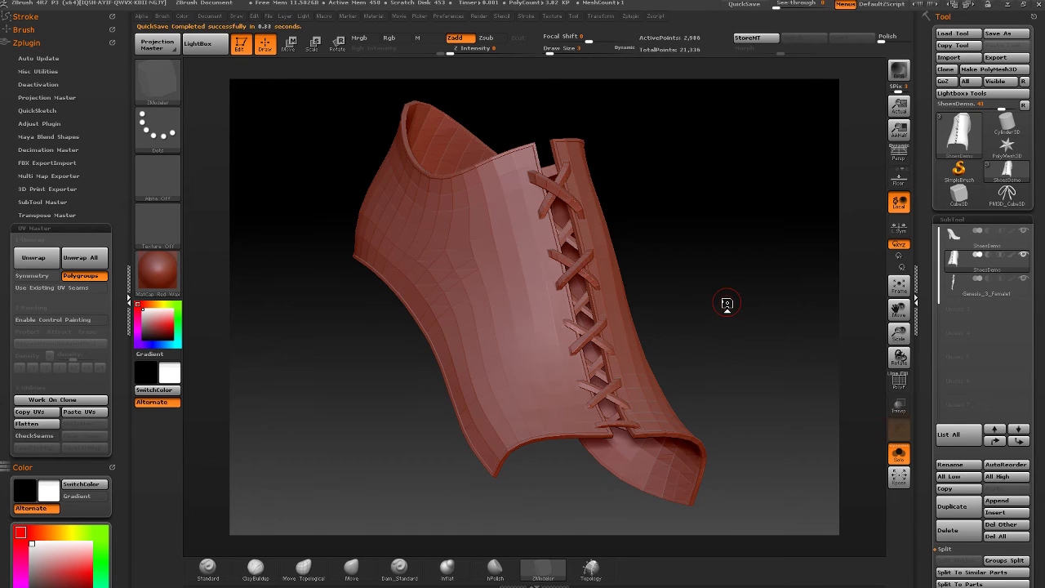
pyautogui.moveTo(727, 304); pyautogui.dragTo(806, 363)
pyautogui.click(899, 381)
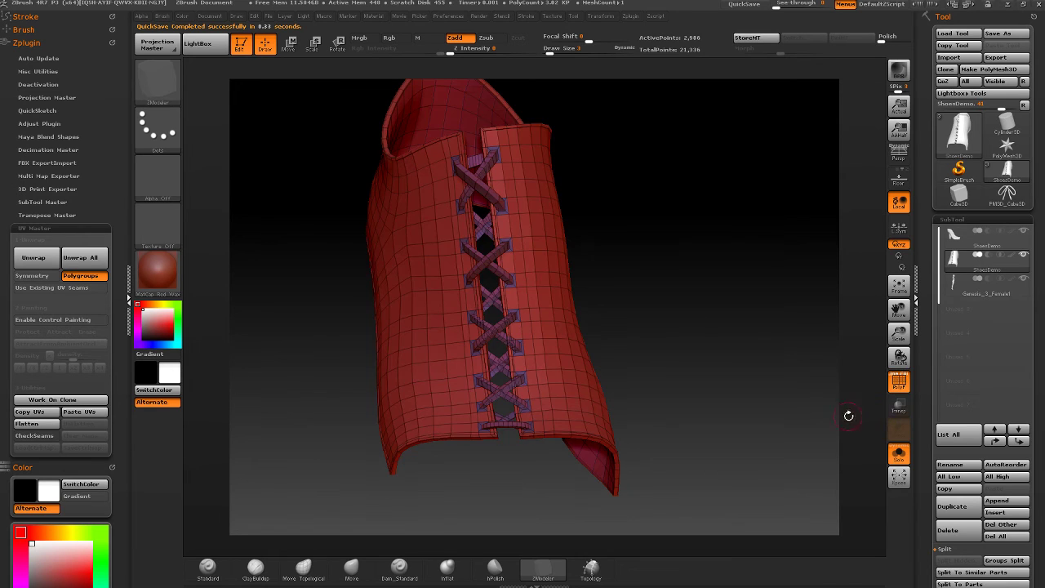
pyautogui.click(900, 456)
pyautogui.moveTo(695, 367)
pyautogui.mouseDown()
pyautogui.moveTo(784, 378)
pyautogui.moveTo(683, 380)
pyautogui.moveTo(675, 392)
pyautogui.moveTo(507, 351)
pyautogui.mouseUp()
pyautogui.click(899, 382)
# - Switch to the Standard brush and enlarge its draw size
pyautogui.click(304, 568)
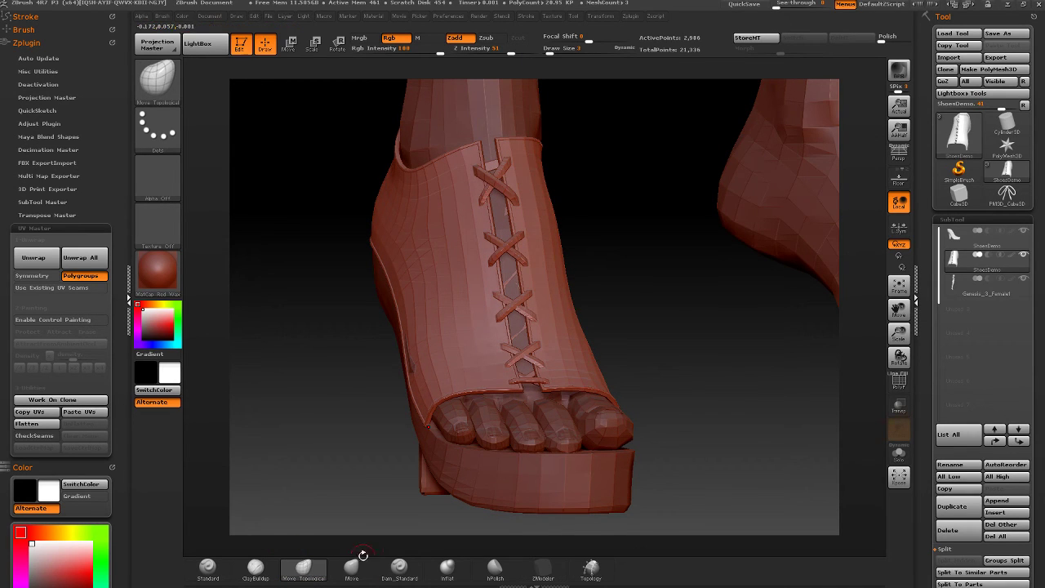
pyautogui.click(208, 567)
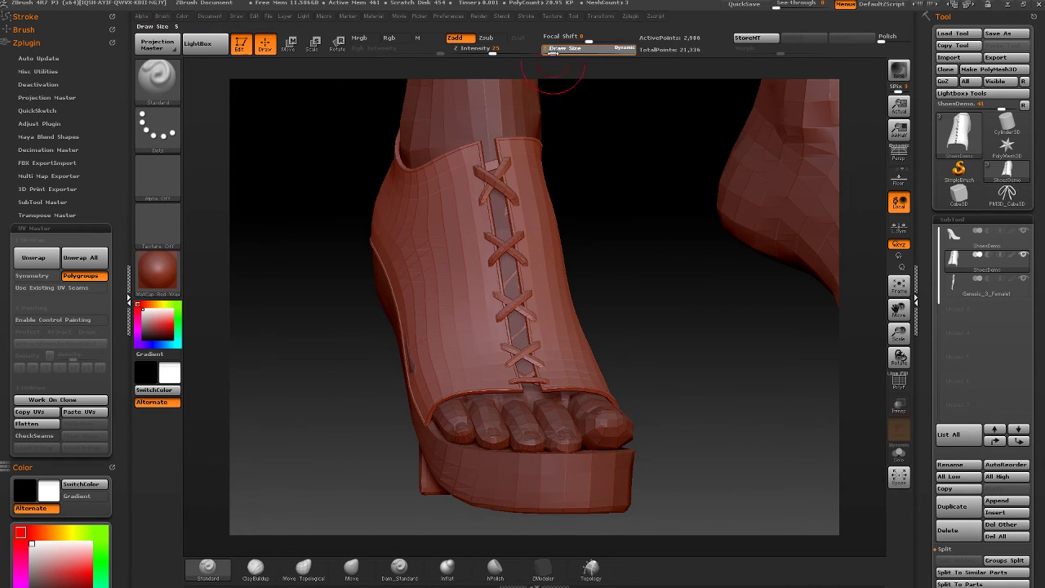
pyautogui.moveTo(554, 50); pyautogui.dragTo(559, 51)
pyautogui.moveTo(496, 172)
pyautogui.mouseDown()
pyautogui.moveTo(515, 302)
pyautogui.moveTo(513, 278)
pyautogui.mouseUp()
pyautogui.moveTo(530, 377)
pyautogui.mouseDown(button='right')
pyautogui.moveTo(482, 366)
pyautogui.moveTo(535, 368)
pyautogui.moveTo(466, 336)
pyautogui.mouseUp(button='right')
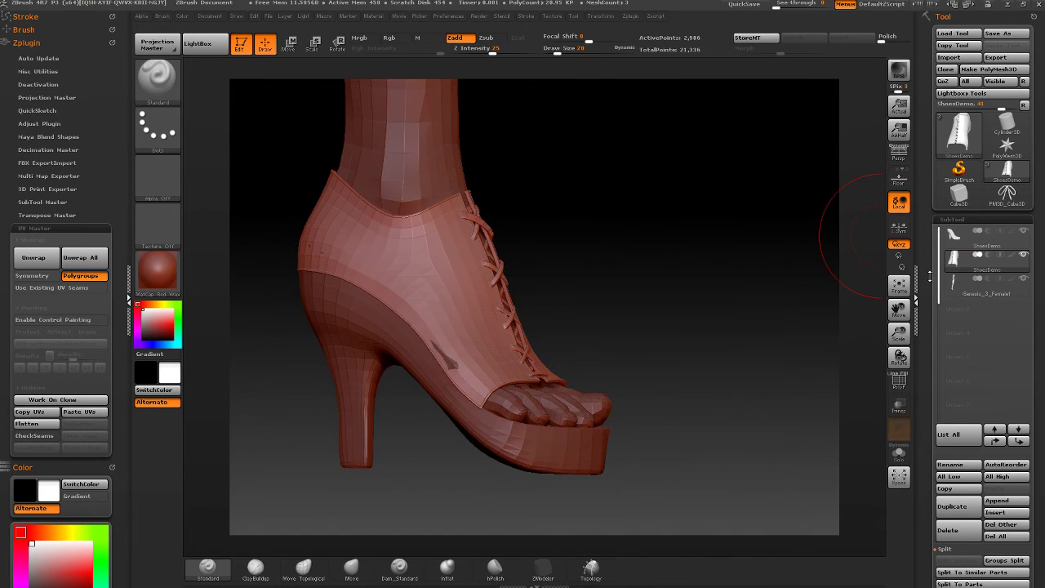
# - Select the sole subtool and merge it down with the laced upper into one shoe subtool
pyautogui.moveTo(927, 263); pyautogui.dragTo(928, 196)
pyautogui.moveTo(749, 350); pyautogui.dragTo(669, 356, button='right')
pyautogui.click(899, 455)
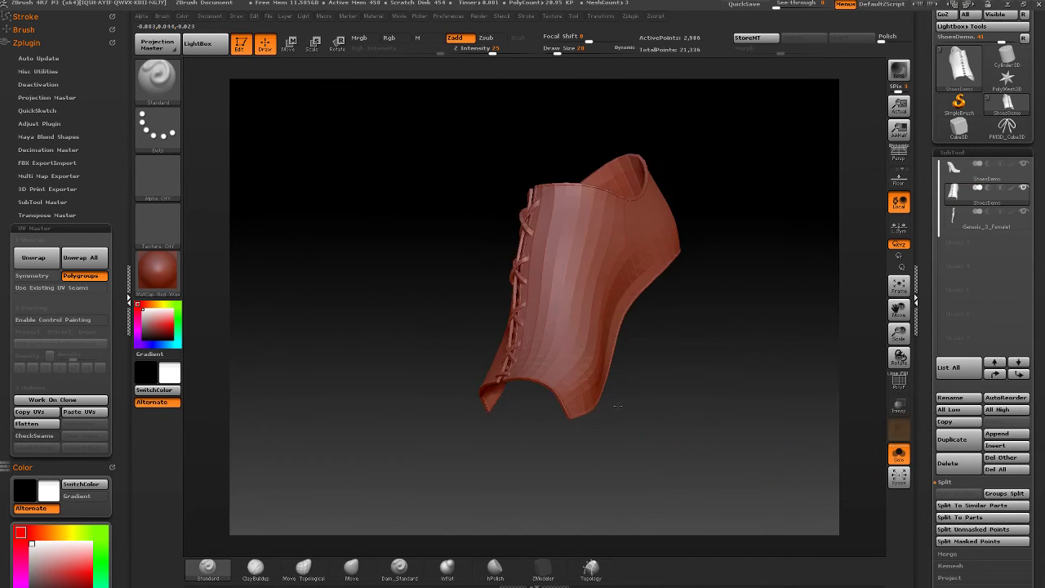
pyautogui.press('Up')
pyautogui.moveTo(785, 245); pyautogui.dragTo(742, 299, button='right')
pyautogui.scroll(-3, 960, 370)
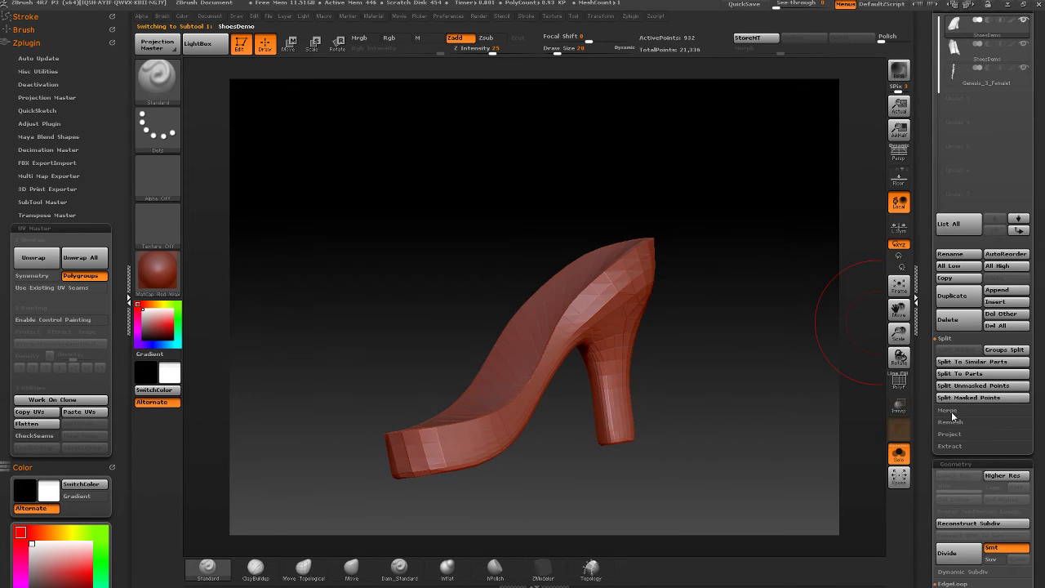
pyautogui.click(950, 410)
pyautogui.scroll(1, 960, 331)
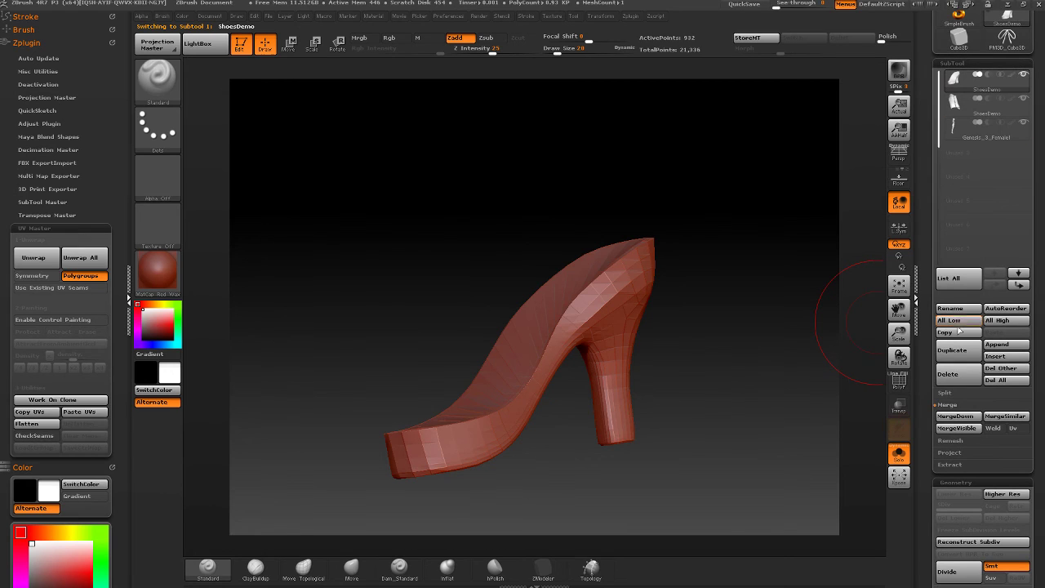
pyautogui.click(956, 416)
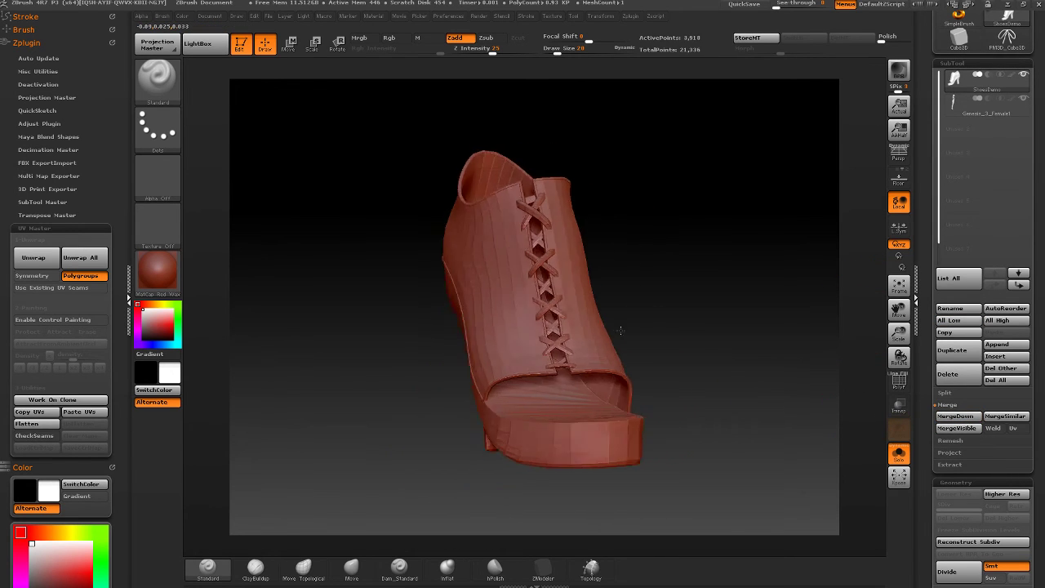
# - Include the foot again and reshape the upper's side and heel over the protruding foot using the Move brush at draw size 38
pyautogui.click(899, 452)
pyautogui.moveTo(735, 367); pyautogui.dragTo(574, 328, button='right')
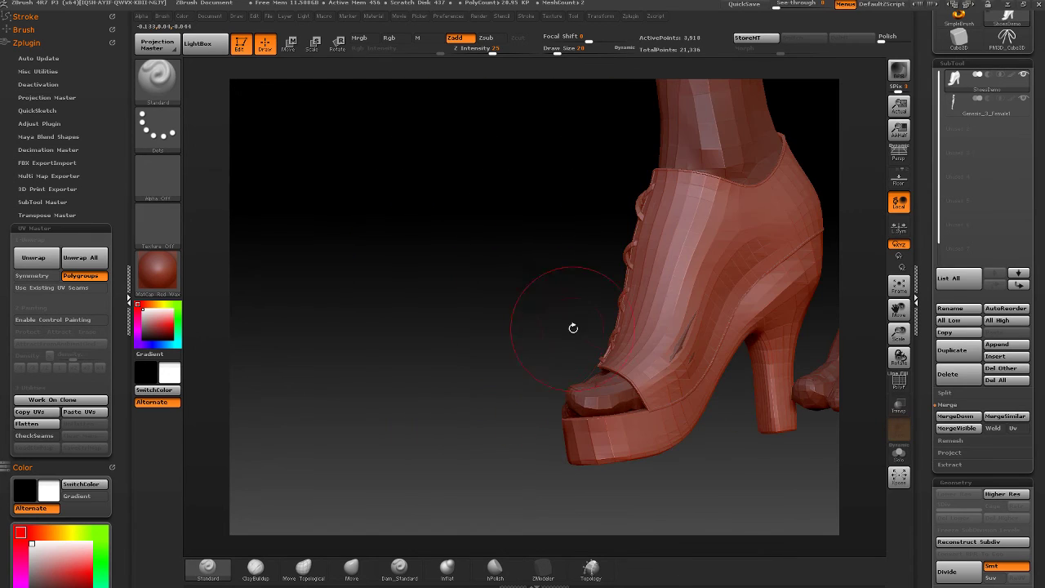
pyautogui.click(351, 567)
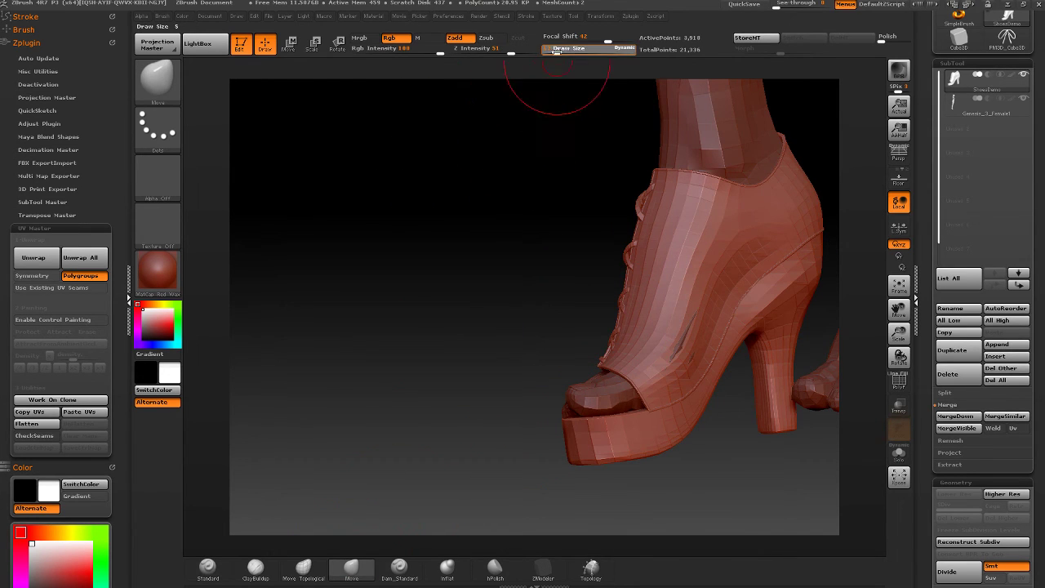
pyautogui.moveTo(583, 128)
pyautogui.mouseDown(button='right')
pyautogui.moveTo(711, 343)
pyautogui.moveTo(619, 309)
pyautogui.moveTo(653, 343)
pyautogui.moveTo(644, 369)
pyautogui.moveTo(607, 338)
pyautogui.mouseUp(button='right')
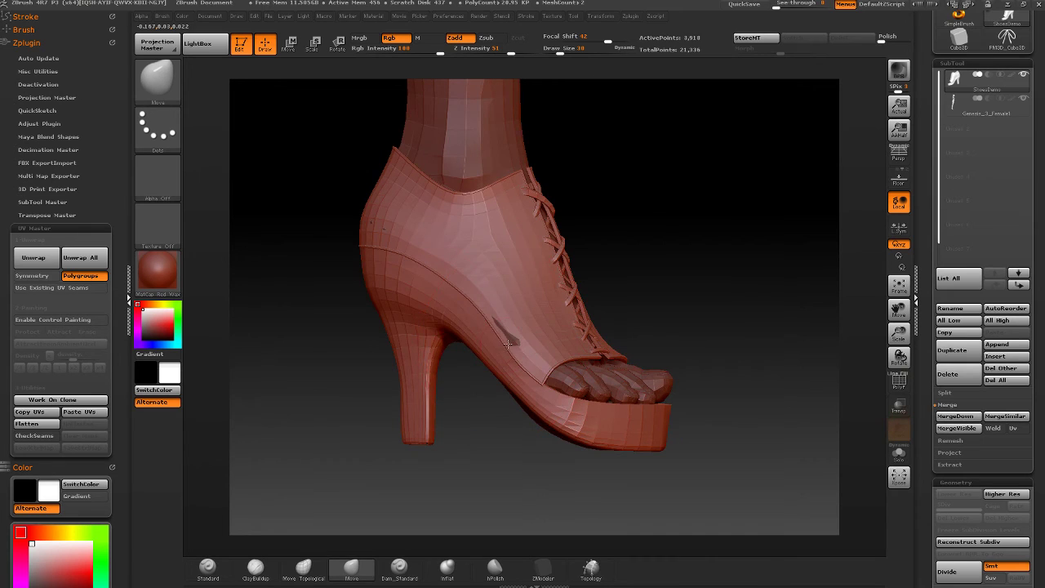
pyautogui.moveTo(512, 345); pyautogui.dragTo(560, 313, button='right')
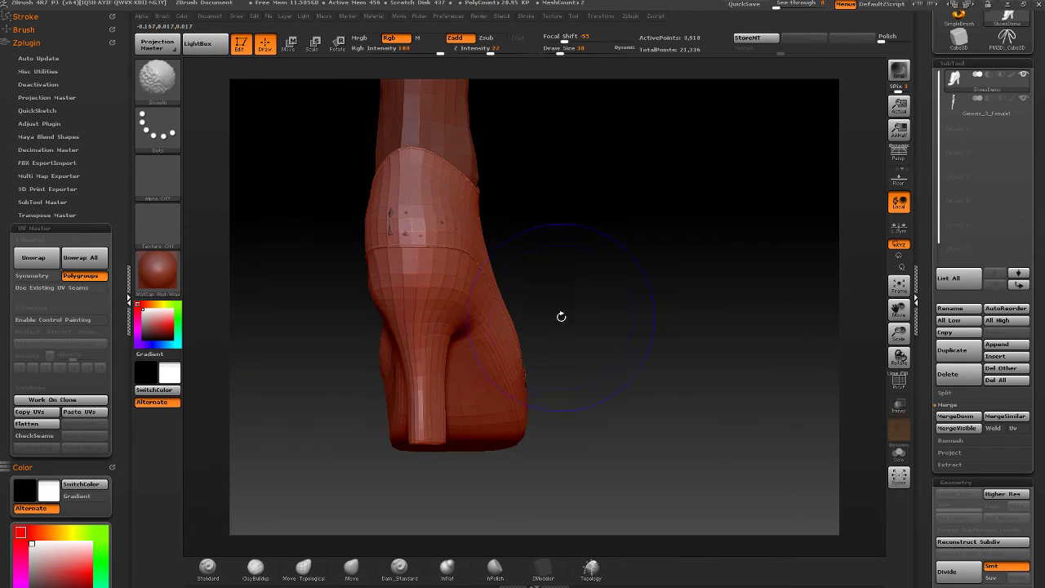
pyautogui.moveTo(392, 230); pyautogui.dragTo(531, 273, button='right')
pyautogui.moveTo(531, 274); pyautogui.dragTo(604, 253, button='right')
# - Insert a shoelace bow at the top of the lacing with the Demo_ShoeBow brush at draw size 5
pyautogui.press('b')
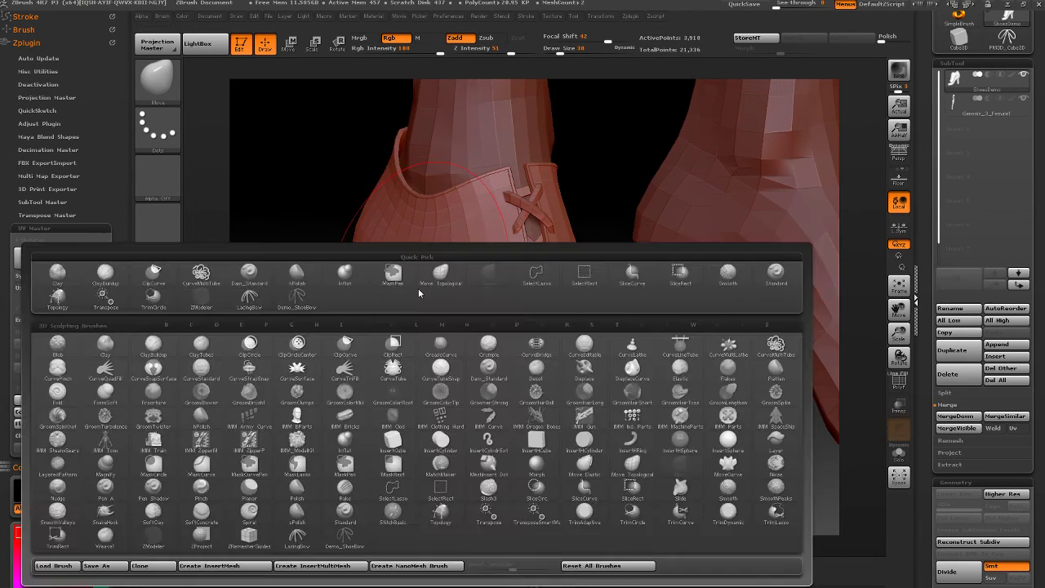
pyautogui.click(303, 301)
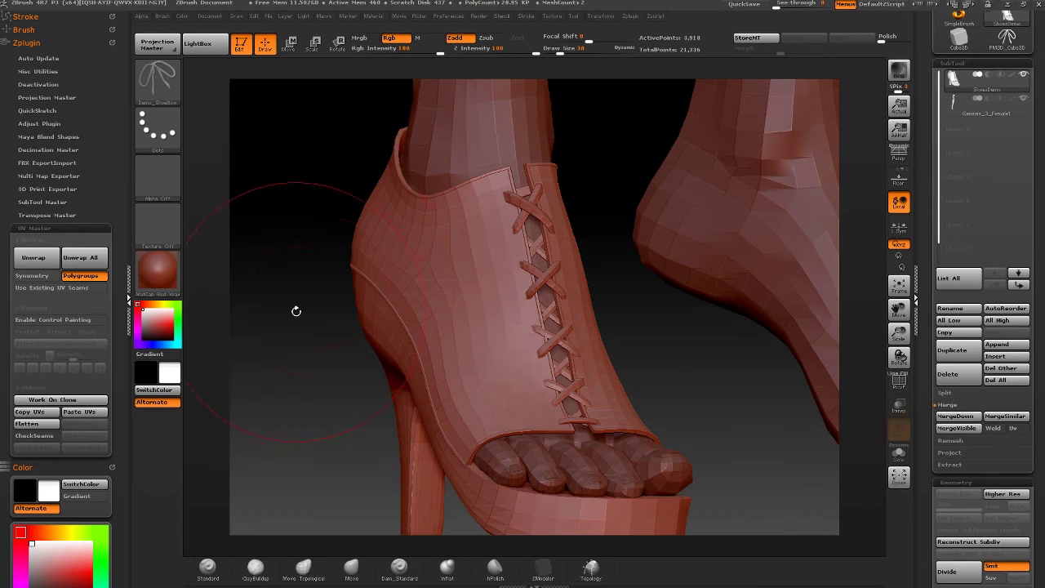
pyautogui.moveTo(273, 261); pyautogui.dragTo(245, 301, button='right')
pyautogui.moveTo(561, 52); pyautogui.dragTo(550, 53)
pyautogui.keyDown('ctrl'); pyautogui.moveTo(536, 197); pyautogui.dragTo(491, 200, button='right'); pyautogui.keyUp('ctrl')
pyautogui.click(899, 381)
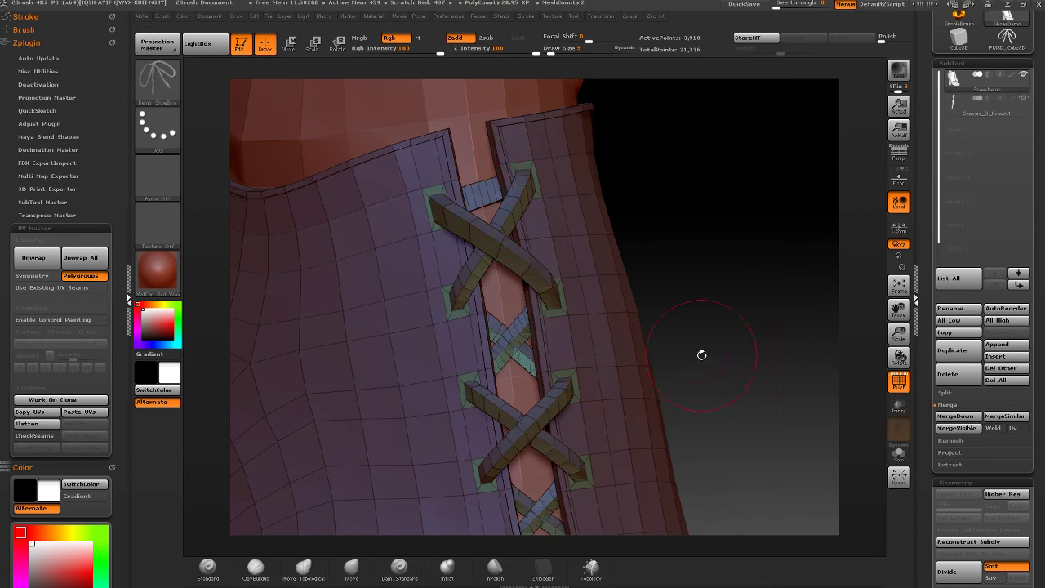
pyautogui.moveTo(488, 214); pyautogui.dragTo(518, 365)
# - Move the inserted bow down onto the top crossing laces with the Transpose line
pyautogui.press('w')
pyautogui.keyDown('ctrl'); pyautogui.moveTo(516, 286); pyautogui.dragTo(514, 251, button='right'); pyautogui.keyUp('ctrl')
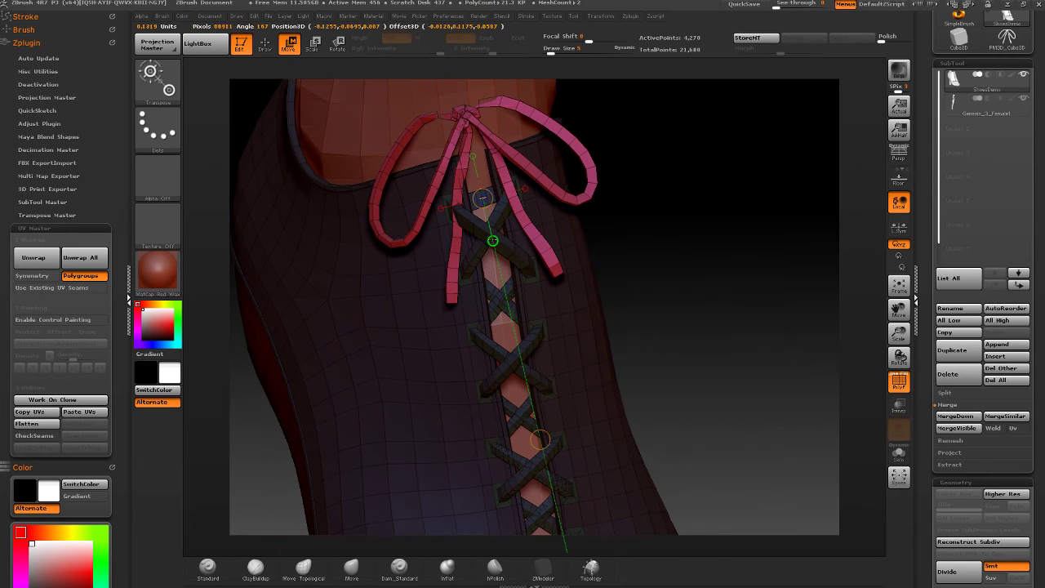
pyautogui.moveTo(537, 439); pyautogui.dragTo(568, 525)
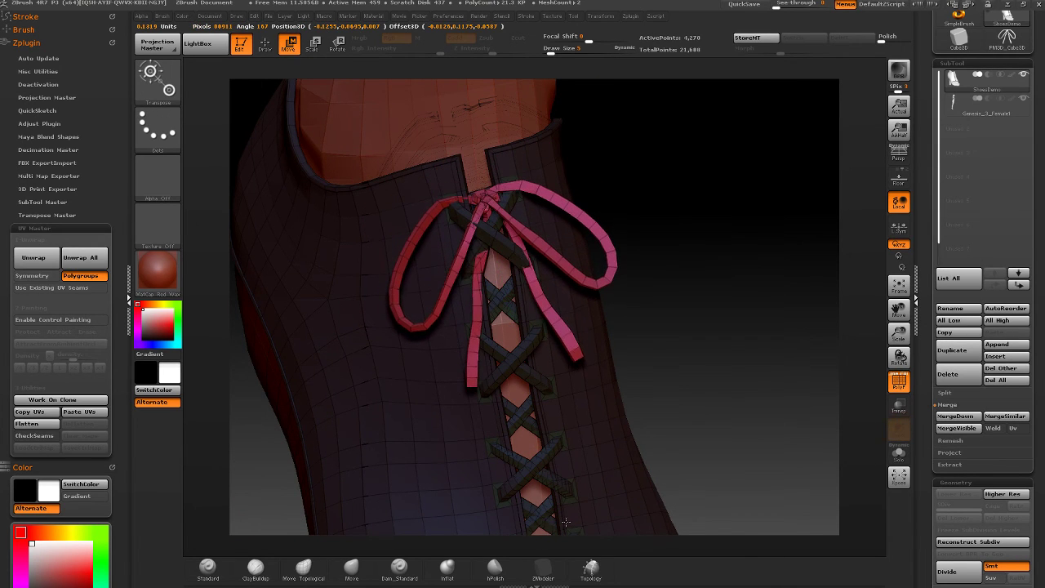
pyautogui.press('q')
# - Shape the bow's loops and loose ends around the shoe with the Move and Move Topological brushes at draw size 11
pyautogui.moveTo(735, 311)
pyautogui.mouseDown()
pyautogui.moveTo(588, 311)
pyautogui.moveTo(708, 270)
pyautogui.moveTo(677, 281)
pyautogui.mouseUp()
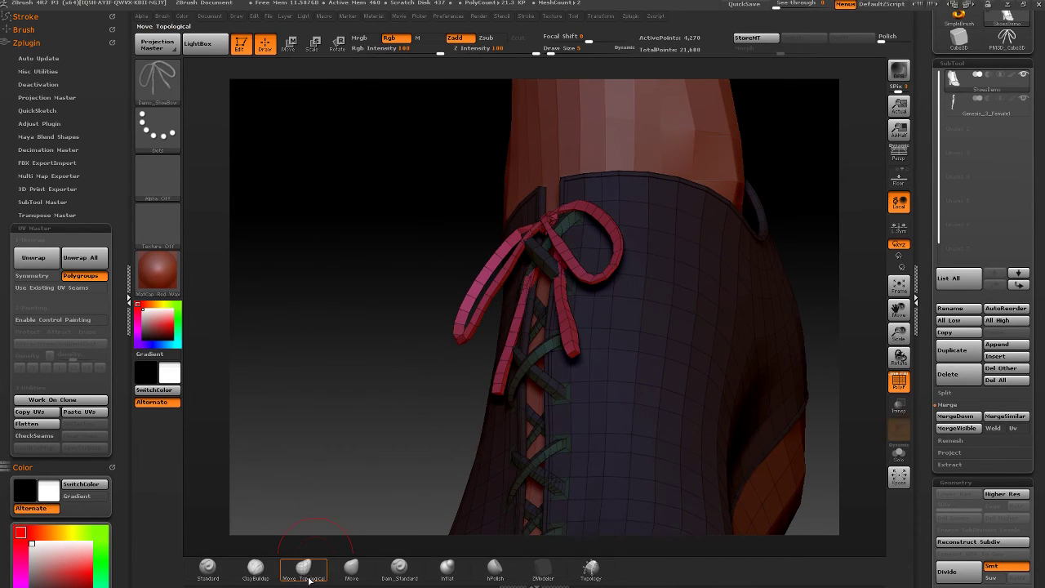
pyautogui.click(351, 566)
pyautogui.moveTo(564, 51); pyautogui.dragTo(555, 51)
pyautogui.moveTo(563, 69)
pyautogui.mouseDown()
pyautogui.moveTo(594, 155)
pyautogui.moveTo(593, 242)
pyautogui.moveTo(604, 253)
pyautogui.mouseUp()
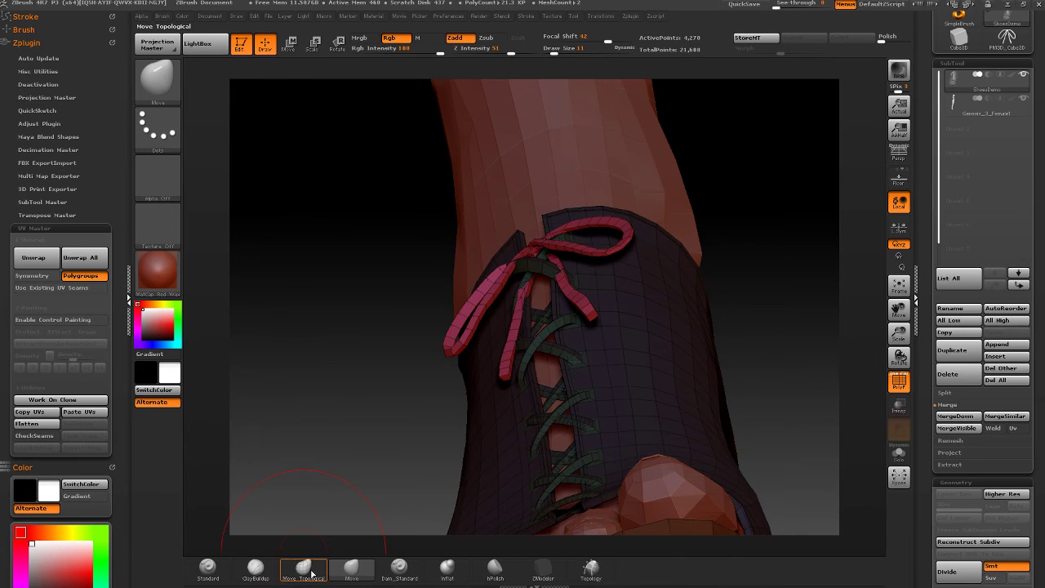
pyautogui.click(303, 566)
pyautogui.moveTo(367, 327); pyautogui.dragTo(488, 286)
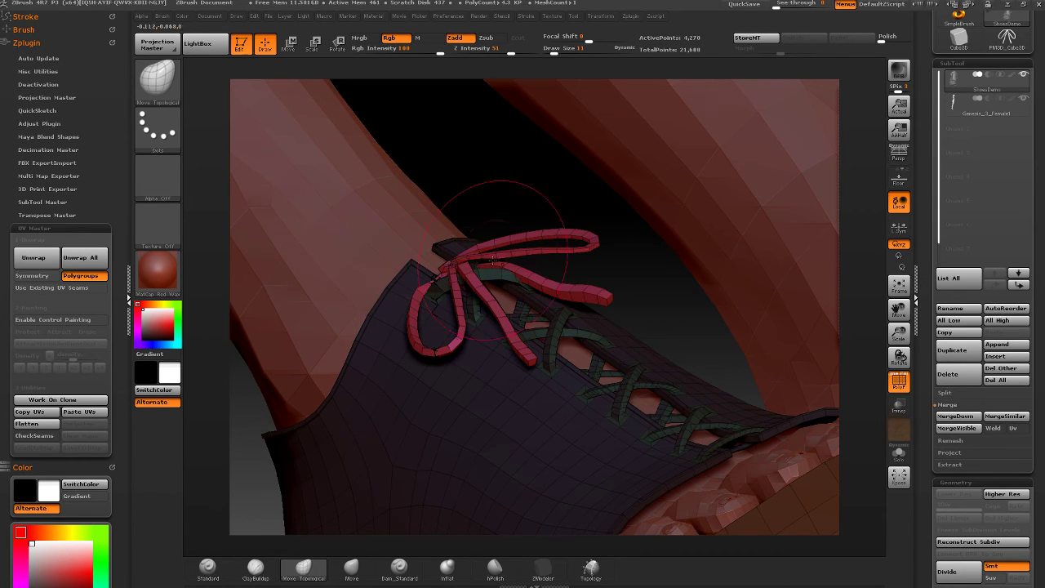
pyautogui.moveTo(493, 259)
pyautogui.mouseDown()
pyautogui.moveTo(458, 279)
pyautogui.moveTo(435, 310)
pyautogui.moveTo(422, 221)
pyautogui.mouseUp()
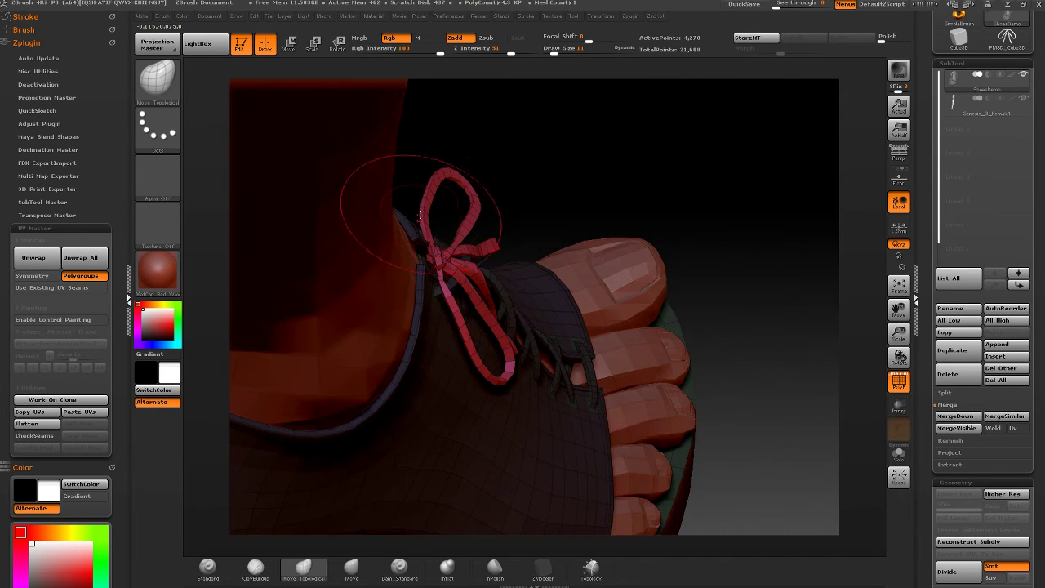
pyautogui.click(351, 568)
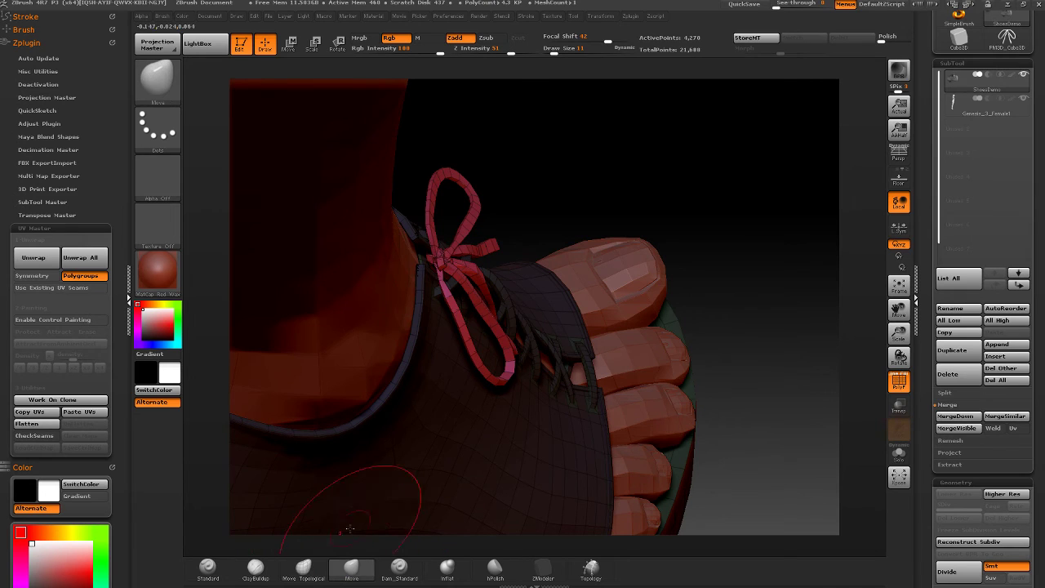
pyautogui.moveTo(428, 216); pyautogui.dragTo(435, 217)
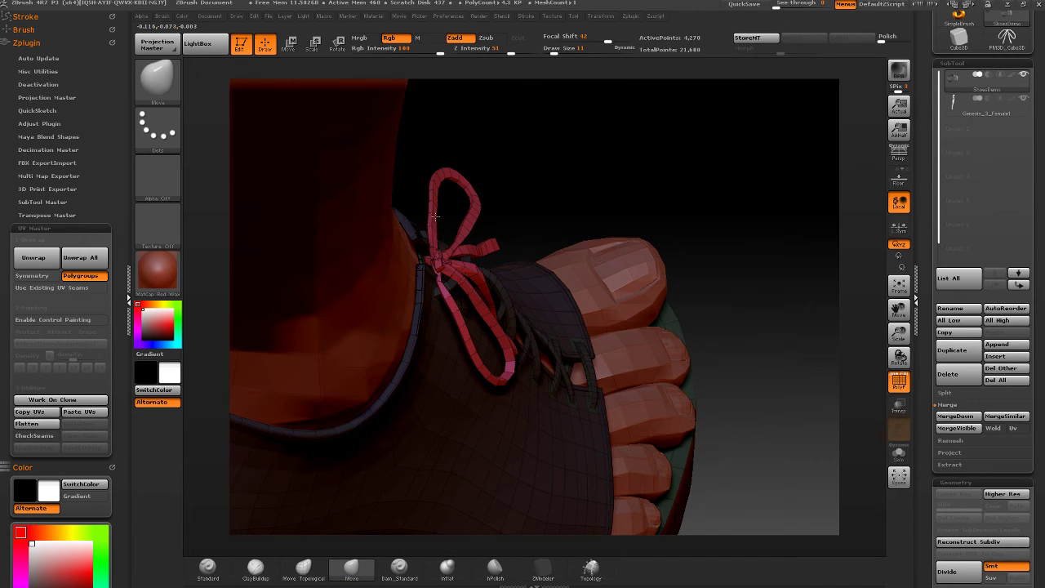
# - Turn the polyframe off and clear the mask from the shoe
pyautogui.moveTo(448, 310); pyautogui.dragTo(403, 189, button='right')
pyautogui.click(900, 381)
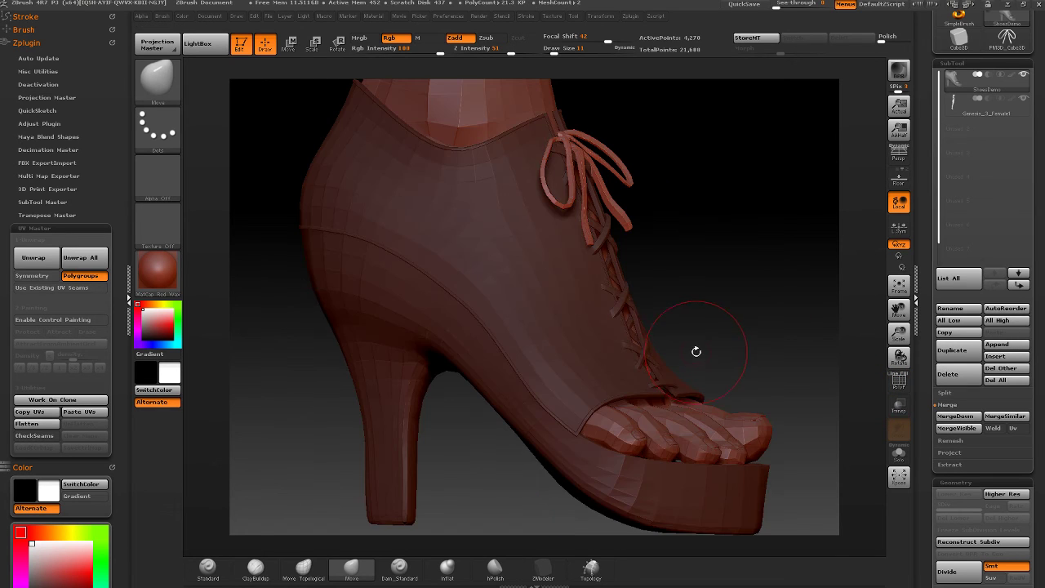
pyautogui.moveTo(696, 351)
pyautogui.mouseDown(button='right')
pyautogui.moveTo(657, 350)
pyautogui.moveTo(668, 315)
pyautogui.mouseUp(button='right')
pyautogui.keyDown('ctrl'); pyautogui.moveTo(690, 314); pyautogui.dragTo(707, 326); pyautogui.keyUp('ctrl')
pyautogui.moveTo(708, 327)
pyautogui.mouseDown(button='right')
pyautogui.moveTo(605, 315)
pyautogui.moveTo(726, 297)
pyautogui.moveTo(551, 309)
pyautogui.moveTo(574, 312)
pyautogui.moveTo(646, 273)
pyautogui.moveTo(688, 306)
pyautogui.moveTo(576, 318)
pyautogui.moveTo(661, 299)
pyautogui.moveTo(630, 313)
pyautogui.mouseUp(button='right')
# - Enable perspective, isolate the shoe with Solo and turn the polyframe on to examine its polygroups
pyautogui.press('p')
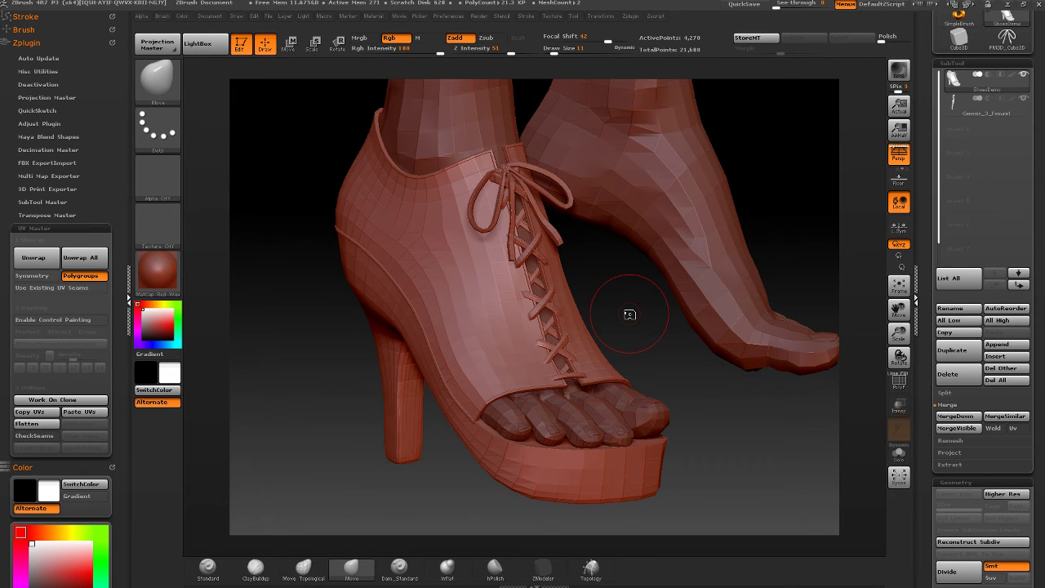
pyautogui.click(899, 453)
pyautogui.click(898, 380)
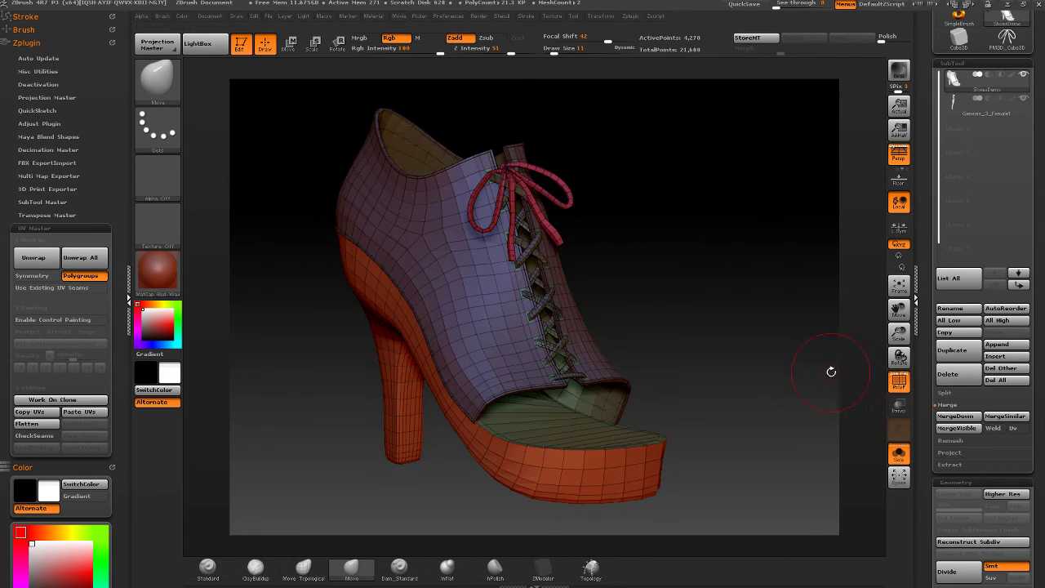
pyautogui.moveTo(832, 371); pyautogui.dragTo(562, 363)
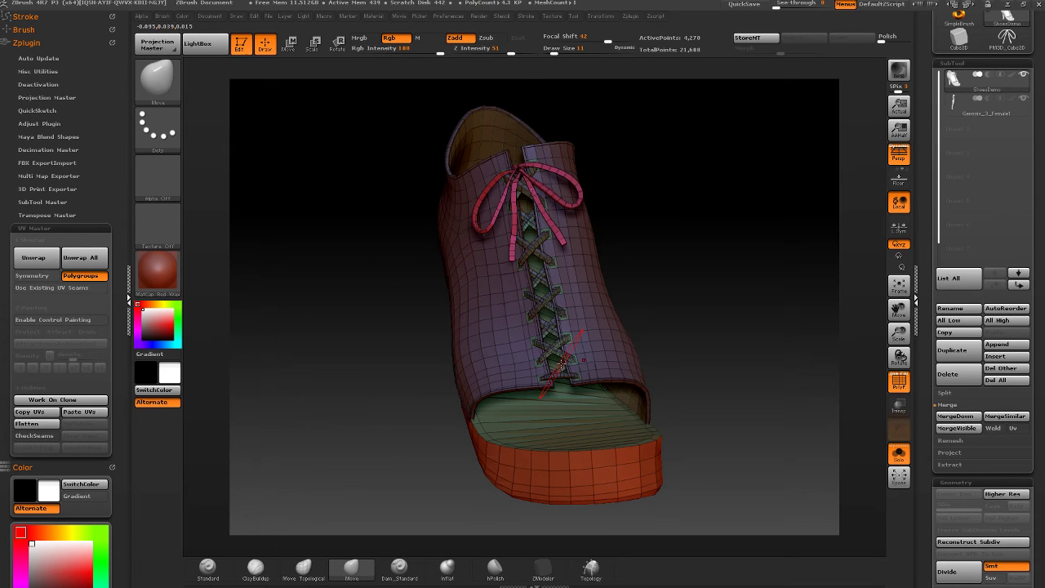
pyautogui.moveTo(562, 363)
pyautogui.mouseDown(button='right')
pyautogui.moveTo(600, 312)
pyautogui.moveTo(586, 285)
pyautogui.mouseUp(button='right')
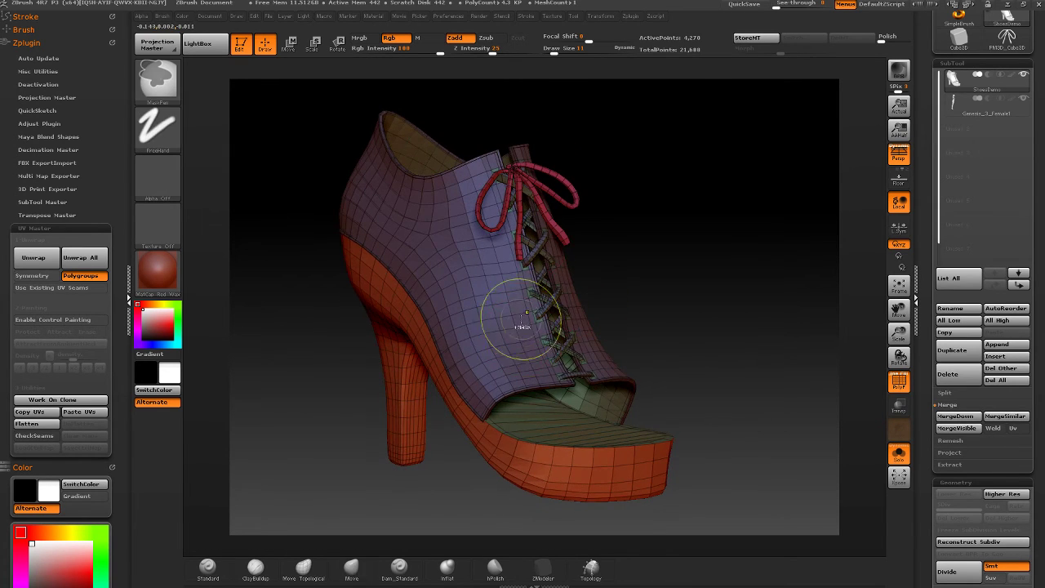
# - Choose the SelectRect brush, isolate the green insole polygroup to inspect it, and unhide the whole shoe
pyautogui.moveTo(517, 323)
pyautogui.keyDown('ctrl'); pyautogui.mouseDown(button='right')
pyautogui.moveTo(562, 397)
pyautogui.moveTo(641, 376)
pyautogui.moveTo(646, 346)
pyautogui.moveTo(719, 303)
pyautogui.moveTo(717, 336)
pyautogui.moveTo(727, 333)
pyautogui.mouseUp(button='right'); pyautogui.keyUp('ctrl')
pyautogui.keyDown('ctrl'); pyautogui.keyDown('shift'); pyautogui.click(165, 88); pyautogui.keyUp('shift'); pyautogui.keyUp('ctrl')
pyautogui.keyDown('ctrl'); pyautogui.keyDown('shift'); pyautogui.click(322, 97); pyautogui.keyUp('shift'); pyautogui.keyUp('ctrl')
pyautogui.keyDown('ctrl'); pyautogui.keyDown('shift'); pyautogui.click(665, 375); pyautogui.keyUp('shift'); pyautogui.keyUp('ctrl')
pyautogui.keyDown('ctrl'); pyautogui.keyDown('shift'); pyautogui.click(726, 334); pyautogui.keyUp('shift'); pyautogui.keyUp('ctrl')
pyautogui.keyDown('ctrl'); pyautogui.keyDown('shift'); pyautogui.click(625, 412); pyautogui.keyUp('shift'); pyautogui.keyUp('ctrl')
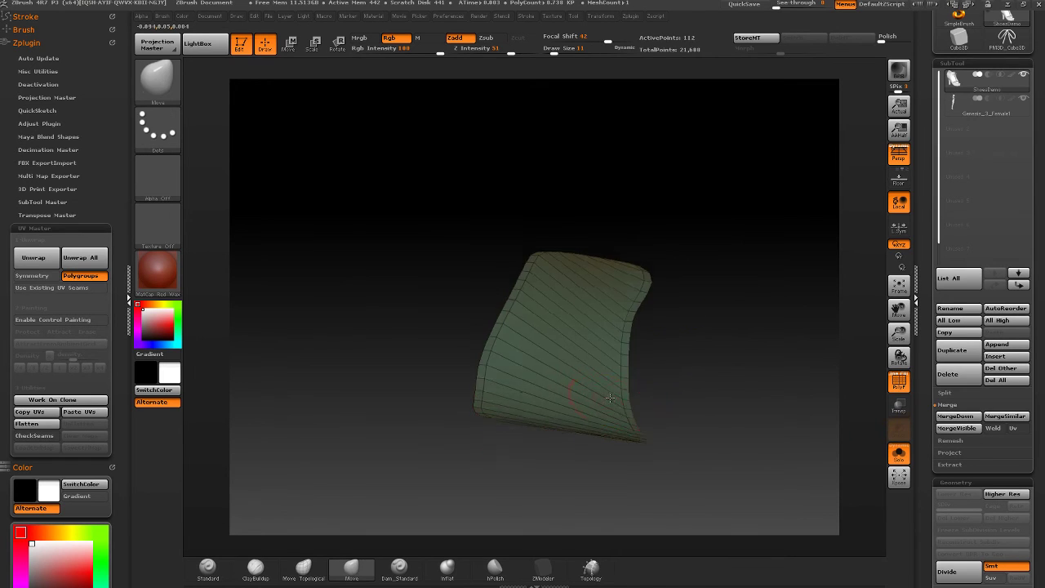
pyautogui.moveTo(625, 413); pyautogui.dragTo(739, 325, button='right')
pyautogui.keyDown('ctrl'); pyautogui.keyDown('shift'); pyautogui.click(739, 325); pyautogui.keyUp('shift'); pyautogui.keyUp('ctrl')
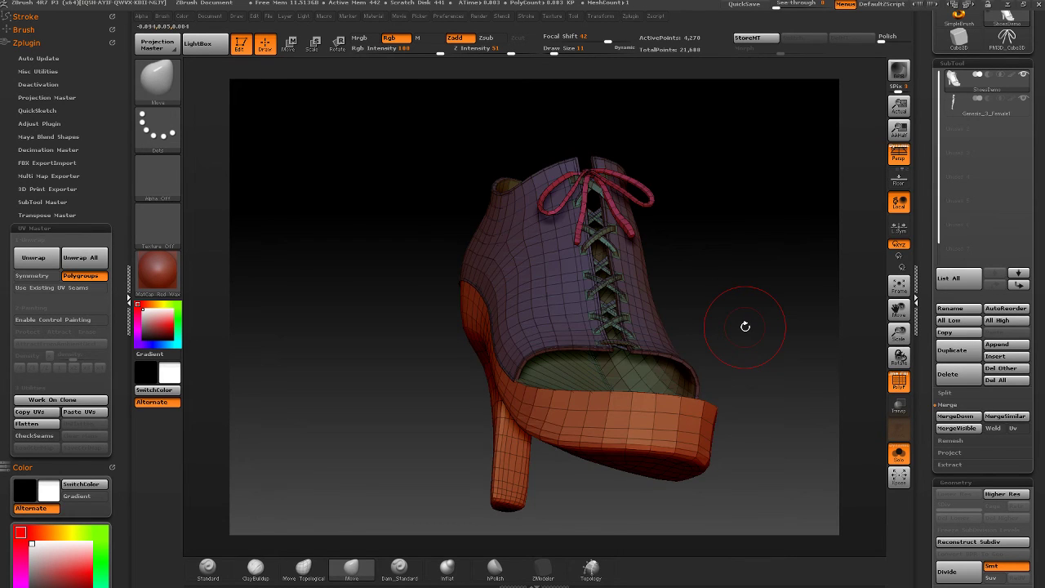
# - Set the draw size to 2 and put all the criss-crossing laces into the same polygroup as the bow
pyautogui.moveTo(576, 245)
pyautogui.mouseDown(button='right')
pyautogui.moveTo(623, 280)
pyautogui.moveTo(649, 359)
pyautogui.moveTo(597, 161)
pyautogui.moveTo(596, 241)
pyautogui.mouseUp(button='right')
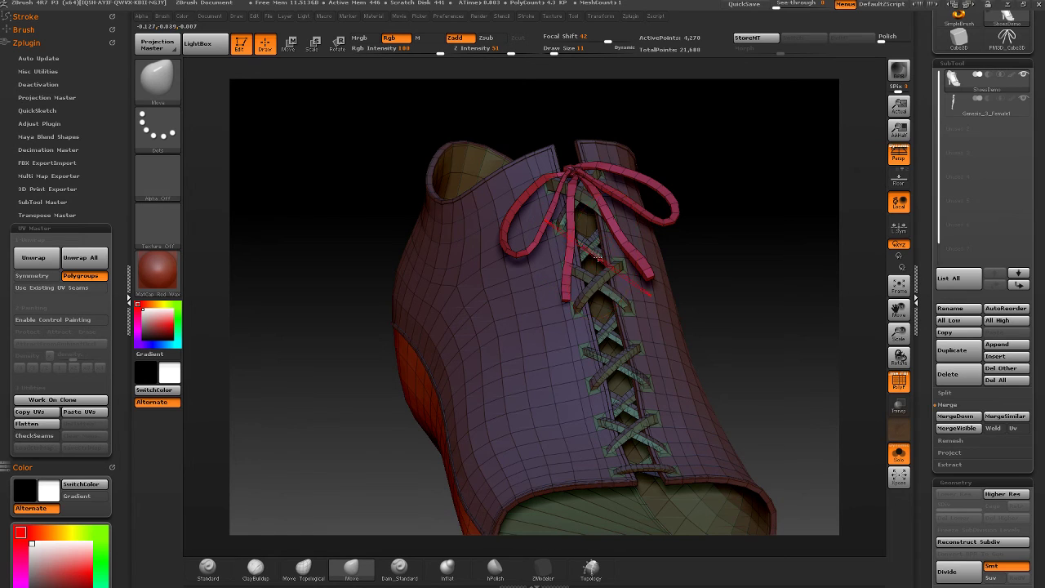
pyautogui.moveTo(603, 262)
pyautogui.keyDown('alt'); pyautogui.mouseDown(button='right')
pyautogui.moveTo(591, 163)
pyautogui.moveTo(668, 362)
pyautogui.moveTo(634, 353)
pyautogui.moveTo(627, 441)
pyautogui.mouseUp(button='right'); pyautogui.keyUp('alt')
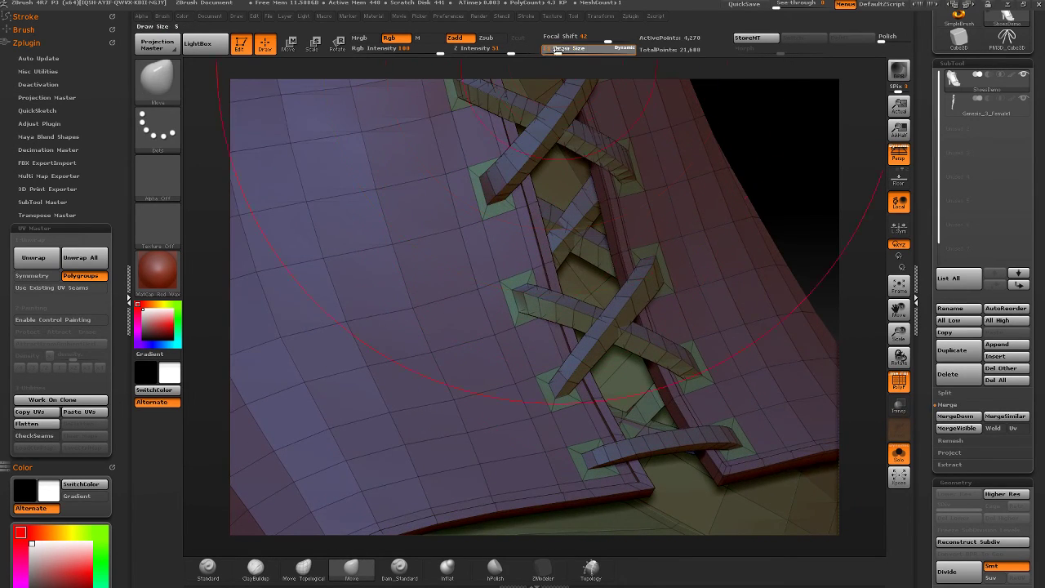
pyautogui.moveTo(556, 53); pyautogui.dragTo(548, 54)
pyautogui.moveTo(640, 245)
pyautogui.keyDown('ctrl'); pyautogui.mouseDown(button='right')
pyautogui.moveTo(639, 309)
pyautogui.moveTo(661, 308)
pyautogui.moveTo(681, 245)
pyautogui.moveTo(749, 242)
pyautogui.moveTo(762, 222)
pyautogui.moveTo(675, 223)
pyautogui.moveTo(607, 303)
pyautogui.mouseUp(button='right'); pyautogui.keyUp('ctrl')
pyautogui.keyDown('ctrl'); pyautogui.keyDown('shift'); pyautogui.click(668, 306); pyautogui.keyUp('shift'); pyautogui.keyUp('ctrl')
pyautogui.hotkey('ctrl', 'shift', 's')
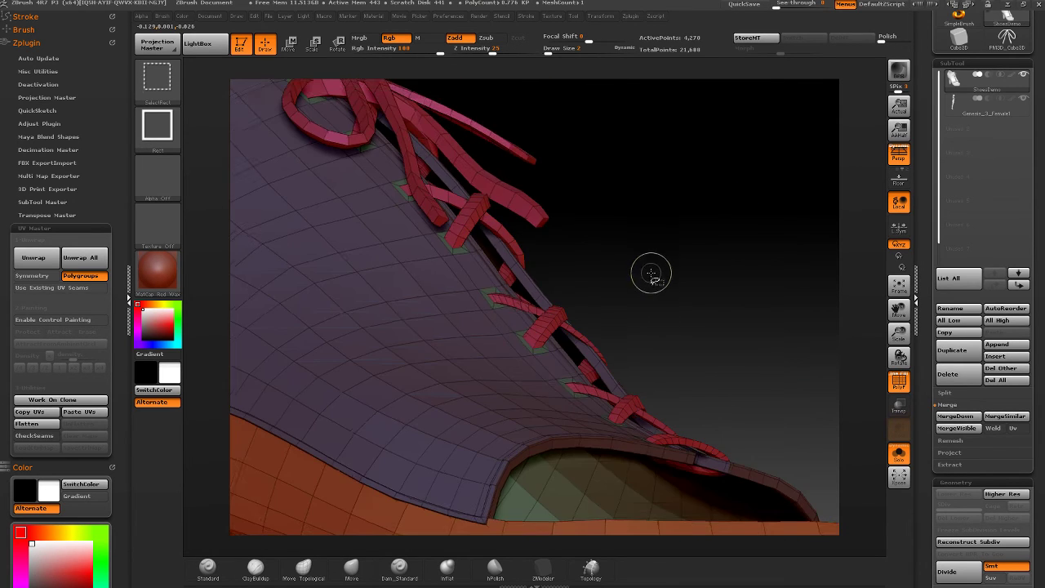
# - Extrude the borders around all lace holes into raised rims using ZModeler's Extrude with the Polygroup All target
pyautogui.moveTo(651, 275)
pyautogui.mouseDown(button='right')
pyautogui.moveTo(570, 290)
pyautogui.moveTo(581, 310)
pyautogui.moveTo(437, 306)
pyautogui.moveTo(548, 287)
pyautogui.mouseUp(button='right')
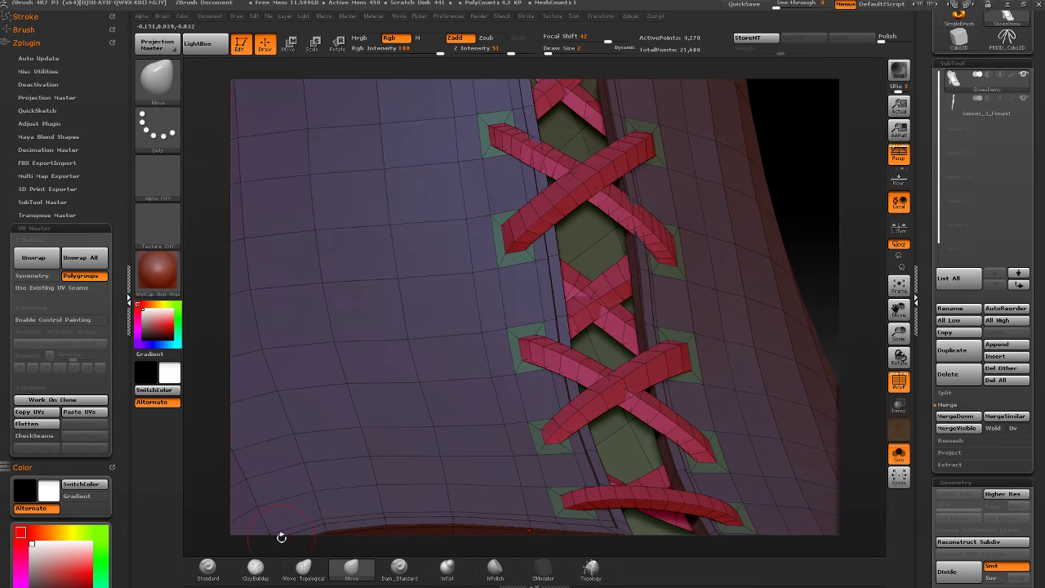
pyautogui.click(544, 569)
pyautogui.moveTo(553, 451)
pyautogui.mouseDown(button='right')
pyautogui.moveTo(490, 350)
pyautogui.moveTo(506, 336)
pyautogui.mouseUp(button='right')
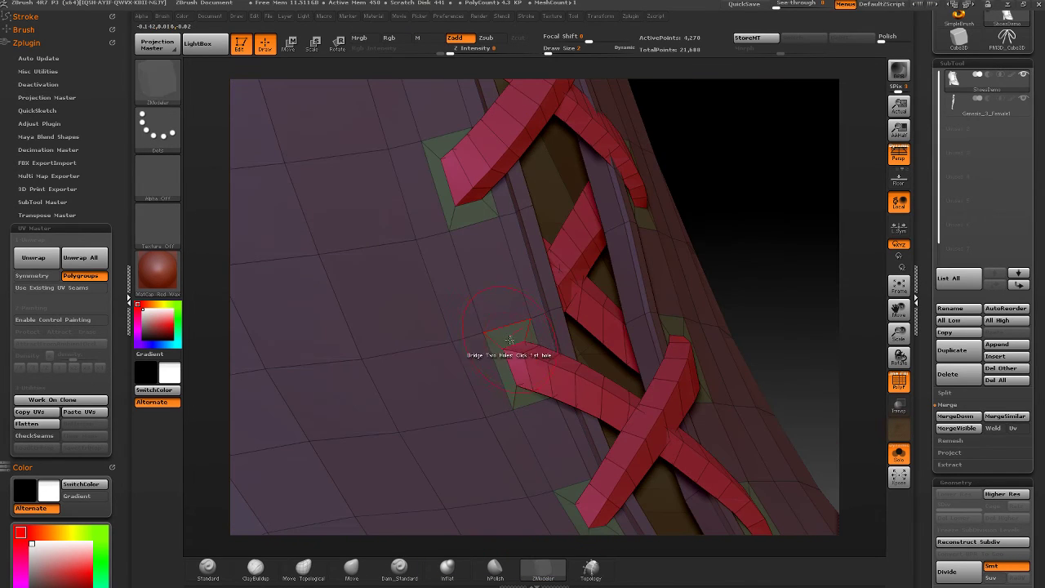
pyautogui.press('space')
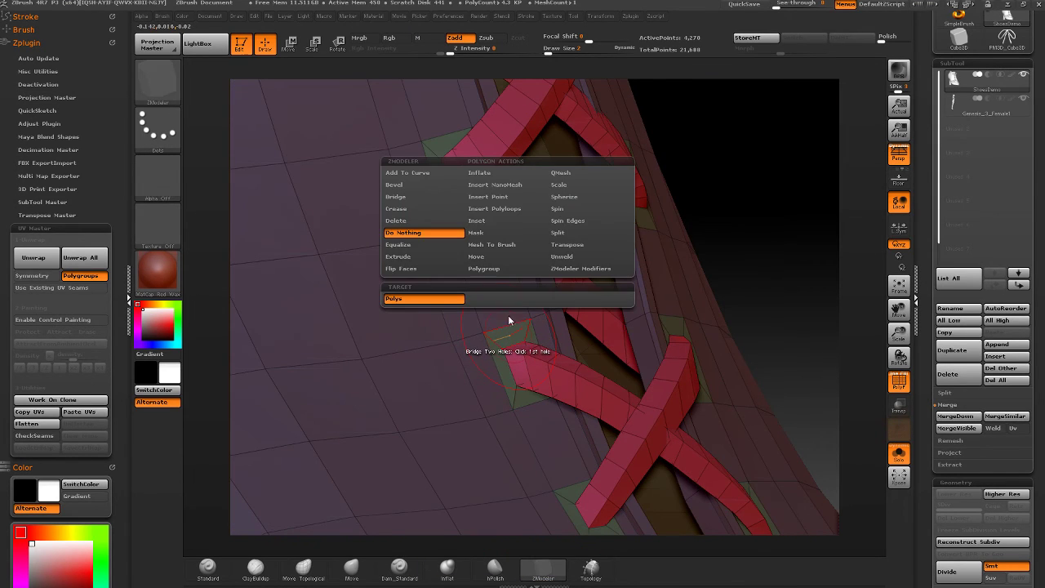
pyautogui.press('space')
pyautogui.click(393, 256)
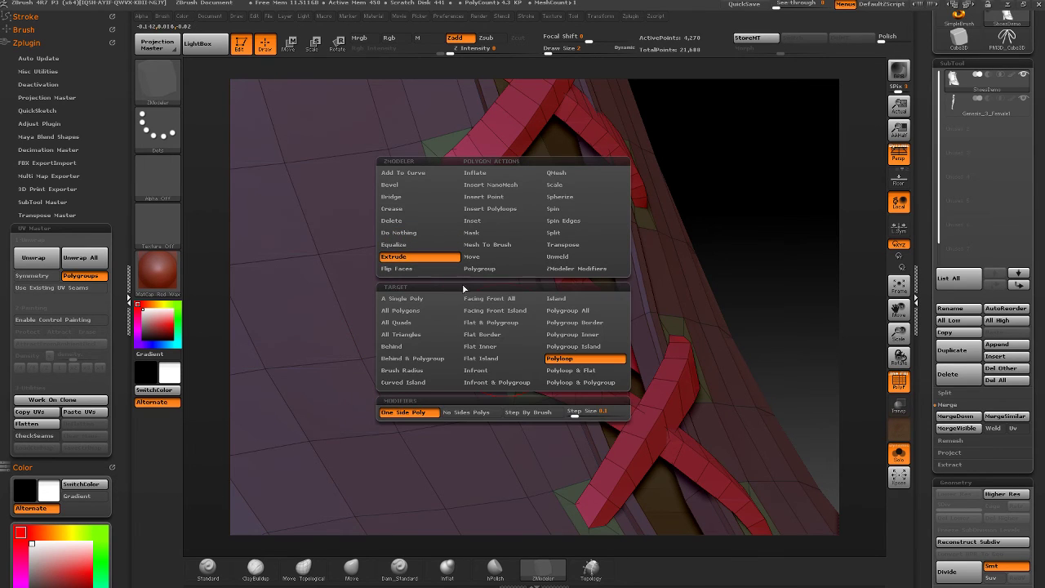
pyautogui.click(583, 311)
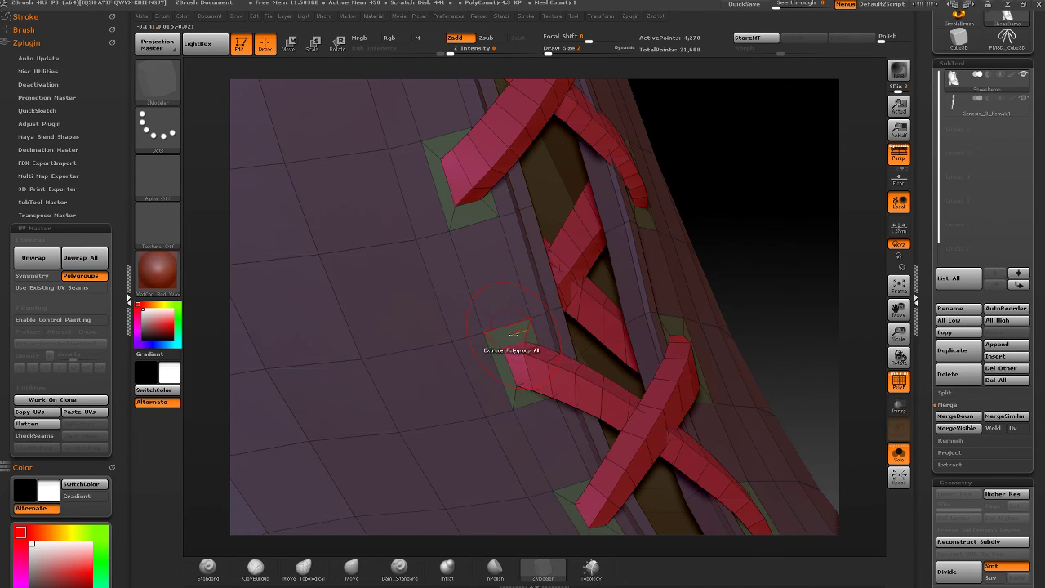
pyautogui.moveTo(521, 336); pyautogui.dragTo(533, 330)
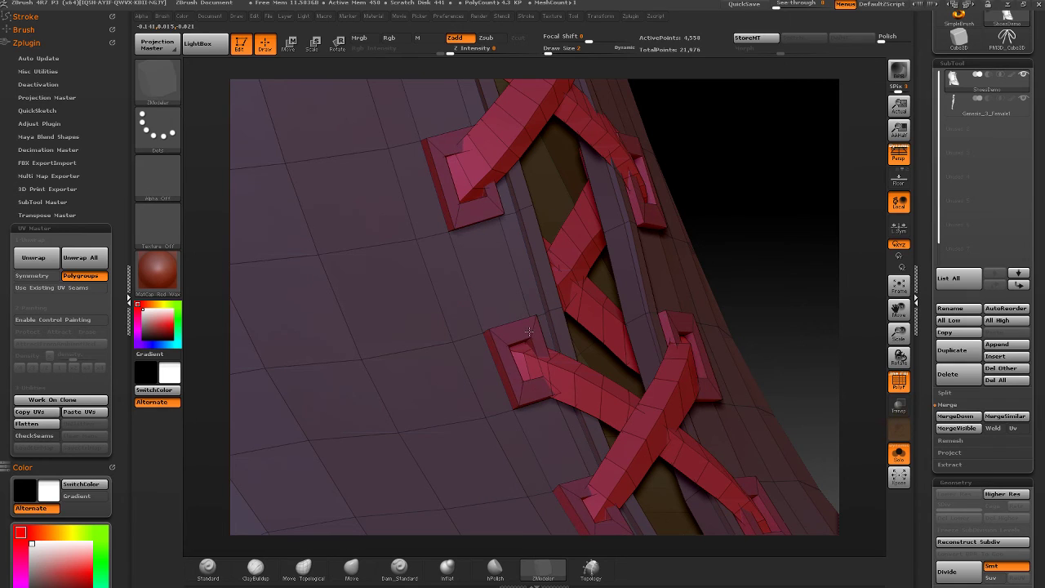
# - Undo the last rim extrusion, hide the laces and isolate the borders around the lace holes
pyautogui.hotkey('ctrl', 'z')
pyautogui.keyDown('ctrl'); pyautogui.keyDown('shift'); pyautogui.doubleClick(530, 348); pyautogui.keyUp('shift'); pyautogui.keyUp('ctrl')
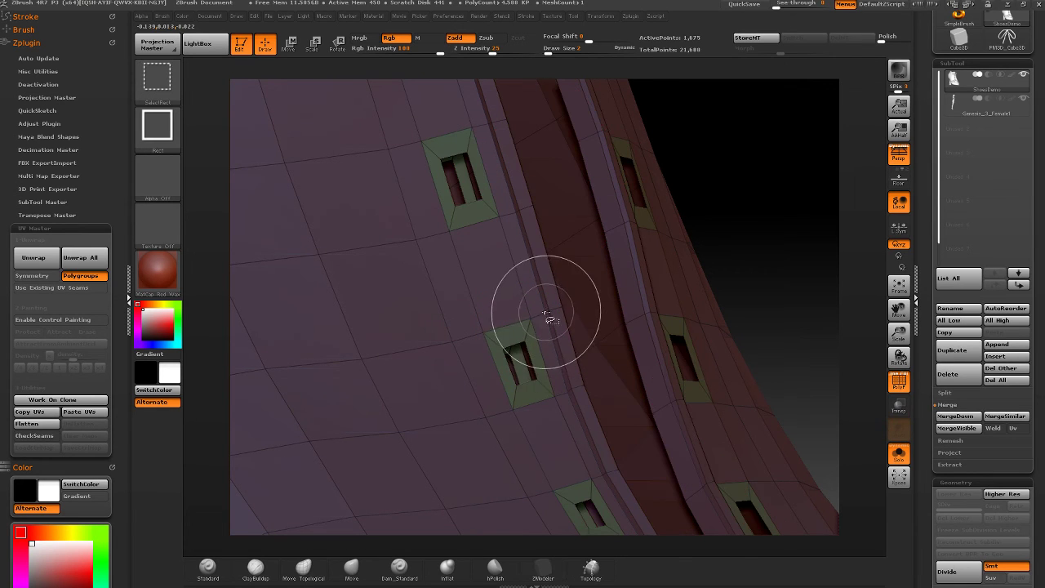
pyautogui.keyDown('ctrl'); pyautogui.keyDown('shift'); pyautogui.click(587, 292); pyautogui.keyUp('shift'); pyautogui.keyUp('ctrl')
pyautogui.moveTo(587, 292); pyautogui.dragTo(542, 357)
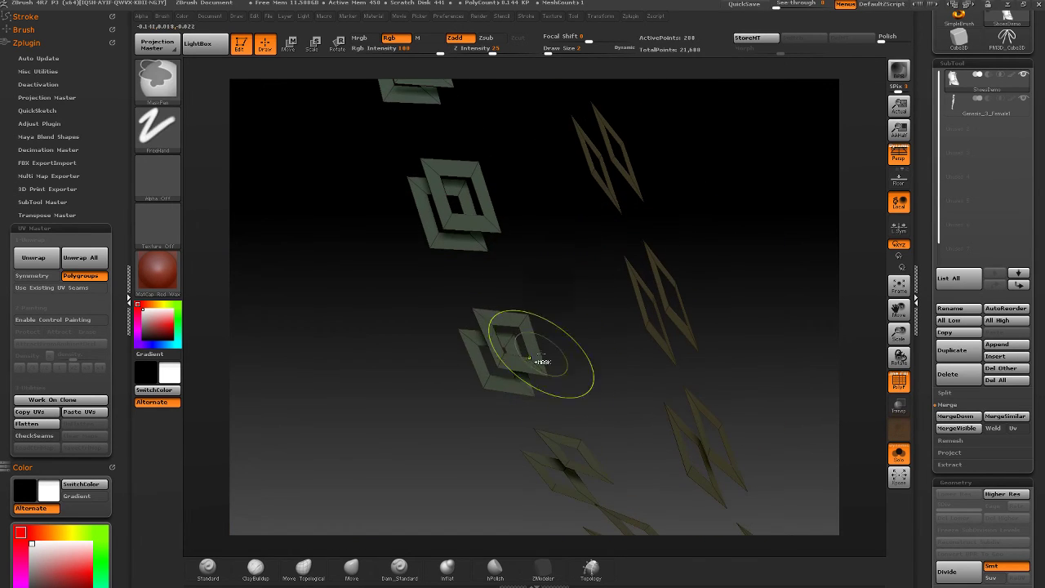
# - Try to extrude both the inner and outer lace-hole borders together, and undo the extrusion
pyautogui.moveTo(501, 317); pyautogui.dragTo(501, 303)
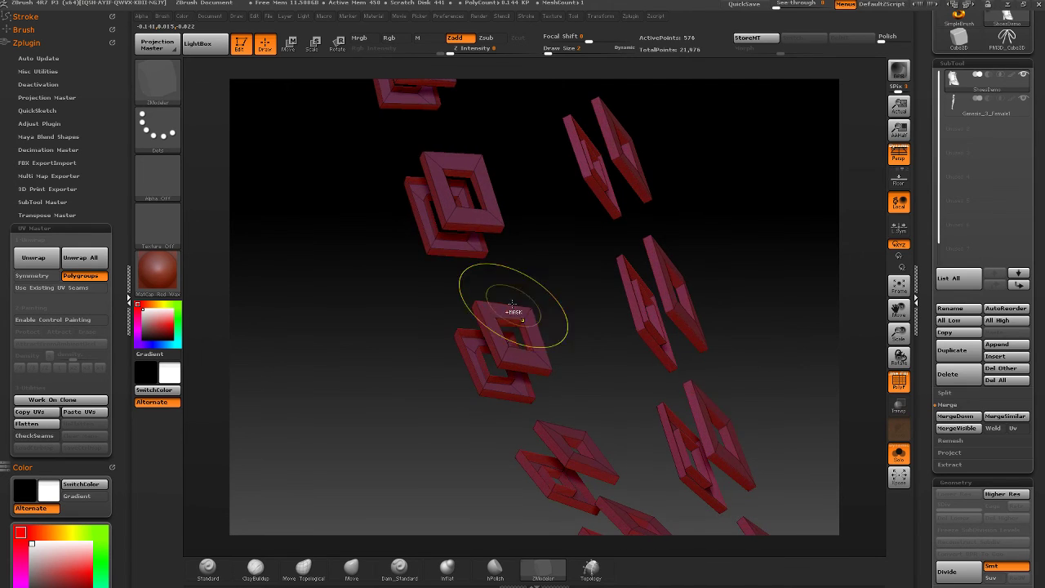
pyautogui.scroll(3, 527, 343)
pyautogui.moveTo(524, 343); pyautogui.dragTo(518, 345)
pyautogui.hotkey('ctrl', 'z')
pyautogui.hotkey('ctrl', 'z')
pyautogui.hotkey('ctrl', 'z')
pyautogui.hotkey('ctrl', 'z')
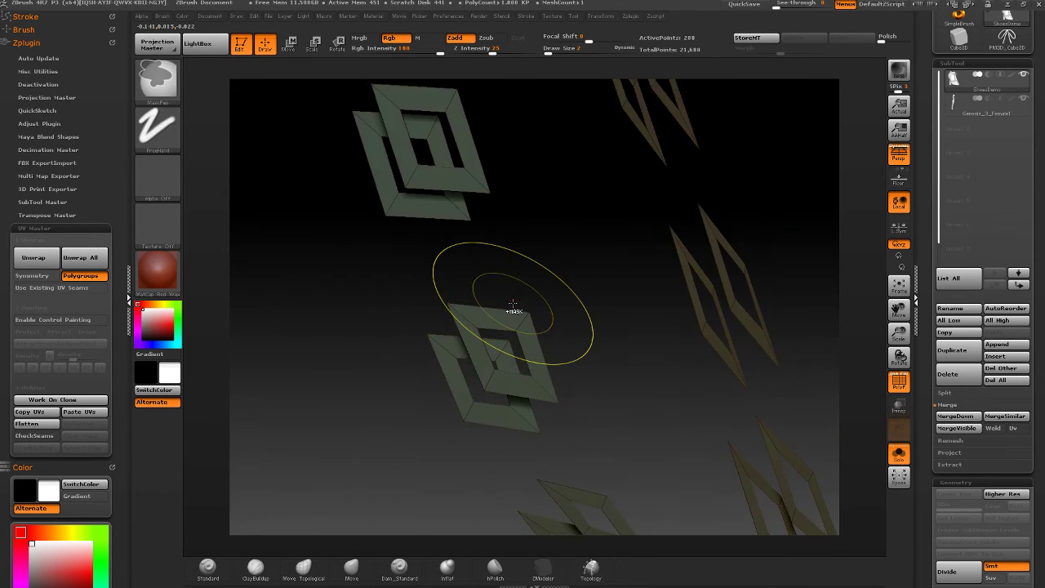
# - Unhide the whole shoe including the laces and examine the upper around the lace holes
pyautogui.hotkey('ctrl', 'z')
pyautogui.hotkey('ctrl', 'z')
pyautogui.hotkey('ctrl', 'z')
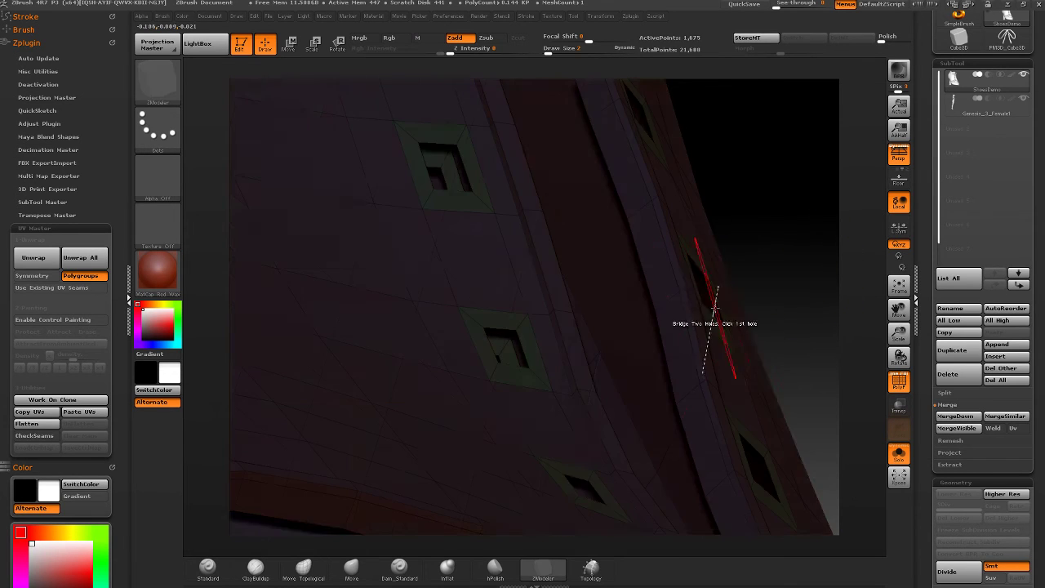
pyautogui.hotkey('ctrl', 'z')
pyautogui.hotkey('ctrl', 'z')
pyautogui.hotkey('ctrl', 'z')
pyautogui.hotkey('ctrl', 'z')
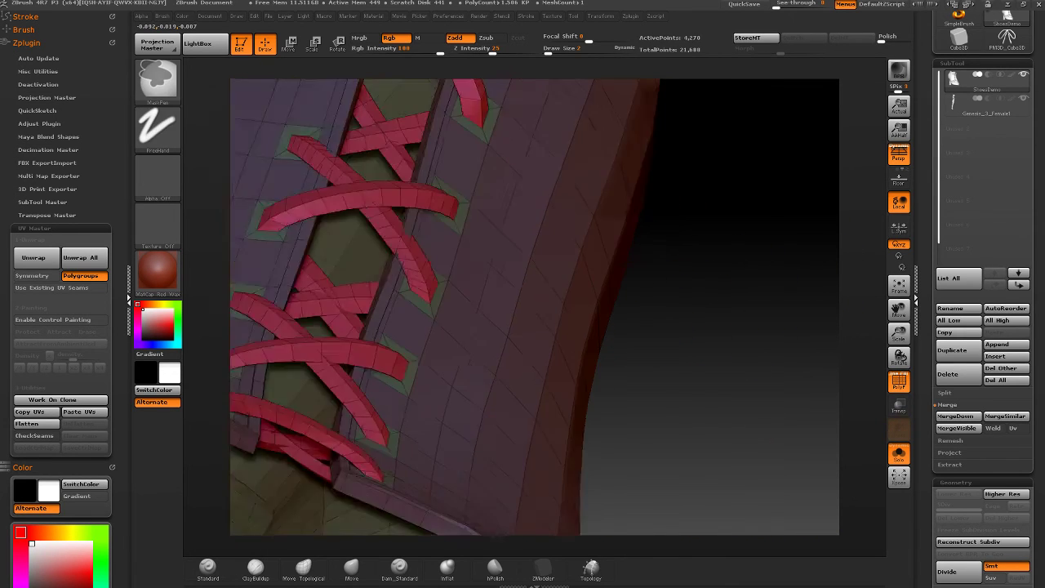
pyautogui.hotkey('ctrl', 'z')
pyautogui.hotkey('ctrl', 'z')
pyautogui.hotkey('ctrl', 'z')
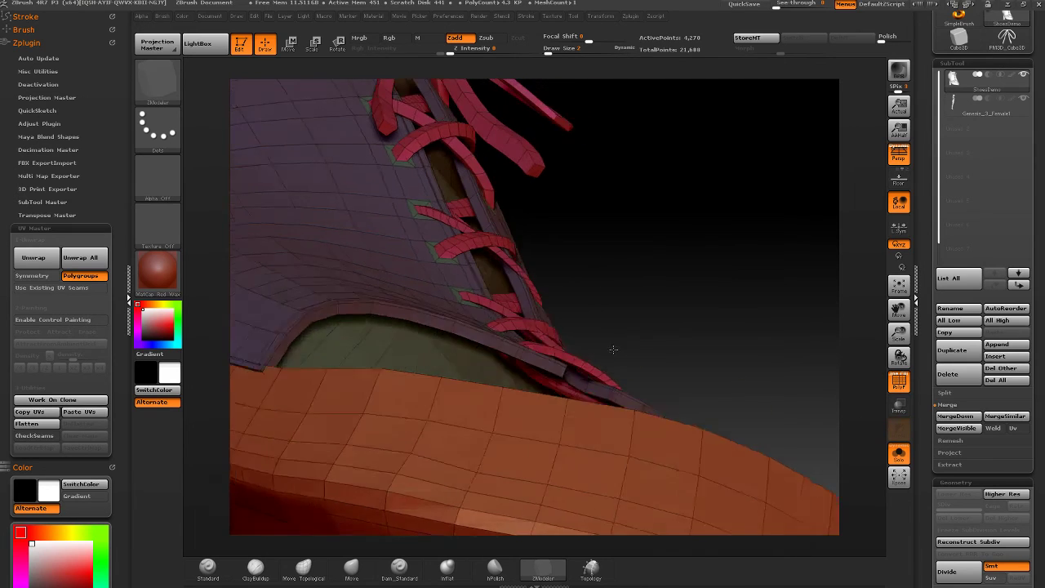
# - Isolate the green inner lining polygroup of the shoe, without its lace-hole borders
pyautogui.hotkey('ctrl', 'z')
pyautogui.hotkey('ctrl', 'z')
pyautogui.hotkey('ctrl', 'z')
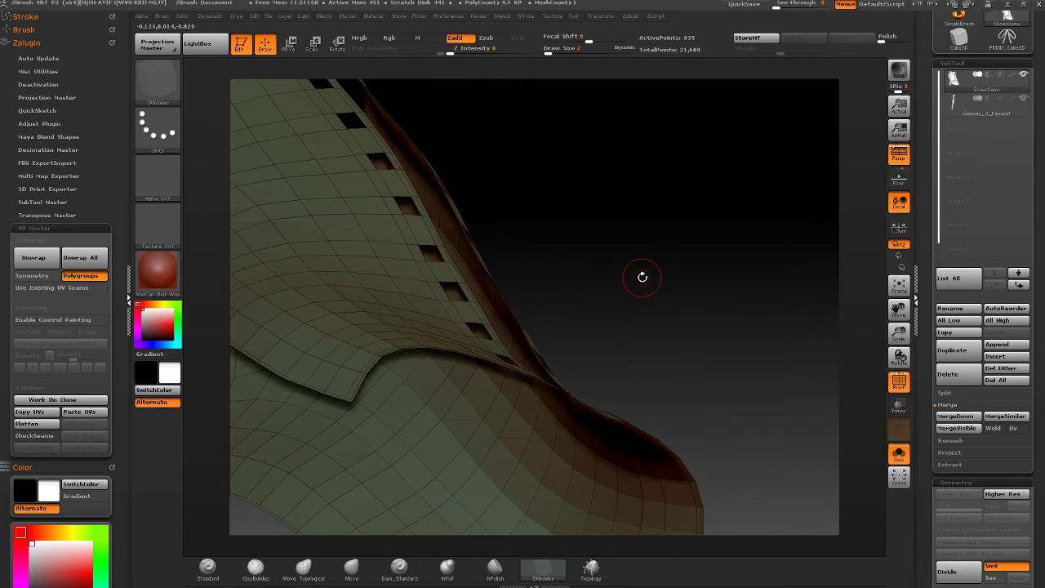
pyautogui.hotkey('ctrl', 'z')
pyautogui.hotkey('ctrl', 'z')
pyautogui.hotkey('ctrl', 'z')
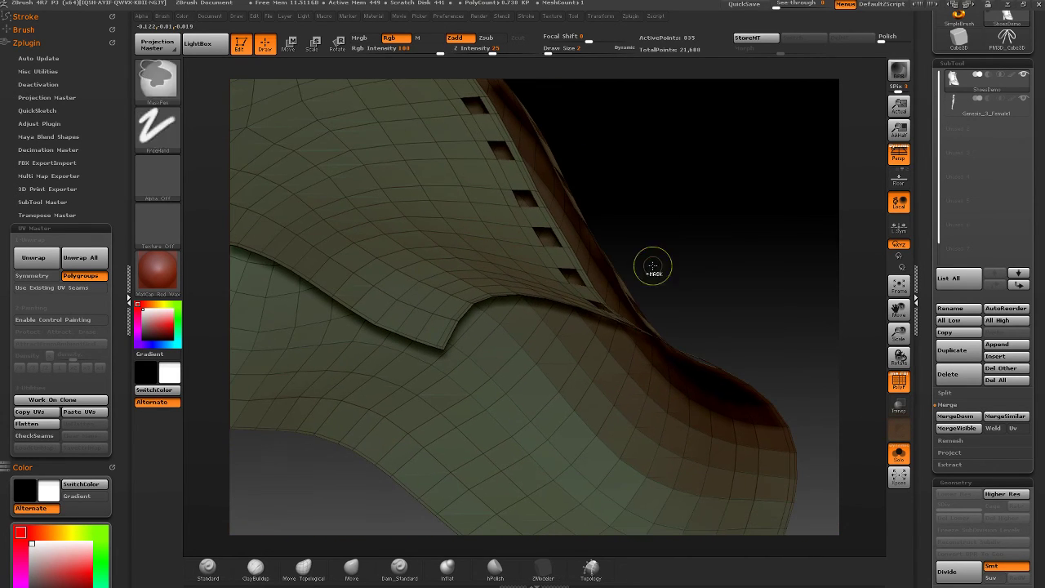
# - Extend the visible lining to include its lace-hole borders and put everything visible into one polygroup
pyautogui.hotkey('ctrl', 'z')
pyautogui.hotkey('ctrl', 'z')
pyautogui.hotkey('ctrl', 'z')
pyautogui.hotkey('ctrl', 'z')
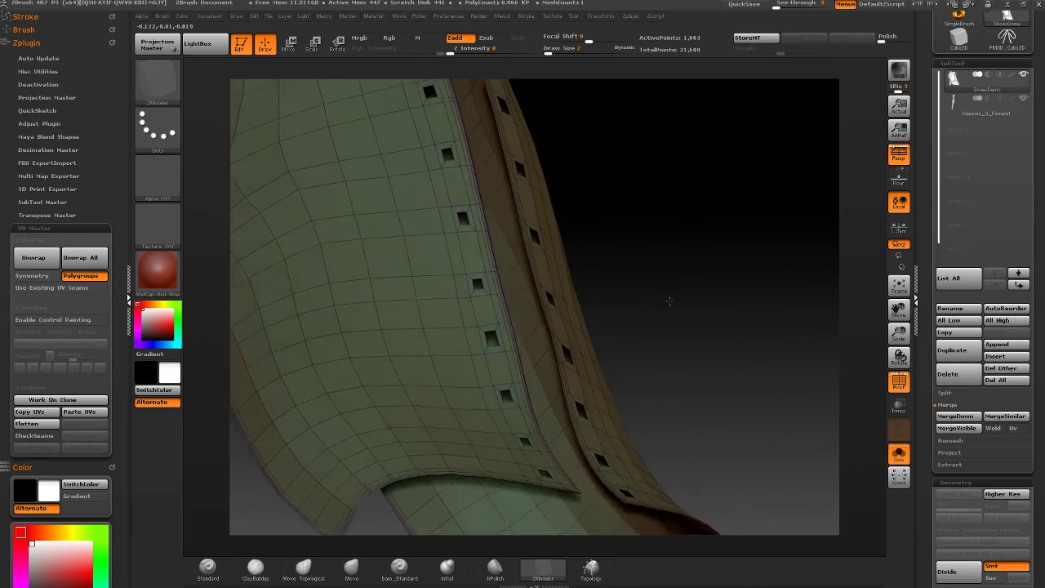
pyautogui.hotkey('ctrl', 'z')
pyautogui.hotkey('ctrl', 'z')
pyautogui.hotkey('ctrl', 'z')
pyautogui.hotkey('ctrl', 'z')
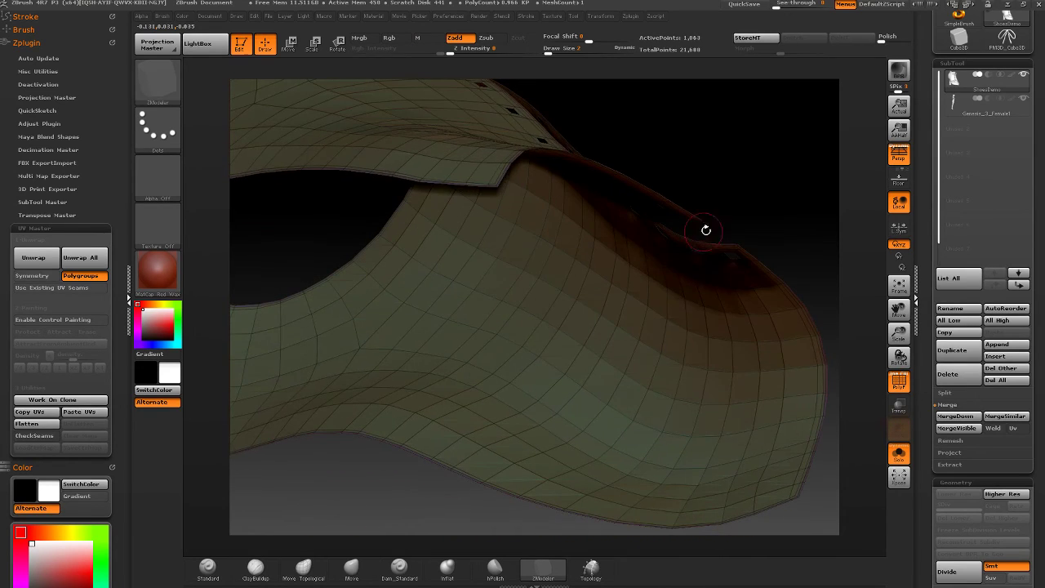
# - Unhide the whole shoe, and isolate only the green outer borders around the lace holes
pyautogui.hotkey('ctrl', 'z')
pyautogui.hotkey('ctrl', 'z')
pyautogui.hotkey('ctrl', 'z')
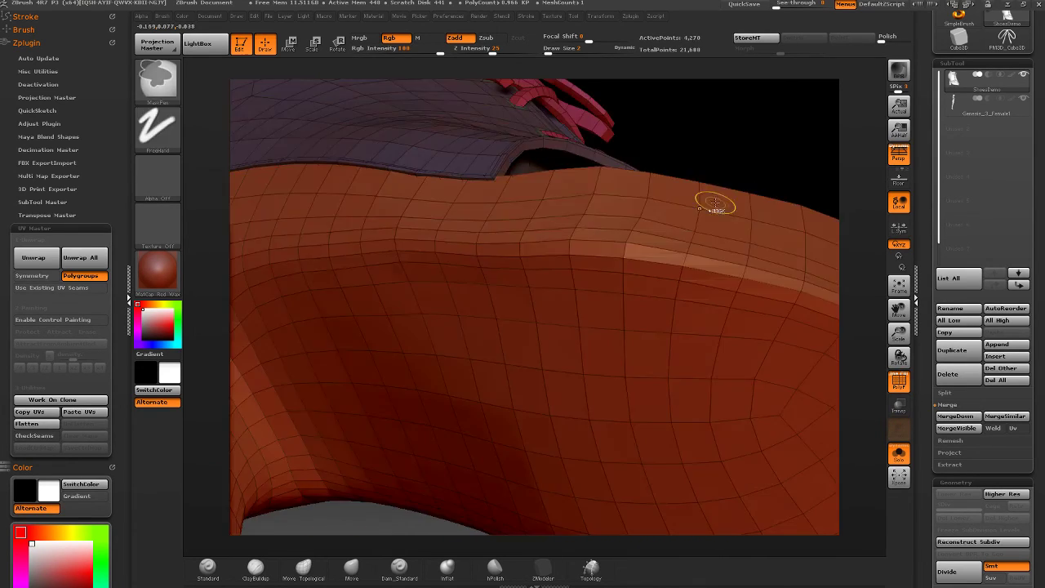
pyautogui.hotkey('ctrl', 'z')
pyautogui.hotkey('ctrl', 'z')
pyautogui.hotkey('ctrl', 'z')
pyautogui.hotkey('ctrl', 'z')
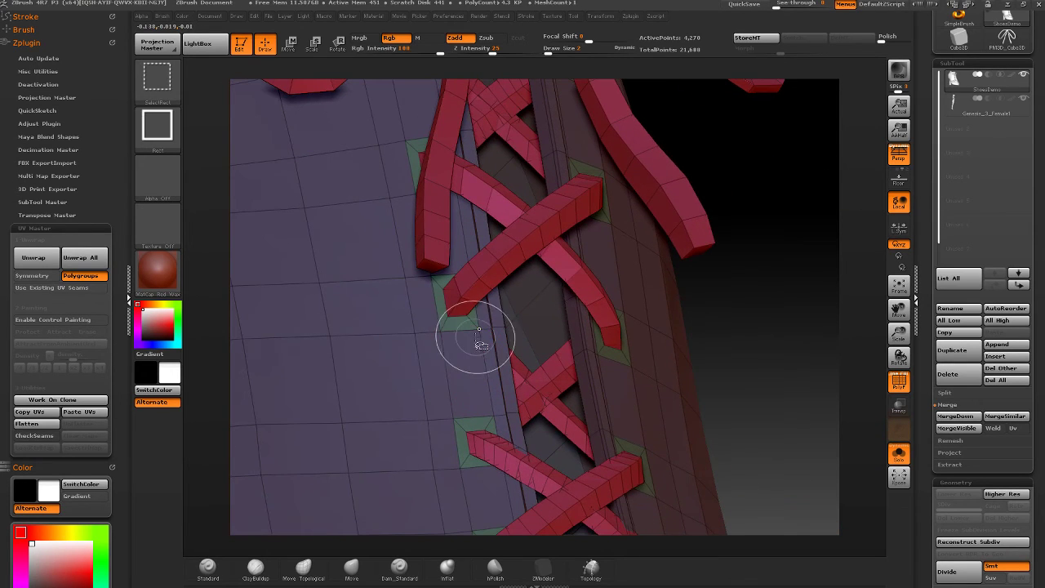
pyautogui.hotkey('ctrl', 'z')
pyautogui.hotkey('ctrl', 'z')
pyautogui.hotkey('ctrl', 'z')
pyautogui.hotkey('ctrl', 'z')
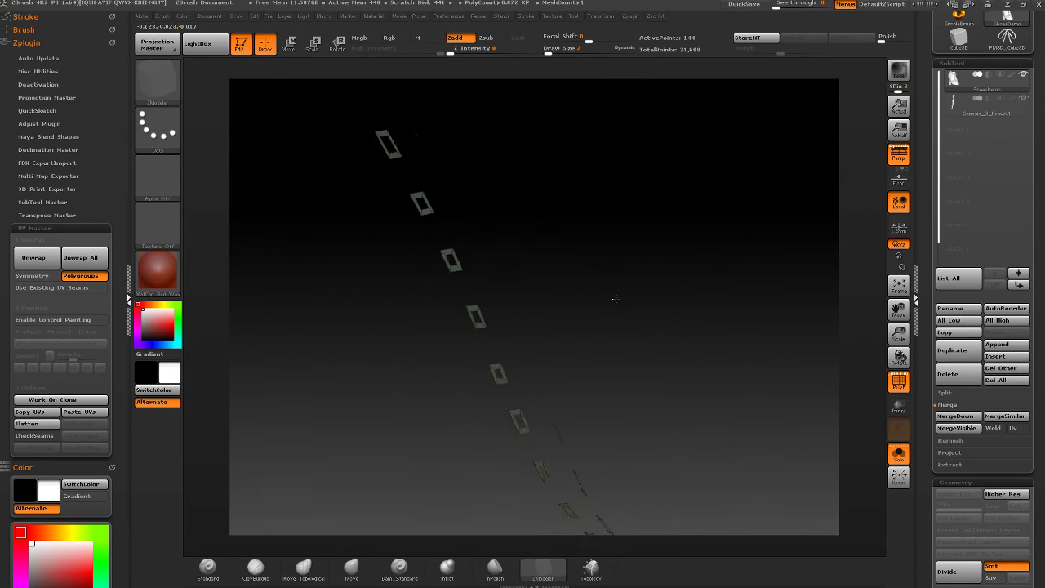
# - Extrude the isolated outer borders into raised rims using ZModeler's Extrude with the Polygroup All target
pyautogui.hotkey('ctrl', 'z')
pyautogui.hotkey('ctrl', 'z')
pyautogui.hotkey('ctrl', 'z')
pyautogui.hotkey('ctrl', 'z')
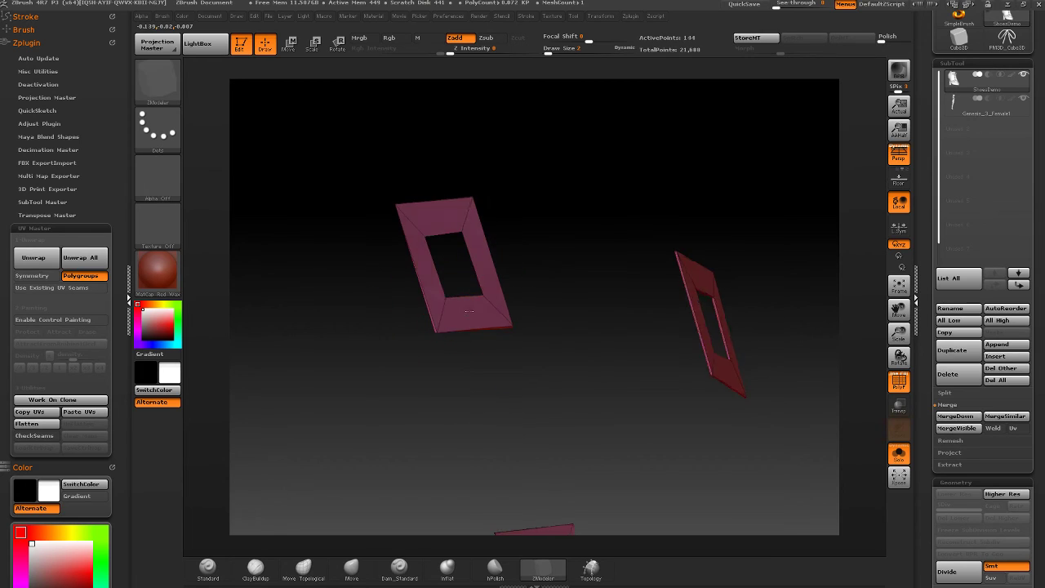
pyautogui.hotkey('ctrl', 'z')
pyautogui.hotkey('ctrl', 'z')
pyautogui.hotkey('ctrl', 'z')
pyautogui.hotkey('ctrl', 'z')
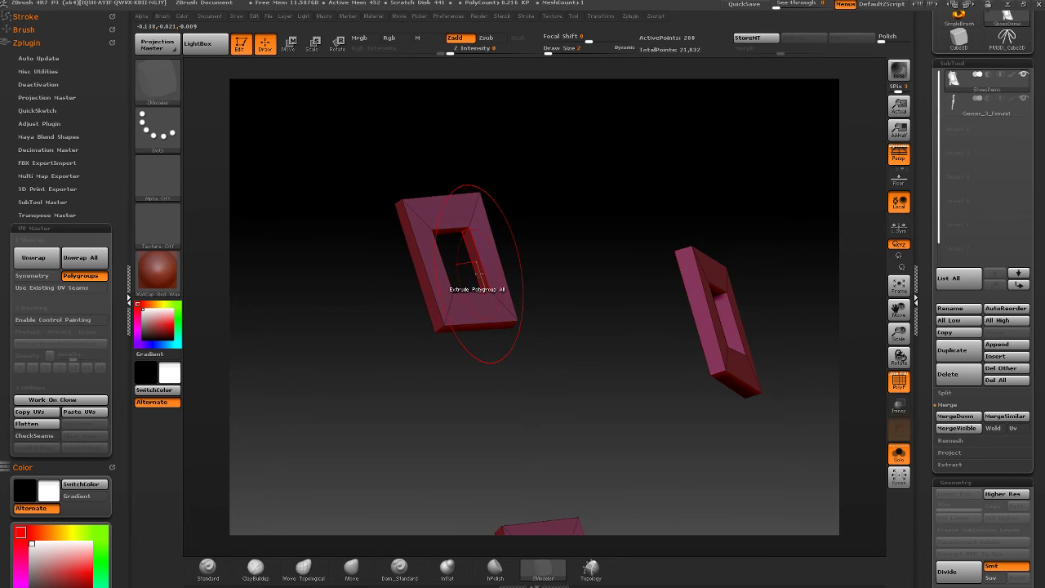
# - Extrude the side walls of the rims to widen them outward and narrow their openings
pyautogui.hotkey('ctrl', 'z')
pyautogui.hotkey('ctrl', 'z')
pyautogui.hotkey('ctrl', 'z')
pyautogui.hotkey('ctrl', 'z')
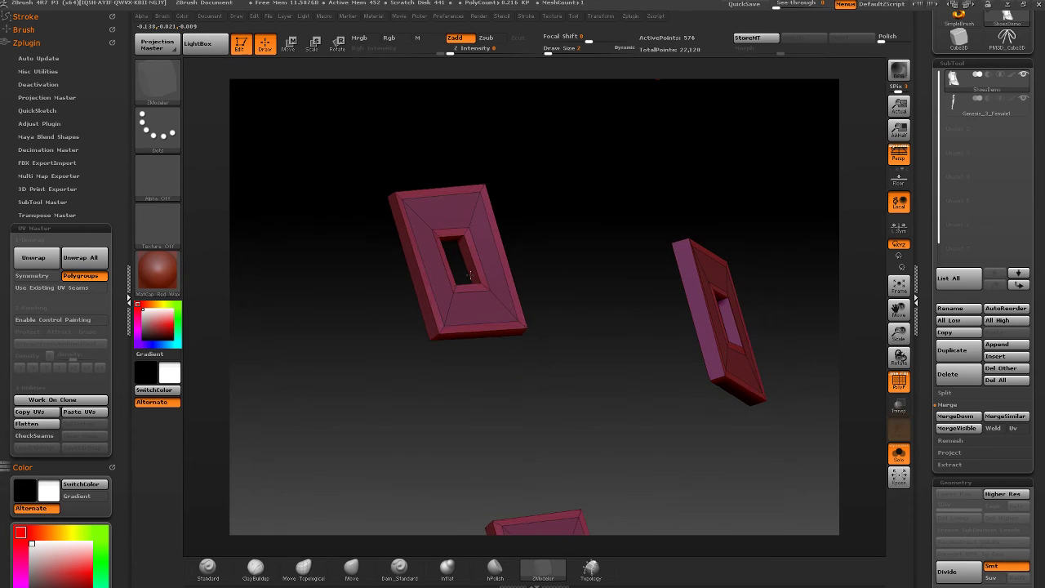
pyautogui.hotkey('ctrl', 'z')
pyautogui.hotkey('ctrl', 'z')
pyautogui.hotkey('ctrl', 'z')
pyautogui.hotkey('ctrl', 'z')
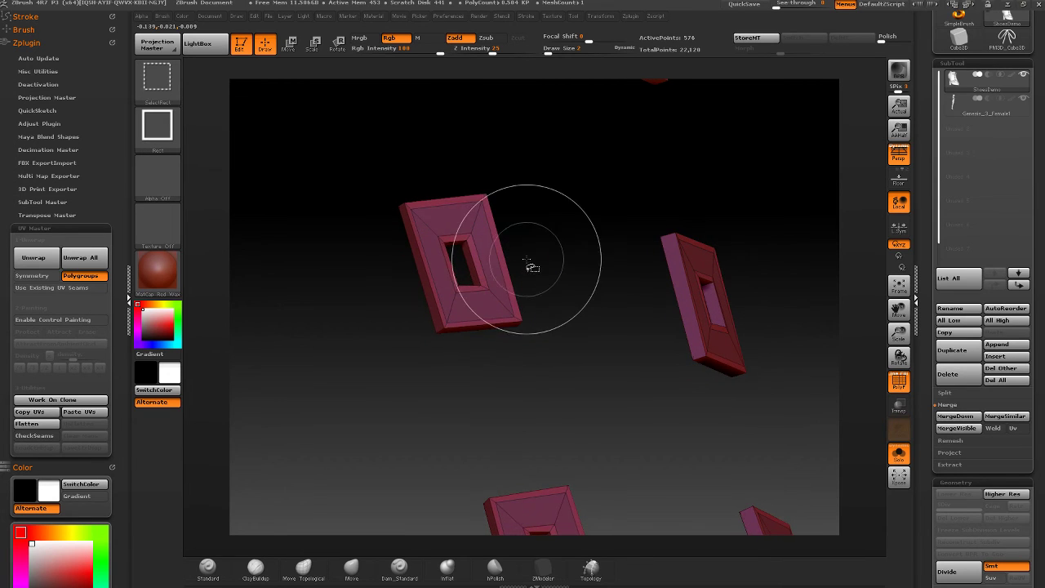
# - Unhide the whole shoe, enable the smoothed dynamic subdivision preview and turn the polyframe off
pyautogui.keyDown('ctrl'); pyautogui.keyDown('shift'); pyautogui.click(546, 260); pyautogui.keyUp('shift'); pyautogui.keyUp('ctrl')
pyautogui.keyDown('ctrl'); pyautogui.moveTo(541, 337); pyautogui.dragTo(686, 263, button='right'); pyautogui.keyUp('ctrl')
pyautogui.press('d')
pyautogui.click(899, 382)
pyautogui.moveTo(735, 343); pyautogui.dragTo(604, 307, button='right')
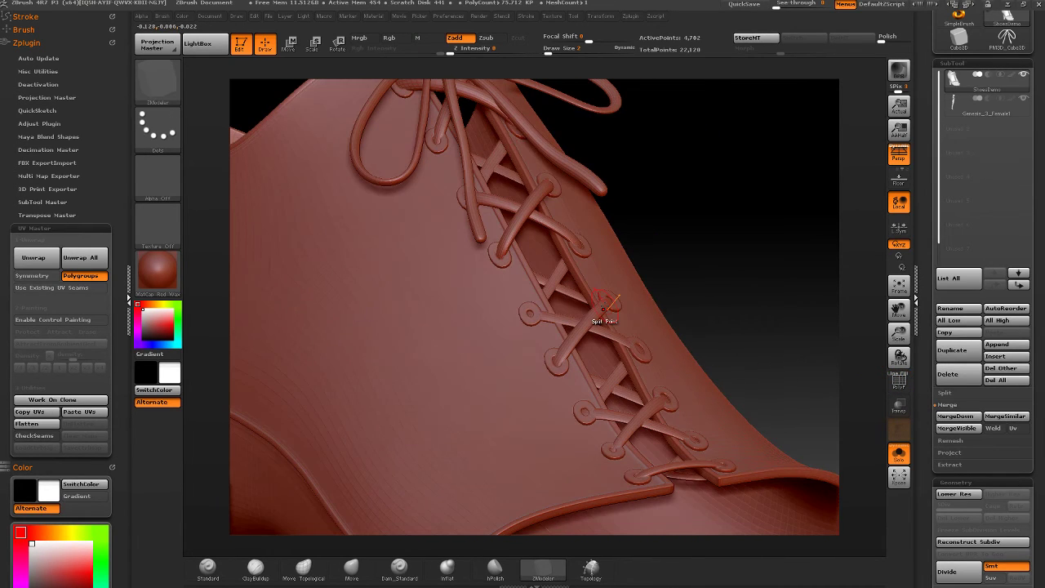
# - Mask the criss-crossing laces and invert the mask so only these laces can be edited
pyautogui.click(351, 567)
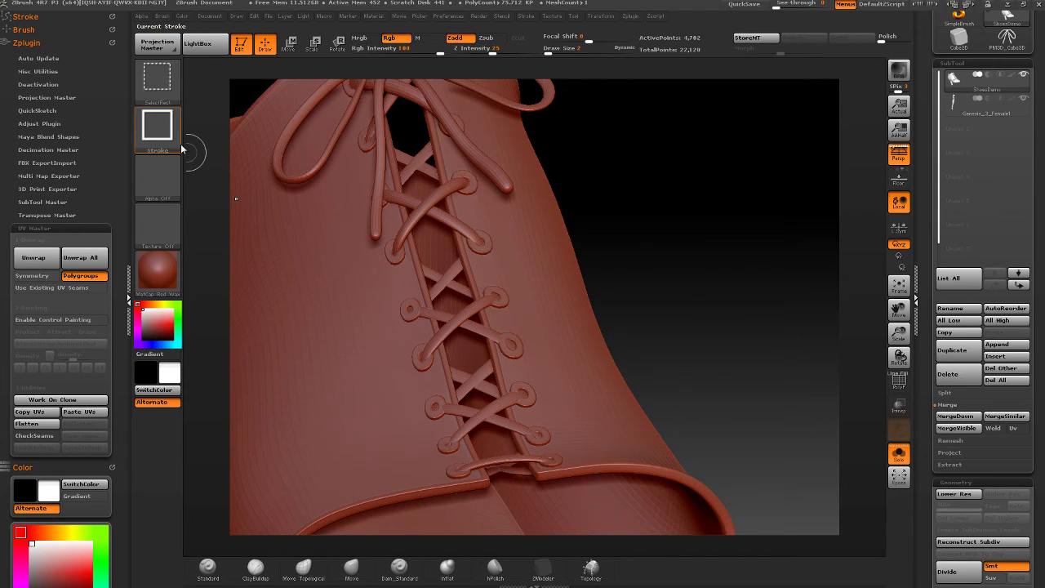
pyautogui.keyDown('ctrl'); pyautogui.keyDown('shift'); pyautogui.click(165, 88); pyautogui.keyUp('shift'); pyautogui.keyUp('ctrl')
pyautogui.keyDown('ctrl'); pyautogui.keyDown('shift'); pyautogui.click(263, 91); pyautogui.keyUp('shift'); pyautogui.keyUp('ctrl')
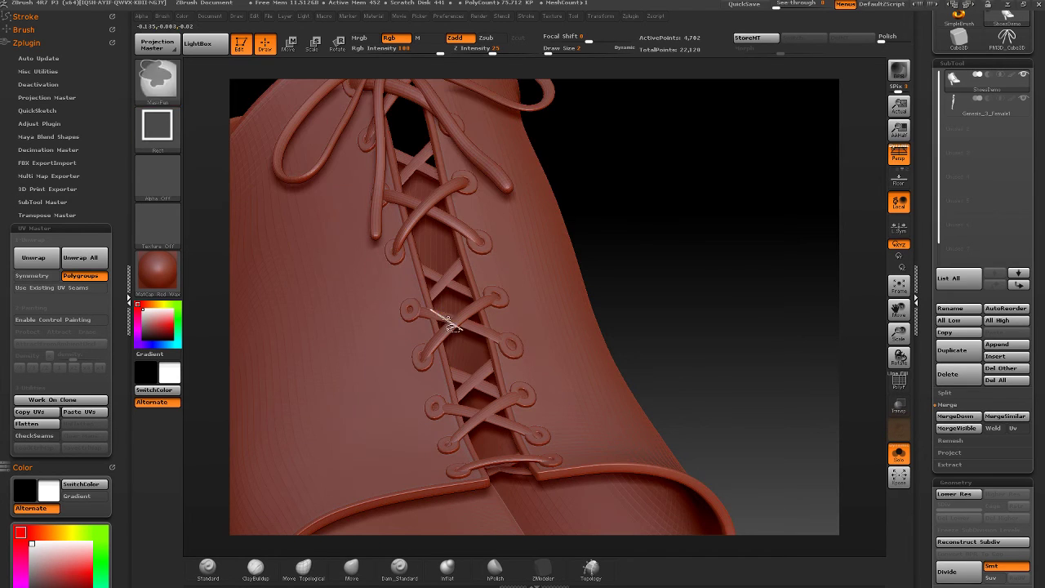
pyautogui.keyDown('ctrl'); pyautogui.keyDown('shift'); pyautogui.click(455, 325); pyautogui.keyUp('shift'); pyautogui.keyUp('ctrl')
pyautogui.keyDown('ctrl'); pyautogui.click(637, 268); pyautogui.keyUp('ctrl')
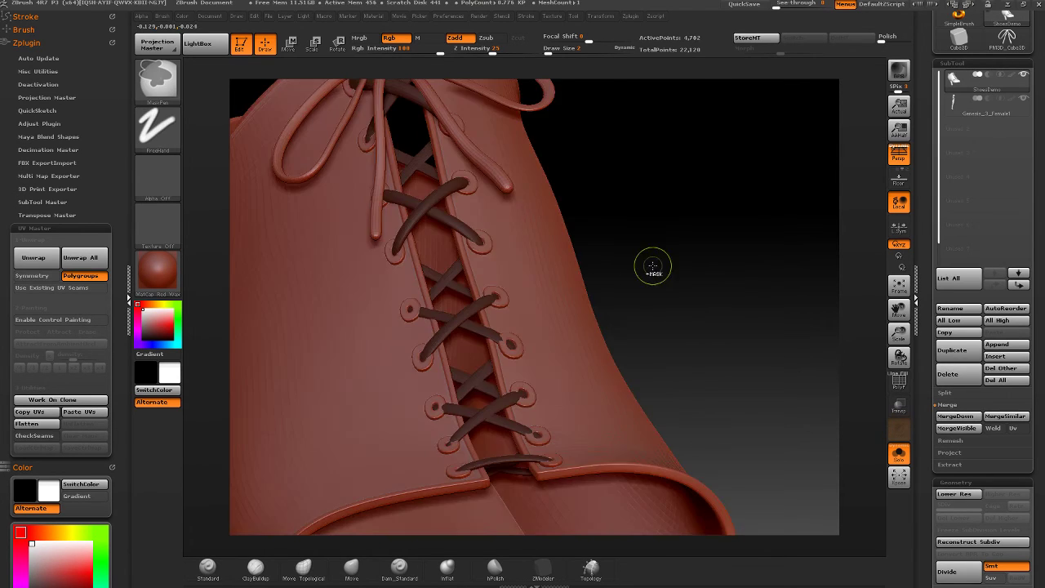
pyautogui.moveTo(651, 261)
pyautogui.mouseDown()
pyautogui.moveTo(637, 264)
pyautogui.moveTo(632, 242)
pyautogui.mouseUp()
# - Choose the Move Topological brush with draw size 3 and fit the middle lace ends into their rimmed holes
pyautogui.click(303, 567)
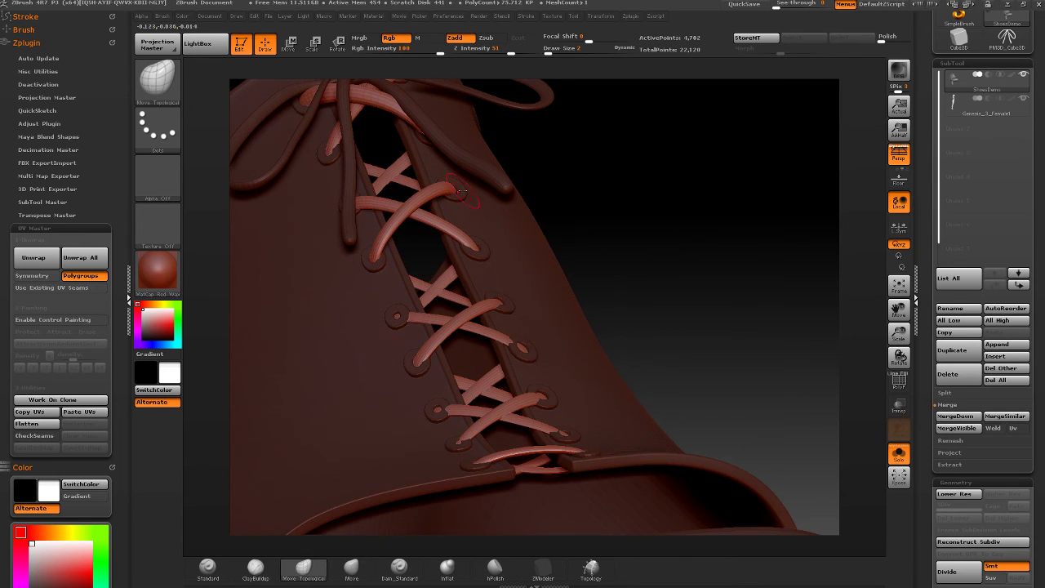
pyautogui.moveTo(485, 237); pyautogui.dragTo(433, 315)
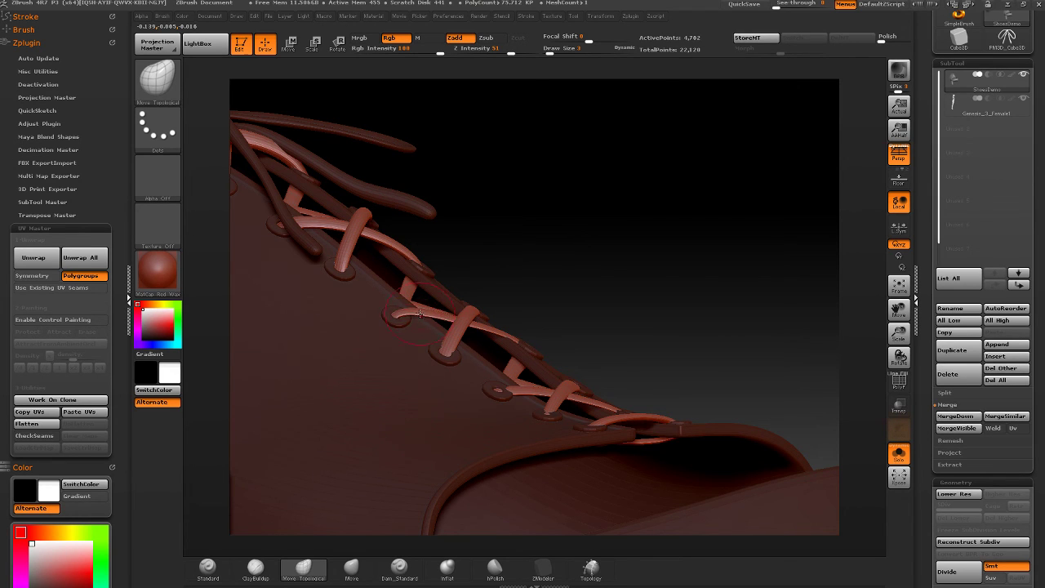
pyautogui.moveTo(416, 314); pyautogui.dragTo(526, 347)
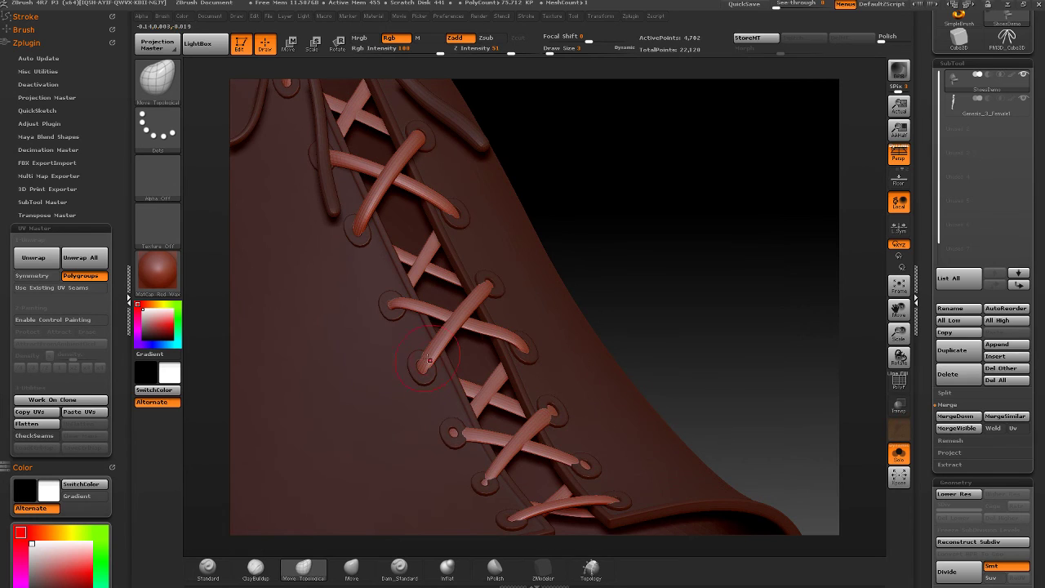
pyautogui.moveTo(433, 361); pyautogui.dragTo(428, 356)
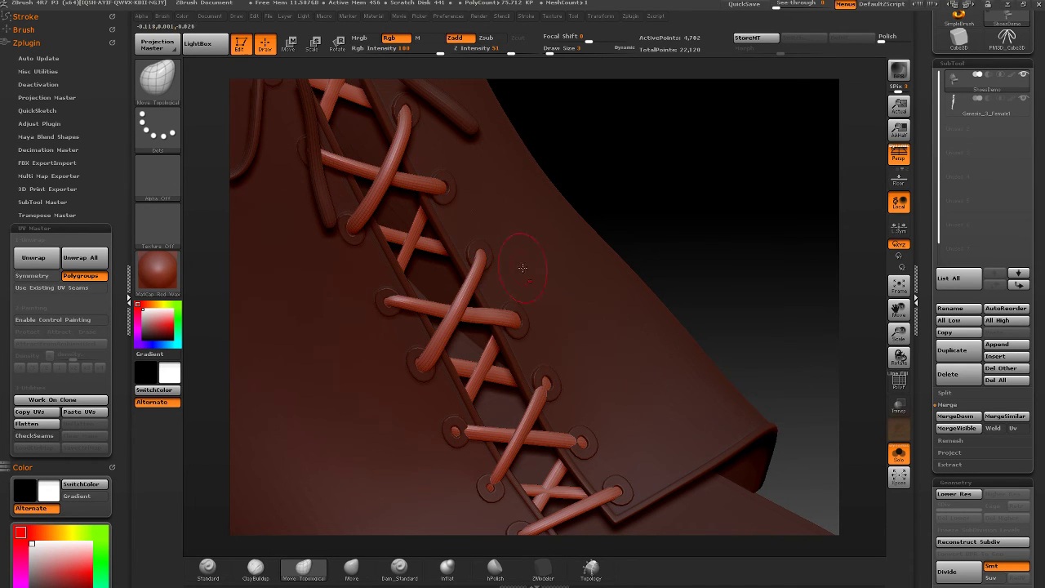
pyautogui.moveTo(523, 269); pyautogui.dragTo(444, 189)
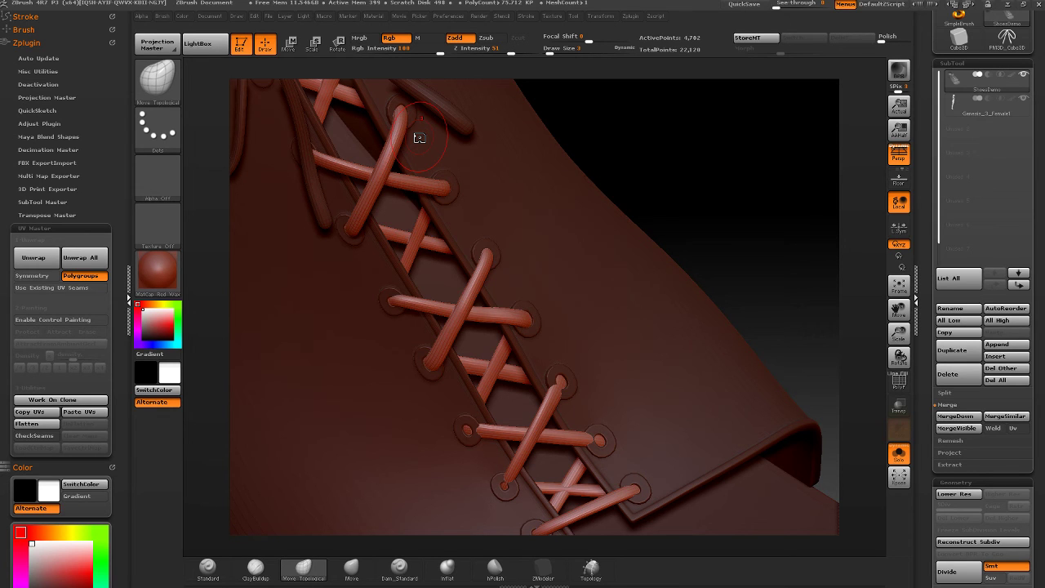
# - Pull the ends of the lower criss-crossing laces into the centres of their rimmed holes
pyautogui.moveTo(590, 278)
pyautogui.keyDown('alt'); pyautogui.mouseDown(button='right')
pyautogui.moveTo(645, 159)
pyautogui.moveTo(638, 237)
pyautogui.moveTo(531, 306)
pyautogui.moveTo(507, 308)
pyautogui.mouseUp(button='right'); pyautogui.keyUp('alt')
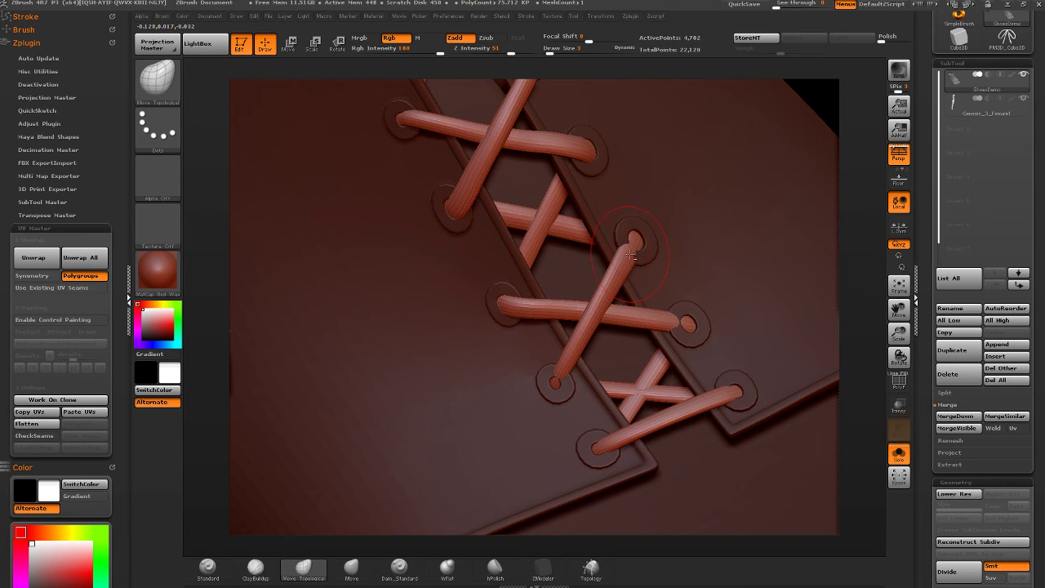
pyautogui.moveTo(633, 246); pyautogui.dragTo(645, 240)
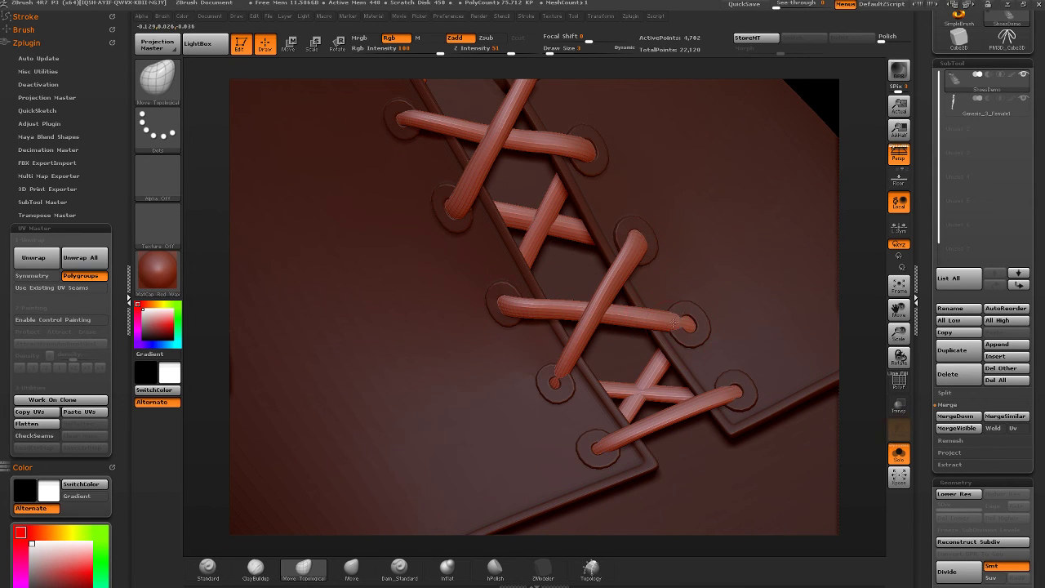
pyautogui.moveTo(678, 322); pyautogui.dragTo(695, 324)
pyautogui.moveTo(565, 368); pyautogui.dragTo(557, 389)
pyautogui.moveTo(734, 394); pyautogui.dragTo(739, 387)
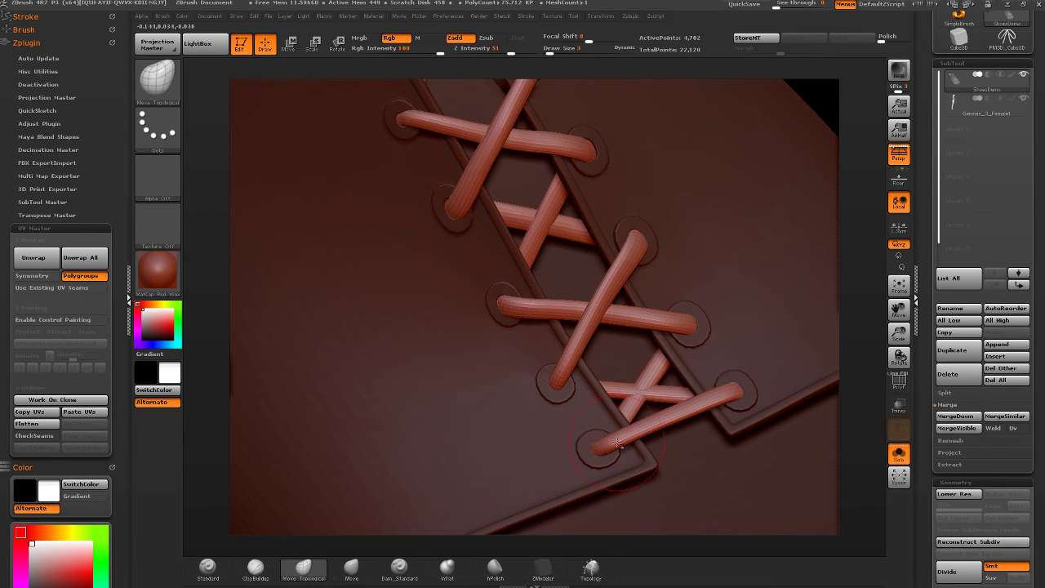
# - Fit the upper criss-crossing lace ends below the bow into their rimmed holes, raising the draw size to 5
pyautogui.keyDown('alt'); pyautogui.moveTo(405, 93); pyautogui.dragTo(533, 269, button='right'); pyautogui.keyUp('alt')
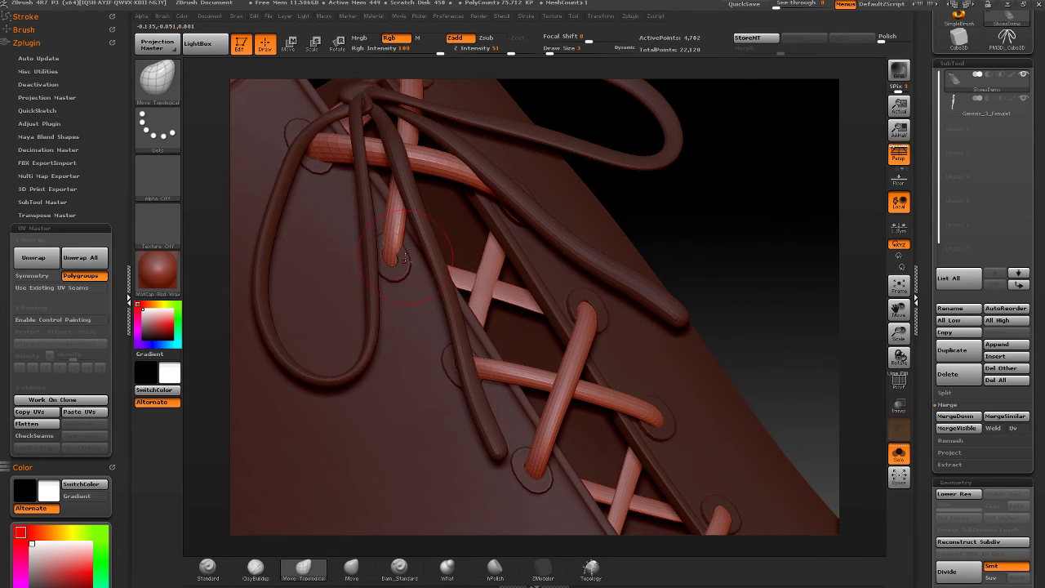
pyautogui.moveTo(393, 243); pyautogui.dragTo(393, 247, button='right')
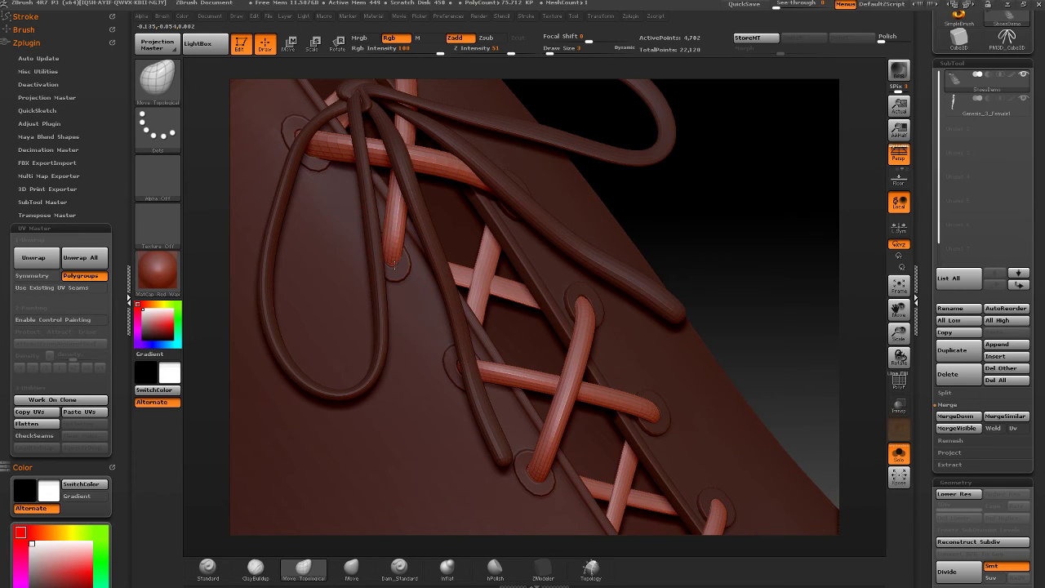
pyautogui.moveTo(477, 202); pyautogui.dragTo(456, 377, button='right')
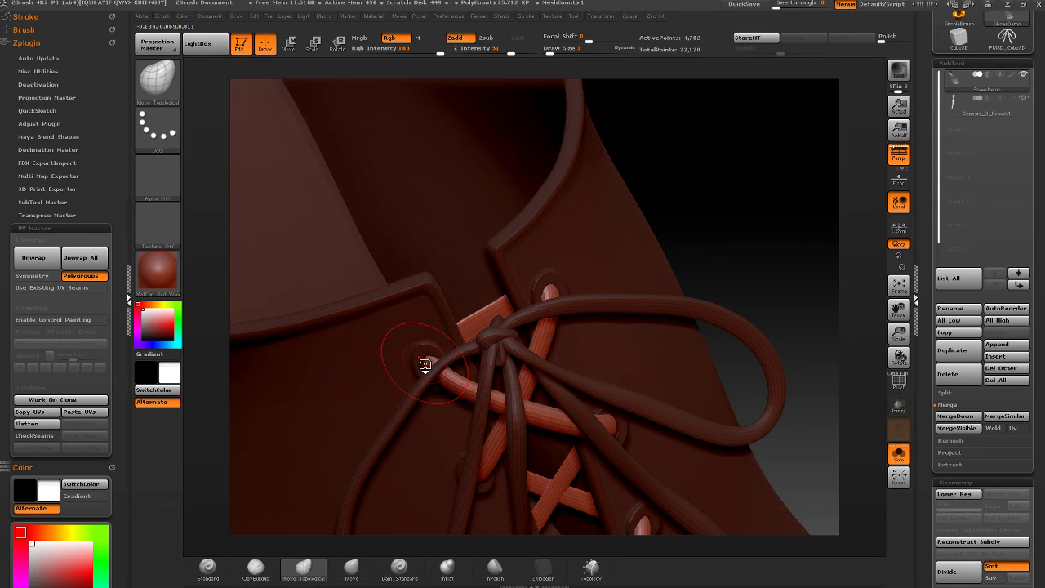
pyautogui.moveTo(425, 364)
pyautogui.mouseDown(button='right')
pyautogui.moveTo(522, 326)
pyautogui.moveTo(493, 346)
pyautogui.mouseUp(button='right')
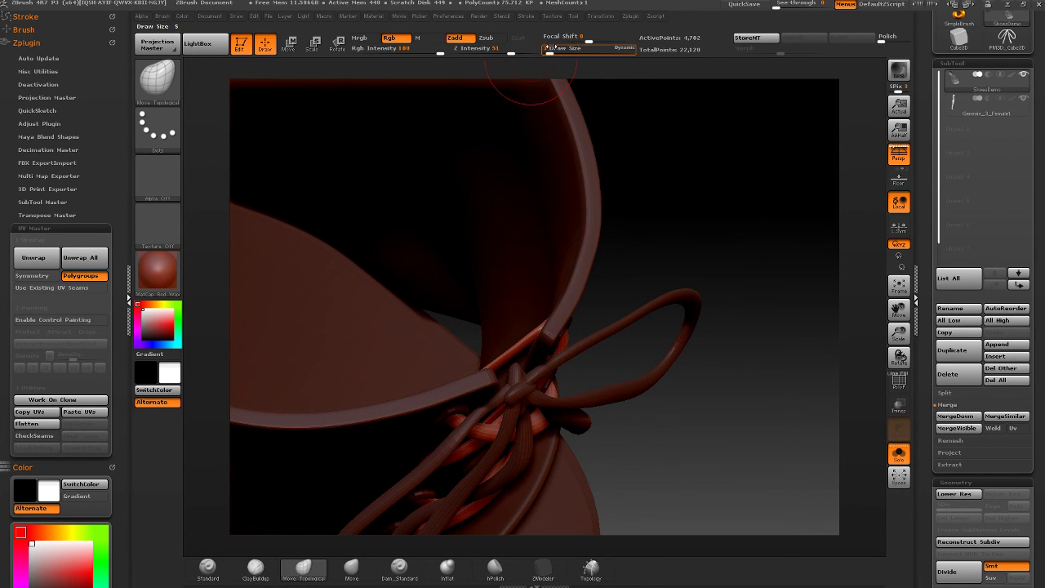
pyautogui.moveTo(550, 53); pyautogui.dragTo(552, 55)
pyautogui.moveTo(502, 327); pyautogui.dragTo(510, 367, button='right')
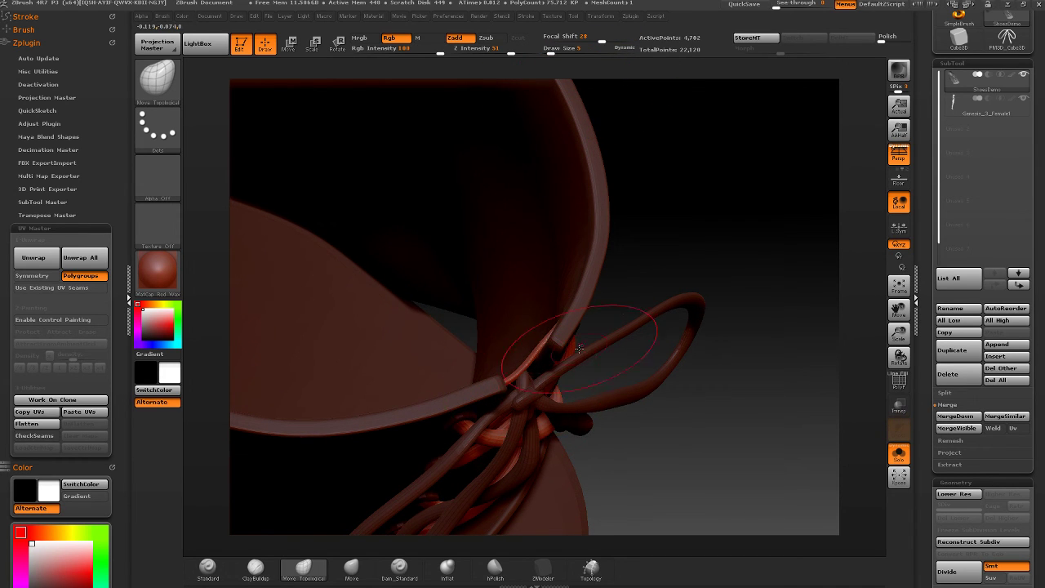
# - Restrict editing to the bow by masking everything else and adjust its knot and strands with the Move and Move Topological brushes
pyautogui.keyDown('ctrl'); pyautogui.keyDown('shift'); pyautogui.click(618, 338); pyautogui.keyUp('shift'); pyautogui.keyUp('ctrl')
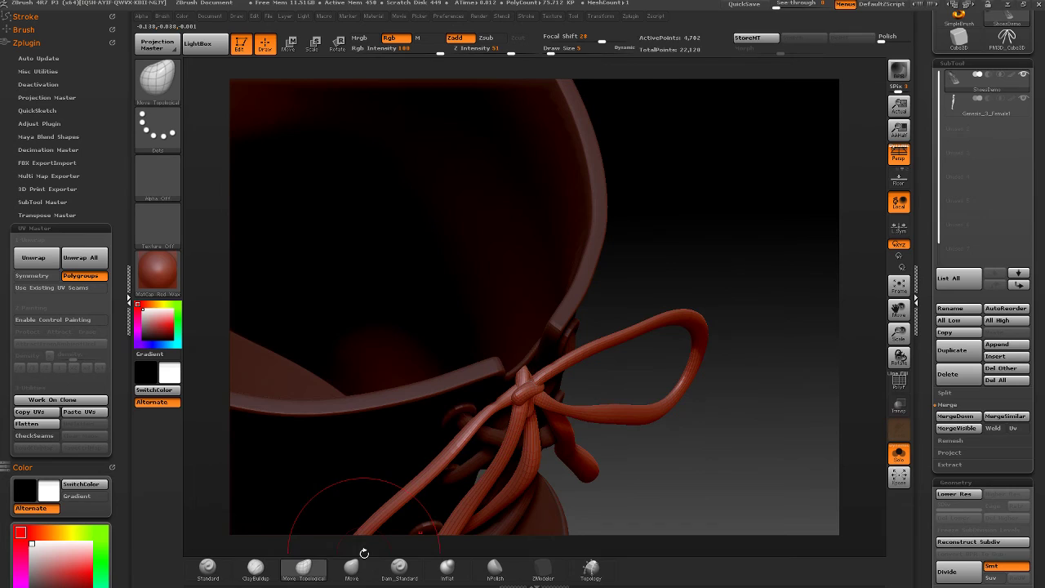
pyautogui.click(352, 567)
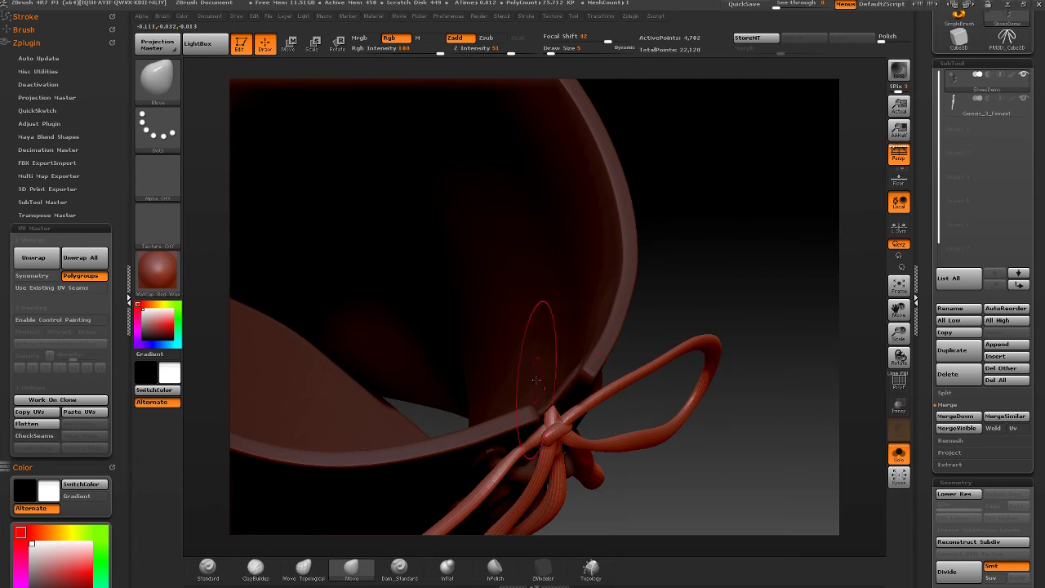
pyautogui.moveTo(536, 381); pyautogui.dragTo(552, 484)
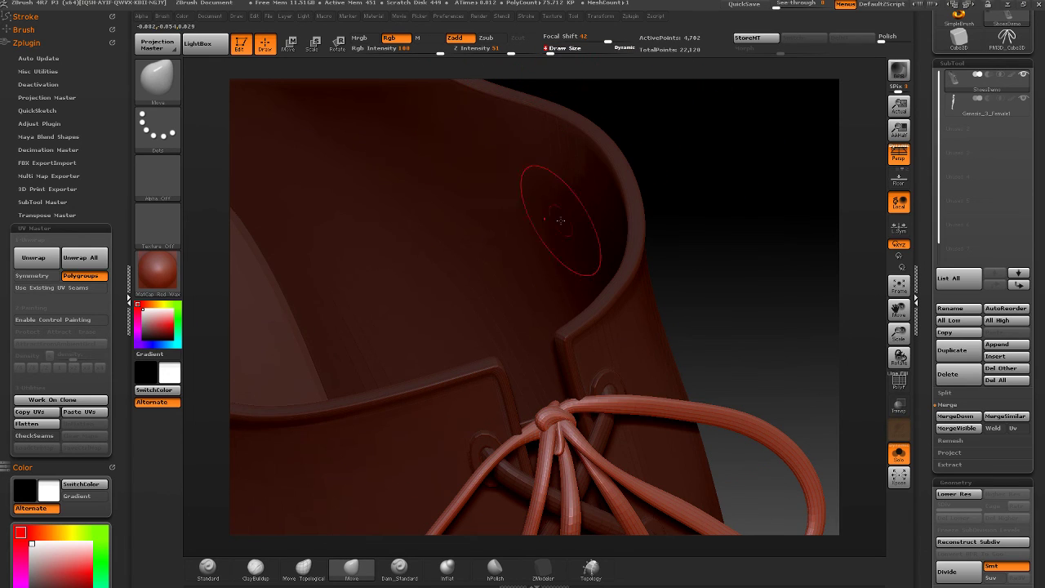
pyautogui.moveTo(604, 402)
pyautogui.mouseDown()
pyautogui.moveTo(604, 416)
pyautogui.moveTo(592, 408)
pyautogui.mouseUp()
pyautogui.click(304, 568)
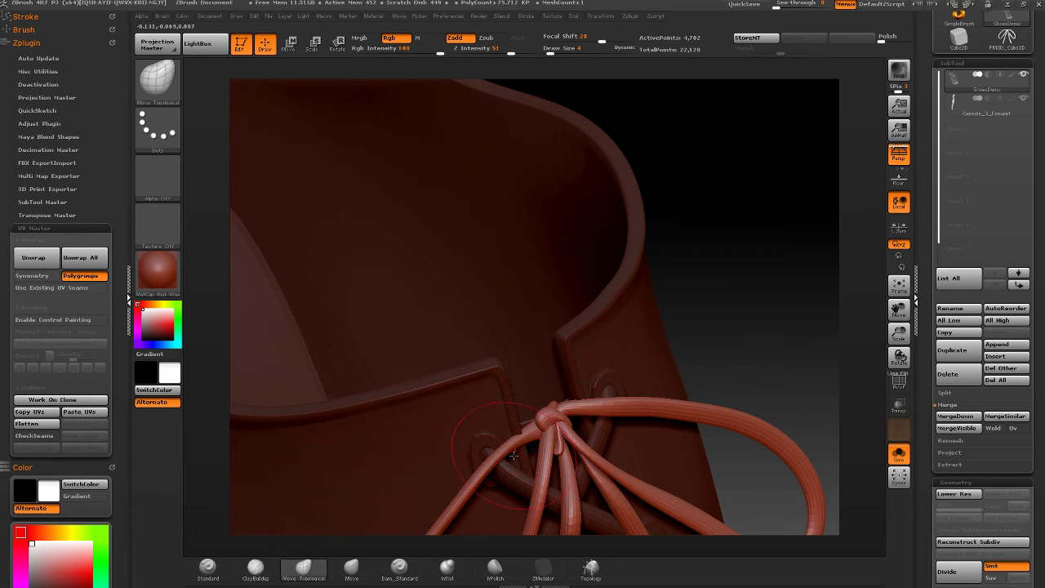
pyautogui.moveTo(511, 449); pyautogui.dragTo(528, 448)
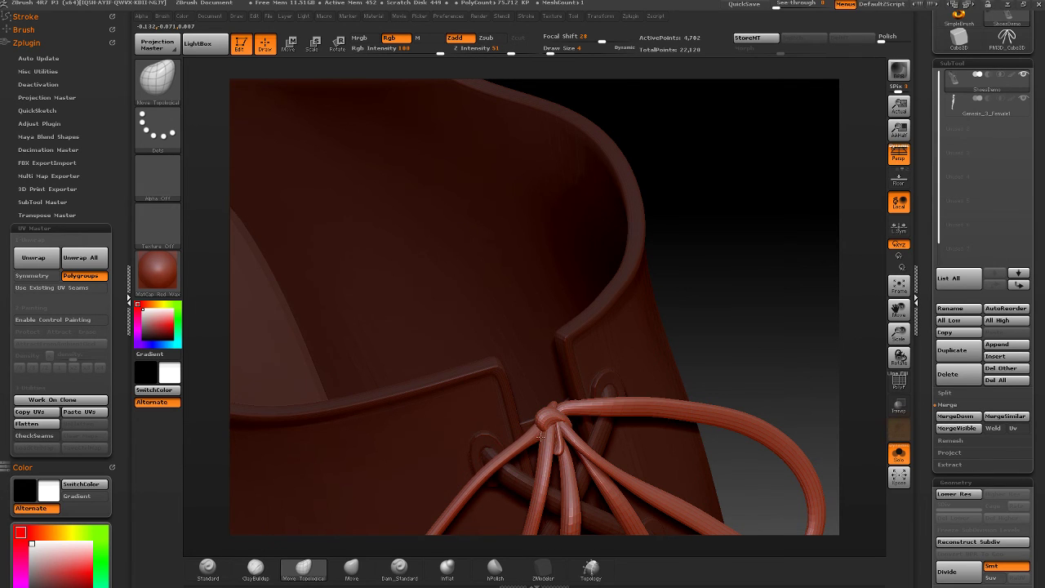
# - Frame the whole shoe and clear the mask from it
pyautogui.keyDown('alt'); pyautogui.moveTo(603, 437); pyautogui.dragTo(544, 363, button='right'); pyautogui.keyUp('alt')
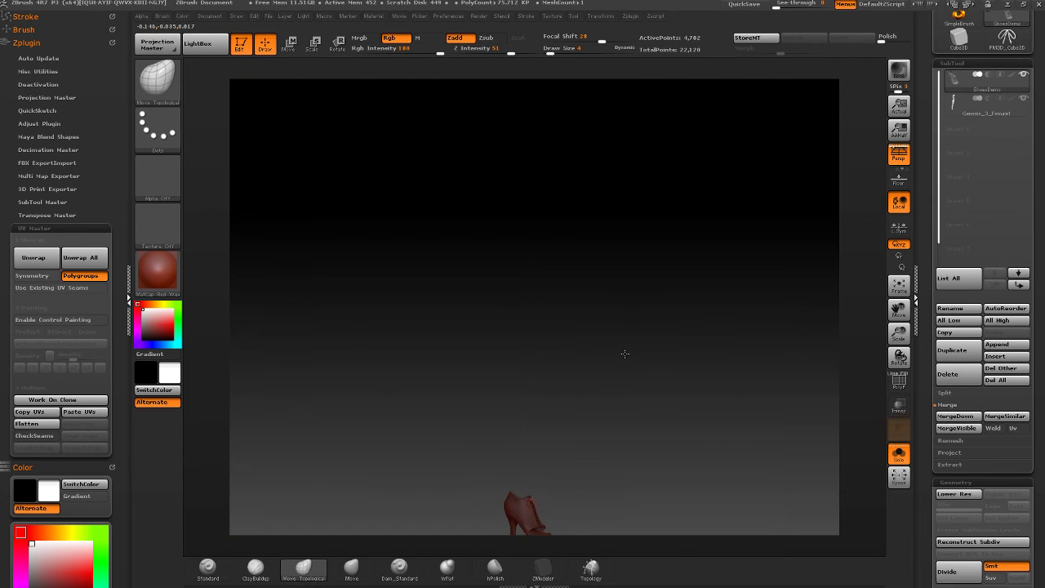
pyautogui.press('f')
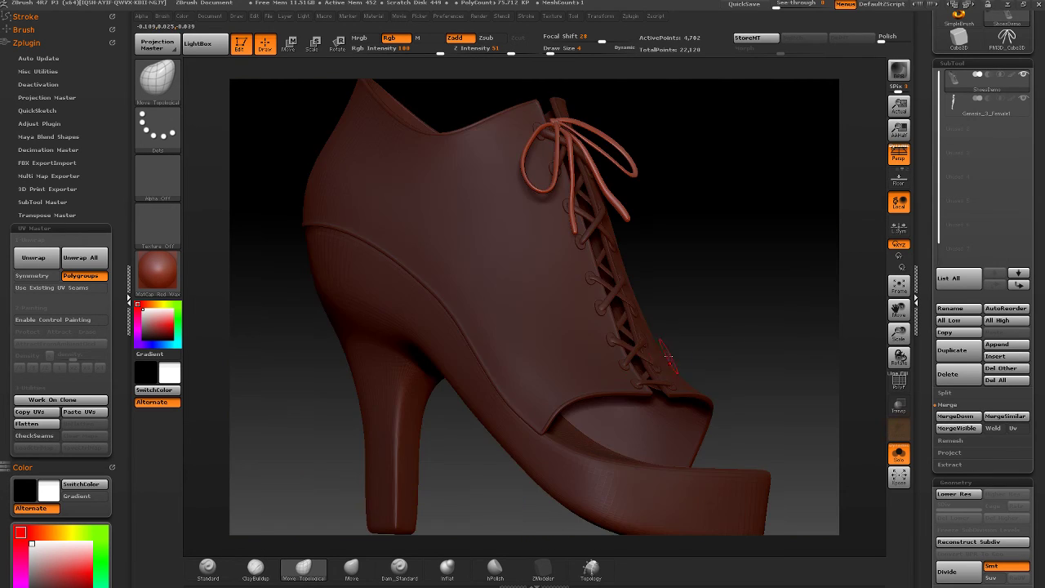
pyautogui.moveTo(624, 355); pyautogui.dragTo(626, 375, button='right')
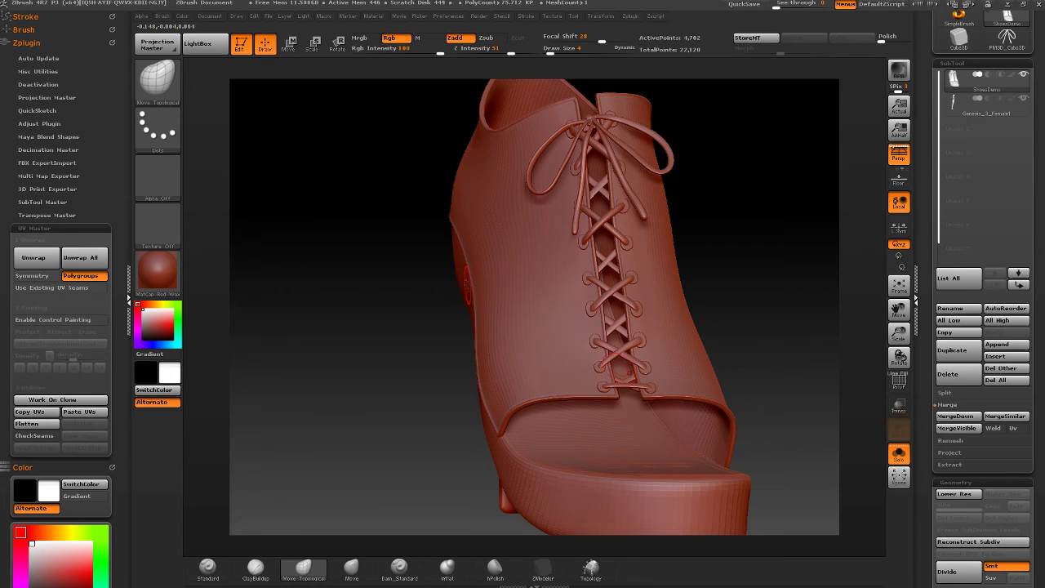
pyautogui.moveTo(467, 283); pyautogui.dragTo(561, 272)
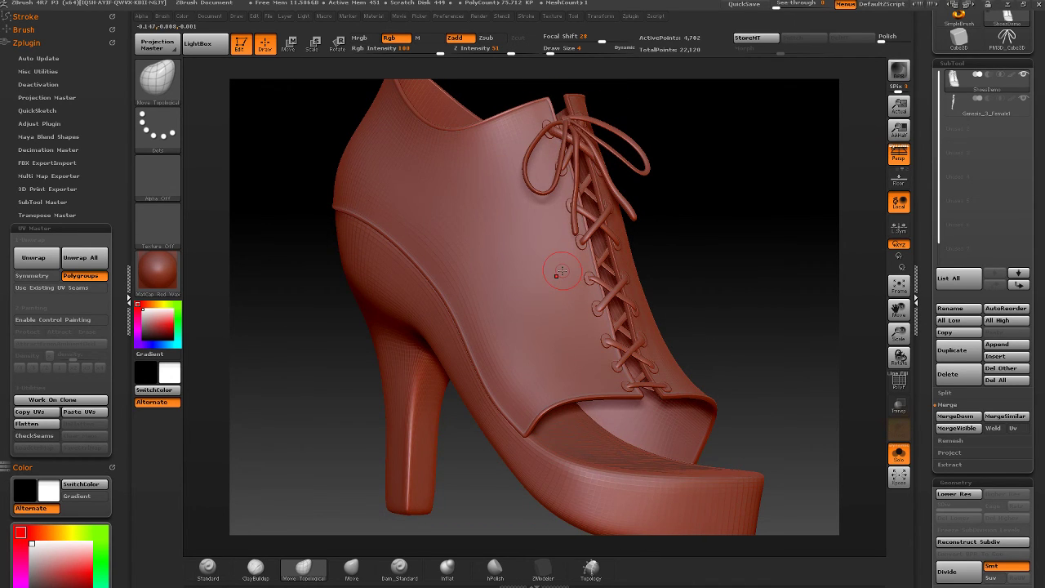
# - Mask everything except the criss-crossing laces and choose the Move Topological brush
pyautogui.keyDown('ctrl'); pyautogui.keyDown('shift'); pyautogui.click(615, 293); pyautogui.keyUp('shift'); pyautogui.keyUp('ctrl')
pyautogui.press('f')
pyautogui.keyDown('ctrl'); pyautogui.keyDown('shift'); pyautogui.click(734, 293); pyautogui.keyUp('shift'); pyautogui.keyUp('ctrl')
pyautogui.press('b')
pyautogui.press('m')
pyautogui.press('t')
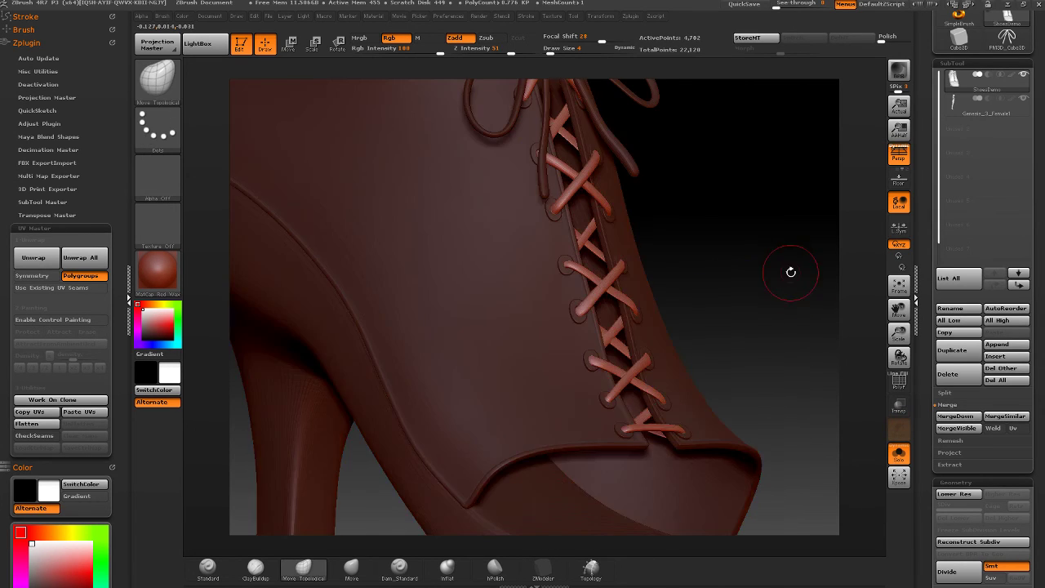
# - Try to thicken the middle criss-crossing laces with the Inflat brush at draw size 10, and undo the strokes
pyautogui.click(446, 571)
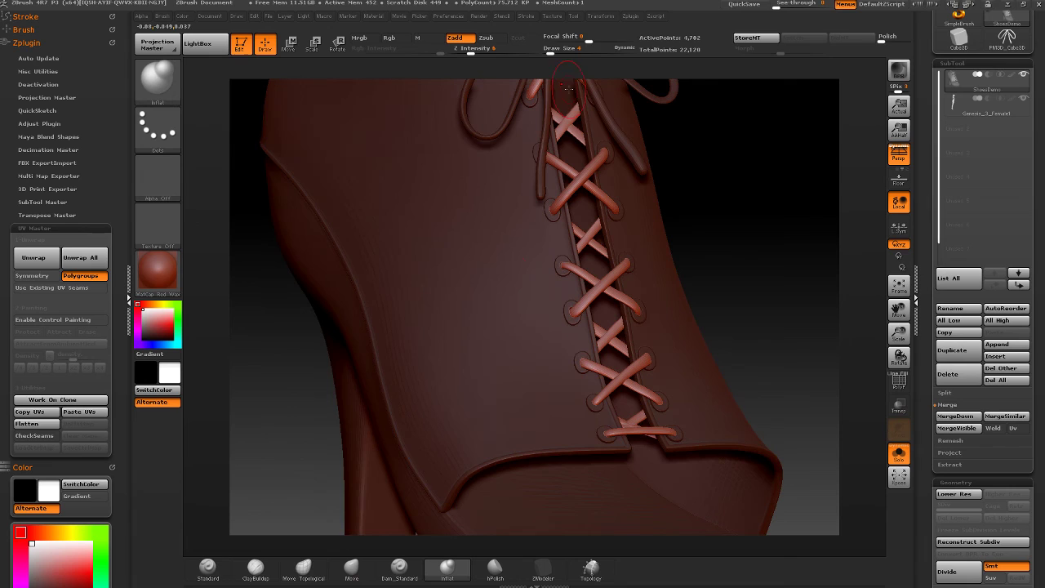
pyautogui.click(555, 50)
pyautogui.press('shift')
pyautogui.moveTo(596, 290)
pyautogui.mouseDown()
pyautogui.moveTo(611, 279)
pyautogui.moveTo(621, 301)
pyautogui.mouseUp()
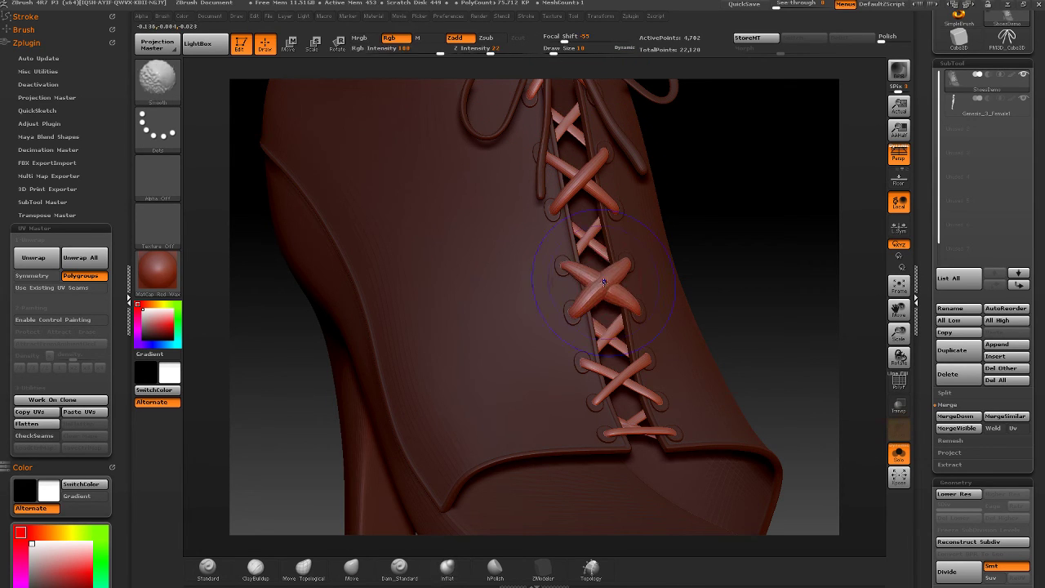
pyautogui.hotkey('ctrl', 'z')
pyautogui.hotkey('ctrl', 'z')
pyautogui.hotkey('ctrl', 'z')
pyautogui.hotkey('ctrl', 'z')
pyautogui.hotkey('ctrl', 'z')
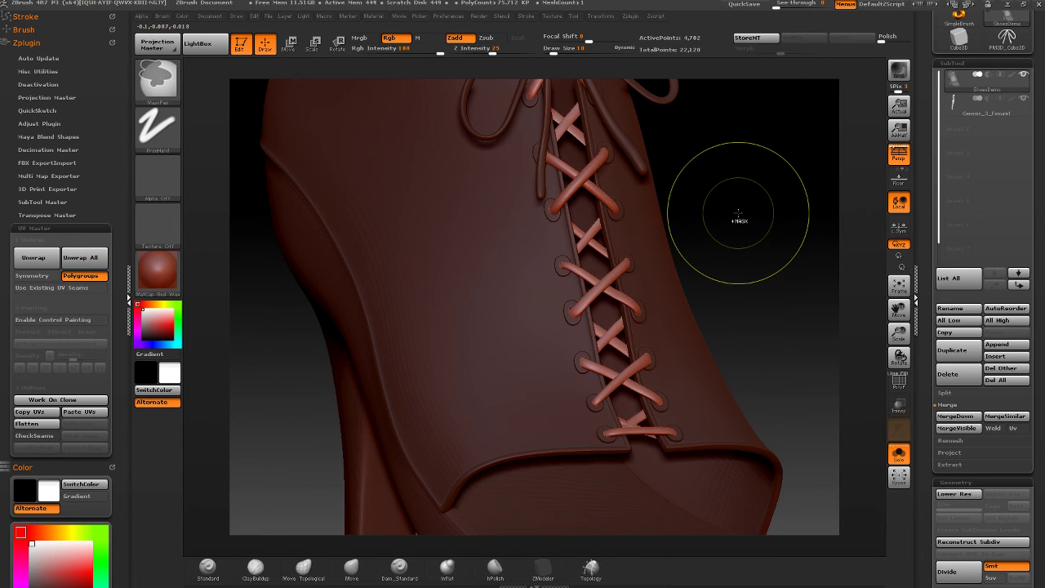
# - Clear the mask and turn the polyframe on for the laced shoe
pyautogui.hotkey('ctrl', 'shift', 'a')
pyautogui.keyDown('ctrl'); pyautogui.moveTo(752, 290); pyautogui.dragTo(682, 265, button='right'); pyautogui.keyUp('ctrl')
pyautogui.click(897, 382)
pyautogui.moveTo(629, 115)
pyautogui.keyDown('ctrl'); pyautogui.mouseDown(button='right')
pyautogui.moveTo(595, 165)
pyautogui.moveTo(573, 292)
pyautogui.moveTo(572, 270)
pyautogui.moveTo(584, 292)
pyautogui.mouseUp(button='right'); pyautogui.keyUp('ctrl')
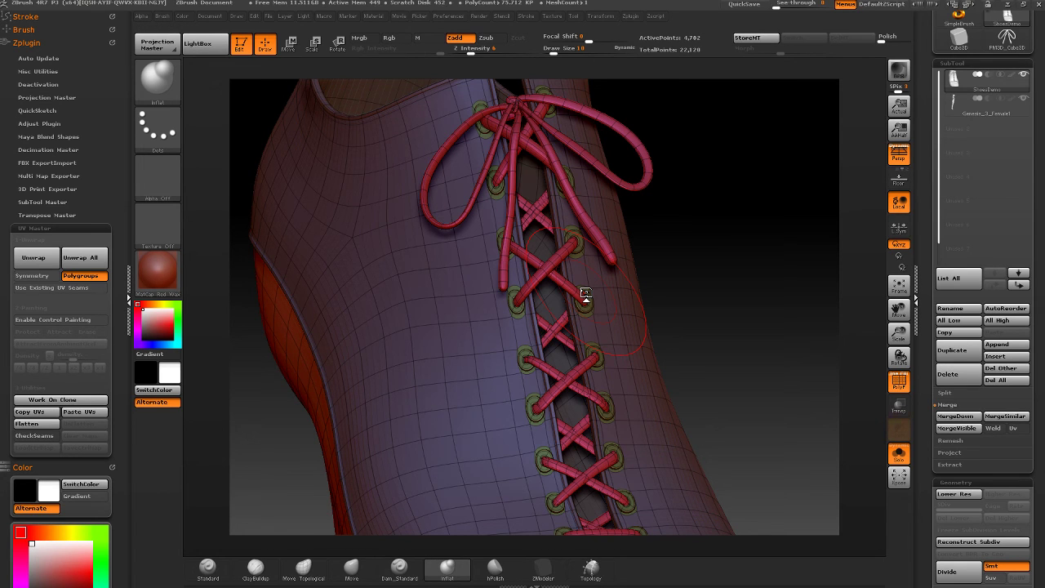
# - Mask the bow and shoe body again so only the criss-crossing laces can be edited with Move Topological
pyautogui.click(318, 575)
pyautogui.moveTo(445, 192); pyautogui.dragTo(515, 175, button='right')
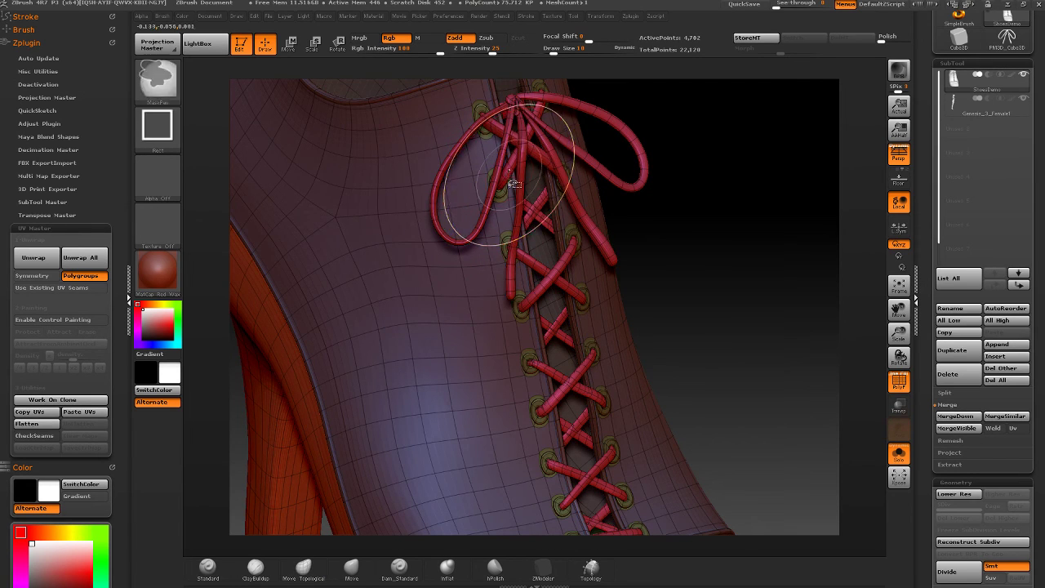
pyautogui.keyDown('ctrl'); pyautogui.keyDown('shift'); pyautogui.click(508, 176); pyautogui.keyUp('shift'); pyautogui.keyUp('ctrl')
pyautogui.keyDown('ctrl'); pyautogui.keyDown('shift'); pyautogui.click(712, 128); pyautogui.keyUp('shift'); pyautogui.keyUp('ctrl')
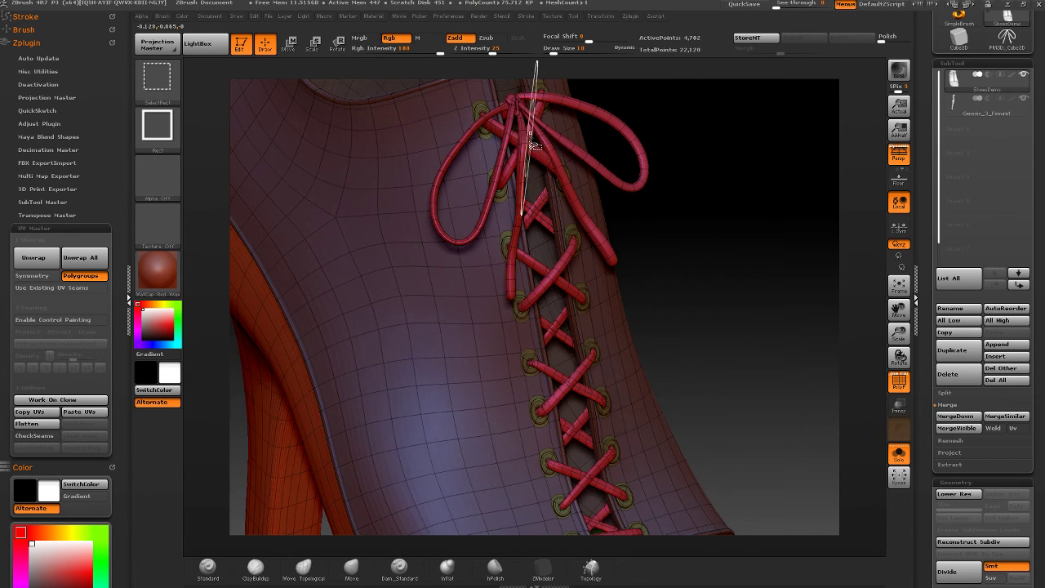
pyautogui.keyDown('ctrl'); pyautogui.keyDown('shift'); pyautogui.click(538, 157); pyautogui.keyUp('shift'); pyautogui.keyUp('ctrl')
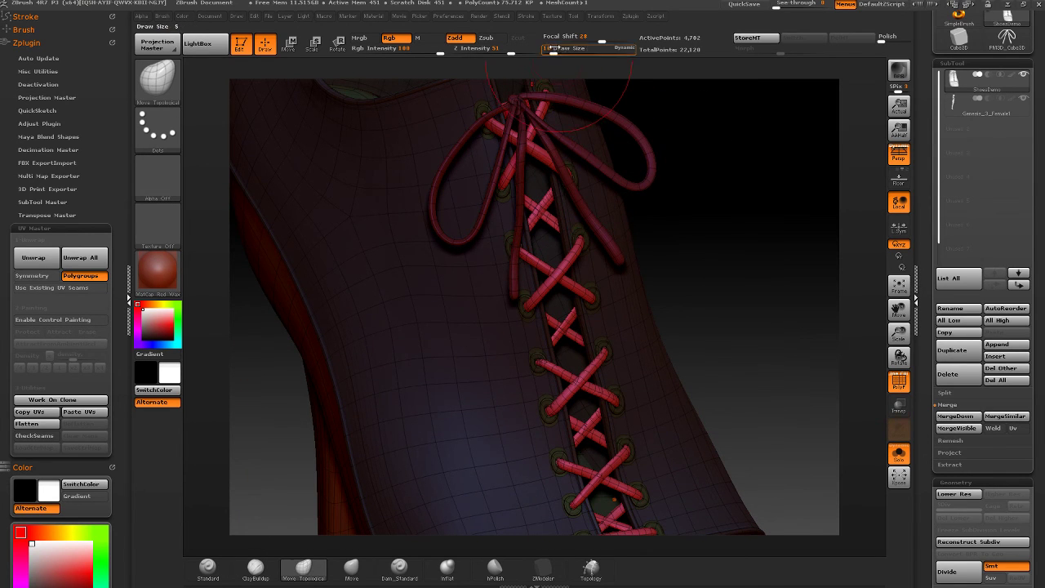
# - Set the draw size to 4, nudge the upper lace end into its rimmed hole and clear the mask
pyautogui.moveTo(553, 48); pyautogui.dragTo(544, 48)
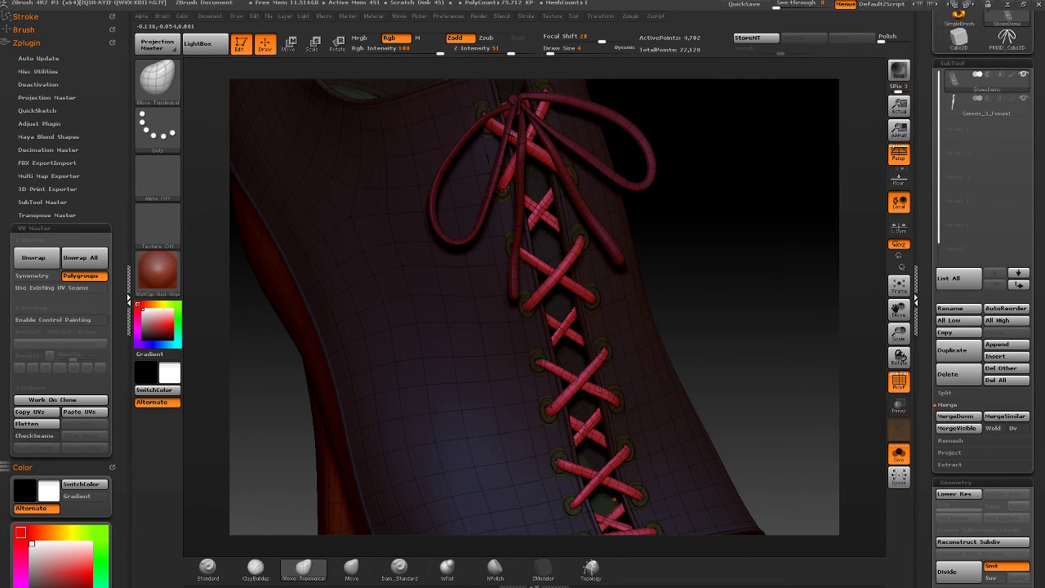
pyautogui.moveTo(498, 186)
pyautogui.mouseDown()
pyautogui.moveTo(656, 218)
pyautogui.moveTo(814, 397)
pyautogui.moveTo(770, 406)
pyautogui.moveTo(748, 247)
pyautogui.moveTo(700, 340)
pyautogui.mouseUp()
pyautogui.press('shift')
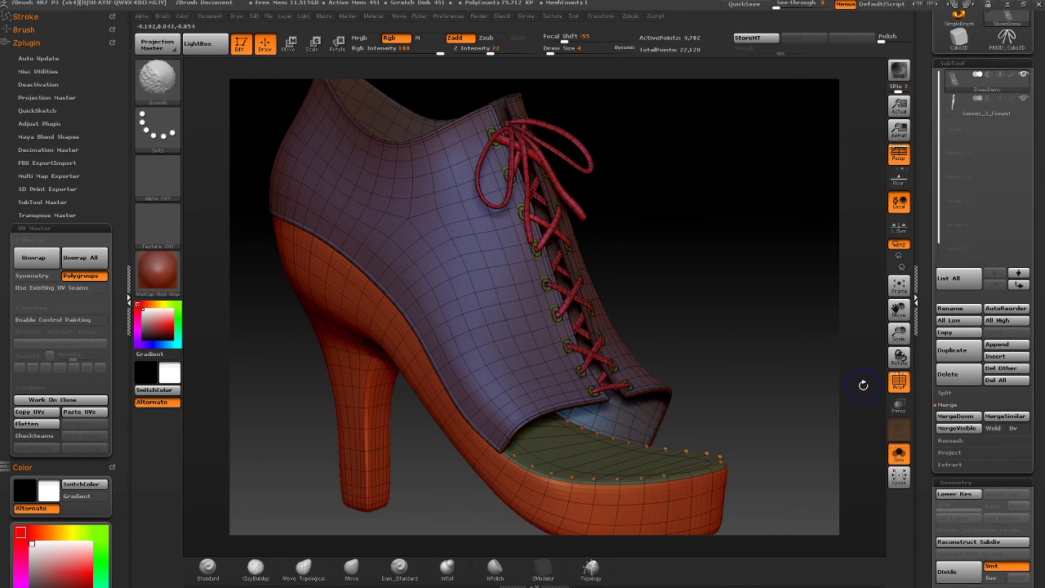
# - Turn off the smoothed dynamic subdivision preview, check the outer upper in isolation and unhide the whole shoe
pyautogui.hotkey('shift', 'd')
pyautogui.moveTo(637, 264)
pyautogui.mouseDown()
pyautogui.moveTo(582, 351)
pyautogui.moveTo(588, 360)
pyautogui.moveTo(504, 299)
pyautogui.moveTo(408, 298)
pyautogui.mouseUp()
pyautogui.hotkey('ctrl', 'shift')
pyautogui.keyDown('ctrl'); pyautogui.keyDown('shift'); pyautogui.click(507, 290); pyautogui.keyUp('shift'); pyautogui.keyUp('ctrl')
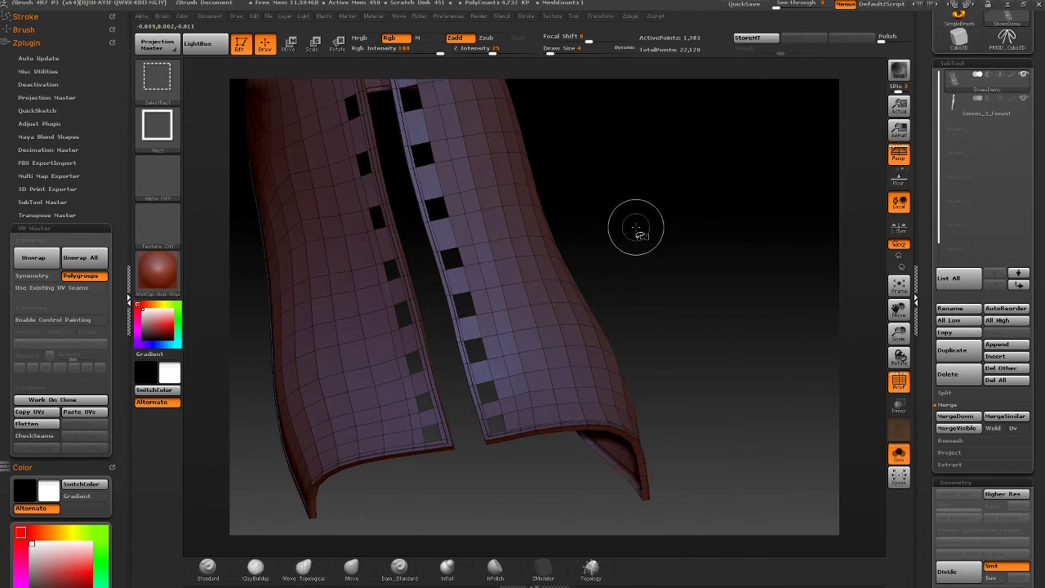
pyautogui.keyDown('ctrl'); pyautogui.keyDown('shift'); pyautogui.click(635, 224); pyautogui.keyUp('shift'); pyautogui.keyUp('ctrl')
# - Isolate the sole and heel and assign them to a single polygroup
pyautogui.keyDown('ctrl'); pyautogui.keyDown('shift'); pyautogui.click(474, 292); pyautogui.keyUp('shift'); pyautogui.keyUp('ctrl')
pyautogui.moveTo(619, 236)
pyautogui.mouseDown()
pyautogui.moveTo(544, 200)
pyautogui.moveTo(596, 212)
pyautogui.moveTo(499, 214)
pyautogui.moveTo(668, 203)
pyautogui.mouseUp()
pyautogui.hotkey('ctrl', 'shift')
pyautogui.hotkey('ctrl', 'w')
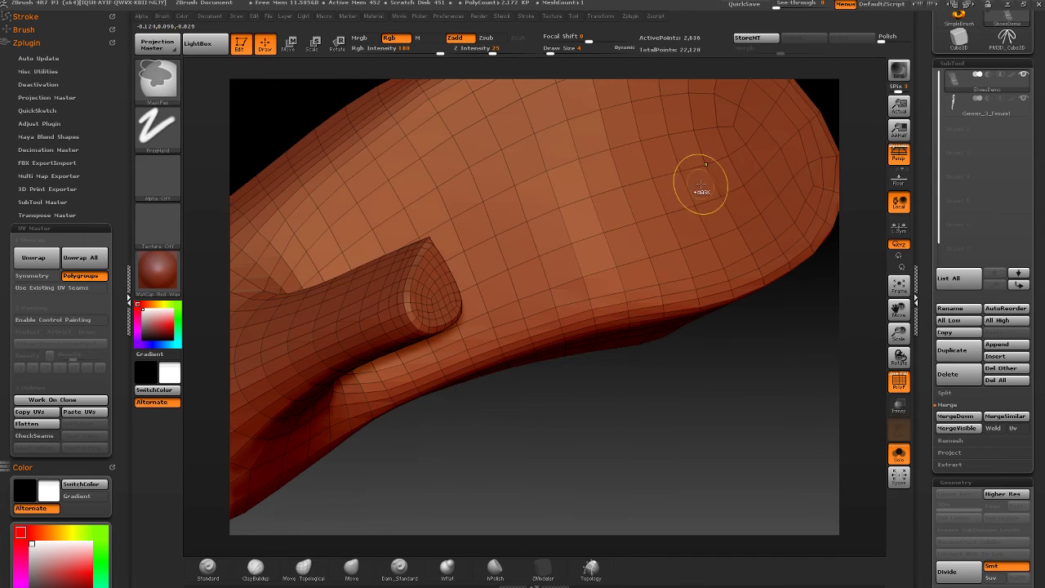
# - Examine the polygroups of the lining, outer upper and hole rims with different shoe parts shown and hidden
pyautogui.press('b')
pyautogui.press('m')
pyautogui.press('t')
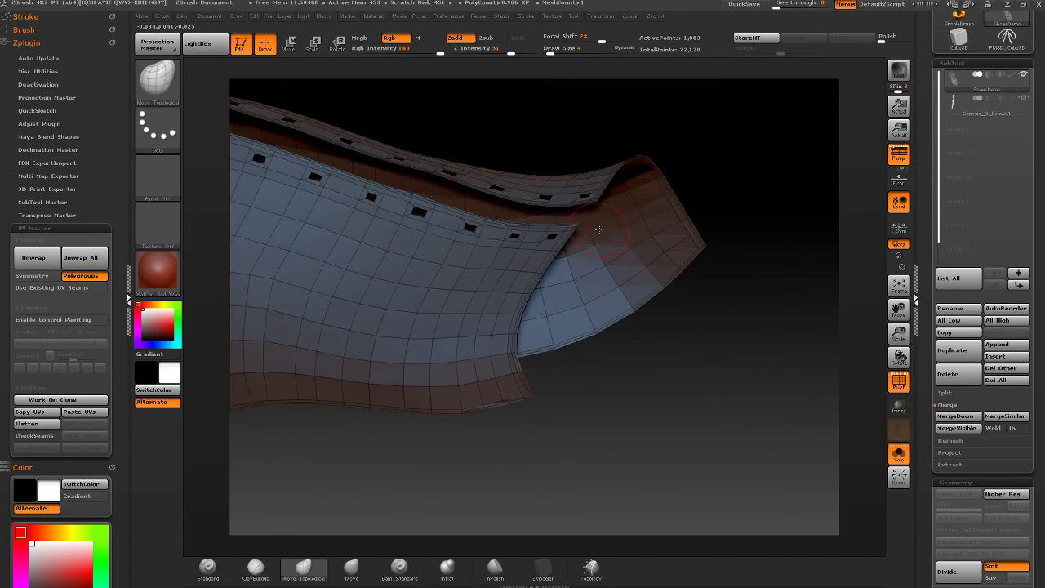
pyautogui.hotkey('ctrl', 'shift')
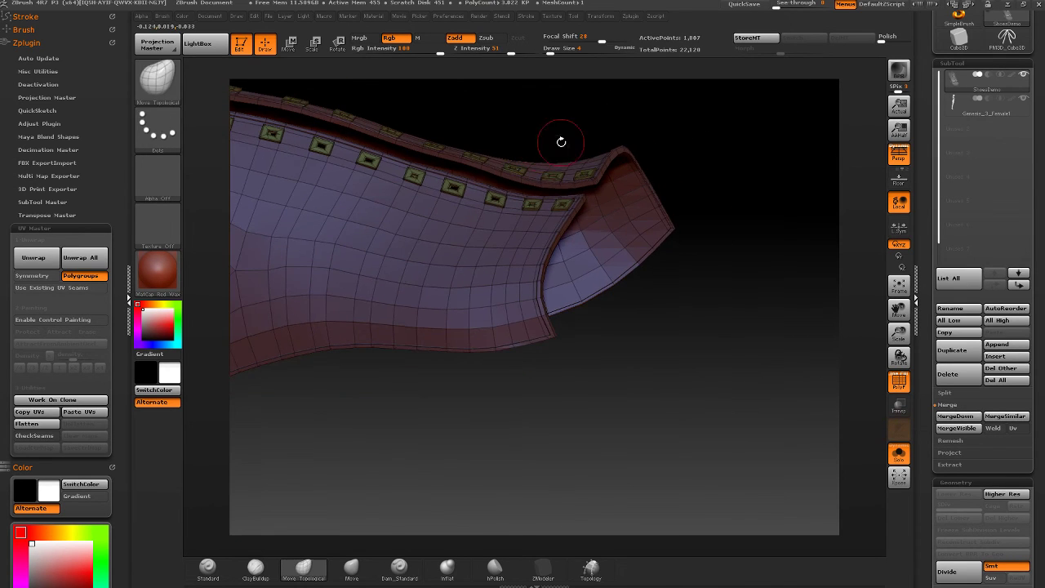
pyautogui.moveTo(539, 226)
pyautogui.mouseDown()
pyautogui.moveTo(530, 152)
pyautogui.moveTo(562, 128)
pyautogui.moveTo(575, 134)
pyautogui.mouseUp()
pyautogui.hotkey('ctrl', 'shift')
pyautogui.keyDown('ctrl'); pyautogui.keyDown('shift'); pyautogui.click(599, 317); pyautogui.keyUp('shift'); pyautogui.keyUp('ctrl')
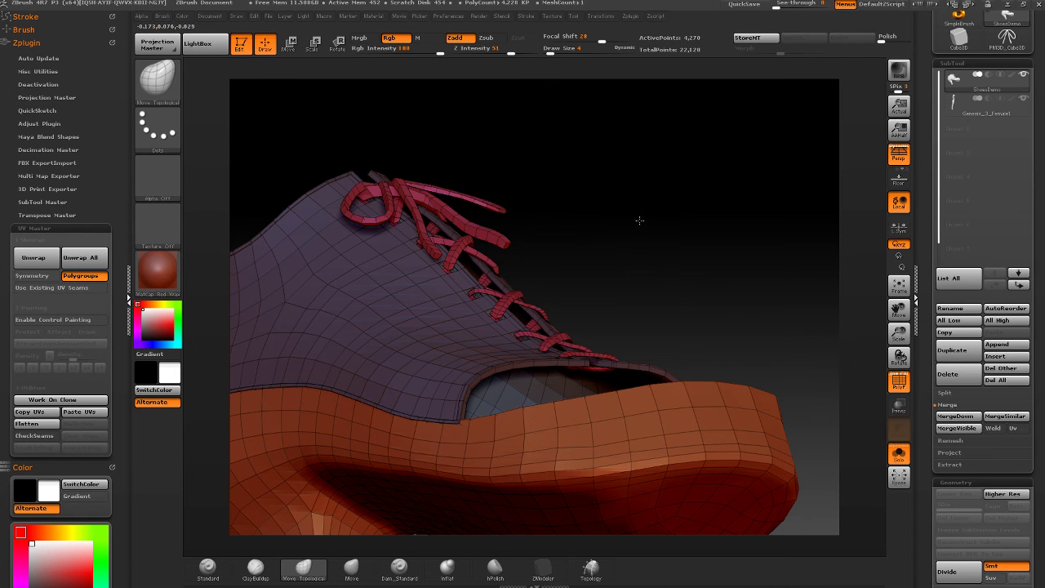
pyautogui.moveTo(640, 221)
pyautogui.mouseDown()
pyautogui.moveTo(723, 220)
pyautogui.moveTo(643, 215)
pyautogui.moveTo(618, 196)
pyautogui.mouseUp()
pyautogui.keyDown('ctrl'); pyautogui.keyDown('shift'); pyautogui.click(727, 220); pyautogui.keyUp('shift'); pyautogui.keyUp('ctrl')
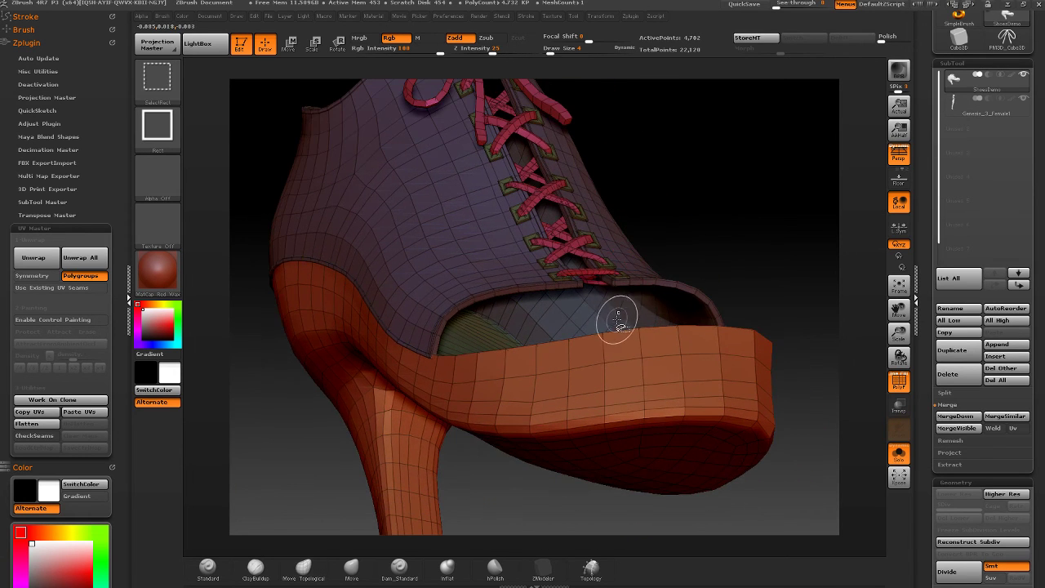
# - Isolate the upper's inner lining, assign it to one polygroup and unhide the whole shoe
pyautogui.keyDown('ctrl'); pyautogui.keyDown('shift'); pyautogui.click(618, 321); pyautogui.keyUp('shift'); pyautogui.keyUp('ctrl')
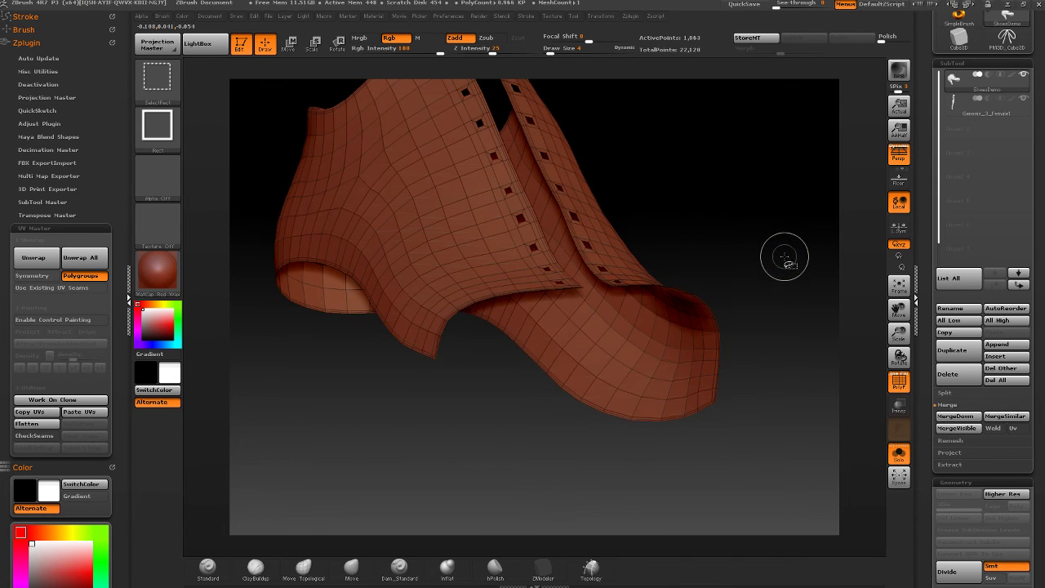
pyautogui.keyDown('ctrl'); pyautogui.keyDown('shift'); pyautogui.click(781, 253); pyautogui.keyUp('shift'); pyautogui.keyUp('ctrl')
pyautogui.moveTo(730, 248)
pyautogui.mouseDown()
pyautogui.moveTo(741, 257)
pyautogui.moveTo(725, 263)
pyautogui.mouseUp()
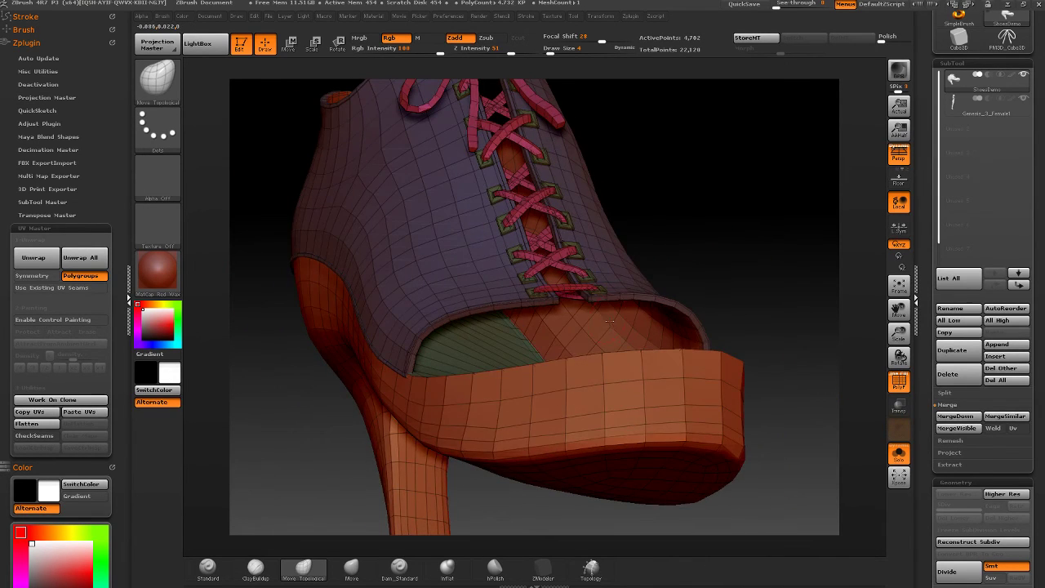
pyautogui.moveTo(609, 321); pyautogui.dragTo(611, 326, button='right')
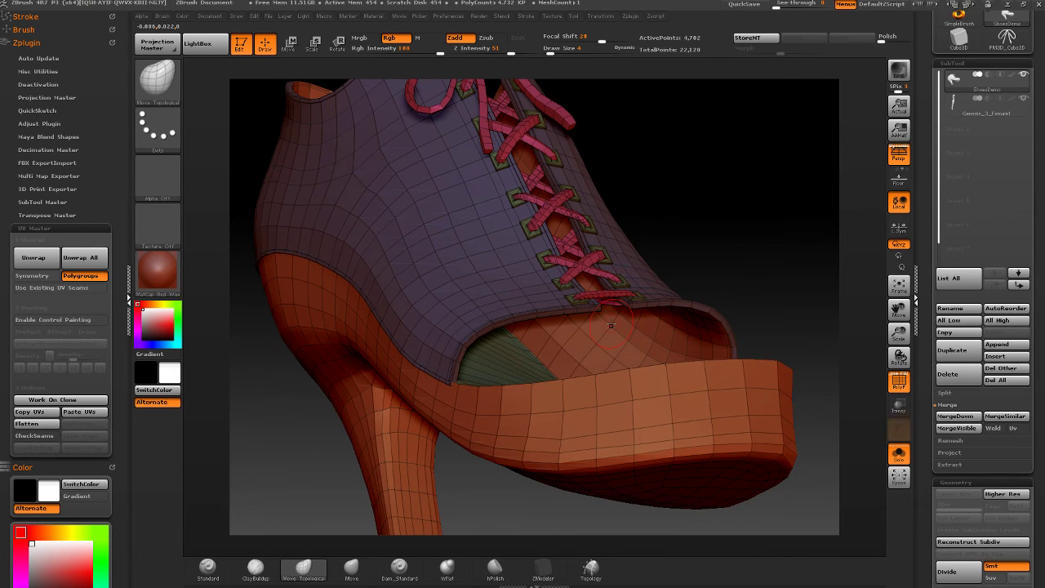
# - Isolate the outer upper together with its lace-hole rims, assign them to a single polygroup and unhide the whole shoe
pyautogui.hotkey('ctrl', 'shift')
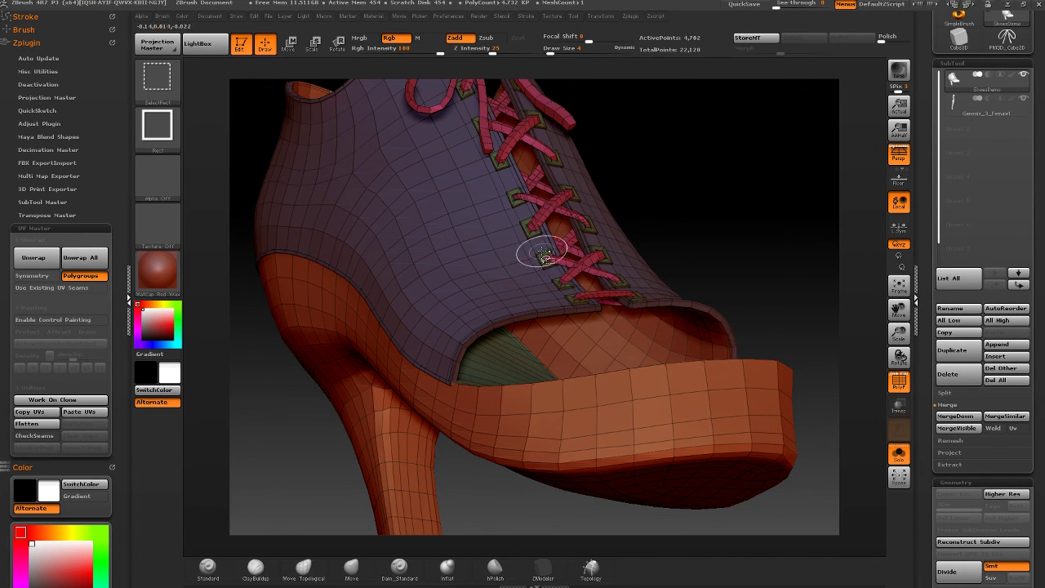
pyautogui.keyDown('ctrl'); pyautogui.keyDown('shift'); pyautogui.click(503, 267); pyautogui.keyUp('shift'); pyautogui.keyUp('ctrl')
pyautogui.moveTo(711, 218); pyautogui.dragTo(737, 182)
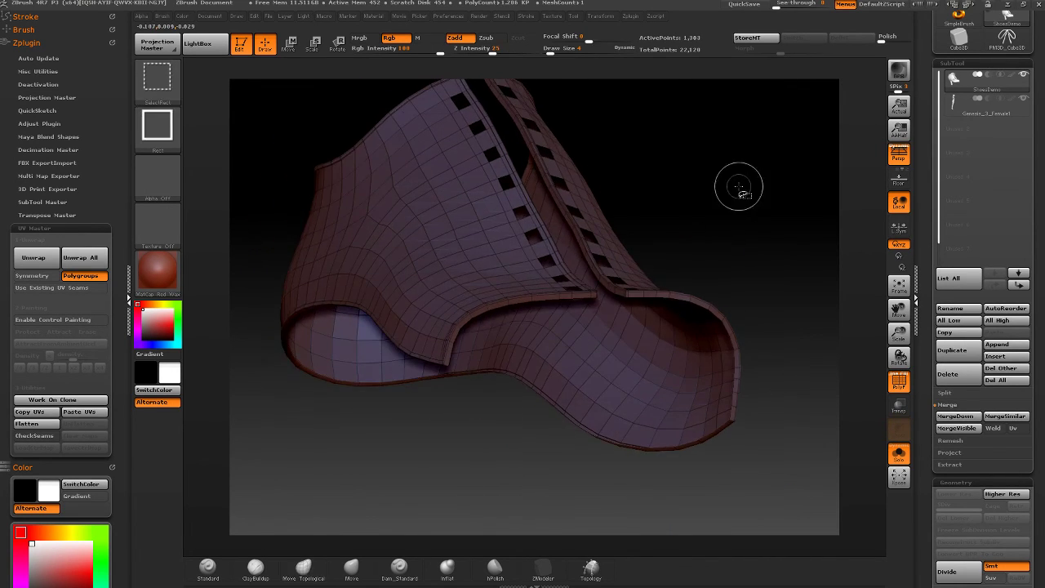
pyautogui.keyDown('ctrl'); pyautogui.keyDown('shift'); pyautogui.click(706, 217); pyautogui.keyUp('shift'); pyautogui.keyUp('ctrl')
pyautogui.moveTo(705, 217); pyautogui.dragTo(694, 274, button='right')
pyautogui.keyDown('ctrl'); pyautogui.moveTo(572, 305); pyautogui.dragTo(588, 257, button='right'); pyautogui.keyUp('ctrl')
pyautogui.keyDown('ctrl'); pyautogui.keyDown('shift'); pyautogui.click(560, 290); pyautogui.keyUp('shift'); pyautogui.keyUp('ctrl')
pyautogui.keyDown('ctrl'); pyautogui.keyDown('shift'); pyautogui.moveTo(768, 198); pyautogui.dragTo(734, 213); pyautogui.keyUp('shift'); pyautogui.keyUp('ctrl')
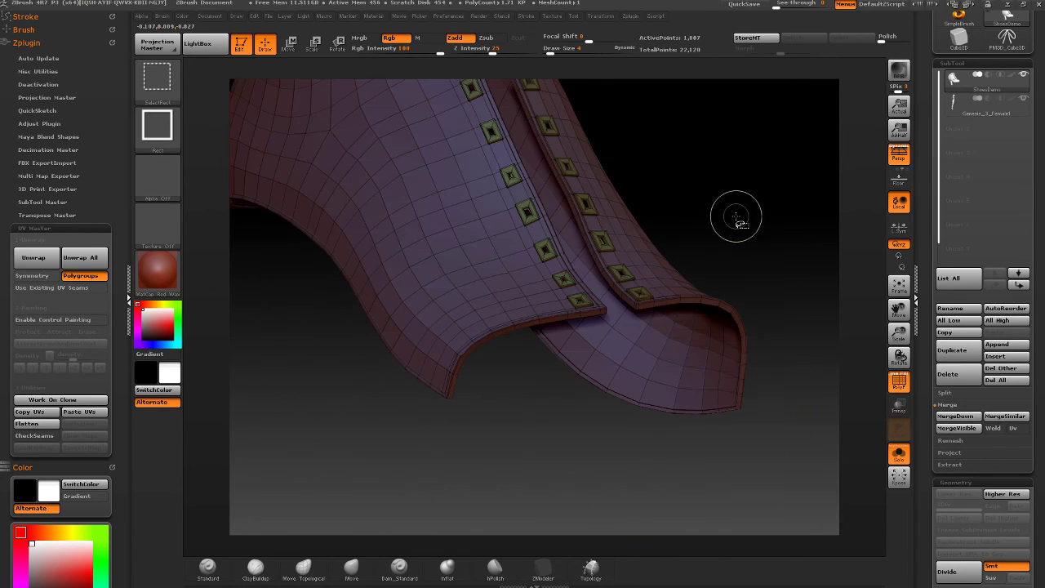
pyautogui.hotkey('ctrl', 'w')
pyautogui.hotkey('ctrl', 'w')
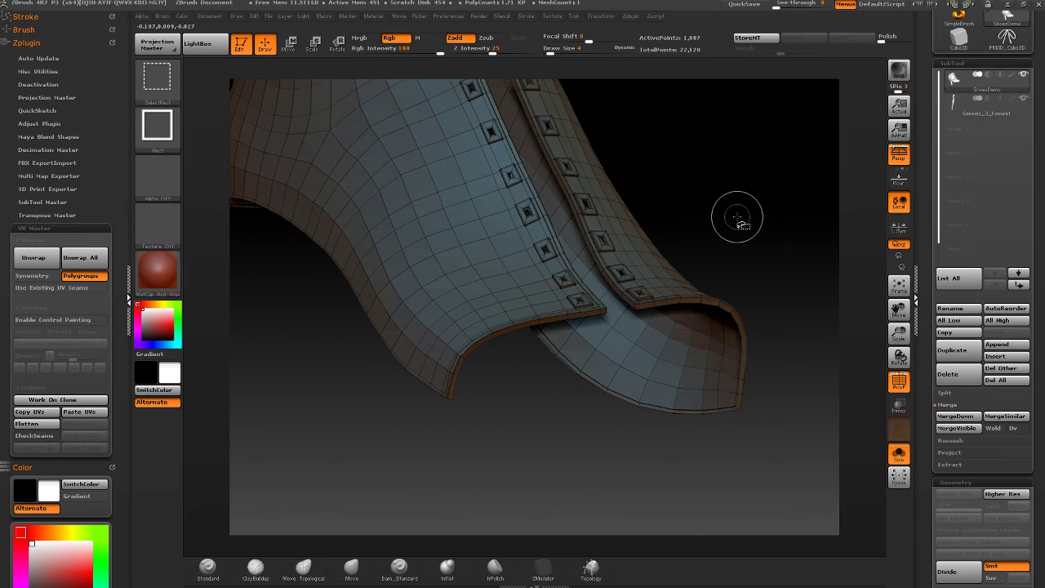
pyautogui.hotkey('ctrl', 'w')
pyautogui.keyDown('ctrl'); pyautogui.keyDown('shift'); pyautogui.click(738, 219); pyautogui.keyUp('shift'); pyautogui.keyUp('ctrl')
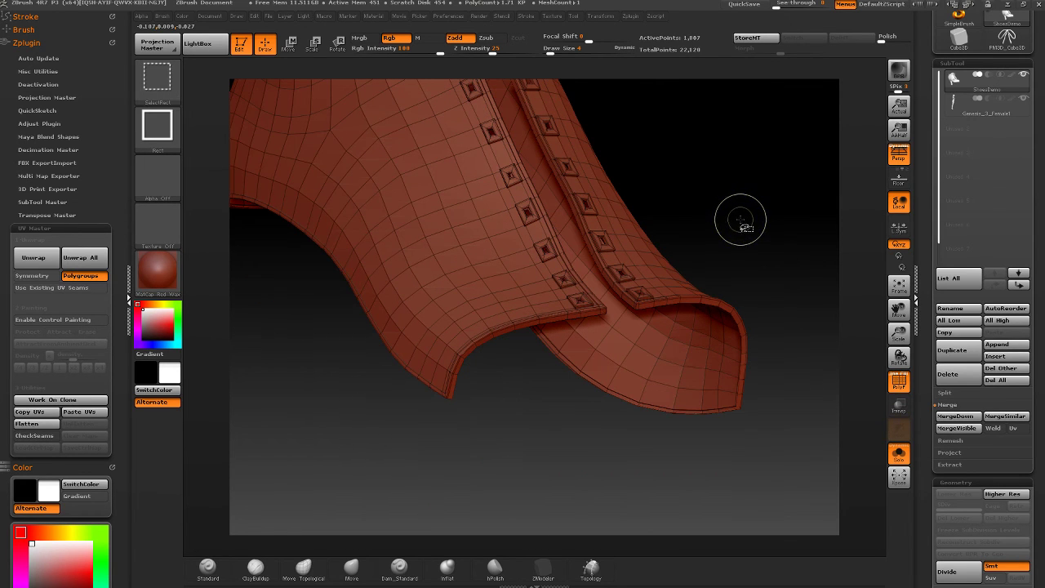
pyautogui.keyDown('ctrl'); pyautogui.keyDown('shift'); pyautogui.moveTo(746, 218); pyautogui.dragTo(642, 237); pyautogui.keyUp('shift'); pyautogui.keyUp('ctrl')
# - Undo the unhiding, regroup the outer upper and rims in a purple polygroup distinct from the sole, and unhide the shoe
pyautogui.press('b')
pyautogui.press('m')
pyautogui.press('t')
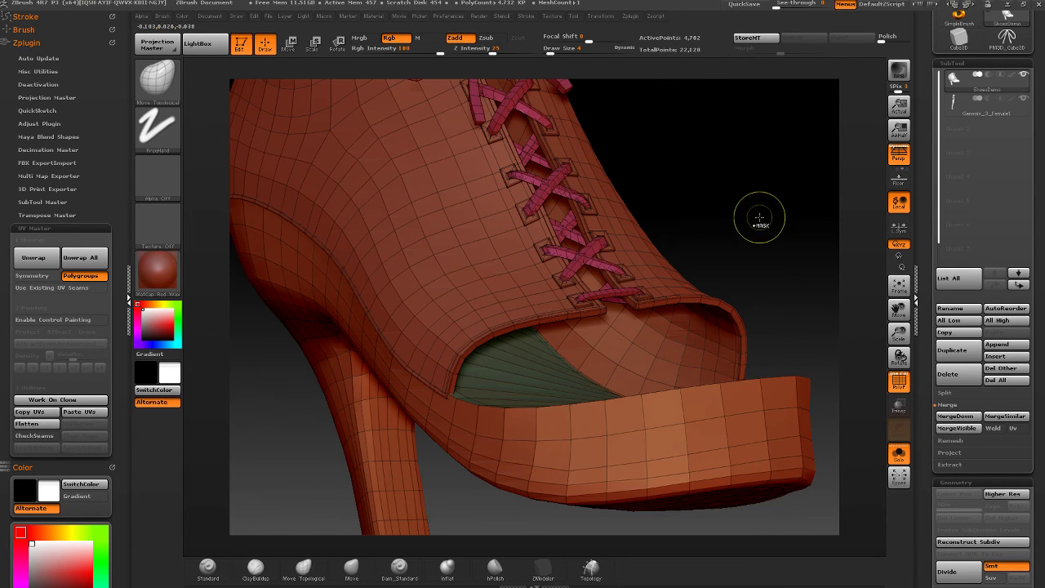
pyautogui.hotkey('ctrl', 'z')
pyautogui.hotkey('ctrl', 'w')
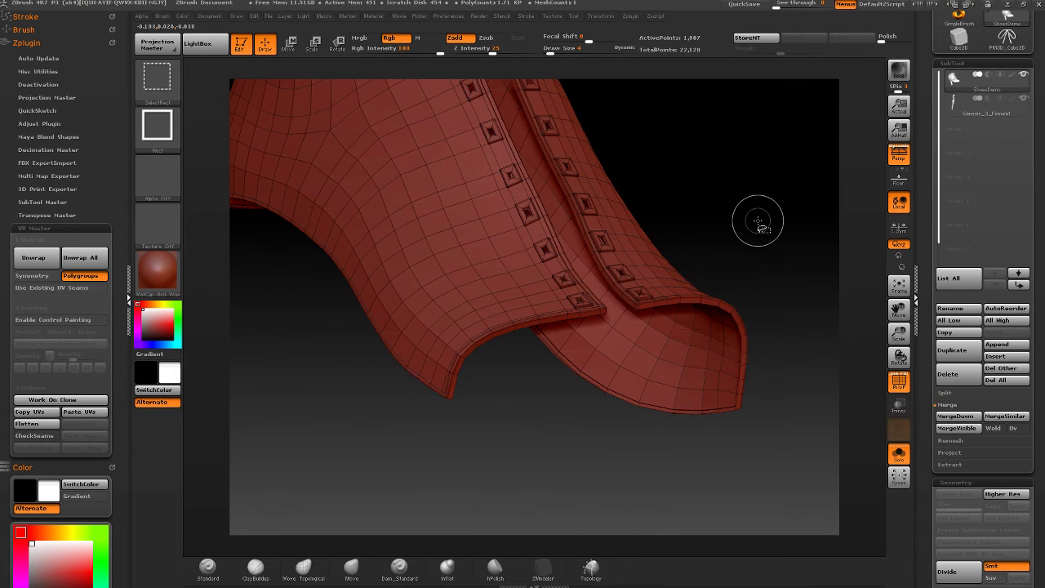
pyautogui.hotkey('ctrl', 'w')
pyautogui.keyDown('ctrl'); pyautogui.keyDown('shift'); pyautogui.click(761, 223); pyautogui.keyUp('shift'); pyautogui.keyUp('ctrl')
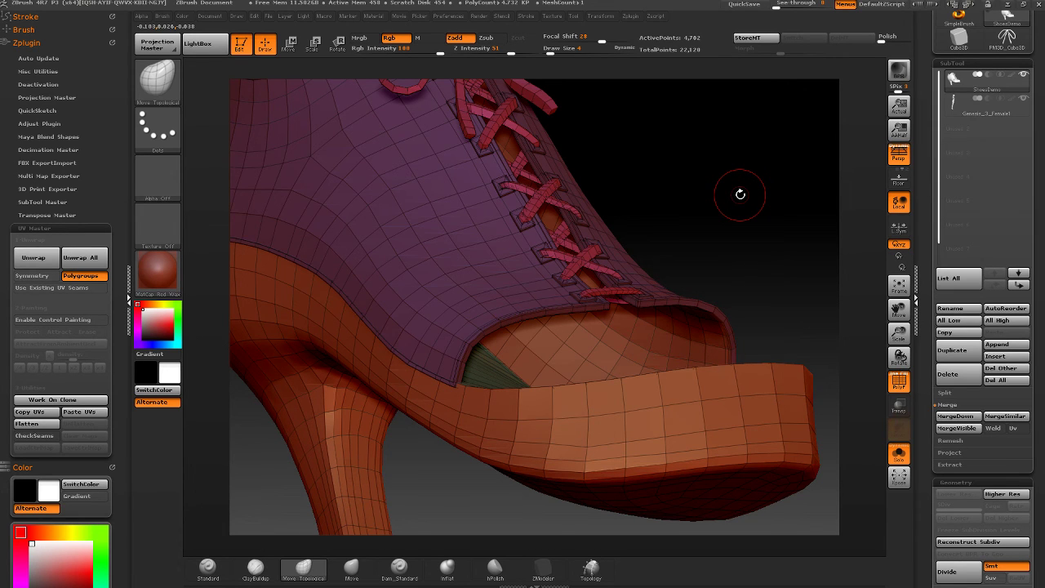
# - Isolate the lace bow, shrink the visible area until one lace end is hidden, and assign the remaining bow its own polygroup
pyautogui.moveTo(670, 317); pyautogui.dragTo(577, 325)
pyautogui.moveTo(582, 323)
pyautogui.keyDown('ctrl'); pyautogui.mouseDown(button='right')
pyautogui.moveTo(564, 352)
pyautogui.moveTo(559, 331)
pyautogui.moveTo(592, 327)
pyautogui.moveTo(566, 319)
pyautogui.moveTo(584, 350)
pyautogui.moveTo(552, 336)
pyautogui.moveTo(588, 294)
pyautogui.mouseUp(button='right'); pyautogui.keyUp('ctrl')
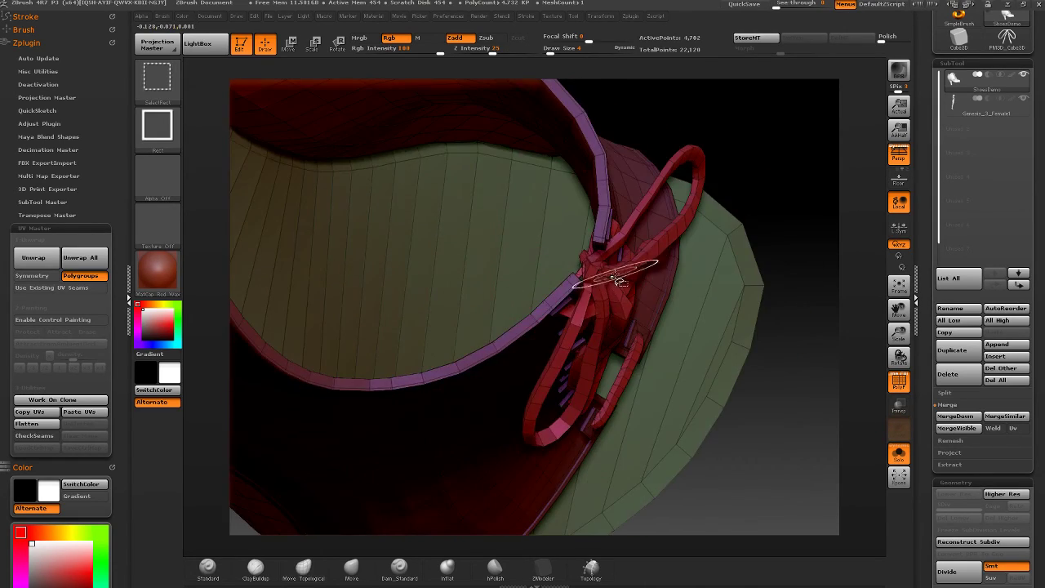
pyautogui.keyDown('ctrl'); pyautogui.keyDown('shift'); pyautogui.click(602, 275); pyautogui.keyUp('shift'); pyautogui.keyUp('ctrl')
pyautogui.moveTo(581, 228)
pyautogui.mouseDown(button='right')
pyautogui.moveTo(665, 455)
pyautogui.moveTo(560, 250)
pyautogui.moveTo(620, 384)
pyautogui.moveTo(648, 396)
pyautogui.moveTo(604, 313)
pyautogui.moveTo(645, 380)
pyautogui.moveTo(707, 401)
pyautogui.moveTo(696, 445)
pyautogui.mouseUp(button='right')
pyautogui.keyDown('ctrl'); pyautogui.keyDown('alt'); pyautogui.keyDown('shift'); pyautogui.moveTo(714, 429); pyautogui.dragTo(735, 444); pyautogui.keyUp('shift'); pyautogui.keyUp('alt'); pyautogui.keyUp('ctrl')
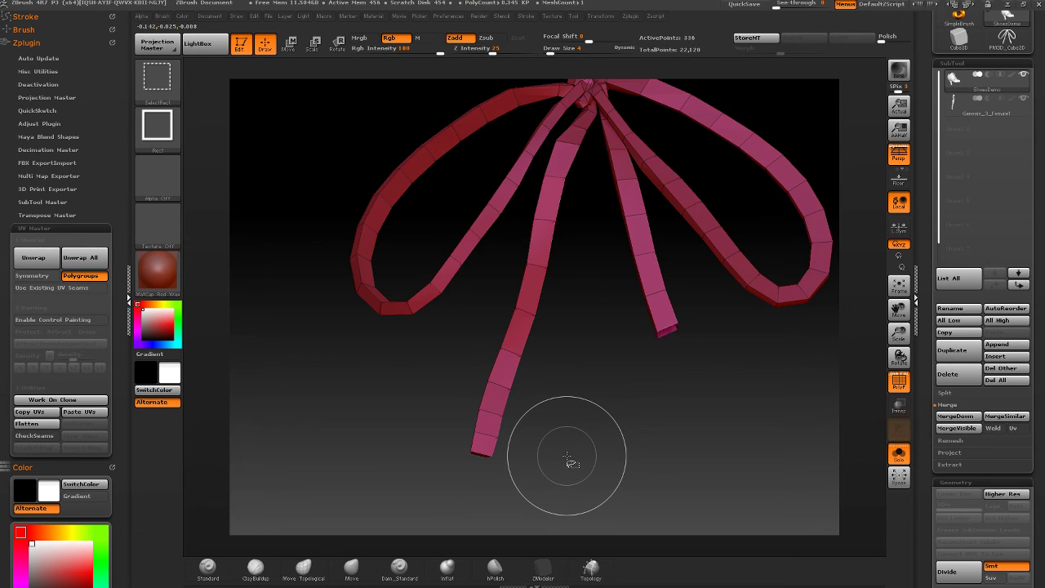
pyautogui.hotkey('ctrl', 'shift', 's')
pyautogui.hotkey('ctrl', 'shift', 's')
pyautogui.hotkey('ctrl', 'shift', 's')
pyautogui.hotkey('ctrl', 'shift', 's')
pyautogui.hotkey('ctrl', 'shift', 's')
pyautogui.hotkey('ctrl', 'shift', 's')
pyautogui.hotkey('ctrl', 'shift', 's')
pyautogui.hotkey('ctrl', 'shift', 's')
pyautogui.hotkey('ctrl', 'shift', 's')
pyautogui.keyDown('ctrl'); pyautogui.moveTo(664, 395); pyautogui.dragTo(666, 360, button='right'); pyautogui.keyUp('ctrl')
pyautogui.hotkey('ctrl', 'shift', 's')
pyautogui.hotkey('ctrl', 'w')
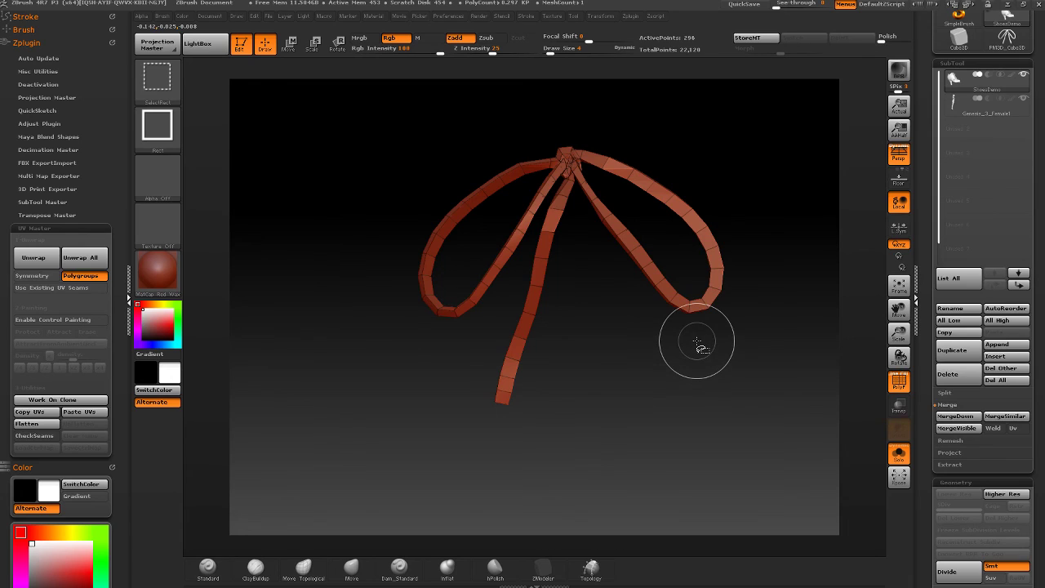
# - Keep shrinking the visible bow, giving the other loop, the knot and the last lace end separate polygroups, and unhide the shoe
pyautogui.hotkey('ctrl', 'shift', 's')
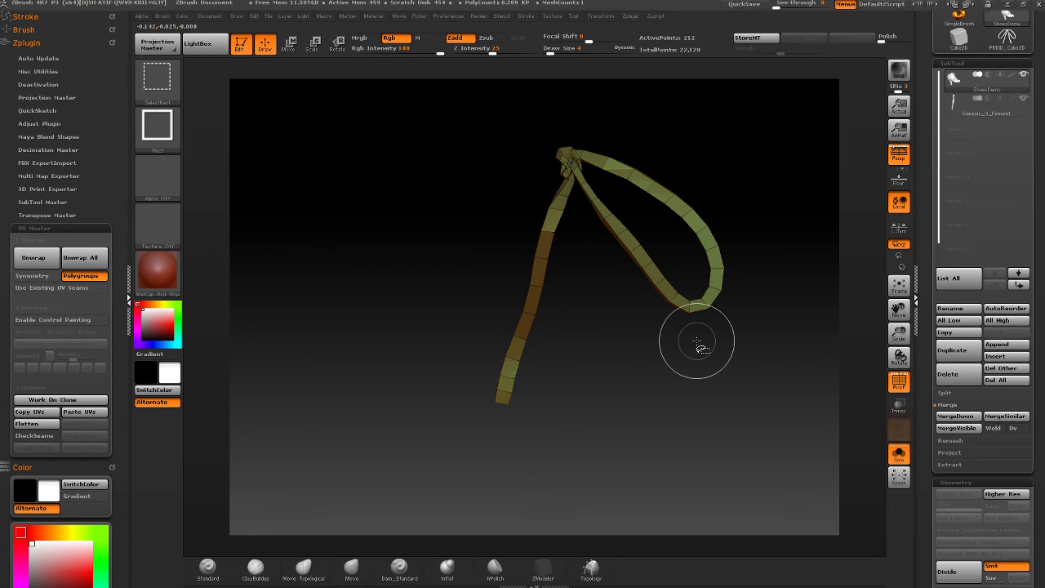
pyautogui.hotkey('ctrl', 'shift', 's')
pyautogui.hotkey('ctrl', 'shift', 's')
pyautogui.hotkey('ctrl', 'shift', 's')
pyautogui.hotkey('ctrl', 'shift', 's')
pyautogui.hotkey('ctrl', 'shift', 's')
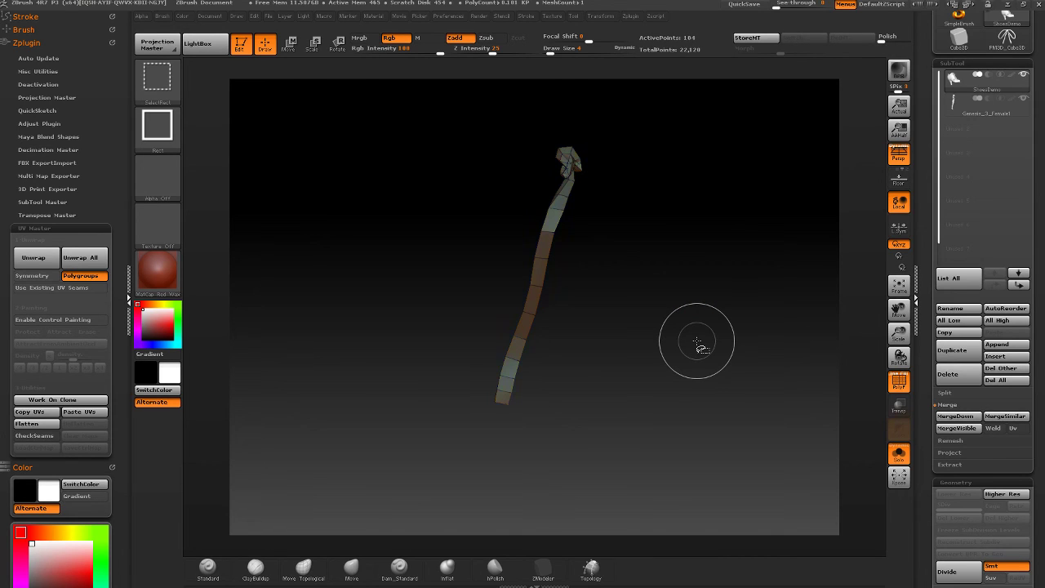
pyautogui.hotkey('ctrl', 'w')
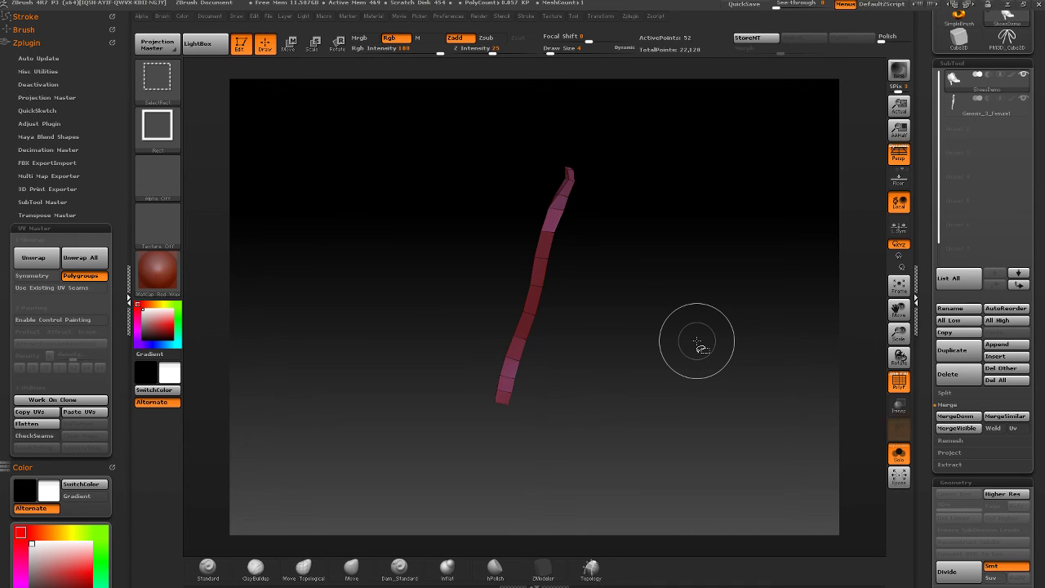
pyautogui.hotkey('ctrl', 'w')
pyautogui.keyDown('ctrl'); pyautogui.keyDown('shift'); pyautogui.click(697, 347); pyautogui.keyUp('shift'); pyautogui.keyUp('ctrl')
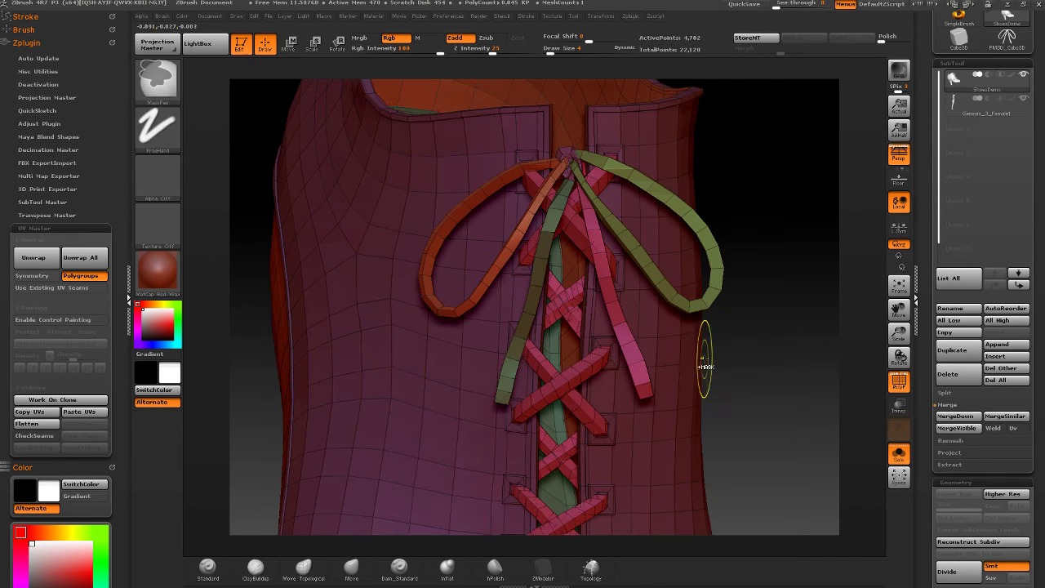
# - Set ZModeler's edge action to Insert and delete the surplus horizontal edge loops along the shoe's heel
pyautogui.moveTo(698, 349); pyautogui.dragTo(624, 413)
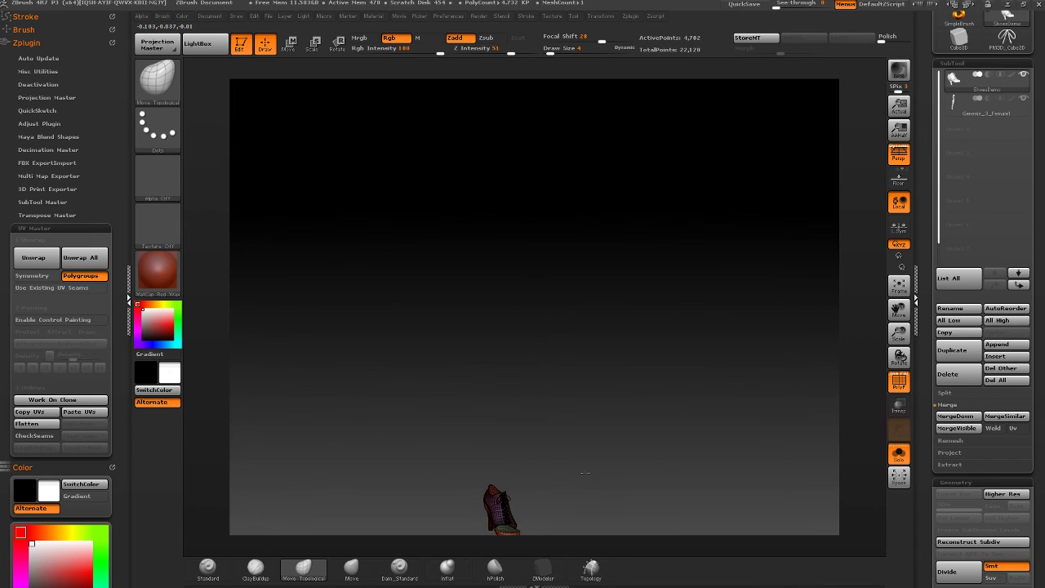
pyautogui.press('f')
pyautogui.moveTo(771, 446)
pyautogui.mouseDown()
pyautogui.moveTo(764, 360)
pyautogui.moveTo(686, 425)
pyautogui.mouseUp()
pyautogui.moveTo(587, 433); pyautogui.dragTo(584, 363)
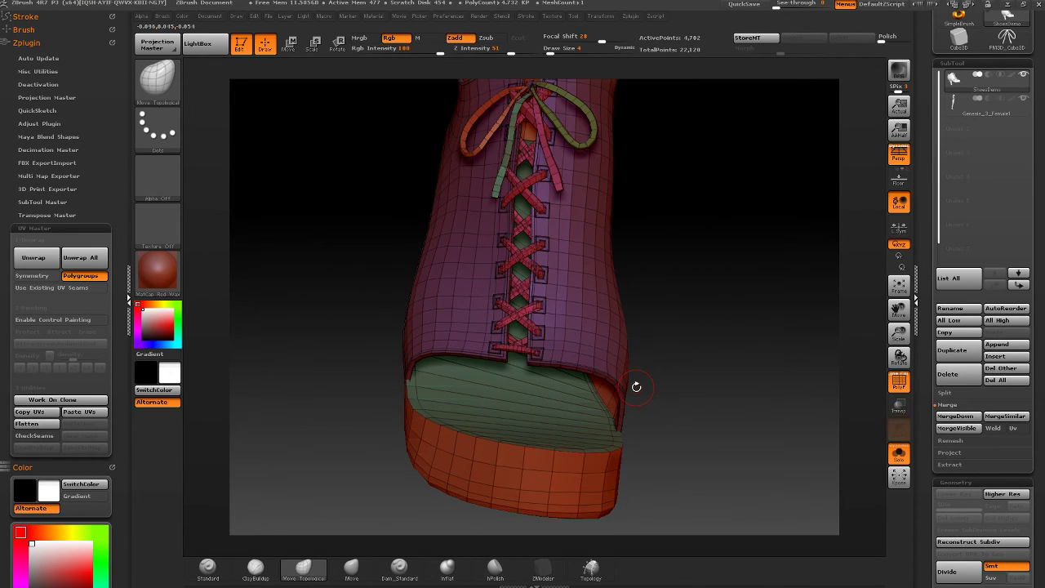
pyautogui.moveTo(636, 386); pyautogui.dragTo(687, 327)
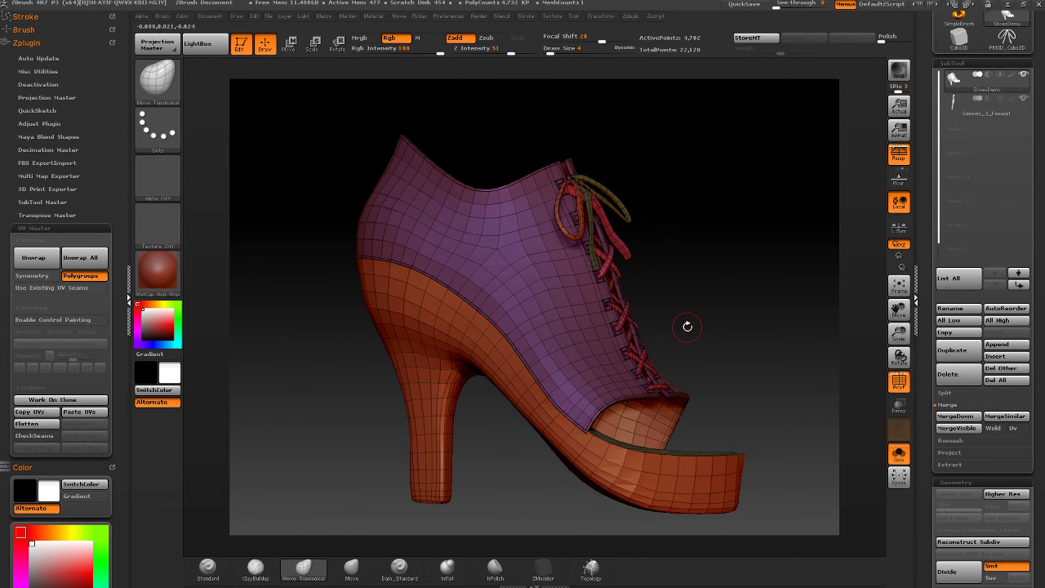
pyautogui.moveTo(535, 457); pyautogui.dragTo(486, 409)
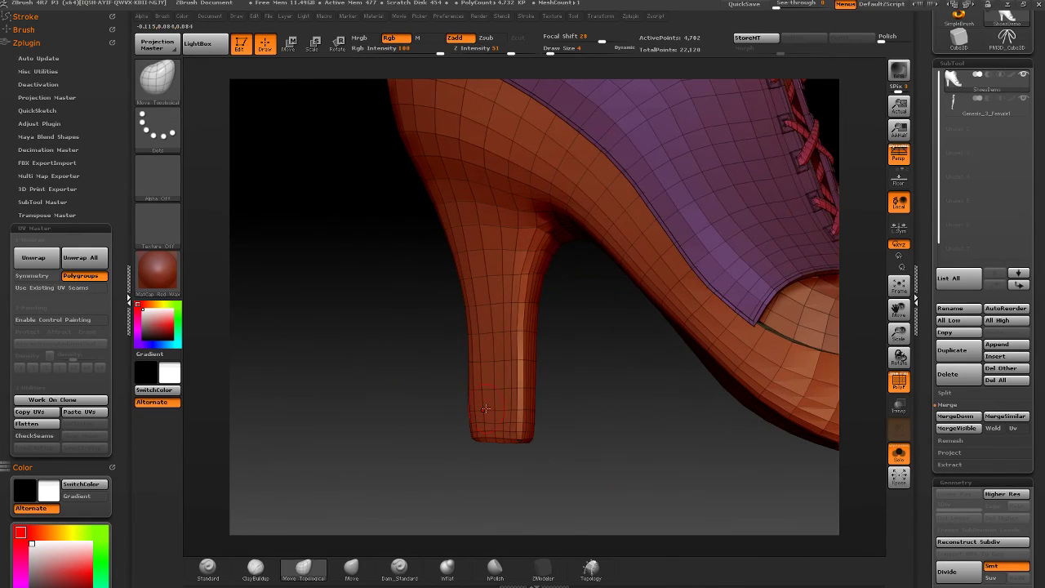
pyautogui.click(541, 575)
pyautogui.moveTo(522, 490); pyautogui.dragTo(501, 418)
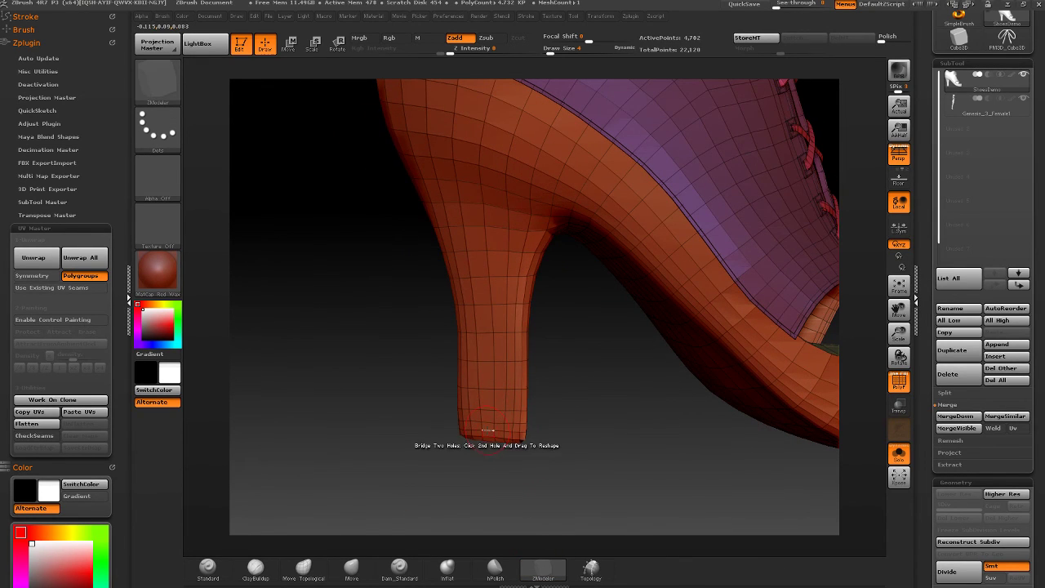
pyautogui.press('space')
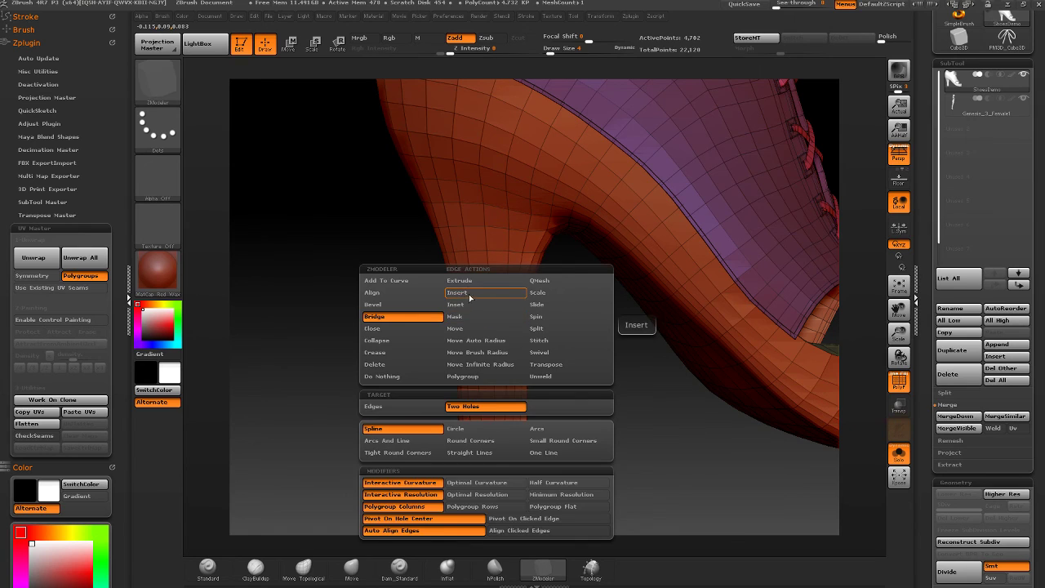
pyautogui.click(469, 297)
pyautogui.keyDown('alt'); pyautogui.click(488, 431); pyautogui.keyUp('alt')
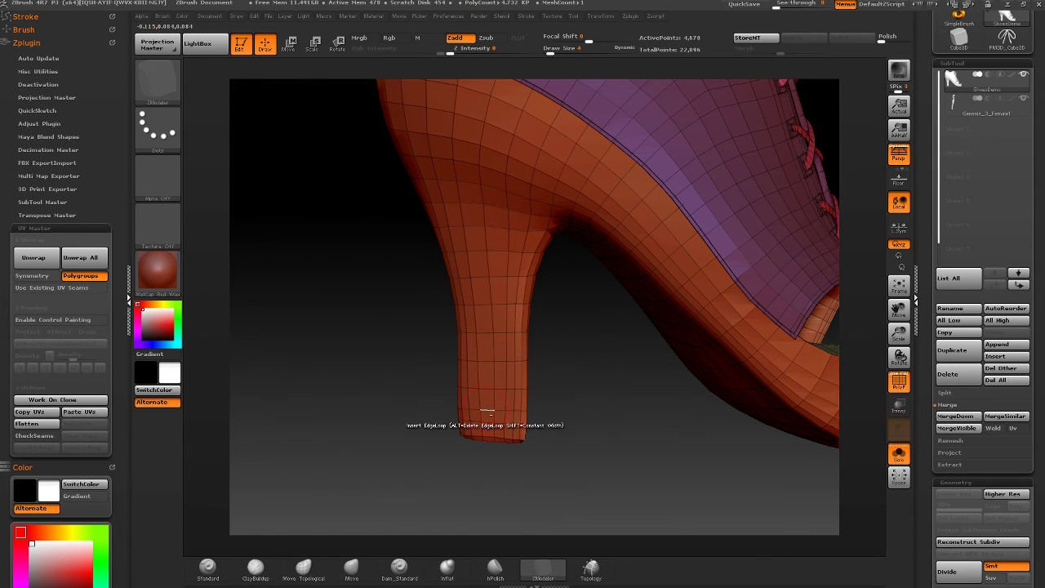
pyautogui.keyDown('alt'); pyautogui.click(484, 333); pyautogui.keyUp('alt')
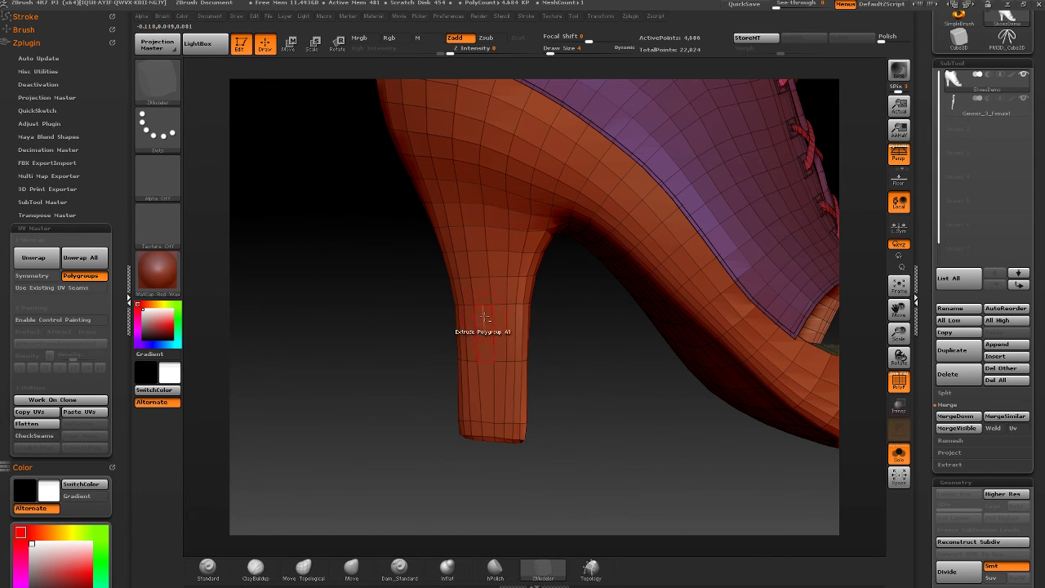
pyautogui.keyDown('alt'); pyautogui.click(480, 229); pyautogui.keyUp('alt')
pyautogui.moveTo(489, 238); pyautogui.dragTo(511, 273, button='right')
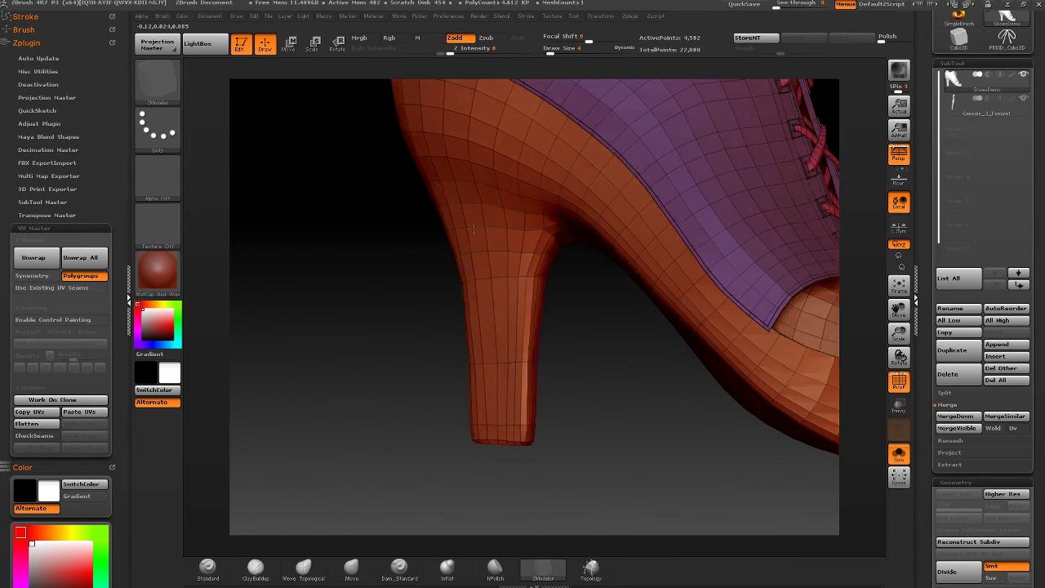
# - Mask everything except the heel tip and flatten the tip's underside with a ClipCurve cut level with the front sole
pyautogui.click(524, 405)
pyautogui.moveTo(524, 402); pyautogui.dragTo(518, 327, button='right')
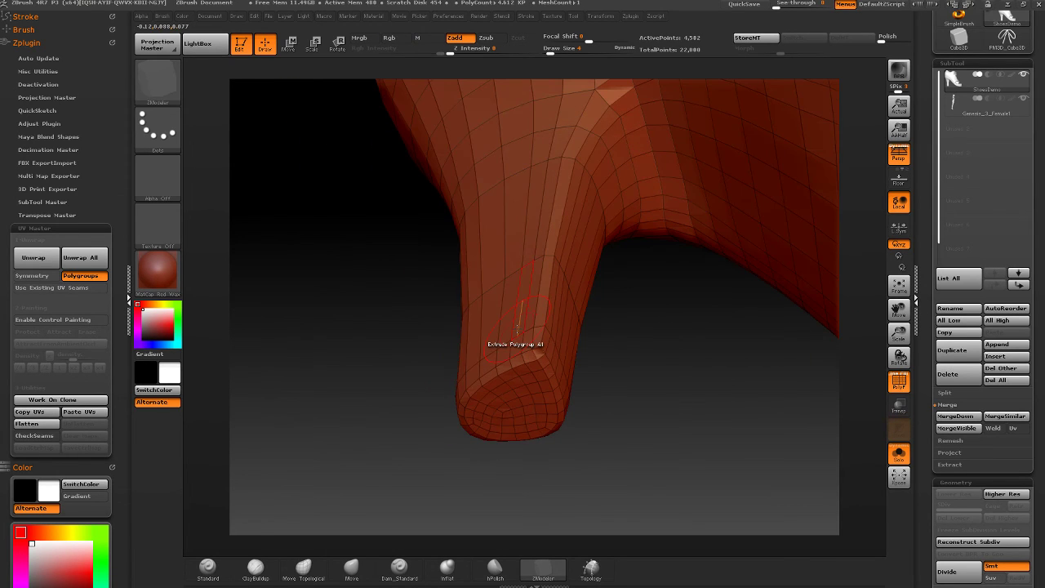
pyautogui.moveTo(633, 379); pyautogui.dragTo(642, 478, button='right')
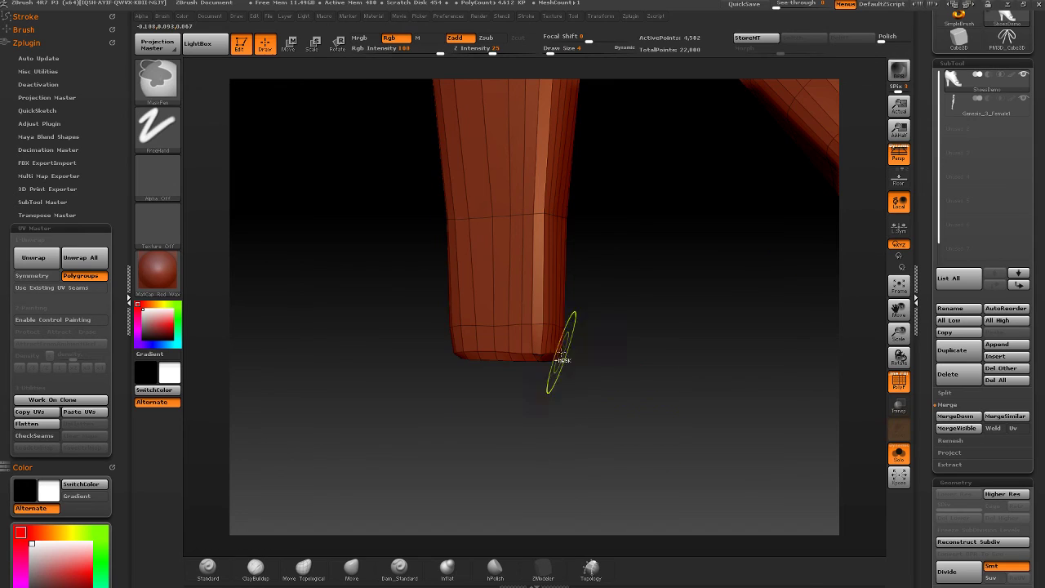
pyautogui.moveTo(599, 333)
pyautogui.keyDown('ctrl'); pyautogui.mouseDown()
pyautogui.moveTo(399, 417)
pyautogui.moveTo(398, 427)
pyautogui.mouseUp(); pyautogui.keyUp('ctrl')
pyautogui.keyDown('ctrl'); pyautogui.click(455, 442); pyautogui.keyUp('ctrl')
pyautogui.keyDown('ctrl'); pyautogui.keyDown('shift'); pyautogui.click(159, 82); pyautogui.keyUp('shift'); pyautogui.keyUp('ctrl')
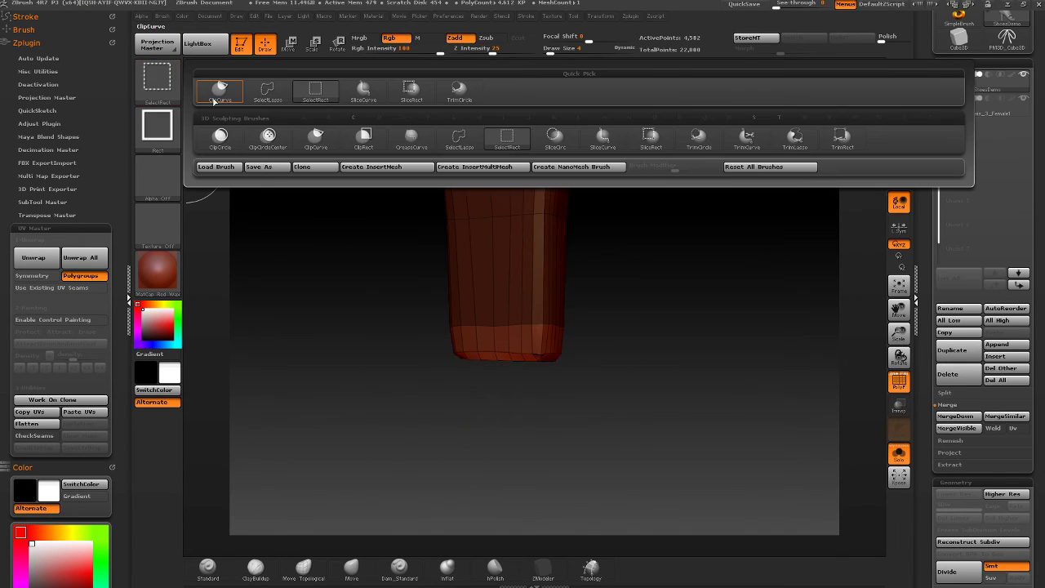
pyautogui.keyDown('ctrl'); pyautogui.keyDown('shift'); pyautogui.click(225, 91); pyautogui.keyUp('shift'); pyautogui.keyUp('ctrl')
pyautogui.moveTo(629, 372)
pyautogui.keyDown('ctrl'); pyautogui.mouseDown(button='right')
pyautogui.moveTo(633, 295)
pyautogui.moveTo(577, 329)
pyautogui.mouseUp(button='right'); pyautogui.keyUp('ctrl')
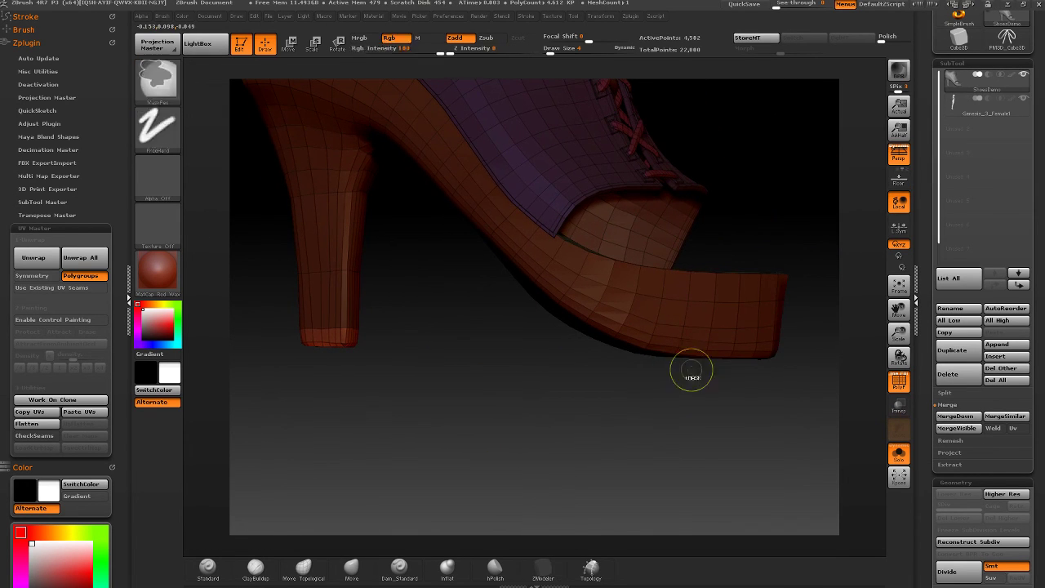
pyautogui.keyDown('ctrl'); pyautogui.keyDown('shift'); pyautogui.moveTo(351, 372); pyautogui.dragTo(780, 359); pyautogui.keyUp('shift'); pyautogui.keyUp('ctrl')
pyautogui.keyDown('ctrl'); pyautogui.keyDown('shift'); pyautogui.moveTo(852, 357); pyautogui.dragTo(850, 365); pyautogui.keyUp('shift'); pyautogui.keyUp('ctrl')
# - Mask everything except the lower heel and delete the edge loop around the middle of the heel
pyautogui.moveTo(495, 367)
pyautogui.mouseDown(button='right')
pyautogui.moveTo(329, 441)
pyautogui.moveTo(544, 354)
pyautogui.moveTo(534, 326)
pyautogui.moveTo(530, 354)
pyautogui.moveTo(506, 348)
pyautogui.moveTo(597, 368)
pyautogui.moveTo(573, 302)
pyautogui.moveTo(577, 373)
pyautogui.mouseUp(button='right')
pyautogui.keyDown('ctrl'); pyautogui.moveTo(606, 266); pyautogui.dragTo(451, 445); pyautogui.keyUp('ctrl')
pyautogui.keyDown('ctrl'); pyautogui.click(626, 401); pyautogui.keyUp('ctrl')
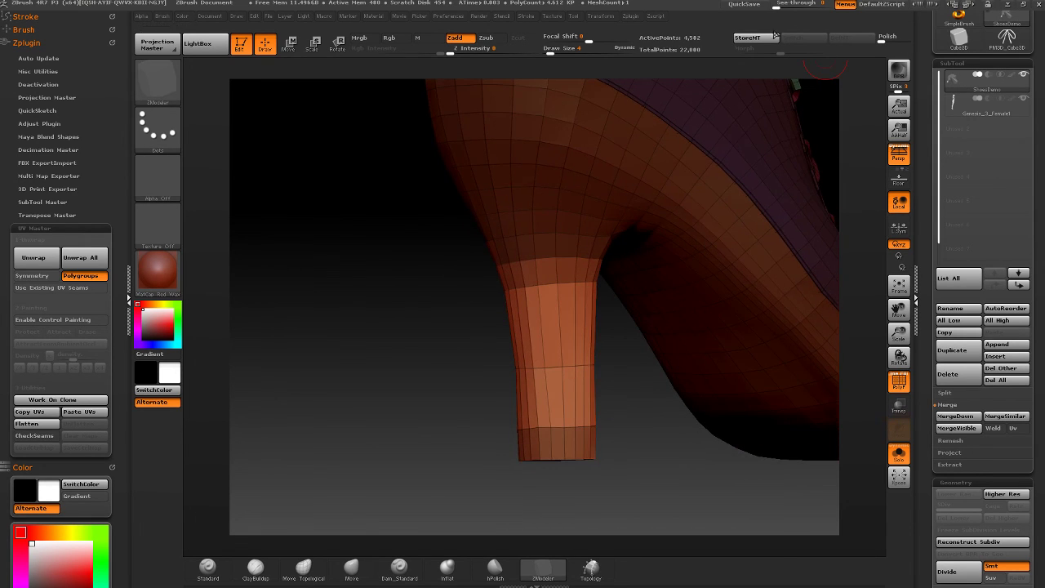
pyautogui.moveTo(805, 129); pyautogui.dragTo(508, 320, button='right')
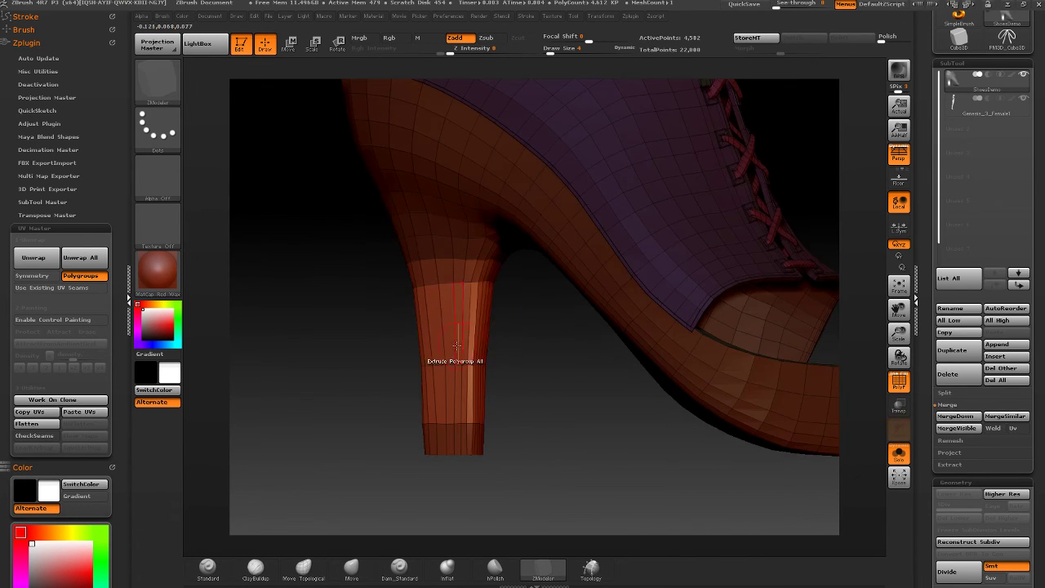
pyautogui.moveTo(455, 351)
pyautogui.keyDown('ctrl'); pyautogui.mouseDown(button='right')
pyautogui.moveTo(450, 377)
pyautogui.moveTo(509, 303)
pyautogui.moveTo(535, 245)
pyautogui.moveTo(532, 263)
pyautogui.moveTo(553, 282)
pyautogui.mouseUp(button='right'); pyautogui.keyUp('ctrl')
pyautogui.keyDown('alt'); pyautogui.click(450, 364); pyautogui.keyUp('alt')
# - Frame the whole shoe, hide its polyframe and turn on the smoothed dynamic subdivision preview
pyautogui.press('f')
pyautogui.hotkey('shift', 'f')
pyautogui.press('d')
pyautogui.moveTo(714, 409); pyautogui.dragTo(614, 327, button='right')
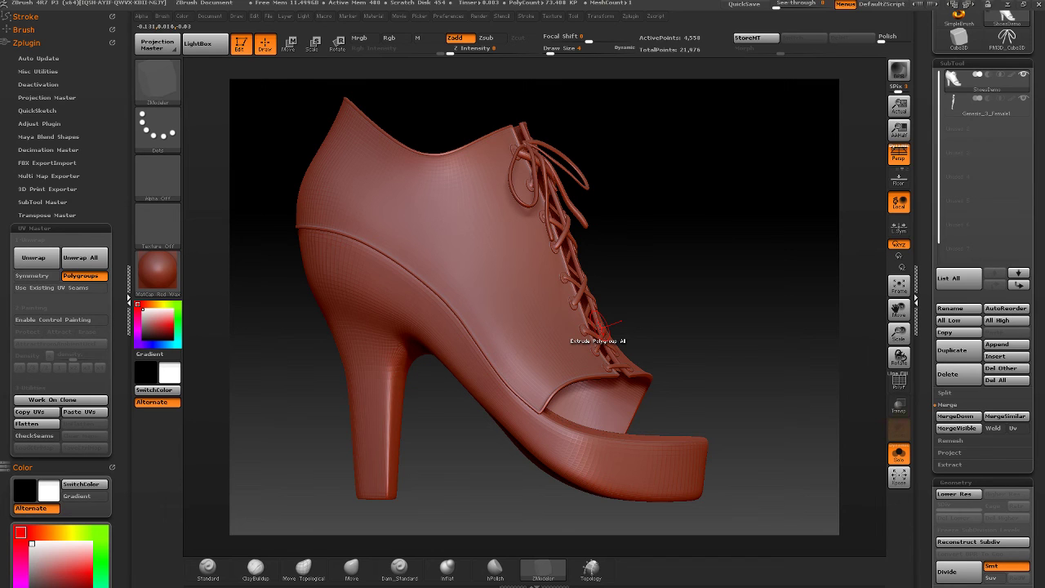
# - Turn off Solo to show the legs, check the shoe's fit on the foot and select the Standard brush
pyautogui.click(898, 456)
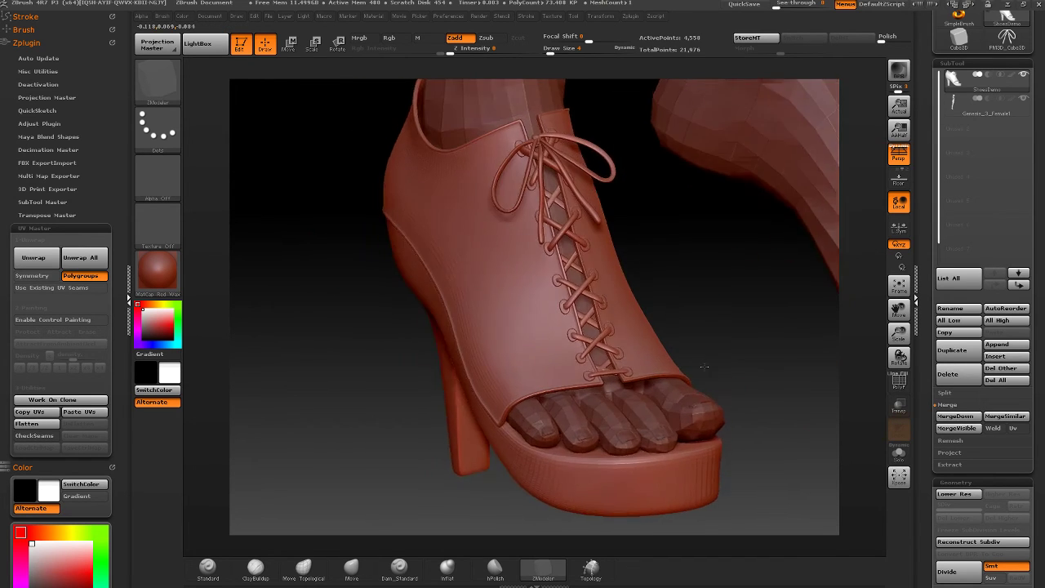
pyautogui.moveTo(904, 330); pyautogui.dragTo(908, 310)
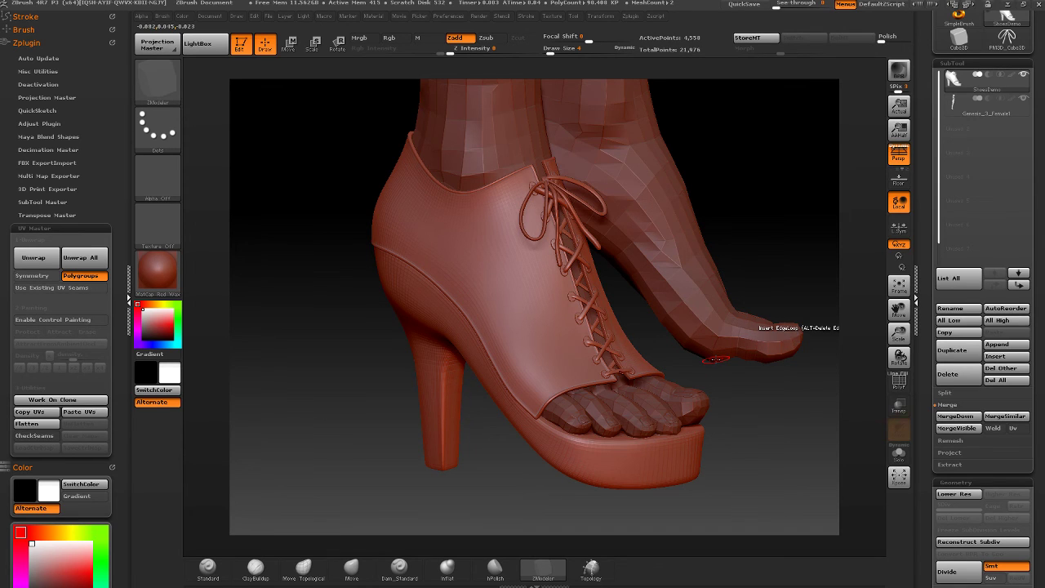
pyautogui.moveTo(367, 375)
pyautogui.mouseDown()
pyautogui.moveTo(373, 387)
pyautogui.moveTo(331, 447)
pyautogui.moveTo(374, 450)
pyautogui.mouseUp()
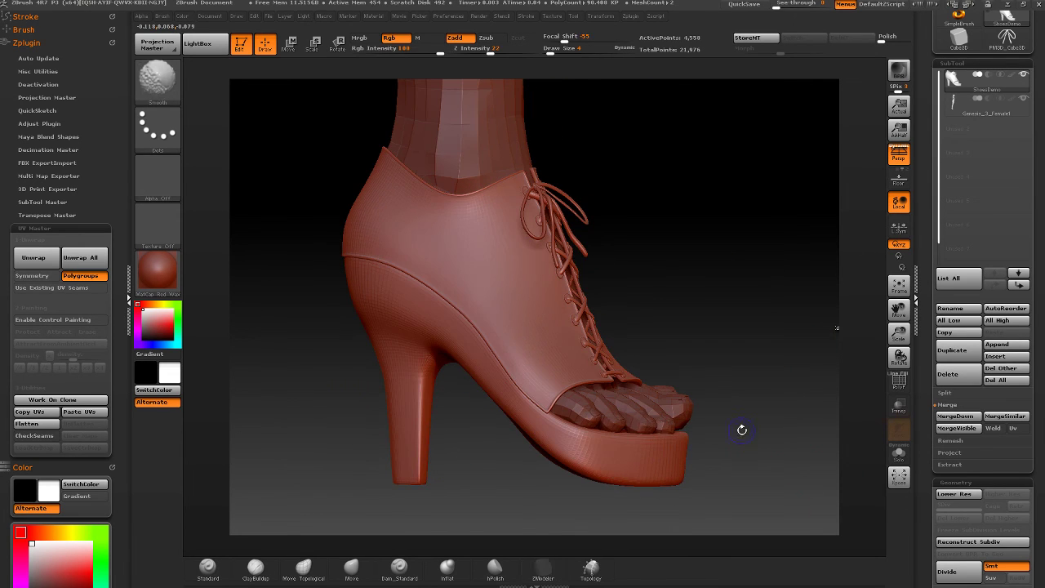
pyautogui.moveTo(740, 429)
pyautogui.mouseDown()
pyautogui.moveTo(722, 401)
pyautogui.moveTo(711, 409)
pyautogui.mouseUp()
pyautogui.click(209, 569)
pyautogui.moveTo(280, 520); pyautogui.dragTo(695, 373)
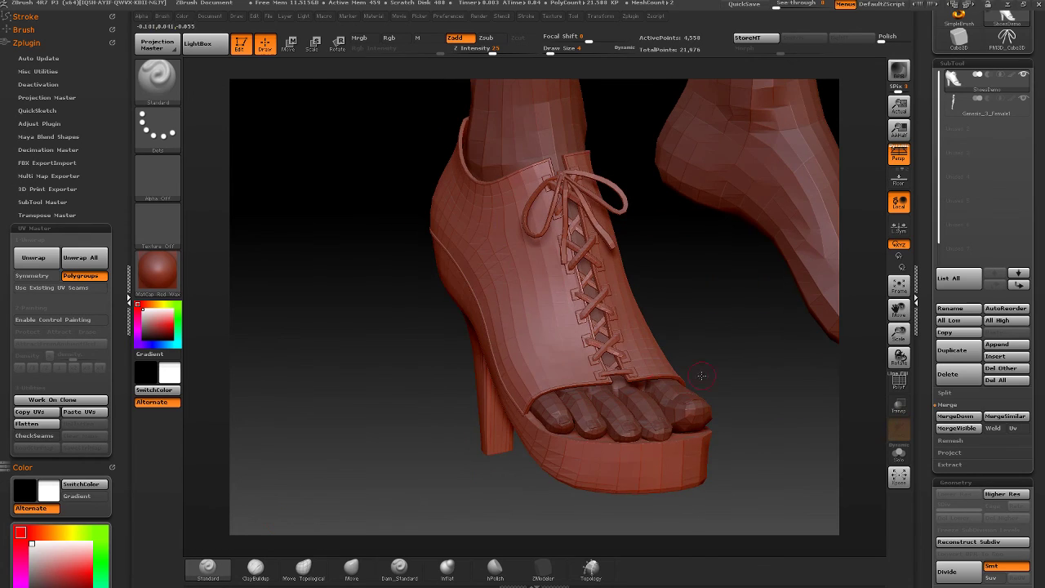
# - Isolate the shoe with its polyframe shown, unwrap its UVs by polygroups in UV Master, and check the flattened layout
pyautogui.click(901, 380)
pyautogui.moveTo(858, 368); pyautogui.dragTo(563, 169)
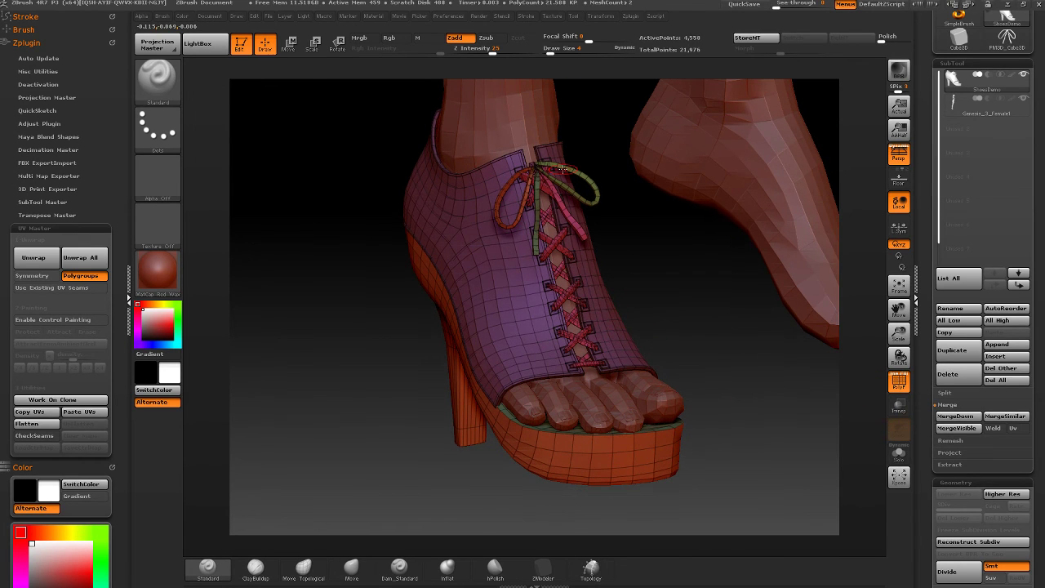
pyautogui.click(898, 454)
pyautogui.moveTo(775, 446); pyautogui.dragTo(648, 340)
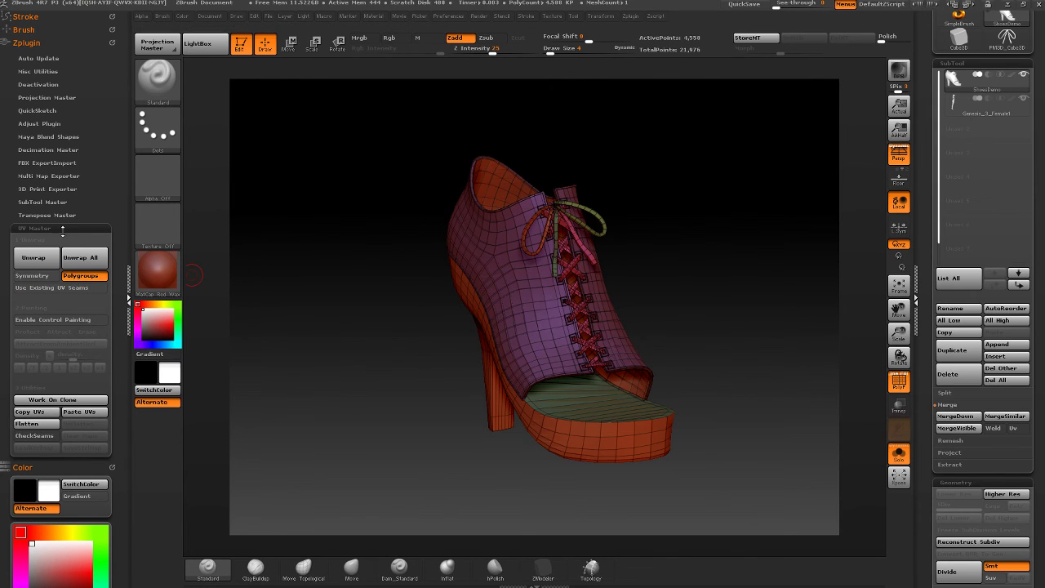
pyautogui.click(34, 258)
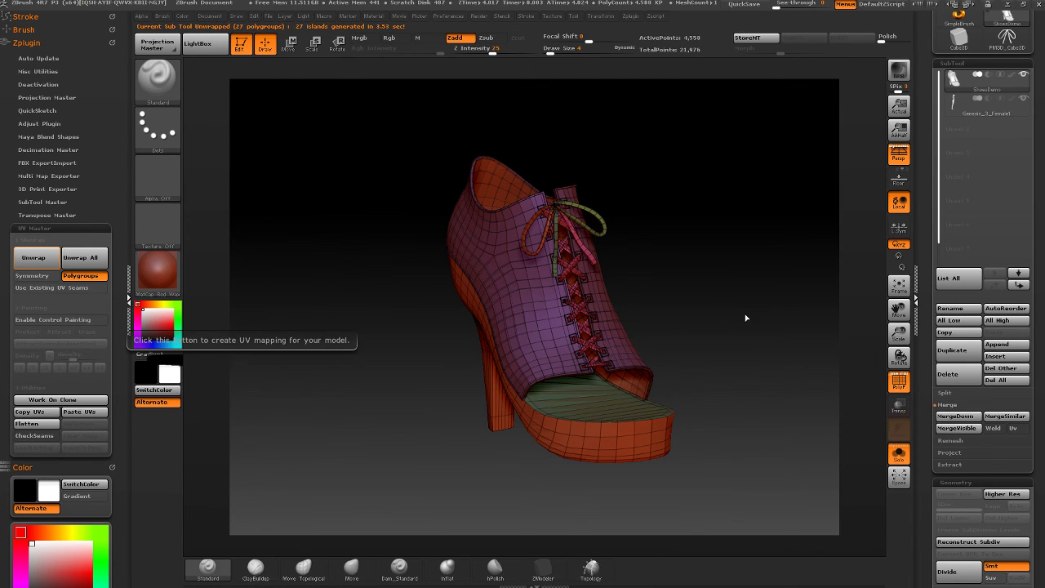
pyautogui.click(36, 424)
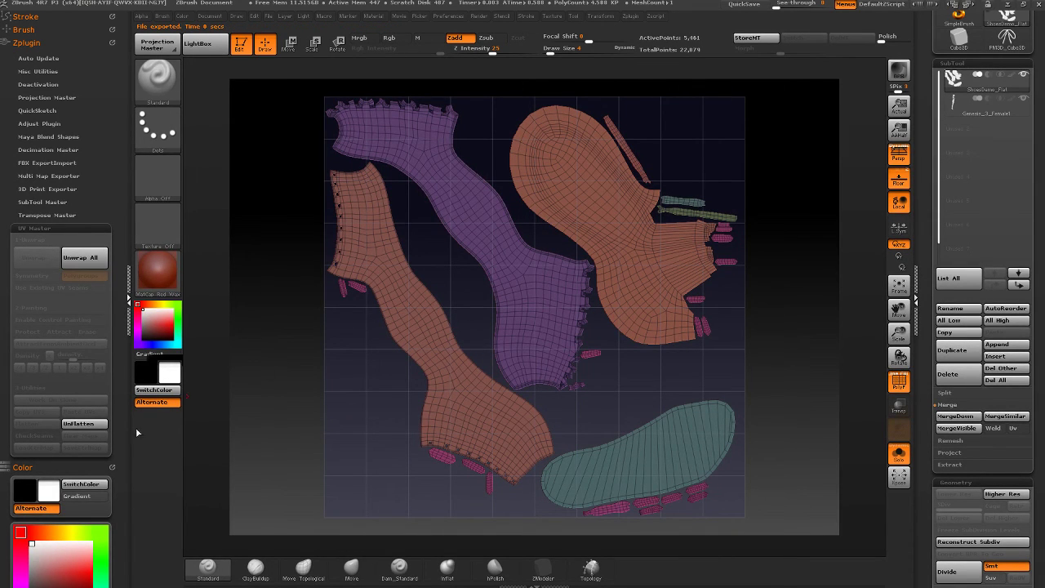
pyautogui.click(85, 424)
# - Examine the sole and heel in isolation, set the selection brush to SelectRect and restore the full shoe's visibility
pyautogui.moveTo(559, 354); pyautogui.dragTo(523, 359)
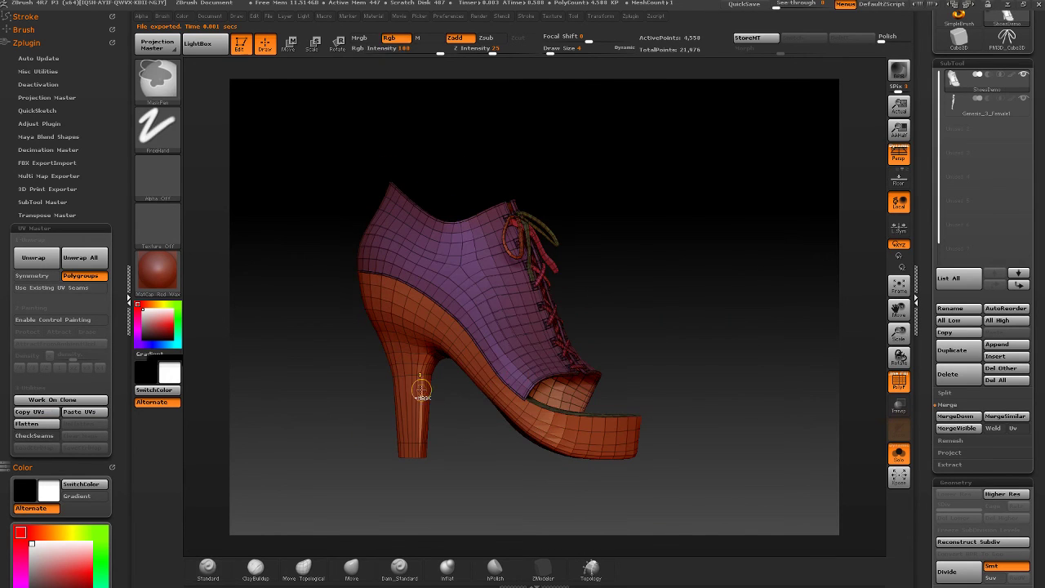
pyautogui.keyDown('ctrl'); pyautogui.moveTo(422, 392); pyautogui.dragTo(490, 367, button='right'); pyautogui.keyUp('ctrl')
pyautogui.keyDown('ctrl'); pyautogui.keyDown('shift'); pyautogui.click(503, 345); pyautogui.keyUp('shift'); pyautogui.keyUp('ctrl')
pyautogui.moveTo(541, 440)
pyautogui.mouseDown()
pyautogui.moveTo(524, 445)
pyautogui.moveTo(528, 427)
pyautogui.mouseUp()
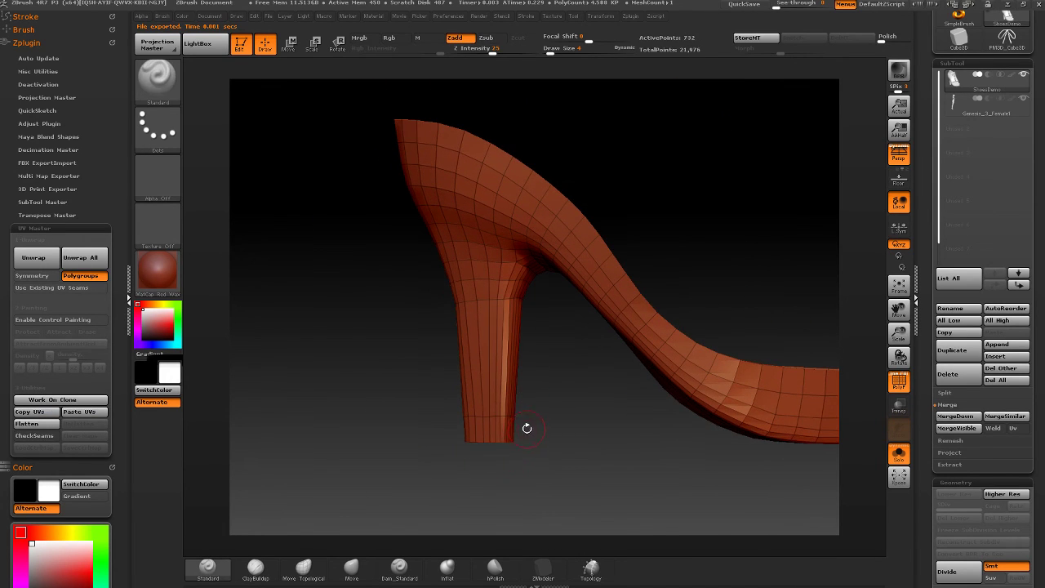
pyautogui.keyDown('ctrl'); pyautogui.keyDown('shift'); pyautogui.click(535, 427); pyautogui.keyUp('shift'); pyautogui.keyUp('ctrl')
pyautogui.click(163, 81)
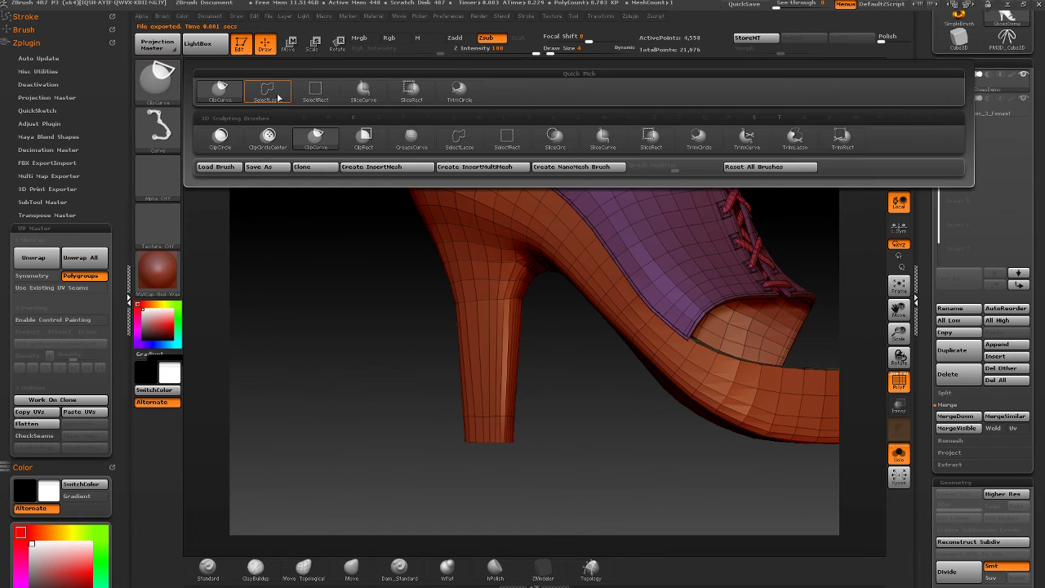
pyautogui.click(319, 141)
pyautogui.keyDown('ctrl'); pyautogui.keyDown('shift'); pyautogui.click(490, 437); pyautogui.keyUp('shift'); pyautogui.keyUp('ctrl')
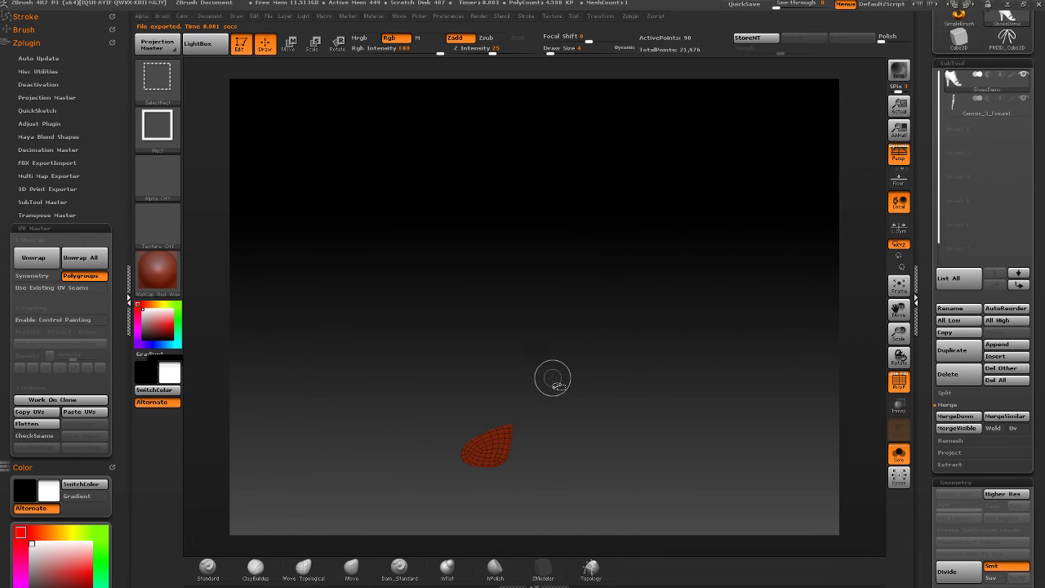
pyautogui.keyDown('ctrl'); pyautogui.keyDown('shift'); pyautogui.click(553, 442); pyautogui.keyUp('shift'); pyautogui.keyUp('ctrl')
# - Isolate the heel column without its underside cap, assign it a new polygroup and show the whole shoe again
pyautogui.moveTo(552, 442)
pyautogui.mouseDown()
pyautogui.moveTo(540, 343)
pyautogui.moveTo(605, 340)
pyautogui.moveTo(466, 362)
pyautogui.mouseUp()
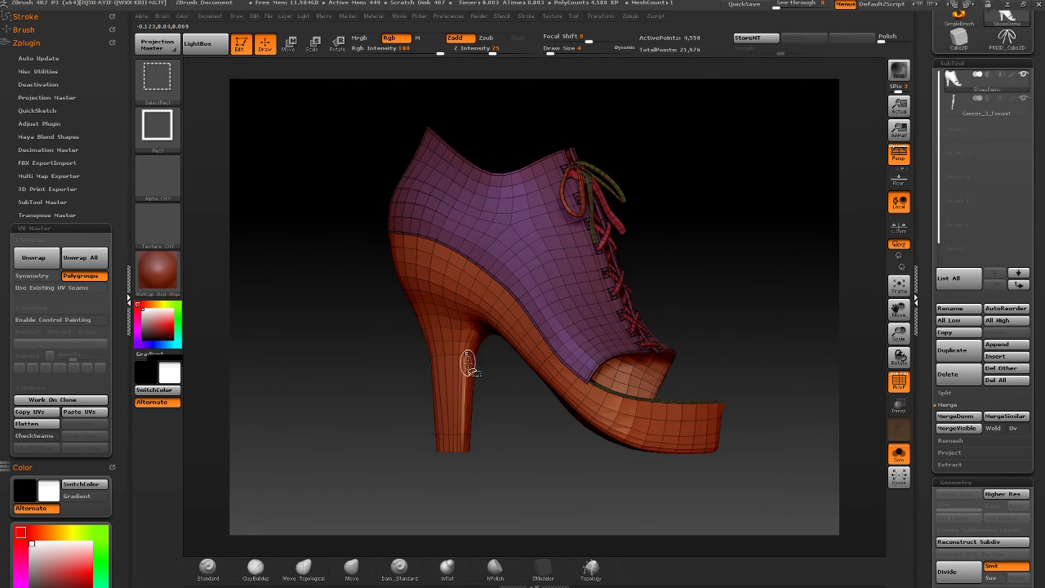
pyautogui.keyDown('ctrl'); pyautogui.keyDown('shift'); pyautogui.click(486, 445); pyautogui.keyUp('shift'); pyautogui.keyUp('ctrl')
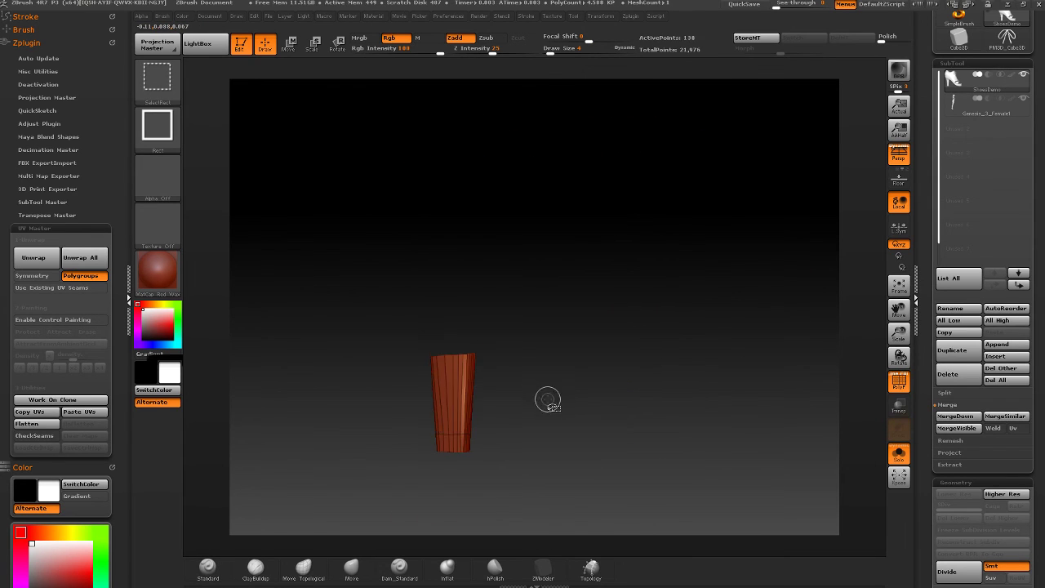
pyautogui.moveTo(548, 402); pyautogui.dragTo(539, 363)
pyautogui.hotkey('ctrl', 'shift', 'x')
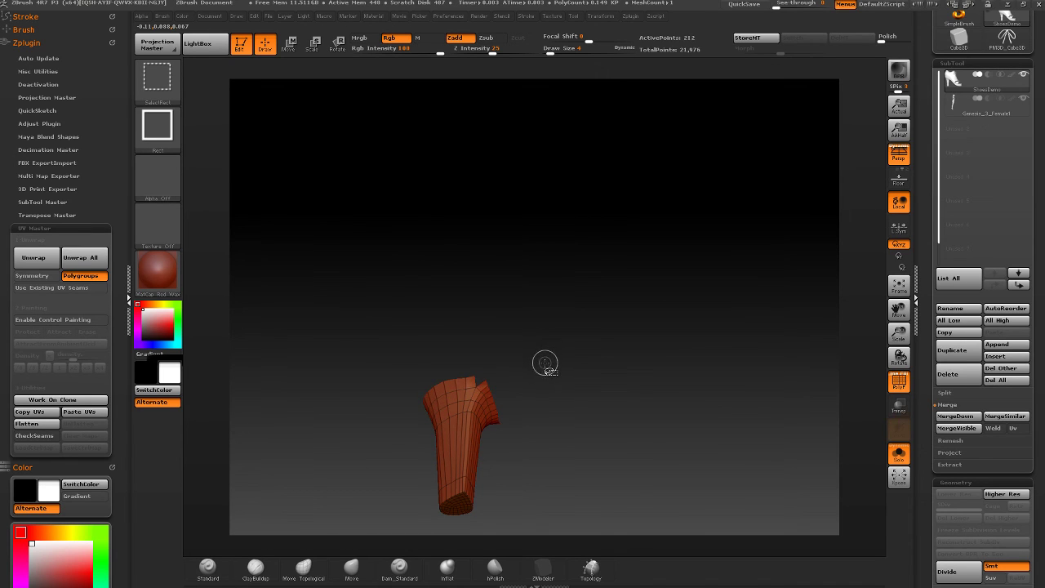
pyautogui.hotkey('ctrl', 'shift', 's')
pyautogui.keyDown('ctrl'); pyautogui.keyDown('alt'); pyautogui.keyDown('shift'); pyautogui.click(459, 510); pyautogui.keyUp('shift'); pyautogui.keyUp('alt'); pyautogui.keyUp('ctrl')
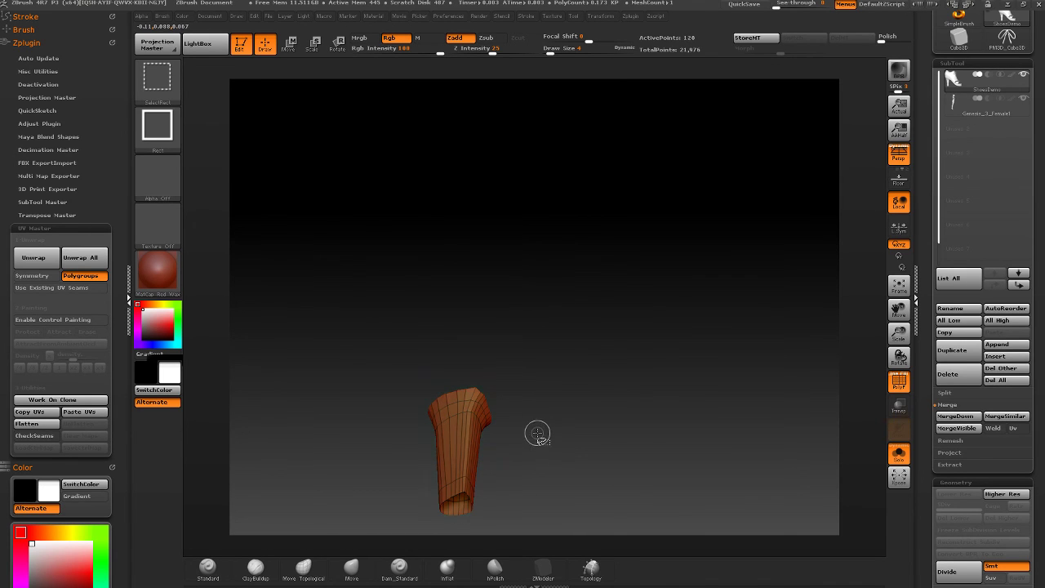
pyautogui.hotkey('ctrl', 'w')
pyautogui.keyDown('ctrl'); pyautogui.keyDown('shift'); pyautogui.click(529, 445); pyautogui.keyUp('shift'); pyautogui.keyUp('ctrl')
pyautogui.moveTo(529, 445); pyautogui.dragTo(529, 378)
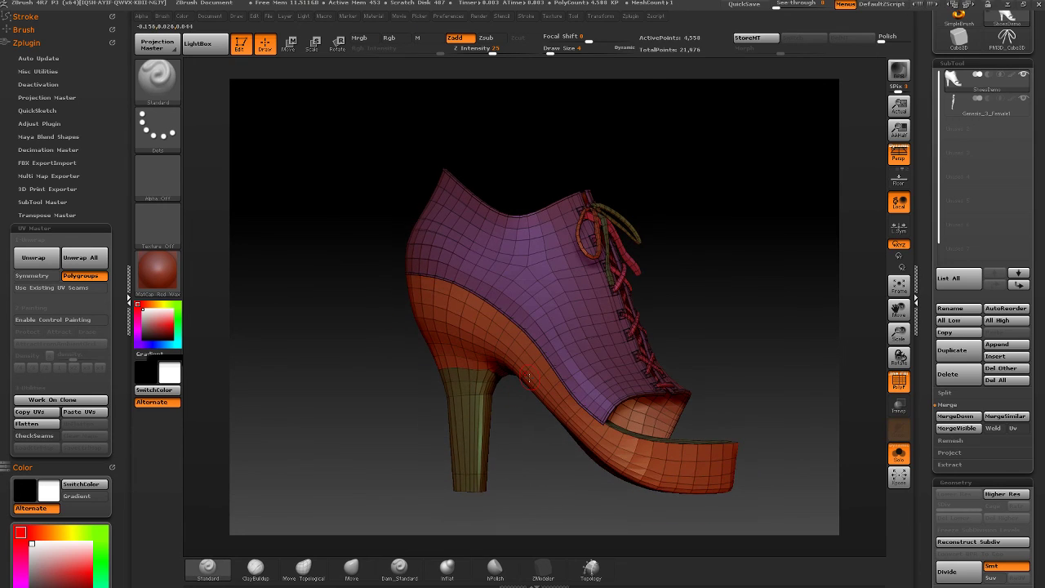
# - Unwrap the shoe again with the separate heel polygroup, inspect the flattened UV islands and return to the 3D shape
pyautogui.click(33, 258)
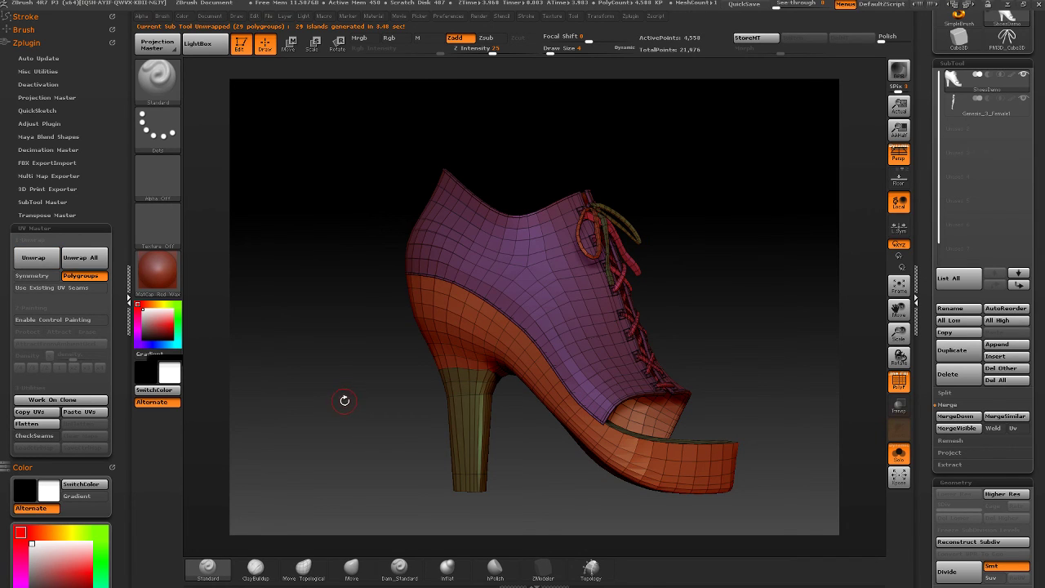
pyautogui.click(37, 424)
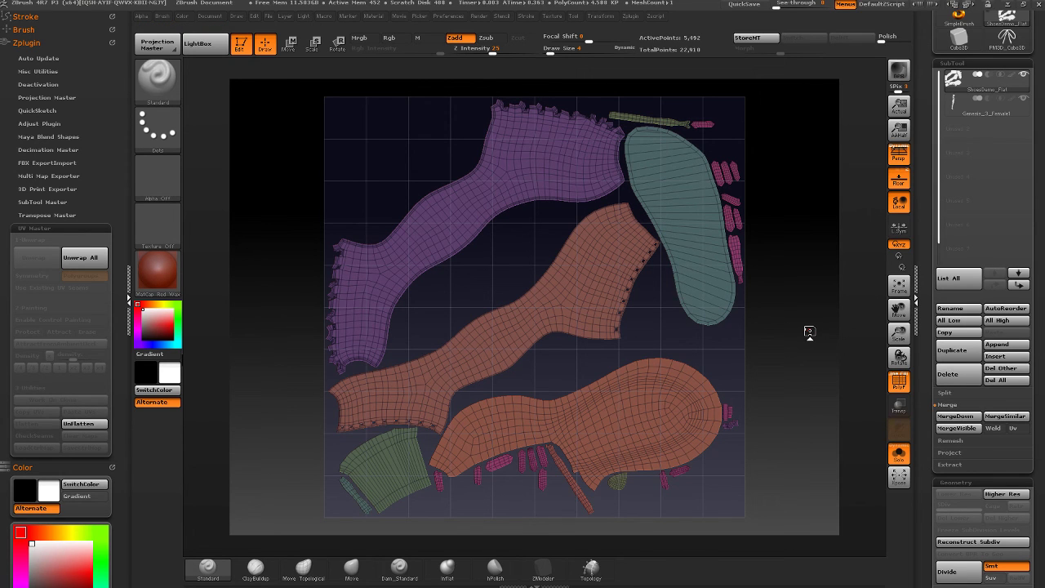
pyautogui.keyDown('ctrl'); pyautogui.moveTo(385, 301); pyautogui.dragTo(465, 282, button='right'); pyautogui.keyUp('ctrl')
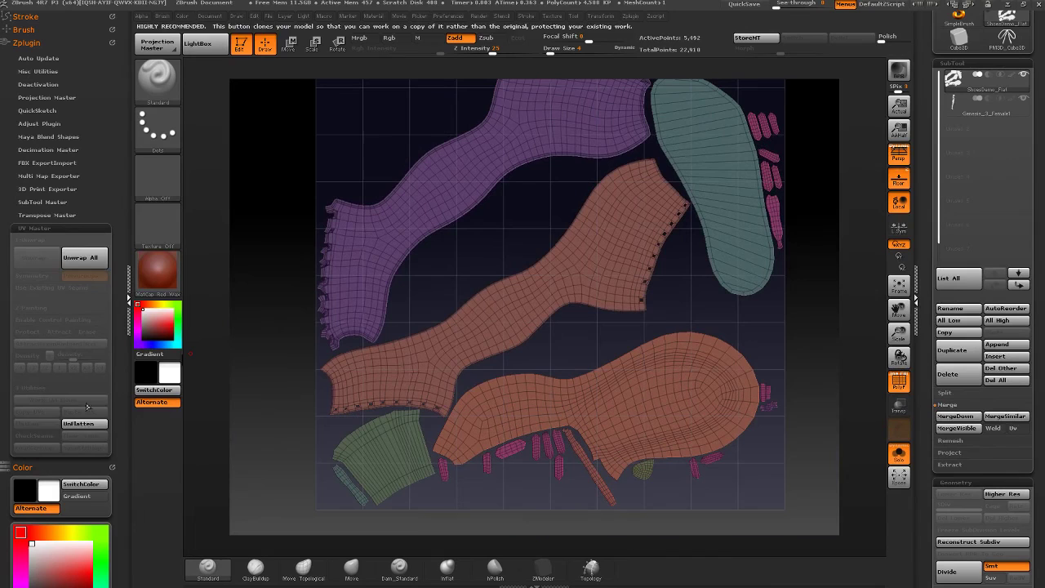
pyautogui.click(84, 423)
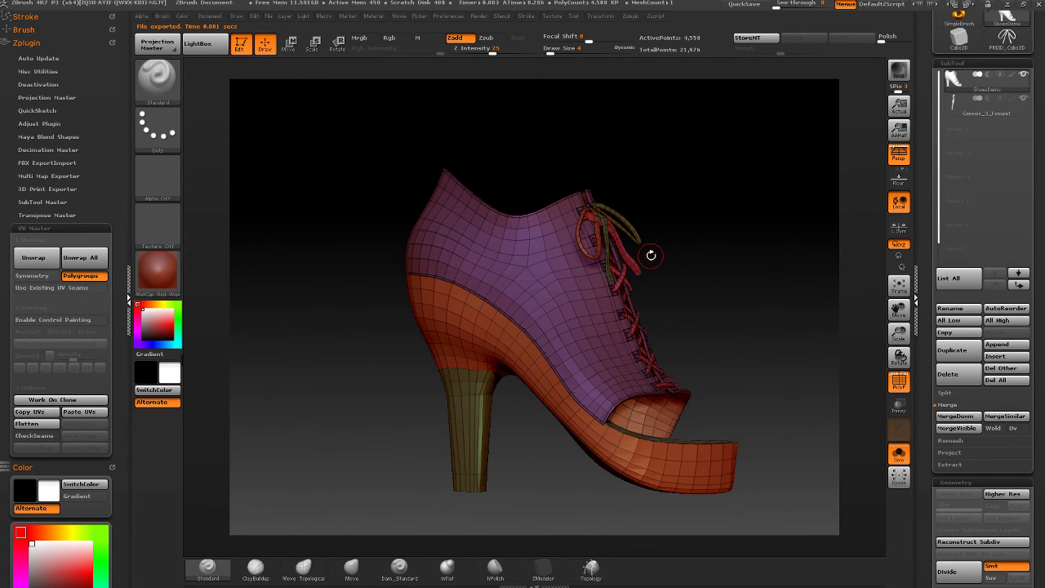
# - Isolate the shoe's upper and look through the Texture Map settings and the UV Map creation options
pyautogui.moveTo(651, 255); pyautogui.dragTo(583, 314)
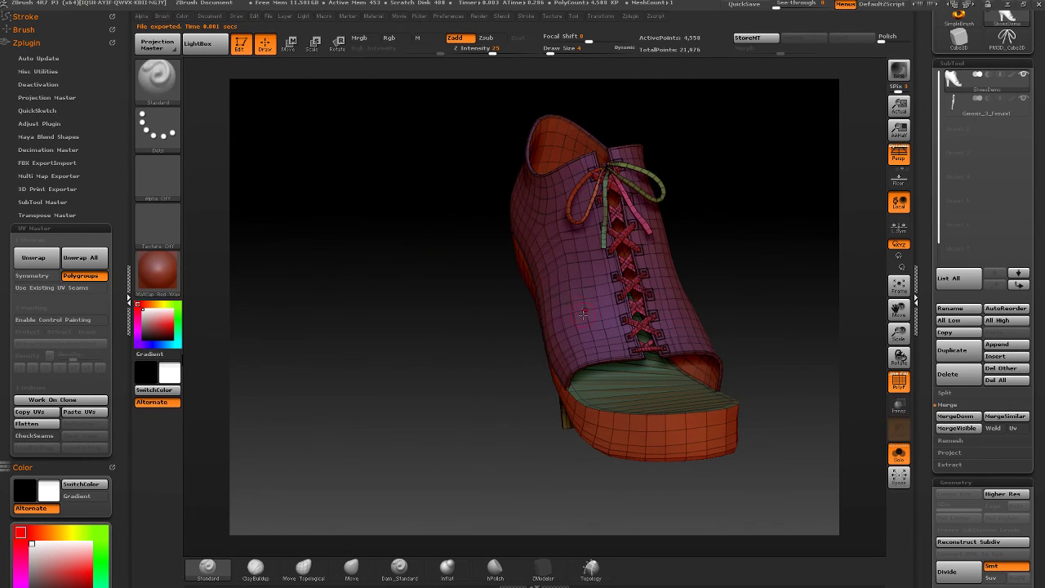
pyautogui.keyDown('ctrl'); pyautogui.moveTo(584, 315); pyautogui.dragTo(623, 326, button='right'); pyautogui.keyUp('ctrl')
pyautogui.keyDown('ctrl'); pyautogui.keyDown('shift'); pyautogui.click(611, 308); pyautogui.keyUp('shift'); pyautogui.keyUp('ctrl')
pyautogui.keyDown('alt'); pyautogui.moveTo(732, 261); pyautogui.dragTo(595, 342, button='right'); pyautogui.keyUp('alt')
pyautogui.moveTo(926, 416); pyautogui.dragTo(923, 200)
pyautogui.click(952, 205)
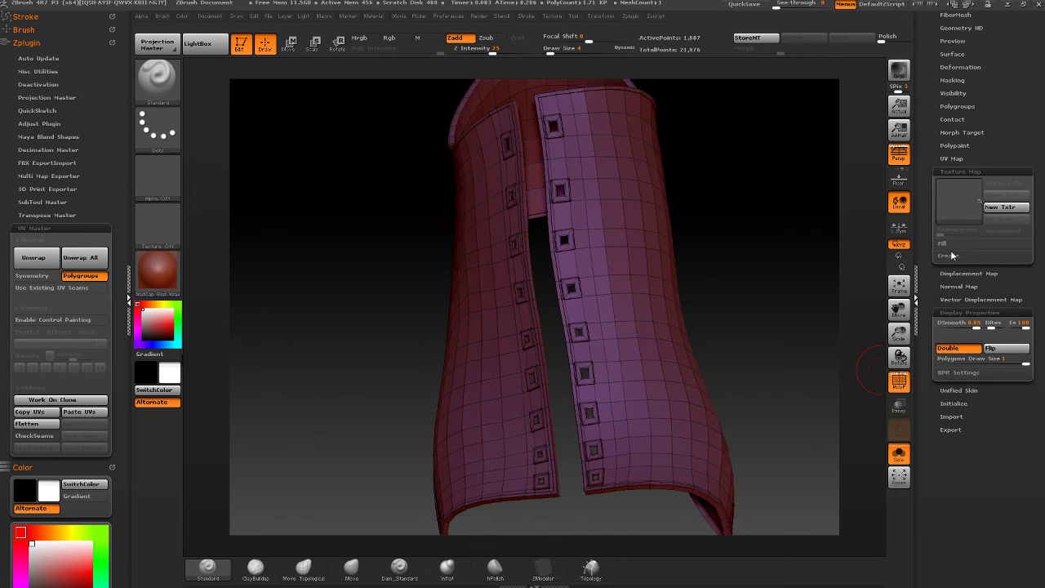
pyautogui.click(952, 256)
pyautogui.click(952, 158)
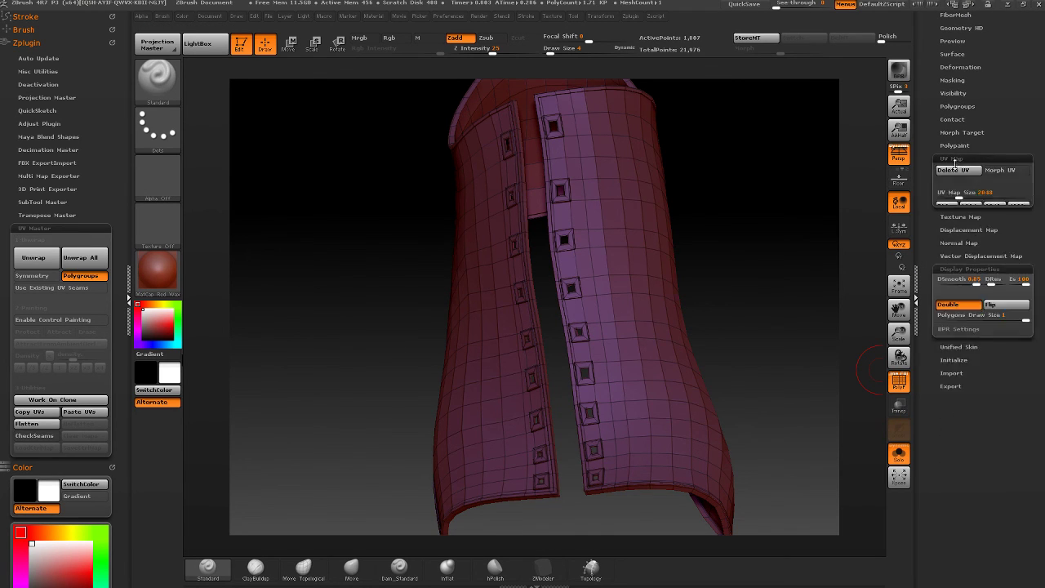
pyautogui.click(949, 232)
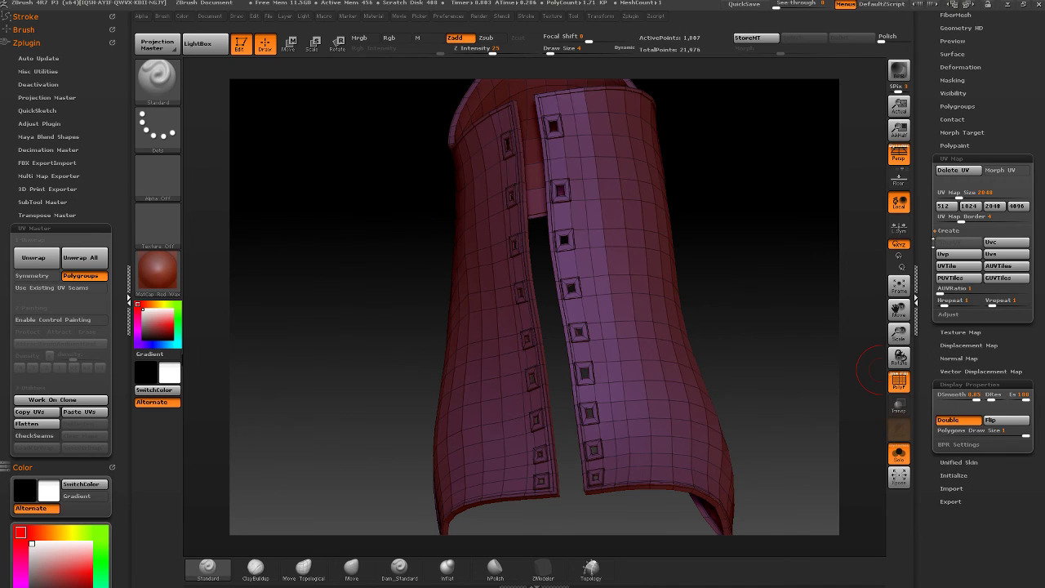
# - Show the whole shoe, unwrap it in UV Master with Use Existing UV Seams enabled, and flatten the UVs
pyautogui.moveTo(817, 302); pyautogui.dragTo(709, 310)
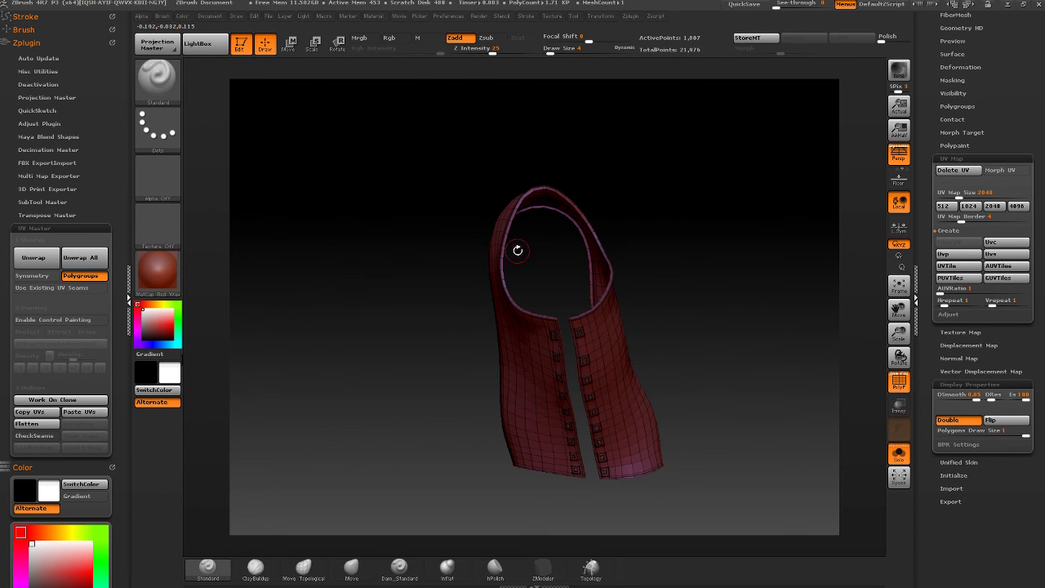
pyautogui.moveTo(518, 250); pyautogui.dragTo(498, 240)
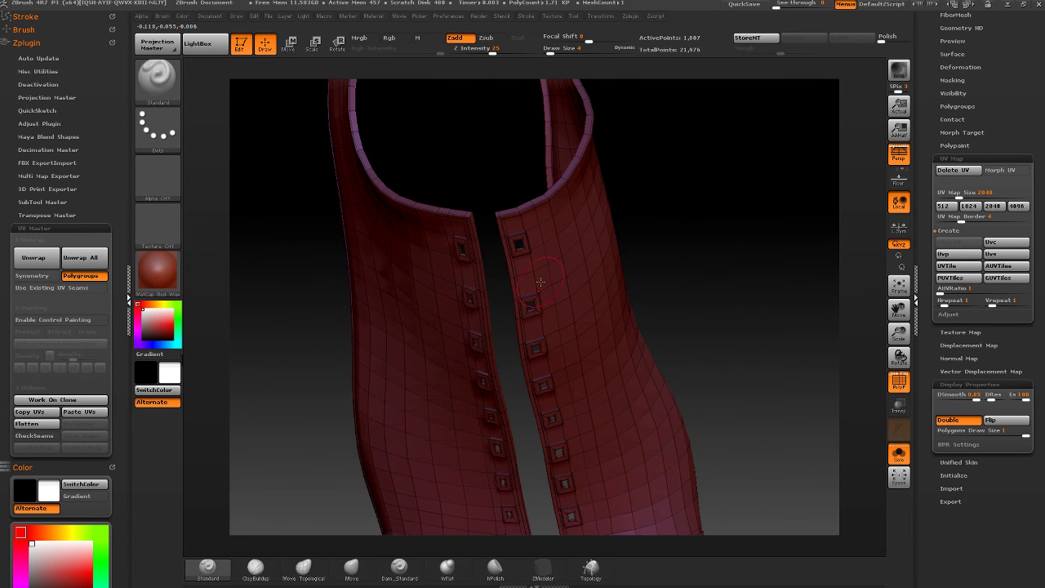
pyautogui.keyDown('ctrl'); pyautogui.moveTo(540, 283); pyautogui.dragTo(532, 237, button='right'); pyautogui.keyUp('ctrl')
pyautogui.moveTo(537, 377)
pyautogui.keyDown('ctrl'); pyautogui.mouseDown(button='right')
pyautogui.moveTo(535, 343)
pyautogui.moveTo(465, 341)
pyautogui.mouseUp(button='right'); pyautogui.keyUp('ctrl')
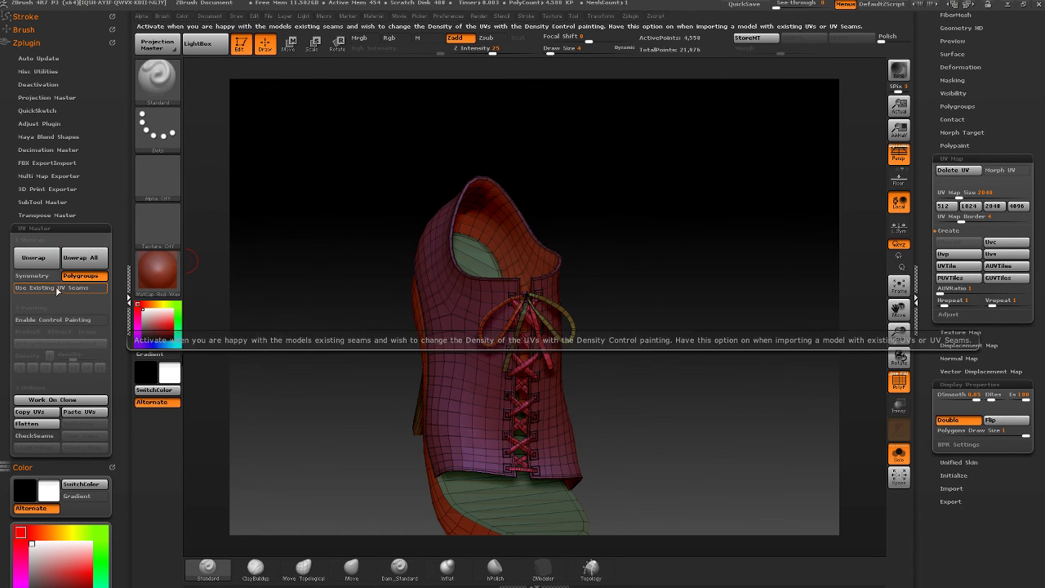
pyautogui.click(60, 290)
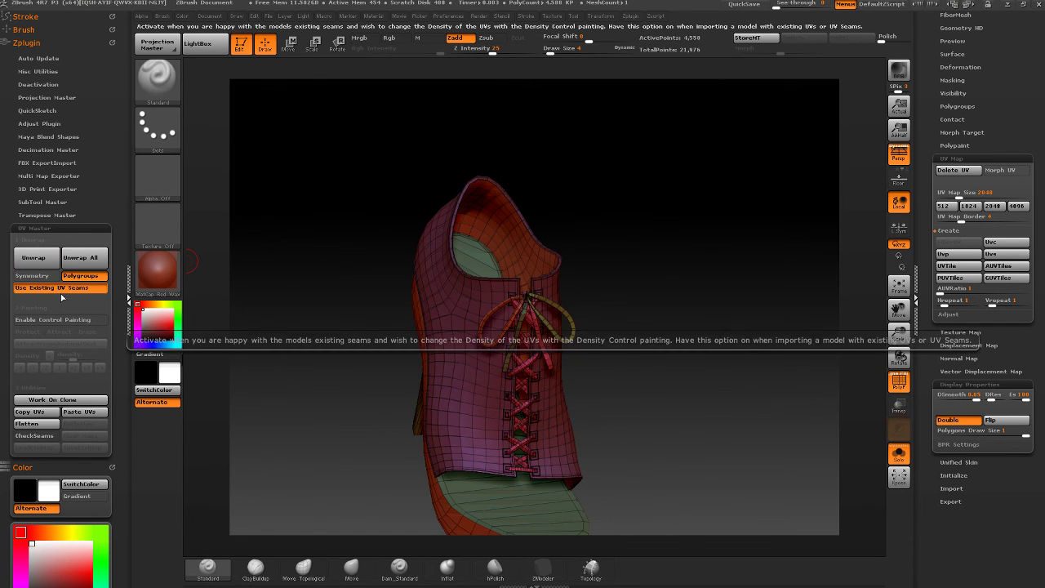
pyautogui.click(35, 259)
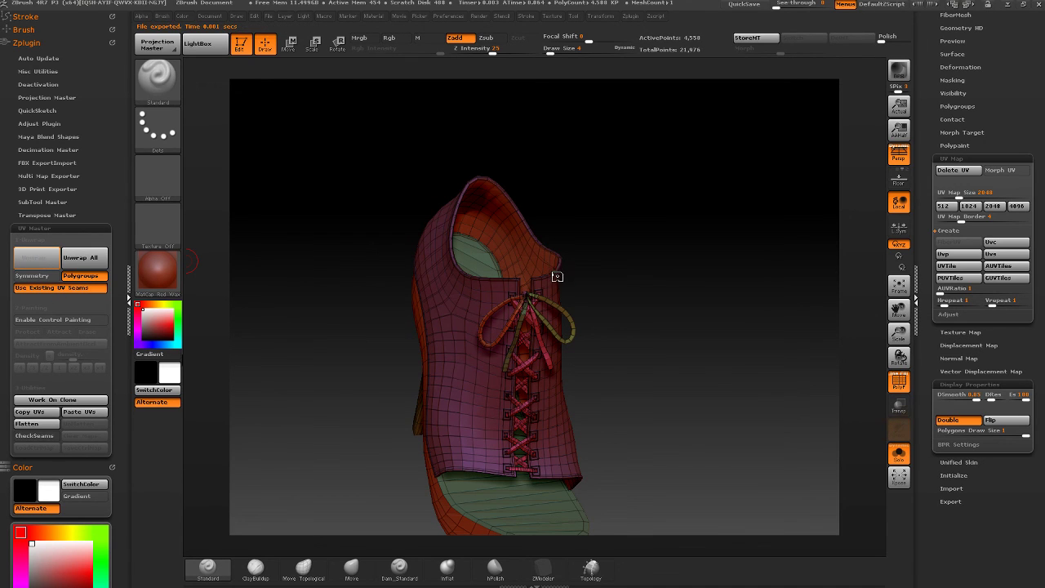
pyautogui.click(47, 423)
# - Mask the eyelet strip along the flattened upper's edge with draw size 22 and invert the mask
pyautogui.keyDown('ctrl'); pyautogui.moveTo(529, 303); pyautogui.dragTo(687, 182, button='right'); pyautogui.keyUp('ctrl')
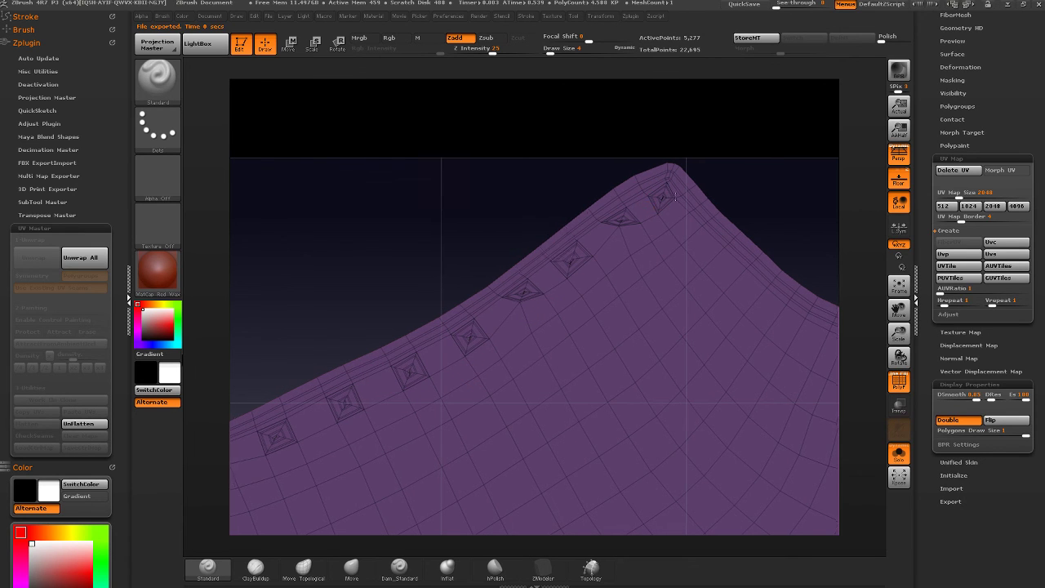
pyautogui.keyDown('alt'); pyautogui.moveTo(647, 194); pyautogui.dragTo(704, 172, button='right'); pyautogui.keyUp('alt')
pyautogui.keyDown('ctrl'); pyautogui.moveTo(311, 445); pyautogui.dragTo(479, 383, button='right'); pyautogui.keyUp('ctrl')
pyautogui.moveTo(550, 52); pyautogui.dragTo(559, 54)
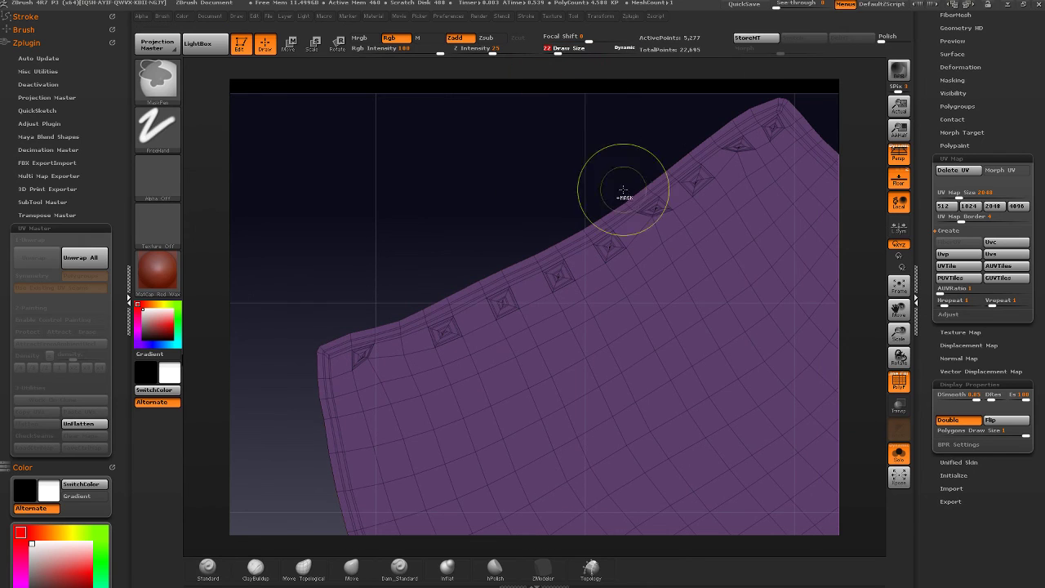
pyautogui.moveTo(633, 192)
pyautogui.keyDown('ctrl'); pyautogui.mouseDown(button='right')
pyautogui.moveTo(738, 158)
pyautogui.moveTo(654, 198)
pyautogui.mouseUp(button='right'); pyautogui.keyUp('ctrl')
pyautogui.moveTo(660, 196)
pyautogui.keyDown('ctrl'); pyautogui.mouseDown()
pyautogui.moveTo(593, 220)
pyautogui.moveTo(396, 350)
pyautogui.moveTo(343, 361)
pyautogui.mouseUp(); pyautogui.keyUp('ctrl')
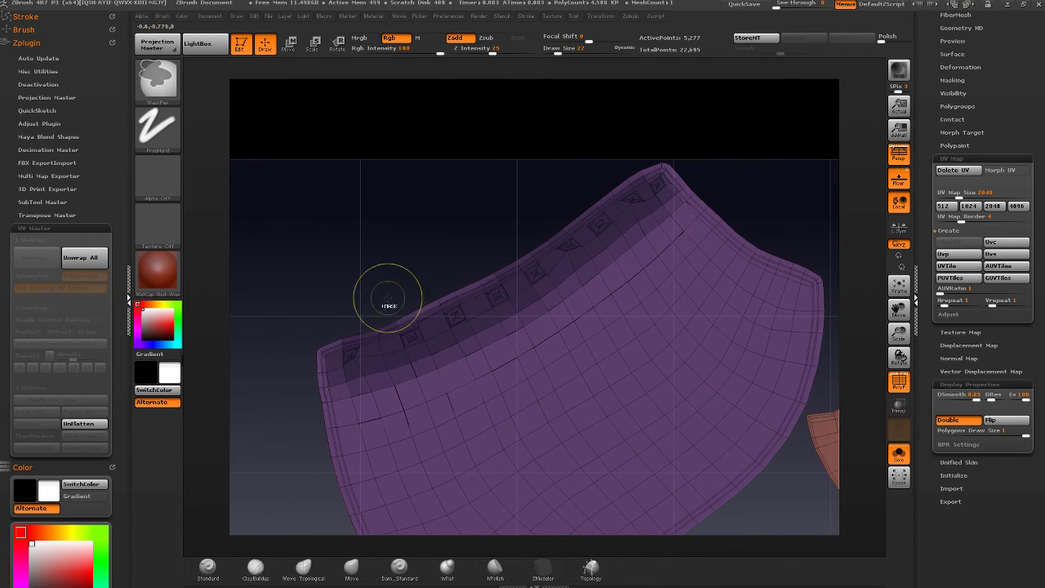
pyautogui.keyDown('ctrl'); pyautogui.click(574, 187); pyautogui.keyUp('ctrl')
# - Try Polish on the unmasked eyelet strip, undo it, and smooth the eyelets near the strip's pointed end instead
pyautogui.moveTo(886, 37); pyautogui.dragTo(891, 38)
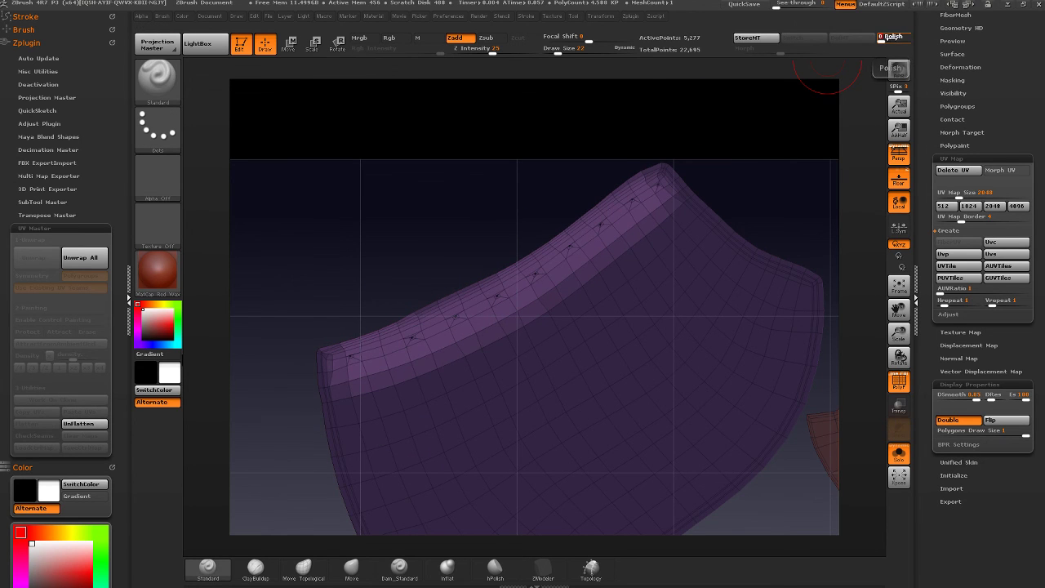
pyautogui.hotkey('ctrl', 'z')
pyautogui.keyDown('ctrl'); pyautogui.moveTo(683, 145); pyautogui.dragTo(691, 185, button='right'); pyautogui.keyUp('ctrl')
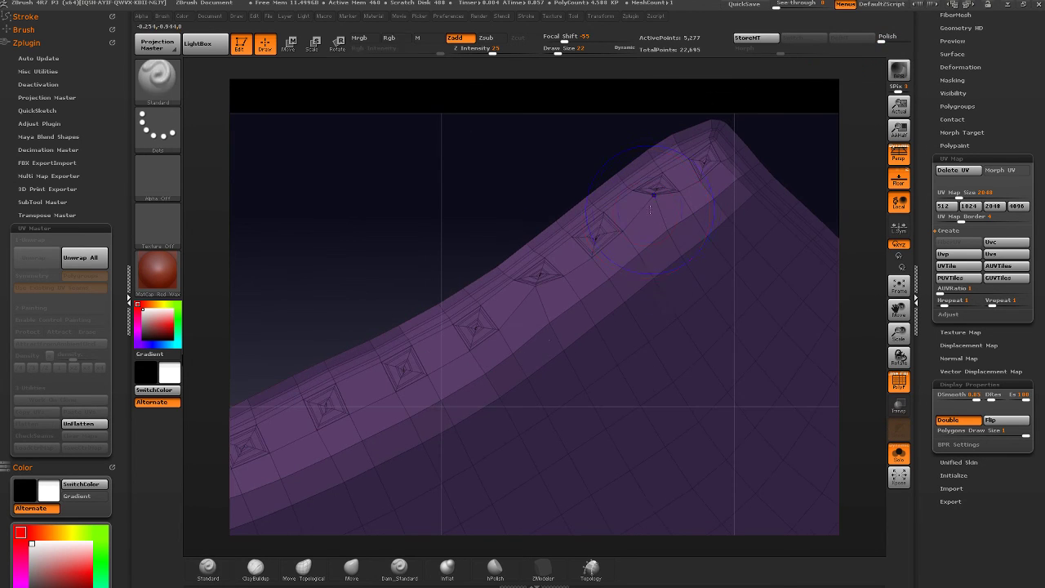
pyautogui.keyDown('shift'); pyautogui.moveTo(704, 168); pyautogui.dragTo(655, 189); pyautogui.keyUp('shift')
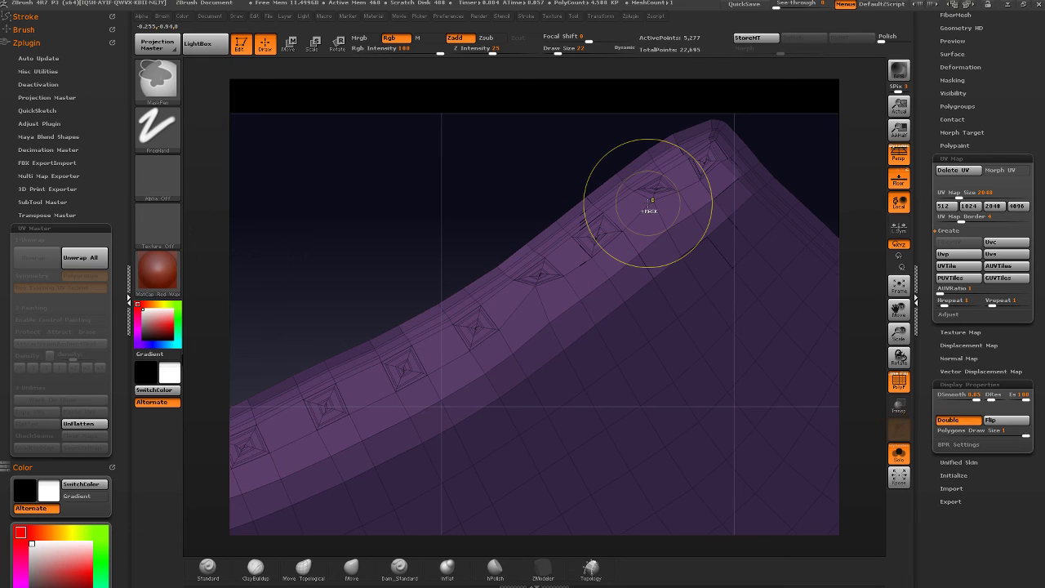
pyautogui.moveTo(553, 364); pyautogui.dragTo(548, 393)
# - Square up and smooth the eyelets at the flattened strip's blunt end, using Move Topological at draw size 4
pyautogui.moveTo(548, 393)
pyautogui.keyDown('ctrl'); pyautogui.mouseDown(button='right')
pyautogui.moveTo(495, 171)
pyautogui.moveTo(474, 303)
pyautogui.mouseUp(button='right'); pyautogui.keyUp('ctrl')
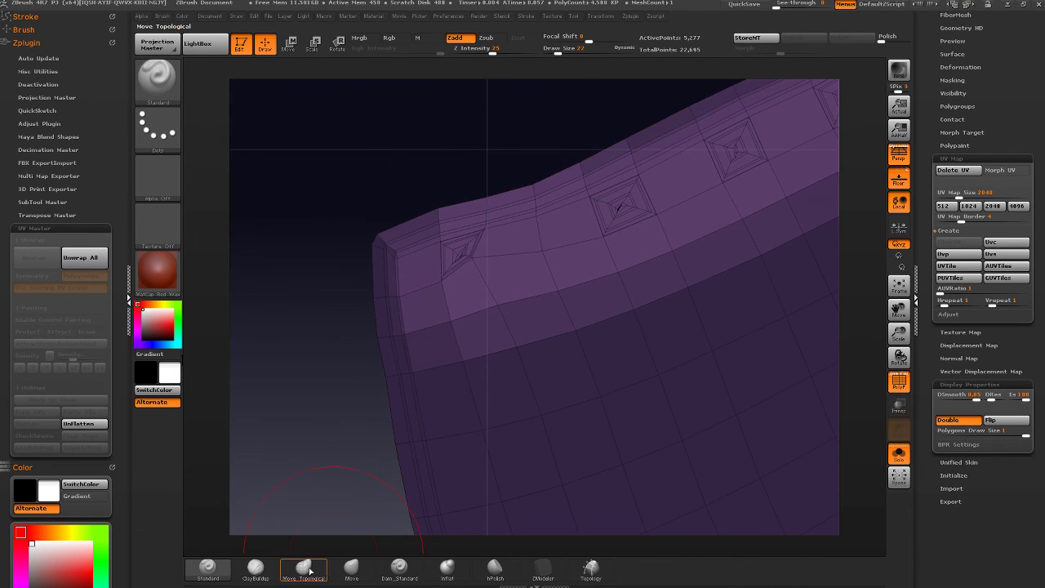
pyautogui.click(304, 569)
pyautogui.press('[')
pyautogui.press('[')
pyautogui.press('[')
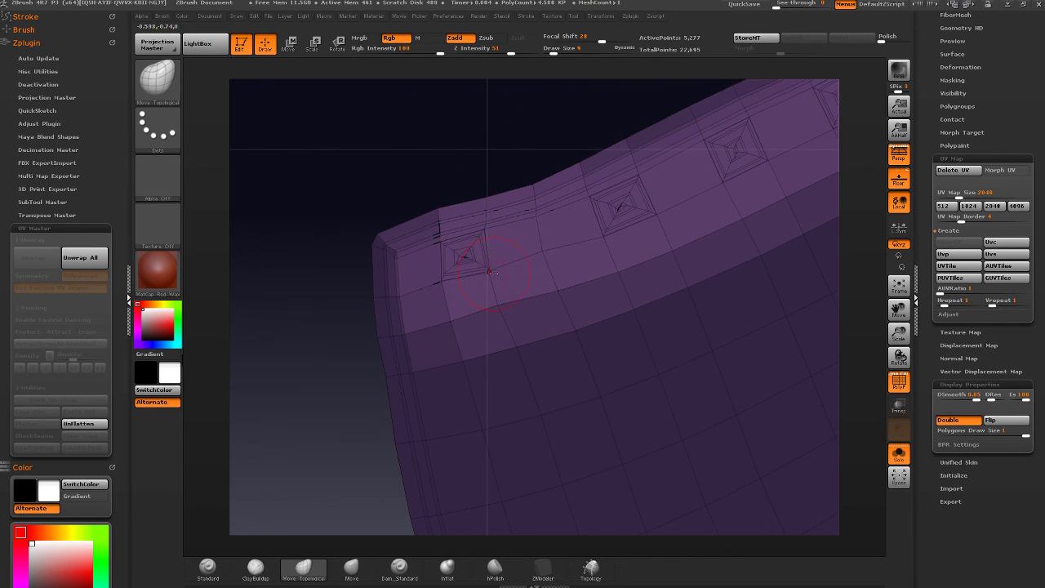
pyautogui.press('shift')
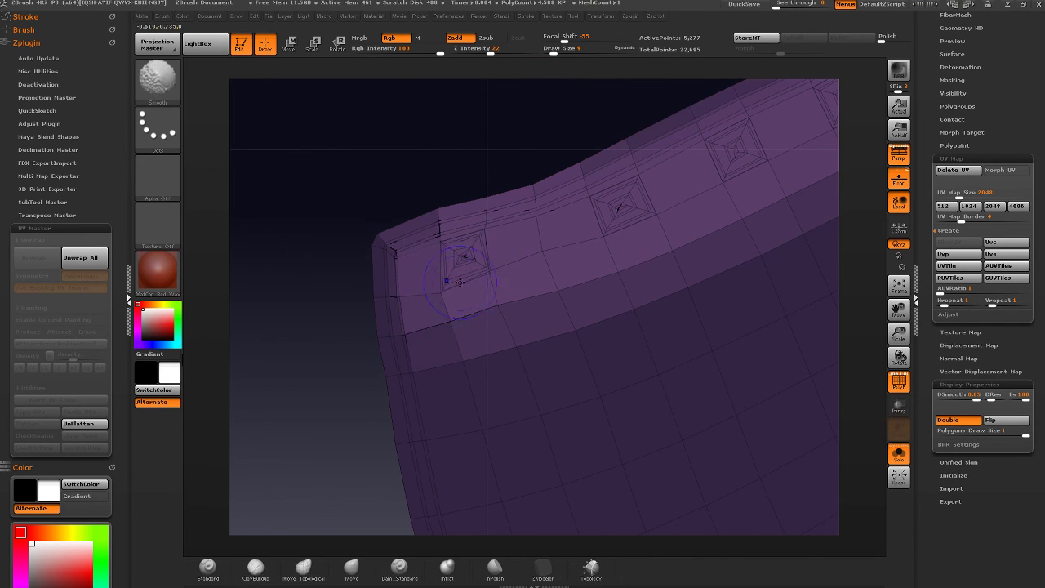
pyautogui.press('shift')
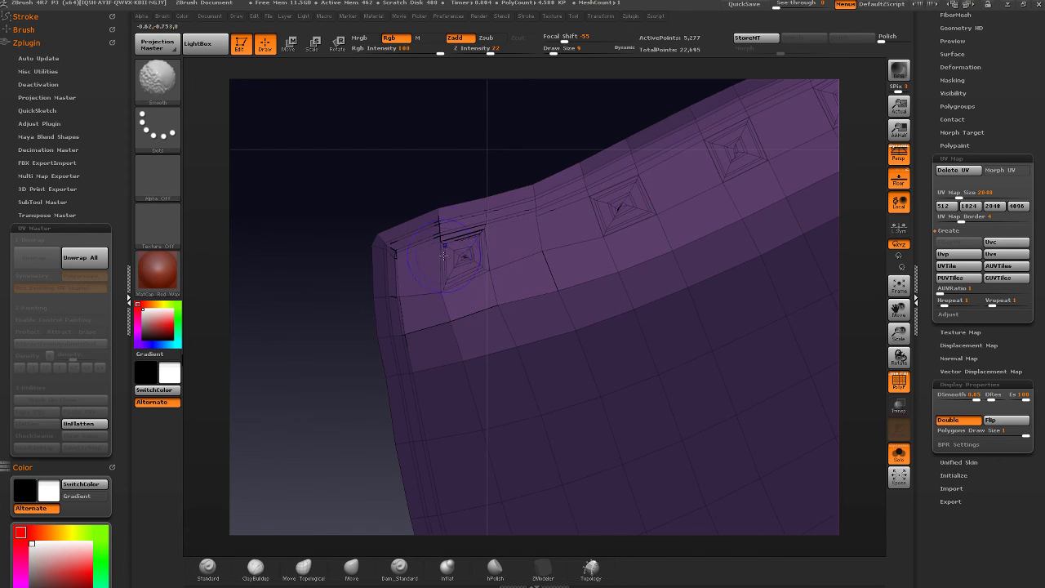
pyautogui.press('shift')
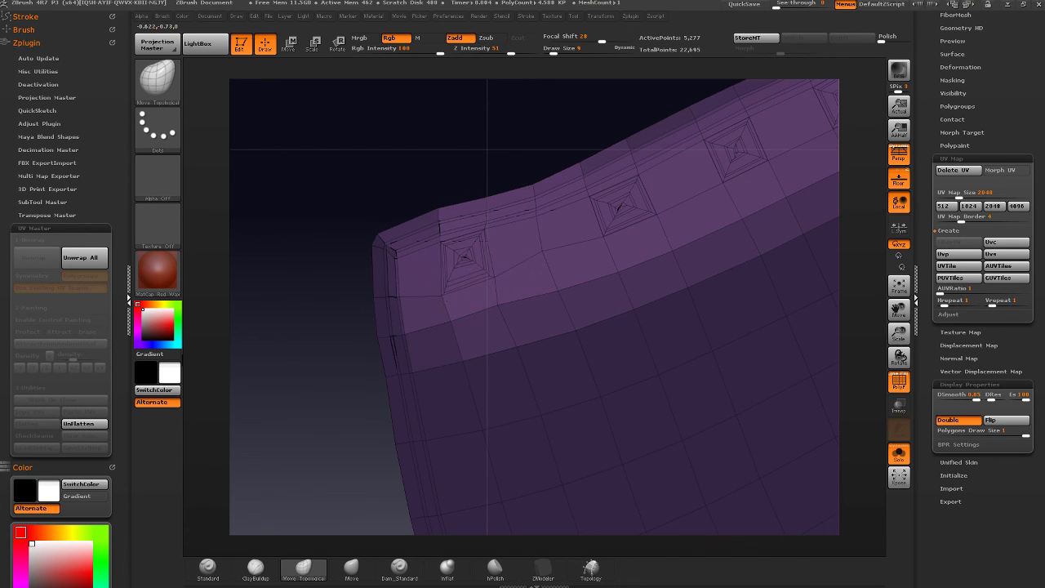
pyautogui.press('shift')
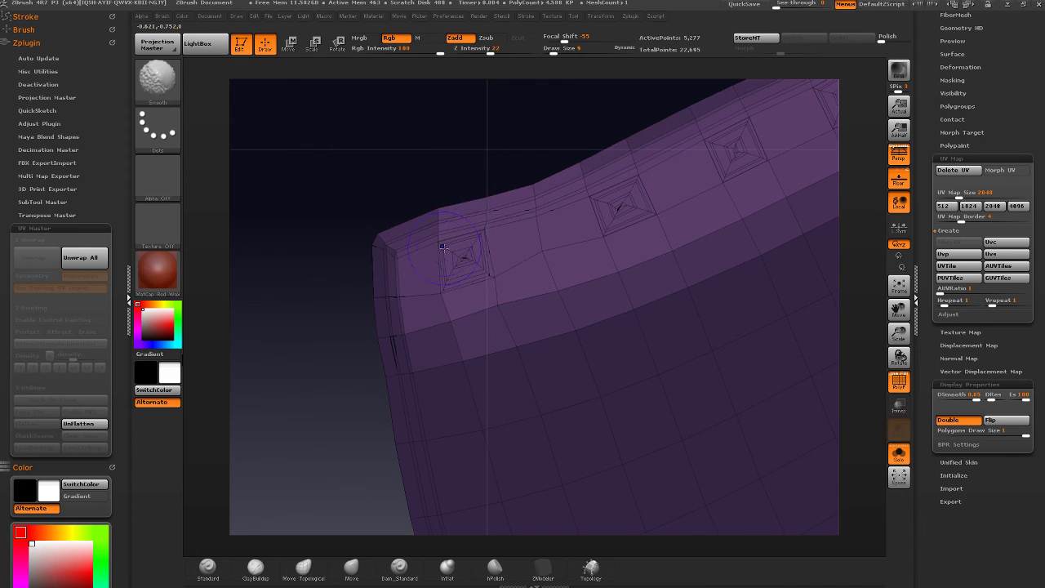
pyautogui.keyDown('alt'); pyautogui.moveTo(602, 238); pyautogui.dragTo(536, 259, button='right'); pyautogui.keyUp('alt')
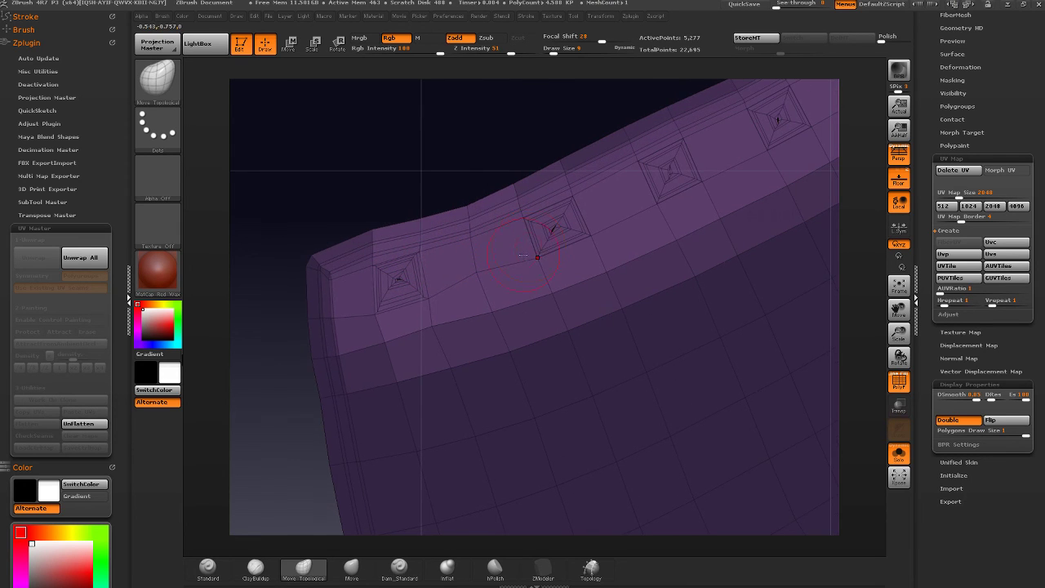
pyautogui.press('shift')
# - Mask the first eyelet on the upper's other lacing edge, invert the mask, polish the area, and clear the mask
pyautogui.keyDown('ctrl'); pyautogui.moveTo(612, 202); pyautogui.dragTo(677, 178, button='right'); pyautogui.keyUp('ctrl')
pyautogui.moveTo(524, 258)
pyautogui.keyDown('ctrl'); pyautogui.mouseDown(button='right')
pyautogui.moveTo(567, 238)
pyautogui.moveTo(485, 296)
pyautogui.moveTo(501, 205)
pyautogui.moveTo(539, 245)
pyautogui.moveTo(441, 270)
pyautogui.moveTo(412, 207)
pyautogui.mouseUp(button='right'); pyautogui.keyUp('ctrl')
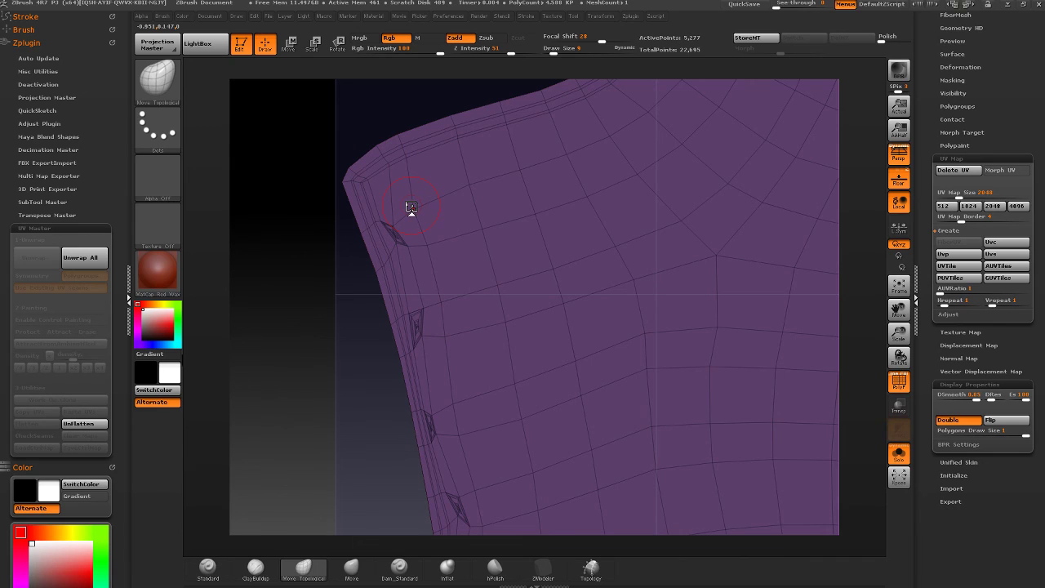
pyautogui.moveTo(401, 221)
pyautogui.keyDown('ctrl'); pyautogui.mouseDown()
pyautogui.moveTo(382, 269)
pyautogui.moveTo(362, 276)
pyautogui.mouseUp(); pyautogui.keyUp('ctrl')
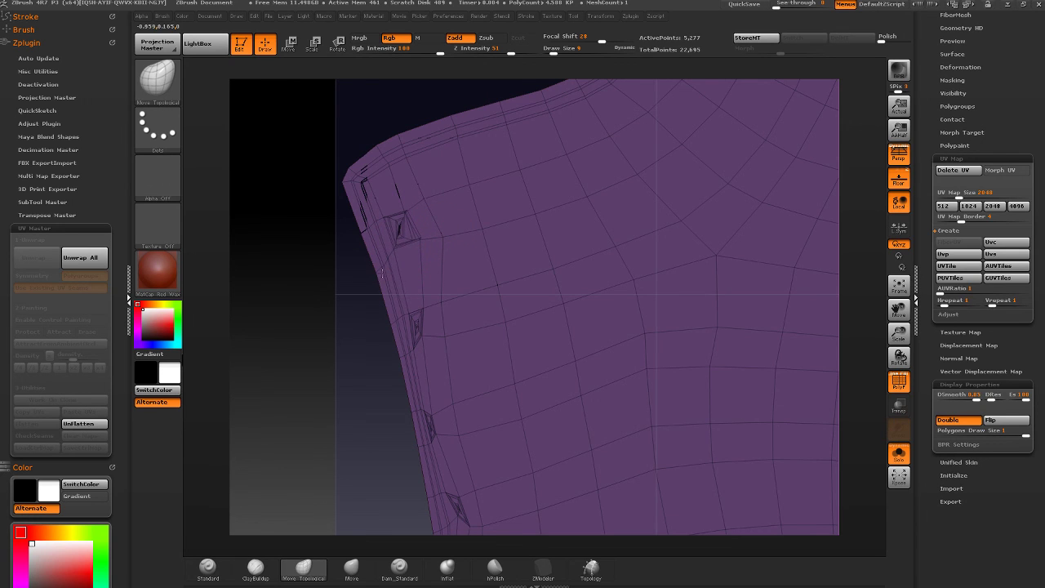
pyautogui.keyDown('ctrl'); pyautogui.moveTo(404, 229); pyautogui.dragTo(410, 226); pyautogui.keyUp('ctrl')
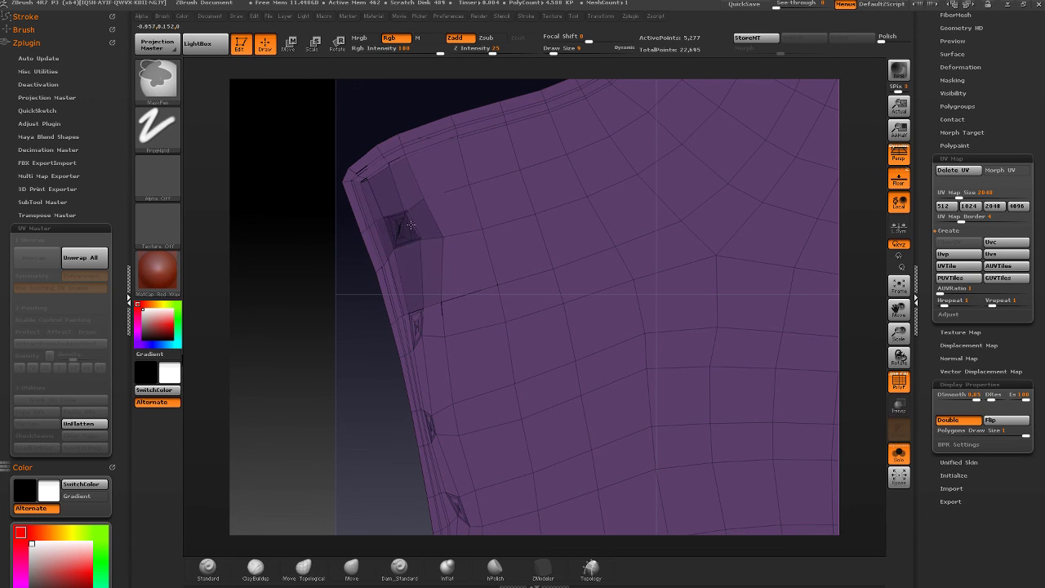
pyautogui.keyDown('ctrl'); pyautogui.click(365, 280); pyautogui.keyUp('ctrl')
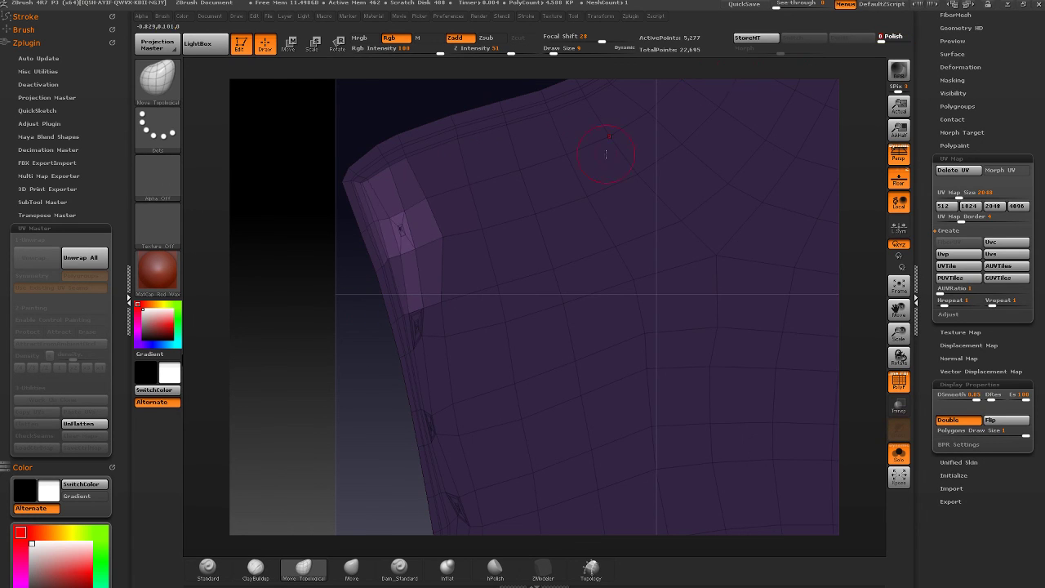
pyautogui.moveTo(422, 195)
pyautogui.keyDown('ctrl'); pyautogui.mouseDown(button='right')
pyautogui.moveTo(419, 213)
pyautogui.moveTo(389, 218)
pyautogui.mouseUp(button='right'); pyautogui.keyUp('ctrl')
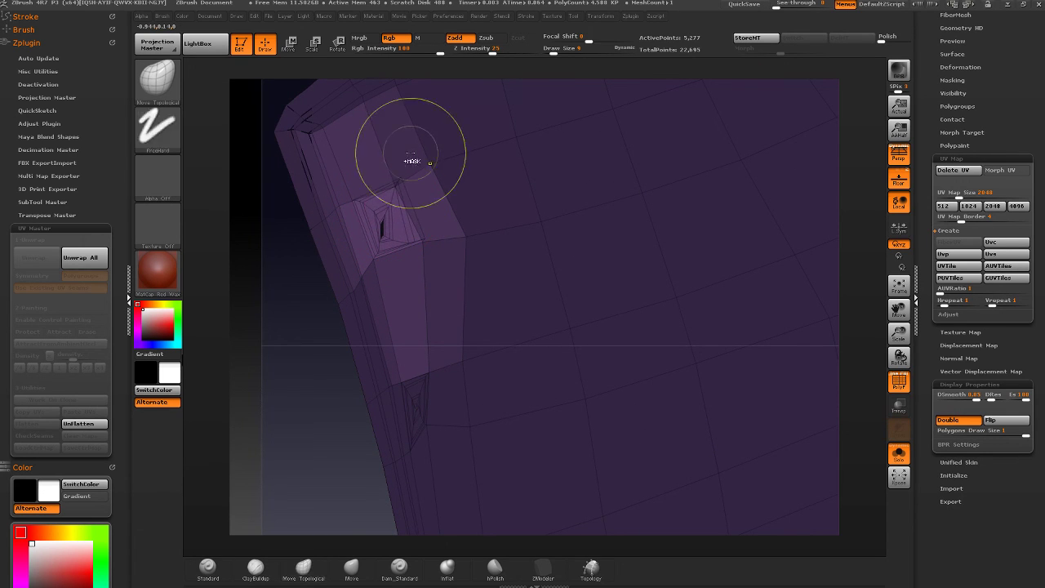
pyautogui.hotkey('ctrl', 'shift', 'a')
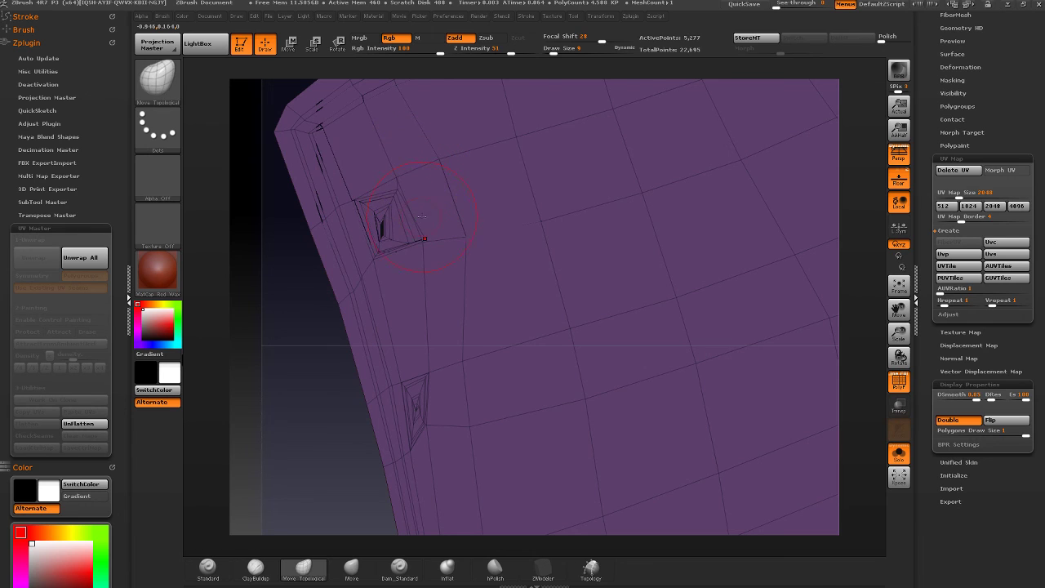
# - Pull the first two squashed eyelets of this lacing edge wider with Move Topological and smooth around the second
pyautogui.moveTo(401, 176); pyautogui.dragTo(413, 235)
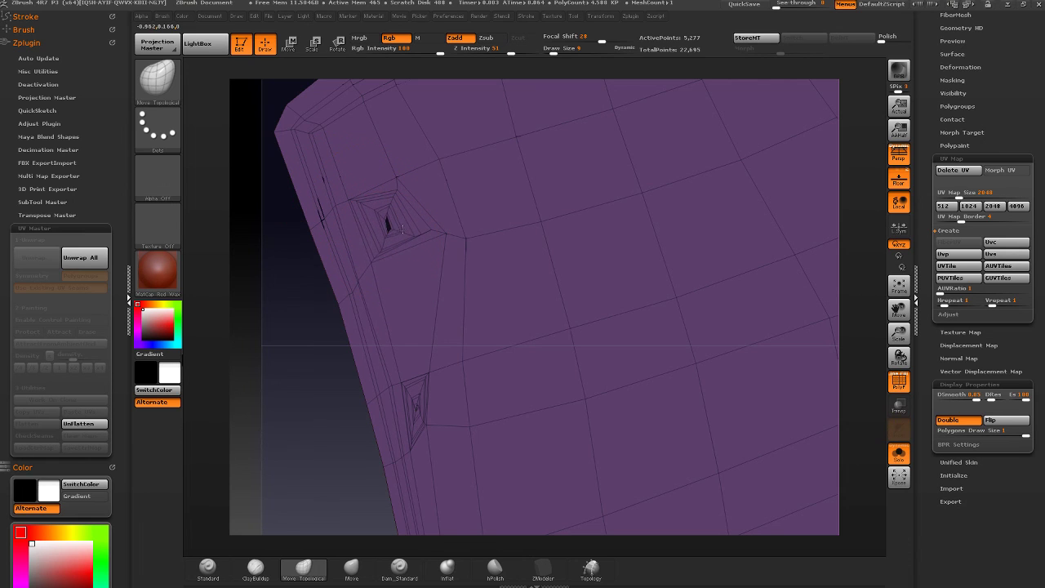
pyautogui.keyDown('alt'); pyautogui.moveTo(425, 408); pyautogui.dragTo(416, 304, button='right'); pyautogui.keyUp('alt')
pyautogui.moveTo(418, 320)
pyautogui.mouseDown()
pyautogui.moveTo(448, 330)
pyautogui.moveTo(444, 339)
pyautogui.moveTo(433, 313)
pyautogui.mouseUp()
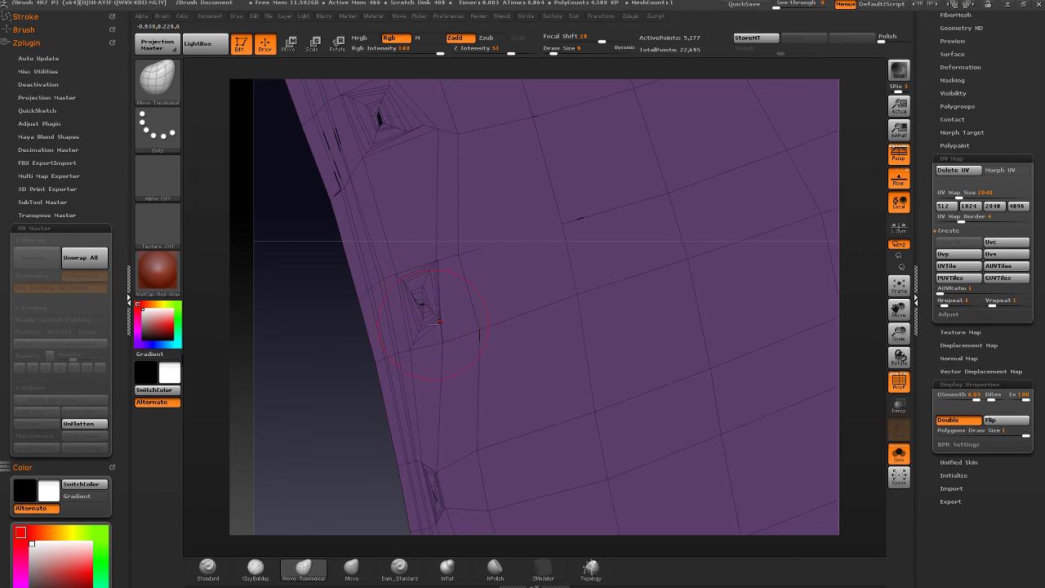
pyautogui.keyDown('shift'); pyautogui.moveTo(433, 254); pyautogui.dragTo(414, 290); pyautogui.keyUp('shift')
# - Mask the second eyelet's inner rings at draw size 2, invert the mask, then polish and smooth the hole open
pyautogui.keyDown('ctrl'); pyautogui.moveTo(427, 299); pyautogui.dragTo(427, 206, button='right'); pyautogui.keyUp('ctrl')
pyautogui.moveTo(557, 50); pyautogui.dragTo(550, 50)
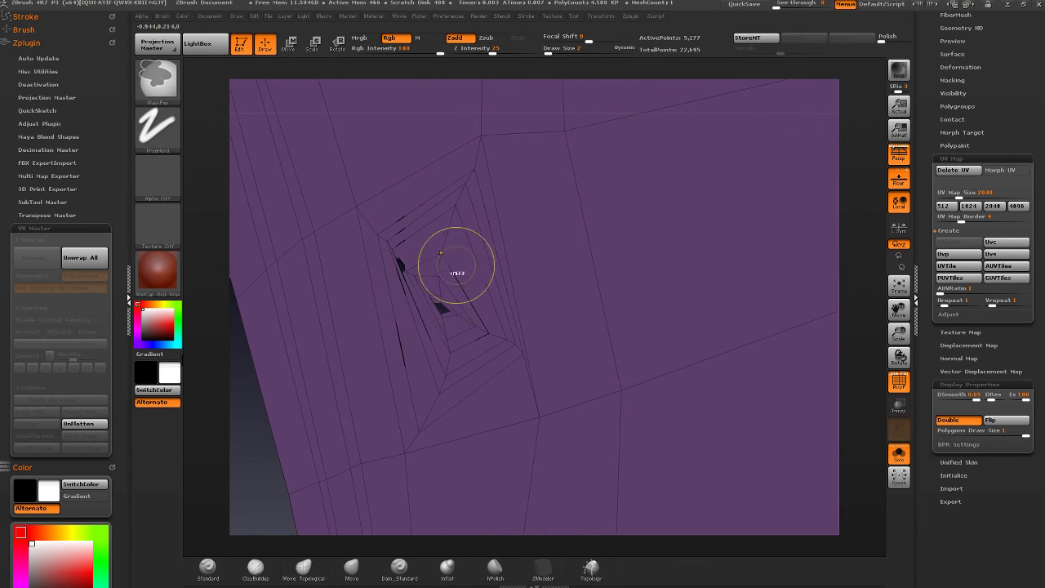
pyautogui.keyDown('ctrl'); pyautogui.moveTo(450, 276); pyautogui.dragTo(445, 311); pyautogui.keyUp('ctrl')
pyautogui.keyDown('ctrl'); pyautogui.click(261, 471); pyautogui.keyUp('ctrl')
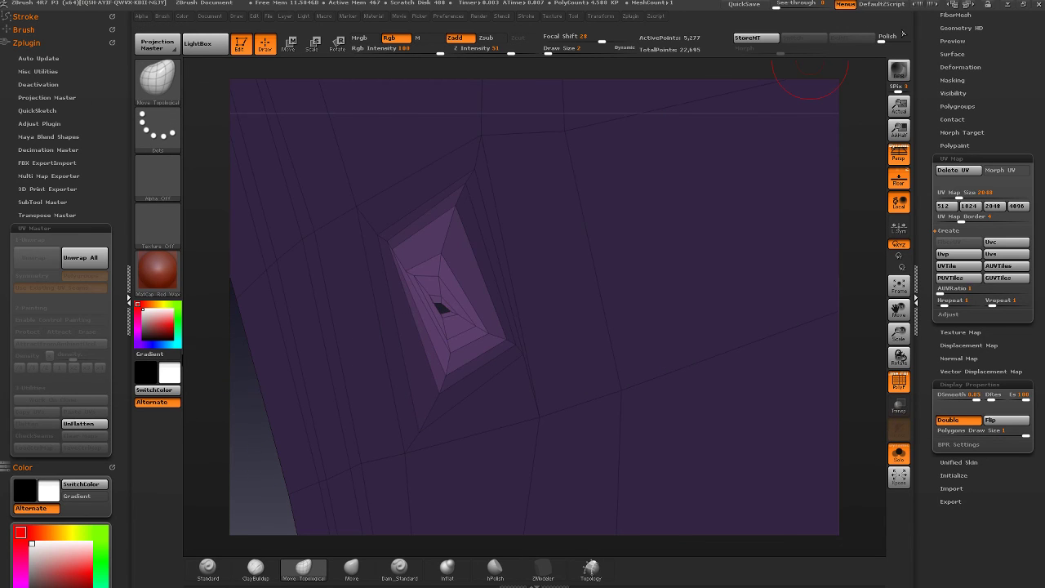
pyautogui.moveTo(883, 38); pyautogui.dragTo(906, 35)
pyautogui.moveTo(454, 278)
pyautogui.keyDown('shift'); pyautogui.mouseDown()
pyautogui.moveTo(457, 310)
pyautogui.moveTo(449, 298)
pyautogui.mouseUp(); pyautogui.keyUp('shift')
pyautogui.keyDown('ctrl'); pyautogui.click(450, 308); pyautogui.keyUp('ctrl')
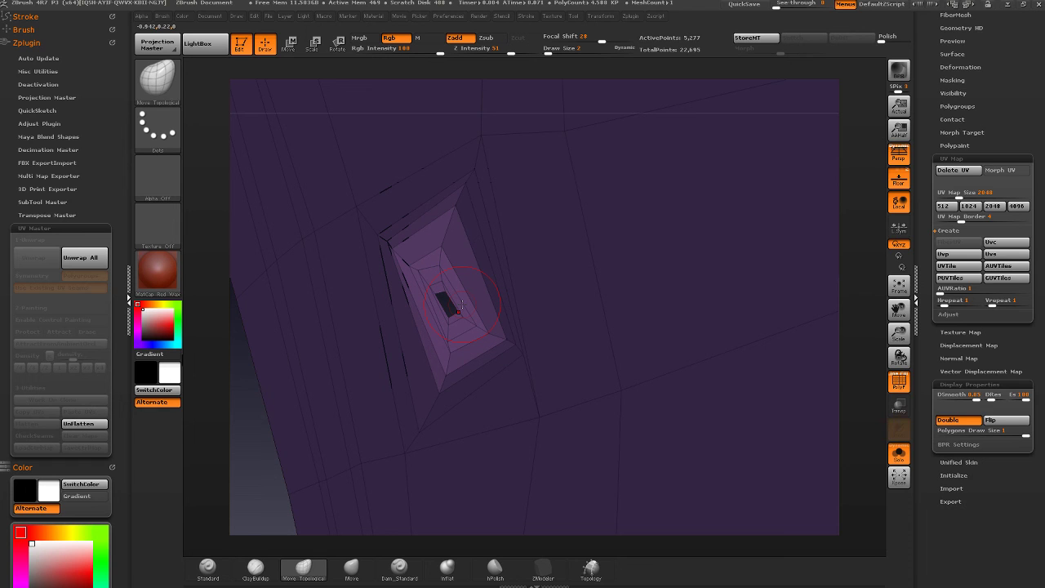
pyautogui.keyDown('ctrl'); pyautogui.moveTo(463, 305); pyautogui.dragTo(465, 257, button='right'); pyautogui.keyUp('ctrl')
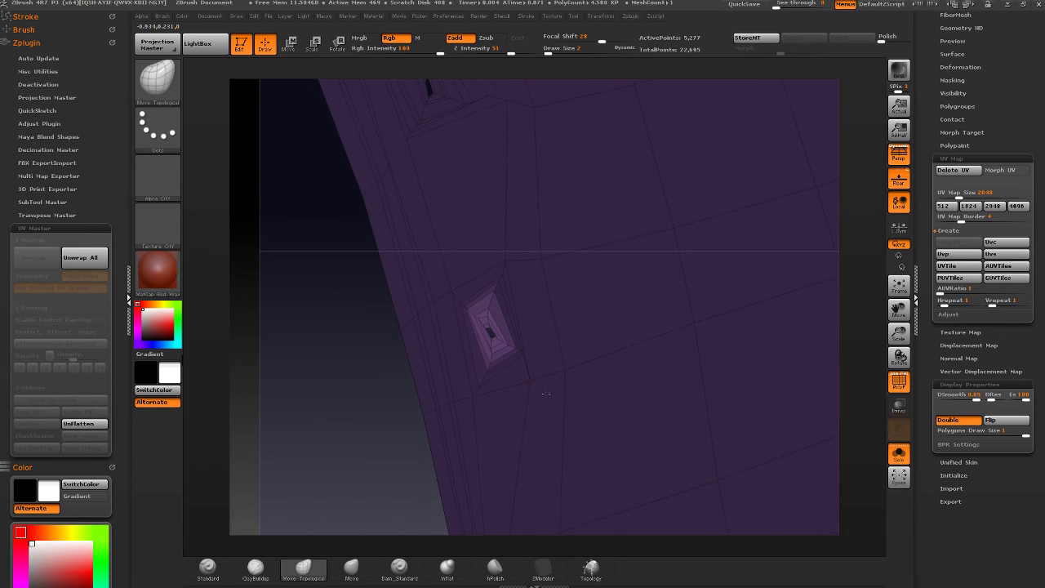
# - Clear the mask, mask the mesh beside the third eyelet on the lacing edge, and invert the mask
pyautogui.keyDown('alt'); pyautogui.moveTo(490, 333); pyautogui.dragTo(372, 90, button='right'); pyautogui.keyUp('alt')
pyautogui.hotkey('ctrl', 'shift', 'a')
pyautogui.keyDown('alt'); pyautogui.moveTo(459, 376); pyautogui.dragTo(455, 292, button='right'); pyautogui.keyUp('alt')
pyautogui.press('ctrl')
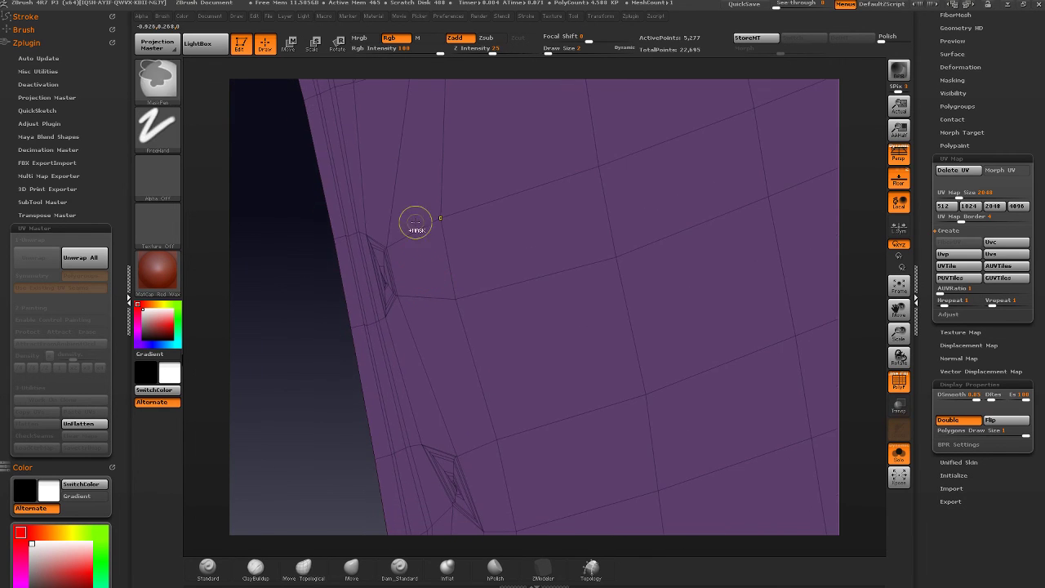
pyautogui.keyDown('ctrl'); pyautogui.moveTo(305, 261); pyautogui.dragTo(441, 263); pyautogui.keyUp('ctrl')
pyautogui.keyDown('ctrl'); pyautogui.moveTo(282, 367); pyautogui.dragTo(493, 287); pyautogui.keyUp('ctrl')
pyautogui.keyDown('ctrl'); pyautogui.click(330, 388); pyautogui.keyUp('ctrl')
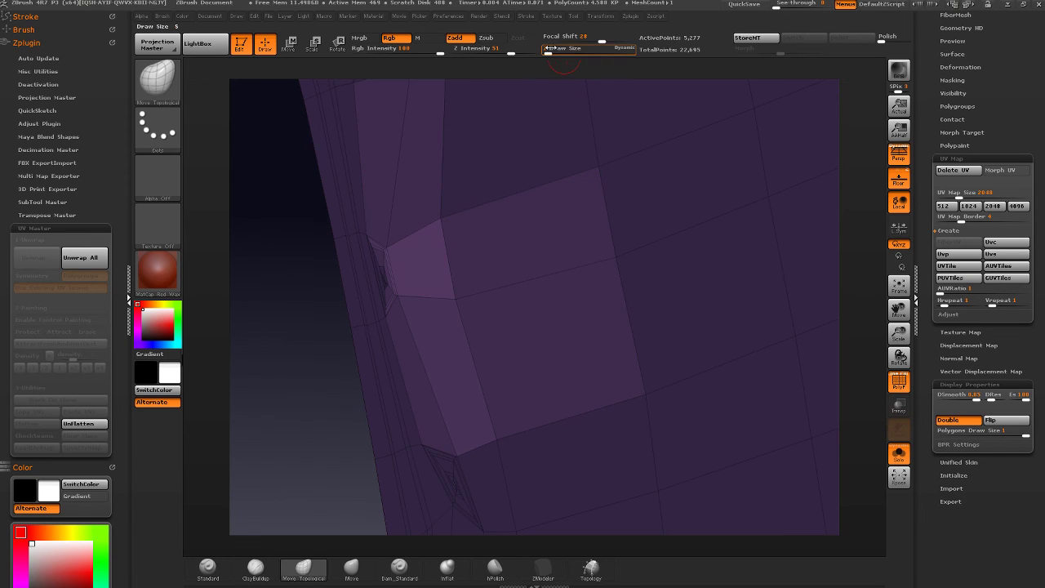
# - Pull the third eyelet open at draw size 11, isolate its surroundings with an inverted mask, and polish them
pyautogui.press('w')
pyautogui.moveTo(397, 294); pyautogui.dragTo(497, 250)
pyautogui.moveTo(446, 272)
pyautogui.mouseDown()
pyautogui.moveTo(465, 271)
pyautogui.moveTo(390, 268)
pyautogui.moveTo(415, 272)
pyautogui.moveTo(429, 243)
pyautogui.moveTo(420, 268)
pyautogui.moveTo(393, 263)
pyautogui.mouseUp()
pyautogui.press('q')
pyautogui.hotkey('ctrl', 'shift', 'a')
pyautogui.hotkey('ctrl', 'i')
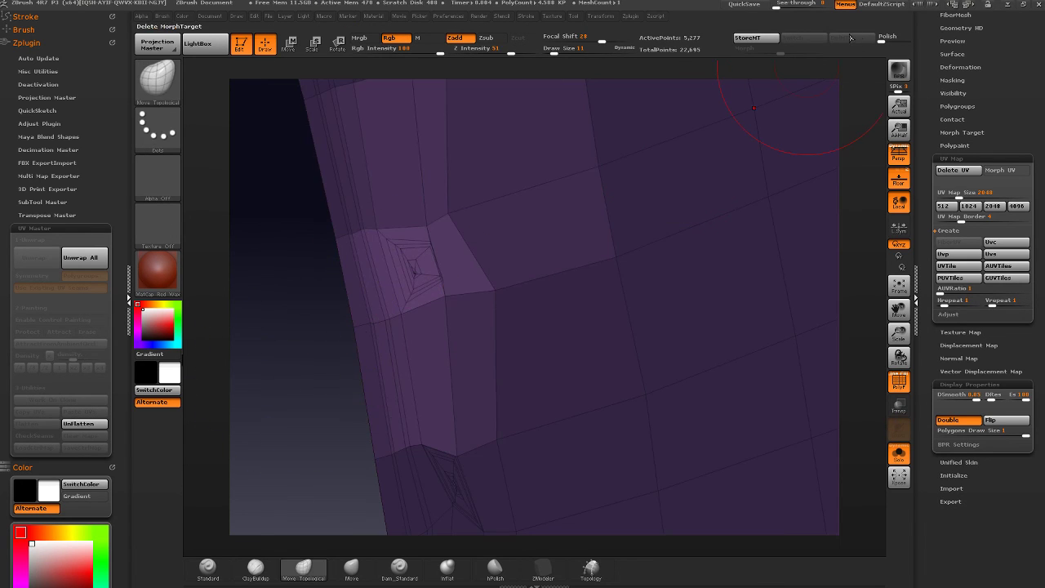
pyautogui.moveTo(886, 38); pyautogui.dragTo(895, 38)
pyautogui.keyDown('ctrl'); pyautogui.moveTo(415, 268); pyautogui.dragTo(452, 256, button='right'); pyautogui.keyUp('ctrl')
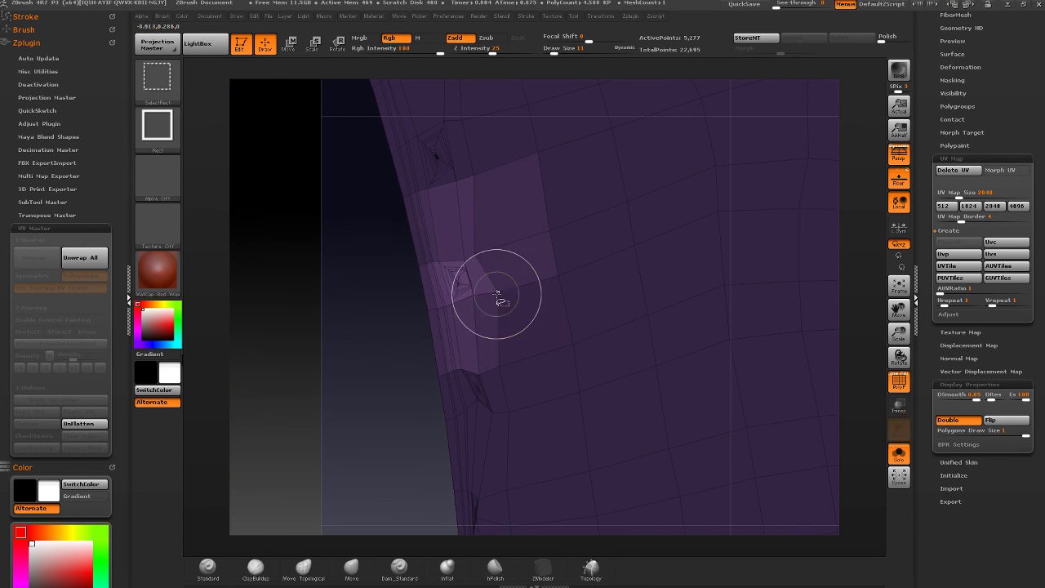
# - Clear the mask, smooth around the third eyelet, and pull the next eyelets along the lacing edge into shape
pyautogui.hotkey('ctrl', 'shift', 'a')
pyautogui.keyDown('alt'); pyautogui.moveTo(494, 388); pyautogui.dragTo(471, 364, button='right'); pyautogui.keyUp('alt')
pyautogui.keyDown('shift'); pyautogui.moveTo(448, 286); pyautogui.dragTo(436, 263); pyautogui.keyUp('shift')
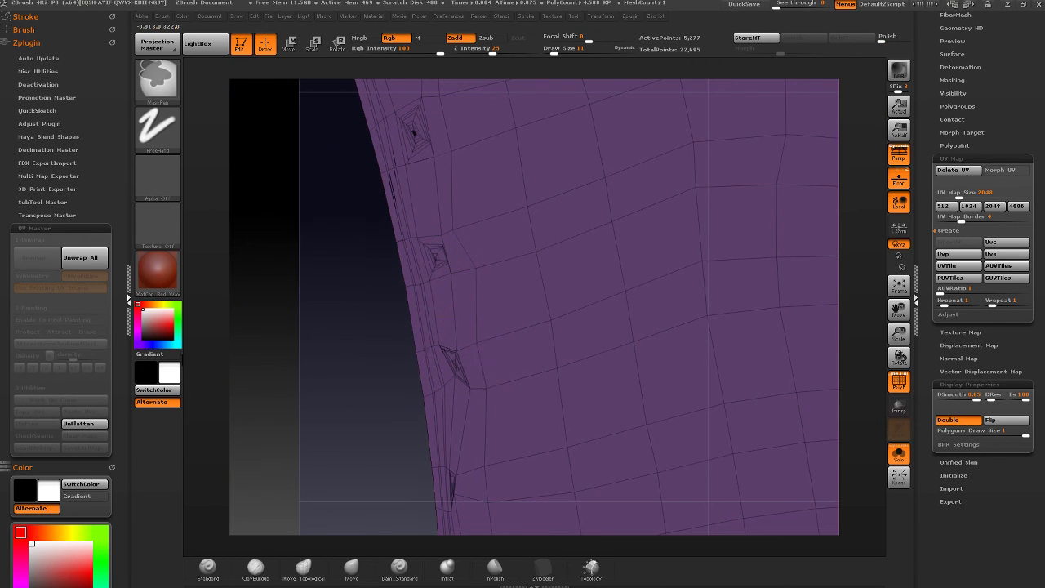
pyautogui.moveTo(480, 388)
pyautogui.keyDown('ctrl'); pyautogui.mouseDown(button='right')
pyautogui.moveTo(423, 245)
pyautogui.moveTo(420, 260)
pyautogui.mouseUp(button='right'); pyautogui.keyUp('ctrl')
pyautogui.moveTo(421, 260); pyautogui.dragTo(436, 241)
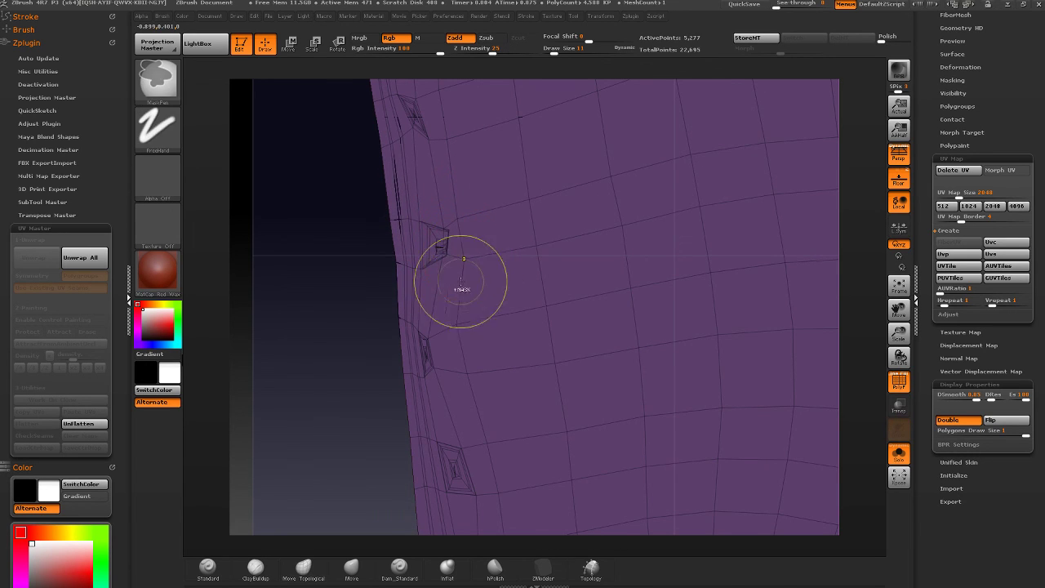
# - Unflatten the shoe, disable Use Existing UV Seams, unwrap it again by polygroups, and flatten the new UVs
pyautogui.keyDown('ctrl'); pyautogui.moveTo(463, 286); pyautogui.dragTo(357, 322, button='right'); pyautogui.keyUp('ctrl')
pyautogui.click(84, 423)
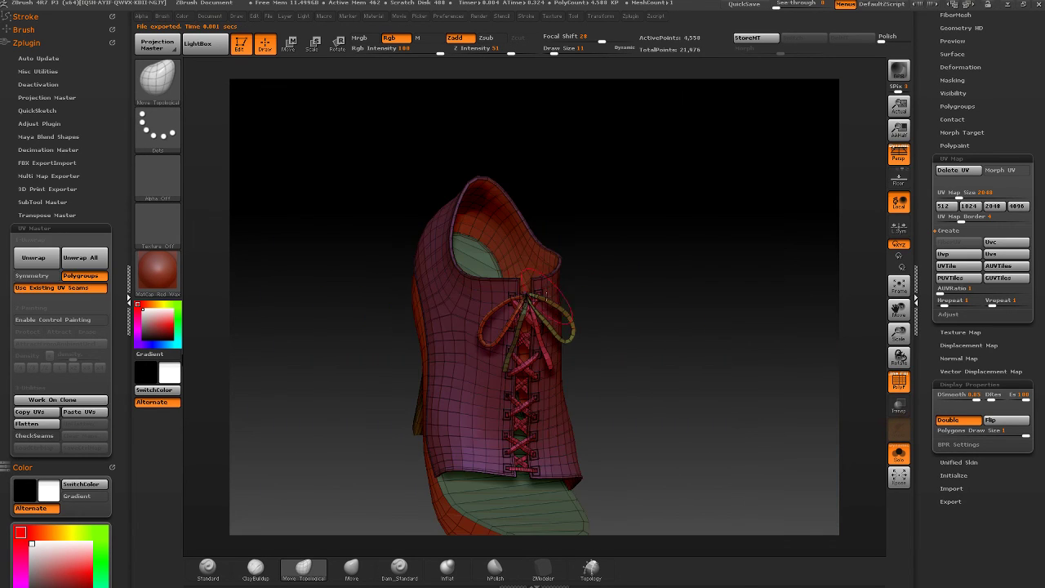
pyautogui.moveTo(281, 263); pyautogui.dragTo(311, 255)
pyautogui.click(70, 291)
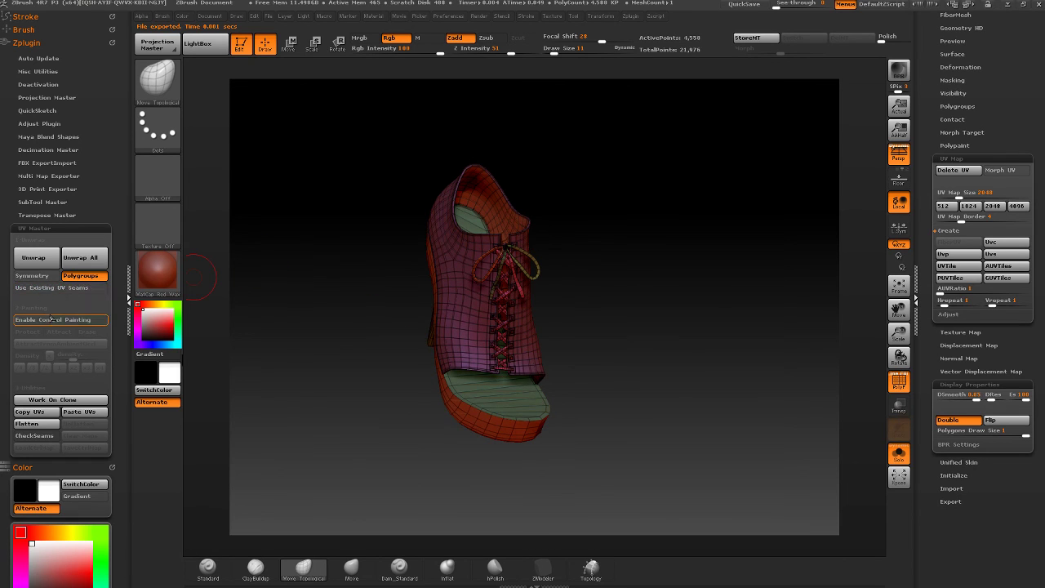
pyautogui.moveTo(380, 299); pyautogui.dragTo(278, 269)
pyautogui.click(33, 257)
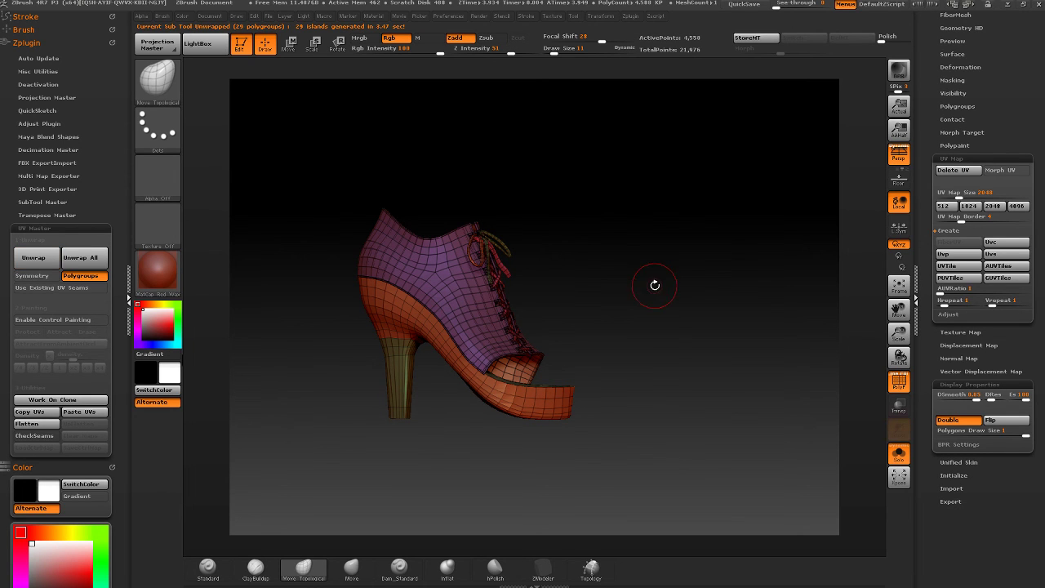
pyautogui.click(27, 424)
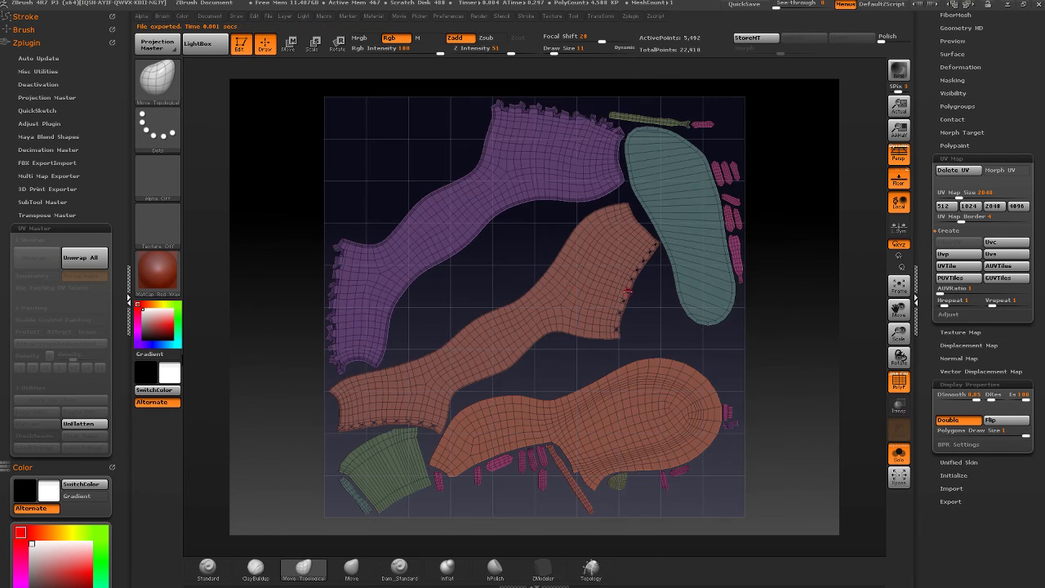
# - Try smoothing a torn eyelet on the new purple island's lacing edge, and undo the stroke
pyautogui.keyDown('ctrl'); pyautogui.moveTo(435, 244); pyautogui.dragTo(490, 296, button='right'); pyautogui.keyUp('ctrl')
pyautogui.keyDown('alt'); pyautogui.moveTo(563, 106); pyautogui.dragTo(458, 376, button='right'); pyautogui.keyUp('alt')
pyautogui.keyDown('ctrl'); pyautogui.moveTo(478, 327); pyautogui.dragTo(531, 380, button='right'); pyautogui.keyUp('ctrl')
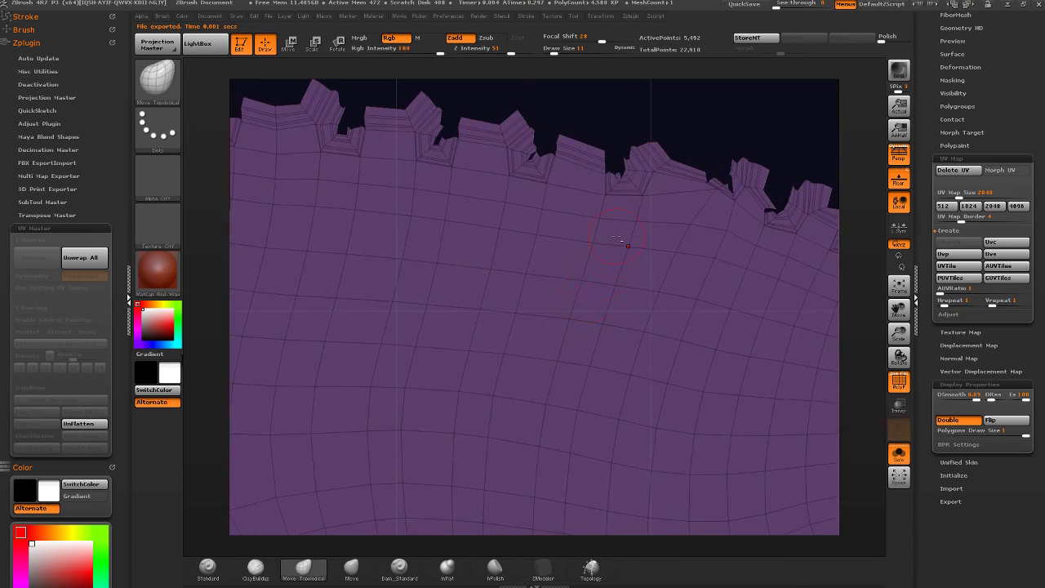
pyautogui.keyDown('alt'); pyautogui.moveTo(637, 236); pyautogui.dragTo(591, 355, button='right'); pyautogui.keyUp('alt')
pyautogui.keyDown('alt'); pyautogui.moveTo(645, 327); pyautogui.dragTo(431, 280, button='right'); pyautogui.keyUp('alt')
pyautogui.keyDown('ctrl'); pyautogui.moveTo(441, 196); pyautogui.dragTo(502, 233, button='right'); pyautogui.keyUp('ctrl')
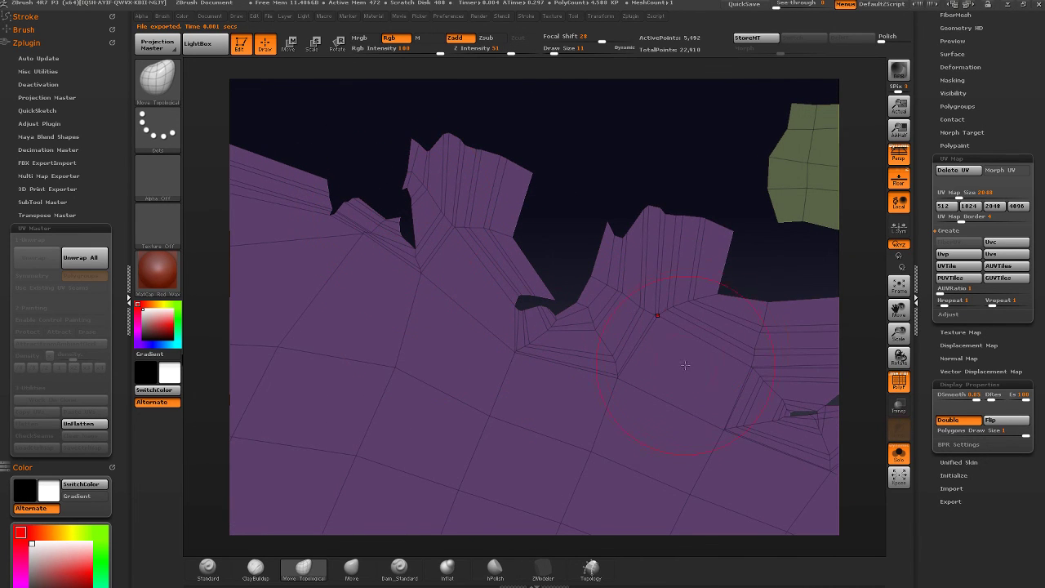
pyautogui.moveTo(685, 366); pyautogui.dragTo(529, 305, button='right')
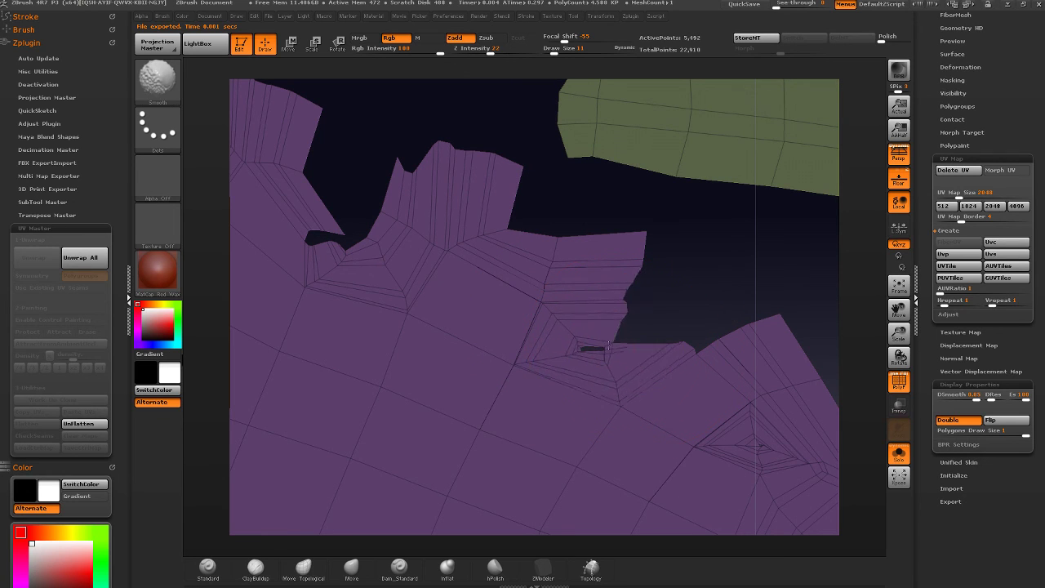
pyautogui.keyDown('shift'); pyautogui.moveTo(628, 331); pyautogui.dragTo(618, 349); pyautogui.keyUp('shift')
pyautogui.hotkey('ctrl', 'z')
# - Mask the torn eyelet at the purple island's lacing edge, invert the mask, and polish the unmasked mesh
pyautogui.keyDown('ctrl'); pyautogui.moveTo(663, 317); pyautogui.dragTo(591, 366); pyautogui.keyUp('ctrl')
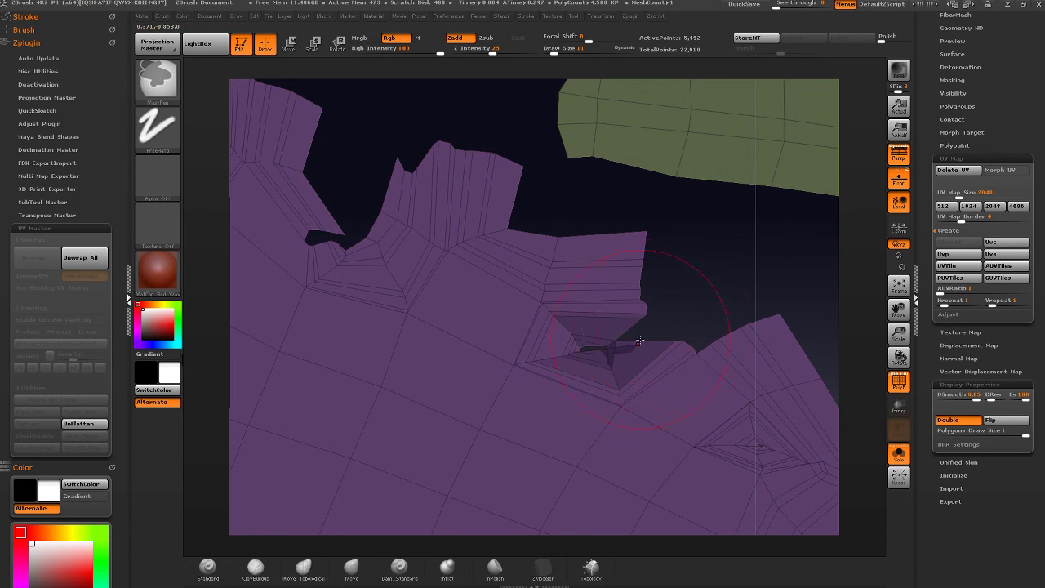
pyautogui.moveTo(672, 322)
pyautogui.mouseDown(button='right')
pyautogui.moveTo(634, 349)
pyautogui.moveTo(623, 330)
pyautogui.mouseUp(button='right')
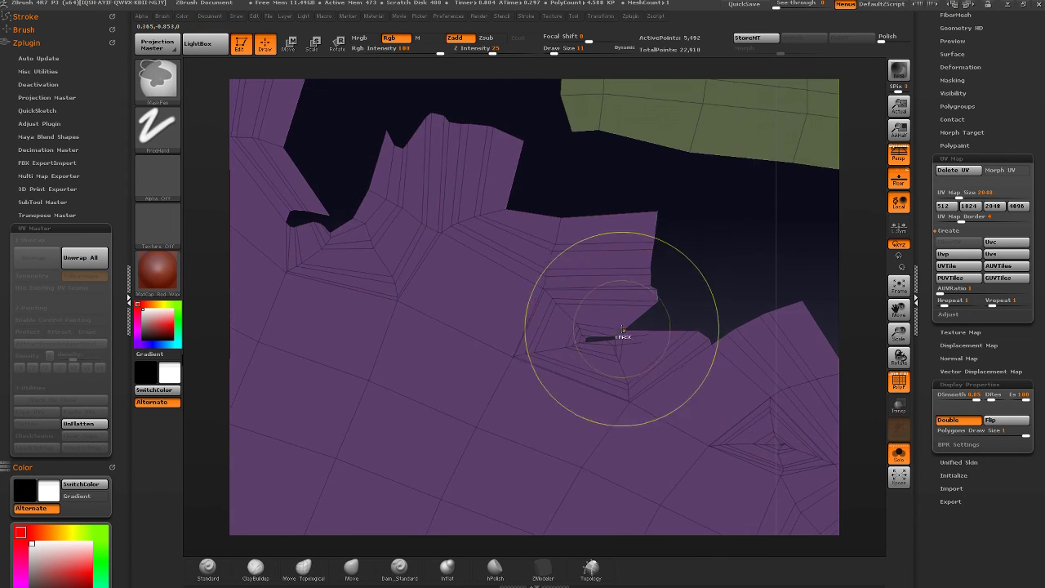
pyautogui.keyDown('ctrl'); pyautogui.moveTo(624, 330); pyautogui.dragTo(633, 339); pyautogui.keyUp('ctrl')
pyautogui.keyDown('ctrl'); pyautogui.click(743, 178); pyautogui.keyUp('ctrl')
pyautogui.moveTo(887, 37); pyautogui.dragTo(907, 37)
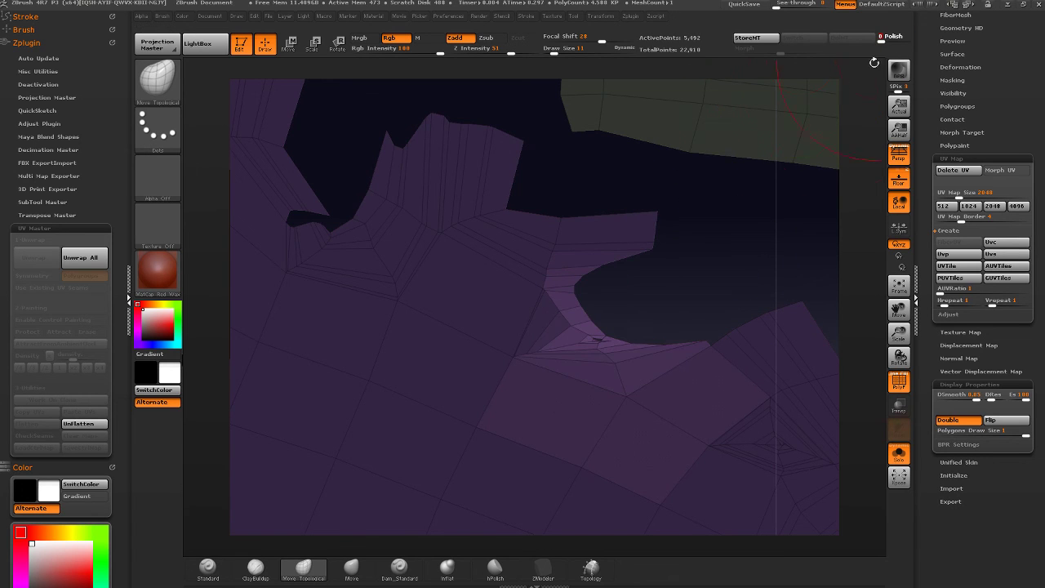
# - Undo the polish, try smoothing the torn eyelet on the purple island again, and undo that stroke
pyautogui.hotkey('ctrl', 'z')
pyautogui.keyDown('ctrl'); pyautogui.moveTo(642, 315); pyautogui.dragTo(691, 321, button='right'); pyautogui.keyUp('ctrl')
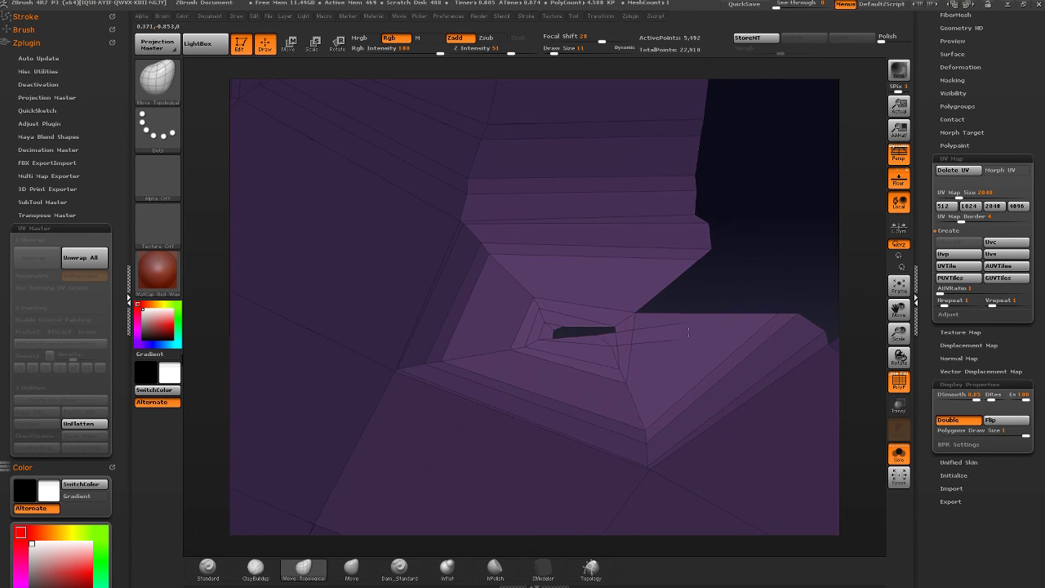
pyautogui.moveTo(688, 332)
pyautogui.keyDown('shift'); pyautogui.mouseDown()
pyautogui.moveTo(694, 261)
pyautogui.moveTo(682, 204)
pyautogui.moveTo(653, 188)
pyautogui.moveTo(628, 324)
pyautogui.moveTo(609, 337)
pyautogui.mouseUp(); pyautogui.keyUp('shift')
pyautogui.keyDown('ctrl'); pyautogui.moveTo(593, 343); pyautogui.dragTo(557, 141, button='right'); pyautogui.keyUp('ctrl')
pyautogui.hotkey('ctrl', 'z')
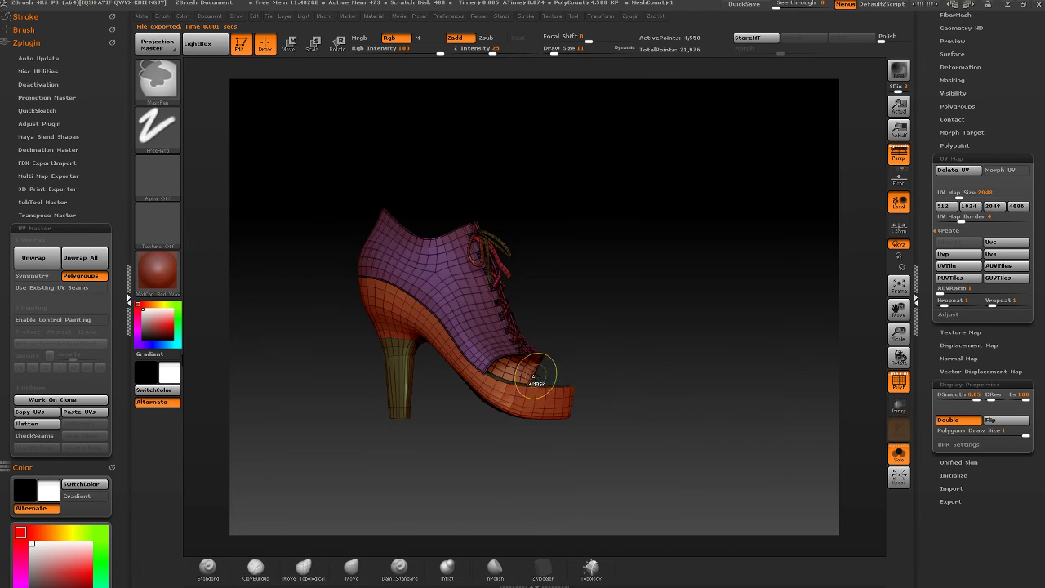
# - Isolate the shoe upper and examine the eyelets along both lacing edges
pyautogui.keyDown('ctrl'); pyautogui.moveTo(536, 368); pyautogui.dragTo(457, 294, button='right'); pyautogui.keyUp('ctrl')
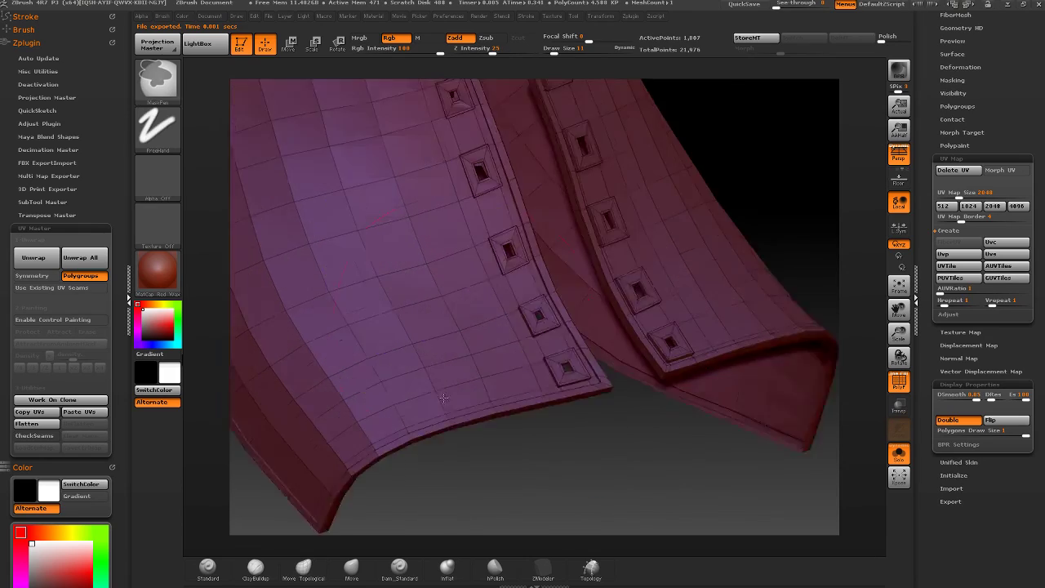
pyautogui.moveTo(571, 311); pyautogui.dragTo(555, 147, button='right')
pyautogui.moveTo(553, 51); pyautogui.dragTo(550, 51)
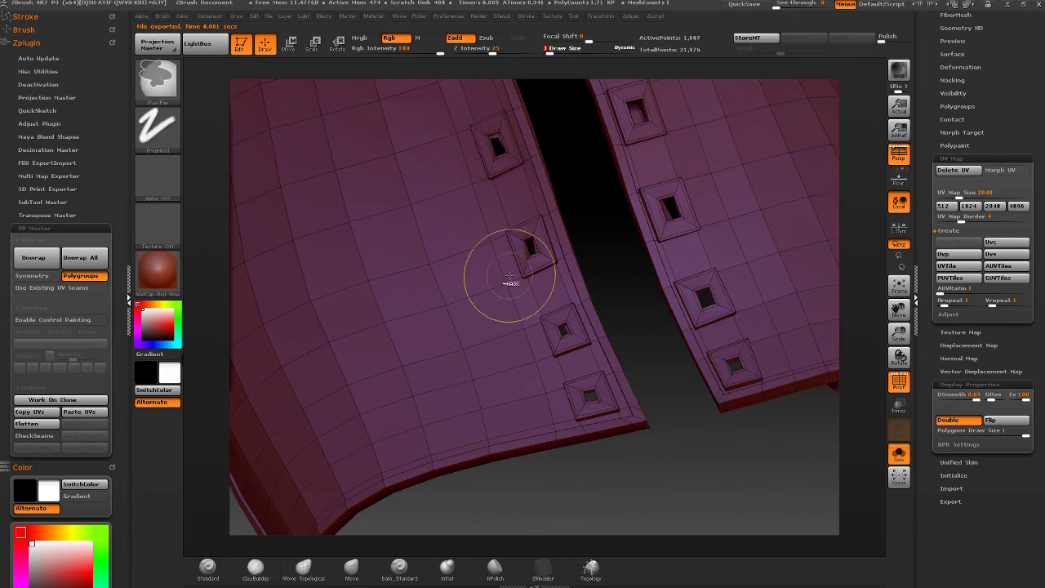
pyautogui.moveTo(509, 283)
pyautogui.keyDown('ctrl'); pyautogui.mouseDown(button='right')
pyautogui.moveTo(523, 343)
pyautogui.moveTo(368, 319)
pyautogui.moveTo(642, 250)
pyautogui.moveTo(609, 282)
pyautogui.mouseUp(button='right'); pyautogui.keyUp('ctrl')
pyautogui.hotkey('ctrl', 'shift')
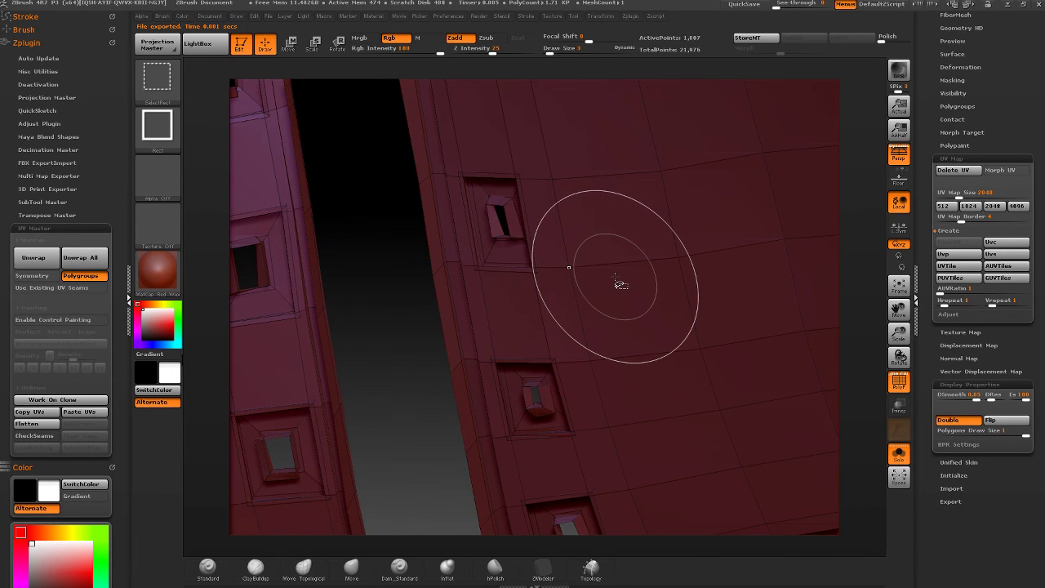
# - Try shrinking and growing the visible part of the shoe upper, and show the whole shoe again
pyautogui.keyDown('ctrl'); pyautogui.keyDown('shift'); pyautogui.click(649, 296); pyautogui.keyUp('shift'); pyautogui.keyUp('ctrl')
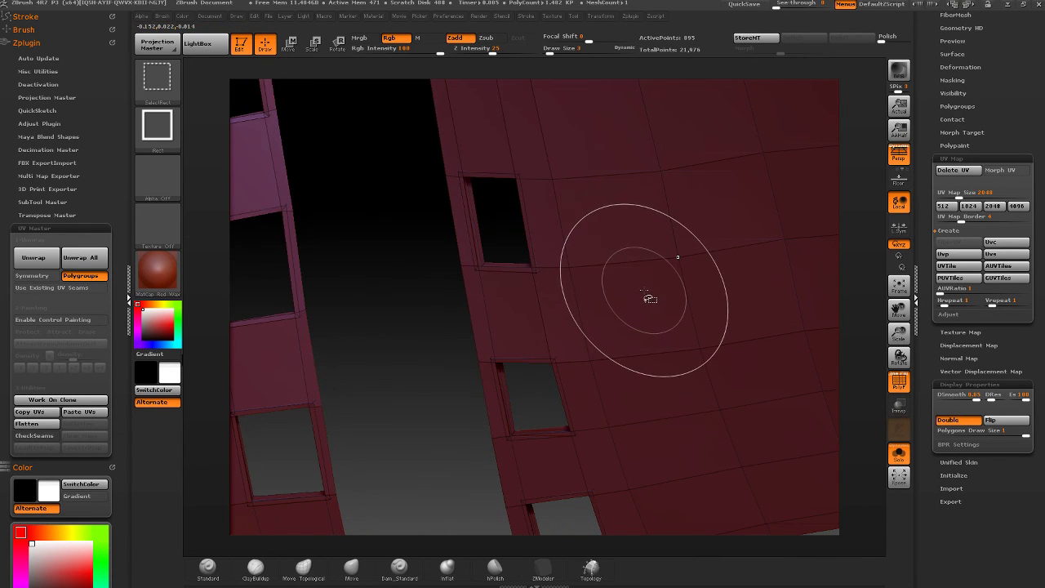
pyautogui.moveTo(651, 299)
pyautogui.mouseDown(button='right')
pyautogui.moveTo(673, 226)
pyautogui.moveTo(629, 269)
pyautogui.moveTo(661, 276)
pyautogui.mouseUp(button='right')
pyautogui.hotkey('ctrl', 'shift', 's')
pyautogui.hotkey('ctrl', 'shift', 's')
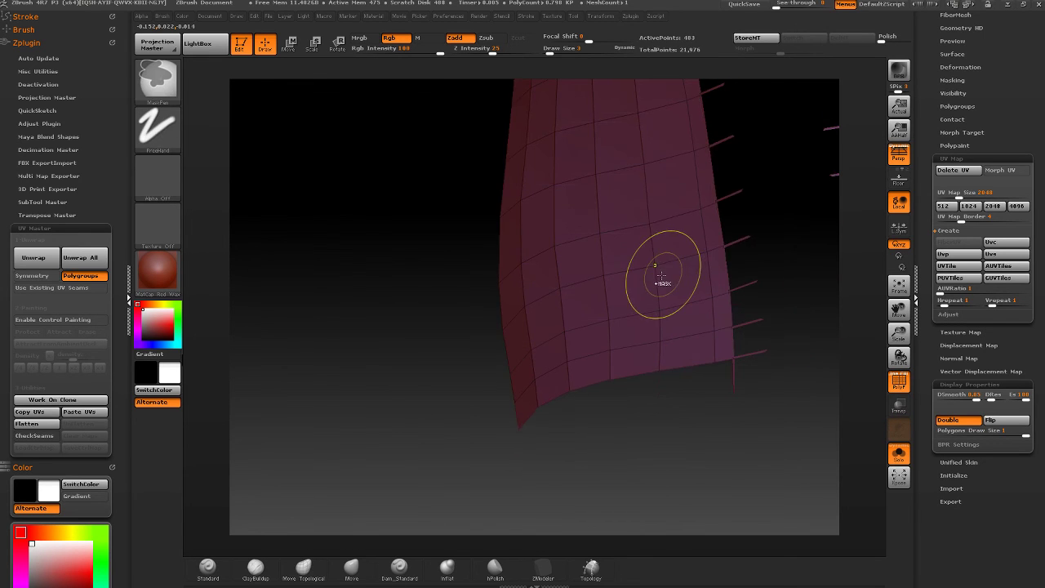
pyautogui.hotkey('ctrl', 'shift', 'x')
pyautogui.hotkey('ctrl', 'shift', 'x')
pyautogui.keyDown('ctrl'); pyautogui.keyDown('shift'); pyautogui.click(445, 379); pyautogui.keyUp('shift'); pyautogui.keyUp('ctrl')
pyautogui.moveTo(517, 327)
pyautogui.keyDown('ctrl'); pyautogui.mouseDown(button='right')
pyautogui.moveTo(720, 286)
pyautogui.moveTo(406, 304)
pyautogui.moveTo(384, 288)
pyautogui.mouseUp(button='right'); pyautogui.keyUp('ctrl')
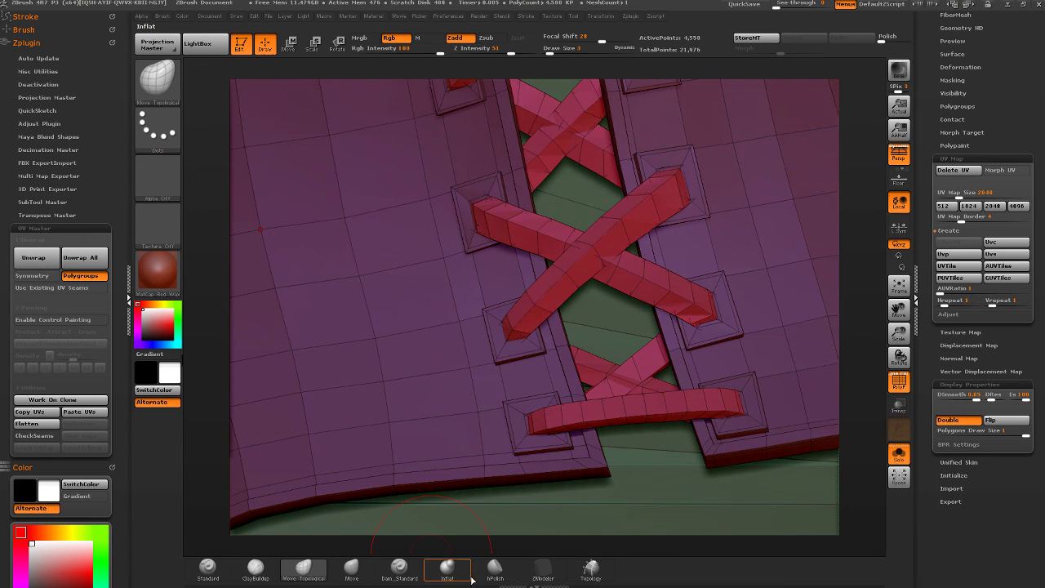
# - Switch to the ZModeler brush, isolate the shoe upper, and set the polygon action to Polygroup with Polyloop as the target
pyautogui.click(546, 569)
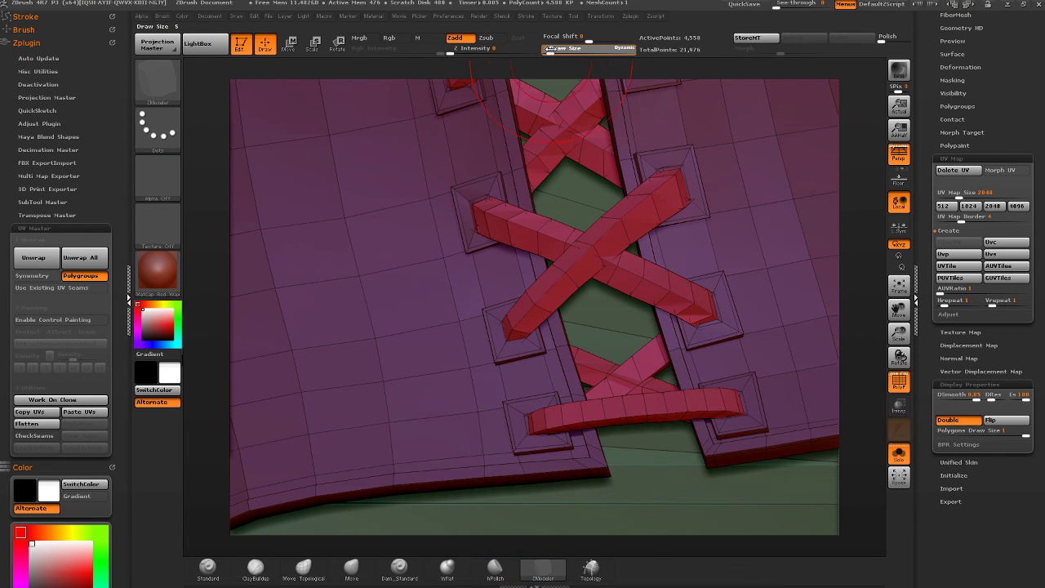
pyautogui.moveTo(507, 258)
pyautogui.mouseDown(button='right')
pyautogui.moveTo(512, 365)
pyautogui.moveTo(550, 313)
pyautogui.moveTo(564, 355)
pyautogui.moveTo(535, 346)
pyautogui.mouseUp(button='right')
pyautogui.keyDown('ctrl'); pyautogui.keyDown('shift'); pyautogui.click(546, 333); pyautogui.keyUp('shift'); pyautogui.keyUp('ctrl')
pyautogui.press('space')
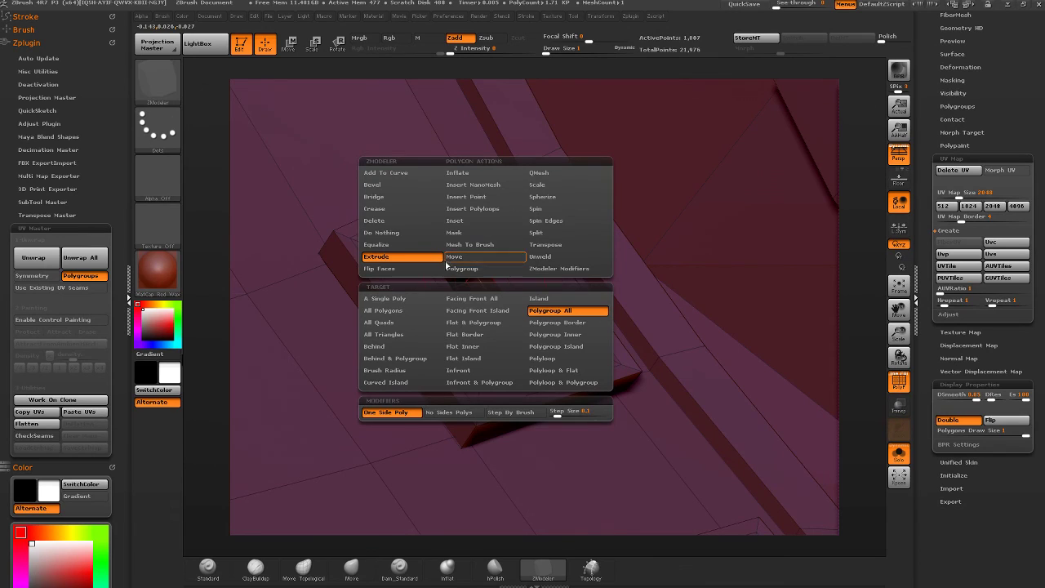
pyautogui.click(454, 268)
pyautogui.click(542, 358)
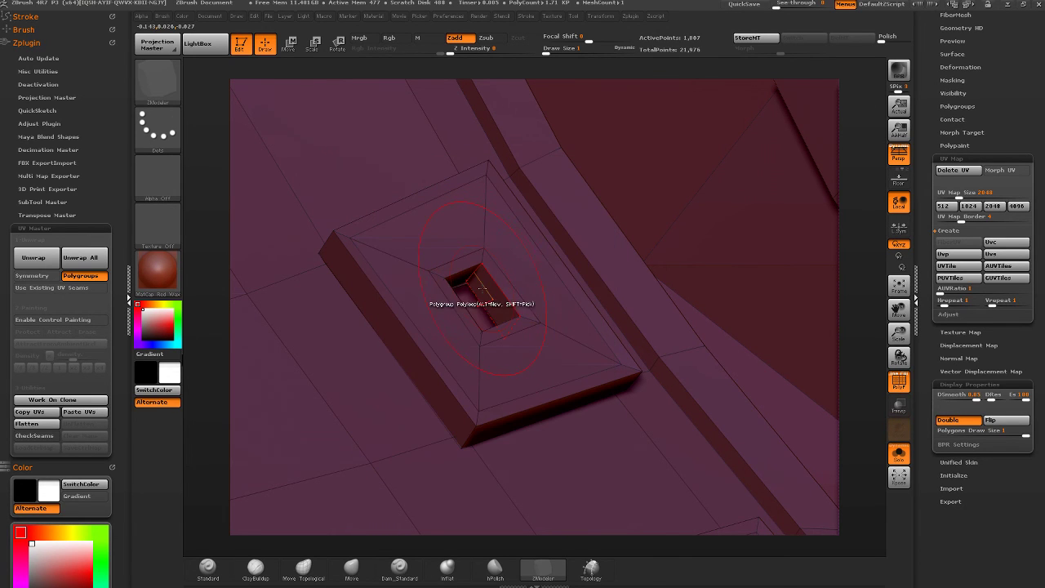
# - Assign the face loops of the lower eyelets on both lacing edges to their own polygroup
pyautogui.moveTo(492, 294); pyautogui.dragTo(506, 303, button='right')
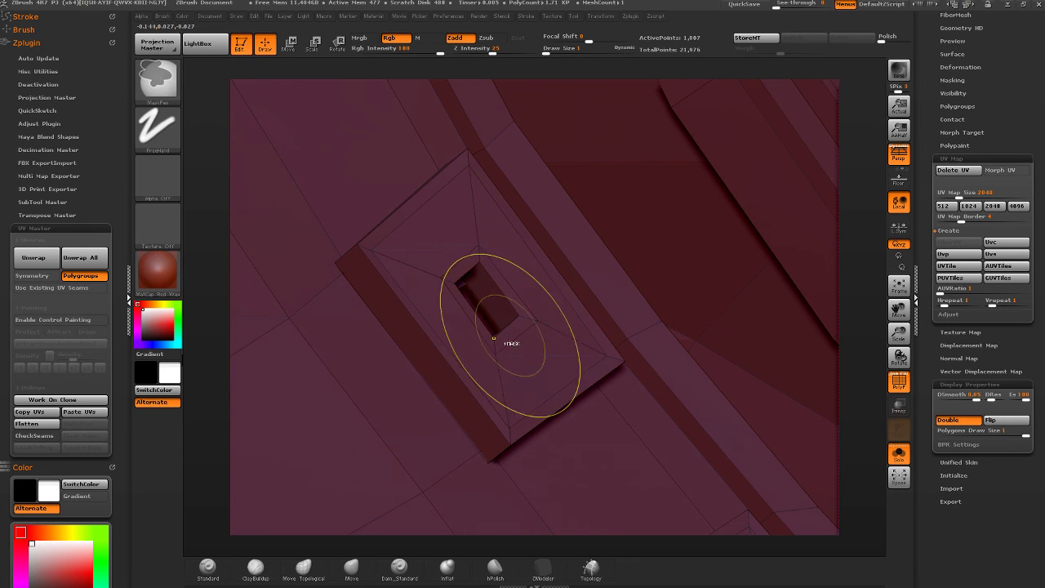
pyautogui.moveTo(504, 392)
pyautogui.mouseDown(button='right')
pyautogui.moveTo(493, 274)
pyautogui.moveTo(517, 300)
pyautogui.mouseUp(button='right')
pyautogui.moveTo(529, 352); pyautogui.dragTo(424, 169, button='right')
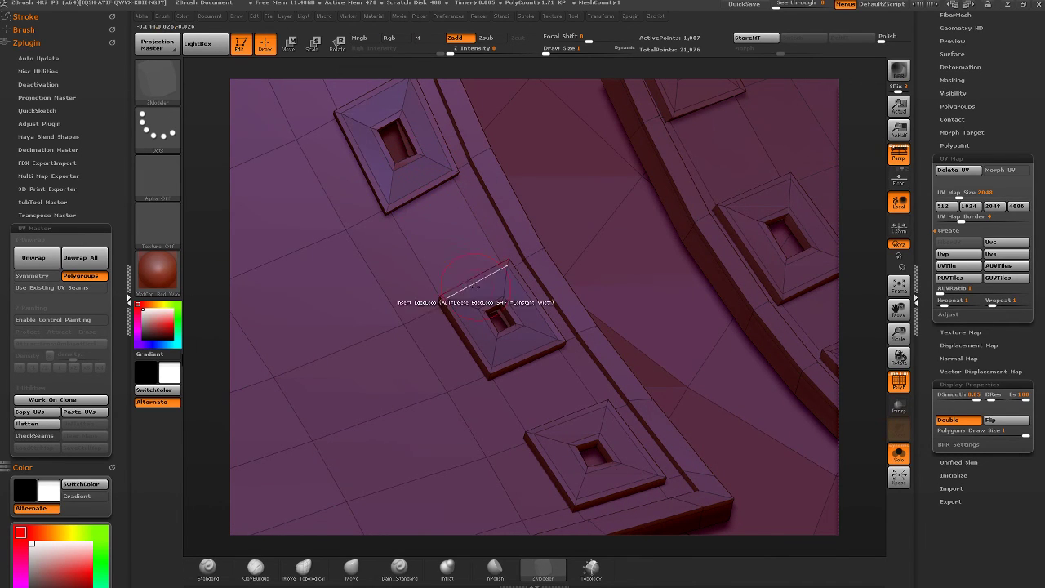
pyautogui.moveTo(618, 431); pyautogui.dragTo(581, 260, button='right')
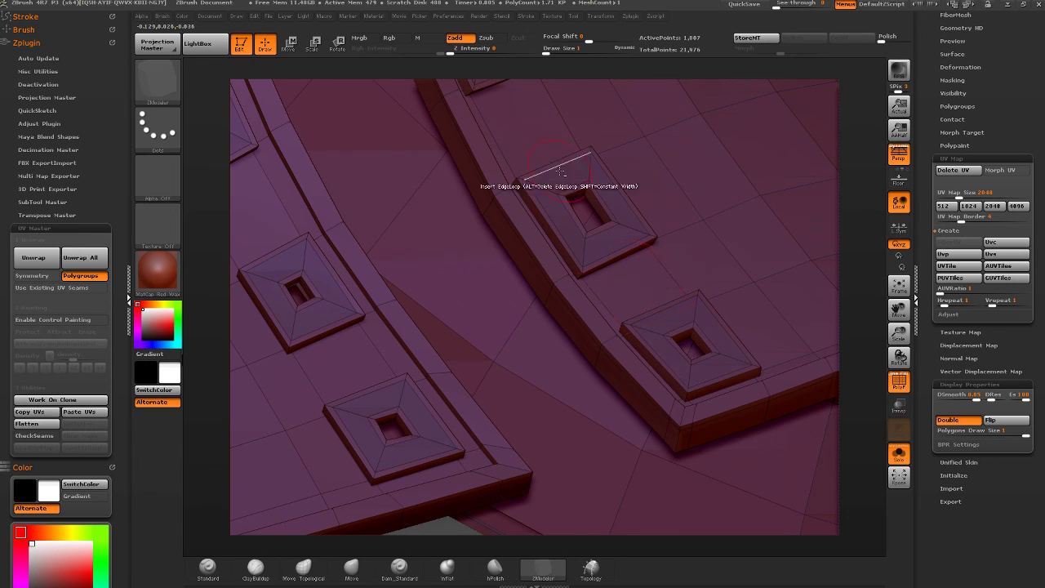
pyautogui.moveTo(561, 170); pyautogui.dragTo(579, 413, button='right')
# - Assign the face loops of the remaining eyelets, up to the top of both lacing edges, to the eyelet polygroup
pyautogui.keyDown('alt'); pyautogui.moveTo(516, 167); pyautogui.dragTo(670, 308, button='right'); pyautogui.keyUp('alt')
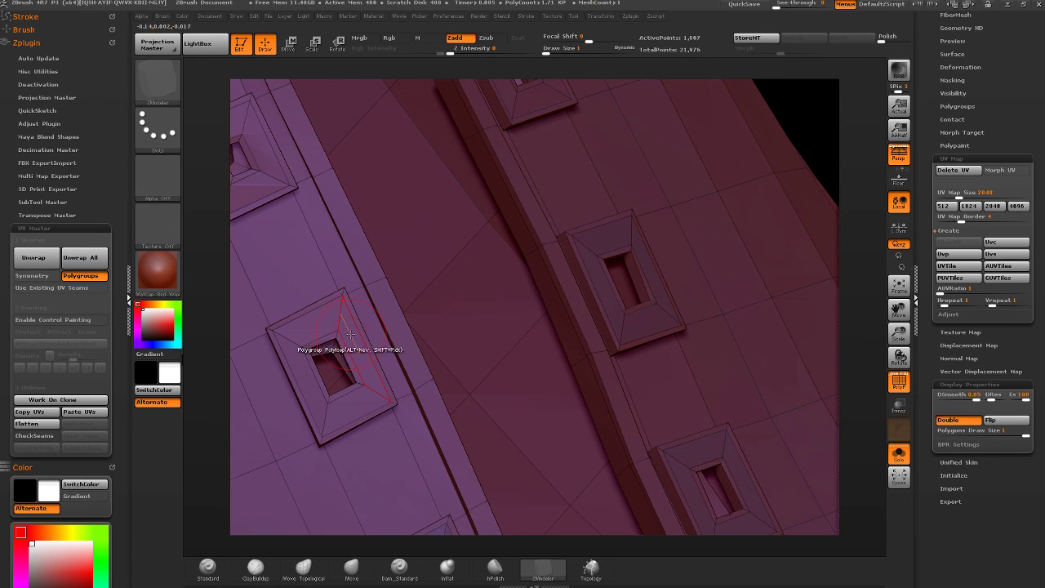
pyautogui.keyDown('alt'); pyautogui.moveTo(352, 327); pyautogui.dragTo(500, 393, button='right'); pyautogui.keyUp('alt')
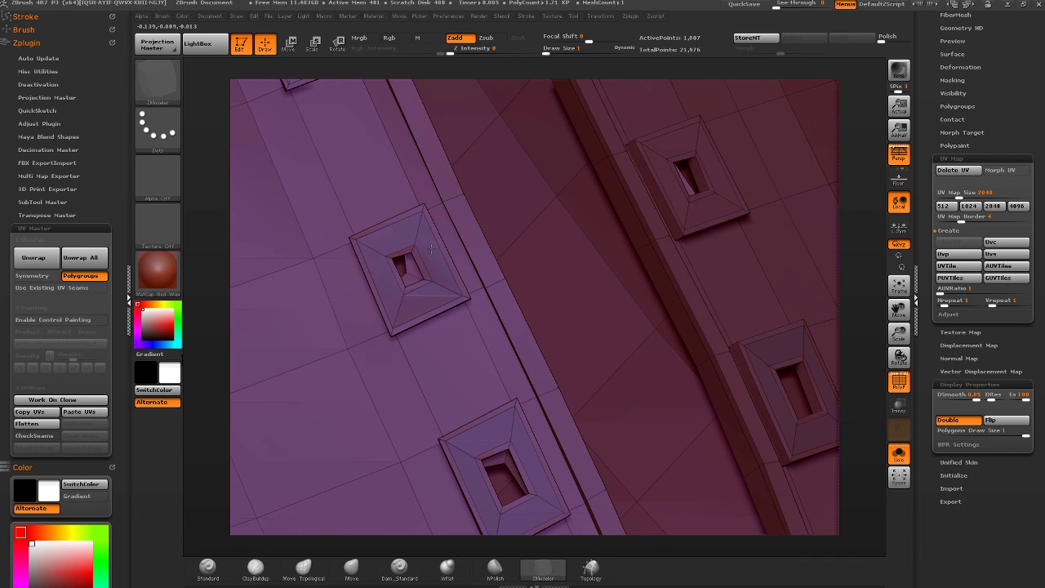
pyautogui.moveTo(696, 156); pyautogui.dragTo(683, 201, button='right')
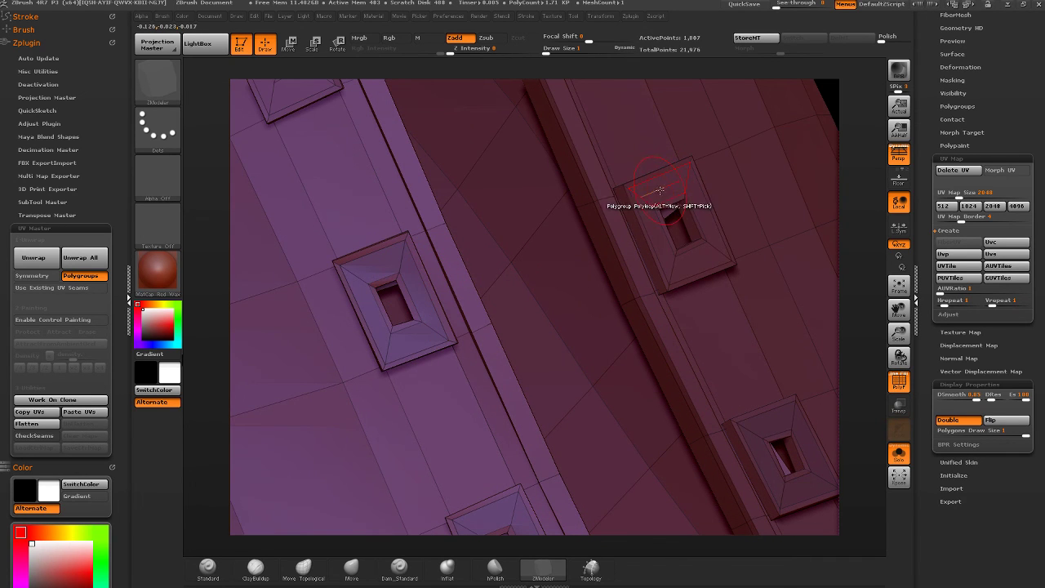
pyautogui.moveTo(660, 196); pyautogui.dragTo(735, 409, button='right')
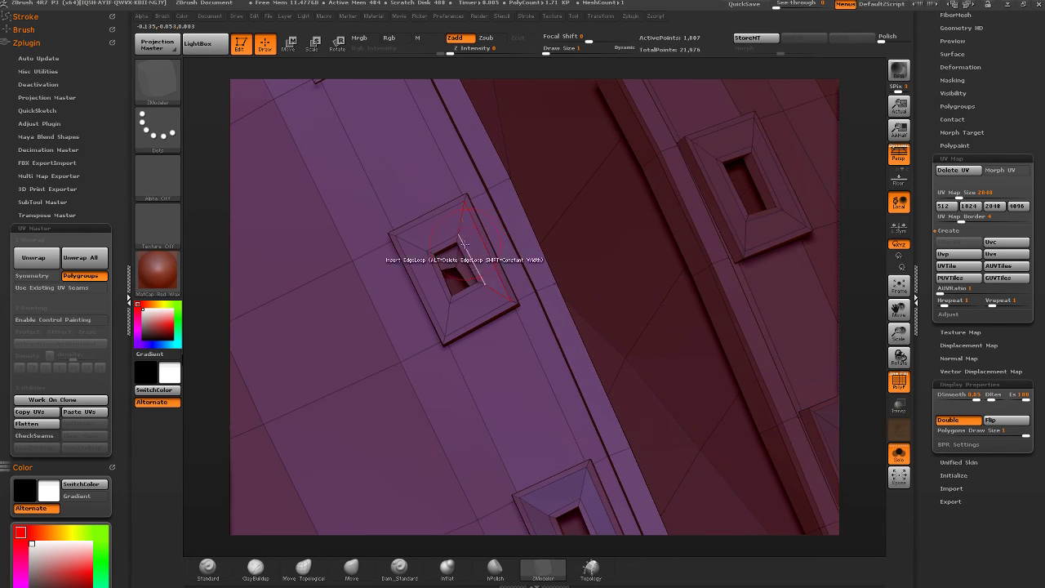
pyautogui.moveTo(719, 146); pyautogui.dragTo(506, 260, button='right')
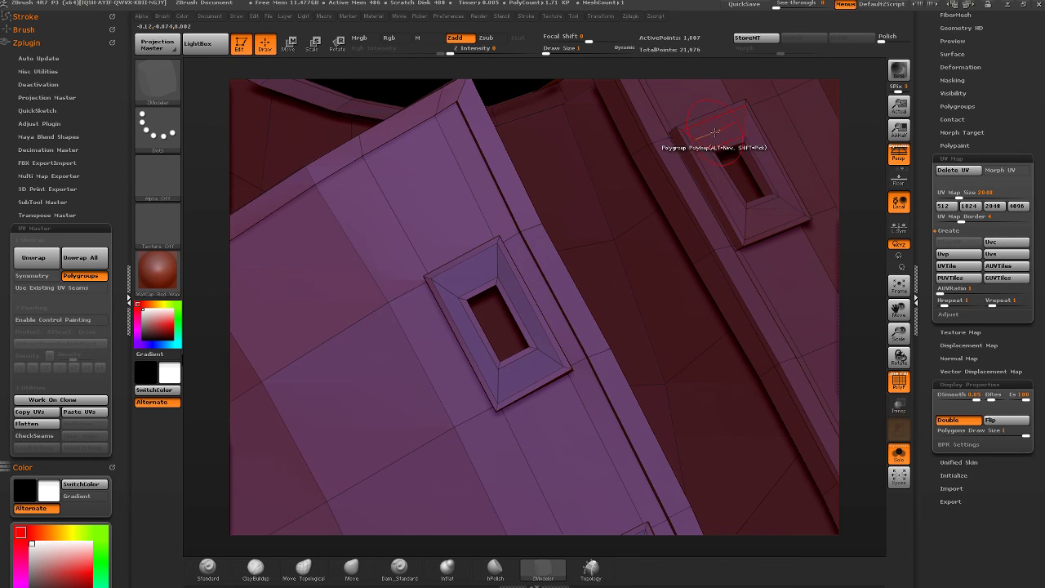
pyautogui.moveTo(700, 164); pyautogui.dragTo(575, 163, button='right')
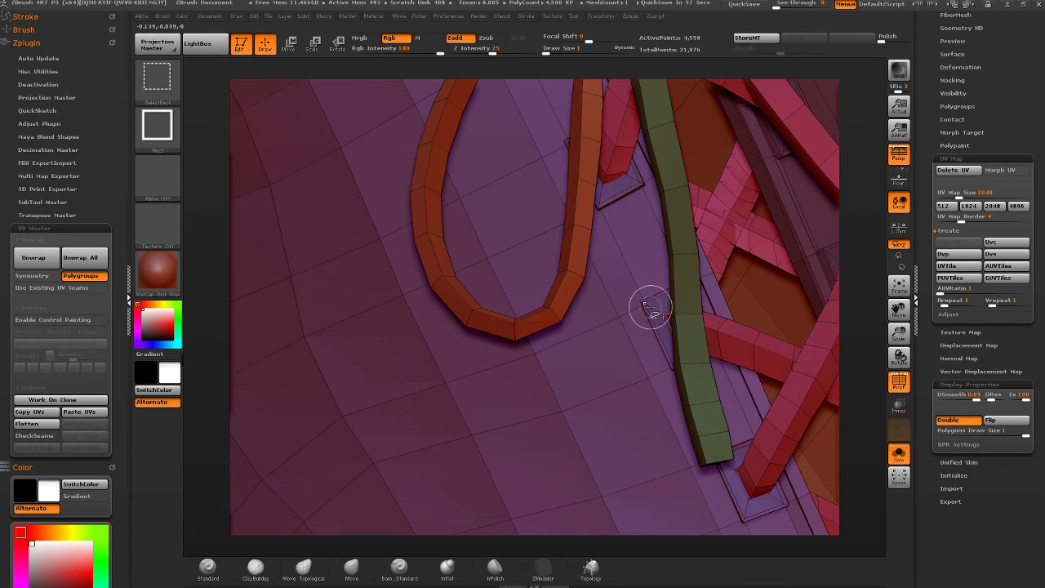
# - Isolate the complete eyelets, regroup them separately from the upper, and show the whole shoe again
pyautogui.keyDown('ctrl'); pyautogui.keyDown('shift'); pyautogui.click(651, 308); pyautogui.keyUp('shift'); pyautogui.keyUp('ctrl')
pyautogui.keyDown('ctrl'); pyautogui.keyDown('shift'); pyautogui.click(618, 319); pyautogui.keyUp('shift'); pyautogui.keyUp('ctrl')
pyautogui.keyDown('ctrl'); pyautogui.keyDown('shift'); pyautogui.click(603, 315); pyautogui.keyUp('shift'); pyautogui.keyUp('ctrl')
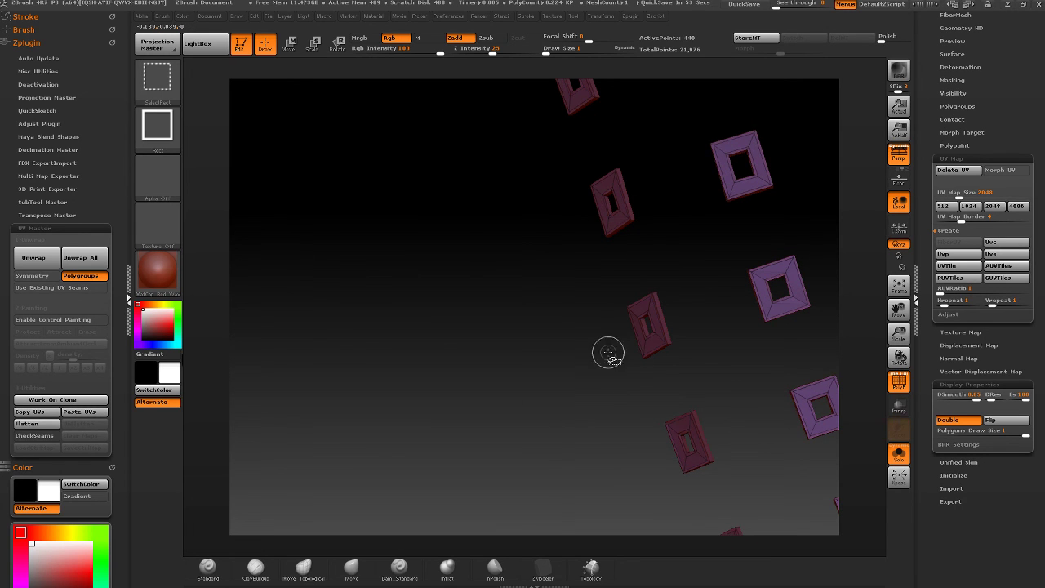
pyautogui.keyDown('ctrl'); pyautogui.keyDown('shift'); pyautogui.click(580, 376); pyautogui.keyUp('shift'); pyautogui.keyUp('ctrl')
pyautogui.keyDown('ctrl'); pyautogui.keyDown('shift'); pyautogui.click(580, 375); pyautogui.keyUp('shift'); pyautogui.keyUp('ctrl')
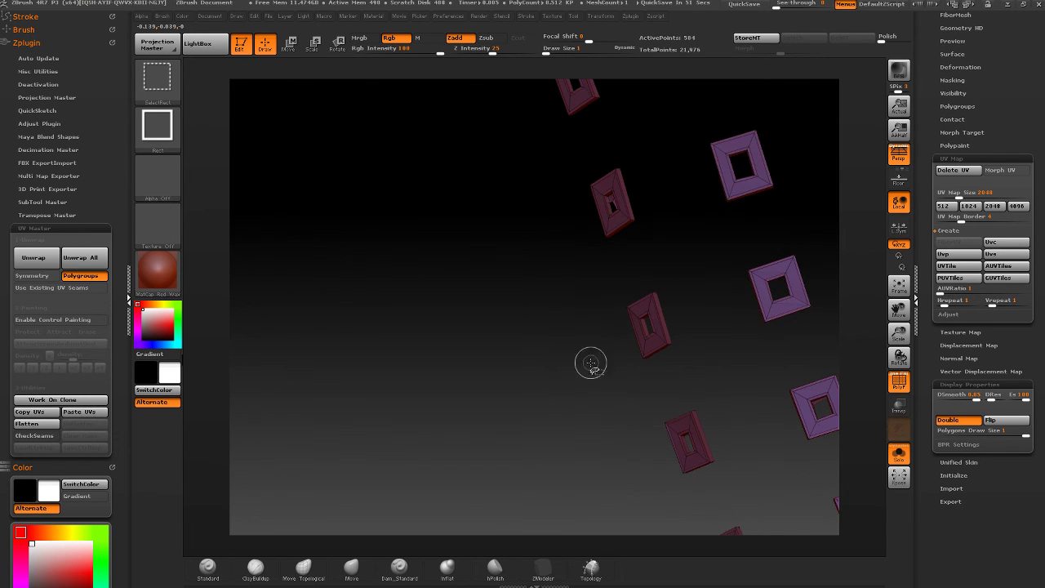
pyautogui.moveTo(589, 361); pyautogui.dragTo(610, 313)
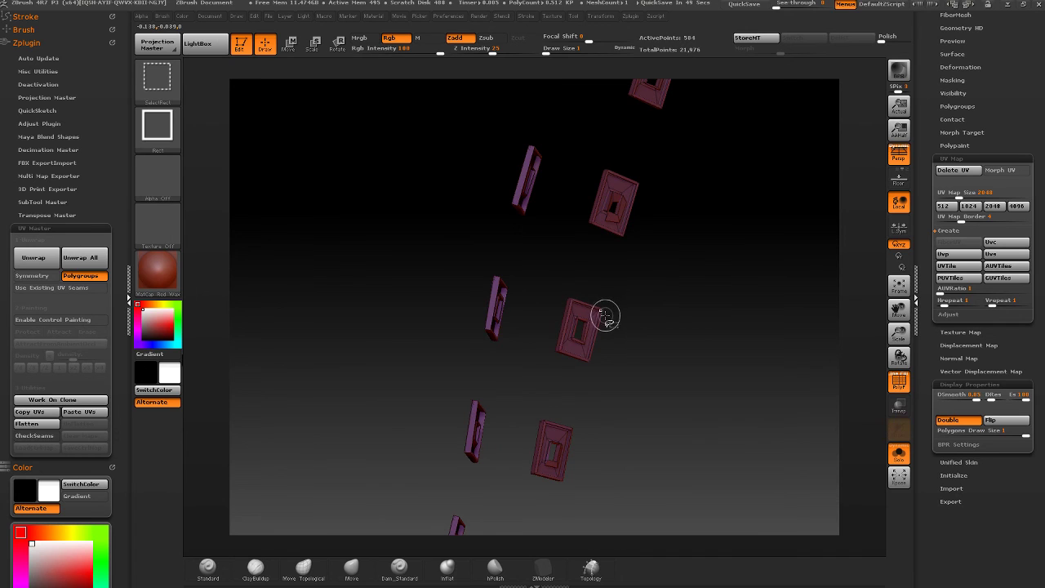
pyautogui.keyDown('ctrl'); pyautogui.keyDown('shift'); pyautogui.click(693, 296); pyautogui.keyUp('shift'); pyautogui.keyUp('ctrl')
pyautogui.press('f')
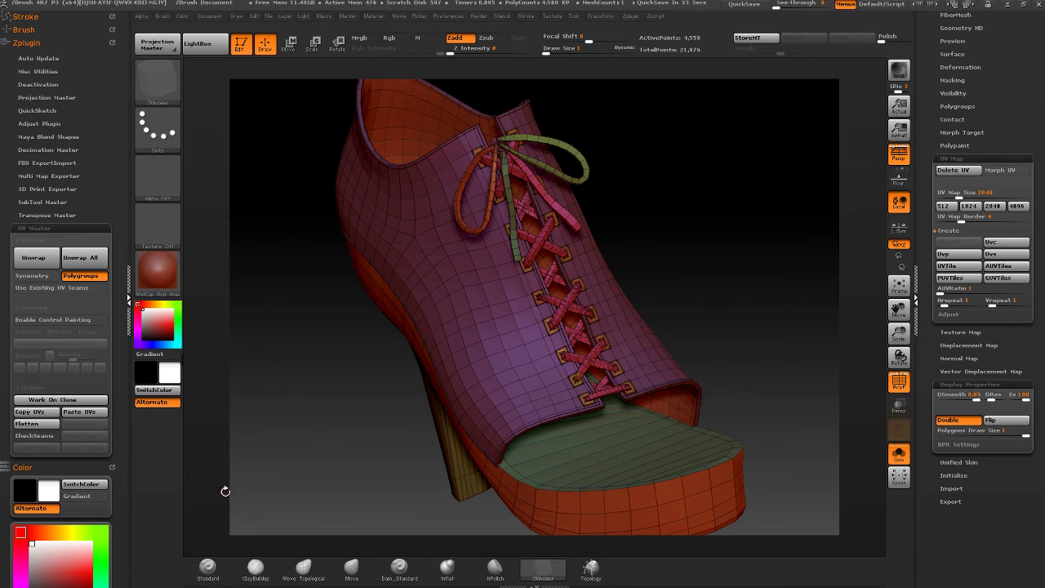
# - Switch to the Standard brush, unwrap the shoe by polygroups again, and flatten the new UVs
pyautogui.click(208, 567)
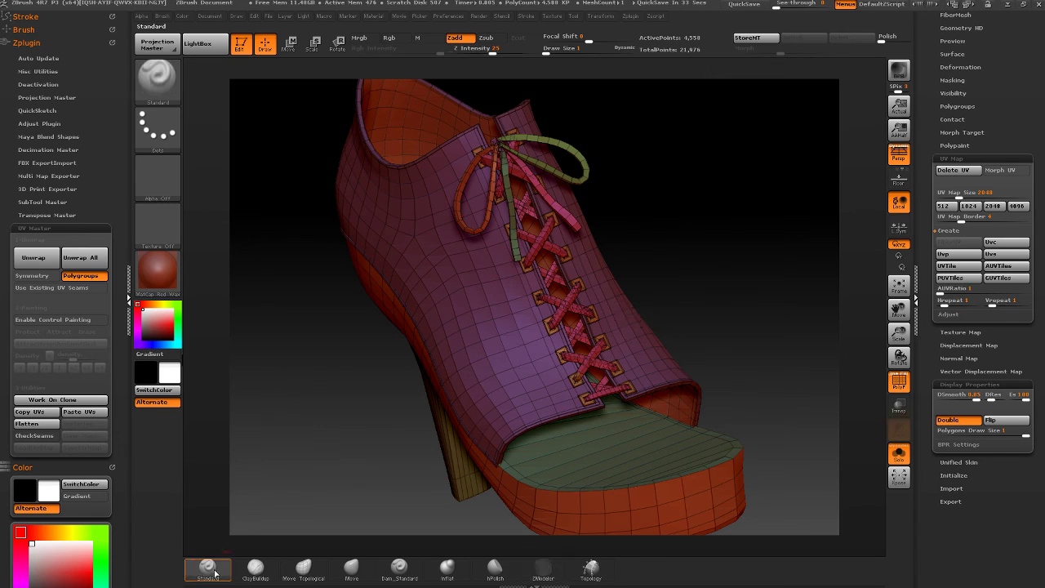
pyautogui.click(33, 257)
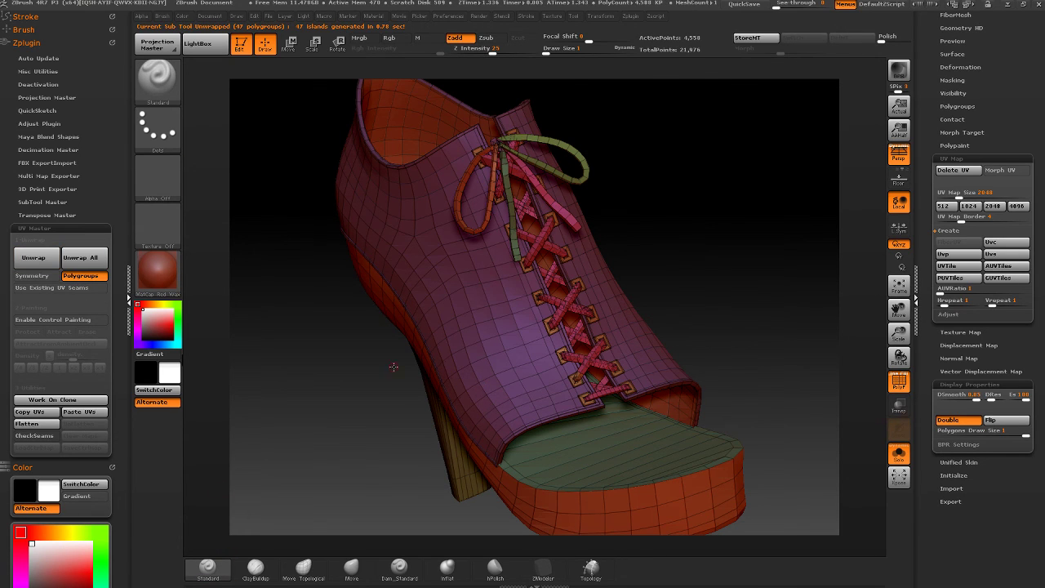
pyautogui.click(36, 425)
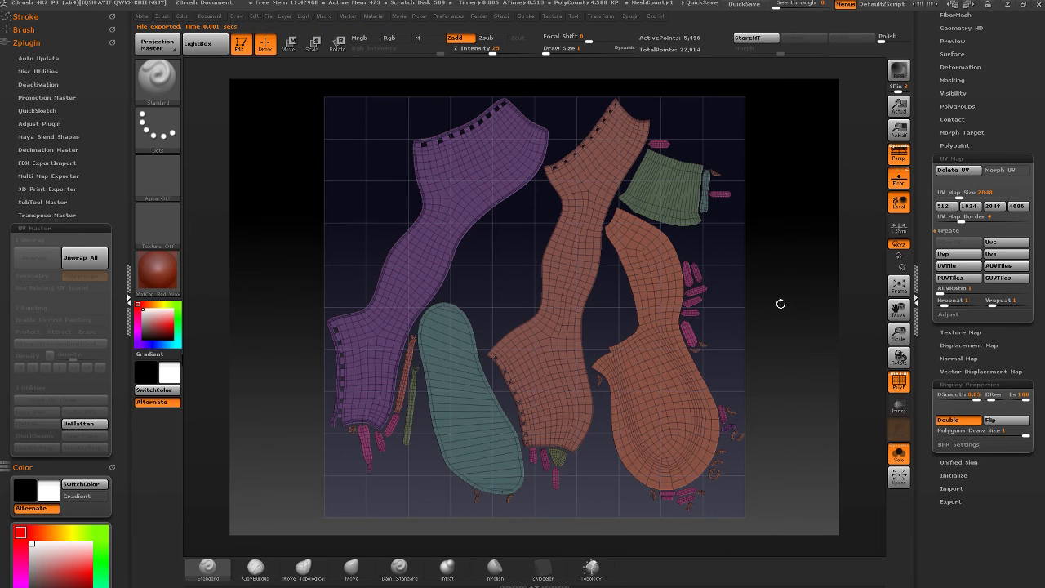
# - Examine the flattened UV layout, checking the small eyelet and lace islands and the eyelet holes along the upper's edges
pyautogui.moveTo(718, 436)
pyautogui.keyDown('ctrl'); pyautogui.mouseDown(button='right')
pyautogui.moveTo(759, 499)
pyautogui.moveTo(637, 359)
pyautogui.moveTo(653, 384)
pyautogui.mouseUp(button='right'); pyautogui.keyUp('ctrl')
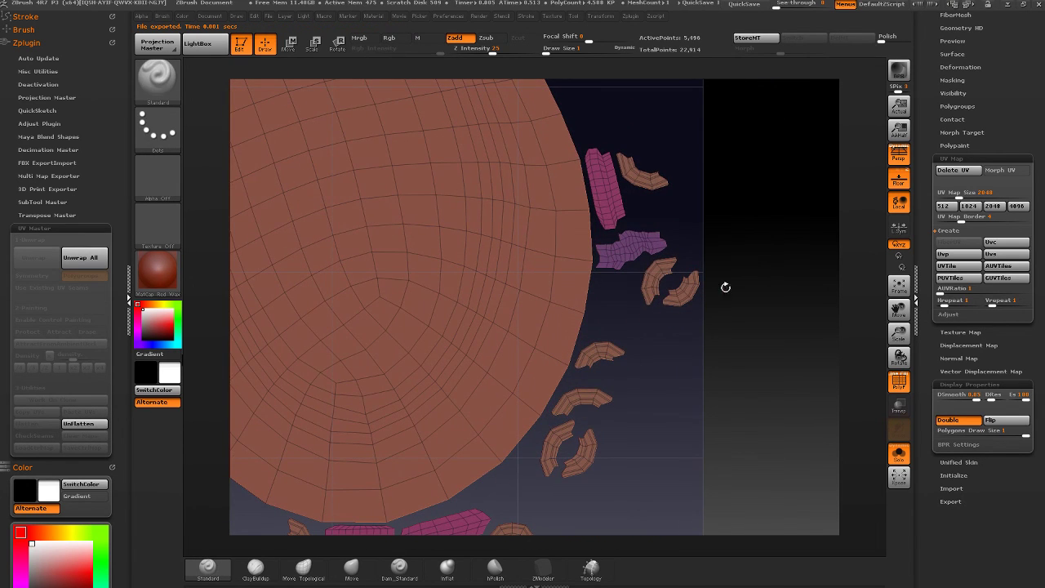
pyautogui.keyDown('ctrl'); pyautogui.moveTo(726, 287); pyautogui.dragTo(682, 229, button='right'); pyautogui.keyUp('ctrl')
pyautogui.keyDown('alt'); pyautogui.moveTo(437, 282); pyautogui.dragTo(839, 221, button='right'); pyautogui.keyUp('alt')
pyautogui.moveTo(458, 222)
pyautogui.keyDown('alt'); pyautogui.mouseDown(button='right')
pyautogui.moveTo(509, 417)
pyautogui.moveTo(592, 576)
pyautogui.mouseUp(button='right'); pyautogui.keyUp('alt')
pyautogui.moveTo(275, 402)
pyautogui.keyDown('alt'); pyautogui.mouseDown(button='right')
pyautogui.moveTo(501, 372)
pyautogui.moveTo(465, 306)
pyautogui.mouseUp(button='right'); pyautogui.keyUp('alt')
pyautogui.keyDown('alt'); pyautogui.moveTo(381, 436); pyautogui.dragTo(366, 362, button='right'); pyautogui.keyUp('alt')
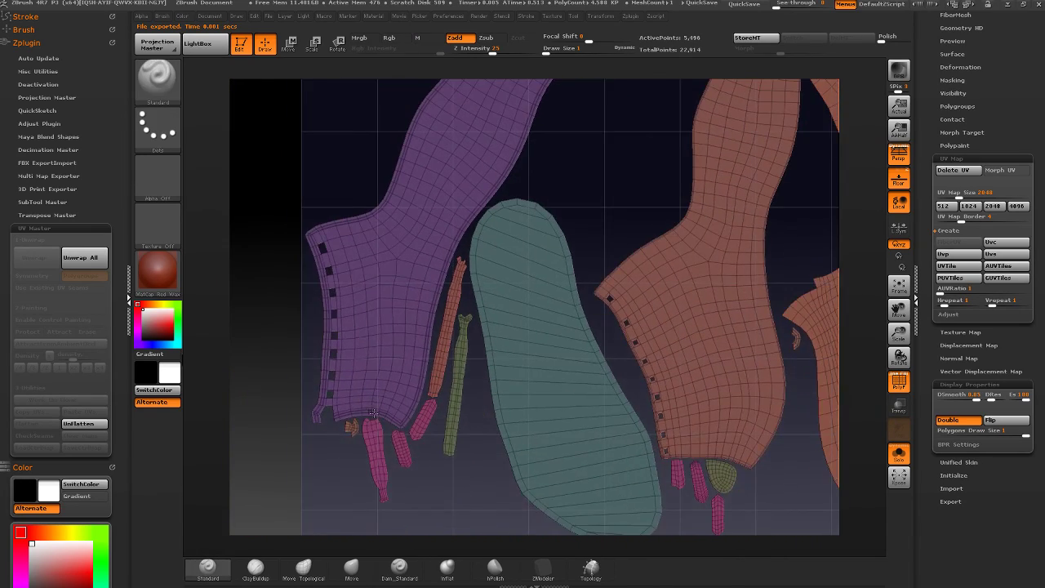
pyautogui.keyDown('ctrl'); pyautogui.moveTo(373, 414); pyautogui.dragTo(490, 298, button='right'); pyautogui.keyUp('ctrl')
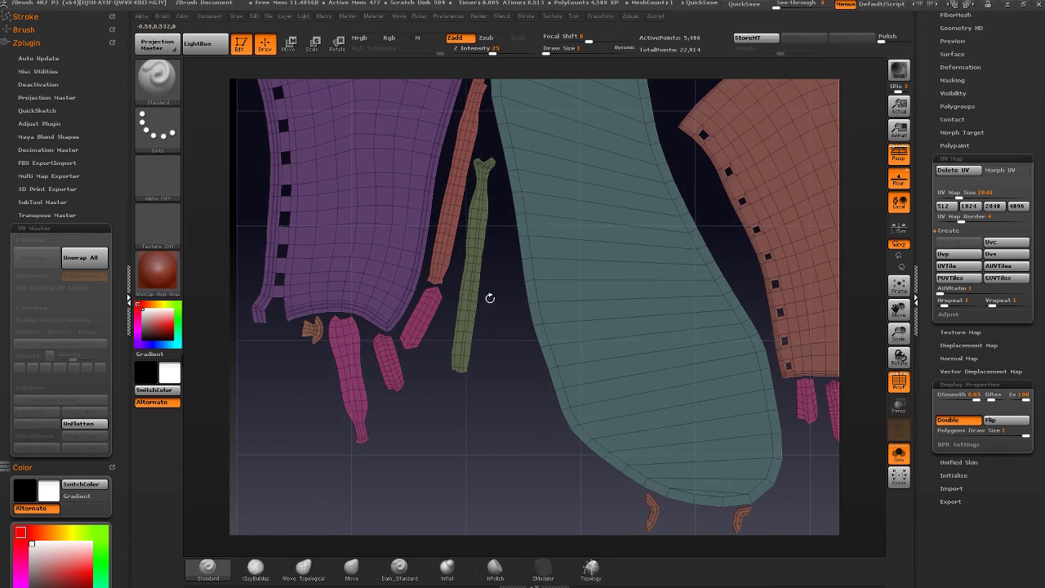
pyautogui.press('f')
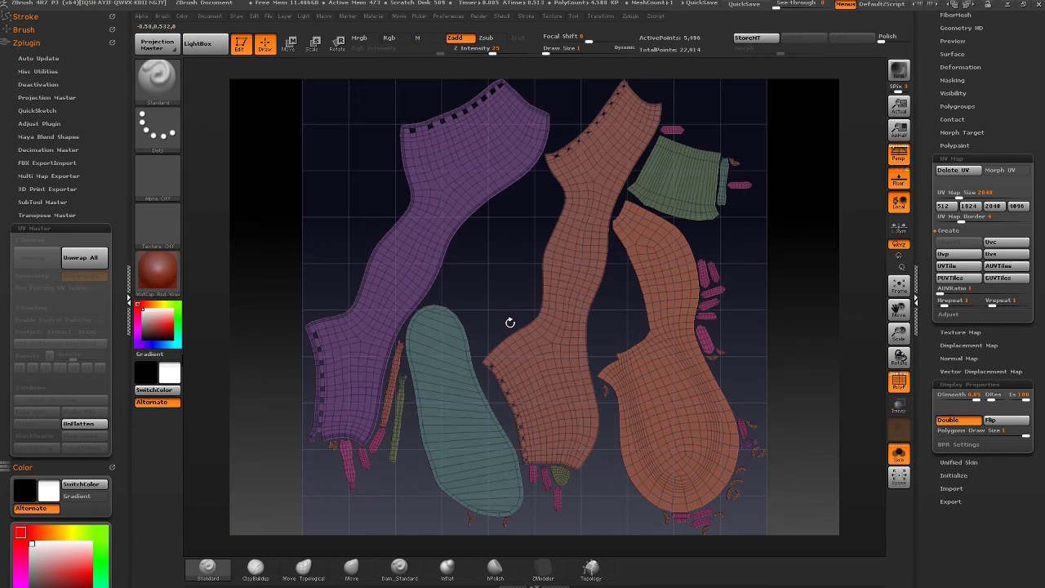
pyautogui.keyDown('ctrl'); pyautogui.moveTo(510, 323); pyautogui.dragTo(600, 338, button='right'); pyautogui.keyUp('ctrl')
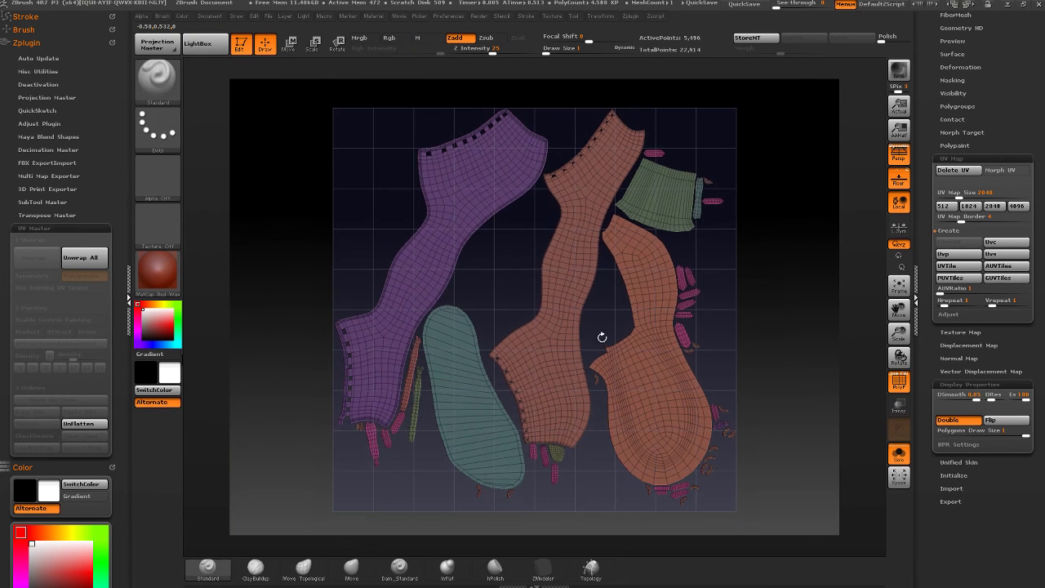
# - Unflatten the UVs and examine the finished shoe from several angles
pyautogui.click(84, 424)
pyautogui.keyDown('ctrl'); pyautogui.moveTo(597, 321); pyautogui.dragTo(600, 300, button='right'); pyautogui.keyUp('ctrl')
pyautogui.moveTo(600, 301)
pyautogui.mouseDown(button='right')
pyautogui.moveTo(661, 288)
pyautogui.moveTo(650, 289)
pyautogui.mouseUp(button='right')
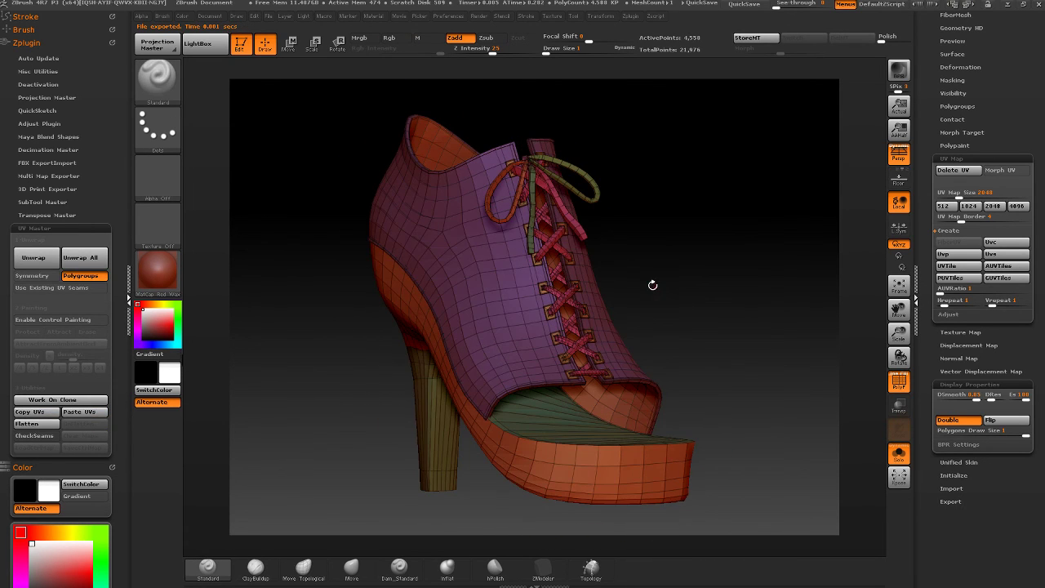
pyautogui.moveTo(653, 285); pyautogui.dragTo(735, 336, button='right')
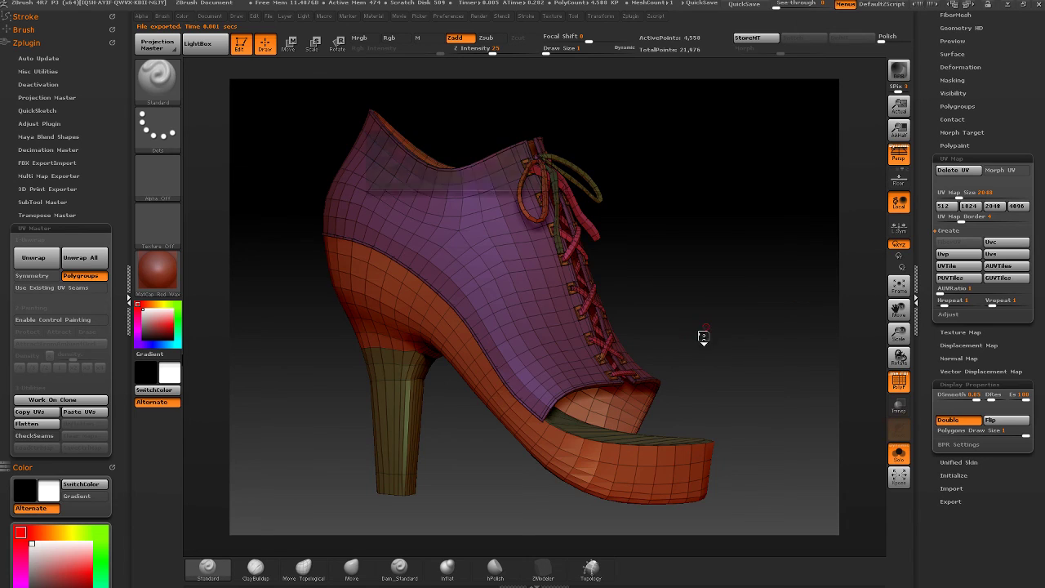
pyautogui.moveTo(731, 321)
pyautogui.mouseDown()
pyautogui.moveTo(724, 343)
pyautogui.moveTo(717, 327)
pyautogui.mouseUp()
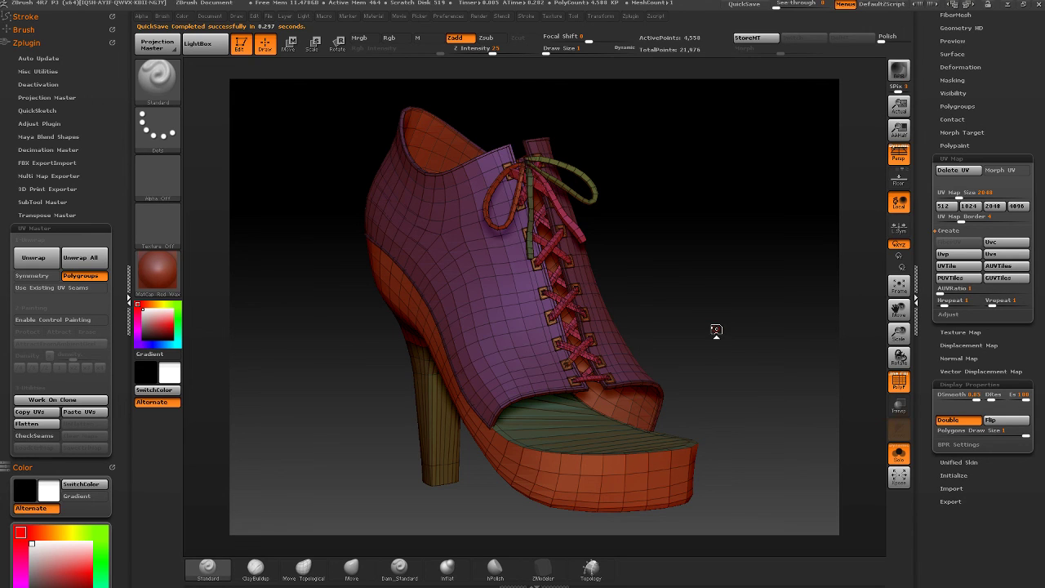
# - Turn off the shoe's polyframe display
pyautogui.scroll(3, 1014, 106)
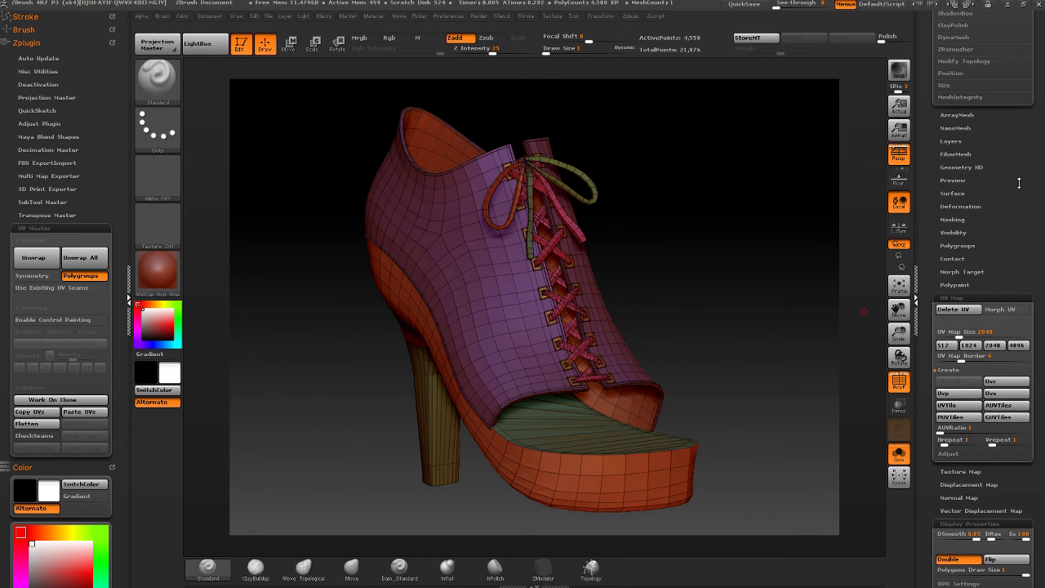
pyautogui.click(899, 381)
pyautogui.click(950, 193)
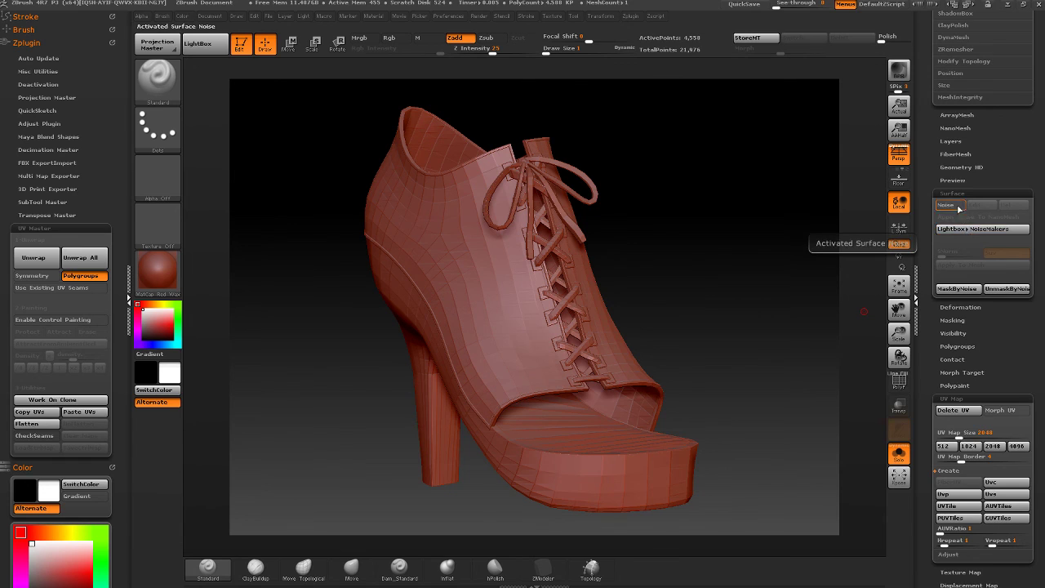
pyautogui.click(952, 206)
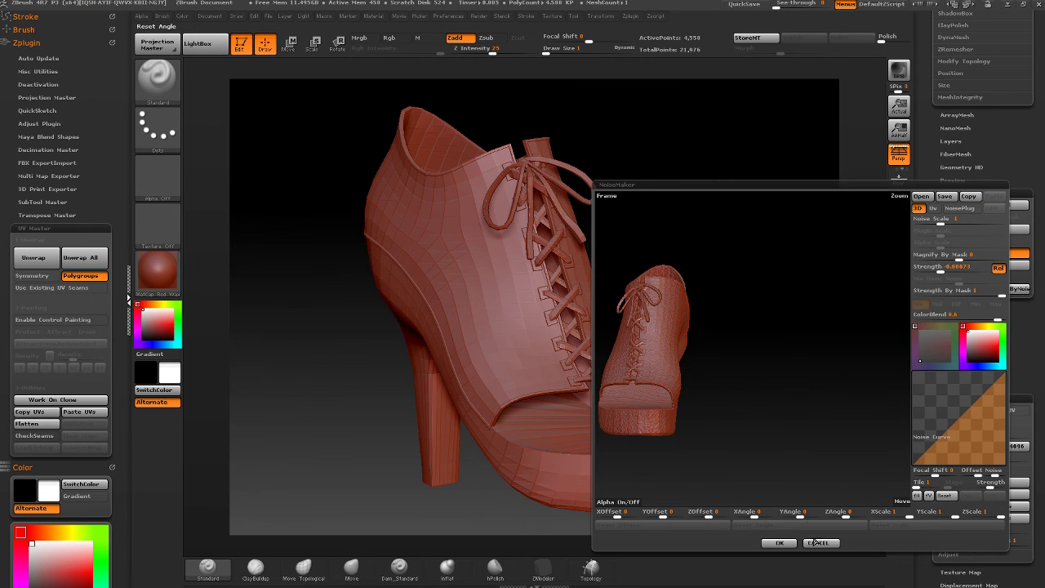
pyautogui.click(818, 543)
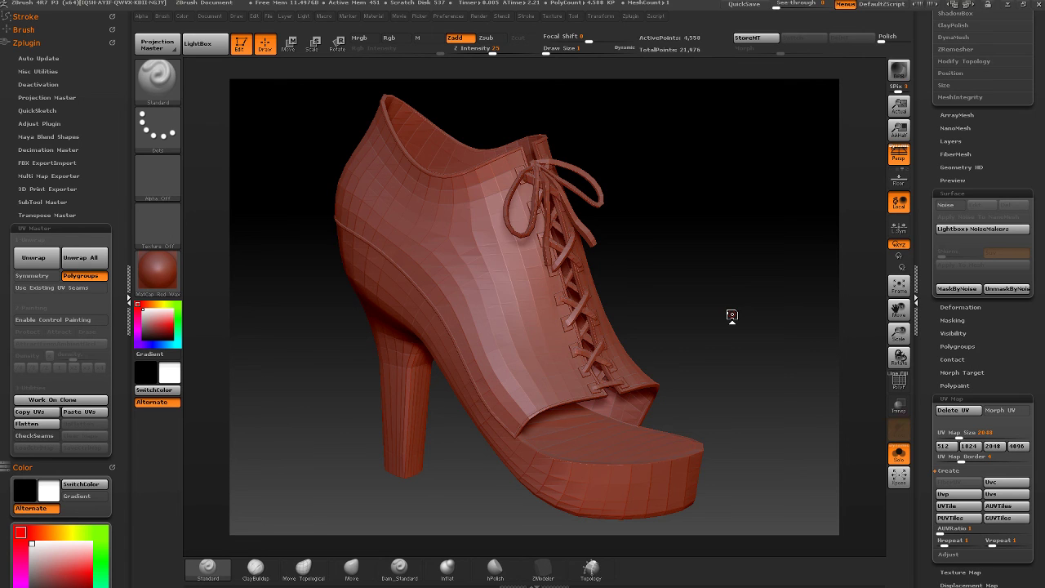
# - Subdivide the shoe by two levels and collapse the left tray
pyautogui.moveTo(703, 329); pyautogui.dragTo(718, 305)
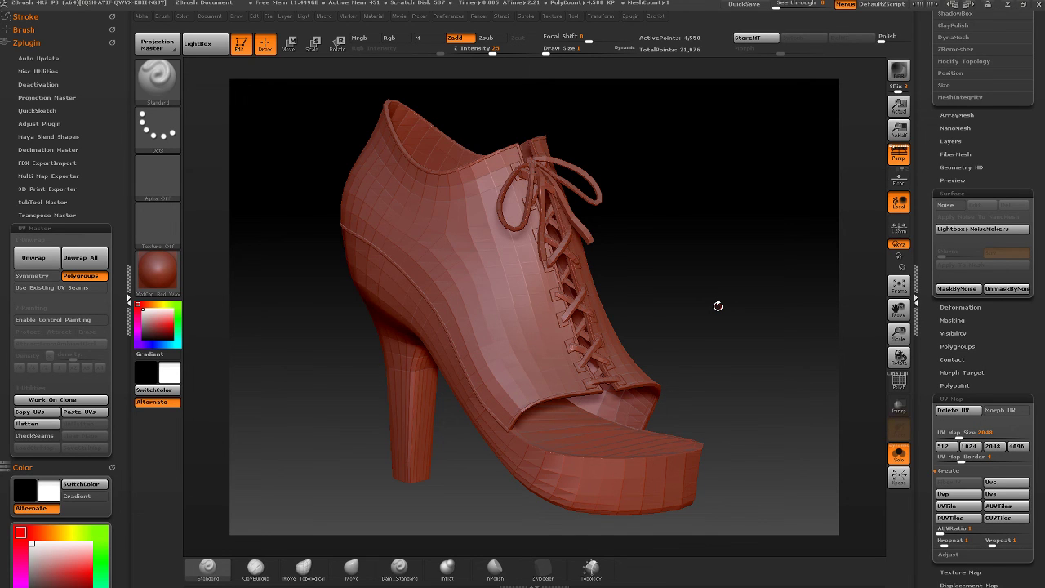
pyautogui.hotkey('ctrl', 'd')
pyautogui.moveTo(718, 337); pyautogui.dragTo(767, 331)
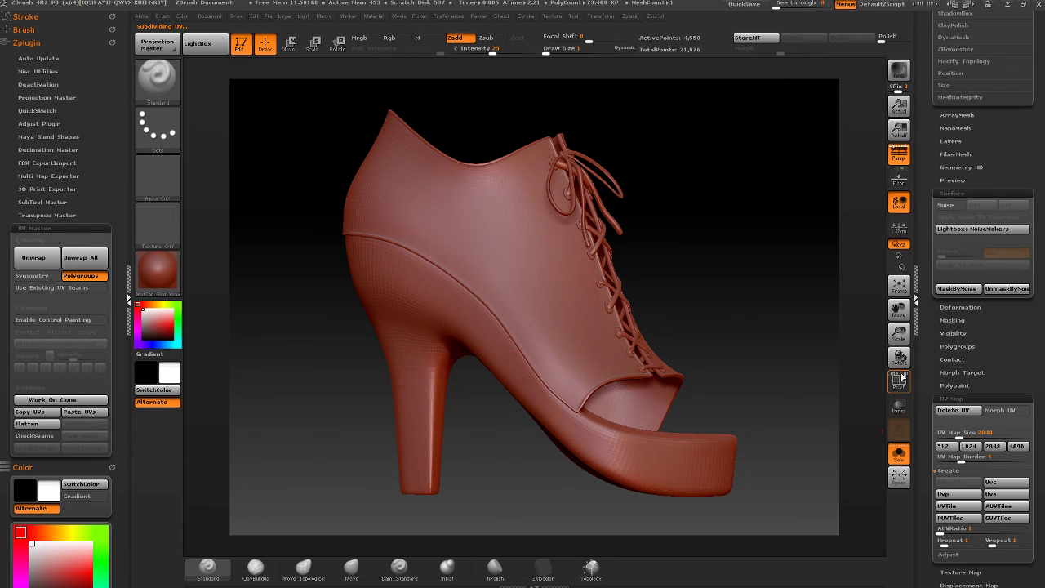
pyautogui.click(142, 424)
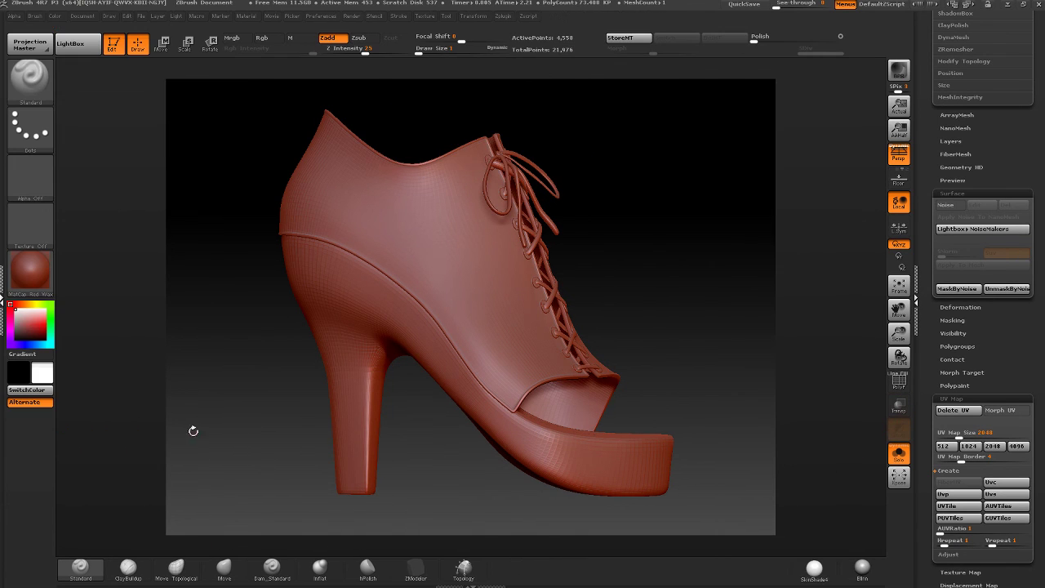
# - Show the shoe with the figure in the Blinn material and subdivide the figure by two levels
pyautogui.click(864, 567)
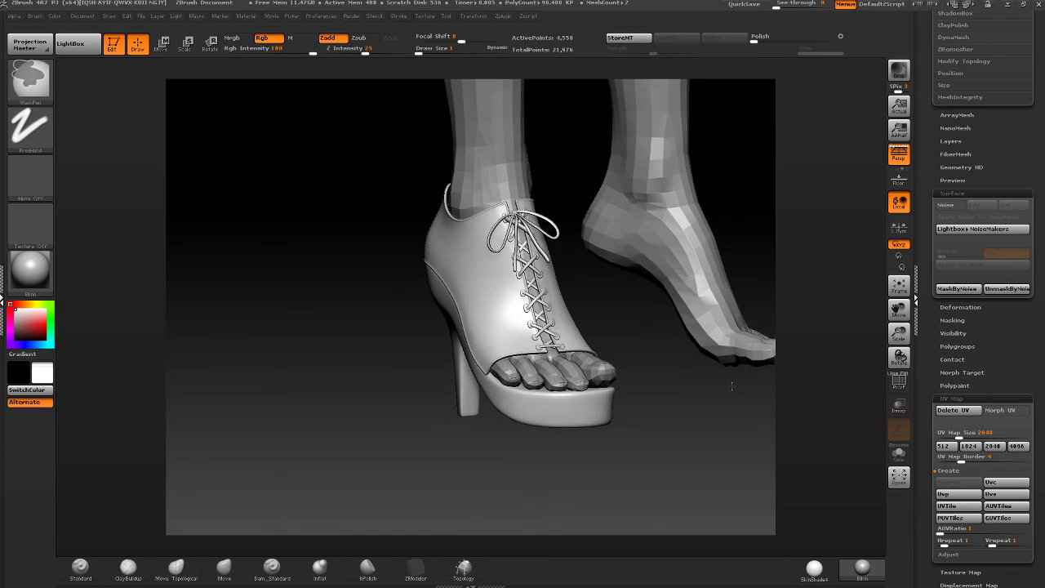
pyautogui.hotkey('ctrl', 'd')
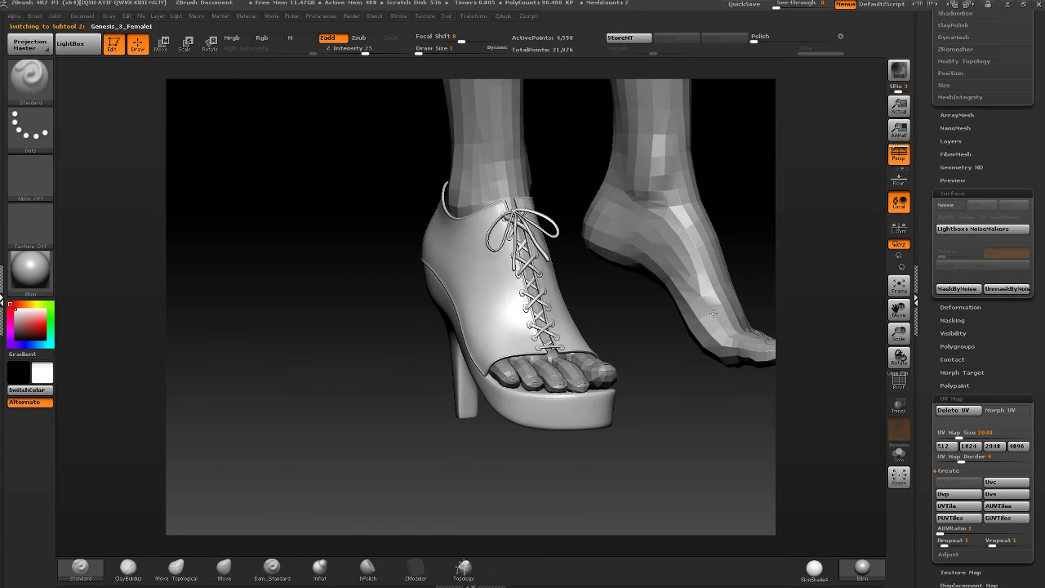
pyautogui.keyDown('alt'); pyautogui.click(594, 423); pyautogui.keyUp('alt')
pyautogui.moveTo(613, 422); pyautogui.dragTo(617, 368, button='right')
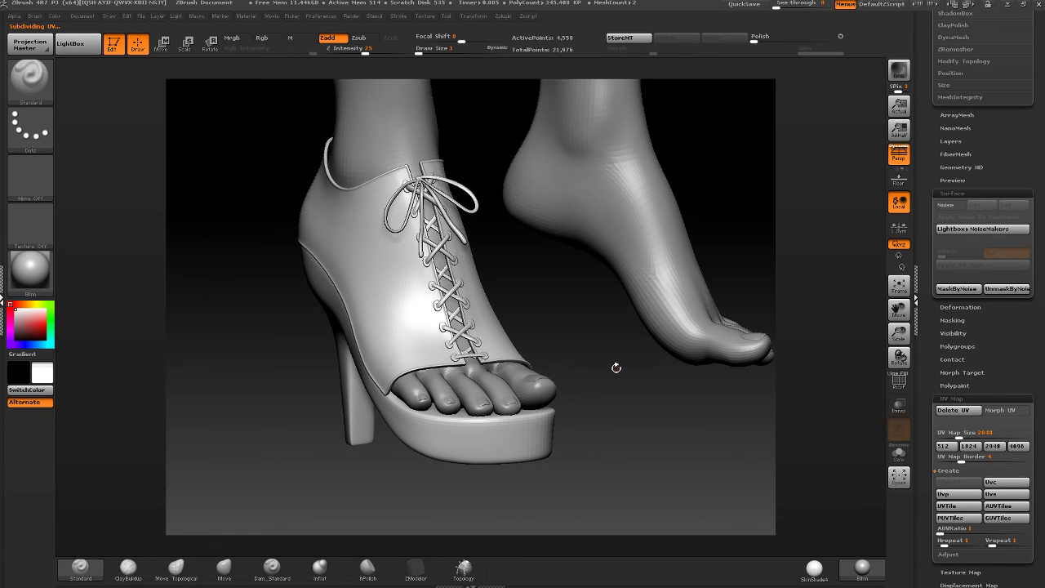
# - Try to mirror the shoe onto the other foot with Mirror And Weld
pyautogui.scroll(5, 931, 329)
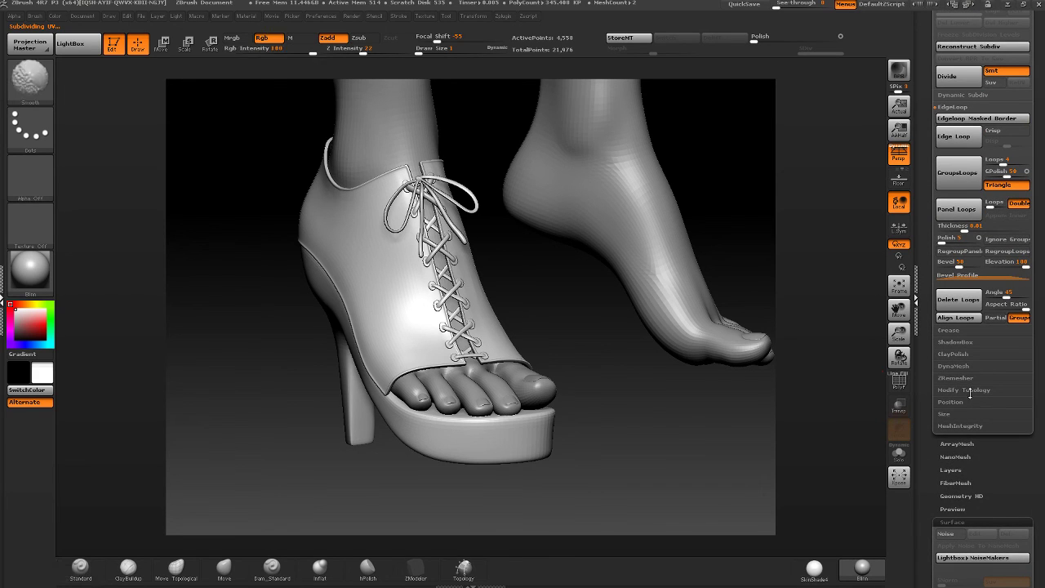
pyautogui.click(970, 390)
pyautogui.click(962, 215)
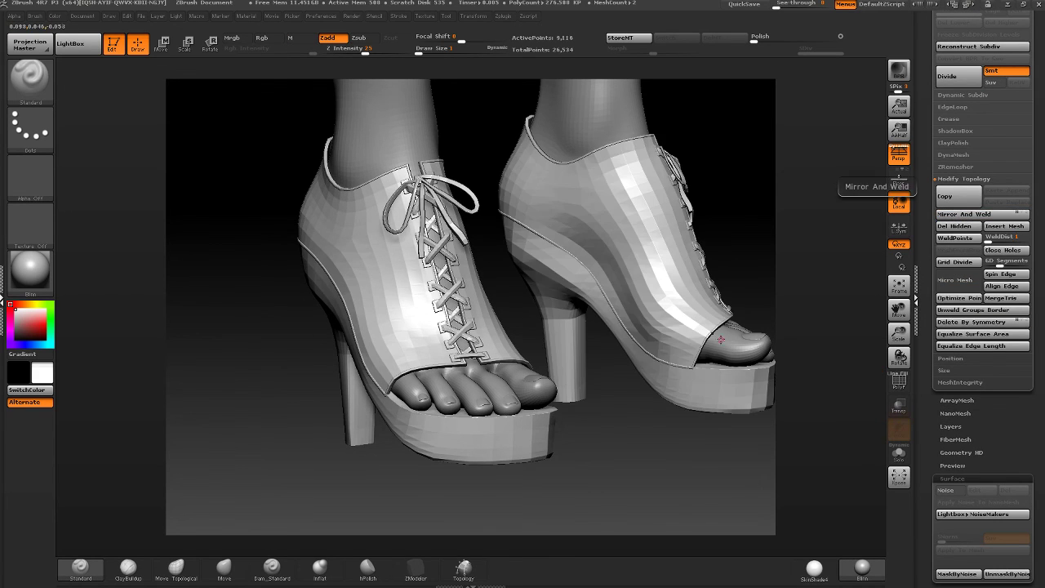
pyautogui.moveTo(711, 282)
pyautogui.keyDown('shift'); pyautogui.mouseDown(button='right')
pyautogui.moveTo(775, 278)
pyautogui.moveTo(750, 298)
pyautogui.moveTo(752, 286)
pyautogui.moveTo(781, 291)
pyautogui.moveTo(742, 297)
pyautogui.moveTo(753, 311)
pyautogui.mouseUp(button='right'); pyautogui.keyUp('shift')
pyautogui.hotkey('ctrl', 'z')
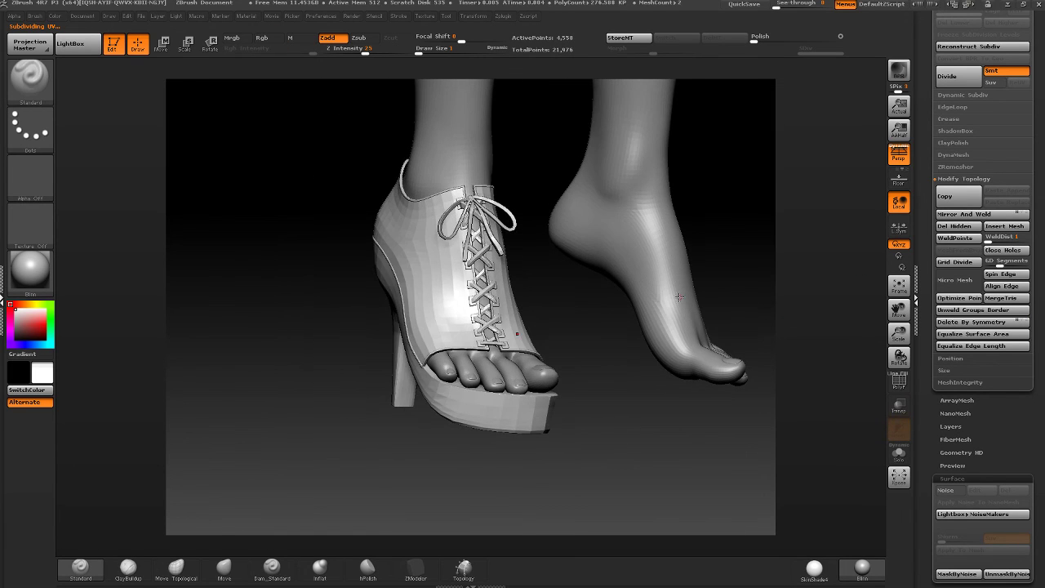
# - Duplicate the shoe subtool and mirror the copy onto the other foot with the Mirror deformation
pyautogui.moveTo(933, 416); pyautogui.dragTo(934, 223)
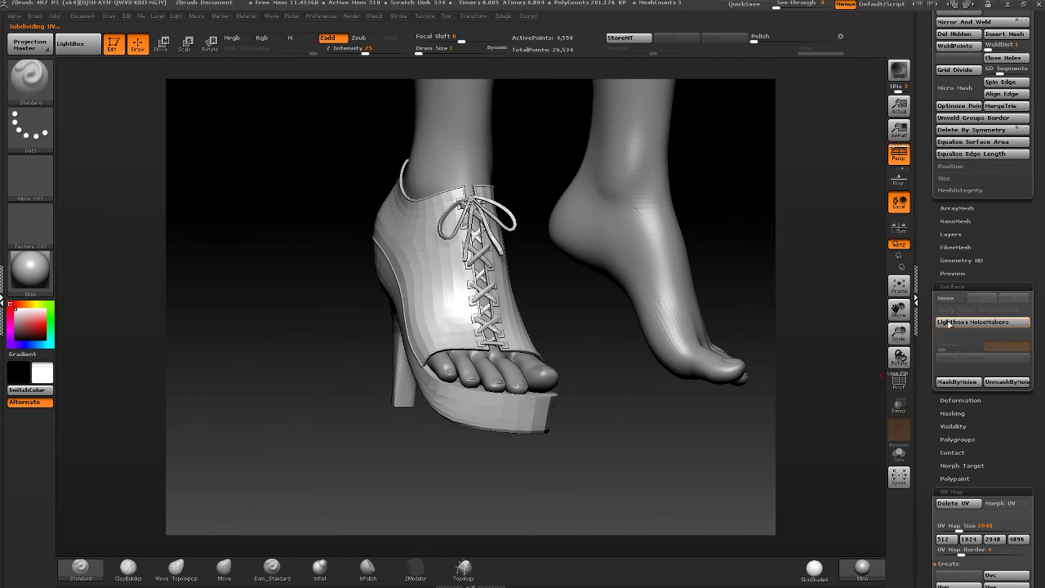
pyautogui.click(953, 284)
pyautogui.moveTo(934, 287); pyautogui.dragTo(933, 221)
pyautogui.click(959, 232)
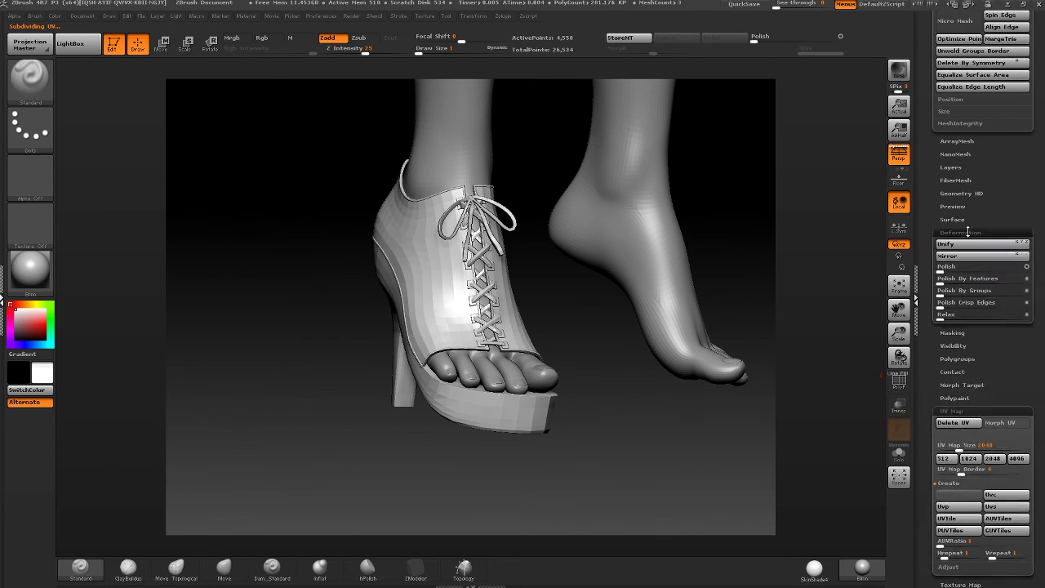
pyautogui.click(964, 200)
# - Set the draw size to 19 and check the pair of shoes from both sides
pyautogui.moveTo(507, 338); pyautogui.dragTo(571, 343, button='right')
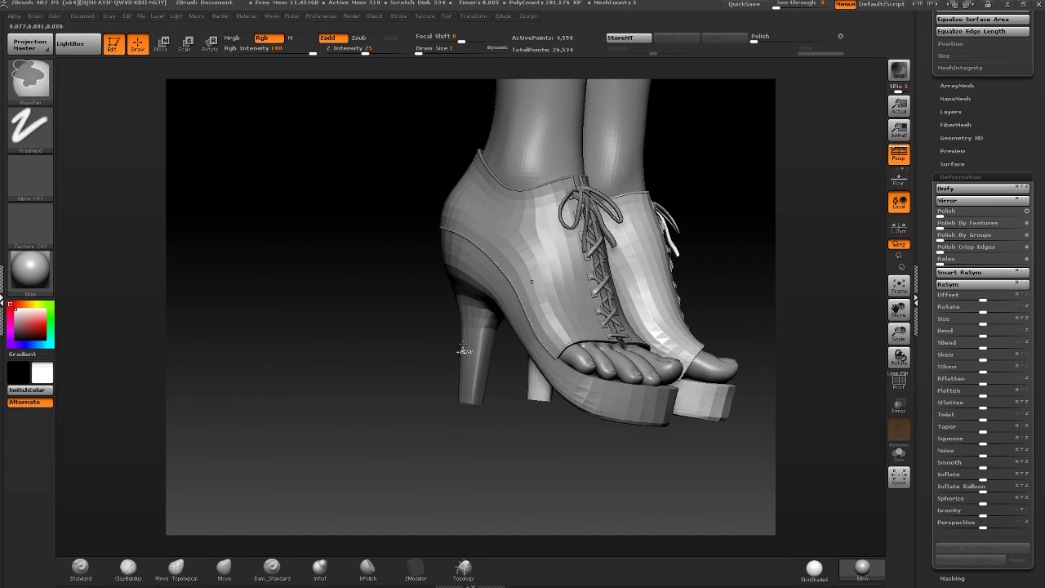
pyautogui.keyDown('ctrl'); pyautogui.moveTo(462, 352); pyautogui.dragTo(478, 267, button='right'); pyautogui.keyUp('ctrl')
pyautogui.keyDown('alt'); pyautogui.moveTo(531, 398); pyautogui.dragTo(483, 358, button='right'); pyautogui.keyUp('alt')
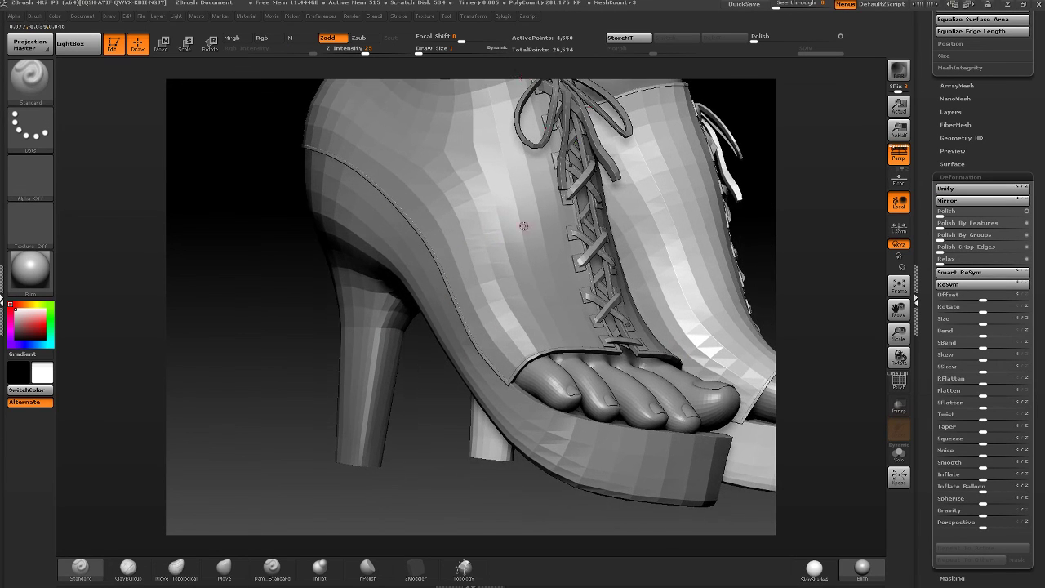
pyautogui.moveTo(419, 52); pyautogui.dragTo(429, 52)
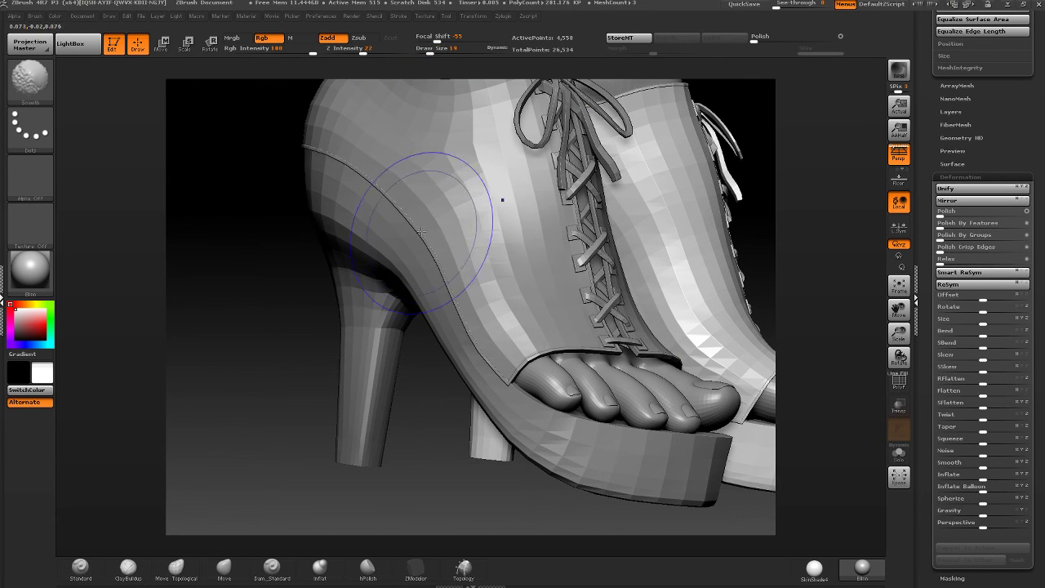
pyautogui.moveTo(723, 359)
pyautogui.mouseDown(button='right')
pyautogui.moveTo(480, 320)
pyautogui.moveTo(681, 250)
pyautogui.mouseUp(button='right')
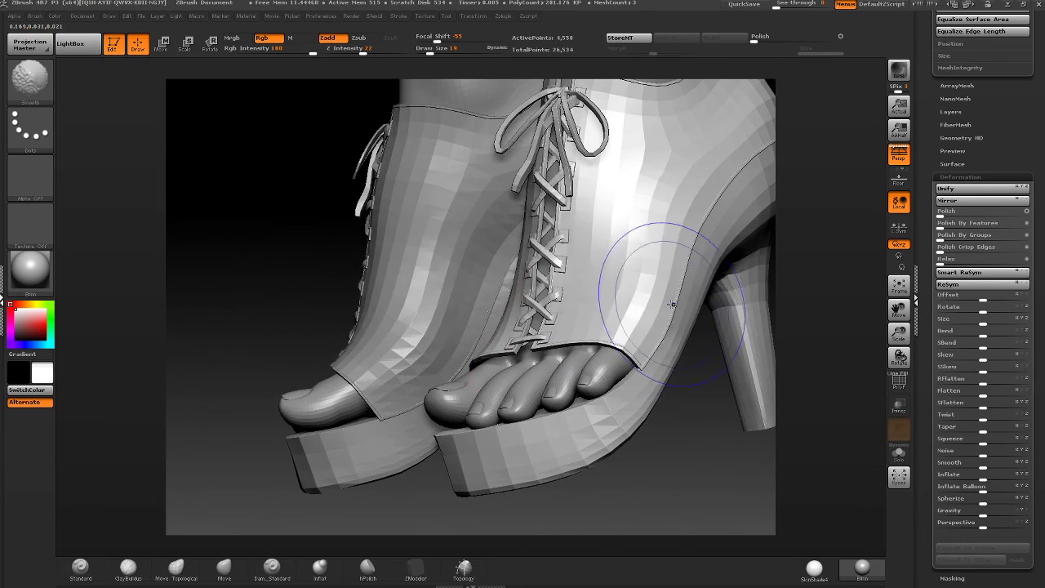
pyautogui.moveTo(649, 288)
pyautogui.mouseDown(button='right')
pyautogui.moveTo(719, 245)
pyautogui.moveTo(571, 314)
pyautogui.moveTo(589, 333)
pyautogui.moveTo(537, 258)
pyautogui.moveTo(509, 292)
pyautogui.moveTo(566, 273)
pyautogui.moveTo(663, 298)
pyautogui.moveTo(842, 212)
pyautogui.mouseUp(button='right')
# - Enable UVs for merging and merge the mirrored shoe down with the original shoe subtool
pyautogui.scroll(10, 918, 245)
pyautogui.scroll(5, 919, 245)
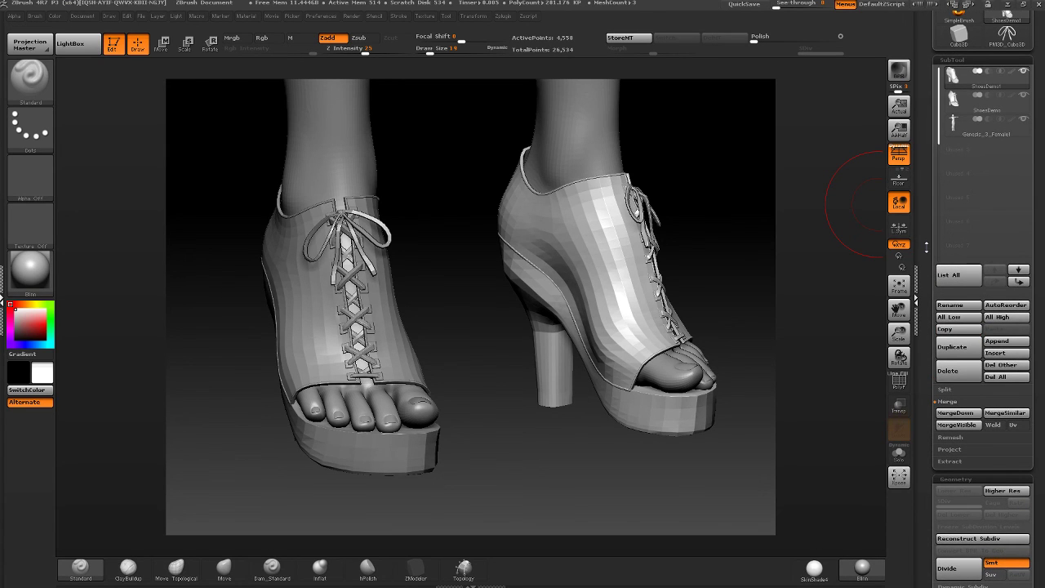
pyautogui.scroll(-2, 947, 392)
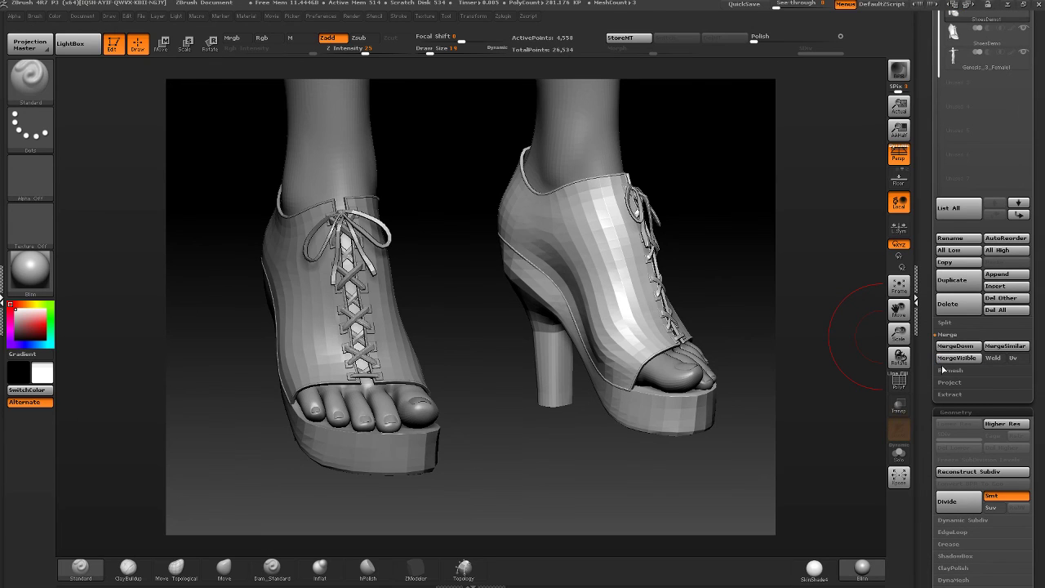
pyautogui.scroll(-1, 947, 367)
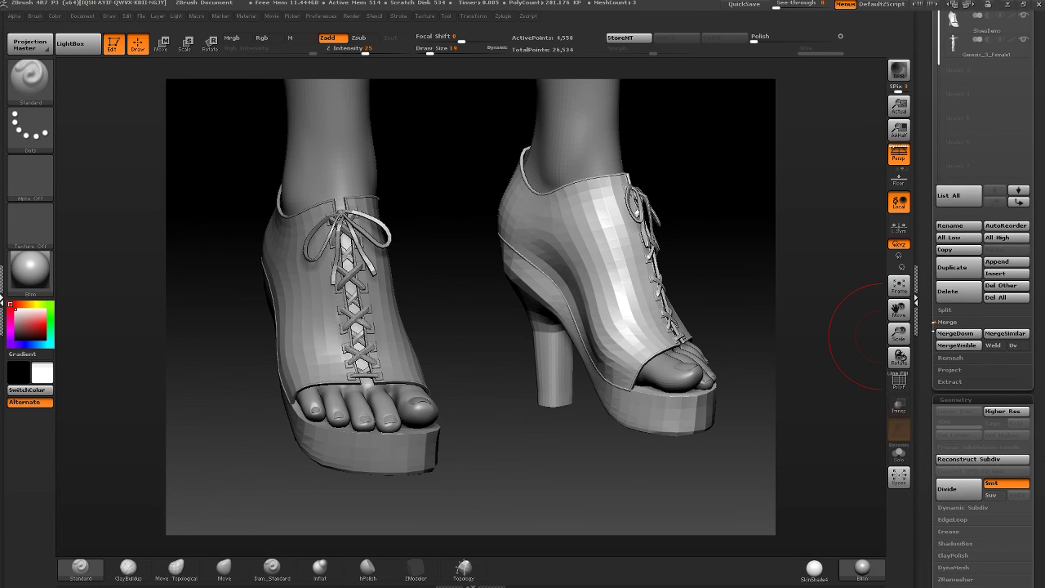
pyautogui.click(1015, 347)
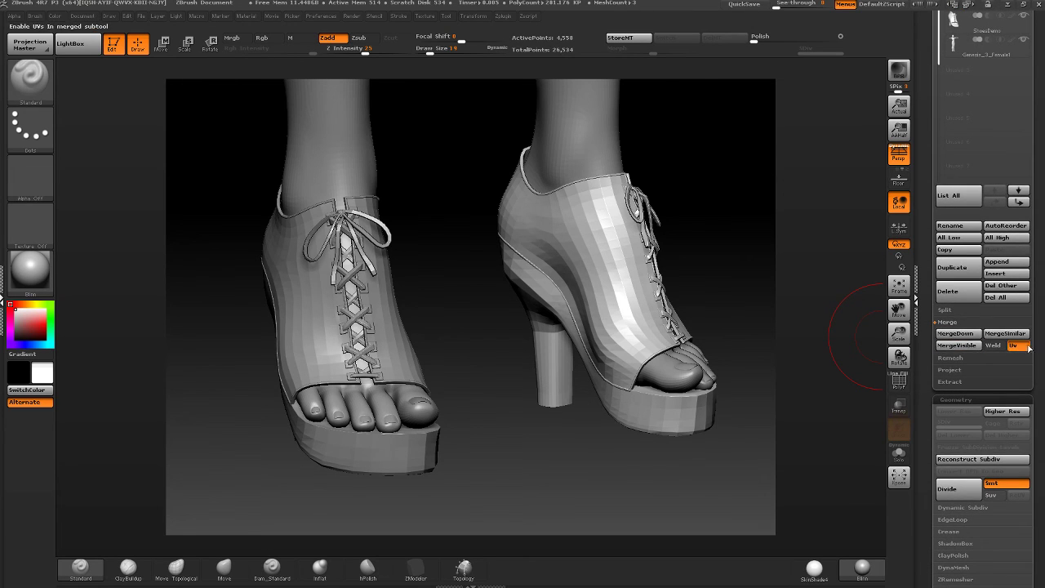
pyautogui.scroll(3, 952, 324)
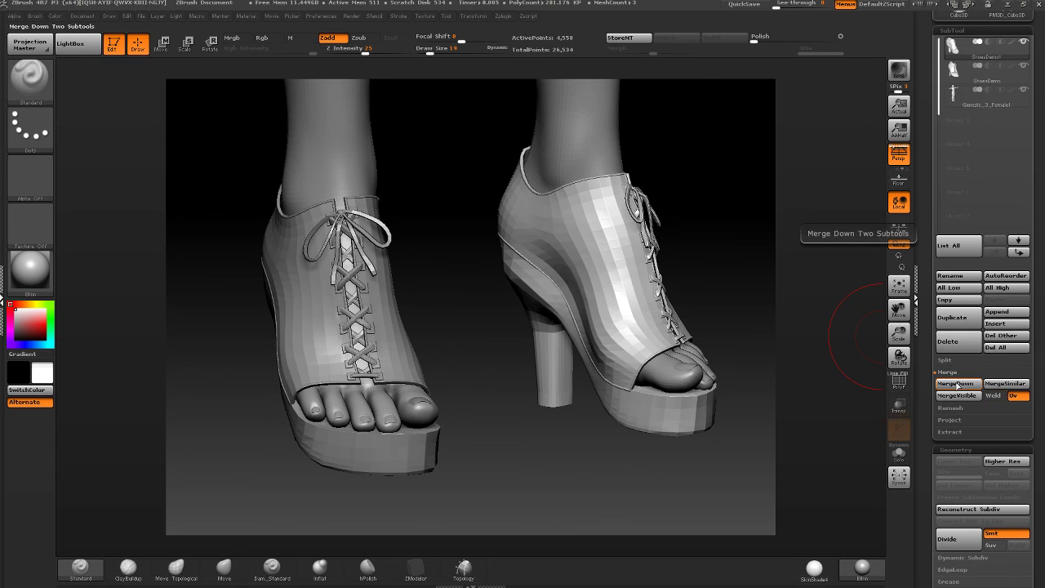
pyautogui.click(962, 386)
# - Subdivide the merged pair of shoes by two levels and view them on the feet
pyautogui.moveTo(724, 327); pyautogui.dragTo(737, 292)
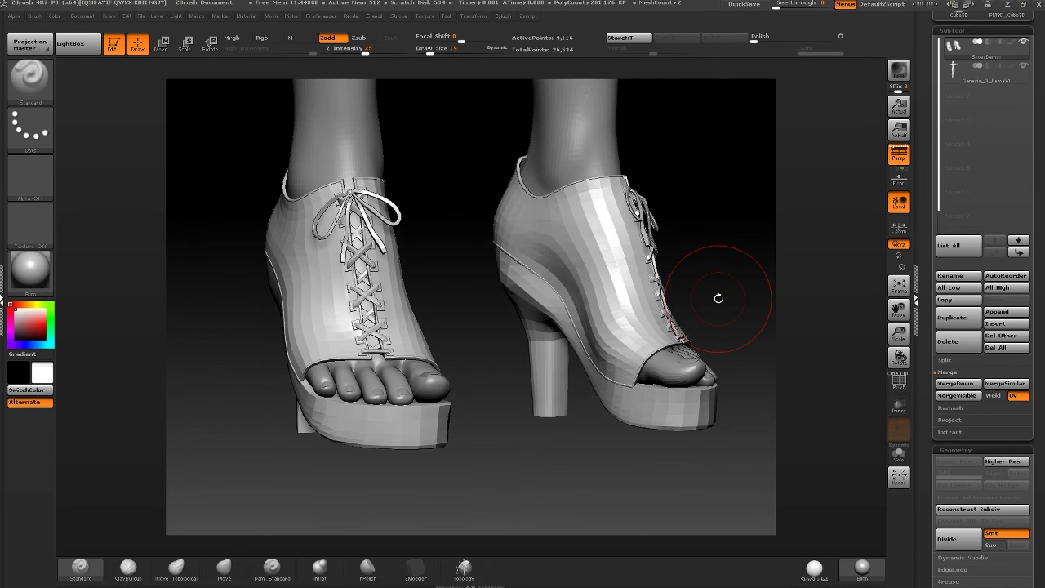
pyautogui.hotkey('ctrl', 'd')
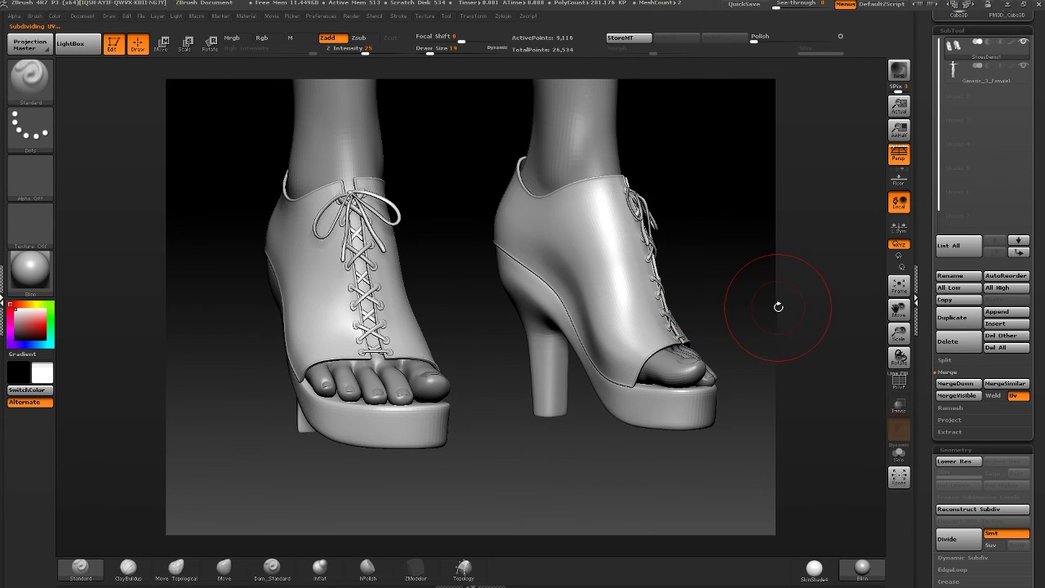
pyautogui.moveTo(777, 303); pyautogui.dragTo(813, 368)
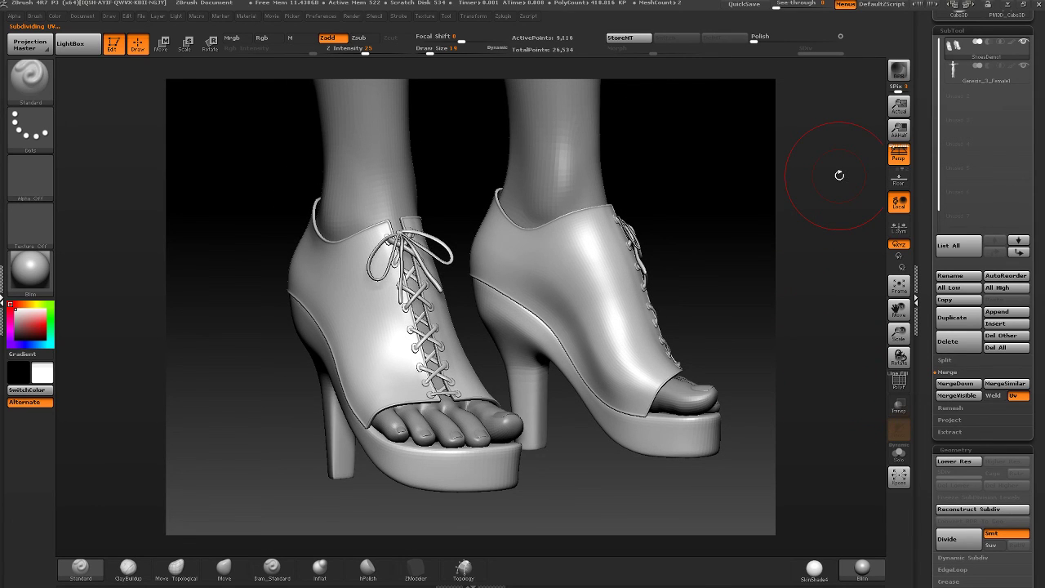